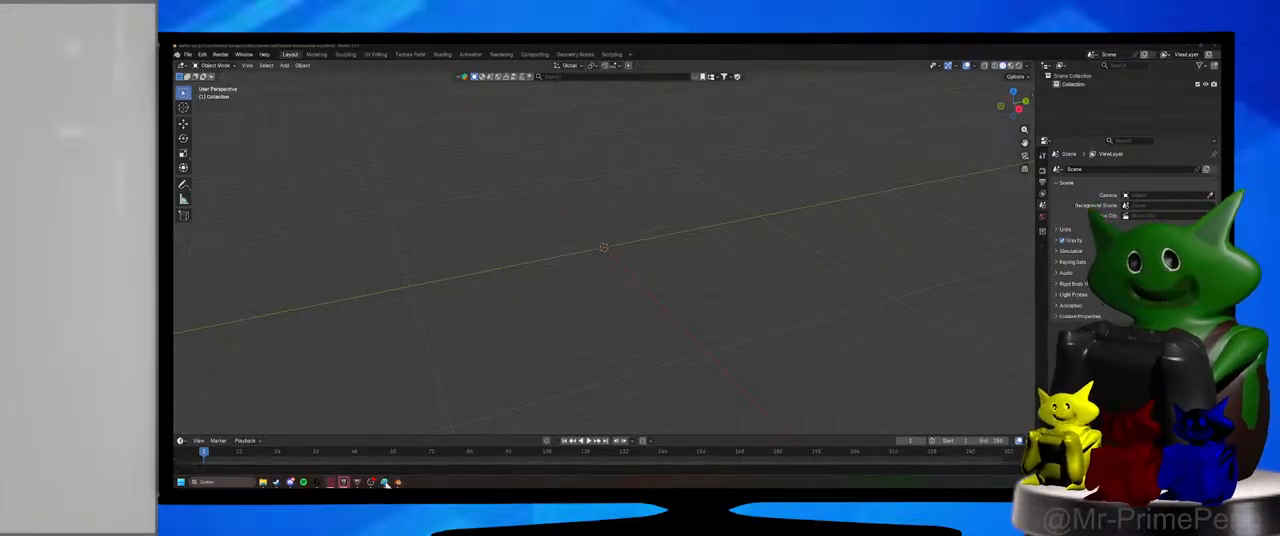
Switch to Paint and examine the marble race plan sketch, focusing on the spinner and the rotating platform in its bowl.
click(384, 482)
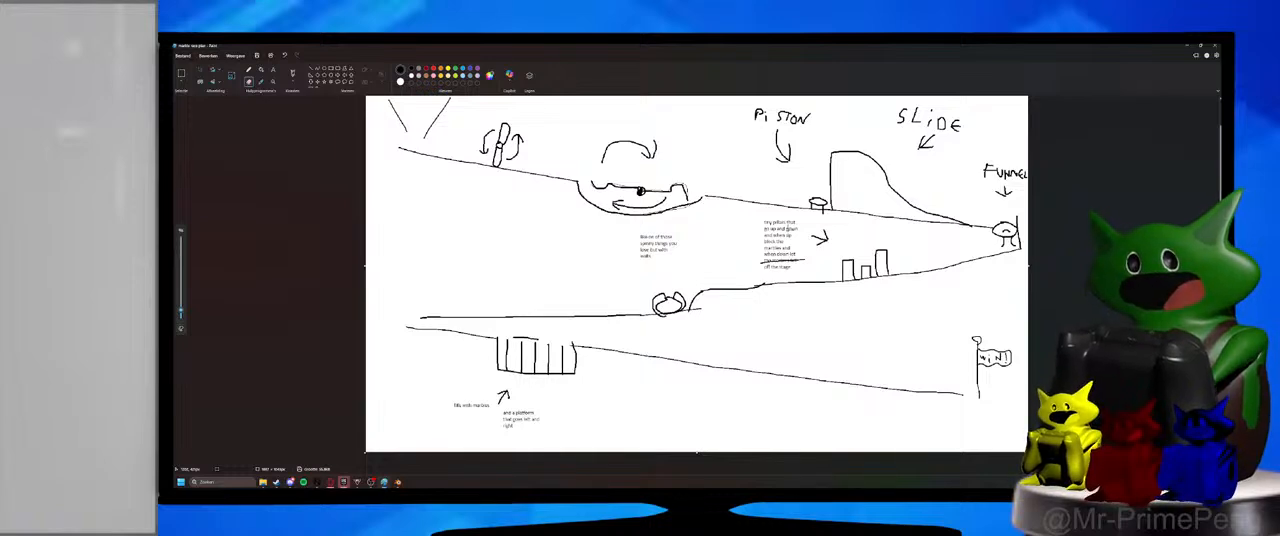
scroll(590, 198, up, 1)
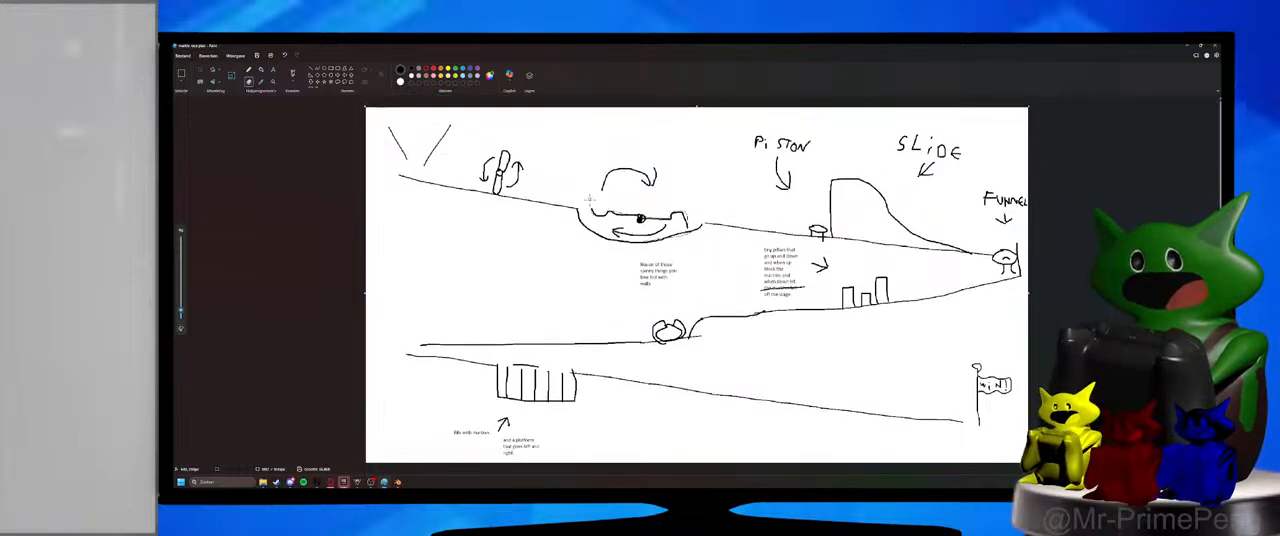
ctrl+scroll(549, 183, up, 1)
ctrl+scroll(549, 183, up, 3)
ctrl+scroll(460, 200, up, 1)
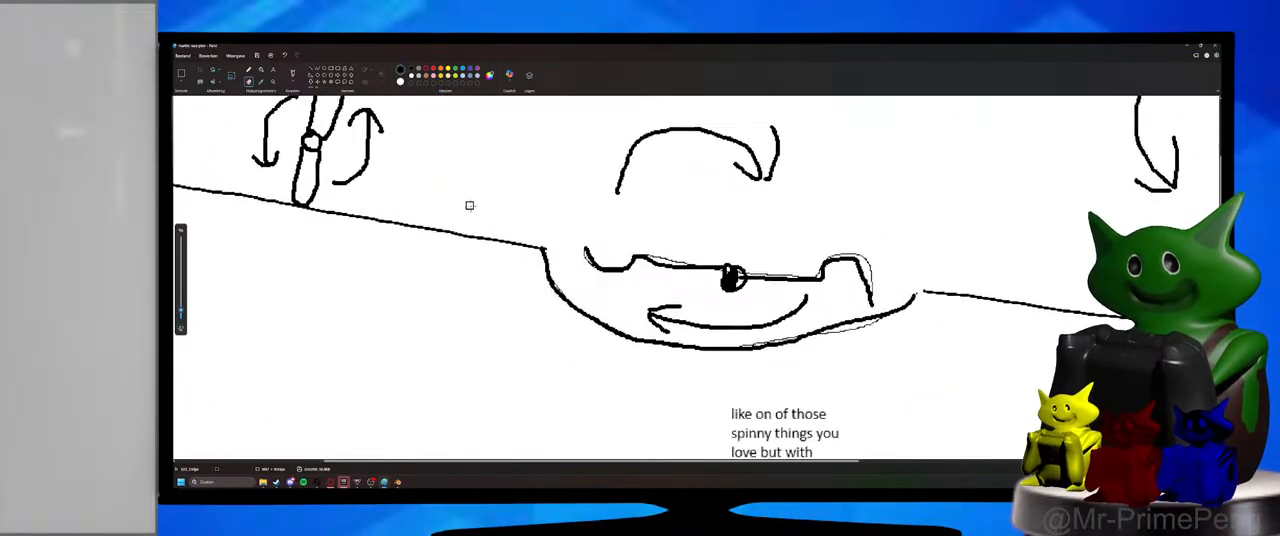
ctrl+scroll(470, 205, down, 1)
scroll(485, 210, up, 2)
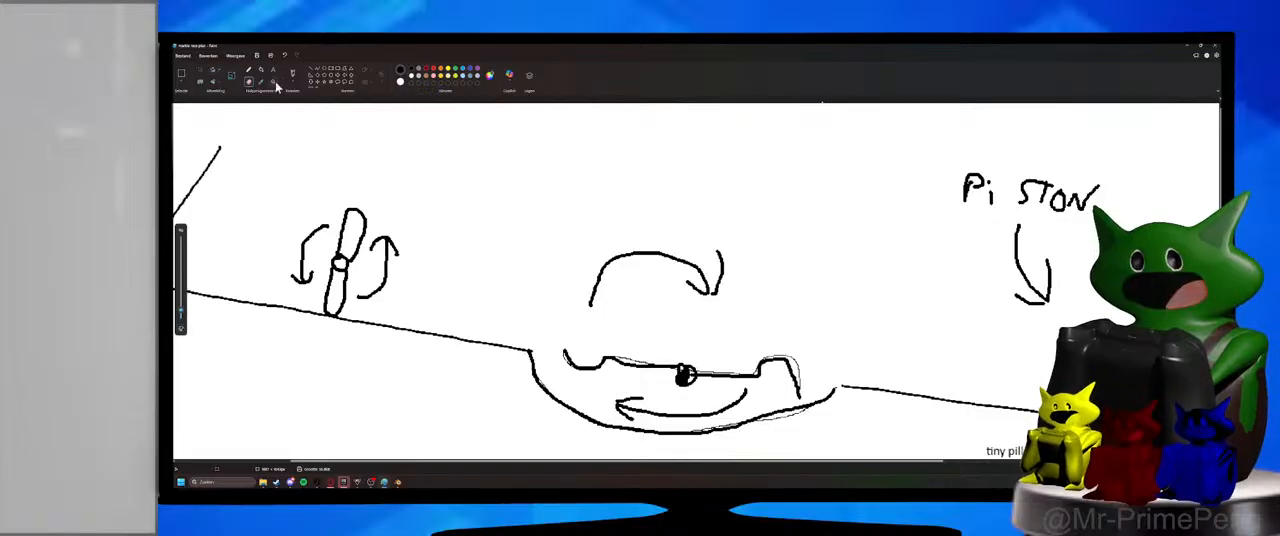
Examine the start of the track with the Magnifier, from the two funnel lines to the first spinner and the rotating platform.
click(272, 81)
click(296, 128)
click(350, 253)
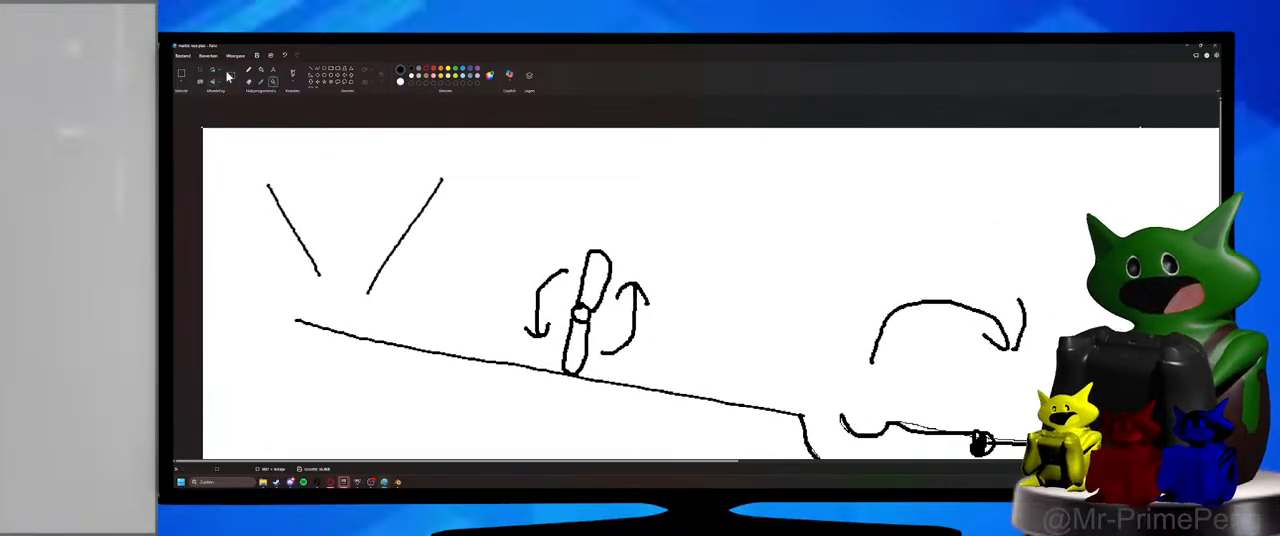
click(179, 82)
click(179, 82)
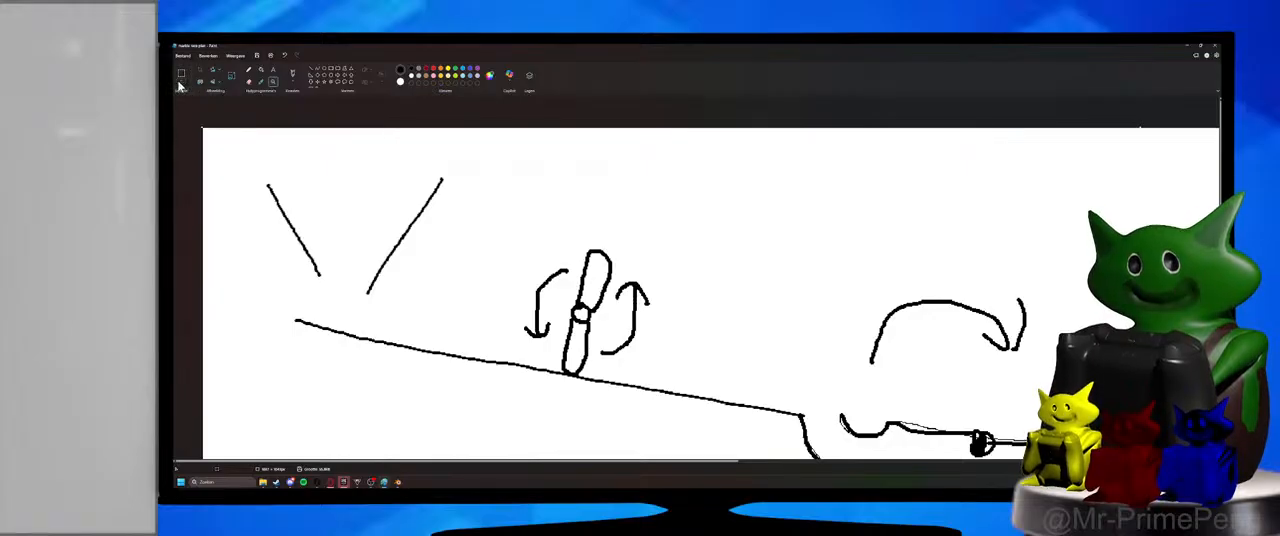
click(376, 157)
click(438, 197)
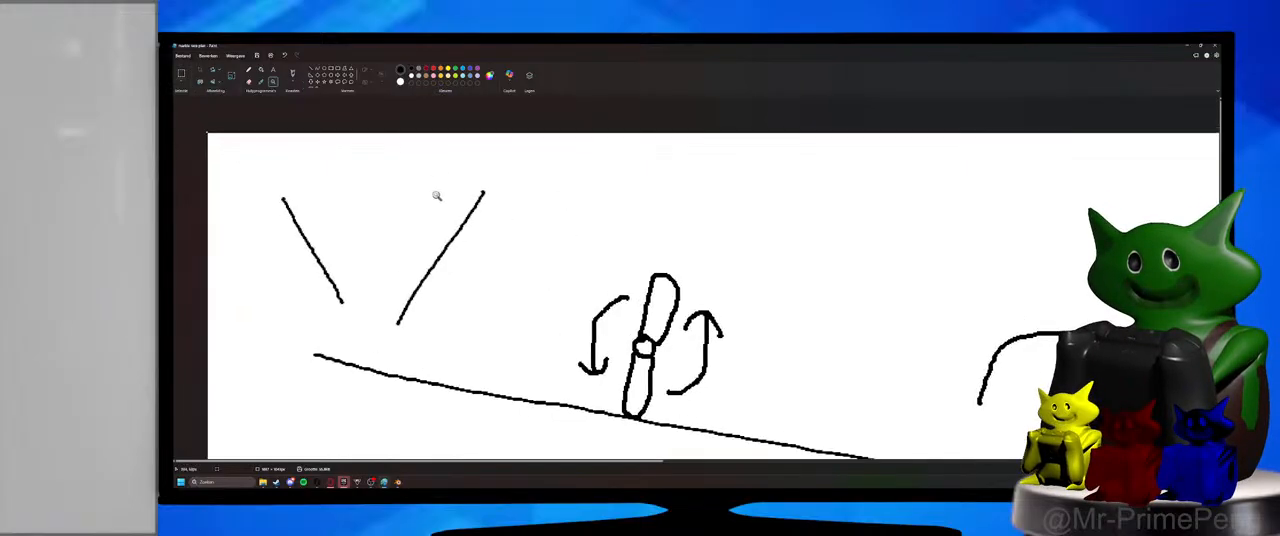
right_click(555, 213)
right_click(553, 213)
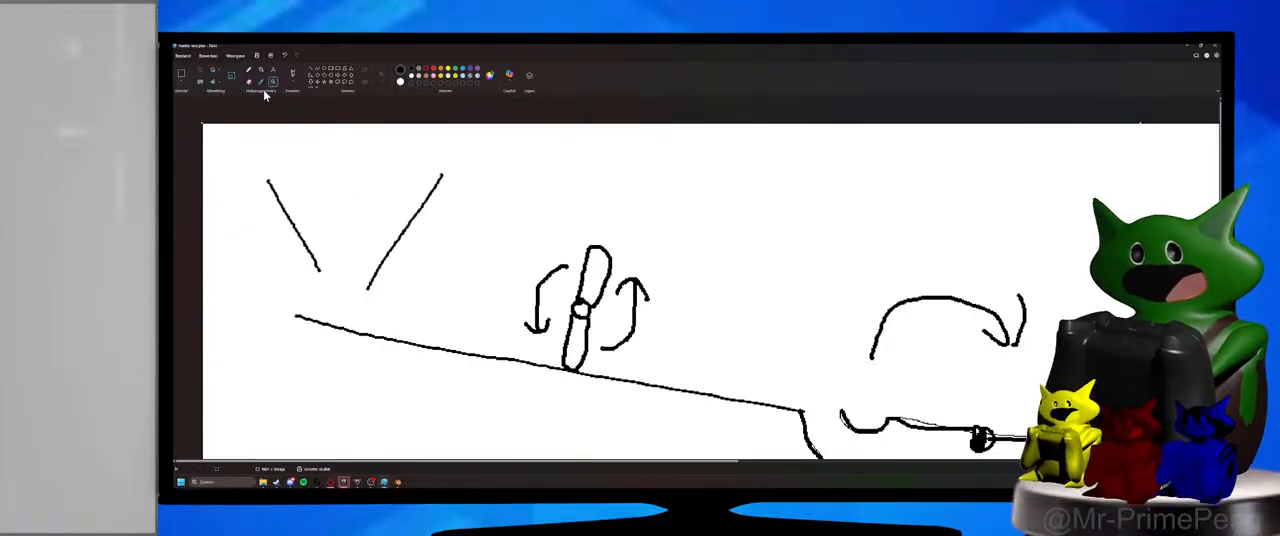
right_click(376, 242)
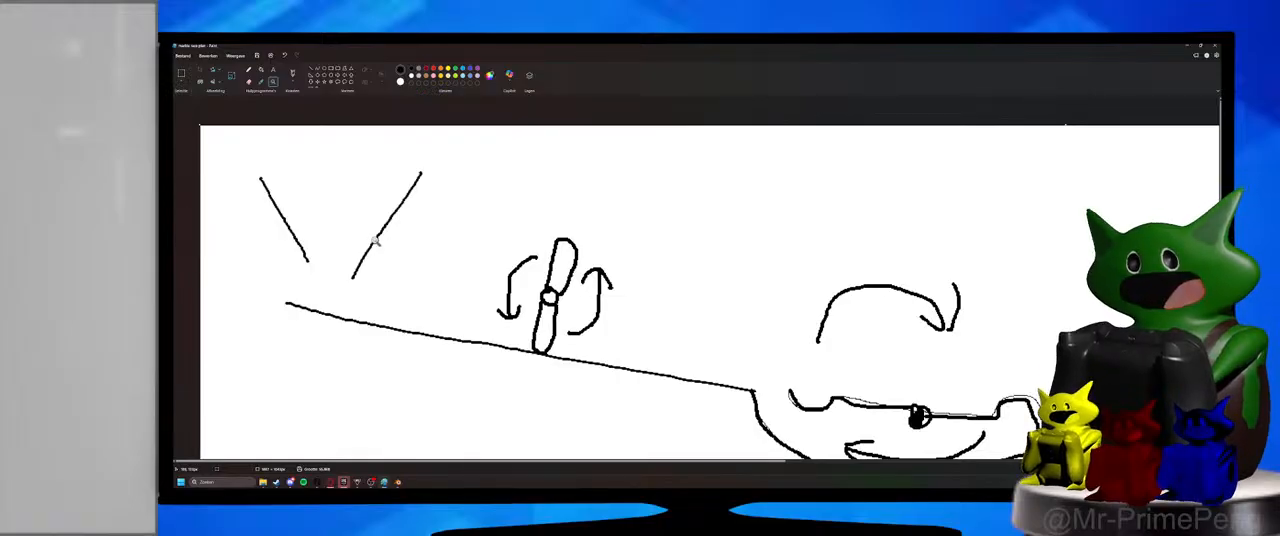
right_click(376, 242)
right_click(376, 242)
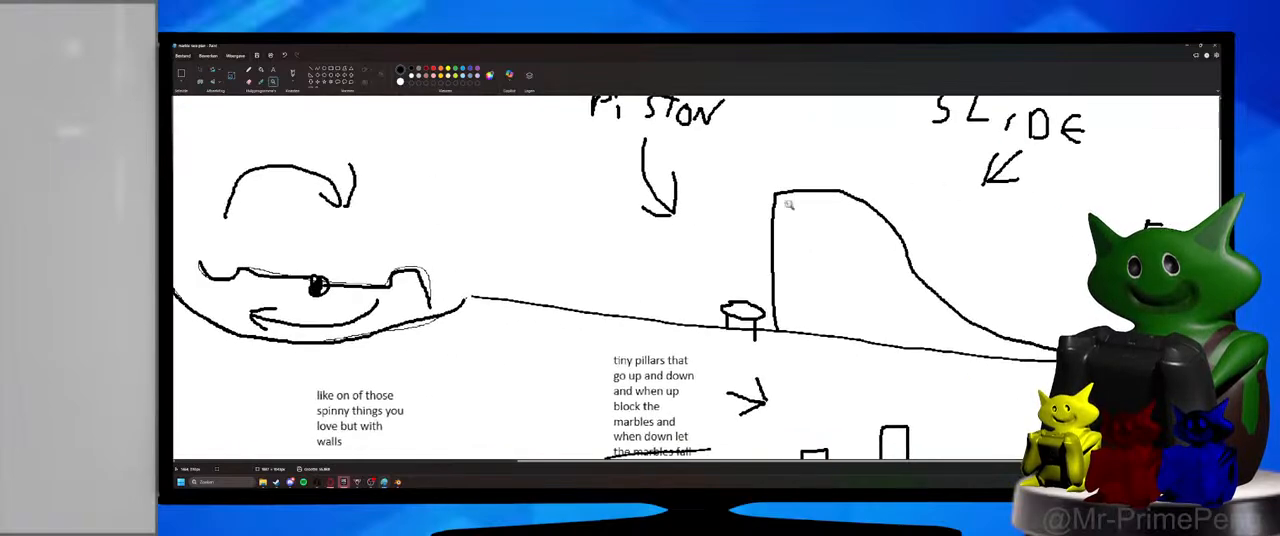
Examine the rest of the plan, covering the piston, slide, funnel, moving pillars and the lower track with the marble-filled pit.
scroll(786, 206, up, 2)
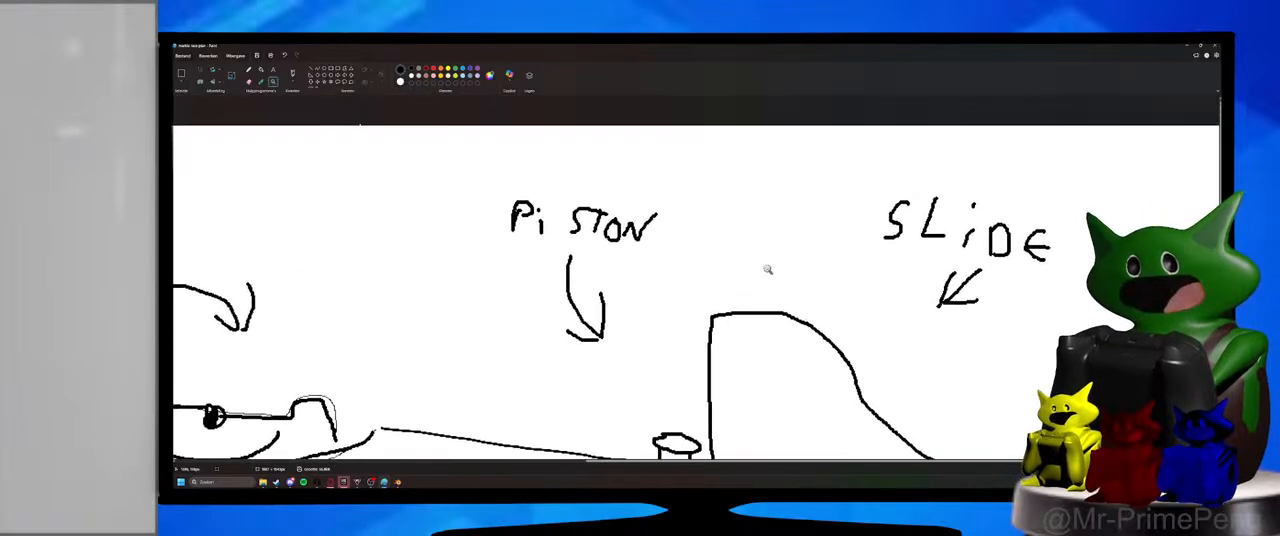
scroll(768, 269, down, 3)
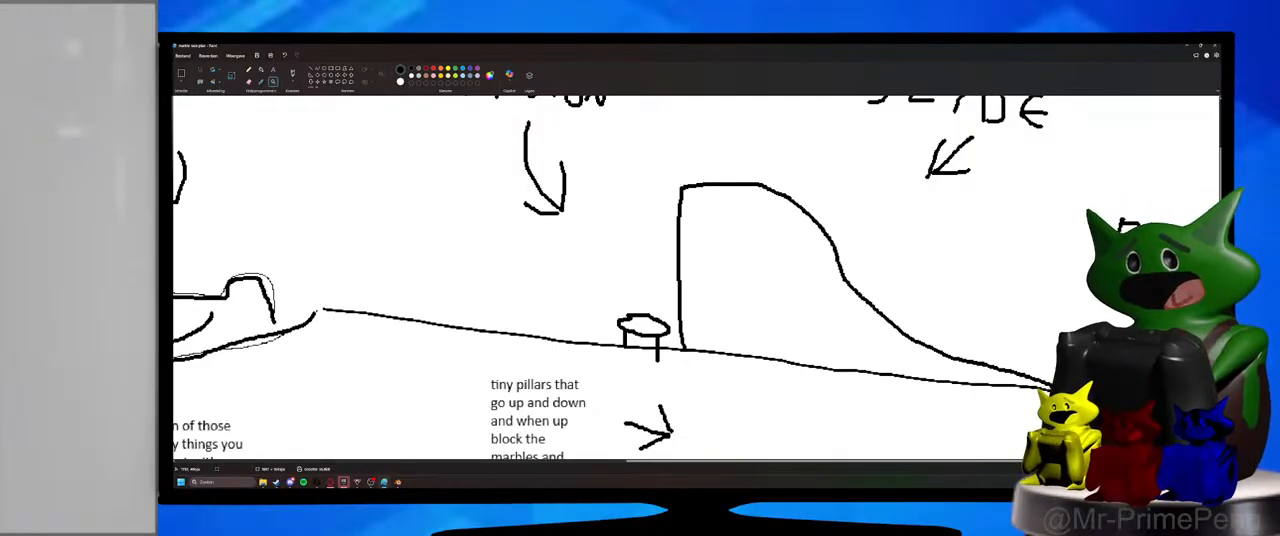
scroll(1028, 379, down, 2)
ctrl+scroll(1028, 379, down, 2)
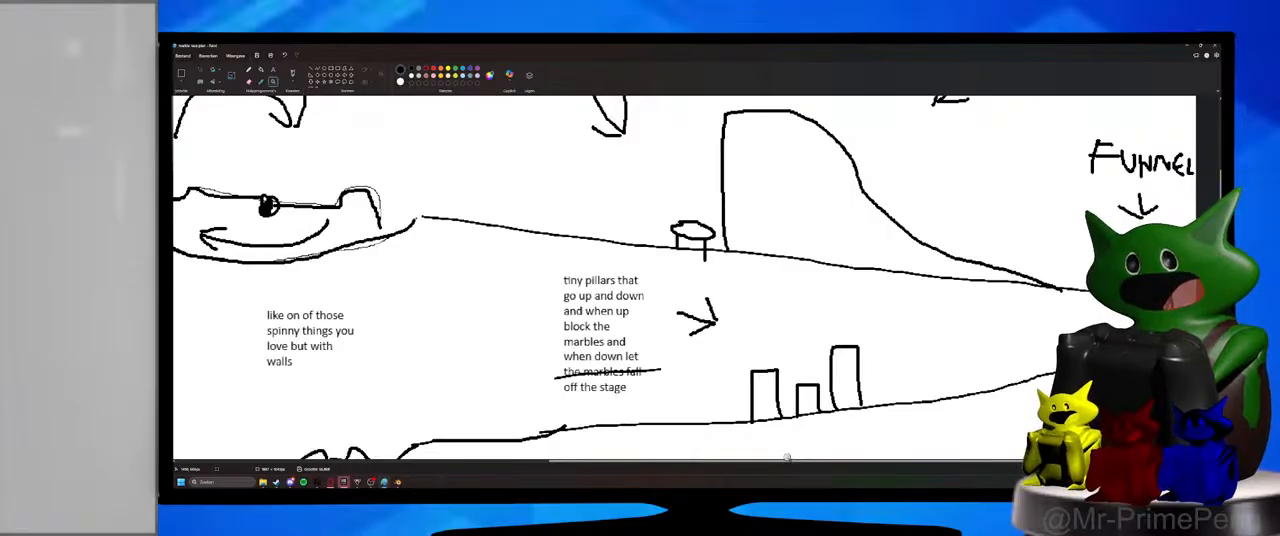
ctrl+scroll(789, 370, down, 1)
right_click(430, 402)
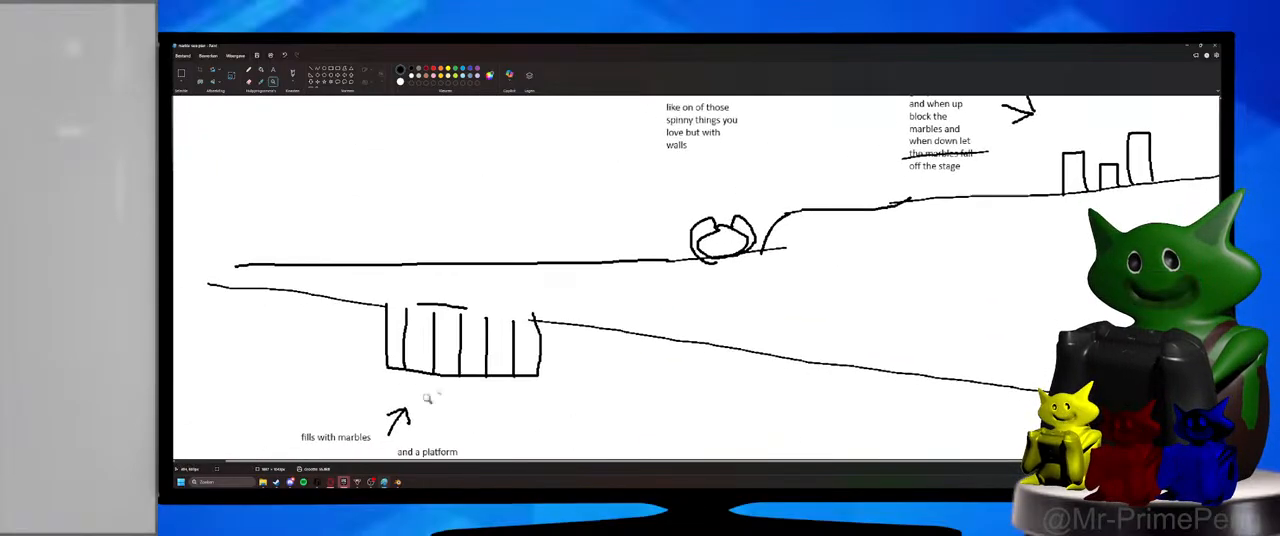
right_click(757, 172)
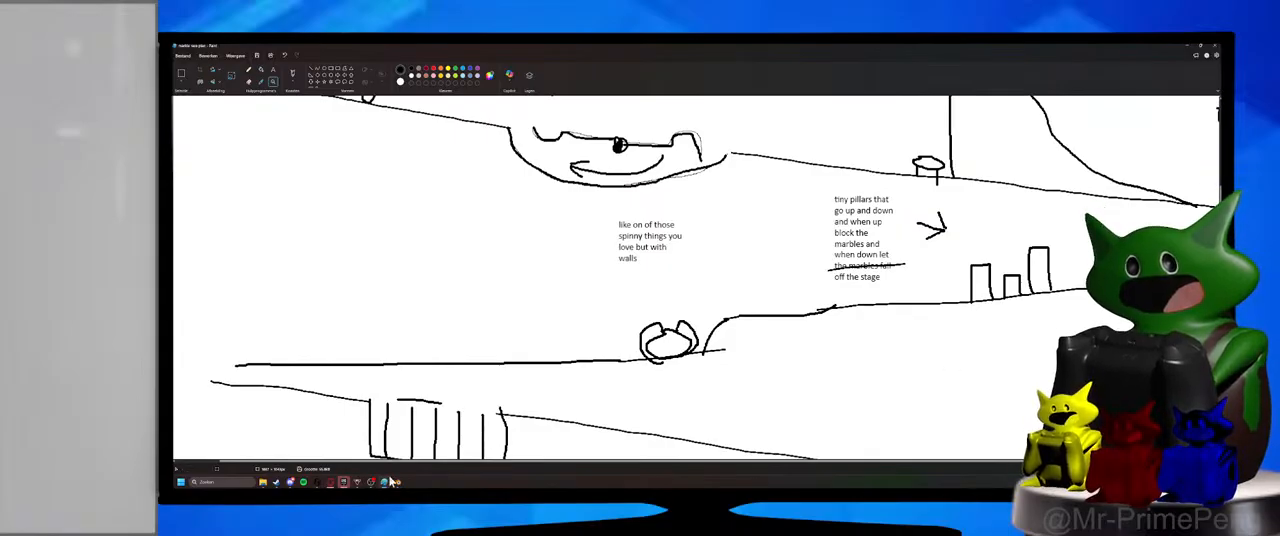
Open the Edge browser and search the web for "playground spinny thing".
click(180, 481)
click(199, 254)
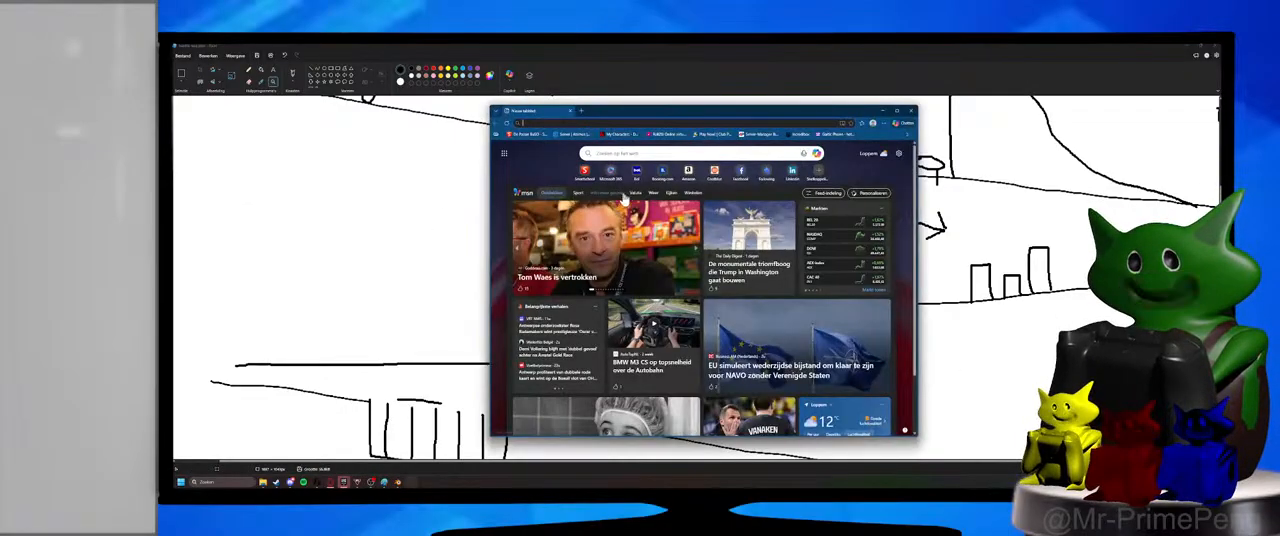
click(643, 123)
text(playground p)
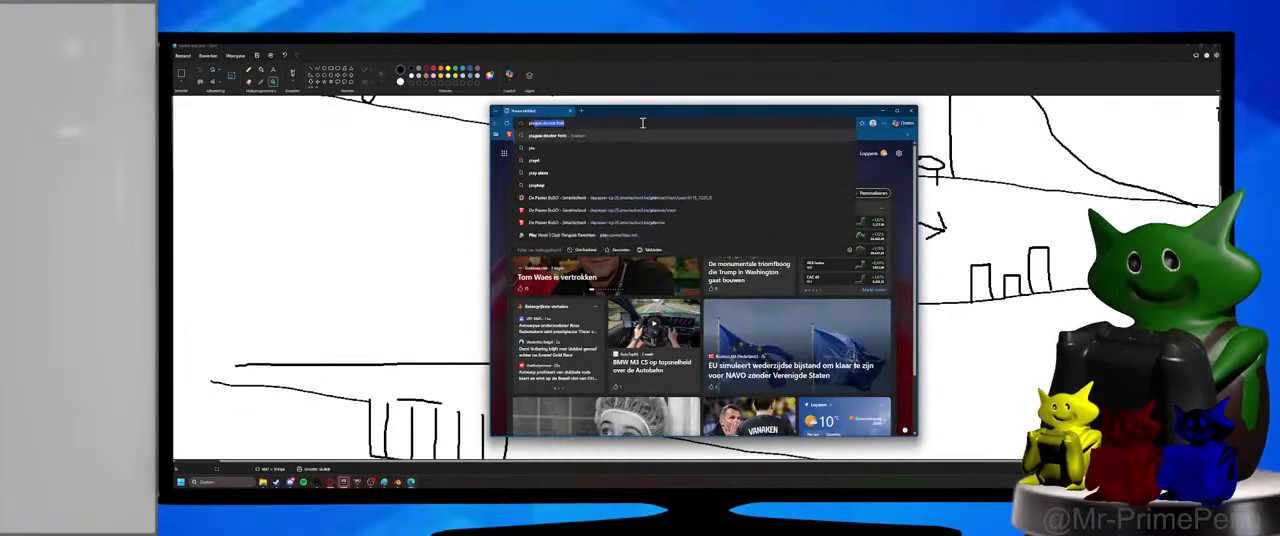
text(s)
key(BackSpace)
key(BackSpace)
text(s)
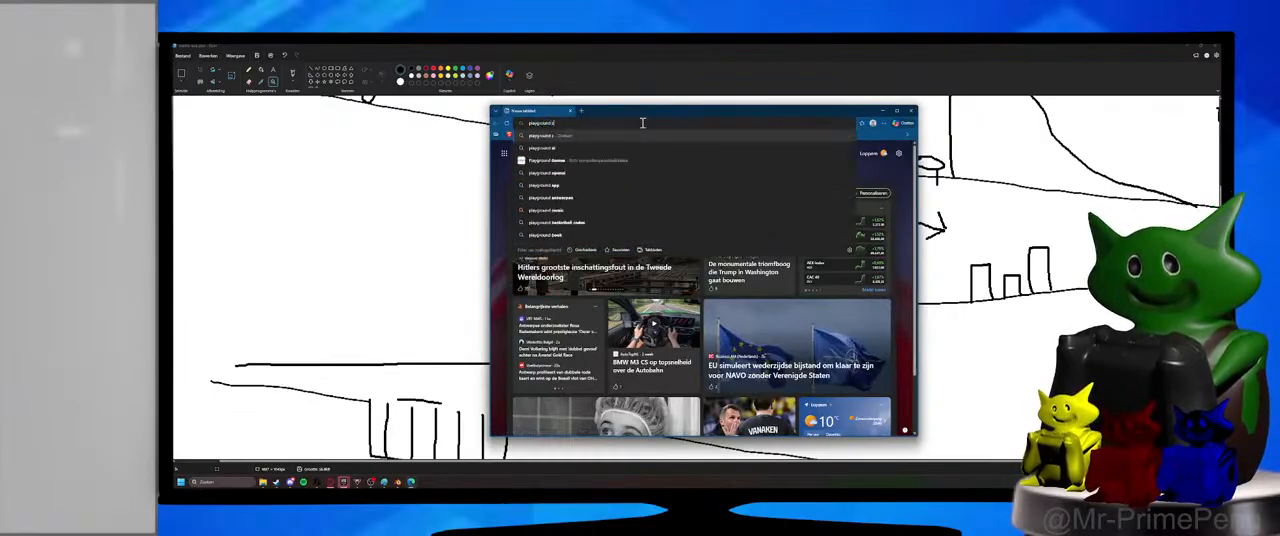
text(pinny thing)
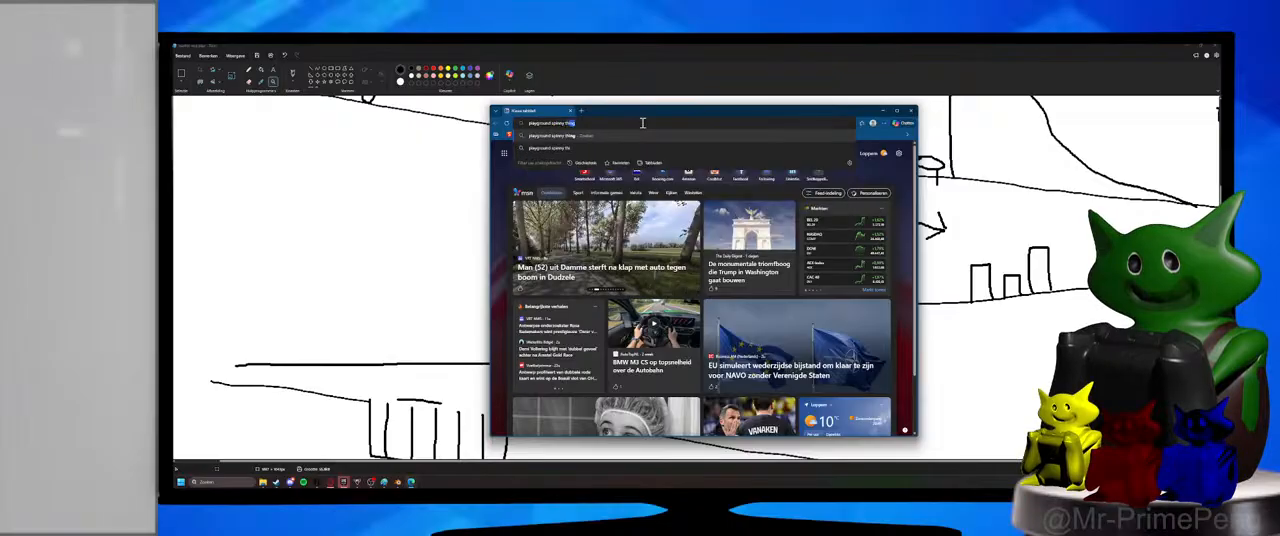
key(Return)
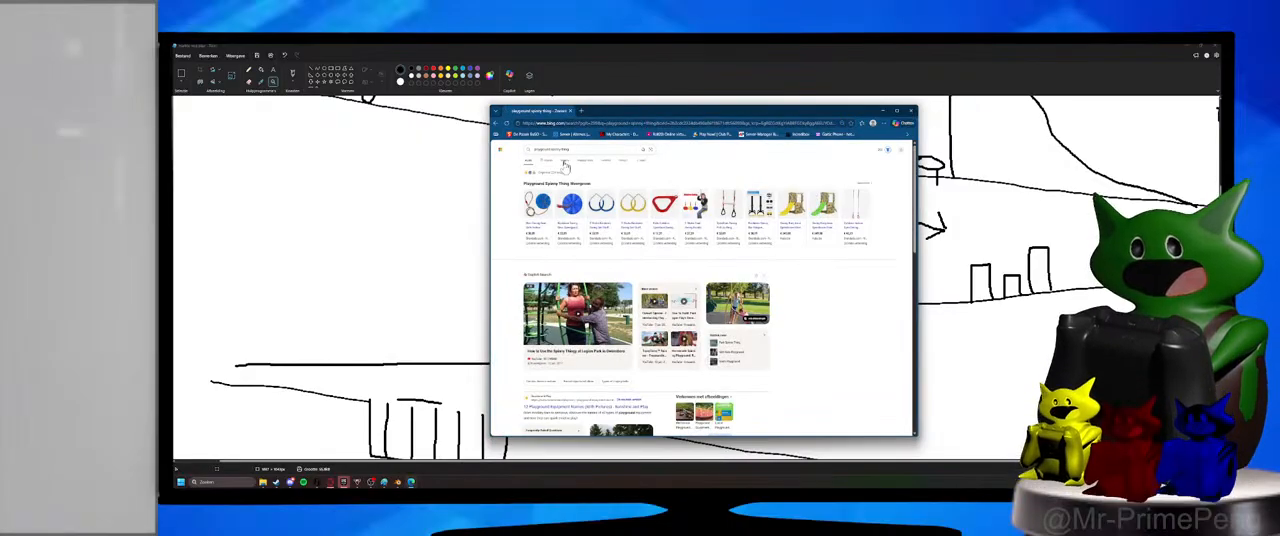
Show the image results and open the picture of the multicoloured merry-go-round with its visually similar images.
click(582, 160)
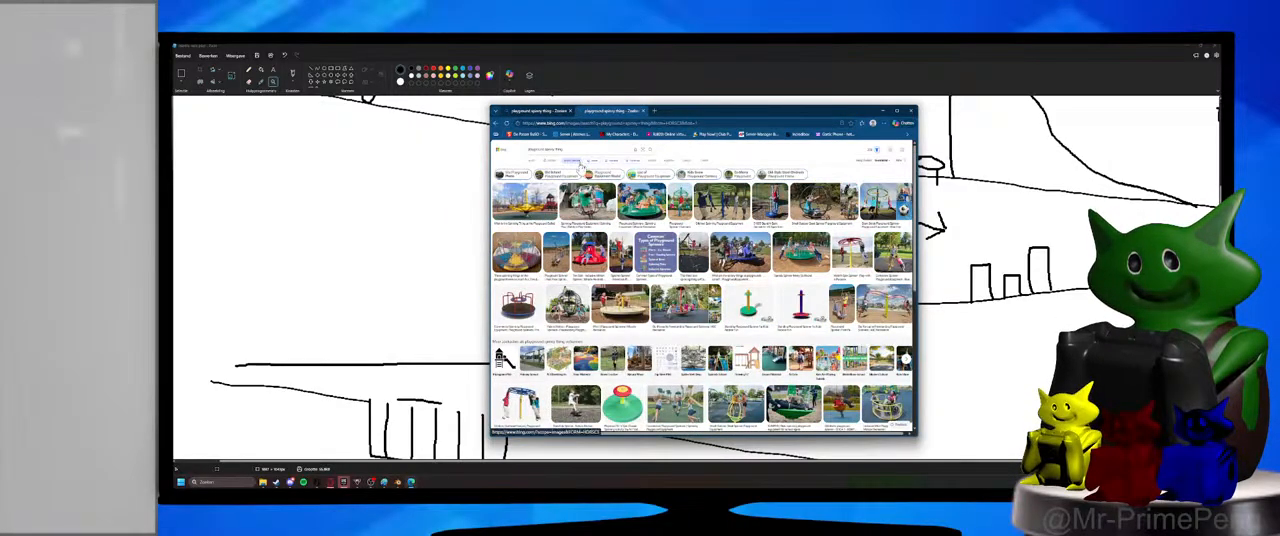
click(510, 252)
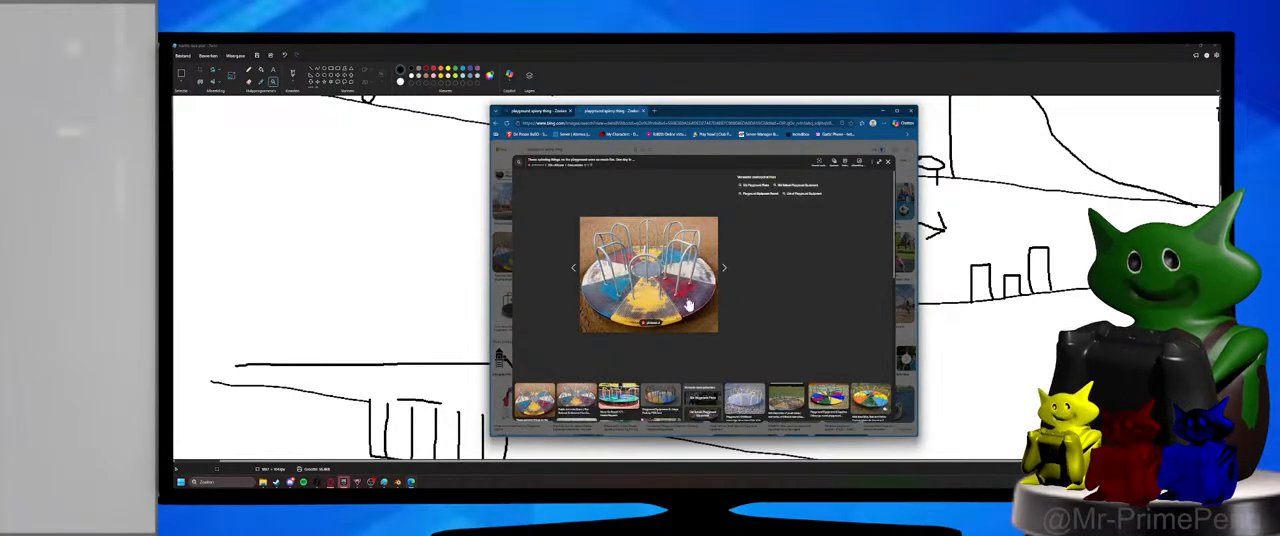
click(640, 291)
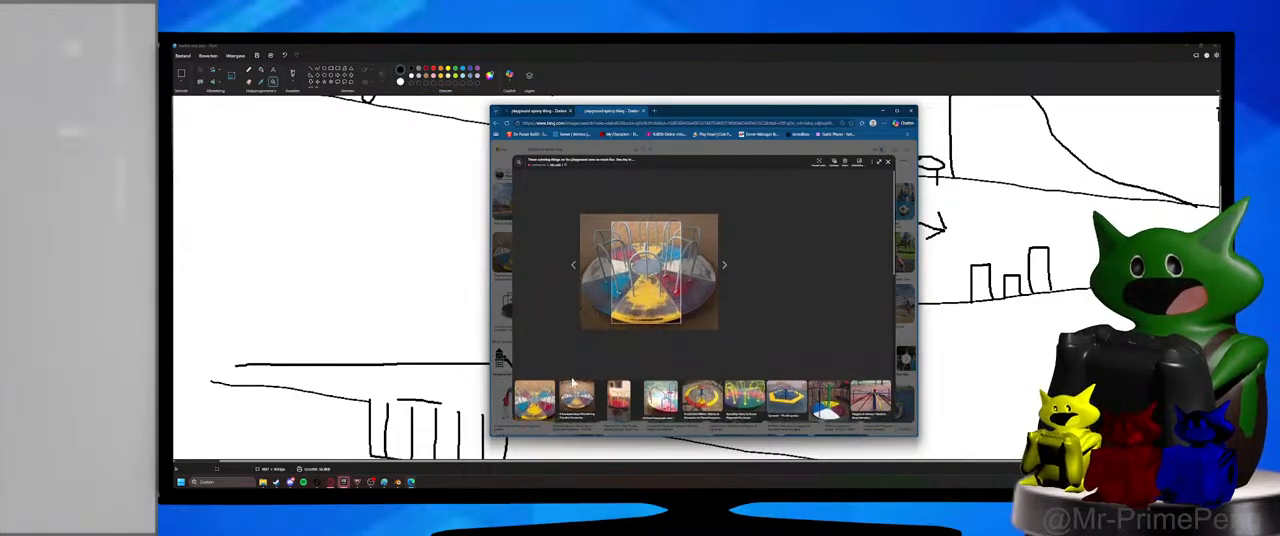
Browse the visually similar merry-go-round images for a reference, ending back at the enlarged picture.
scroll(566, 383, down, 3)
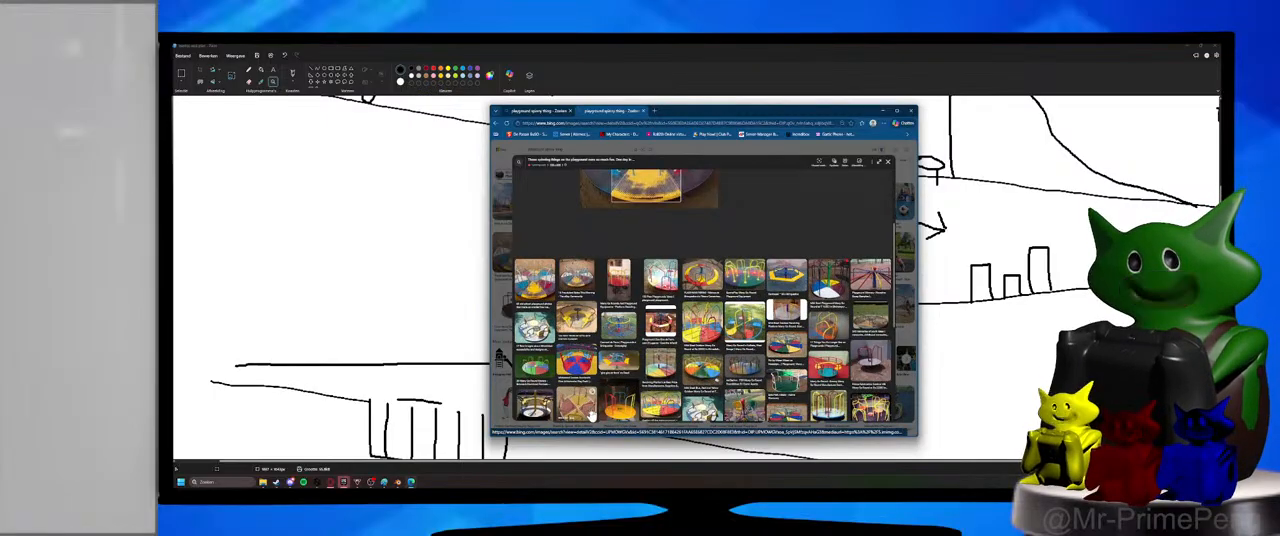
scroll(590, 410, down, 2)
scroll(590, 412, down, 3)
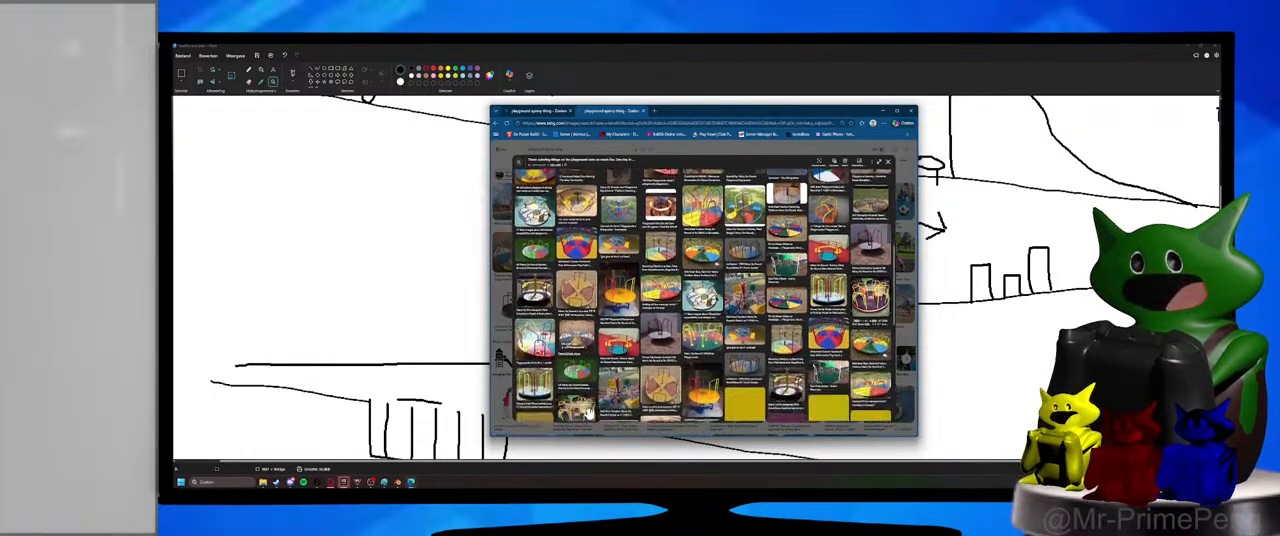
scroll(590, 410, down, 2)
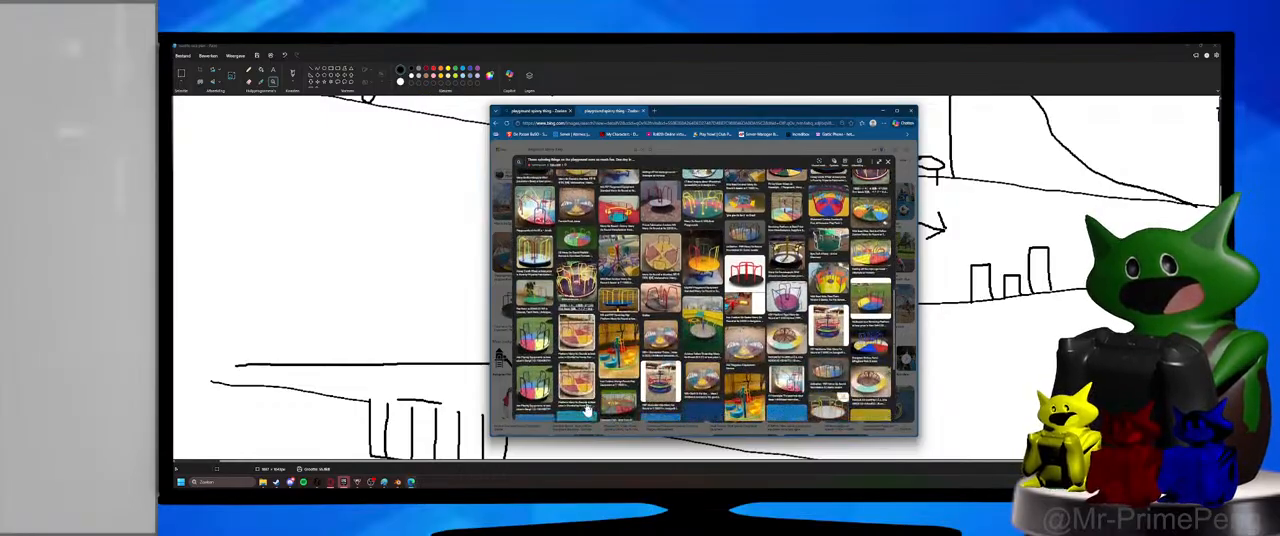
scroll(587, 410, down, 5)
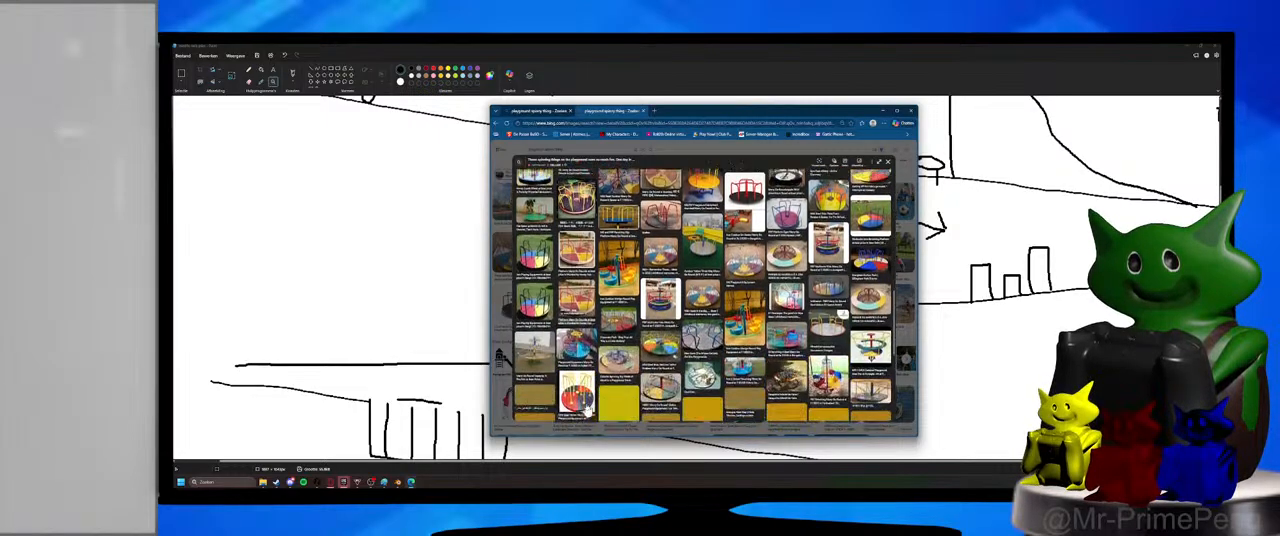
scroll(588, 410, down, 5)
scroll(587, 410, down, 2)
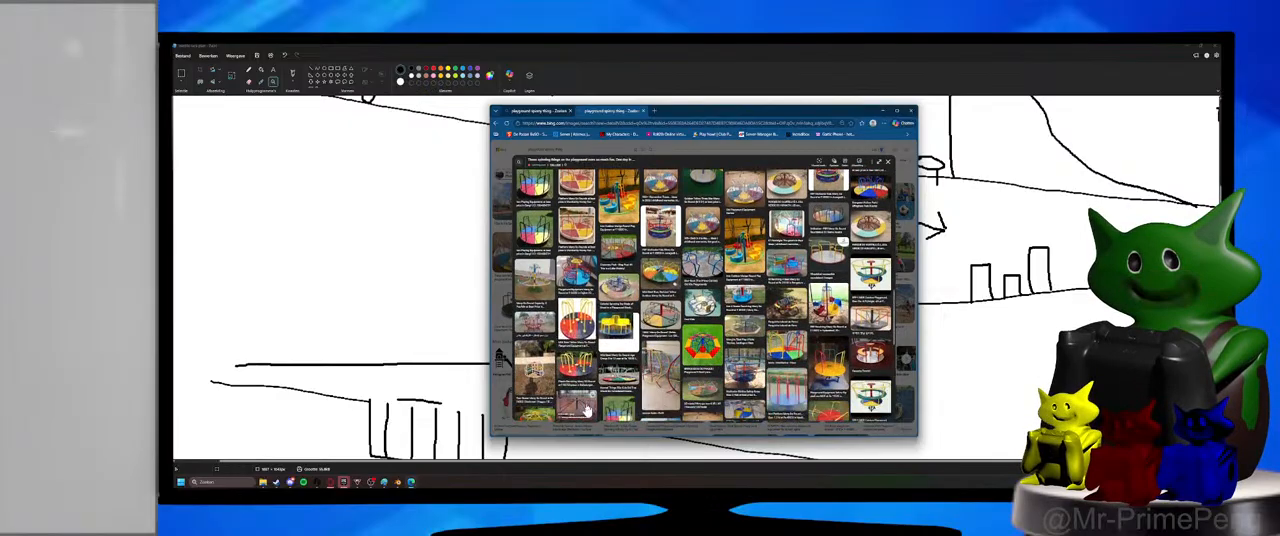
scroll(577, 398, down, 5)
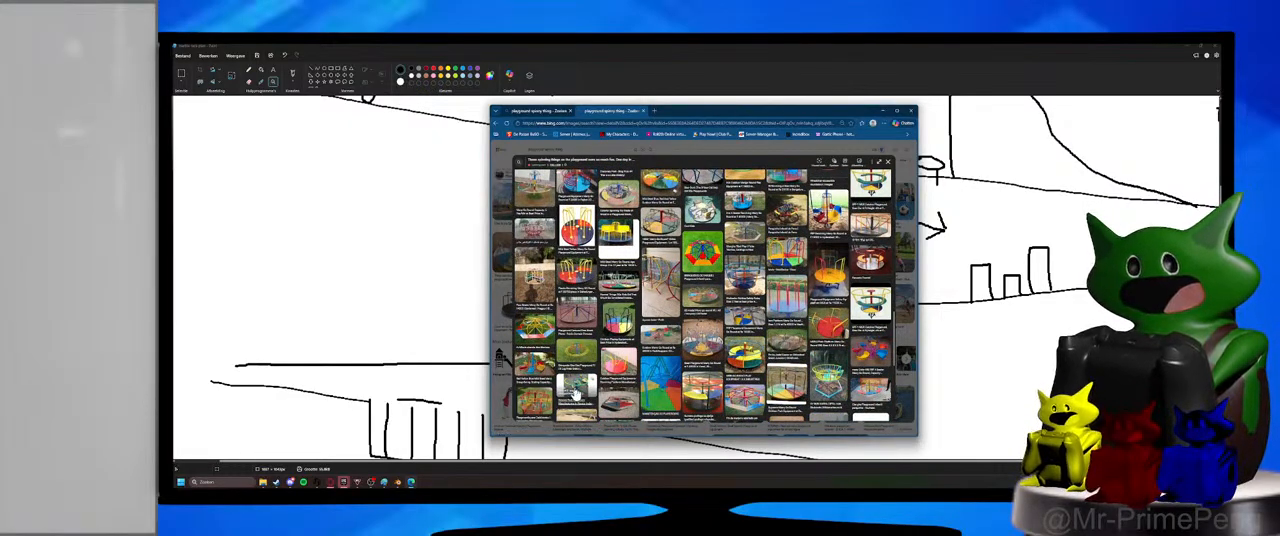
scroll(577, 395, down, 5)
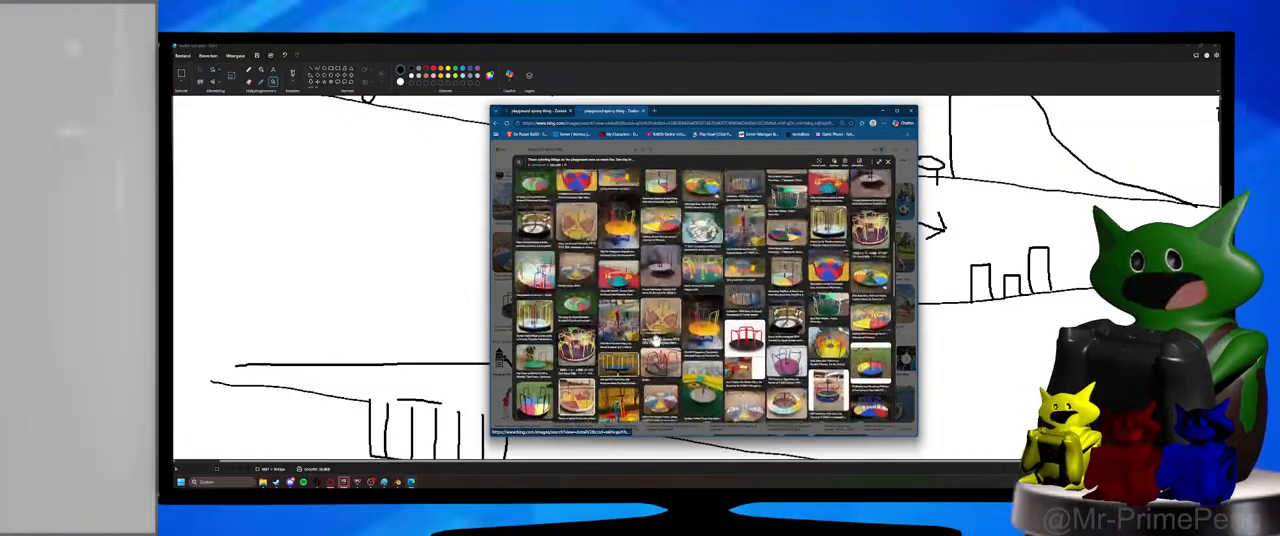
click(577, 395)
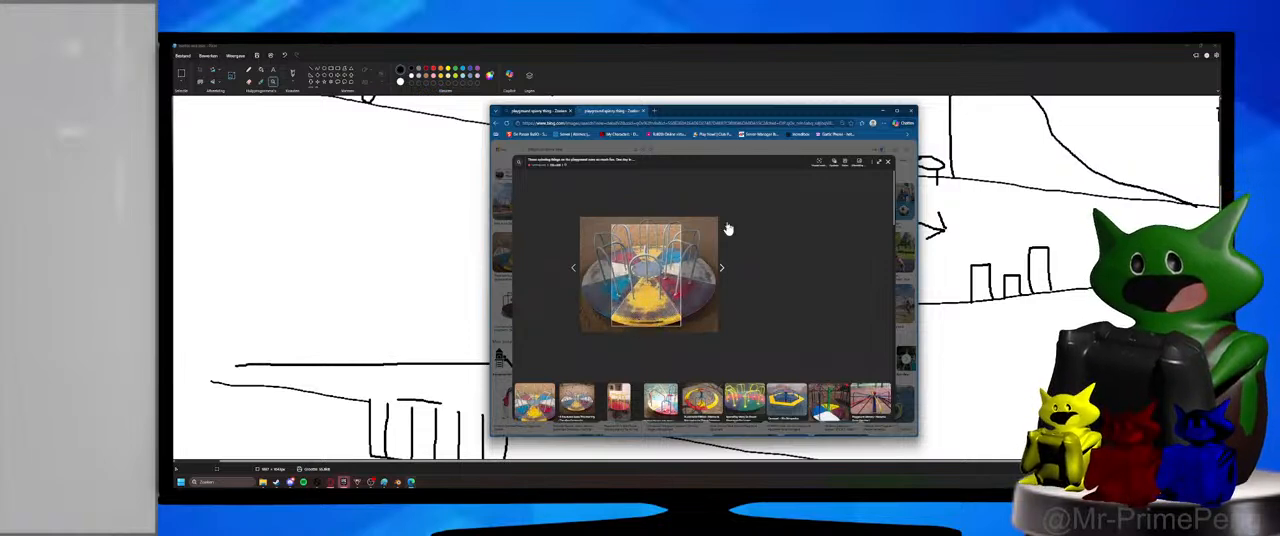
Close the merry-go-round results and search the web for "centrifuge" in a new browser window.
click(911, 111)
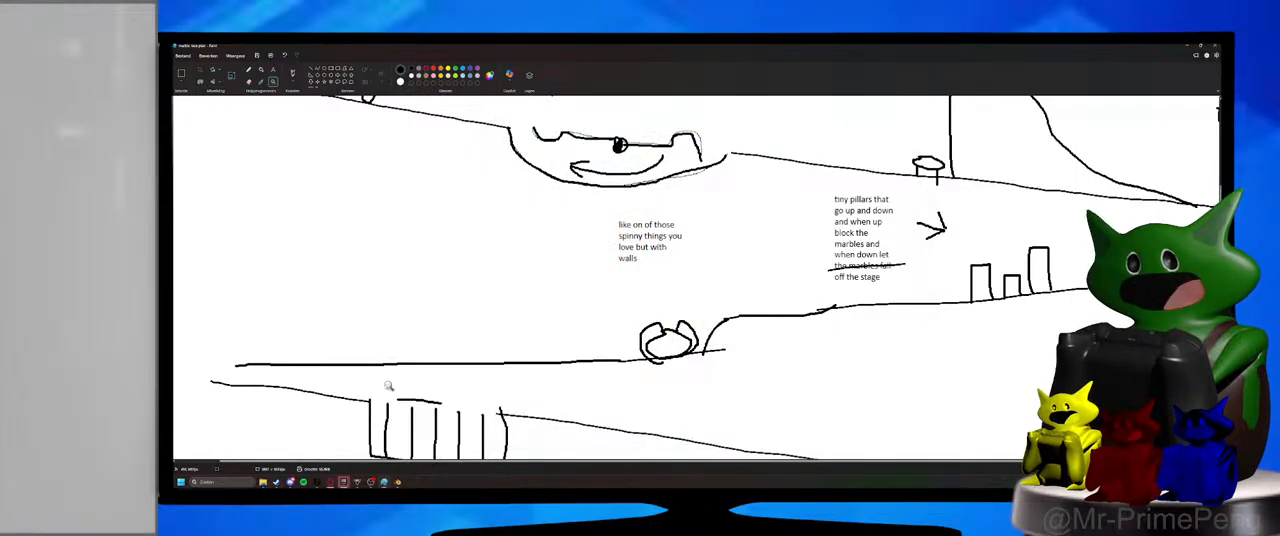
click(245, 481)
click(200, 276)
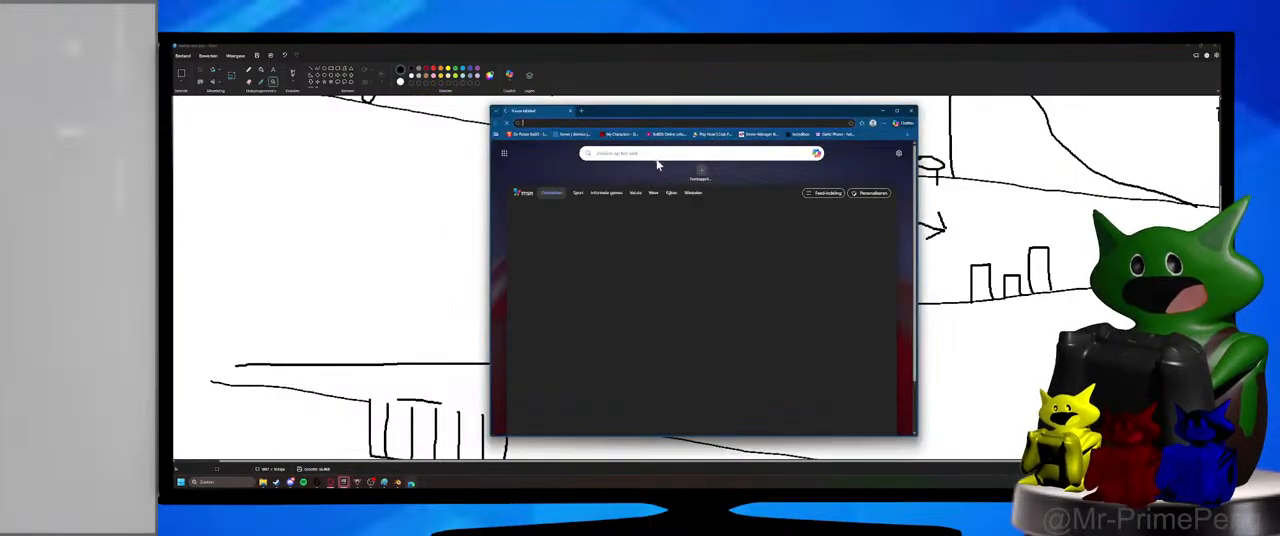
text(centrifu)
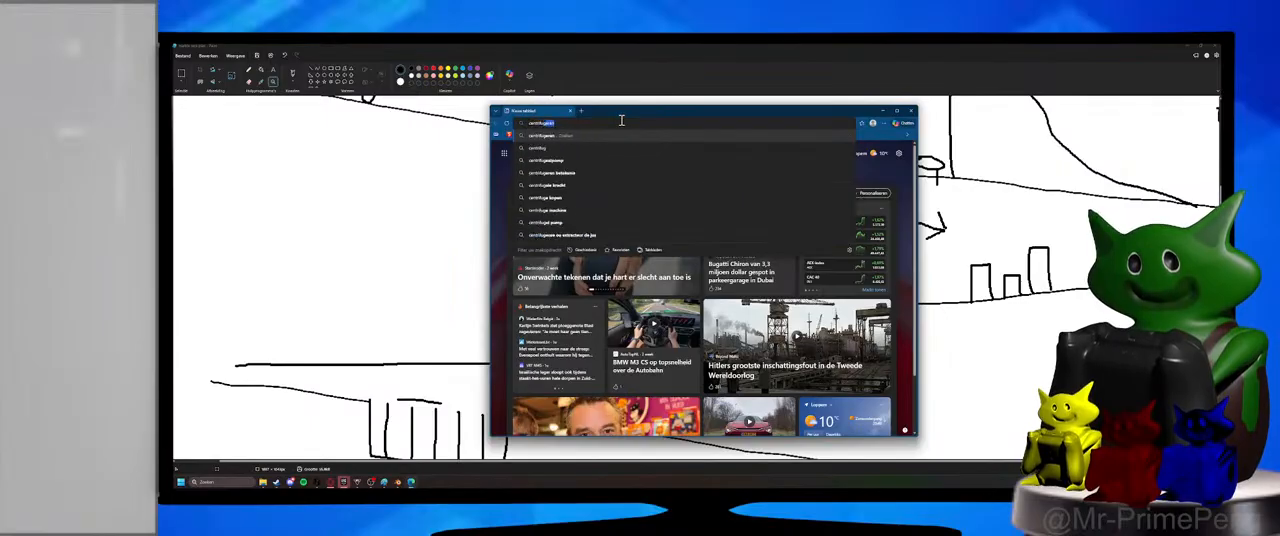
key(Return)
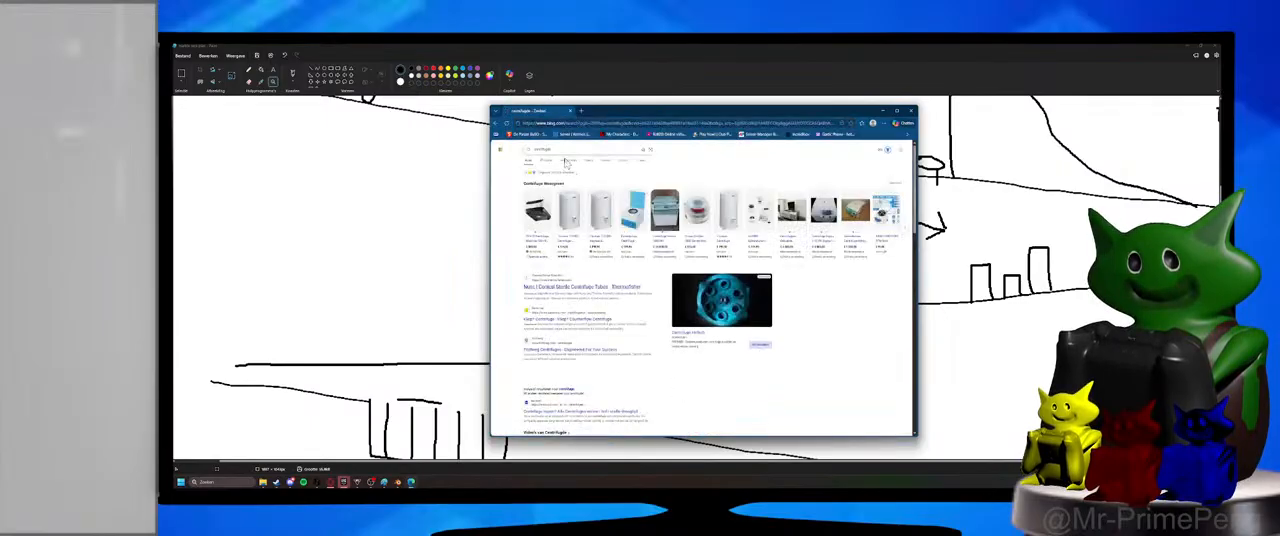
Enlarge a centrifuge picture from the image results for reference, and close the browser.
click(700, 168)
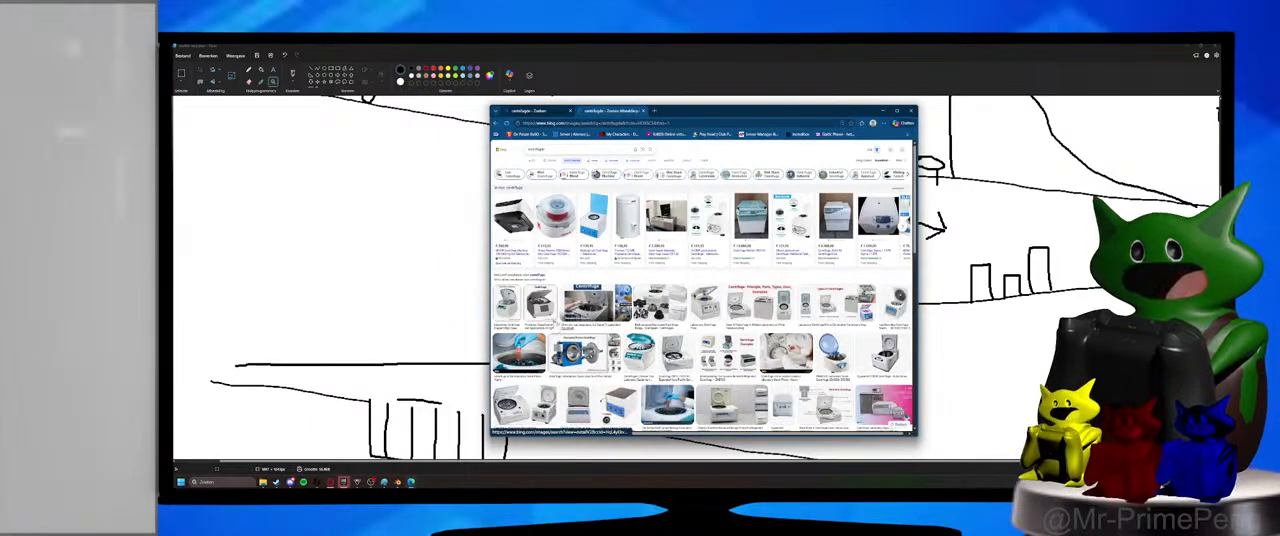
click(527, 367)
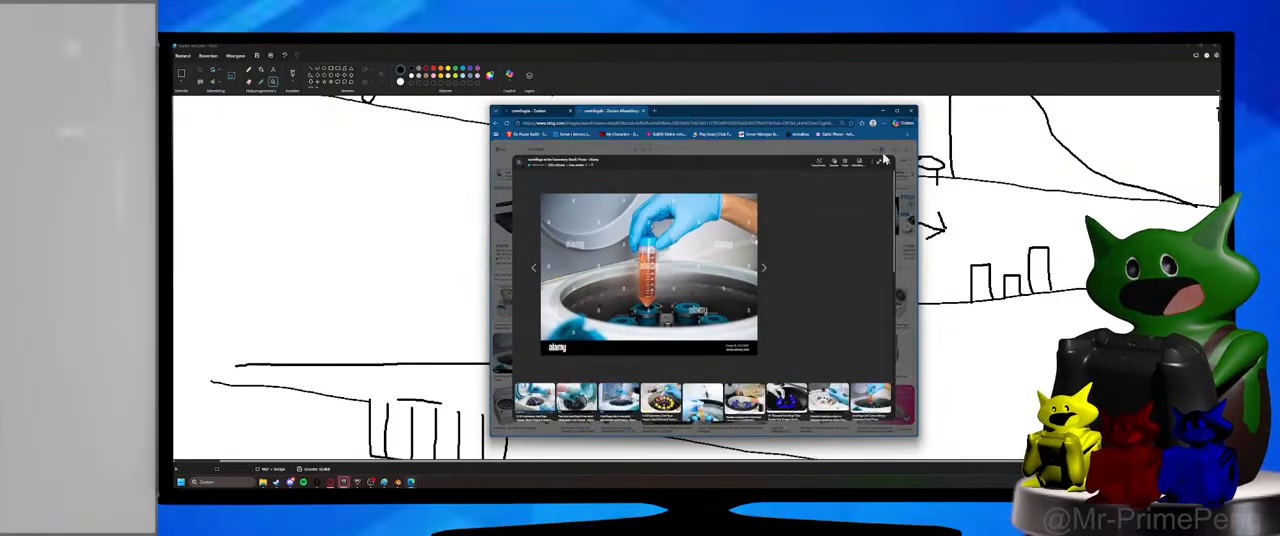
click(910, 111)
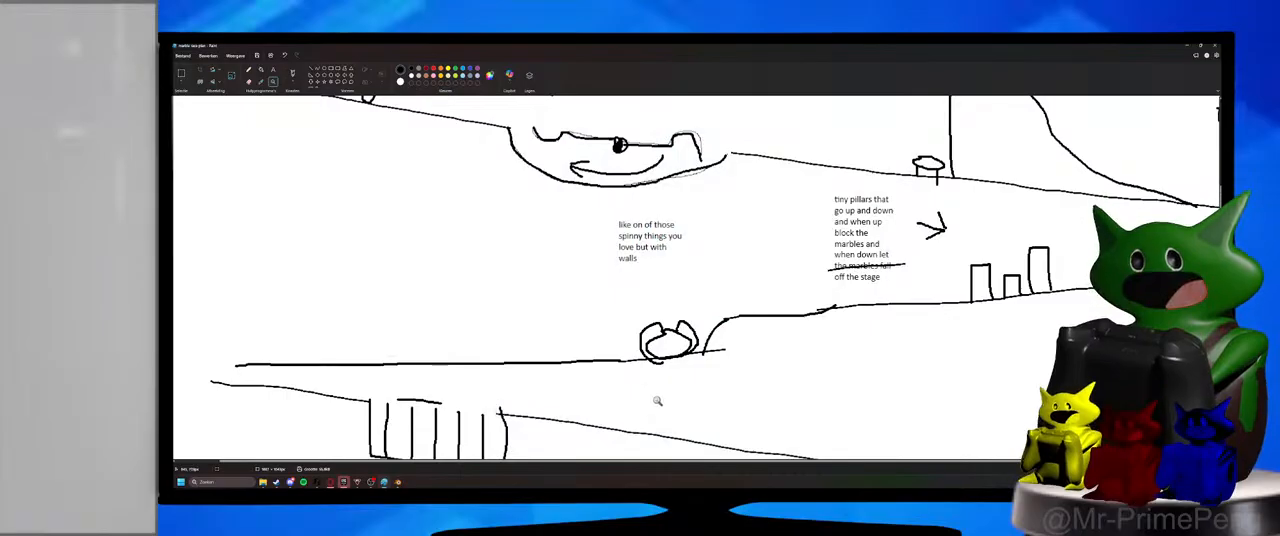
Examine the lower part of the marble race sketch, from the pillars to the marble-filled pit and the finish flag.
scroll(650, 398, down, 1)
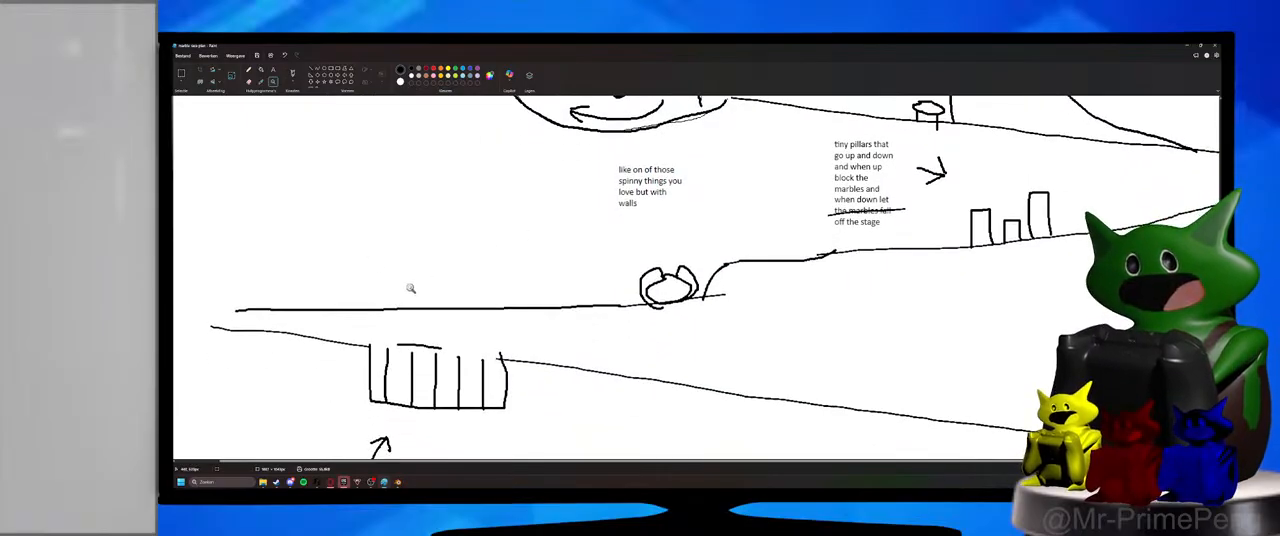
scroll(645, 350, down, 2)
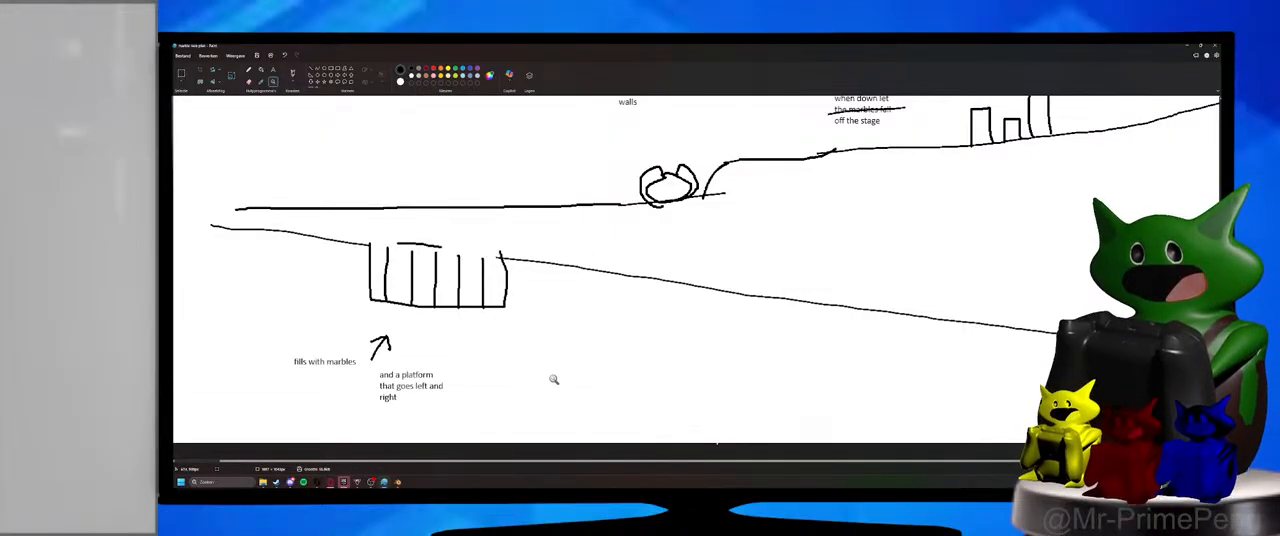
ctrl+scroll(606, 360, down, 4)
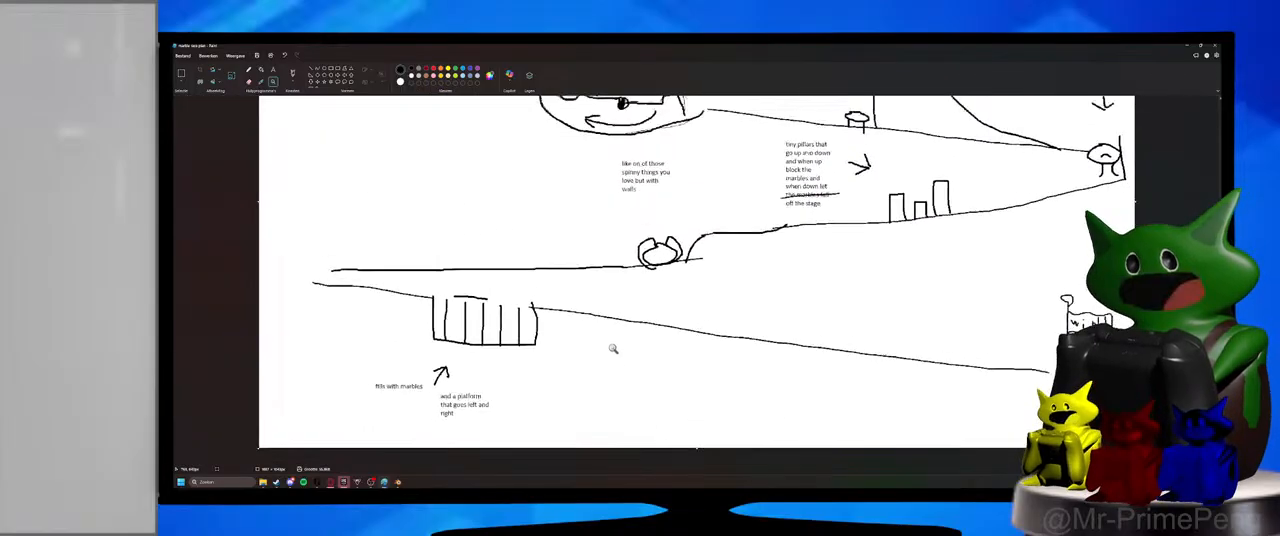
ctrl+scroll(613, 348, down, 1)
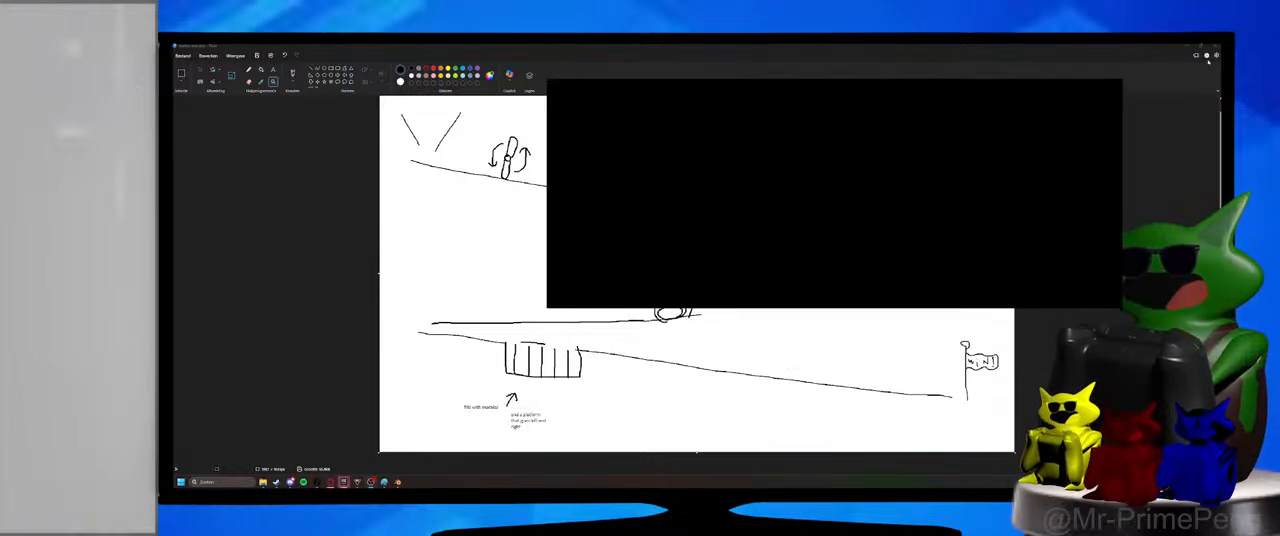
Shrink the sketch window over the Blender viewport and zoom out to fit the whole race plan inside it.
mouse_move(974, 51)
mouse_down()
mouse_move(968, 93)
mouse_move(911, 103)
mouse_up()
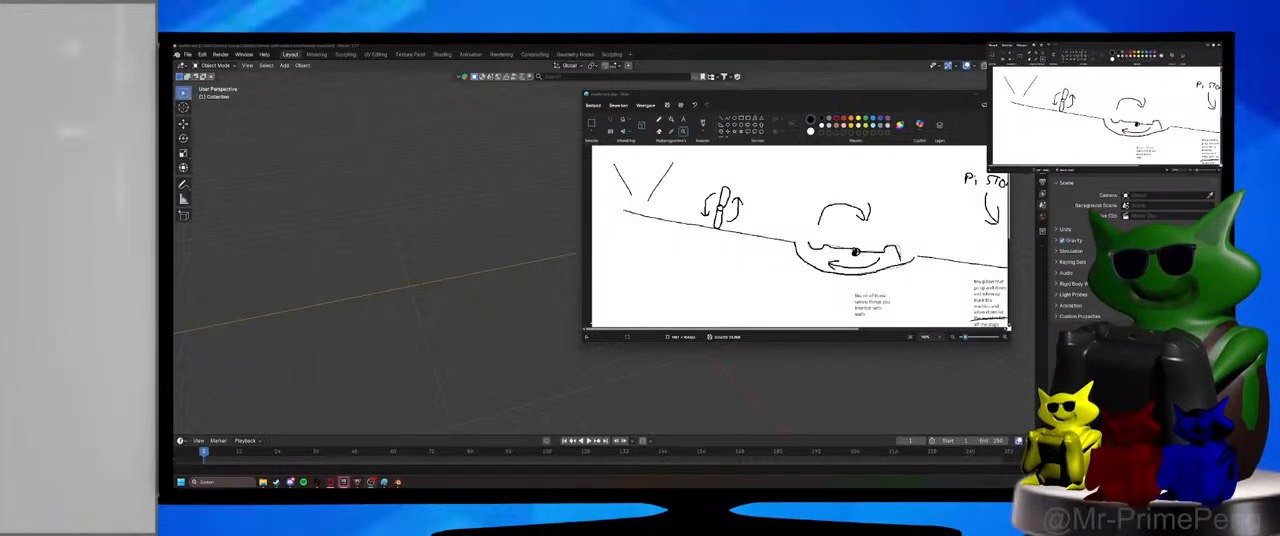
ctrl+scroll(838, 242, down, 4)
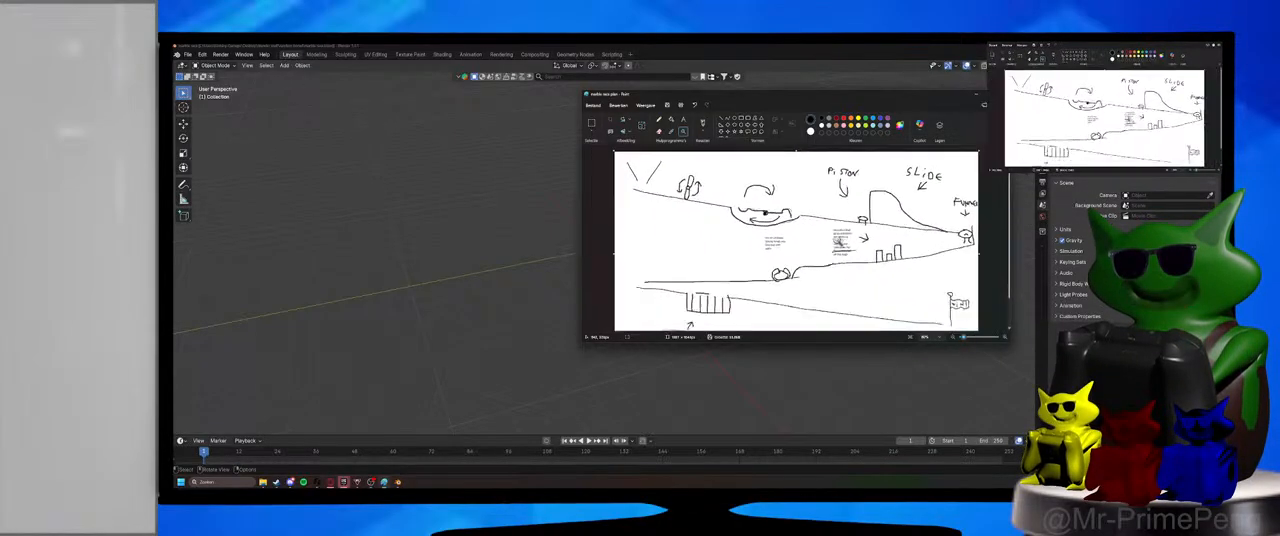
ctrl+scroll(838, 241, down, 2)
ctrl+scroll(836, 238, up, 2)
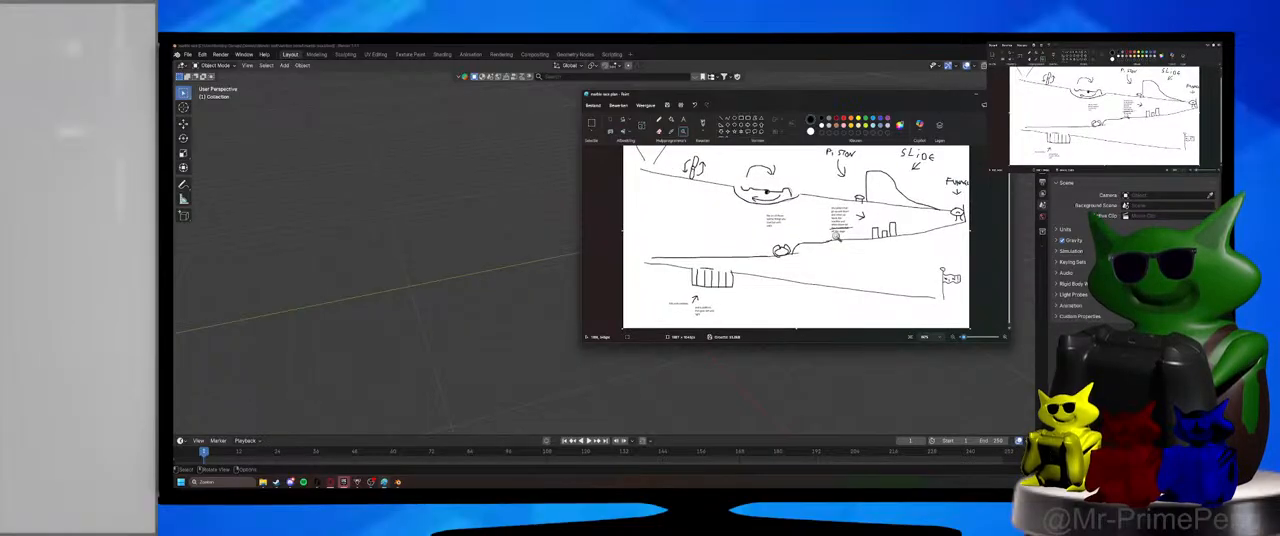
ctrl+scroll(834, 238, down, 2)
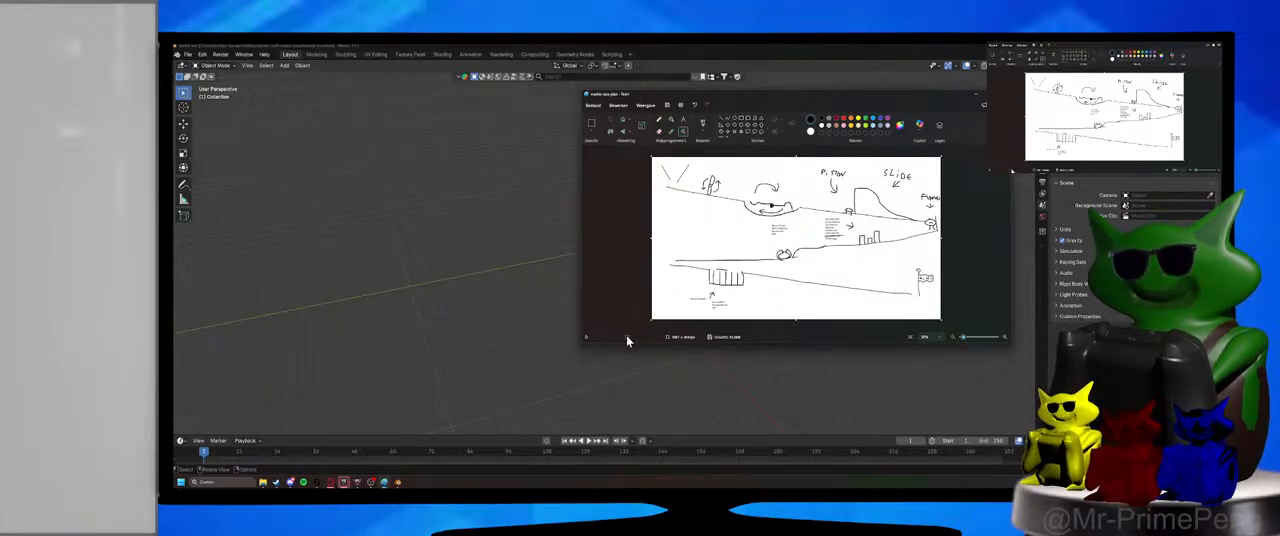
click(909, 339)
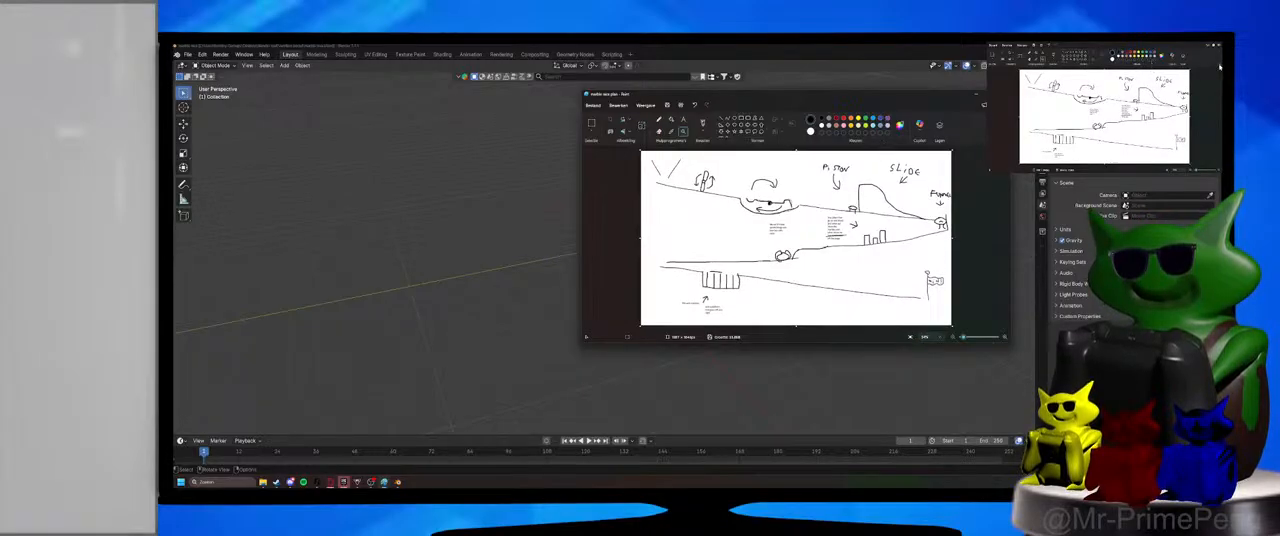
Set Paint's ribbon to hide automatically and refit the race plan in its small reference window.
click(1005, 143)
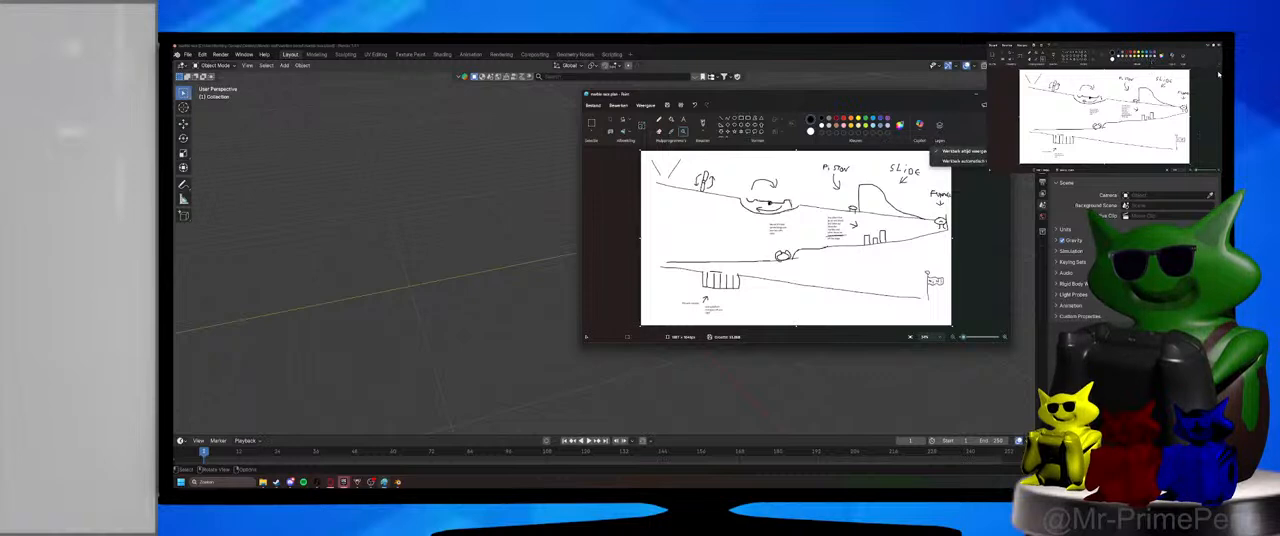
click(1003, 162)
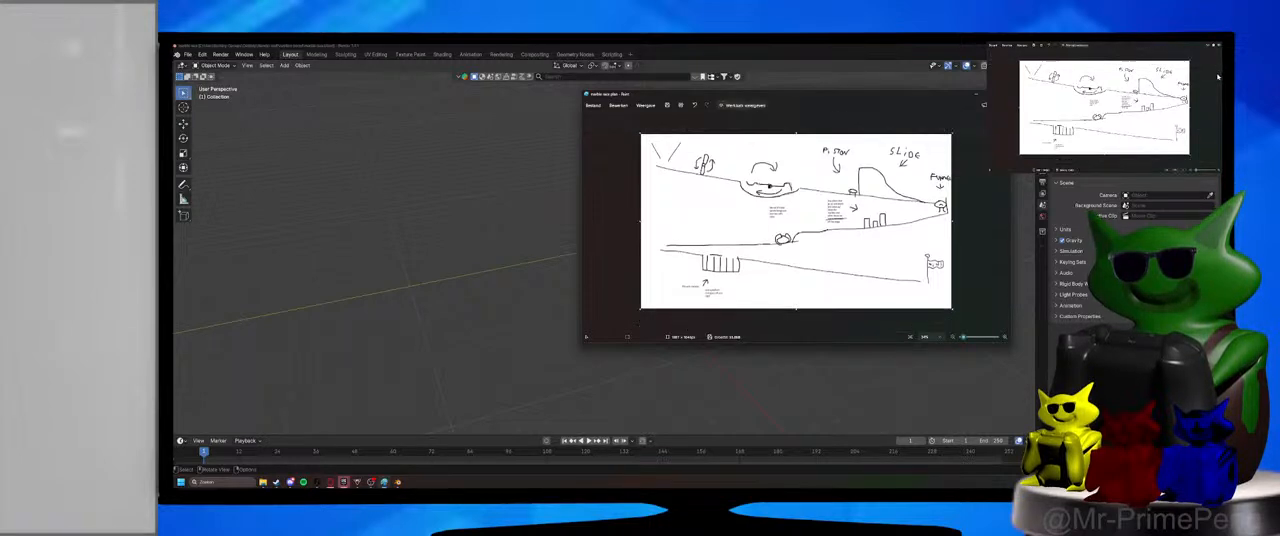
click(910, 339)
drag(803, 97, 1221, 95)
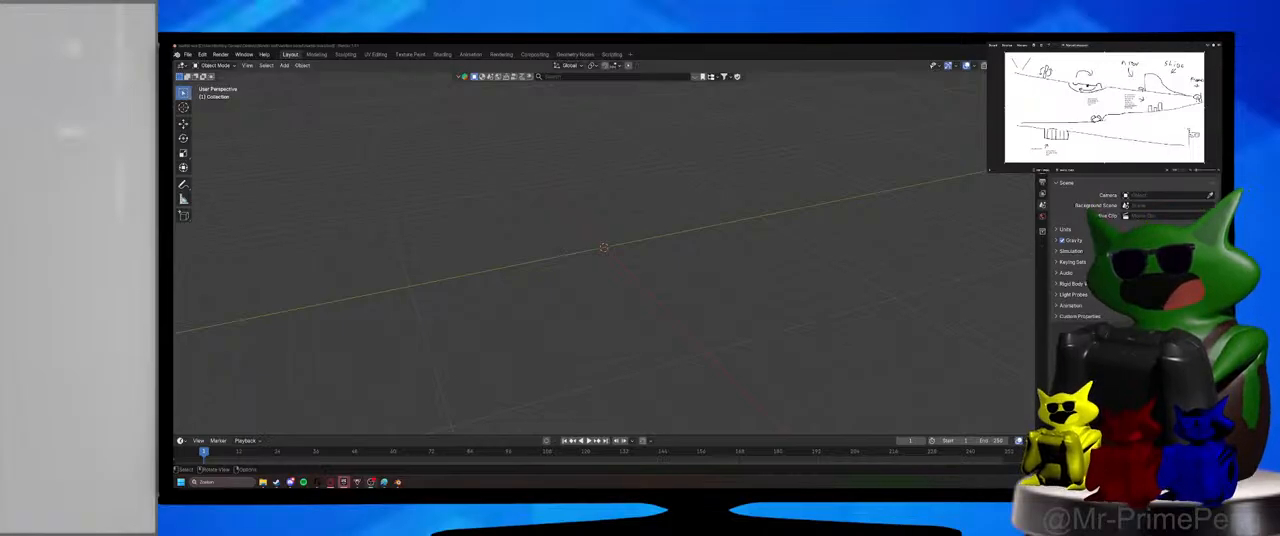
Inspect the empty Blender scene from the right, front and top orthographic views to check the axis directions.
middle_drag(654, 277, 591, 277)
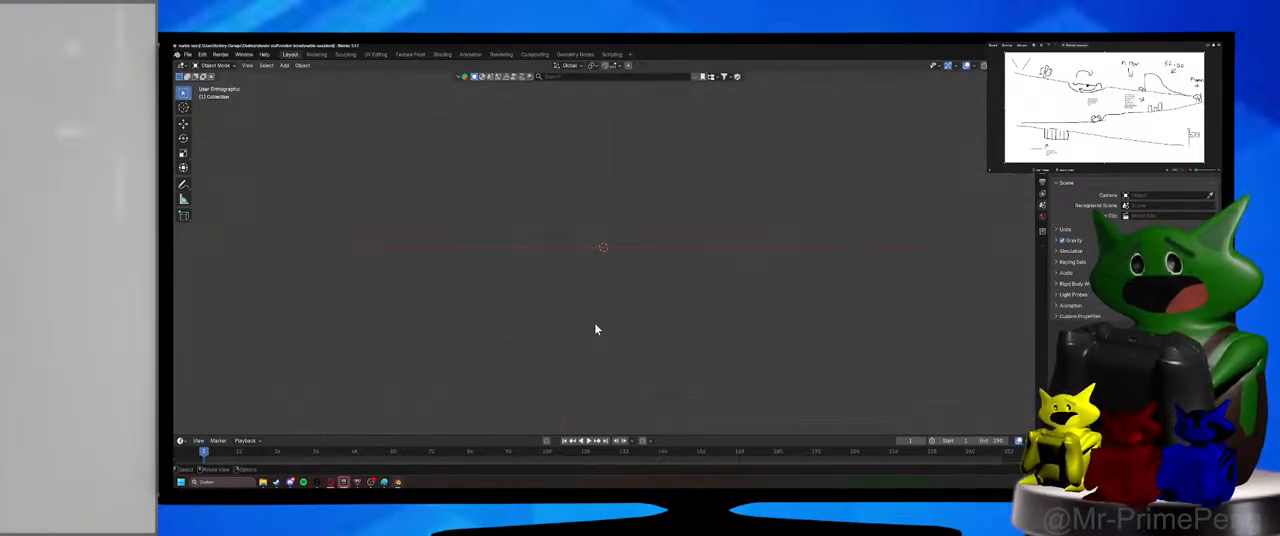
key(KP_3)
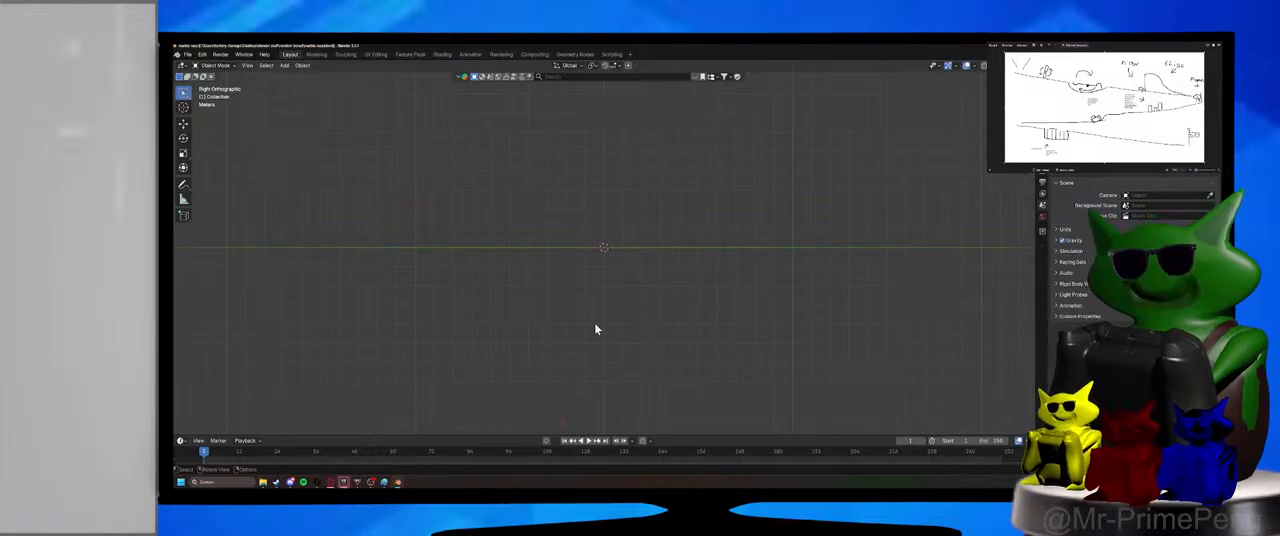
middle_drag(595, 329, 577, 349)
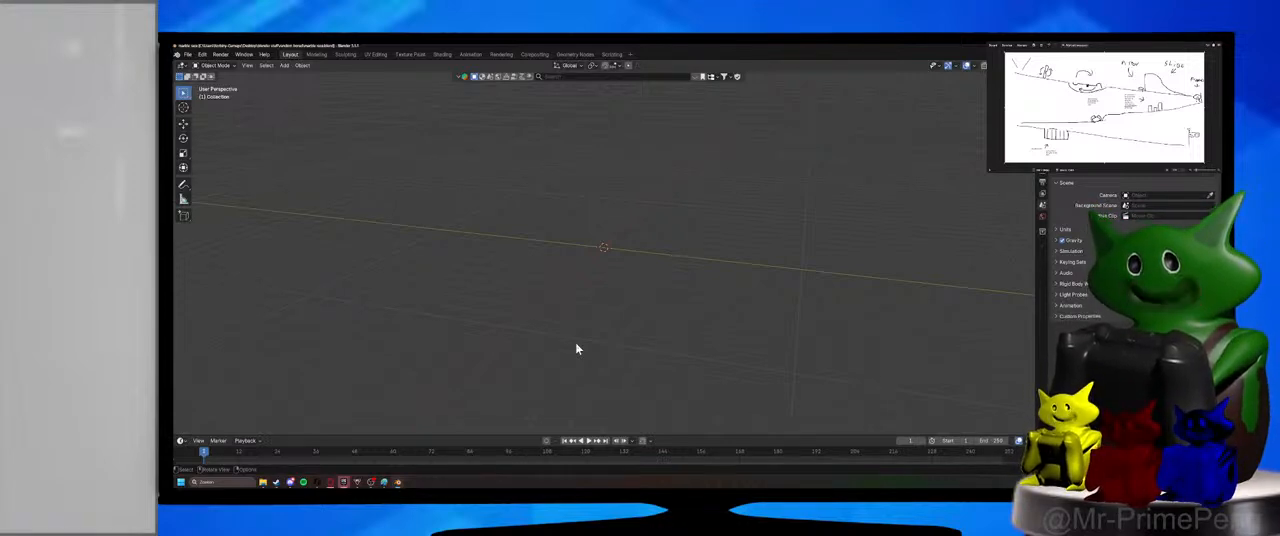
key(KP_1)
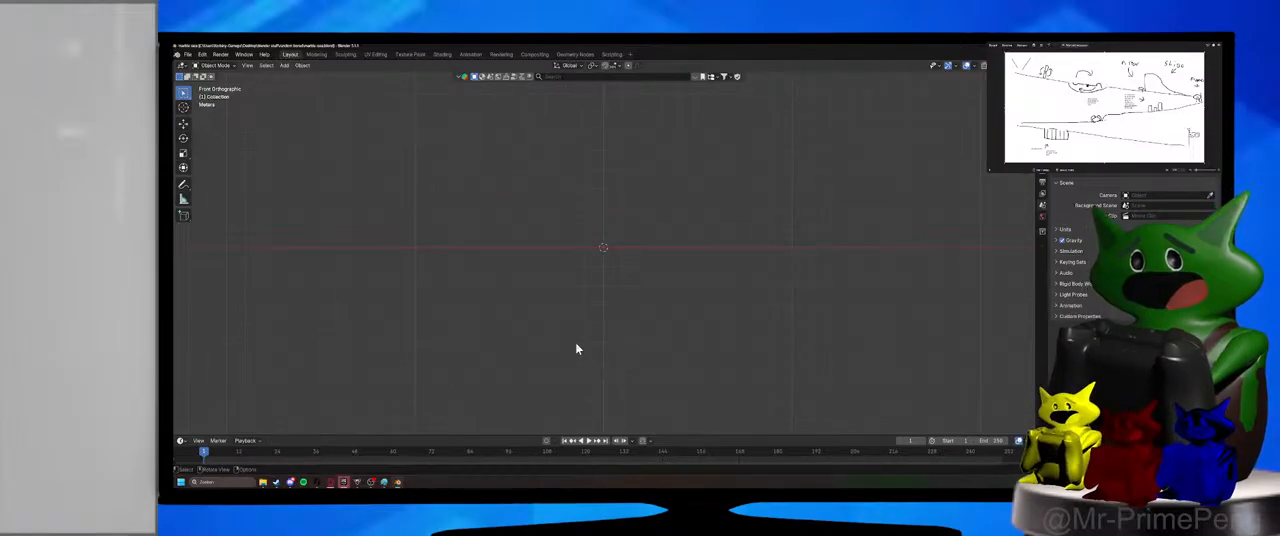
key(KP_3)
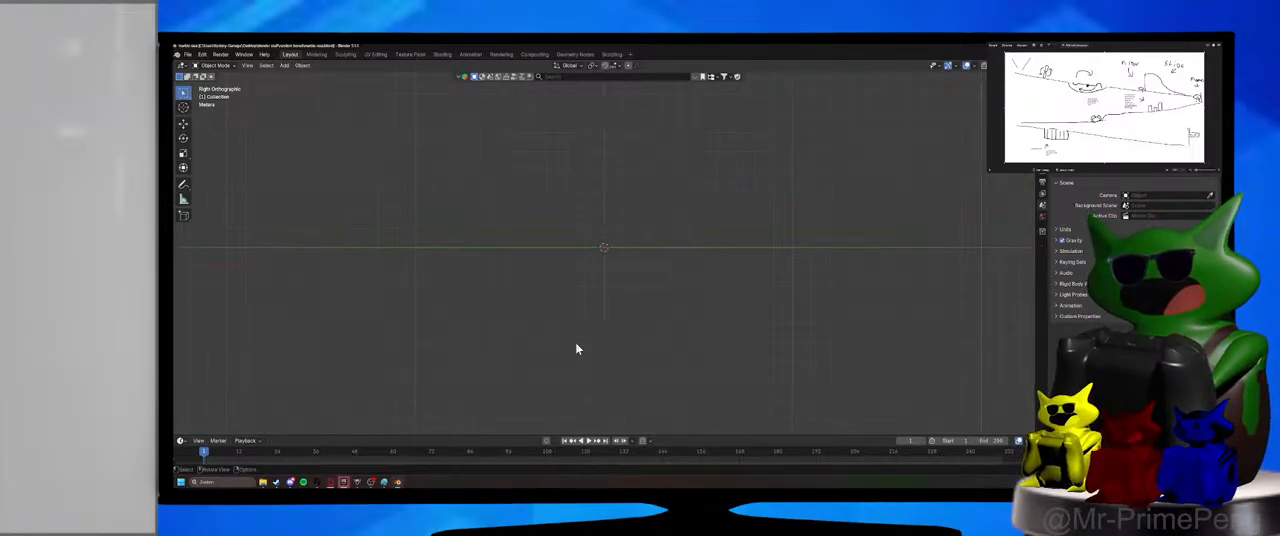
key(KP_7)
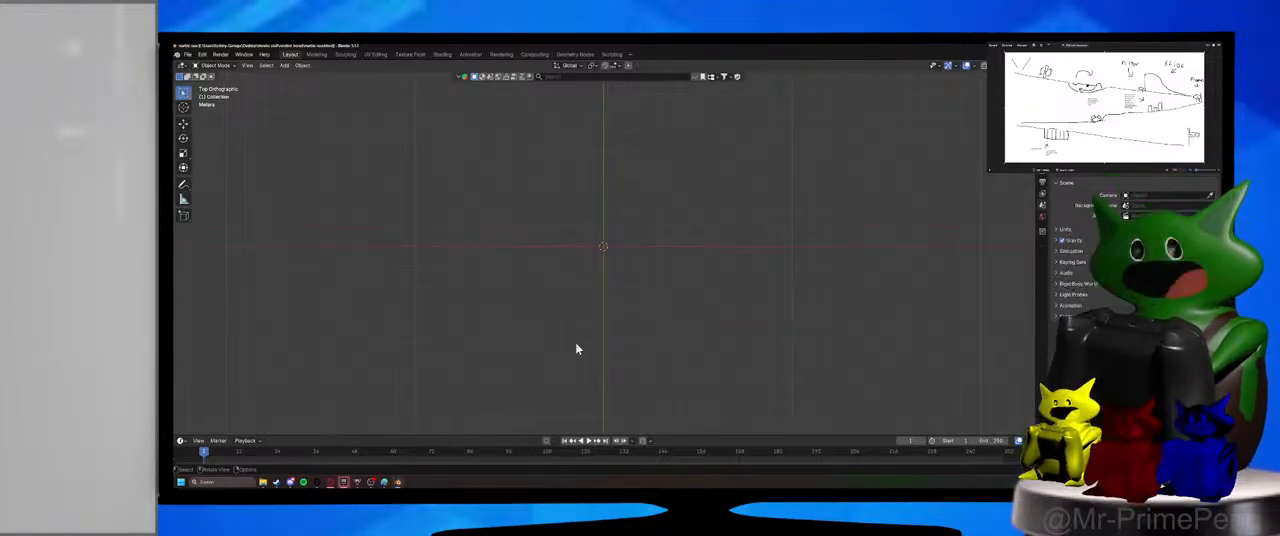
right_click(577, 349)
Add a monkey mesh at the origin, check which way it faces, and delete it.
middle_drag(582, 230, 640, 414)
key(shift+a)
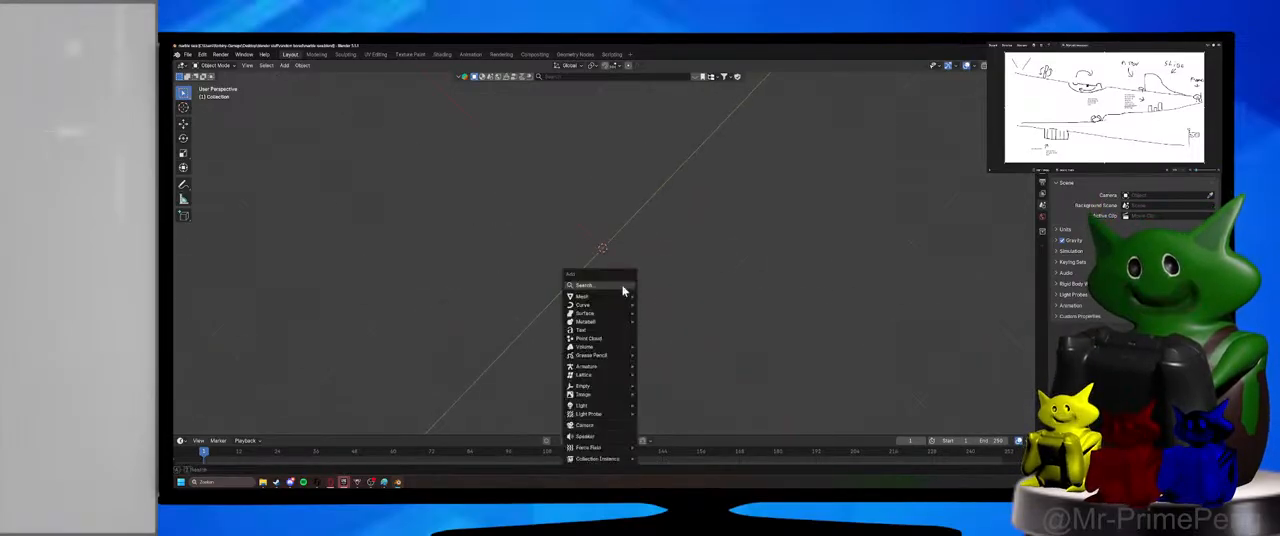
mouse_move(623, 299)
click(658, 204)
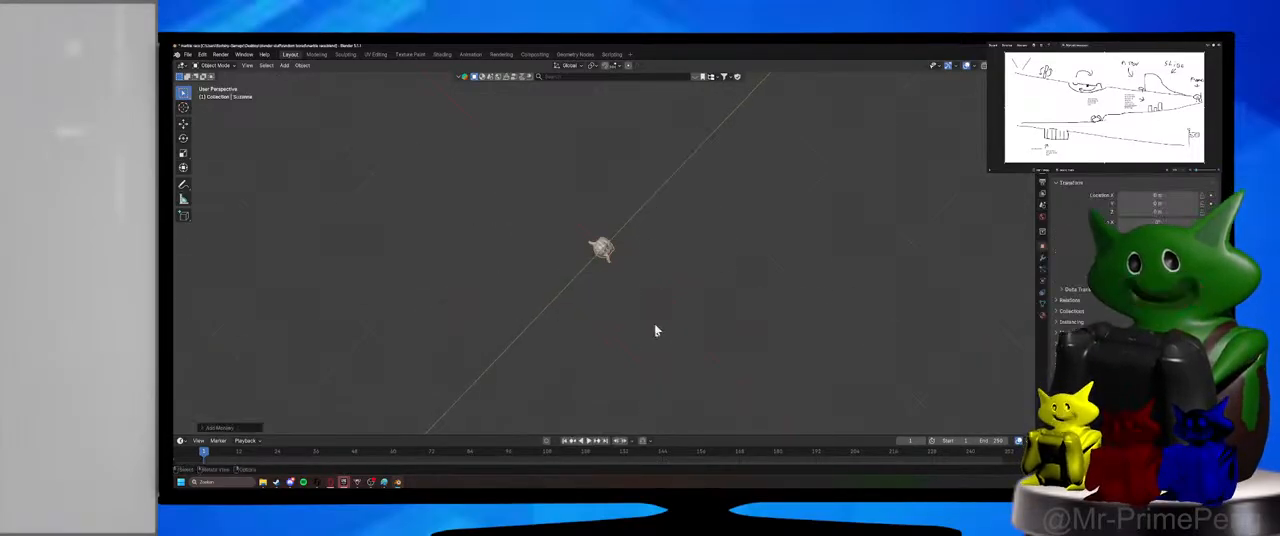
middle_drag(657, 331, 357, 271)
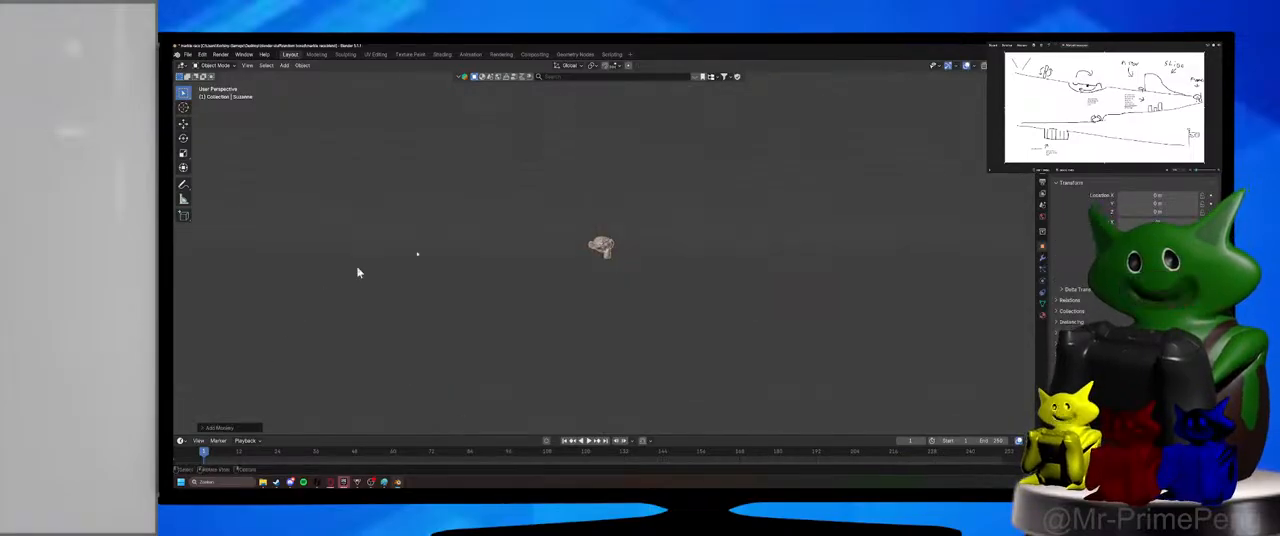
scroll(400, 260, up, 4)
middle_drag(594, 217, 727, 337)
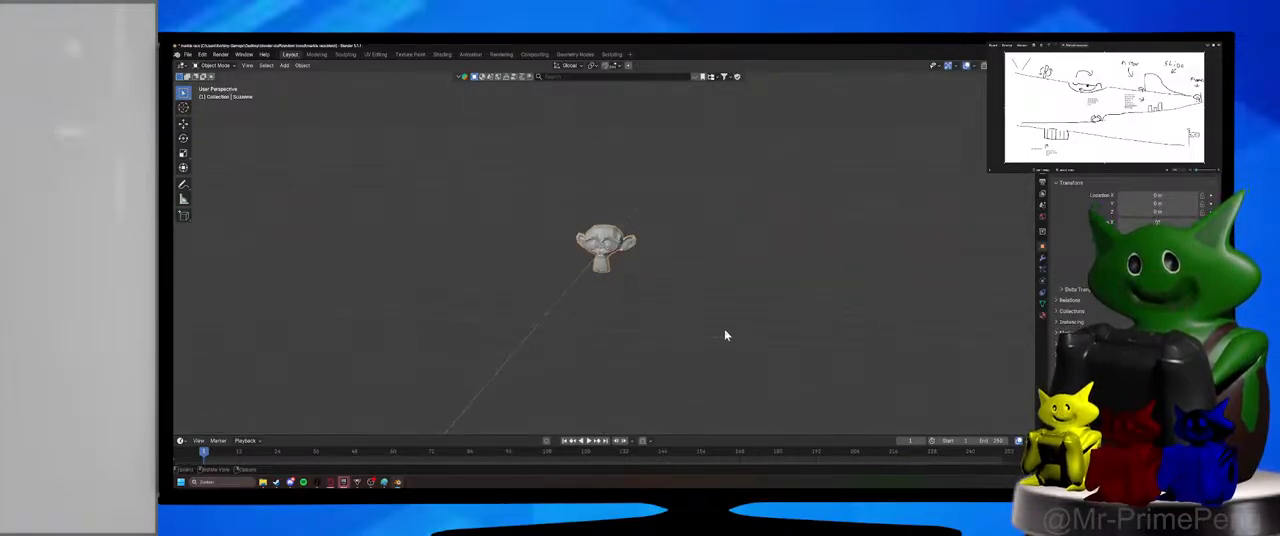
key(Delete)
Add an ico sphere at the world origin and set its subdivisions to 1.
key(shift+a)
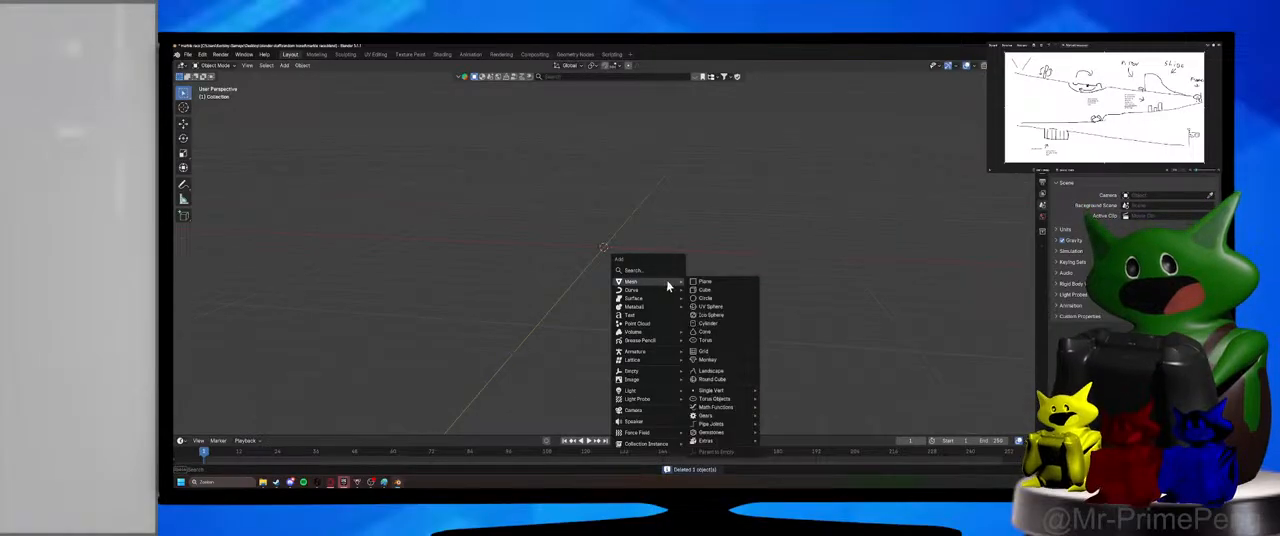
click(720, 317)
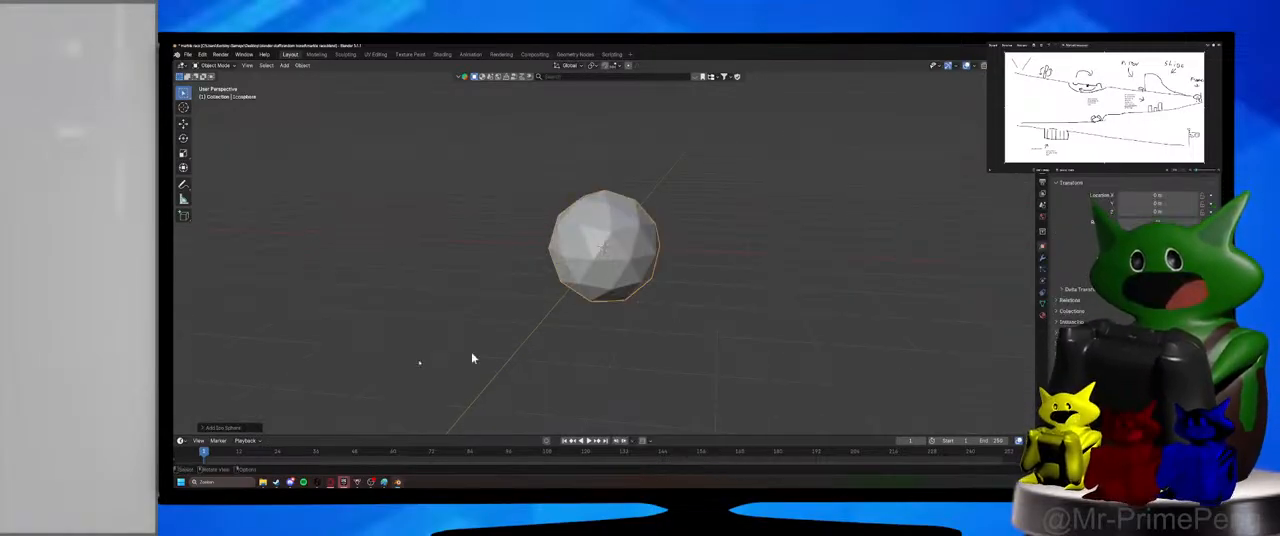
click(203, 428)
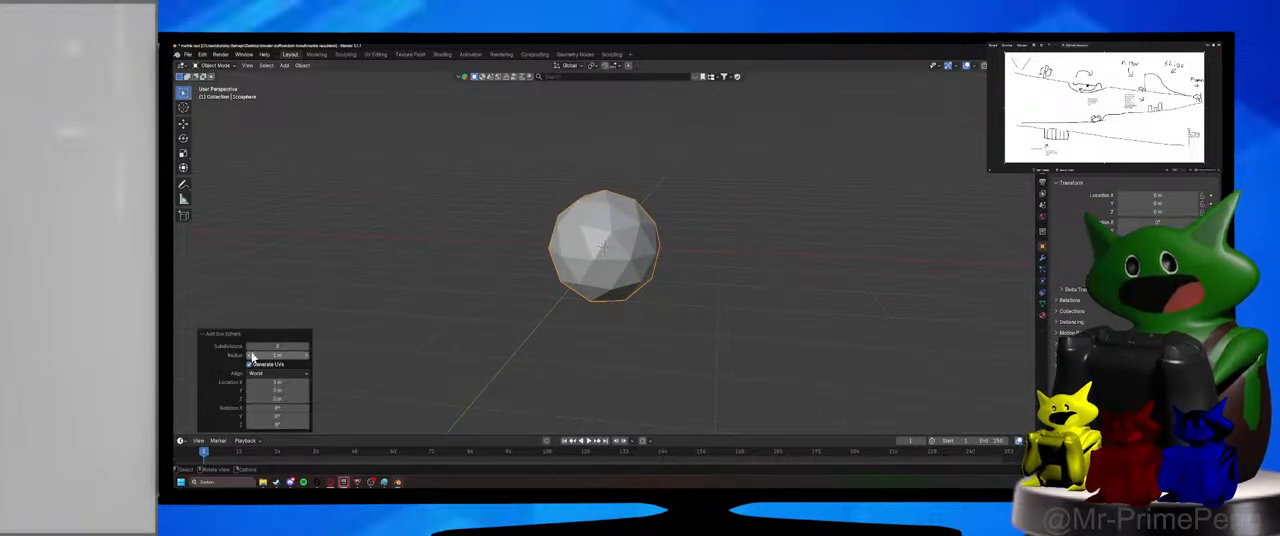
click(250, 346)
middle_drag(593, 307, 506, 307)
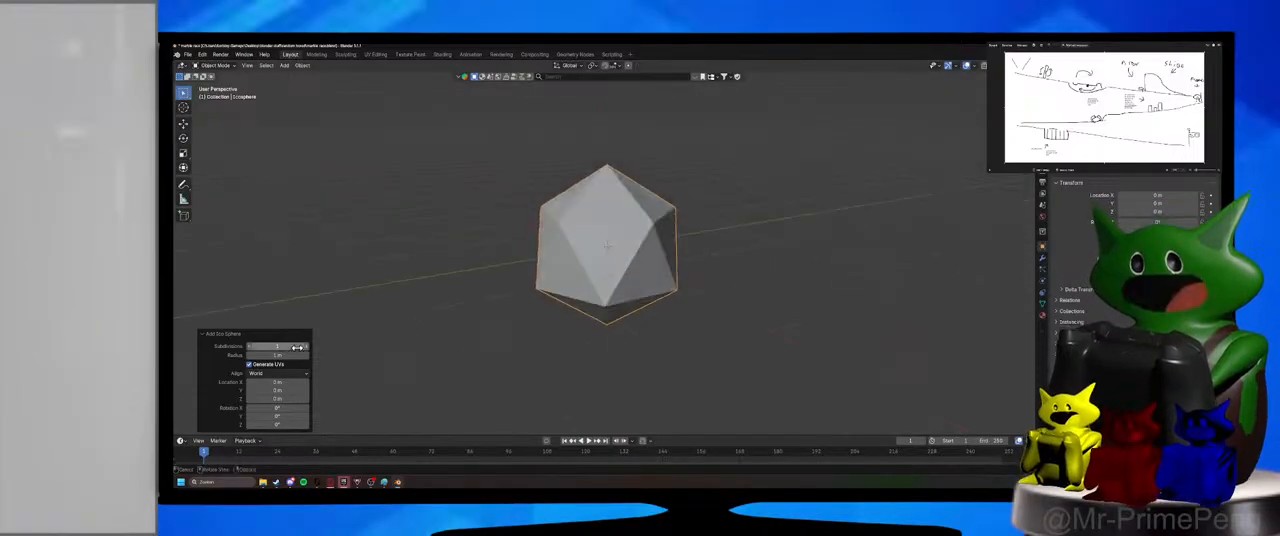
Raise the ico sphere's subdivisions to 3 and look at the smoother shape.
click(306, 347)
middle_drag(573, 328, 635, 328)
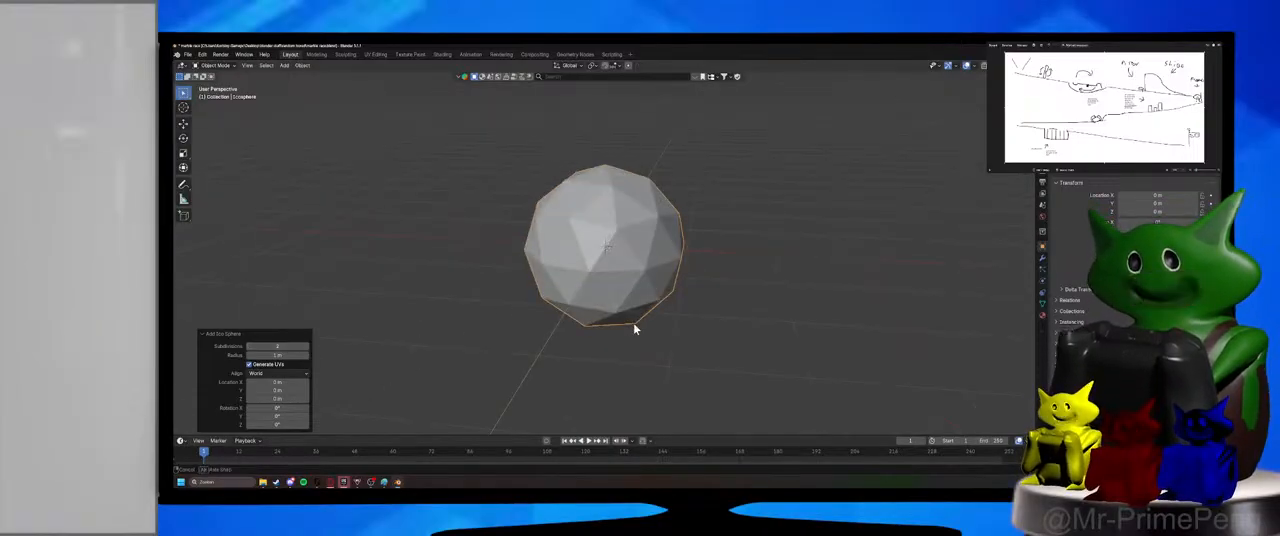
click(306, 347)
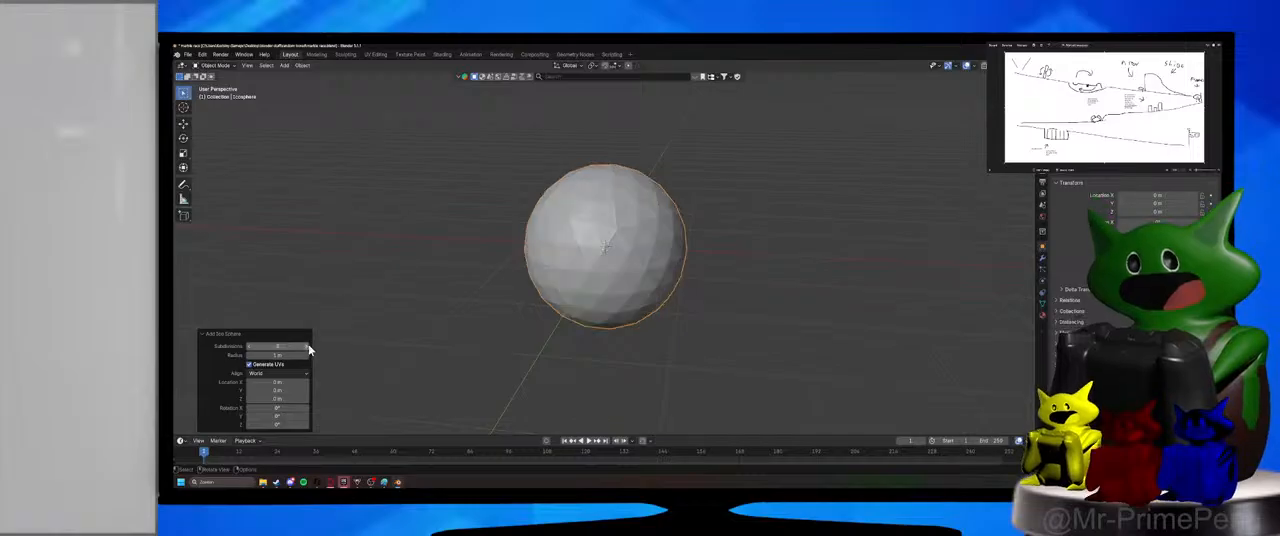
click(306, 347)
mouse_move(563, 335)
middle_down()
mouse_move(583, 332)
mouse_move(542, 340)
middle_up()
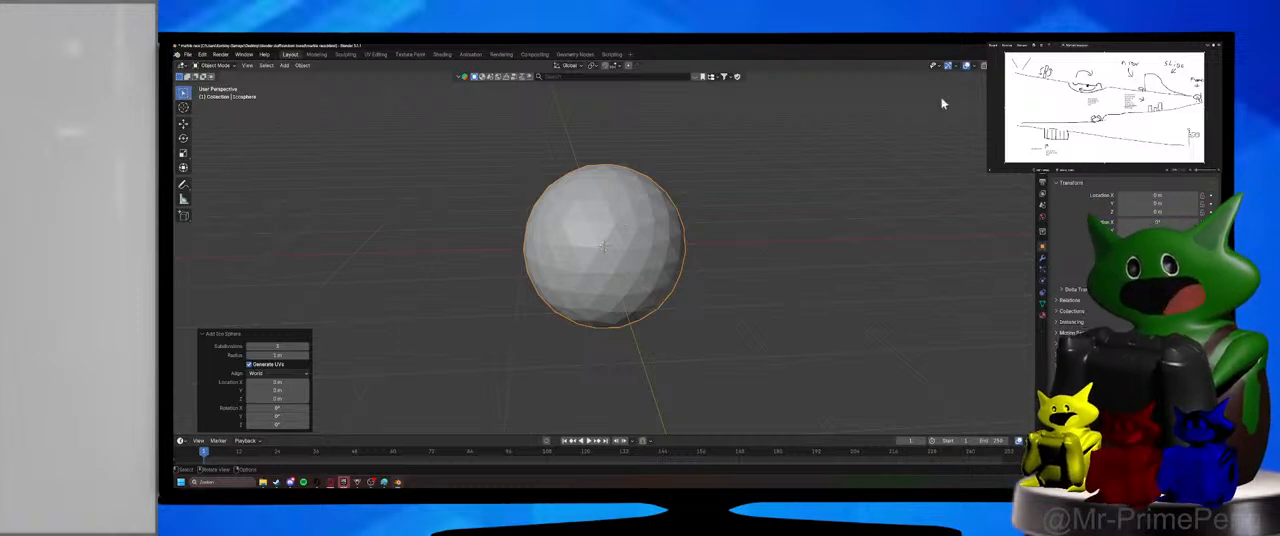
Turn on the scene statistics overlay and lower the ico sphere's subdivisions to 2.
click(973, 66)
click(935, 156)
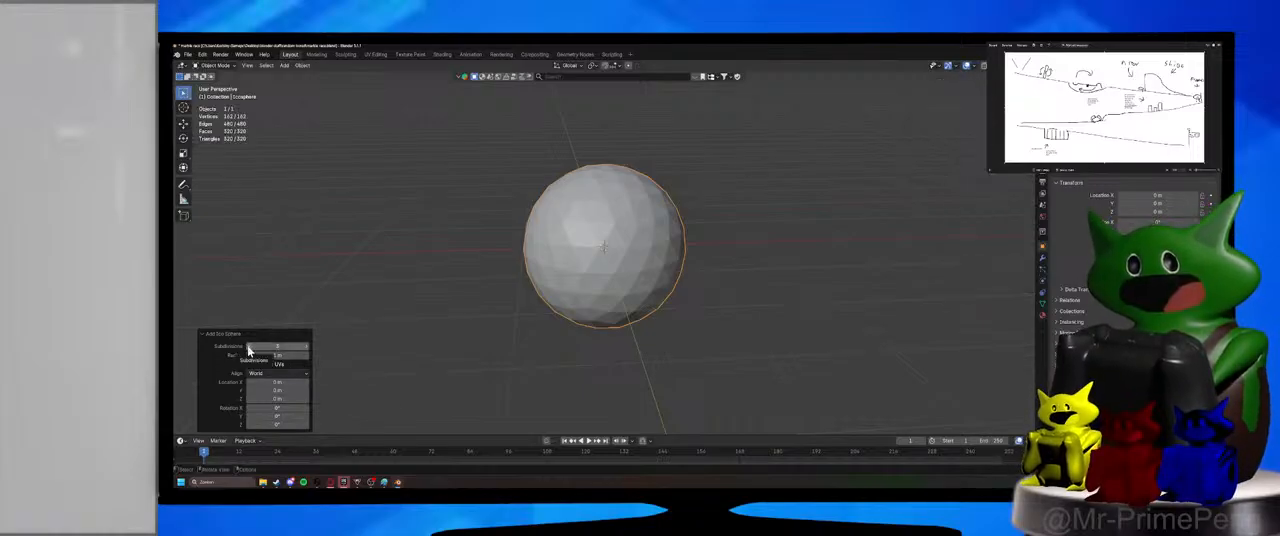
click(250, 348)
middle_drag(491, 336, 508, 333)
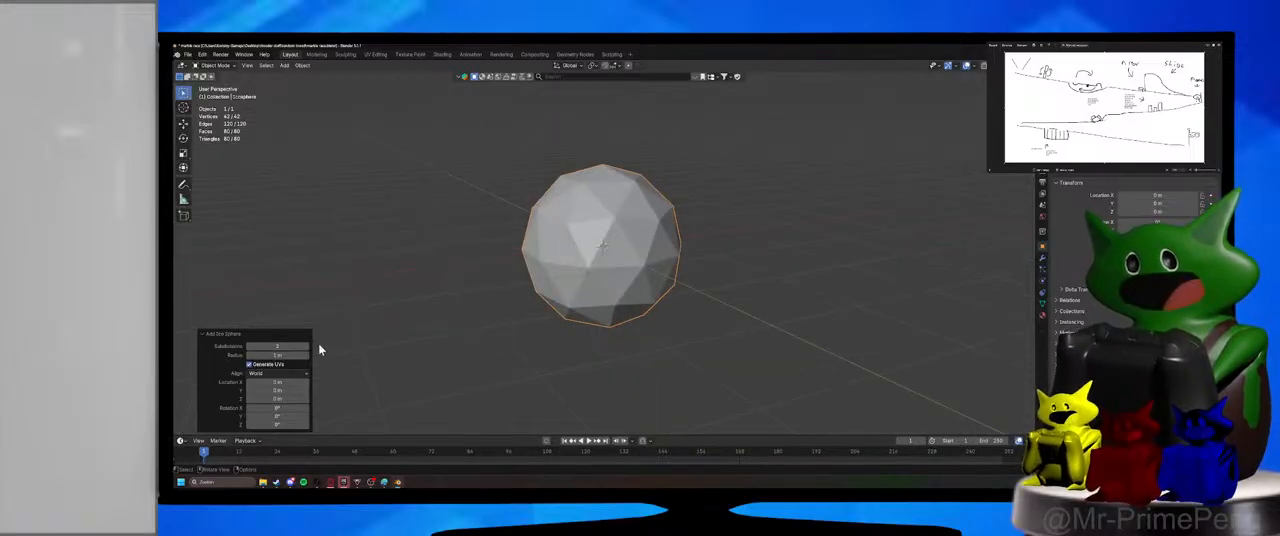
Add a second ico sphere at the world origin and raise its subdivisions to 3.
middle_drag(840, 284, 831, 328)
scroll(800, 328, down, 3)
key(shift+a)
mouse_move(743, 308)
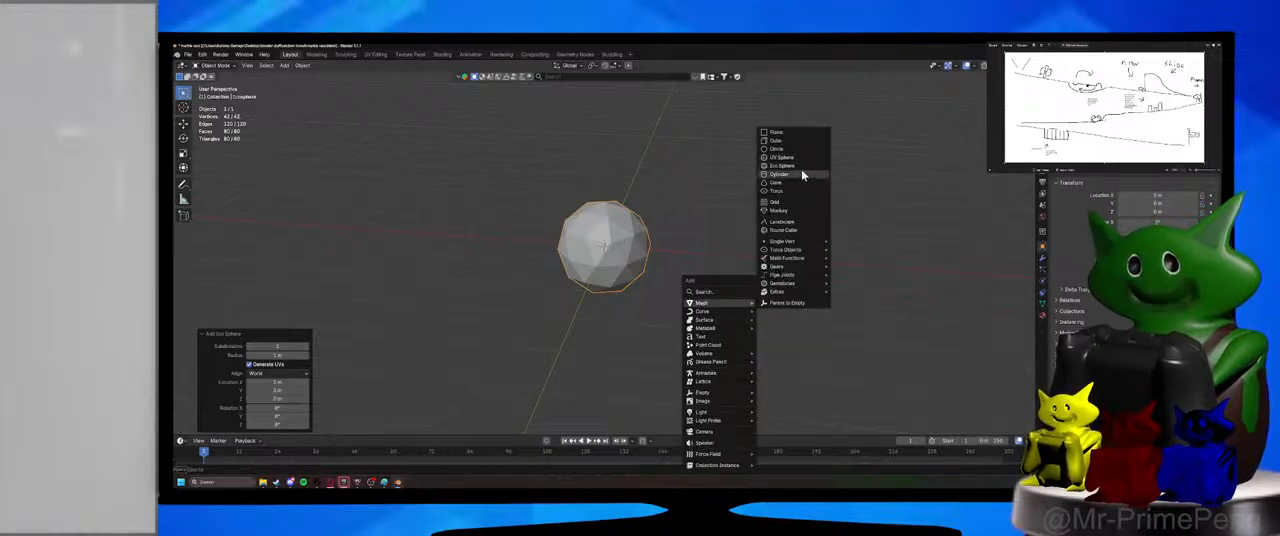
click(797, 171)
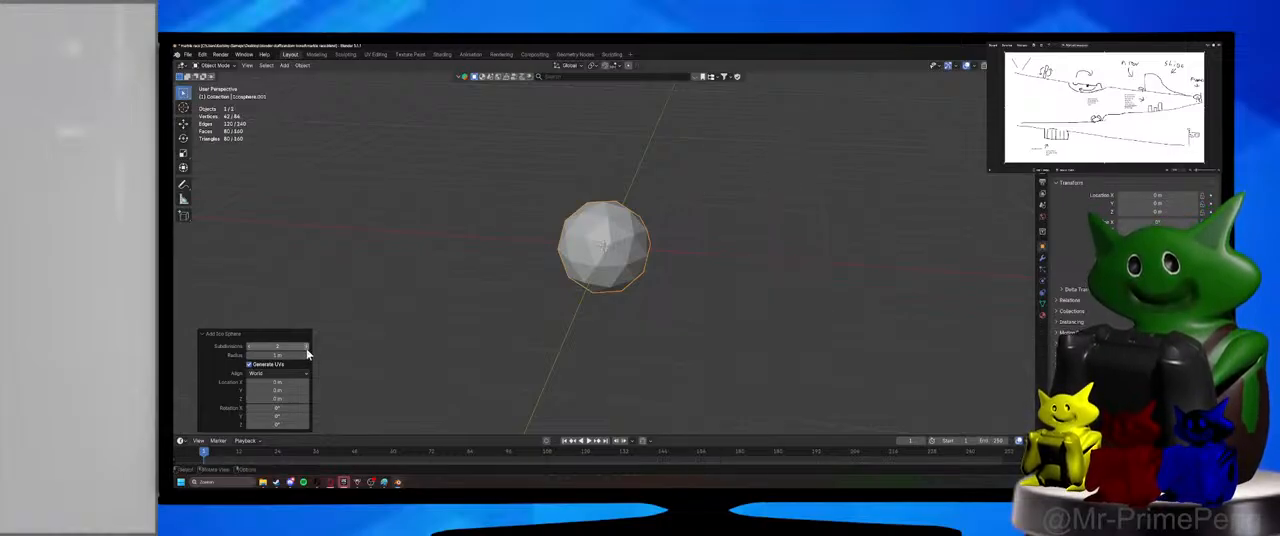
click(306, 346)
Move the new ico sphere about 2.9 m along the X axis, beside the low-poly one.
key(g)
key(y)
key(x)
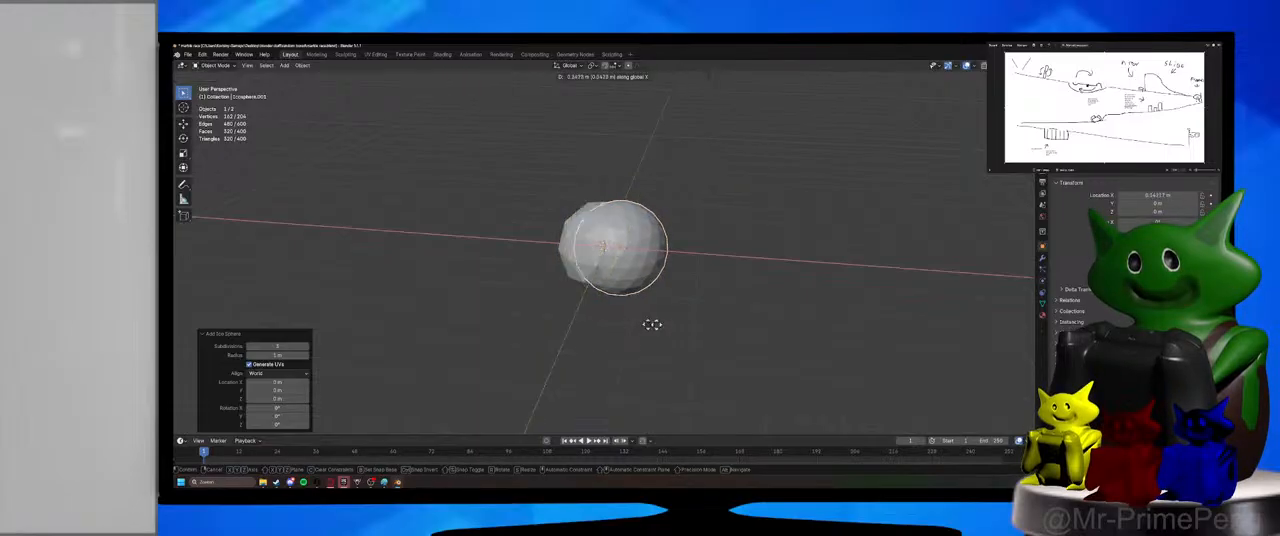
click(754, 331)
click(750, 335)
middle_drag(724, 344, 697, 362)
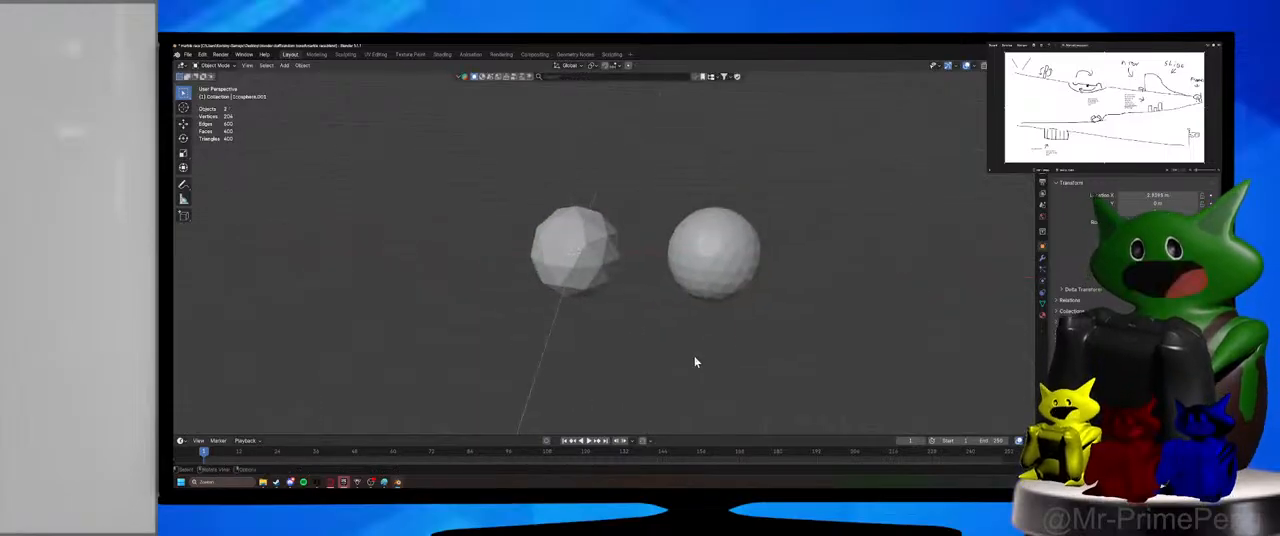
Select the two ico spheres in turn to compare their vertex and face counts in the statistics.
drag(689, 336, 780, 199)
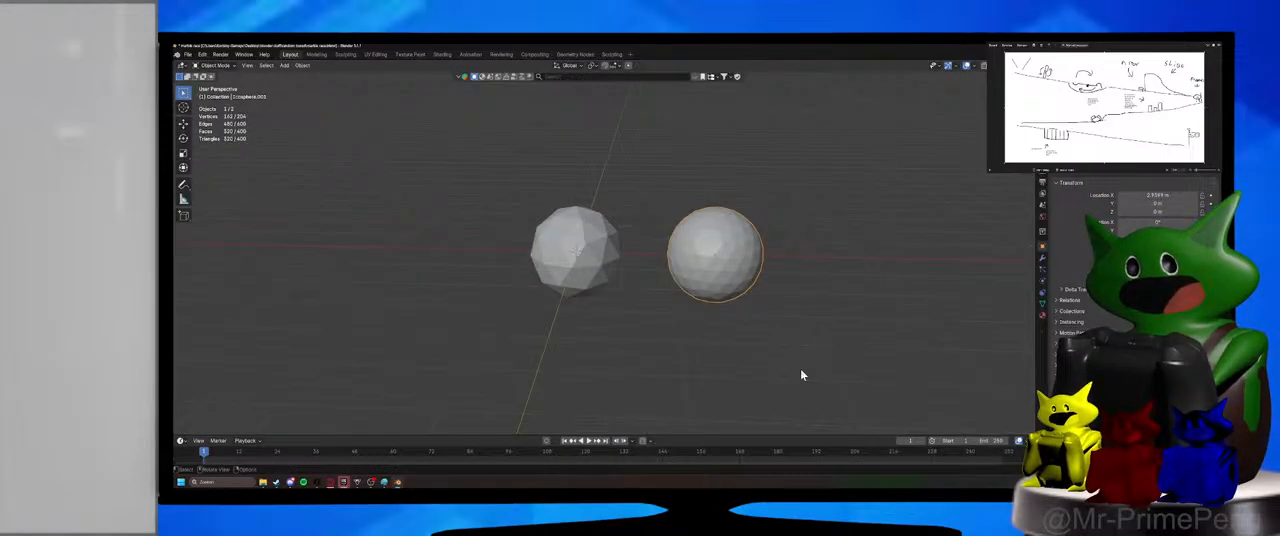
drag(509, 168, 627, 347)
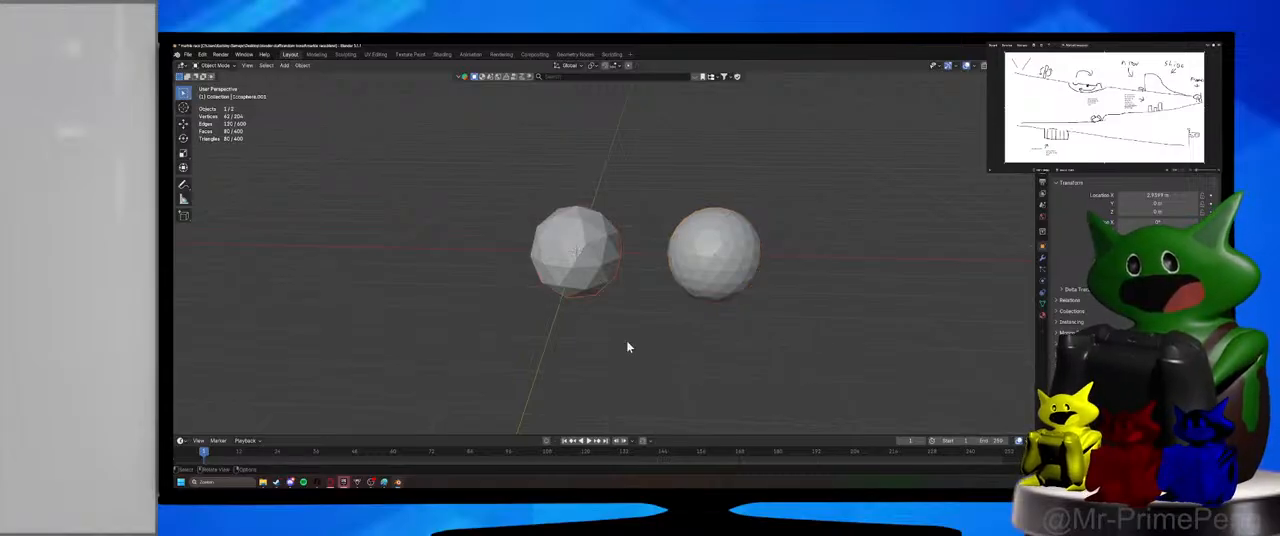
click(553, 241)
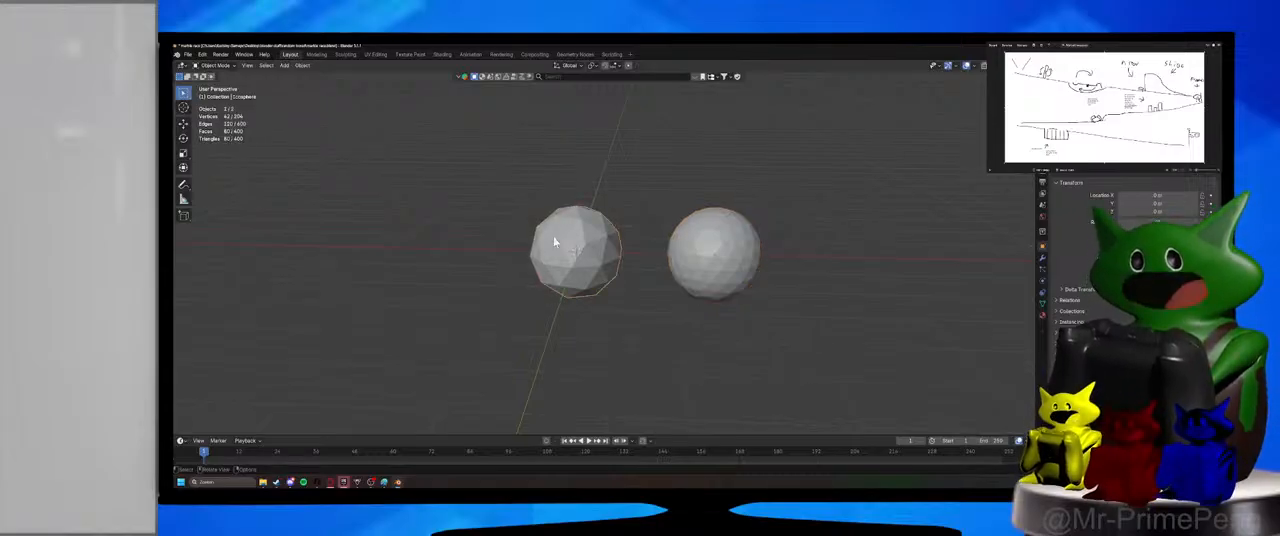
click(693, 248)
click(578, 251)
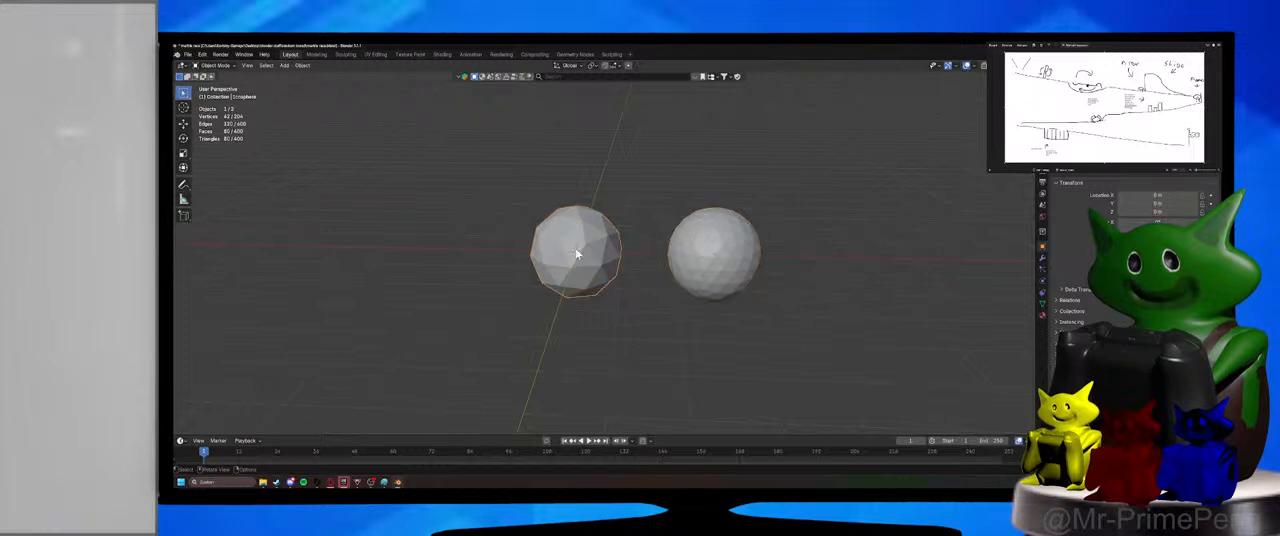
drag(503, 169, 610, 351)
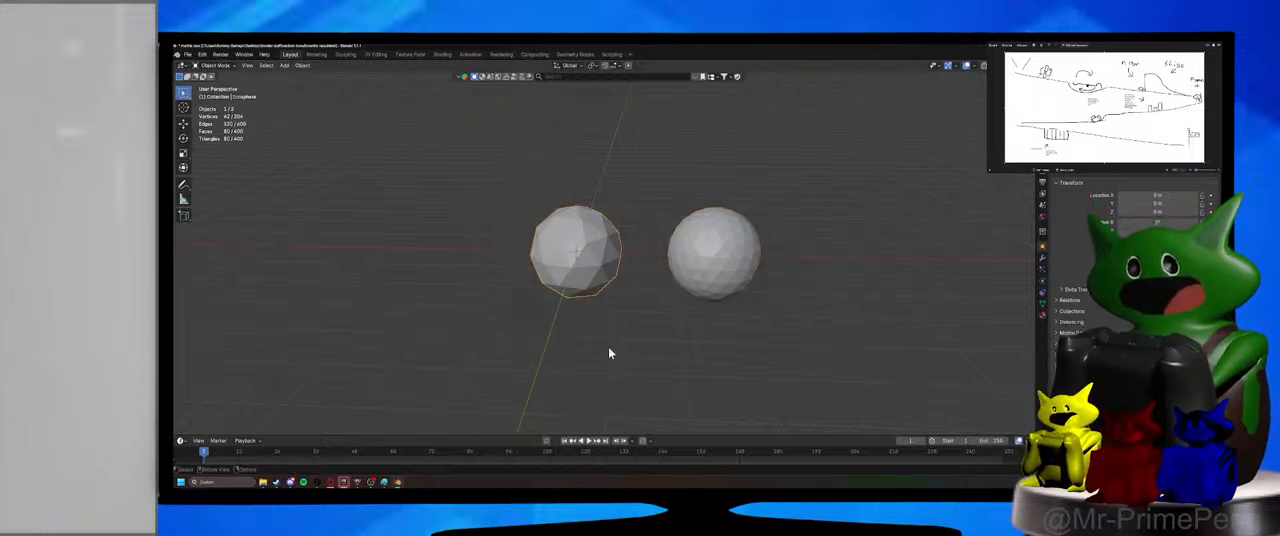
click(640, 189)
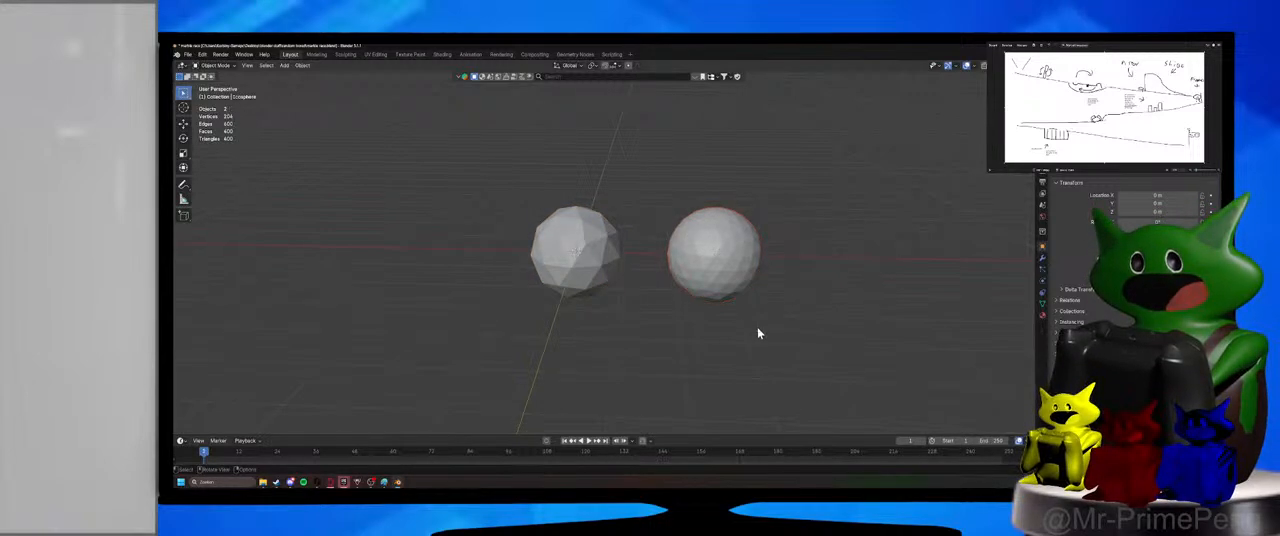
Add a plane at the world origin and scale it up into a large square floor around both spheres.
scroll(740, 405, down, 3)
key(shift+a)
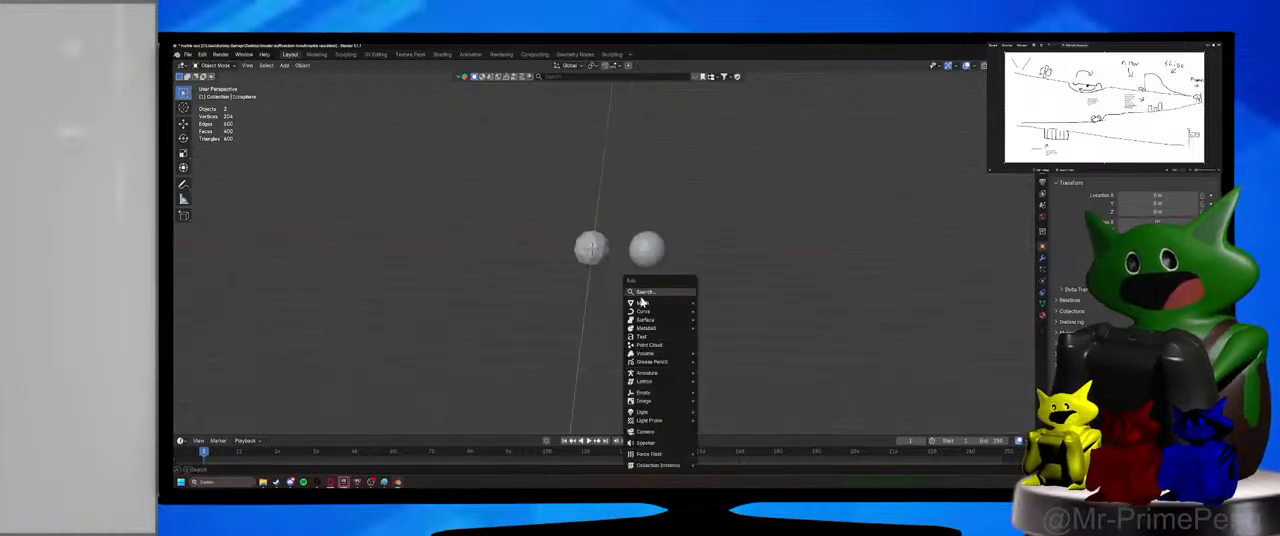
mouse_move(644, 303)
click(714, 135)
key(s)
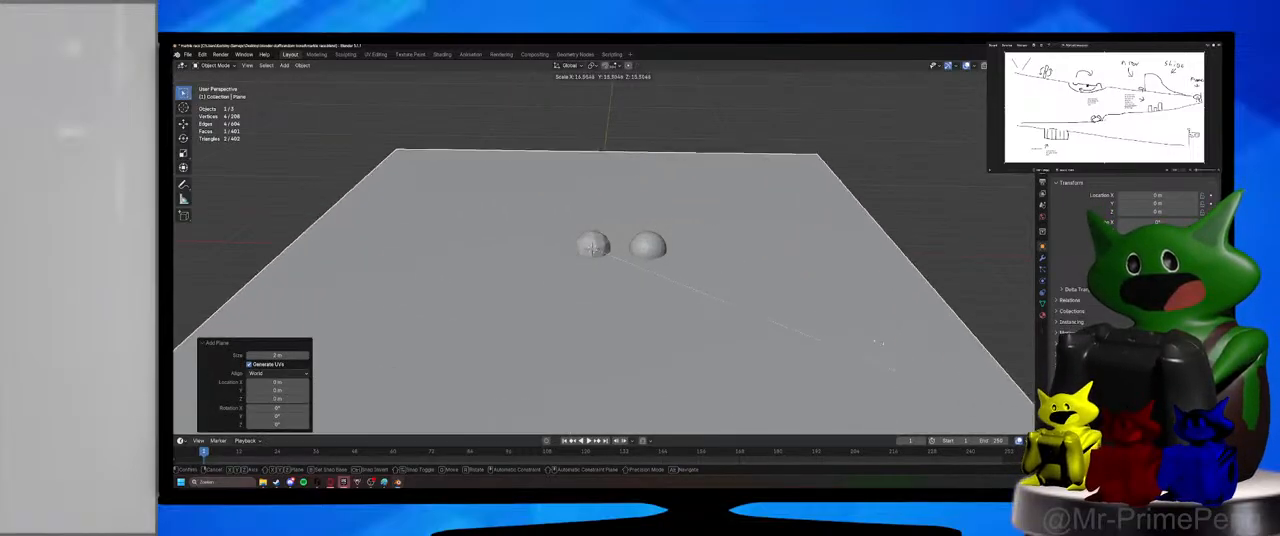
click(645, 347)
Lower the floor plane about 0.95 m along the Z axis so it lies beneath the spheres.
key(g)
key(z)
click(717, 363)
scroll(718, 361, down, 4)
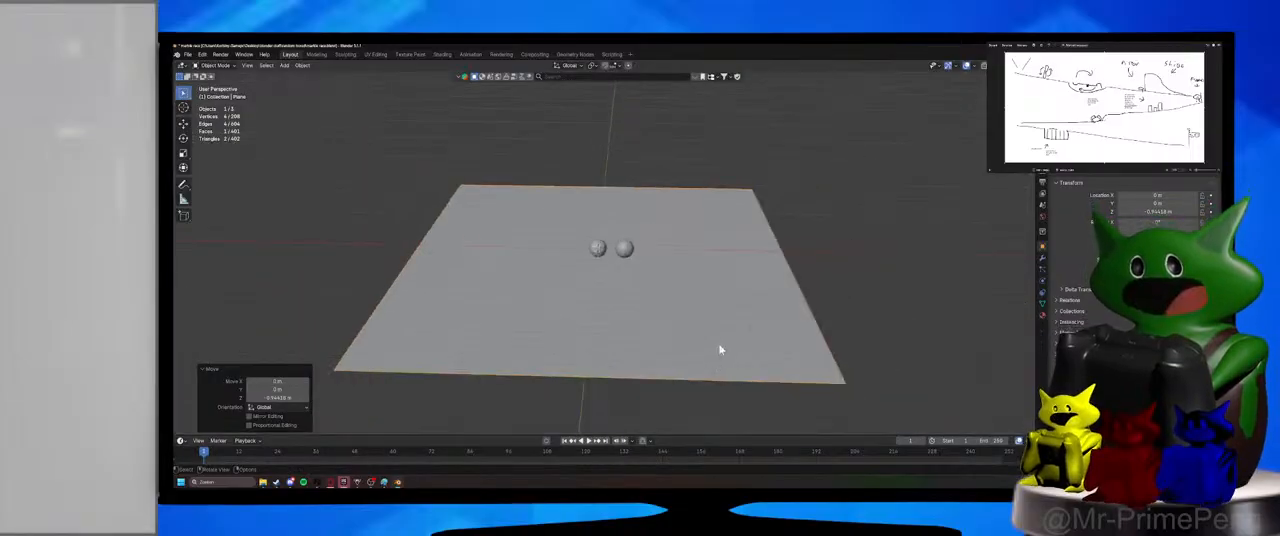
Duplicate the floor plane in place and rotate the copy -10° about the global X axis as a ramp.
key(shift+d)
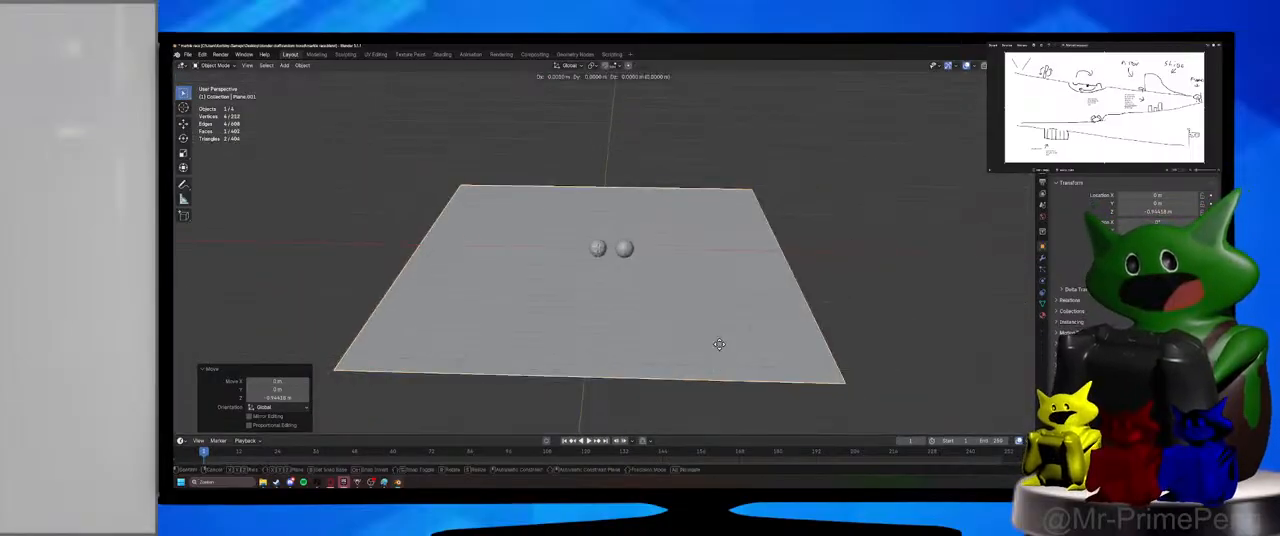
key(r)
key(shift+z)
key(shift+x)
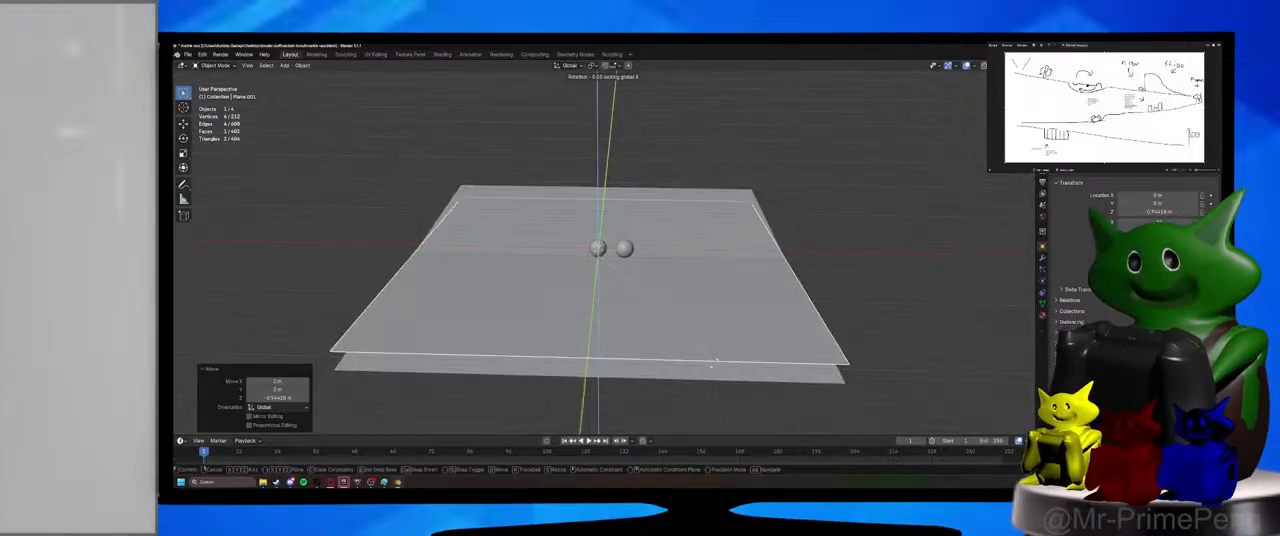
click(616, 338)
Move the ramp plane about 17.1 m in the negative Y direction and raise it along the Z axis.
key(g)
key(y)
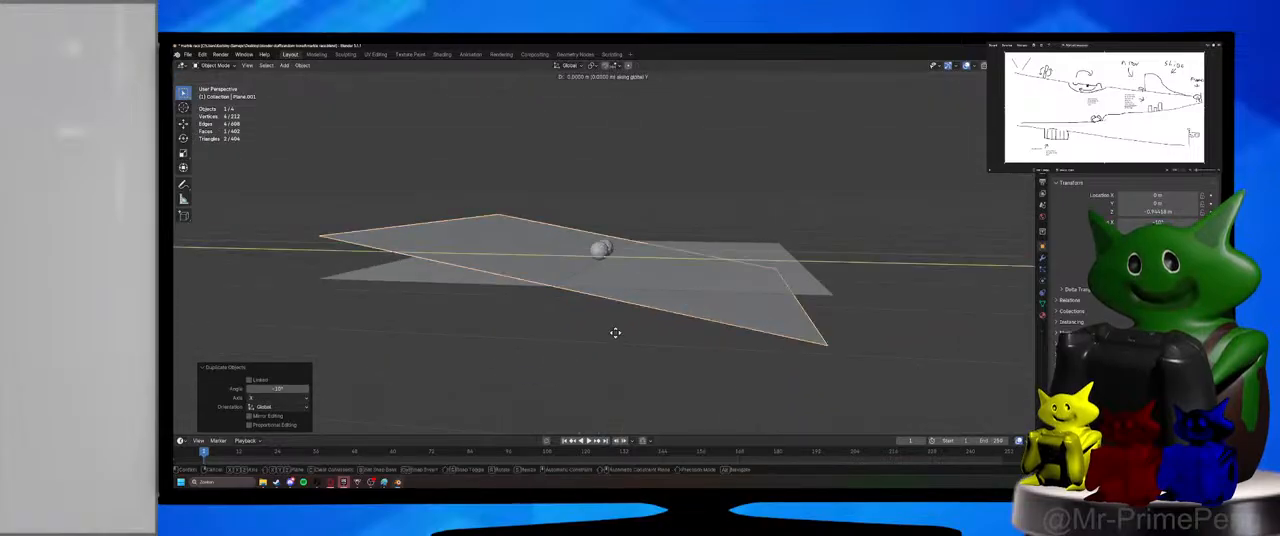
click(468, 329)
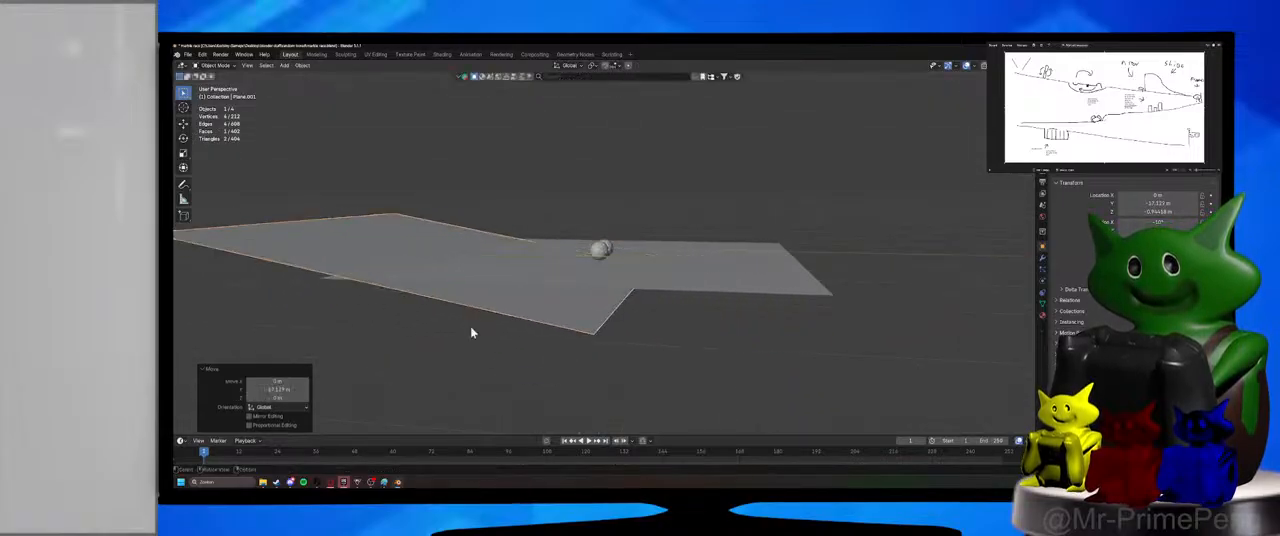
key(g)
key(z)
click(490, 341)
Slide the ramp plane further in the negative Y direction until its lower end meets the edge of the flat plane.
key(g)
key(y)
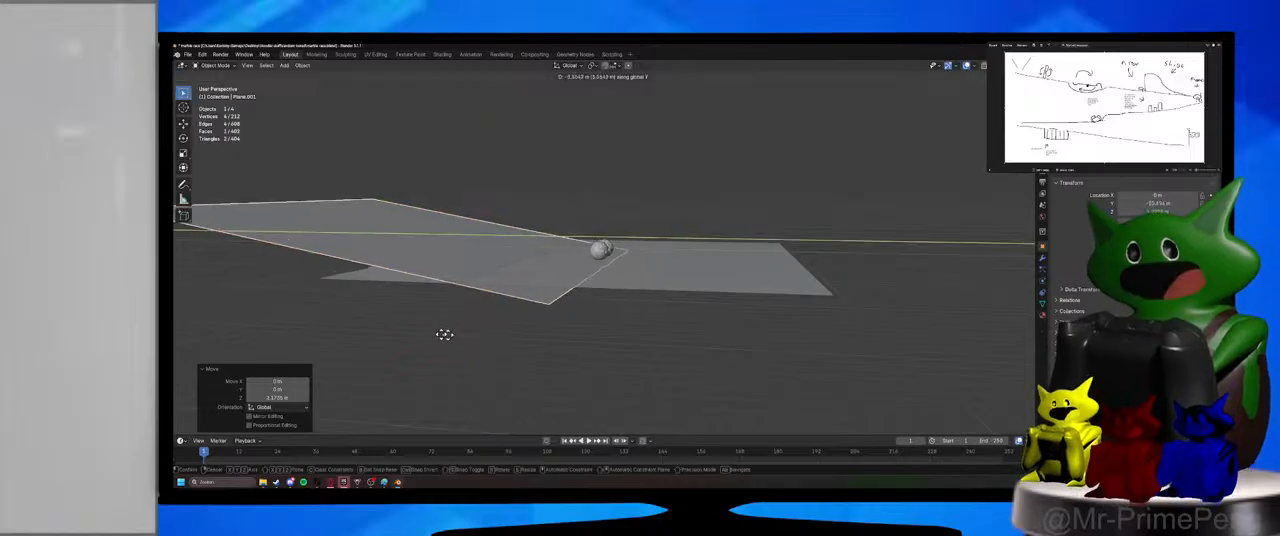
click(362, 330)
middle_drag(362, 330, 668, 305)
click(677, 339)
middle_drag(677, 339, 652, 302)
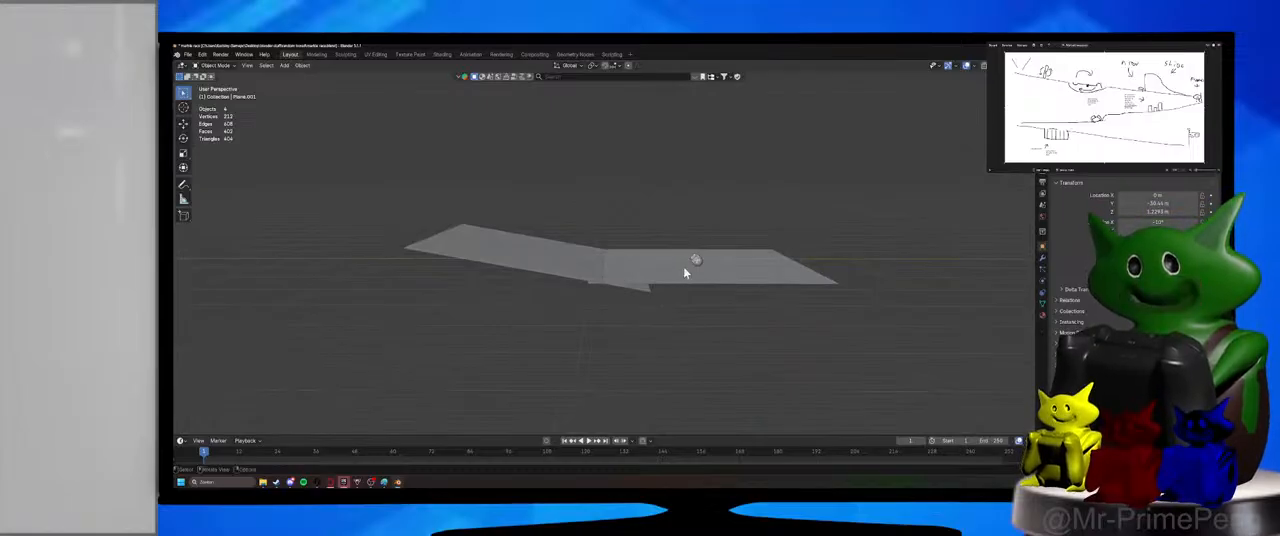
Move both ico spheres together in the YZ plane, about 47.8 m in negative Y, to just above the ramp's high end.
click(695, 261)
key(g)
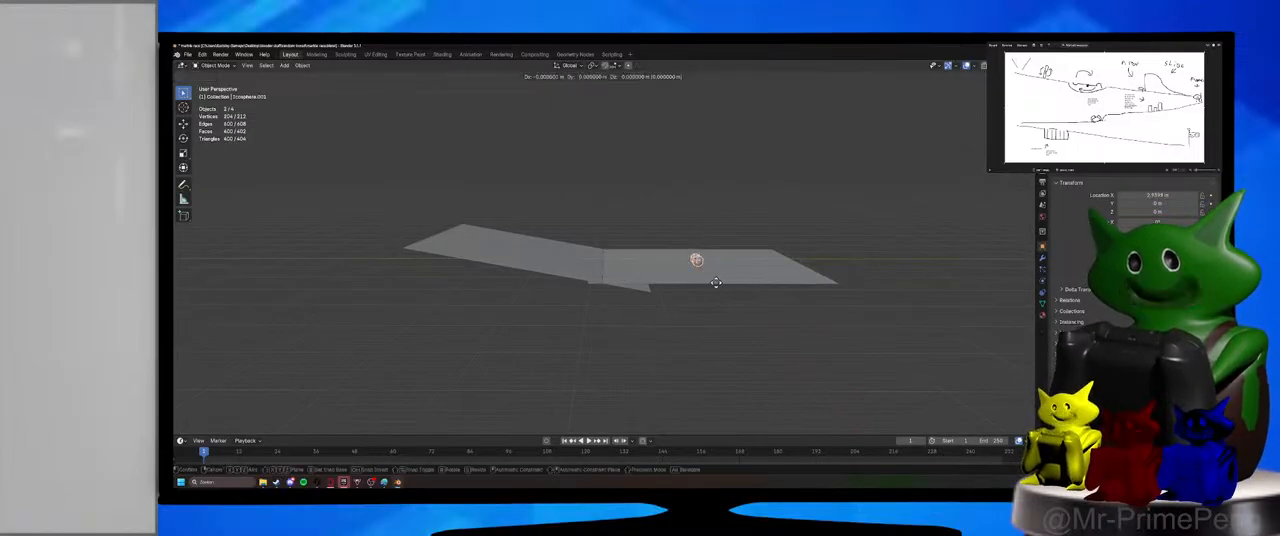
key(shift+x)
click(484, 262)
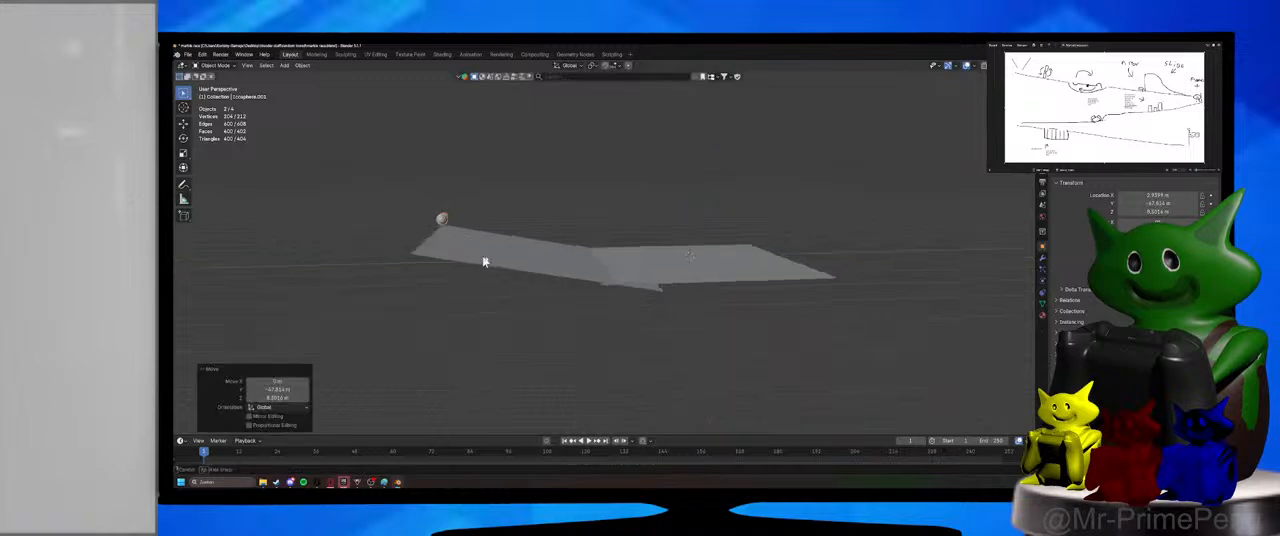
scroll(563, 275, up, 2)
middle_drag(485, 262, 606, 285)
scroll(520, 299, up, 2)
scroll(617, 318, down, 1)
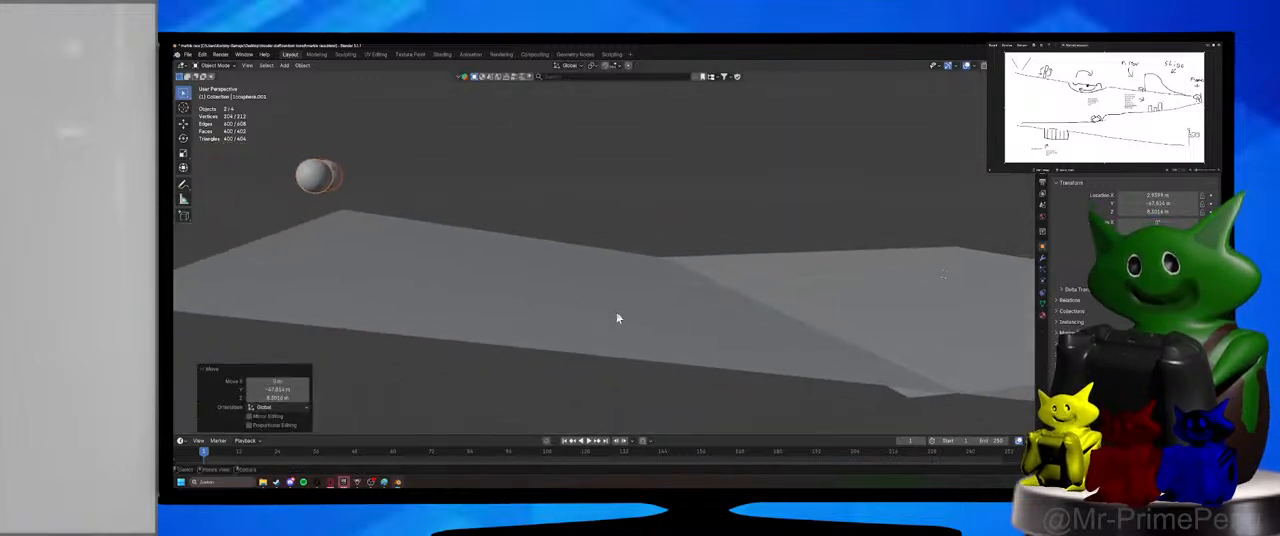
Add an active rigid body to the smoother sphere and passive rigid bodies to the flat plane and the ramp.
click(1043, 282)
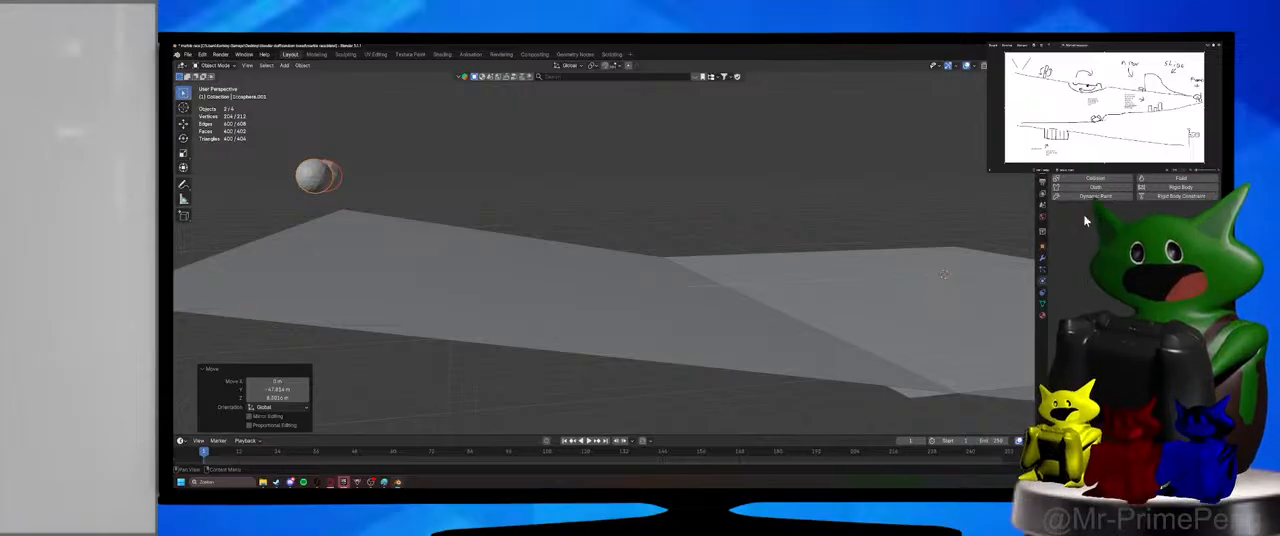
click(1149, 189)
click(820, 280)
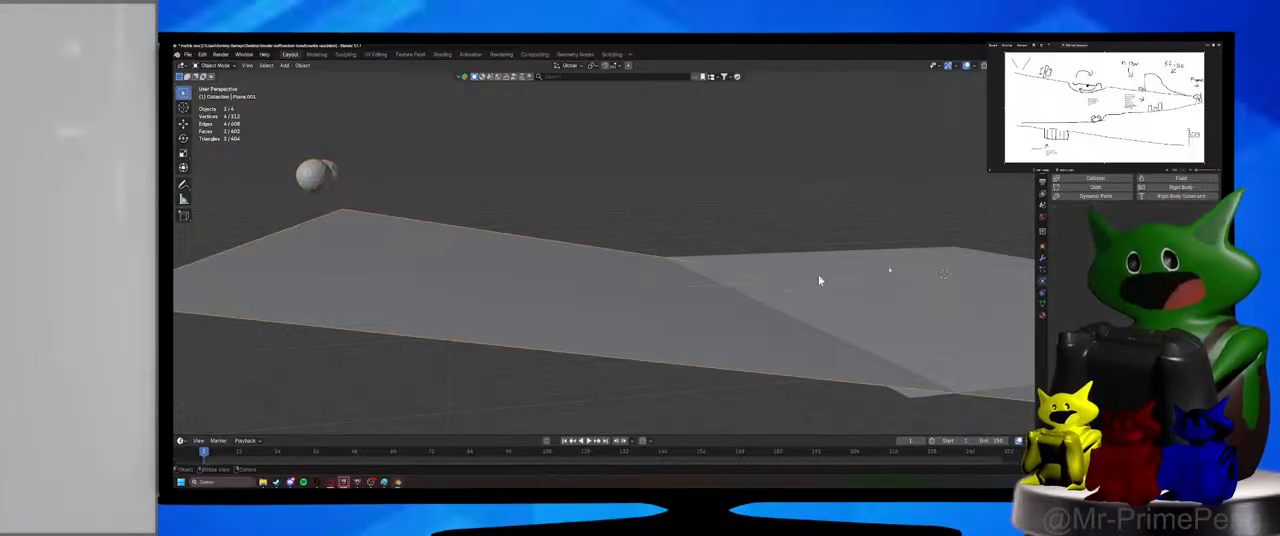
click(926, 297)
click(1158, 222)
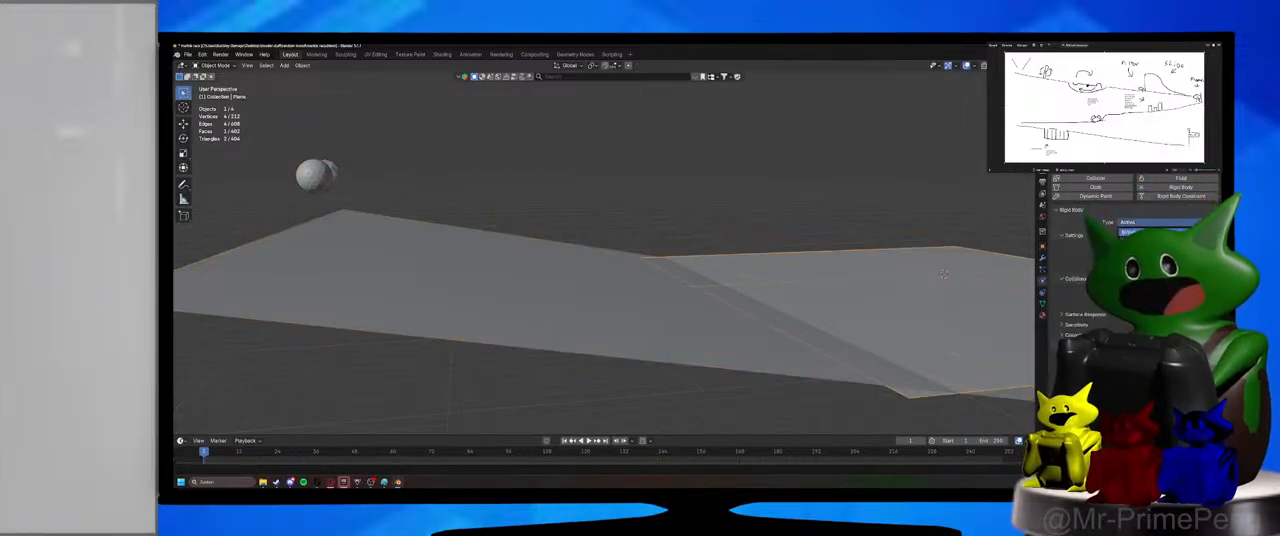
click(1157, 240)
click(1157, 271)
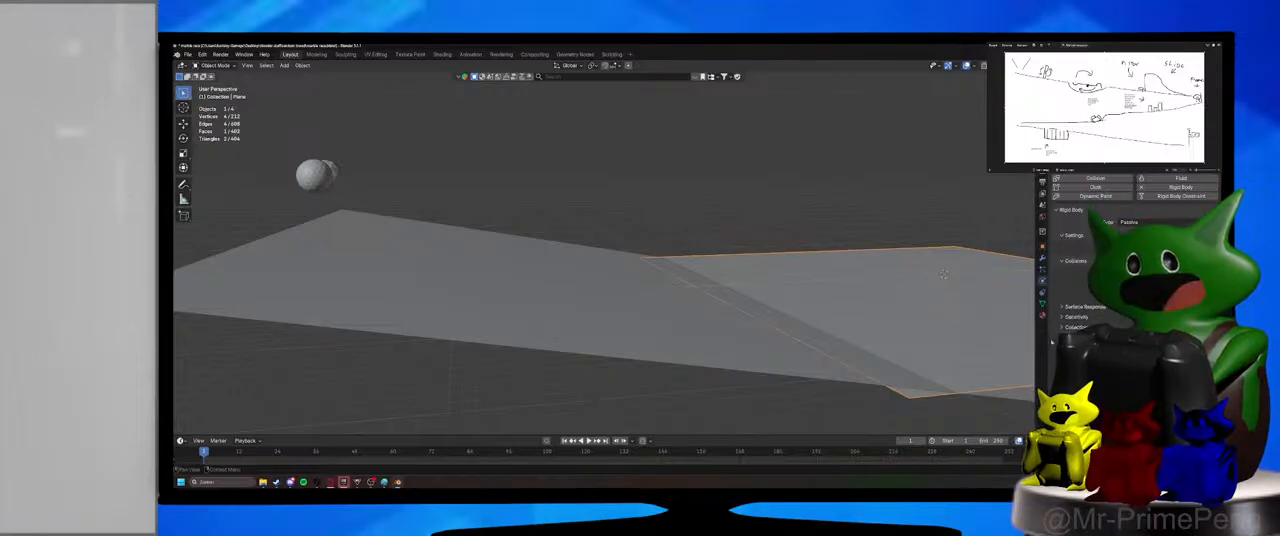
click(800, 332)
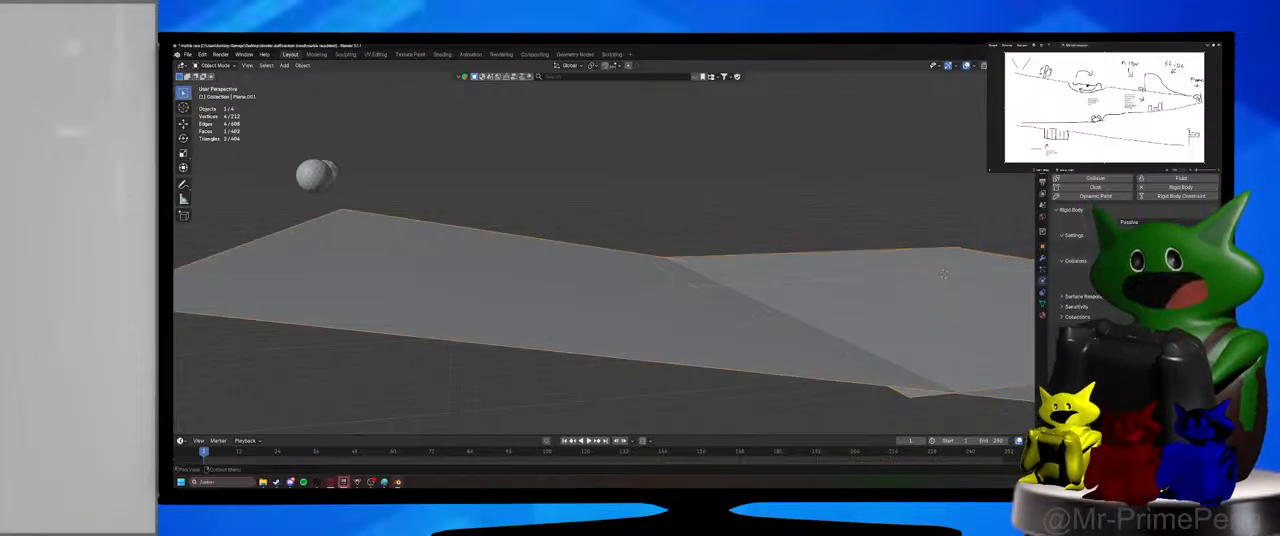
Play the physics simulation to check how the spheres behave on the ramp, and return to the first frame.
drag(233, 157, 438, 197)
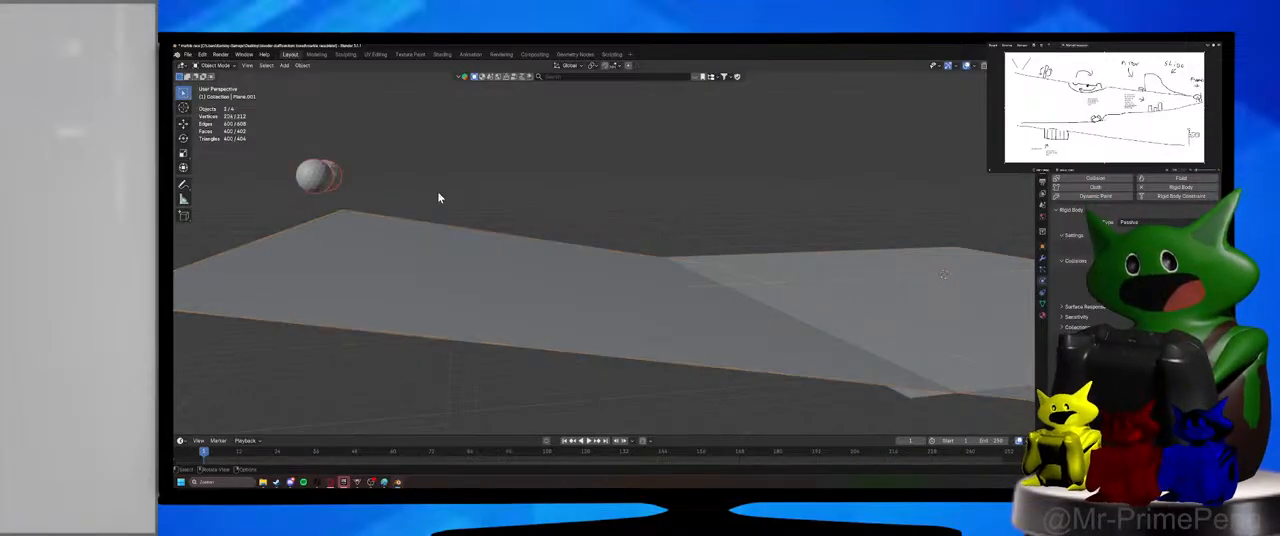
middle_drag(433, 190, 504, 207)
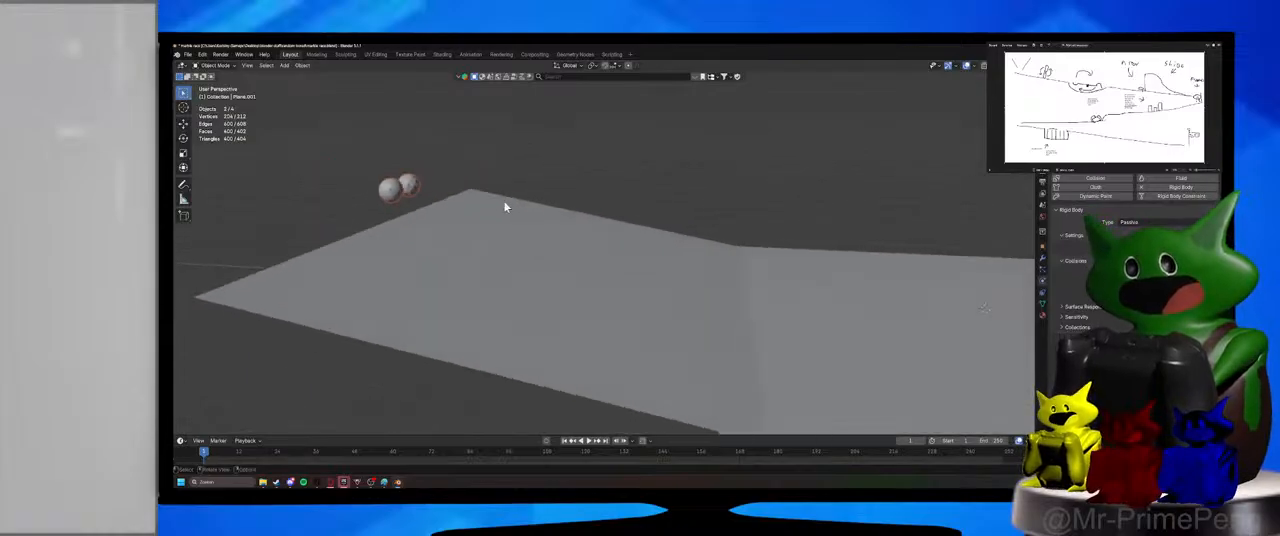
click(590, 444)
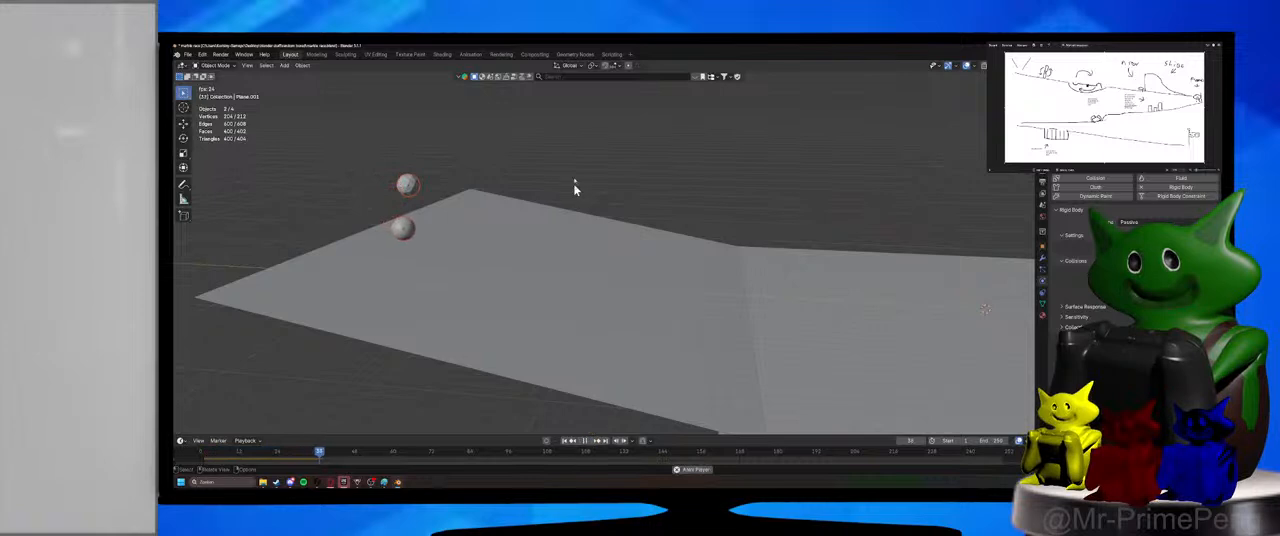
click(408, 185)
click(590, 442)
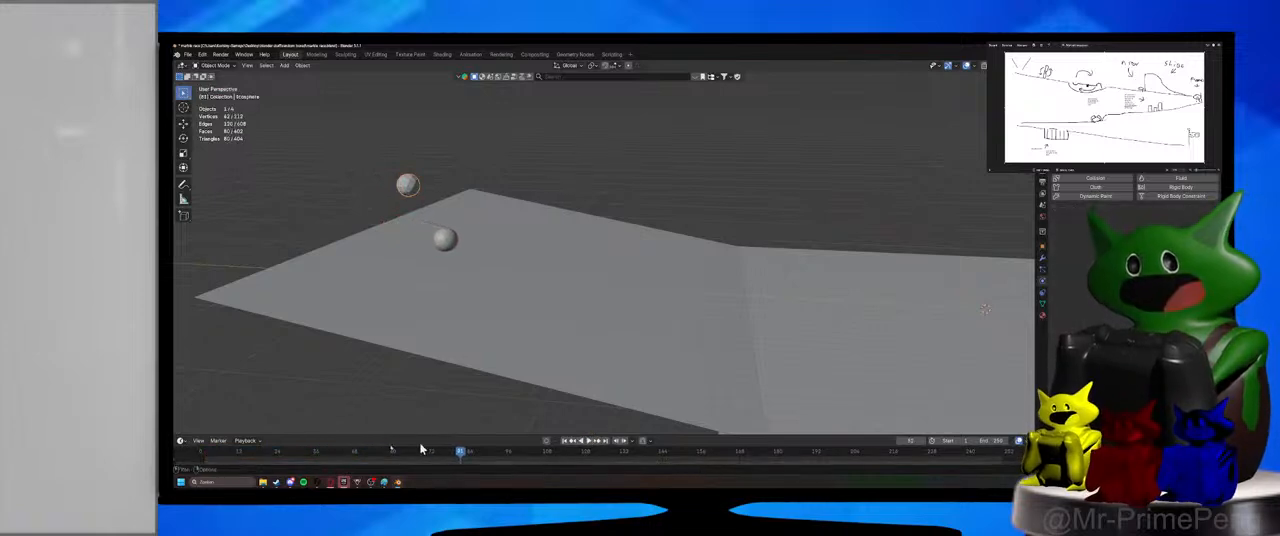
click(203, 451)
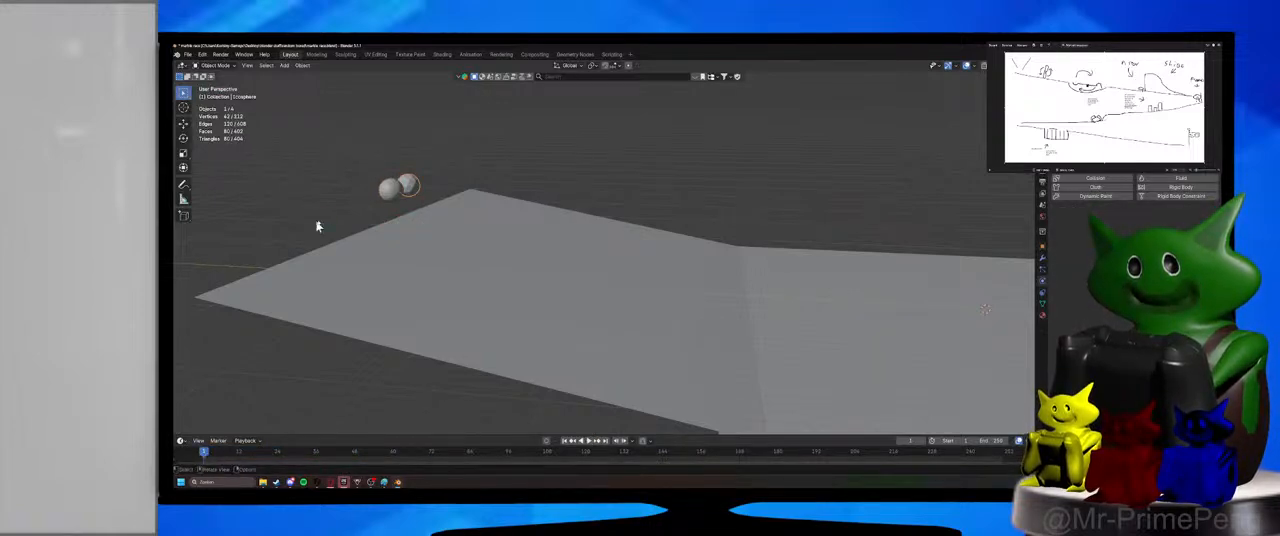
Add an active rigid body to the low-poly ico sphere as well.
click(393, 195)
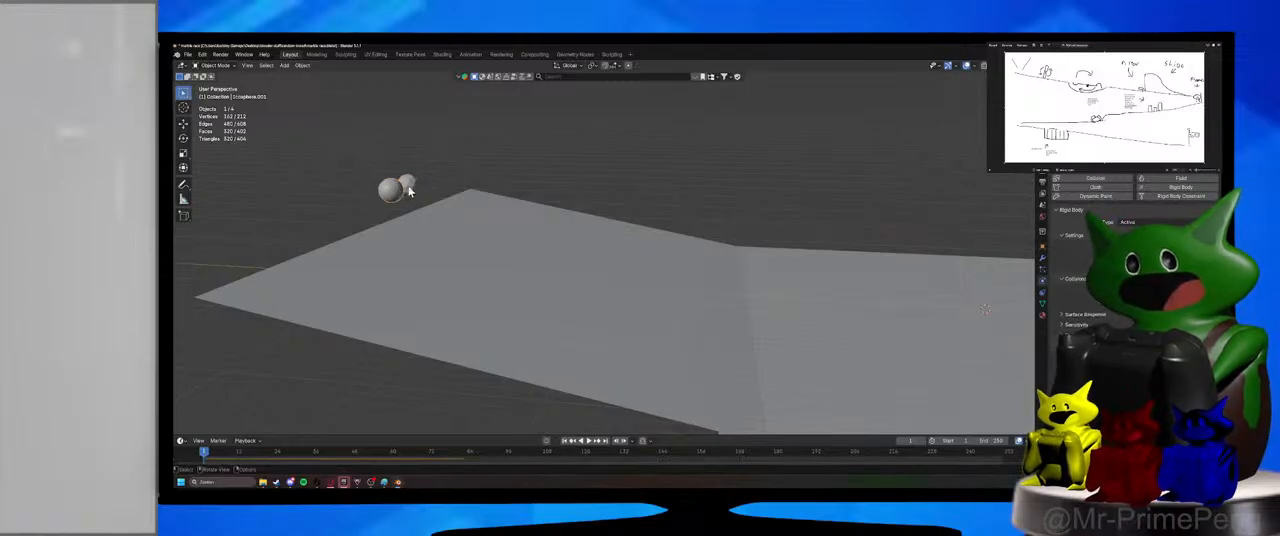
click(408, 185)
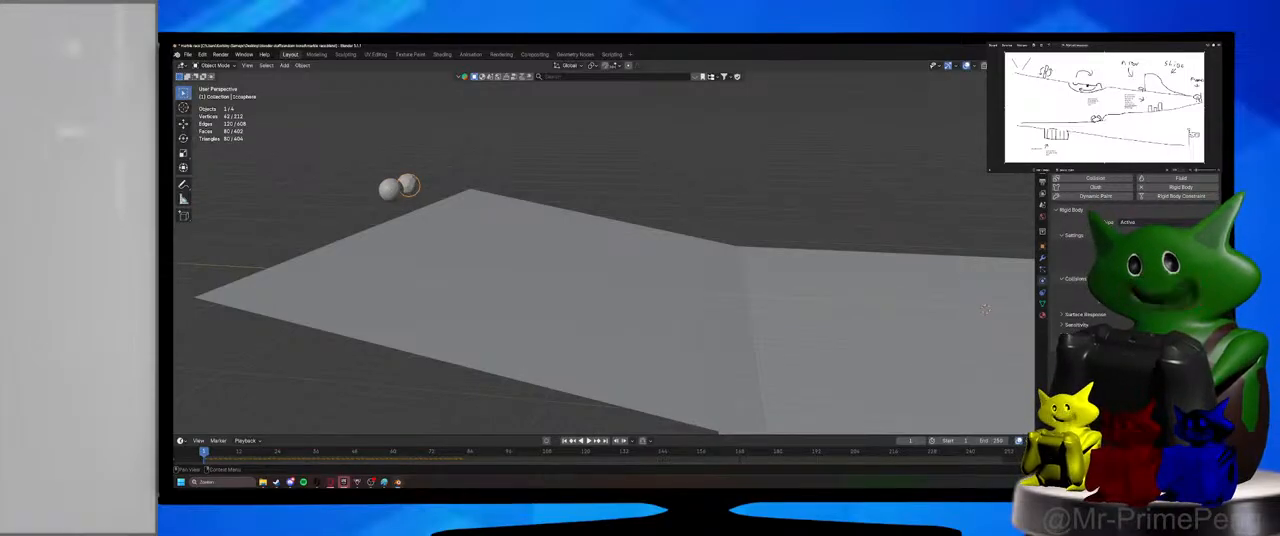
middle_drag(980, 354, 900, 337)
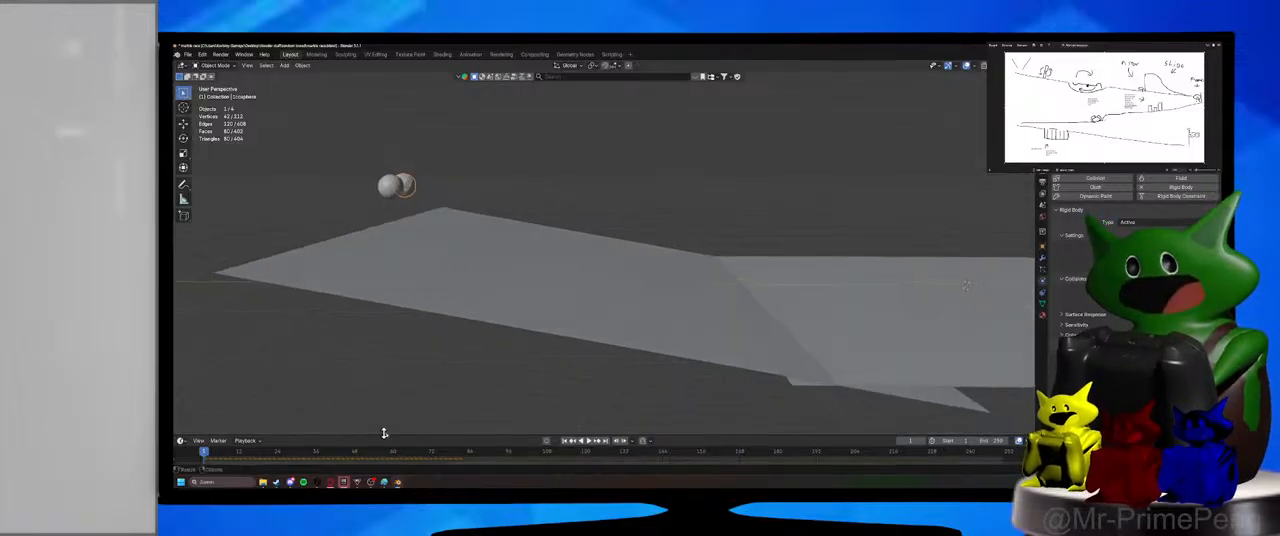
Play the simulation to compare how the smooth and low-poly spheres roll down the ramp, and pause it.
click(590, 441)
click(656, 256)
middle_drag(656, 256, 849, 289)
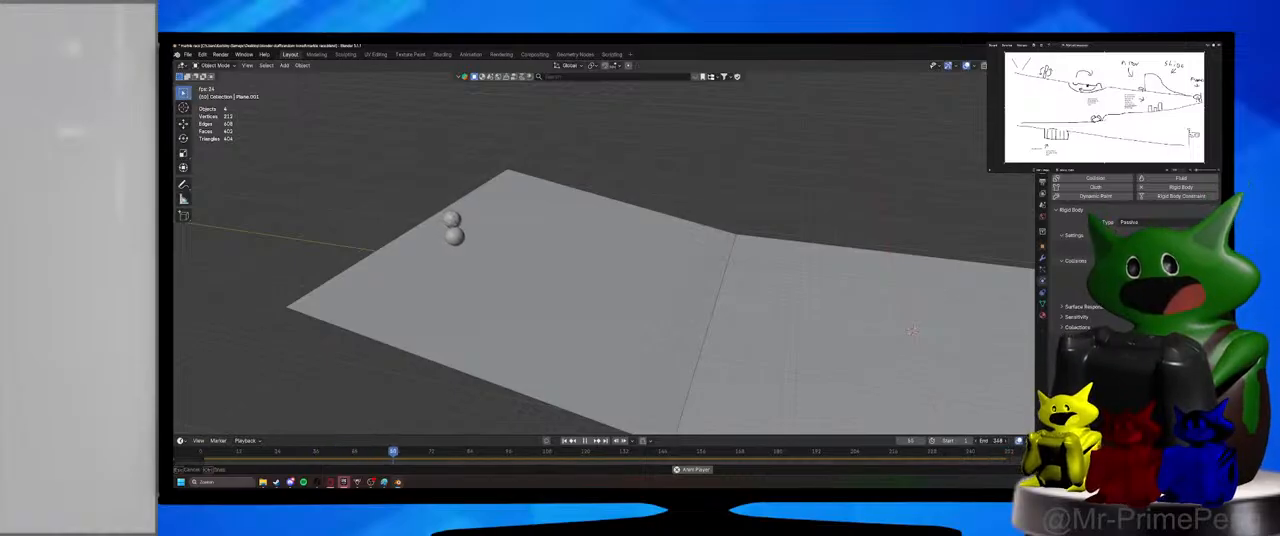
scroll(869, 458, down, 3)
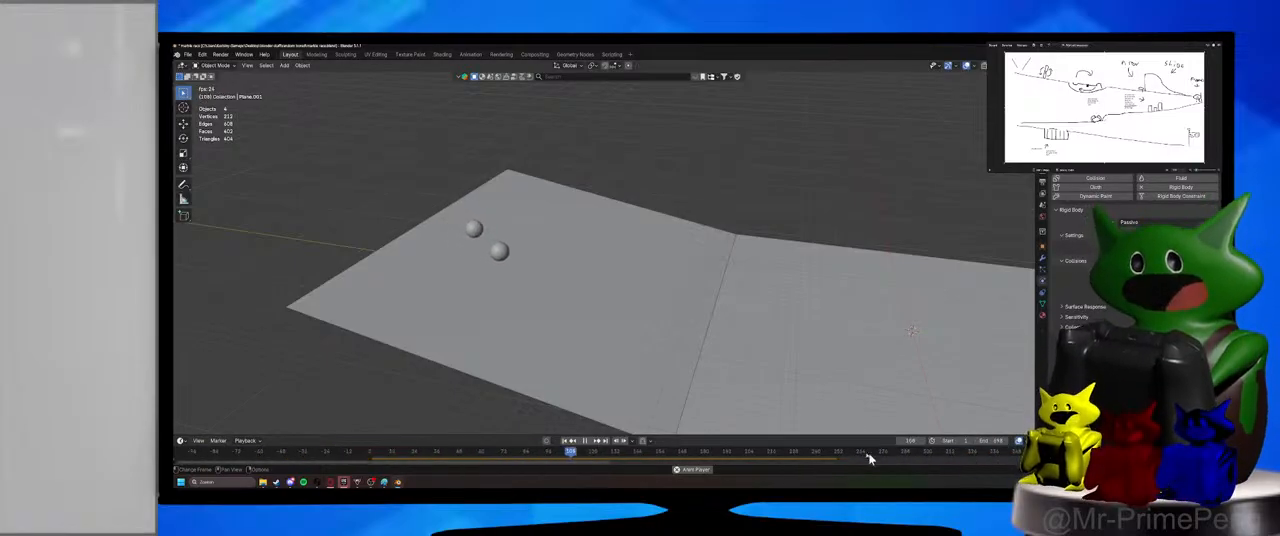
drag(862, 436, 858, 401)
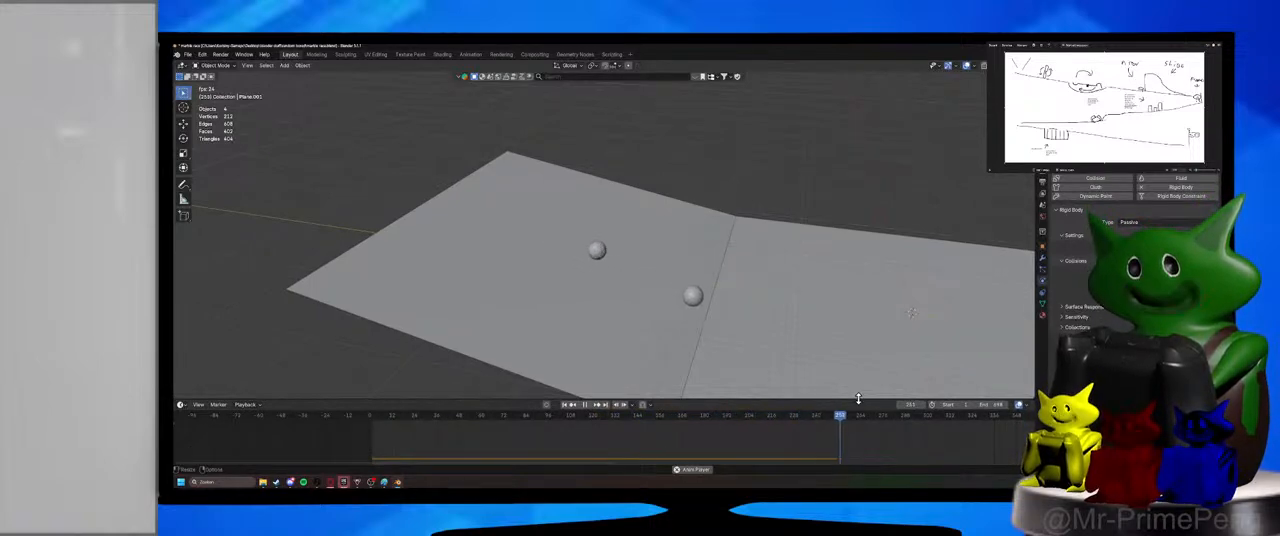
click(585, 404)
Select the smoother sphere, search the properties for "rig", and examine the scene's Rigid Body World settings.
click(693, 295)
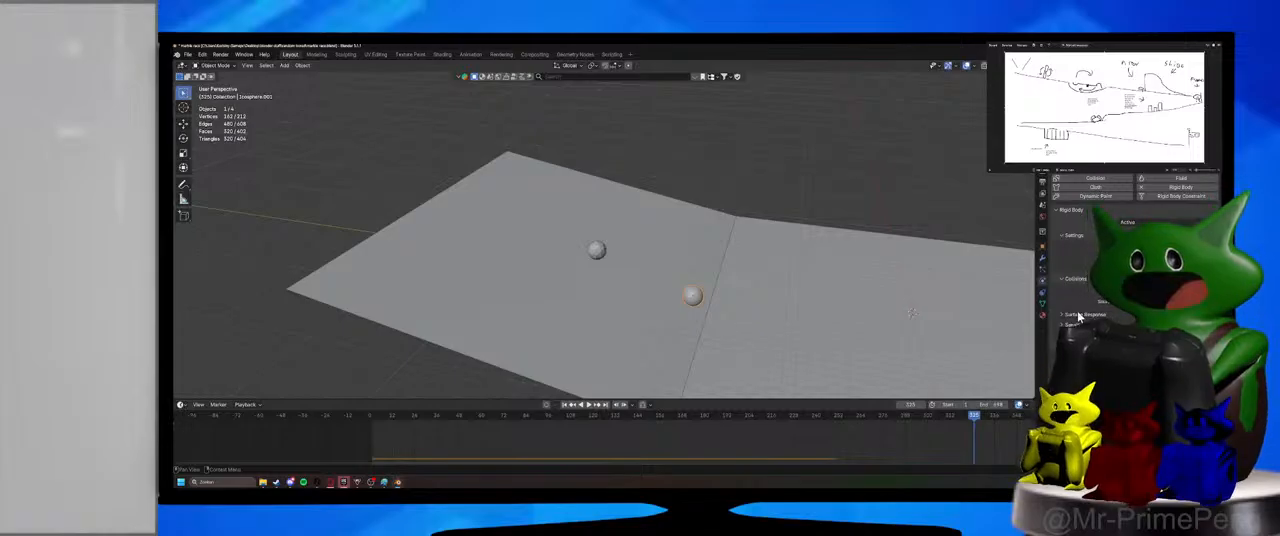
click(1043, 231)
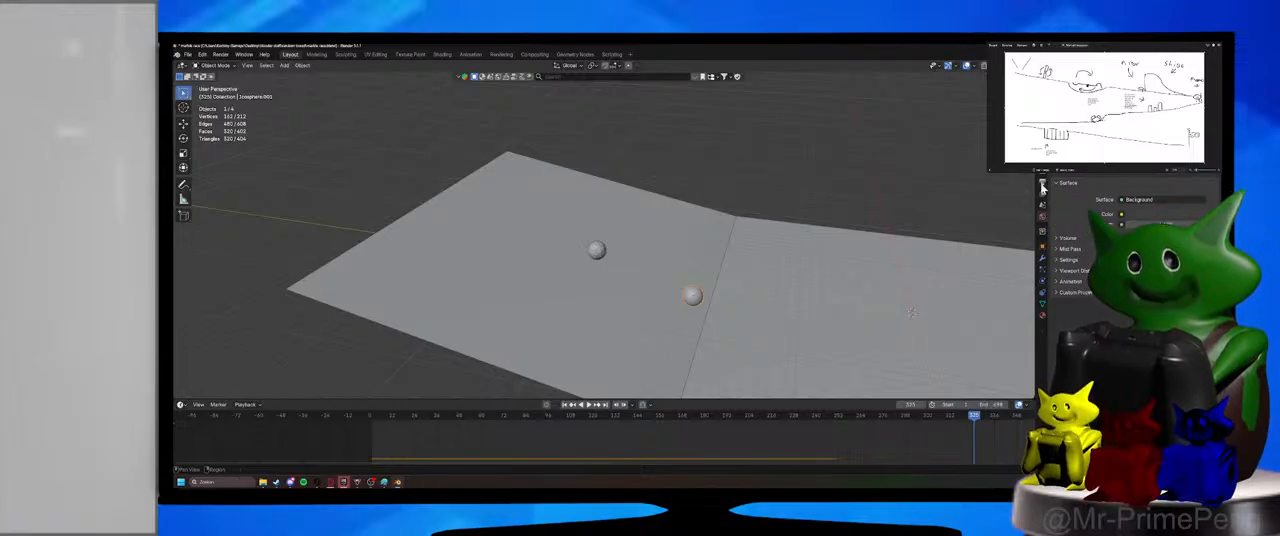
click(1043, 194)
click(1167, 277)
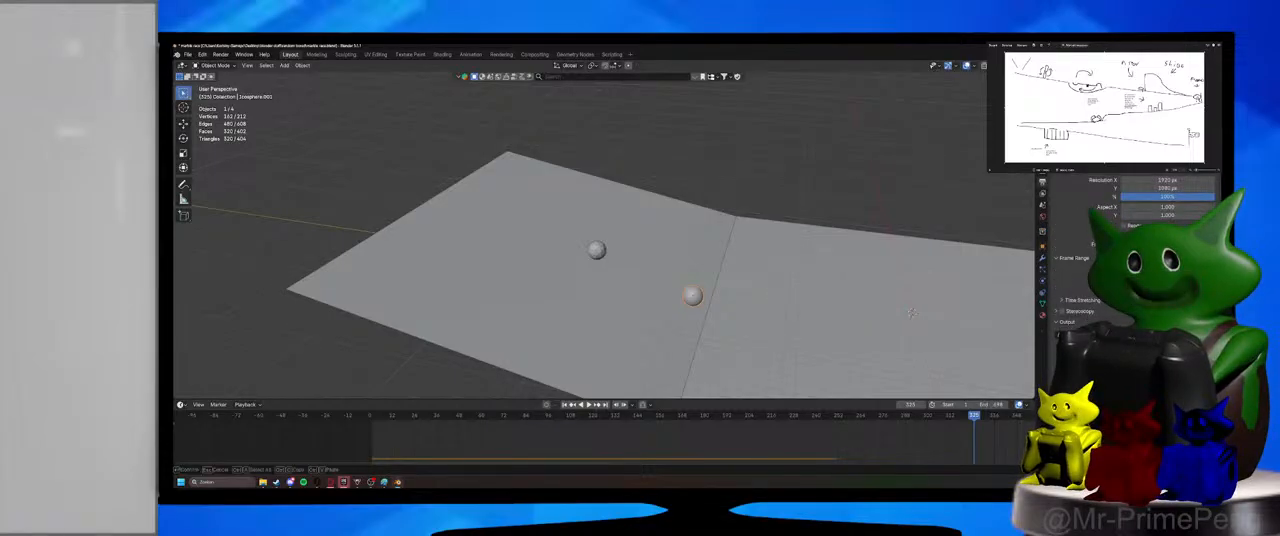
text(rig)
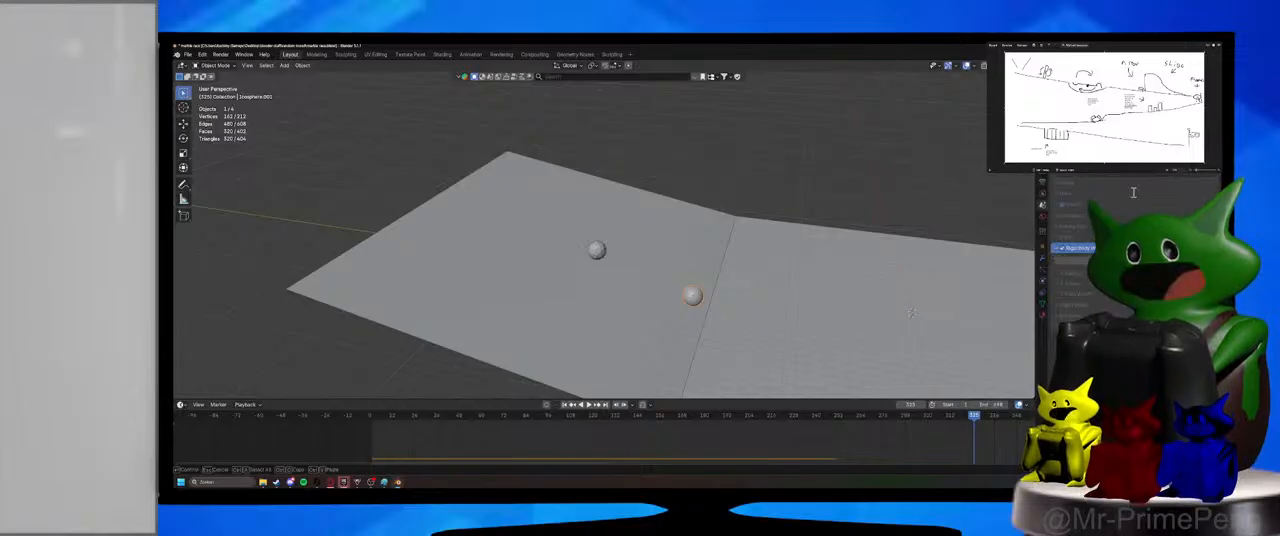
key(Return)
click(1178, 173)
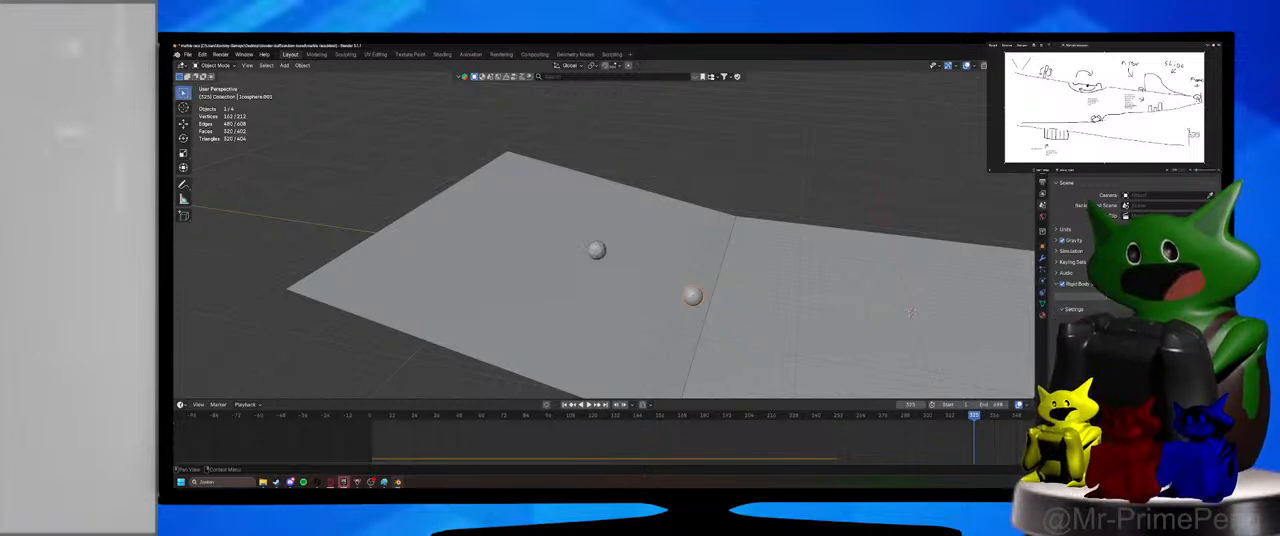
scroll(1130, 250, down, 2)
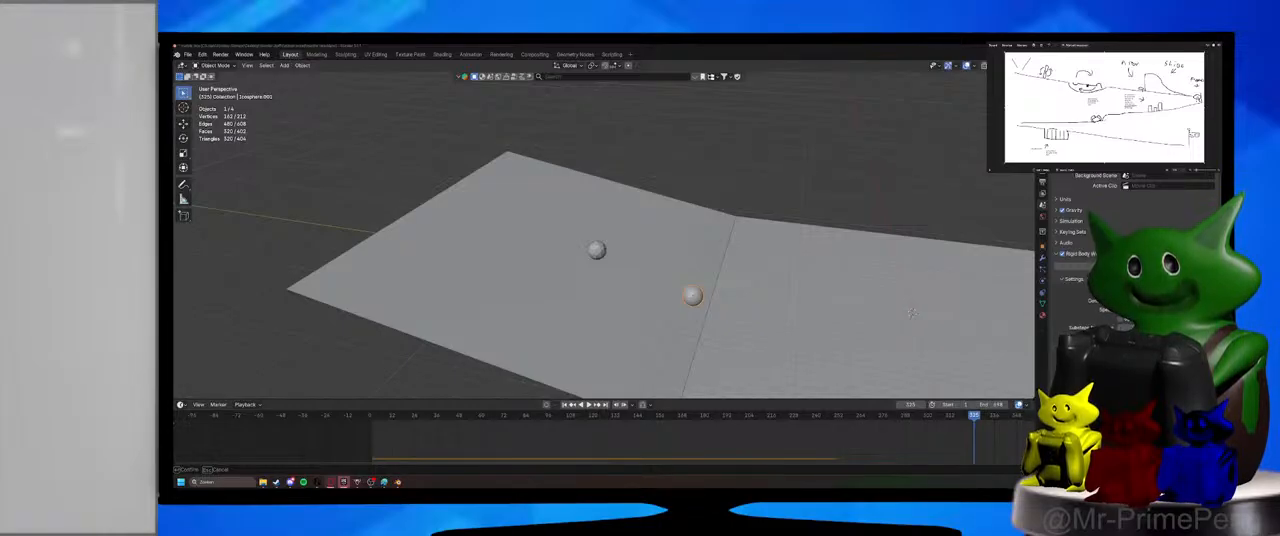
Delete the low-poly ico sphere from the ramp and return to the first frame.
middle_drag(710, 199, 738, 215)
click(614, 239)
key(Delete)
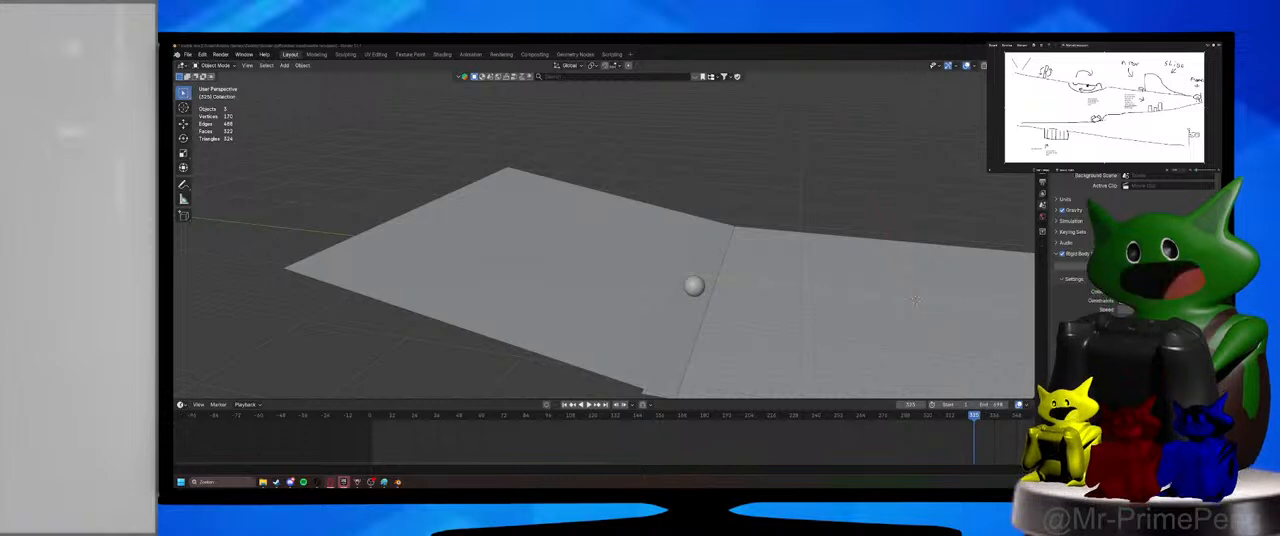
middle_drag(800, 176, 748, 168)
click(370, 420)
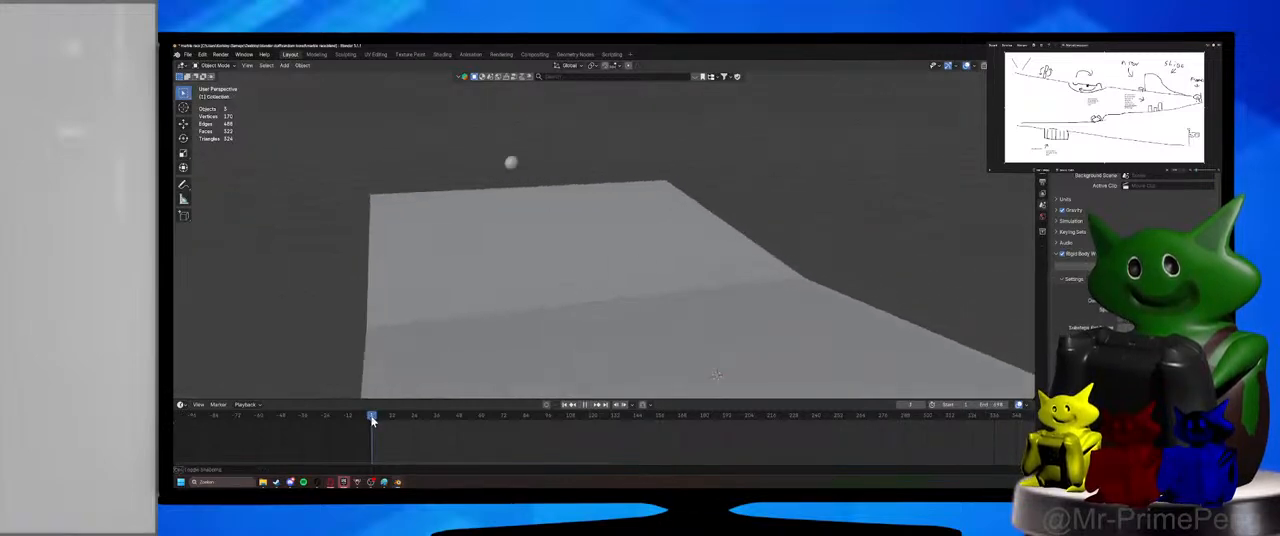
In the front view, duplicate the remaining ico sphere about 18 m along negative X, above the ramp.
middle_drag(540, 320, 599, 317)
key(KP_1)
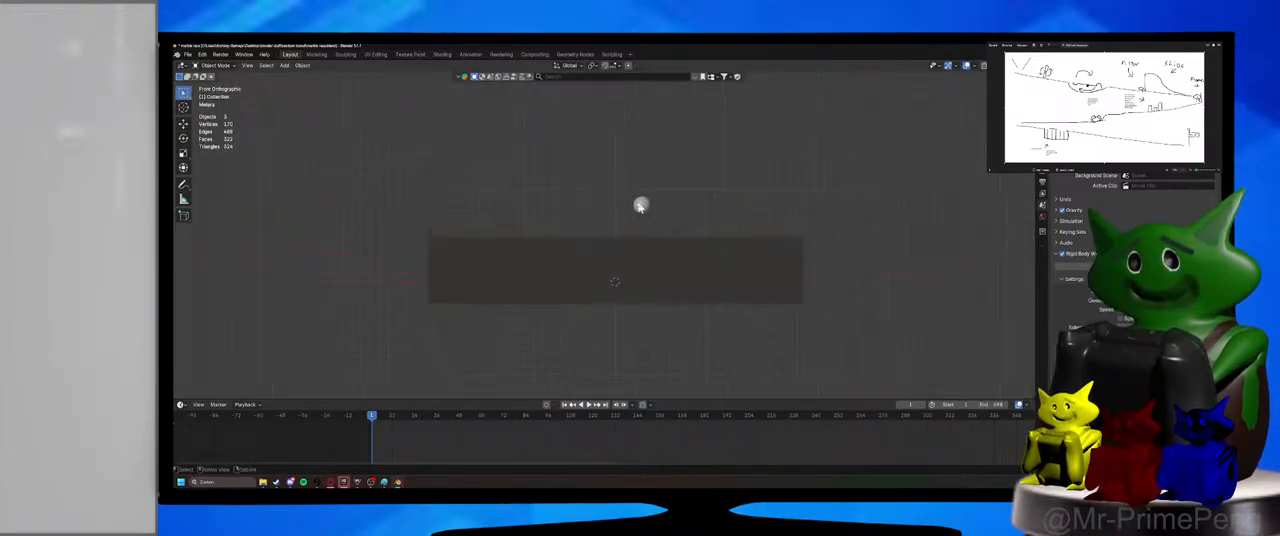
click(641, 206)
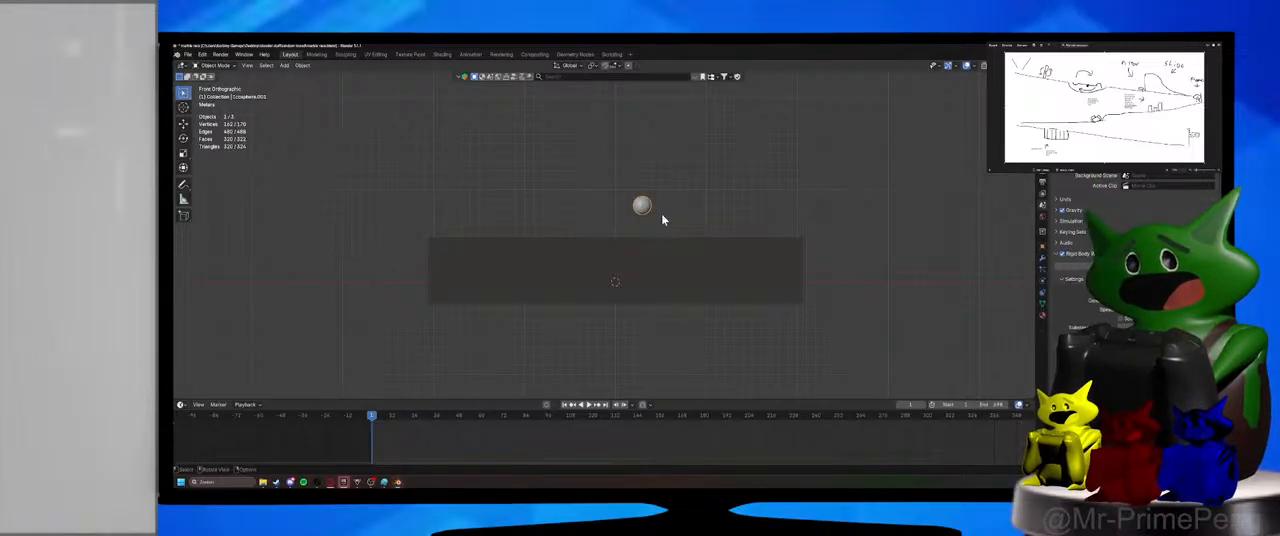
key(shift+d)
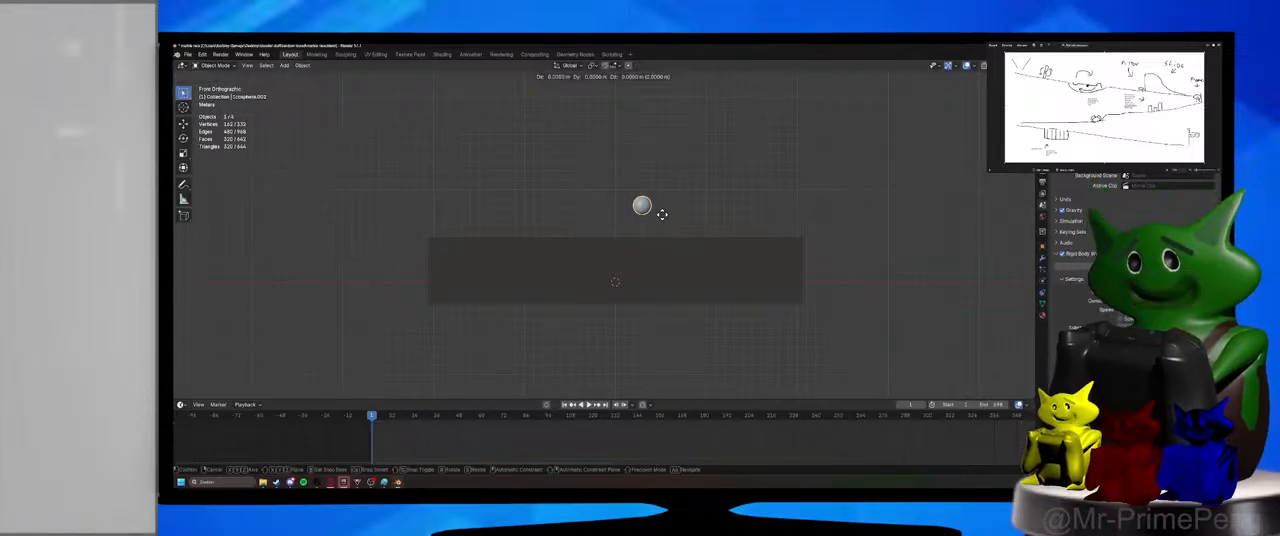
key(y)
key(x)
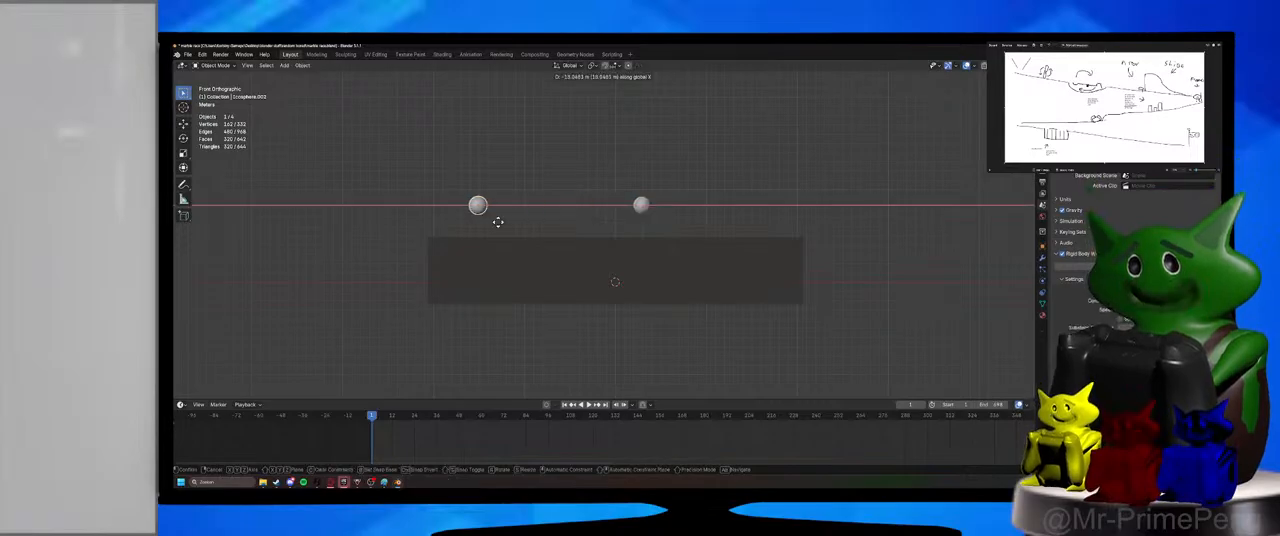
click(497, 220)
Duplicate the pair of spheres five times along X to build a row of twelve spheres across the ramp's width.
key(shift+d)
key(x)
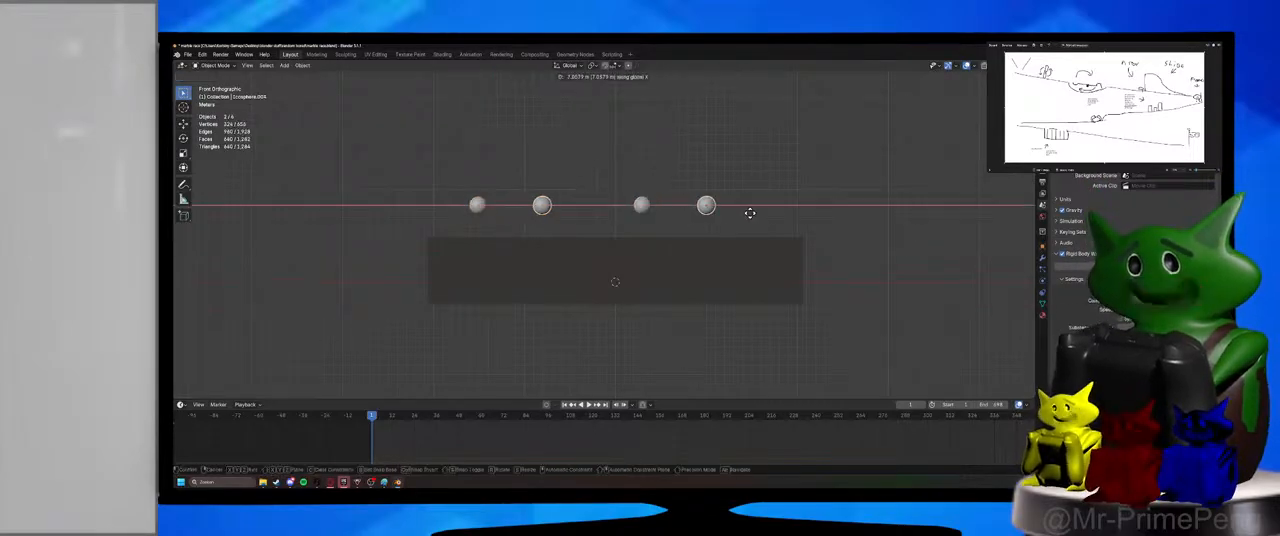
click(825, 220)
key(shift+d)
key(x)
click(799, 222)
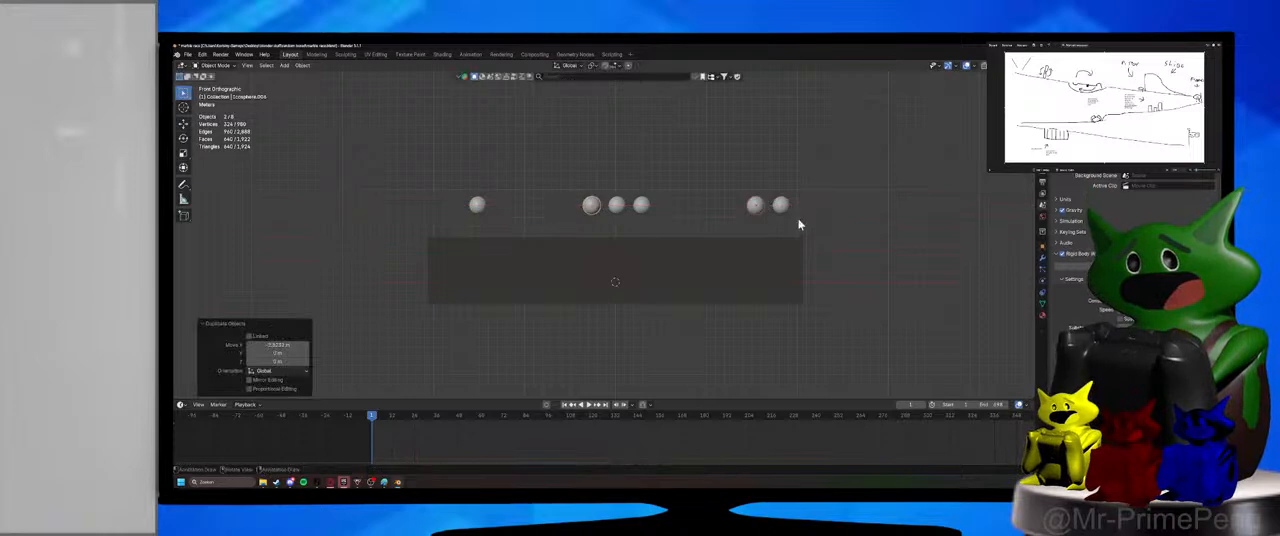
key(shift+d)
key(x)
click(773, 220)
key(shift+d)
key(x)
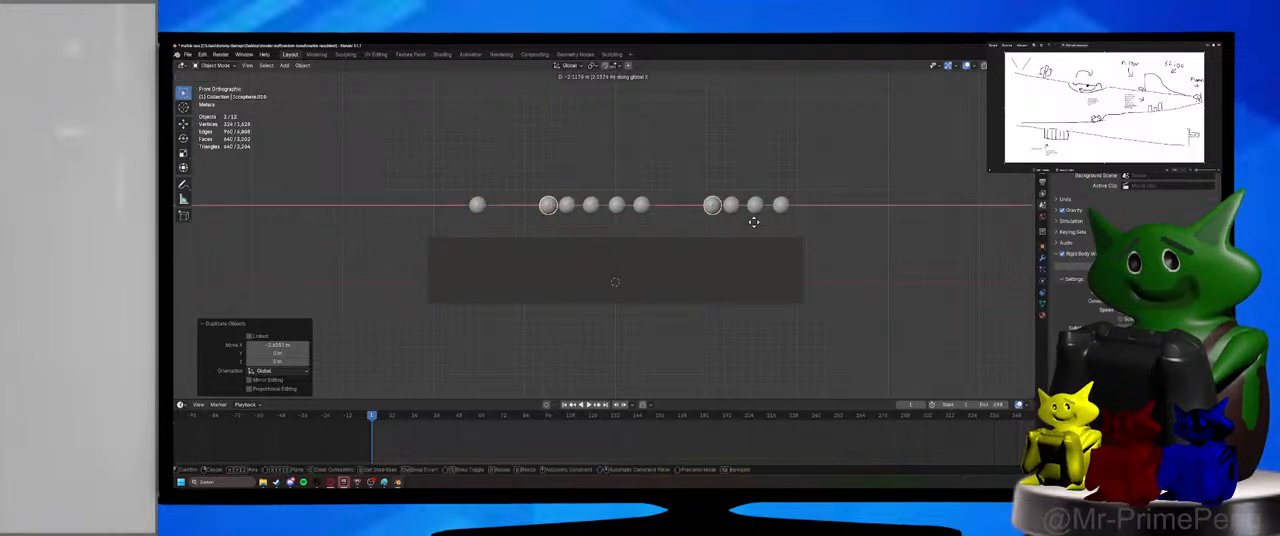
click(749, 222)
key(shift+d)
key(x)
click(726, 223)
Duplicate the whole row of spheres upward along Z twice to stack three rows of twelve.
drag(404, 142, 862, 224)
key(shift+d)
key(z)
click(863, 193)
key(z)
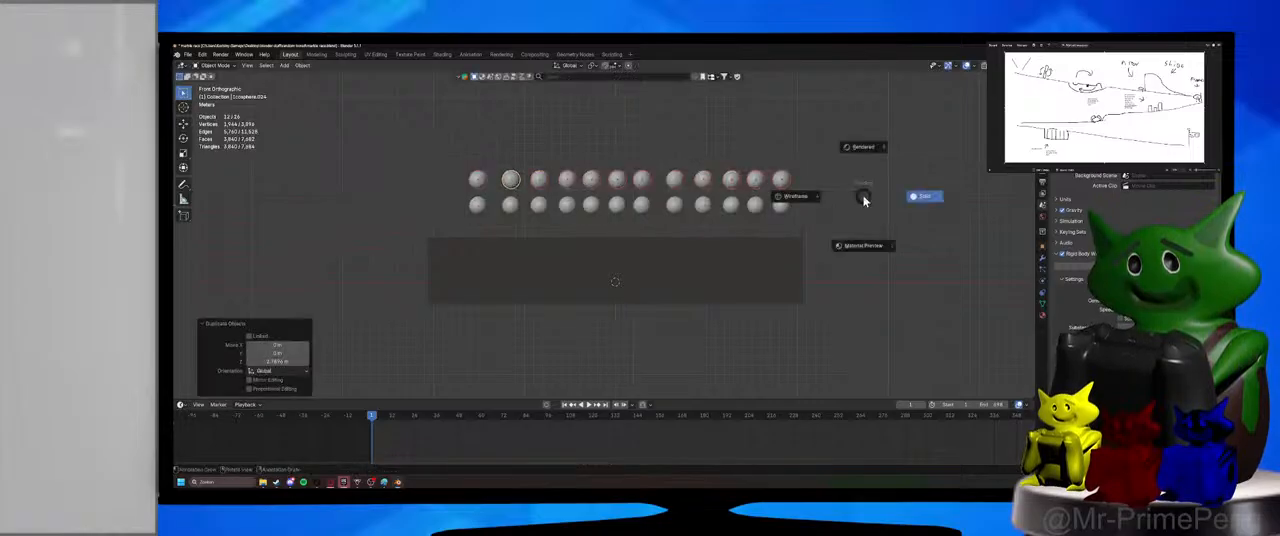
key(Escape)
key(shift+d)
key(z)
click(864, 180)
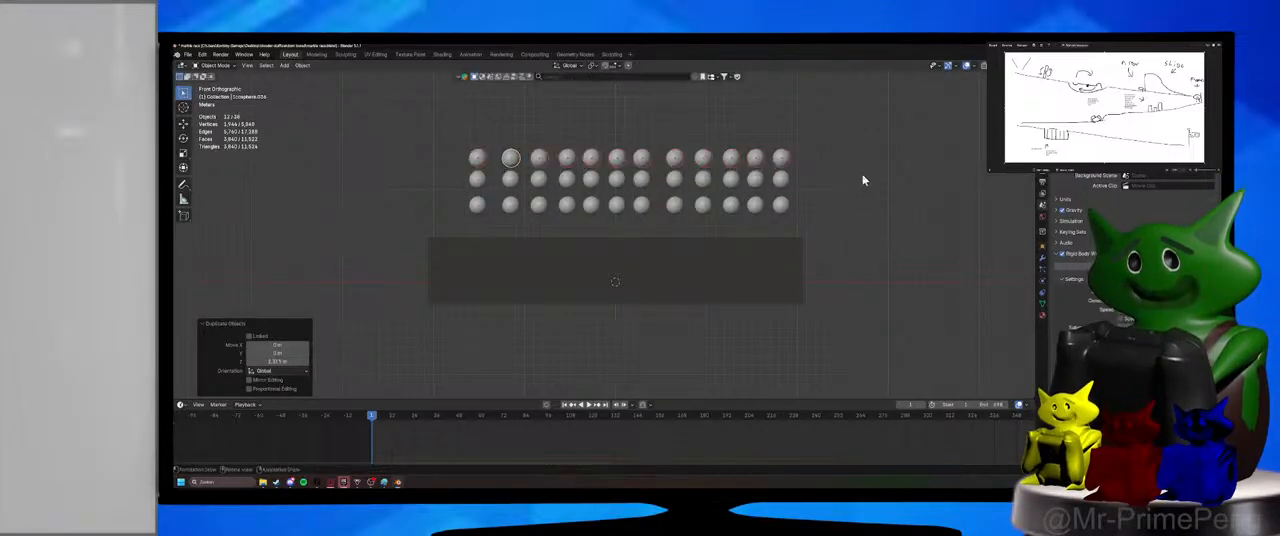
In the right view, duplicate all three rows along Y as a second layer beside the first, and deselect everything.
key(KP_3)
drag(366, 109, 522, 201)
key(shift+d)
key(z)
key(y)
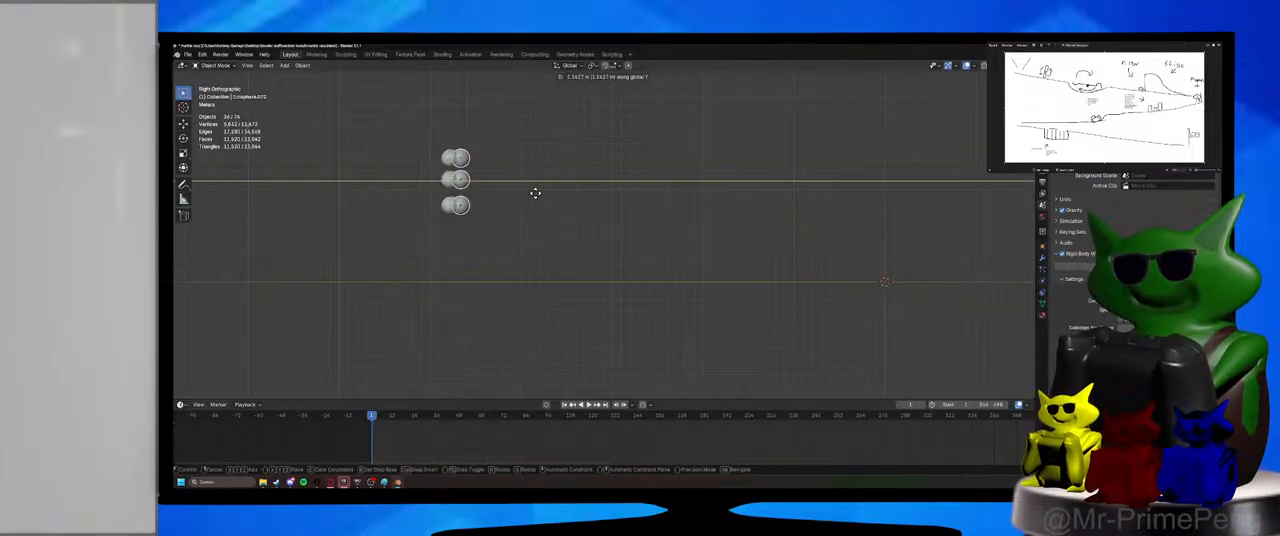
click(546, 191)
click(547, 193)
Select all the marbles to check their count in the scene statistics, and deselect them.
middle_drag(547, 193, 532, 198)
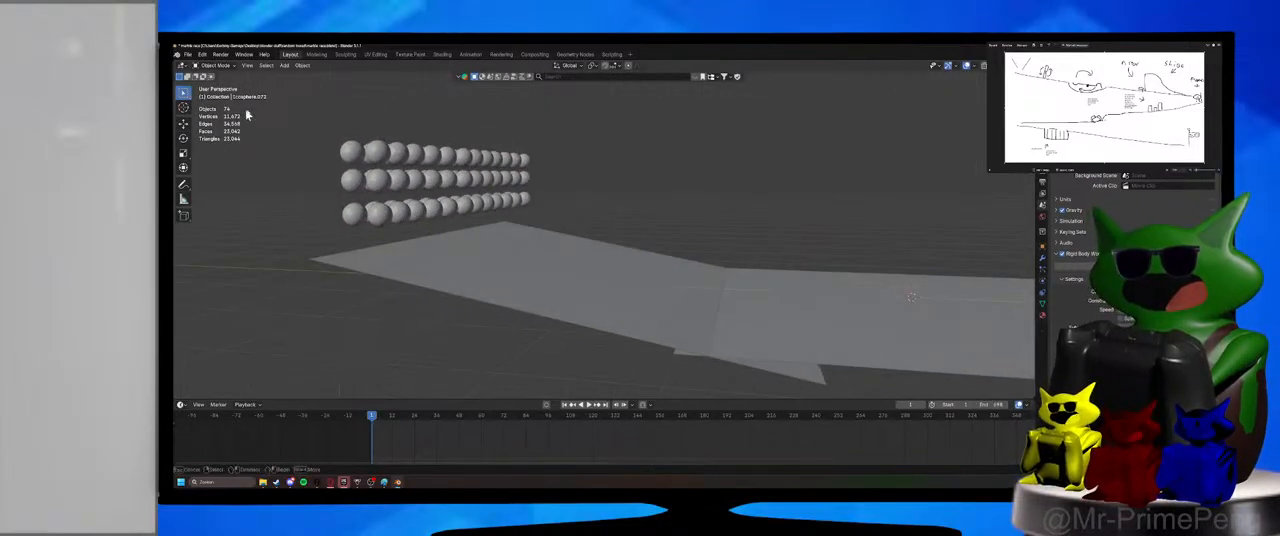
drag(243, 112, 593, 222)
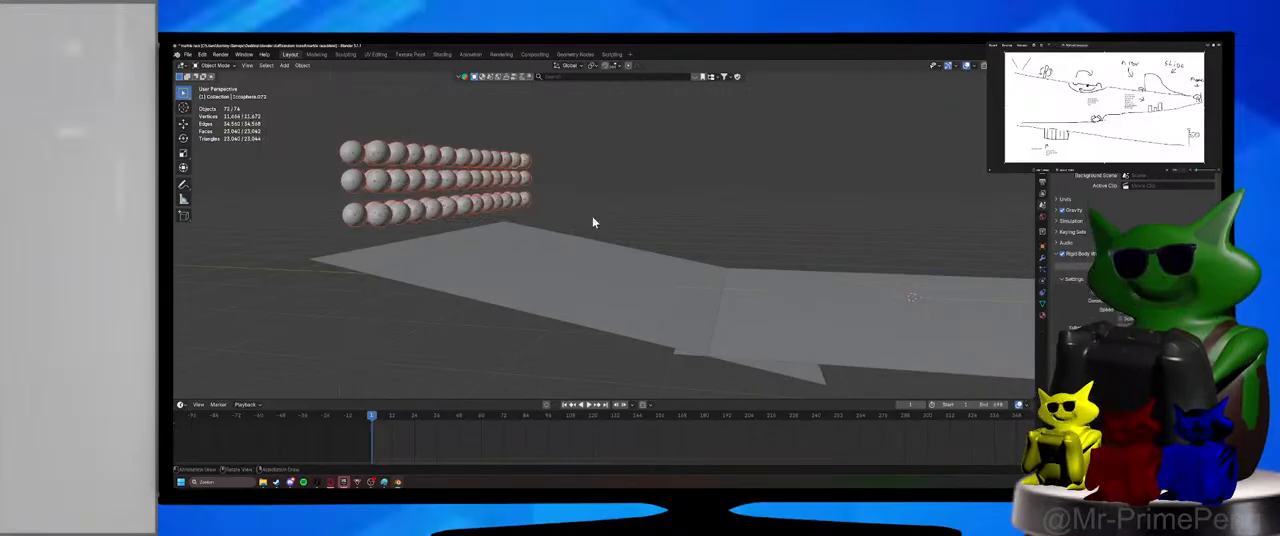
click(655, 250)
scroll(668, 248, down, 4)
middle_drag(683, 234, 741, 258)
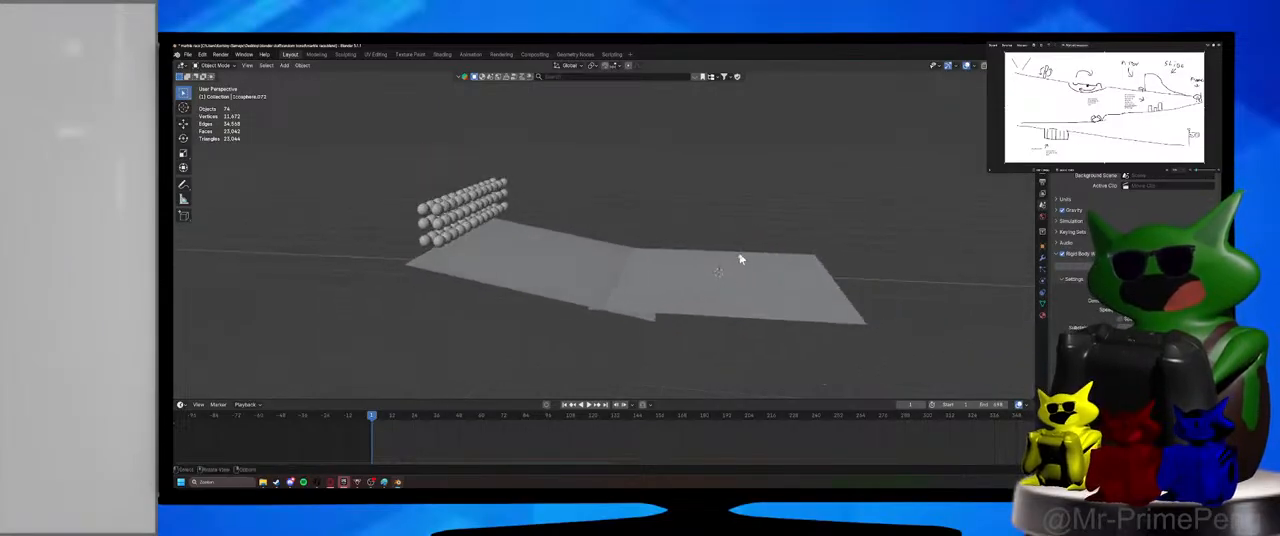
Play the simulation with the full set of marbles rolling down the ramp, and pause it.
click(590, 405)
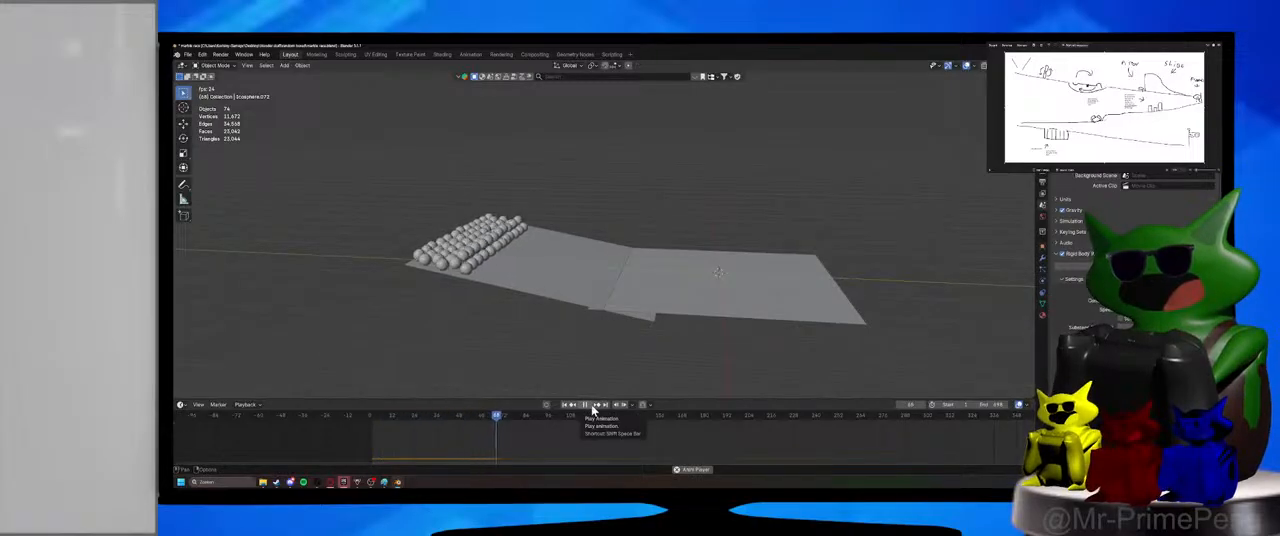
mouse_move(623, 348)
middle_down()
mouse_move(547, 376)
mouse_move(617, 363)
middle_up()
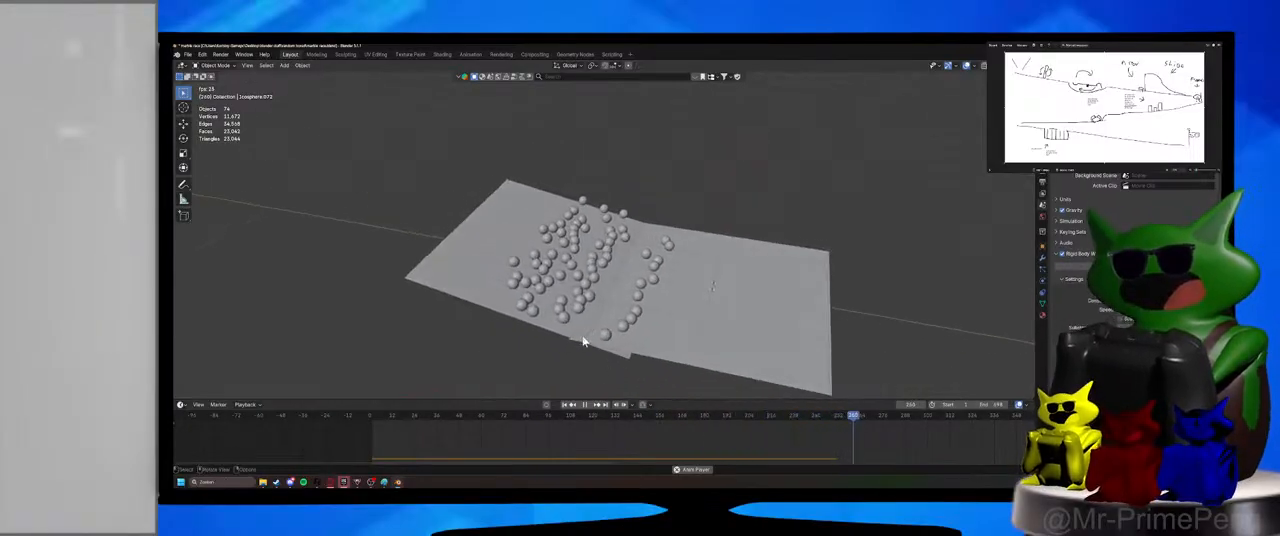
click(584, 404)
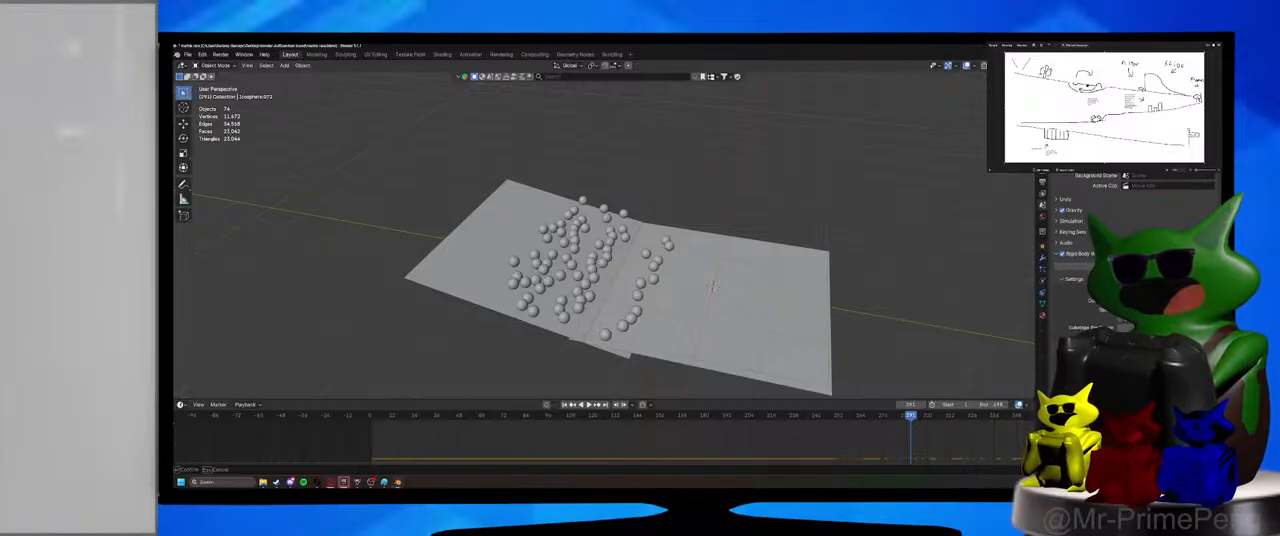
Set the animation's end frame to 1440.
scroll(895, 449, down, 4)
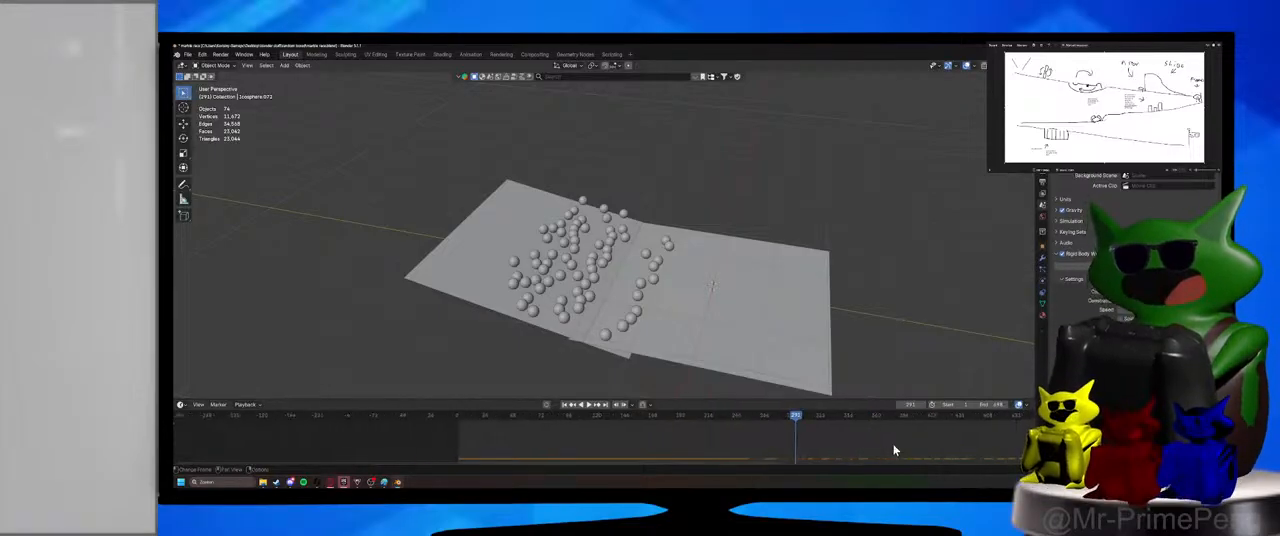
click(983, 404)
text(1440)
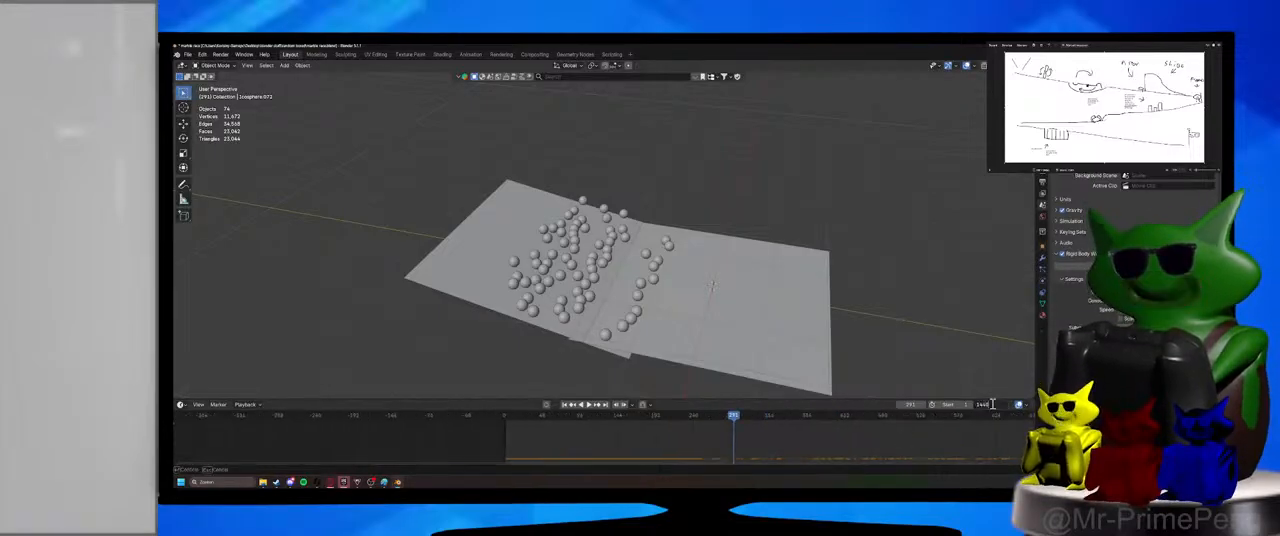
key(Return)
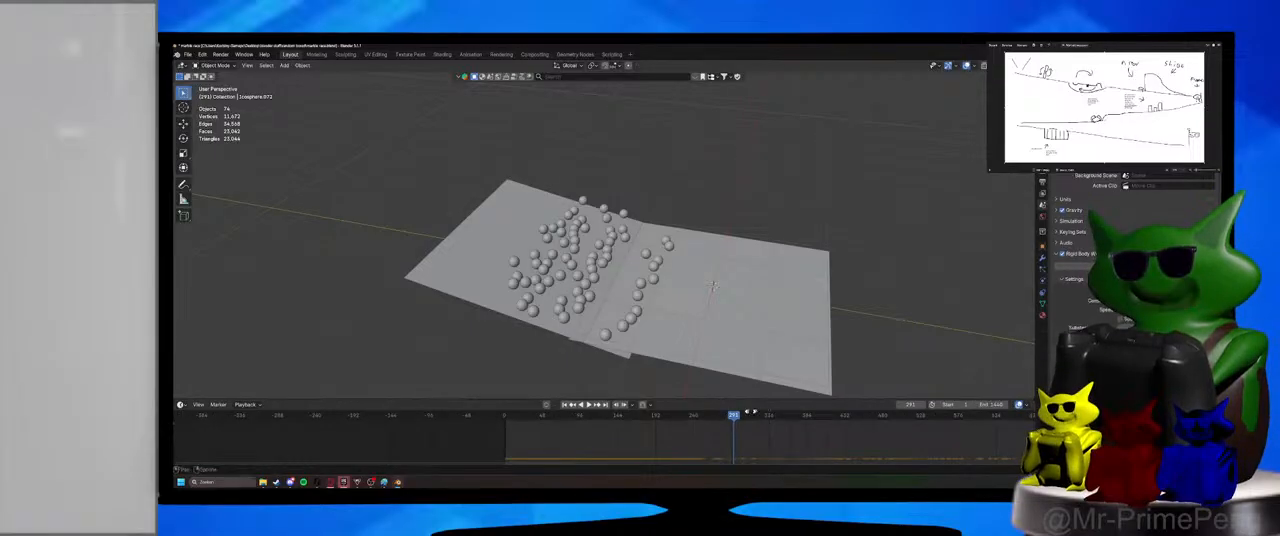
middle_drag(767, 421, 570, 431)
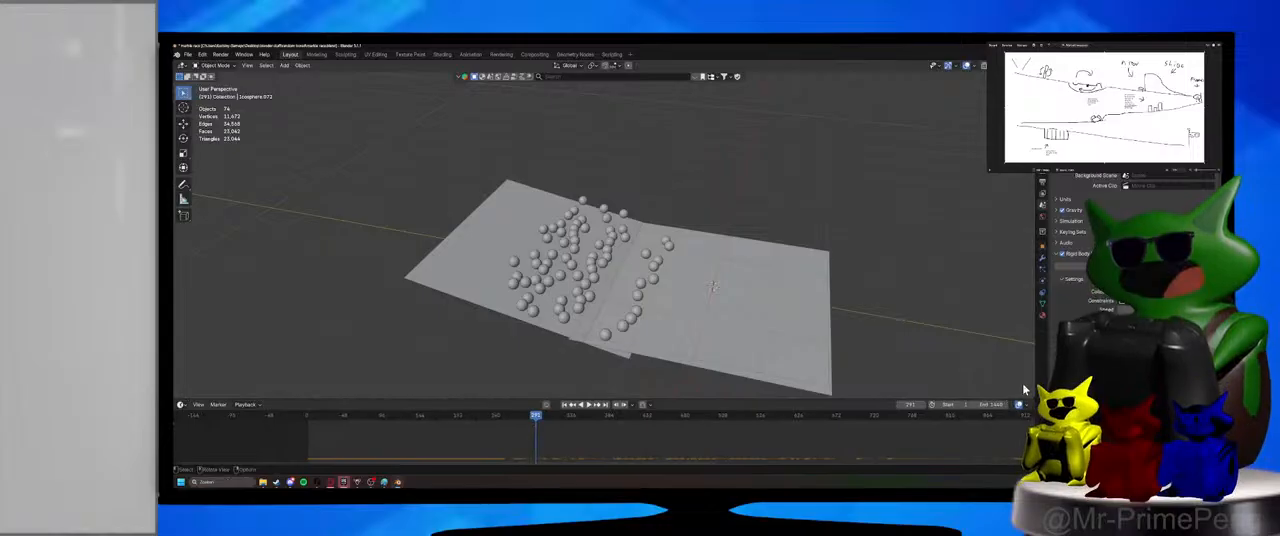
Replay the marble simulation from the first frame, view the roll onto the flat plane from several angles, and return to the start.
click(308, 420)
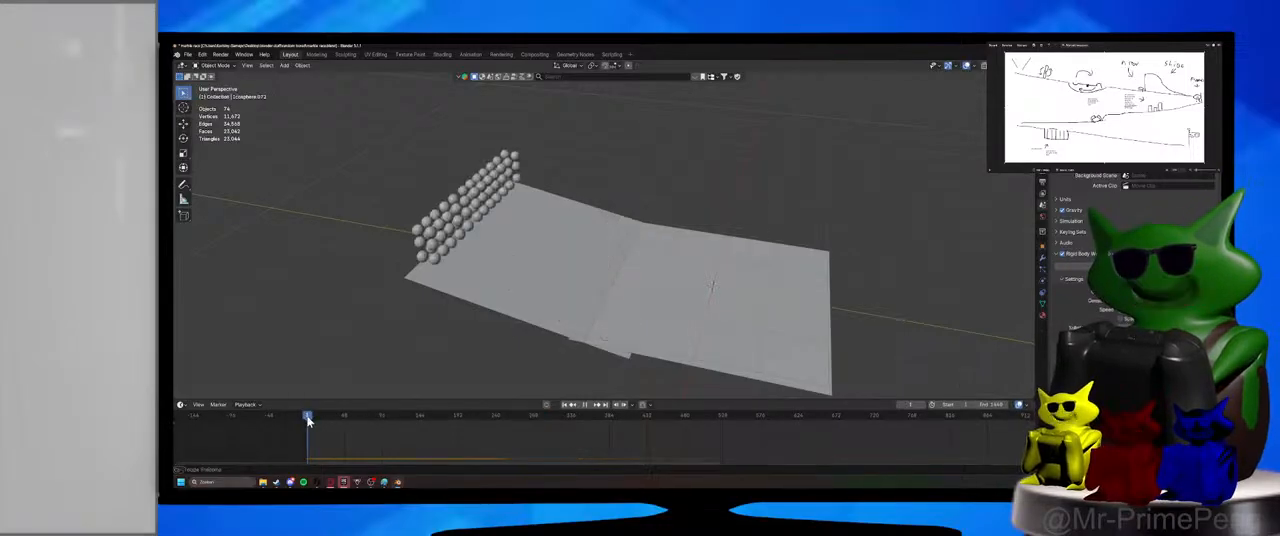
key(space)
middle_drag(706, 157, 698, 253)
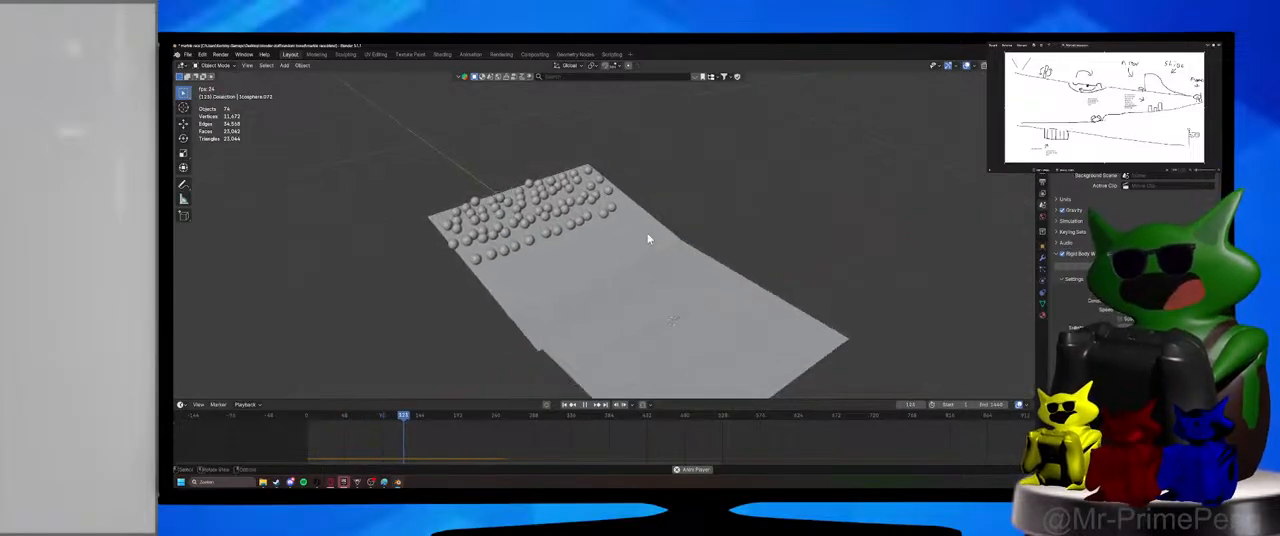
middle_drag(648, 234, 703, 217)
scroll(682, 246, up, 2)
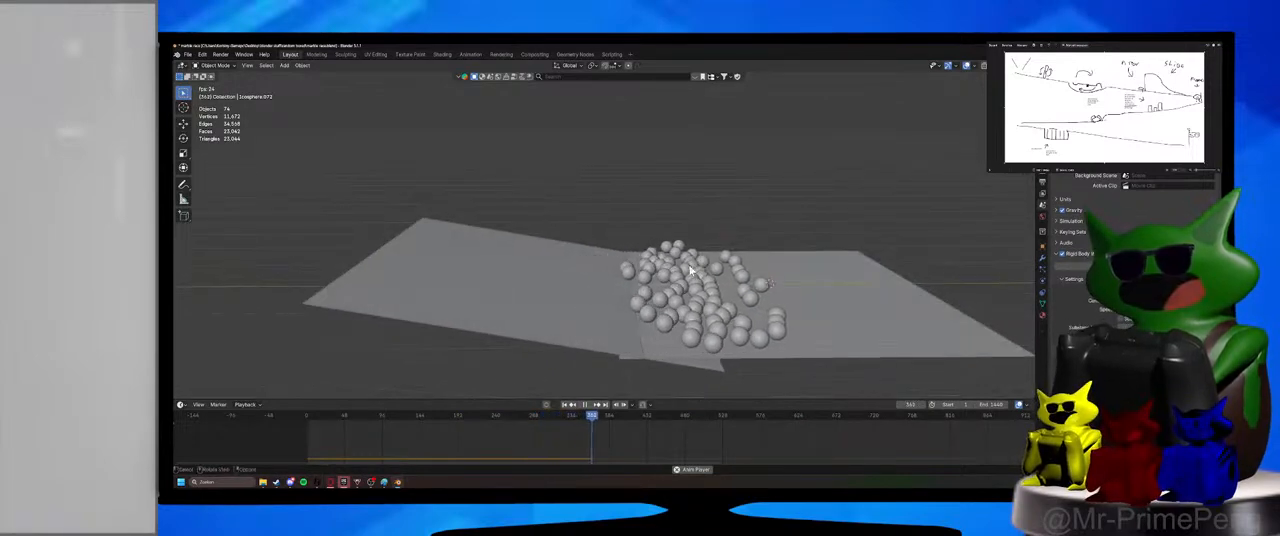
click(307, 417)
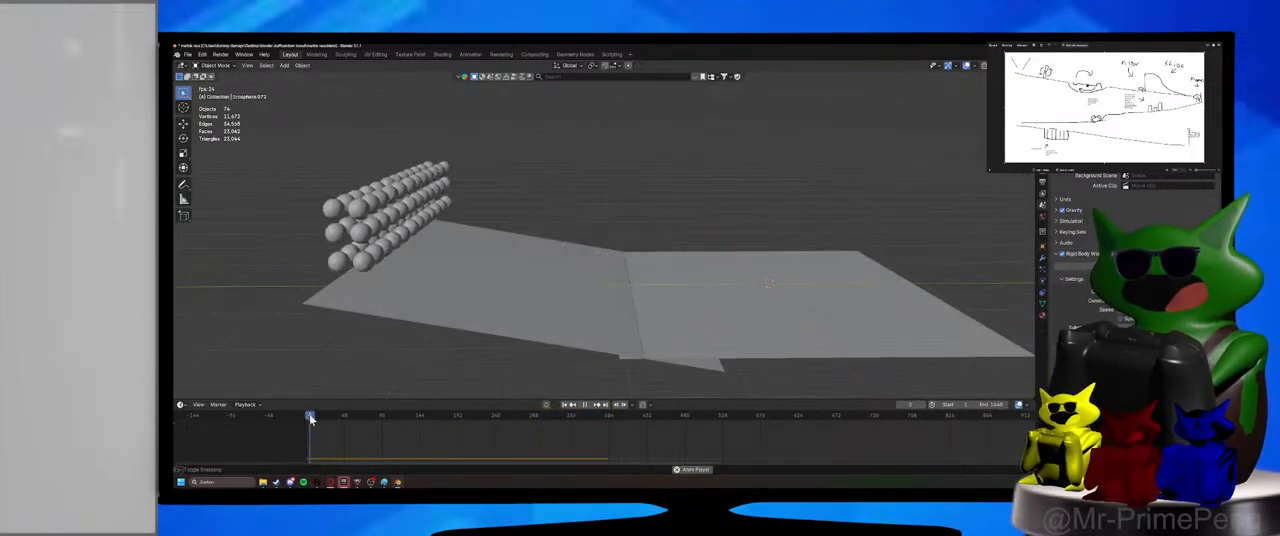
Stop the simulation, return to the first frame, select everything with a marble active, and show its transform values.
click(587, 404)
drag(313, 418, 307, 418)
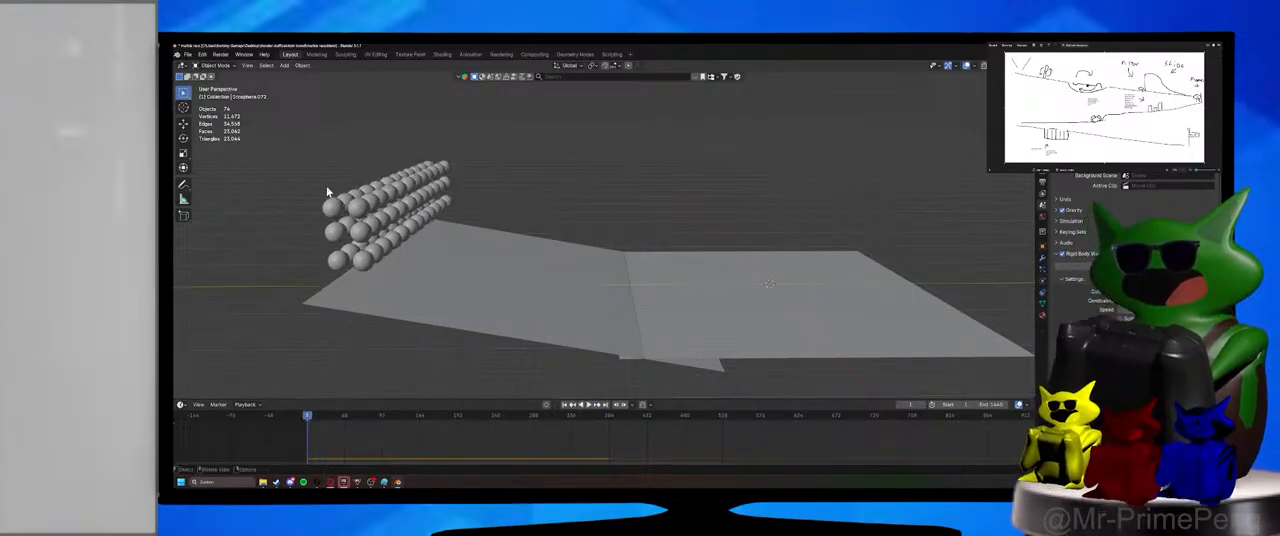
key(n)
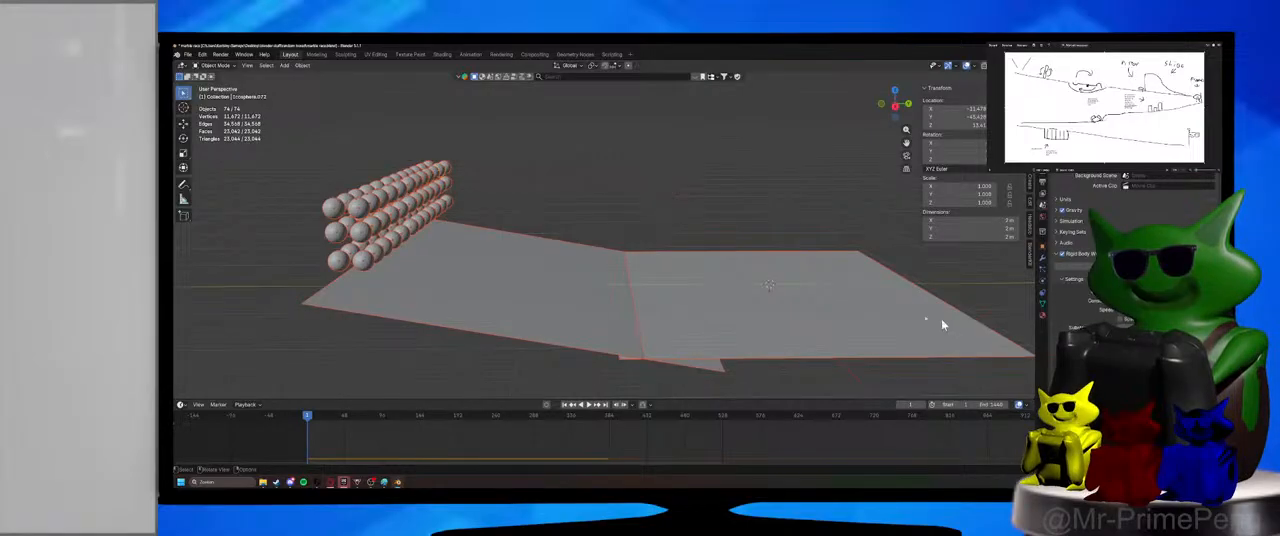
shift+click(343, 212)
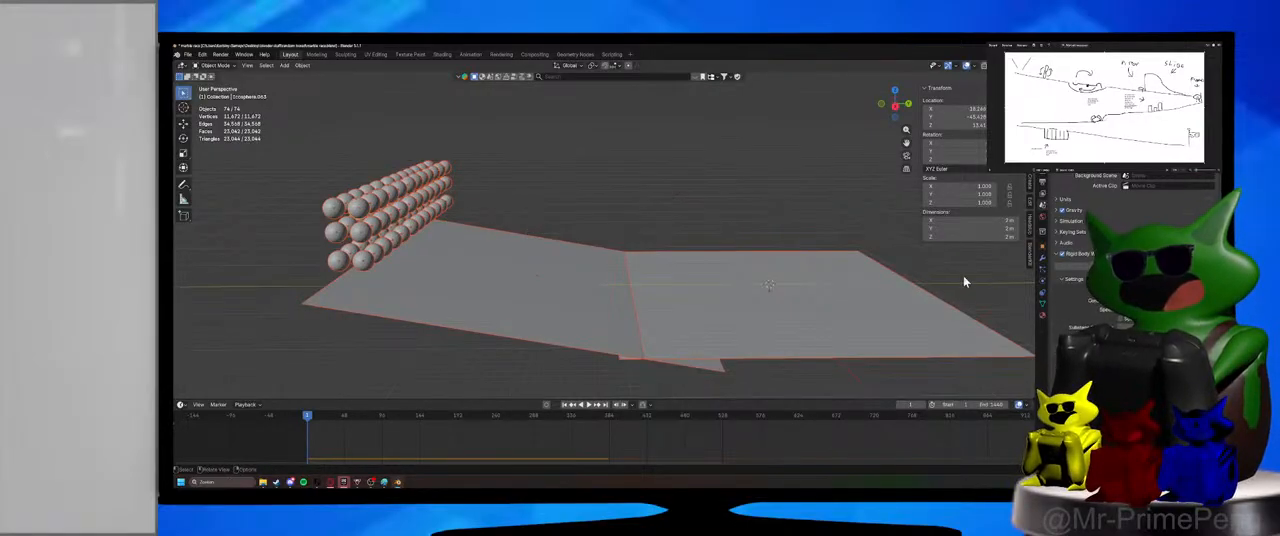
Scale down all the marbles and planes together until each marble measures 0.02 m across, at a scale of 0.010.
key(s)
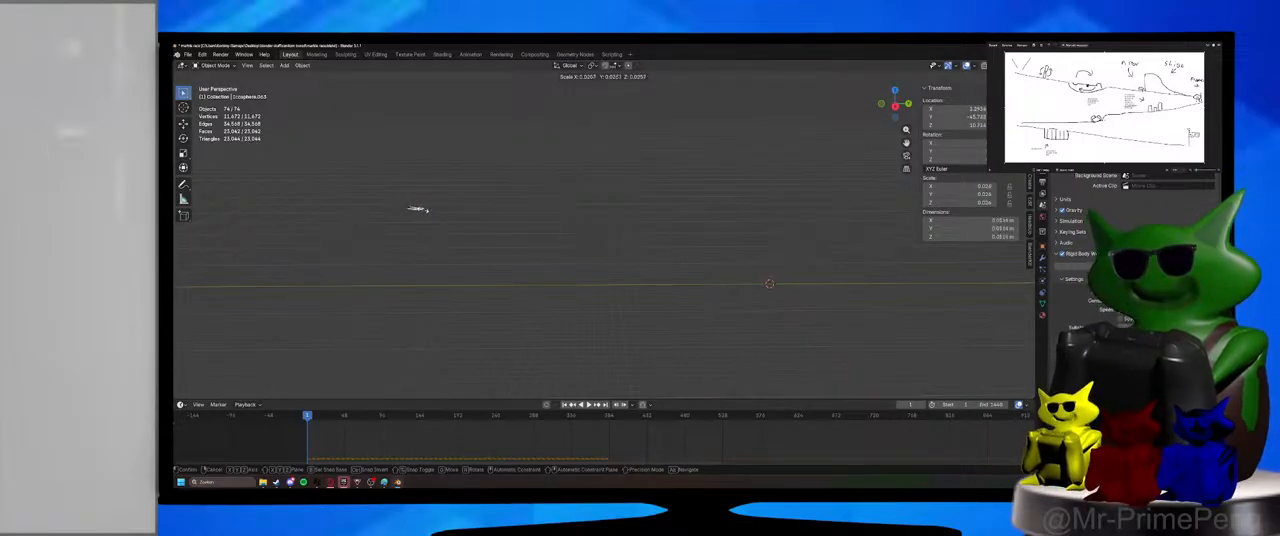
click(418, 209)
key(KP_Decimal)
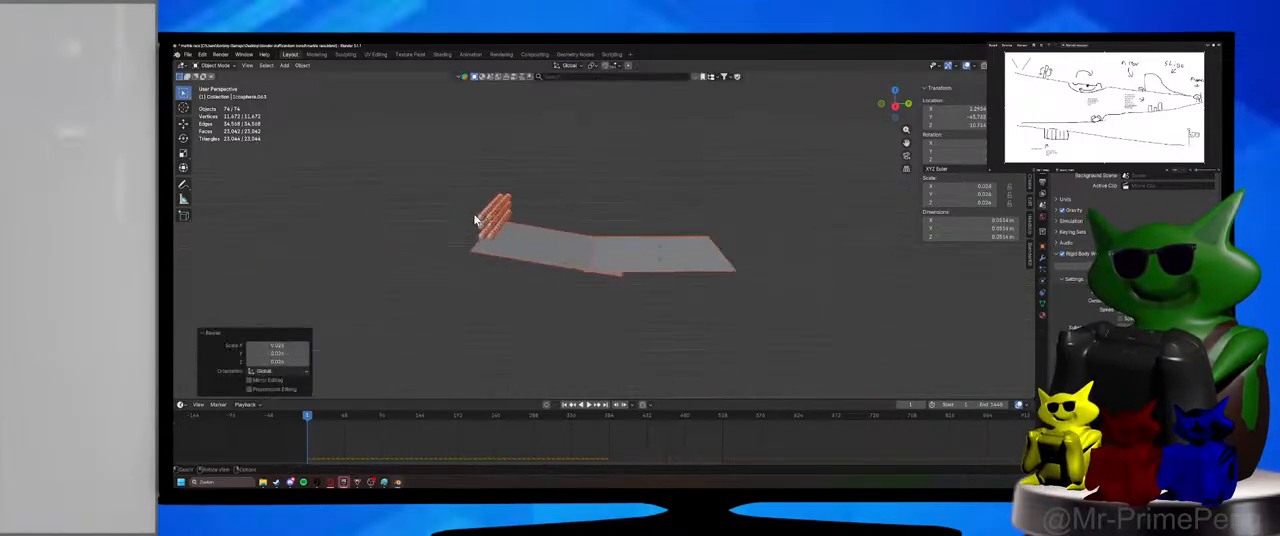
key(s)
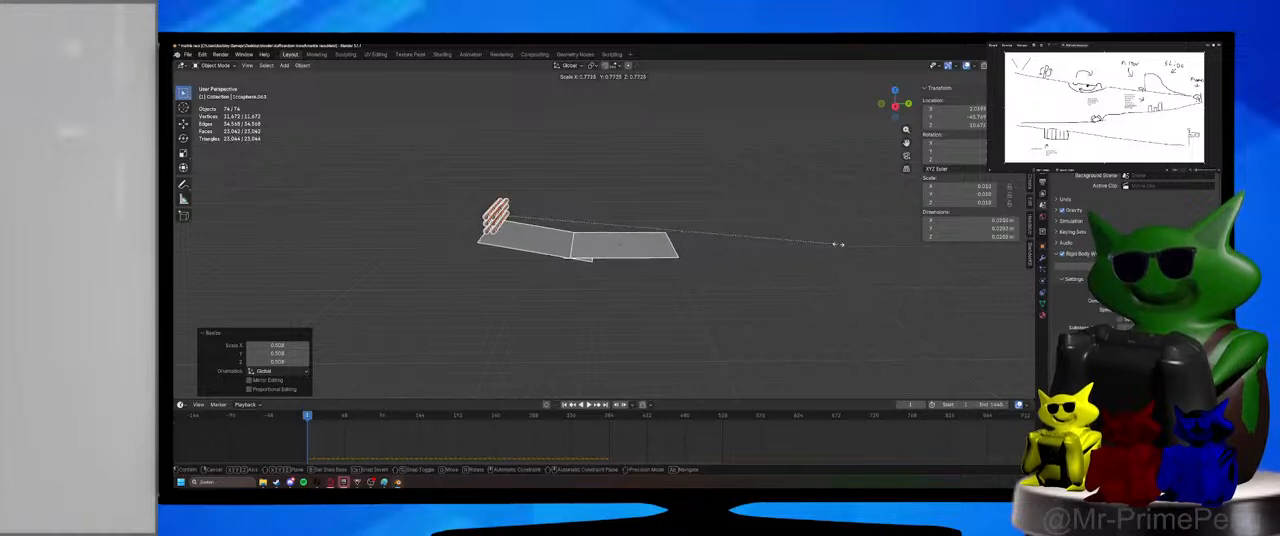
click(836, 242)
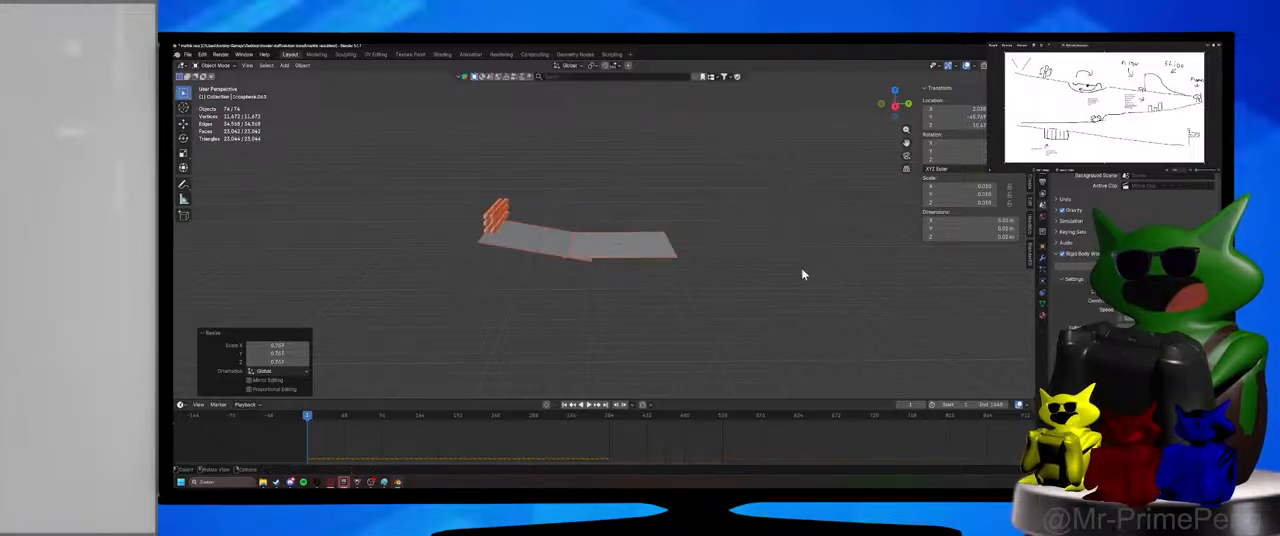
Try to snap all the selected objects to the 3D cursor, and undo the snap.
key(shift+s)
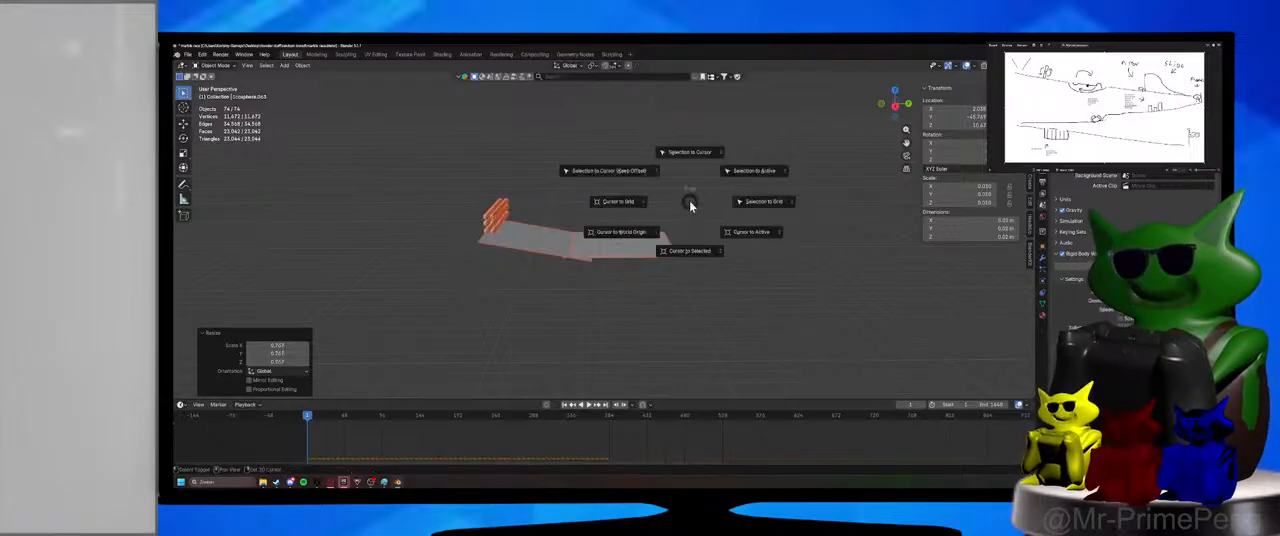
click(690, 152)
key(KP_Decimal)
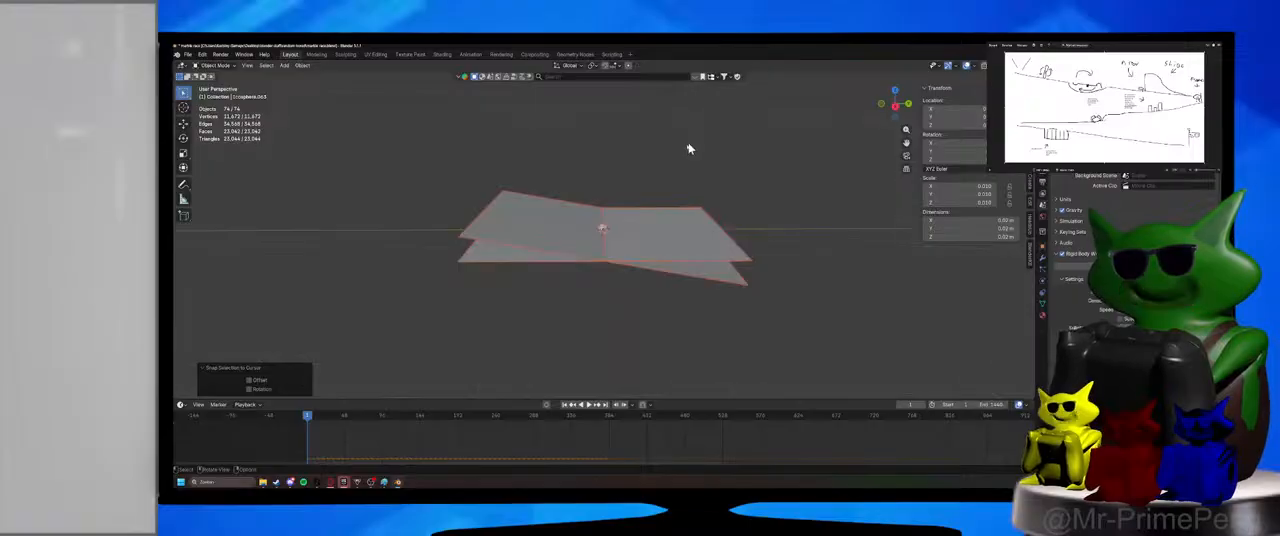
scroll(665, 258, down, 2)
scroll(665, 259, up, 5)
key(ctrl+z)
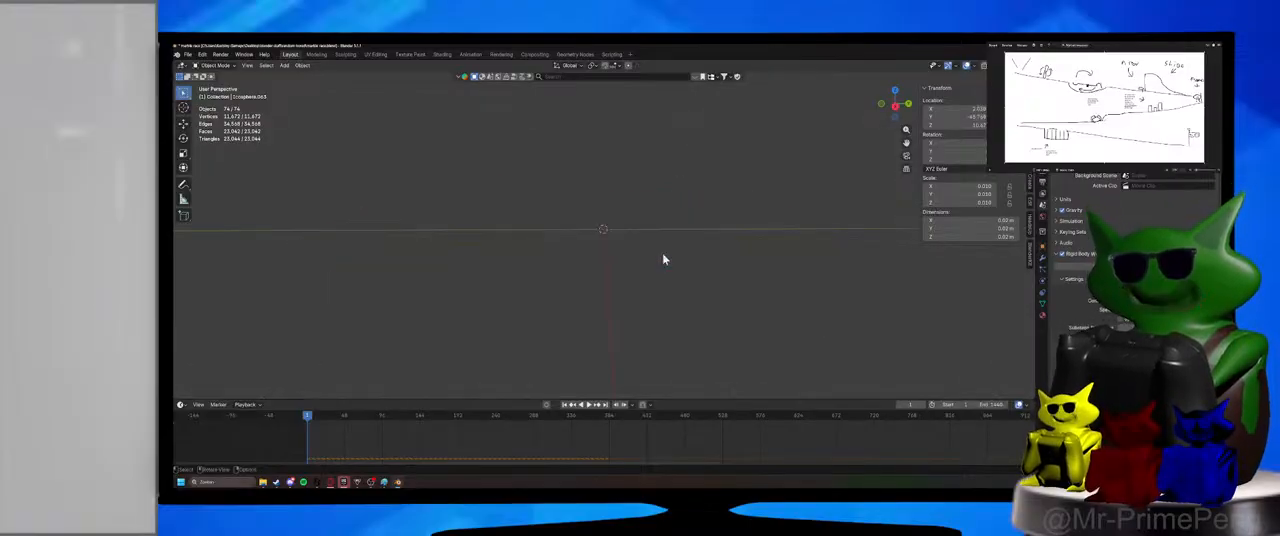
key(KP_Decimal)
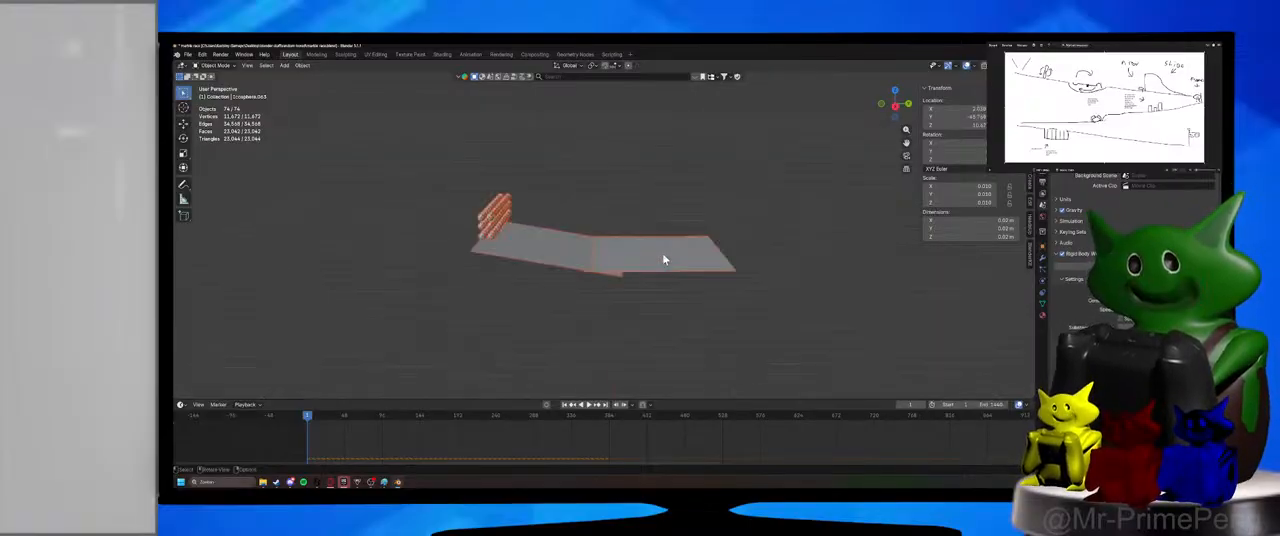
Set the origin of every selected object to its geometry.
middle_drag(665, 260, 657, 269)
click(302, 65)
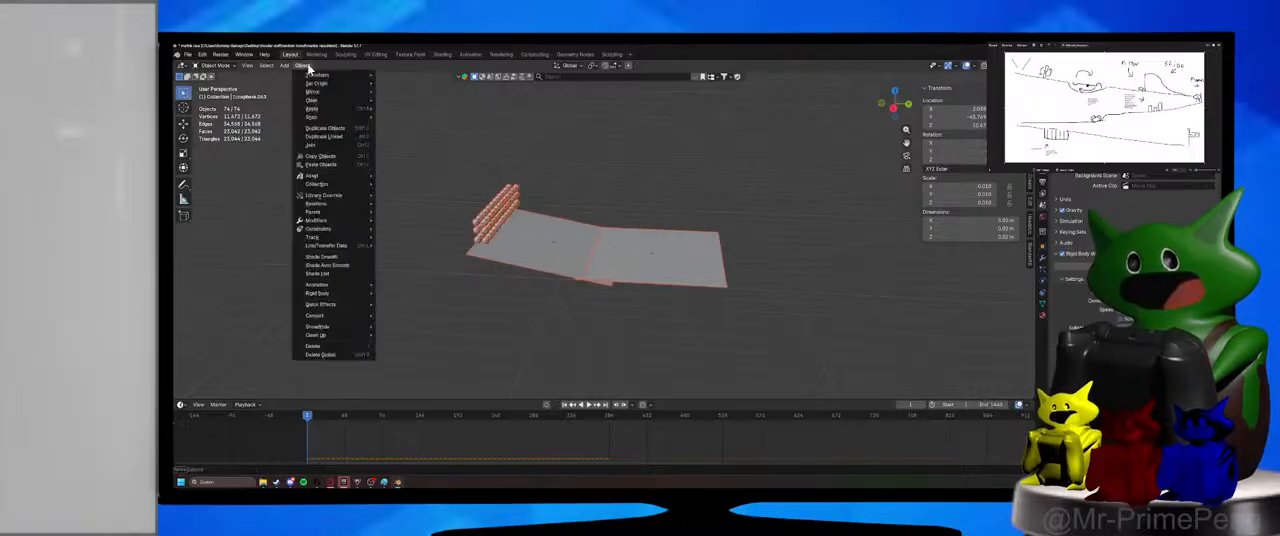
mouse_move(318, 83)
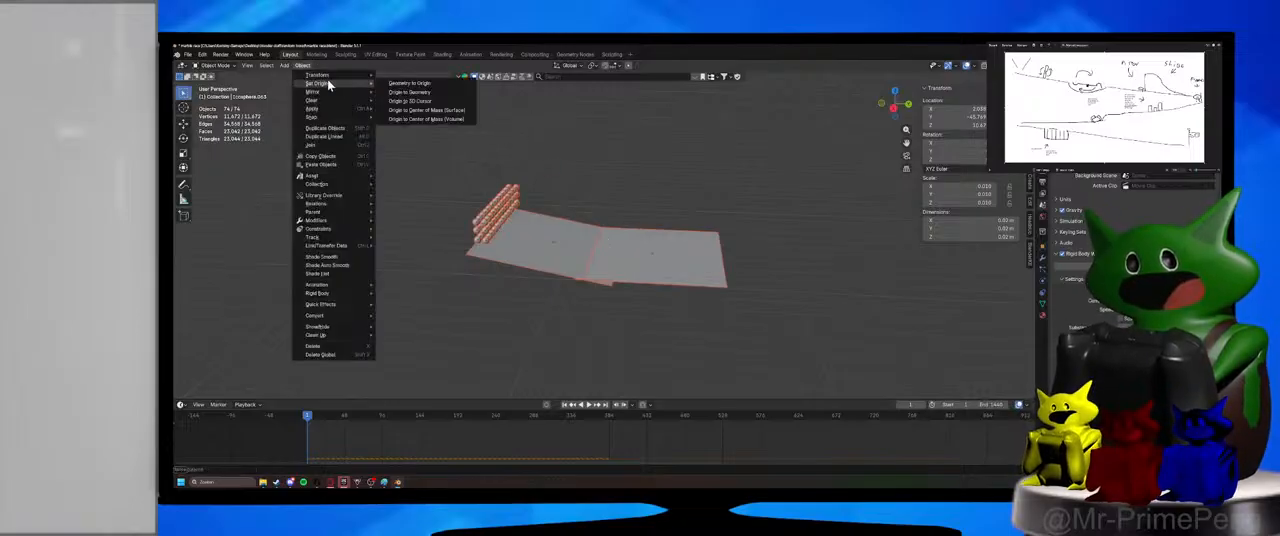
click(411, 95)
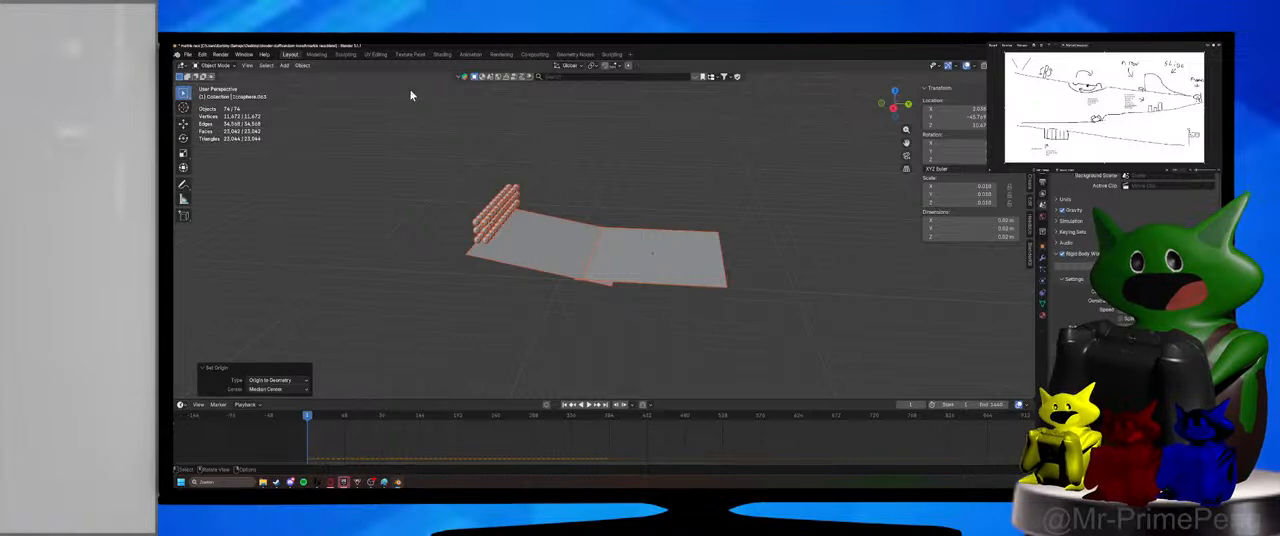
Place the 3D cursor near the joint between the ramp and the flat plane, and set all the objects' origins to it.
click(302, 66)
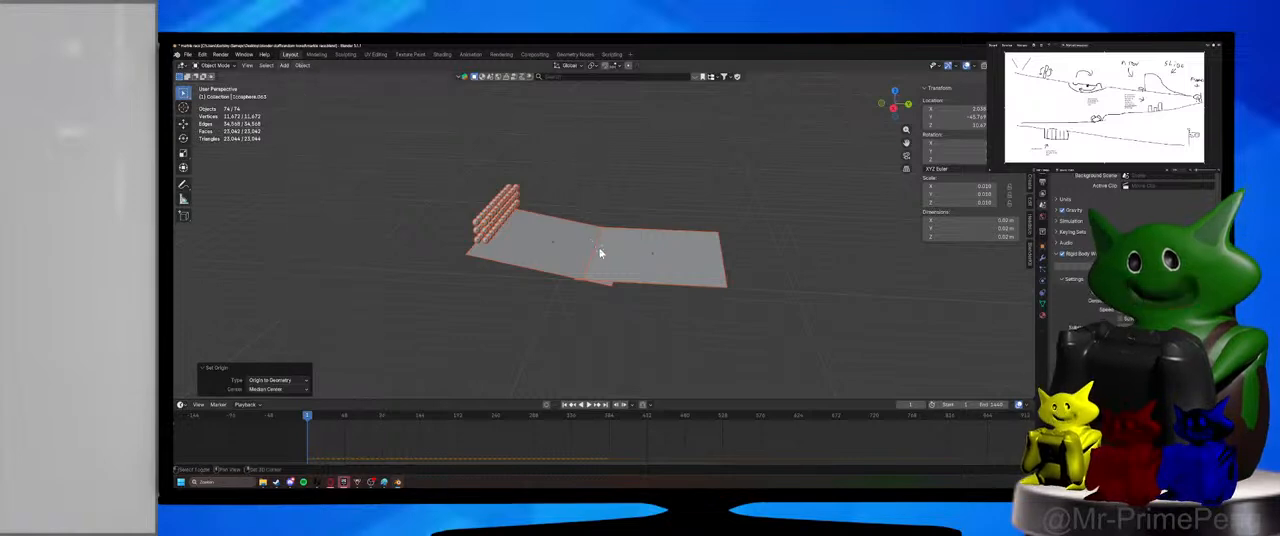
shift+right_click(598, 247)
click(302, 66)
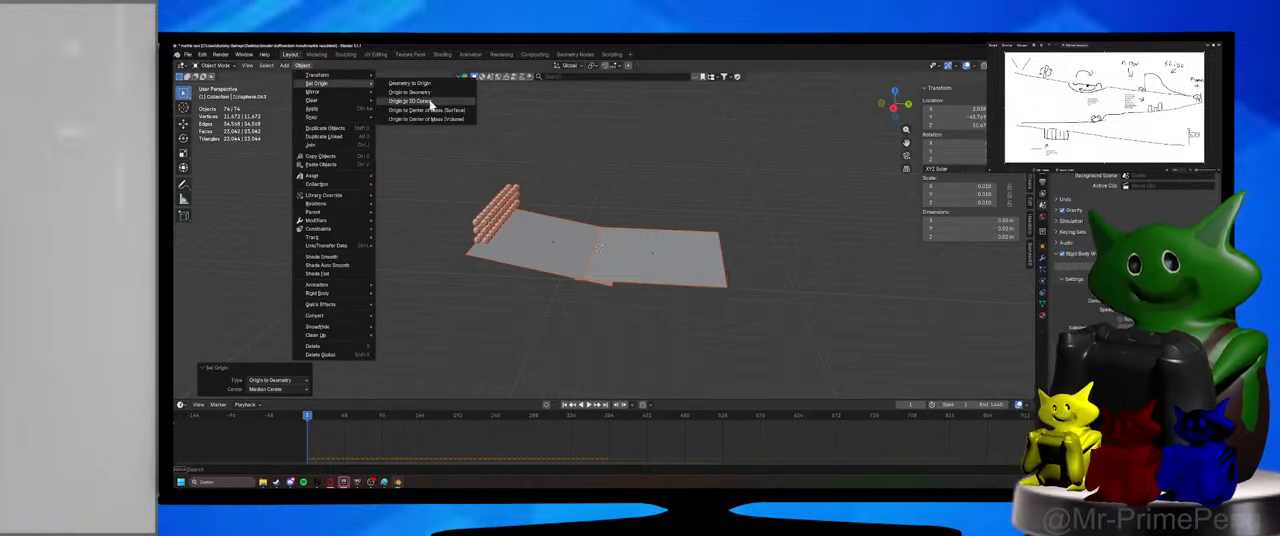
click(430, 104)
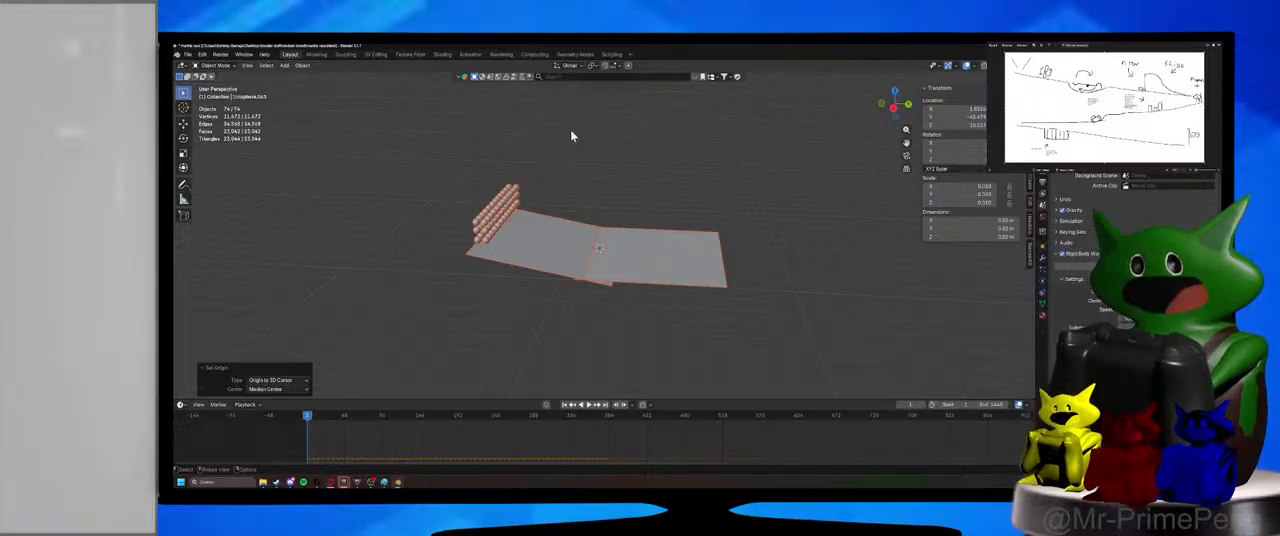
Snap the 3D cursor to the world origin and move the whole selection onto the cursor.
key(shift+s)
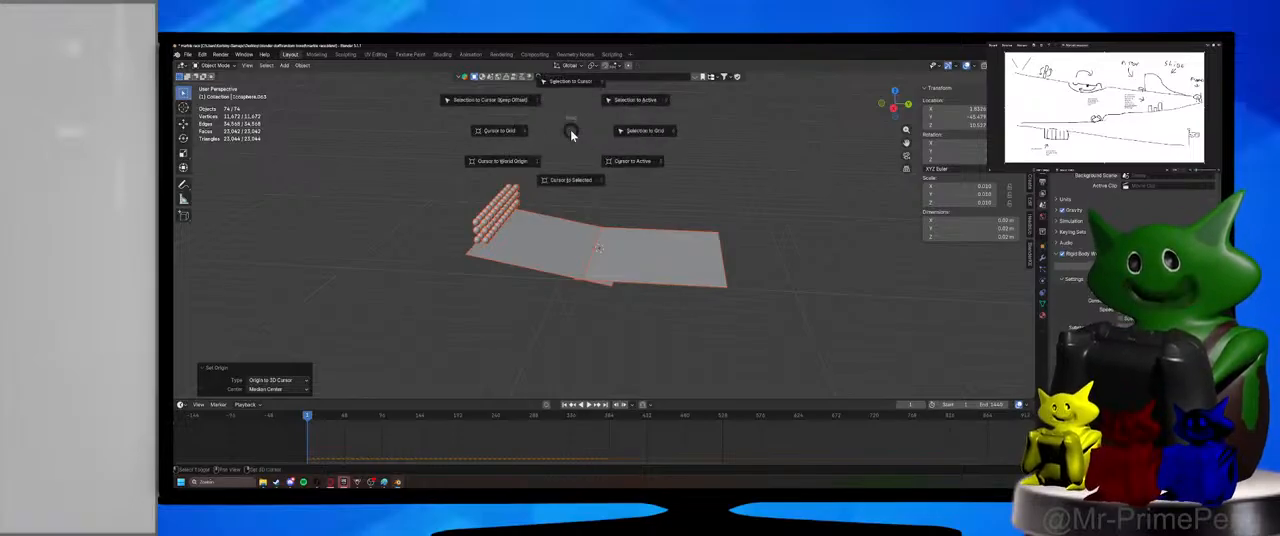
click(531, 163)
key(shift+s)
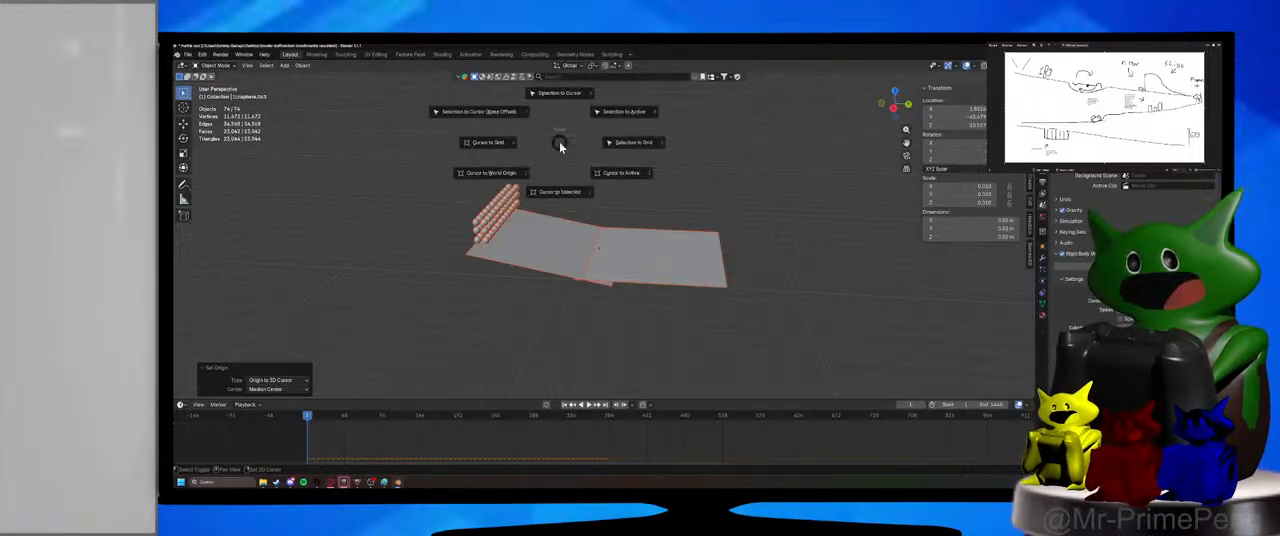
click(563, 96)
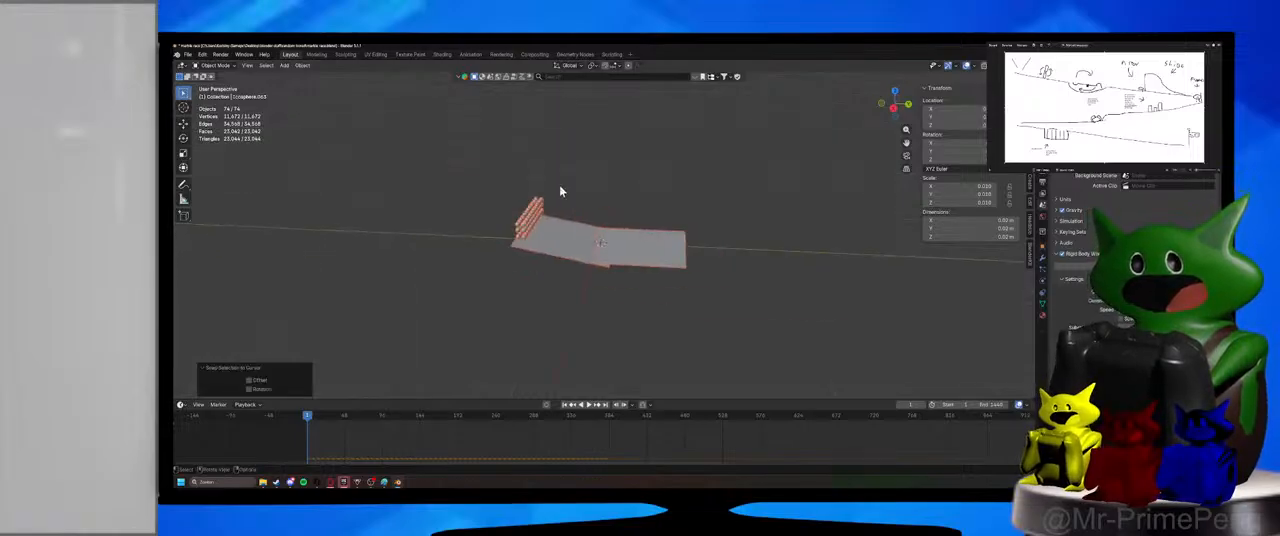
middle_drag(487, 194, 569, 194)
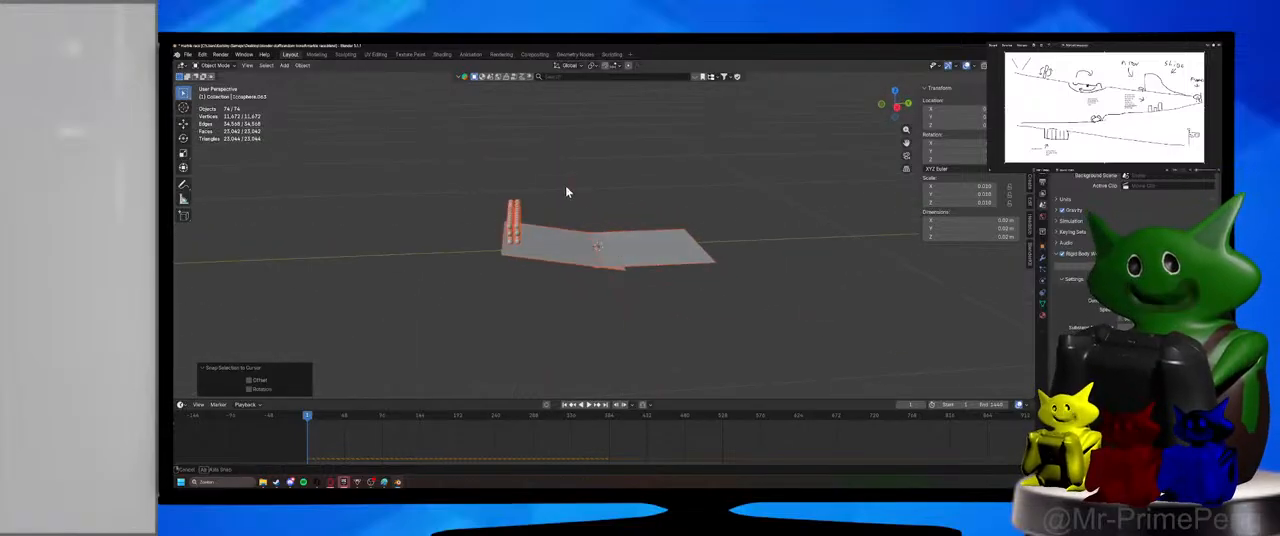
Set every object's origin back to its own geometry, deselect everything, and save the file.
click(302, 65)
mouse_move(318, 83)
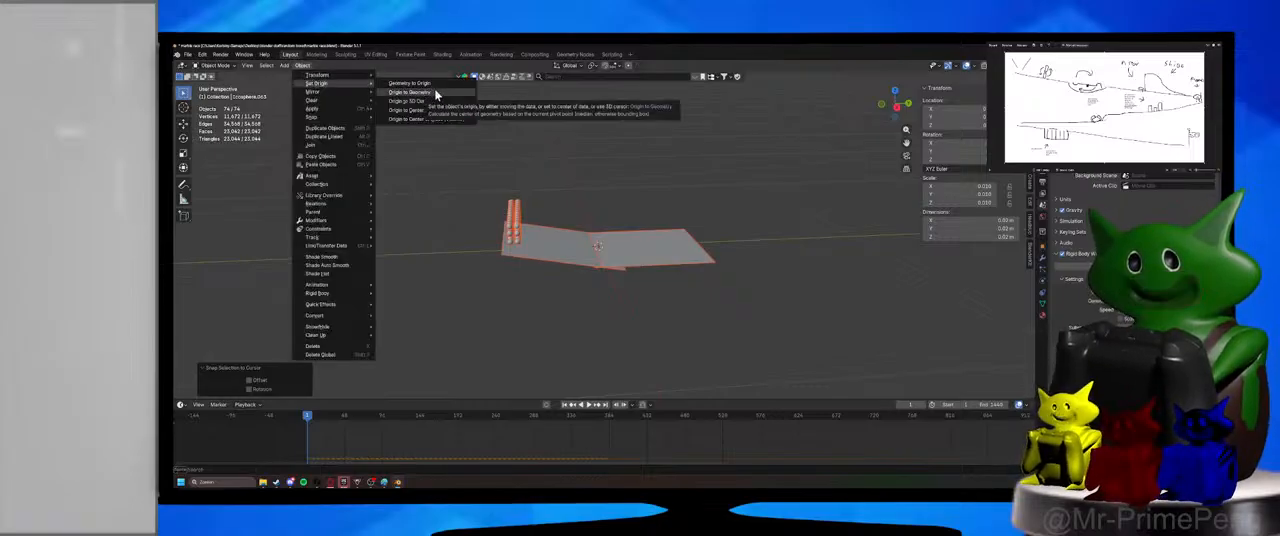
click(436, 94)
click(586, 163)
middle_drag(586, 163, 543, 159)
key(ctrl+s)
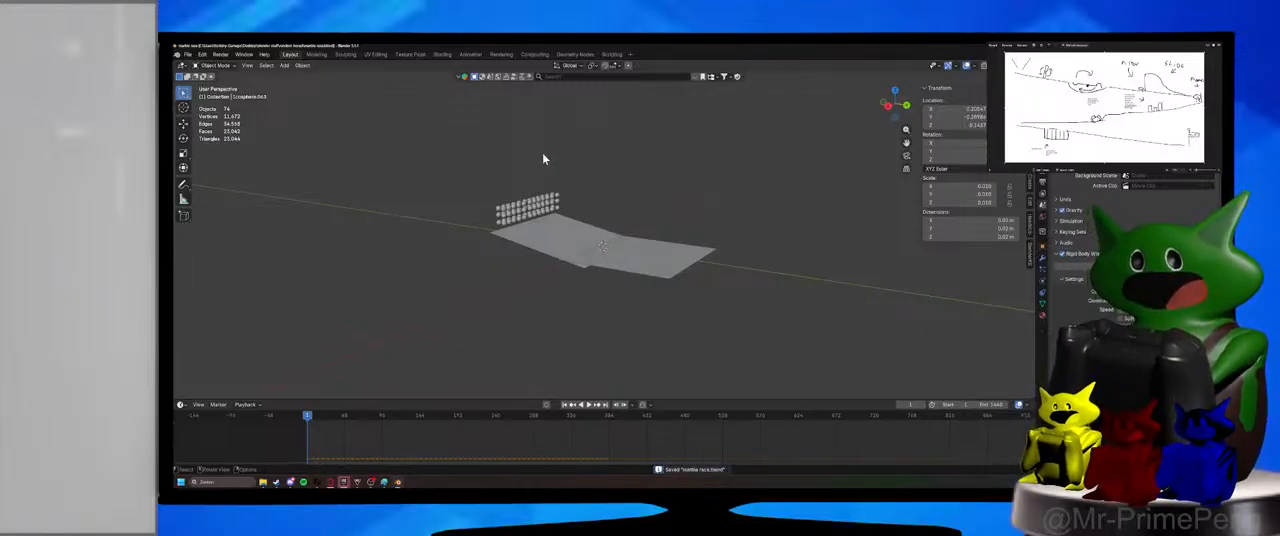
Check the scaled-down marbles and planes by selecting them, deselect everything, and save the file again.
scroll(571, 263, up, 4)
click(557, 257)
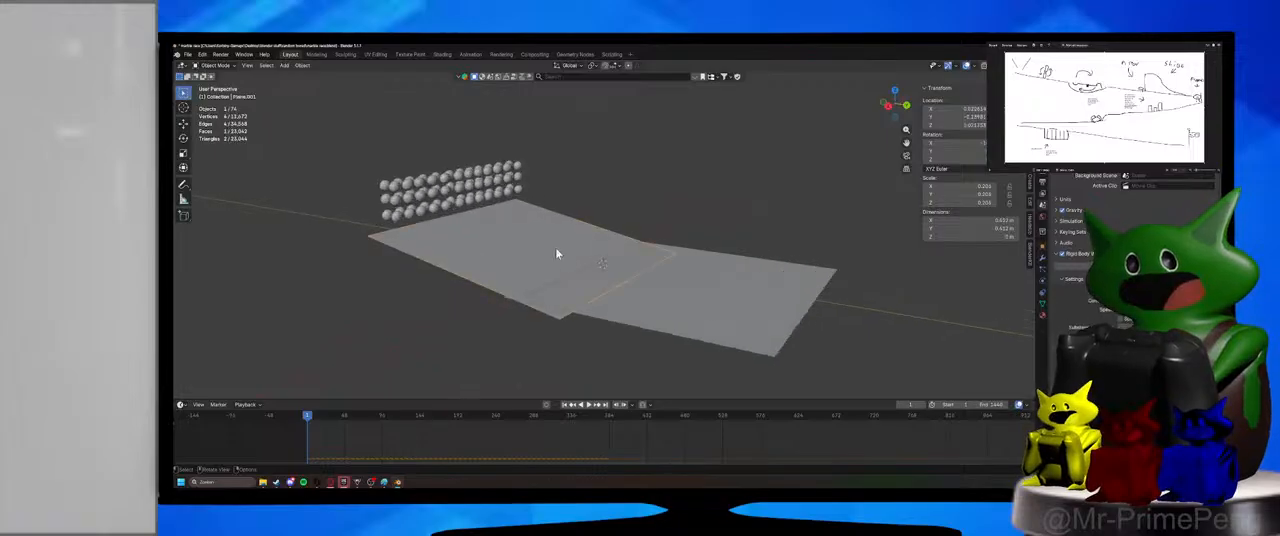
drag(332, 97, 803, 369)
click(864, 278)
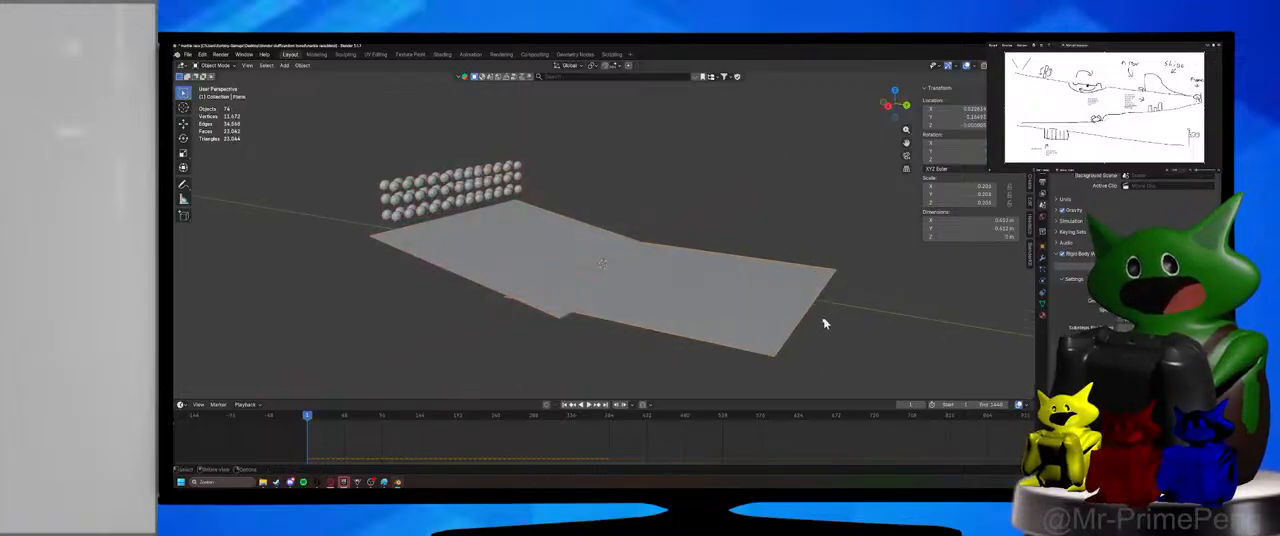
middle_drag(824, 320, 797, 305)
key(ctrl+s)
Try to play the scaled-down simulation, and restart Blender from the crash dialog.
middle_drag(636, 246, 651, 257)
key(space)
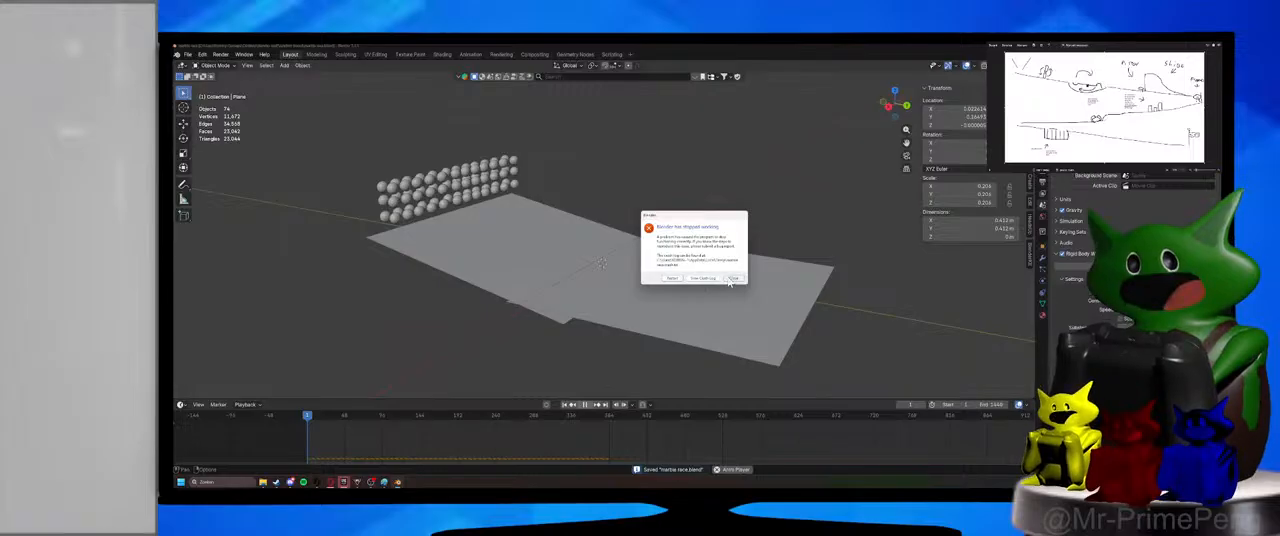
click(672, 279)
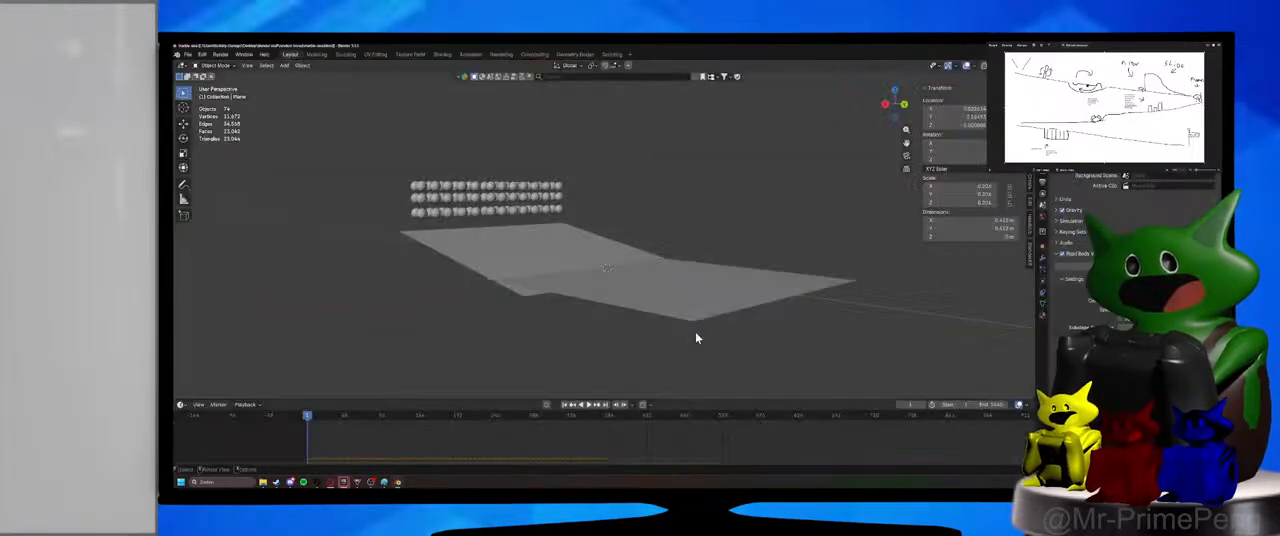
Select one marble, play the scaled-down simulation briefly, pause it, and view how the marbles land on the ramp from the side.
click(467, 194)
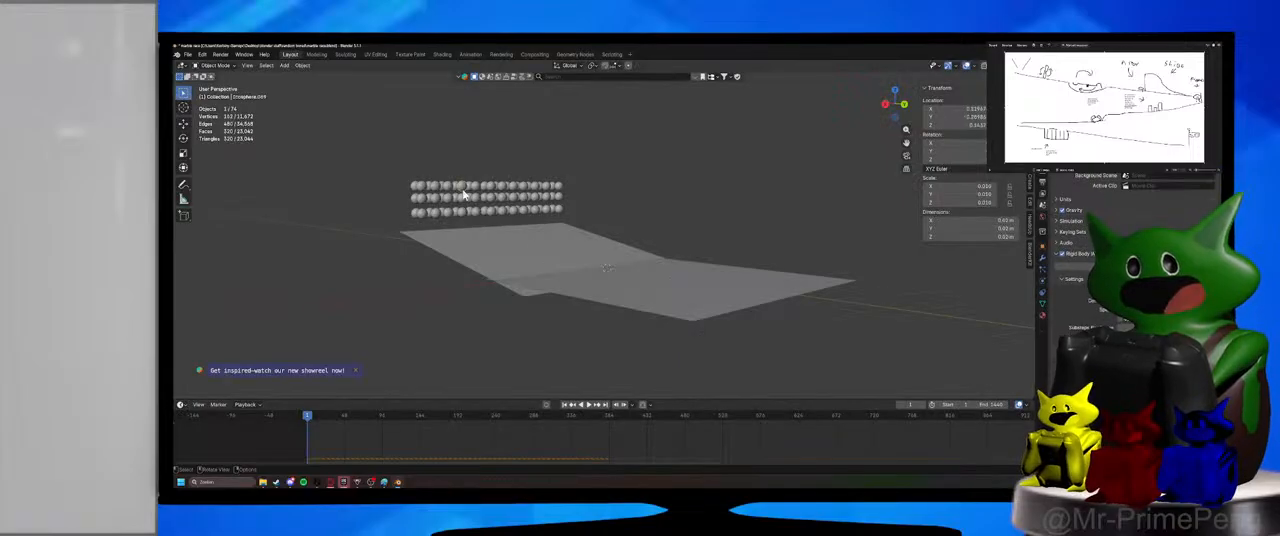
middle_drag(467, 194, 490, 206)
click(593, 405)
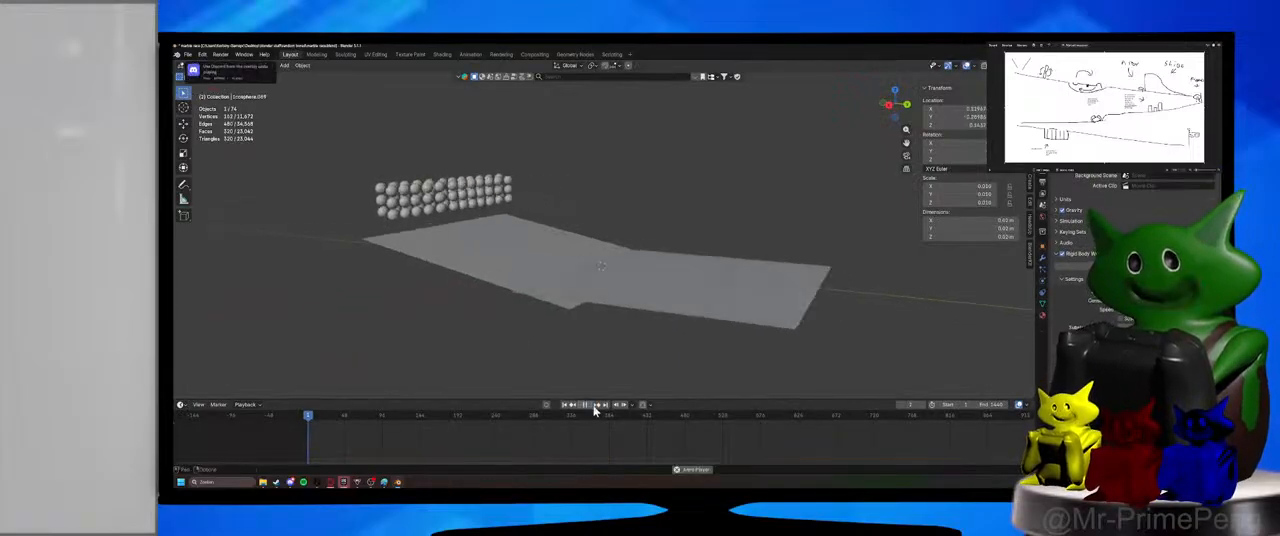
middle_drag(555, 302, 598, 367)
click(588, 406)
middle_drag(553, 292, 529, 312)
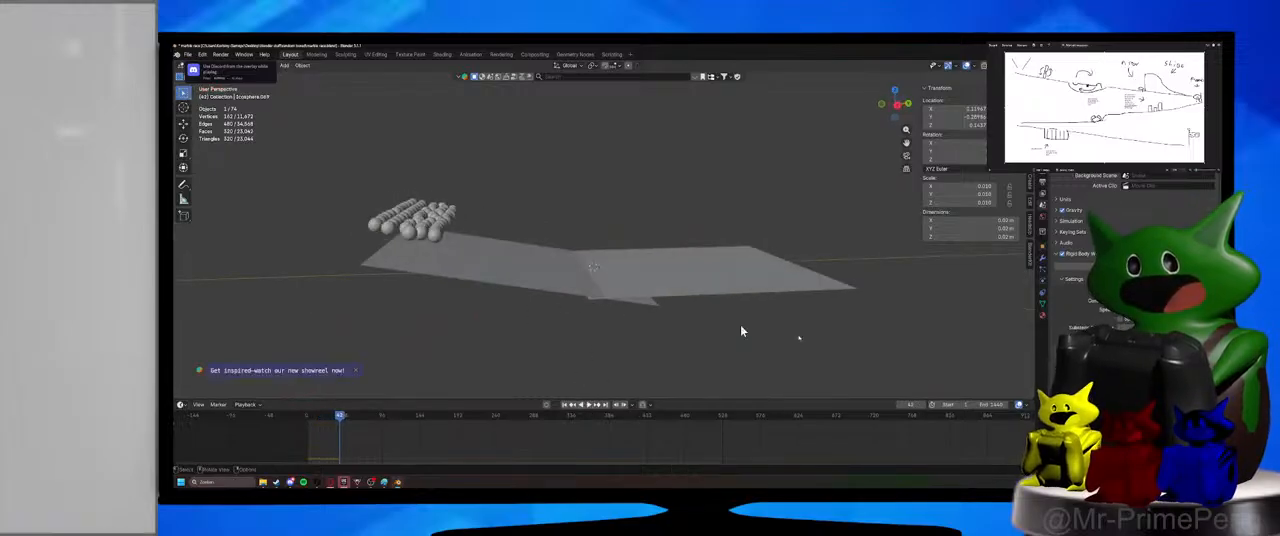
Open the rigid body physics settings and compare them for the selected marble and the two ramp planes.
click(1043, 287)
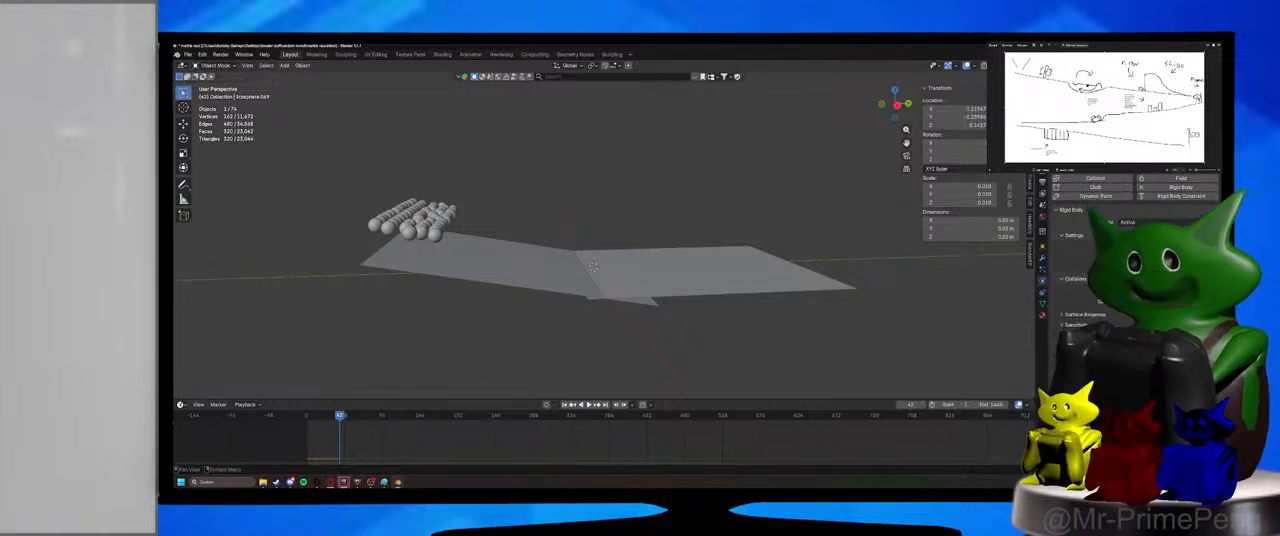
click(514, 246)
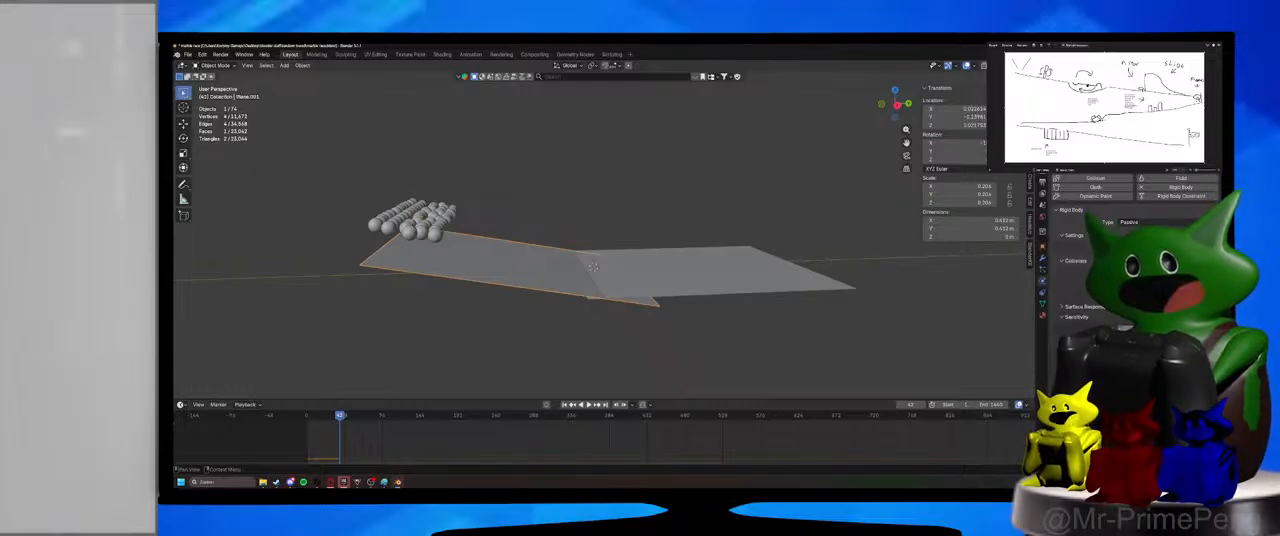
shift+click(671, 262)
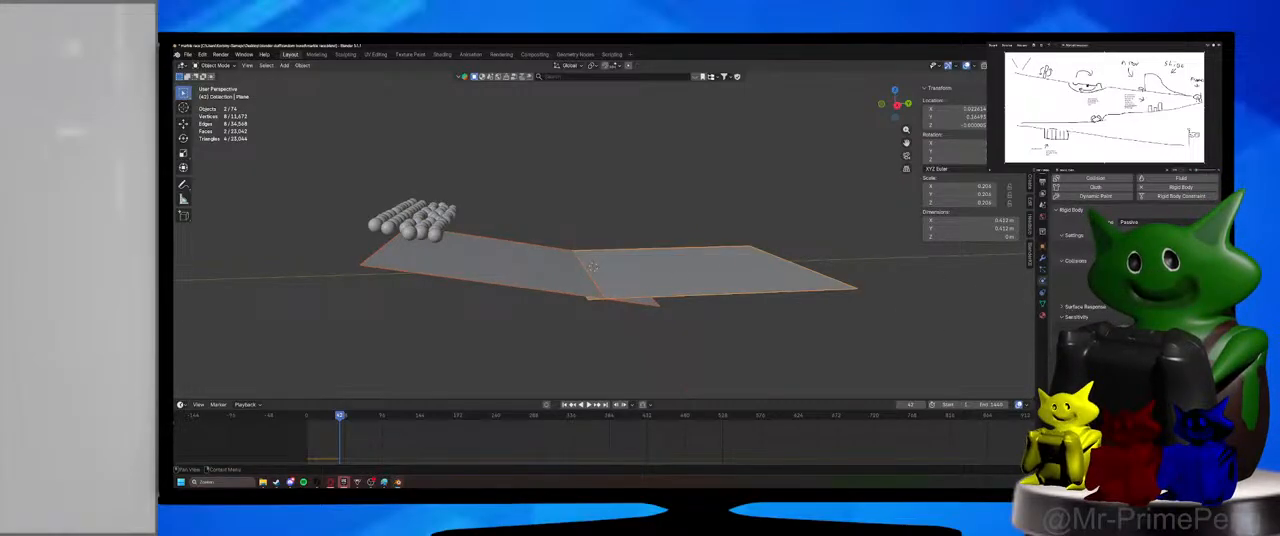
key(g)
key(Escape)
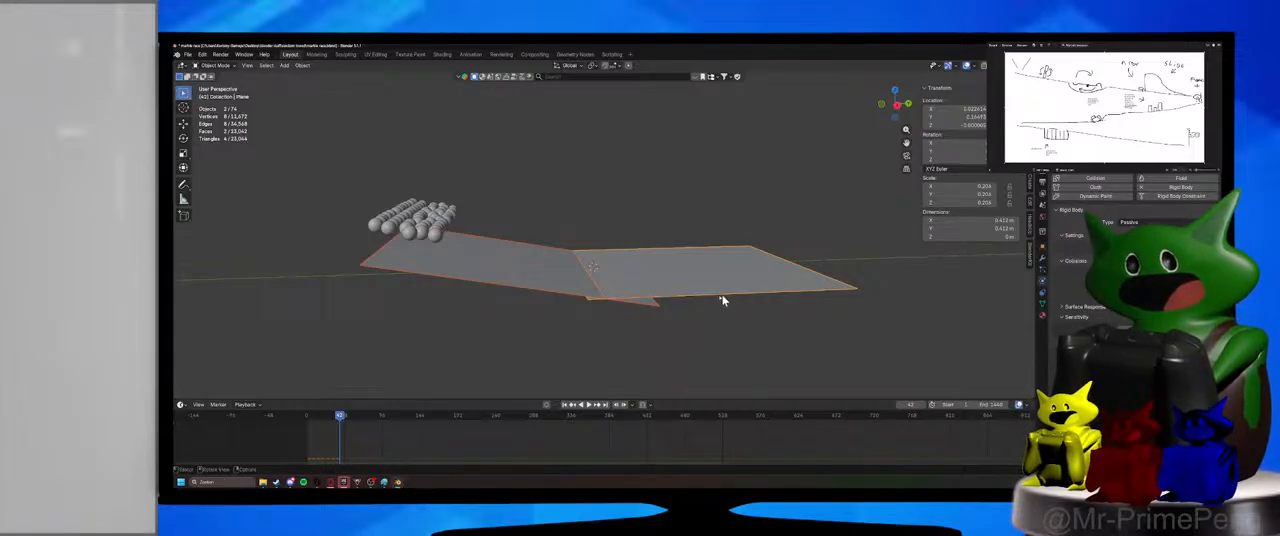
click(541, 282)
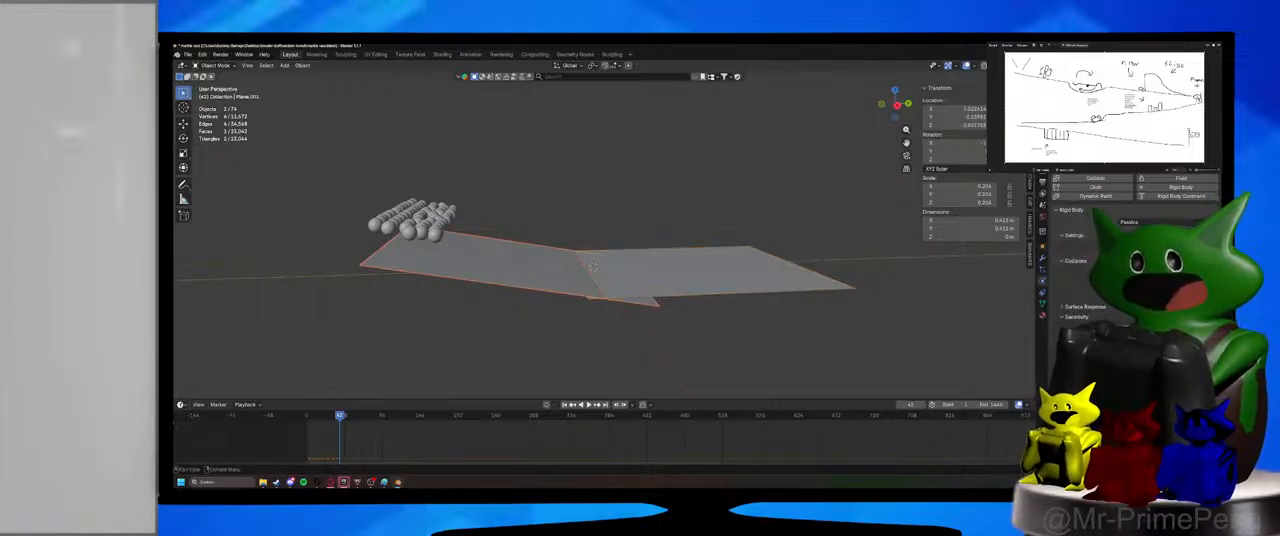
Save the file, return to the start of the timeline, play the marble simulation briefly, and pause it.
key(ctrl+s)
click(310, 417)
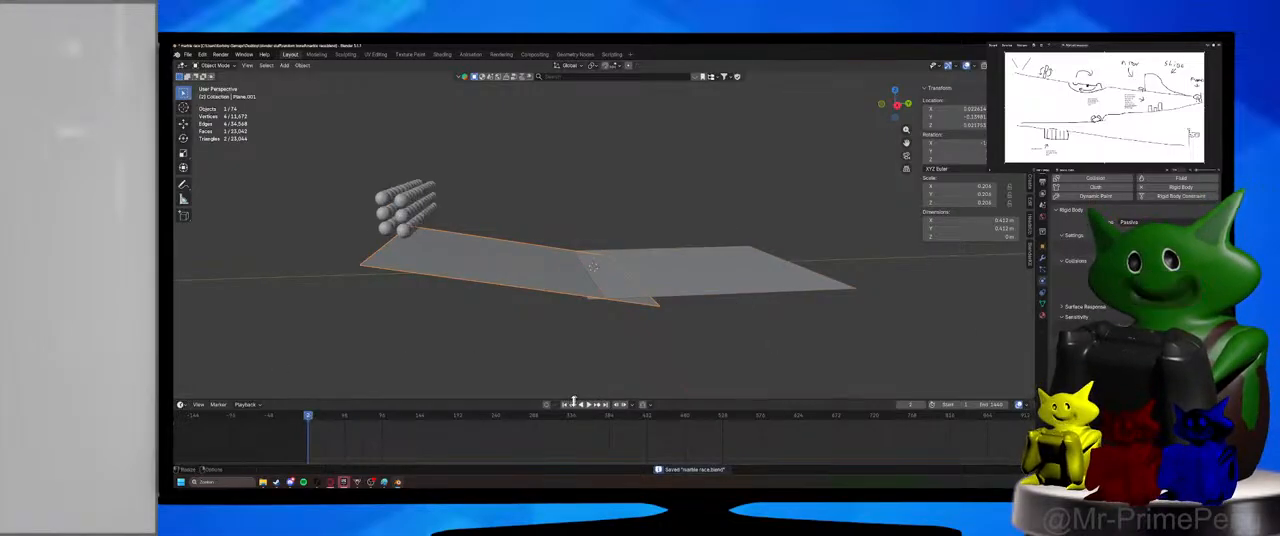
click(586, 404)
click(592, 405)
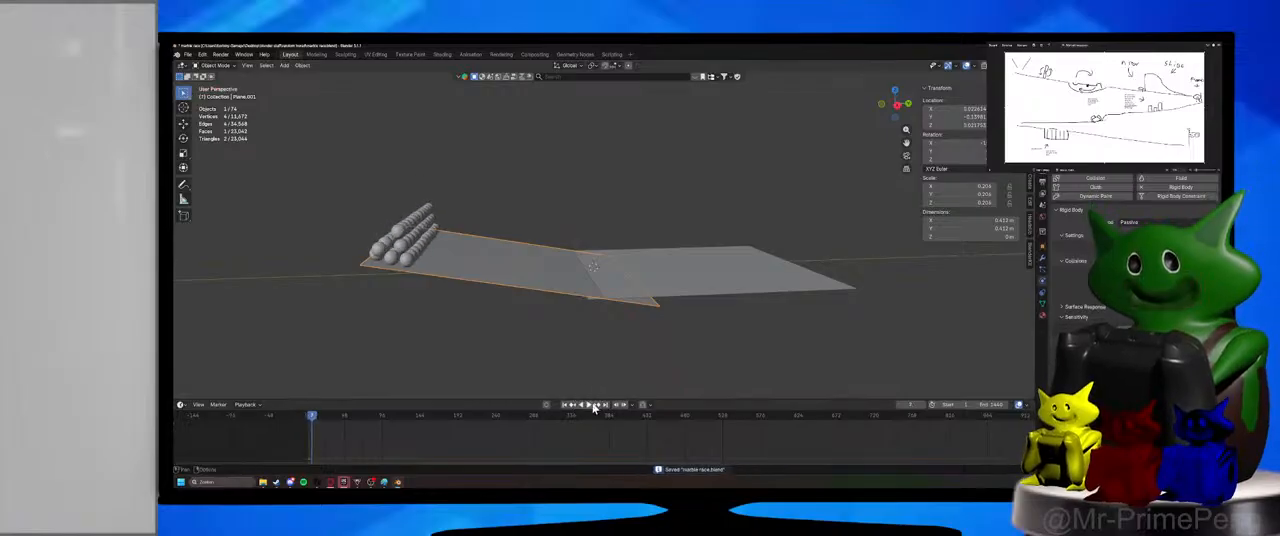
Frame a front marble up close and scrub a few frames ahead to examine its contact with the ramp.
middle_drag(515, 322, 499, 249)
click(431, 230)
key(KP_Decimal)
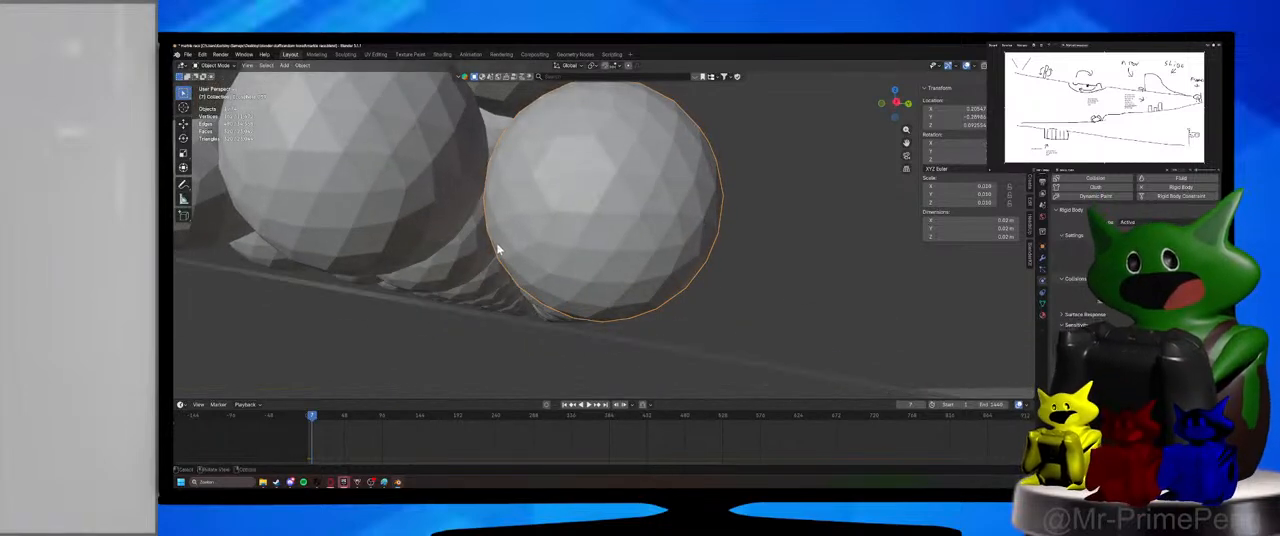
click(318, 418)
mouse_move(318, 418)
mouse_down()
mouse_move(331, 418)
mouse_move(319, 421)
mouse_up()
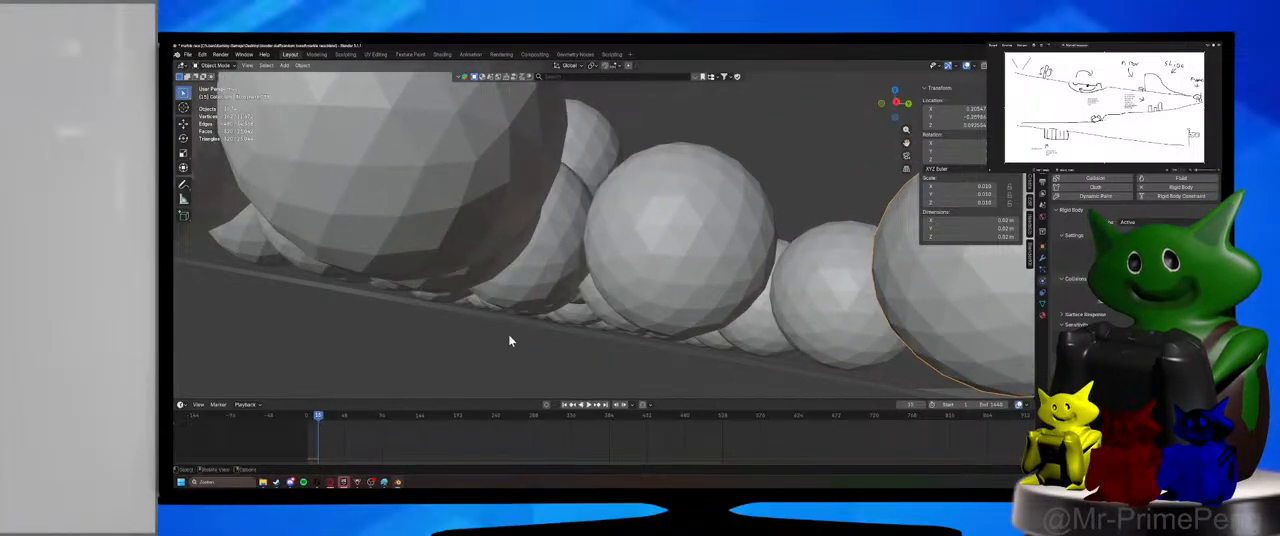
Select the upper ramp plane and inspect from several angles how the marbles rest on it, then deselect everything.
middle_drag(512, 341, 698, 299)
scroll(516, 350, down, 6)
mouse_move(712, 228)
shift+middle_down()
mouse_move(723, 197)
mouse_move(711, 243)
mouse_move(668, 220)
mouse_move(736, 215)
mouse_move(705, 222)
shift+middle_up()
click(703, 223)
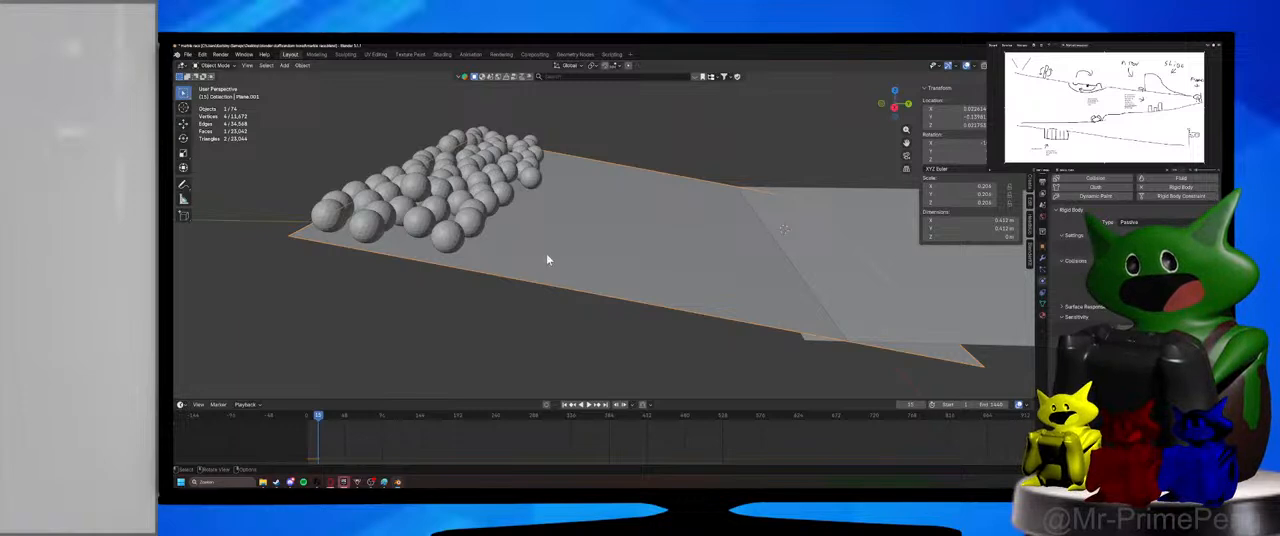
middle_drag(547, 259, 608, 287)
scroll(646, 246, up, 5)
scroll(645, 256, down, 3)
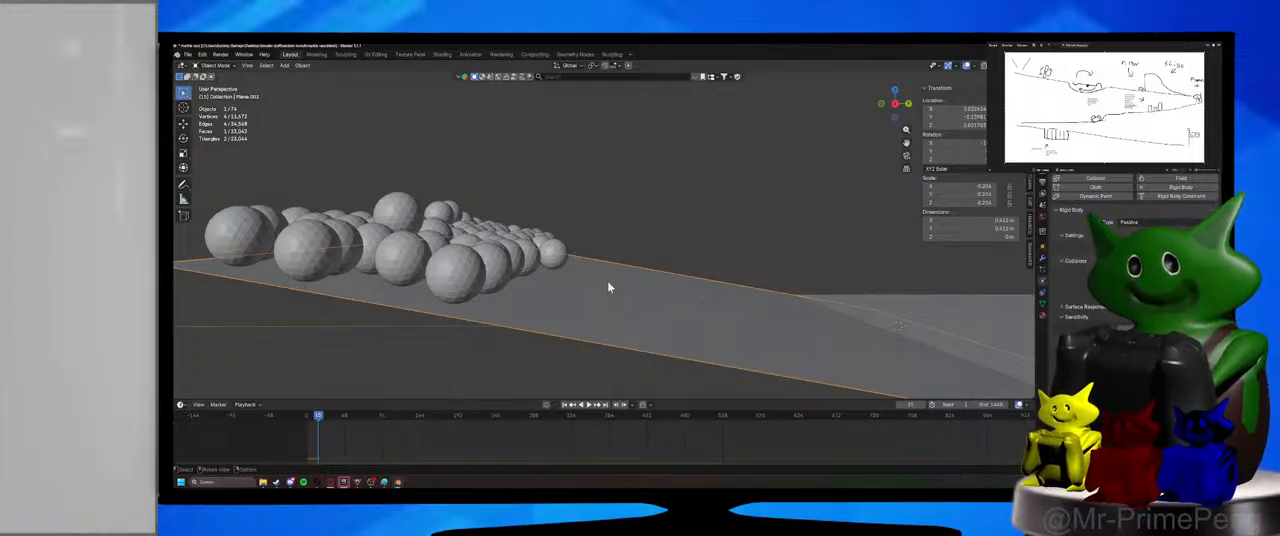
middle_drag(472, 314, 451, 300)
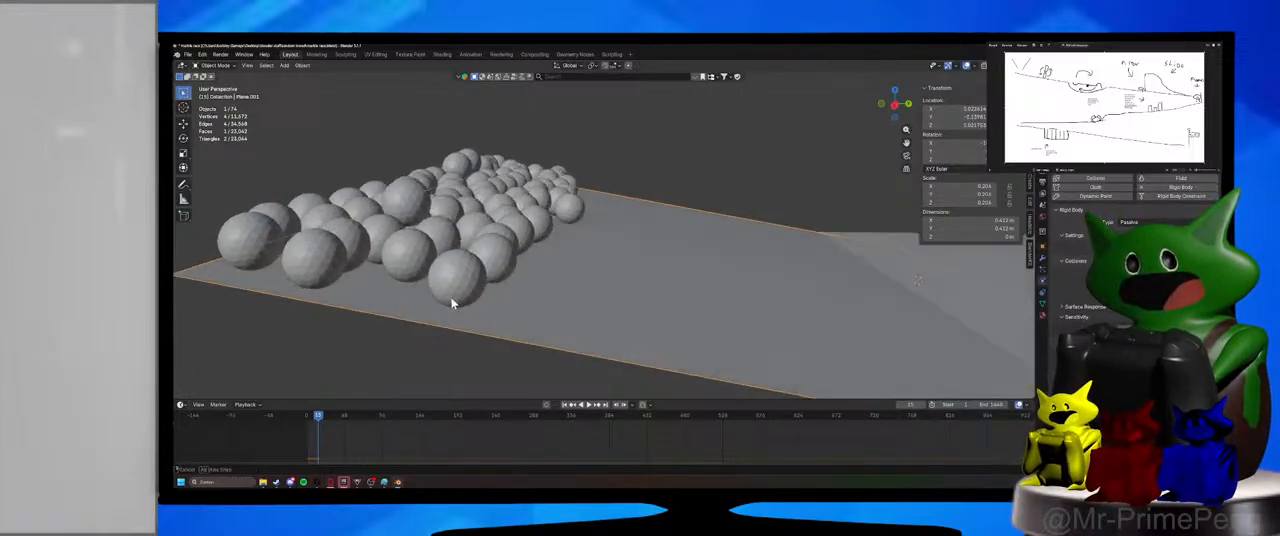
scroll(694, 275, down, 7)
middle_drag(708, 277, 711, 366)
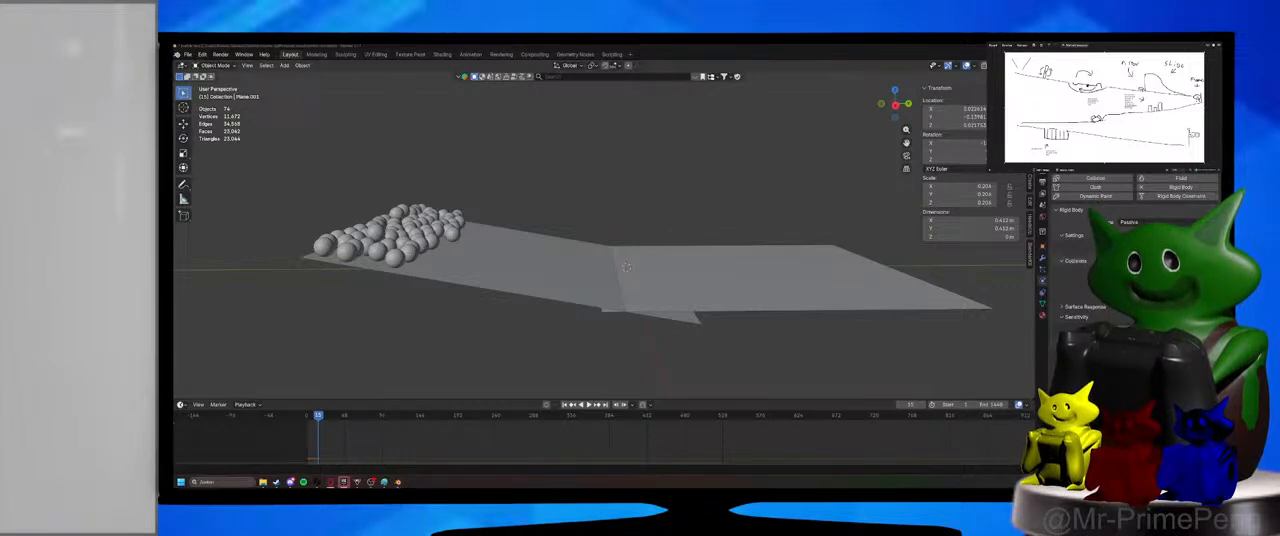
middle_drag(922, 286, 626, 262)
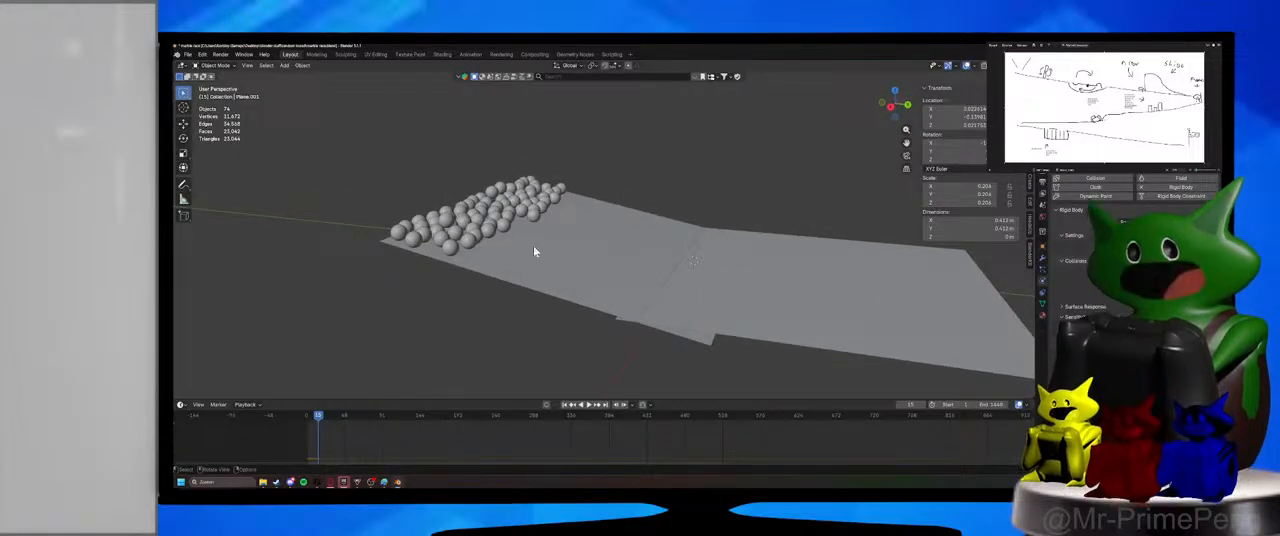
Play the simulation, select the front marble, replay from the start, pause, and select the marble at the front of the pile.
click(589, 404)
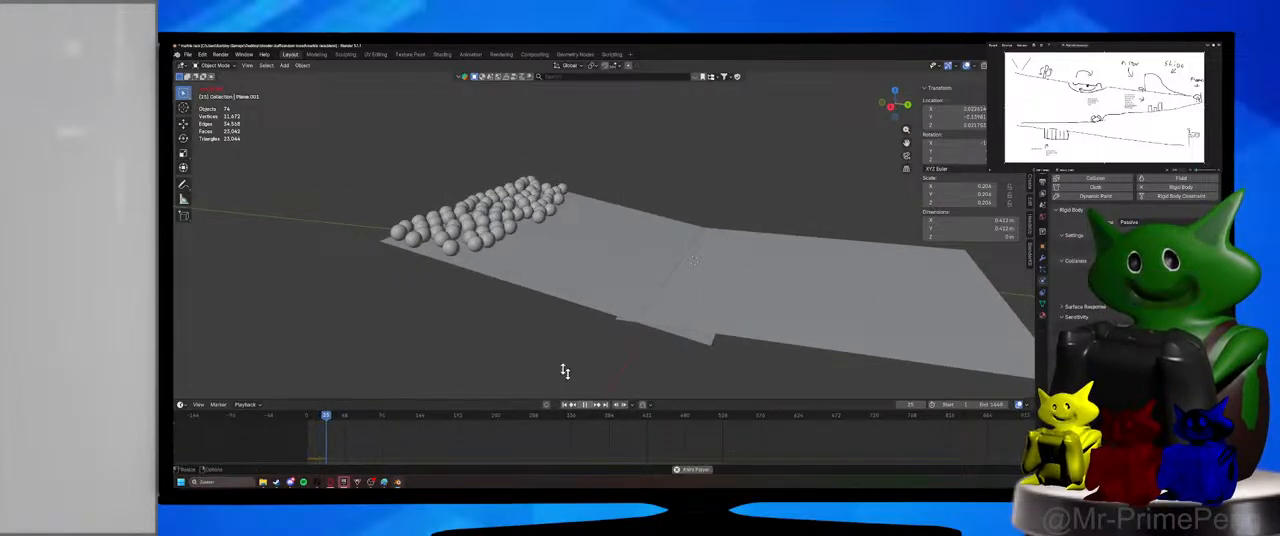
middle_drag(548, 361, 566, 266)
click(564, 264)
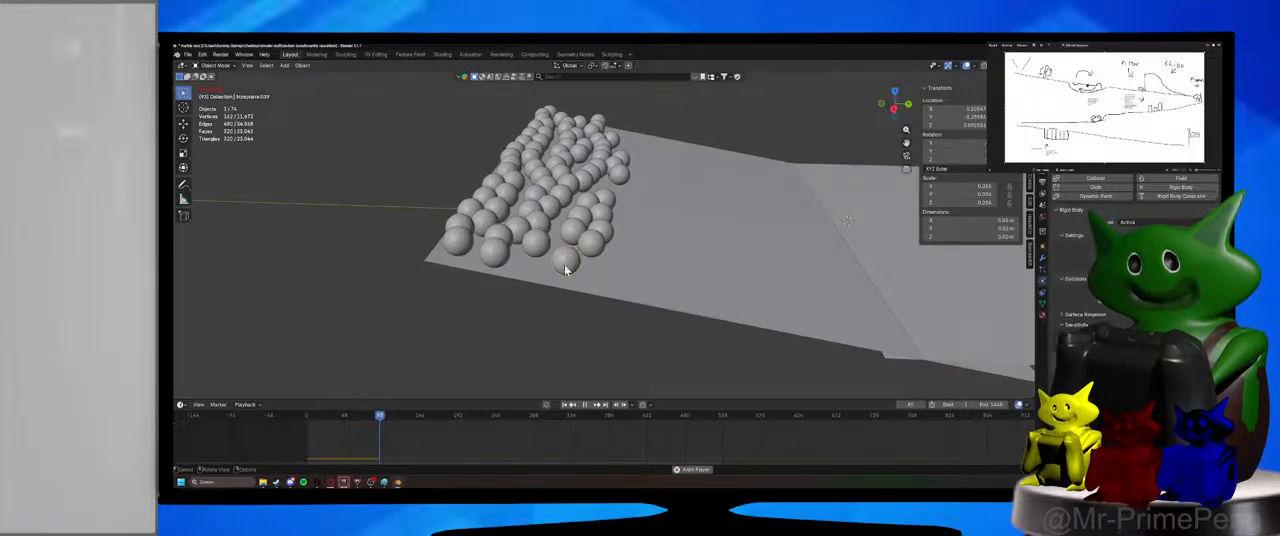
click(307, 418)
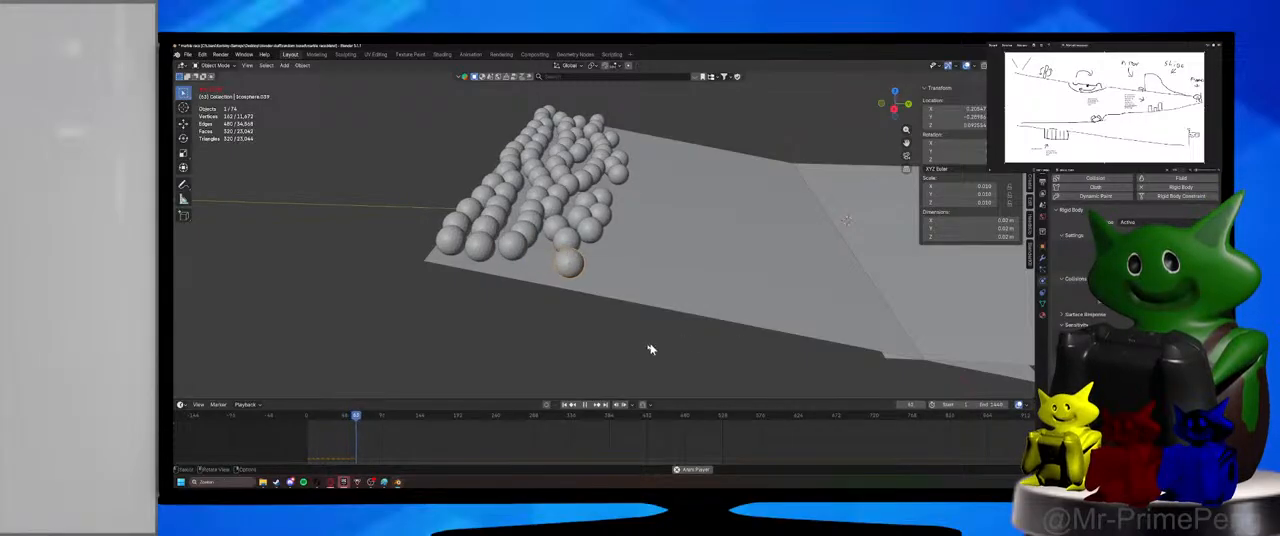
click(310, 418)
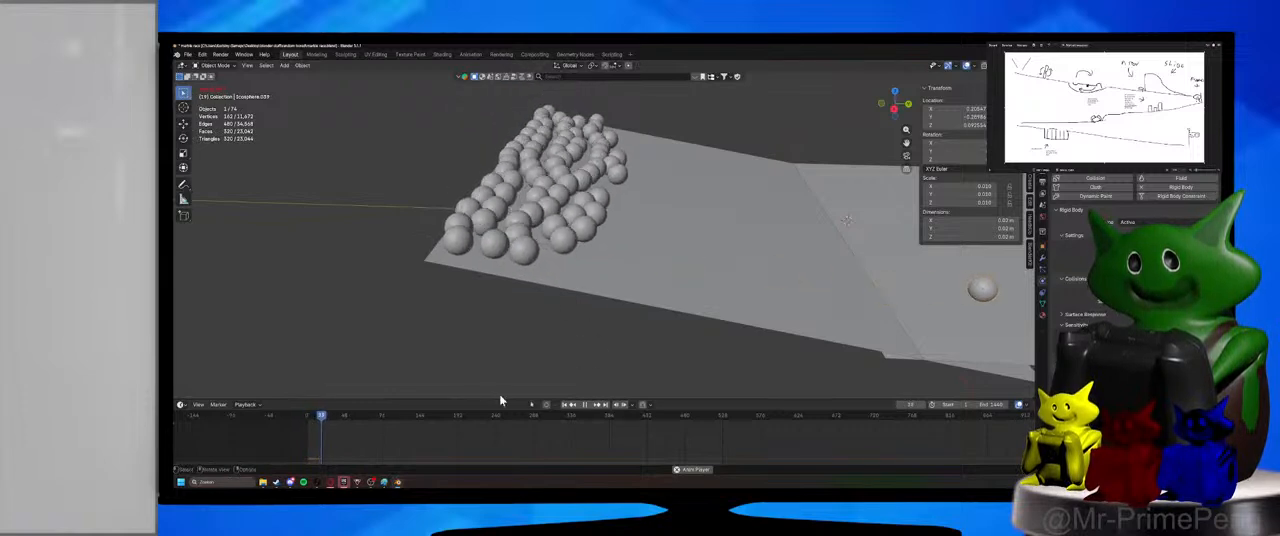
click(585, 406)
click(566, 237)
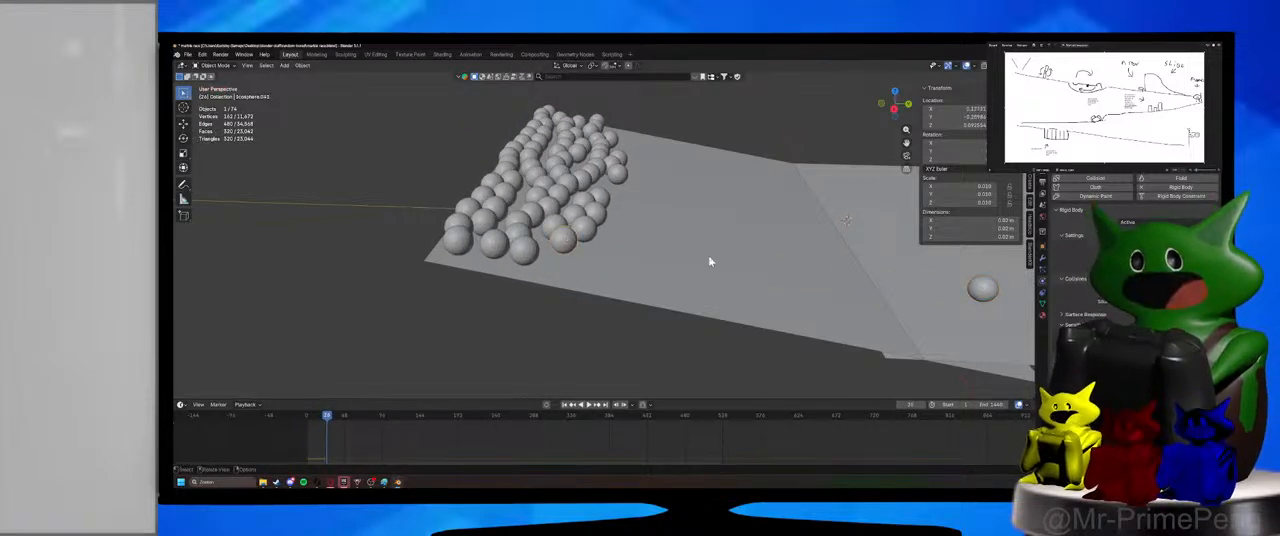
View the ramp from the side, return to frame 1, and select all the marbles with the bottom front marble active.
middle_drag(712, 287, 726, 254)
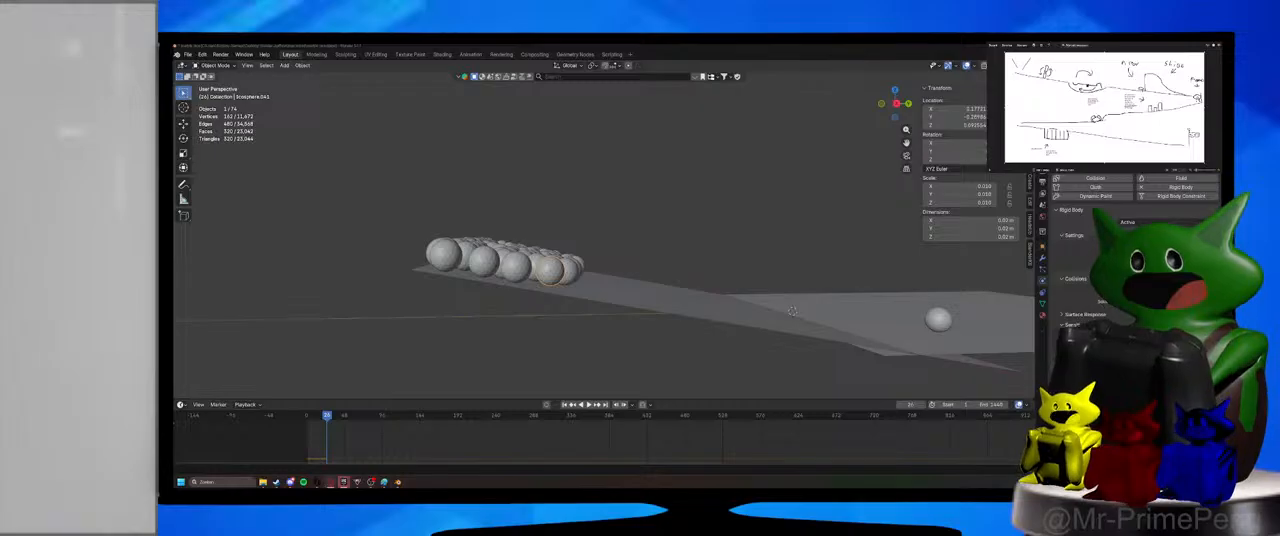
middle_drag(757, 180, 705, 226)
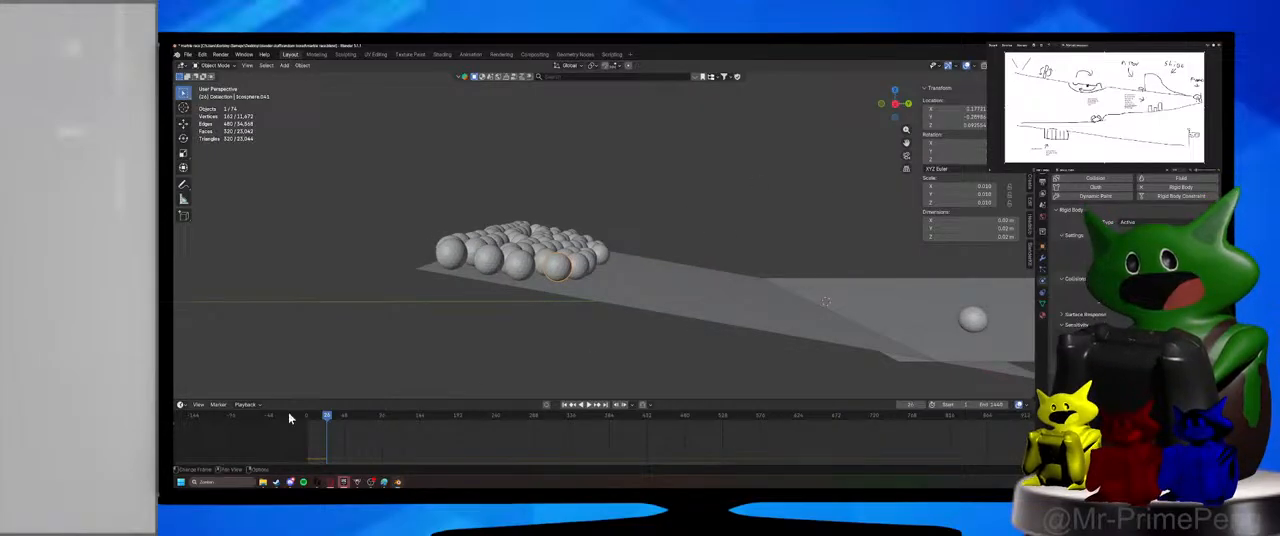
drag(304, 420, 308, 420)
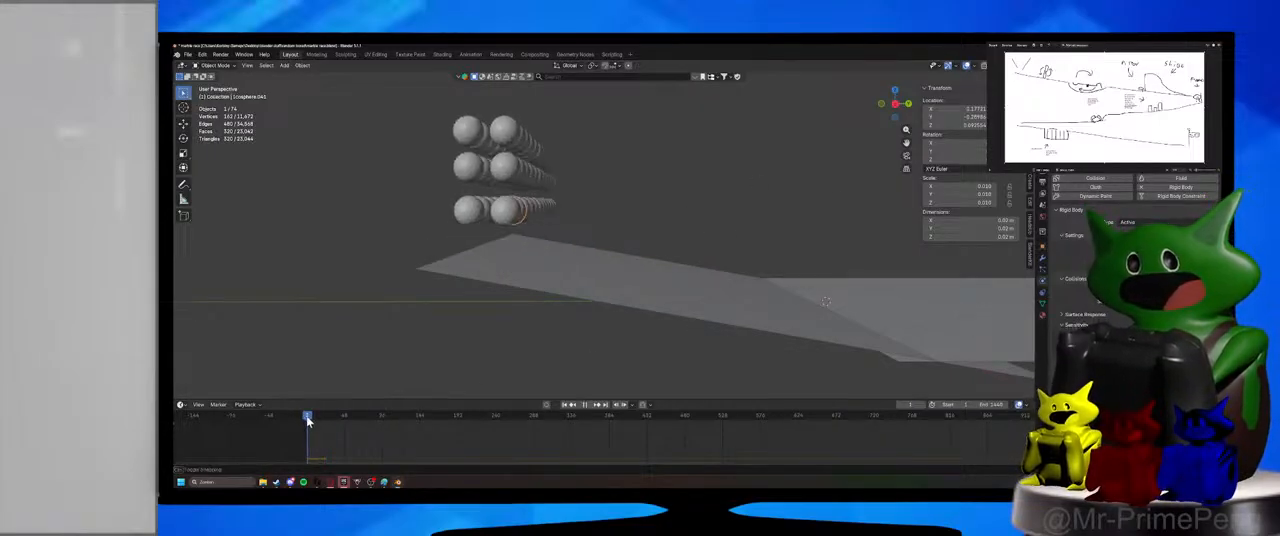
middle_drag(476, 203, 438, 152)
drag(428, 124, 658, 218)
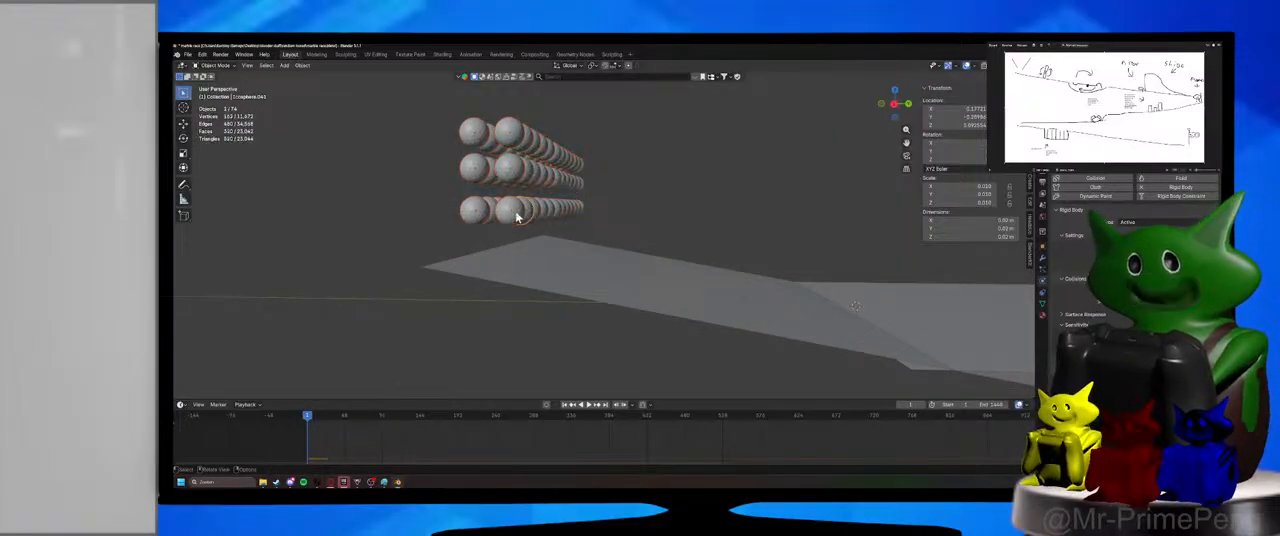
shift+click(518, 217)
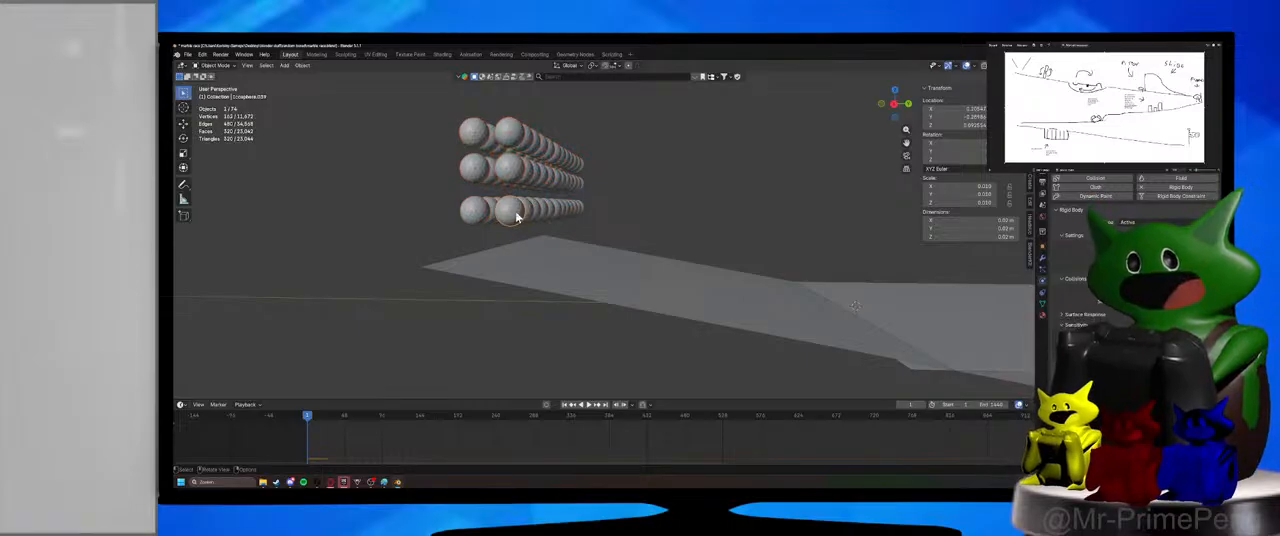
drag(418, 102, 626, 224)
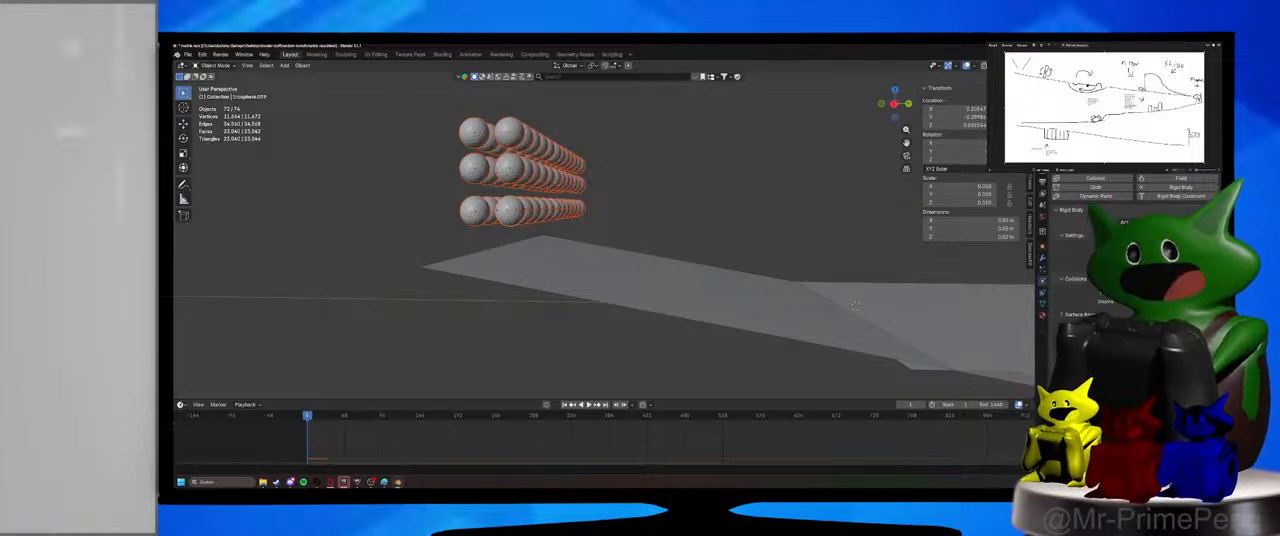
Select a single middle-row marble to check it, deselect everything, and save the file.
click(516, 169)
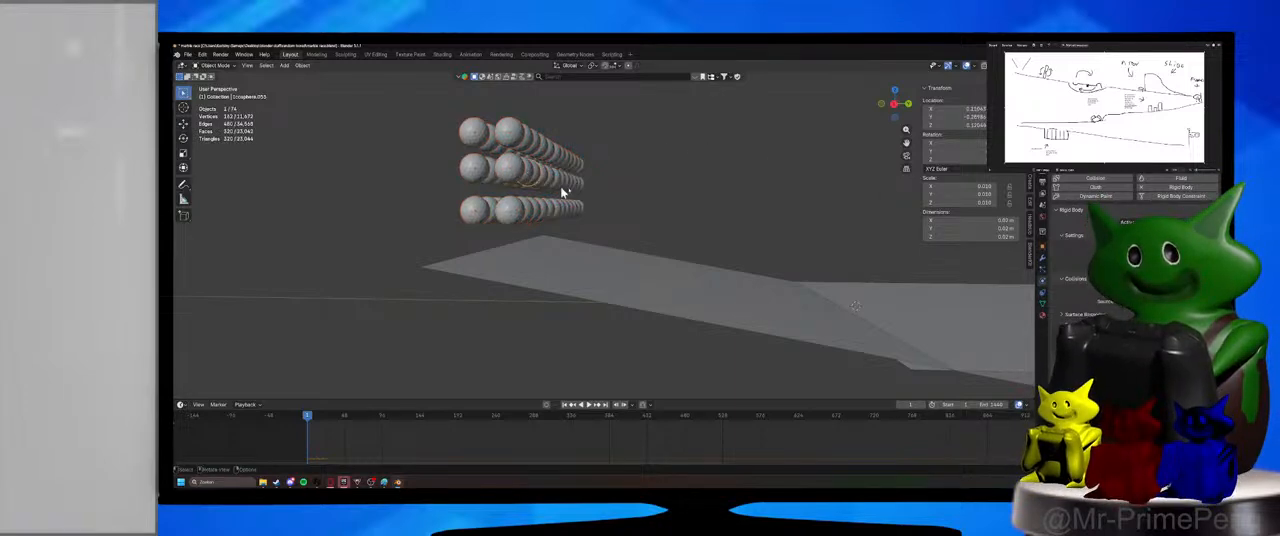
key(alt+a)
key(ctrl+s)
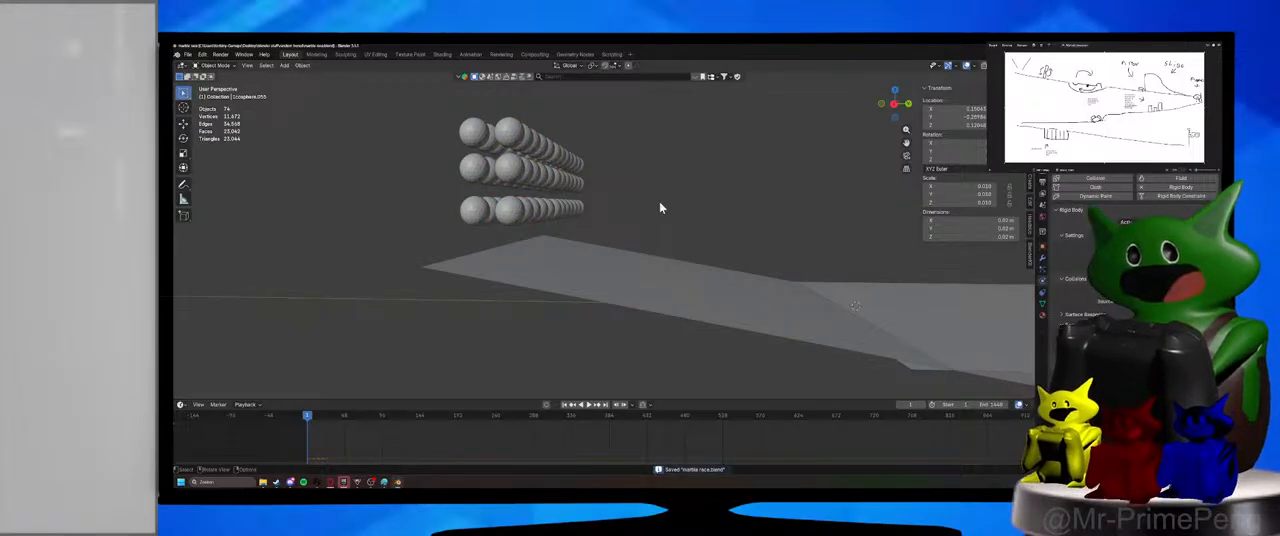
Select all the marbles with the bottom front one active, and check the physics settings of individual marbles.
middle_drag(660, 208, 622, 208)
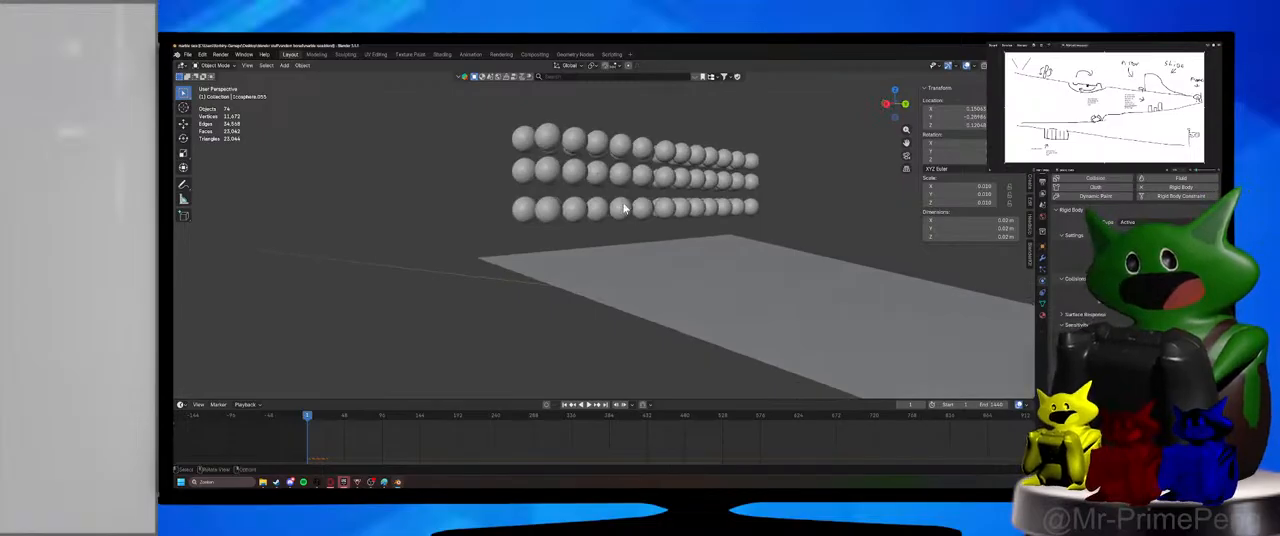
drag(434, 100, 862, 220)
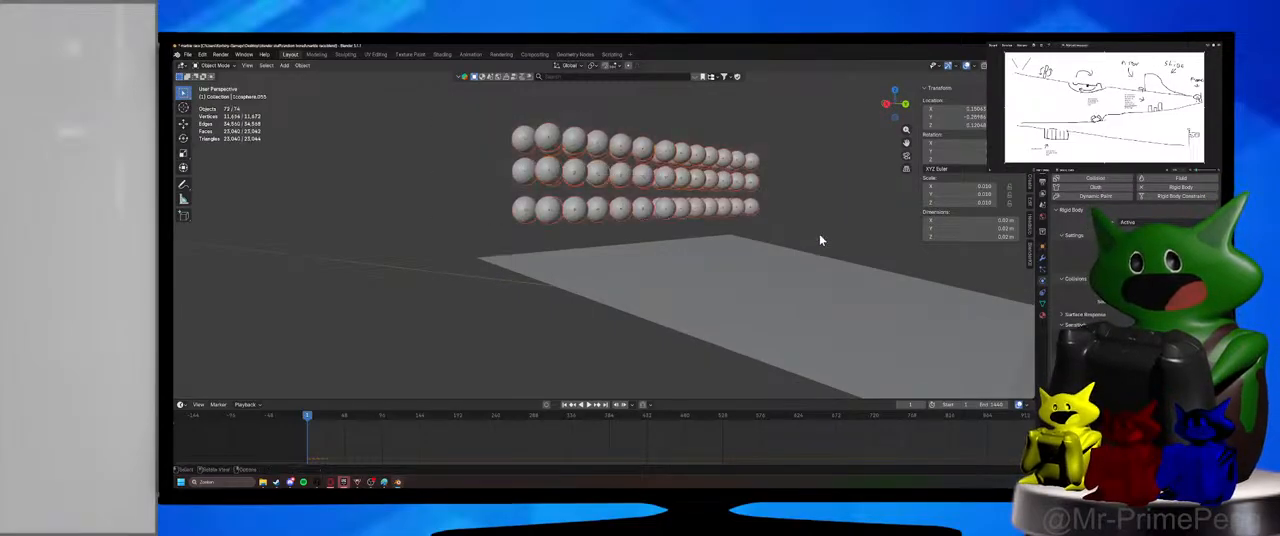
click(550, 212)
drag(475, 99, 833, 221)
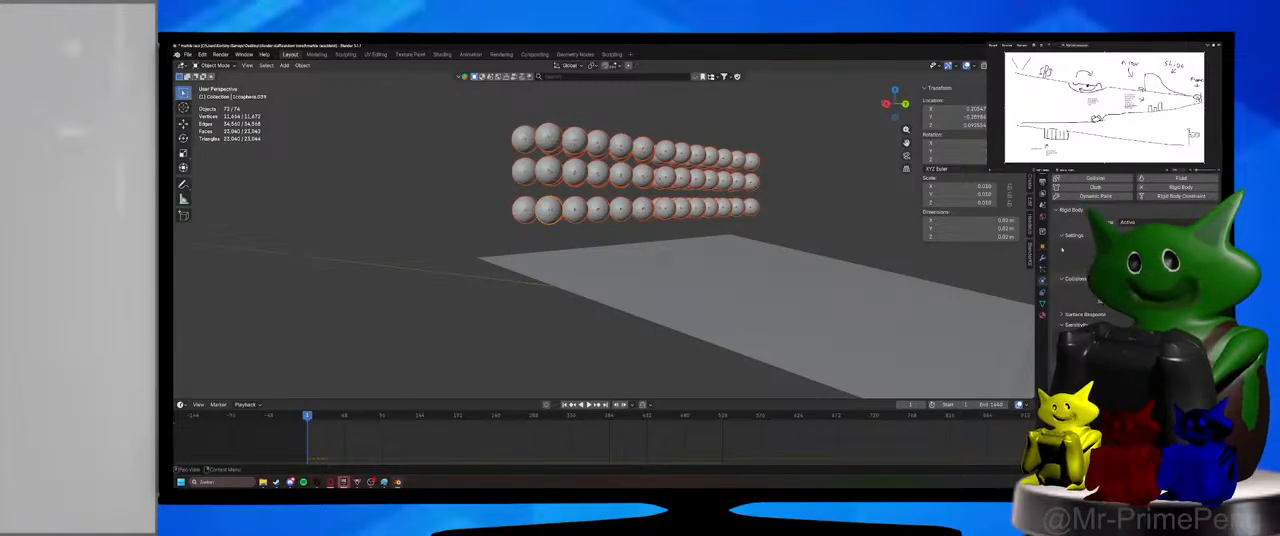
click(643, 174)
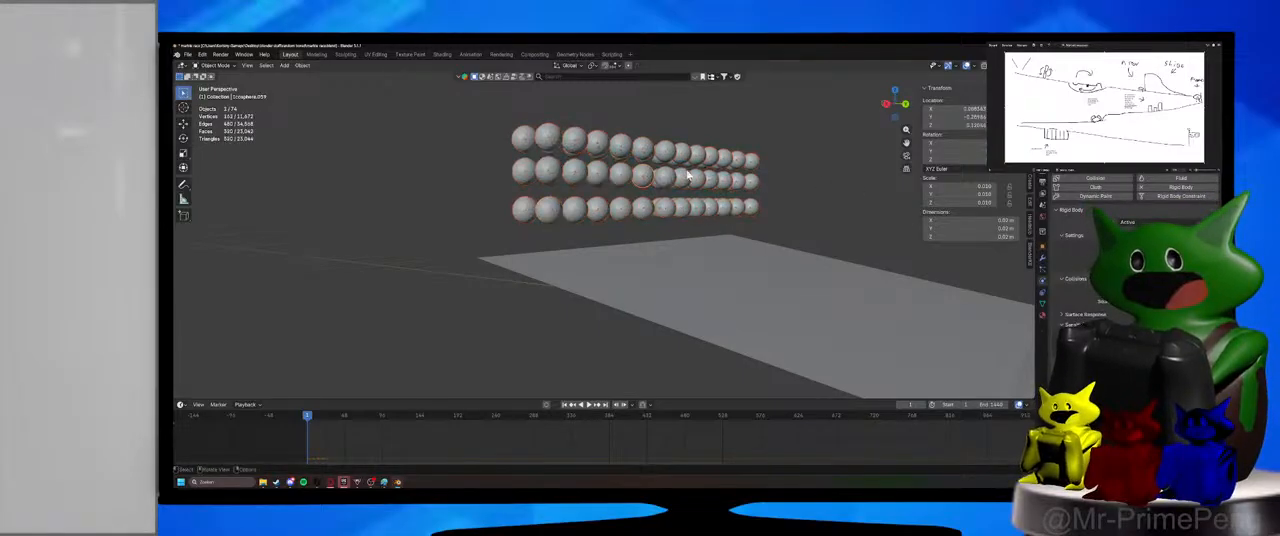
click(622, 178)
click(550, 218)
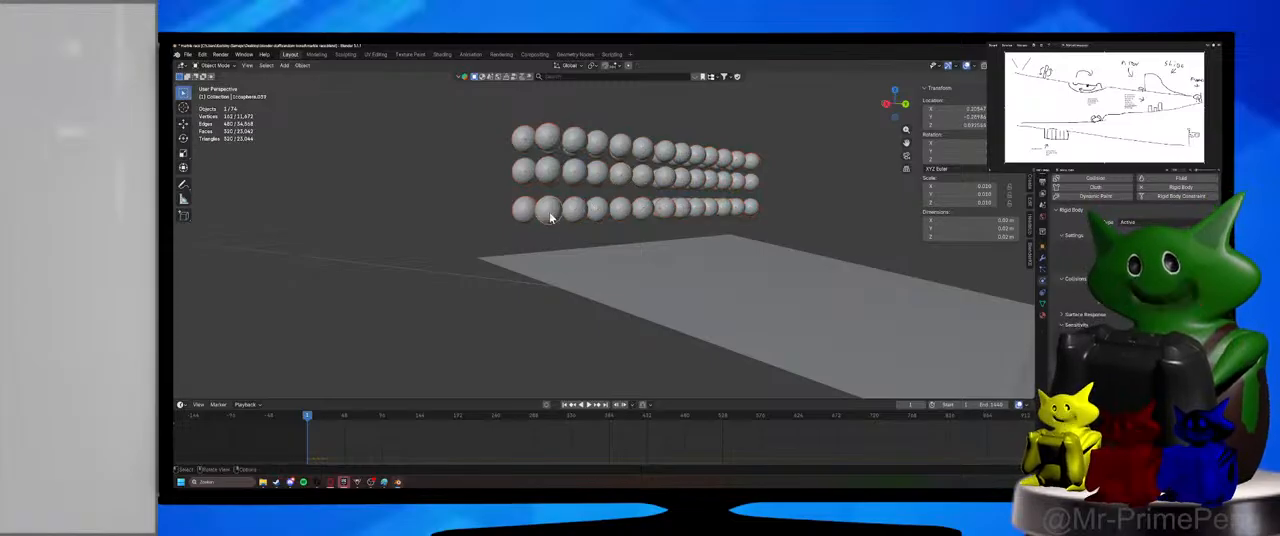
Box-select the whole marble block again, and check the physics settings of several middle-row marbles one by one.
click(713, 218)
drag(426, 110, 811, 209)
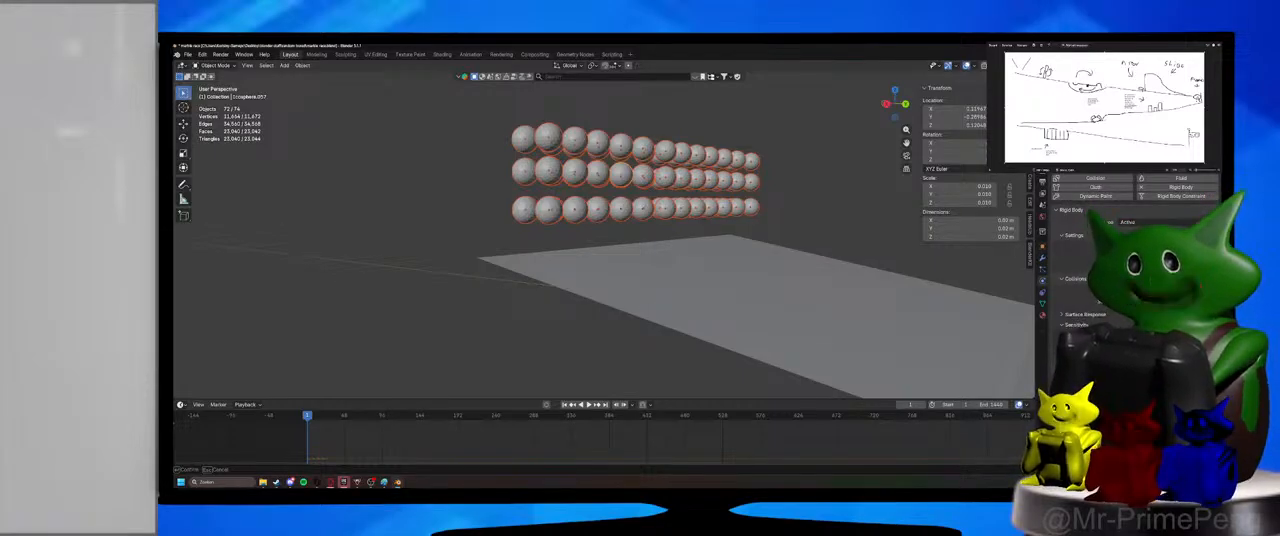
click(575, 172)
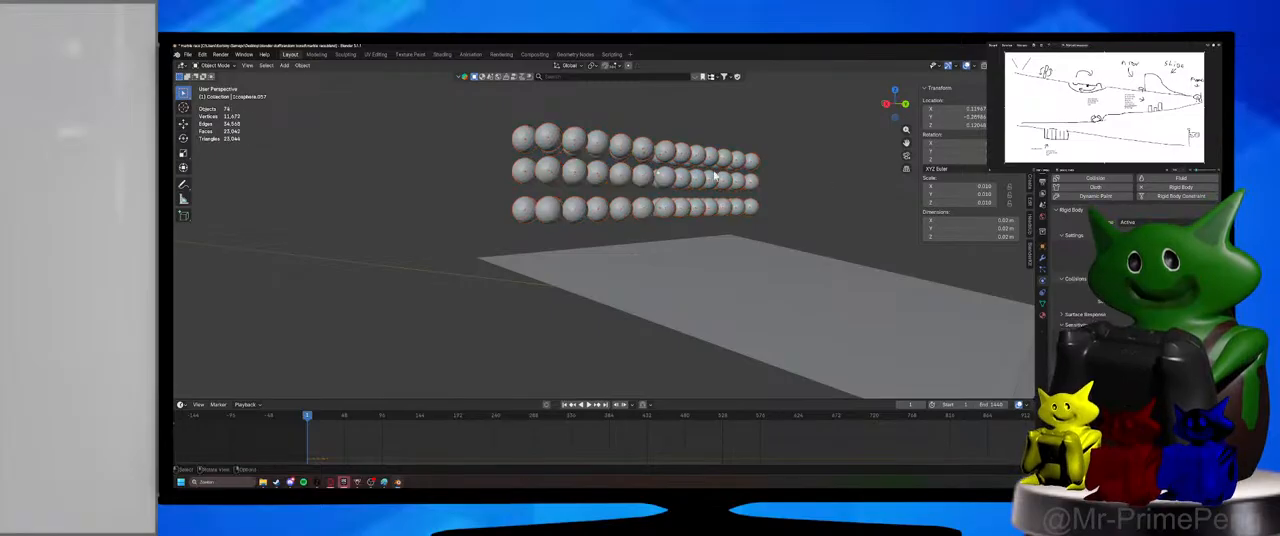
click(596, 176)
click(624, 175)
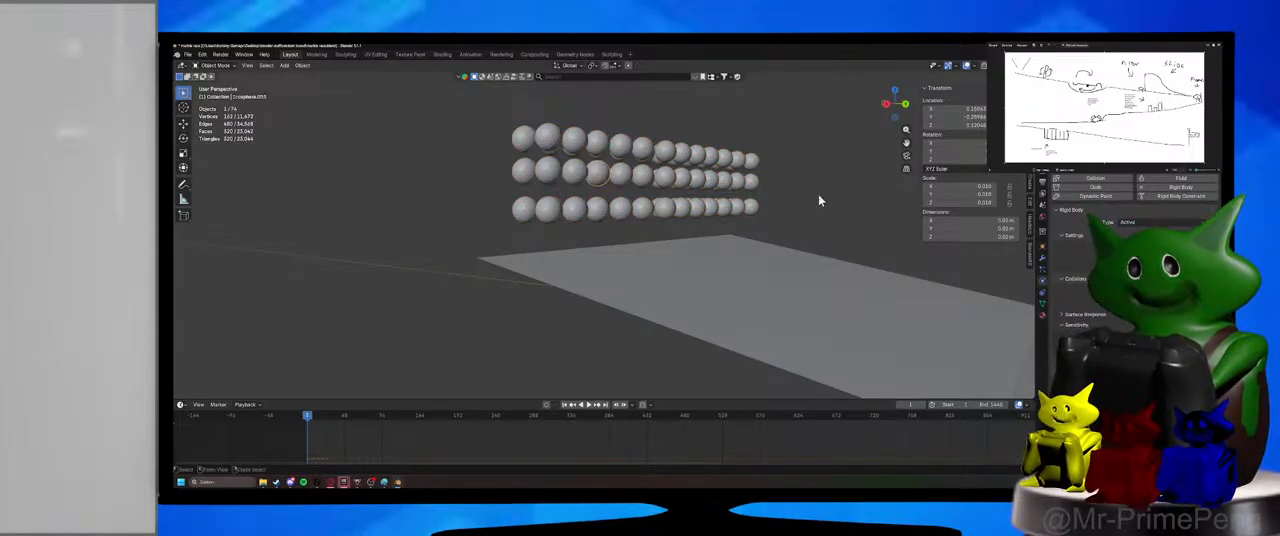
Select all the marbles and save the file.
key(a)
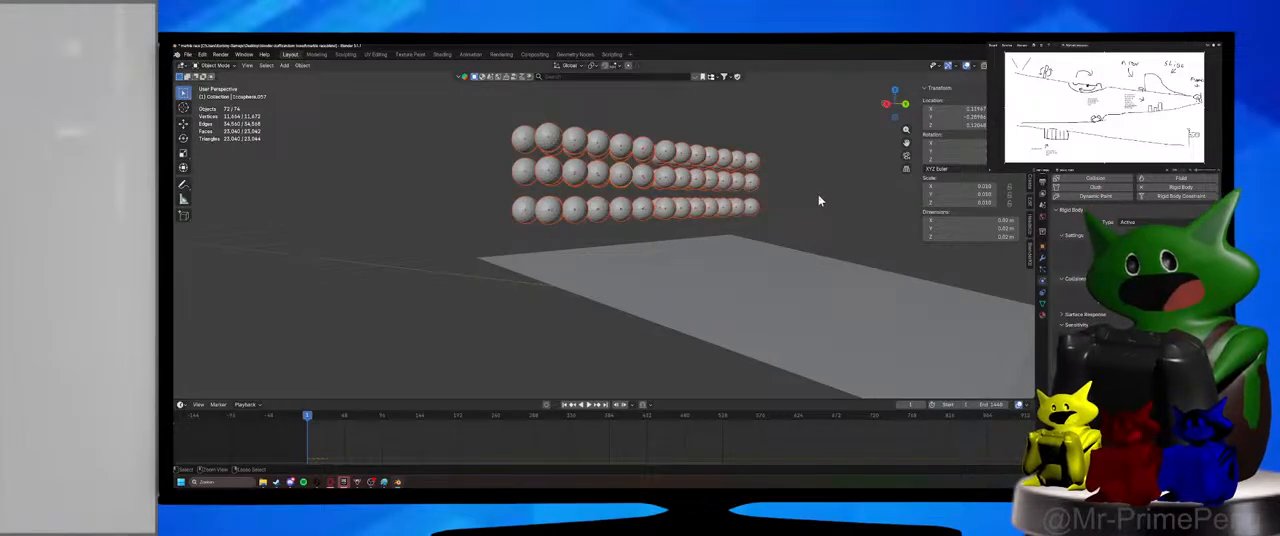
key(ctrl+s)
Lower the flat plane and slide it along Y to meet the ramp's lower edge, and save the file.
middle_drag(814, 189, 634, 263)
middle_drag(703, 280, 654, 271)
click(758, 292)
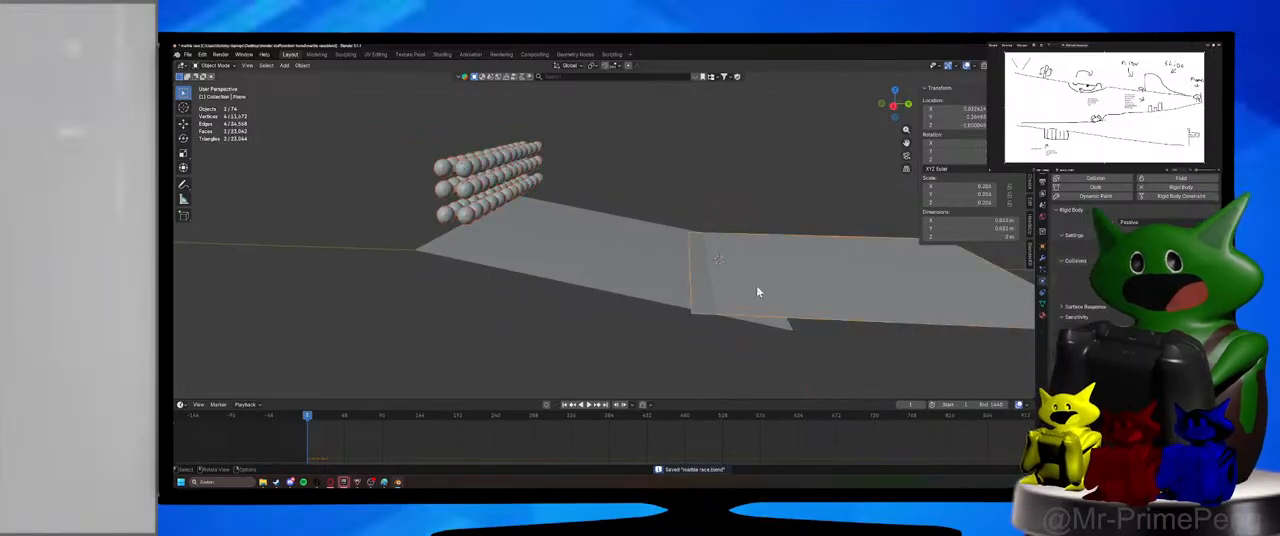
key(g)
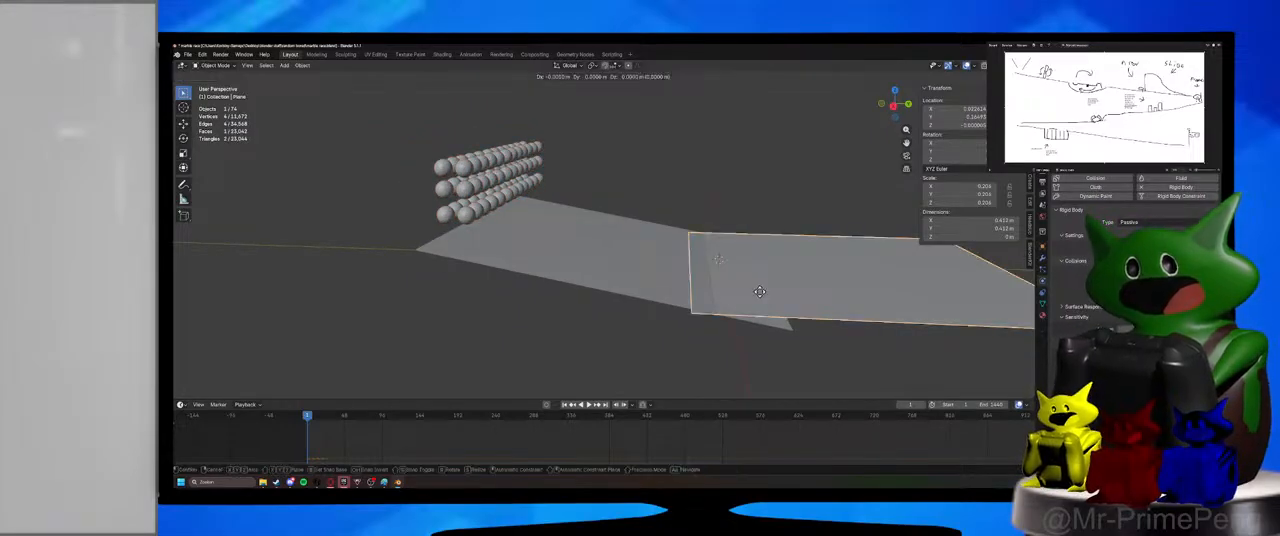
key(z)
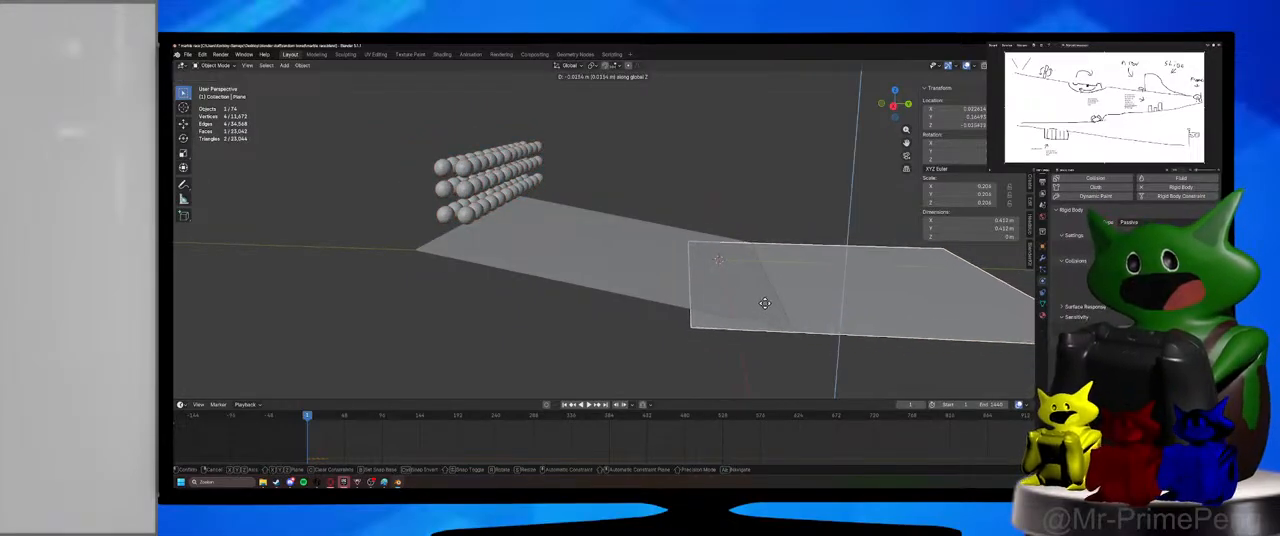
click(764, 301)
key(g)
key(y)
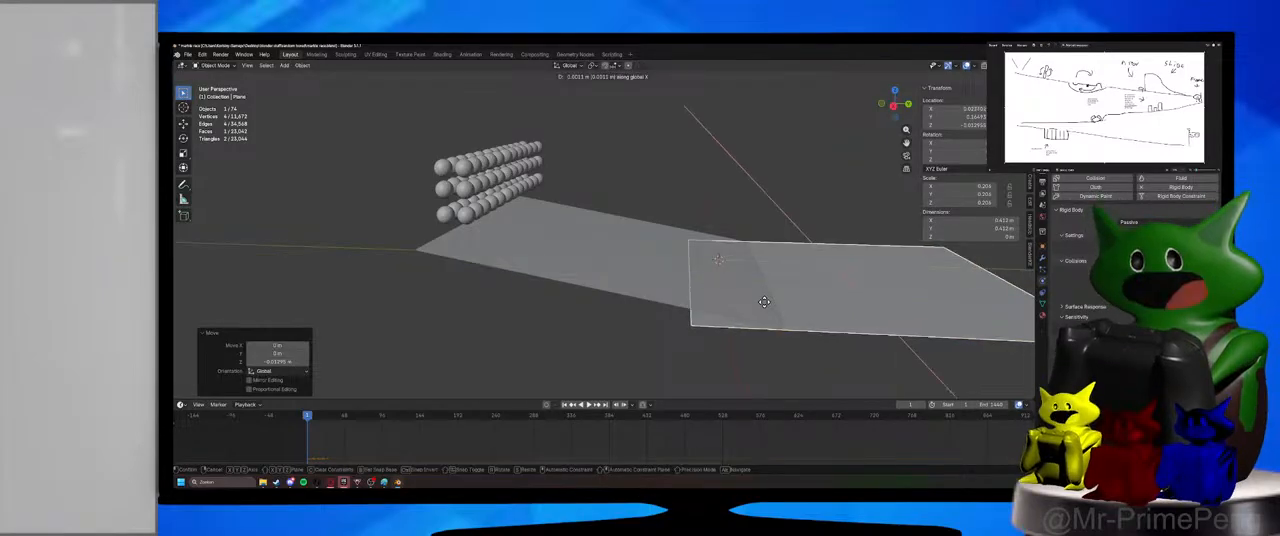
click(837, 299)
click(690, 222)
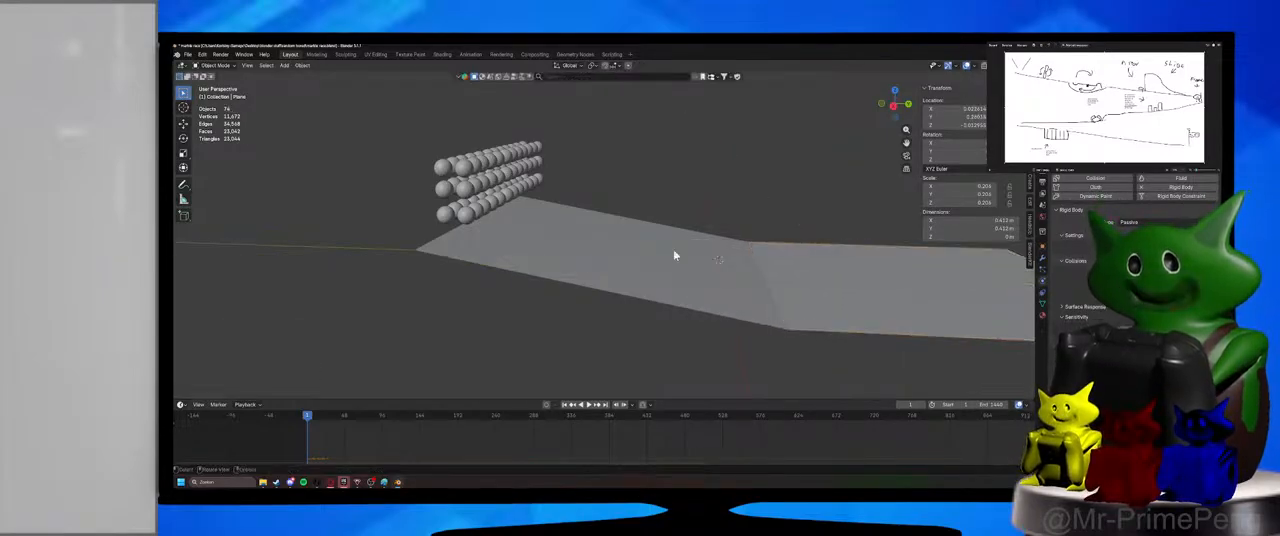
shift+middle_drag(584, 220, 609, 263)
key(ctrl+s)
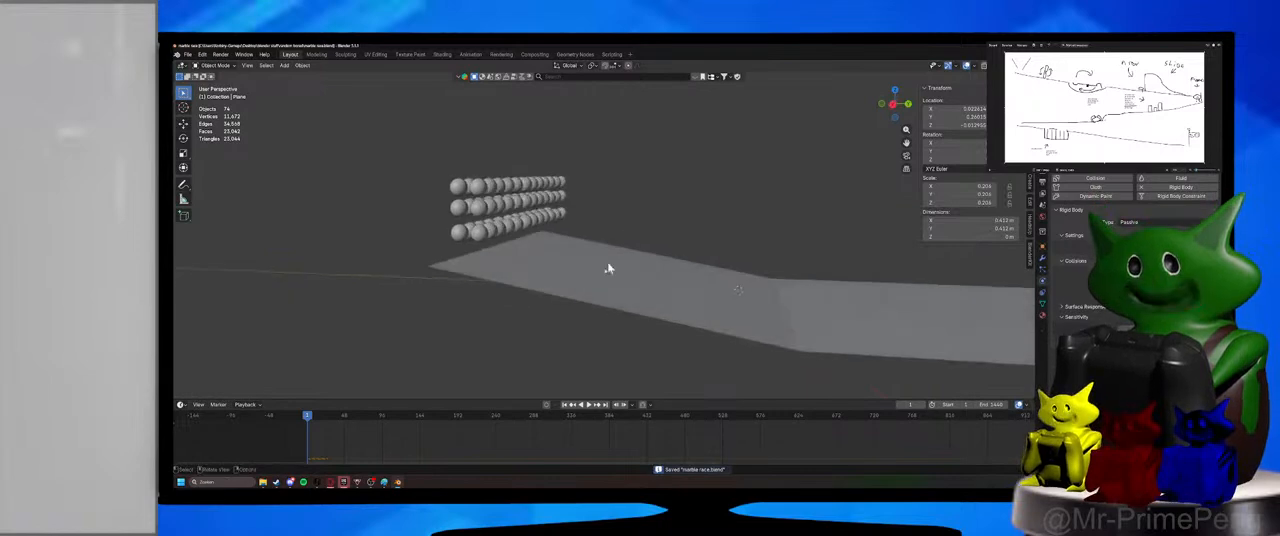
Play the marble simulation, pause it to inspect the pile at the ramp's upper end, and return to the first frame.
click(590, 405)
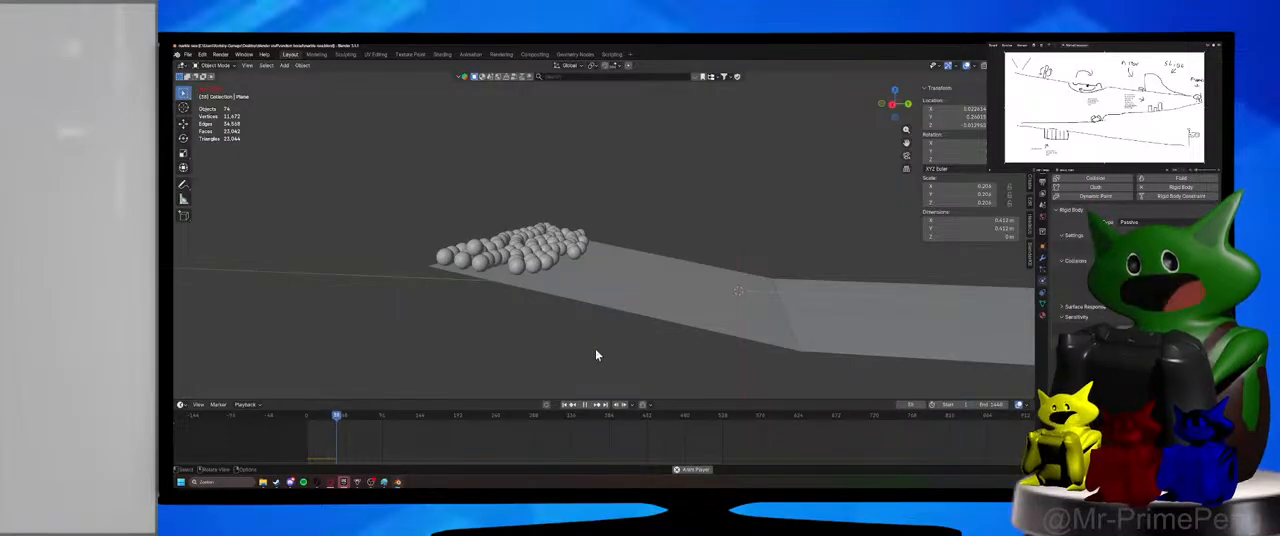
click(588, 405)
click(500, 268)
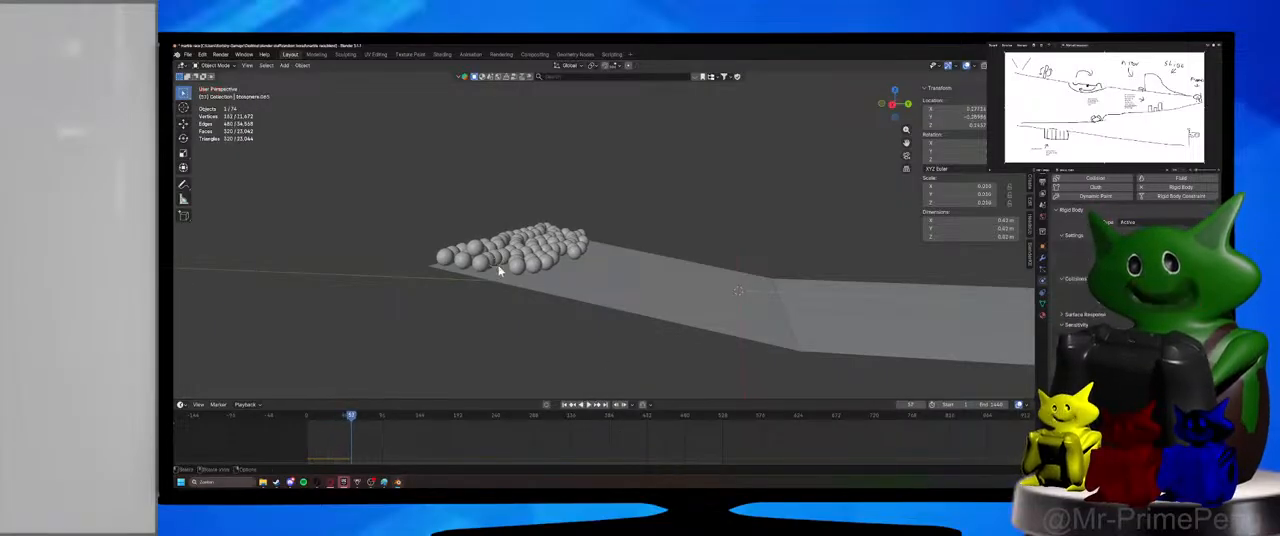
middle_drag(560, 265, 613, 316)
middle_drag(474, 373, 549, 343)
click(309, 415)
key(space)
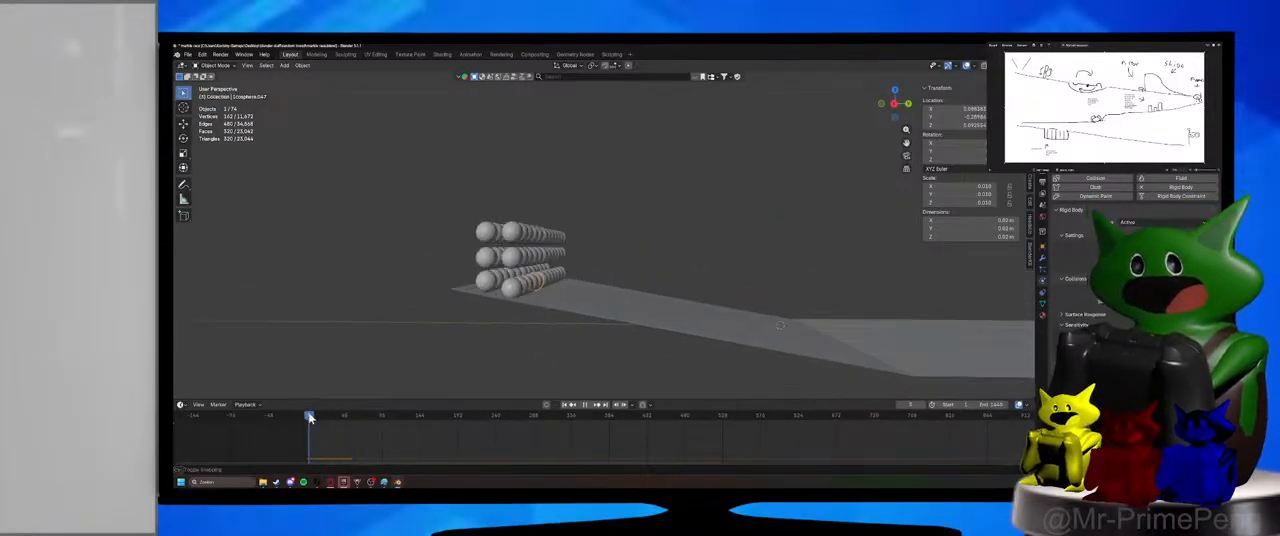
key(Escape)
Set the ramp plane's X rotation to -15 degrees.
click(674, 323)
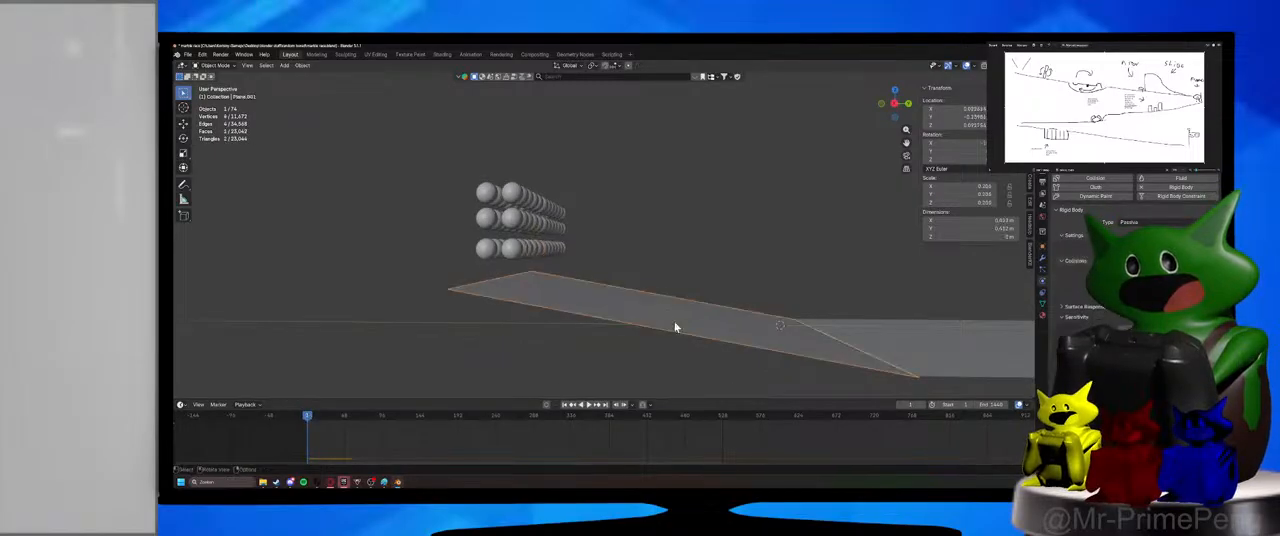
middle_drag(674, 321, 694, 271)
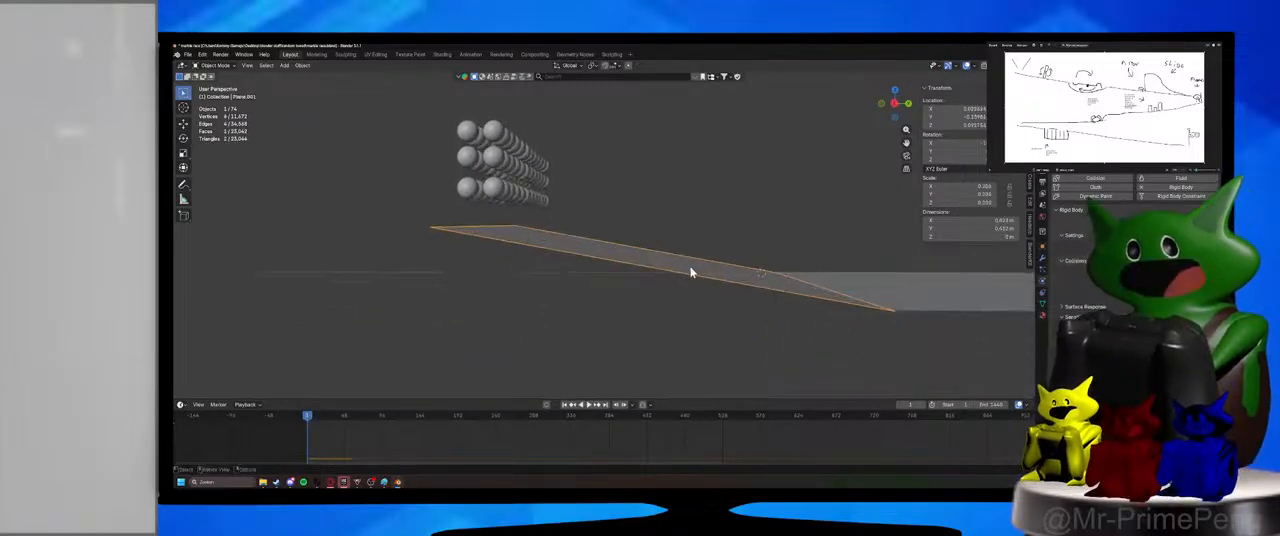
click(938, 142)
text(-1)
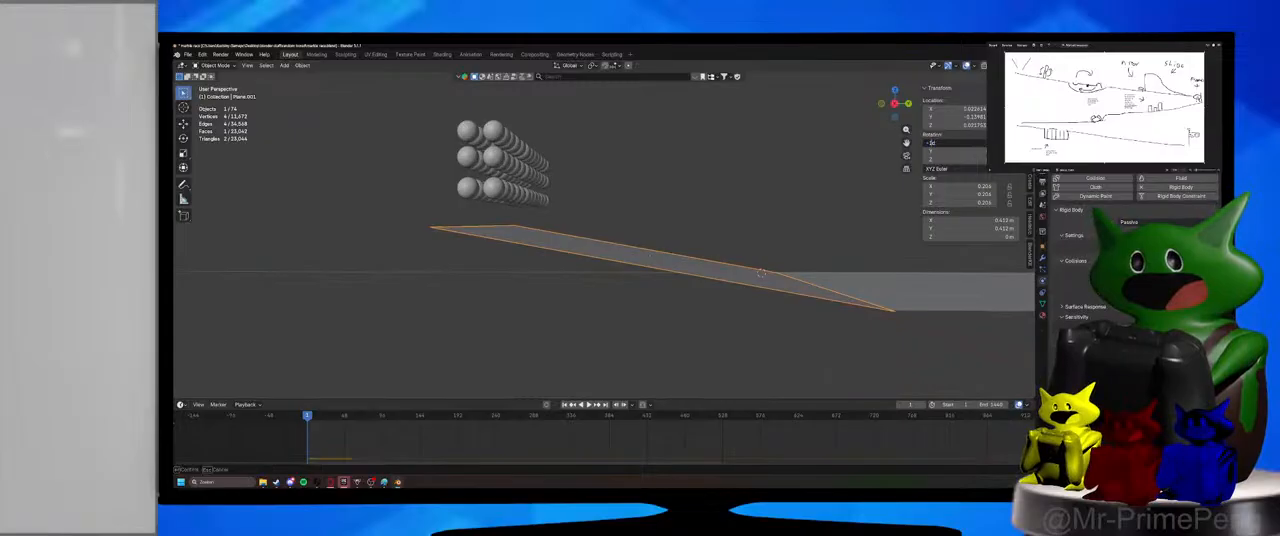
text(5)
key(Return)
click(716, 218)
Raise the ramp plane along Z until its lower edge is near the level of the flat plane.
middle_drag(713, 228, 671, 237)
click(694, 292)
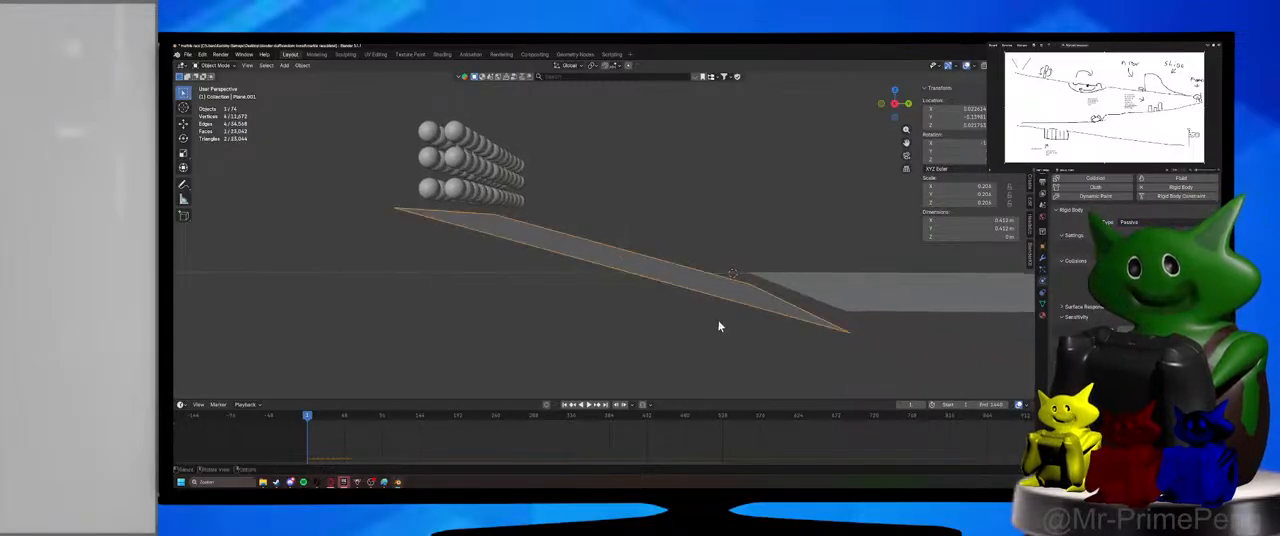
key(g)
key(z)
click(717, 313)
Lower the flat plane by about 0.008 m to meet the ramp's lower edge, and save the file.
click(858, 286)
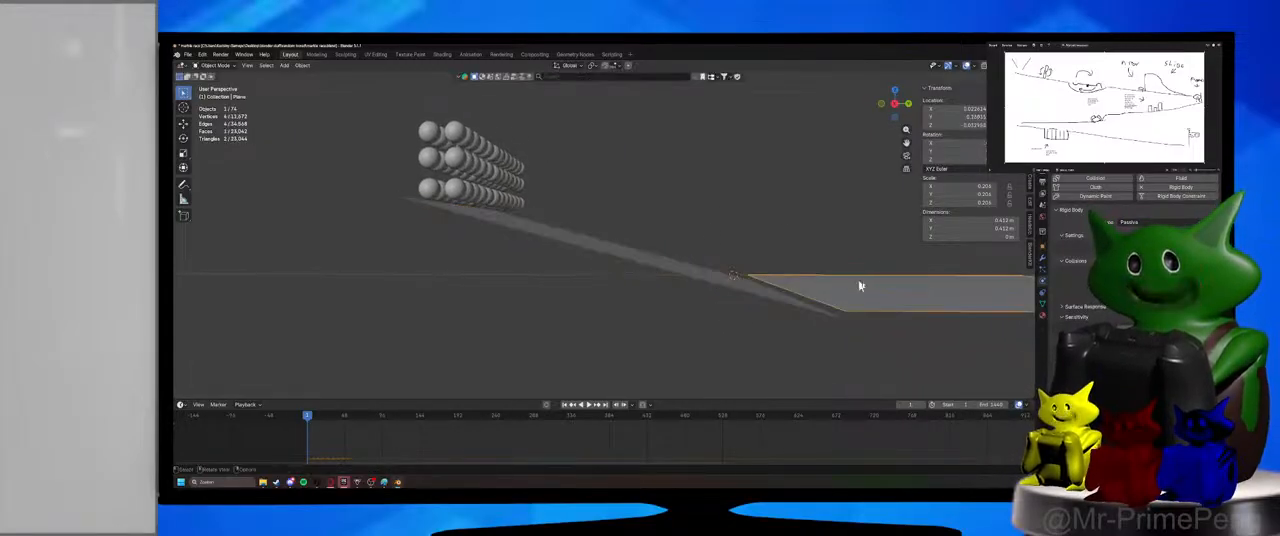
middle_drag(860, 286, 717, 294)
key(g)
key(z)
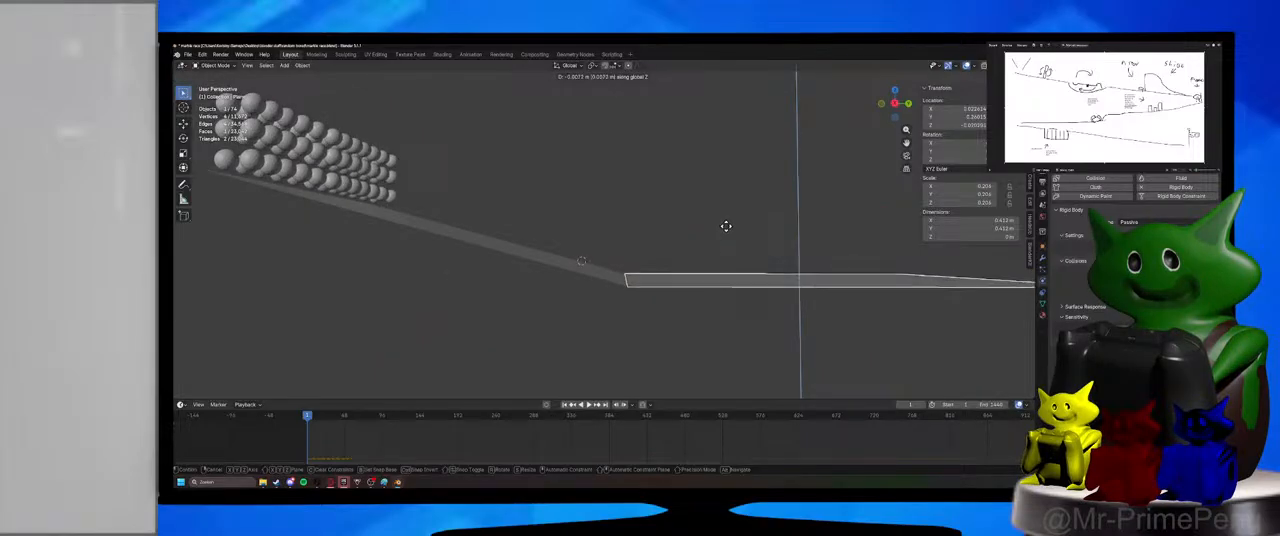
click(723, 226)
middle_drag(429, 208, 606, 289)
key(ctrl+s)
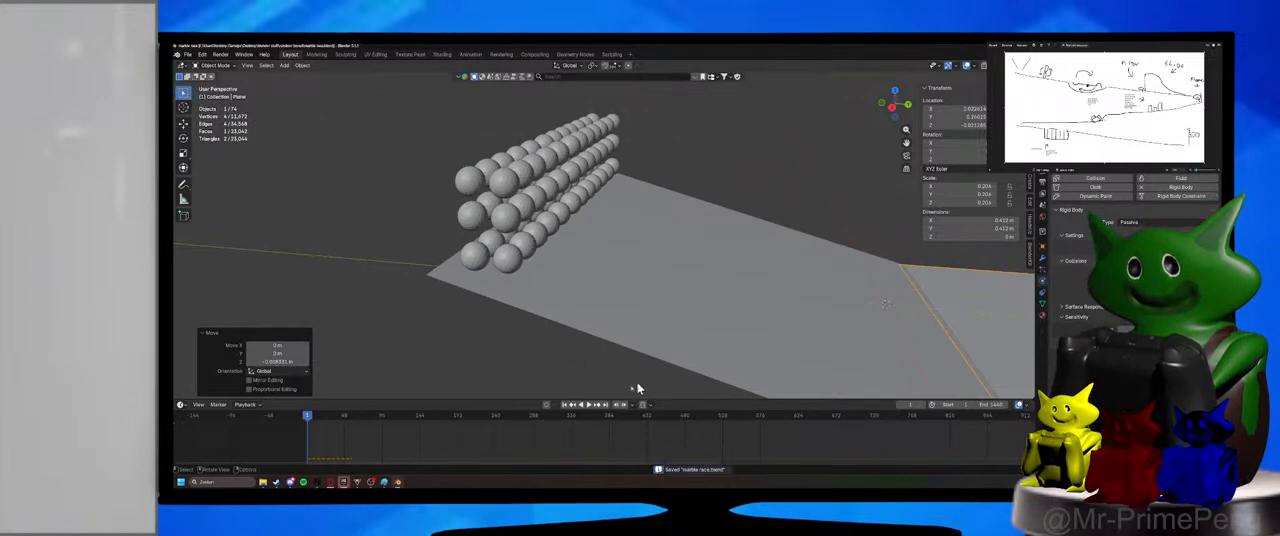
Play the marble simulation down the steepened ramp.
click(587, 404)
key(s)
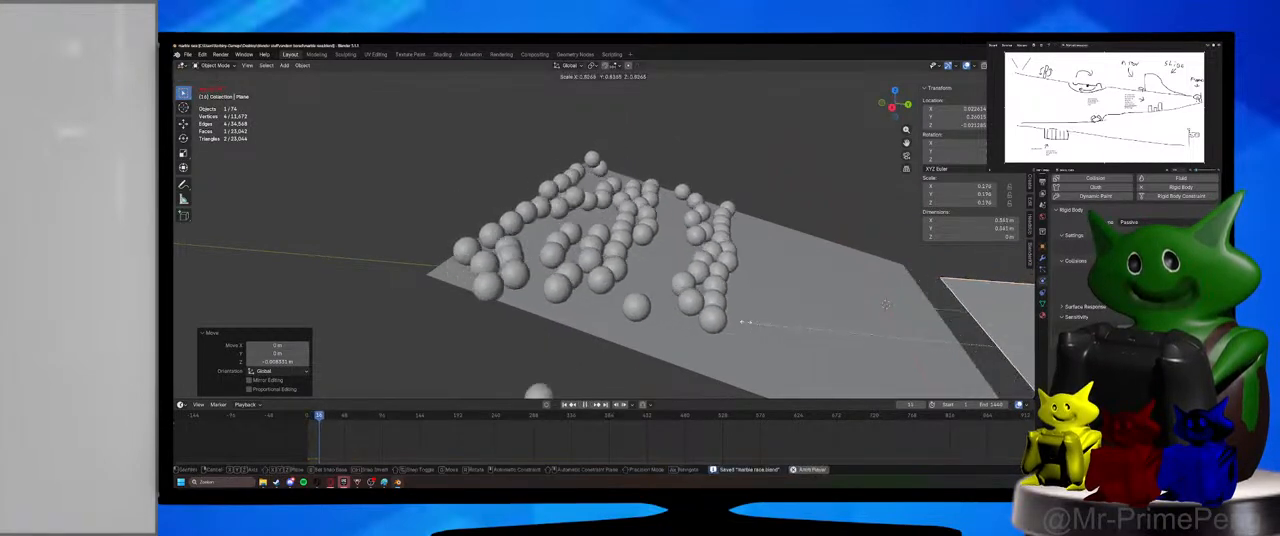
key(y)
right_click(745, 321)
key(s)
key(y)
right_click(800, 206)
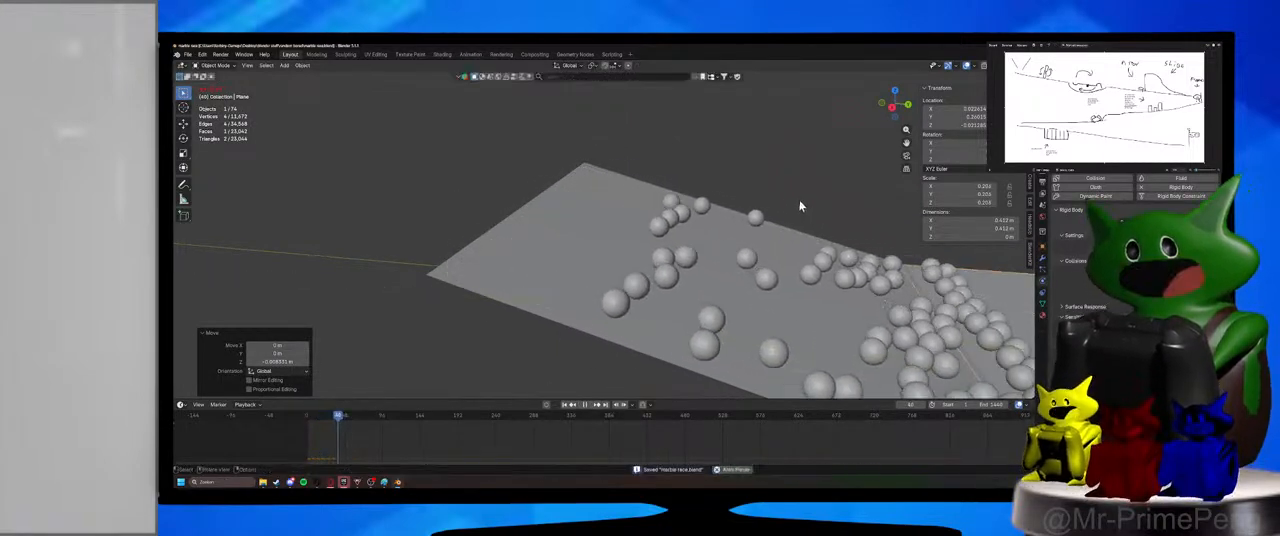
Watch the marbles from the side, pause the playback once they reach the junction, and select the flat plane.
middle_drag(800, 206, 714, 188)
click(500, 279)
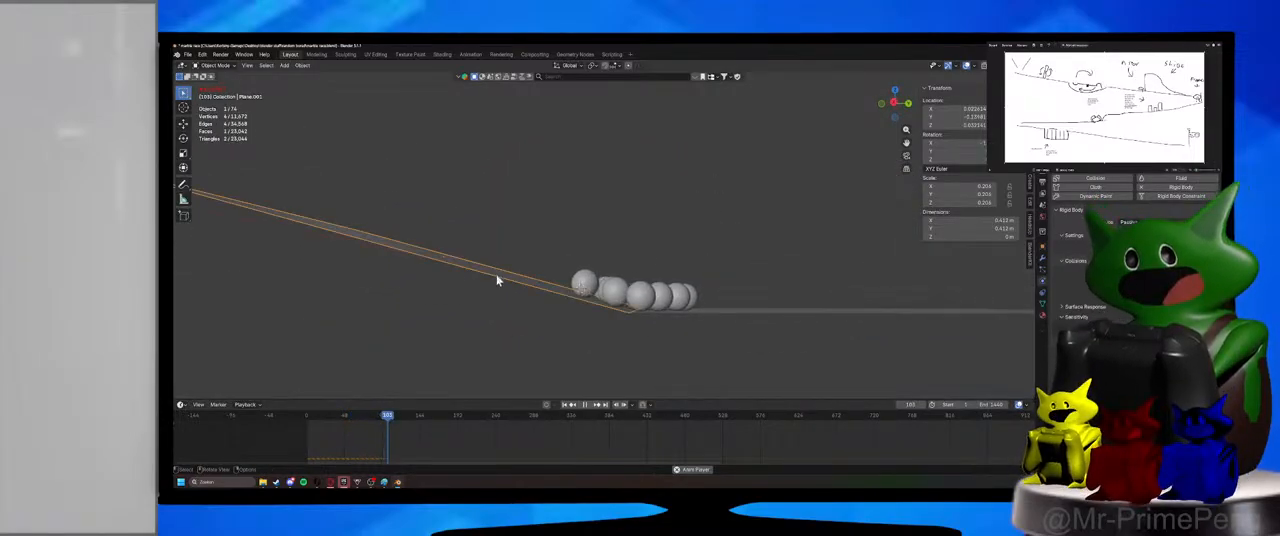
click(588, 405)
middle_drag(592, 240, 595, 278)
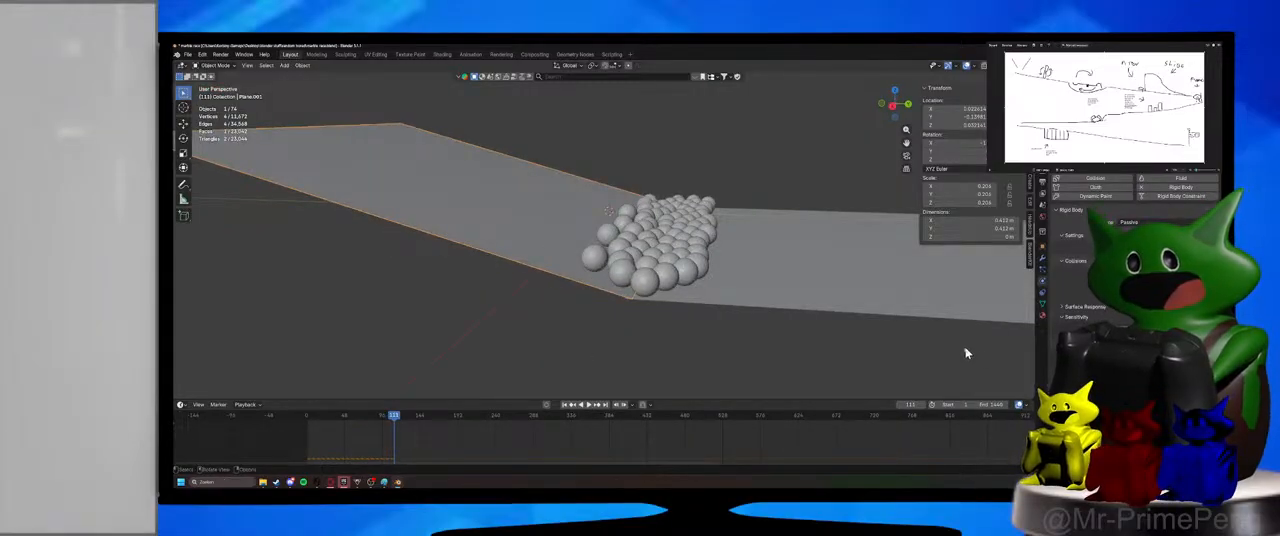
click(924, 291)
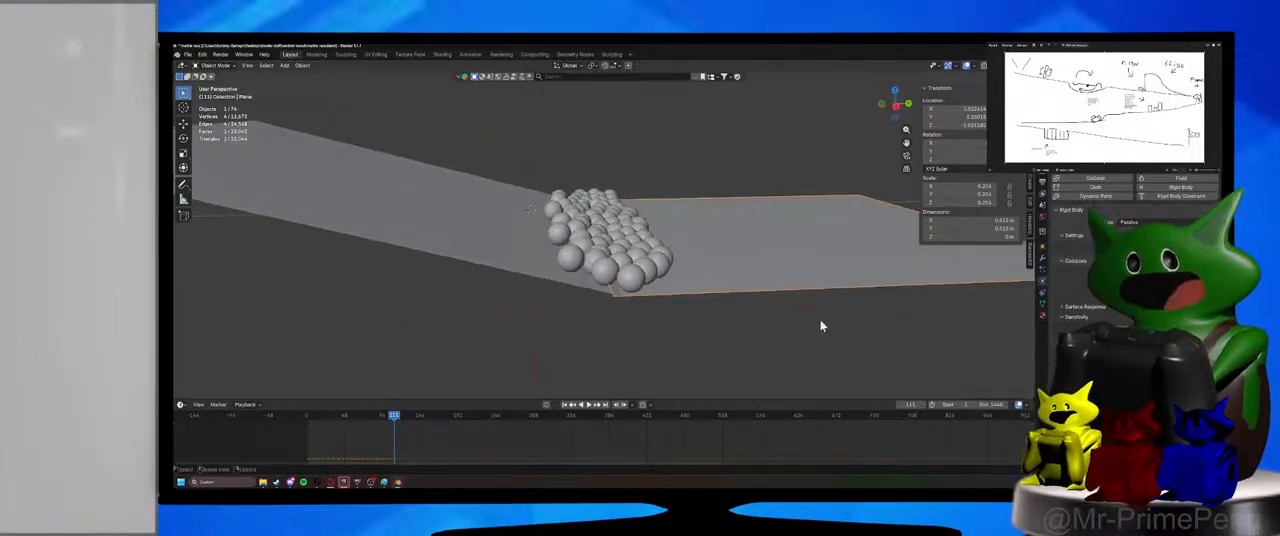
Replay the simulation from the first frame, pause it while marbles gather at the junction, and select the nearest front marble.
click(308, 420)
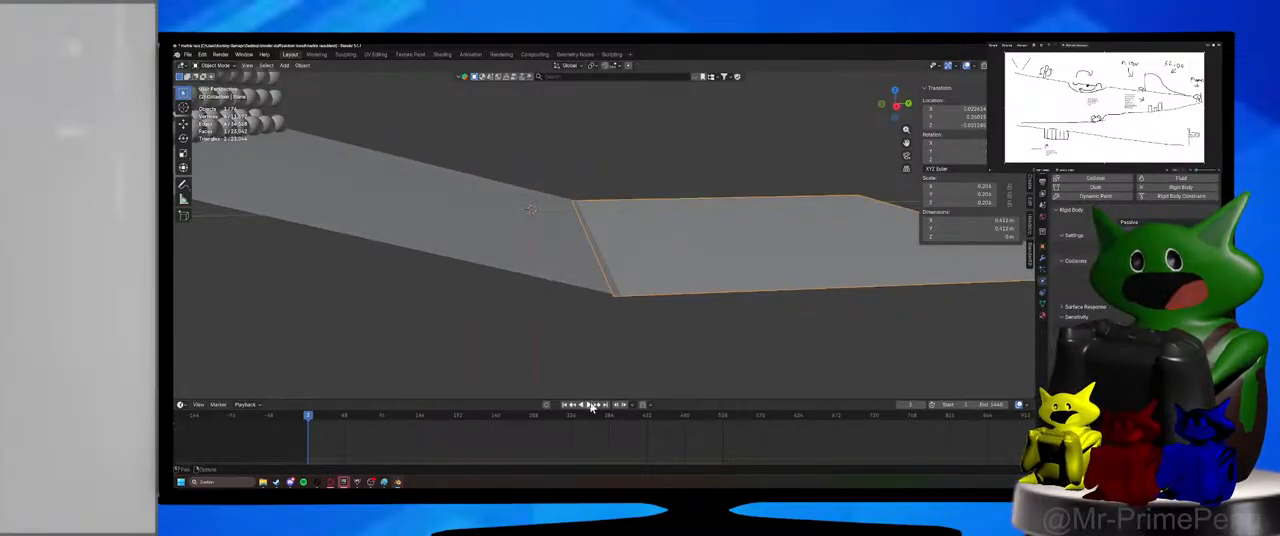
click(590, 405)
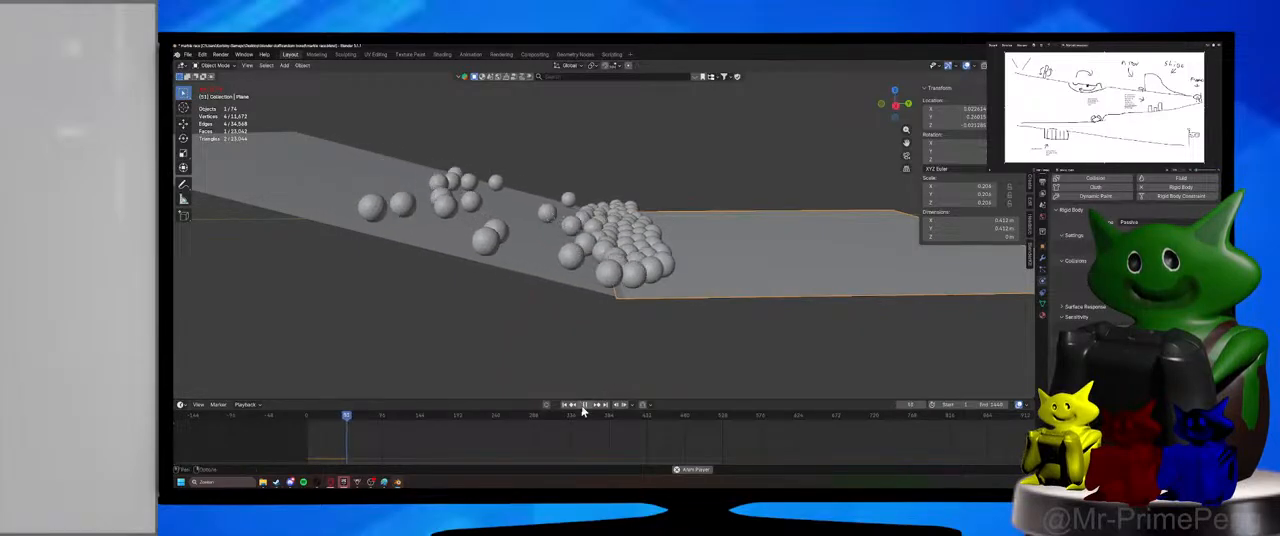
key(space)
click(626, 282)
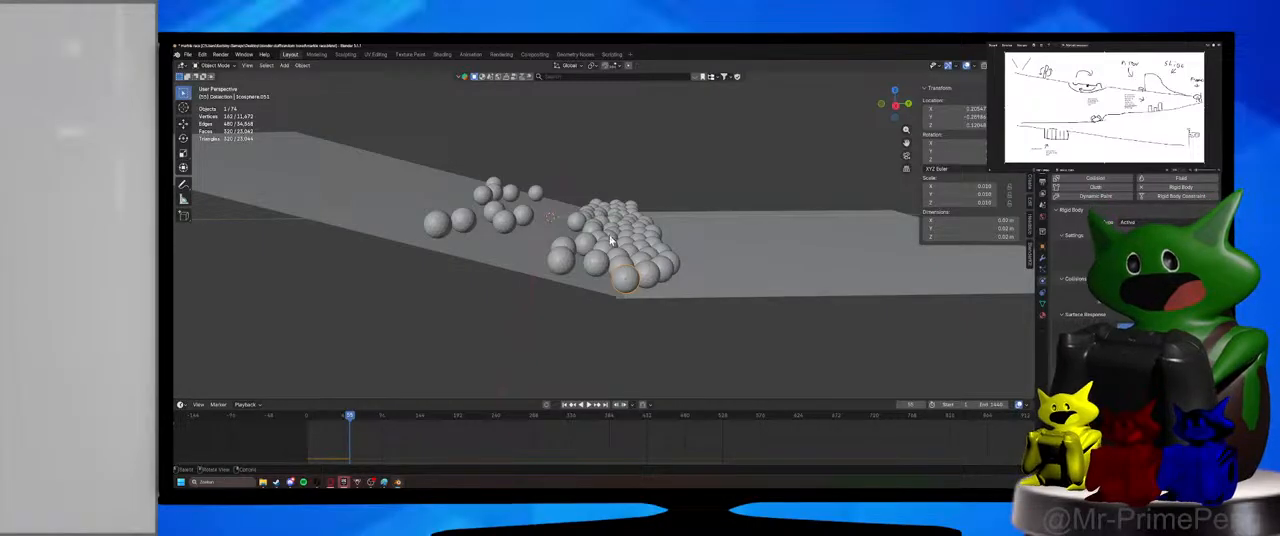
Enlarge the scene's object list to look through the marble entries, and collapse the collection.
drag(1125, 152, 1125, 345)
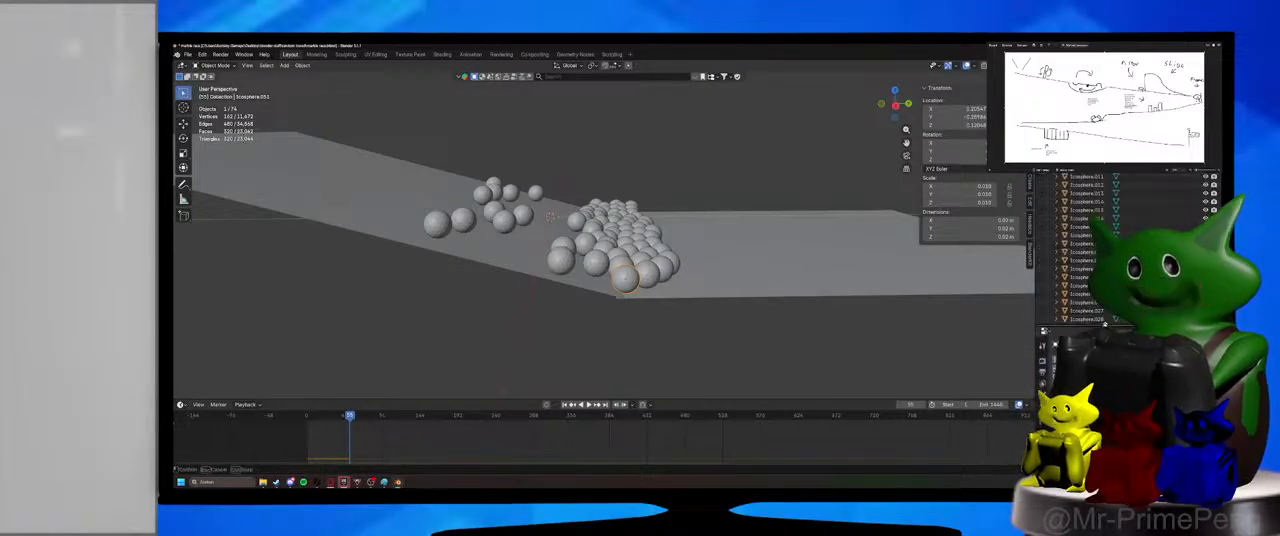
click(1050, 90)
right_click(1074, 90)
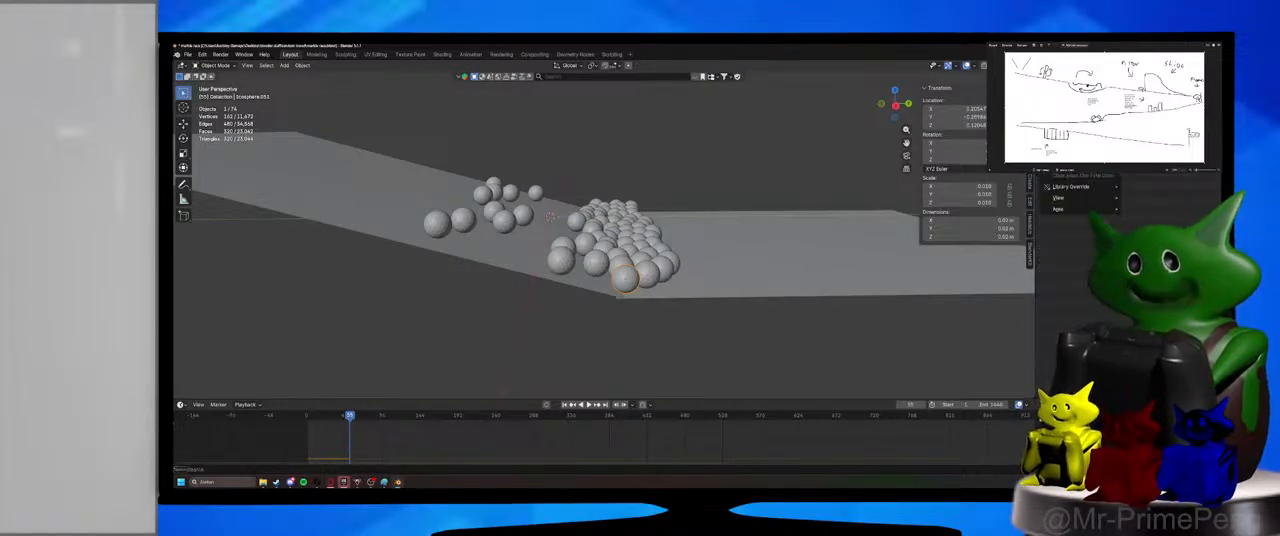
Return to the first frame, bring the physics settings back into view, and check those of the ramp and the flat plane.
key(shift+Left)
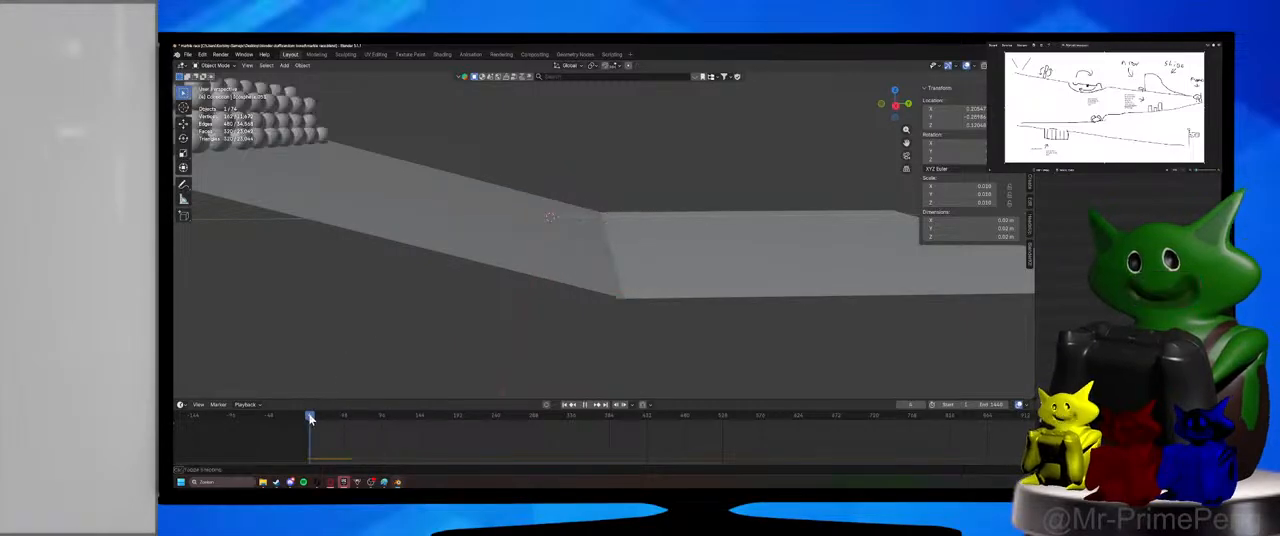
scroll(476, 157, down, 3)
middle_drag(476, 157, 392, 178)
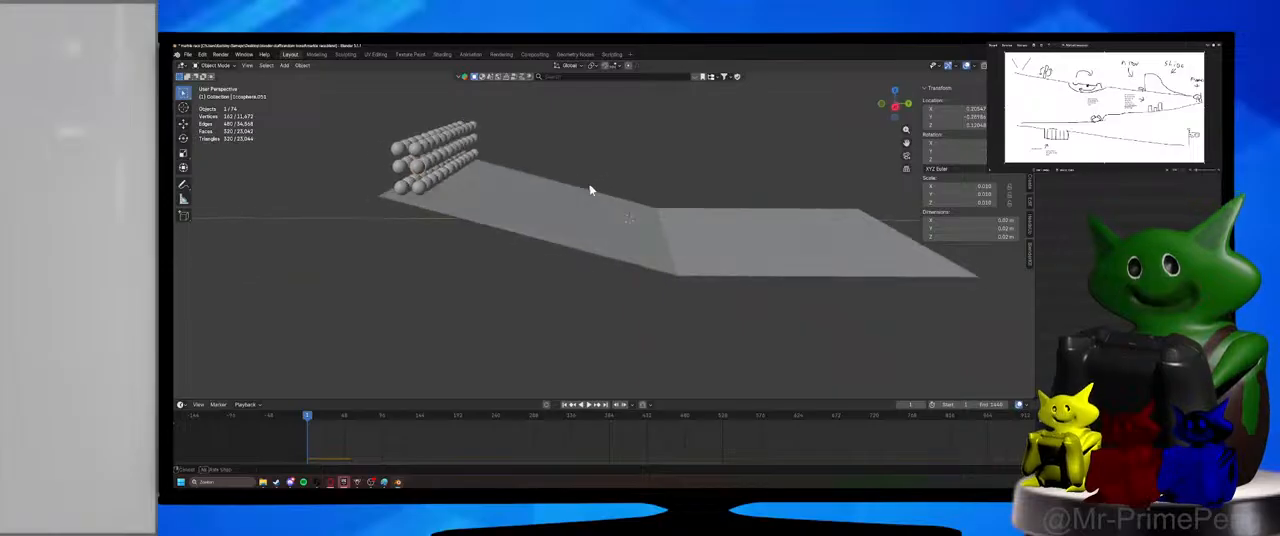
click(893, 239)
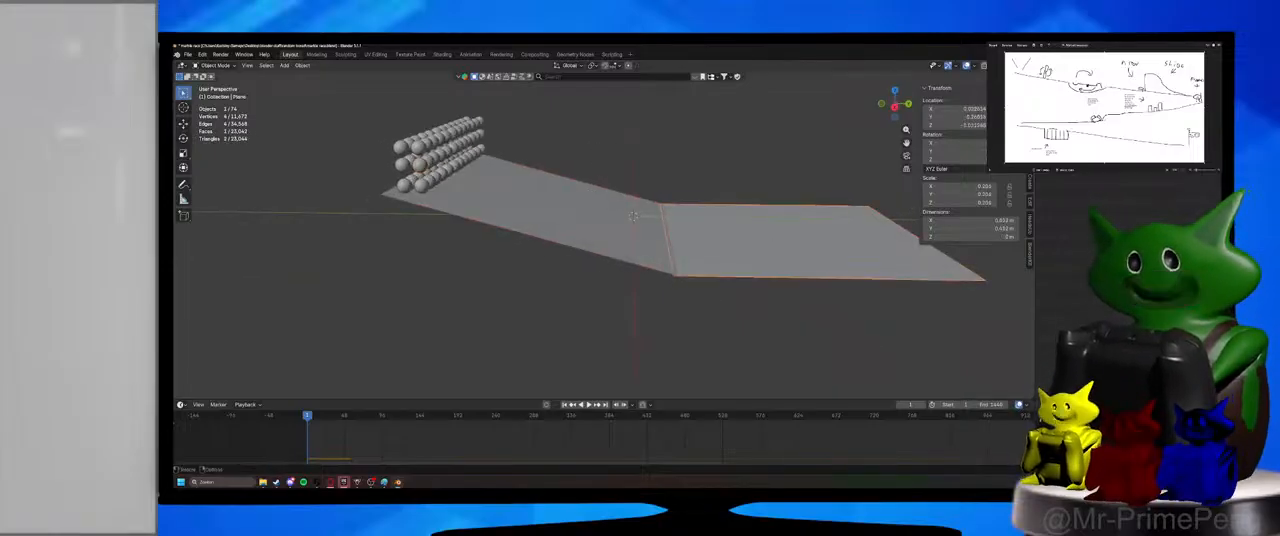
click(1086, 448)
drag(1086, 455, 1086, 222)
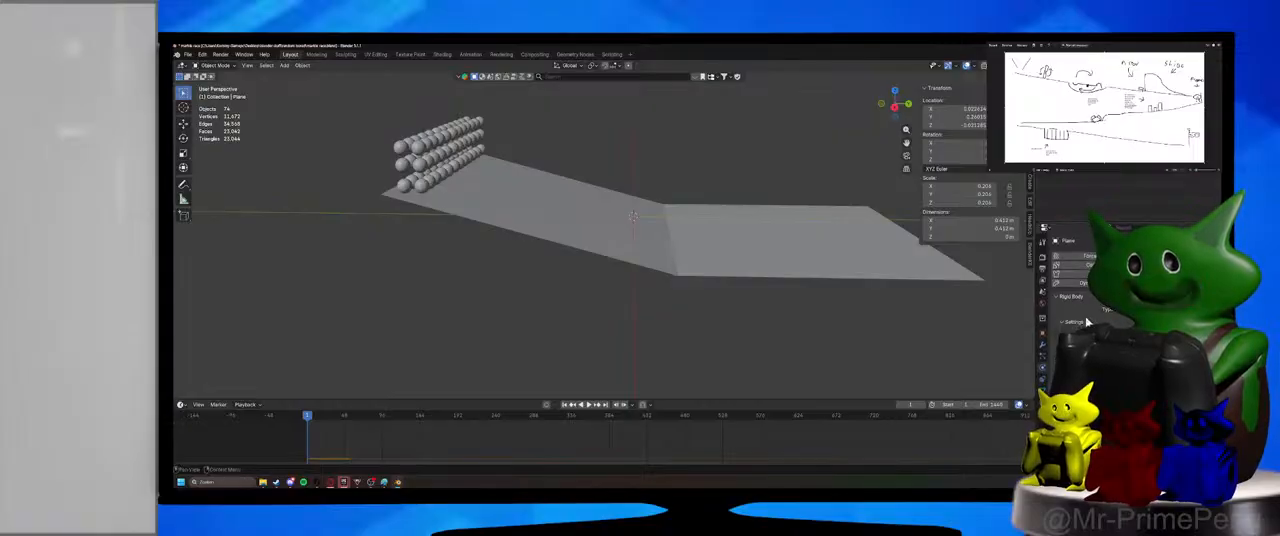
click(641, 243)
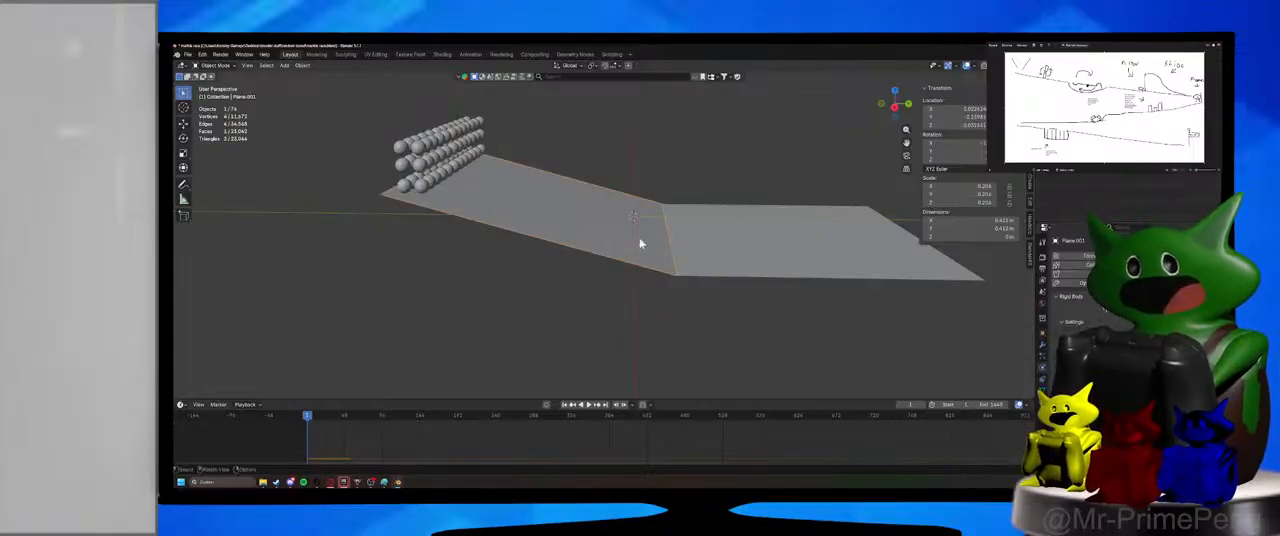
shift+click(898, 266)
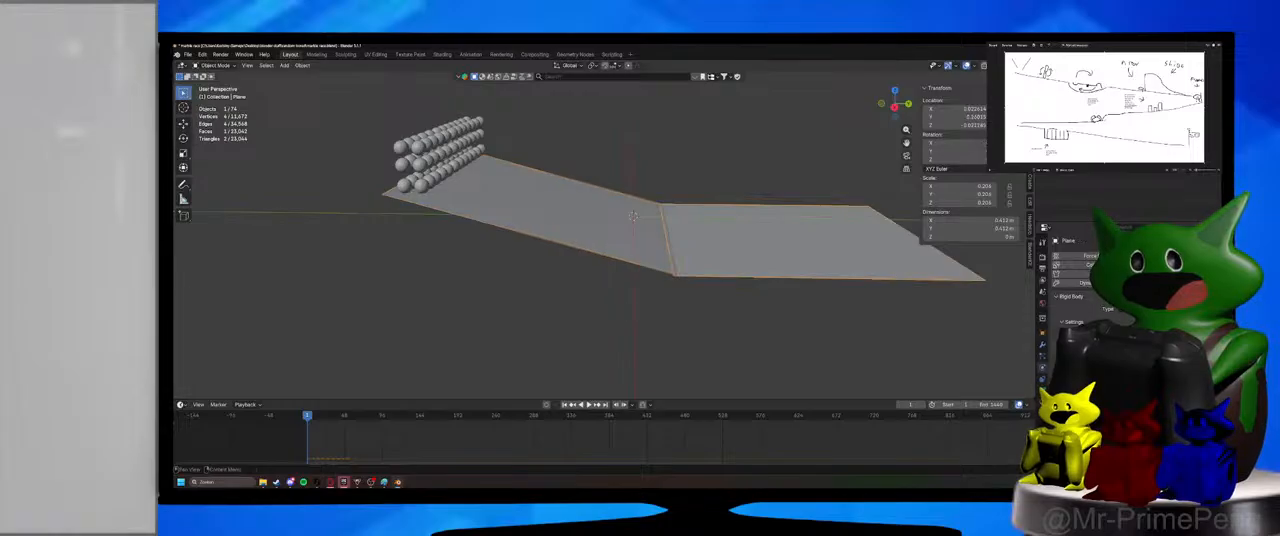
Play the simulation until the marbles have left both planes, pause it, and select the ramp plane.
click(589, 405)
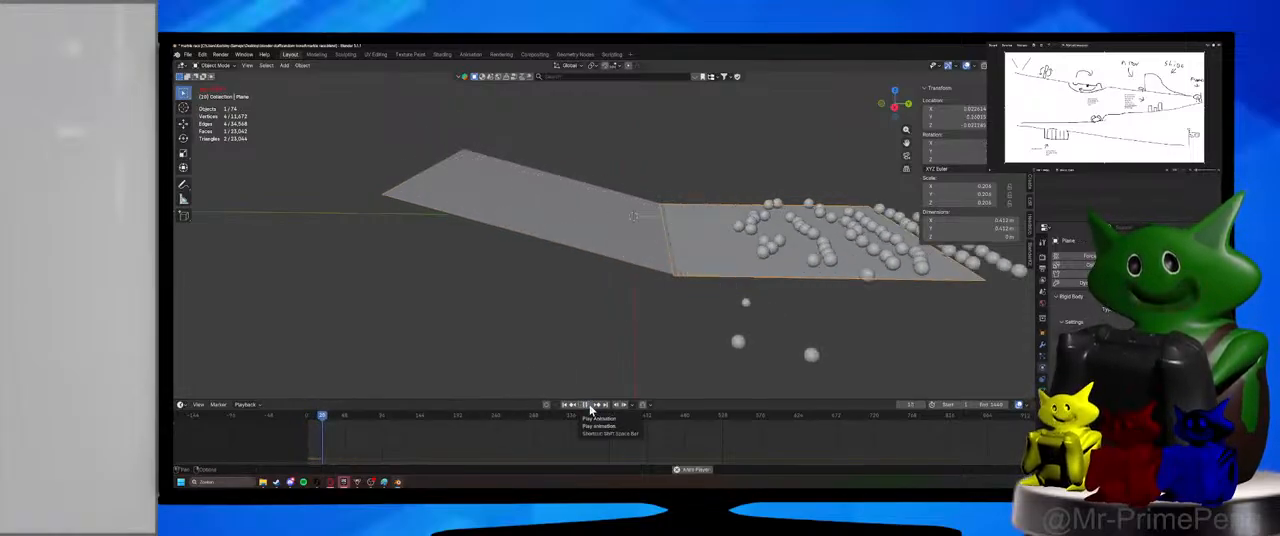
click(591, 408)
click(519, 181)
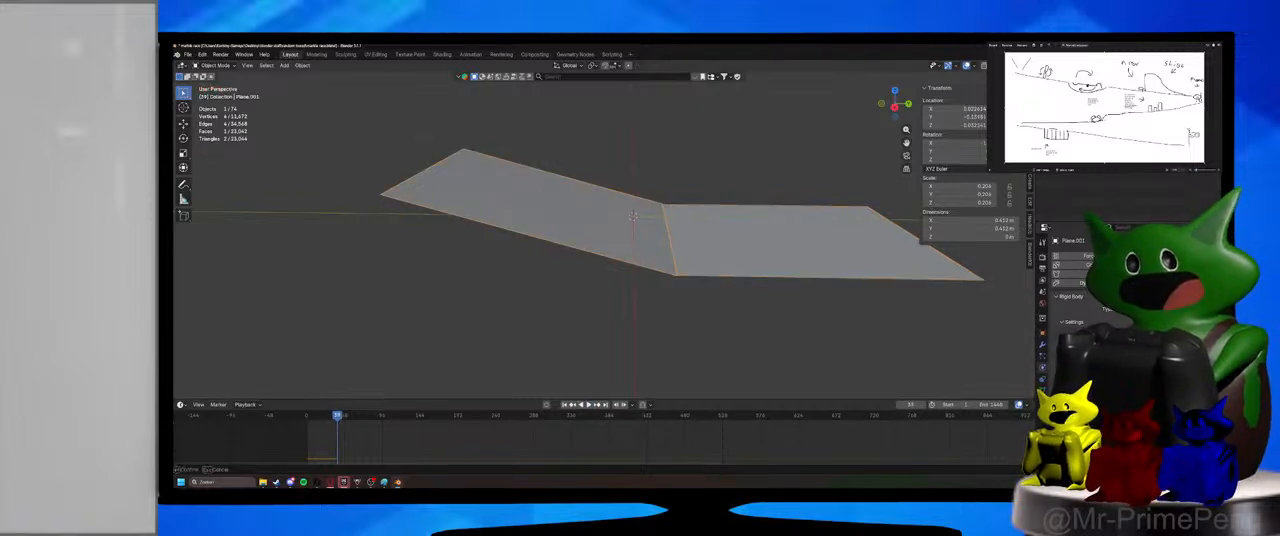
Select the flat plane and the ramp in turn to check their physics settings, and save the file.
click(743, 211)
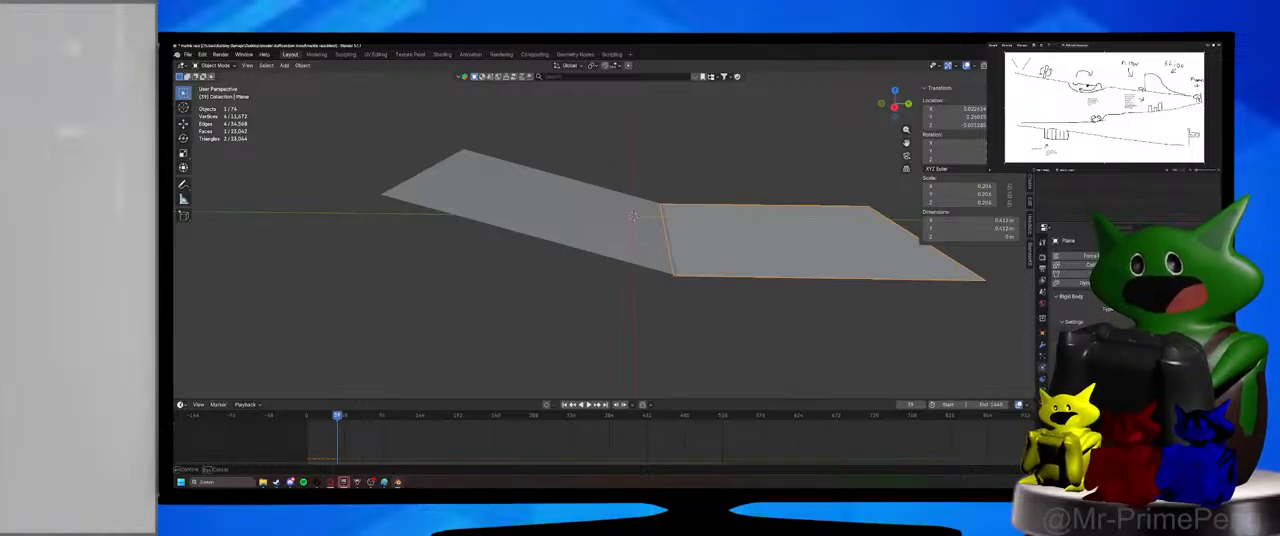
click(614, 240)
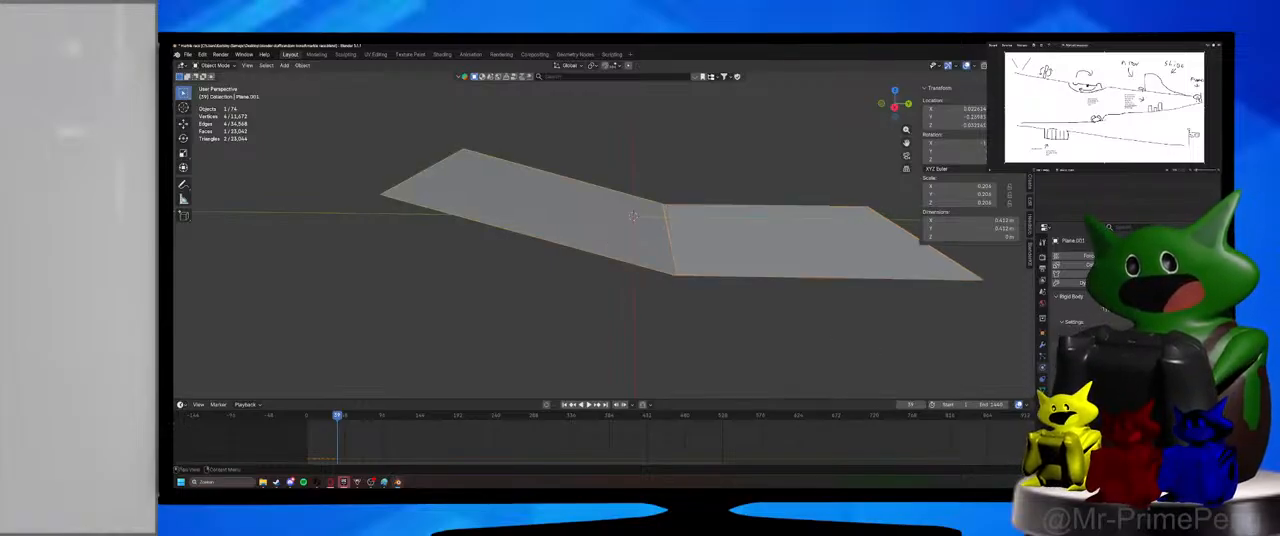
key(ctrl+s)
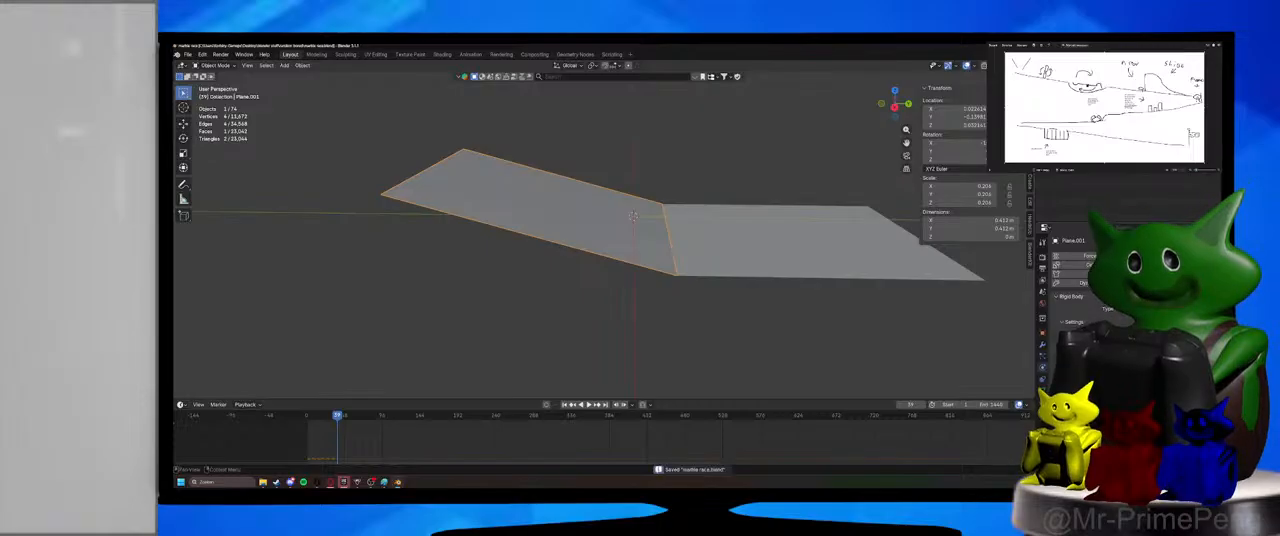
Replay the simulation from the first frame until the marbles have left both planes, and pause it.
key(shift+Left)
click(586, 410)
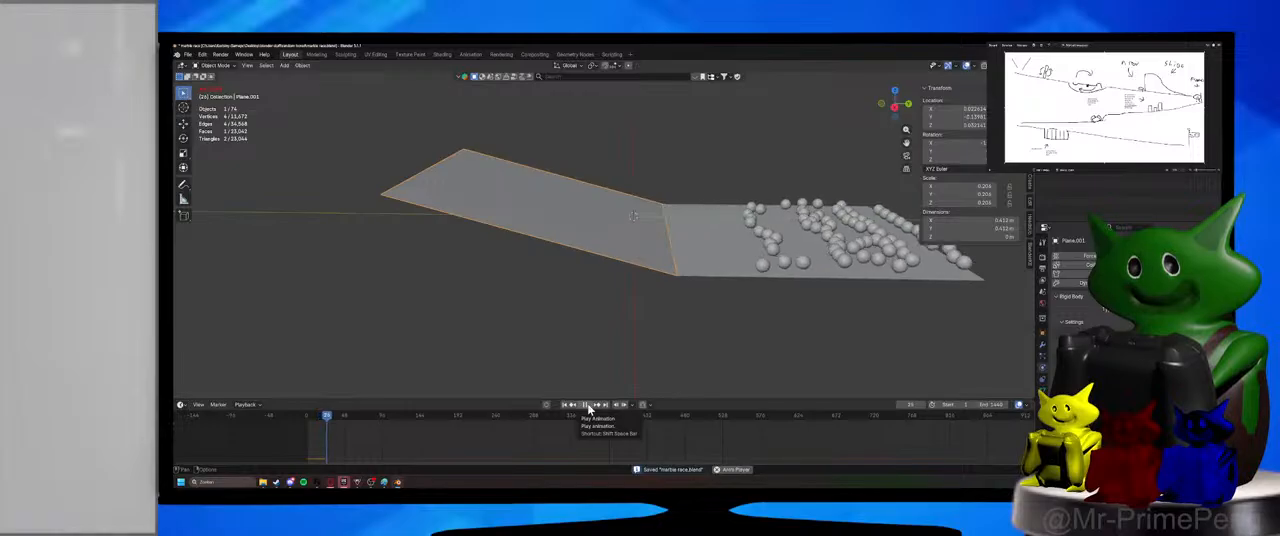
click(587, 405)
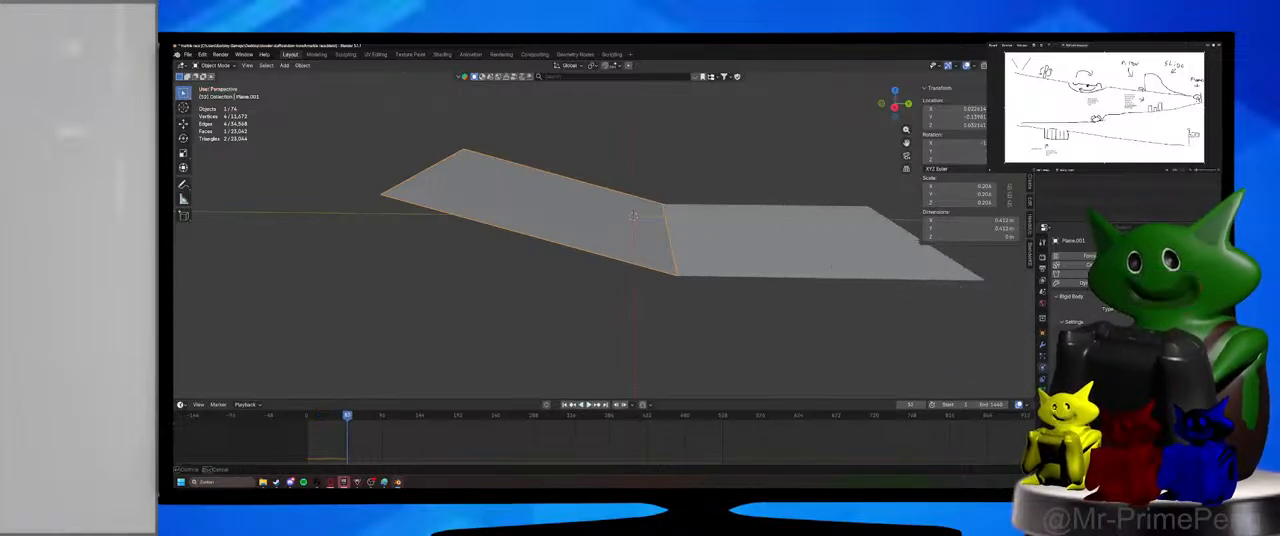
Select the flat plane, save the file, and replay the simulation from the first frame, pausing it with the marbles at the junction.
click(854, 268)
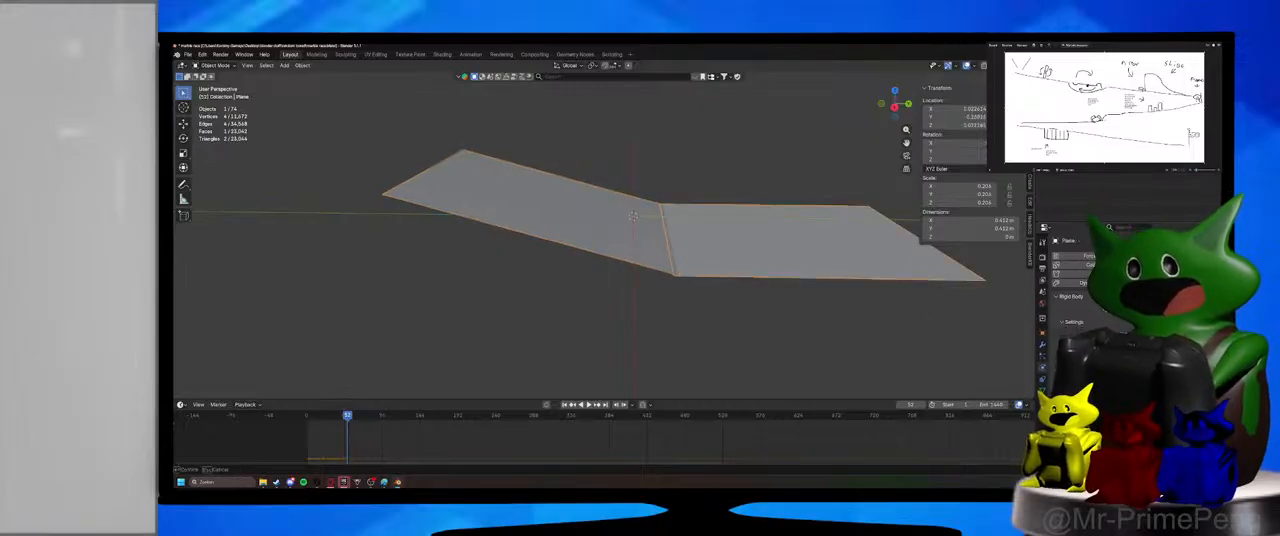
key(ctrl+s)
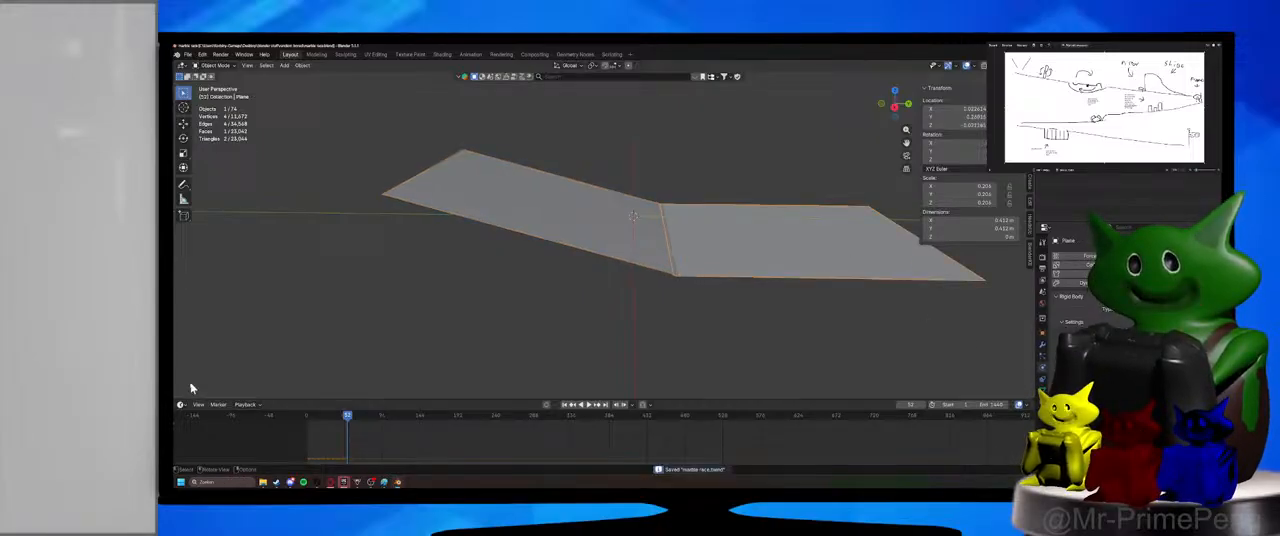
click(306, 421)
click(588, 405)
click(591, 327)
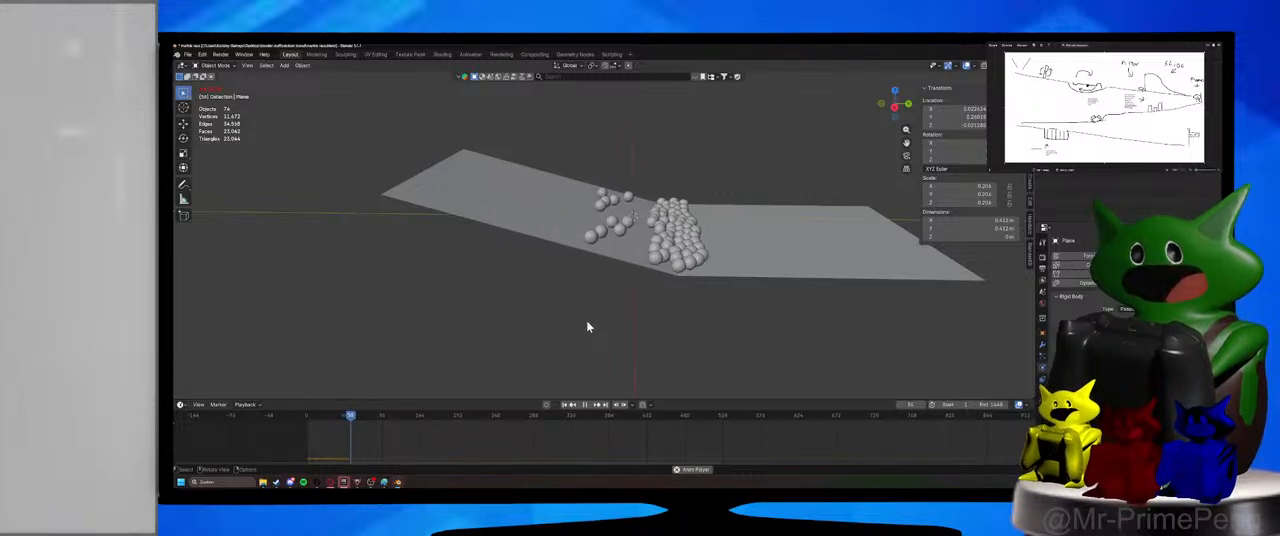
click(586, 405)
Return to the first frame and check the physics settings of the flat plane and the ramp.
drag(311, 418, 307, 418)
click(714, 250)
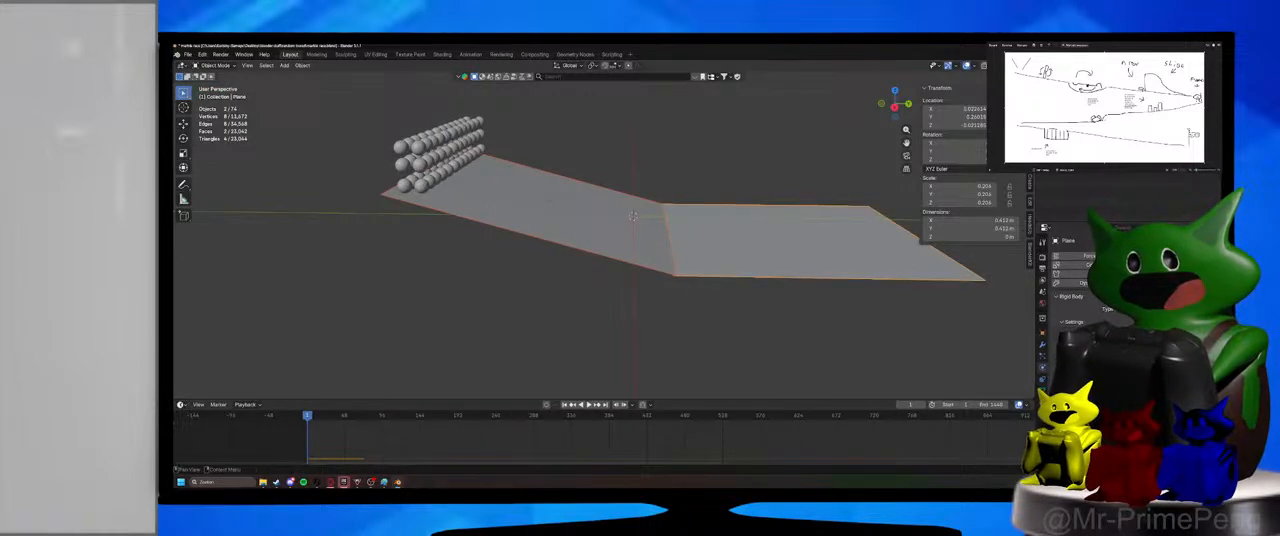
click(643, 263)
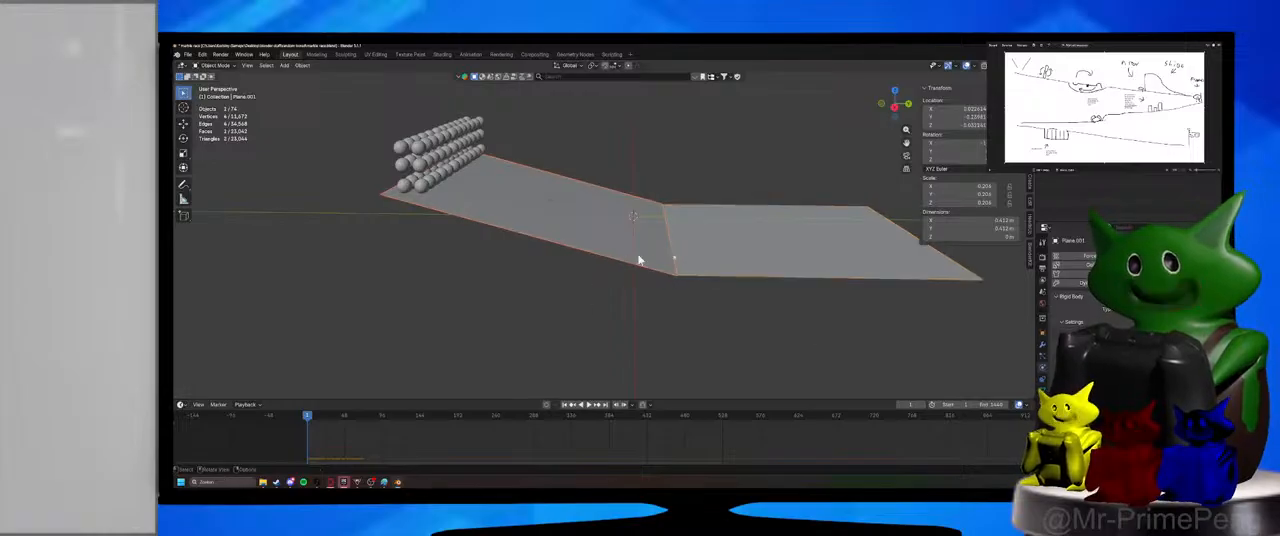
Run the simulation twice from the first frame to examine how the marbles cross the junction, and pause it.
click(588, 405)
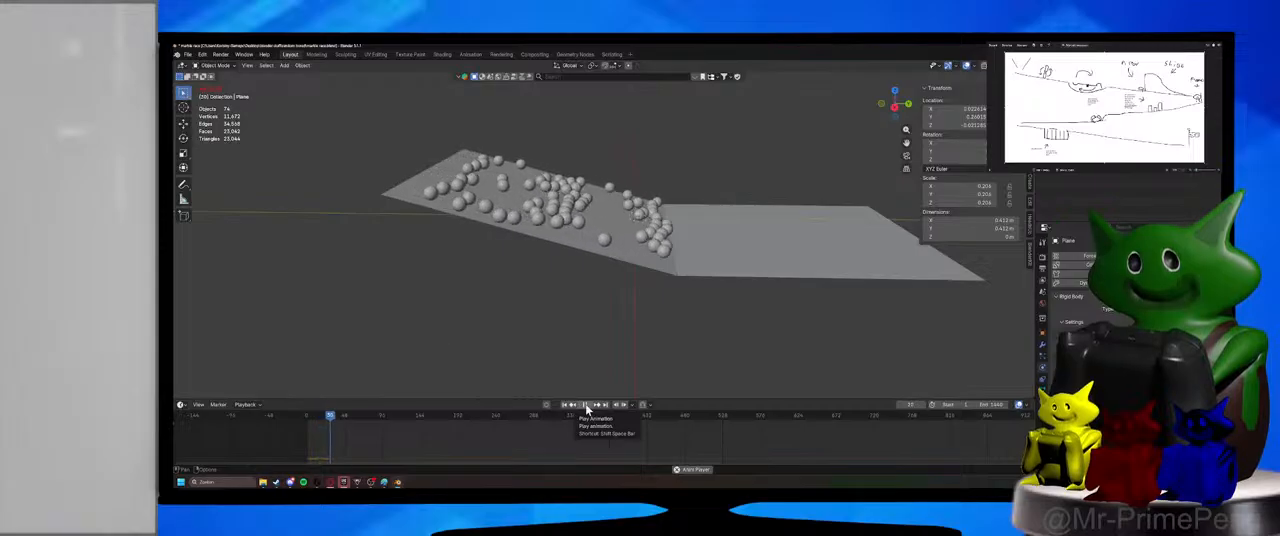
click(588, 405)
key(shift+Left)
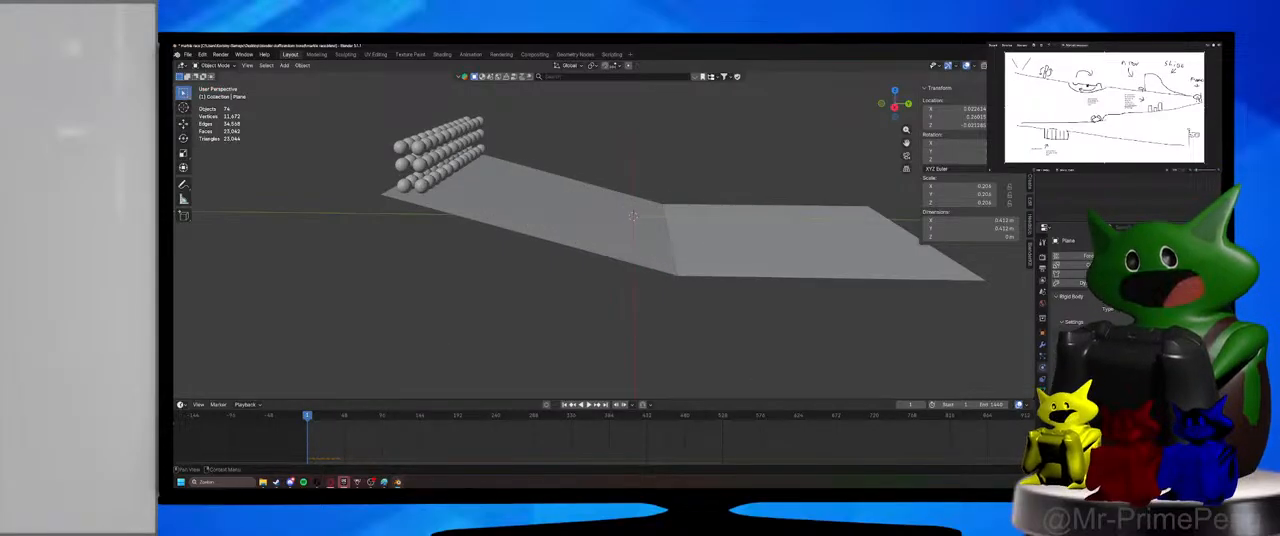
click(588, 405)
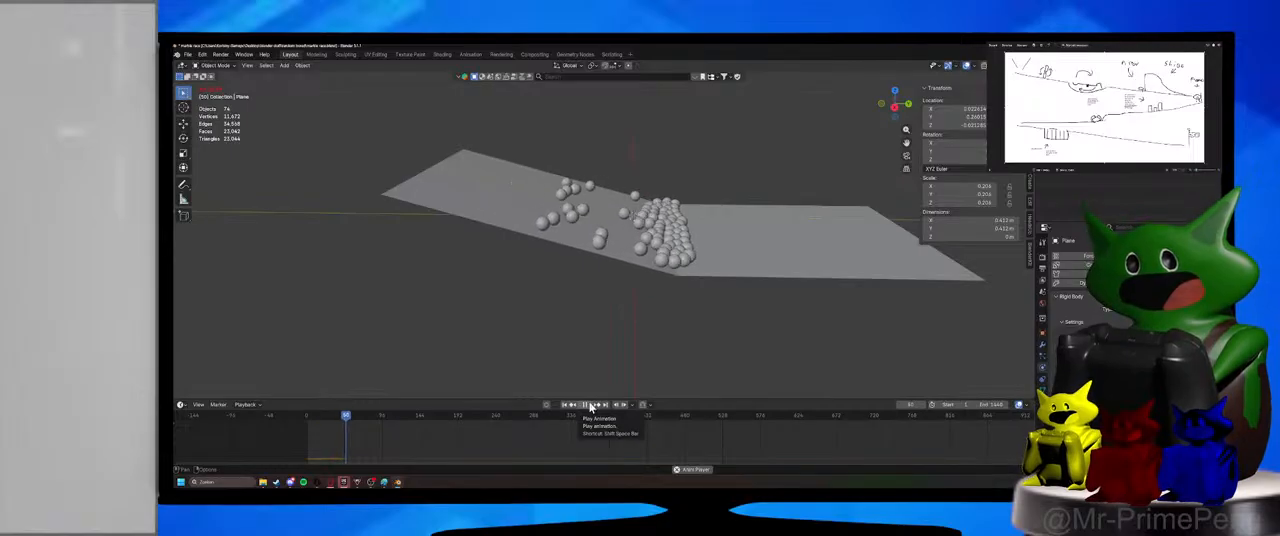
click(589, 405)
Compare the physics settings of the ramp and the flat plane while the marbles are paused at the junction.
click(603, 241)
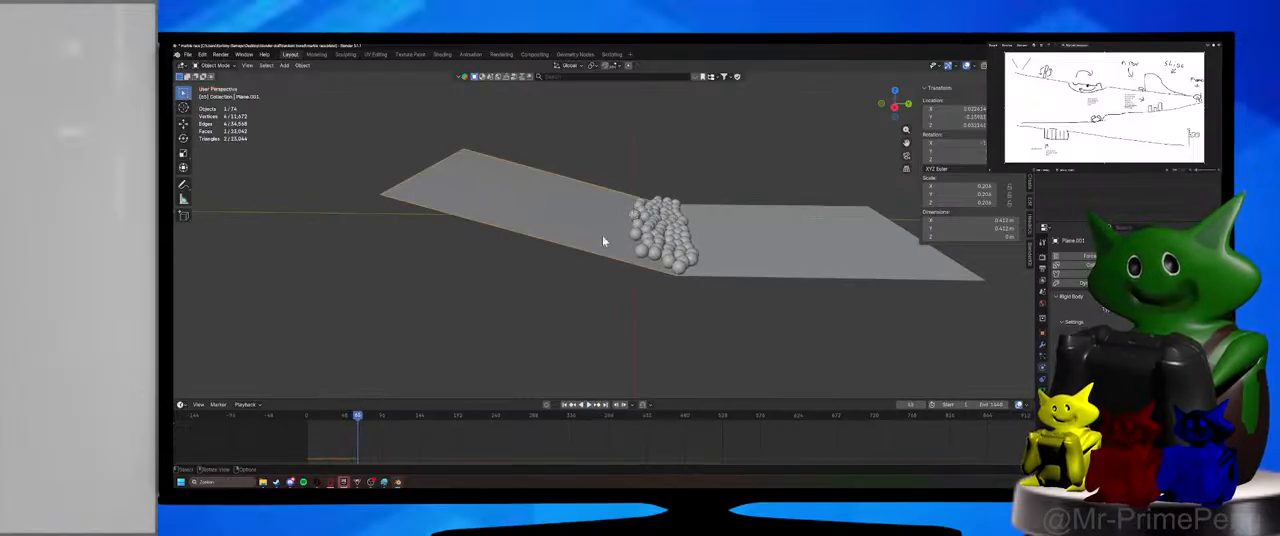
click(776, 241)
shift+click(617, 224)
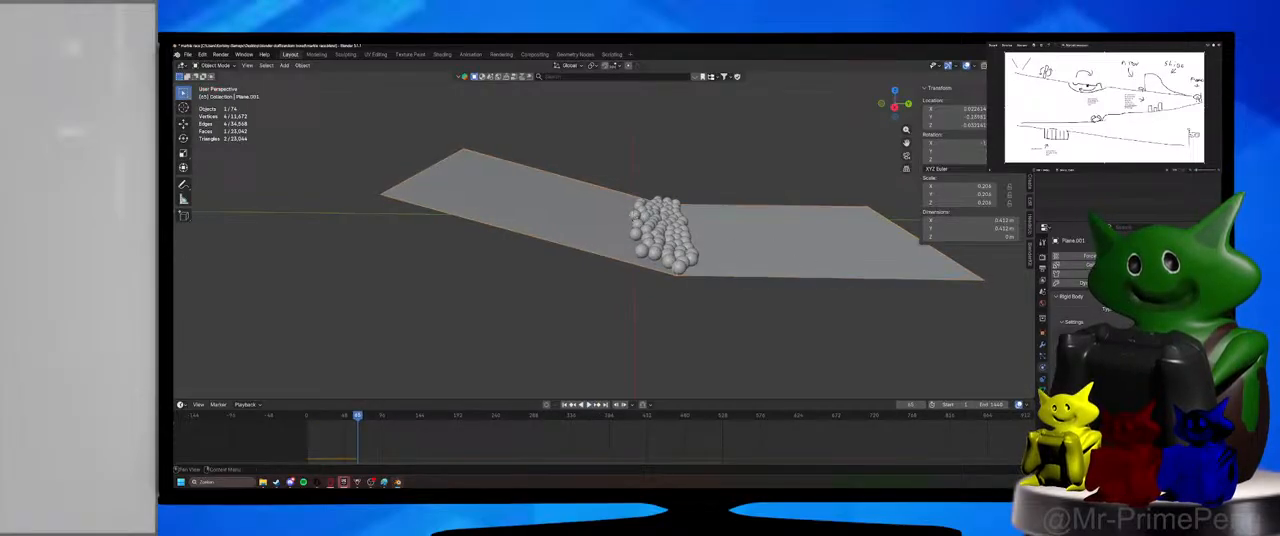
Play the simulation from the first frame past frame 100 to watch the marbles on the ramp, and stop it back at the start.
click(307, 421)
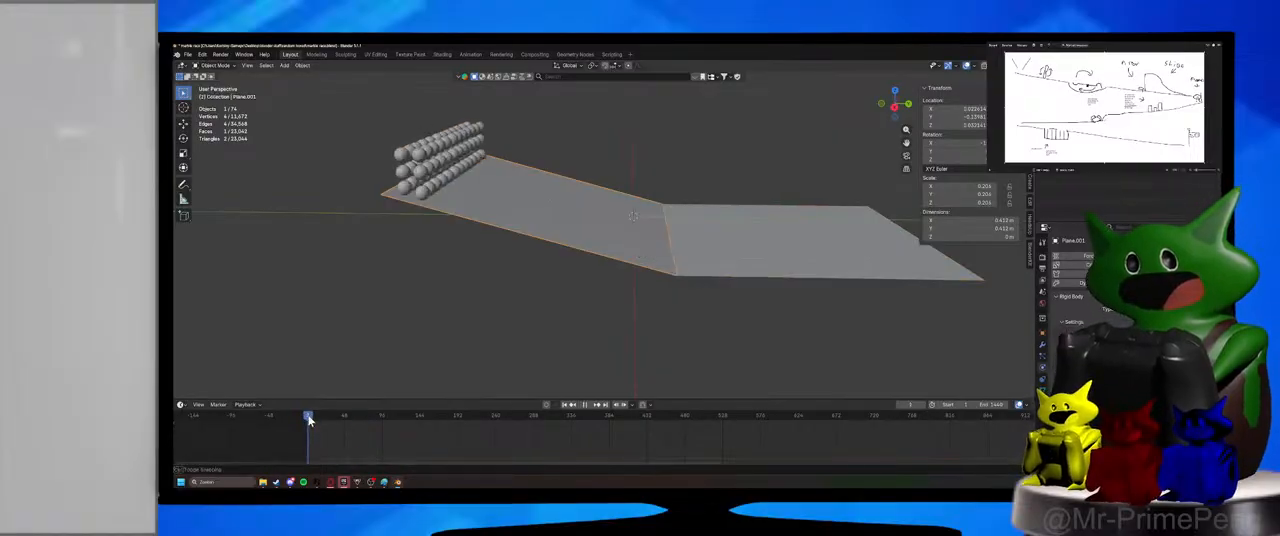
click(588, 405)
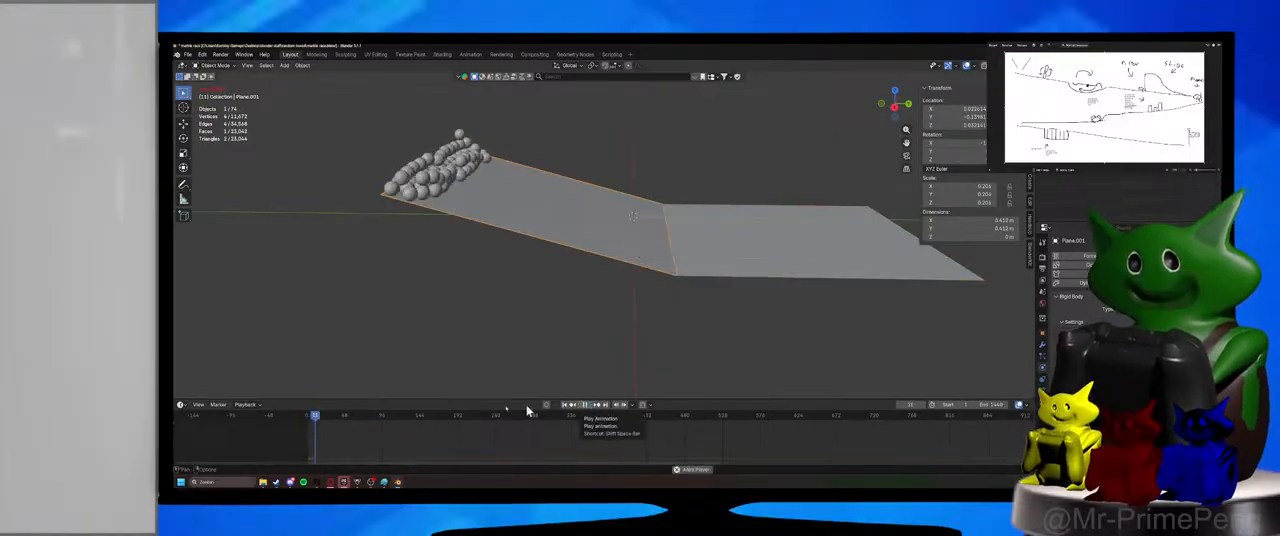
click(307, 420)
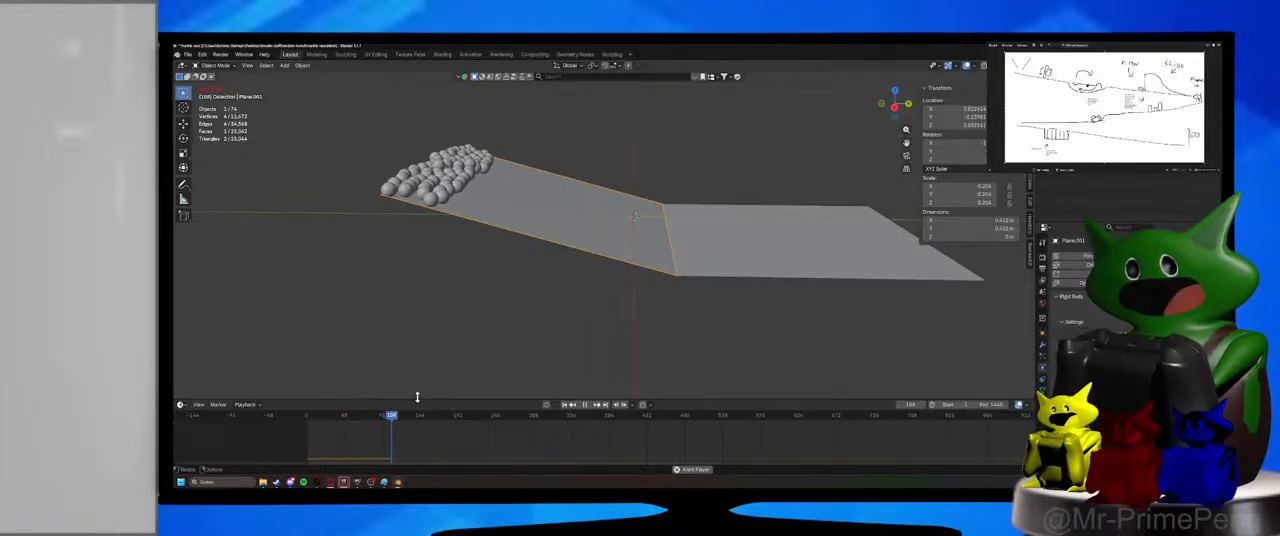
click(309, 421)
drag(309, 421, 306, 421)
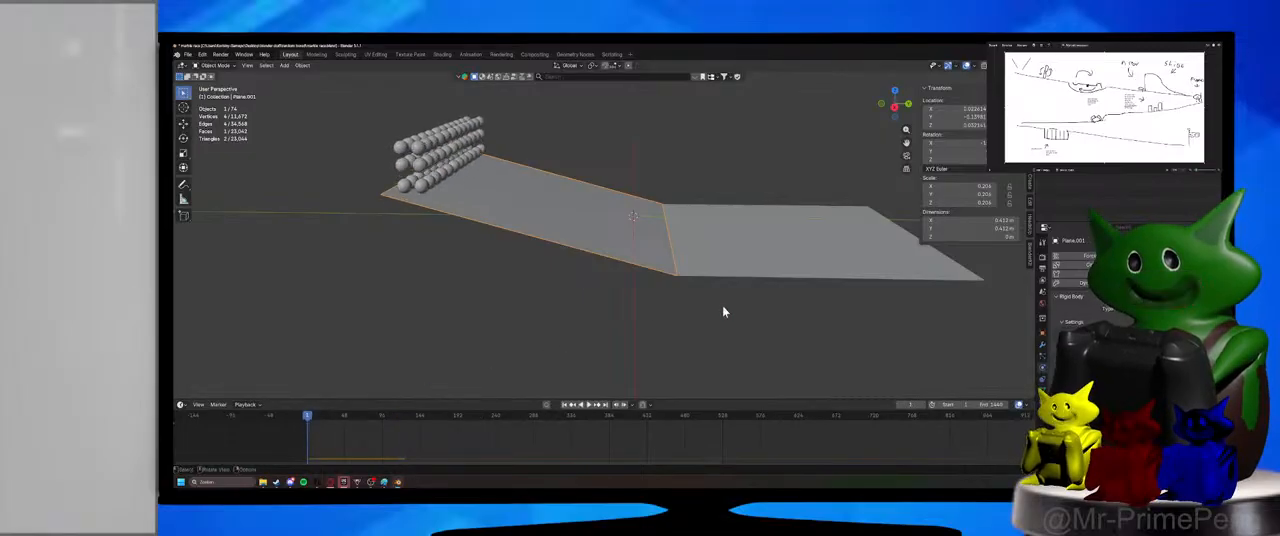
Check both planes' physics settings again, save the file, and select the ramp.
shift+click(677, 249)
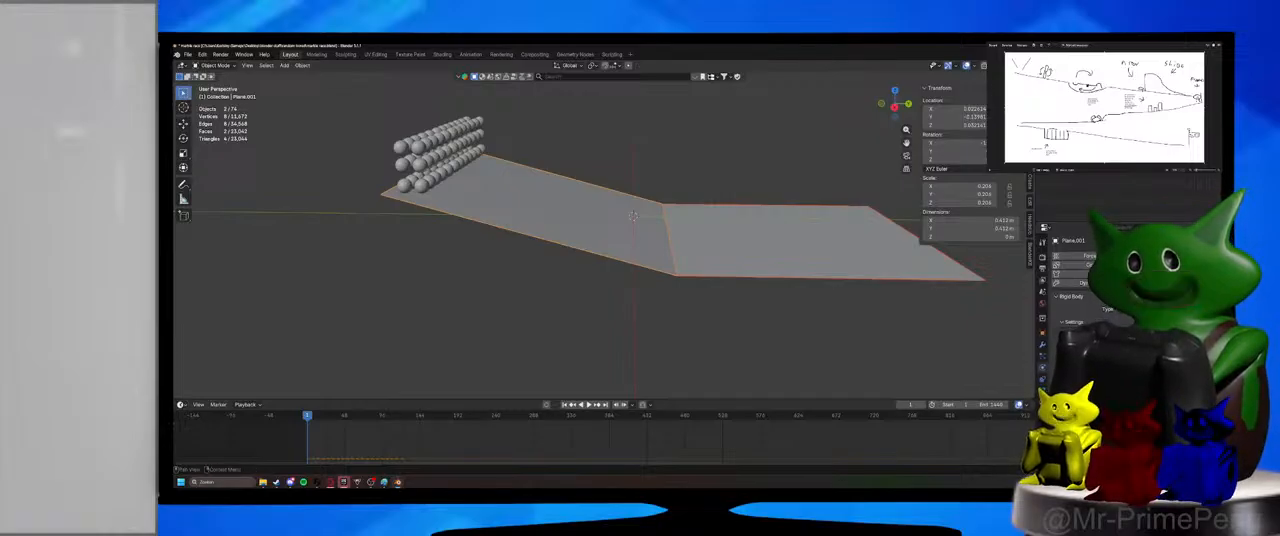
key(ctrl+s)
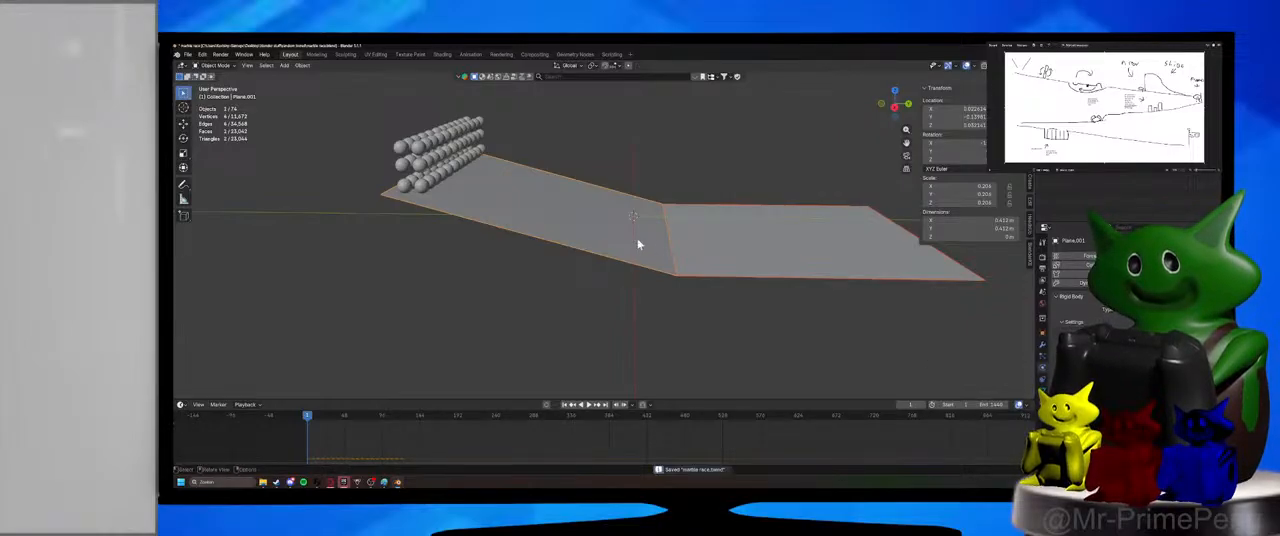
click(722, 251)
click(545, 225)
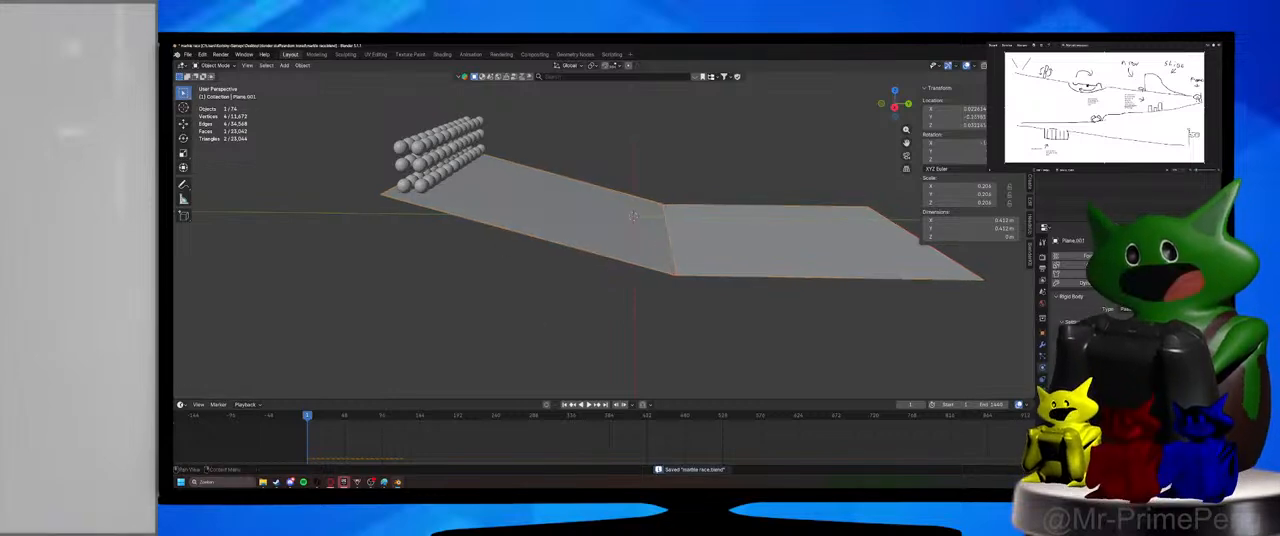
Play the simulation until the marbles roll onto the flat plane, and go back to the first frame.
click(588, 405)
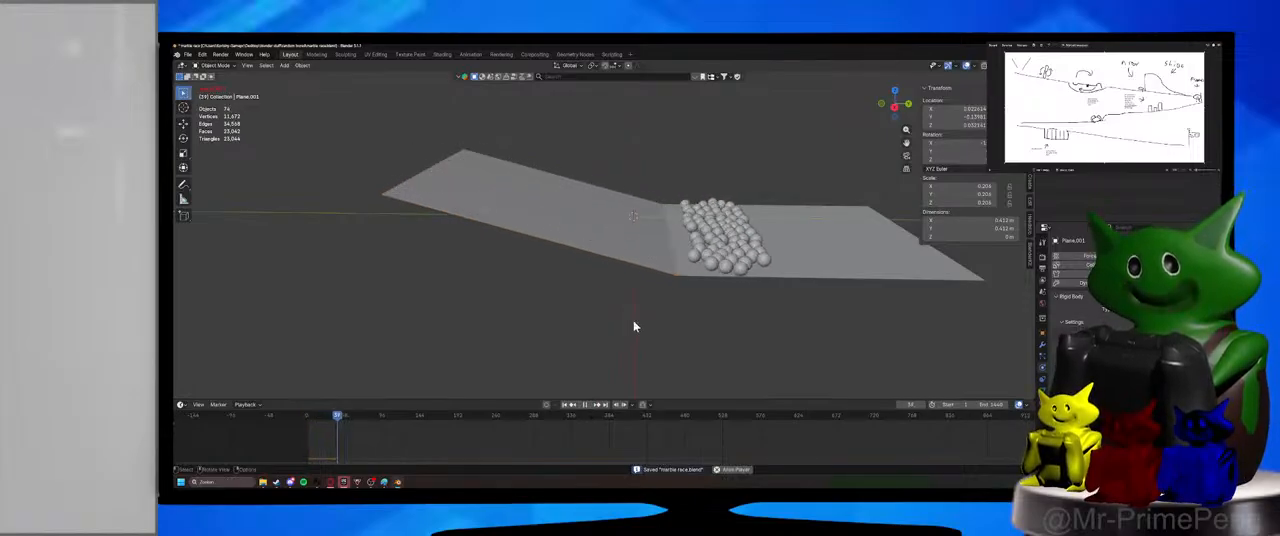
click(587, 405)
click(308, 416)
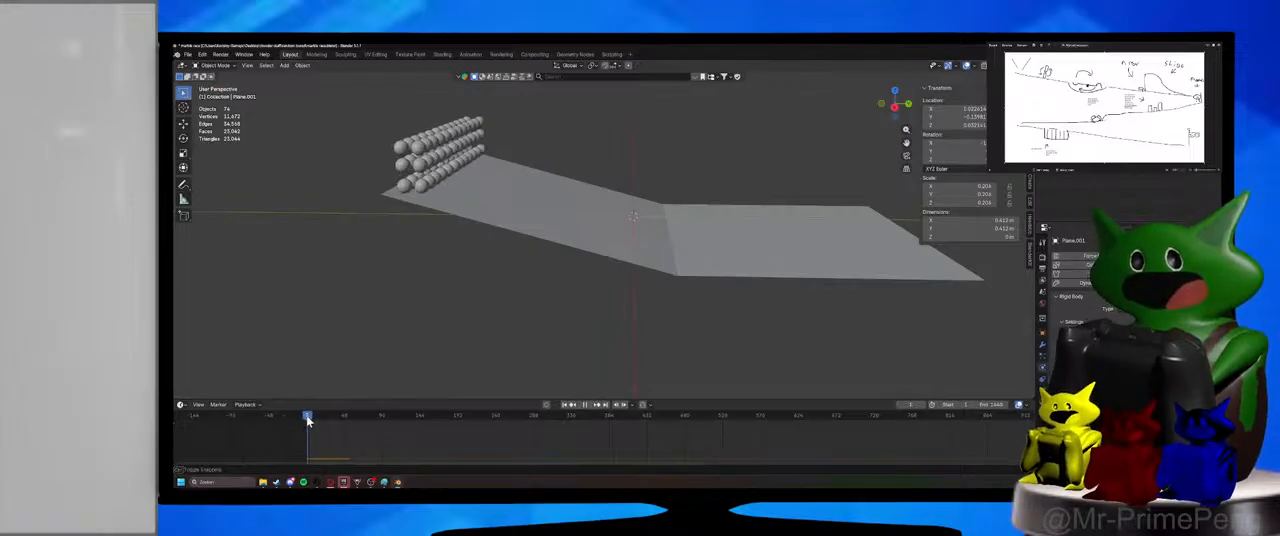
Select the flat plane and the ramp in turn, save the file, and reselect the flat plane.
click(699, 239)
shift+click(652, 240)
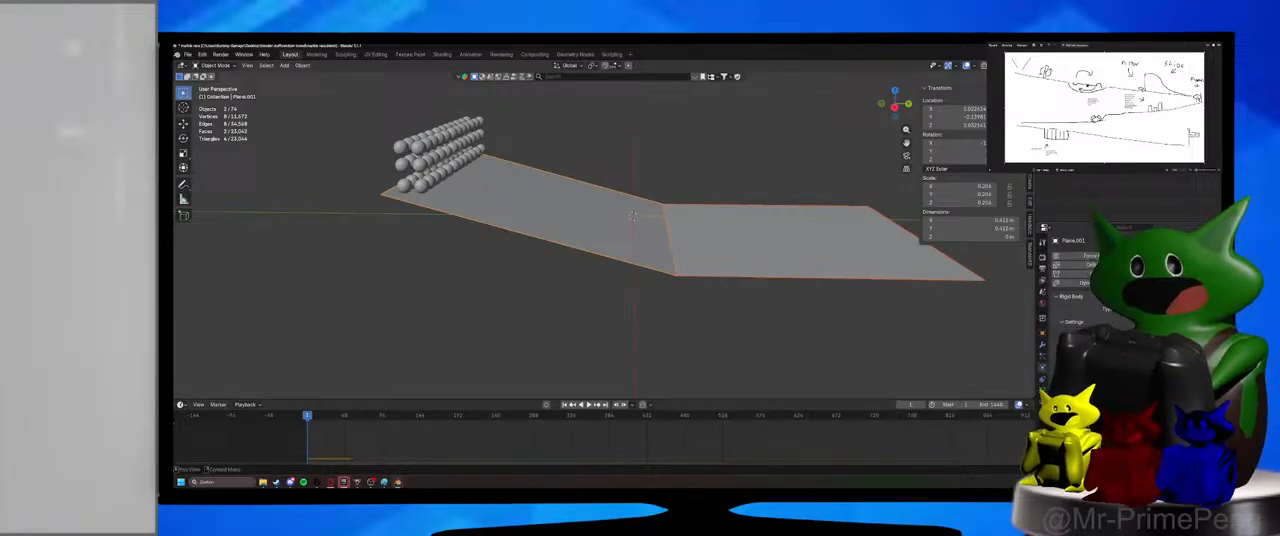
key(ctrl+s)
click(715, 244)
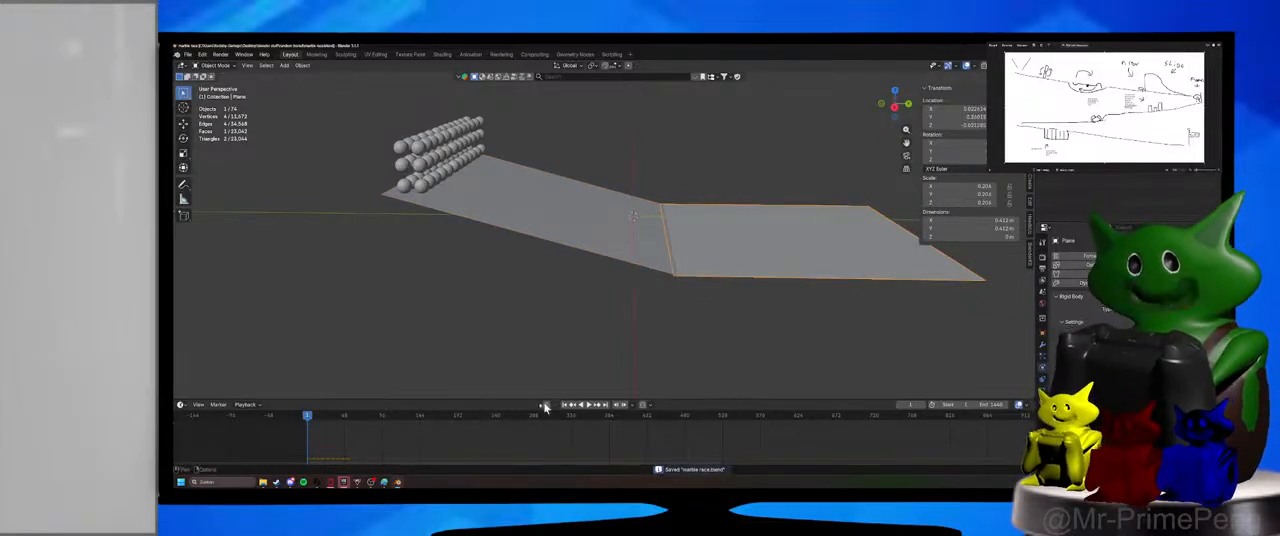
Play the simulation while viewing the flat plane from another angle, and stop it at the first frame.
click(588, 410)
middle_drag(800, 334, 691, 337)
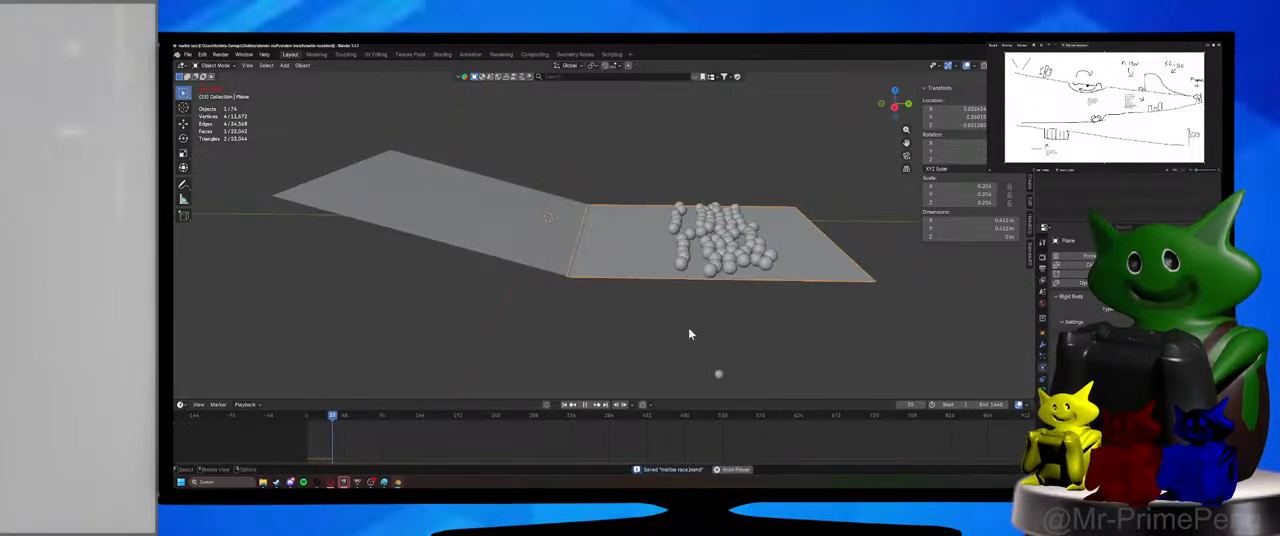
click(306, 418)
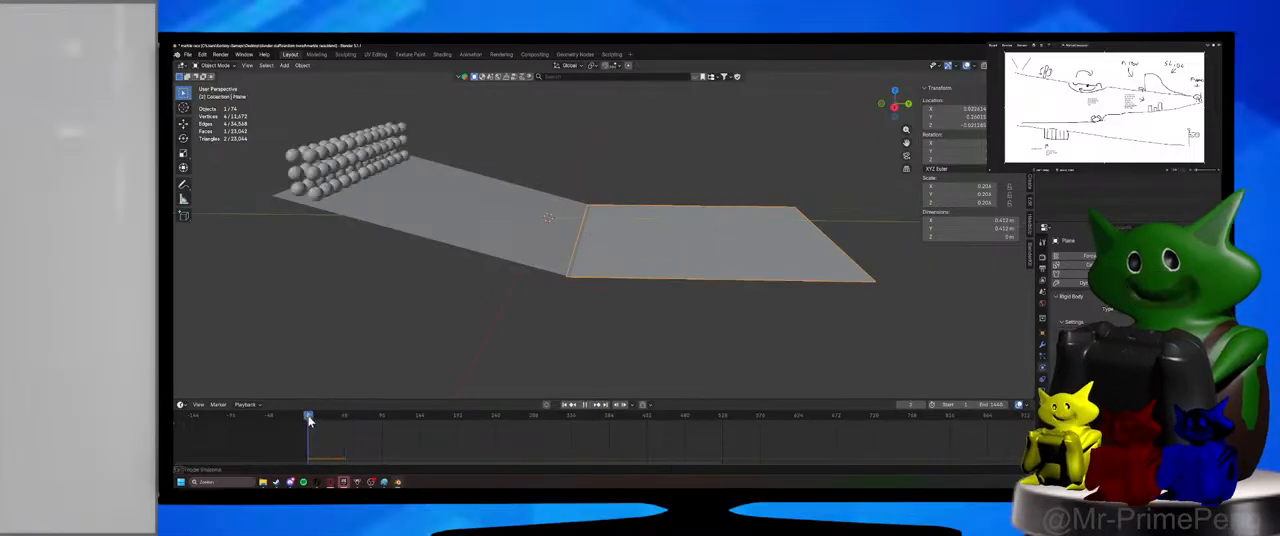
key(space)
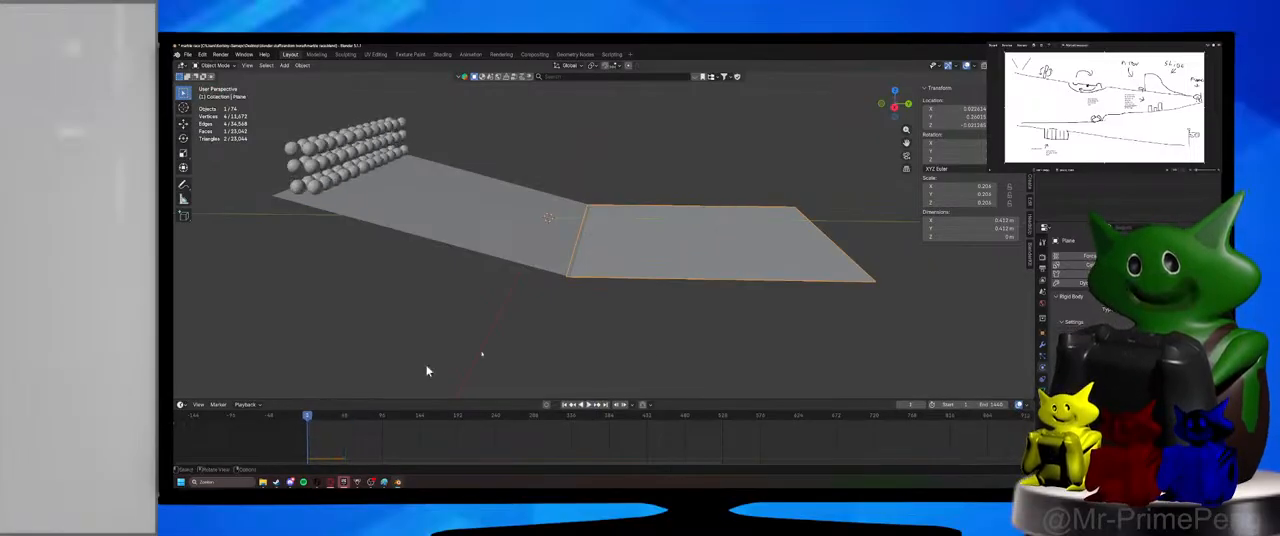
Review the physics settings of the flat plane and the ramp once more, and deselect everything.
drag(648, 325, 565, 224)
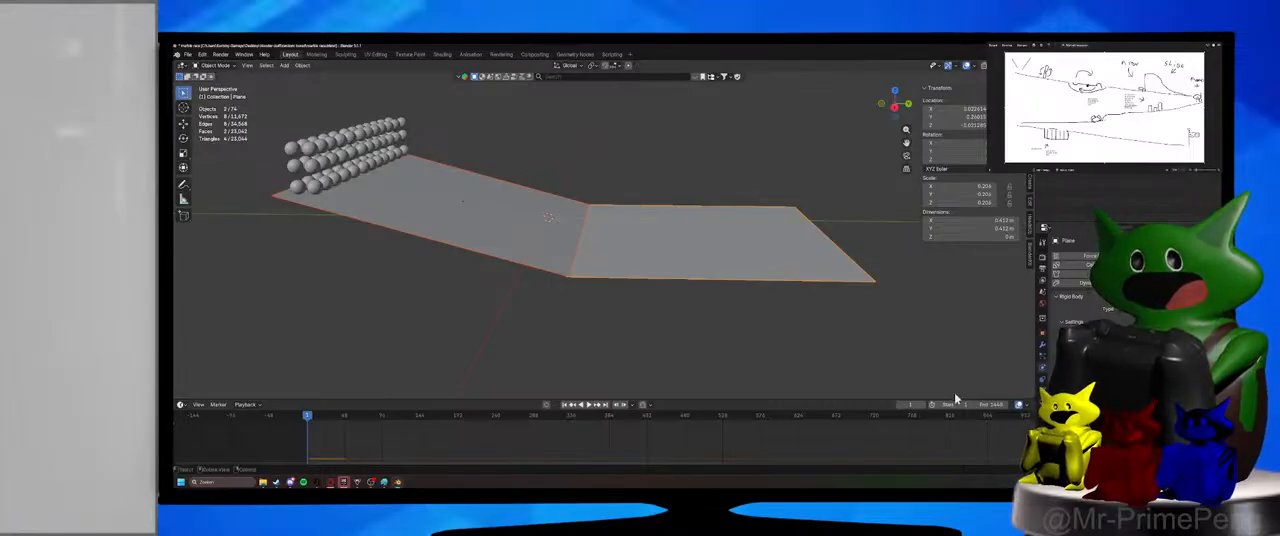
click(731, 352)
click(617, 258)
click(558, 234)
click(573, 334)
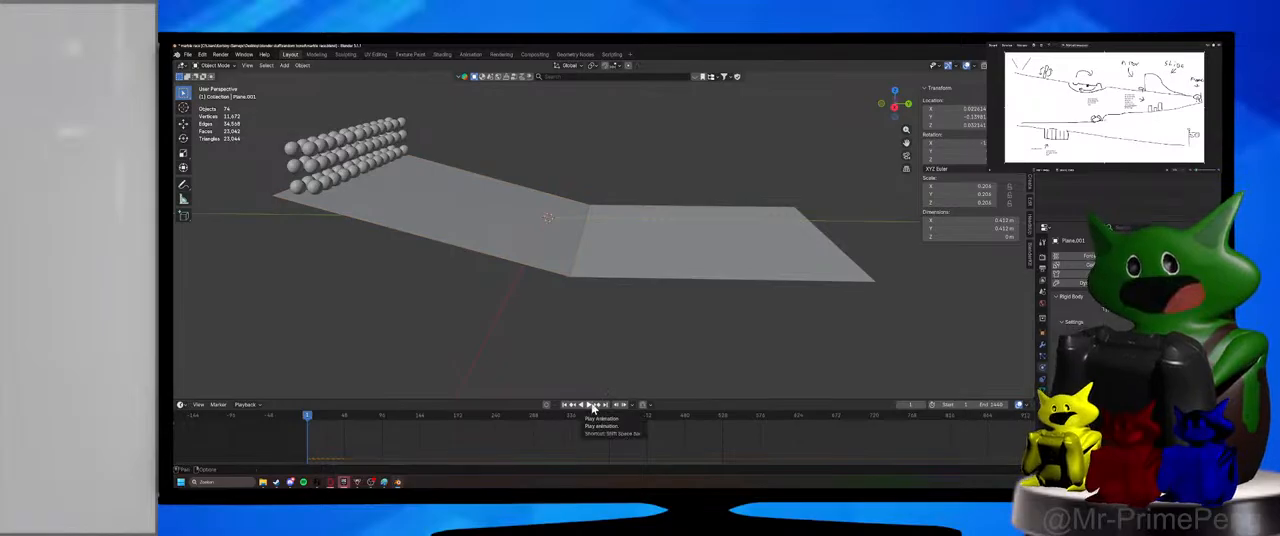
Play the simulation until no marbles remain on the planes, pause it, and view the planes from a lower angle.
click(593, 406)
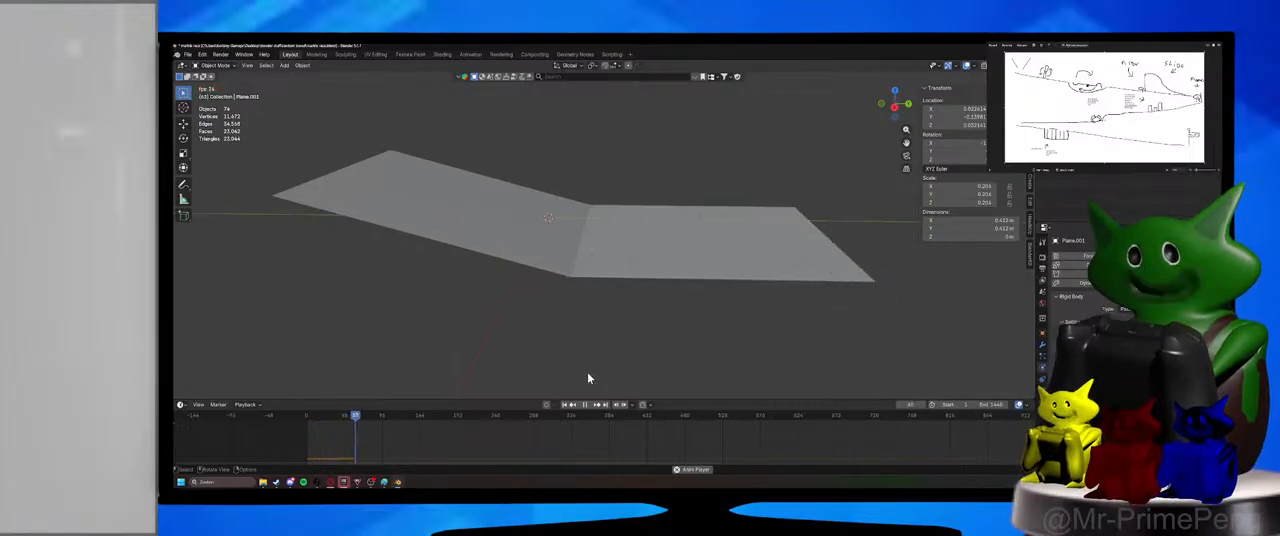
key(space)
middle_drag(588, 374, 566, 343)
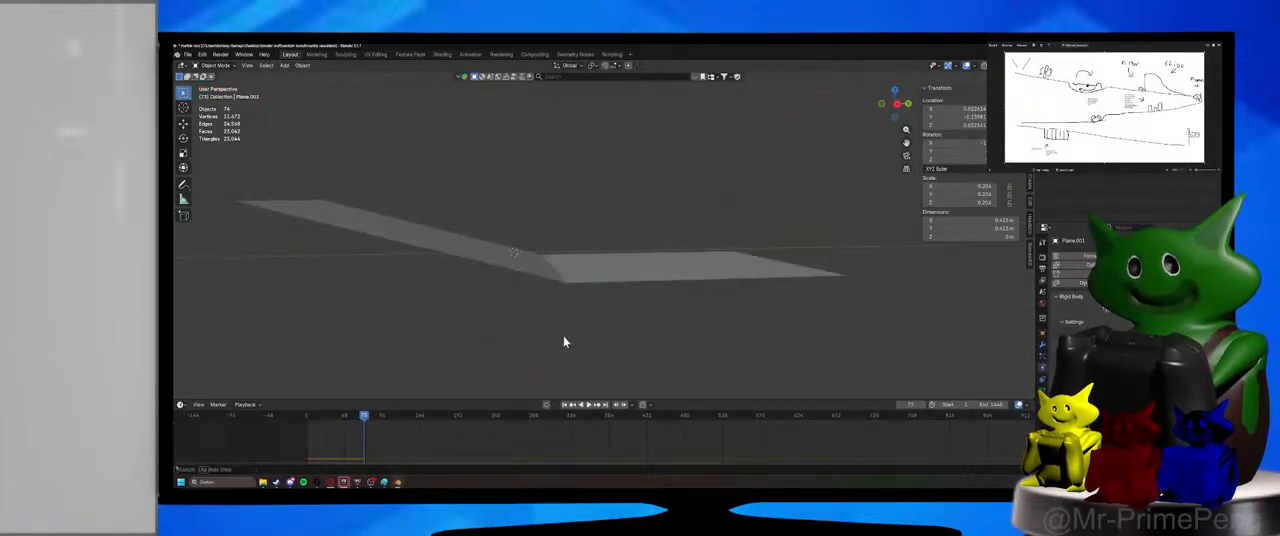
Set the ramp plane's X rotation to -10° and save the file.
click(509, 263)
middle_drag(509, 263, 609, 271)
click(975, 143)
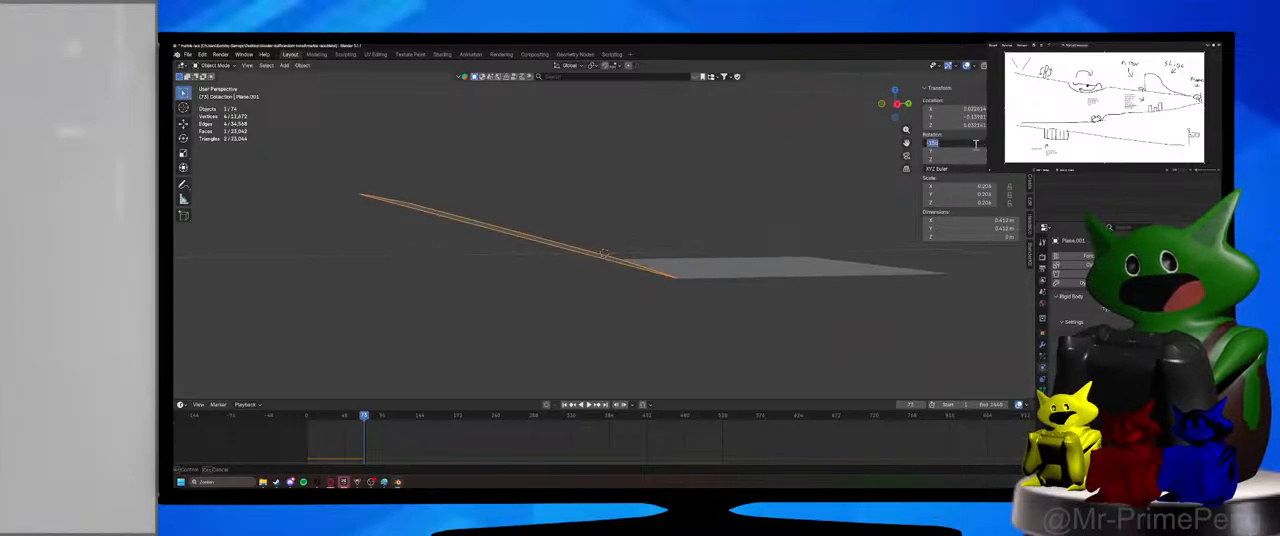
text(-10)
key(Return)
key(ctrl+s)
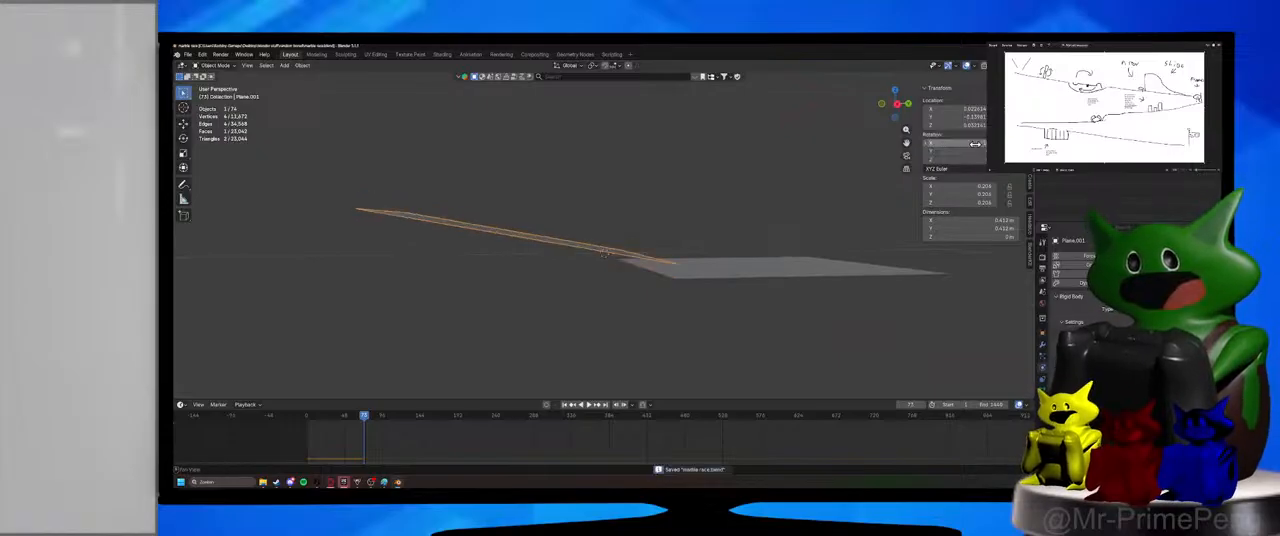
Lower the ramp plane along the Z axis so its lower edge meets the flat plane, and save the file.
shift+middle_drag(743, 297, 709, 280)
key(g)
key(z)
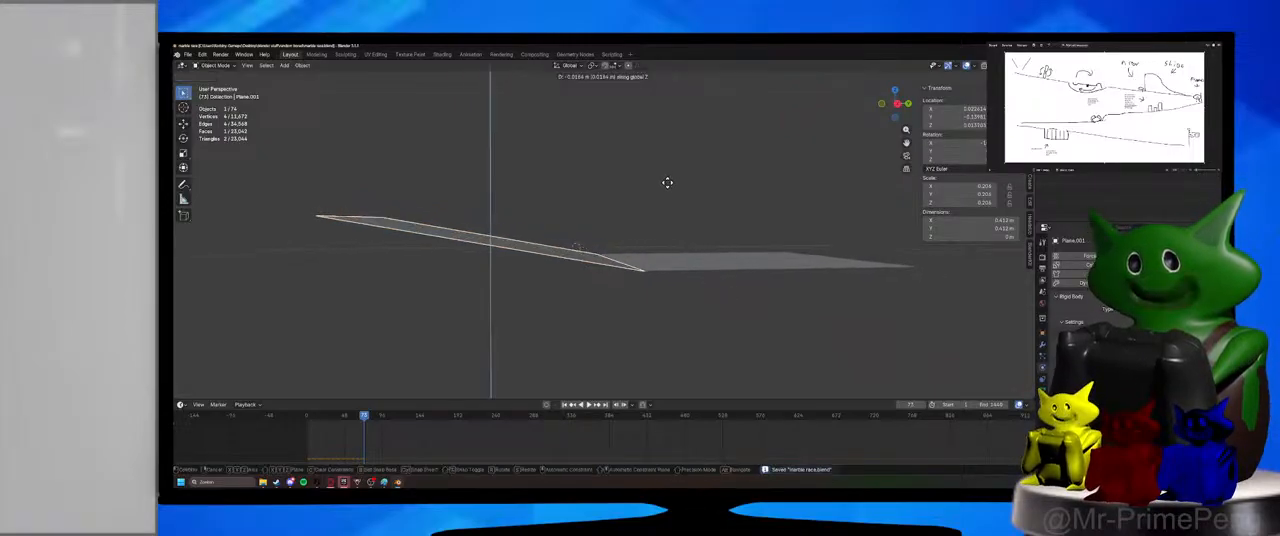
click(672, 190)
middle_drag(686, 247, 700, 306)
key(ctrl+s)
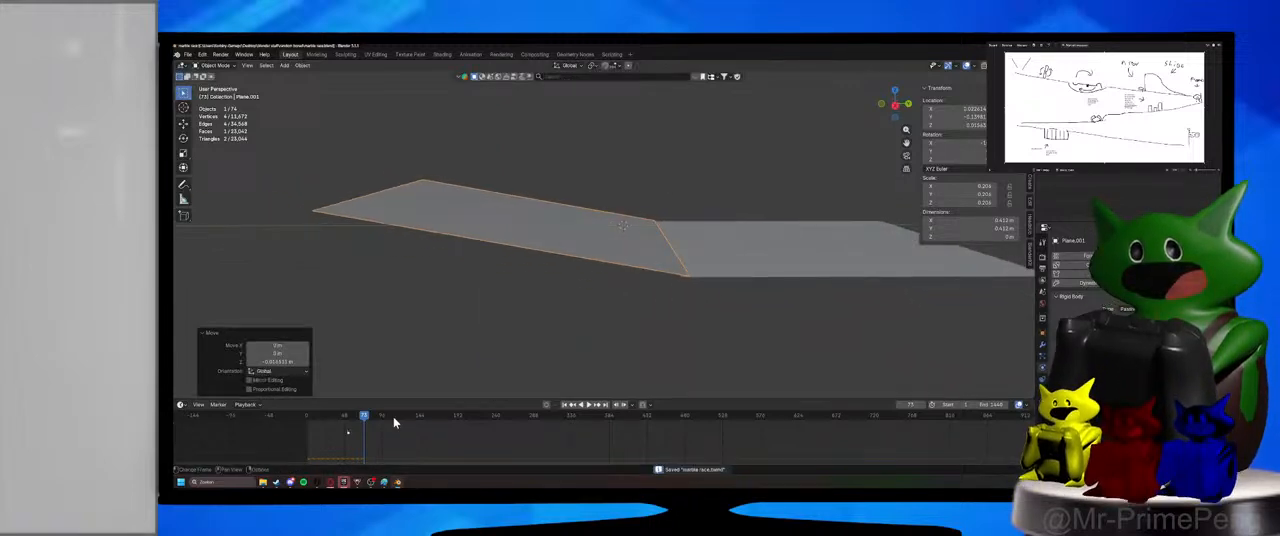
Return to the first frame, save the file, and play the simulation until the marbles roll onto the flat plane, pausing it there.
click(307, 428)
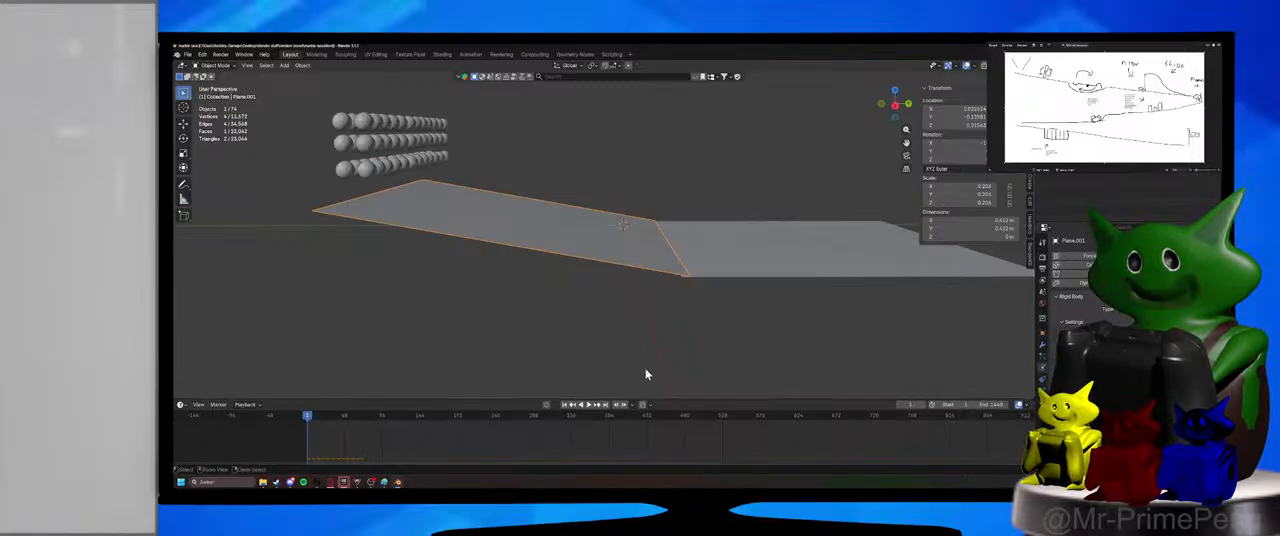
key(ctrl+s)
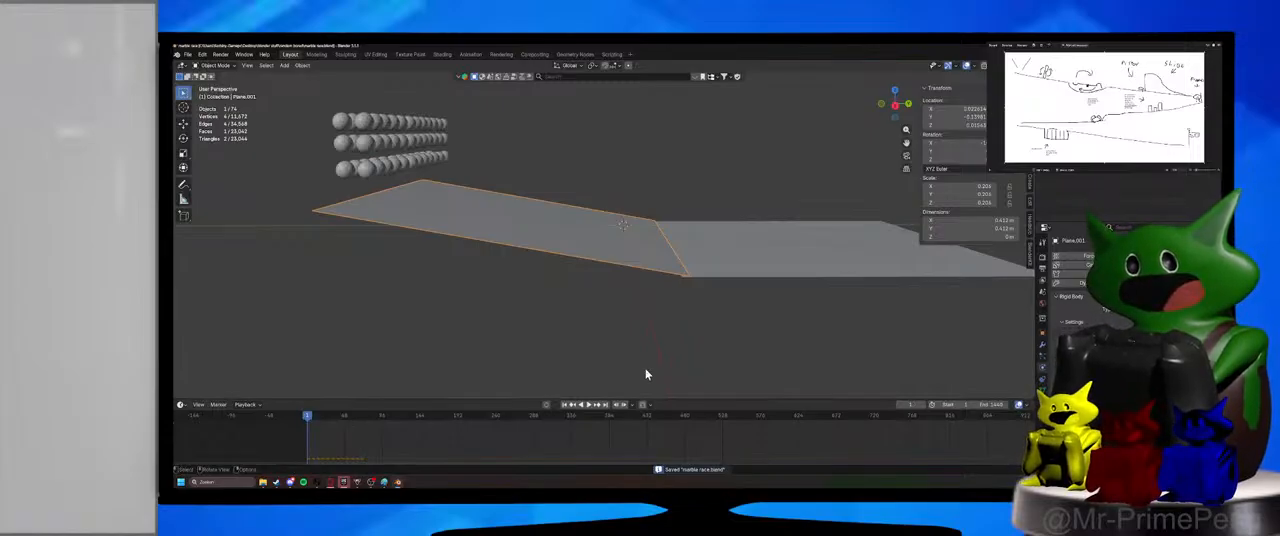
click(591, 405)
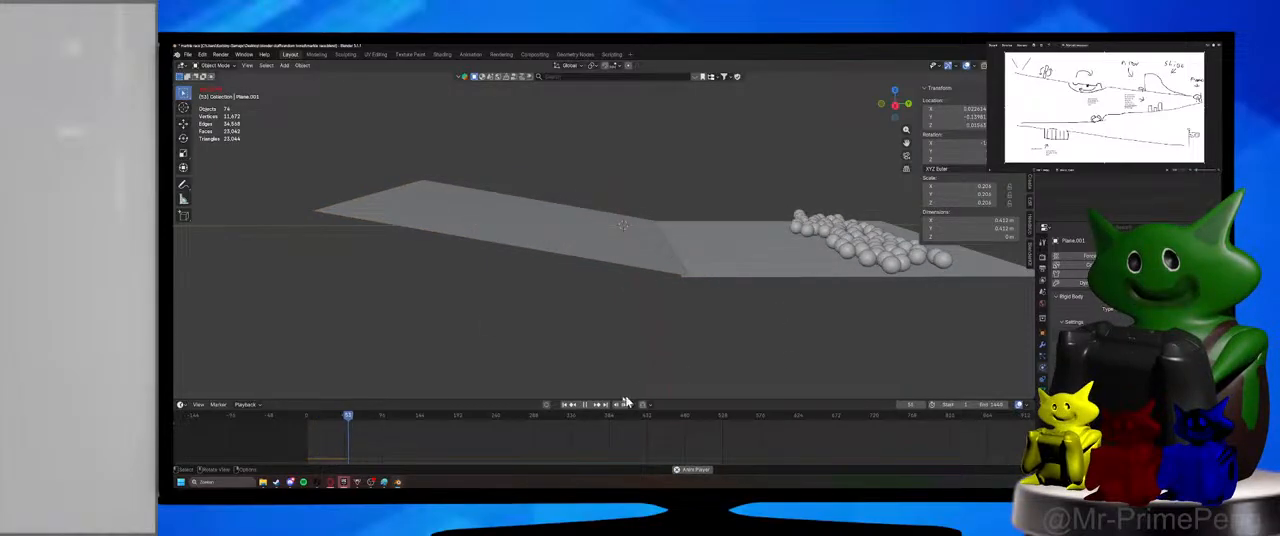
click(585, 404)
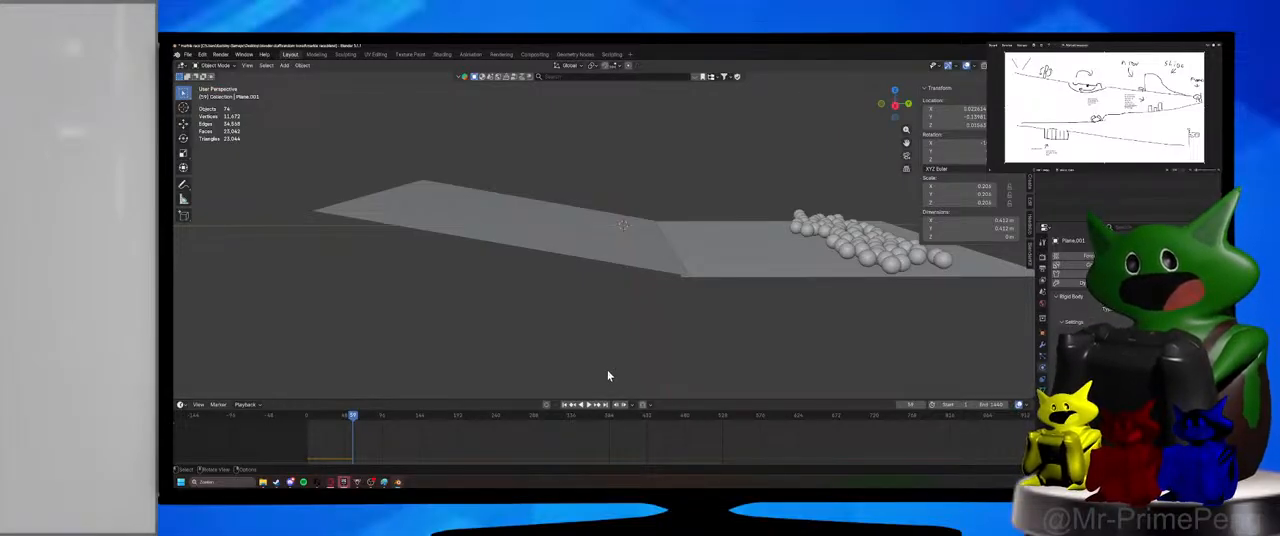
View the whole ramp and flat plane from a greater distance, box-select the planes and marbles, and deselect everything.
scroll(747, 335, down, 5)
shift+middle_drag(707, 279, 659, 301)
drag(448, 178, 773, 338)
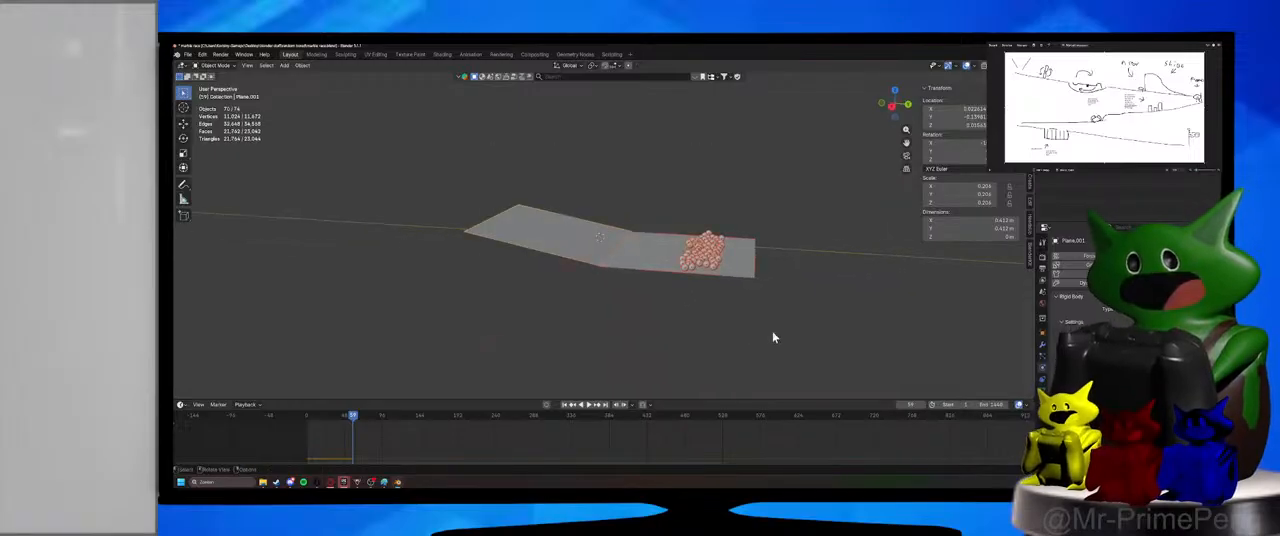
click(660, 320)
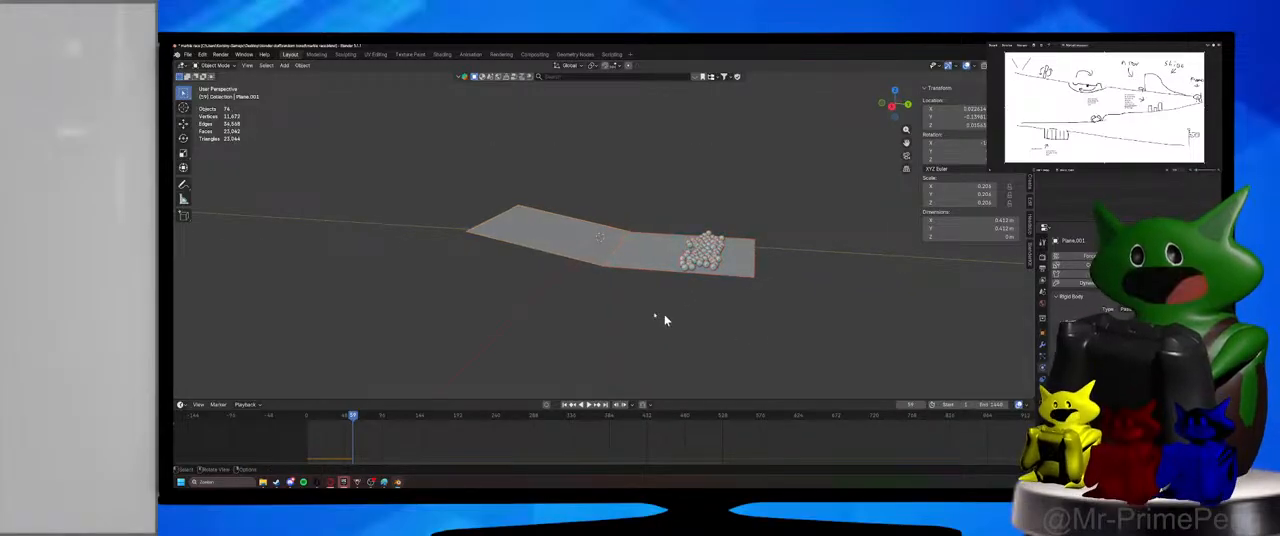
middle_drag(660, 320, 656, 321)
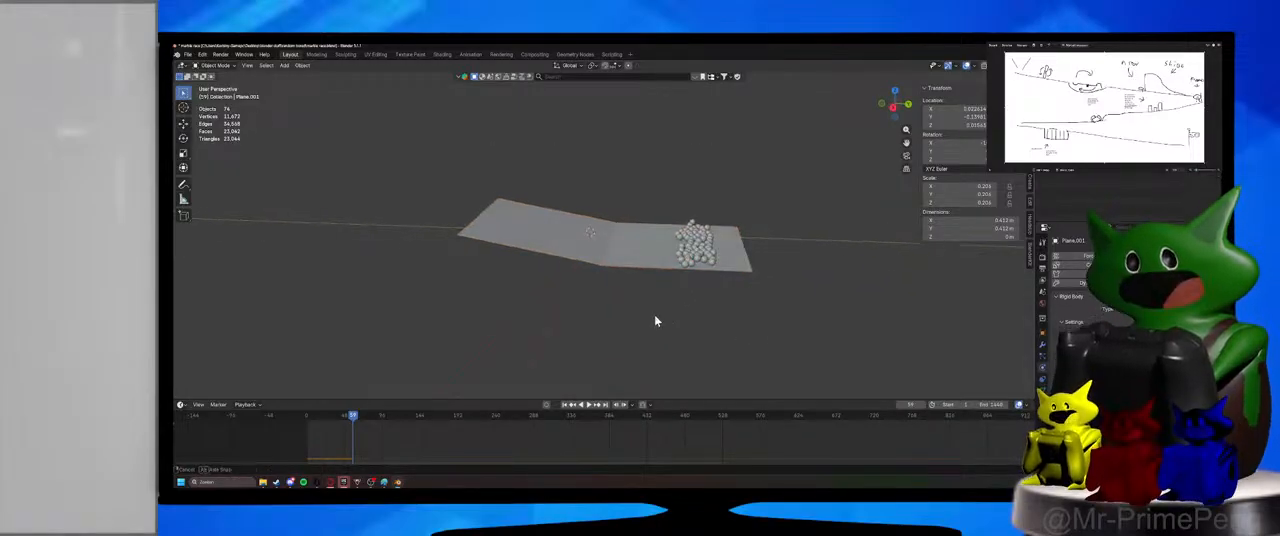
Switch to the Sticky Notes app with a blank note and place its window over the middle of the 3D viewport.
key(super)
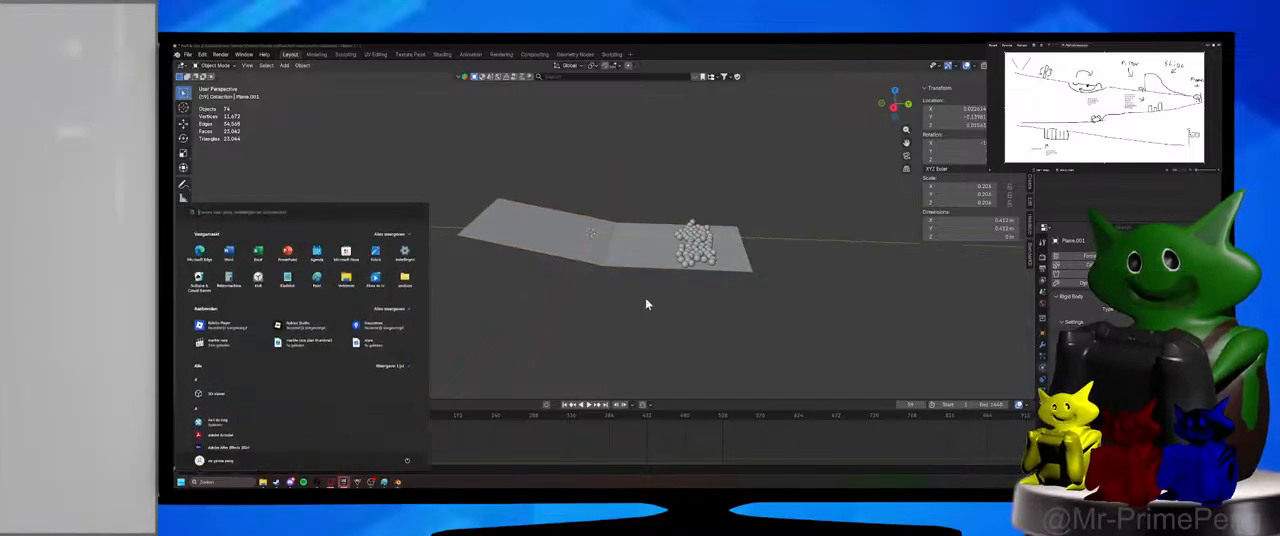
text(plaknotities)
key(Return)
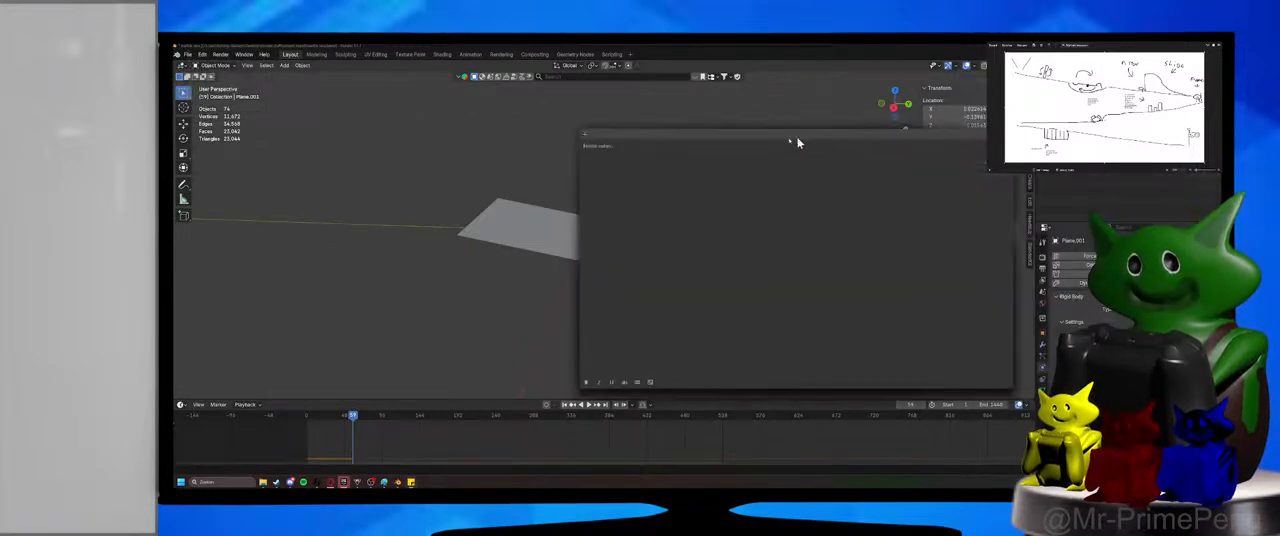
drag(796, 136, 579, 146)
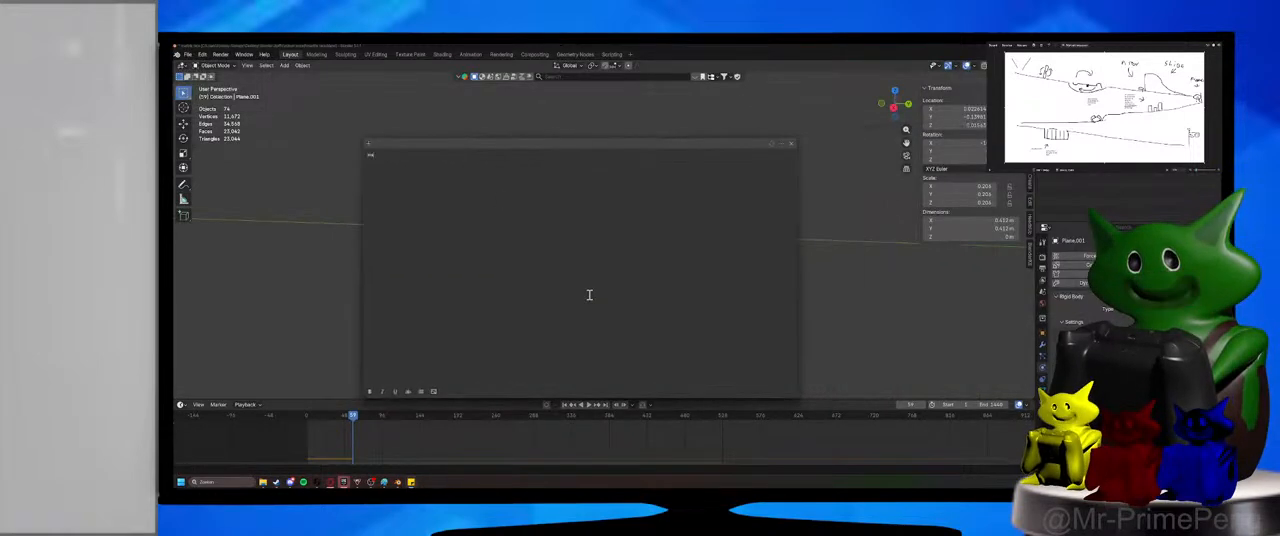
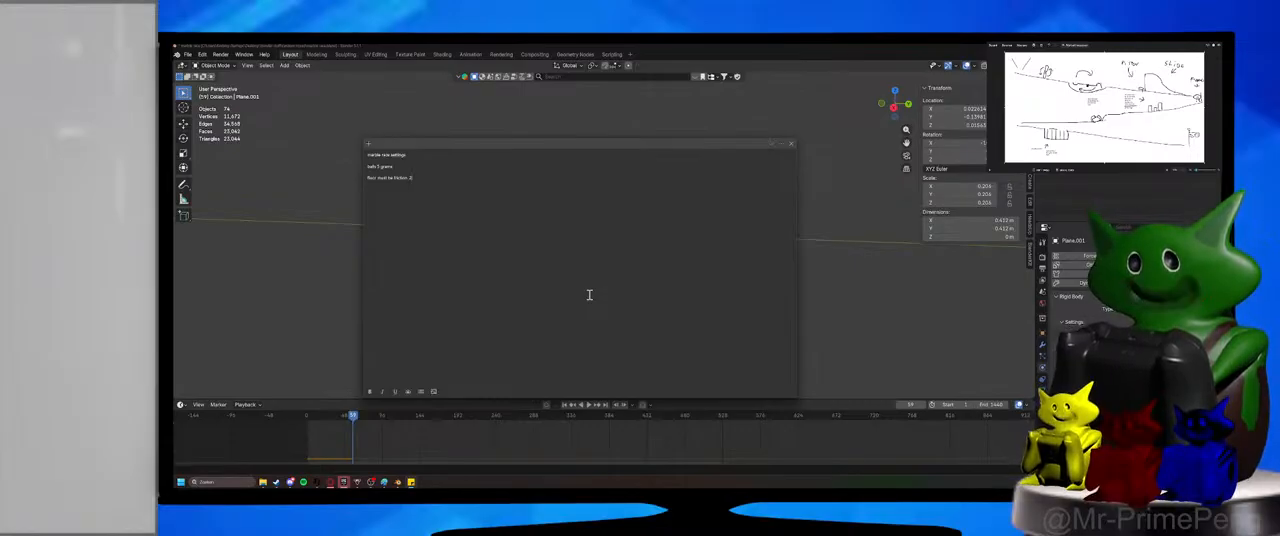
Select all the text in the sticky note and format its lines as a bulleted list.
drag(441, 230, 366, 153)
right_click(412, 173)
click(403, 178)
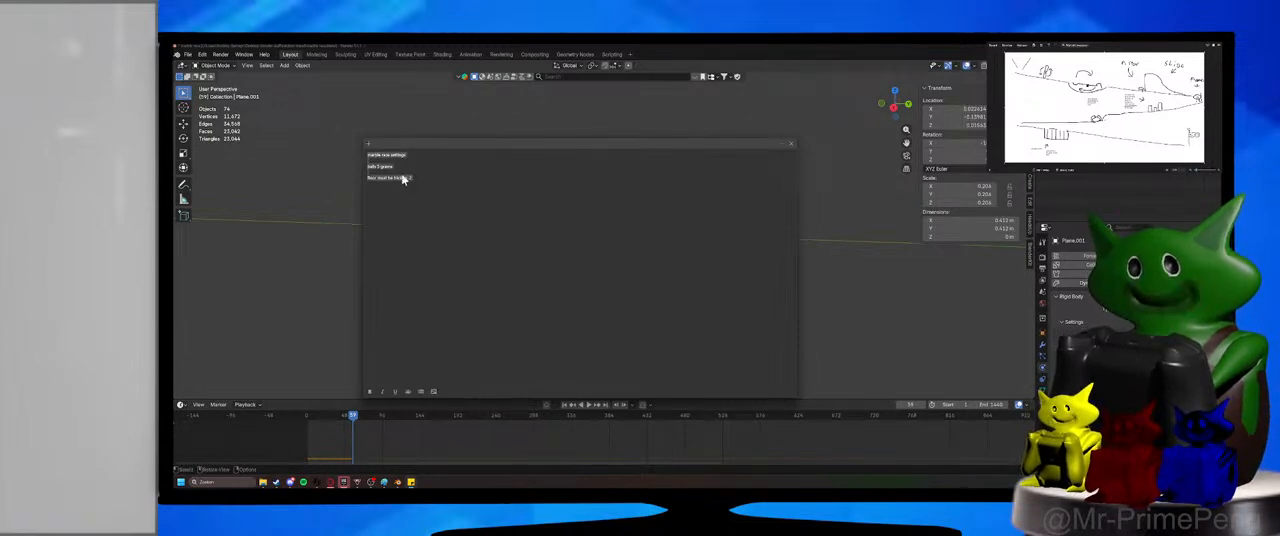
click(420, 392)
click(420, 392)
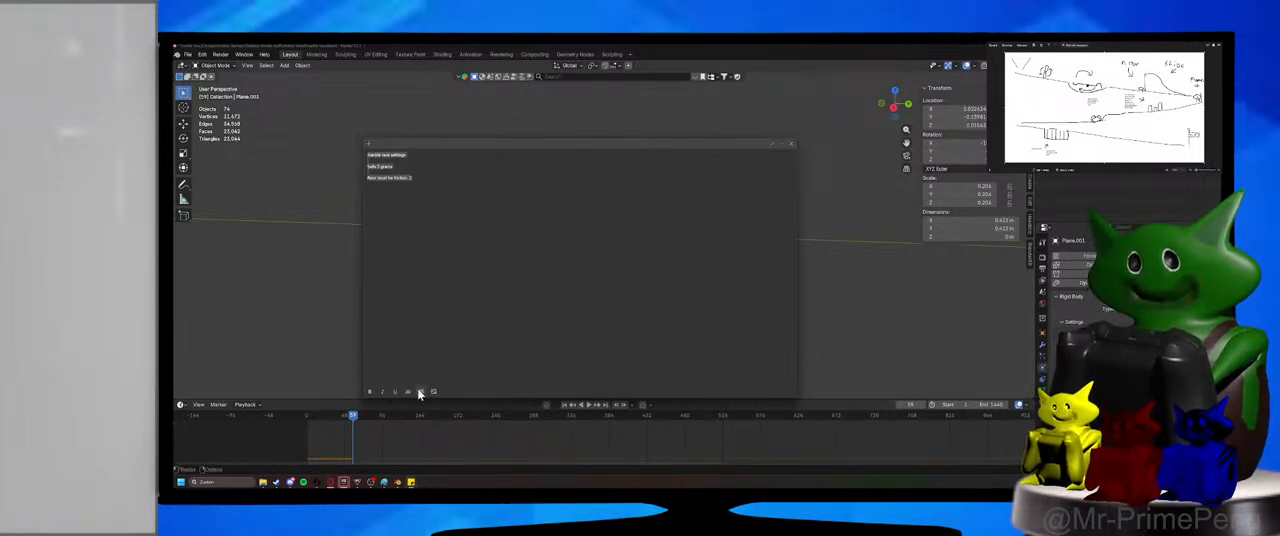
click(420, 392)
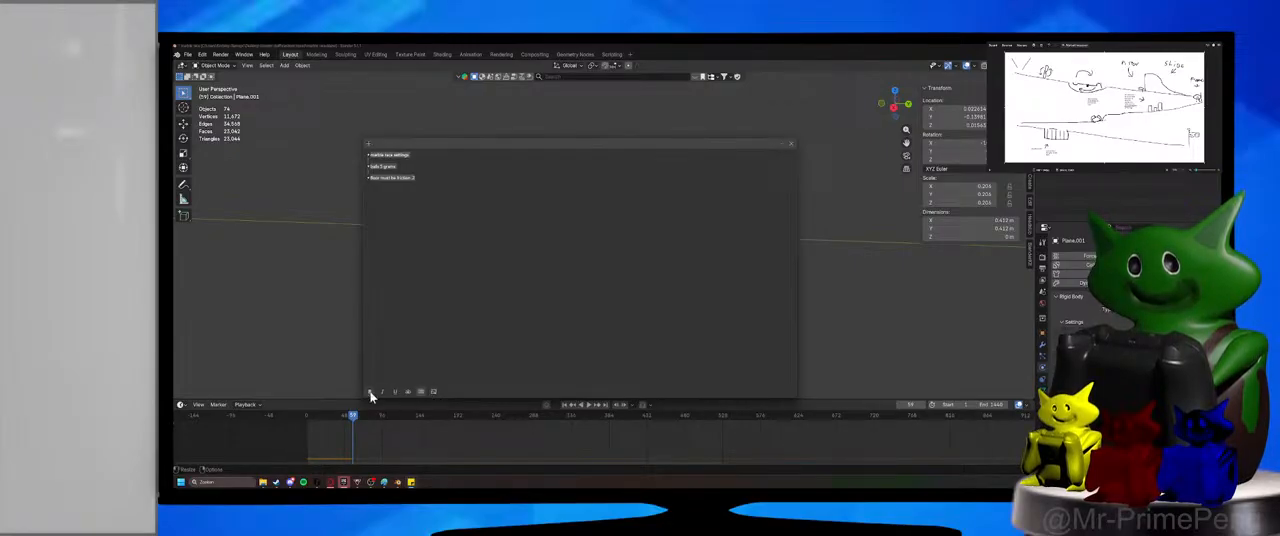
Shrink the sticky note window to a small size and move it off the 3D viewport onto the other monitor.
click(787, 145)
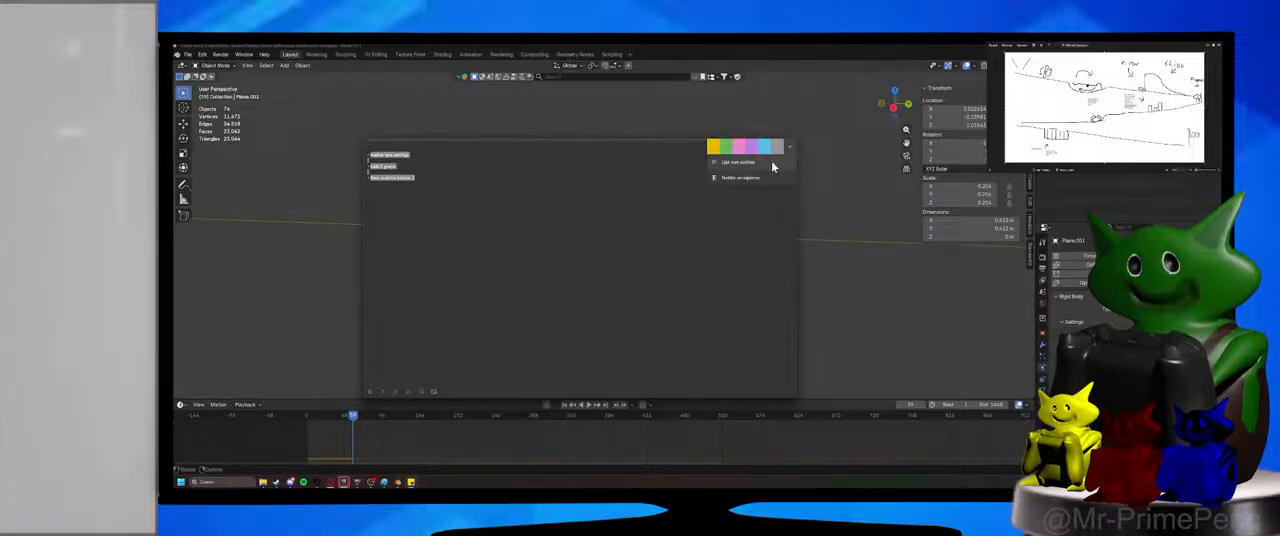
click(645, 155)
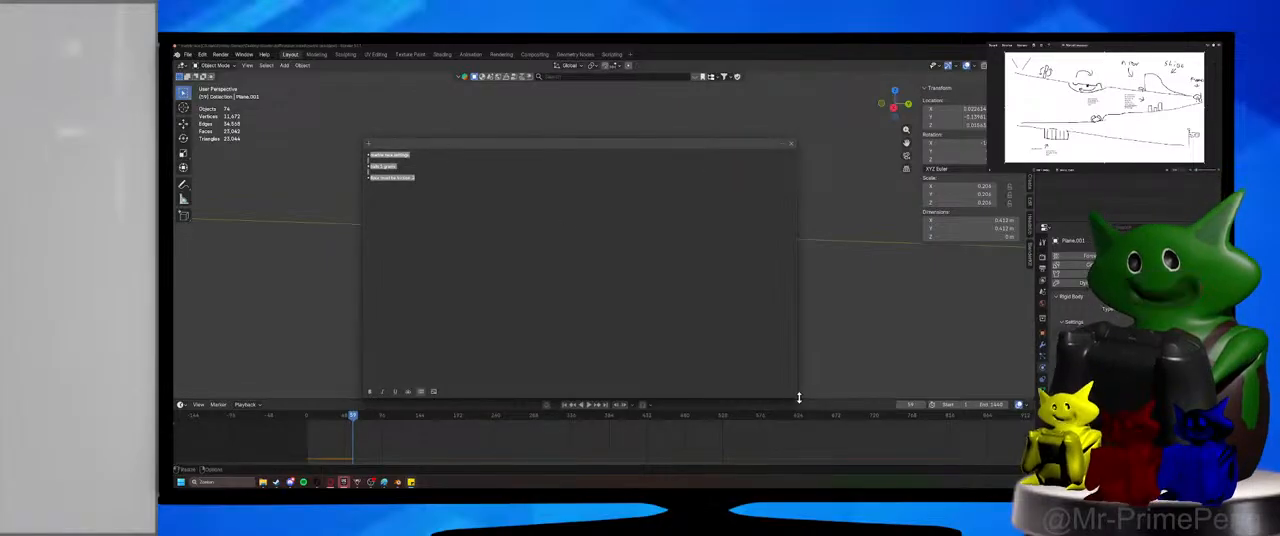
drag(797, 397, 526, 234)
drag(424, 146, 1230, 150)
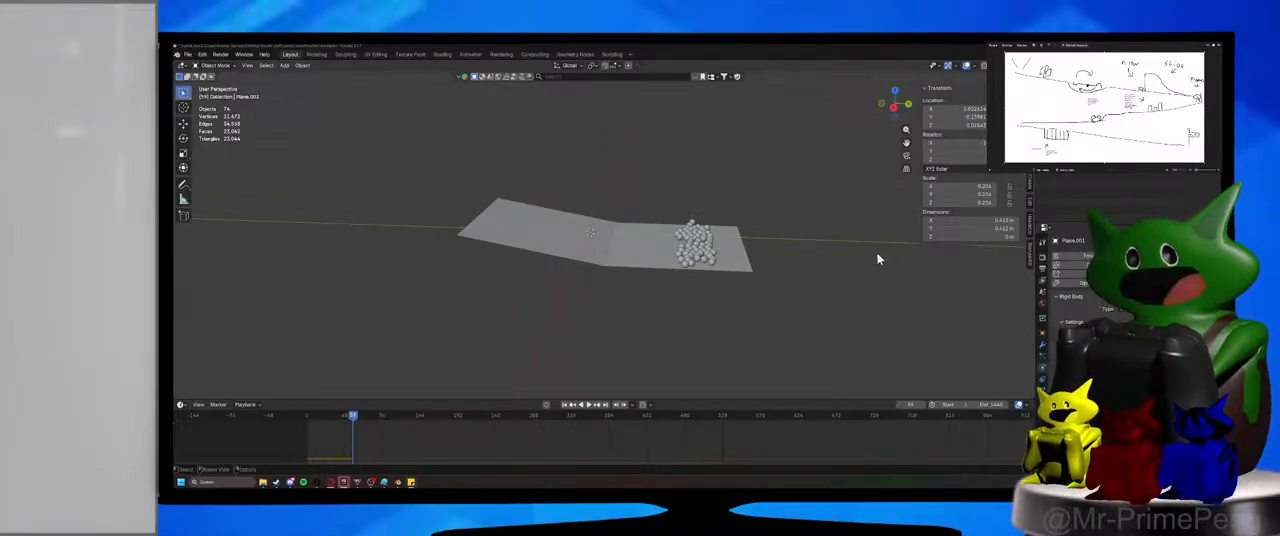
Return to Blender, box-select both planes and all the marbles, and delete them.
middle_drag(877, 260, 614, 292)
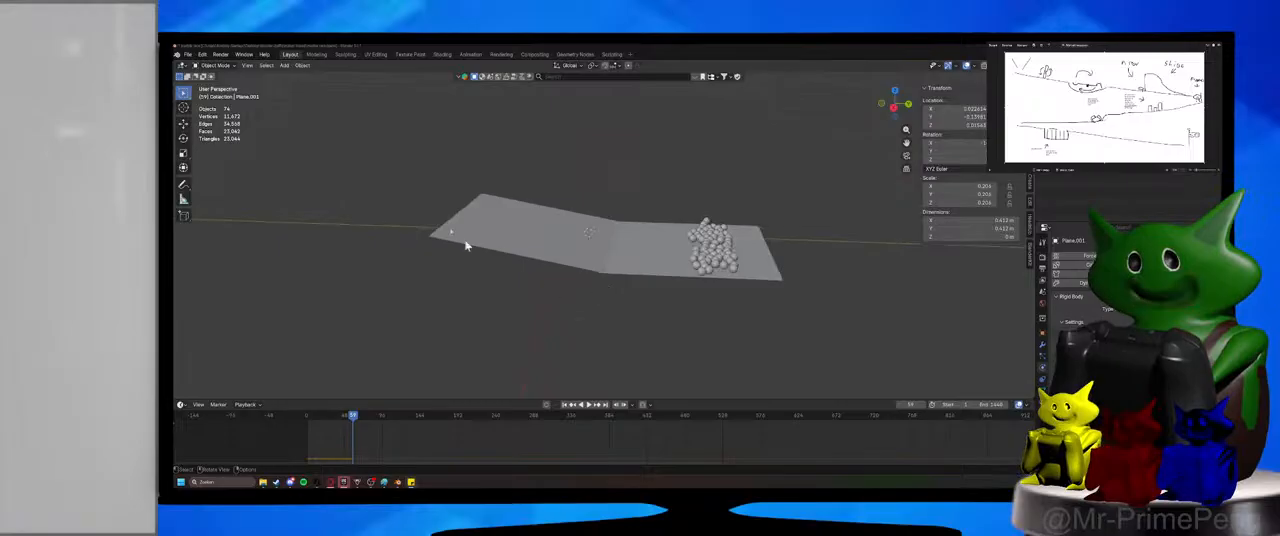
drag(465, 245, 882, 383)
key(Delete)
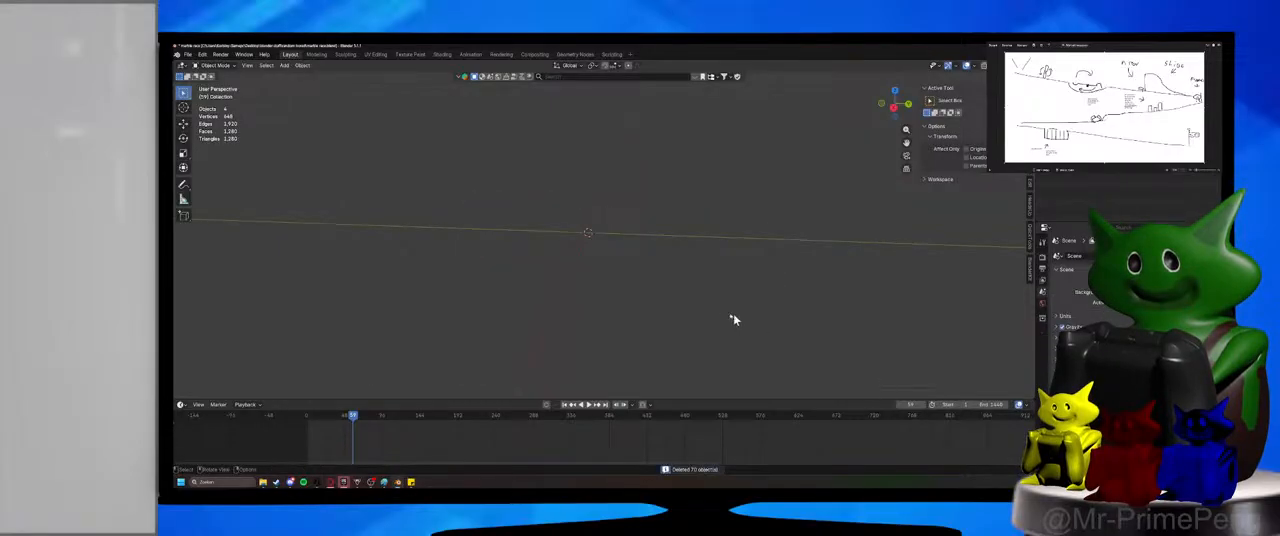
middle_drag(654, 314, 657, 322)
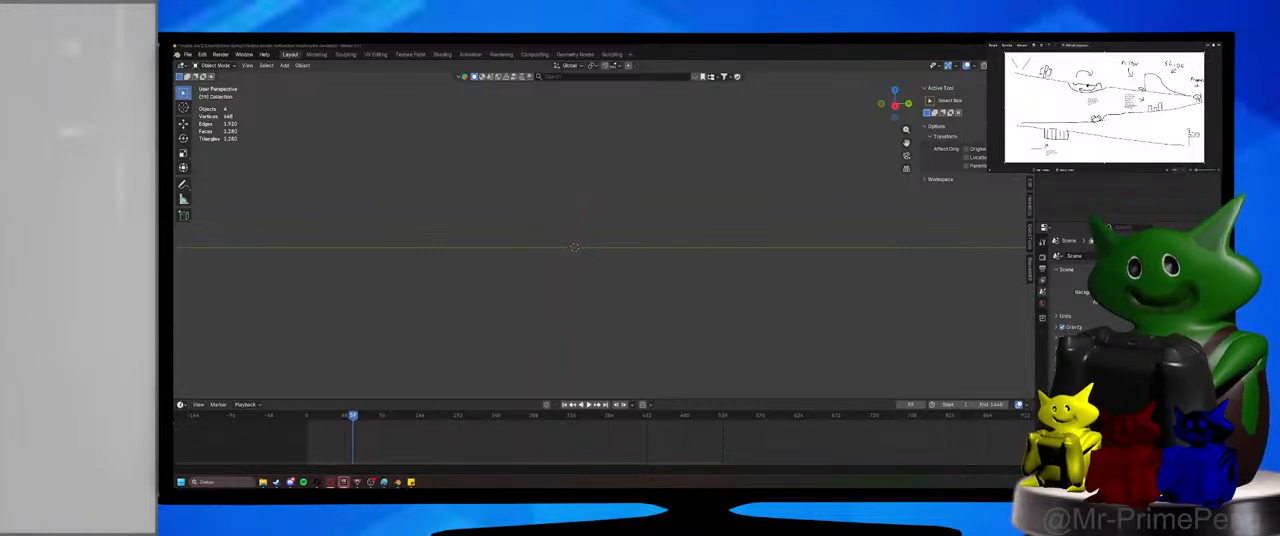
click(657, 320)
middle_drag(589, 316, 597, 316)
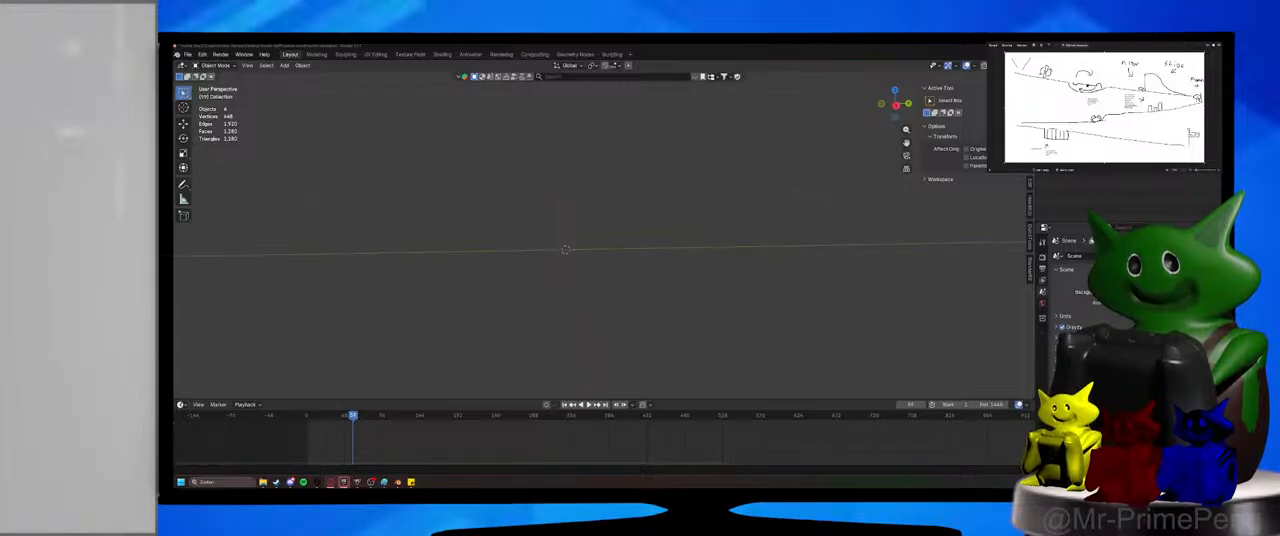
middle_drag(740, 340, 622, 332)
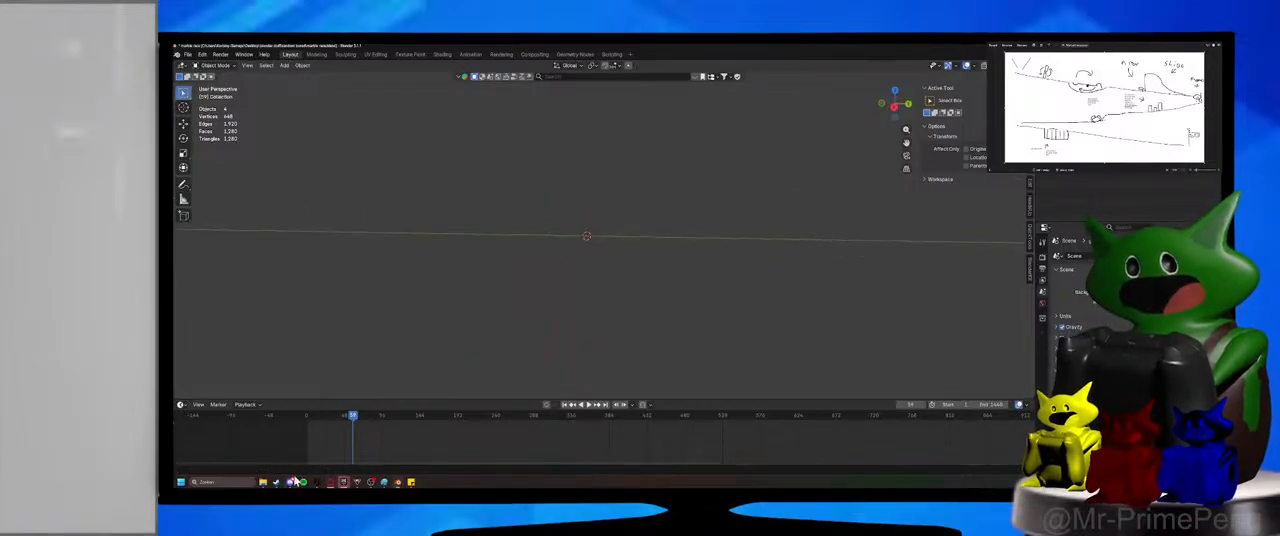
Open the web browser, sign in to the school portal with the saved login, view the message inbox, and minimize the window.
click(181, 482)
click(197, 255)
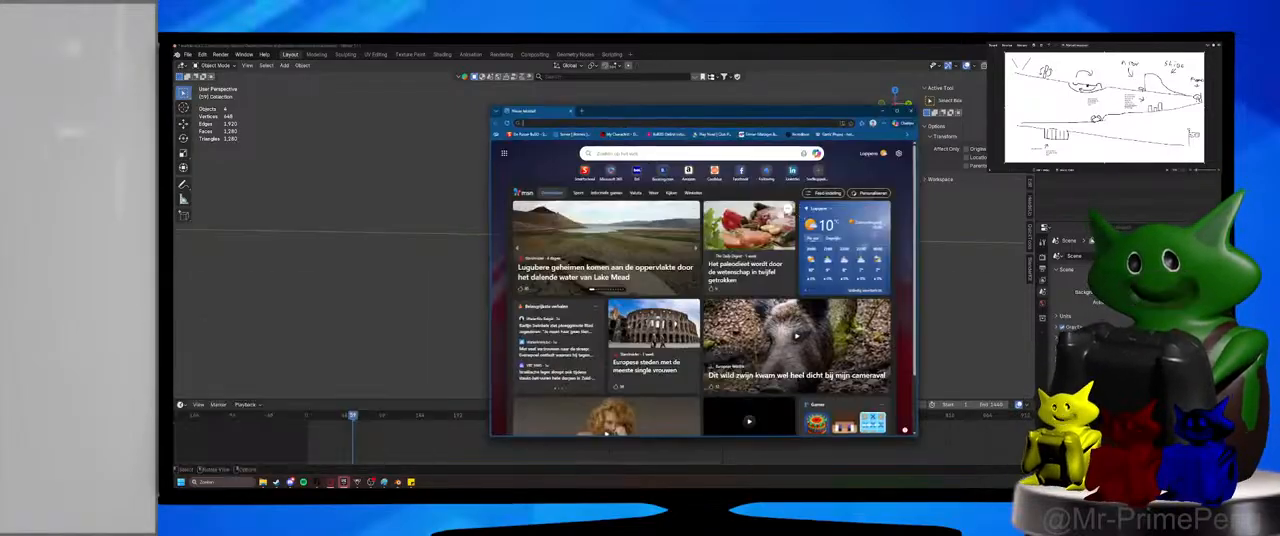
click(530, 134)
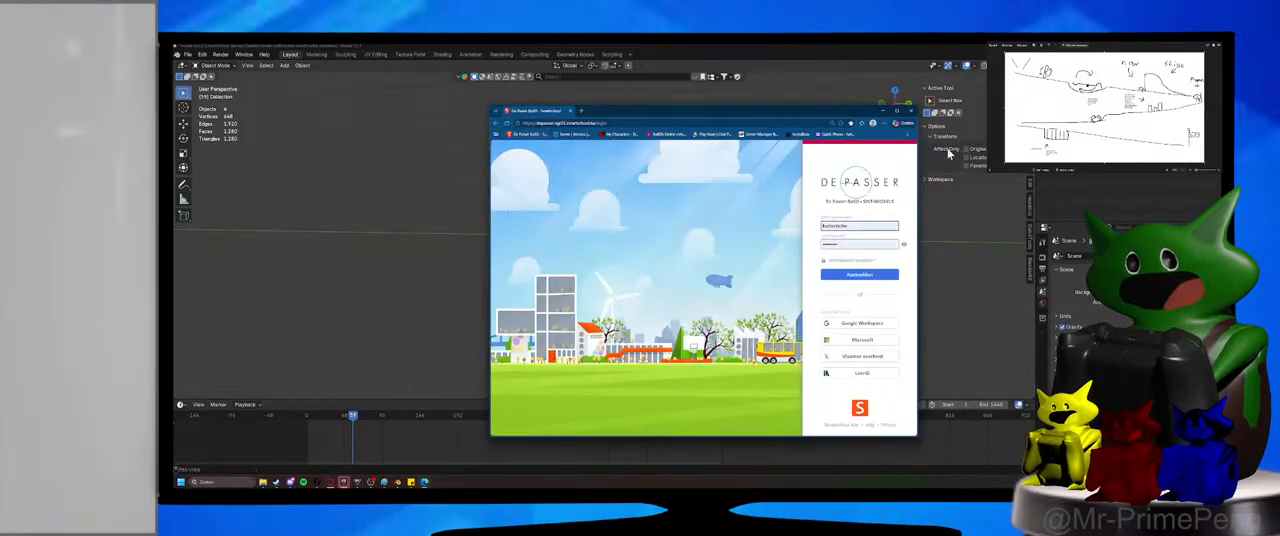
click(868, 278)
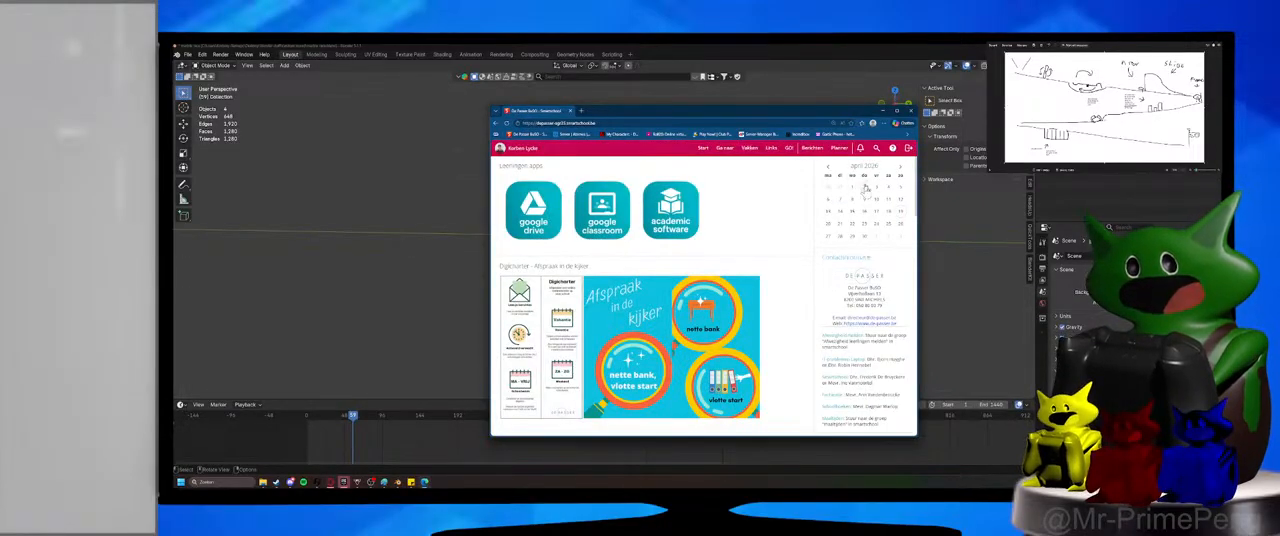
click(812, 149)
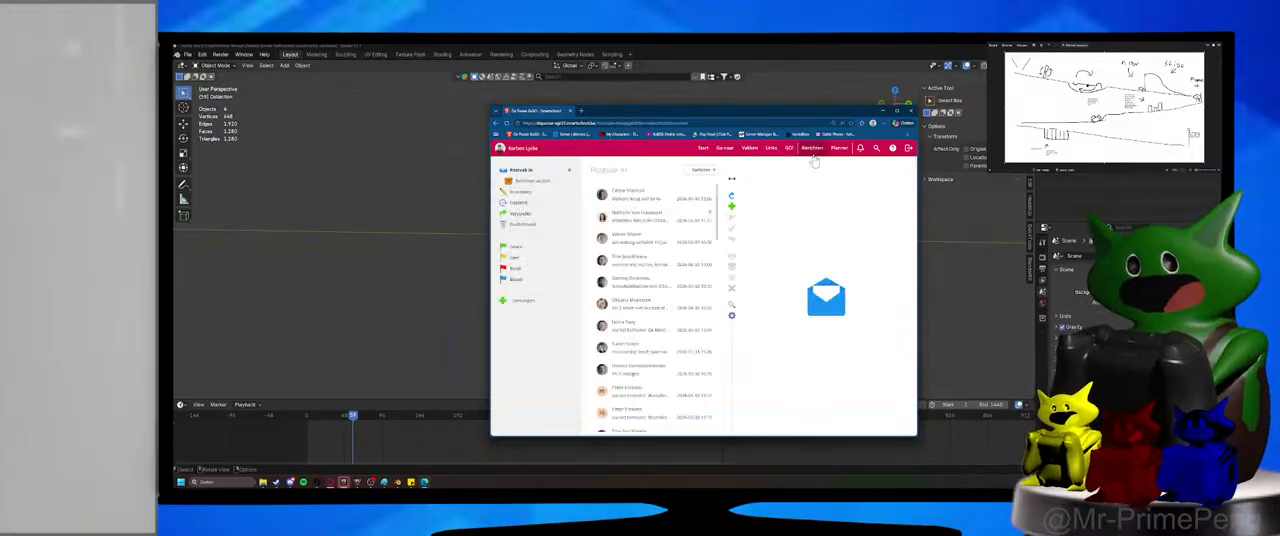
click(883, 111)
Restore the browser, load youtube.com in a new tab, and open the signed-in account's own channel page.
click(425, 482)
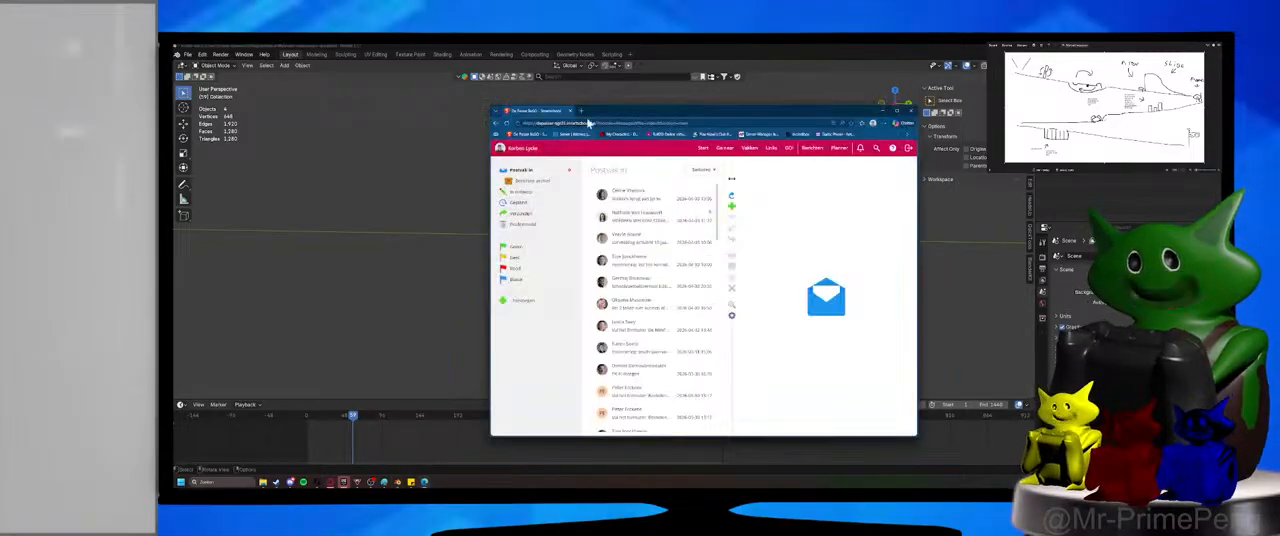
click(581, 110)
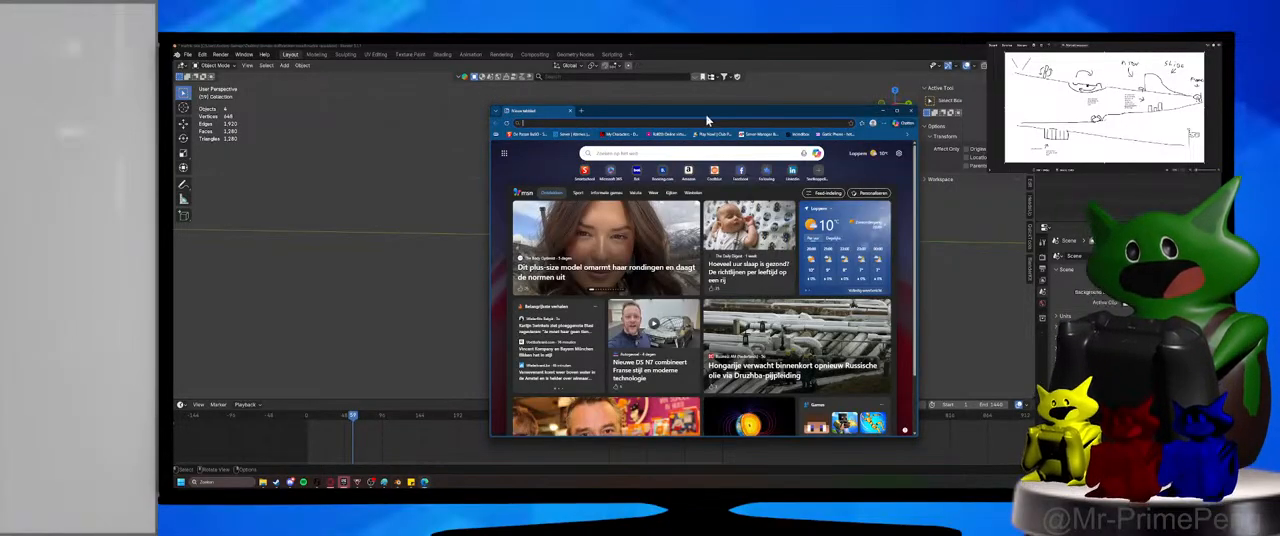
click(698, 124)
text(youtube.com)
key(Return)
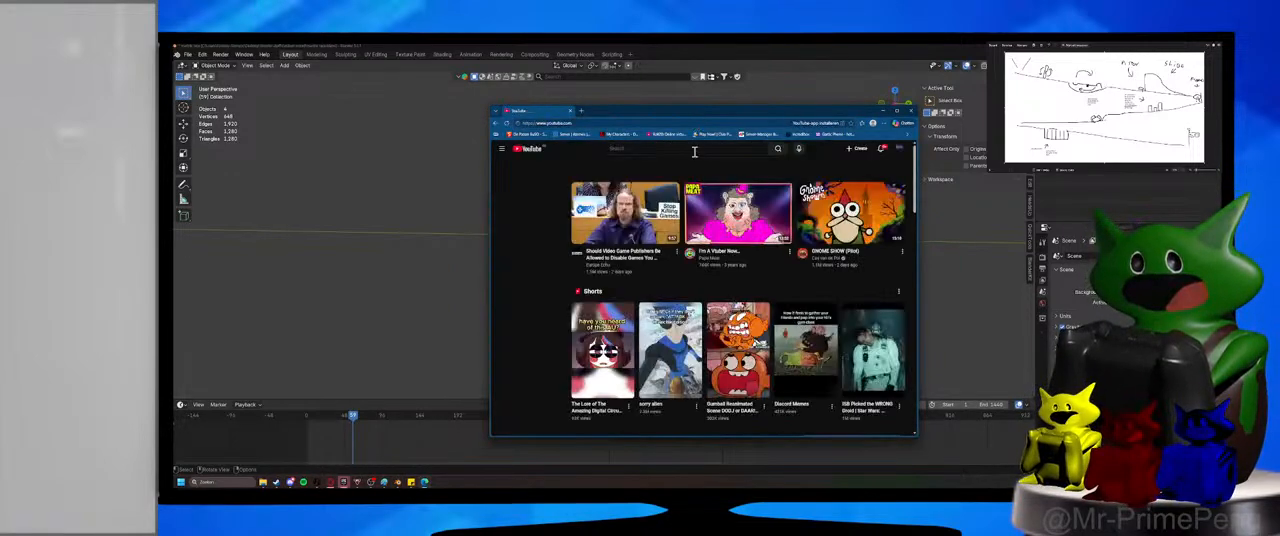
click(900, 152)
click(859, 185)
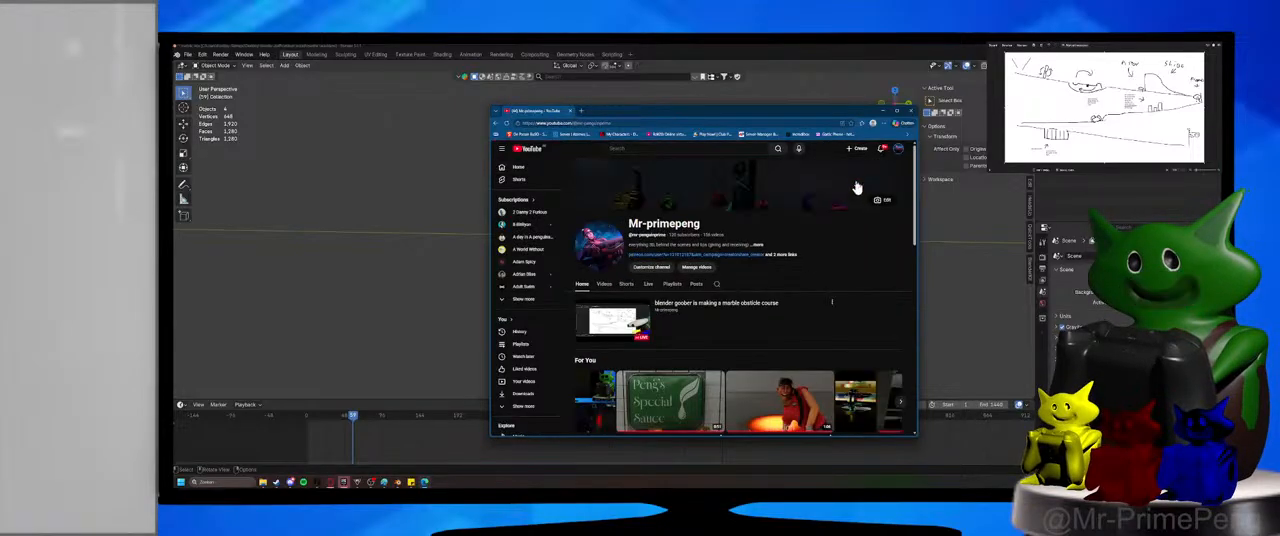
Browse the channel's videos, play "ball simulation obsticle course" for reference, and pause it at the sloped track.
click(604, 284)
scroll(603, 287, down, 3)
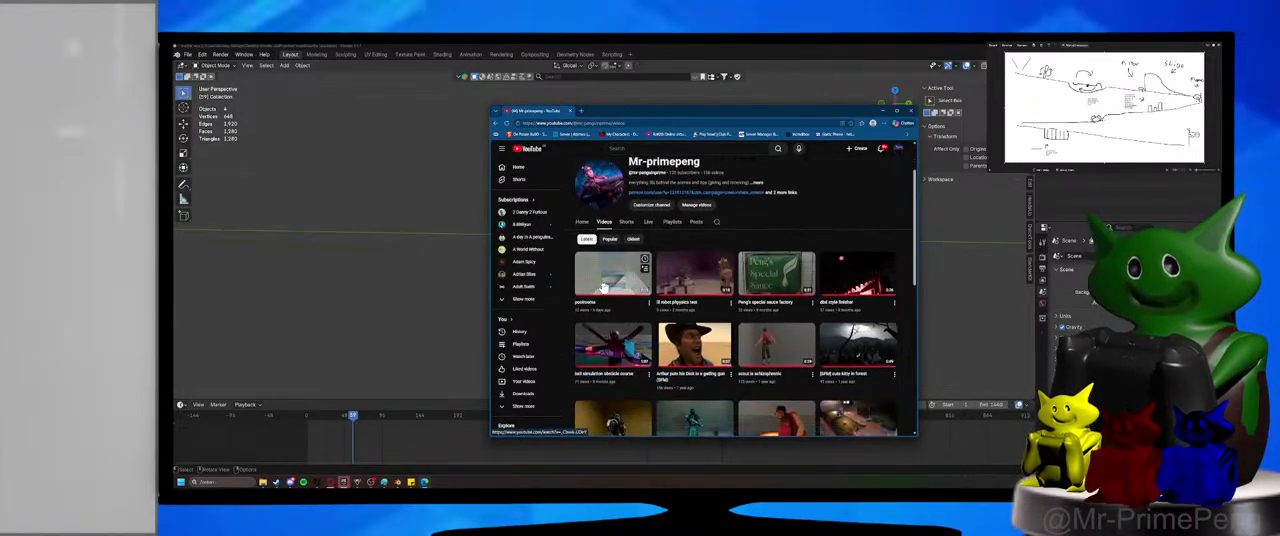
scroll(800, 300, up, 3)
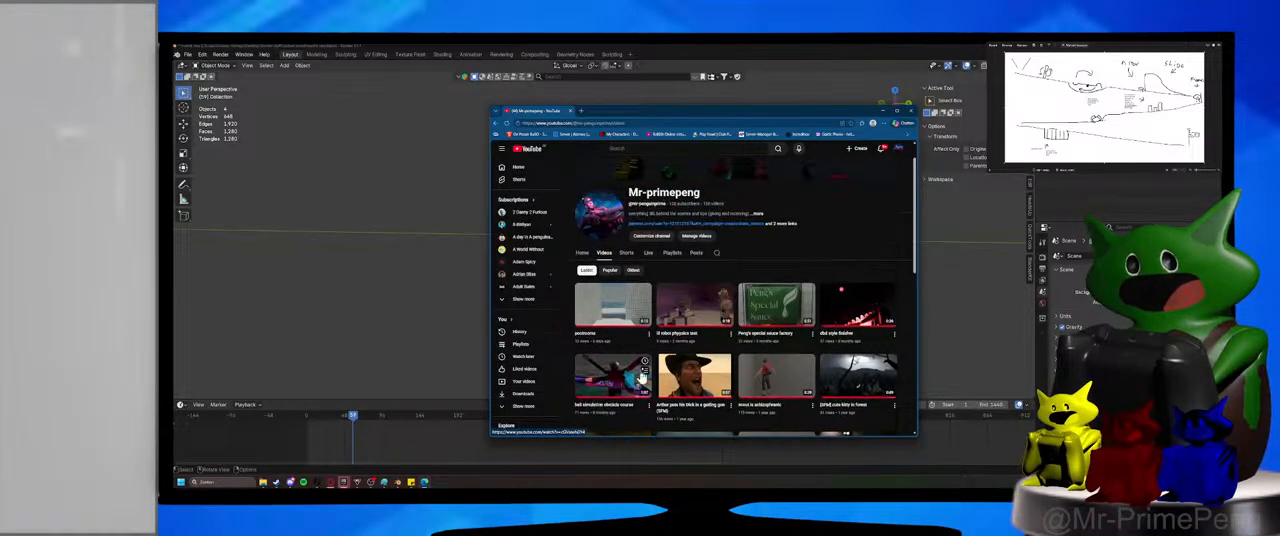
click(621, 373)
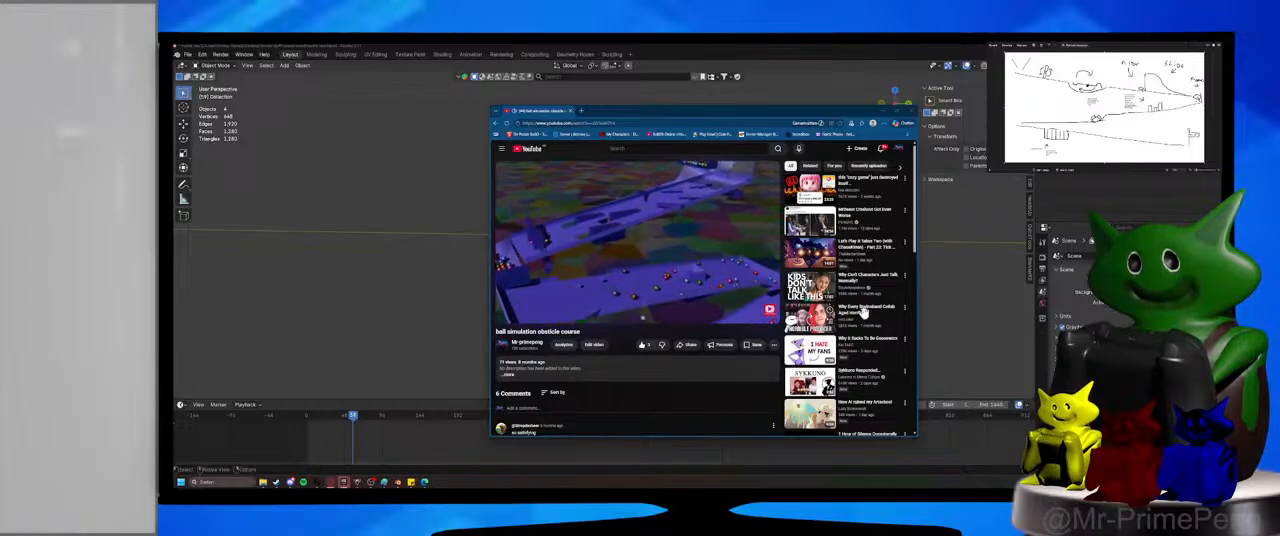
click(712, 247)
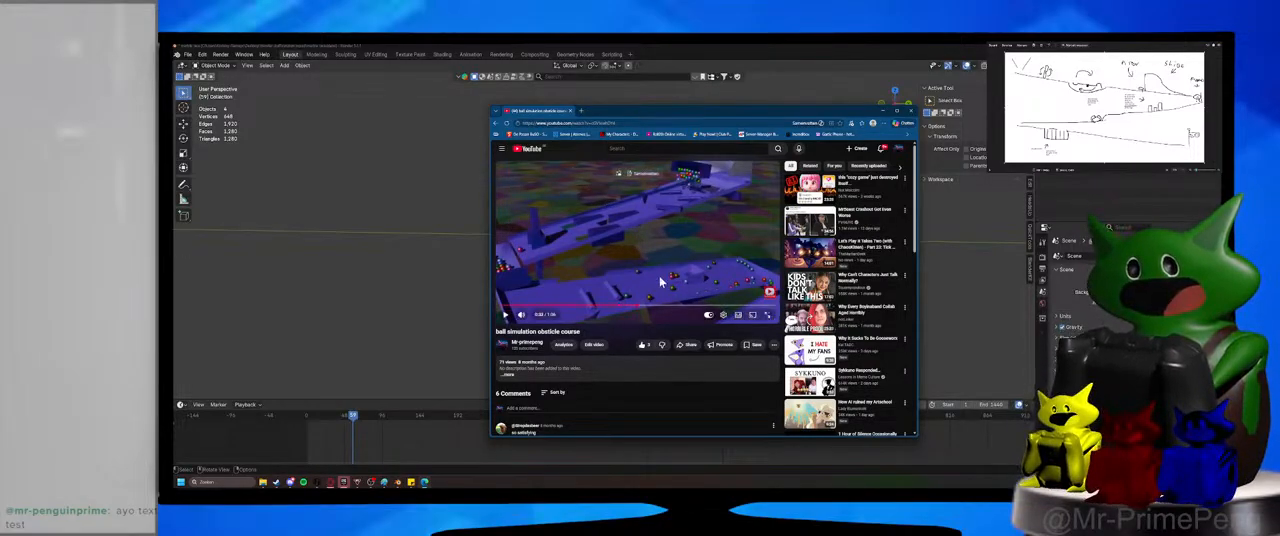
Search the web for hamster tubes in a new tab, view the image results, and enlarge one as reference.
click(581, 111)
text(ball)
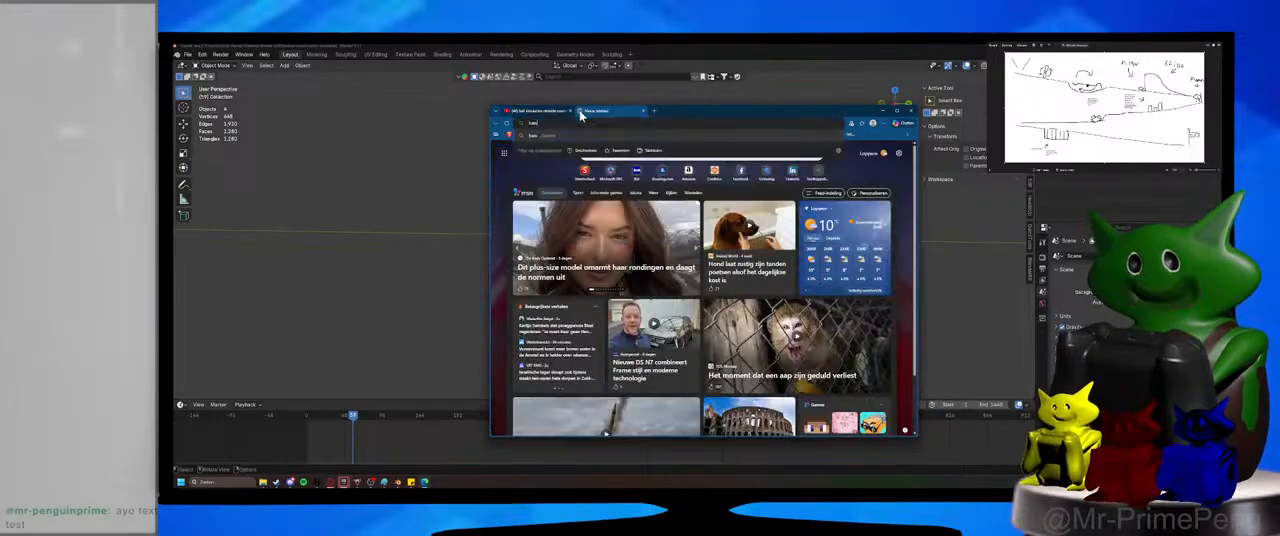
key(Return)
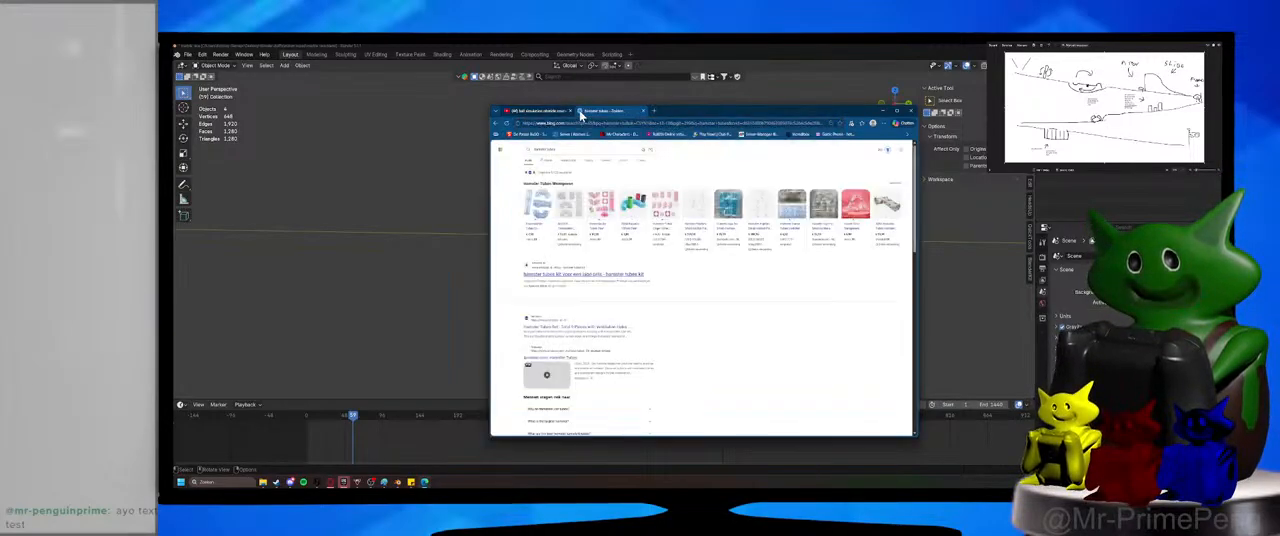
click(569, 161)
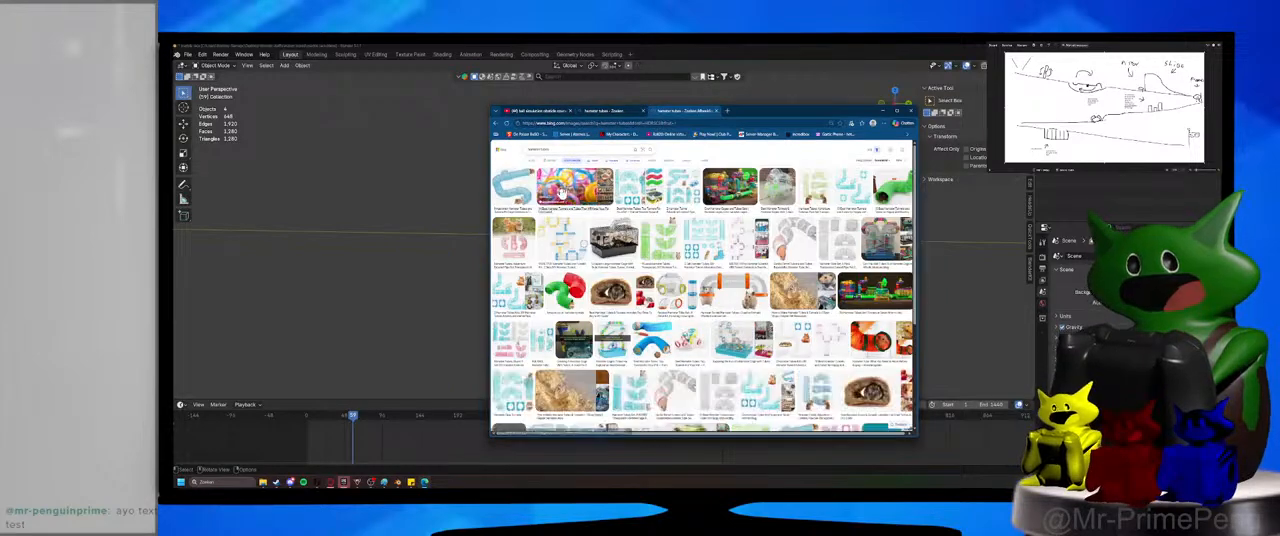
click(563, 192)
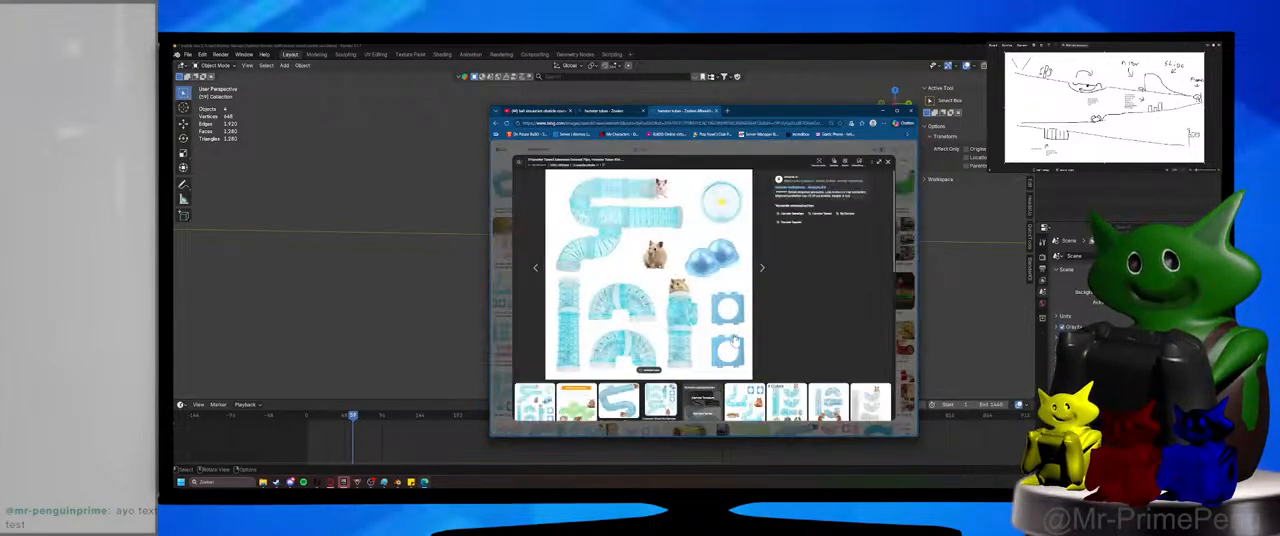
Return to Blender, add a mesh cylinder at the origin, and rotate it 90° about the X axis so it lies horizontally.
click(873, 110)
key(shift+a)
mouse_move(625, 299)
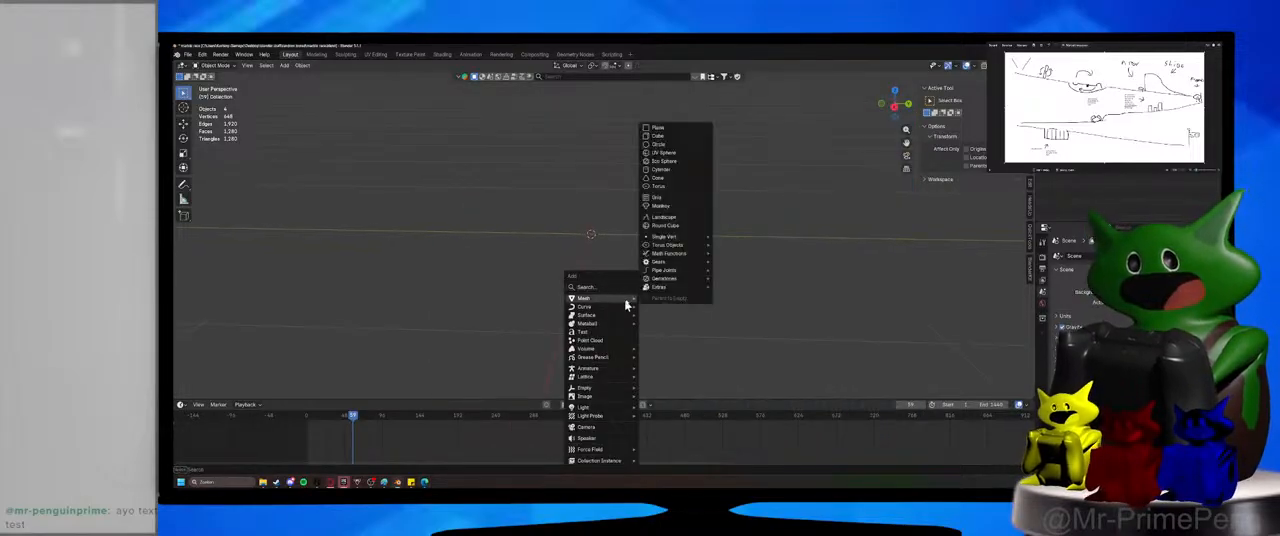
click(661, 170)
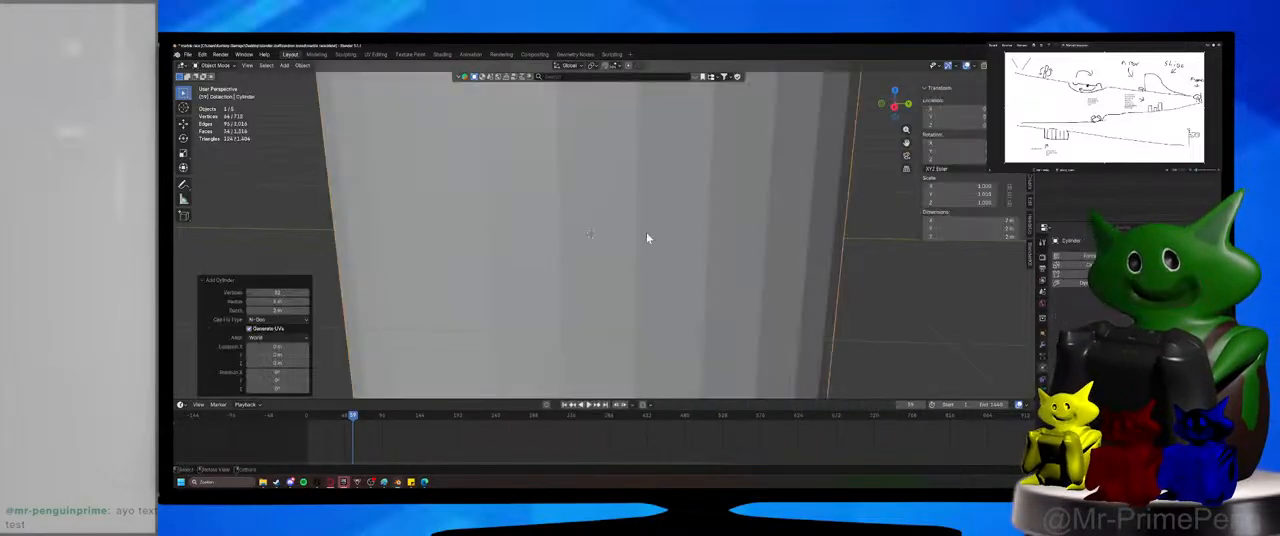
text(rx)
text(90)
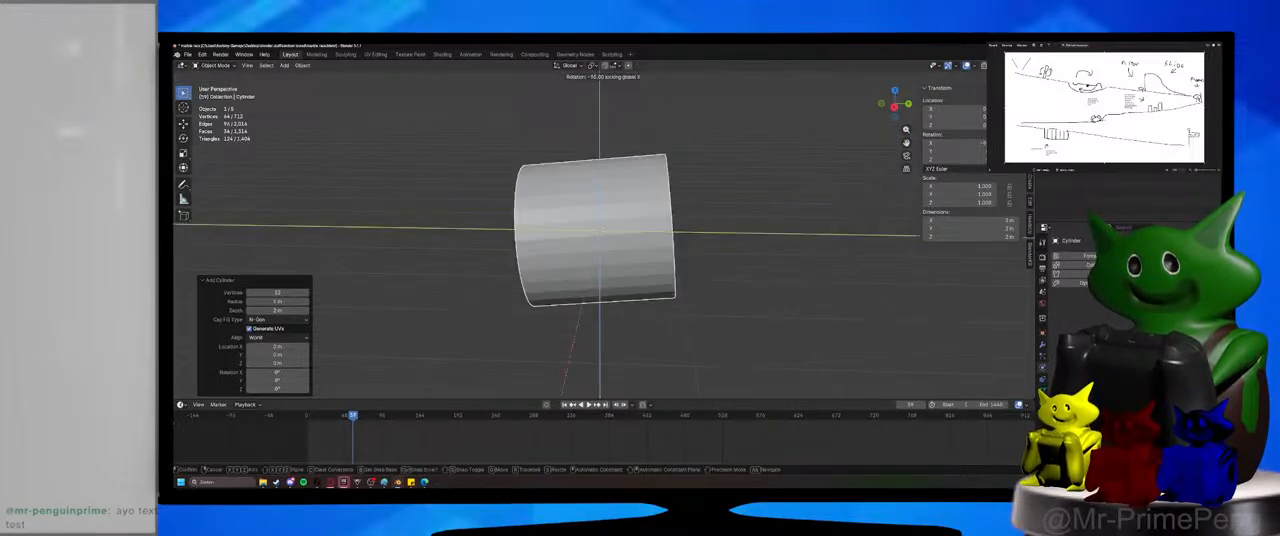
key(Return)
middle_drag(600, 337, 646, 330)
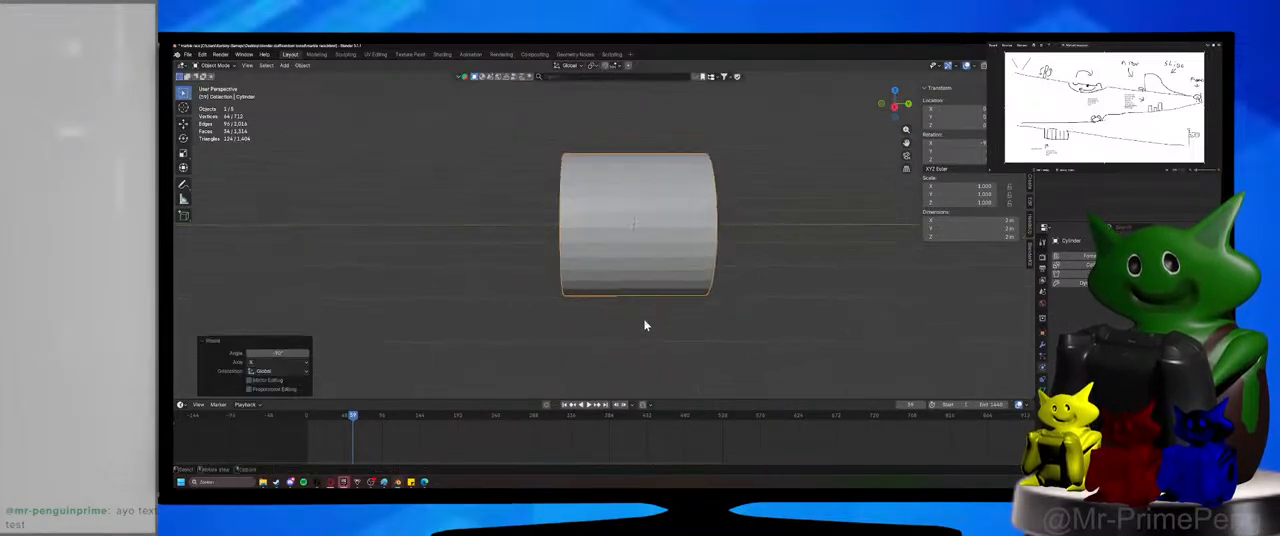
Stretch the cylinder along the global Y axis by a factor of about 2.2.
key(s)
key(y)
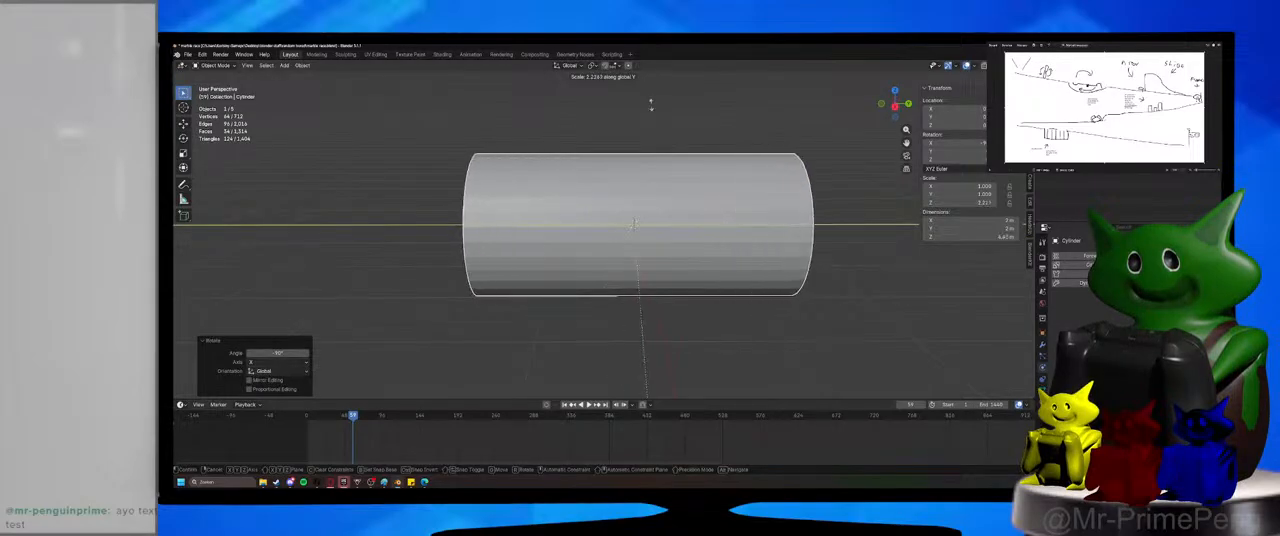
click(654, 142)
In Edit Mode, select both end faces of the cylinder, extrude them in place, and enlarge them along global X and Z.
key(Tab)
middle_drag(654, 143, 630, 185)
key(3)
click(506, 233)
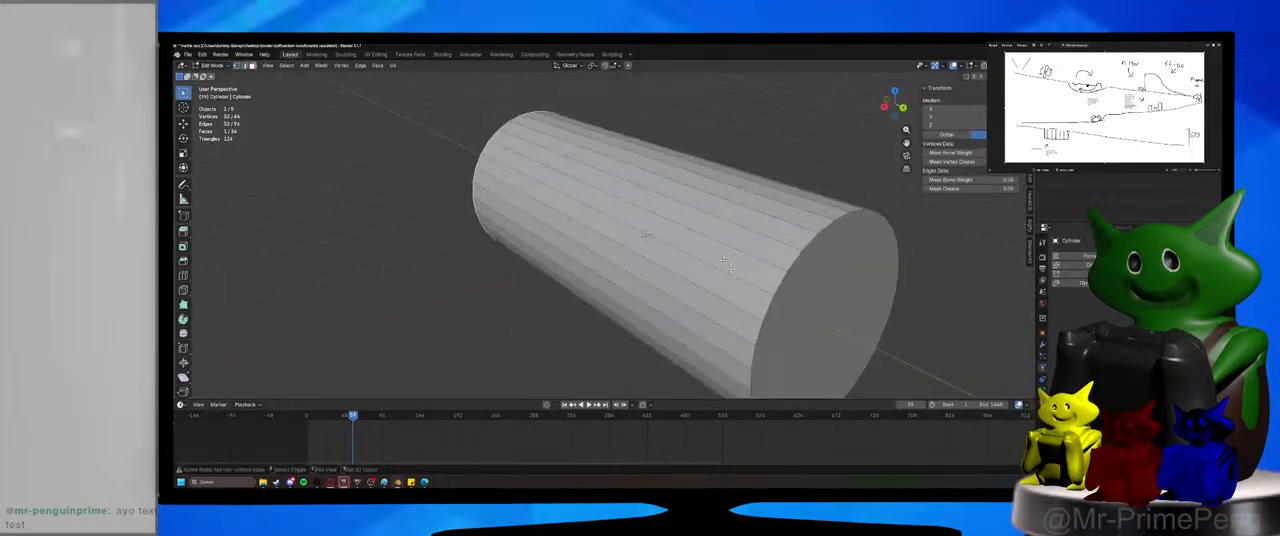
shift+click(790, 288)
scroll(780, 285, down, 1)
middle_drag(662, 252, 722, 257)
key(e)
right_click(725, 253)
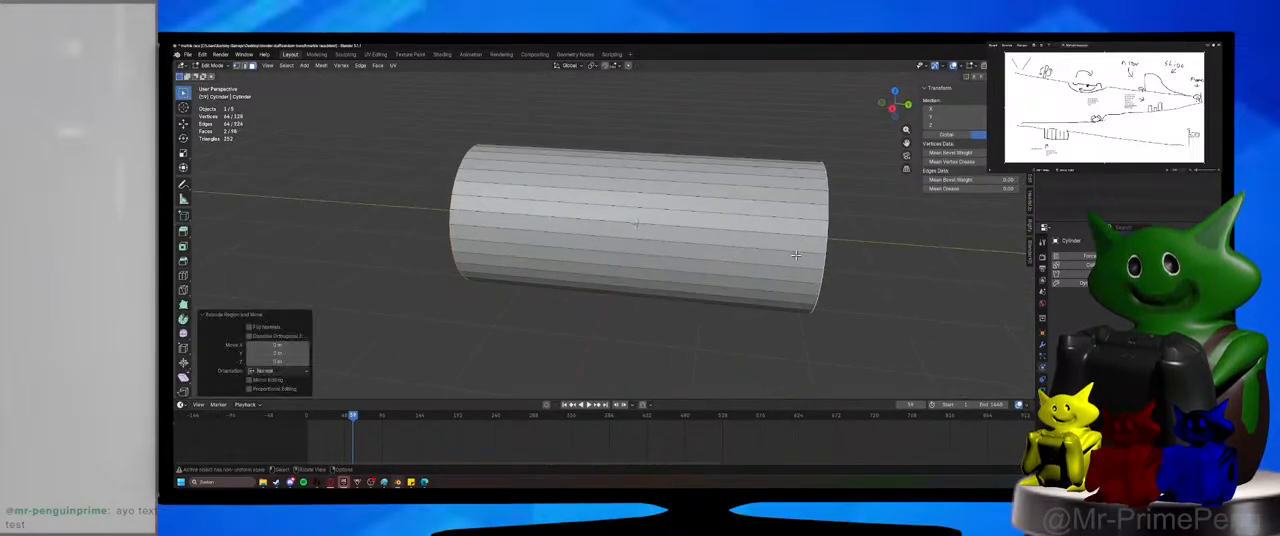
key(s)
key(z)
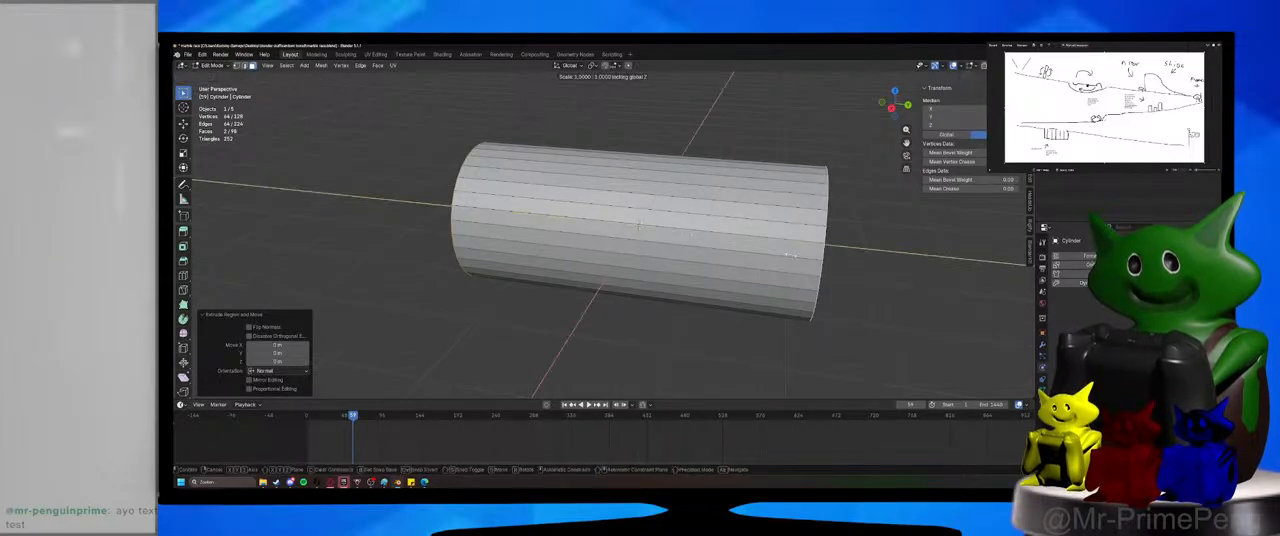
key(shift+x)
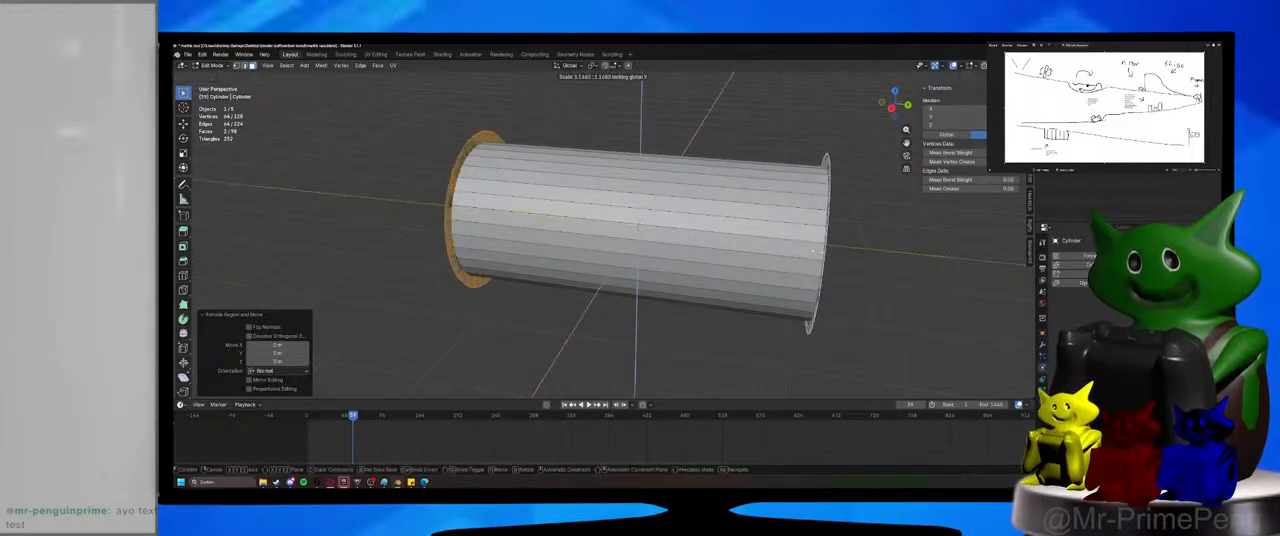
click(814, 251)
Extrude the enlarged end faces and scale them apart along global Y by about 1.13 to form thick collars.
key(e)
right_click(815, 252)
key(s)
key(y)
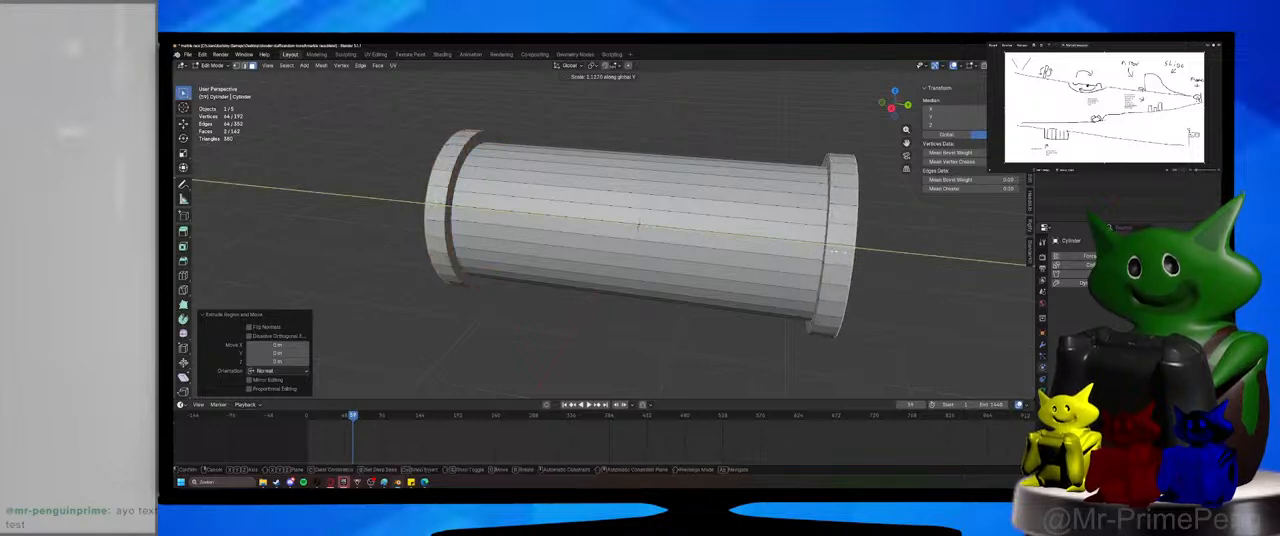
click(839, 251)
Try to delete the two end faces directly to open the tube.
middle_drag(678, 262, 791, 276)
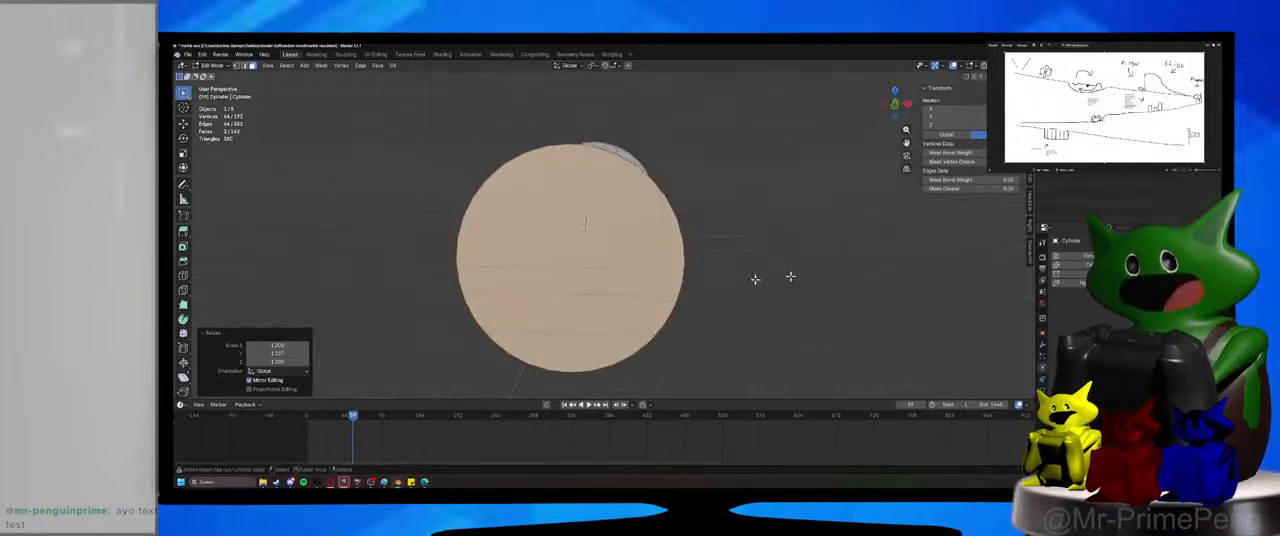
key(x)
click(610, 278)
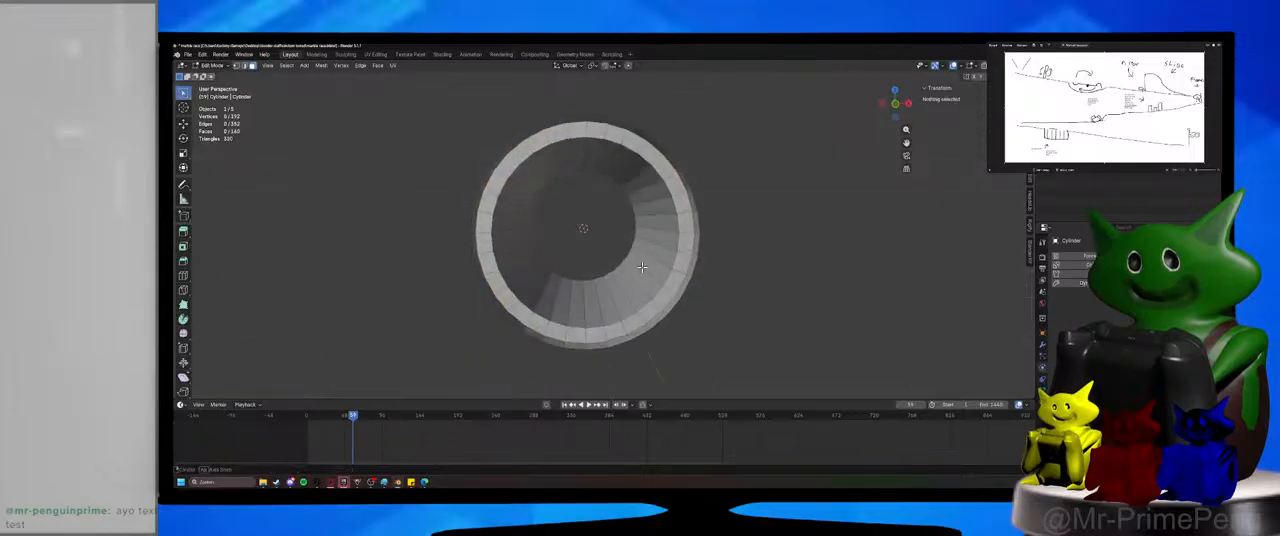
mouse_move(642, 267)
middle_down()
mouse_move(701, 277)
mouse_move(643, 269)
middle_up()
key(ctrl+z)
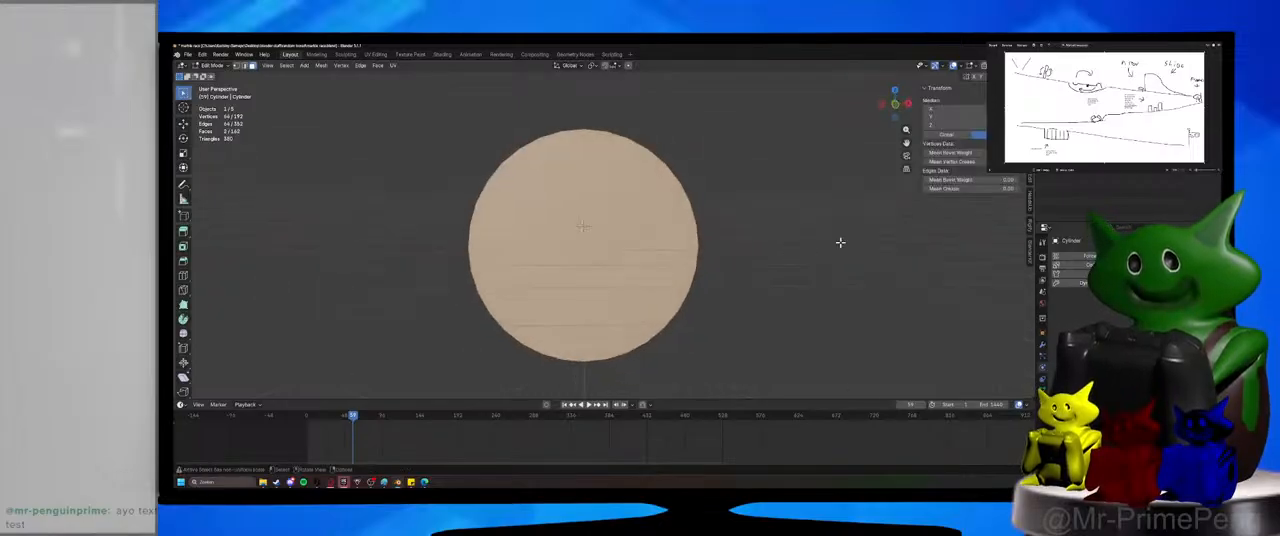
Inset both end faces slightly and delete the resulting inner faces to open the tube.
middle_drag(840, 243, 831, 246)
scroll(654, 281, up, 6)
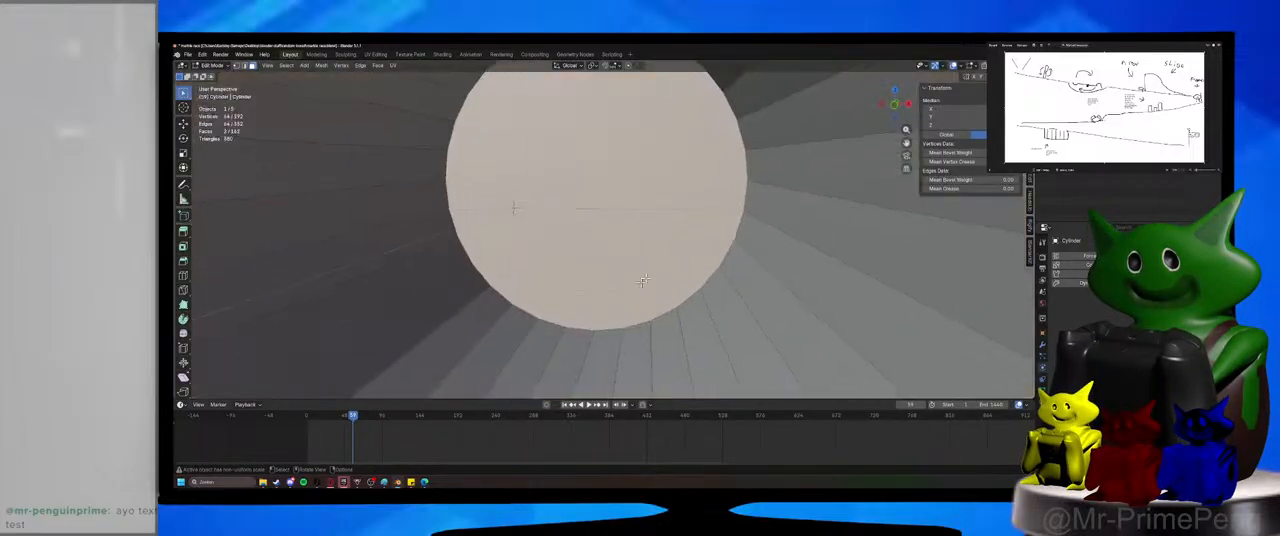
key(i)
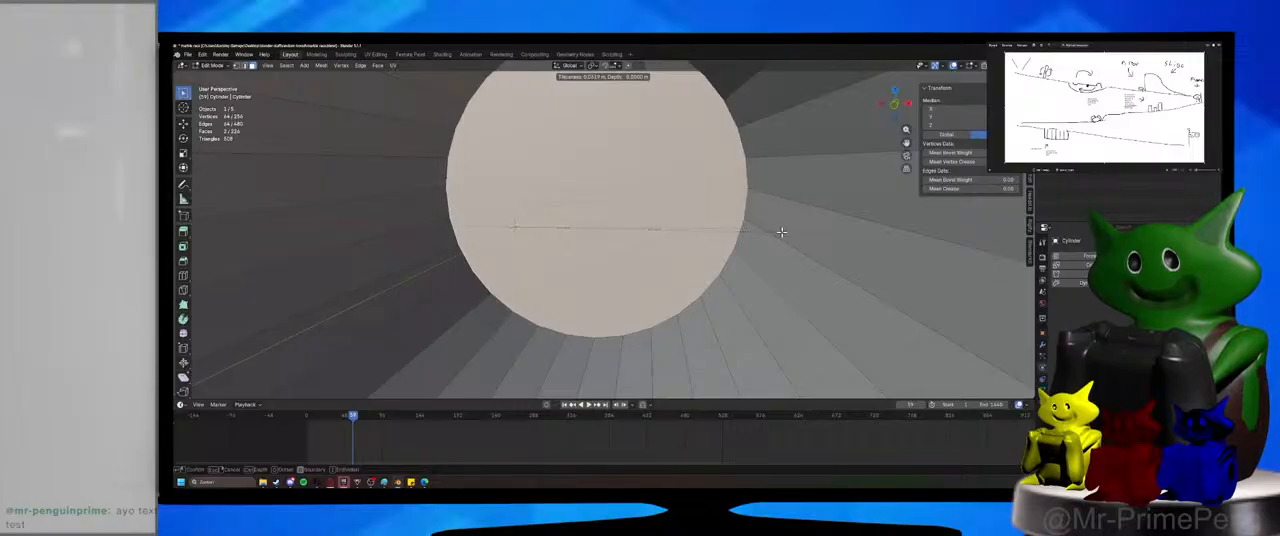
click(784, 232)
key(x)
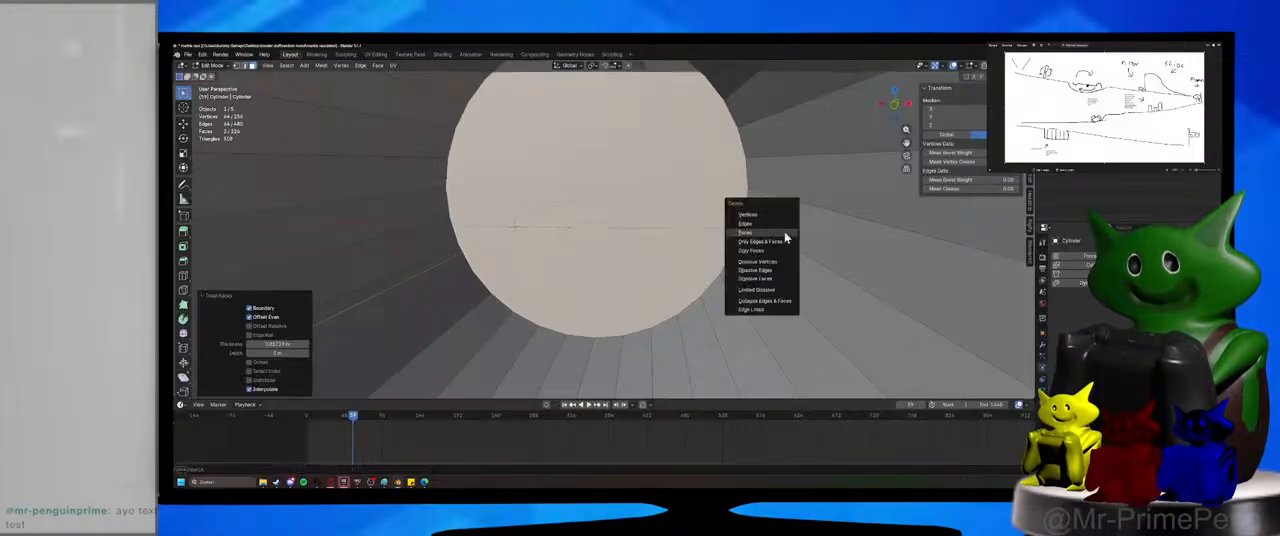
click(784, 232)
middle_drag(784, 232, 725, 288)
scroll(725, 288, down, 6)
scroll(725, 288, up, 4)
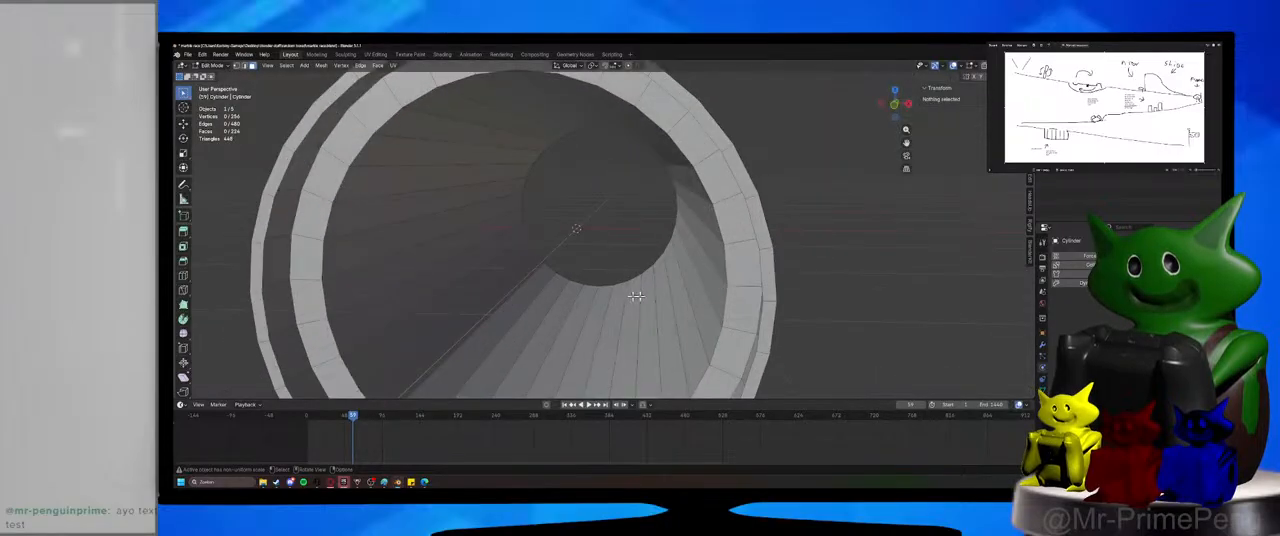
mouse_move(637, 298)
middle_down()
mouse_move(597, 300)
mouse_move(631, 294)
middle_up()
scroll(596, 299, down, 2)
Select the whole tube mesh and merge its vertices by distance with a 0.0001 m threshold.
key(Tab)
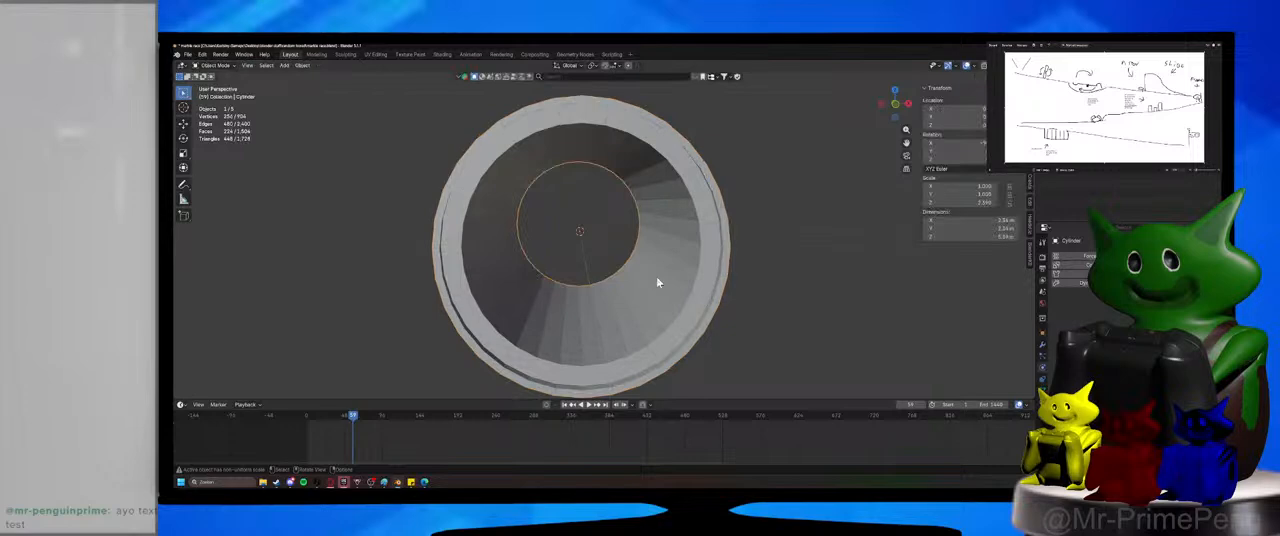
key(Tab)
key(a)
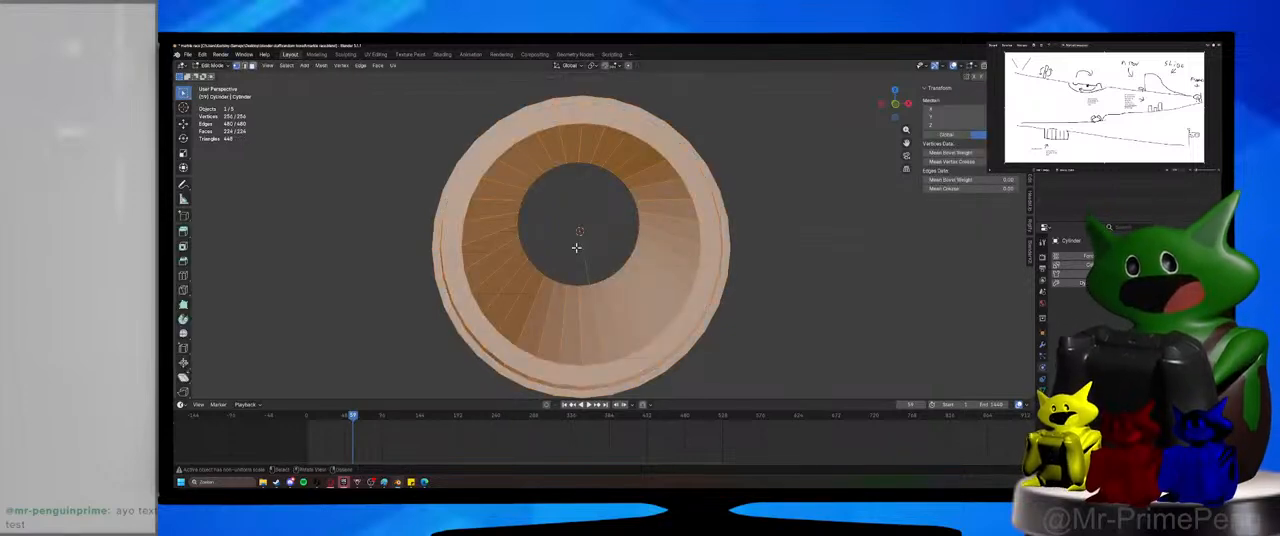
key(m)
click(585, 277)
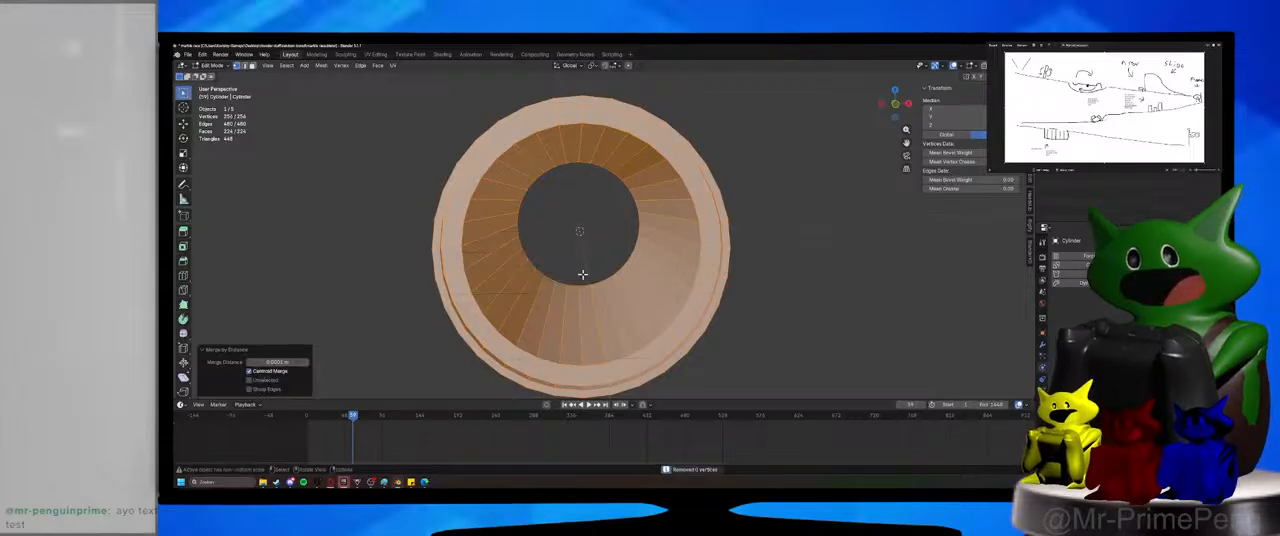
Select the inner rim edge loops at both ends, extrude them in place, and scale them outward along global Y.
middle_drag(580, 277, 571, 277)
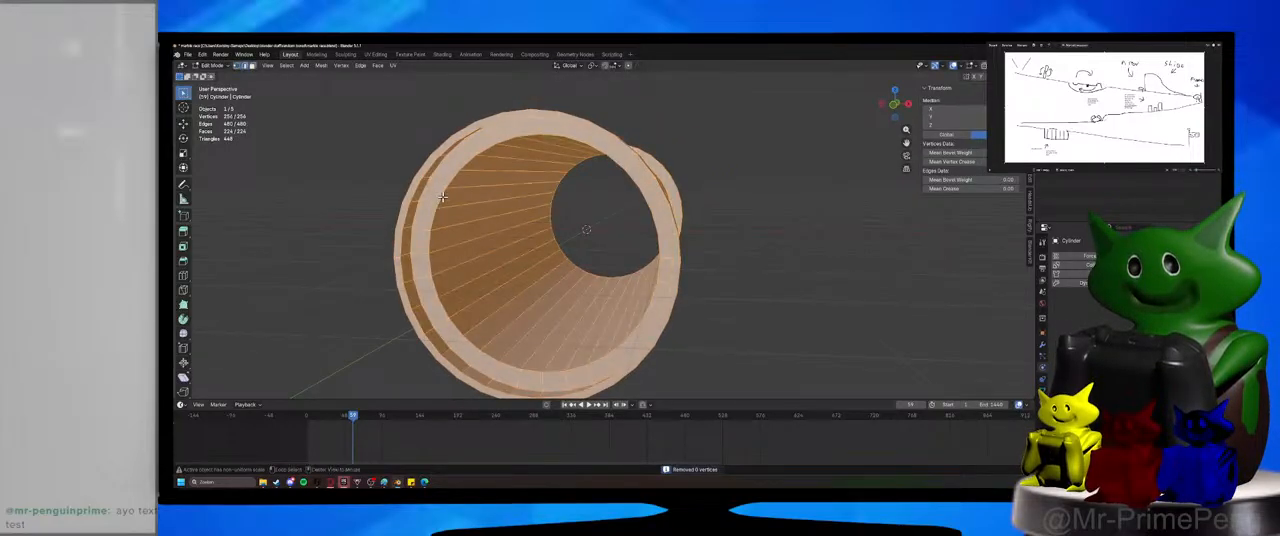
alt+click(460, 206)
key(e)
right_click(588, 235)
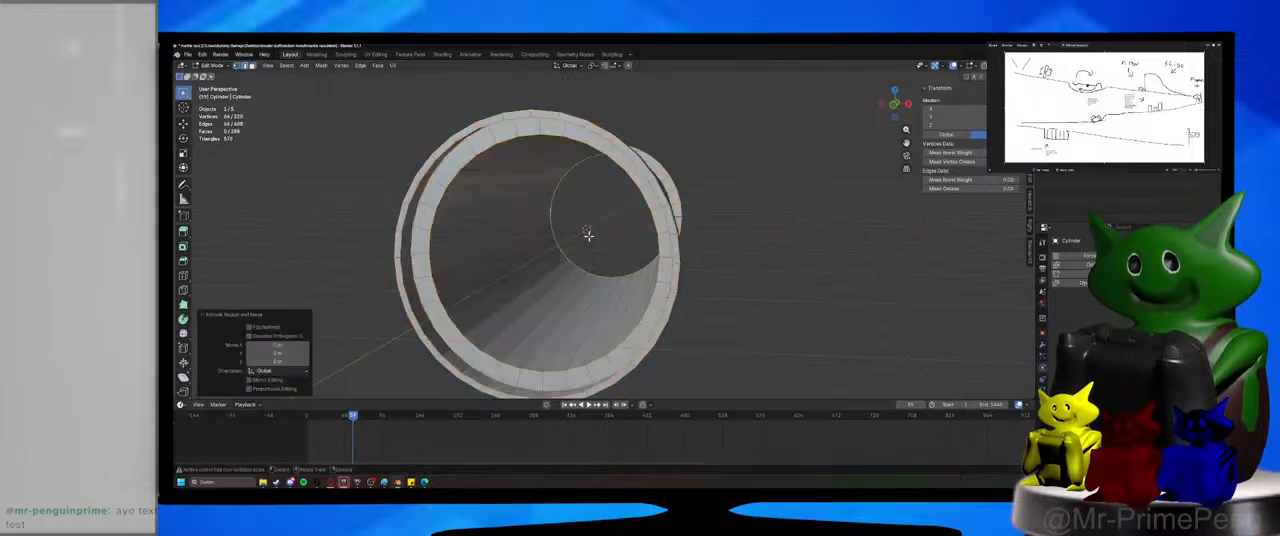
middle_drag(588, 235, 603, 238)
key(s)
key(z)
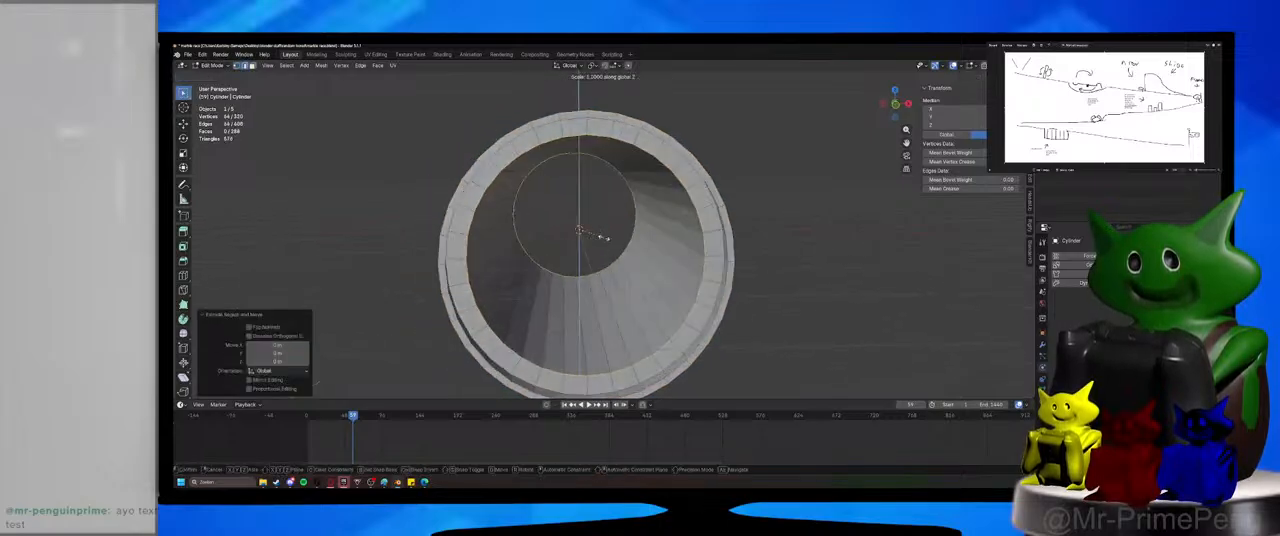
key(y)
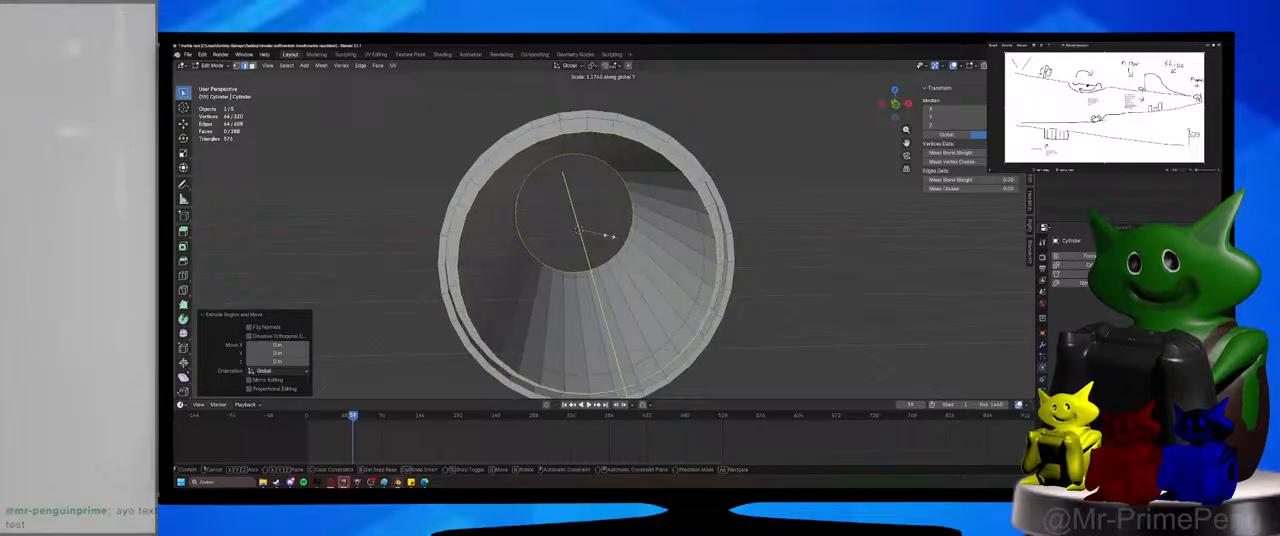
click(603, 236)
Scale the extruded inner loops back along global Y so they end close to the collar rims.
middle_drag(603, 236, 700, 243)
key(s)
key(y)
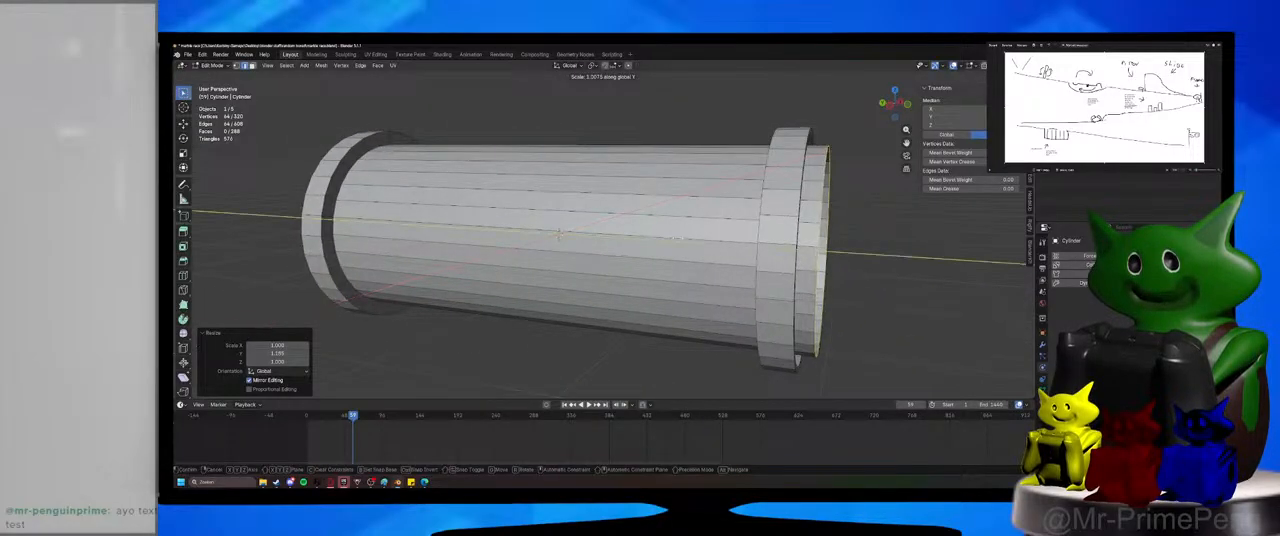
click(673, 239)
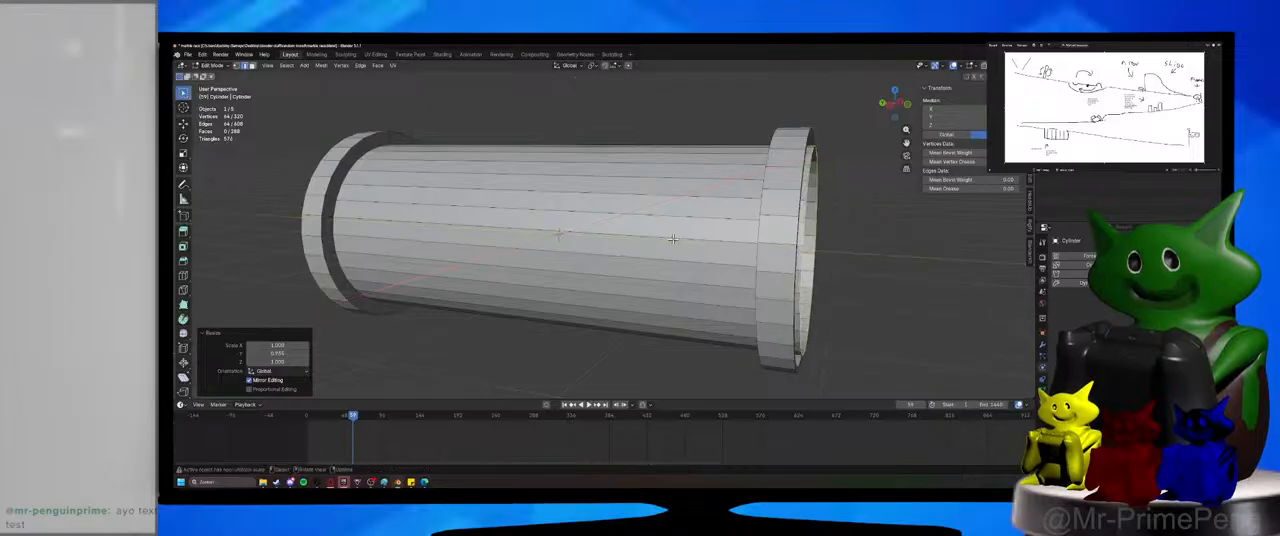
Select the two open edge loops at one end of the tube and bridge them with faces.
middle_drag(673, 239, 611, 245)
alt+click(568, 189)
middle_drag(568, 189, 630, 228)
key(f)
key(ctrl+z)
right_click(632, 232)
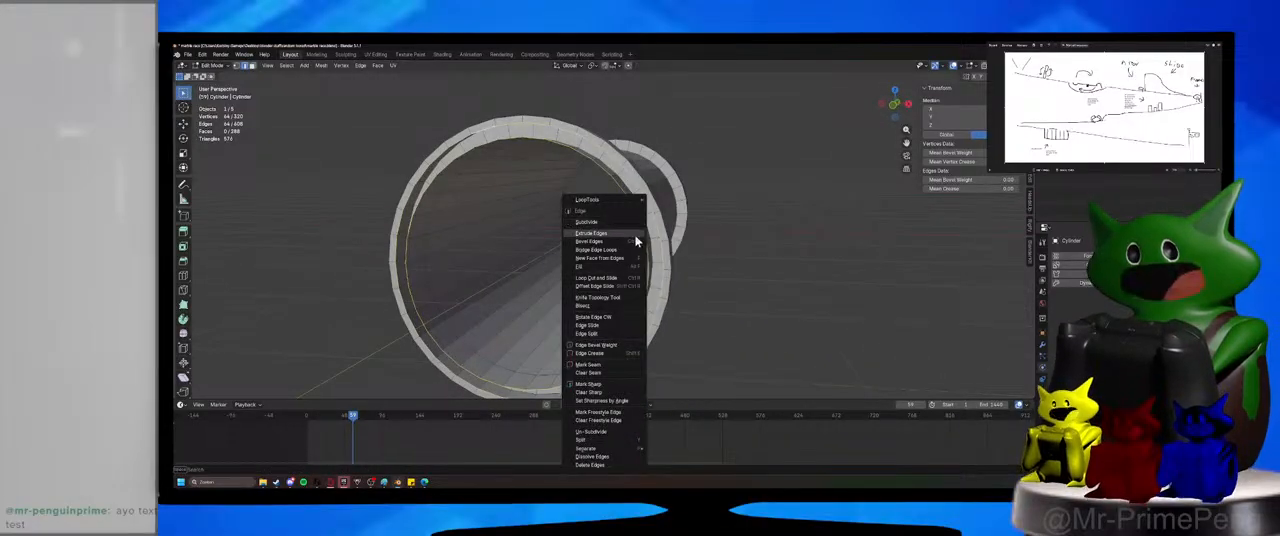
click(637, 250)
middle_drag(636, 250, 661, 244)
Bridge the matching pair of open edge loops at the tube's opposite end.
click(750, 284)
middle_drag(750, 284, 478, 207)
alt+click(490, 153)
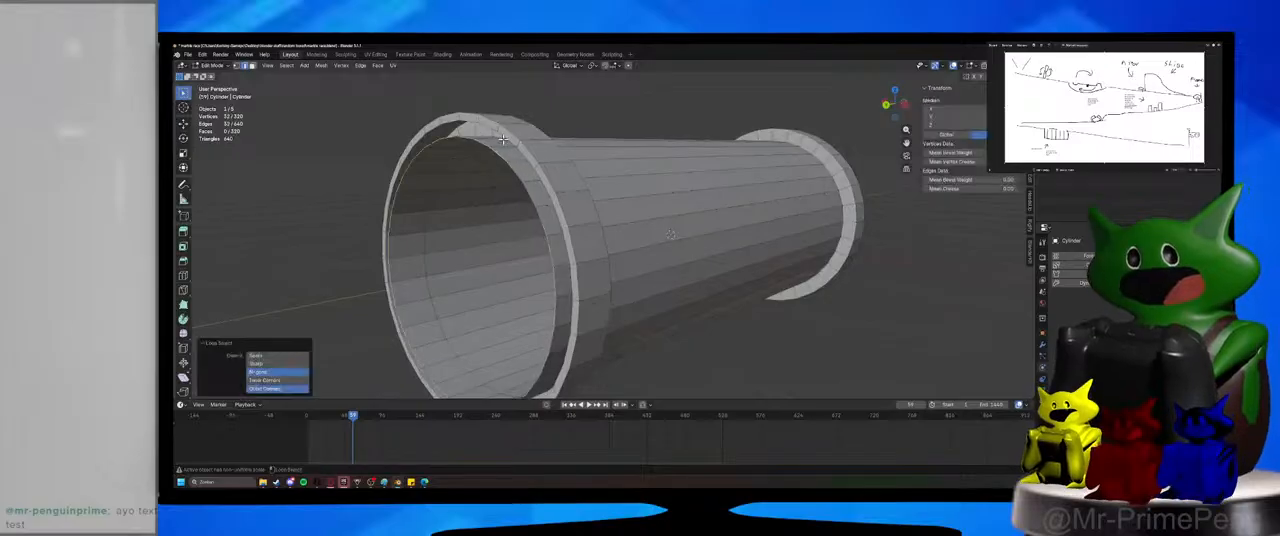
right_click(504, 144)
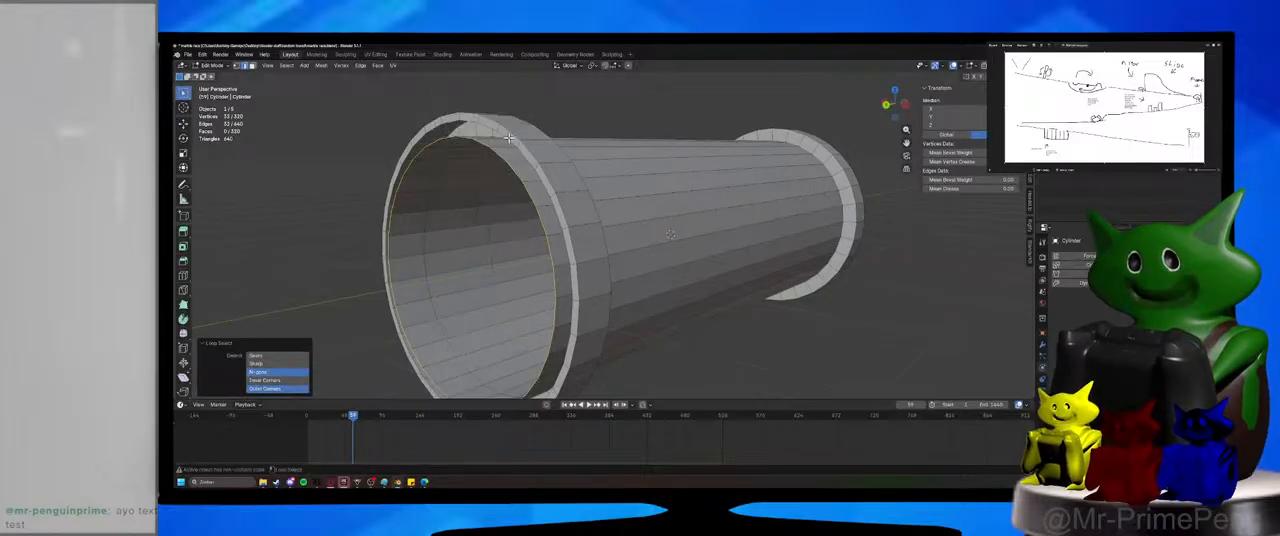
right_click(510, 144)
click(510, 144)
Return to Object Mode and apply Shade Auto Smooth to the tube with a 30° angle.
scroll(409, 280, down, 5)
middle_drag(409, 280, 621, 249)
key(Tab)
right_click(621, 249)
click(610, 224)
middle_drag(648, 285, 637, 310)
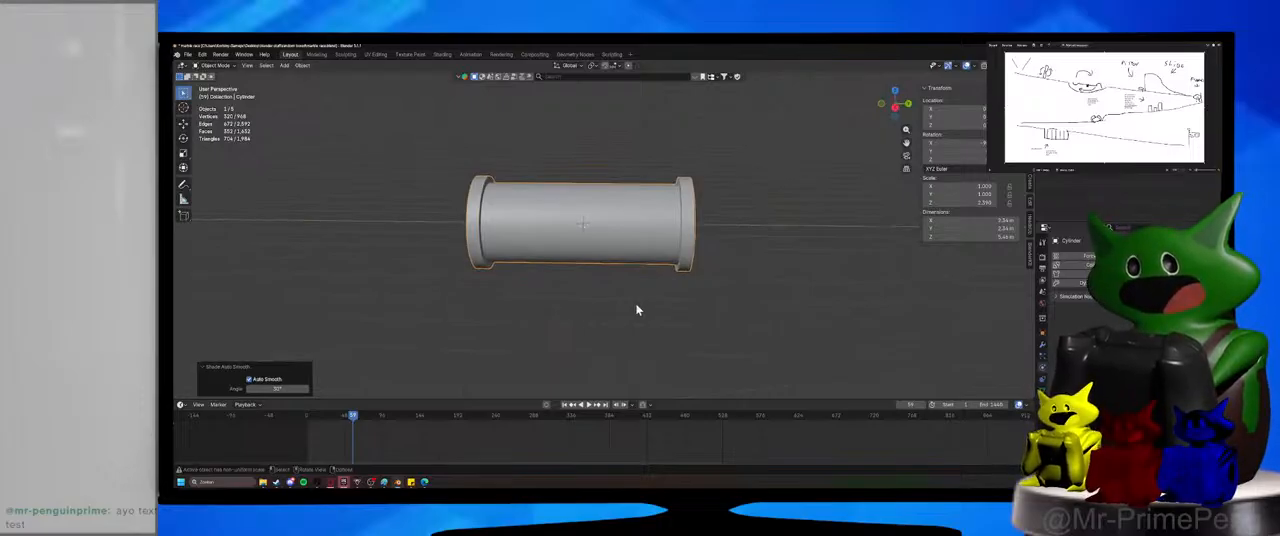
Add an Array modifier making three tubes, and set its relative offset to 1 on Y and 0 on X.
middle_drag(637, 310, 617, 310)
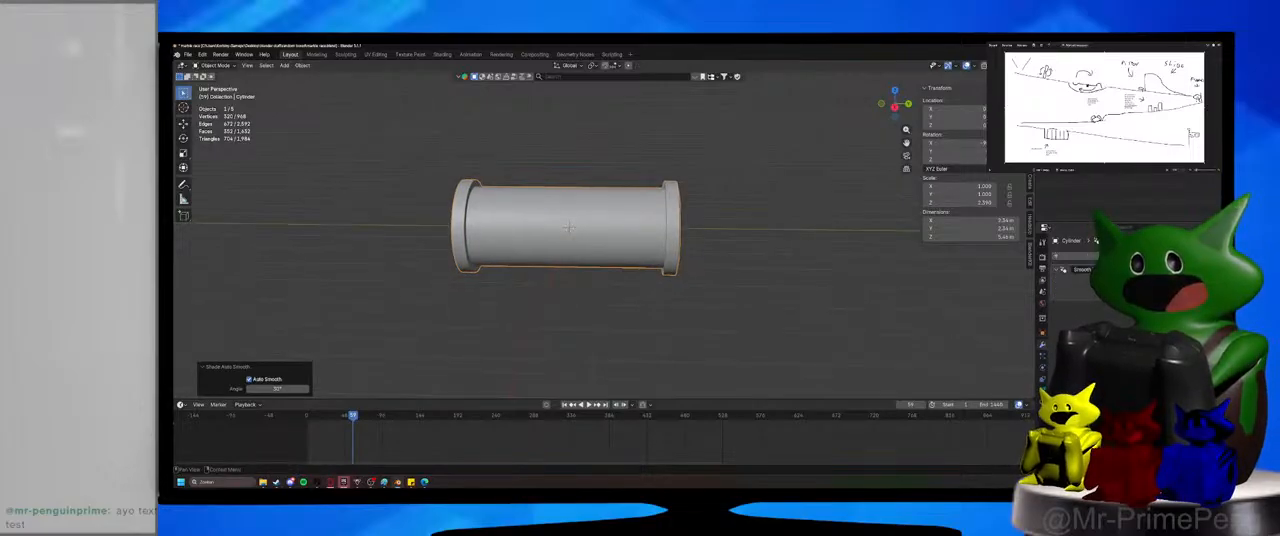
click(1080, 278)
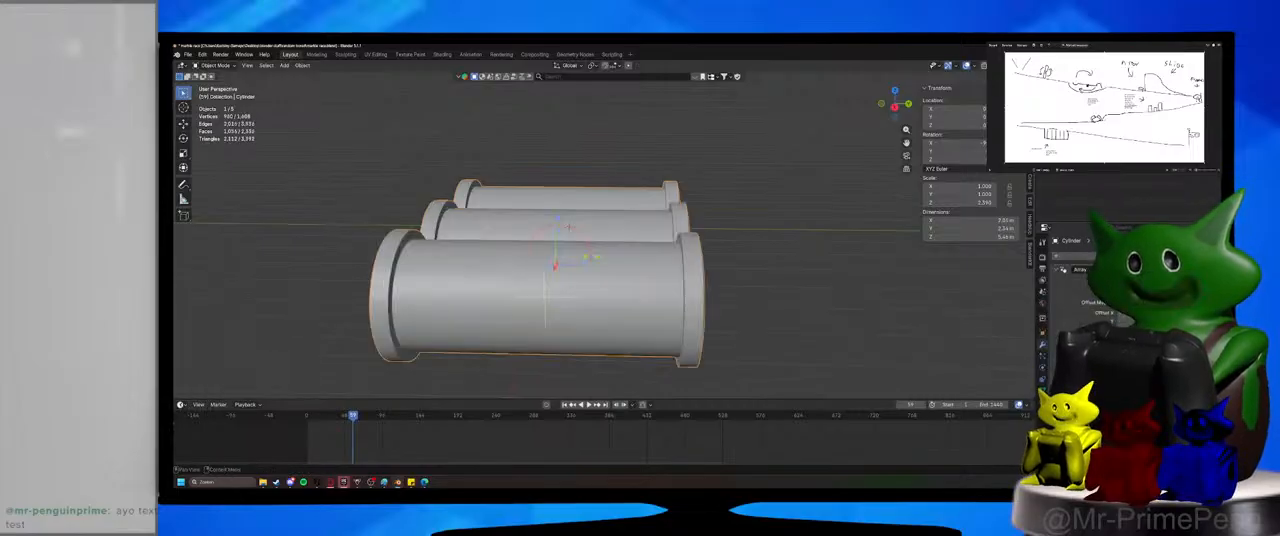
drag(1140, 312, 1160, 312)
key(ctrl+z)
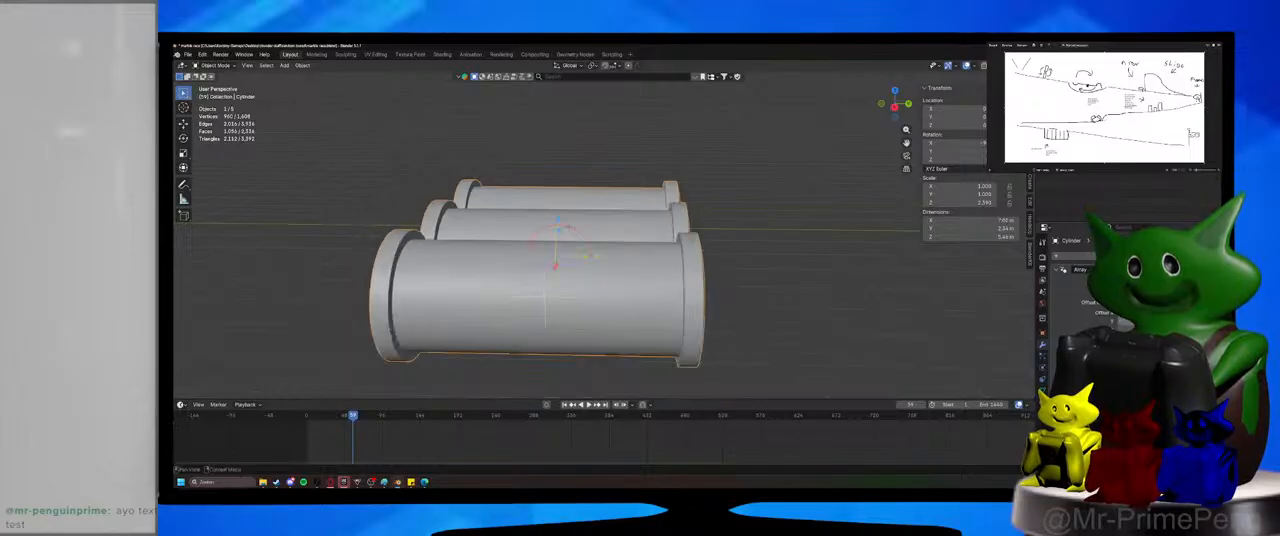
text(1)
key(Return)
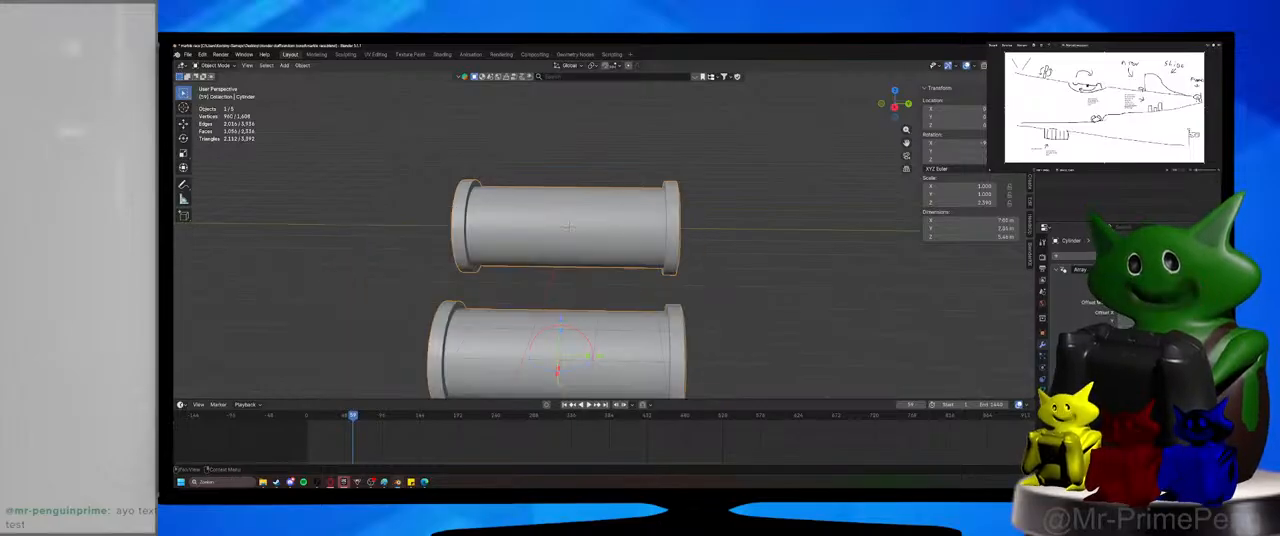
text(0)
key(Return)
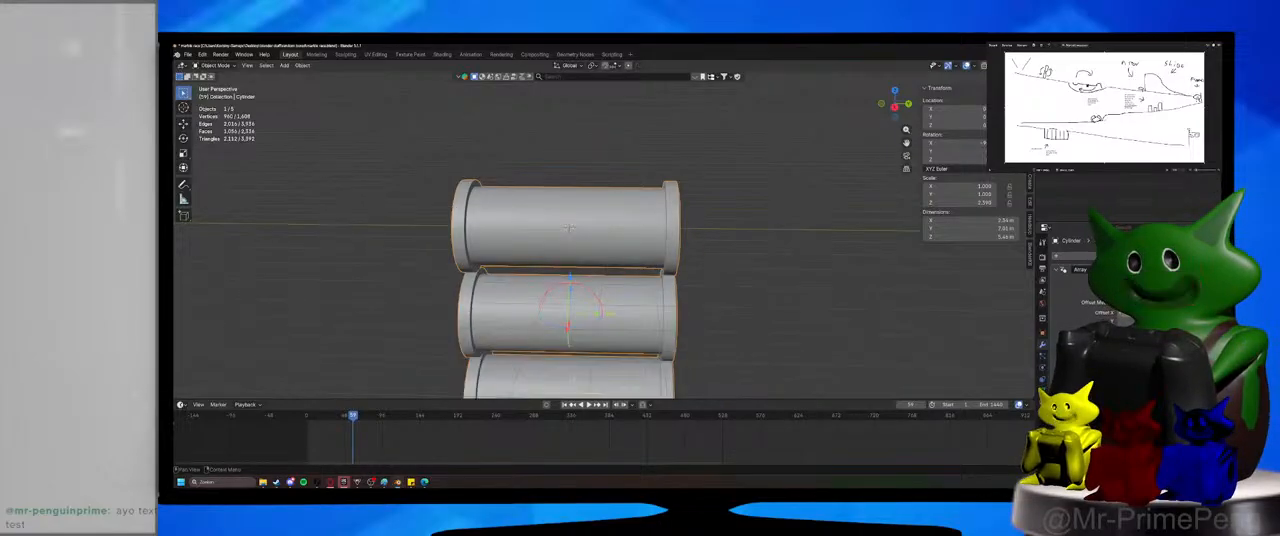
Set the array's relative offset to 1 on Z and 0 on Y, then deselect the tubes and check their joints.
drag(1140, 330, 1156, 330)
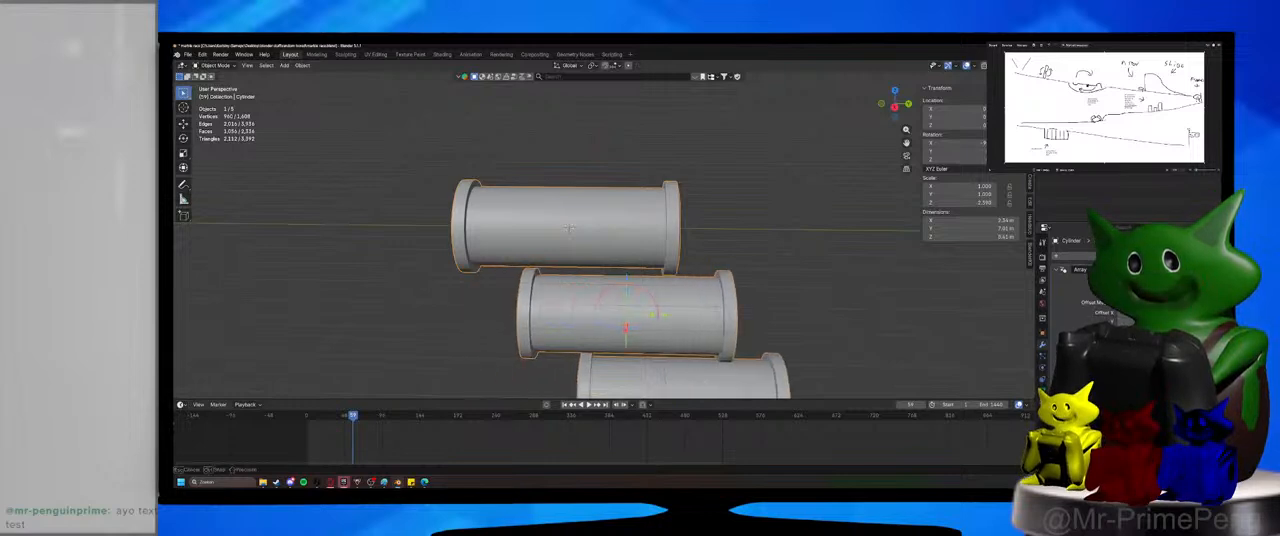
key(ctrl+z)
text(1)
key(Return)
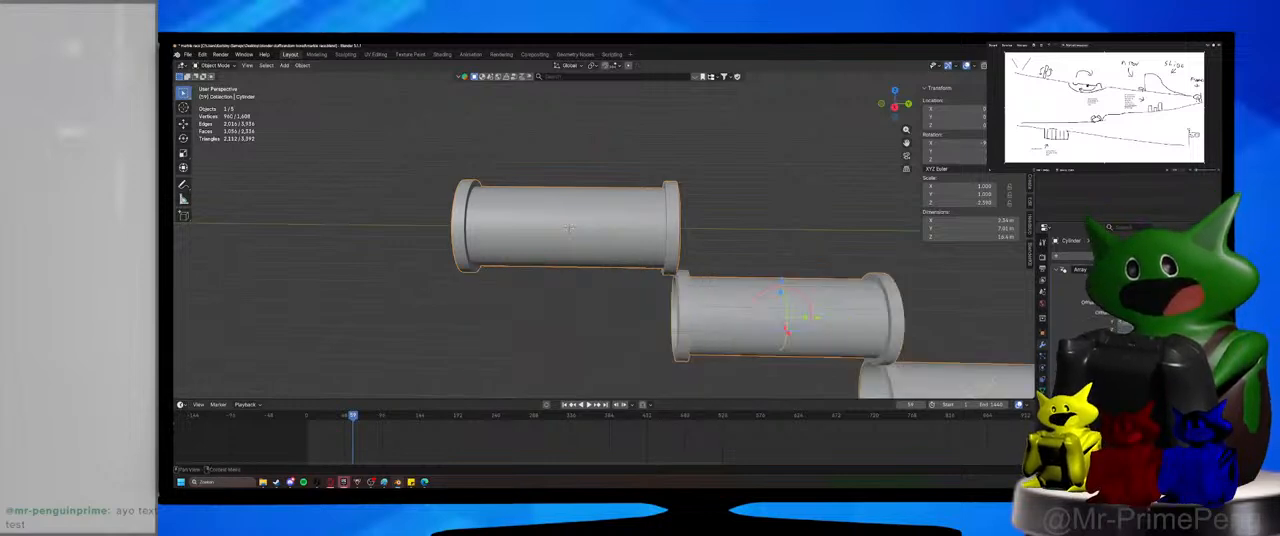
text(0)
key(Return)
click(800, 292)
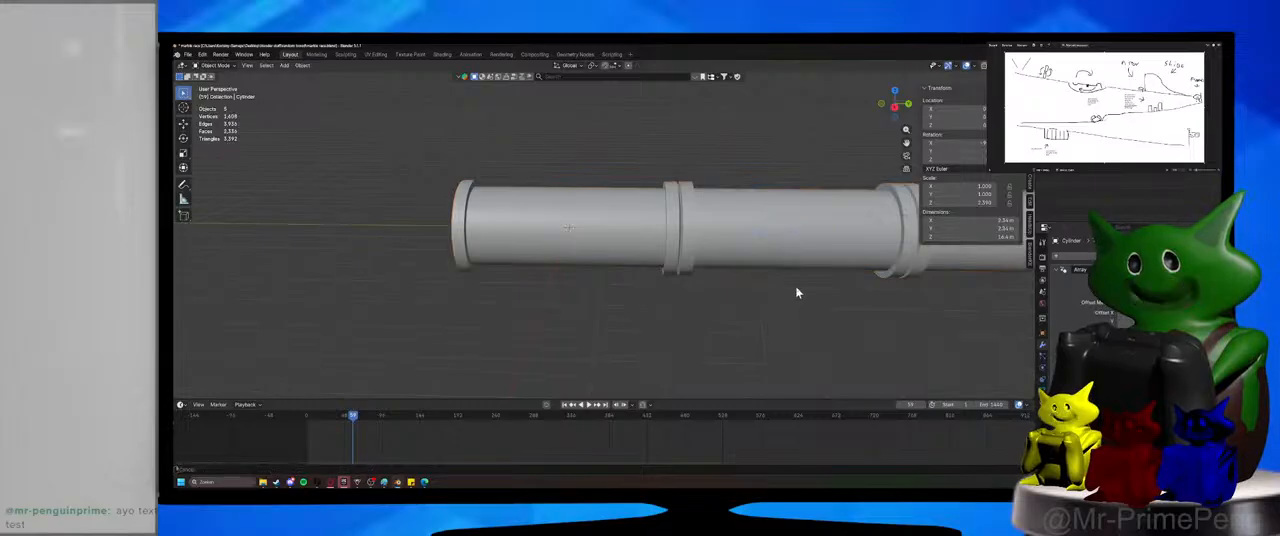
scroll(780, 294, up, 3)
shift+middle_drag(751, 300, 678, 305)
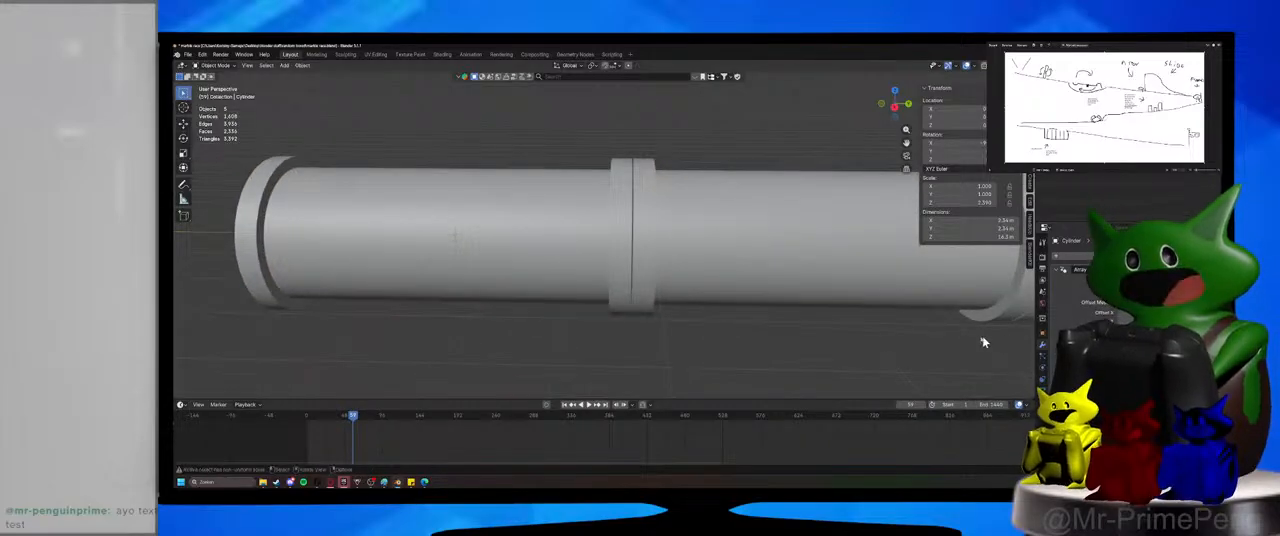
scroll(658, 338, down, 5)
scroll(660, 336, up, 8)
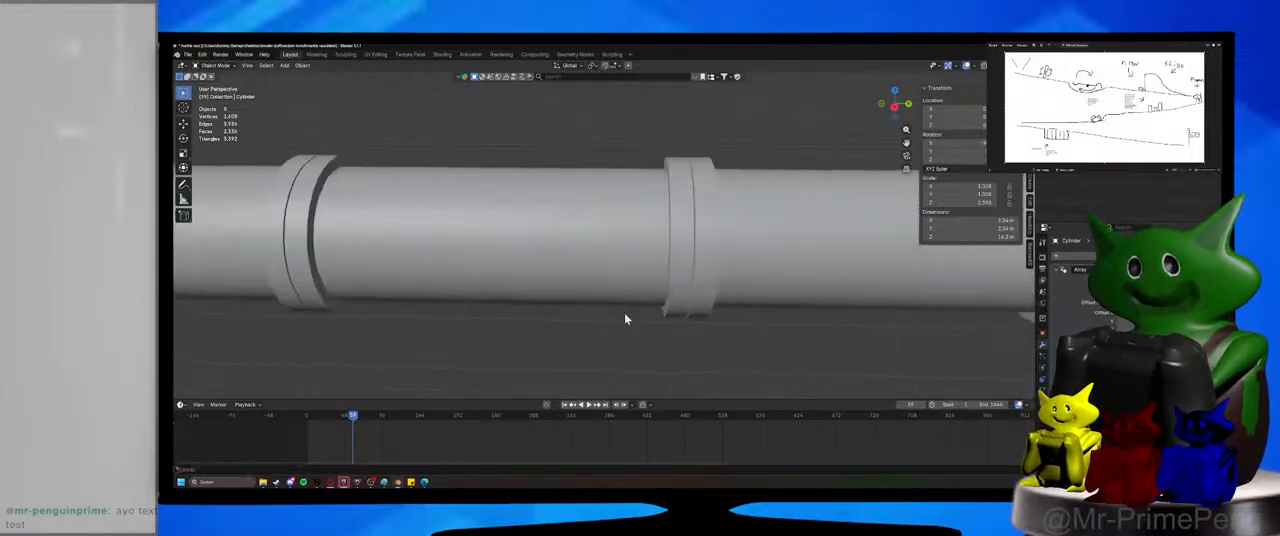
Fine-tune the array's relative offset on Z so the collars of neighbouring tubes meet without a gap.
middle_drag(672, 305, 668, 303)
middle_drag(690, 189, 688, 193)
scroll(688, 193, down, 1)
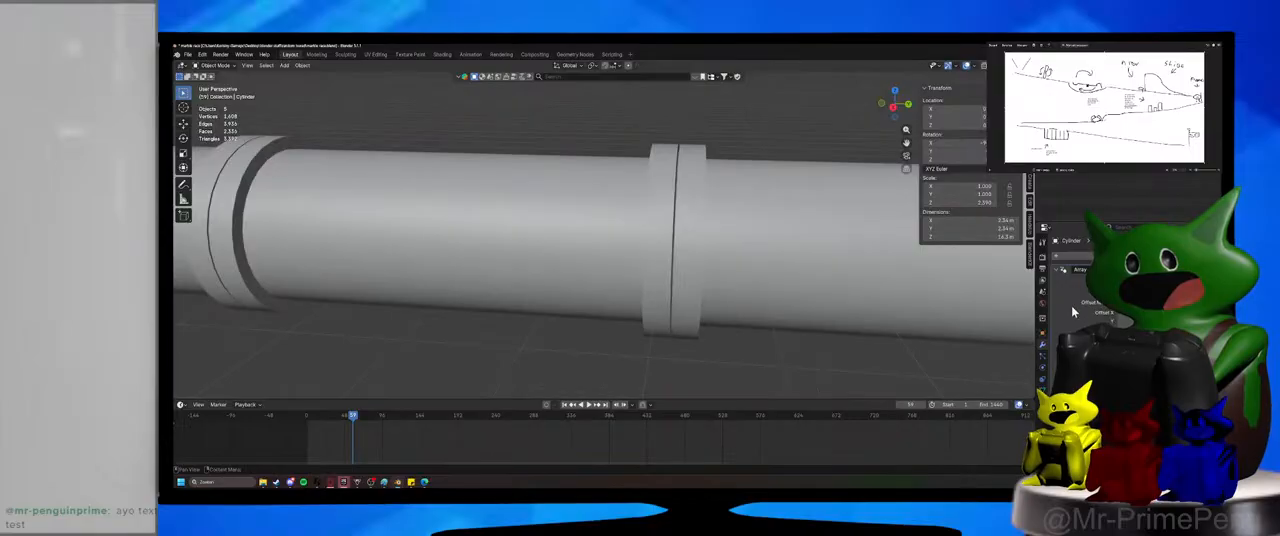
drag(1150, 333, 1146, 333)
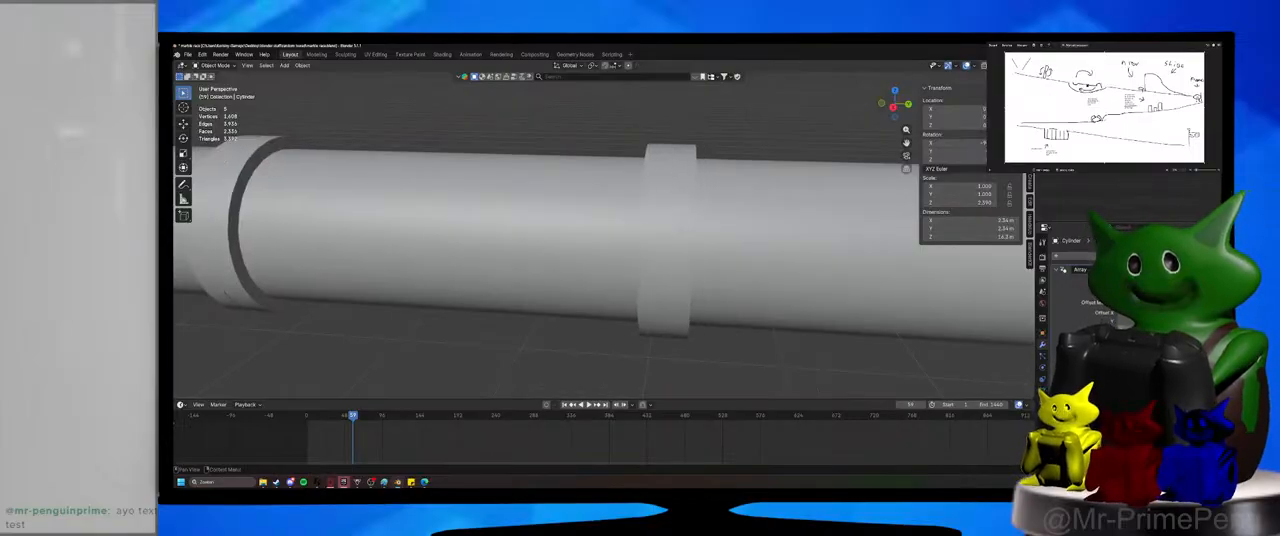
scroll(711, 306, down, 6)
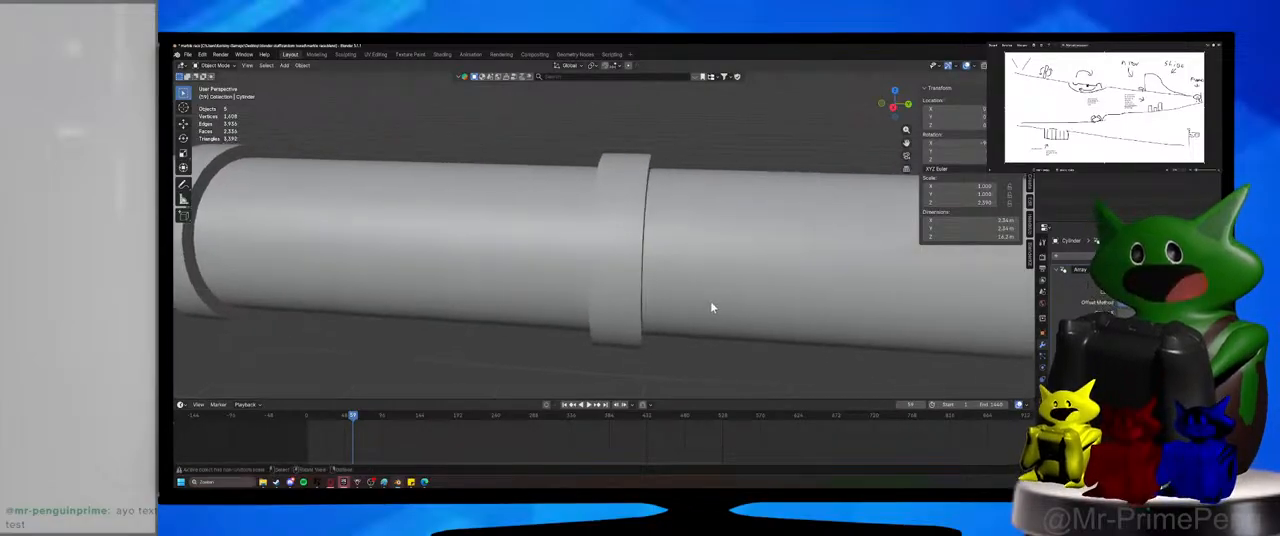
Increase the array's count to six tubes to lengthen the track, and save the file.
drag(1148, 292, 1180, 292)
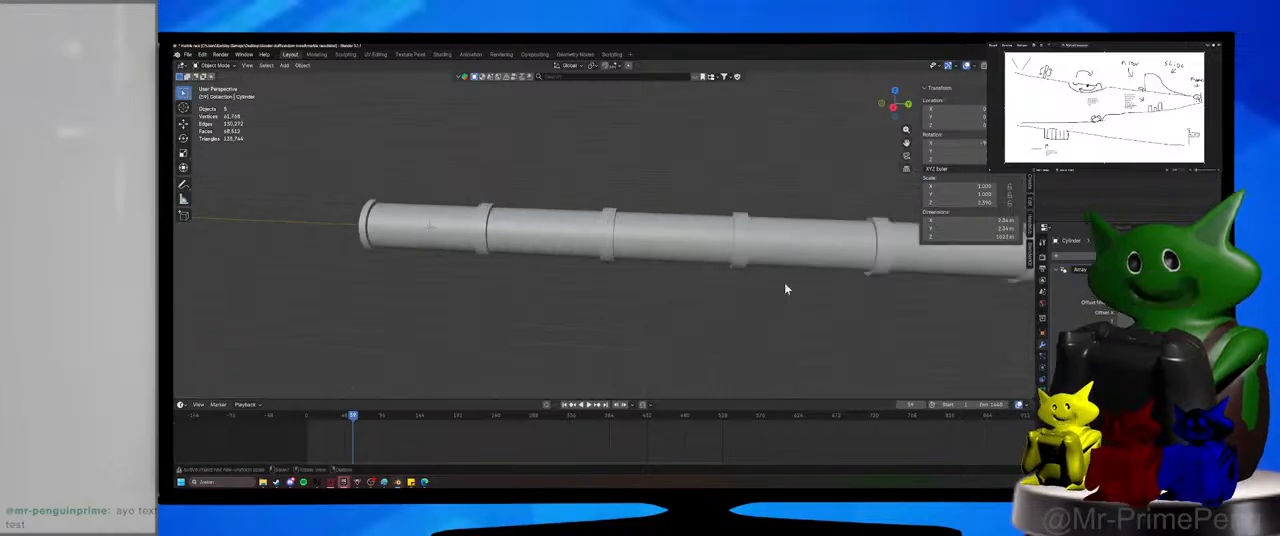
middle_drag(786, 286, 878, 274)
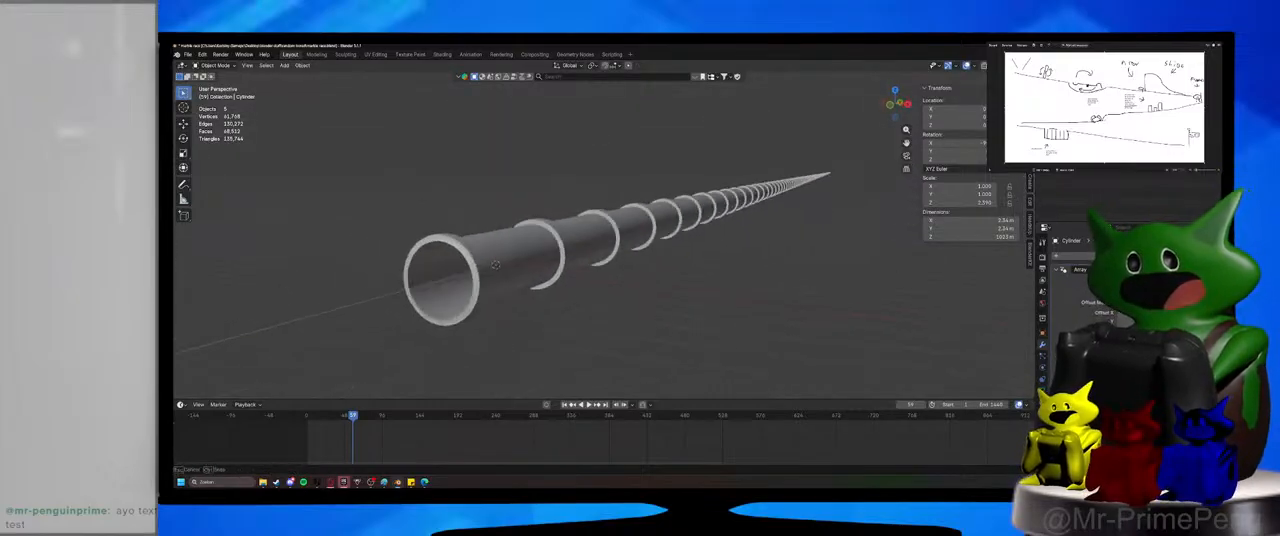
drag(1148, 292, 1120, 292)
middle_drag(812, 288, 748, 291)
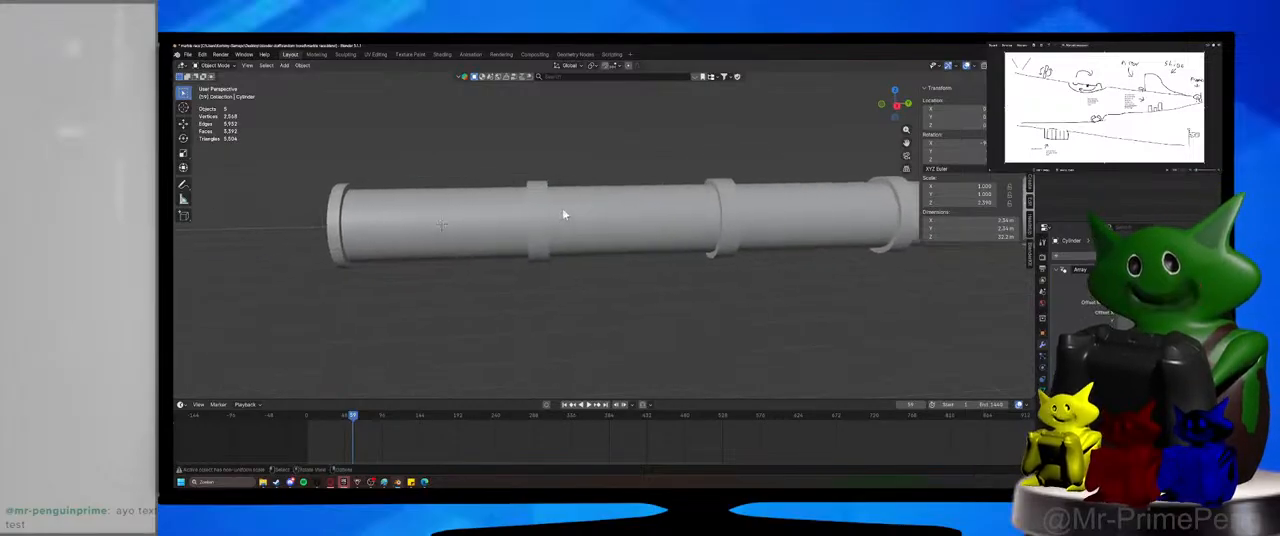
key(ctrl+s)
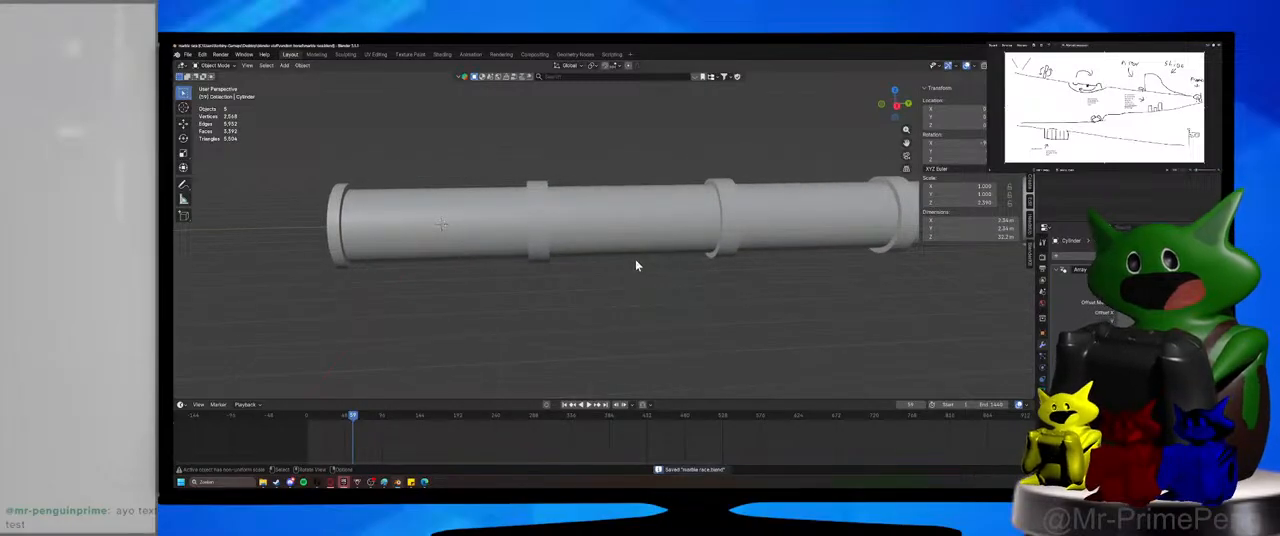
middle_drag(636, 265, 623, 265)
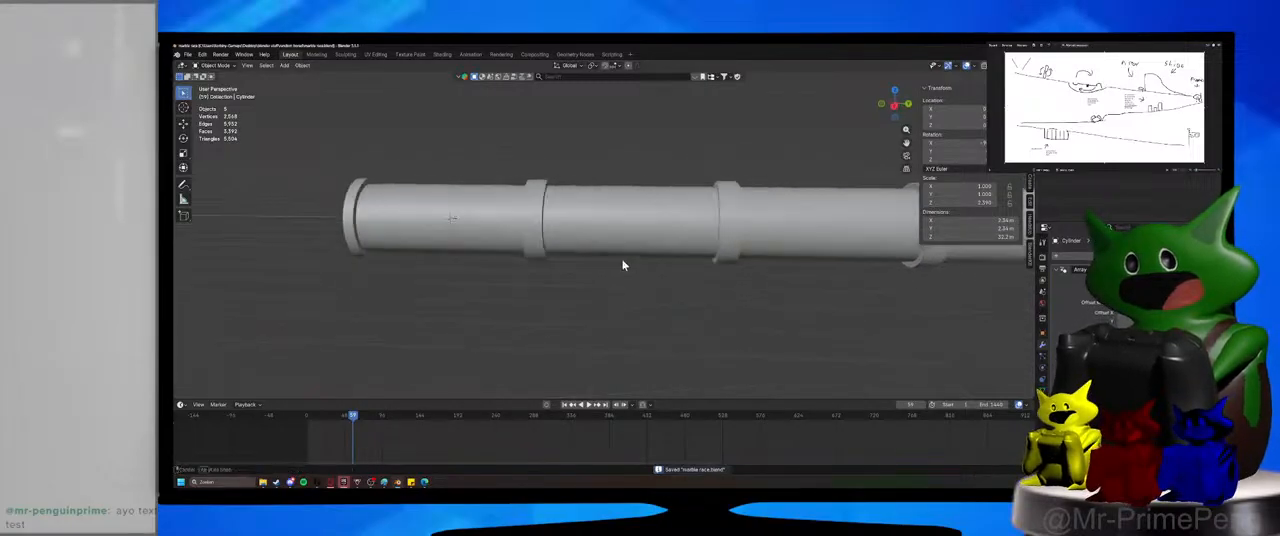
Switch the asset search to materials and dismiss the browsed results.
click(481, 79)
click(487, 82)
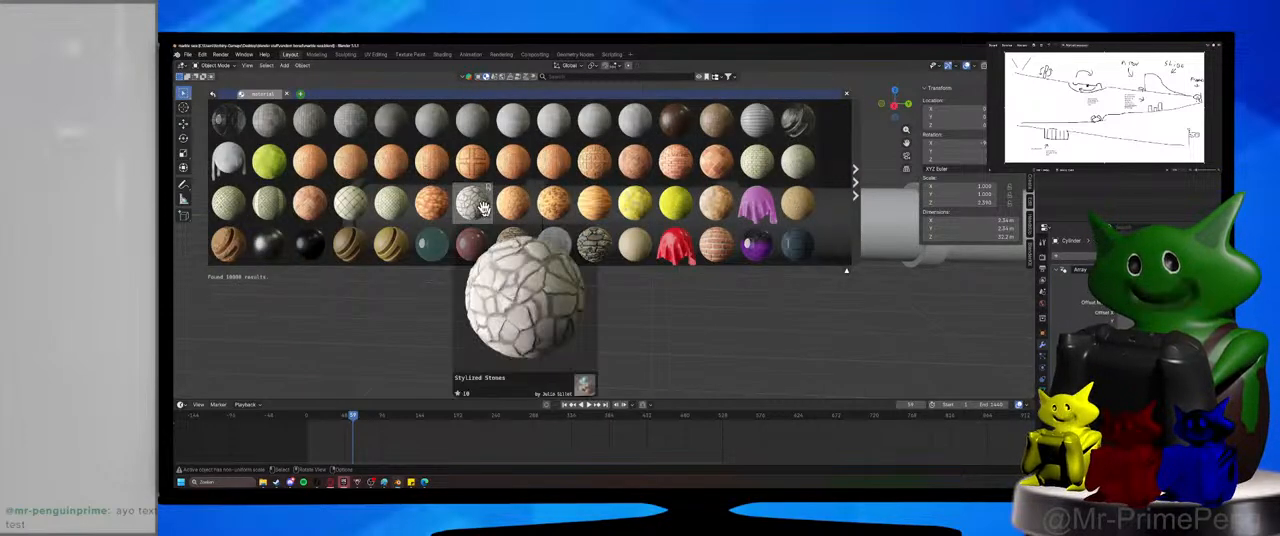
click(847, 97)
middle_drag(586, 223, 500, 219)
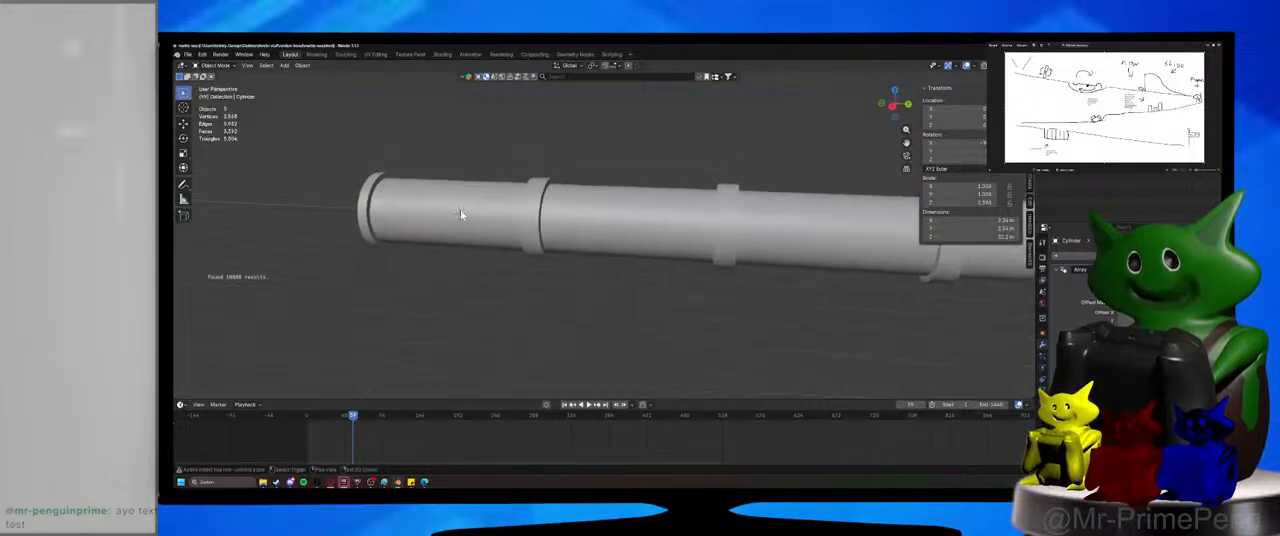
Select the arrayed tube and save the file.
click(449, 222)
click(568, 252)
key(ctrl+s)
click(556, 242)
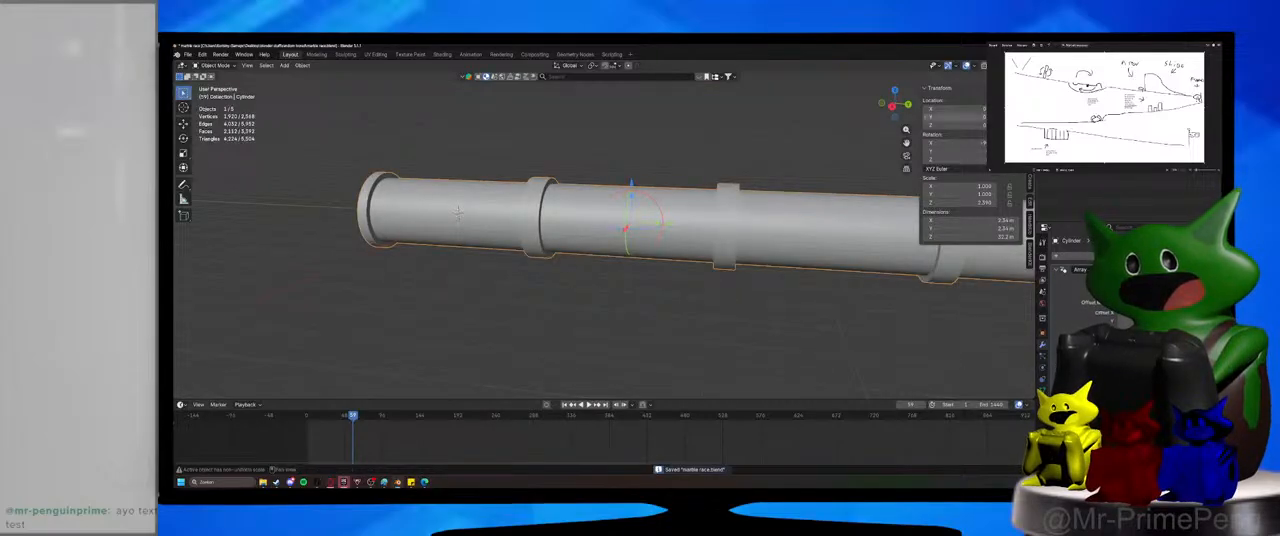
middle_drag(891, 253, 741, 288)
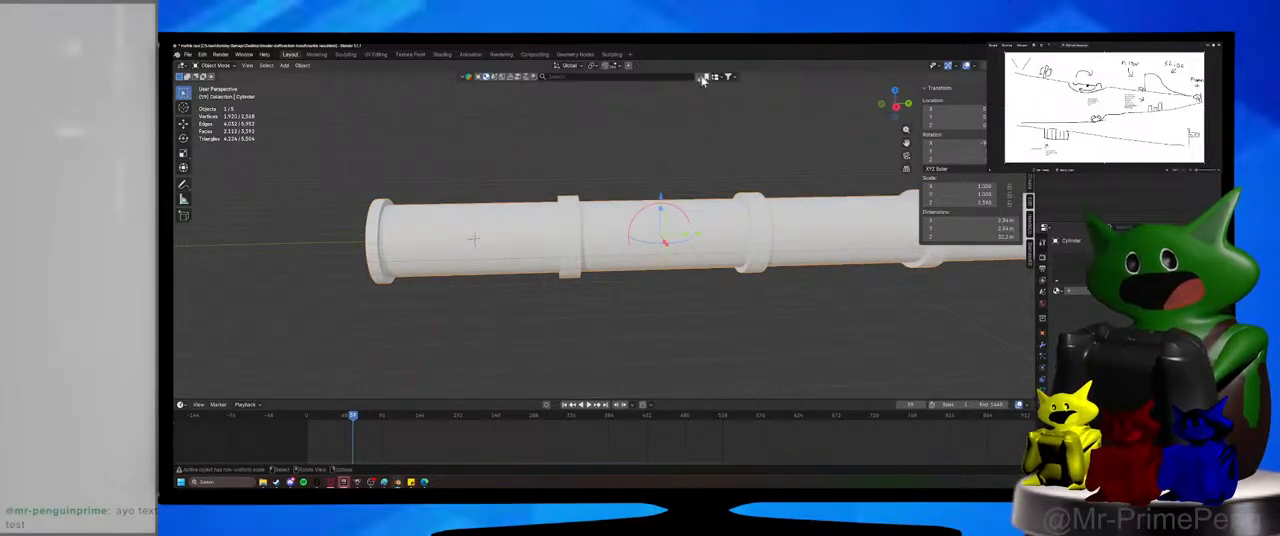
Search the material assets for glass and bring the Glass material into the file.
click(653, 78)
text(glass)
key(Return)
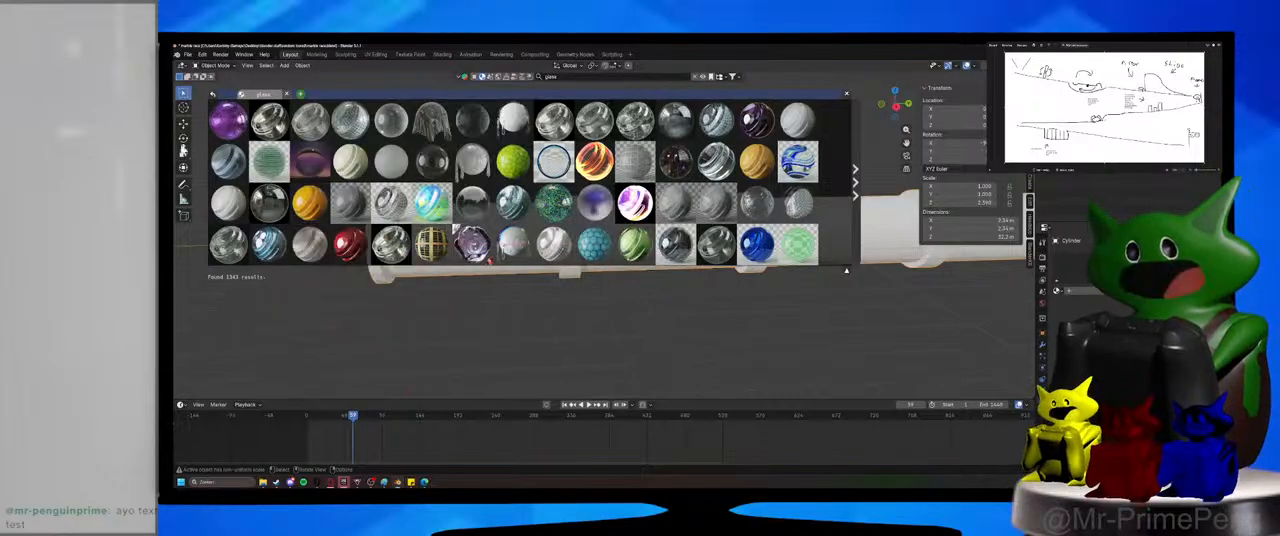
mouse_move(277, 170)
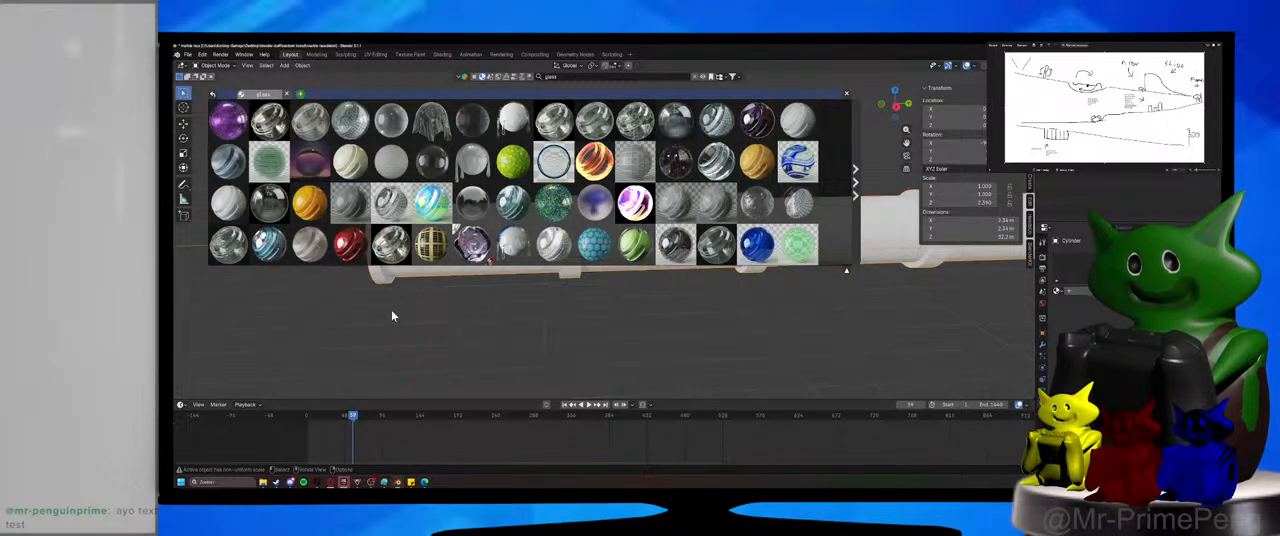
mouse_move(267, 118)
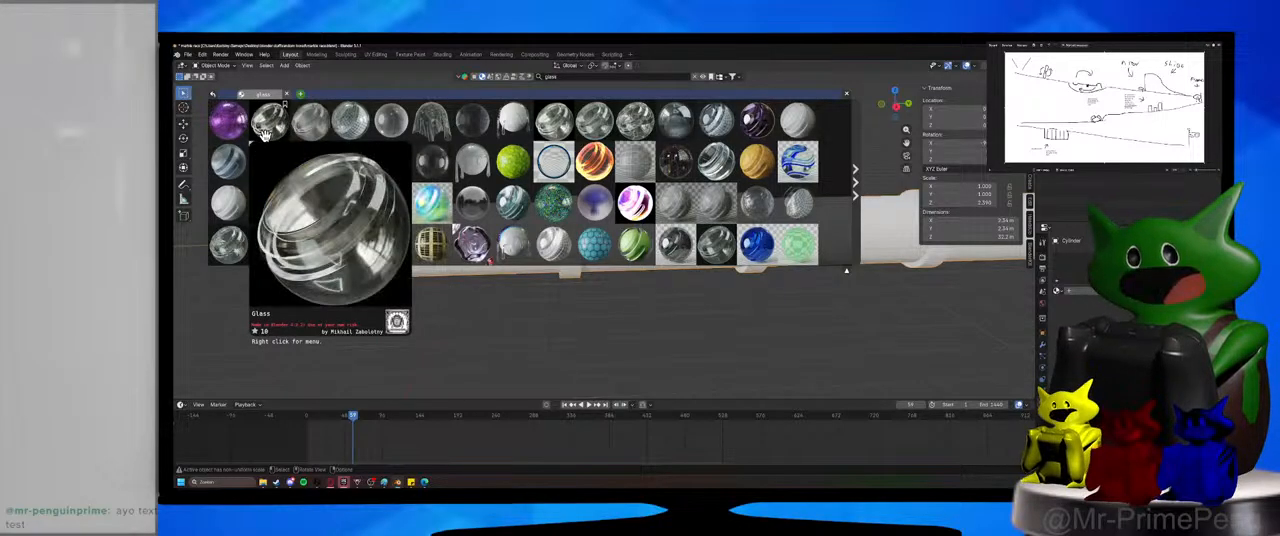
drag(265, 135, 502, 272)
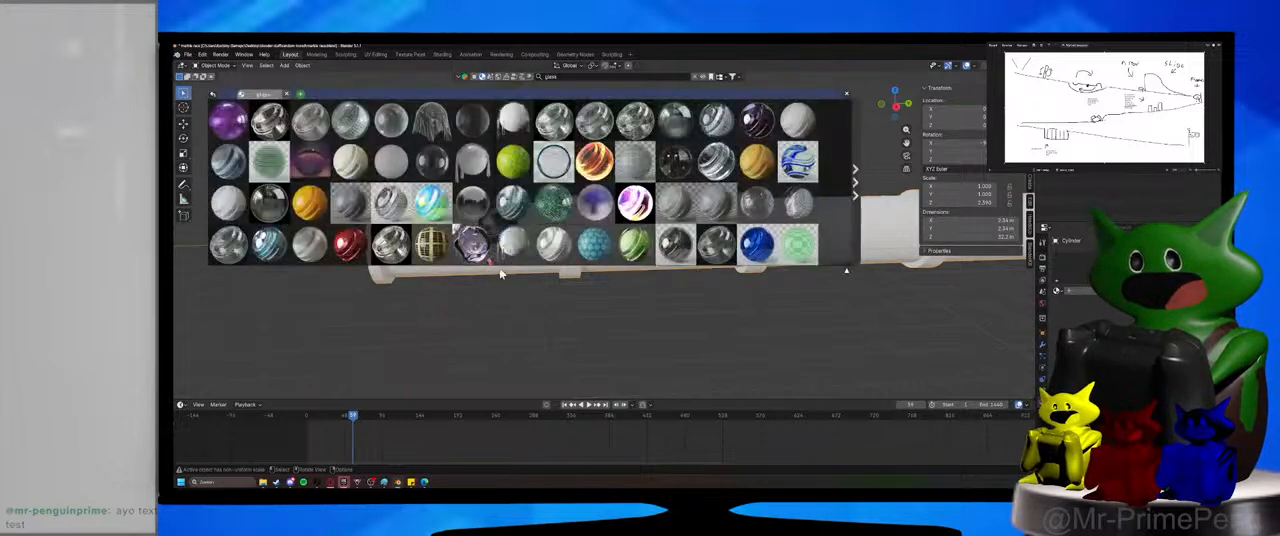
Search the material assets for bronze, bring in the Bronze metal material, and close the results.
click(558, 75)
text(bronze)
key(Return)
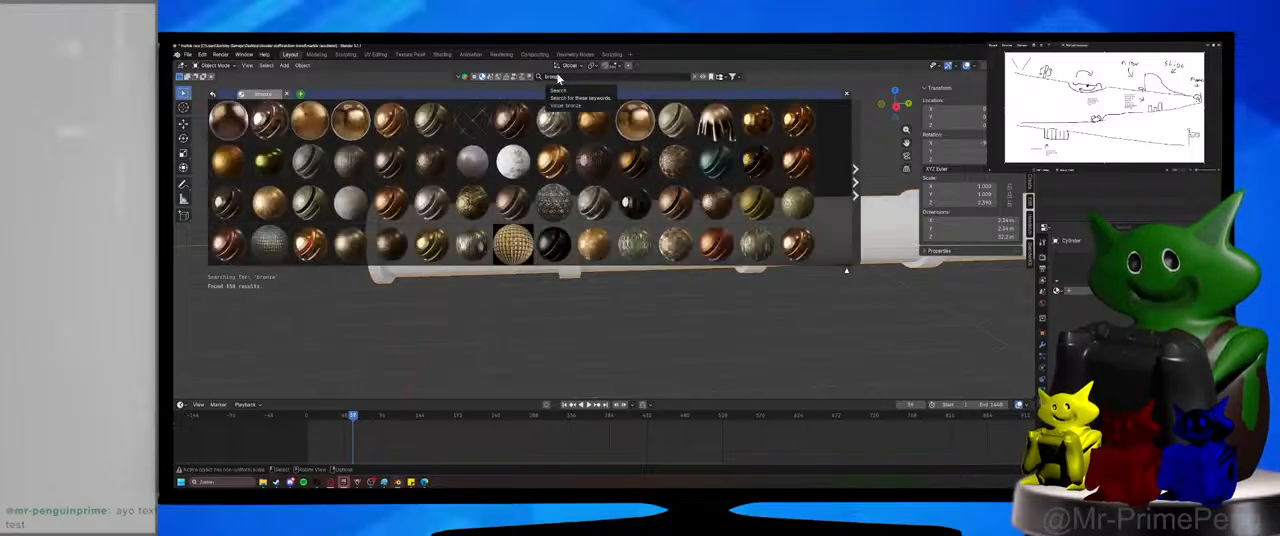
mouse_move(302, 133)
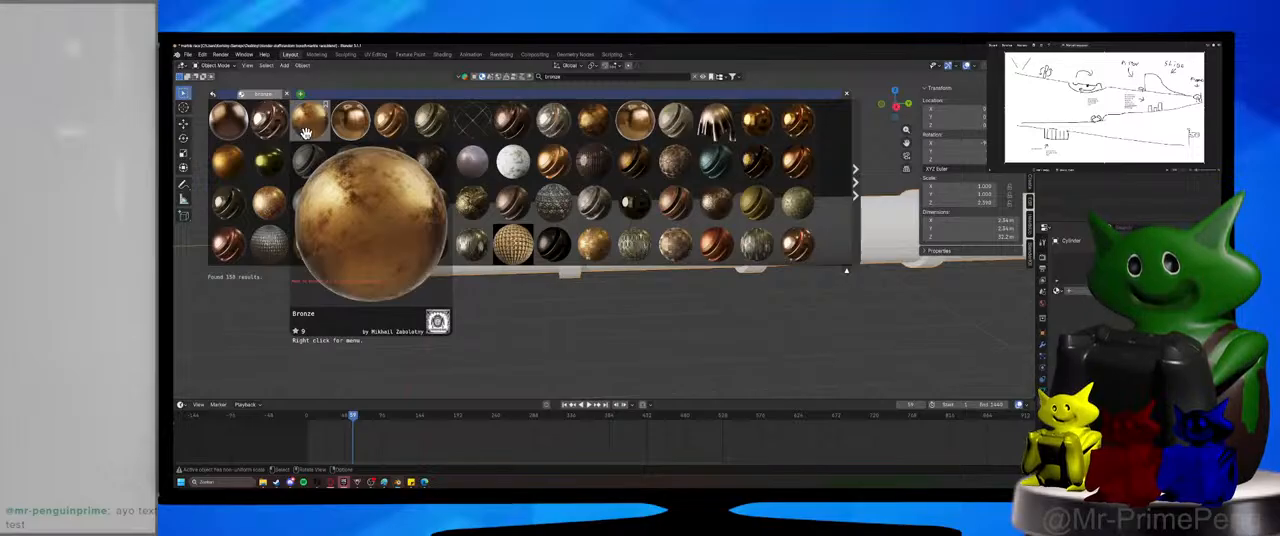
mouse_move(378, 128)
mouse_move(270, 122)
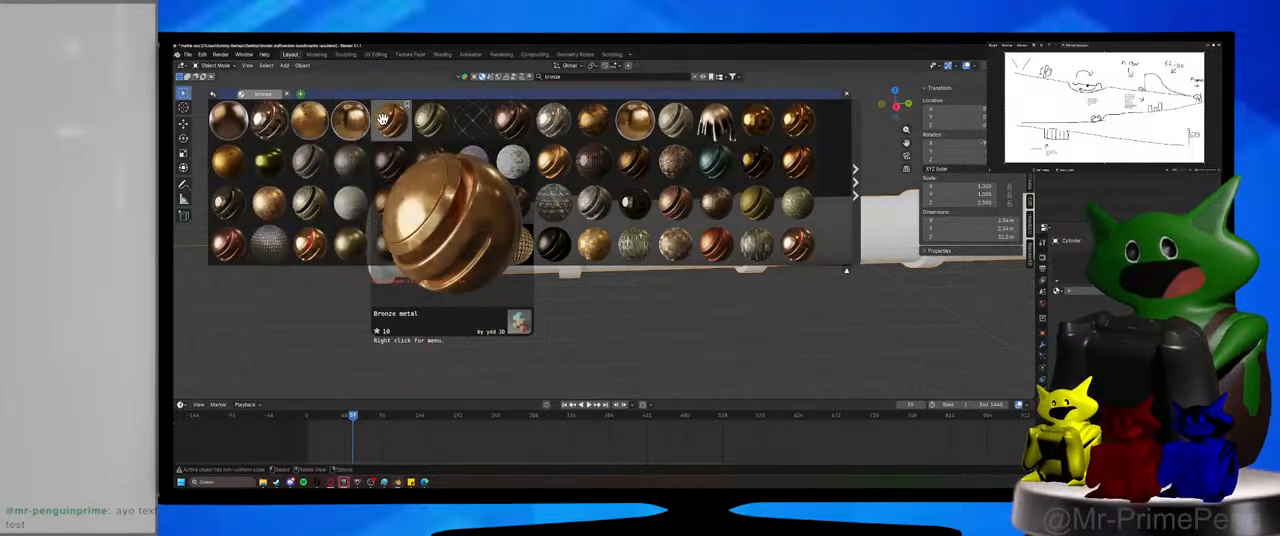
drag(383, 120, 540, 262)
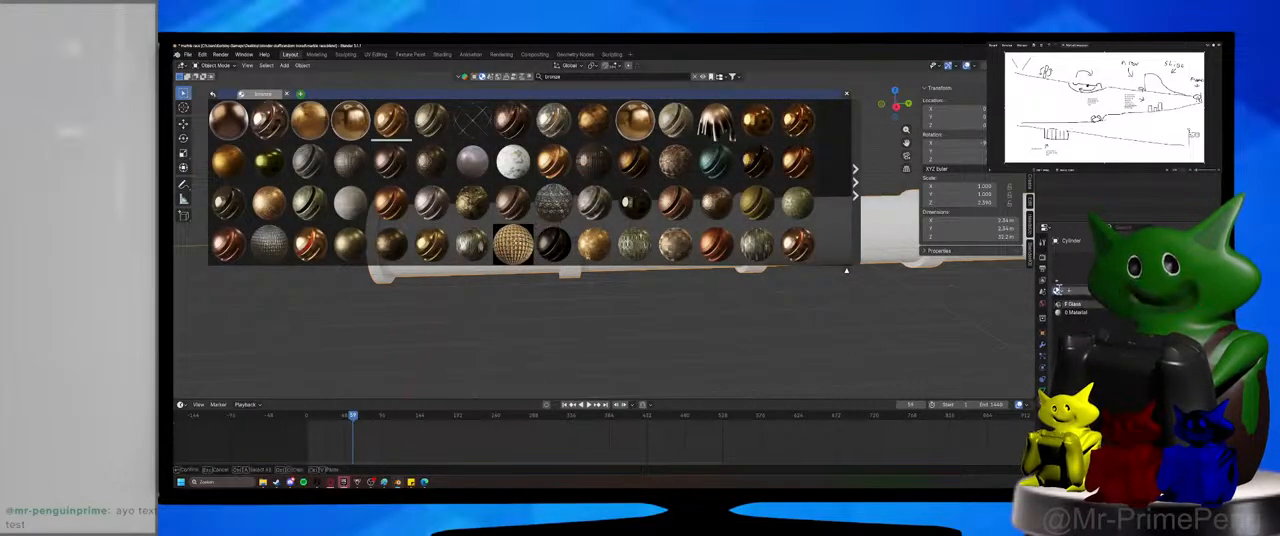
click(848, 94)
Assign the Bronze metal material to the arrayed tube.
mouse_move(778, 198)
middle_down()
mouse_move(808, 165)
mouse_move(776, 200)
mouse_move(740, 203)
mouse_move(778, 203)
middle_up()
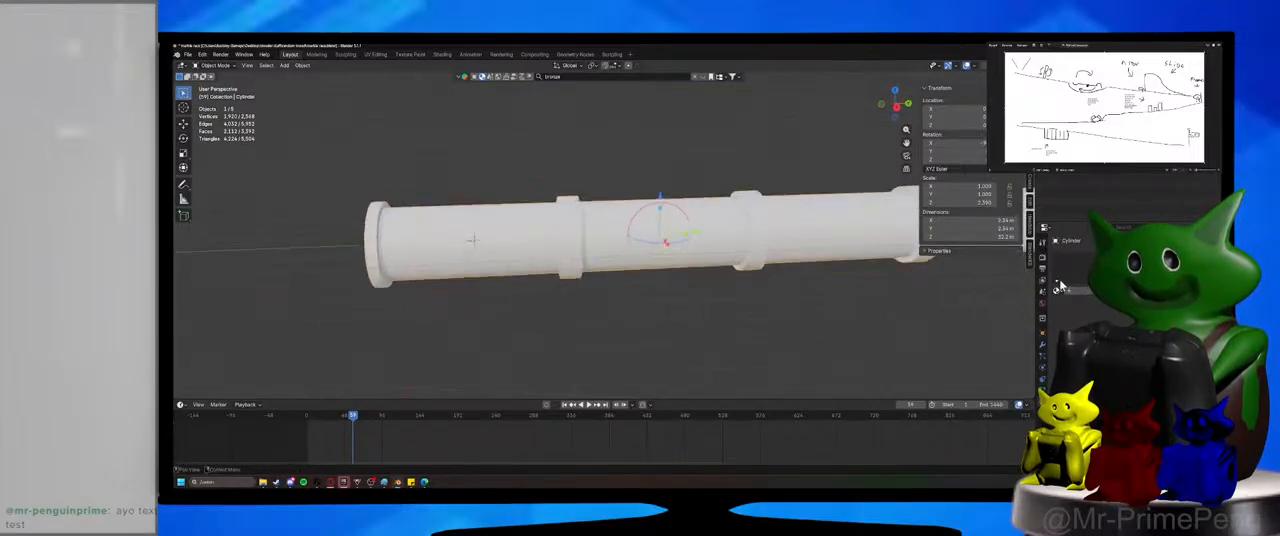
click(1058, 291)
click(1068, 303)
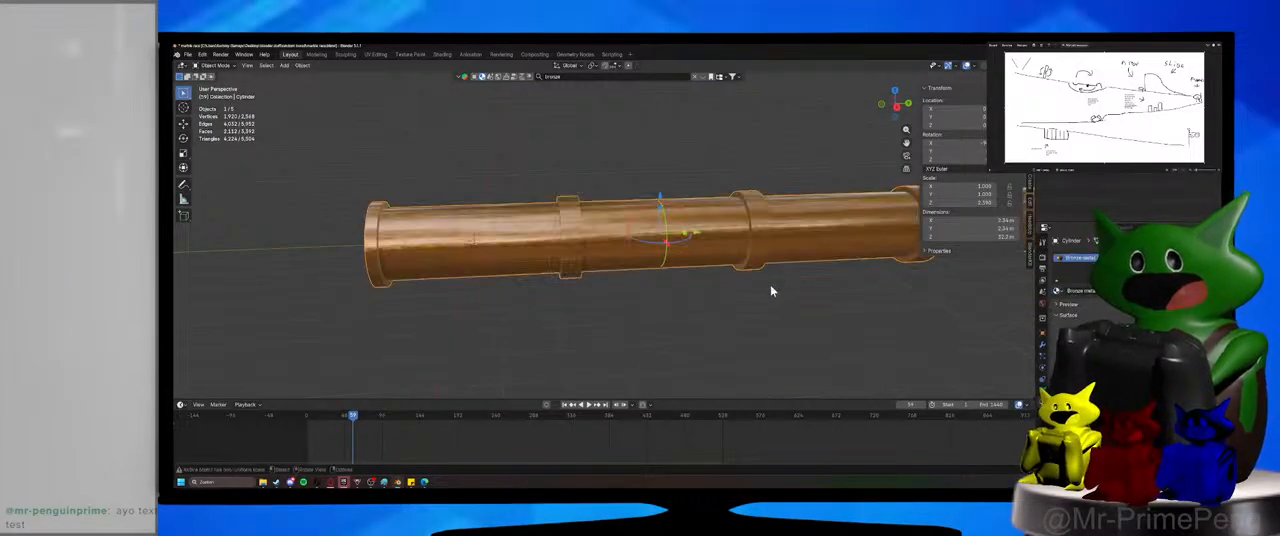
mouse_move(771, 285)
middle_down()
mouse_move(843, 288)
mouse_move(788, 280)
middle_up()
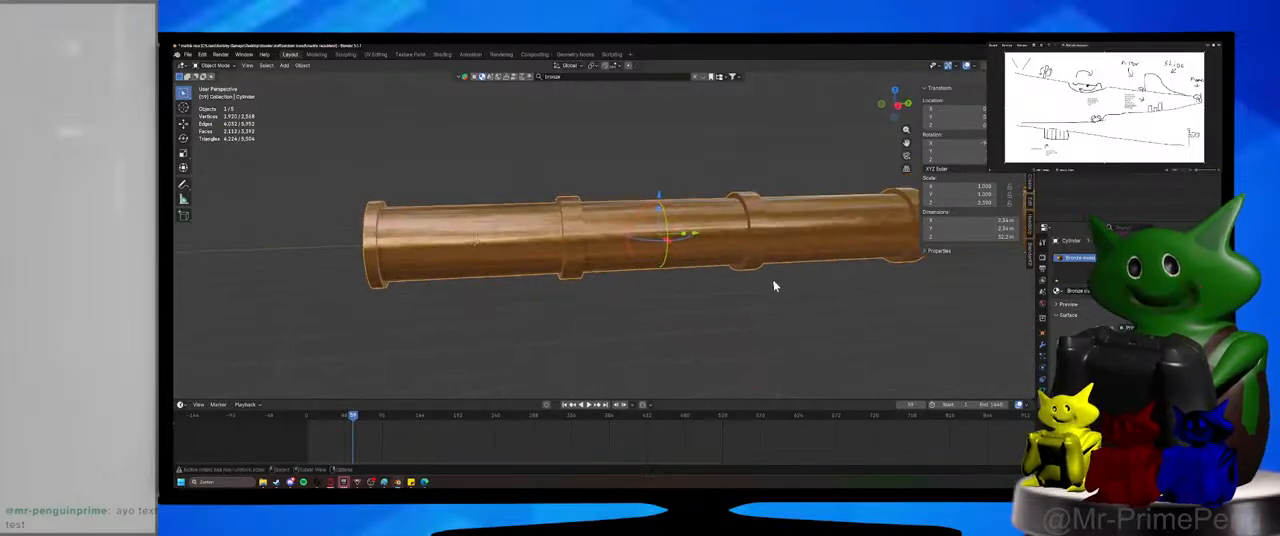
In Edit Mode, select the face loop forming the first tube's outer wall between its collars.
key(Tab)
alt+click(475, 213)
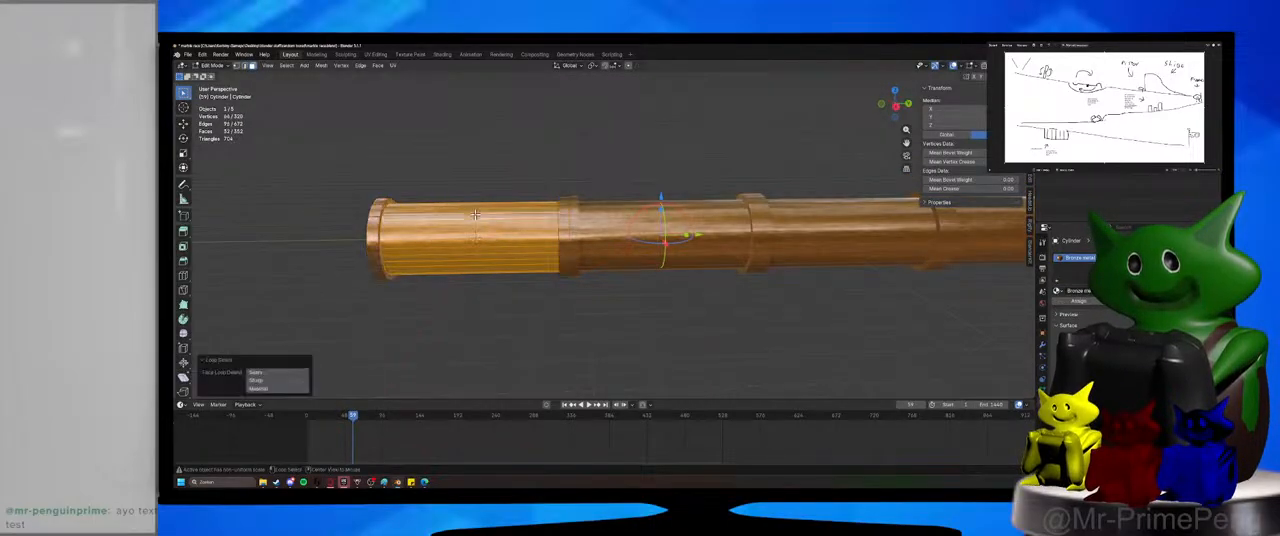
Try the Glass material in the tube's existing material slot, and set that slot back to Bronze metal.
click(1059, 292)
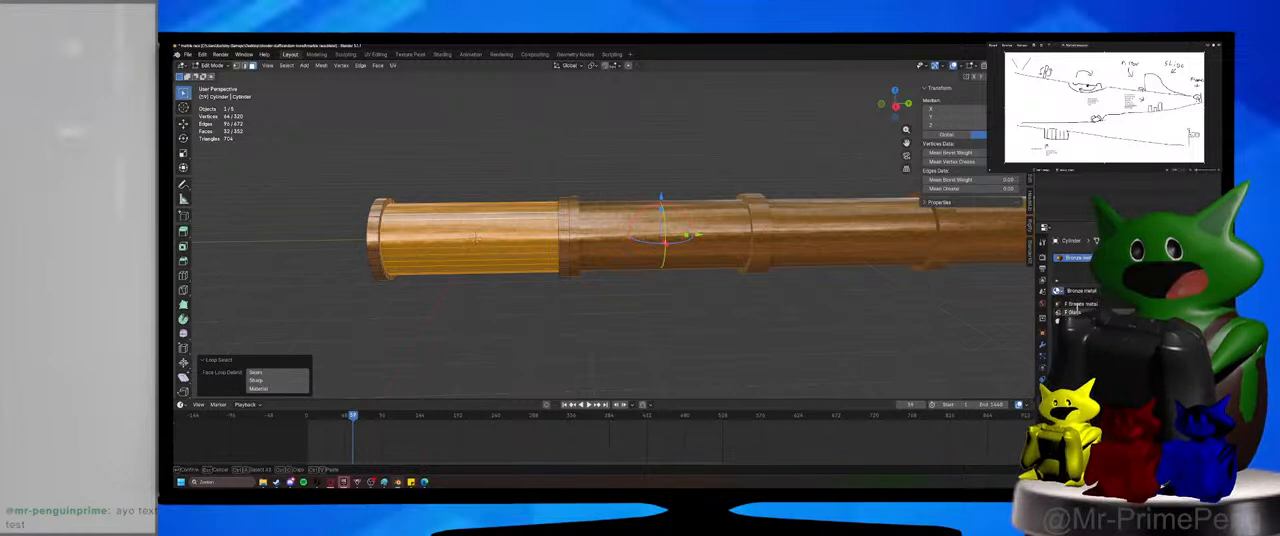
click(1072, 312)
click(780, 301)
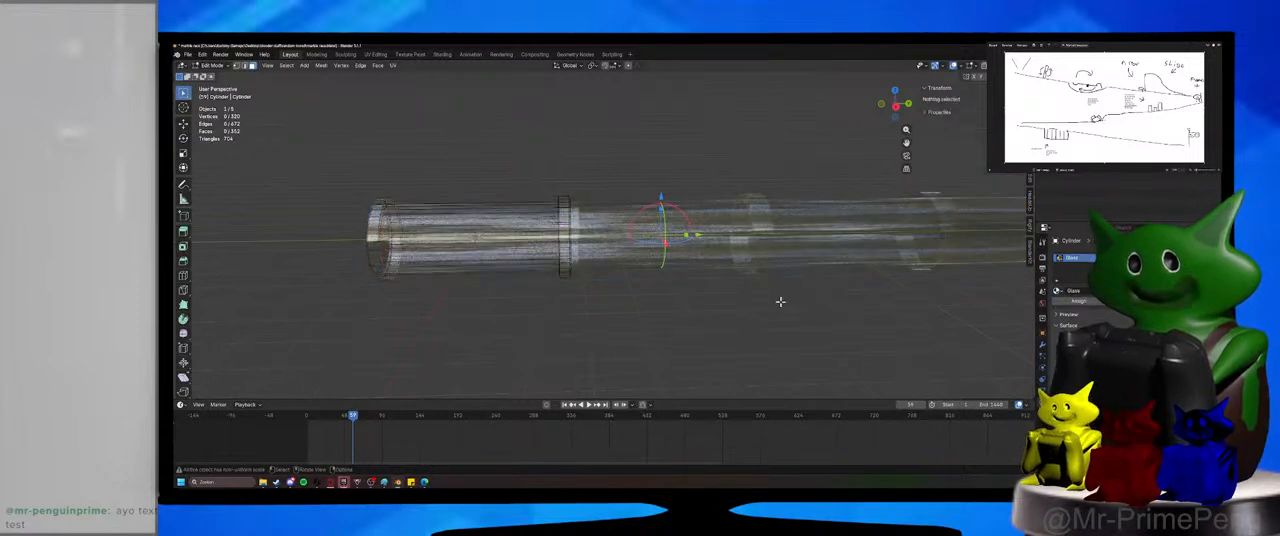
click(1132, 301)
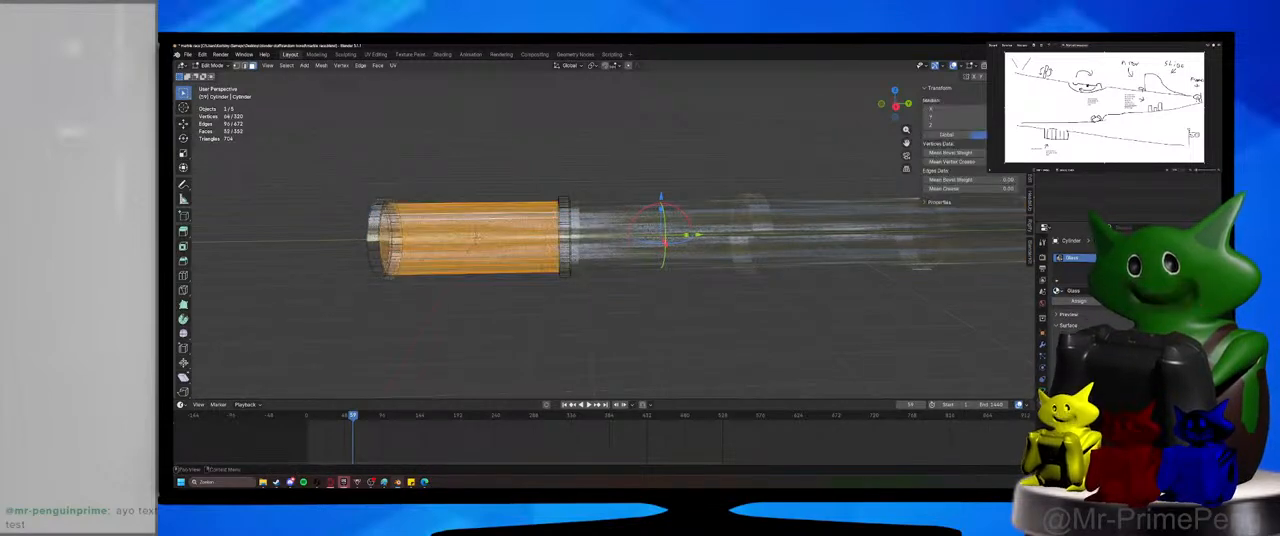
click(1059, 291)
click(1074, 303)
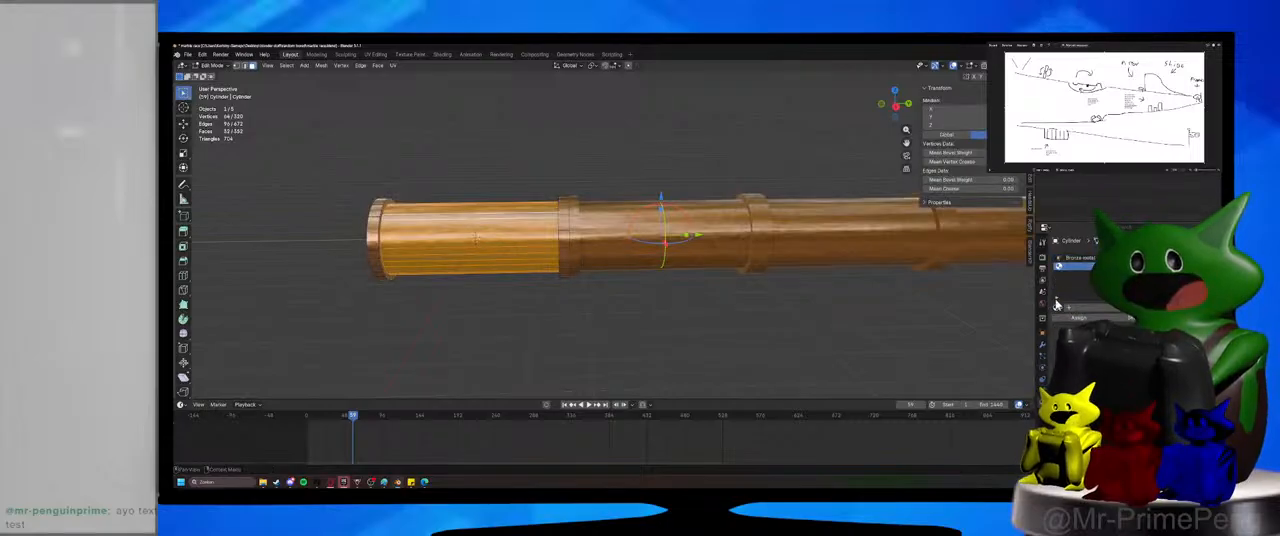
Put the Glass material in the second slot, assign it to the selected wall faces, and return to Object Mode.
click(1058, 307)
click(1070, 322)
click(804, 306)
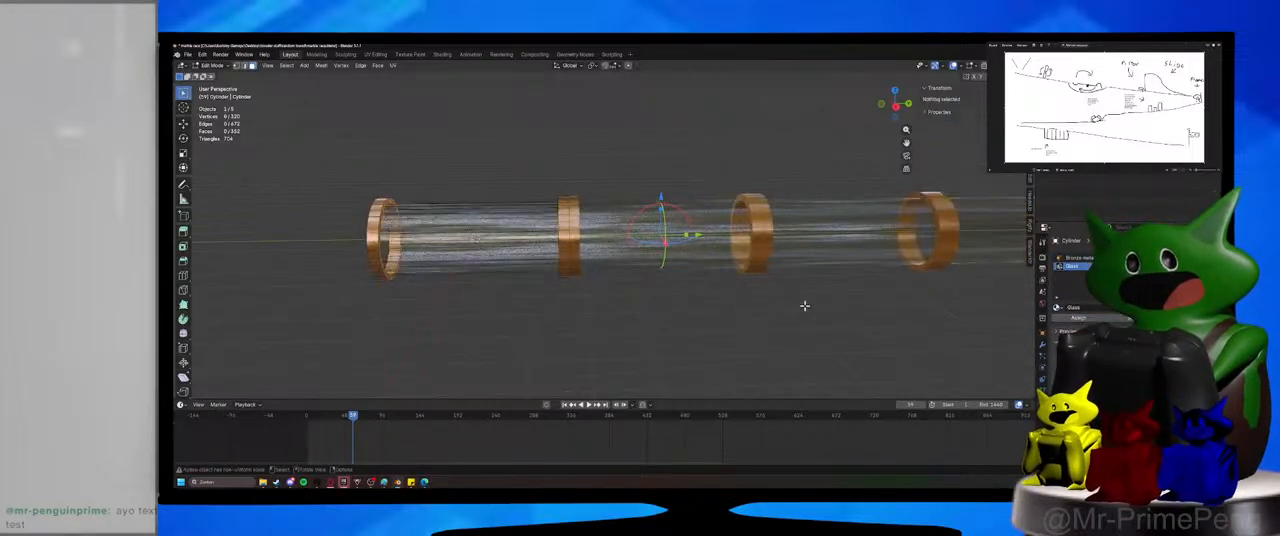
key(Tab)
Add a camera to the scene and align it to the current view of the tubes.
scroll(800, 310, down, 5)
middle_drag(789, 314, 694, 286)
scroll(529, 262, up, 4)
shift+middle_drag(529, 257, 666, 251)
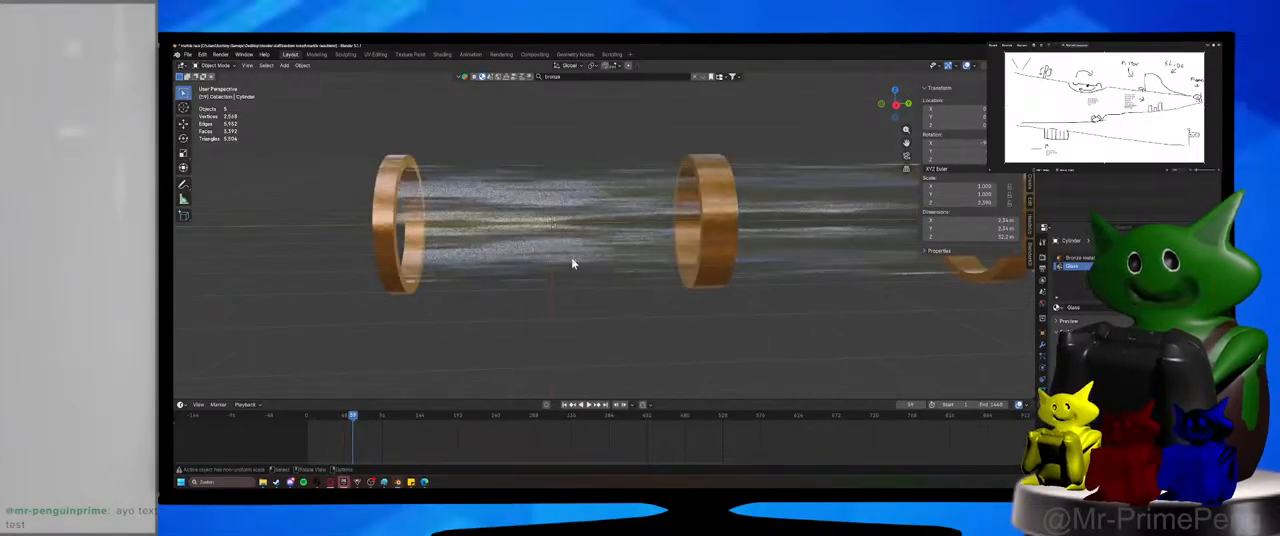
shift+middle_drag(573, 263, 566, 261)
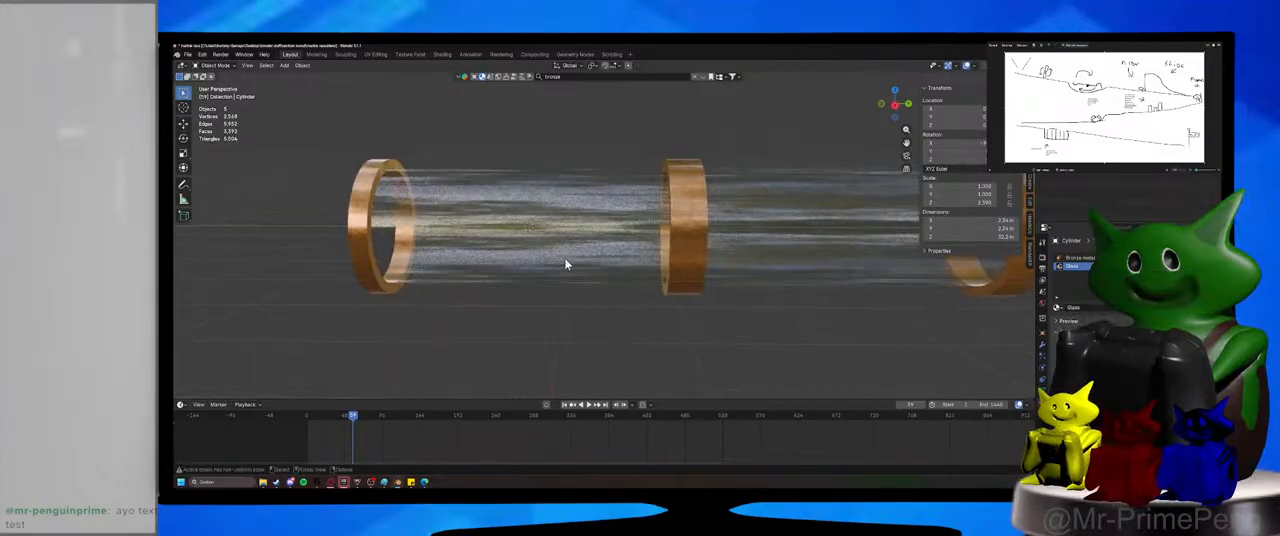
shift+middle_drag(566, 174, 583, 183)
key(shift+a)
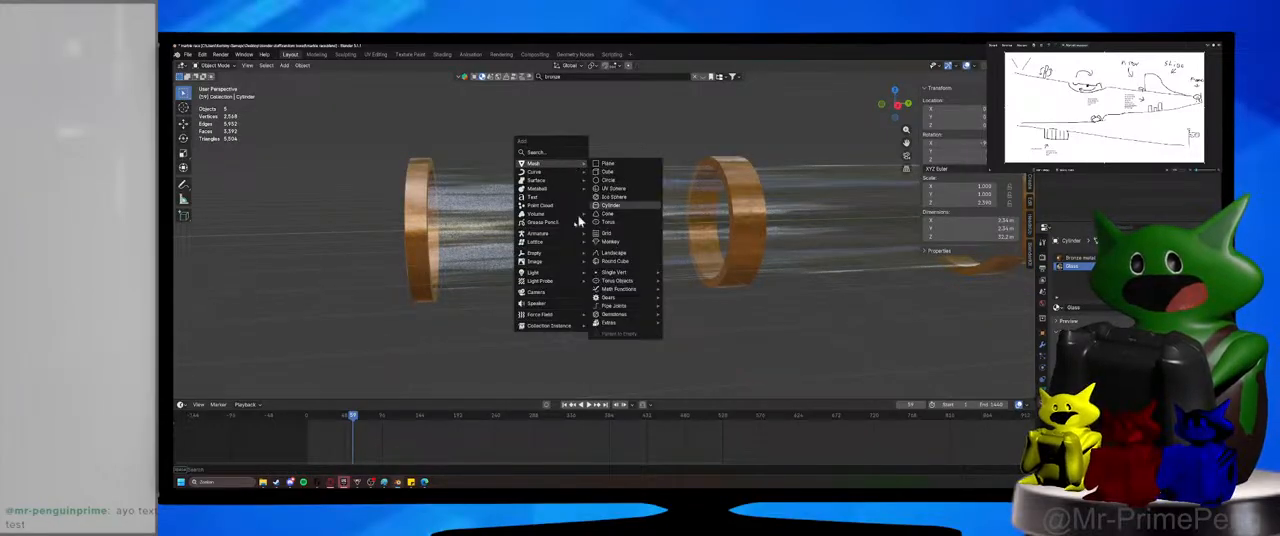
click(547, 296)
scroll(686, 300, down, 2)
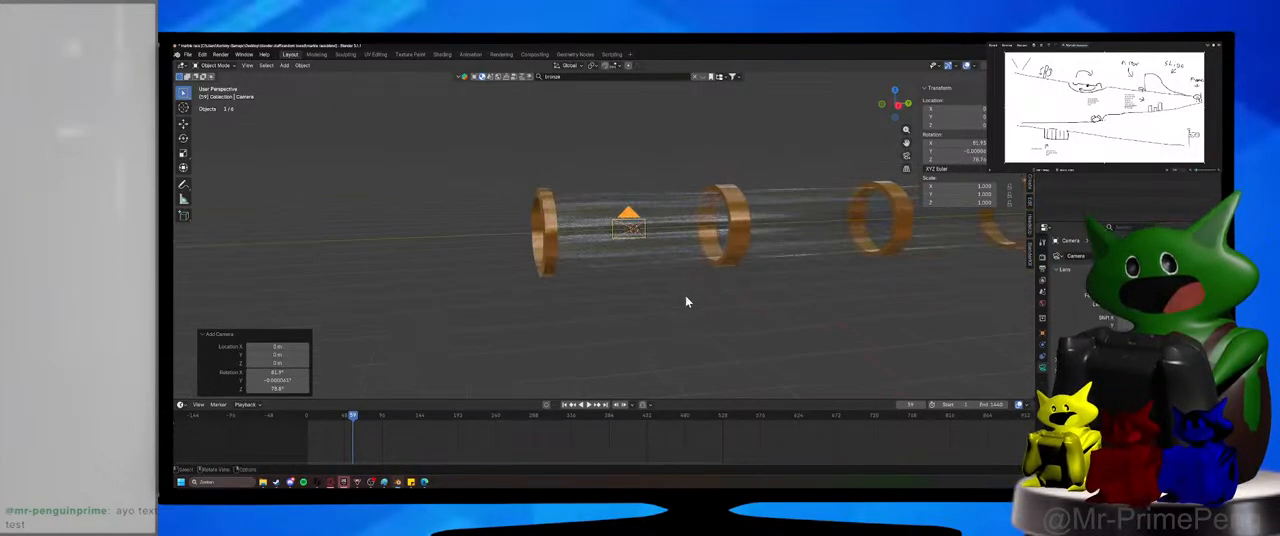
key(ctrl+alt+KP_0)
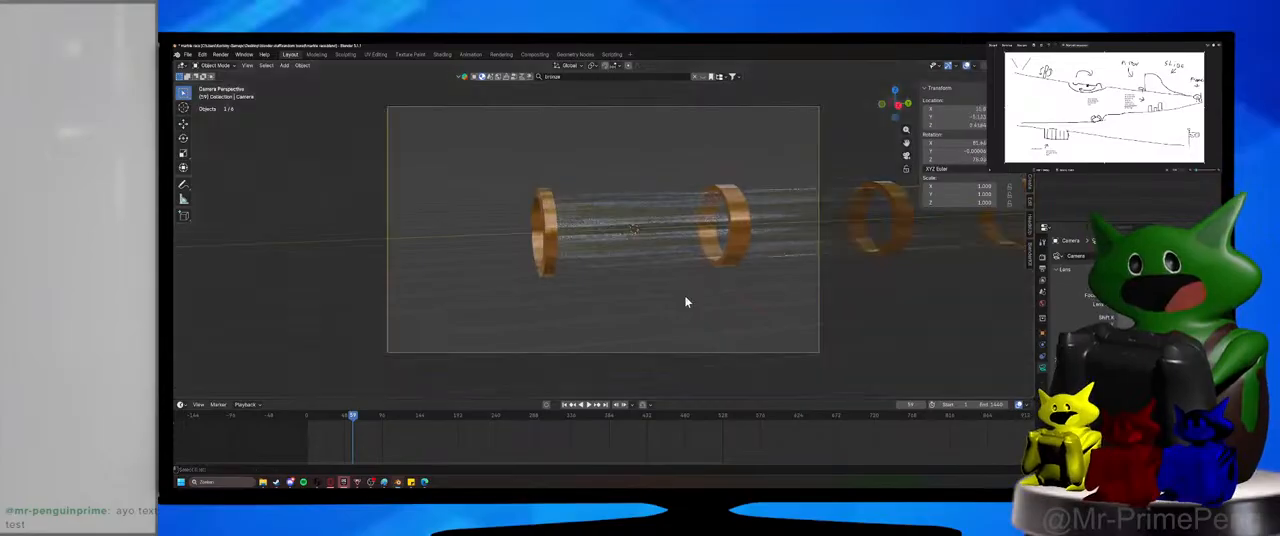
Move the arrayed tube about -5 m along Y so it spans the full width of the camera frame.
click(597, 215)
key(g)
click(579, 152)
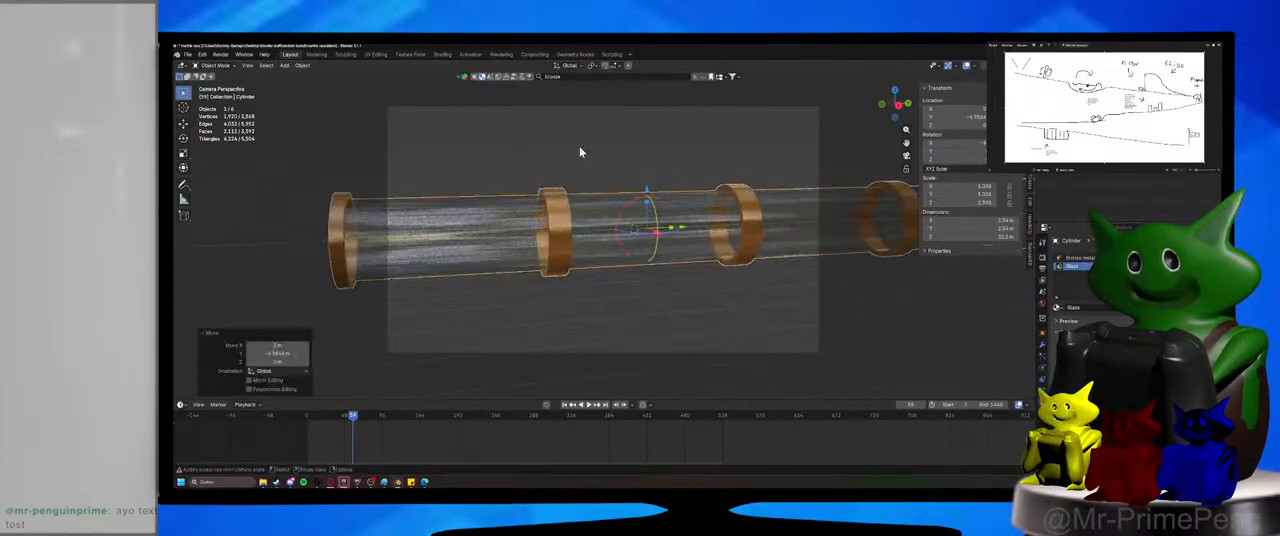
Change the viewport's maximum samples in the render settings and save the scene.
click(572, 151)
key(ctrl+s)
click(221, 55)
click(229, 62)
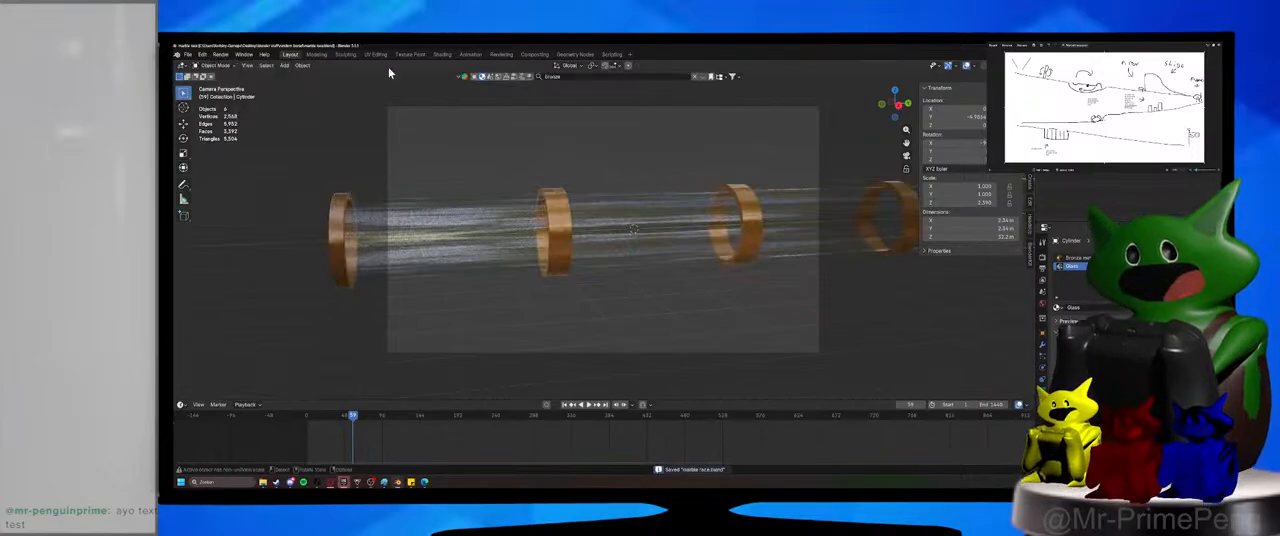
click(1042, 258)
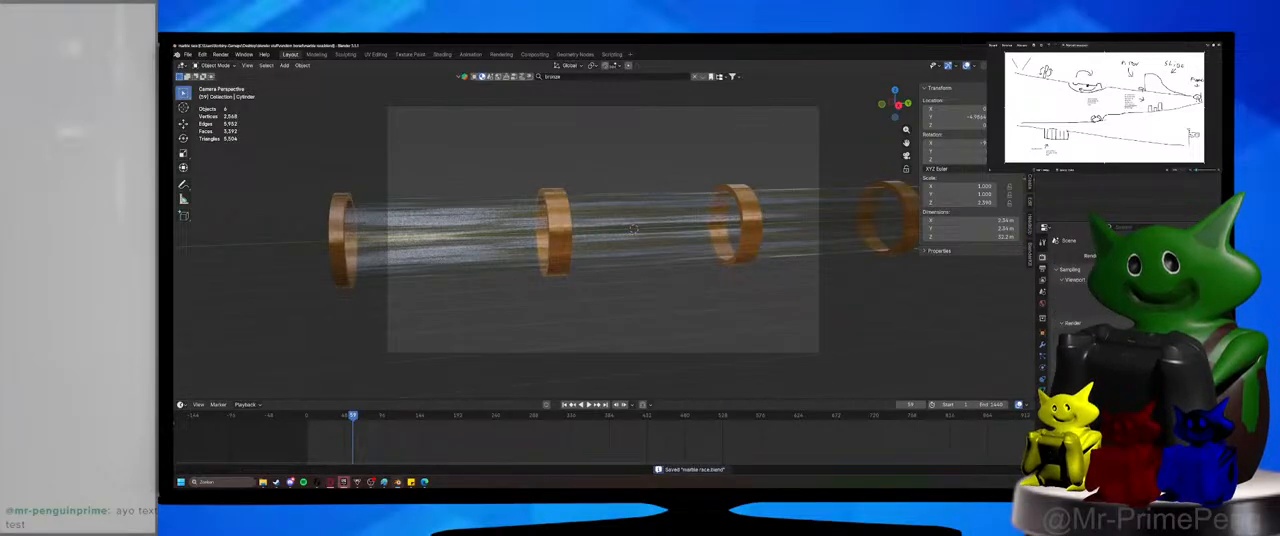
click(1150, 287)
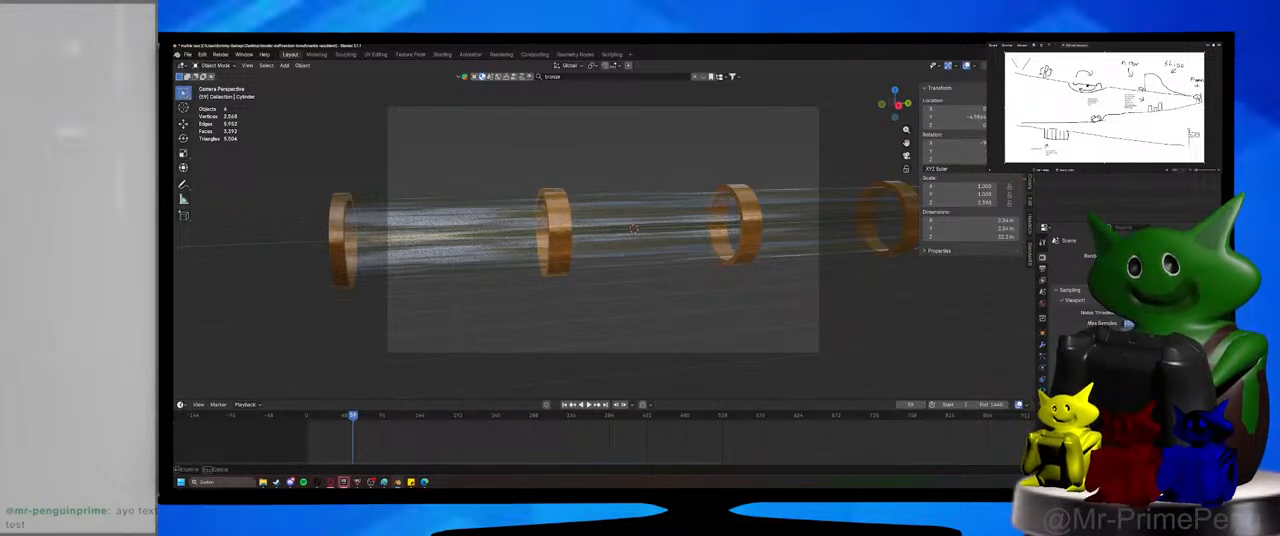
key(ctrl+s)
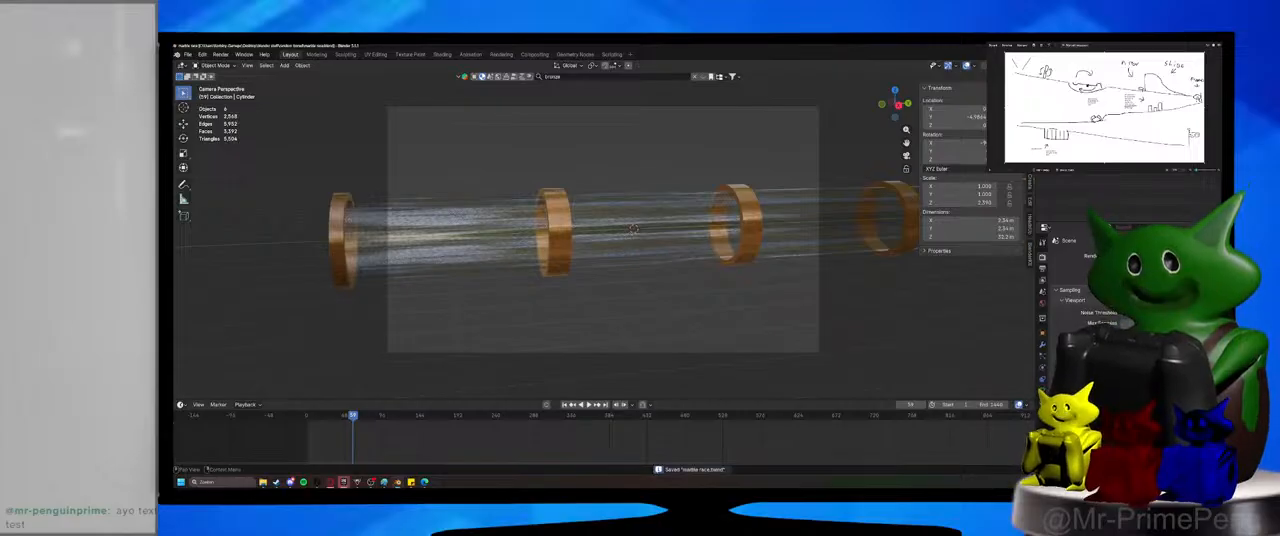
click(1150, 284)
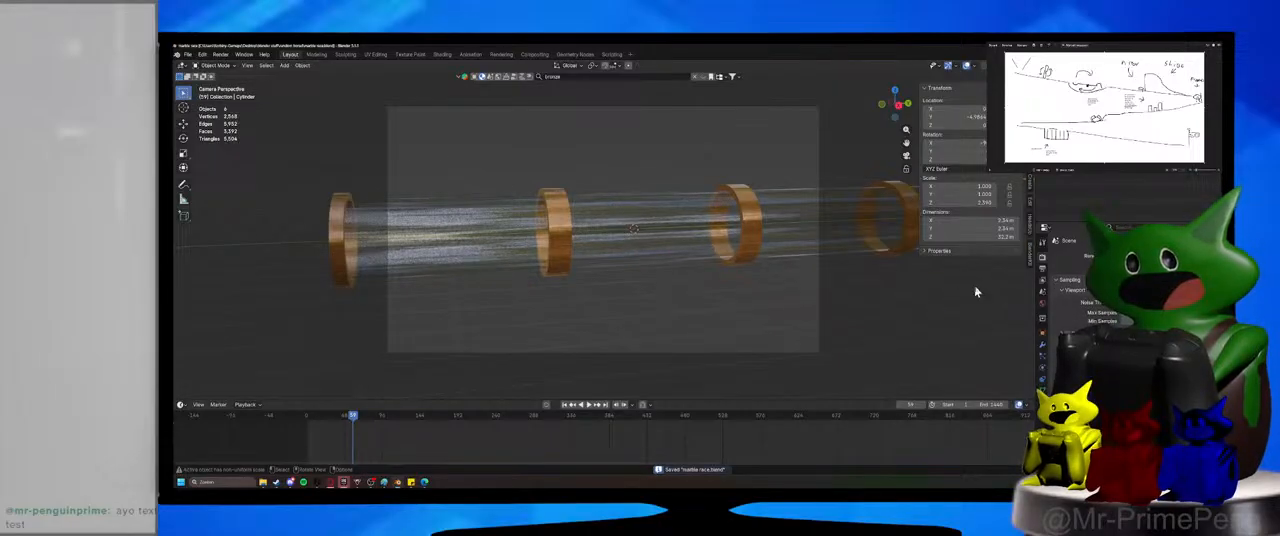
Show the scene with rendered shading and use a Sky Texture as the world background color.
click(1042, 304)
click(1019, 65)
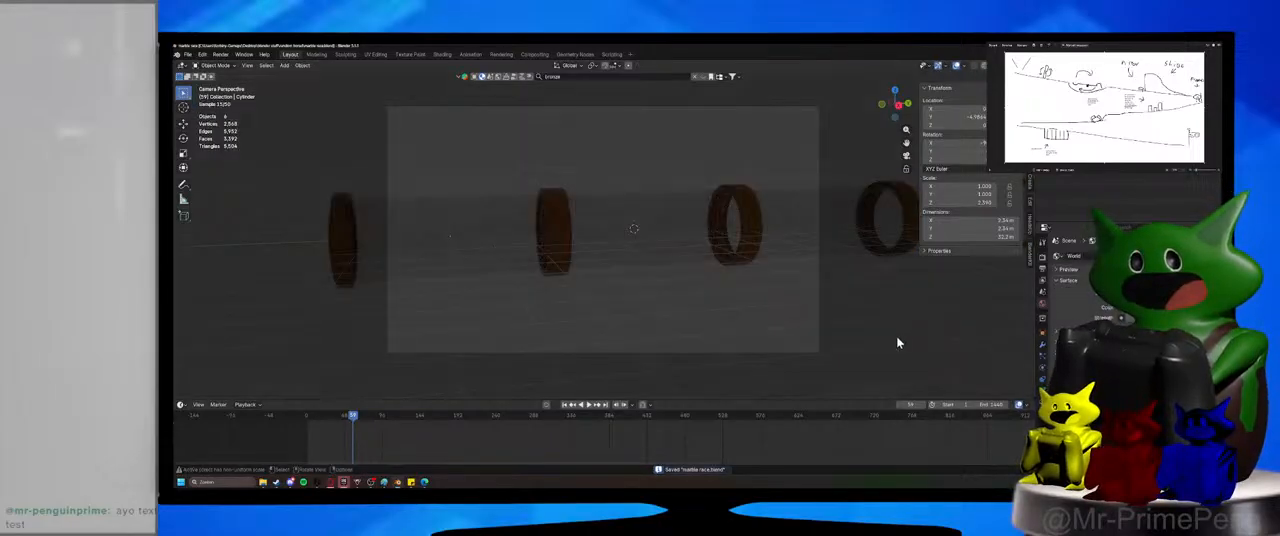
click(1121, 318)
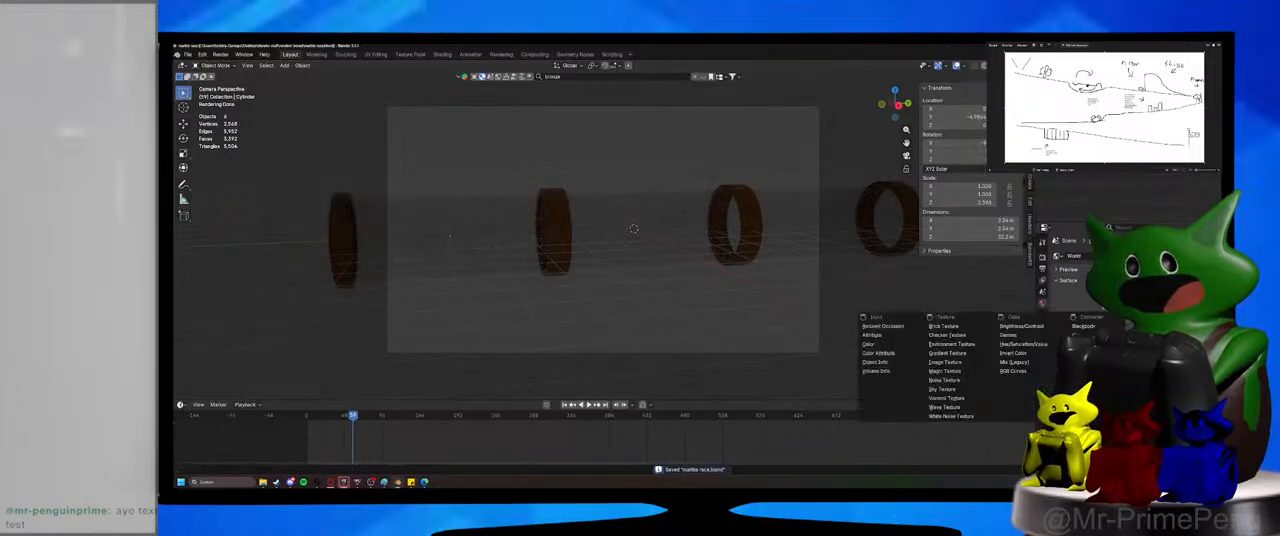
click(950, 389)
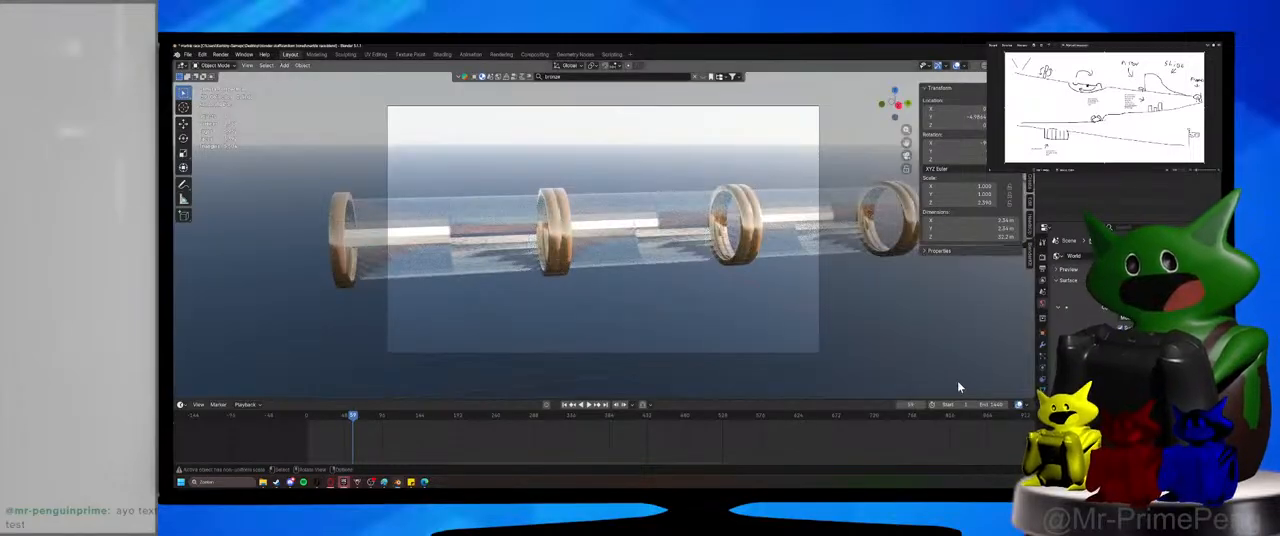
Try Shade Auto Smooth on the arrayed tube, and apply Shade Smooth with sharp edges kept instead.
right_click(625, 212)
click(648, 222)
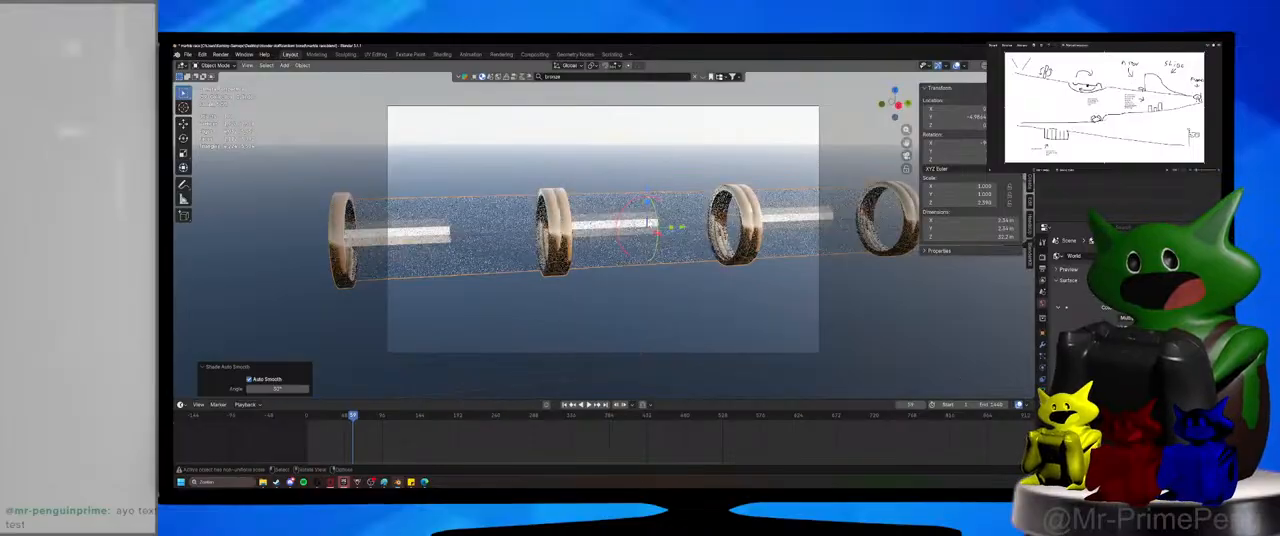
right_click(664, 244)
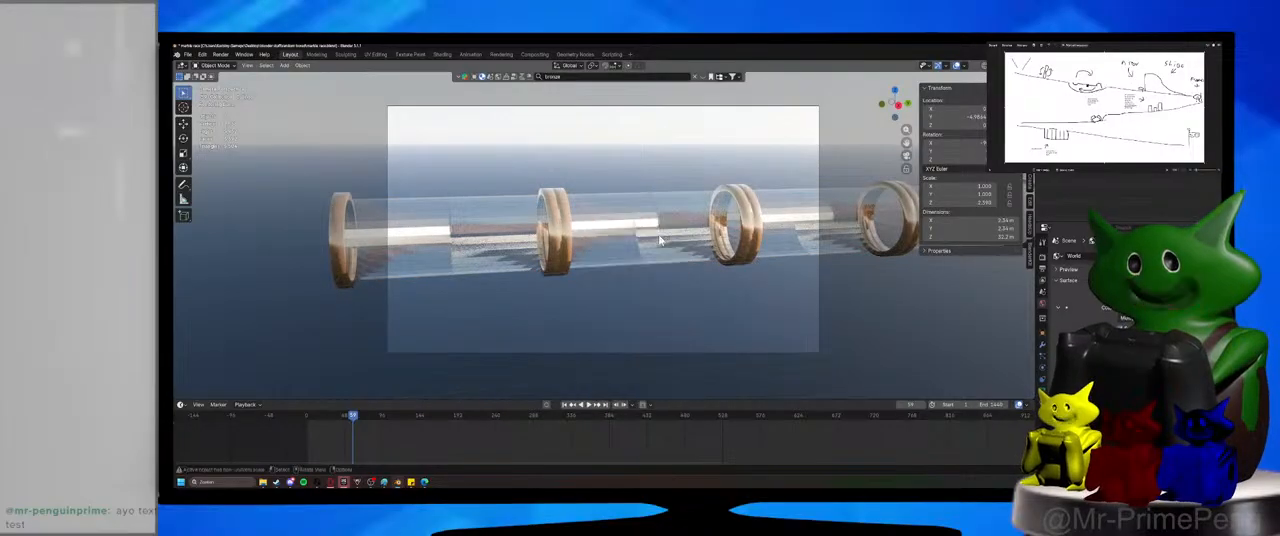
right_click(660, 243)
click(659, 234)
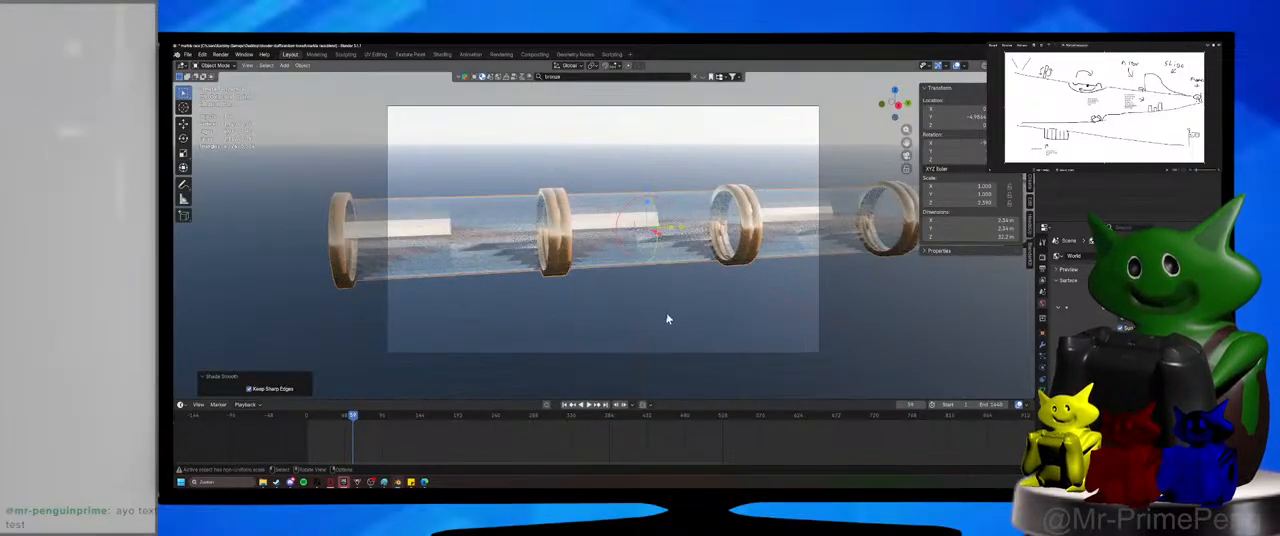
Open the arrayed tube in Edit Mode, closing in on the glass wall of its first section.
middle_drag(669, 317, 663, 320)
key(Tab)
scroll(663, 297, up, 3)
shift+middle_drag(519, 300, 614, 283)
scroll(616, 282, up, 2)
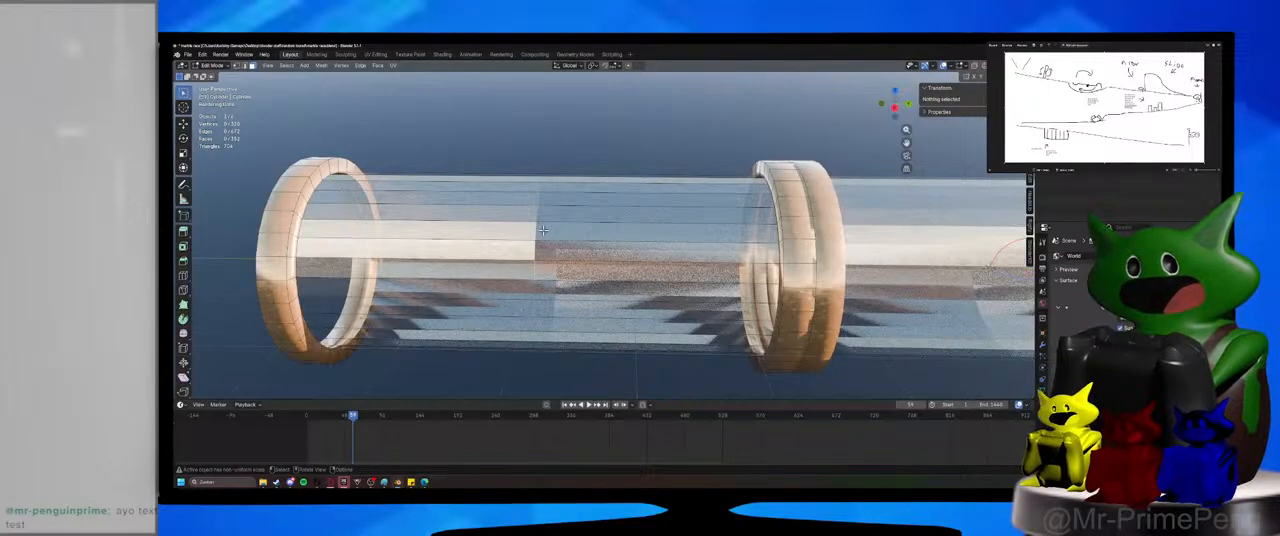
middle_drag(543, 230, 625, 240)
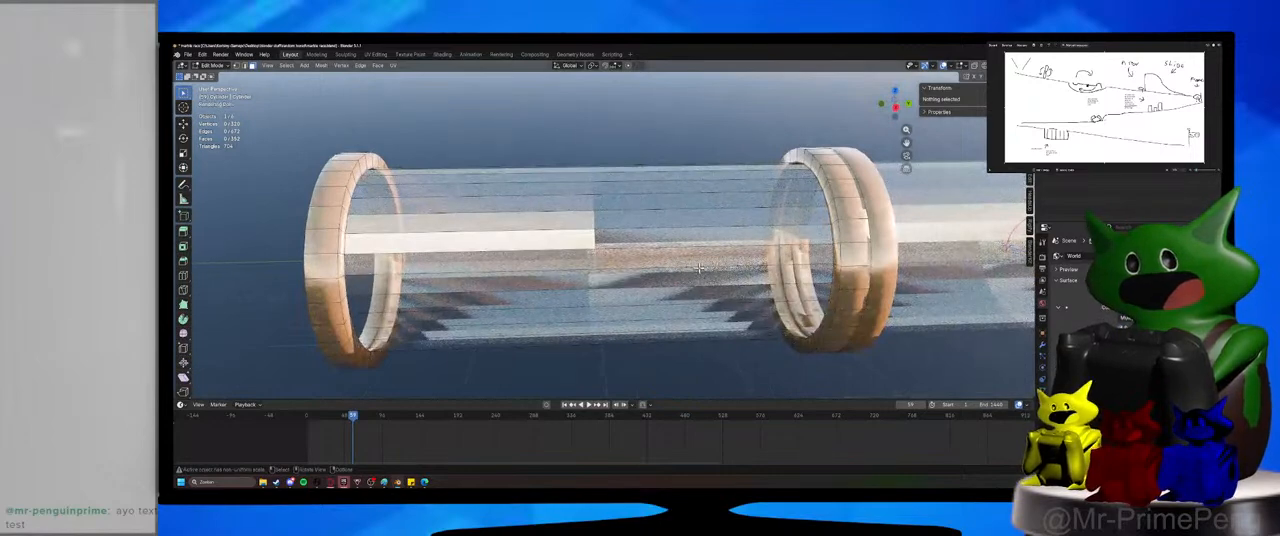
Try to bevel the face loop that forms the first section's glass wall.
alt+click(577, 201)
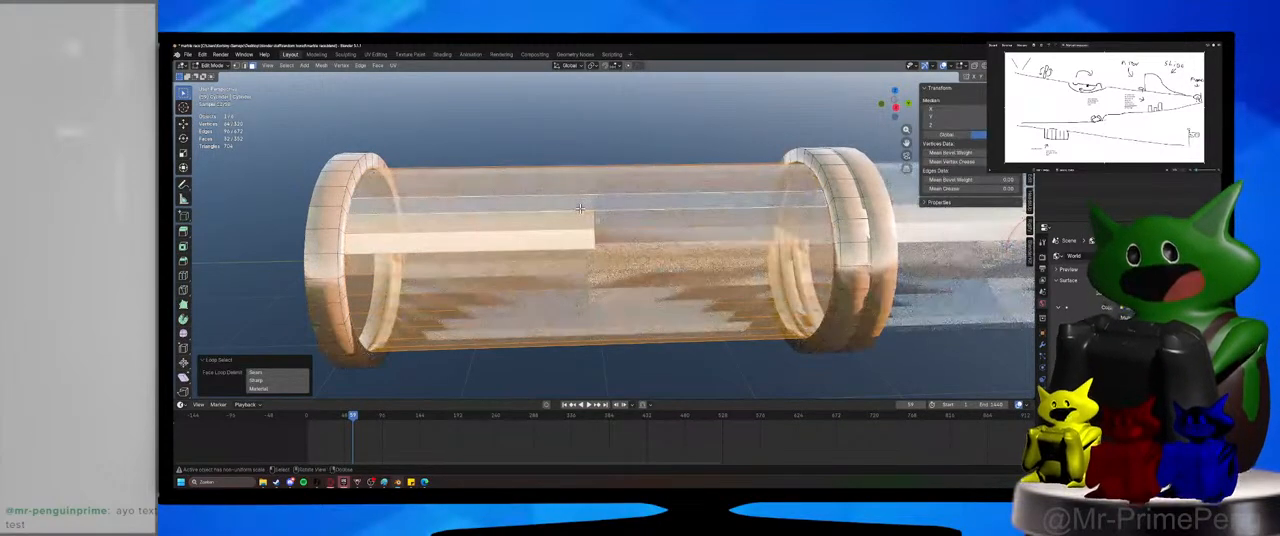
key(ctrl+b)
scroll(596, 211, down, 2)
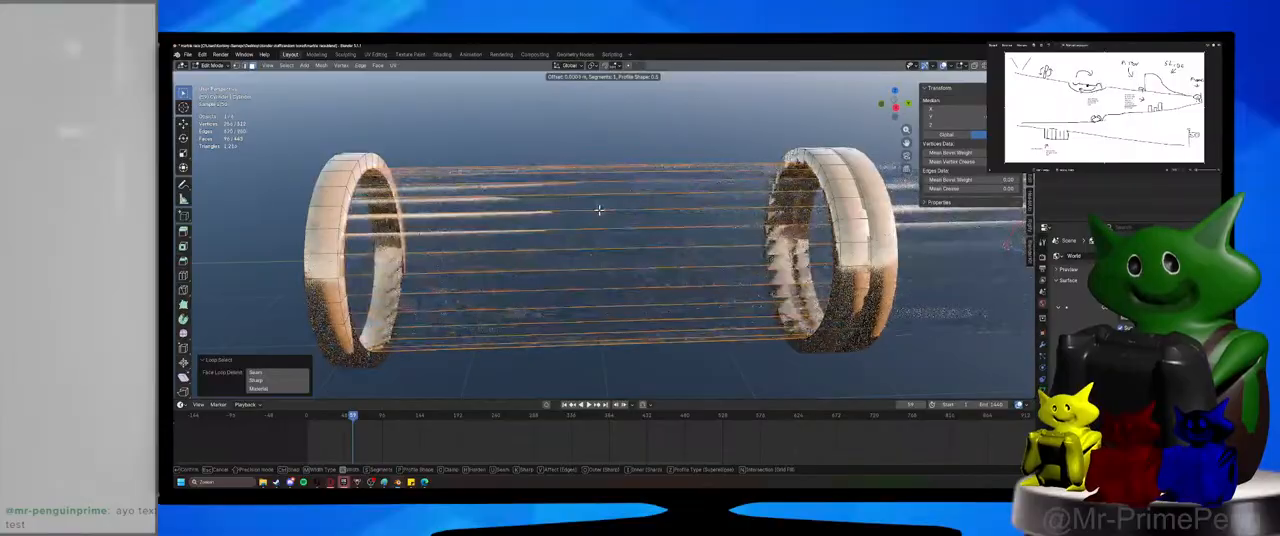
click(653, 175)
key(ctrl+z)
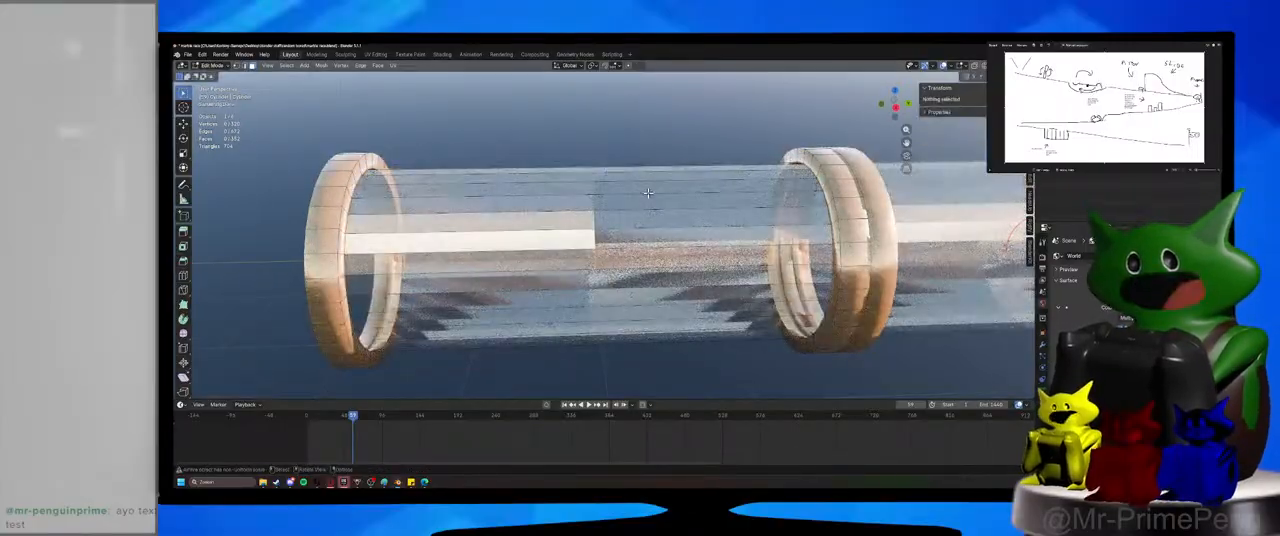
Select the first section's glass wall face loop and subdivide it with one cut.
middle_drag(653, 175, 644, 196)
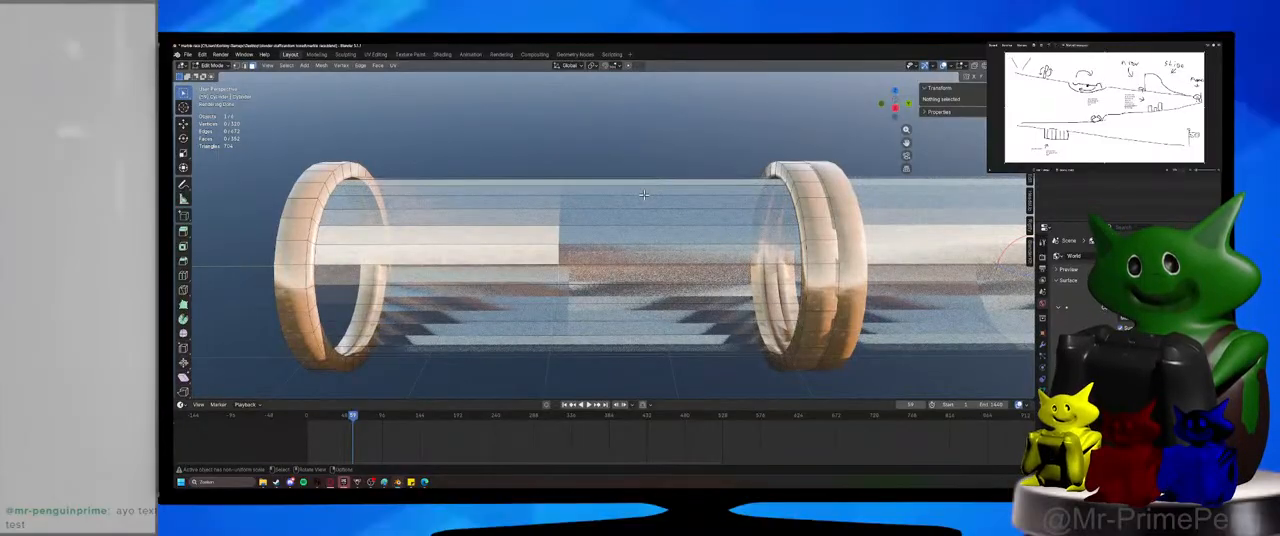
alt+click(556, 212)
right_click(561, 217)
click(560, 220)
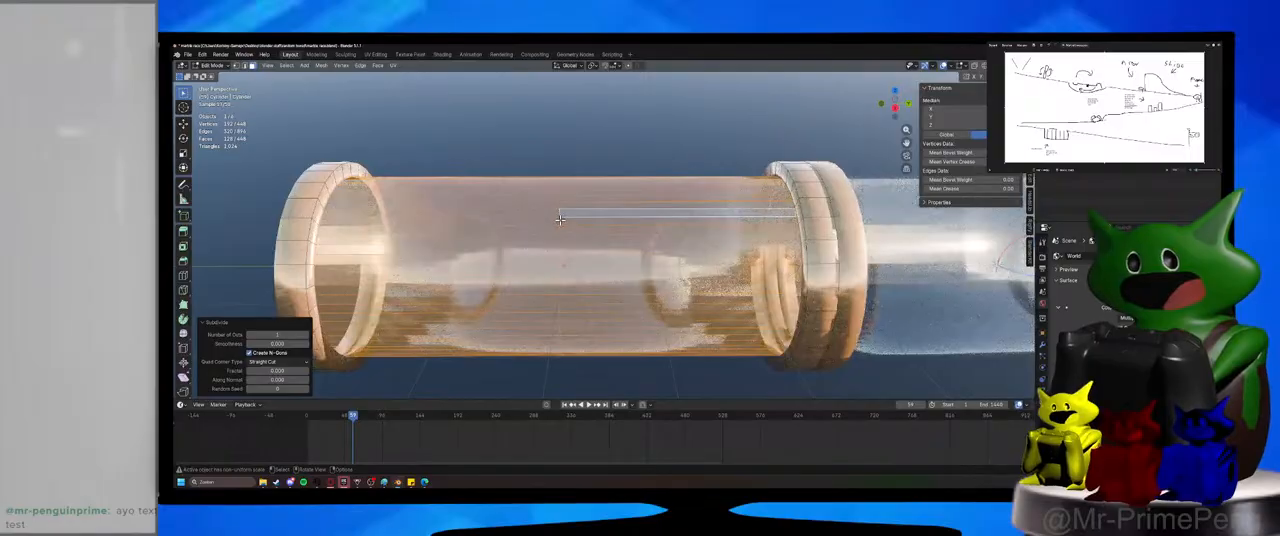
right_click(560, 219)
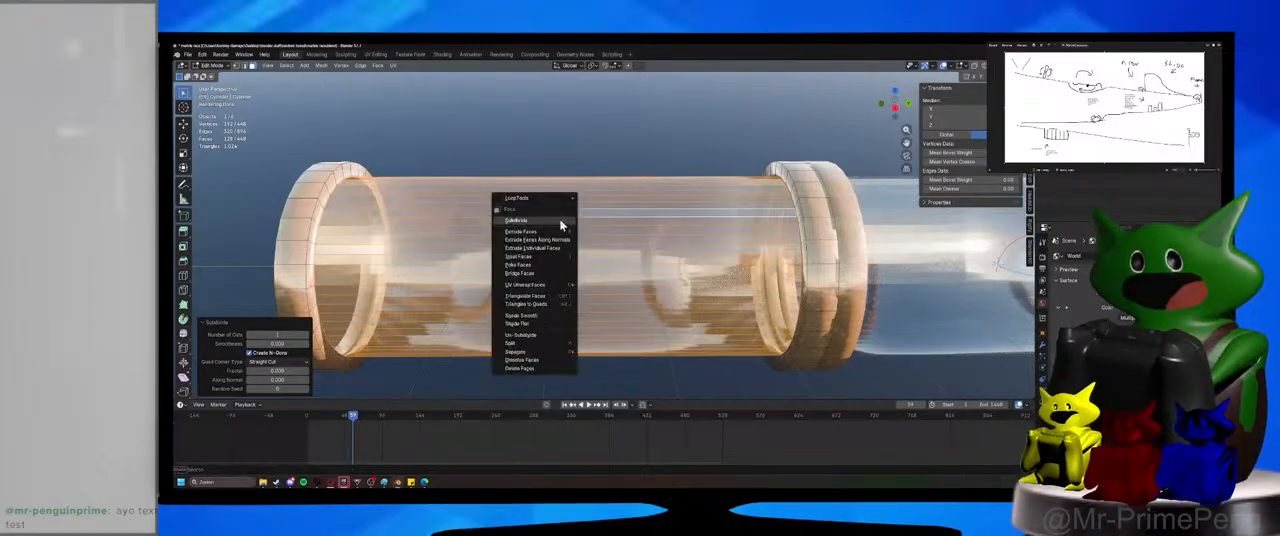
scroll(598, 189, down, 5)
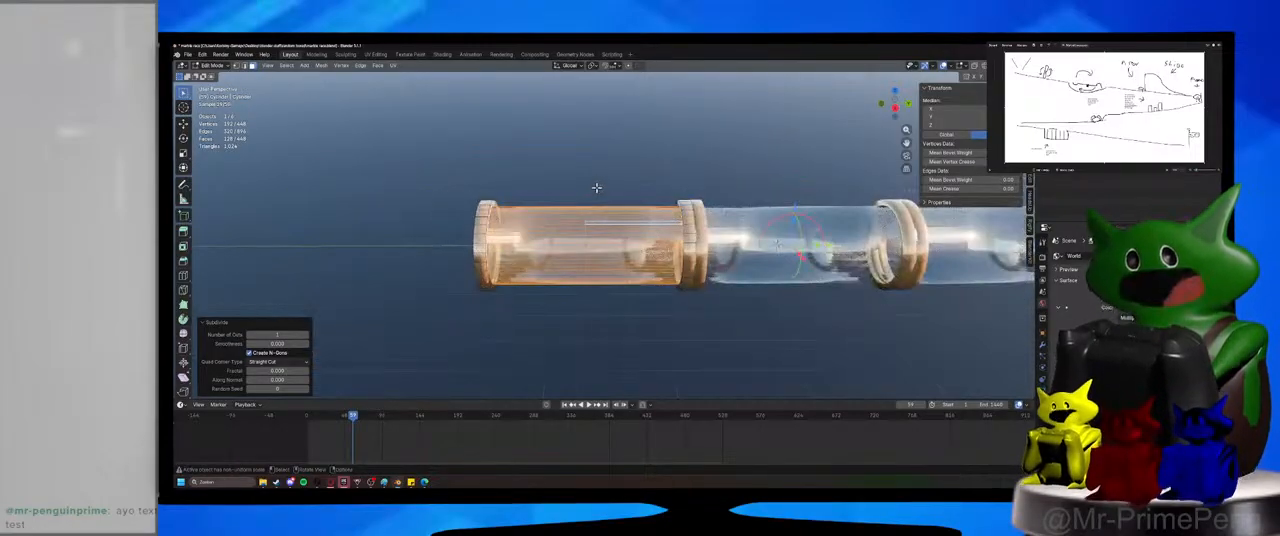
scroll(597, 189, up, 5)
Select the edge loop around the middle of the glass wall and dissolve its edges.
key(2)
alt+click(562, 212)
right_click(560, 213)
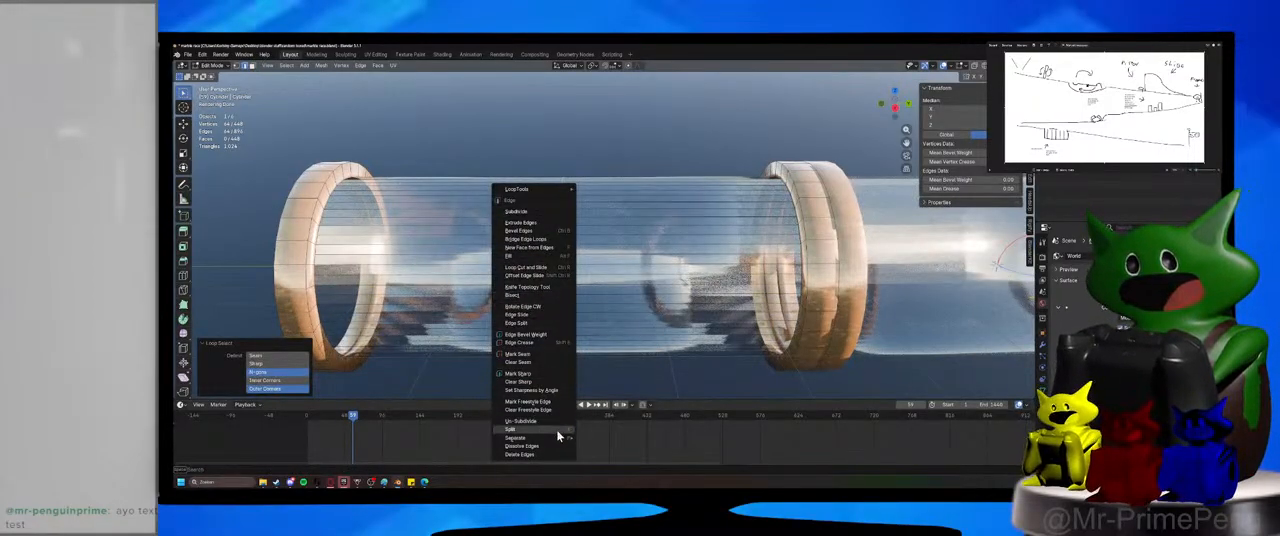
click(552, 448)
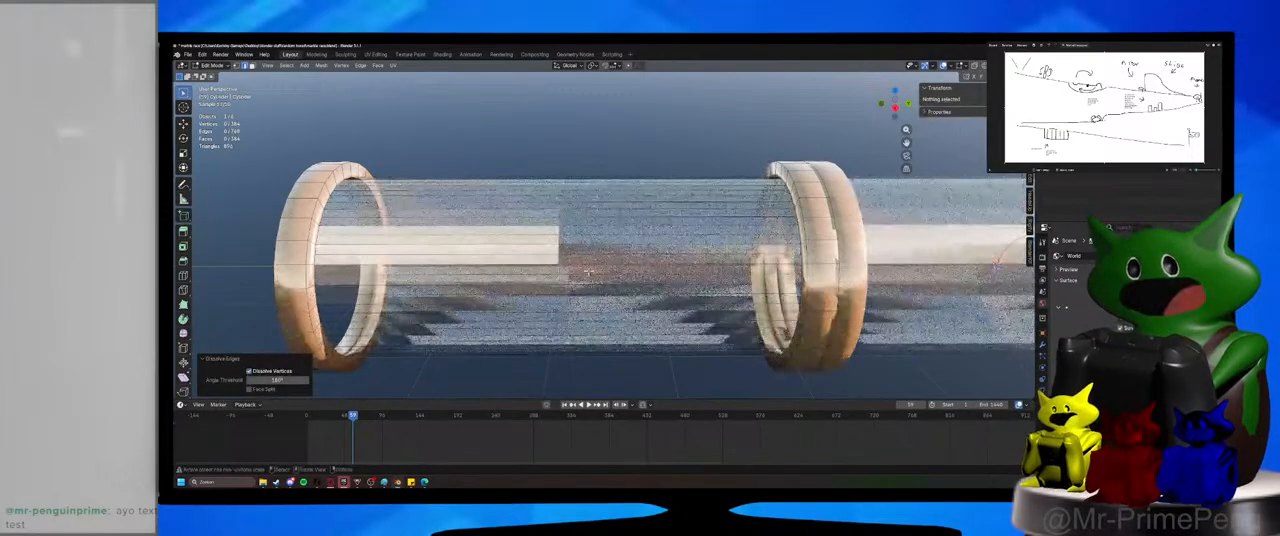
Save the scene and render a still image through the camera from Object Mode.
key(ctrl+s)
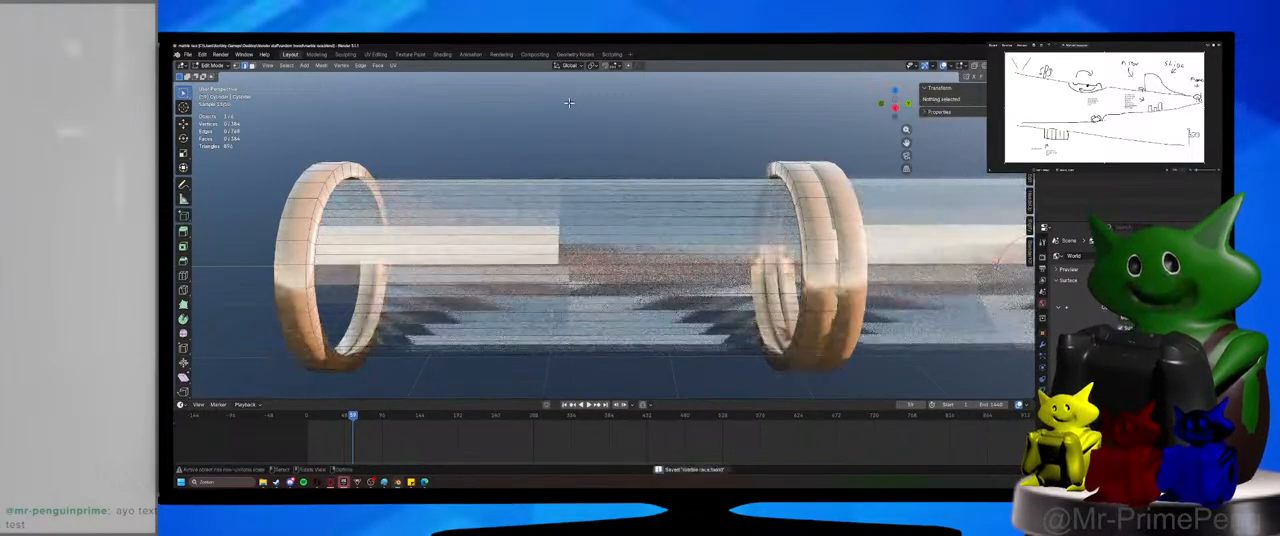
key(KP_0)
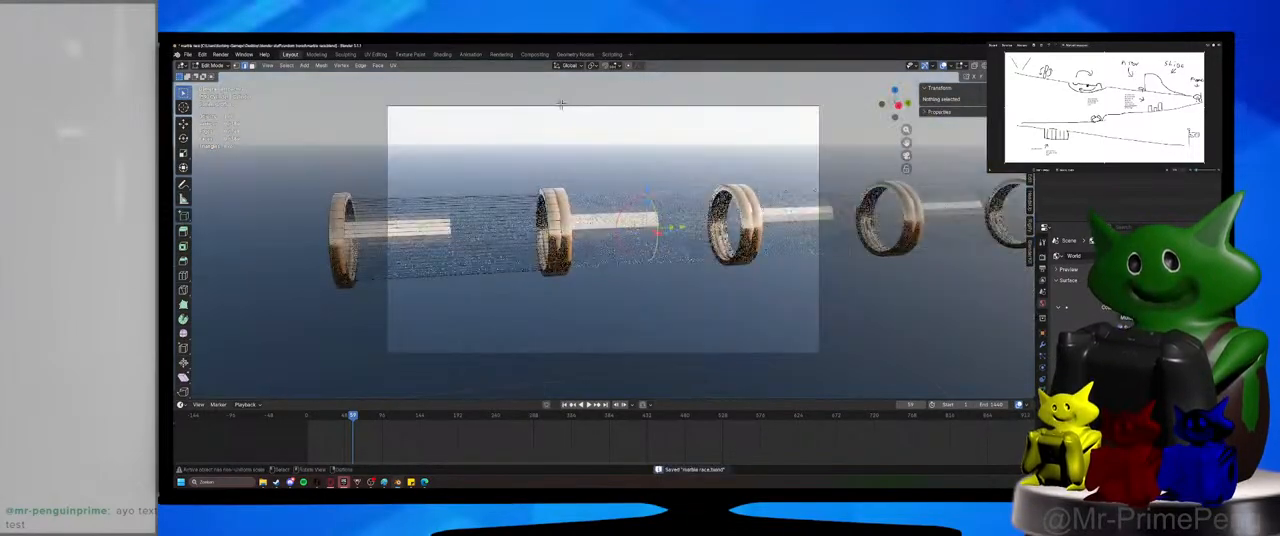
click(205, 66)
click(215, 76)
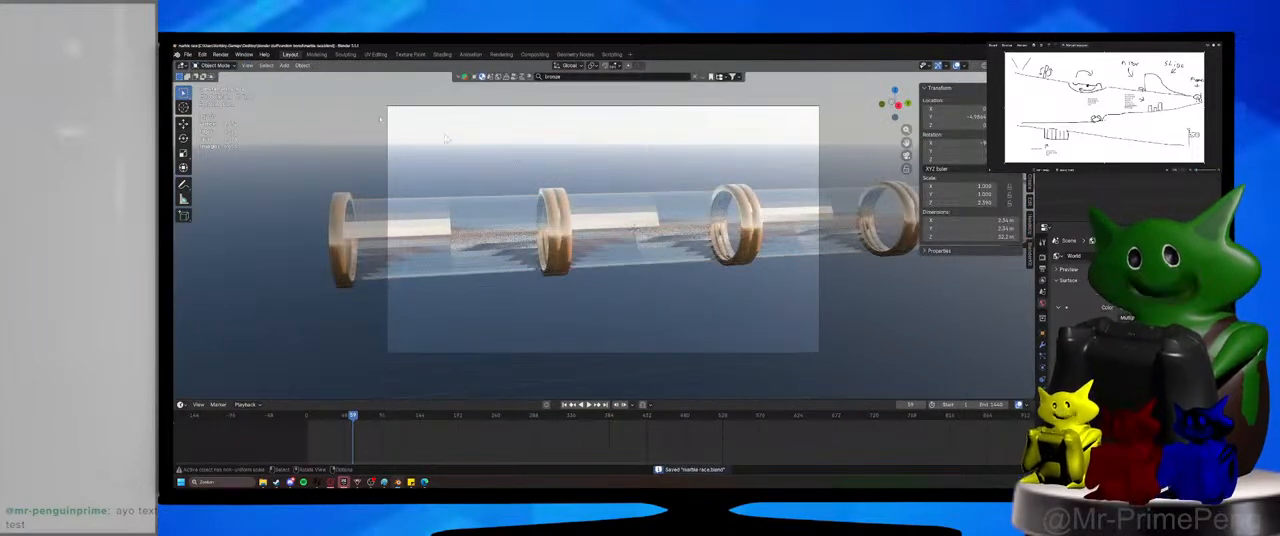
click(224, 56)
click(231, 65)
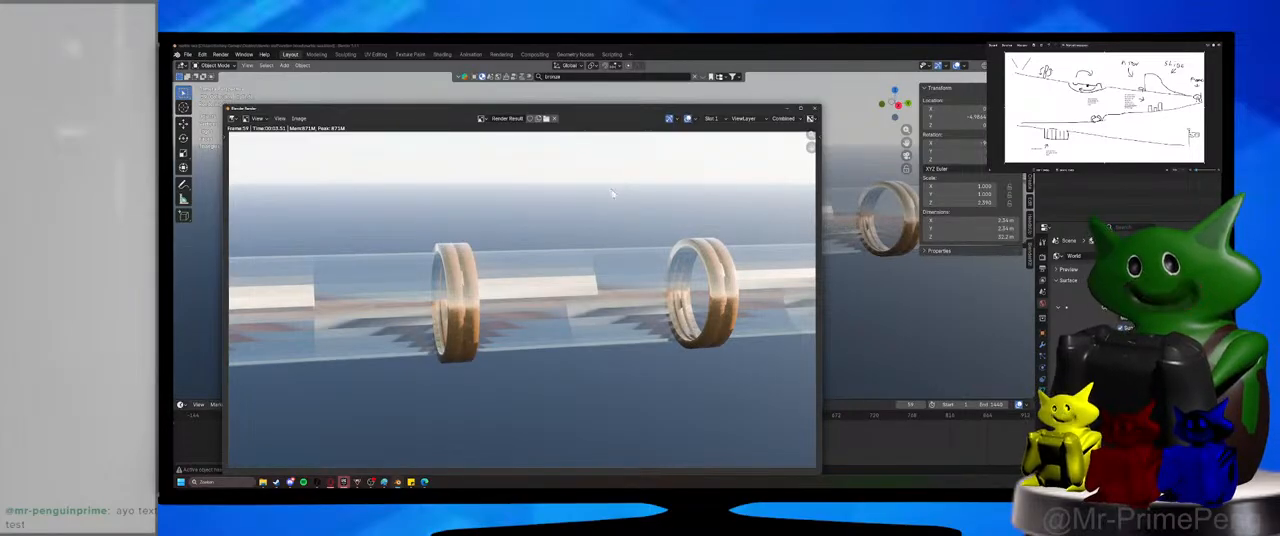
click(788, 108)
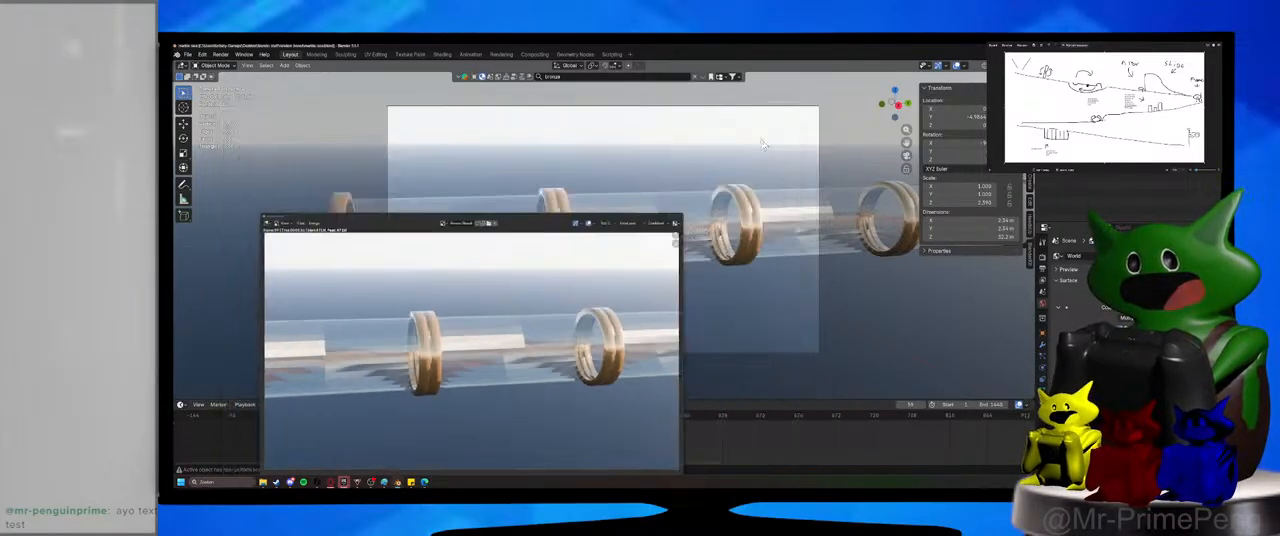
Select the arrayed tube, show its modifier settings, and save the scene.
click(577, 210)
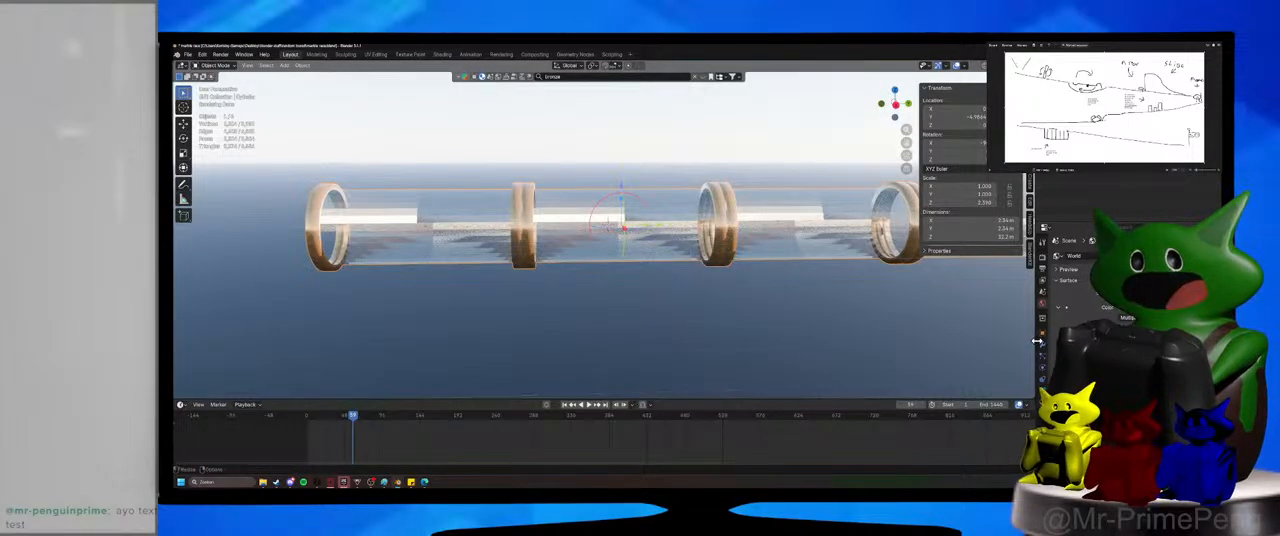
click(813, 304)
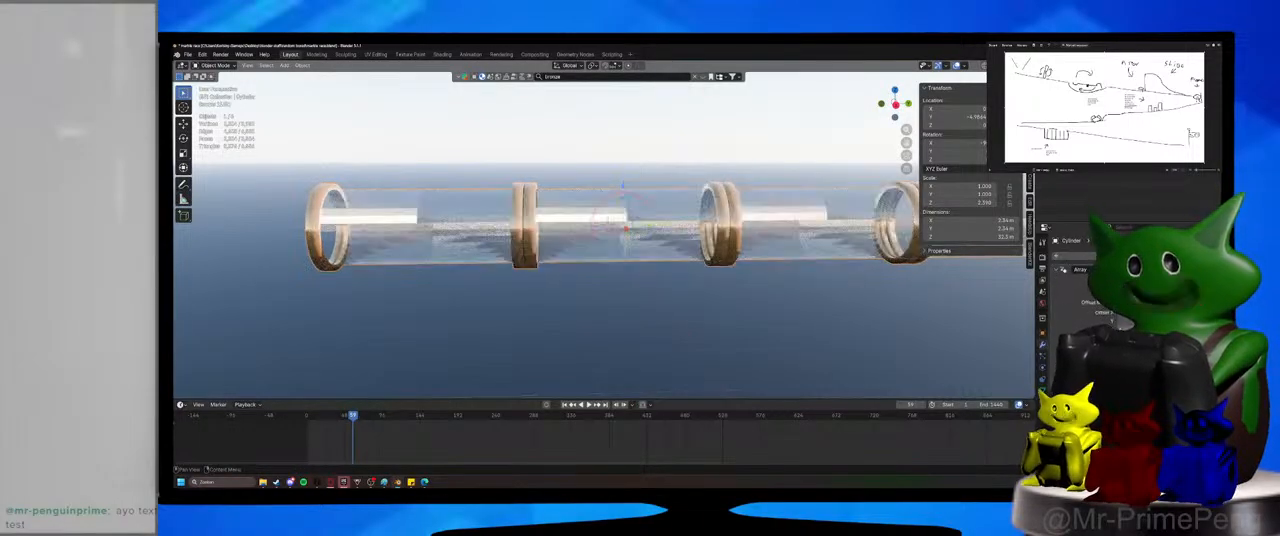
key(ctrl+s)
Put the arrayed tube back into Edit Mode with face selection.
mouse_move(686, 277)
middle_down()
mouse_move(697, 273)
mouse_move(687, 269)
middle_up()
scroll(697, 273, up, 6)
click(215, 66)
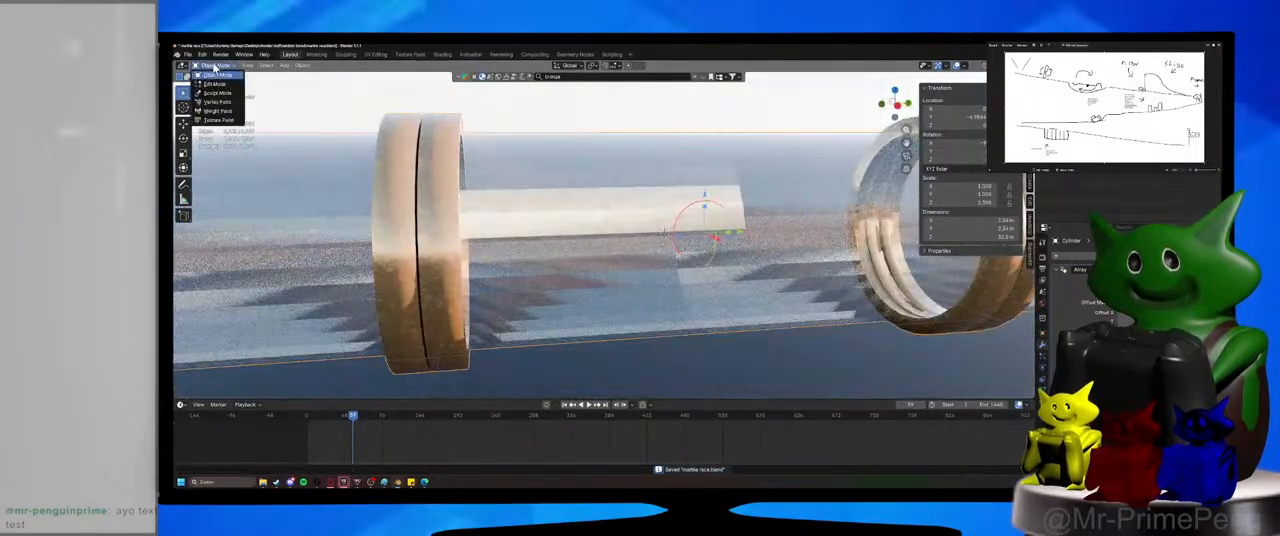
click(219, 84)
click(252, 66)
Try a further one-cut subdivision of the first section's glass wall faces.
shift+middle_drag(760, 203, 571, 237)
scroll(571, 237, down, 5)
alt+click(570, 217)
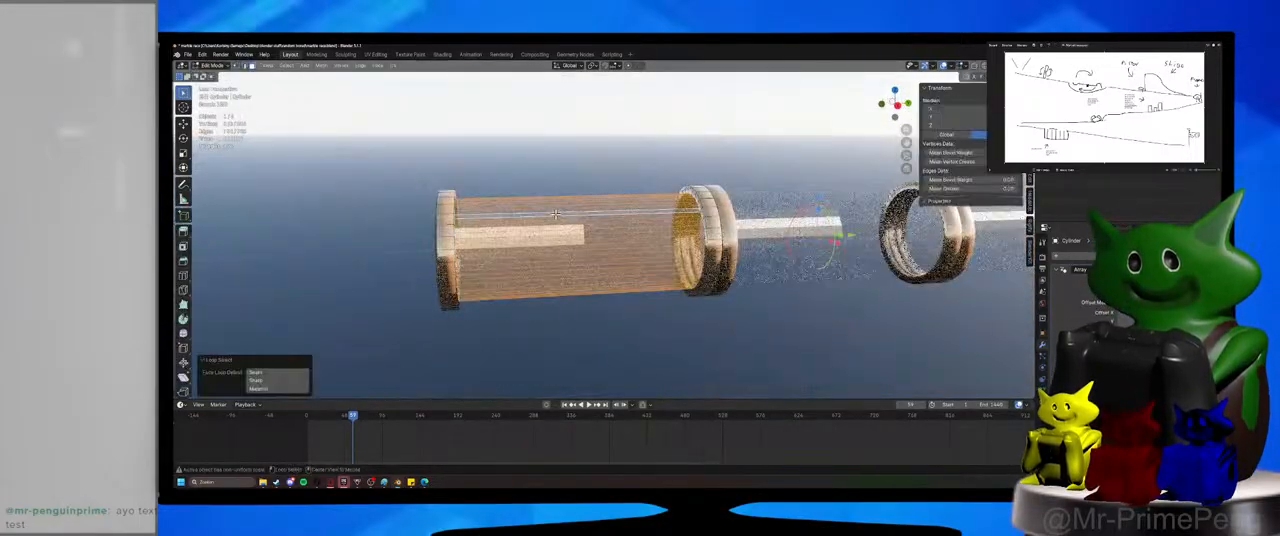
scroll(571, 237, up, 2)
right_click(570, 237)
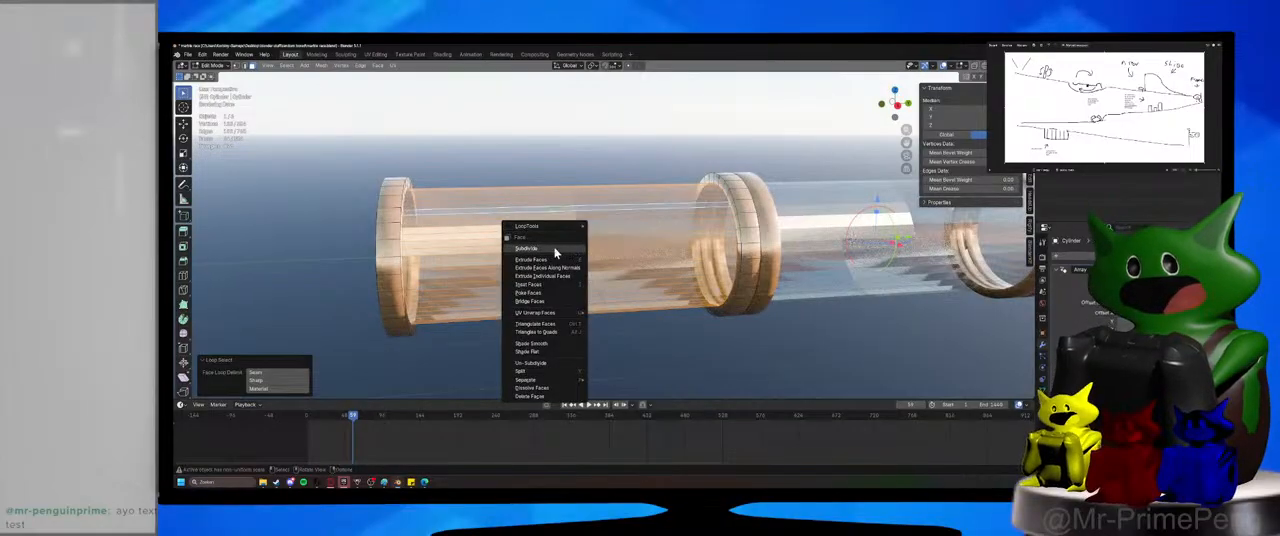
click(556, 250)
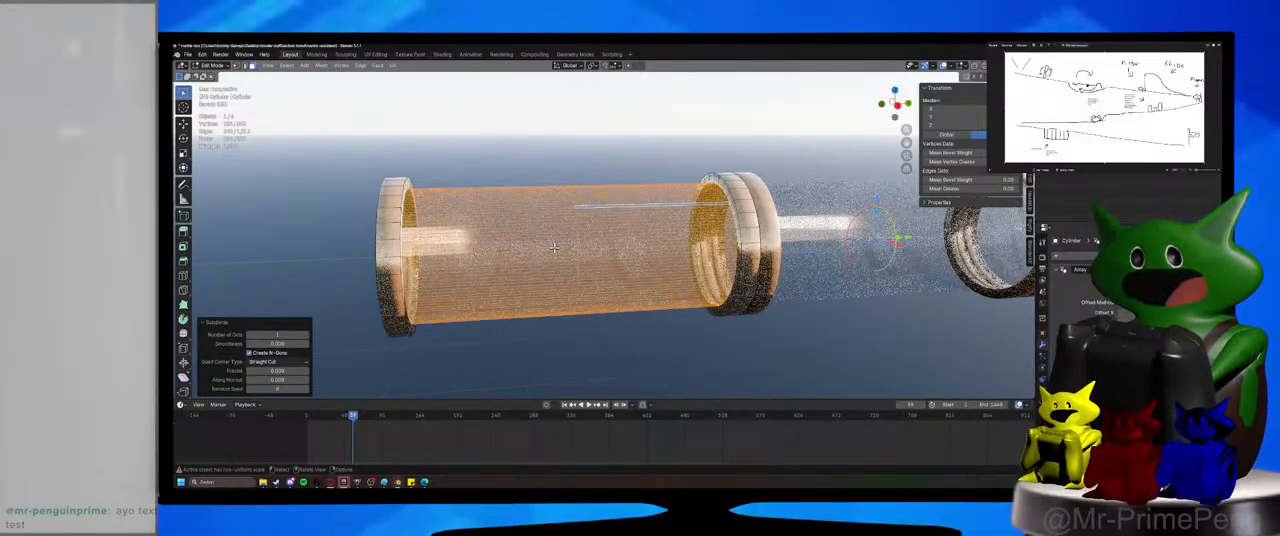
Select the edge loop around the wall's middle, and undo back to before the extra subdivision.
alt+click(573, 211)
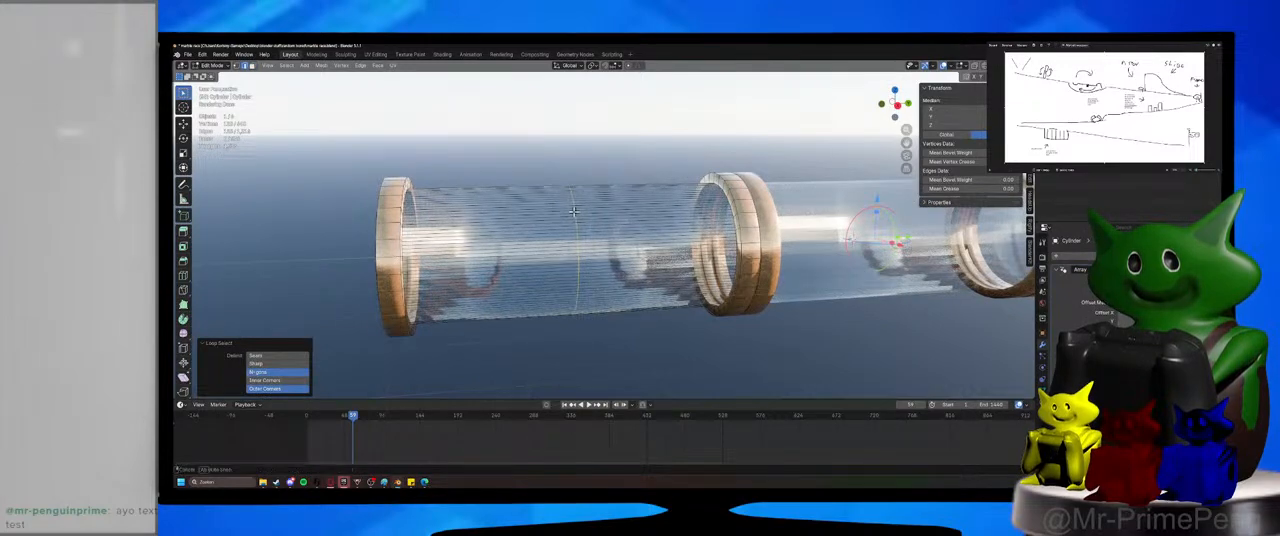
middle_drag(574, 211, 571, 214)
key(ctrl+3)
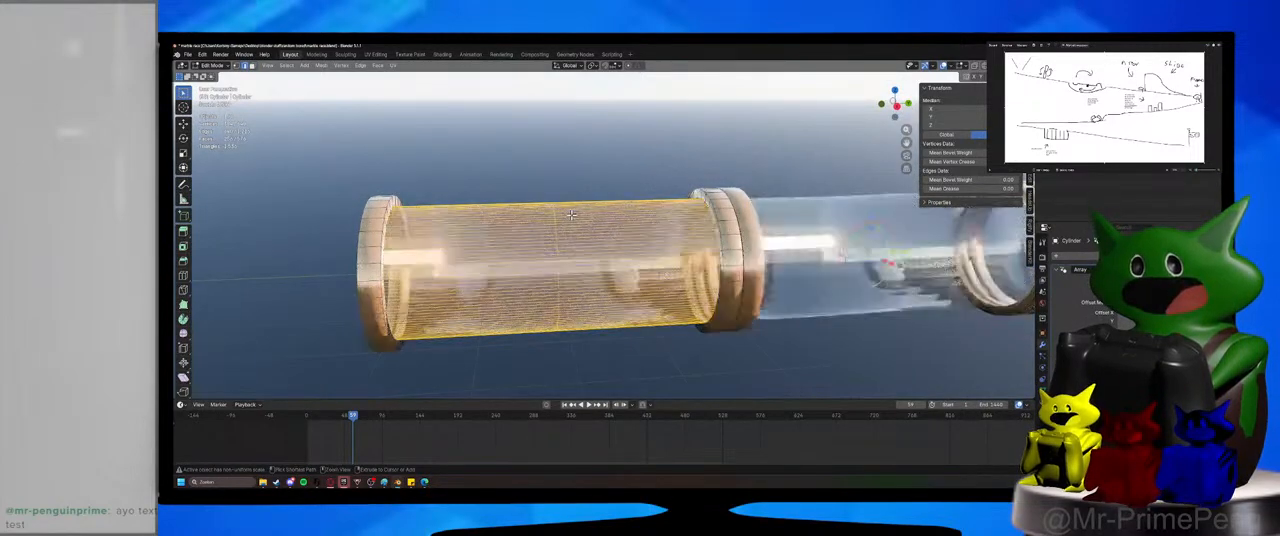
key(h)
key(2)
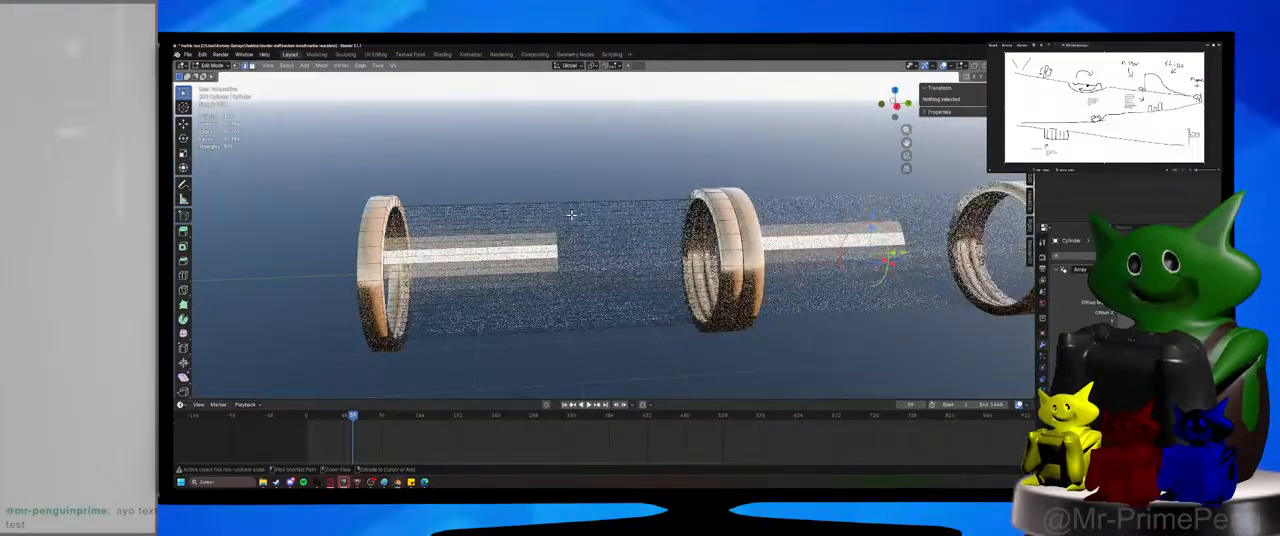
Toggle the arrayed tube out of and back into Edit Mode, and undo the edge loop cut around the first section's glass wall.
key(Tab)
key(Tab)
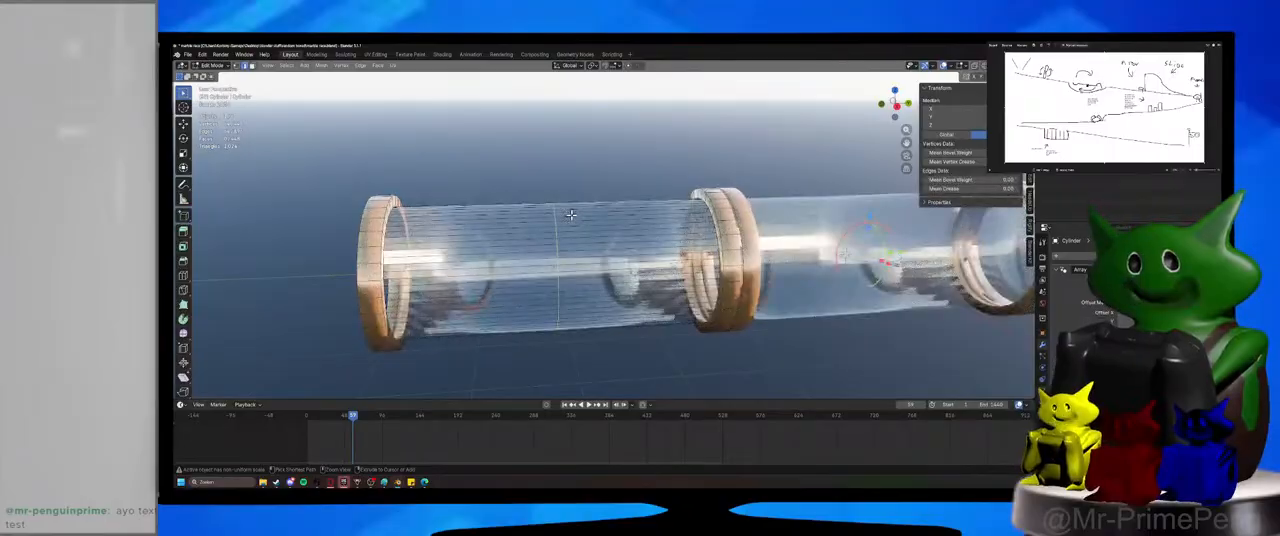
key(ctrl+z)
key(ctrl+z)
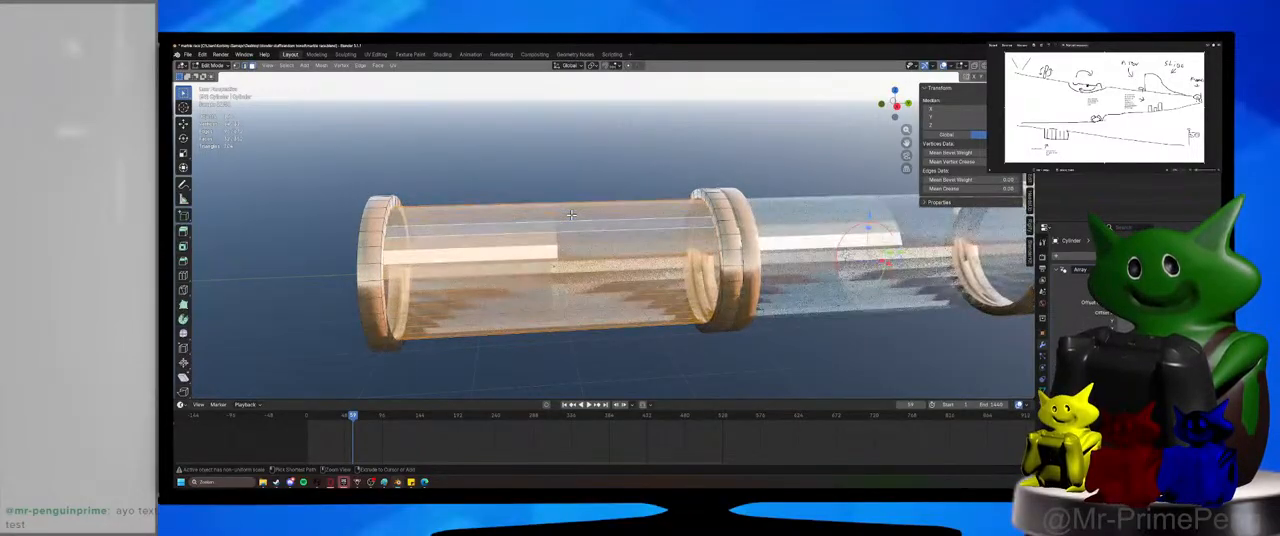
middle_drag(570, 214, 568, 263)
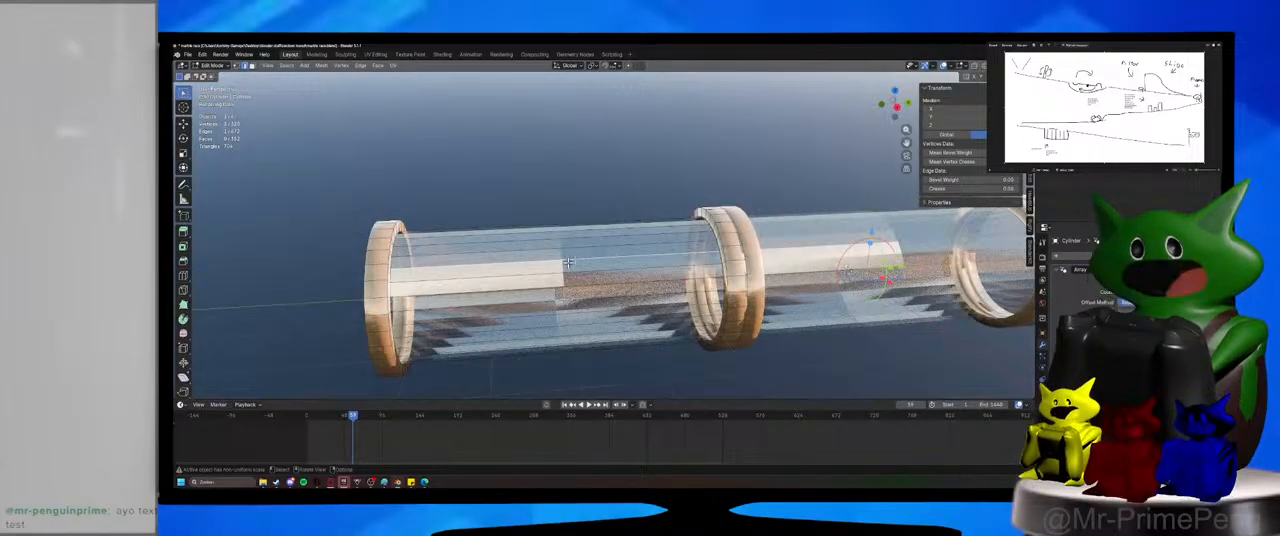
Select all lengthwise edges of the first section's glass wall in wireframe, and return to solid shading.
key(shift+z)
key(KP_3)
drag(524, 206, 549, 389)
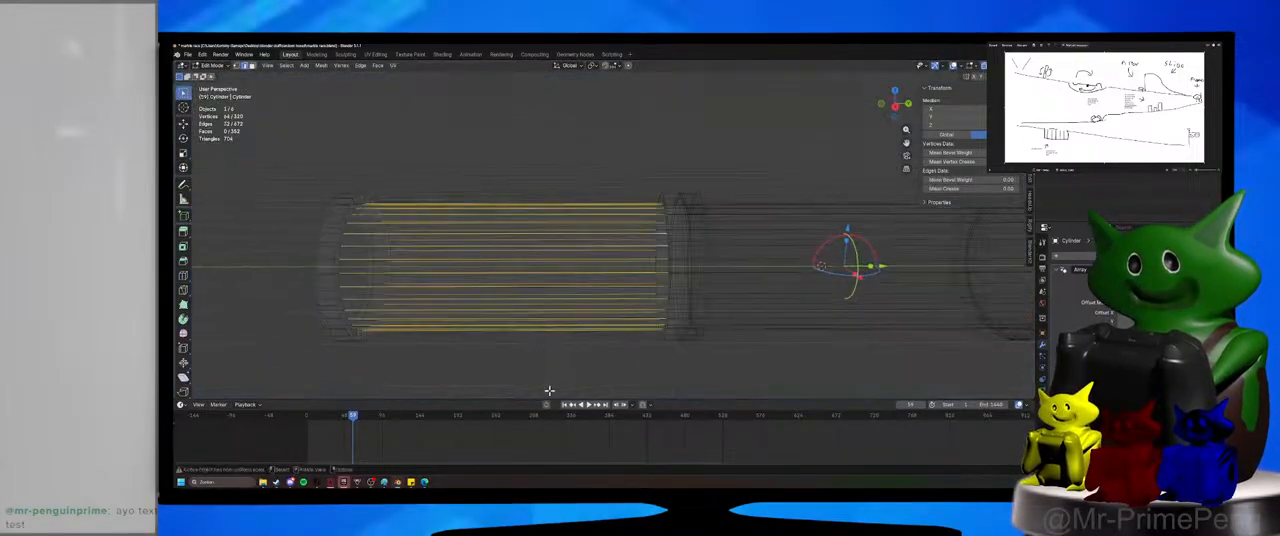
middle_drag(556, 358, 580, 331)
key(shift+z)
scroll(622, 230, up, 2)
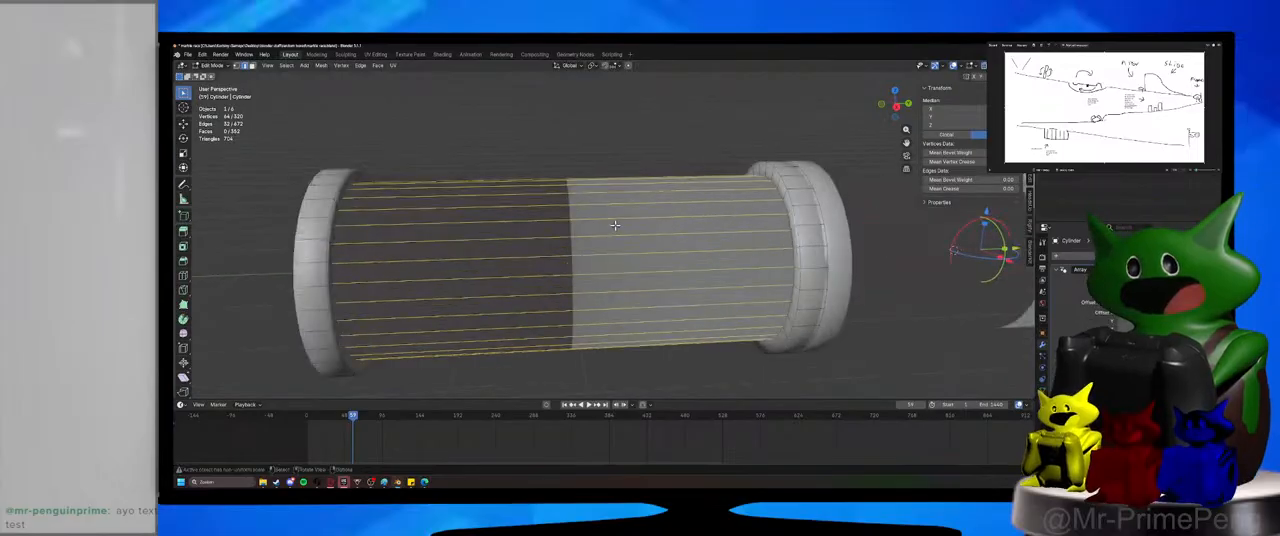
Try to bevel the selected lengthwise edges of the glass wall, and undo the bevel.
key(ctrl+b)
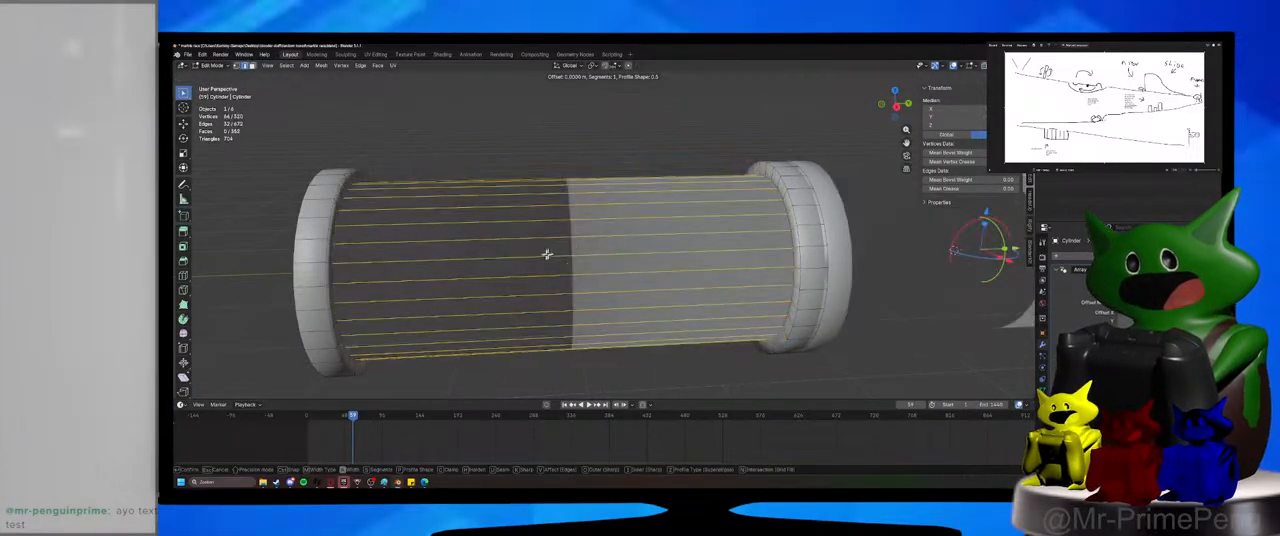
key(Escape)
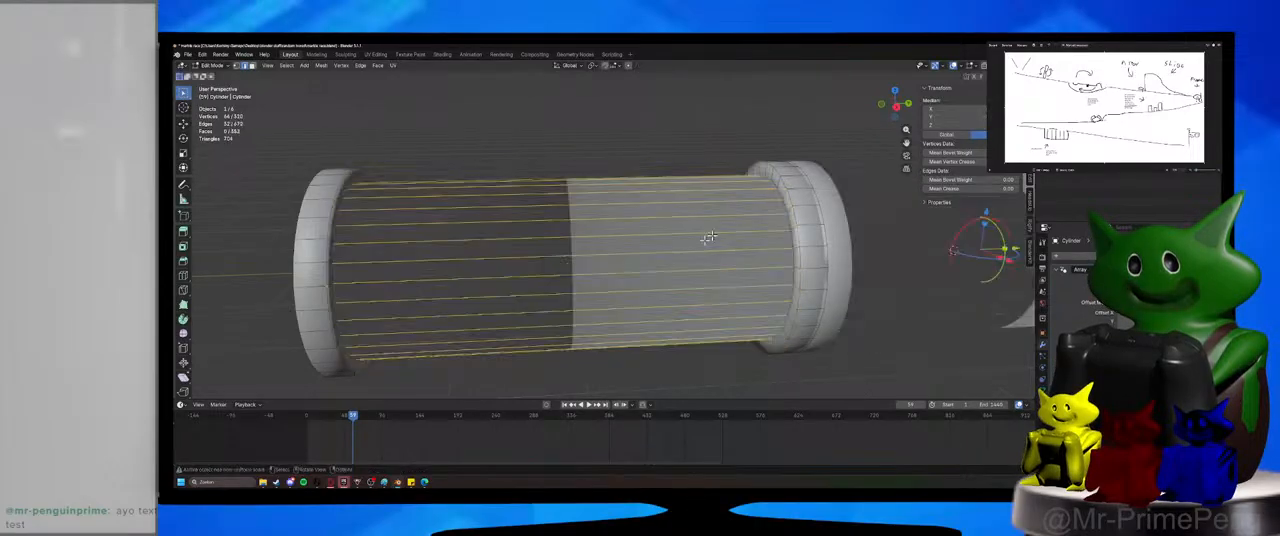
middle_drag(725, 230, 661, 261)
key(ctrl+b)
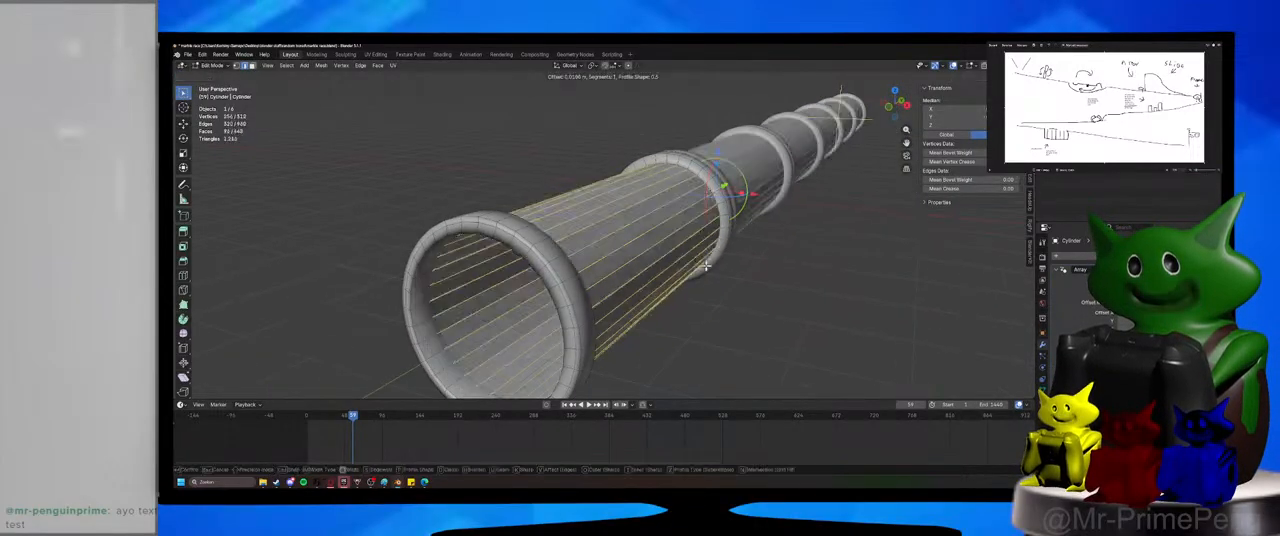
click(761, 264)
middle_drag(760, 271, 731, 255)
key(ctrl+z)
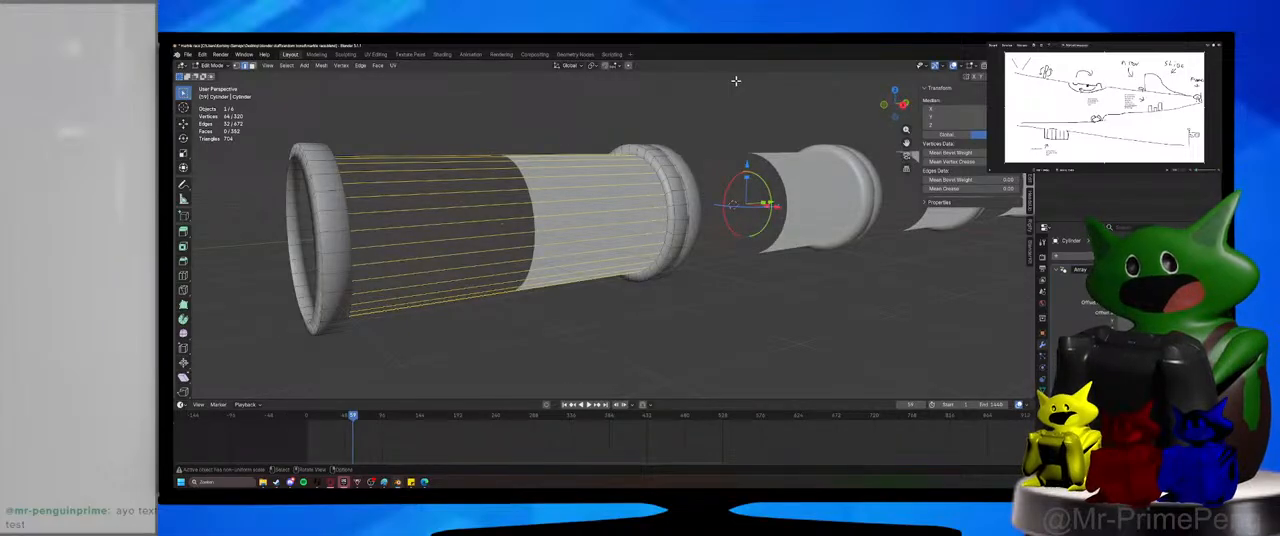
Show the viewport in rendered shading and examine the glass tube through the camera and up close.
middle_drag(713, 110, 662, 135)
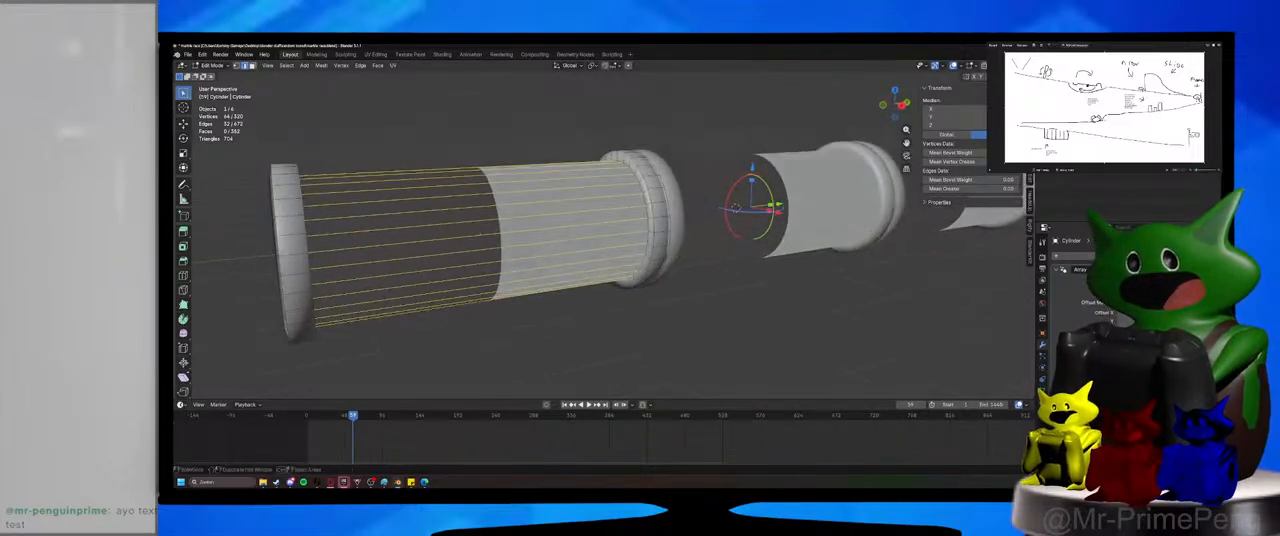
key(z)
click(730, 106)
key(KP_0)
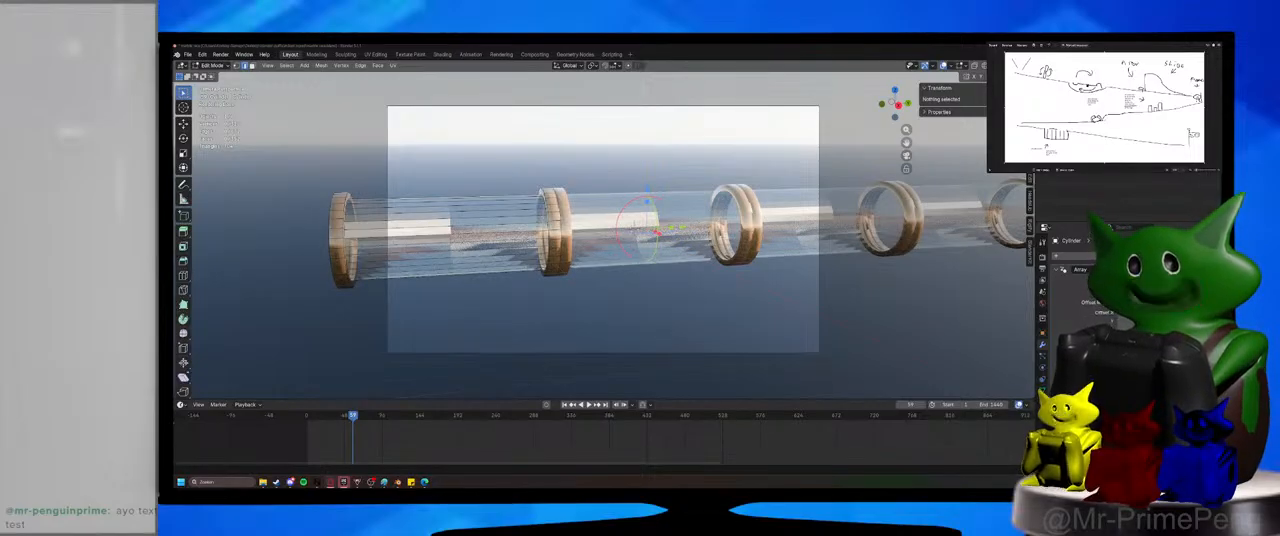
mouse_move(623, 354)
middle_down()
mouse_move(663, 363)
mouse_move(703, 346)
mouse_move(635, 357)
middle_up()
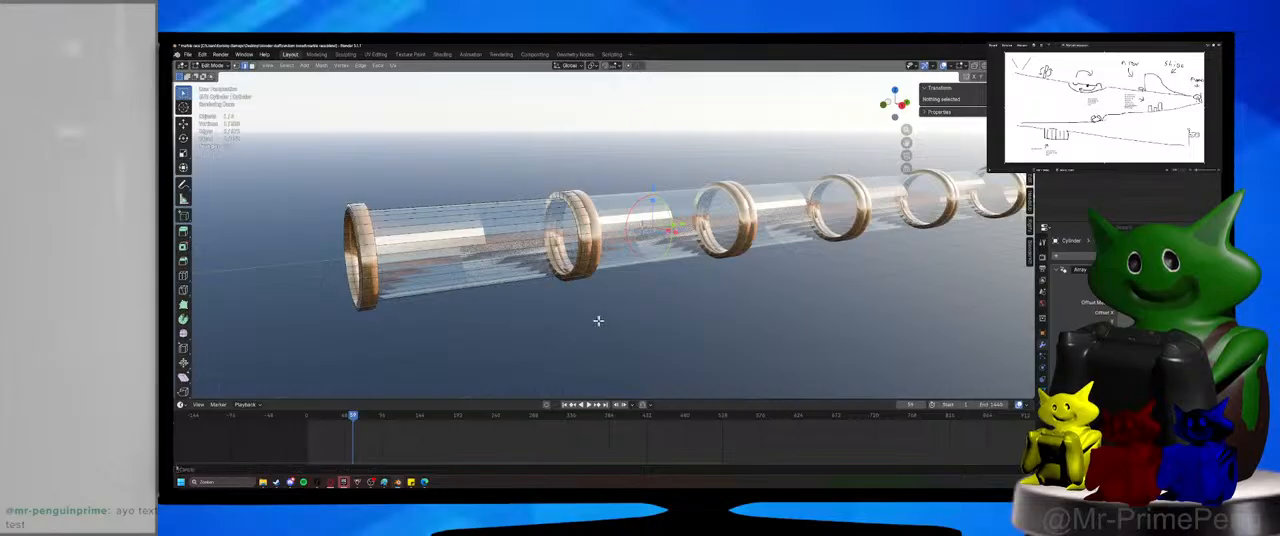
middle_drag(597, 320, 670, 325)
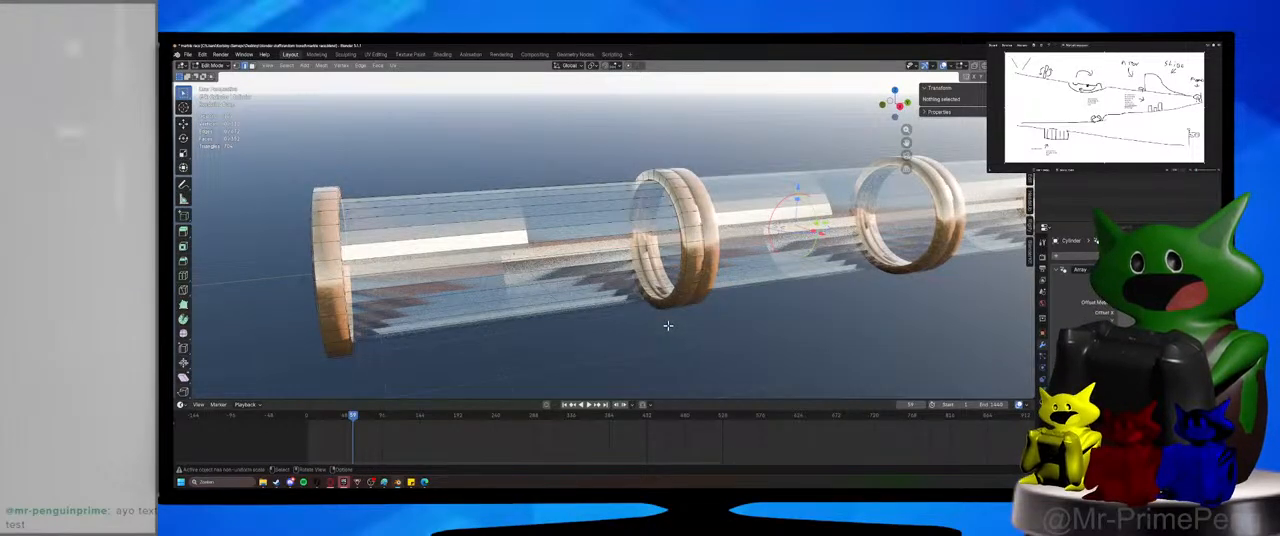
Select the whole section mesh, add a Subdivision Surface modifier to the arrayed tube, and collapse the Array modifier's settings.
key(a)
right_click(614, 286)
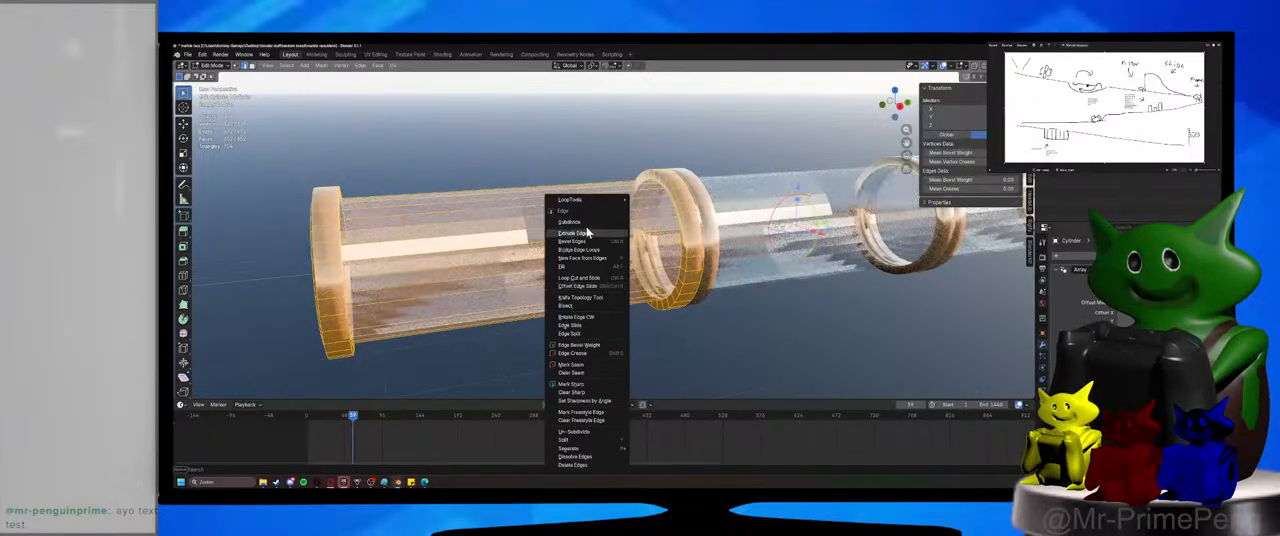
click(1086, 260)
click(1078, 274)
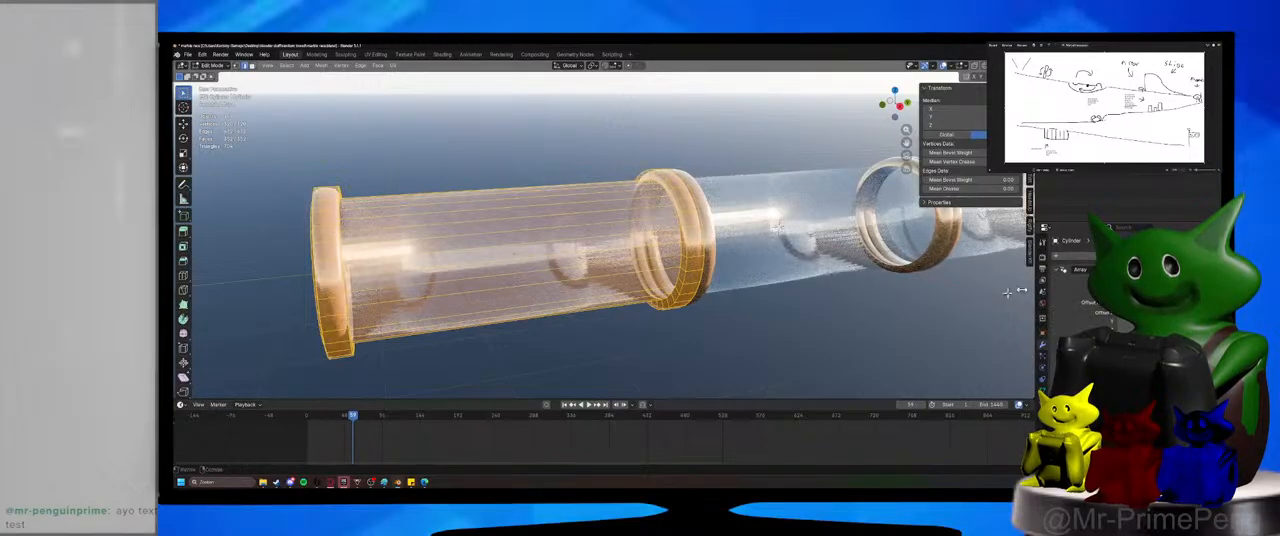
click(785, 326)
mouse_move(785, 326)
middle_down()
mouse_move(826, 323)
mouse_move(764, 339)
mouse_move(789, 341)
middle_up()
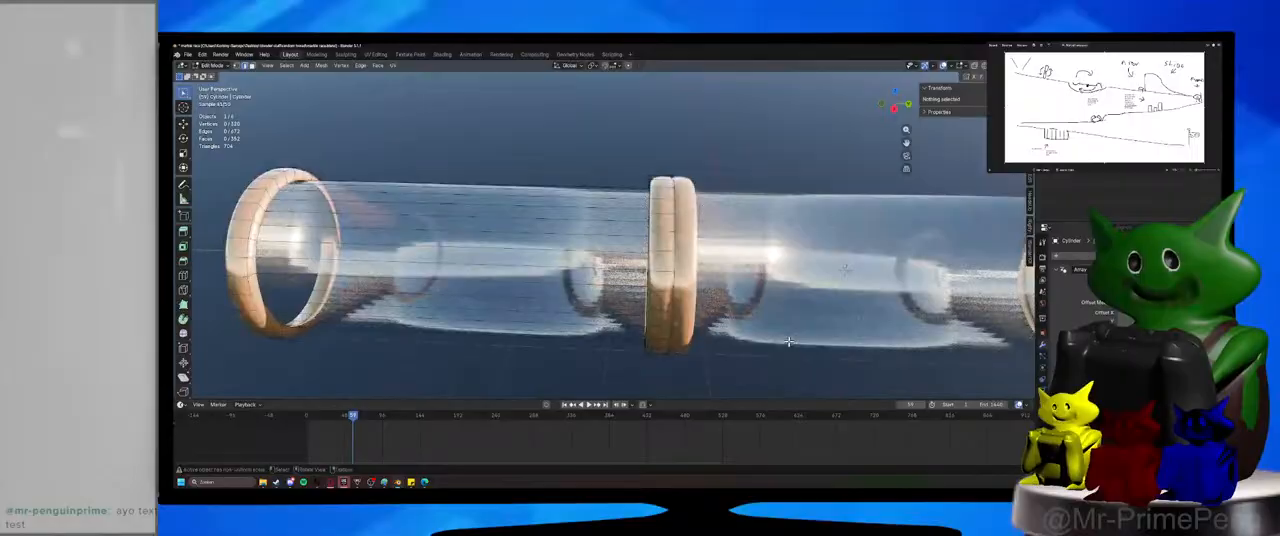
click(1060, 271)
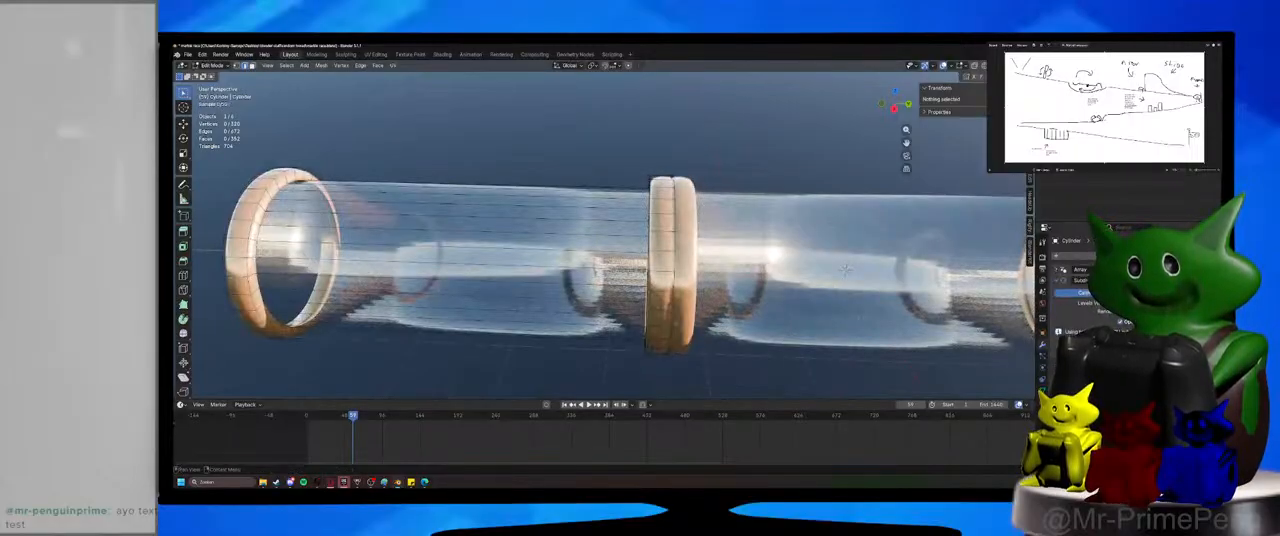
click(1168, 281)
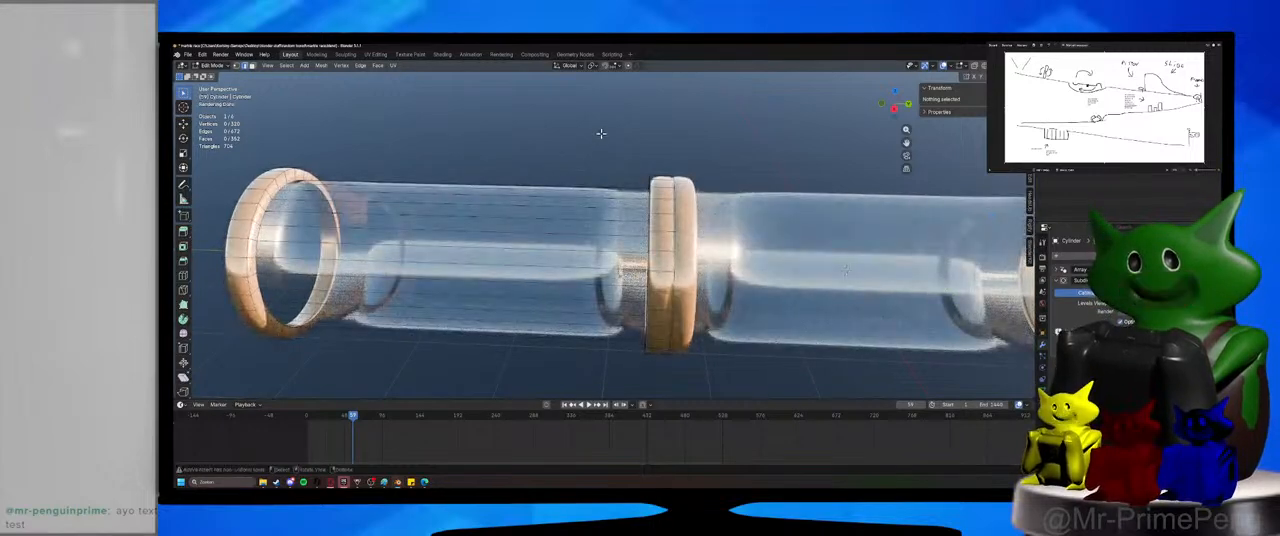
Render a still image of the glass tube from the camera, and put the render window away.
middle_drag(692, 370, 732, 363)
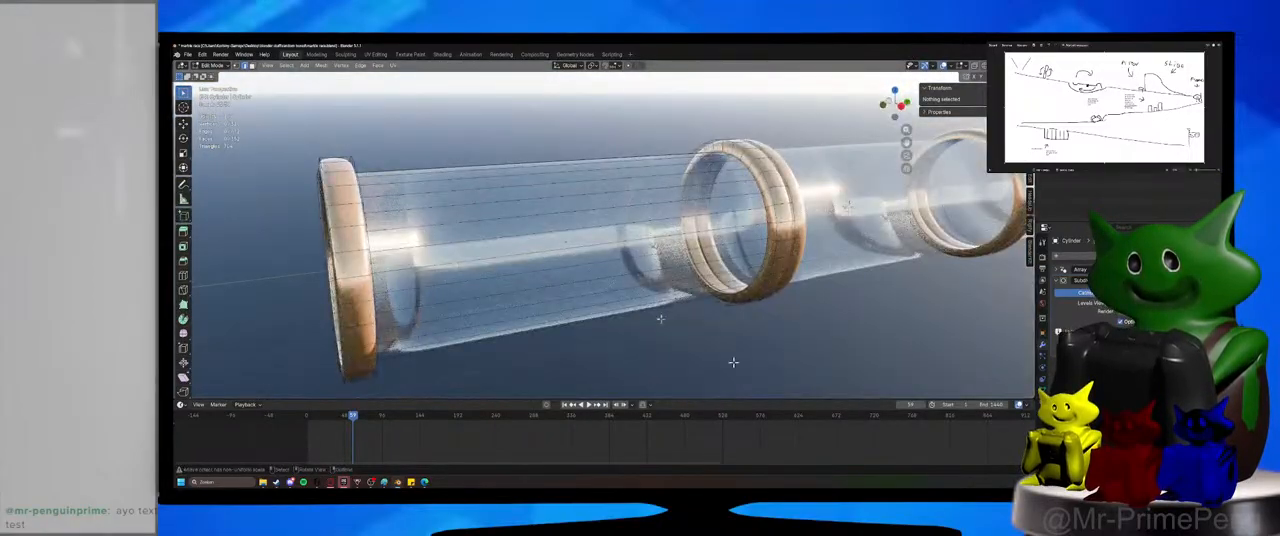
click(223, 56)
click(226, 66)
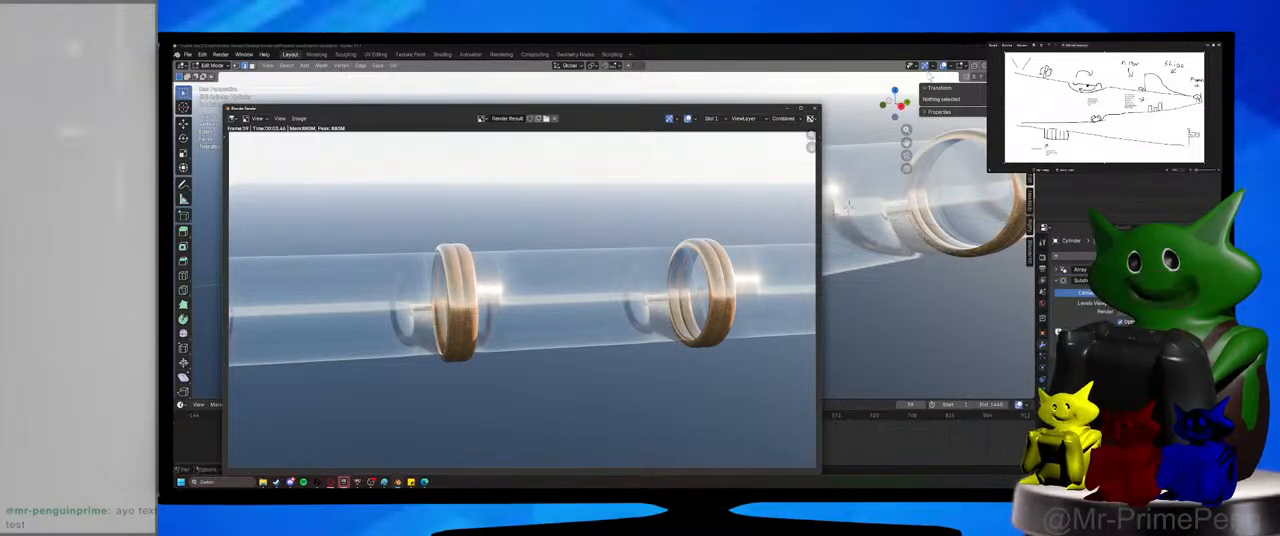
click(787, 109)
Switch to solid shading and face selection, and select adjacent pairs of wall faces along the first section's top and underside.
middle_drag(420, 222, 500, 240)
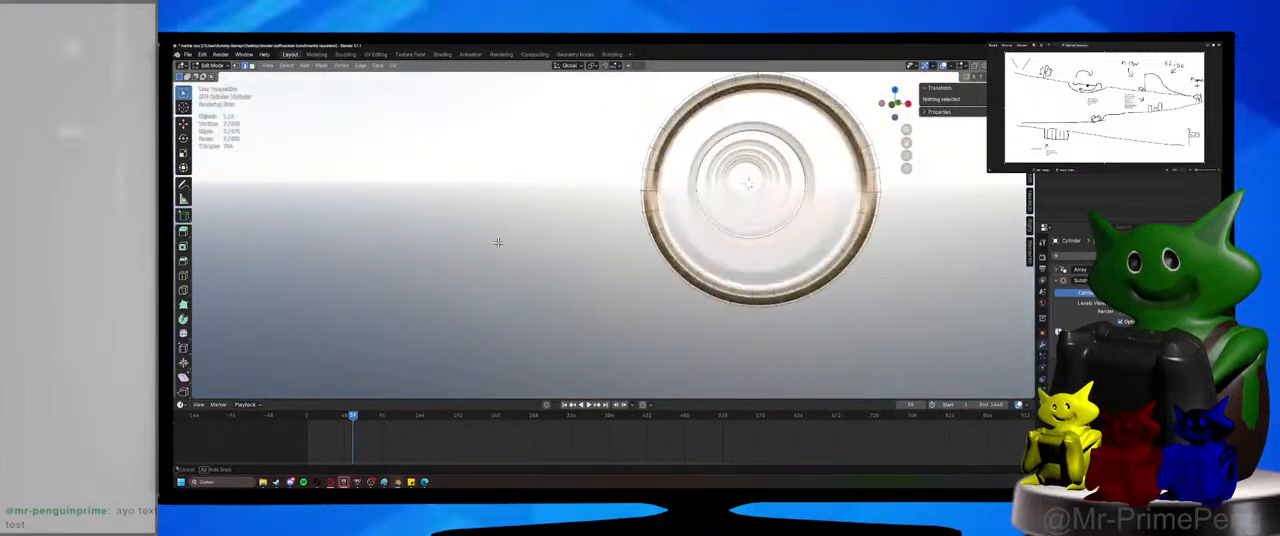
click(213, 66)
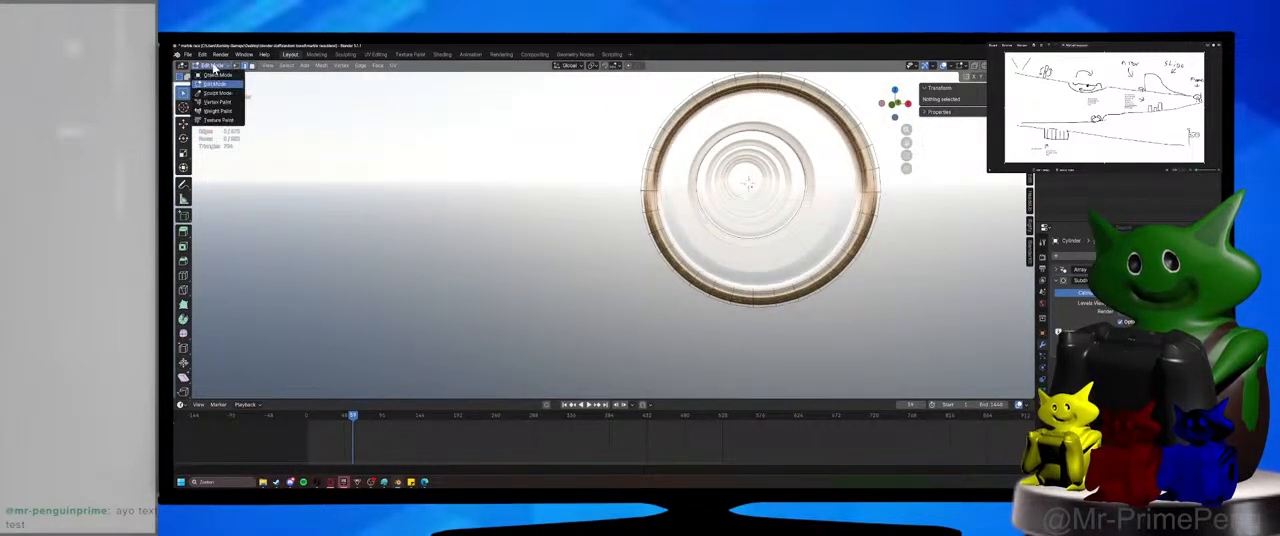
click(1003, 66)
middle_drag(948, 140, 750, 200)
click(715, 170)
middle_drag(715, 170, 806, 154)
key(3)
click(685, 173)
shift+click(664, 188)
shift+click(664, 165)
shift+click(670, 165)
Add adjacent pairs of wall faces along both sides of the first section to the selection, using orthographic side views.
key(KP_1)
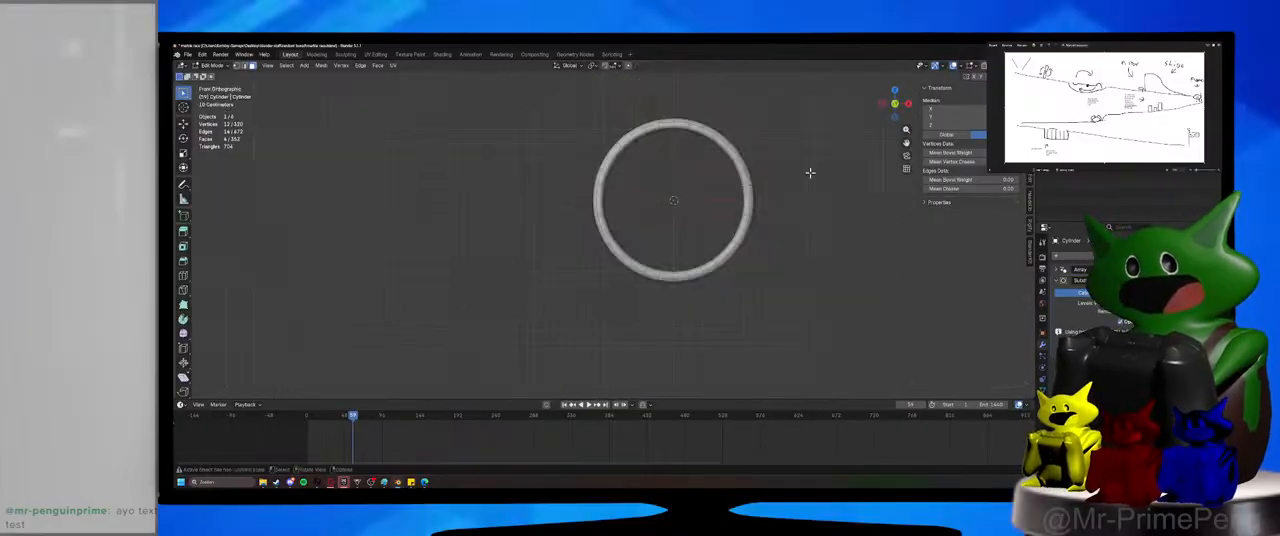
key(KP_3)
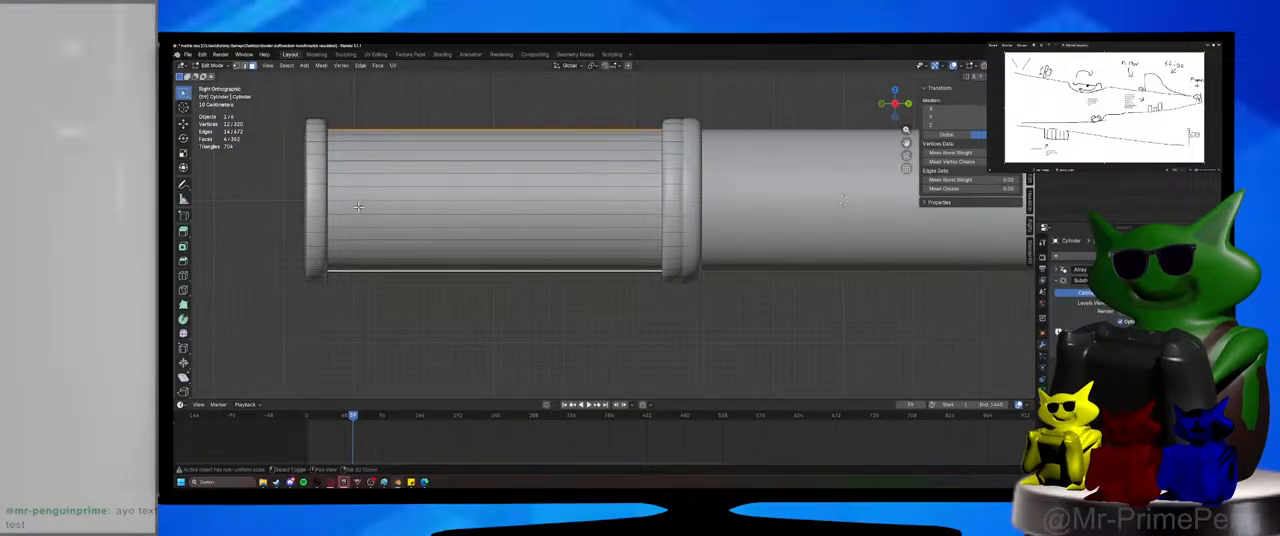
alt+shift+click(358, 201)
key(ctrl+KP_3)
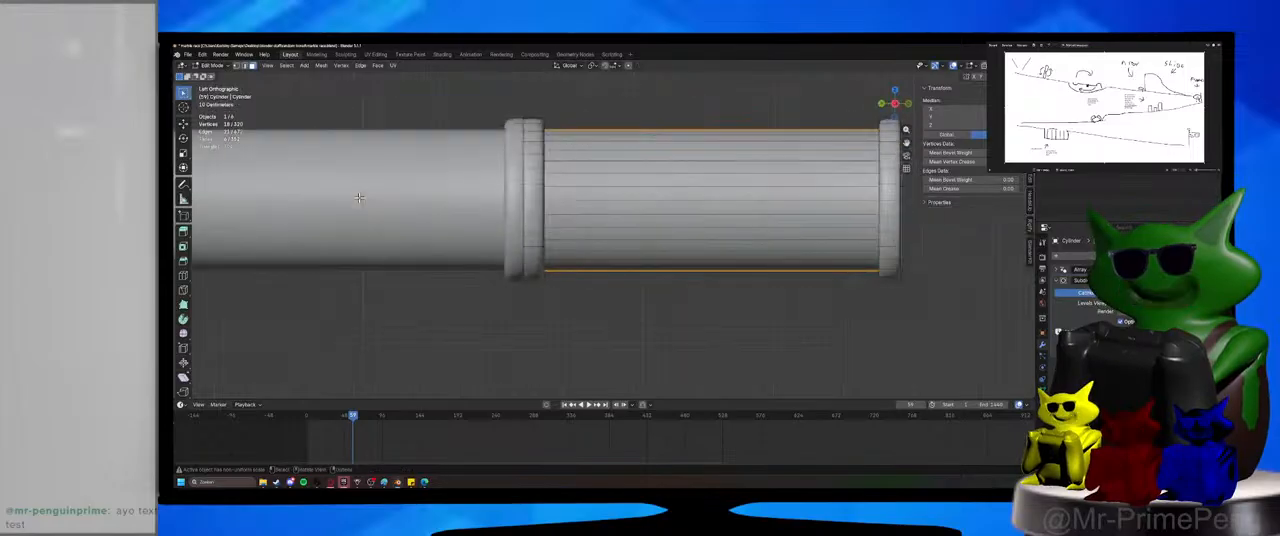
alt+shift+click(652, 193)
middle_drag(654, 190, 563, 207)
Extrude the selected wall strips in place and scale them outward by about 1.1, excluding the global Y axis.
key(e)
right_click(565, 207)
key(s)
key(shift+y)
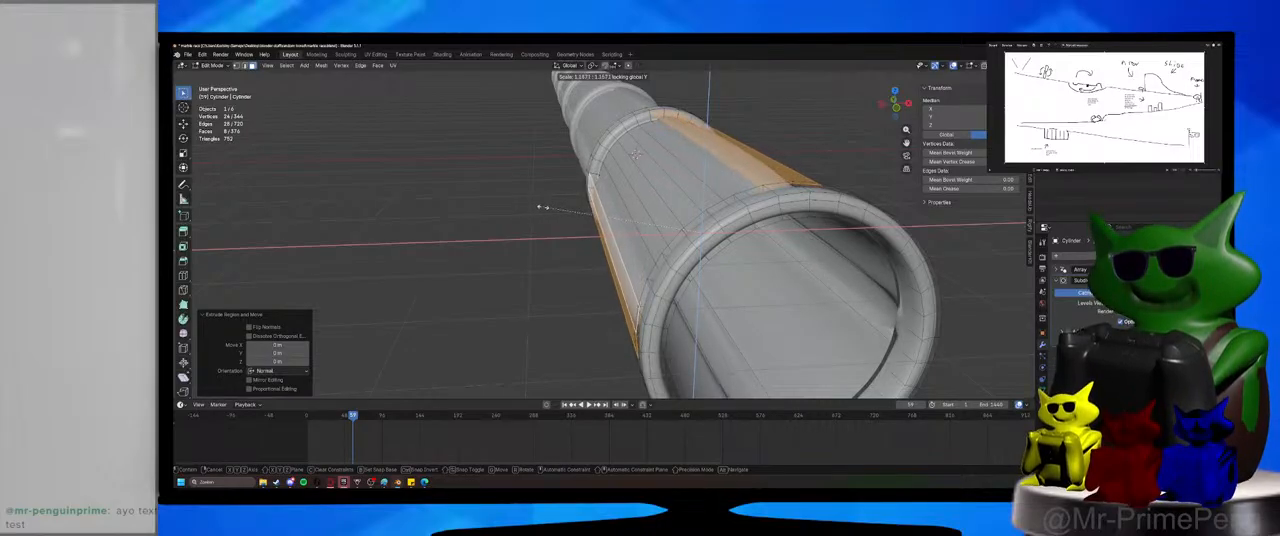
click(540, 207)
Select all vertices of the tube section and merge them by distance.
middle_drag(543, 206, 584, 263)
scroll(607, 222, up, 3)
scroll(607, 222, up, 4)
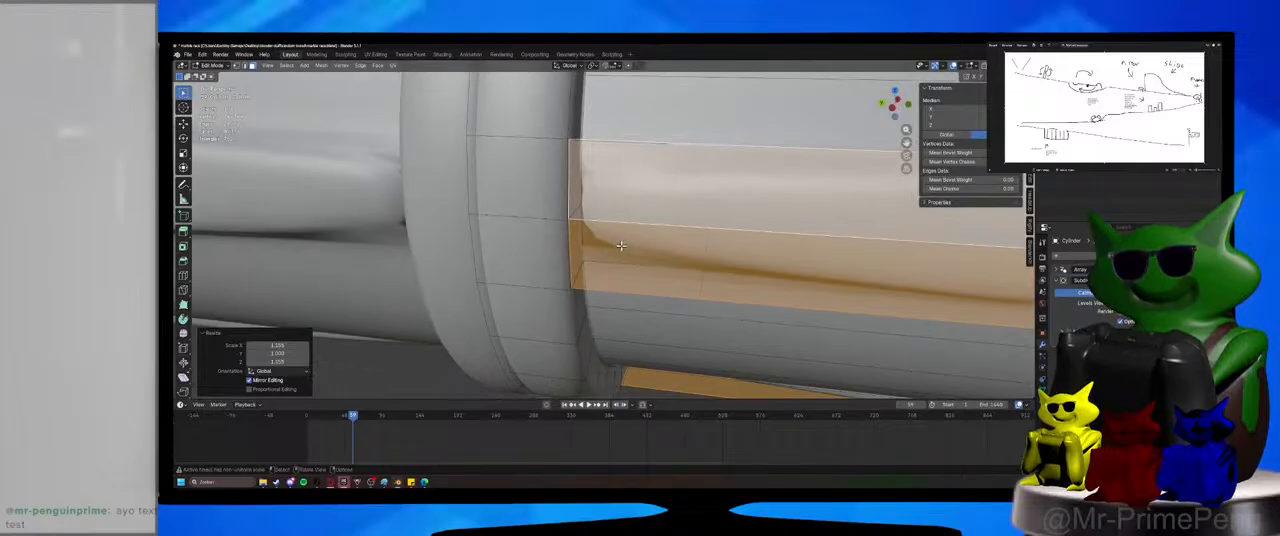
key(1)
key(a)
key(m)
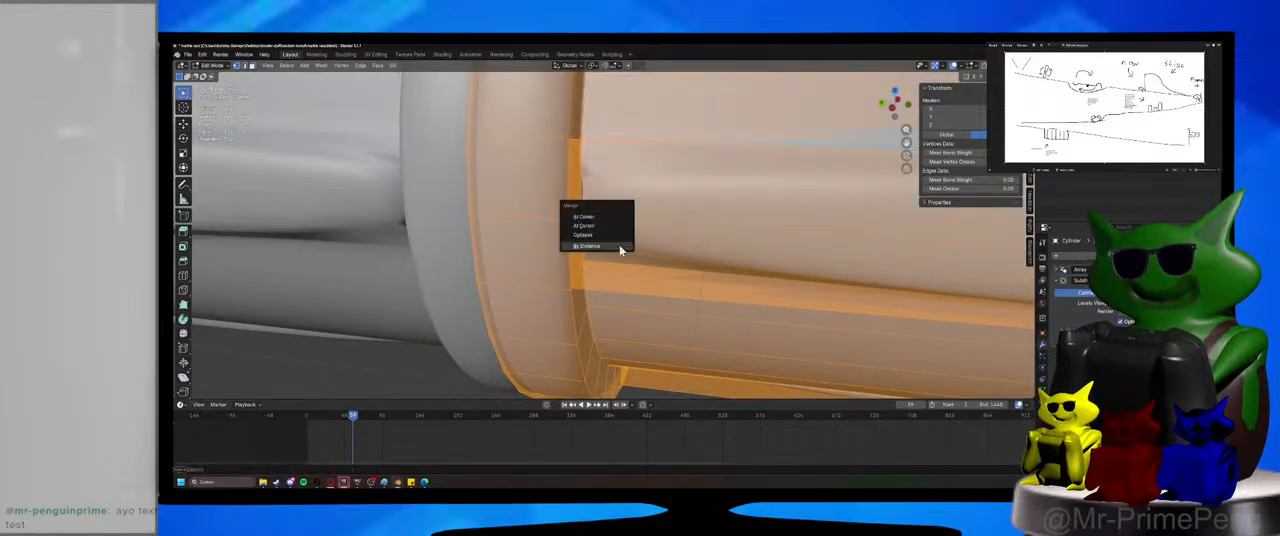
click(600, 249)
middle_drag(600, 249, 499, 283)
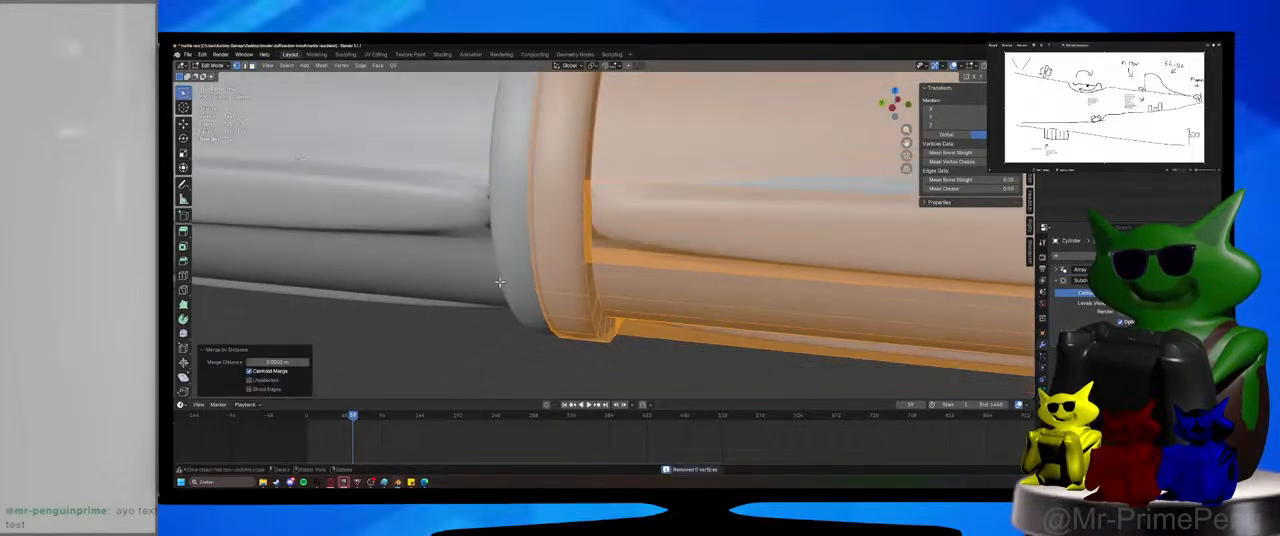
Adjust the merge distance down and back up, leaving it above the default to weld the extruded strips to the collars.
click(307, 363)
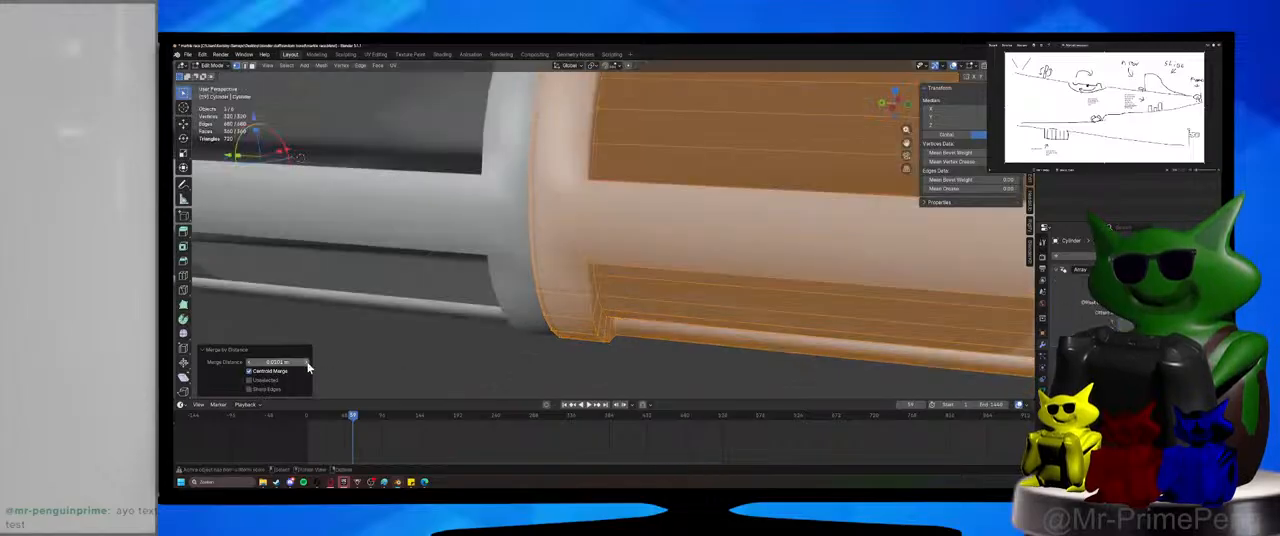
scroll(494, 323, down, 5)
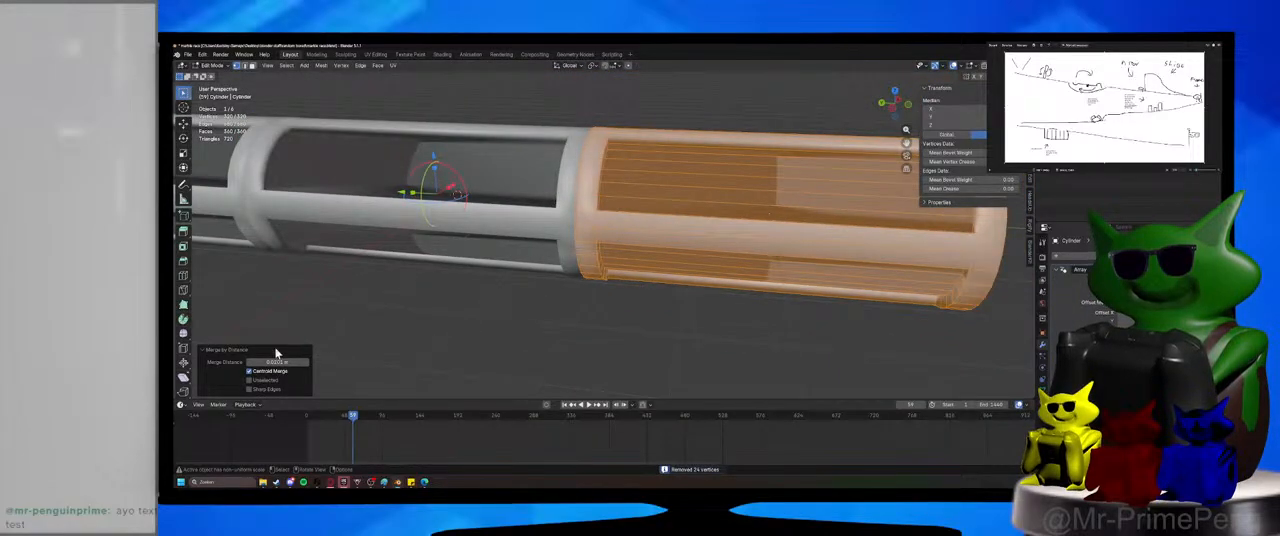
click(250, 363)
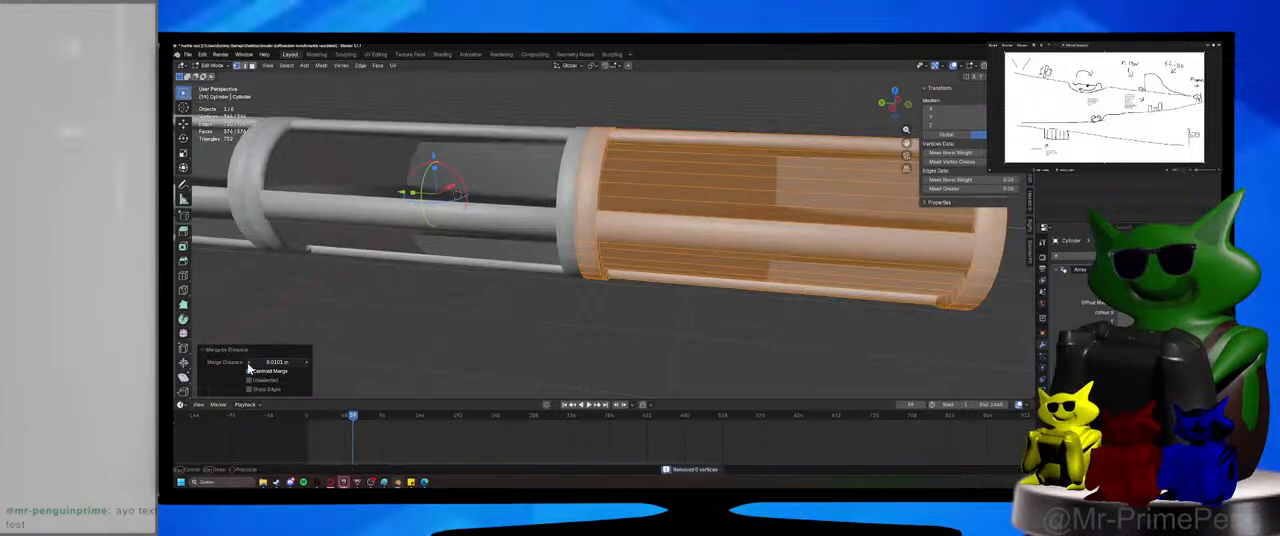
click(250, 363)
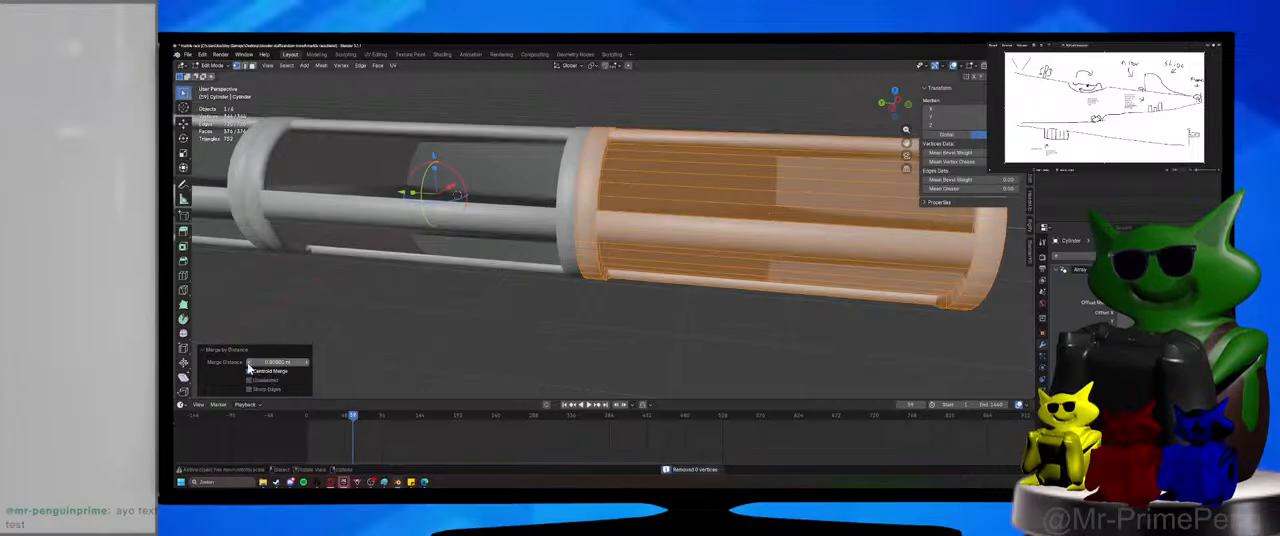
click(308, 363)
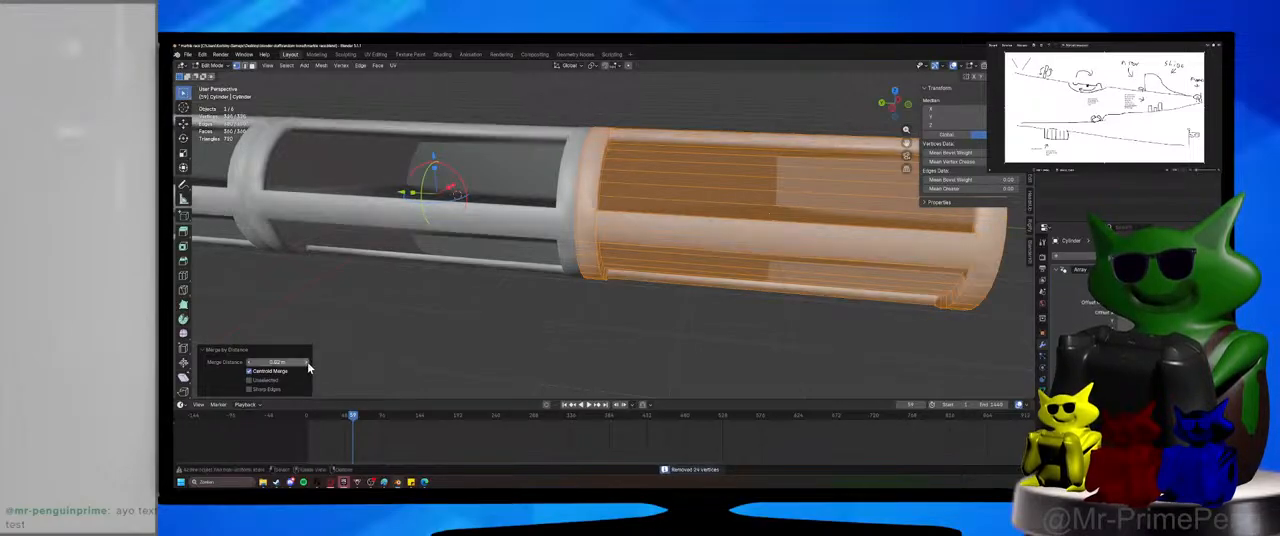
mouse_move(486, 269)
middle_down()
mouse_move(560, 250)
mouse_move(509, 237)
mouse_move(448, 248)
mouse_move(486, 250)
middle_up()
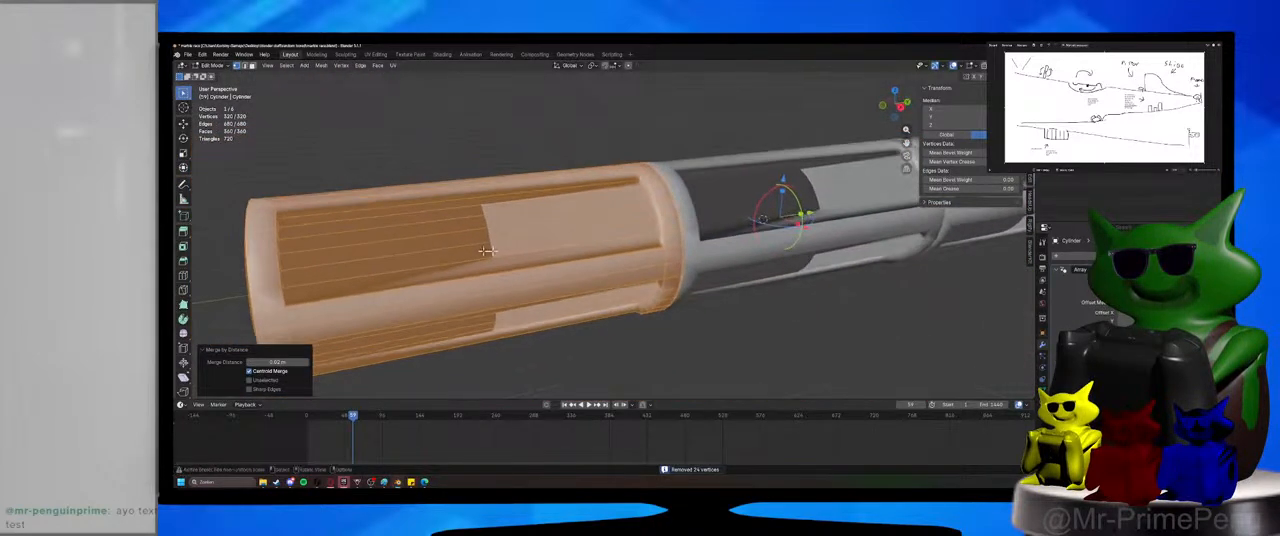
Return to object mode and inspect the tube in material preview and rendered shading, including its interior, before restoring solid shading.
click(211, 67)
click(206, 76)
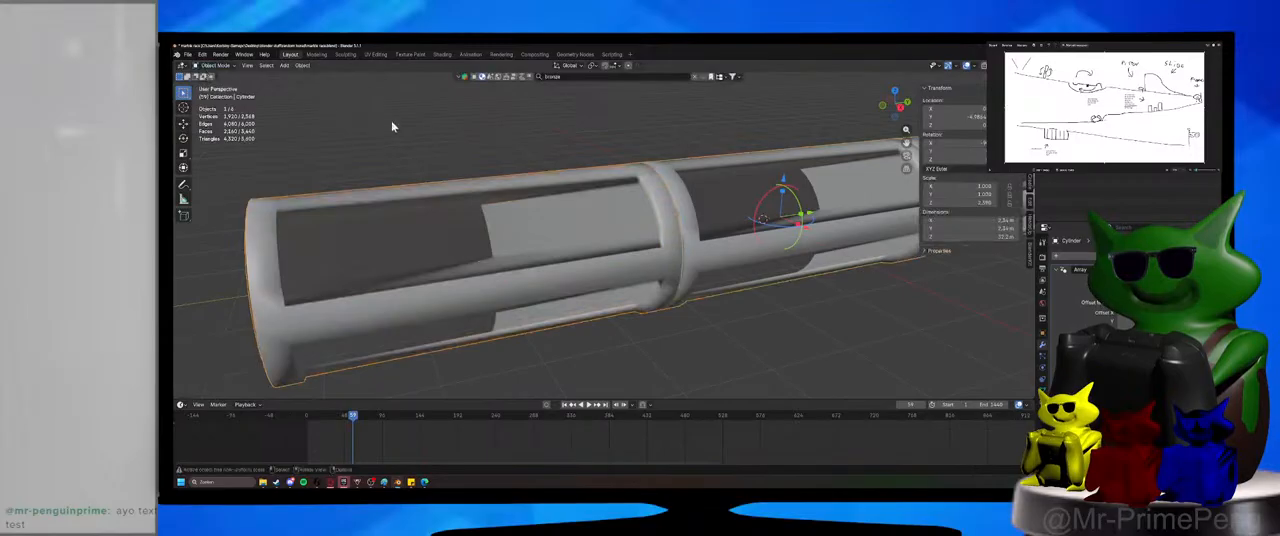
click(968, 68)
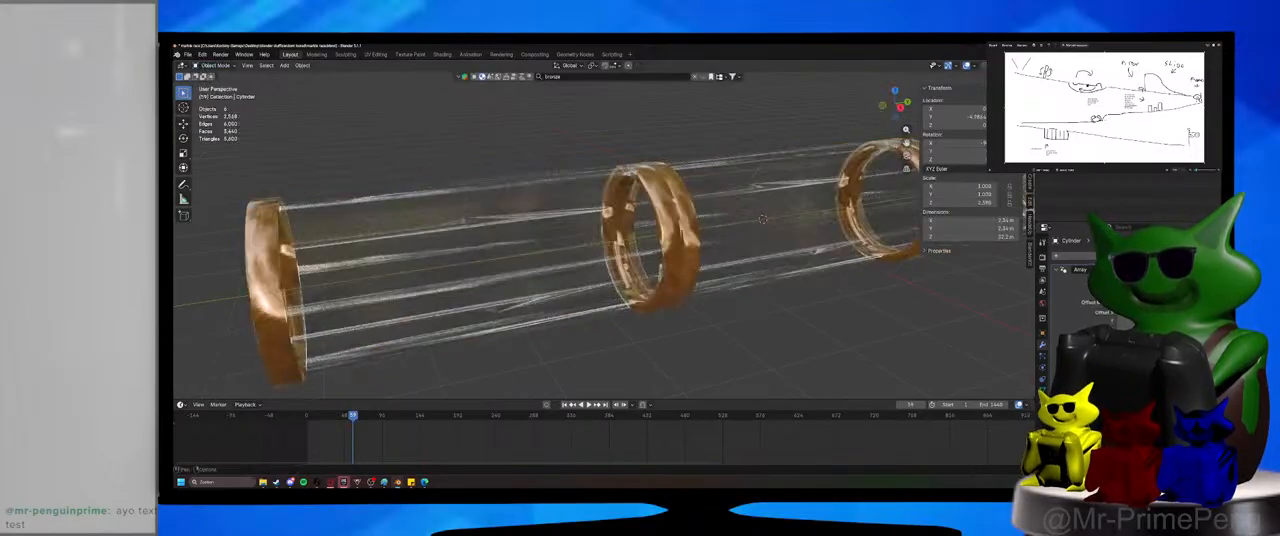
click(1019, 66)
middle_drag(648, 273, 694, 270)
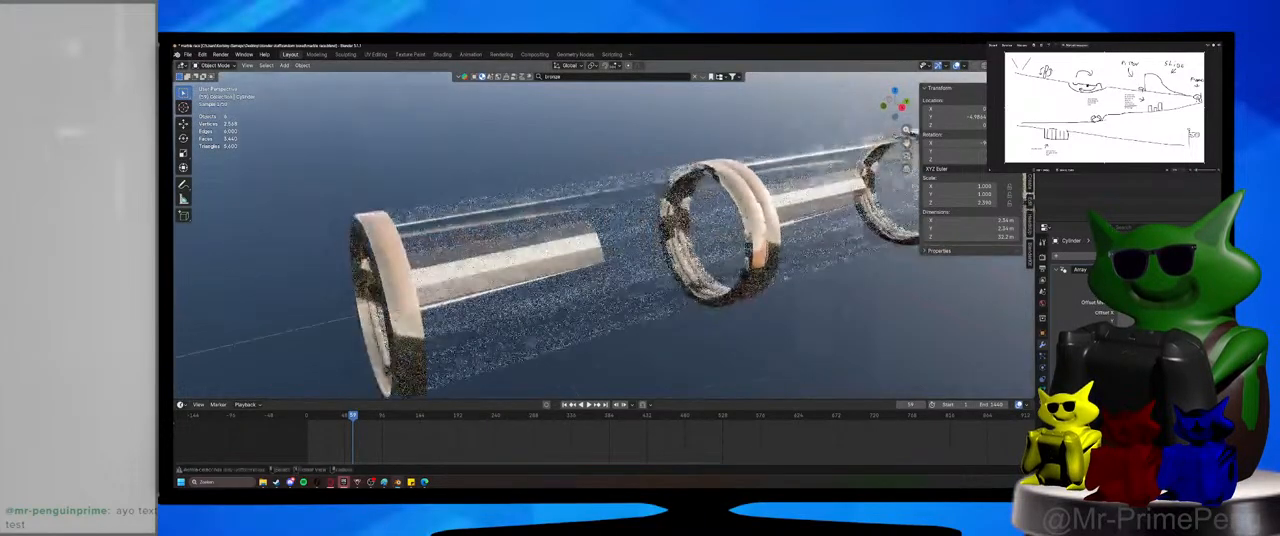
click(1010, 66)
mouse_move(601, 193)
middle_down()
mouse_move(636, 222)
mouse_move(677, 208)
mouse_move(735, 214)
middle_up()
scroll(636, 222, up, 1)
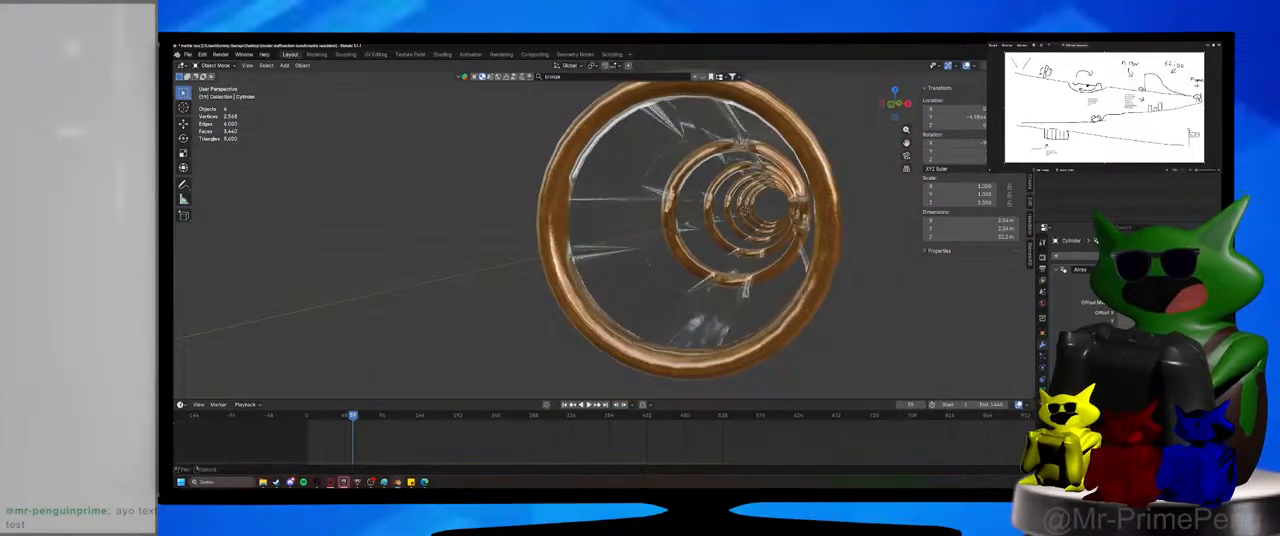
click(1001, 66)
middle_drag(880, 234, 718, 258)
Enter edit mode on the tube section and select the two long inner edges of the bottom strip's opening.
key(Tab)
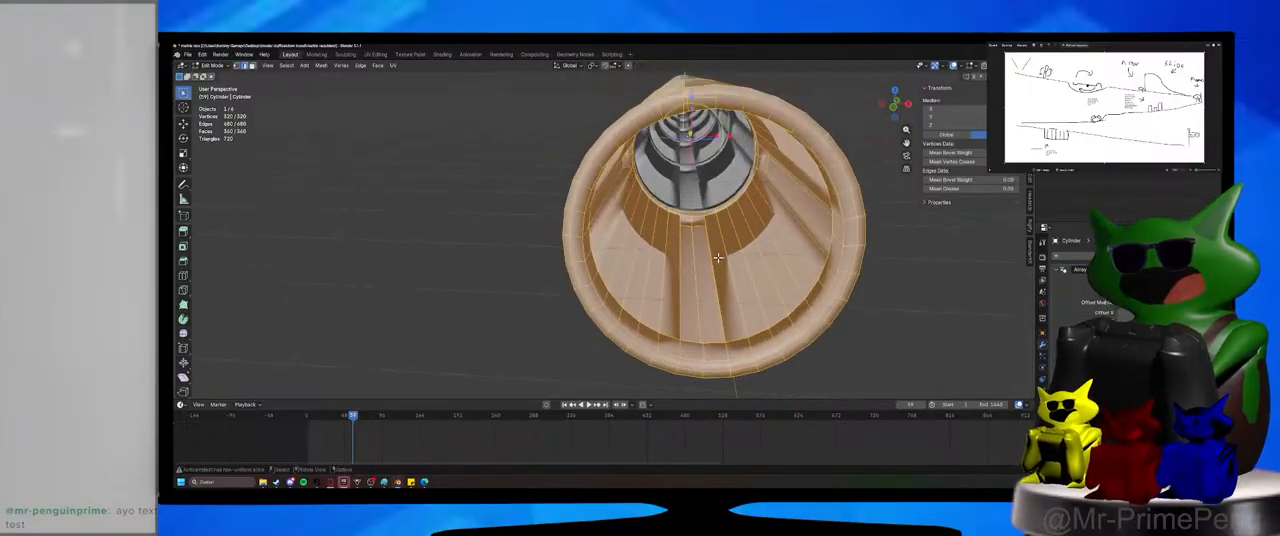
alt+click(710, 255)
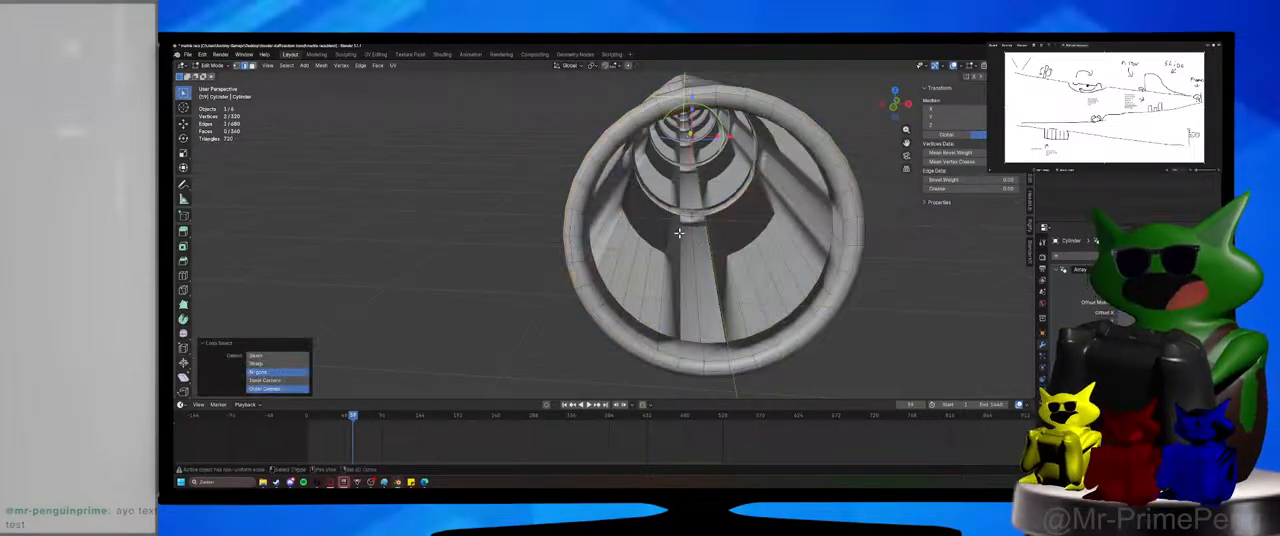
middle_drag(679, 232, 680, 232)
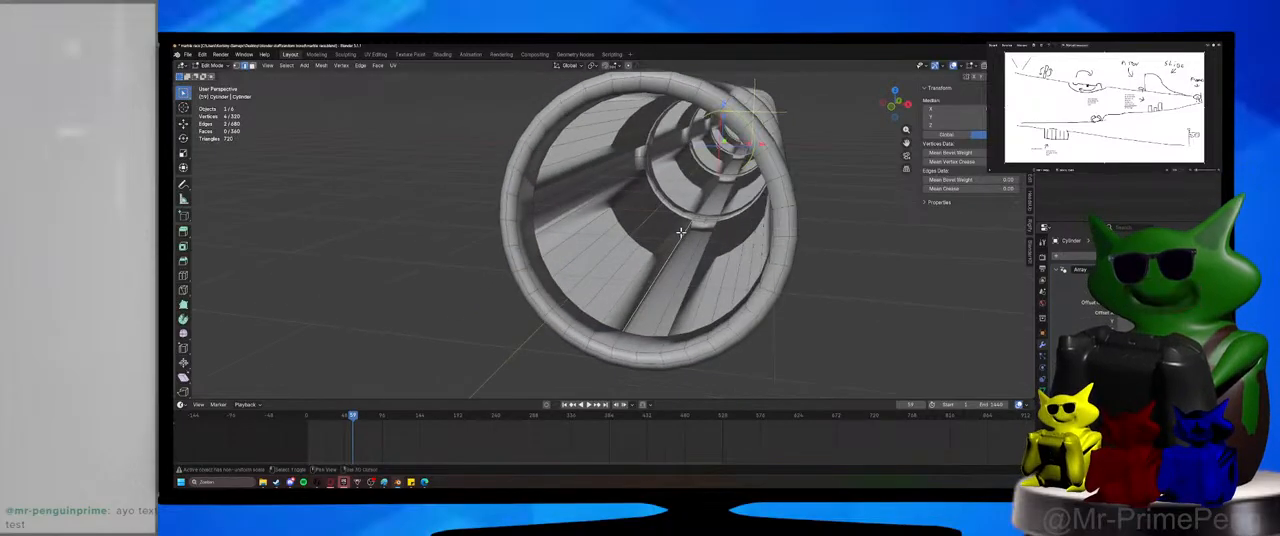
Try to duplicate the two selected long edges in place and fill a face between them.
key(shift+d)
key(Escape)
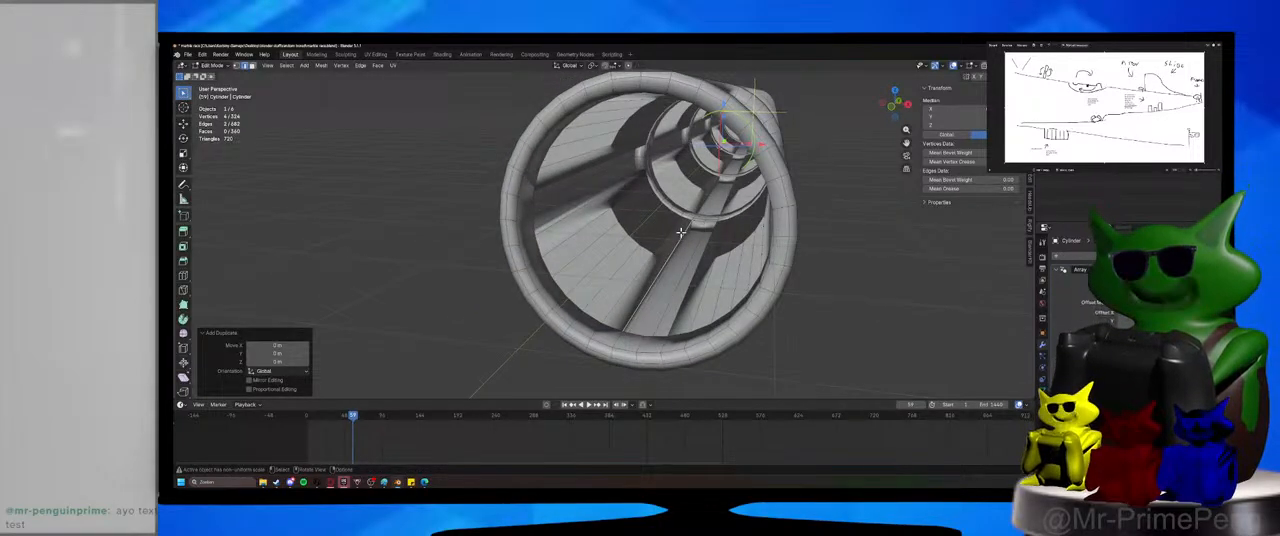
key(f)
mouse_move(693, 241)
middle_down()
mouse_move(748, 262)
mouse_move(714, 247)
middle_up()
key(ctrl+z)
key(ctrl+z)
key(ctrl+z)
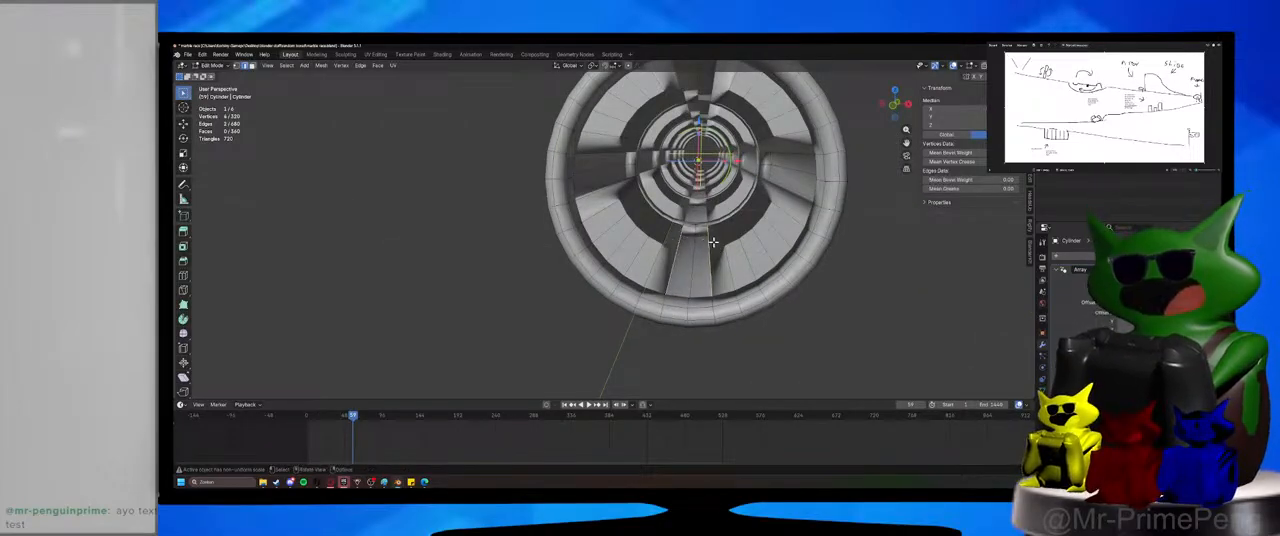
Try to fill the bottom strip's opening and then the side strips' openings using only their long edges.
key(f)
middle_drag(713, 241, 772, 195)
click(777, 191)
shift+click(784, 158)
middle_drag(784, 158, 646, 164)
click(630, 182)
shift+click(615, 158)
key(f)
key(ctrl+z)
key(ctrl+z)
key(ctrl+z)
key(ctrl+z)
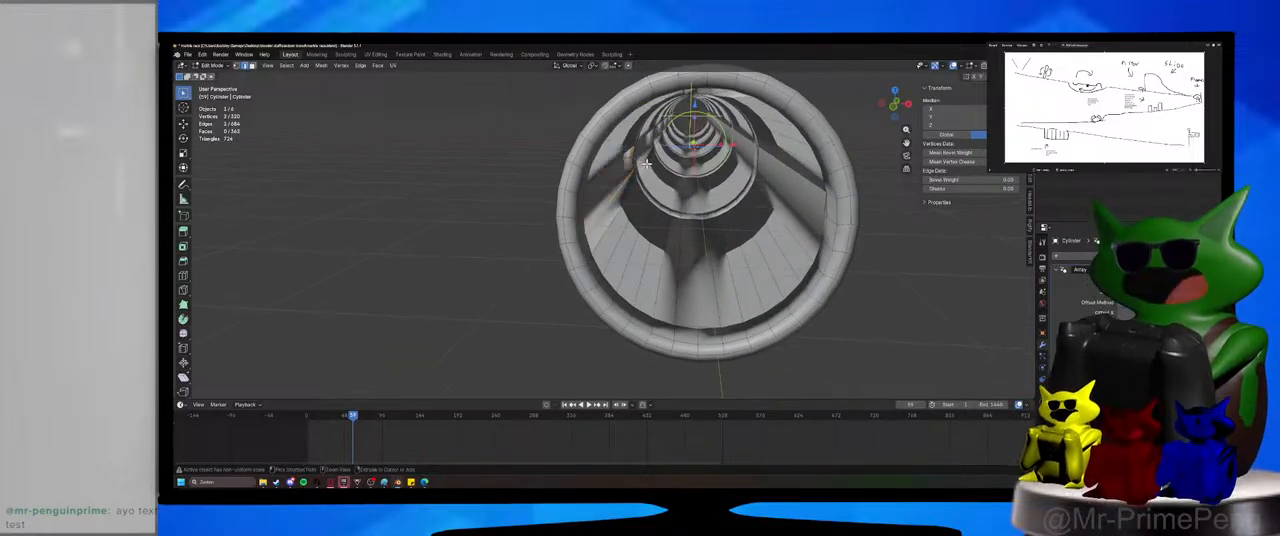
key(ctrl+z)
key(ctrl+z)
key(ctrl+z)
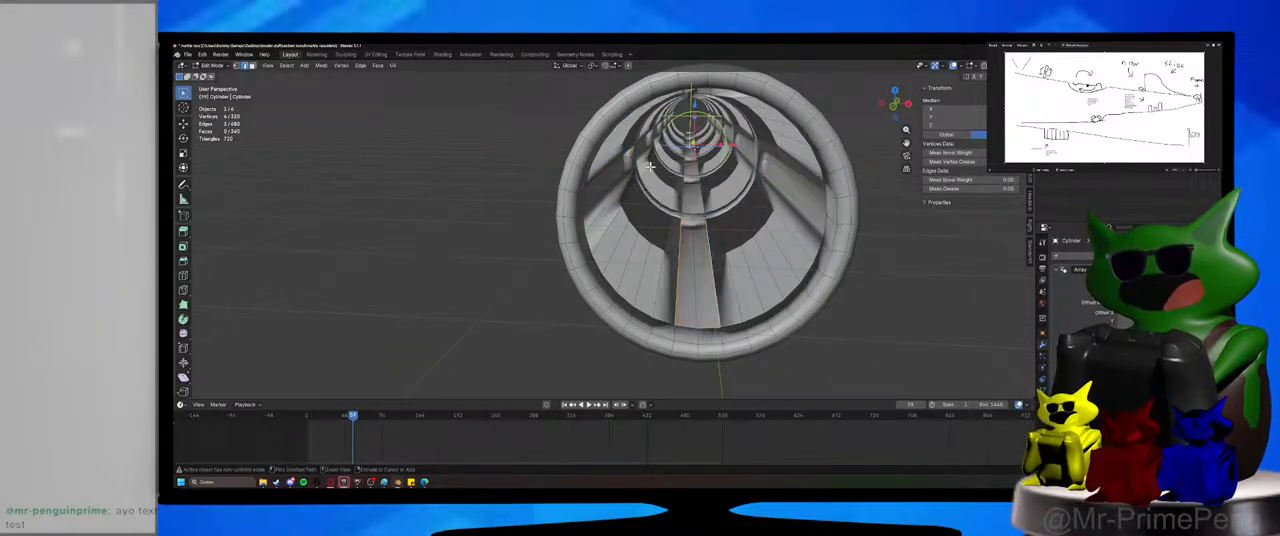
Add the end edges of the bottom strip's opening to the selection and fill the complete outline with a face.
mouse_move(750, 298)
middle_down()
mouse_move(746, 260)
mouse_move(759, 299)
middle_up()
shift+middle_drag(759, 299, 730, 259)
scroll(721, 270, up, 2)
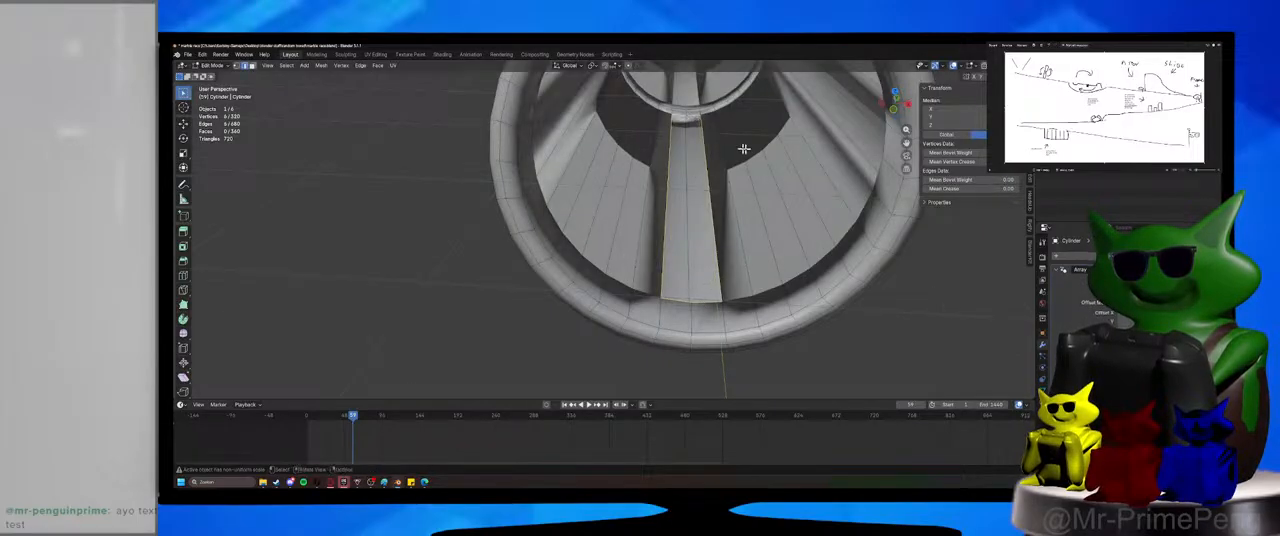
key(f)
Select the inner boundary edges of both side strips' openings in turn and fill each outline with a face.
middle_drag(690, 117, 696, 240)
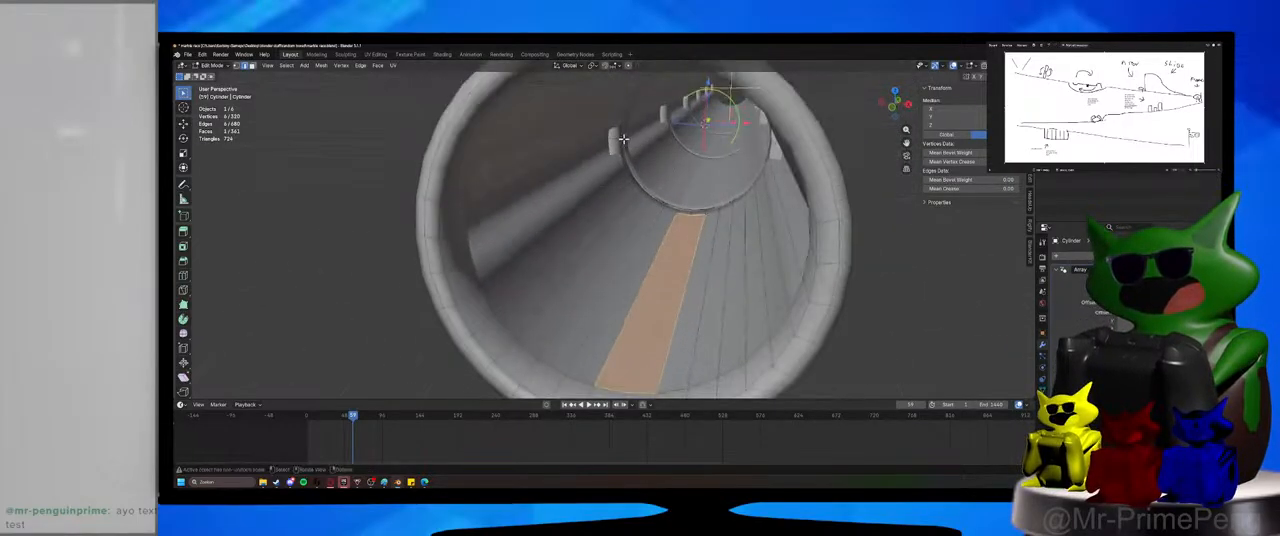
click(620, 143)
shift+click(618, 133)
shift+click(611, 158)
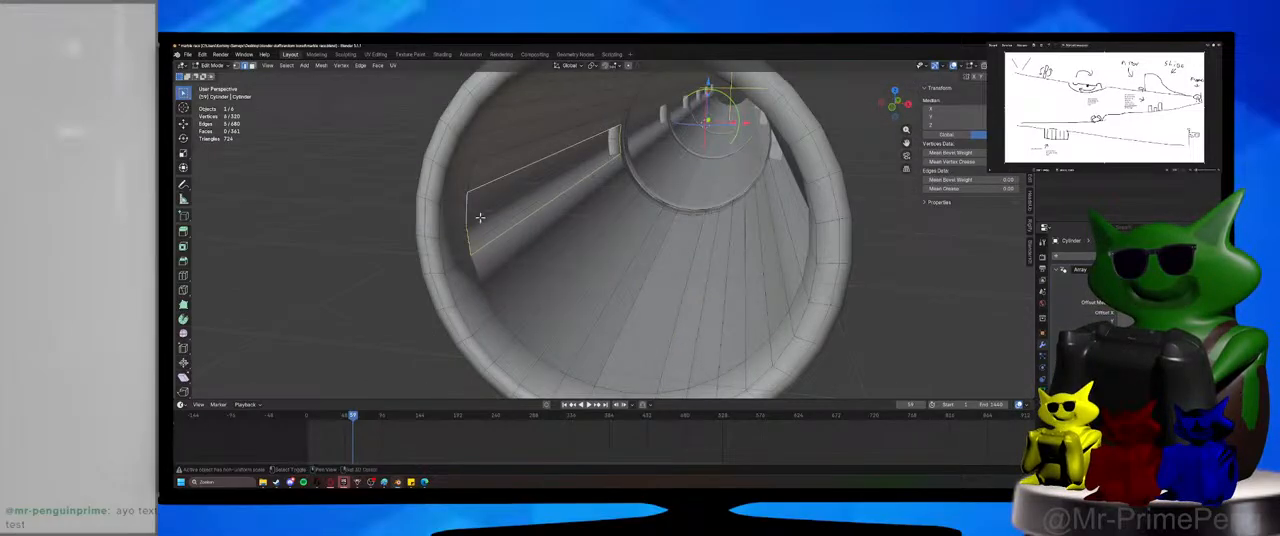
key(f)
middle_drag(480, 217, 785, 177)
click(757, 152)
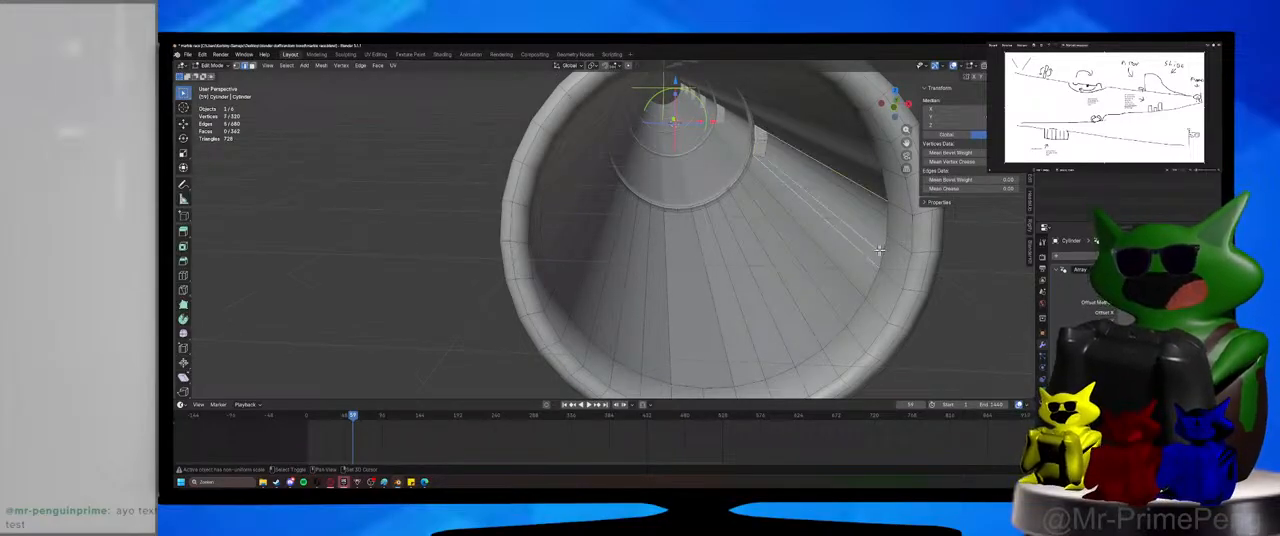
key(f)
Select the inner boundary edges of the top strip's opening, fill them with a face and clear the selection.
middle_drag(888, 222, 614, 168)
click(643, 181)
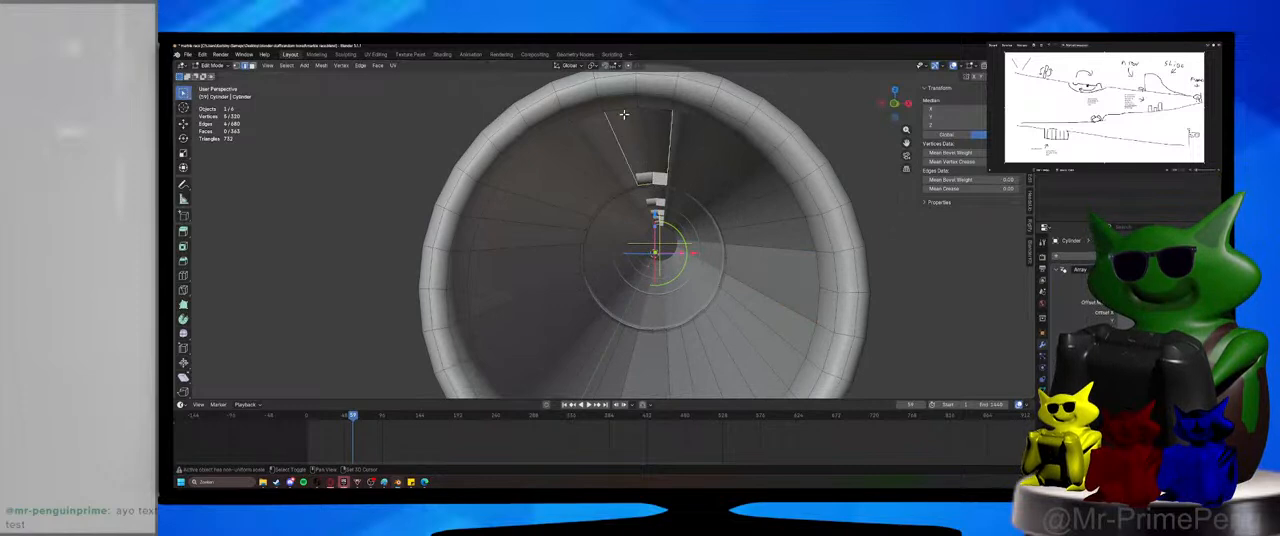
key(f)
key(alt+a)
In face select mode, select the four outer faces of the raised top strip on the first tube section.
middle_drag(714, 137, 707, 320)
scroll(708, 321, up, 3)
key(3)
click(456, 211)
shift+click(460, 206)
middle_drag(460, 206, 712, 190)
shift+click(707, 222)
shift+click(712, 211)
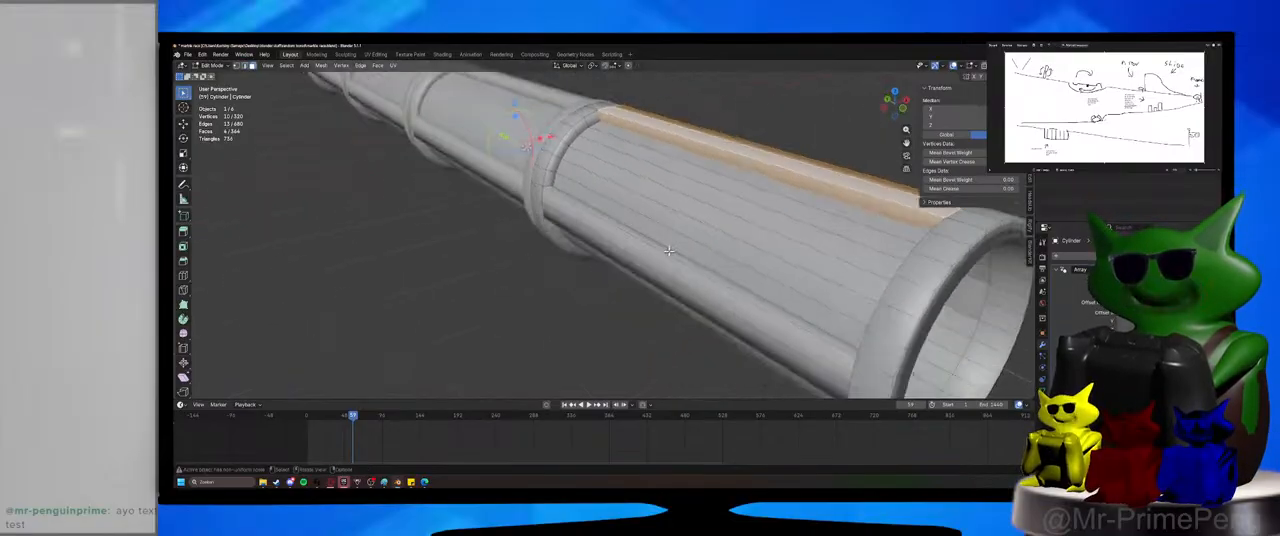
Add the four outer faces of the neighbouring side strip to the selection.
shift+click(668, 253)
shift+click(668, 257)
middle_drag(668, 257, 742, 311)
shift+click(699, 232)
shift+click(699, 240)
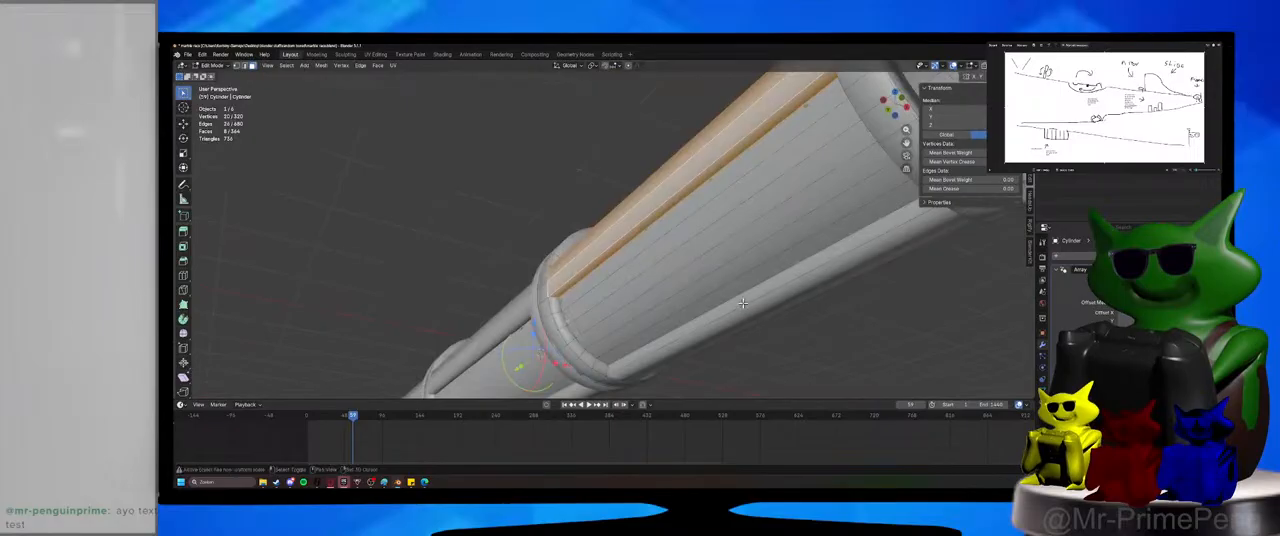
Add the outer faces of the remaining two lengthwise strips to the selection, viewing the section from below and the far side.
shift+click(745, 302)
shift+click(752, 297)
middle_drag(695, 327, 638, 332)
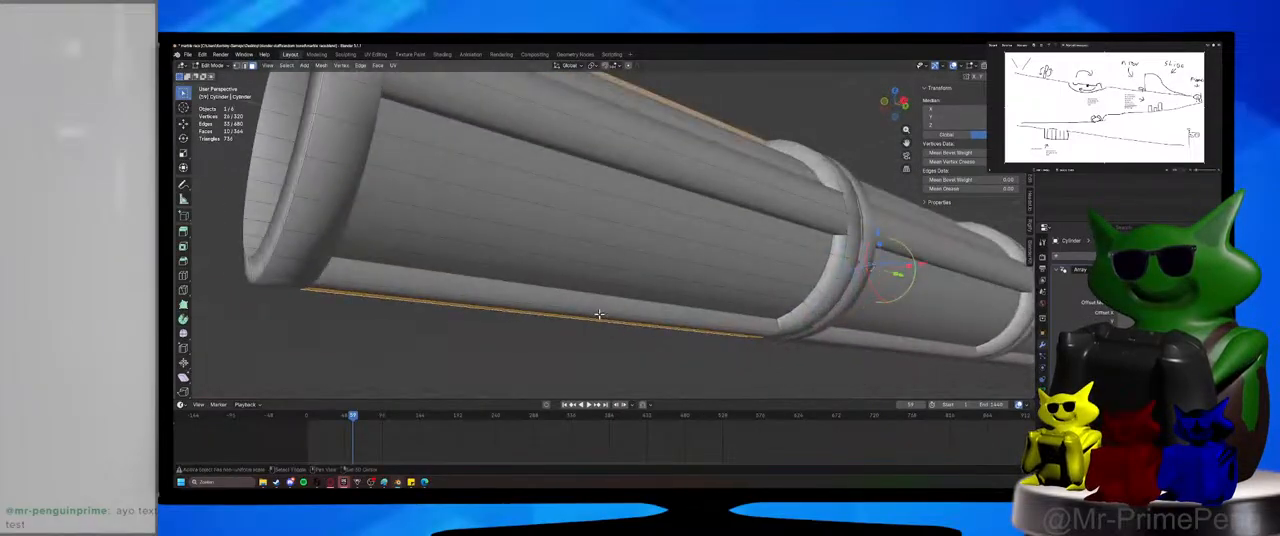
shift+click(600, 309)
shift+click(598, 312)
shift+click(606, 160)
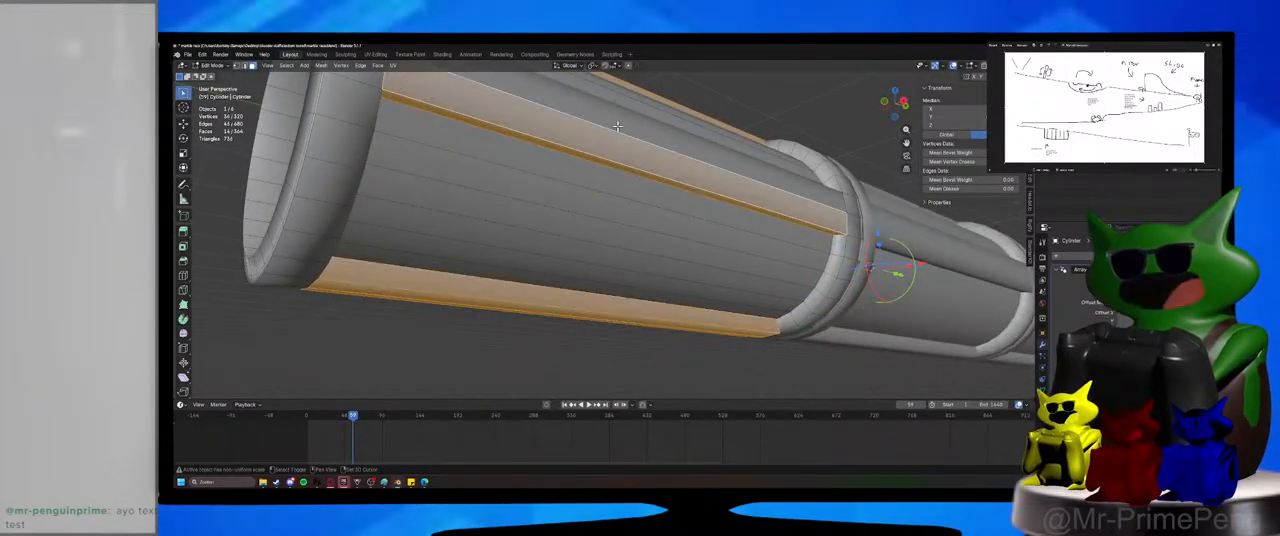
middle_drag(606, 160, 690, 331)
shift+click(665, 332)
Assign the Bronze metal material to the selected strip faces, clear the selection and save the file.
scroll(665, 332, down, 3)
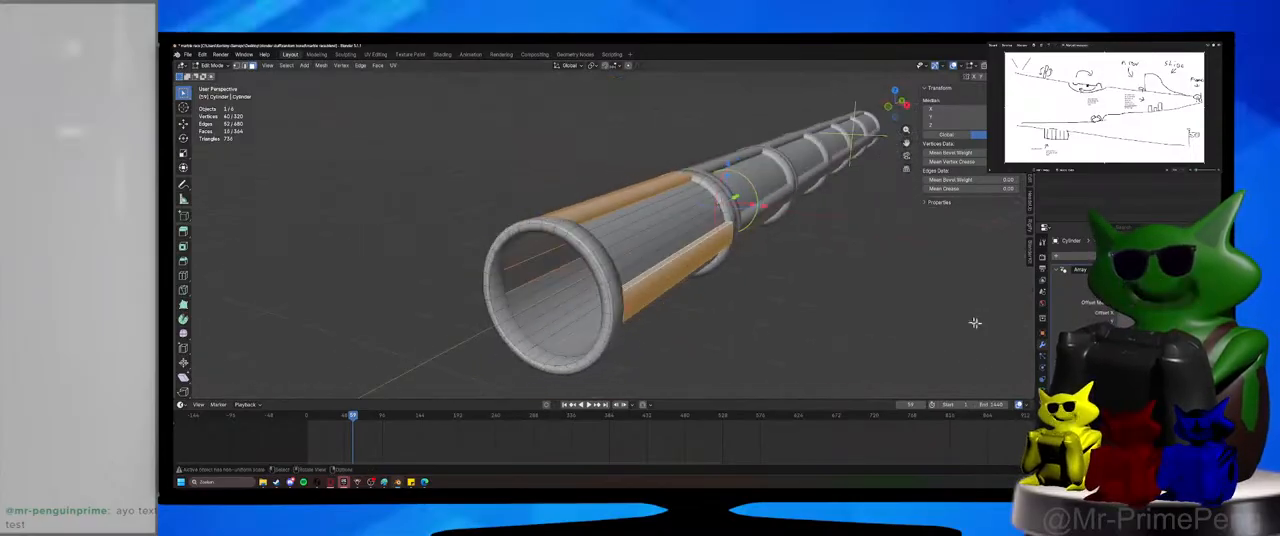
click(1042, 402)
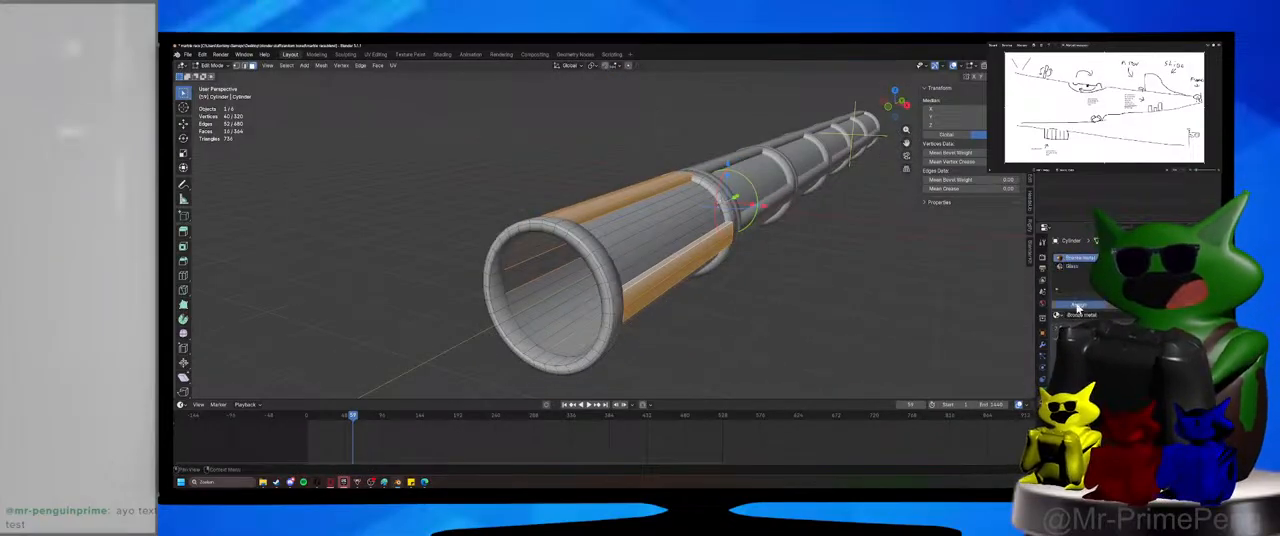
click(1078, 306)
click(803, 334)
middle_drag(803, 334, 762, 330)
key(ctrl+s)
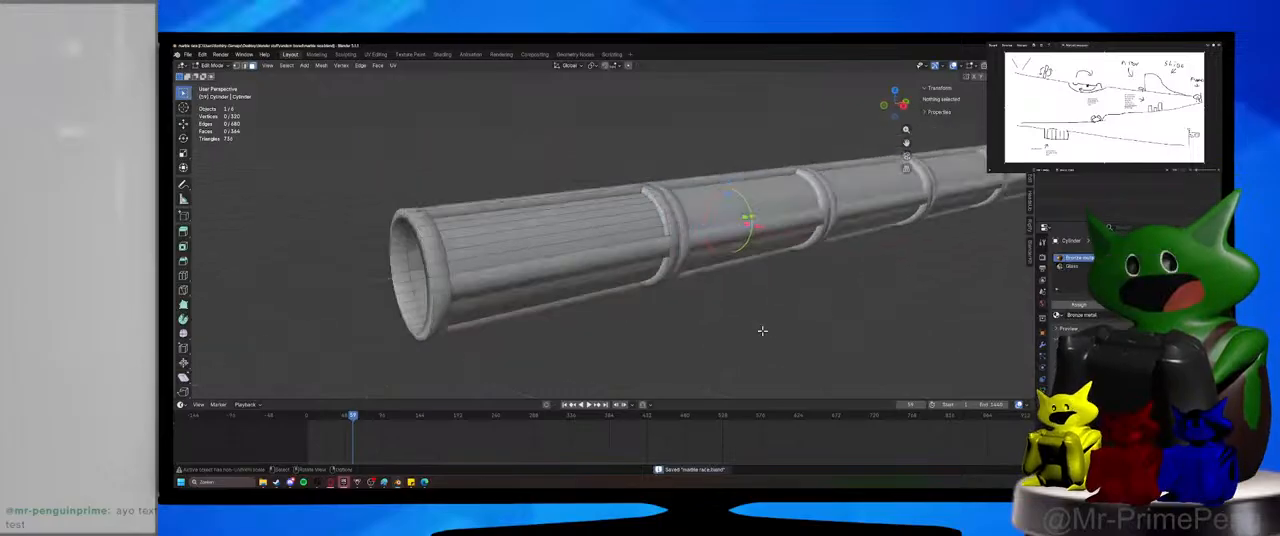
Render a still image from the camera view to check the bronze strips, and dismiss the render window.
key(KP_0)
click(221, 54)
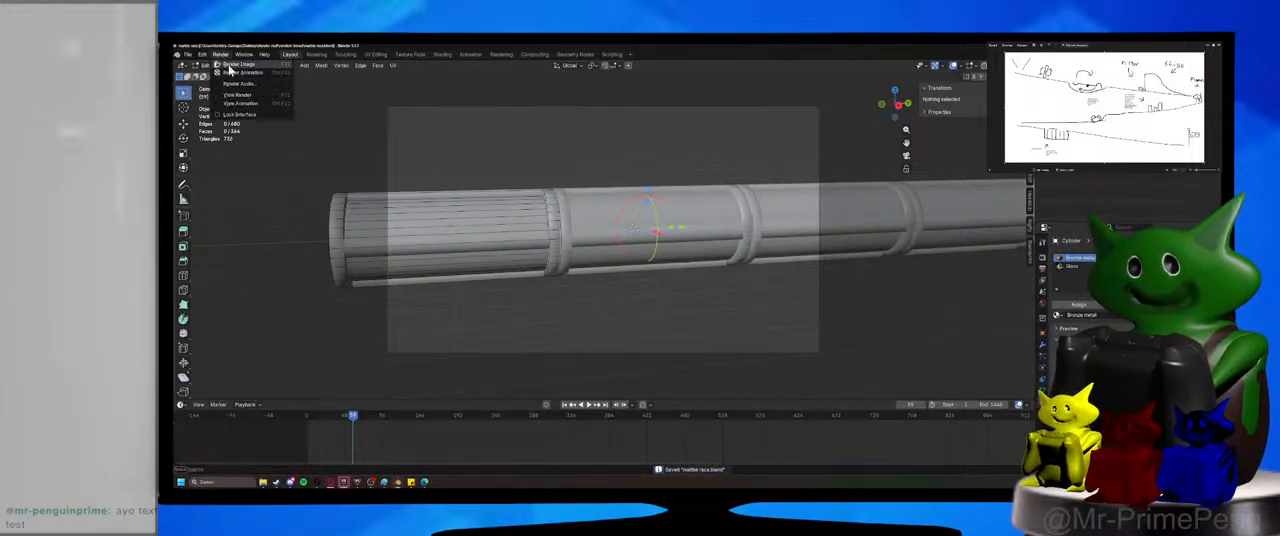
click(232, 65)
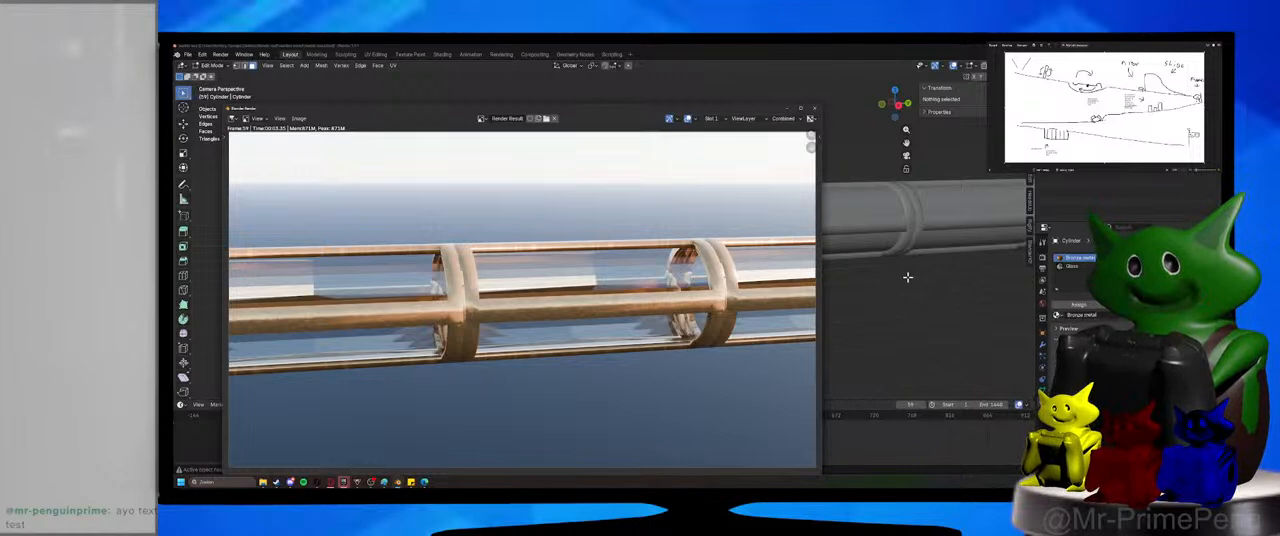
click(787, 109)
Return to object mode, reselect the tube and show the viewport in rendered shading with its modifiers open.
click(1042, 356)
click(1042, 345)
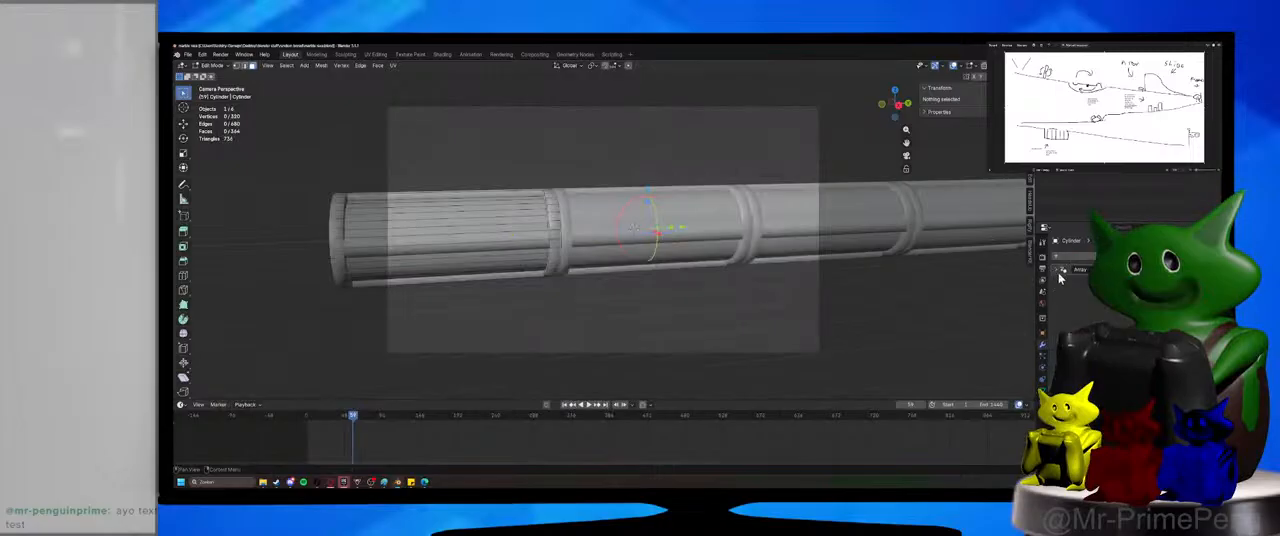
click(215, 65)
click(212, 79)
click(828, 318)
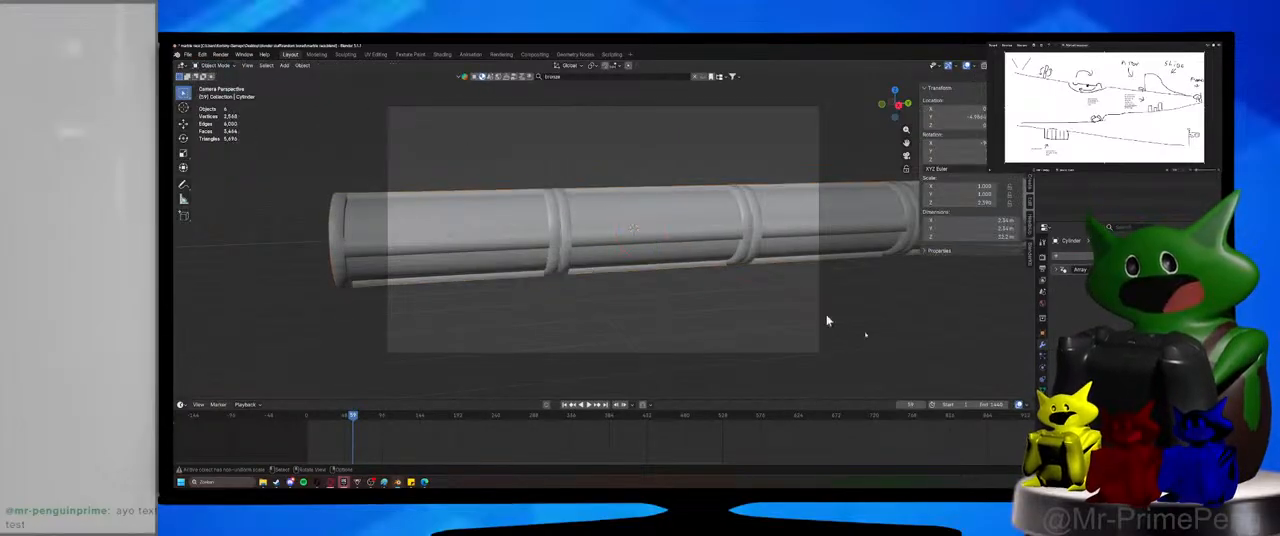
click(568, 247)
click(1020, 65)
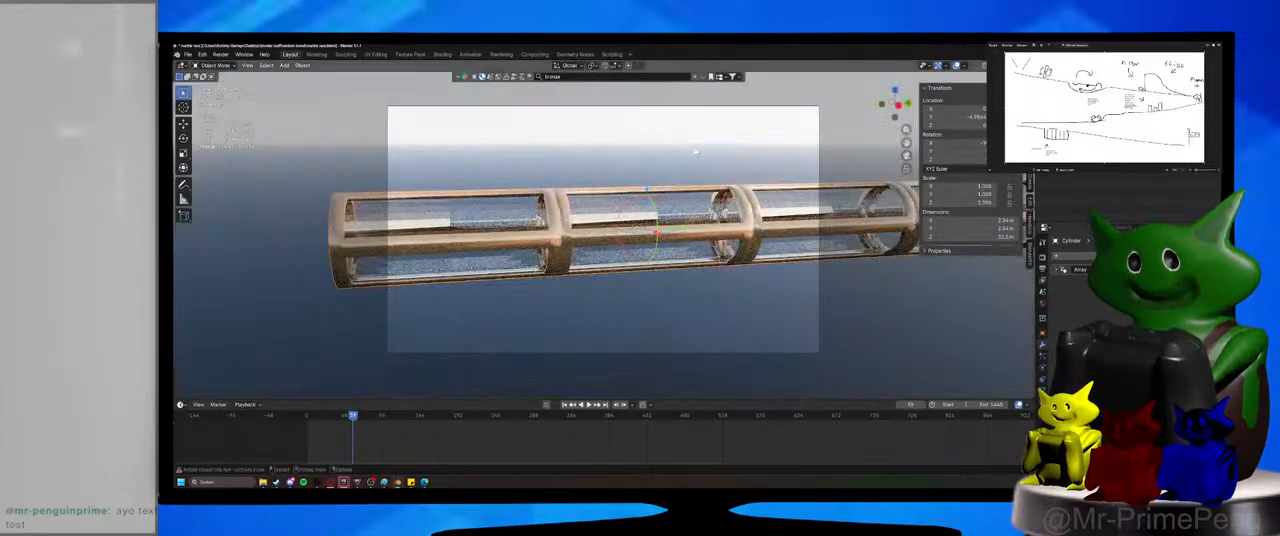
Add a Subdivision Surface modifier to the tube after its Array modifier.
click(1084, 256)
click(1088, 271)
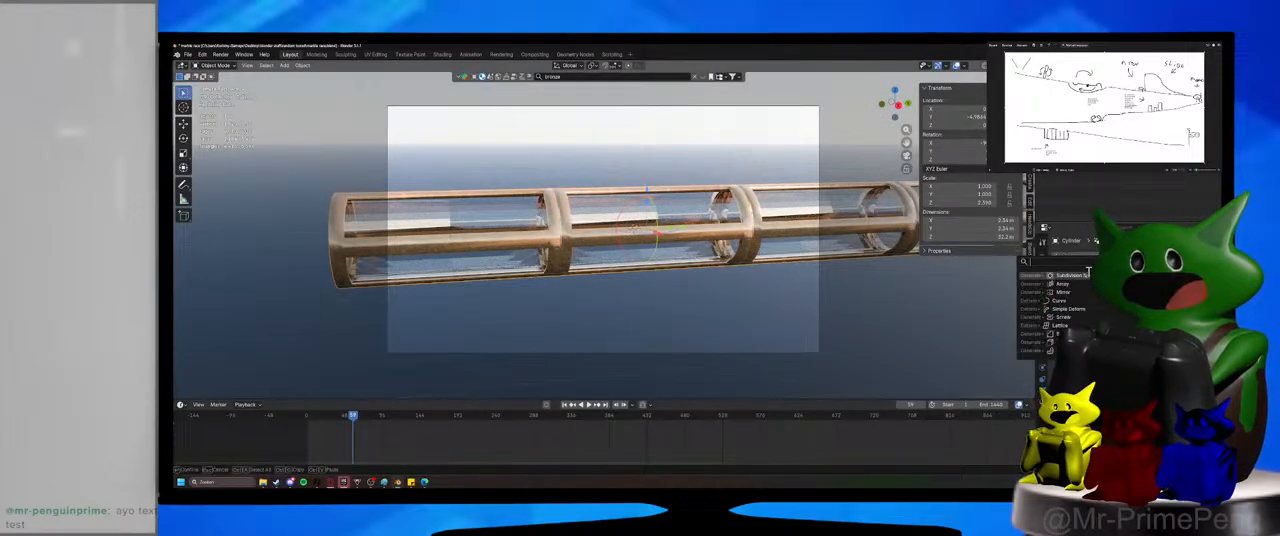
click(1072, 274)
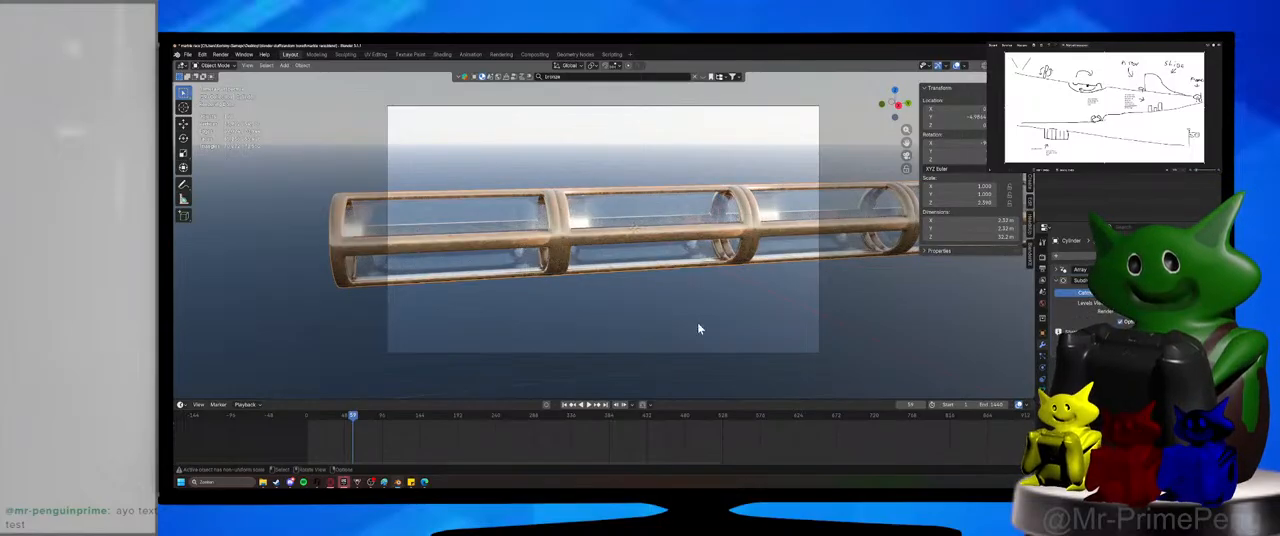
Render a still image of the subdivided tube, examine the glass and bronze details up close, and close the result.
click(221, 54)
click(235, 66)
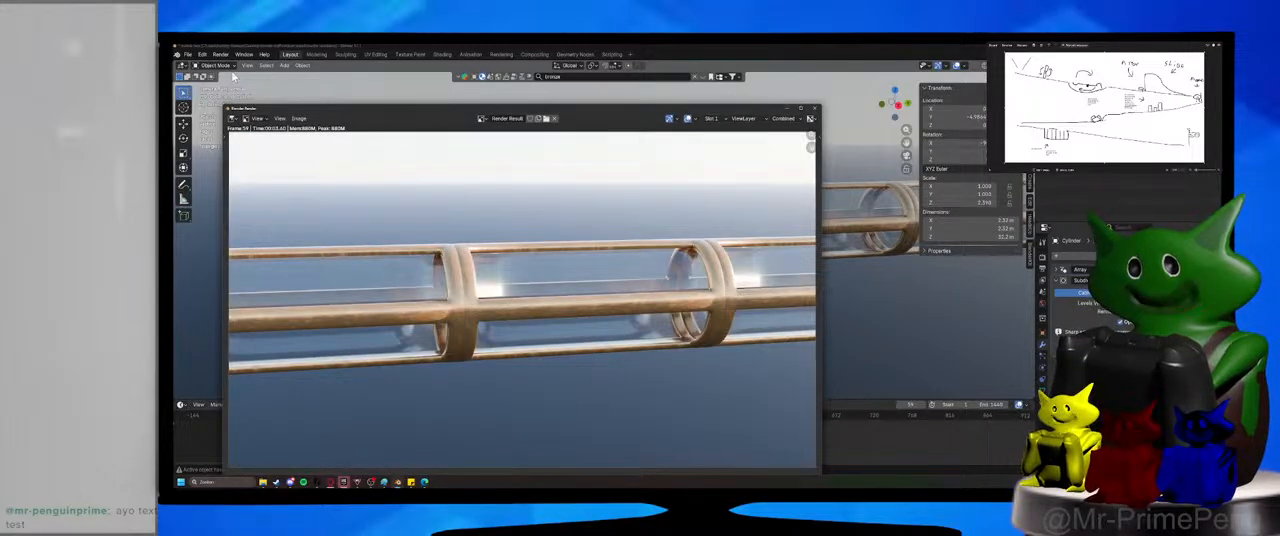
scroll(477, 366, up, 2)
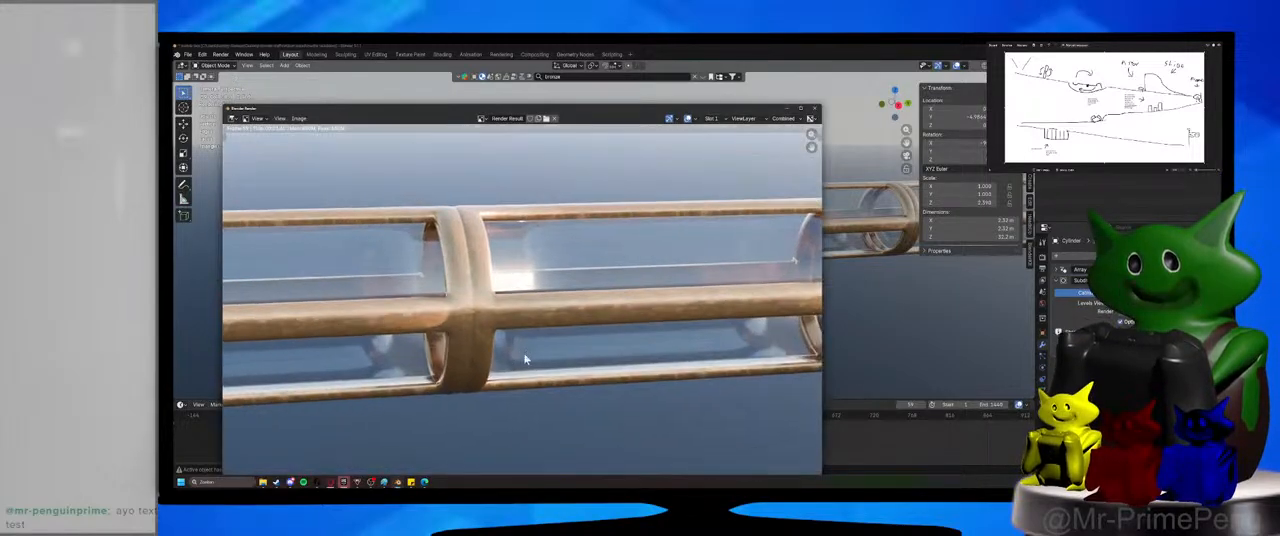
scroll(493, 280, down, 3)
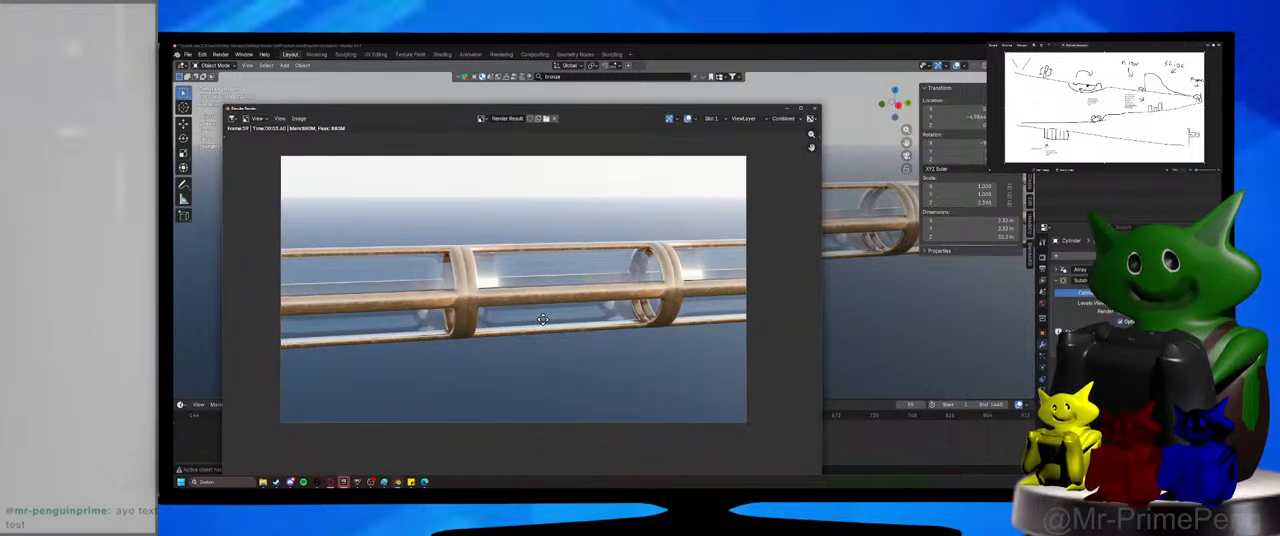
key(Escape)
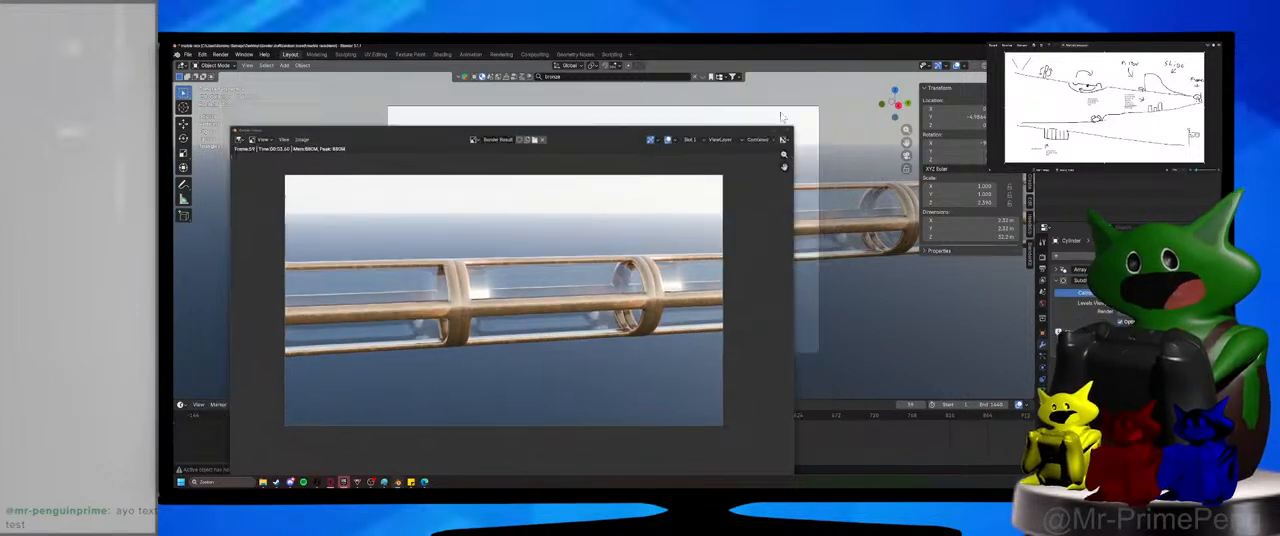
Rotate the tube about its length so the bronze support strips sit diagonally, check it from the camera, and save the file.
click(673, 269)
middle_drag(600, 265, 682, 266)
key(r)
key(x)
key(shift+x)
key(shift+z)
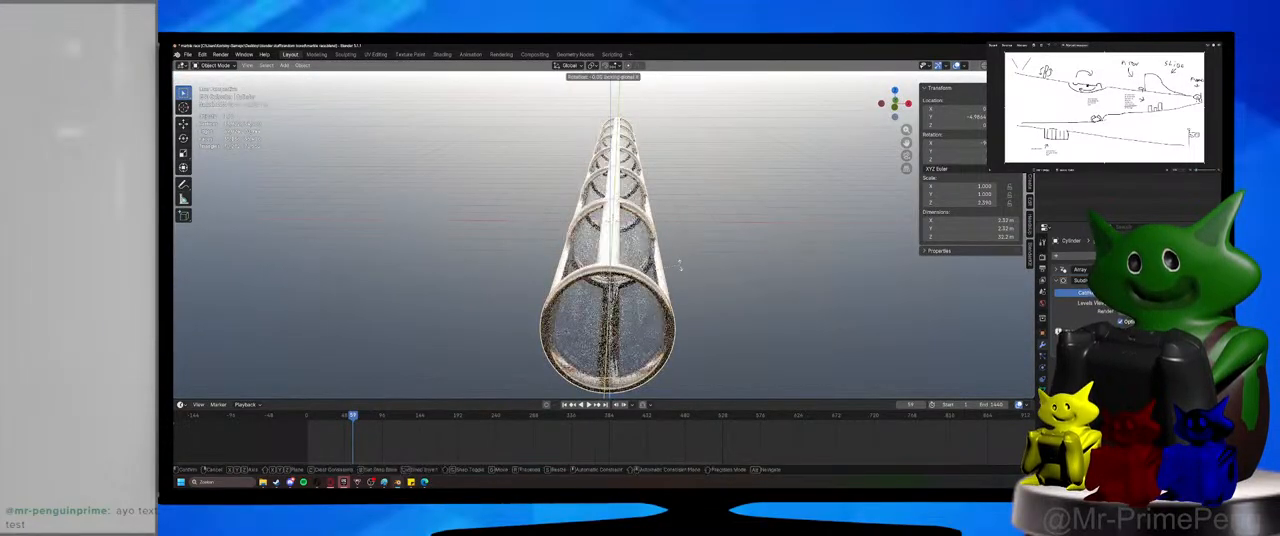
key(shift+y)
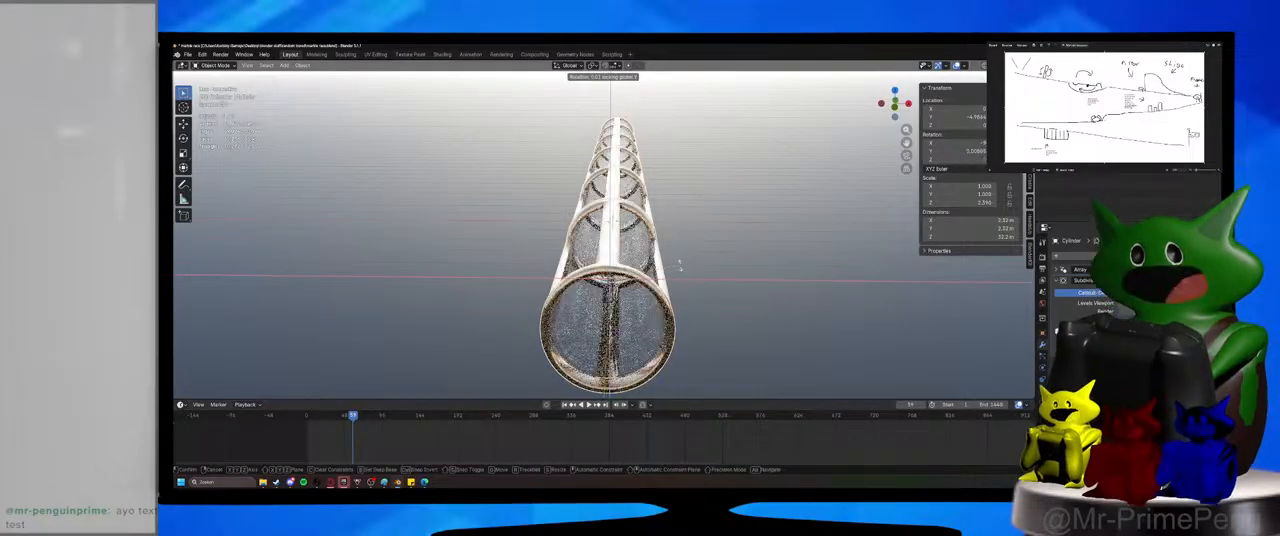
click(684, 322)
click(706, 326)
middle_drag(706, 327, 713, 306)
key(KP_0)
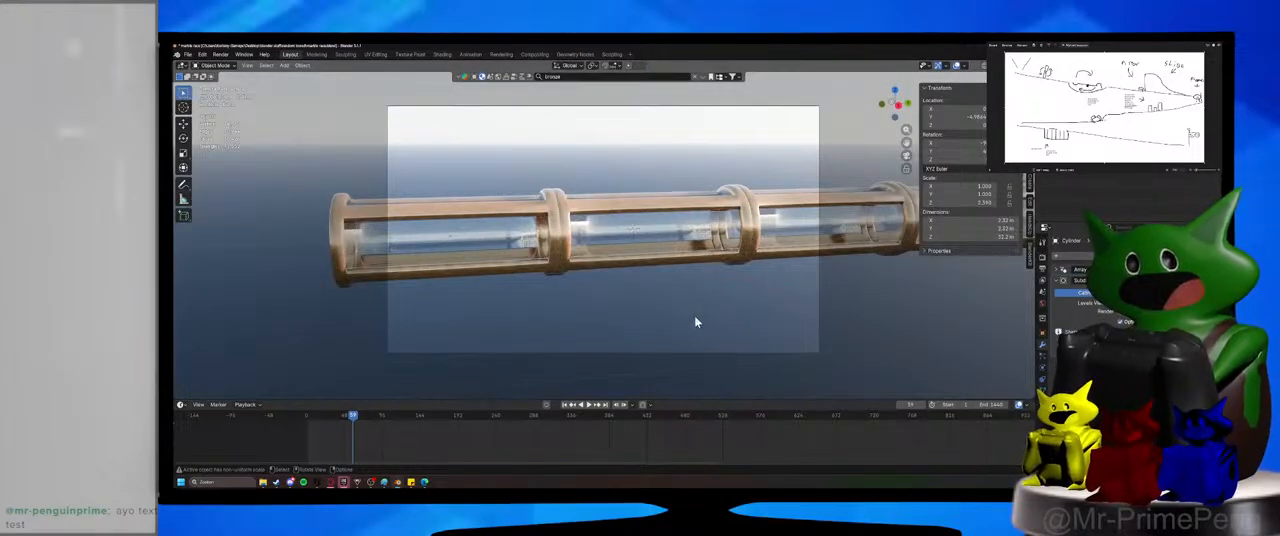
key(ctrl+s)
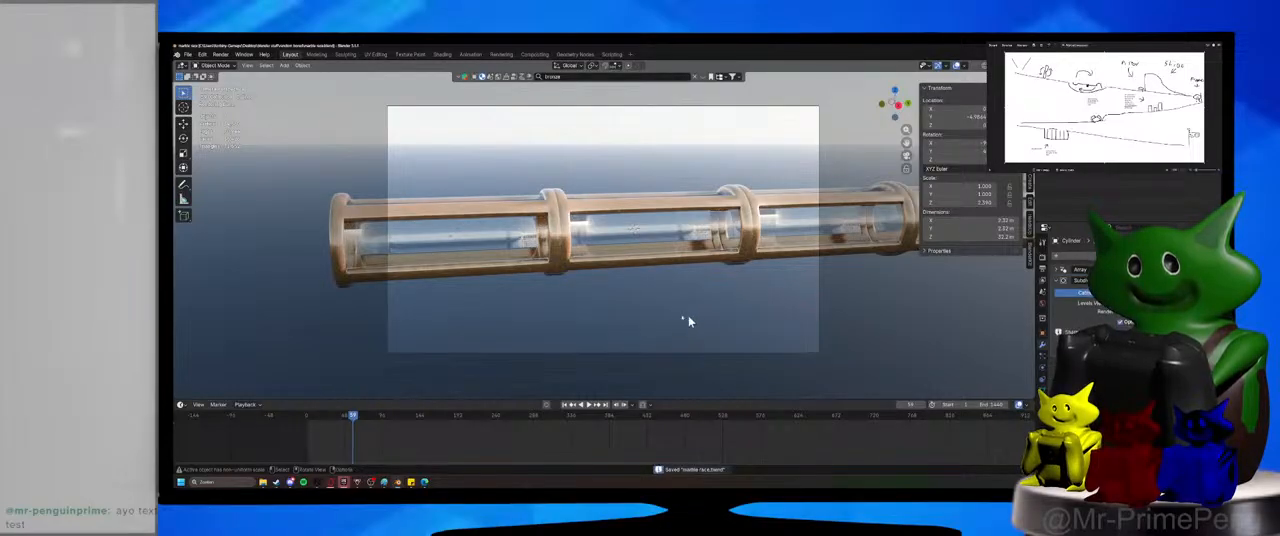
Add an ico sphere at the world origin and shade it auto smooth at 30°.
key(shift+a)
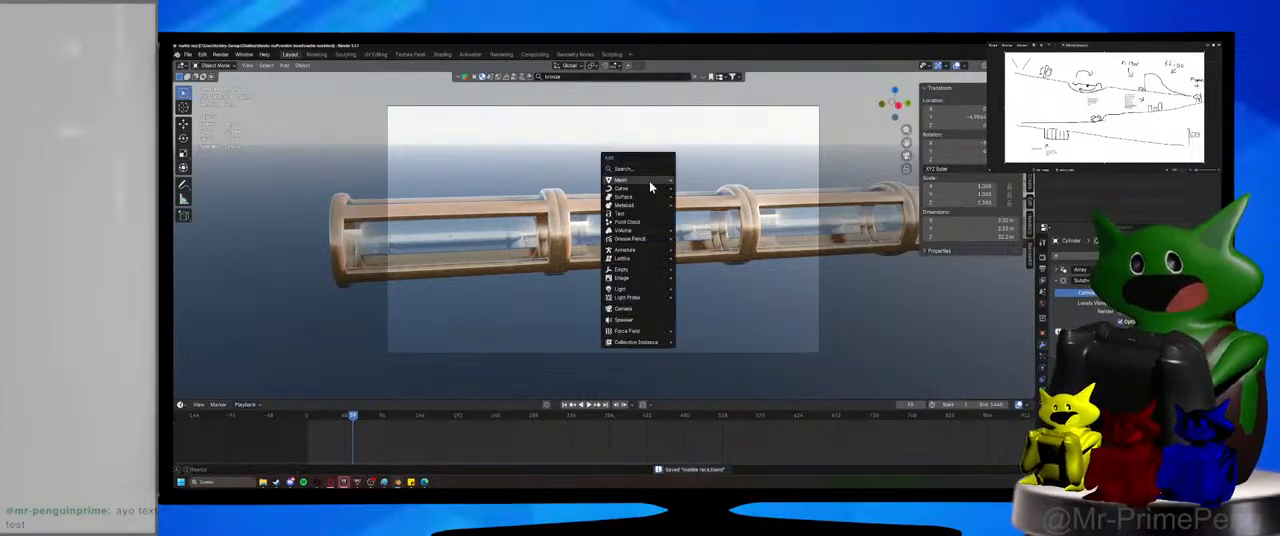
mouse_move(654, 186)
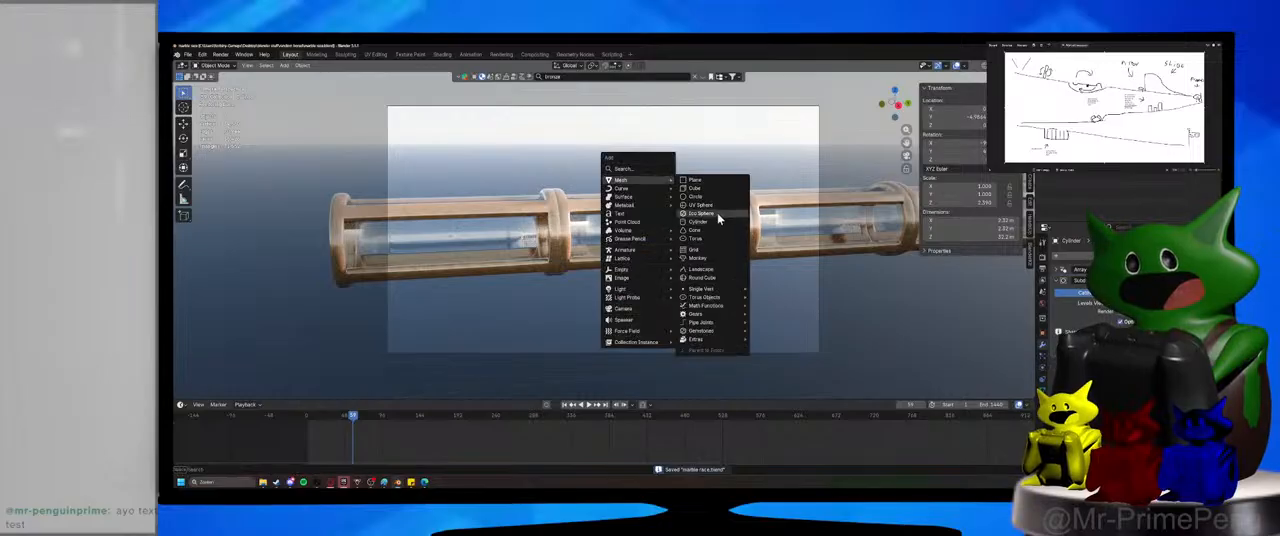
click(703, 205)
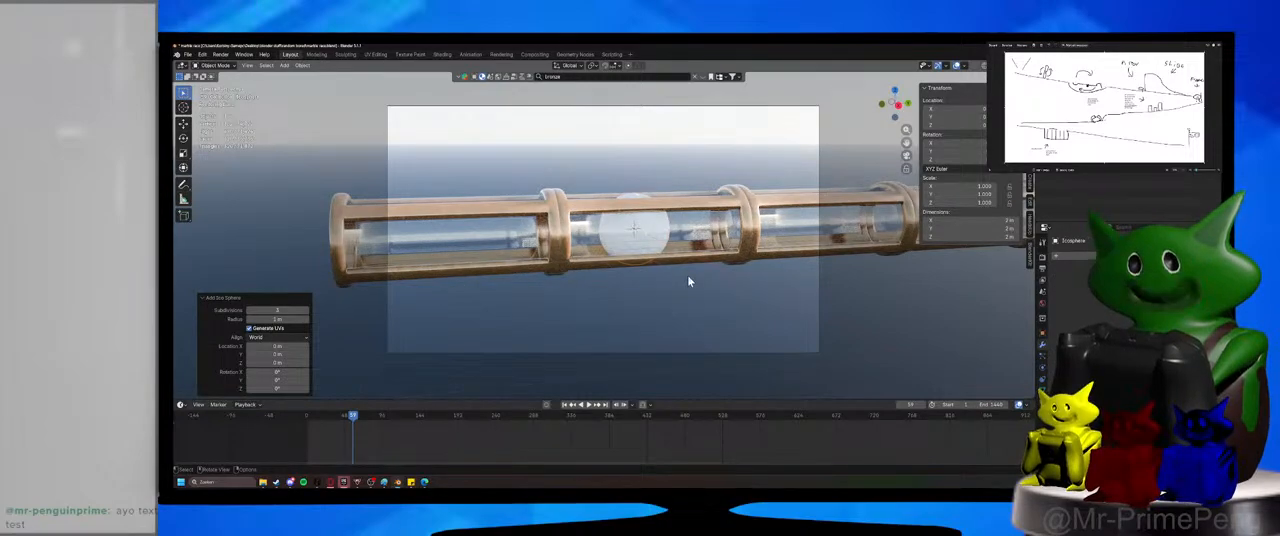
key(KP_Decimal)
middle_drag(688, 299, 690, 240)
right_click(595, 225)
click(597, 231)
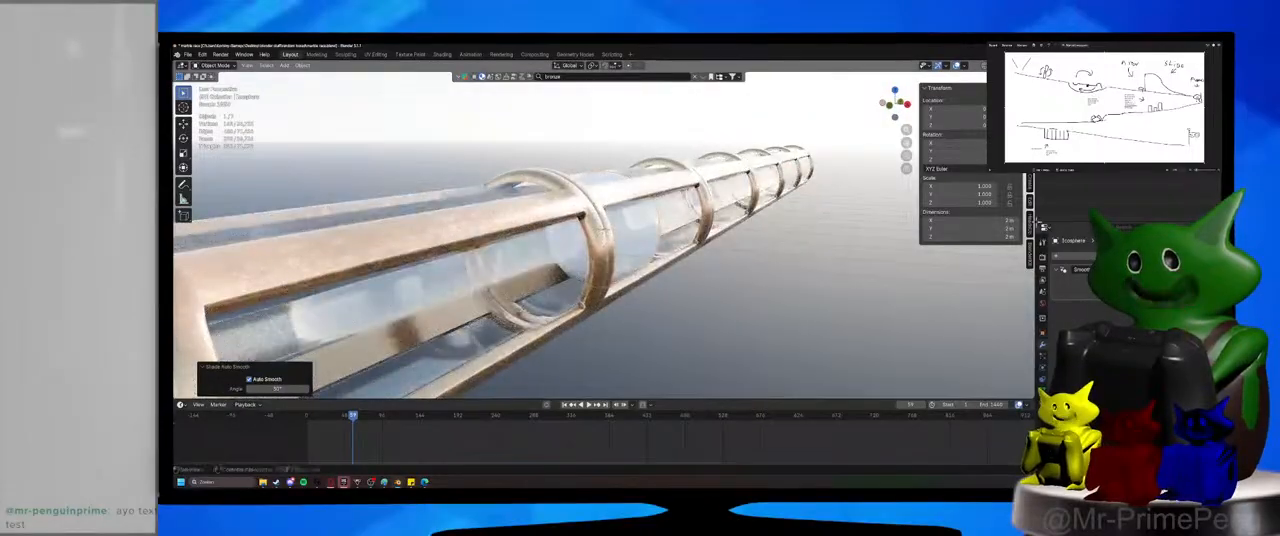
click(991, 220)
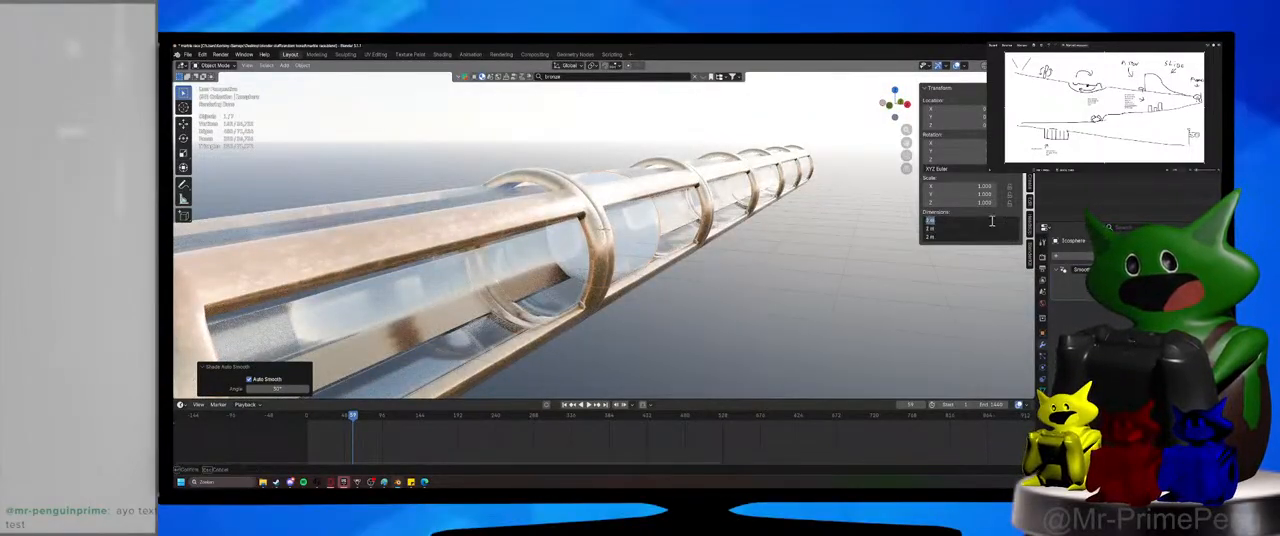
text(.)
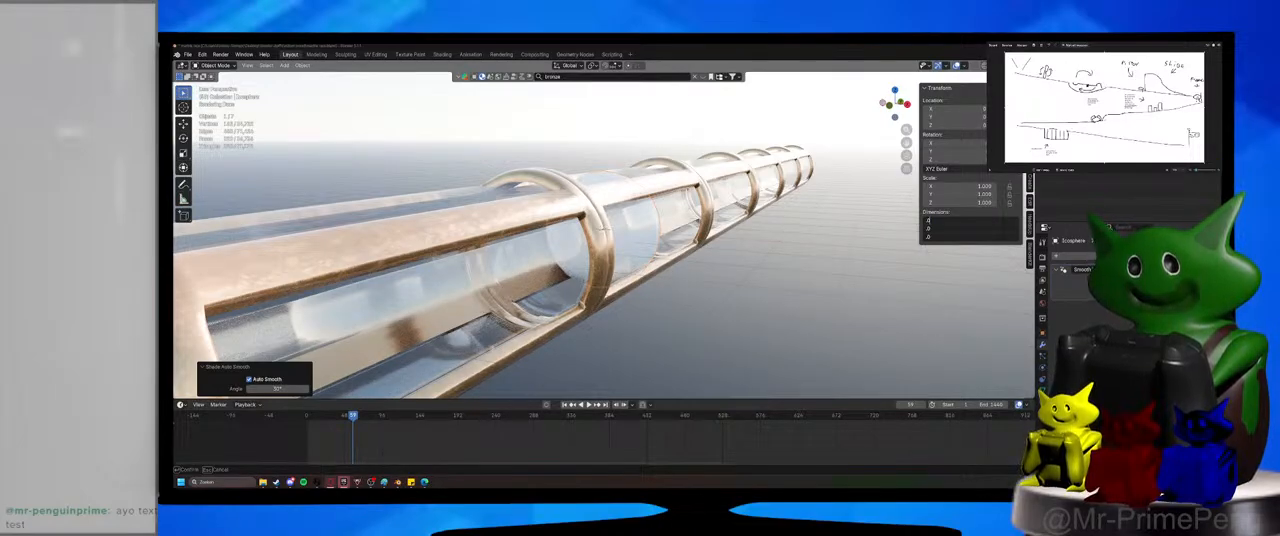
key(Return)
drag(978, 187, 978, 203)
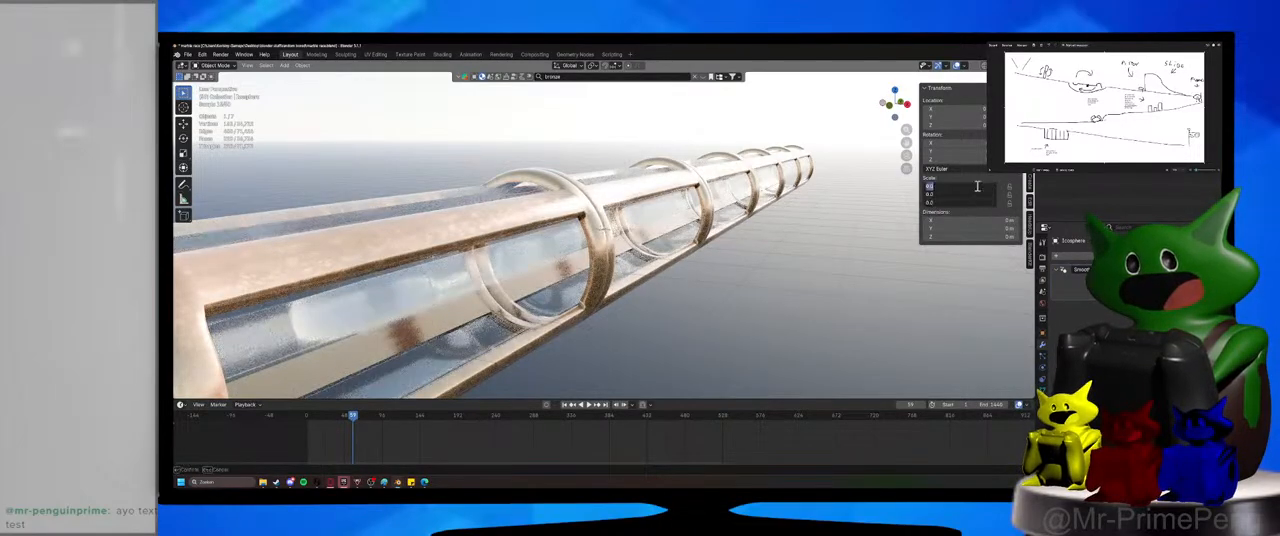
key(Return)
middle_drag(704, 237, 723, 226)
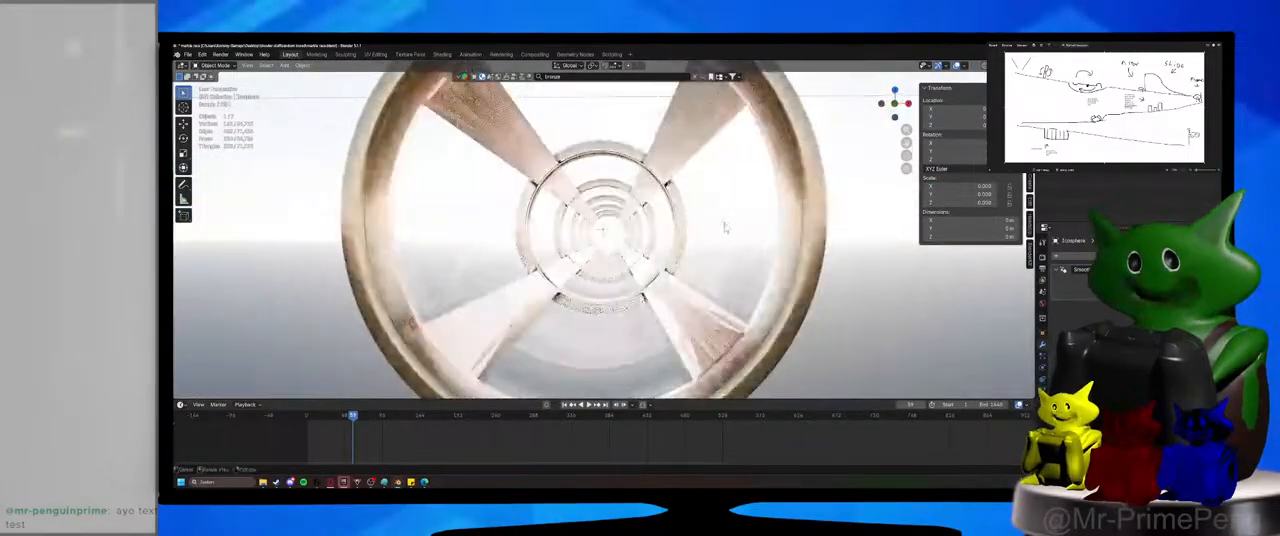
key(ctrl+z)
key(ctrl+z)
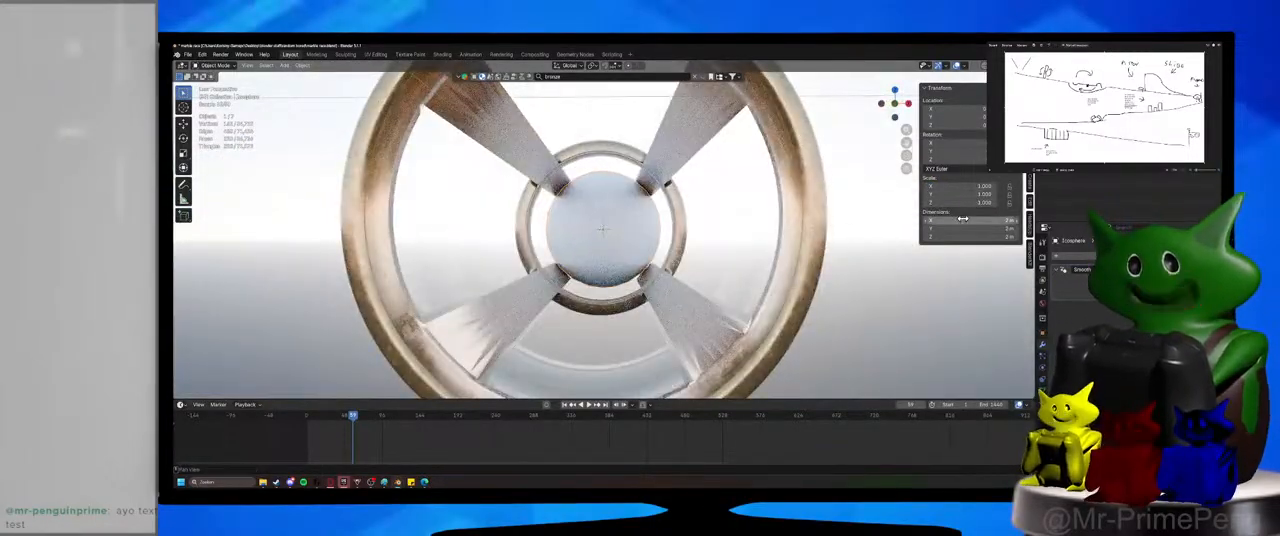
Set the ico sphere's X, Y and Z dimensions to 0.02 m and save the file.
drag(964, 219, 964, 237)
text(.02)
key(Return)
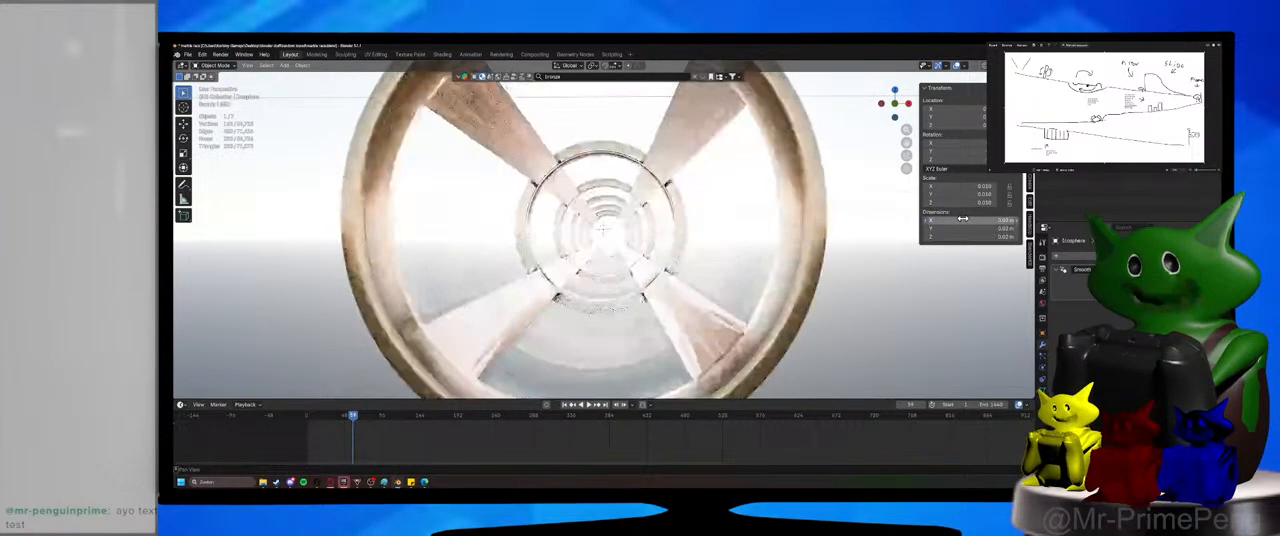
key(KP_Decimal)
middle_drag(695, 207, 605, 233)
scroll(605, 233, down, 20)
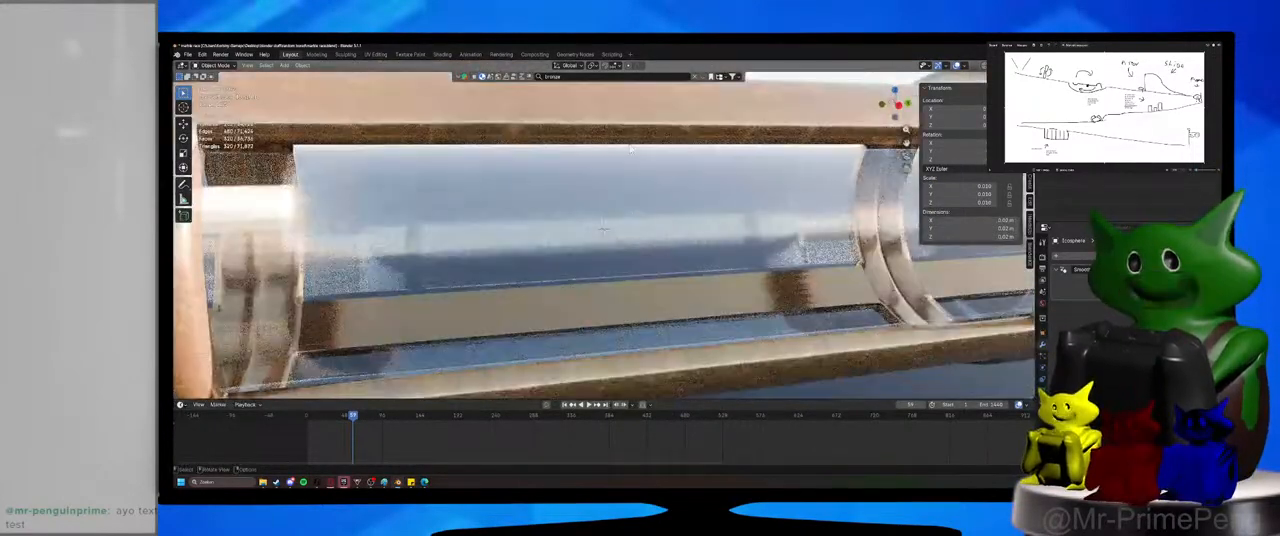
key(ctrl+s)
Switch the viewport to material preview and examine the tube's glass material settings and its object display settings.
scroll(637, 202, down, 5)
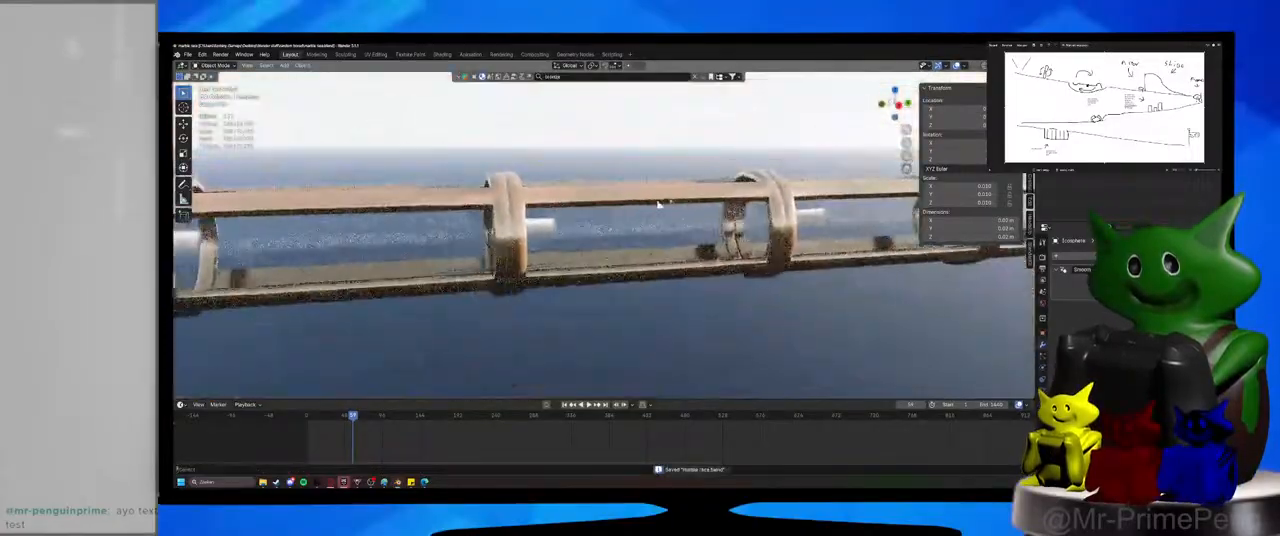
mouse_move(660, 200)
middle_down()
mouse_move(691, 181)
mouse_move(661, 191)
middle_up()
click(997, 65)
click(1010, 65)
click(628, 210)
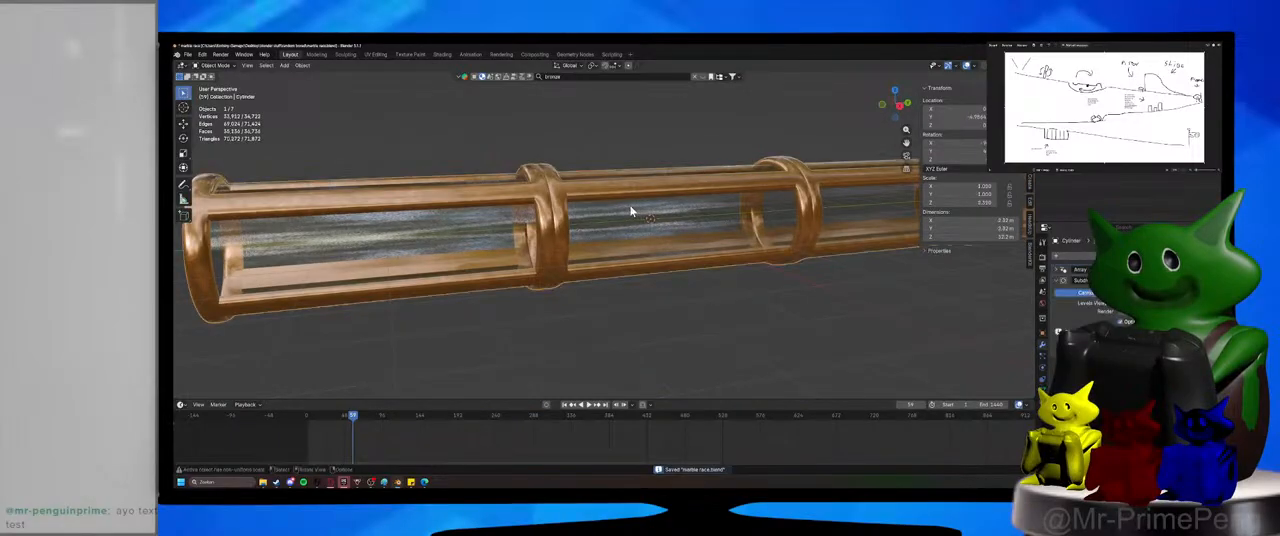
click(1042, 402)
click(1076, 268)
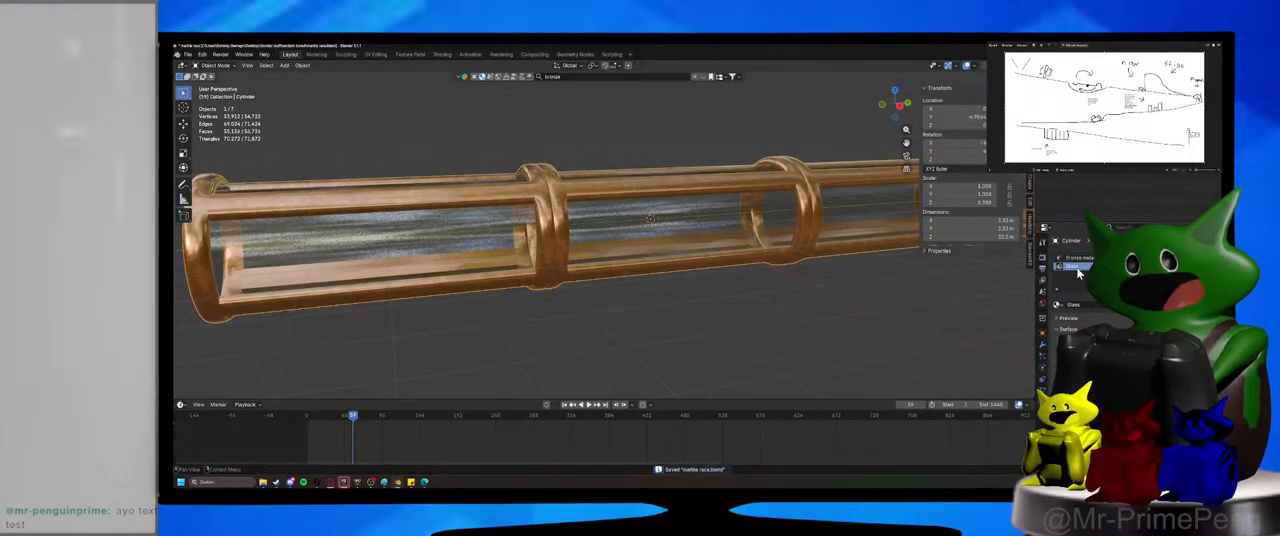
scroll(1078, 300, down, 5)
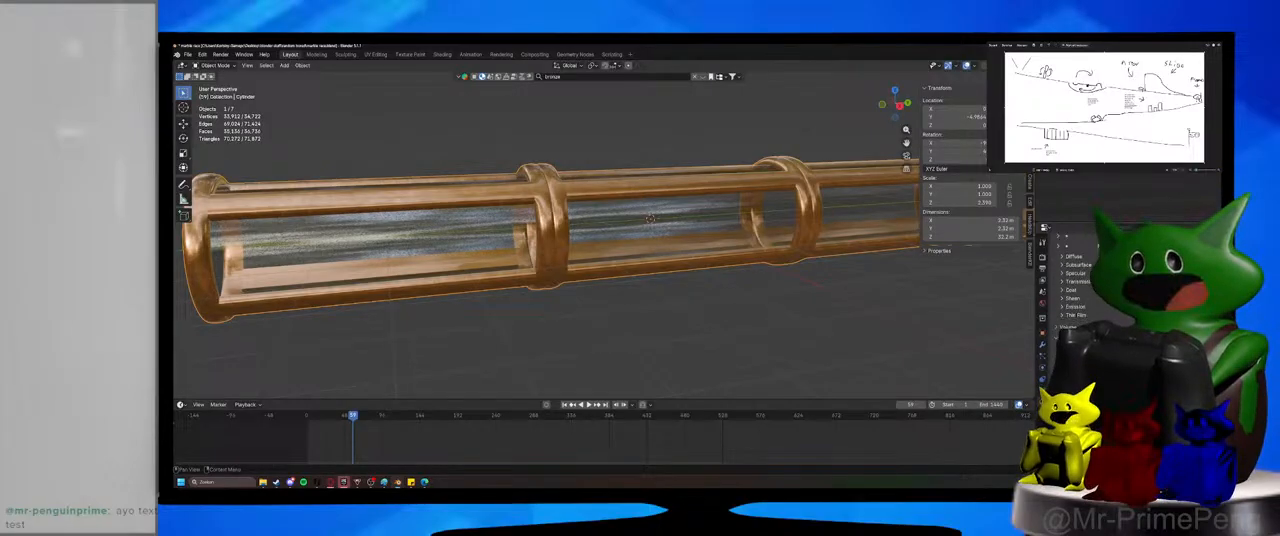
scroll(1075, 285, down, 3)
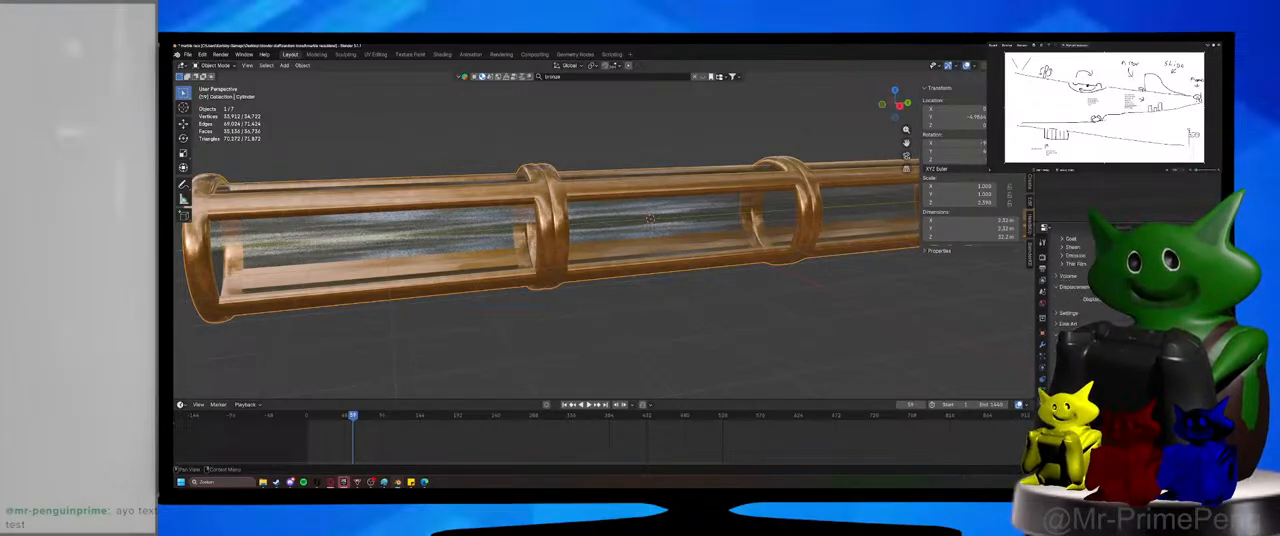
scroll(1075, 285, up, 3)
scroll(1075, 285, down, 4)
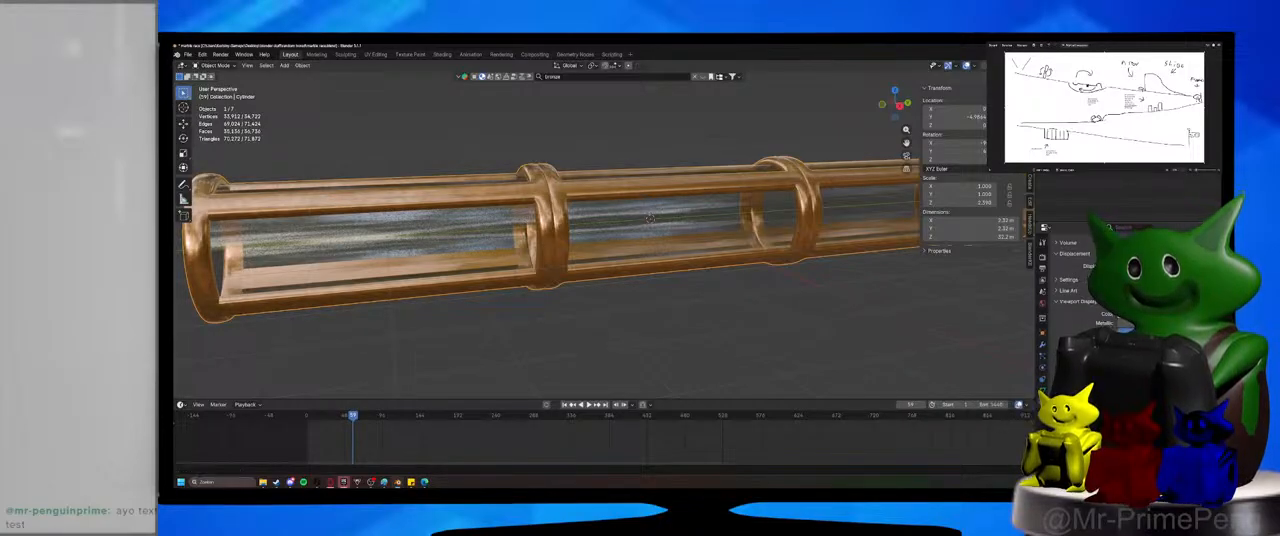
click(1160, 314)
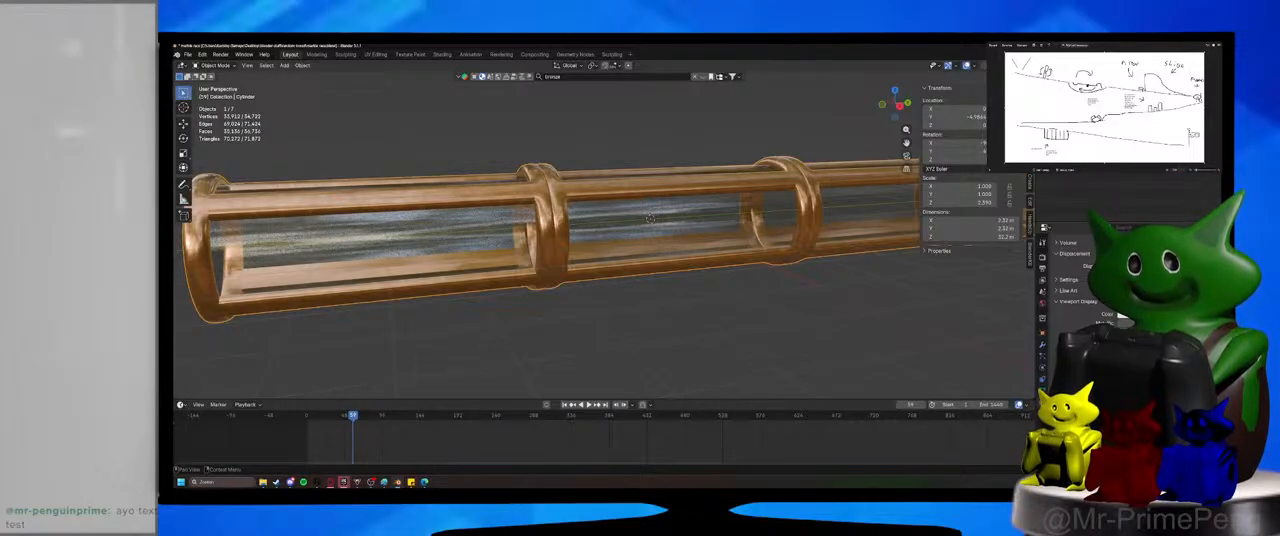
click(1043, 336)
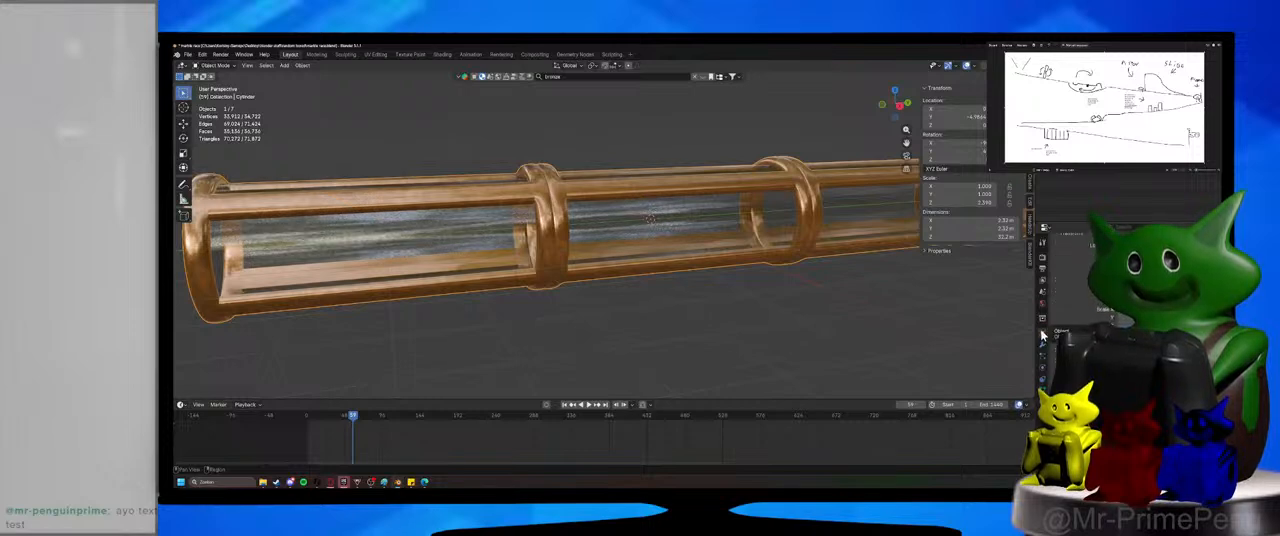
scroll(1085, 300, down, 5)
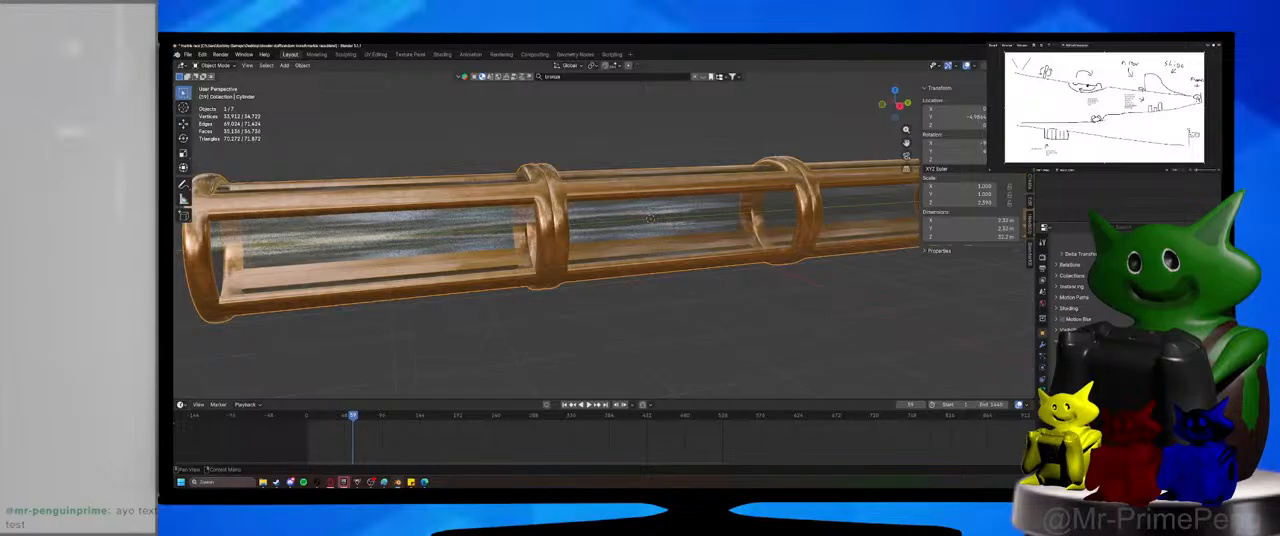
click(650, 218)
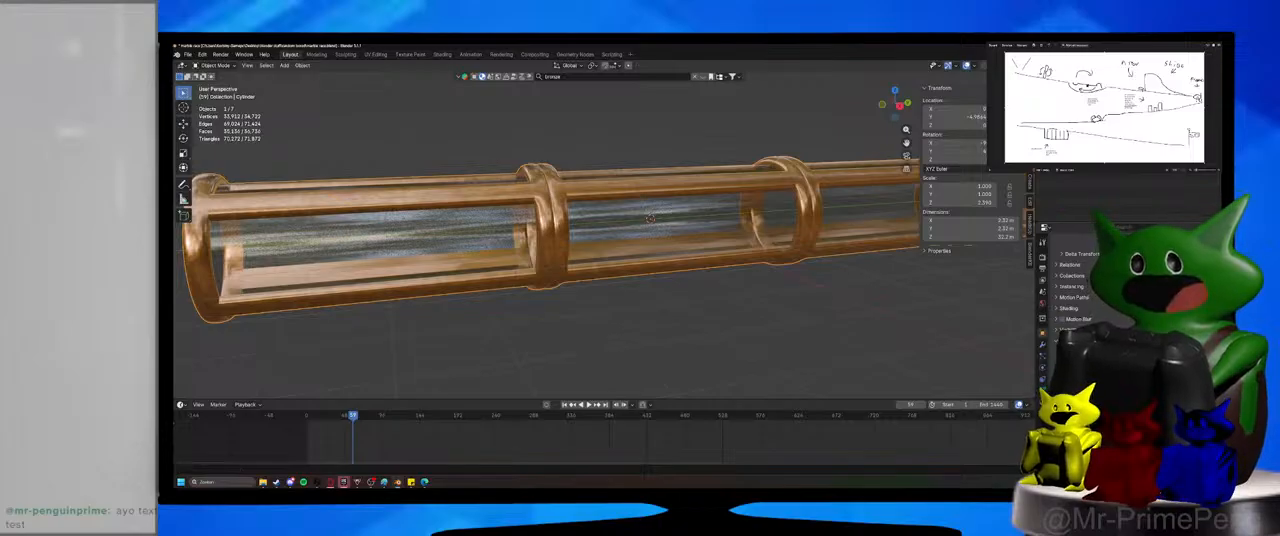
Show the scene in wireframe shading and select the small ico sphere inside the tube.
key(shift+z)
click(744, 342)
mouse_move(744, 342)
middle_down()
mouse_move(820, 331)
mouse_move(757, 346)
middle_up()
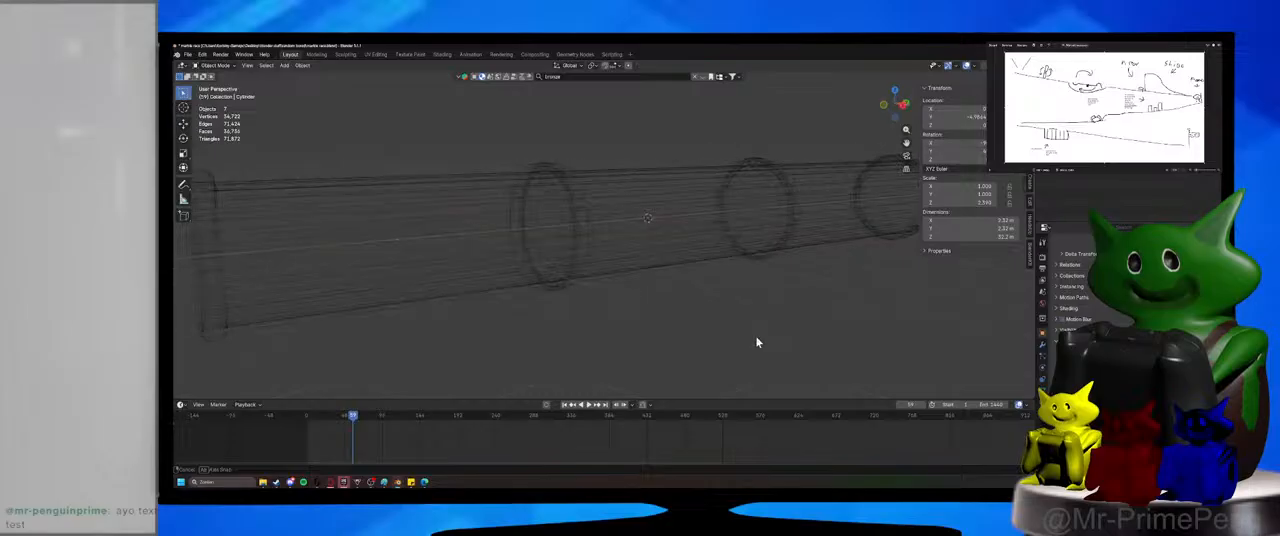
key(shift+z)
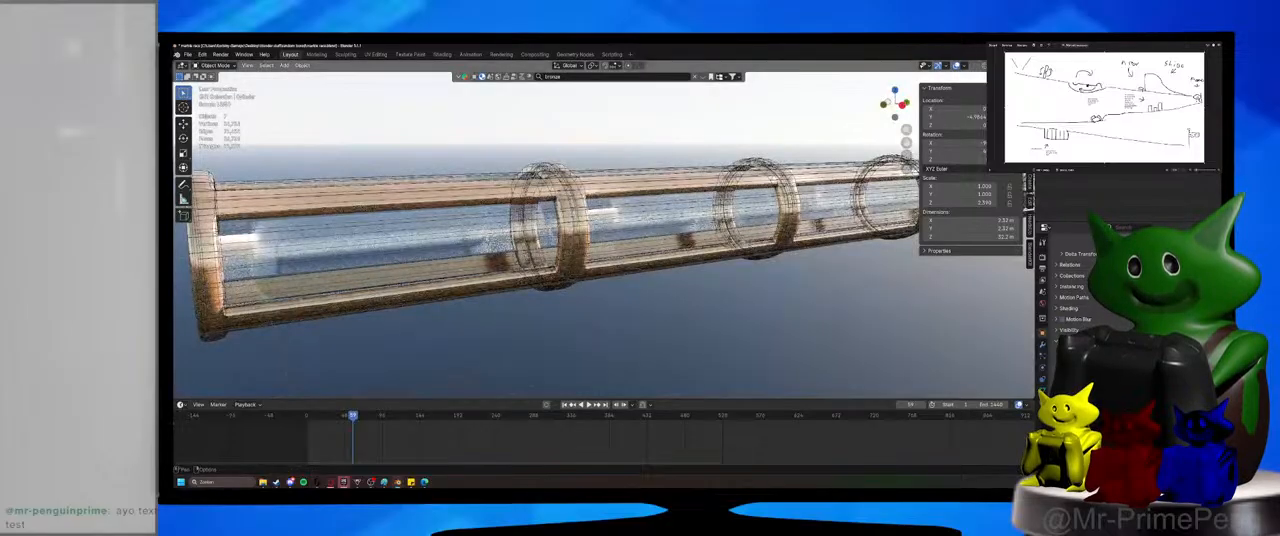
key(shift+z)
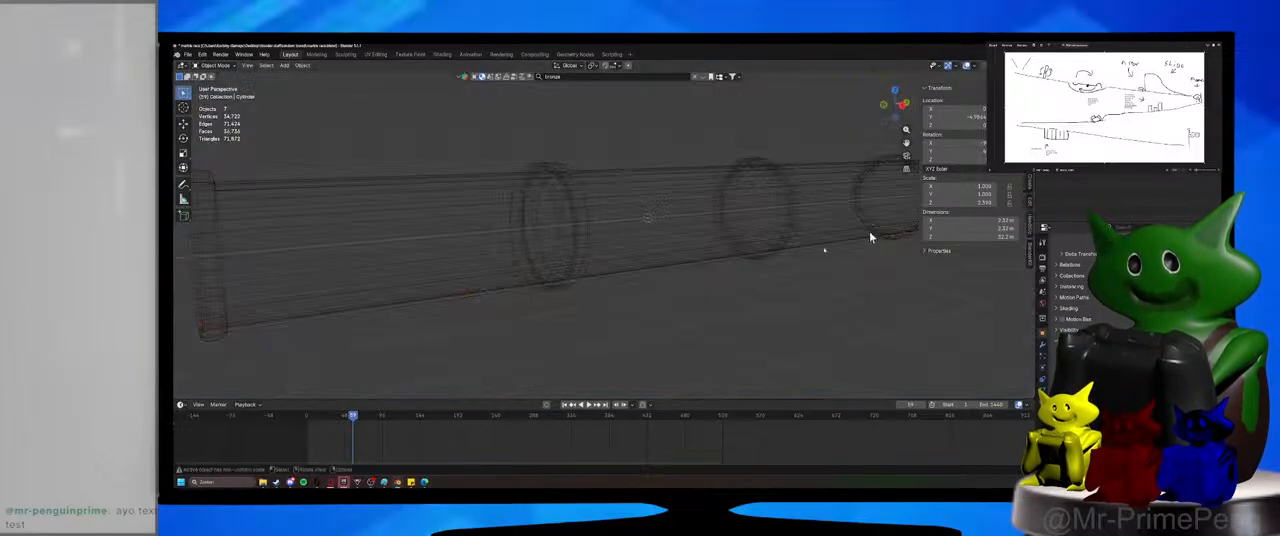
scroll(674, 241, up, 2)
click(670, 214)
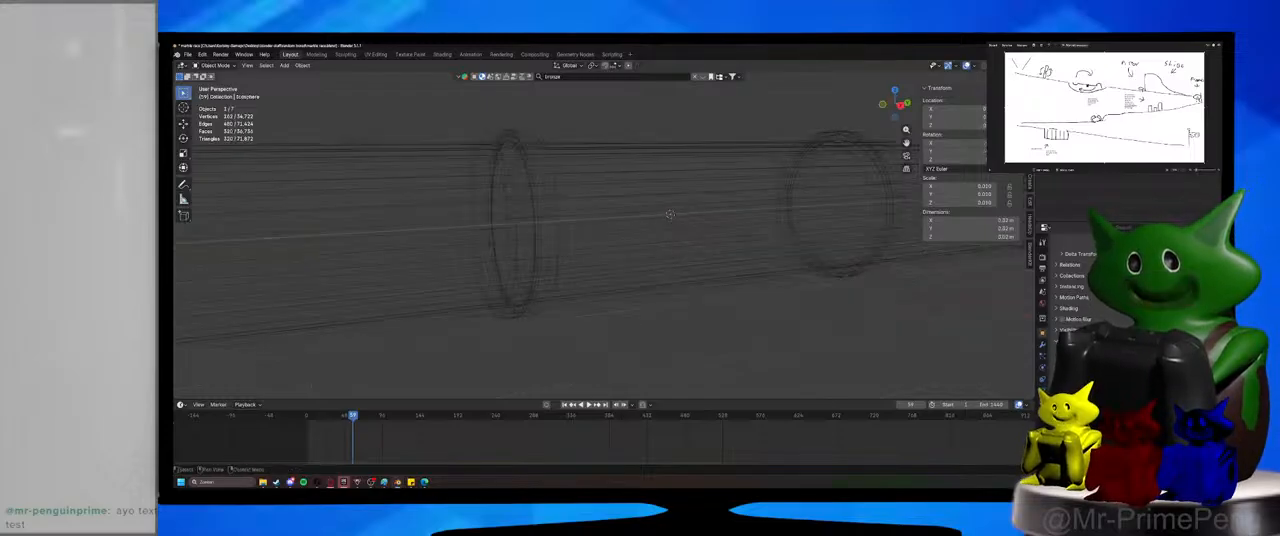
Rename the cylinder object as tube and save the file.
middle_drag(808, 217, 740, 265)
click(771, 265)
key(F2)
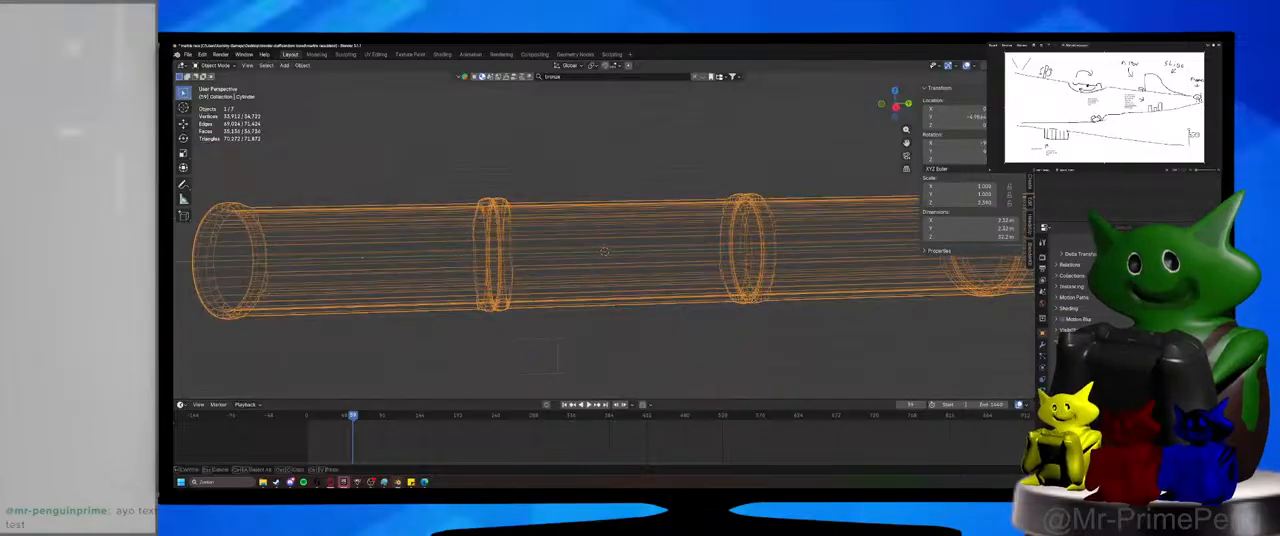
text(tube)
key(Return)
click(1090, 160)
key(ctrl+s)
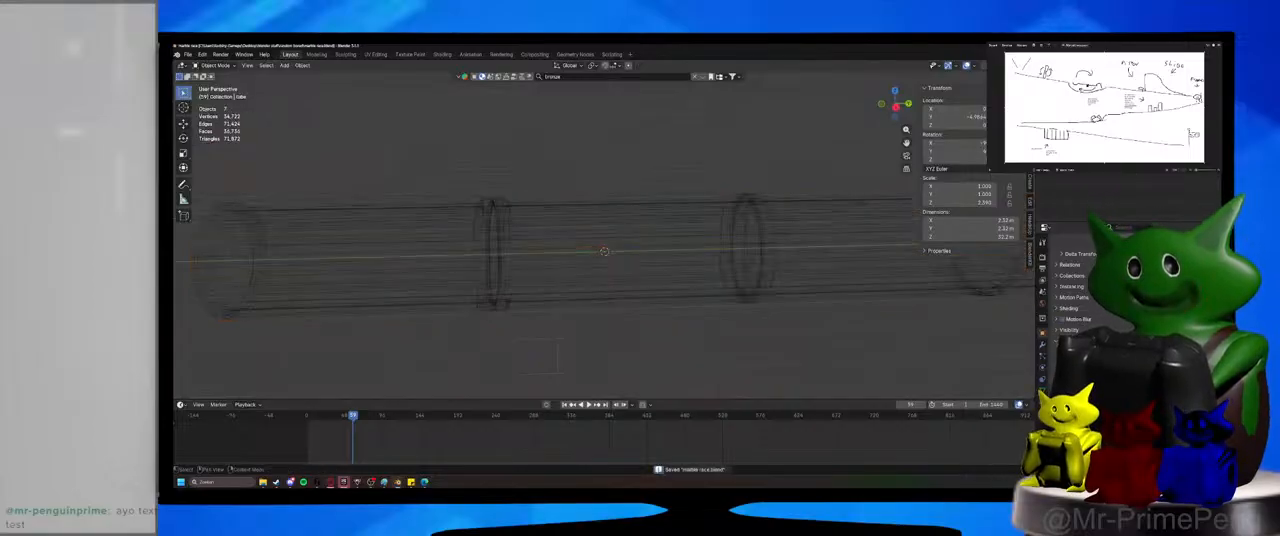
Delete the four duplicate icospheres, keeping the one at the world origin.
click(1080, 130)
shift+click(1080, 165)
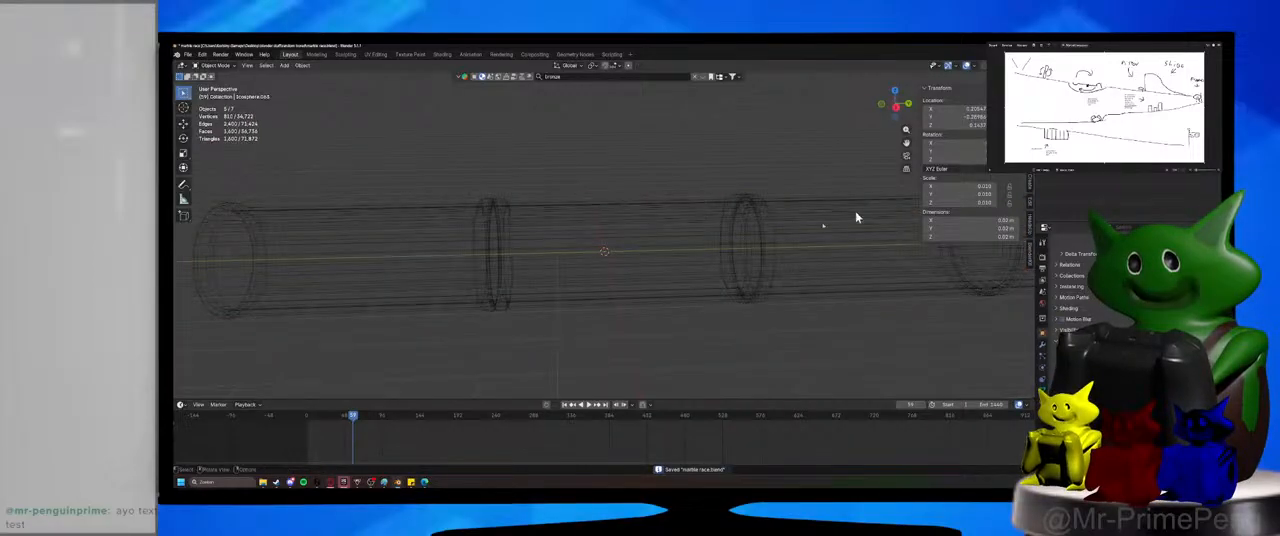
scroll(795, 237, down, 10)
drag(430, 158, 535, 267)
key(Delete)
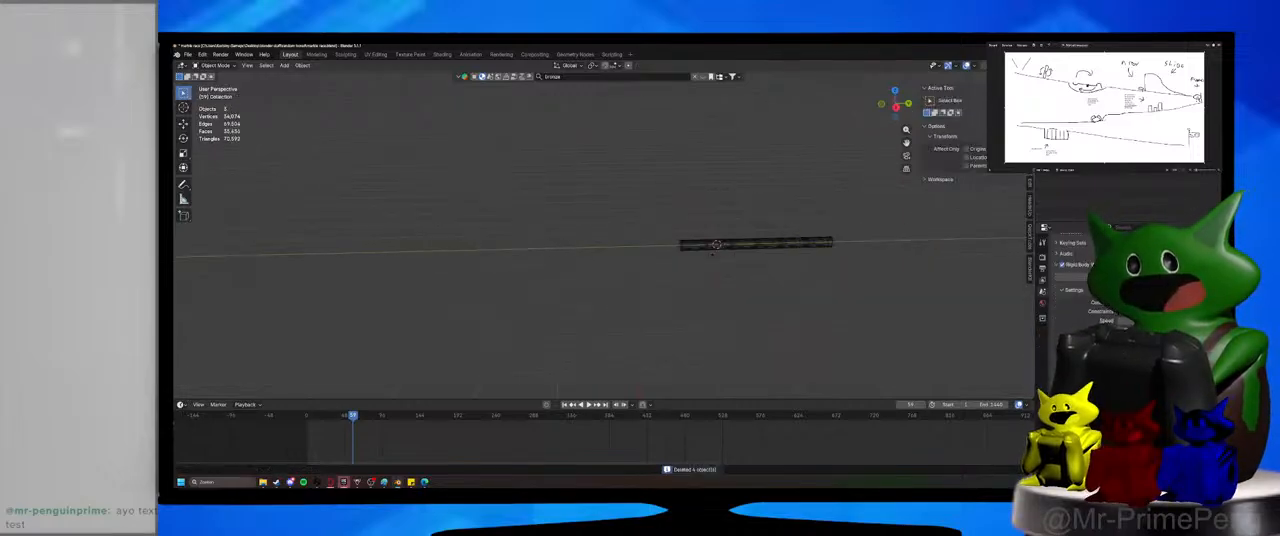
Rename the collection that holds the icosphere and save the file.
click(1080, 130)
key(KP_Decimal)
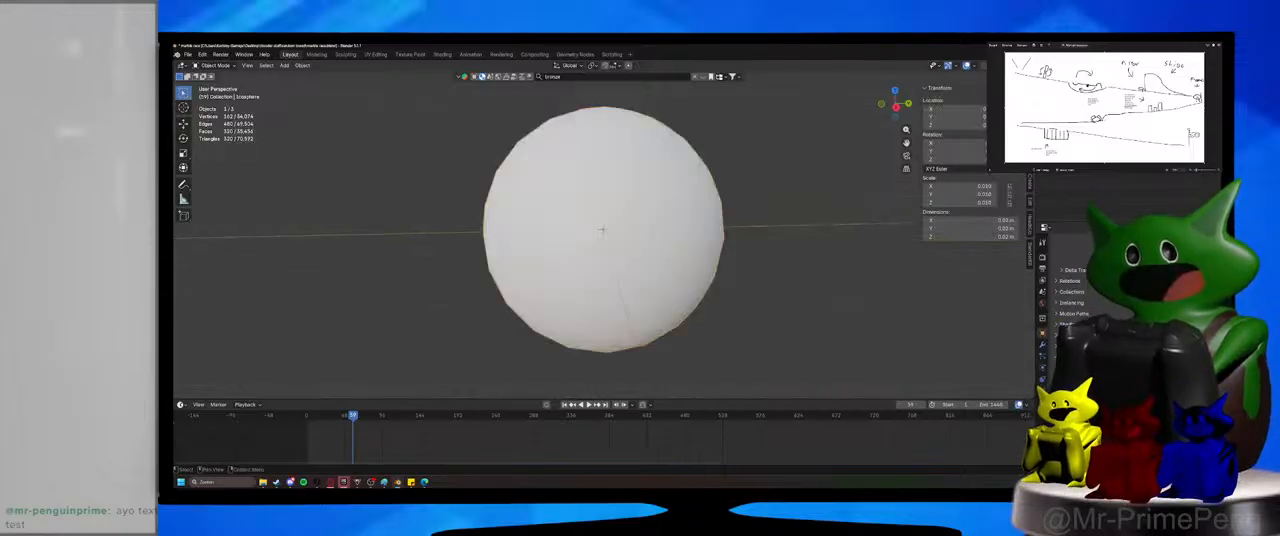
double_click(1080, 122)
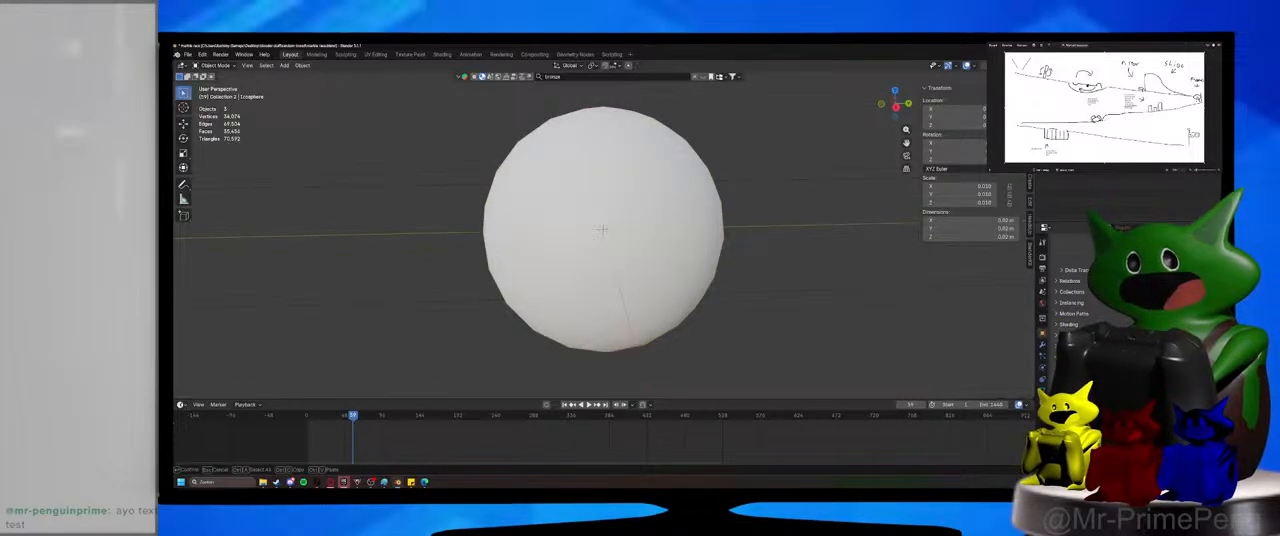
key(Return)
scroll(726, 277, down, 15)
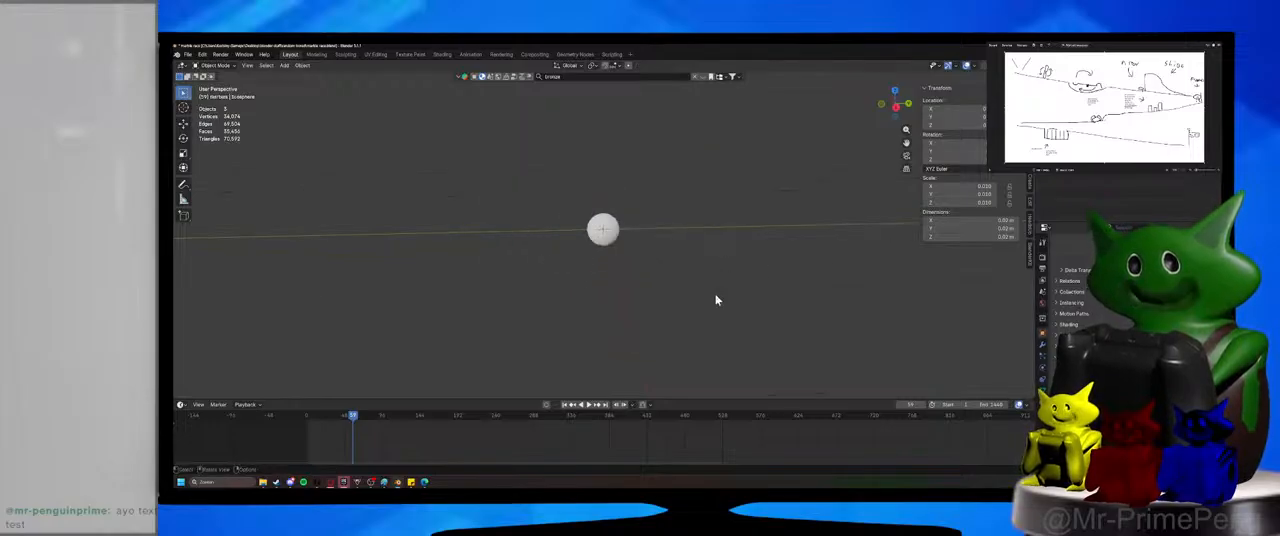
key(ctrl+s)
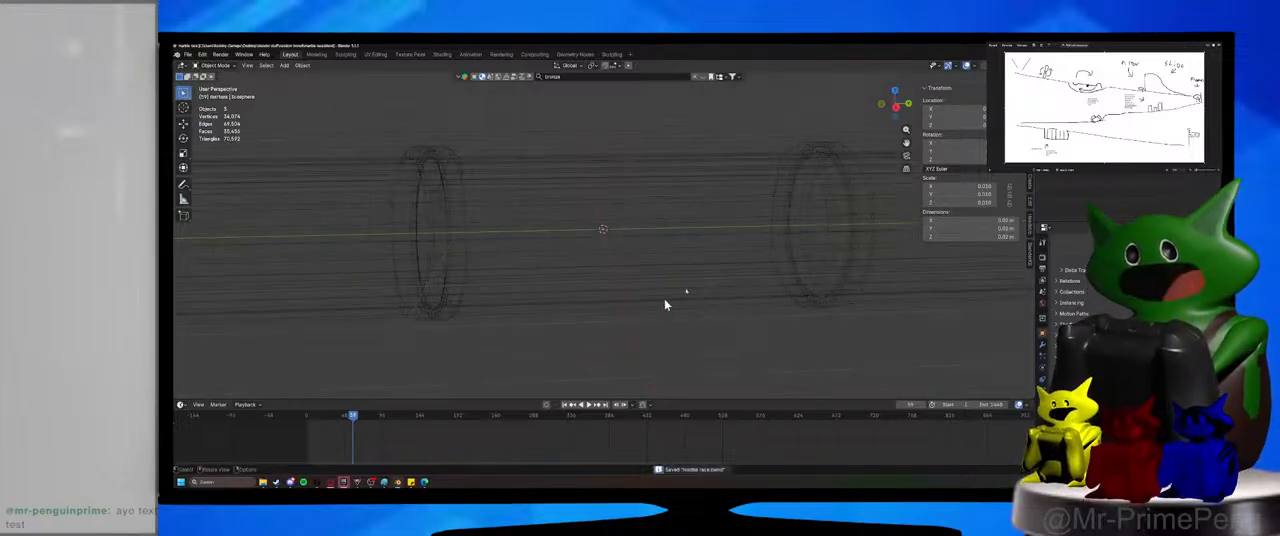
Scale the tube down uniformly to about 0.7 m in diameter and save the file.
scroll(700, 310, down, 3)
drag(735, 160, 803, 323)
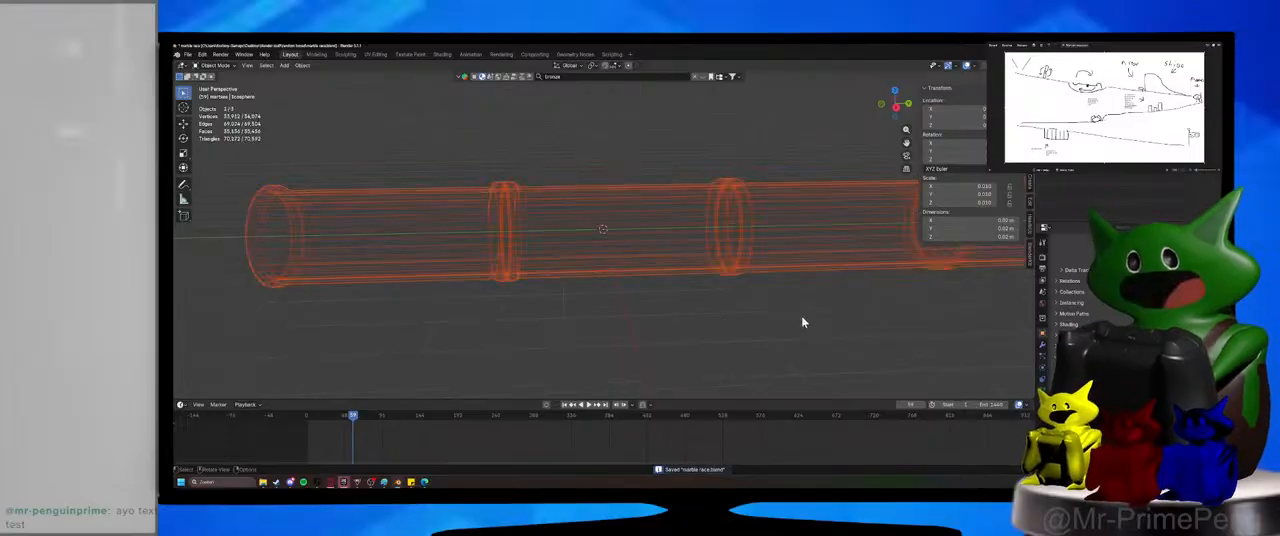
key(s)
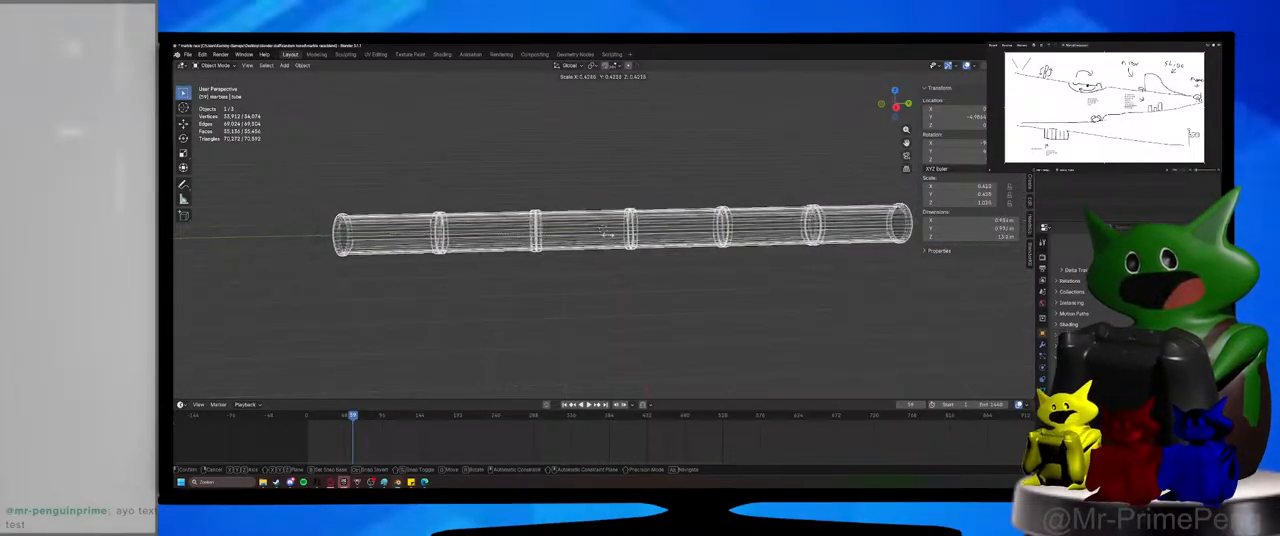
click(548, 242)
key(ctrl+s)
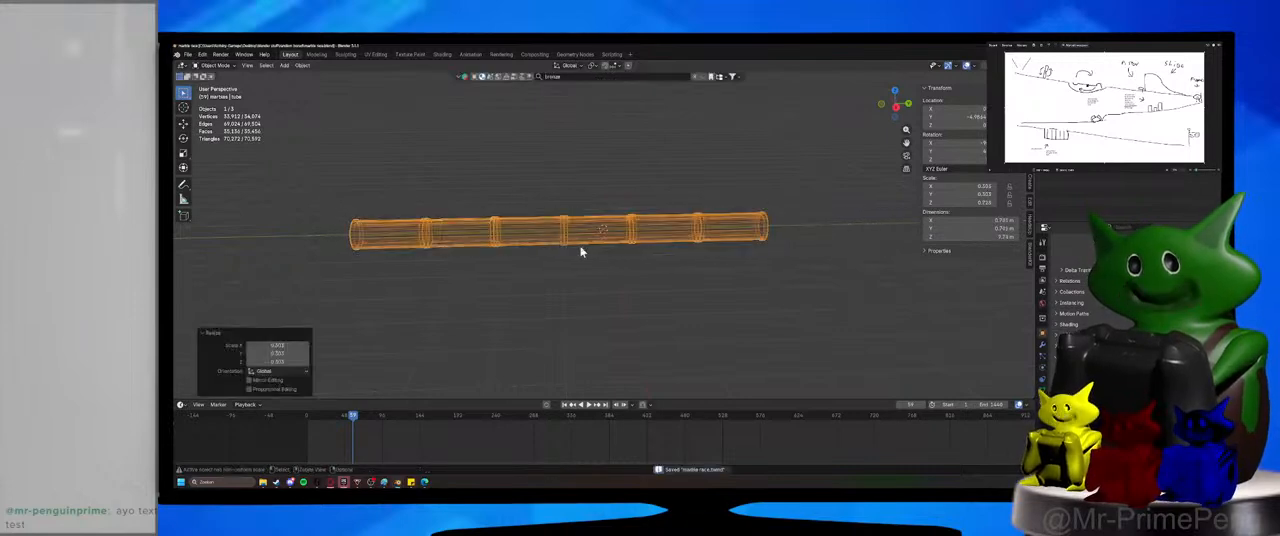
Increase the count of the tube's array modifier until the tube is about 19.3 m long.
click(1043, 345)
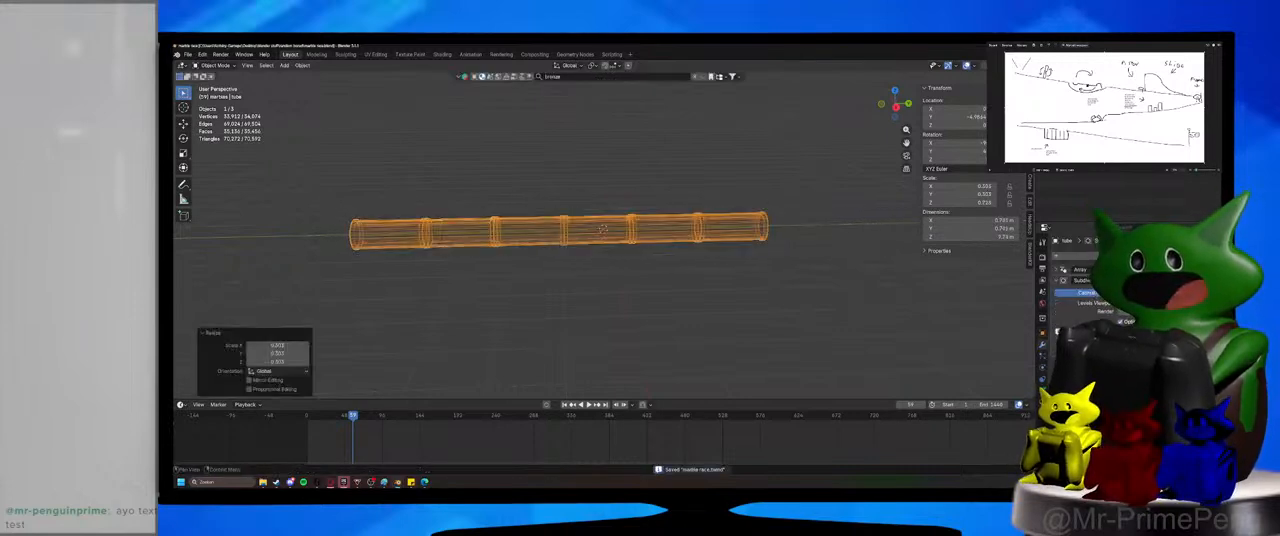
click(1056, 271)
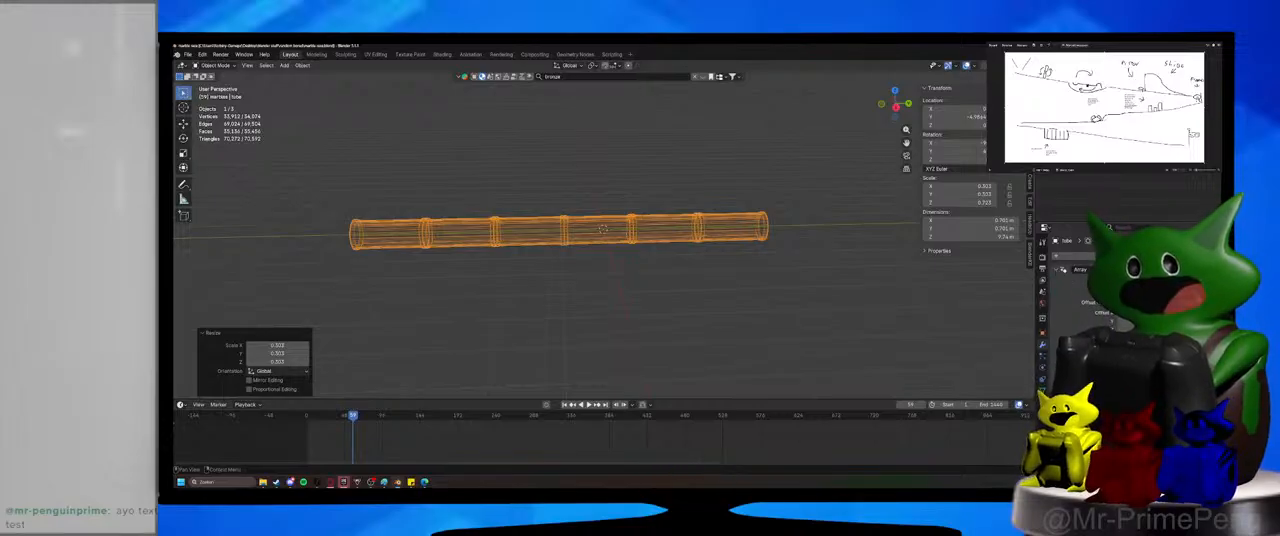
click(1204, 292)
click(1204, 292)
click(1204, 292)
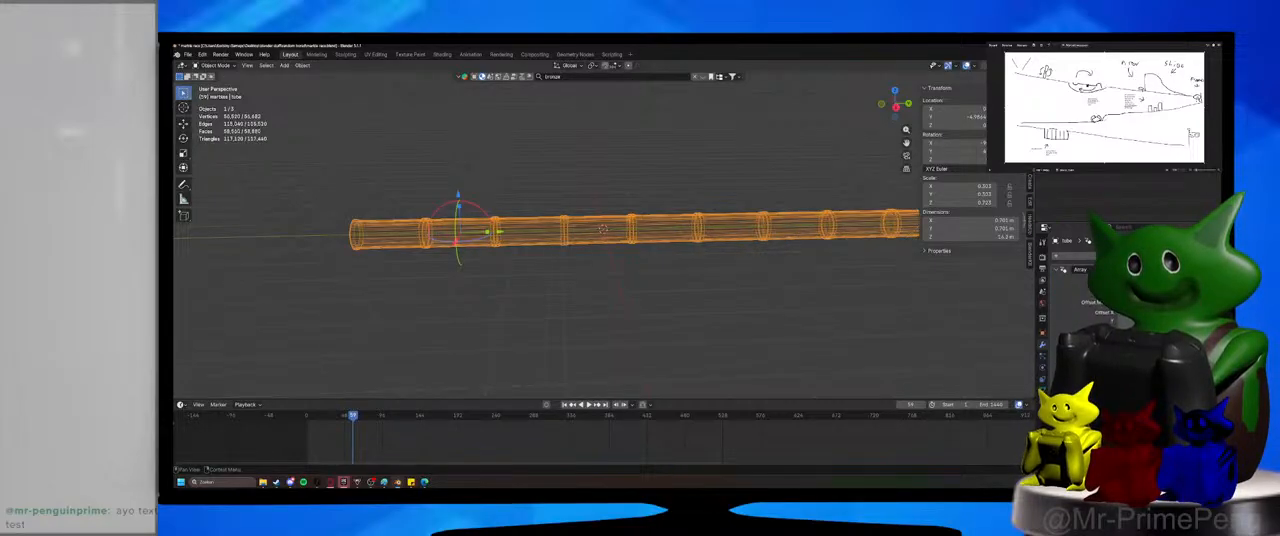
click(1204, 292)
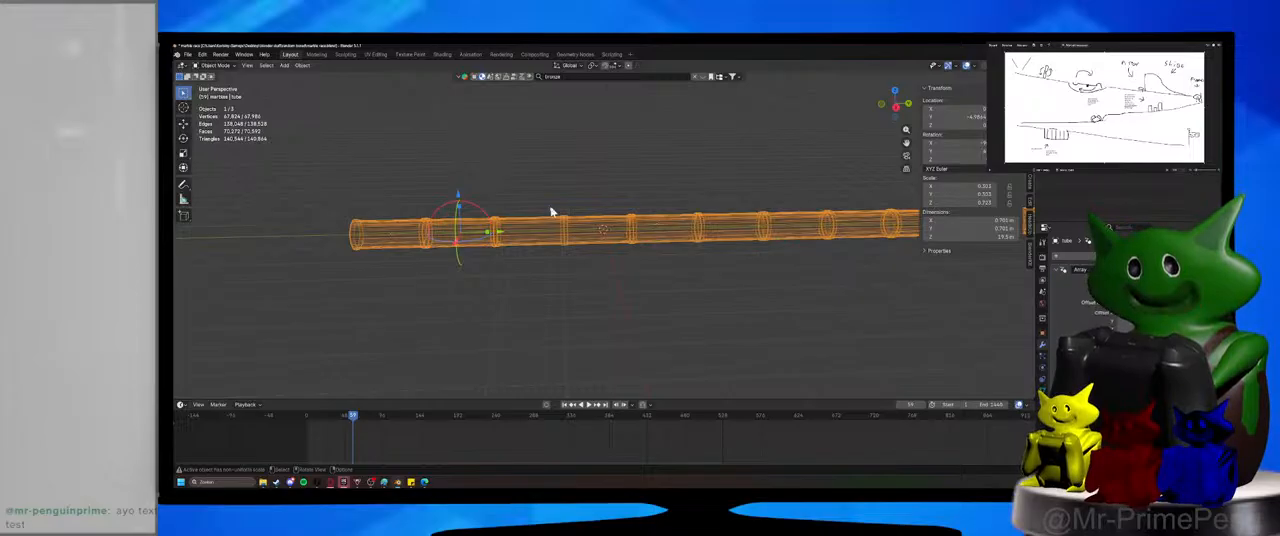
drag(487, 216, 493, 221)
right_click(493, 221)
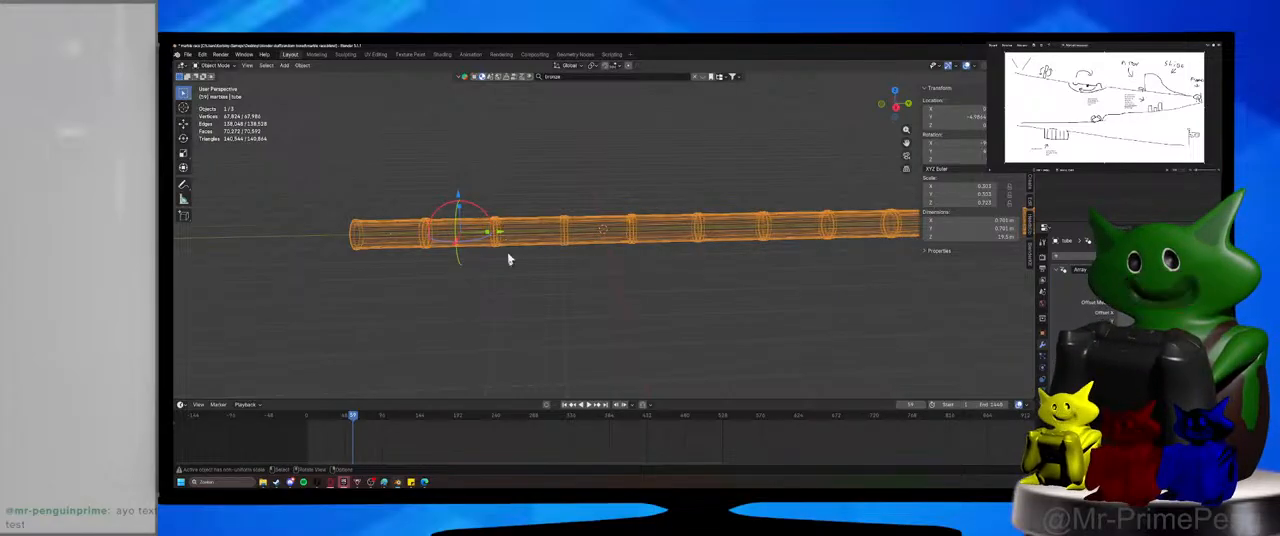
click(509, 257)
click(354, 234)
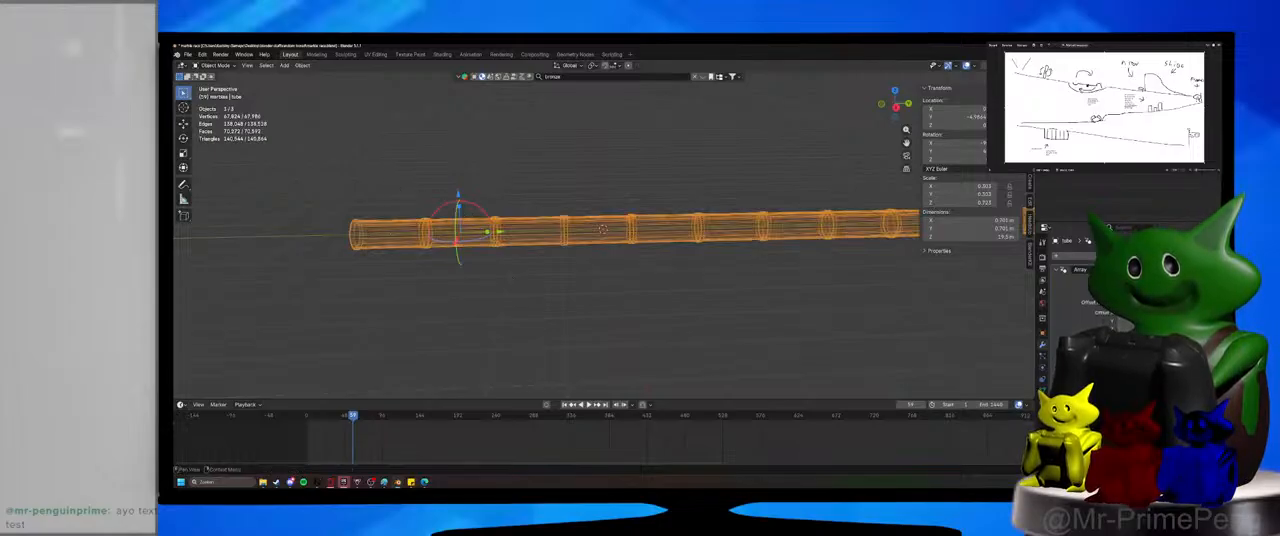
Try rotating the tube with its array modifier hidden in the viewport, and again with the array shown.
click(1166, 269)
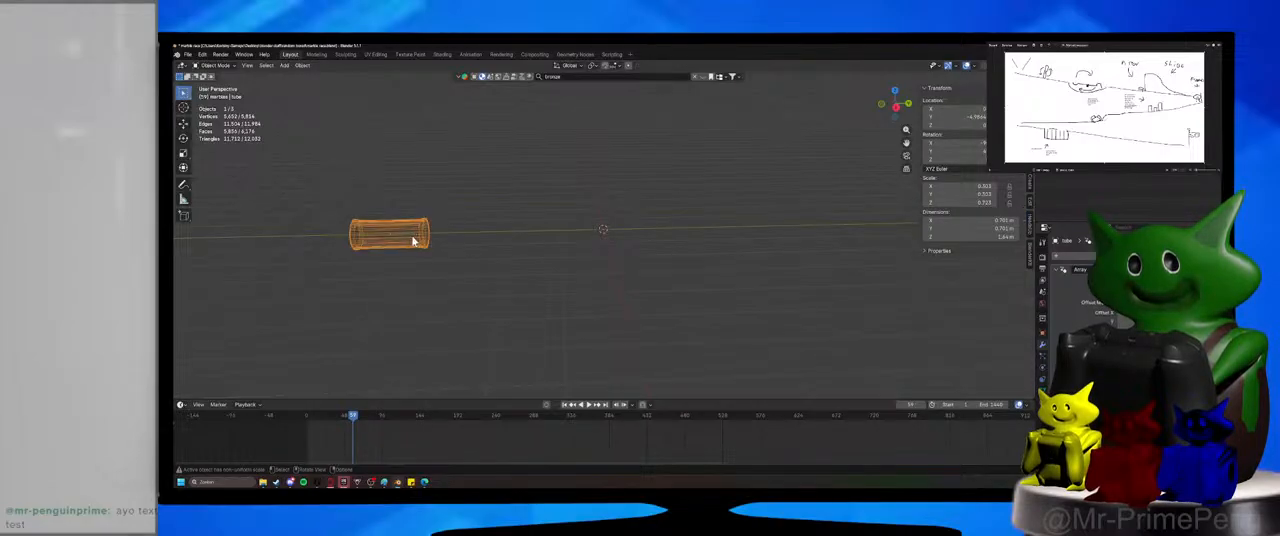
key(r)
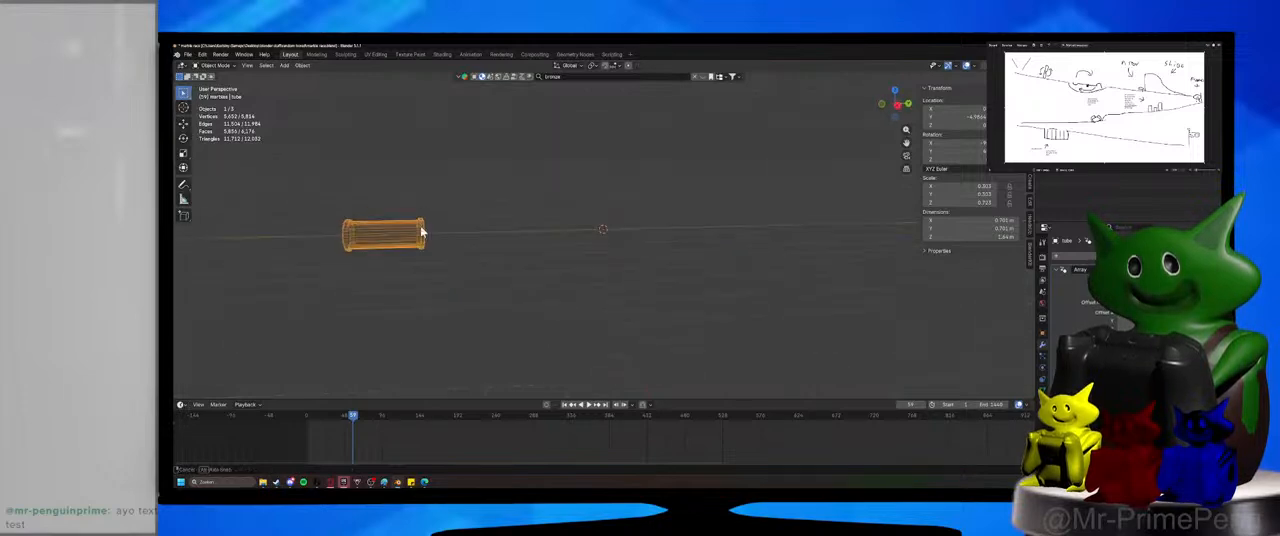
right_click(420, 323)
shift+middle_drag(420, 323, 616, 321)
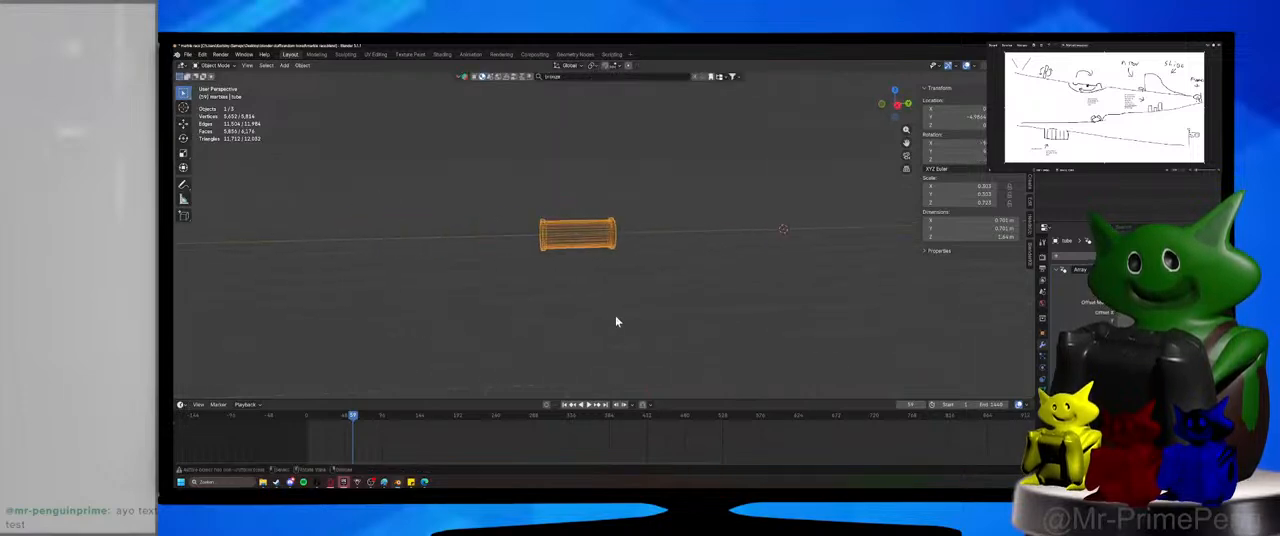
scroll(616, 321, up, 3)
click(183, 138)
middle_drag(643, 251, 657, 255)
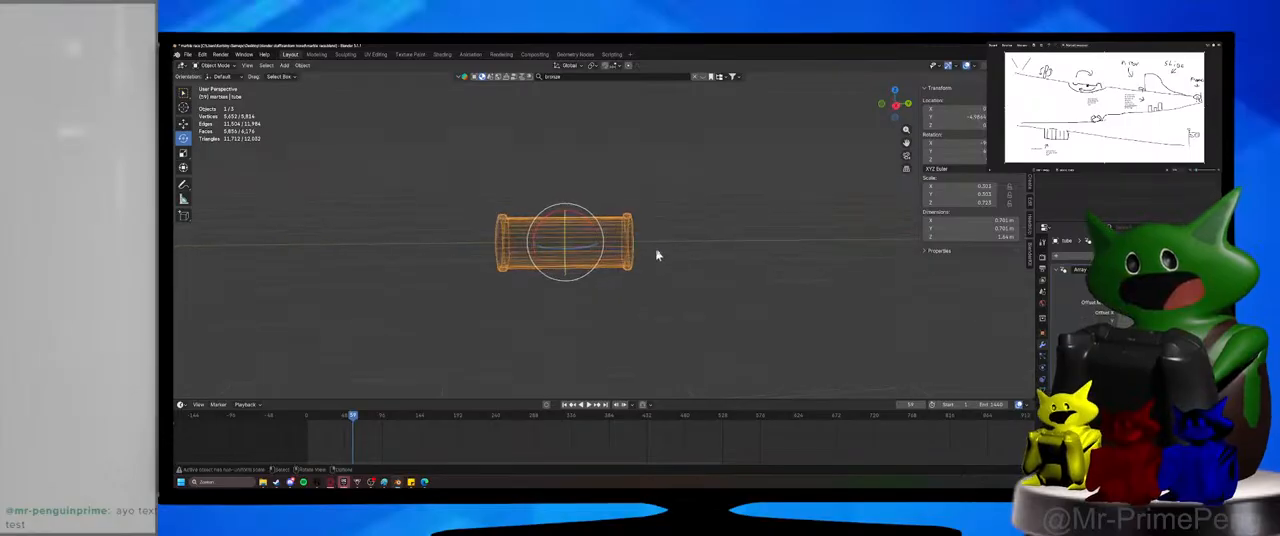
click(1168, 270)
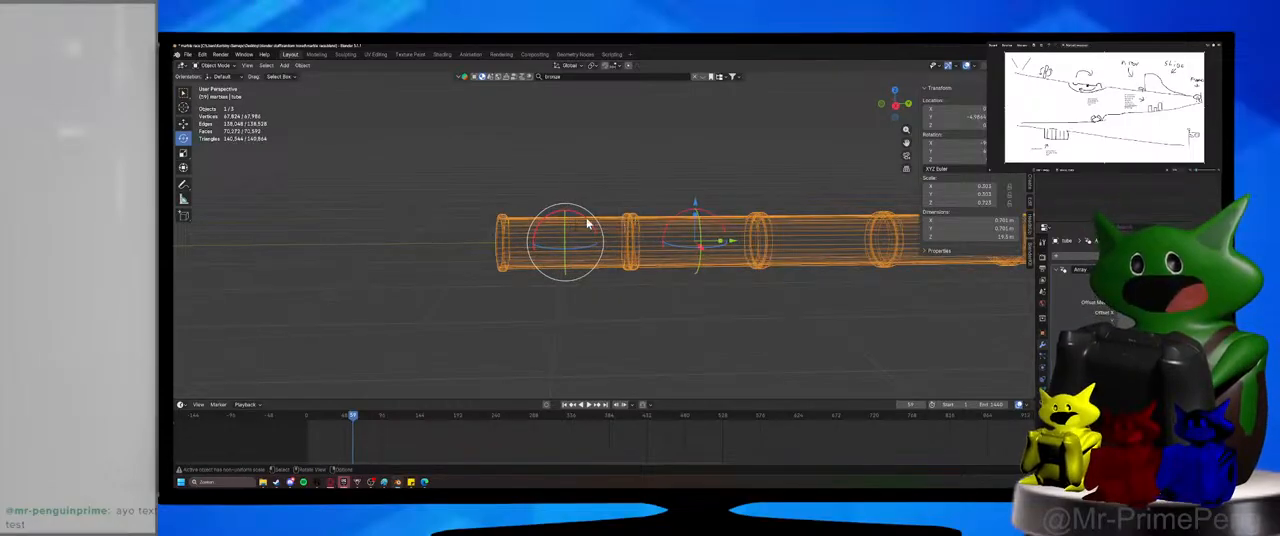
drag(587, 222, 706, 258)
right_click(706, 258)
Set the tube's Y rotation to 0° in its transform values.
middle_drag(703, 266, 838, 231)
click(955, 143)
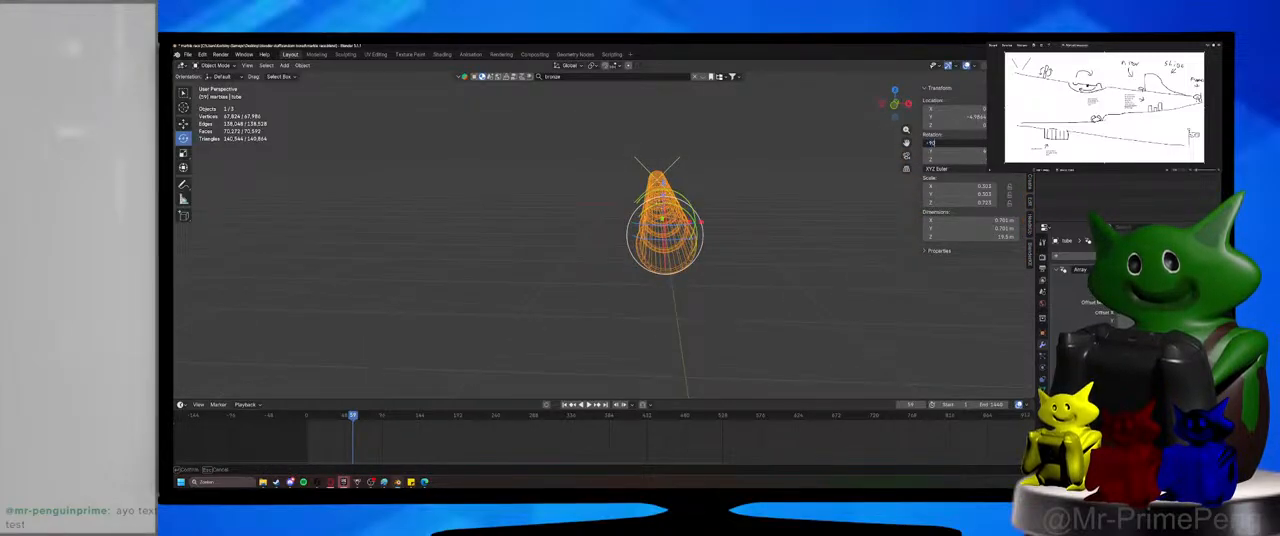
key(Tab)
text(0)
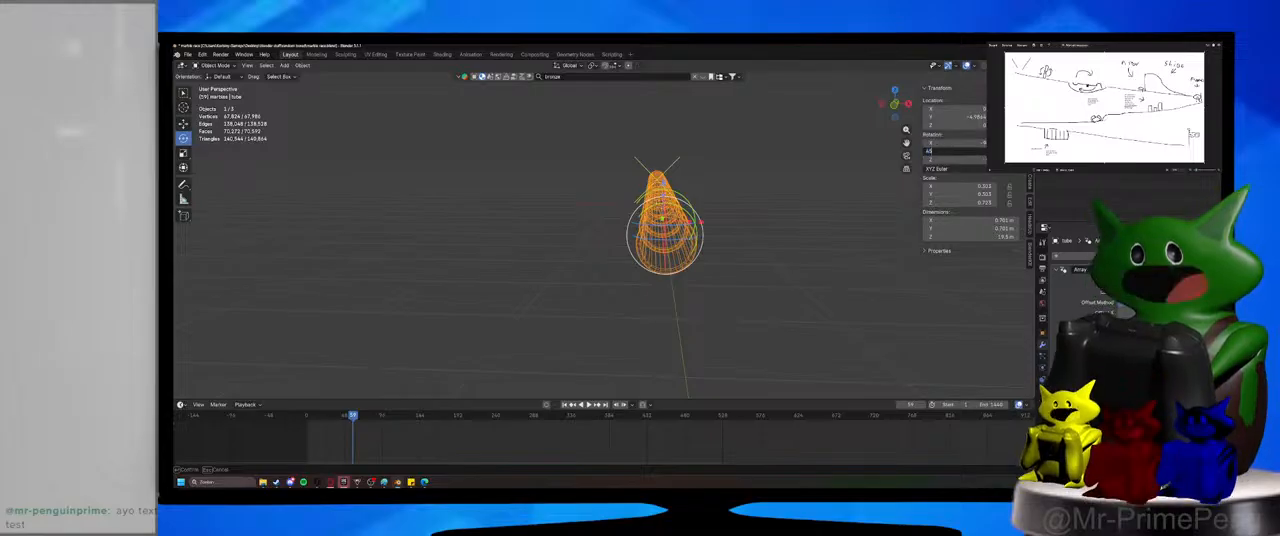
key(Return)
Try rotating the arrayed tube about the global X axis several times, cancelling each rotation.
middle_drag(727, 272, 651, 262)
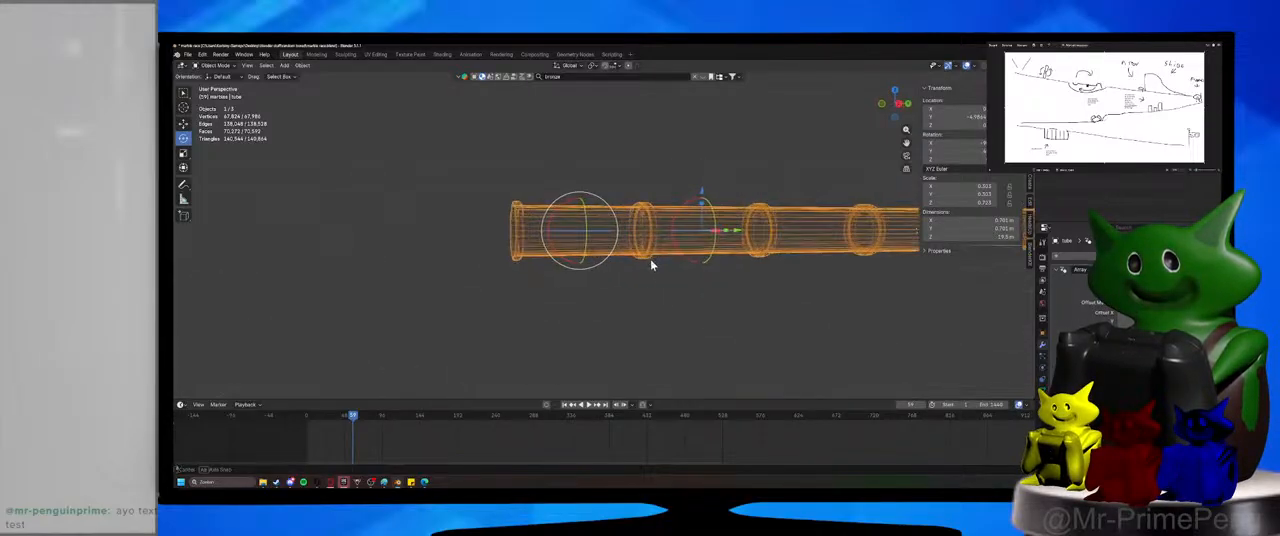
drag(561, 206, 526, 226)
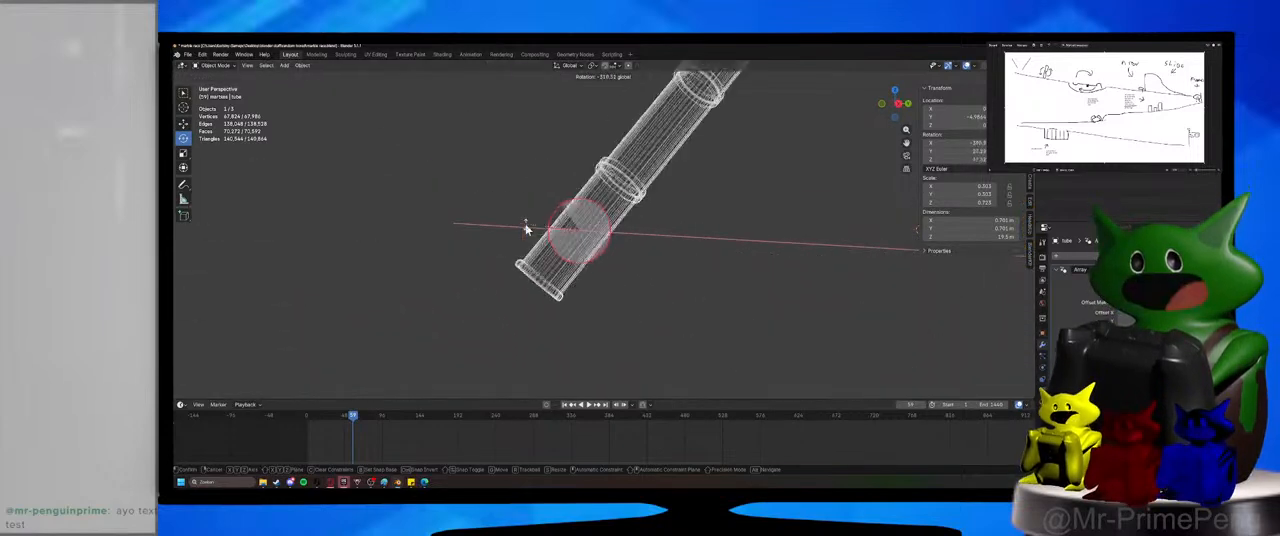
right_click(526, 226)
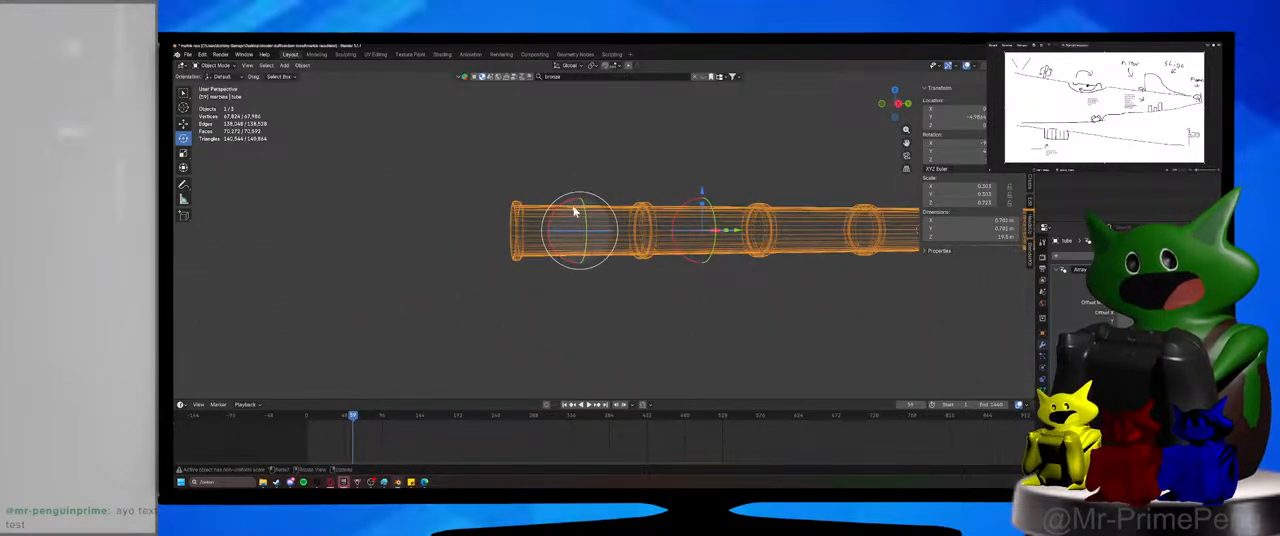
key(r)
key(x)
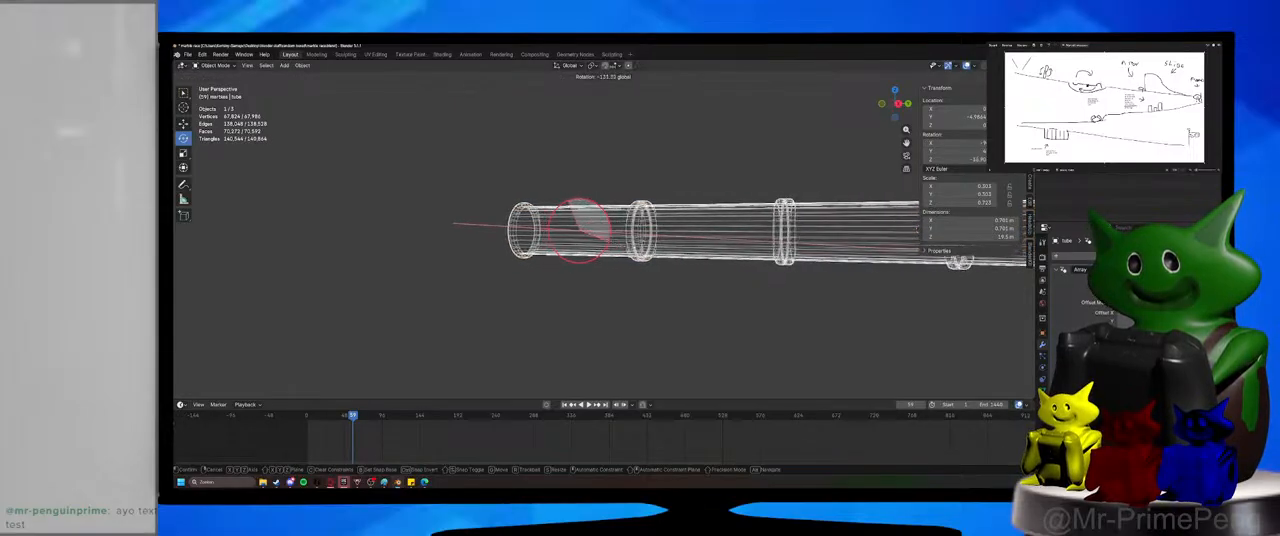
right_click(620, 283)
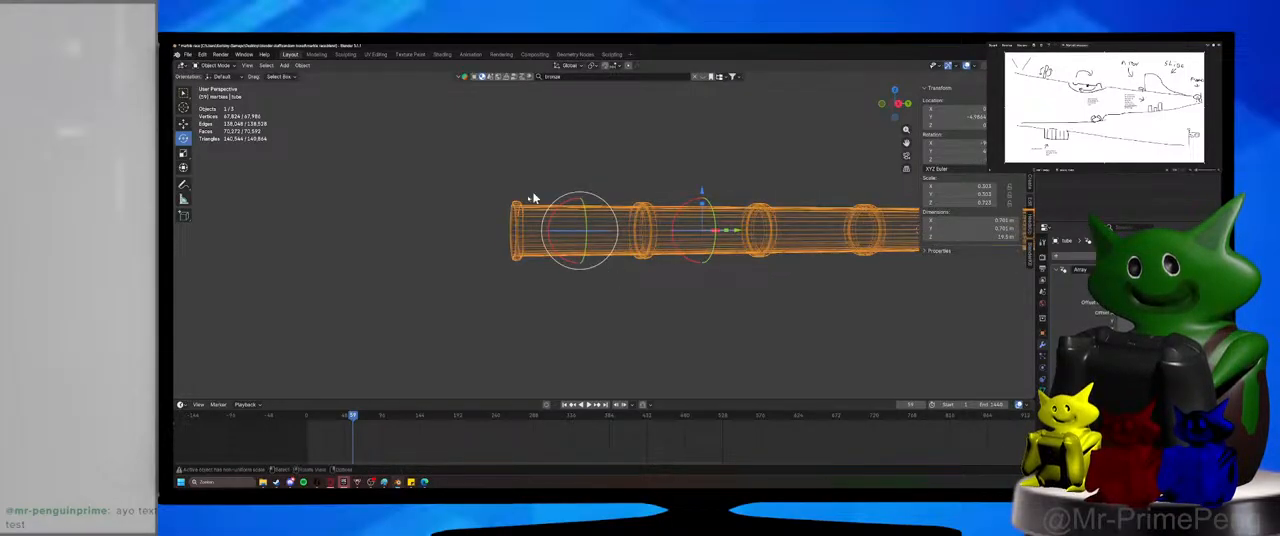
key(r)
key(x)
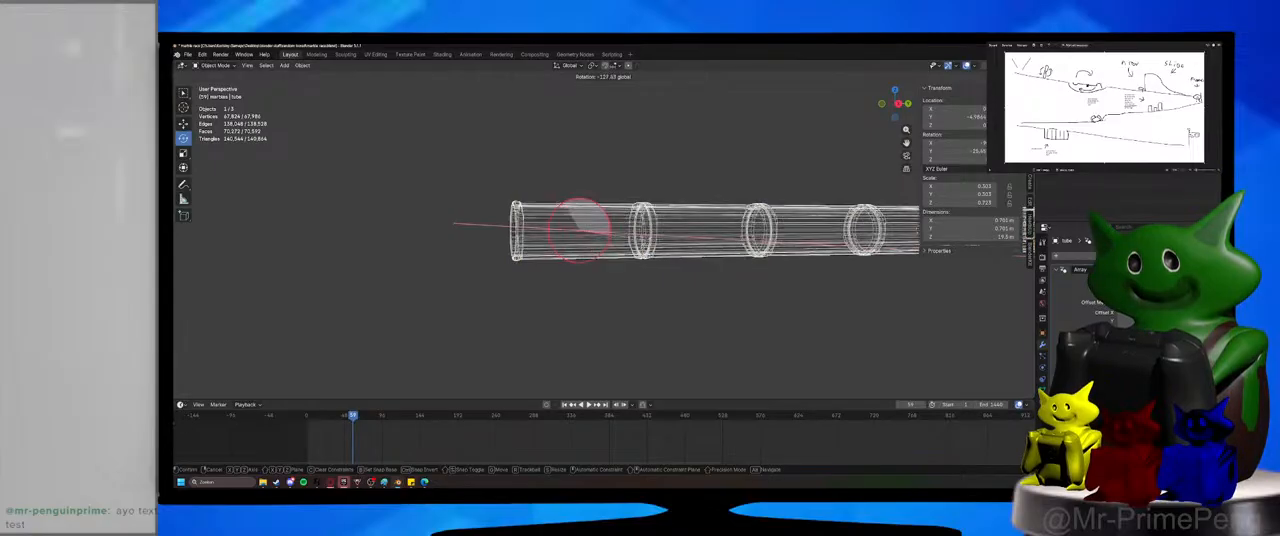
key(Escape)
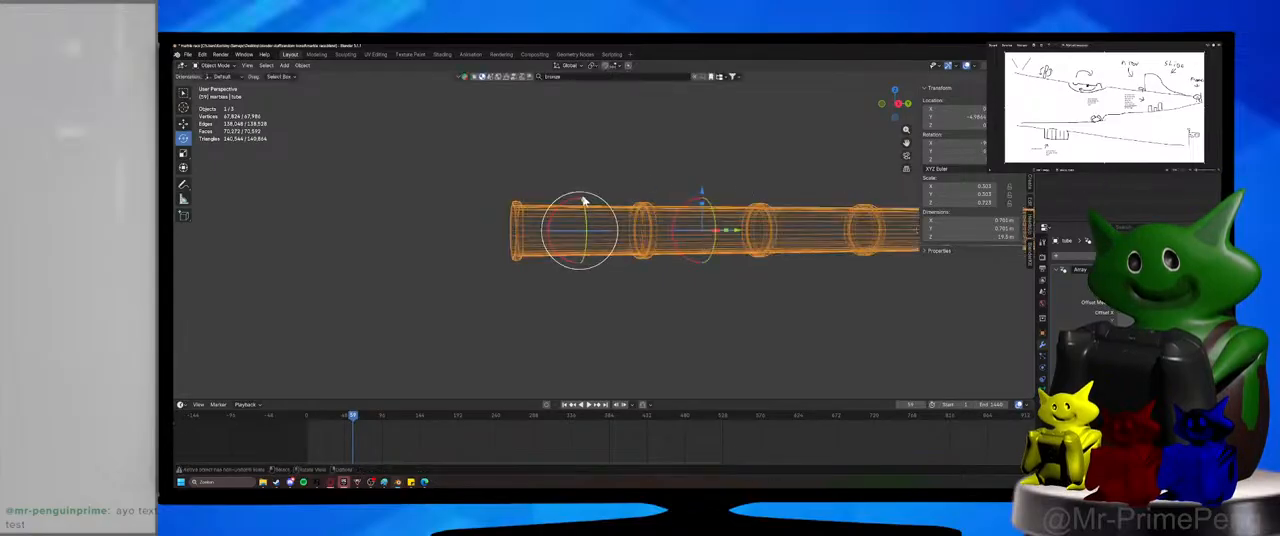
key(r)
key(x)
right_click(609, 268)
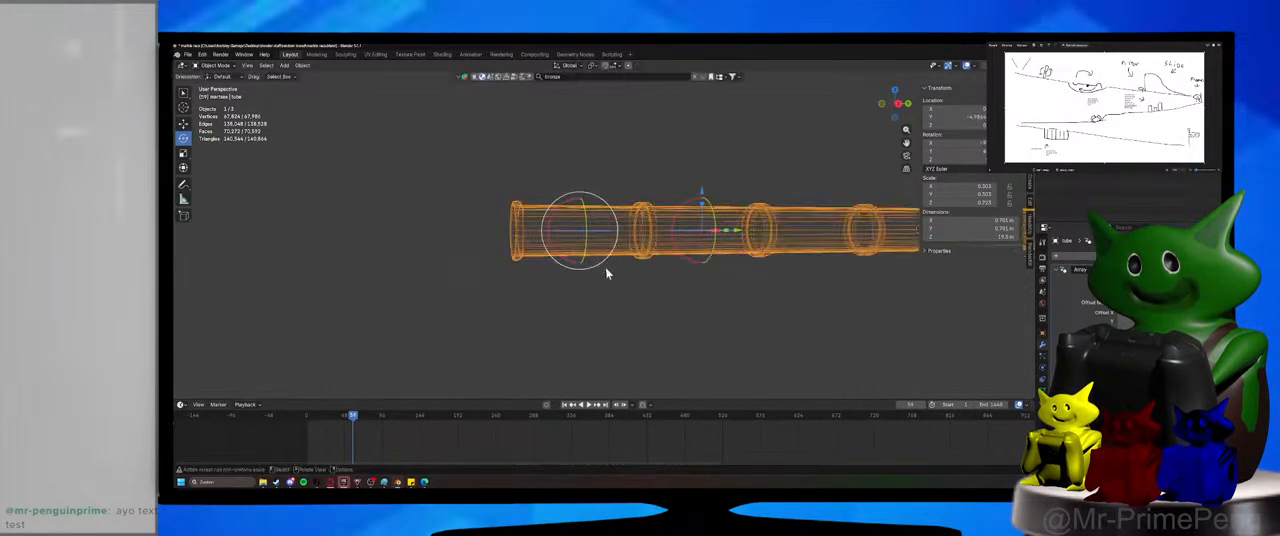
middle_drag(606, 274, 509, 191)
key(r)
key(x)
right_click(706, 238)
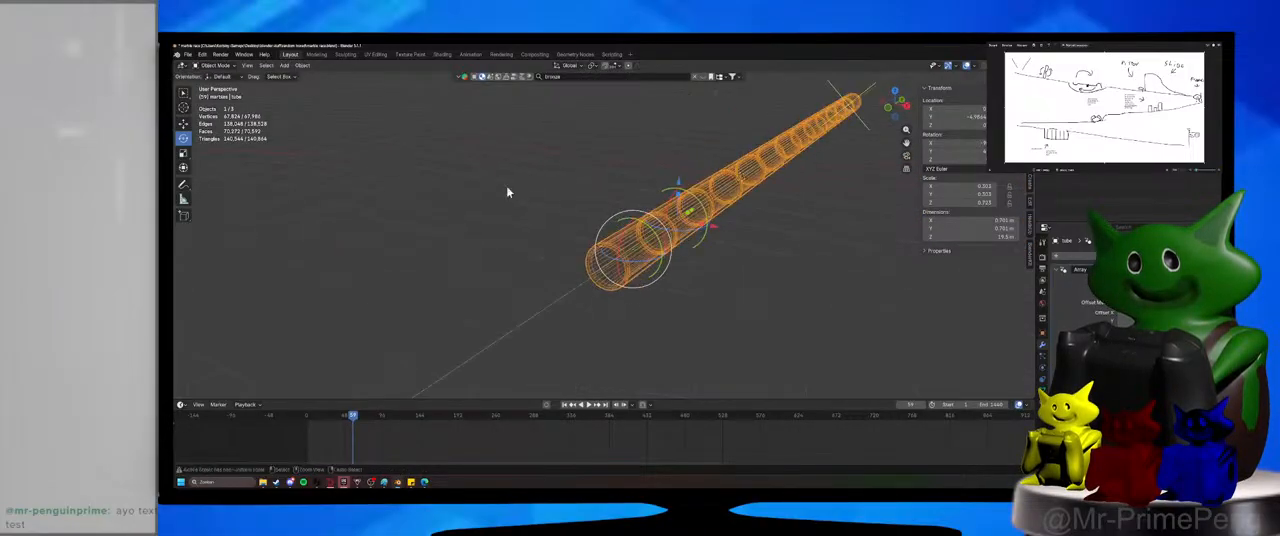
Try applying all transforms to the tube, and undo the change.
key(ctrl+a)
click(508, 214)
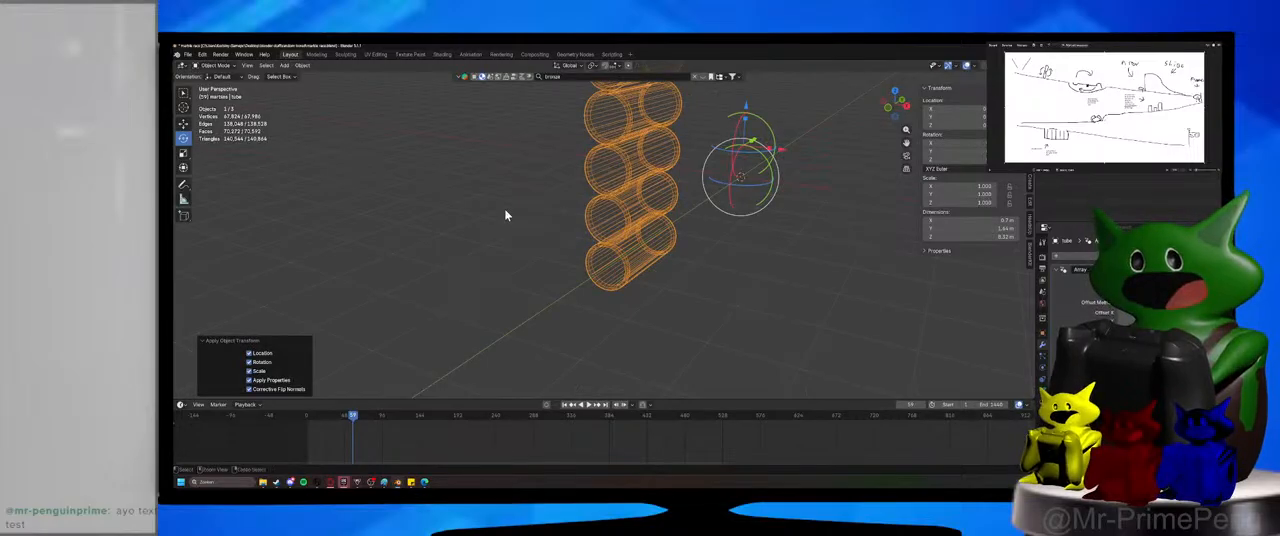
key(ctrl+z)
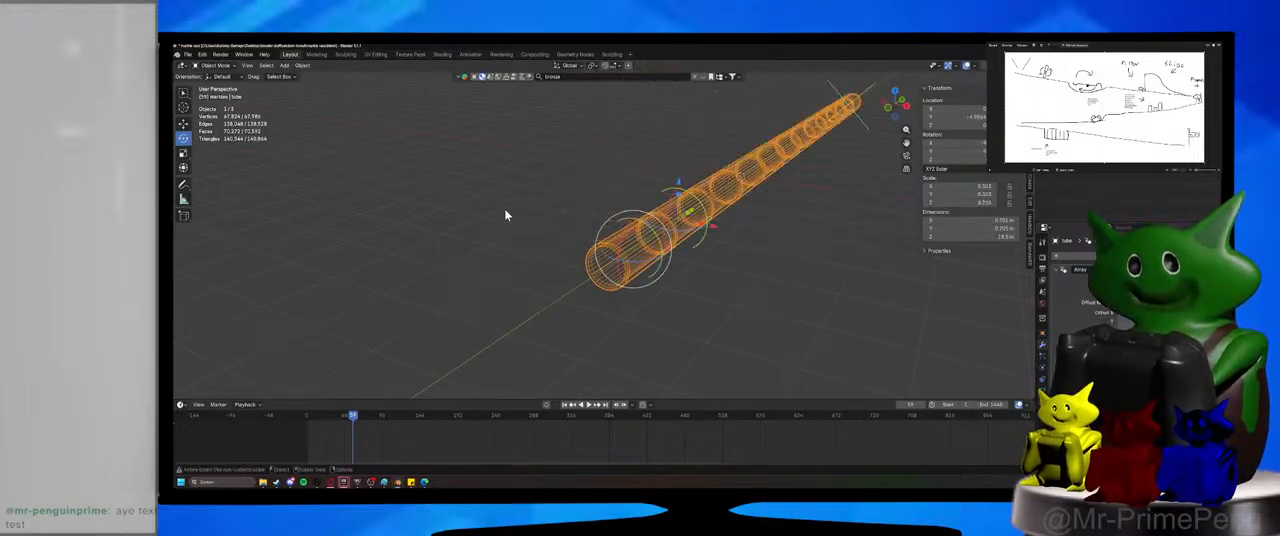
Apply the tube's location, rotation and scale together, and deselect it.
middle_drag(526, 234, 500, 234)
key(ctrl+a)
click(502, 232)
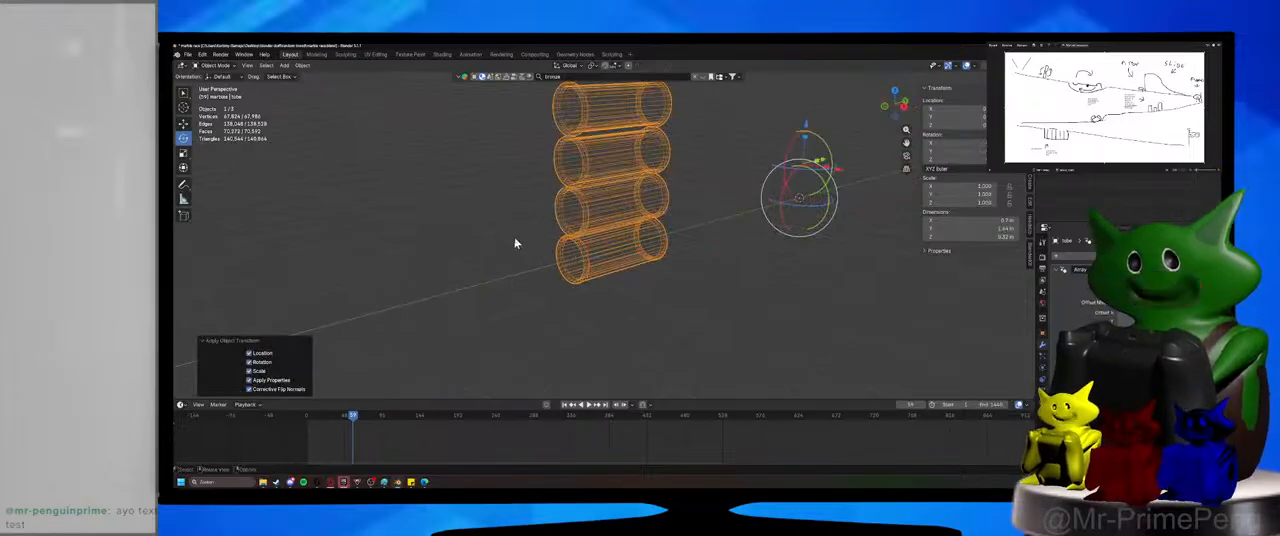
click(329, 92)
click(216, 65)
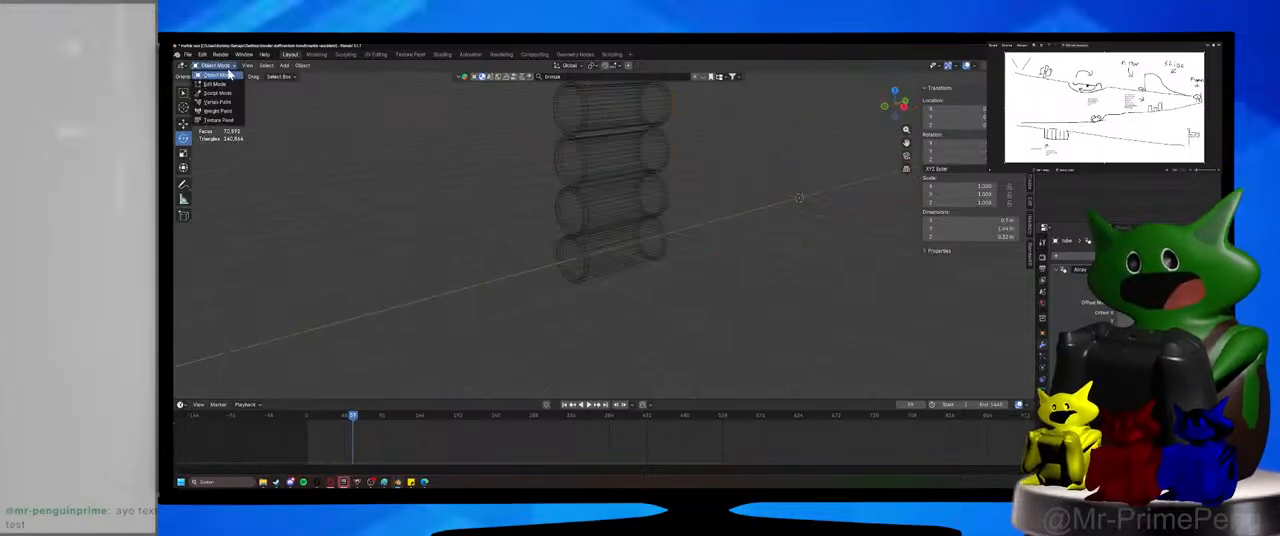
Hide the tube's array in the viewport, set the tube's origin to its geometry, and show the array again.
click(607, 242)
click(1150, 284)
drag(573, 204, 618, 268)
middle_drag(620, 273, 600, 266)
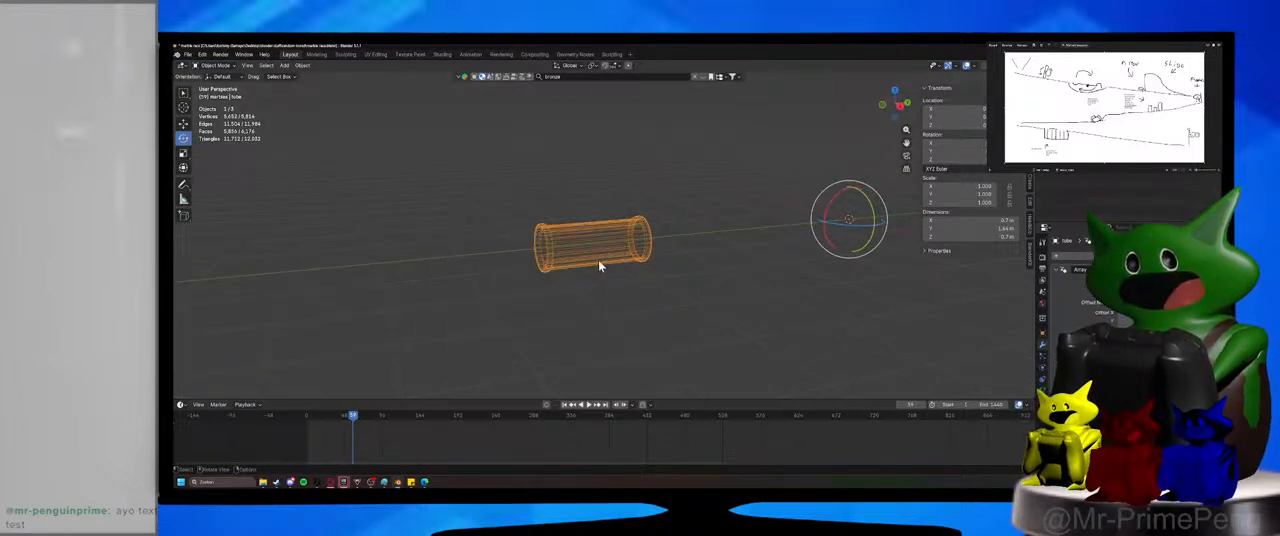
click(302, 65)
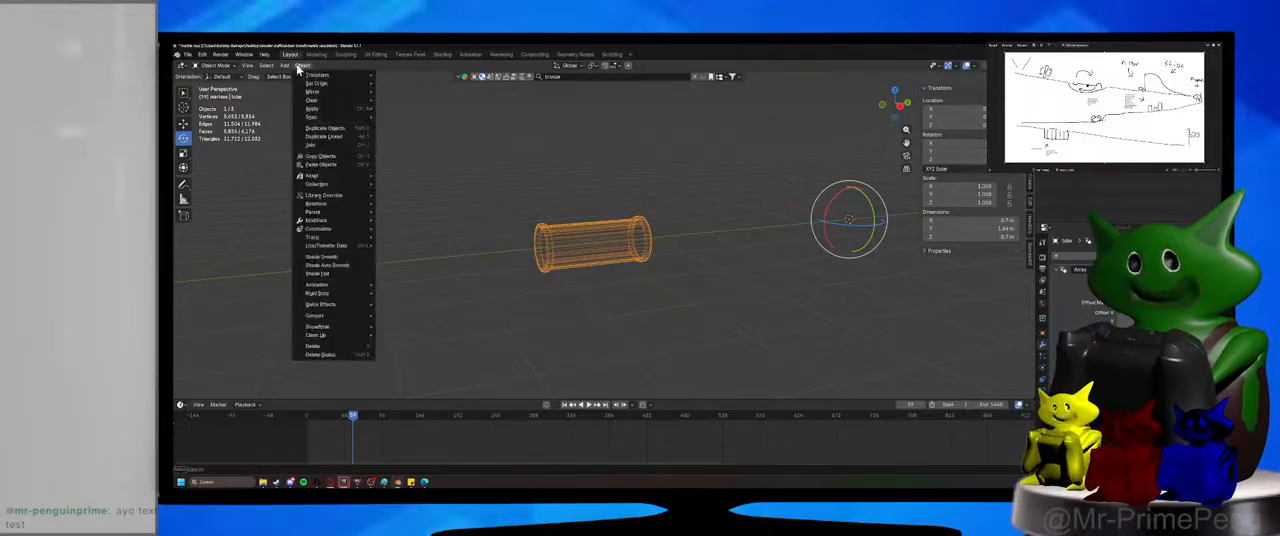
mouse_move(358, 86)
click(426, 93)
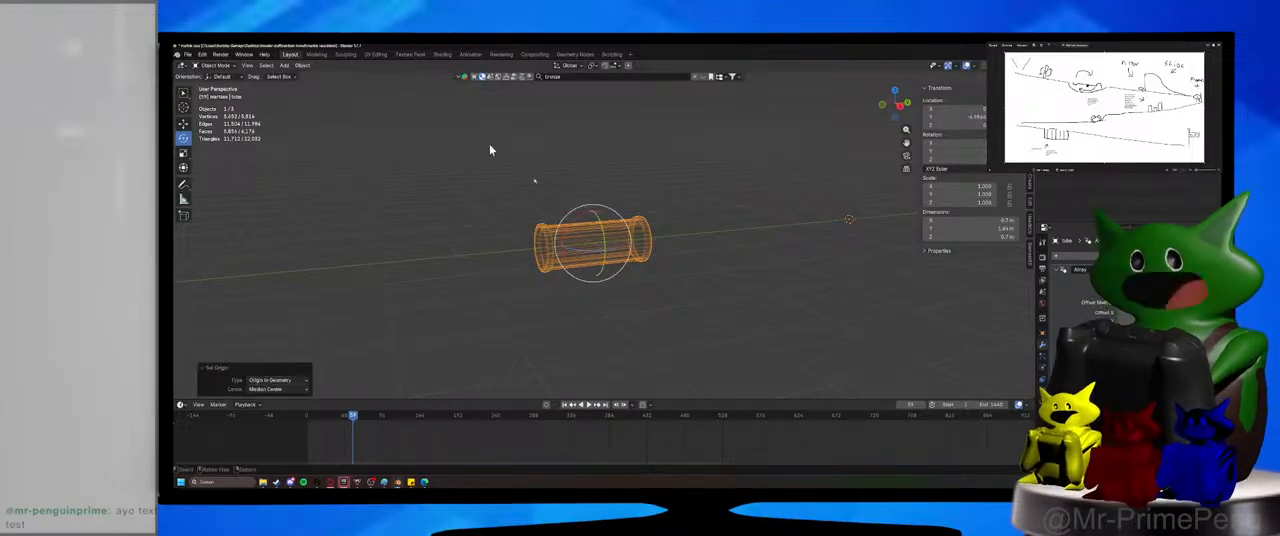
click(1168, 269)
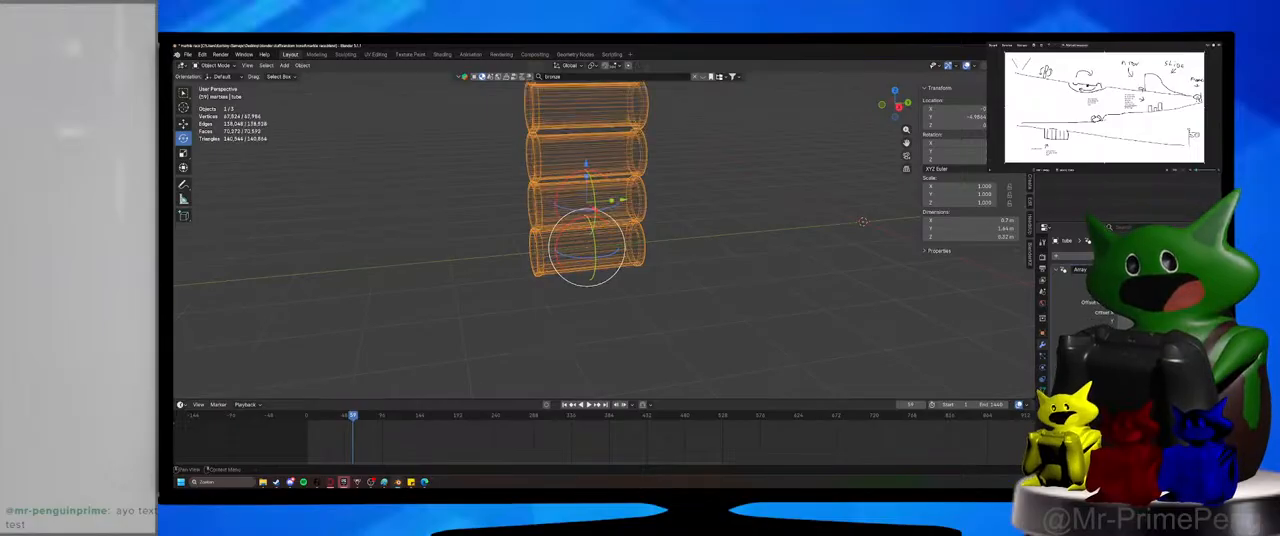
Set the tube's array offset to 1 along Y and 0 along Z so the copies line up end to end.
drag(1125, 321, 1140, 321)
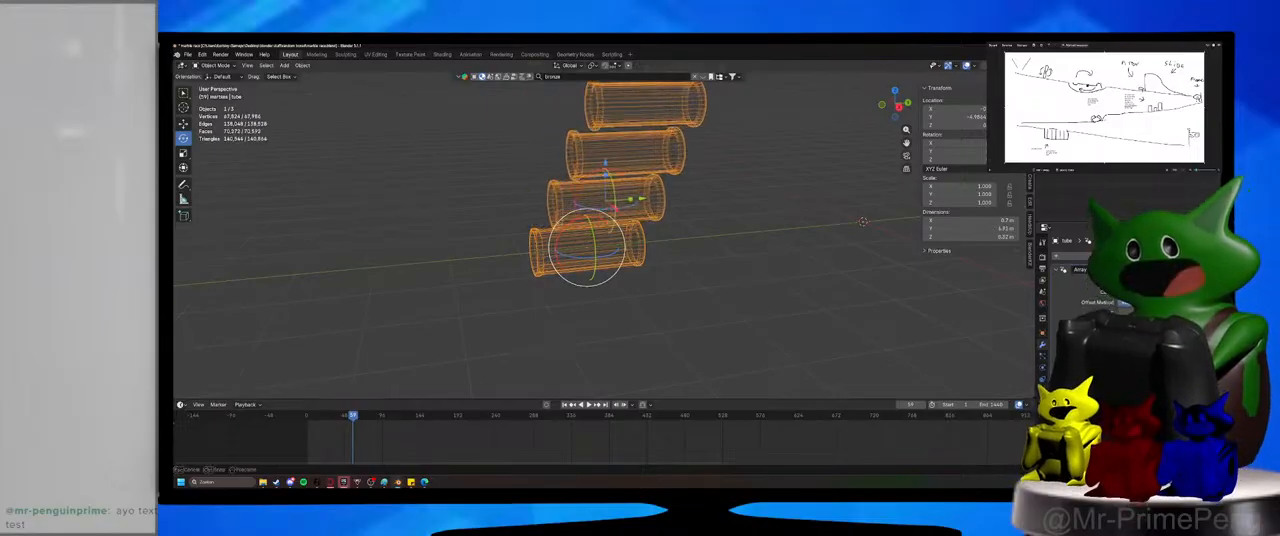
click(1125, 321)
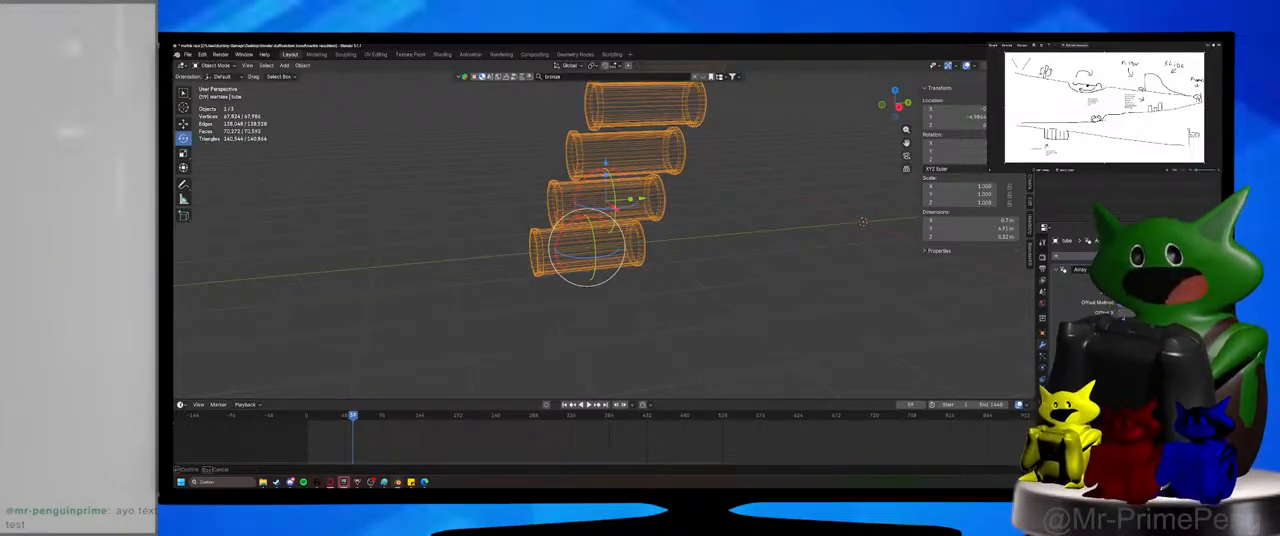
text(1)
key(Return)
text(°)
key(Return)
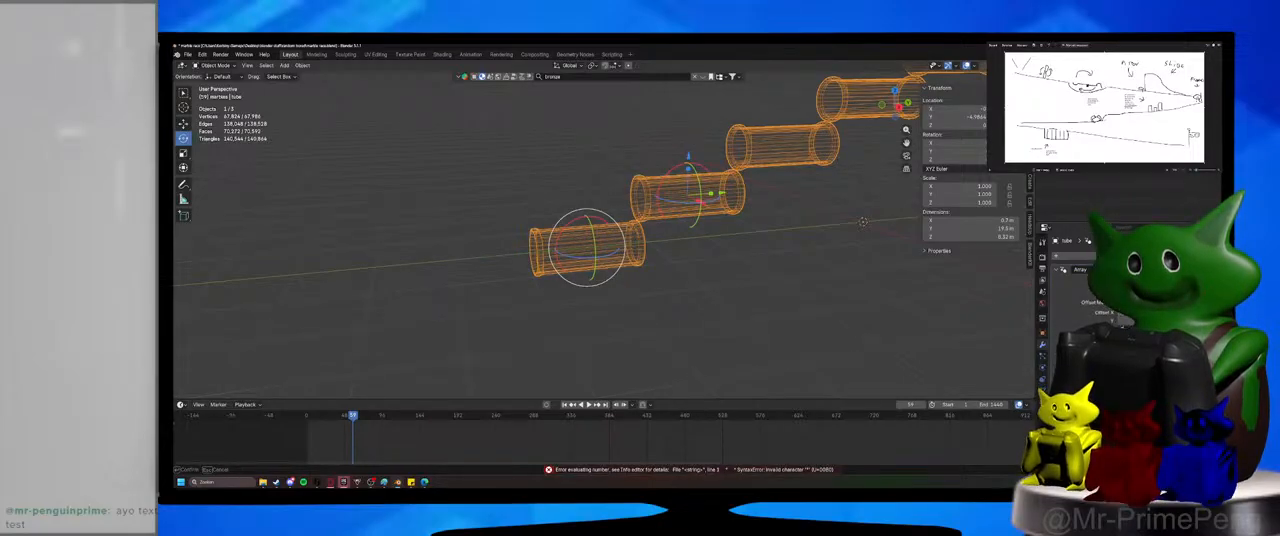
text(0)
key(Return)
Deselect the arrayed tube and save the marble race file.
click(956, 285)
shift+middle_drag(900, 296, 790, 312)
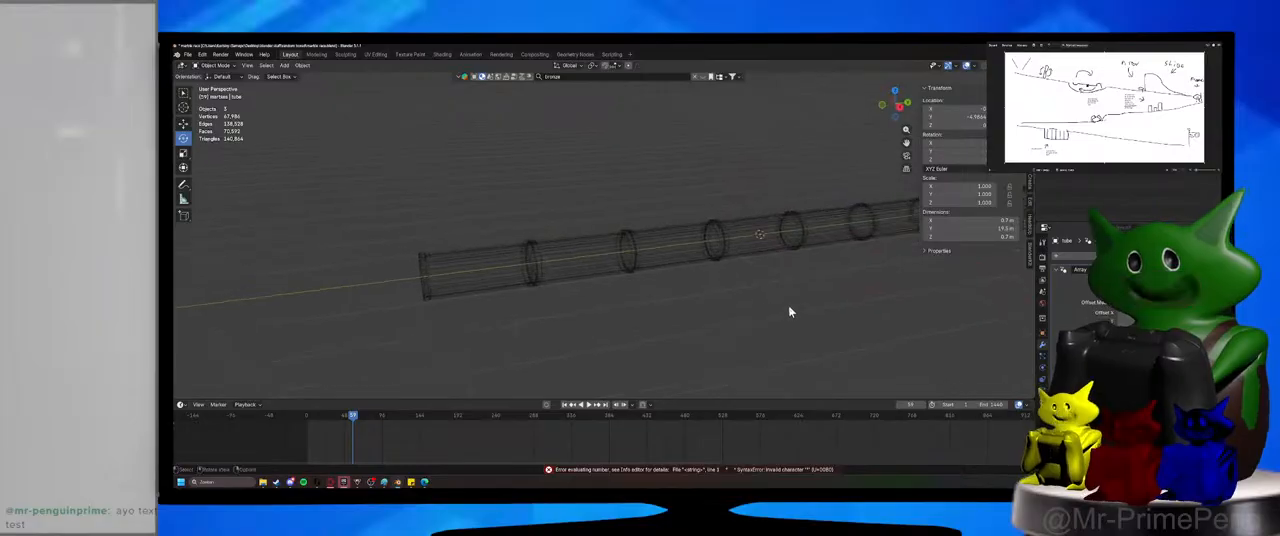
key(ctrl+s)
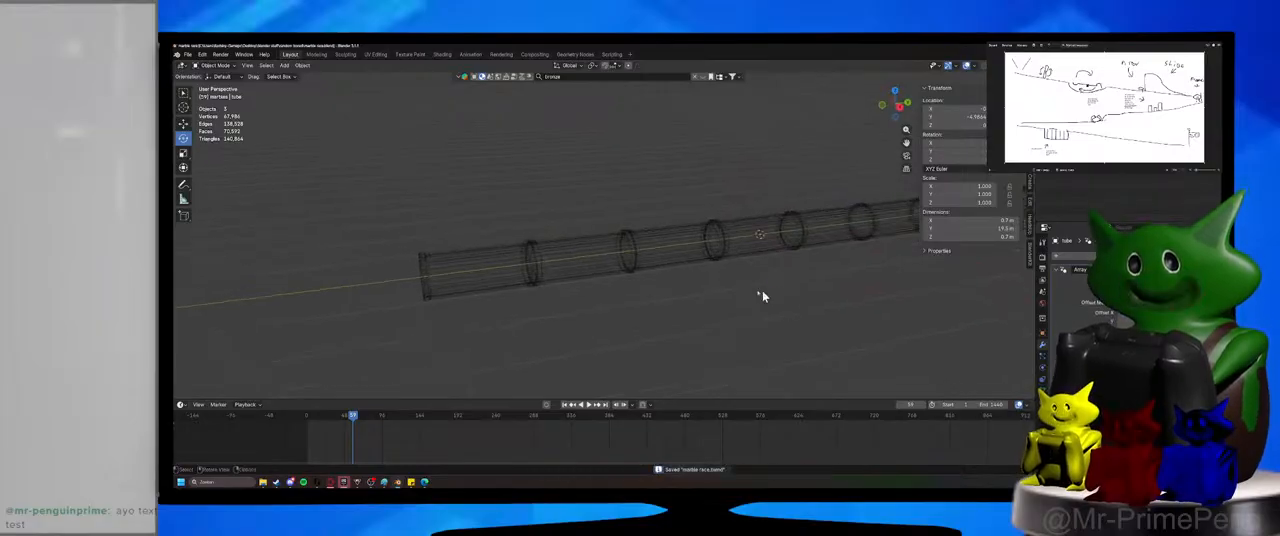
Select the arrayed tube and try rotating it with the rotation gizmo.
click(553, 278)
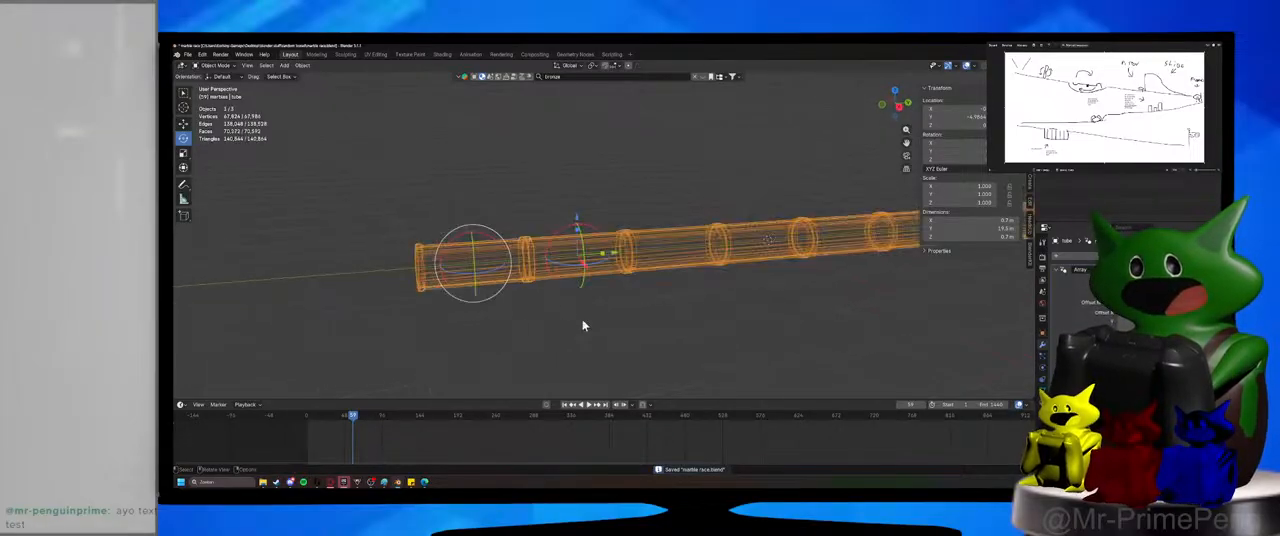
mouse_move(503, 241)
mouse_down()
mouse_move(508, 252)
mouse_move(492, 231)
mouse_move(503, 241)
mouse_up()
right_click(503, 241)
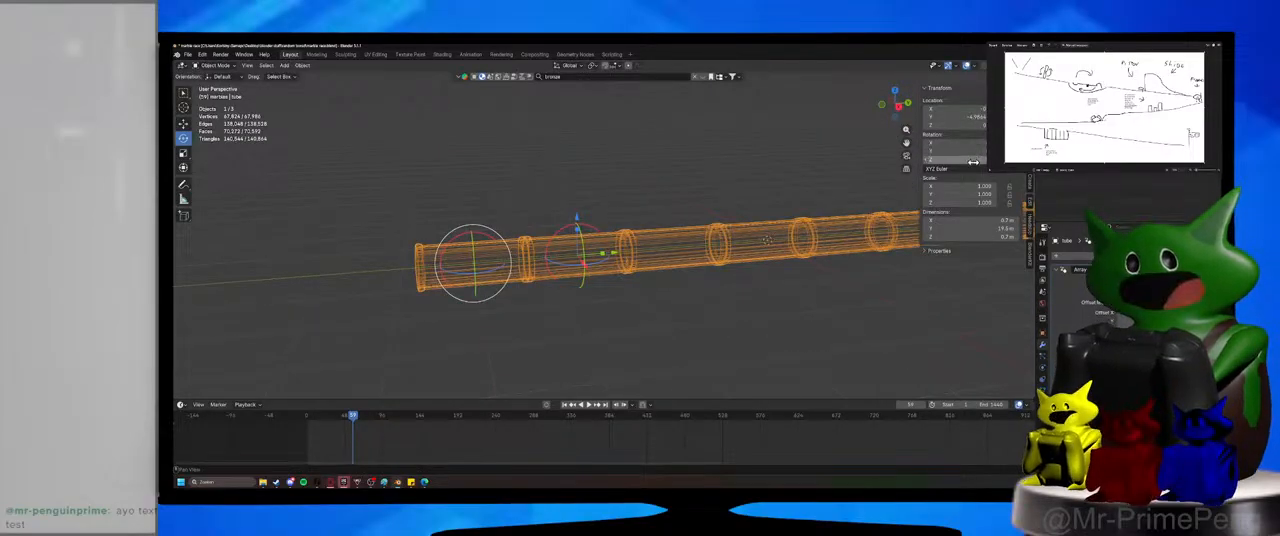
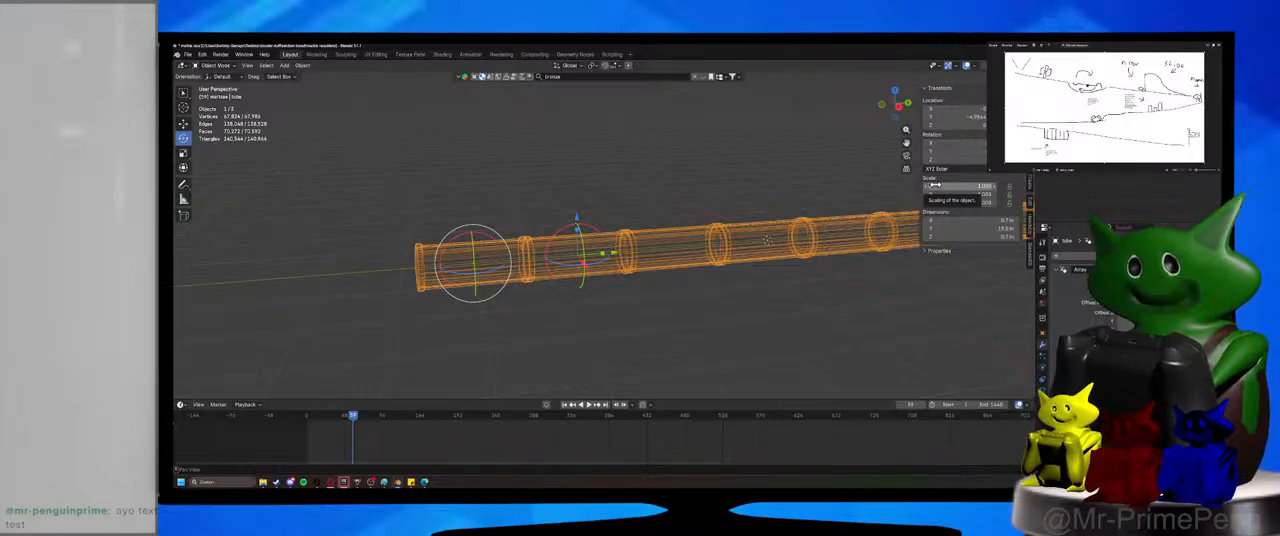
Save the file and tilt the arrayed tube about the global X axis so it slopes gently downhill.
click(563, 337)
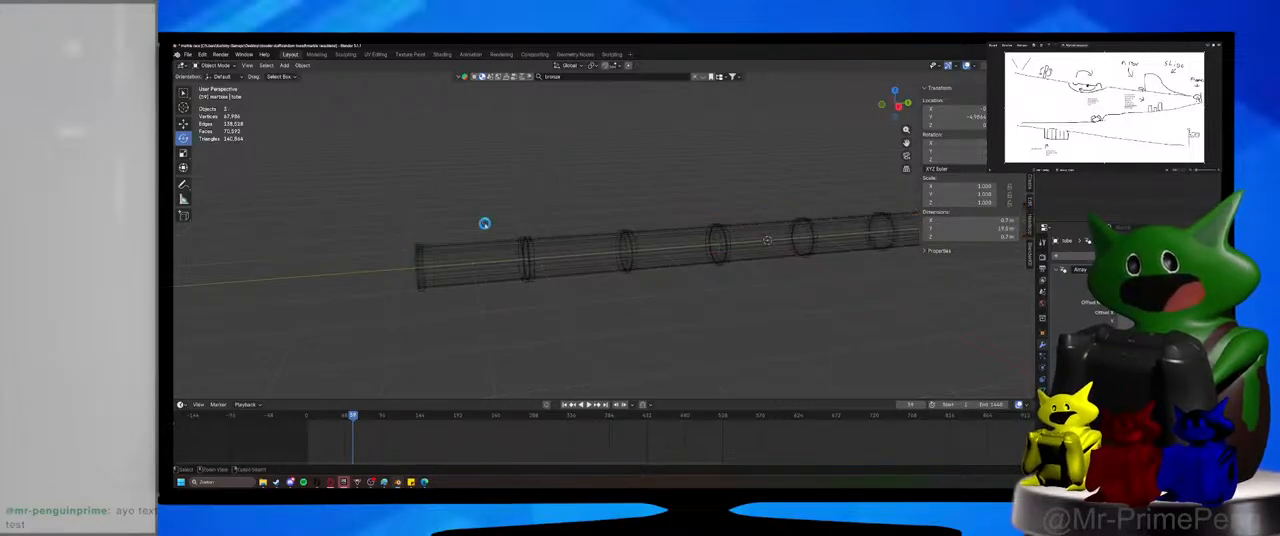
key(ctrl+s)
drag(472, 212, 492, 281)
key(r)
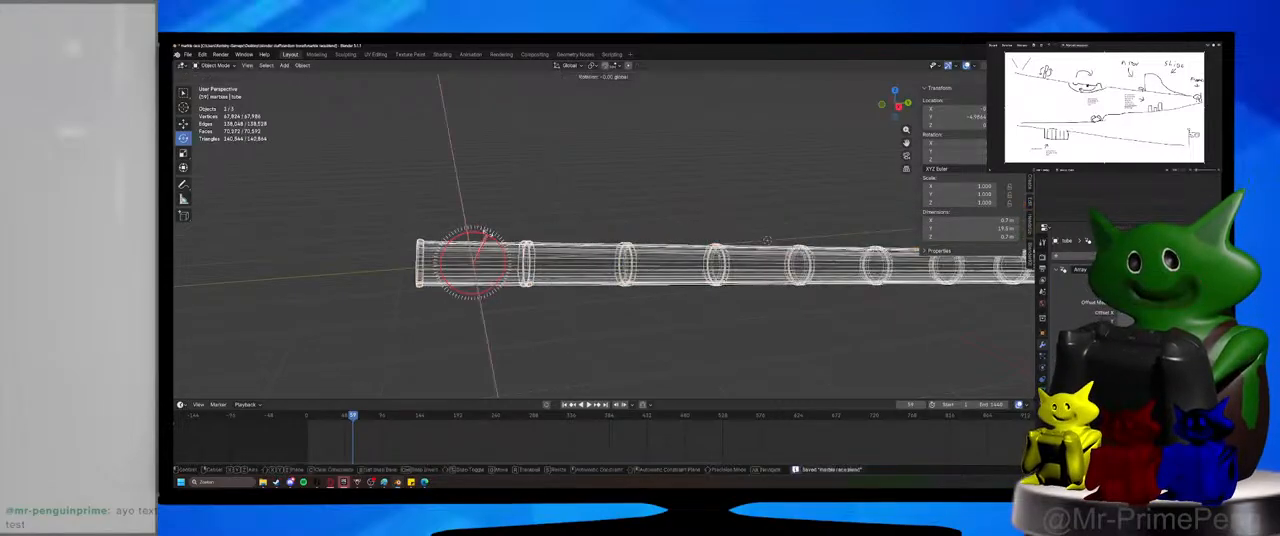
ctrl+drag(487, 233, 487, 234)
middle_drag(487, 234, 586, 277)
key(r)
ctrl+click(491, 232)
key(r)
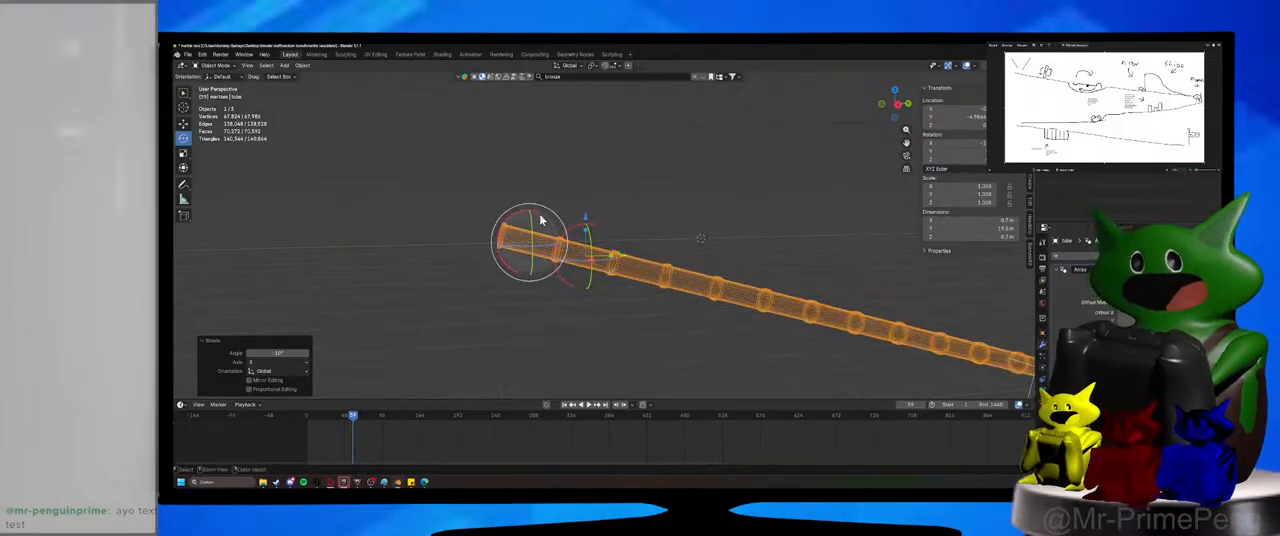
ctrl+drag(537, 211, 530, 211)
middle_drag(534, 249, 706, 326)
Move the tube about -2.04 m along Y and 1.47 m along Z, keeping its X position.
key(g)
right_click(674, 308)
key(g)
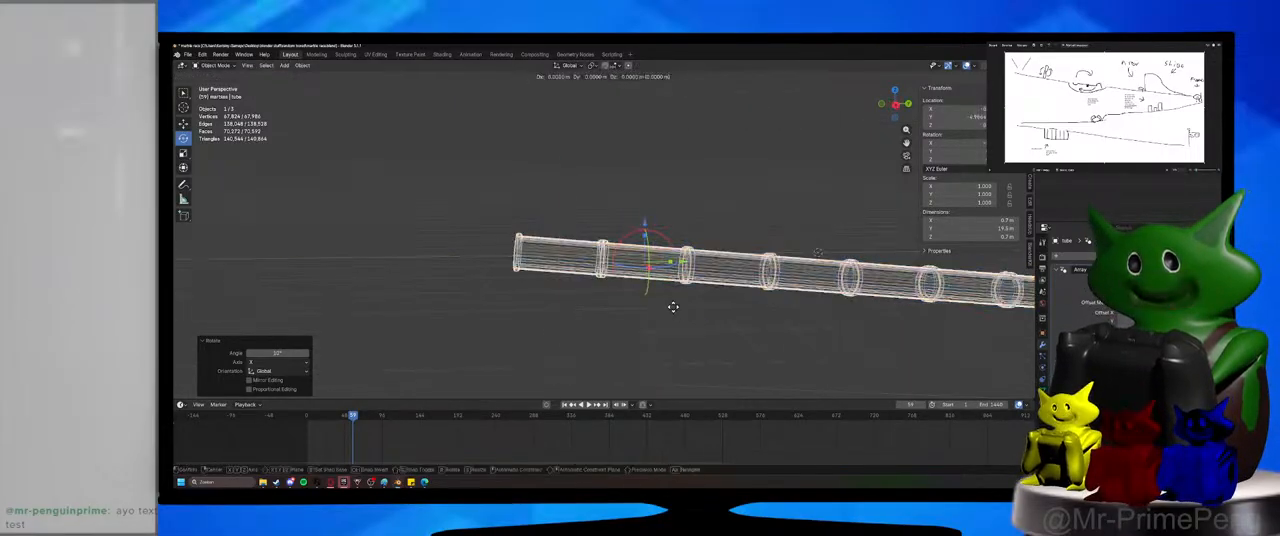
key(shift+x)
click(620, 280)
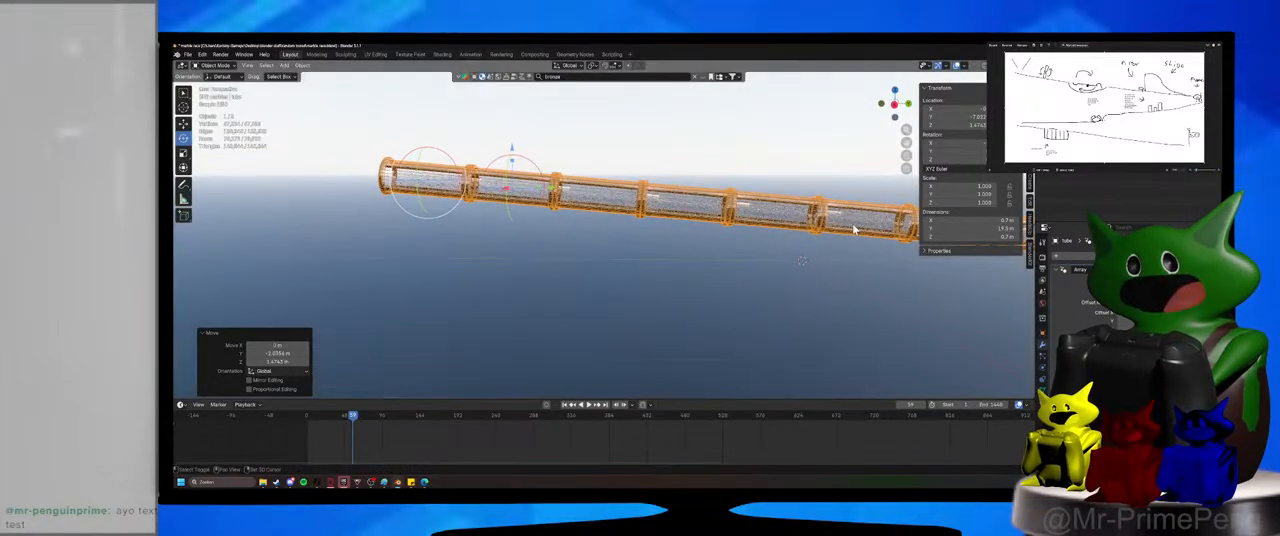
shift+middle_drag(853, 229, 818, 255)
Preview the tube with rendered shading through the camera, save the file, and render a test image.
click(736, 290)
scroll(650, 270, up, 5)
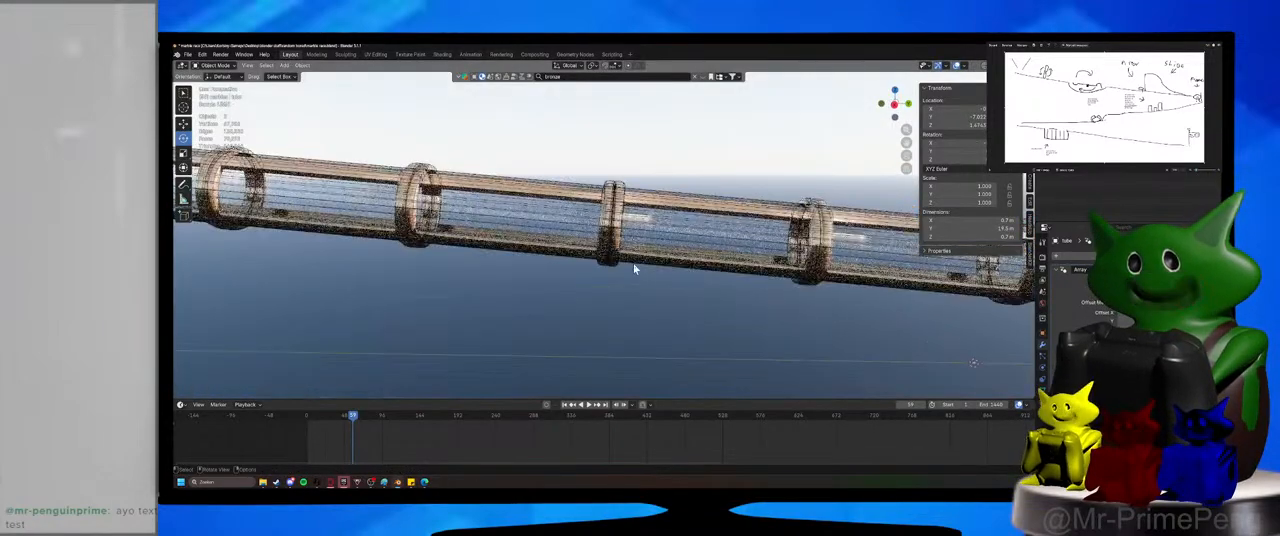
middle_drag(633, 264, 625, 260)
scroll(624, 261, down, 5)
key(KP_0)
key(ctrl+s)
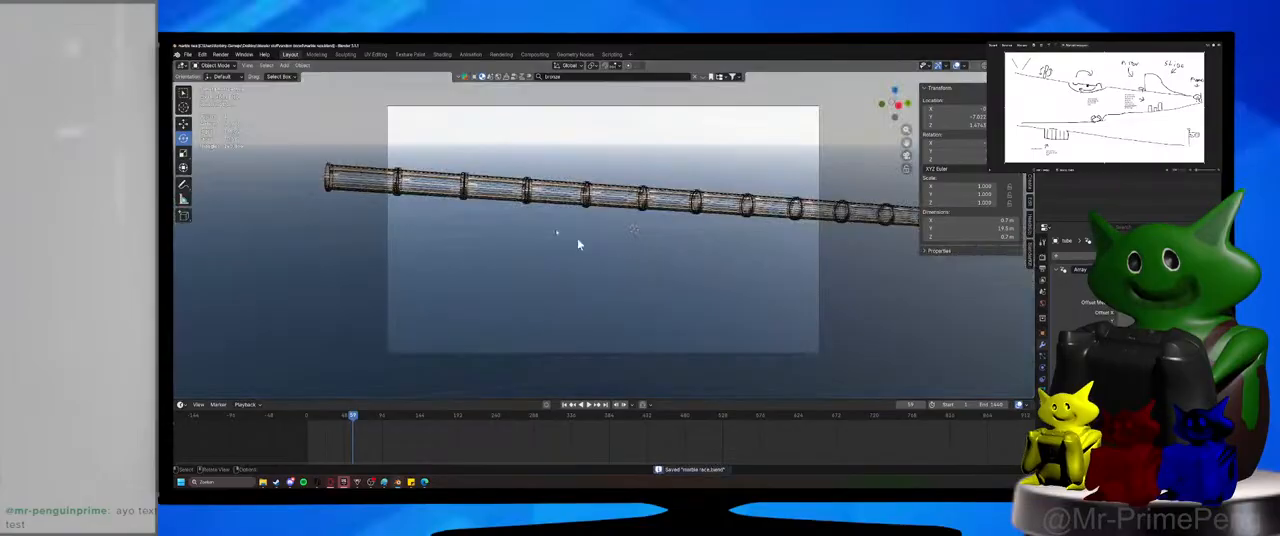
click(220, 54)
click(235, 67)
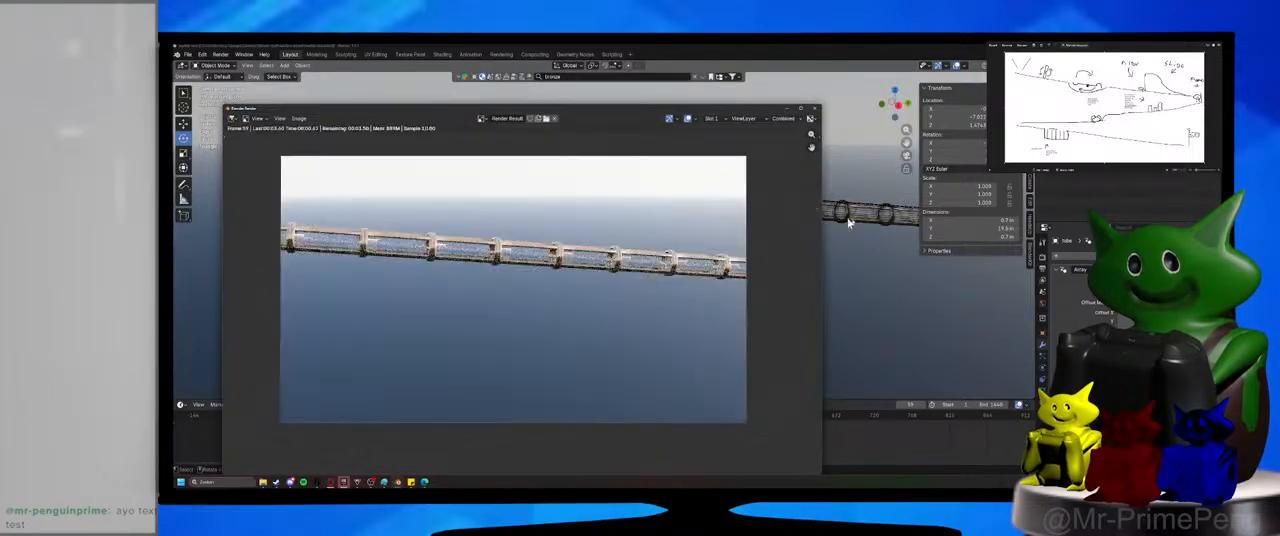
key(Escape)
Switch the tube's viewport display from wireframe to a solid look, and save the file.
click(866, 213)
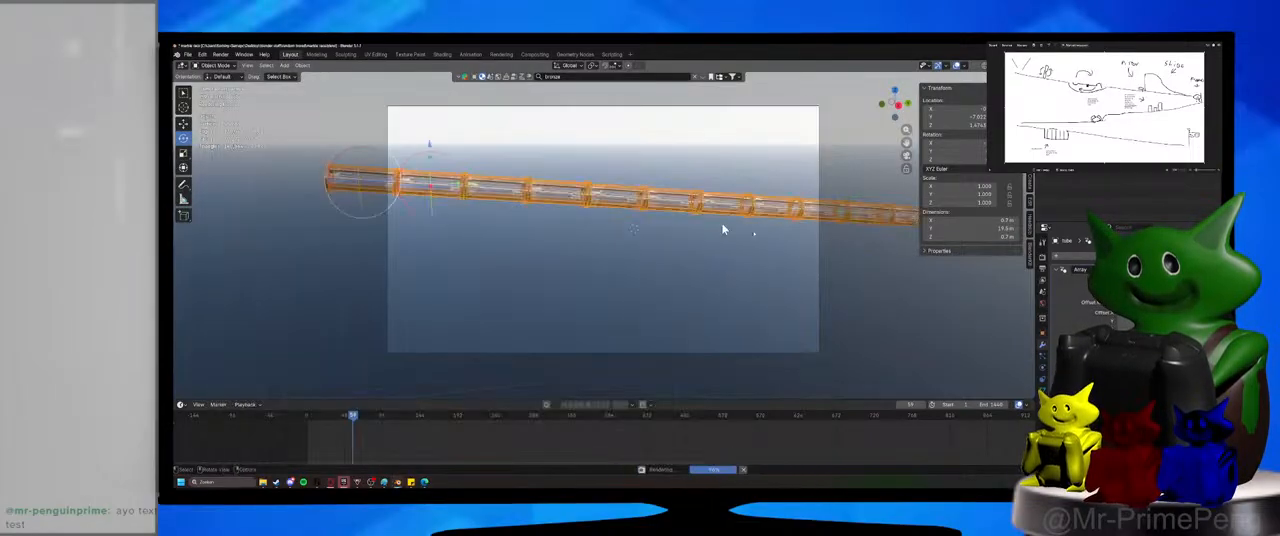
scroll(1080, 320, down, 5)
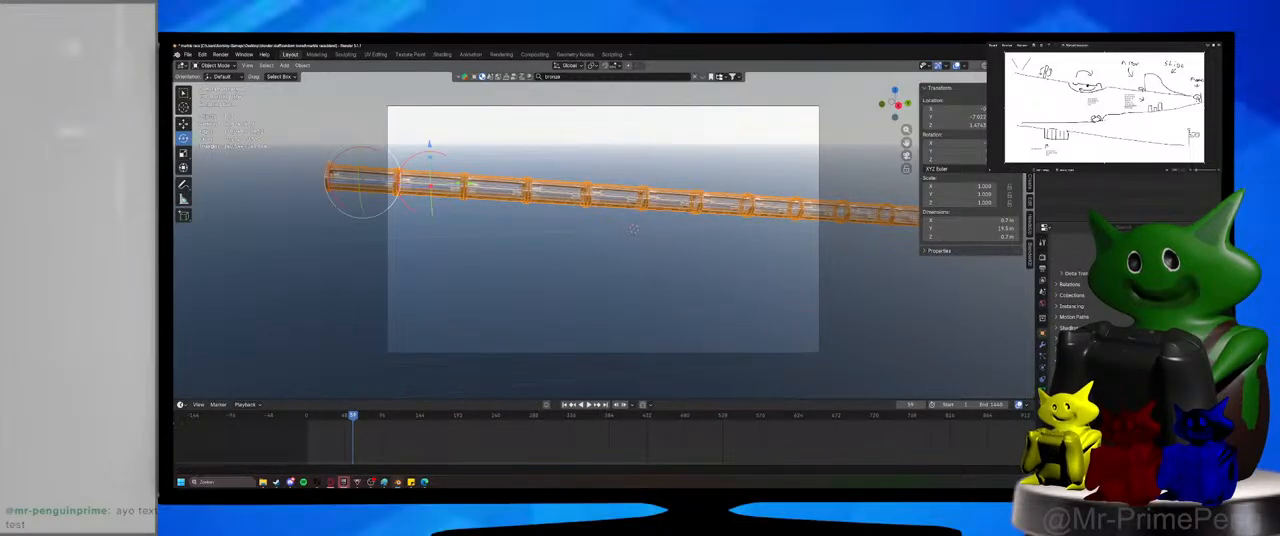
key(alt+a)
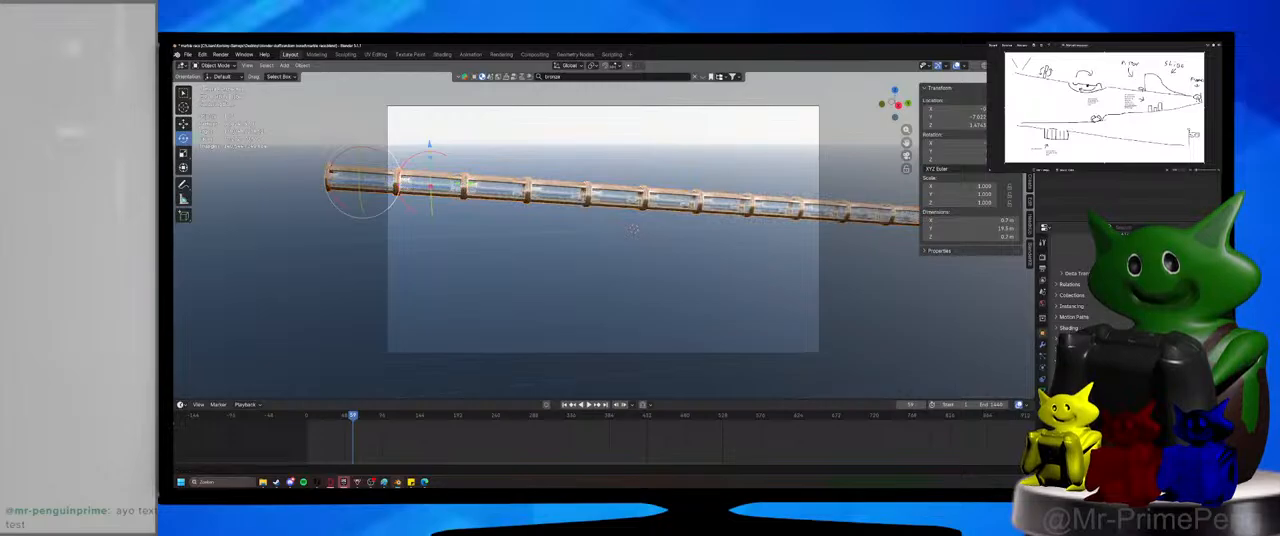
key(ctrl+s)
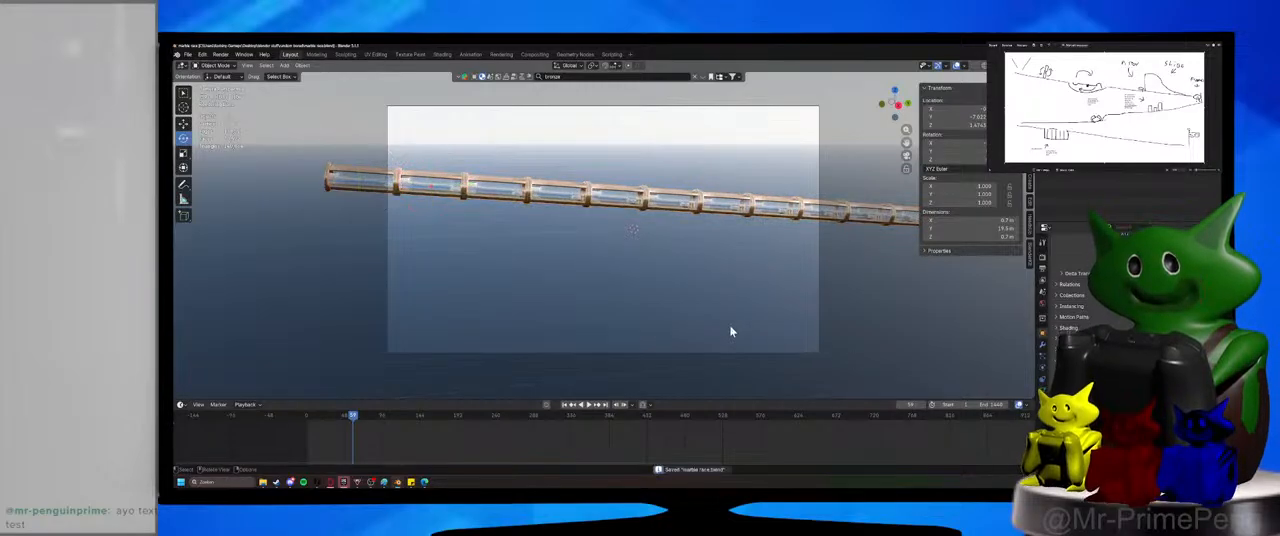
Render the sloping tube through the camera again, close the render, and save the file.
click(614, 195)
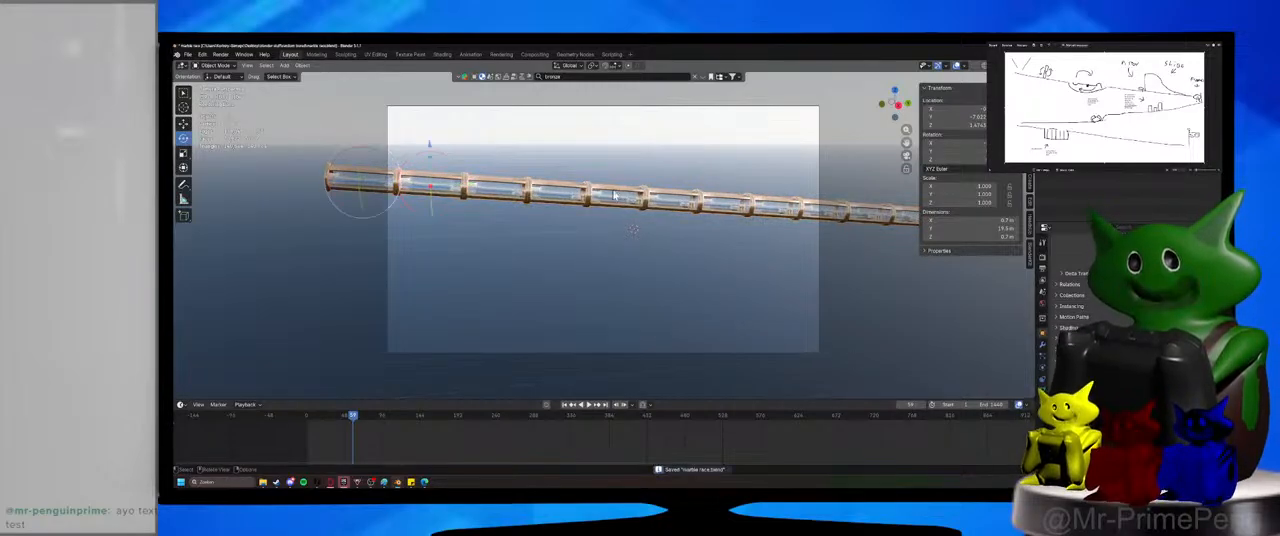
middle_drag(614, 195, 630, 213)
scroll(630, 213, up, 5)
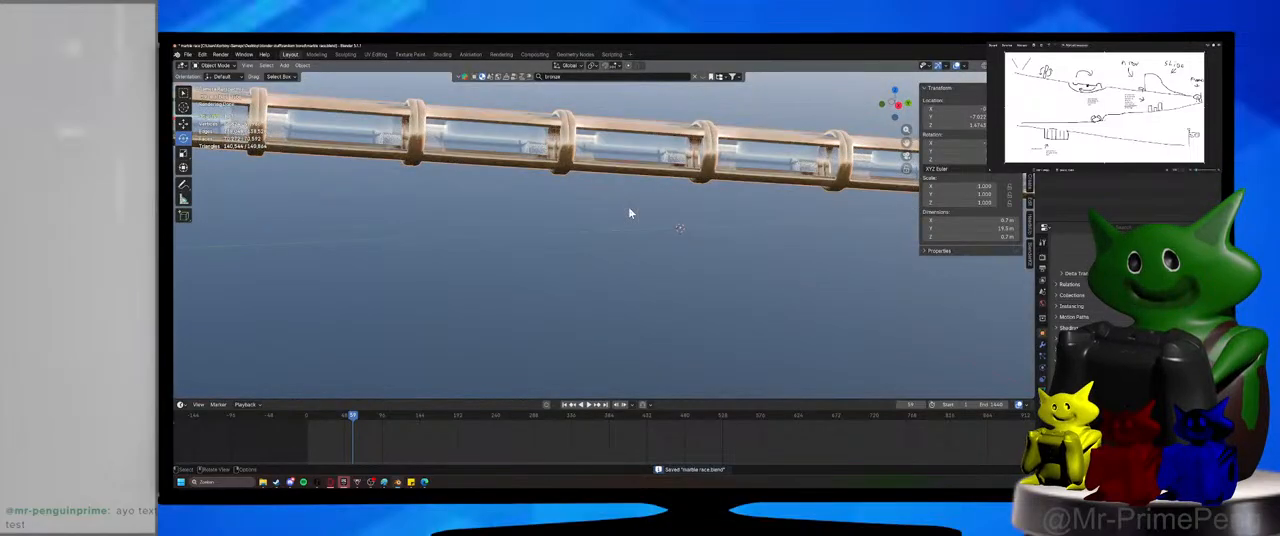
key(KP_0)
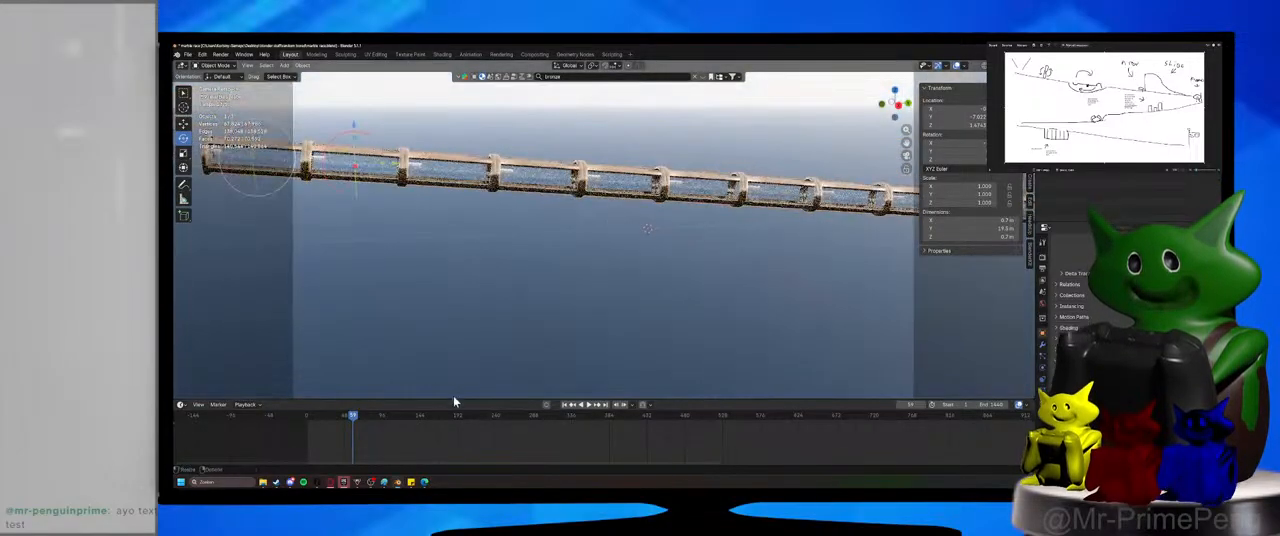
scroll(557, 288, down, 2)
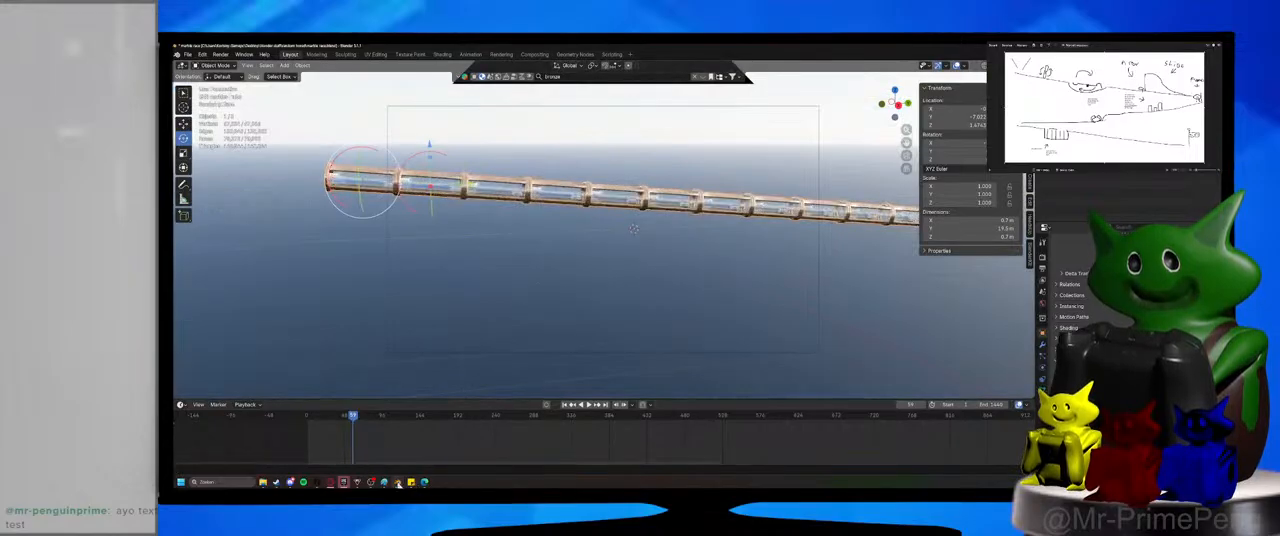
key(F12)
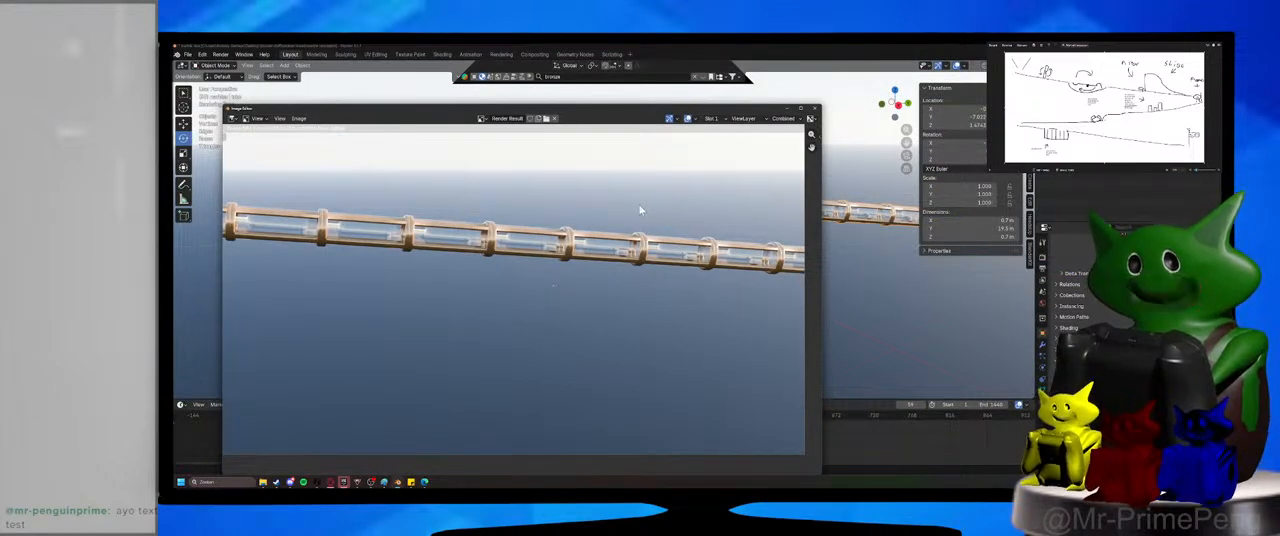
click(810, 107)
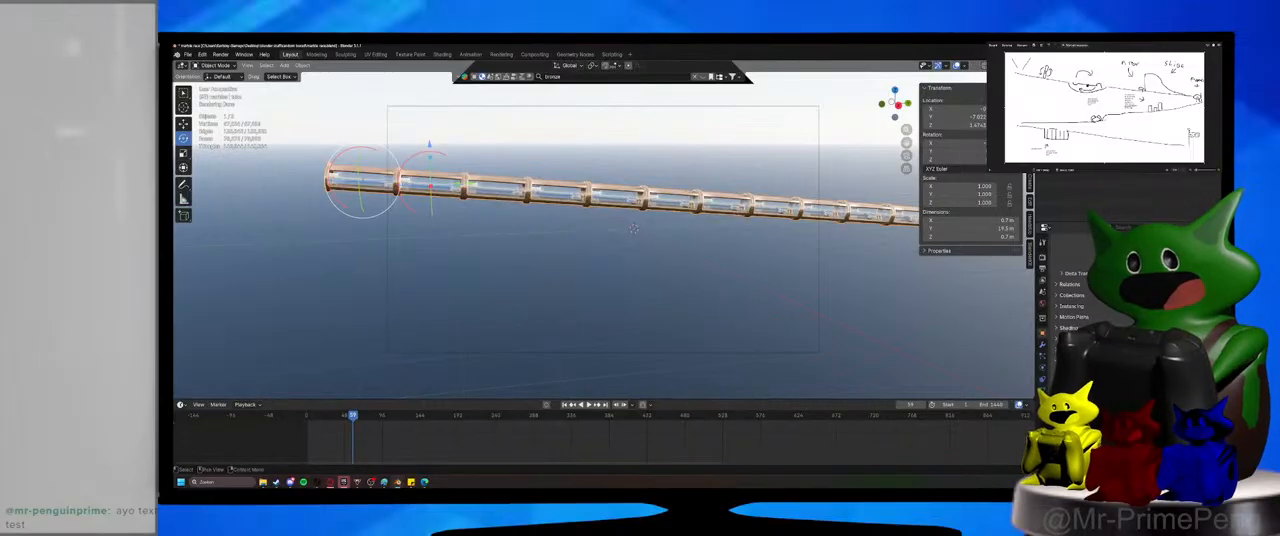
key(ctrl+s)
Select the small marble sphere and raise it about 0.82 m along Z into the tube.
click(633, 229)
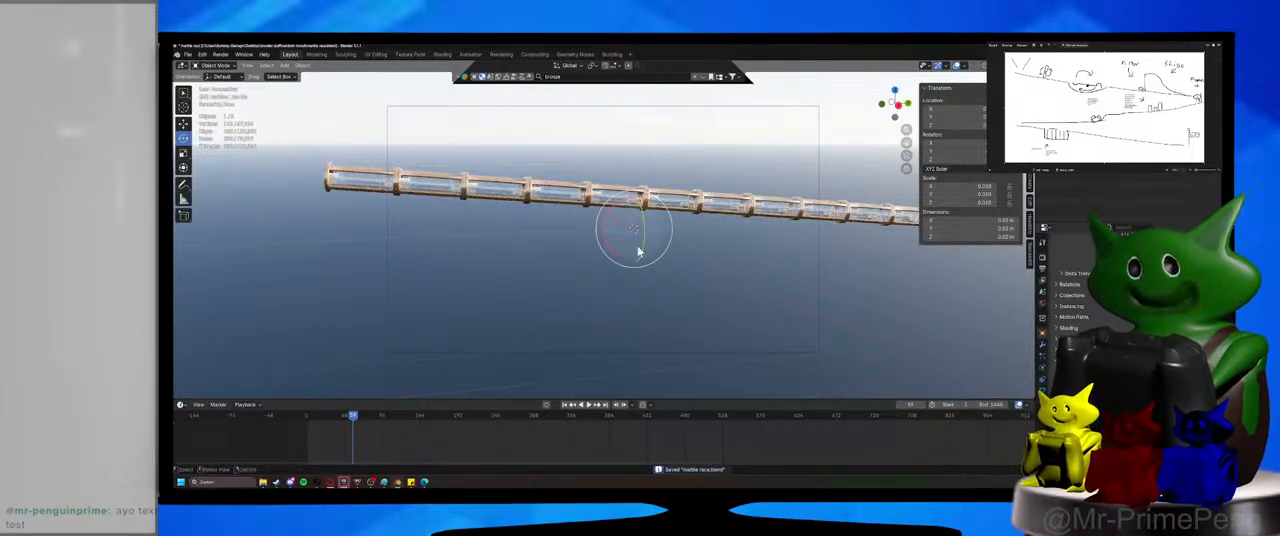
key(KP_Divide)
scroll(613, 263, down, 12)
middle_drag(612, 264, 522, 262)
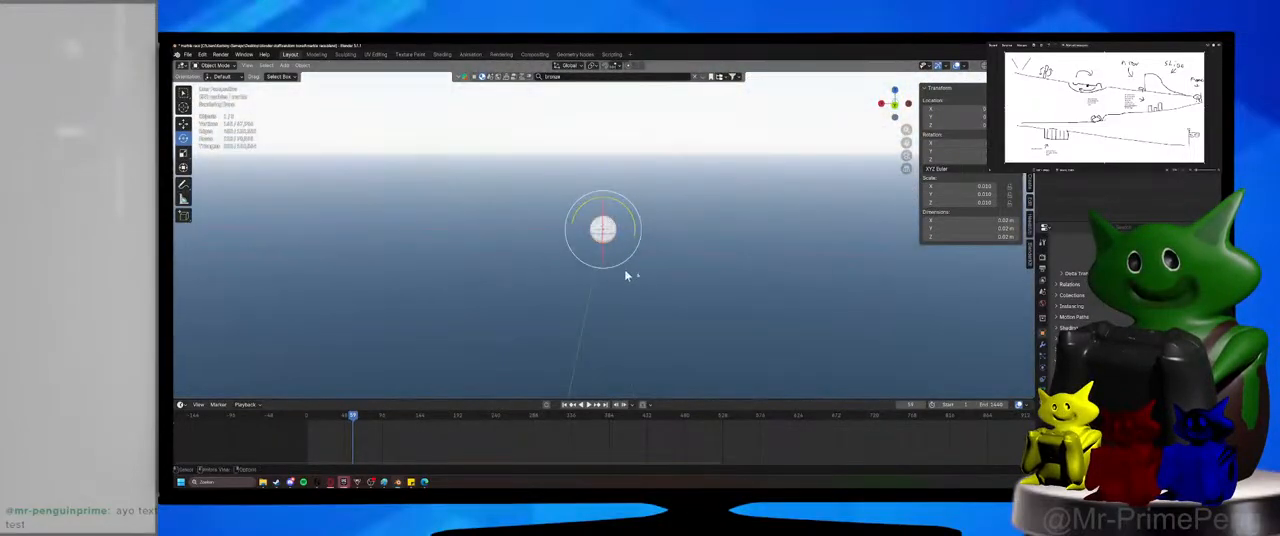
scroll(638, 288, down, 12)
middle_drag(638, 288, 641, 279)
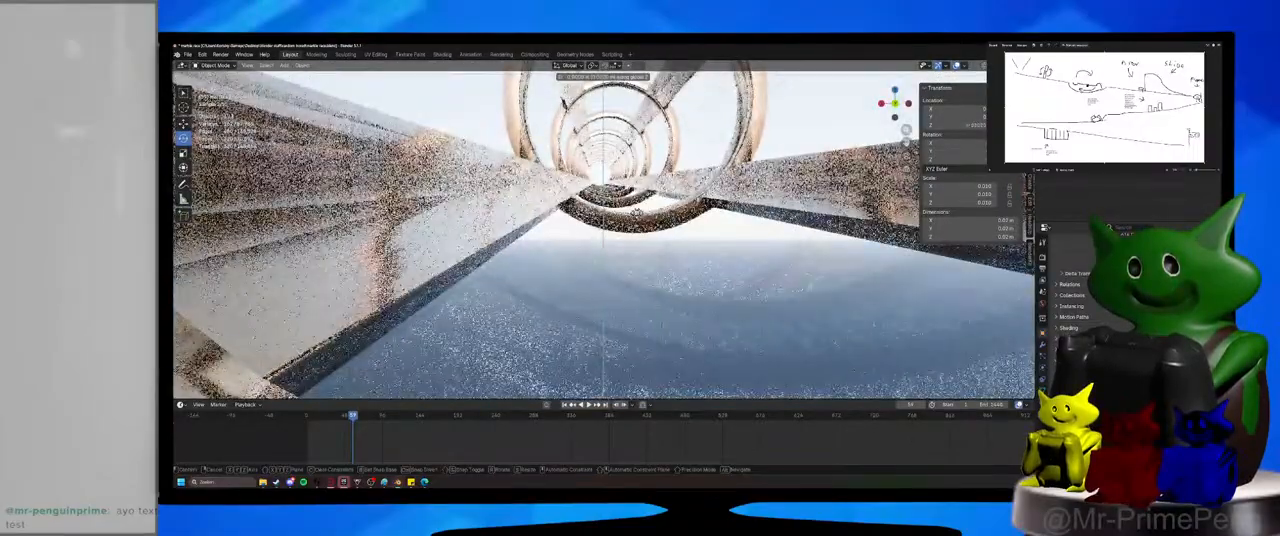
click(637, 221)
key(KP_Decimal)
scroll(637, 227, down, 8)
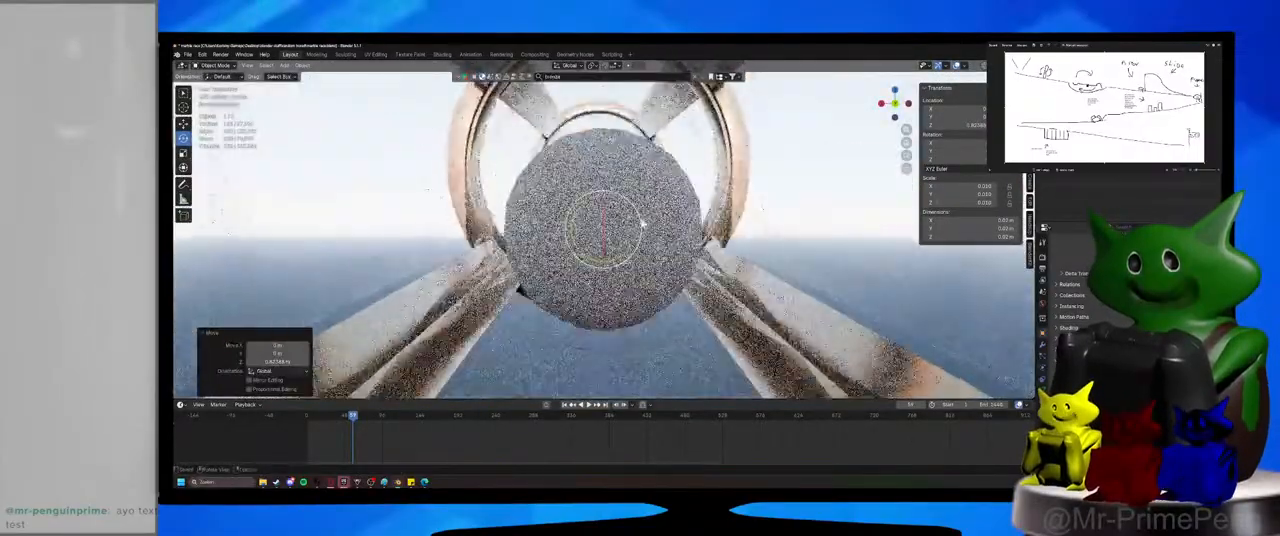
Move the marble about -7.72 m along Y and 0.82 m along Z to the tube's upper opening.
key(KP_0)
scroll(651, 226, down, 3)
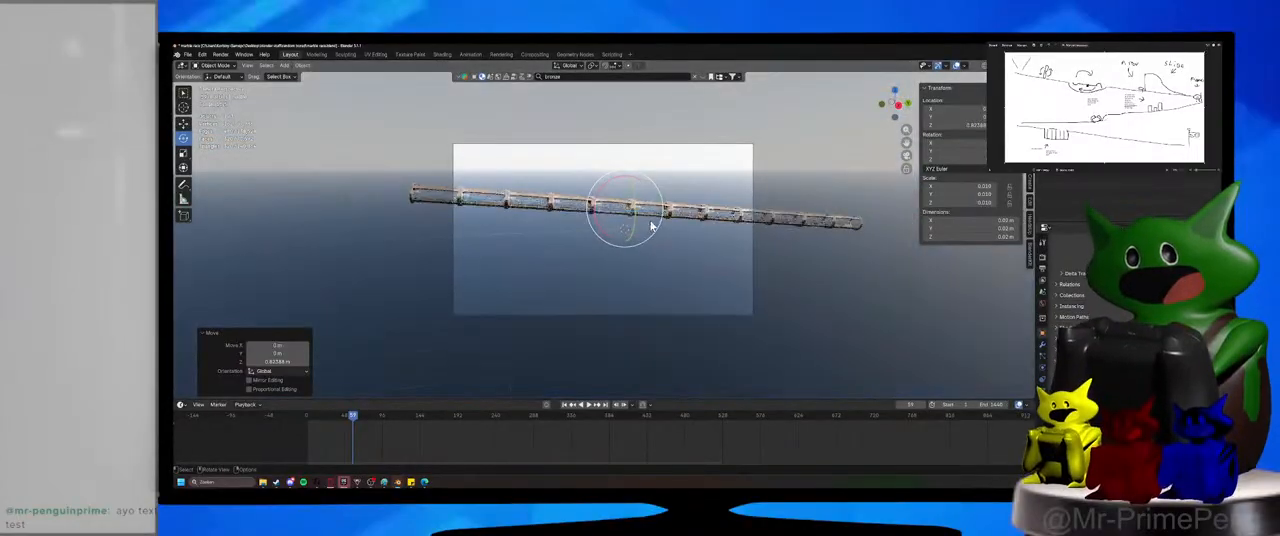
key(g)
key(shift+z)
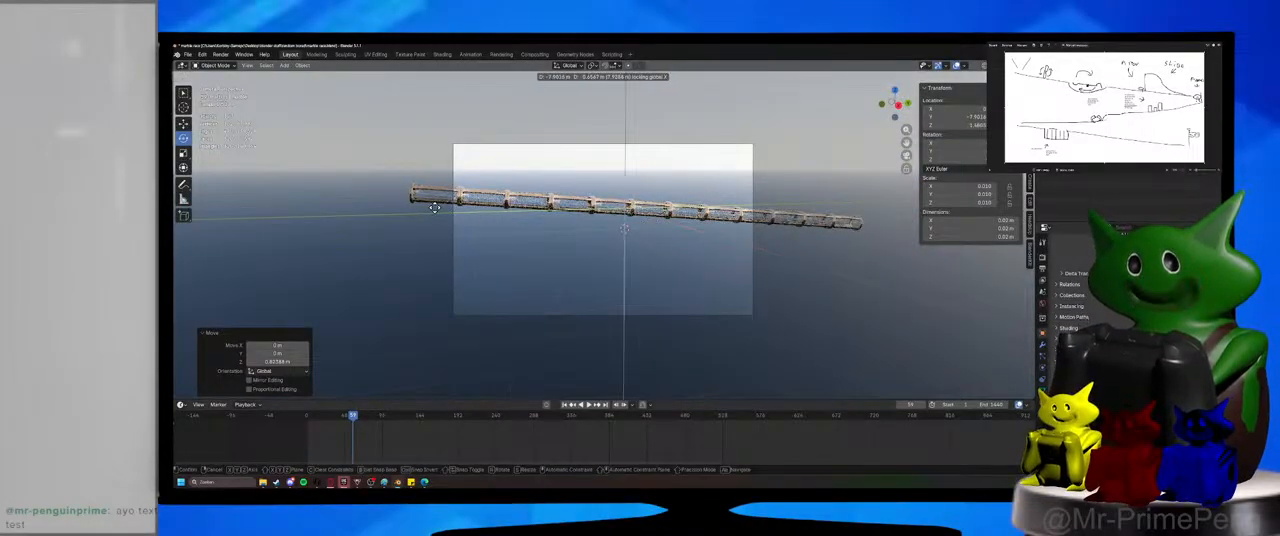
click(430, 208)
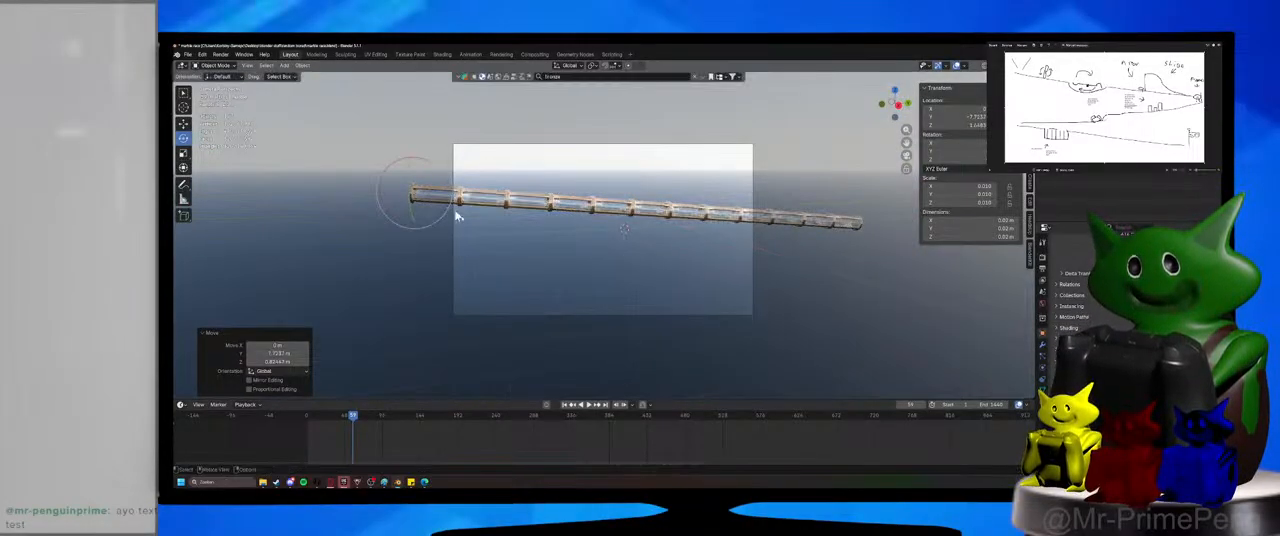
Look down the tube's opening at the marble and scale the tube uniformly by 0.737.
key(KP_Decimal)
scroll(527, 248, down, 2)
scroll(527, 248, down, 3)
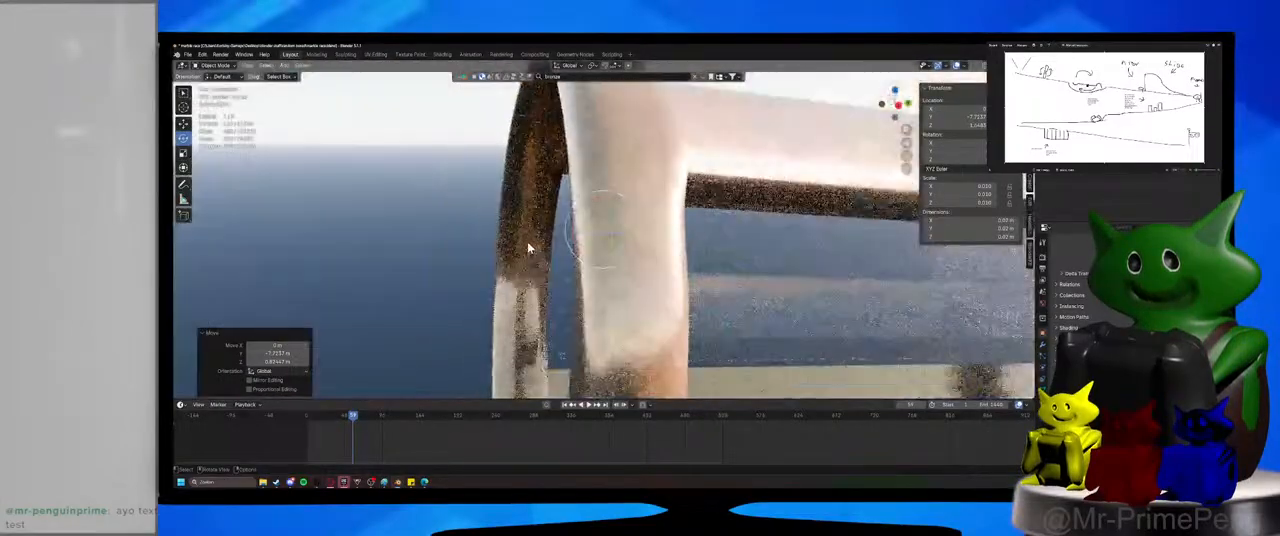
middle_drag(527, 247, 626, 240)
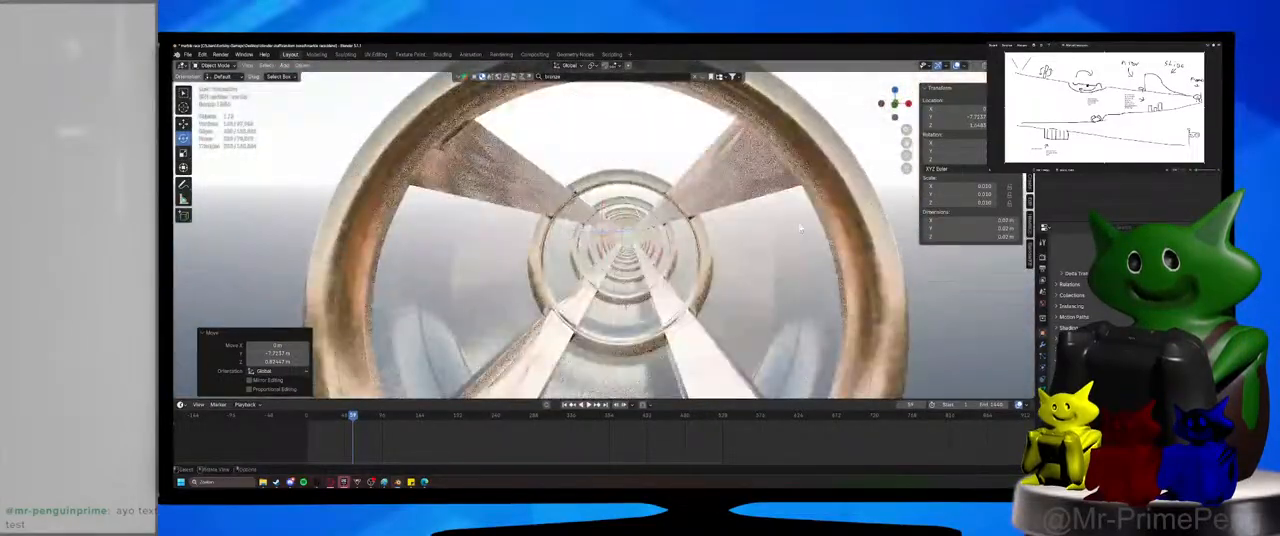
click(628, 240)
key(s)
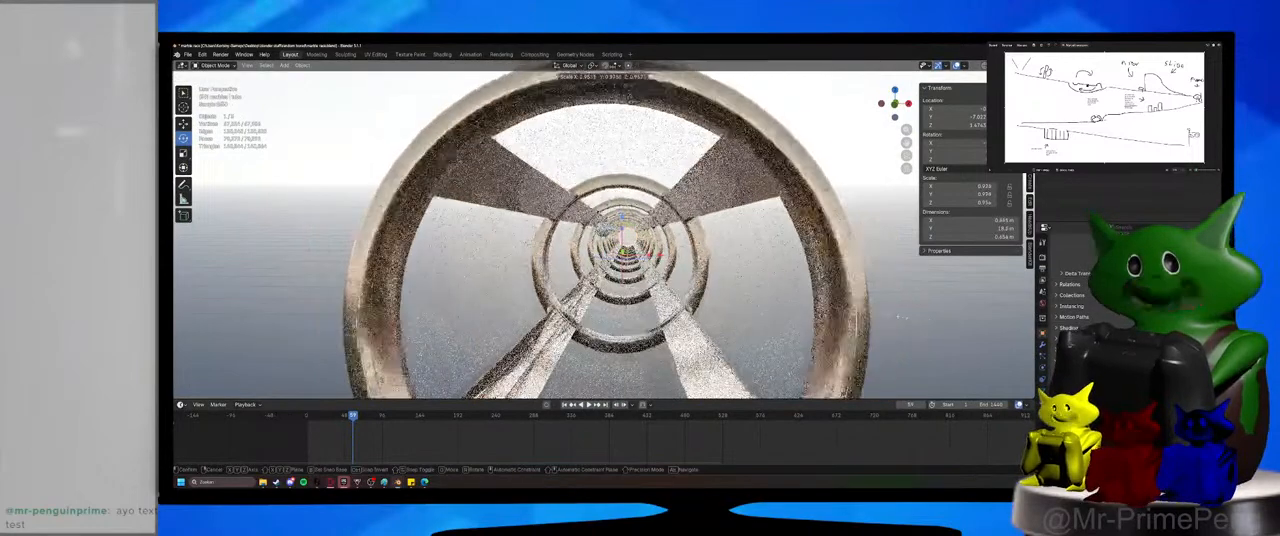
click(845, 305)
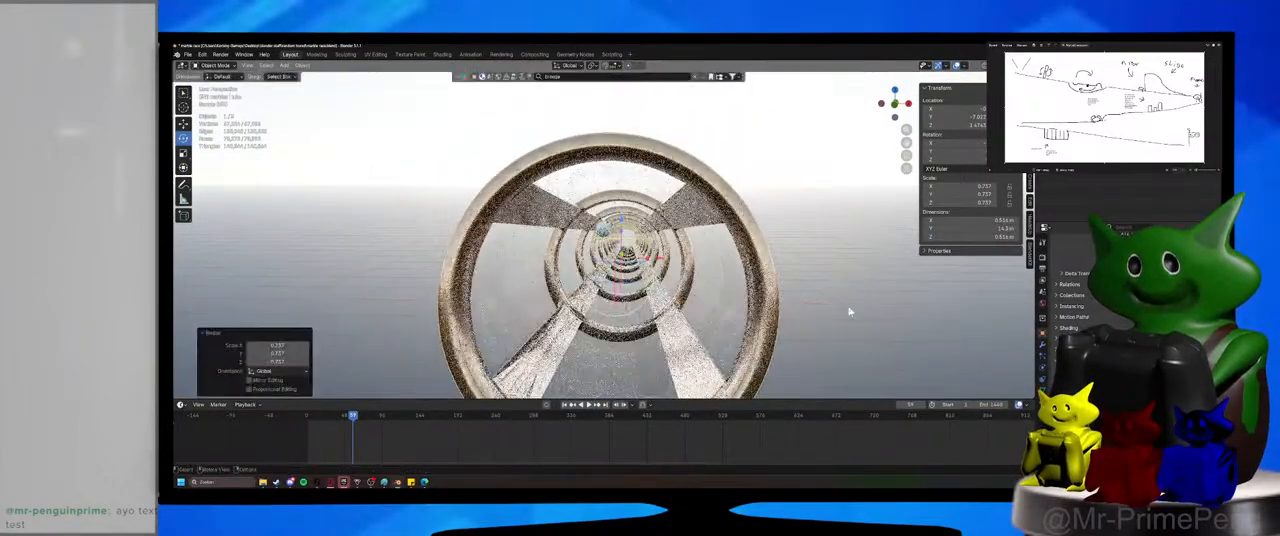
Raise the tube about 0.16 m along Z and shift it about -1.2 m along Y.
key(g)
key(z)
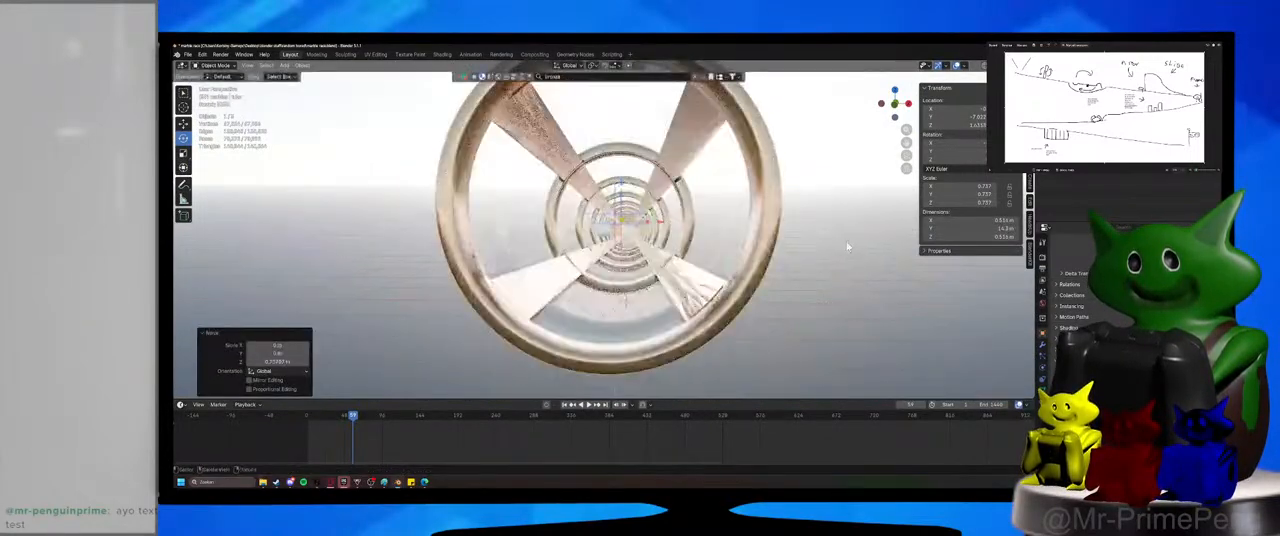
click(846, 241)
key(g)
key(y)
click(830, 355)
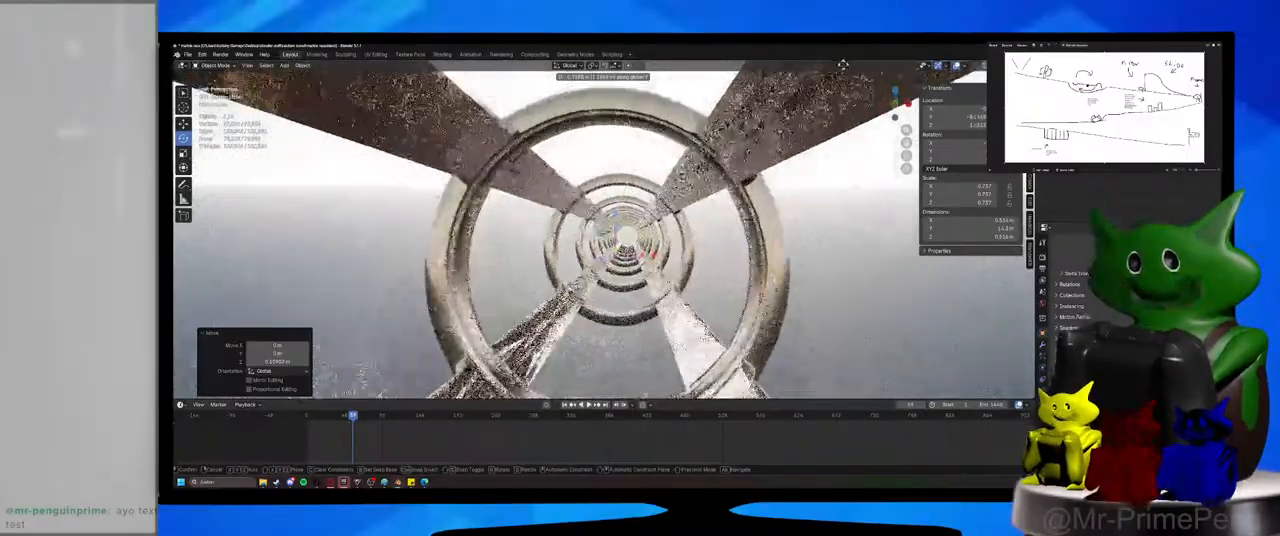
Scale the tube uniformly by 0.222 and raise it slightly along Z to realign its opening with the marble.
key(s)
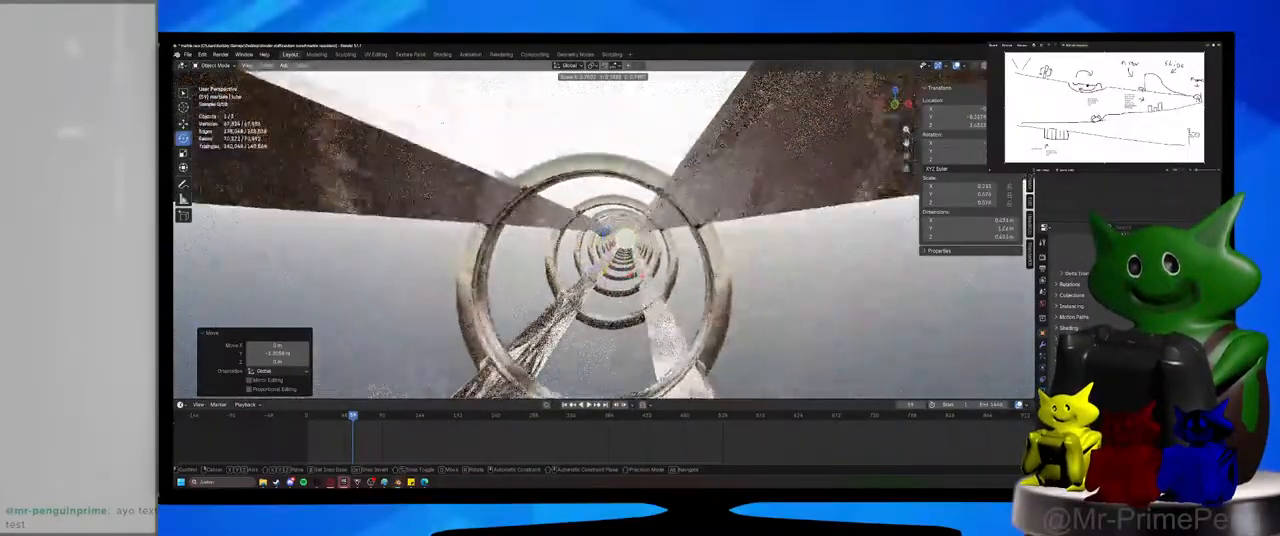
click(609, 255)
key(g)
key(z)
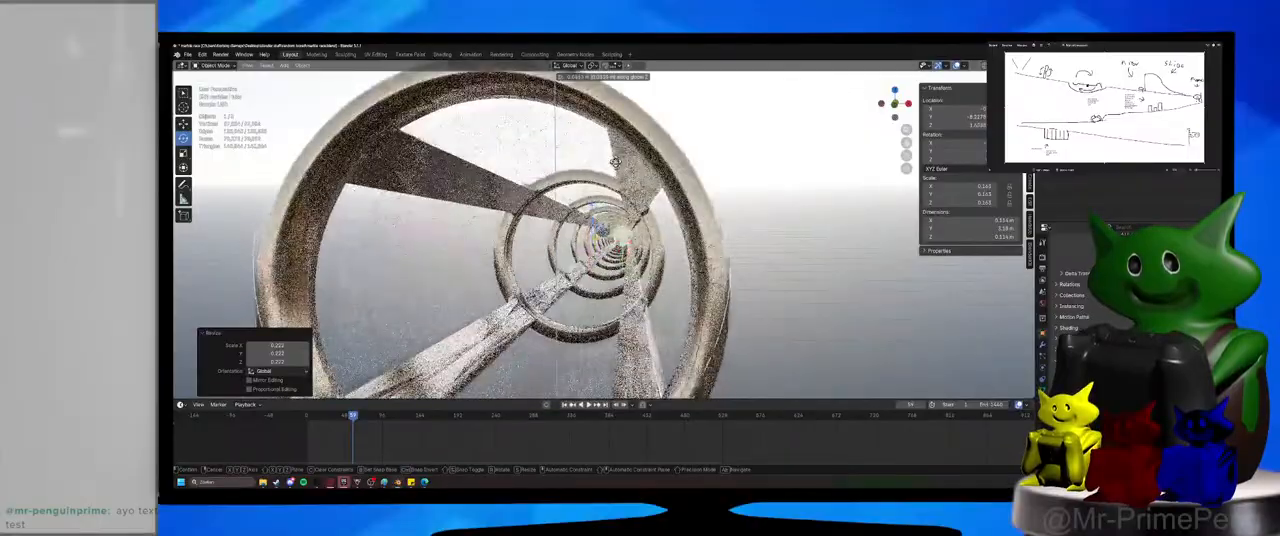
click(603, 162)
middle_drag(600, 158, 626, 165)
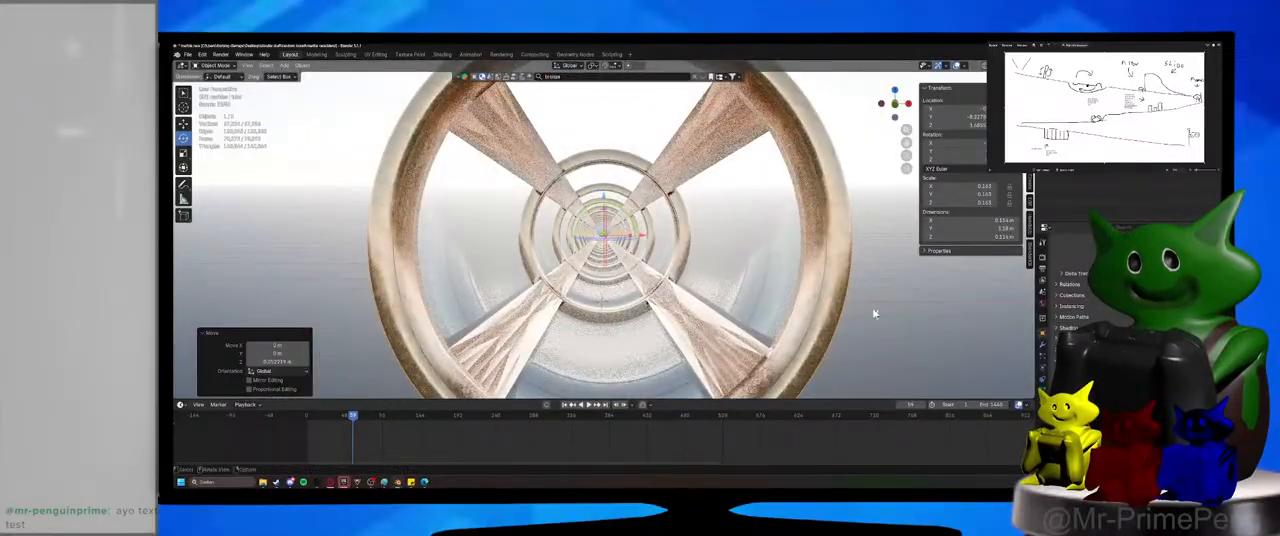
Scale the tube uniformly by 0.379, then enlarge it to a scale of about 0.092 around the marble.
key(s)
click(723, 269)
middle_drag(723, 269, 692, 267)
key(s)
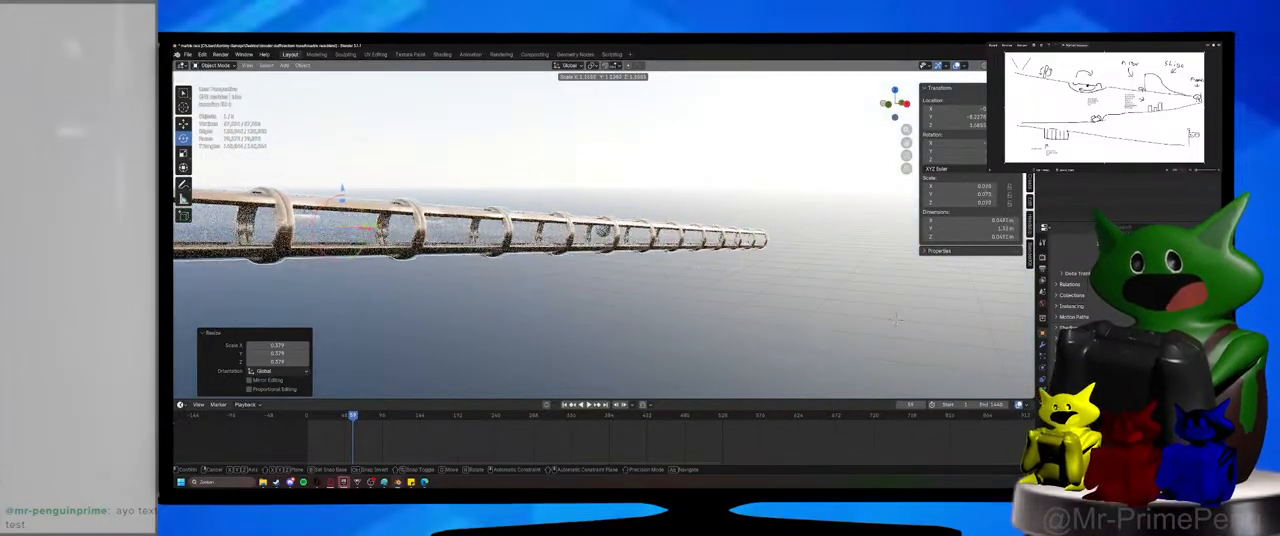
click(900, 310)
middle_drag(900, 310, 893, 283)
Switch the viewport from rendered to material preview shading and enlarge the tube uniformly by about 1.03.
click(1003, 65)
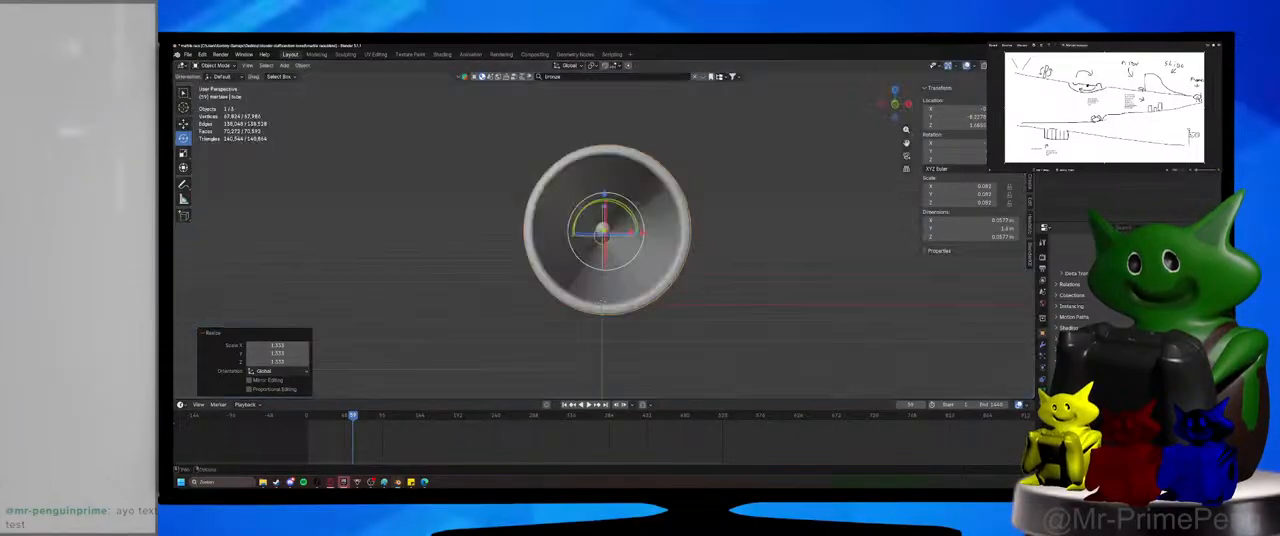
middle_drag(845, 195, 747, 179)
click(1011, 66)
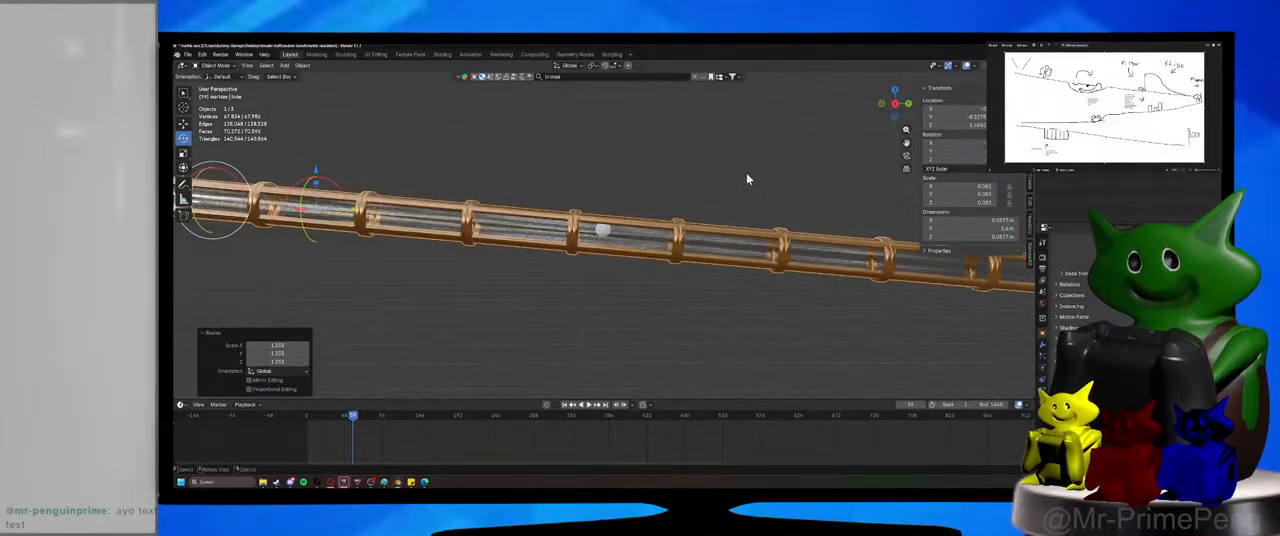
key(s)
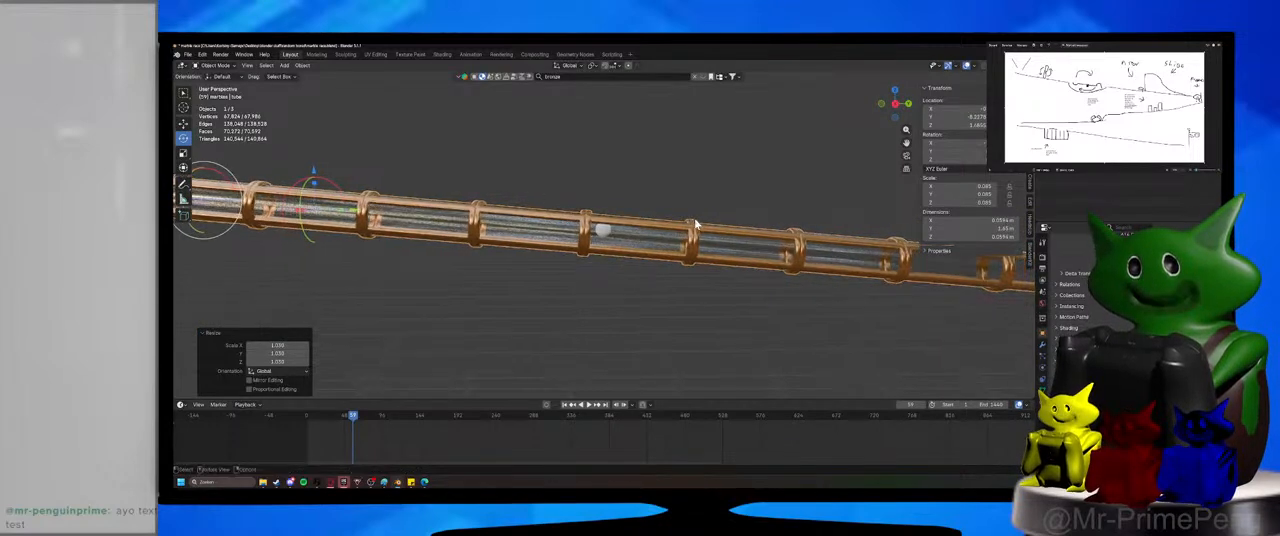
click(695, 222)
Set the transform orientation to Local and widen the tube by 1.217 on all axes except Y.
click(566, 66)
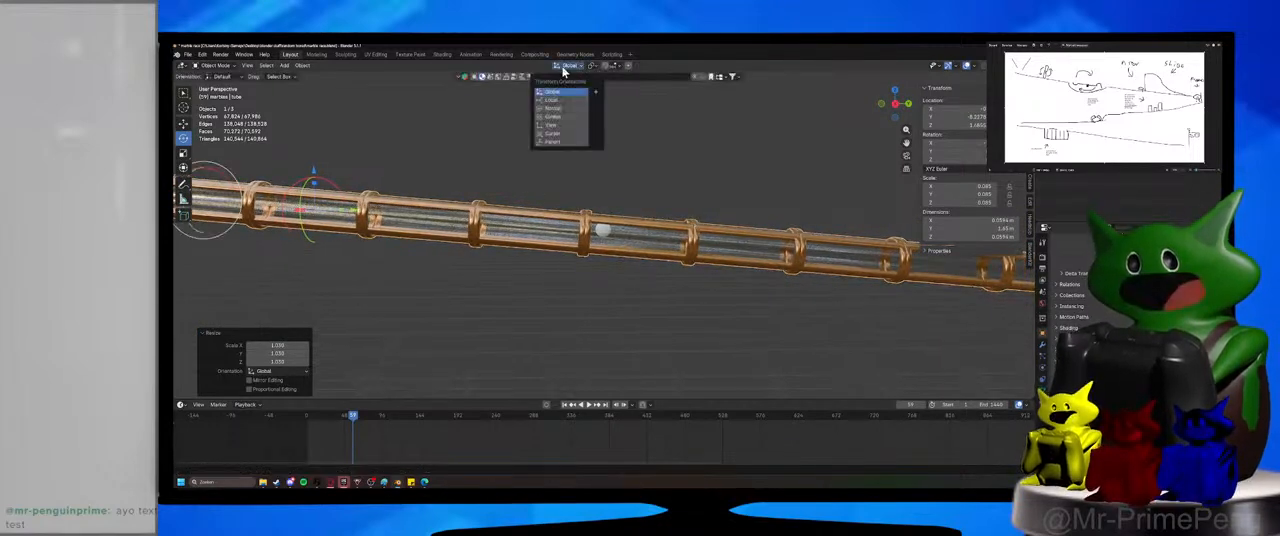
click(568, 100)
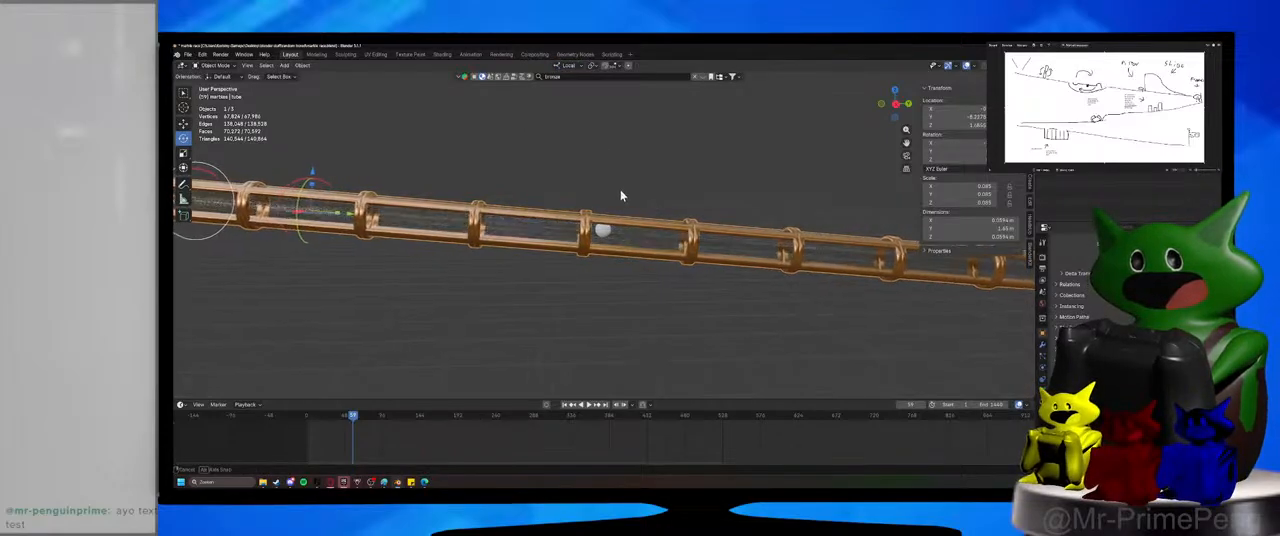
key(s)
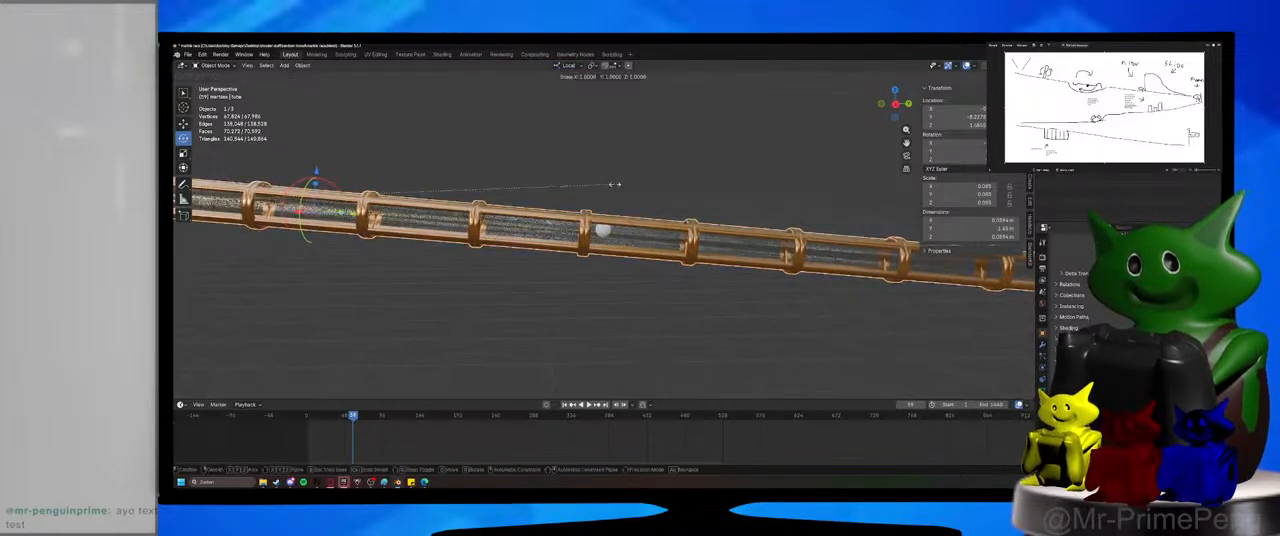
key(z)
key(shift+y)
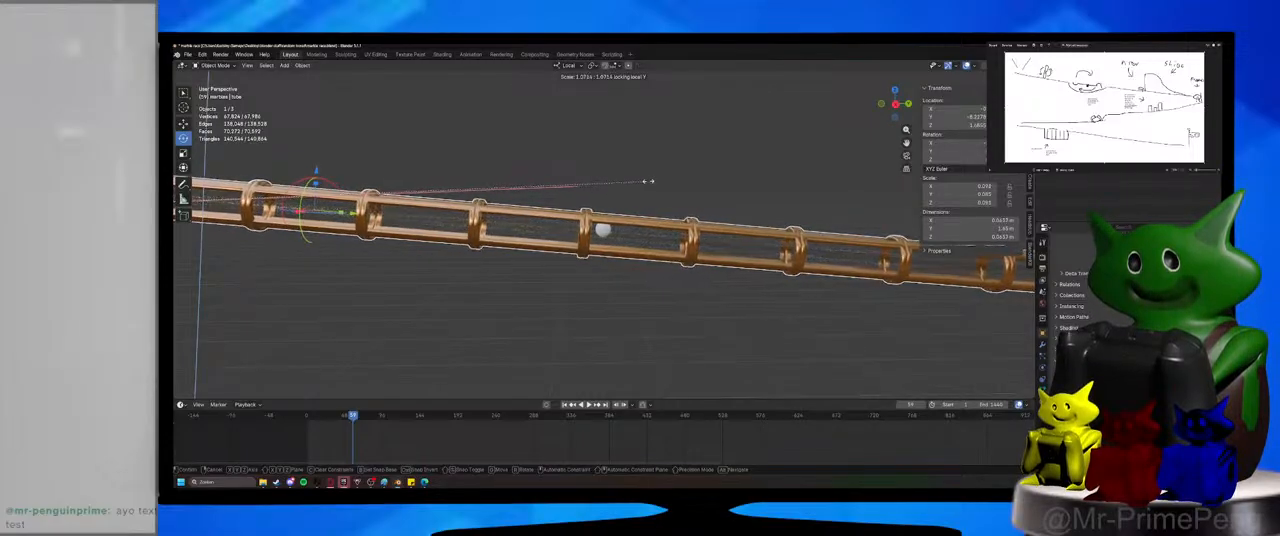
click(705, 185)
Stretch the tube by 1.029 along its local Y axis and scale it uniformly by 1.357.
key(s)
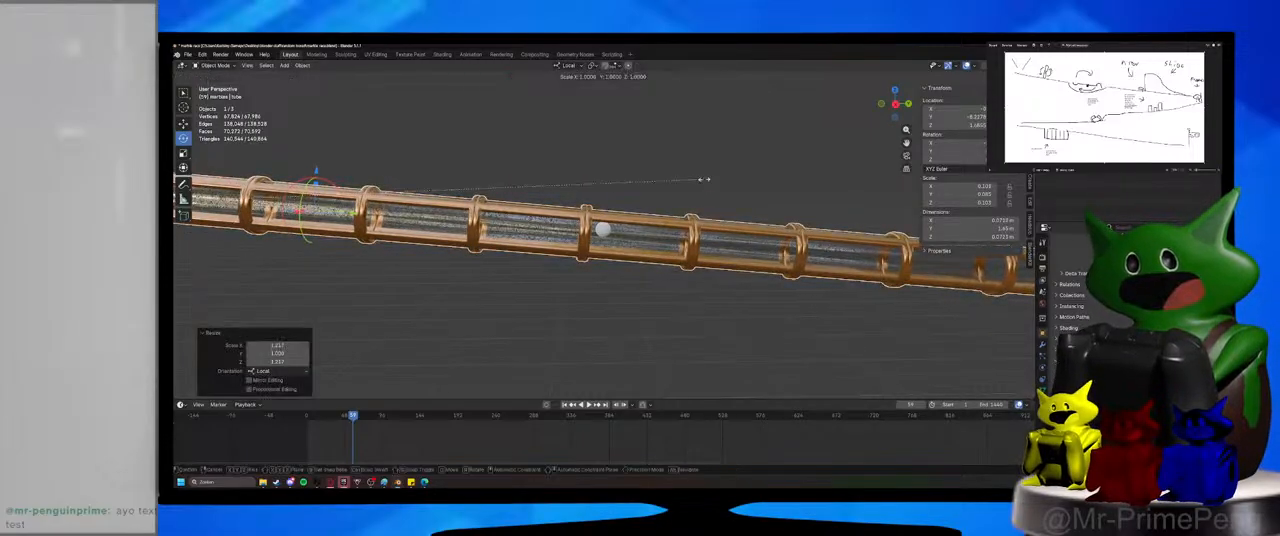
key(y)
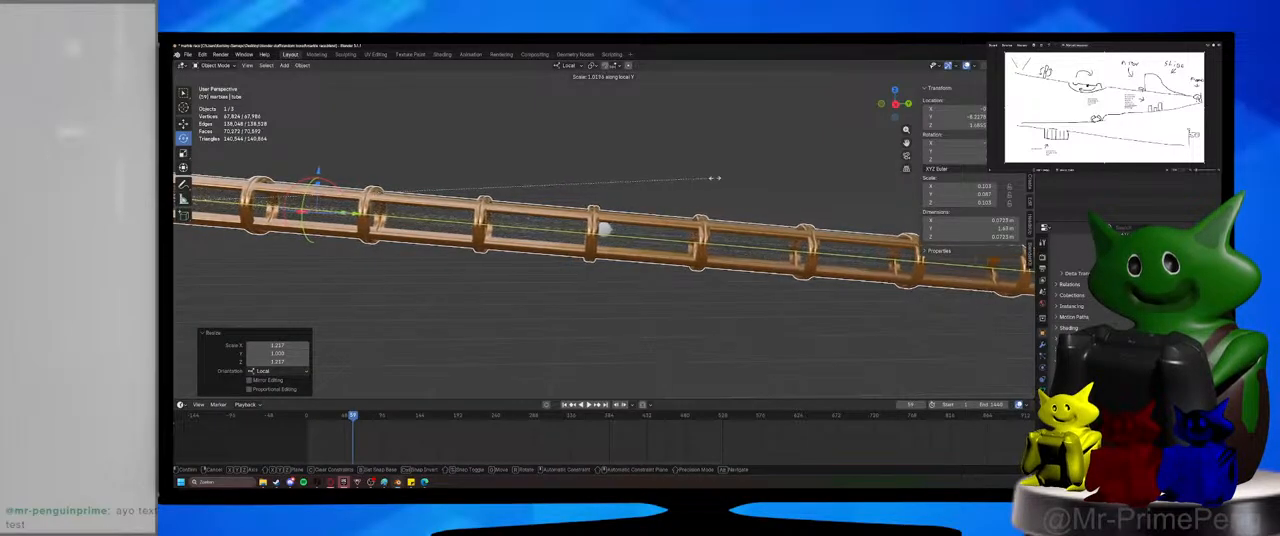
click(717, 180)
middle_drag(720, 184, 768, 188)
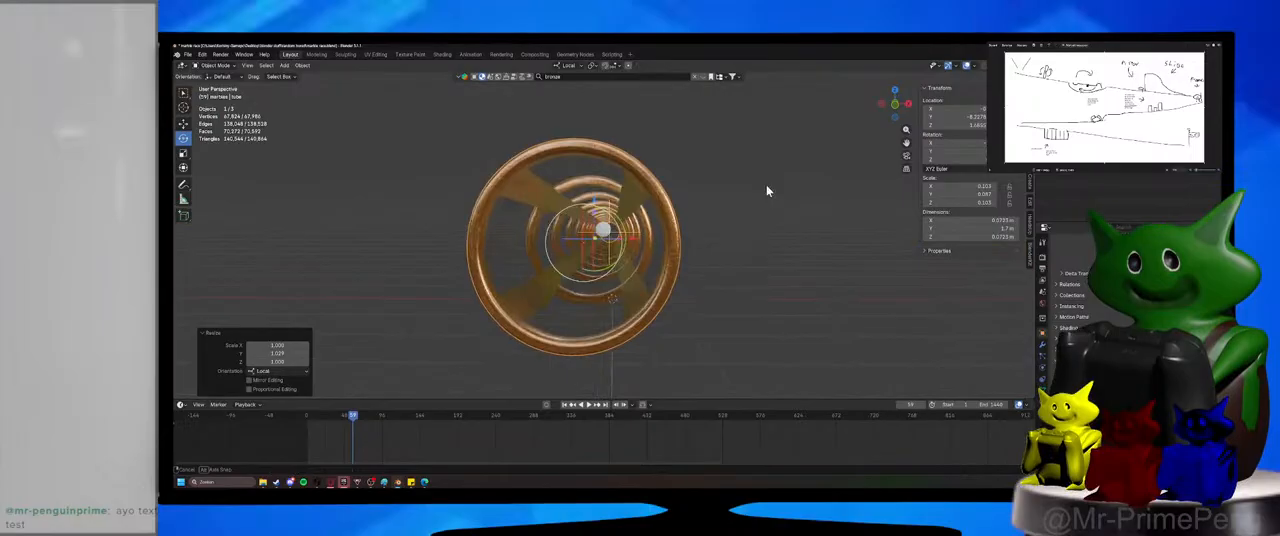
key(s)
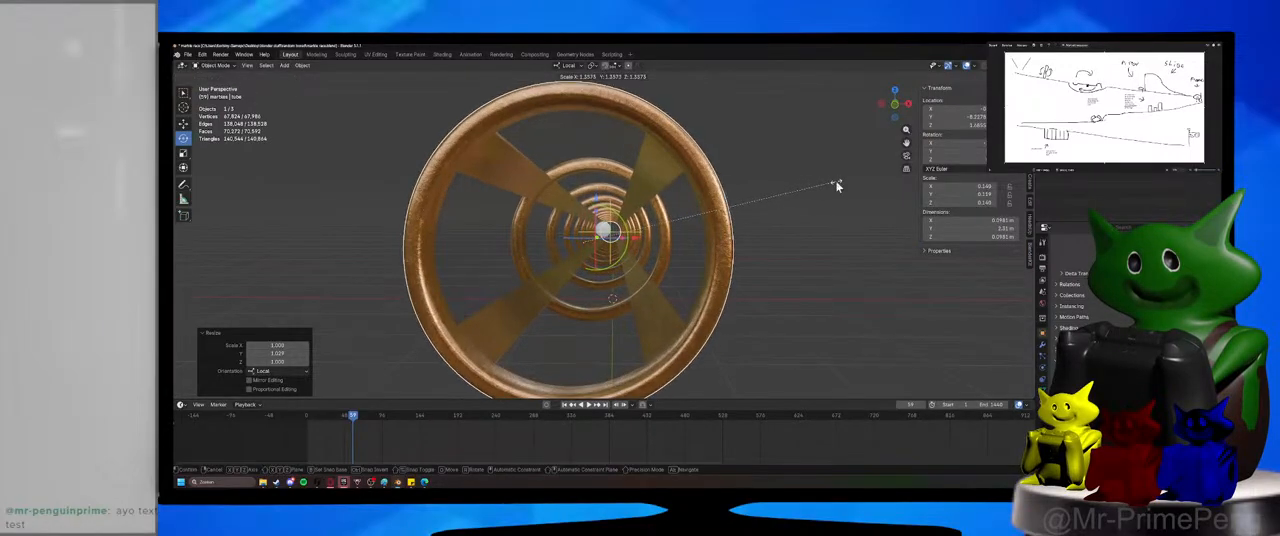
click(837, 185)
middle_drag(837, 185, 617, 181)
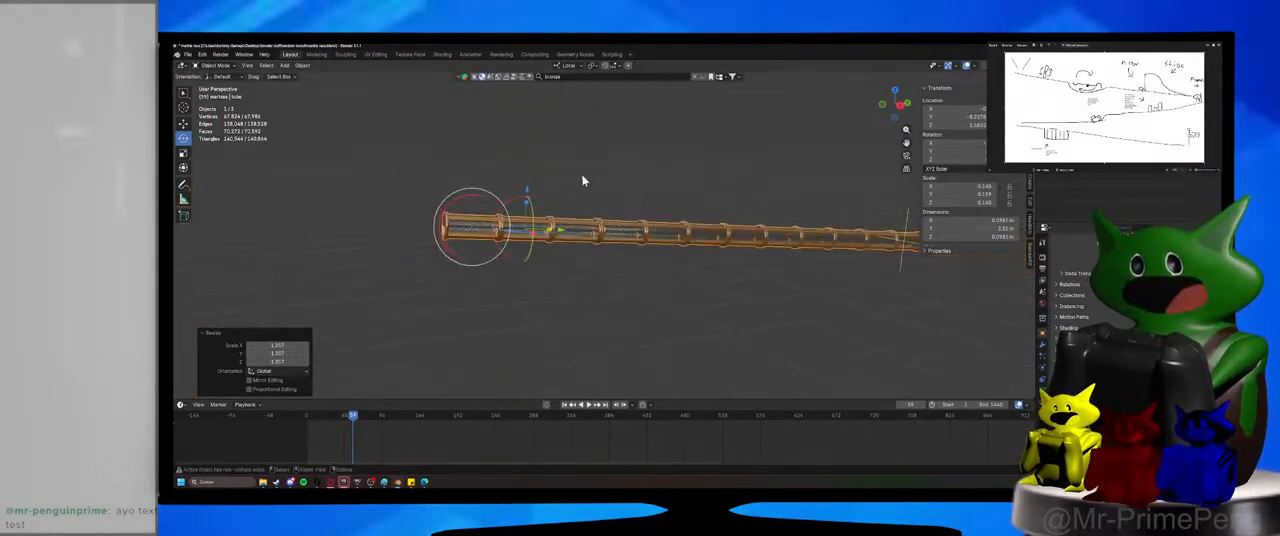
Apply all transforms to the tube and set its origin to geometry.
key(ctrl+a)
click(573, 183)
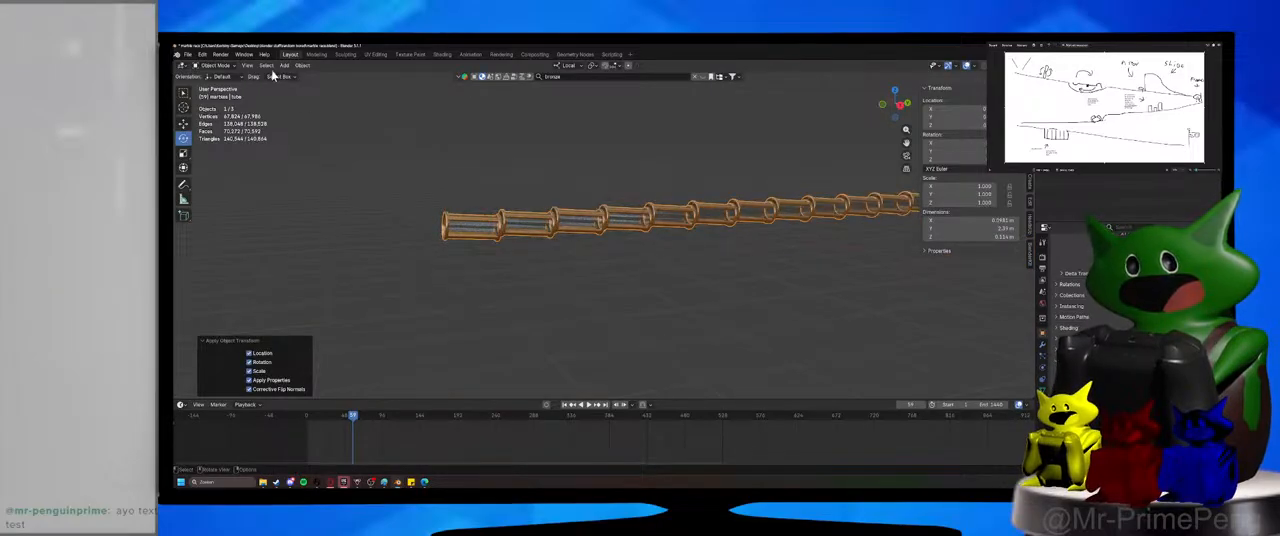
click(302, 65)
mouse_move(330, 84)
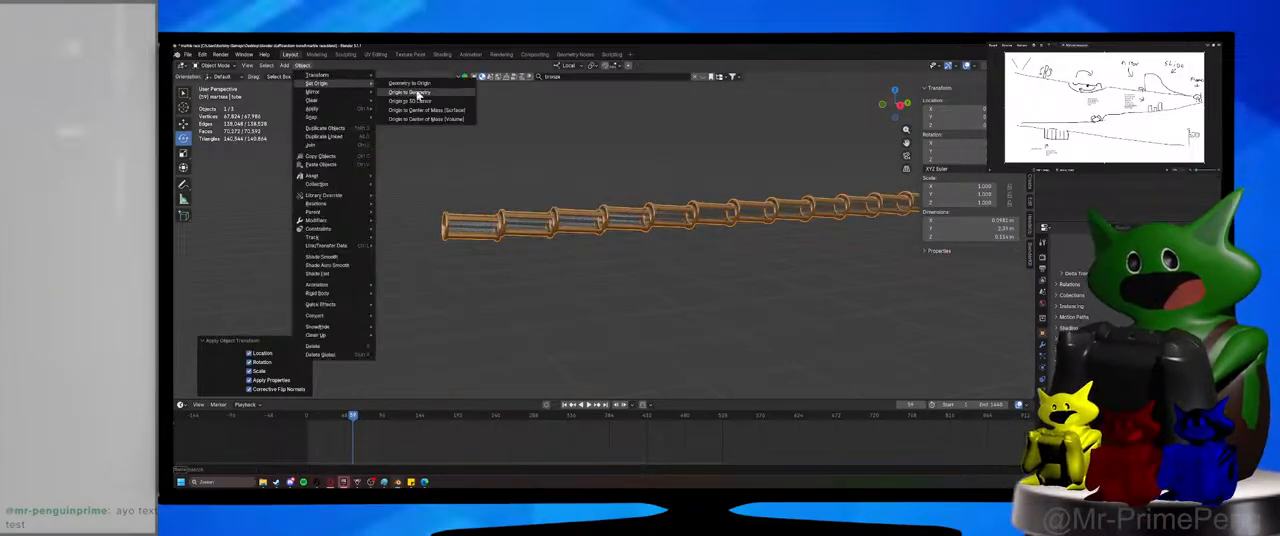
click(419, 94)
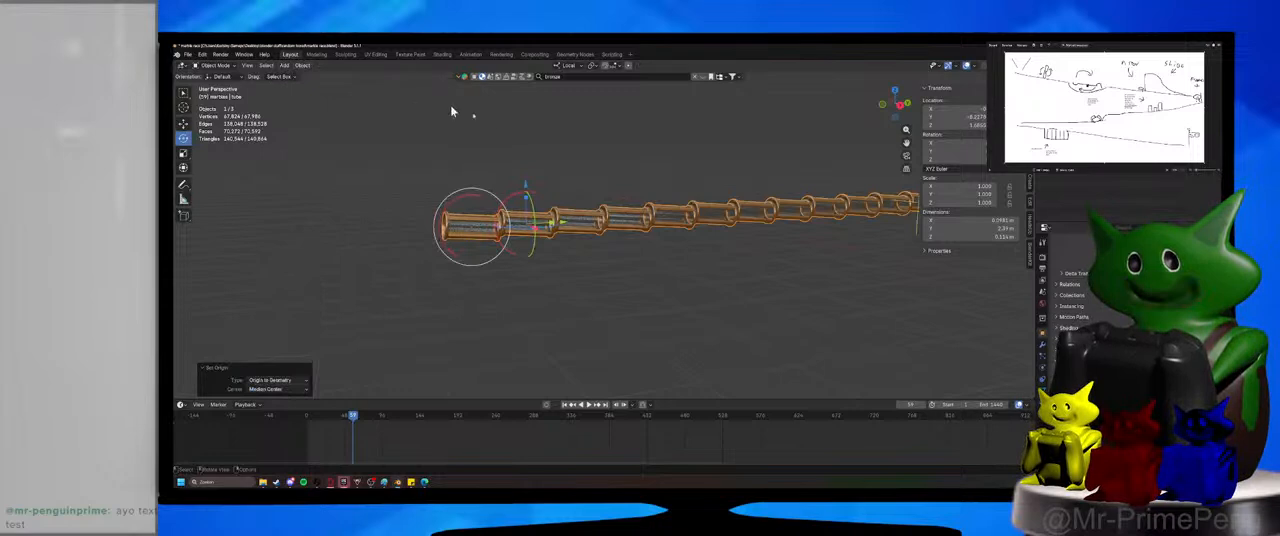
Hide the tube's Array modifier in the viewport and set the single segment's origin to geometry.
middle_drag(451, 112, 511, 125)
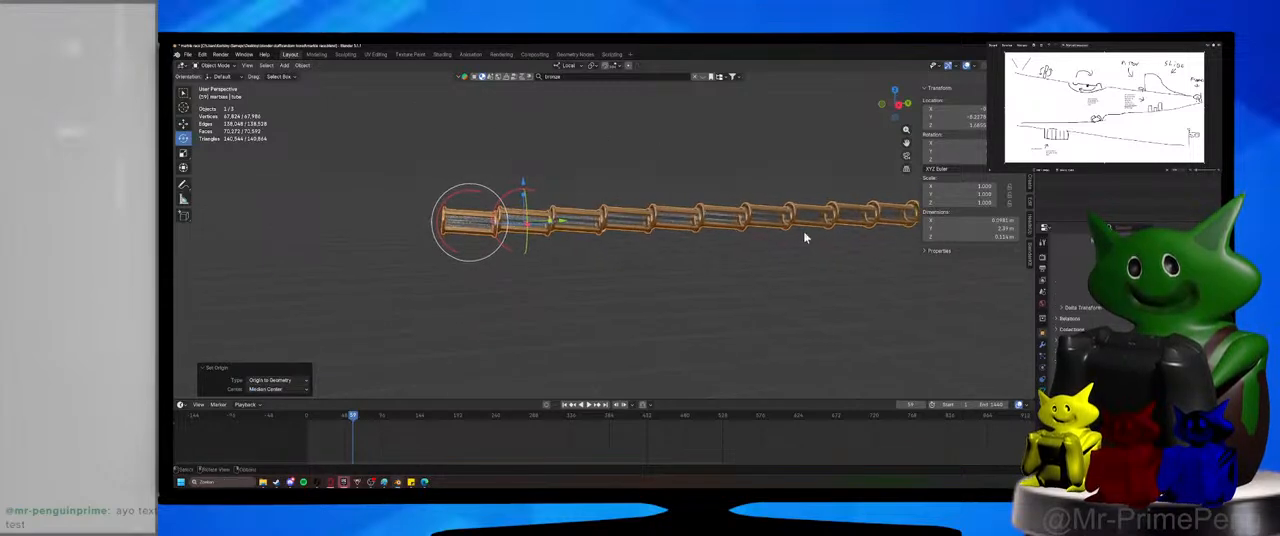
click(1043, 347)
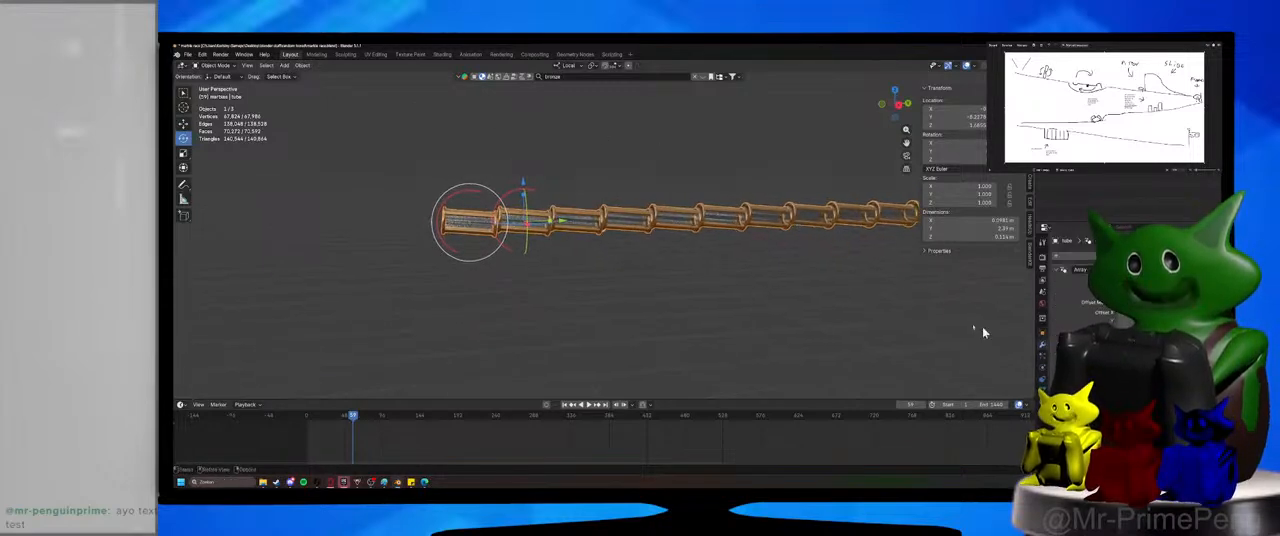
middle_drag(983, 333, 785, 289)
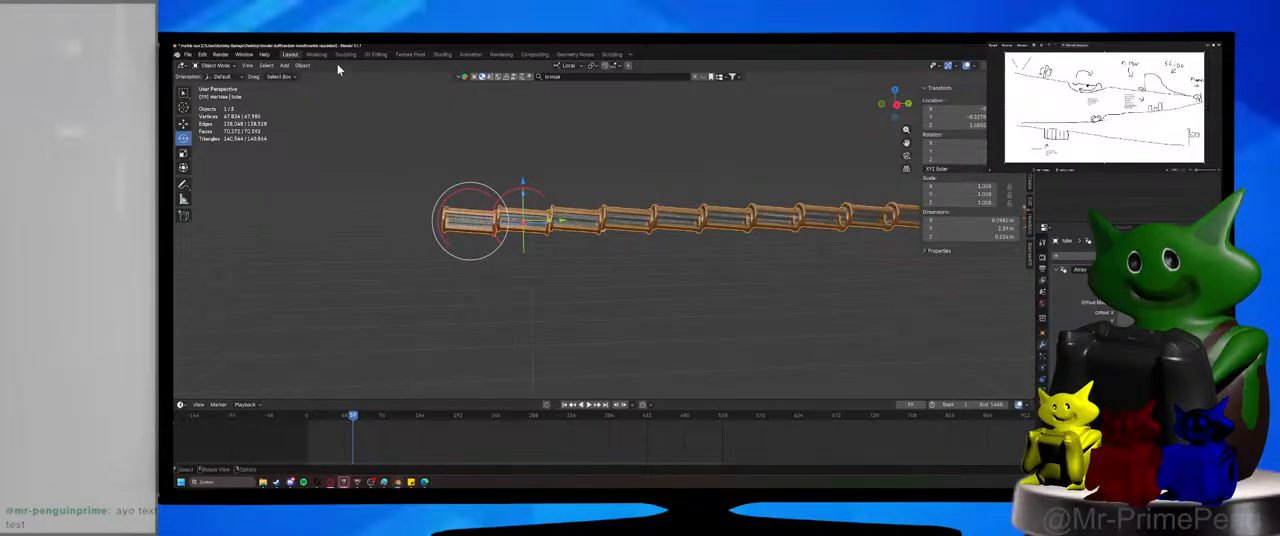
click(1170, 269)
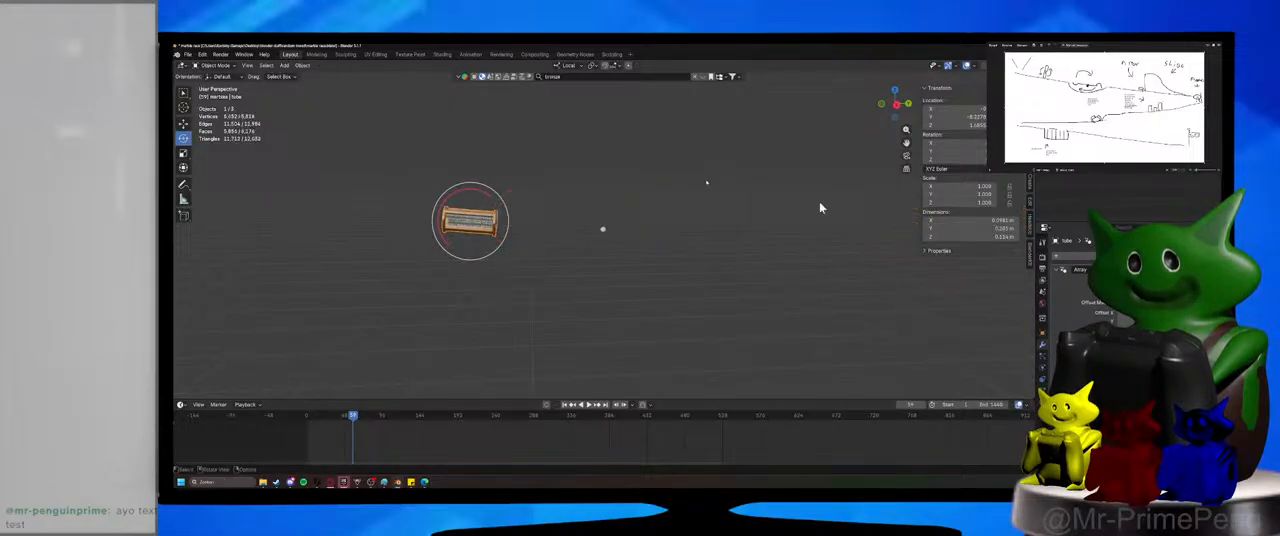
click(302, 65)
mouse_move(320, 83)
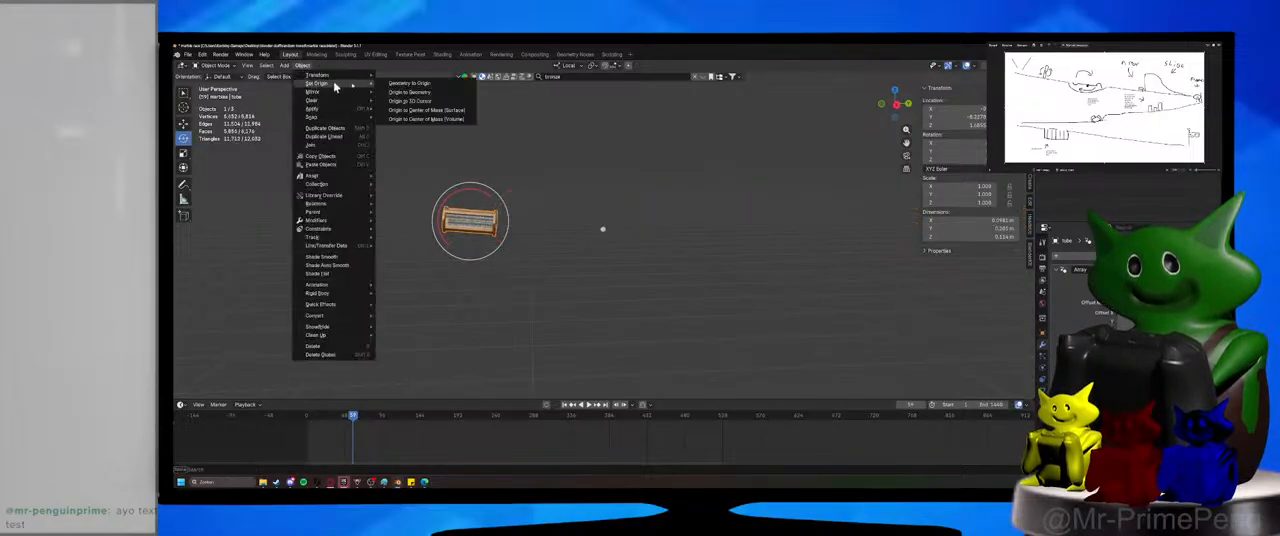
click(427, 92)
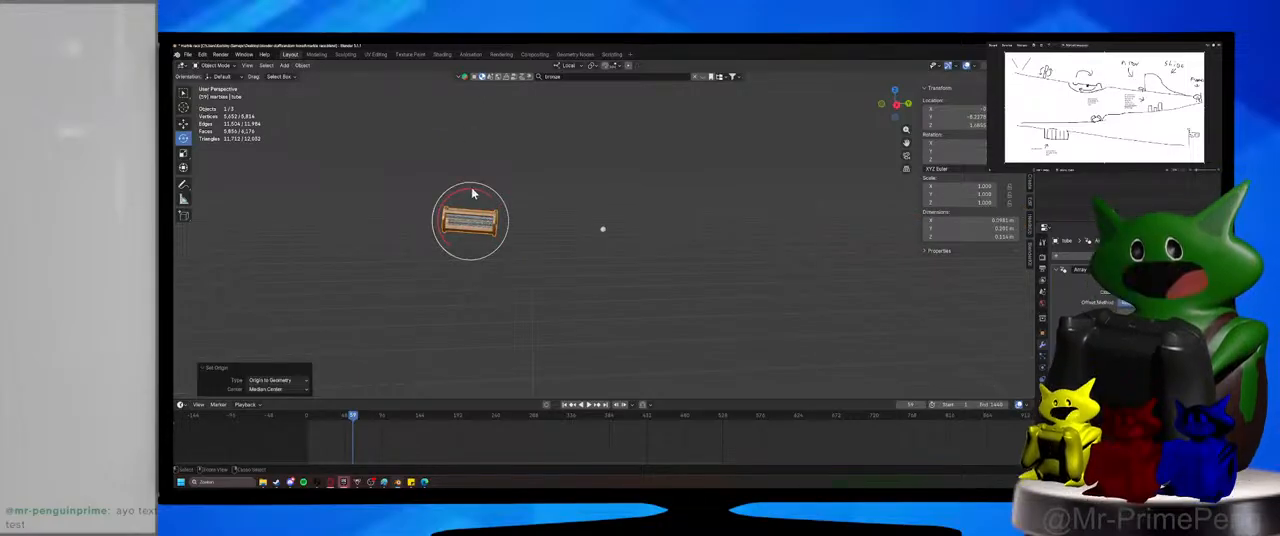
Rotate the tube segment about its local X axis until it is level and apply all transforms.
drag(475, 194, 472, 188)
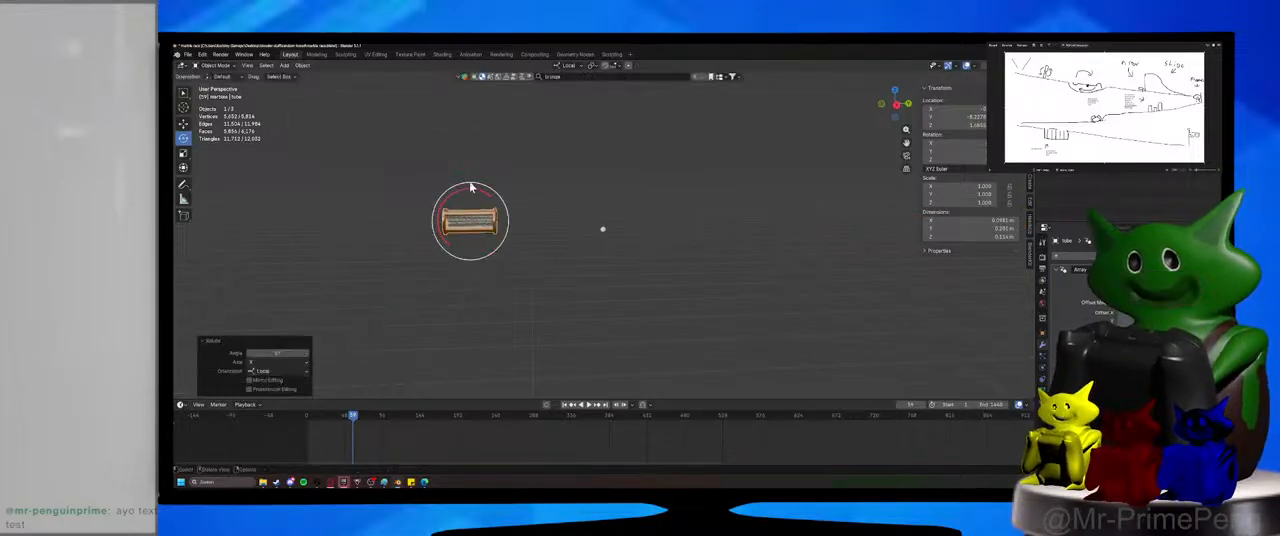
click(313, 67)
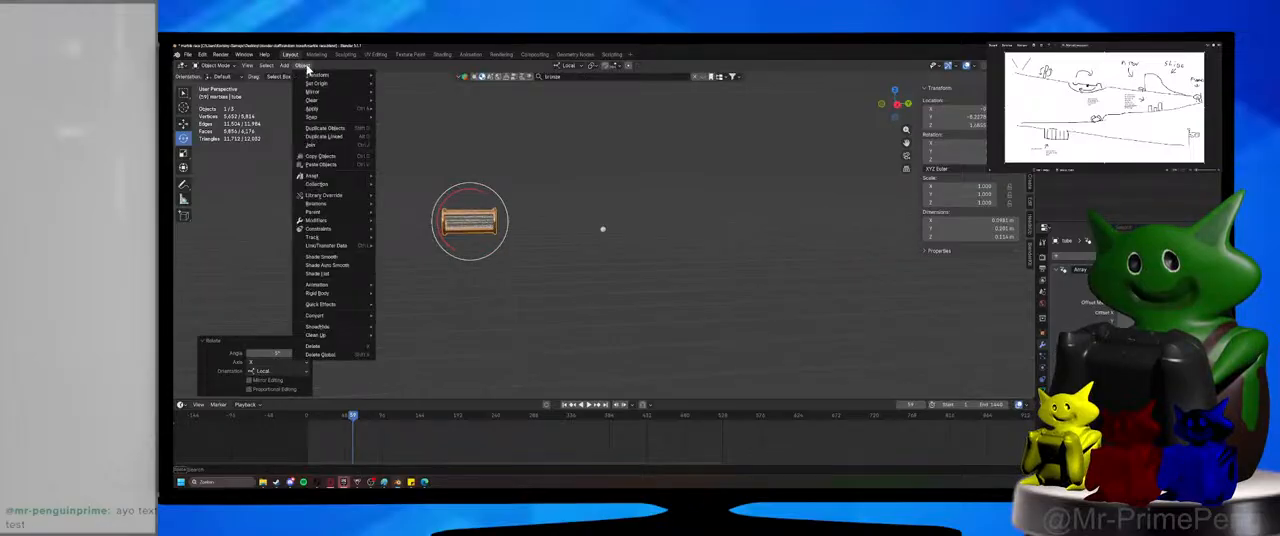
key(ctrl+a)
click(399, 164)
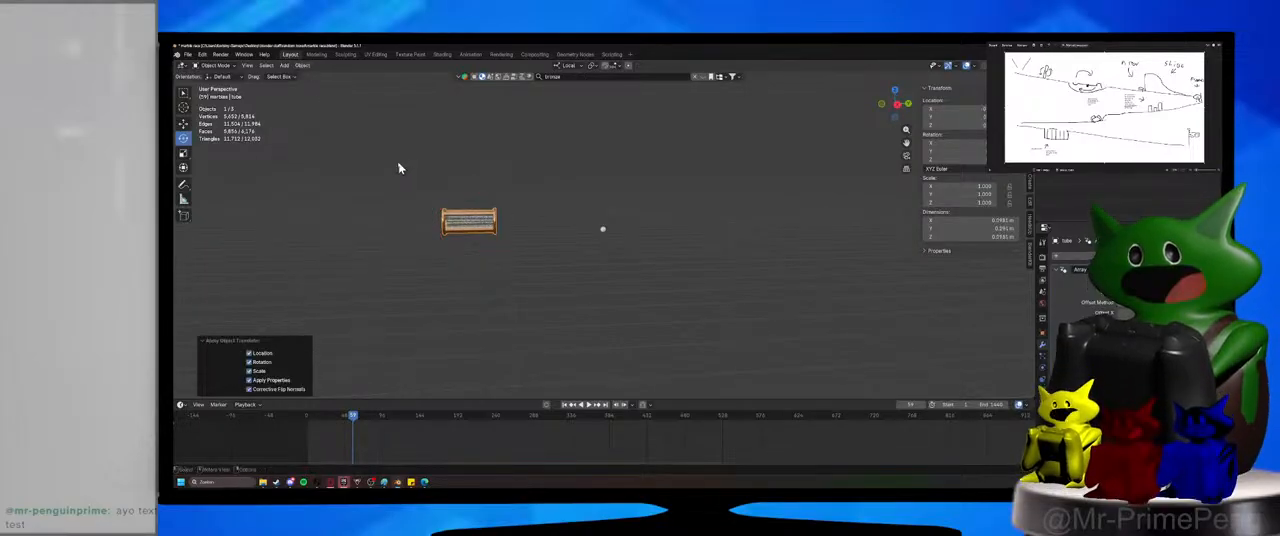
Set the leveled segment's origin to geometry and show its Array modifier in the viewport again.
click(302, 66)
mouse_move(328, 84)
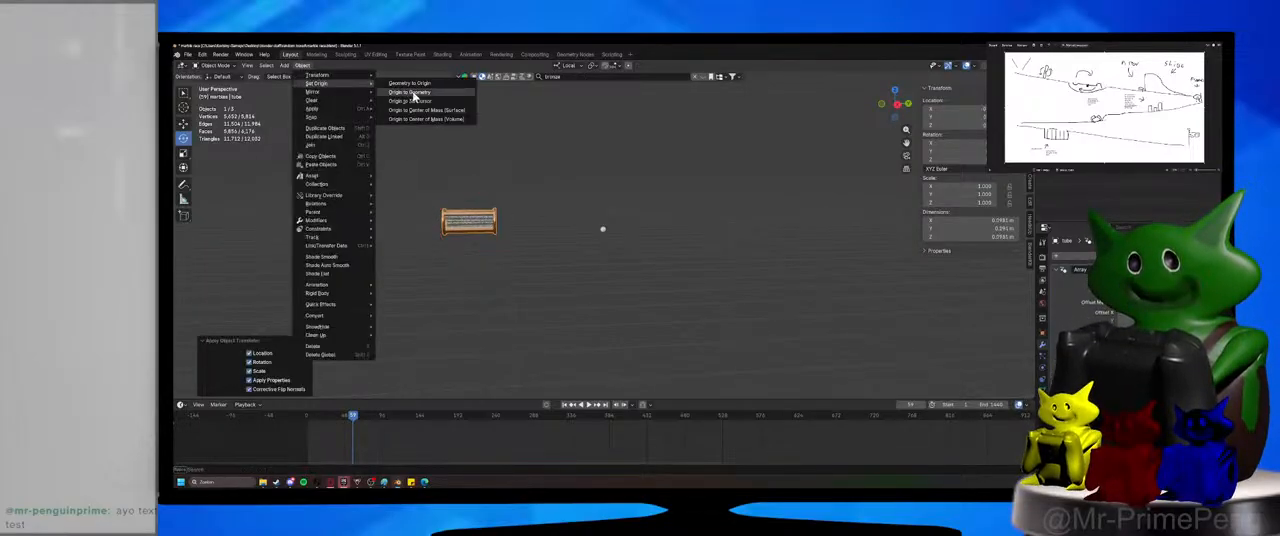
click(413, 92)
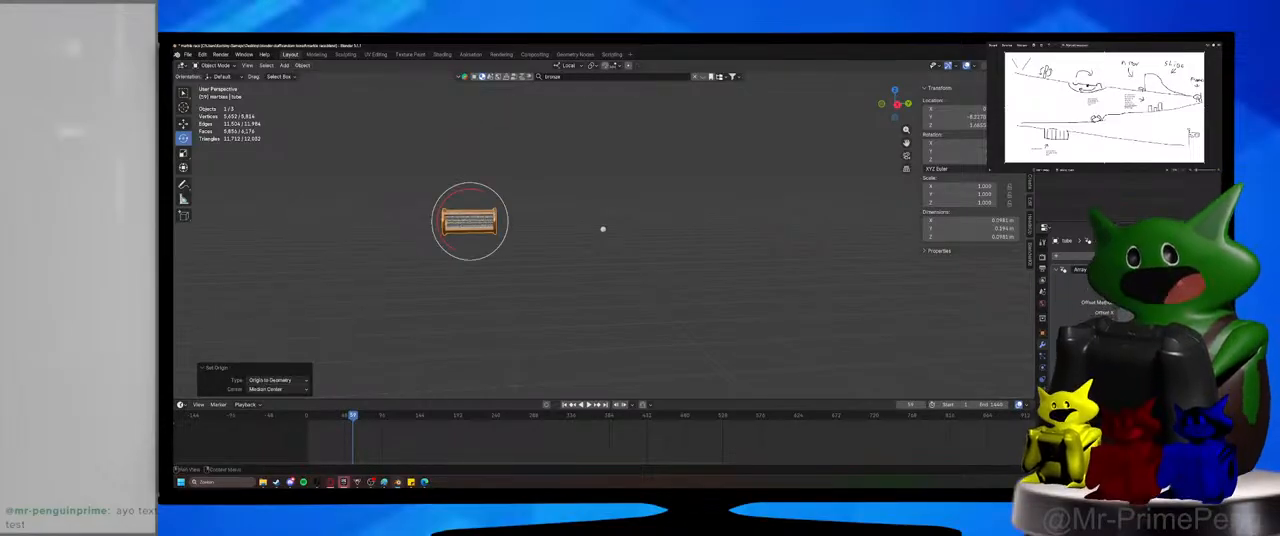
click(1165, 269)
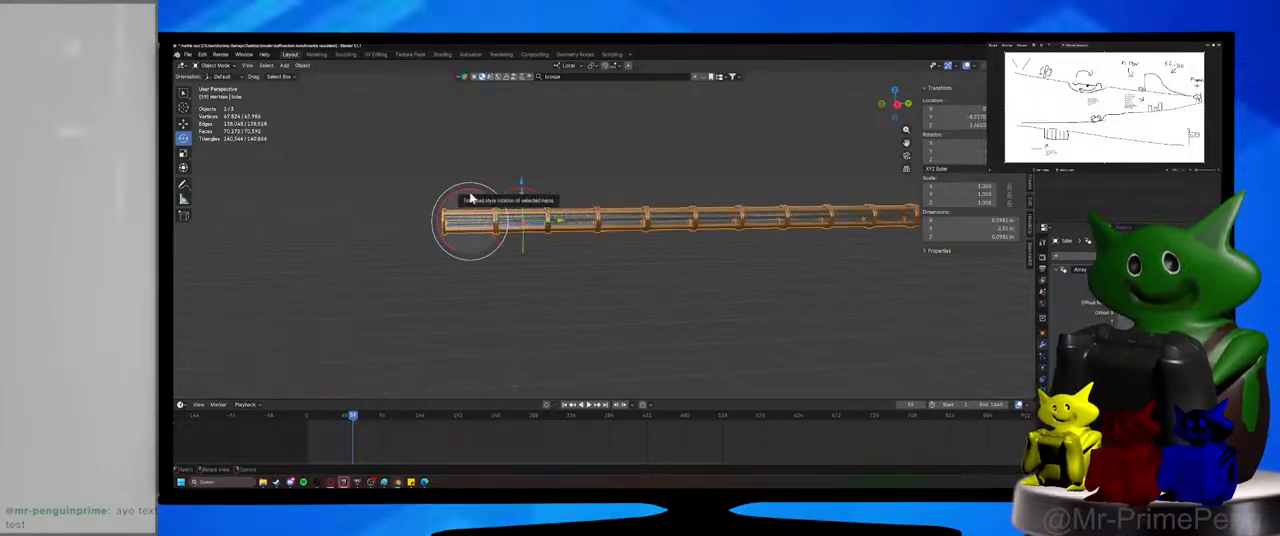
Rotate the arrayed tube about its local X axis so it slopes downward from its start, and save the file.
drag(472, 203, 603, 222)
drag(500, 191, 562, 213)
right_click(528, 240)
scroll(530, 242, down, 10)
scroll(602, 272, up, 12)
click(600, 272)
key(ctrl+s)
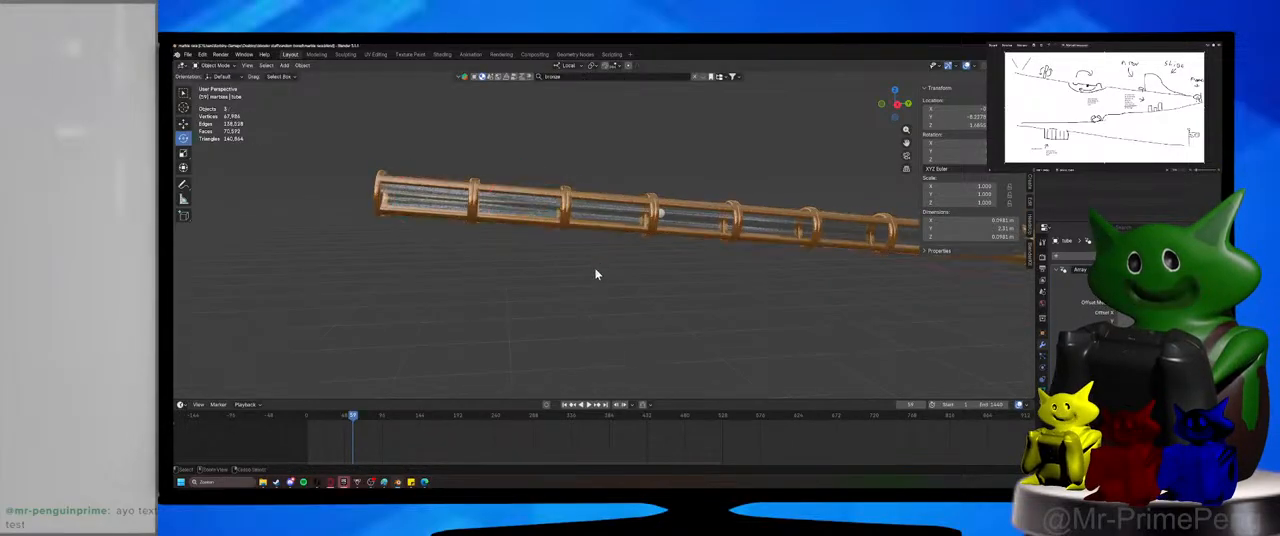
Move the marble about -0.56 m along Y and 0.048 m along Z into the tube's upper end, and save the file.
middle_drag(643, 247, 711, 248)
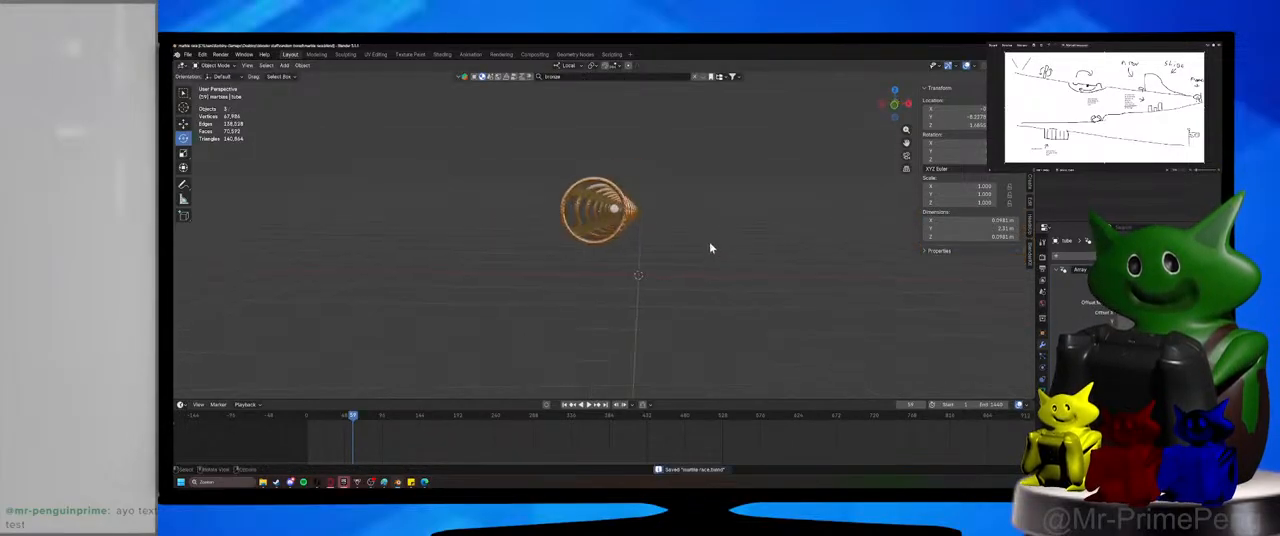
click(617, 214)
middle_drag(643, 214, 568, 213)
key(g)
key(y)
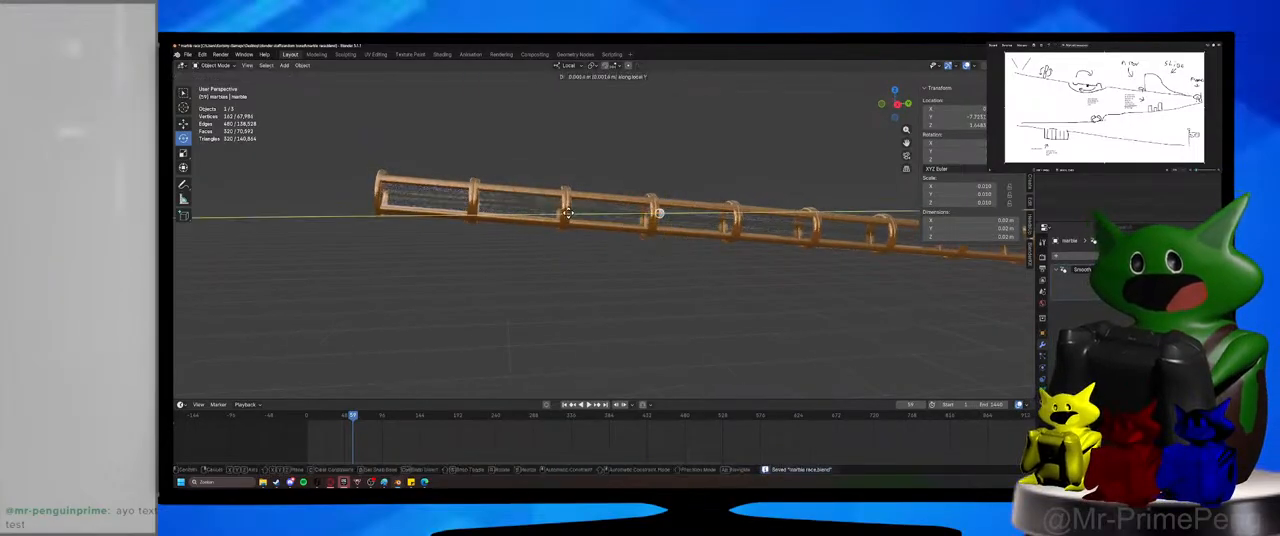
click(400, 213)
key(g)
key(z)
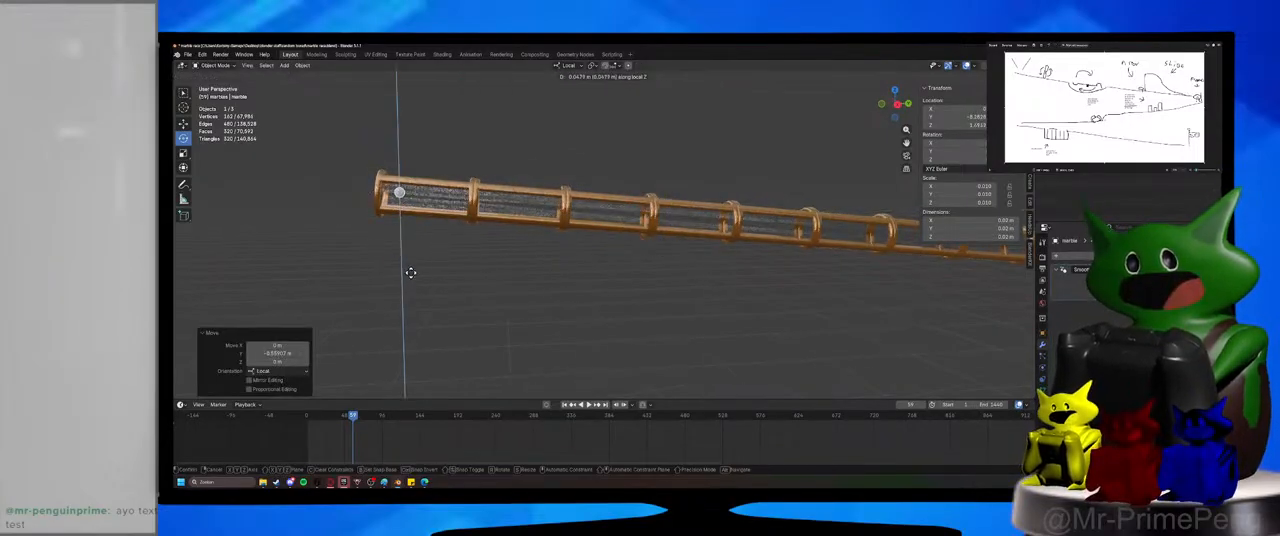
click(410, 272)
middle_drag(417, 277, 642, 263)
key(ctrl+s)
Apply Shade Auto Smooth to the marble and deselect it.
right_click(690, 212)
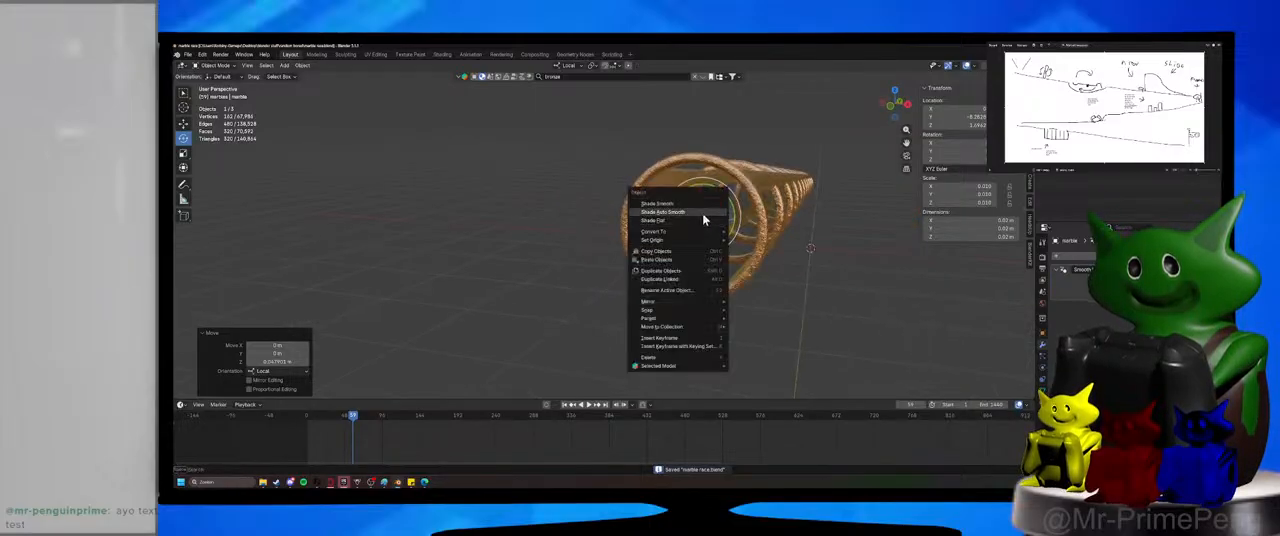
click(703, 215)
middle_drag(709, 221, 686, 234)
click(548, 314)
Move the camera within its local XY plane so the tube's upper end and marble sit inside the frame, and save the file.
middle_drag(548, 314, 632, 287)
scroll(547, 310, down, 3)
key(KP_0)
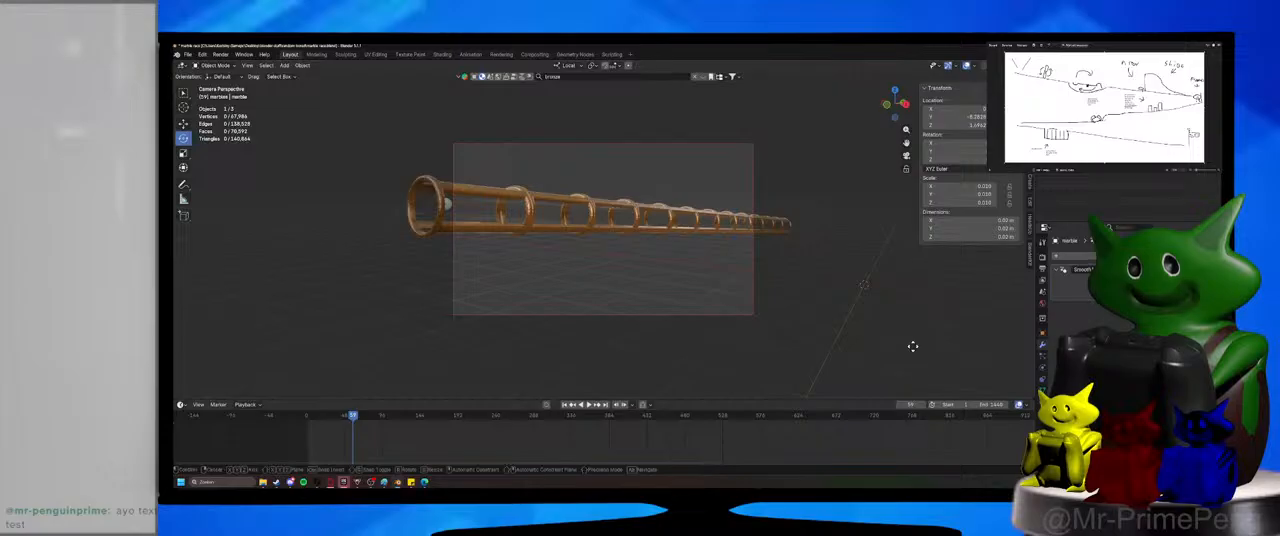
key(g)
key(shift+z)
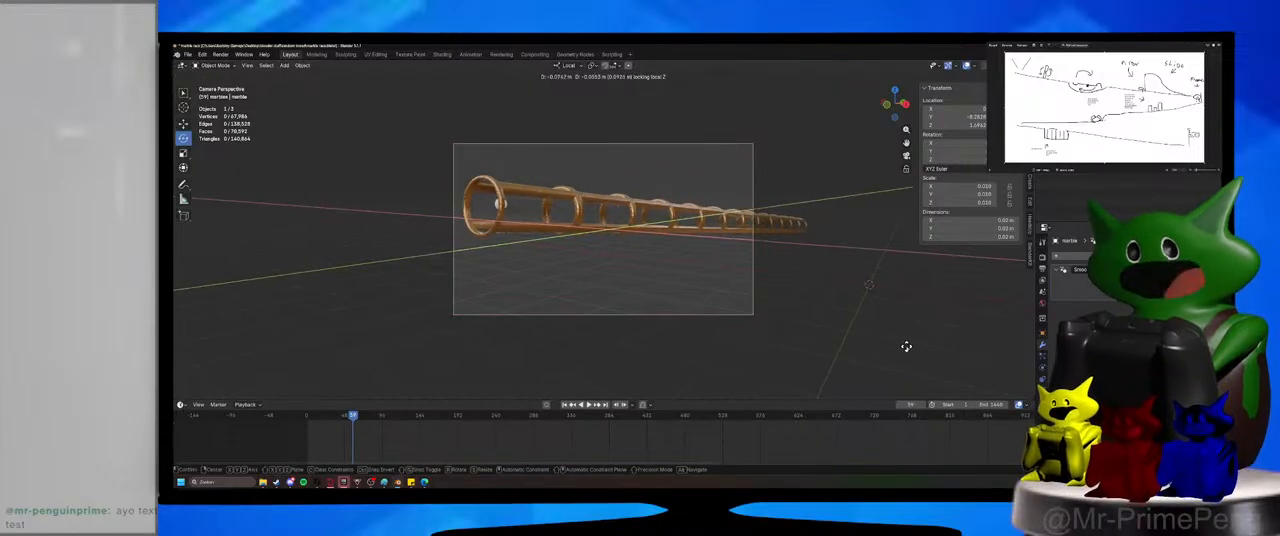
click(906, 348)
click(906, 348)
key(ctrl+s)
Add Active rigid body physics to the marble and to the tube, and save the file.
click(493, 208)
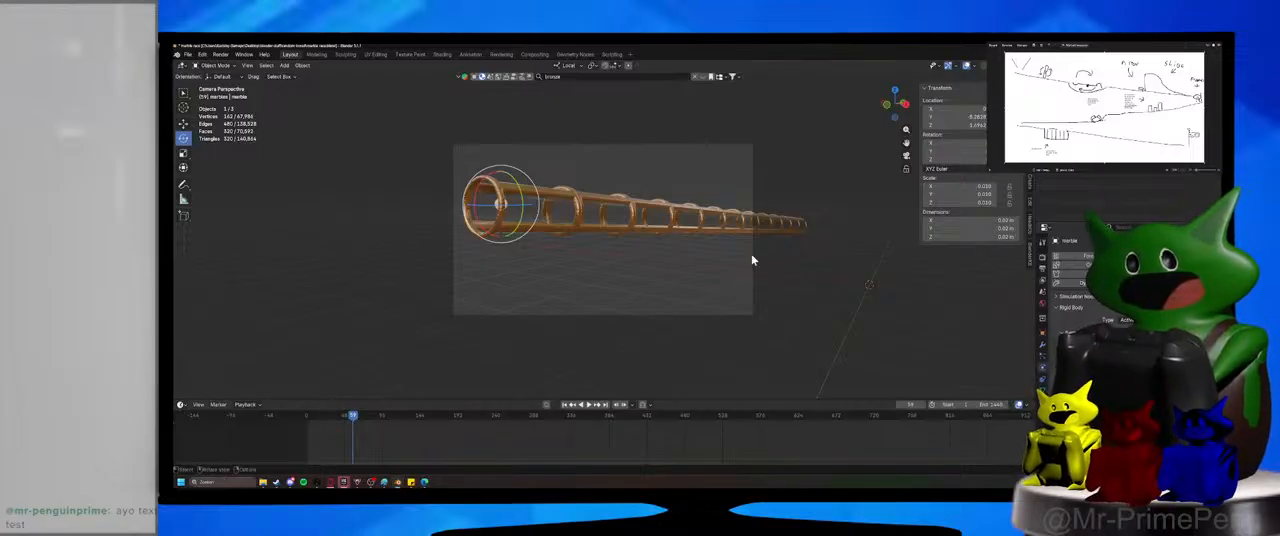
click(603, 212)
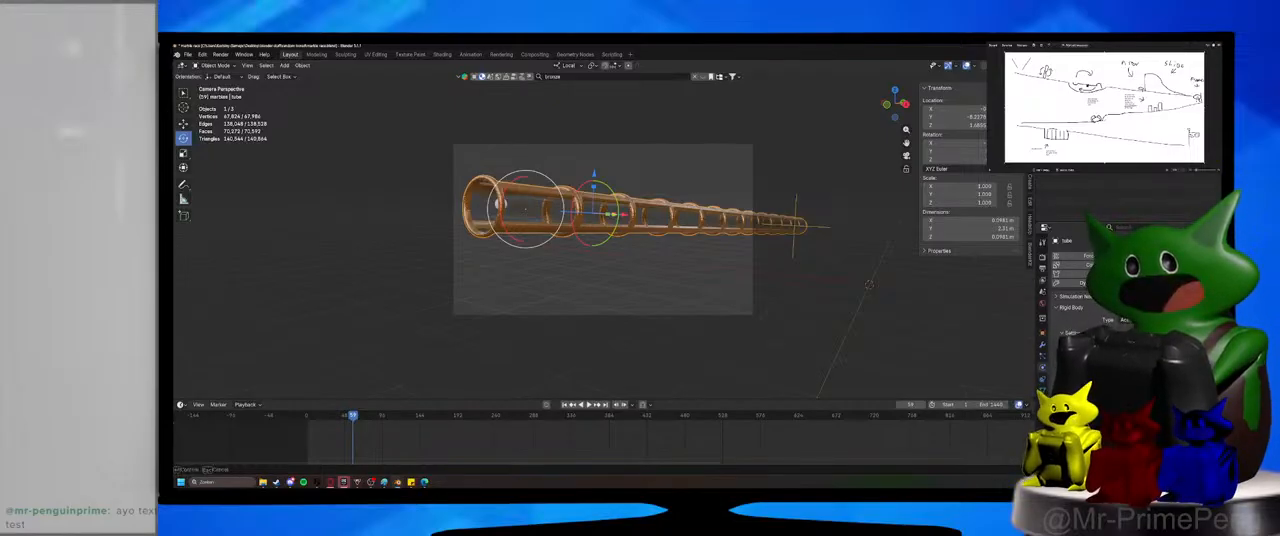
key(ctrl+s)
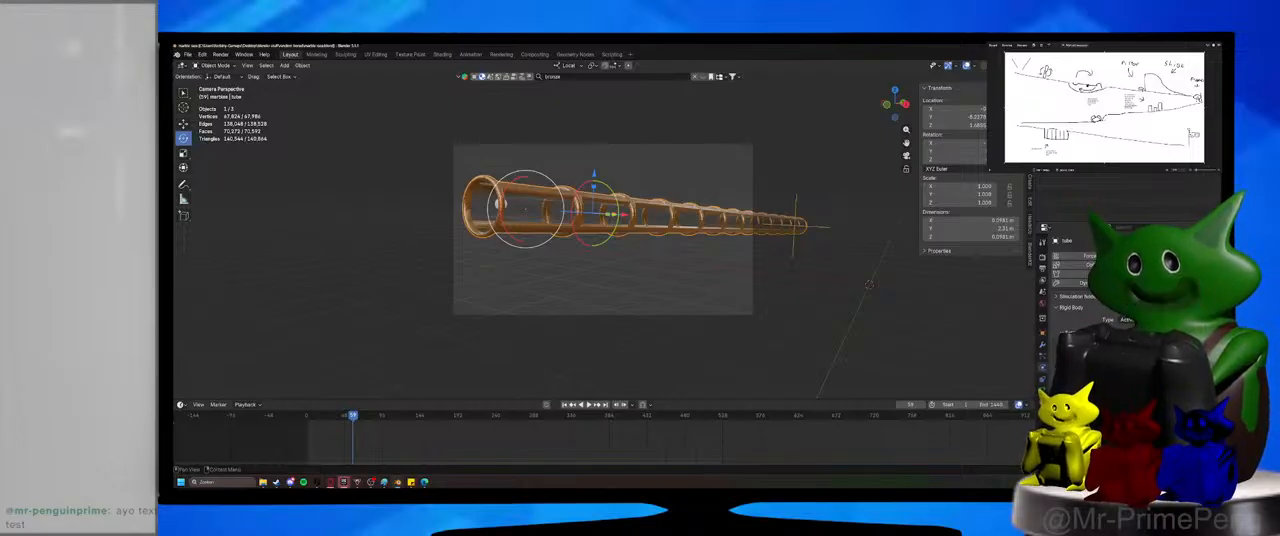
click(712, 315)
middle_drag(712, 315, 667, 327)
key(ctrl+s)
Play the rigid body simulation from the first frame to check how the tube and marble behave, and return to the start.
scroll(670, 322, down, 4)
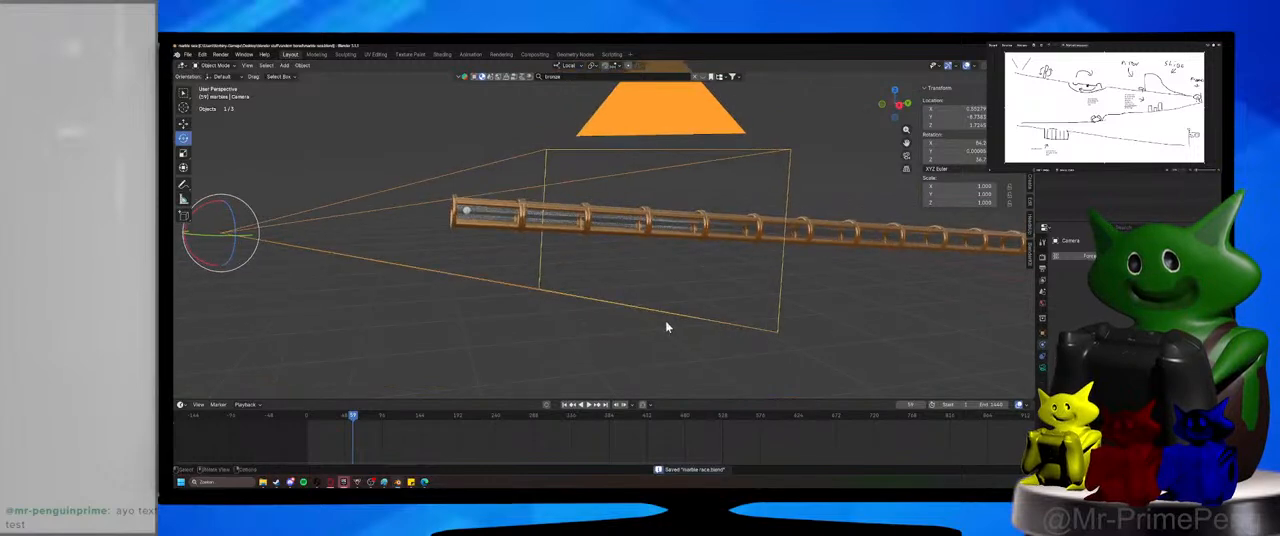
scroll(666, 327, up, 3)
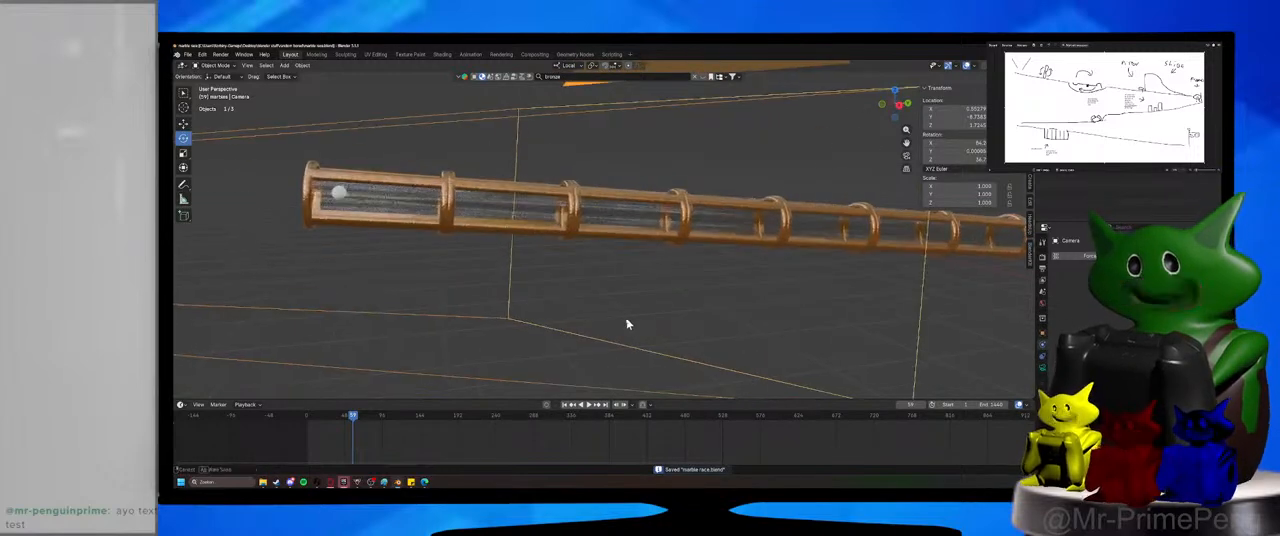
click(307, 418)
middle_drag(403, 362, 491, 374)
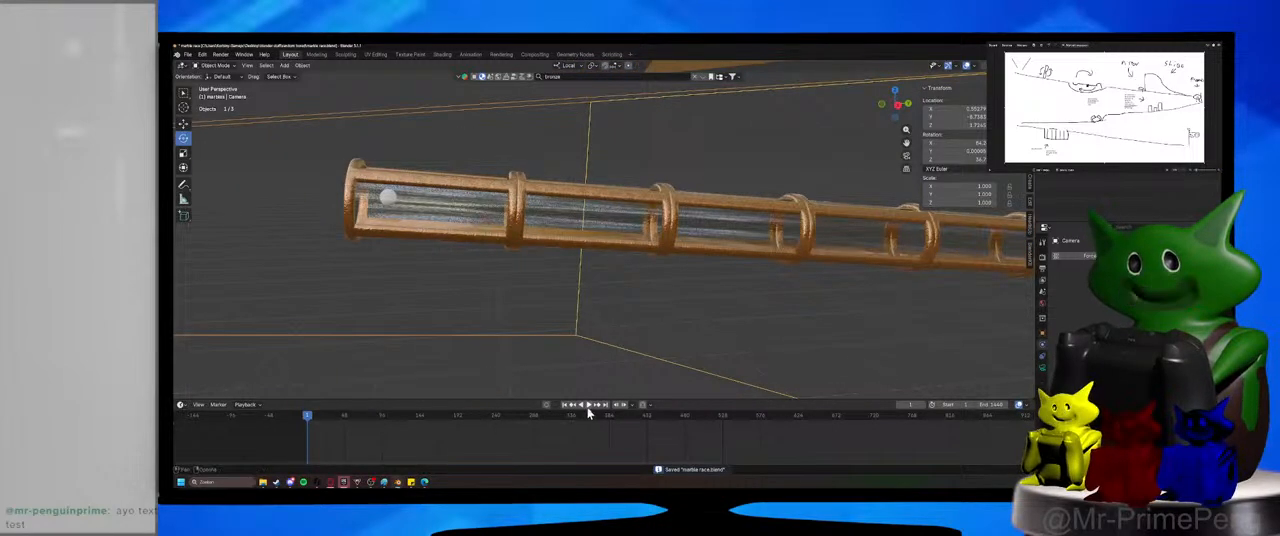
click(588, 408)
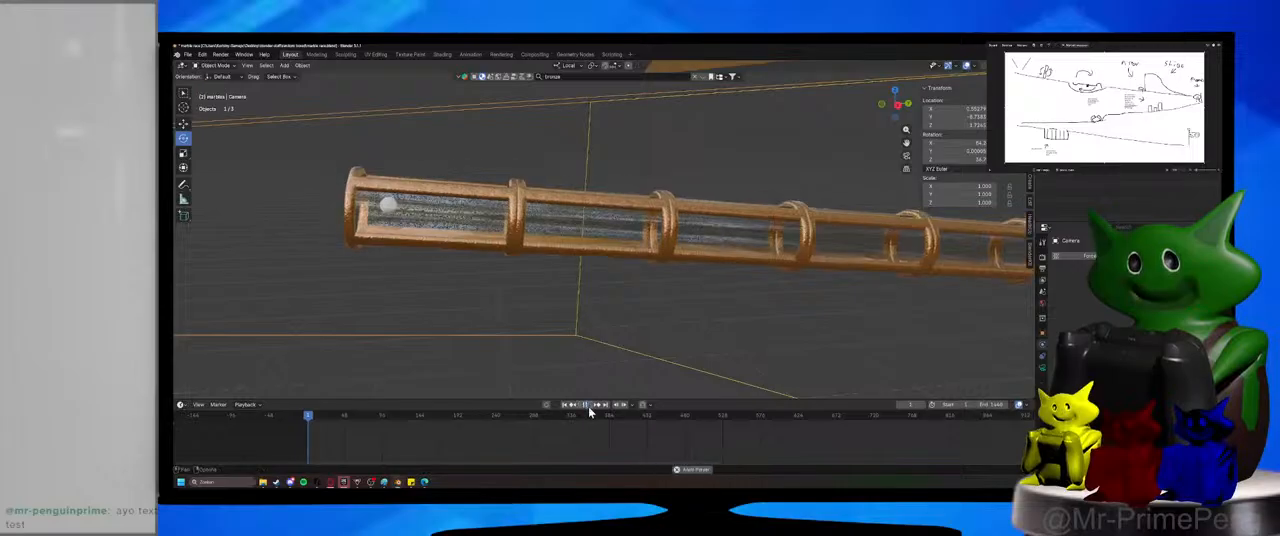
click(308, 422)
Set the tube's rigid body type to Passive and deselect it.
click(667, 234)
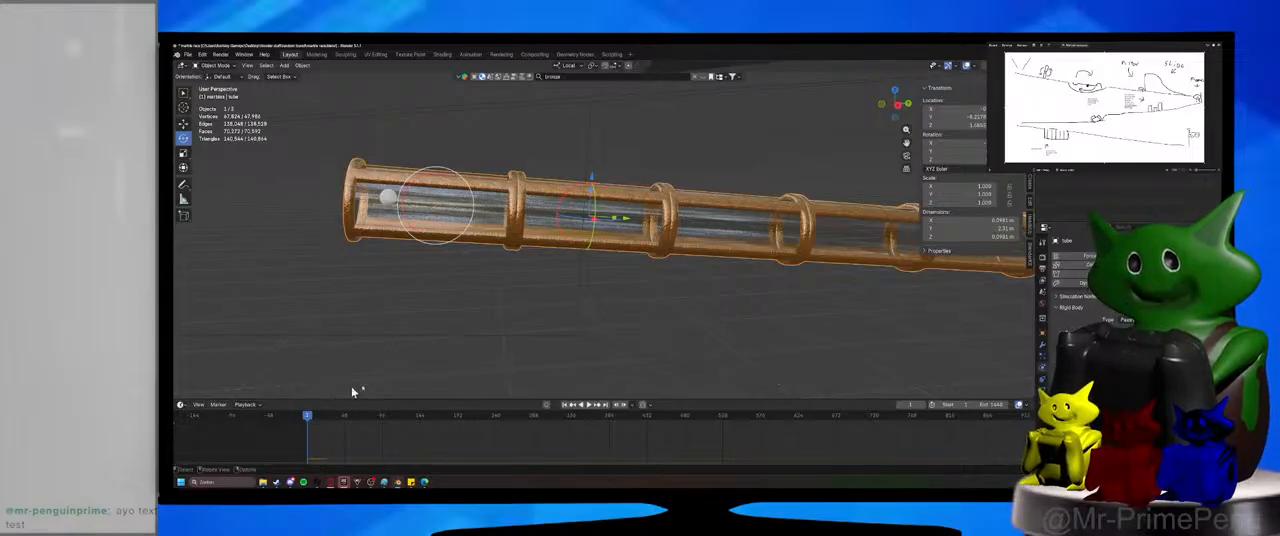
click(495, 323)
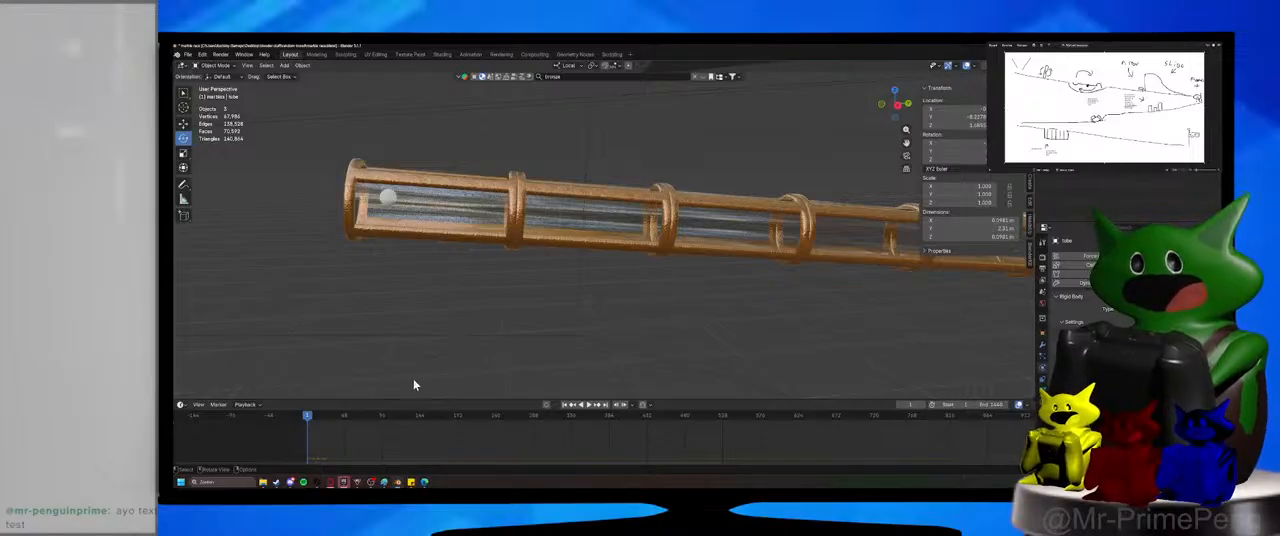
key(KP_9)
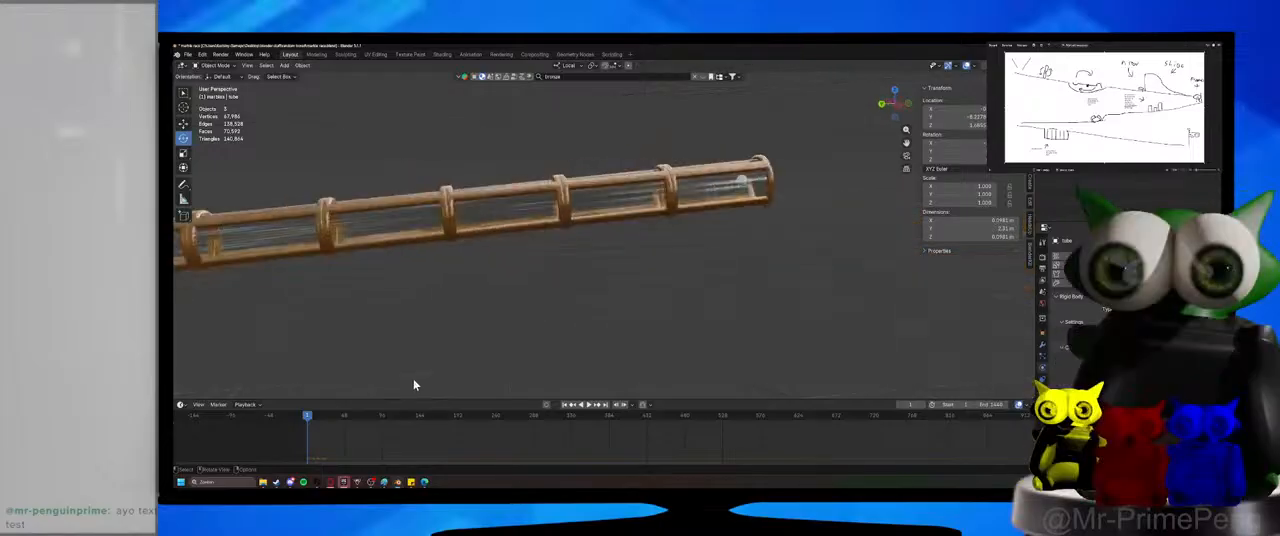
key(KP_0)
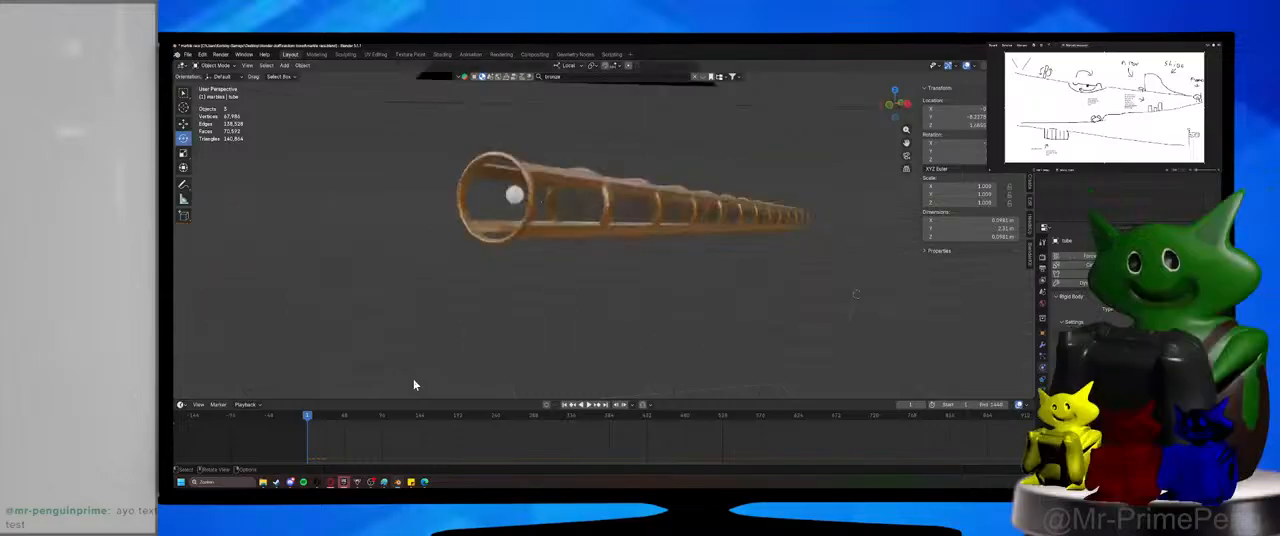
middle_drag(685, 328, 577, 332)
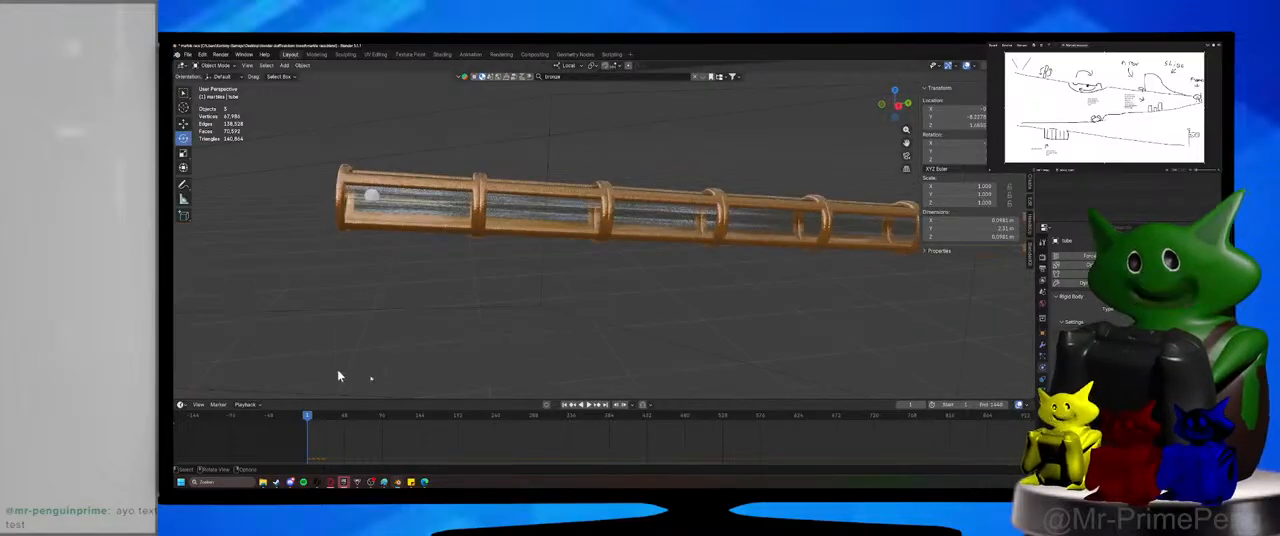
Play the simulation from the start and examine closely how the marble moves inside the tube.
click(590, 405)
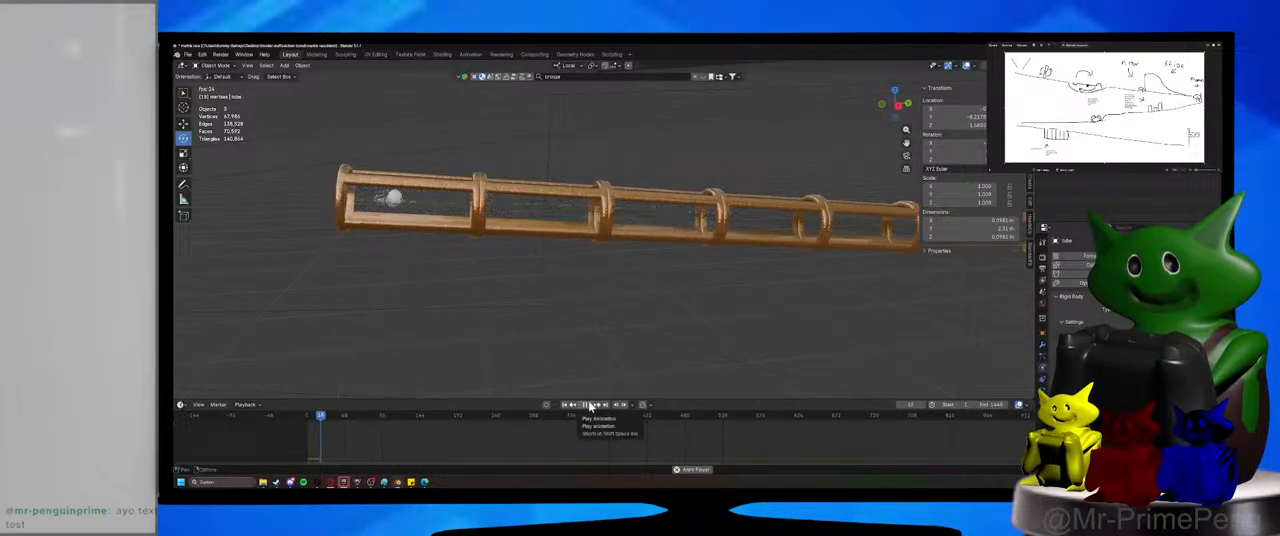
shift+middle_drag(485, 326, 620, 317)
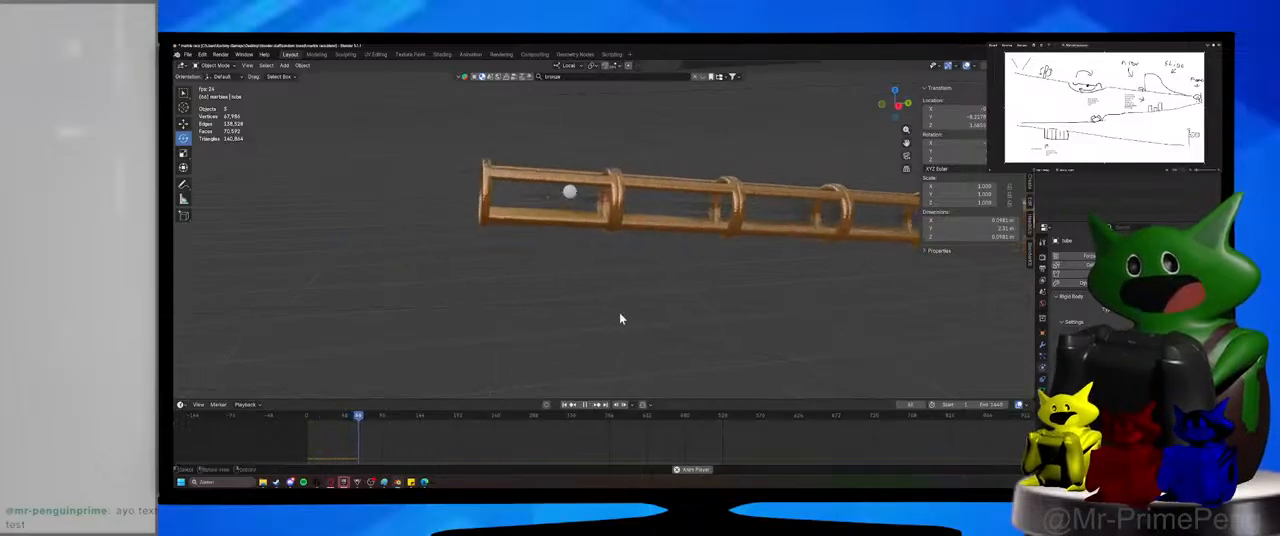
scroll(612, 317, up, 4)
shift+middle_drag(486, 204, 571, 255)
scroll(581, 283, up, 6)
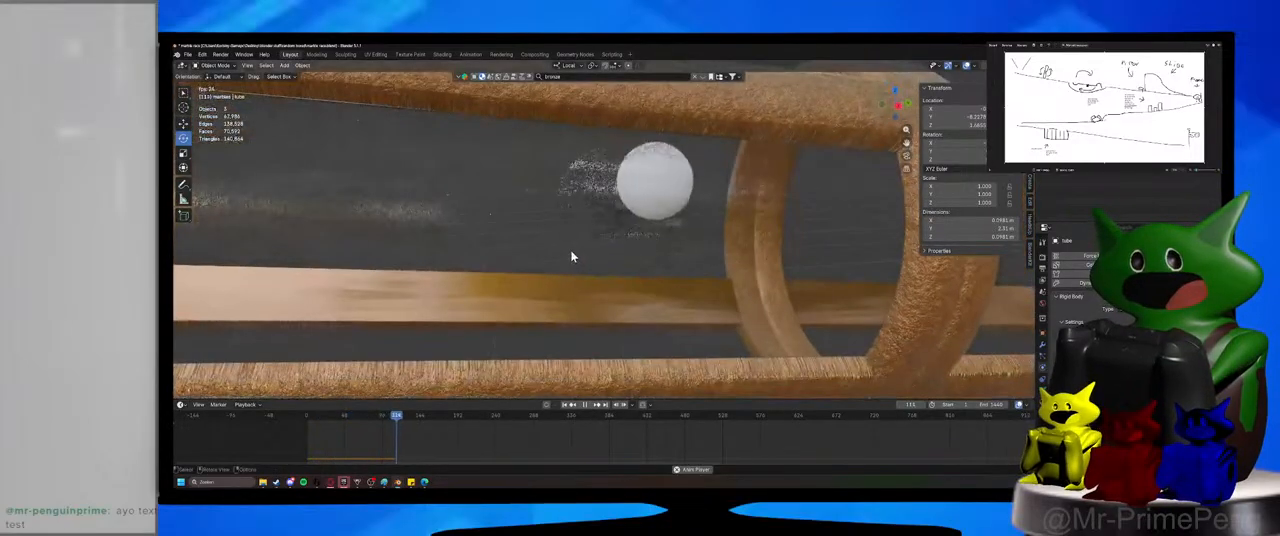
scroll(571, 255, down, 3)
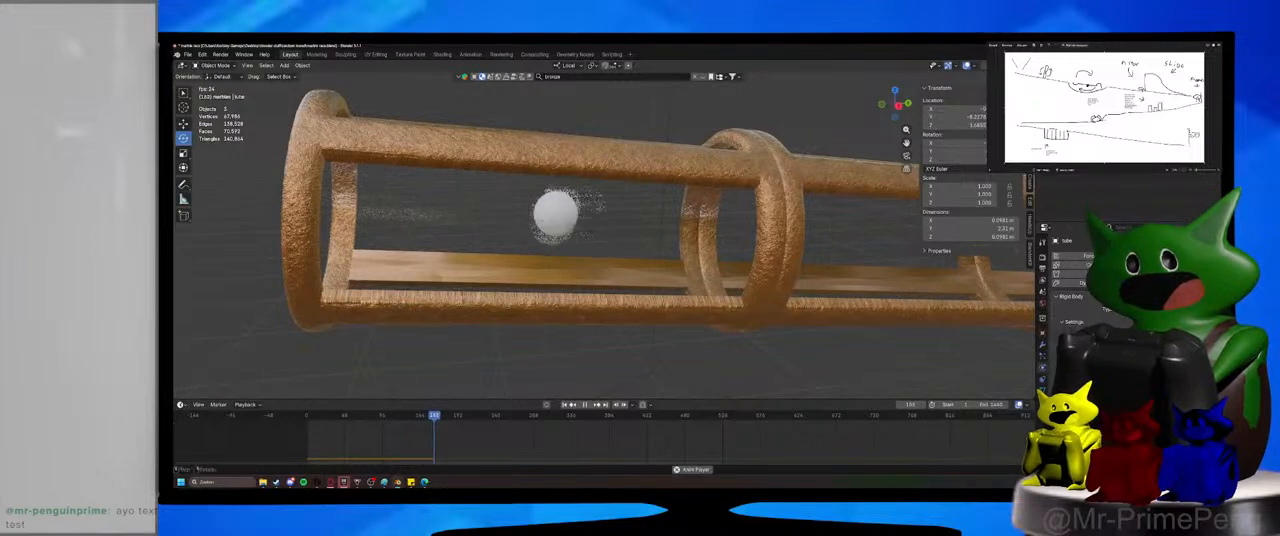
Switch the viewport to Rendered shading, and change the tube's rigid body collision shape at the first frame.
click(1019, 65)
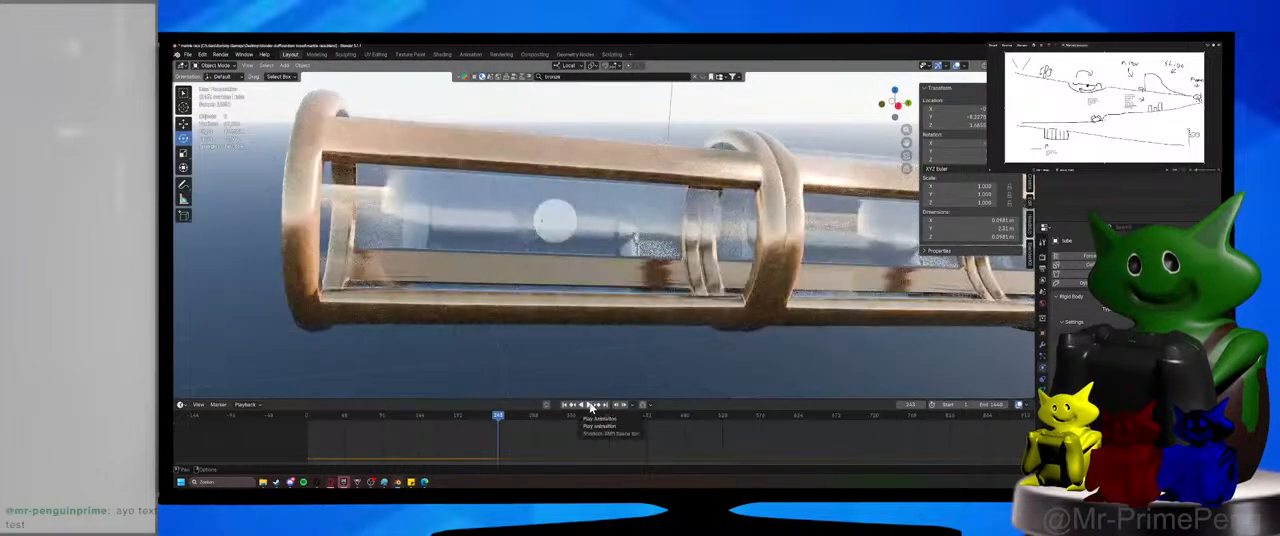
click(307, 420)
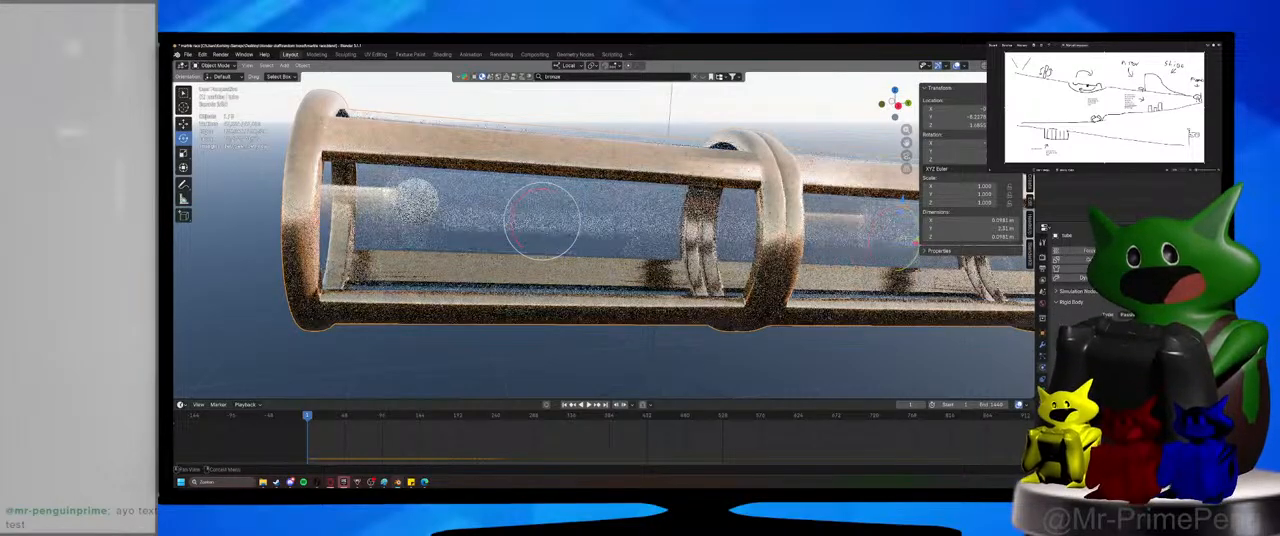
Replay the simulation in rendered view to watch the marble against the tube's floor, and rewind to the start.
click(590, 406)
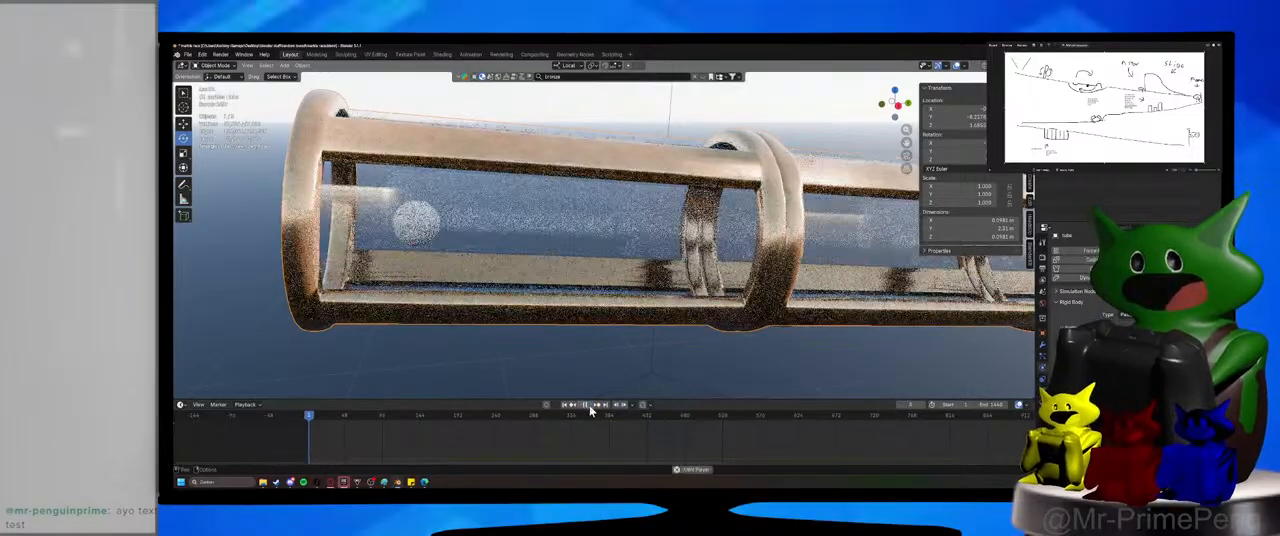
click(590, 407)
middle_drag(517, 311, 457, 311)
click(586, 404)
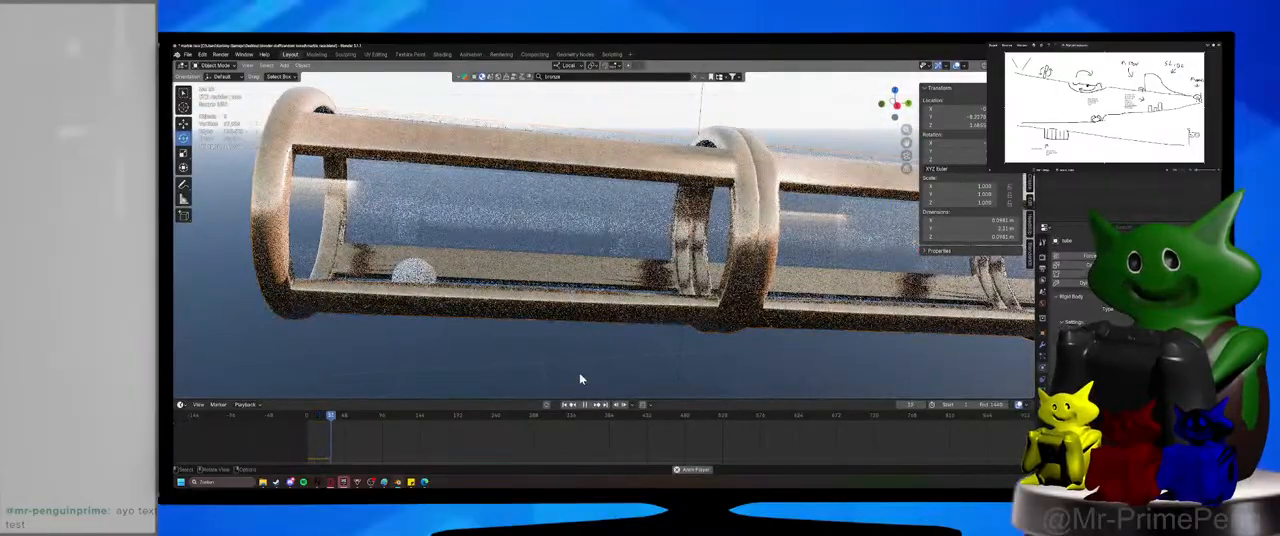
scroll(584, 374, down, 5)
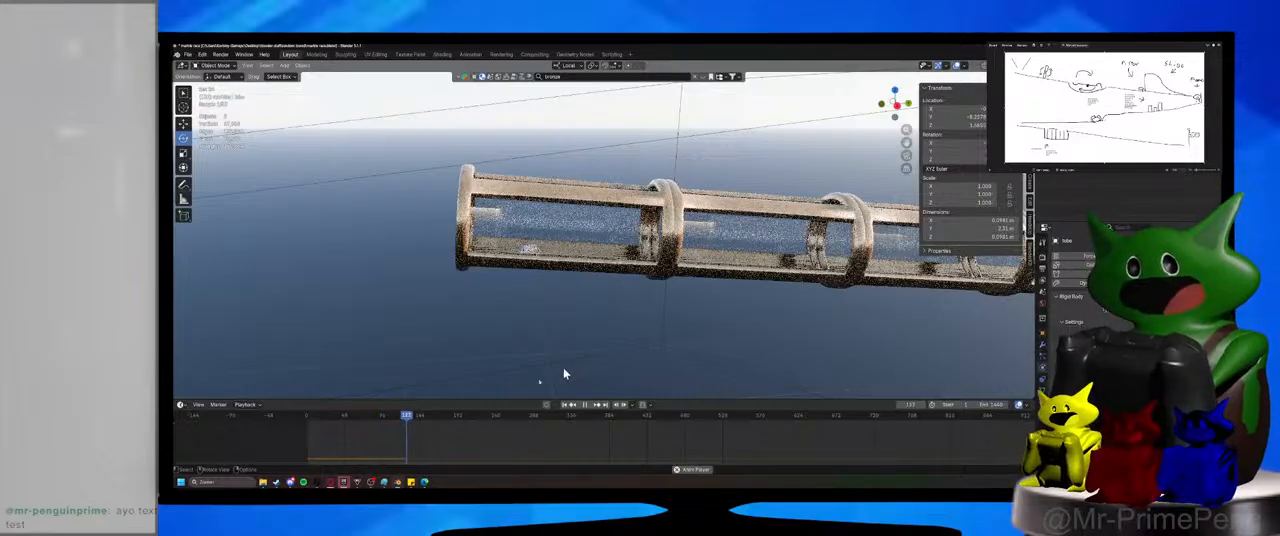
click(311, 418)
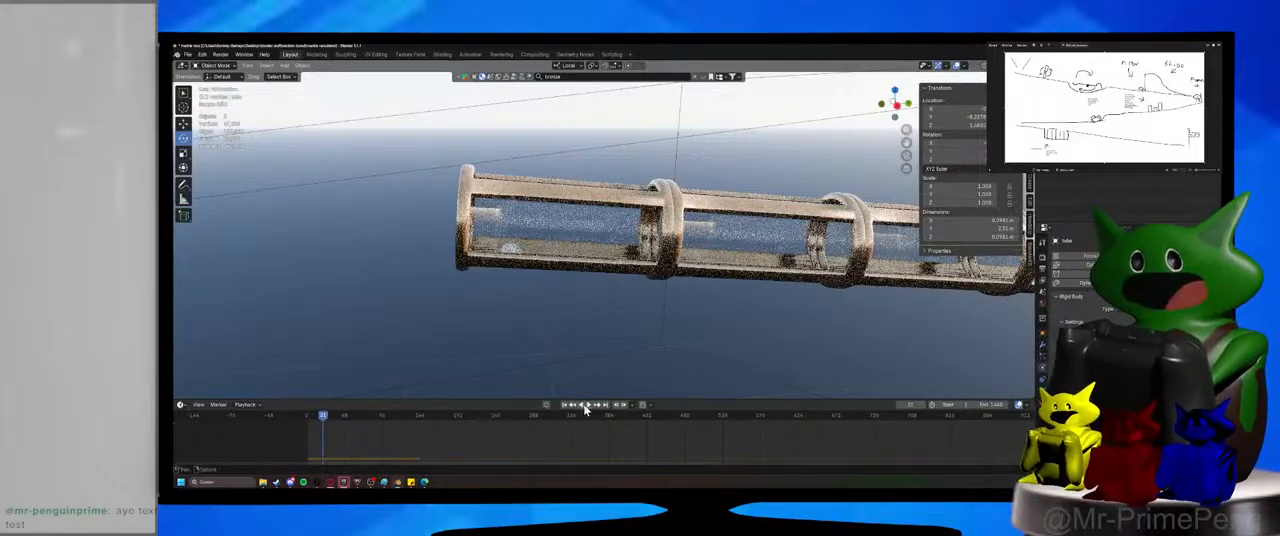
click(306, 418)
key(space)
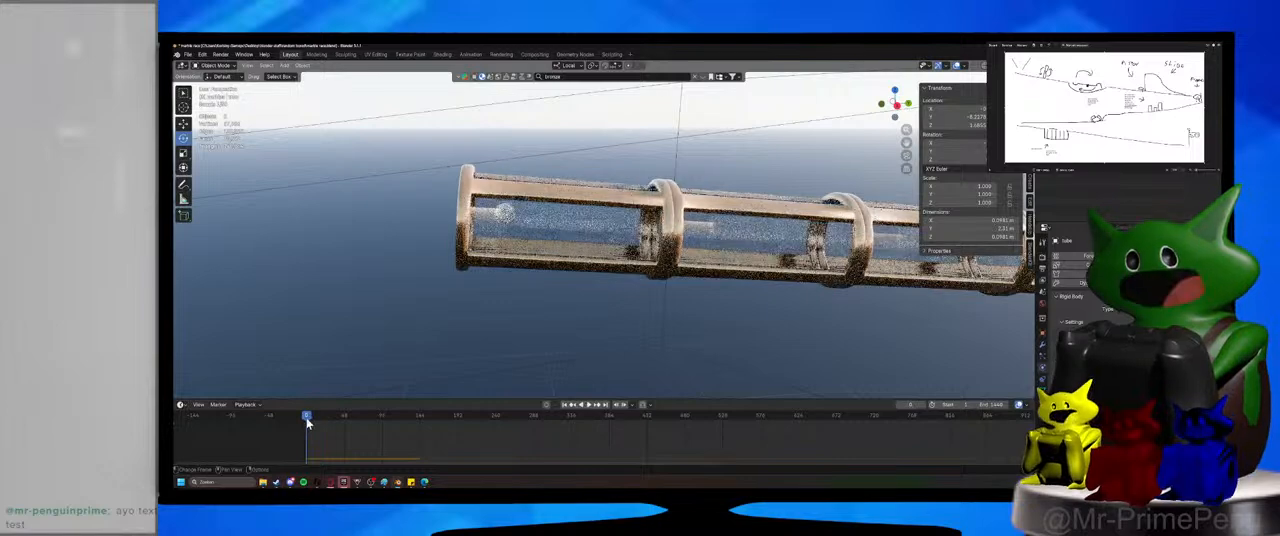
key(r)
key(z)
key(z)
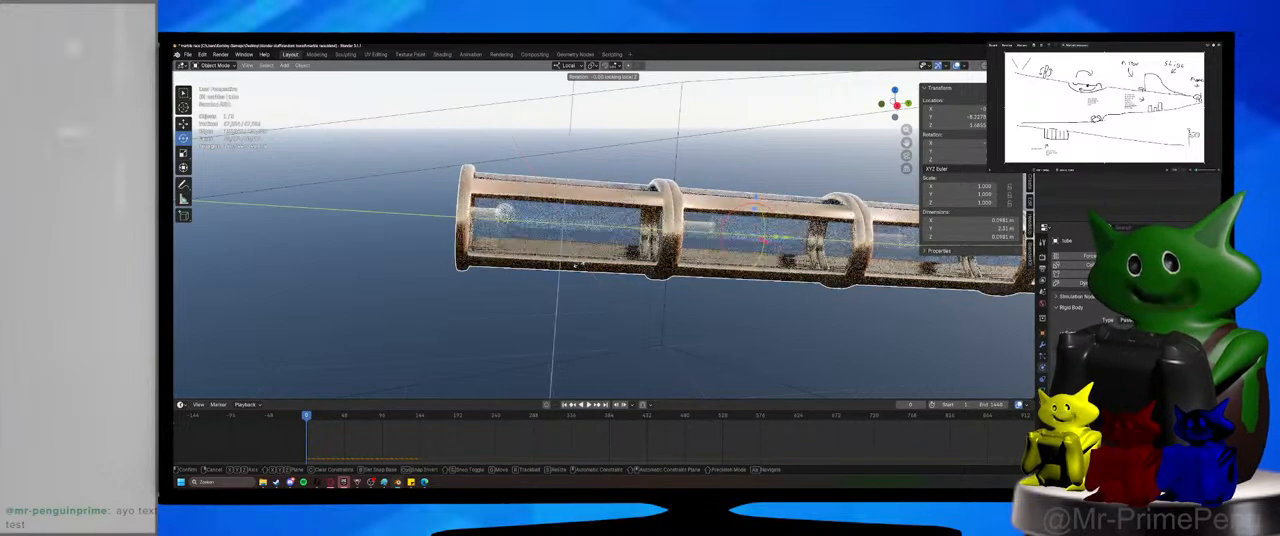
right_click(577, 265)
Tilt the tube about 5° more steeply downhill around its local X axis, and save the file.
ctrl+drag(537, 207, 540, 204)
click(565, 285)
key(ctrl+s)
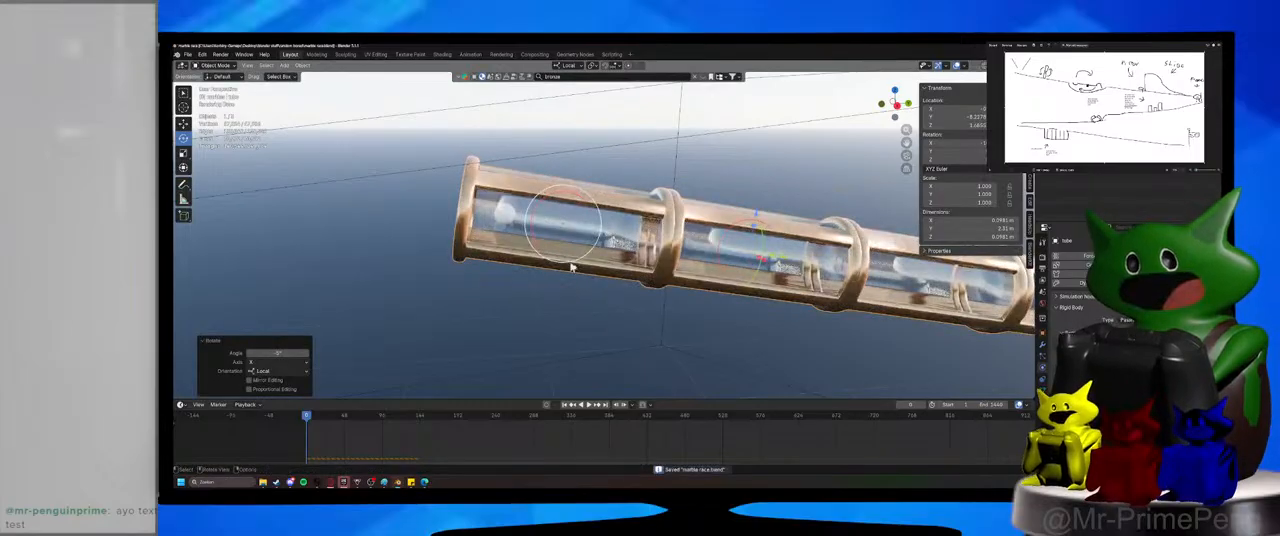
Play the simulation with the steeper tube, stop it and scrub back to the opening frames.
click(588, 405)
click(587, 358)
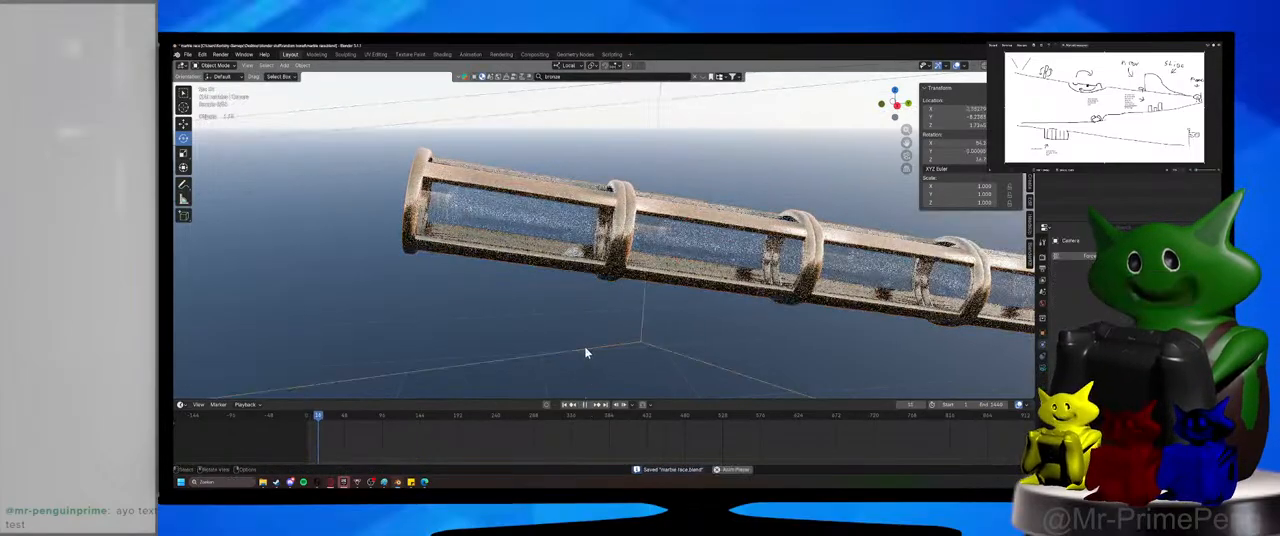
scroll(588, 351, down, 6)
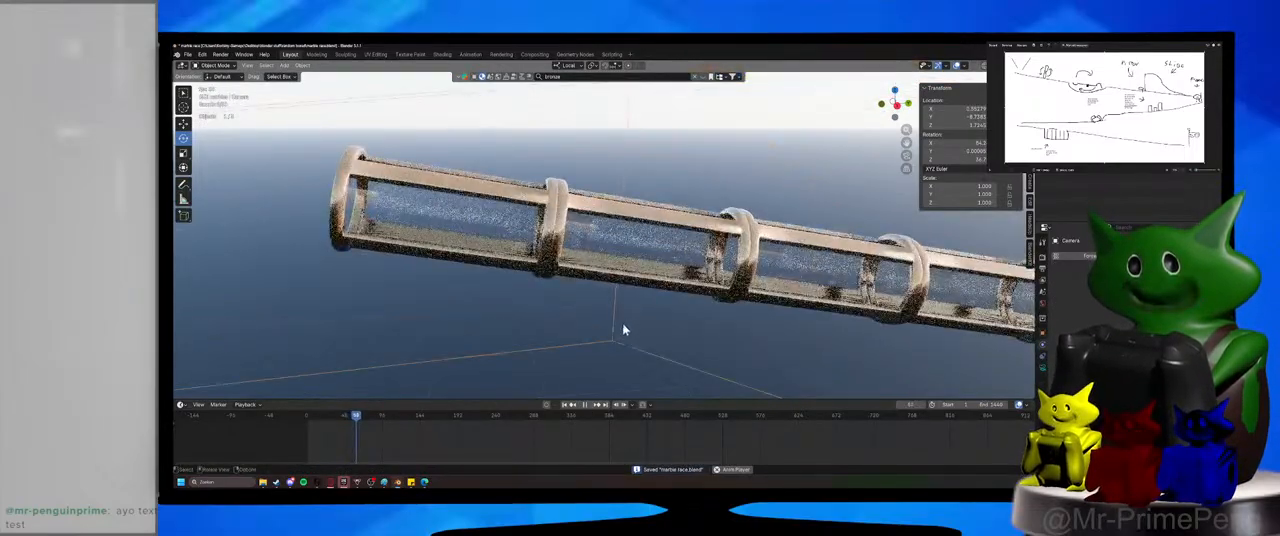
click(587, 406)
mouse_move(307, 417)
mouse_down()
mouse_move(328, 418)
mouse_move(312, 422)
mouse_up()
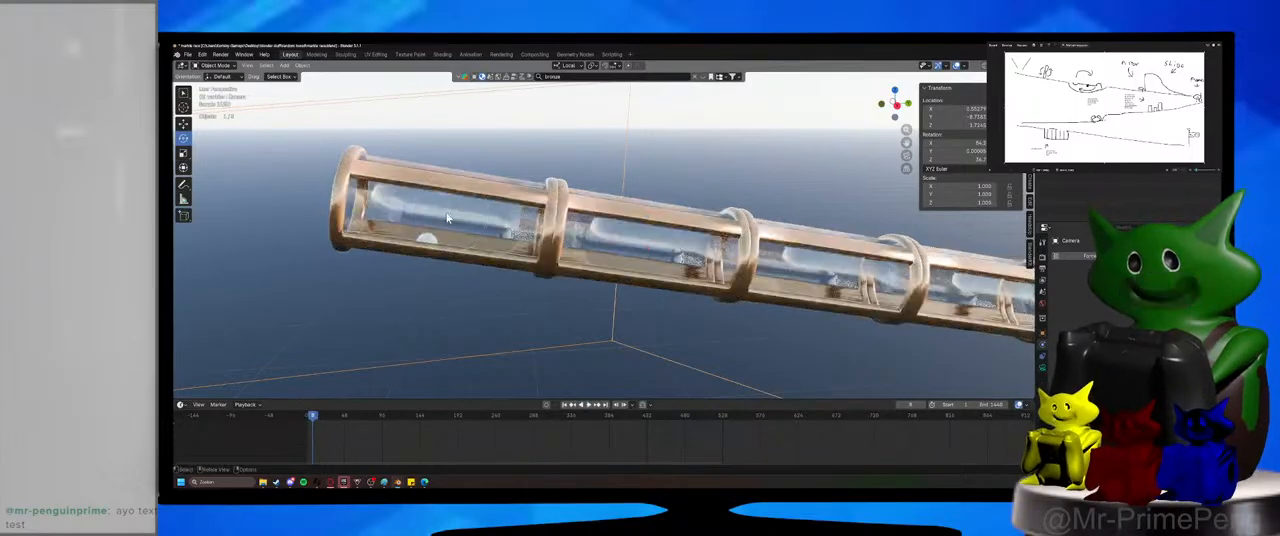
Select the tube, show its modifiers, and replay and scrub the opening frames to examine the marble's contact with the tube.
click(636, 239)
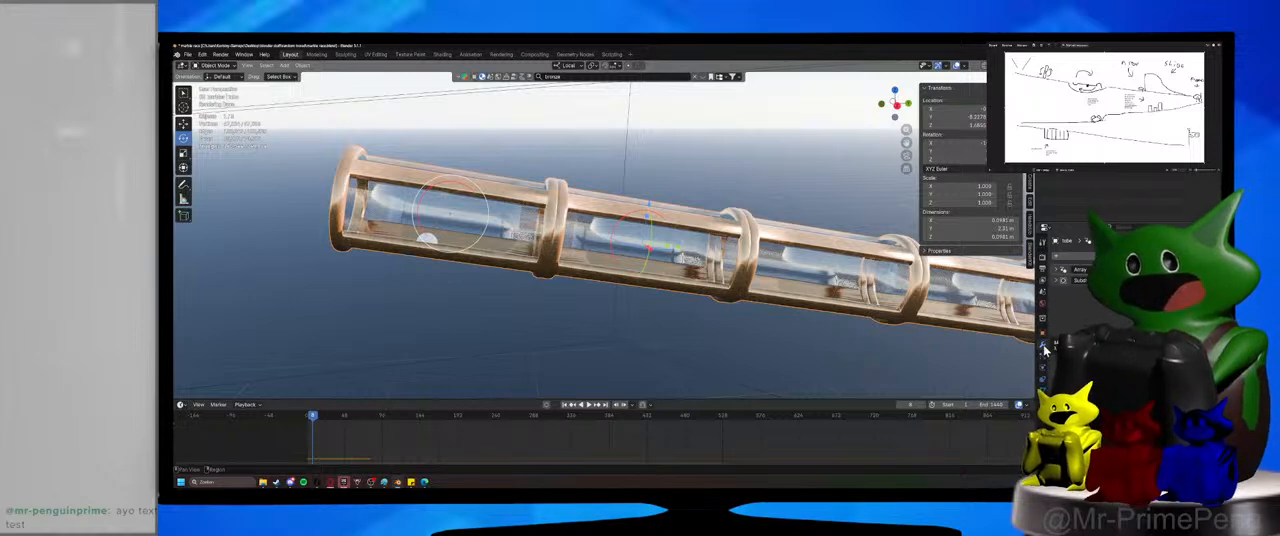
middle_drag(637, 236, 727, 246)
scroll(1004, 293, down, 5)
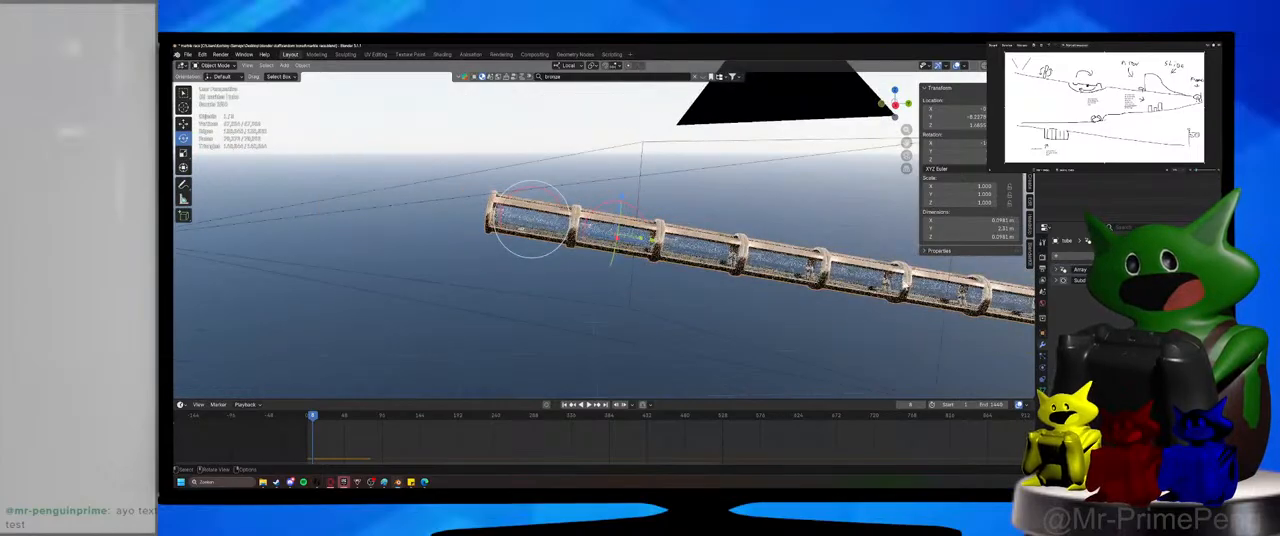
scroll(757, 286, up, 6)
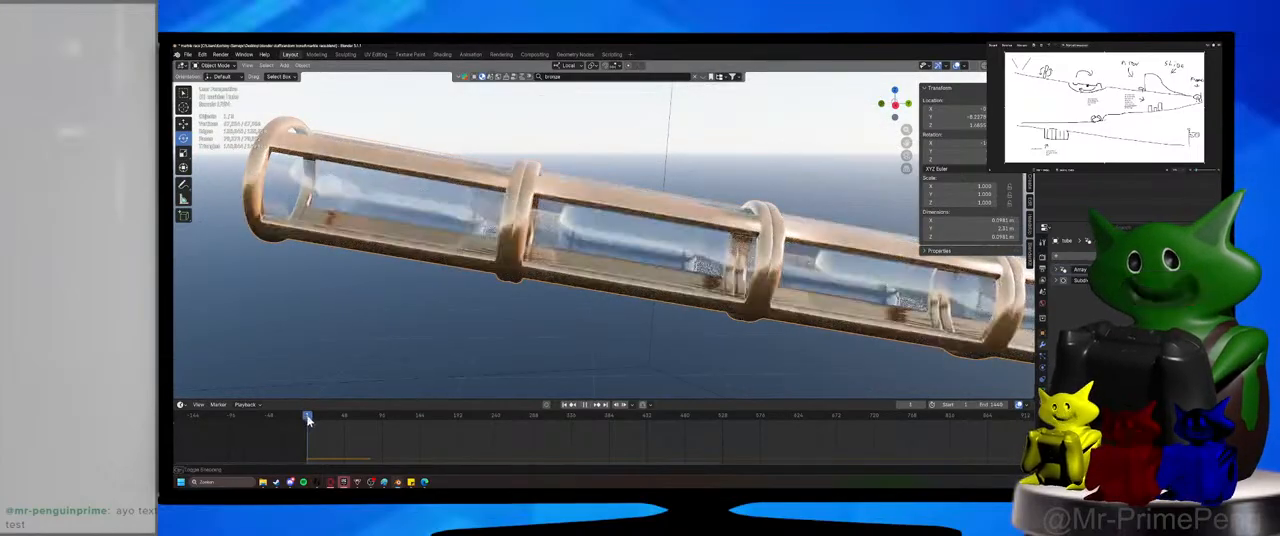
key(space)
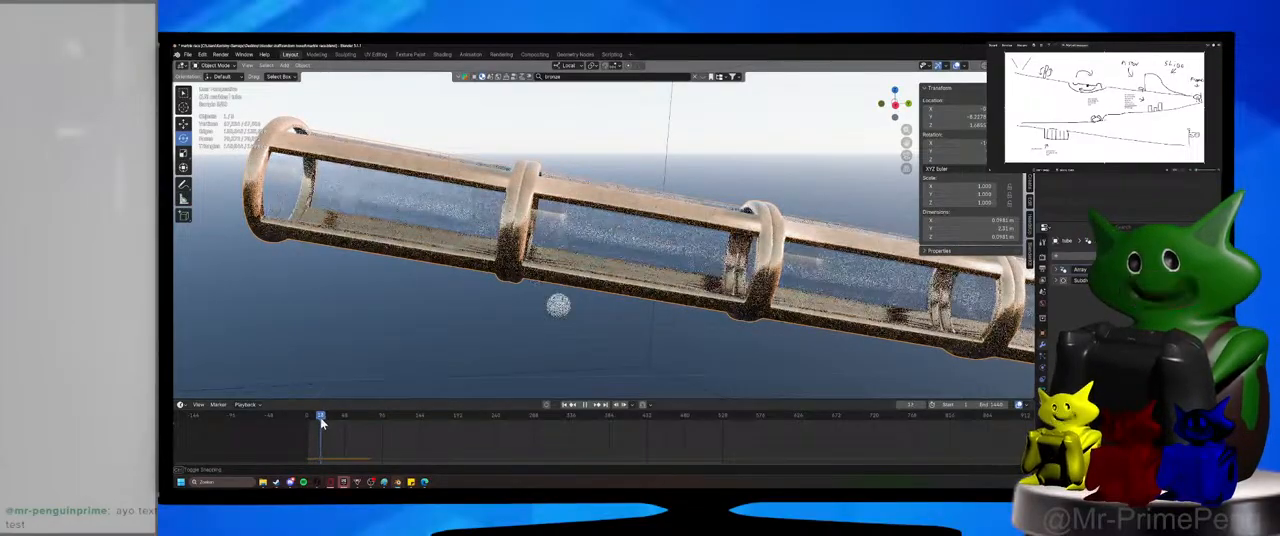
drag(315, 424, 308, 424)
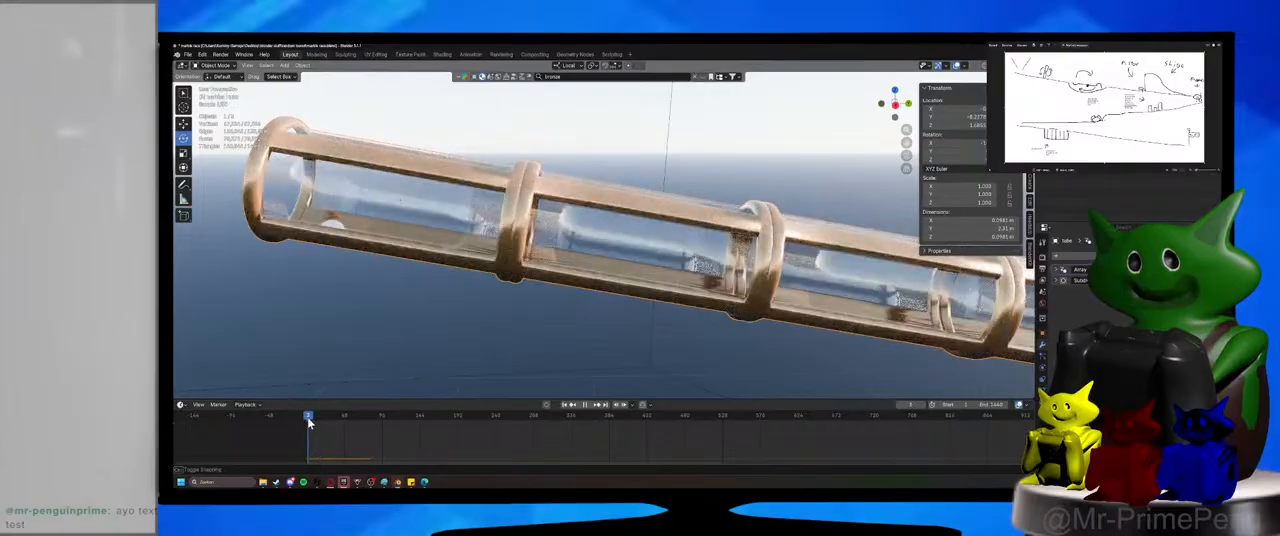
Duplicate the tube in place, rename the copy "tube backup" and hide it.
scroll(458, 353, down, 7)
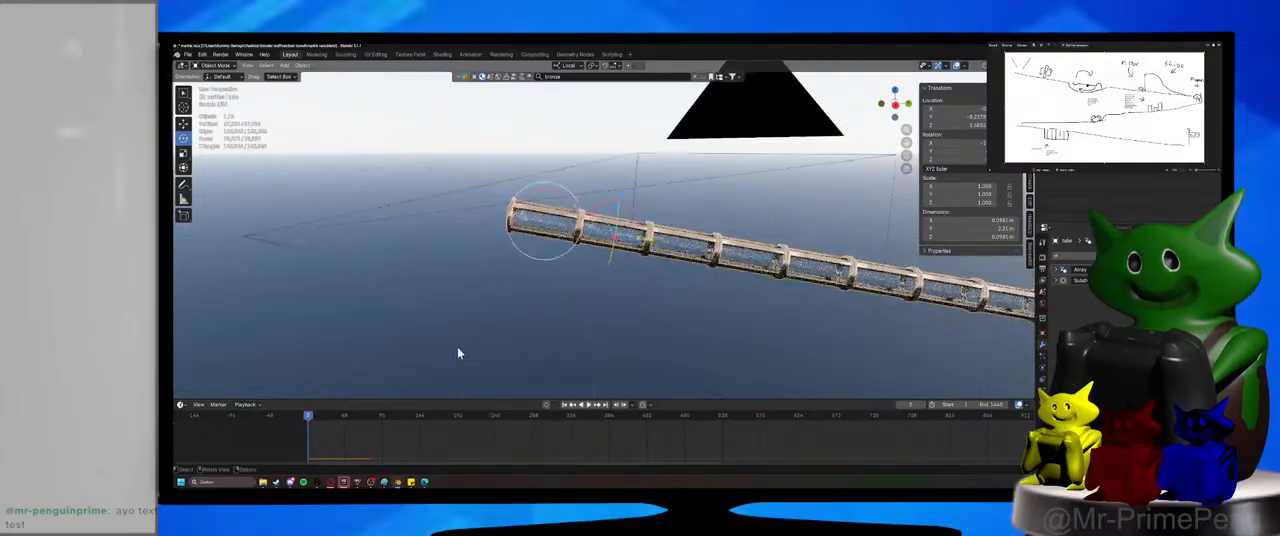
key(shift+d)
right_click(628, 256)
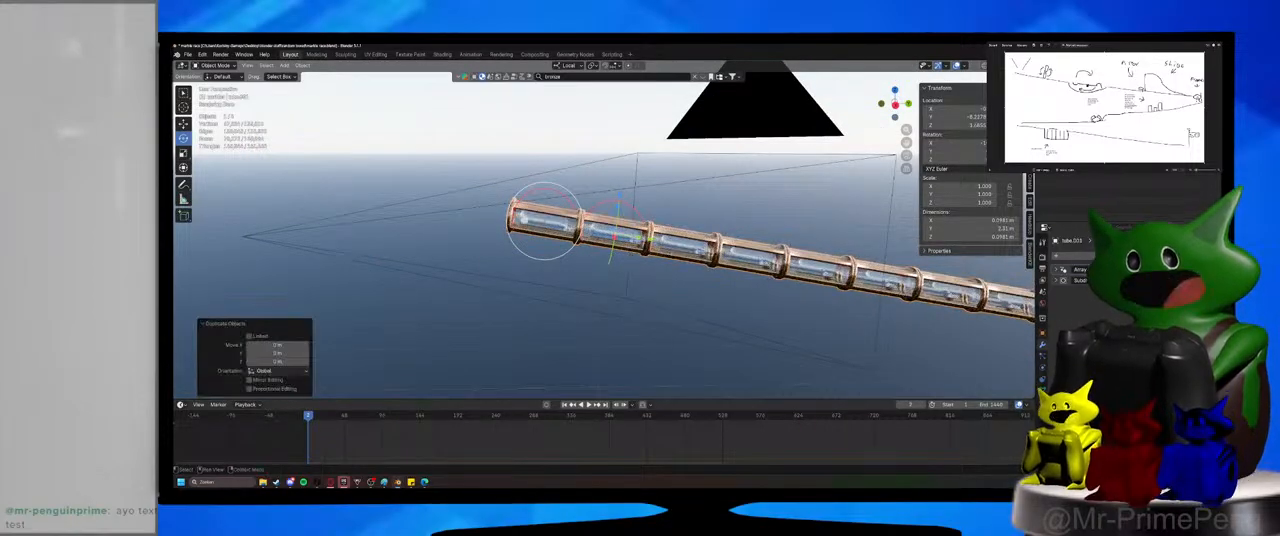
double_click(1100, 120)
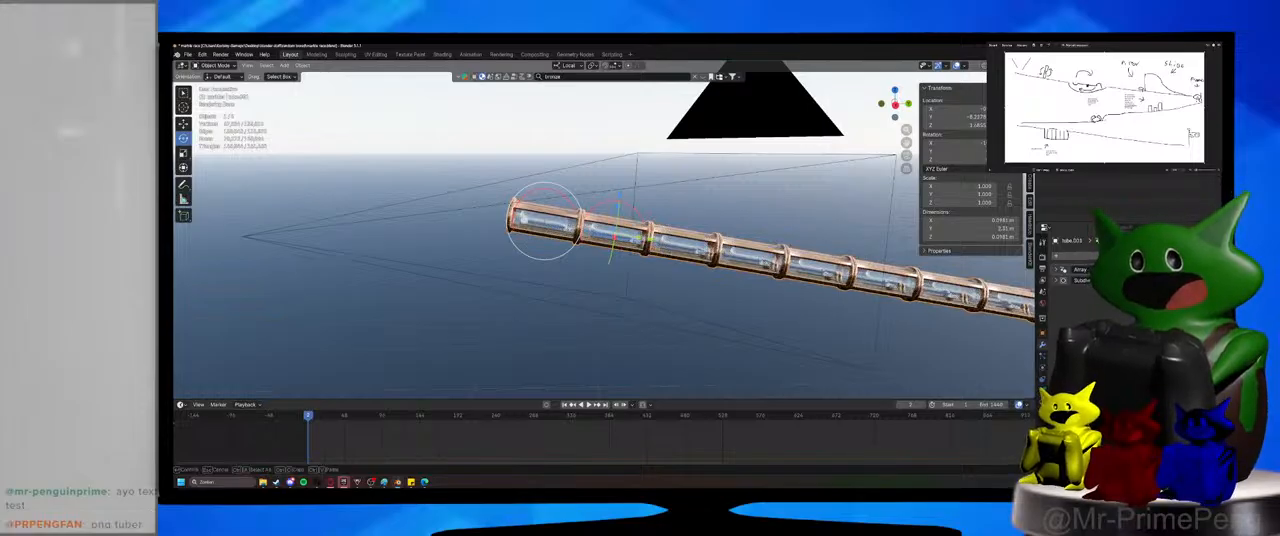
text(tube backup)
key(Return)
key(h)
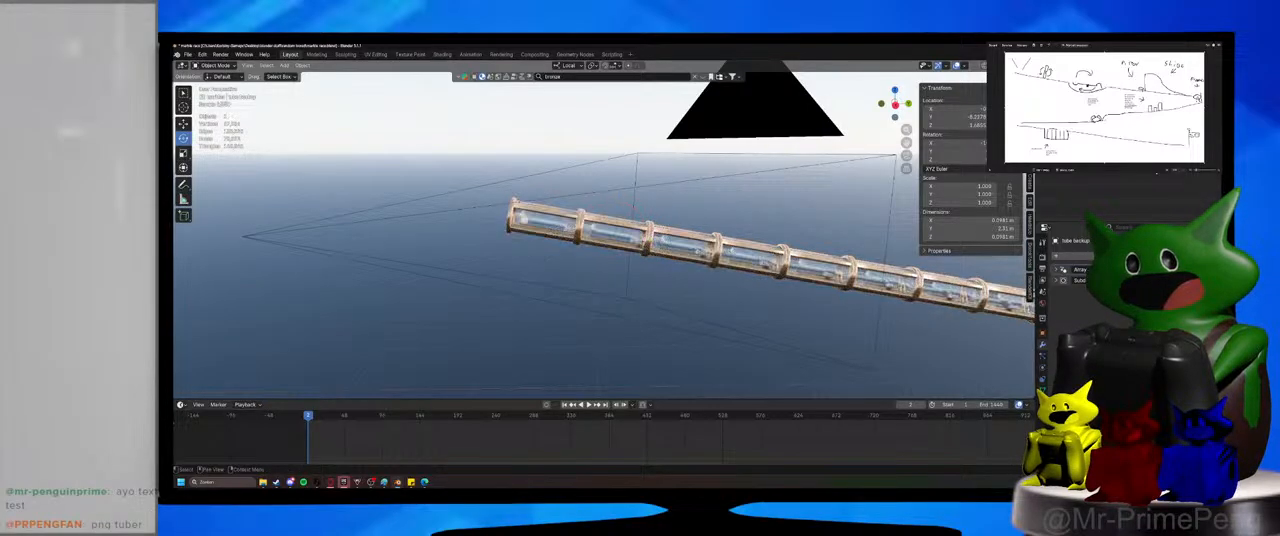
Select the original tube, look over its full length and consult the marble race sketch.
click(667, 246)
scroll(669, 249, up, 3)
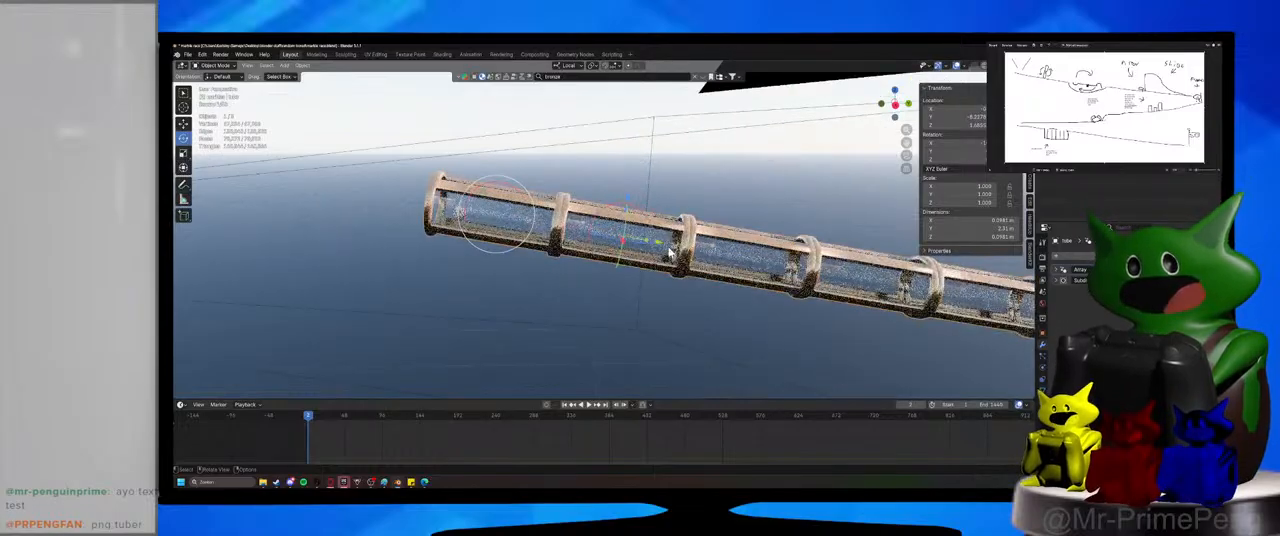
scroll(705, 354, down, 5)
shift+middle_drag(775, 338, 539, 291)
scroll(539, 291, down, 5)
scroll(540, 291, up, 3)
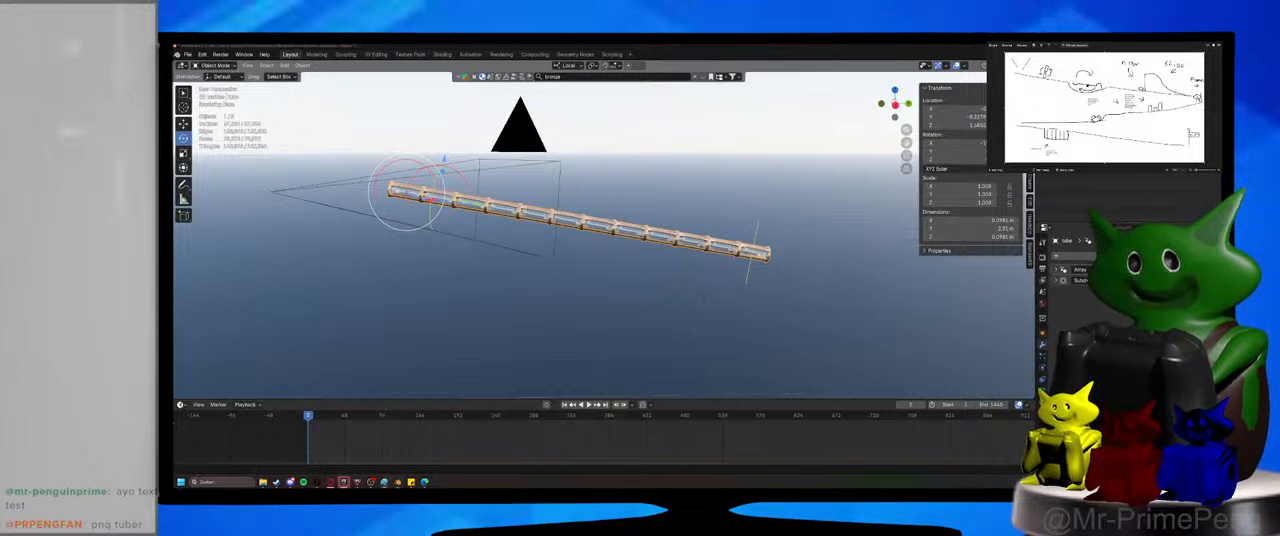
mouse_move(1101, 43)
mouse_down()
mouse_move(650, 84)
mouse_move(522, 120)
mouse_move(525, 152)
mouse_up()
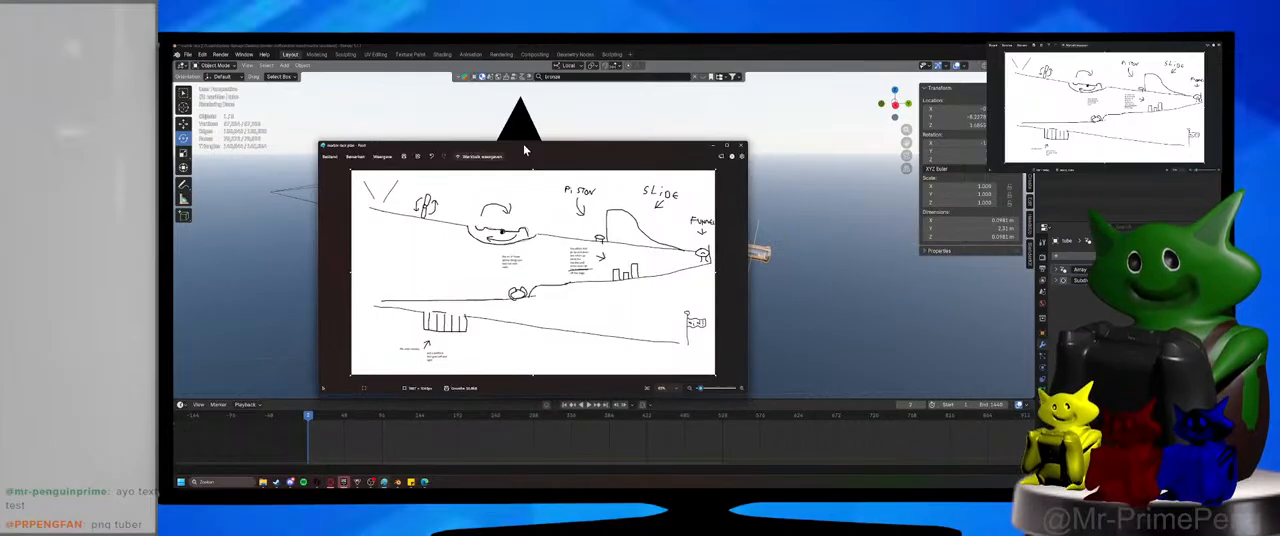
click(716, 146)
key(g)
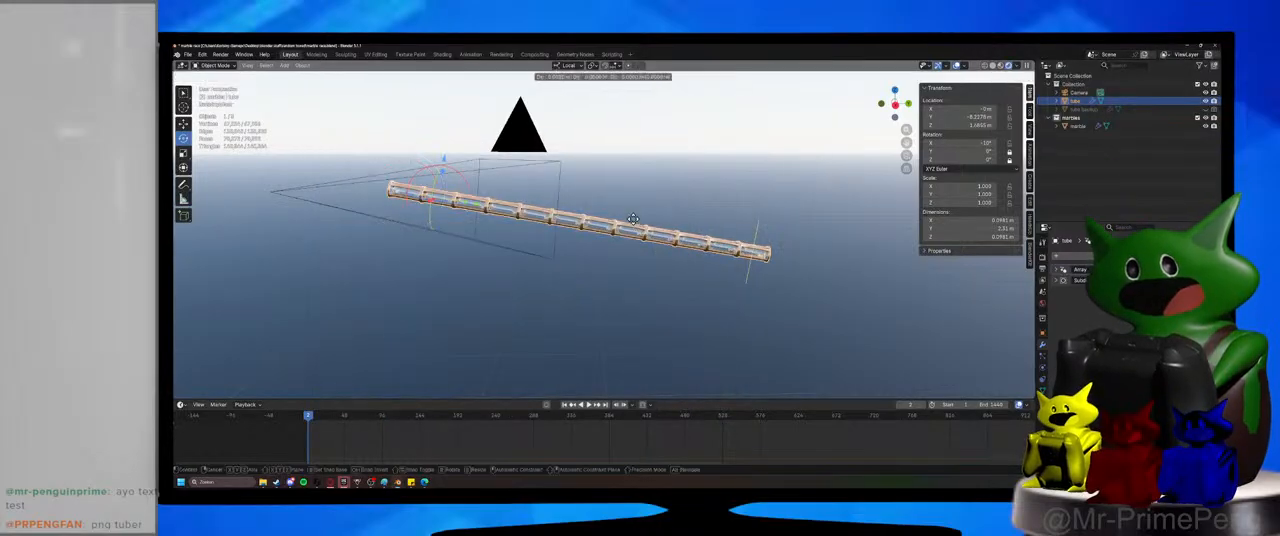
key(z)
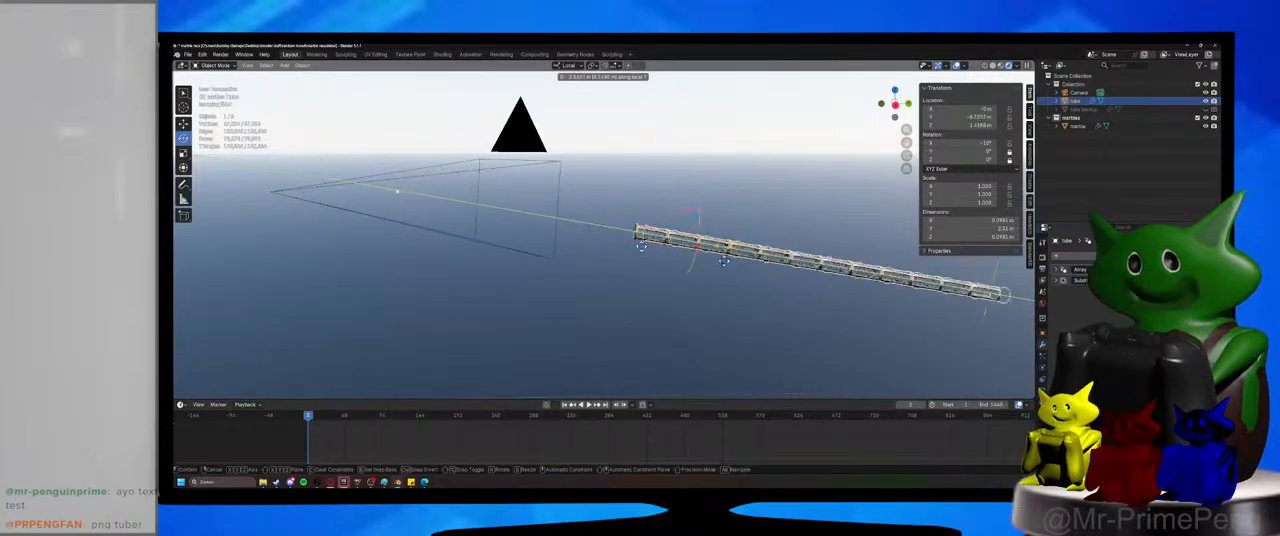
click(698, 271)
Move the tube about 2.3 m uphill along its local Y axis.
scroll(702, 273, down, 5)
shift+middle_drag(714, 287, 680, 281)
key(g)
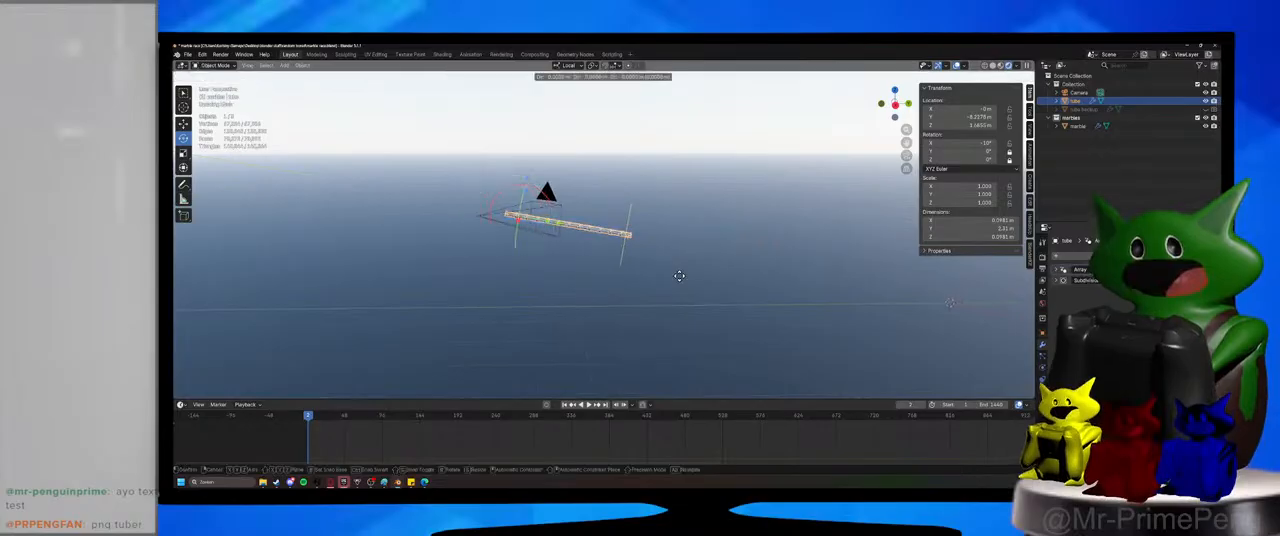
key(y)
click(497, 241)
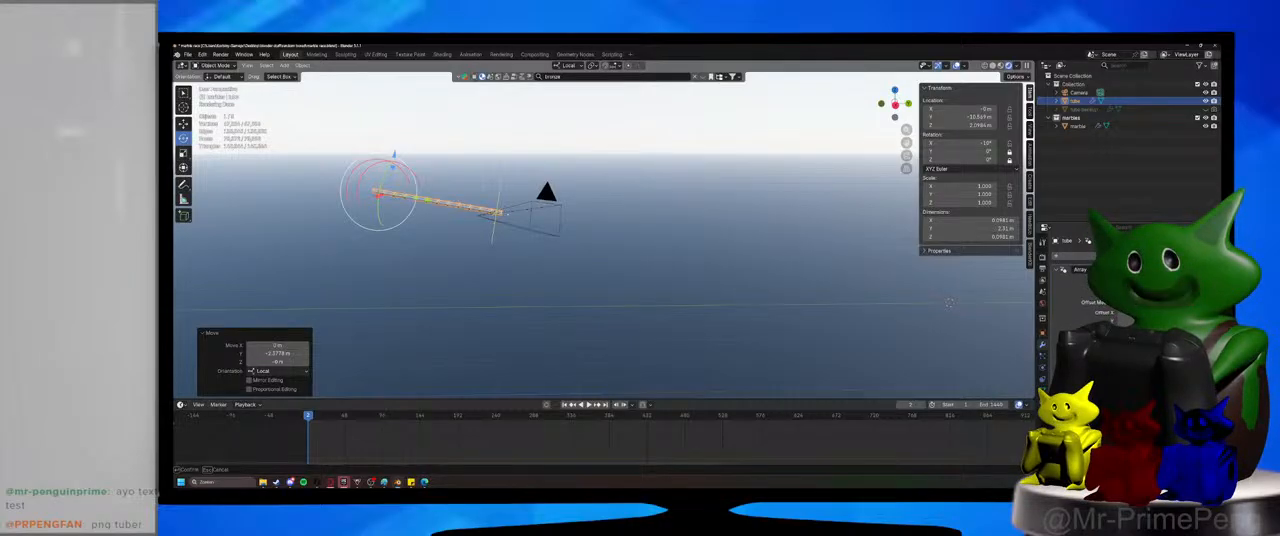
Raise the tube's array count until the tube is about 6 m long, saving the file along the way.
drag(500, 213, 986, 295)
click(802, 322)
key(ctrl+s)
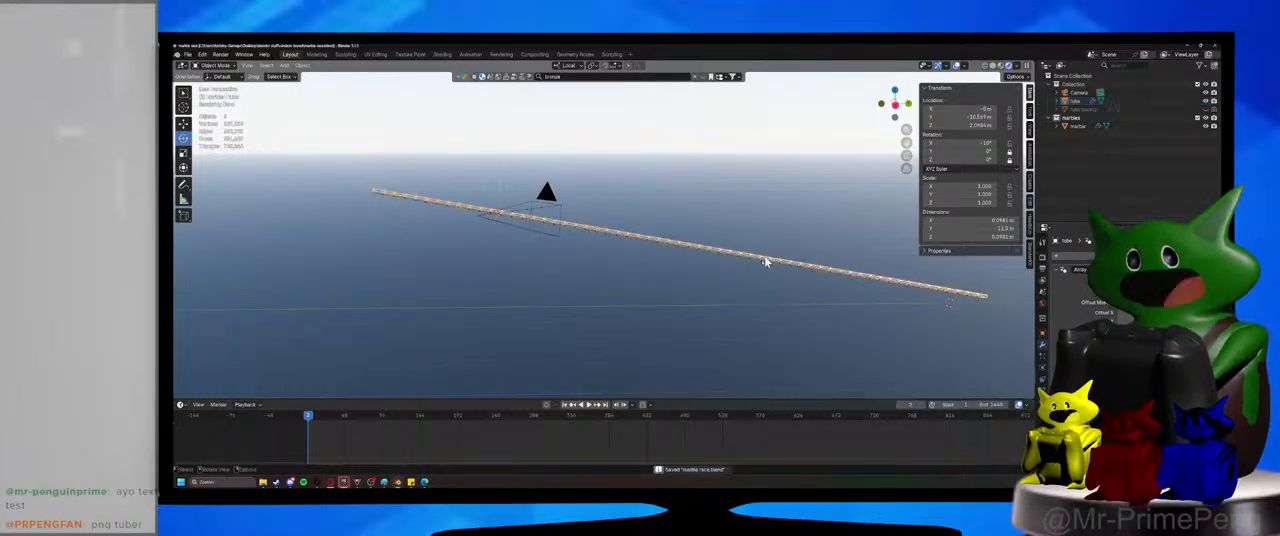
scroll(762, 266, up, 5)
scroll(757, 279, up, 3)
scroll(757, 279, down, 8)
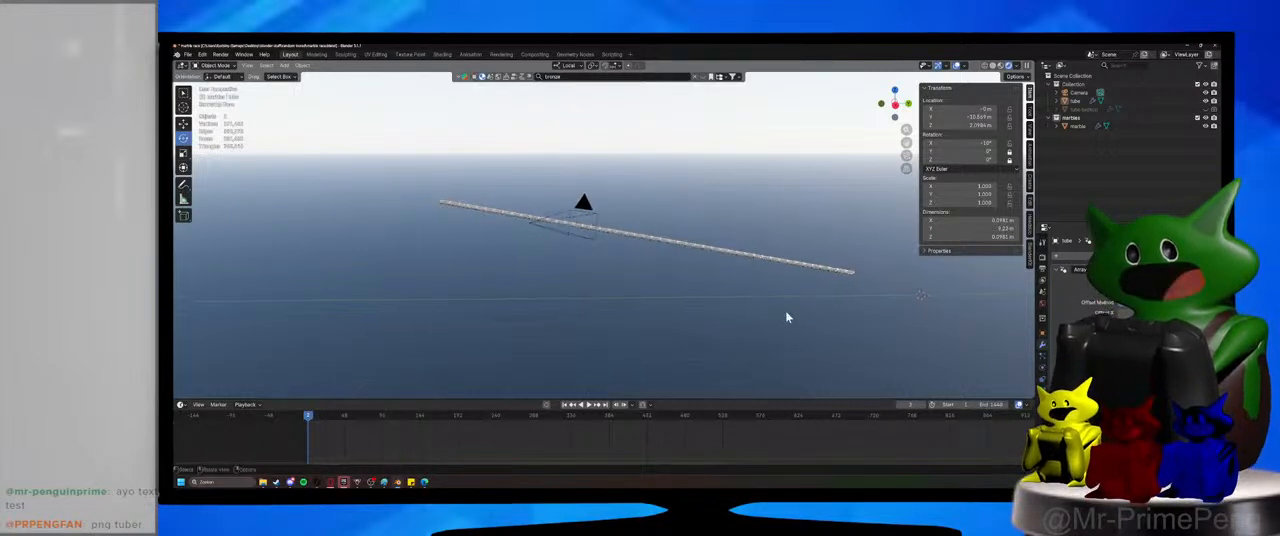
scroll(787, 316, up, 2)
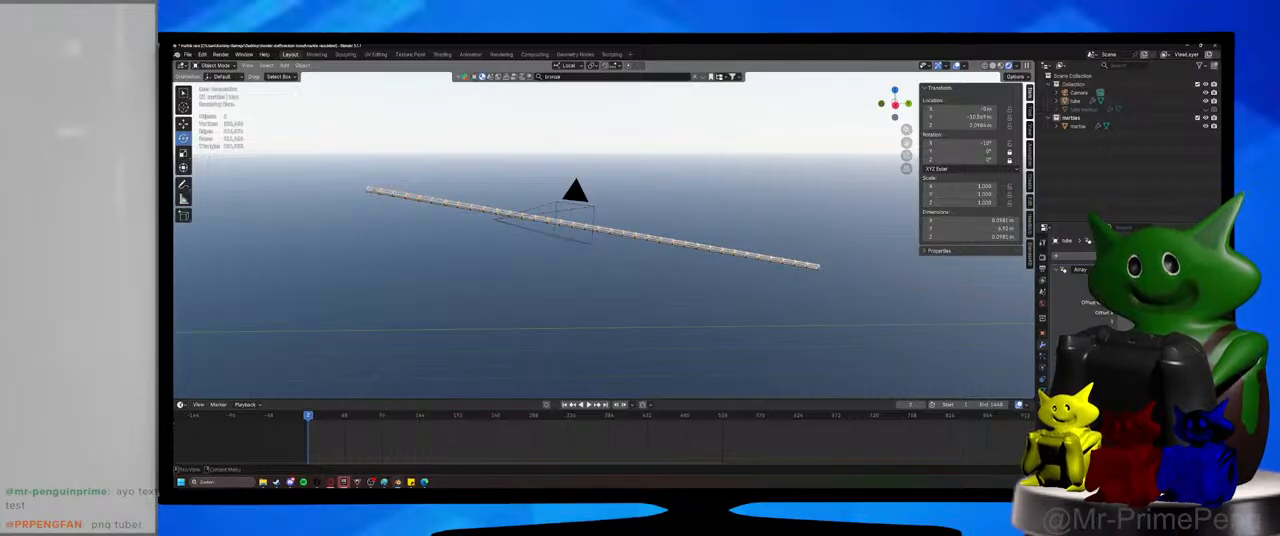
scroll(734, 228, up, 3)
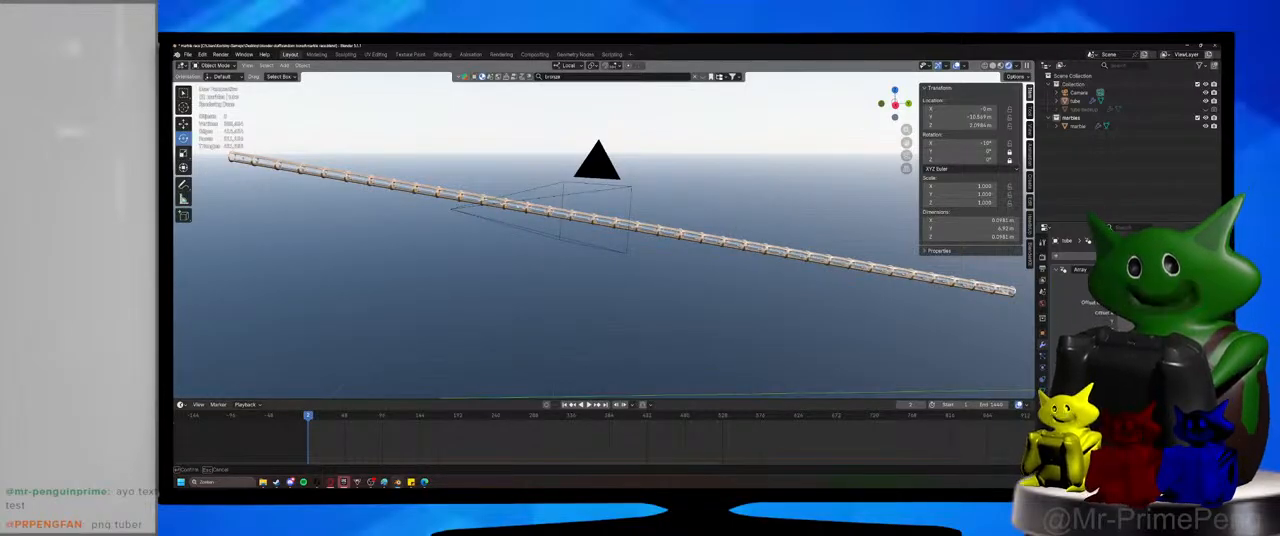
key(Return)
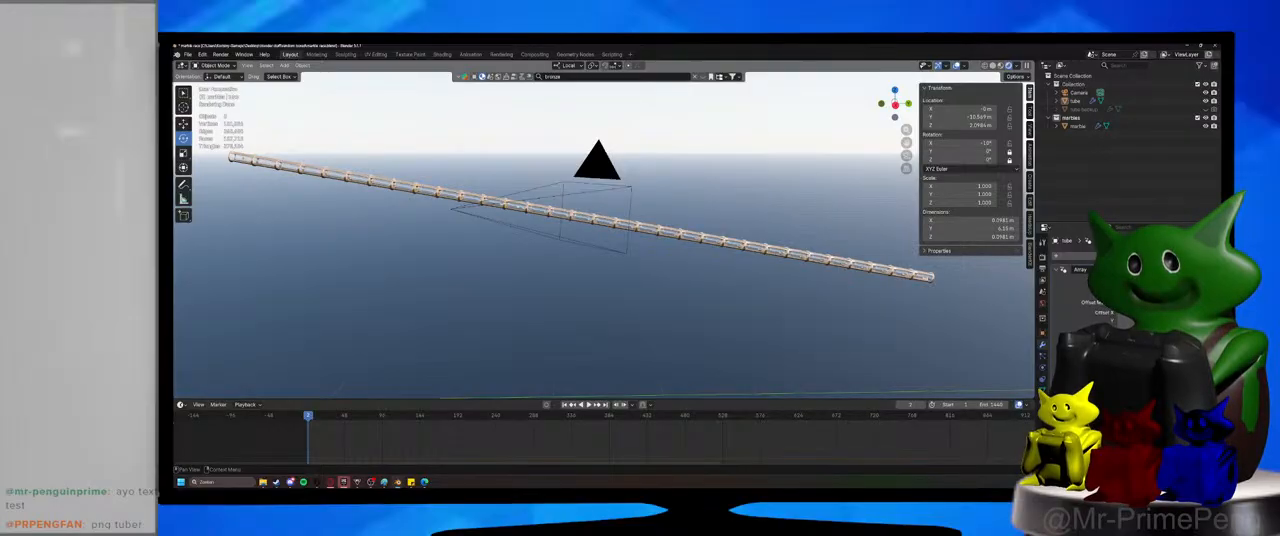
Apply the tube's Array modifier and save the file.
key(ctrl+a)
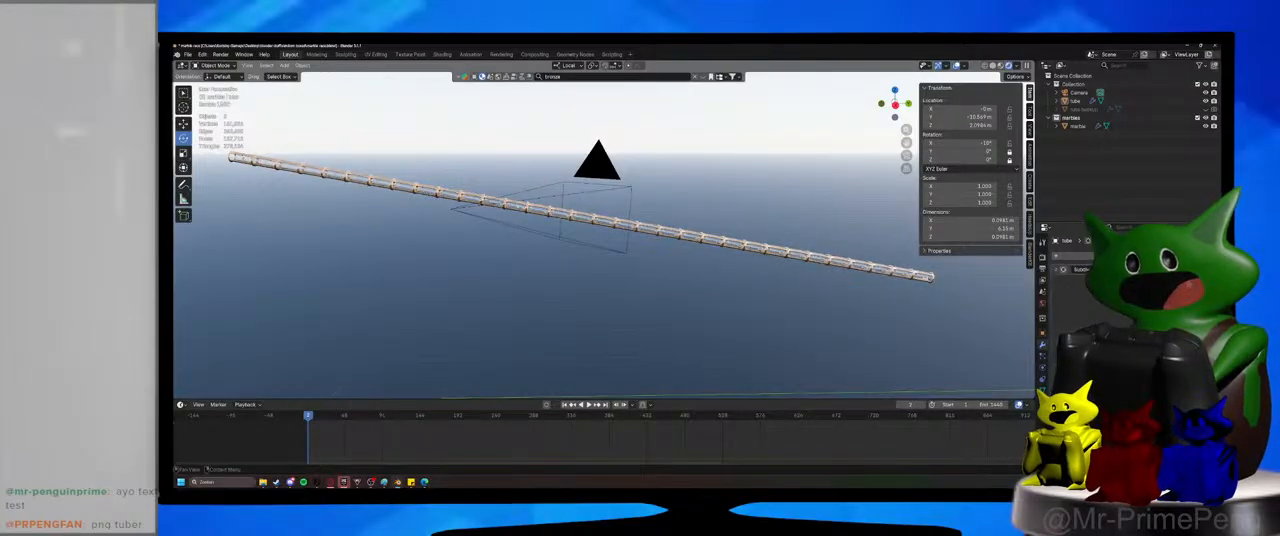
shift+middle_drag(629, 283, 800, 334)
scroll(560, 225, up, 4)
shift+middle_drag(548, 218, 790, 262)
scroll(554, 254, up, 5)
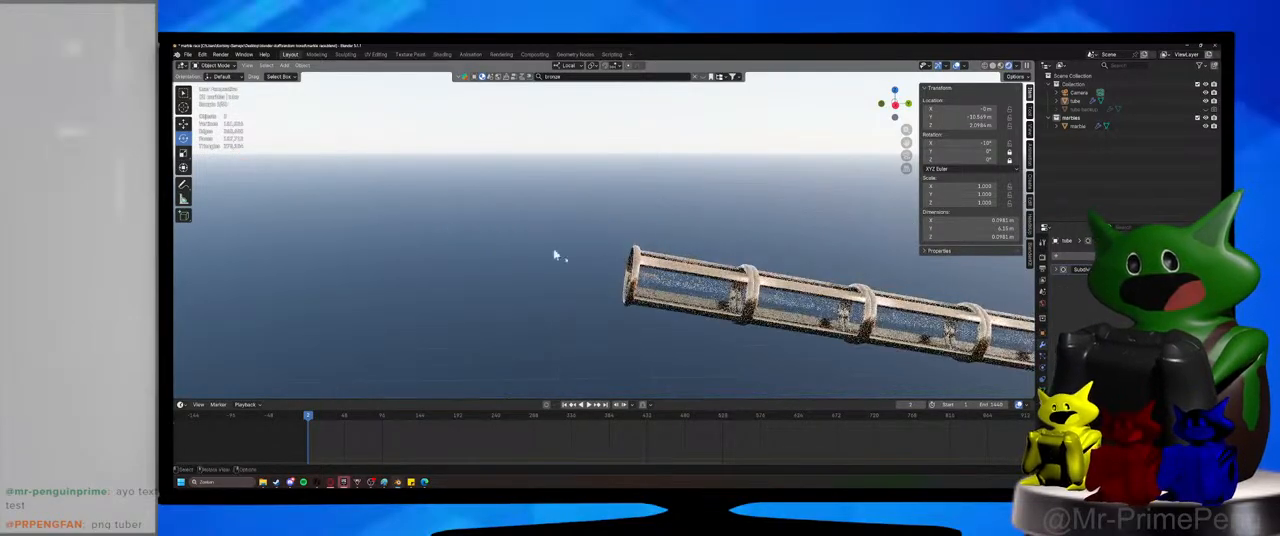
shift+middle_drag(554, 254, 383, 140)
scroll(517, 246, up, 4)
key(ctrl+s)
Inspect the applied tube mesh in Edit Mode by box-selecting several segments, return to Object Mode and save.
scroll(565, 214, down, 6)
click(577, 205)
key(Tab)
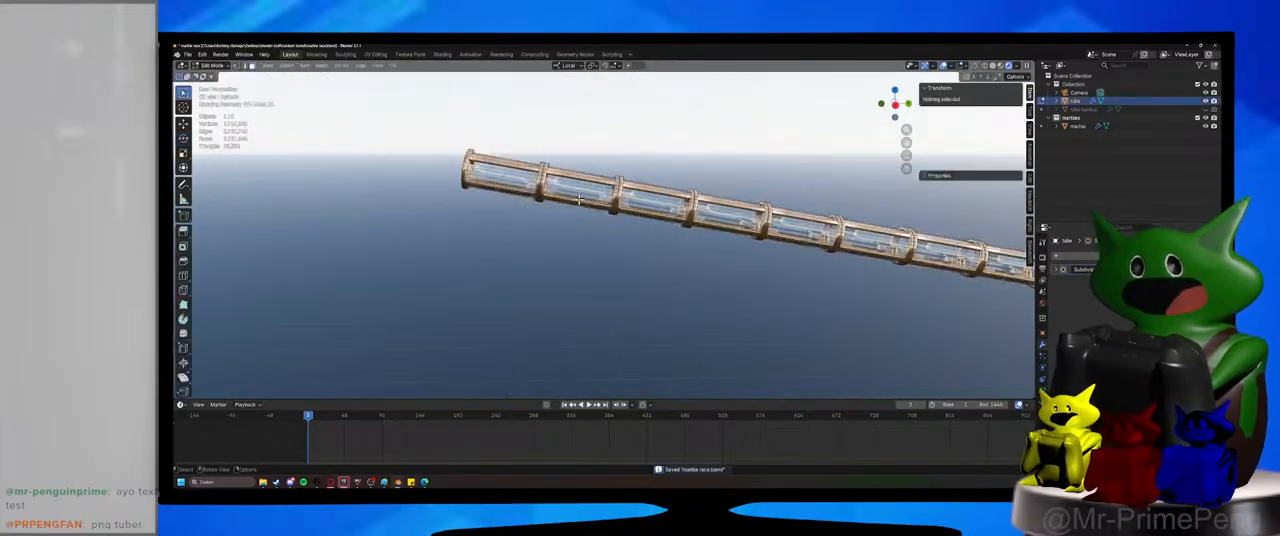
shift+middle_drag(625, 222, 585, 227)
key(b)
drag(573, 163, 800, 302)
drag(742, 188, 1030, 312)
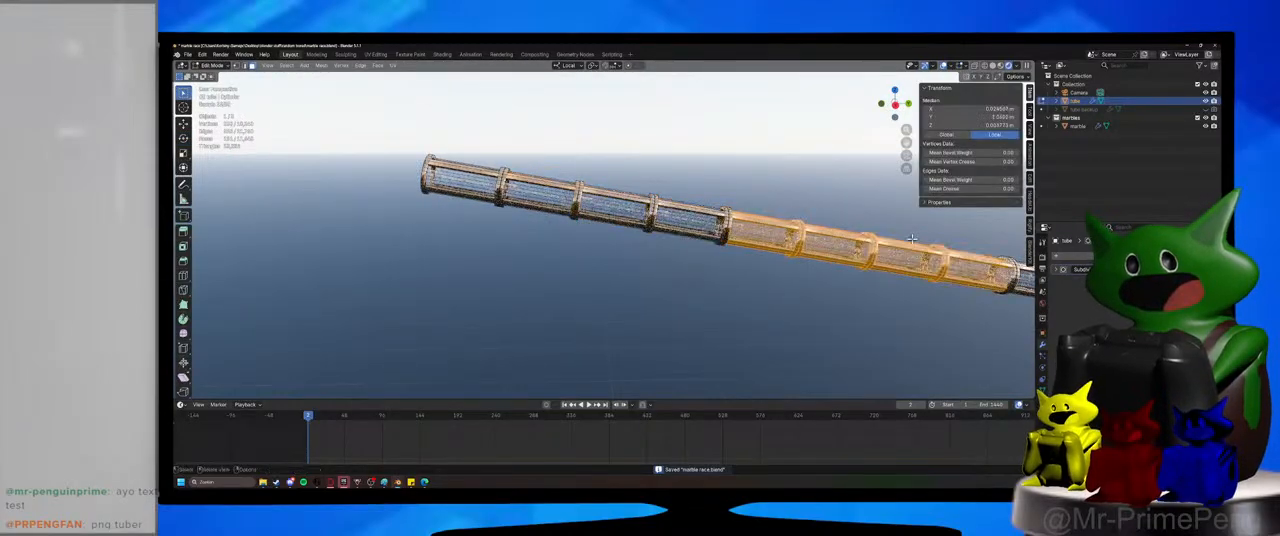
key(Tab)
click(412, 189)
key(ctrl+s)
Play the simulation briefly from the start with the lengthened tube, stop it and rewind to the first frame.
scroll(610, 268, up, 5)
shift+middle_drag(517, 283, 608, 354)
key(Left)
key(Left)
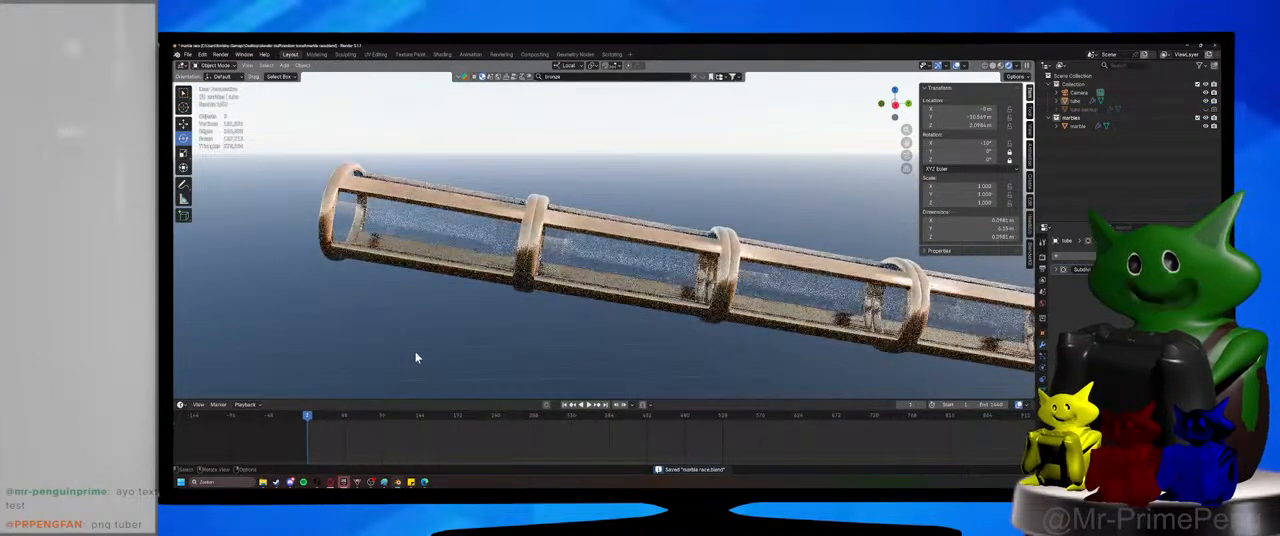
click(590, 407)
click(590, 407)
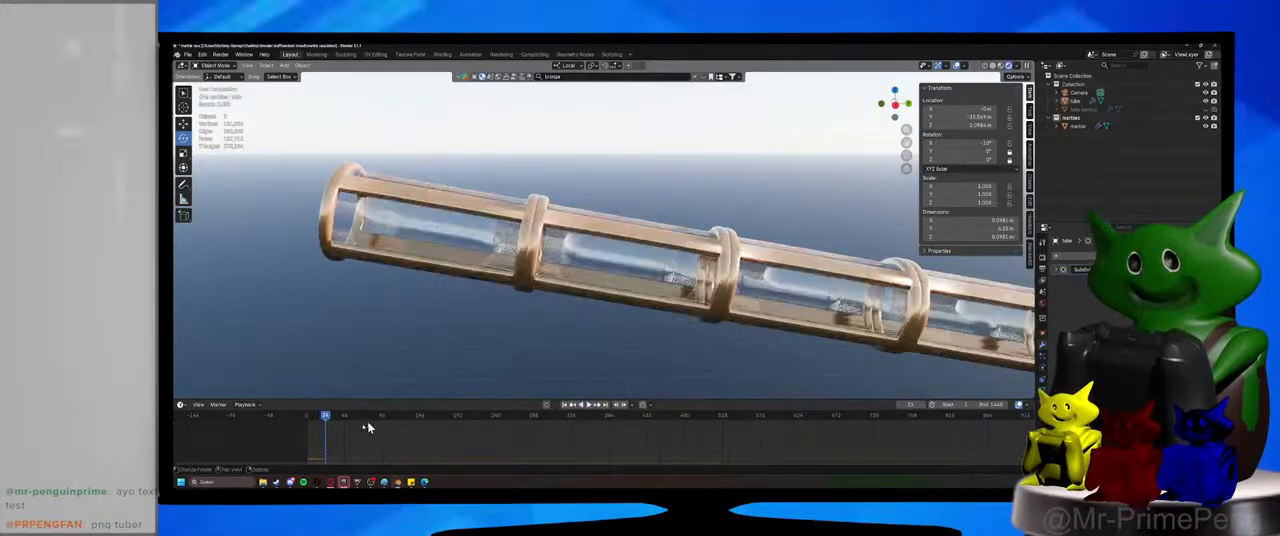
key(shift+Left)
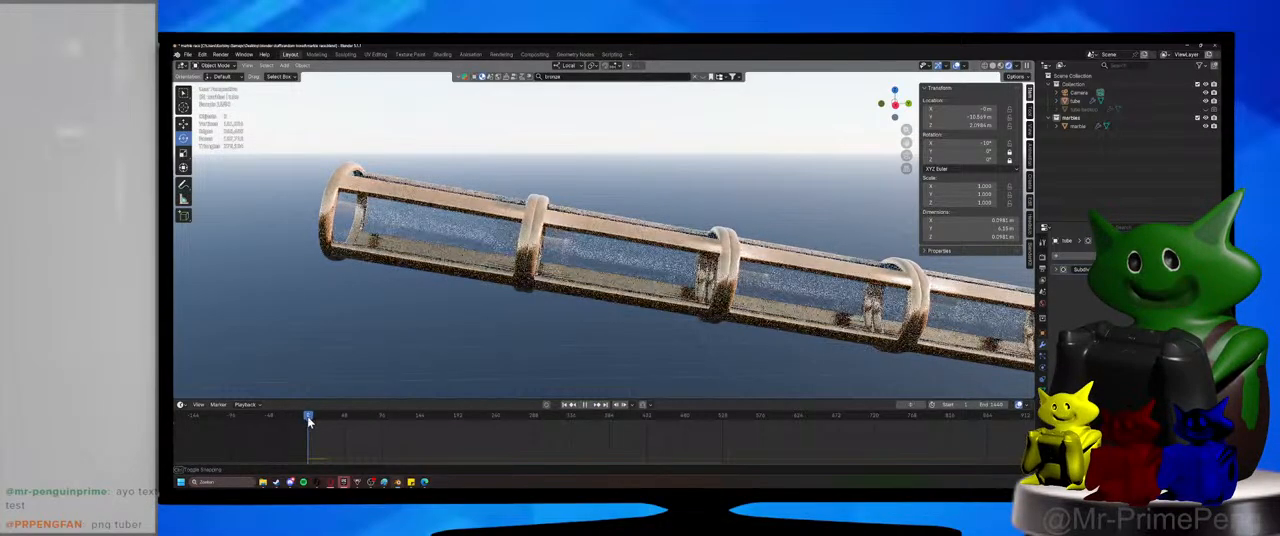
Select the marble and move it about 2.2 m uphill along Y and up along Z into the tube's raised end.
click(1077, 127)
key(KP_Decimal)
scroll(609, 237, down, 14)
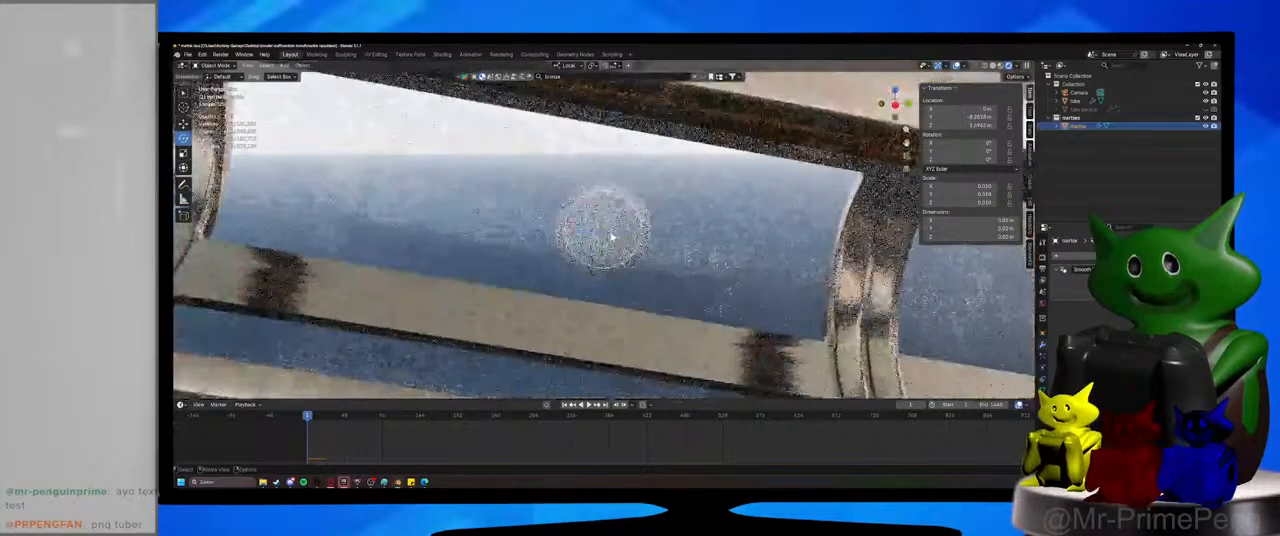
scroll(609, 237, down, 5)
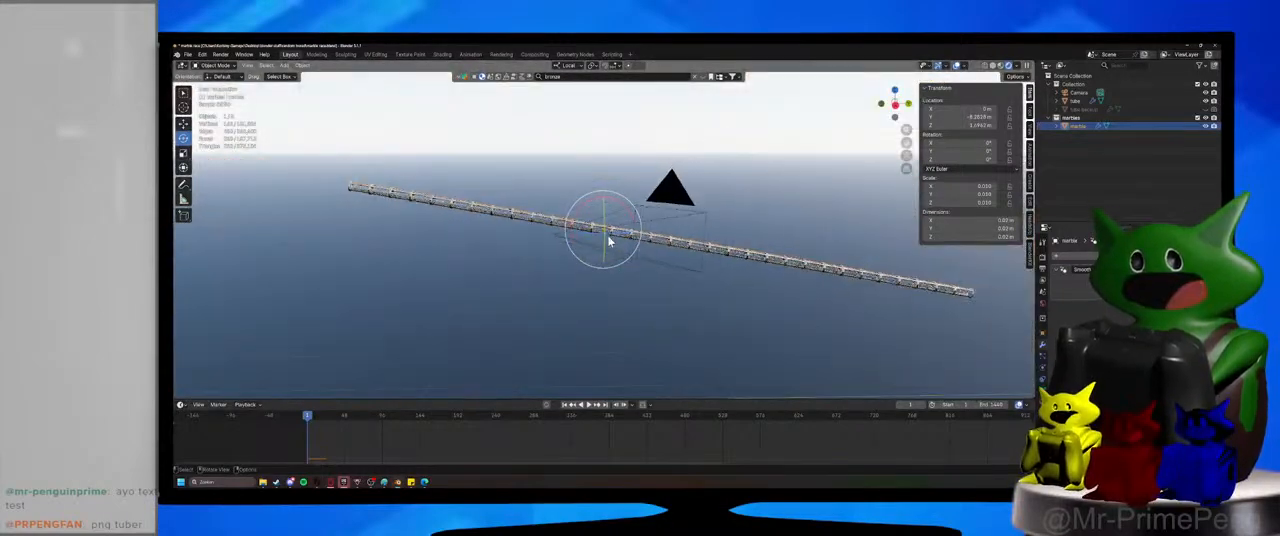
key(g)
key(z)
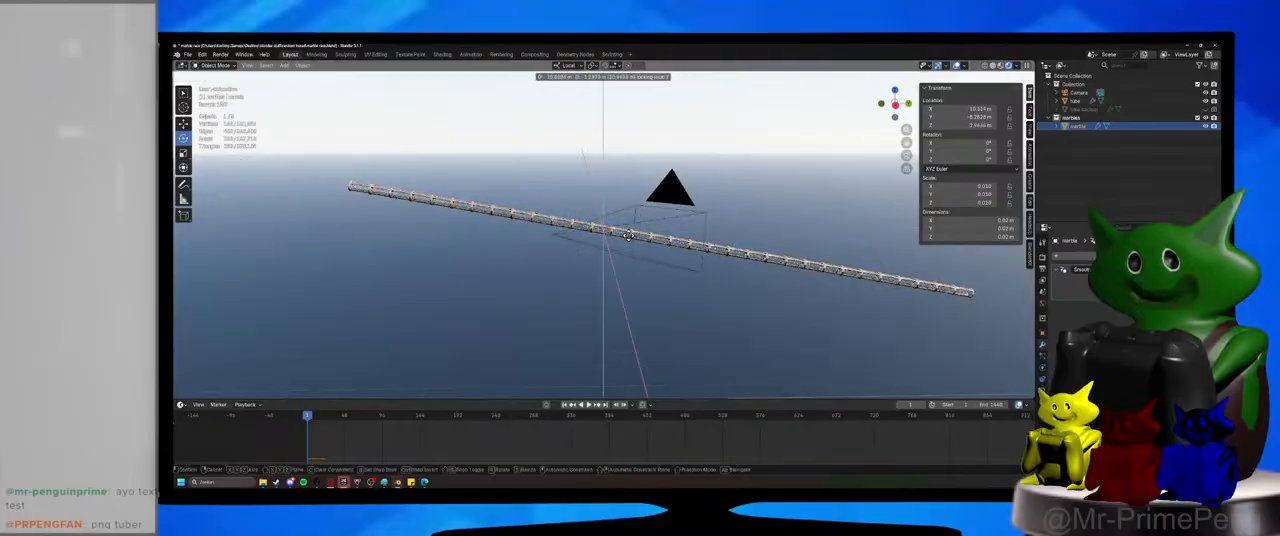
key(y)
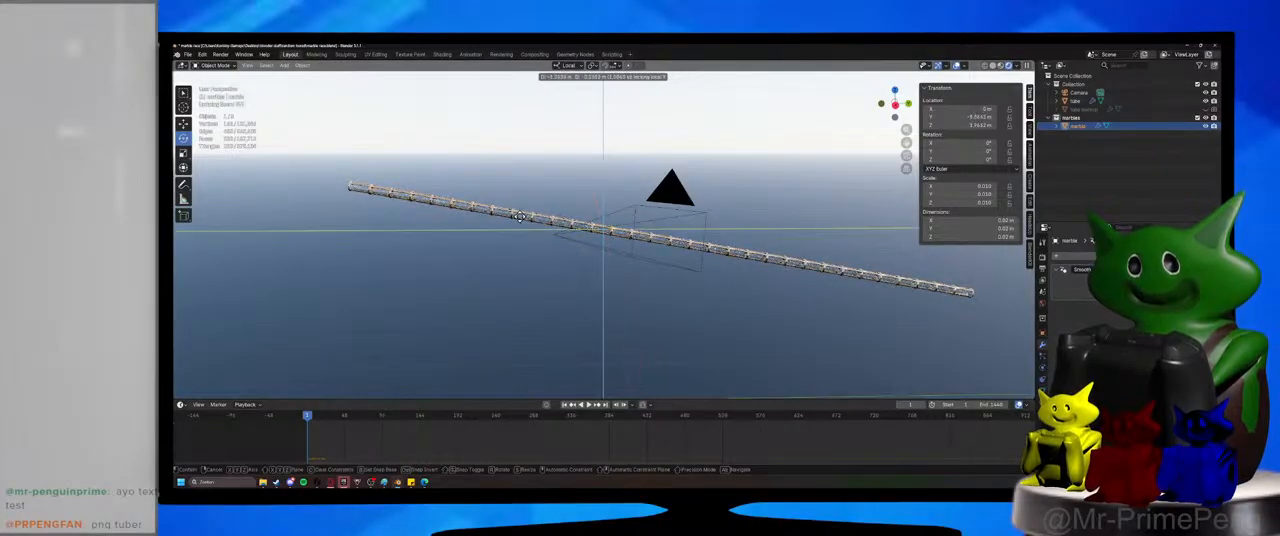
click(434, 203)
key(KP_Decimal)
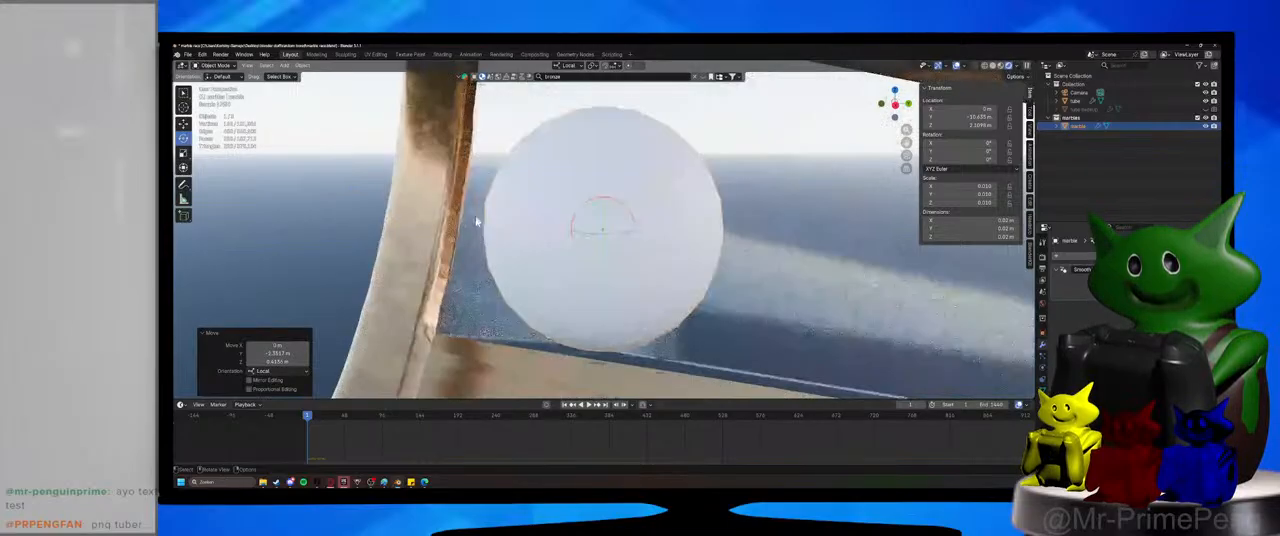
Align the camera to a view looking down the tube from its raised end.
middle_drag(477, 223, 655, 253)
key(KP_0)
middle_click(554, 223)
scroll(554, 223, down, 5)
scroll(602, 251, up, 6)
key(KP_0)
Shift the camera within its local XY plane until the tube's raised end fits inside the frame, and save the file.
click(753, 306)
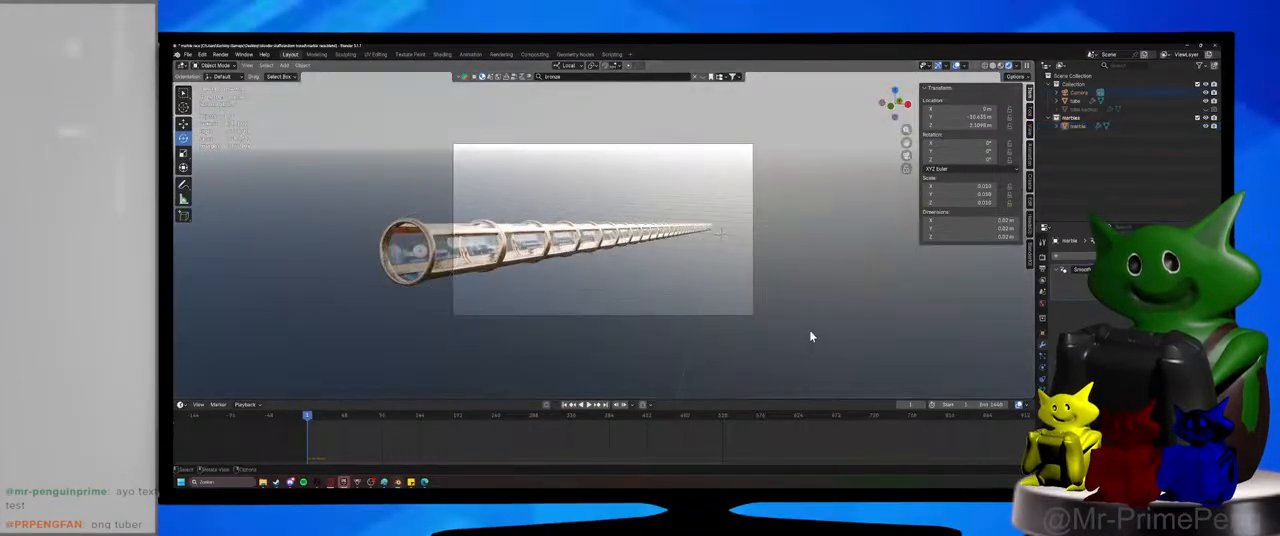
key(g)
key(shift+z)
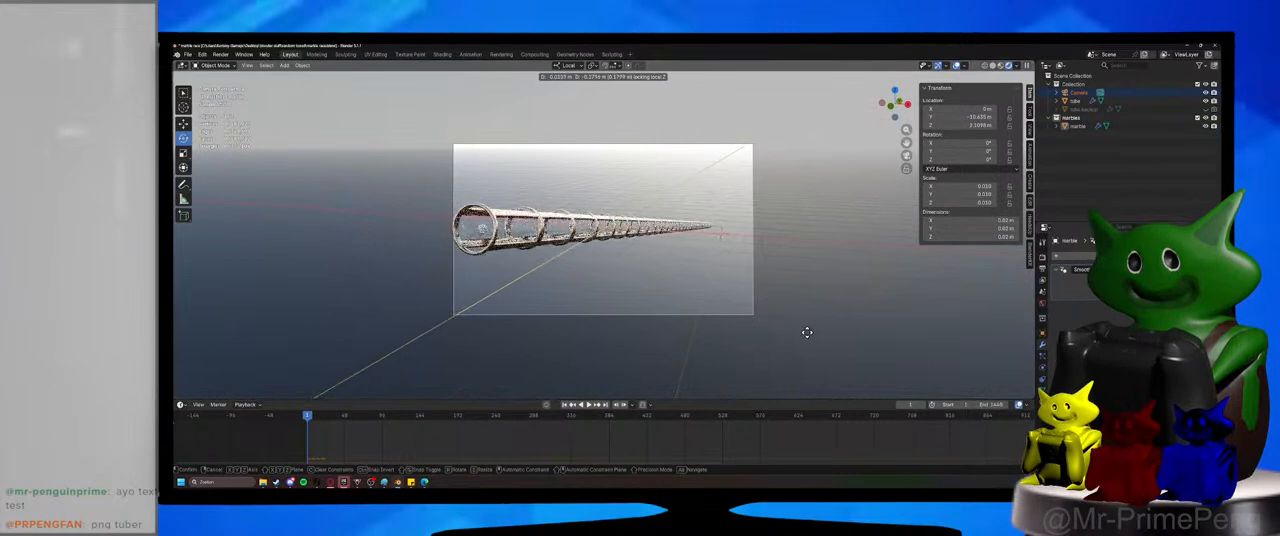
click(806, 332)
key(ctrl+s)
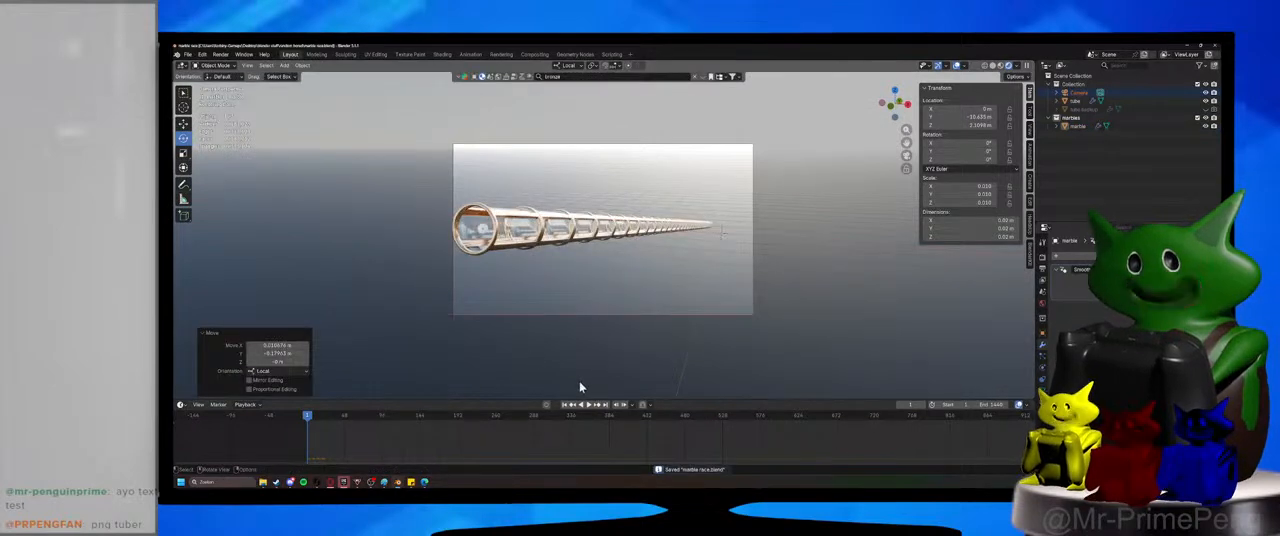
Play the simulation with the repositioned marble, leave the camera view, then stop and rewind to the first frame.
click(588, 405)
key(KP_0)
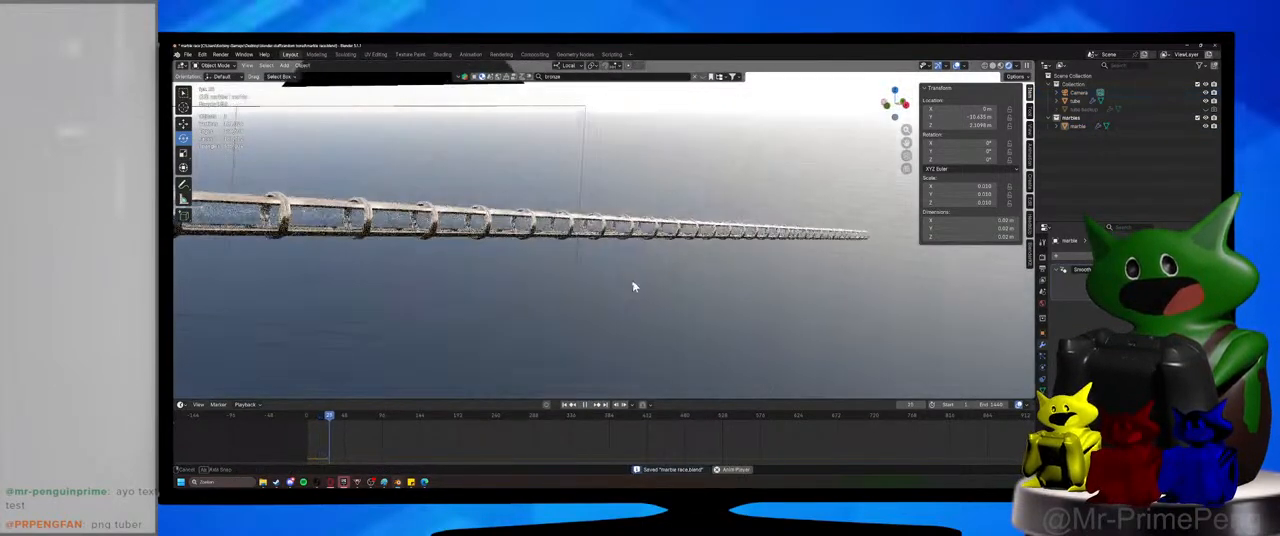
click(588, 405)
click(307, 420)
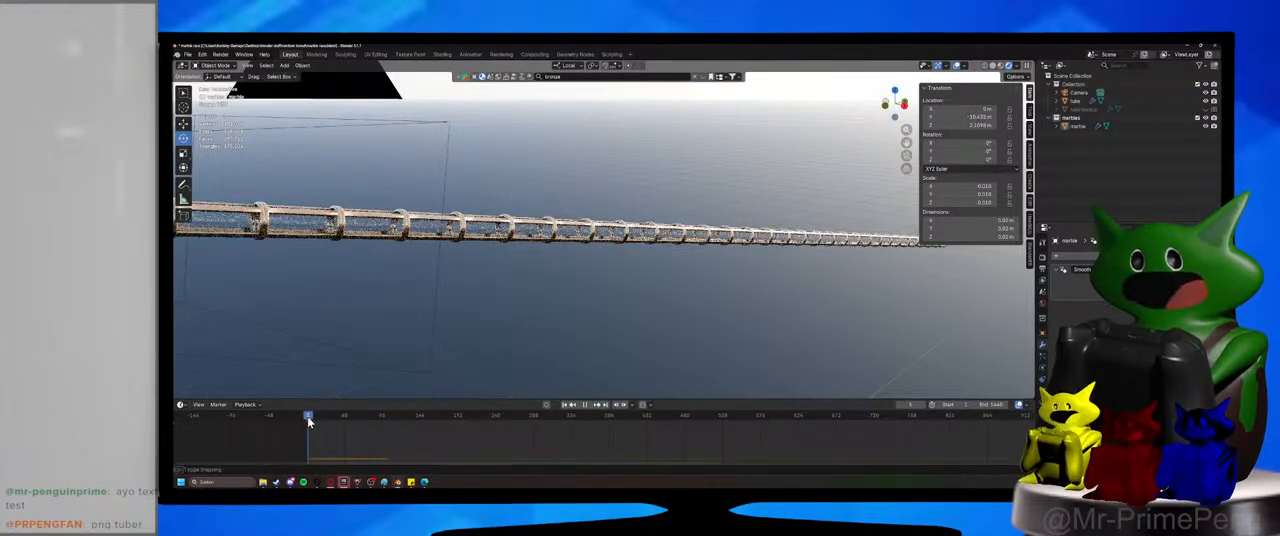
Select the marble, assign it the existing Material, and rename that material glow.
shift+middle_drag(363, 334, 634, 317)
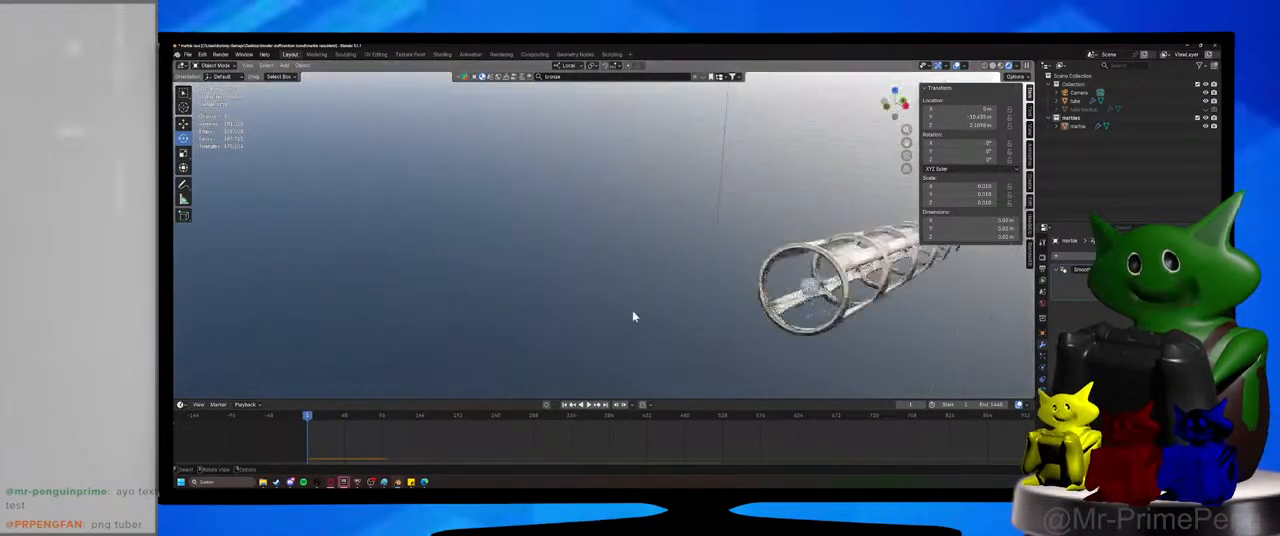
key(KP_Decimal)
scroll(687, 296, down, 6)
click(592, 238)
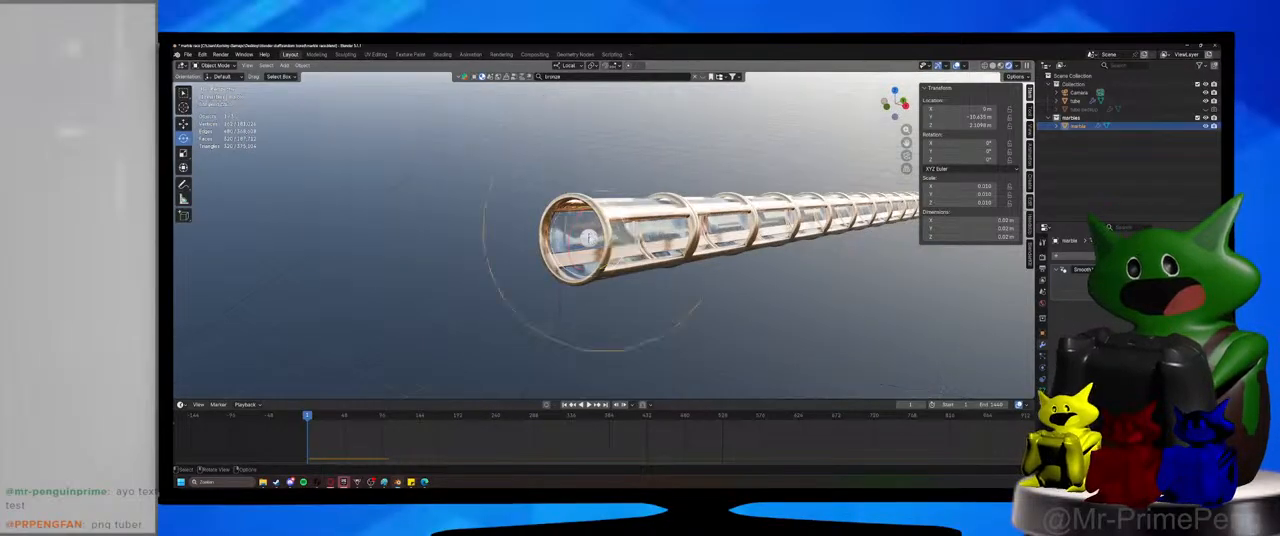
key(KP_Decimal)
scroll(604, 236, down, 8)
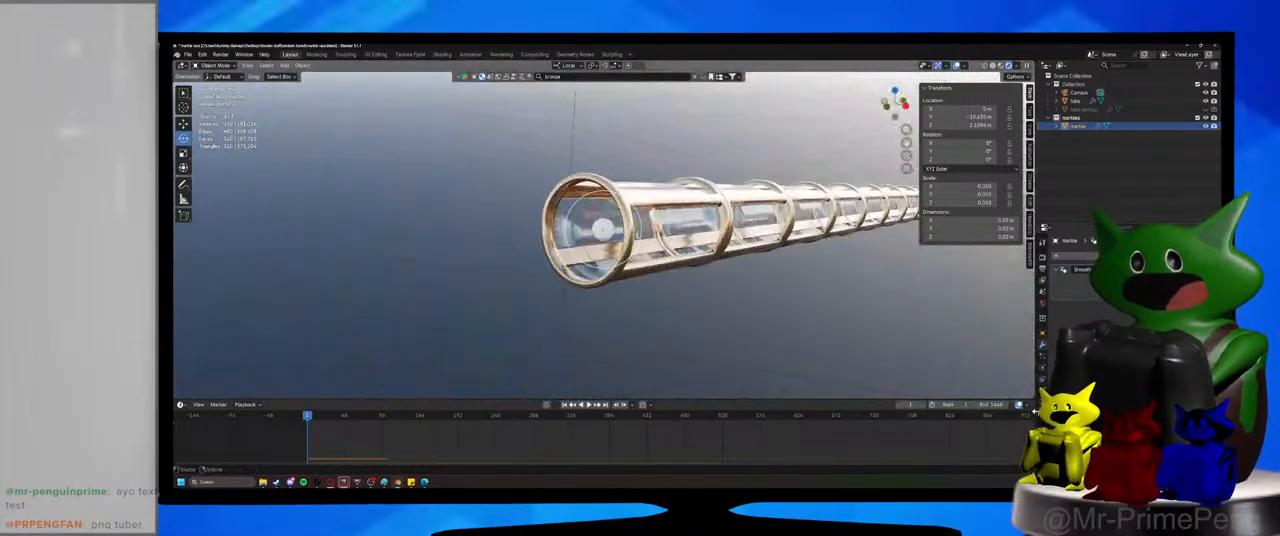
click(1058, 290)
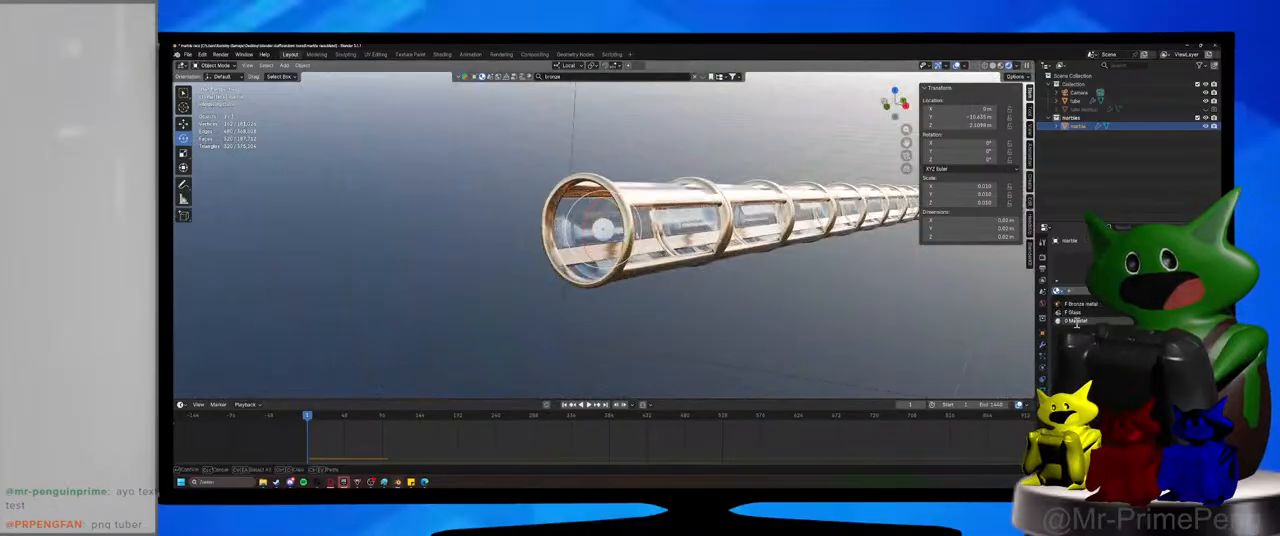
click(1077, 321)
click(1087, 291)
text(g)
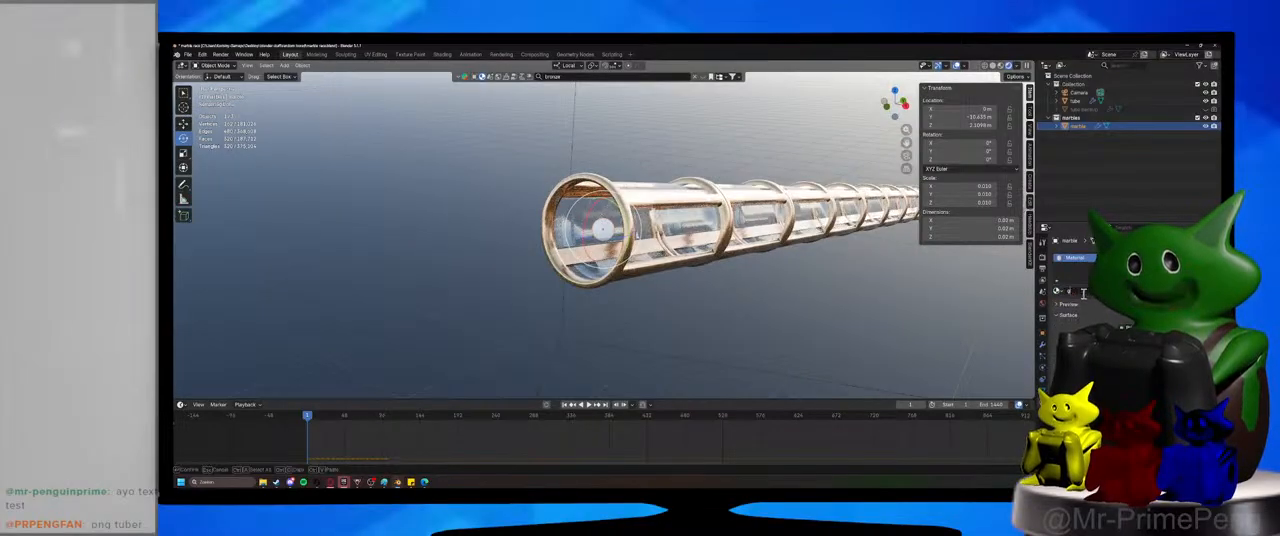
text(low)
key(Return)
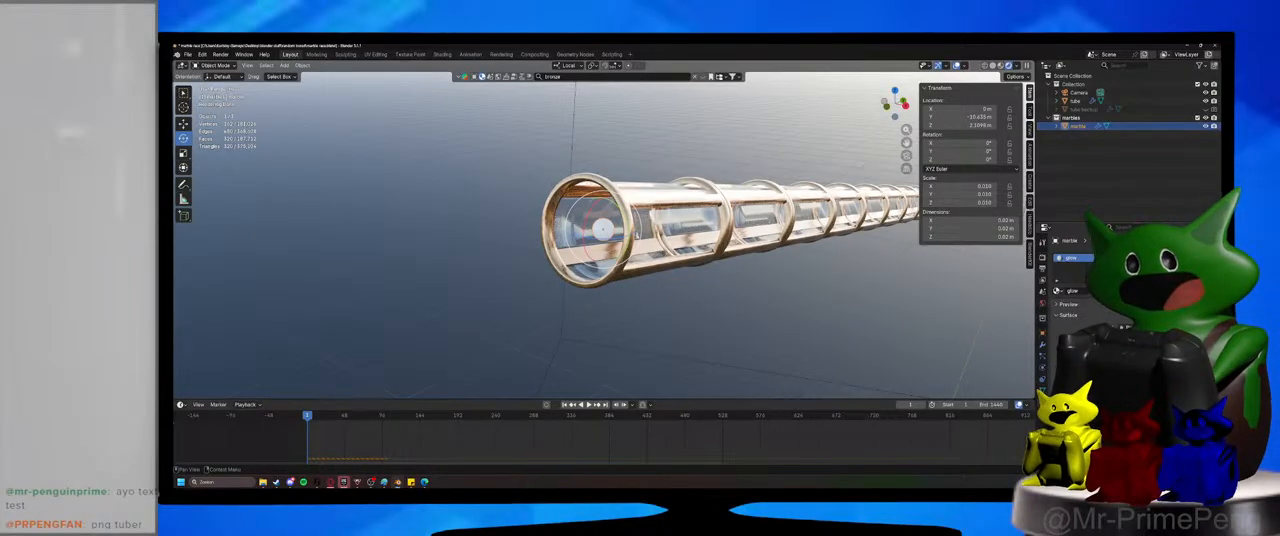
Adjust the glow material's surface settings to make the marble shine bright white.
scroll(1070, 290, down, 2)
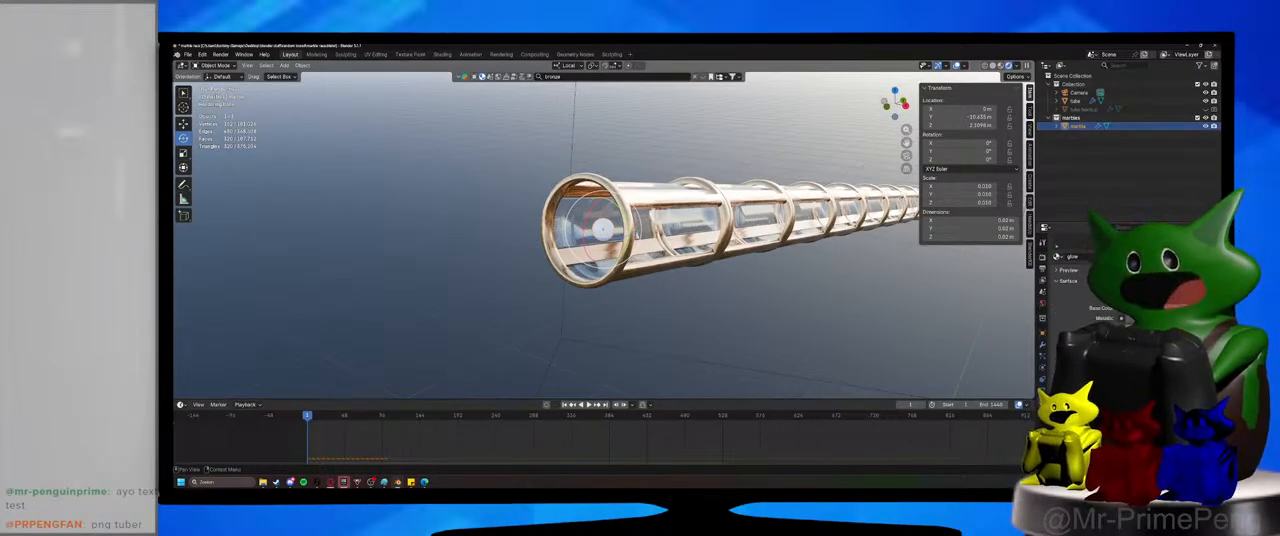
drag(1120, 318, 1131, 322)
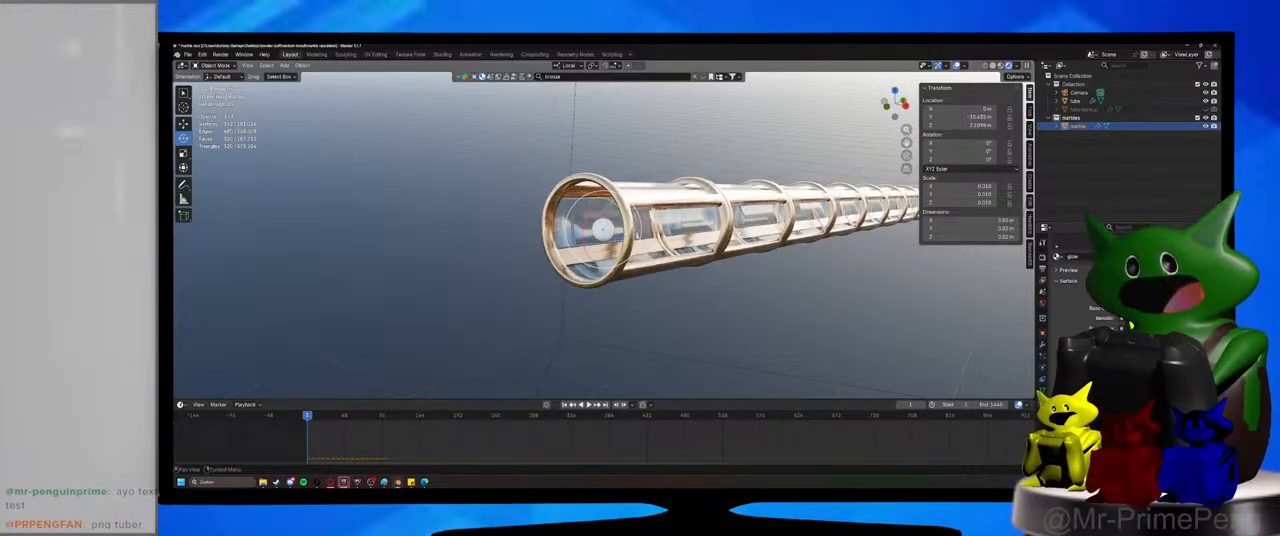
drag(1128, 310, 1122, 318)
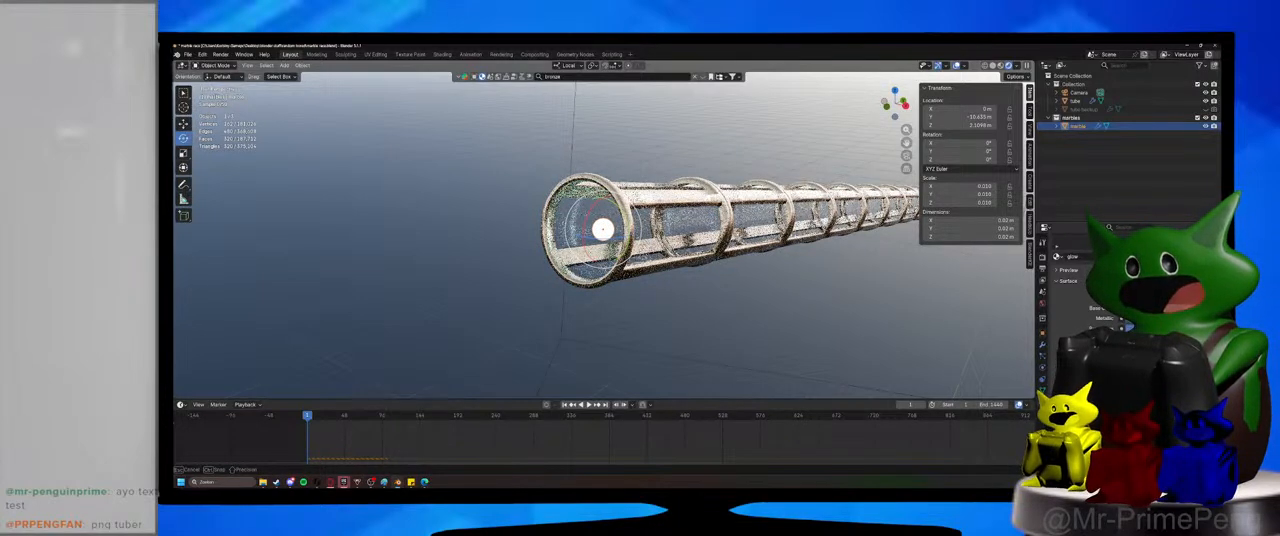
drag(1122, 318, 1122, 318)
Deselect the marble, play the simulation while following the tube's length, stop playback, and save the file.
click(725, 311)
scroll(725, 311, down, 3)
middle_drag(725, 311, 443, 354)
key(space)
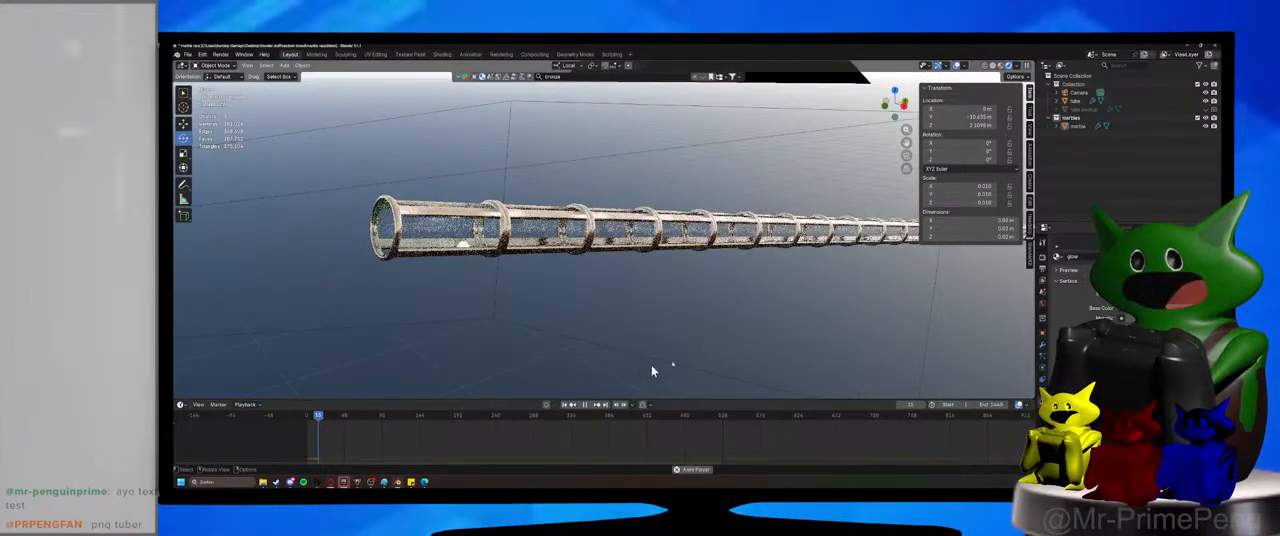
middle_drag(652, 371, 922, 212)
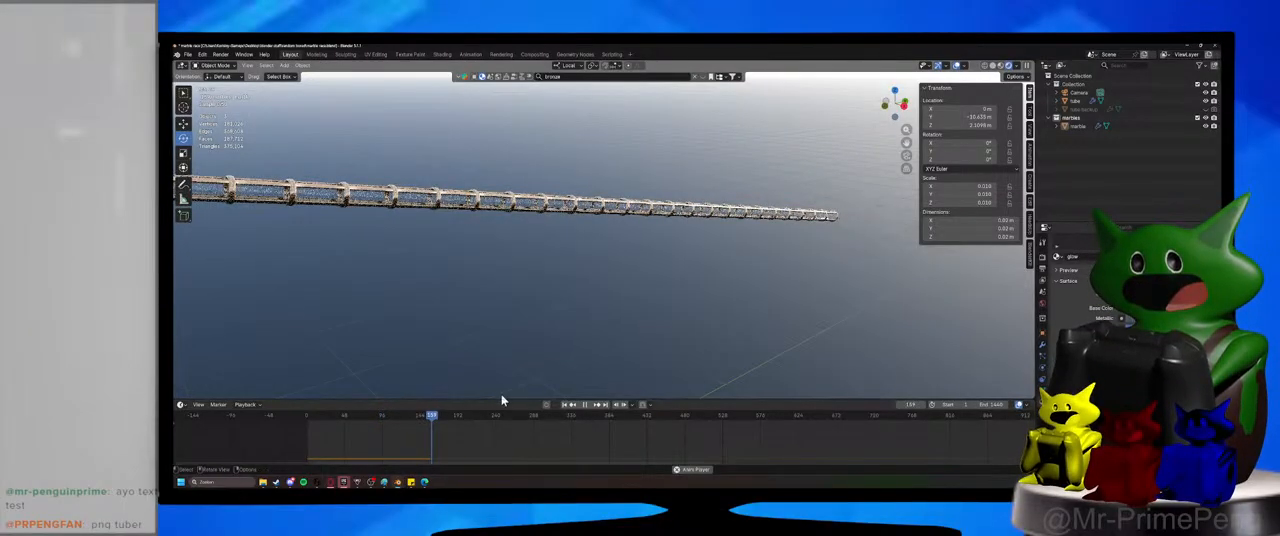
click(585, 404)
key(ctrl+s)
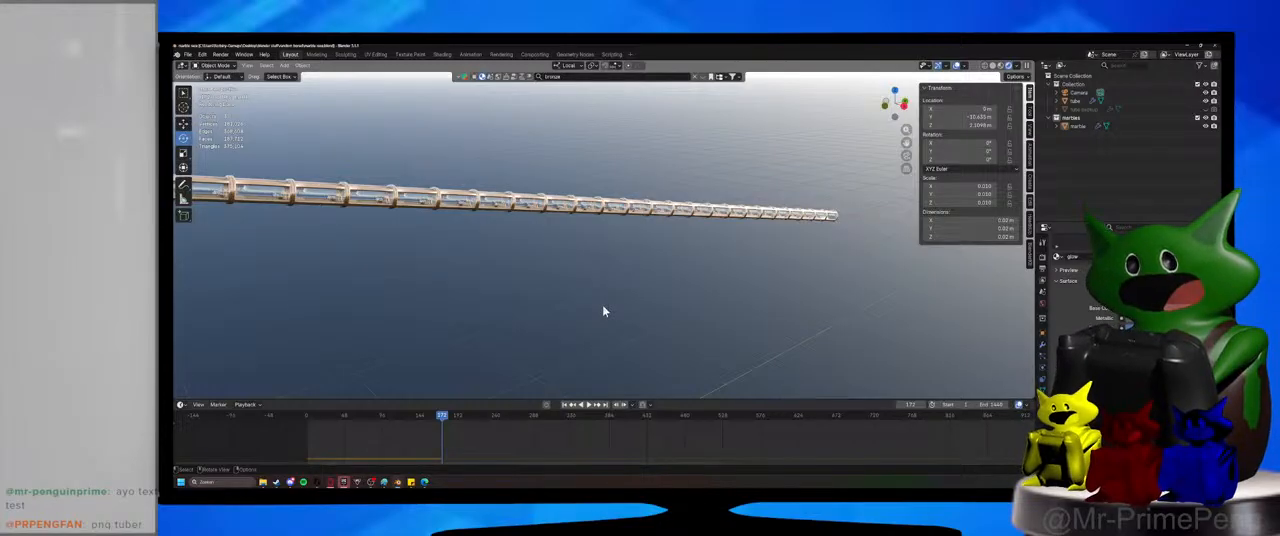
Return to the first frame, select the tube, and view its middle segments up close.
middle_drag(630, 250, 615, 280)
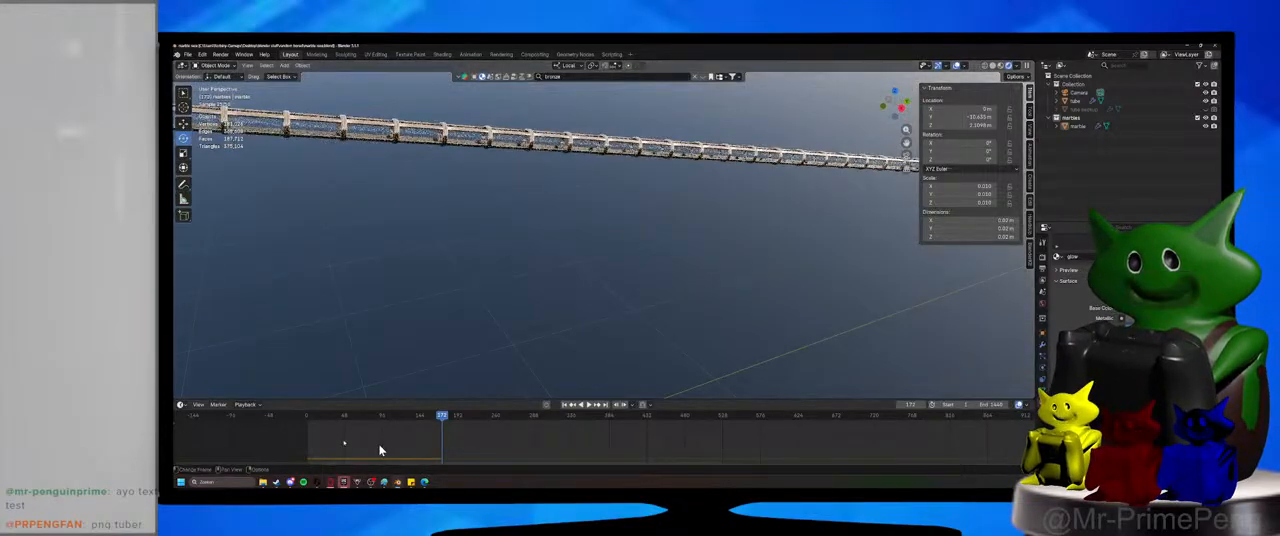
click(310, 419)
click(600, 150)
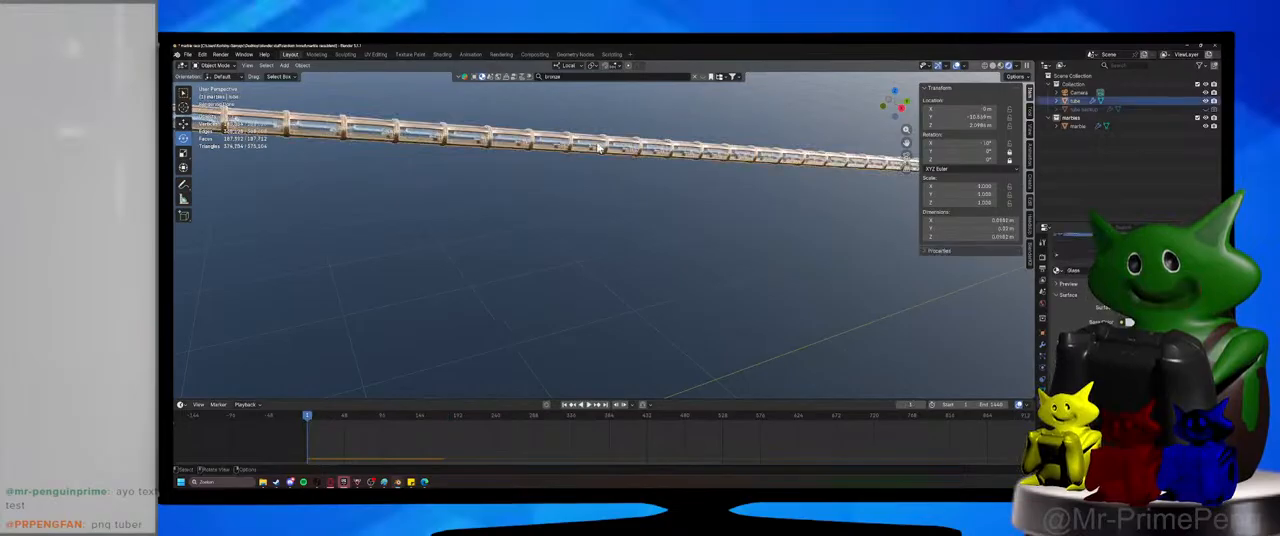
key(KP_Decimal)
middle_drag(597, 148, 615, 238)
scroll(612, 242, up, 3)
mouse_move(531, 266)
middle_down()
mouse_move(589, 260)
mouse_move(522, 253)
middle_up()
scroll(623, 251, up, 2)
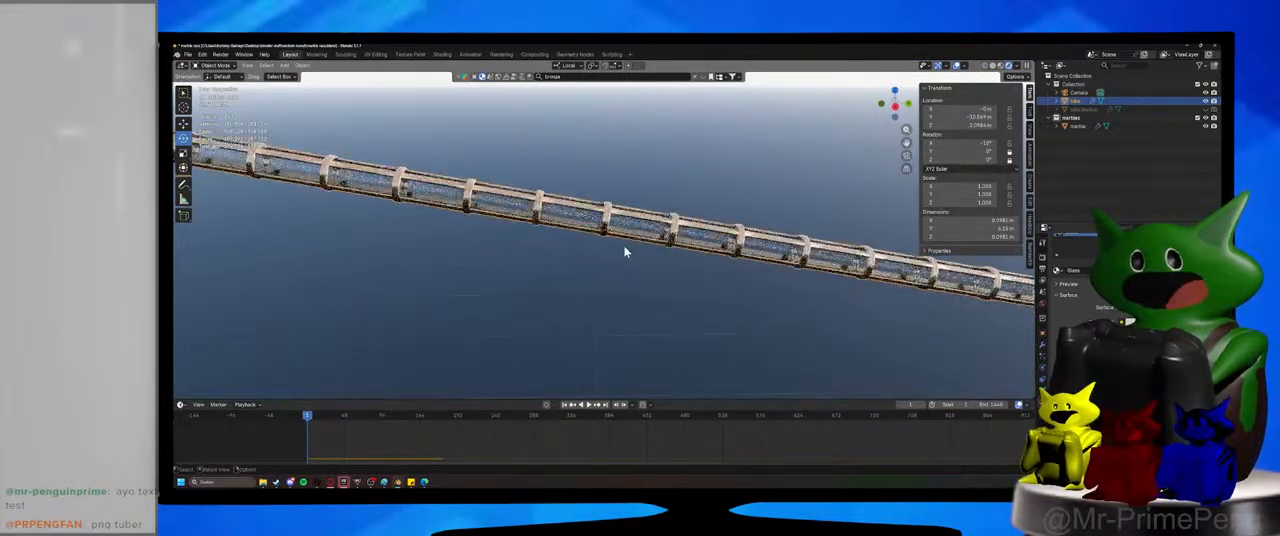
scroll(623, 250, up, 2)
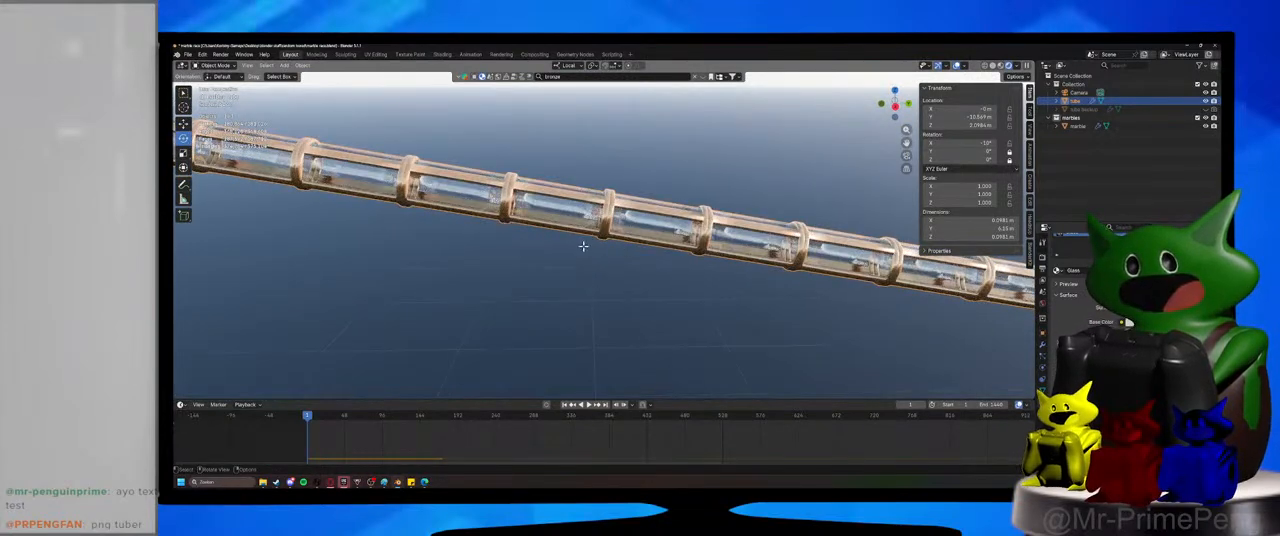
Check the tube's mesh in Edit Mode with a linked selection, clear it, return to Object Mode, and save the file.
key(Tab)
key(l)
click(558, 272)
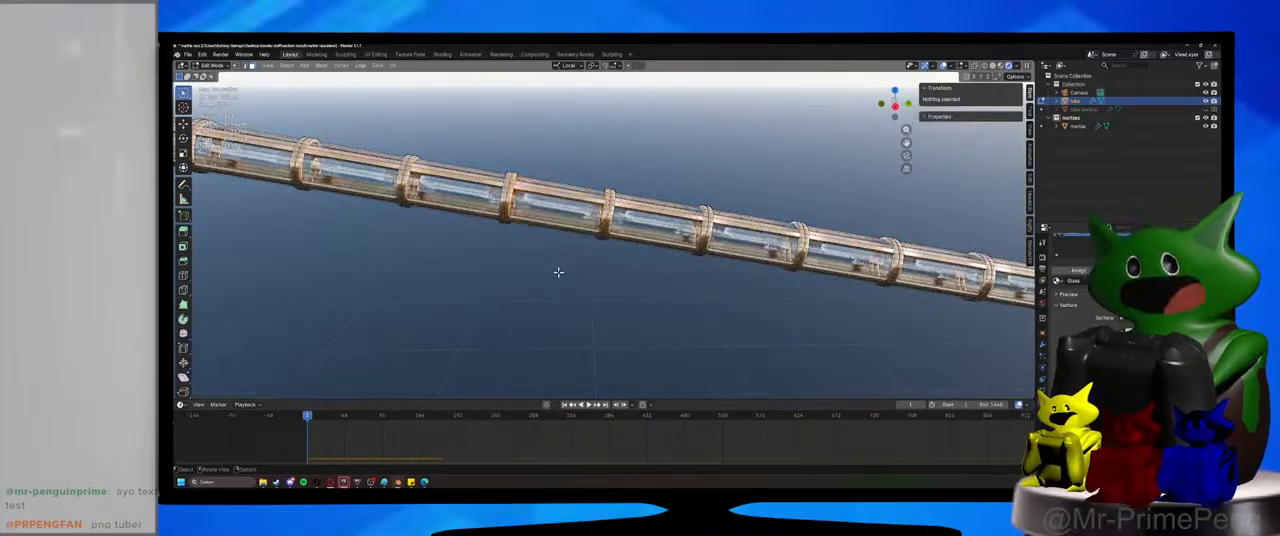
scroll(558, 272, down, 5)
scroll(558, 272, down, 3)
key(ctrl+s)
key(Tab)
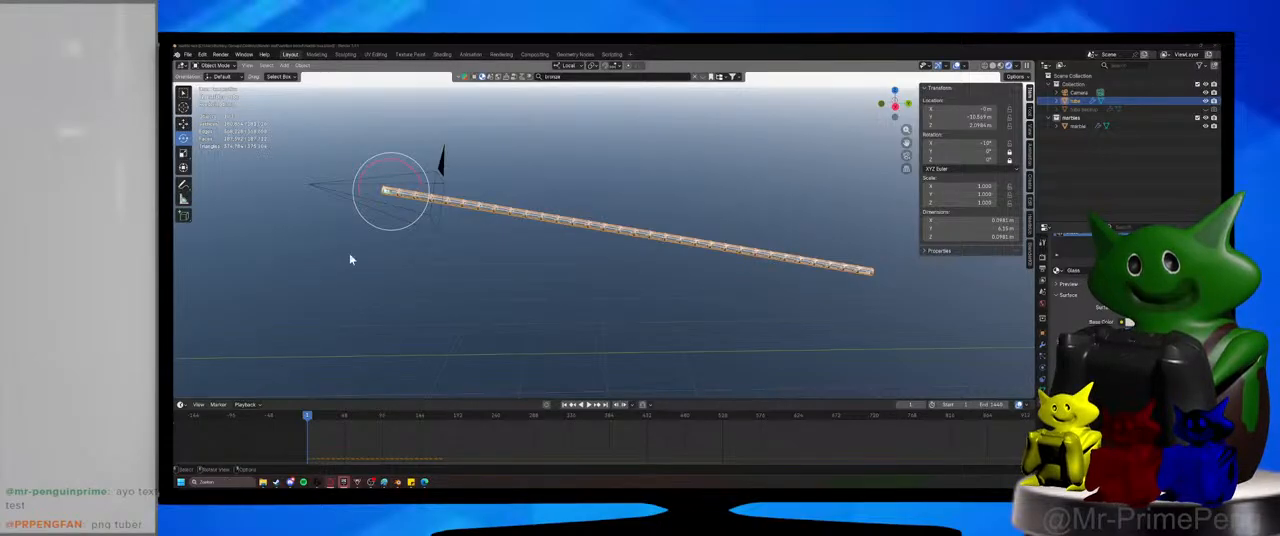
middle_drag(557, 289, 565, 290)
key(ctrl+s)
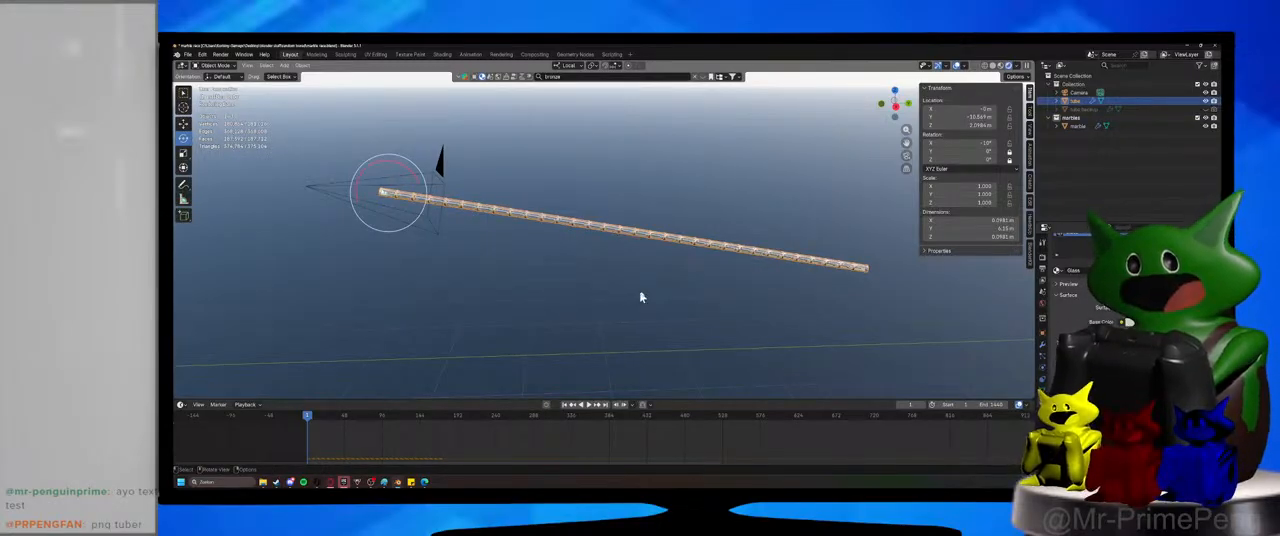
Enter Edit Mode on the tube, select and deselect the whole mesh, and select one linked segment near its middle.
scroll(640, 296, up, 8)
scroll(511, 305, down, 8)
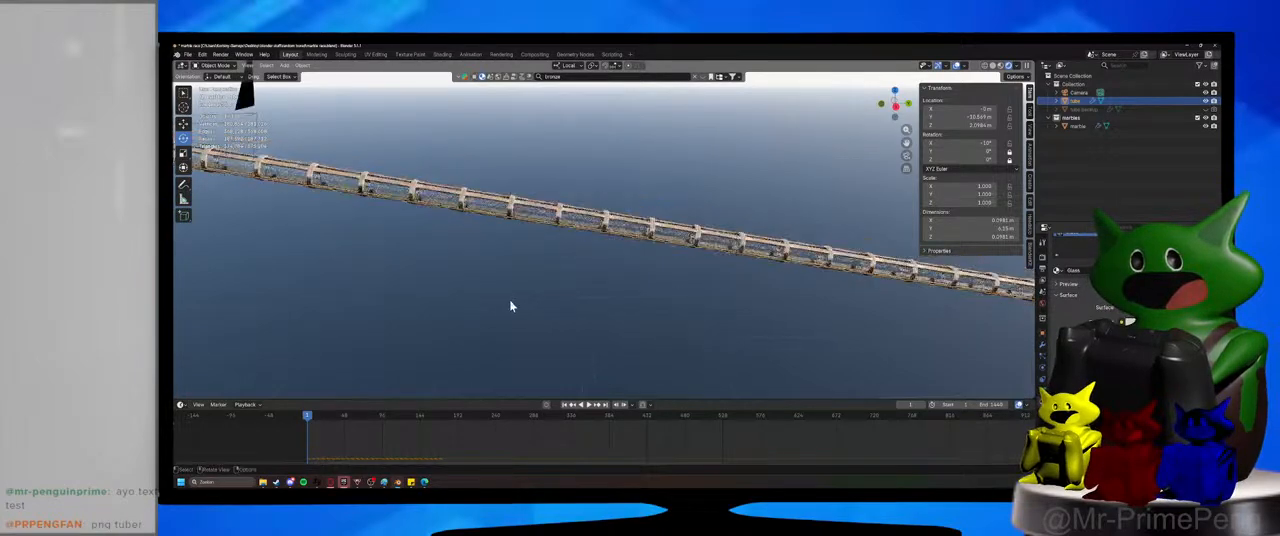
key(Tab)
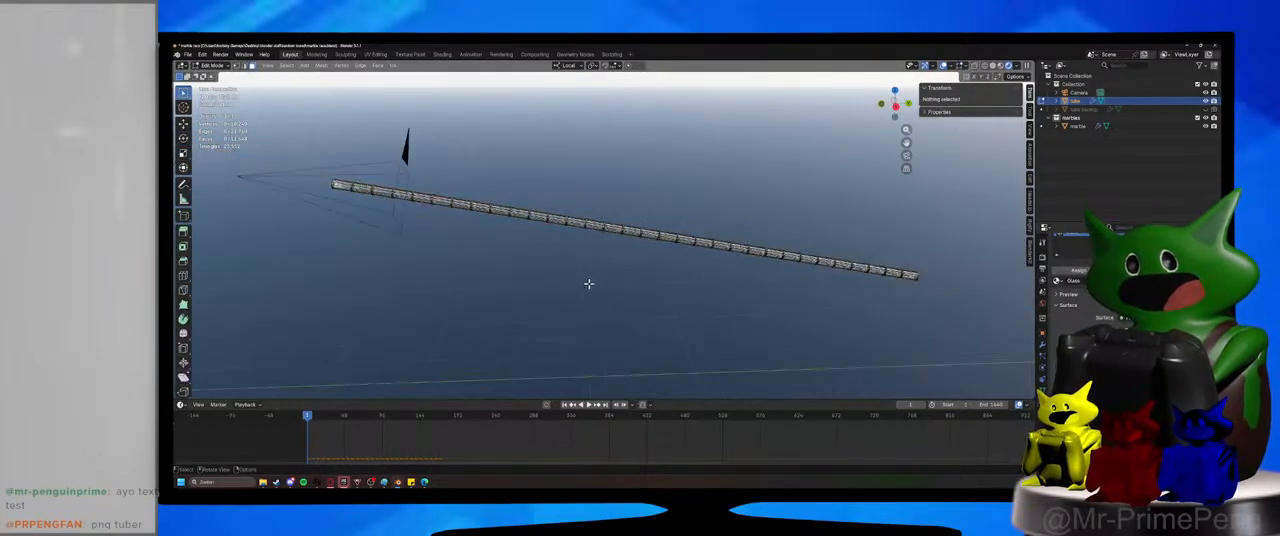
scroll(588, 284, up, 4)
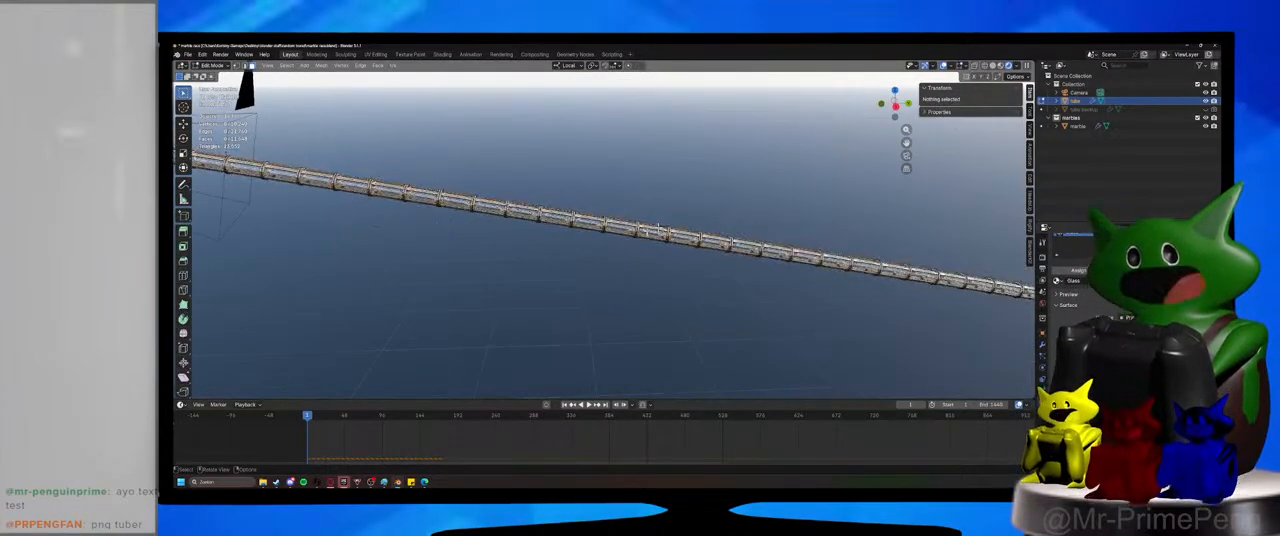
key(a)
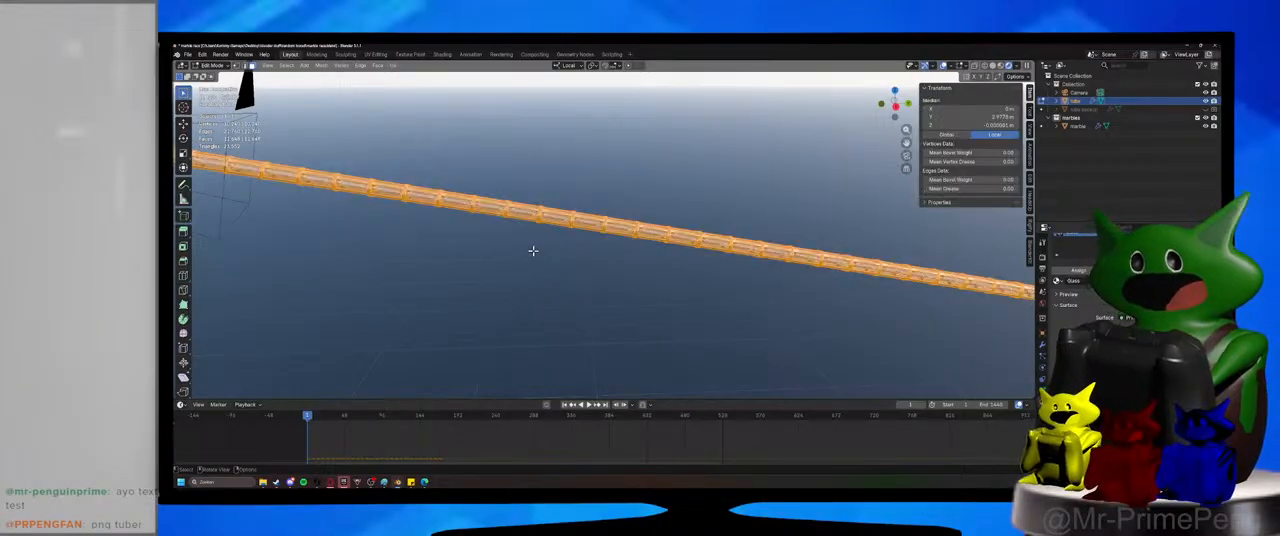
key(alt+a)
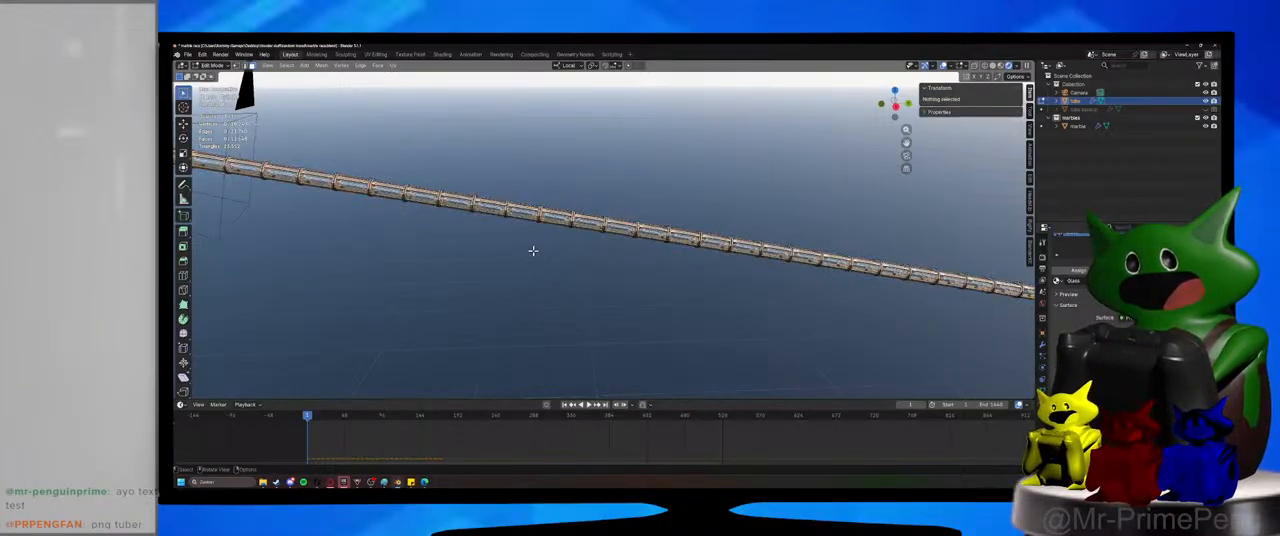
scroll(533, 250, up, 4)
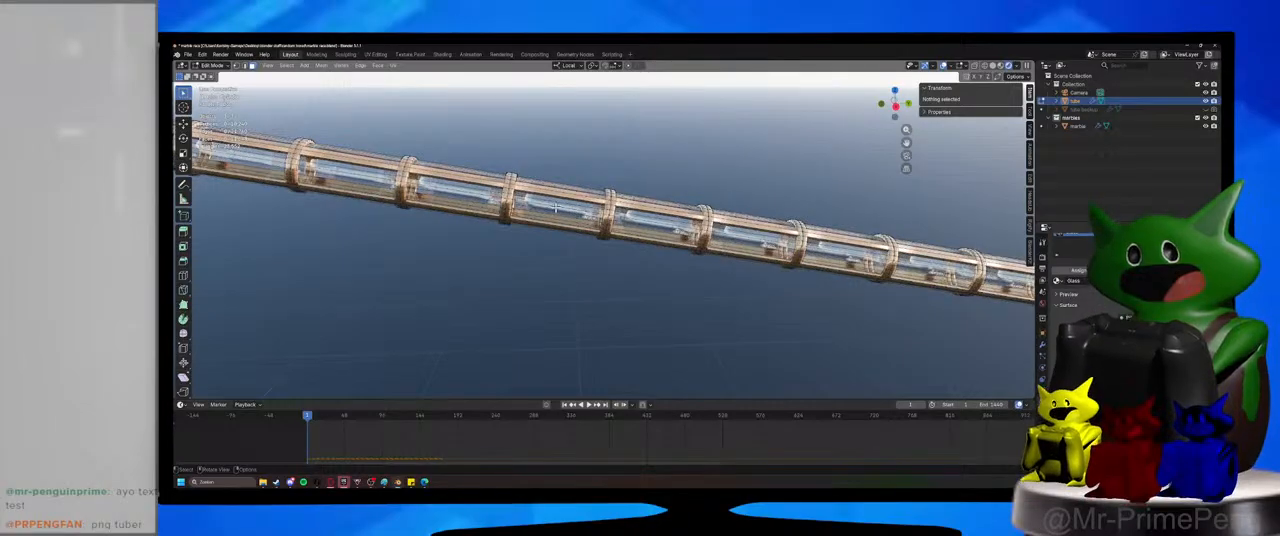
key(l)
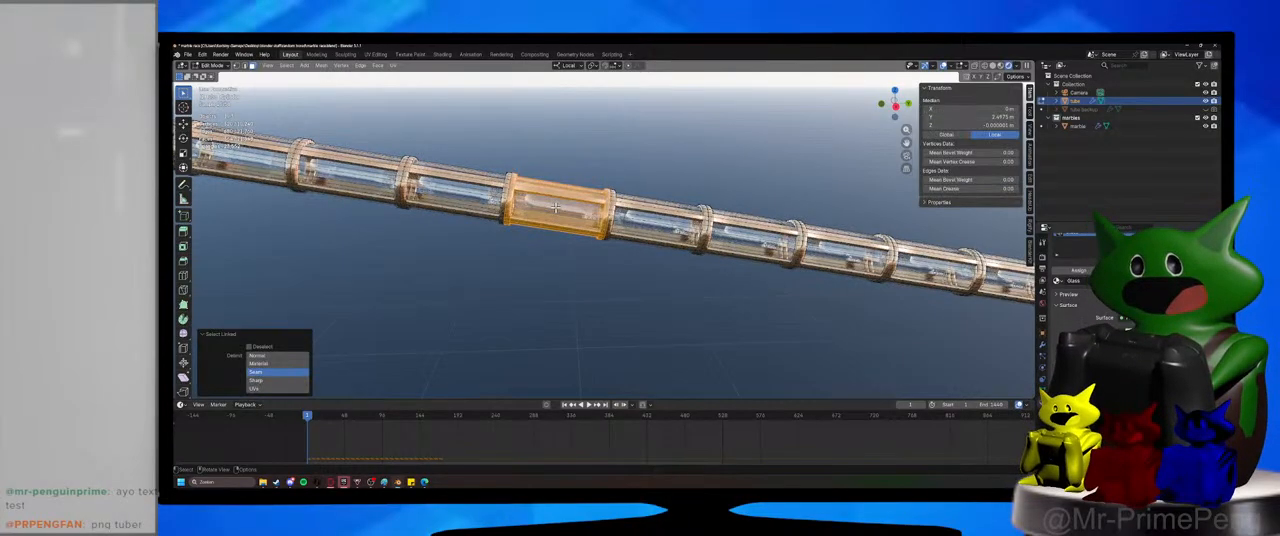
key(g)
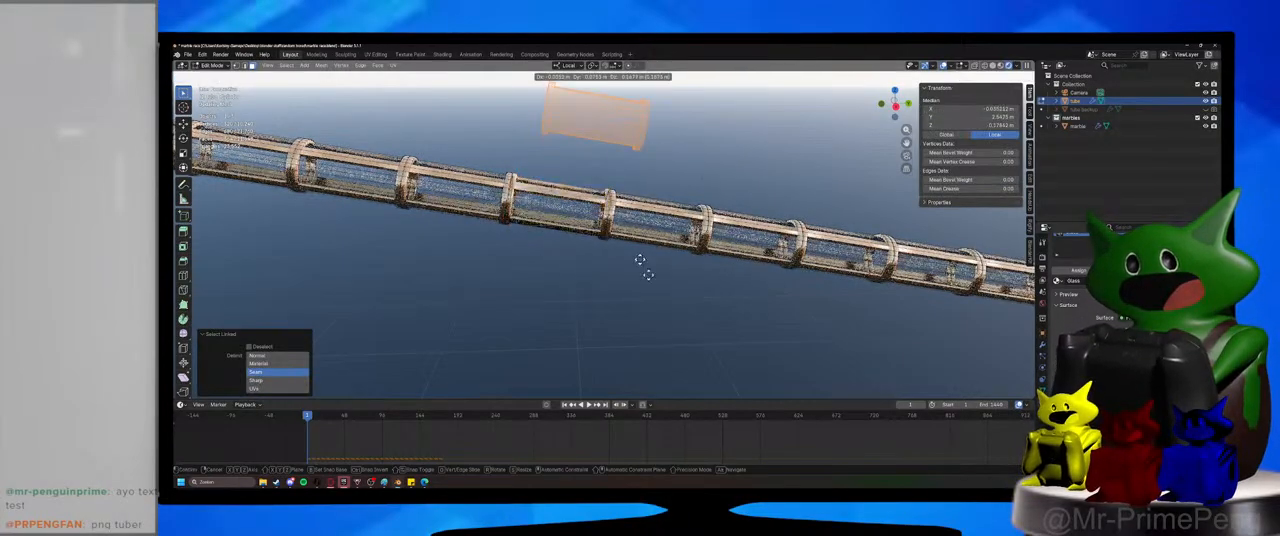
click(500, 271)
middle_drag(544, 284, 614, 314)
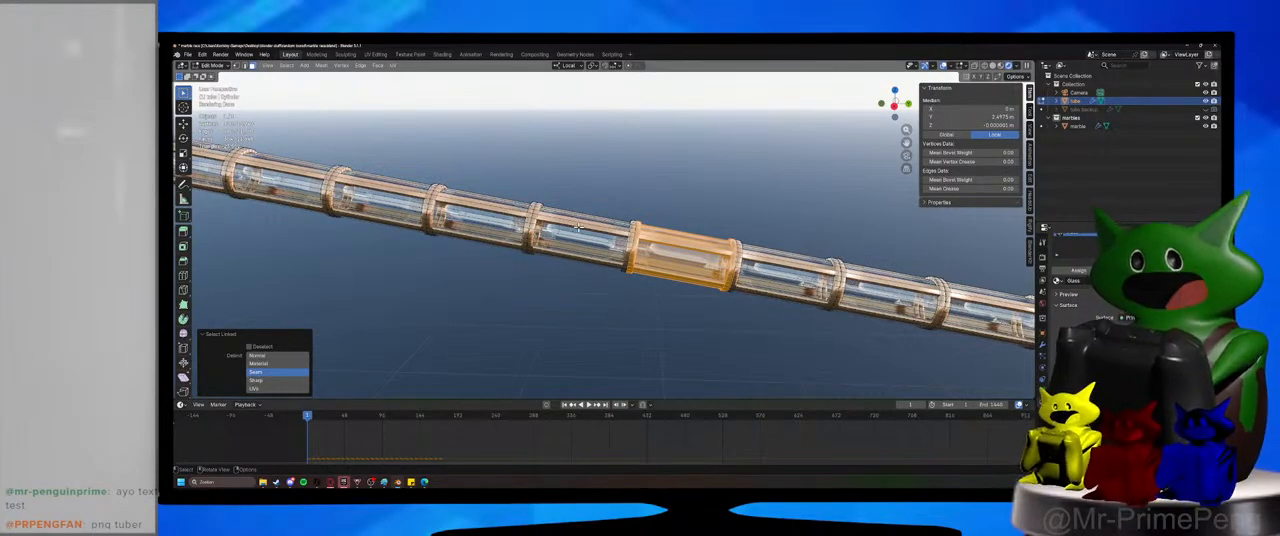
Add three neighbouring tube segments to the linked selection, clear it, reselect one segment, and undo adding its neighbour.
key(l)
key(l)
key(l)
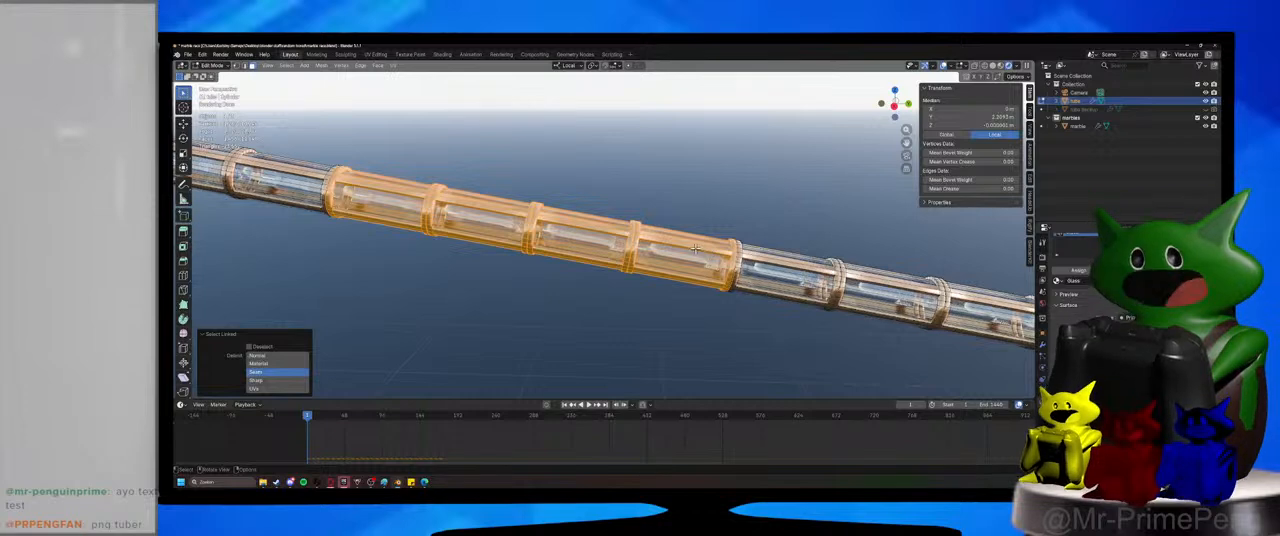
key(alt+a)
key(l)
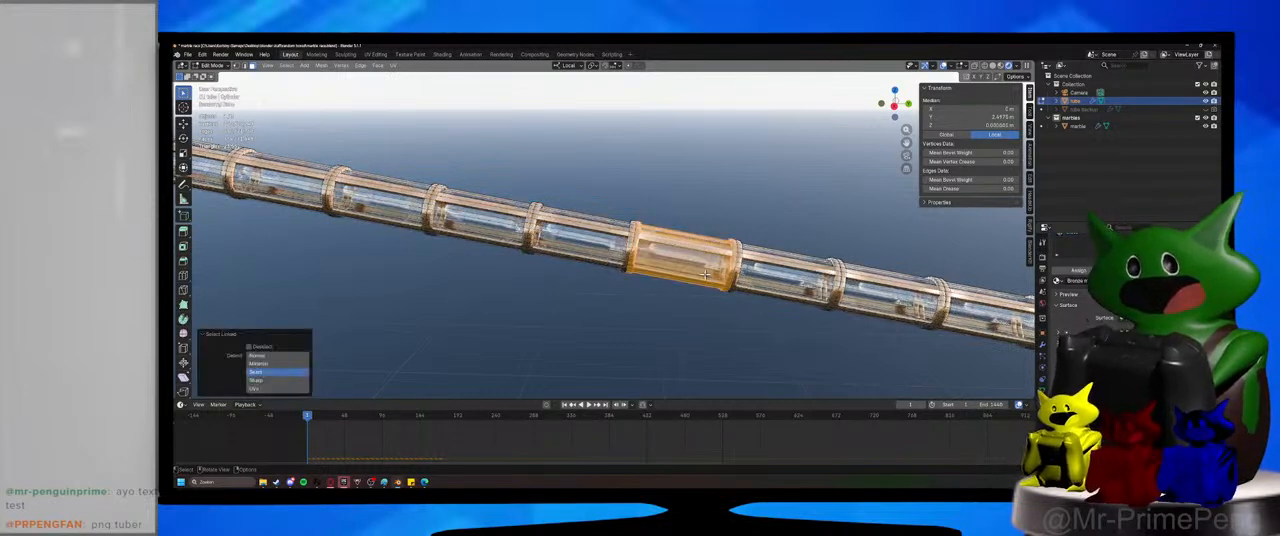
key(l)
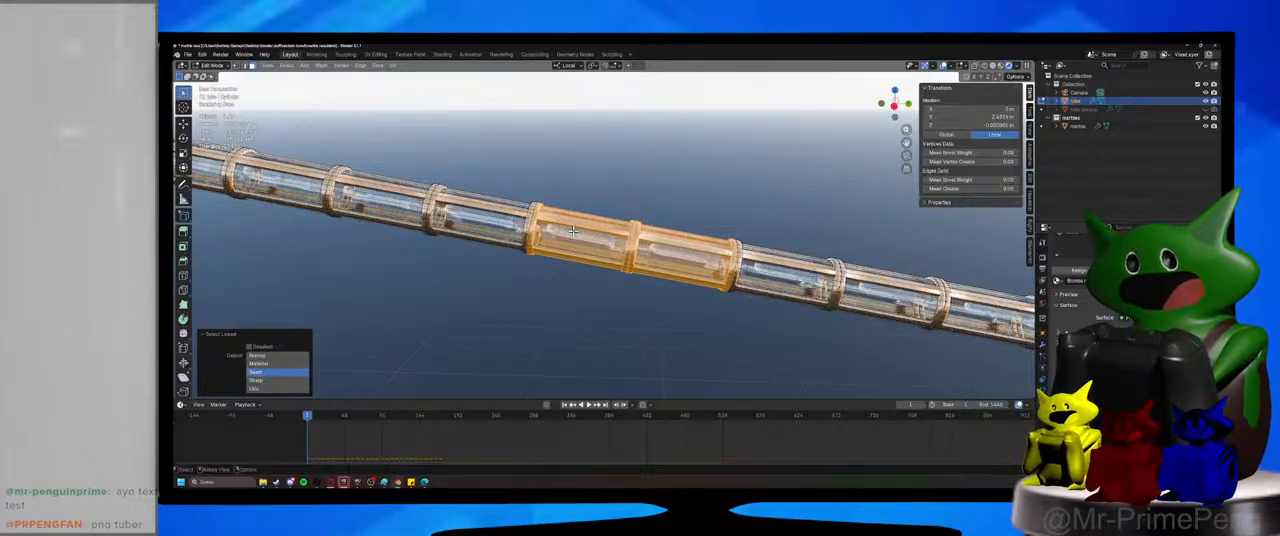
key(ctrl+z)
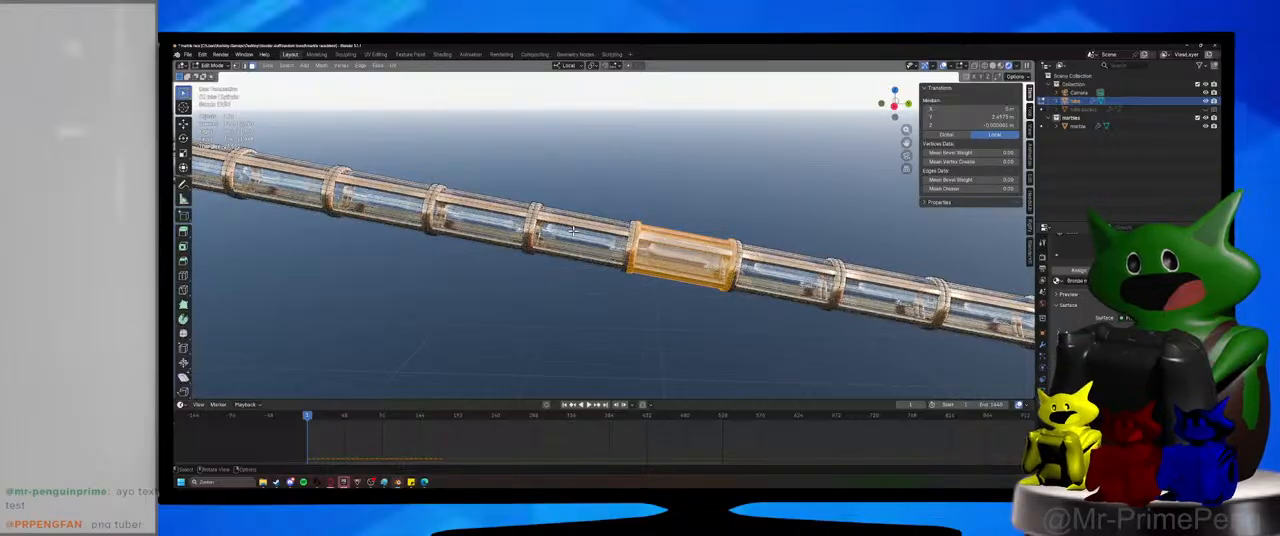
Select part of a middle tube segment, extend the selection to its linked geometry, deselect everything, and save the file.
click(573, 231)
key(period)
key(Escape)
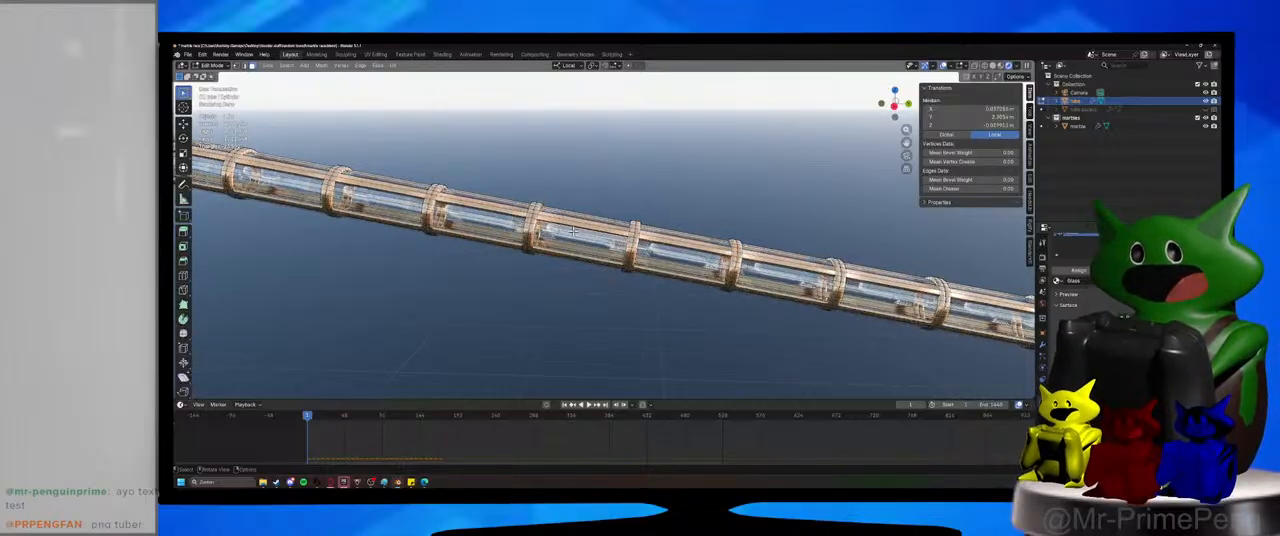
key(l)
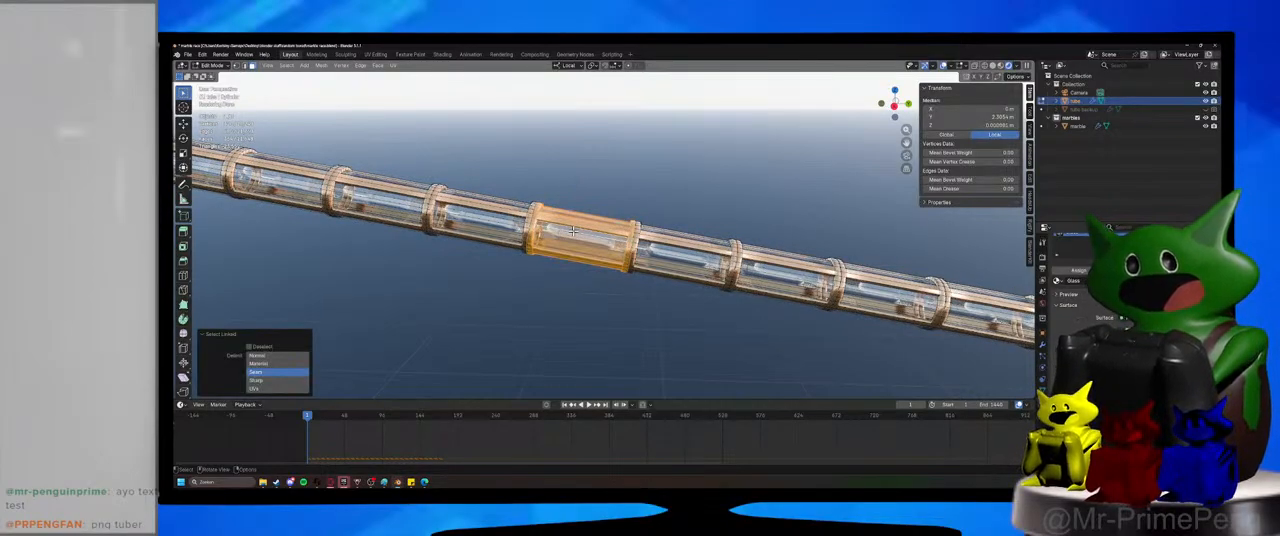
click(614, 336)
scroll(616, 332, down, 7)
key(ctrl+s)
scroll(582, 260, down, 3)
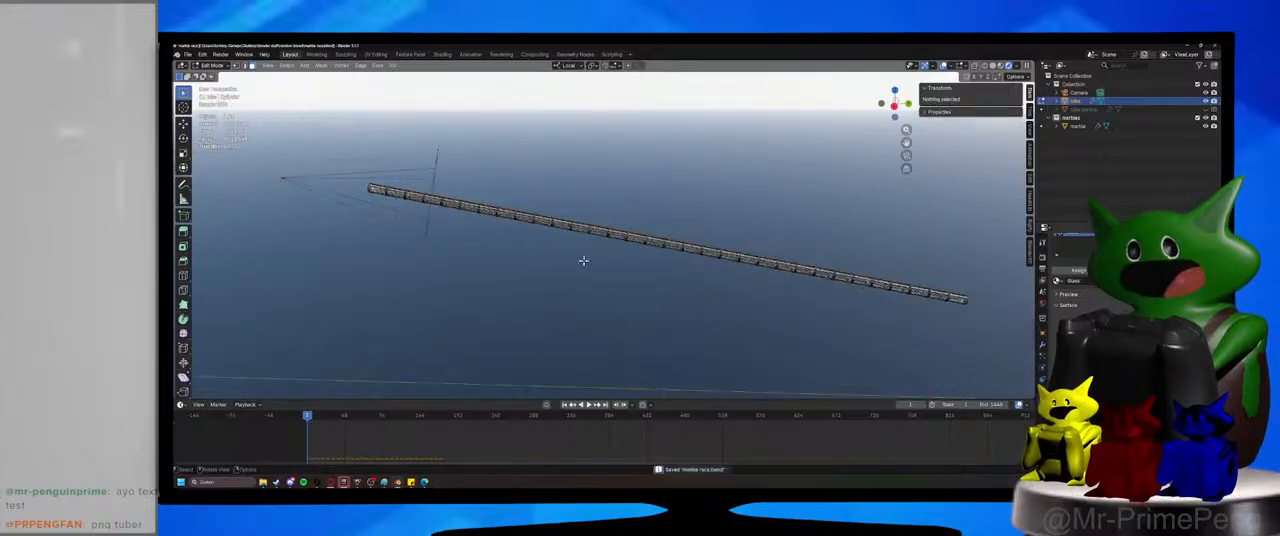
Return the tube to Object Mode and examine its middle segments up close.
scroll(563, 269, up, 5)
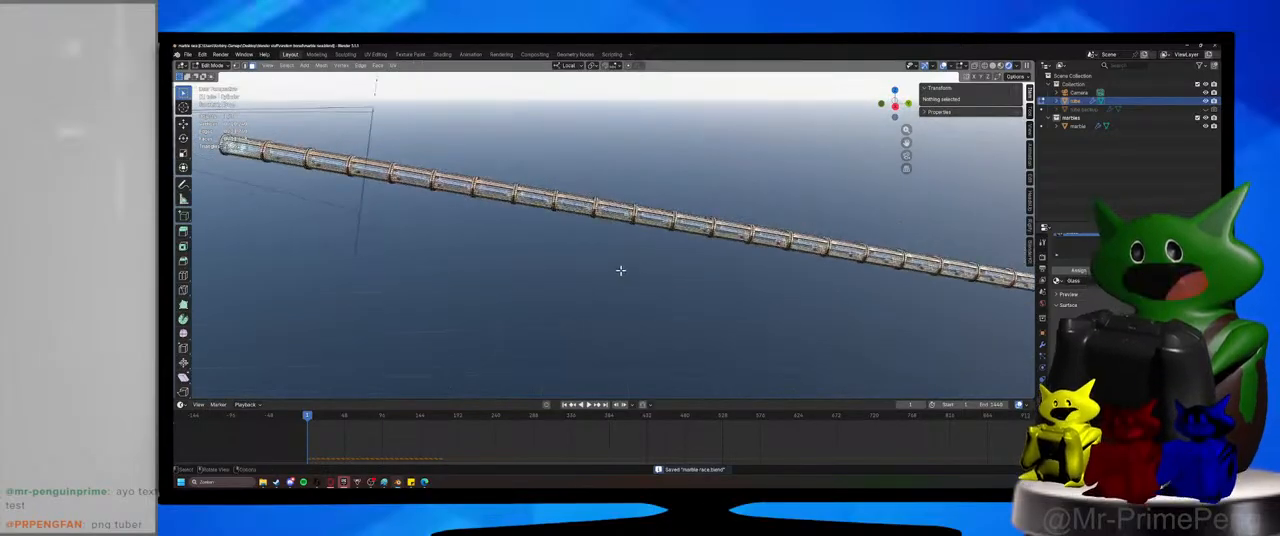
scroll(531, 232, up, 3)
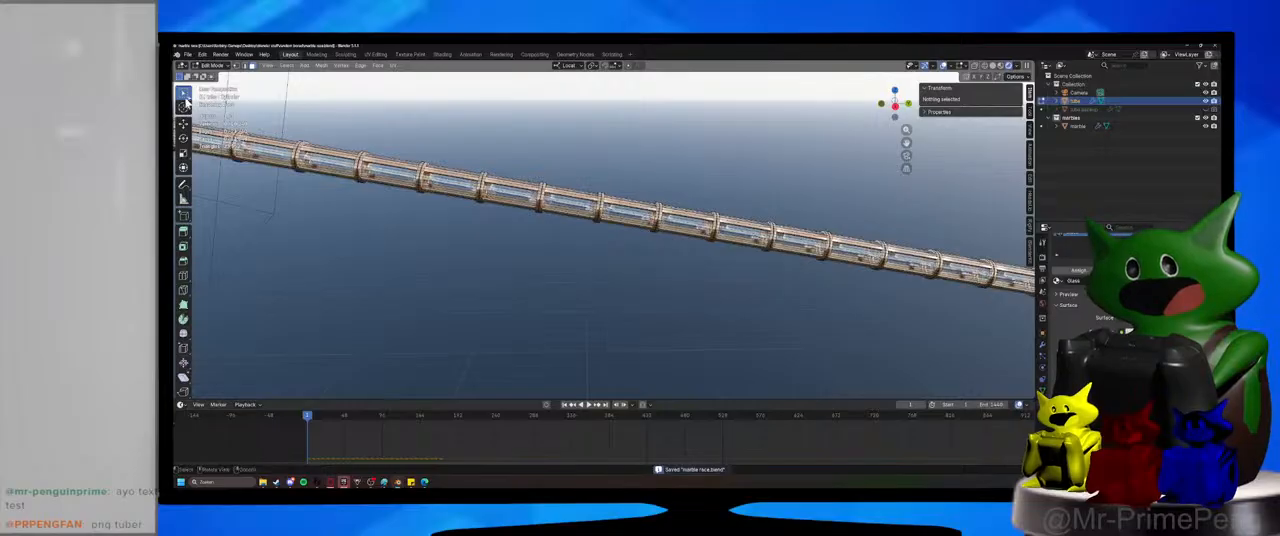
click(210, 65)
click(210, 74)
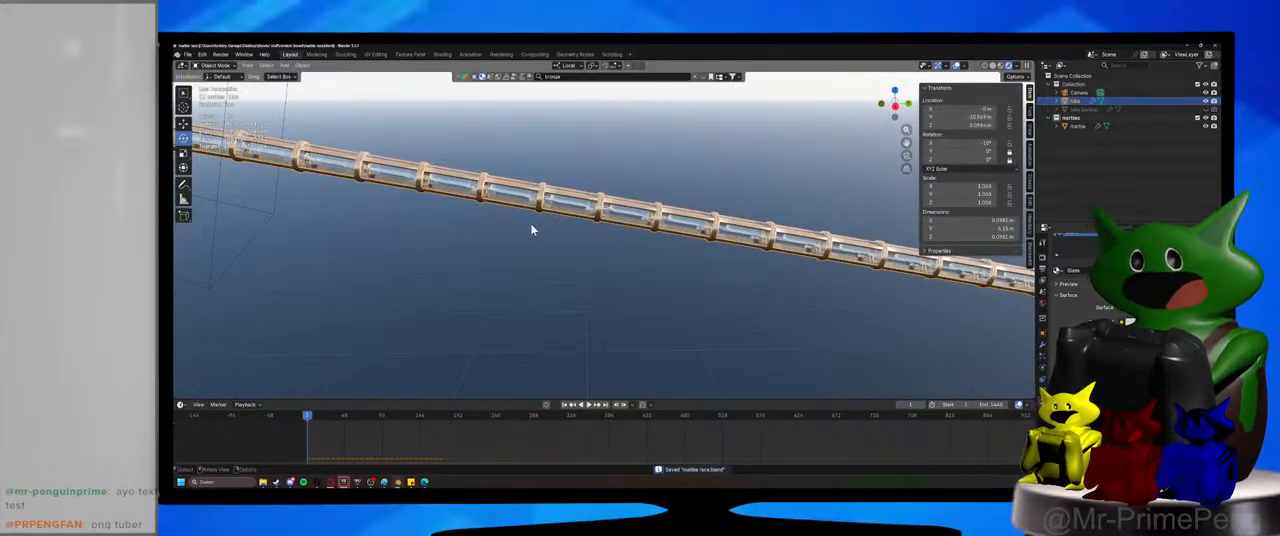
scroll(643, 305, up, 4)
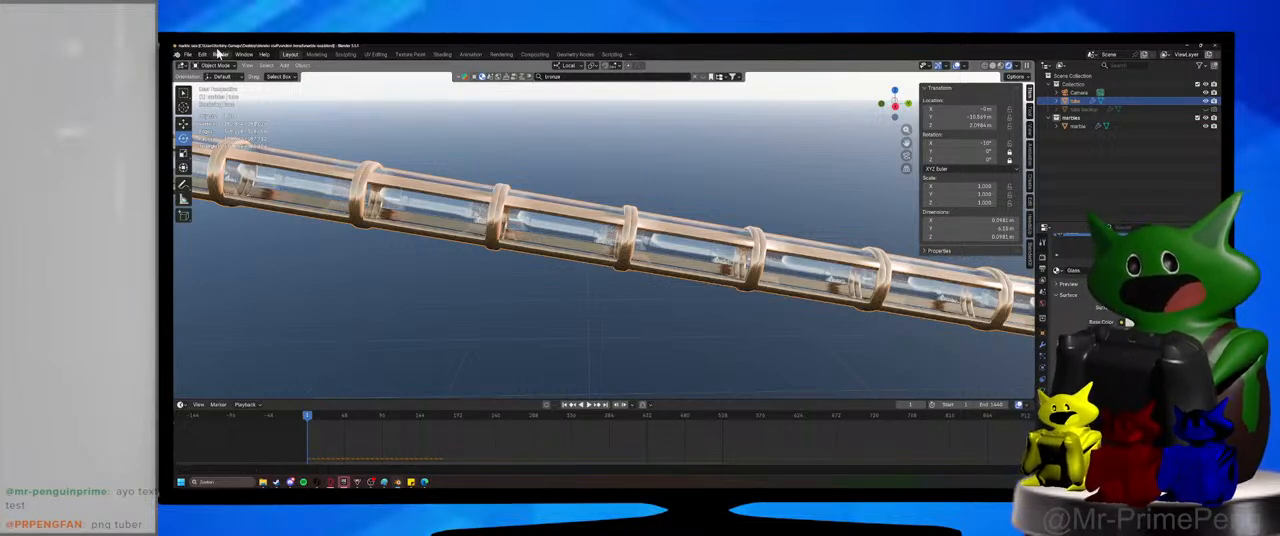
Select two linked neighbouring segments in the middle of the tube, separate them into their own object, and return to Object Mode.
key(Tab)
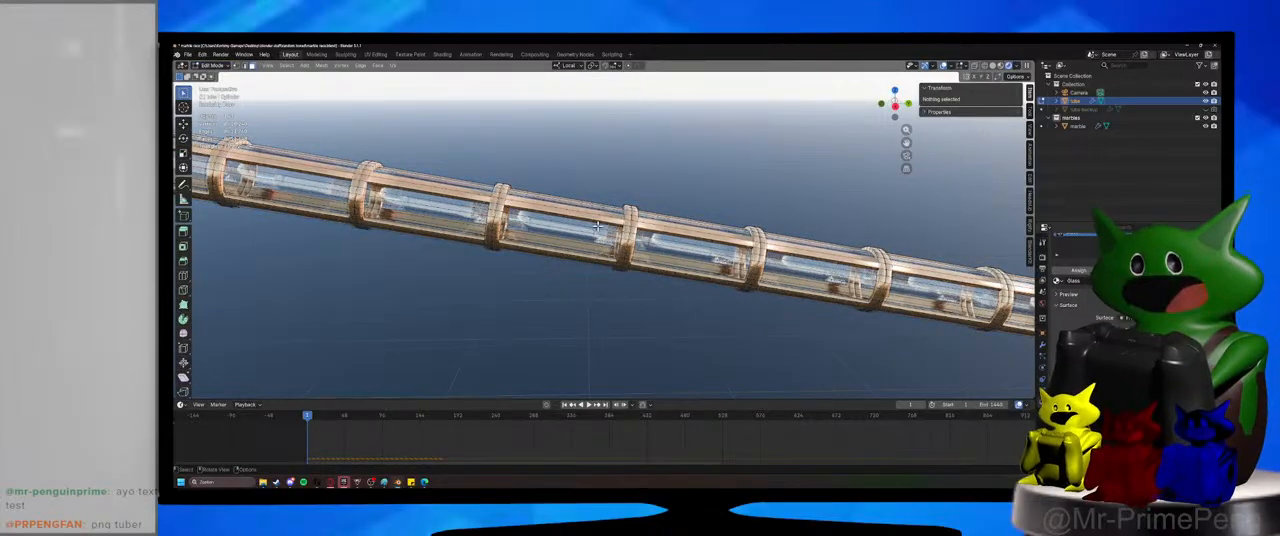
key(l)
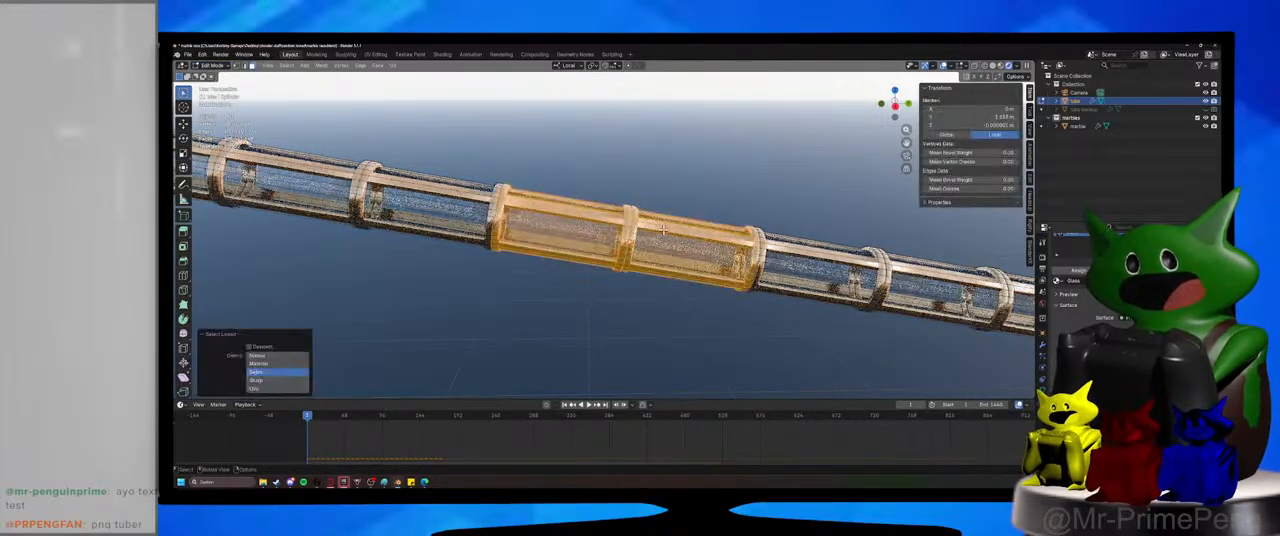
right_click(594, 222)
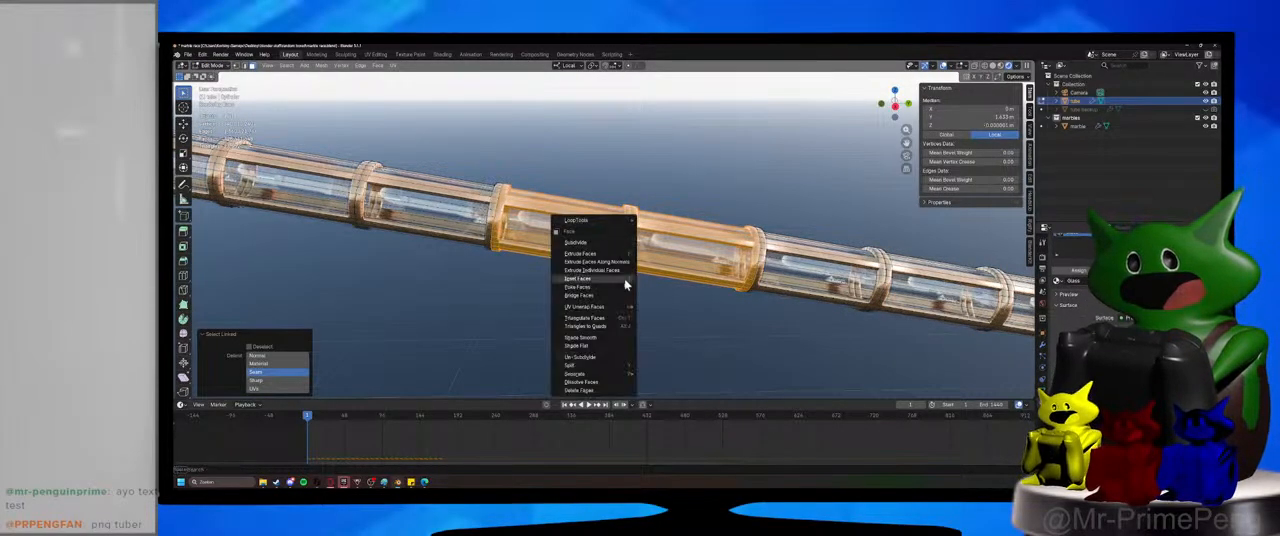
mouse_move(585, 373)
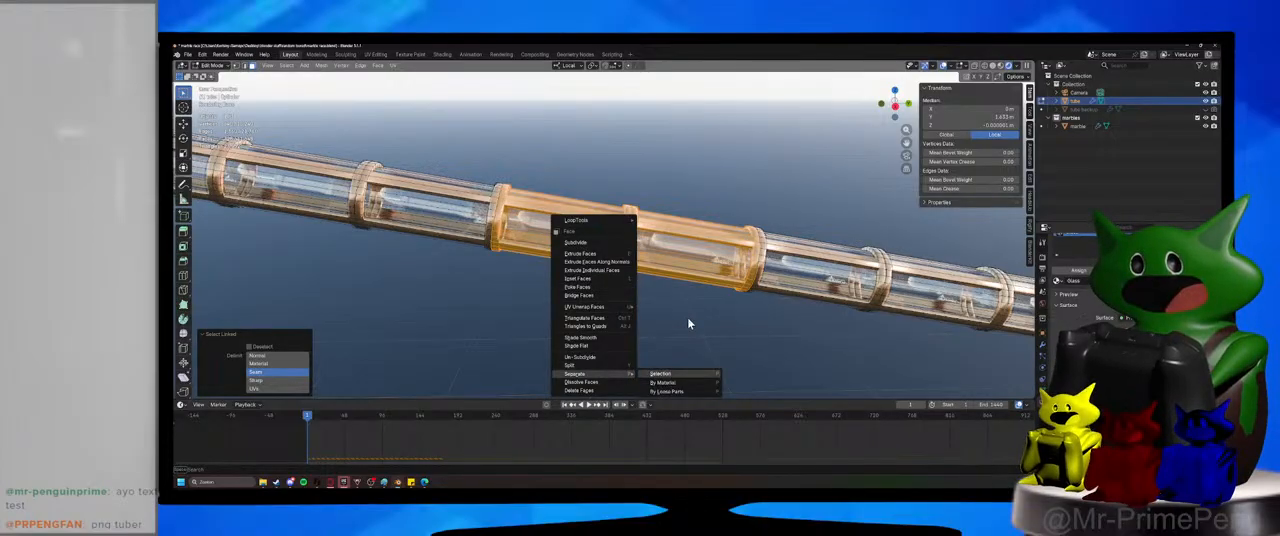
click(662, 374)
click(213, 65)
click(221, 79)
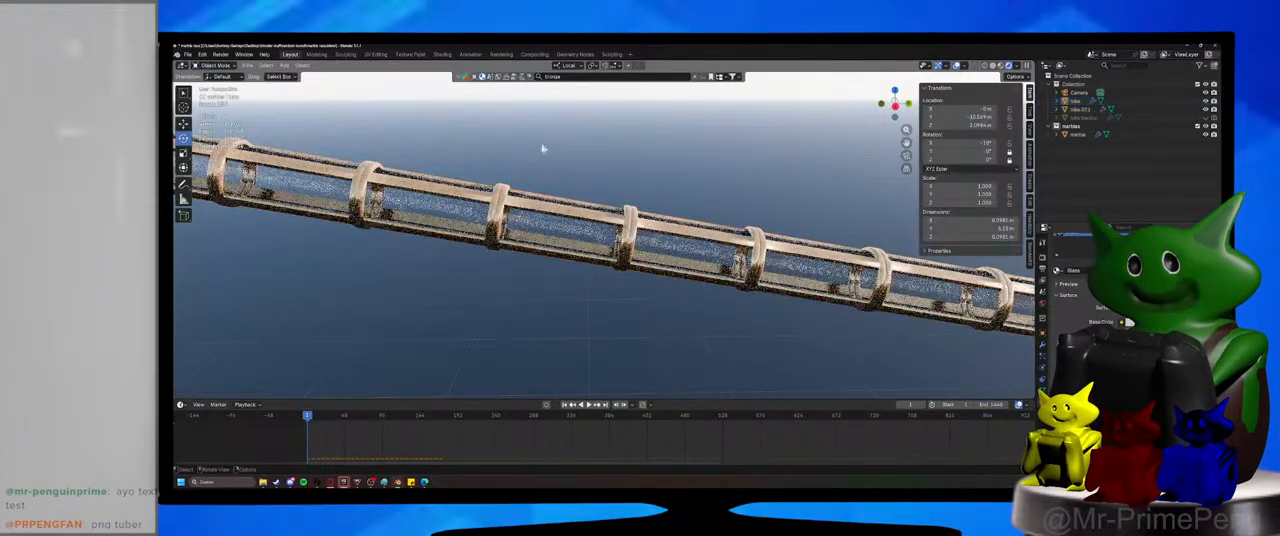
Select the separated two-segment tube section and rename it as fan obstacle number 1.
click(658, 215)
key(g)
right_click(670, 197)
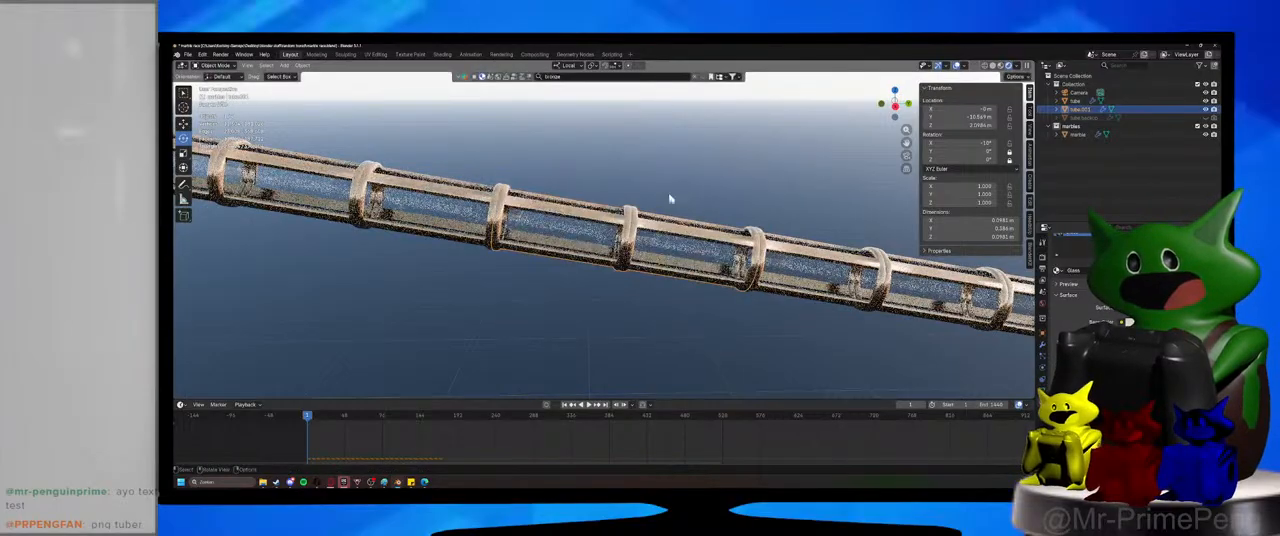
scroll(669, 199, up, 1)
double_click(1080, 110)
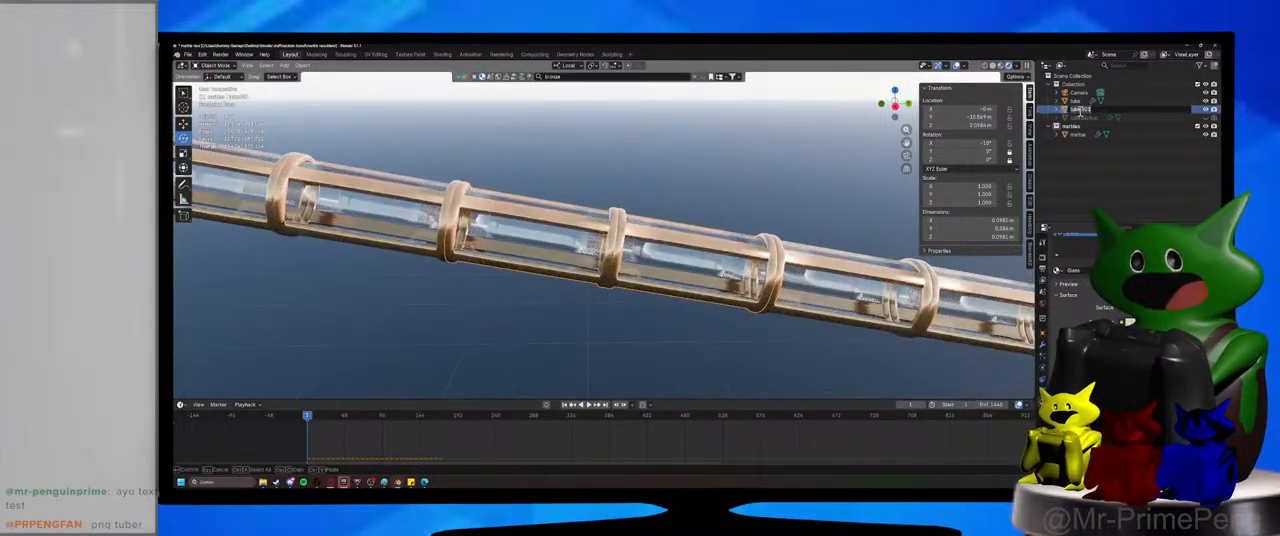
text(stra)
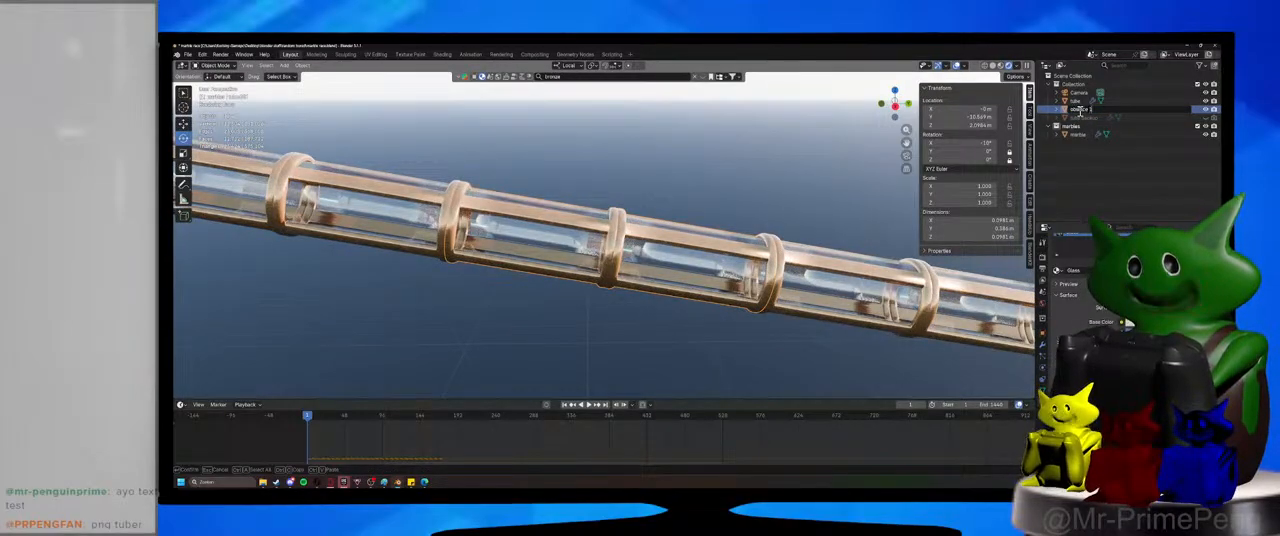
key(Return)
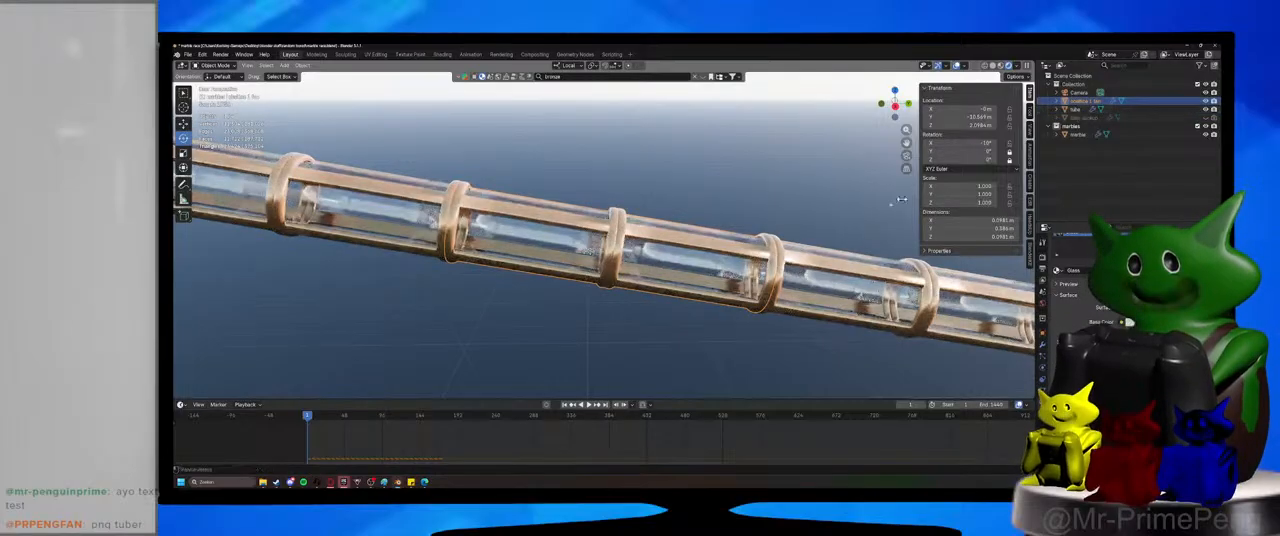
Enter Edit Mode on the fan obstacle section, save the file, and isolate the section in the right orthographic view.
key(Tab)
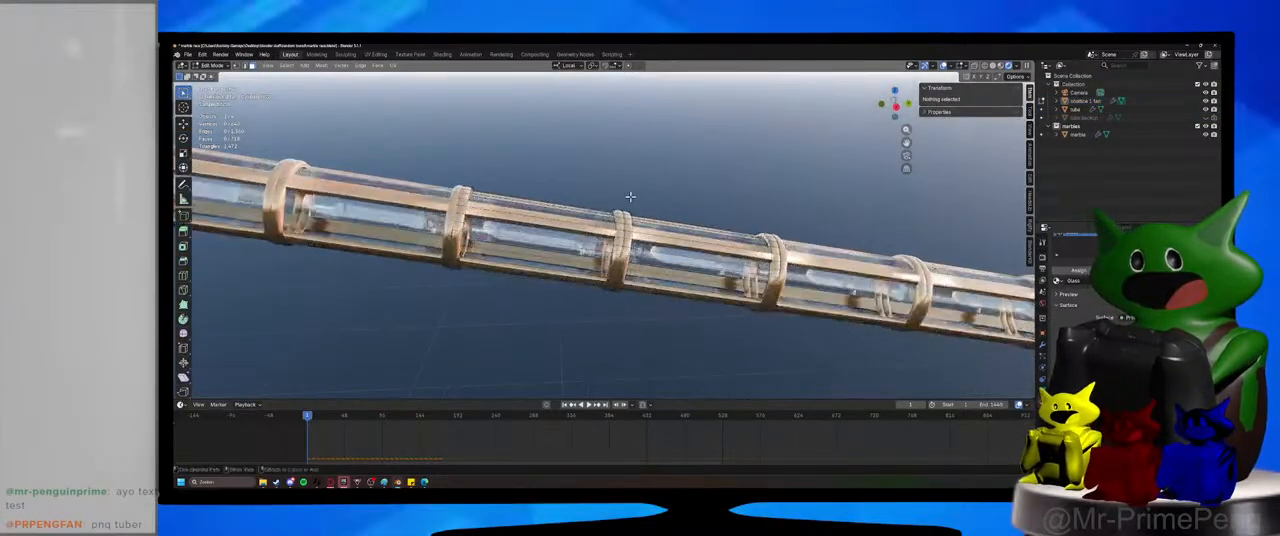
key(ctrl+s)
key(KP_3)
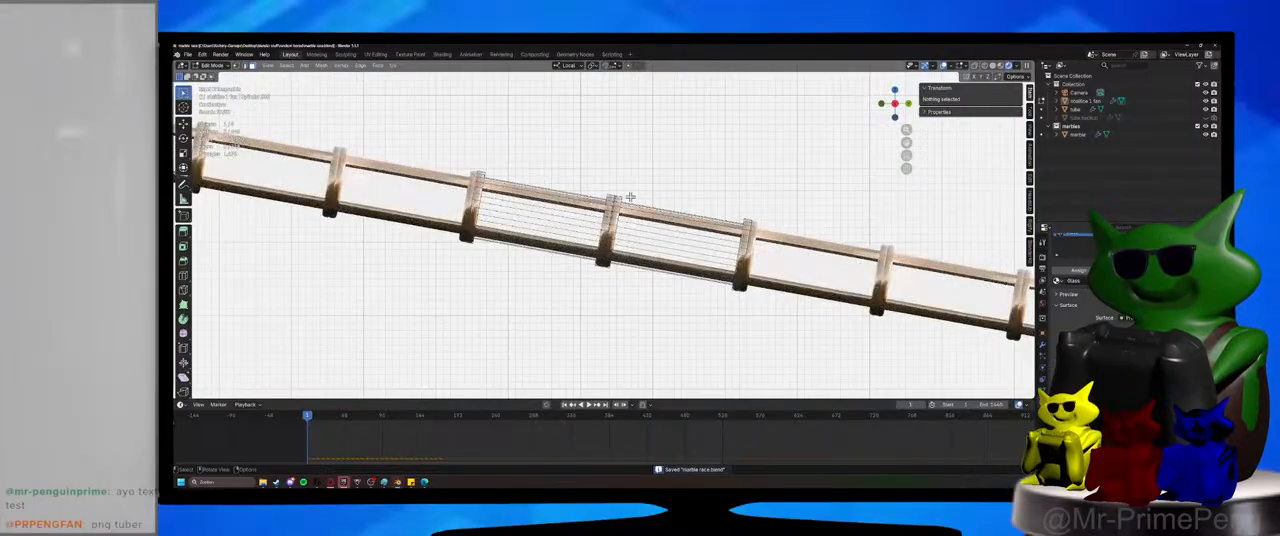
scroll(630, 206, up, 3)
shift+middle_drag(749, 270, 731, 239)
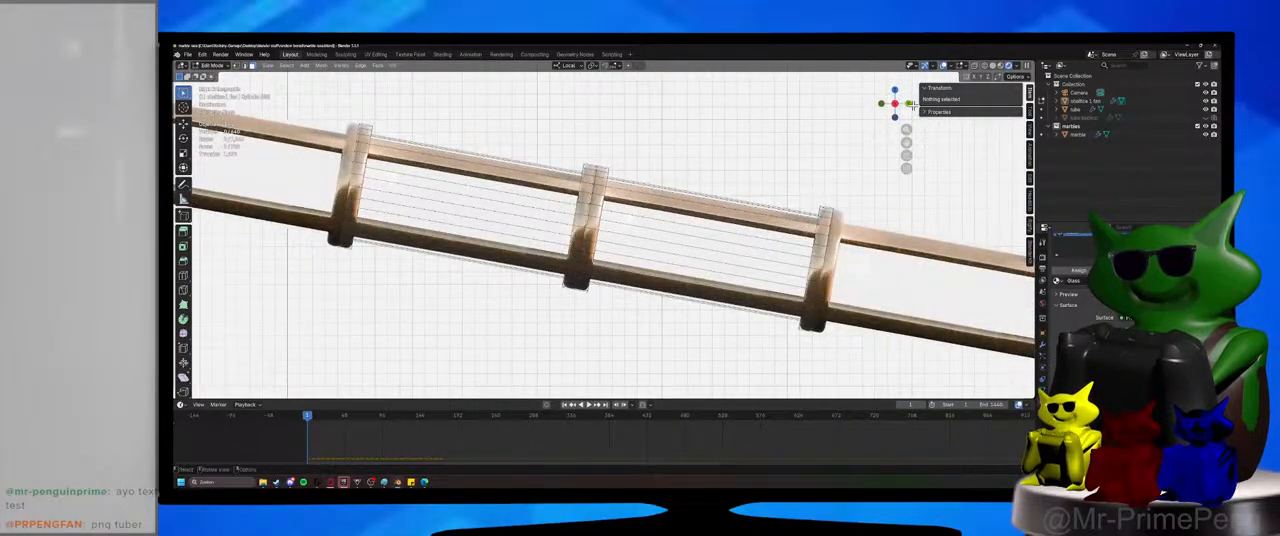
drag(907, 92, 897, 108)
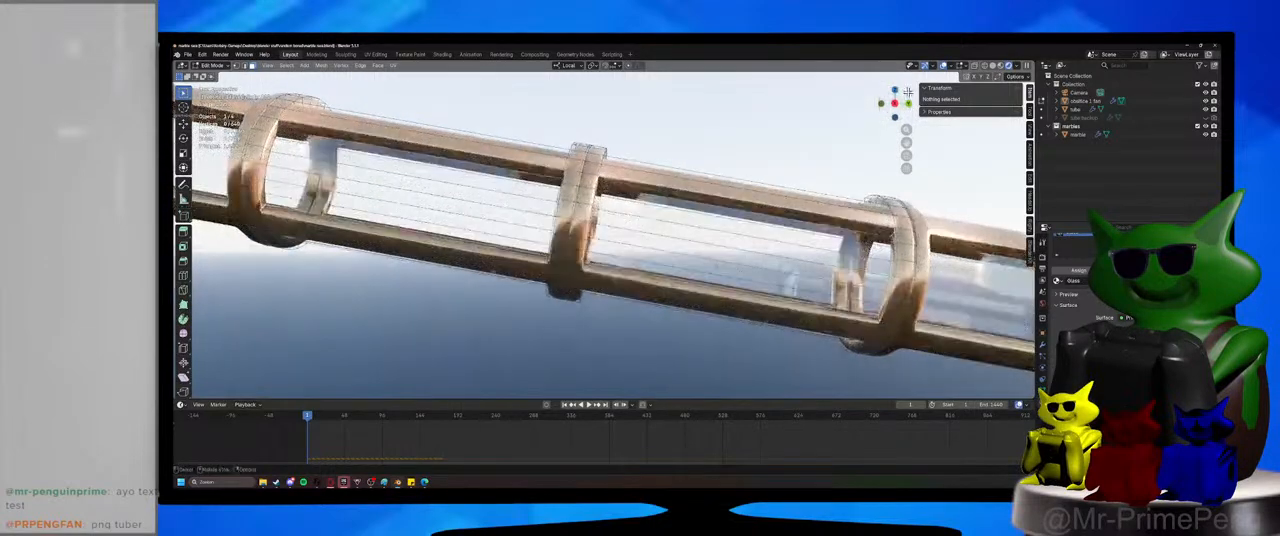
key(KP_3)
scroll(780, 152, up, 1)
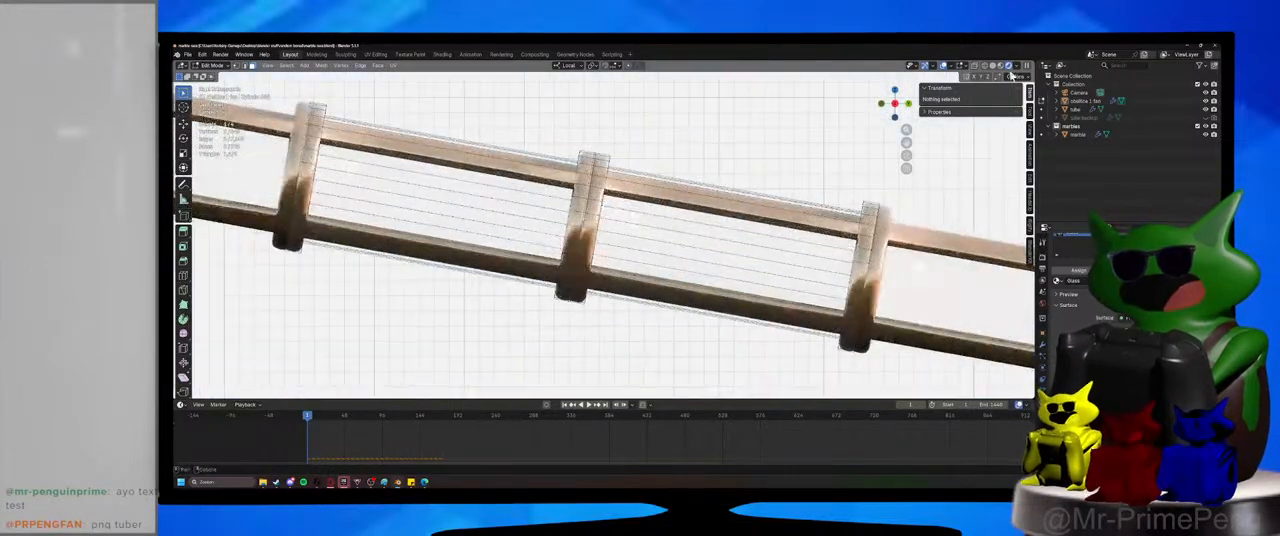
scroll(700, 251, down, 6)
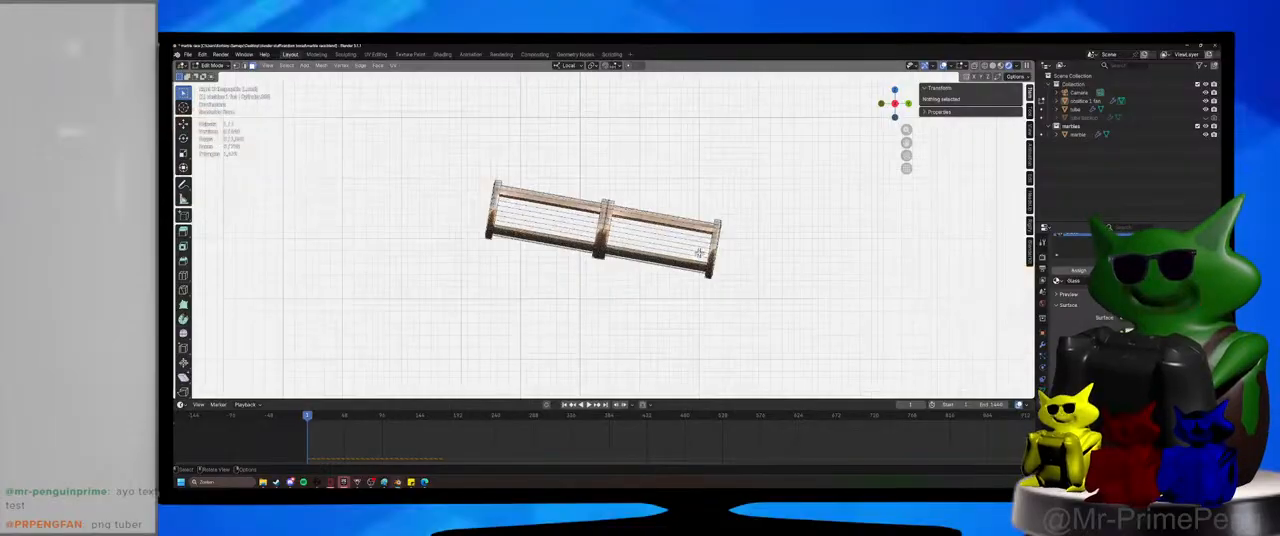
scroll(700, 252, up, 3)
scroll(703, 254, up, 1)
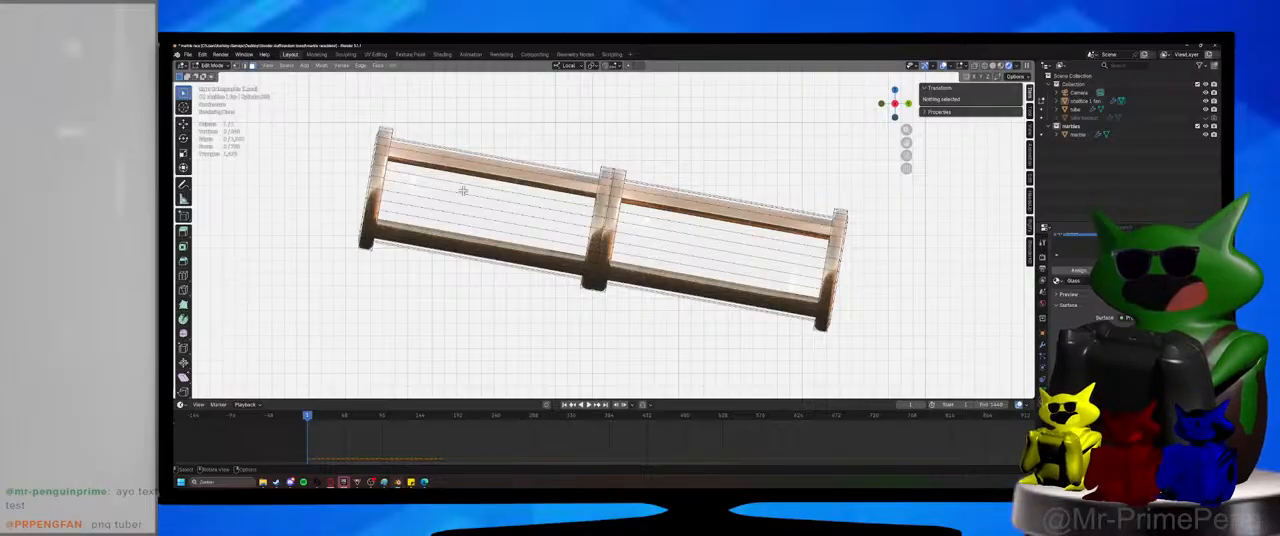
Display the isolated section in wireframe and try selecting face loops in its uphill segment.
alt+click(370, 181)
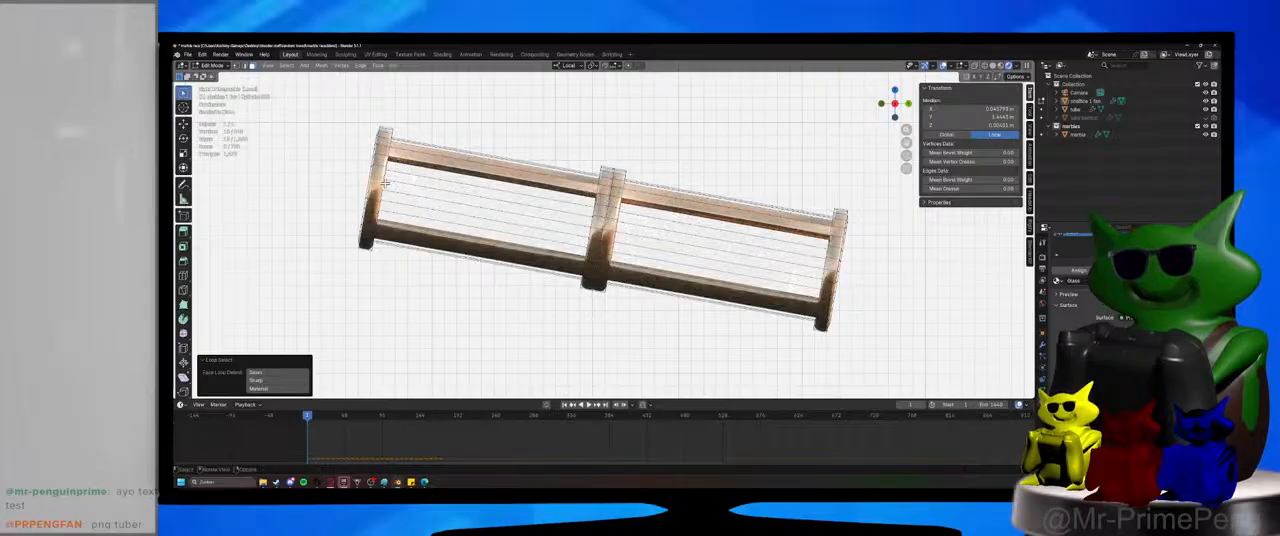
click(985, 66)
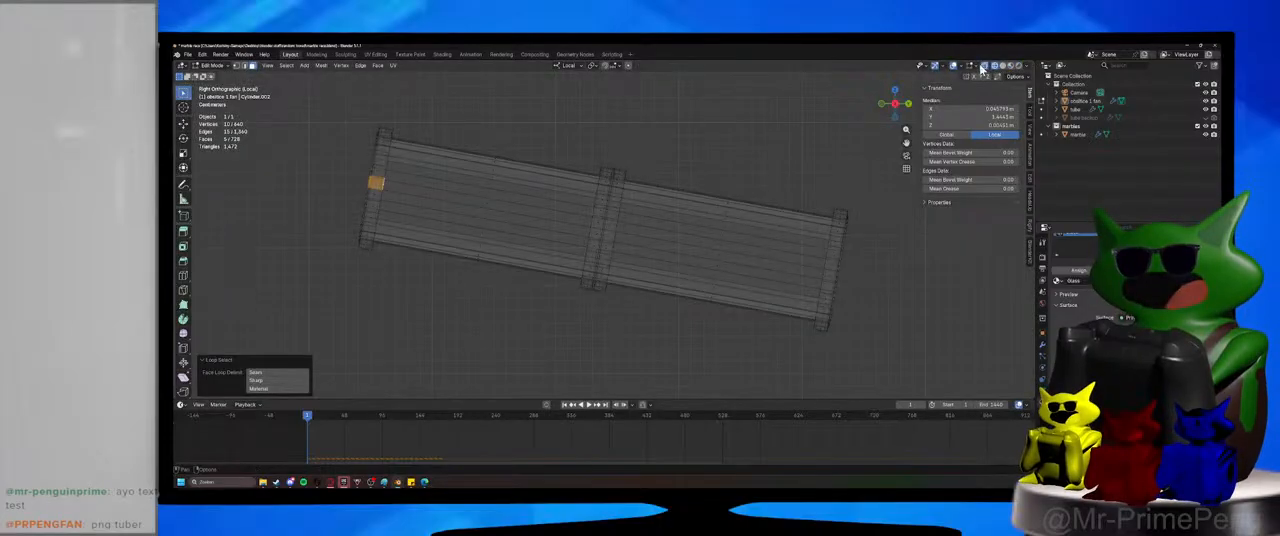
alt+click(483, 204)
click(485, 203)
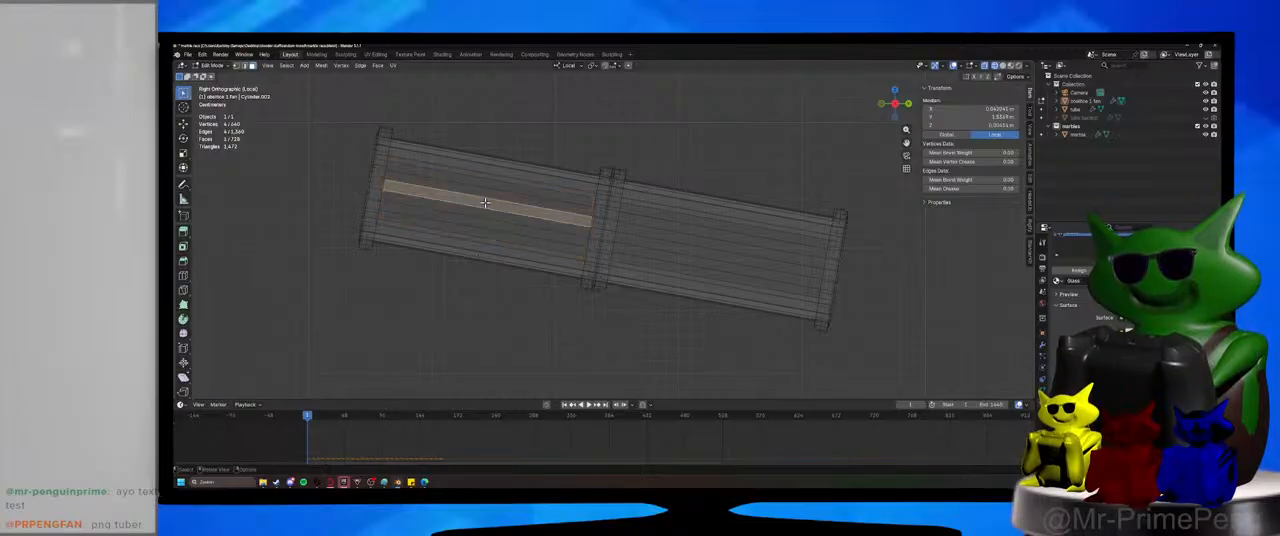
alt+click(383, 183)
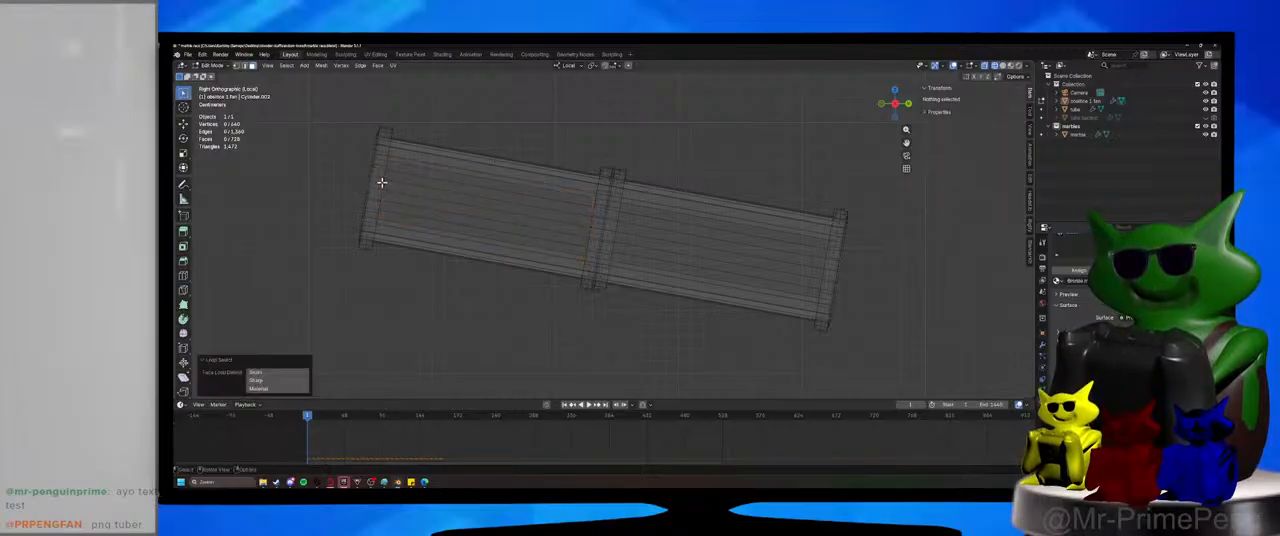
Return to Object Mode and select the whole fan obstacle section.
click(212, 65)
click(215, 76)
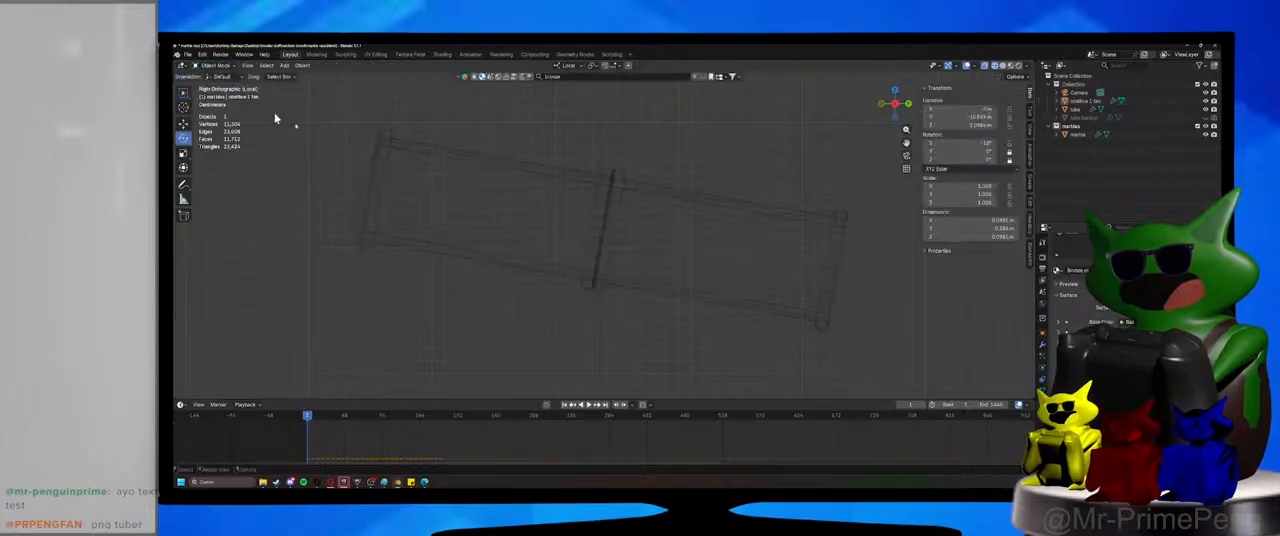
drag(323, 131, 786, 268)
key(r)
key(x)
key(x)
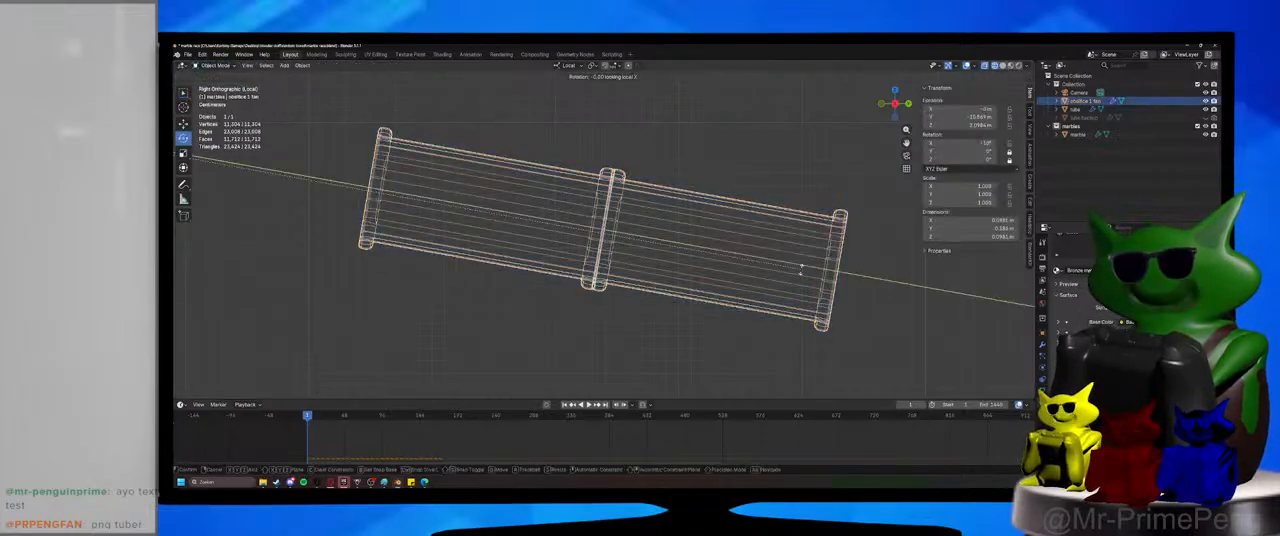
key(y)
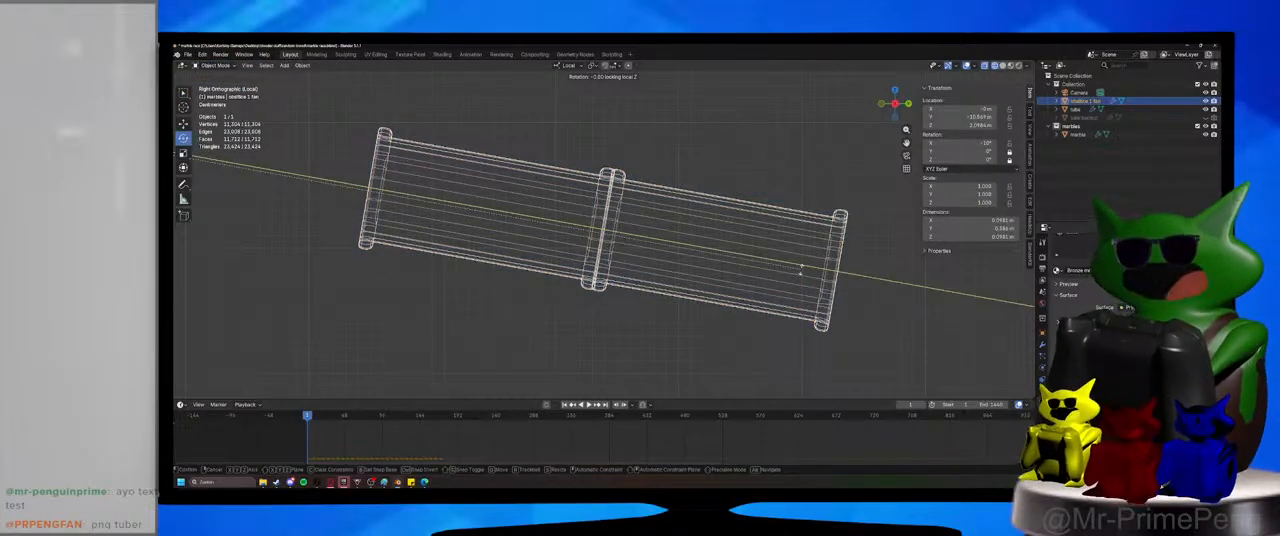
key(Escape)
Set the section's origin to its geometry and rotate it 10° about its local X axis to level it.
click(302, 65)
mouse_move(318, 83)
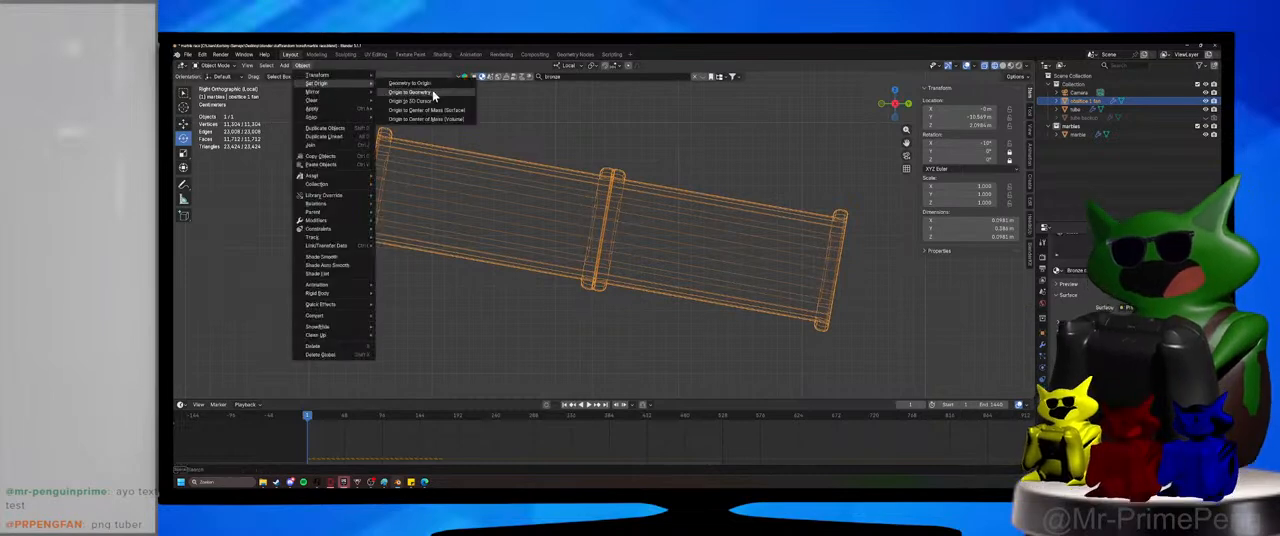
click(434, 92)
ctrl+drag(631, 223, 628, 214)
Enter Edit Mode on the levelled section and select the upper half of its mesh.
click(222, 66)
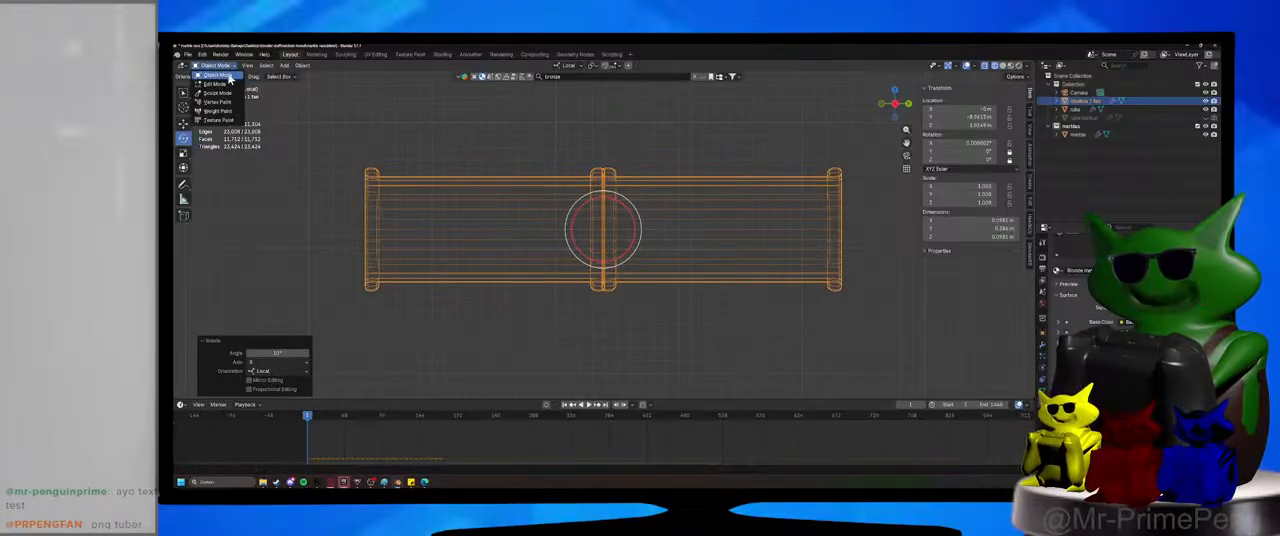
click(216, 85)
drag(348, 143, 905, 227)
key(KP_5)
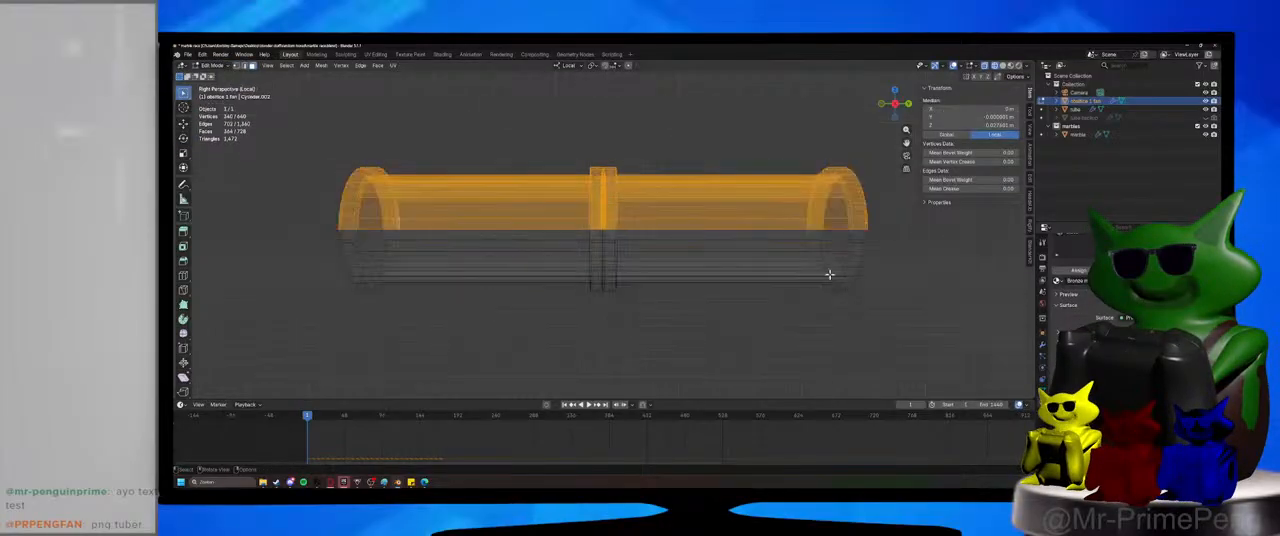
Switch to solid shading and raise the section's selected upper half about 0.1 m along local Z.
click(1004, 67)
scroll(760, 333, down, 2)
mouse_move(749, 306)
middle_down()
mouse_move(651, 304)
mouse_move(722, 308)
middle_up()
key(g)
key(z)
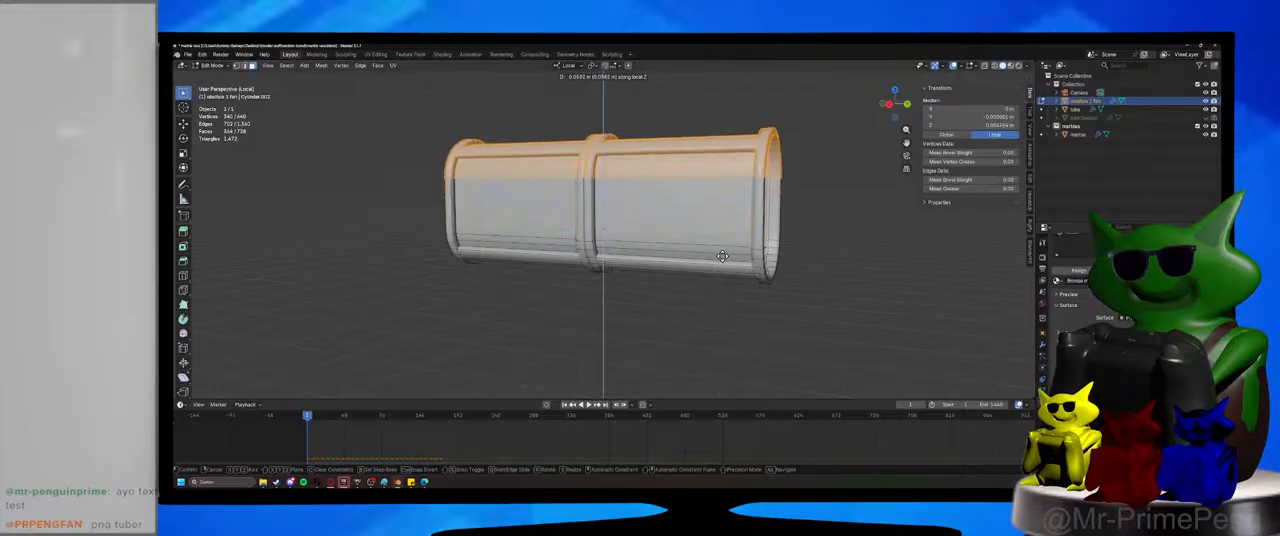
click(724, 224)
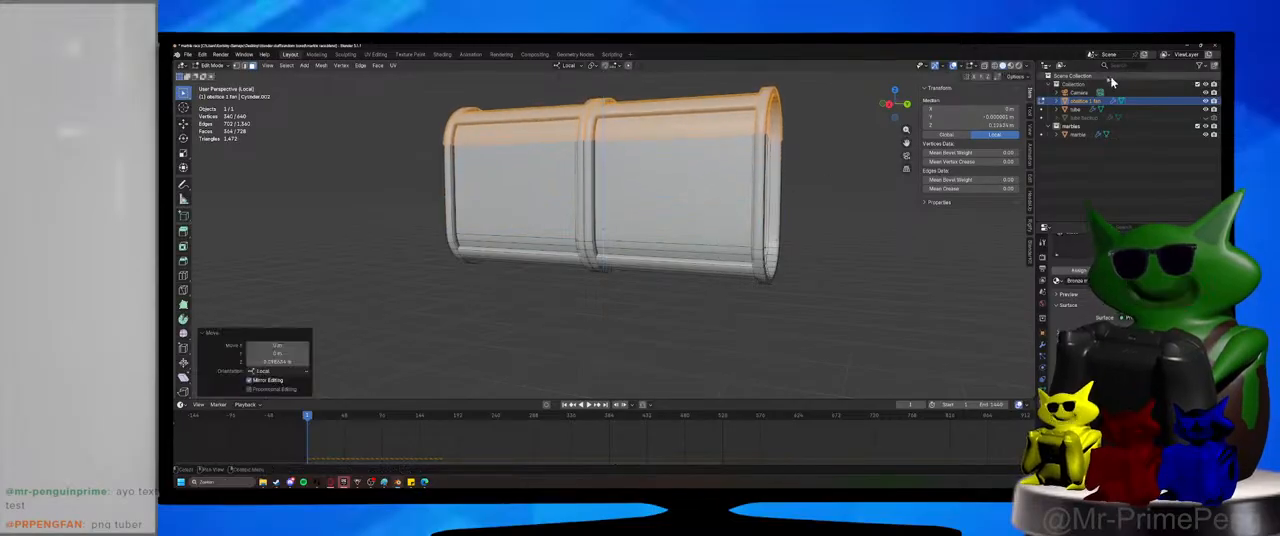
Show the rendered section together with the rest of the tube and raise its upper half about 0.04 m more along local Z.
click(1012, 66)
middle_drag(755, 218, 739, 289)
scroll(736, 266, down, 2)
key(slash)
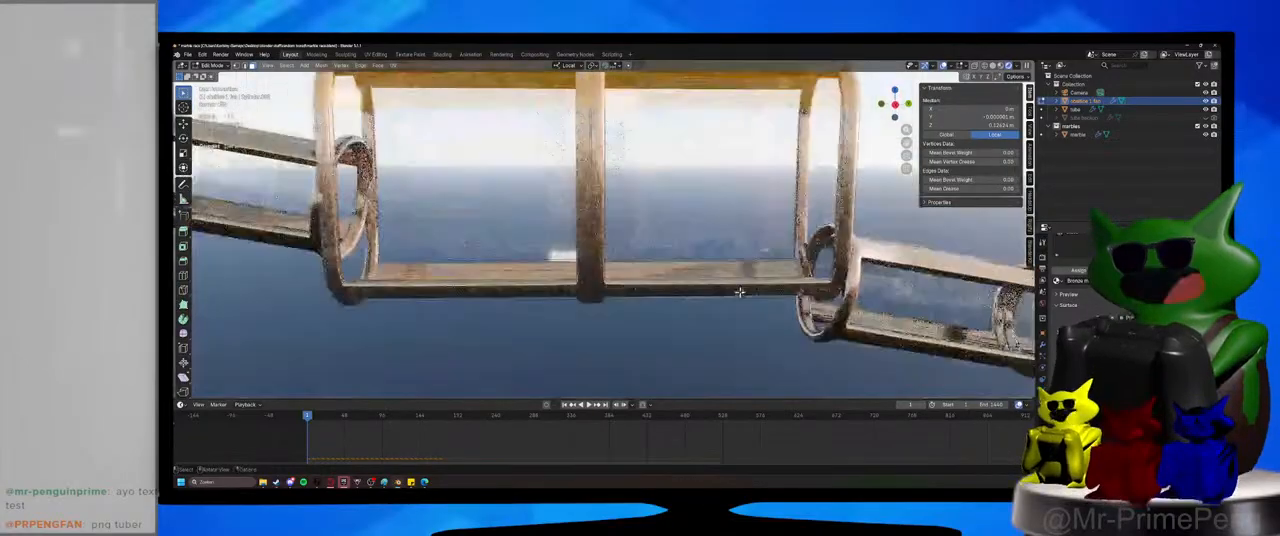
scroll(740, 289, down, 5)
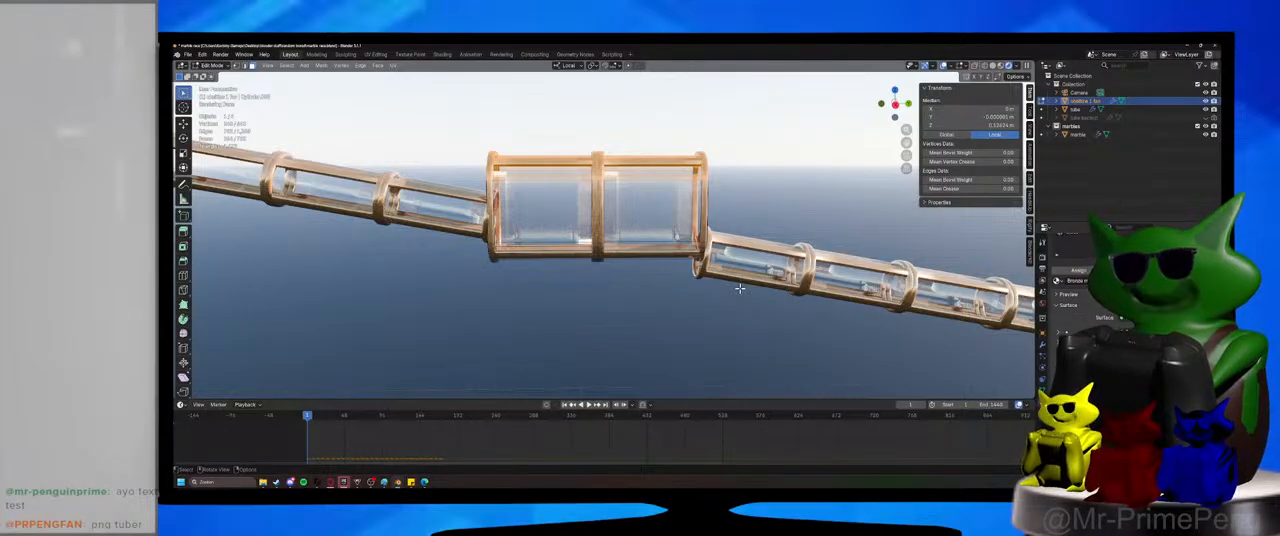
key(g)
key(z)
click(739, 257)
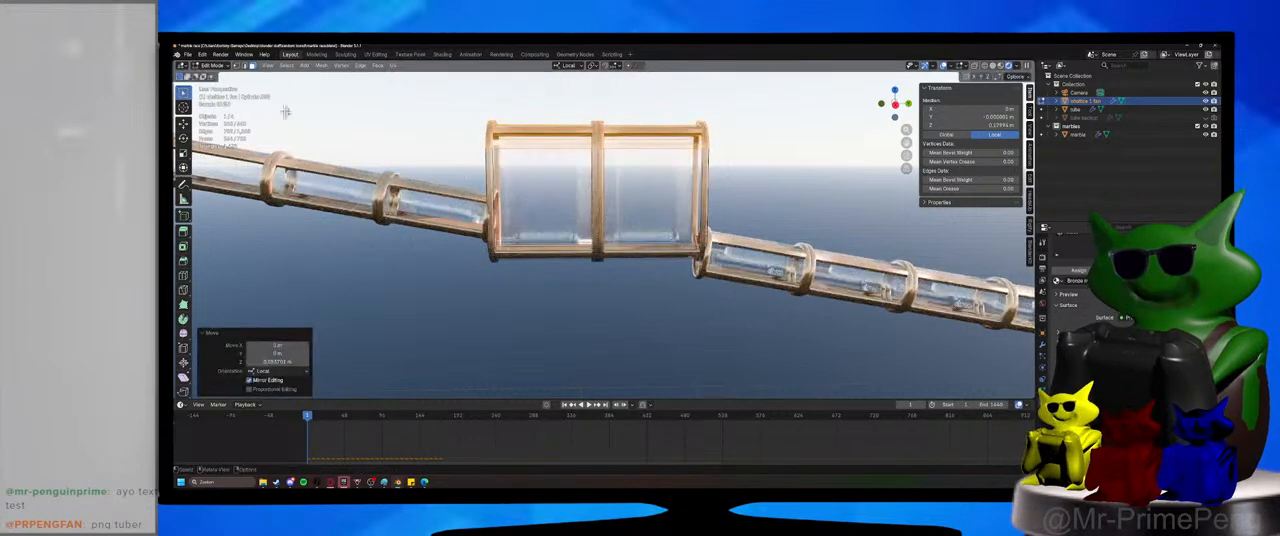
Return to Object Mode and lower the fan section about 0.1 m along local Z.
click(215, 66)
click(219, 76)
key(g)
key(z)
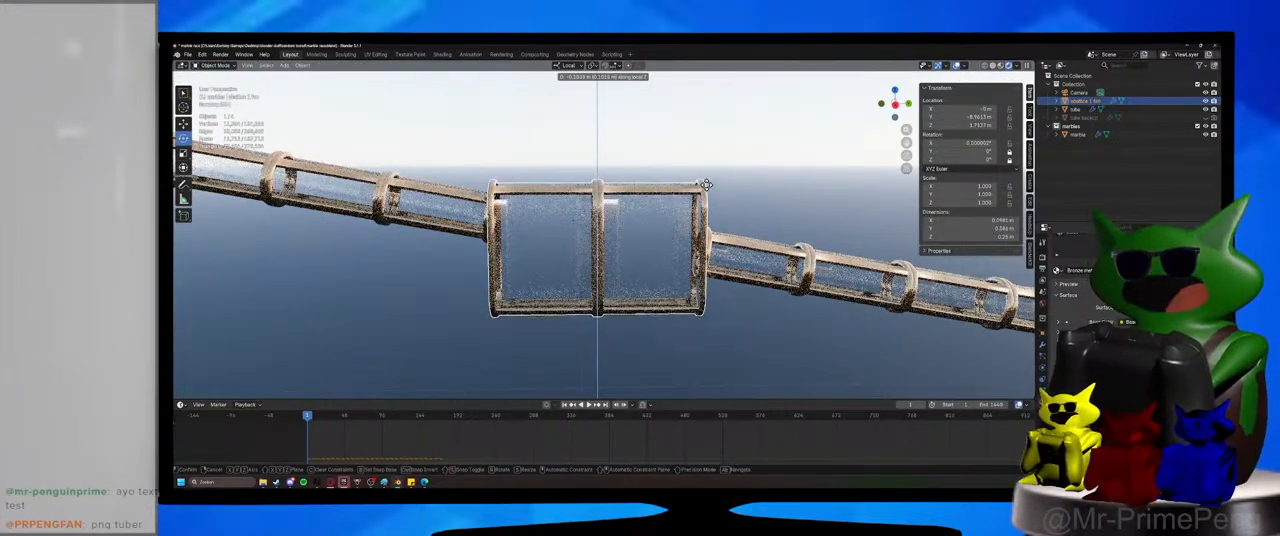
click(705, 186)
key(g)
key(z)
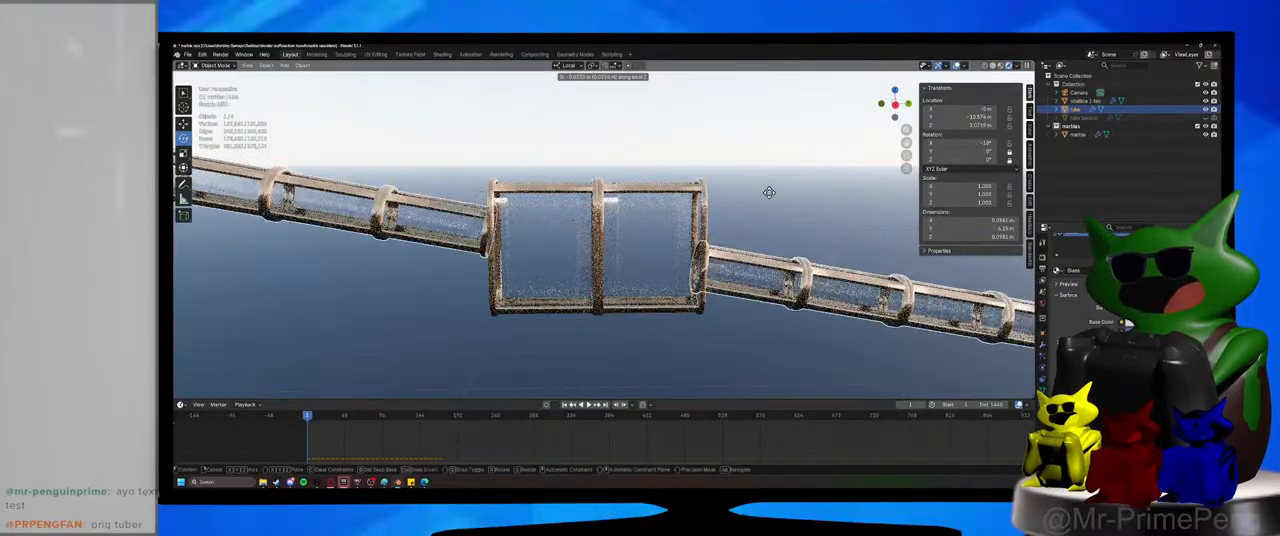
right_click(769, 192)
Enter Edit Mode on the tube and select all its linked segments uphill of the fan section.
click(214, 66)
click(223, 85)
scroll(700, 357, down, 6)
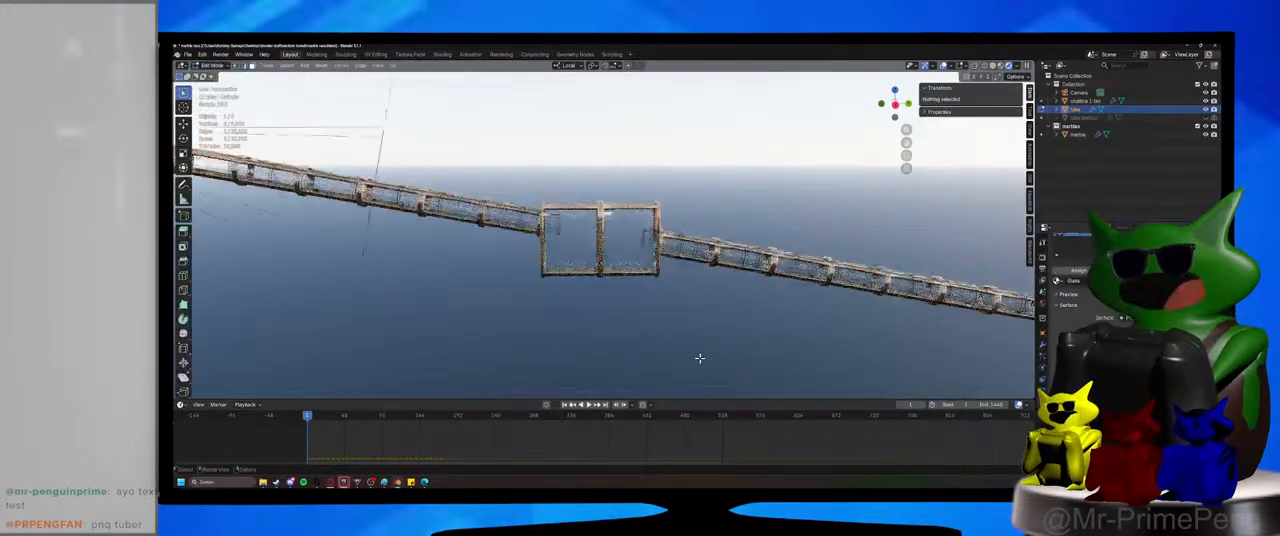
scroll(795, 367, down, 2)
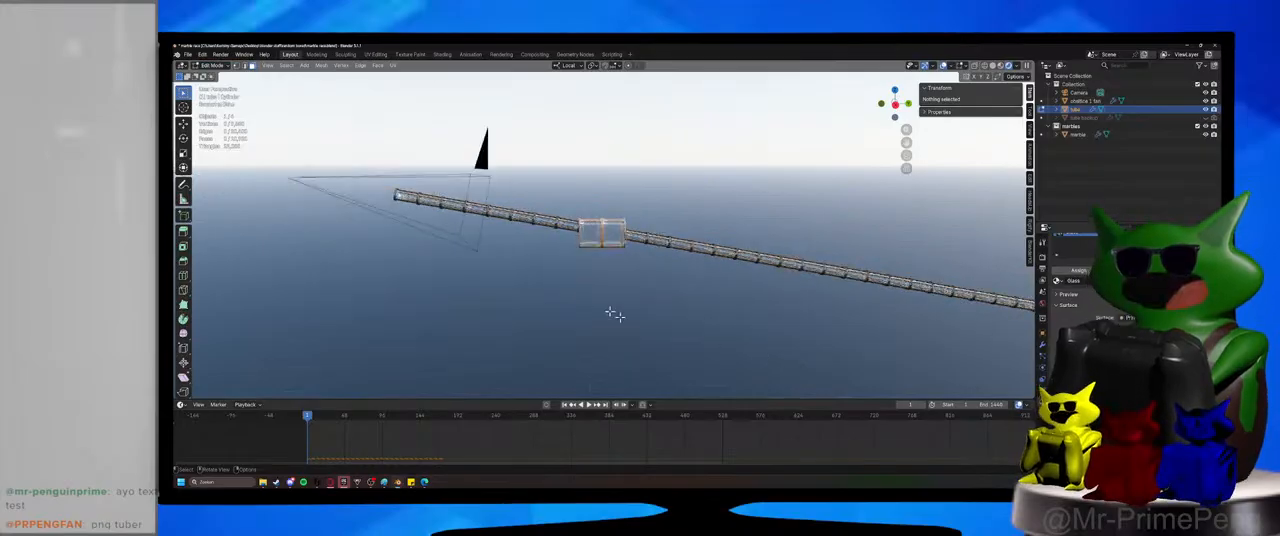
scroll(600, 309, up, 2)
key(l)
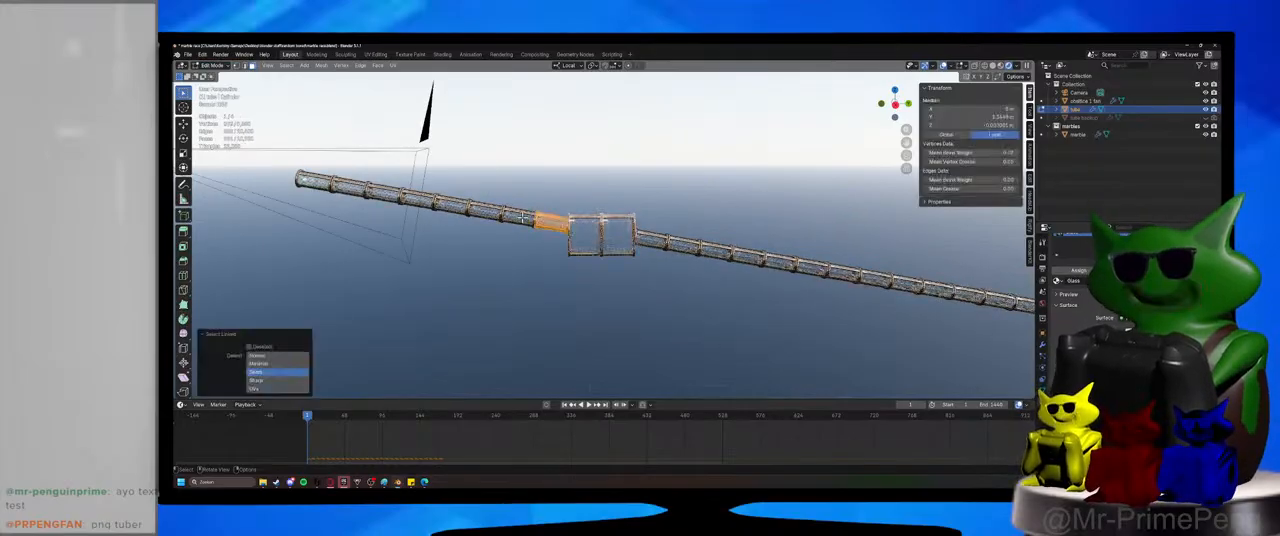
key(l)
key(l)
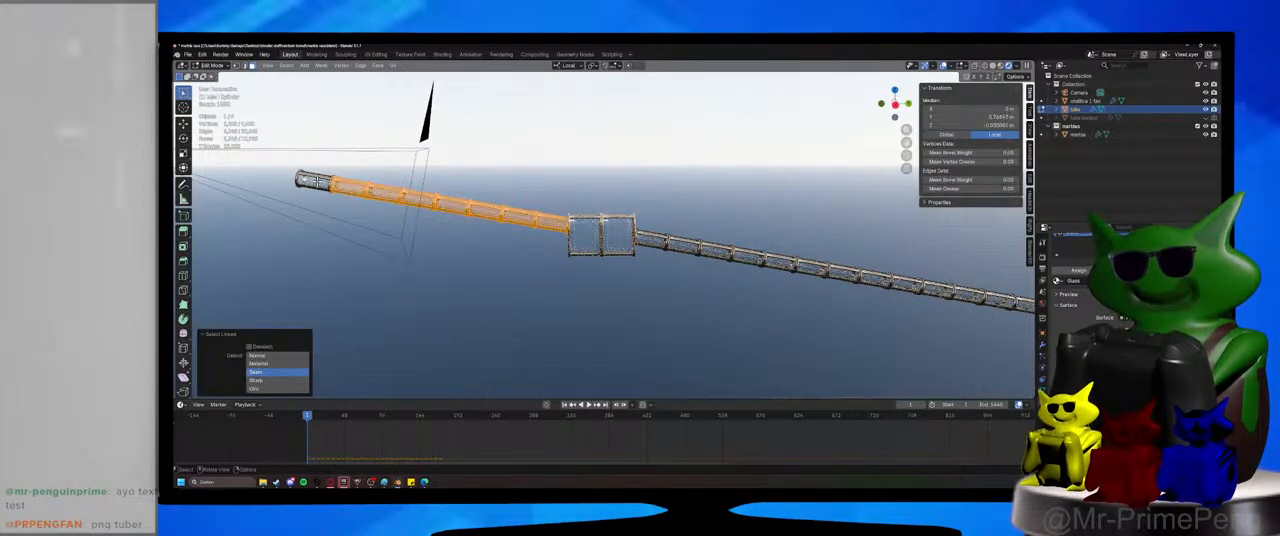
key(l)
Separate the selected uphill tube segments into their own object and return to Object Mode.
right_click(496, 218)
mouse_move(493, 359)
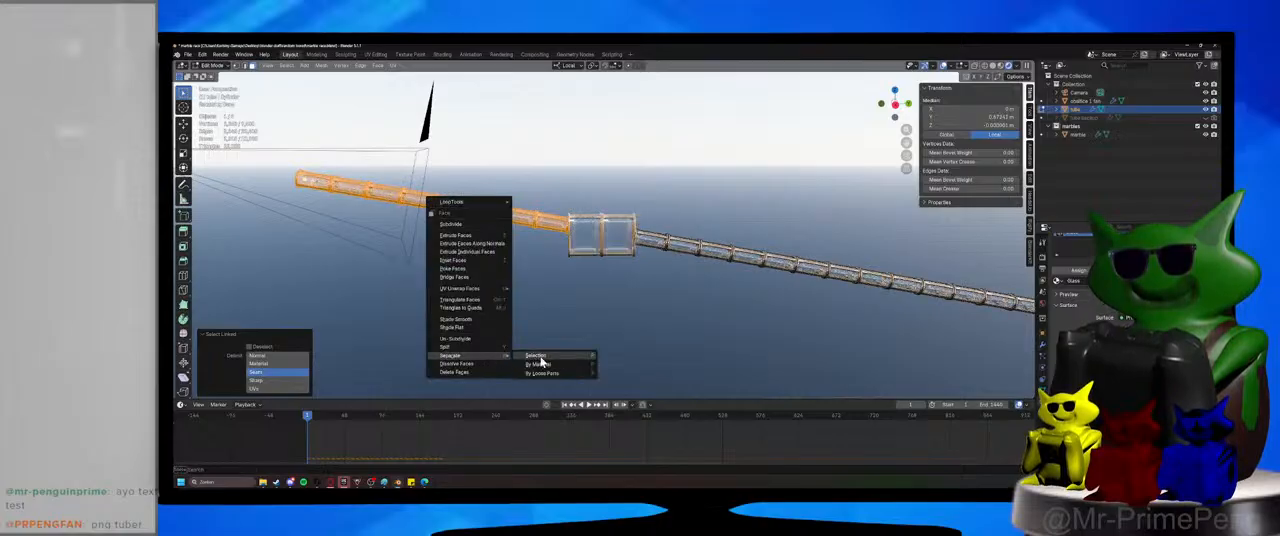
click(540, 356)
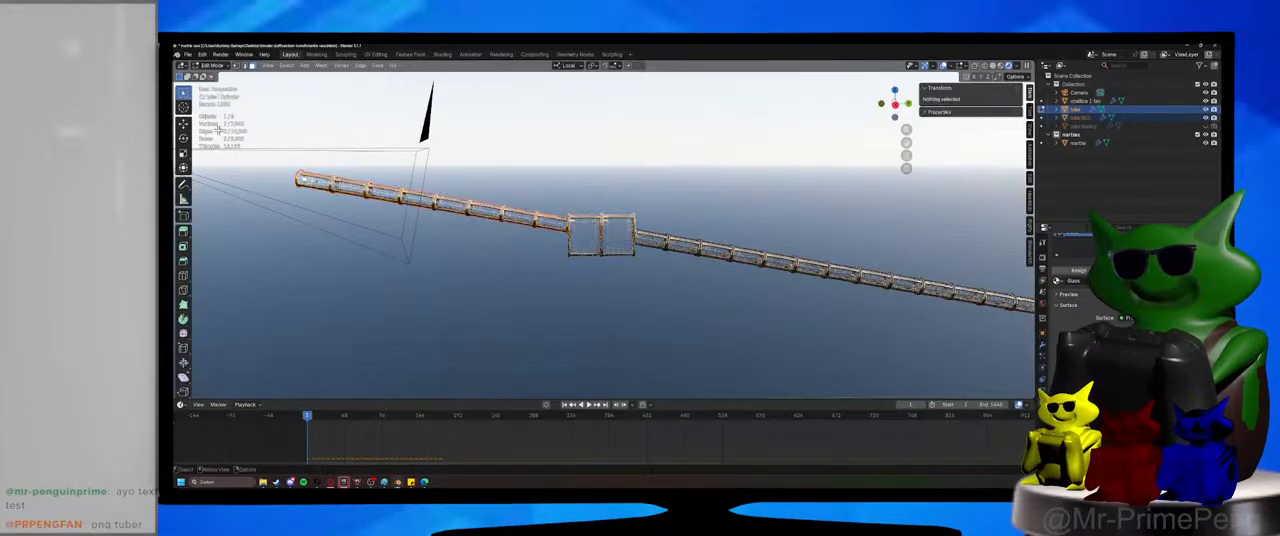
click(214, 66)
click(218, 77)
Lower the downhill tube about 0.06 m along local Z toward the fan section's floor.
click(735, 204)
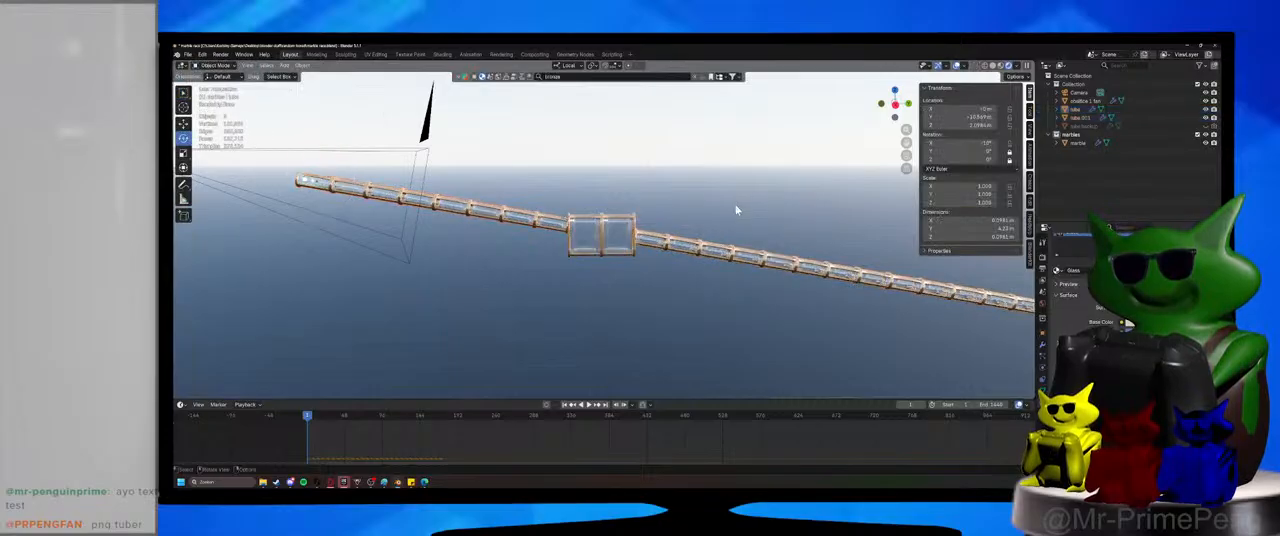
click(733, 243)
key(g)
key(z)
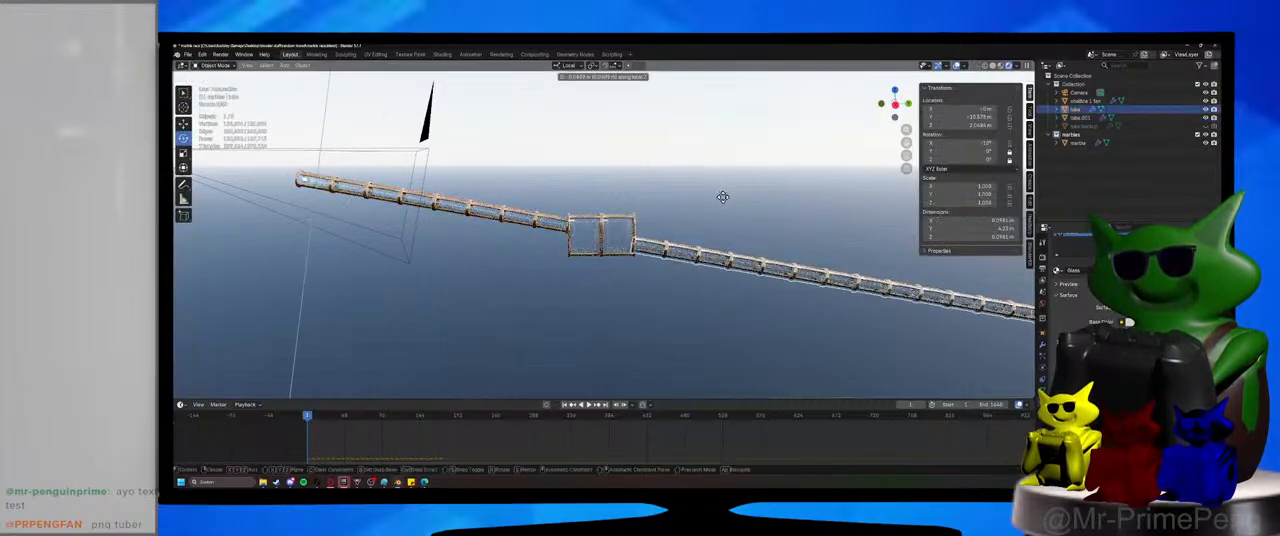
click(726, 204)
Lower the downhill tube about 0.005 m more along local Z to align its end ring with the fan section's base.
scroll(677, 293, up, 4)
scroll(677, 293, up, 1)
shift+middle_drag(677, 293, 631, 207)
scroll(600, 257, up, 5)
scroll(603, 282, up, 3)
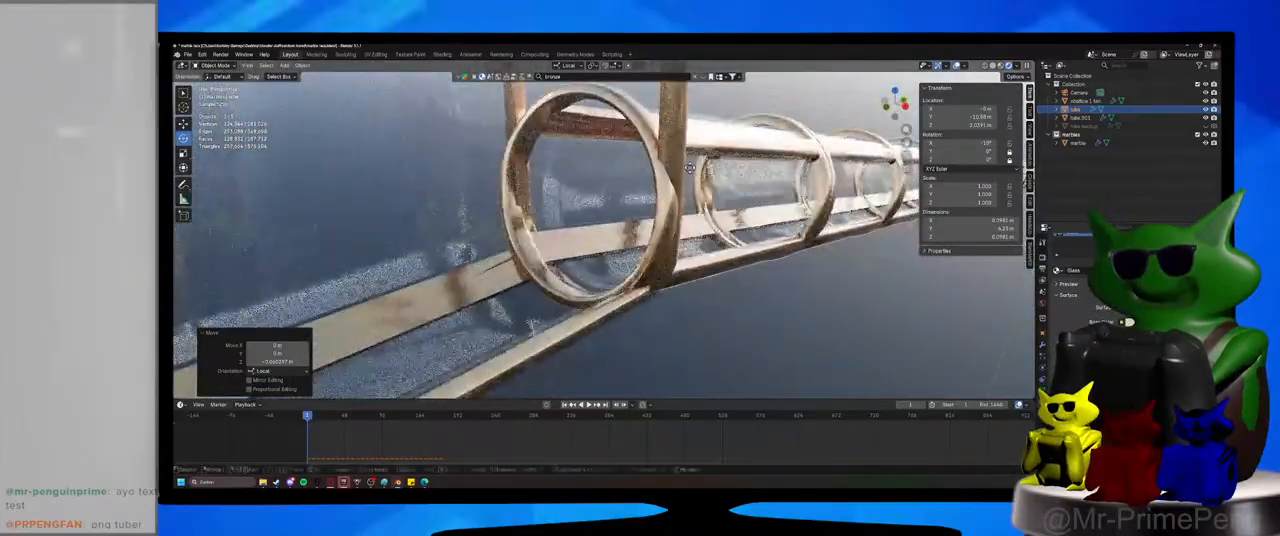
key(g)
key(z)
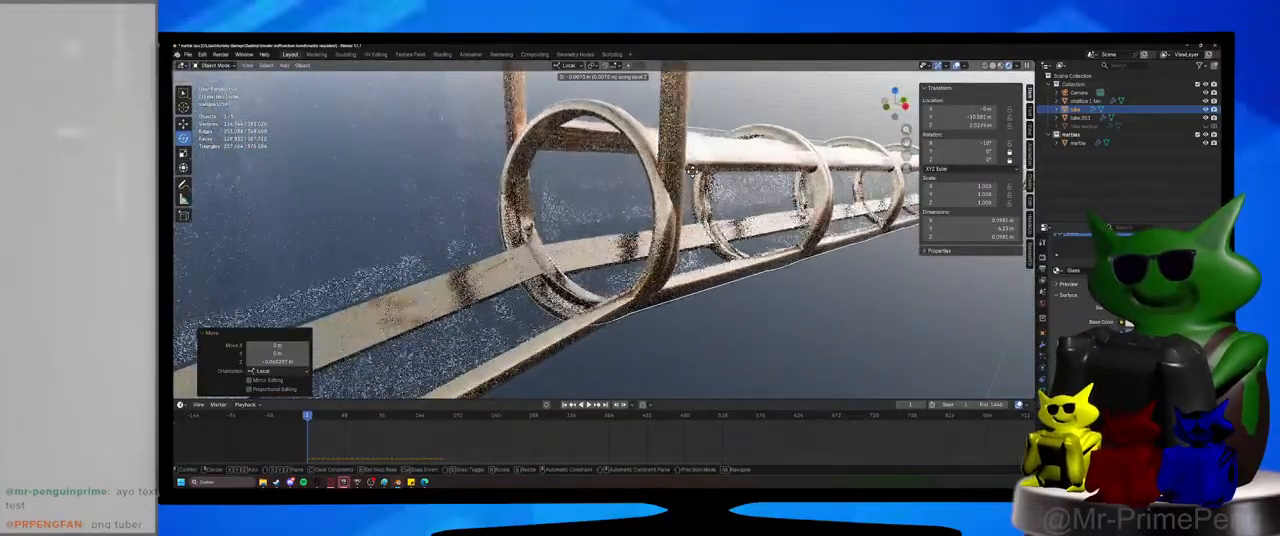
click(692, 170)
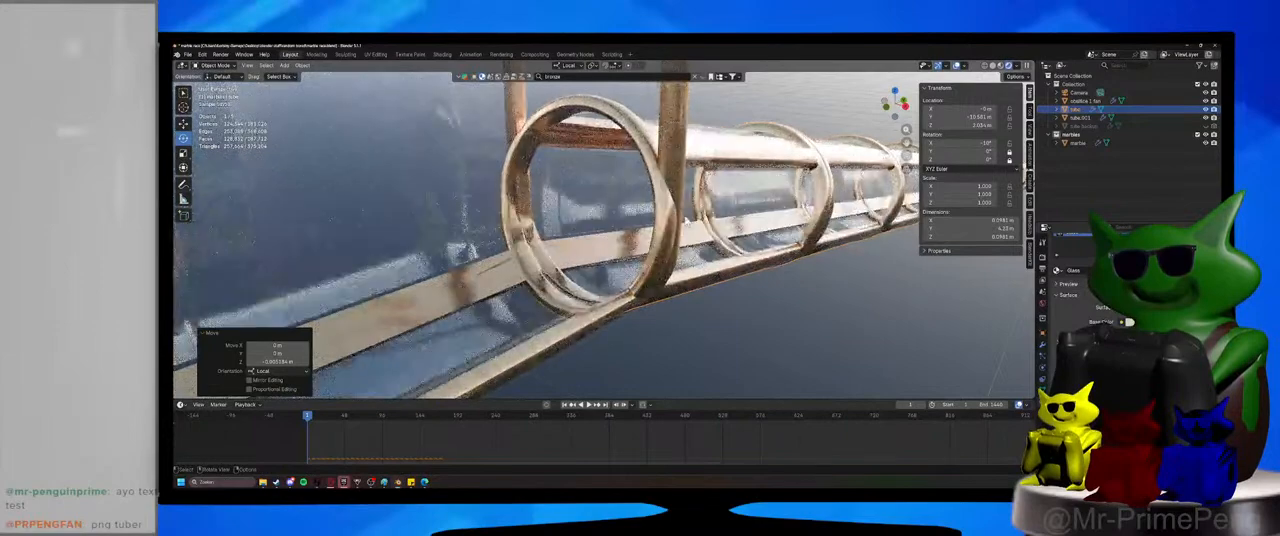
key(g)
key(z)
click(686, 222)
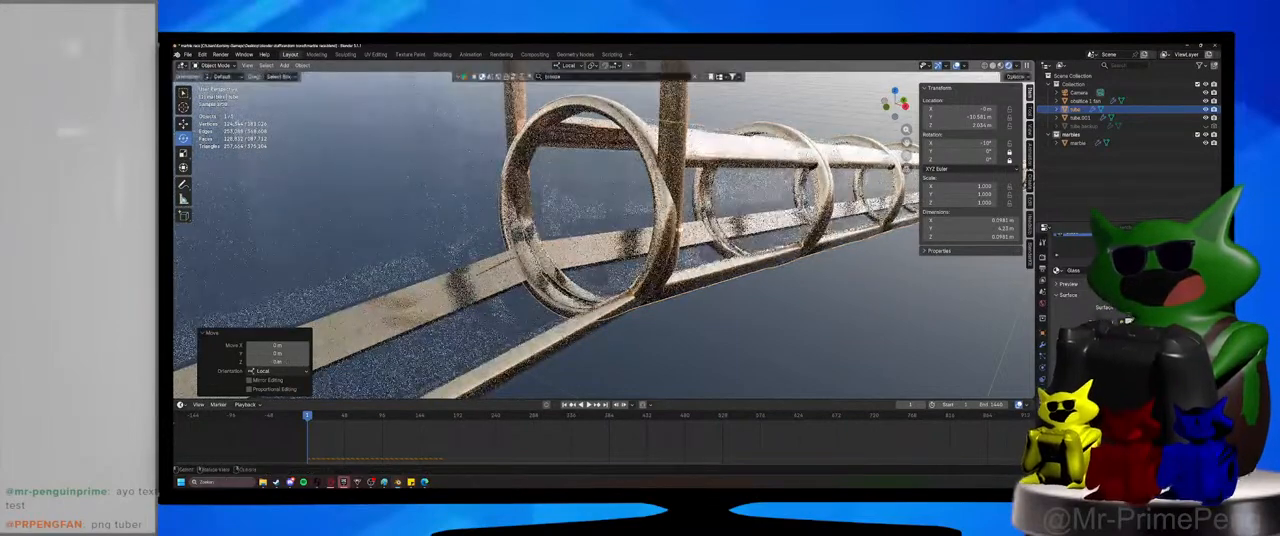
Check the joints between the fan section and both tubes, and save the file.
scroll(686, 223, down, 8)
middle_drag(672, 240, 557, 292)
scroll(560, 294, up, 3)
middle_drag(495, 314, 618, 280)
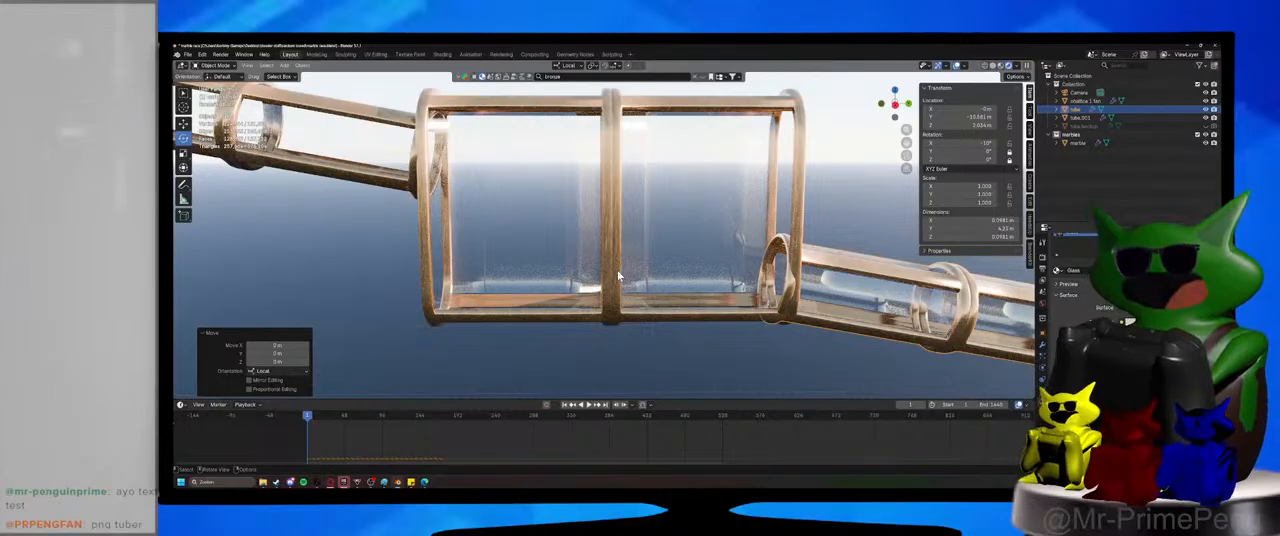
middle_drag(617, 276, 603, 305)
key(ctrl+s)
Set the fan section's origin to its geometry and snap the 3D cursor to it.
key(shift+a)
click(670, 279)
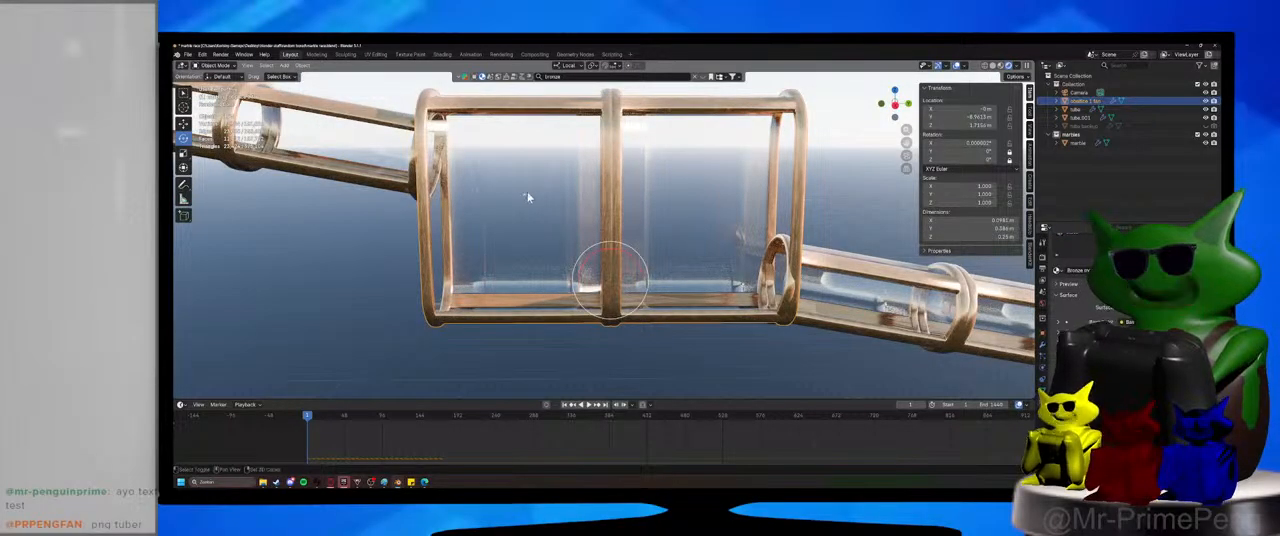
click(302, 66)
mouse_move(318, 83)
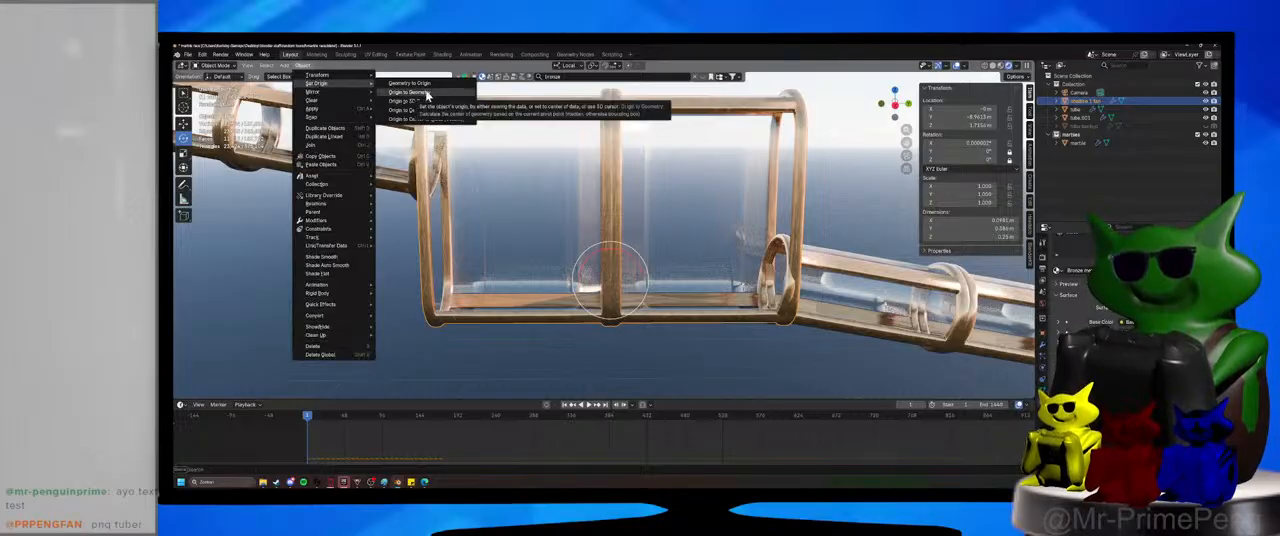
click(427, 93)
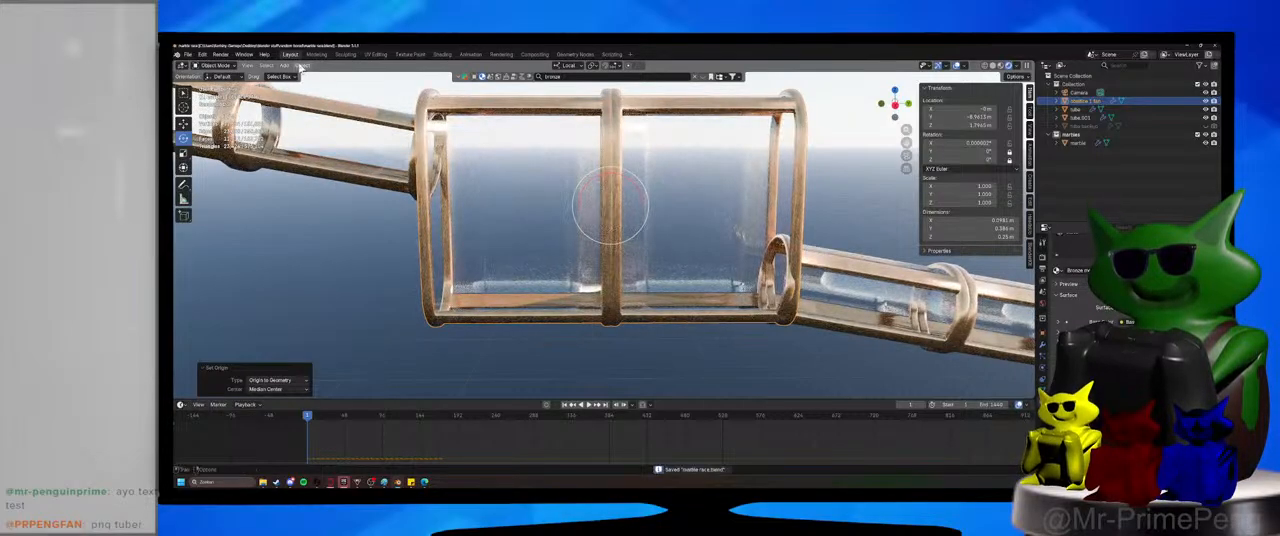
key(shift+s)
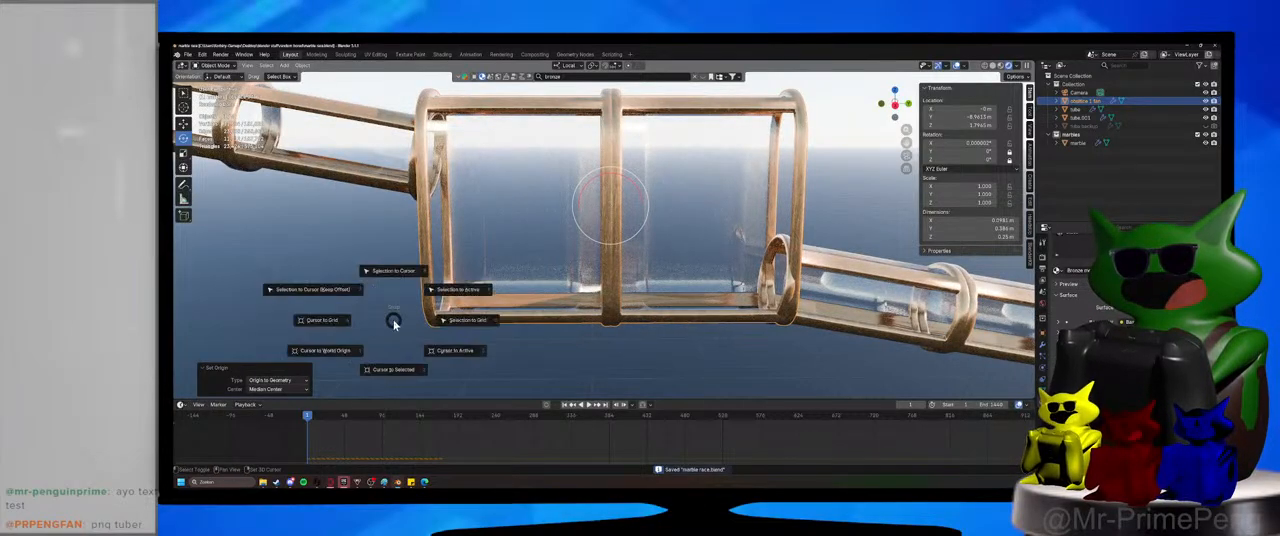
click(396, 371)
Add a cylinder at the 3D cursor and scale it down to about 0.06 m.
key(shift+a)
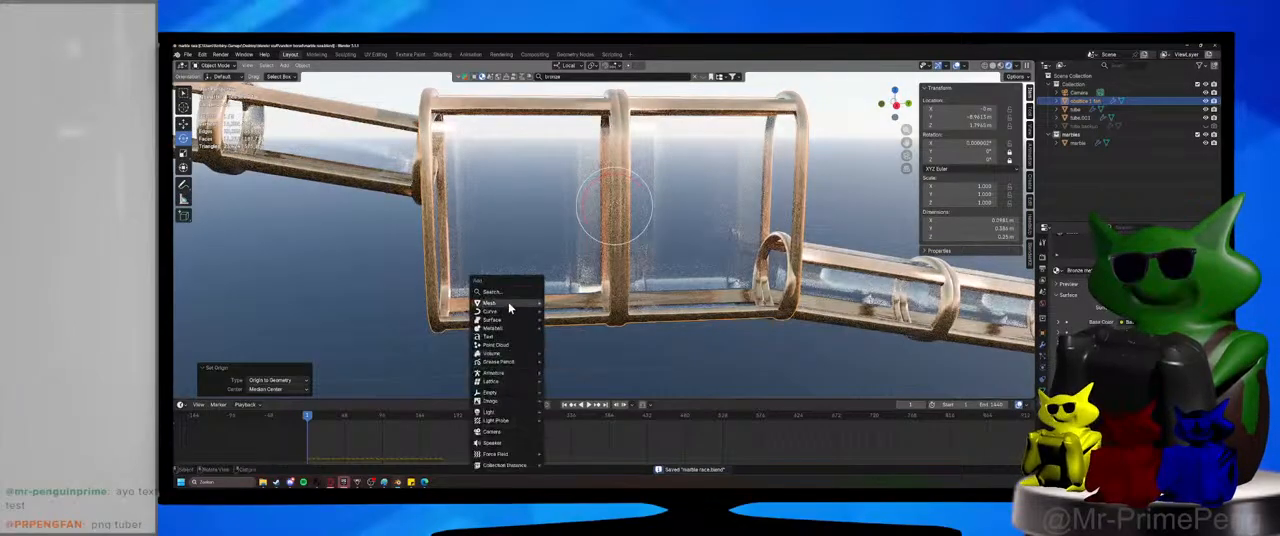
mouse_move(495, 302)
click(568, 174)
key(s)
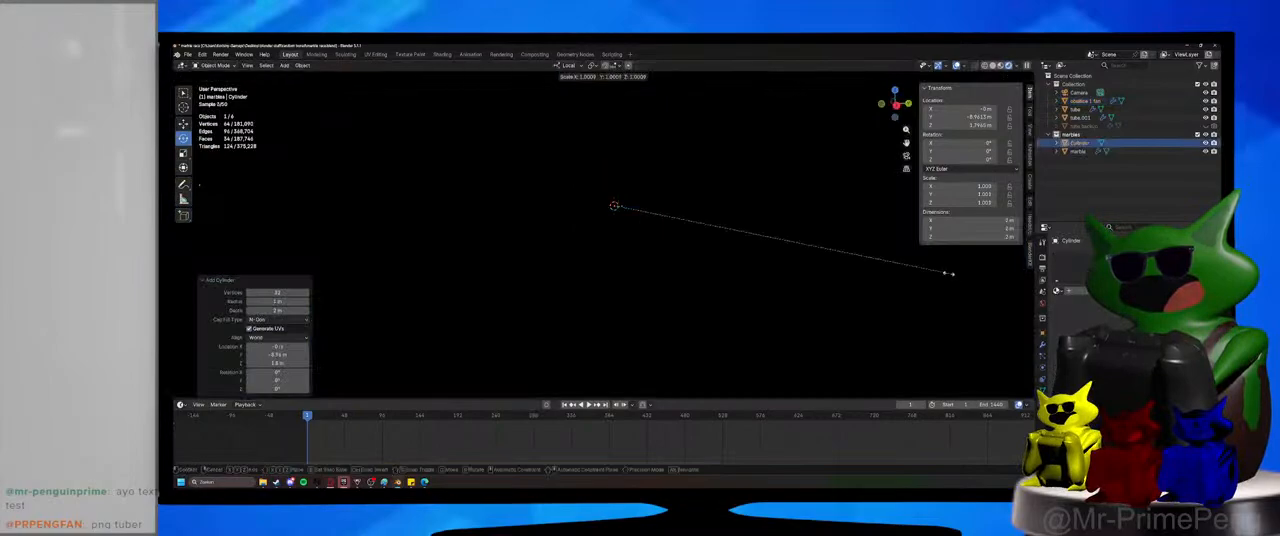
click(682, 226)
key(s)
click(663, 223)
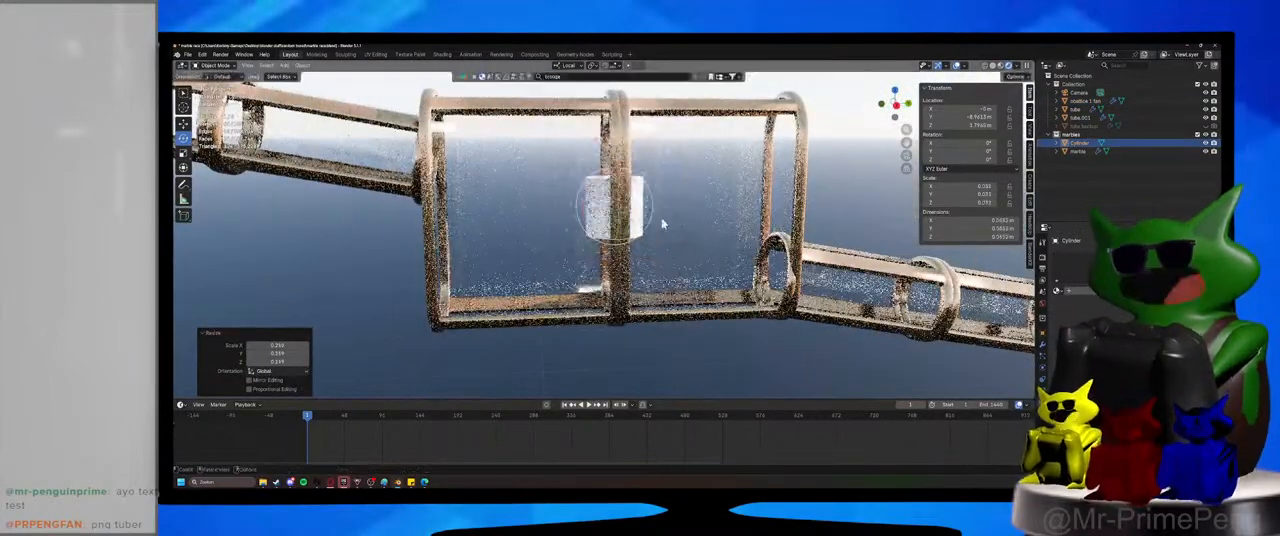
Rotate the cylinder 90° about its local Y axis so it lies across the fan section.
middle_drag(663, 223, 724, 237)
text(r)
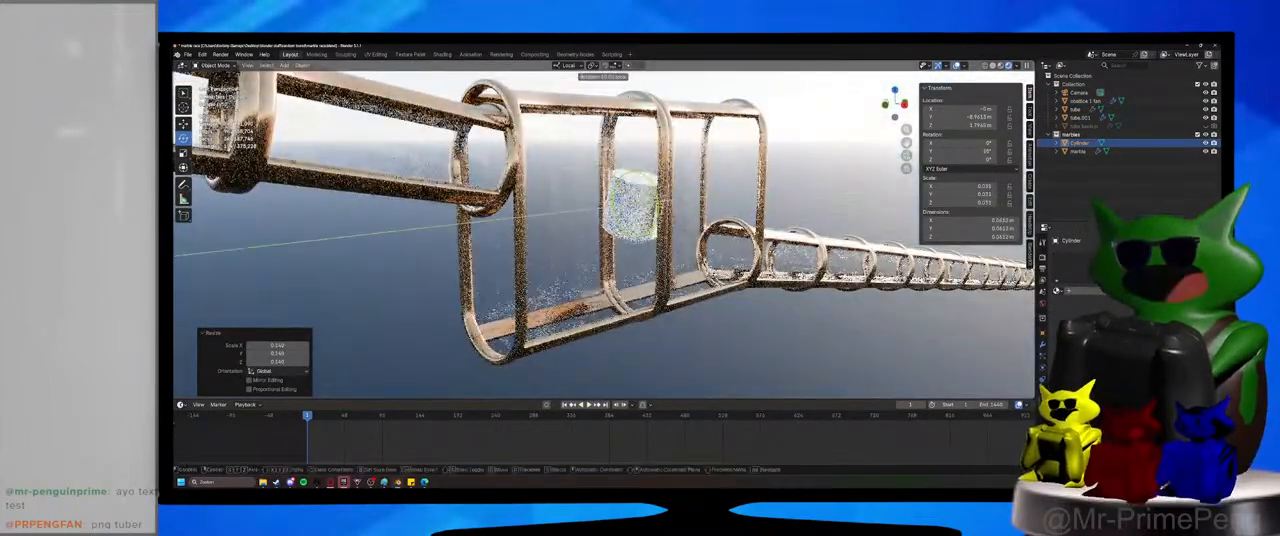
text(y90)
key(Return)
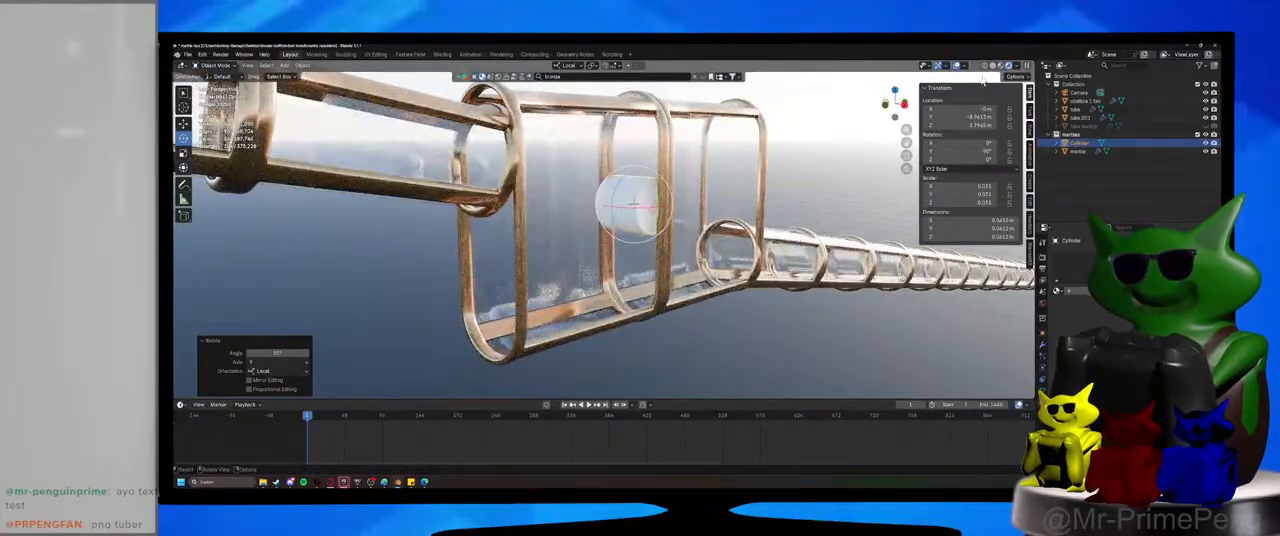
Switch the viewport to material preview shading and save the file.
click(1001, 66)
middle_drag(862, 262, 729, 294)
scroll(727, 293, up, 2)
key(ctrl+s)
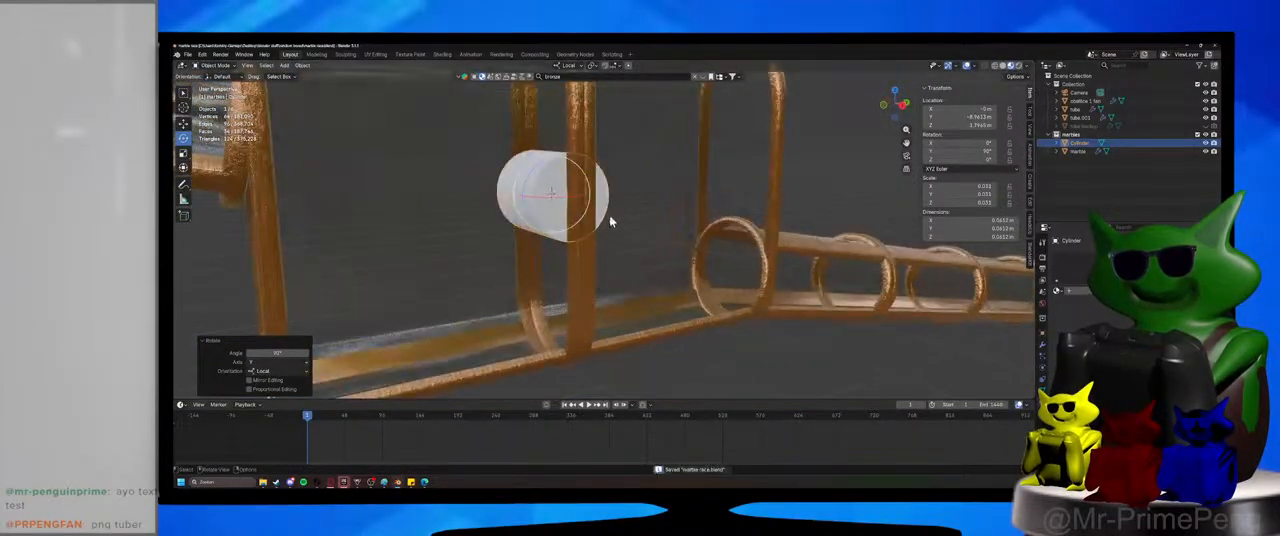
Thin the cylinder to about 0.01 m in diameter and stretch it along local Z to about 0.11 m long.
key(s)
key(shift+z)
click(558, 200)
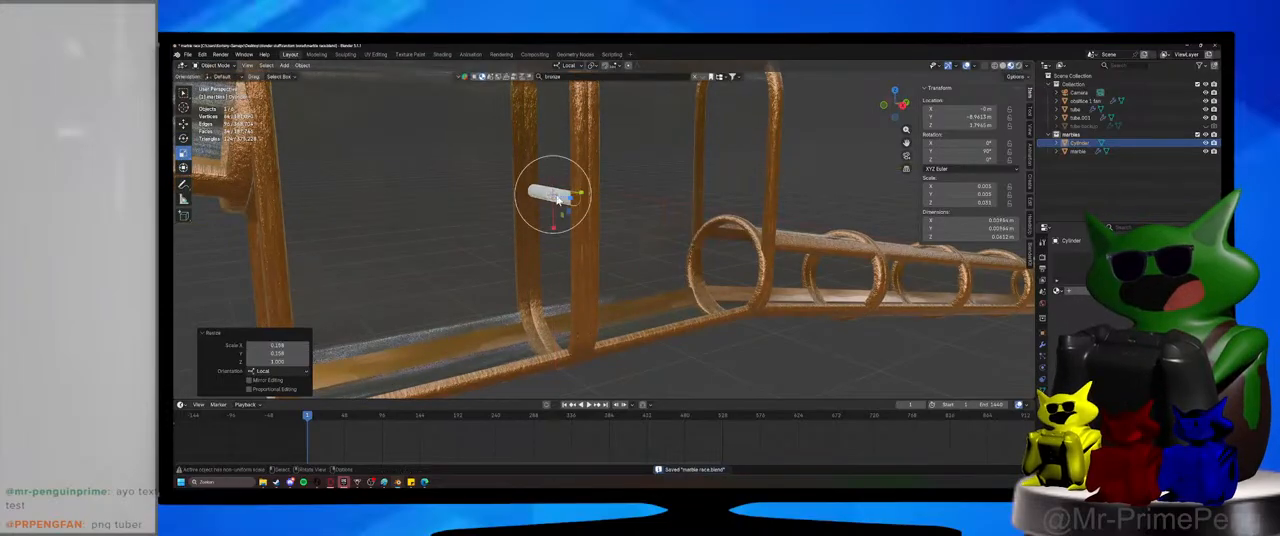
middle_drag(558, 200, 563, 200)
key(s)
key(z)
key(z)
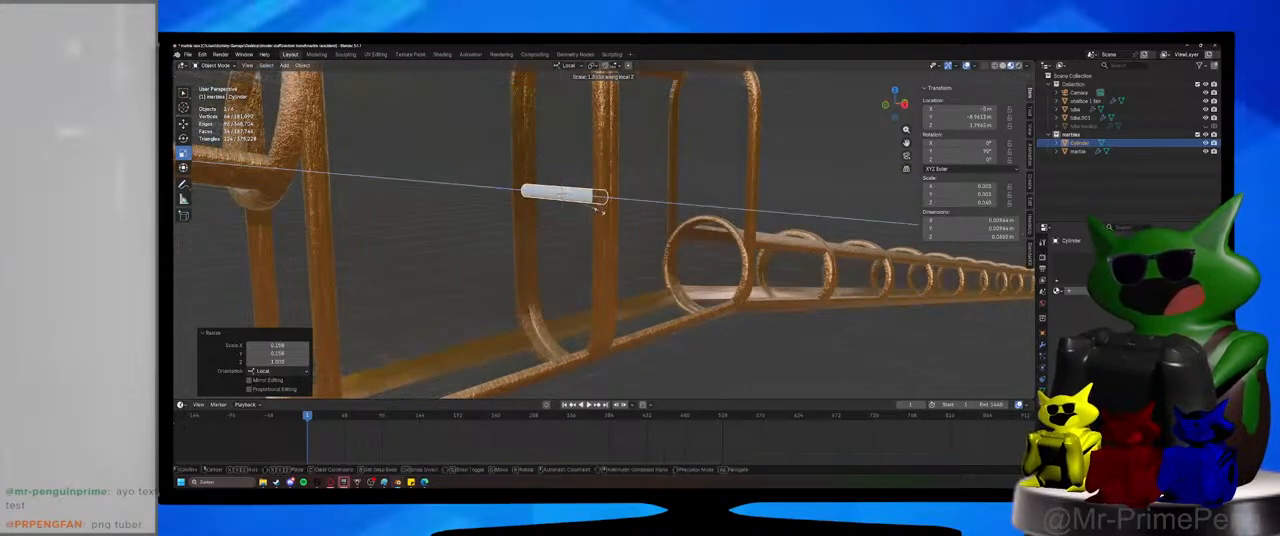
click(600, 211)
Apply Shade Auto Smooth to the rod and check its placement inside the fan section.
middle_drag(600, 211, 540, 226)
right_click(597, 223)
click(572, 194)
scroll(590, 228, up, 5)
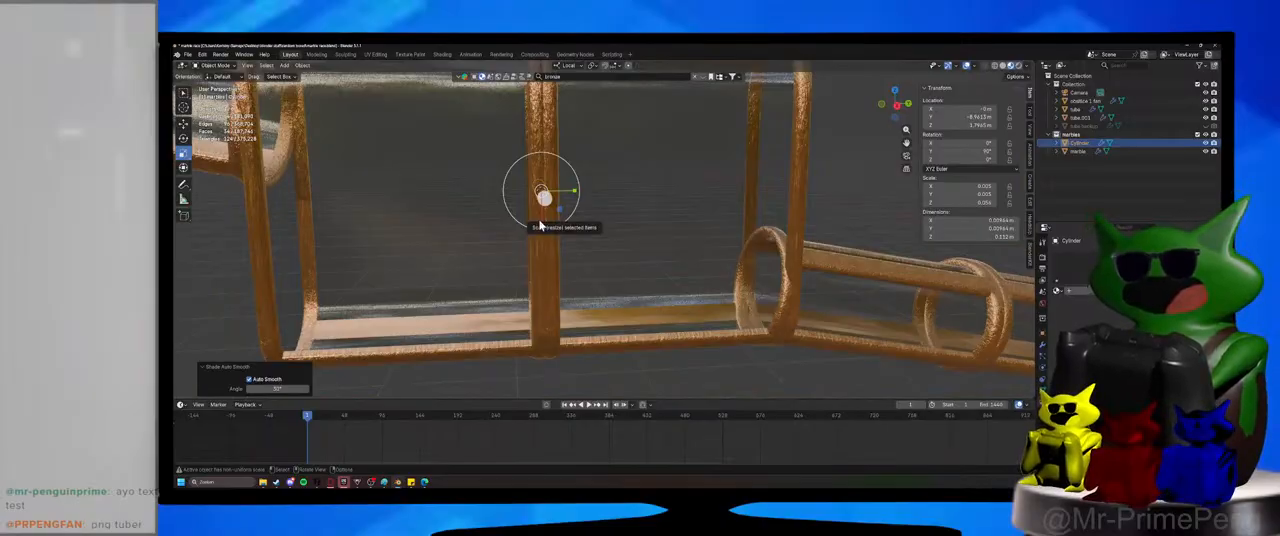
middle_drag(538, 226, 488, 206)
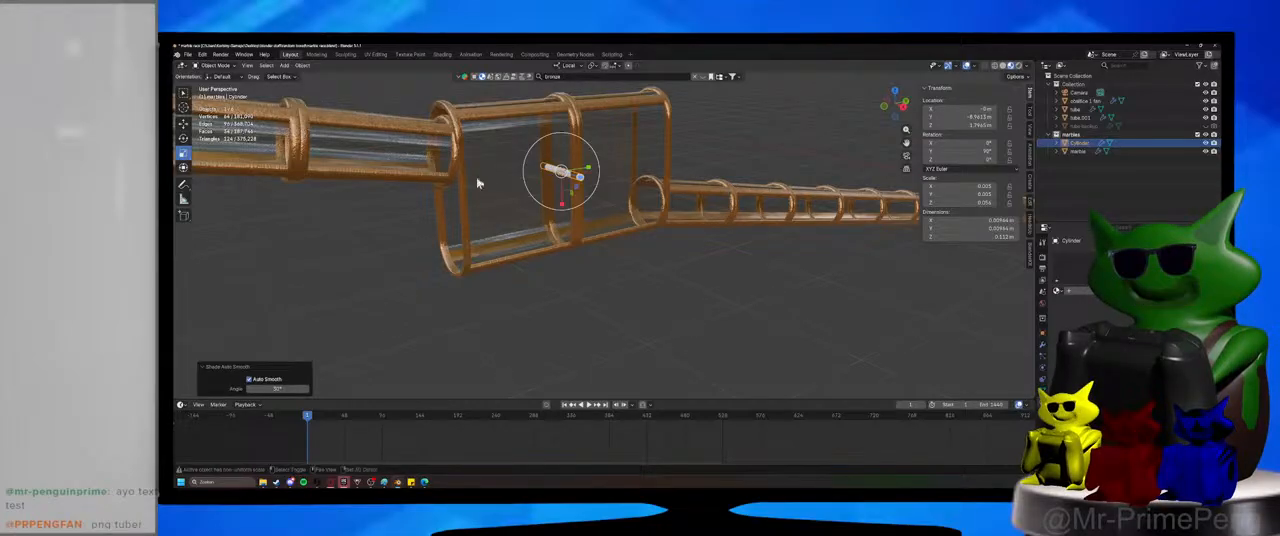
shift+middle_drag(478, 183, 524, 224)
Duplicate the rod in place and enter Edit Mode on the duplicate.
scroll(563, 251, up, 6)
shift+middle_drag(616, 200, 621, 264)
key(shift+d)
right_click(620, 225)
key(Tab)
scroll(621, 265, up, 4)
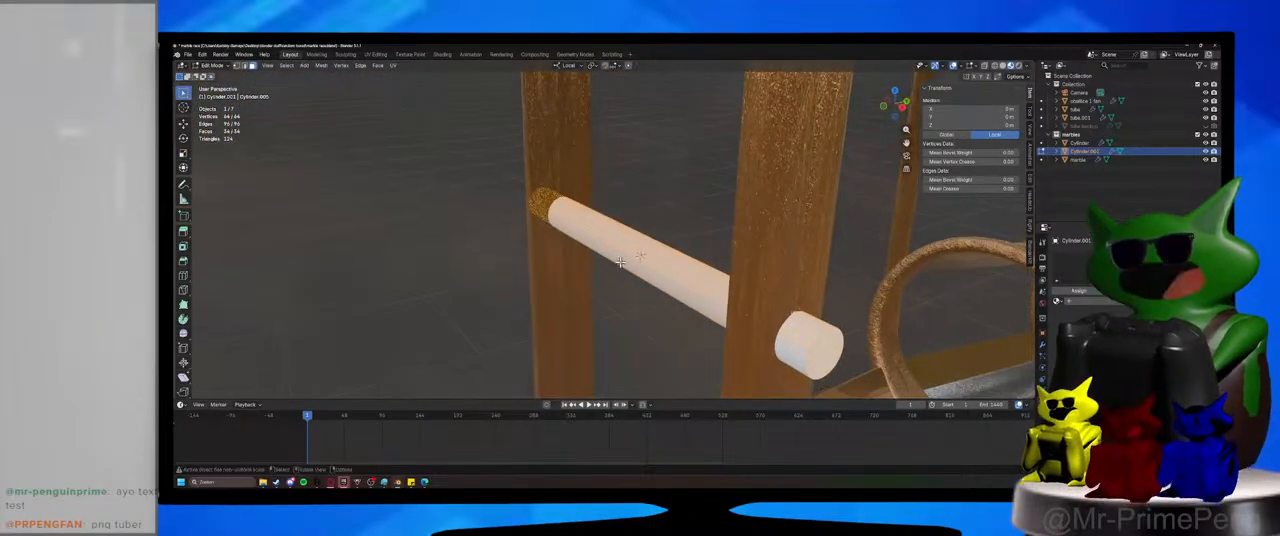
key(Tab)
key(Tab)
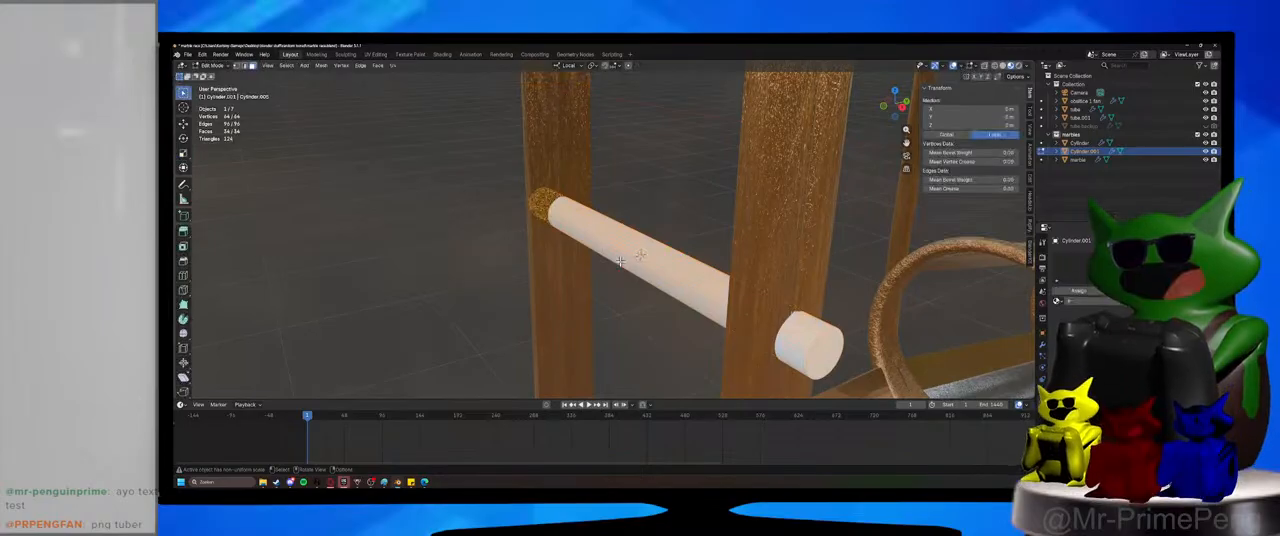
Clear the mesh selection and return to Object Mode.
click(820, 352)
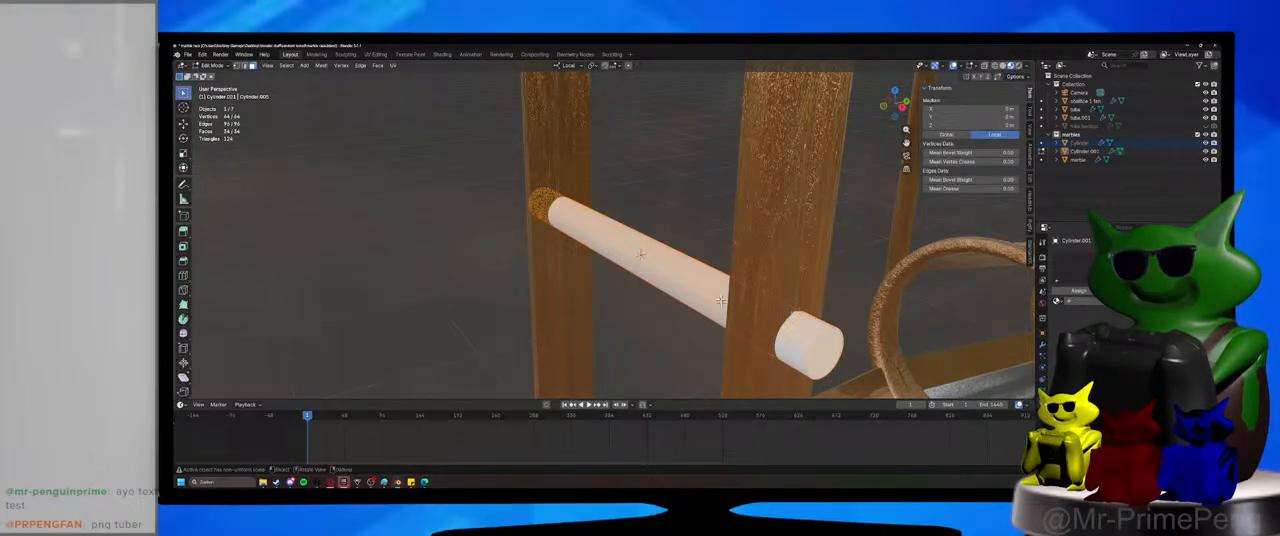
key(alt+a)
click(224, 67)
click(217, 76)
Show the selectability toggles in the outliner and select the inner rod of the fan section.
click(669, 270)
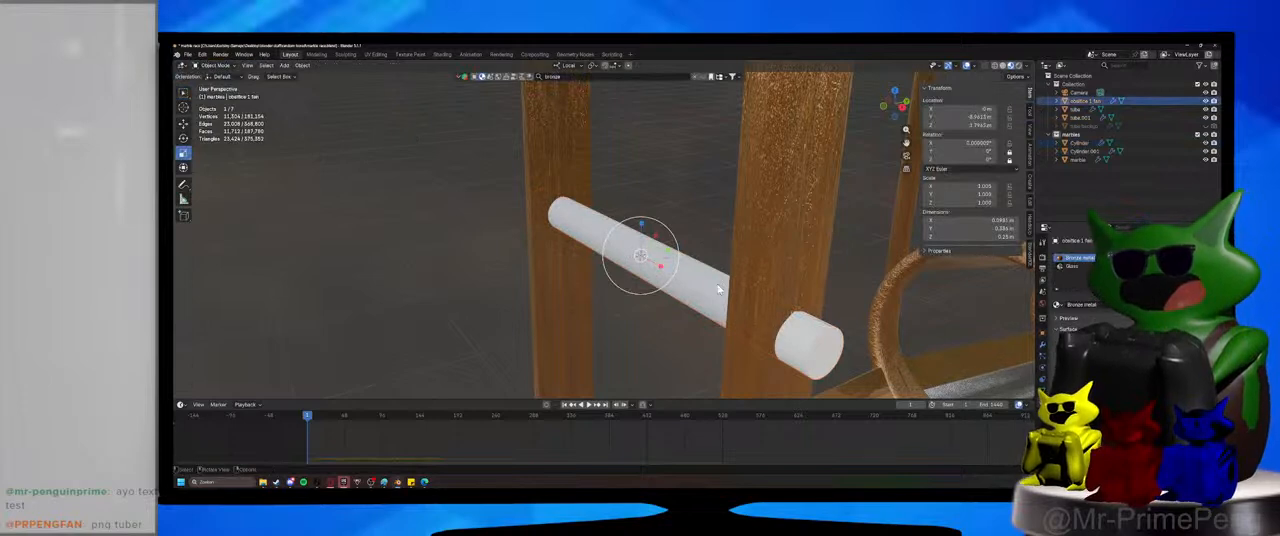
scroll(694, 296, down, 3)
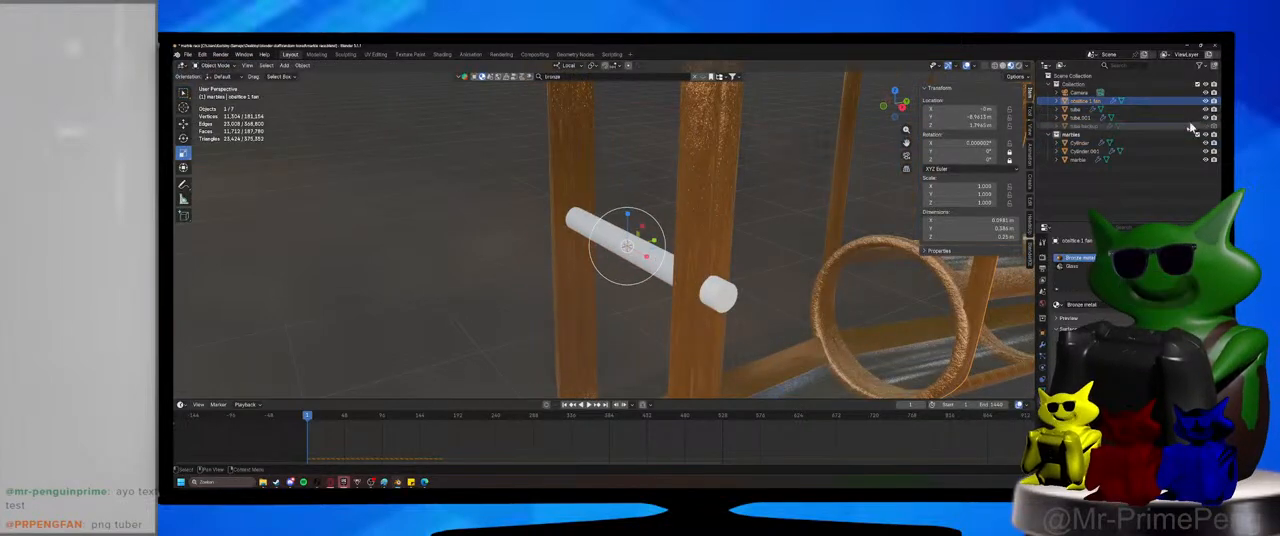
click(1200, 65)
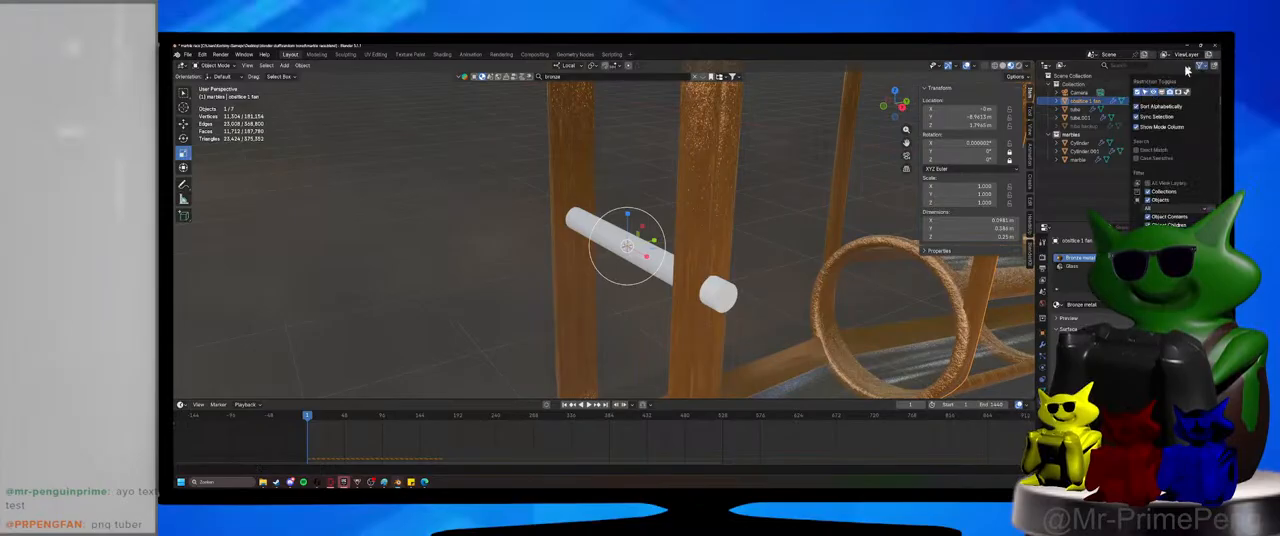
click(623, 246)
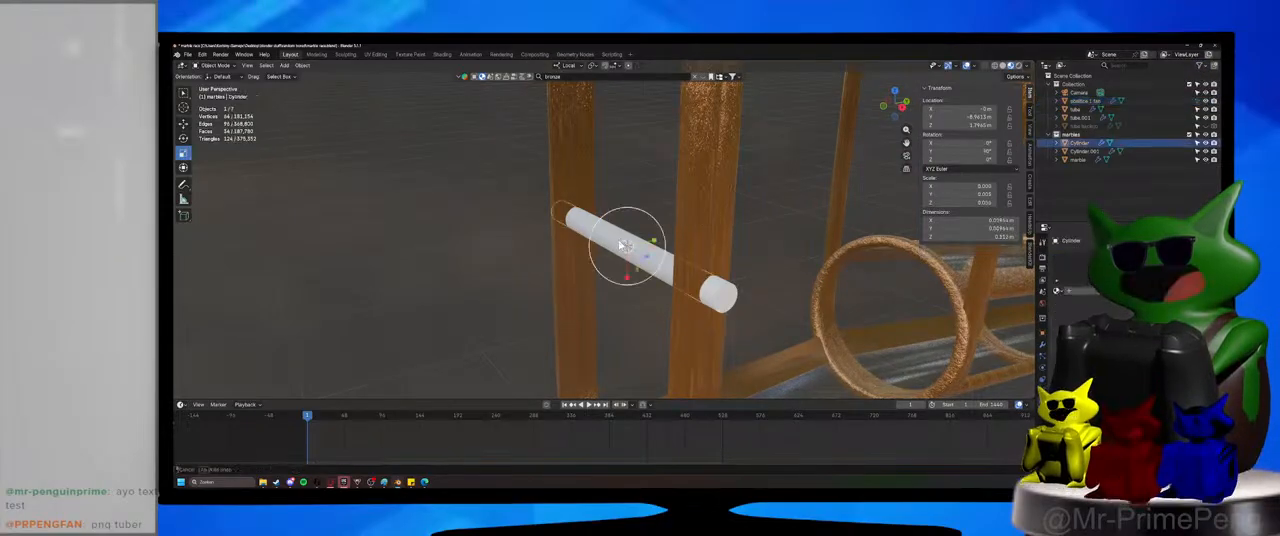
middle_drag(620, 245, 620, 239)
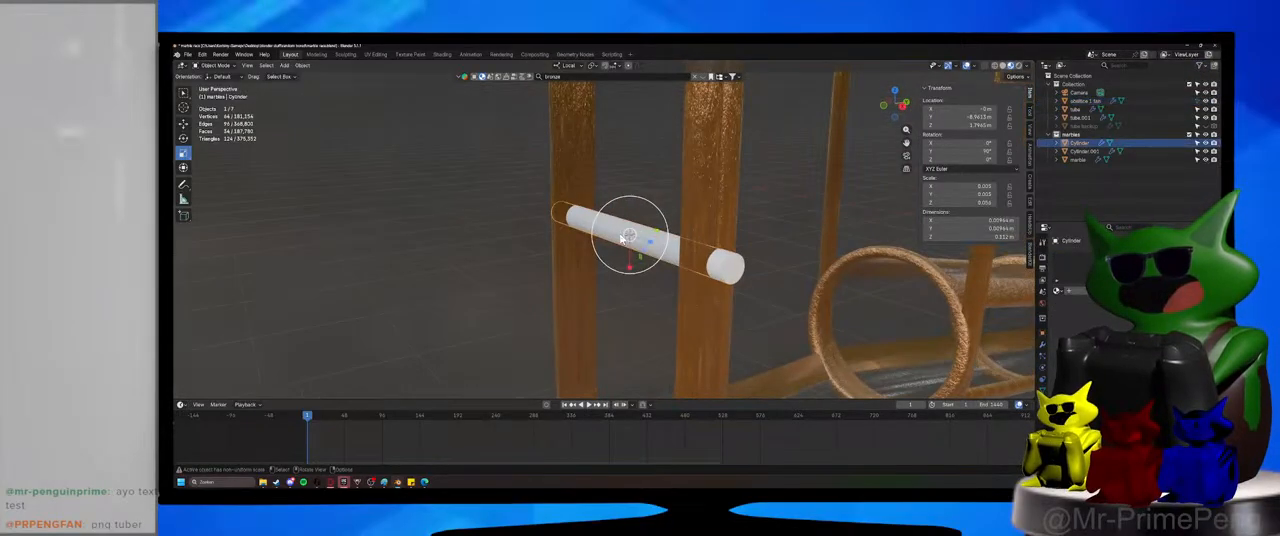
Enter Edit Mode on the inner rod and select the full loop of its side faces.
click(215, 65)
click(225, 84)
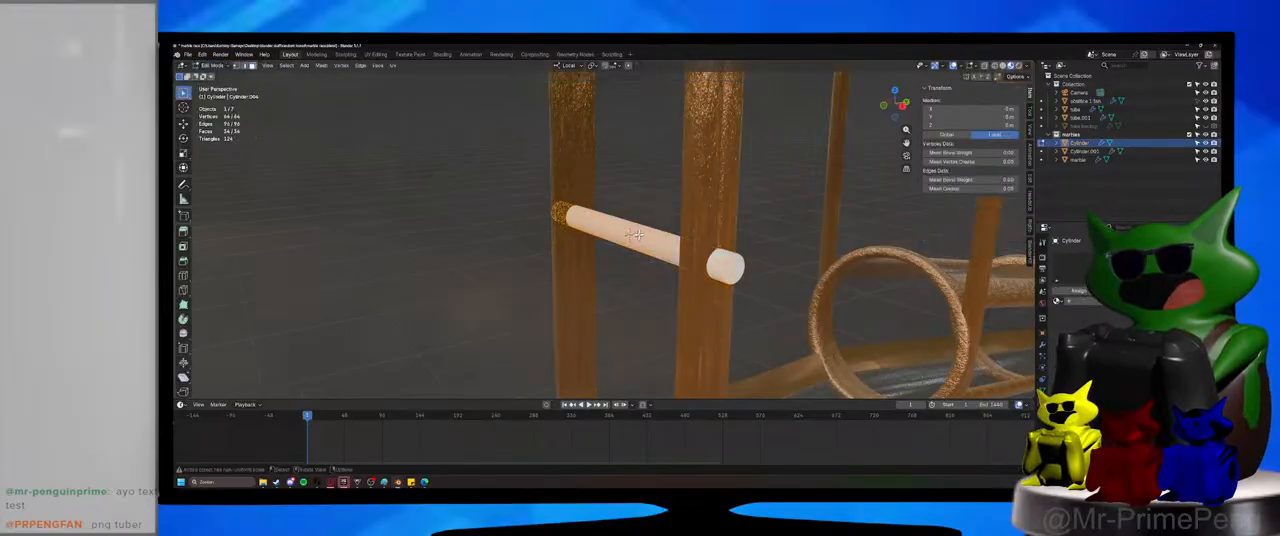
alt+click(640, 233)
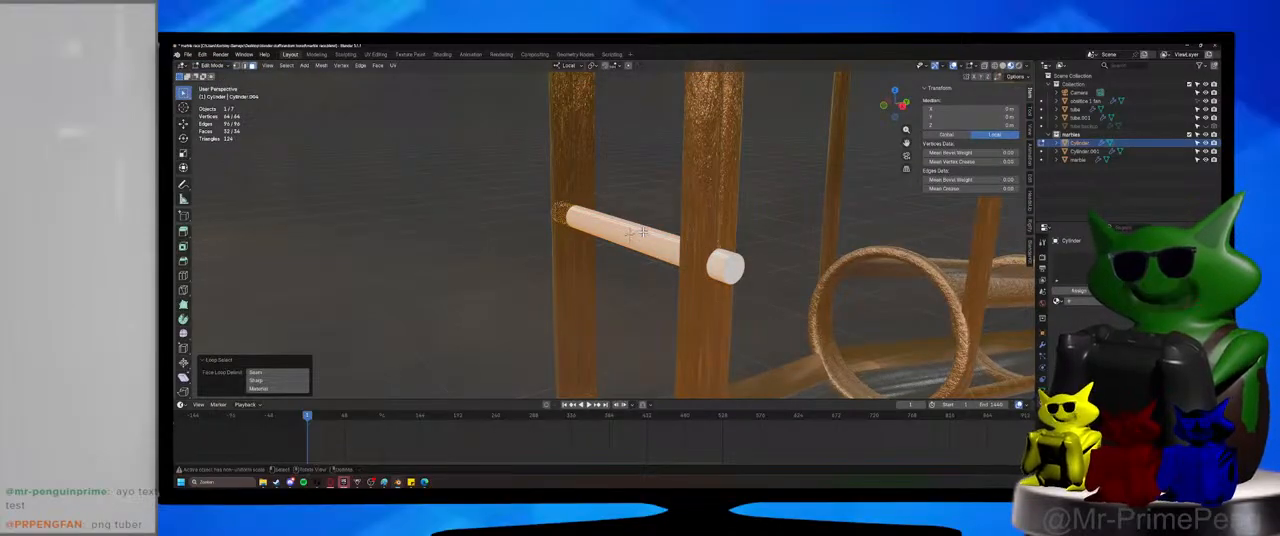
Apply Checker Deselect to the rod's side faces with 3 deselected and 1 selected.
click(287, 66)
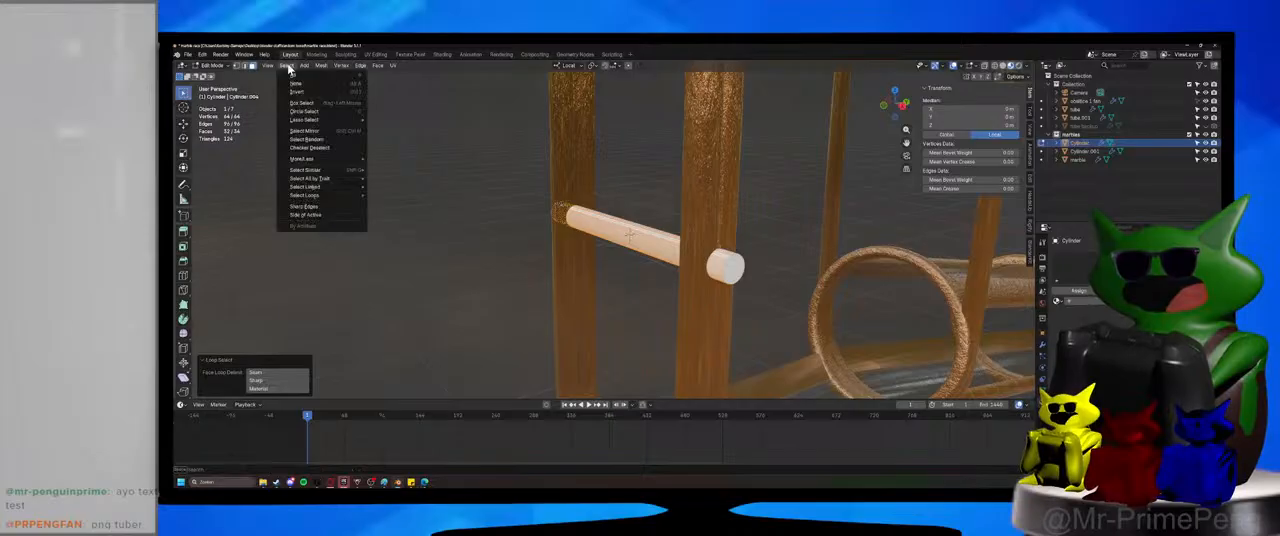
click(332, 150)
key(KP_Decimal)
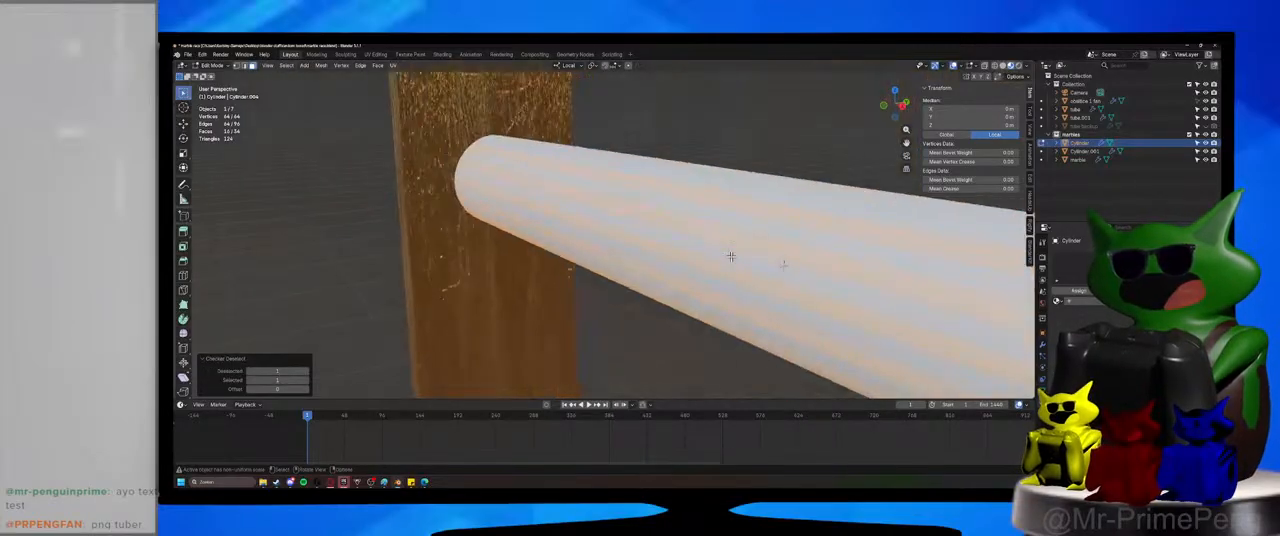
click(307, 372)
click(307, 372)
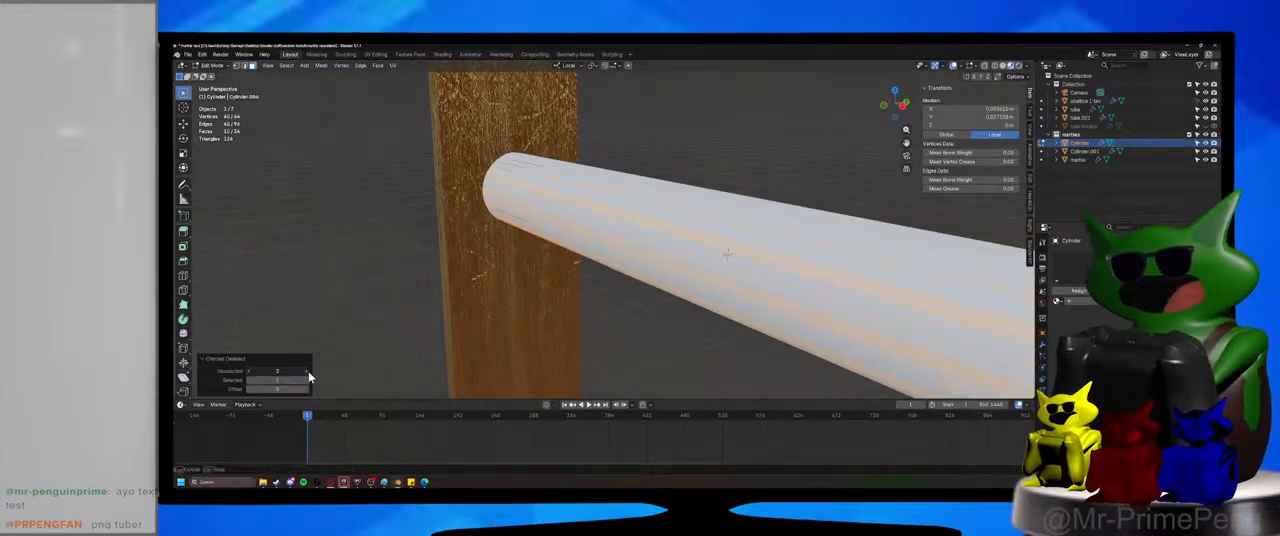
scroll(500, 326, down, 4)
mouse_move(500, 326)
middle_down()
mouse_move(494, 346)
mouse_move(477, 336)
mouse_move(486, 318)
middle_up()
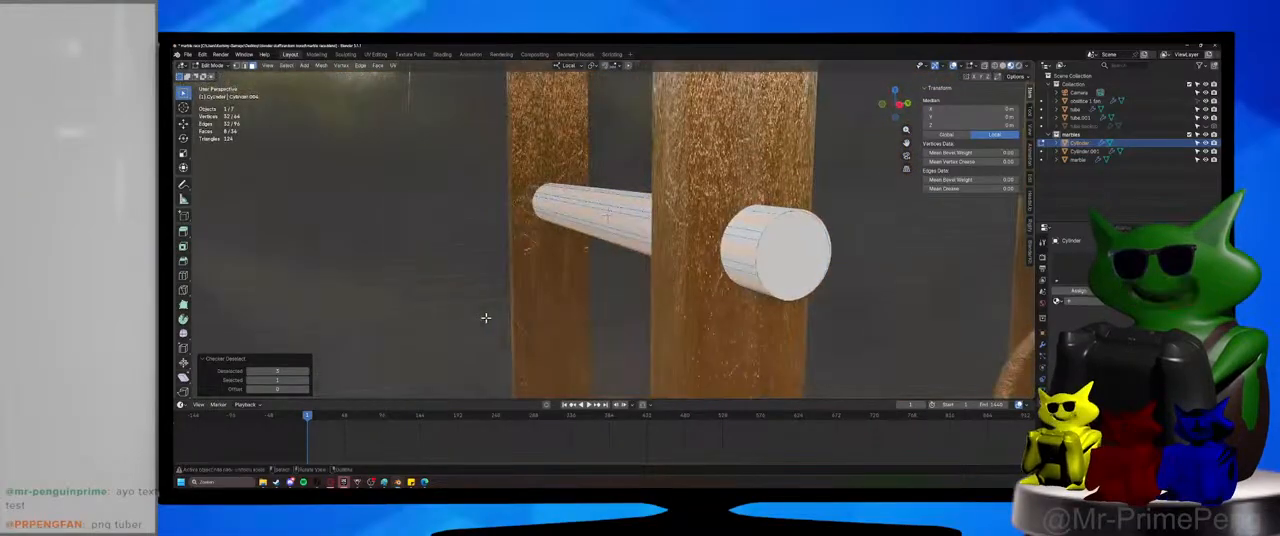
Try to extrude the eight selected faces outward as blades, scaling them about 7.4 times without local Z, followed by a second, overall enlargement.
key(e)
right_click(491, 319)
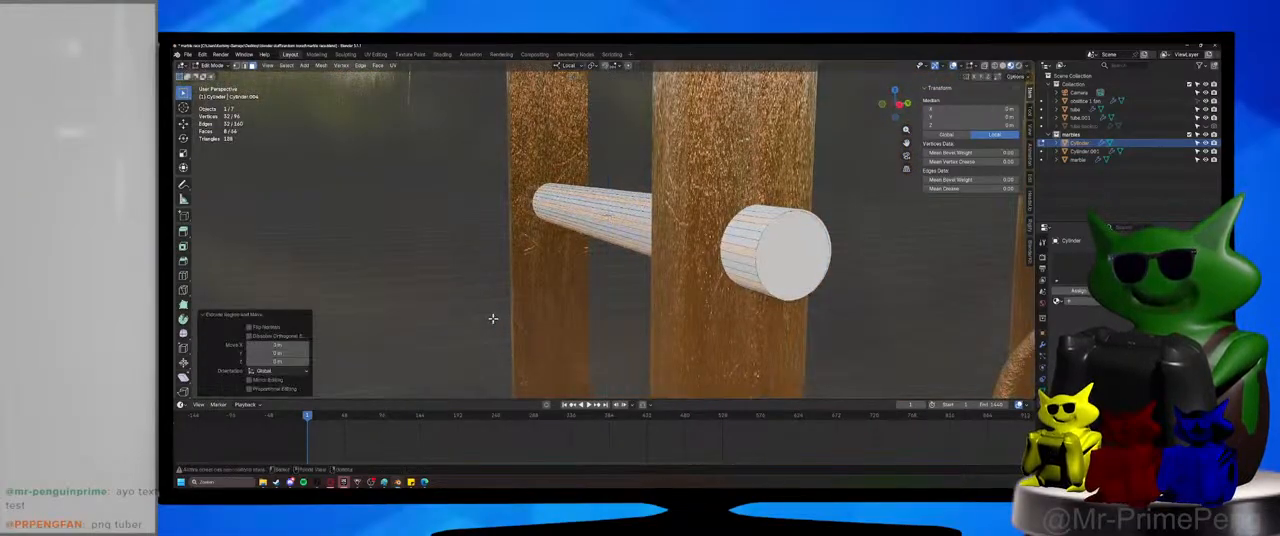
key(s)
key(shift+z)
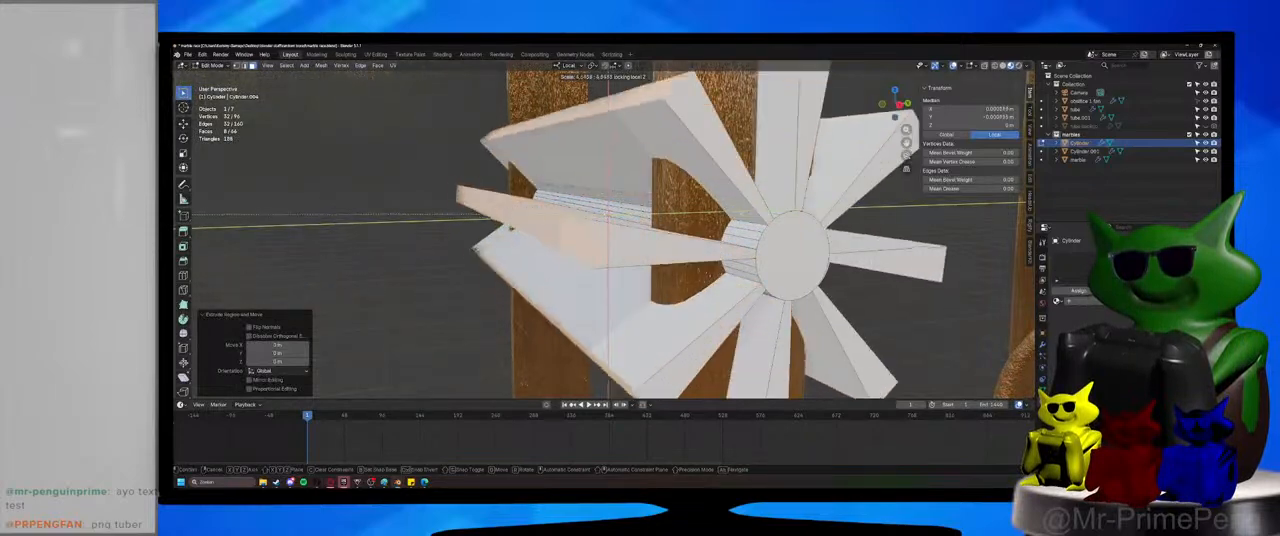
click(328, 230)
scroll(549, 277, down, 8)
middle_drag(549, 277, 598, 287)
scroll(530, 280, down, 3)
scroll(594, 294, up, 5)
key(s)
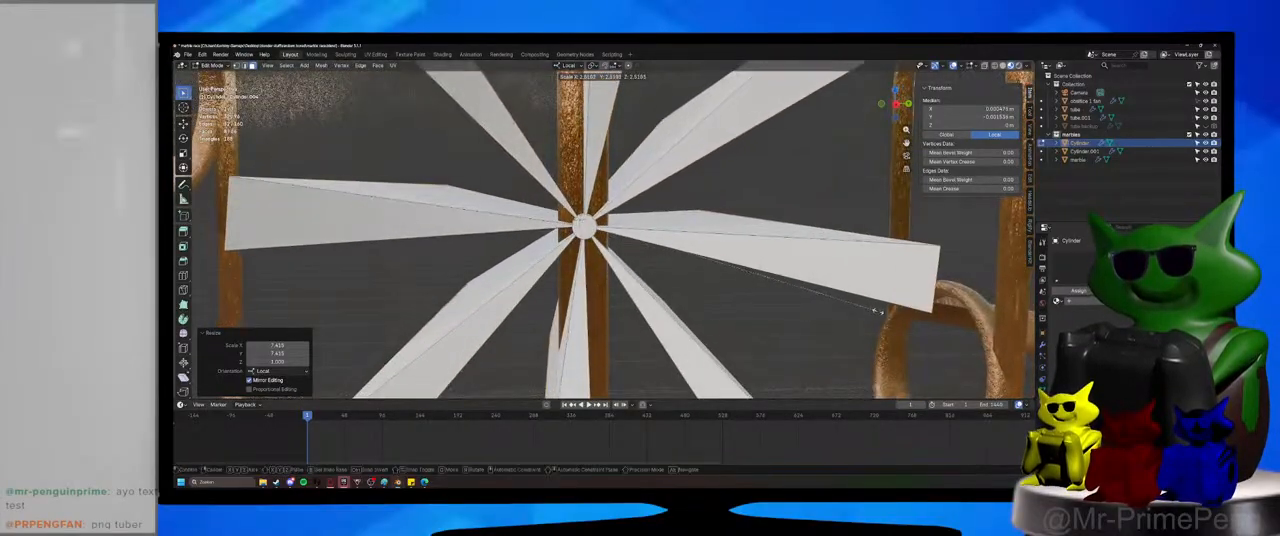
click(886, 318)
Try to narrow the eight blades along local Z and check their fit in the fan section.
scroll(790, 338, down, 4)
middle_drag(790, 338, 826, 349)
key(s)
key(z)
key(z)
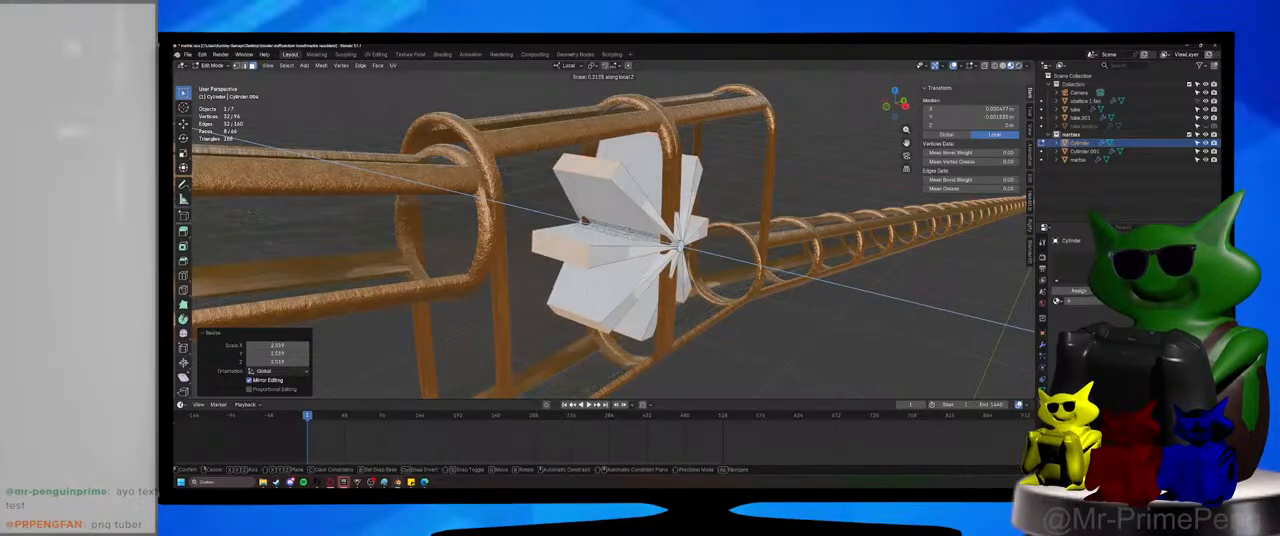
click(582, 219)
middle_drag(582, 219, 648, 279)
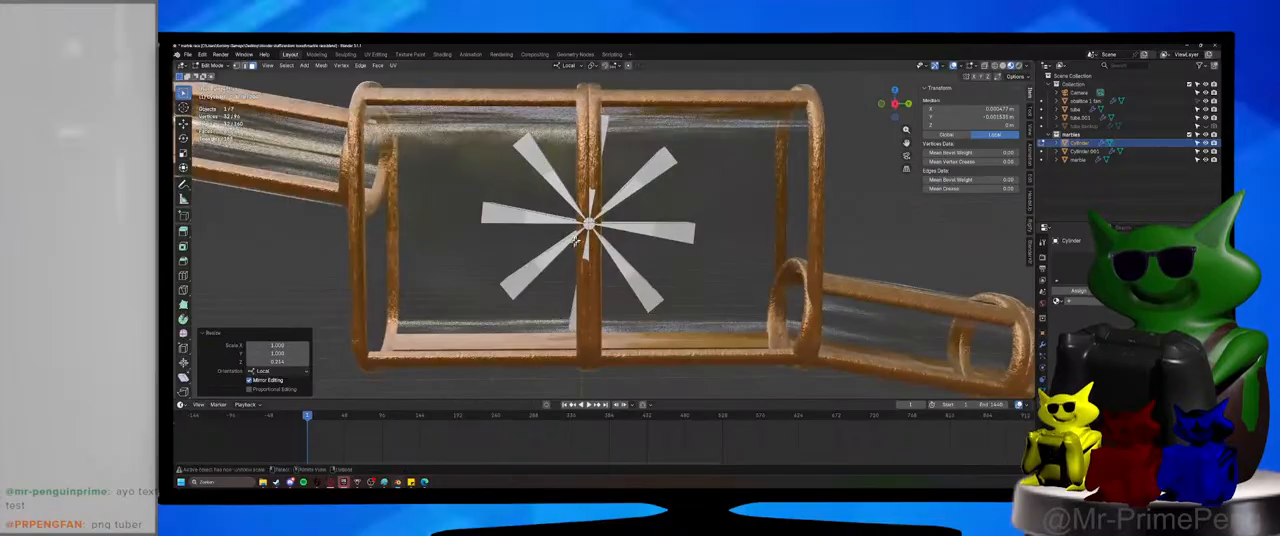
scroll(578, 243, up, 8)
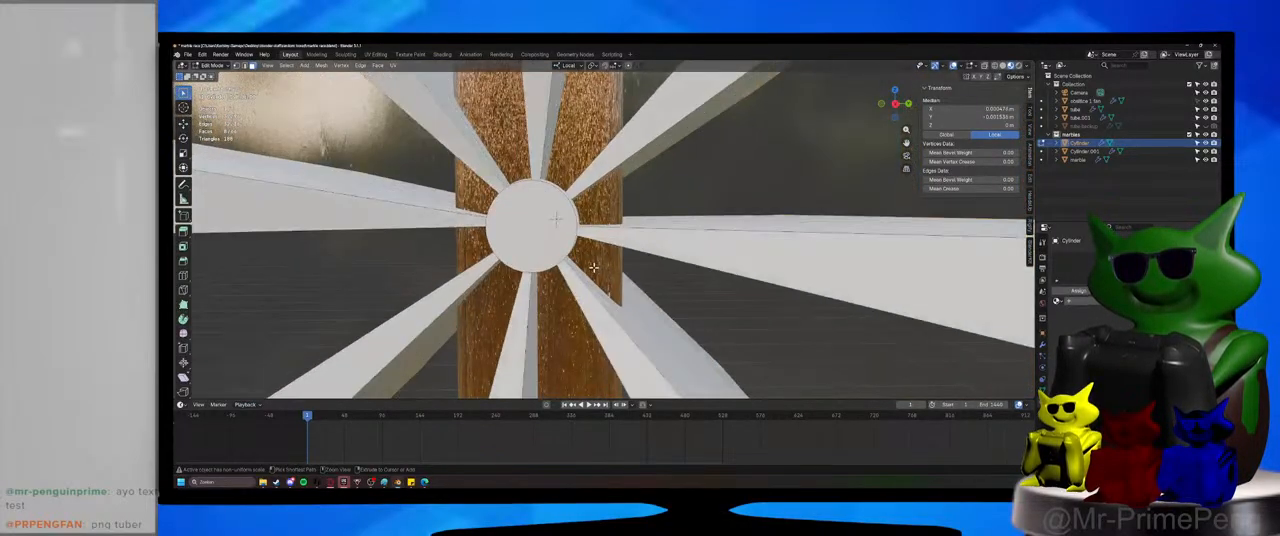
Undo the blade extrusion, its scaling and the checker deselection, back to the full loop of side faces.
key(ctrl+z)
key(ctrl+z)
middle_drag(594, 267, 637, 274)
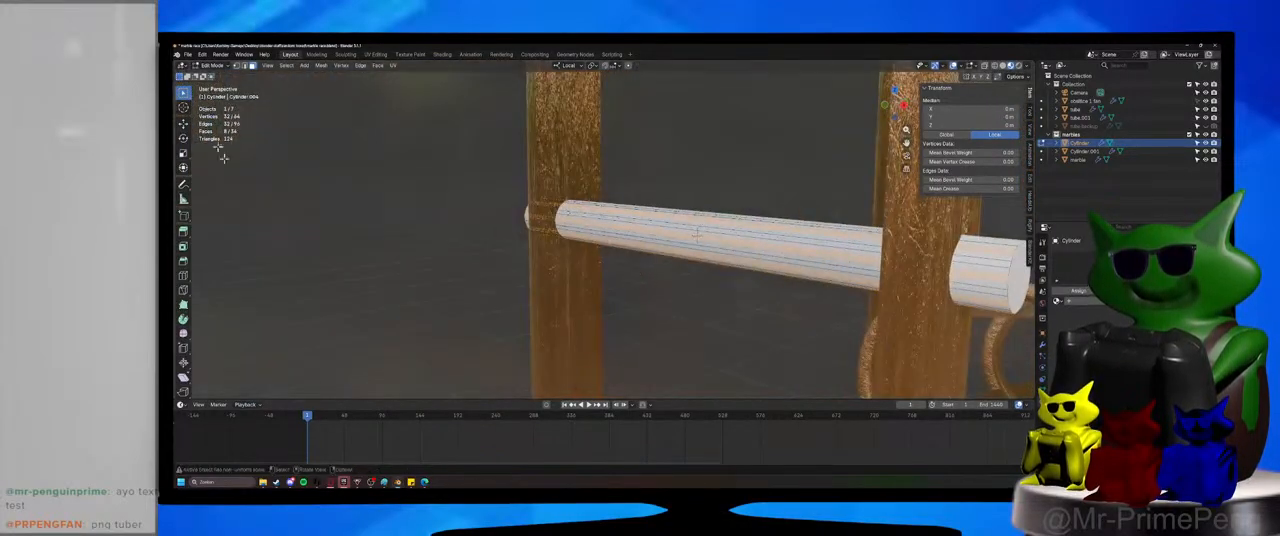
key(ctrl+z)
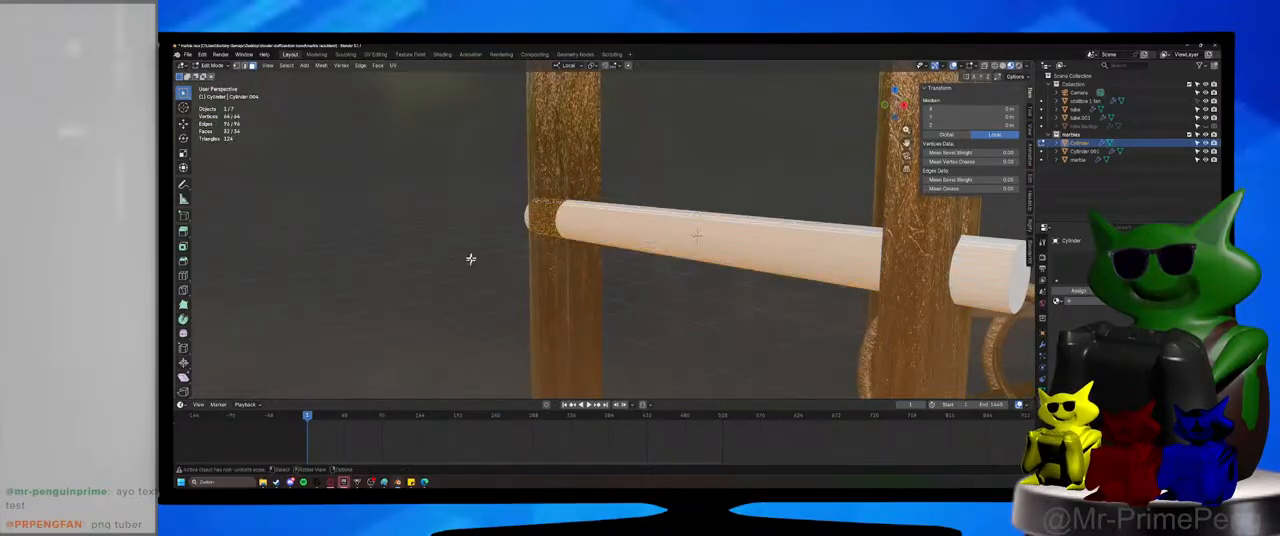
Apply Checker Deselect to the rod's side faces with 7 deselected, keeping four evenly spaced faces.
click(287, 65)
mouse_move(342, 172)
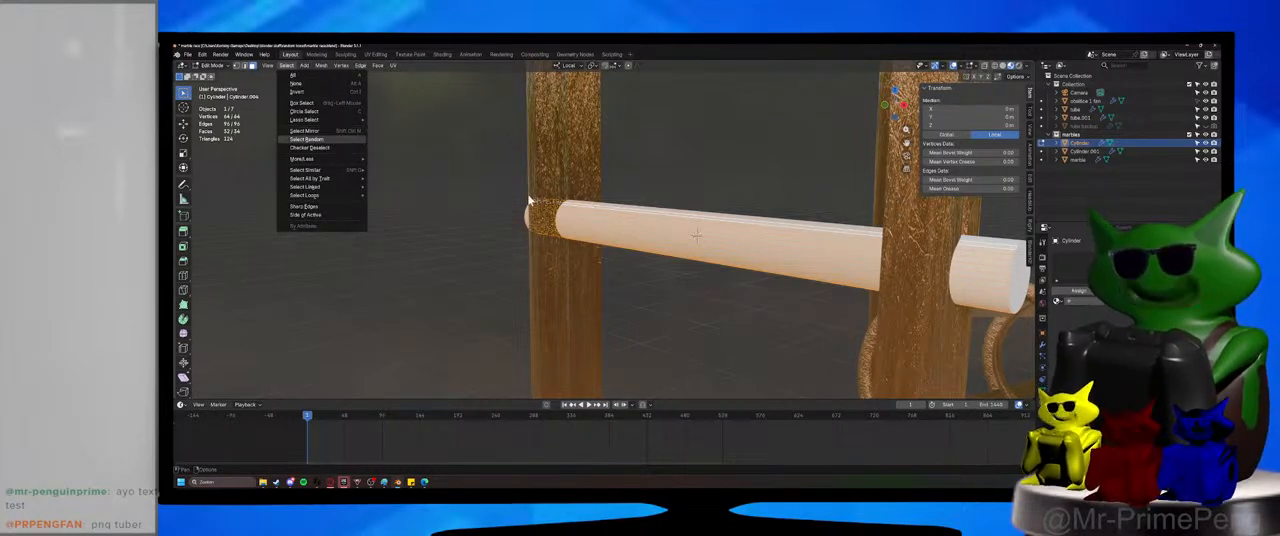
click(329, 147)
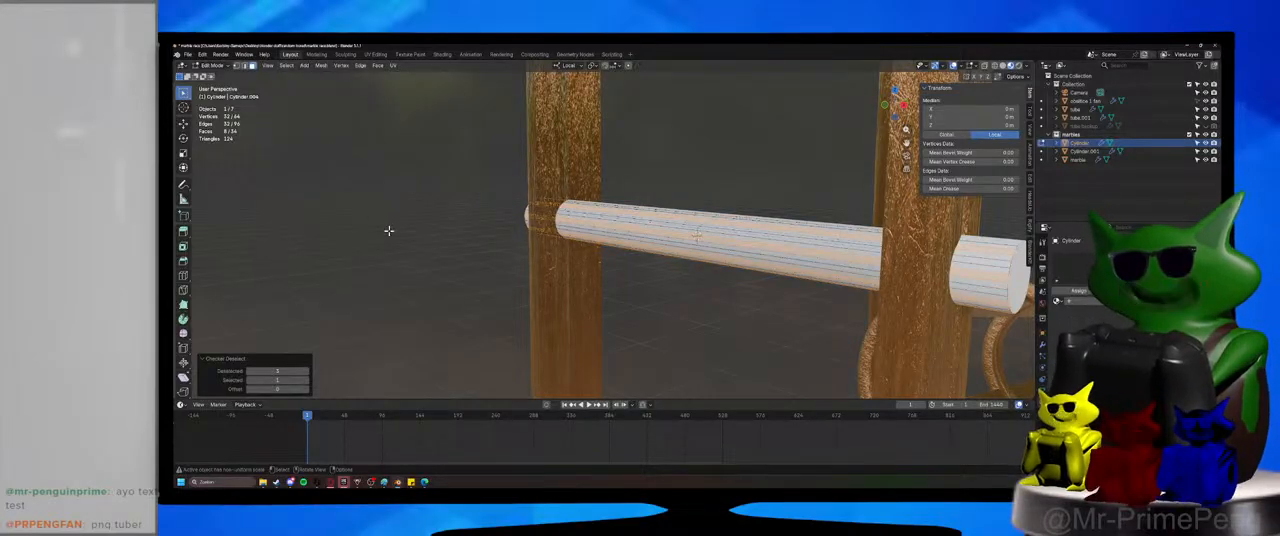
click(306, 371)
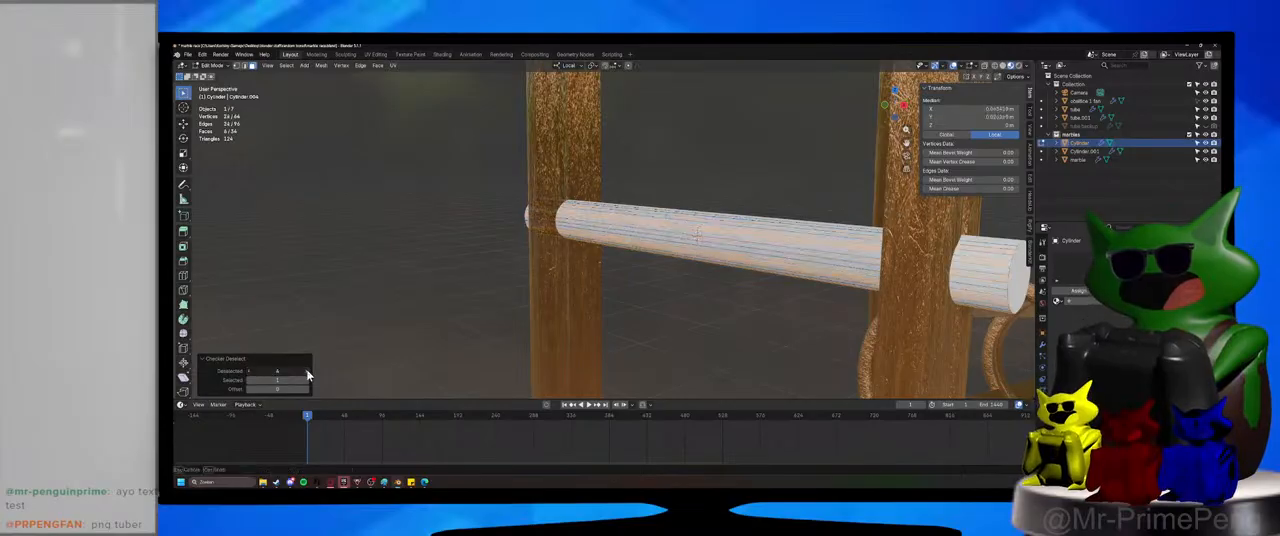
click(306, 371)
click(306, 371)
click(306, 371)
scroll(482, 353, down, 5)
middle_drag(526, 337, 488, 329)
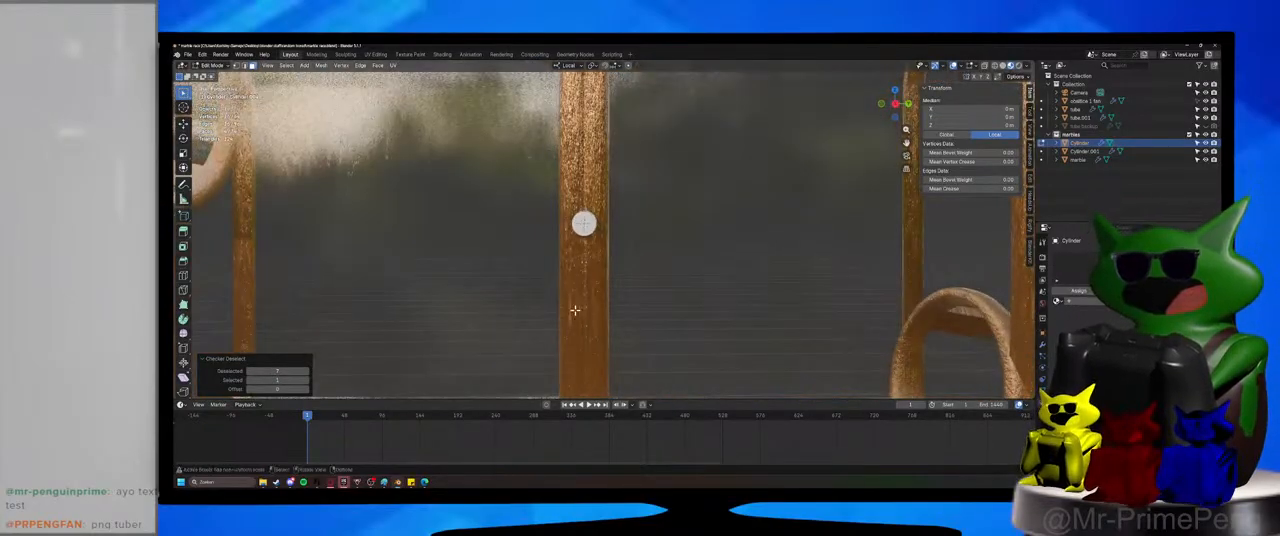
Extrude the four faces into blades, scale them outward about 4.9 times and shorten their ends along local Z.
key(e)
key(s)
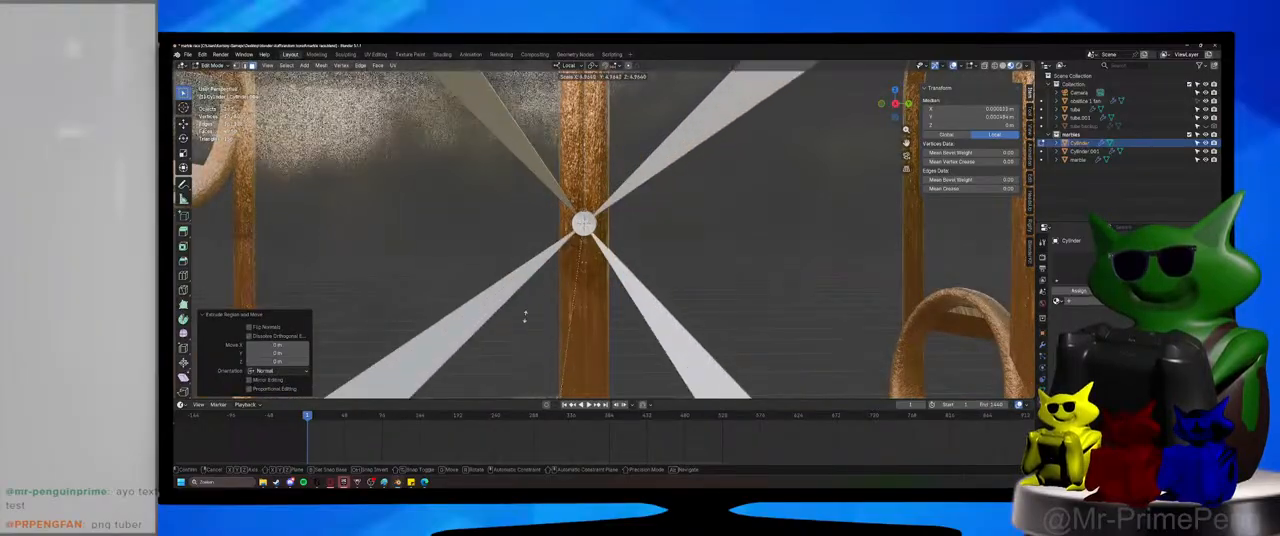
click(530, 308)
middle_drag(540, 303, 610, 295)
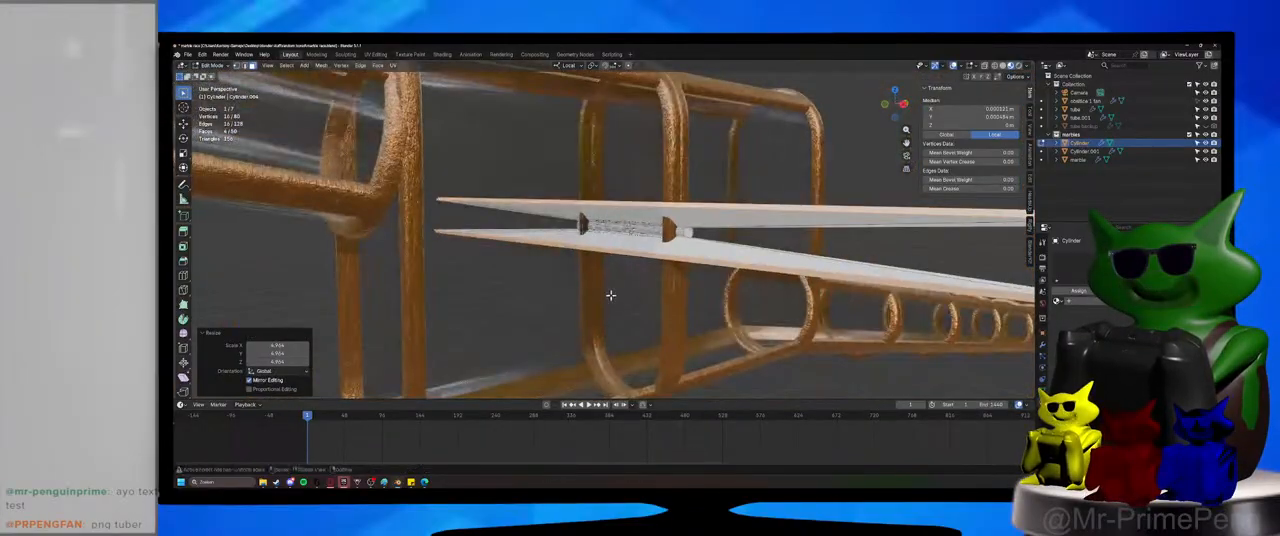
key(s)
key(z)
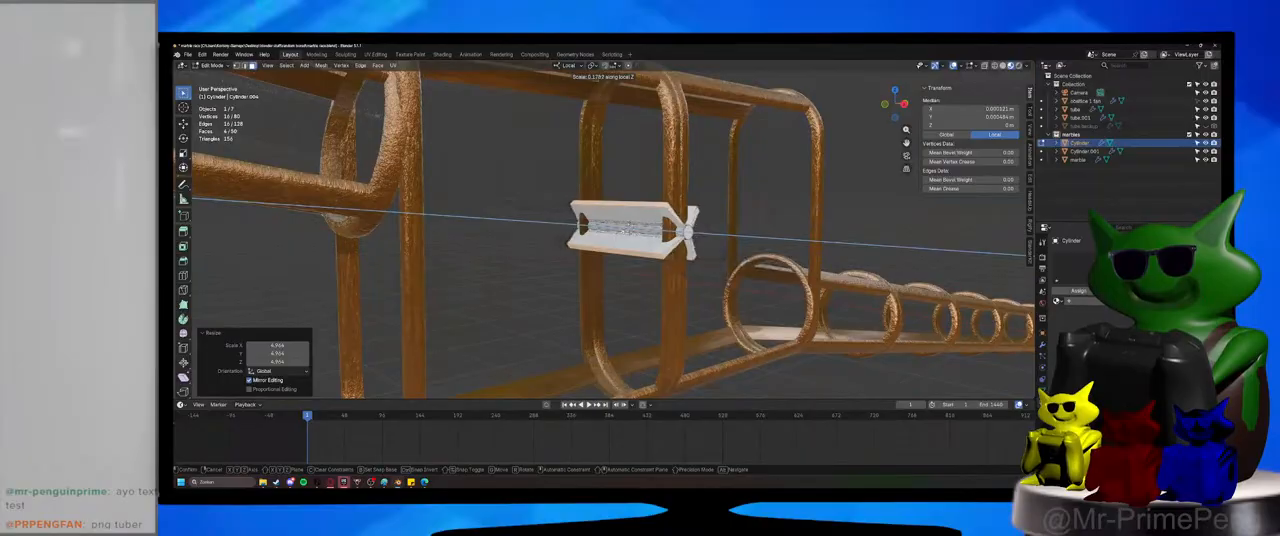
click(629, 231)
Enlarge the four blade ends in every direction except local Z to form wide fan blades, and return to Object Mode.
middle_drag(668, 243, 631, 252)
key(s)
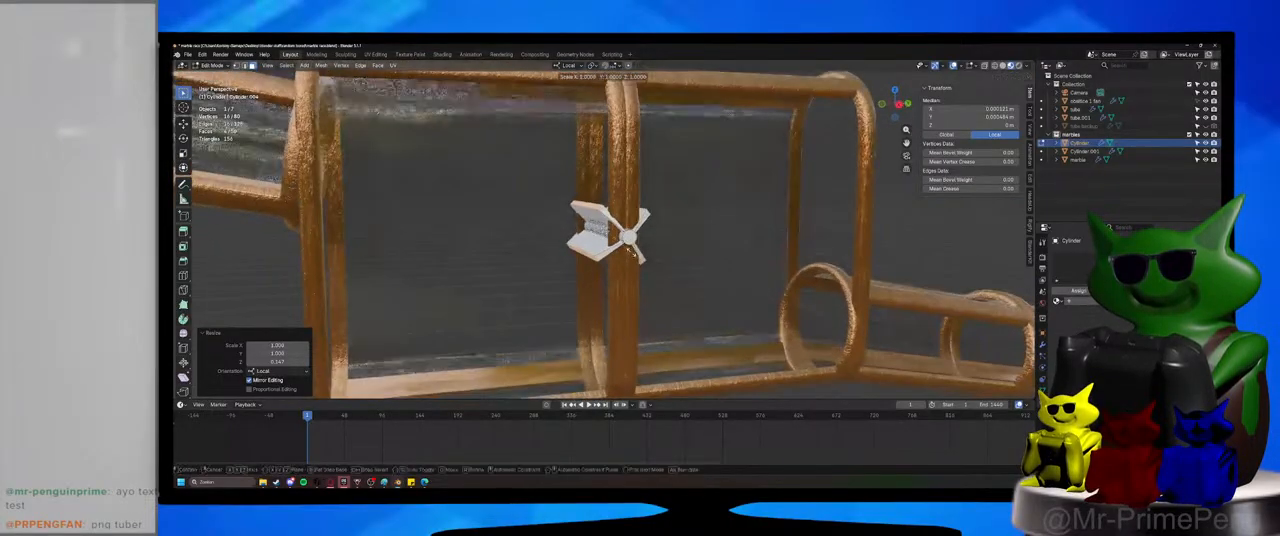
key(shift+z)
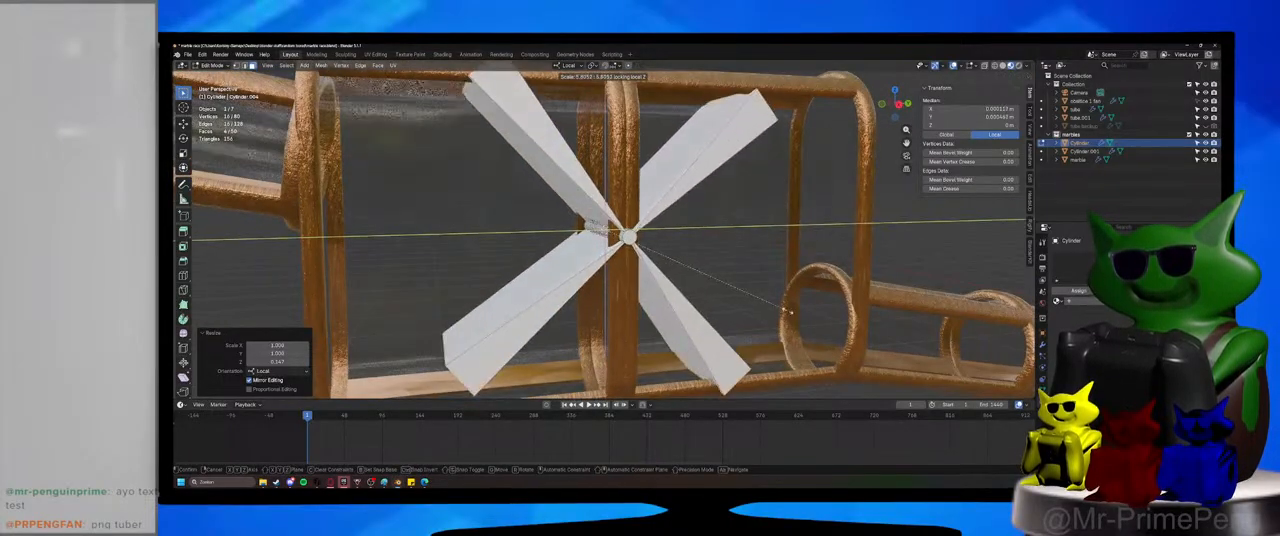
click(787, 311)
key(Tab)
middle_drag(766, 302, 803, 311)
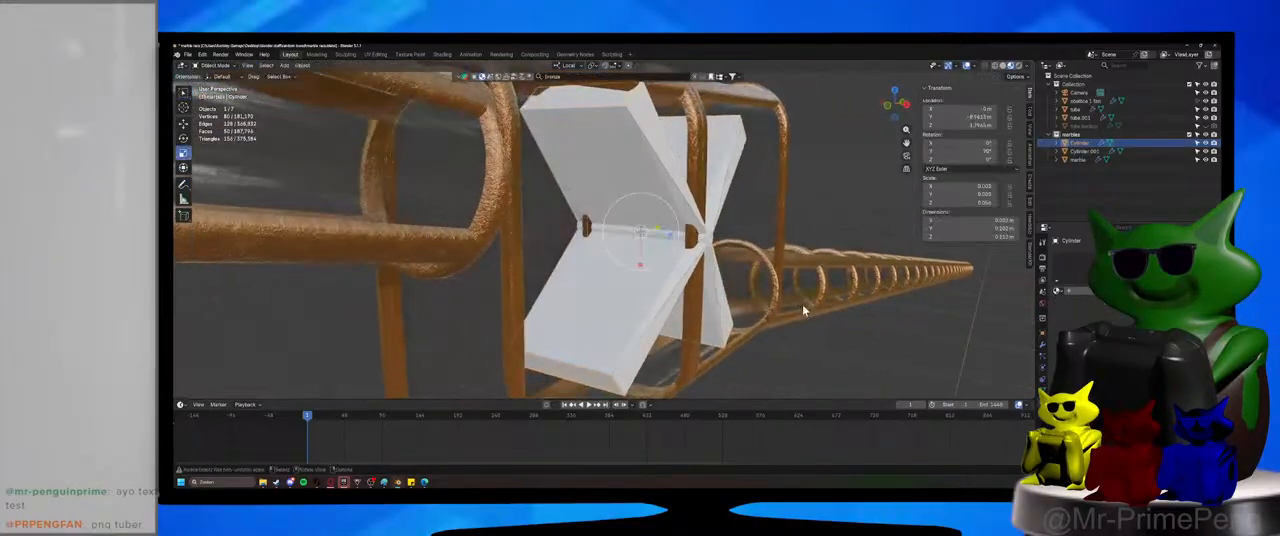
Scale the fan along local Z to about 0.08 m so its blades fit between the frame's sides.
key(s)
key(z)
key(z)
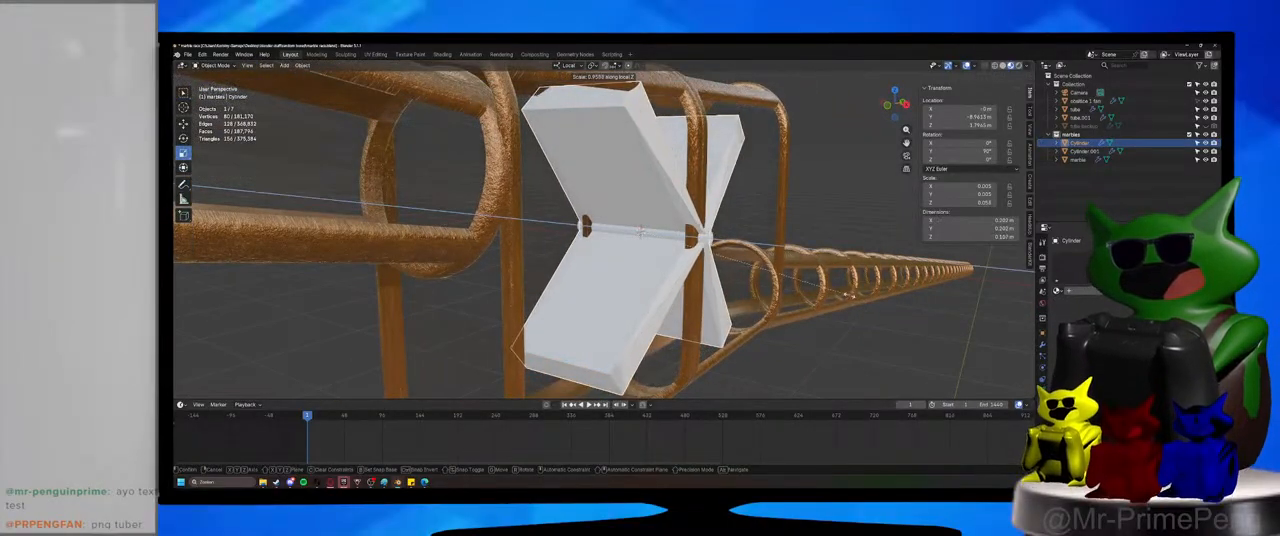
click(797, 282)
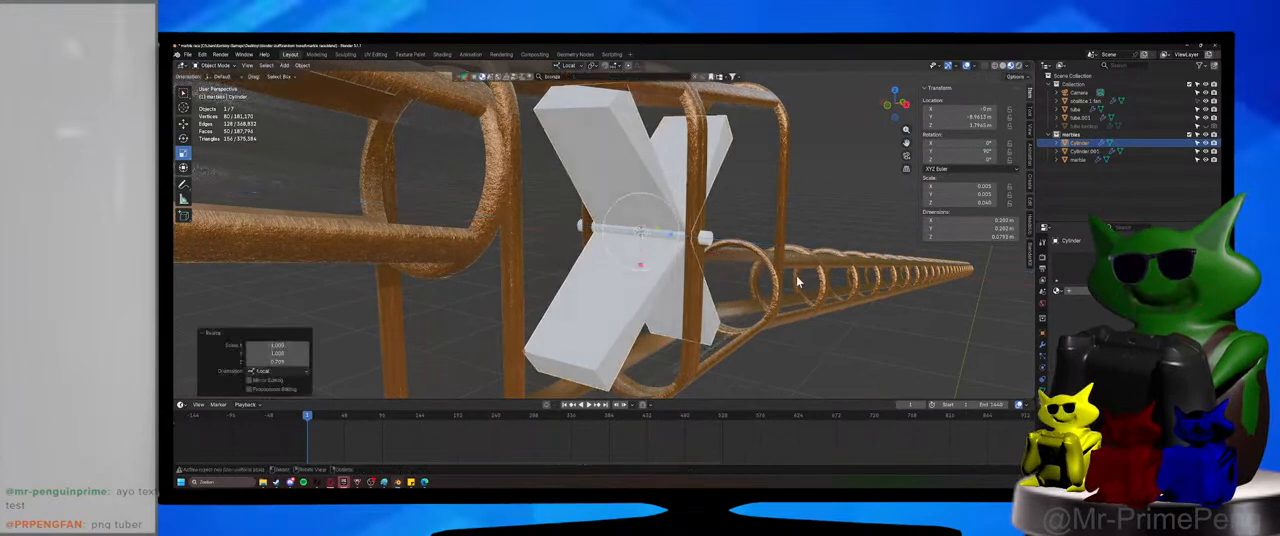
middle_drag(797, 282, 832, 271)
key(s)
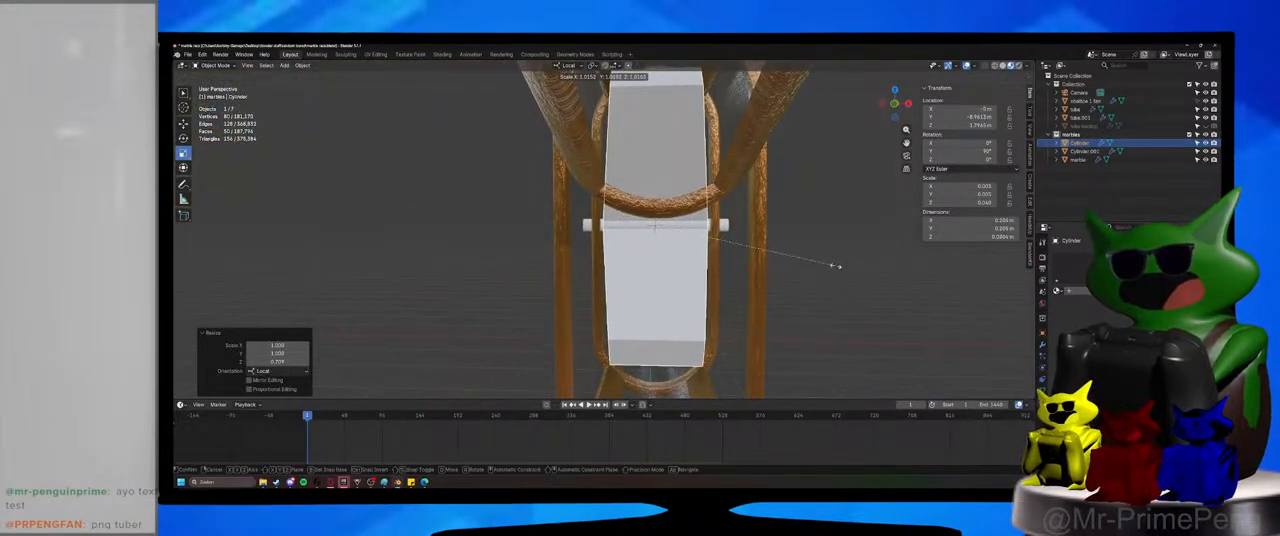
key(z)
Shrink the fan to about 0.18 m across without changing its local Z length, and activate the Rotate tool.
key(z)
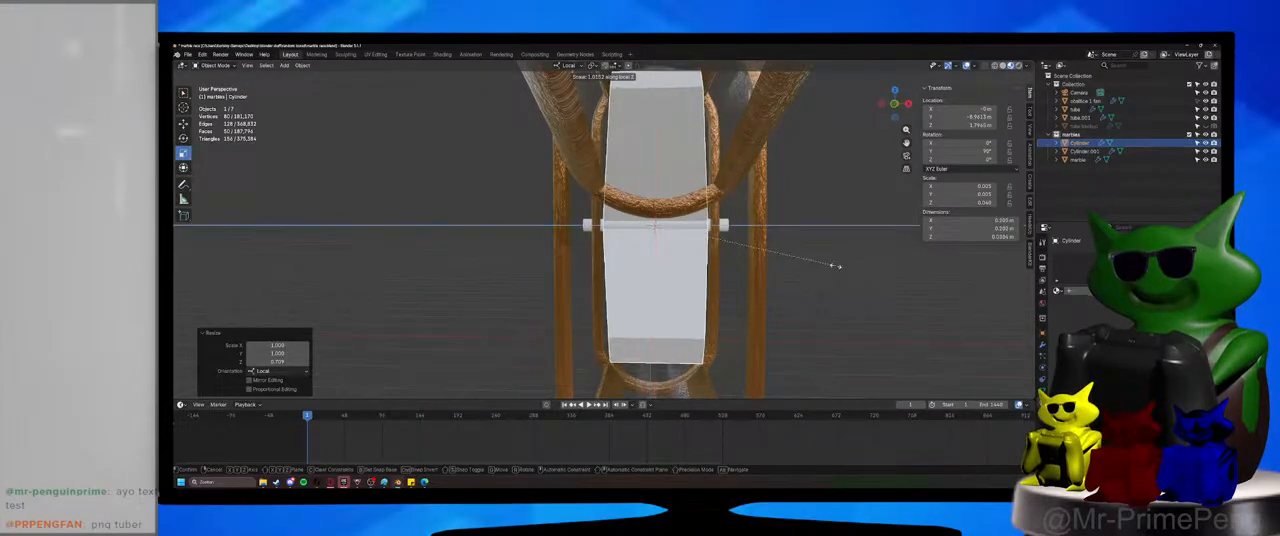
click(840, 266)
middle_drag(840, 270, 766, 277)
key(s)
key(z)
key(z)
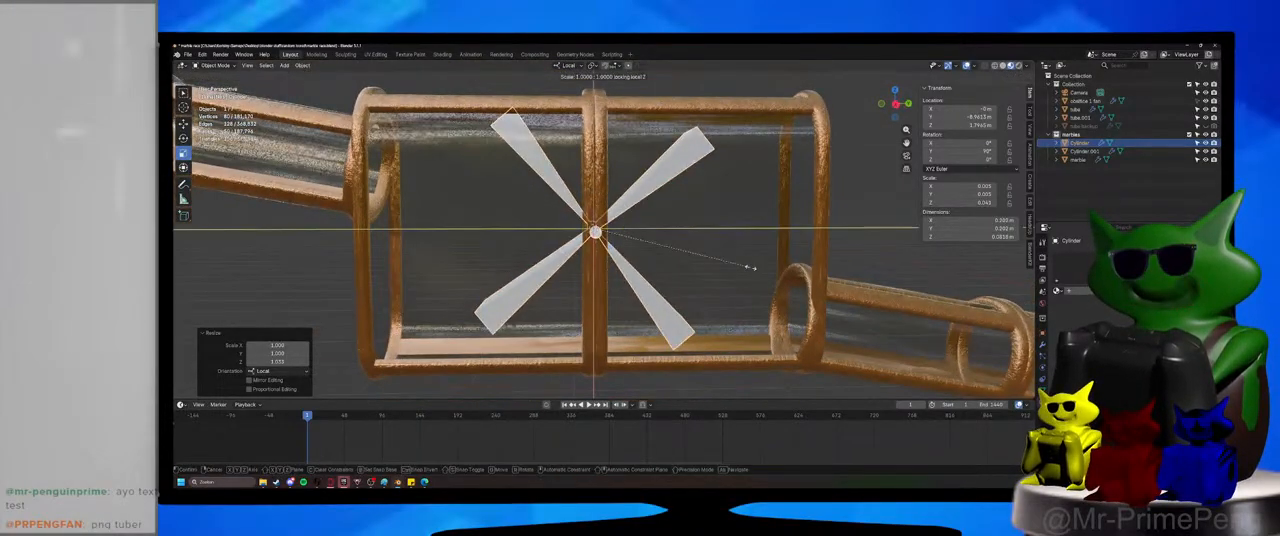
click(734, 270)
click(184, 139)
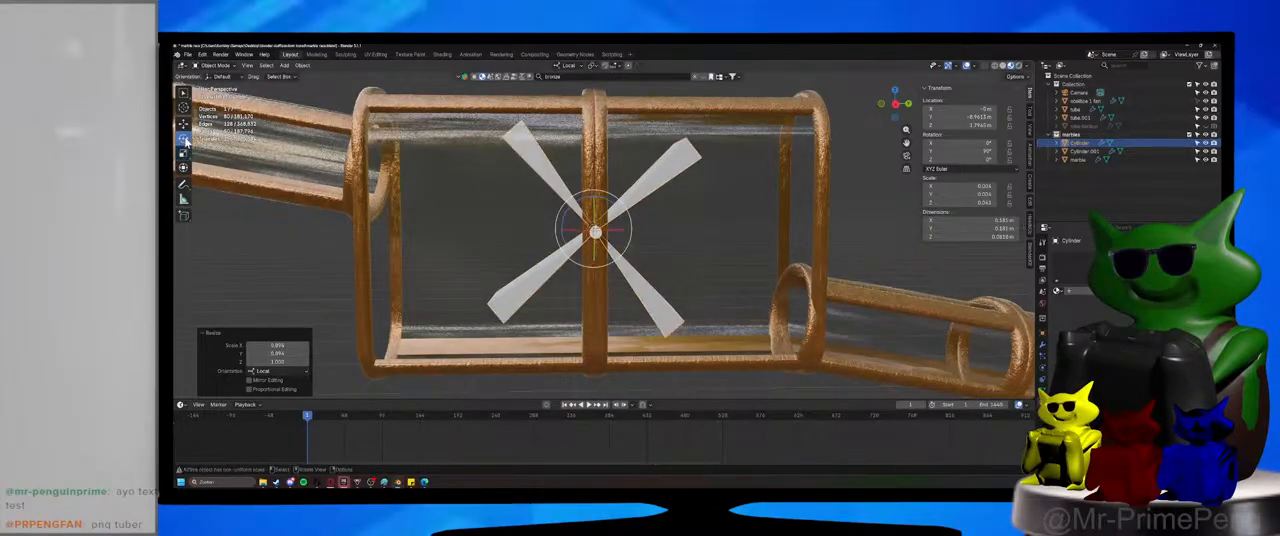
Rotate the fan about its axis until its blades form an upright cross, resize it except along local Z, and enter Edit Mode.
drag(582, 202, 551, 216)
middle_drag(622, 238, 808, 266)
key(s)
key(shift+z)
click(766, 229)
key(Tab)
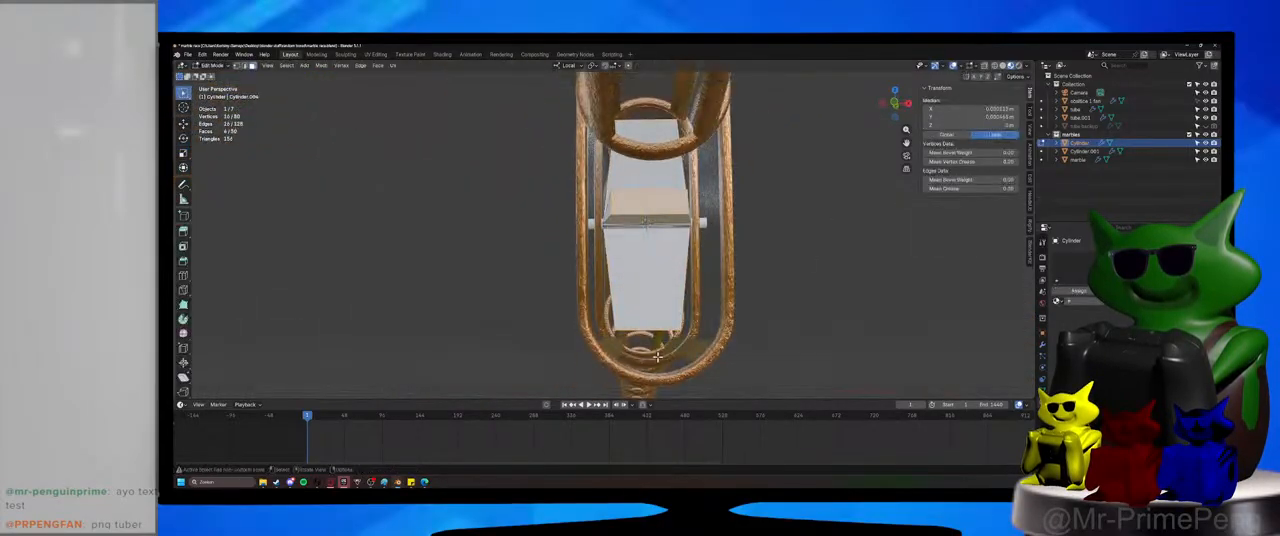
Extrude the four blade ends in place and scale them outward about 1.24 times in every direction except local Z.
mouse_move(657, 351)
middle_down()
mouse_move(618, 382)
mouse_move(642, 346)
mouse_move(655, 355)
middle_up()
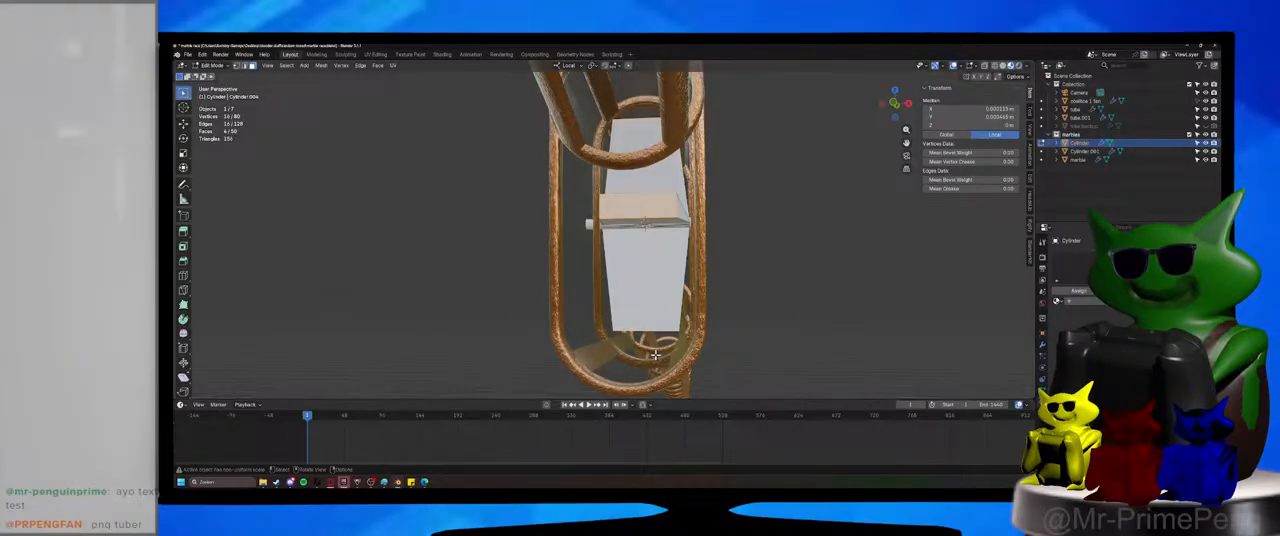
key(e)
right_click(655, 355)
key(s)
key(shift+z)
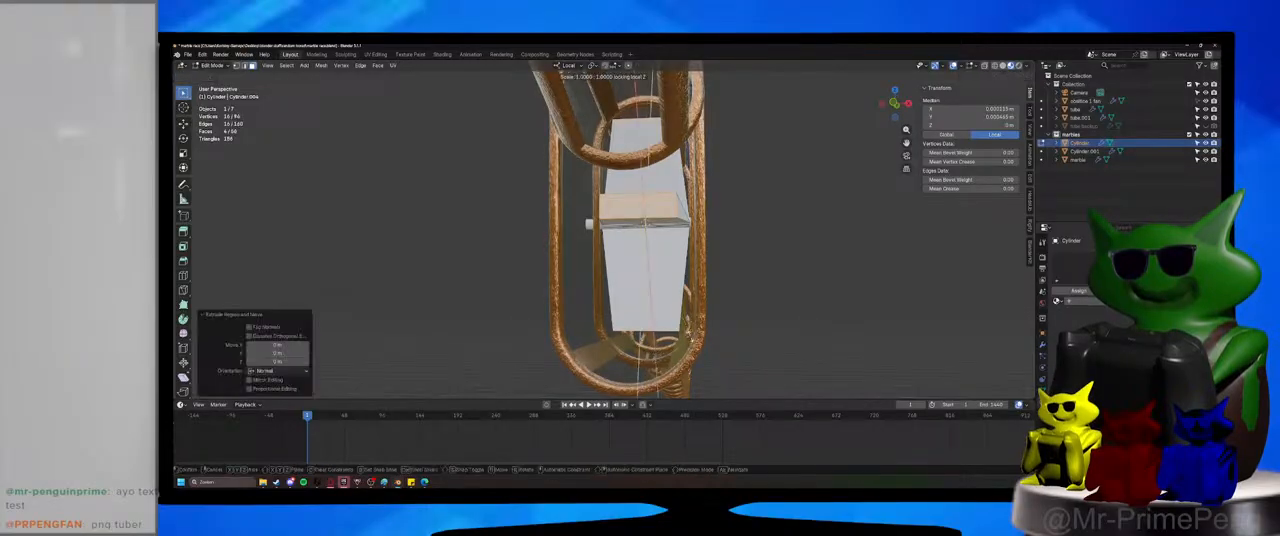
click(740, 340)
Narrow the extruded blade ends along local Z to taper the tips, and return to Object Mode.
key(s)
key(z)
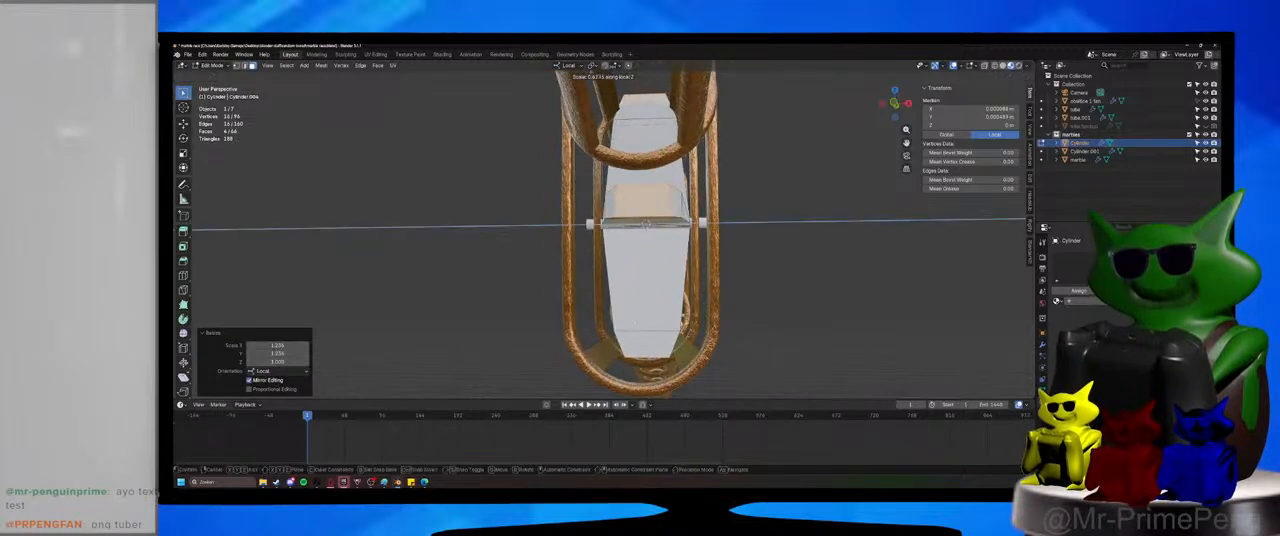
click(684, 318)
middle_drag(684, 318, 428, 237)
click(211, 65)
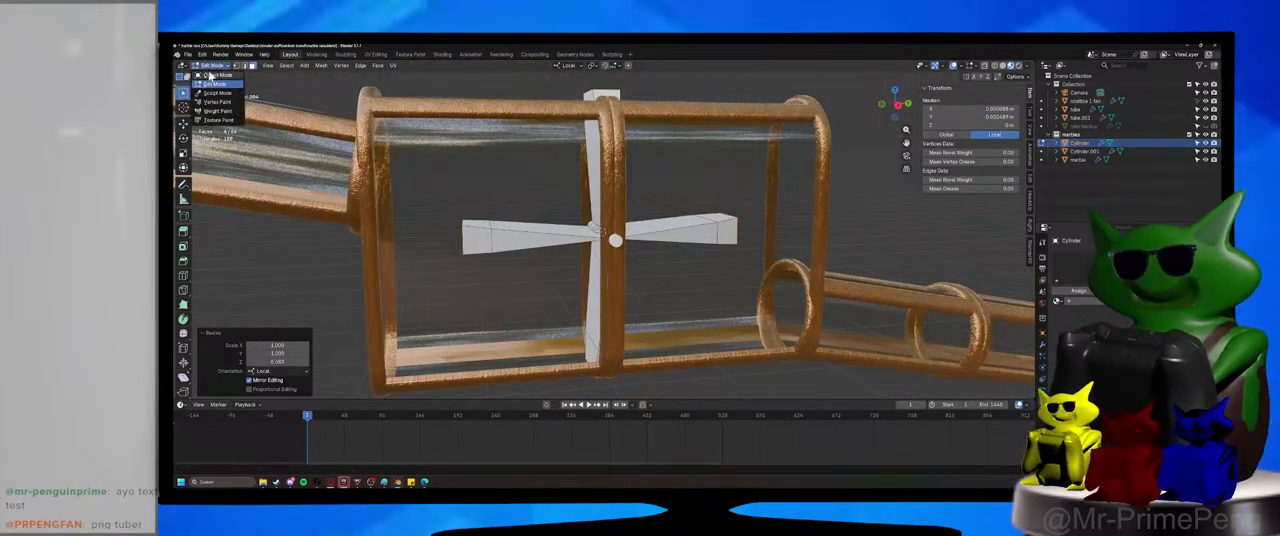
click(211, 75)
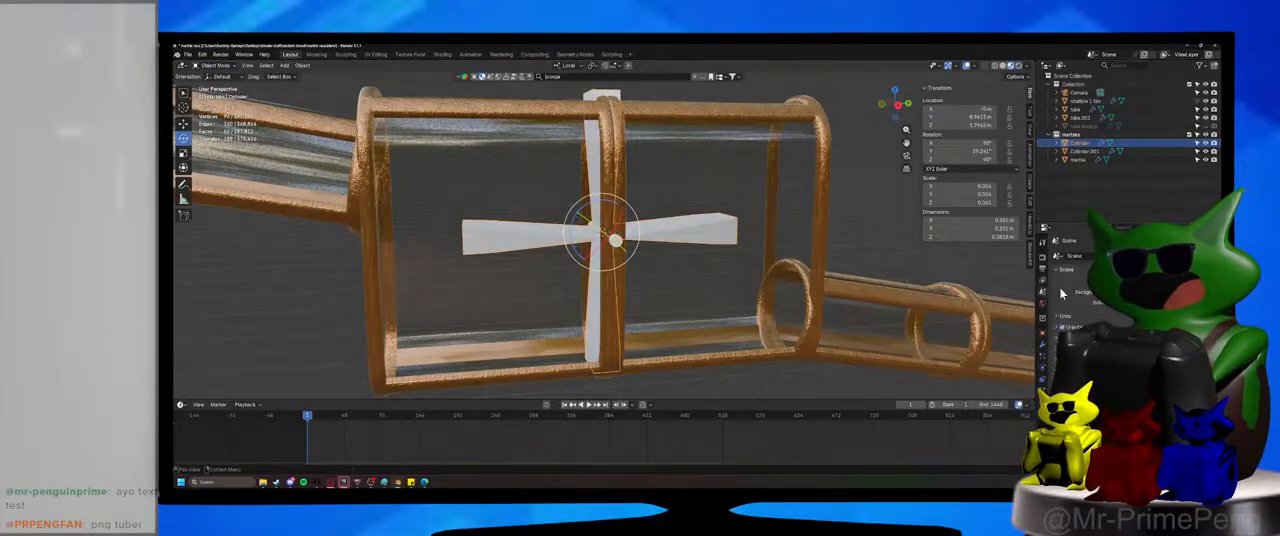
Try the bronze metal material on the fan.
click(1044, 401)
click(1058, 292)
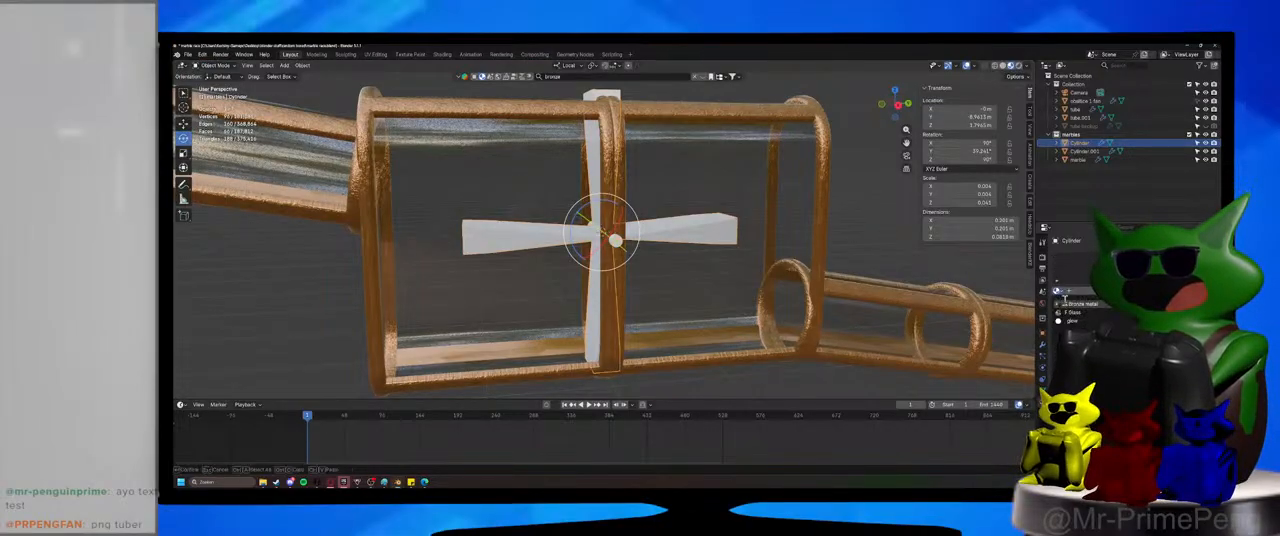
click(1067, 307)
middle_drag(722, 278, 749, 279)
scroll(746, 282, up, 2)
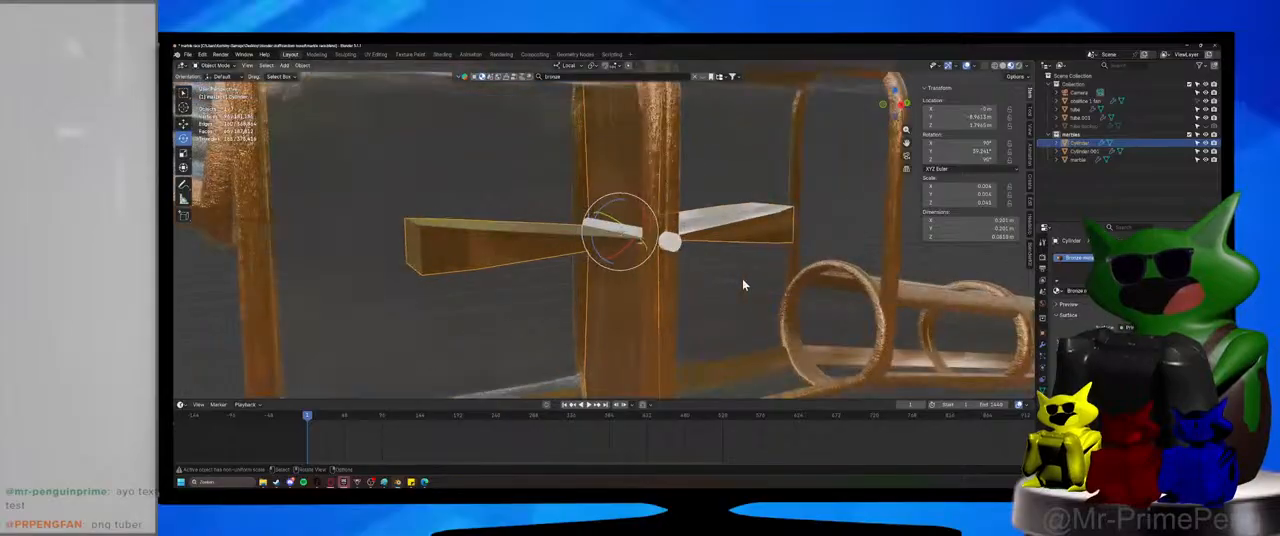
scroll(745, 283, down, 1)
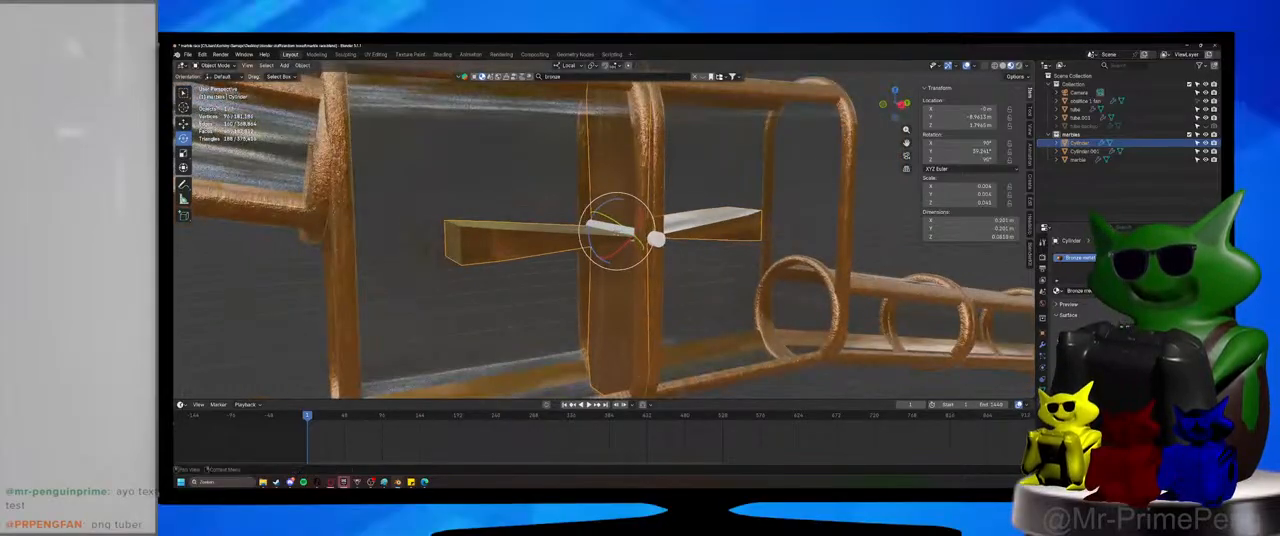
key(ctrl+z)
Apply the fan's location, rotation and scale, and select the shaft to check its transforms.
key(ctrl+a)
click(512, 204)
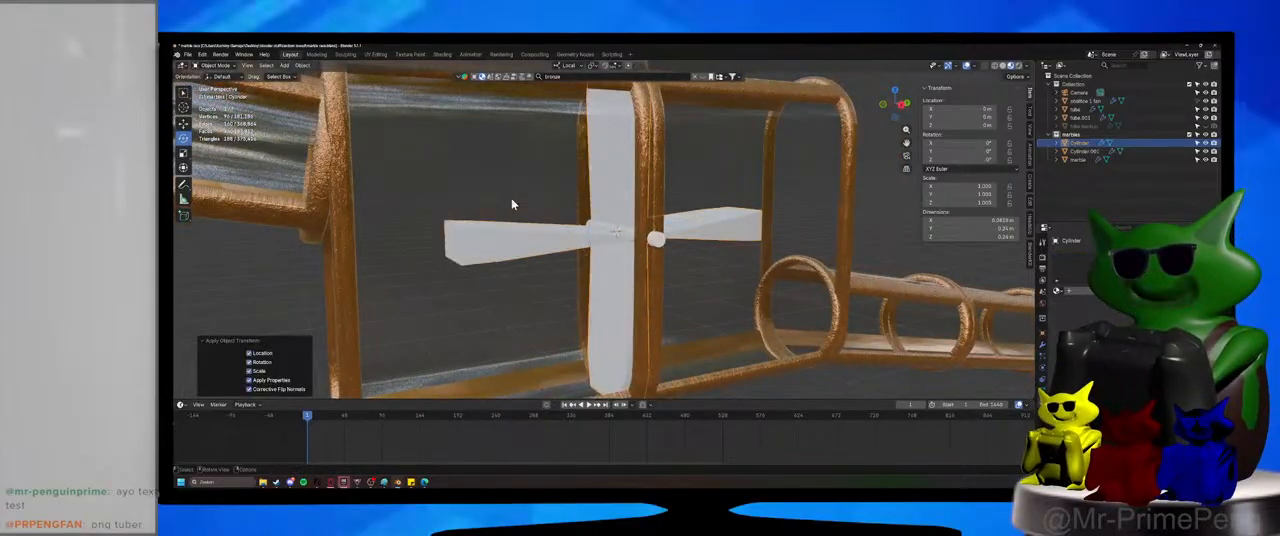
click(652, 238)
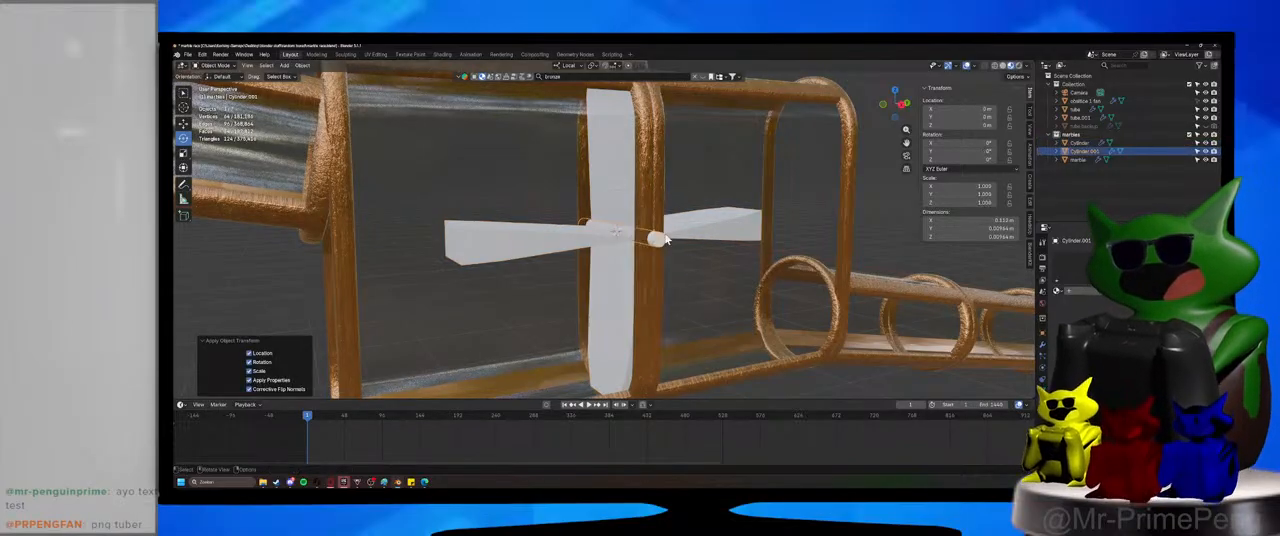
Try the bronze metal material again on the fan with its transforms applied.
click(698, 218)
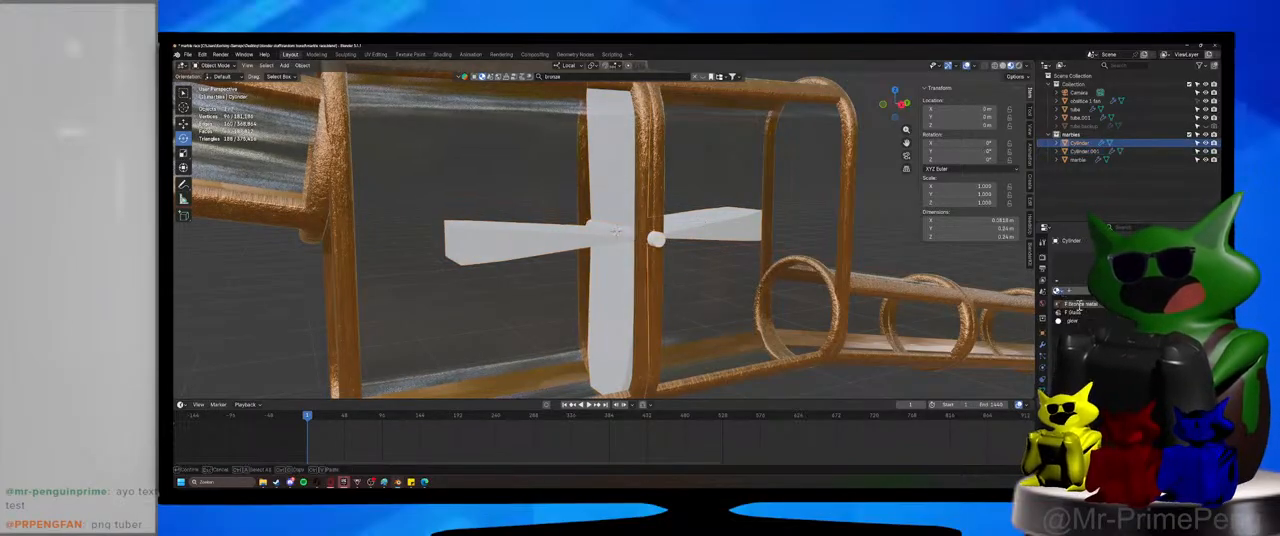
click(1080, 305)
mouse_move(690, 276)
middle_down()
mouse_move(700, 285)
mouse_move(676, 280)
middle_up()
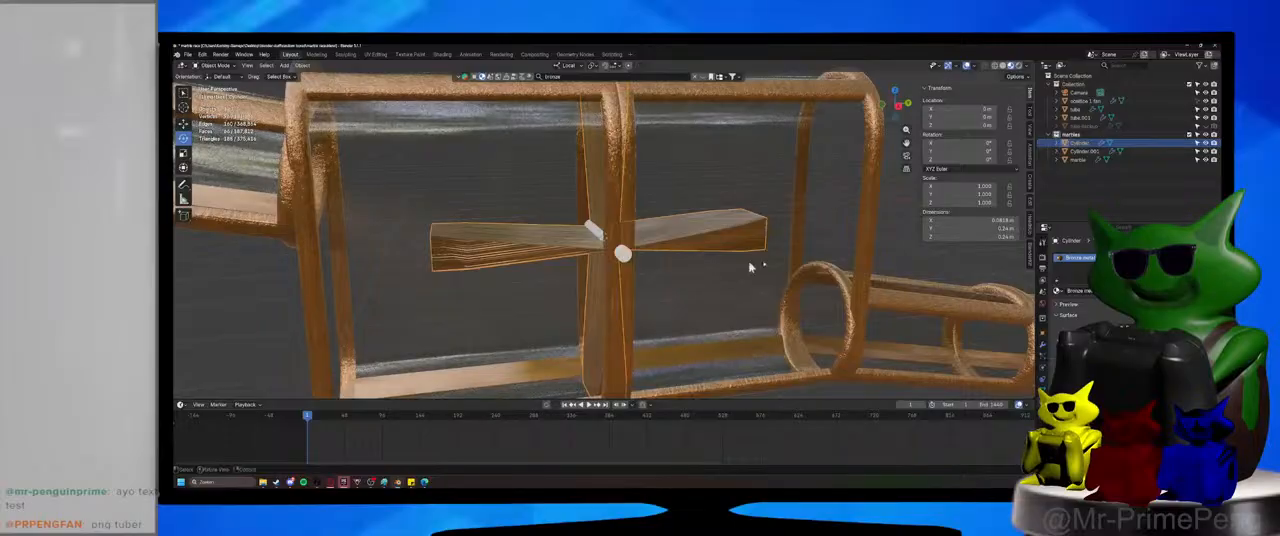
key(ctrl+z)
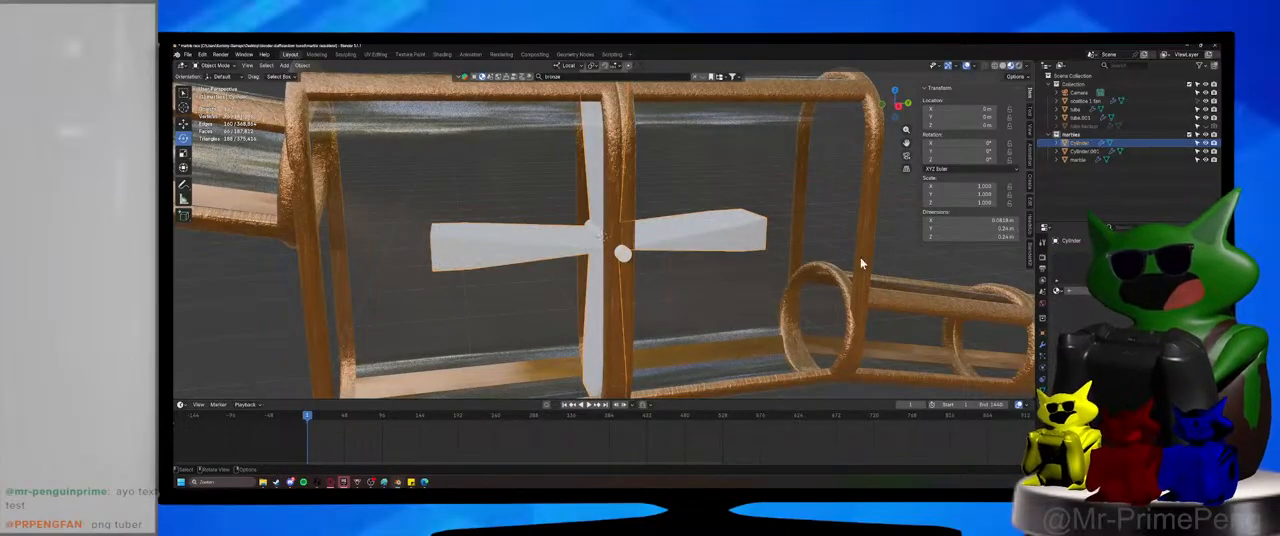
Add an empty material slot and a Subdivision Surface modifier to the fan to round its blades.
click(1212, 258)
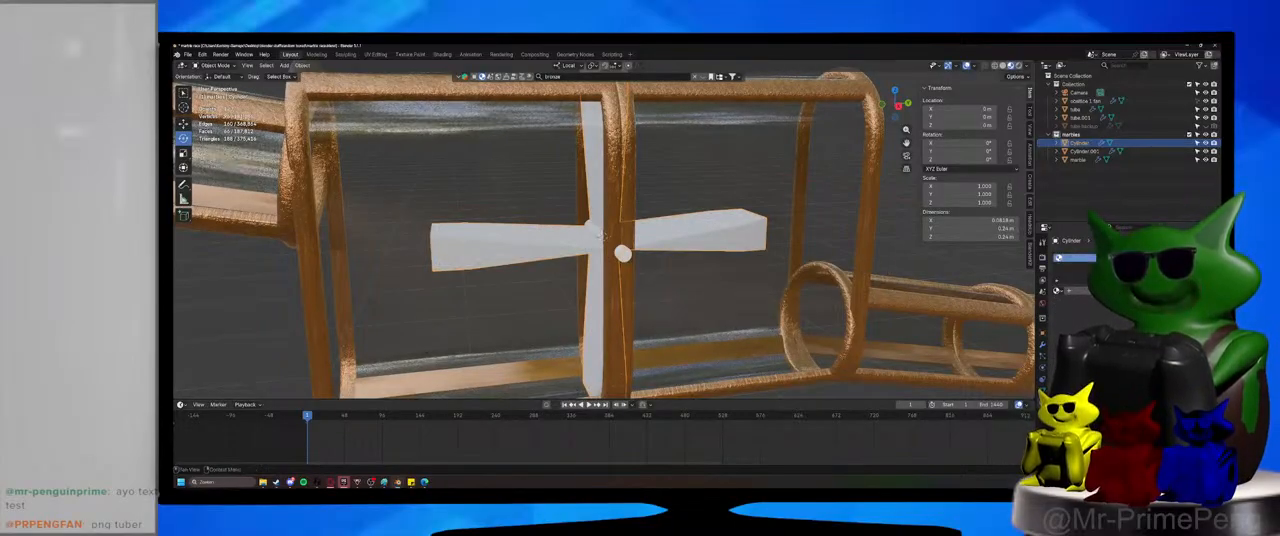
click(1042, 345)
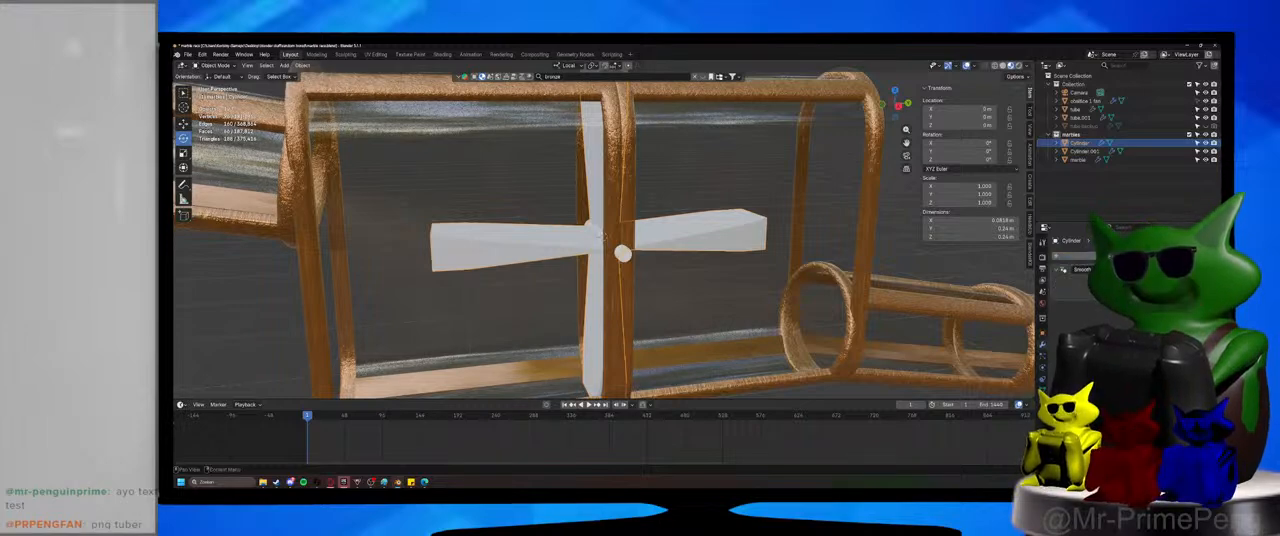
click(1128, 256)
click(1072, 273)
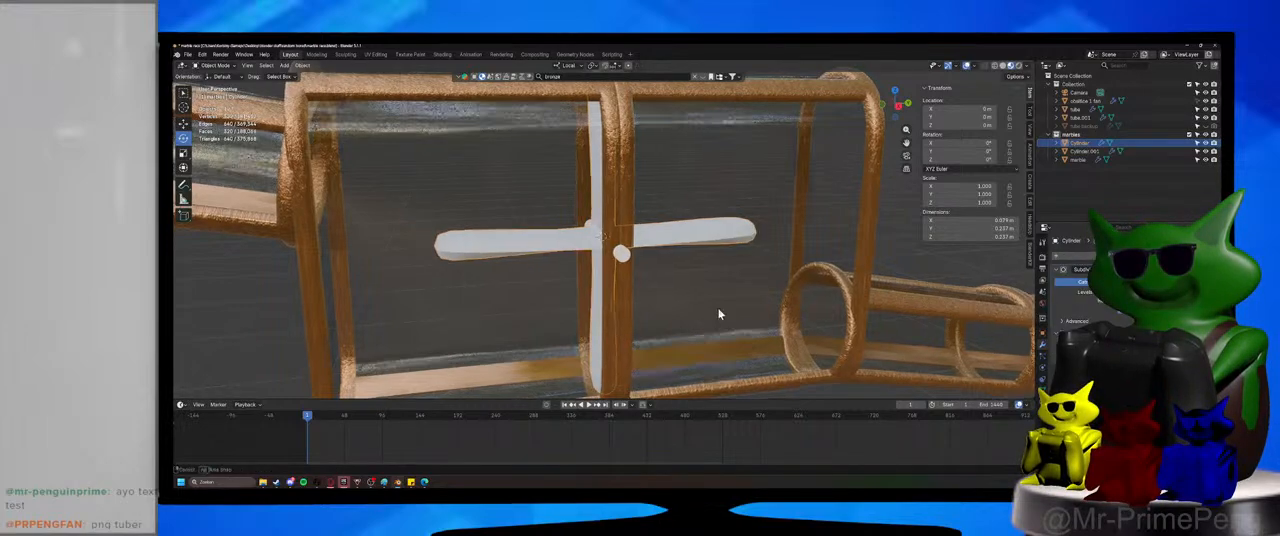
mouse_move(717, 314)
middle_down()
mouse_move(771, 329)
mouse_move(719, 308)
middle_up()
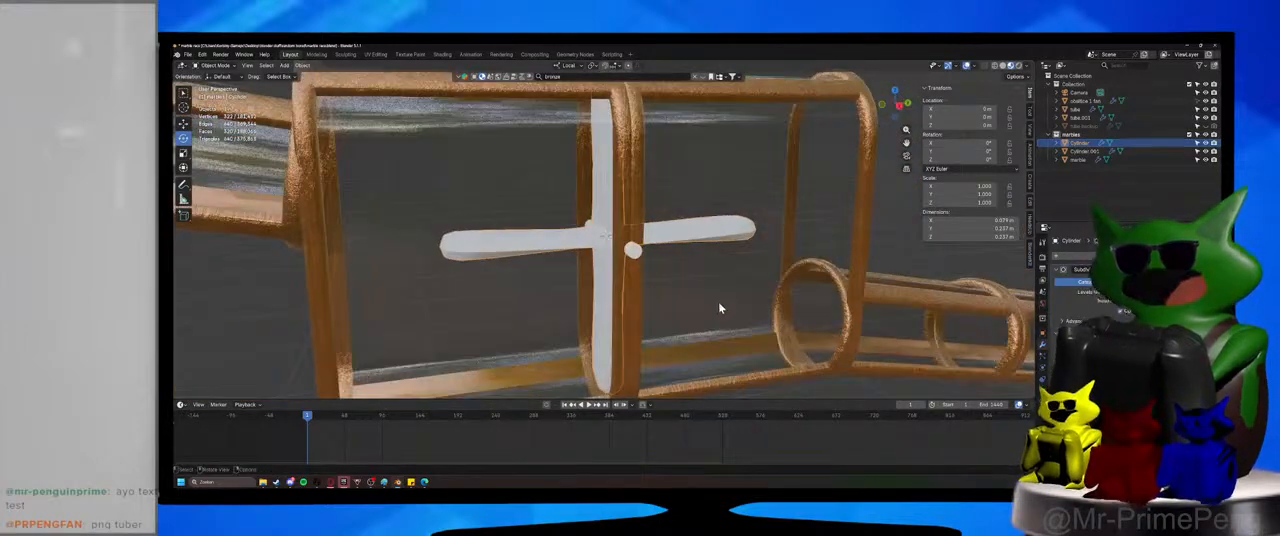
scroll(662, 270, up, 2)
Add a Subdivision Surface modifier to the fan's shaft and raise its viewport subdivision level.
click(654, 264)
click(1090, 257)
click(1091, 259)
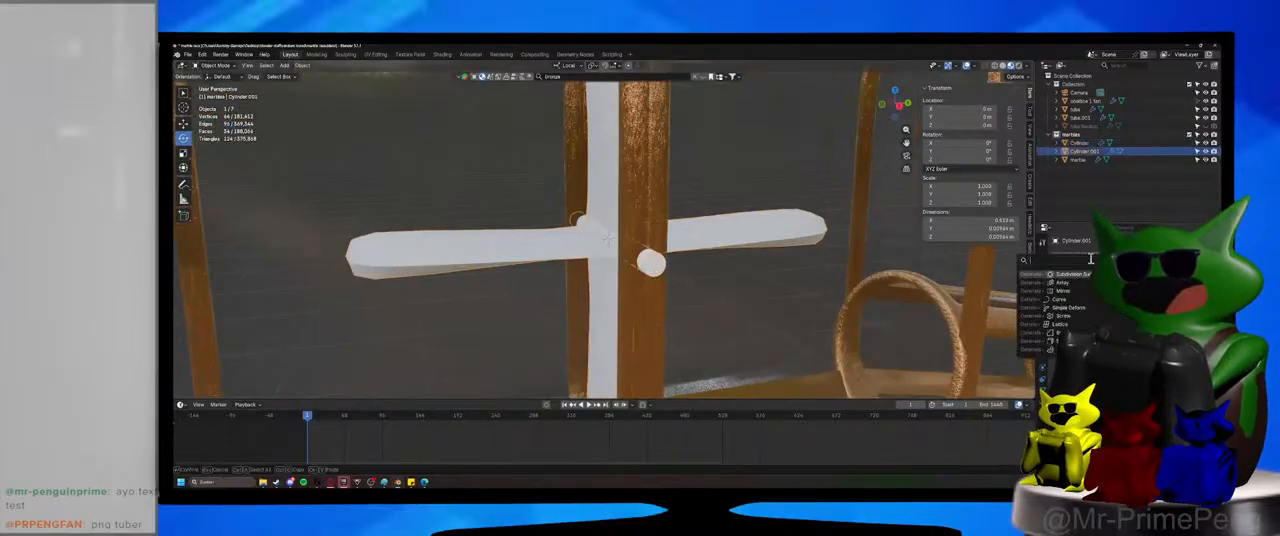
click(1072, 273)
scroll(680, 283, up, 3)
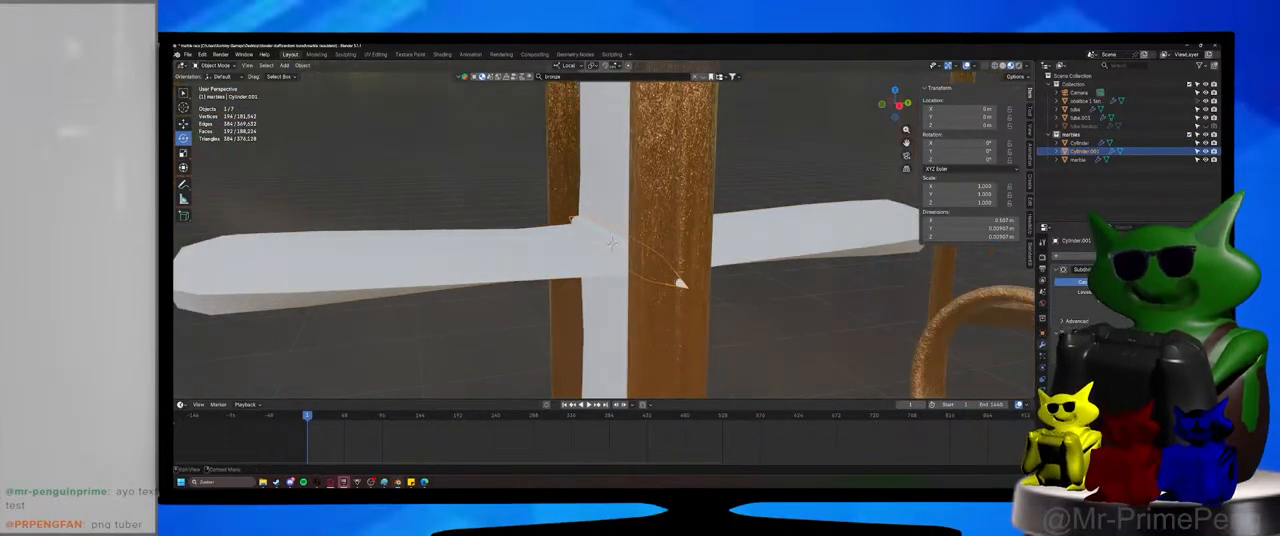
click(1206, 292)
click(1174, 282)
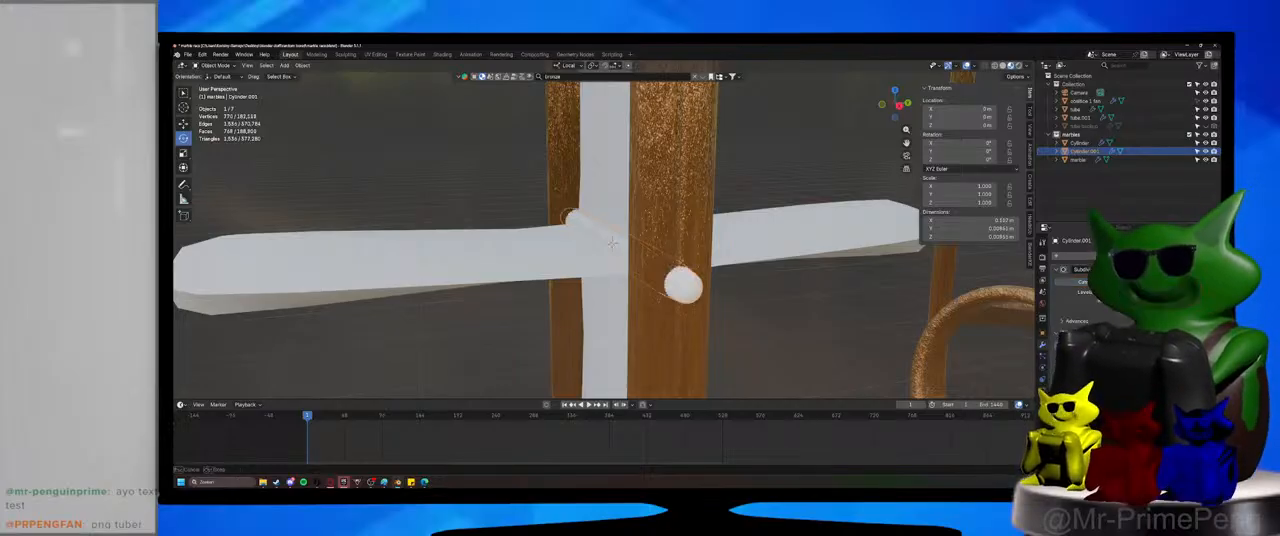
Add a loop cut close to each end of the shaft in Edit Mode to keep its ends sharp.
key(Tab)
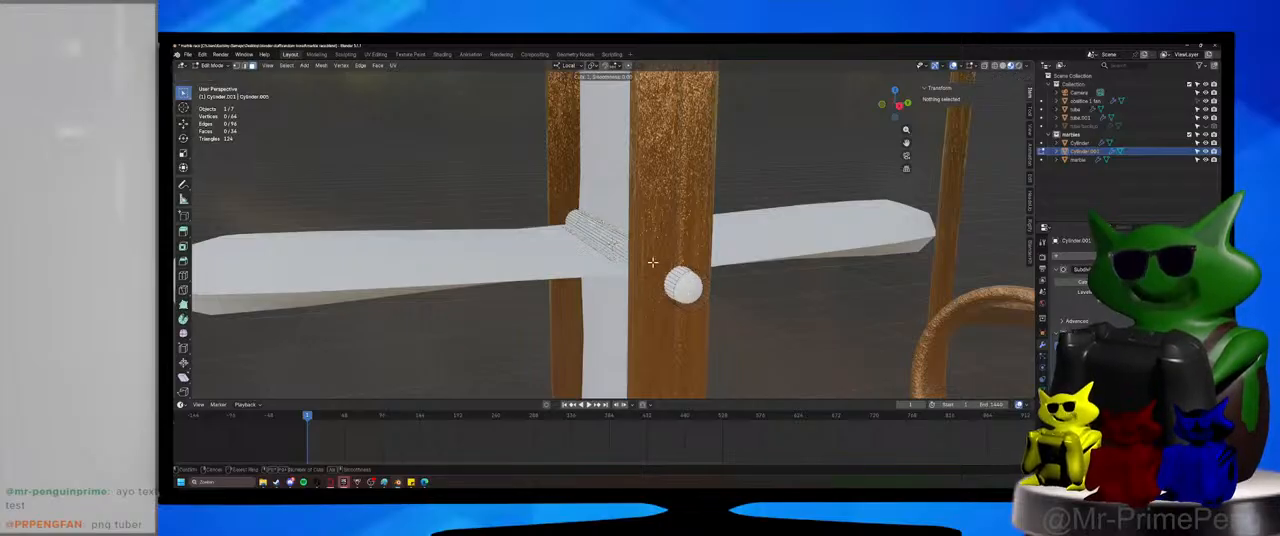
click(694, 276)
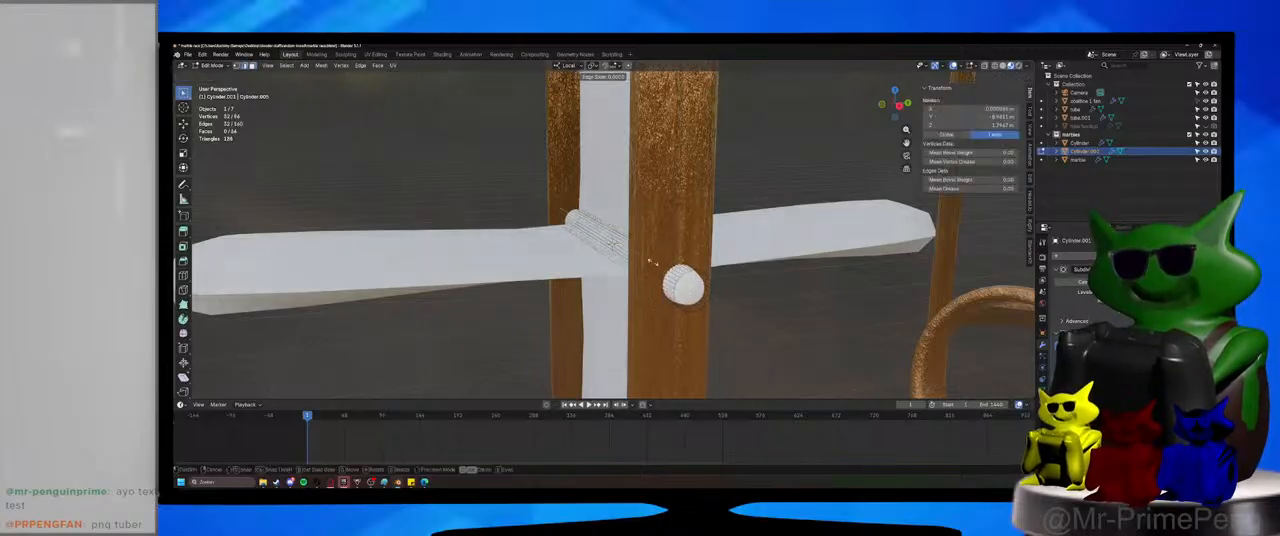
click(715, 292)
middle_drag(705, 288, 714, 230)
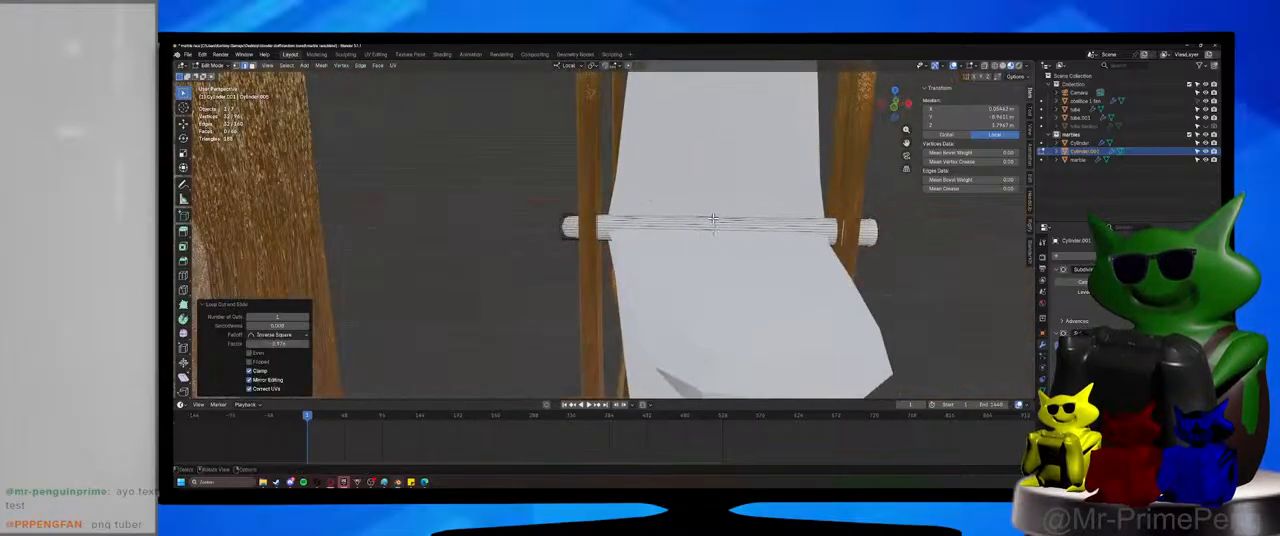
key(ctrl+r)
click(713, 218)
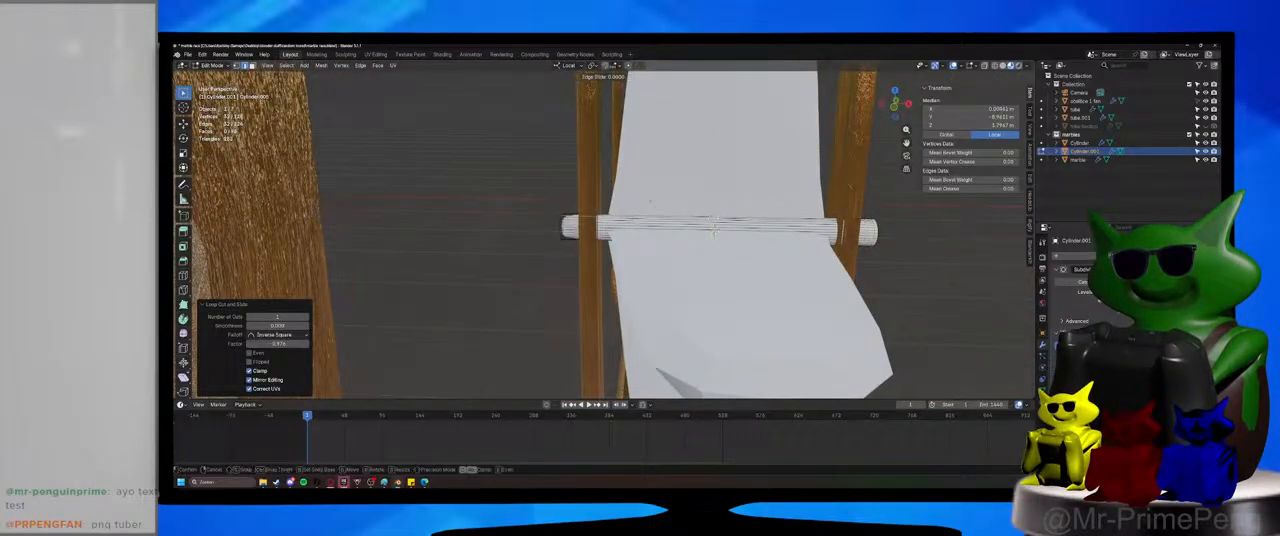
click(559, 252)
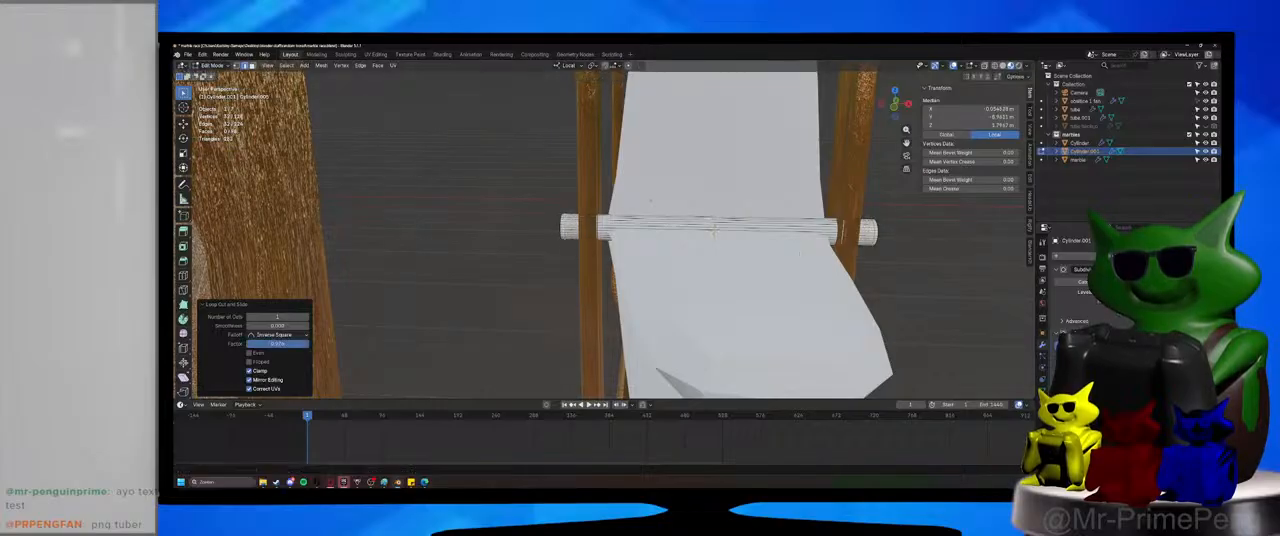
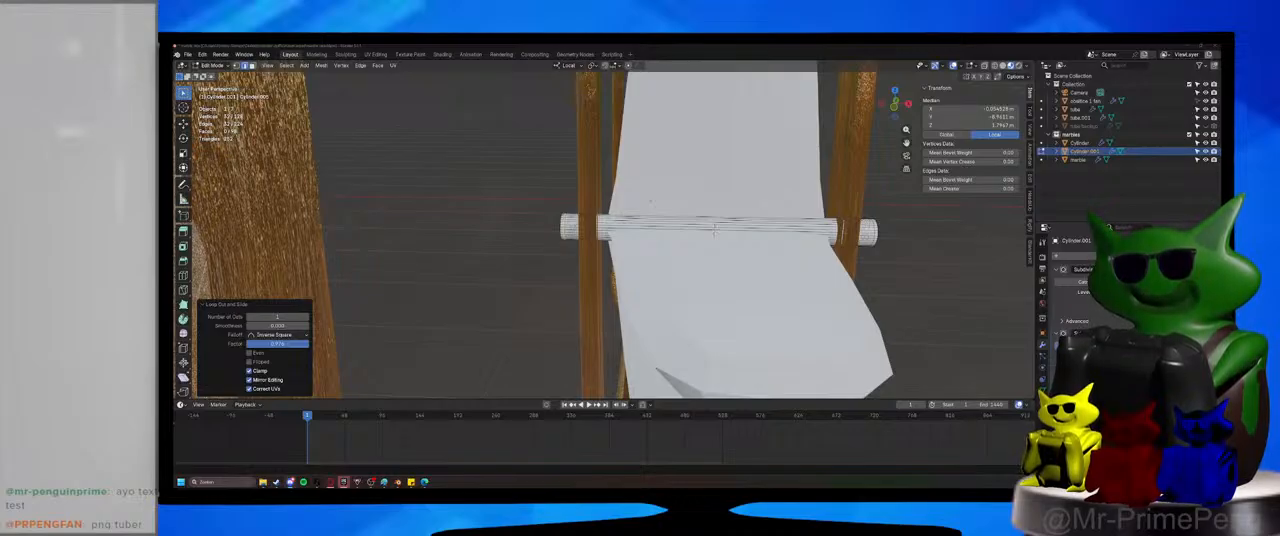
Scale the axle's two end faces slightly in all directions except its local X axis and return to Object Mode.
middle_drag(714, 230, 428, 236)
shift+click(600, 232)
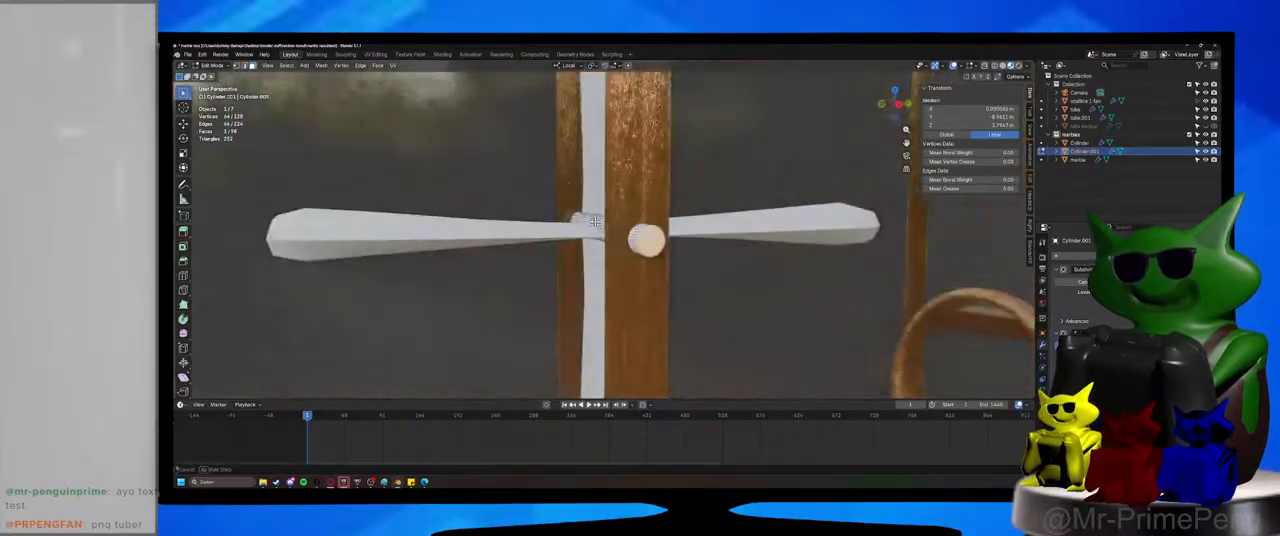
key(s)
key(shift+z)
key(shift+x)
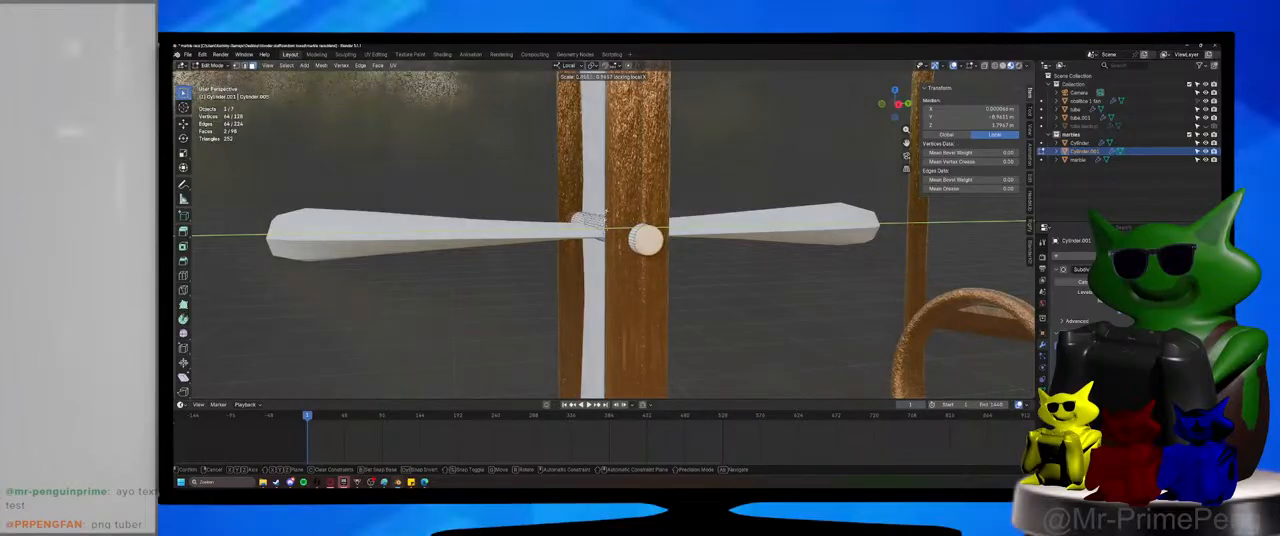
key(Return)
key(alt+a)
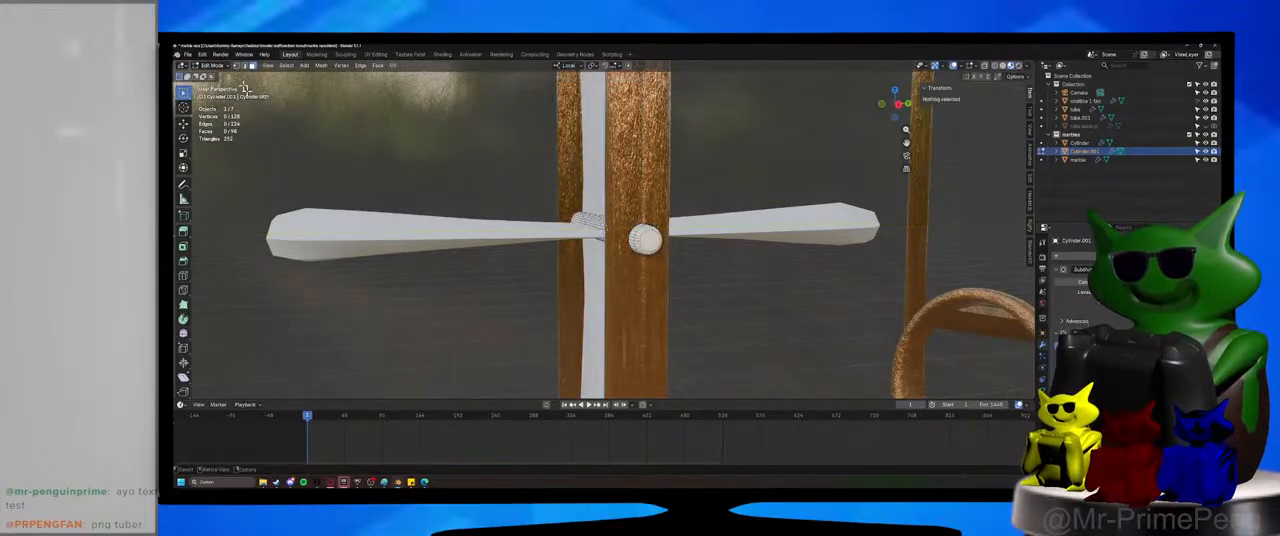
click(212, 65)
click(212, 75)
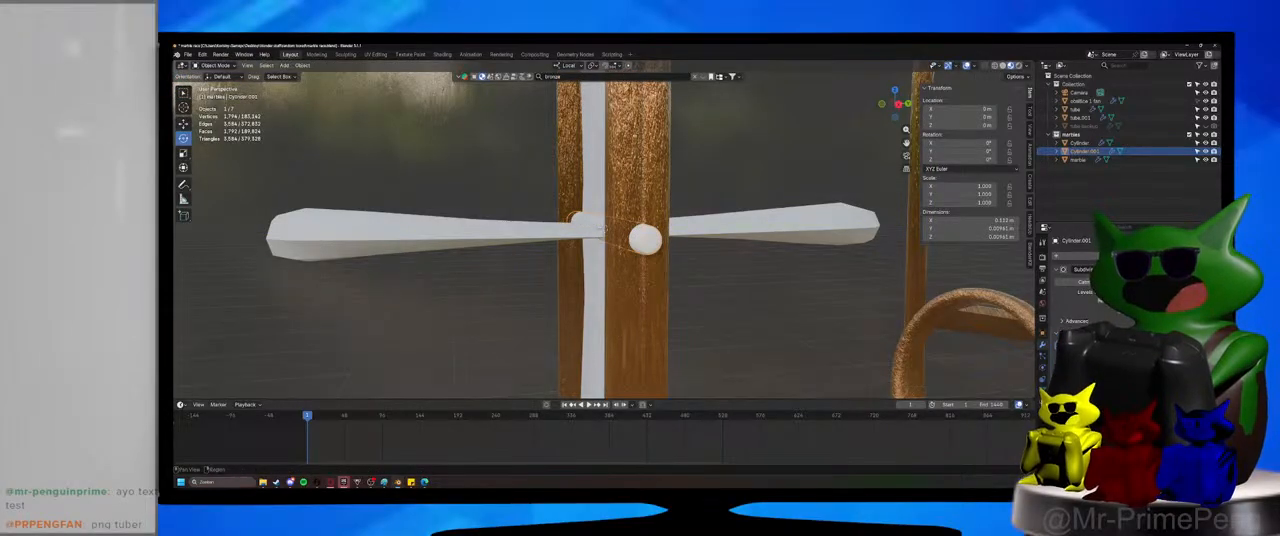
Assign the existing bronze metal material to the axle.
scroll(601, 228, up, 3)
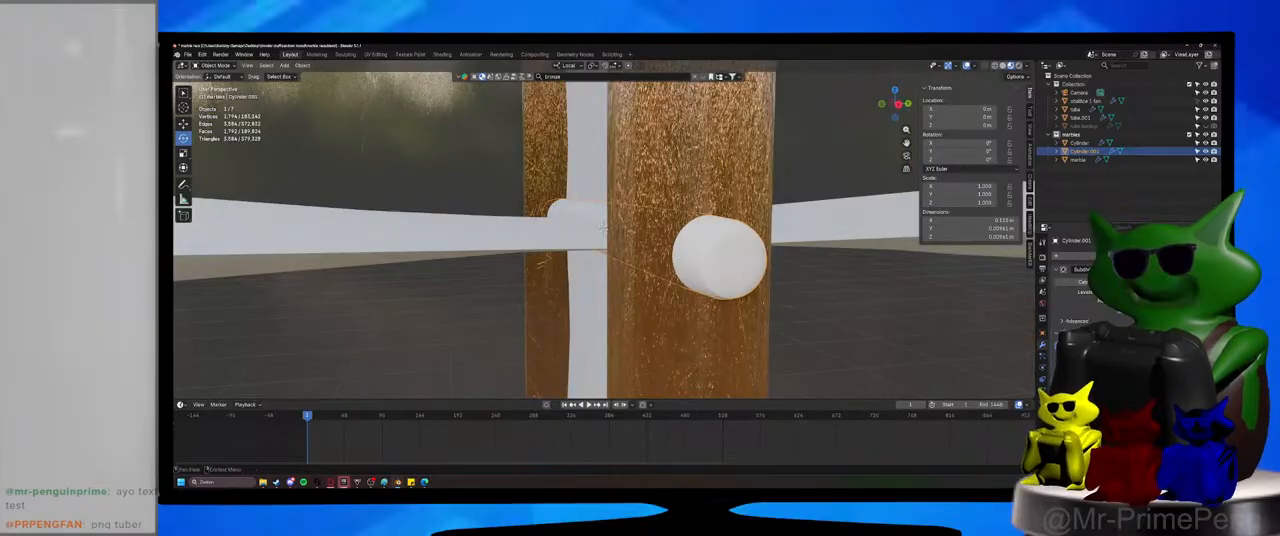
click(1042, 403)
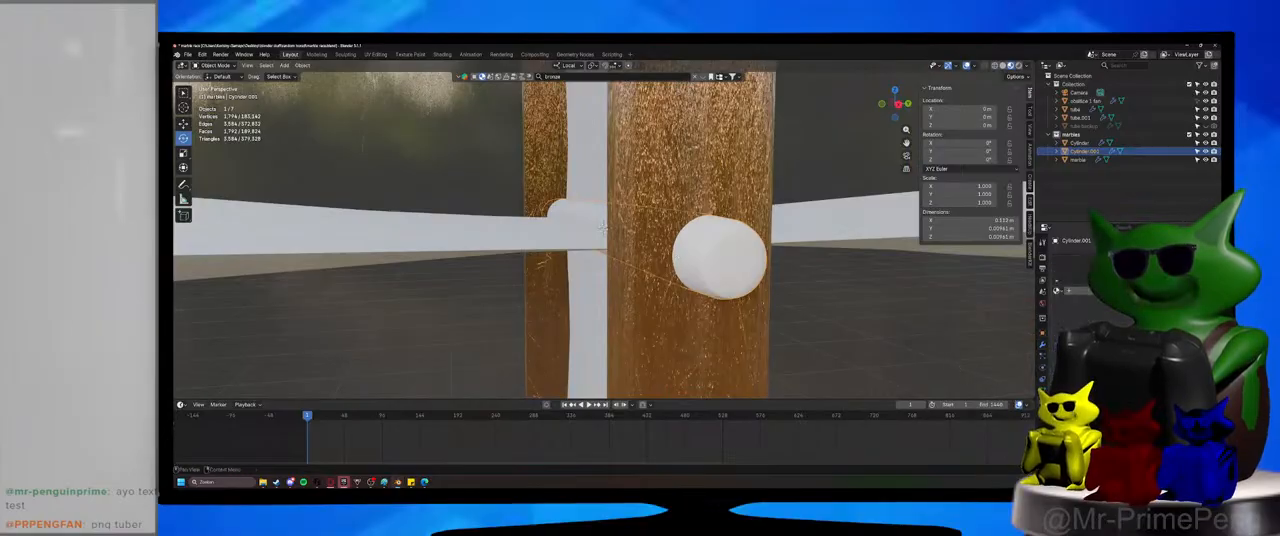
click(1060, 292)
click(1072, 308)
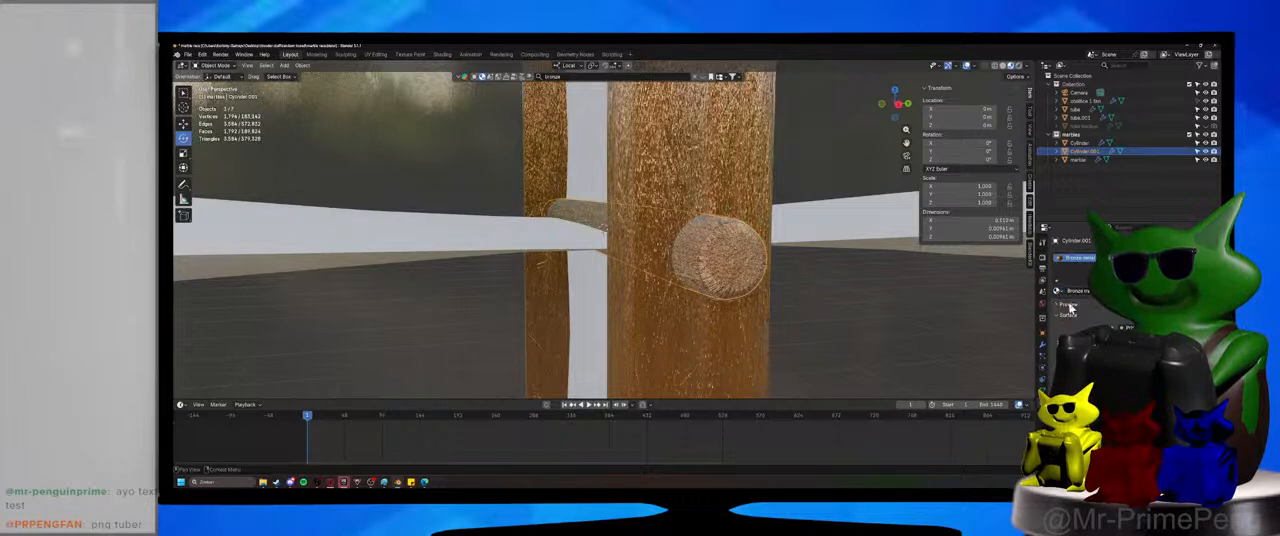
Assign the existing bronze metal material to the paddle wheel on the axle.
click(813, 304)
scroll(811, 305, down, 4)
scroll(798, 300, up, 2)
click(774, 245)
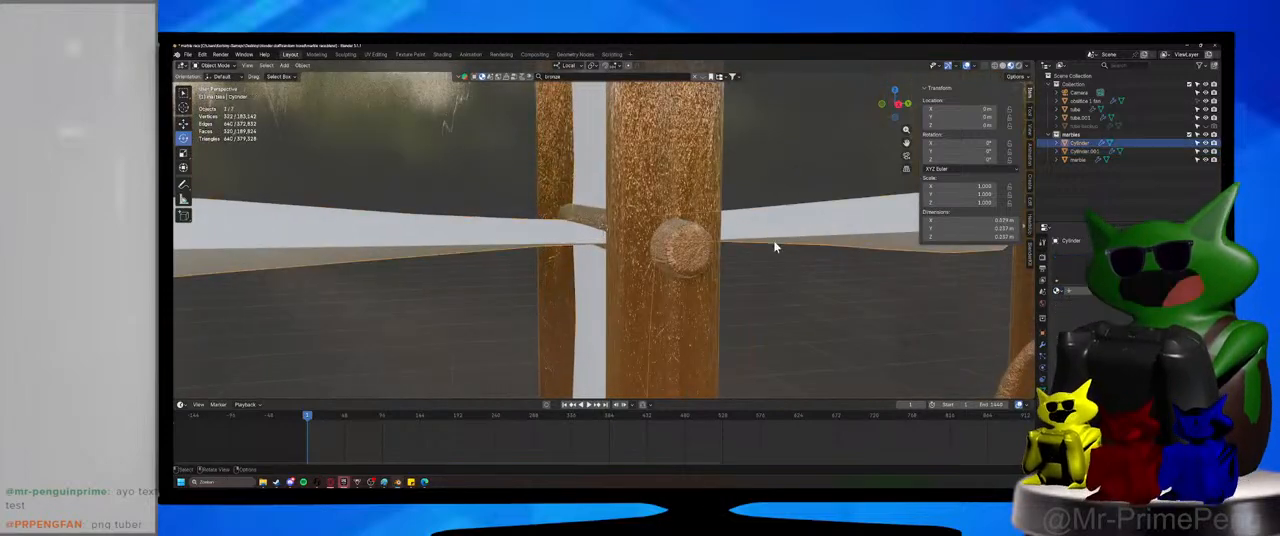
click(1059, 292)
click(1075, 303)
scroll(778, 330, down, 3)
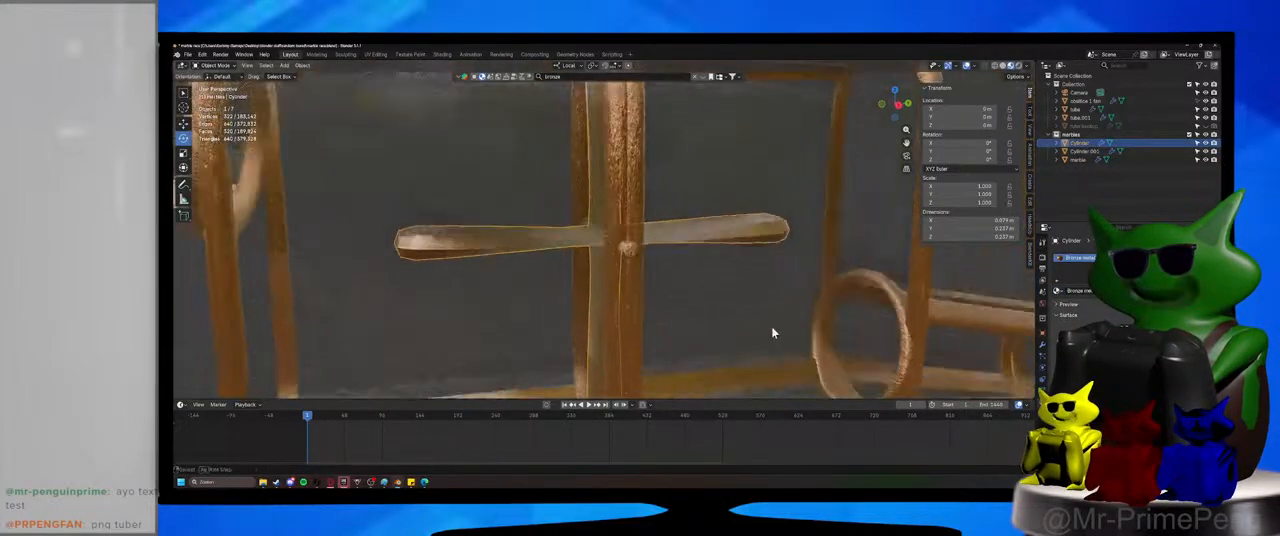
Remove the Subdivision modifier from the paddle wheel.
middle_drag(774, 331, 776, 347)
scroll(775, 347, up, 6)
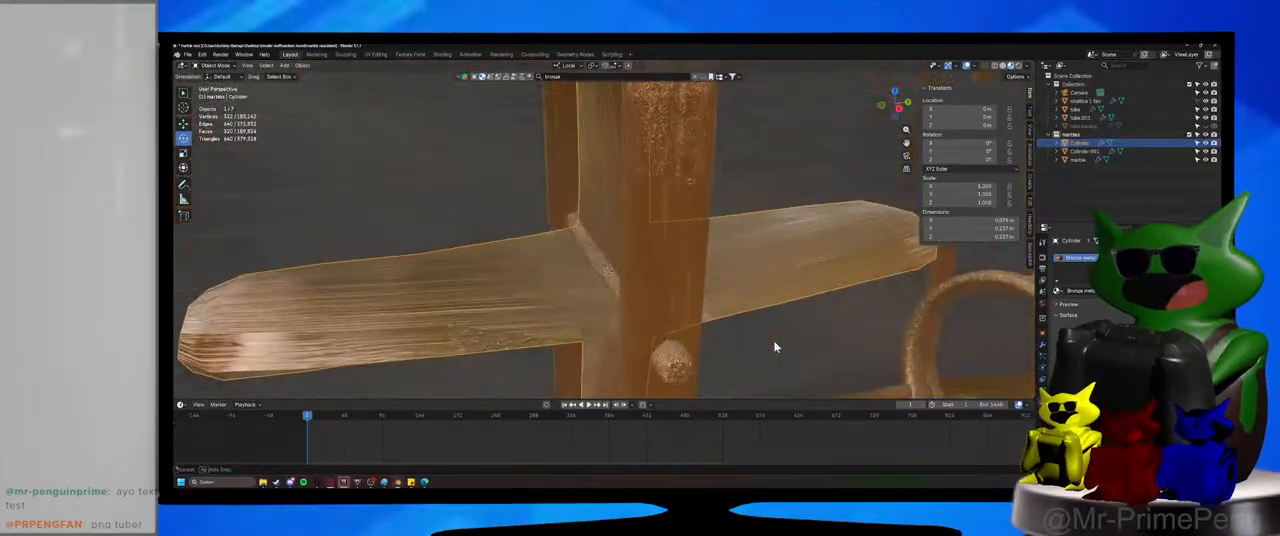
click(1043, 345)
click(1202, 292)
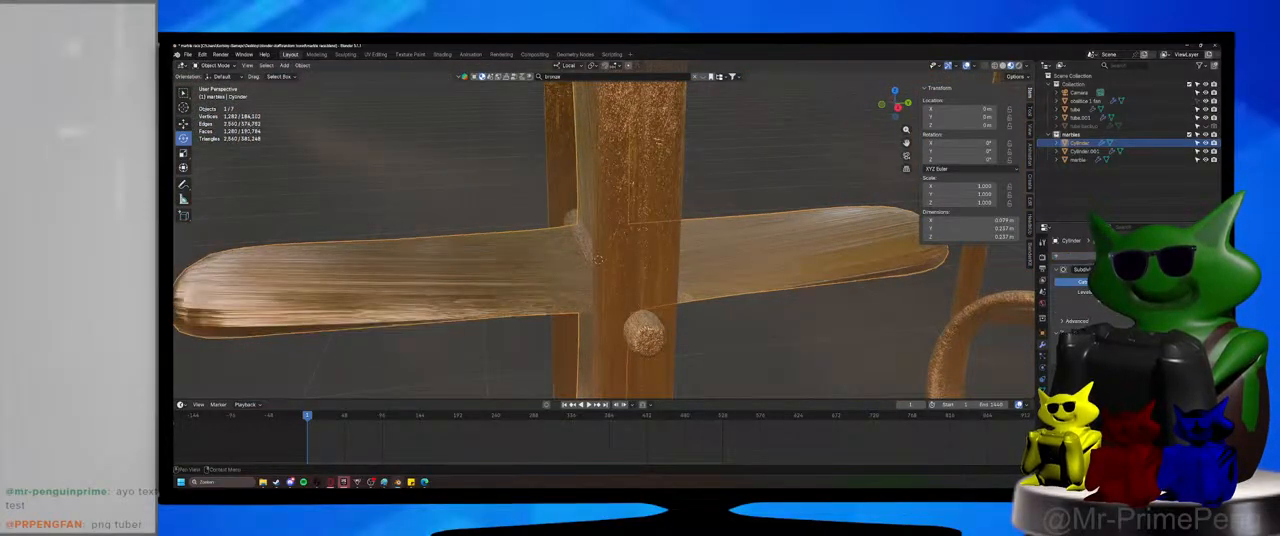
click(1203, 269)
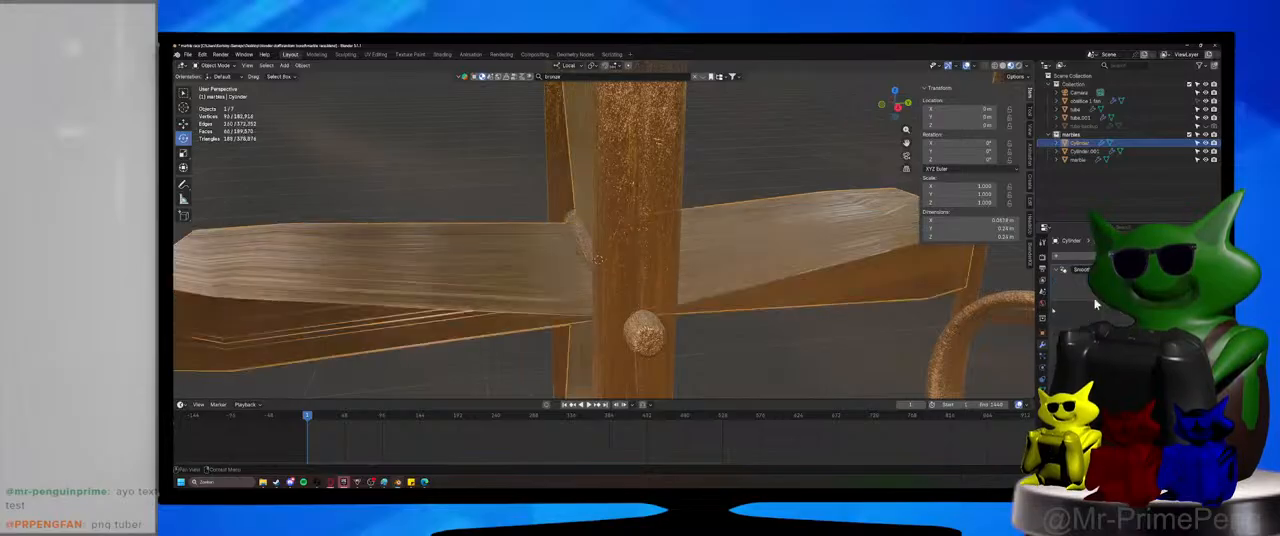
Switch the viewport to Rendered shading with the whole paddle wheel housing in view.
scroll(804, 312, down, 5)
middle_drag(804, 312, 792, 300)
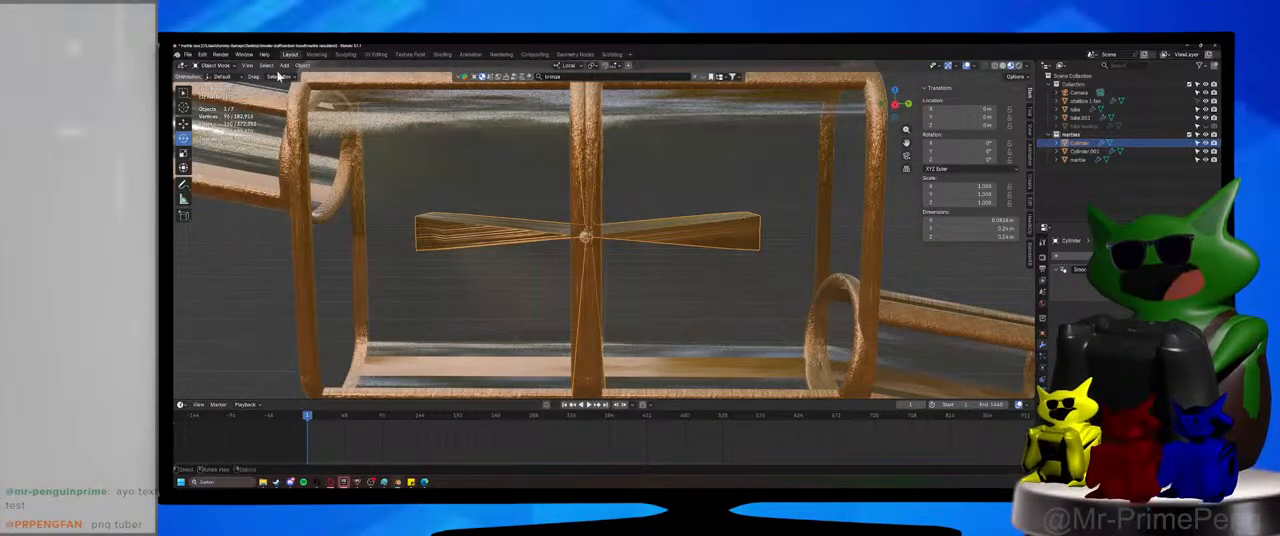
scroll(596, 174, down, 3)
middle_drag(597, 175, 655, 178)
click(1018, 66)
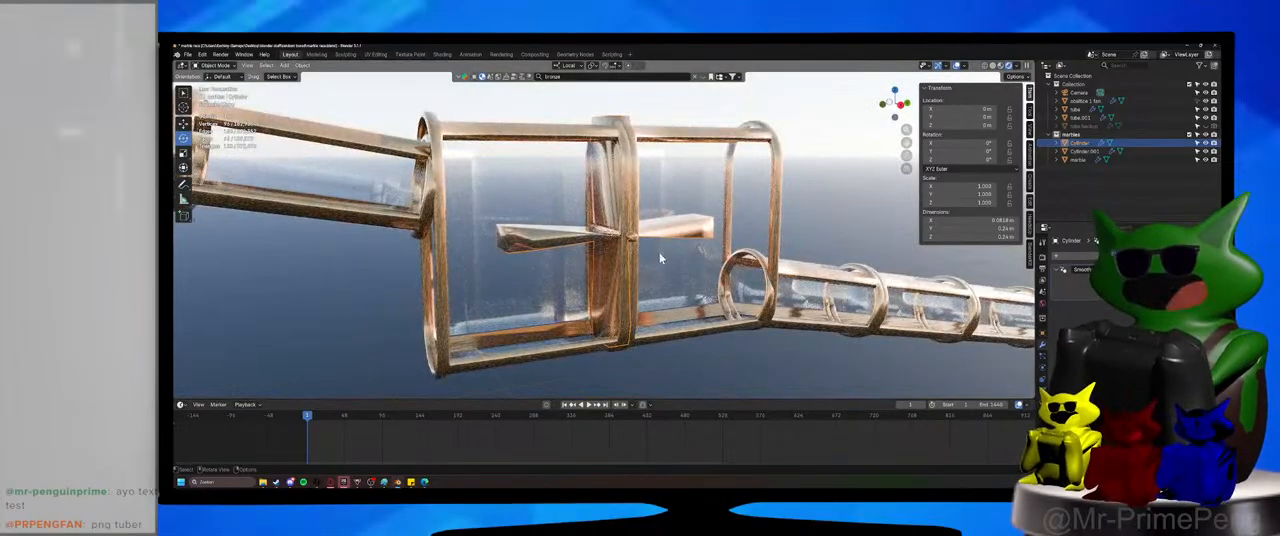
mouse_move(660, 258)
middle_down()
mouse_move(637, 248)
mouse_move(672, 254)
mouse_move(637, 256)
middle_up()
key(s)
key(shift+x)
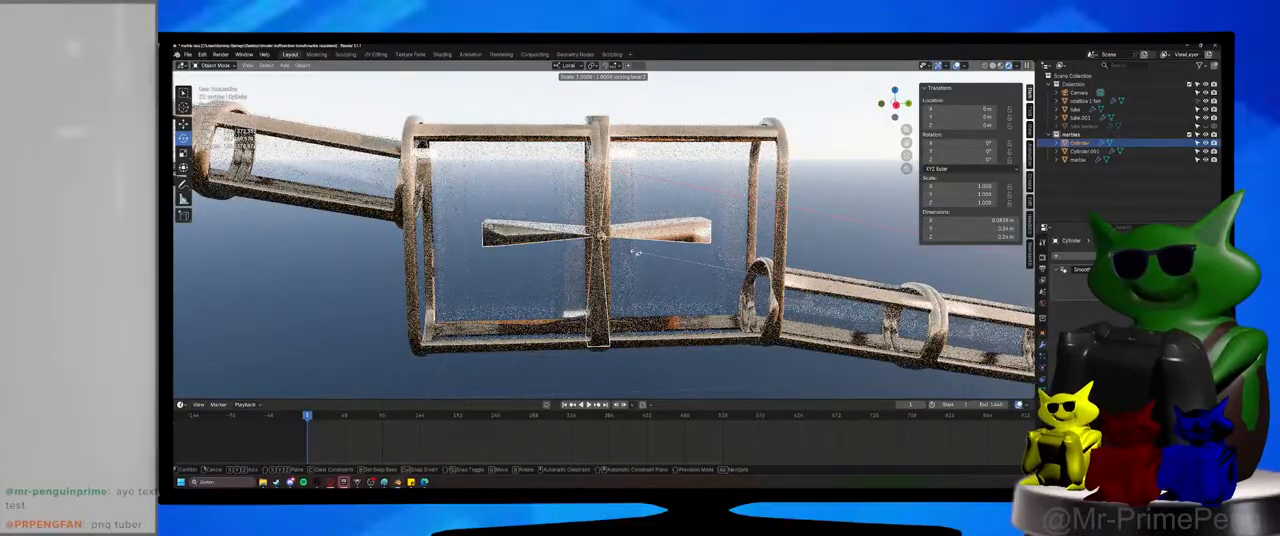
right_click(635, 251)
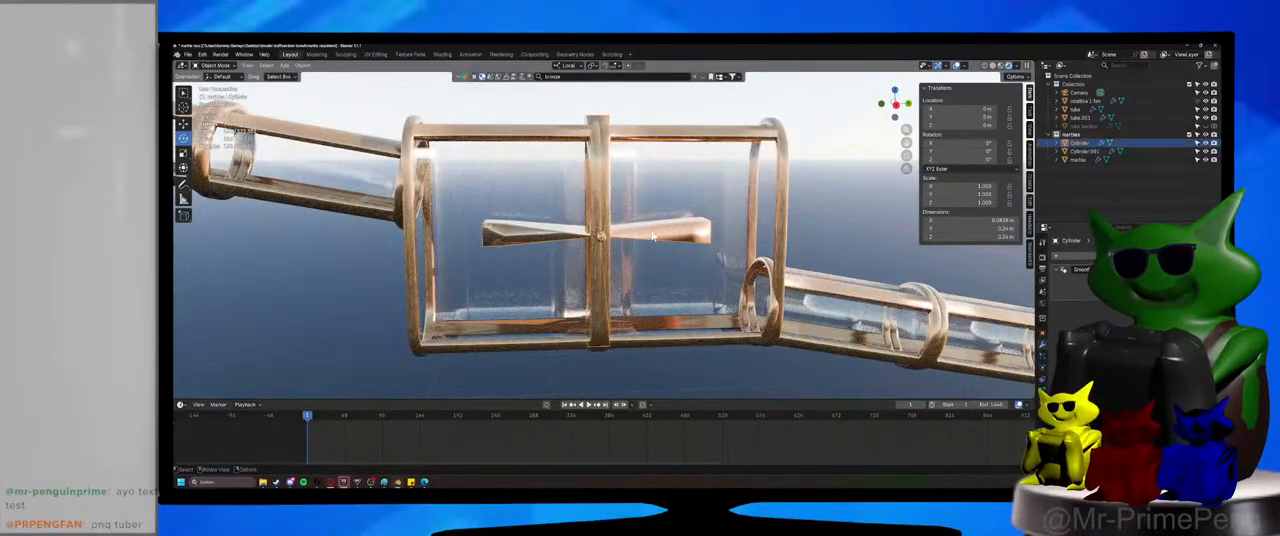
key(s)
right_click(651, 245)
Set the paddle wheel's origin to its geometry.
mouse_move(651, 245)
middle_down()
mouse_move(737, 239)
mouse_move(660, 243)
middle_up()
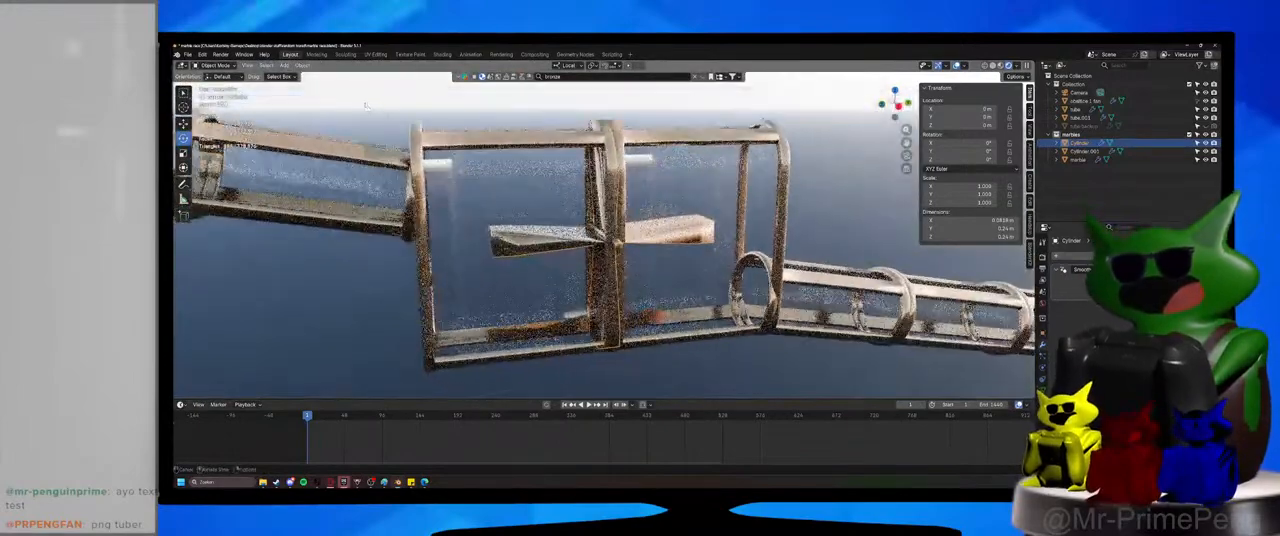
click(305, 66)
click(438, 94)
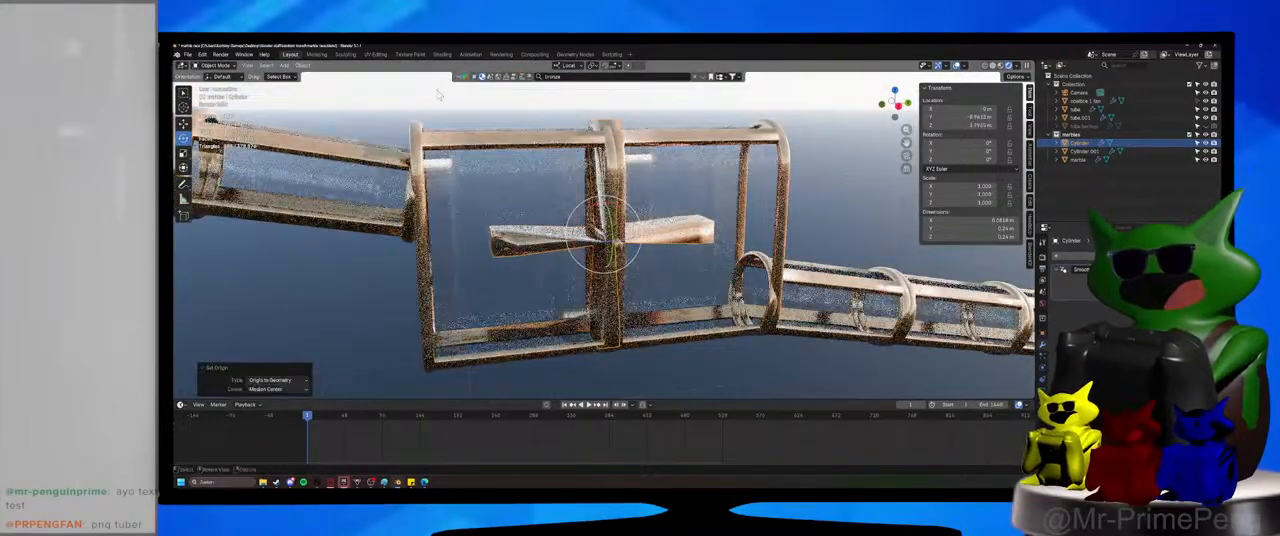
Scale the paddle wheel down slightly in all directions except its local X axis.
scroll(700, 248, up, 2)
scroll(706, 250, down, 1)
middle_drag(706, 250, 712, 236)
key(s)
key(shift+z)
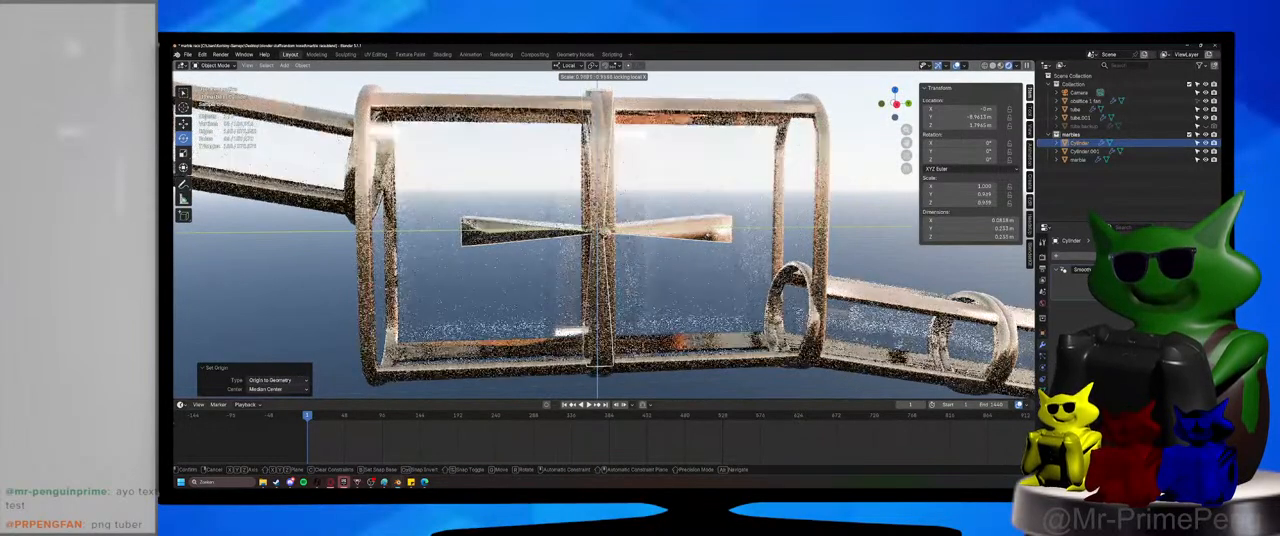
click(706, 237)
Select the axle together with the paddle wheel and lower both slightly along the Z axis.
shift+click(606, 233)
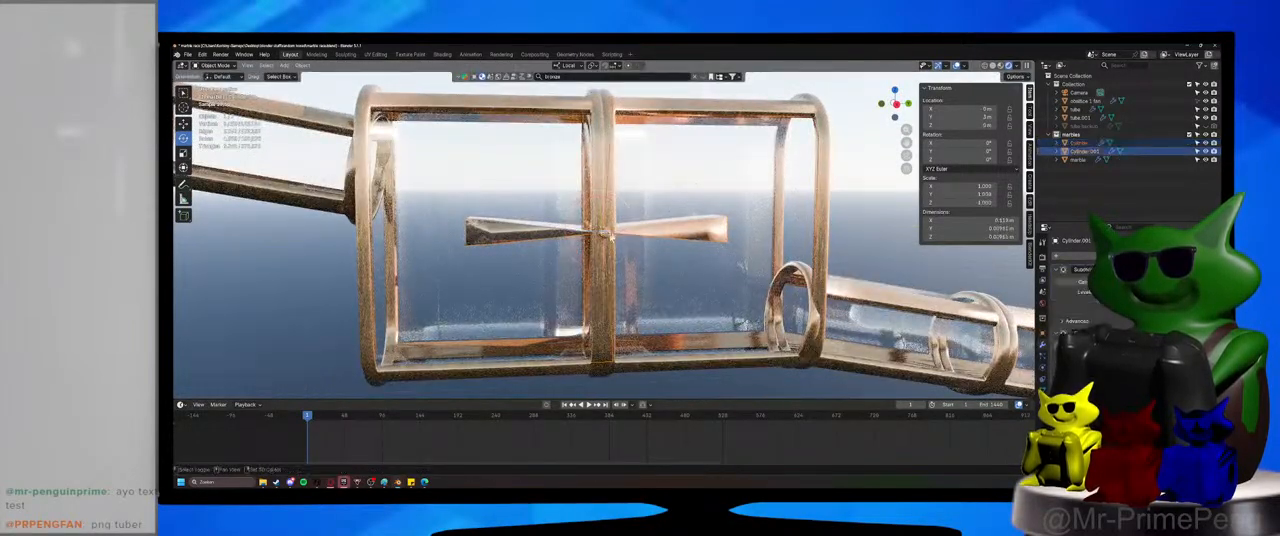
middle_drag(608, 234, 671, 232)
key(g)
key(z)
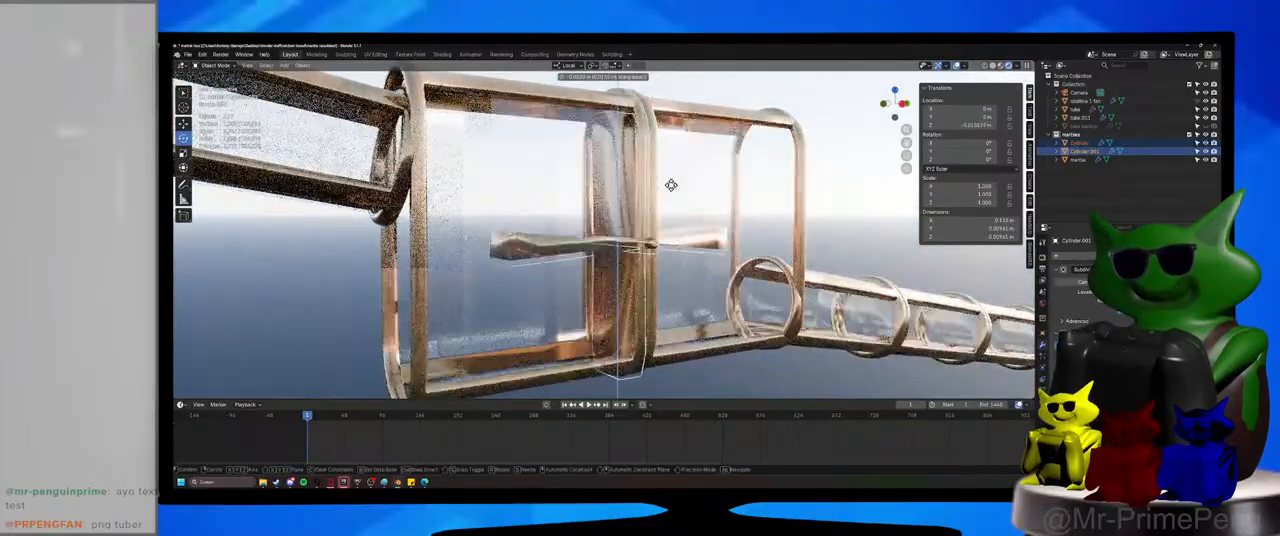
click(673, 194)
middle_drag(673, 194, 633, 195)
key(s)
key(shift+z)
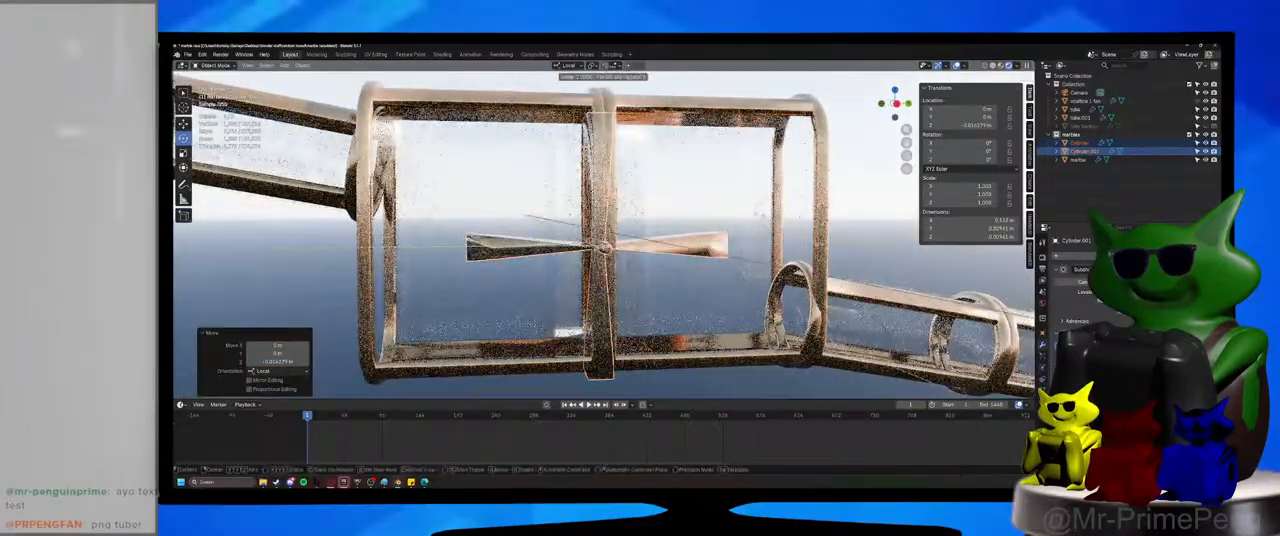
key(Escape)
Shrink only the paddle wheel further in Y and Z, keeping its local X size, and save the file.
click(700, 243)
key(s)
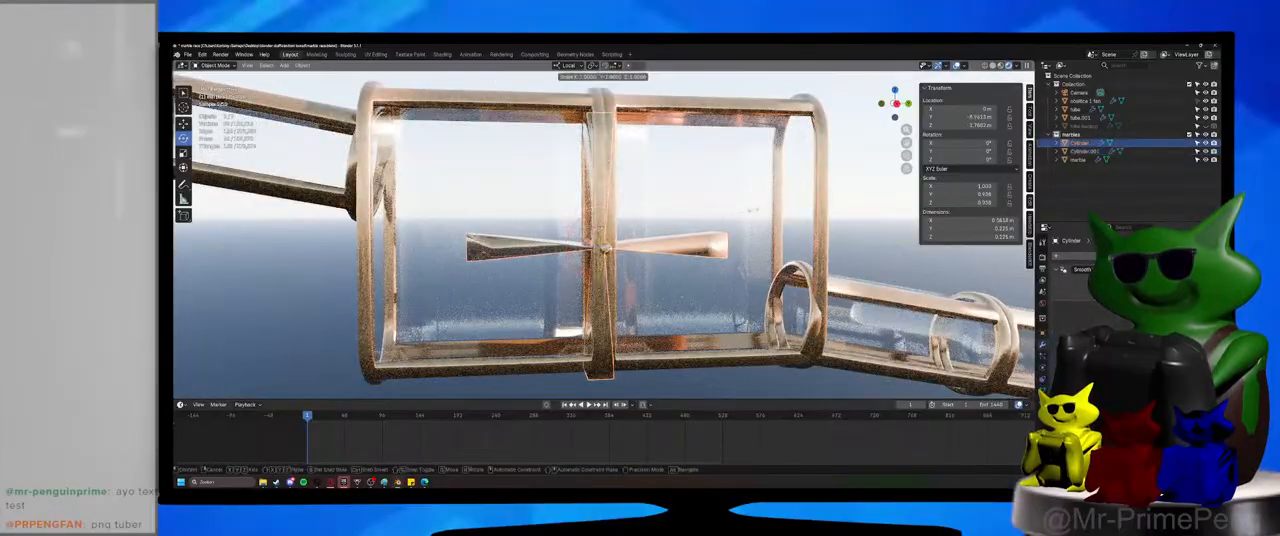
key(shift+x)
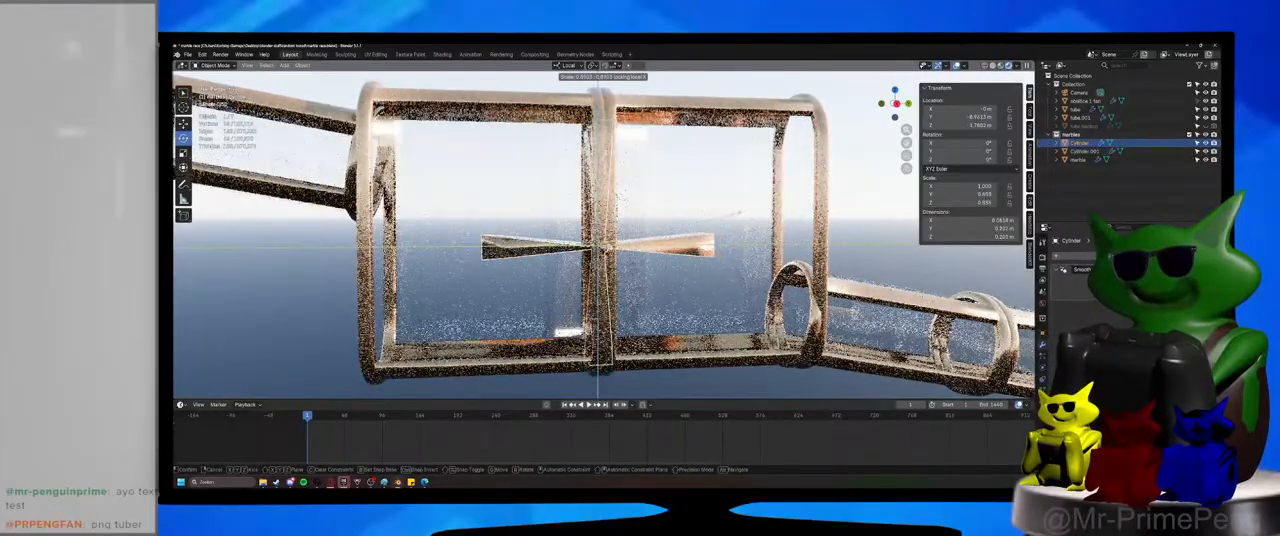
click(740, 222)
middle_drag(740, 222, 707, 267)
scroll(719, 290, up, 3)
key(ctrl+s)
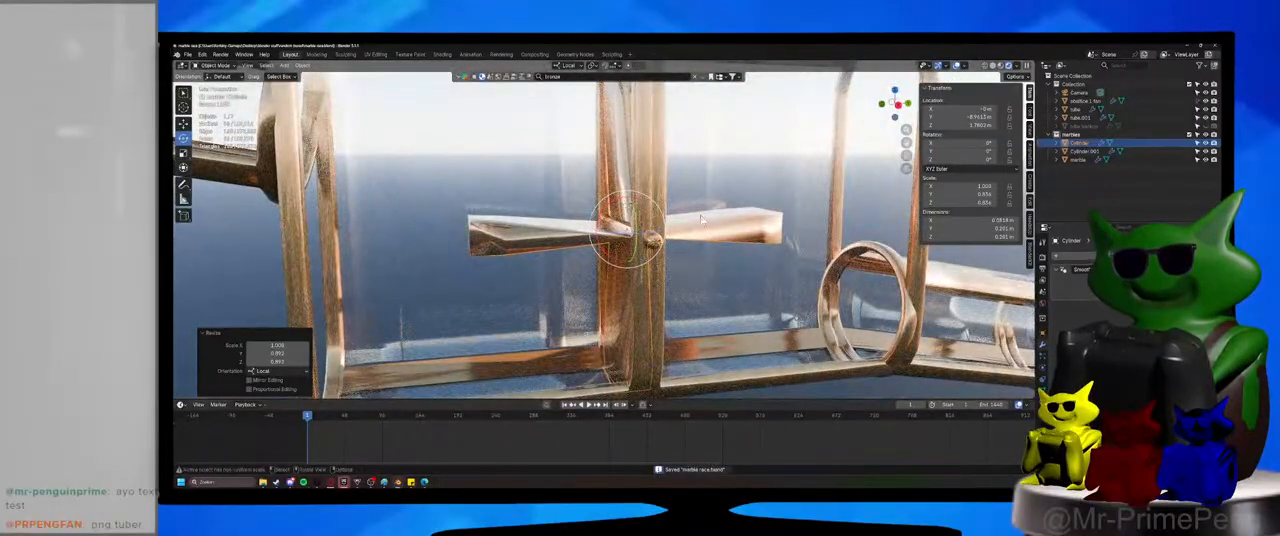
Inspect the rendered paddle wheel and its fit inside the glass housing from close up and from a distance.
middle_drag(701, 219, 714, 265)
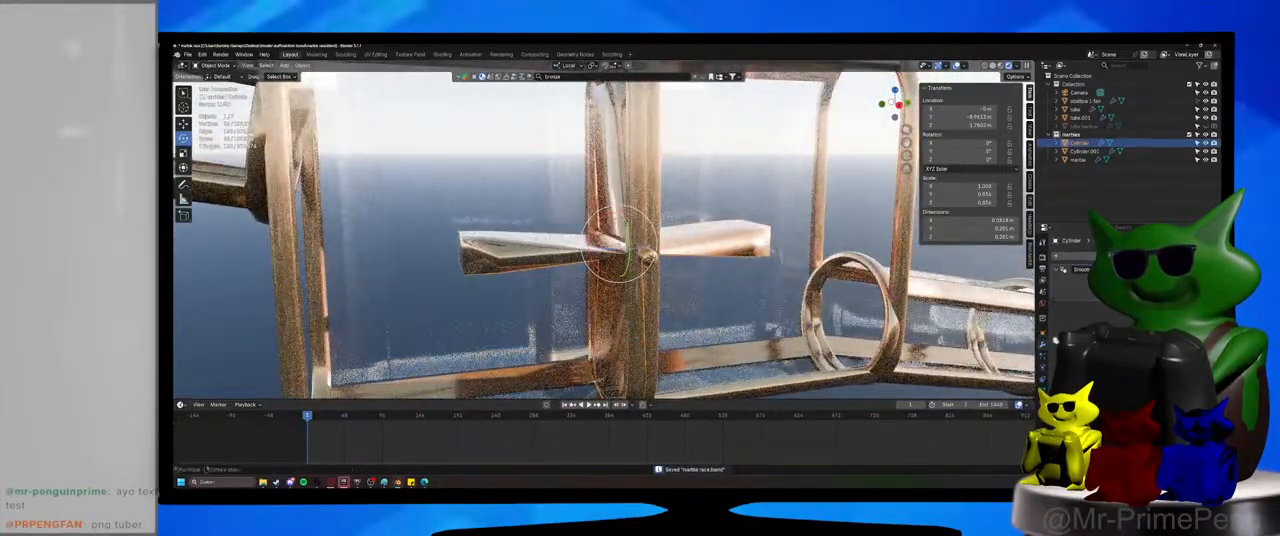
click(1086, 256)
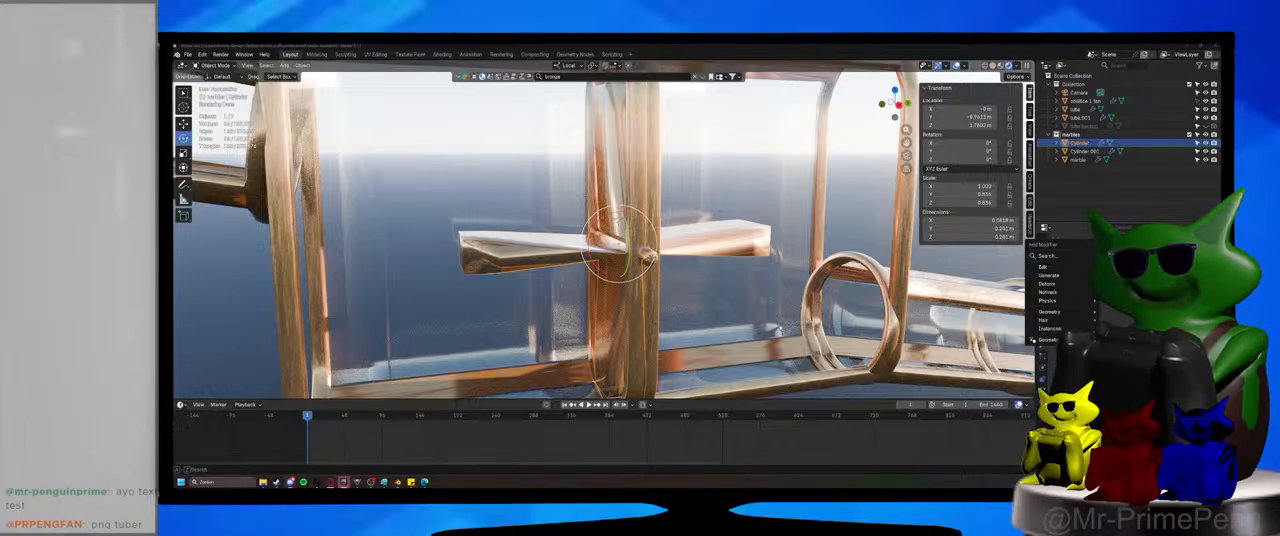
middle_drag(674, 252, 708, 266)
scroll(707, 267, down, 3)
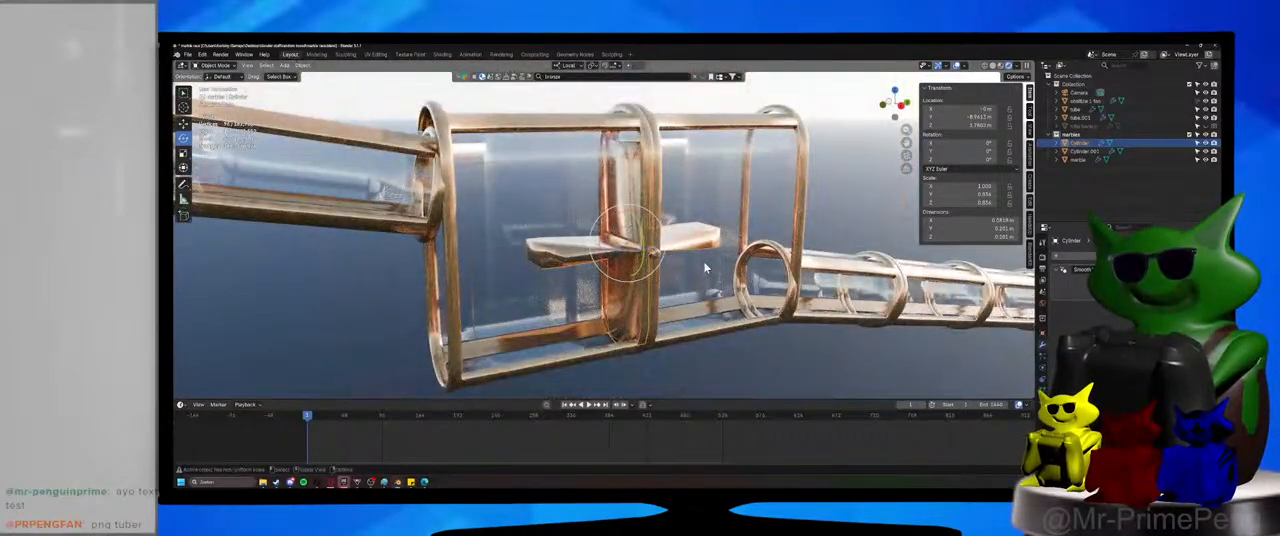
scroll(705, 268, up, 2)
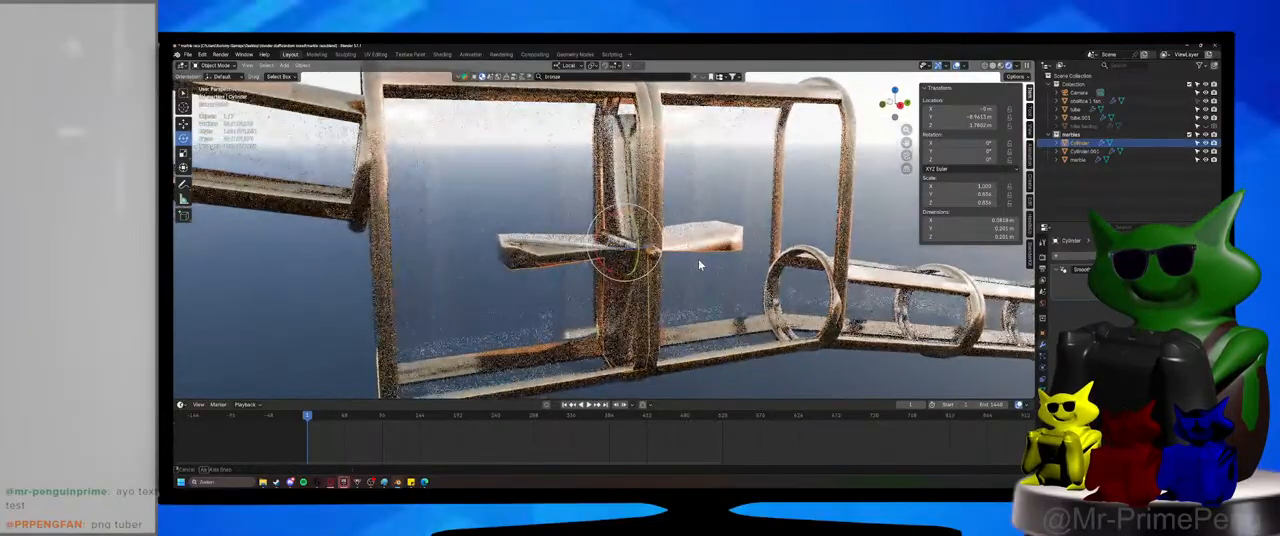
scroll(698, 259, down, 5)
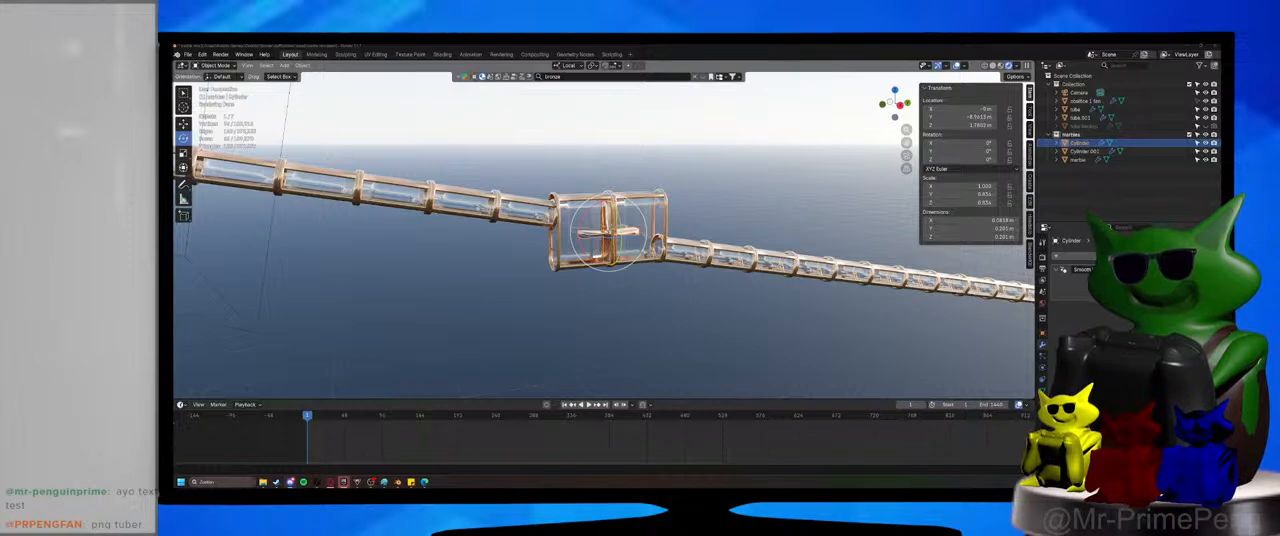
scroll(766, 331, up, 8)
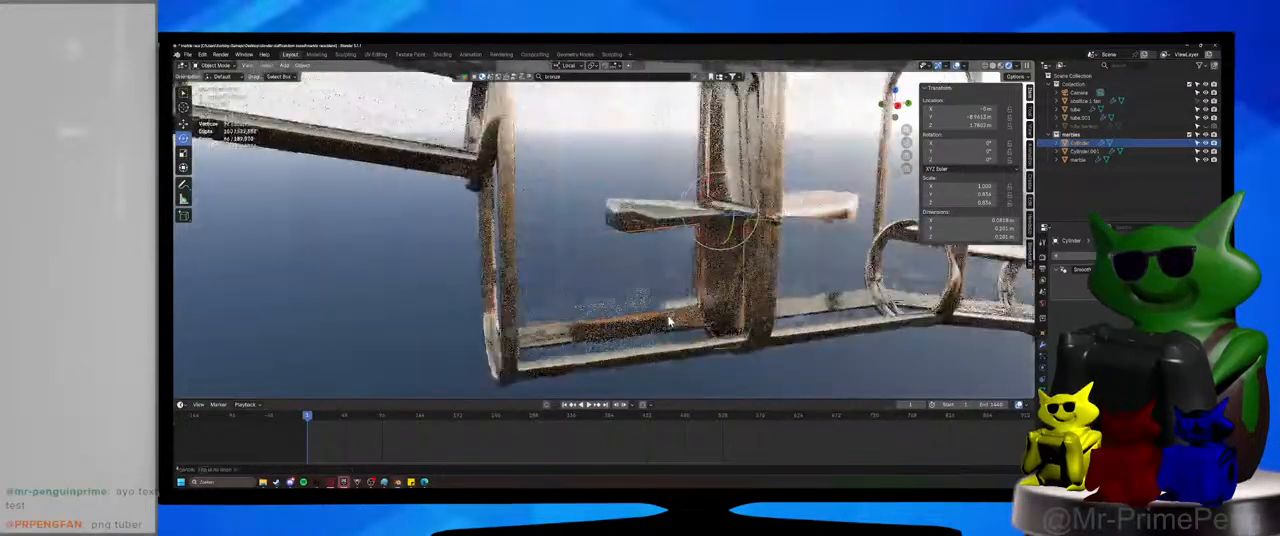
scroll(670, 320, down, 6)
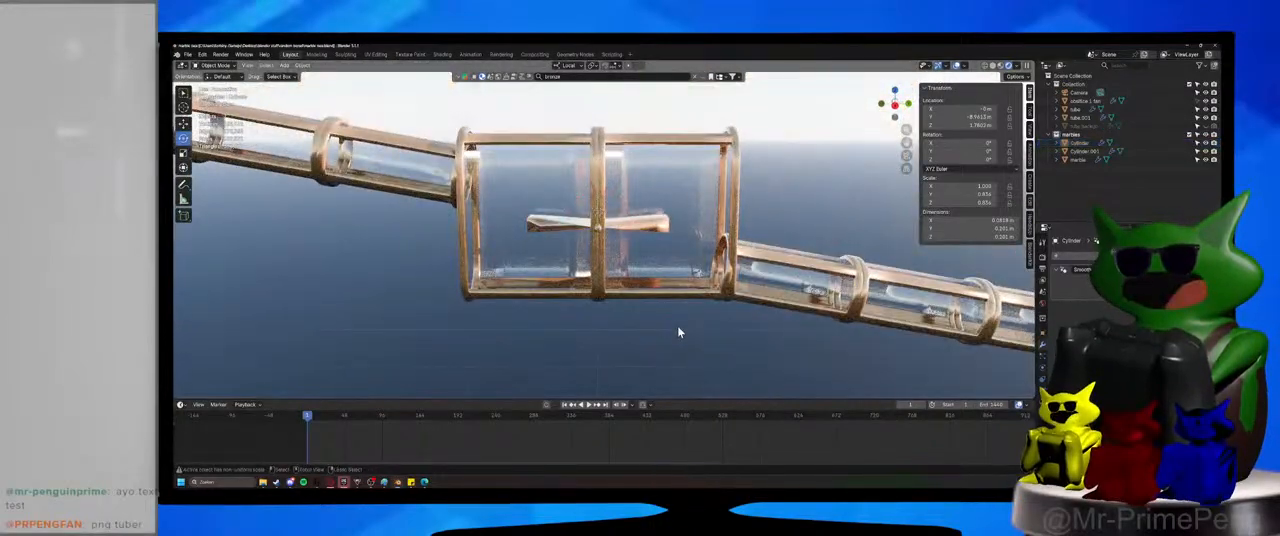
Save the marble race file and check the paddle wheel housing from the tube's end and the side.
key(ctrl+s)
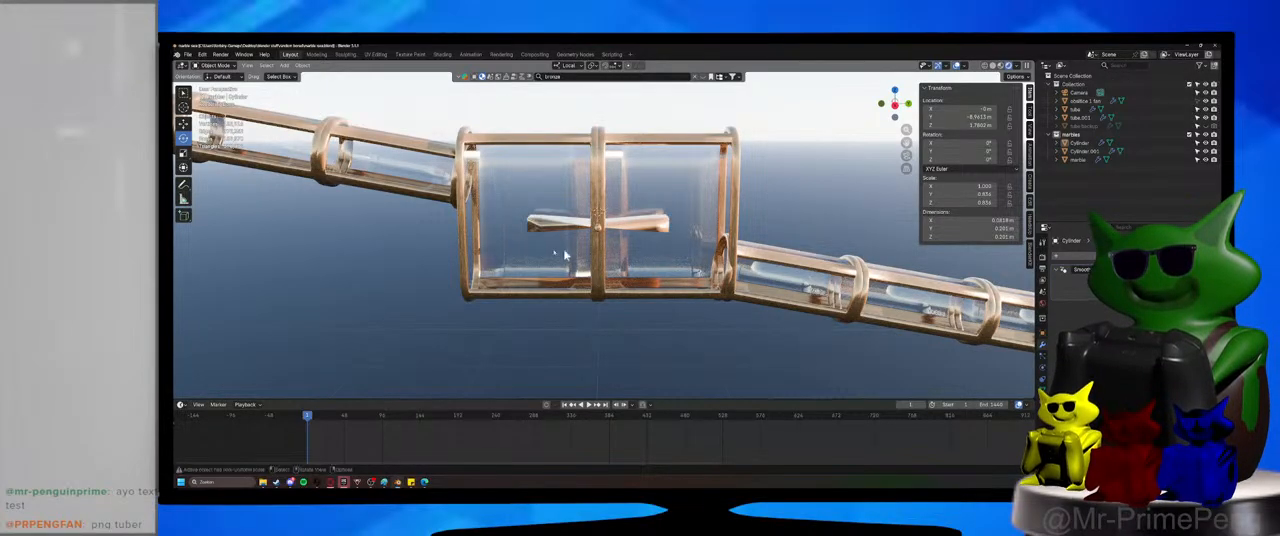
middle_drag(590, 255, 620, 268)
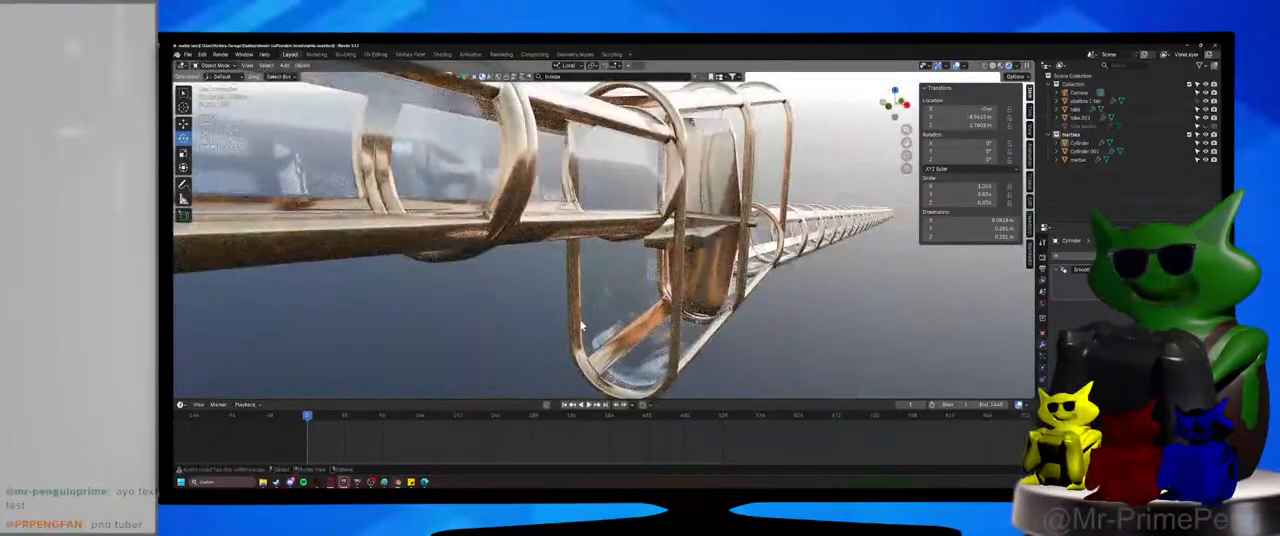
key(Tab)
middle_drag(572, 317, 612, 293)
key(Tab)
scroll(626, 291, up, 2)
key(ctrl+s)
scroll(612, 293, up, 2)
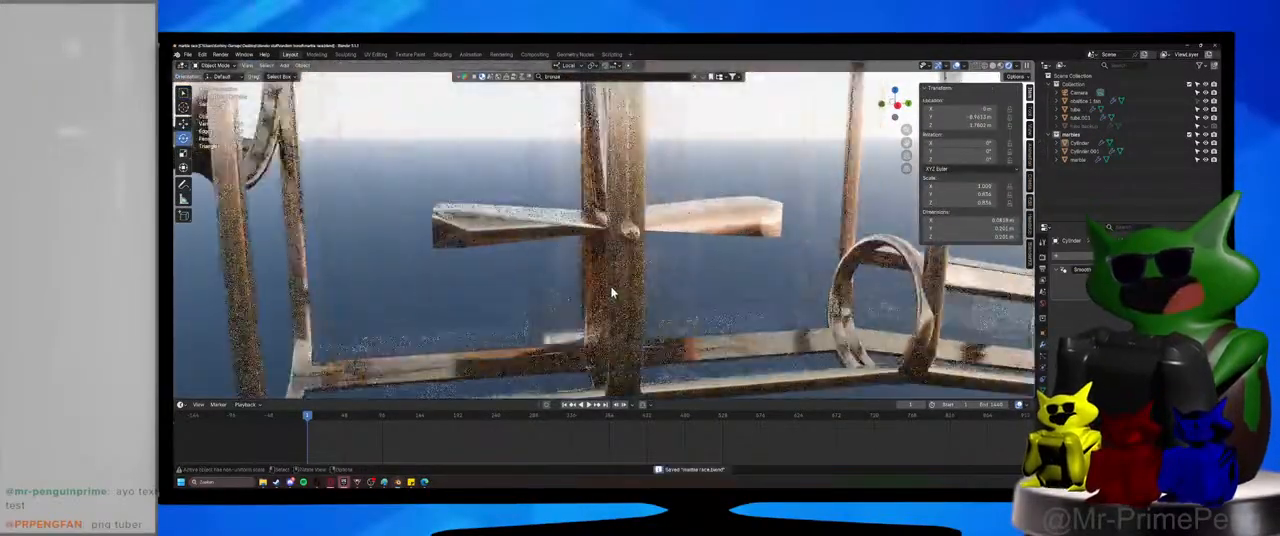
Select the paddle wheel, review the whole marble track from a distance and save the file.
click(762, 230)
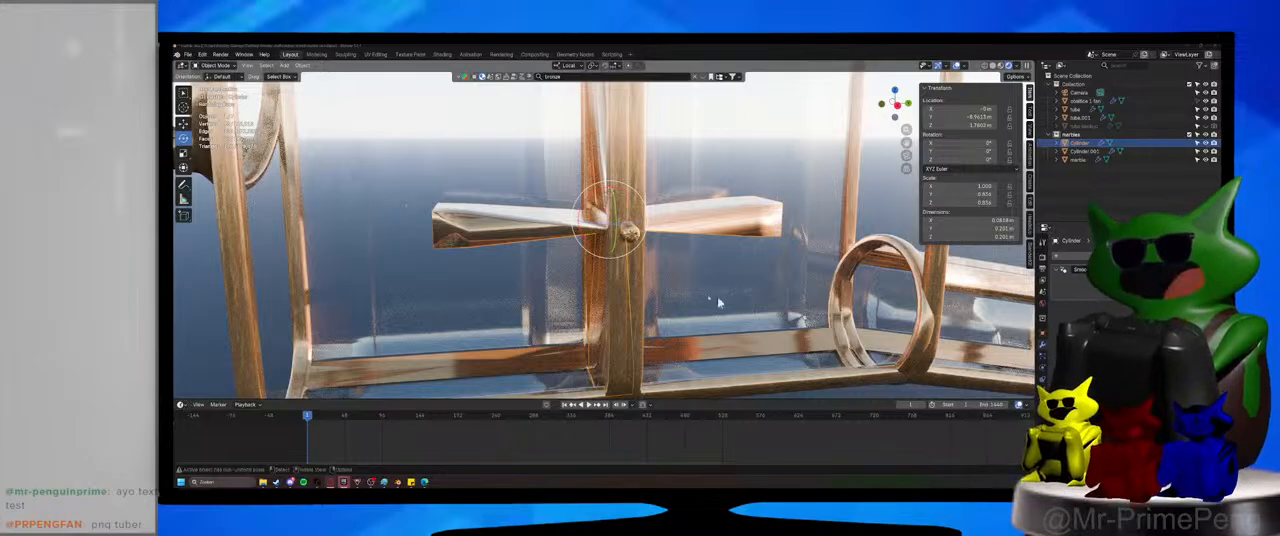
scroll(705, 338, down, 8)
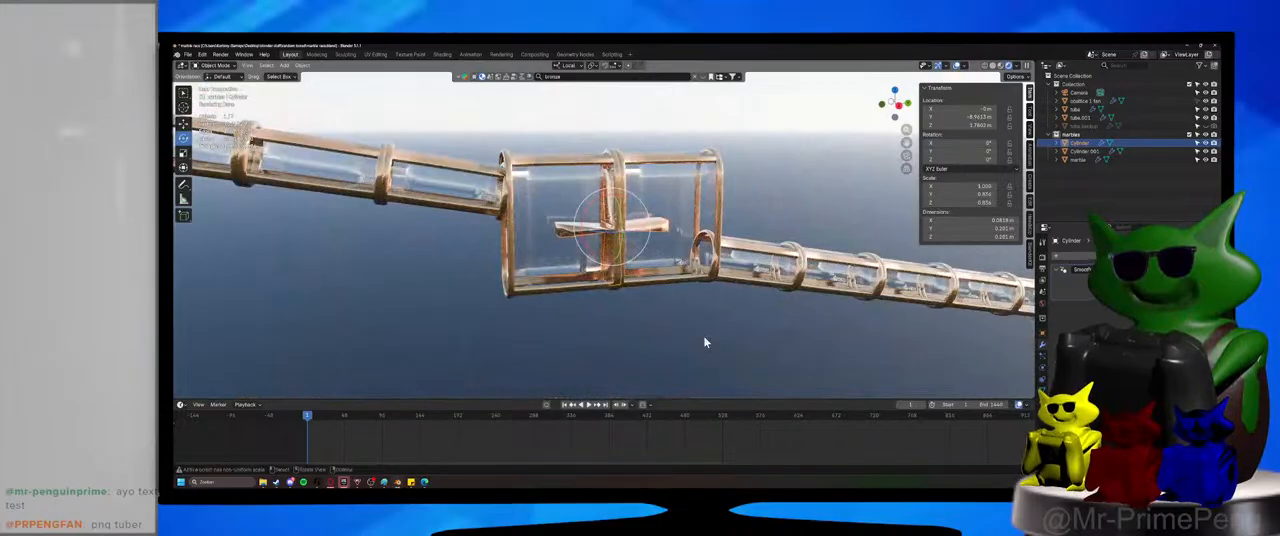
scroll(705, 342, down, 5)
click(477, 291)
scroll(646, 314, down, 4)
shift+middle_drag(477, 291, 648, 313)
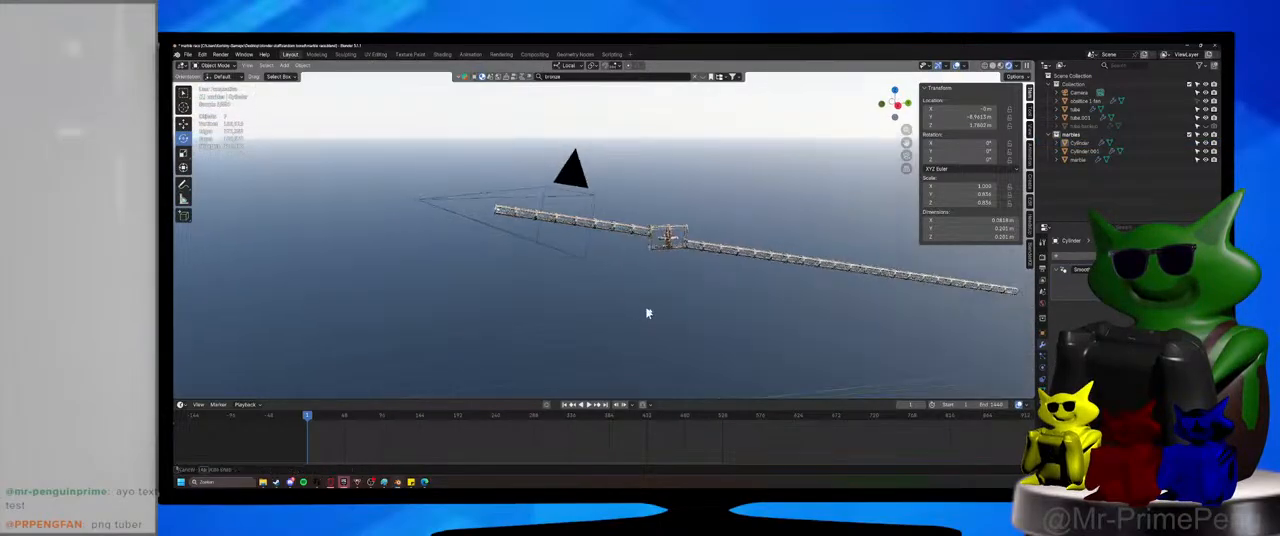
key(ctrl+s)
Inspect the open inlet end of the housing below the incoming tube and save the file again.
scroll(600, 285, up, 6)
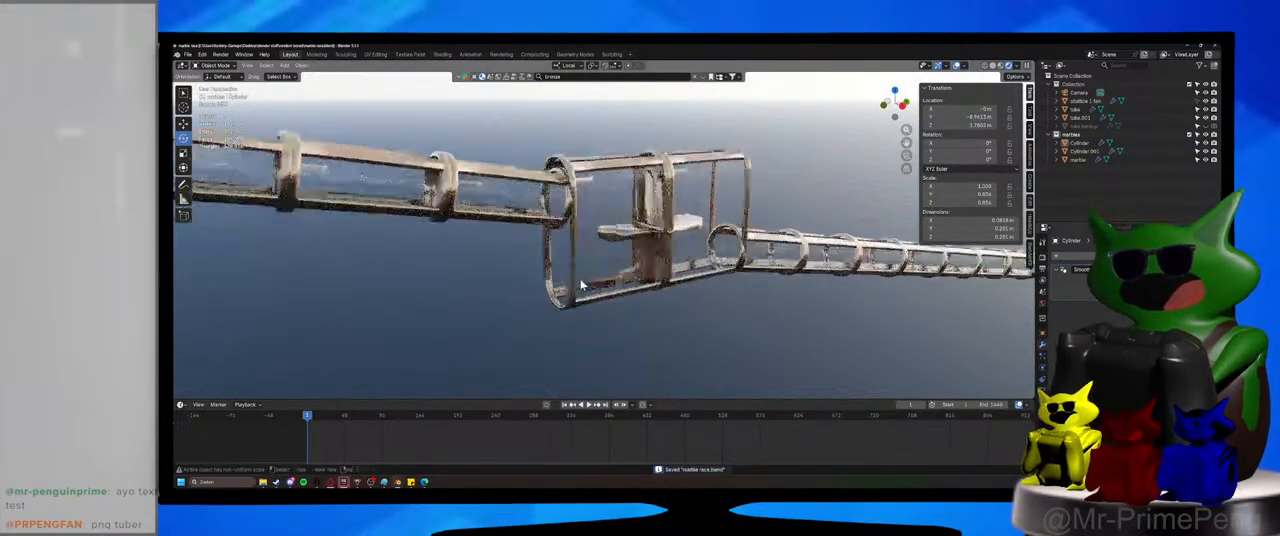
scroll(582, 285, up, 2)
middle_drag(598, 272, 632, 266)
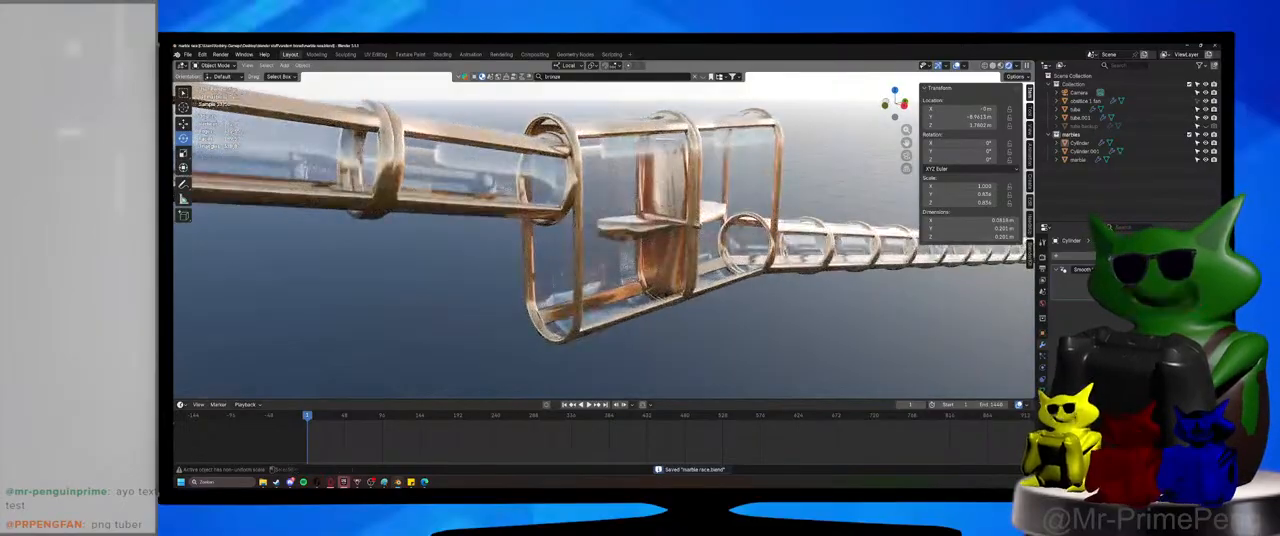
mouse_move(722, 271)
middle_down()
mouse_move(696, 258)
mouse_move(697, 272)
middle_up()
key(ctrl+s)
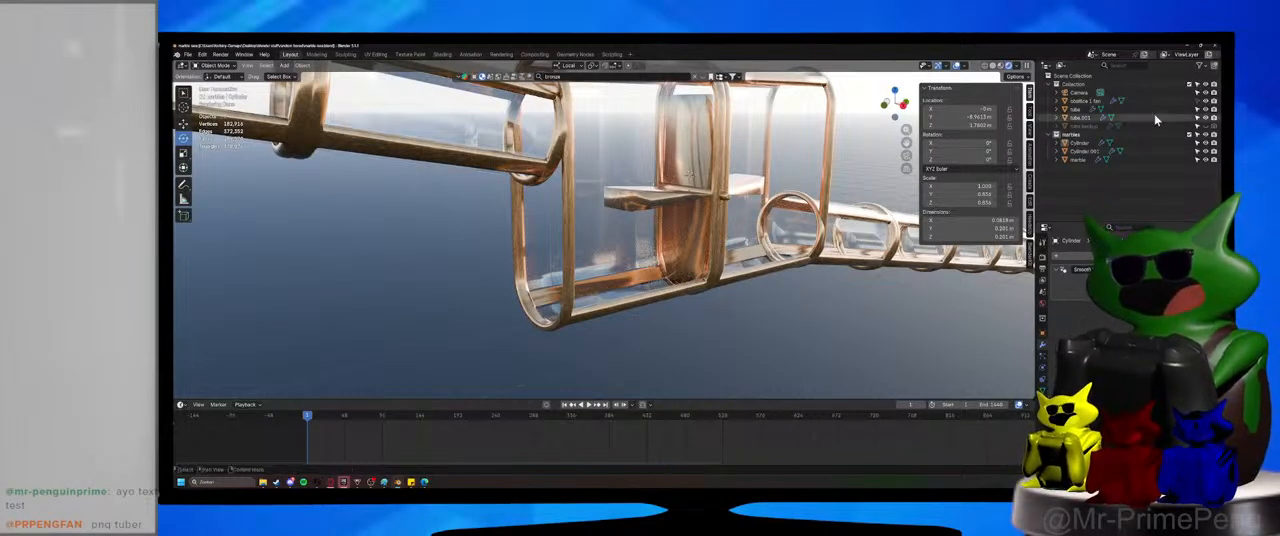
Open the housing's frame mesh for editing and show it with material preview shading.
click(1198, 101)
click(563, 238)
key(Tab)
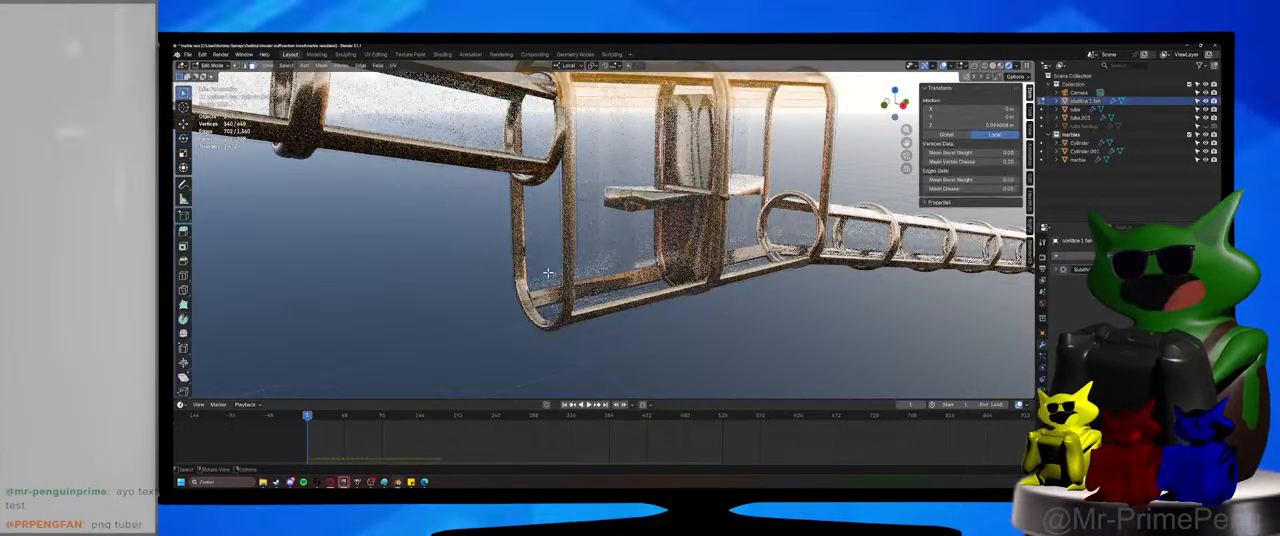
scroll(580, 234, up, 2)
middle_drag(563, 238, 655, 235)
click(1000, 66)
mouse_move(700, 270)
middle_down()
mouse_move(714, 269)
mouse_move(583, 290)
middle_up()
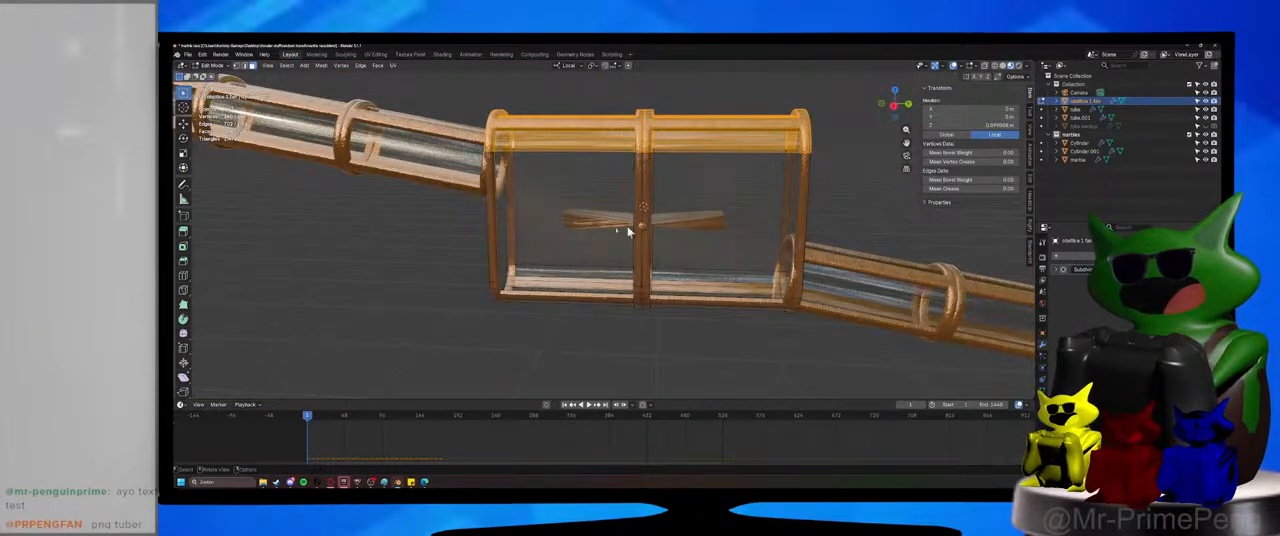
Add a loop cut across each of the two vertical frame posts at the housing's inlet end.
scroll(671, 308, up, 4)
shift+middle_drag(474, 289, 566, 317)
key(ctrl+r)
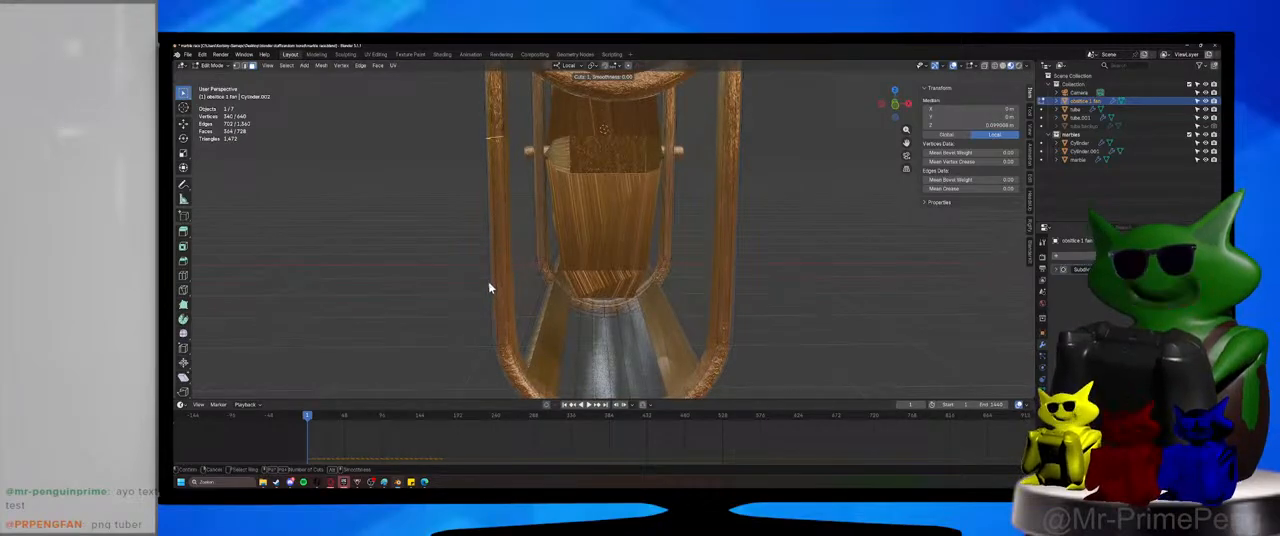
click(485, 173)
right_click(485, 173)
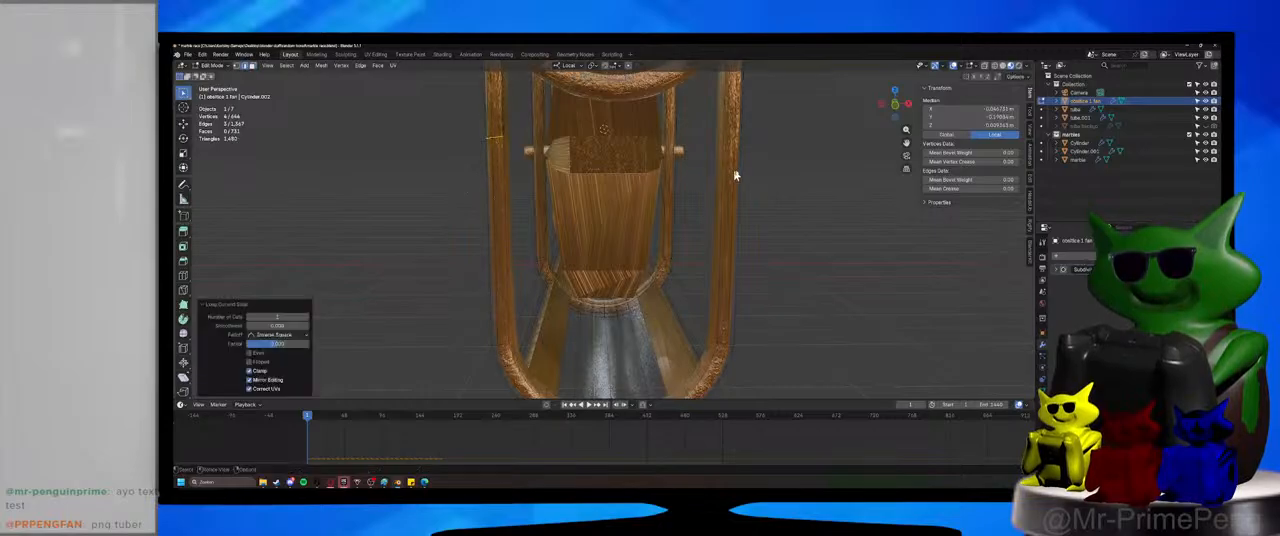
scroll(708, 315, down, 3)
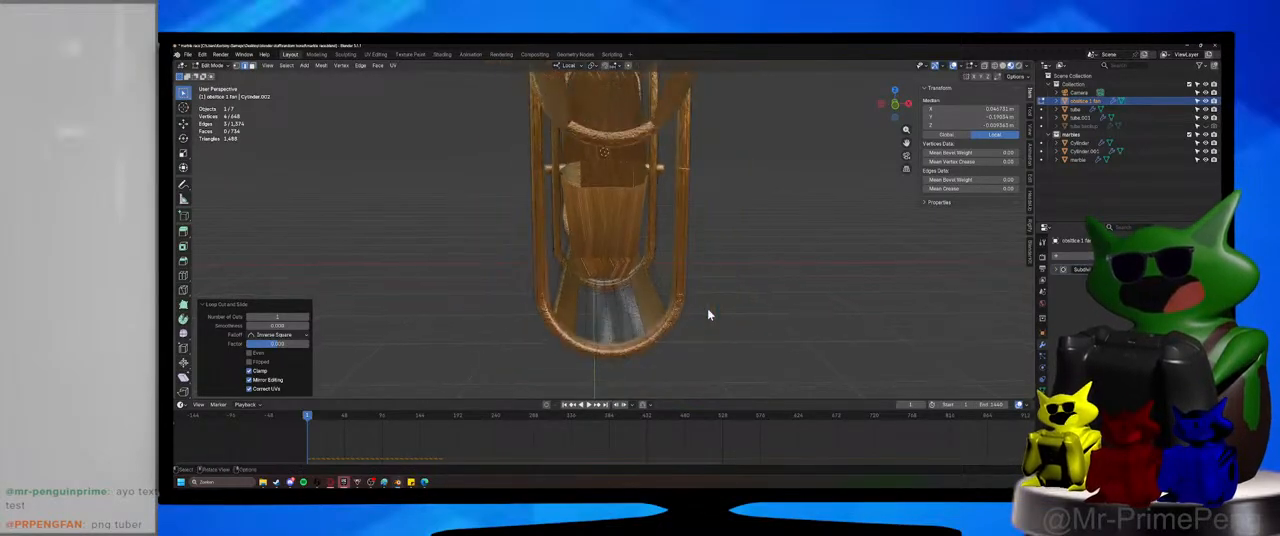
Select the inner edge loop of the inlet end frame below the tube opening and fill it with a face.
middle_drag(708, 315, 695, 301)
alt+click(690, 225)
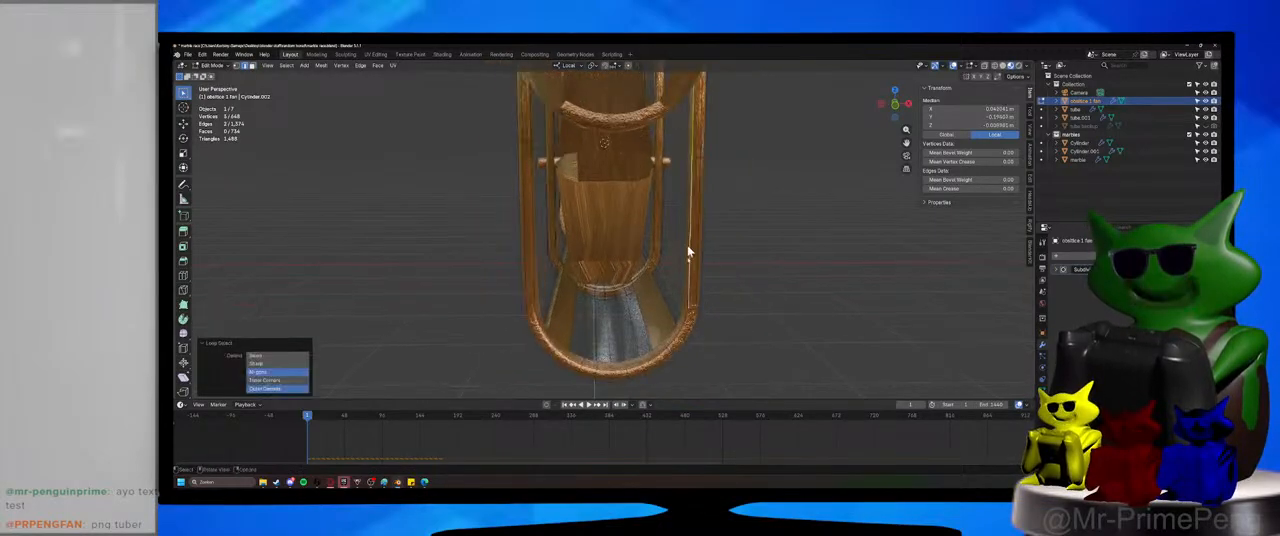
alt+click(686, 321)
scroll(684, 318, down, 2)
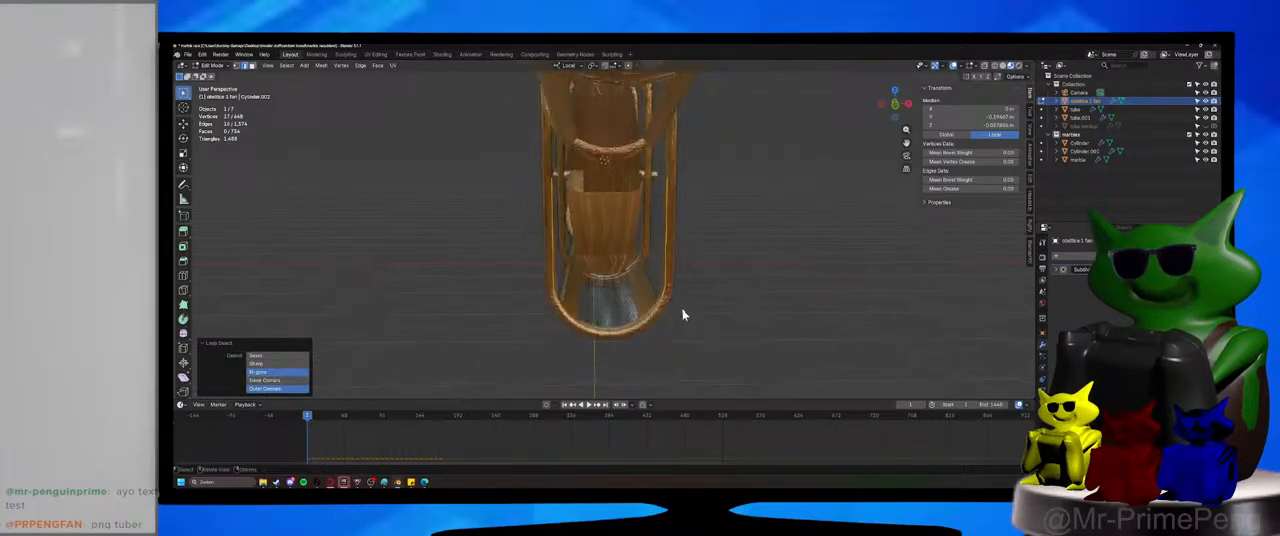
middle_drag(679, 264, 657, 278)
key(f)
Raise the upper edge of the new end face along local Z and subdivide it.
key(e)
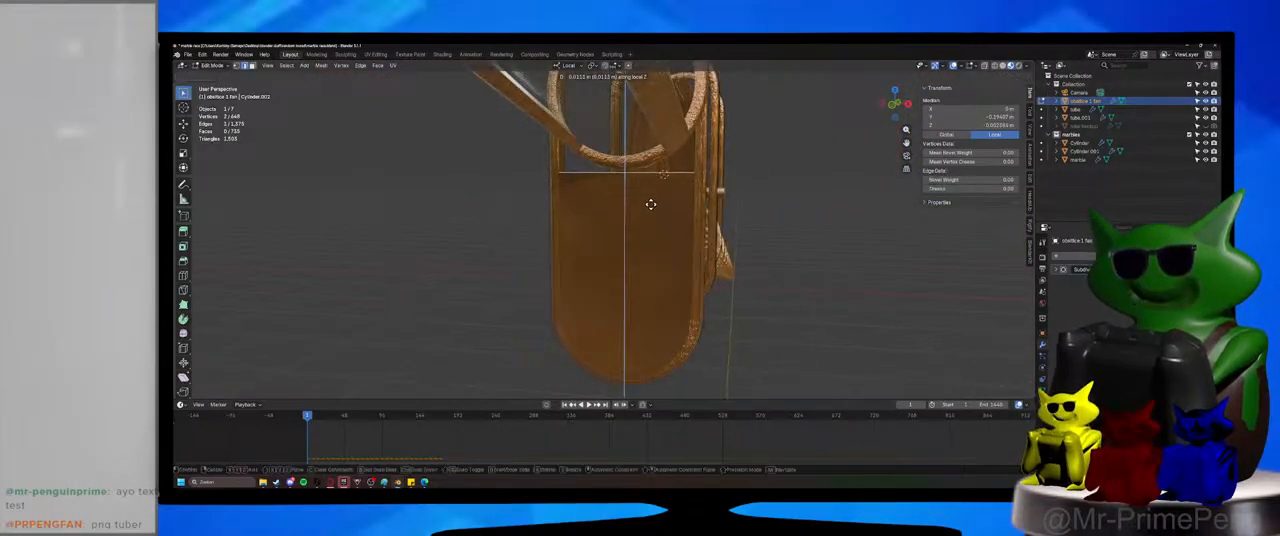
click(651, 205)
right_click(651, 208)
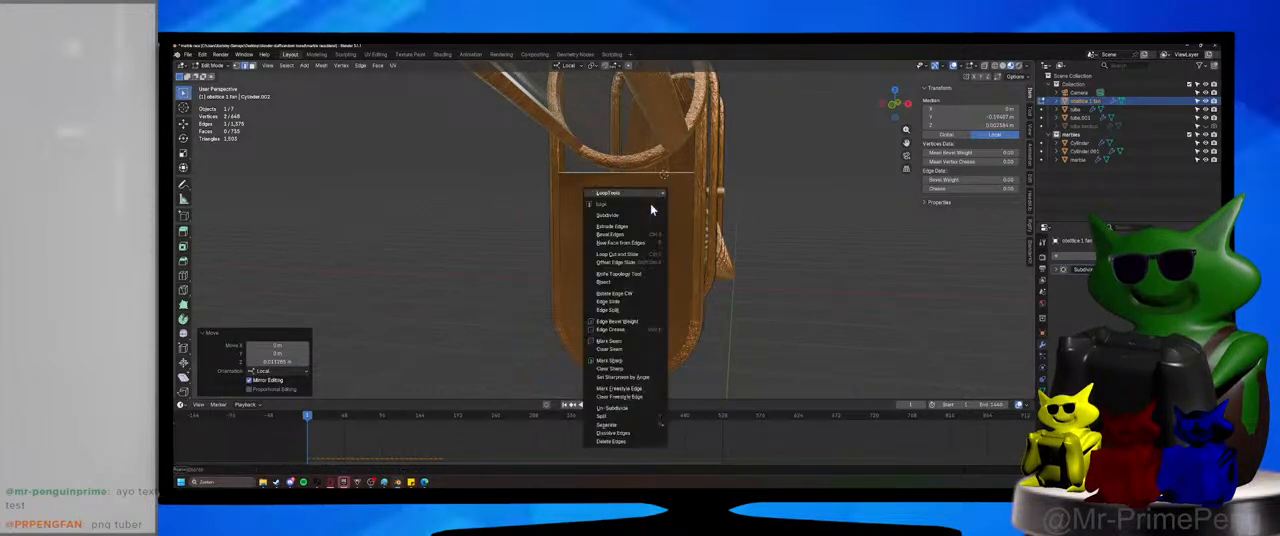
click(648, 214)
Select the two upper corner vertices of the end face and raise them along Z beside the tube ring.
key(1)
click(559, 173)
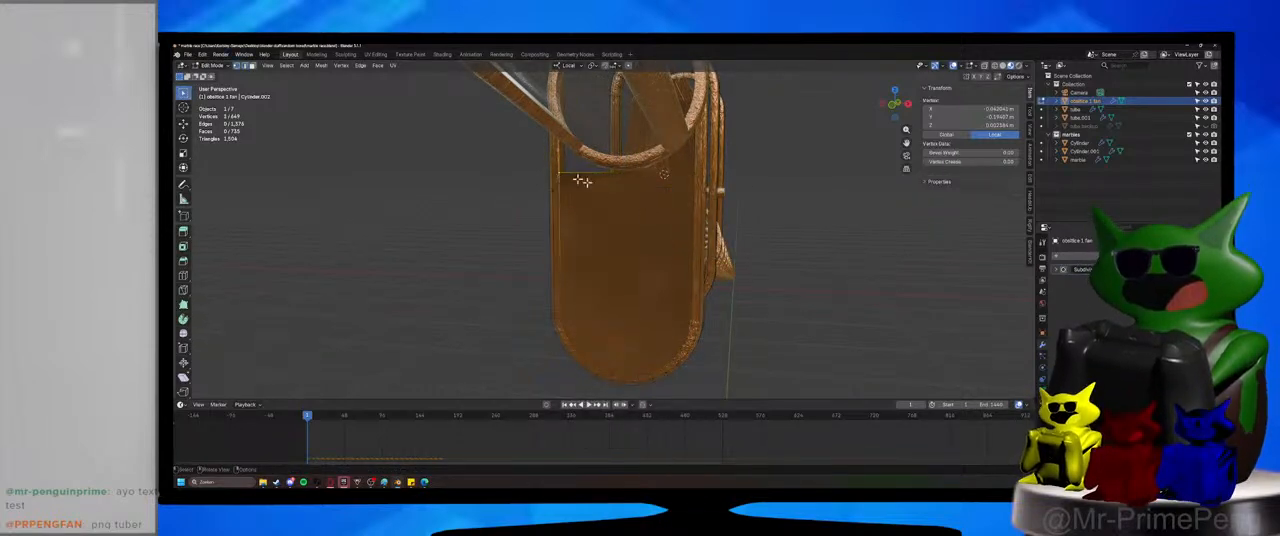
shift+click(691, 172)
key(g)
key(z)
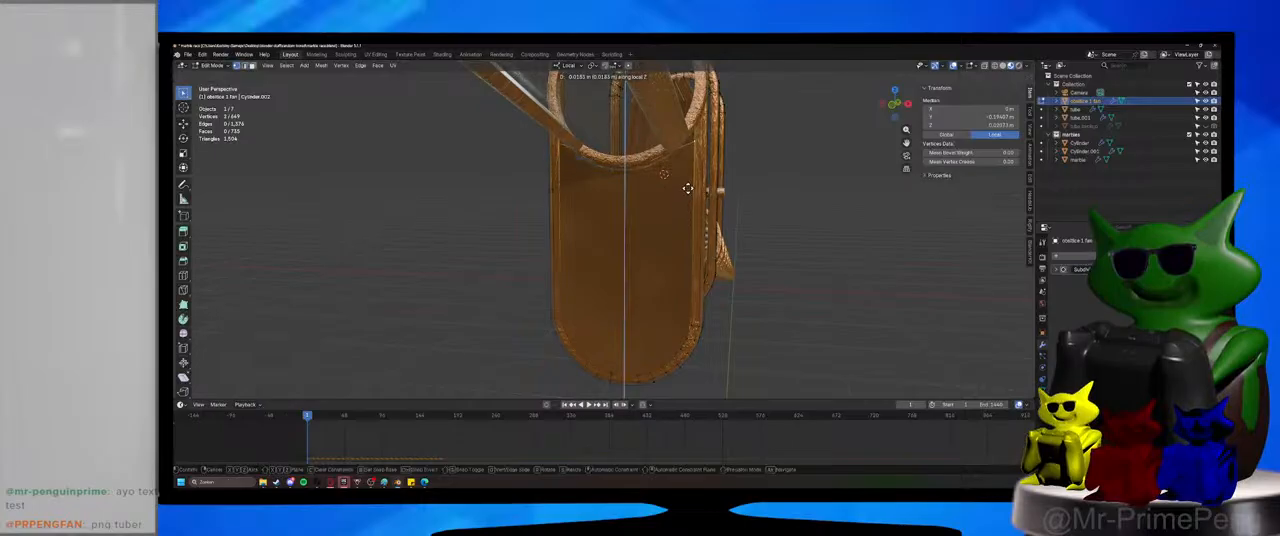
click(684, 175)
Lower the middle vertex of the end face's upper edge slightly along Z beneath the tube ring.
click(637, 190)
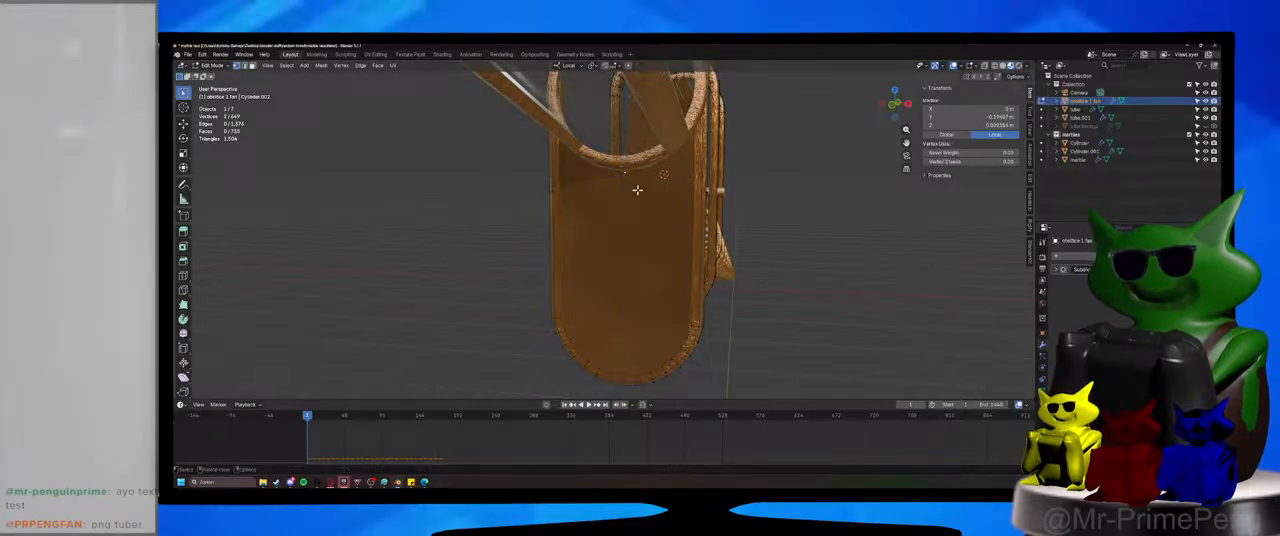
key(g)
key(z)
click(638, 198)
key(ctrl+shift+b)
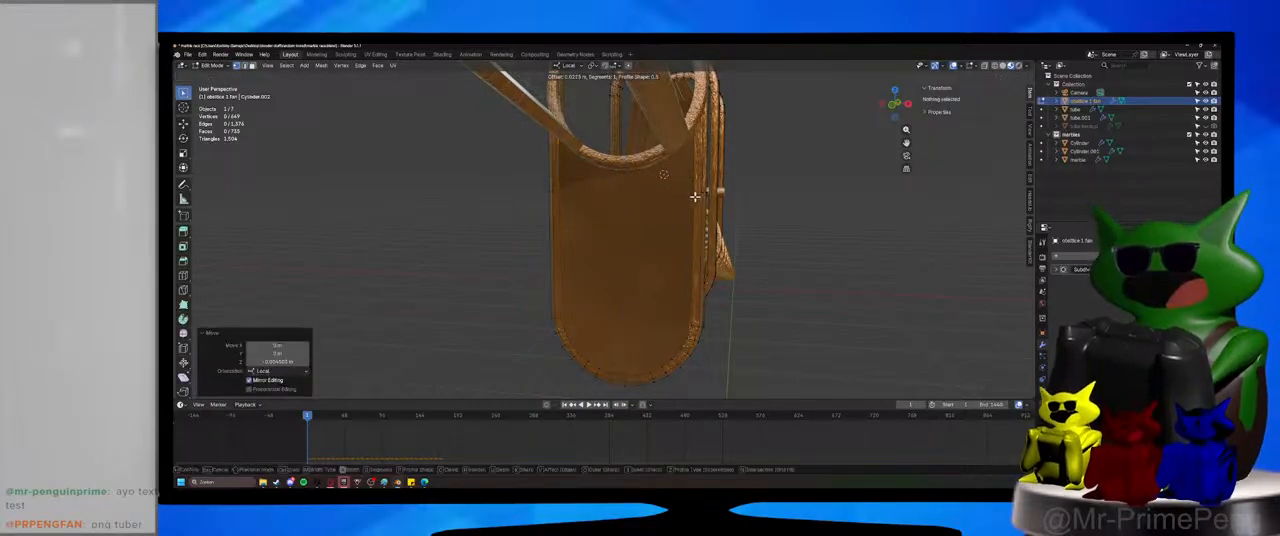
right_click(750, 201)
middle_drag(751, 202, 597, 323)
key(3)
click(656, 232)
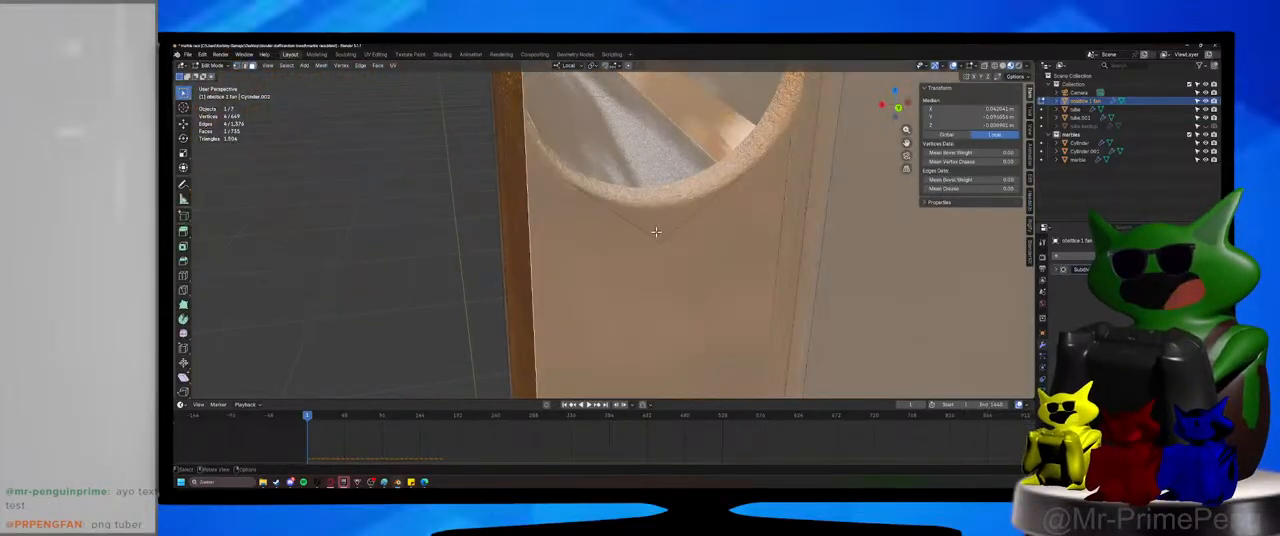
middle_drag(658, 228, 623, 229)
key(alt+a)
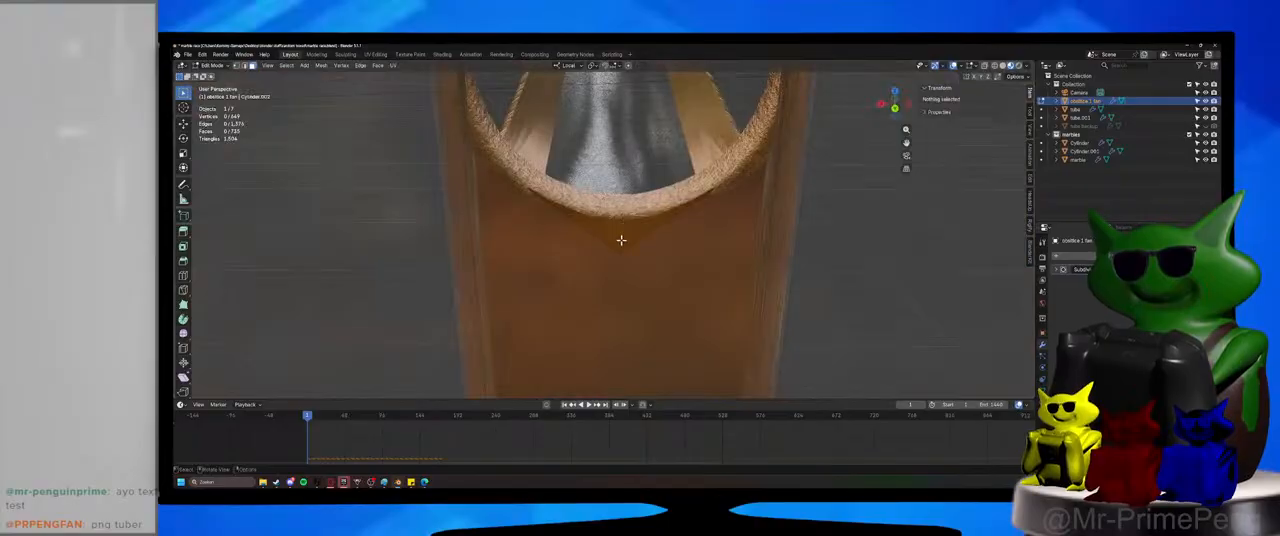
key(2)
click(626, 247)
key(g)
key(z)
key(z)
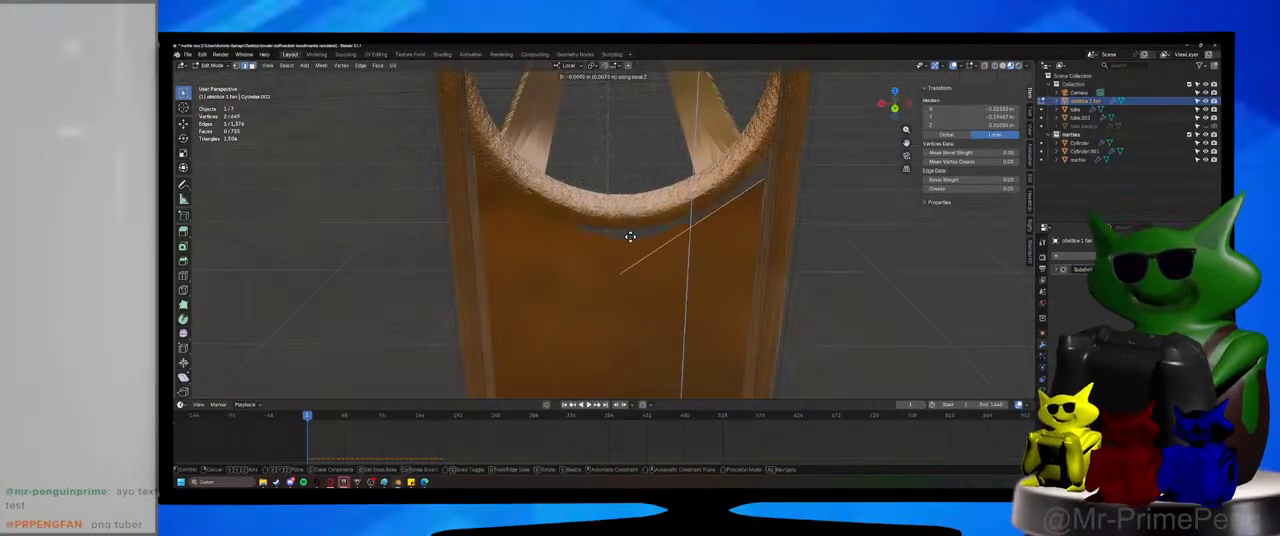
right_click(635, 219)
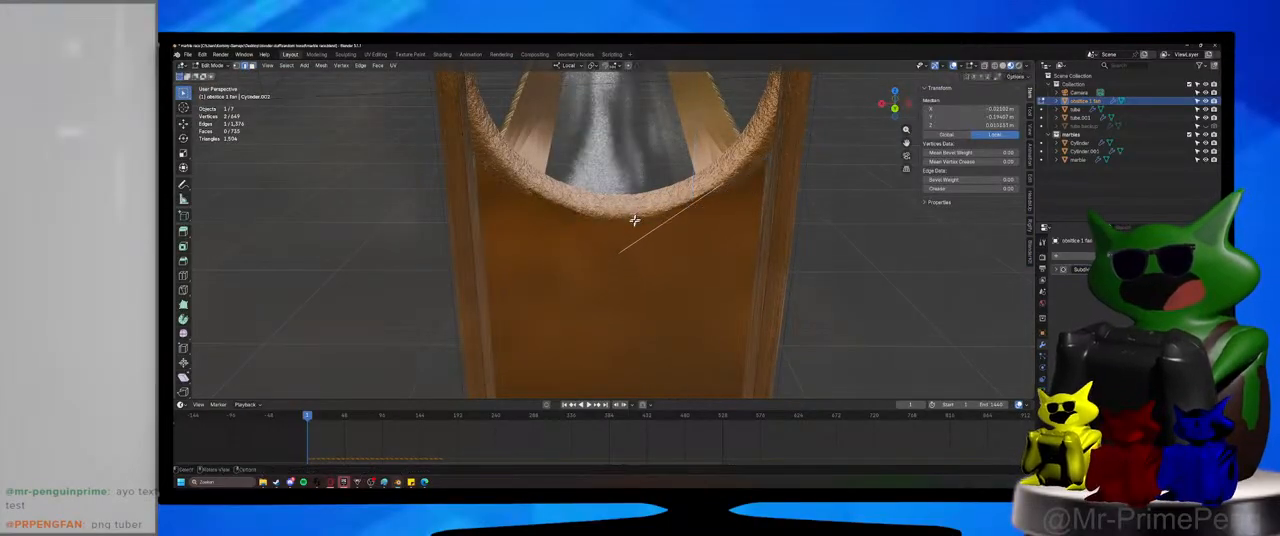
Select both sloping upper edges of the end face and raise them slightly along Z.
middle_drag(634, 252, 617, 223)
shift+click(606, 193)
key(g)
key(z)
key(z)
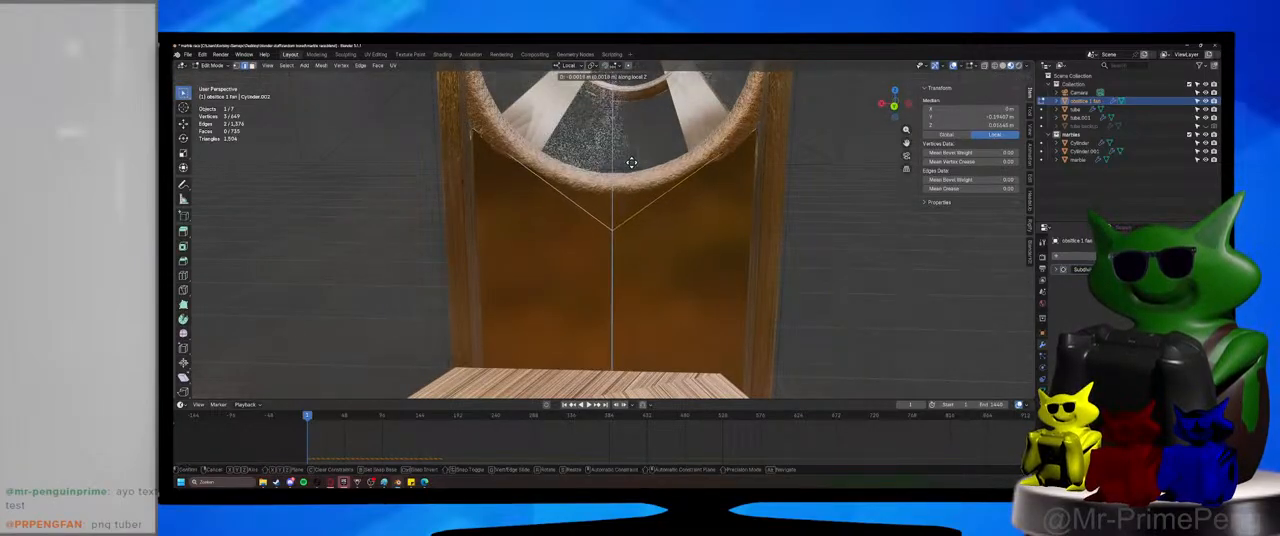
click(632, 161)
Select the middle vertex of the V-shaped notch and lower it slightly along Z.
key(1)
click(614, 218)
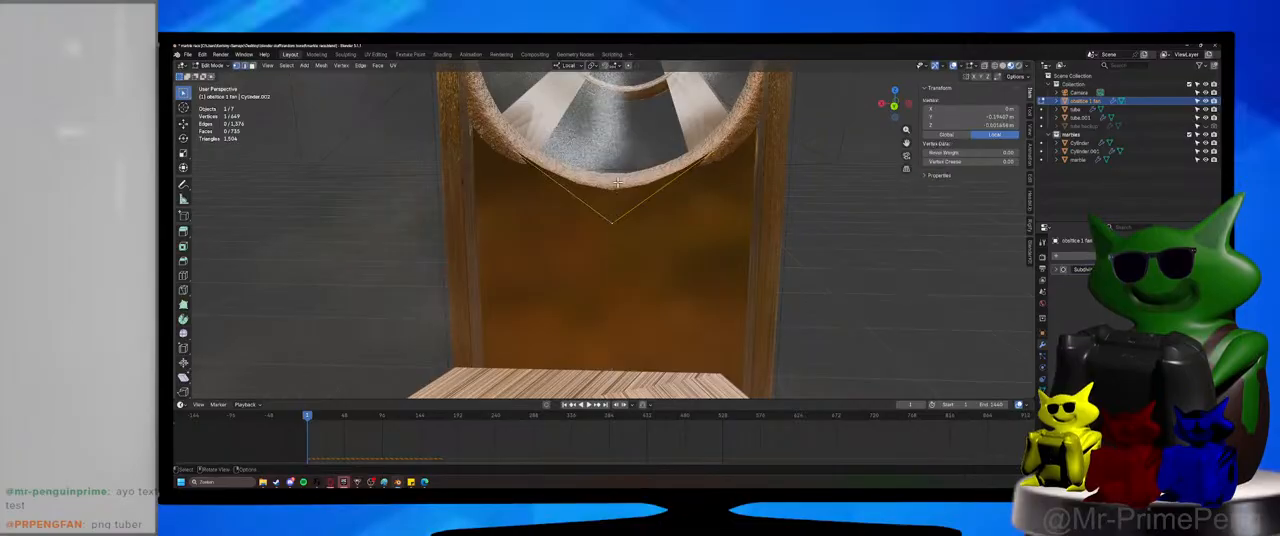
key(g)
key(z)
key(z)
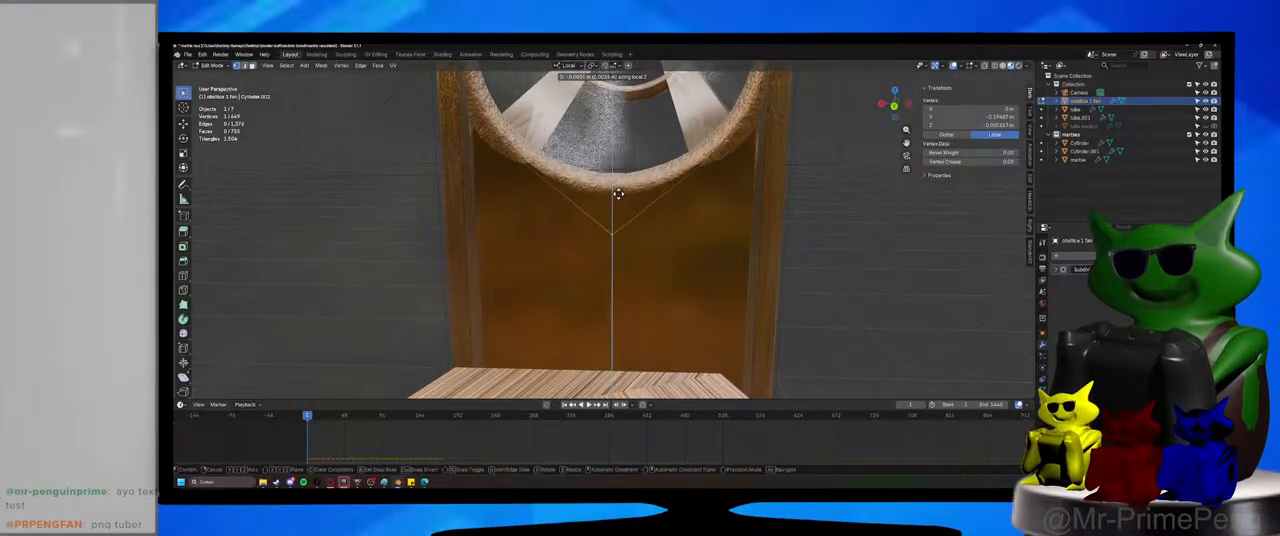
click(618, 193)
Save the file and return to Object Mode to check the filled inlet end panel.
mouse_move(629, 220)
middle_down()
mouse_move(749, 223)
mouse_move(684, 255)
mouse_move(640, 230)
middle_up()
key(ctrl+s)
click(212, 66)
click(666, 266)
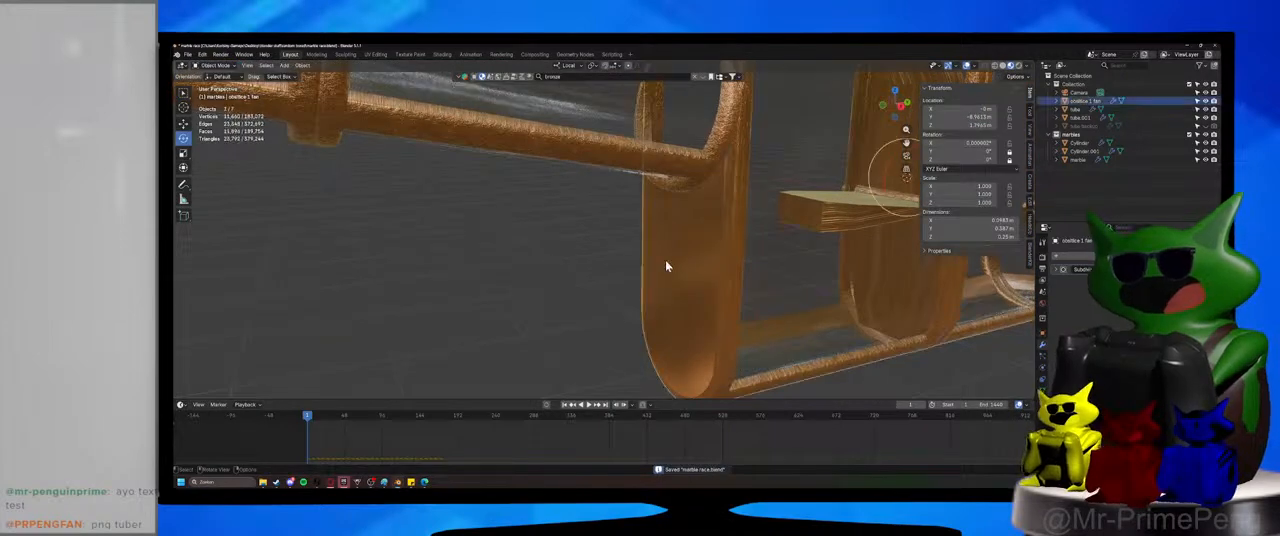
Assign the Glass material to the new inlet end face in Edit Mode with rendered shading, and deselect it.
key(Tab)
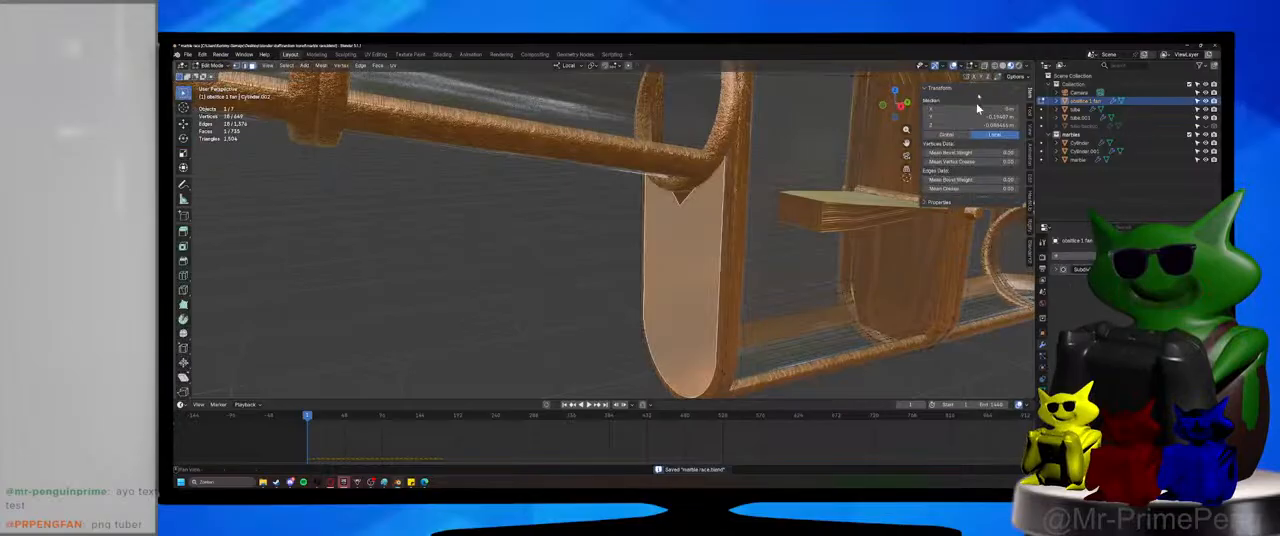
click(1018, 66)
click(546, 287)
mouse_move(546, 287)
middle_down()
mouse_move(543, 314)
mouse_move(551, 303)
middle_up()
click(674, 283)
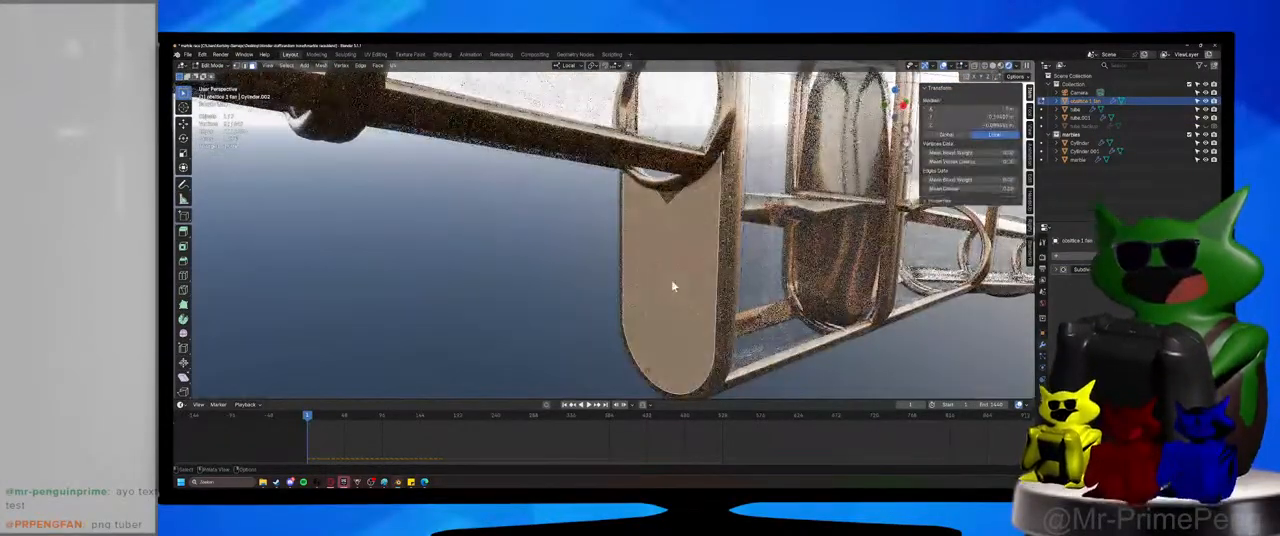
click(1042, 402)
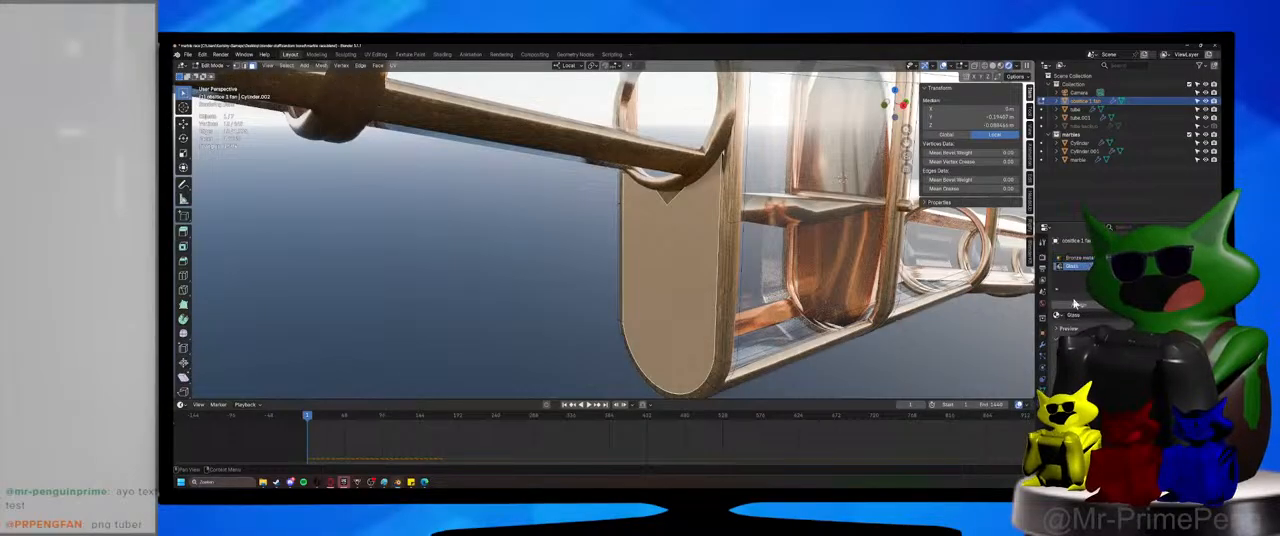
click(1075, 303)
click(879, 360)
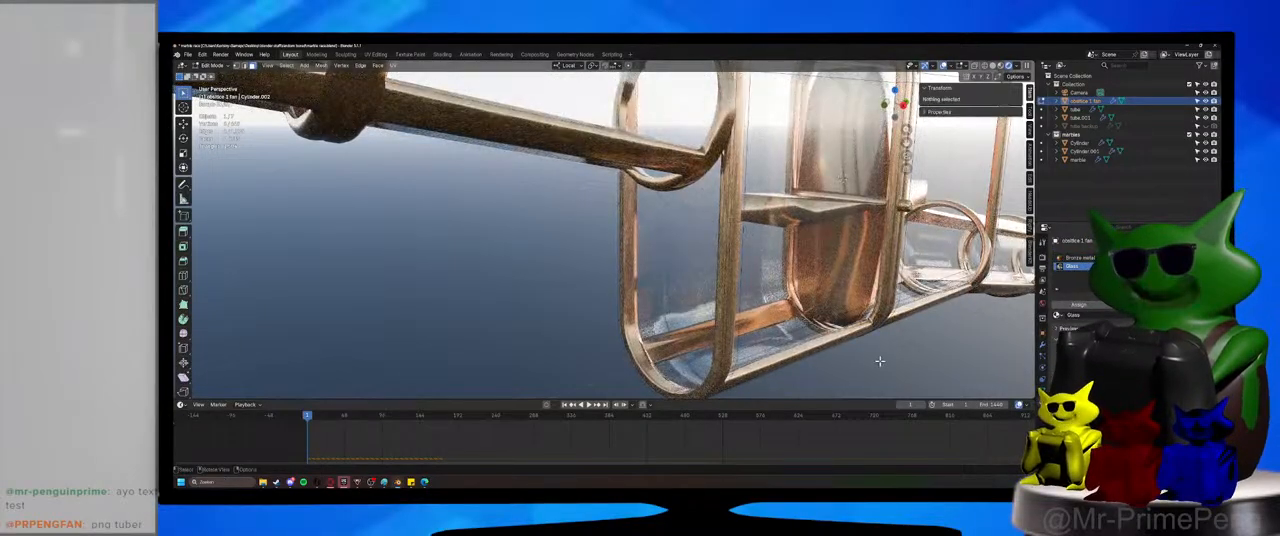
Inspect the glass inlet panel and the housing's opposite end above the outgoing tube, switching off rendered shading.
key(KP_0)
key(KP_0)
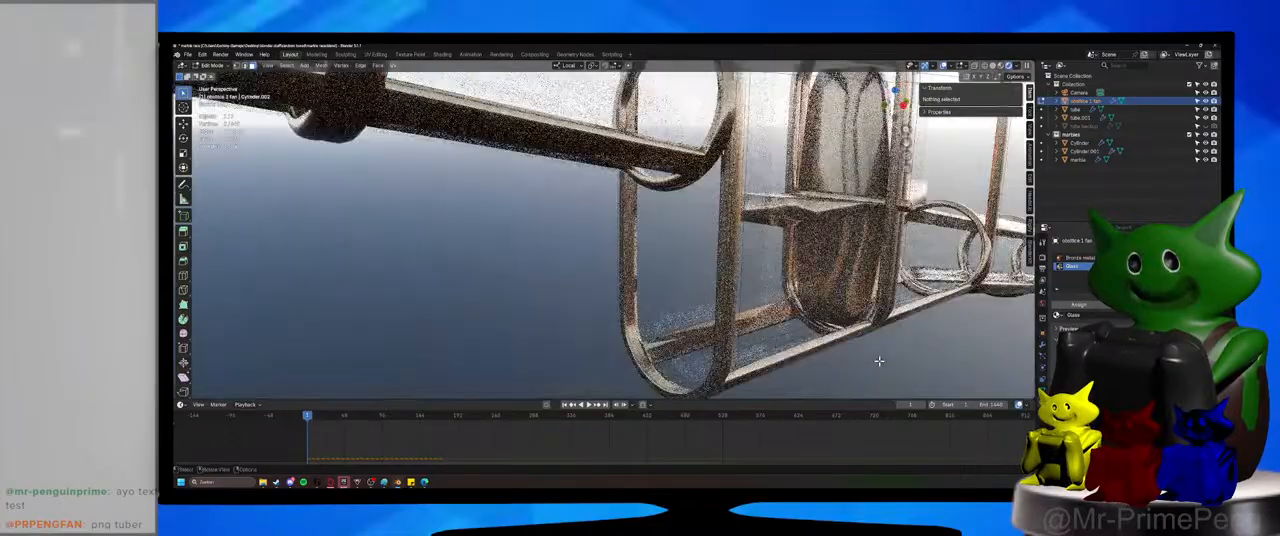
middle_drag(873, 352, 786, 354)
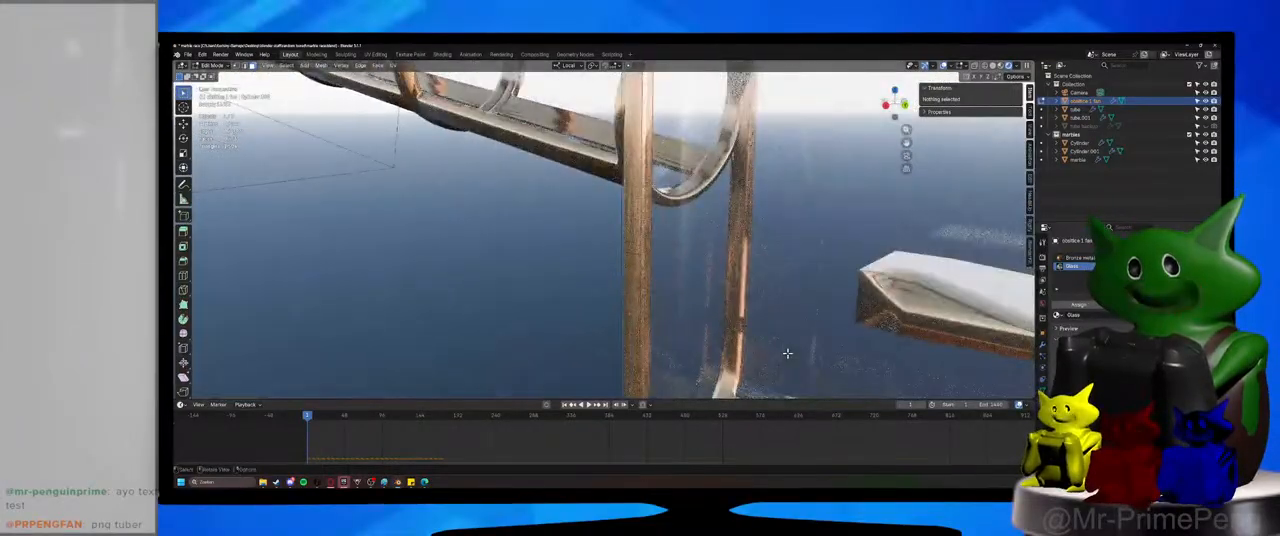
scroll(786, 354, down, 4)
shift+middle_drag(886, 336, 656, 300)
scroll(606, 334, up, 3)
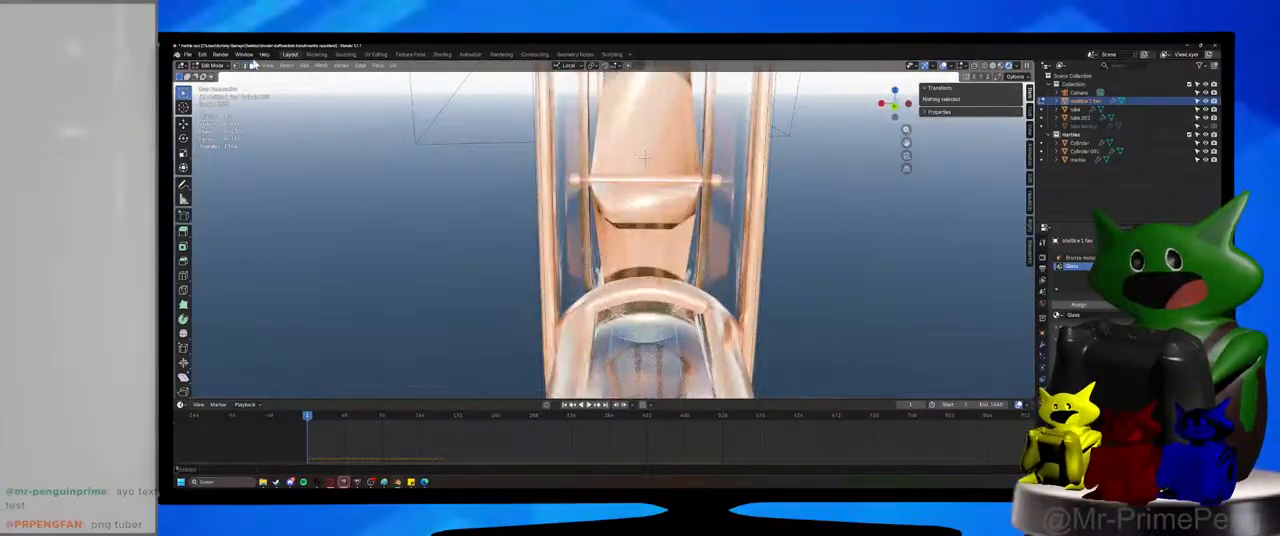
click(212, 65)
click(1001, 66)
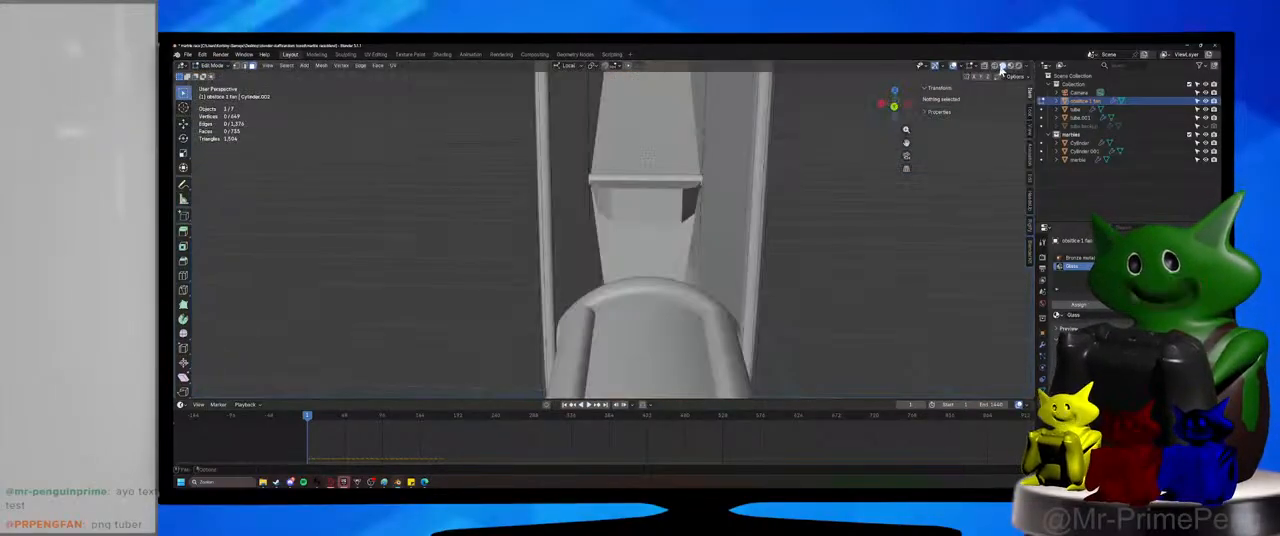
Turn on rendered shading and add an unslid loop cut across each side post of the housing's outlet frame.
click(1017, 66)
key(ctrl+r)
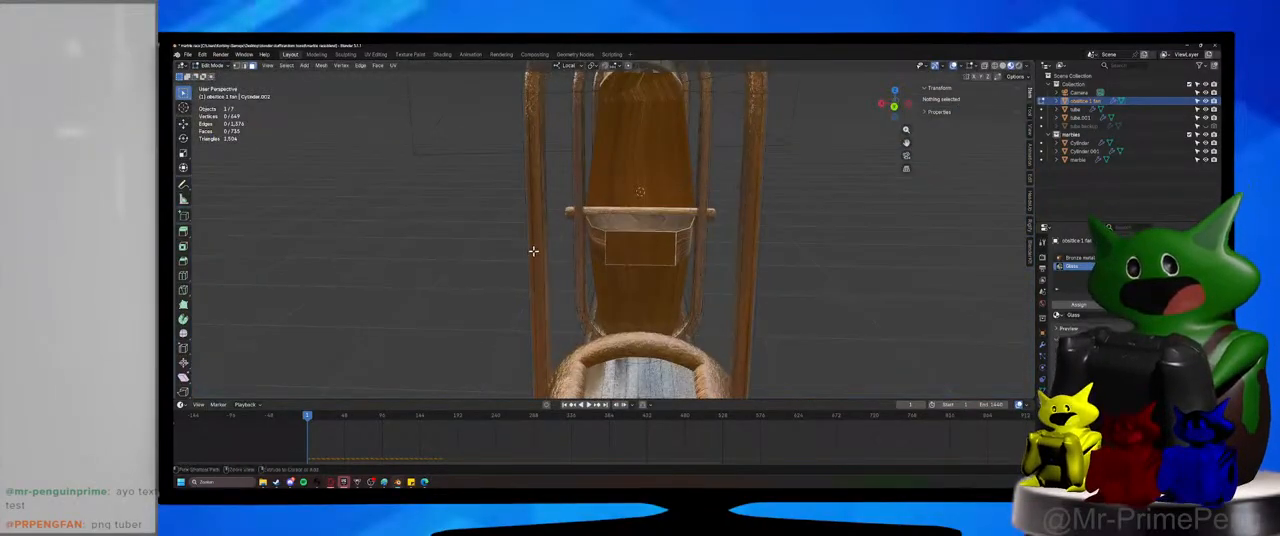
click(533, 250)
right_click(533, 250)
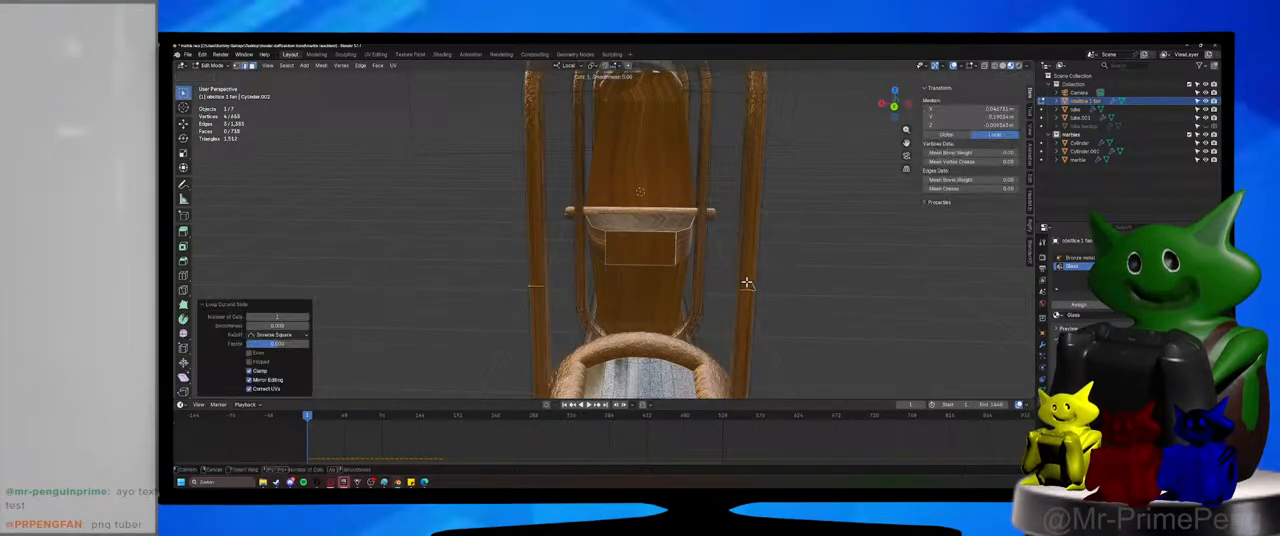
middle_drag(750, 280, 772, 252)
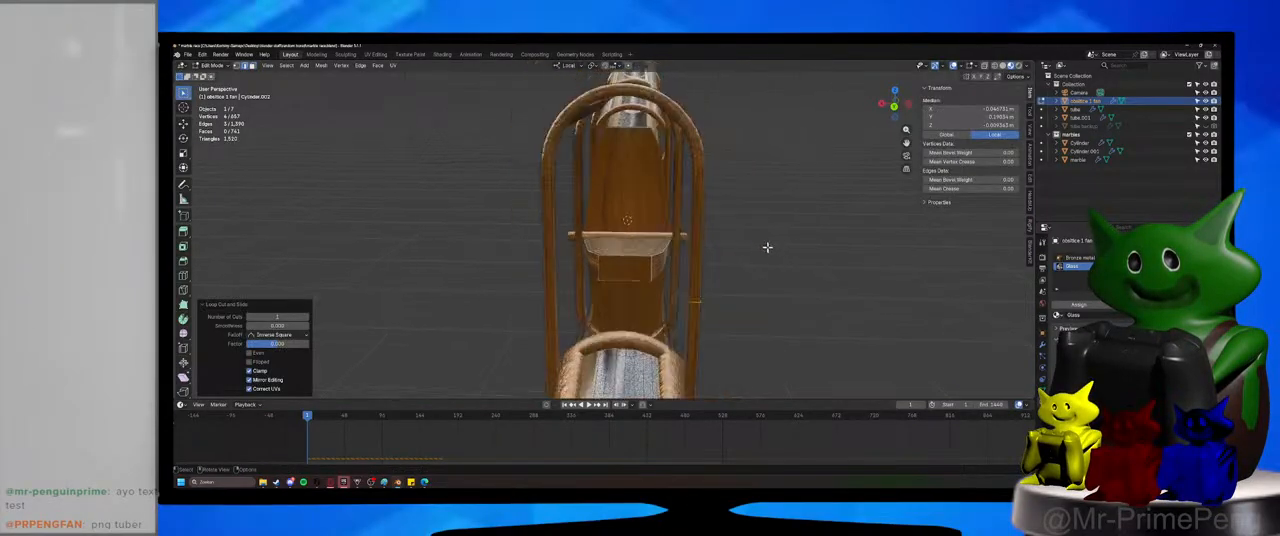
Fill the arched opening of the outlet frame above the new cuts with a face, and deselect it.
middle_drag(533, 128, 557, 128)
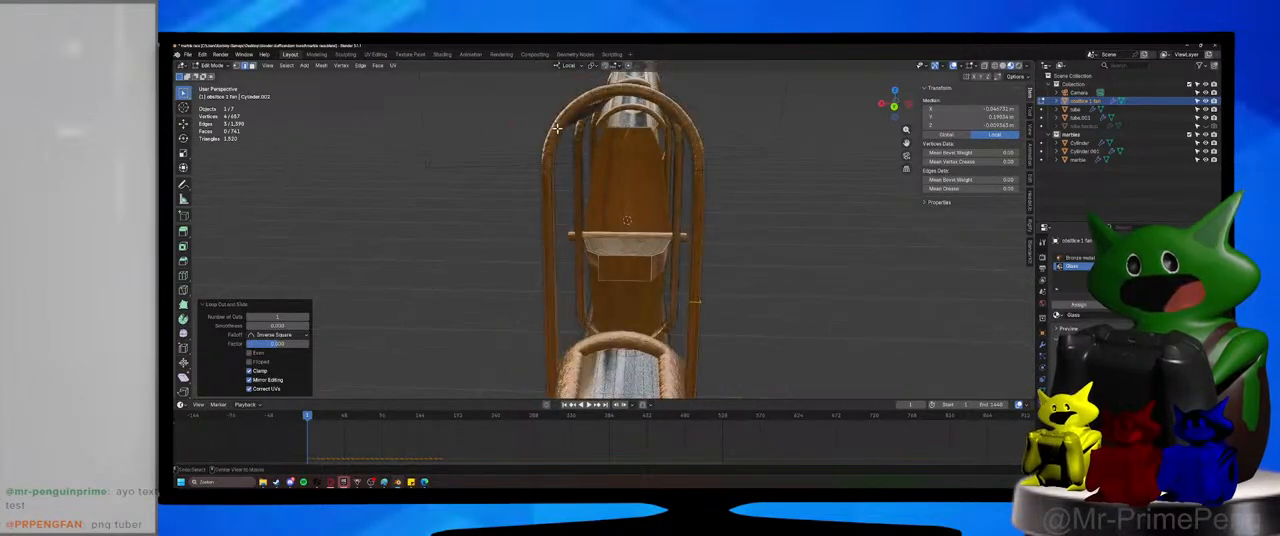
alt+click(565, 125)
key(f)
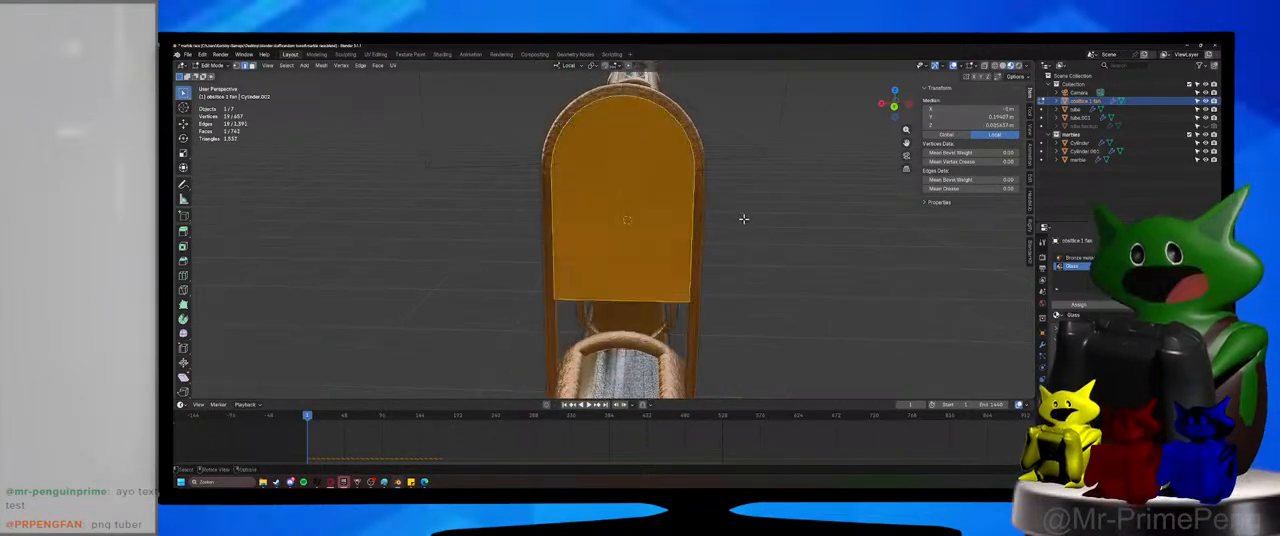
key(alt+a)
Subdivide the bottom edge of the new outlet panel and lower its middle vertex along Z by about 0.015 m.
click(630, 299)
right_click(630, 299)
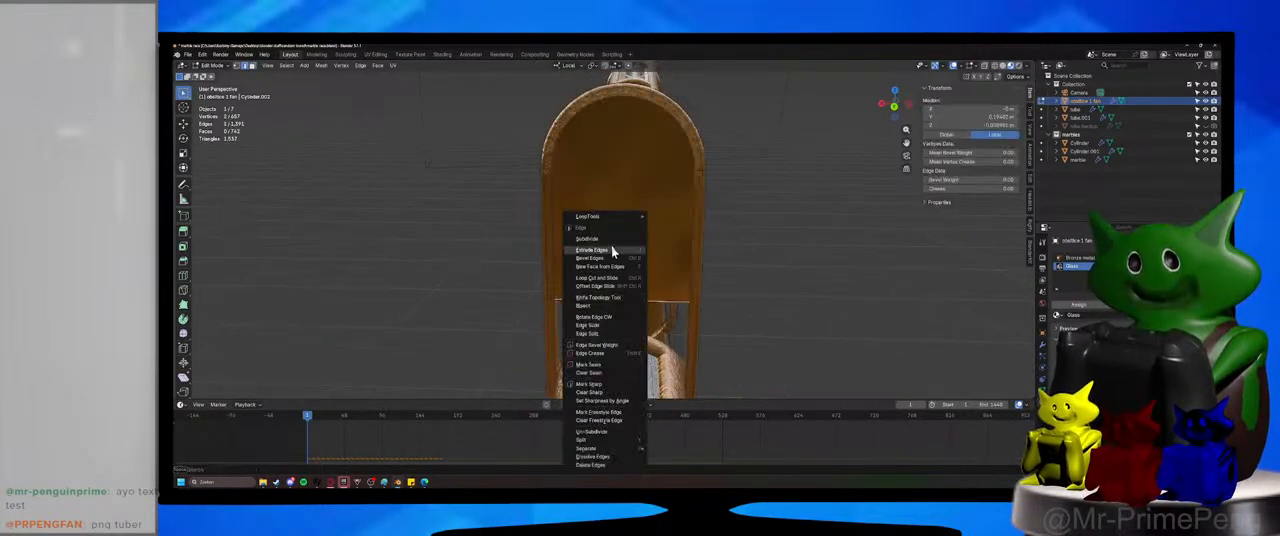
click(608, 251)
key(1)
click(622, 301)
middle_drag(668, 314, 683, 140)
key(g)
key(z)
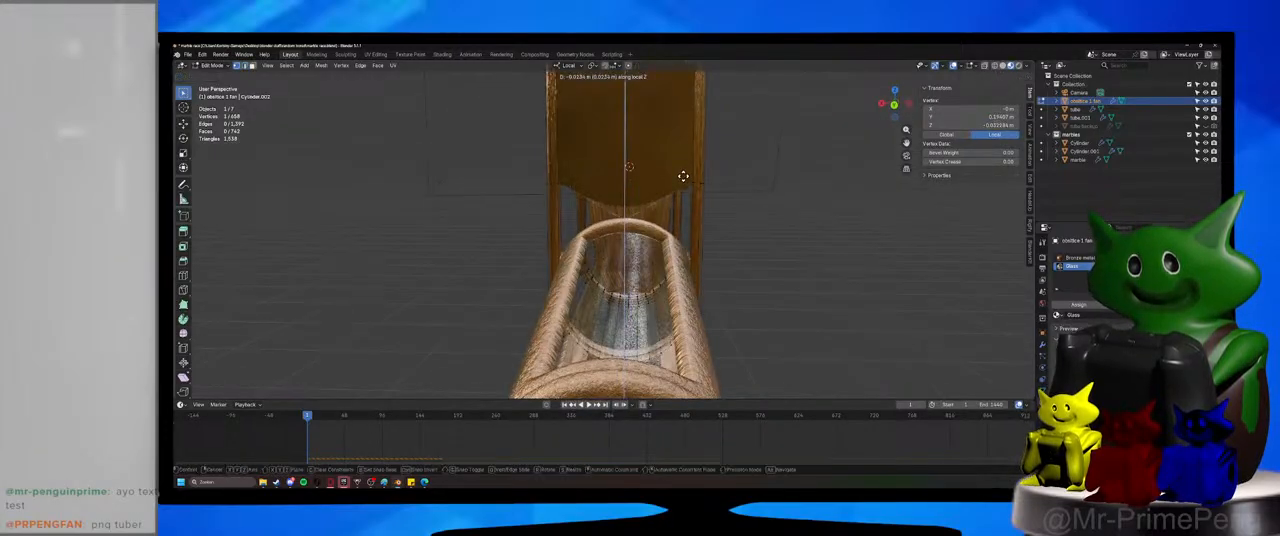
click(683, 174)
Try to lower the outlet panel's whole bottom edge along Z.
shift+click(691, 181)
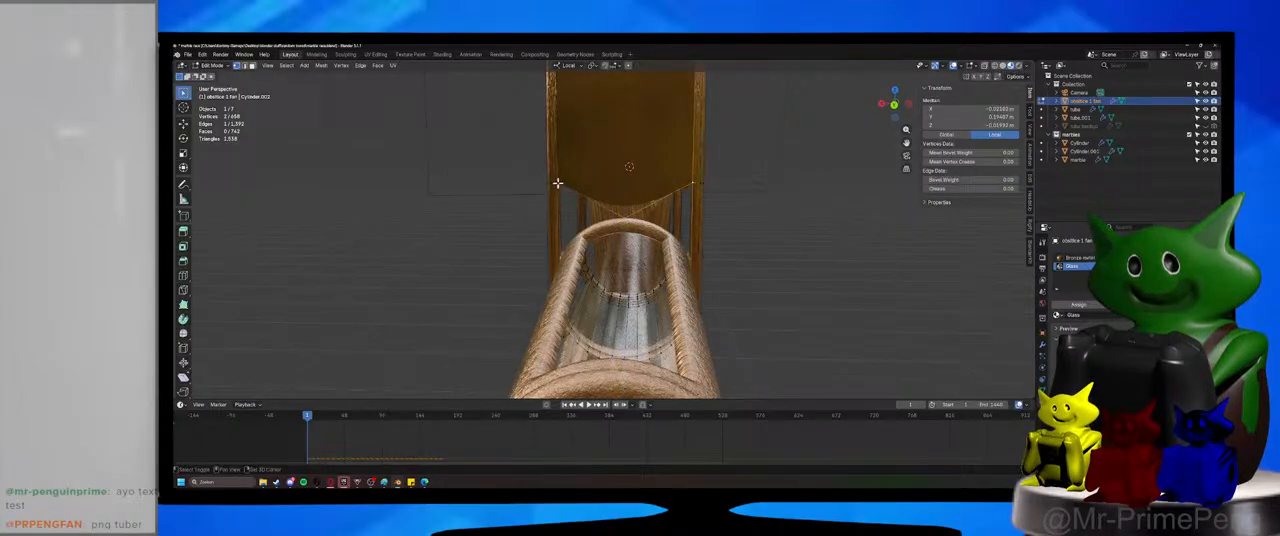
key(g)
key(z)
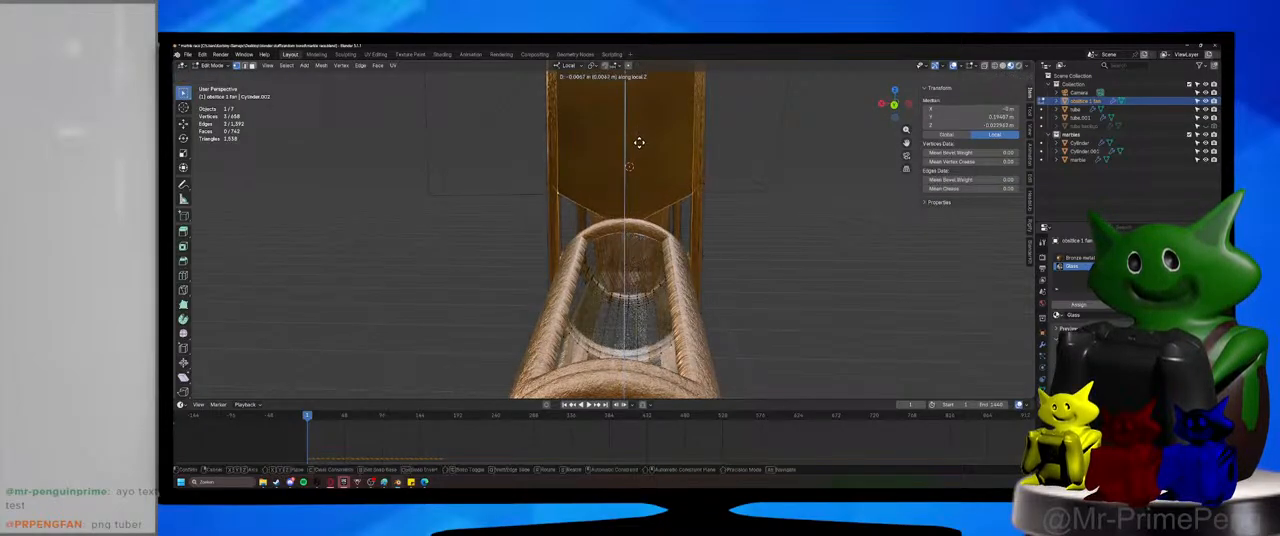
click(634, 178)
Lower the outlet panel's bottom corners along Z and adjust the middle vertex to form a notch above the outgoing tube.
ctrl+click(692, 182)
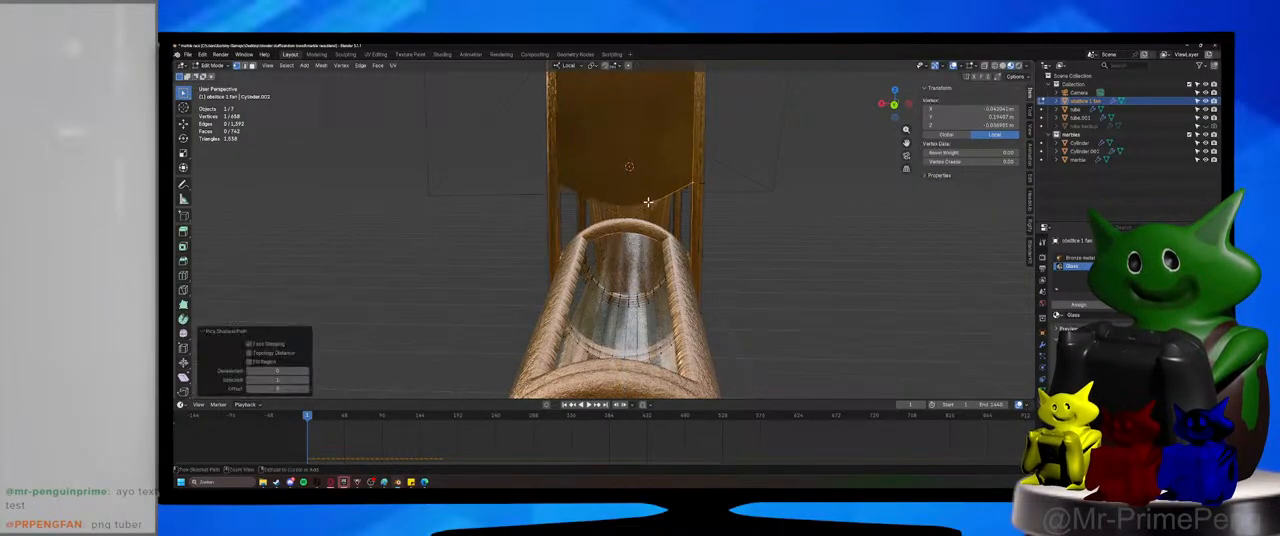
ctrl+click(557, 181)
key(g)
key(z)
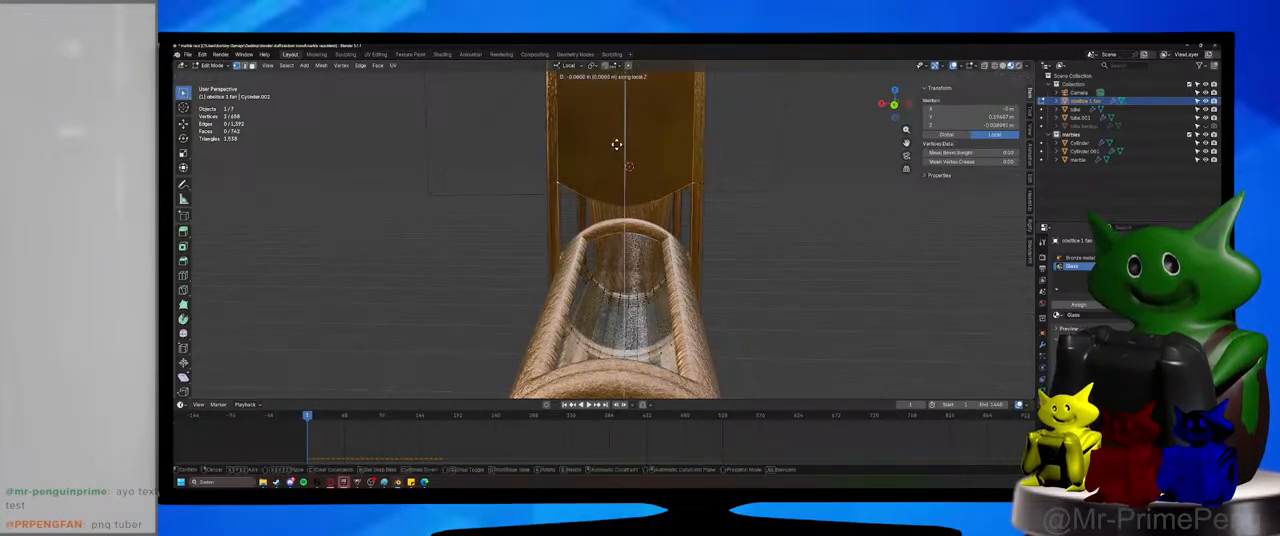
click(620, 219)
Select the outlet end panel face, assign the Glass material to it, and deselect it.
mouse_move(622, 220)
middle_down()
mouse_move(735, 228)
mouse_move(643, 260)
mouse_move(726, 254)
mouse_move(620, 269)
mouse_move(614, 257)
mouse_move(615, 283)
mouse_move(671, 251)
mouse_move(629, 283)
mouse_move(537, 251)
mouse_move(633, 229)
middle_up()
scroll(643, 260, up, 5)
scroll(620, 269, up, 3)
scroll(629, 283, down, 7)
click(633, 229)
click(633, 229)
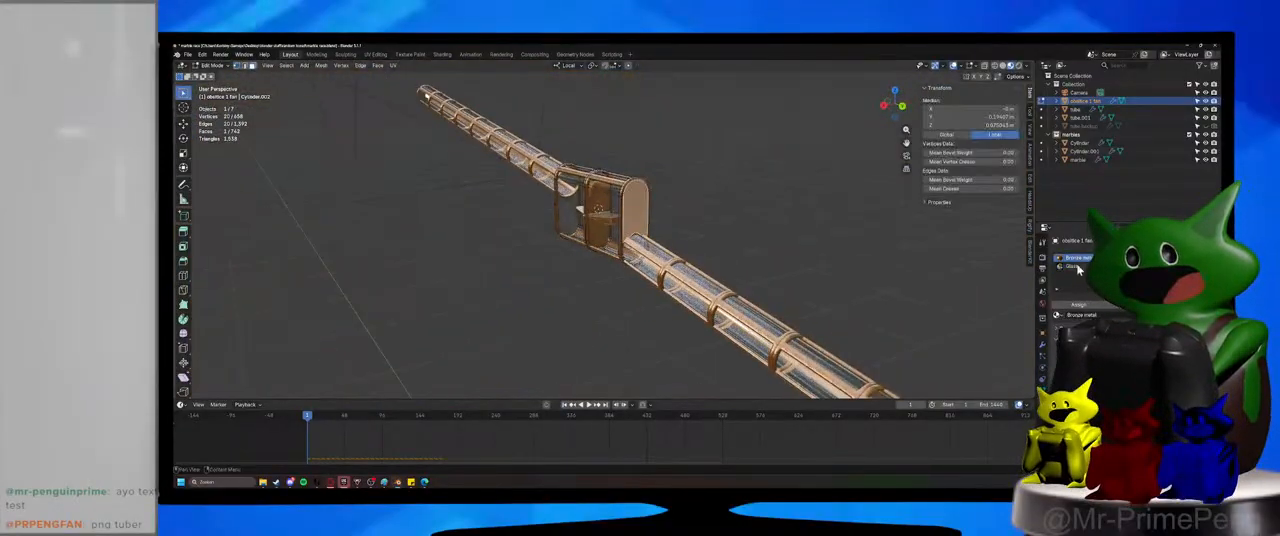
click(1062, 307)
click(883, 240)
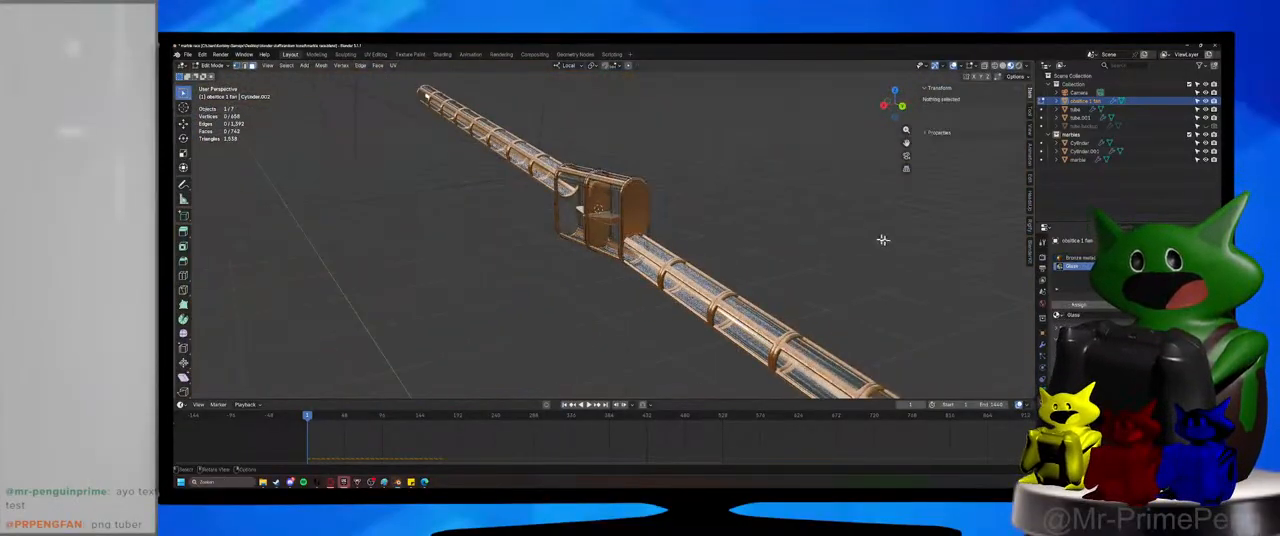
click(641, 213)
click(1081, 301)
click(871, 257)
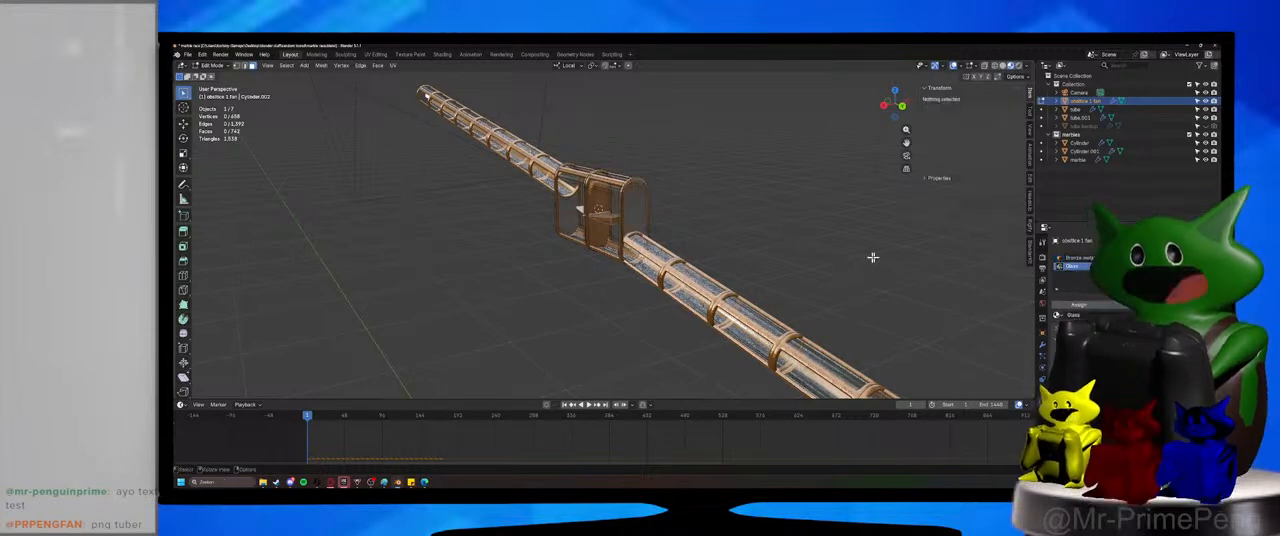
Inspect the housing from the side, return to Object Mode, and save the file.
middle_drag(645, 312, 790, 261)
scroll(661, 284, up, 5)
key(ctrl+s)
click(213, 66)
click(214, 77)
key(ctrl+s)
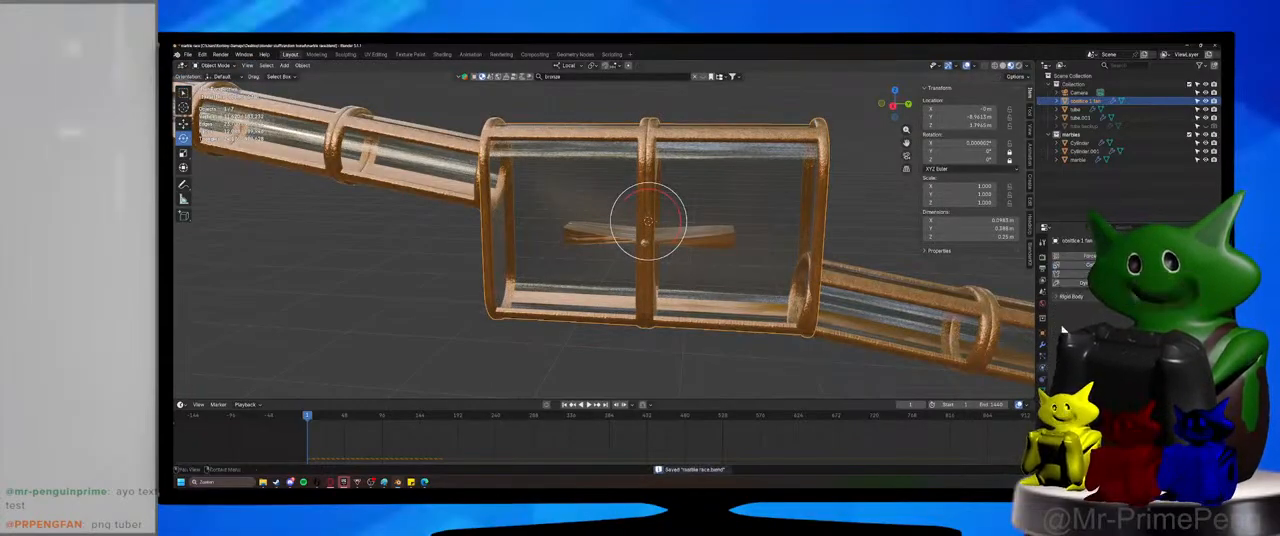
Make the obstacle housing unselectable in the viewport, select the paddle wheel inside it, and save the file.
click(647, 248)
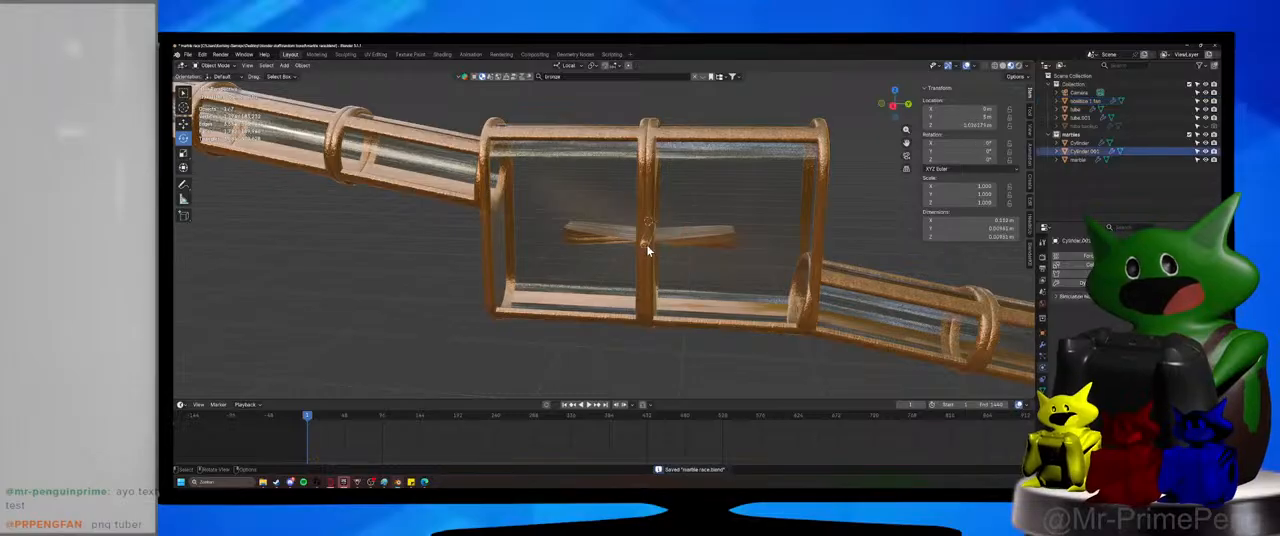
middle_drag(672, 250, 642, 254)
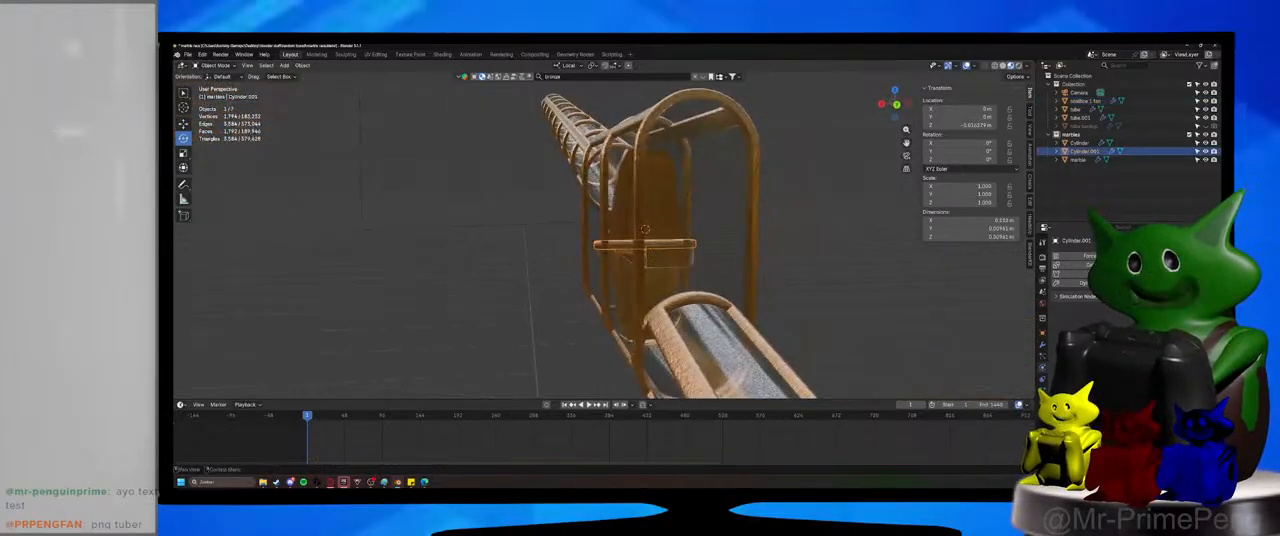
click(678, 258)
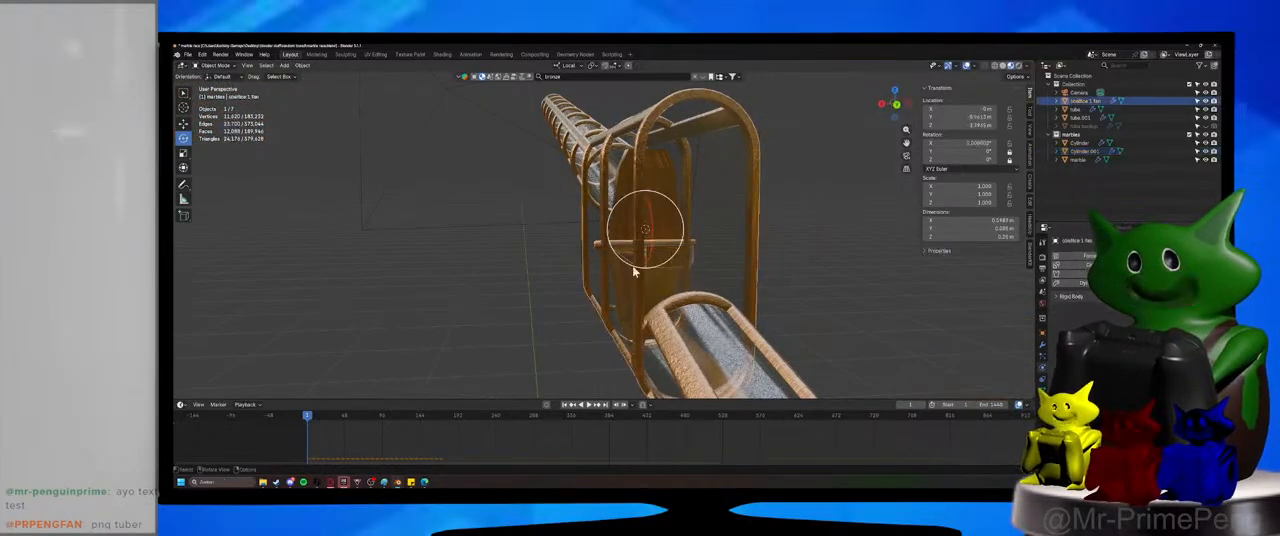
middle_drag(633, 270, 668, 244)
click(1197, 101)
click(655, 235)
key(ctrl+s)
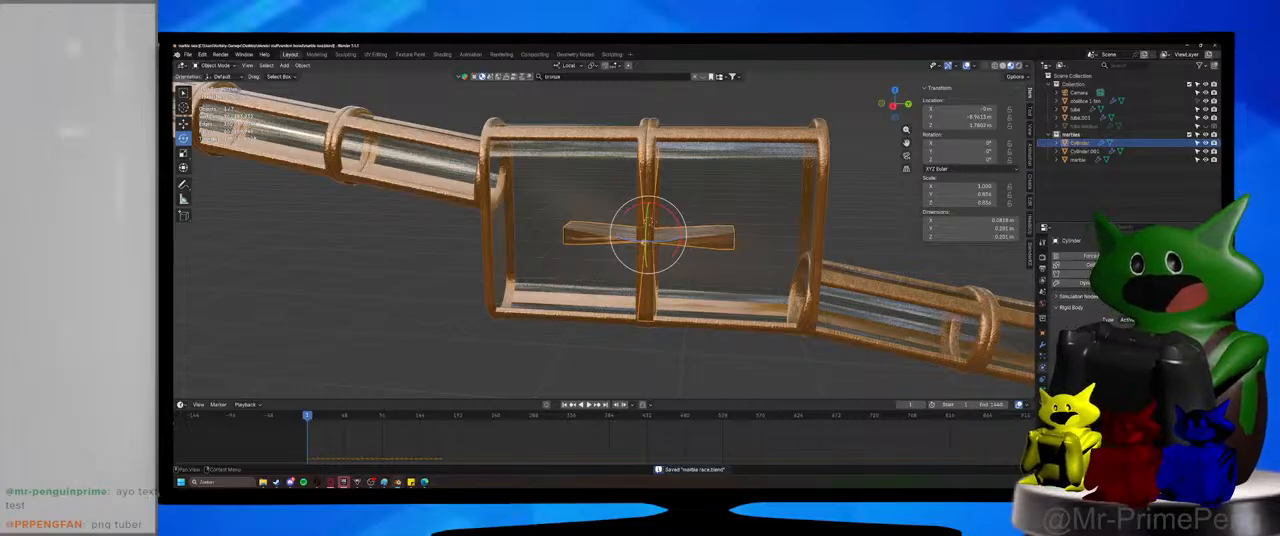
Select the paddle wheel's axle, give it an active rigid body, and save the file with nothing selected.
click(645, 248)
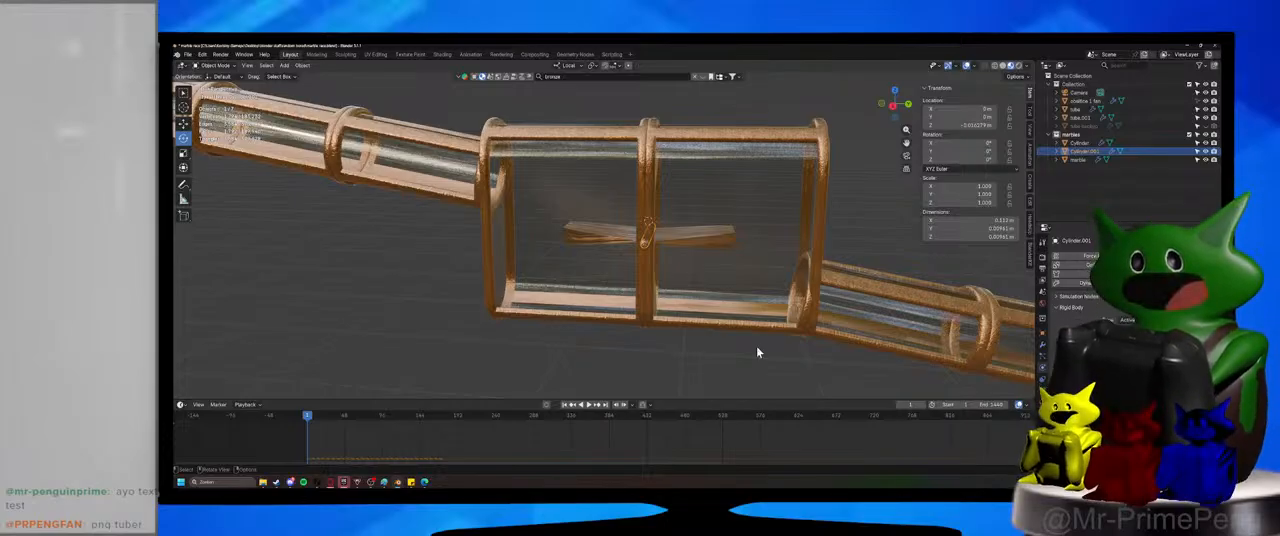
click(672, 371)
key(ctrl+s)
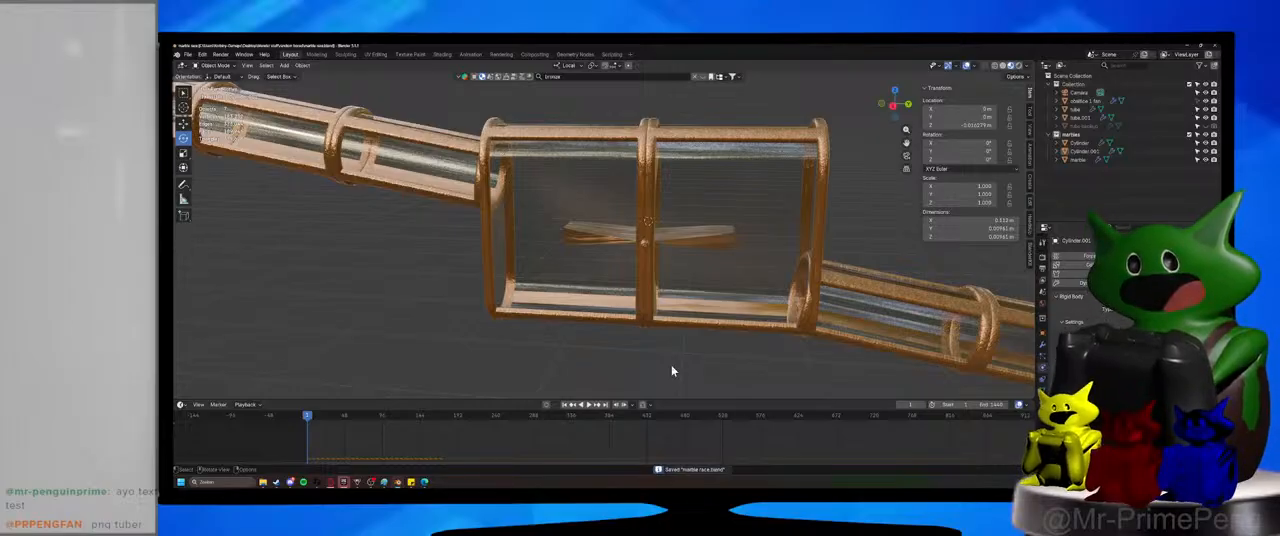
Try rotating the paddle wheel about its X axis.
click(730, 244)
key(r)
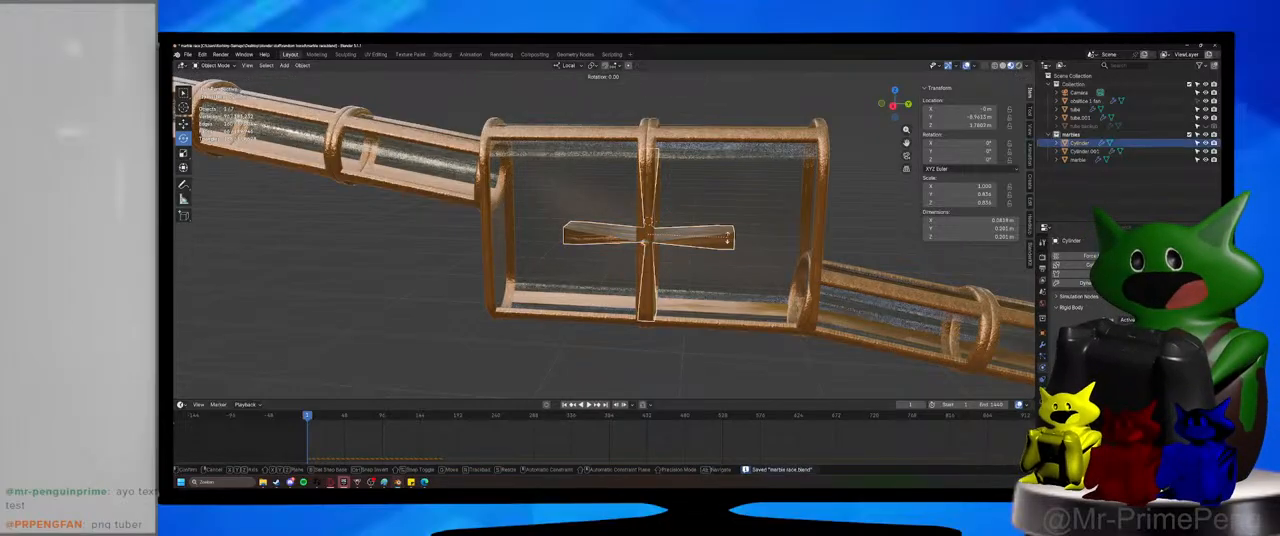
key(x)
key(x)
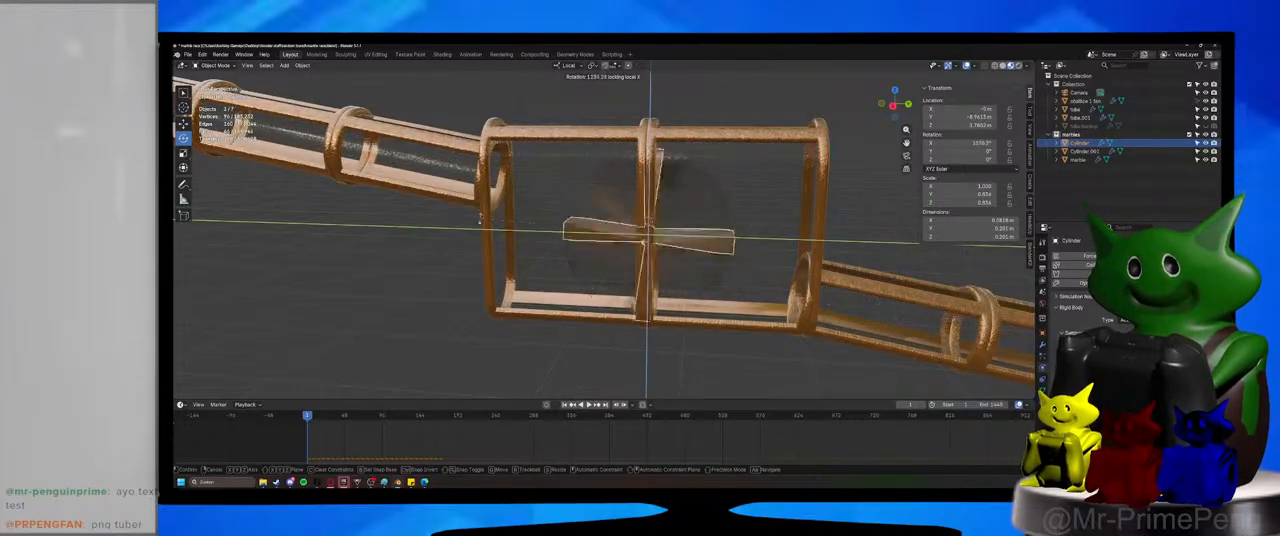
key(Escape)
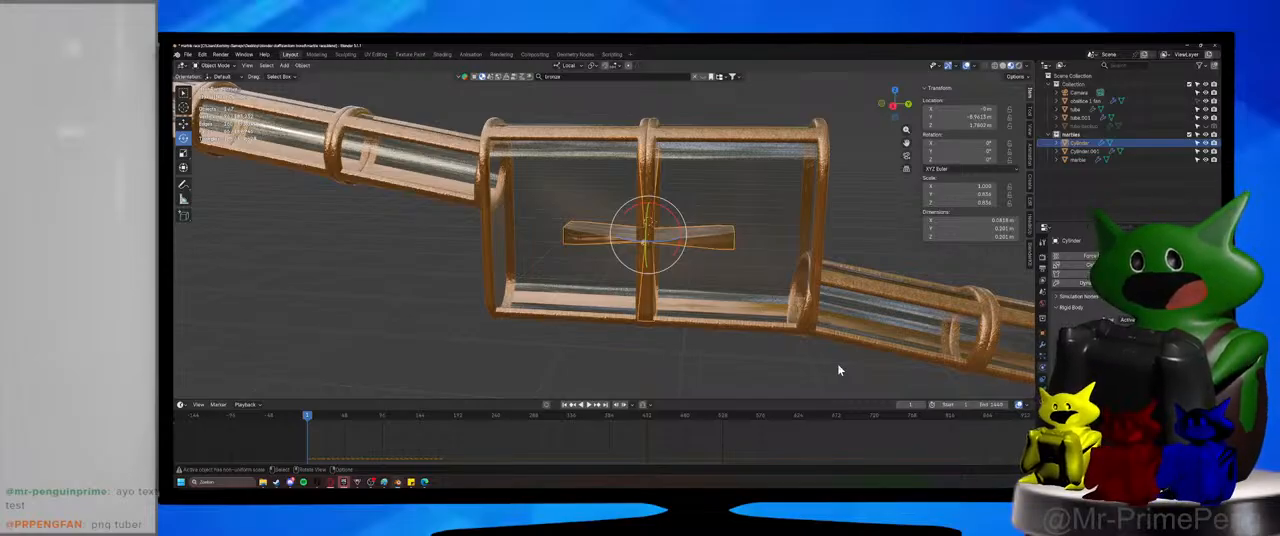
Clear the selection, look over the whole track around the obstacle, and save the file.
click(724, 112)
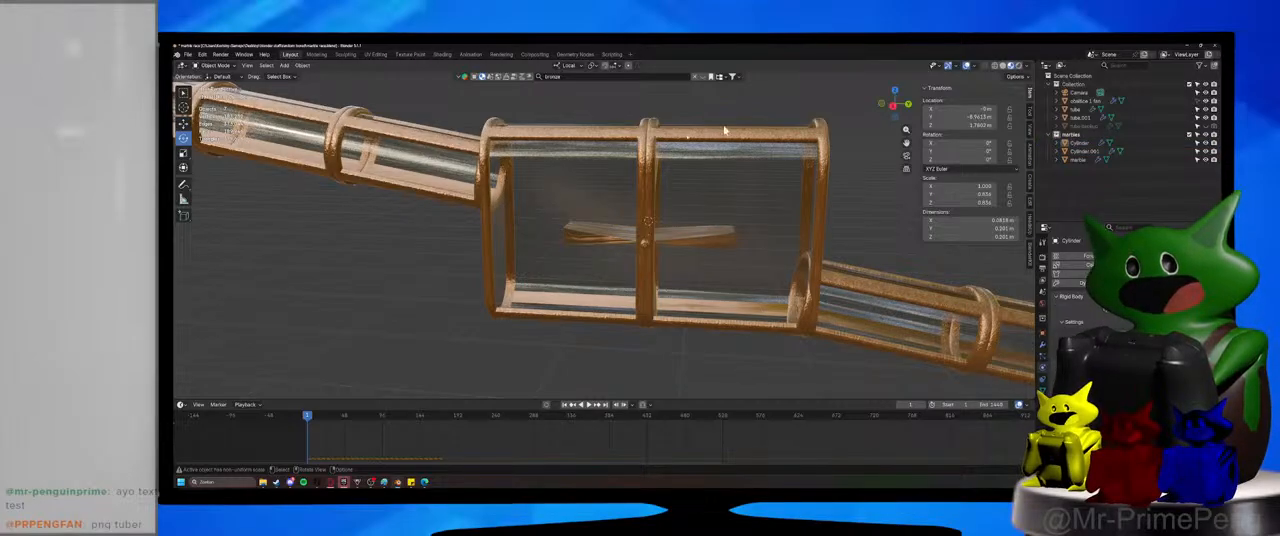
scroll(771, 297, down, 8)
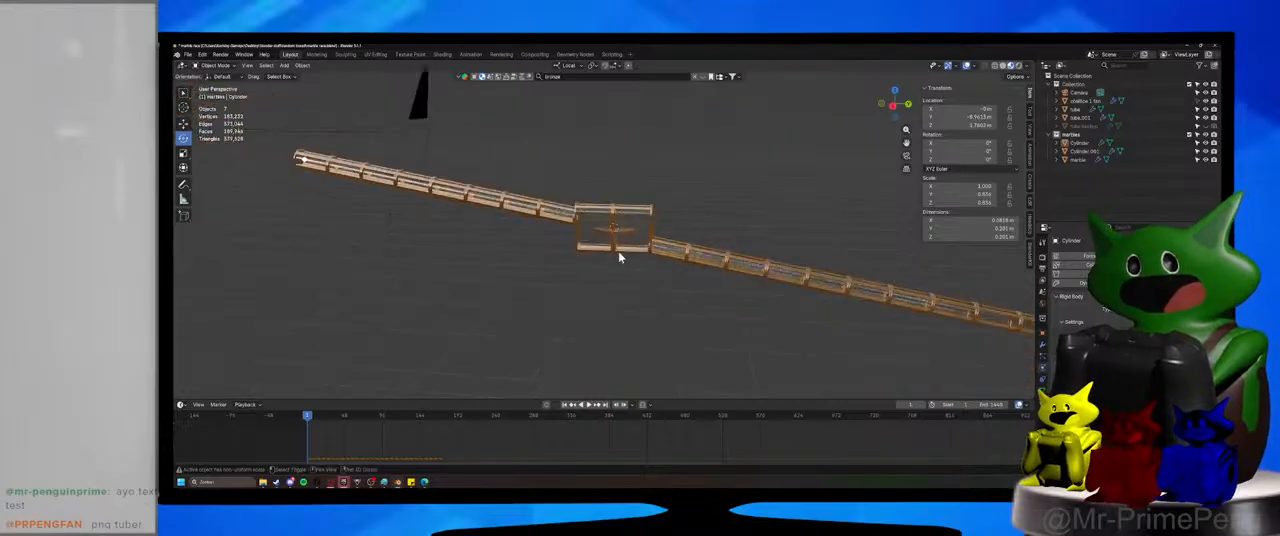
shift+middle_drag(617, 257, 635, 278)
scroll(582, 302, down, 3)
shift+middle_drag(580, 303, 500, 283)
key(ctrl+s)
Separate the lower tube's linked section next to the housing into its own object and return to Object Mode.
scroll(630, 270, up, 6)
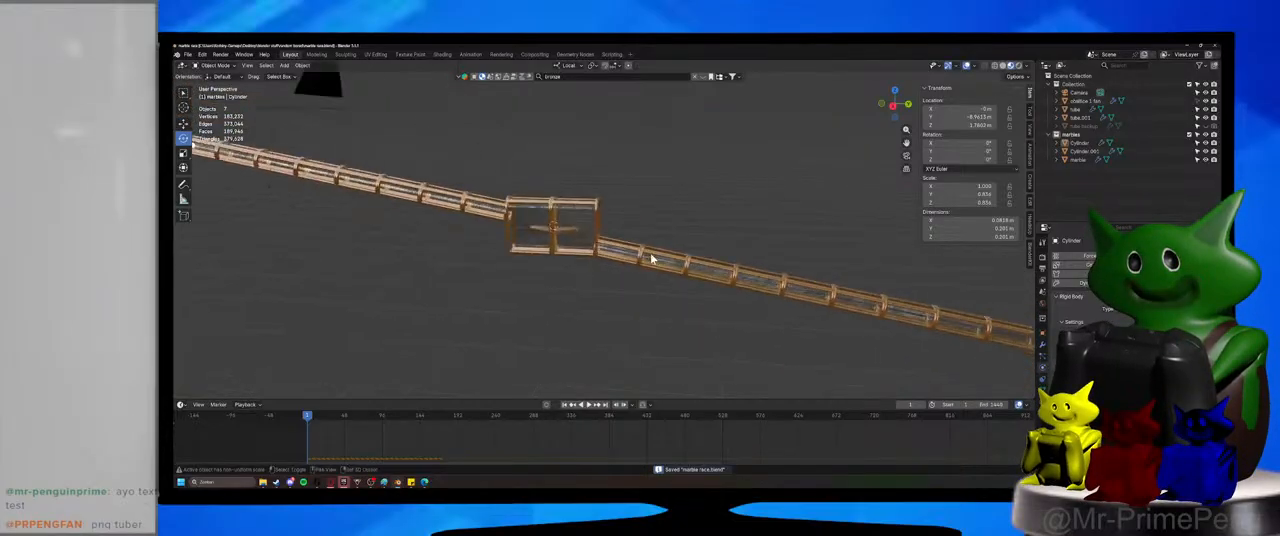
click(587, 245)
click(217, 67)
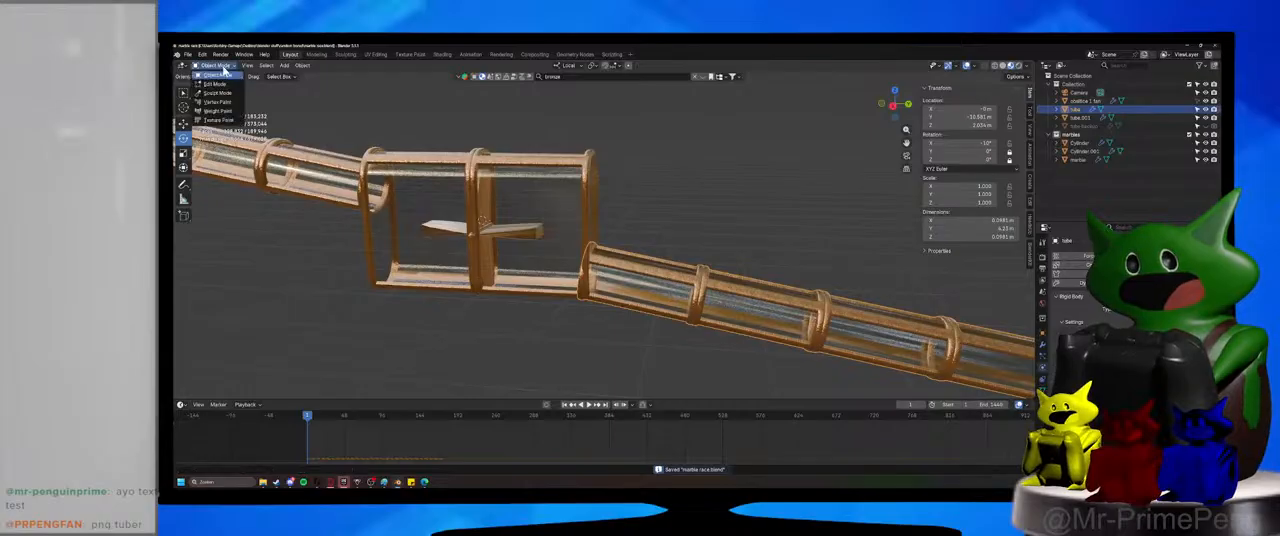
click(238, 85)
key(l)
right_click(638, 263)
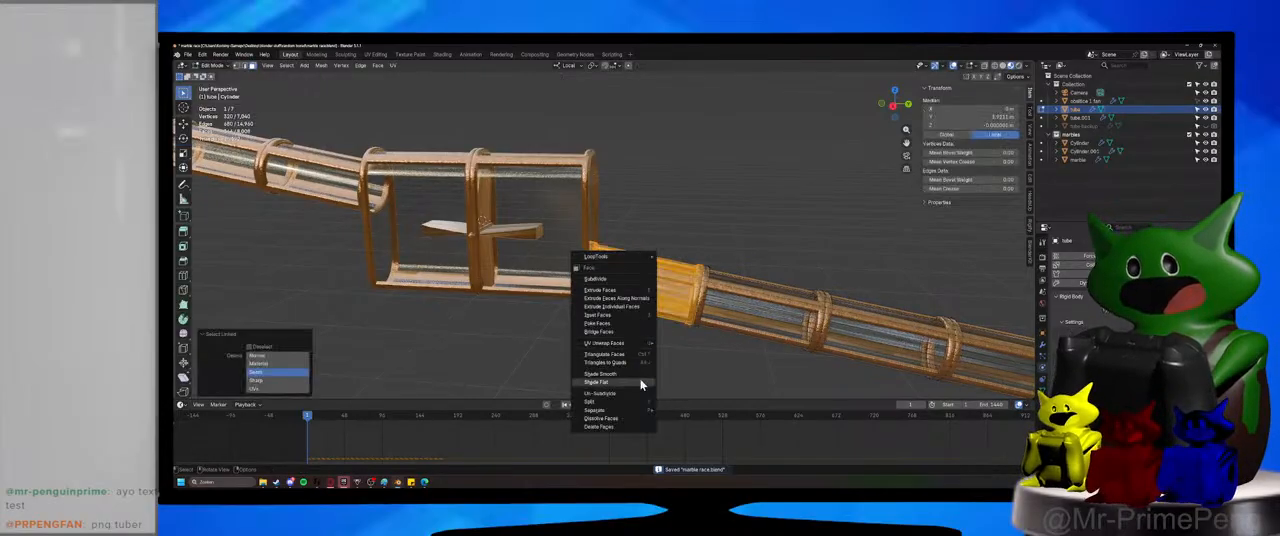
click(680, 410)
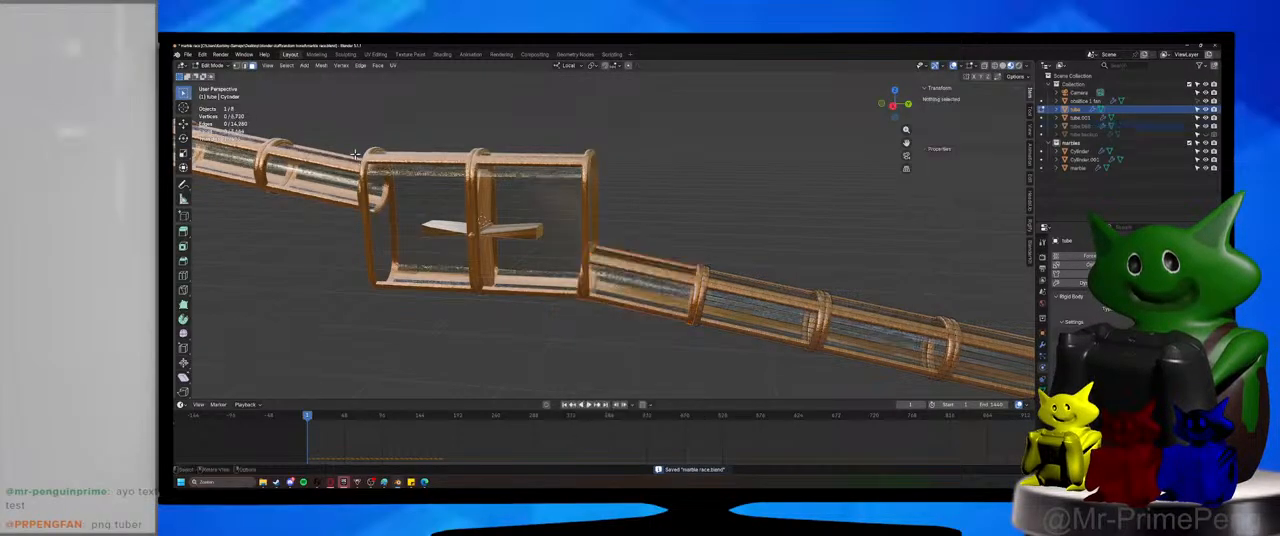
key(Tab)
Try moving the remaining tube to test its separation from the other section.
click(781, 296)
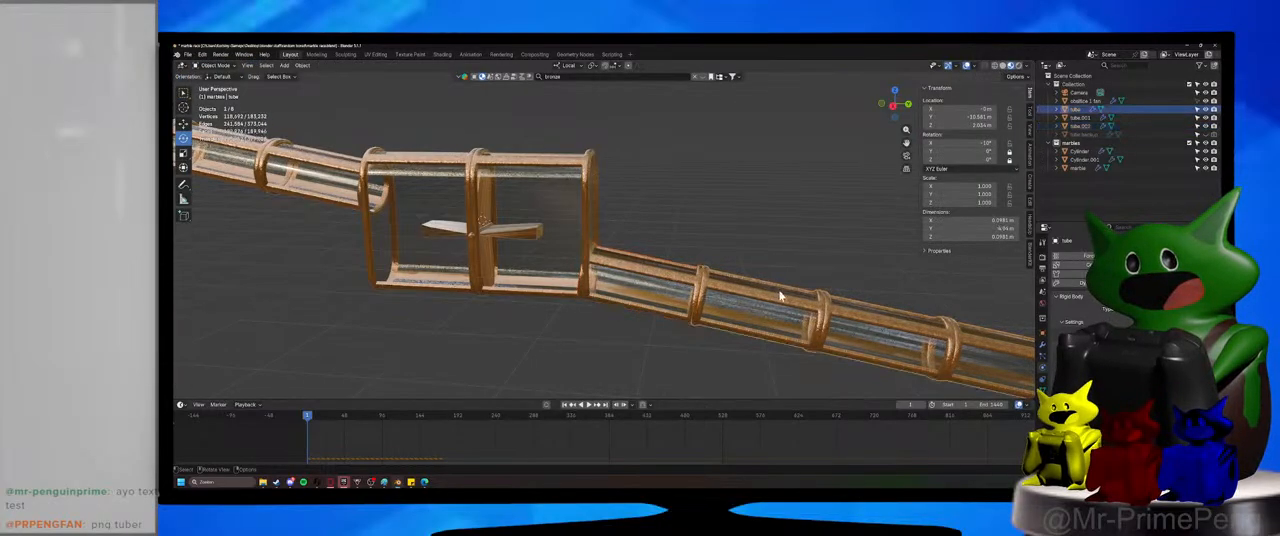
key(g)
right_click(791, 216)
Clear the tube selection and save the file with the tube sections separated.
scroll(486, 311, down, 4)
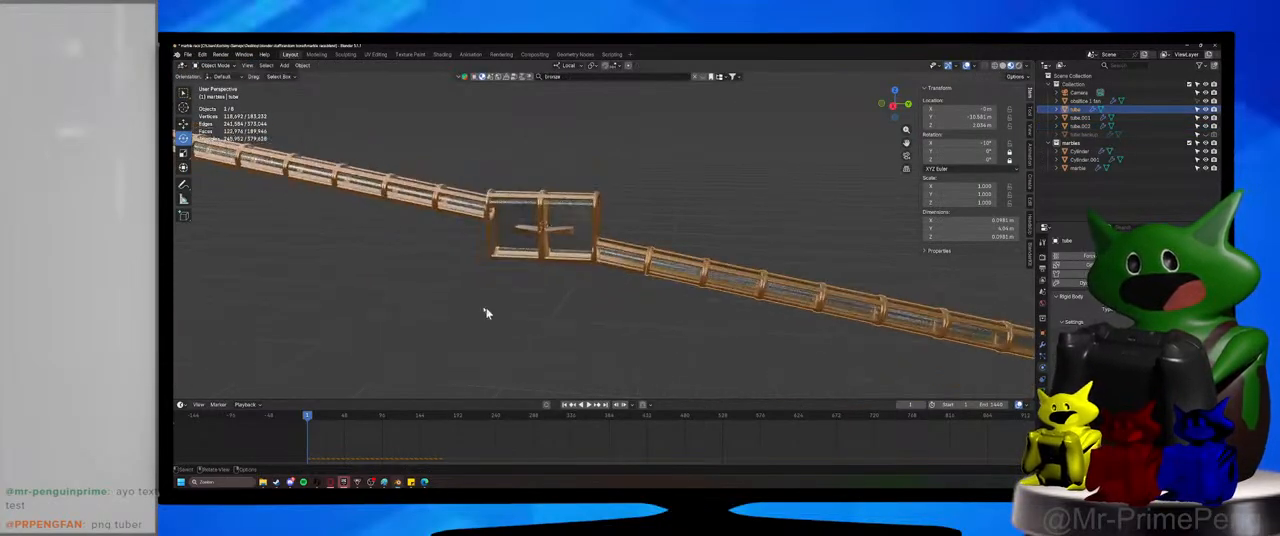
shift+middle_drag(486, 311, 653, 339)
click(653, 339)
key(ctrl+s)
Parent the paddle wheel to its axle cylinder using Object (Keep Transform).
scroll(630, 290, up, 4)
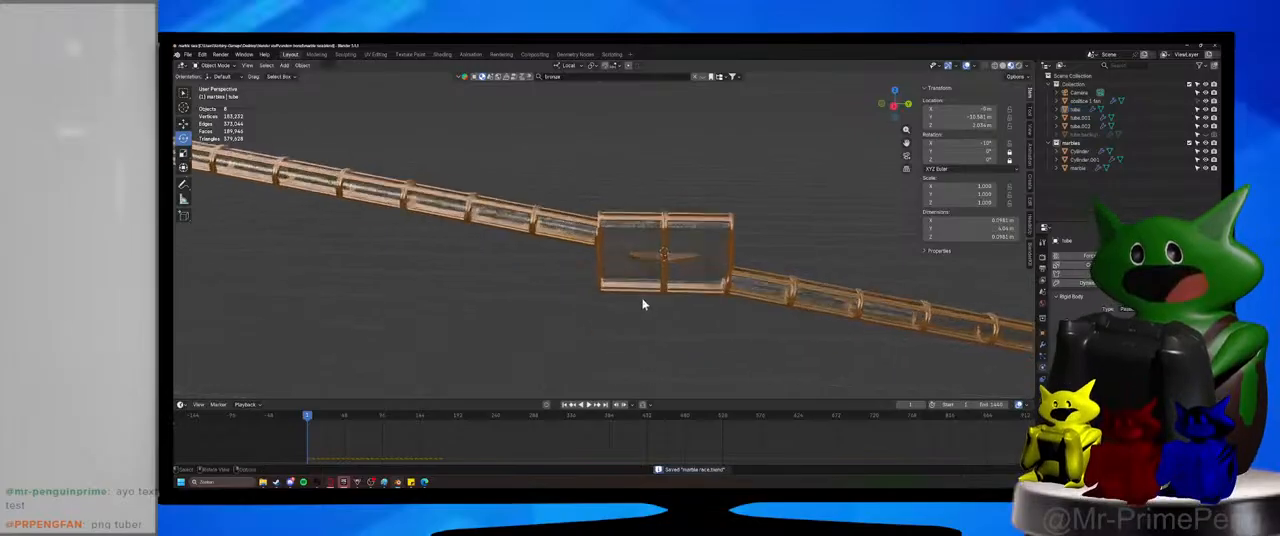
scroll(614, 267, up, 2)
click(632, 239)
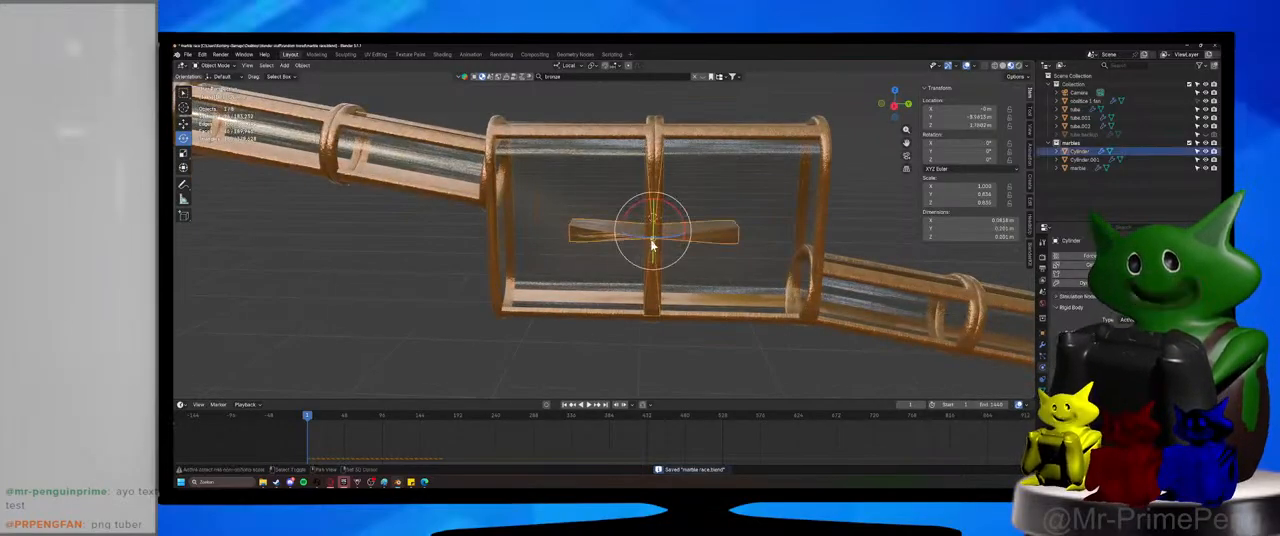
shift+click(652, 244)
key(ctrl+p)
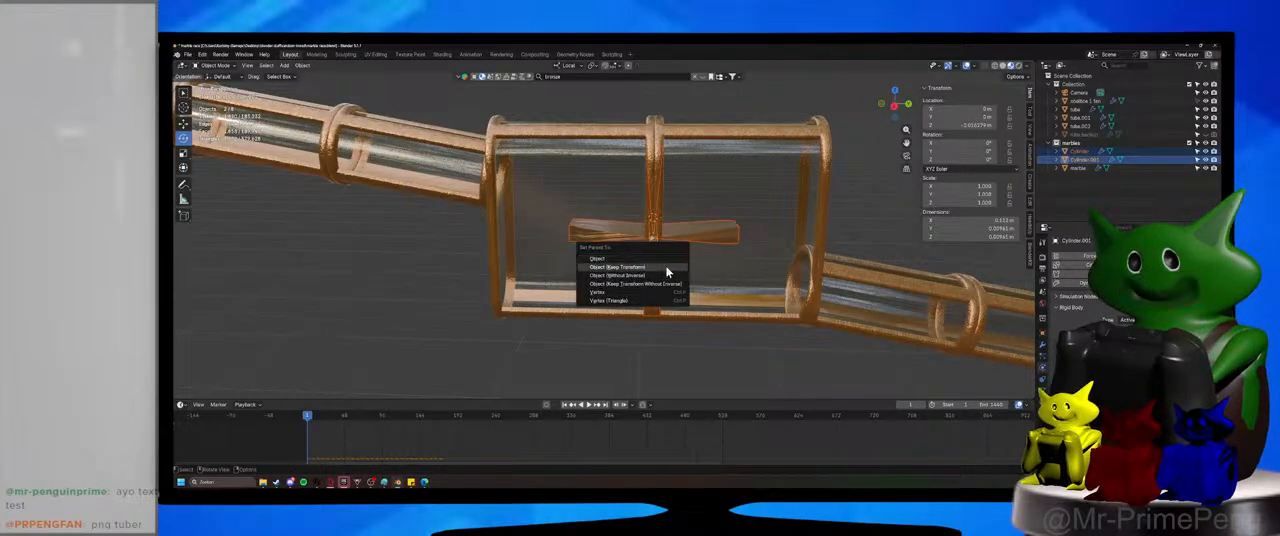
click(668, 270)
Move the axle with its parented wheel into the main Collection and make the paddle wheel unselectable in the viewport.
click(700, 232)
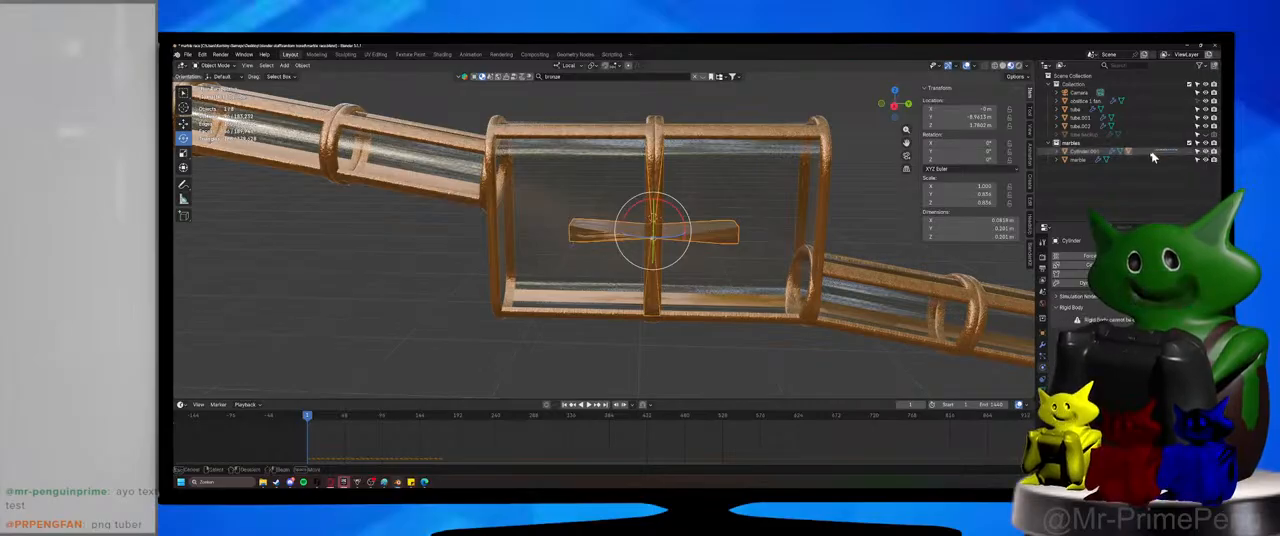
drag(1152, 157, 1082, 96)
click(1206, 117)
click(1206, 117)
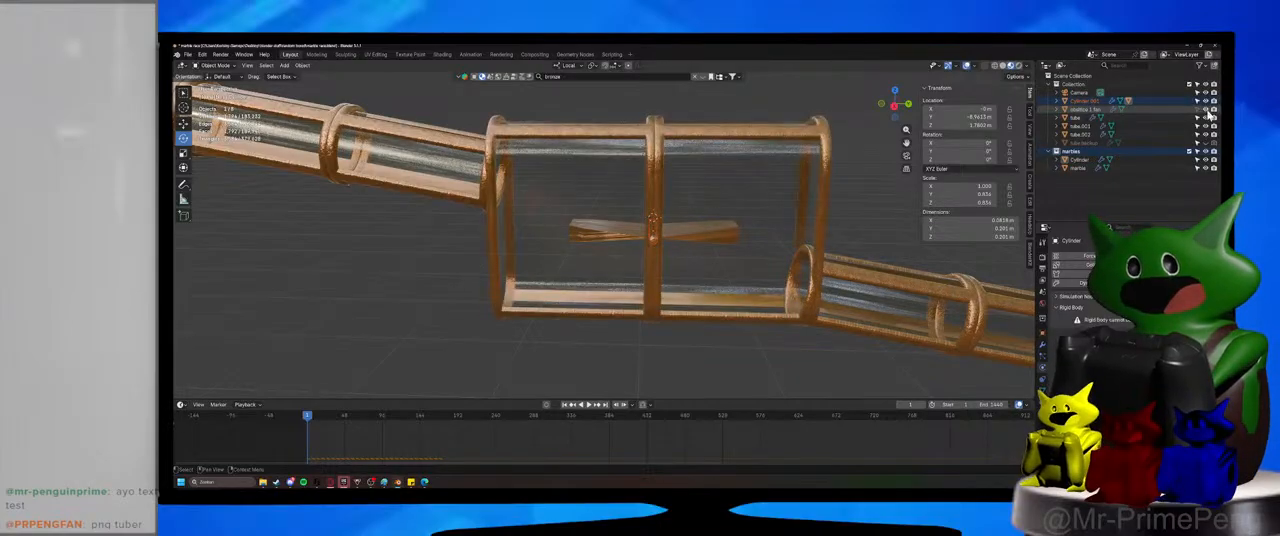
click(710, 232)
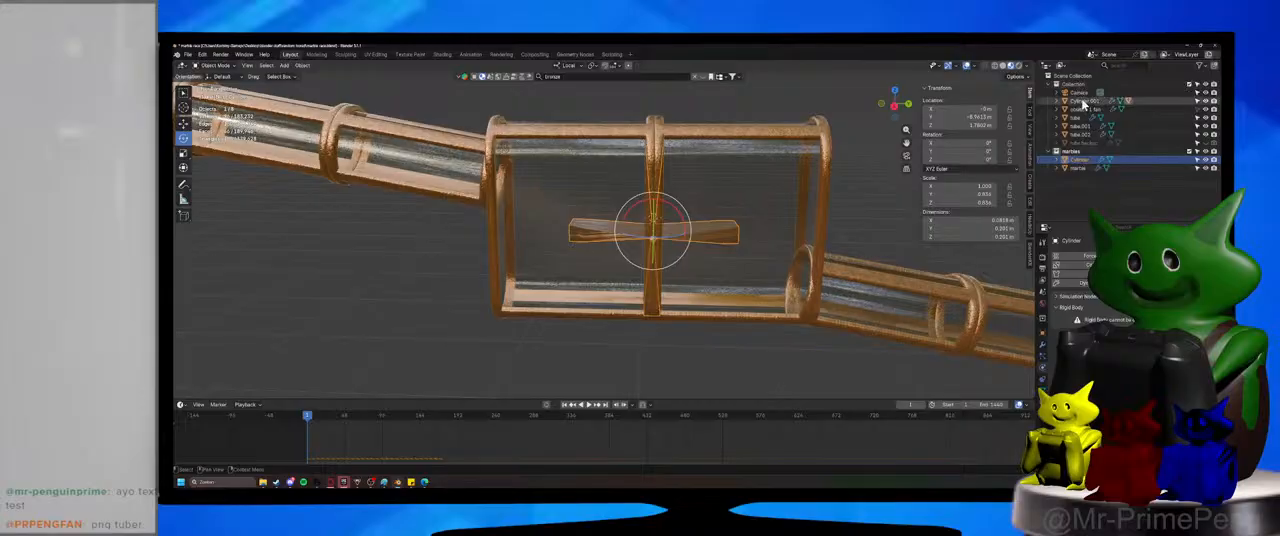
click(1199, 162)
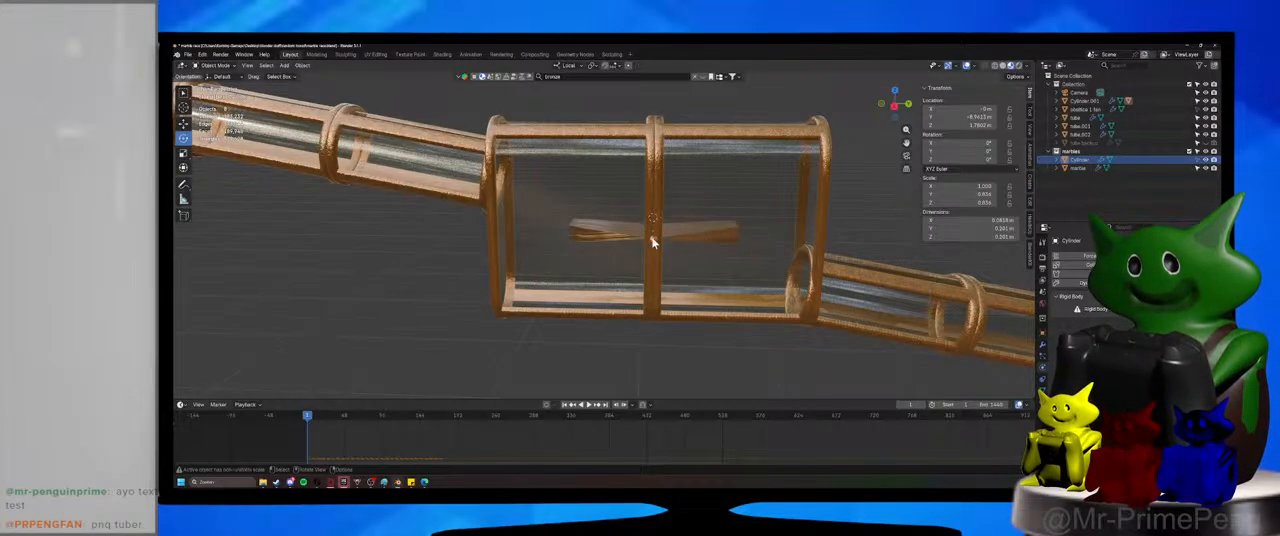
Select the axle inside the housing and set its origin to its geometry.
click(652, 240)
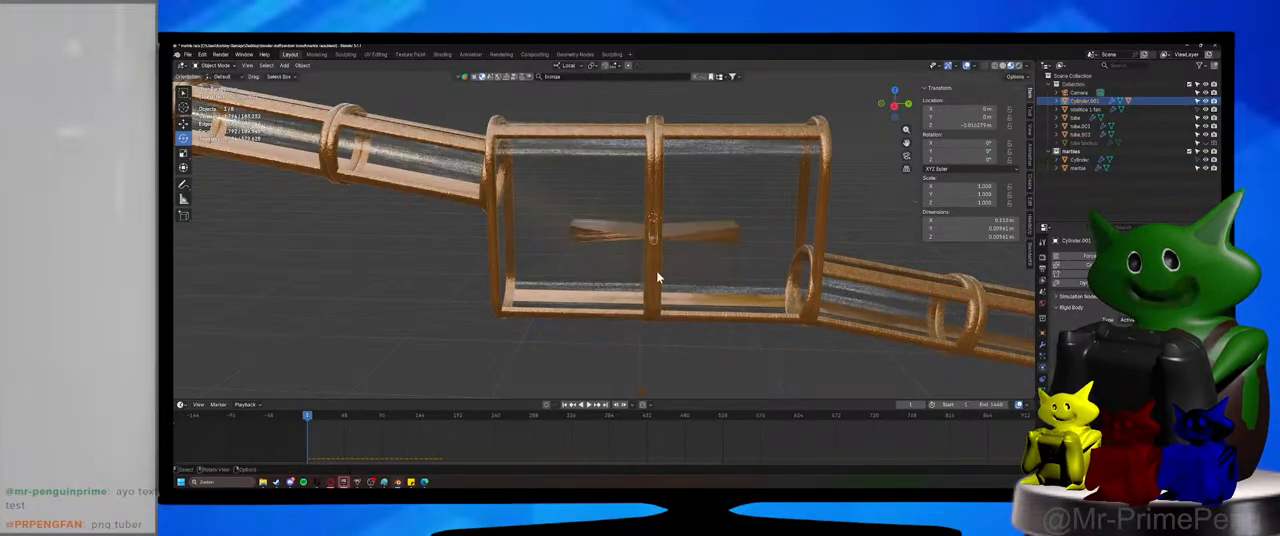
click(302, 65)
mouse_move(320, 83)
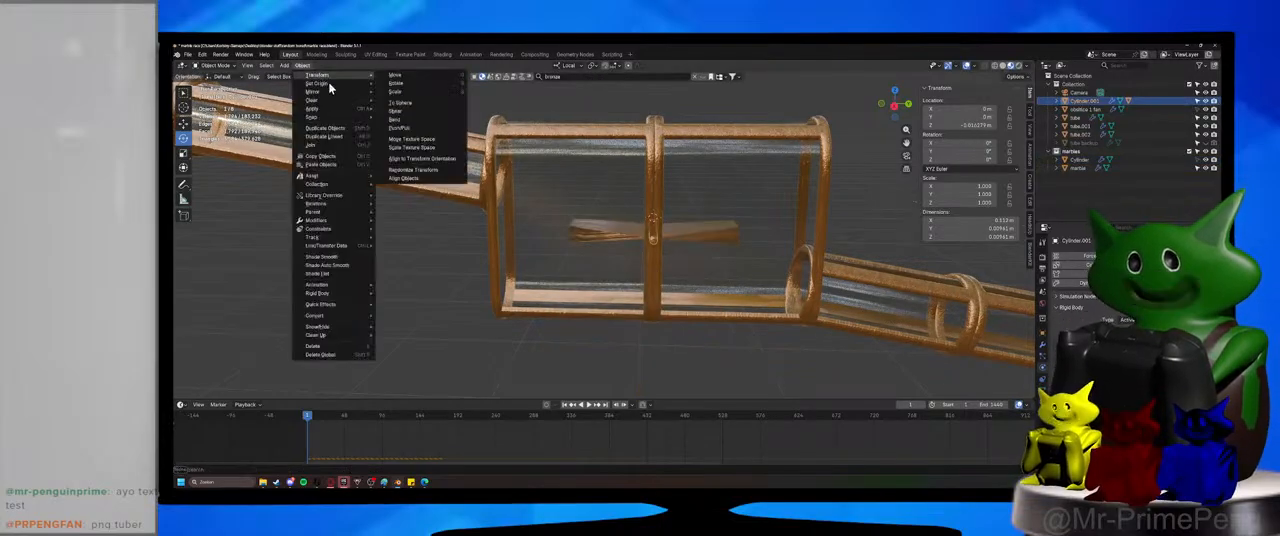
click(463, 96)
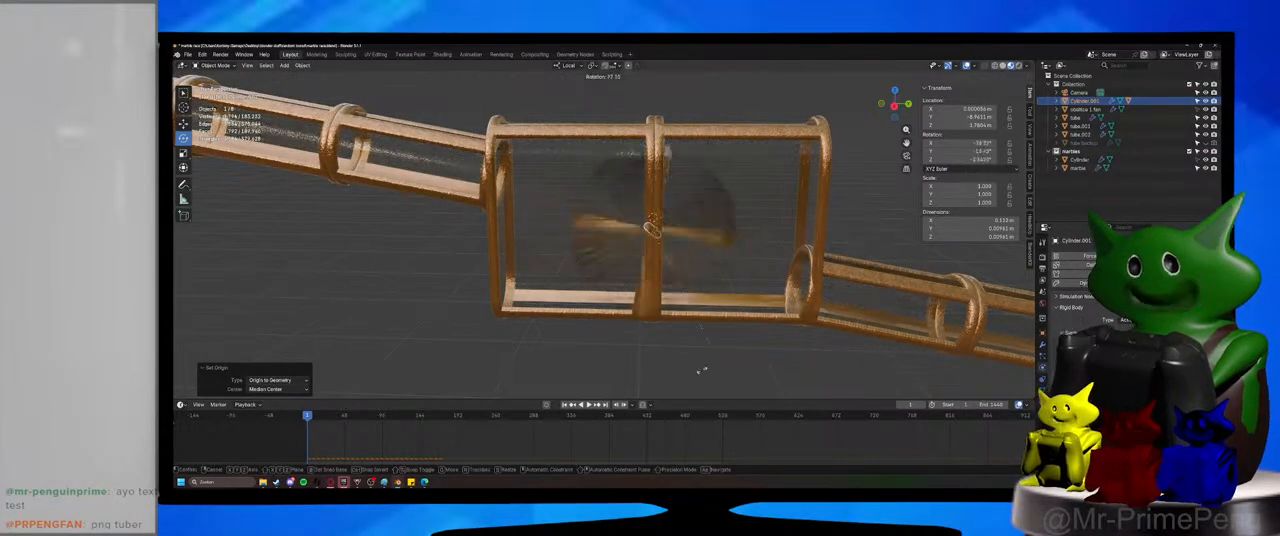
Try rotating the axle about its X axis to check that the paddle wheel spins with it.
scroll(727, 228, up, 1)
shift+middle_drag(771, 220, 730, 228)
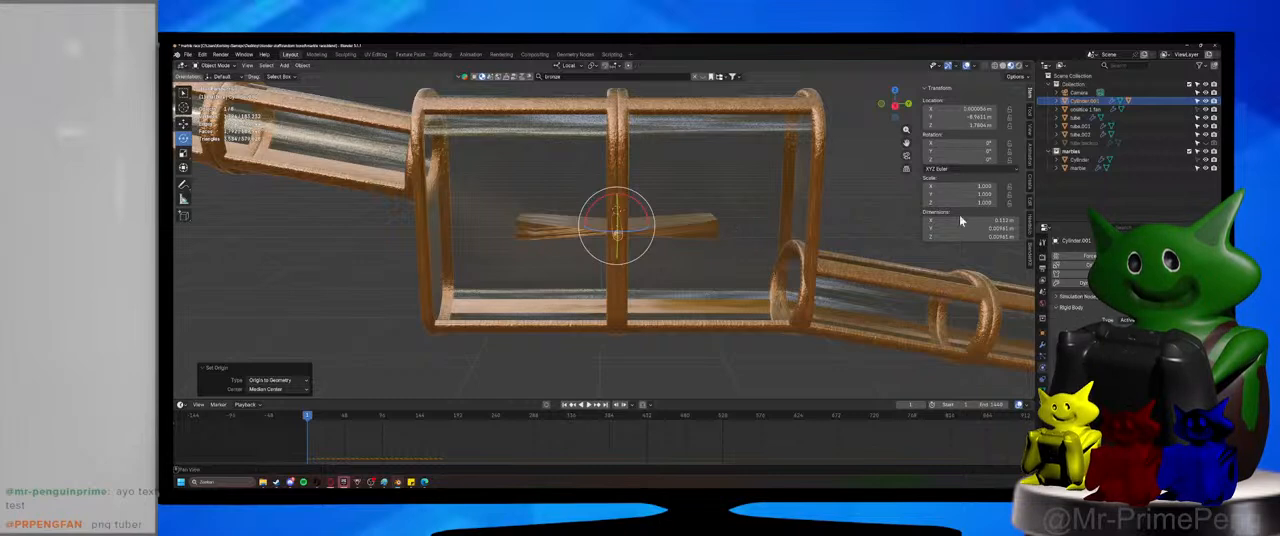
drag(960, 143, 1060, 143)
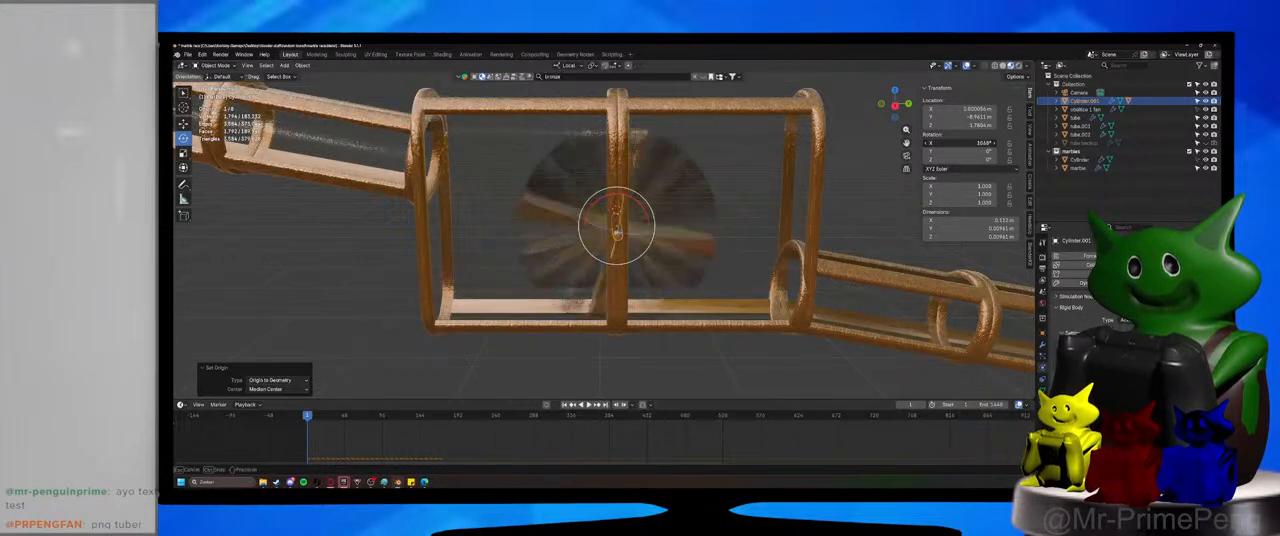
key(Escape)
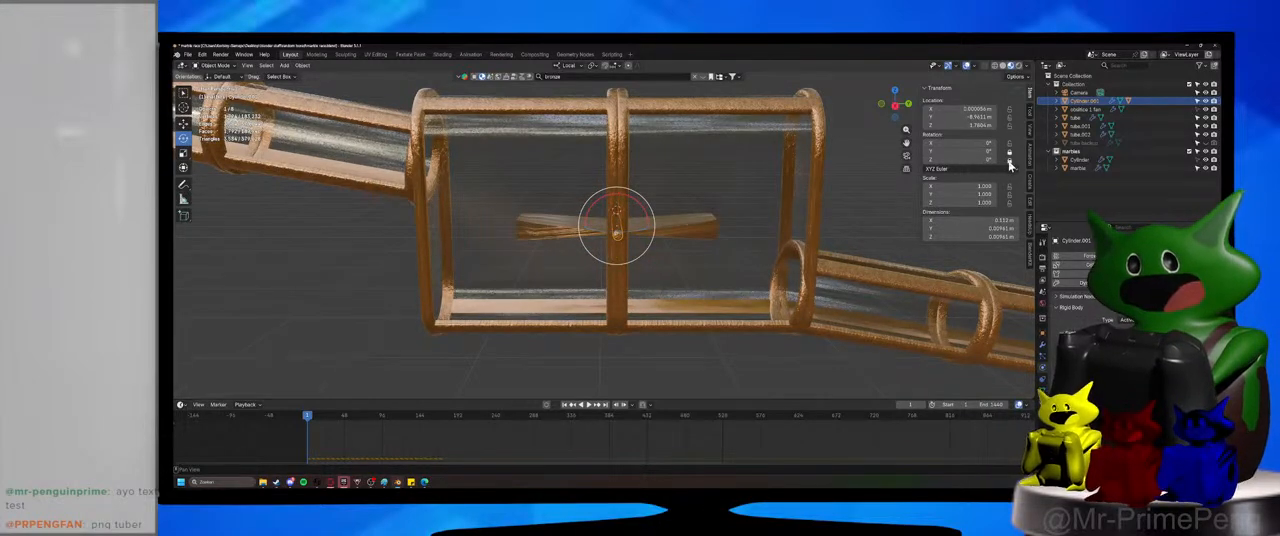
Keyframe the axle's rotation at frame 1 and at the last frame, 1440.
scroll(577, 434, down, 12)
middle_drag(745, 440, 669, 437)
key(i)
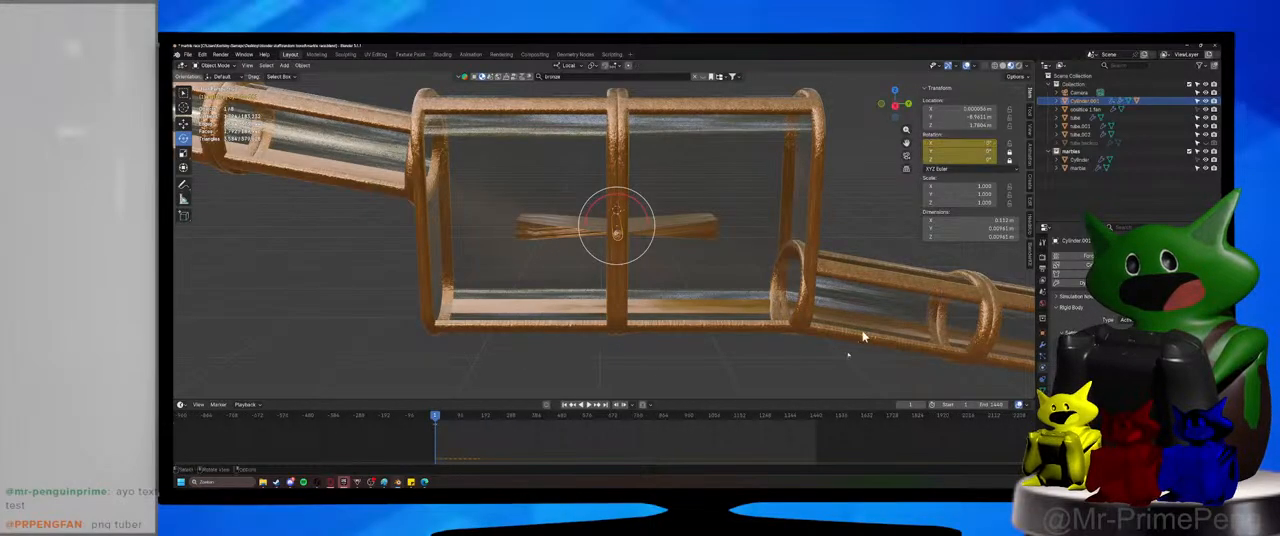
click(816, 416)
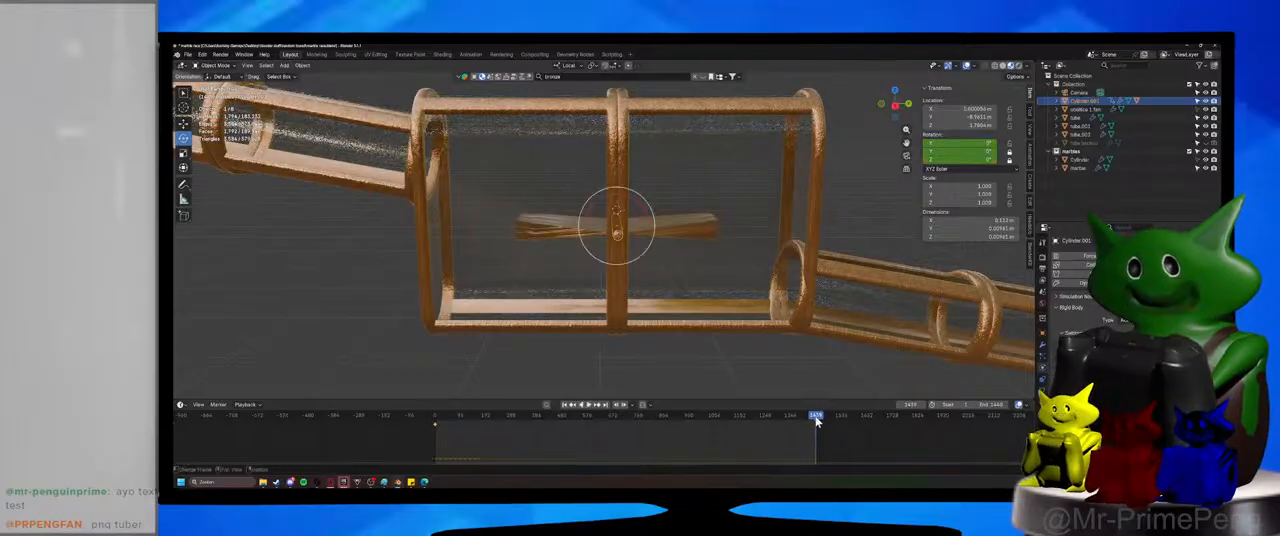
key(Right)
key(i)
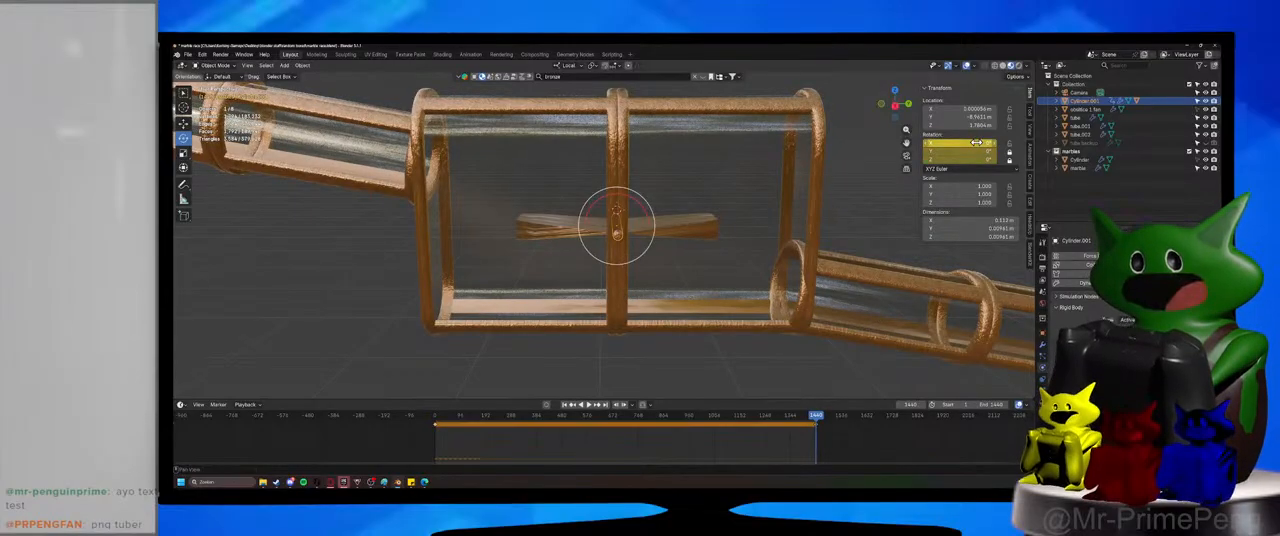
Set the axle's X rotation to 10000° at frame 1440, keyframe it, and save the file.
click(976, 143)
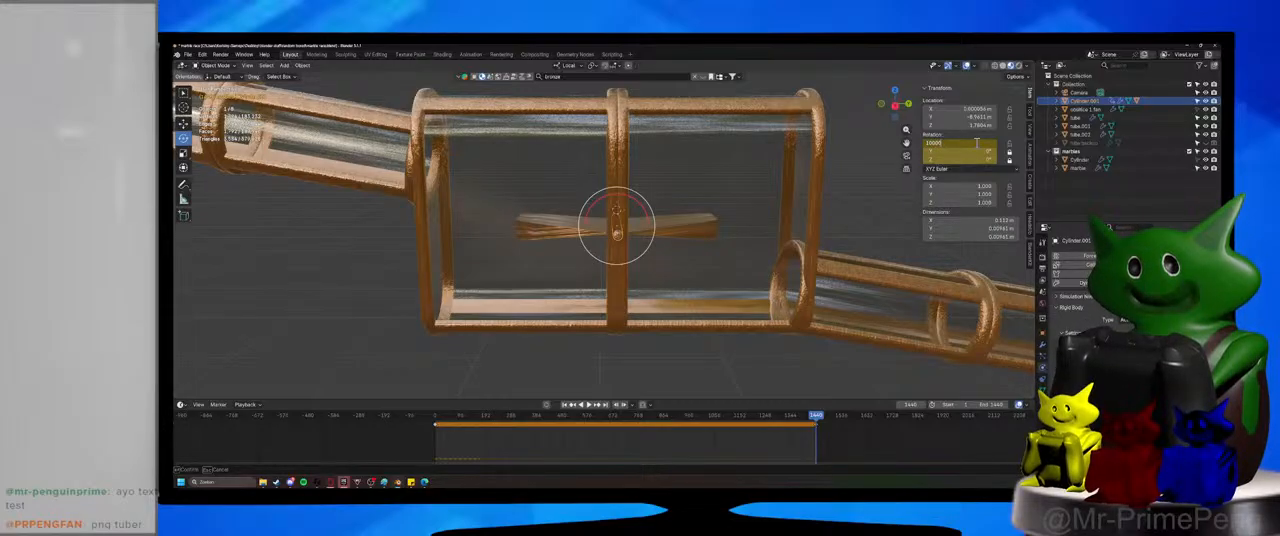
key(Return)
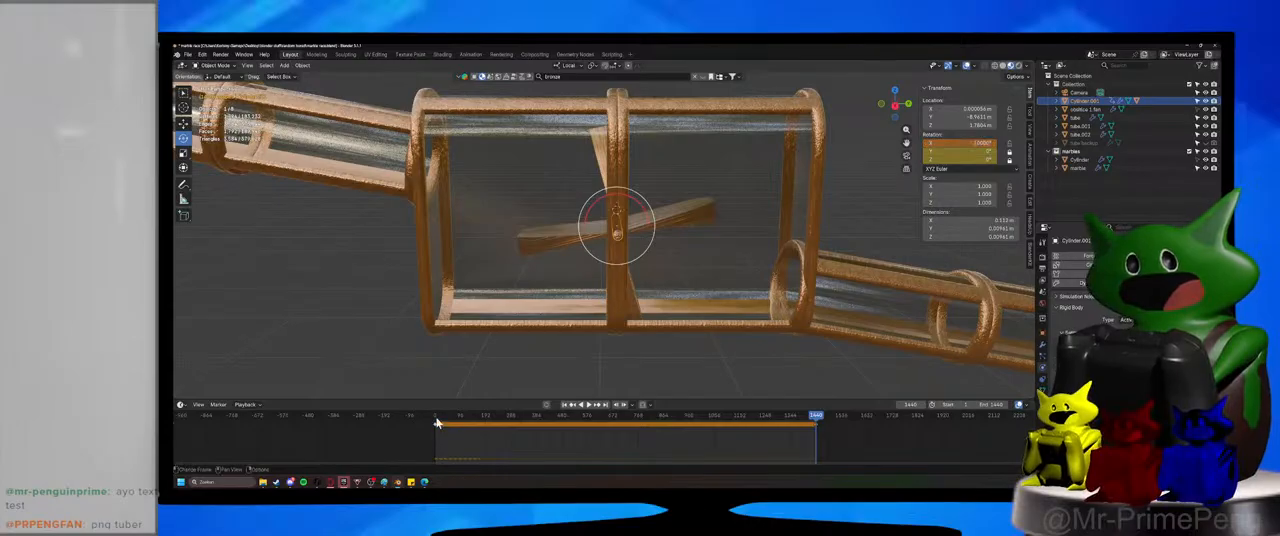
key(i)
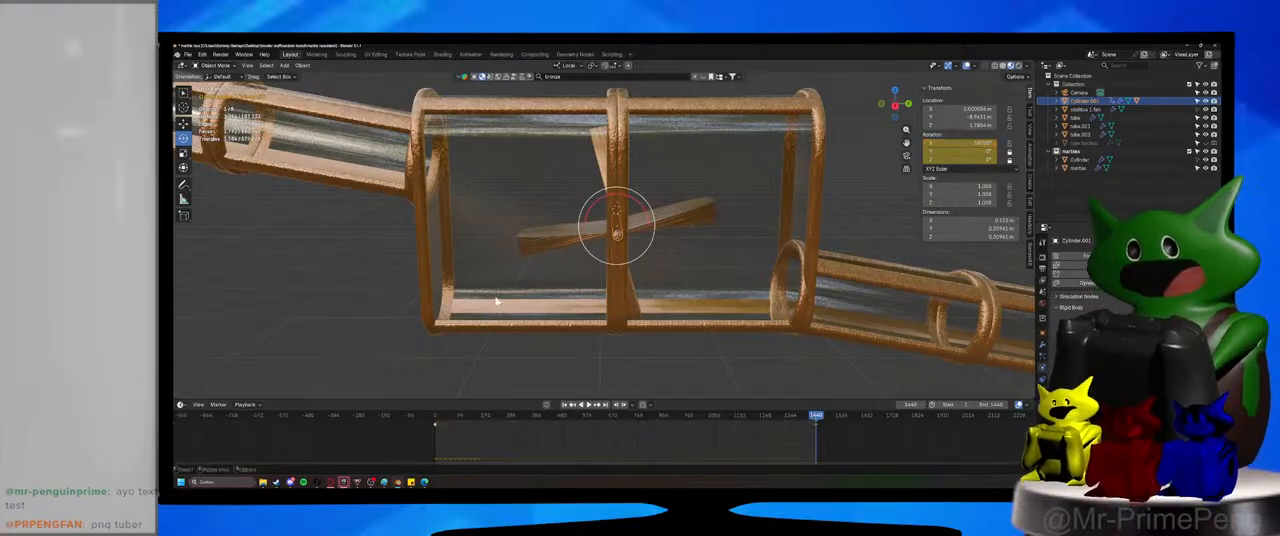
key(ctrl+s)
Change the timeline area to the Graph Editor to display the axle's rotation curves.
click(181, 404)
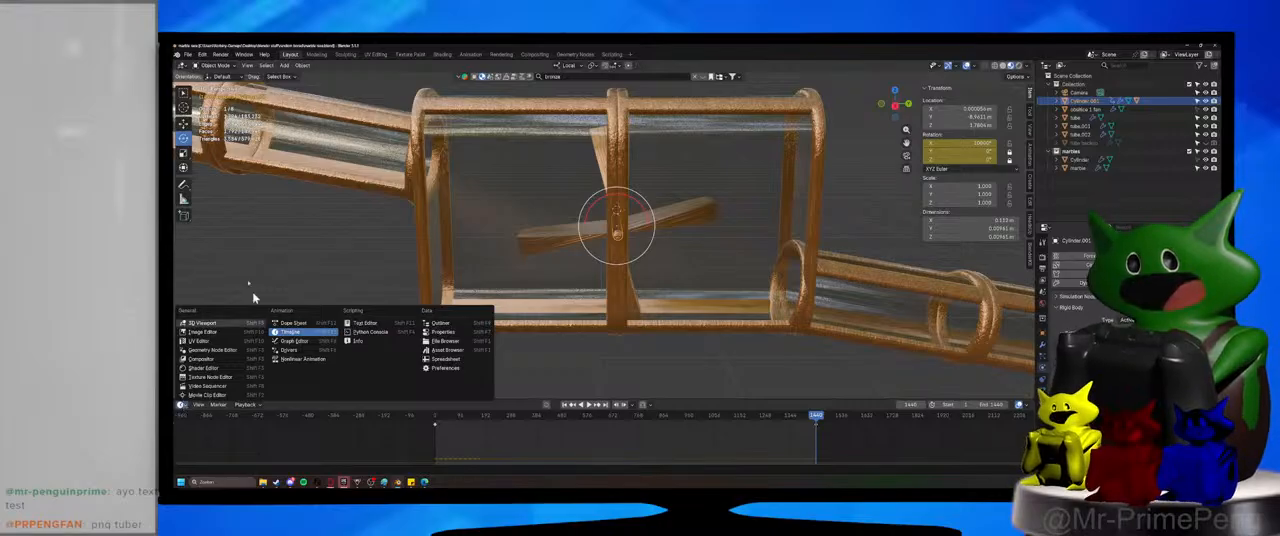
click(293, 341)
scroll(607, 451, down, 3)
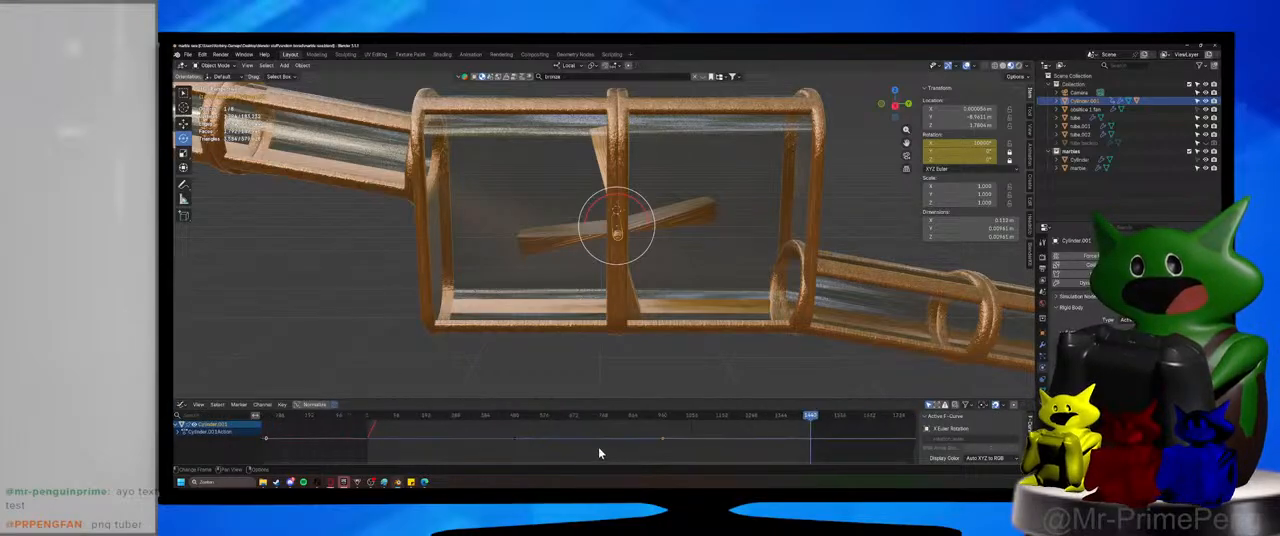
Try changing the interpolation mode of the axle's rotation keyframes.
click(600, 449)
right_click(598, 448)
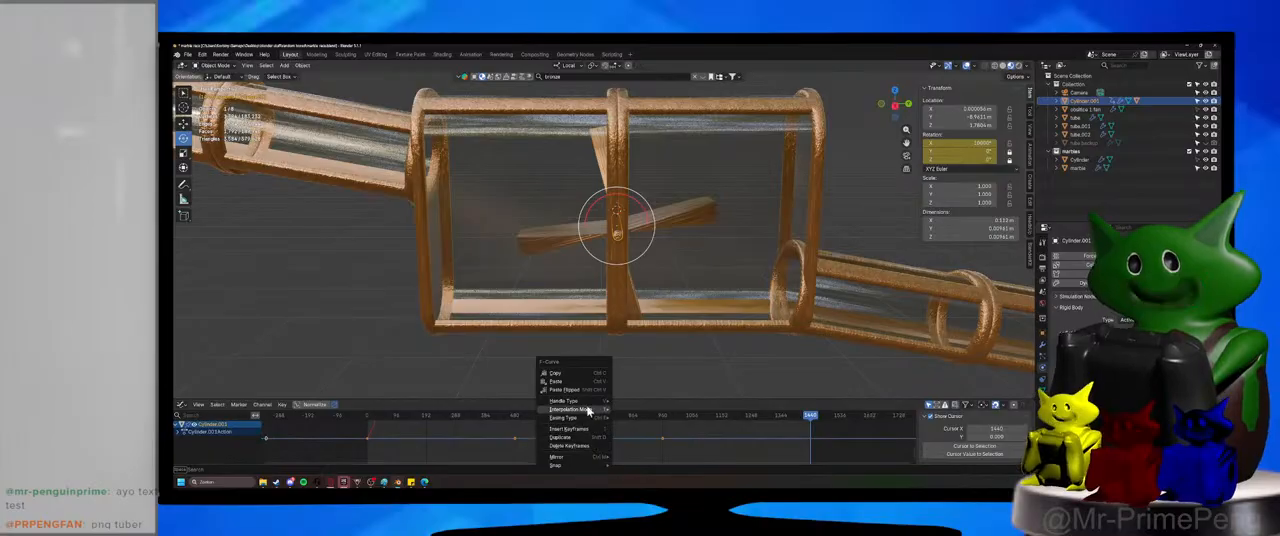
mouse_move(588, 410)
click(650, 370)
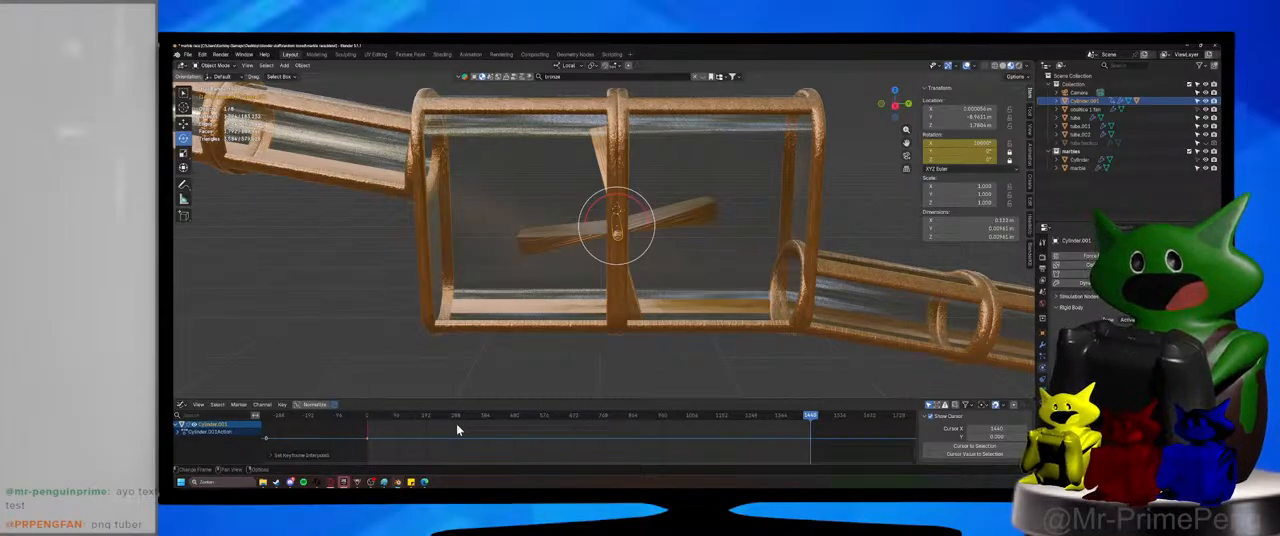
key(ctrl+z)
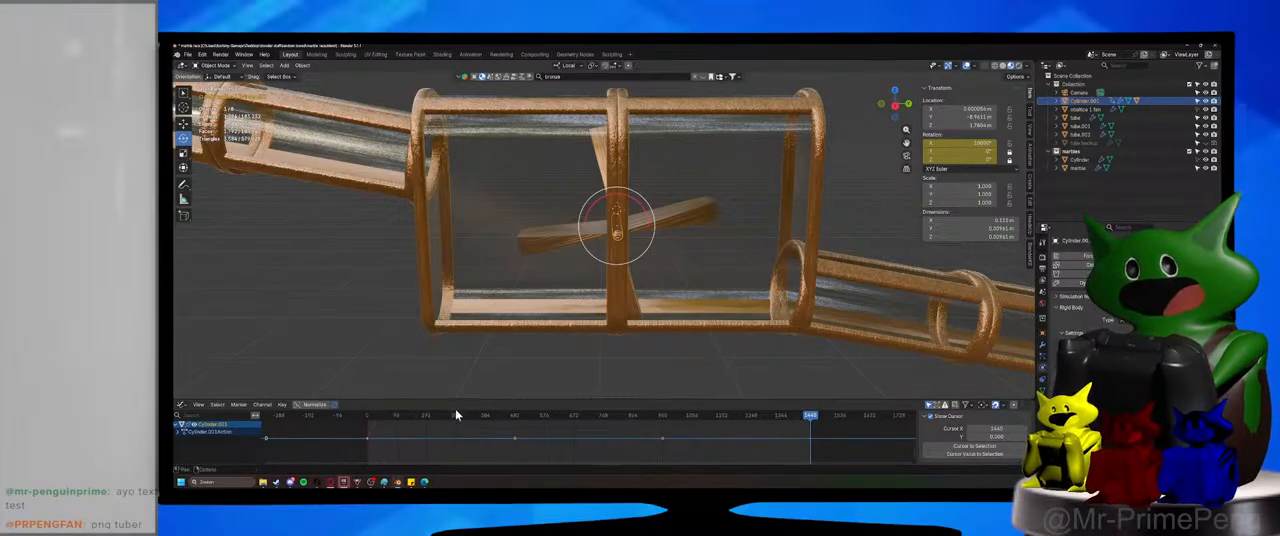
Enlarge the Graph Editor and examine the X rotation curve up to its final keyframe at frame 1440.
drag(461, 398, 461, 144)
scroll(458, 266, down, 13)
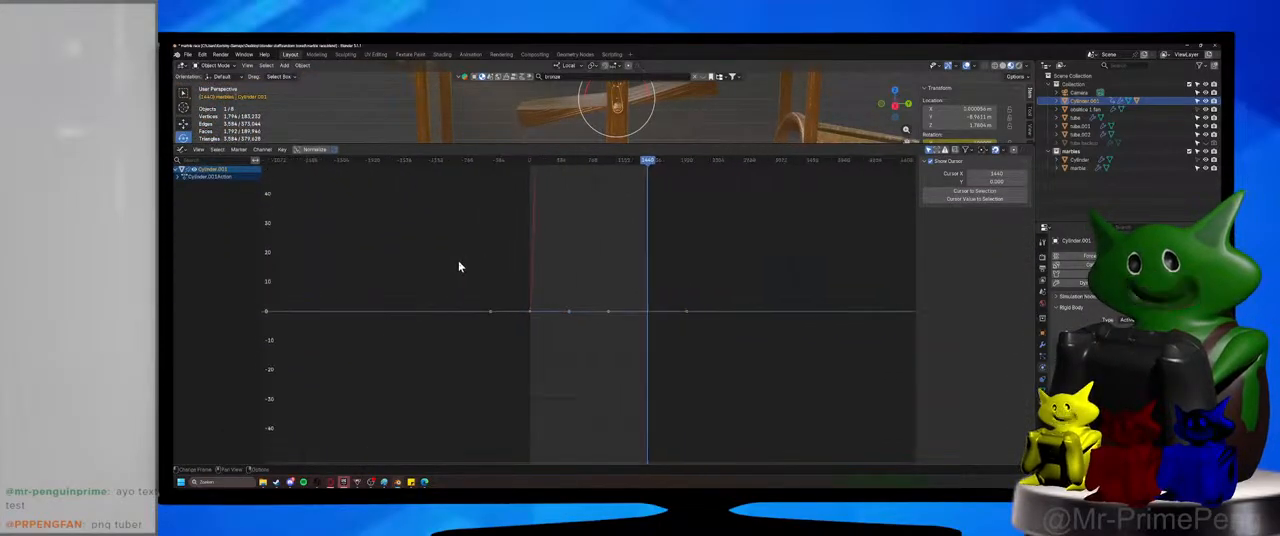
scroll(460, 266, down, 5)
middle_drag(640, 211, 611, 374)
scroll(611, 374, down, 8)
middle_drag(606, 255, 577, 437)
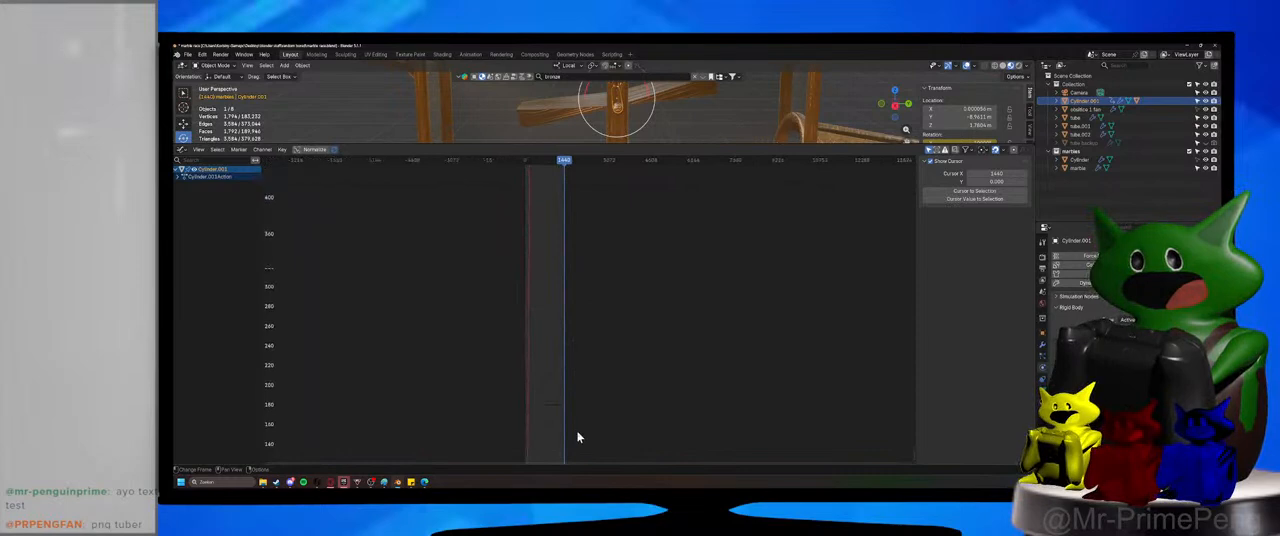
scroll(577, 437, down, 18)
middle_drag(607, 253, 607, 192)
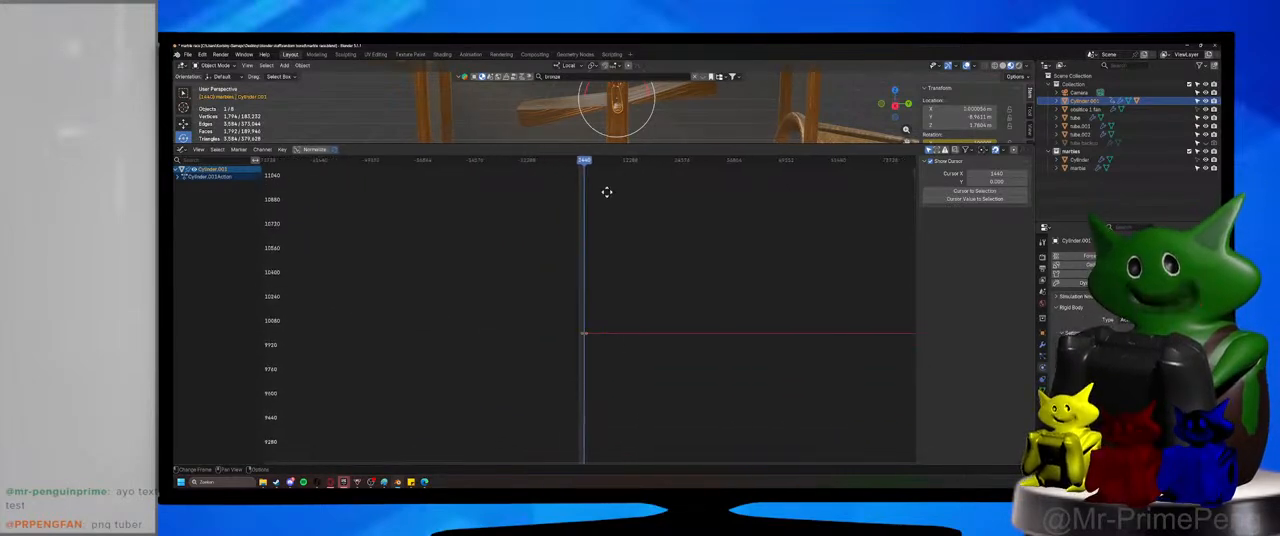
scroll(590, 347, up, 5)
middle_drag(590, 347, 603, 318)
scroll(603, 318, up, 17)
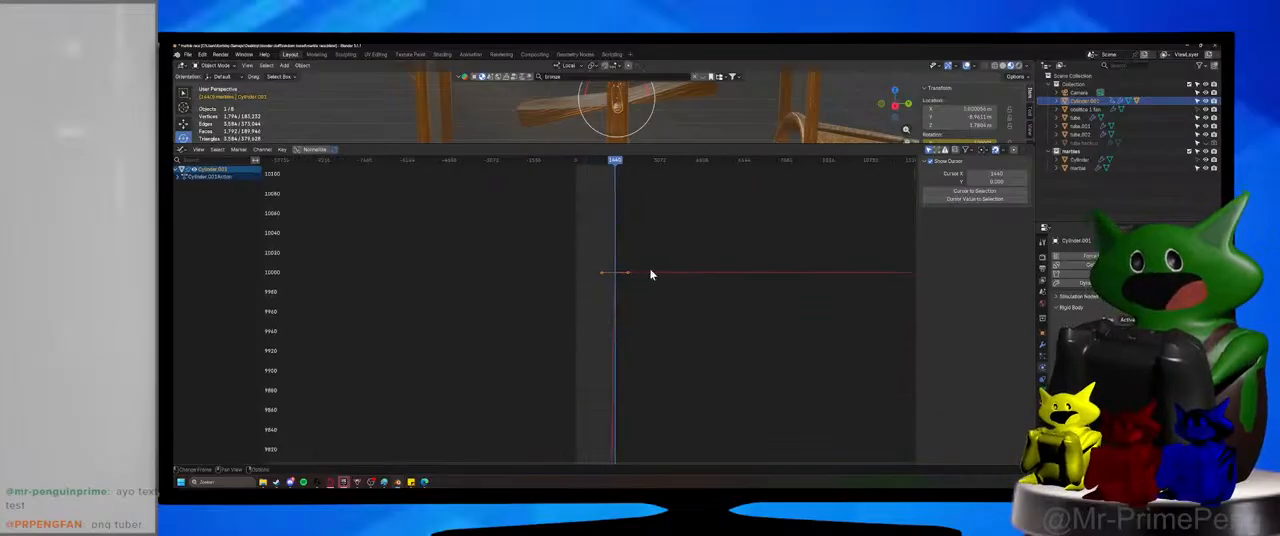
Shrink the Graph Editor, add a Timeline above it, and play back the paddle wheel's rotation.
drag(700, 146, 760, 413)
click(575, 430)
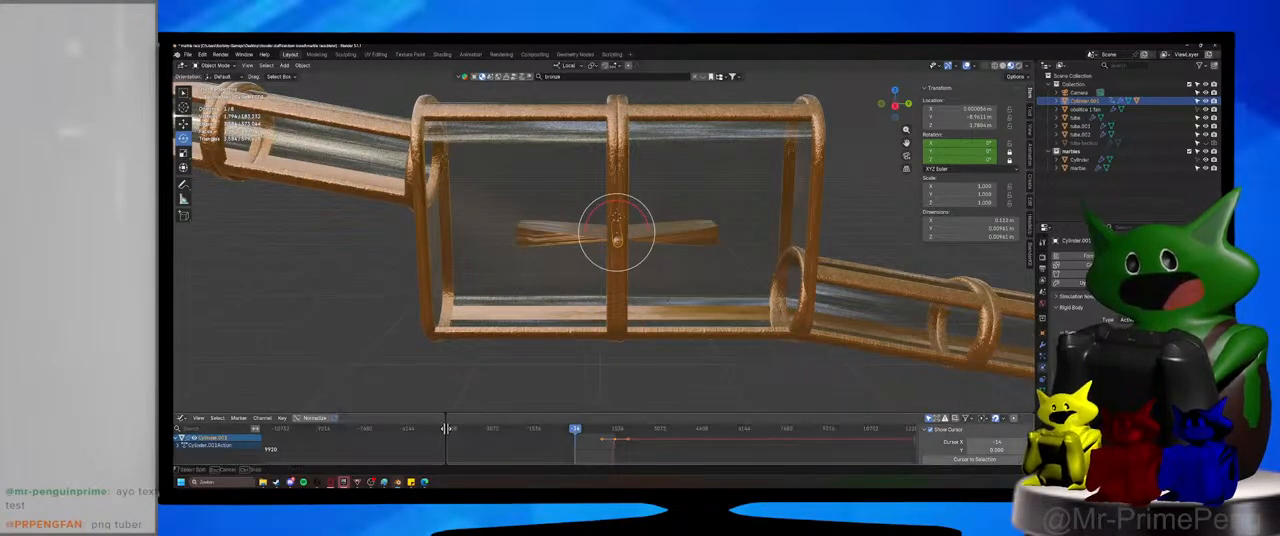
drag(183, 424, 181, 434)
click(182, 420)
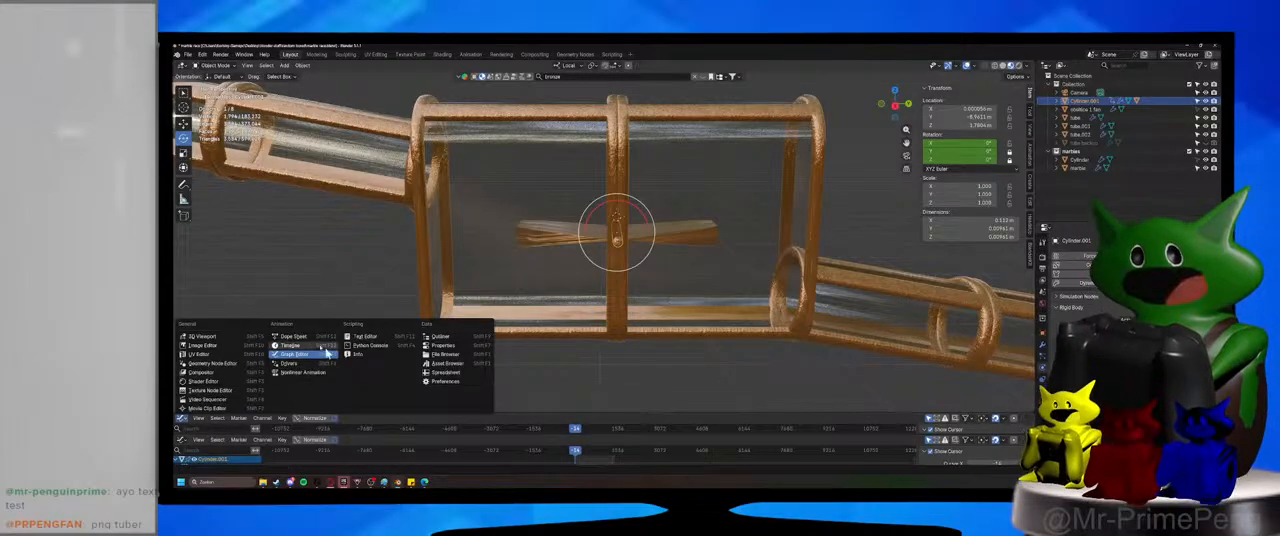
click(318, 345)
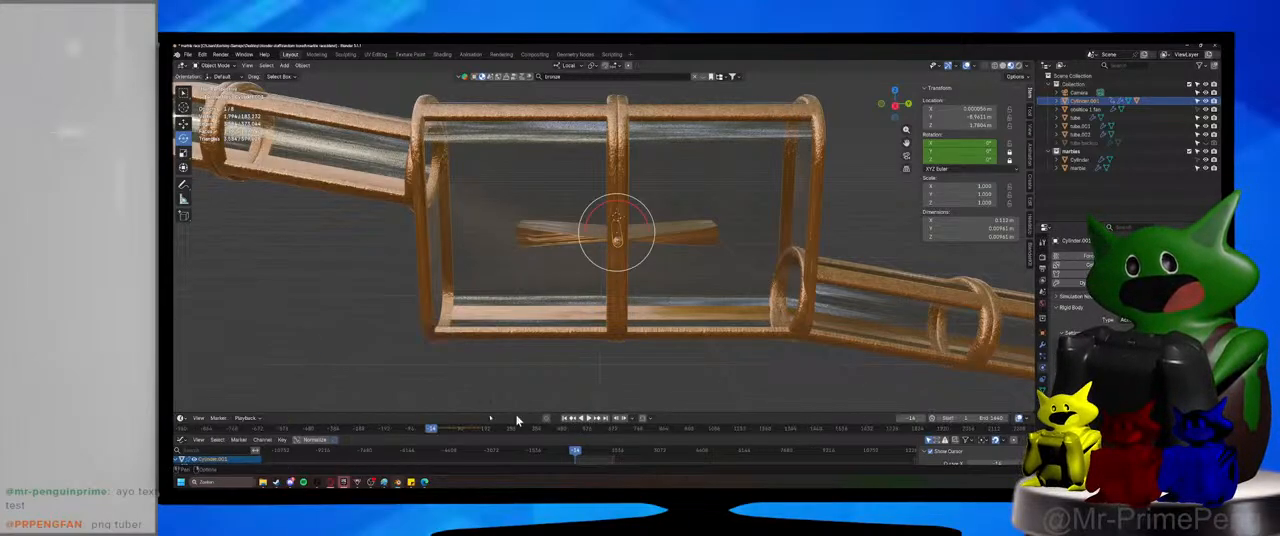
click(588, 418)
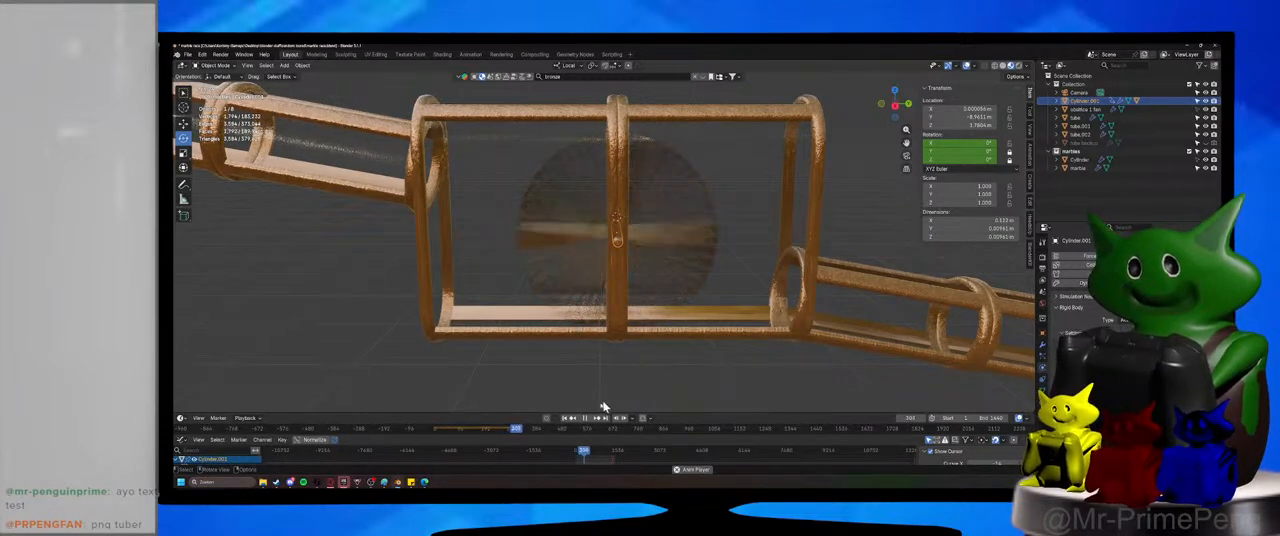
key(space)
Enlarge the Graph Editor below the Timeline and set the axle's rotation keyframes to linear interpolation.
drag(665, 412, 689, 296)
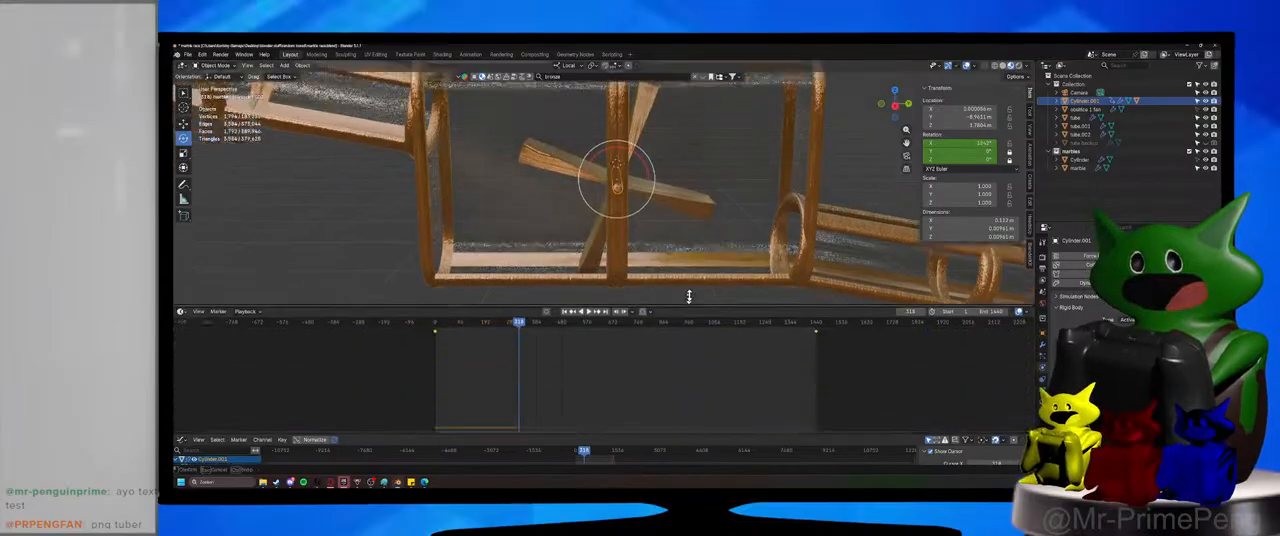
drag(693, 436, 650, 310)
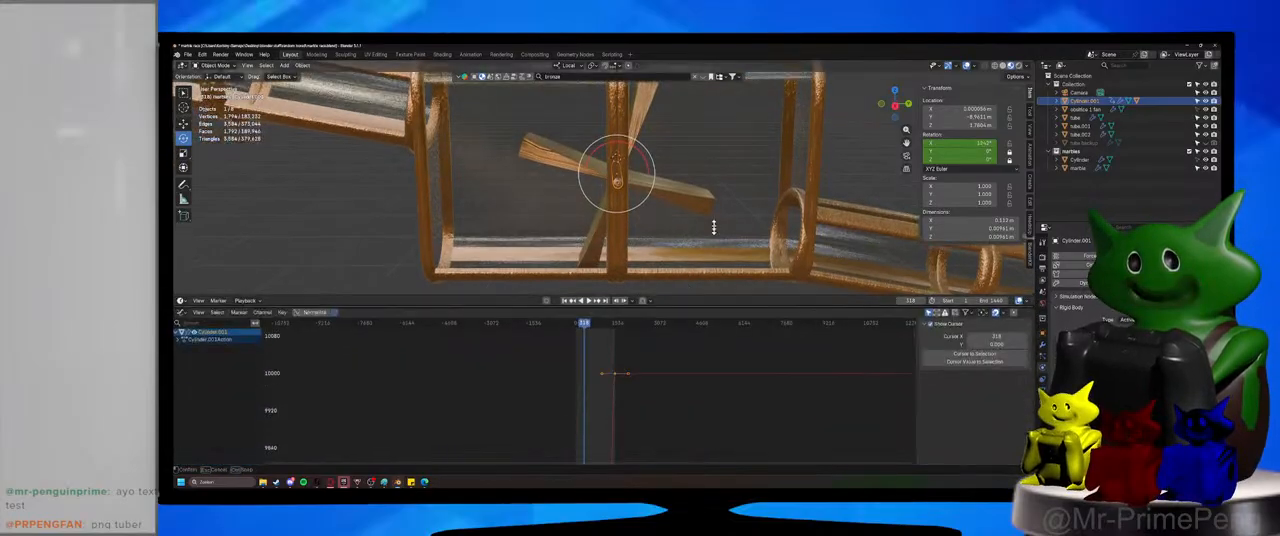
right_click(643, 360)
mouse_move(651, 360)
click(674, 376)
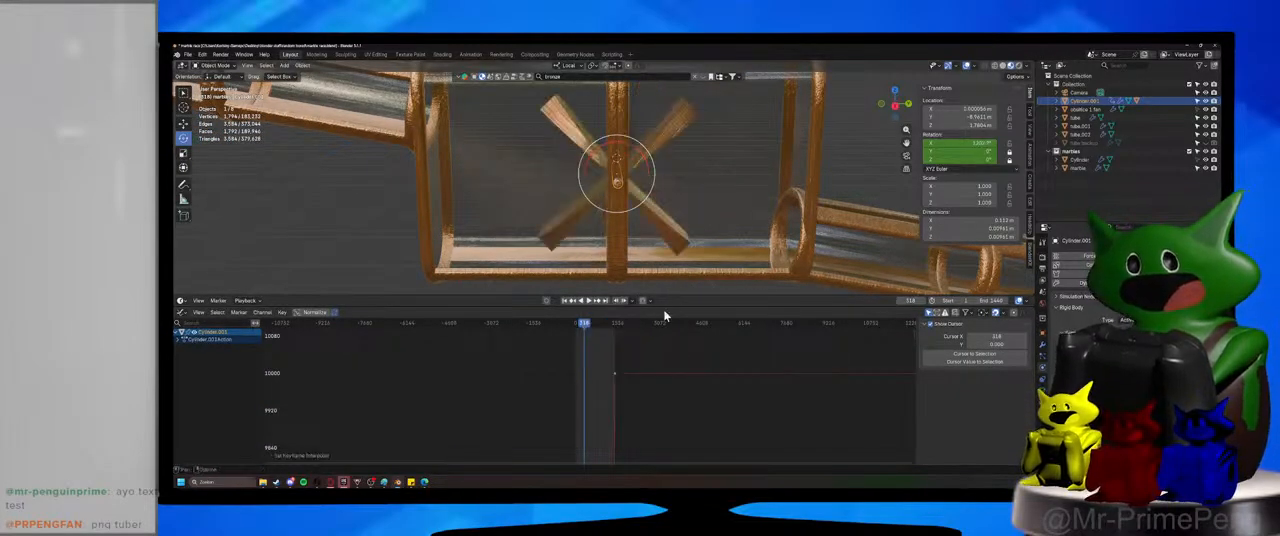
Shrink the Graph Editor to enlarge the Timeline and move the playhead to frame 0.
drag(666, 307, 645, 460)
click(433, 313)
key(space)
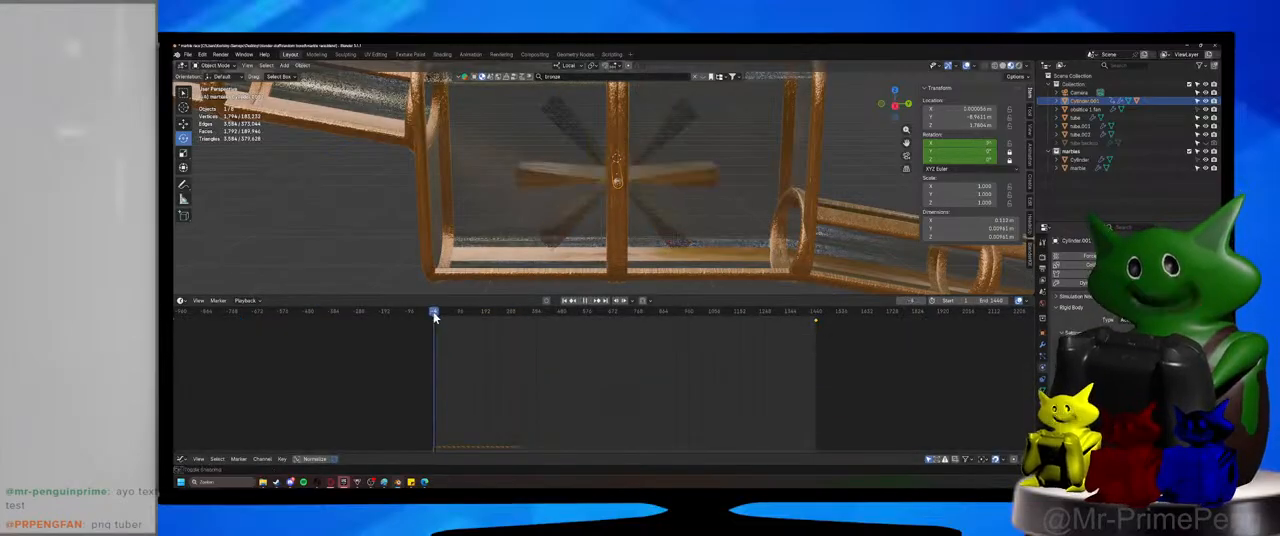
drag(433, 314, 434, 315)
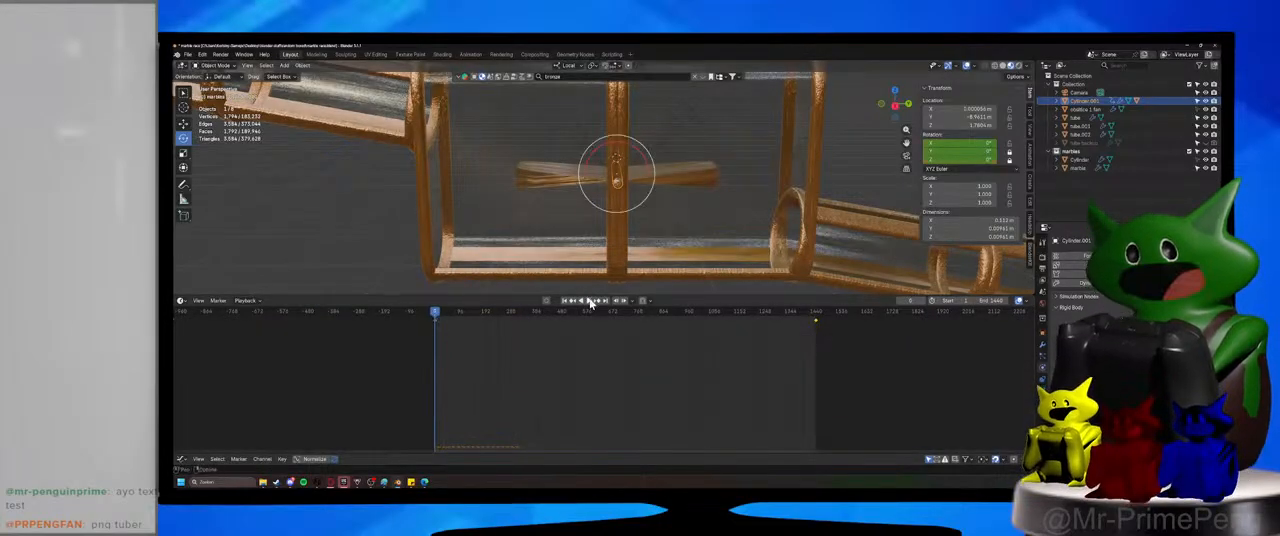
Play back the spinning paddle wheel, comparing Solid shading with Material Preview.
click(590, 303)
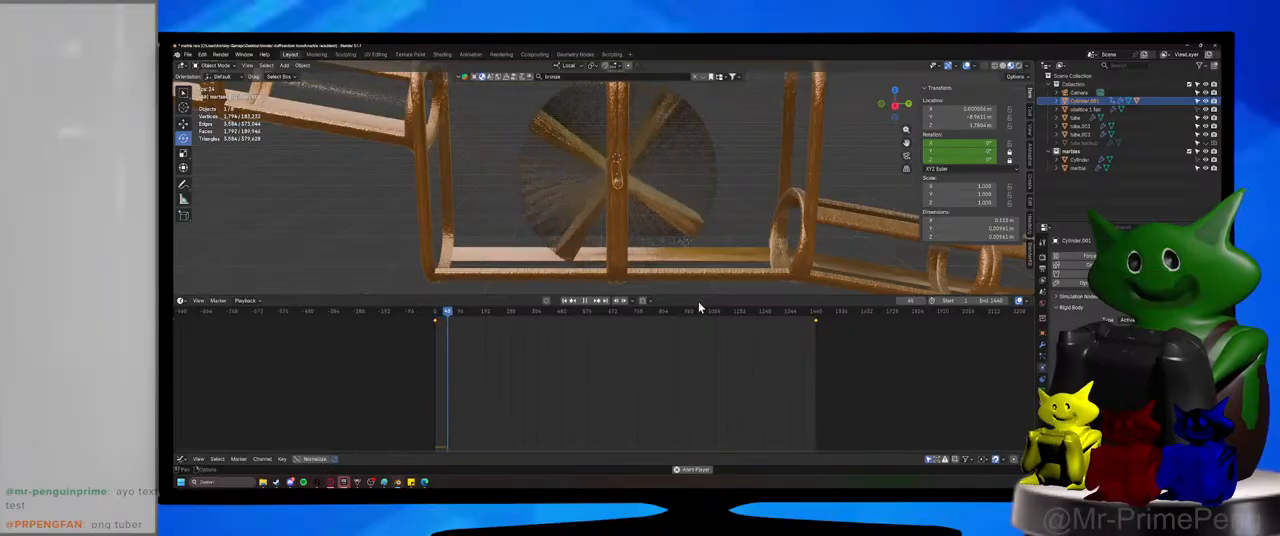
click(1003, 65)
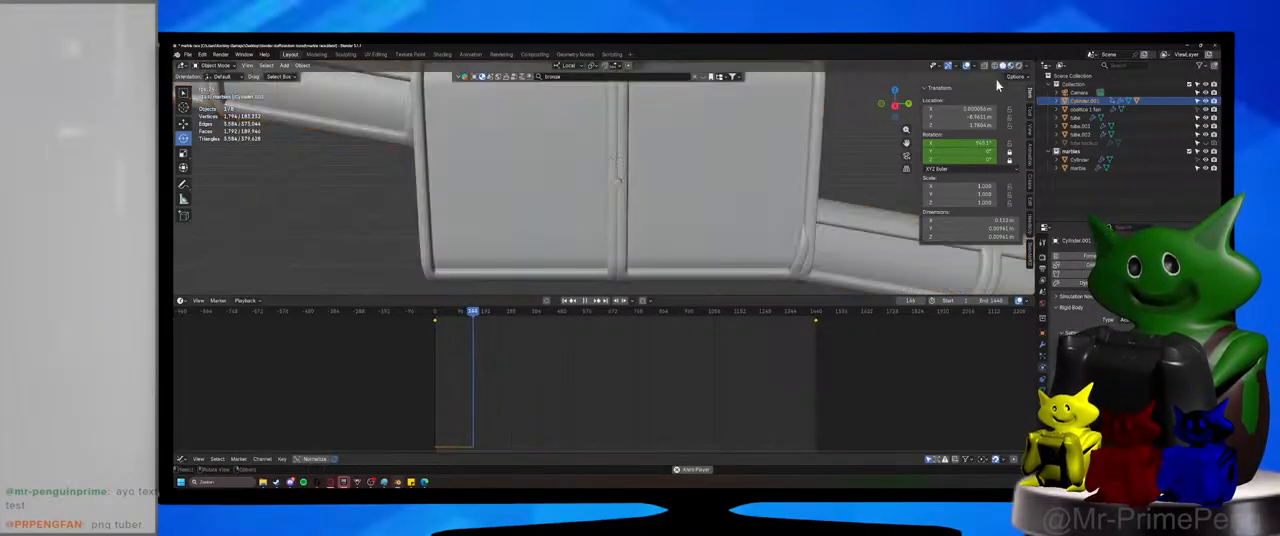
click(1010, 65)
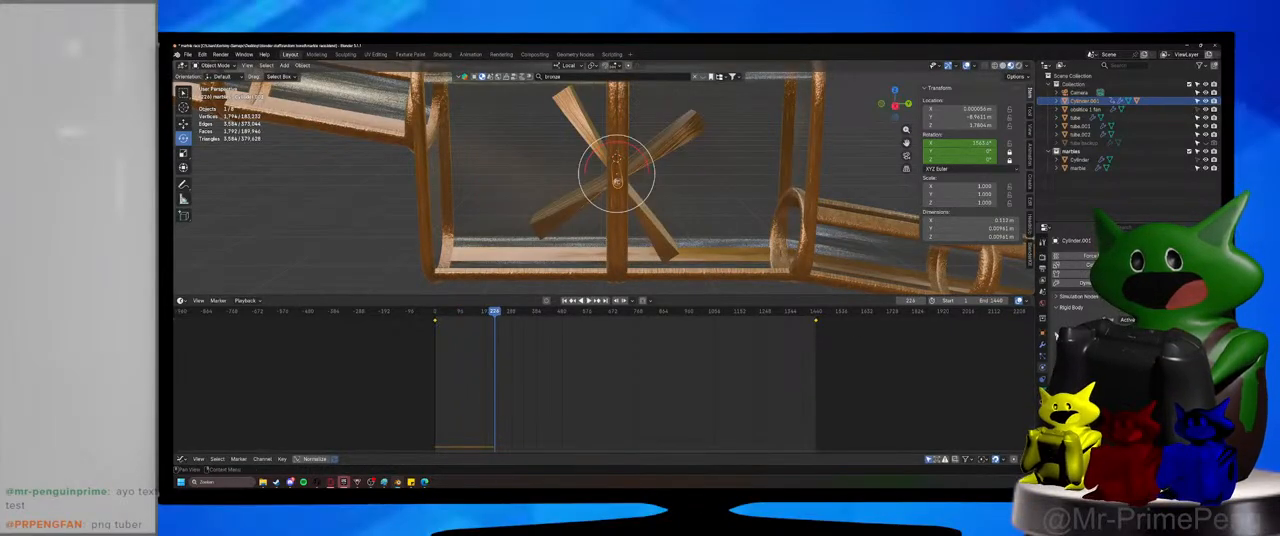
Select the tube segment just below the paddle wheel and examine its Glass material settings down to the Viewport Display color.
click(1043, 334)
click(1043, 402)
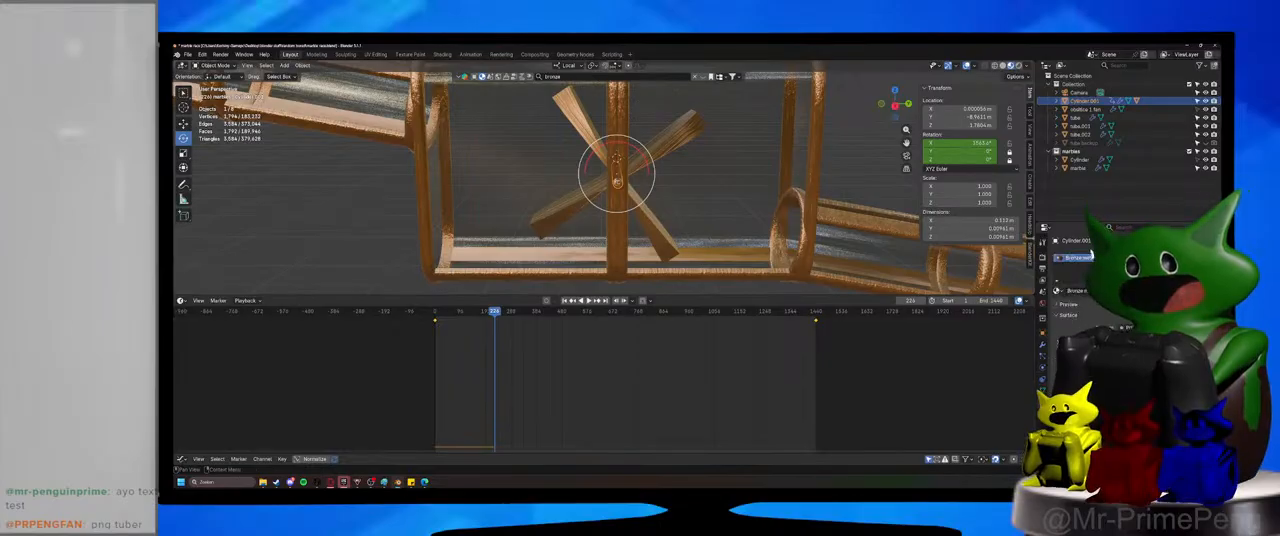
click(891, 251)
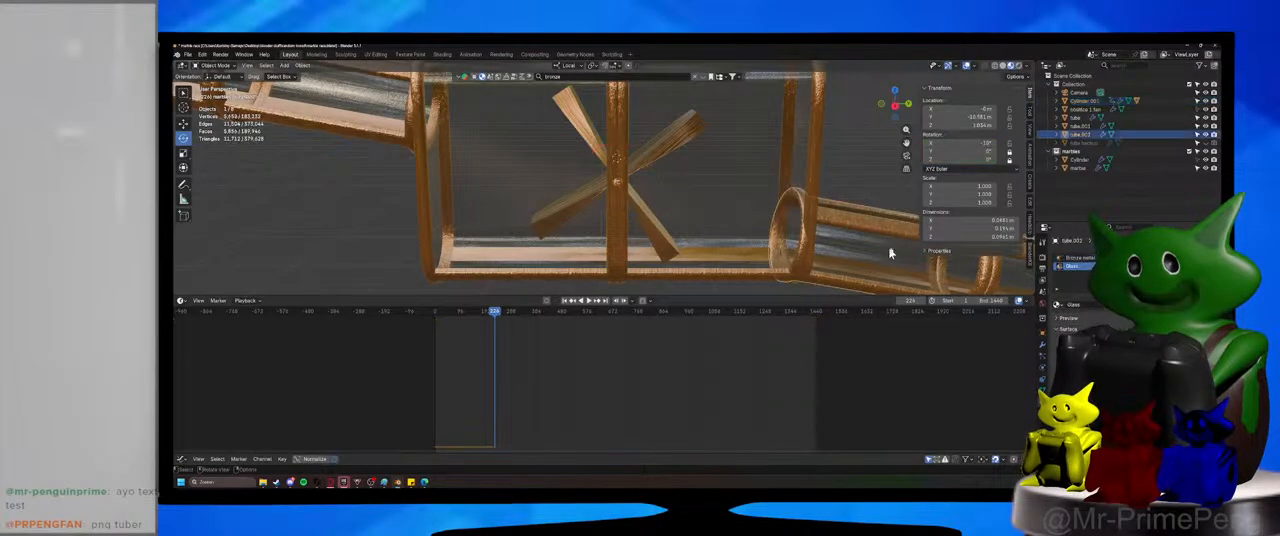
scroll(1075, 275, down, 5)
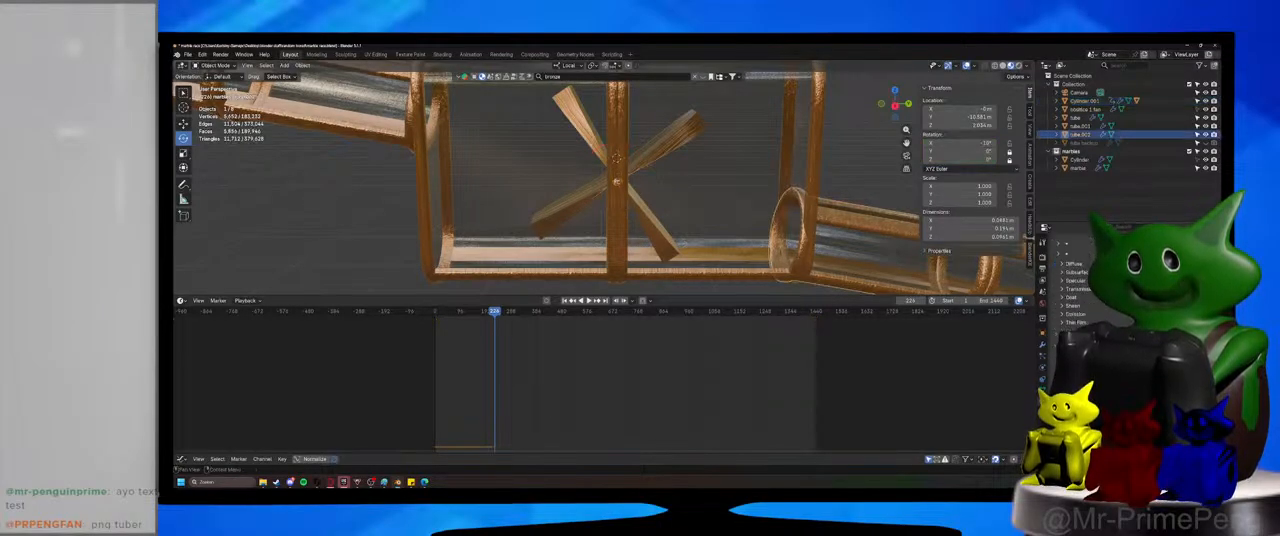
scroll(1075, 275, down, 3)
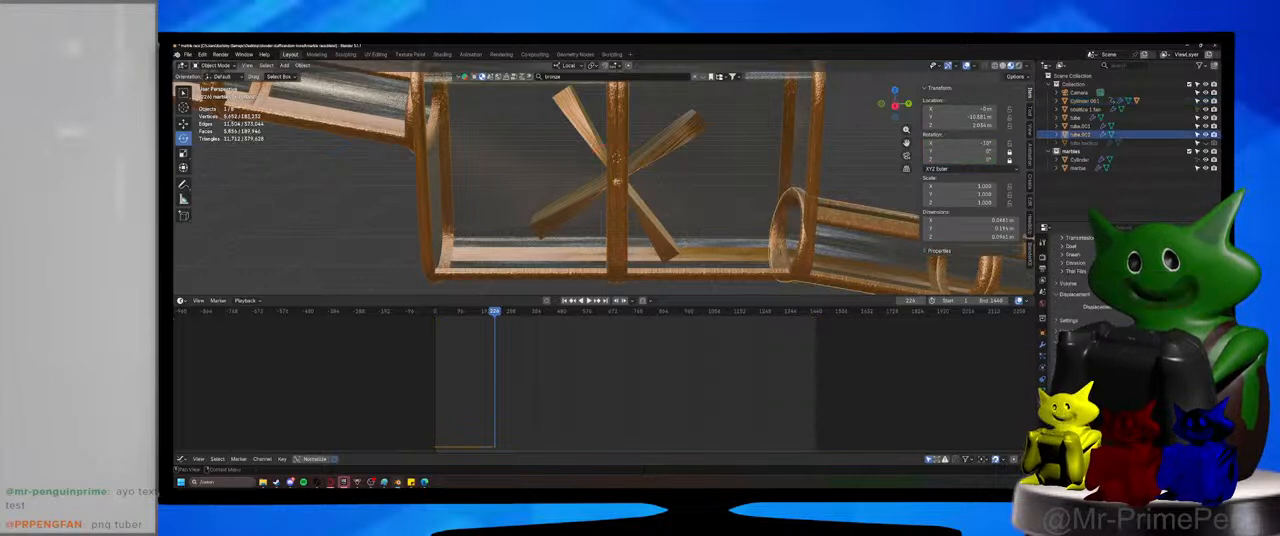
scroll(1075, 275, down, 2)
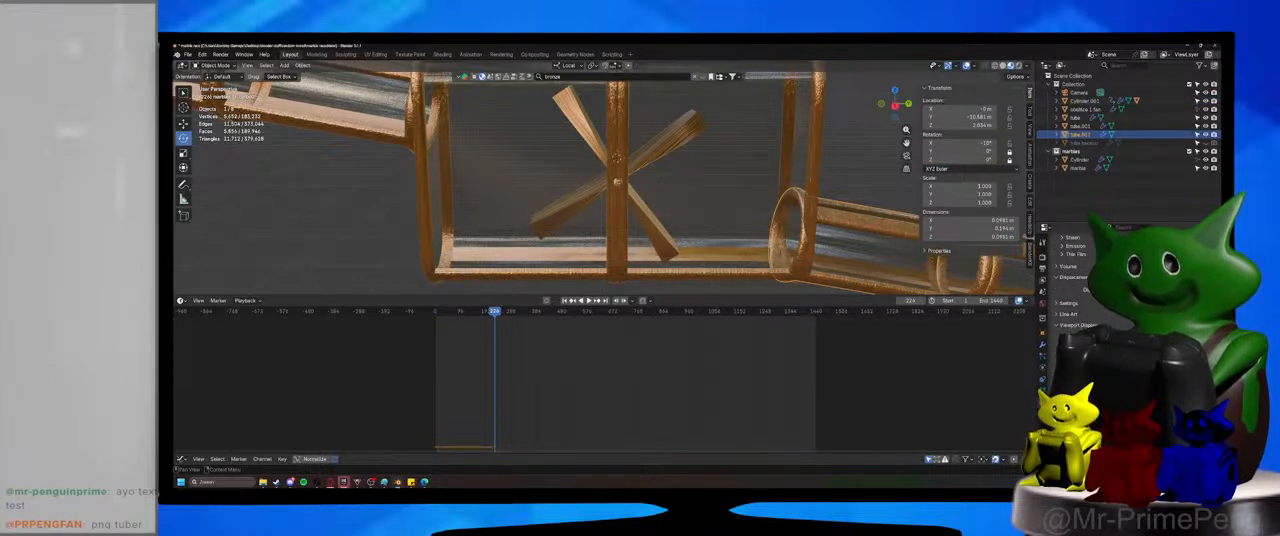
scroll(1075, 275, down, 3)
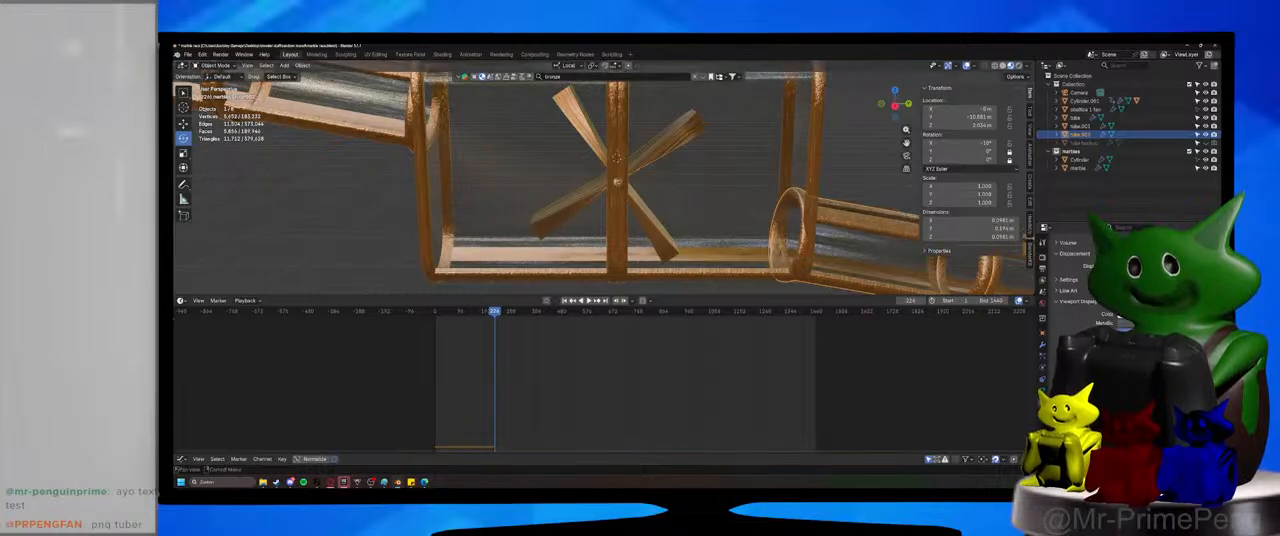
click(1163, 314)
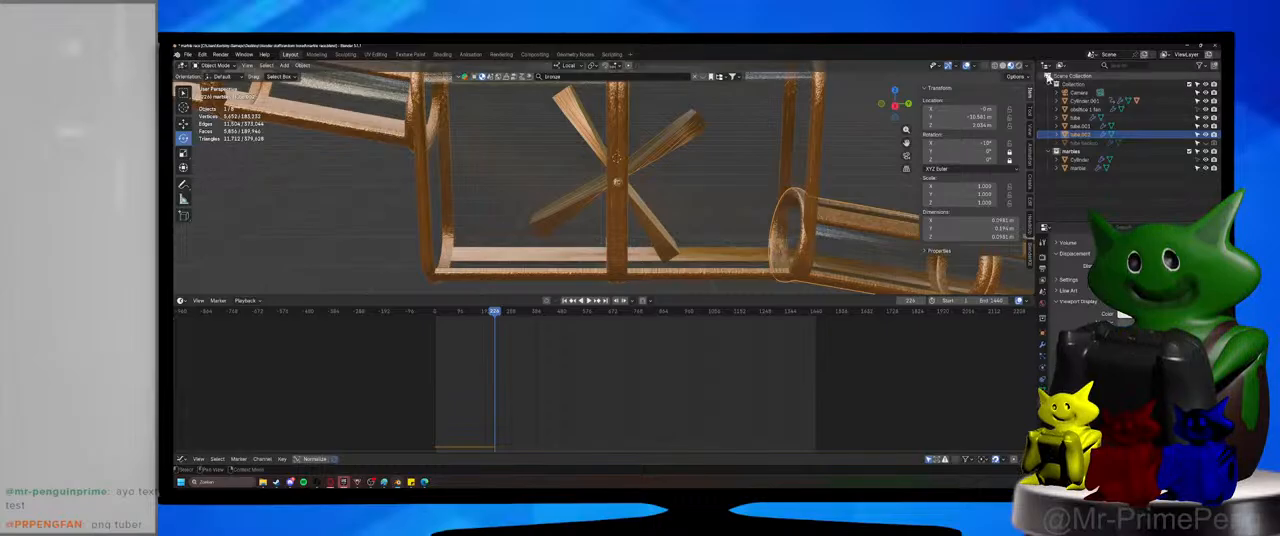
Switch the viewport to Solid shading and look through the tube's object properties.
click(1004, 66)
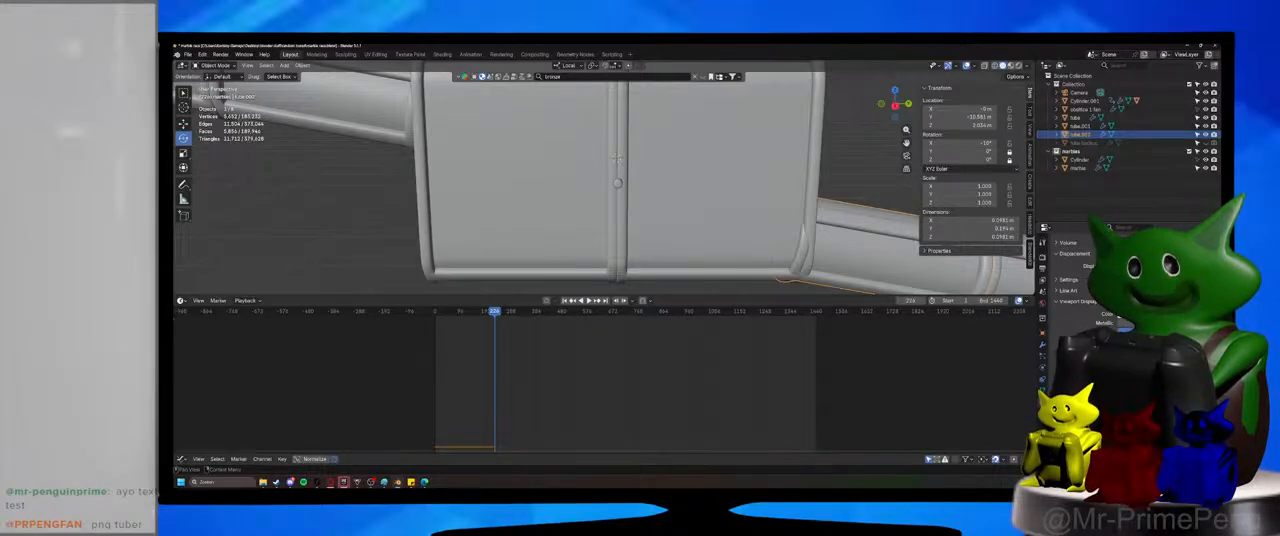
scroll(1075, 280, up, 5)
scroll(1075, 280, up, 4)
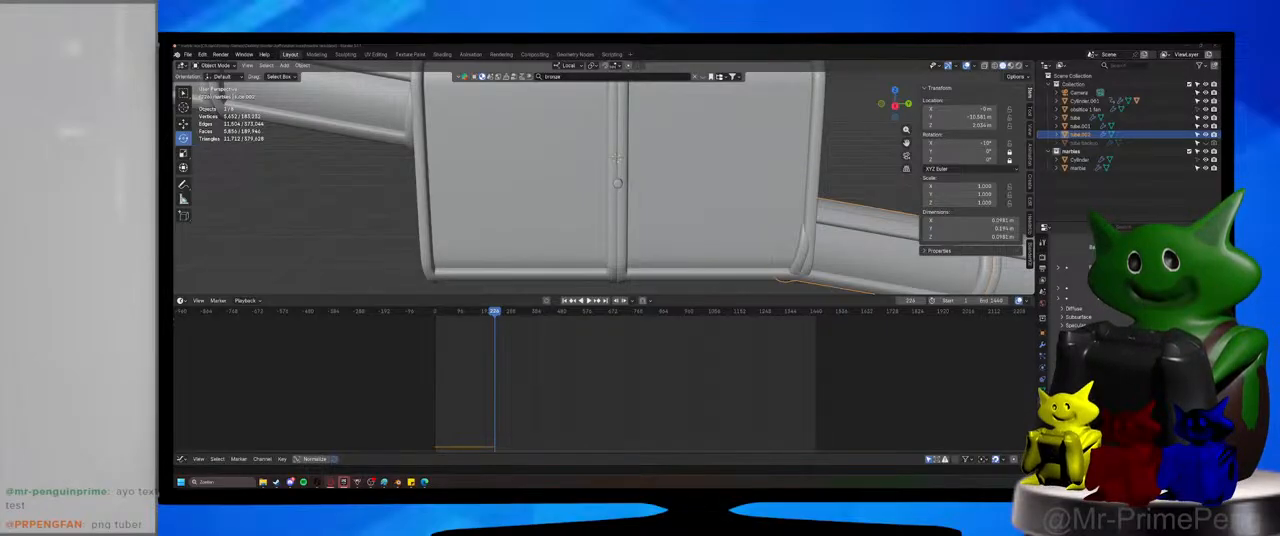
click(1043, 333)
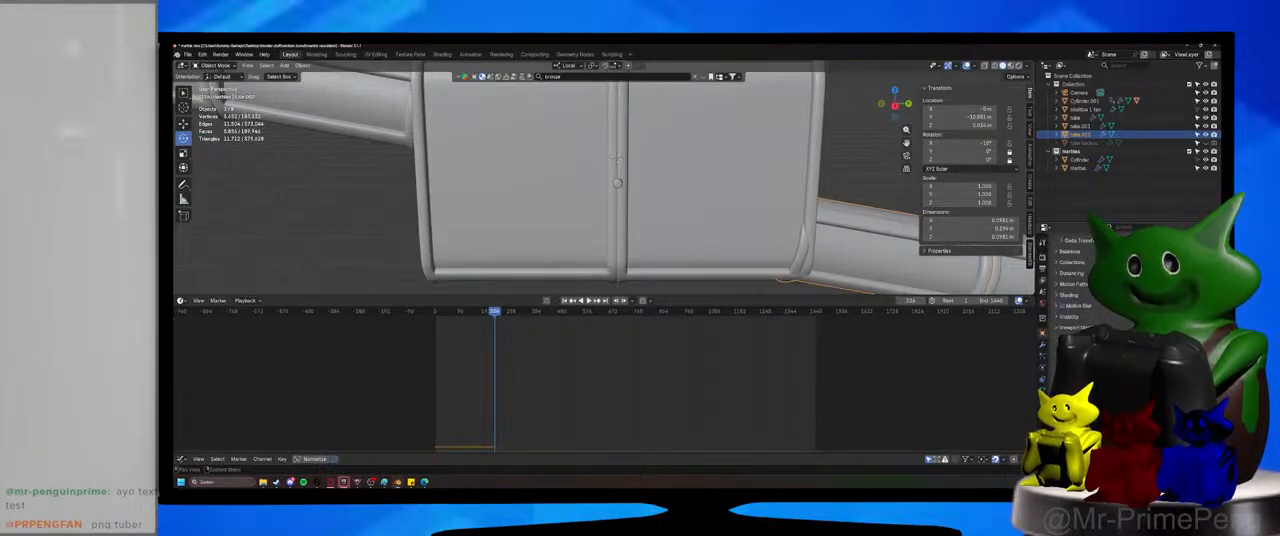
scroll(1132, 270, up, 2)
Search the tube's properties for "alpha", look through the matching settings, and clear the search.
click(1131, 227)
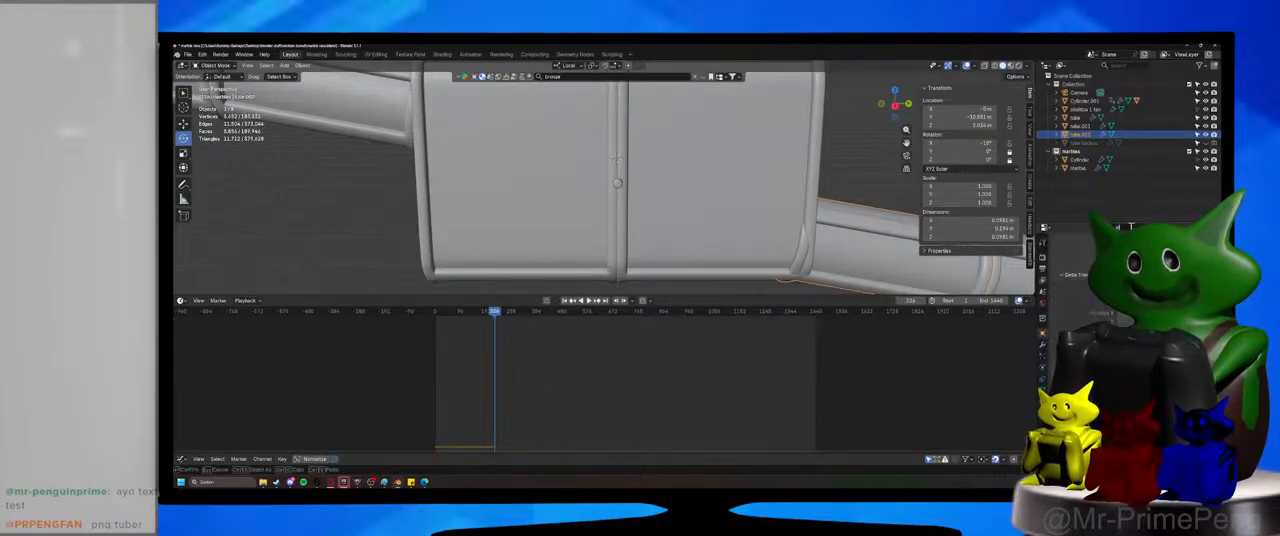
text(sub)
key(Return)
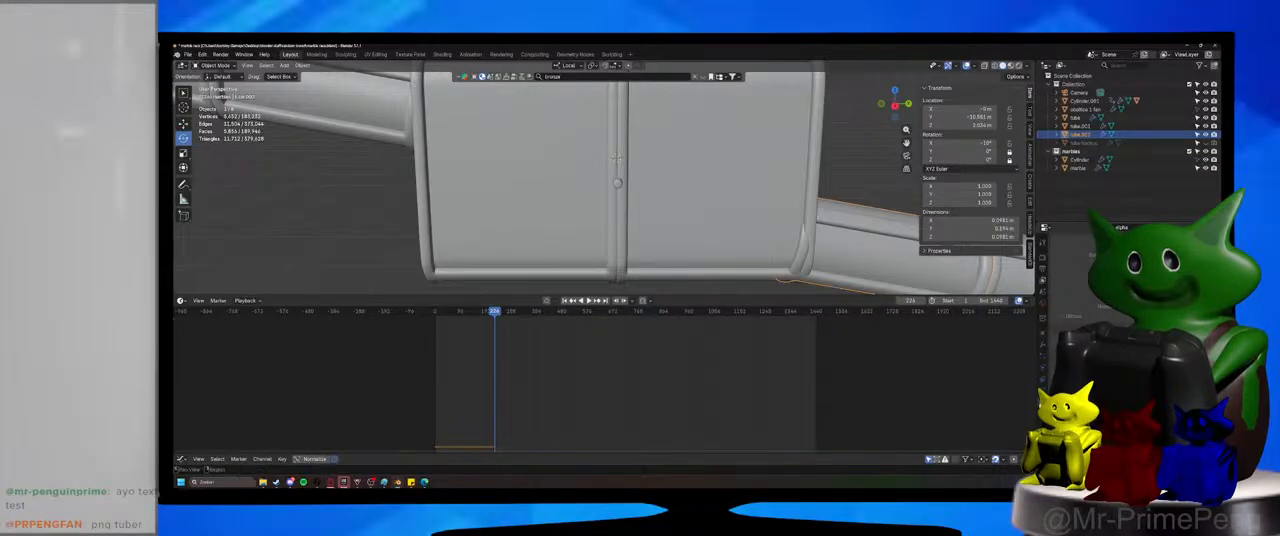
scroll(1085, 275, down, 5)
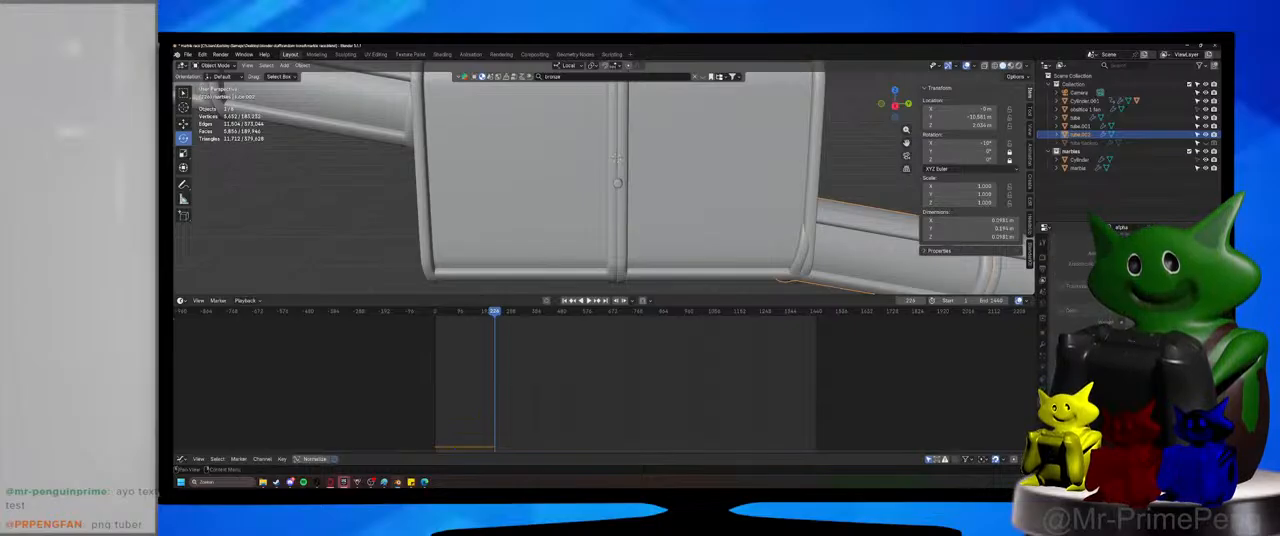
scroll(1085, 275, down, 4)
scroll(1085, 275, up, 5)
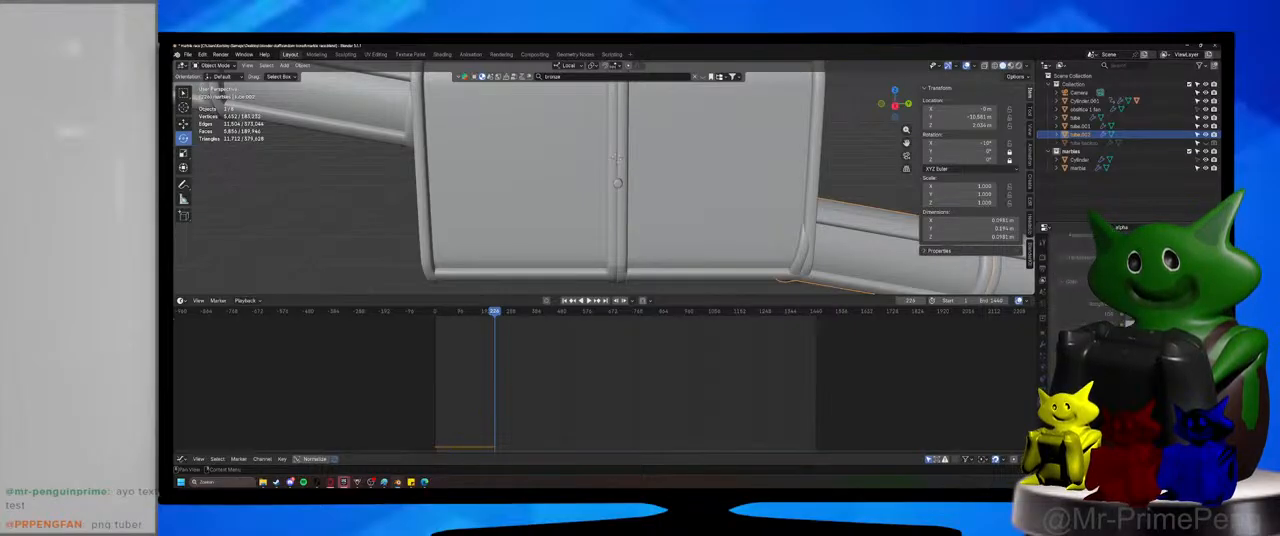
scroll(1085, 275, up, 5)
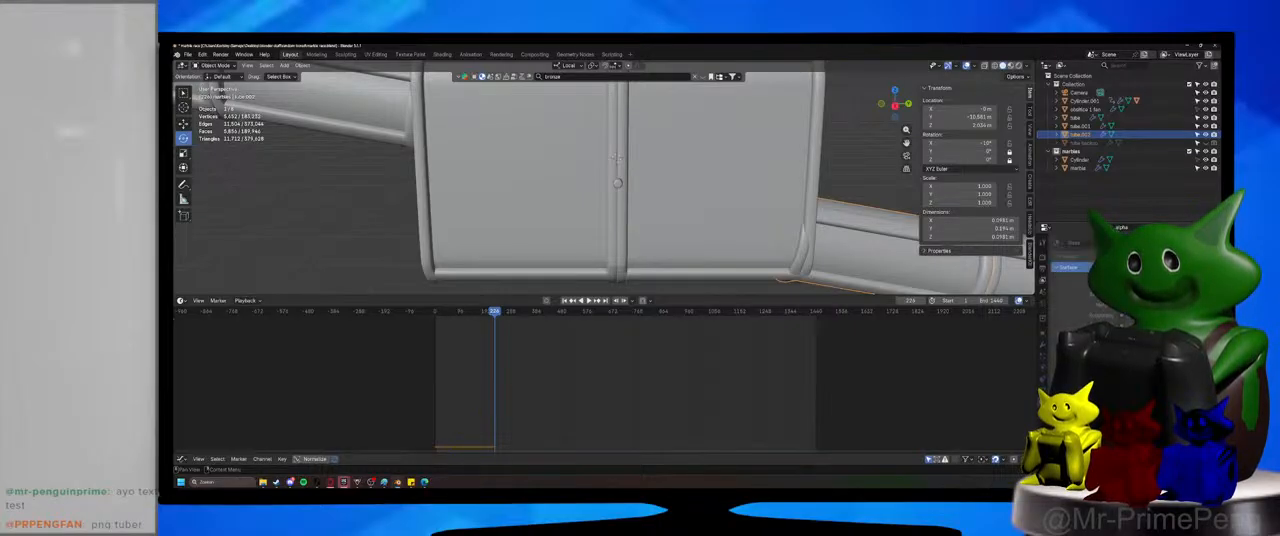
click(1166, 227)
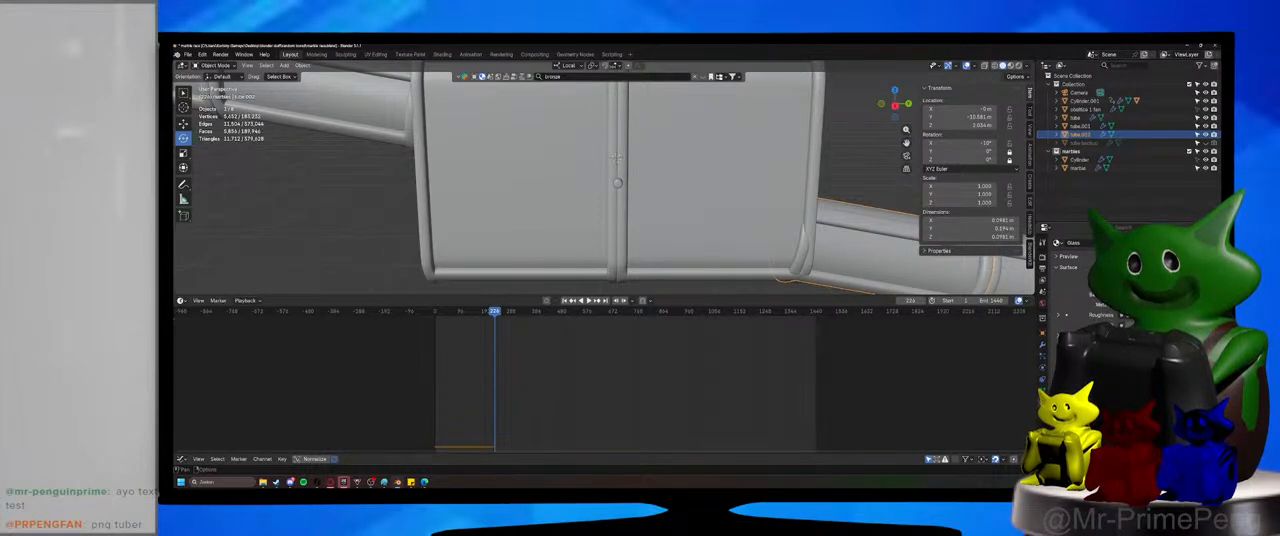
Preview the track in Rendered shading and return to Solid shading.
scroll(1120, 310, down, 4)
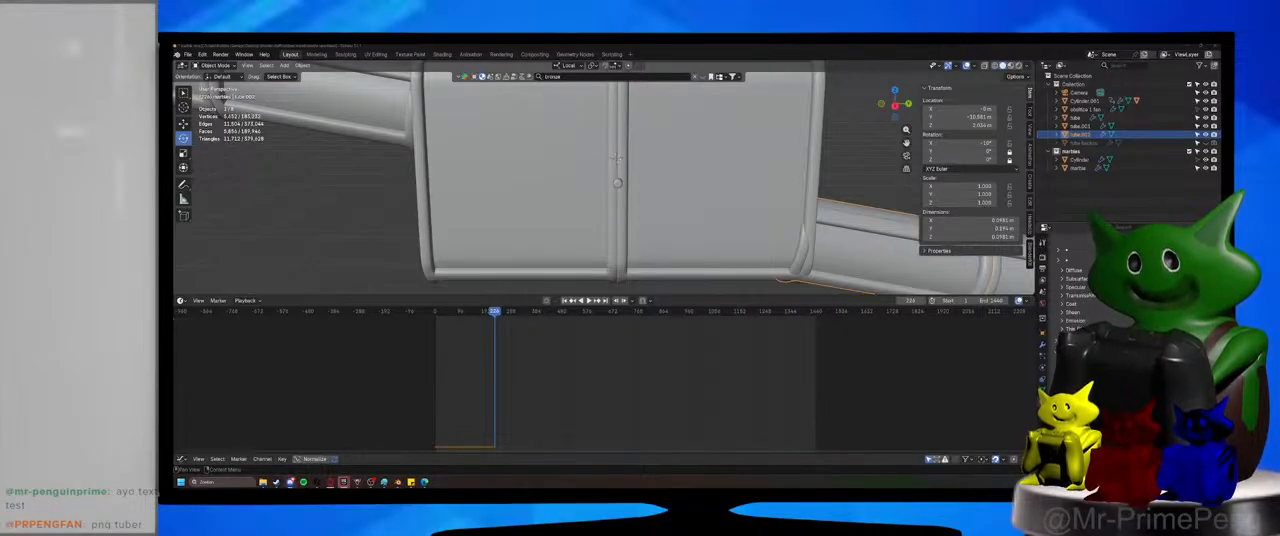
click(1010, 66)
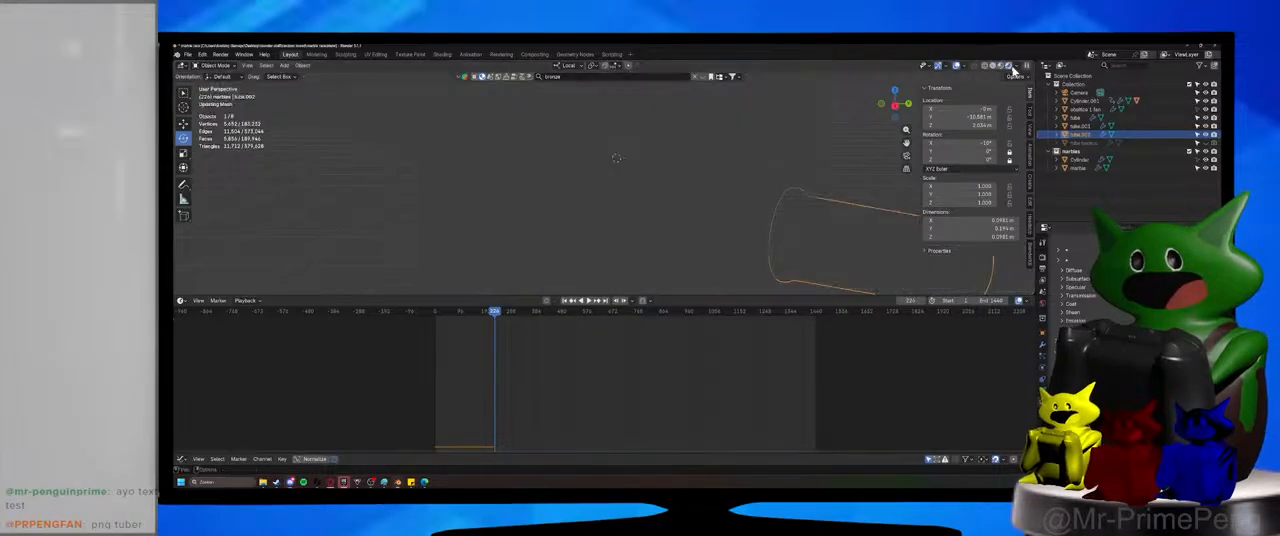
click(1001, 66)
Deselect the tube and save the file.
click(872, 107)
mouse_move(828, 154)
middle_down()
mouse_move(767, 179)
mouse_move(790, 135)
middle_up()
key(ctrl+s)
click(1003, 66)
Replace the Timeline with a Shader Editor showing the Glass material's nodes.
scroll(702, 244, down, 5)
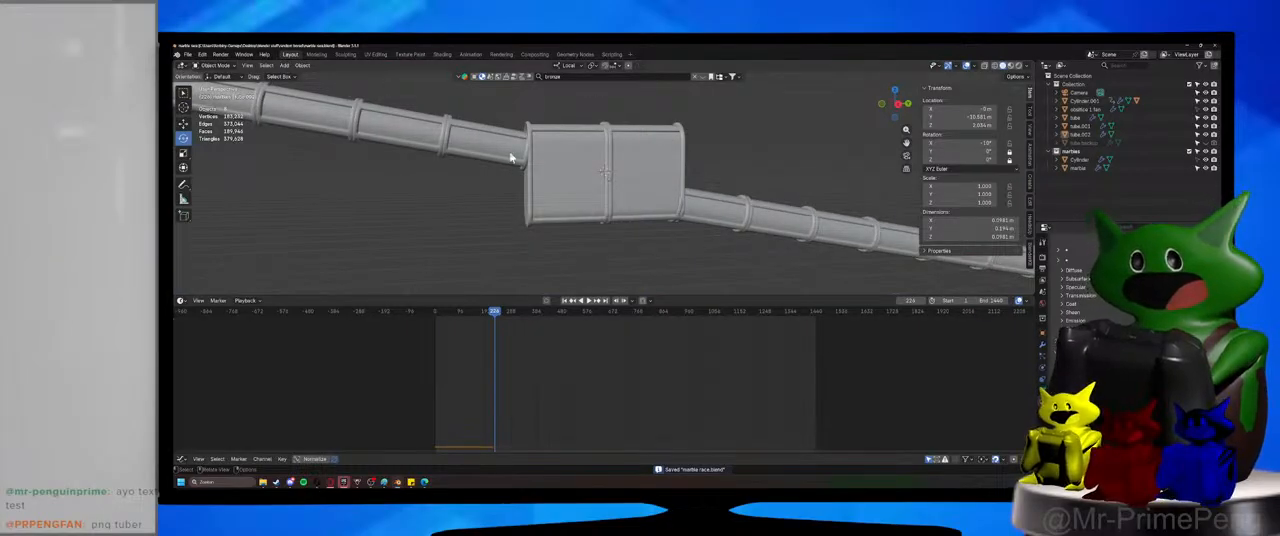
scroll(626, 199, up, 4)
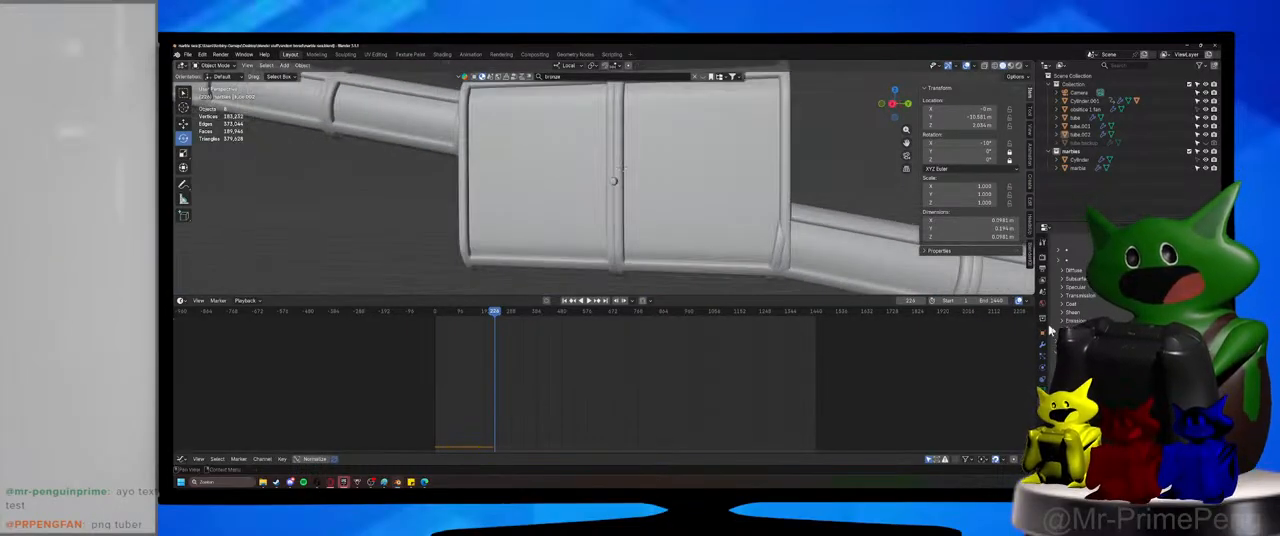
middle_drag(730, 259, 743, 263)
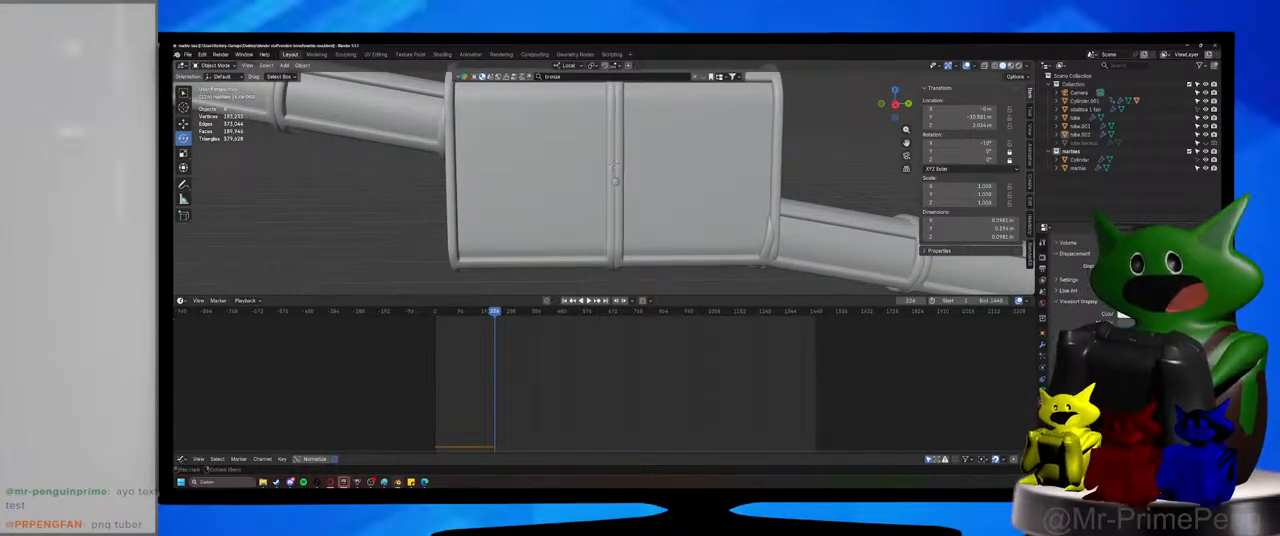
scroll(1110, 320, up, 3)
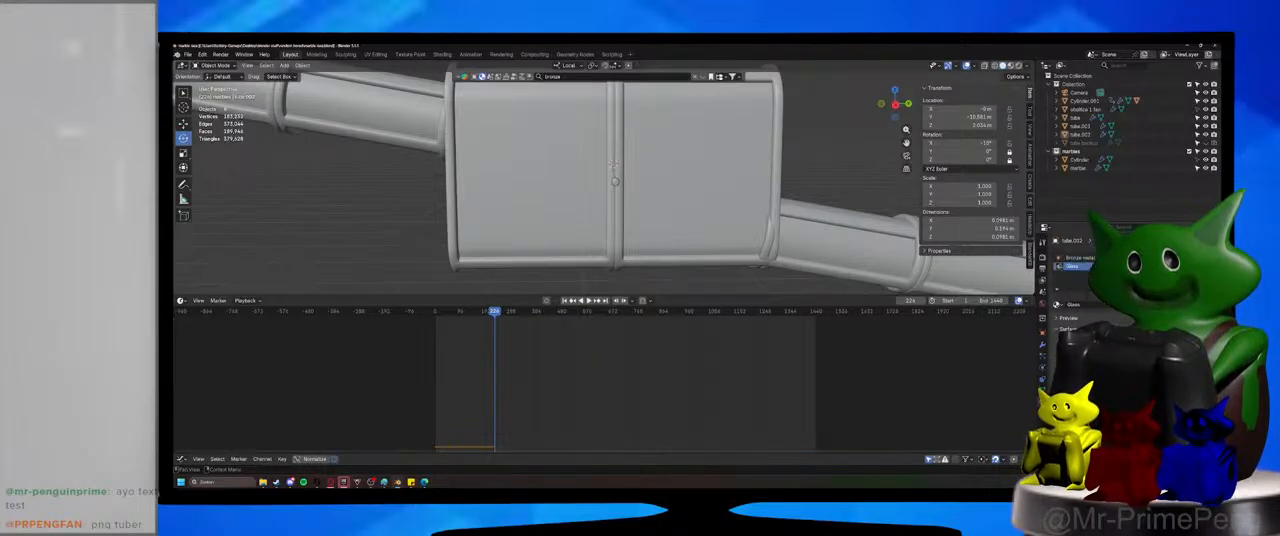
click(181, 300)
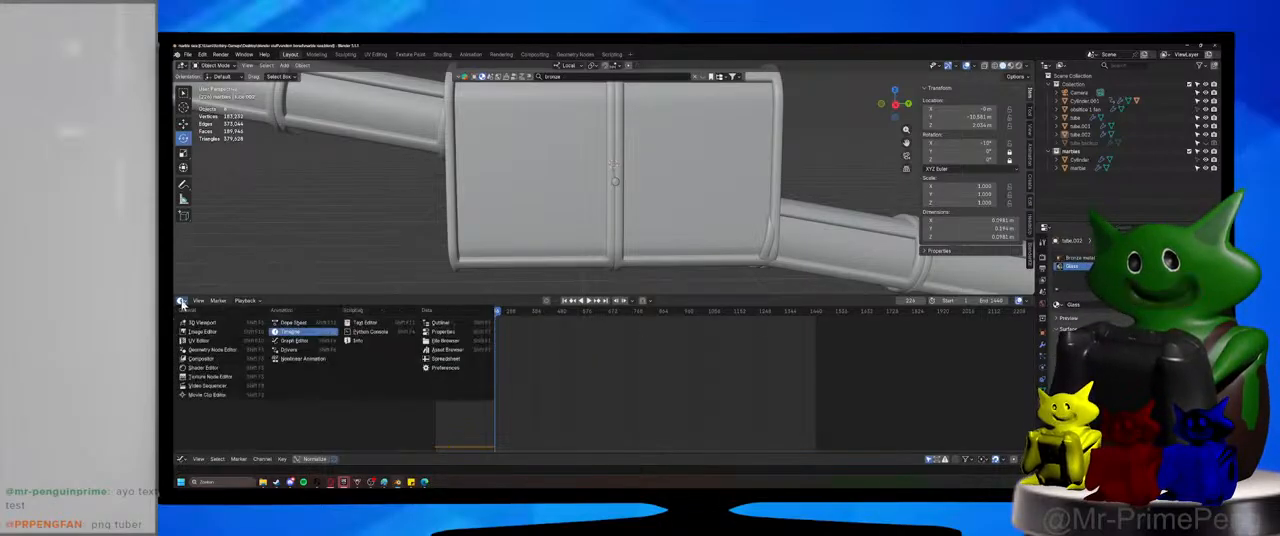
click(205, 368)
scroll(540, 375, up, 5)
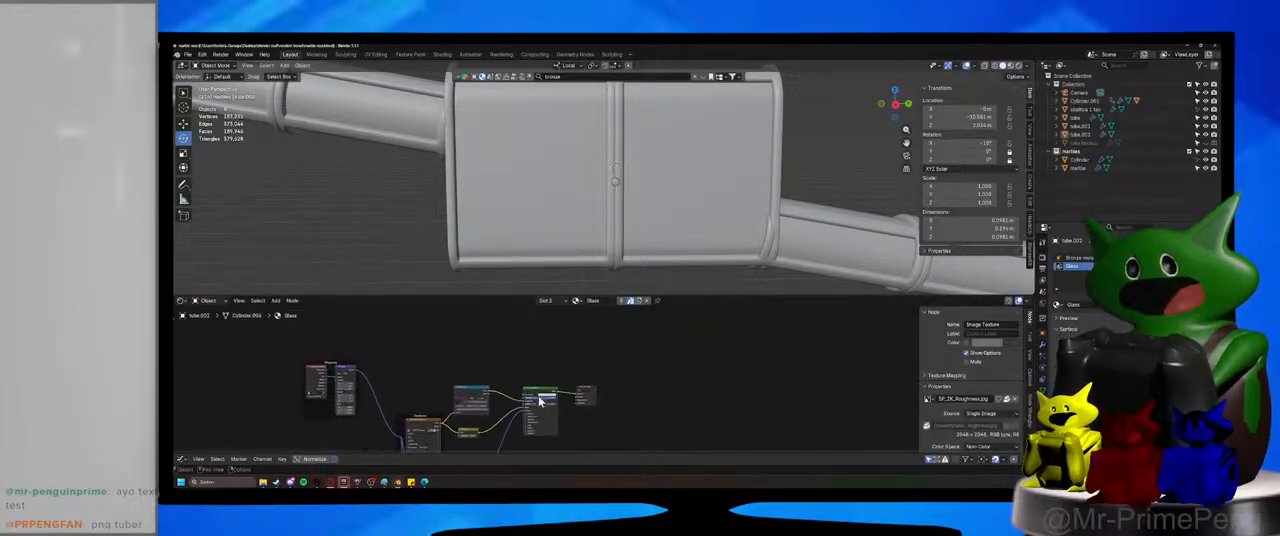
Add an Object Info node for Alpha and connect its Alpha output to the Material Output's Surface.
key(shift+a)
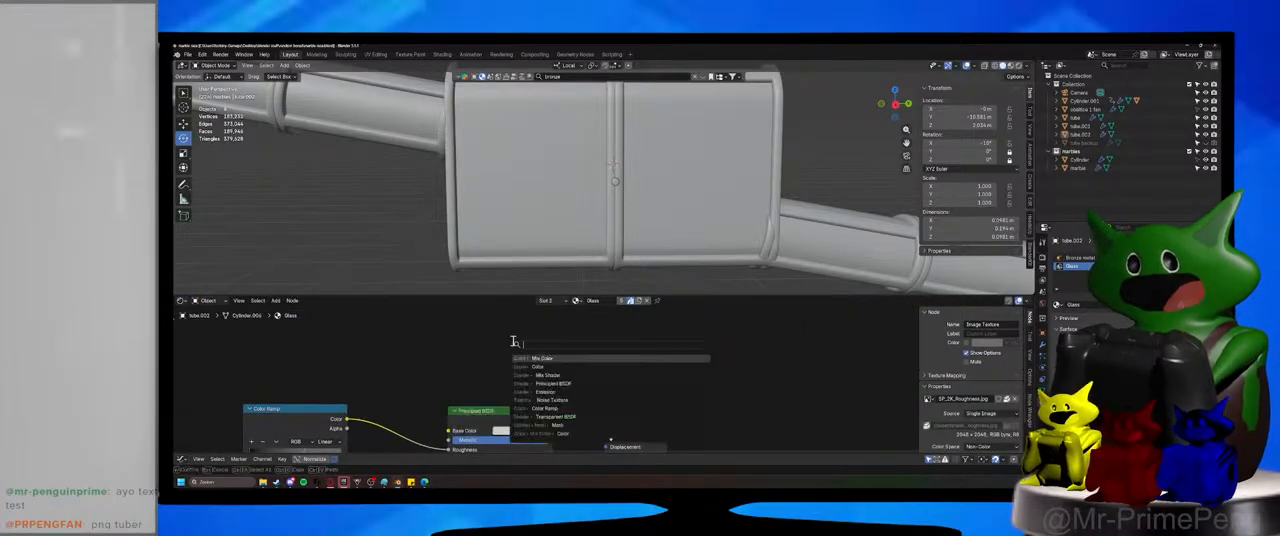
text(alpha)
click(553, 358)
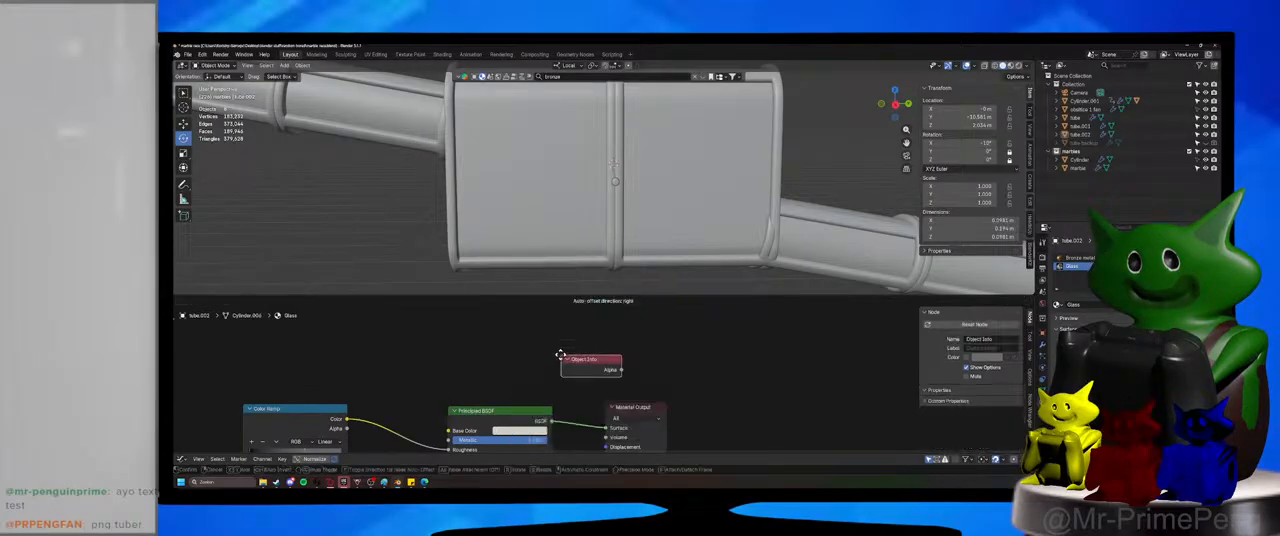
click(492, 330)
drag(547, 340, 592, 358)
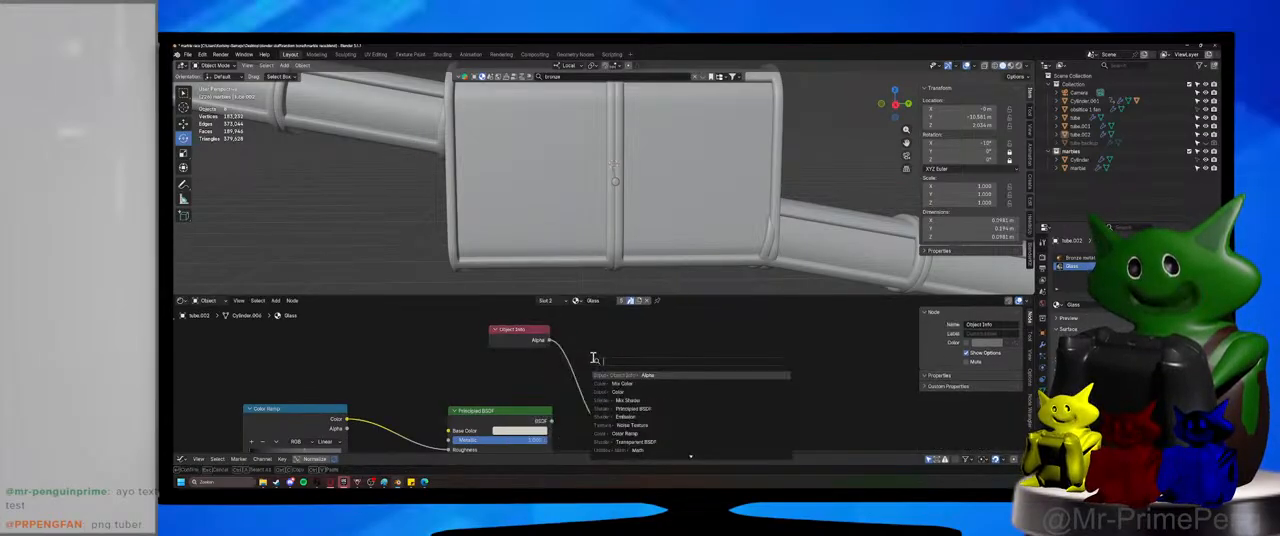
key(Escape)
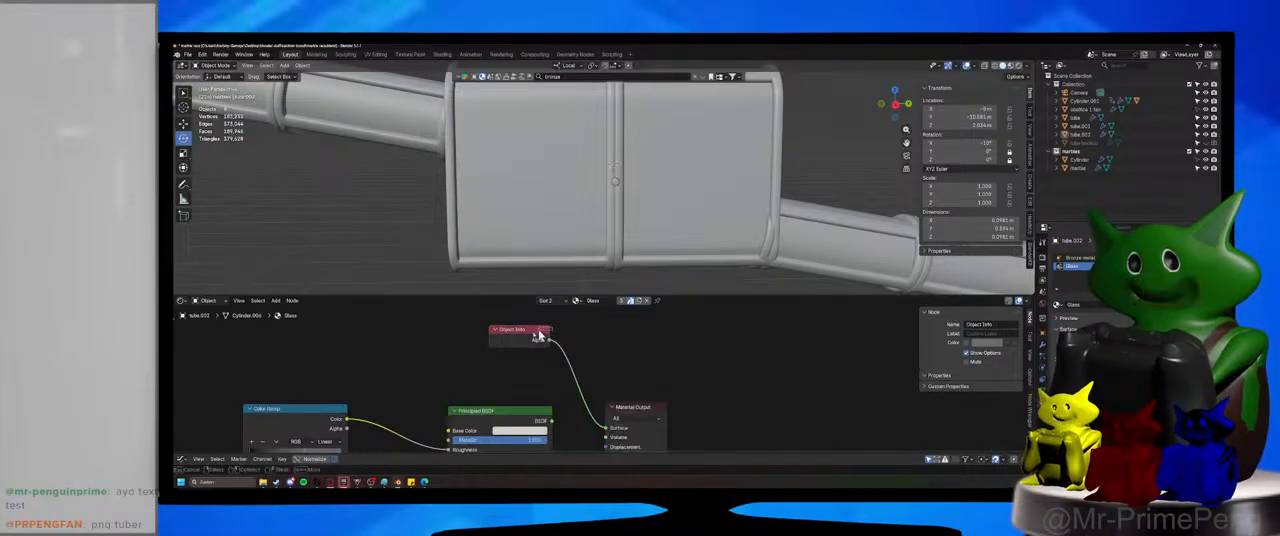
Delete the Object Info node and reconnect the Principled BSDF to the Material Output's Surface.
click(541, 335)
key(x)
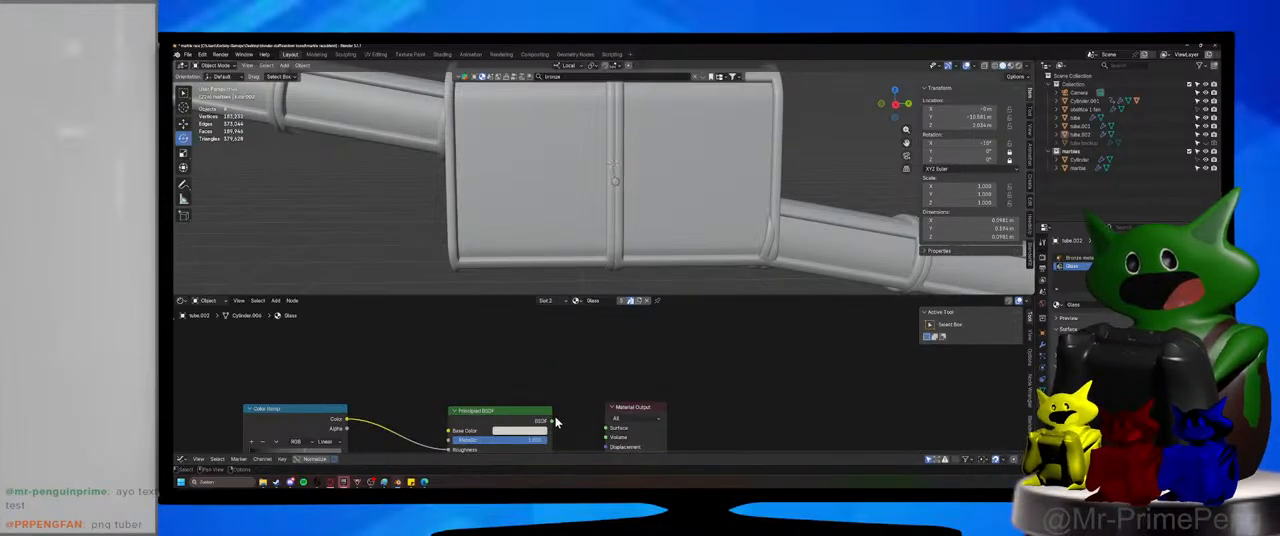
drag(551, 421, 620, 424)
Save the file with the Glass material's node tree in view.
scroll(608, 388, down, 2)
key(ctrl+s)
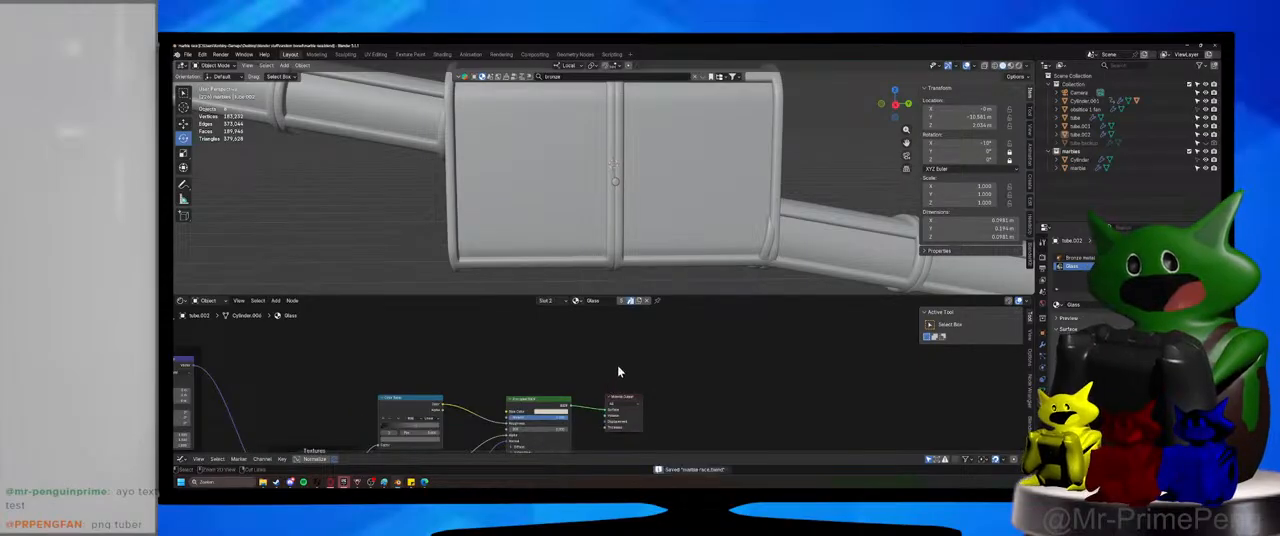
Switch the viewport to Material Preview shading and enlarge the 3D viewport to show the whole track.
click(1013, 66)
scroll(691, 162, down, 8)
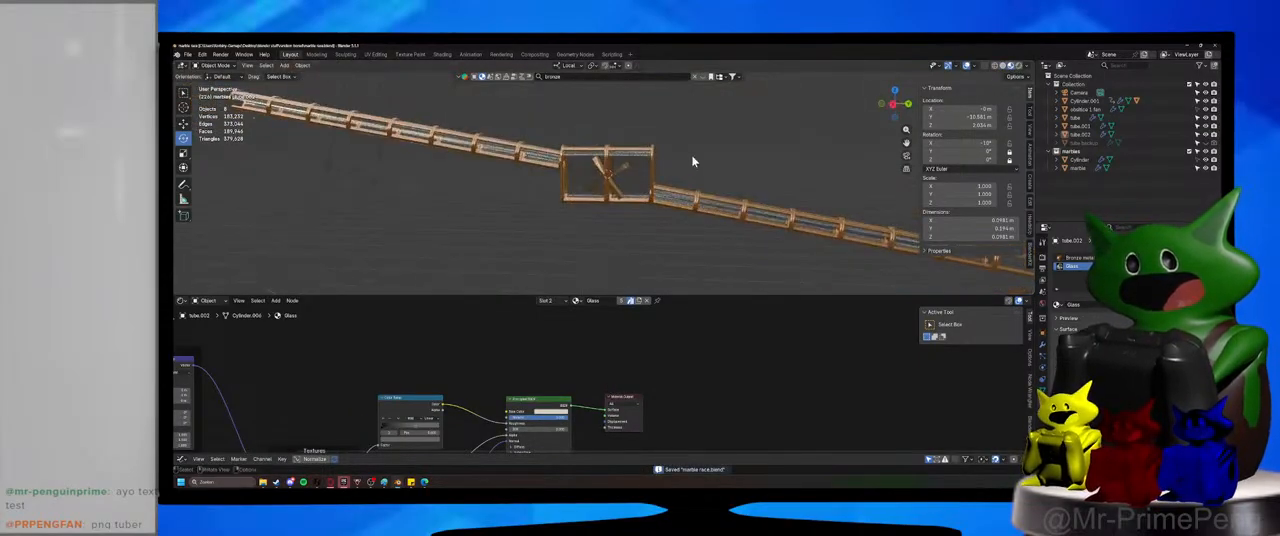
drag(668, 296, 668, 362)
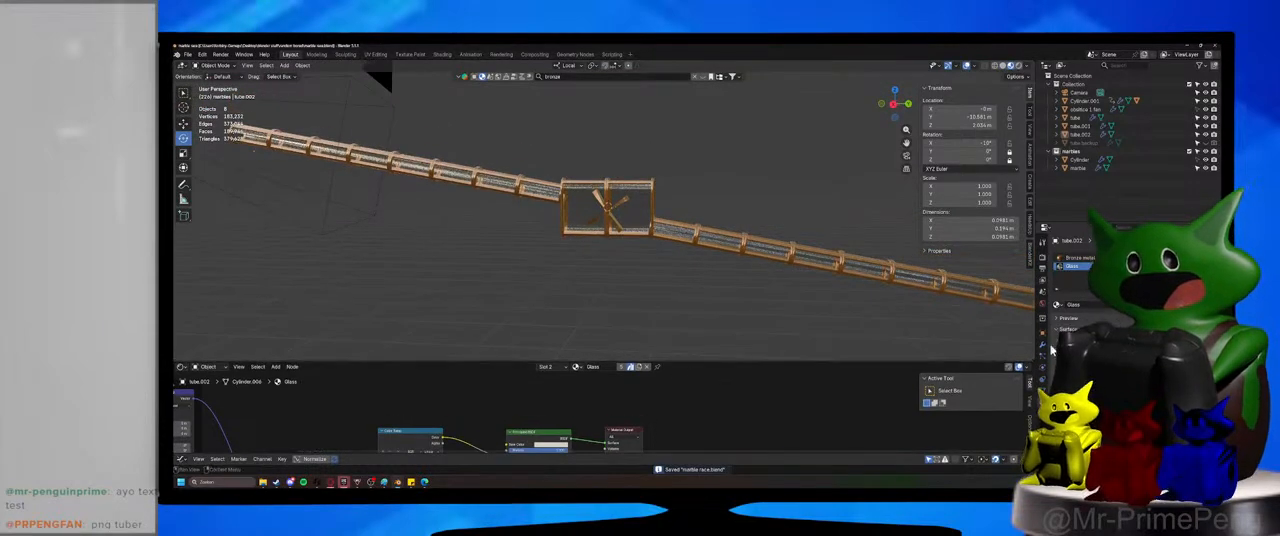
Bring up the render settings, preview the track in Rendered shading and save the file.
click(1044, 256)
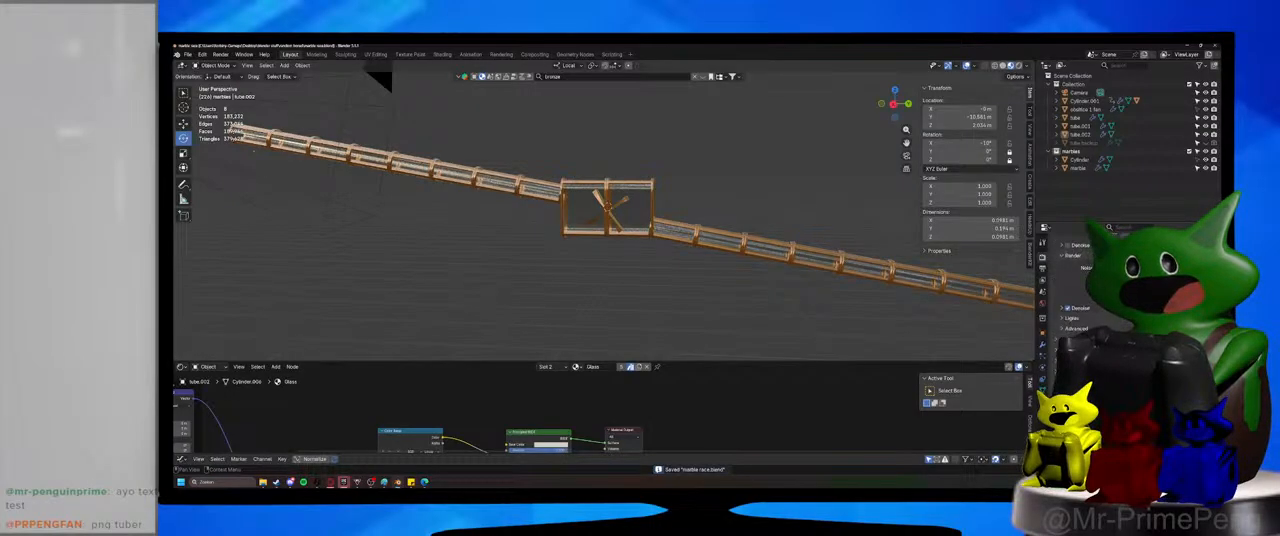
scroll(1075, 290, down, 2)
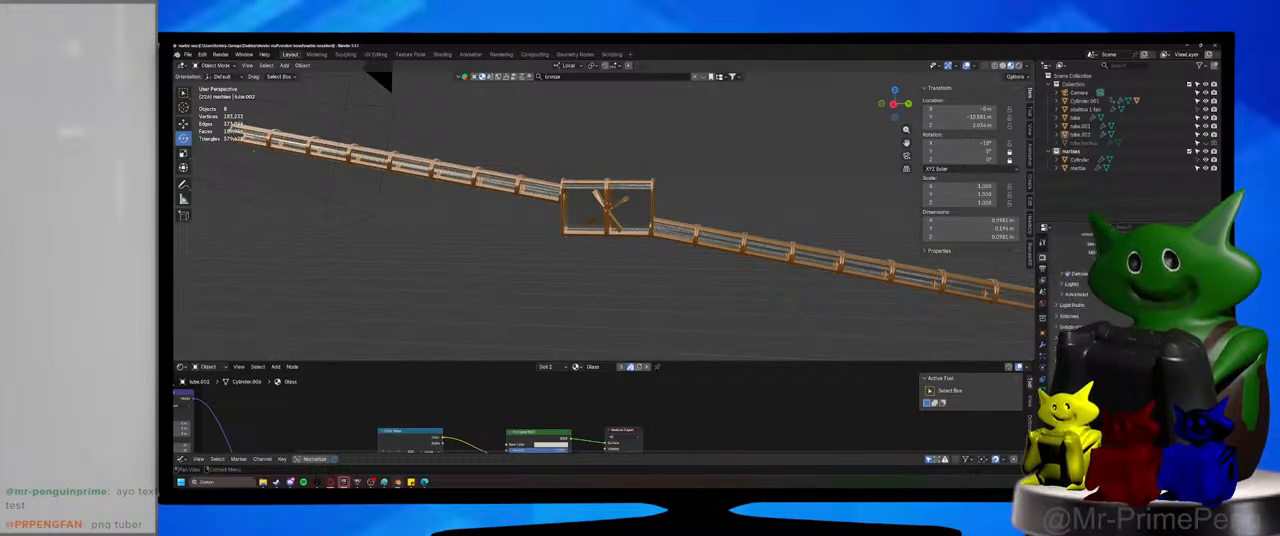
click(1018, 66)
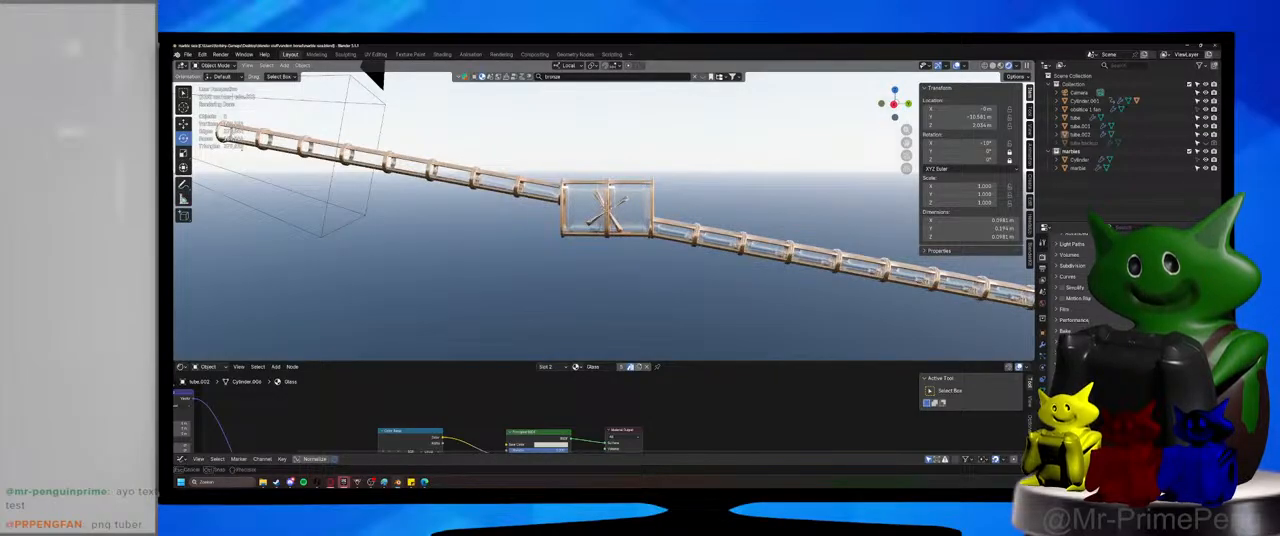
key(ctrl+s)
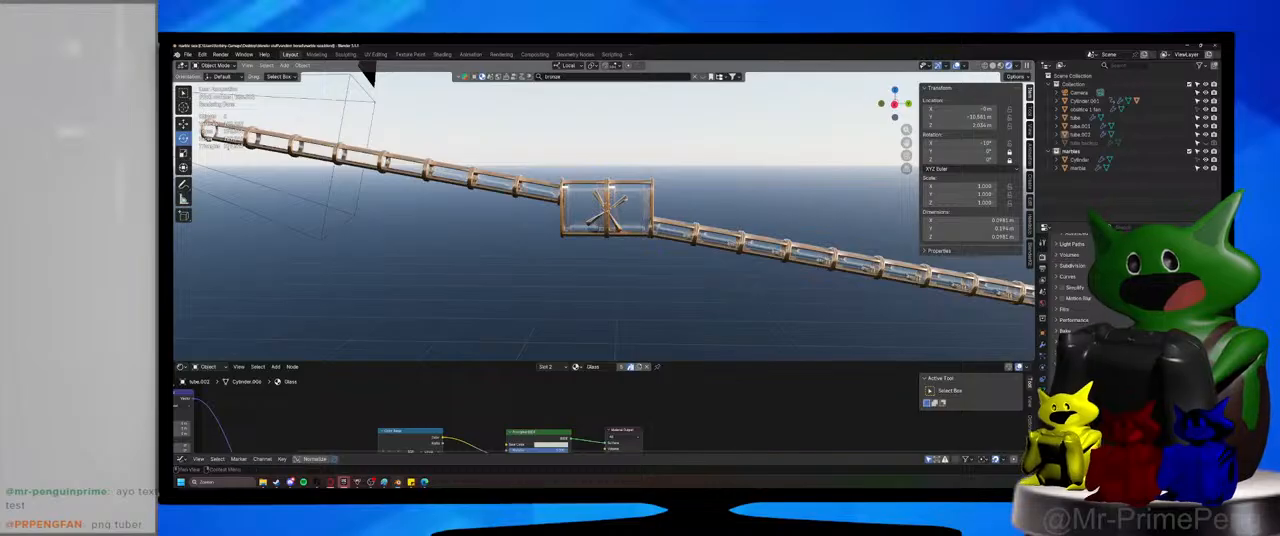
Enable Simplify in the render settings and adjust its viewport maximum subdivision.
click(1068, 288)
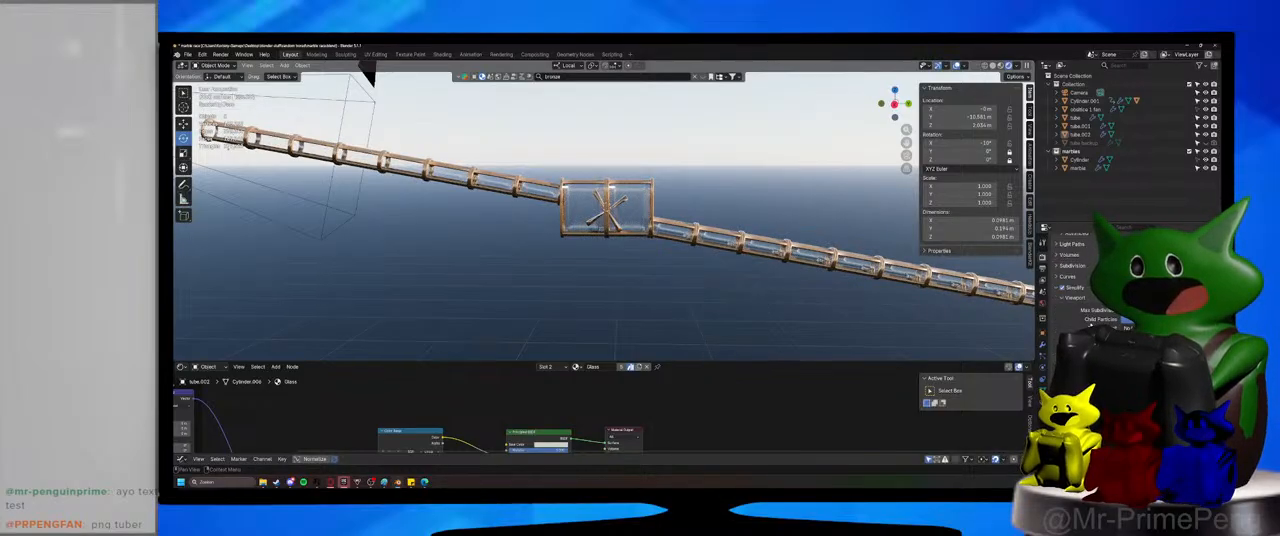
click(1124, 313)
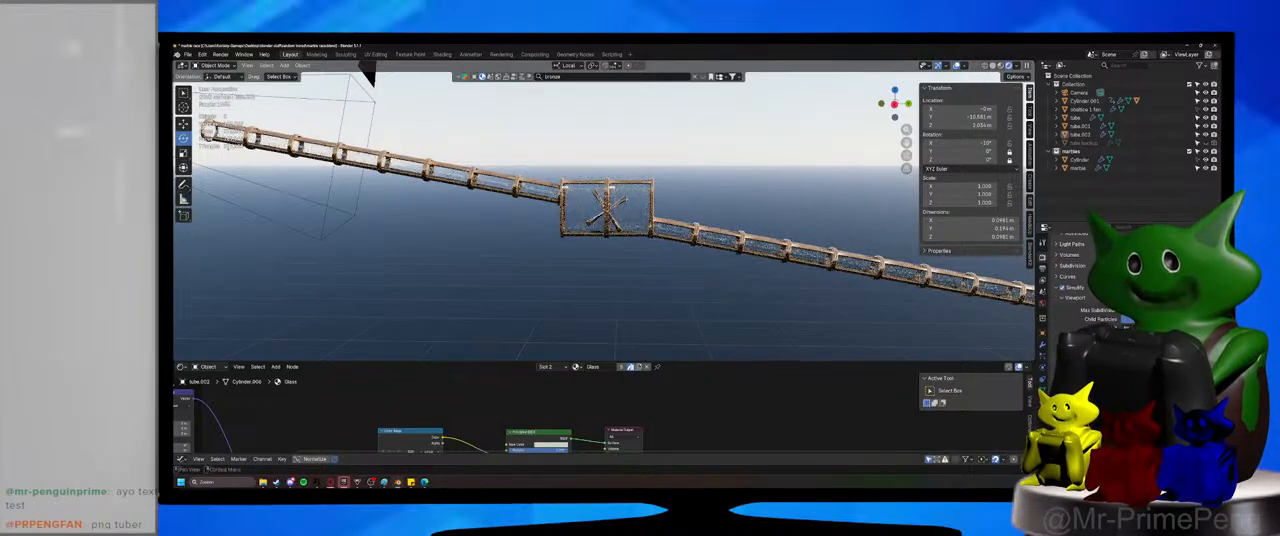
click(1124, 313)
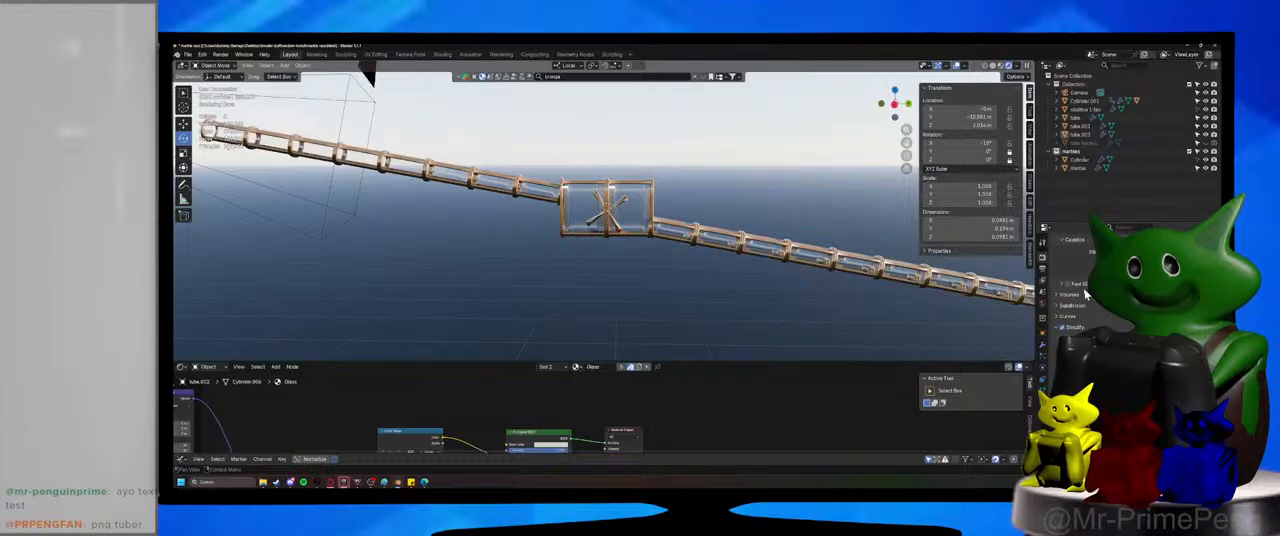
Enable Fast GI Approximation, raise its viewport bounces and save the file.
click(1065, 284)
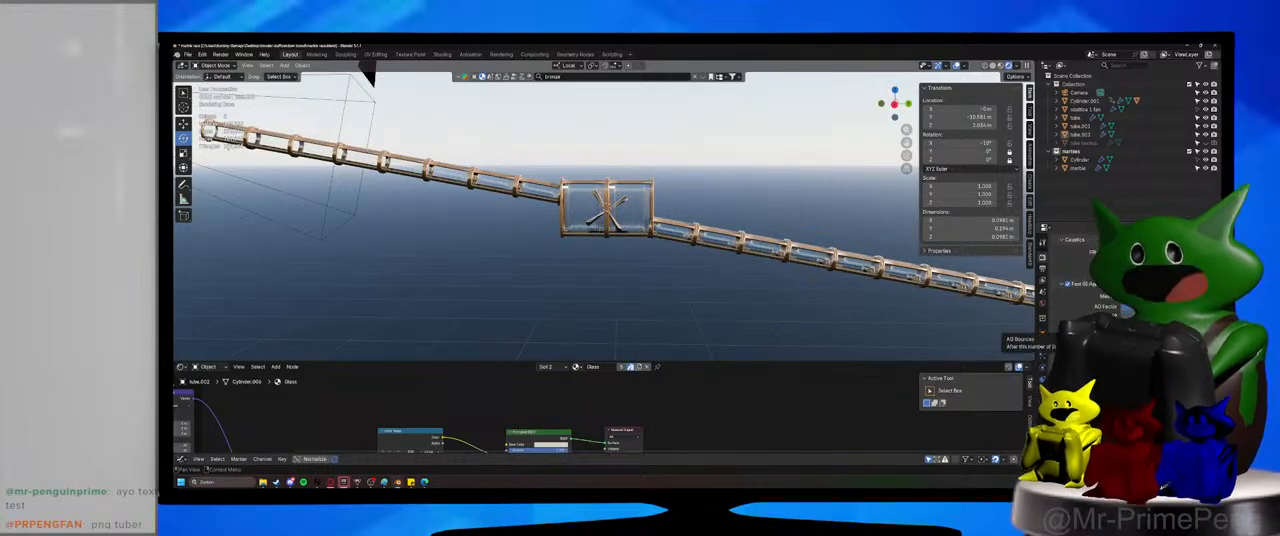
click(1206, 325)
click(1206, 325)
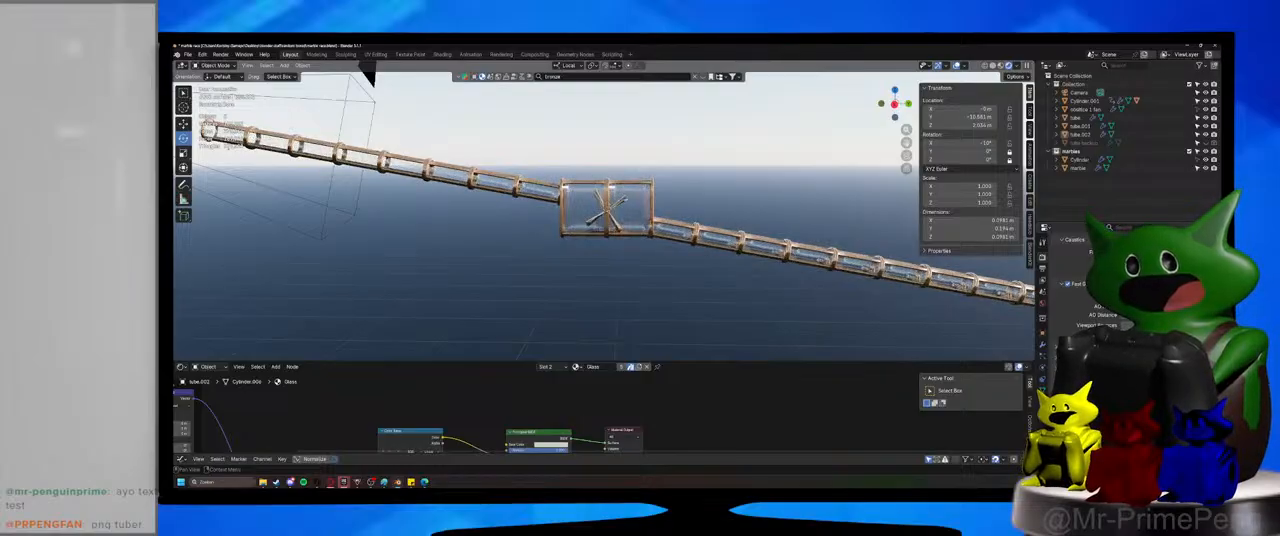
key(ctrl+s)
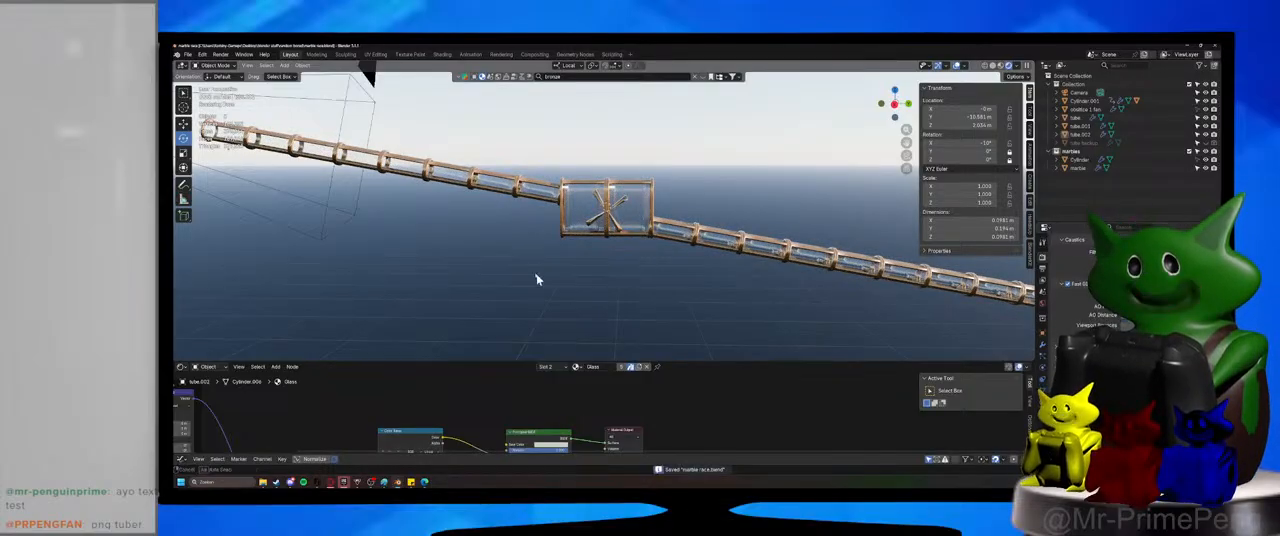
Inspect the rendered paddle wheel up close and return the viewport to Material Preview shading.
scroll(540, 280, up, 4)
scroll(560, 302, up, 3)
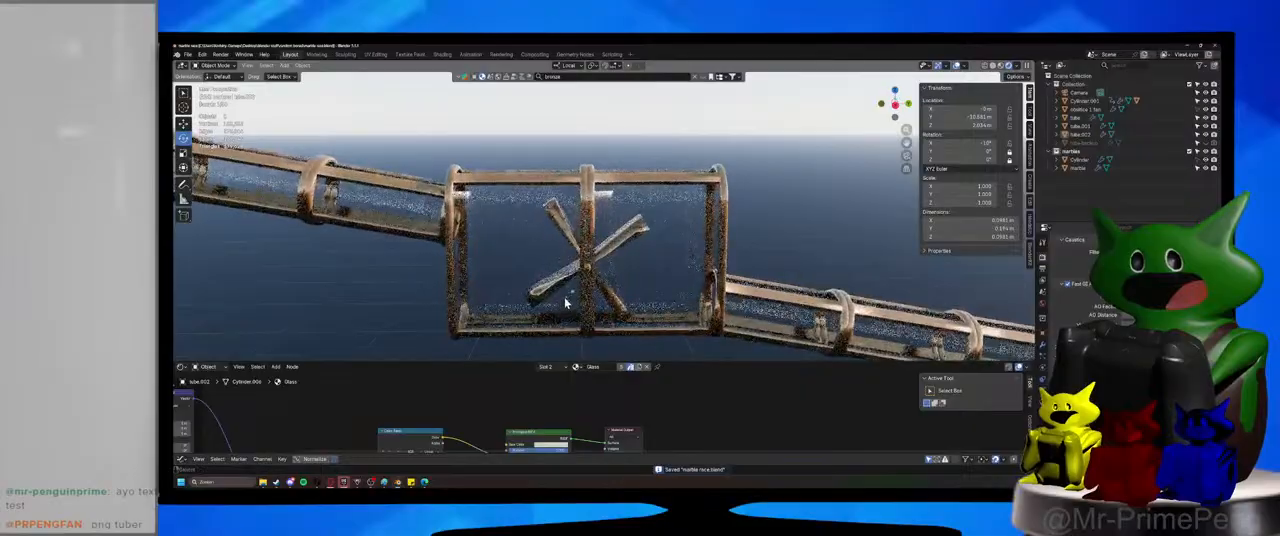
mouse_move(563, 300)
shift+middle_down()
mouse_move(589, 269)
mouse_move(603, 286)
mouse_move(569, 277)
shift+middle_up()
click(1001, 66)
scroll(606, 286, down, 5)
shift+middle_drag(365, 230, 494, 286)
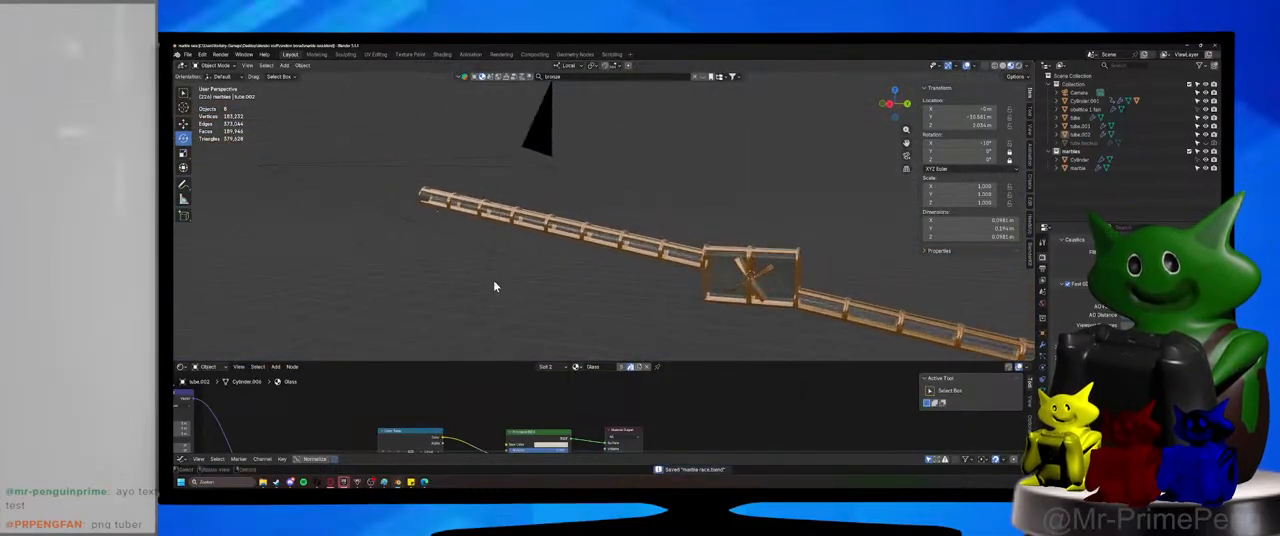
Replace the Shader Editor with the Timeline and rewind the animation to its start.
click(180, 367)
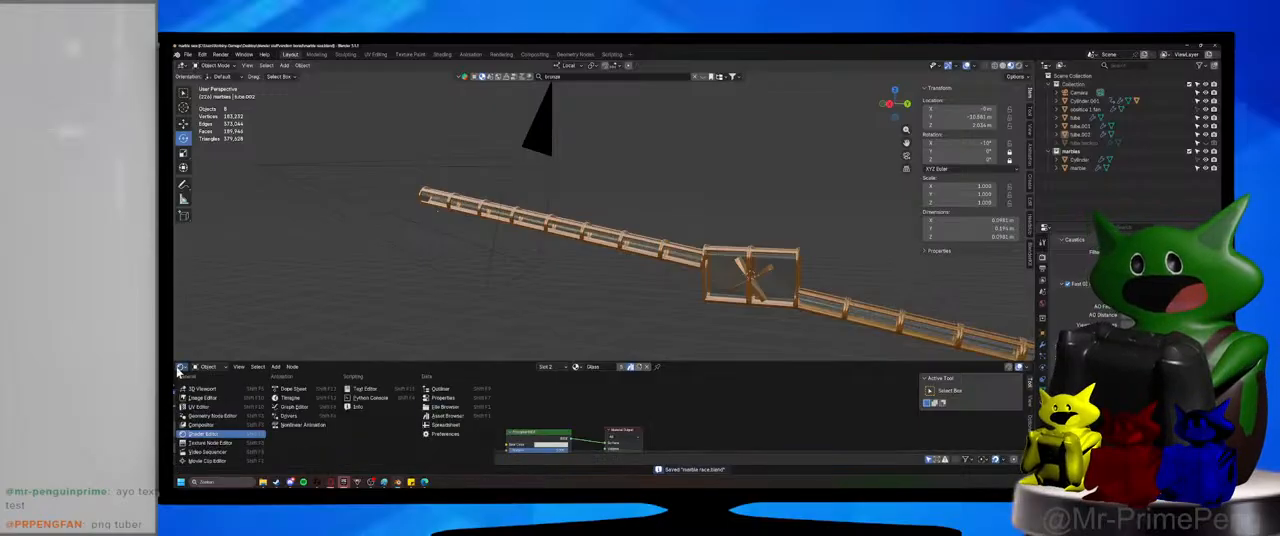
click(300, 396)
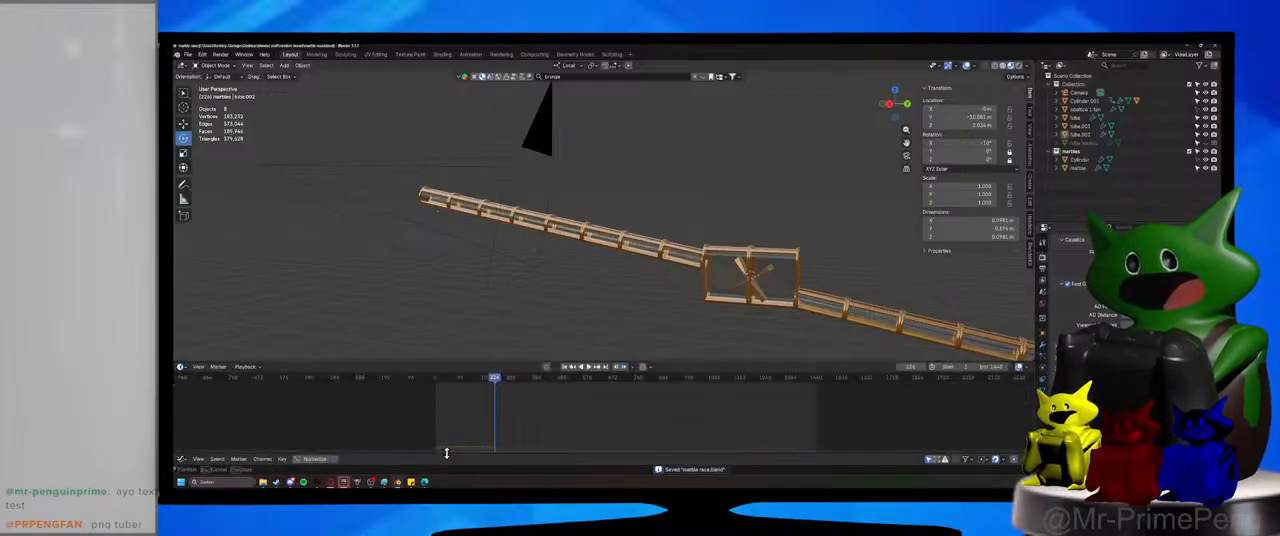
click(436, 459)
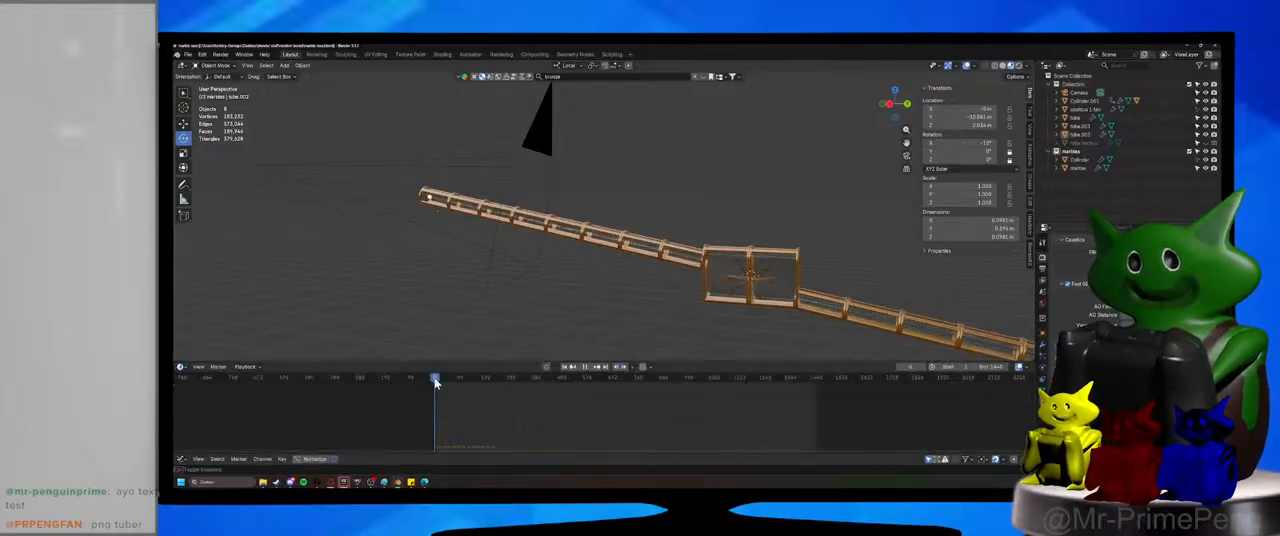
Select the marble and play the simulation until it has passed the paddle wheel, stopping playback on the lower tube.
middle_drag(521, 265, 561, 268)
click(565, 265)
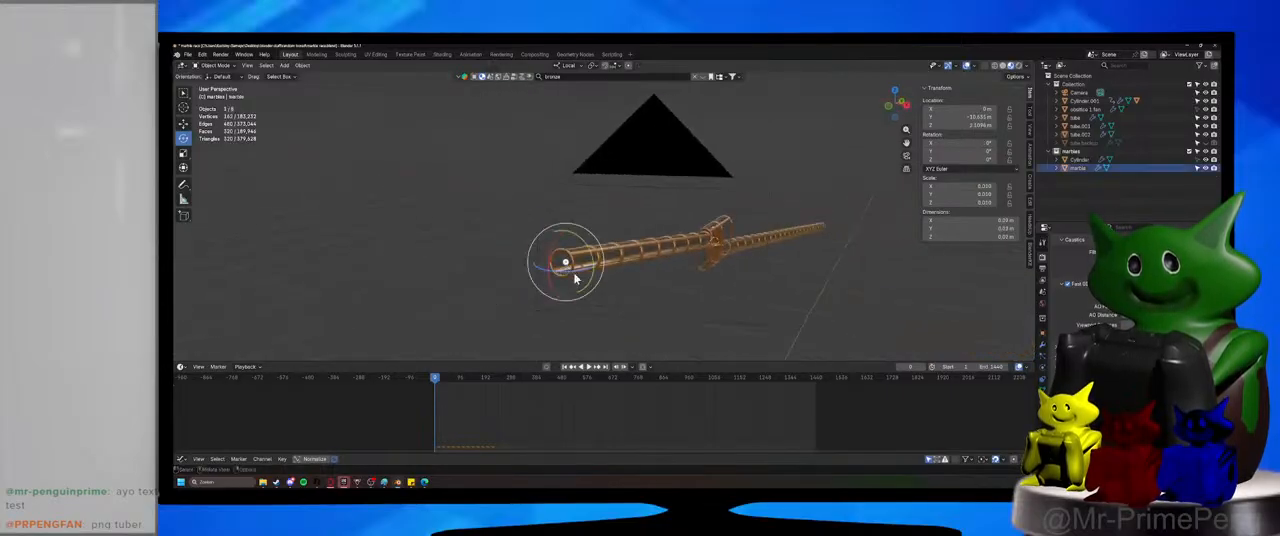
key(KP_Decimal)
scroll(688, 280, down, 5)
middle_drag(688, 280, 563, 328)
click(590, 370)
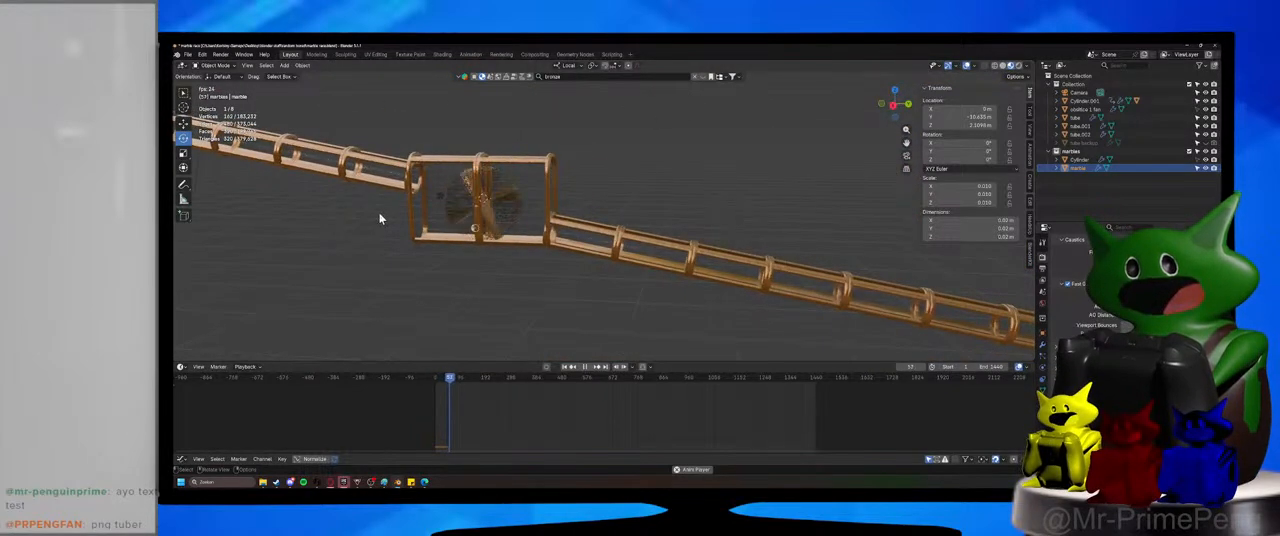
click(581, 367)
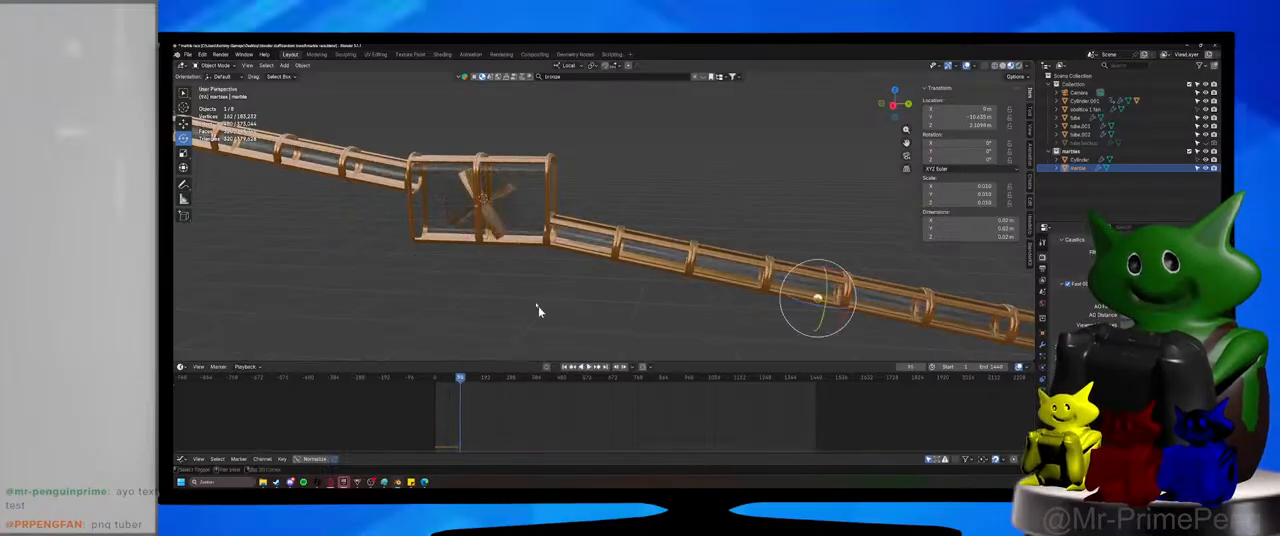
Select the paddle wheel's thin axle inside the glass housing.
scroll(626, 322, up, 5)
shift+middle_drag(538, 306, 612, 274)
click(597, 294)
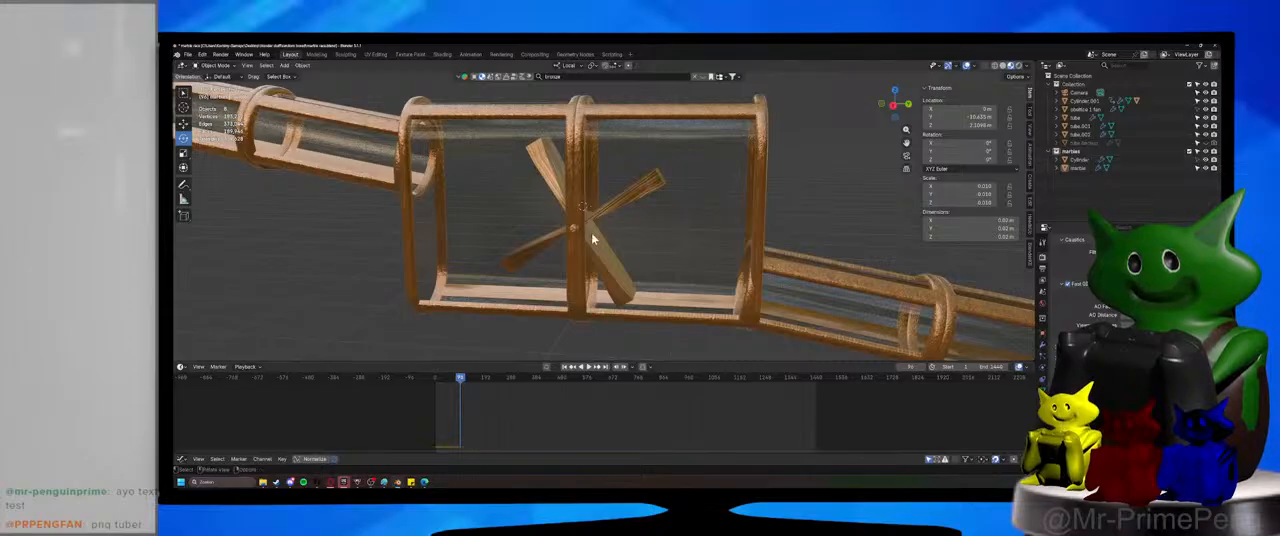
click(615, 249)
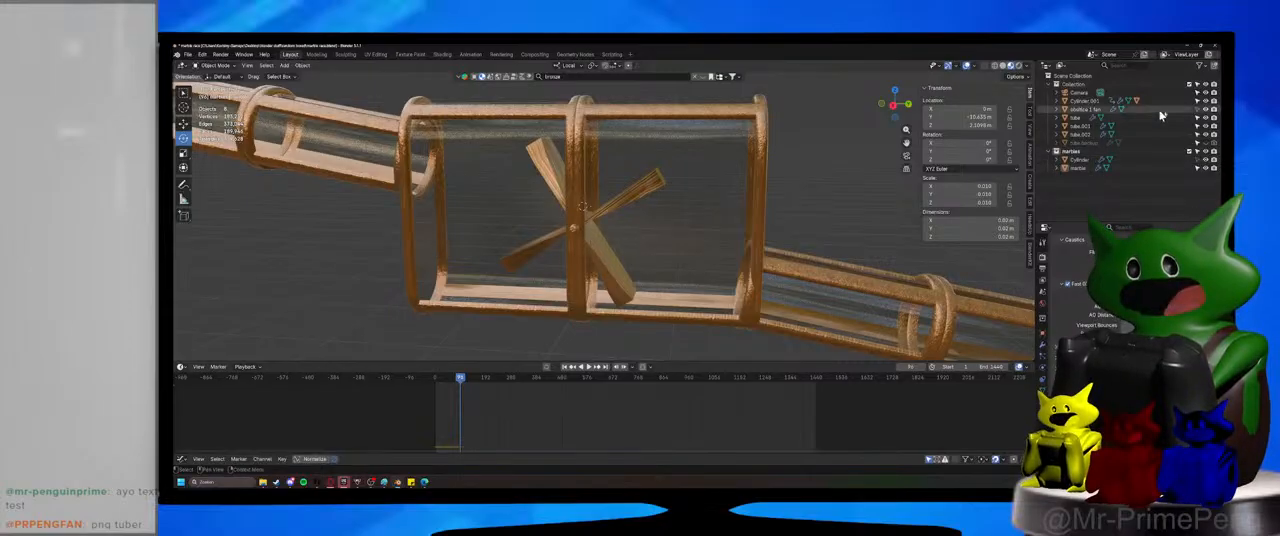
scroll(605, 258, down, 6)
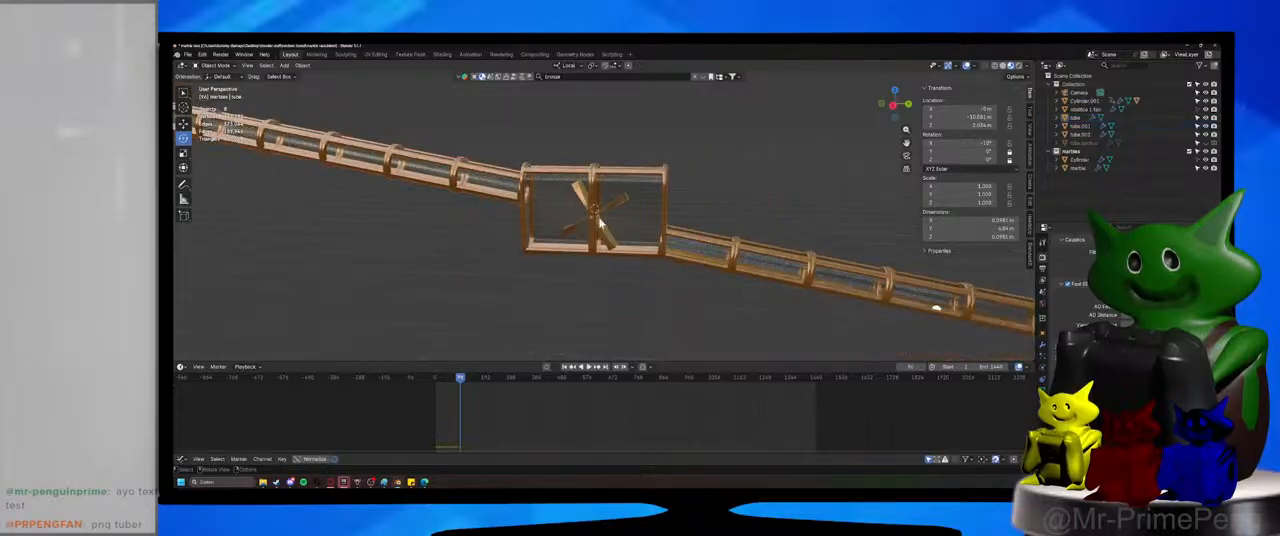
scroll(600, 258, up, 6)
middle_drag(600, 258, 561, 260)
click(556, 216)
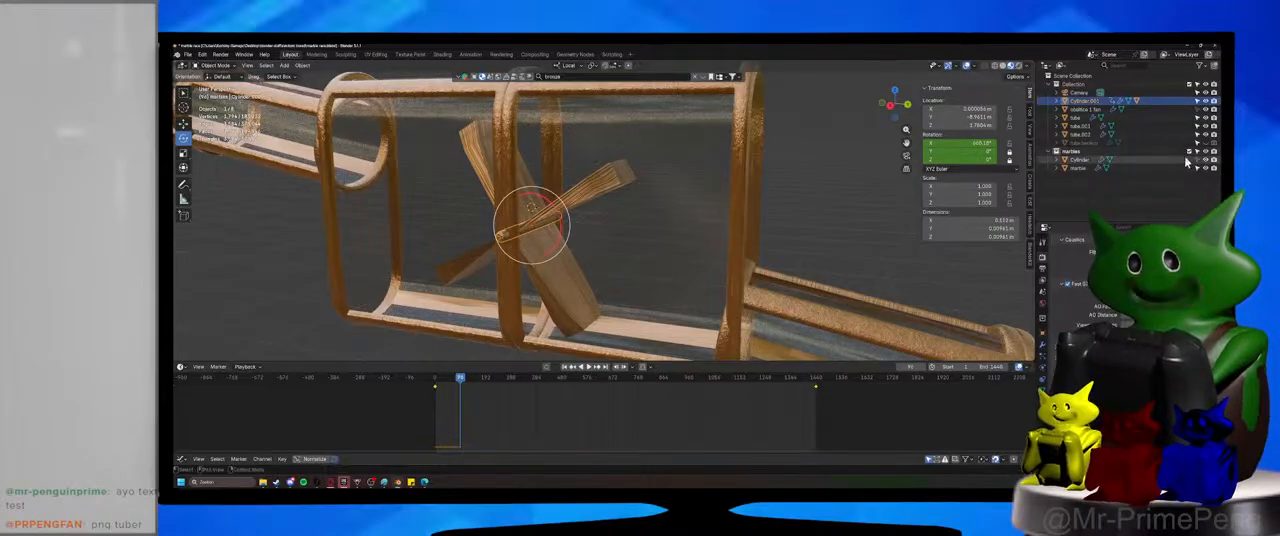
Examine the physics settings of the paddle blades and the axle.
click(1090, 160)
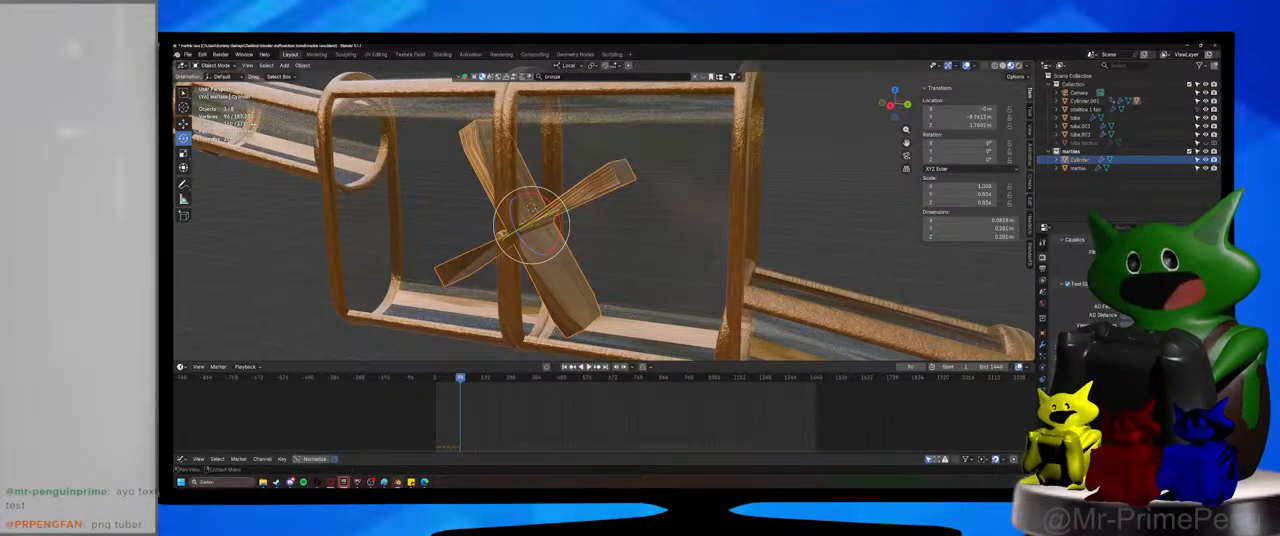
click(1044, 381)
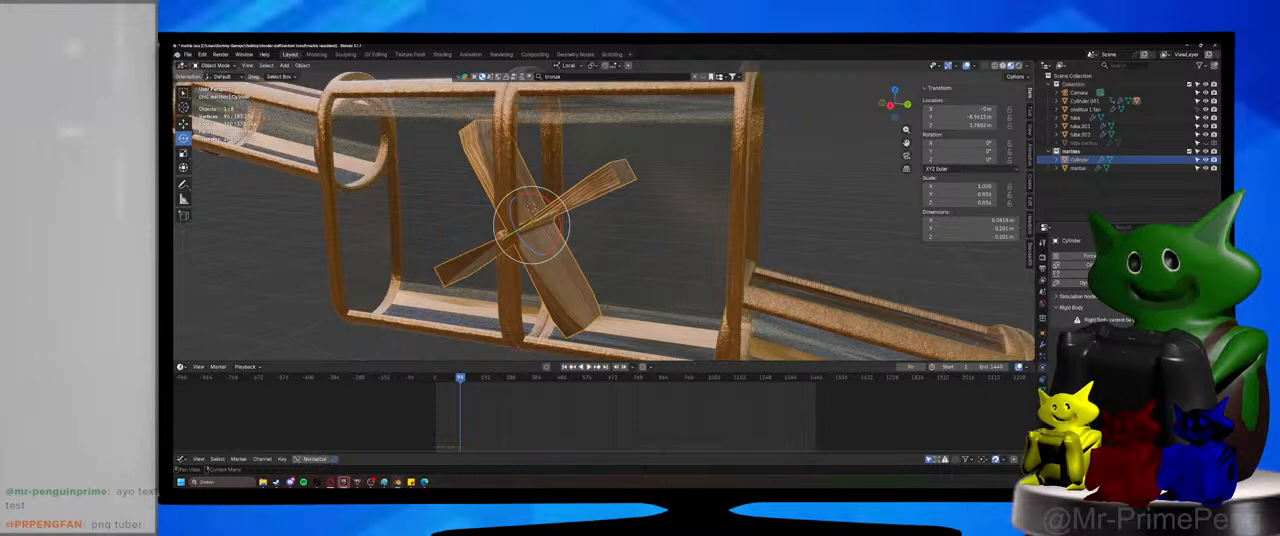
middle_drag(538, 258, 563, 262)
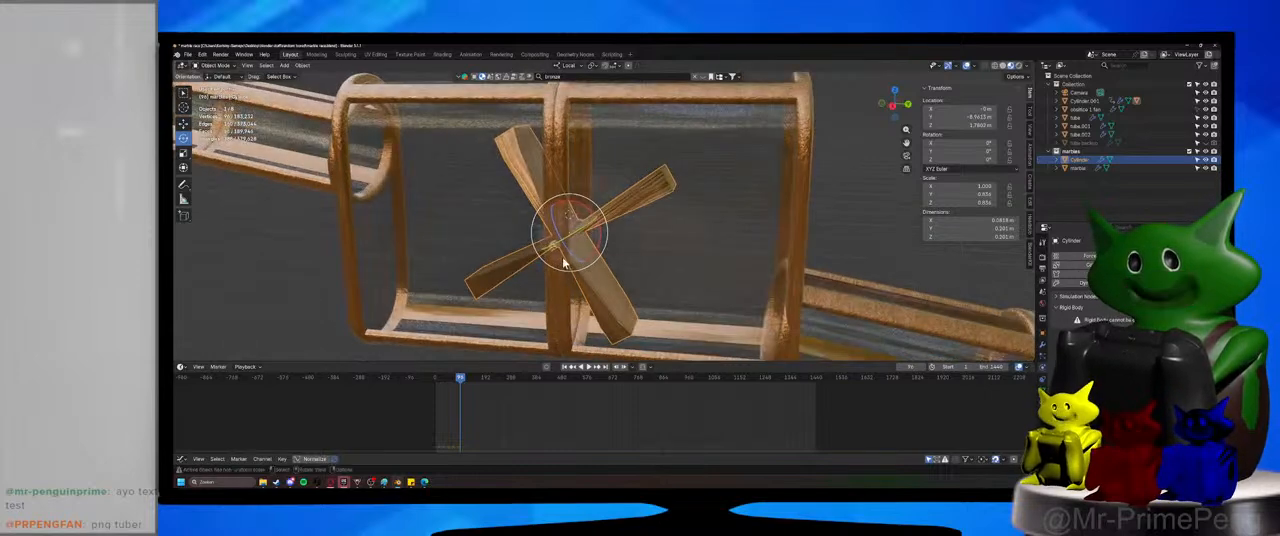
click(555, 257)
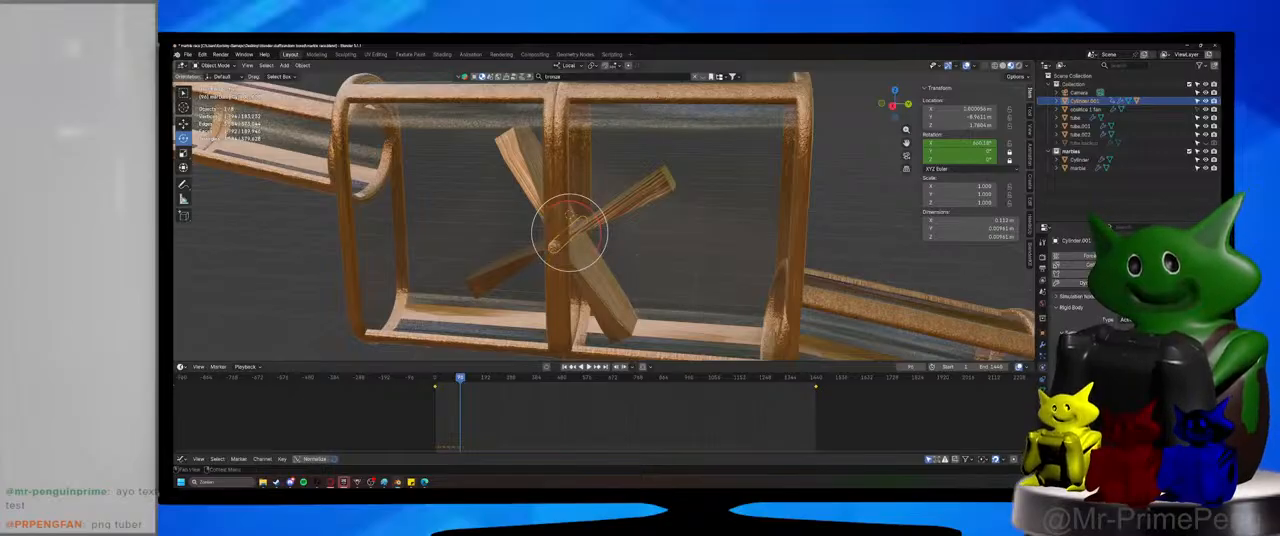
click(686, 215)
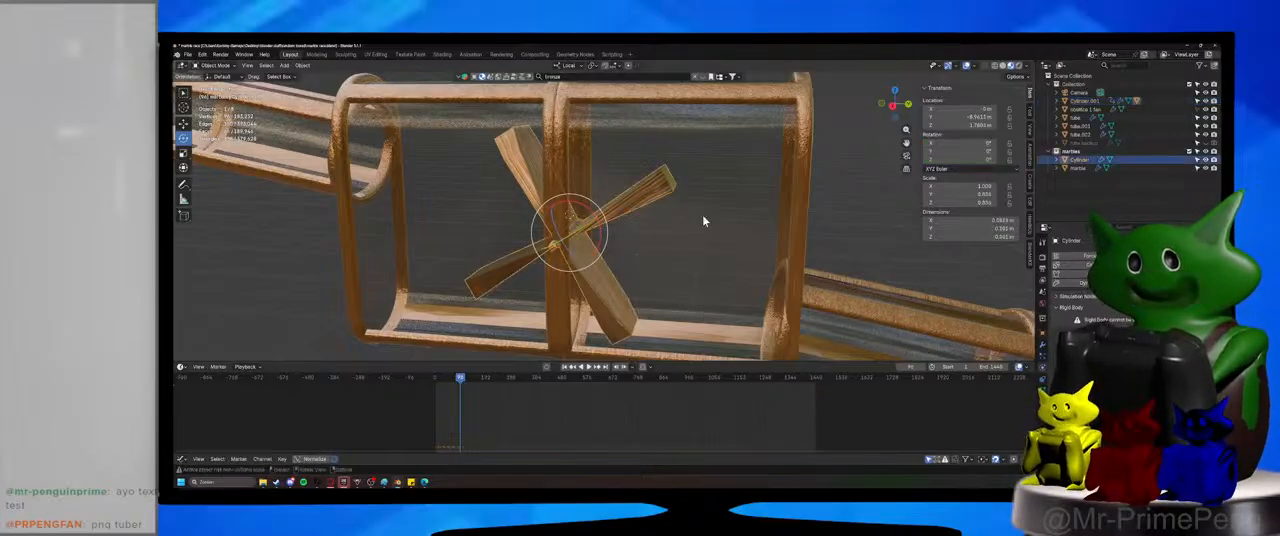
Return the animation to frame 1 and select the wheel's axle.
drag(443, 382, 435, 381)
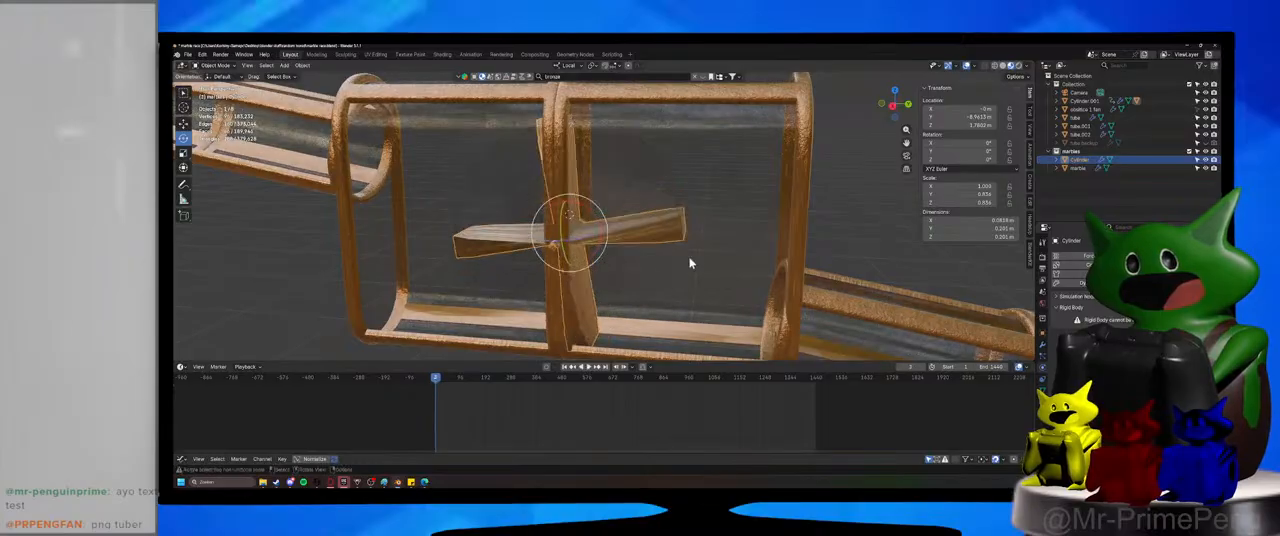
key(Left)
click(562, 266)
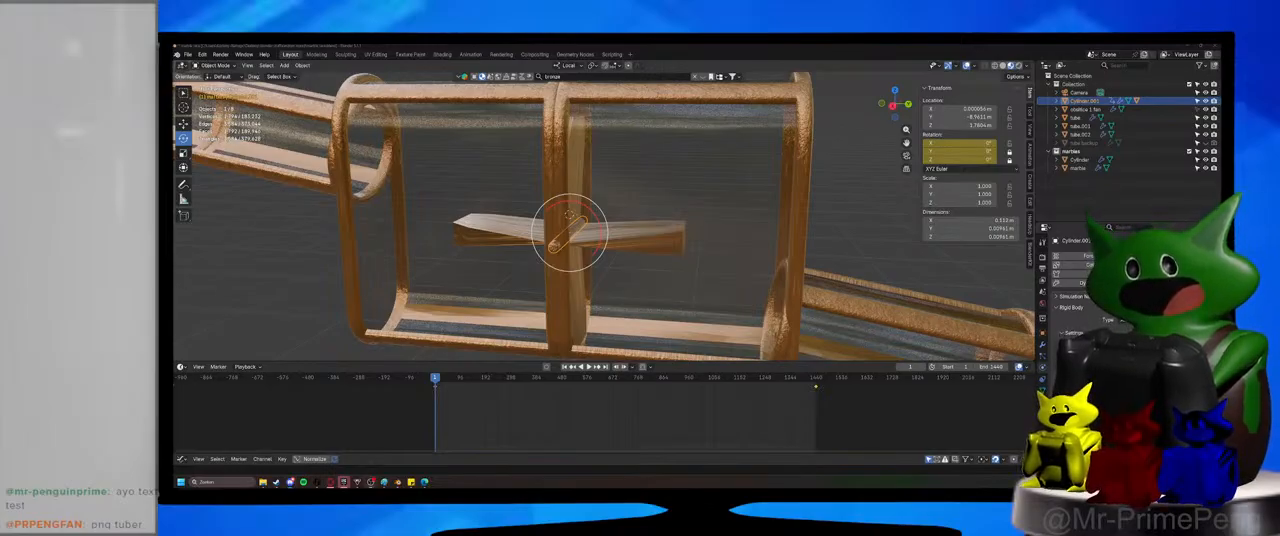
click(1219, 482)
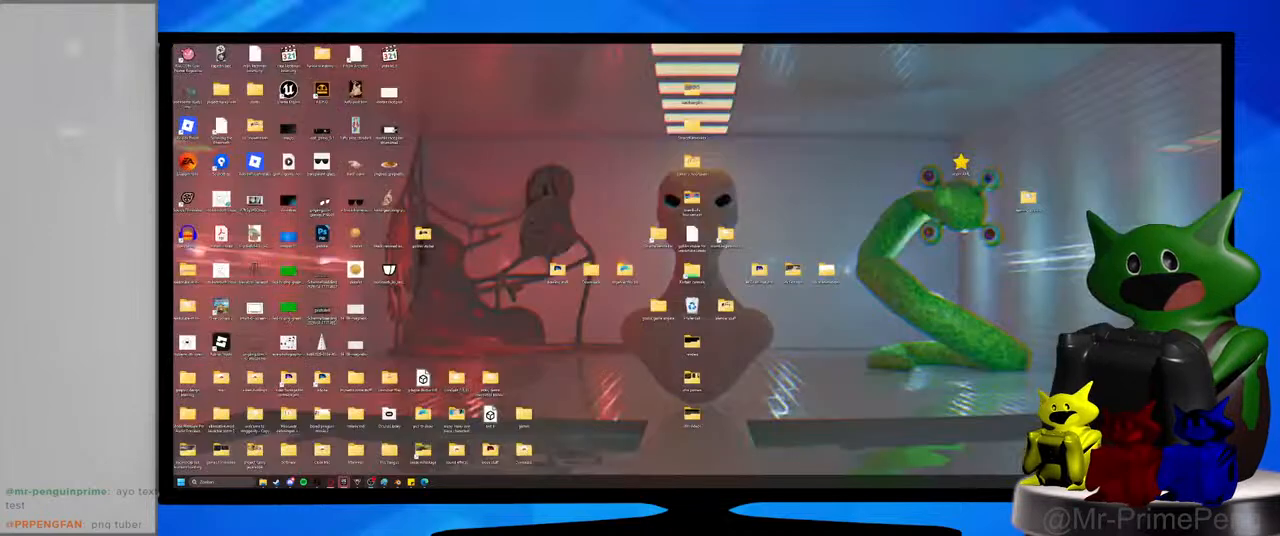
click(1219, 482)
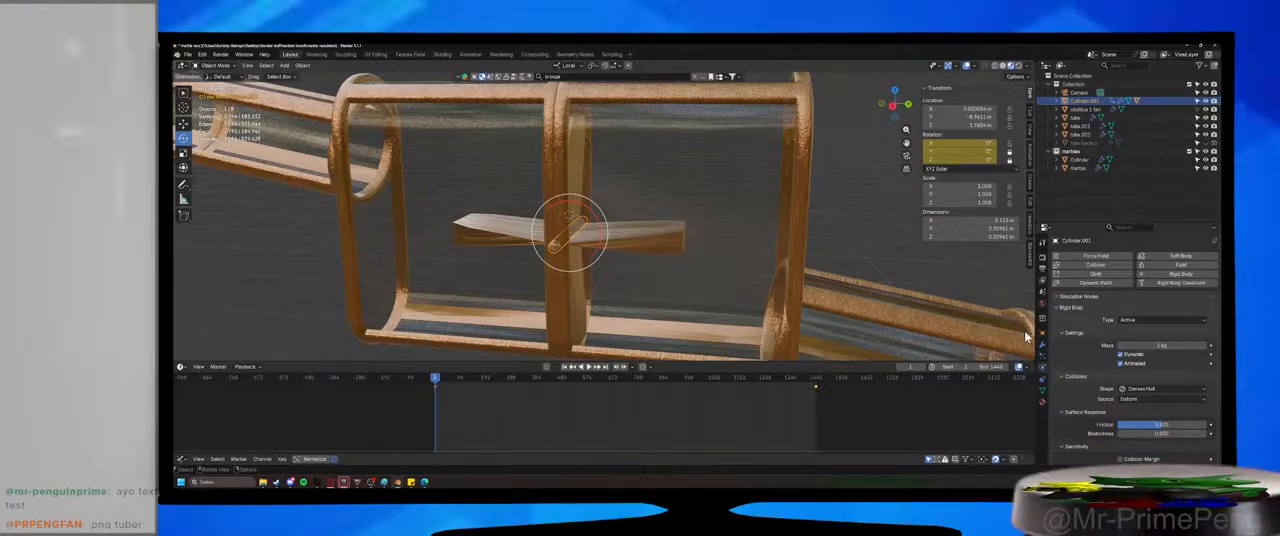
View the axle from the front and narrow the Properties editor beside the viewport.
key(KP_1)
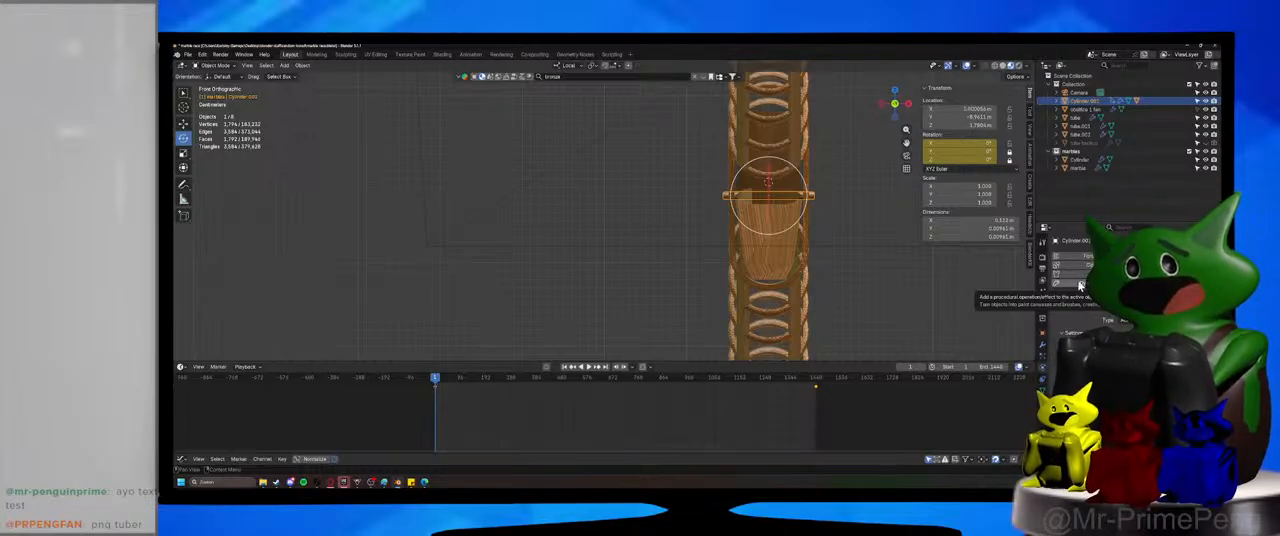
drag(1036, 260, 1051, 315)
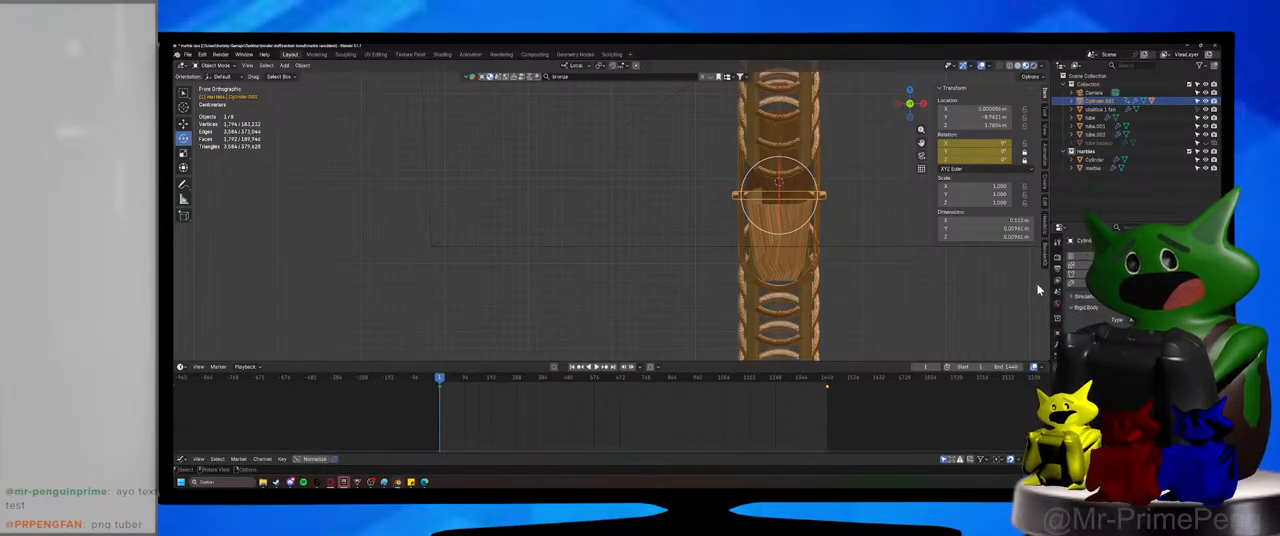
Look over the track around the paddle wheel housing from several angles and save the marble race file.
middle_drag(792, 269, 826, 274)
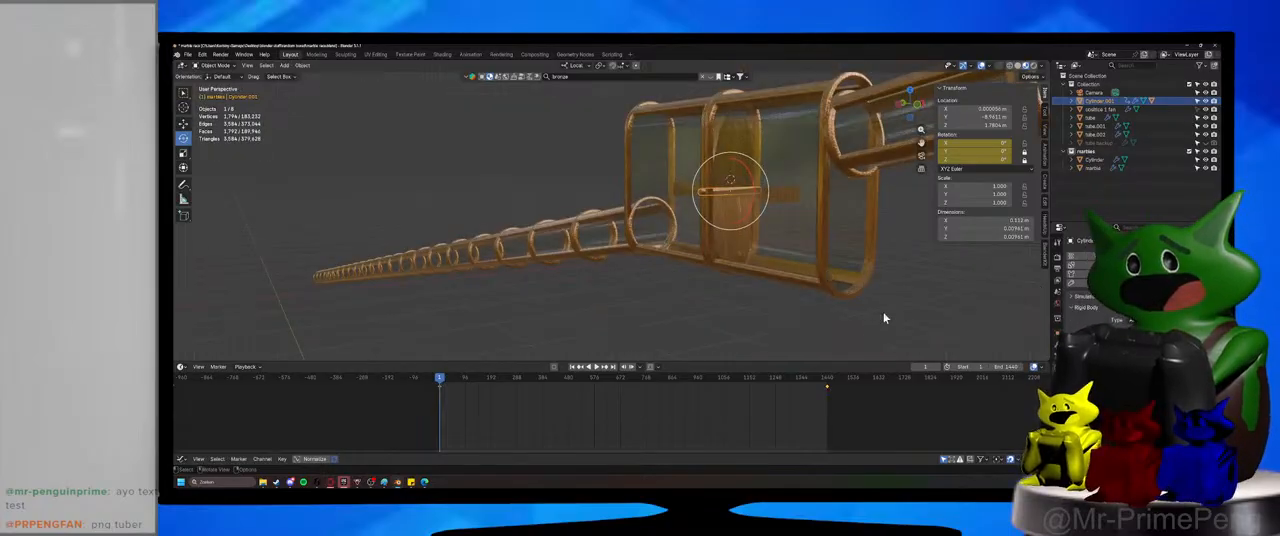
key(KP_0)
middle_drag(712, 283, 637, 280)
scroll(715, 291, up, 3)
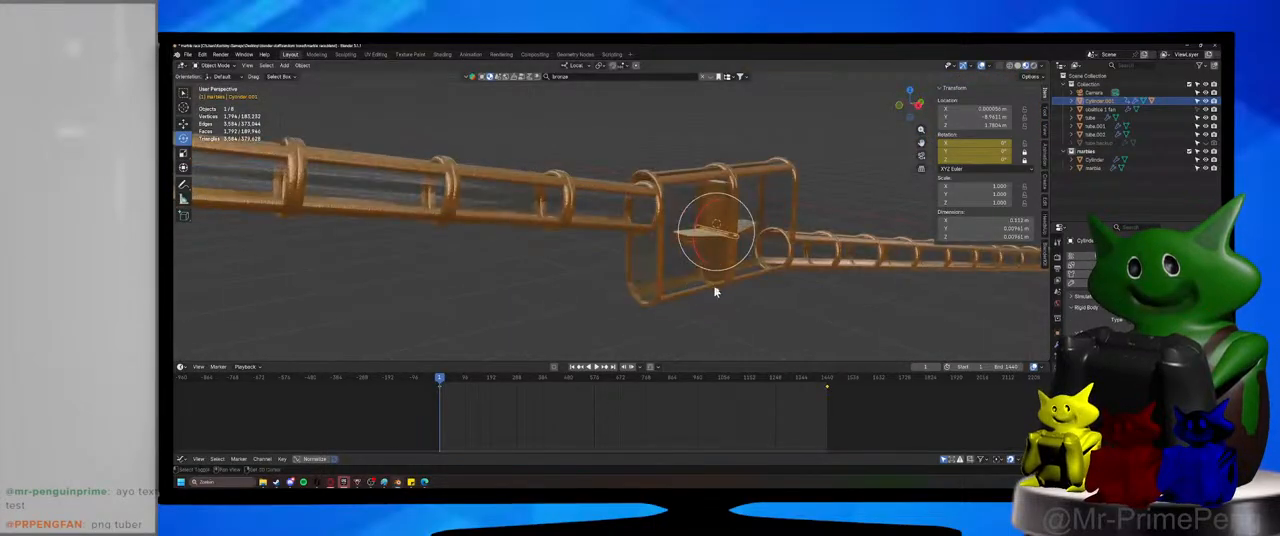
middle_drag(715, 291, 694, 306)
key(ctrl+s)
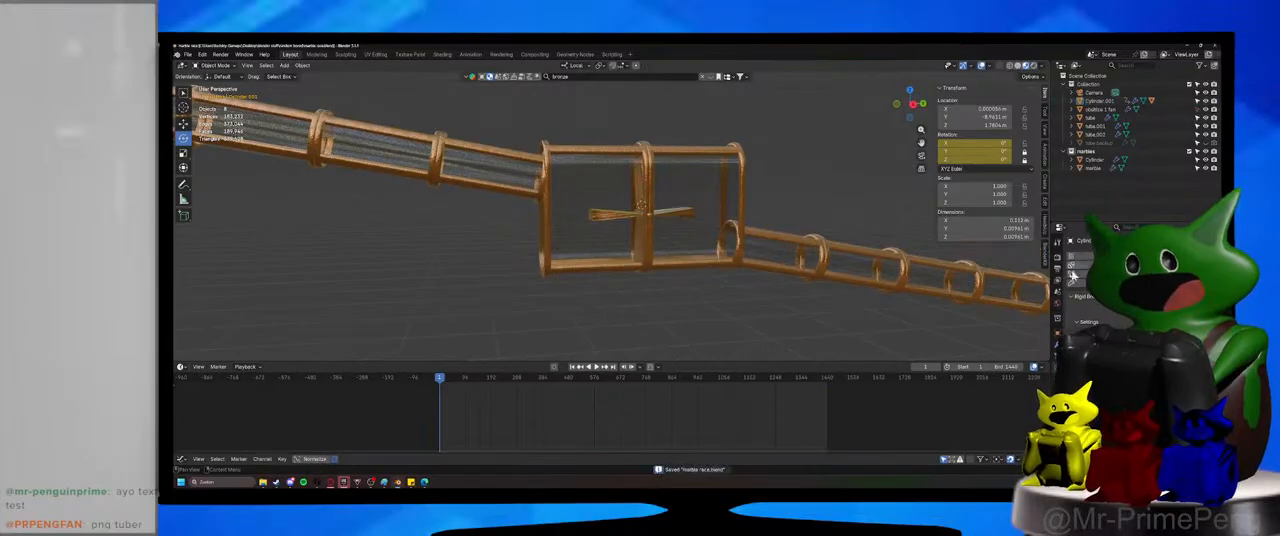
middle_drag(749, 277, 653, 293)
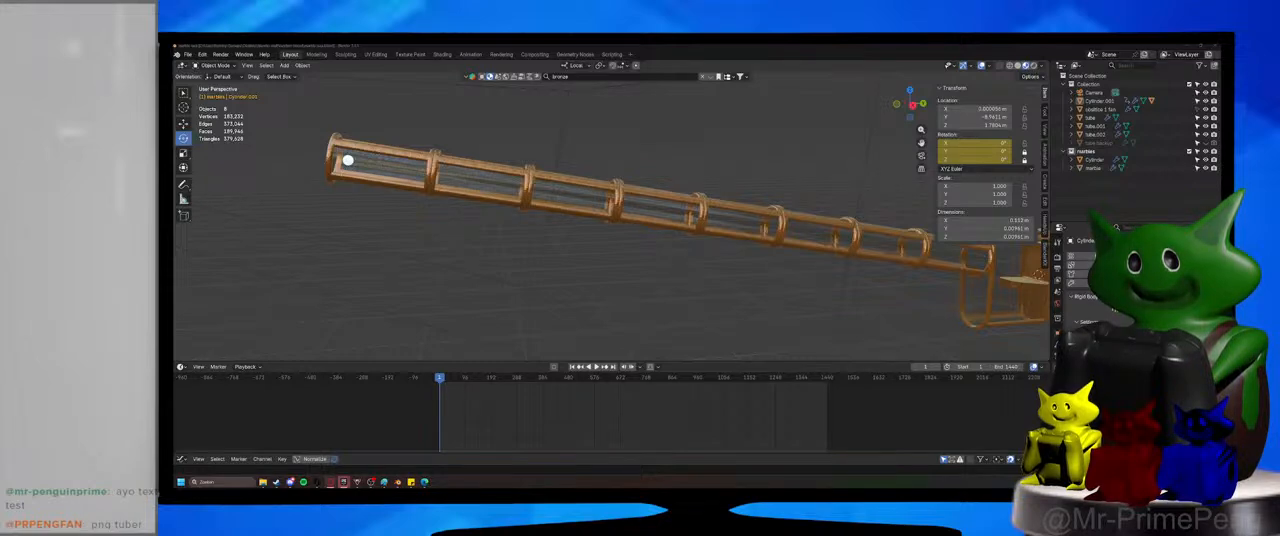
middle_drag(554, 277, 750, 288)
key(ctrl+s)
scroll(677, 266, down, 6)
scroll(669, 280, up, 6)
Clear the parent of the paddle blades inside the glass housing.
click(703, 273)
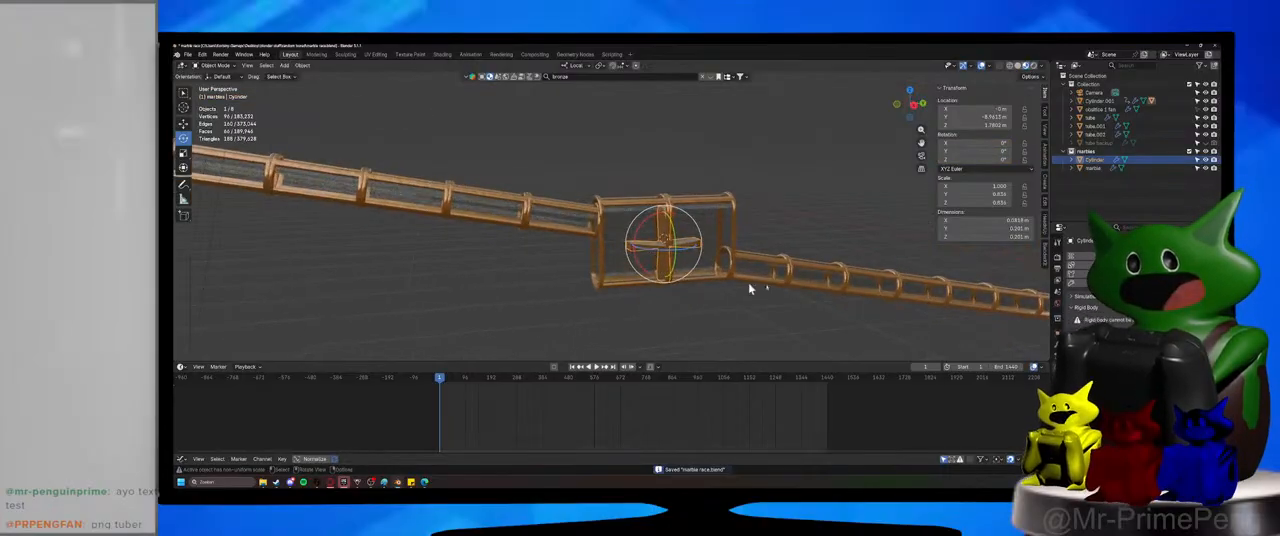
scroll(683, 235, up, 9)
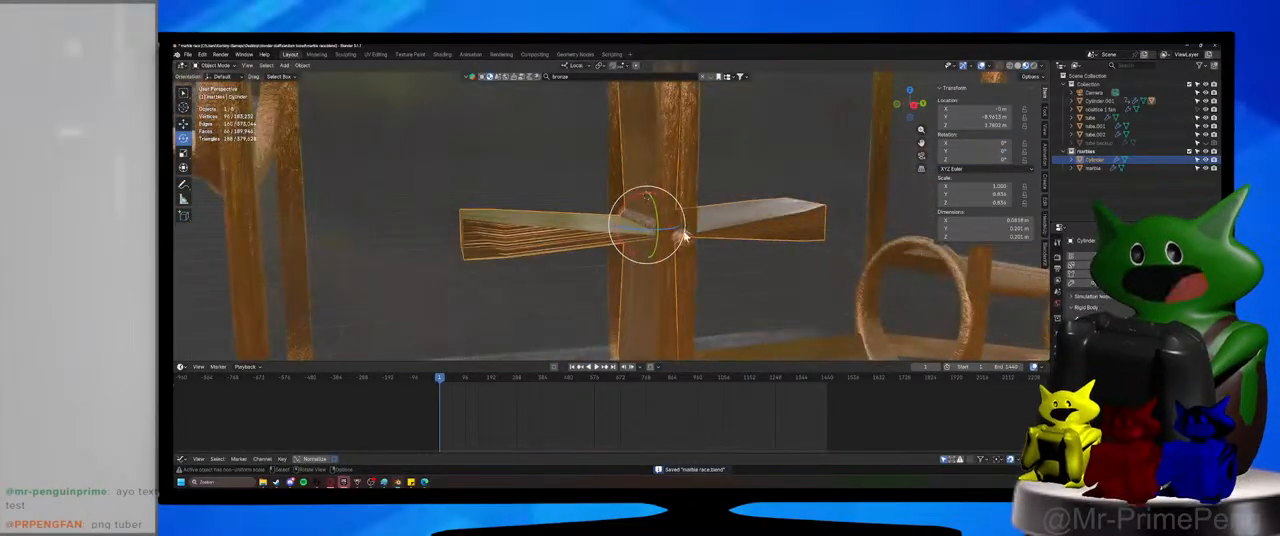
key(alt+p)
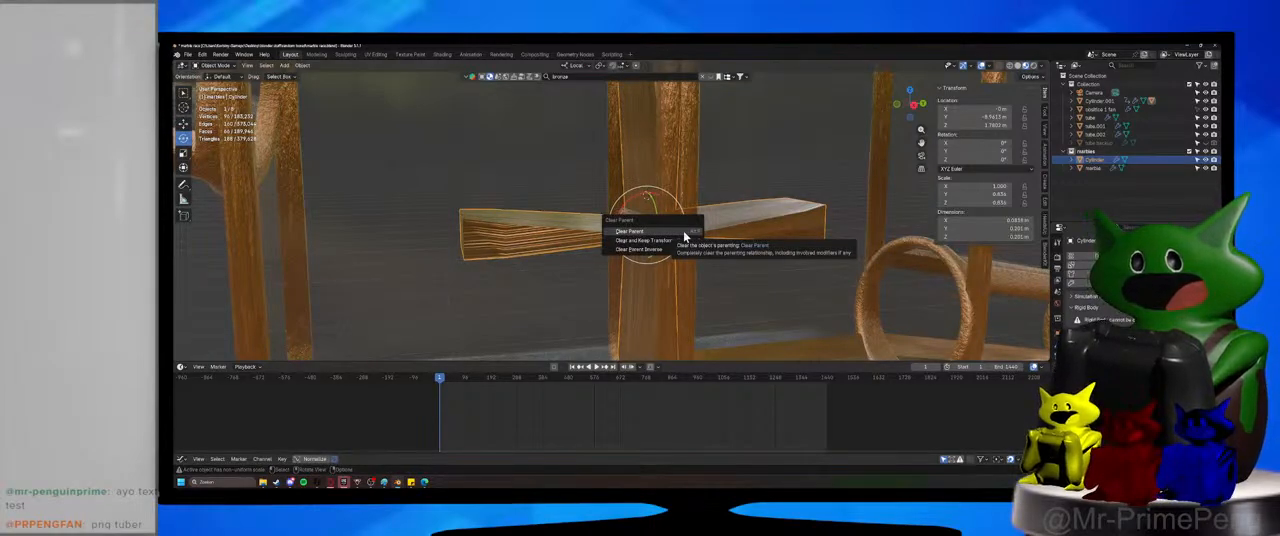
click(684, 234)
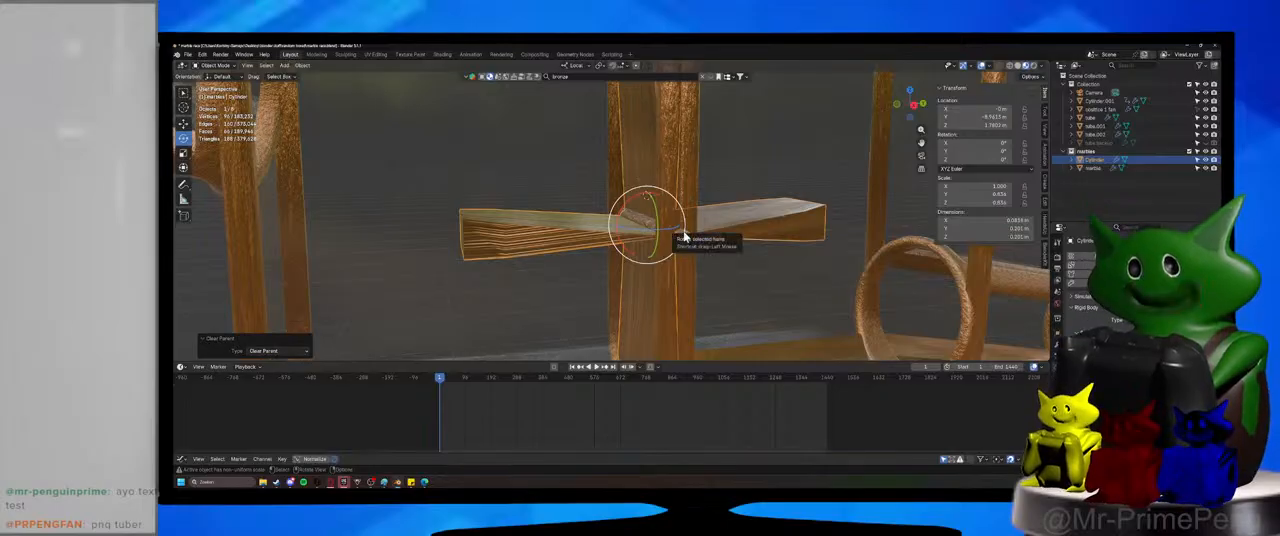
Keyframe the paddle blades' rotation of 0° at frame 1, then select the axle and return to the animation's start.
click(690, 244)
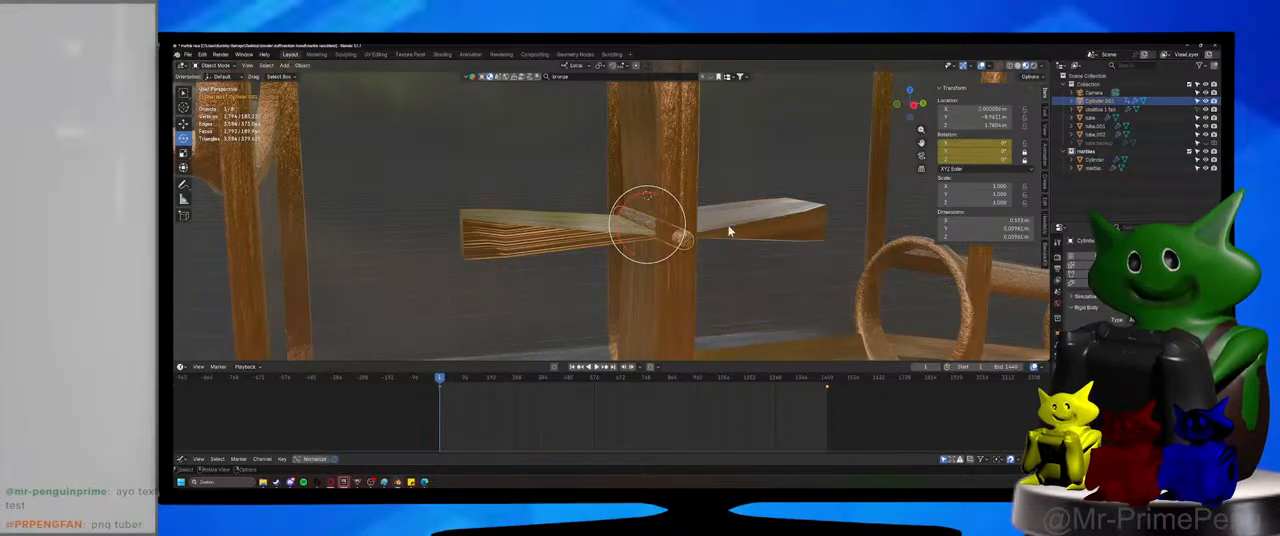
click(729, 232)
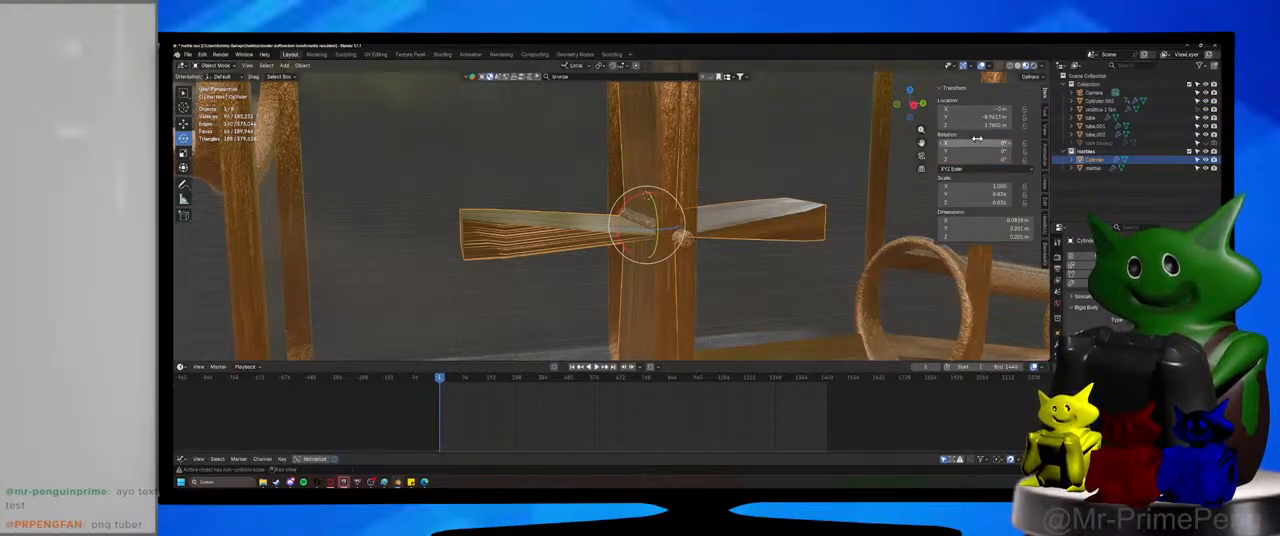
key(i)
click(680, 234)
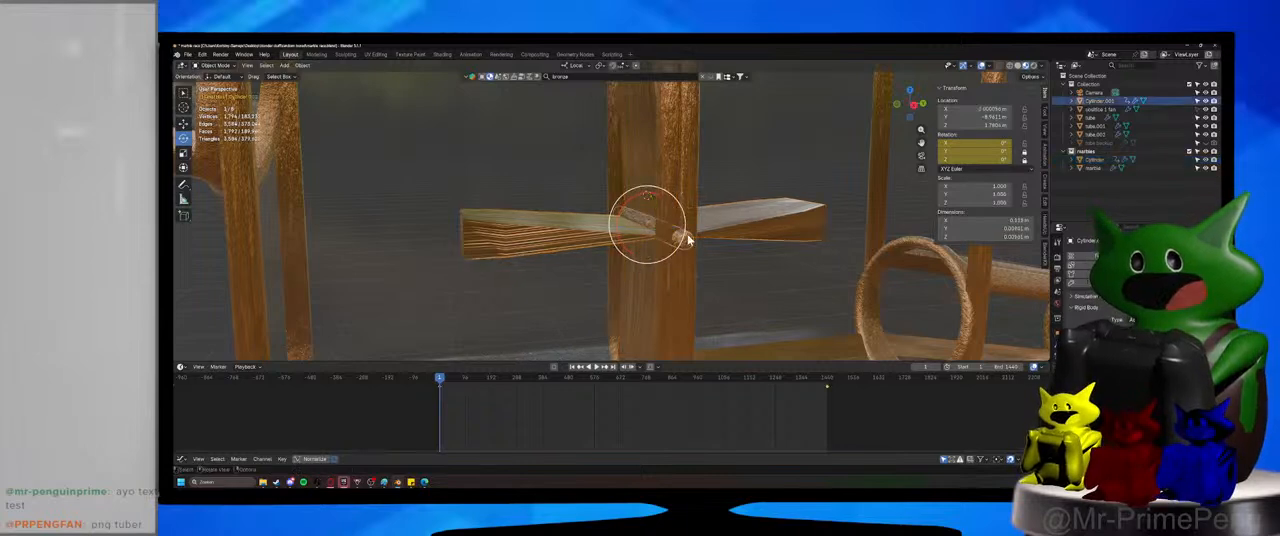
drag(794, 379, 441, 403)
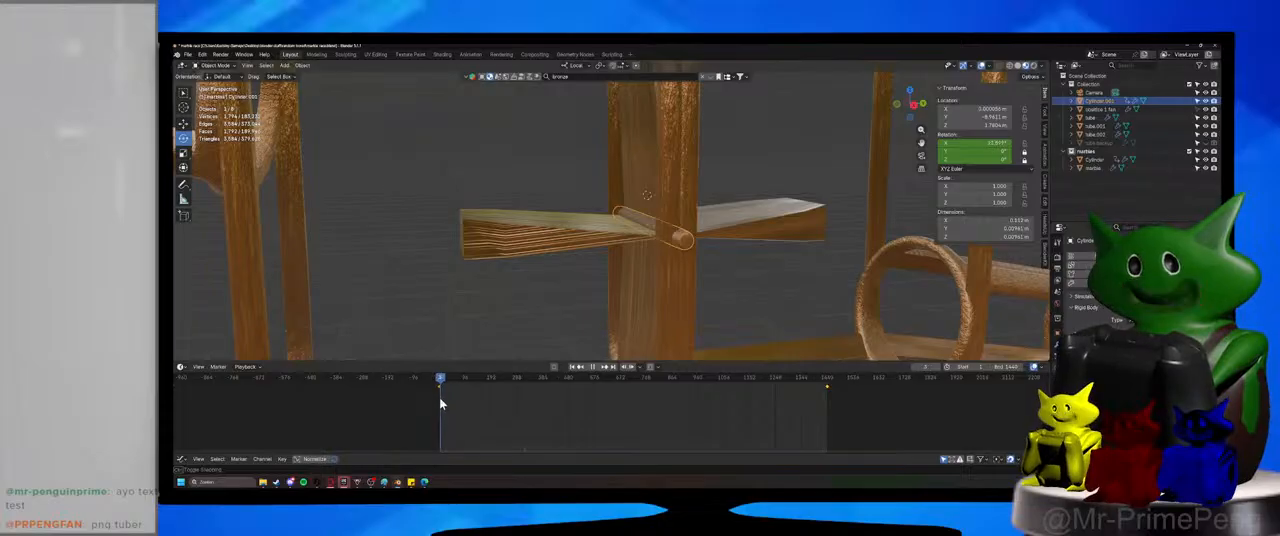
Keyframe the paddle blades' X rotation at 10000° on frame 1440 and save the file.
click(665, 173)
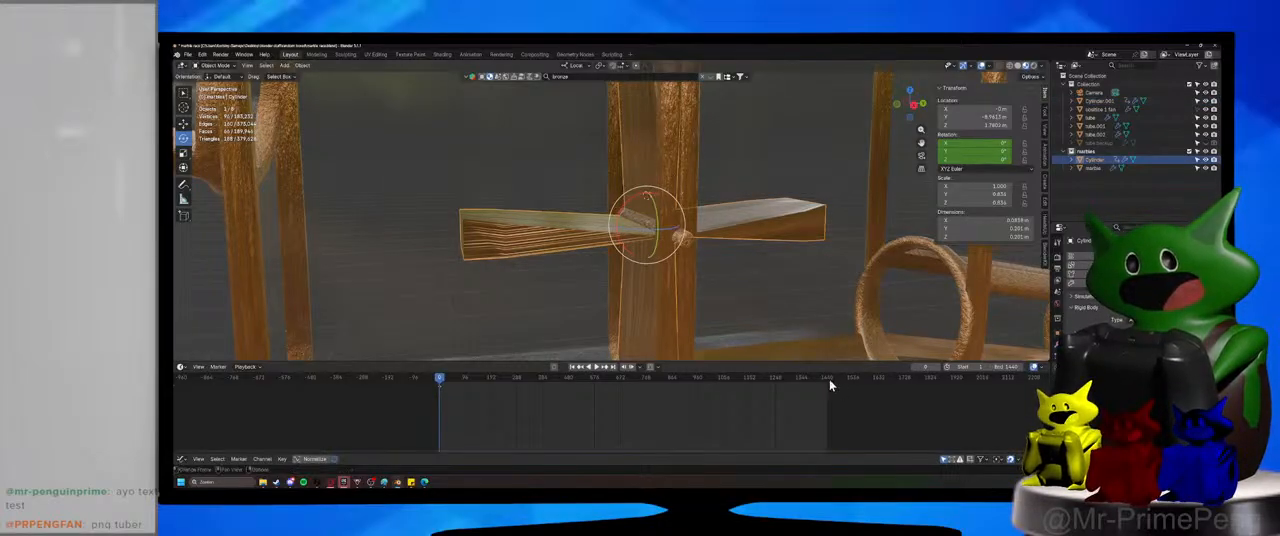
drag(831, 382, 827, 382)
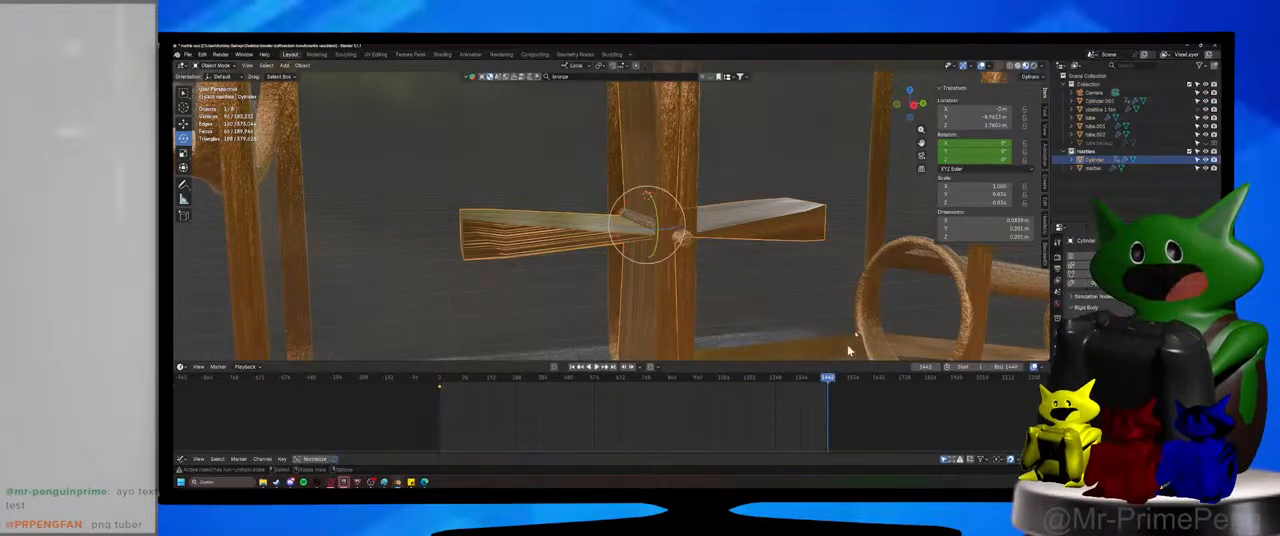
click(978, 145)
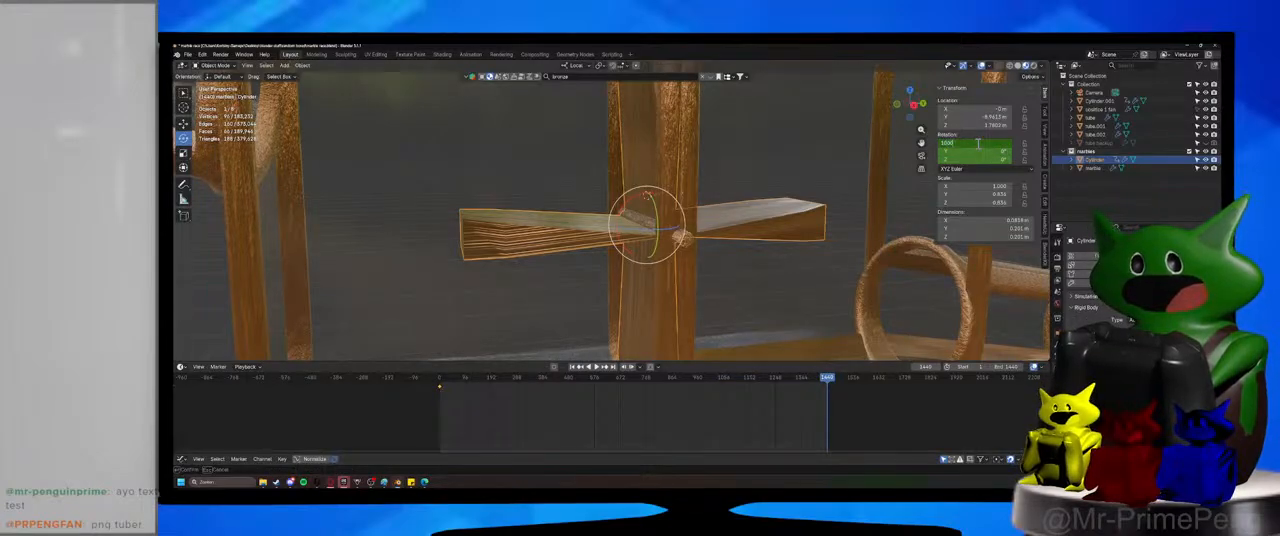
key(Return)
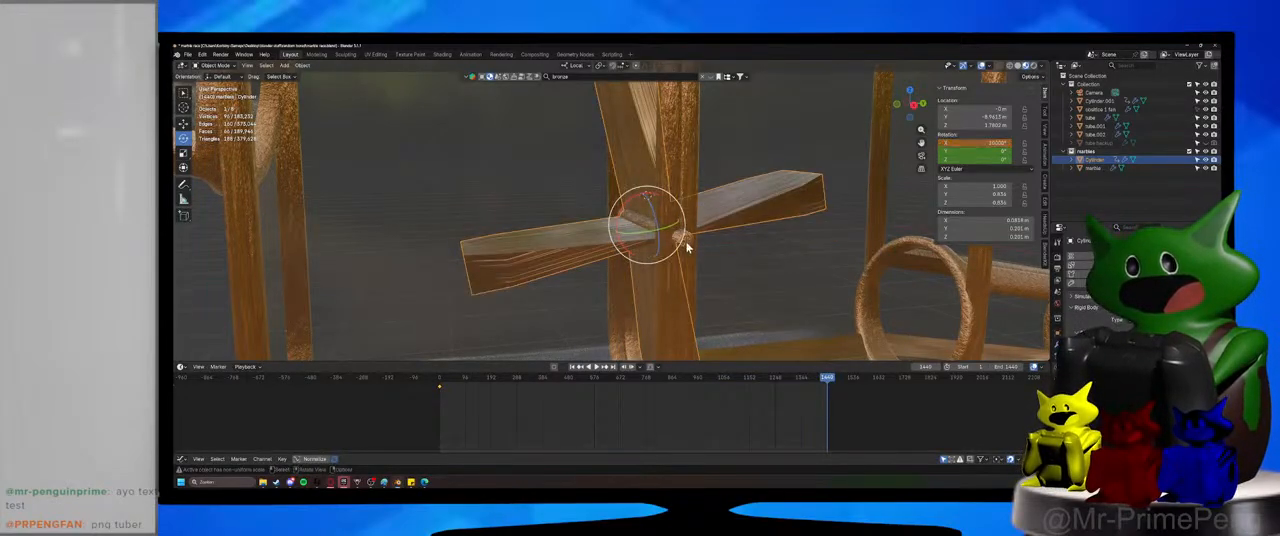
click(687, 247)
click(735, 210)
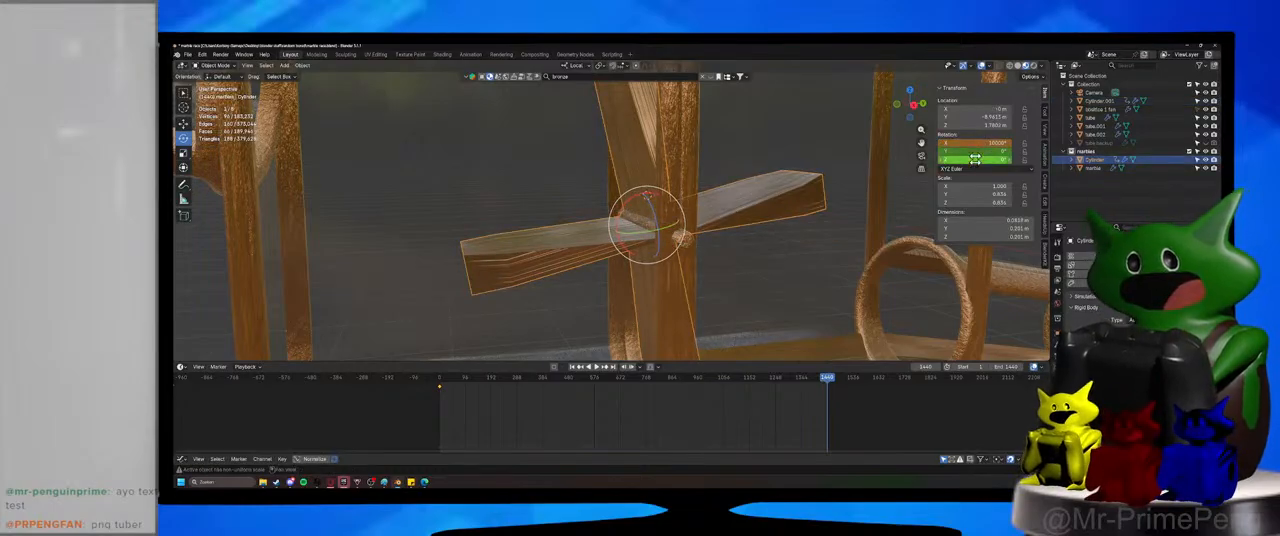
key(i)
key(ctrl+s)
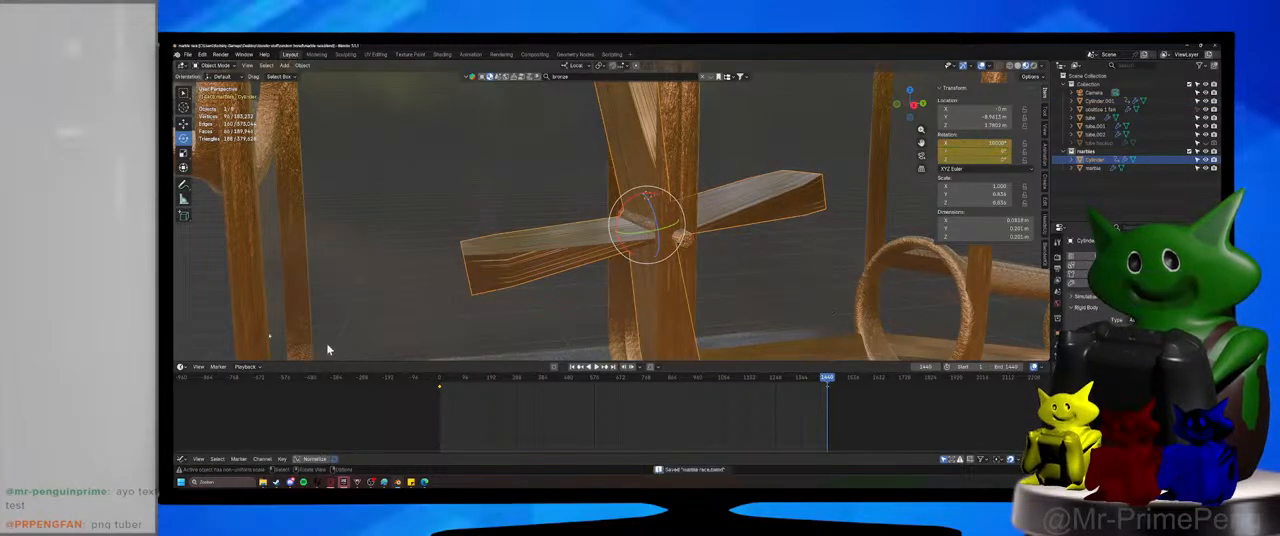
Change the interpolation mode of the blades' rotation keyframes in the Graph Editor, return to the Timeline and save.
click(183, 367)
click(293, 406)
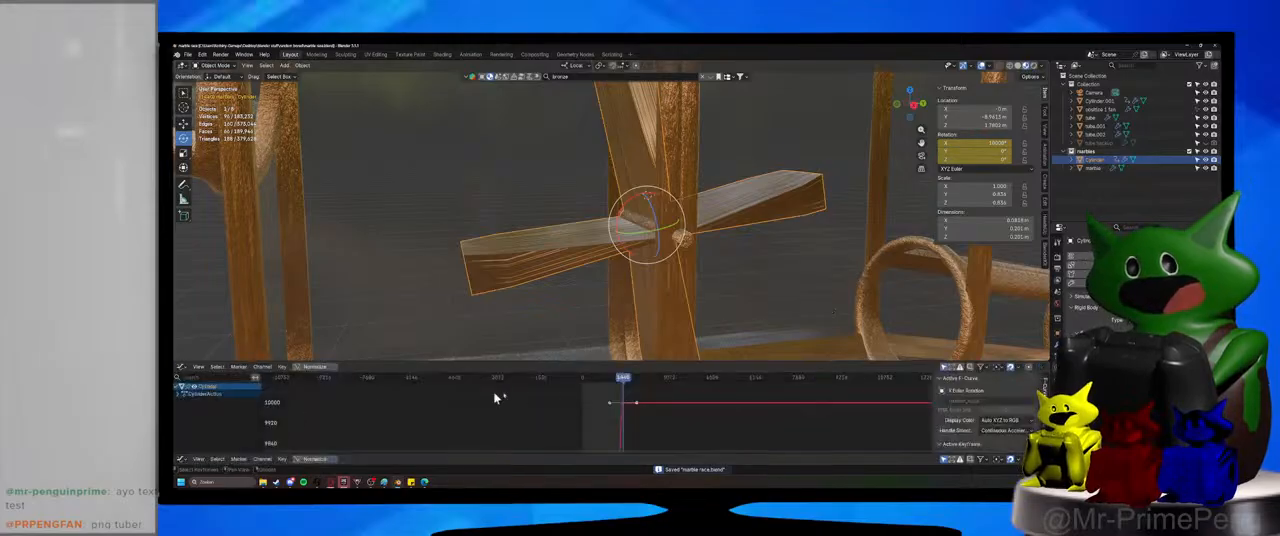
right_click(660, 420)
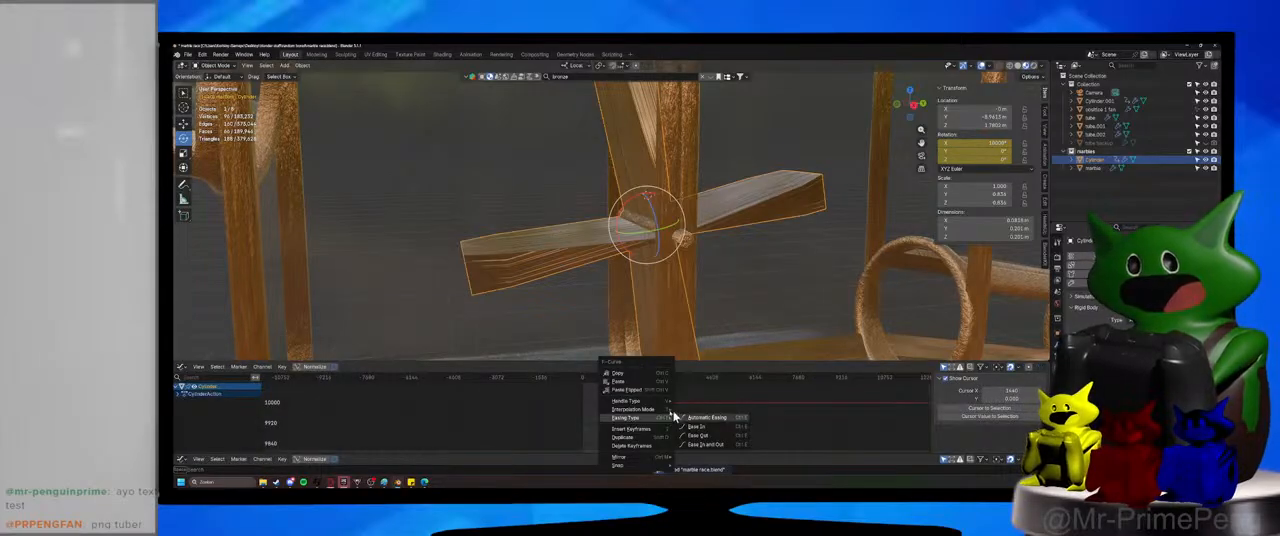
mouse_move(665, 409)
click(706, 371)
click(183, 367)
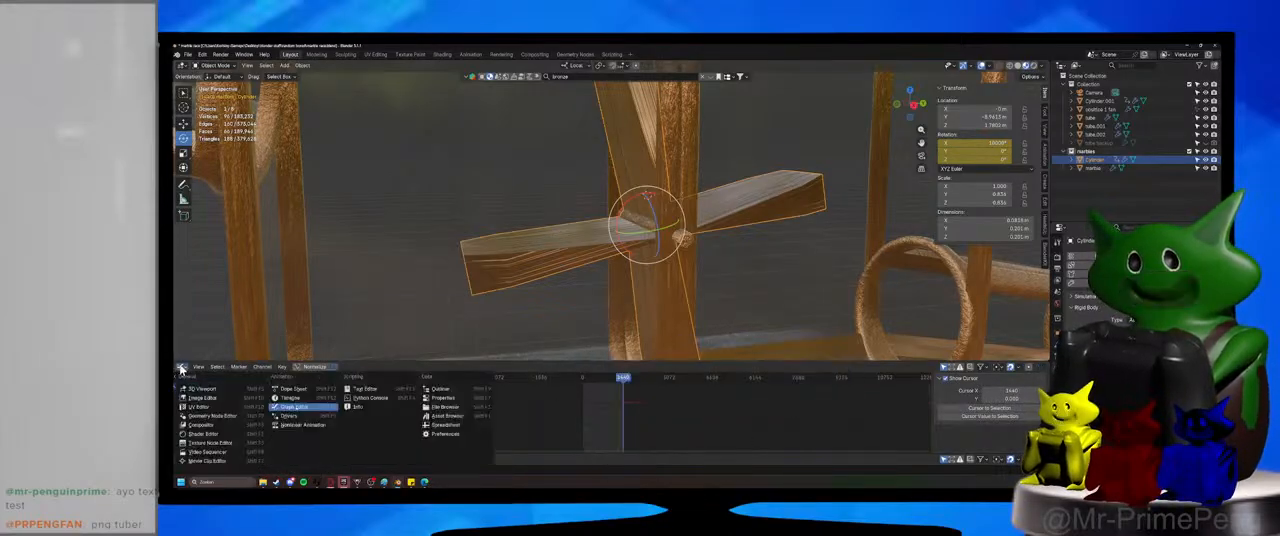
click(200, 388)
click(183, 367)
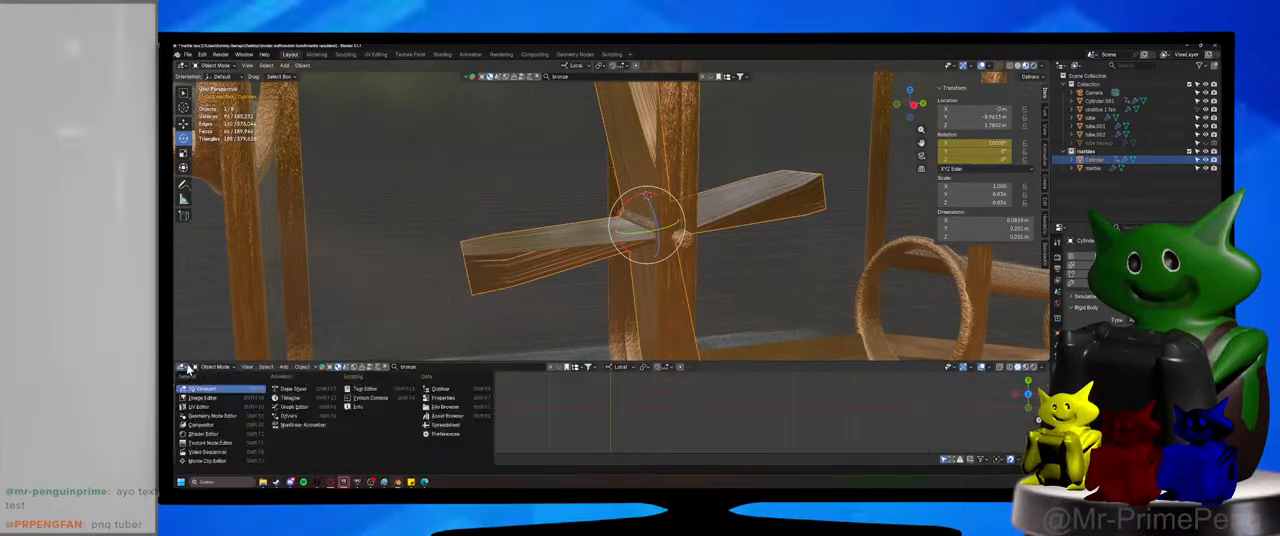
click(286, 399)
scroll(376, 330, down, 6)
key(ctrl+s)
Select the wheel's axle and examine up close how it passes through the blades and the housing frame.
middle_drag(400, 320, 651, 277)
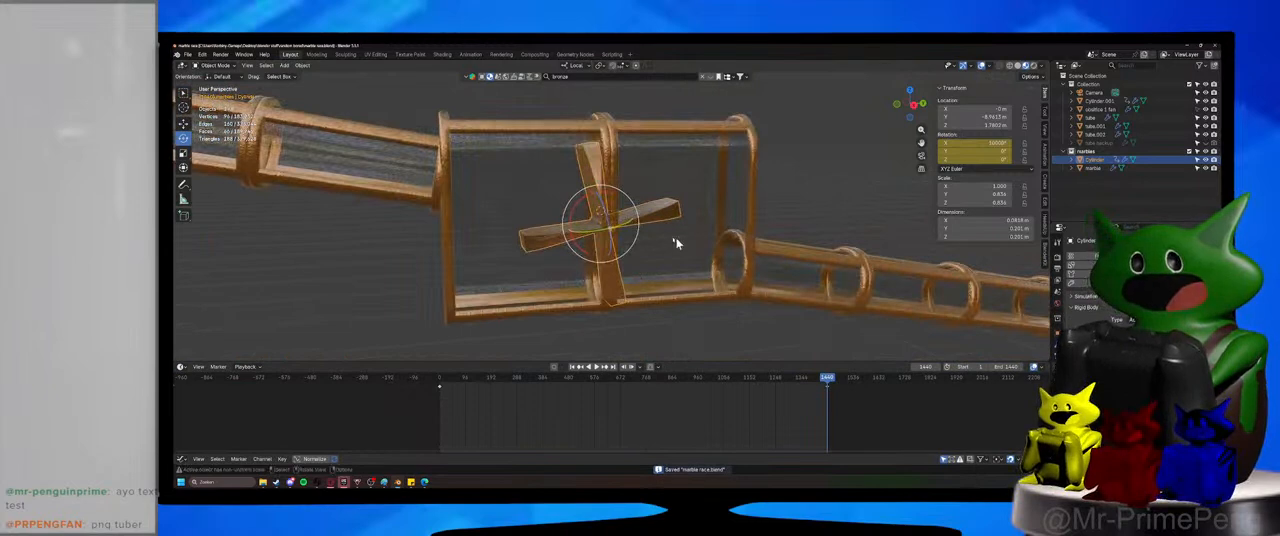
click(618, 233)
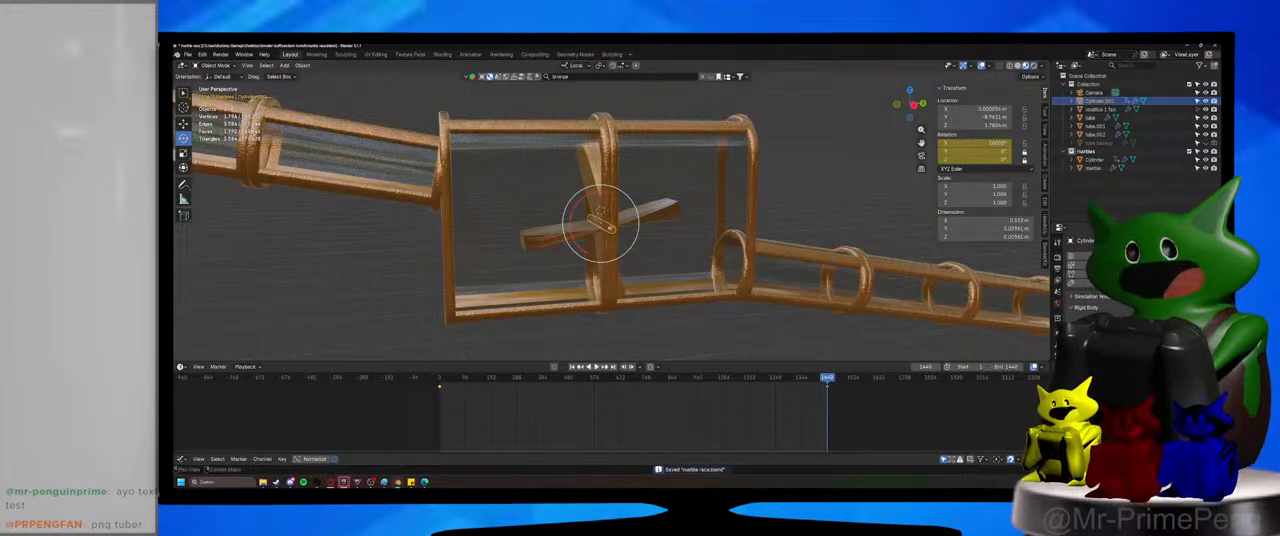
scroll(634, 280, up, 7)
middle_drag(634, 280, 698, 257)
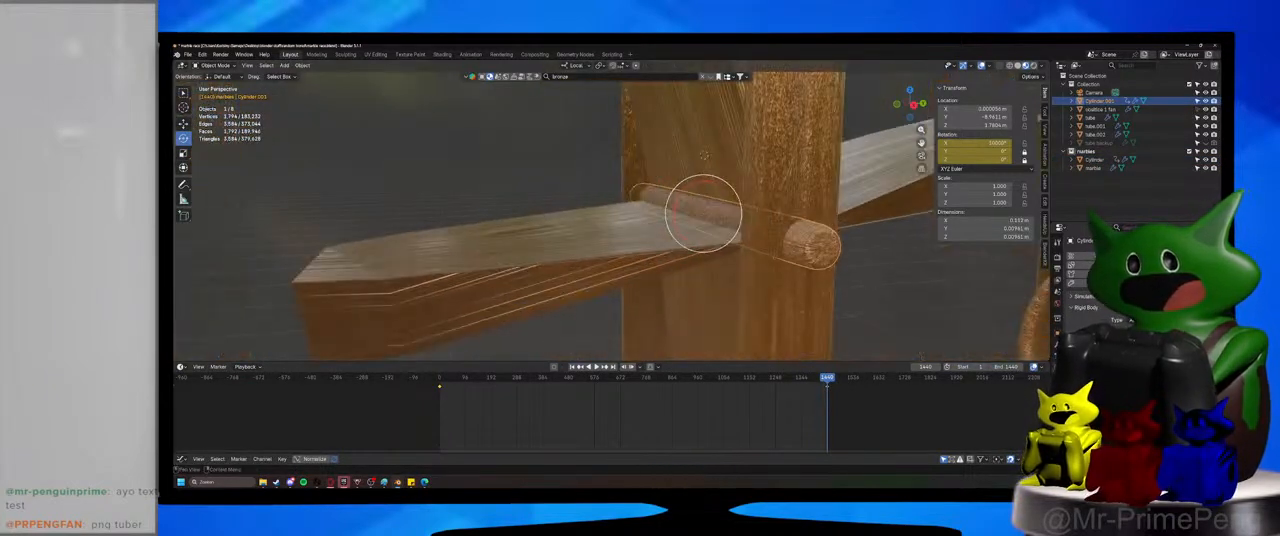
middle_drag(803, 266, 762, 279)
drag(689, 201, 712, 317)
right_click(712, 317)
scroll(712, 317, down, 9)
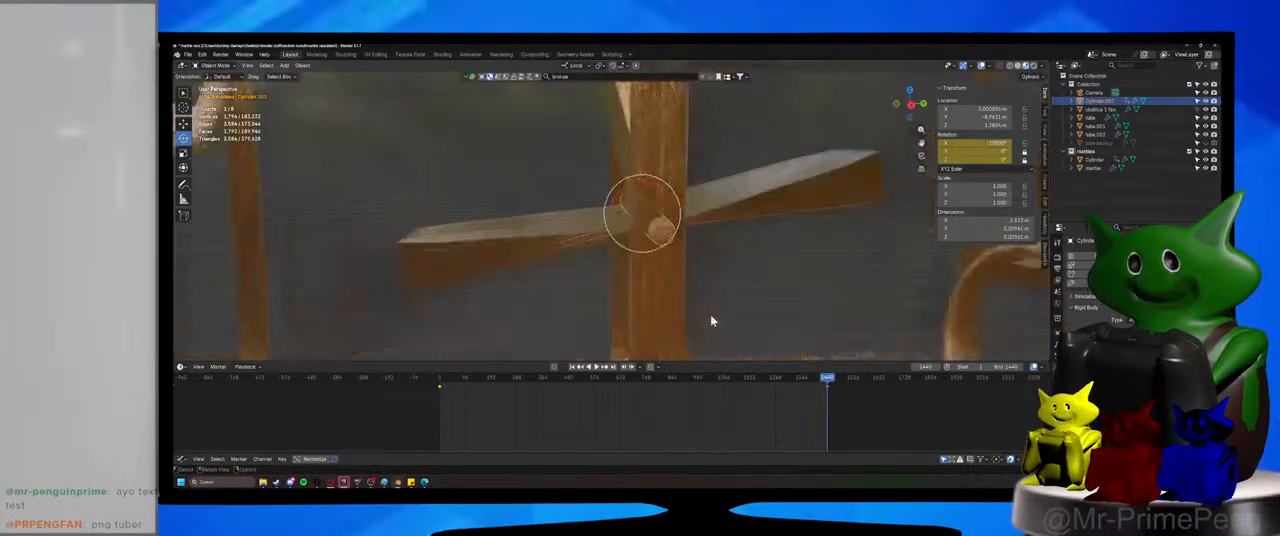
Deselect the axle and save the marble race file with the whole wheel housing in view.
click(352, 317)
key(ctrl+s)
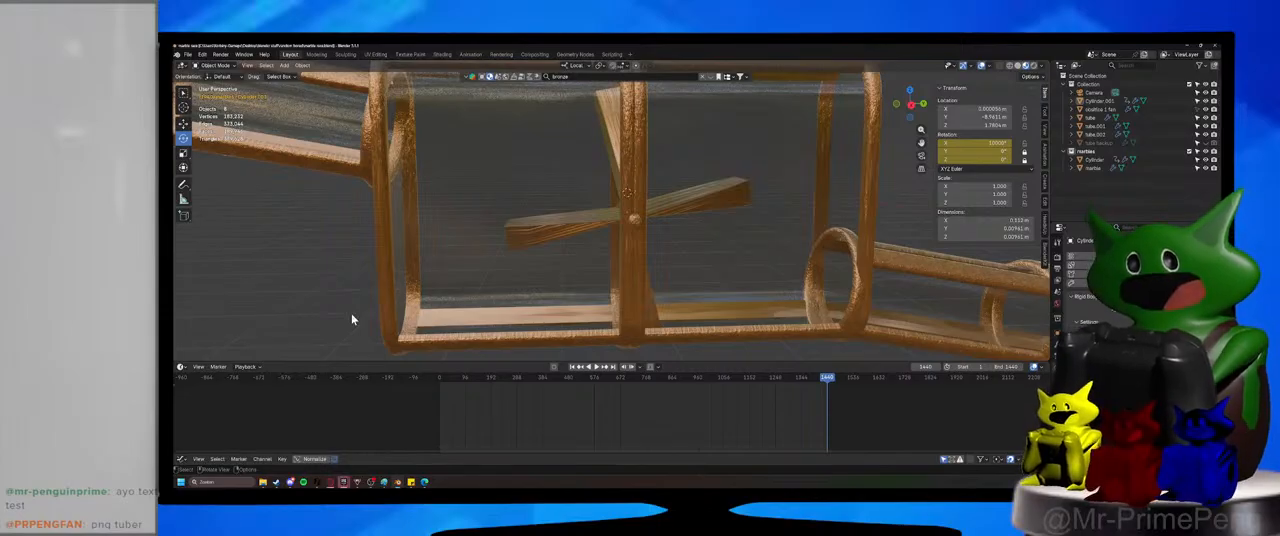
scroll(351, 315, down, 10)
key(ctrl+s)
scroll(534, 220, up, 2)
shift+middle_drag(538, 220, 598, 226)
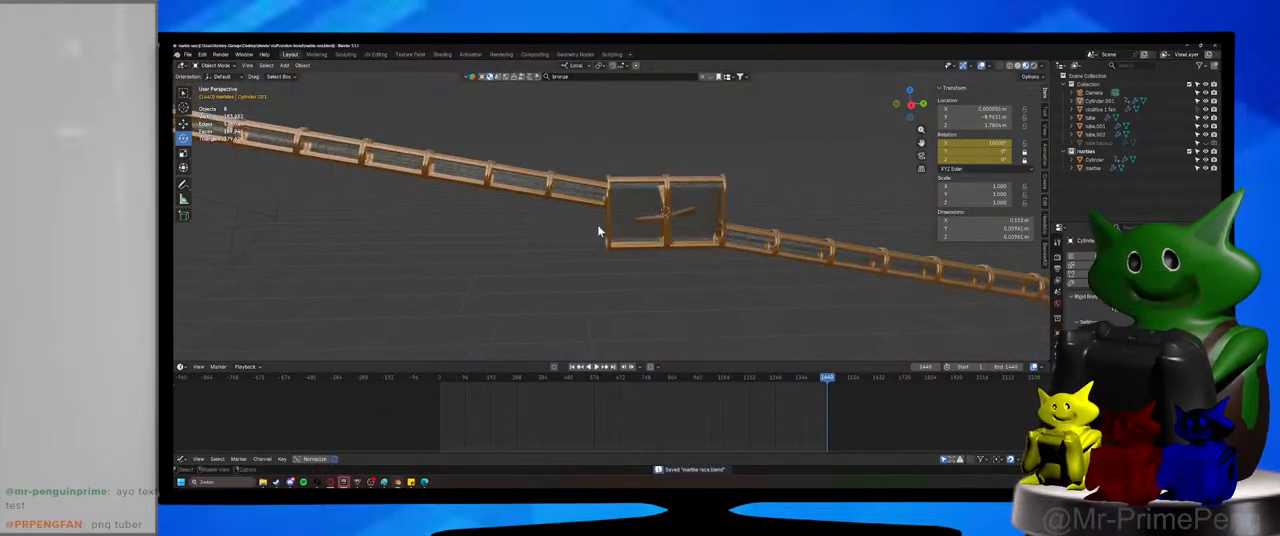
Play the animation from frame 1 to check the spinning paddle wheel and the marble's path, then stop it.
click(572, 366)
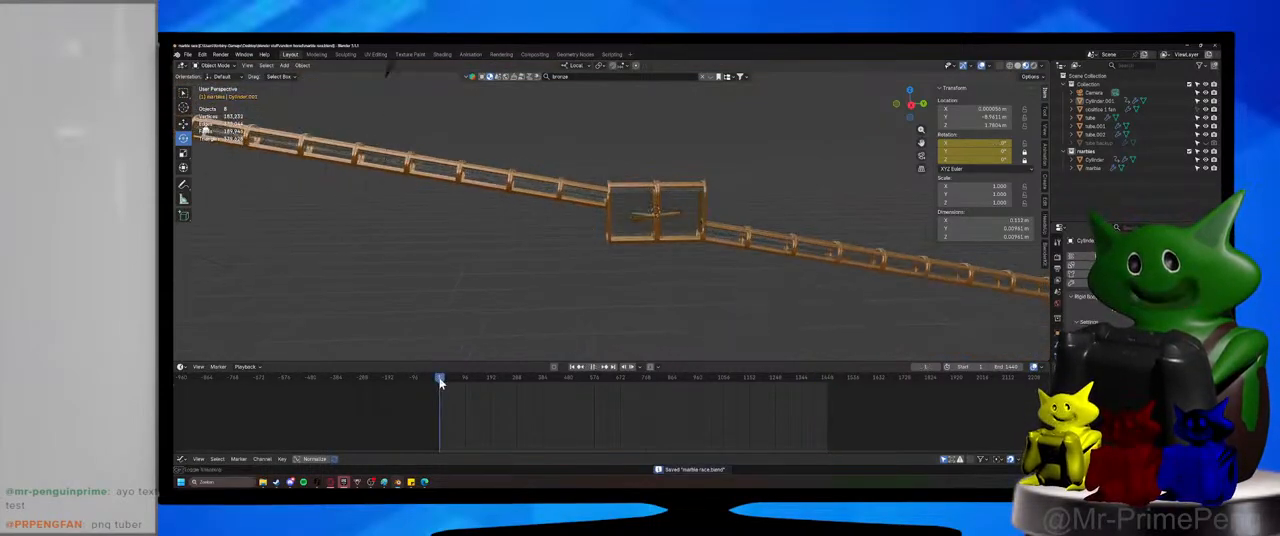
click(596, 366)
scroll(714, 277, up, 5)
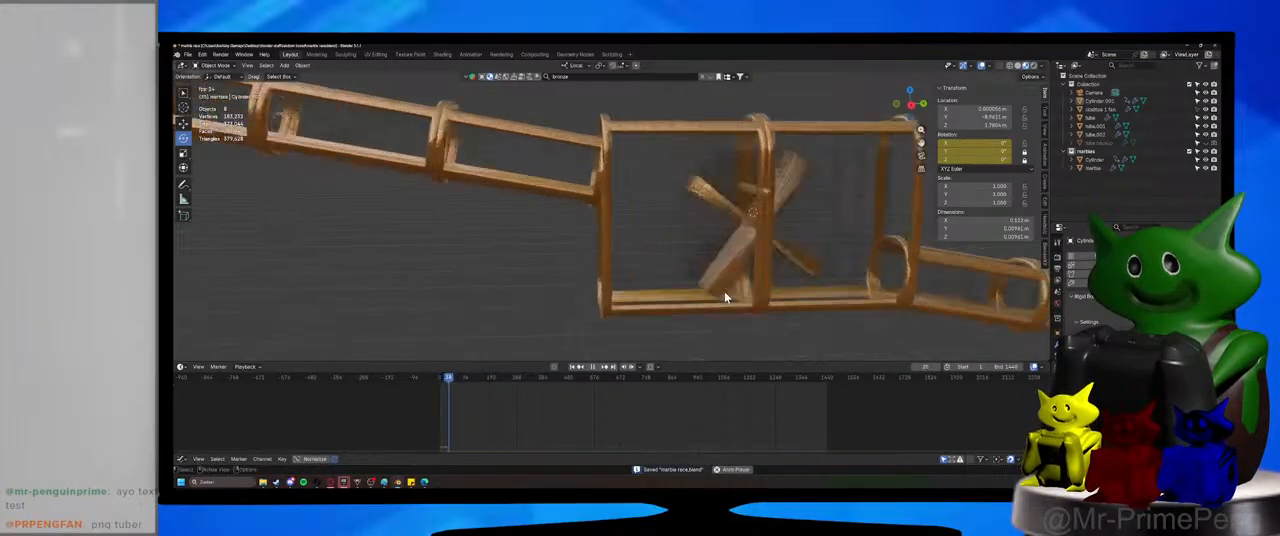
shift+middle_drag(727, 294, 609, 286)
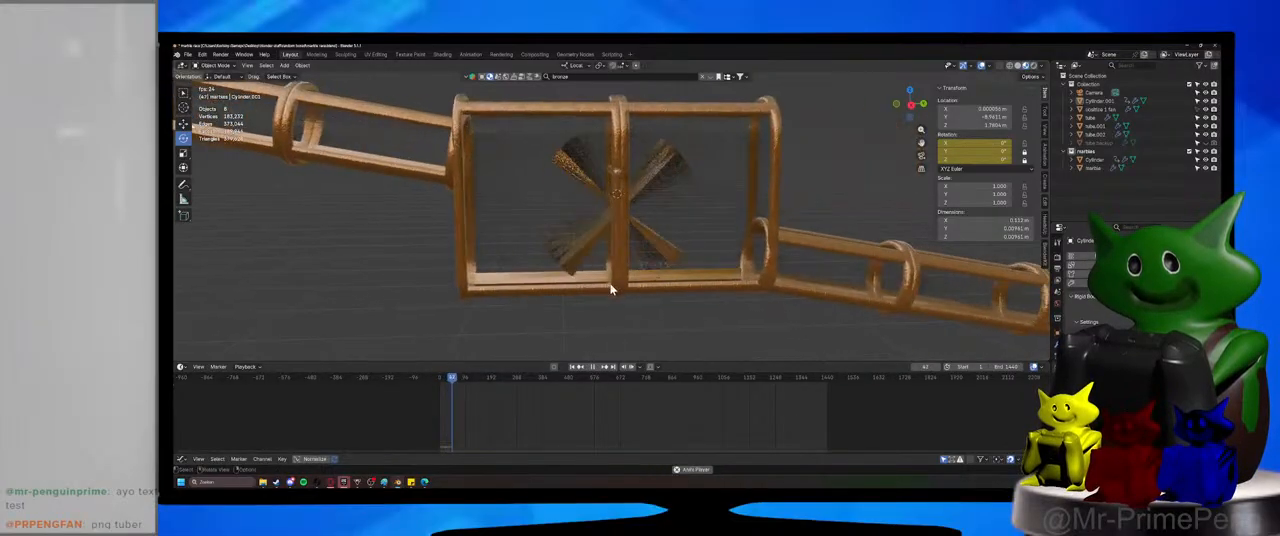
click(593, 367)
Scrub back to where the marble meets a paddle blade, examine the contact closely, and select the marble and then the blades.
drag(470, 379, 454, 384)
shift+middle_drag(534, 322, 587, 308)
scroll(587, 308, up, 3)
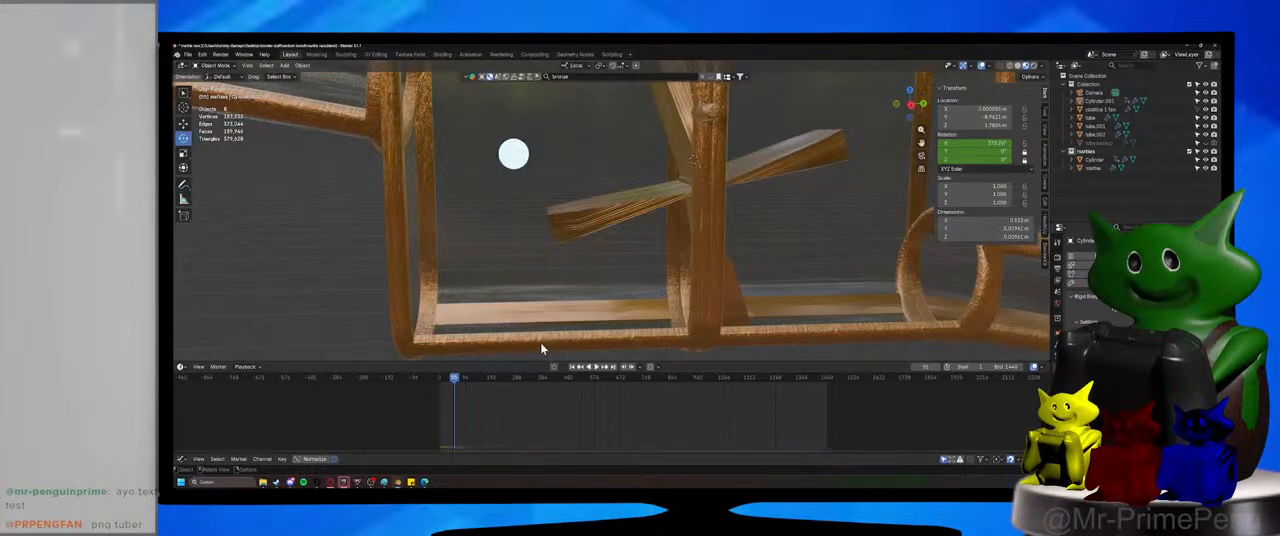
scroll(597, 283, up, 5)
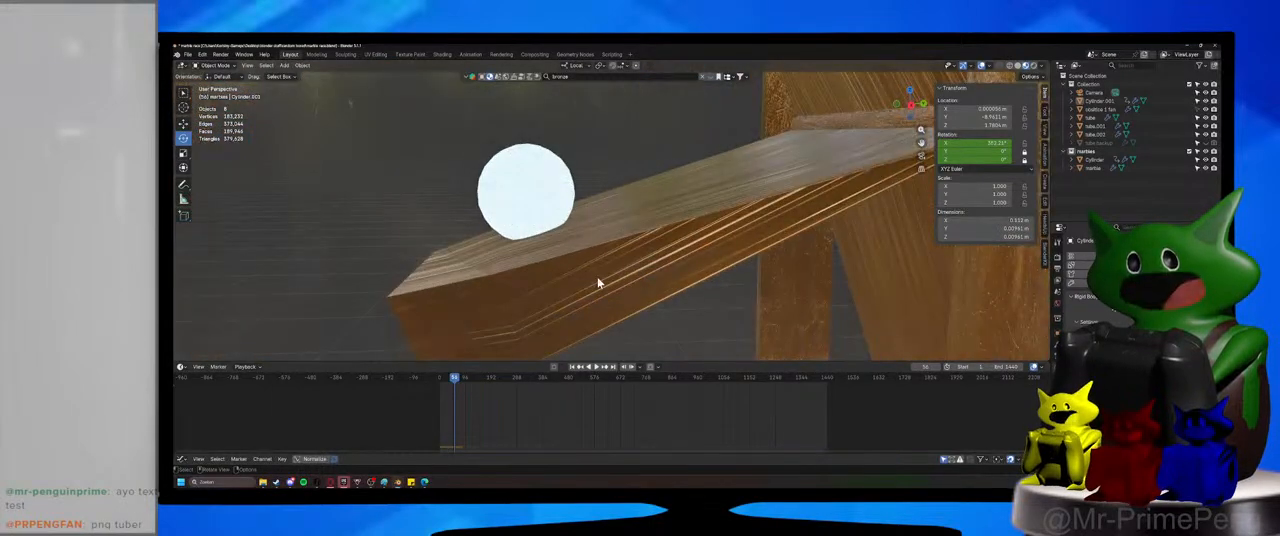
click(510, 178)
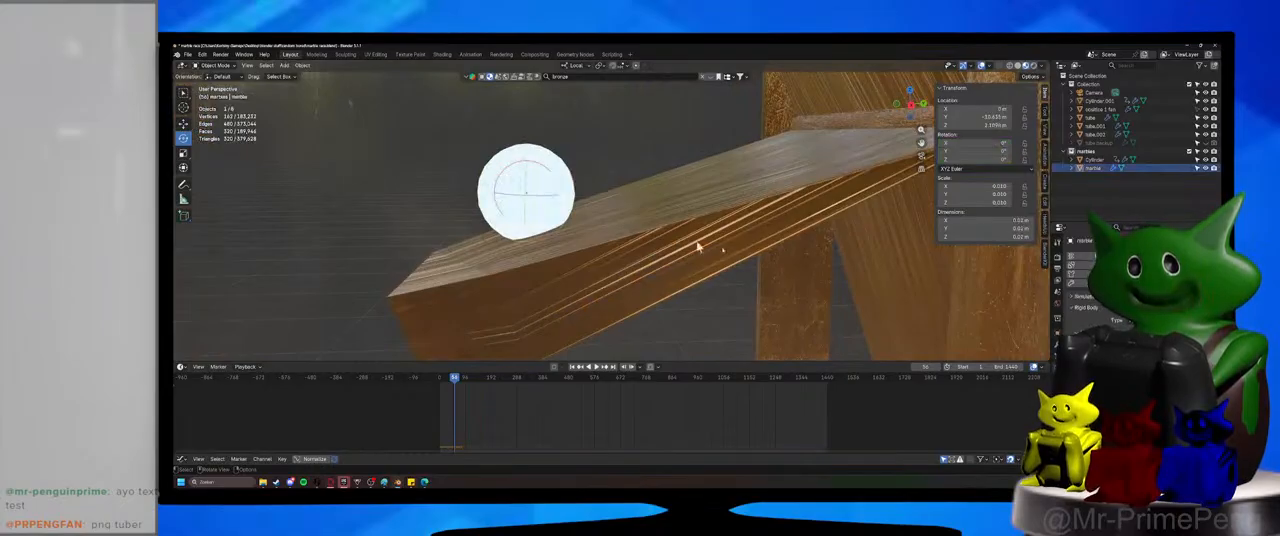
click(732, 218)
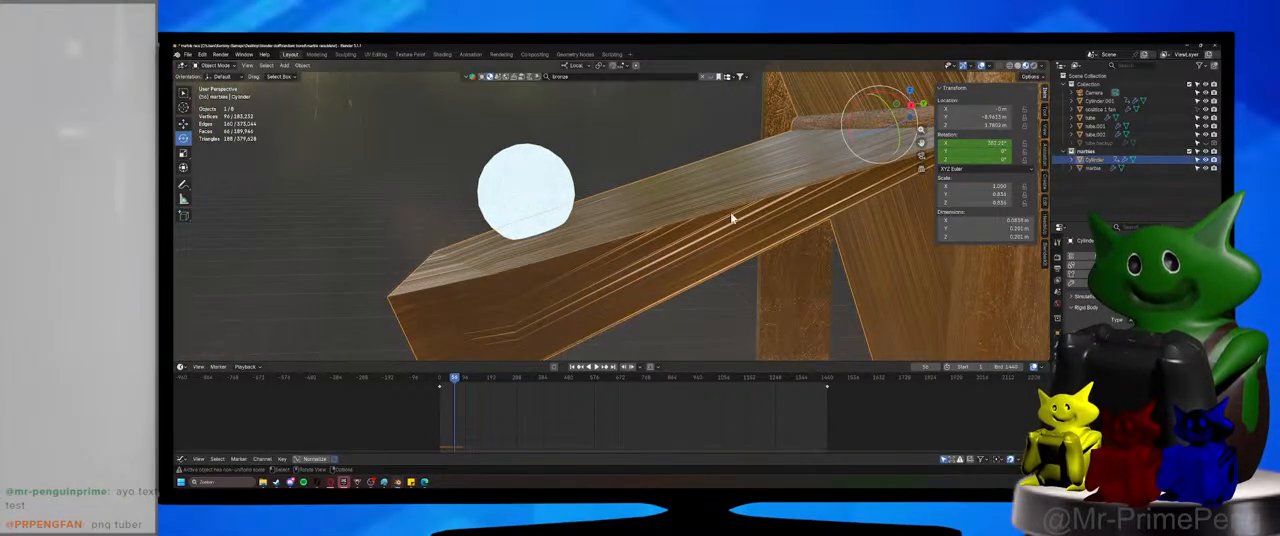
Play the animation from its start with the whole wheel housing in view to check the axle's motion, and stop it.
scroll(732, 218, down, 5)
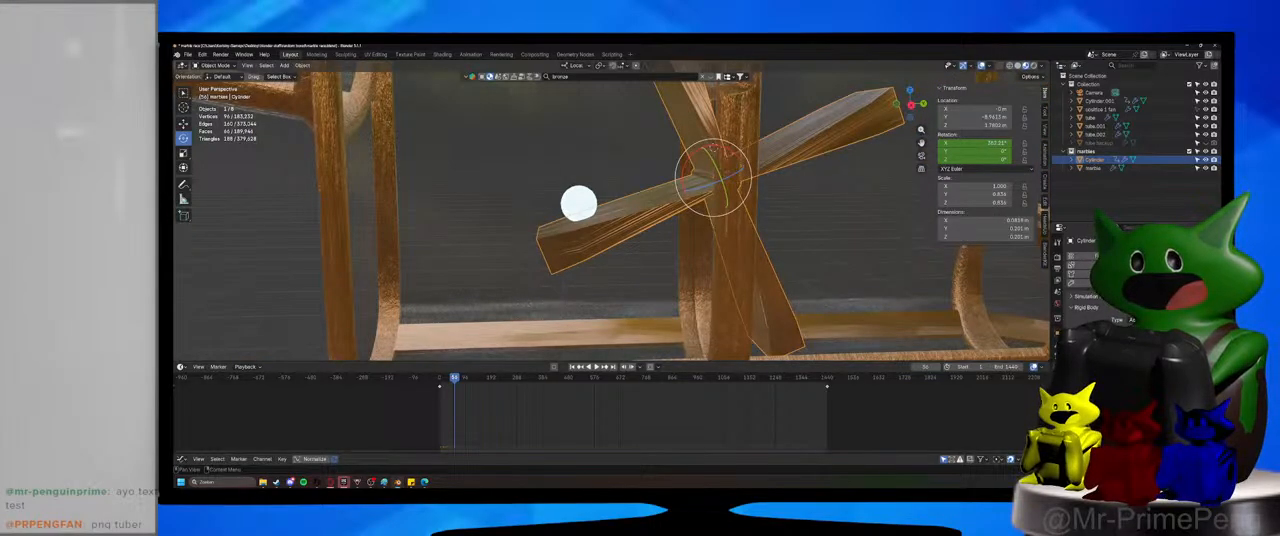
scroll(640, 210, down, 5)
click(440, 380)
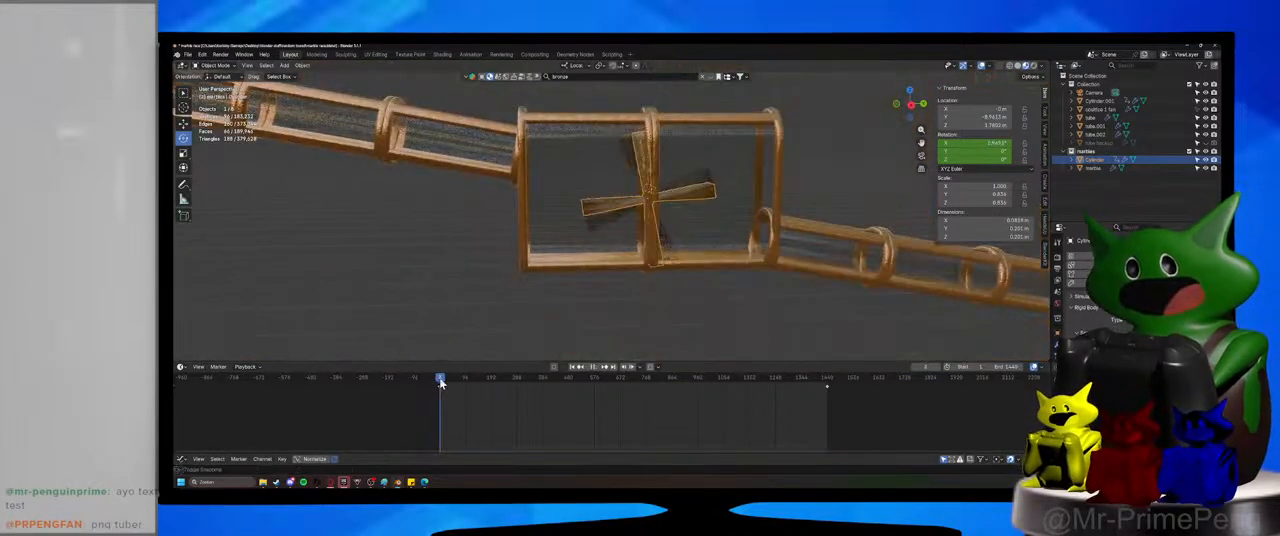
click(594, 367)
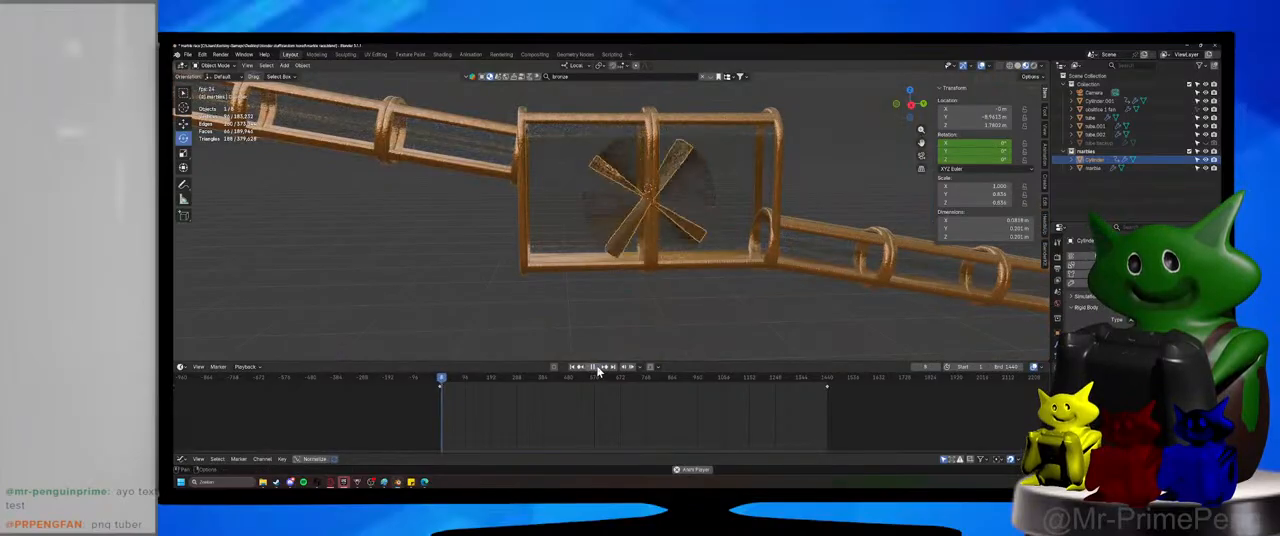
click(597, 368)
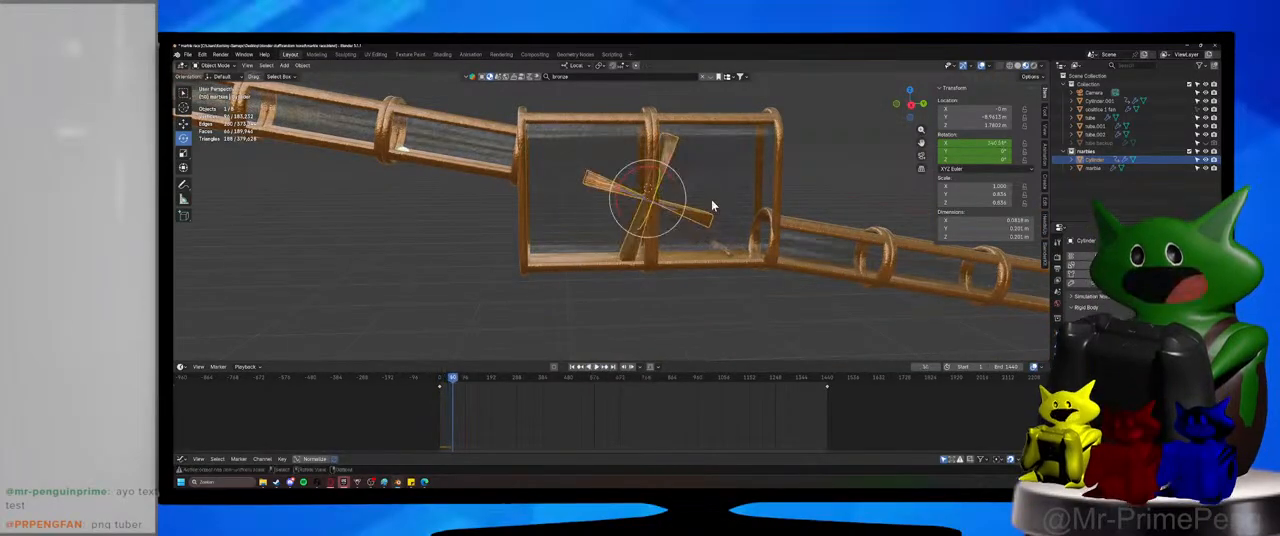
Change the displaced axle's rigid body setting so it stays centred in the blades' hub, and reselect the blades.
click(718, 250)
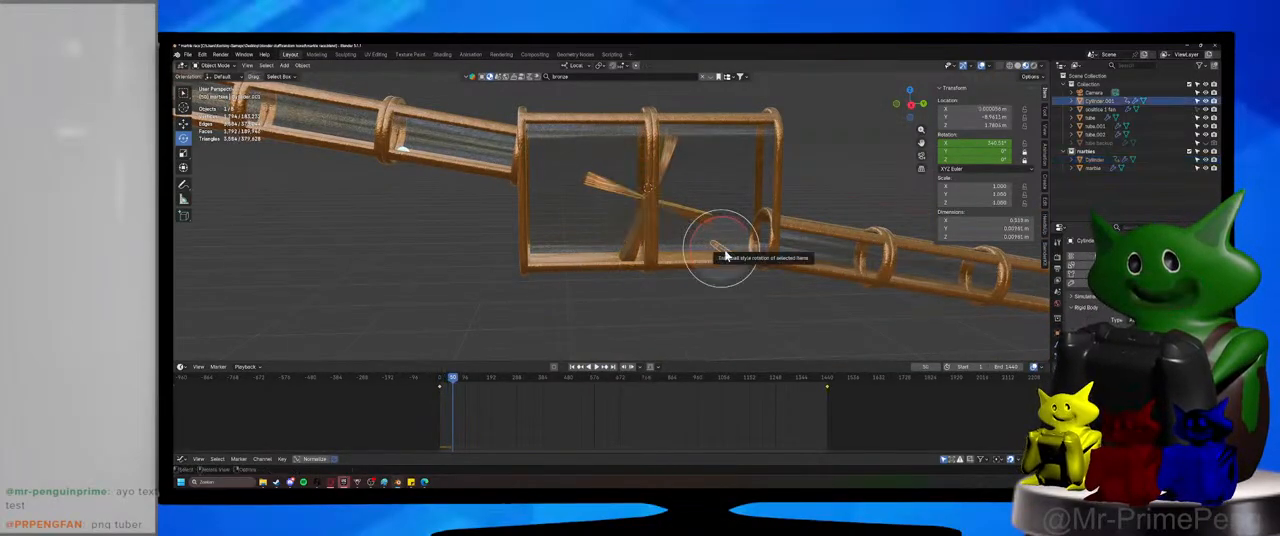
click(1130, 358)
scroll(797, 311, up, 2)
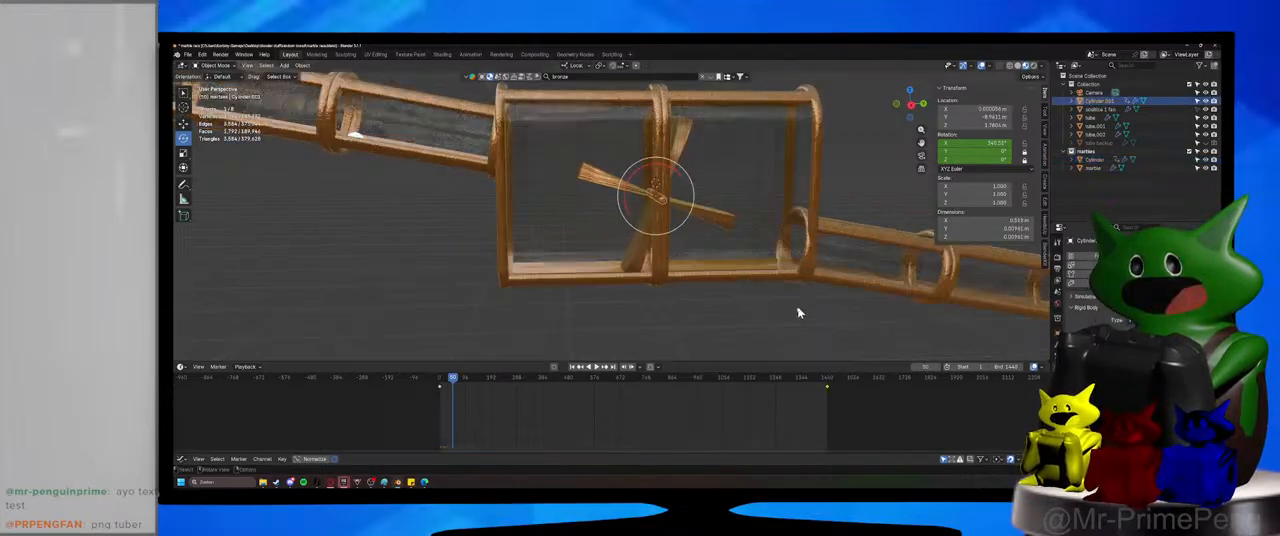
click(700, 219)
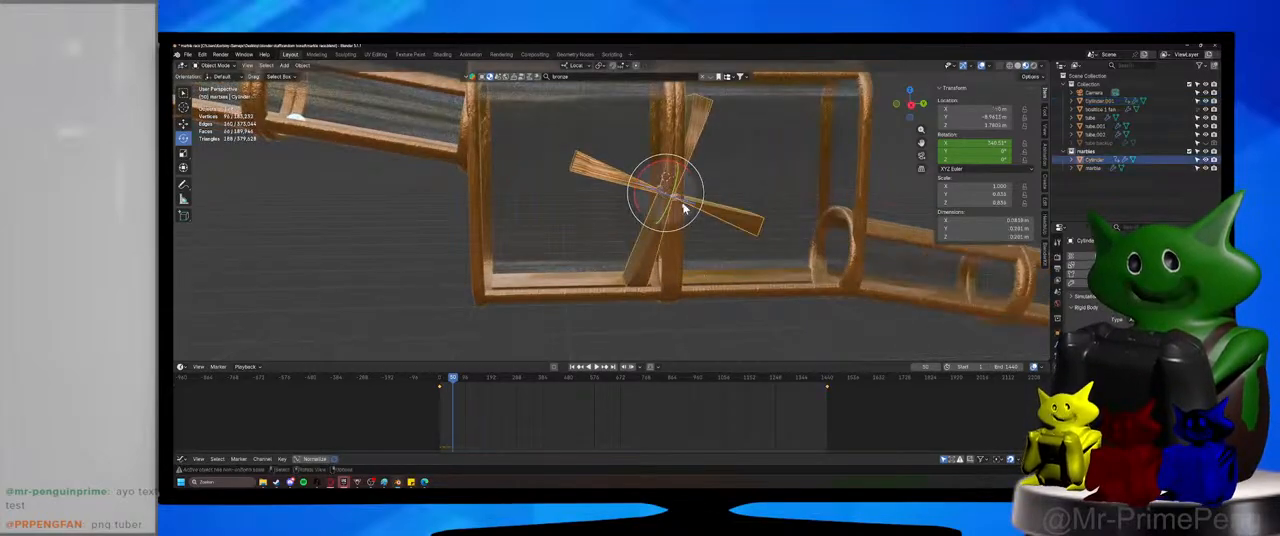
Replay the animation from its start to check that the axle stays in the hub while the blades spin, and stop it.
click(441, 378)
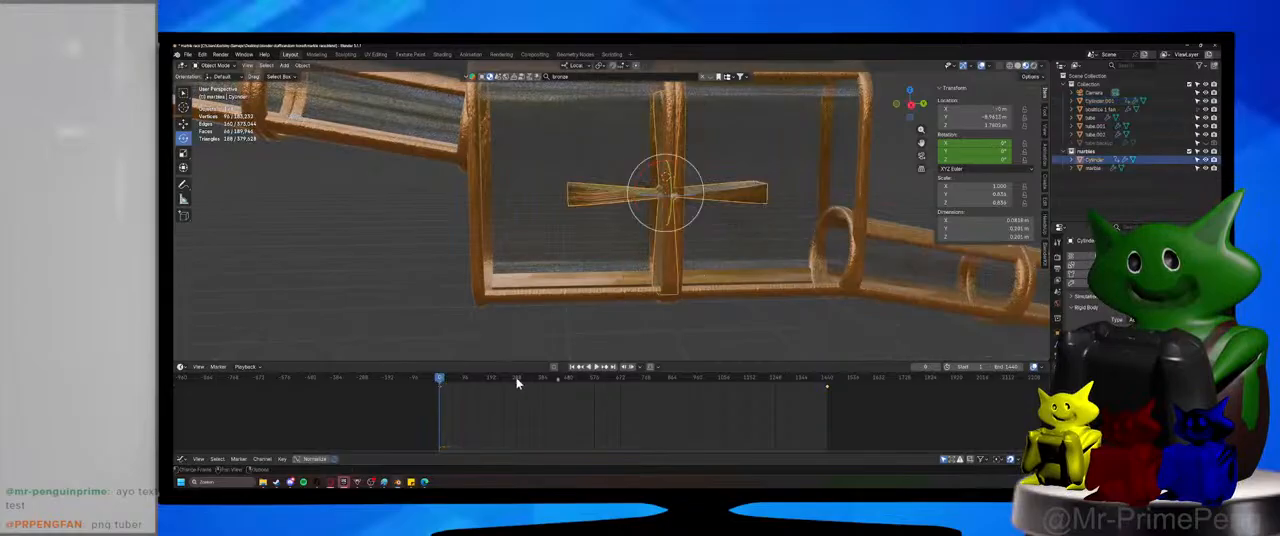
click(596, 367)
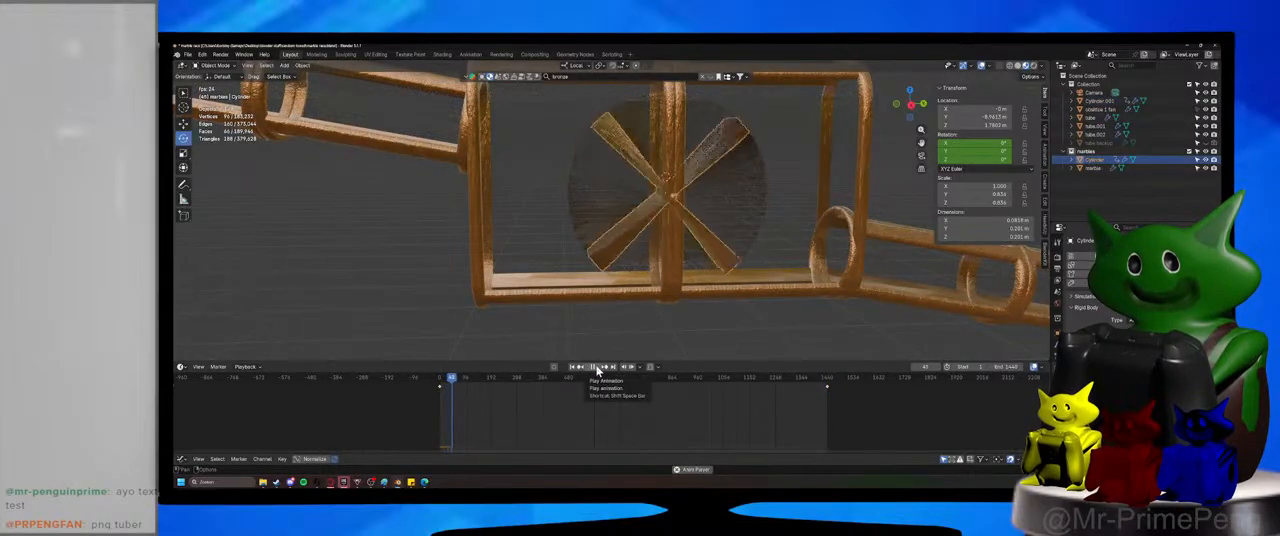
click(597, 370)
Save the marble race file at the moment the marble approaches the blades, and select the wheel's axle.
drag(461, 380, 457, 382)
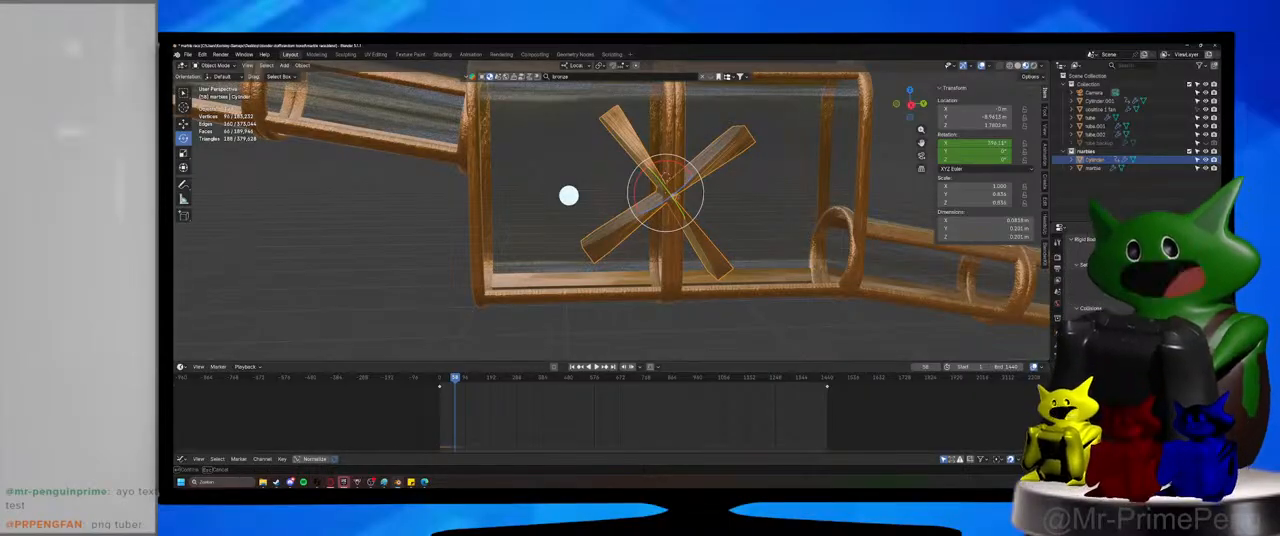
key(ctrl+s)
click(676, 196)
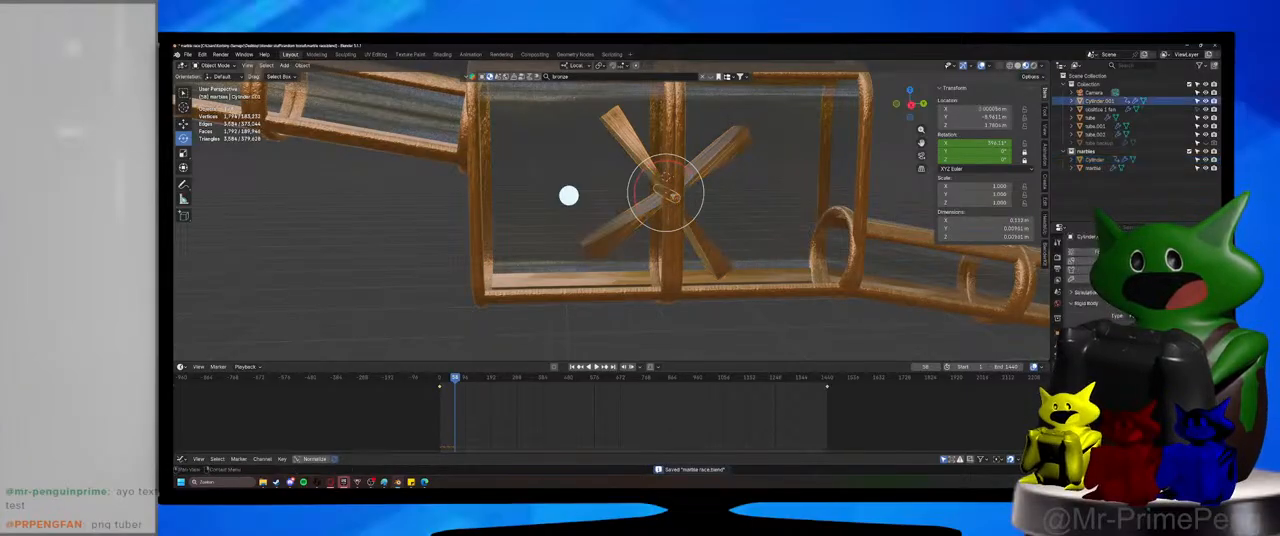
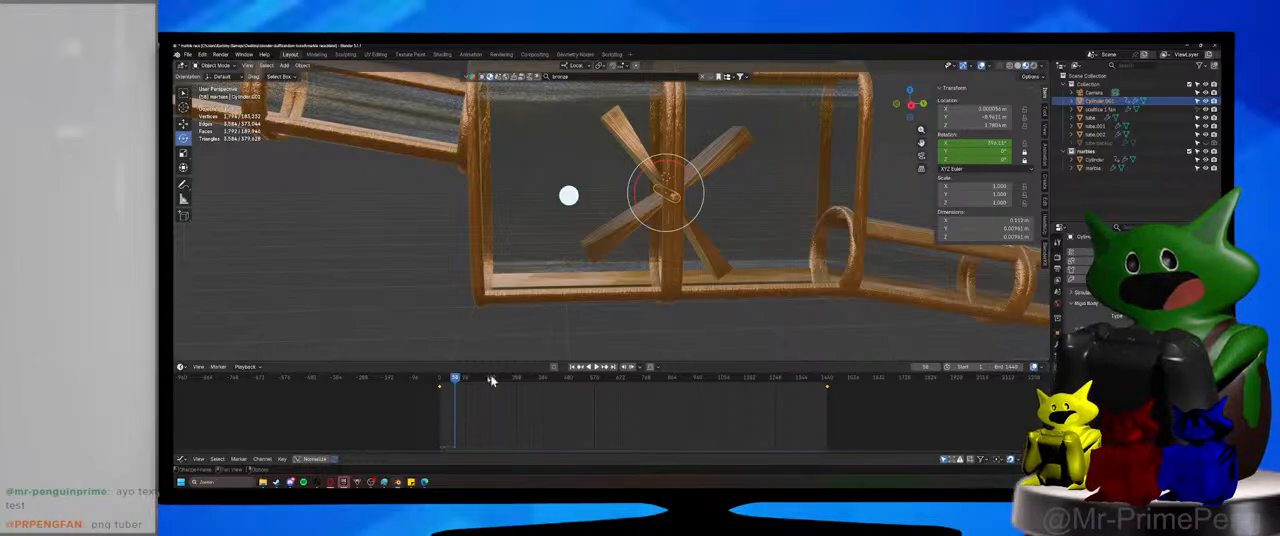
Save the marble race file, replay the animation from its start to check how the marble meets the blades, and stop it.
key(ctrl+s)
click(440, 383)
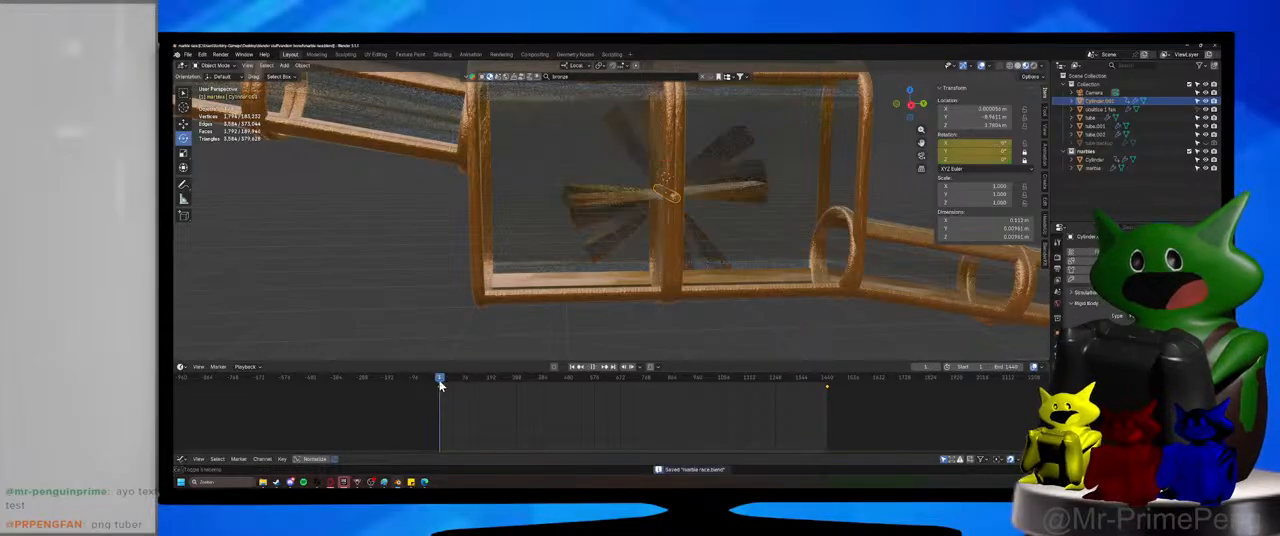
click(601, 368)
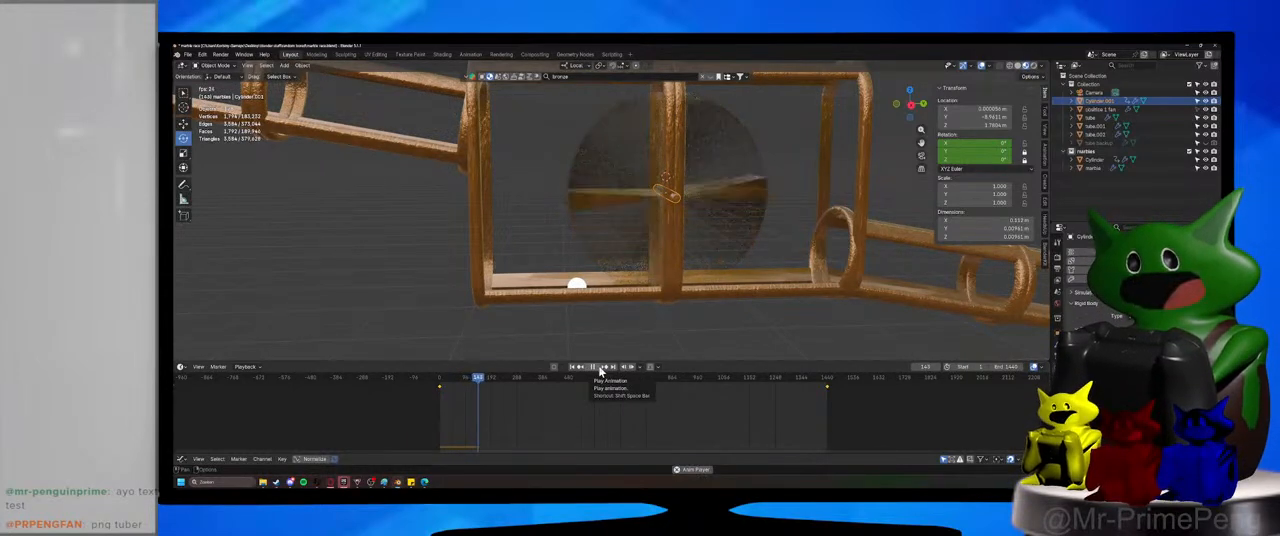
click(600, 368)
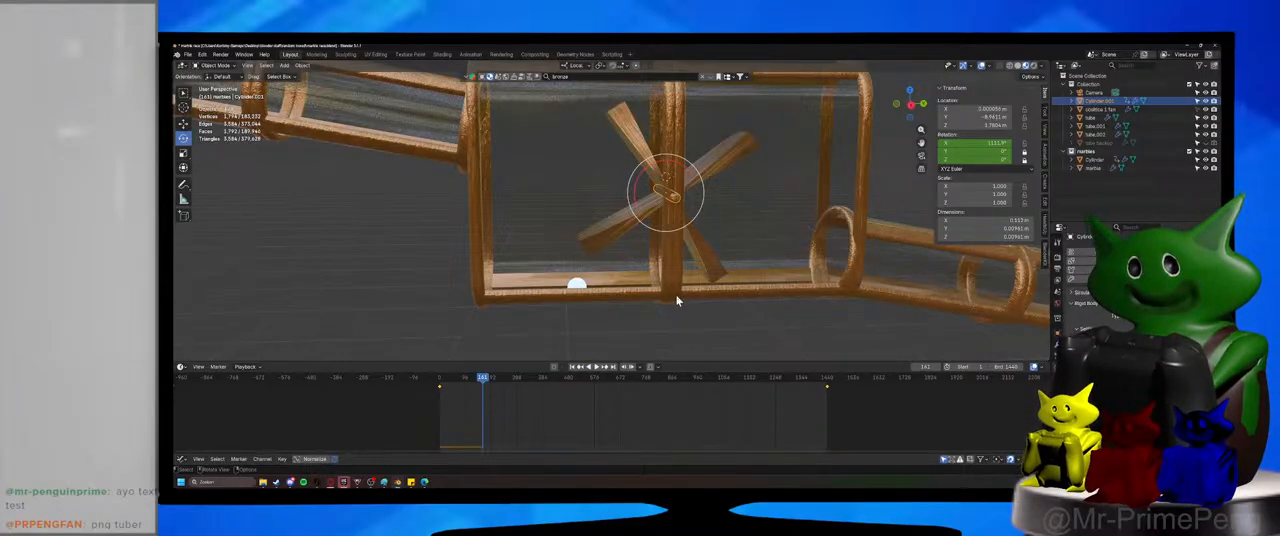
scroll(533, 274, down, 4)
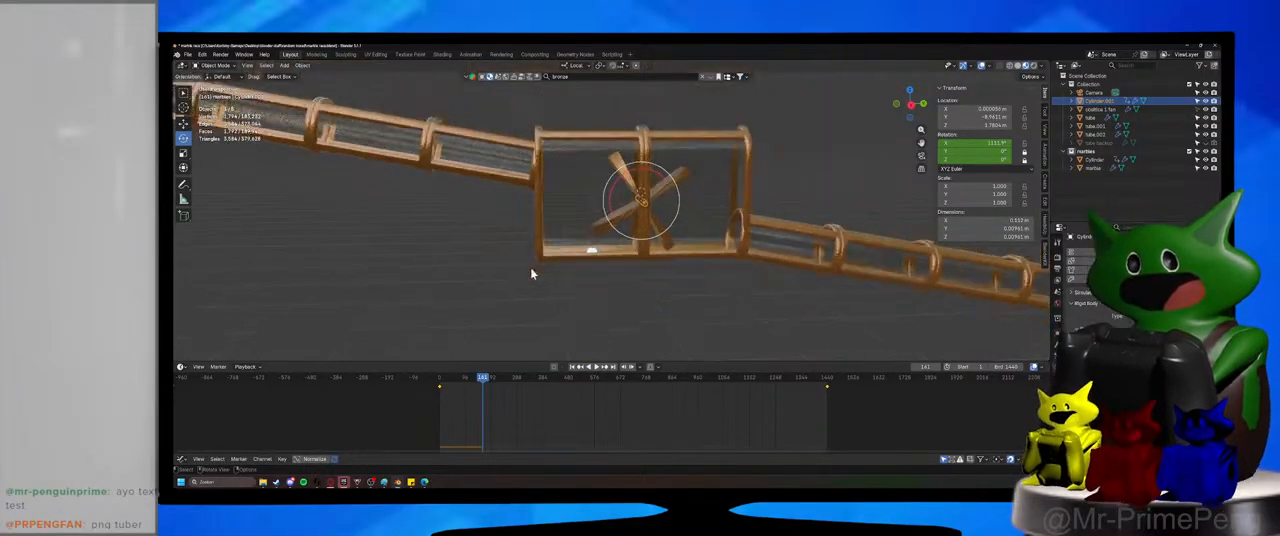
drag(682, 304, 612, 165)
At frame 1, select the housing, blades and axle together and rotate them -5° about the local X axis.
click(440, 382)
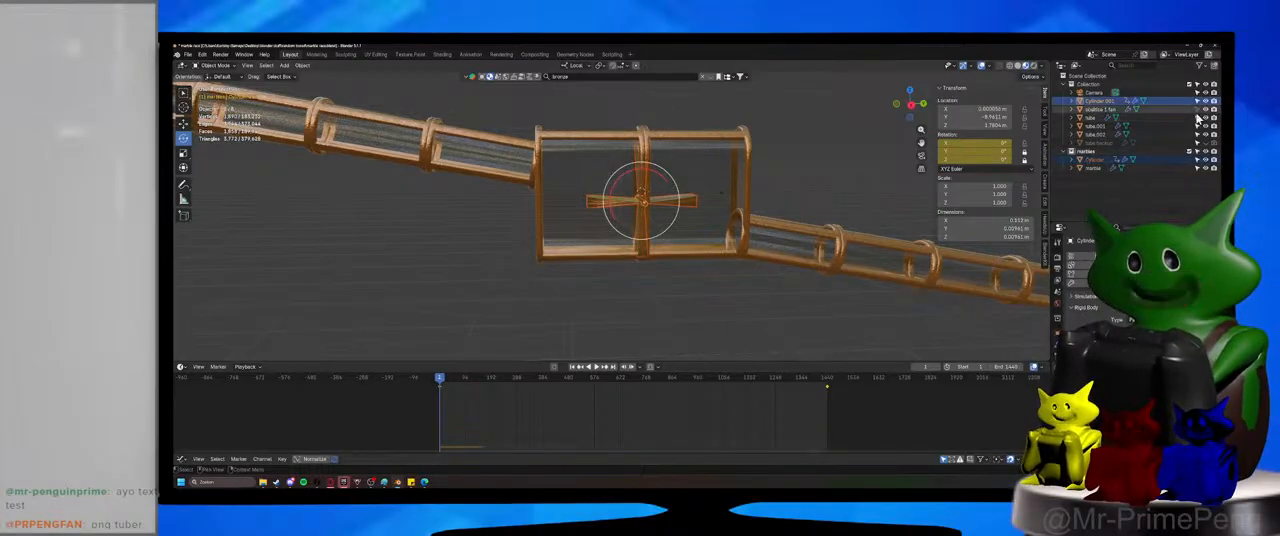
drag(711, 289, 625, 183)
key(r)
key(x)
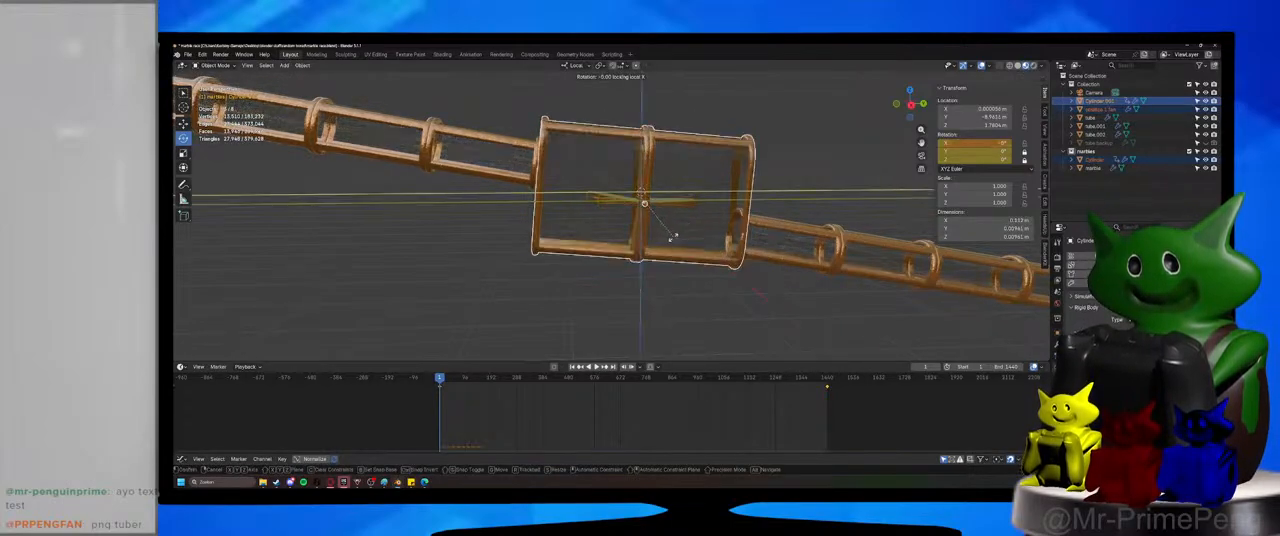
click(677, 265)
mouse_move(677, 265)
middle_down()
mouse_move(669, 311)
mouse_move(674, 297)
mouse_move(560, 301)
middle_up()
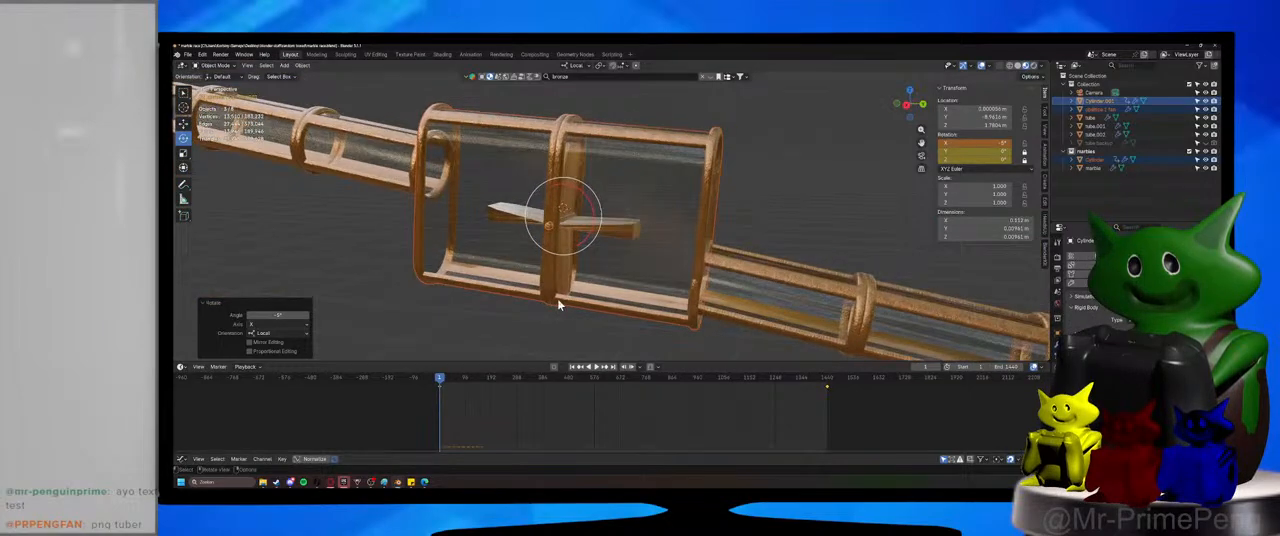
Examine the tilted housing's alignment with the adjoining tubes in solid shading and in material preview.
click(1018, 66)
mouse_move(809, 201)
middle_down()
mouse_move(751, 202)
mouse_move(777, 203)
middle_up()
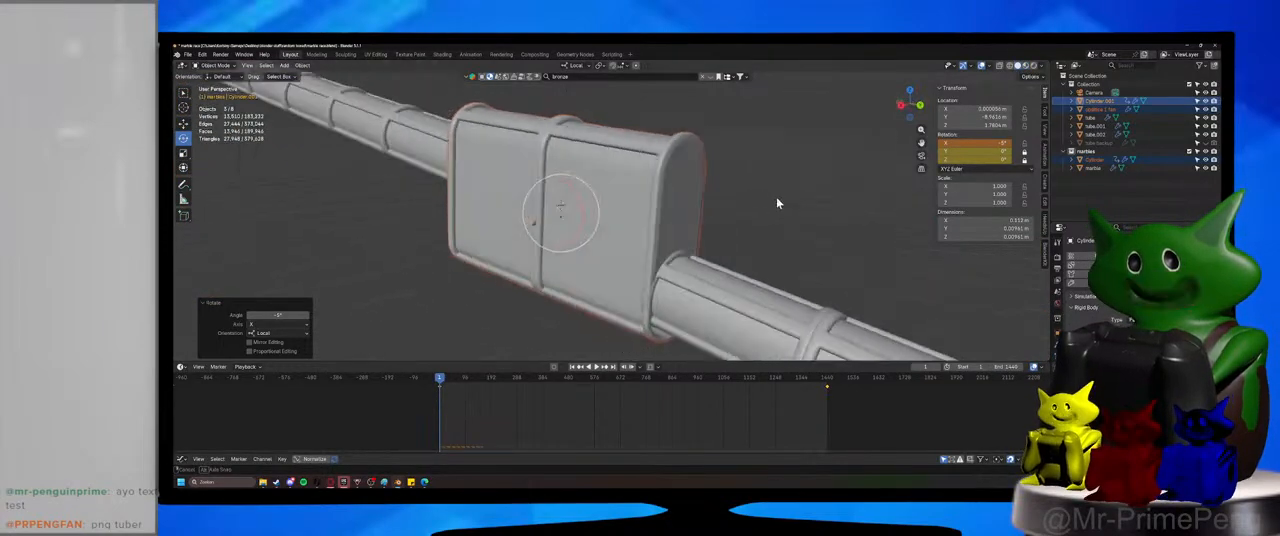
click(1026, 66)
scroll(489, 189, up, 5)
mouse_move(489, 189)
shift+middle_down()
mouse_move(603, 282)
mouse_move(611, 248)
mouse_move(598, 225)
shift+middle_up()
scroll(583, 226, up, 2)
In Edit Mode, select all geometry of the housing, blades and axle and move it slightly down along local Z.
click(205, 72)
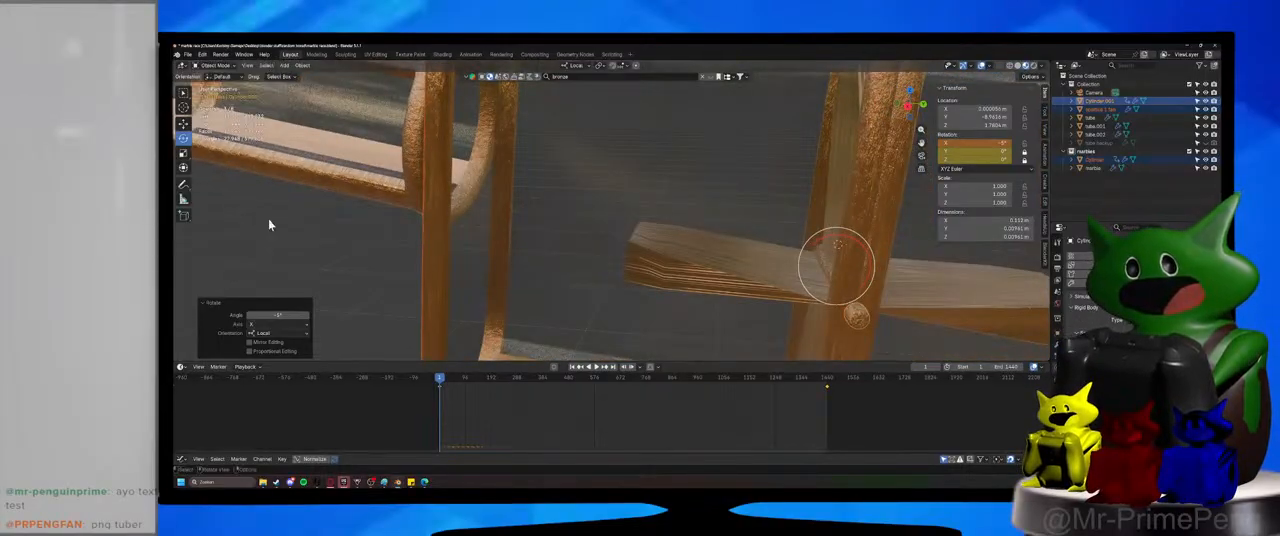
click(214, 84)
middle_drag(508, 226, 548, 238)
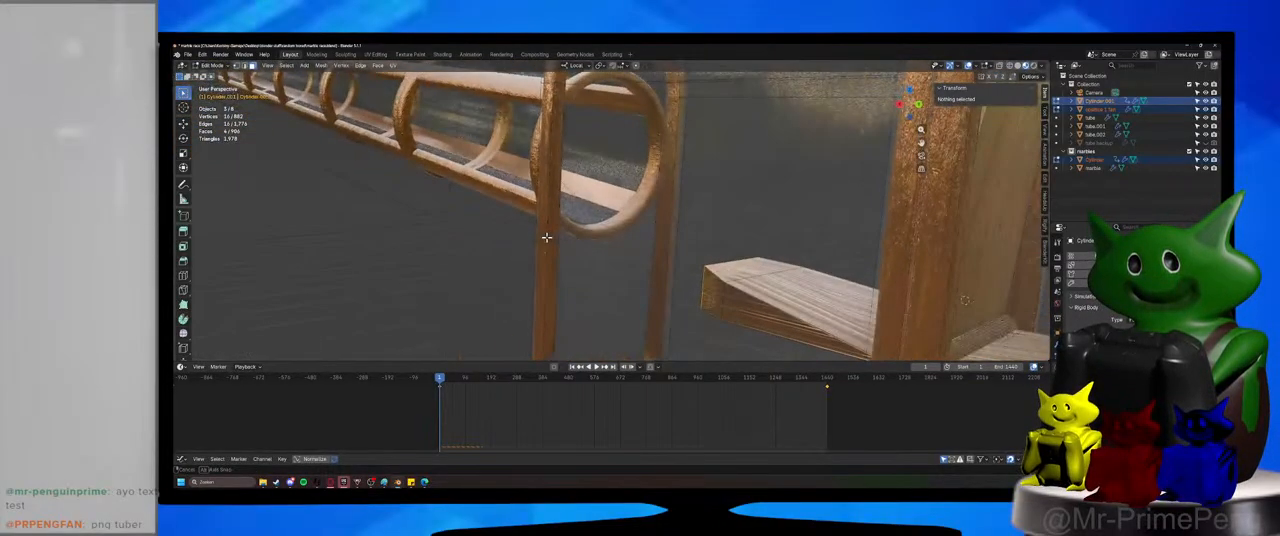
scroll(552, 253, down, 3)
key(a)
scroll(580, 240, up, 3)
scroll(589, 219, down, 6)
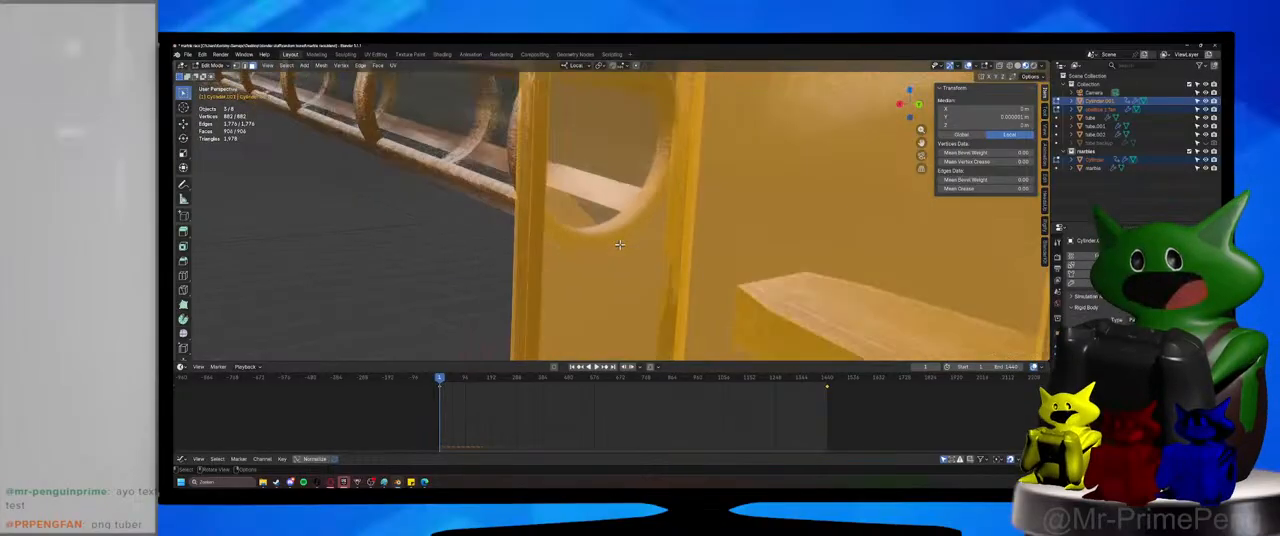
scroll(660, 233, up, 2)
key(g)
key(z)
key(z)
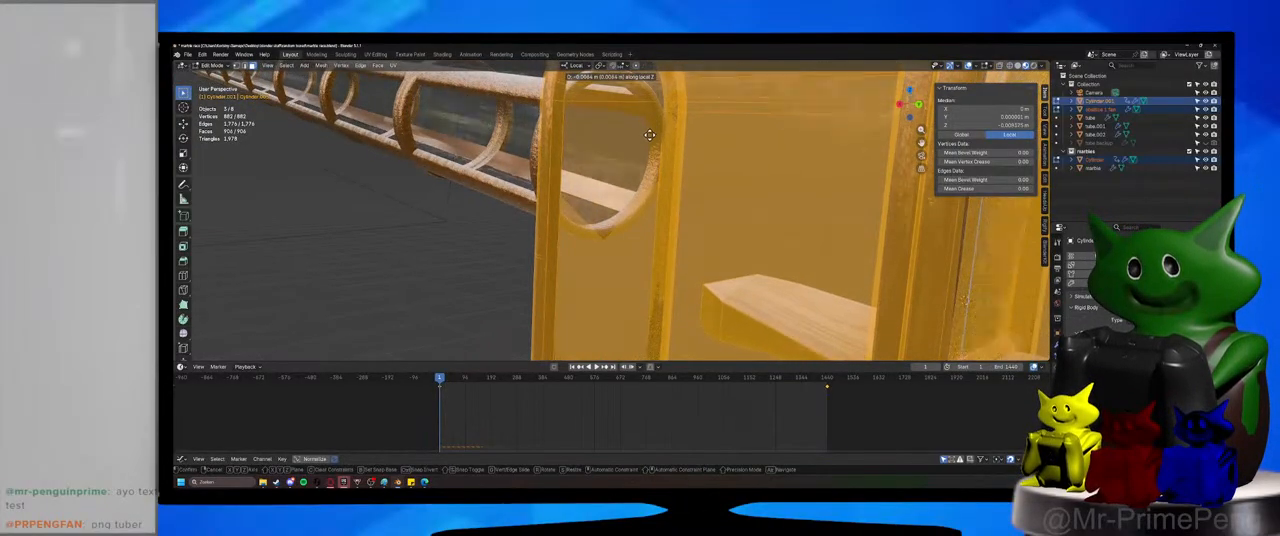
click(649, 134)
Inspect the housing's outlet opening and move the glass vertices at that opening along Z to clear the marble's path.
middle_drag(649, 134, 525, 147)
scroll(578, 238, up, 1)
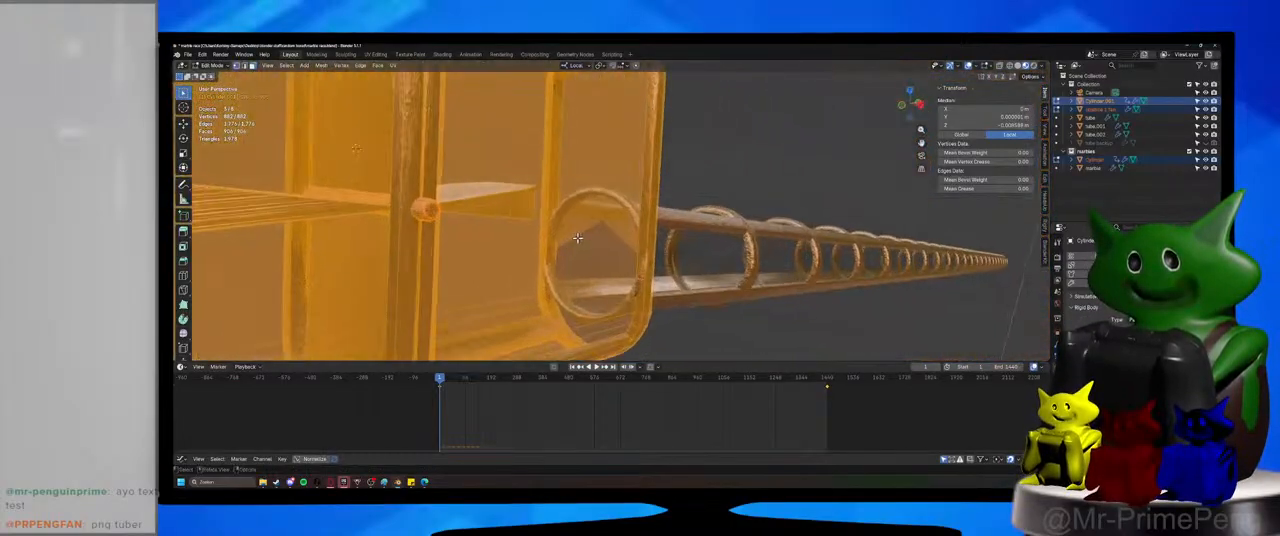
key(alt+a)
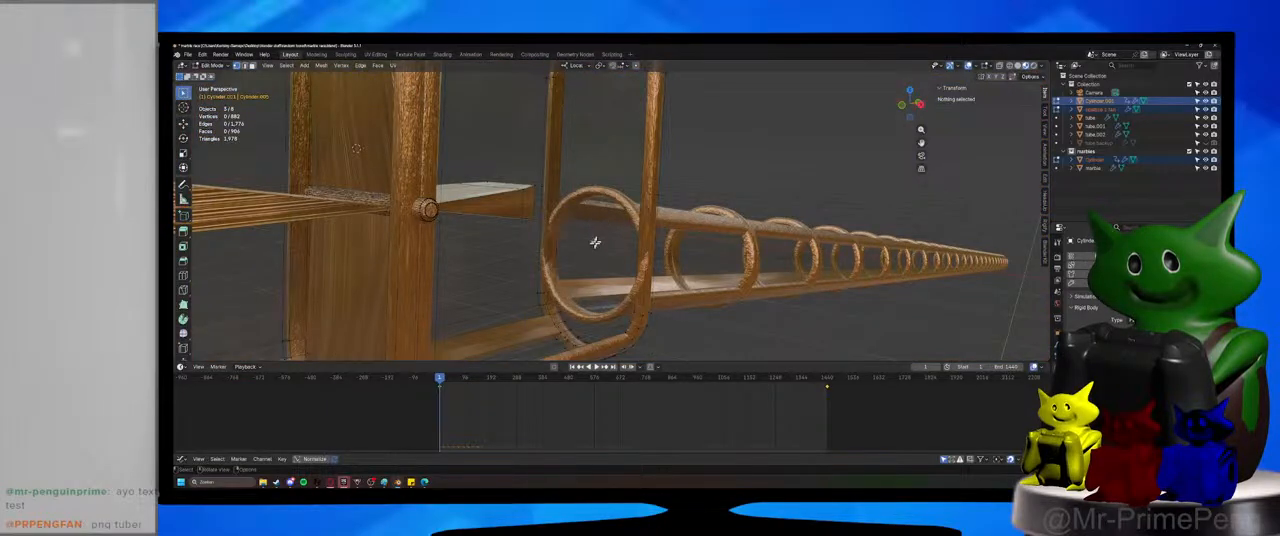
middle_drag(593, 243, 629, 248)
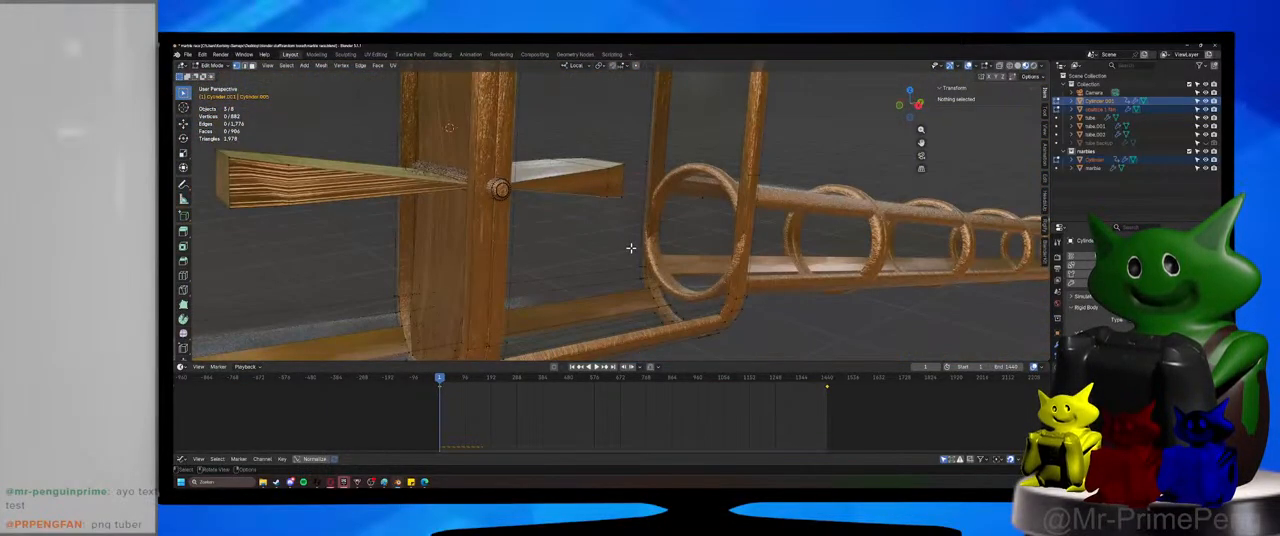
key(a)
scroll(695, 194, down, 6)
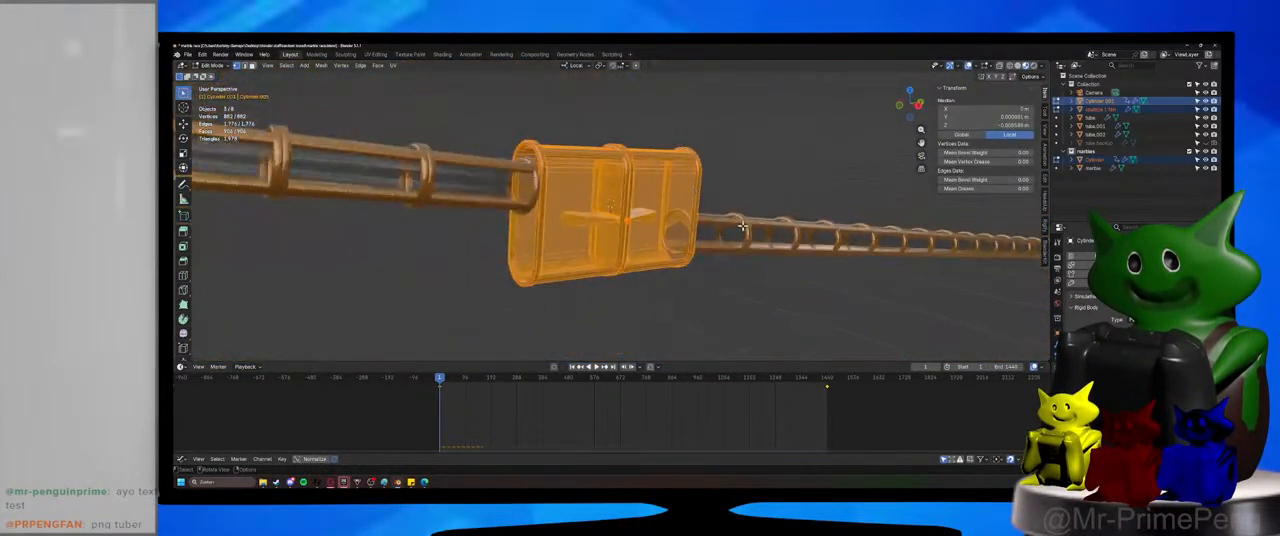
middle_drag(470, 225, 734, 280)
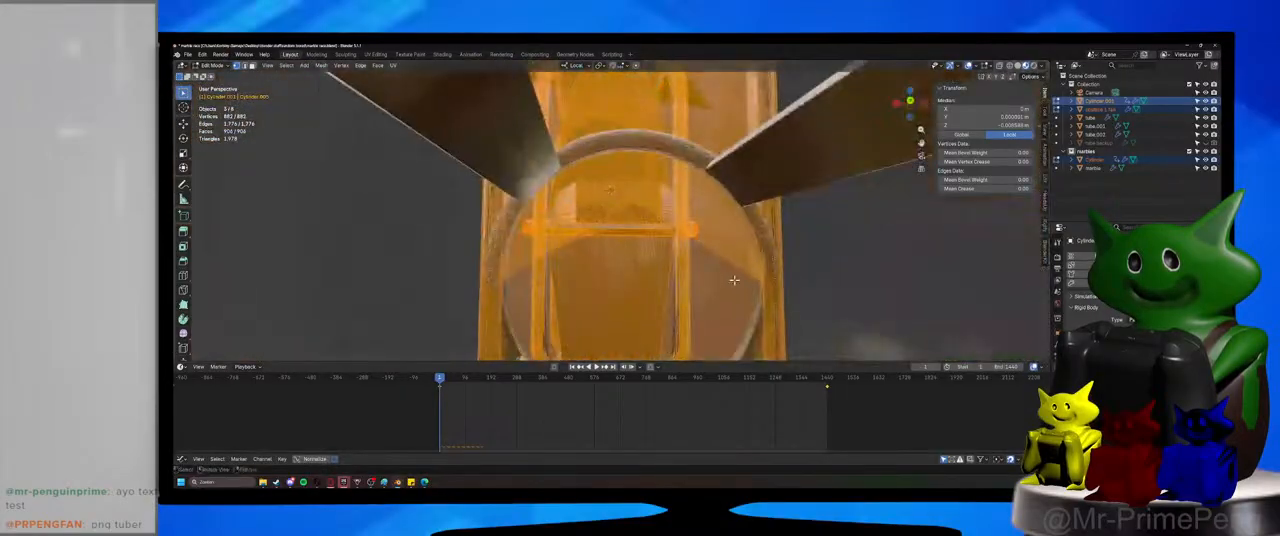
click(663, 230)
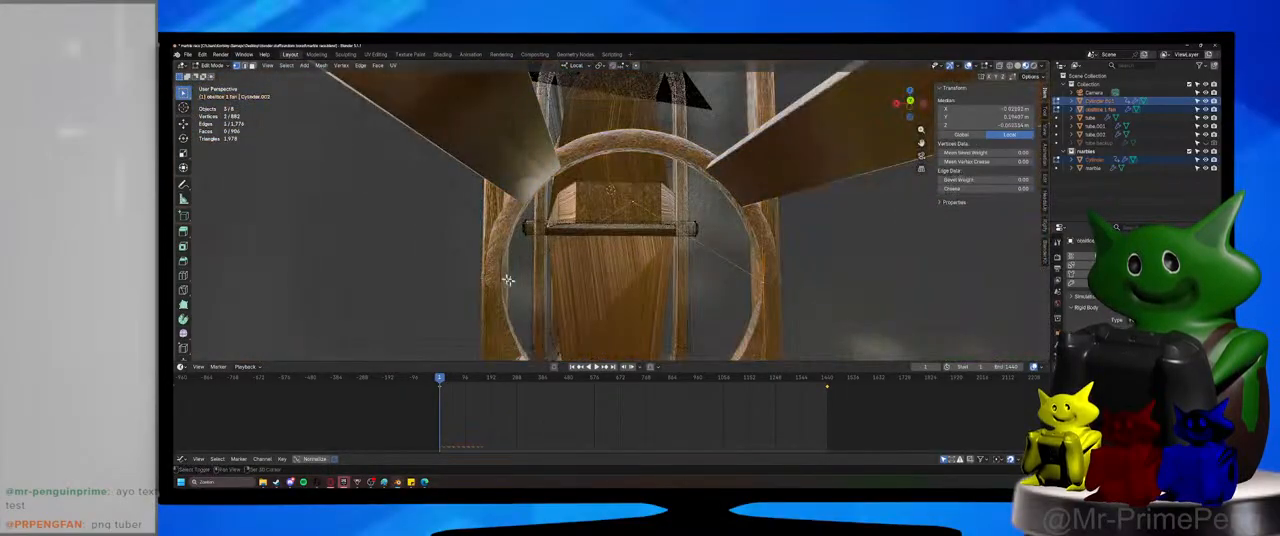
key(g)
key(z)
click(643, 231)
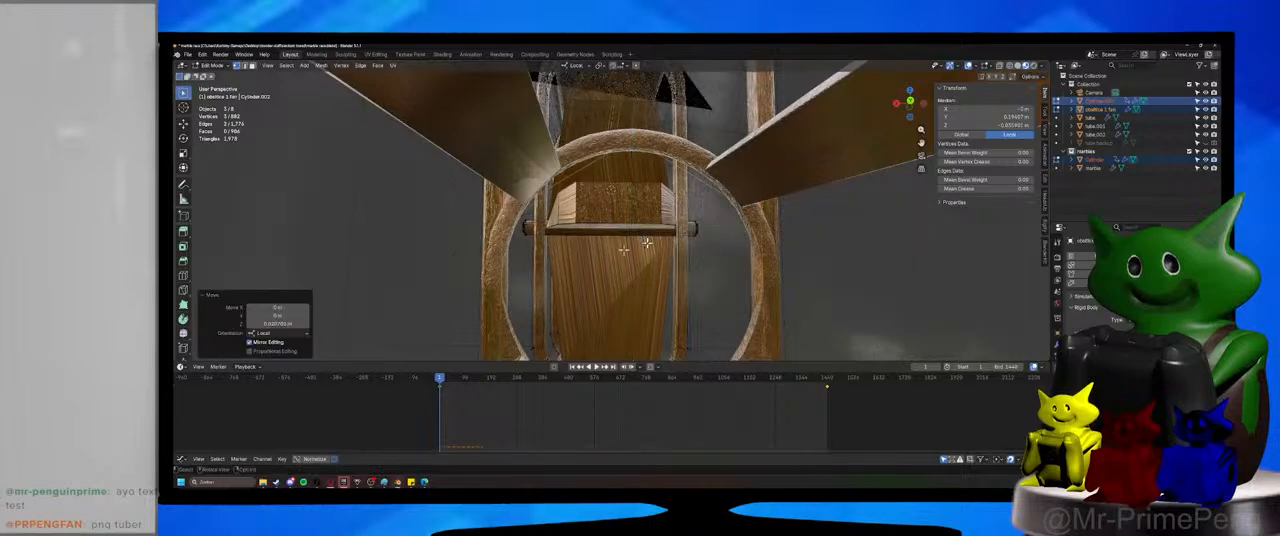
Select the bottom glass vertices of the housing's opposite opening and move them along Z below the ring.
middle_drag(643, 231, 466, 309)
key(alt+a)
scroll(543, 271, up, 3)
scroll(466, 309, up, 2)
click(617, 229)
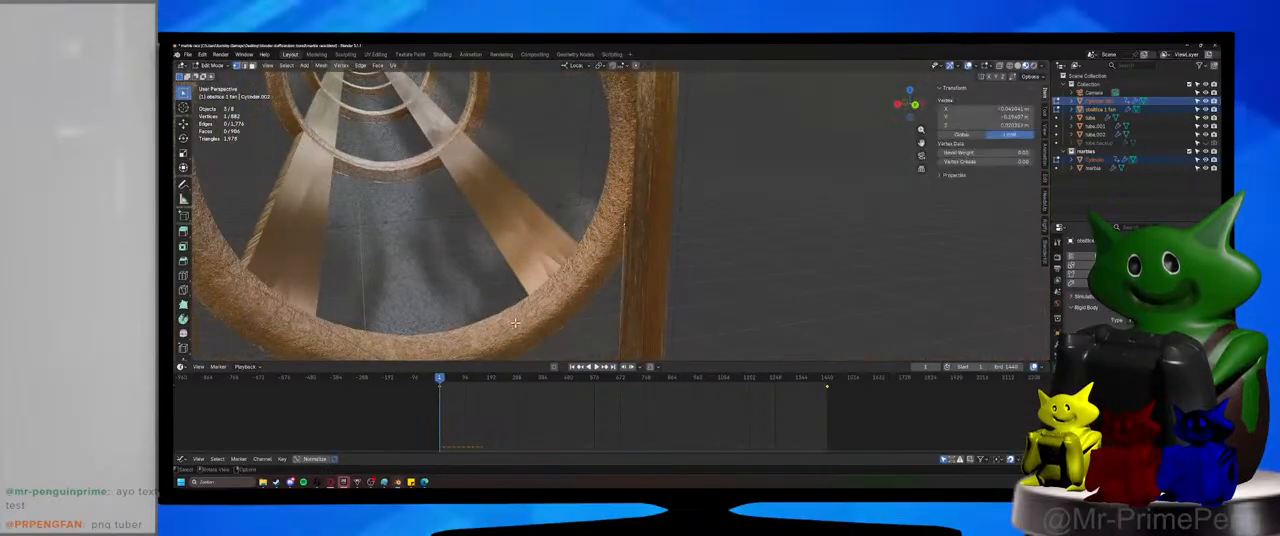
middle_drag(617, 229, 436, 334)
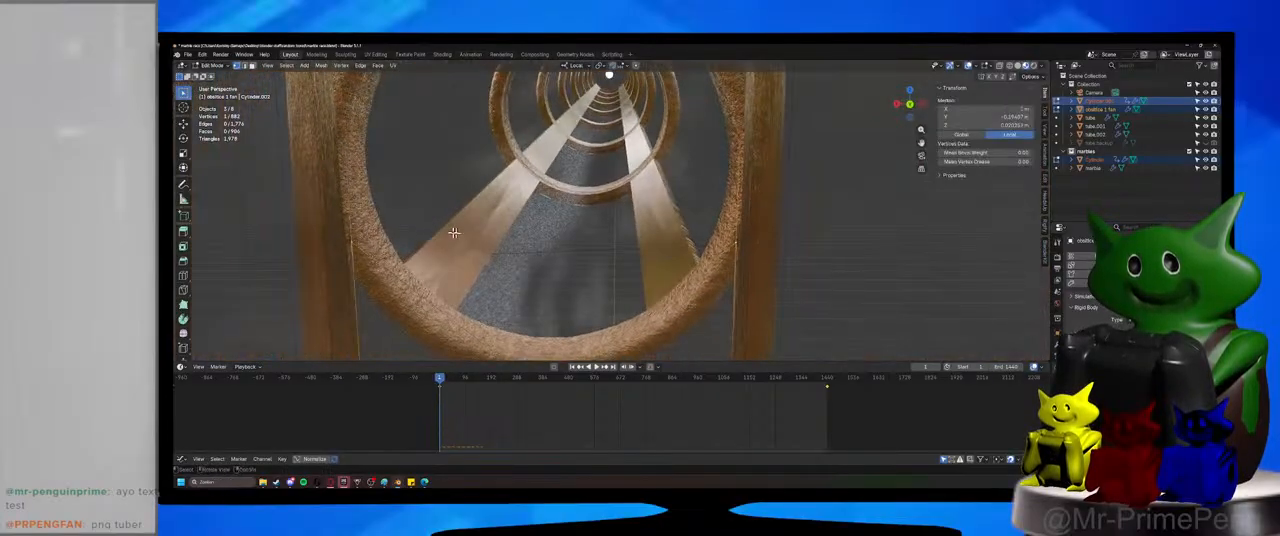
middle_drag(454, 232, 497, 310)
key(g)
key(z)
key(z)
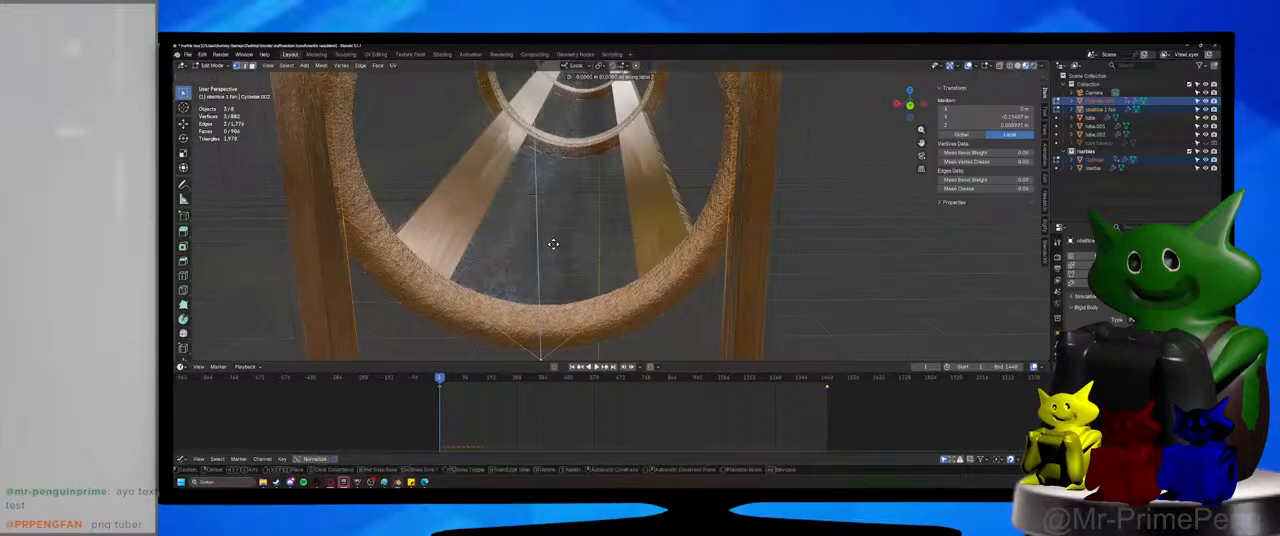
click(555, 244)
Save the marble race file, return to Object Mode, and select the short tube section directly after the housing.
click(880, 251)
scroll(637, 306, down, 4)
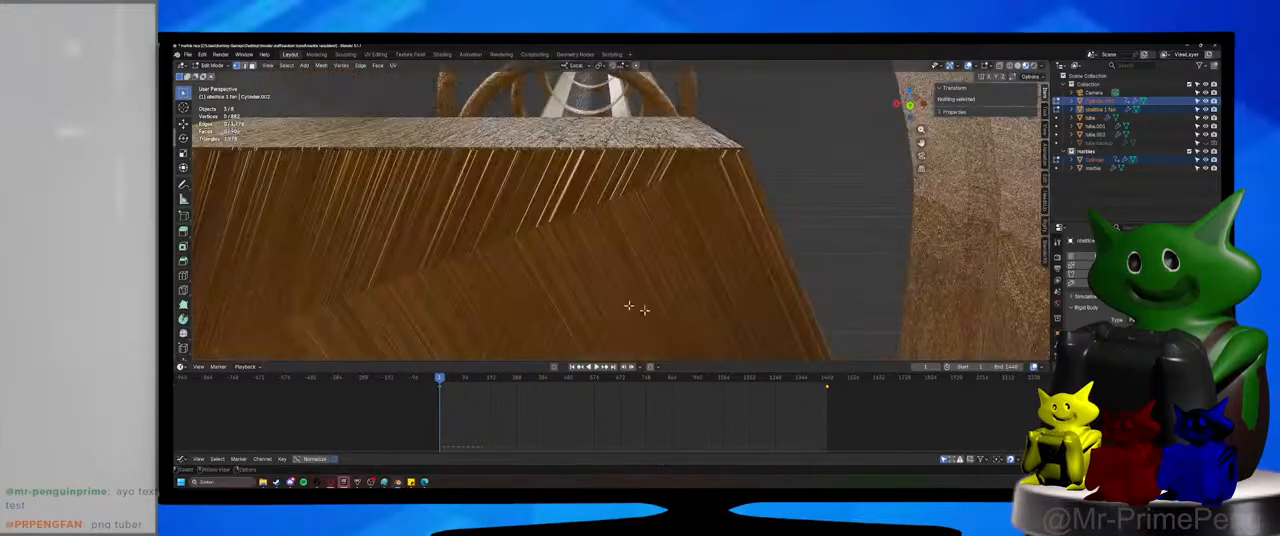
middle_drag(637, 306, 498, 220)
scroll(624, 281, down, 5)
scroll(682, 262, up, 4)
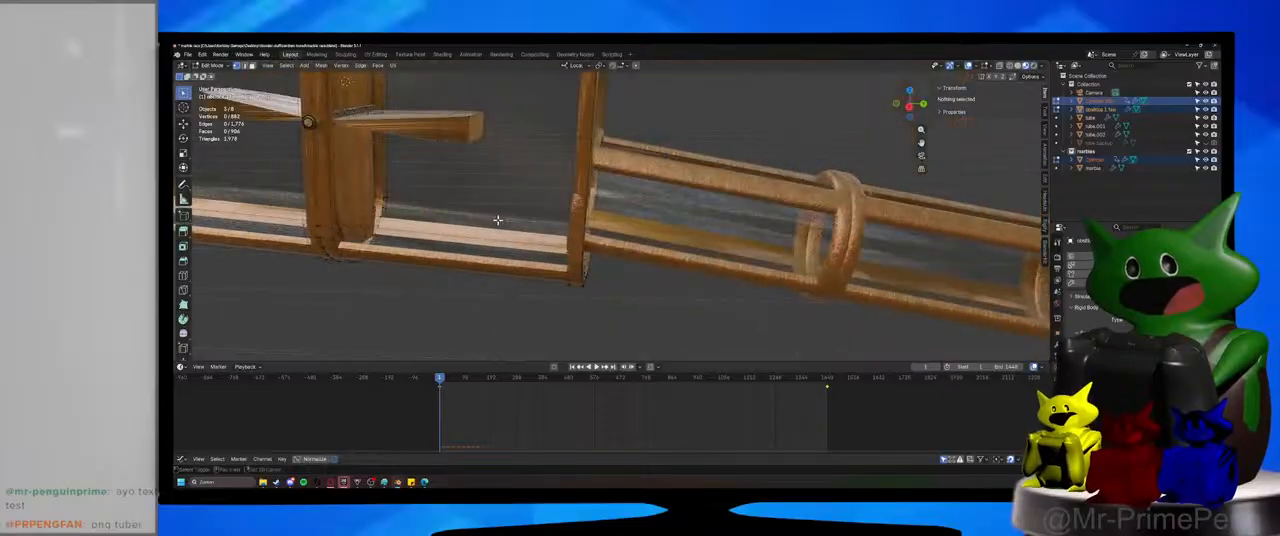
click(213, 67)
click(216, 76)
click(603, 249)
middle_drag(603, 249, 660, 167)
key(g)
key(z)
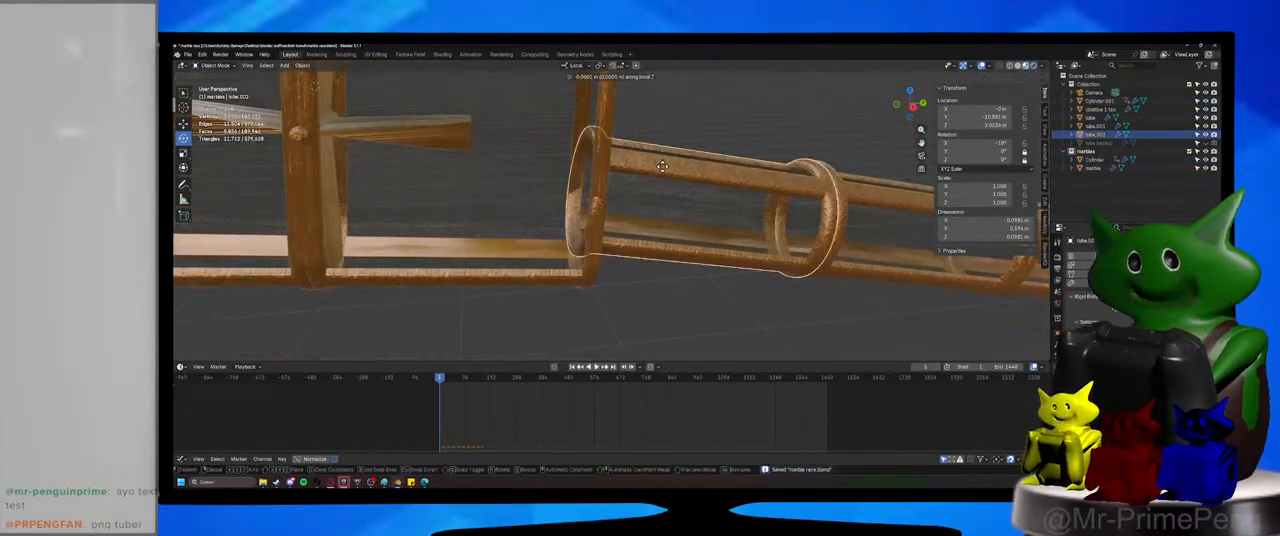
key(z)
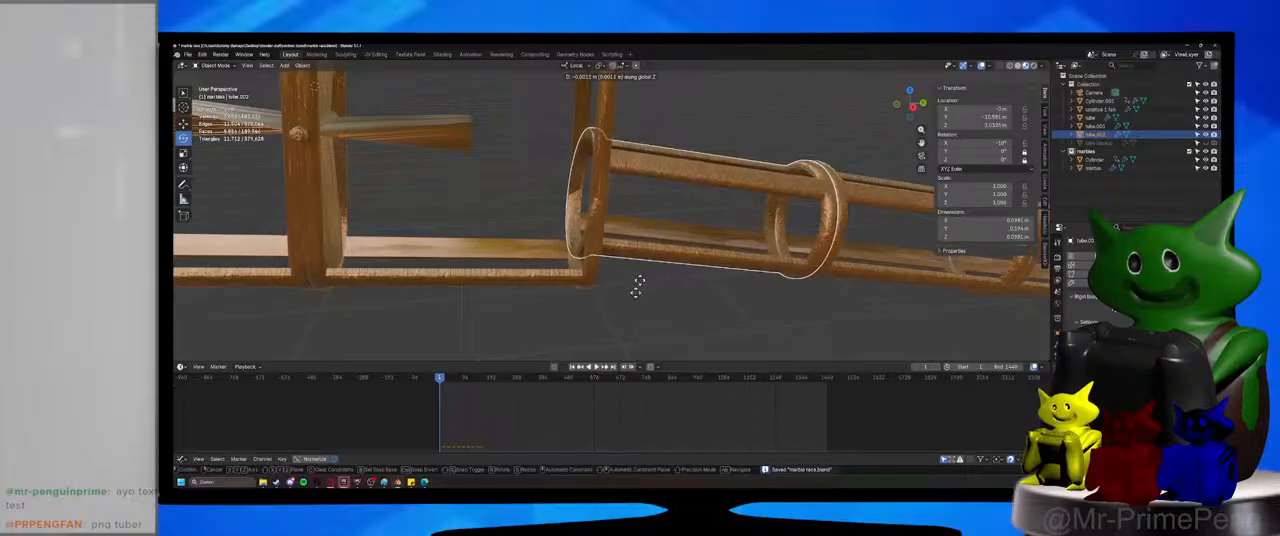
right_click(589, 93)
Lower the short tube section along its local Z axis to meet the tilted housing's outlet, and check the joint closely.
scroll(680, 142, down, 5)
key(g)
key(z)
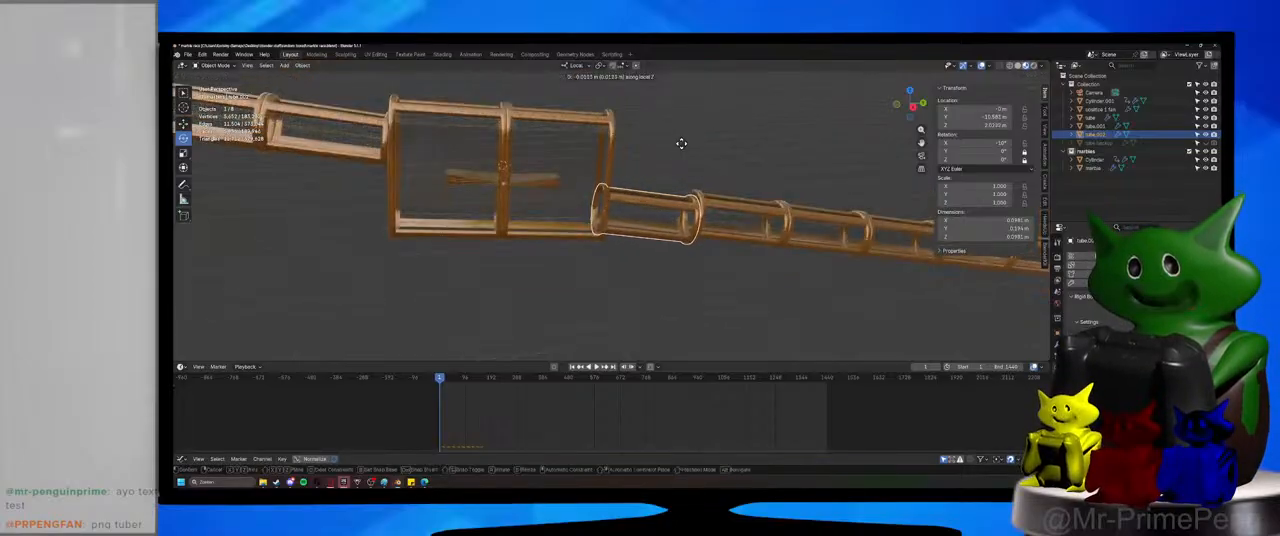
click(682, 152)
scroll(592, 241, up, 7)
scroll(686, 143, up, 2)
shift+middle_drag(592, 243, 571, 191)
scroll(686, 143, down, 2)
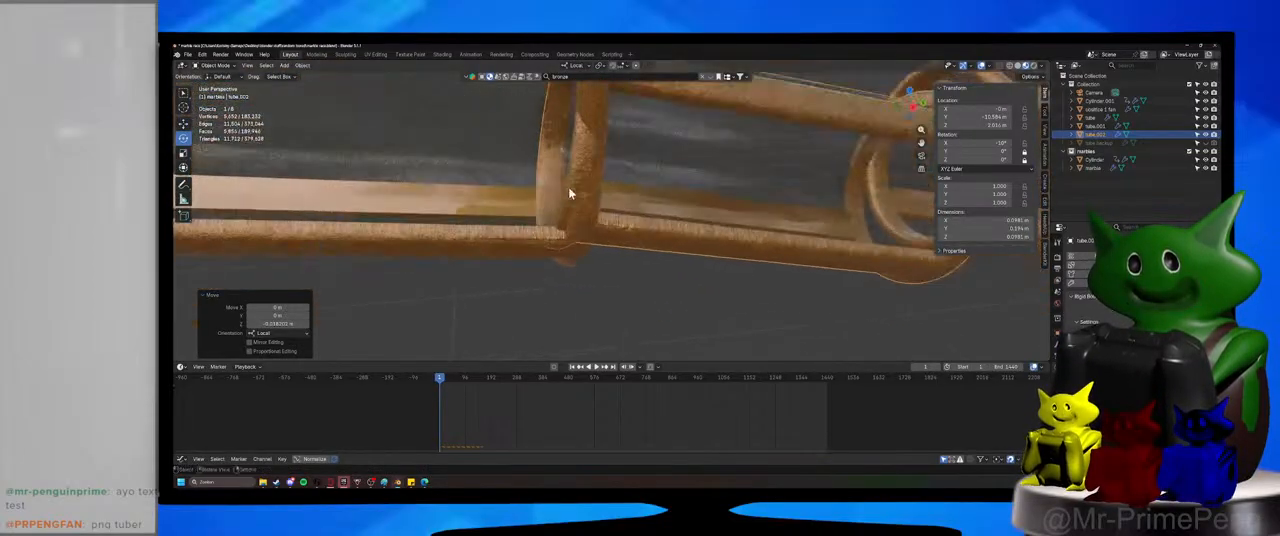
Fine-tune the short tube section along local Z and local Y so its end ring sits against the housing's frame.
scroll(573, 190, down, 1)
key(g)
key(z)
click(631, 126)
middle_drag(631, 126, 706, 77)
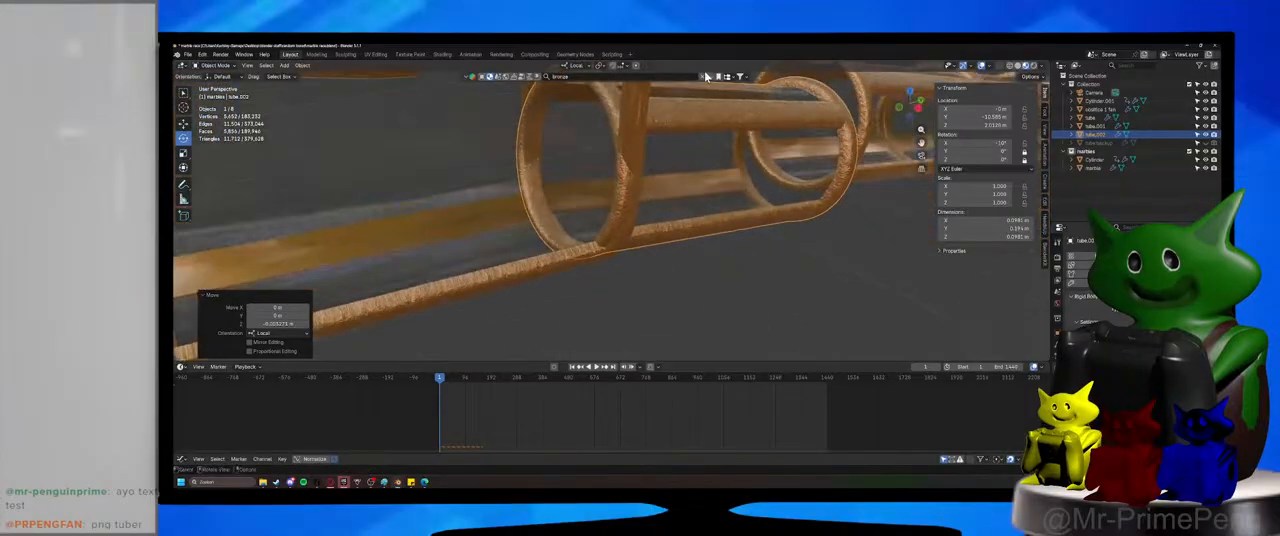
key(g)
key(z)
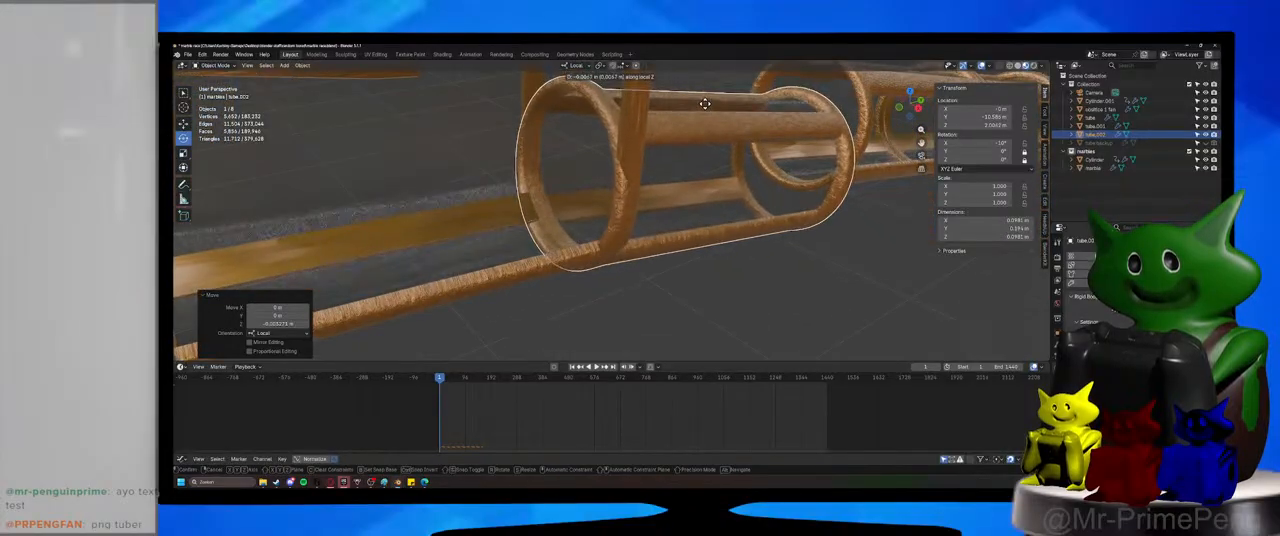
key(y)
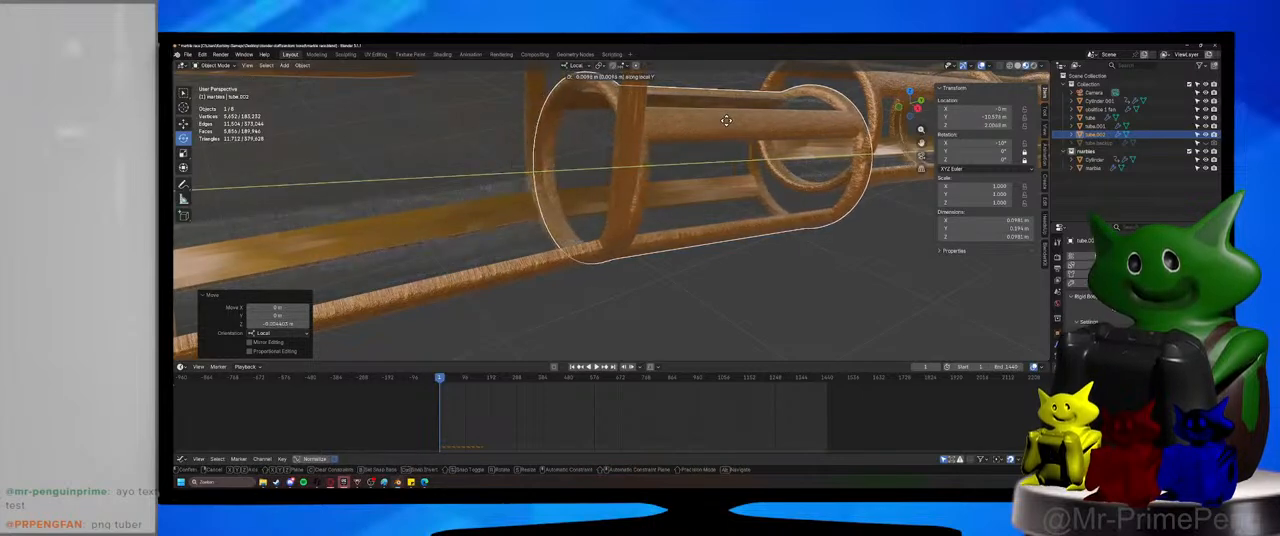
click(728, 122)
middle_drag(729, 123, 640, 157)
Select the long tube run and move it along local Z and local Y so it joins the short section's end ring.
click(678, 174)
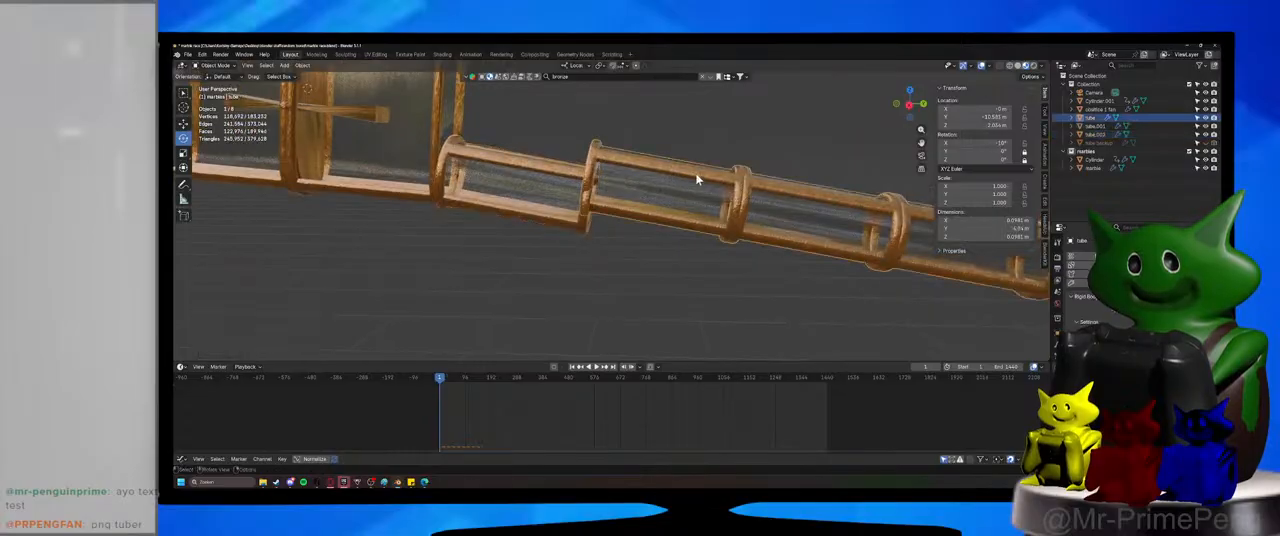
key(z)
key(z)
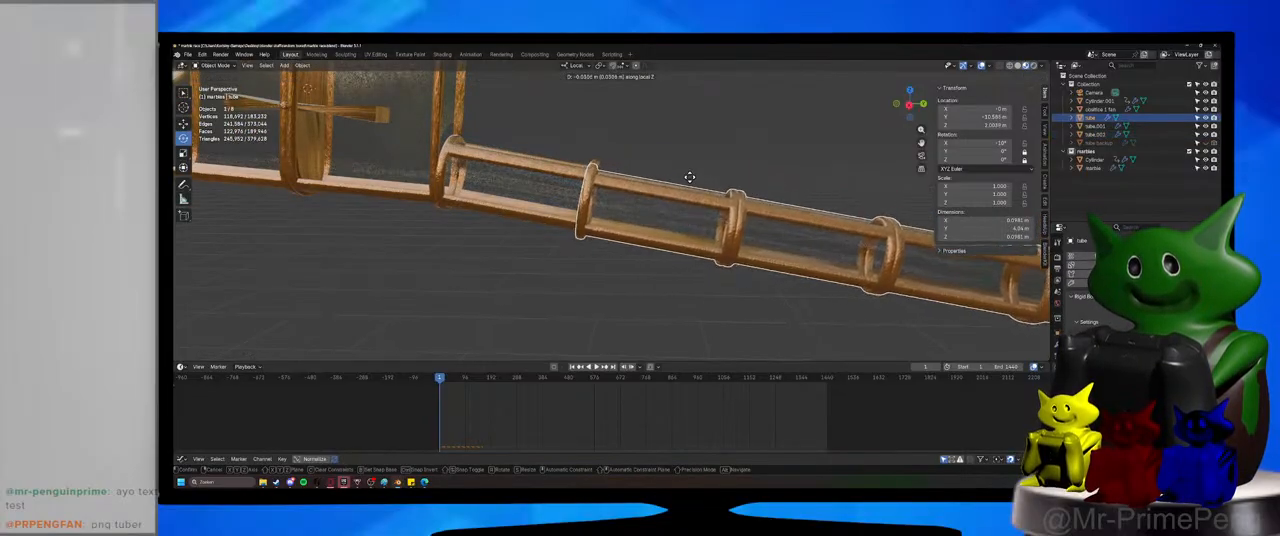
click(690, 175)
key(g)
key(y)
key(y)
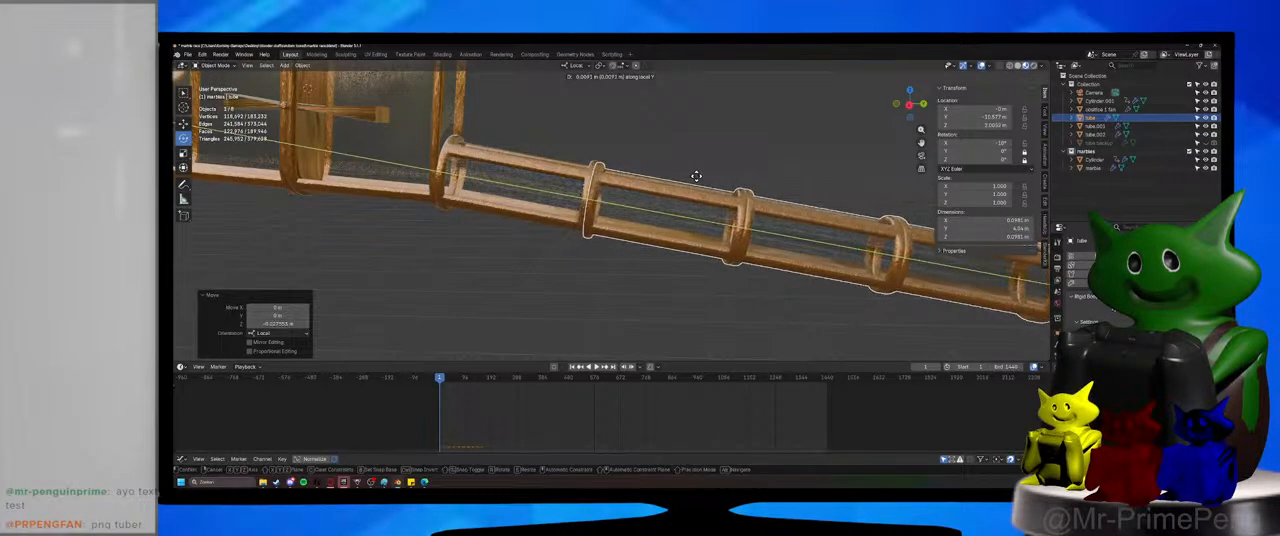
click(698, 181)
scroll(540, 200, up, 4)
middle_drag(537, 200, 609, 231)
scroll(620, 188, up, 1)
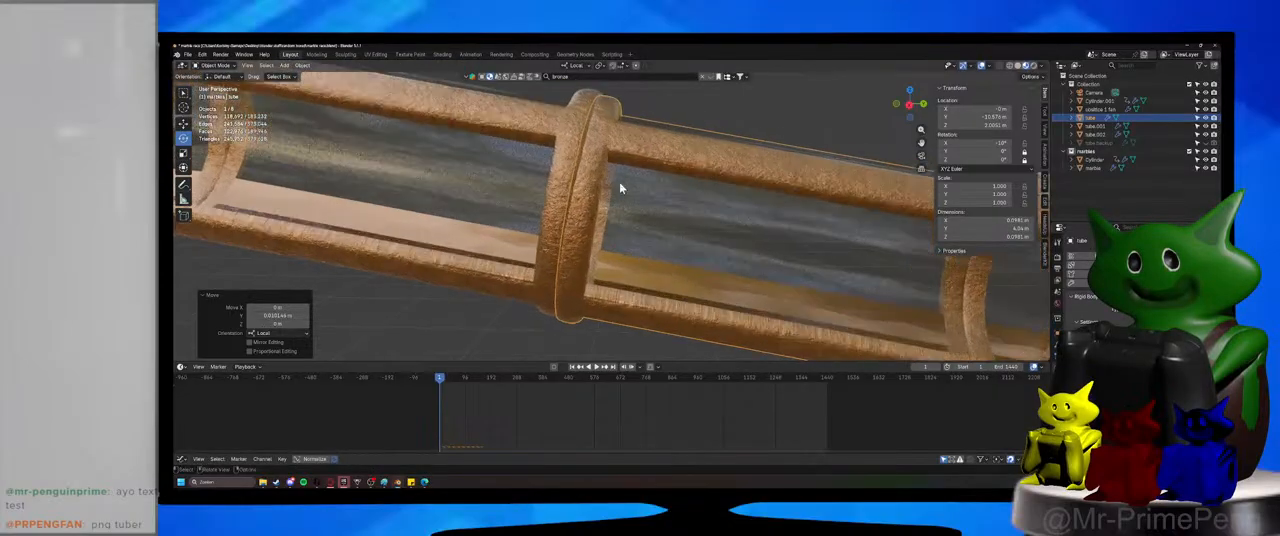
Fine-tune the long tube run along local Y and local Z so its end ring sits flush against the short section's ring.
key(g)
key(y)
key(y)
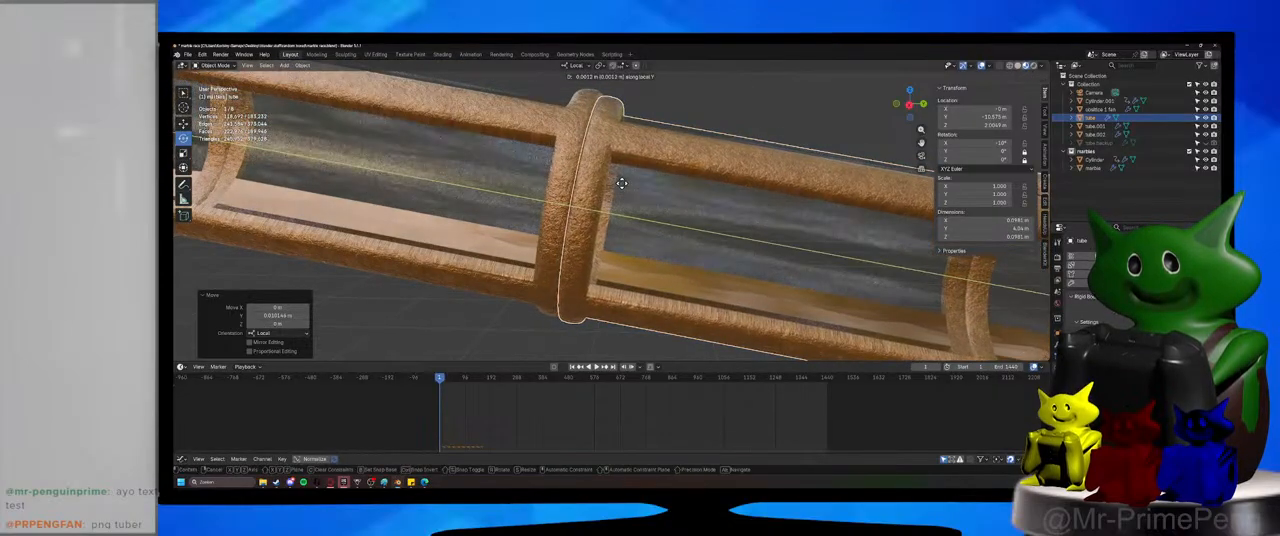
click(623, 188)
middle_drag(623, 188, 626, 189)
key(g)
key(z)
key(z)
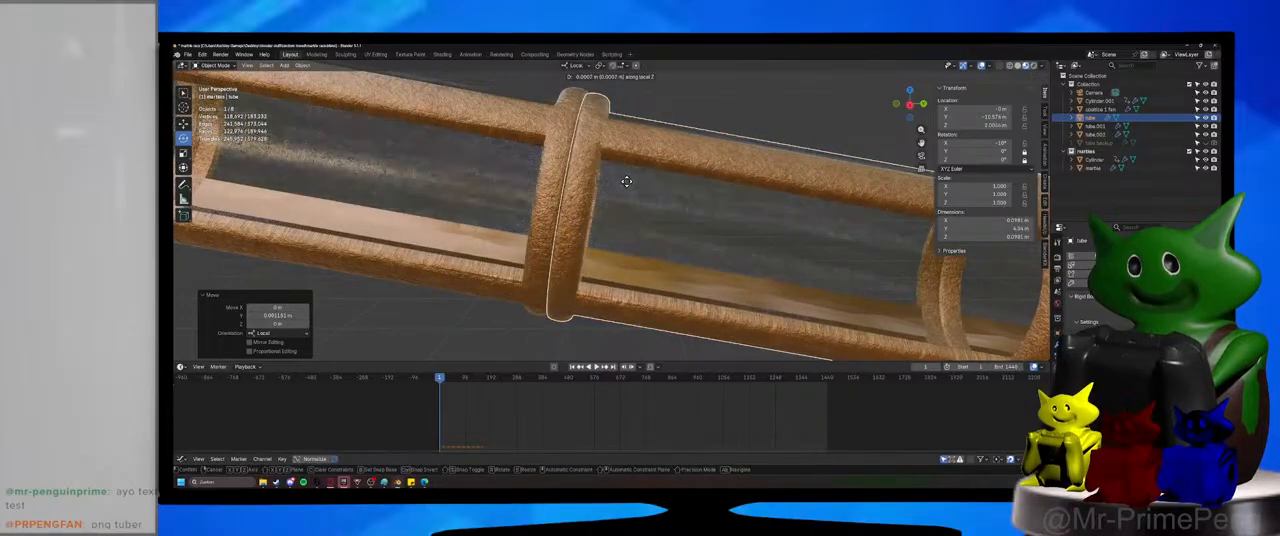
click(627, 179)
Check the tube joints around the paddle wheel housing and save the marble race file.
scroll(627, 180, down, 5)
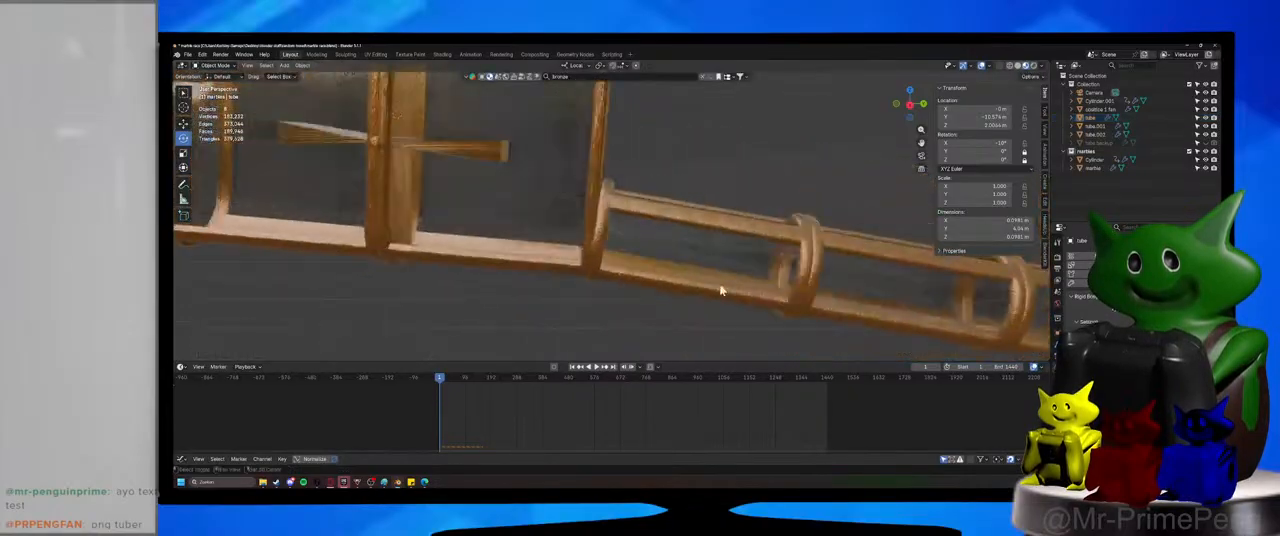
scroll(711, 286, down, 1)
shift+middle_drag(532, 252, 605, 294)
scroll(566, 254, up, 4)
key(ctrl+s)
scroll(530, 296, down, 3)
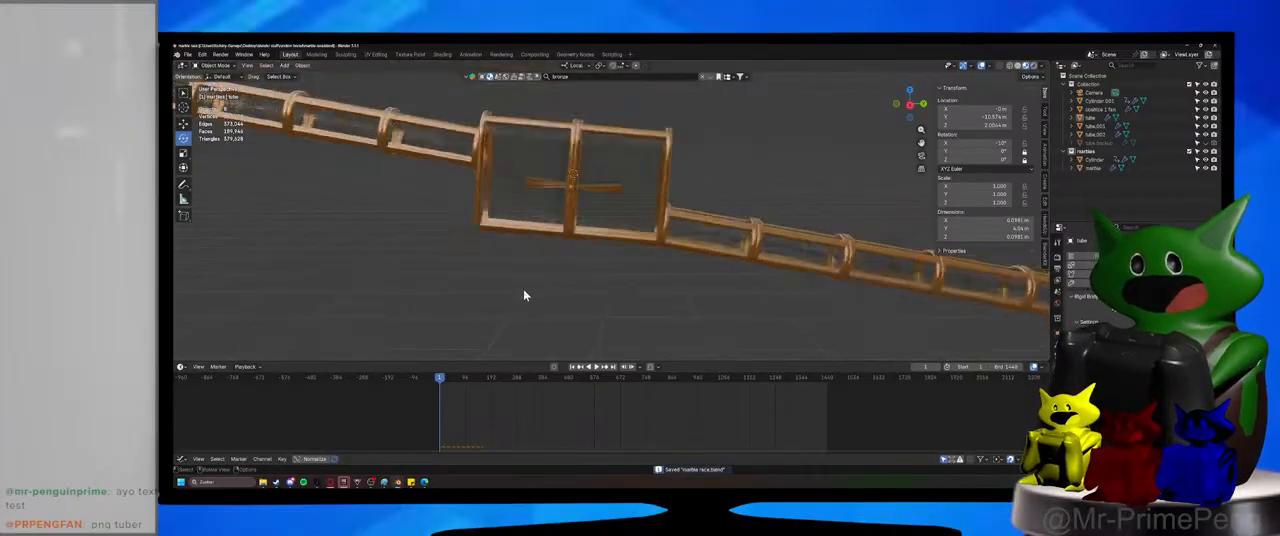
Play the simulation to watch the marble pass through the paddle wheel housing, and return to the start of the timeline.
shift+middle_drag(523, 288, 583, 314)
scroll(585, 318, up, 3)
click(594, 367)
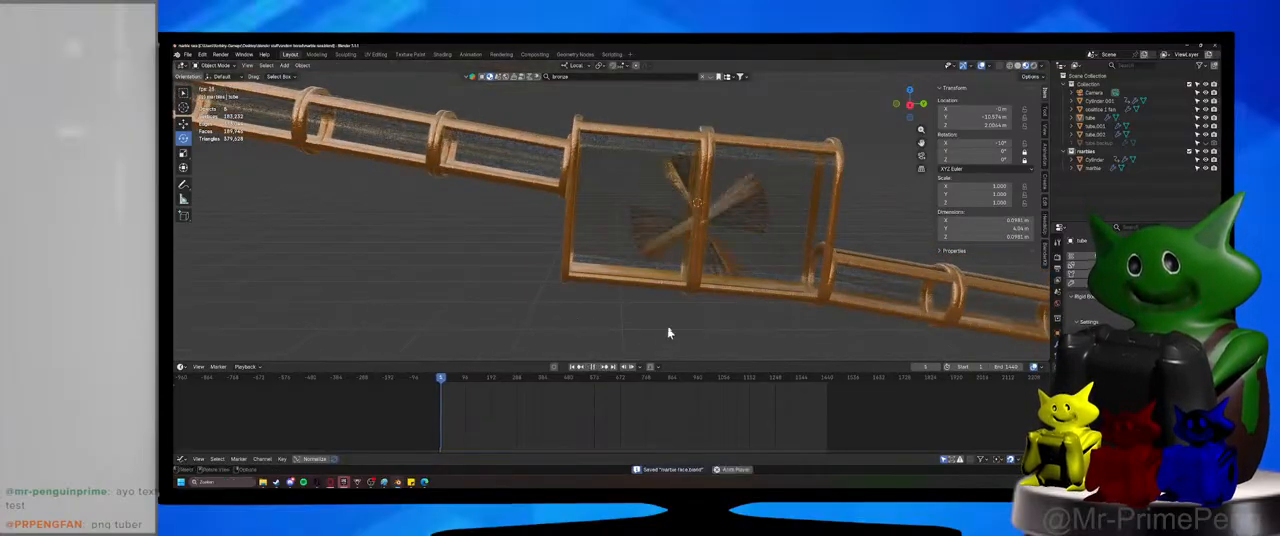
shift+middle_drag(664, 322, 575, 293)
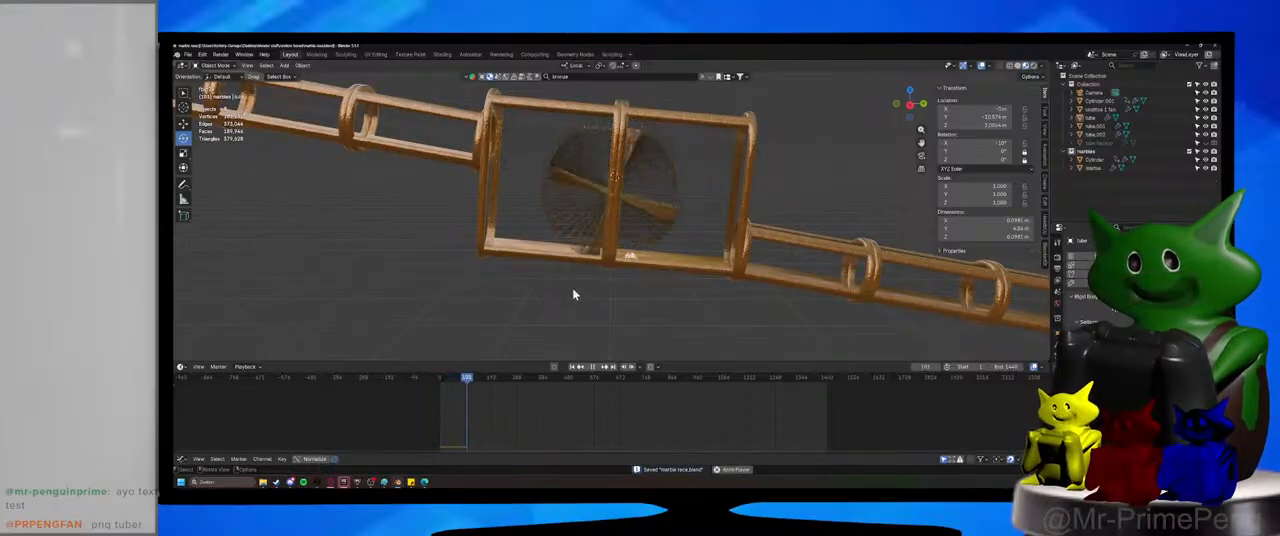
shift+middle_drag(757, 284, 548, 228)
scroll(548, 228, down, 1)
scroll(548, 228, down, 2)
shift+middle_drag(768, 258, 854, 260)
scroll(506, 234, up, 4)
shift+middle_drag(506, 234, 780, 298)
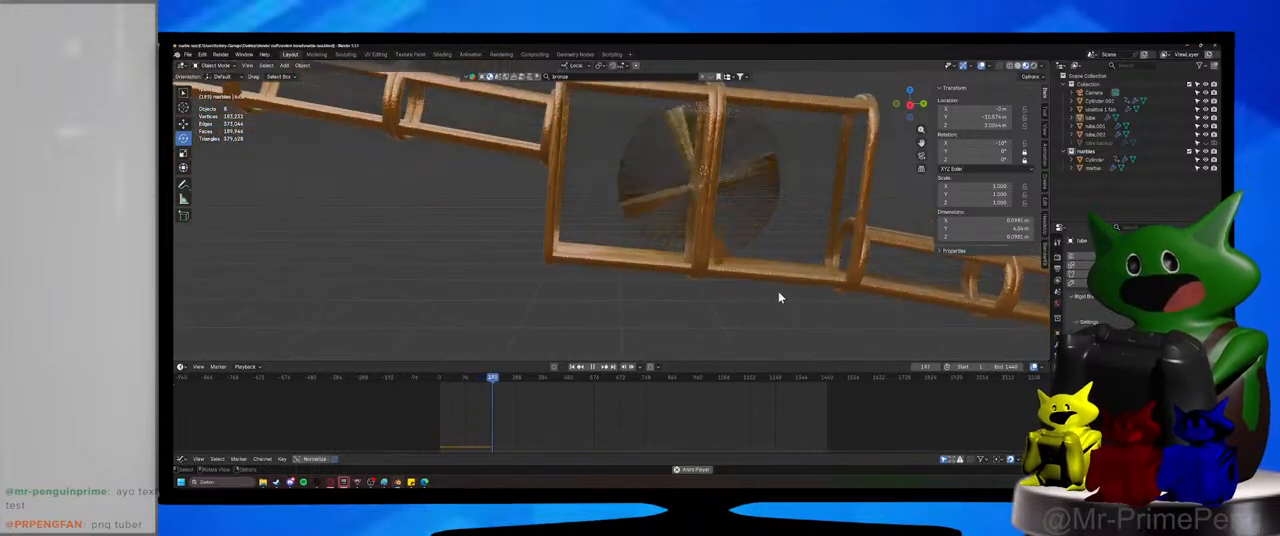
click(441, 379)
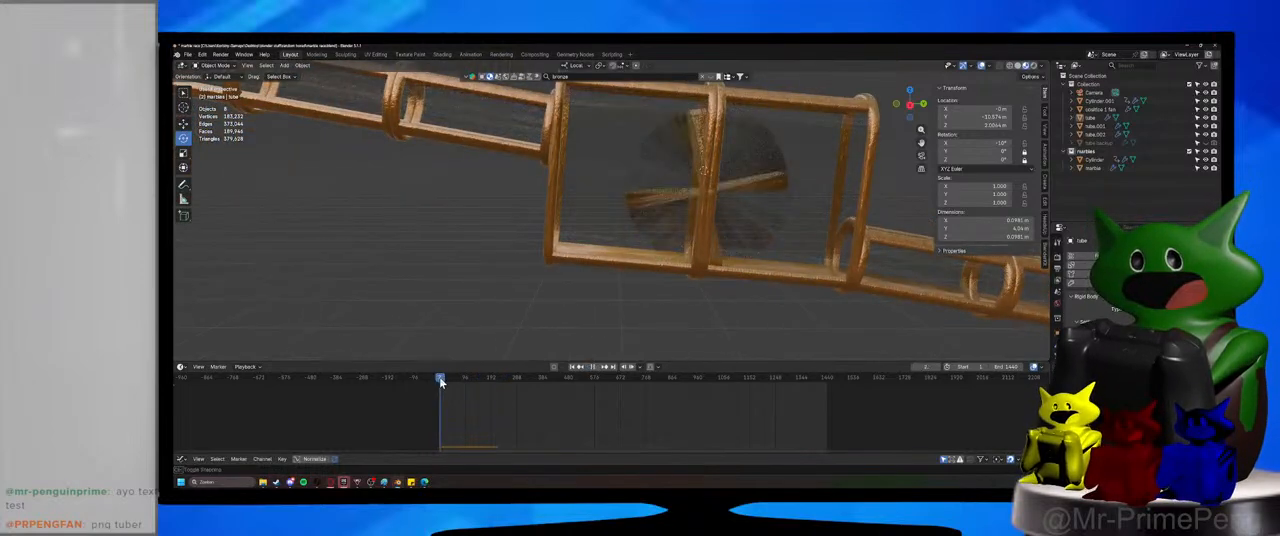
Replace the glowing surface of the marble at the tube's start with a non-glowing shader and colour it light blue.
scroll(464, 278, down, 6)
shift+middle_drag(337, 217, 440, 243)
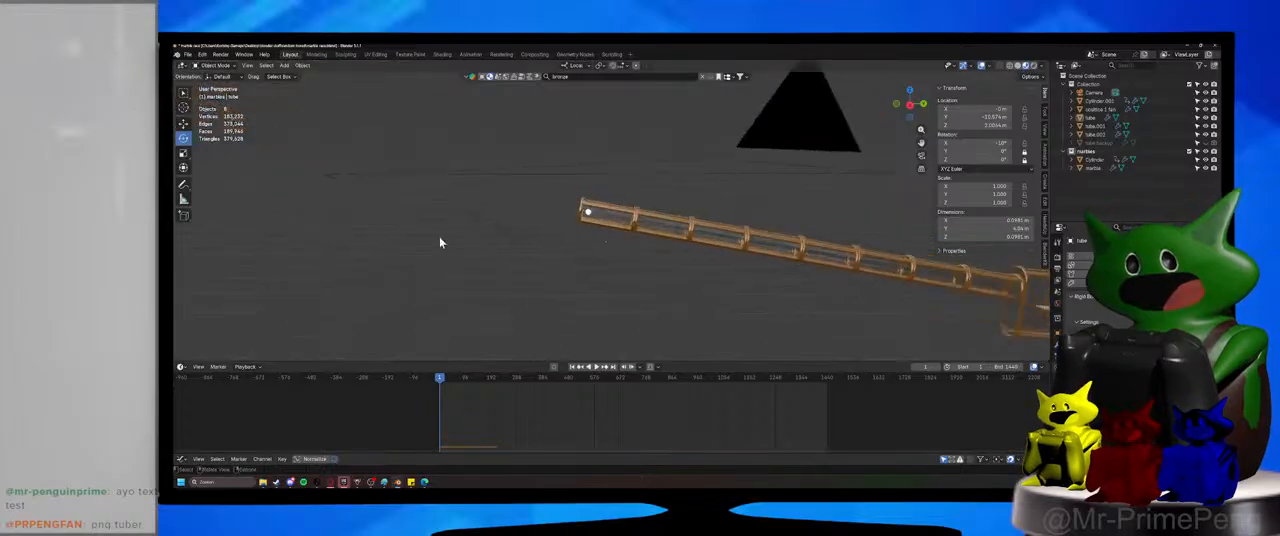
scroll(520, 233, up, 6)
middle_drag(531, 231, 558, 210)
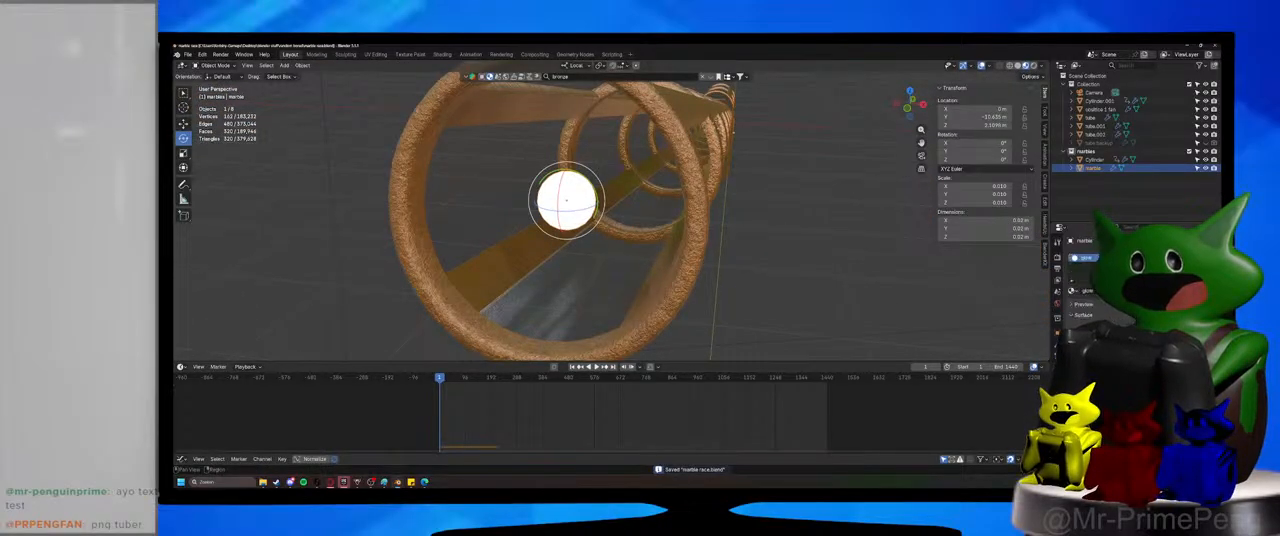
click(1134, 338)
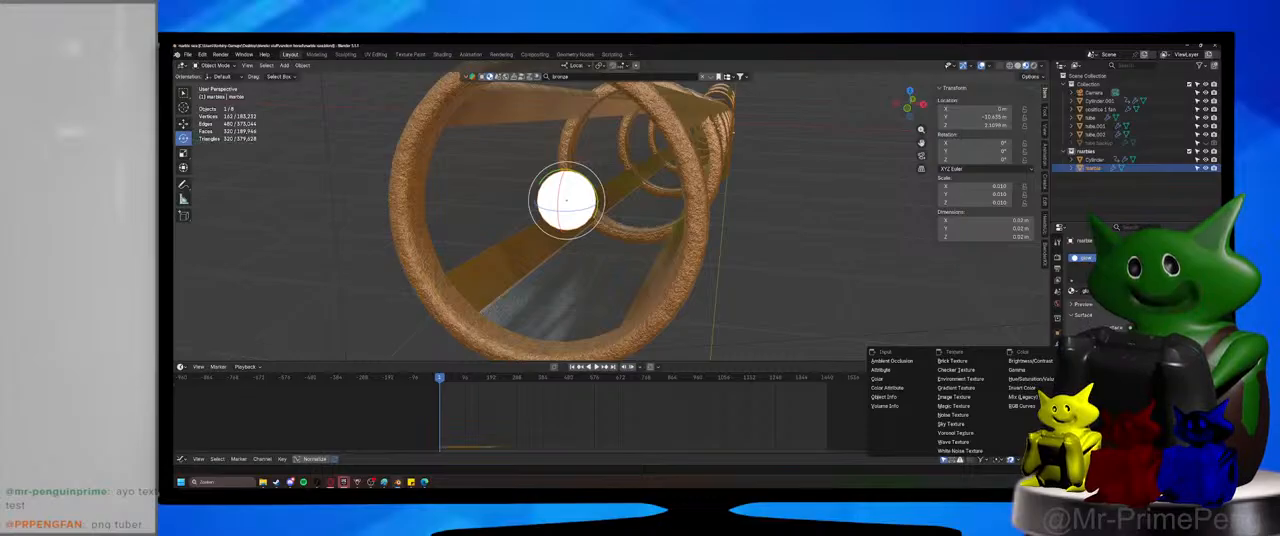
click(1022, 398)
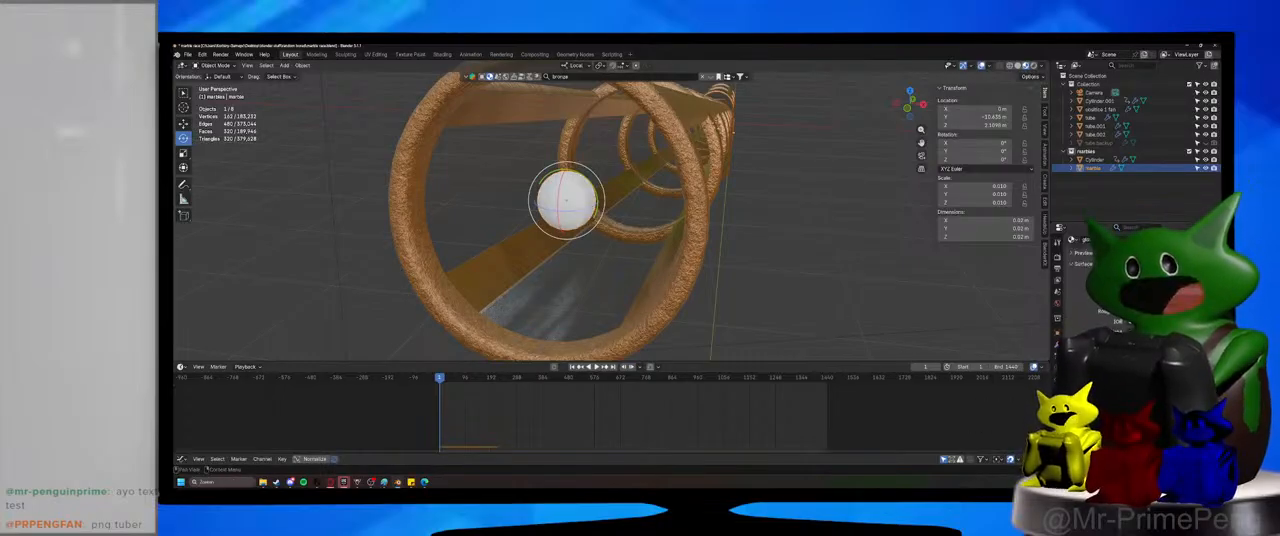
drag(1163, 183, 1168, 144)
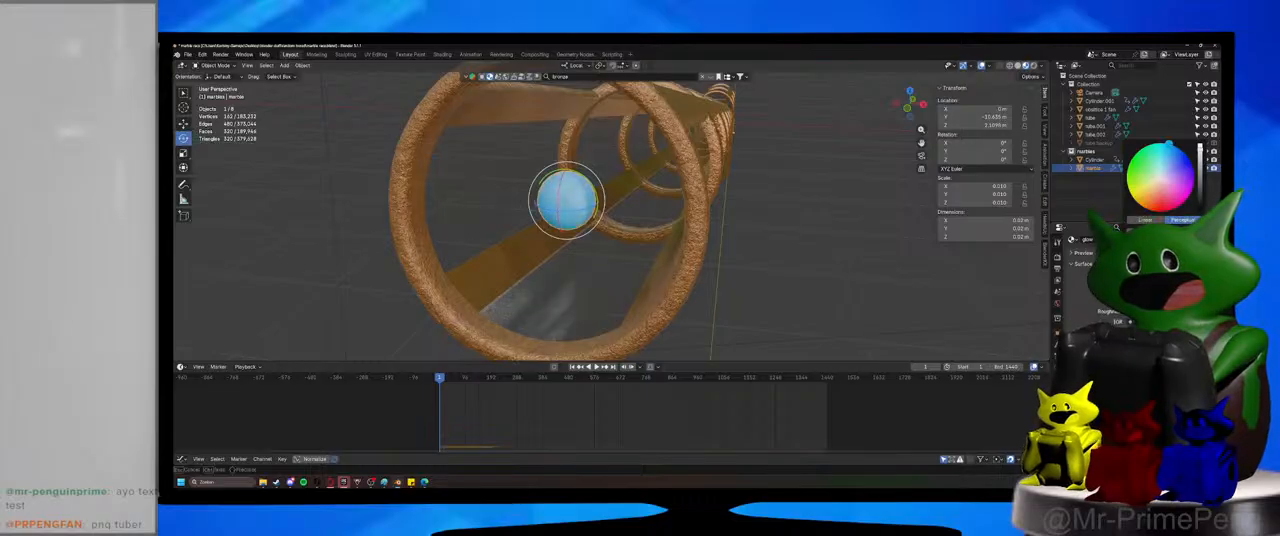
Duplicate the blue marble four times, spacing the copies around it within the tube's opening.
mouse_move(689, 302)
middle_down()
mouse_move(703, 283)
mouse_move(694, 289)
middle_up()
scroll(700, 290, down, 2)
key(shift+d)
click(655, 233)
key(shift+d)
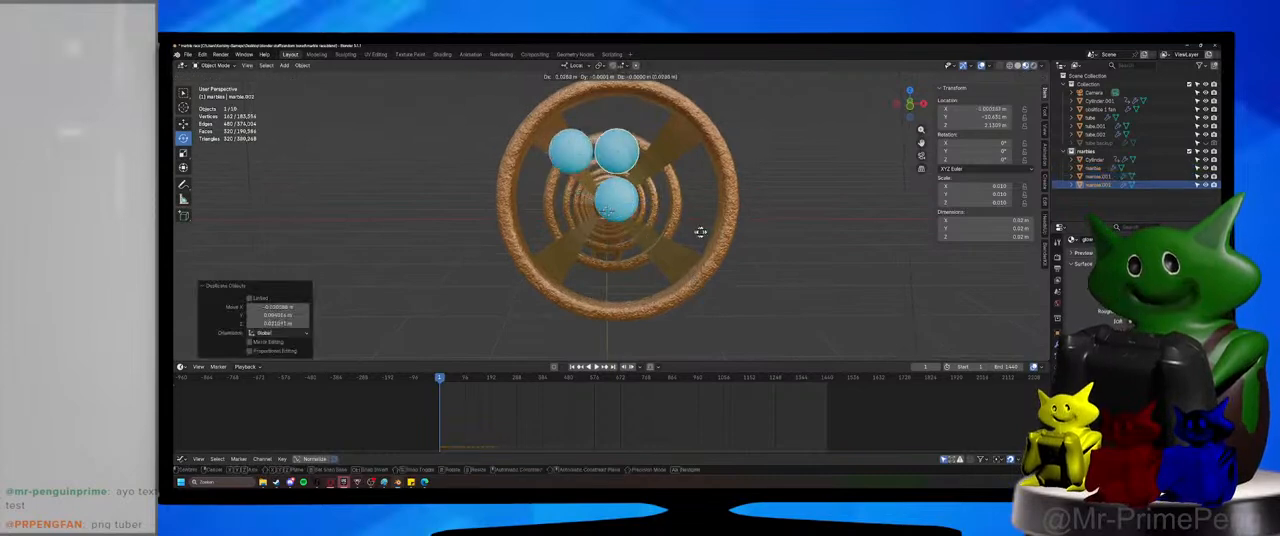
click(745, 234)
key(shift+d)
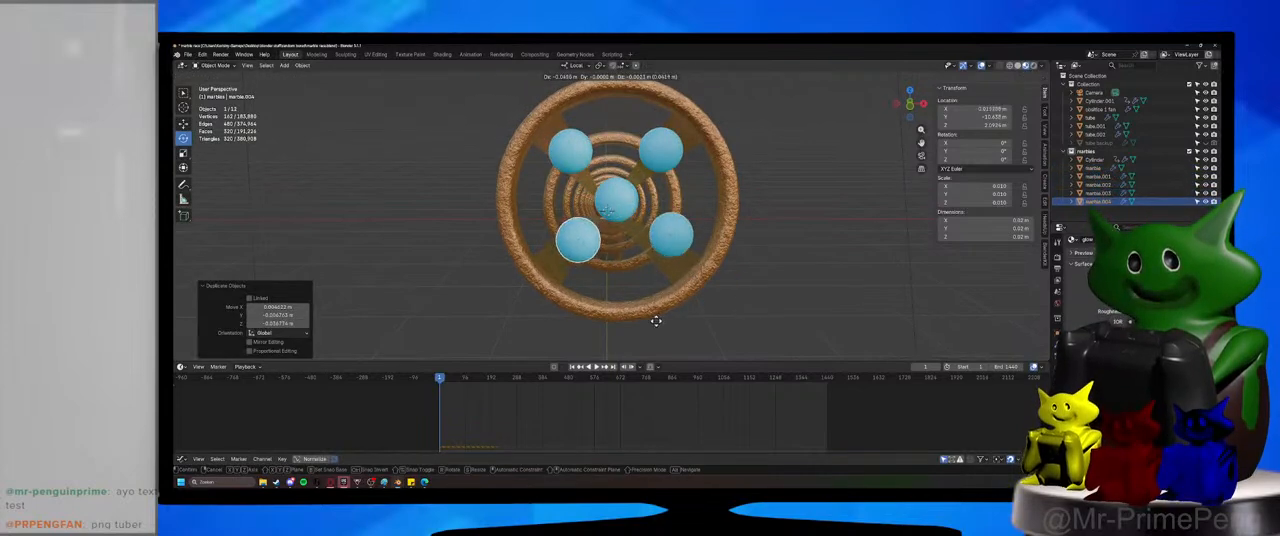
click(652, 321)
Select all five marbles and duplicate the group three times along the tube in the right orthographic view.
shift+click(664, 236)
shift+click(657, 161)
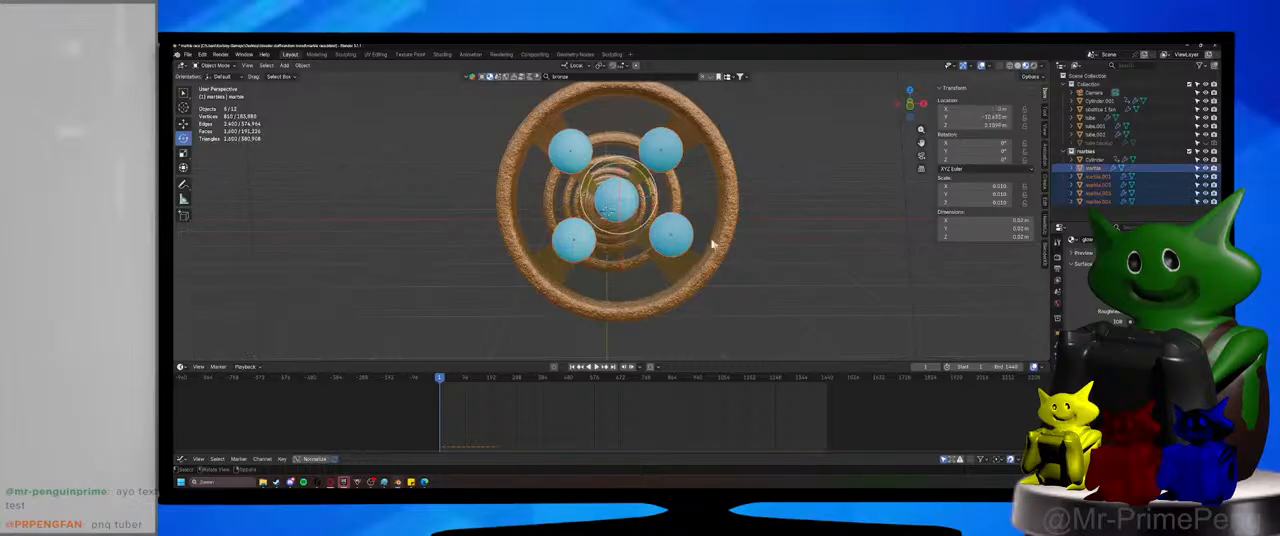
middle_drag(713, 243, 640, 246)
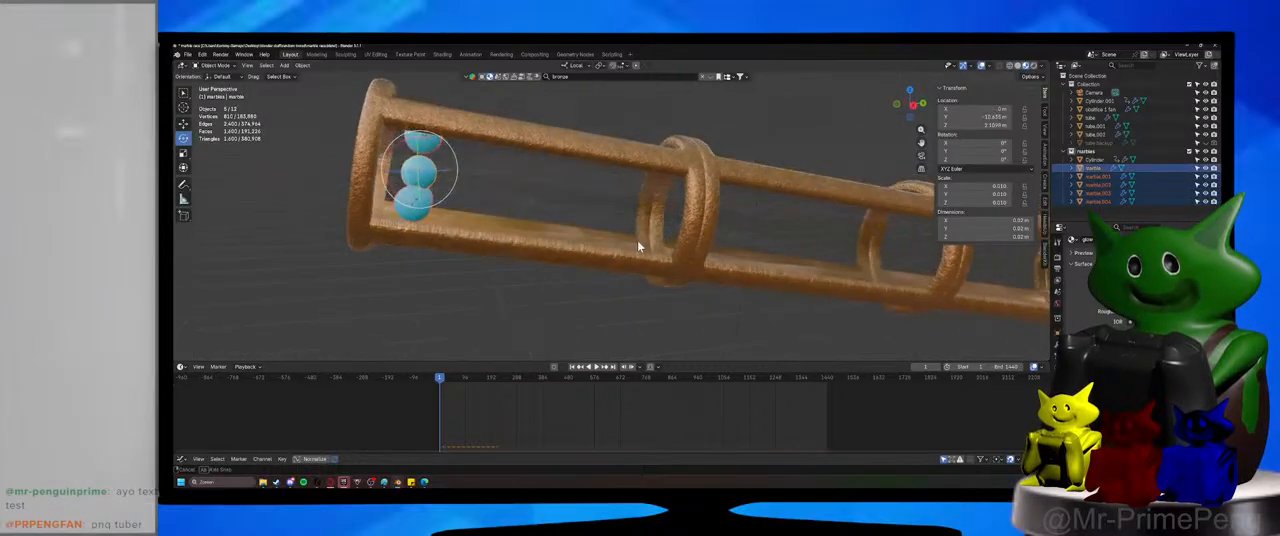
key(KP_1)
key(KP_3)
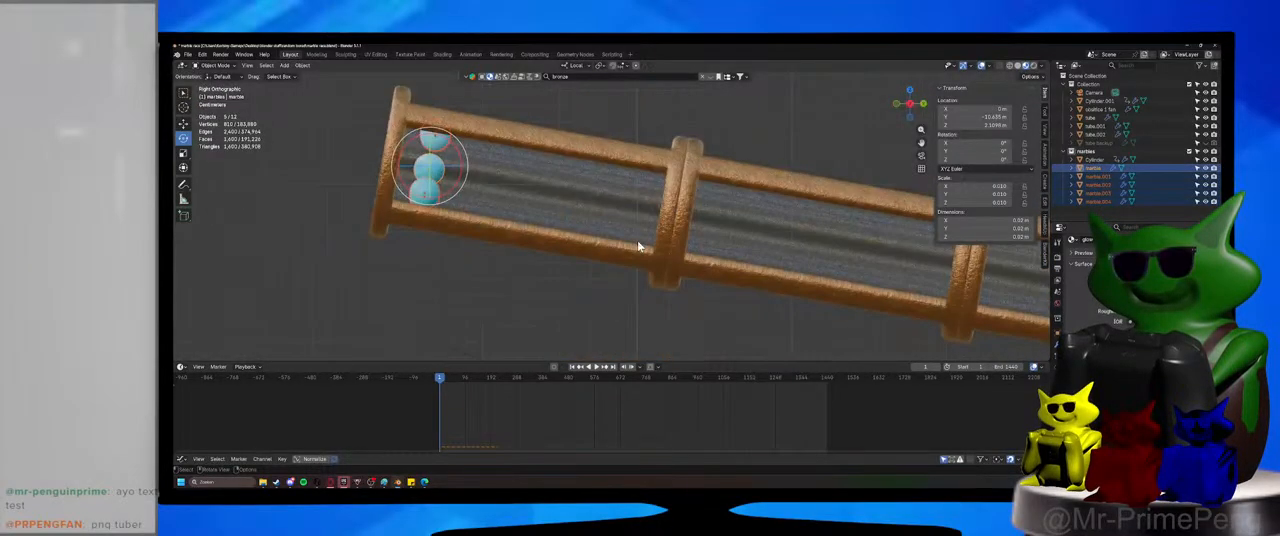
key(shift+d)
click(676, 216)
key(shift+d)
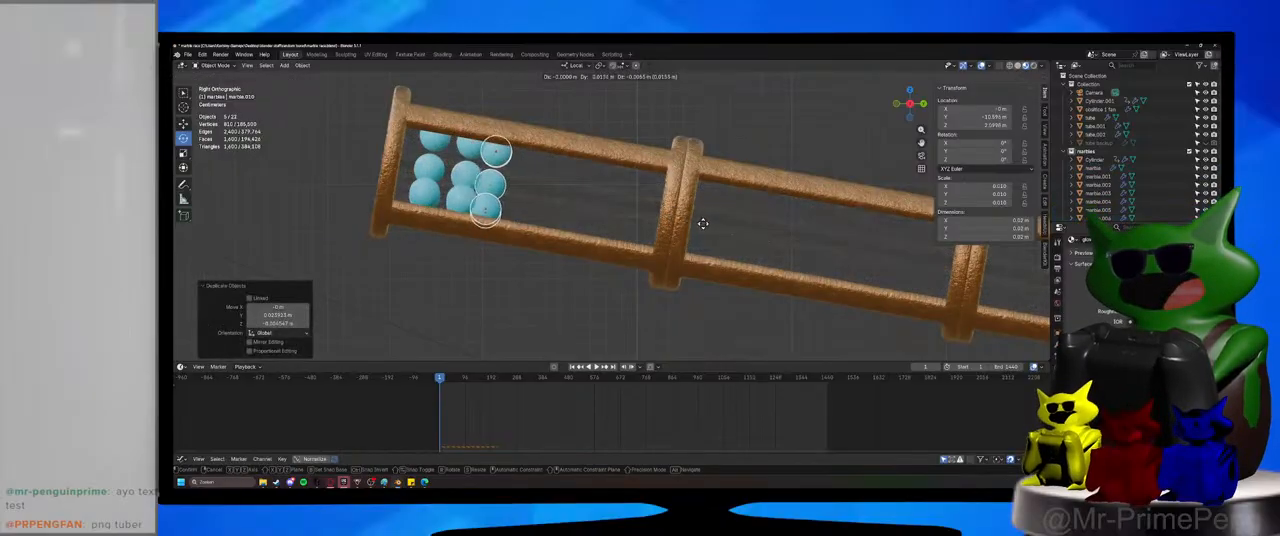
click(745, 232)
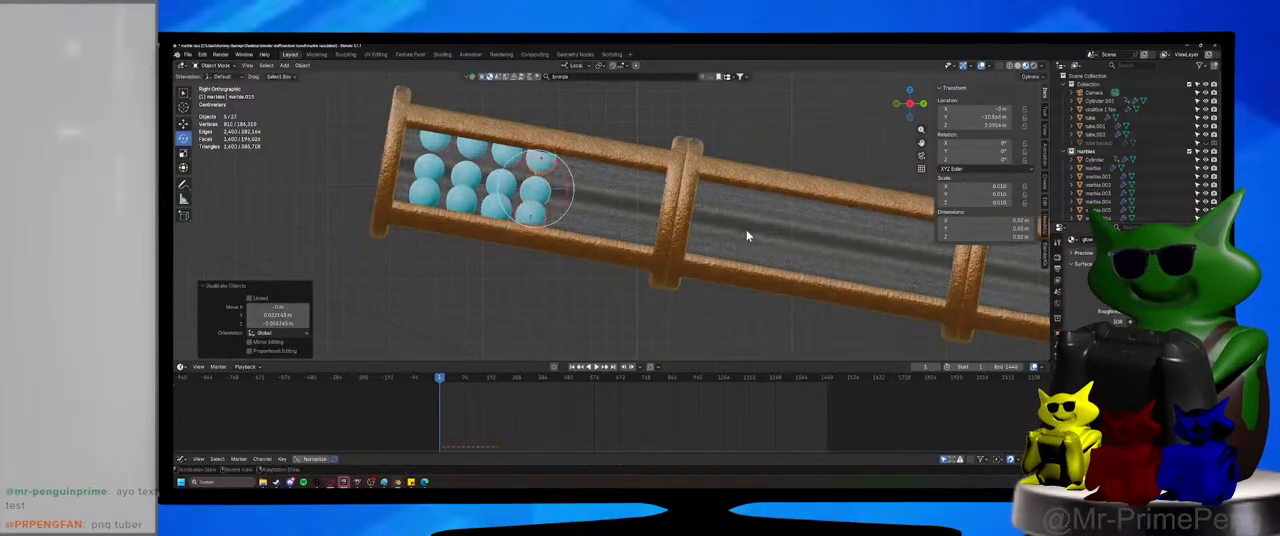
Play the simulation and follow the group of marbles down the tube to examine how they pass the spinning paddle wheel.
middle_drag(749, 236, 1022, 140)
click(650, 292)
click(599, 368)
middle_drag(767, 195, 316, 128)
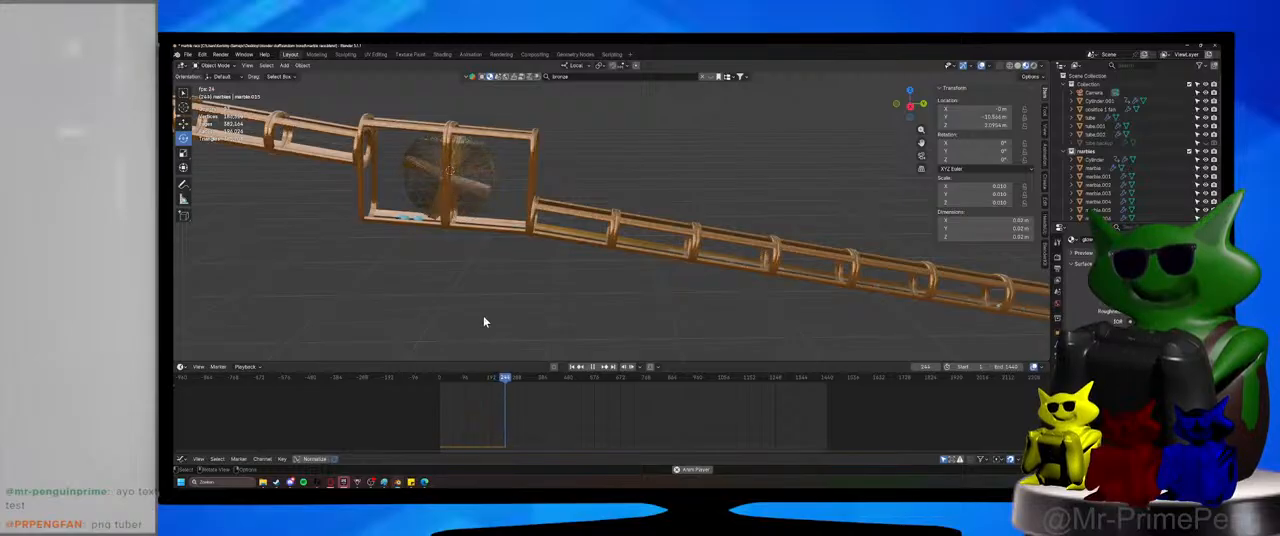
shift+middle_drag(485, 321, 637, 306)
scroll(466, 189, up, 3)
shift+middle_drag(466, 189, 617, 261)
scroll(617, 261, up, 1)
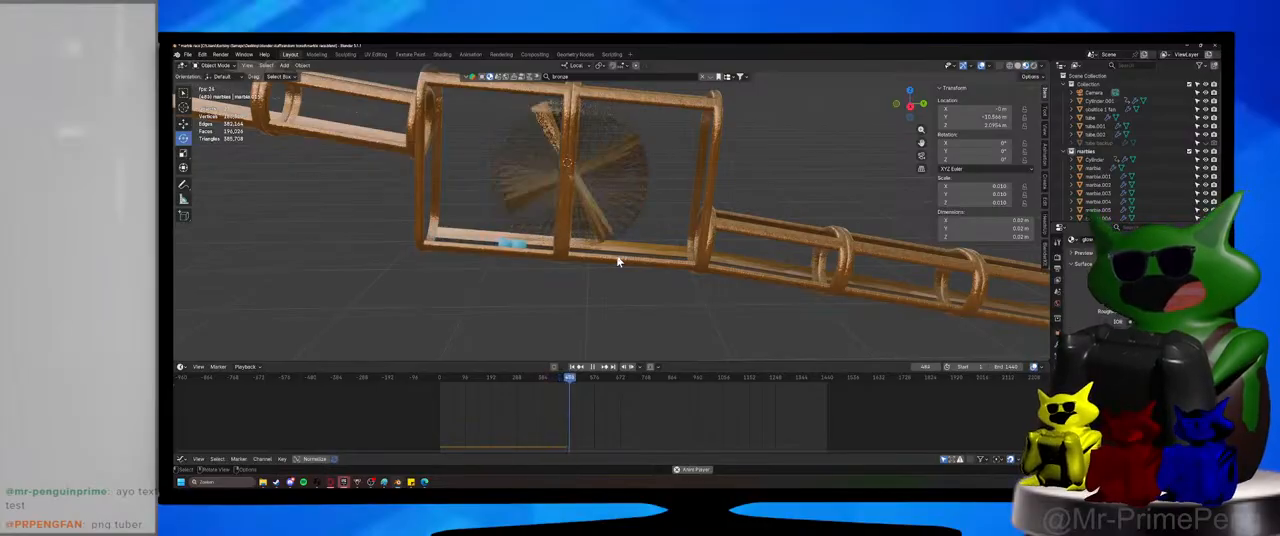
scroll(562, 218, up, 1)
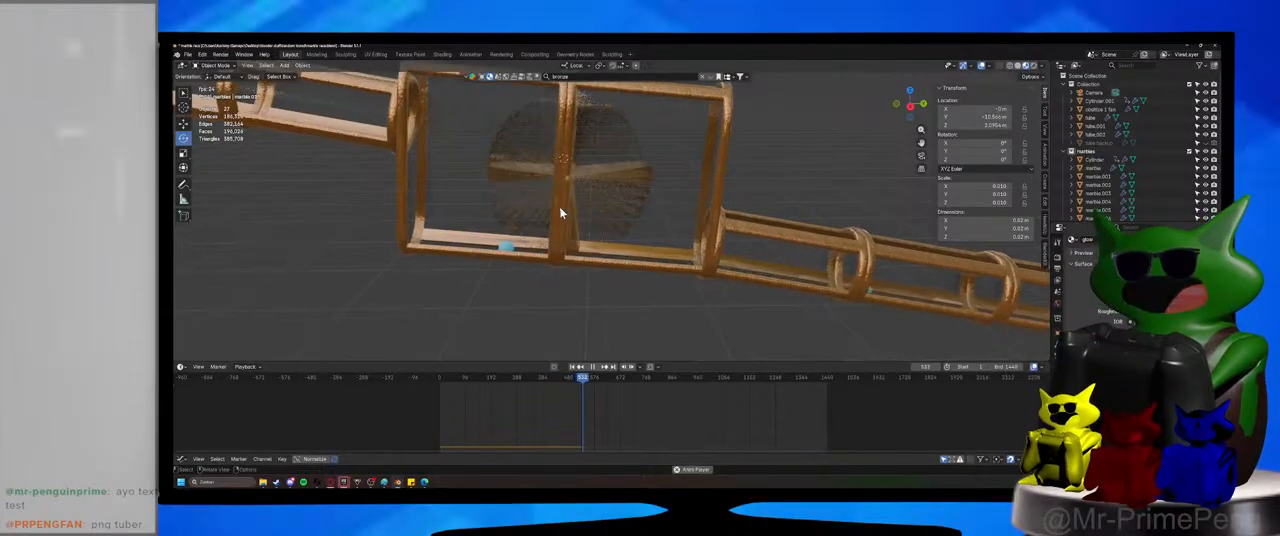
shift+middle_drag(802, 296, 982, 195)
scroll(749, 243, up, 1)
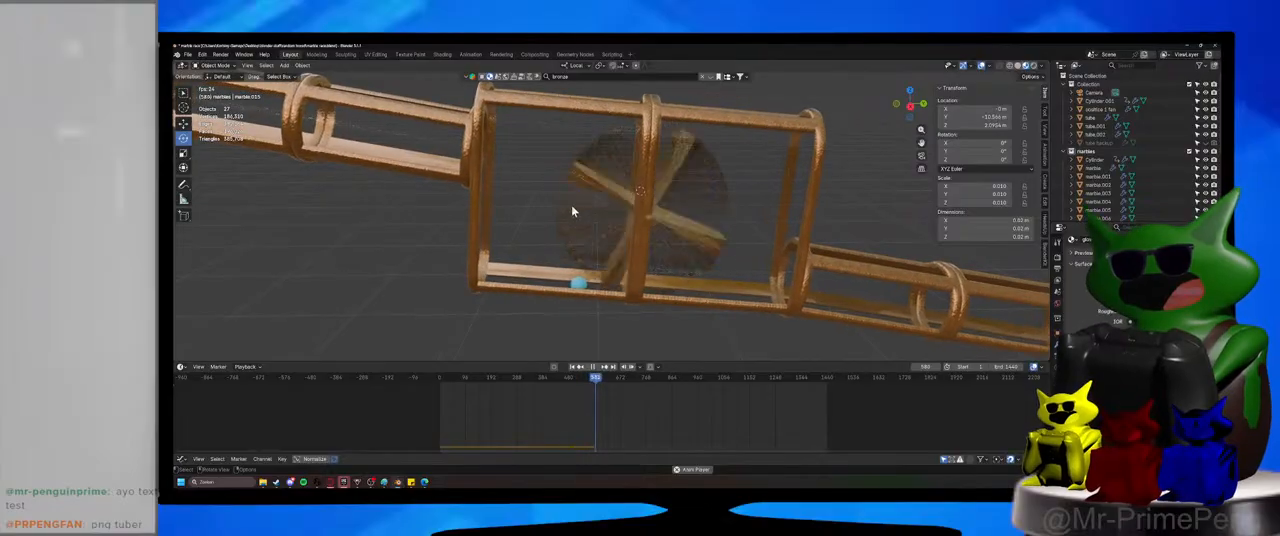
Stop playback at the start of the timeline and set the paddle wheel axle's origin to its geometry.
click(642, 220)
scroll(644, 218, up, 6)
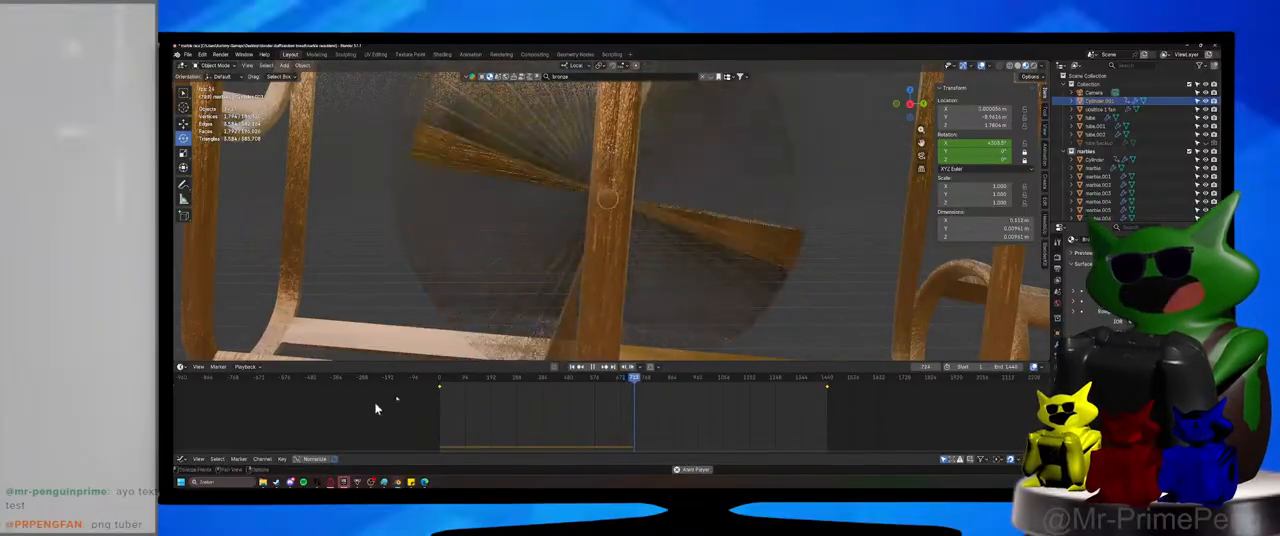
click(598, 368)
click(440, 380)
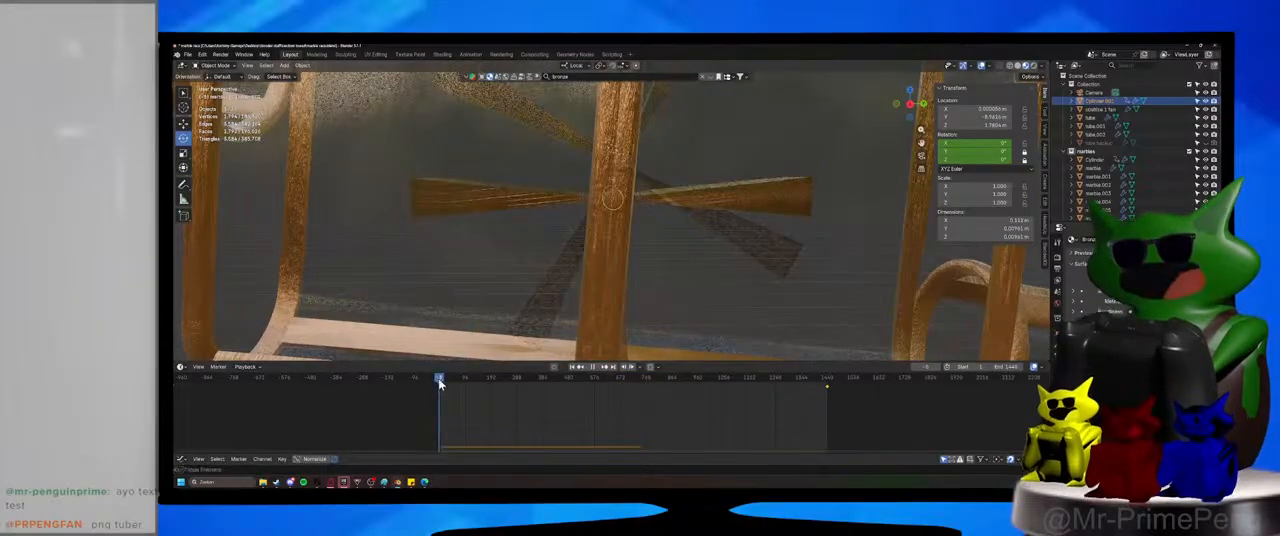
scroll(660, 220, up, 8)
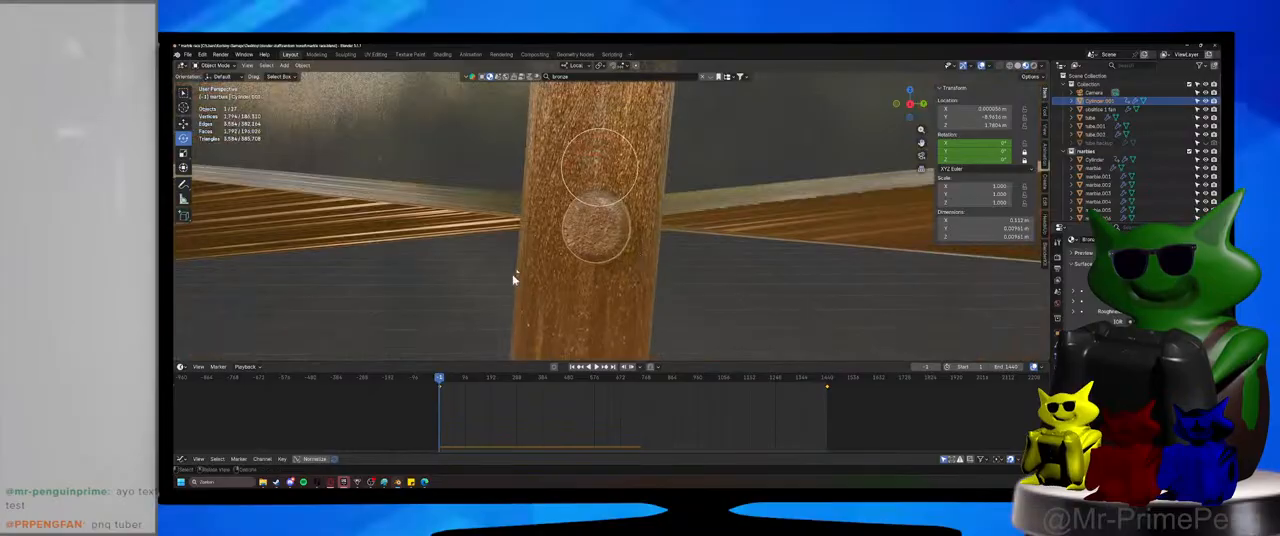
scroll(663, 249, down, 3)
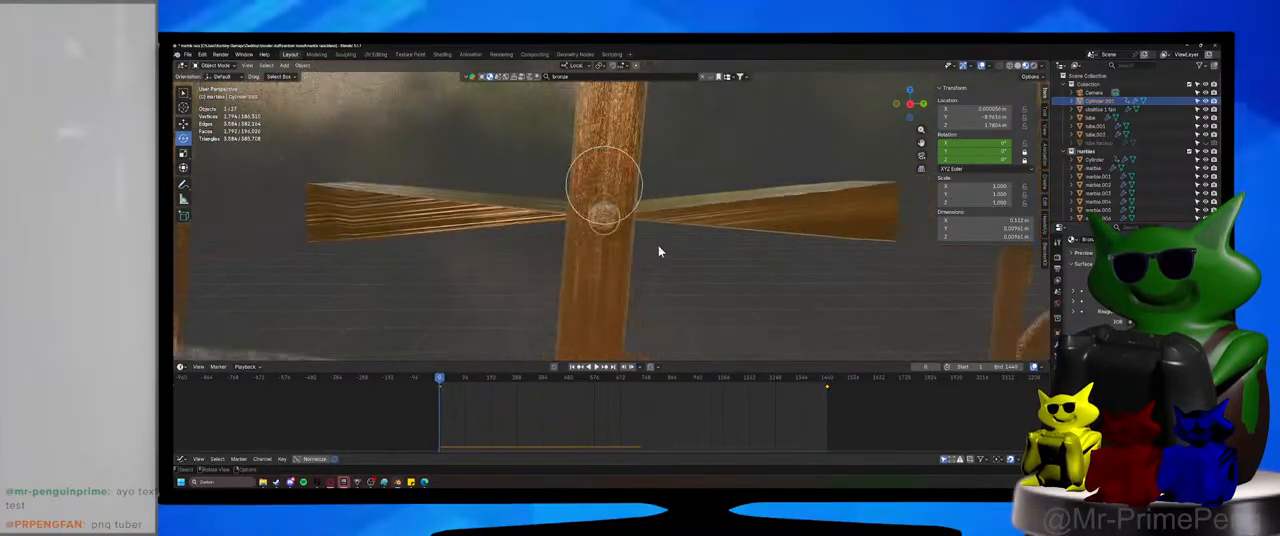
shift+click(664, 217)
click(604, 224)
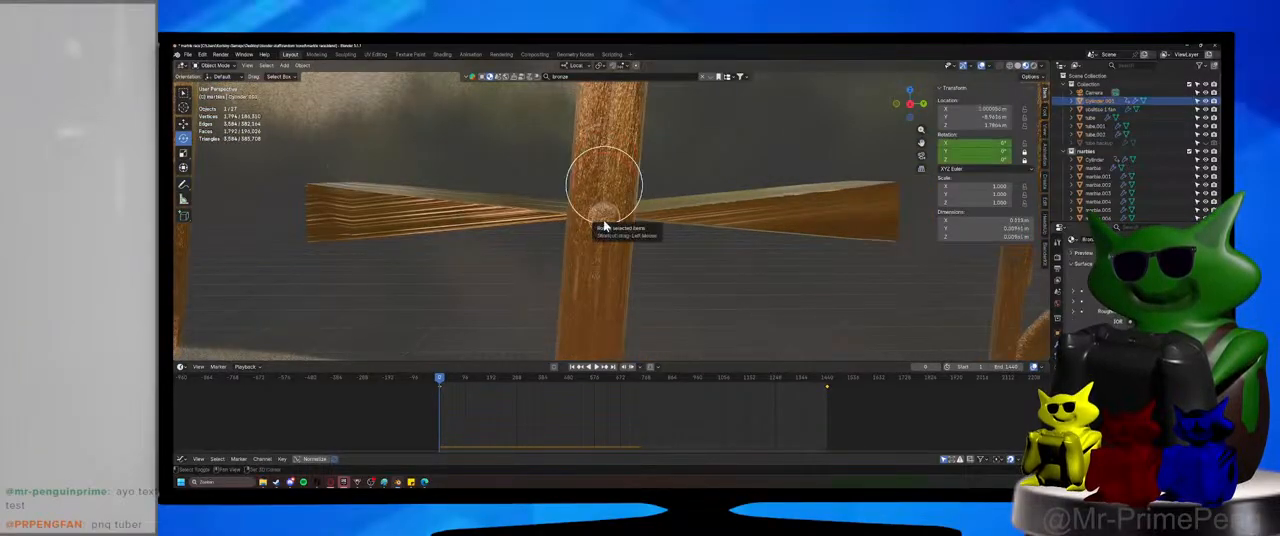
click(302, 65)
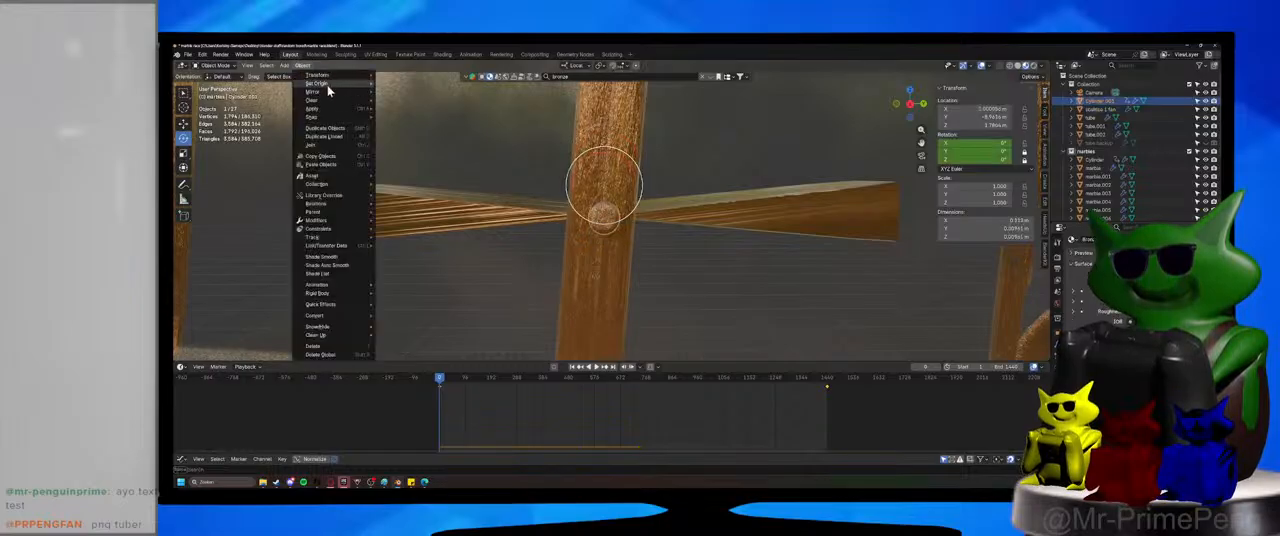
mouse_move(328, 85)
click(437, 94)
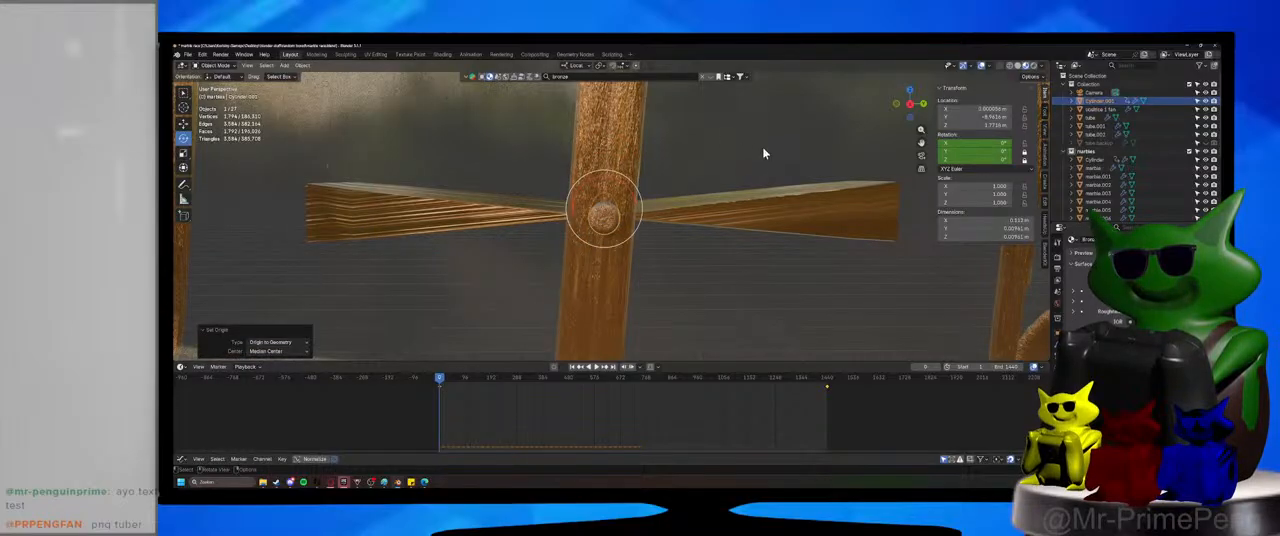
Set the paddle wheel's origin to its geometry, and replay the animation to check its rotation about the axle.
click(804, 207)
middle_drag(802, 208, 692, 262)
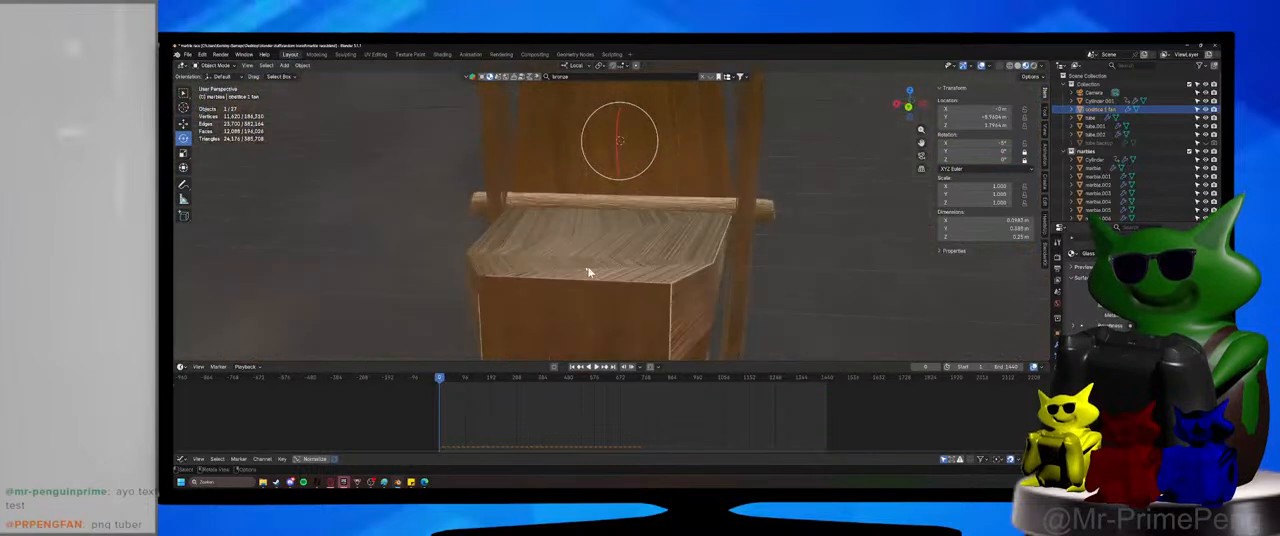
scroll(587, 271, up, 3)
click(587, 271)
middle_drag(587, 271, 691, 257)
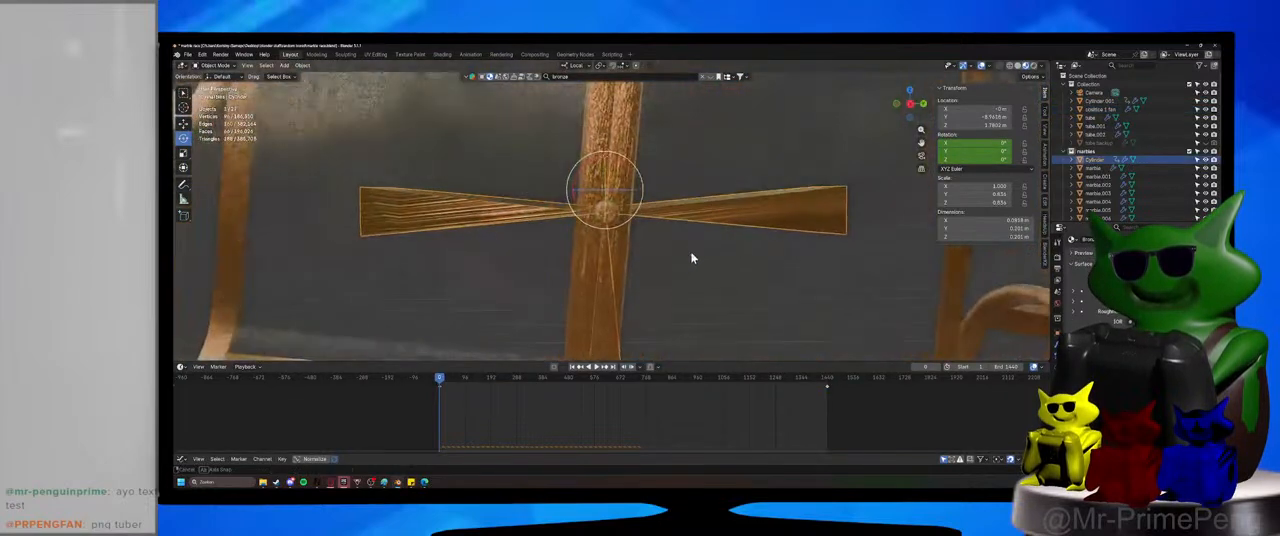
click(301, 65)
mouse_move(342, 89)
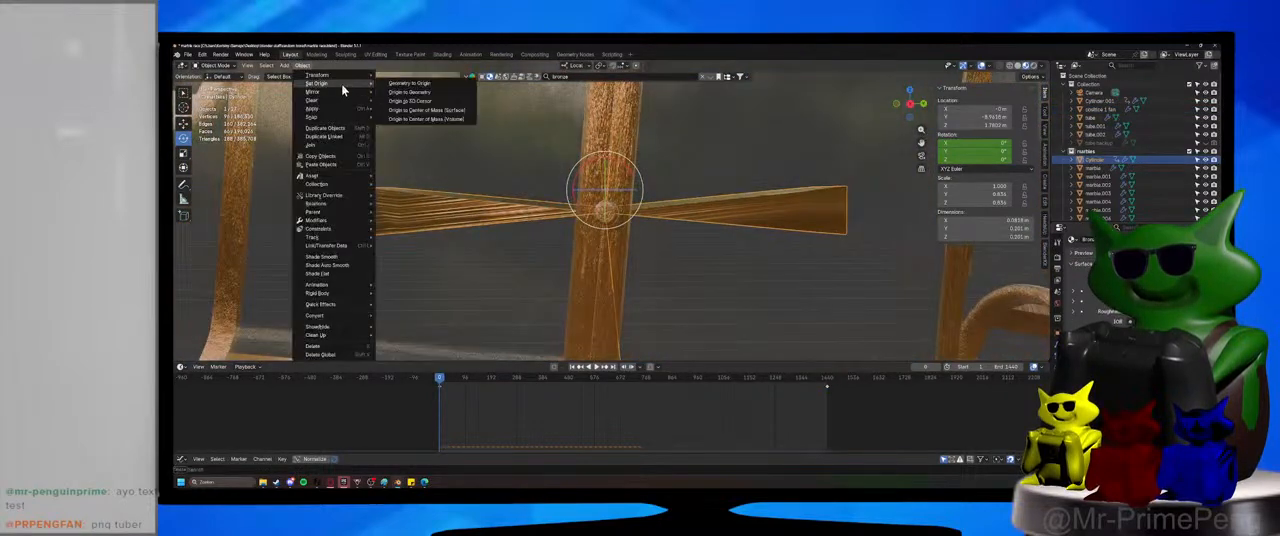
click(405, 92)
middle_drag(470, 220, 526, 284)
click(595, 370)
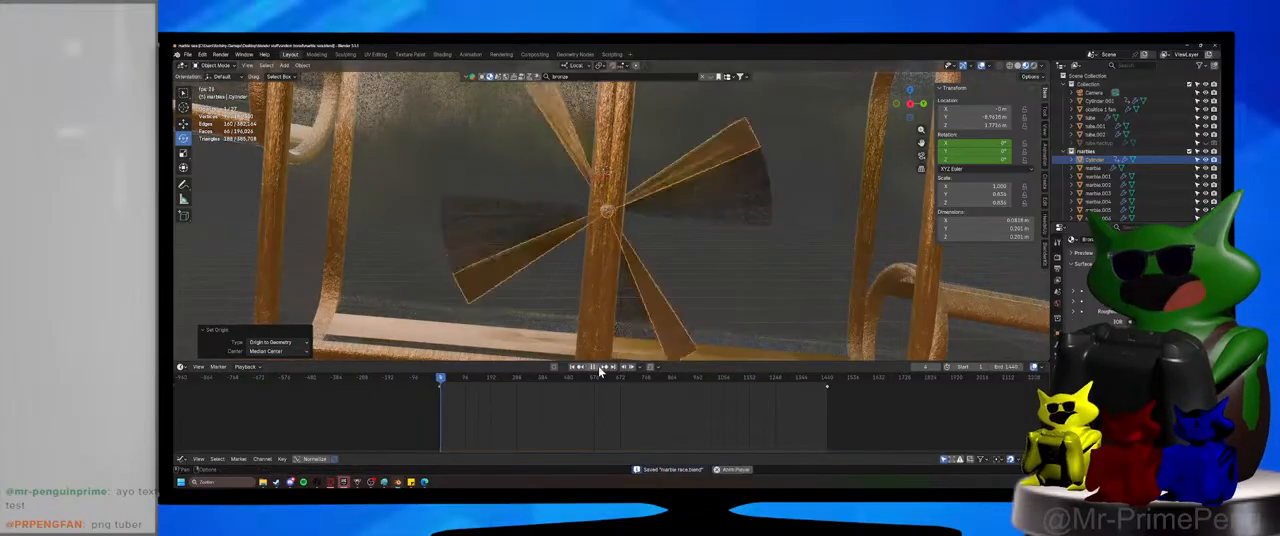
Watch the marbles roll against the rotating paddle wheel during playback and check how they pass through the housing.
scroll(598, 175, down, 5)
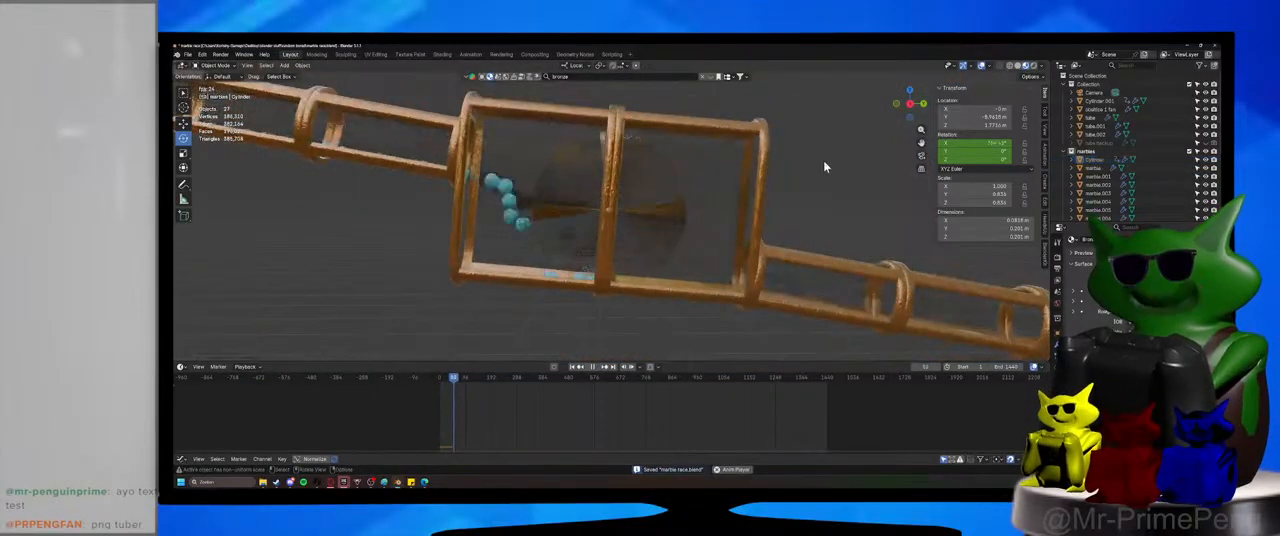
middle_drag(821, 165, 810, 226)
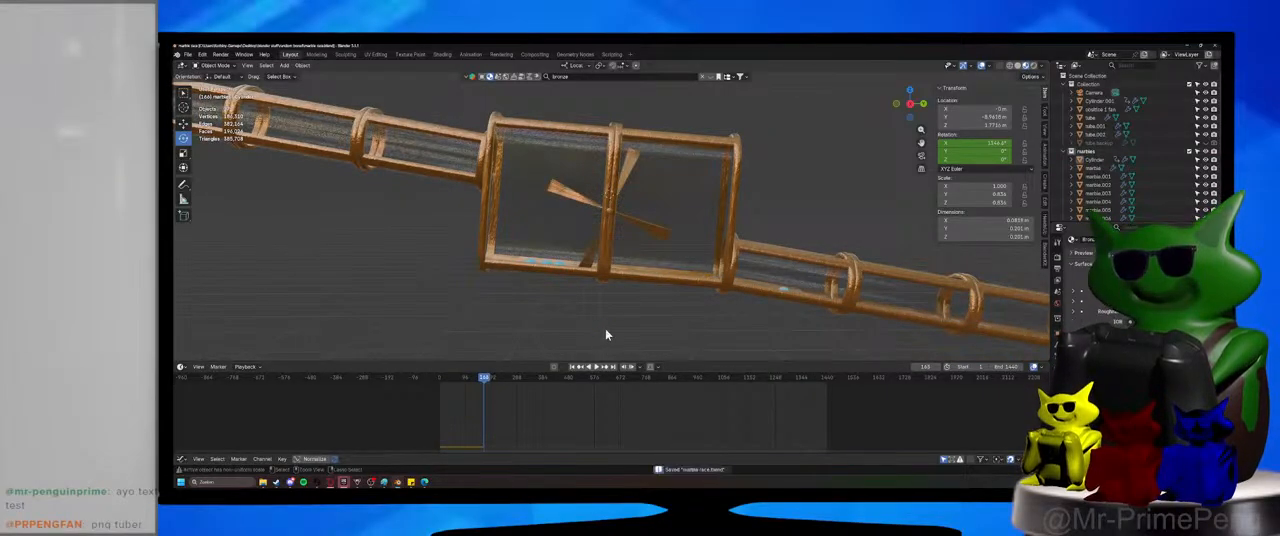
Restart Blender, reopen the recent marble race file, and save it with the whole track in view.
key(ctrl+q)
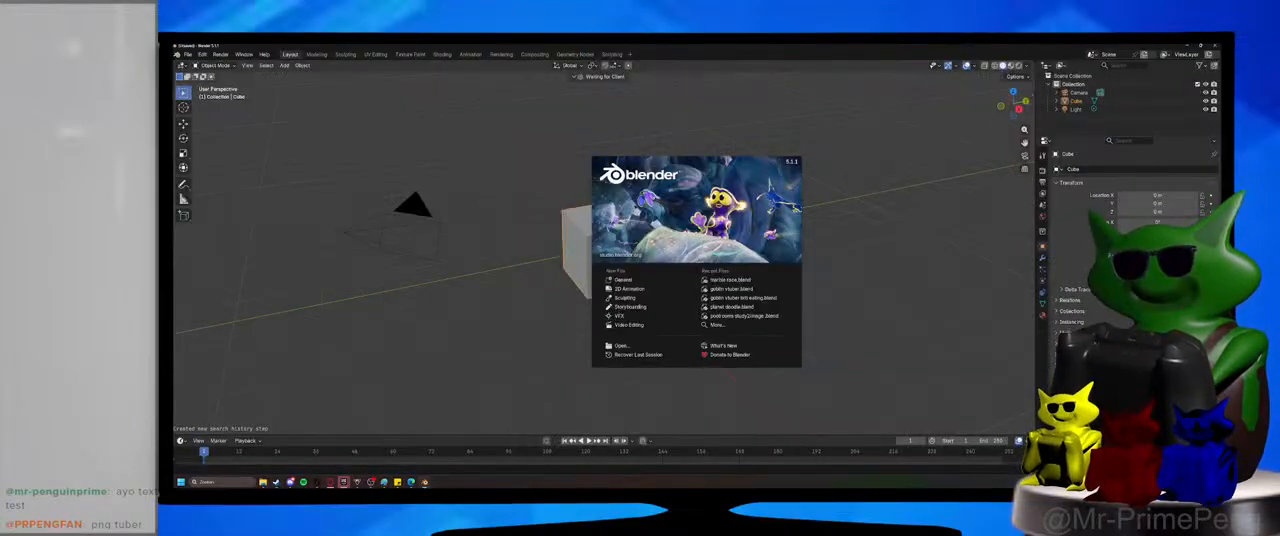
click(721, 285)
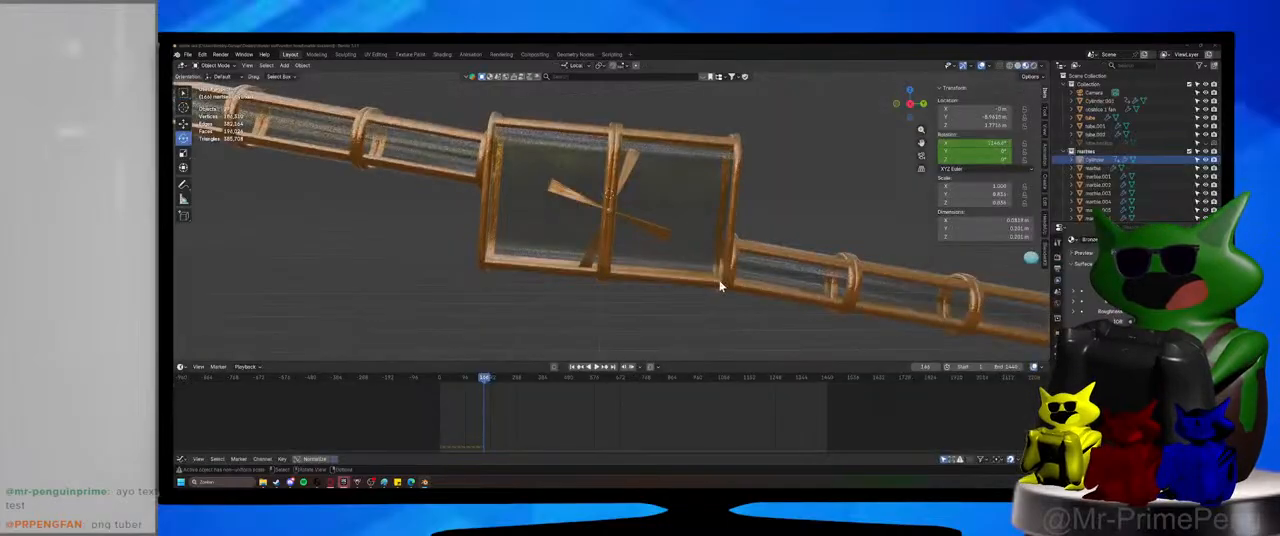
scroll(716, 280, down, 5)
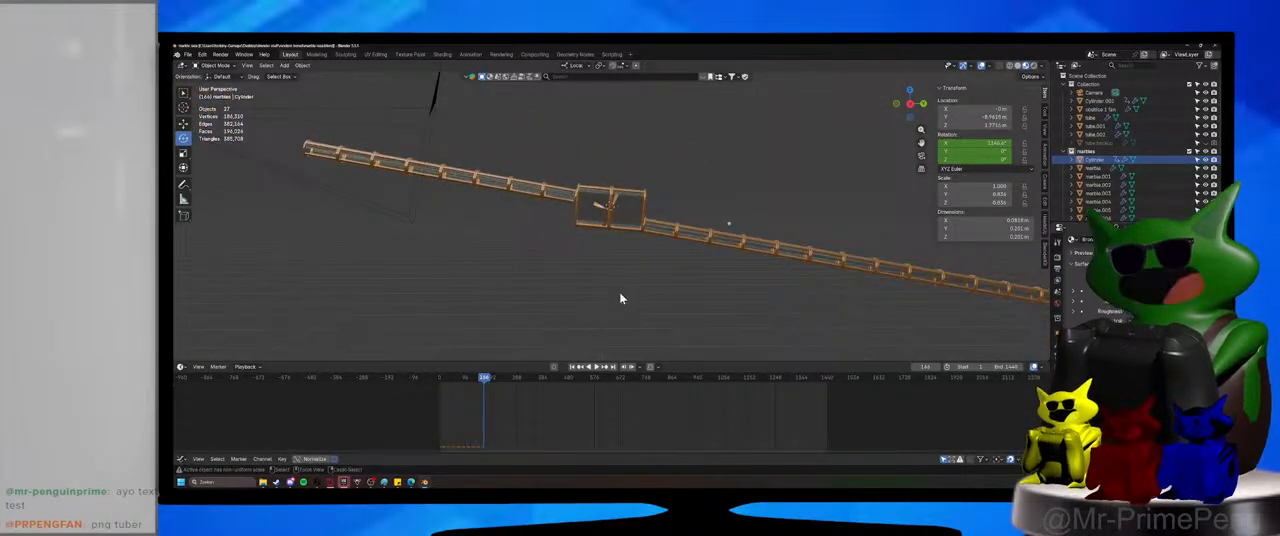
key(ctrl+s)
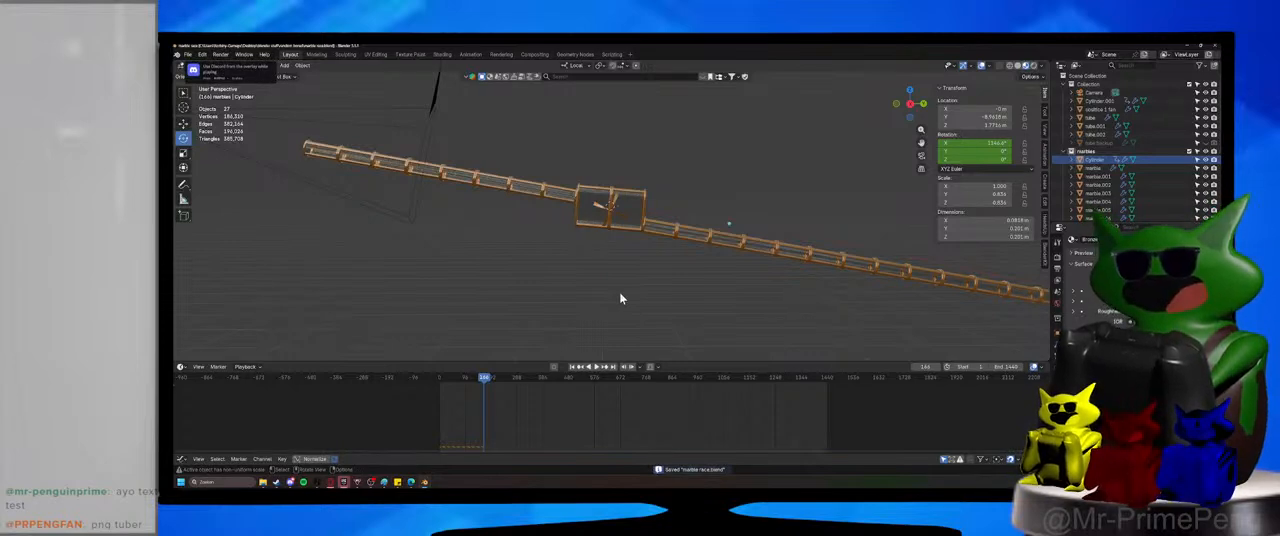
Duplicate the linked end section of the upper tube in place and separate the copy into its own object.
shift+middle_drag(325, 148, 622, 222)
scroll(706, 220, up, 5)
scroll(686, 246, up, 3)
click(630, 206)
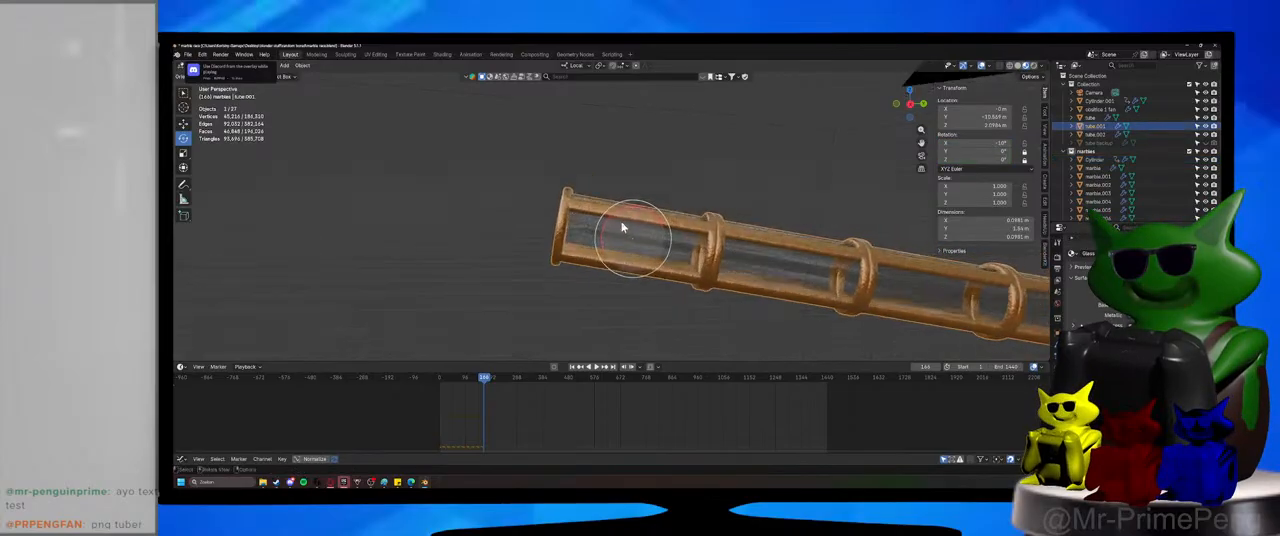
key(Tab)
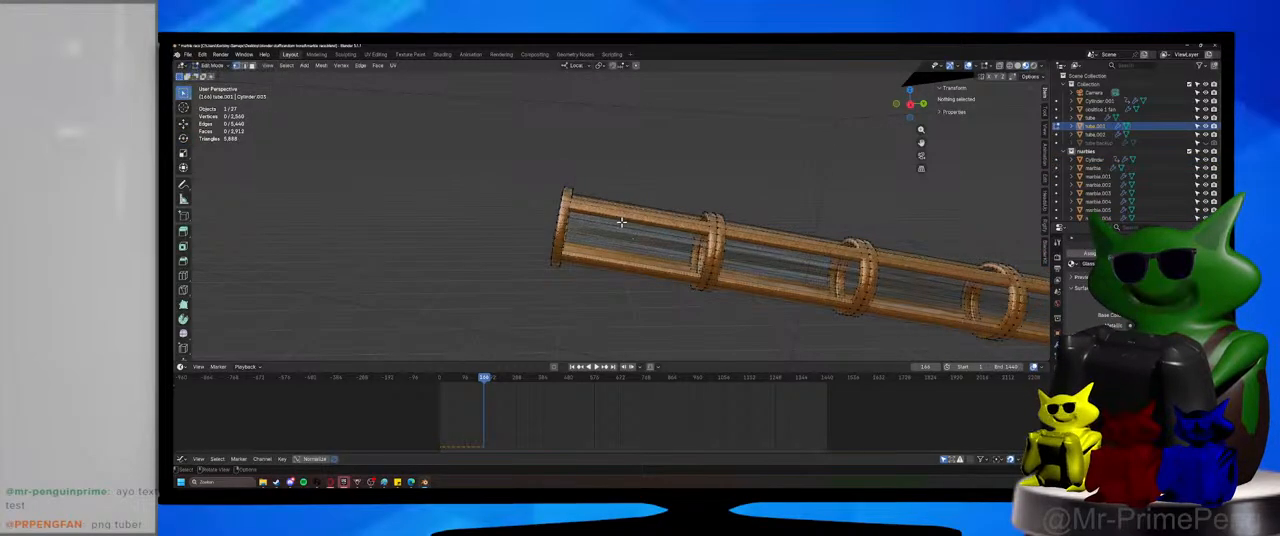
key(l)
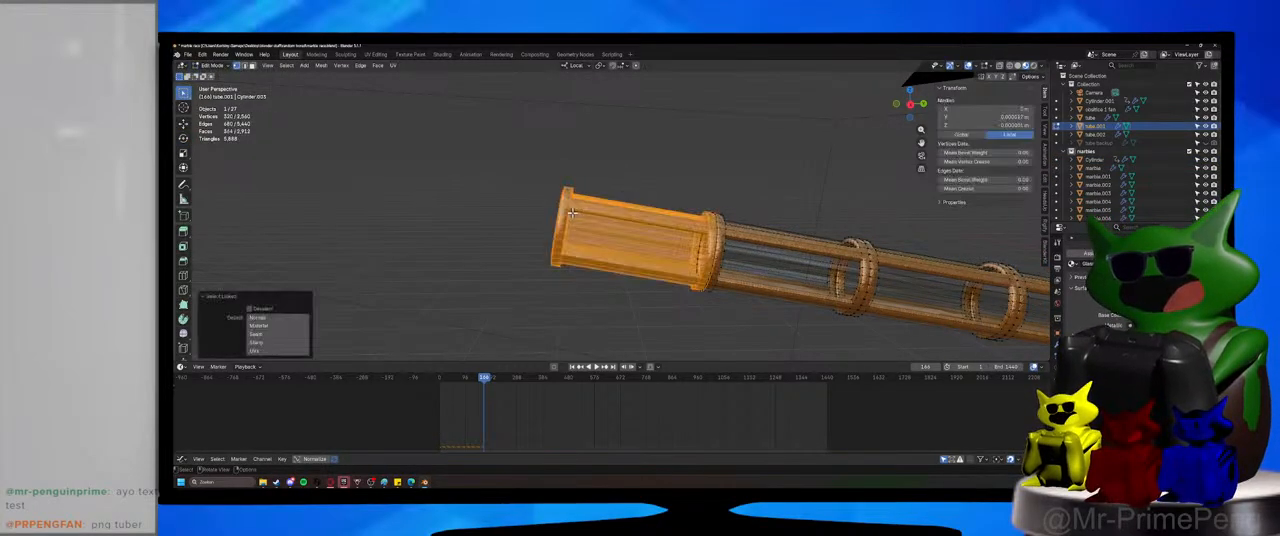
right_click(606, 234)
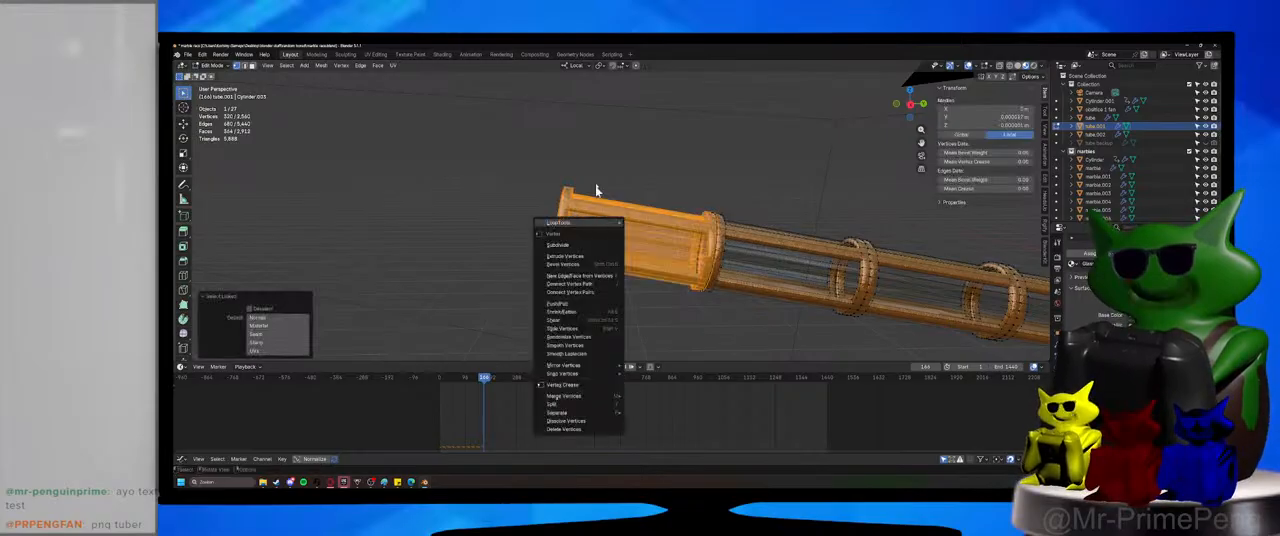
key(Escape)
key(shift+d)
right_click(622, 229)
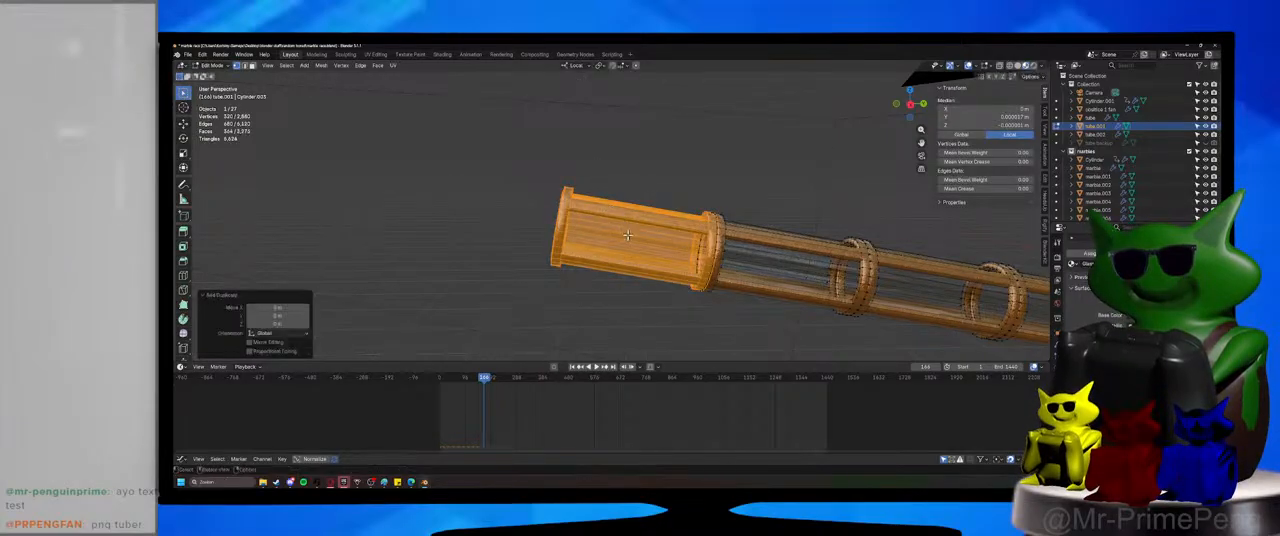
right_click(622, 228)
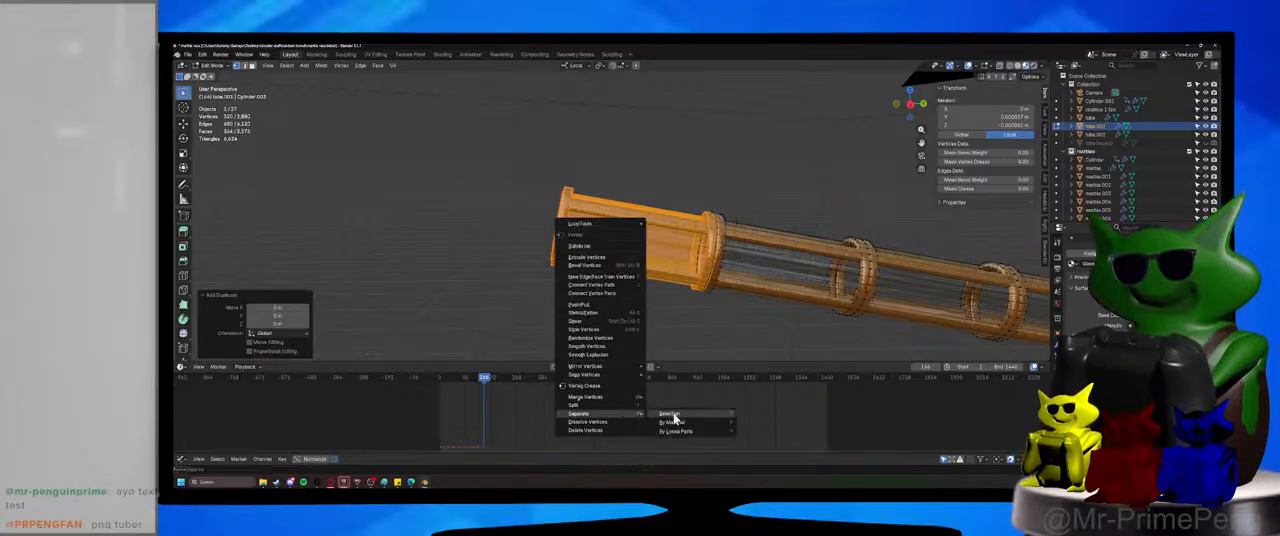
click(670, 414)
key(Tab)
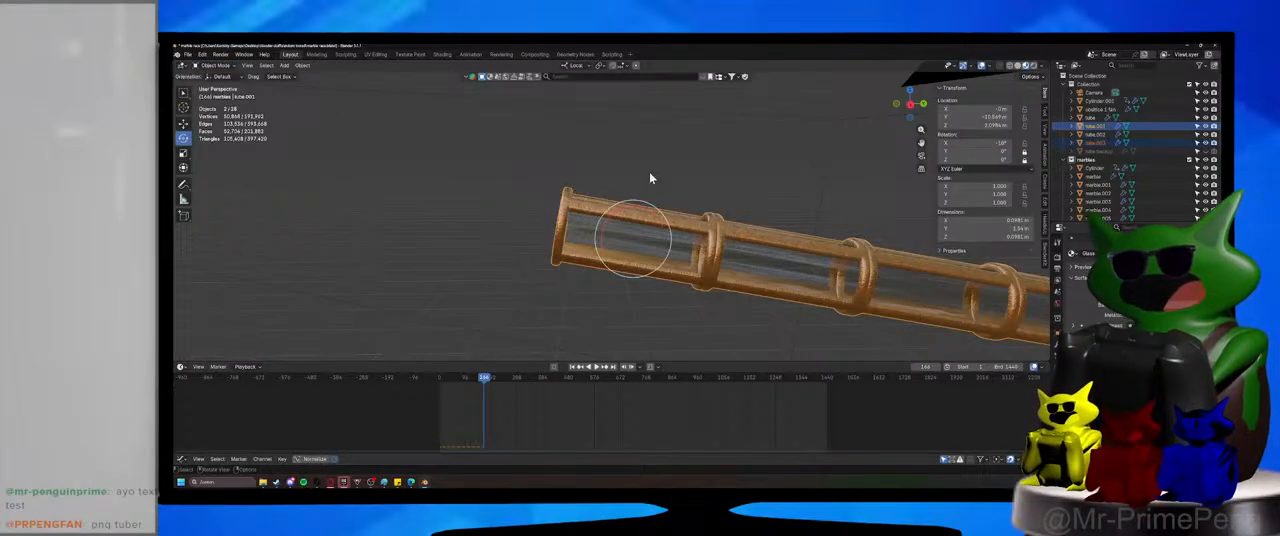
Move the separated tube section about 0.19 m along its local Y axis, beyond the upper tube's open end.
click(642, 216)
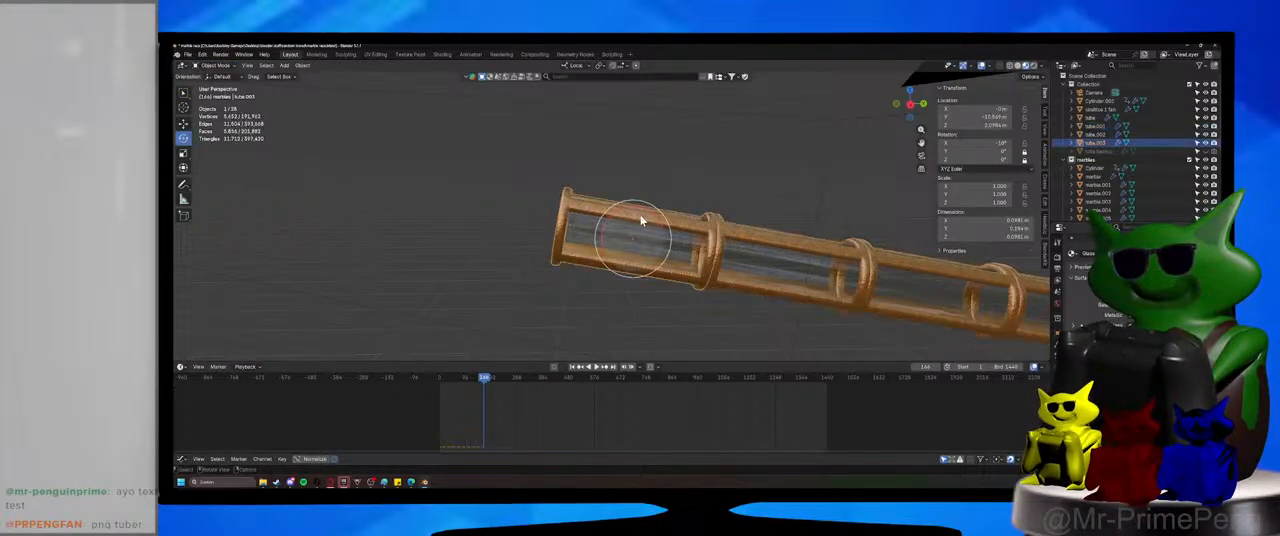
key(g)
key(z)
key(y)
key(y)
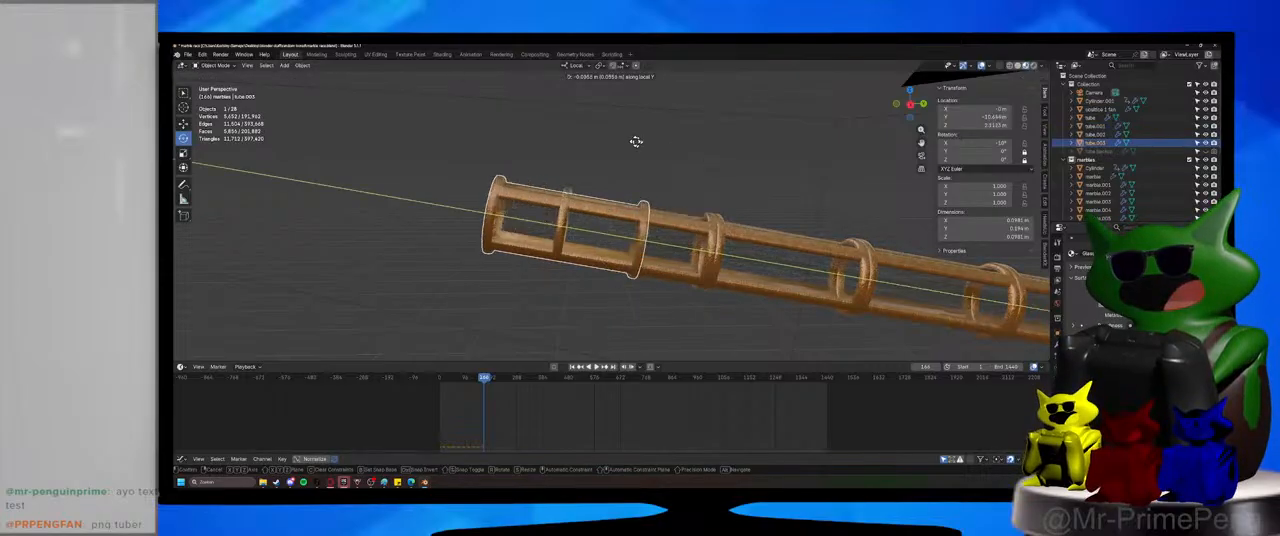
click(559, 126)
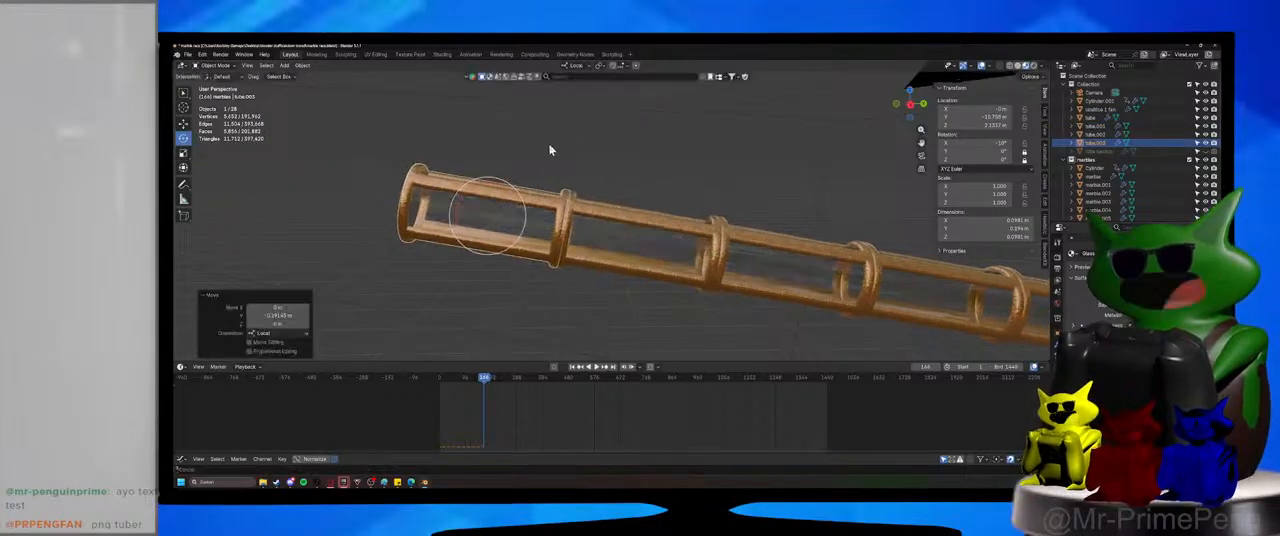
Try to add a single loop cut on the new tube section in Edit Mode.
middle_drag(551, 149, 604, 228)
scroll(604, 228, up, 3)
key(Tab)
scroll(571, 210, up, 3)
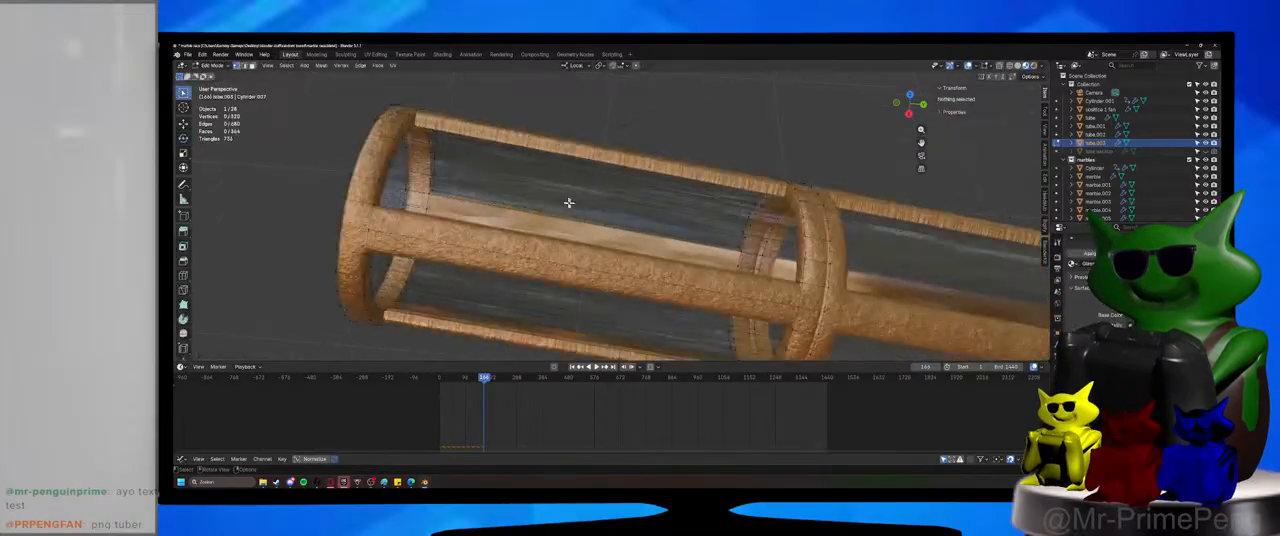
key(ctrl+r)
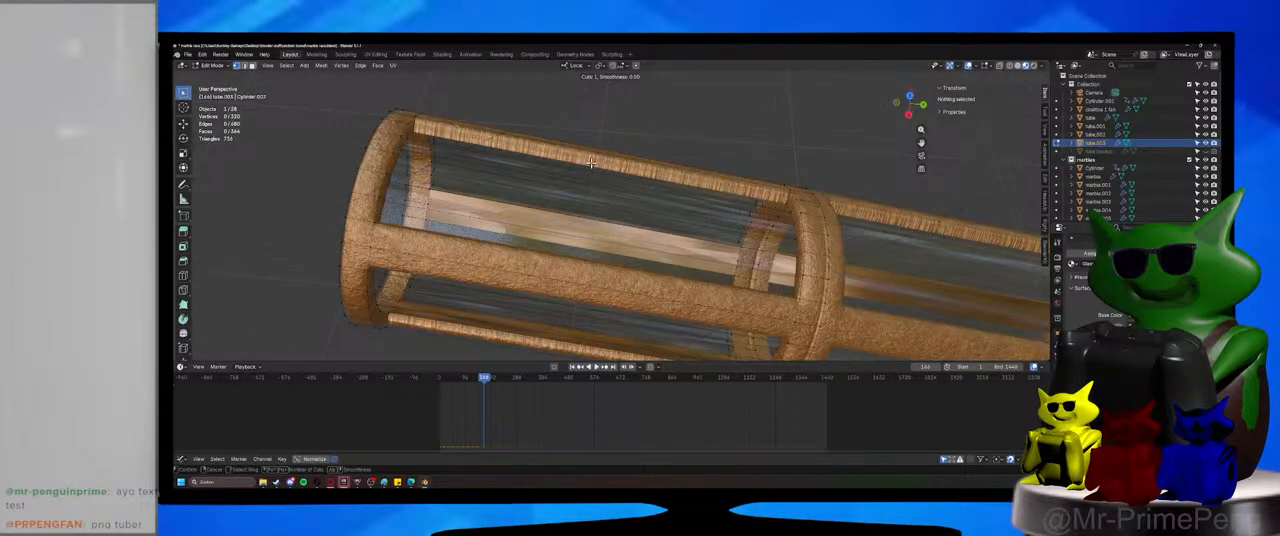
key(Escape)
Examine the new tube section's mesh in wireframe and solid shading, including from the top orthographic view.
middle_drag(590, 180, 588, 206)
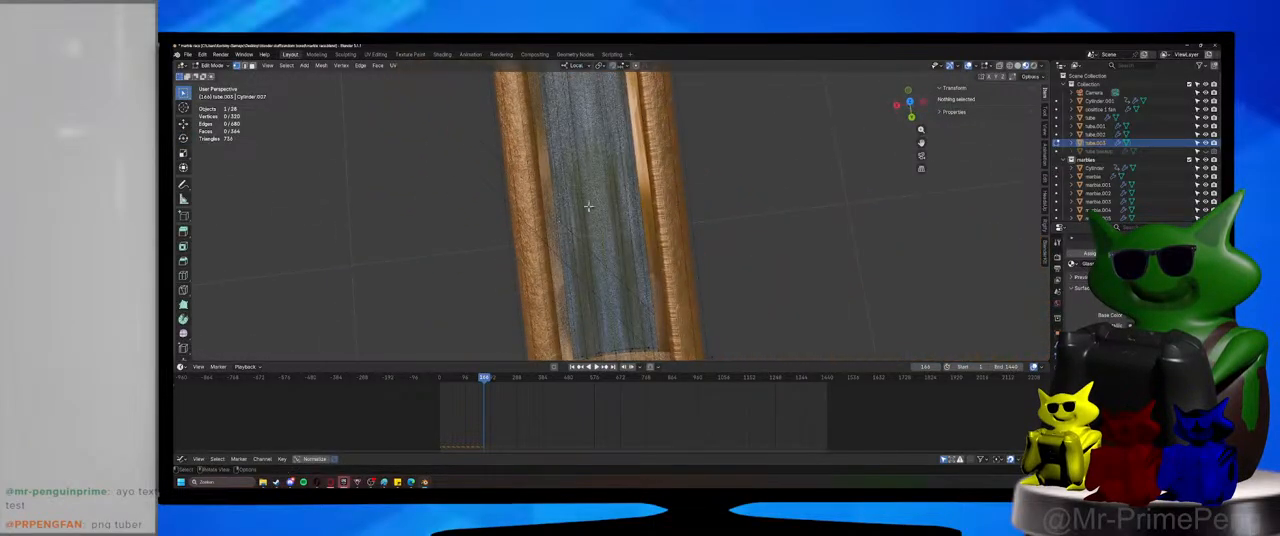
click(1010, 66)
middle_drag(687, 213, 666, 214)
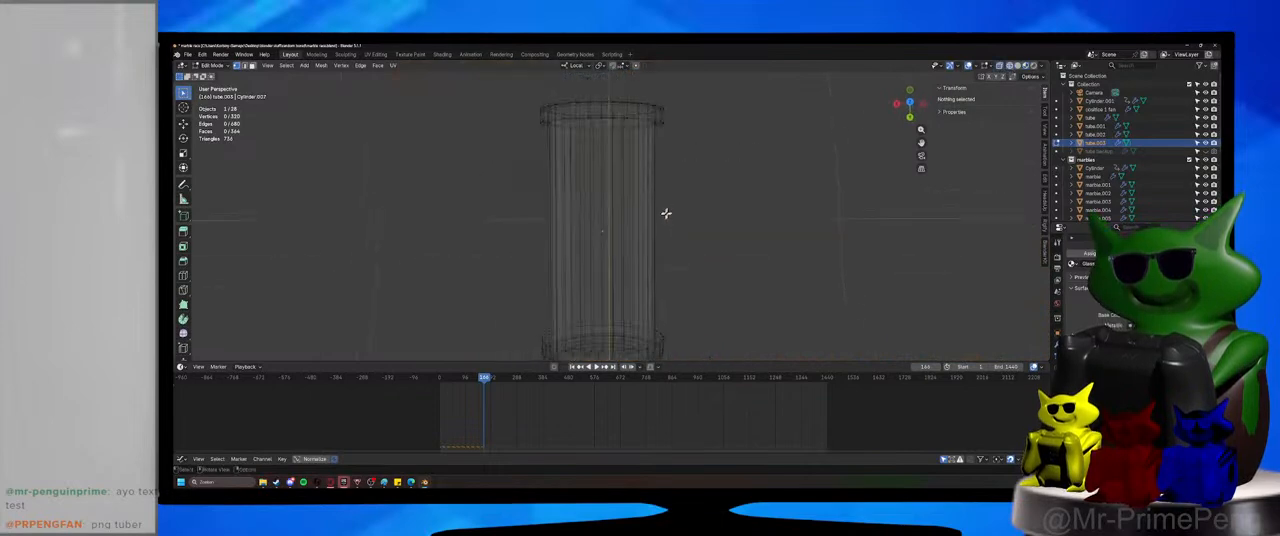
key(KP_7)
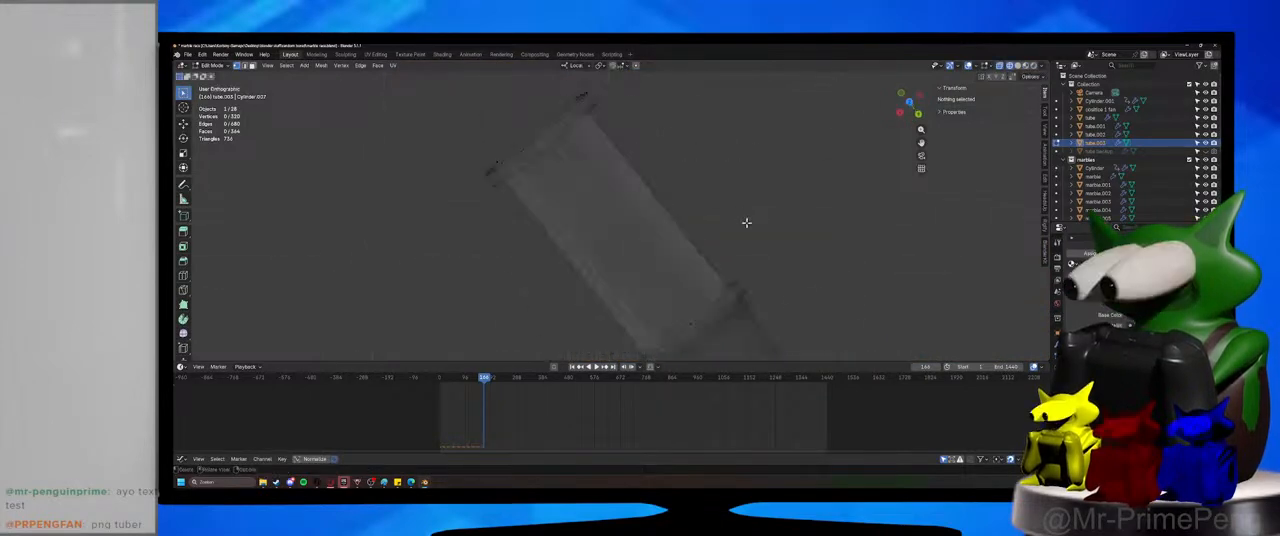
shift+middle_drag(583, 129, 566, 184)
scroll(566, 184, down, 1)
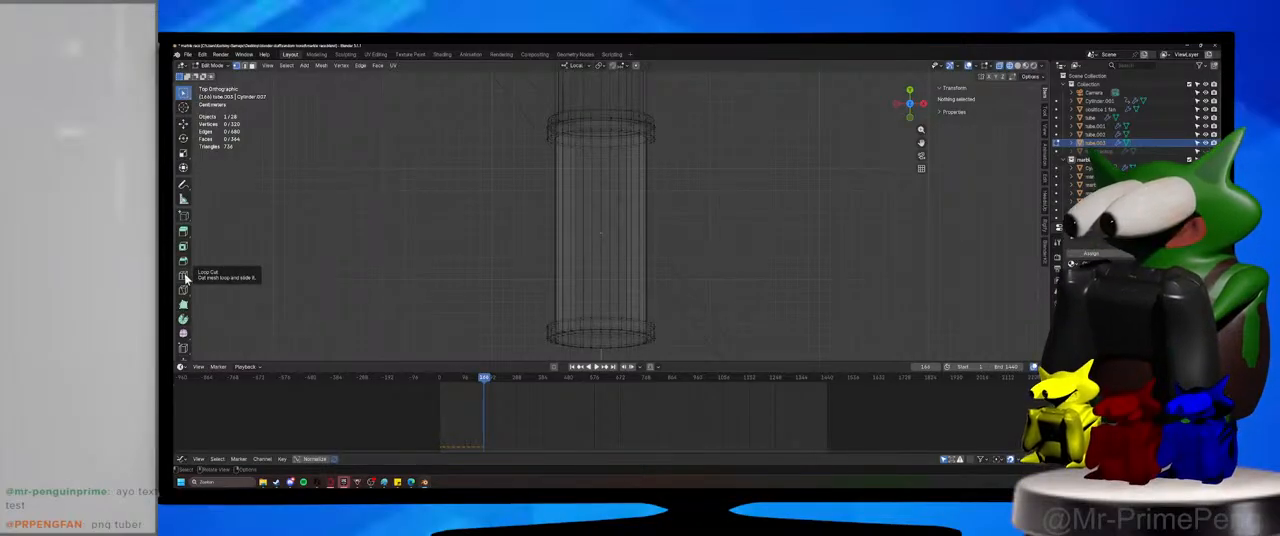
mouse_move(622, 296)
middle_down()
mouse_move(534, 274)
mouse_move(668, 263)
middle_up()
scroll(672, 262, up, 3)
click(1019, 66)
middle_drag(622, 216, 580, 240)
key(KP_0)
key(KP_0)
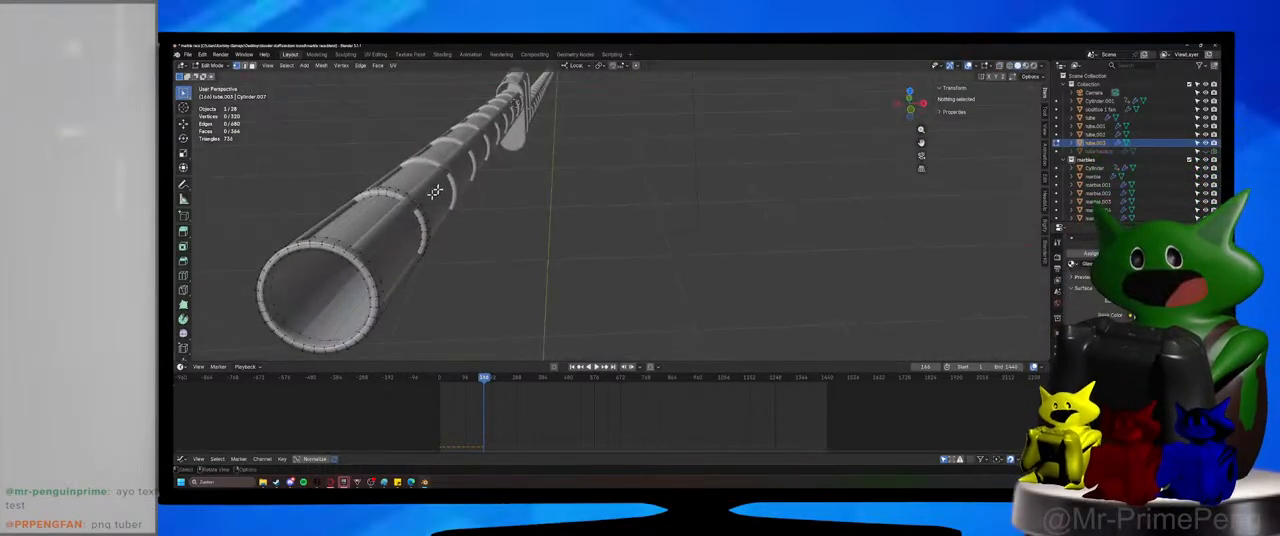
Return to material preview shading and select the glass faces between two bronze bars of the new tube section.
mouse_move(443, 191)
middle_down()
mouse_move(525, 212)
mouse_move(623, 266)
mouse_move(596, 266)
middle_up()
scroll(616, 260, up, 4)
click(1026, 67)
mouse_move(722, 232)
middle_down()
mouse_move(714, 246)
mouse_move(603, 217)
mouse_move(588, 230)
mouse_move(600, 200)
mouse_move(730, 217)
mouse_move(622, 218)
middle_up()
click(590, 229)
ctrl+click(605, 200)
Try subdividing the selected glass faces once, undo it, and try a loop cut across them instead.
right_click(622, 218)
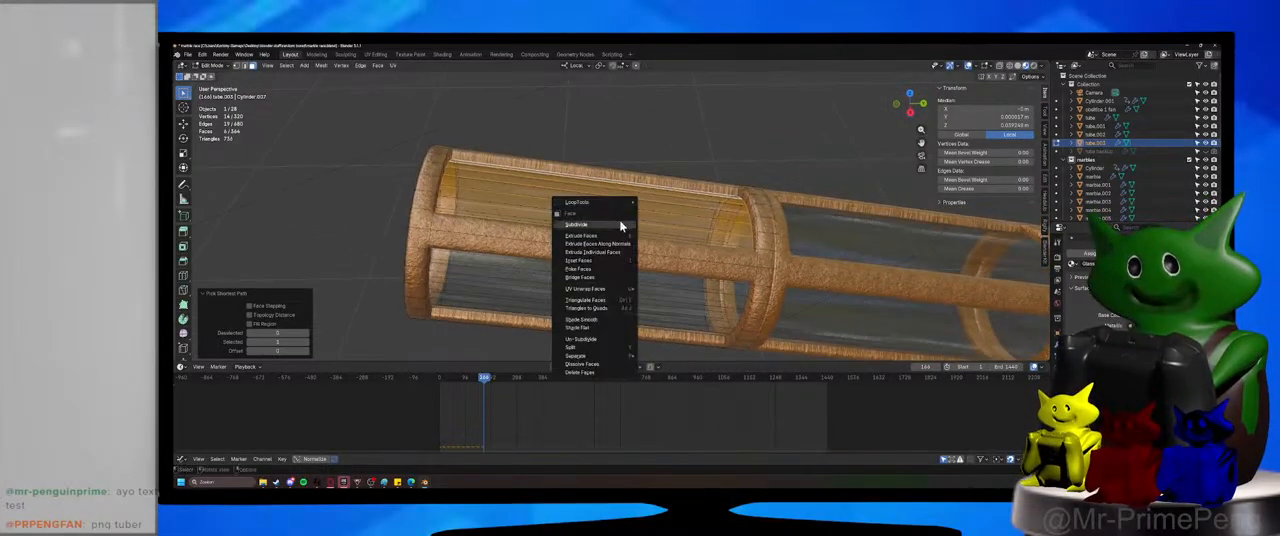
click(605, 224)
scroll(620, 226, up, 2)
right_click(626, 234)
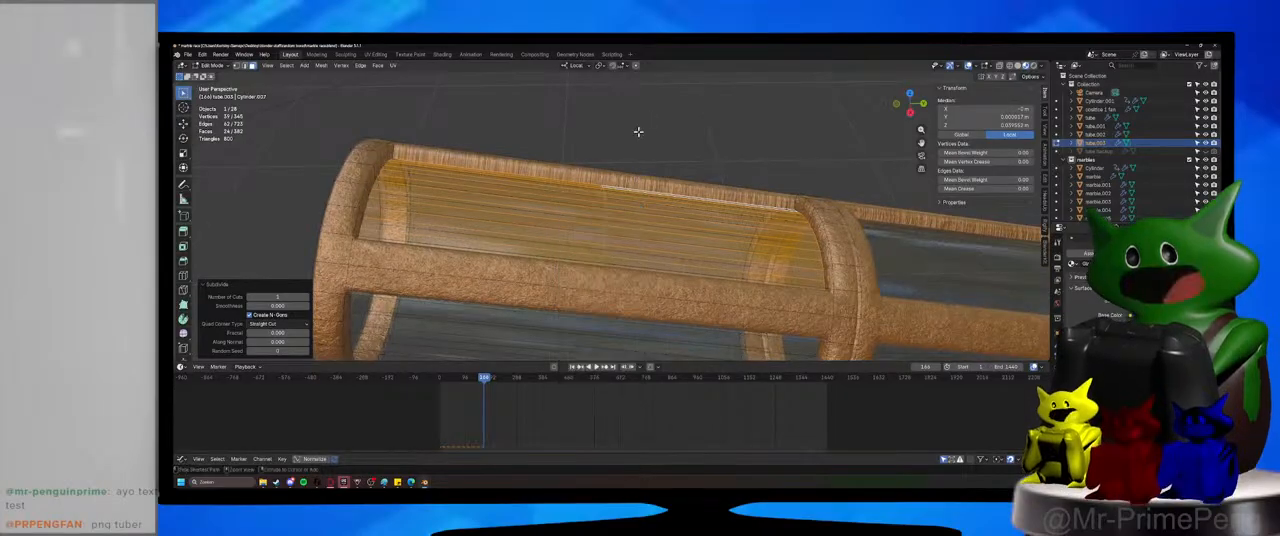
key(ctrl+z)
key(ctrl+r)
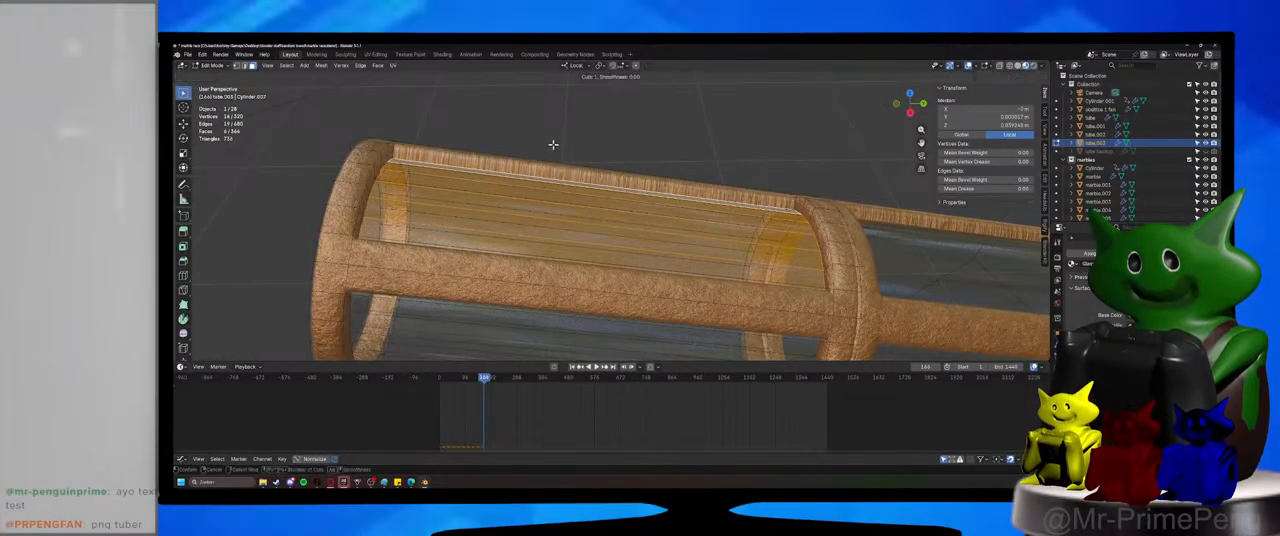
right_click(598, 211)
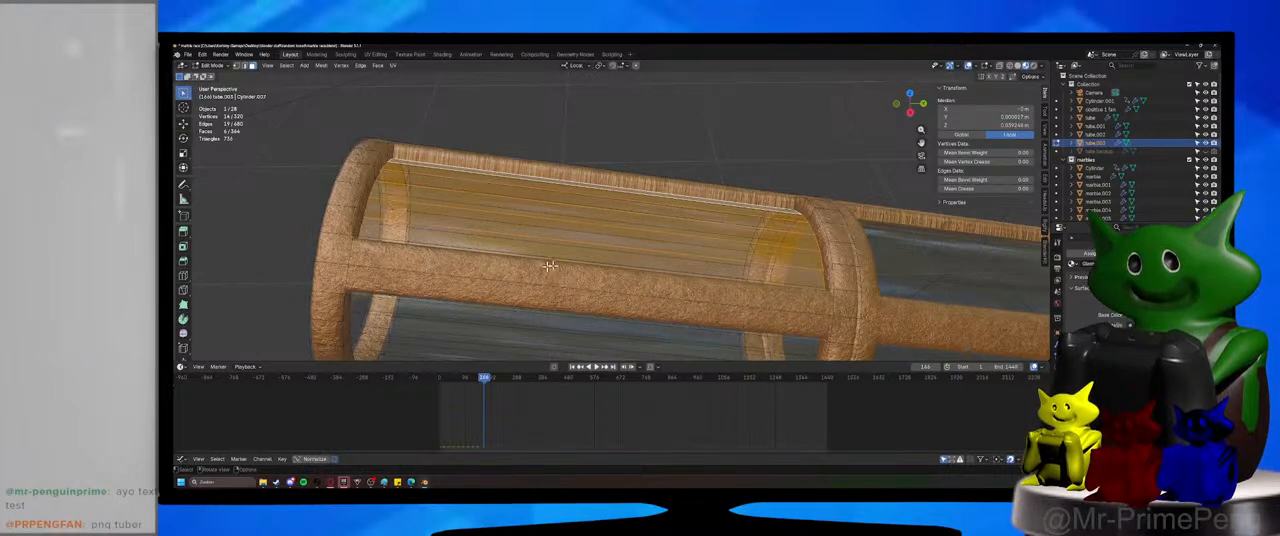
Subdivide the selected glass faces twice, with one cut each time, to split the panel into smaller strips.
right_click(557, 225)
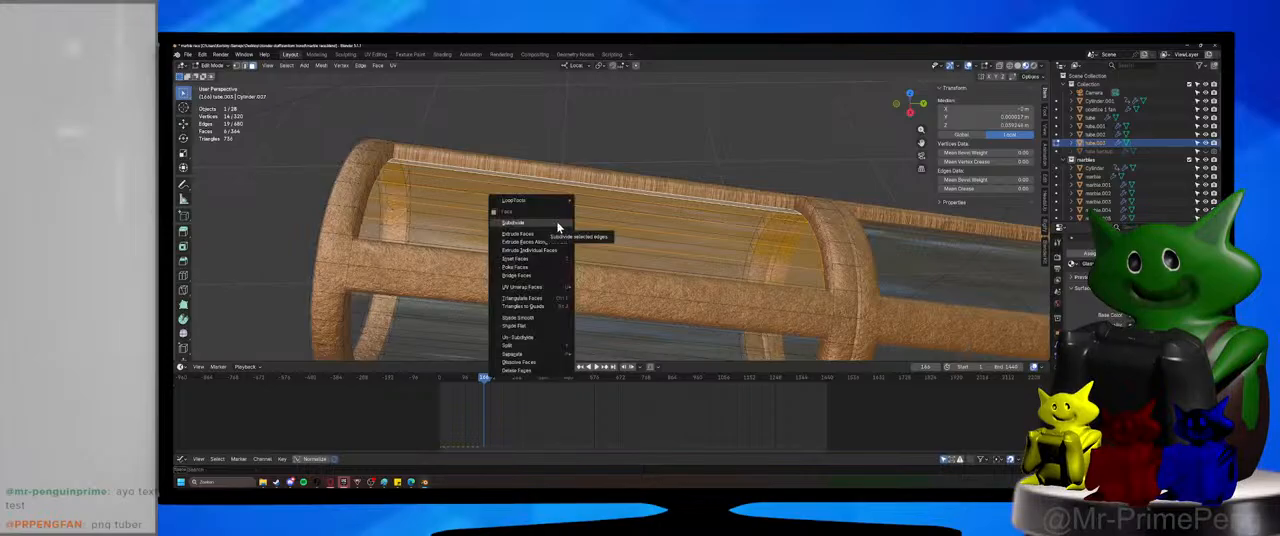
click(540, 222)
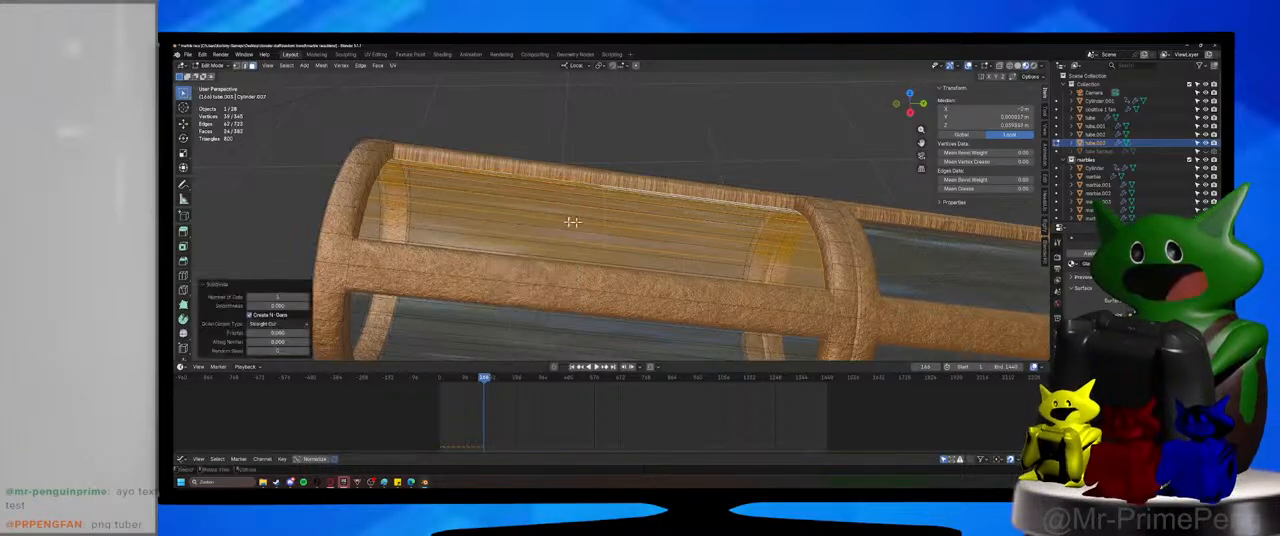
middle_drag(540, 222, 584, 254)
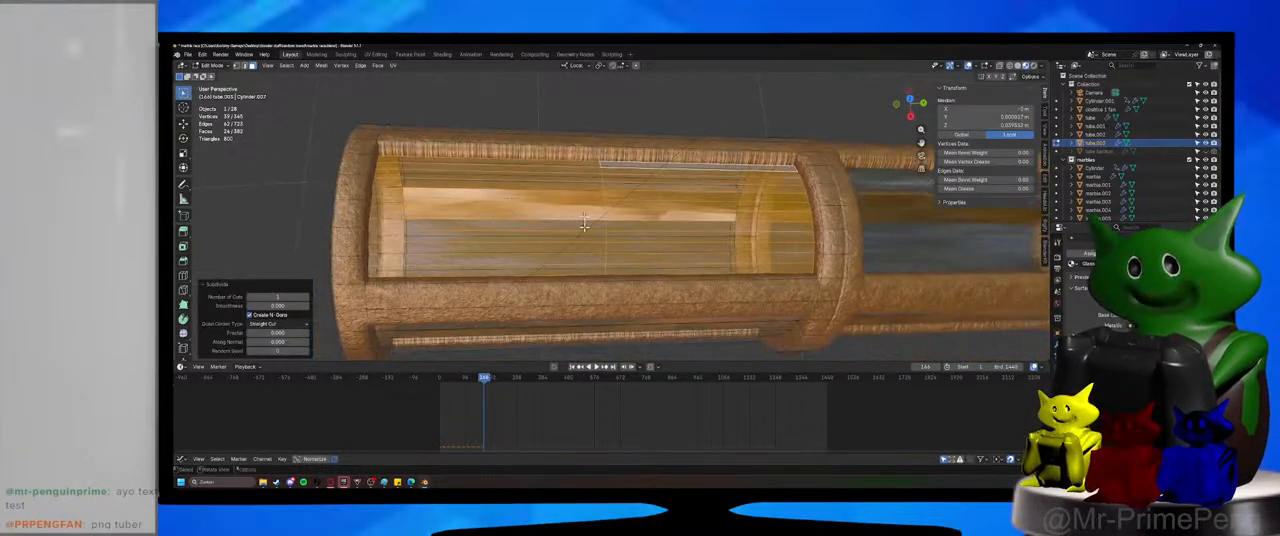
right_click(584, 213)
click(584, 213)
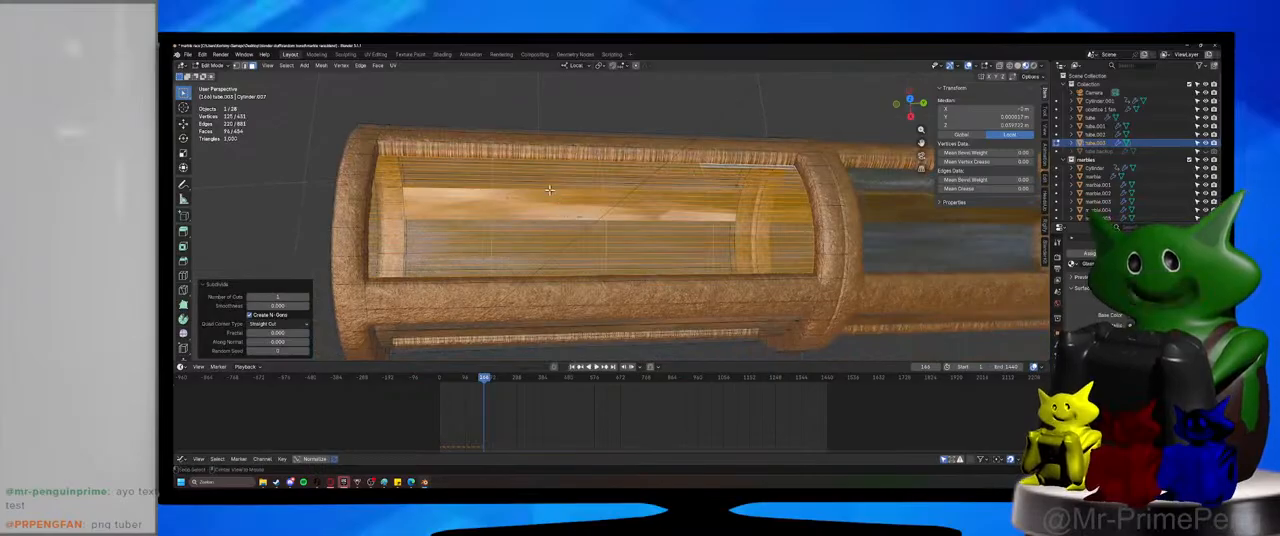
Delete the second strip of subdivided glass faces from the open end to make an opening in the panel.
alt+click(543, 172)
right_click(543, 172)
click(544, 188)
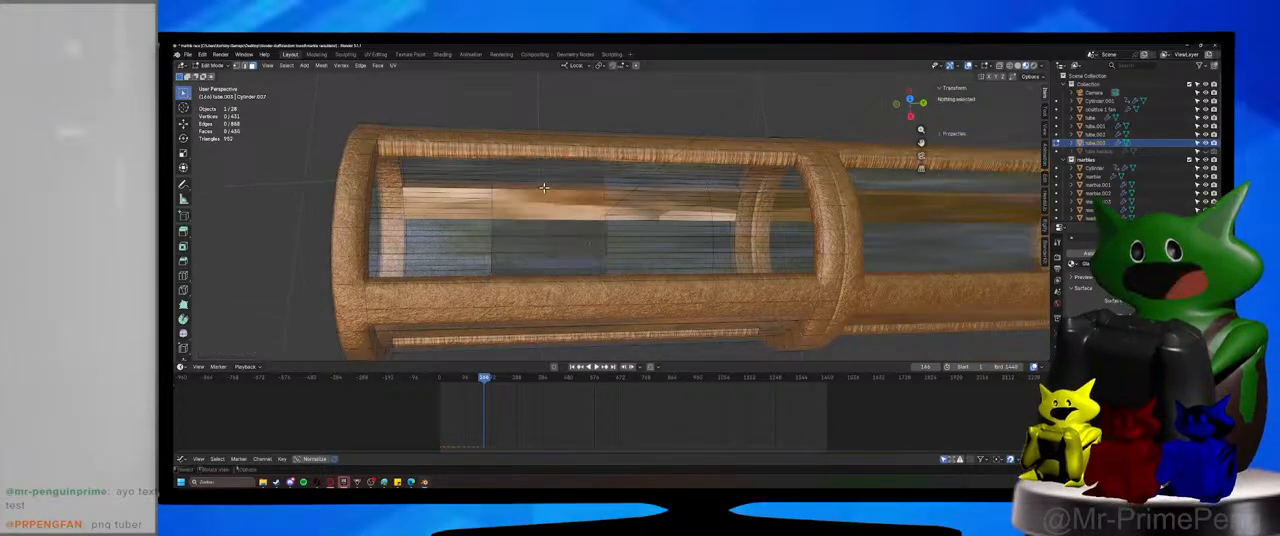
Dissolve the two subdivided glass face strips between the opening and the tube joint, each into a single face.
middle_drag(544, 190, 651, 216)
alt+click(651, 216)
right_click(651, 216)
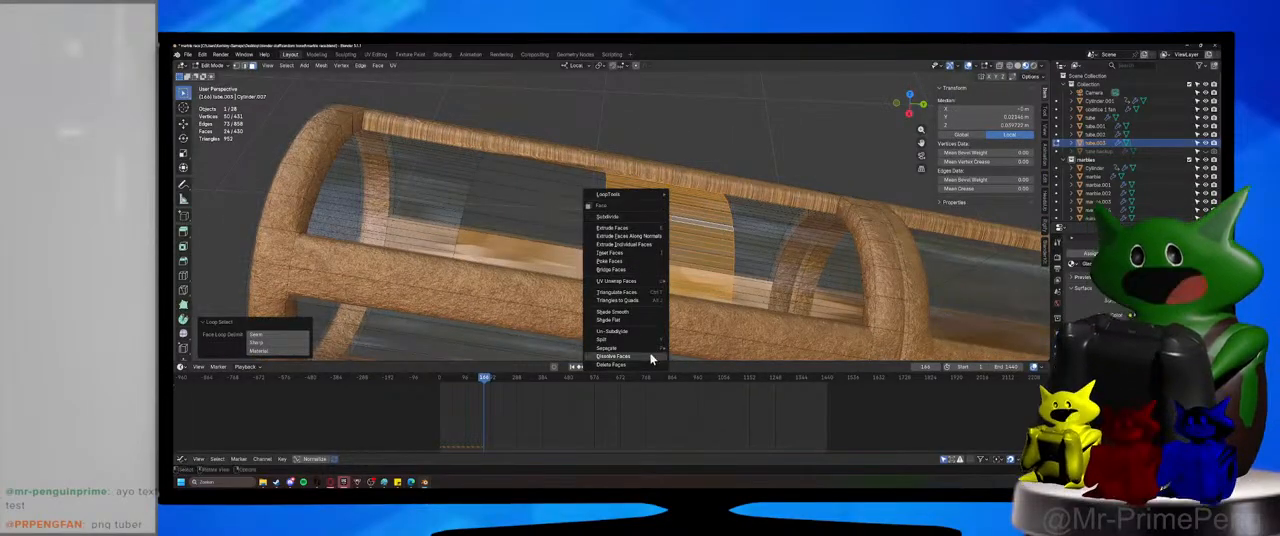
click(651, 357)
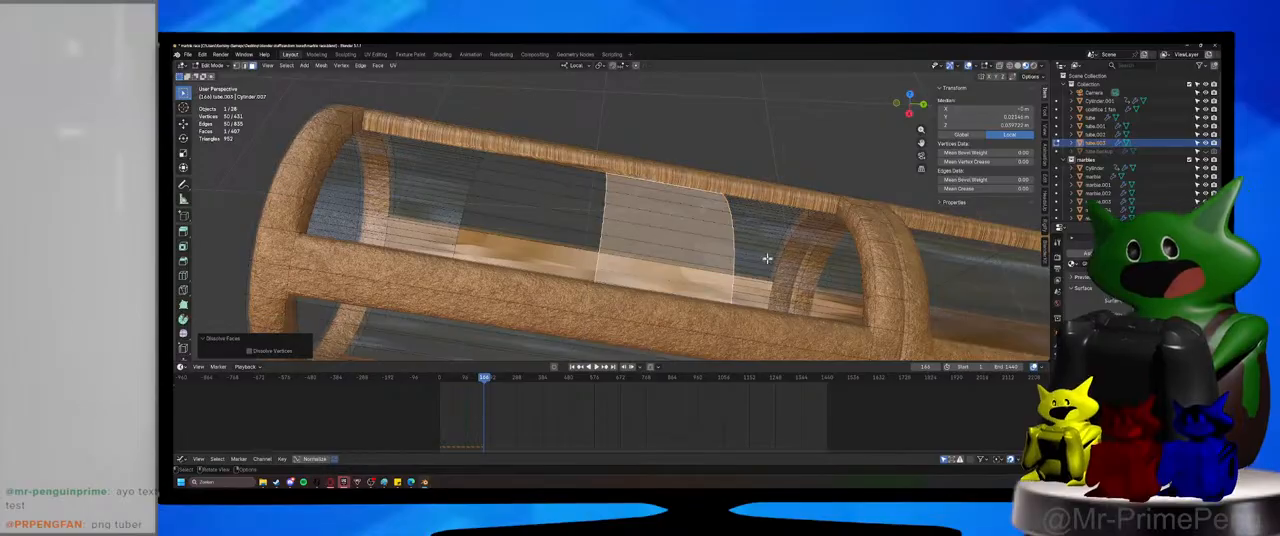
alt+click(768, 252)
right_click(769, 249)
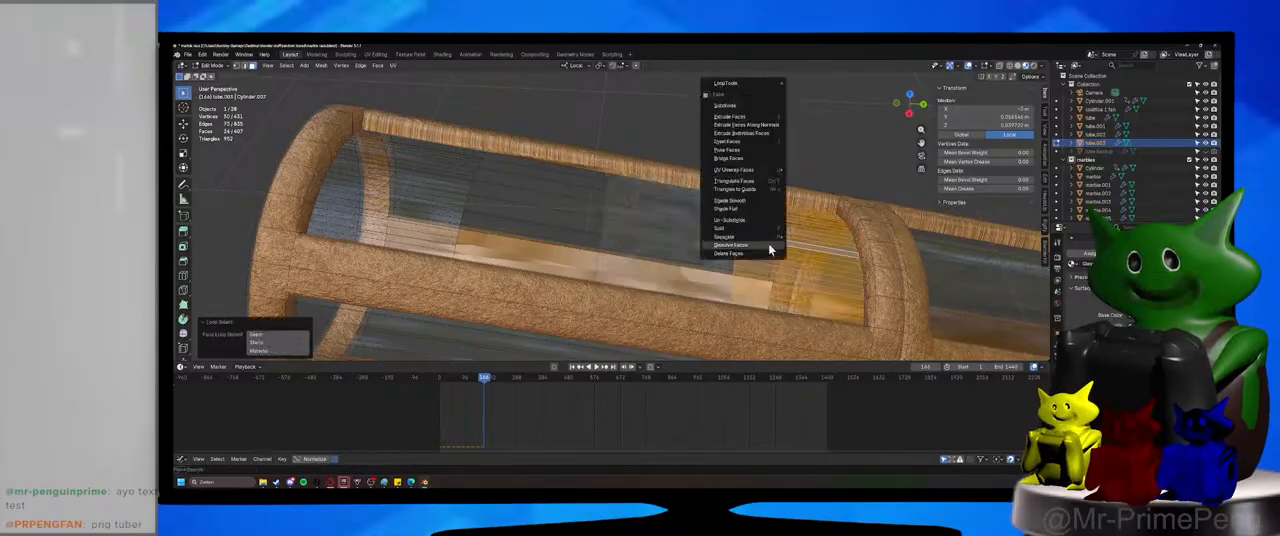
click(770, 249)
Try to dissolve the remaining subdivided glass strip at the tube's open end, and undo the operation.
alt+click(380, 175)
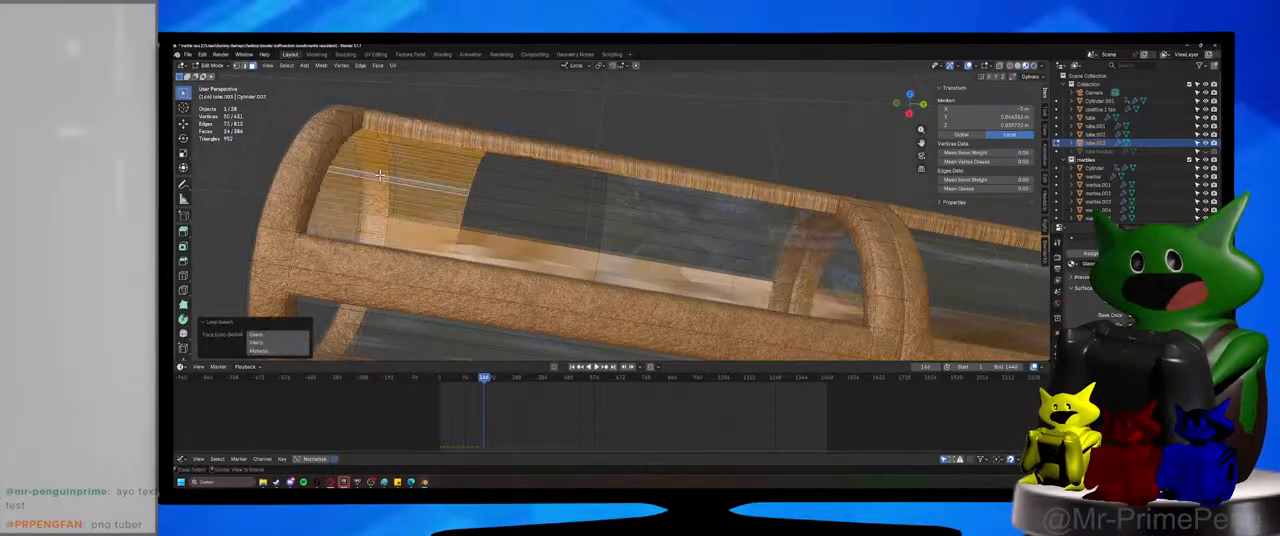
right_click(381, 176)
click(382, 177)
key(ctrl+z)
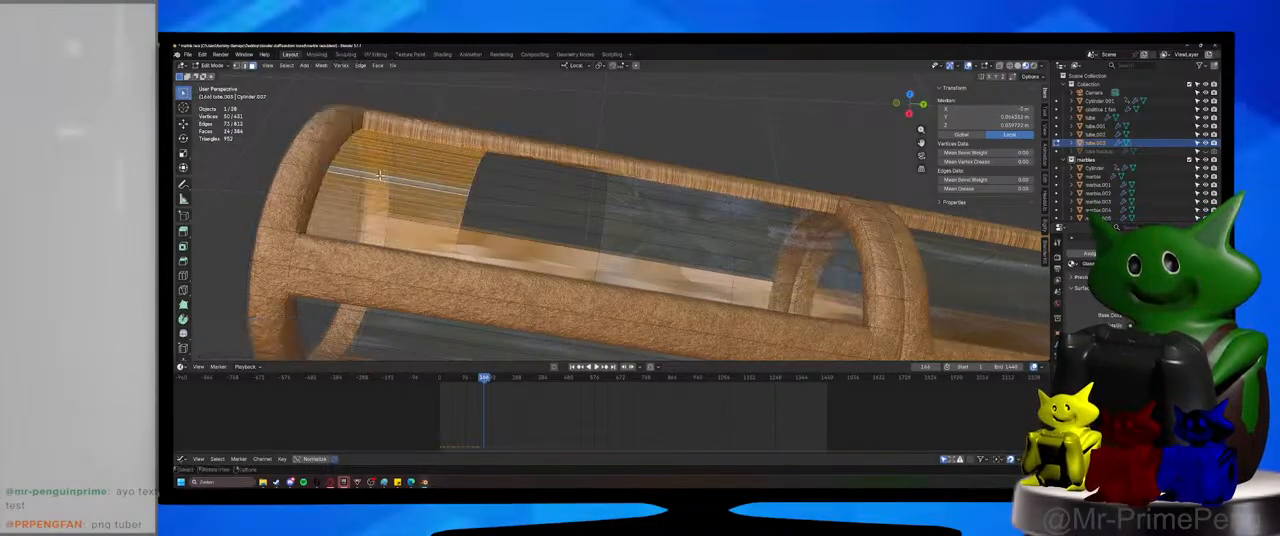
Dissolve the remaining subdivided glass strip at the tube's open end into a single face, clear the selection and save the file.
right_click(382, 177)
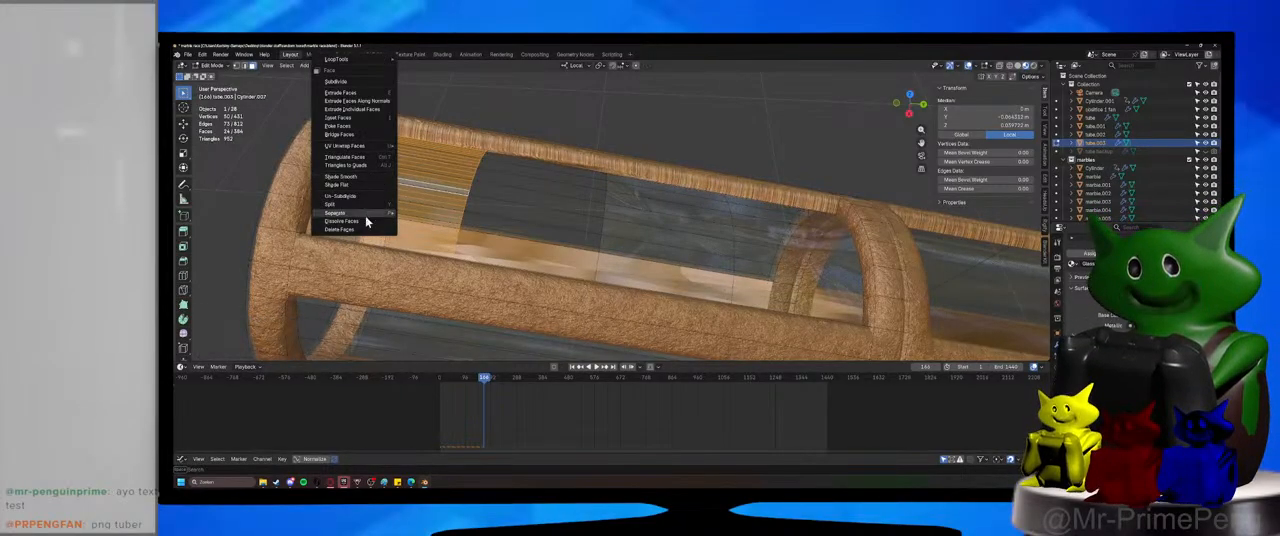
click(366, 222)
middle_drag(594, 226, 494, 219)
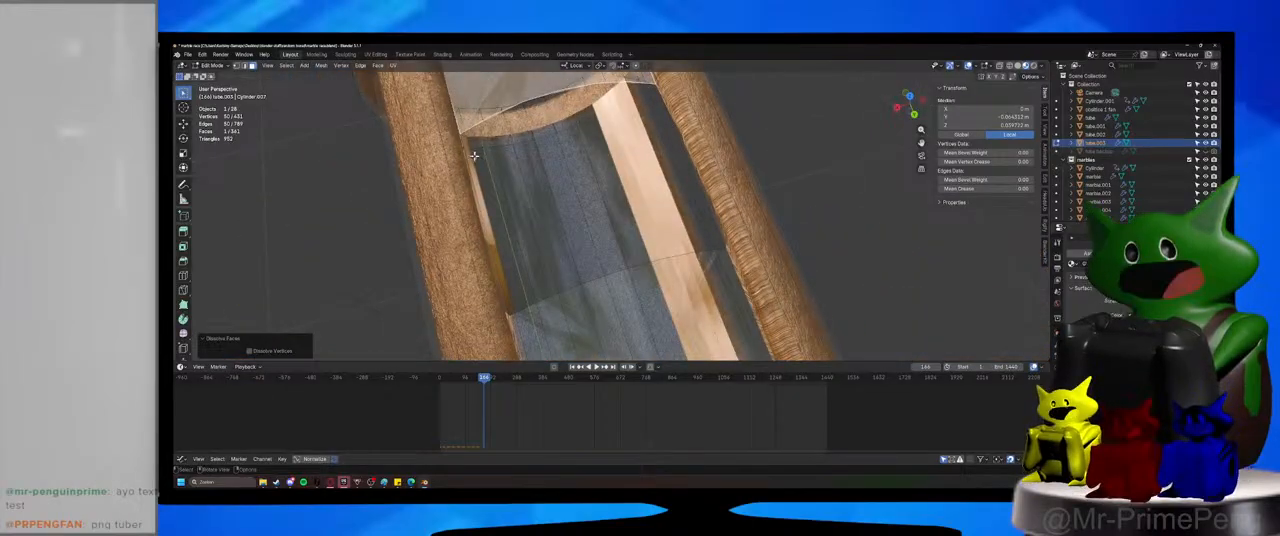
key(1)
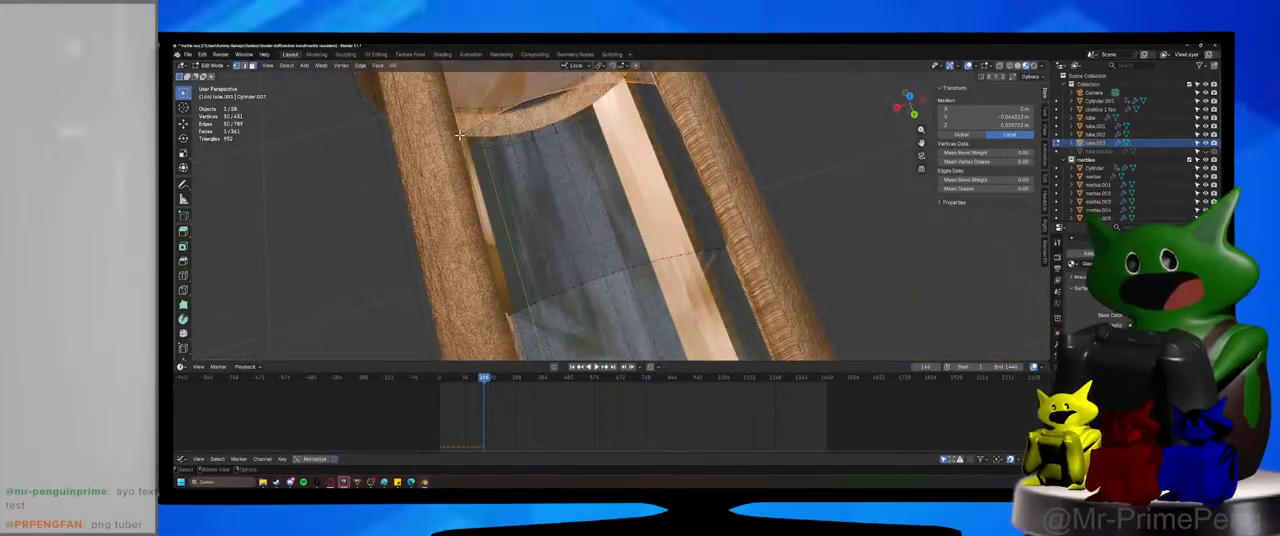
click(464, 136)
shift+middle_drag(494, 161, 586, 167)
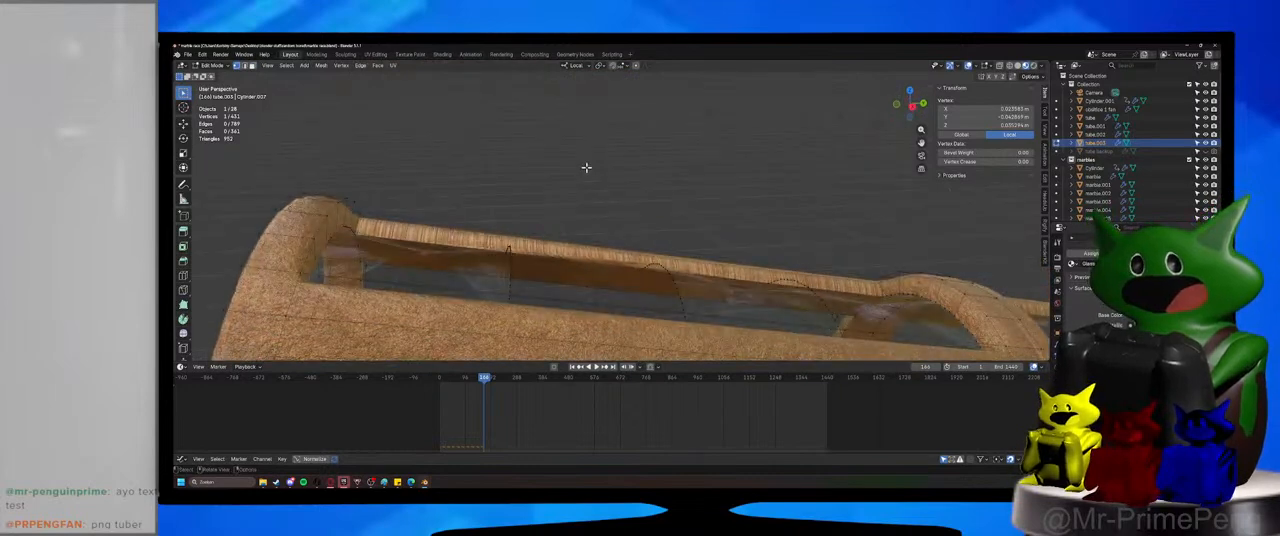
key(alt+a)
key(ctrl+s)
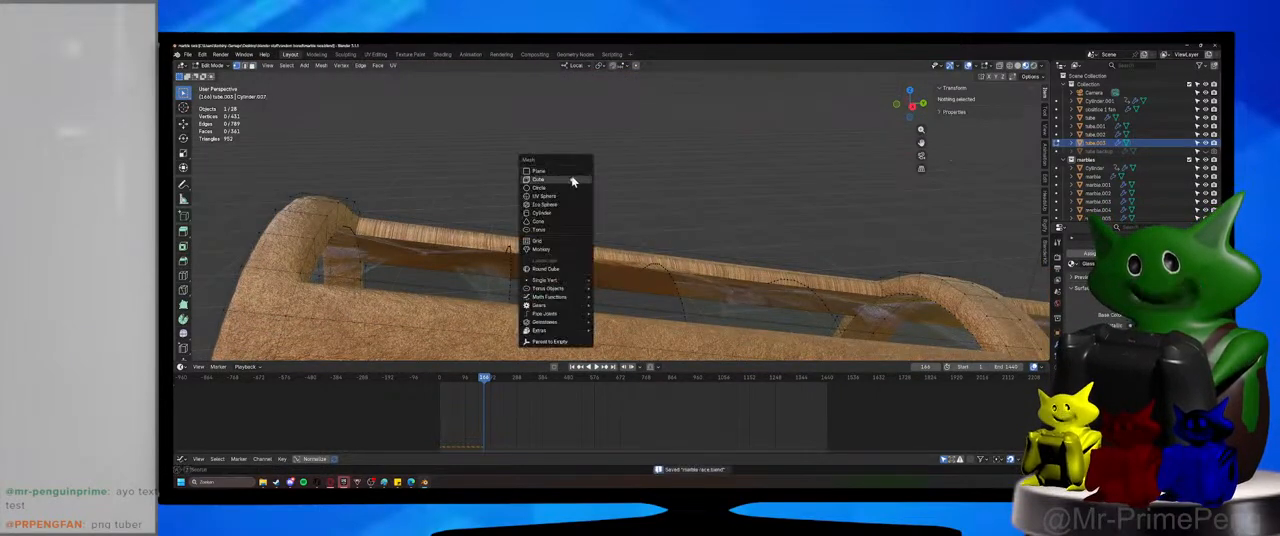
Select both glass edge loops bordering the opening and snap the 3D cursor to the centre of the selection.
key(shift+a)
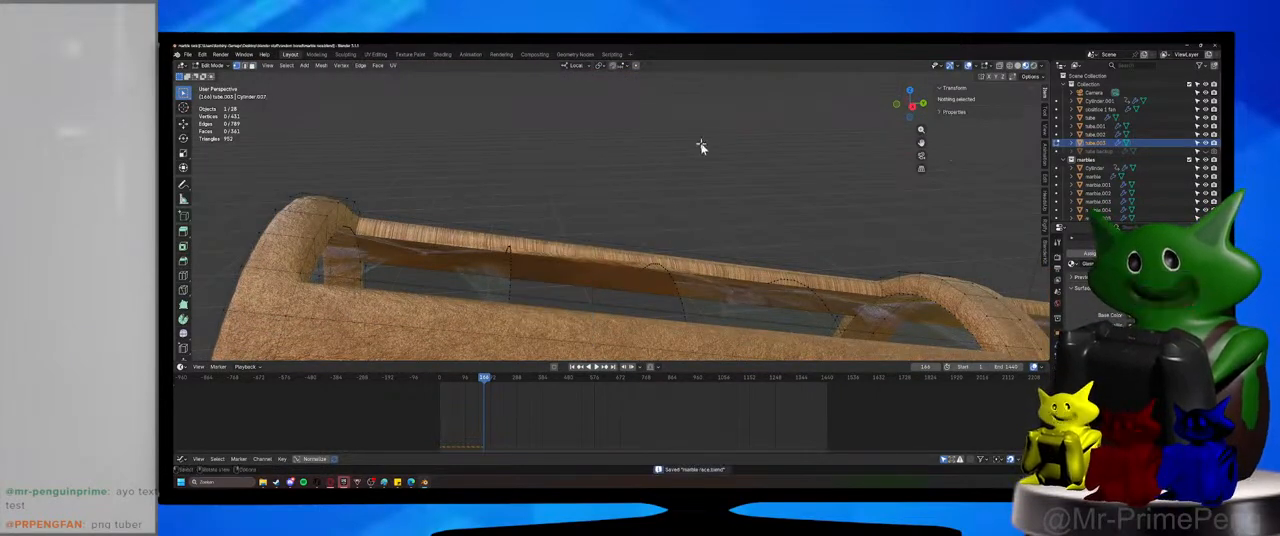
middle_drag(700, 143, 668, 230)
alt+click(666, 267)
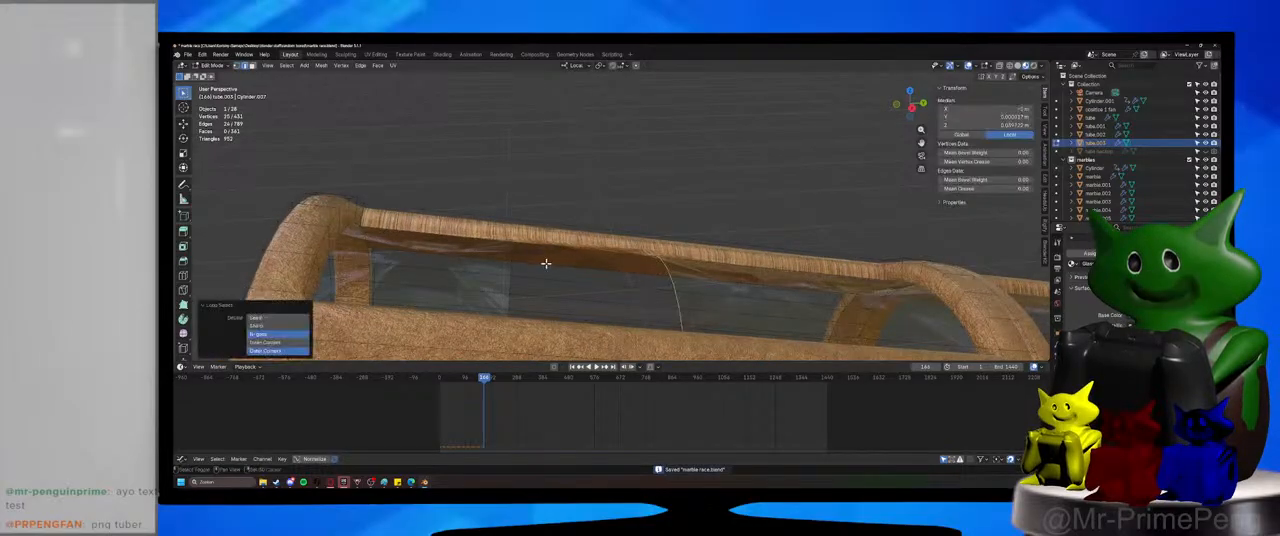
alt+shift+click(510, 259)
key(grave)
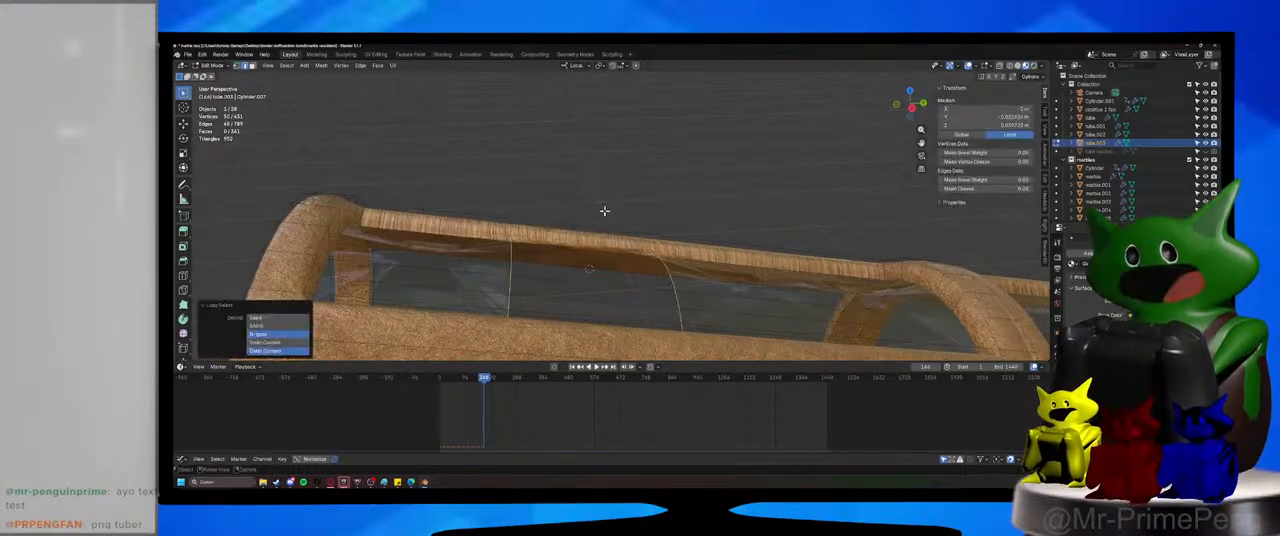
Save the file, add a cylinder at the 3D cursor in Object Mode and scale it down to about 0.03 m.
key(Tab)
key(ctrl+s)
key(shift+a)
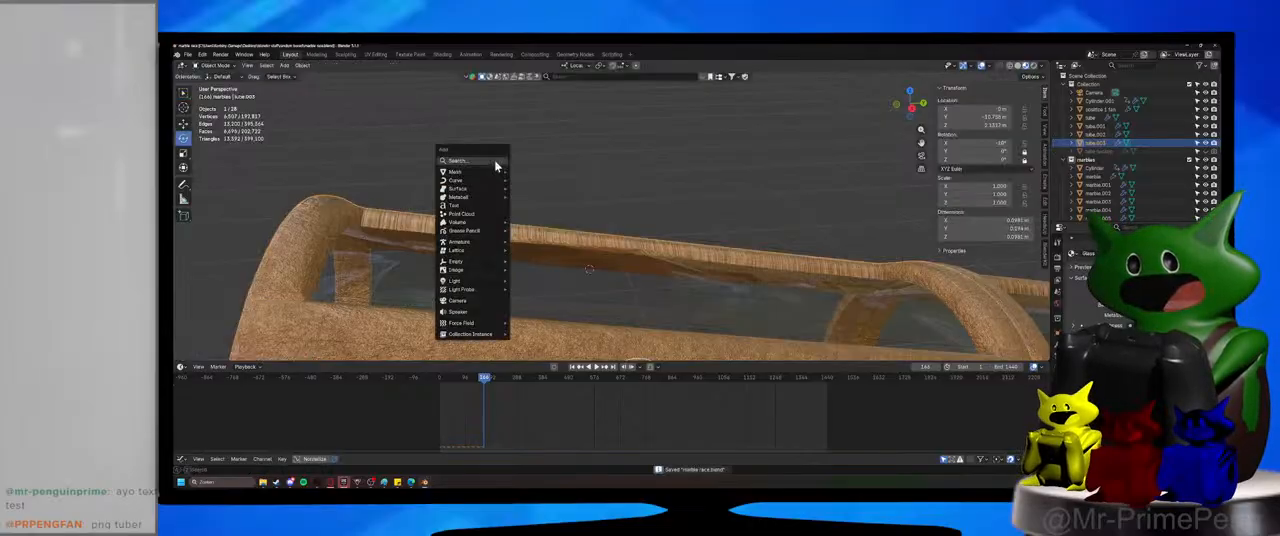
mouse_move(487, 180)
click(532, 214)
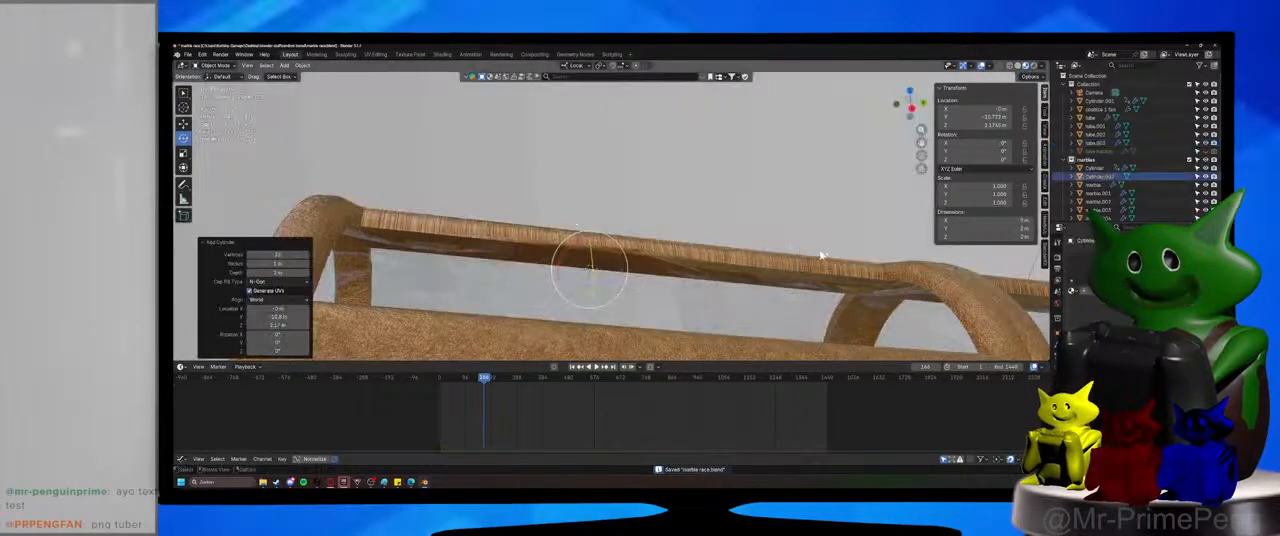
key(s)
click(577, 267)
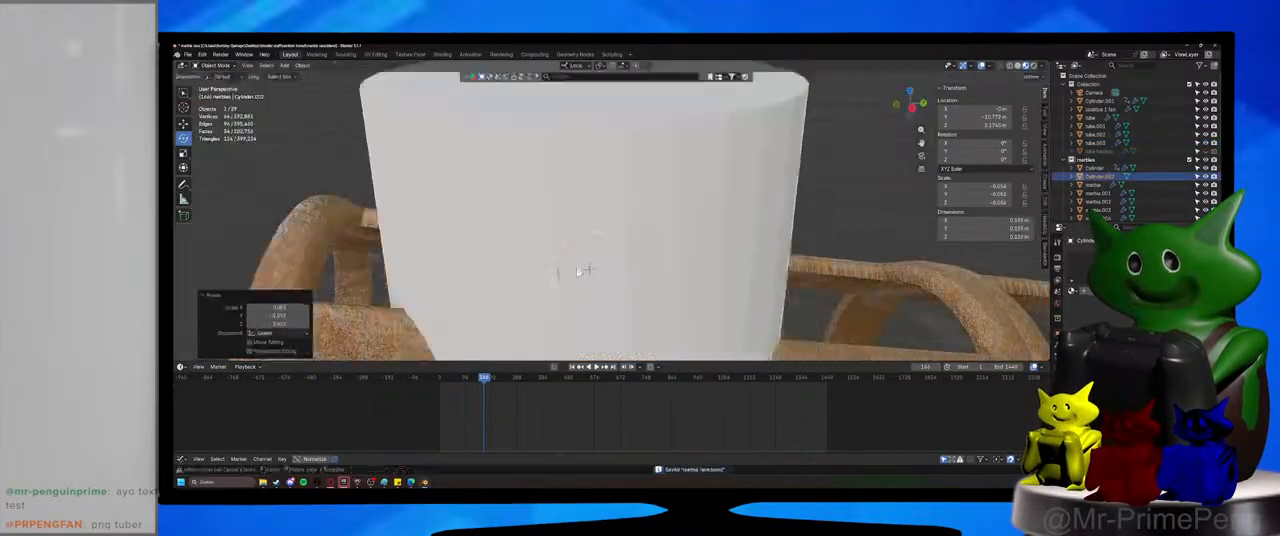
key(s)
click(692, 292)
Move the small cylinder up along Z so it sits above the glass opening.
key(g)
key(z)
click(700, 243)
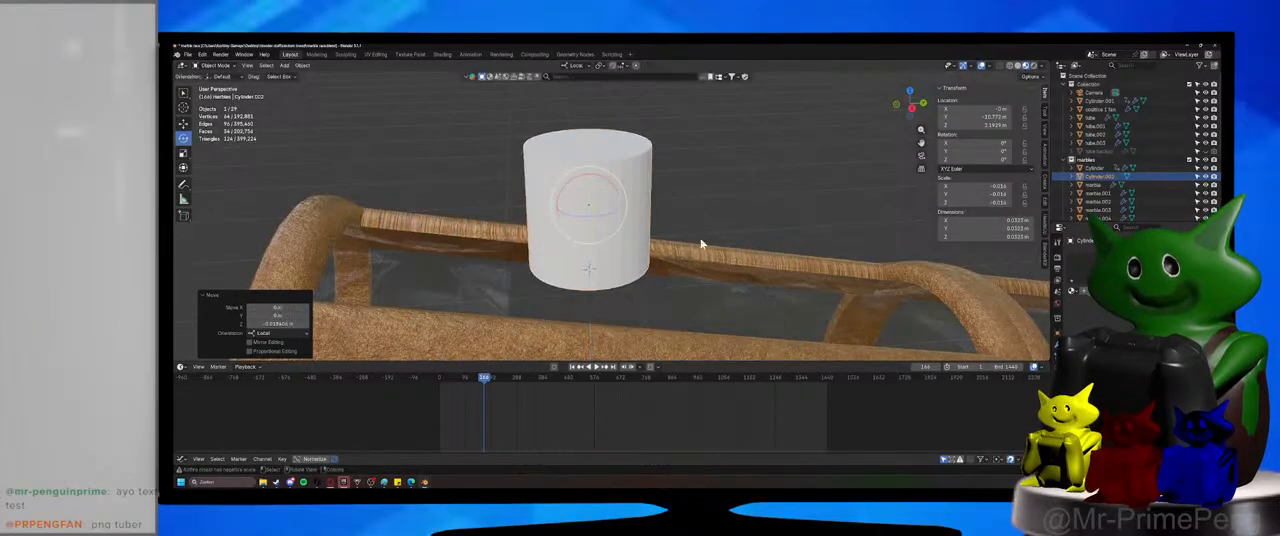
scroll(684, 294, down, 2)
shift+middle_drag(700, 243, 670, 285)
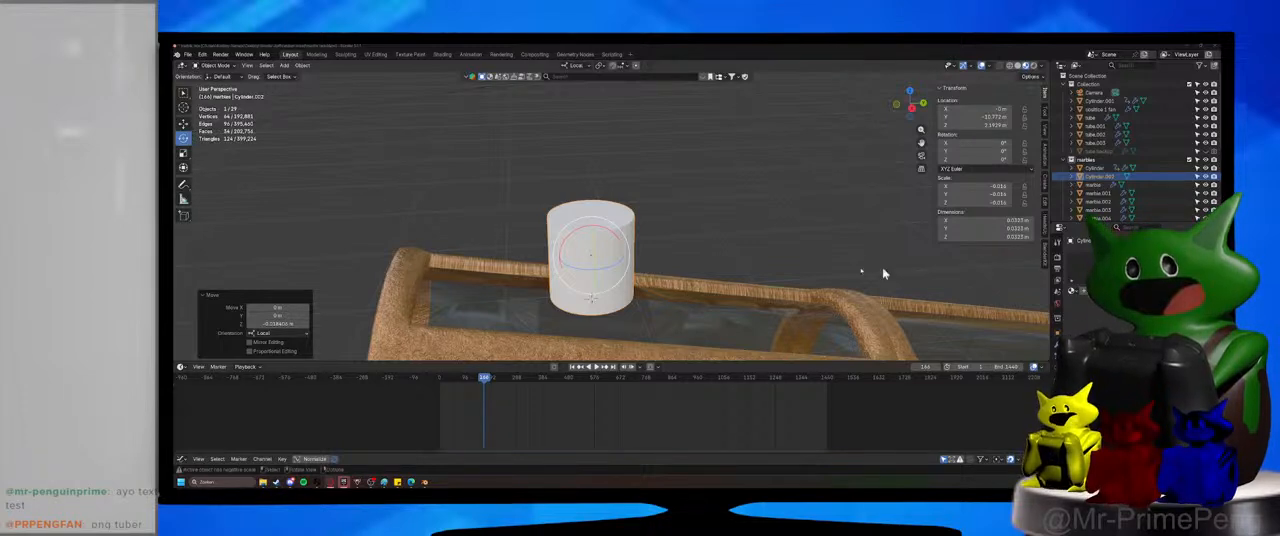
Raise the cylinder's top face along Z and scale it up to form a funnel about 0.33 m wide.
middle_drag(686, 319, 681, 264)
key(Tab)
key(g)
key(z)
click(694, 113)
shift+middle_drag(694, 113, 663, 217)
key(s)
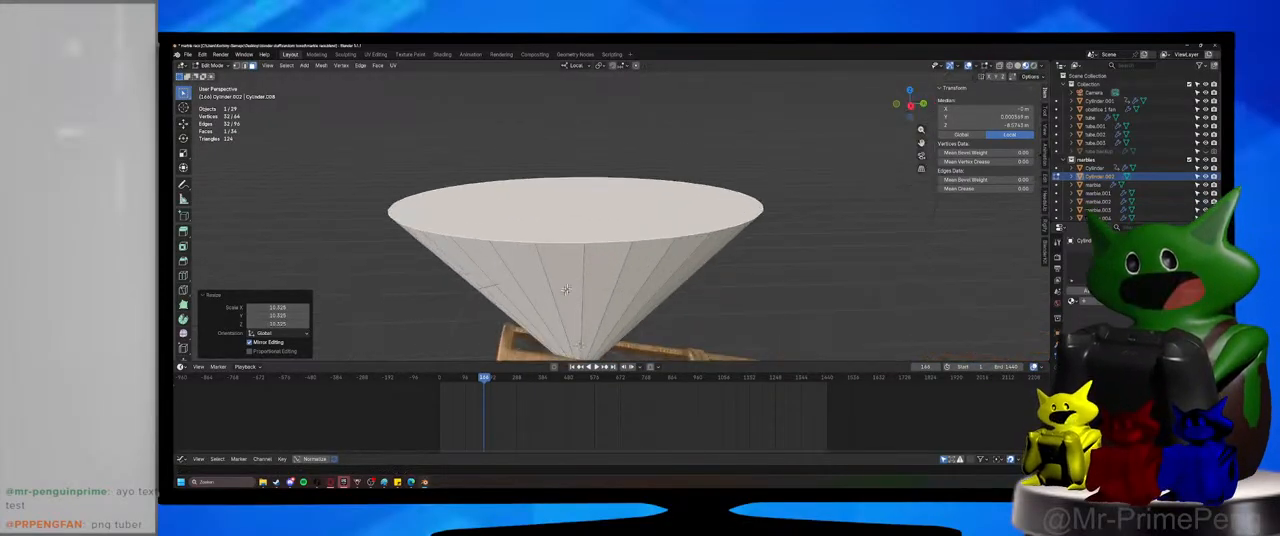
click(580, 217)
Delete the funnel's flat top and bottom faces, then move the whole funnel up along Z above the tube.
key(x)
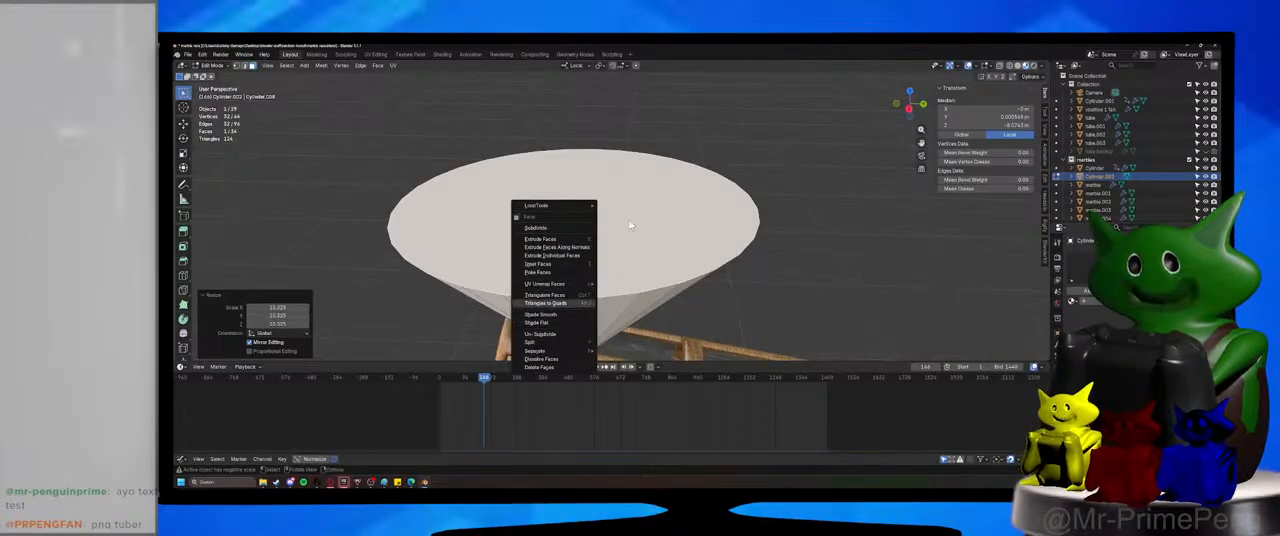
key(x)
click(630, 231)
middle_drag(630, 231, 617, 256)
key(Tab)
key(g)
key(z)
click(665, 240)
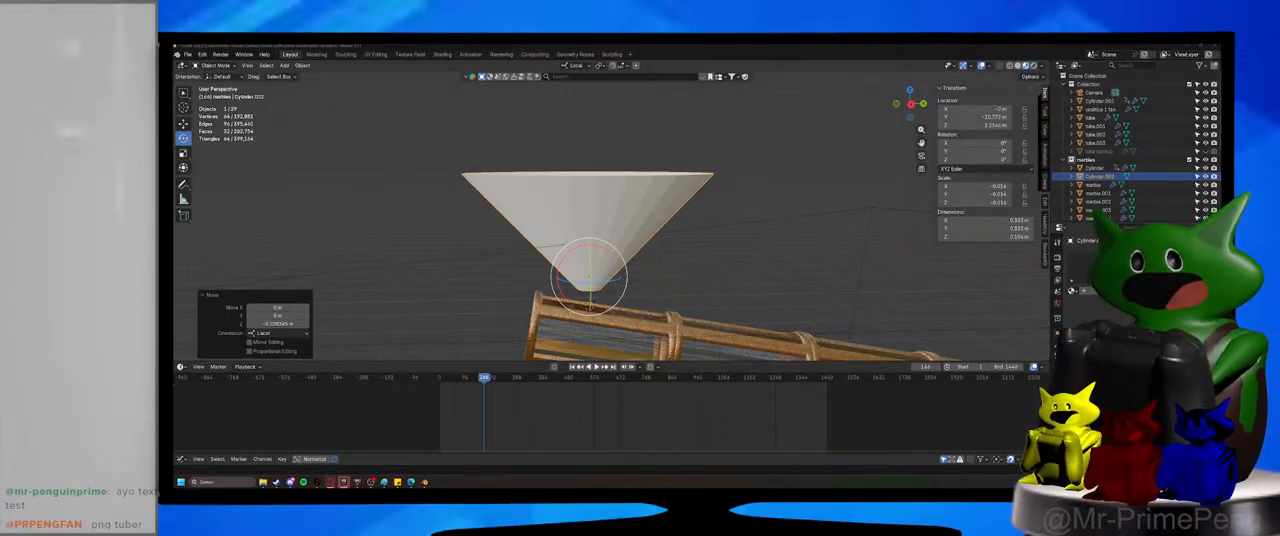
Extrude the funnel's narrow lower edge loop downward to form a short spout reaching the opening in the tube.
middle_drag(710, 272, 679, 271)
key(Tab)
middle_drag(629, 300, 606, 276)
scroll(625, 280, up, 1)
key(2)
alt+click(588, 268)
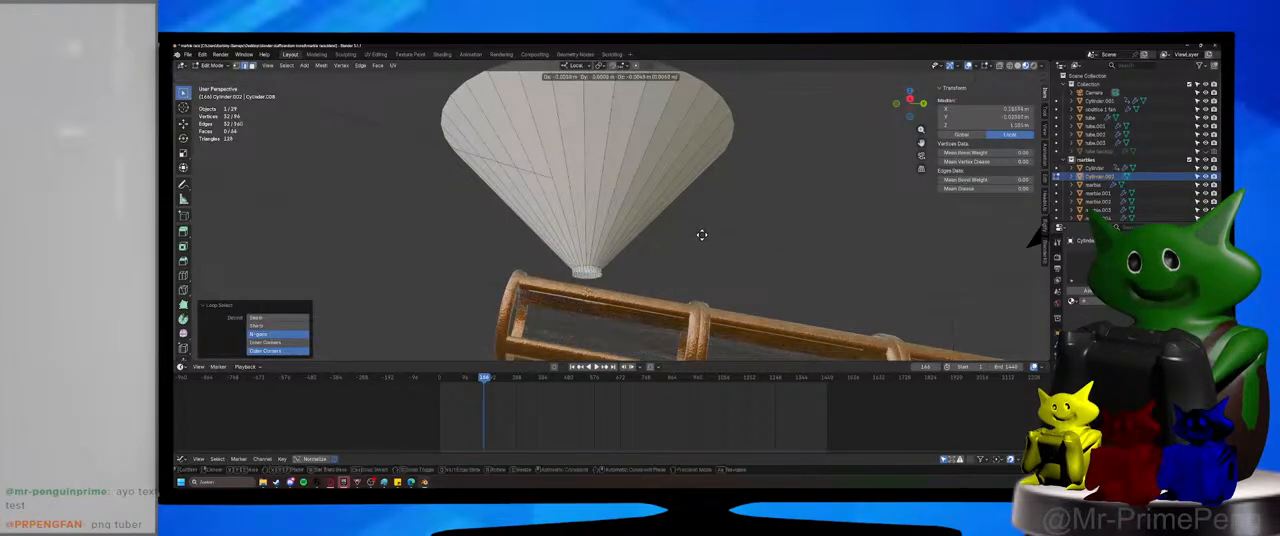
key(e)
click(701, 258)
middle_drag(701, 254, 680, 316)
scroll(699, 276, down, 3)
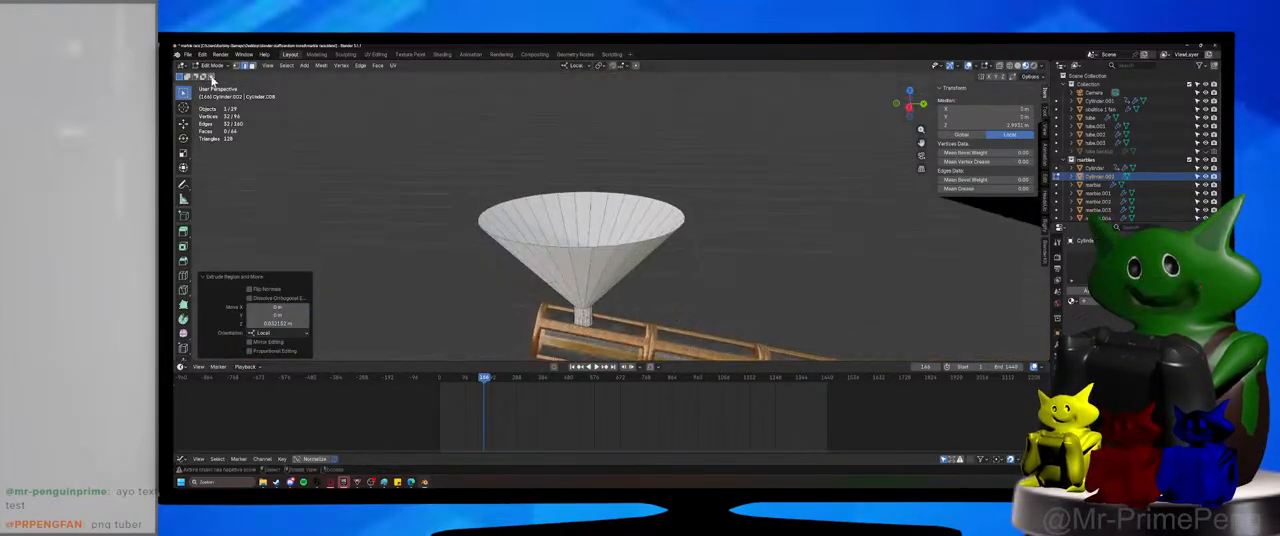
Return to Object Mode, apply Shade Auto Smooth to the funnel and save the file.
click(213, 67)
click(216, 75)
right_click(600, 245)
click(606, 260)
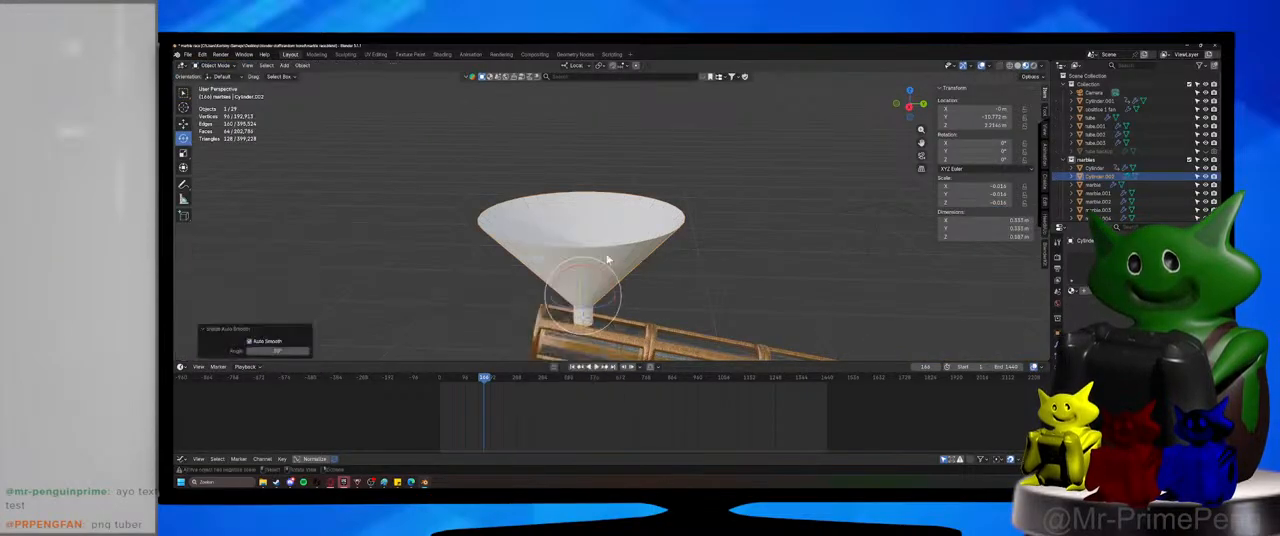
key(ctrl+s)
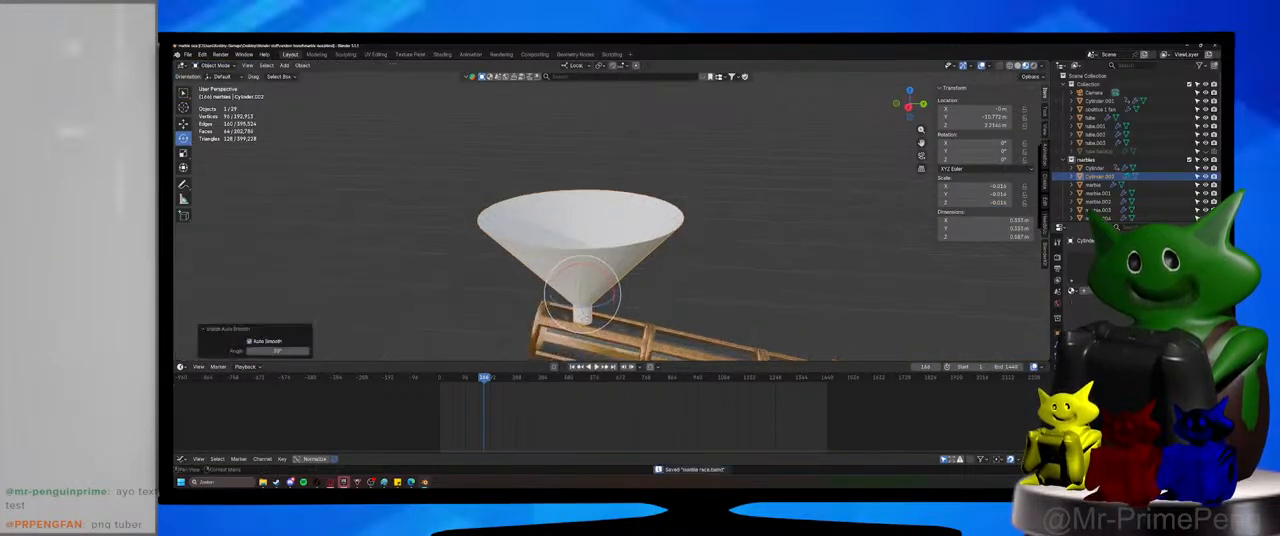
Add a Subdivision Surface modifier to the funnel, check its shape from the side and save the file.
click(1112, 257)
key(Return)
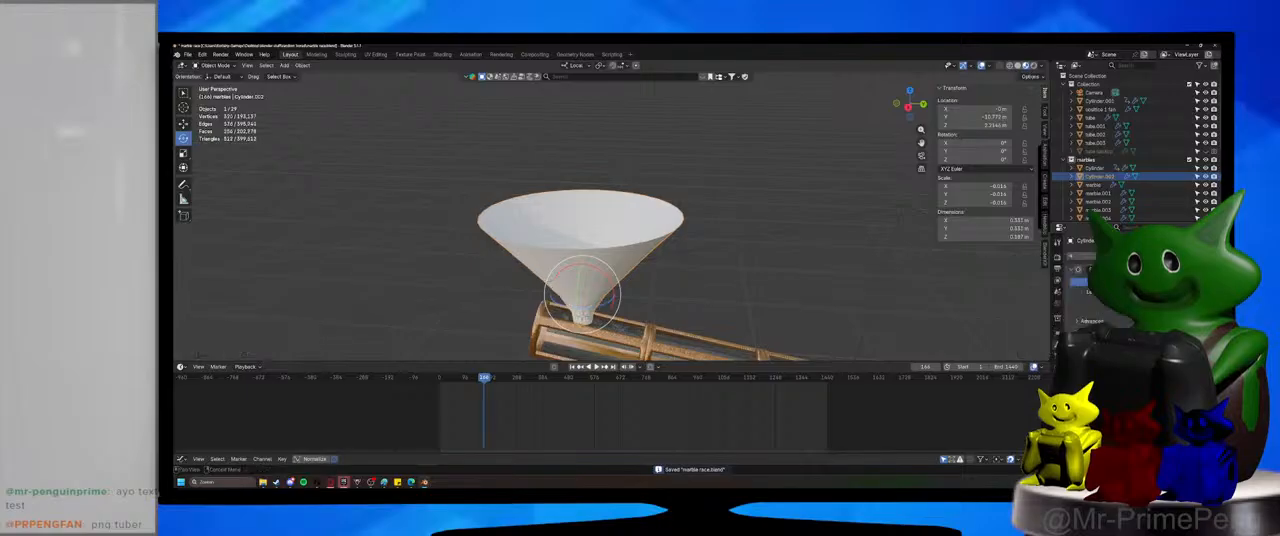
shift+middle_drag(694, 312, 703, 285)
middle_drag(703, 285, 737, 249)
click(1200, 292)
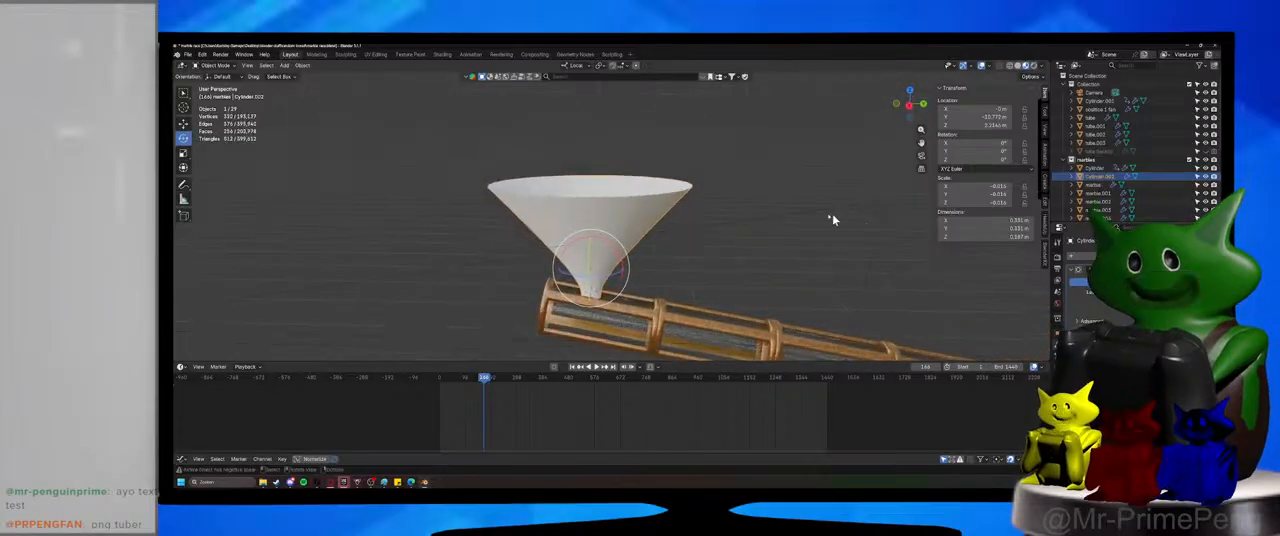
key(s)
middle_drag(642, 230, 645, 194)
scroll(645, 195, down, 2)
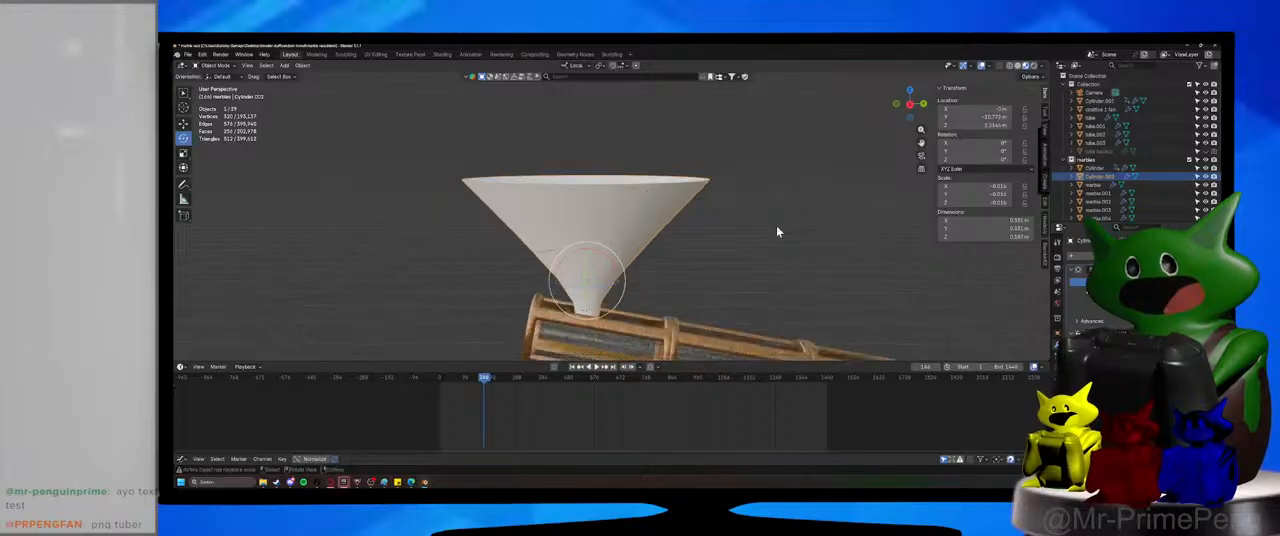
click(776, 231)
click(759, 159)
click(615, 211)
key(ctrl+s)
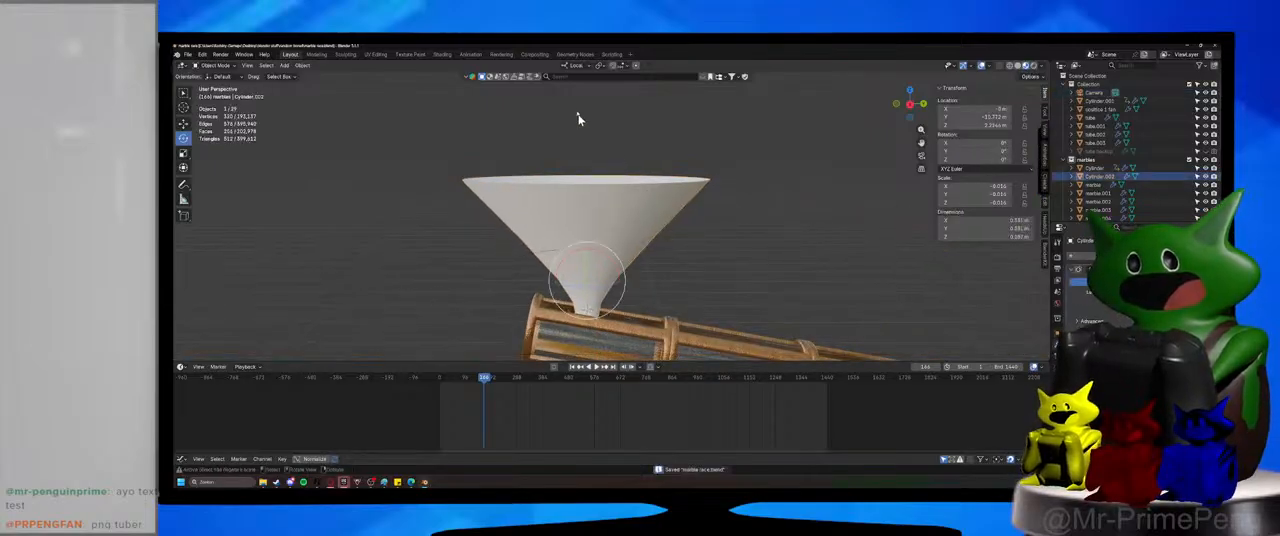
Search the asset library for "silver" materials, bring in the Silver Ore material for the funnel and close the results.
click(567, 76)
text(olive)
key(Return)
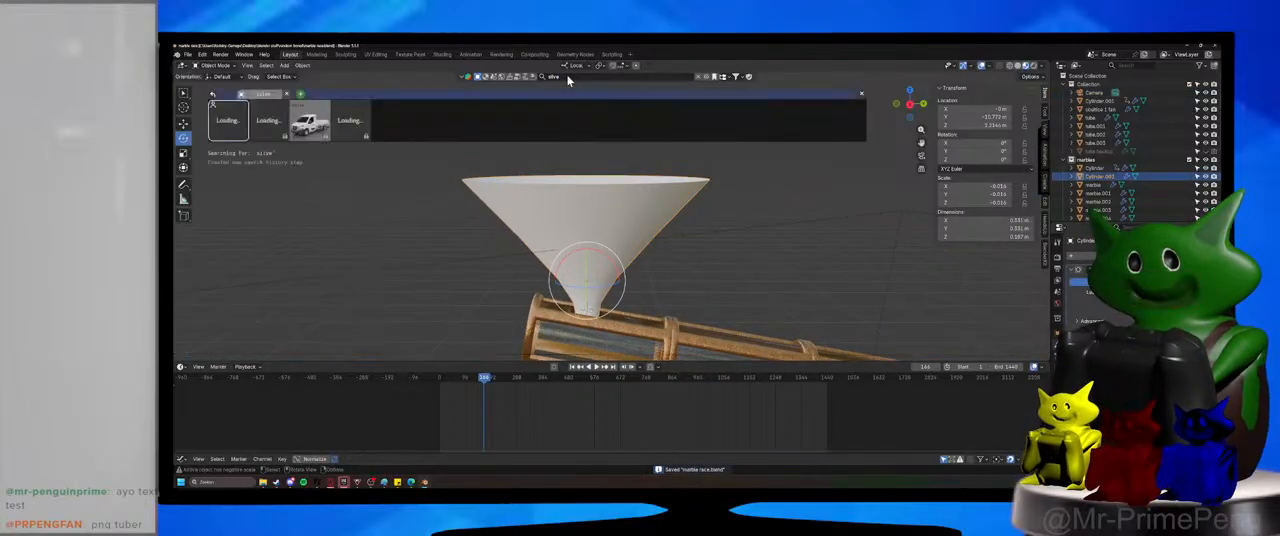
click(561, 76)
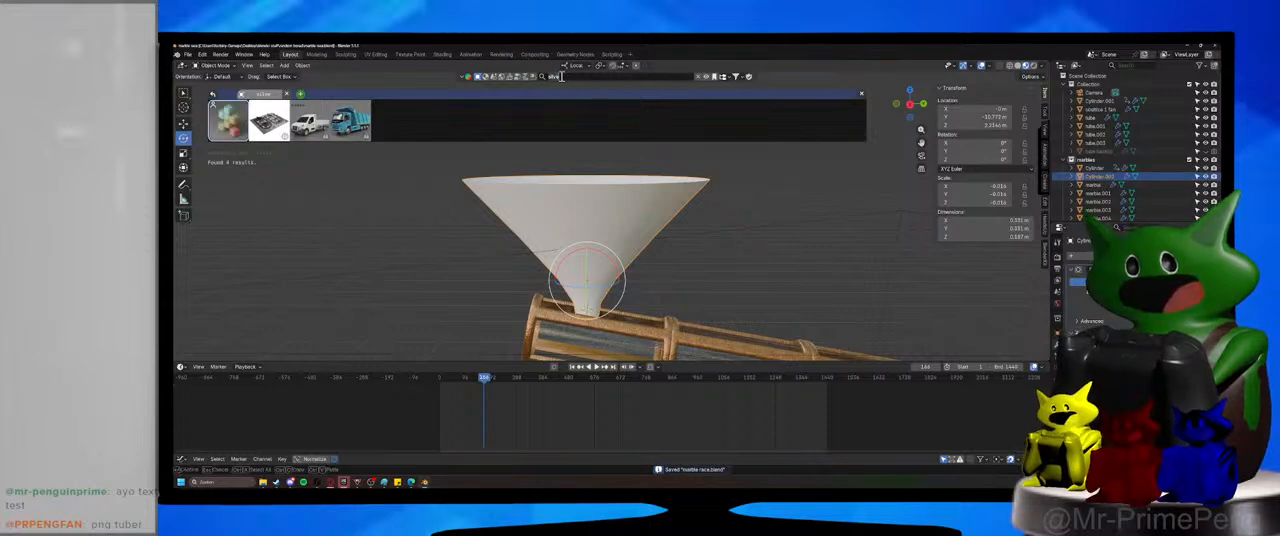
text(silver)
key(Return)
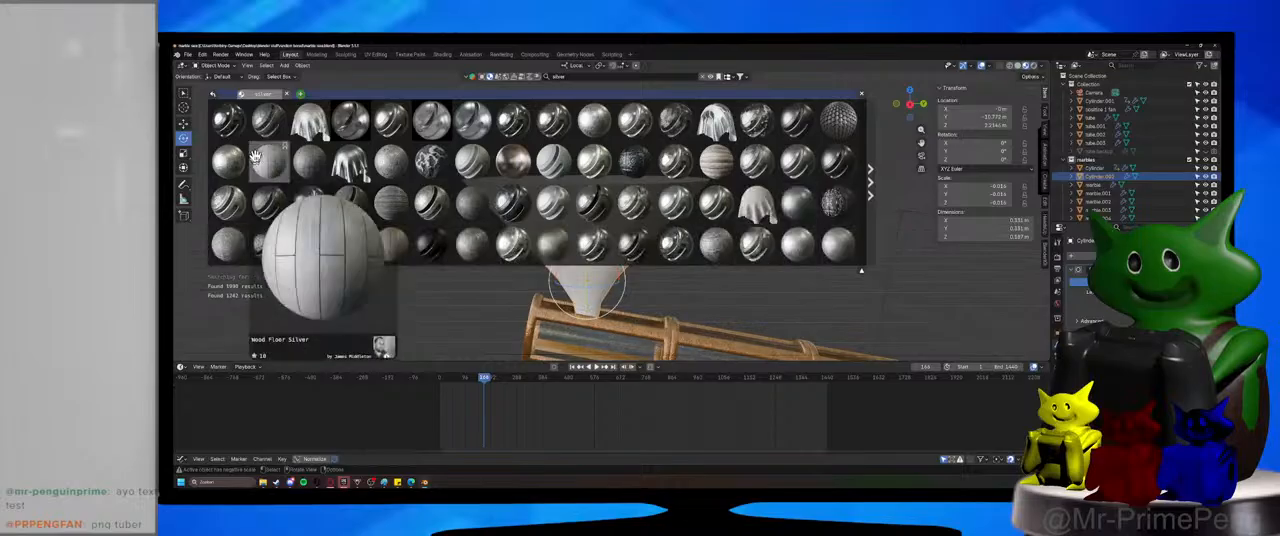
mouse_move(265, 120)
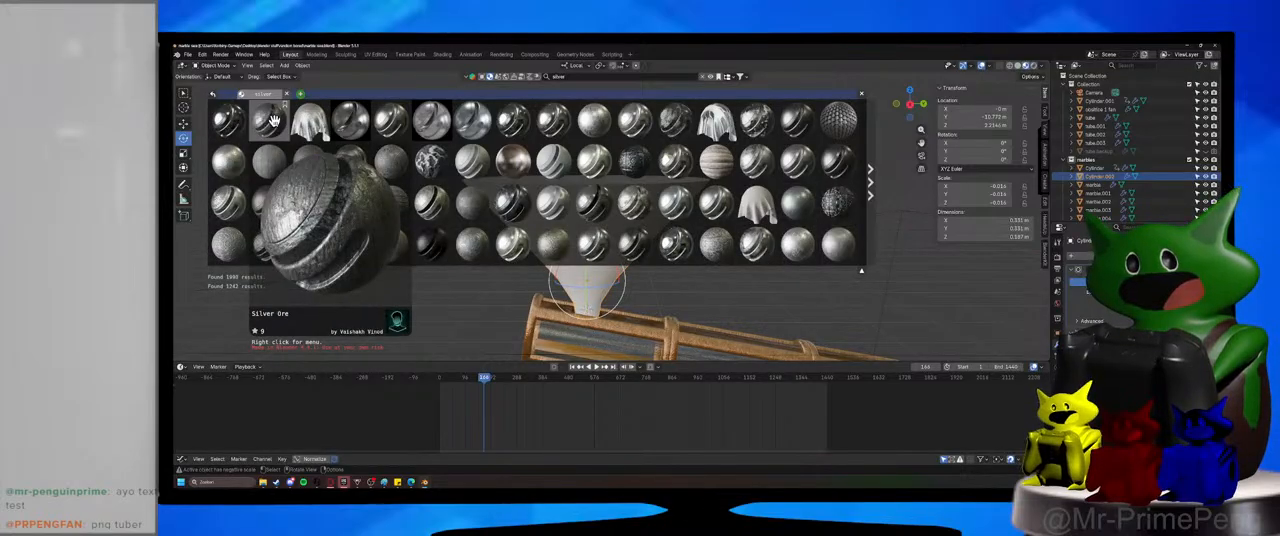
drag(271, 120, 588, 190)
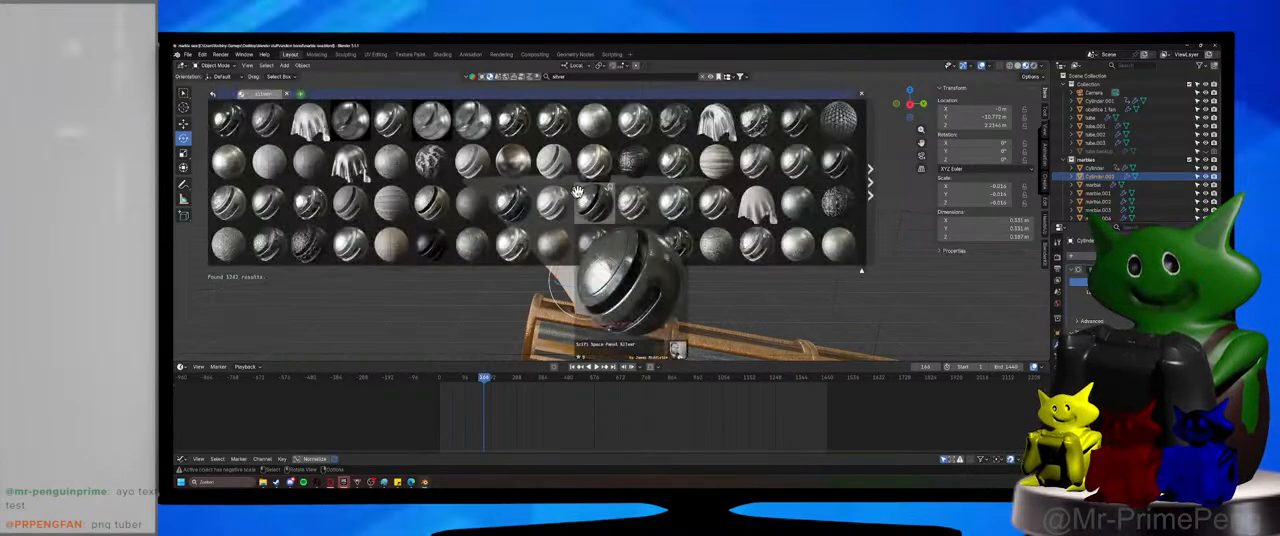
click(858, 95)
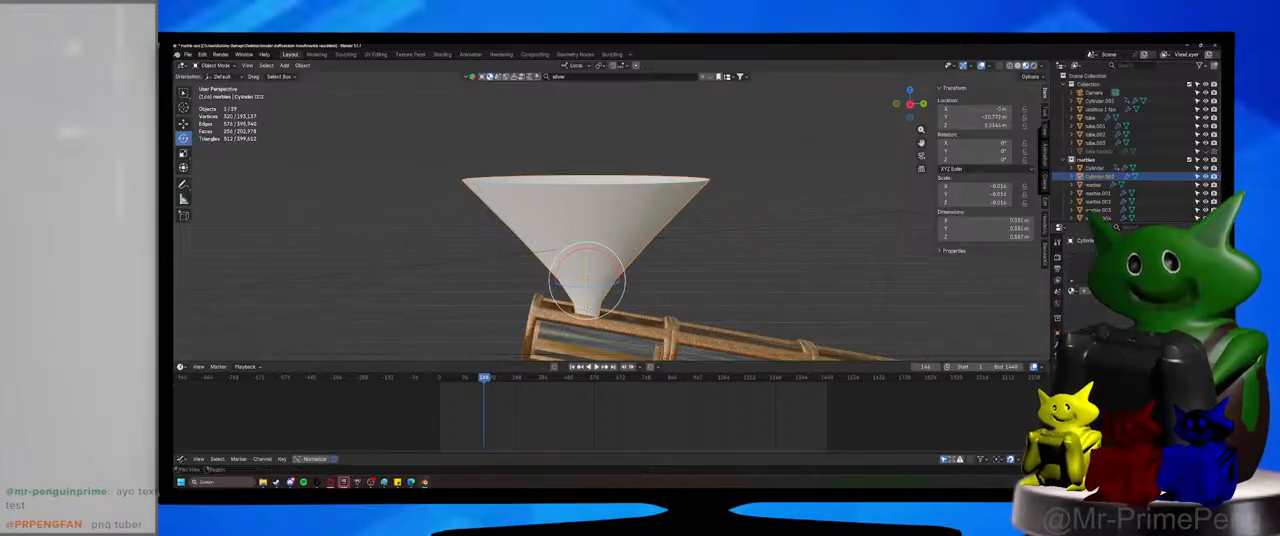
Assign the Silver Ore material to the funnel and inspect its texture up close.
click(1072, 292)
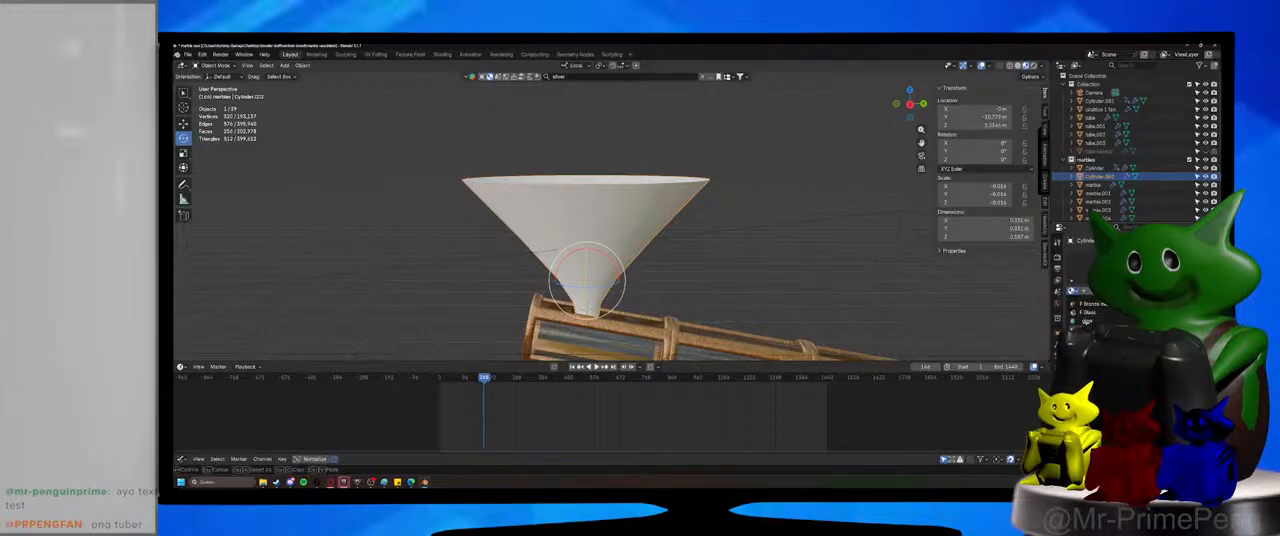
click(1087, 322)
click(796, 165)
middle_drag(796, 165, 706, 193)
scroll(702, 205, up, 4)
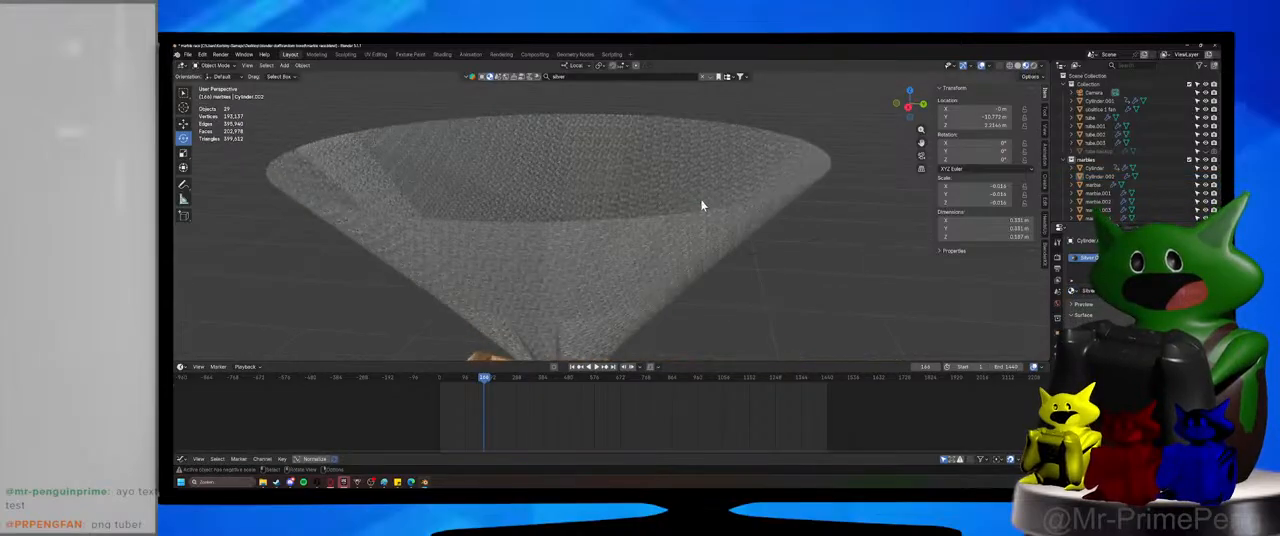
click(668, 223)
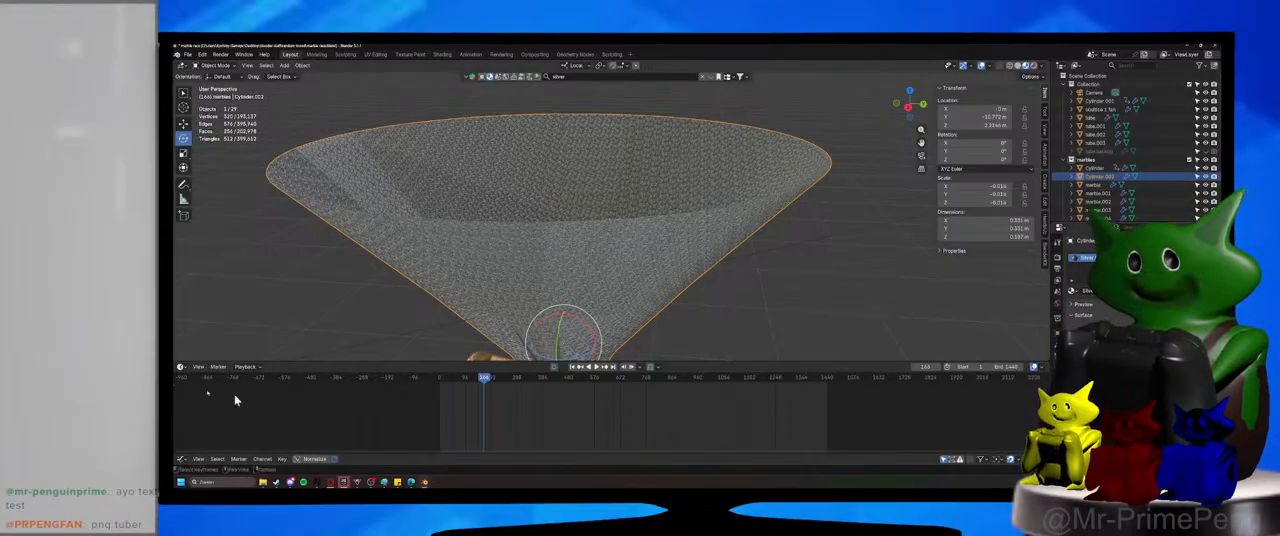
Switch the timeline area to the Shader Editor and enlarge it to show the Silver Ore node tree.
click(180, 367)
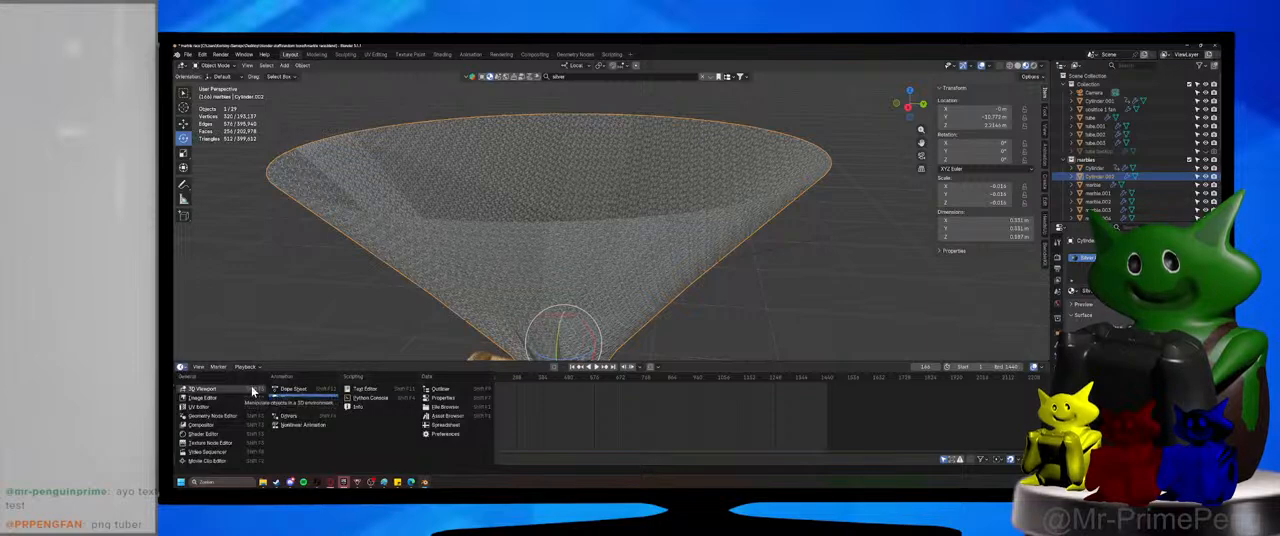
click(203, 433)
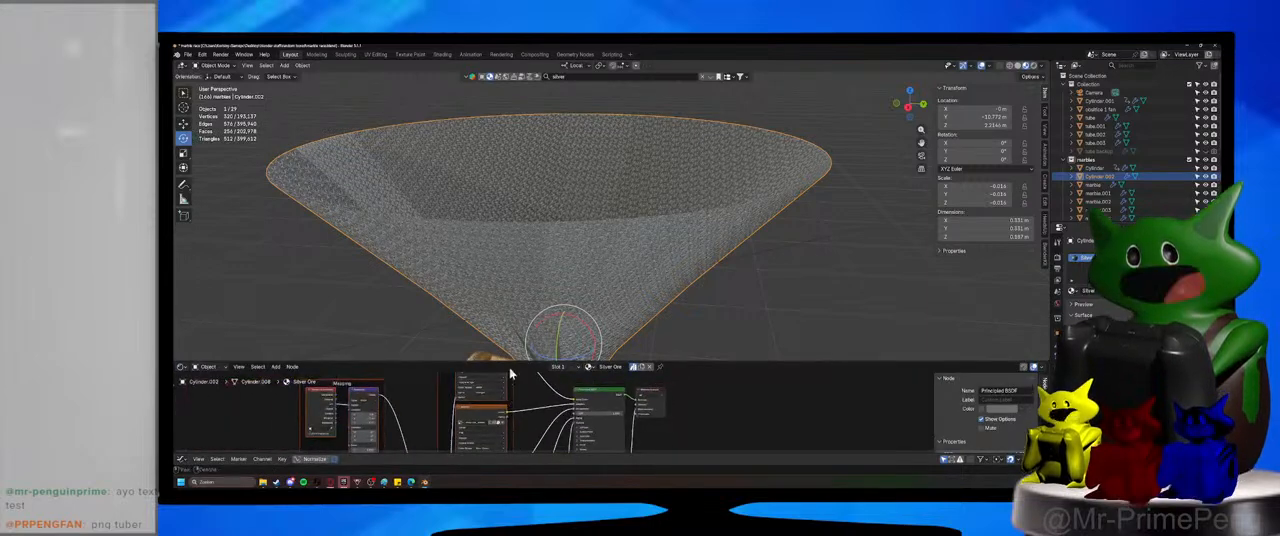
drag(470, 362, 443, 206)
Set the Silver Ore texture's mapping scale to 0.1 on all three axes and check the funnel's surface.
middle_drag(426, 351, 491, 329)
scroll(491, 329, up, 4)
middle_drag(526, 380, 603, 357)
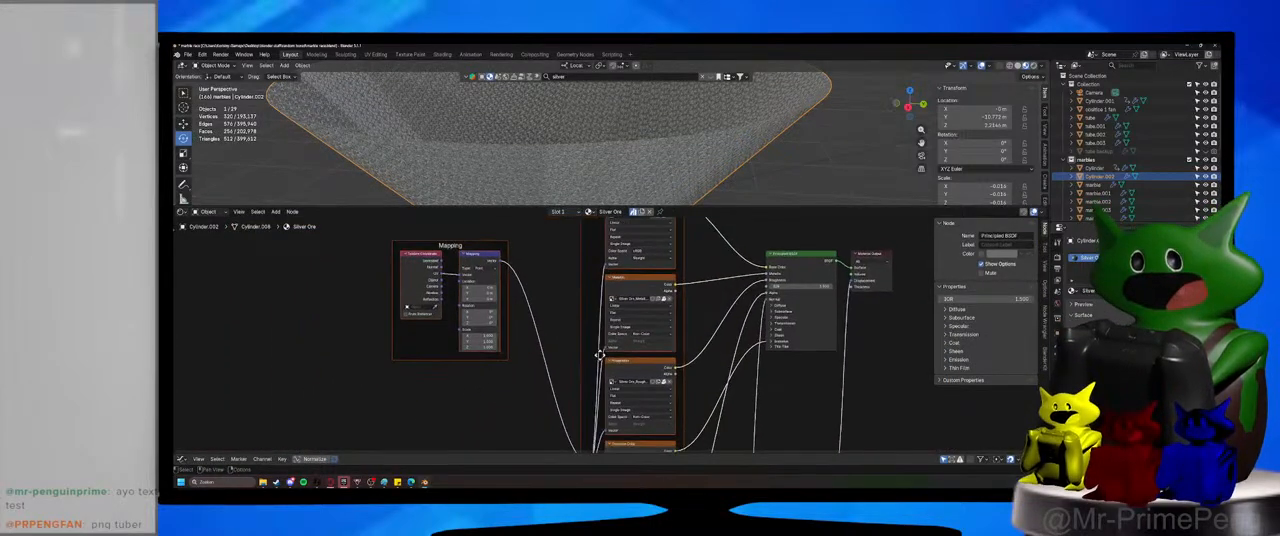
middle_drag(521, 347, 622, 371)
scroll(622, 371, up, 4)
scroll(622, 372, up, 2)
double_click(560, 364)
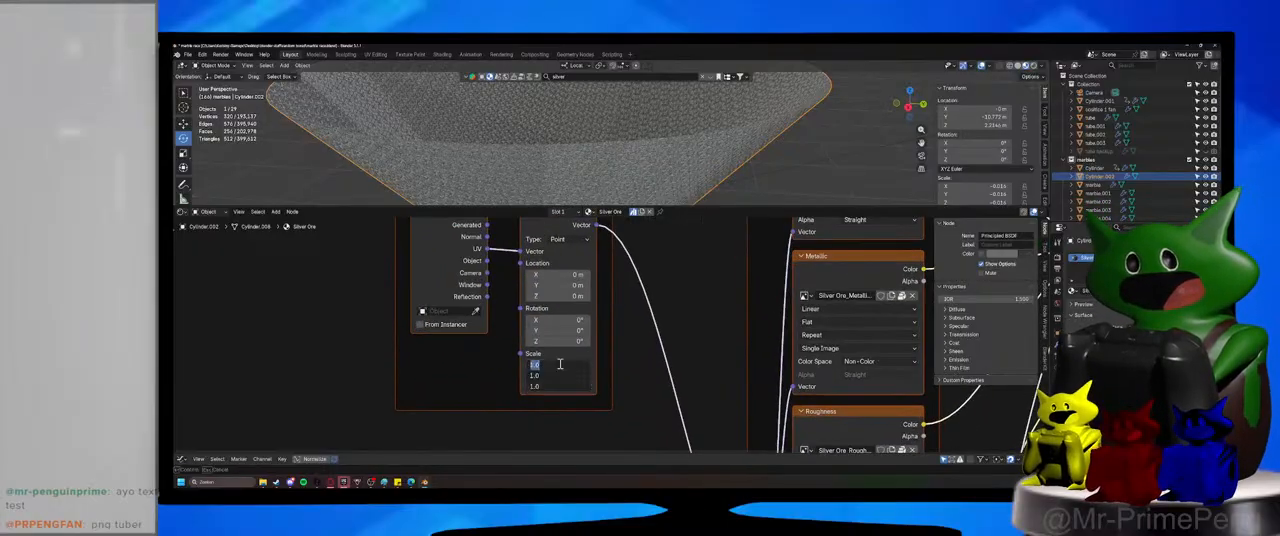
text(0.1)
key(Return)
scroll(680, 188, down, 5)
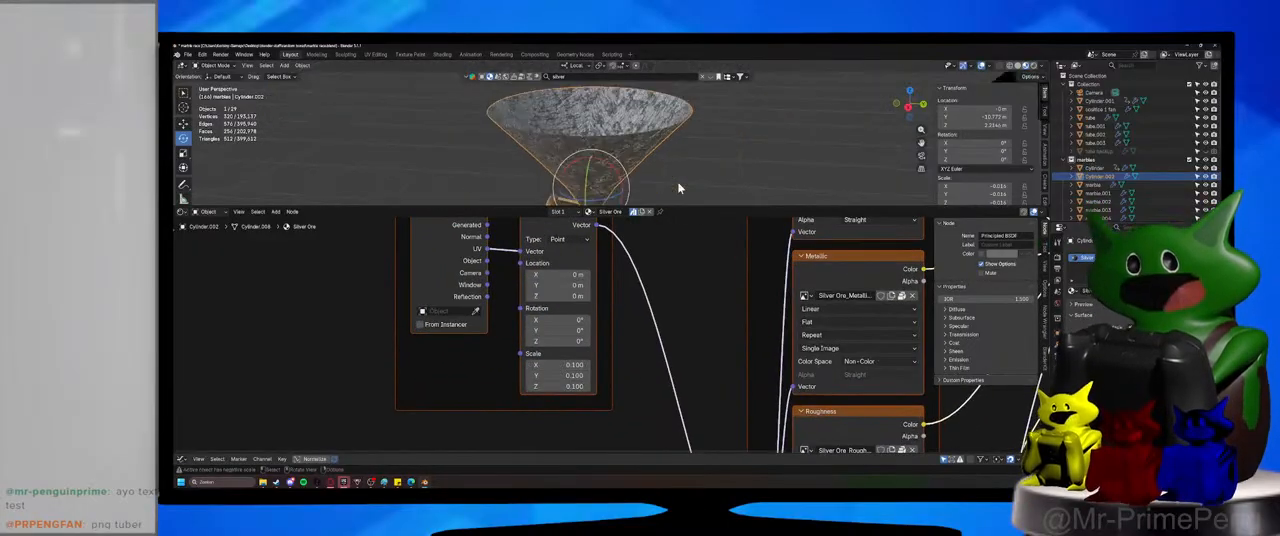
mouse_move(681, 187)
middle_down()
mouse_move(663, 151)
mouse_move(673, 178)
middle_up()
scroll(669, 173, up, 3)
drag(673, 208, 669, 189)
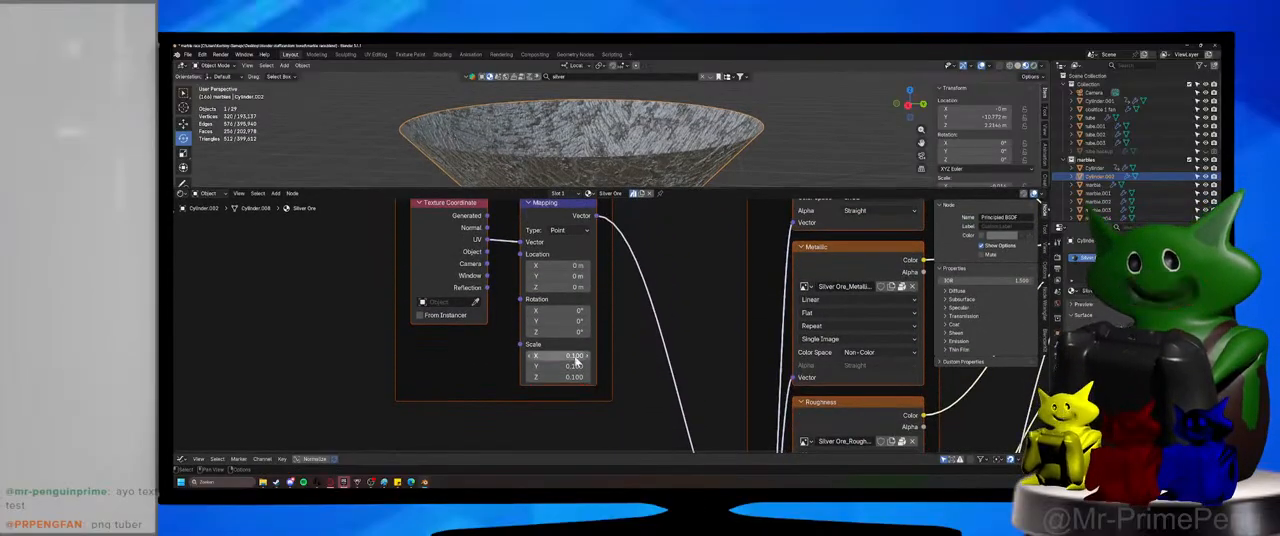
Reduce the Silver Ore mapping scale to 0.05 on X, Y and Z.
drag(574, 356, 574, 377)
text(0.5)
key(Return)
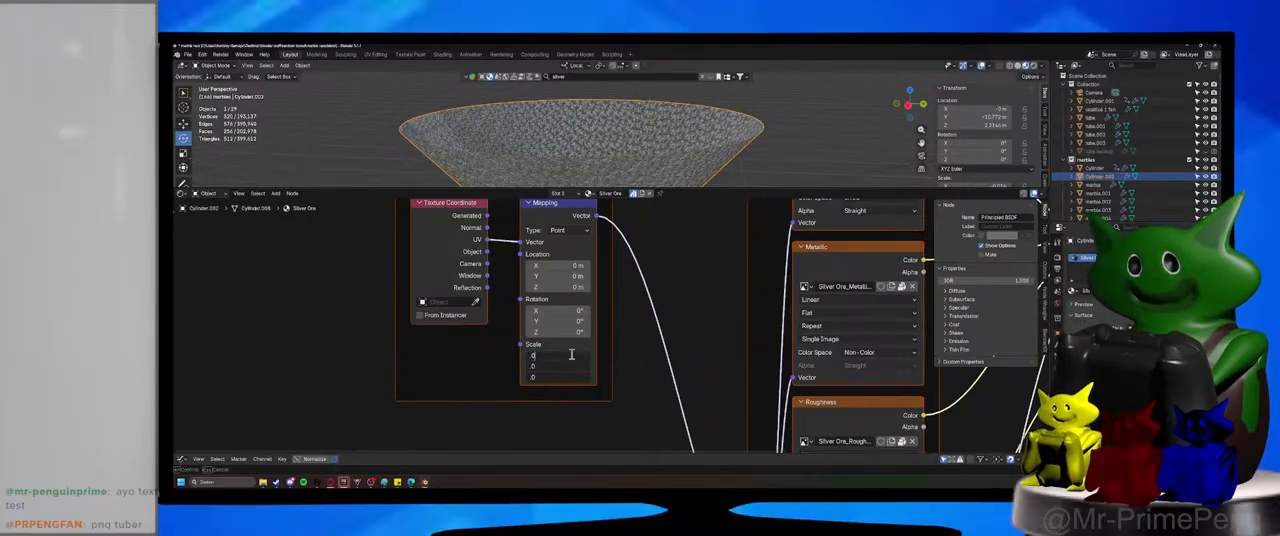
text(5)
key(Return)
click(785, 134)
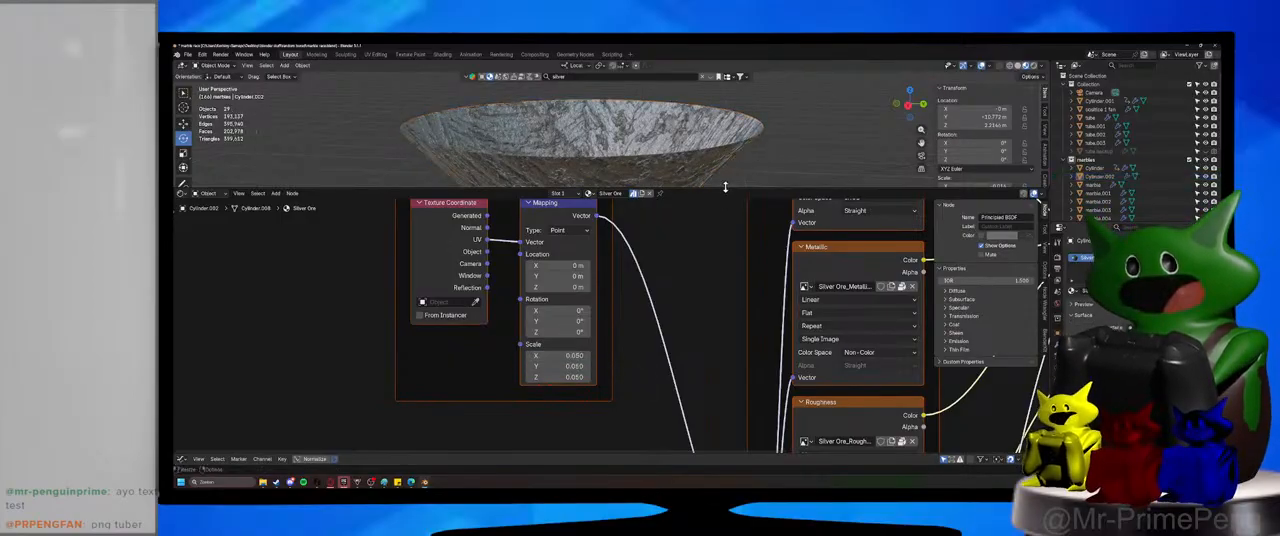
Enlarge the 3D viewport over the Shader Editor, save the file and switch the viewport to rendered shading.
drag(726, 188, 730, 378)
middle_drag(729, 272, 677, 243)
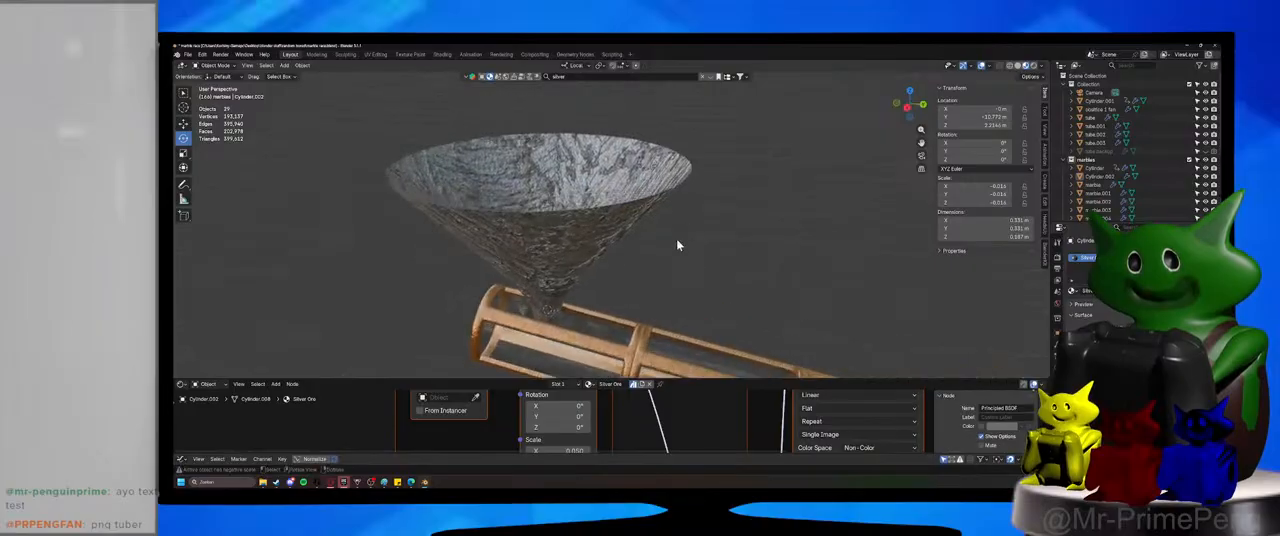
key(ctrl+s)
click(1035, 65)
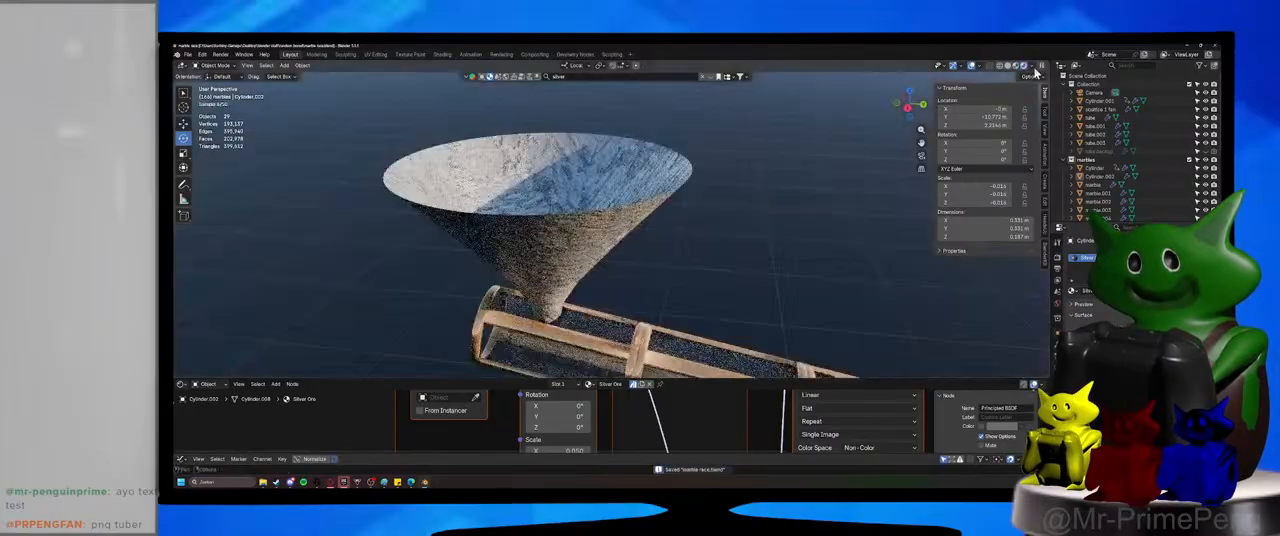
middle_drag(724, 302, 712, 260)
Select the funnel and examine the texture and shader nodes of its Silver Ore material.
click(595, 220)
middle_drag(596, 240, 603, 280)
scroll(605, 298, up, 1)
drag(634, 381, 600, 204)
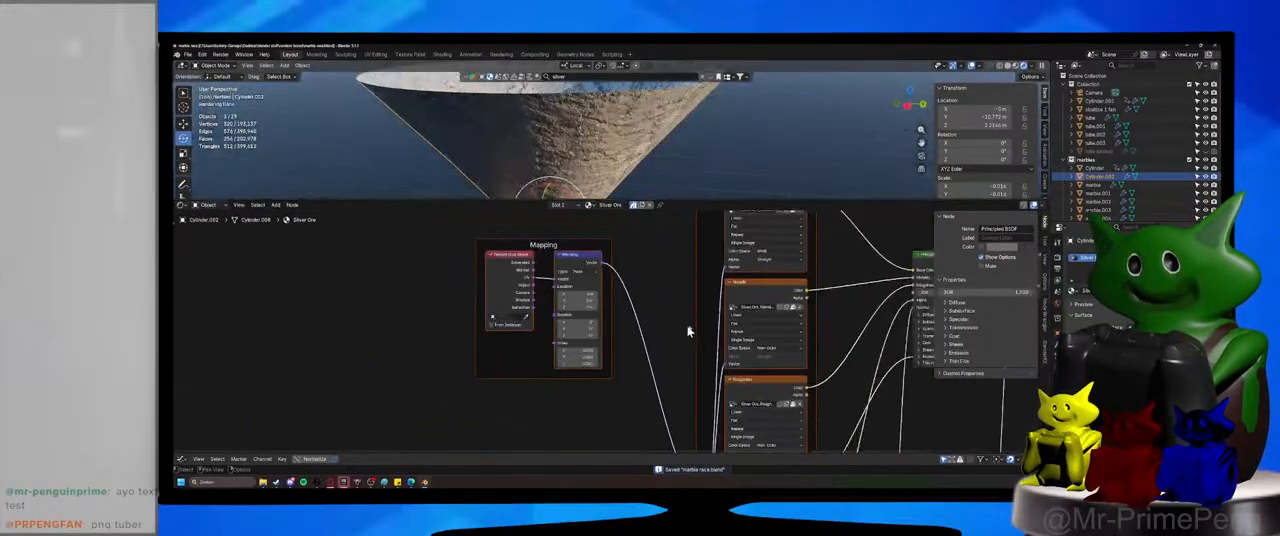
scroll(457, 378, up, 3)
middle_drag(459, 378, 568, 478)
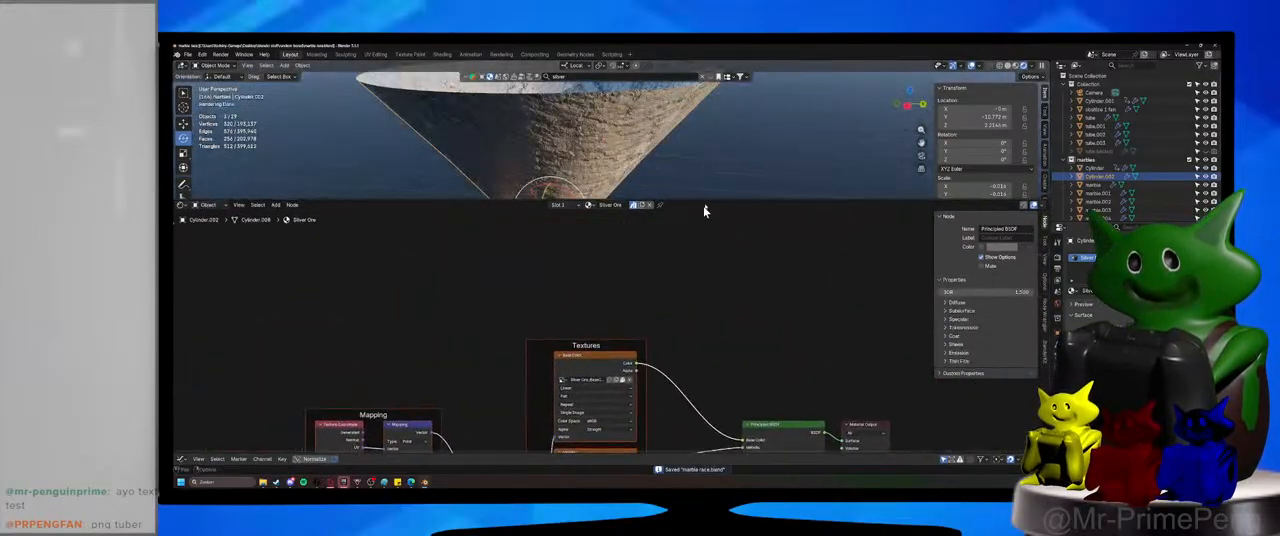
drag(705, 201, 680, 377)
Reopen the asset library search for "silver", apply the Hammered Silver material to the funnel and close the results.
click(597, 77)
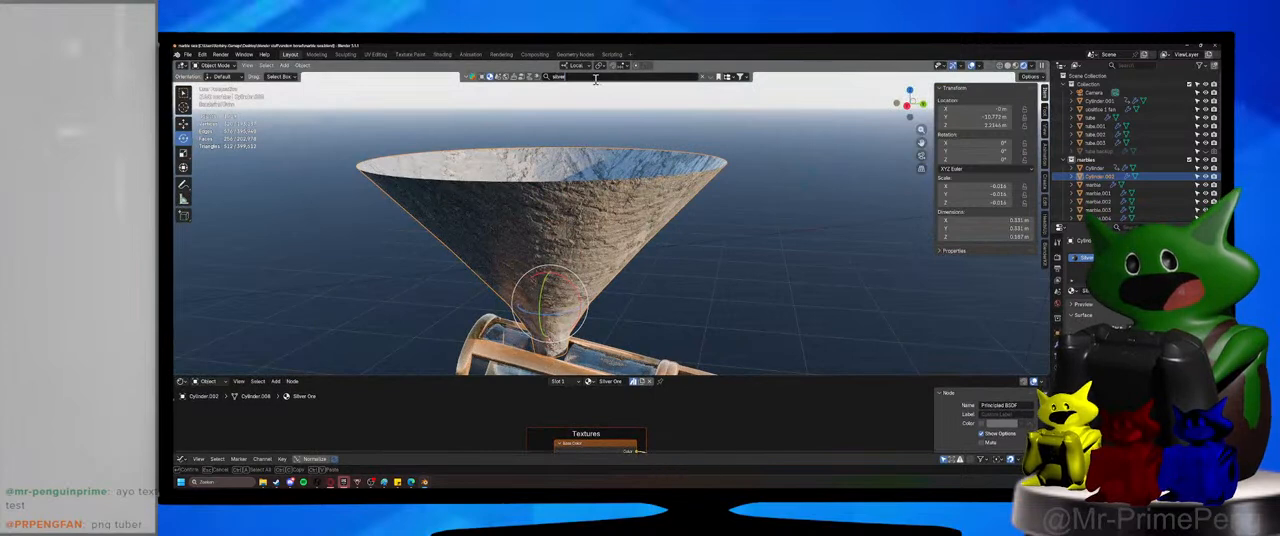
key(Return)
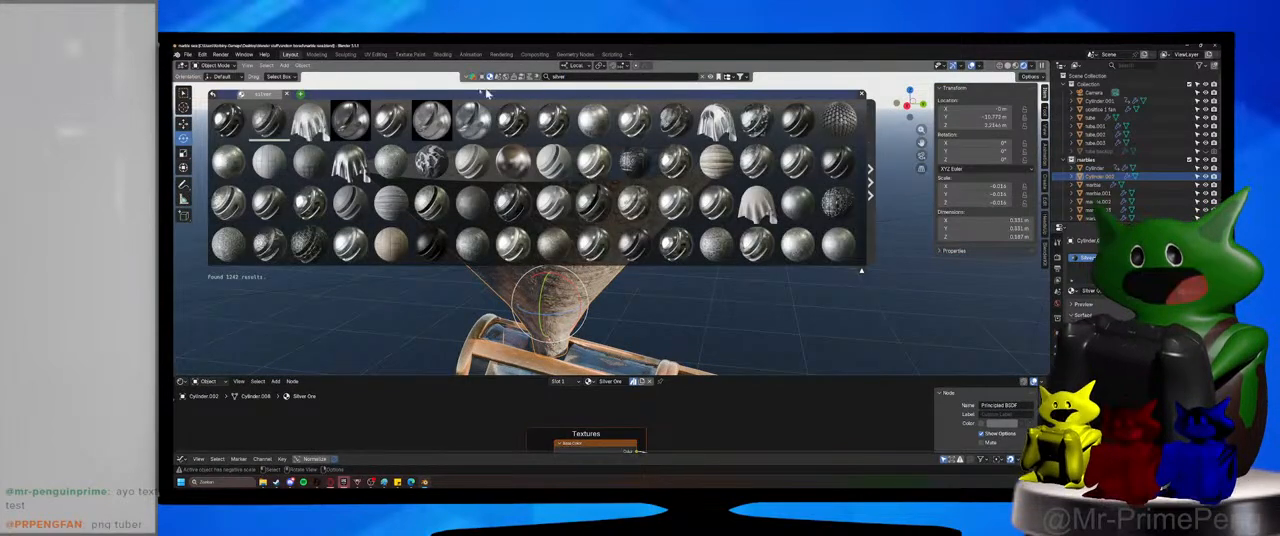
mouse_move(222, 160)
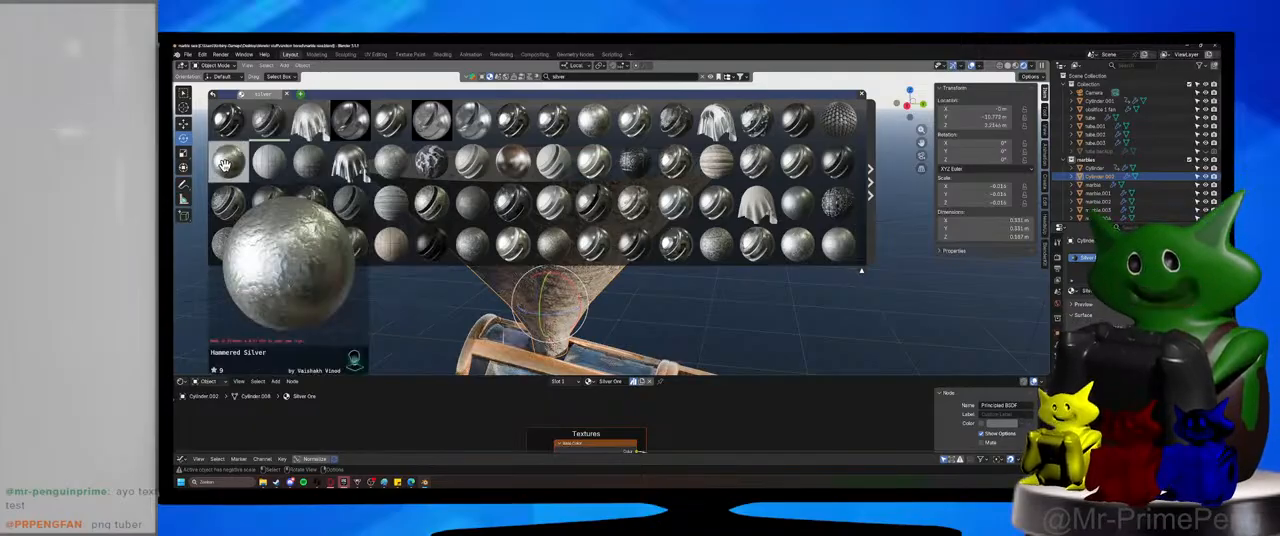
drag(226, 165, 557, 196)
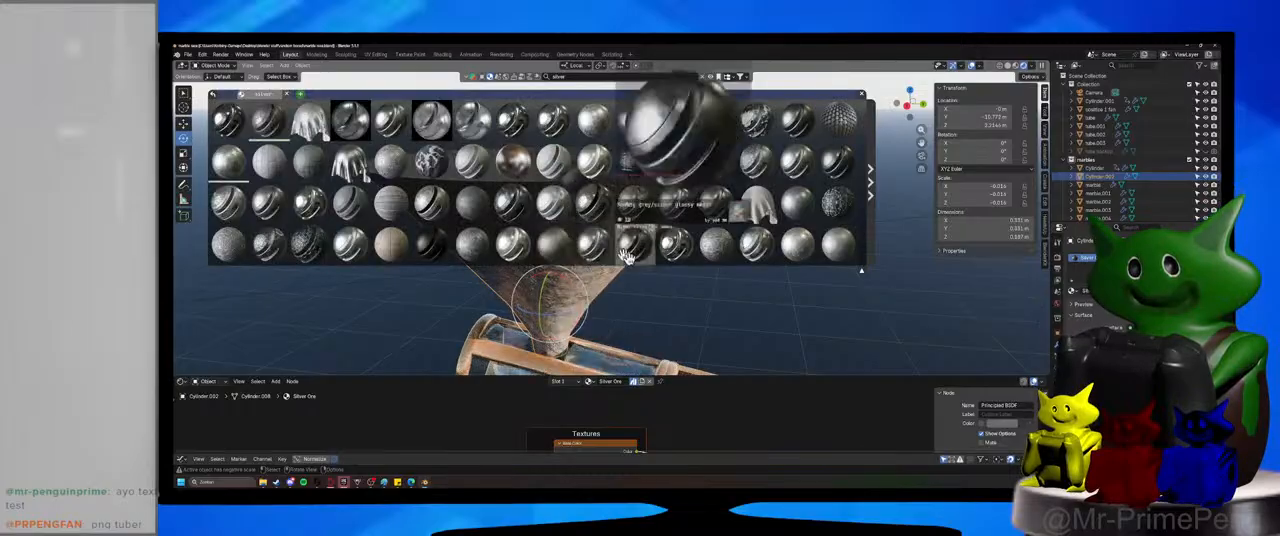
click(862, 95)
Set the Hammered Silver mapping scale to 0.1 on all three axes and view the funnel from above.
middle_drag(377, 425, 580, 428)
scroll(580, 428, up, 2)
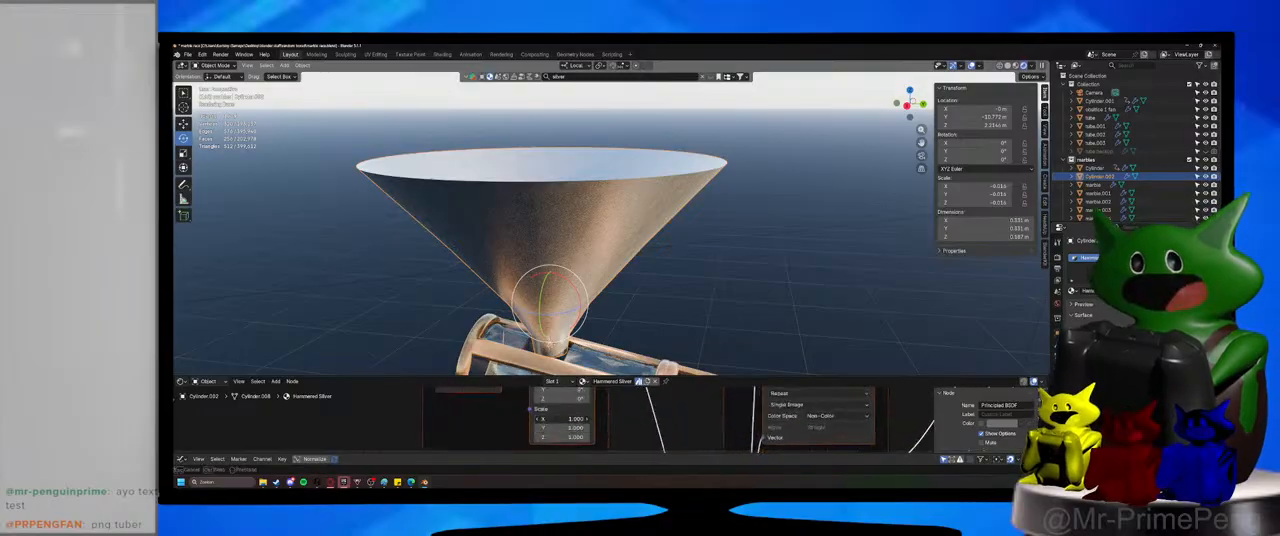
key(Return)
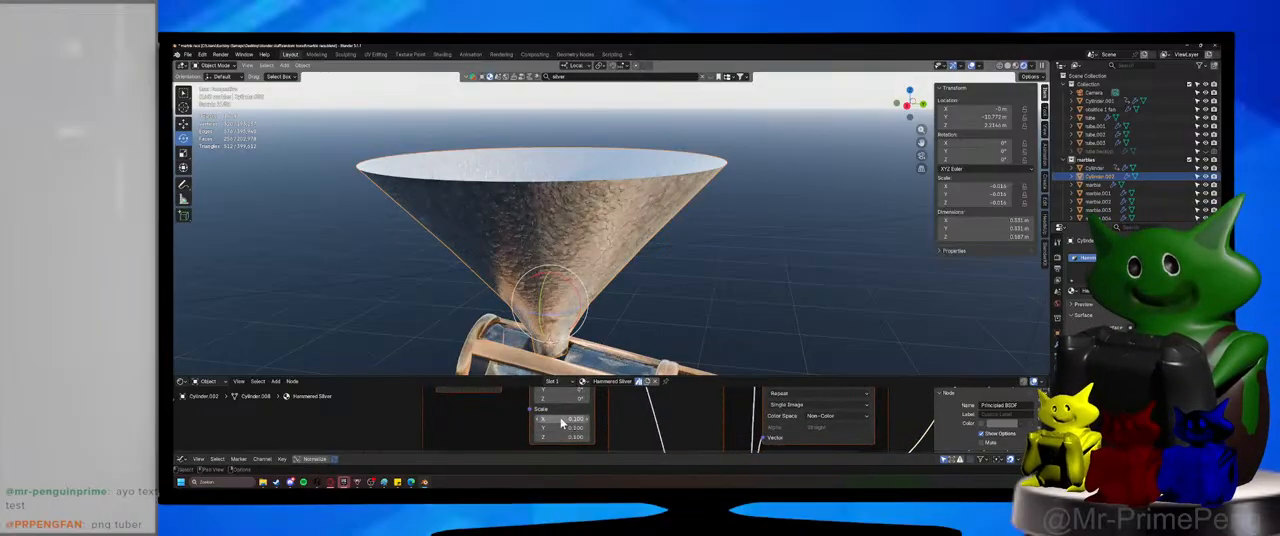
click(720, 263)
middle_drag(720, 263, 716, 294)
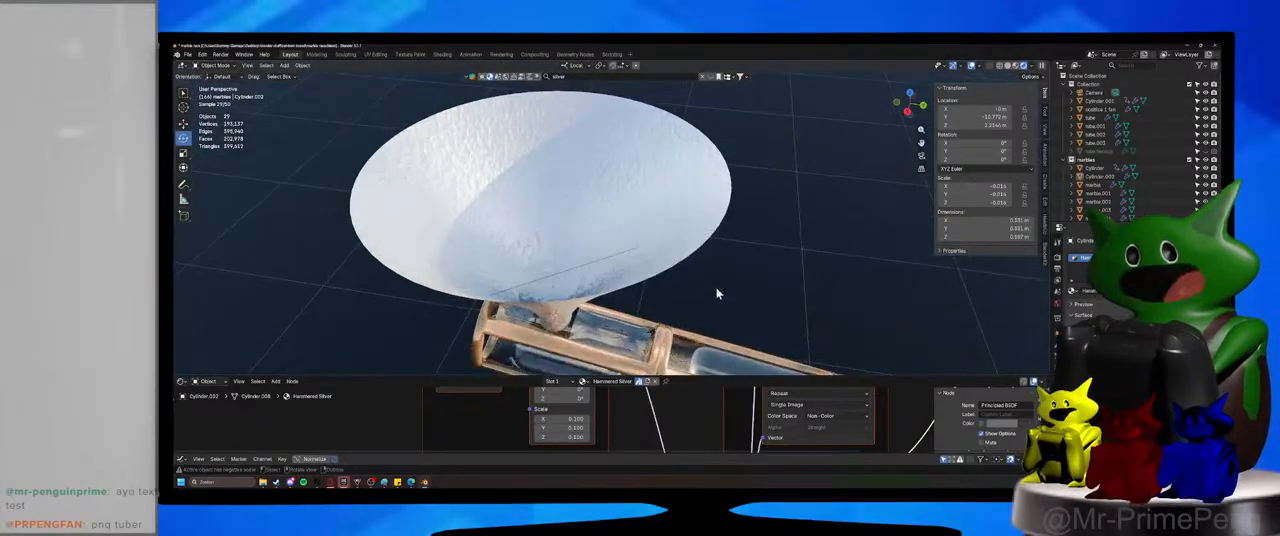
Look over the Hammered Silver node tree and the whole track, and save the file.
scroll(606, 438, down, 5)
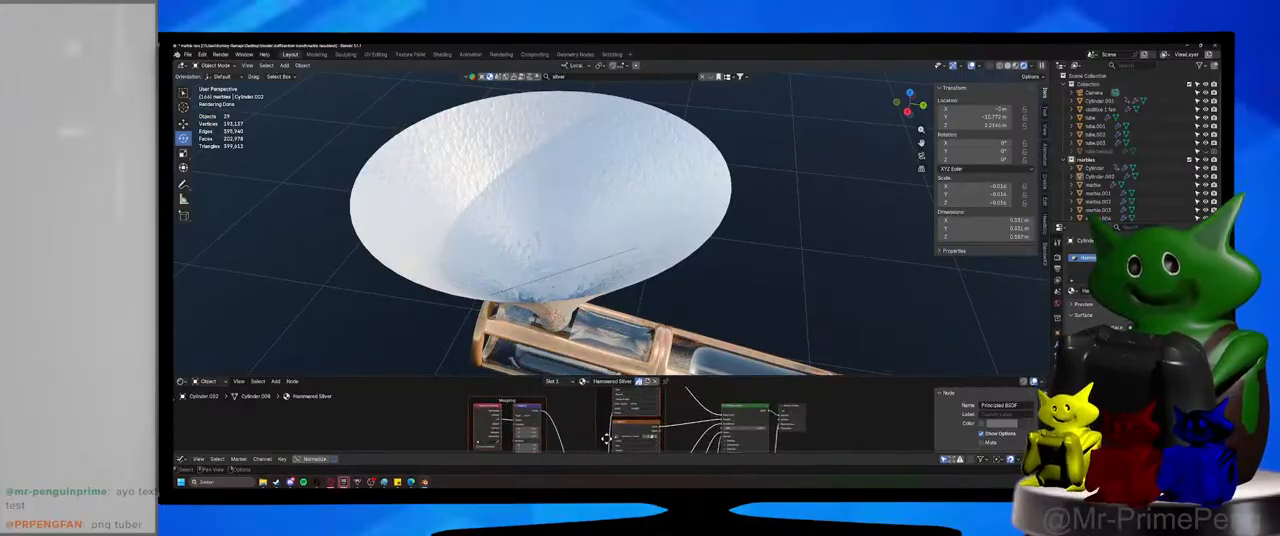
scroll(606, 438, up, 3)
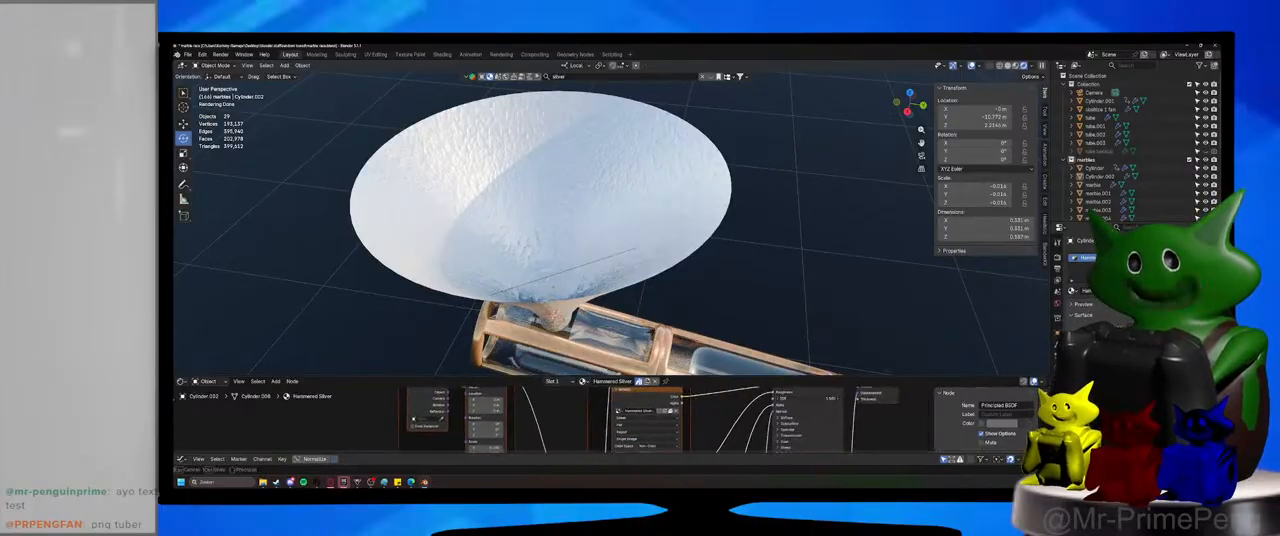
mouse_move(806, 398)
mouse_down()
mouse_move(832, 398)
mouse_move(809, 398)
mouse_up()
middle_drag(515, 411, 543, 397)
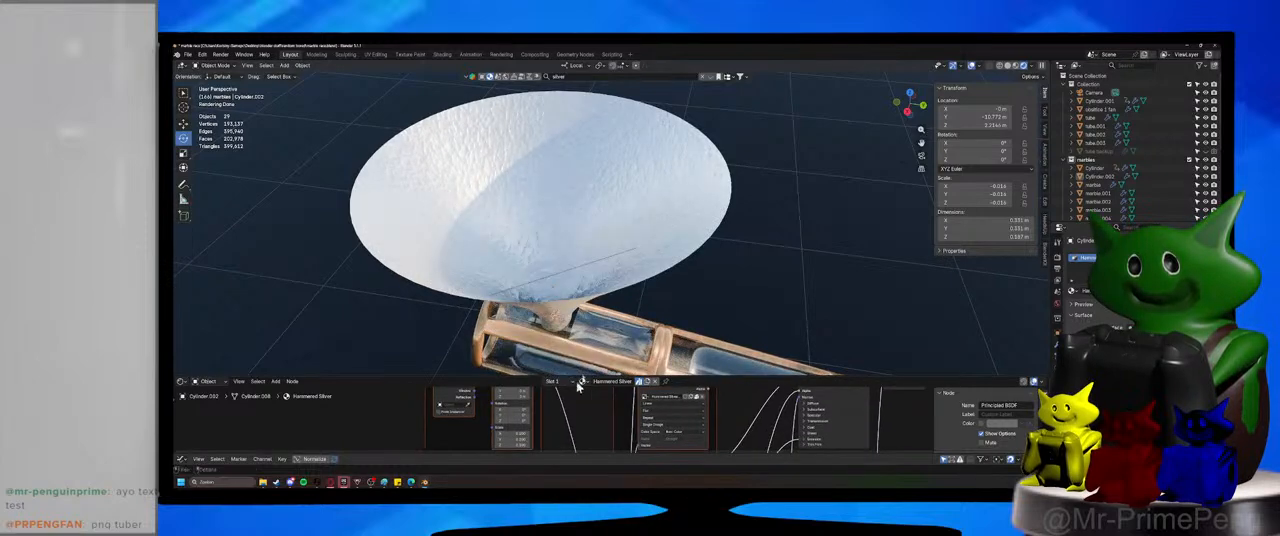
middle_drag(656, 313, 689, 274)
scroll(646, 289, down, 5)
scroll(545, 275, down, 4)
key(ctrl+s)
Select the funnel, inspect its hammered finish from the side and from above, and save the file.
scroll(744, 275, up, 1)
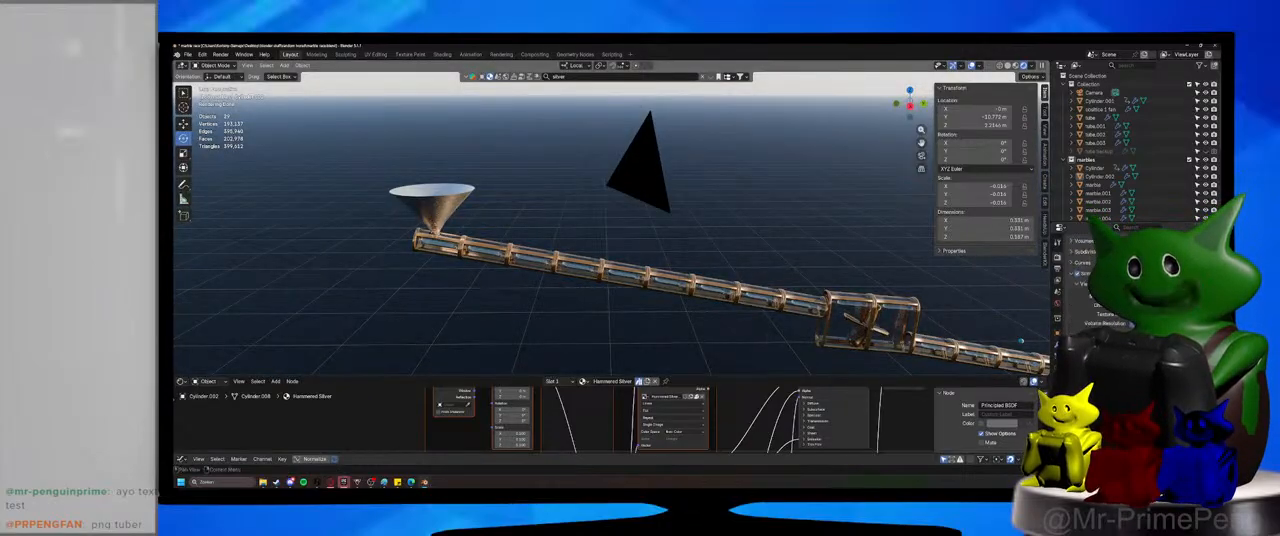
click(447, 188)
key(KP_Decimal)
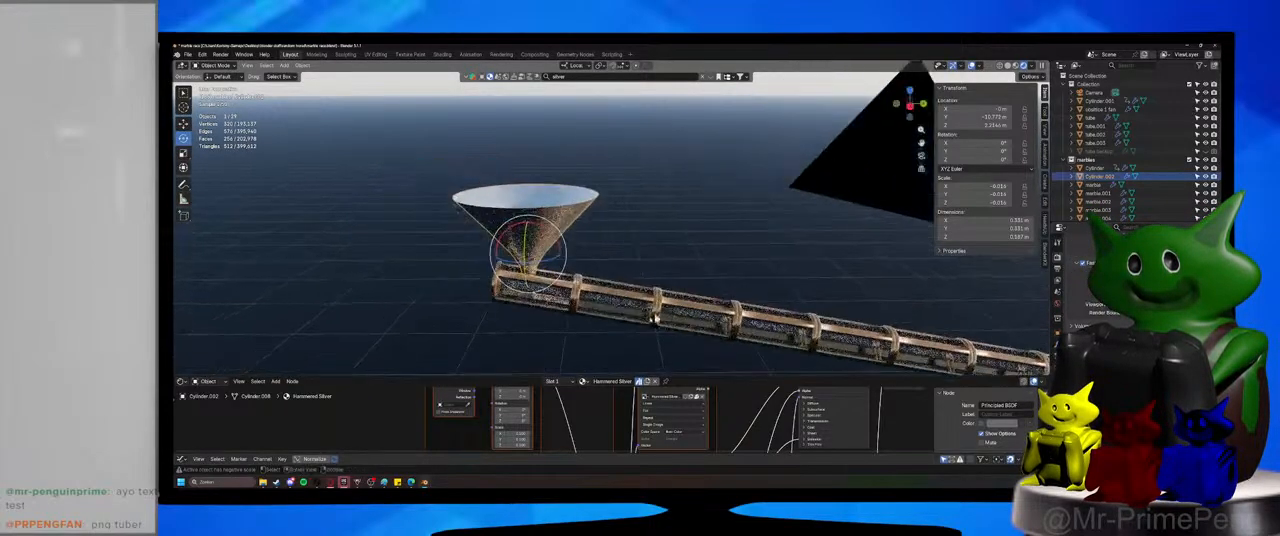
key(ctrl+s)
mouse_move(610, 415)
middle_down()
mouse_move(597, 440)
mouse_move(500, 436)
mouse_move(625, 410)
middle_up()
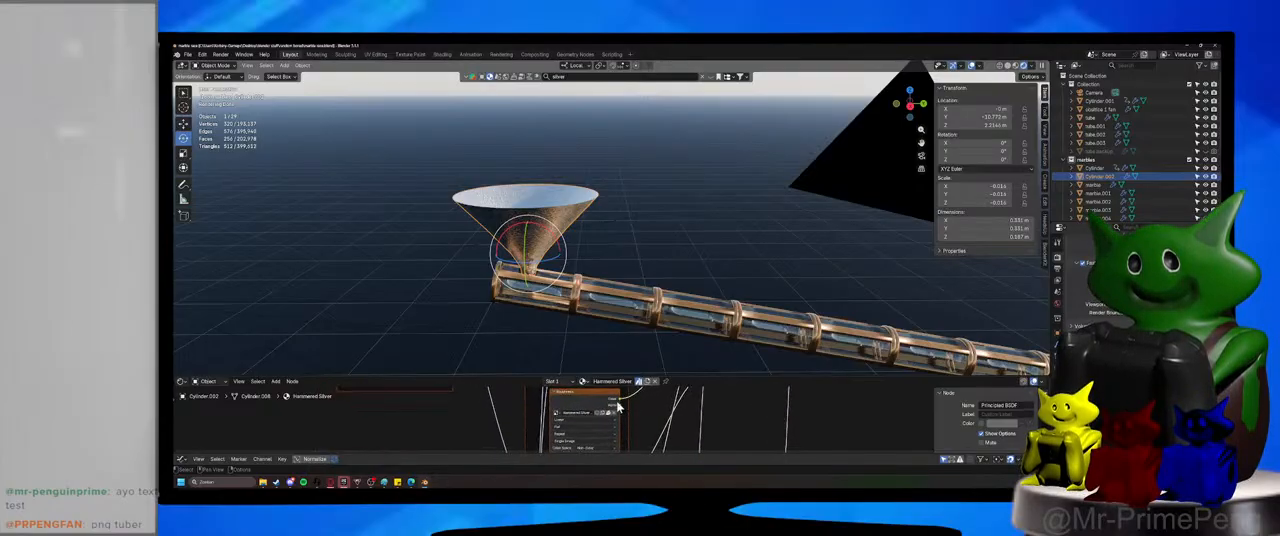
middle_drag(556, 244, 567, 300)
scroll(567, 298, up, 2)
key(ctrl+s)
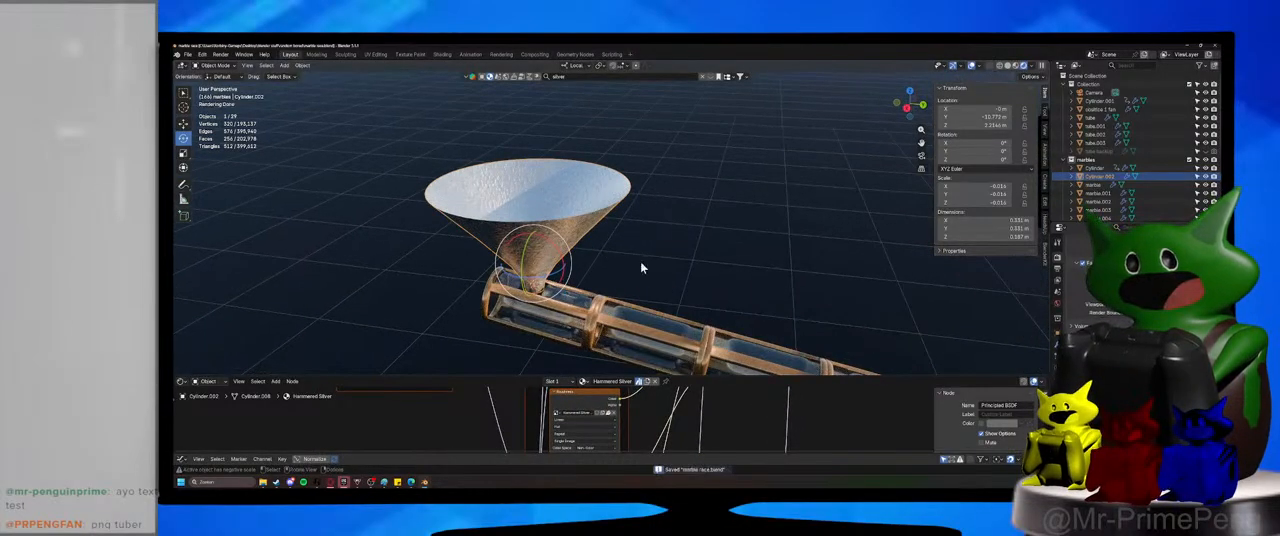
Check the track through the camera and realign the camera to a side view of the funnel and track.
click(632, 270)
key(KP_0)
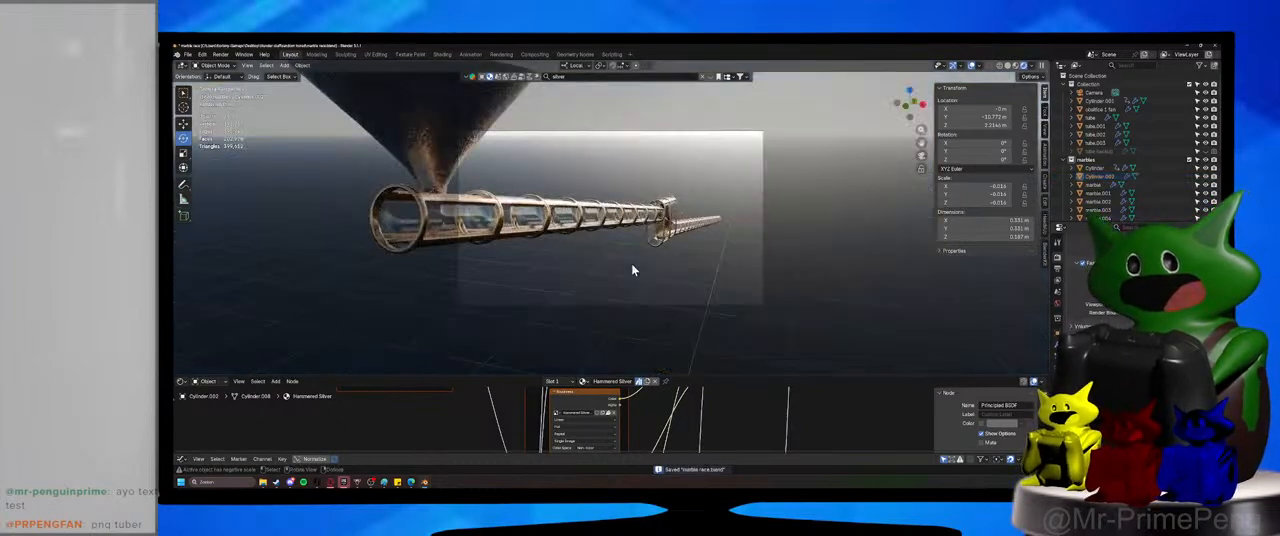
middle_drag(632, 270, 572, 225)
scroll(549, 263, down, 3)
scroll(572, 225, down, 2)
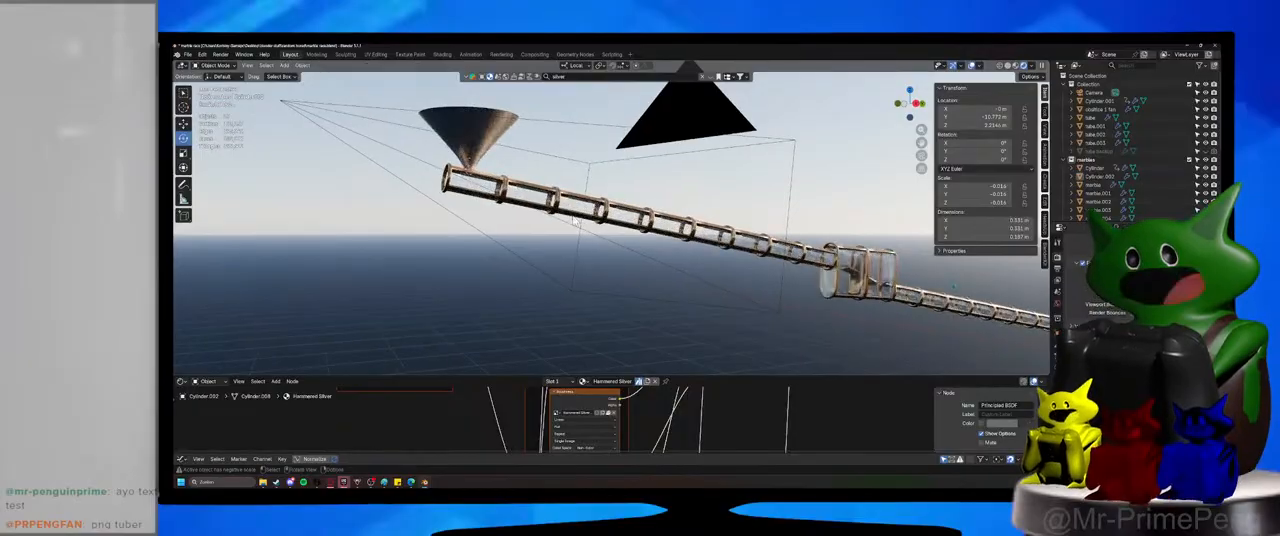
key(ctrl+alt+KP_0)
shift+middle_drag(572, 222, 631, 269)
scroll(577, 260, down, 3)
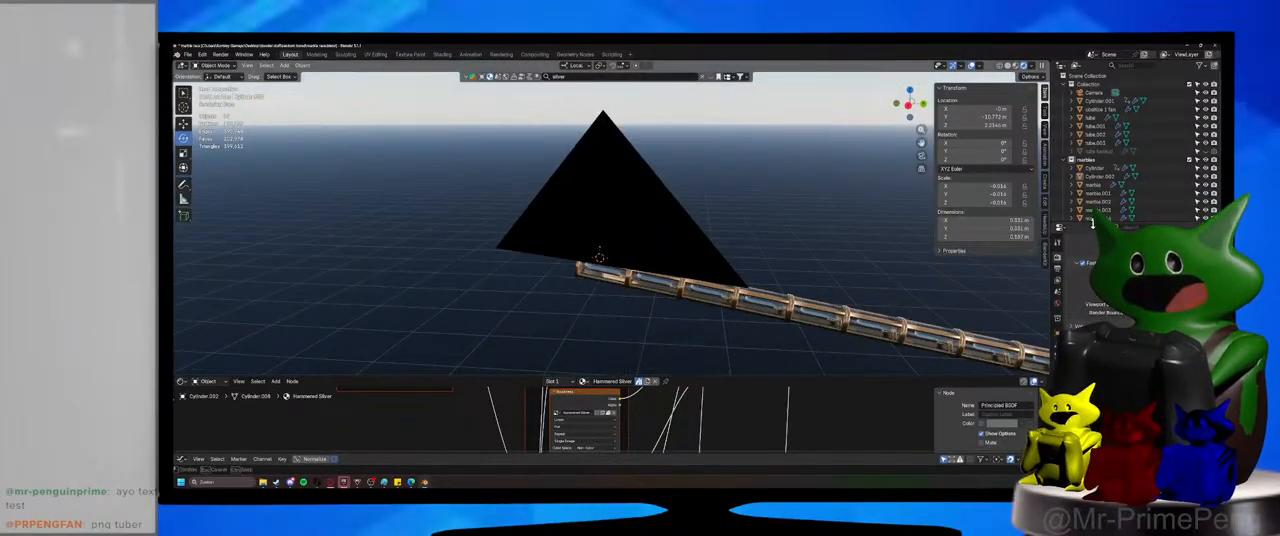
Select all the marbles in the marbles collection.
click(1095, 185)
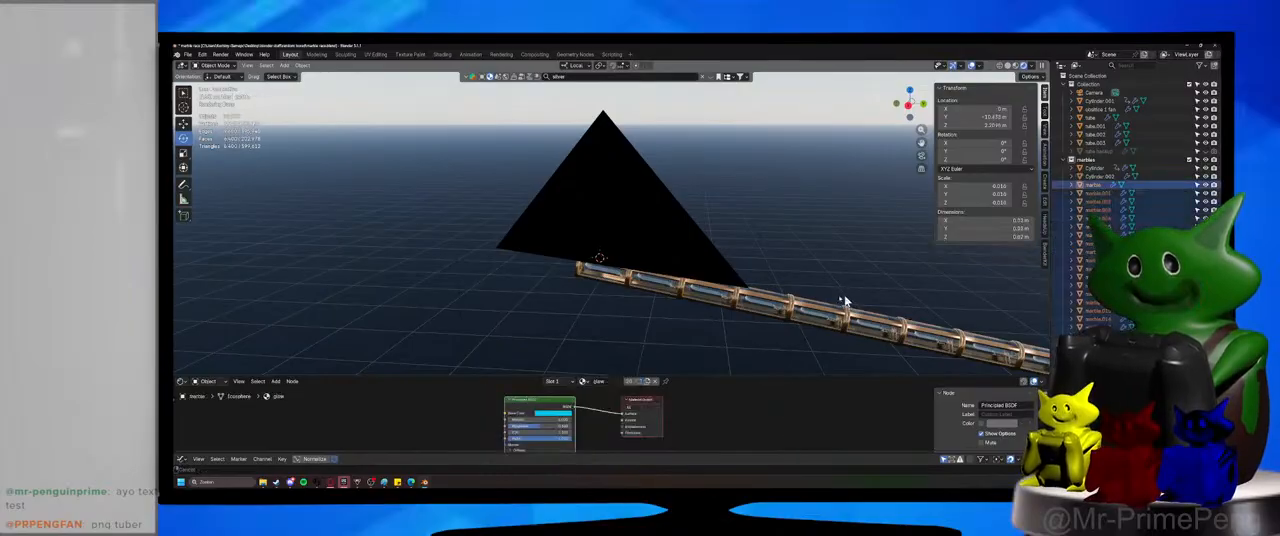
shift+middle_drag(845, 301, 767, 290)
key(g)
key(shift+x)
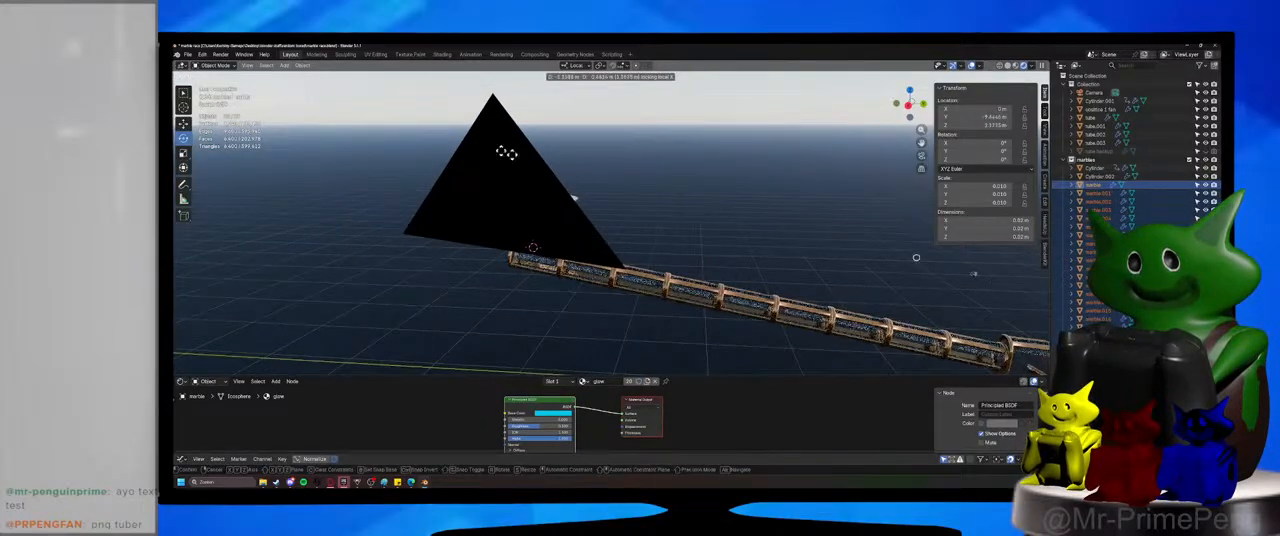
click(574, 198)
scroll(536, 200, down, 5)
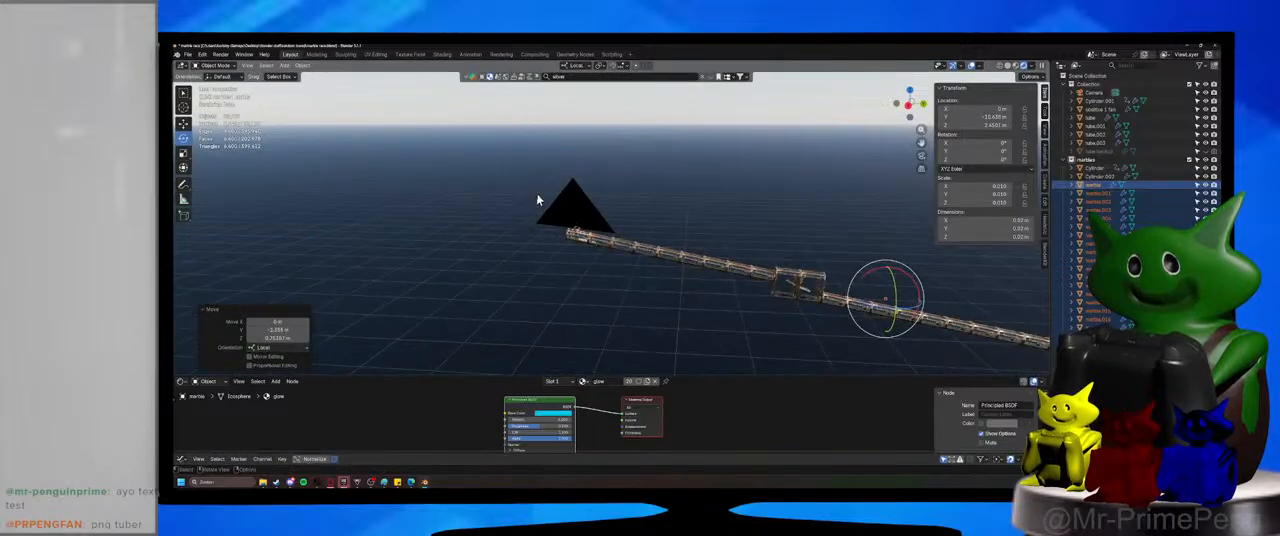
key(ctrl+z)
Move the selected marbles about 2.5 m in negative Y toward the funnel, keeping their local X position locked.
key(g)
key(shift+x)
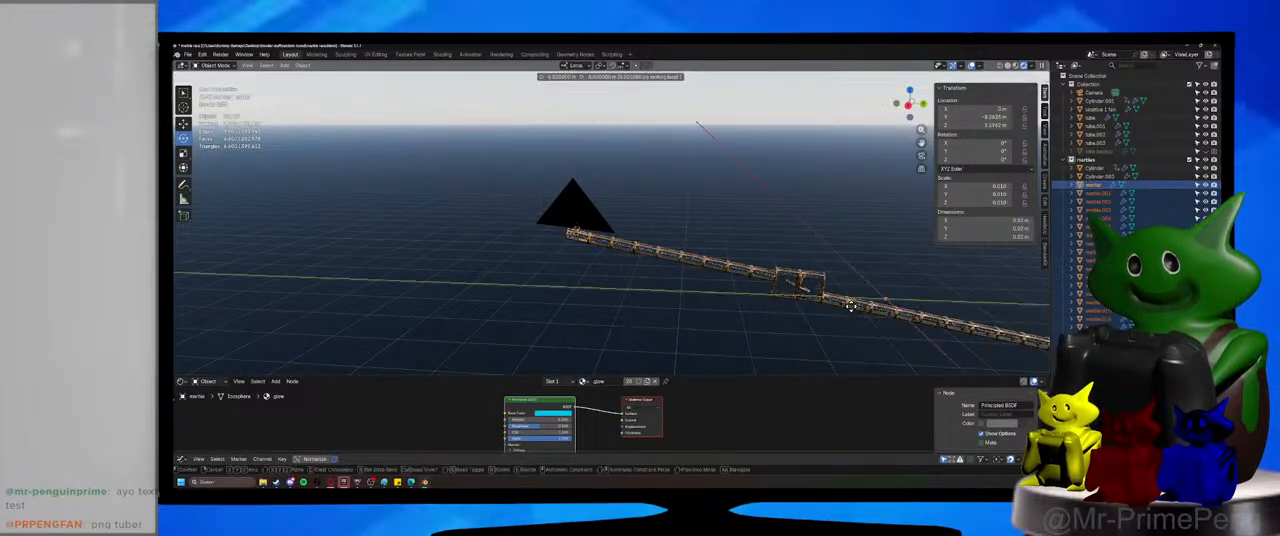
click(575, 213)
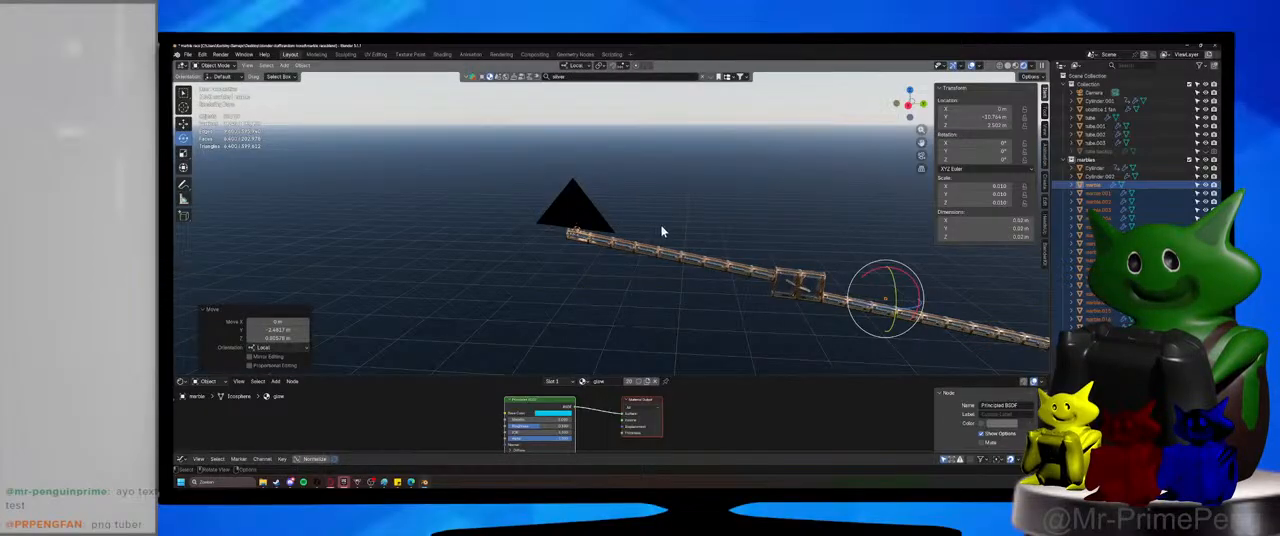
middle_drag(661, 231, 705, 245)
shift+middle_drag(705, 245, 498, 220)
Reposition the marble group freely beside the track and deselect it.
key(g)
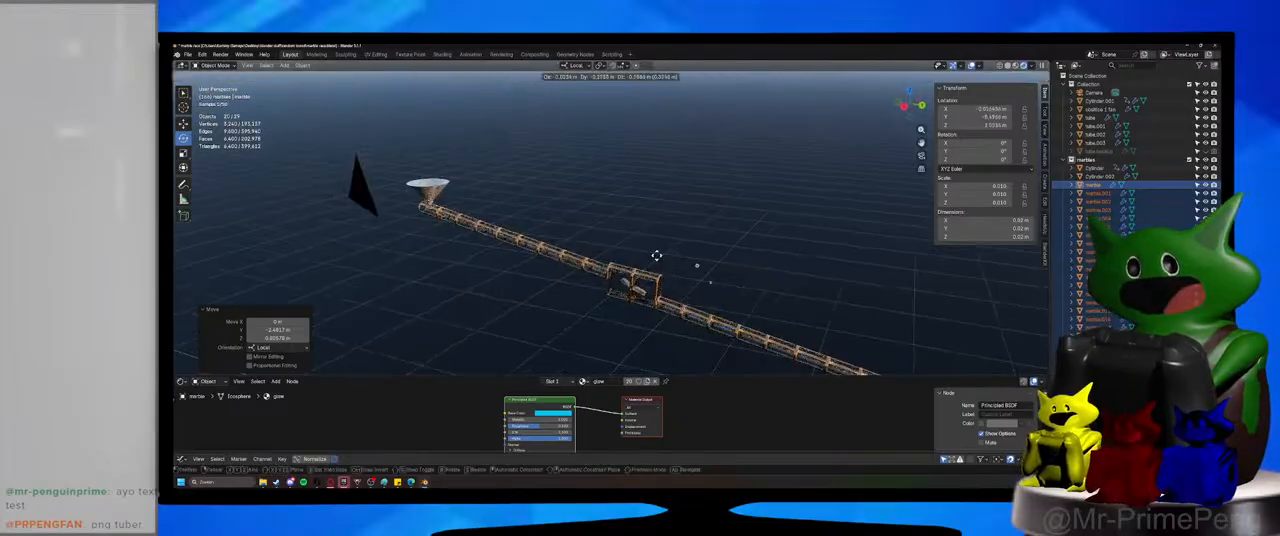
click(657, 256)
click(746, 244)
Select the single marble named "marble" and move it freely to a new spot near the lower tube.
click(729, 316)
key(g)
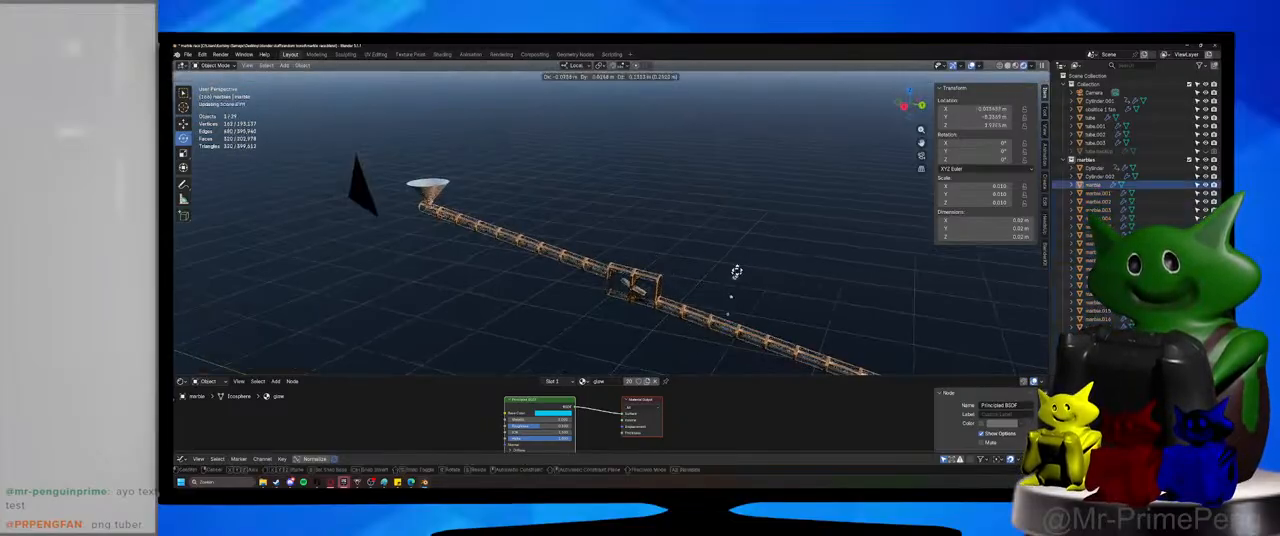
click(740, 269)
shift+middle_drag(722, 264, 546, 212)
middle_drag(546, 212, 586, 240)
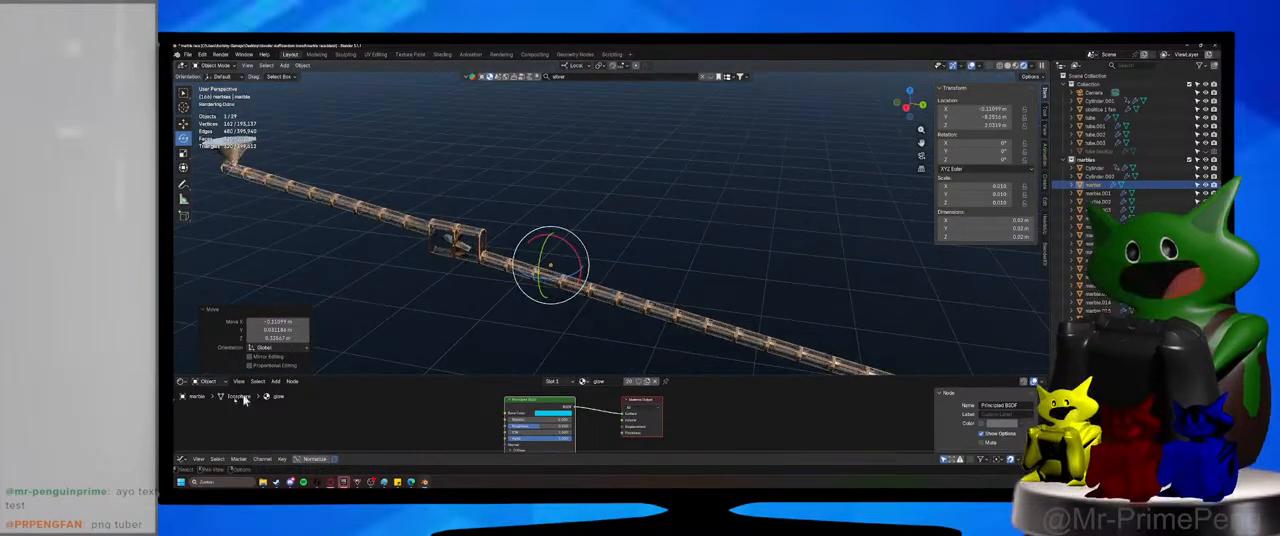
Turn the lower editor area into the Timeline and return the playhead to the start of the animation.
click(181, 382)
click(216, 303)
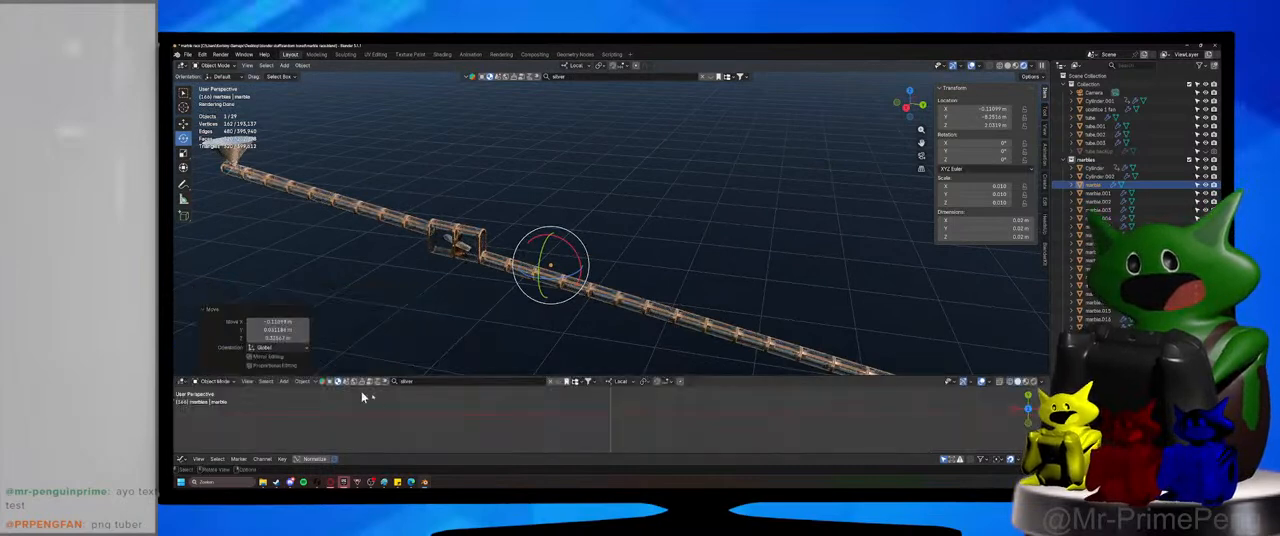
click(180, 383)
click(298, 306)
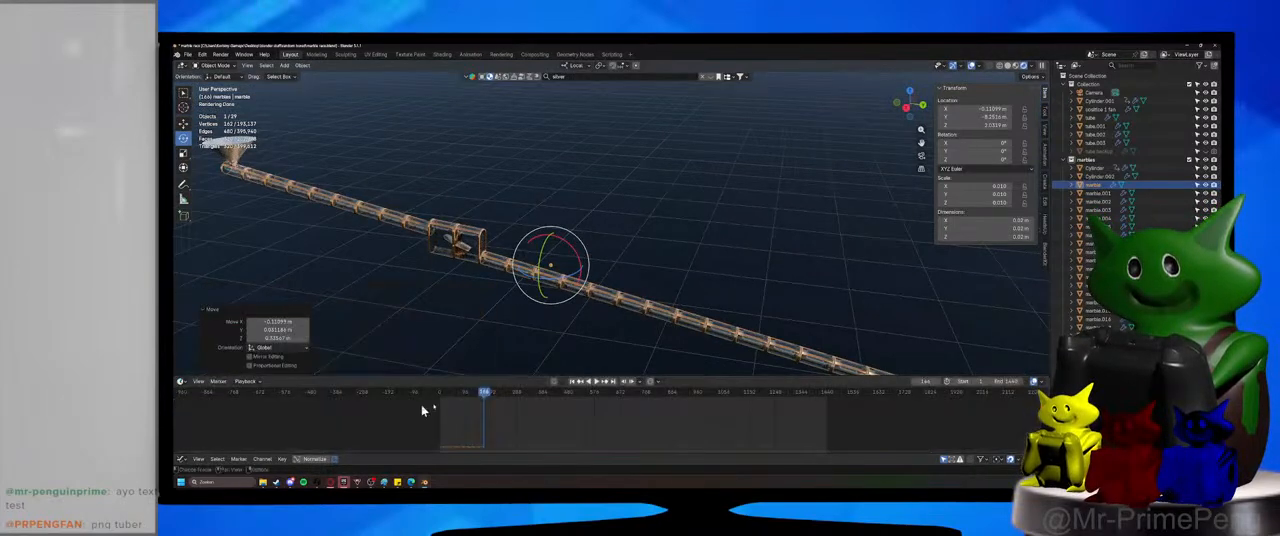
drag(425, 411, 439, 396)
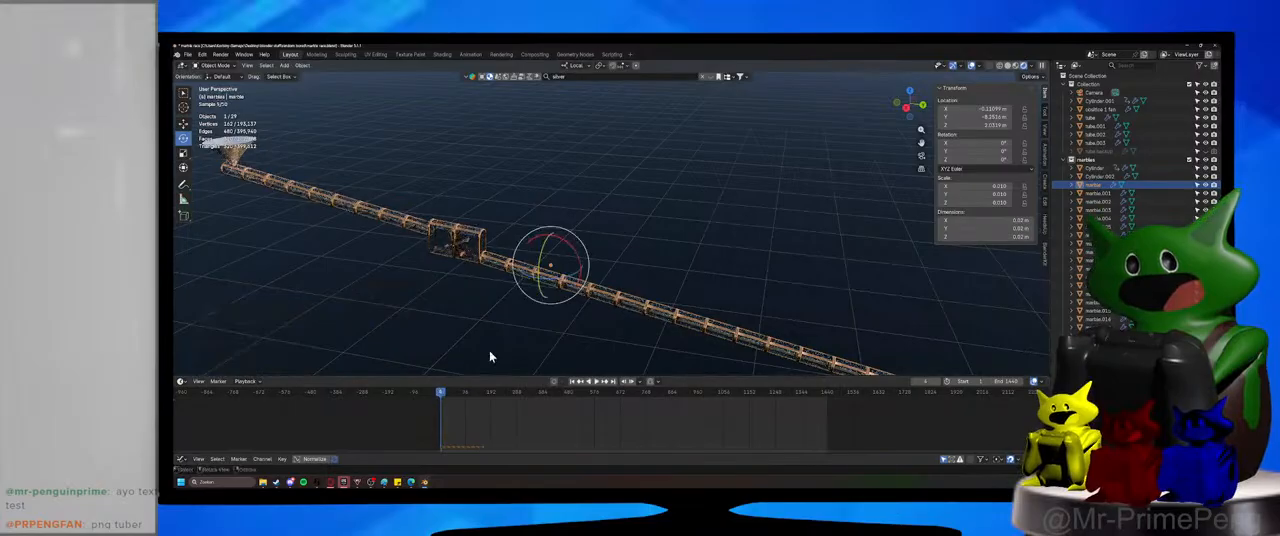
Select all the marbles in the marbles collection and move them freely along the track toward the funnel.
shift+middle_drag(468, 315, 603, 343)
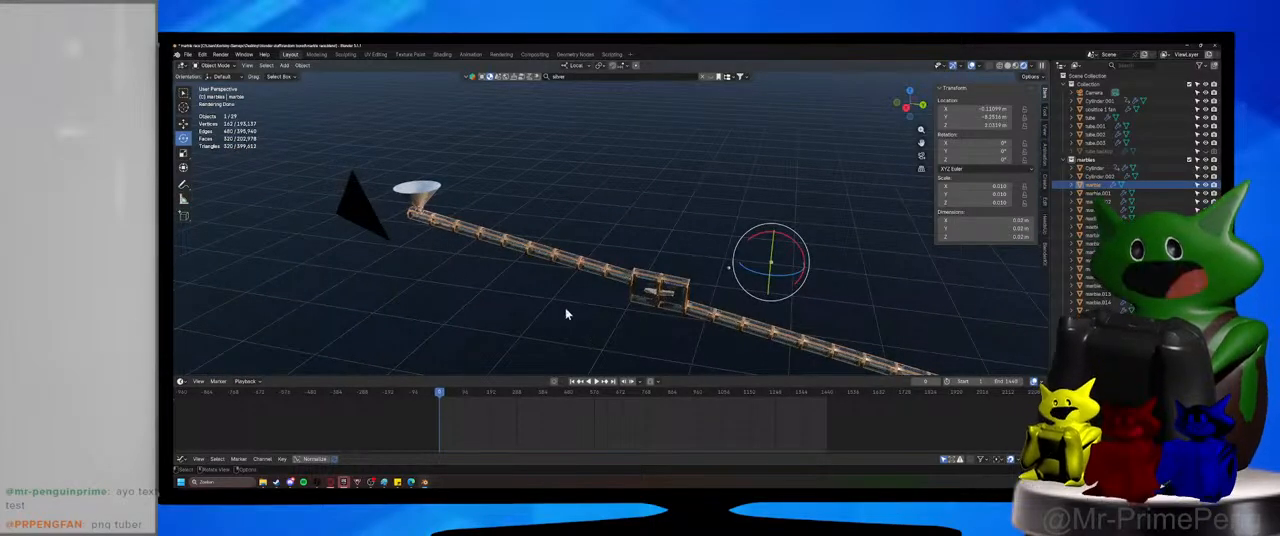
shift+click(1098, 344)
key(g)
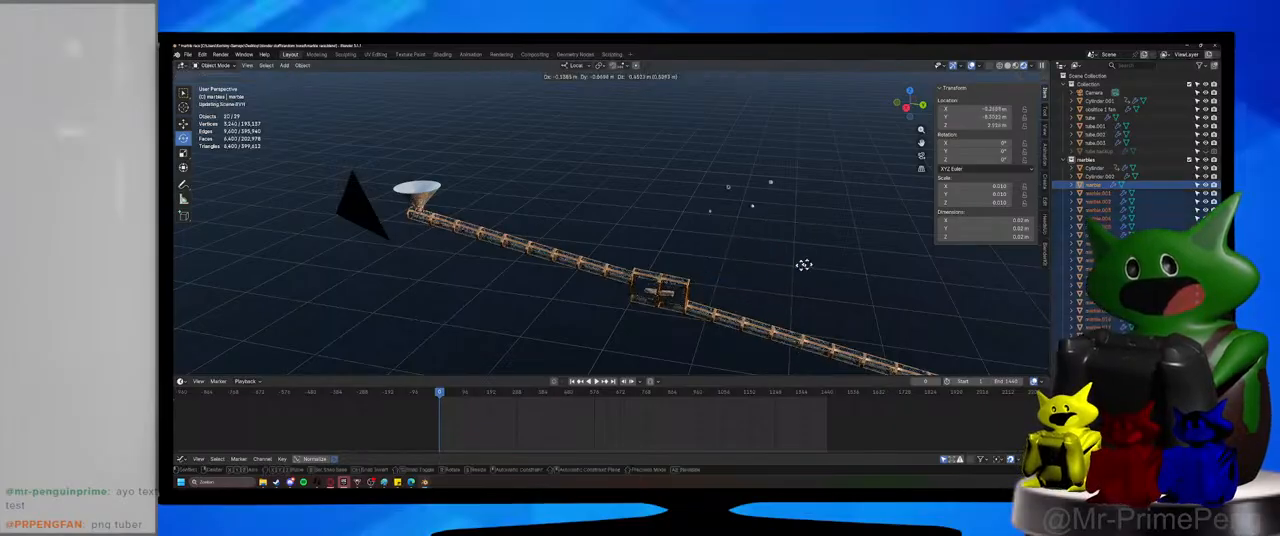
click(711, 314)
Select only marble.001 and move it above the funnel's mouth, keeping its local X position locked.
shift+middle_drag(562, 284, 653, 301)
scroll(653, 303, up, 4)
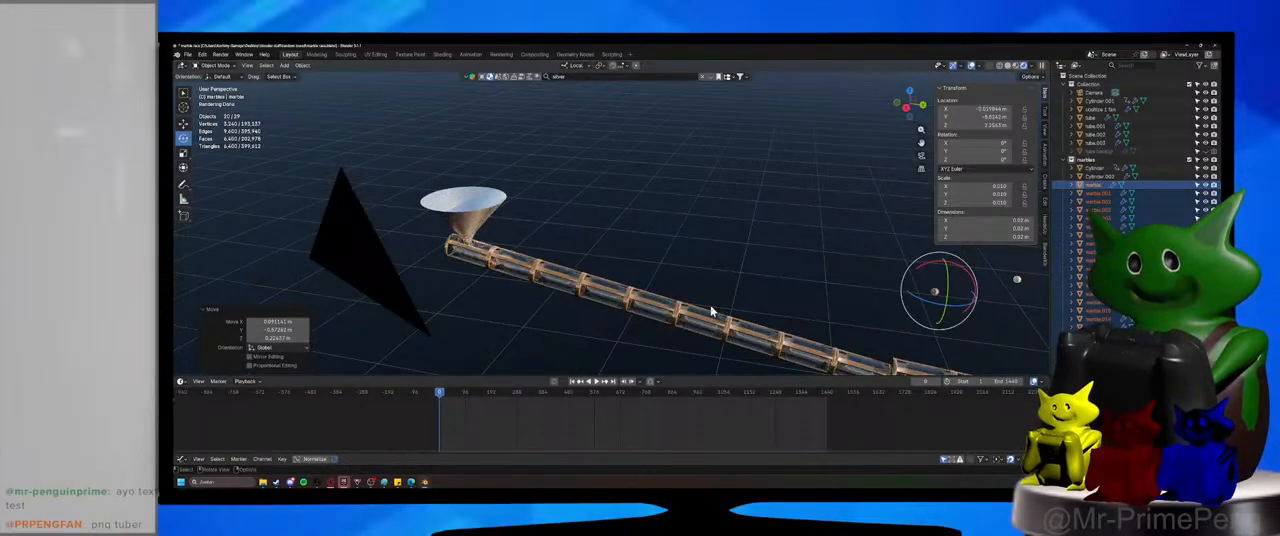
click(921, 286)
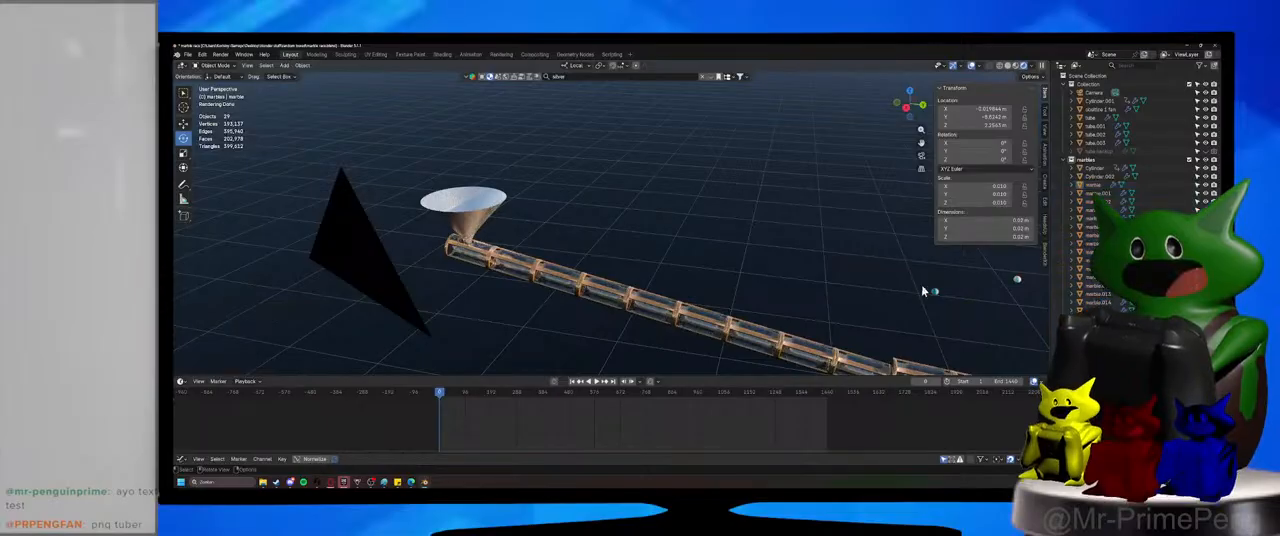
click(937, 294)
key(g)
key(shift+z)
key(shift+x)
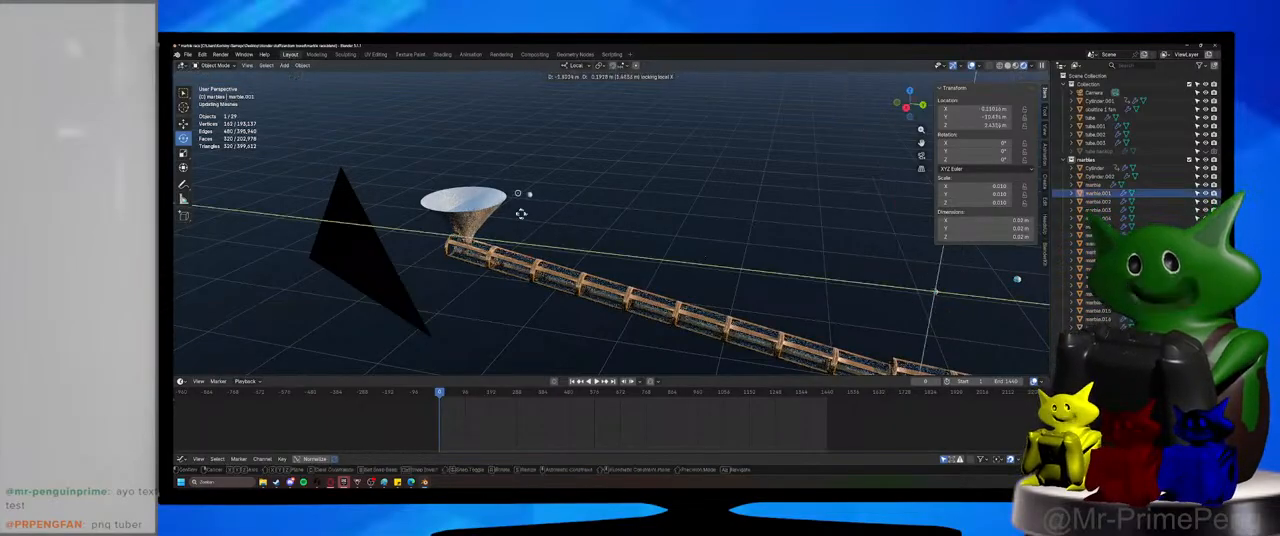
click(452, 204)
Delete every marble in the marbles collection except marble.001.
click(1093, 202)
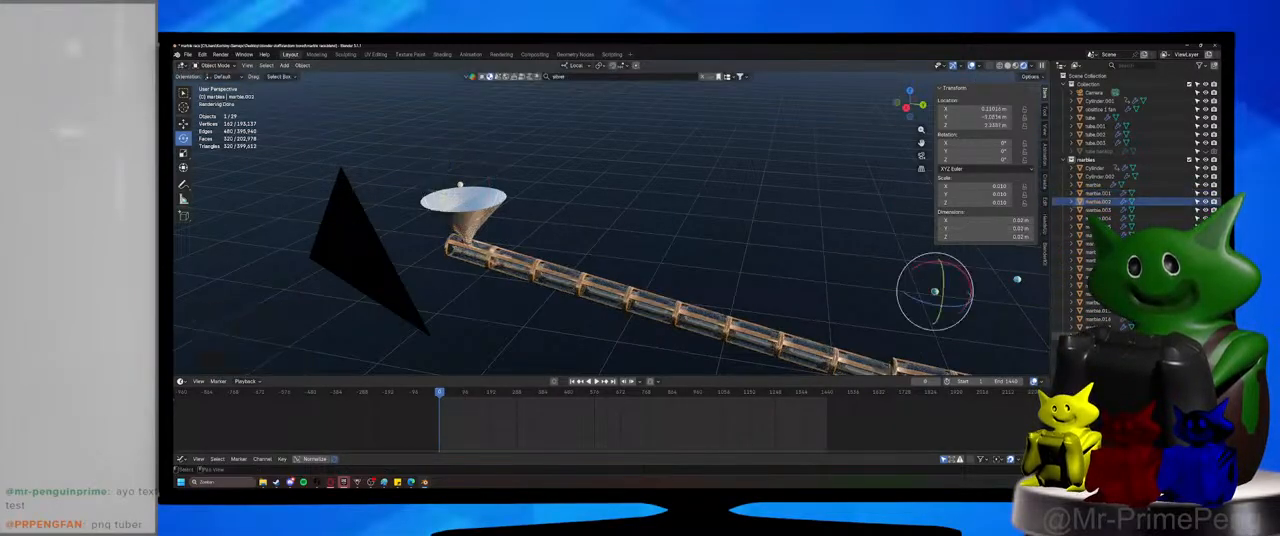
shift+click(1094, 343)
key(x)
click(1097, 187)
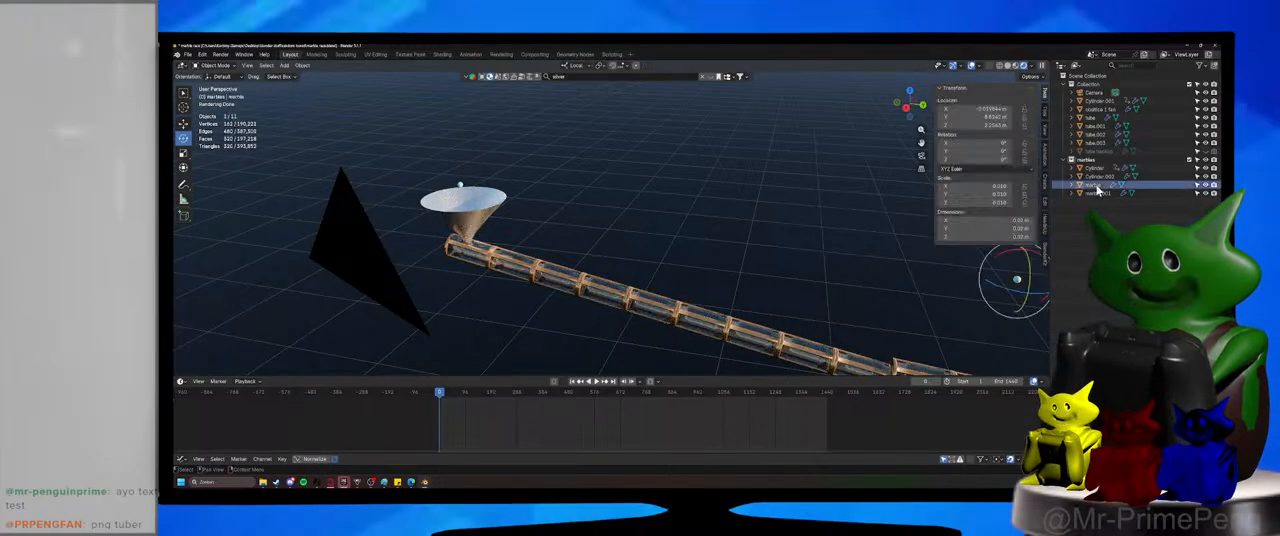
key(x)
Move Cylinder and Cylinder.002 out of the marbles collection into the main Collection, reselect marble.001 and save the file.
click(465, 188)
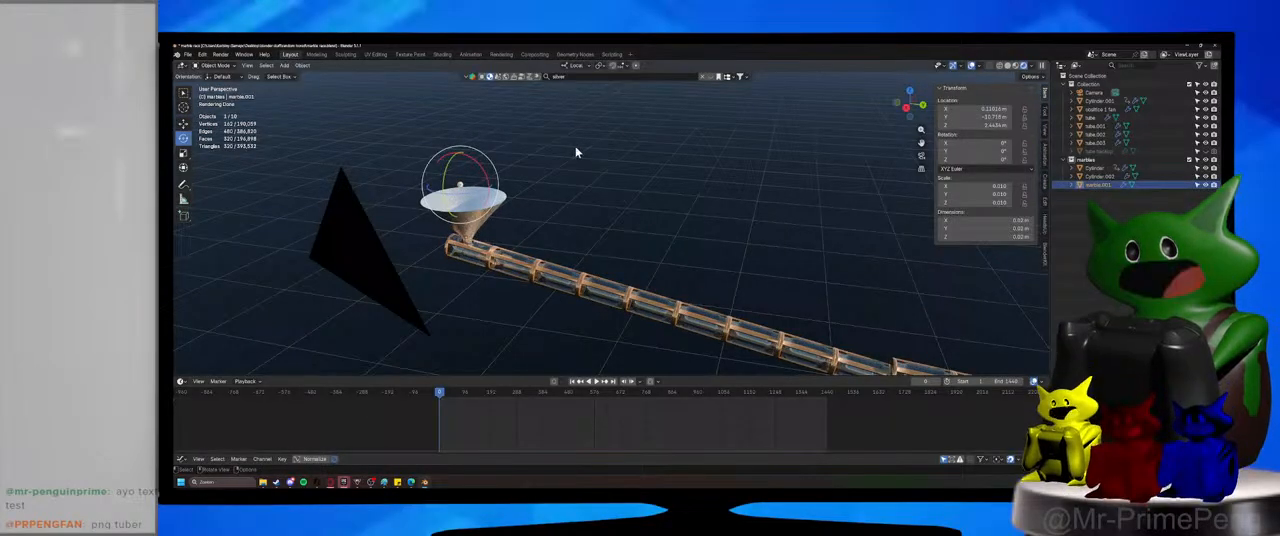
key(KP_Decimal)
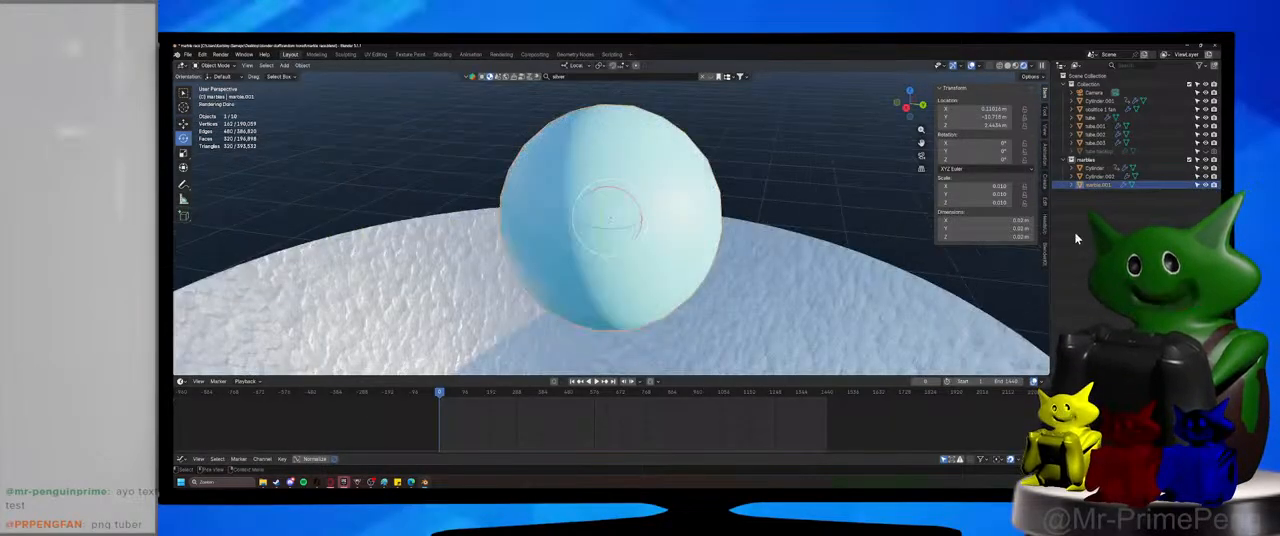
click(1093, 176)
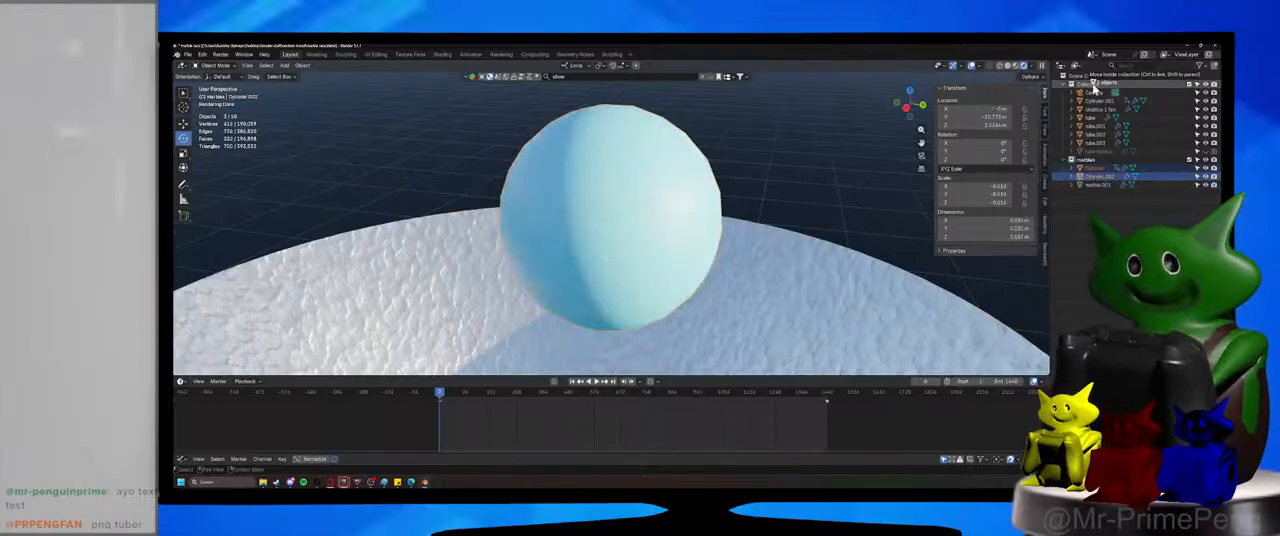
click(702, 205)
key(ctrl+s)
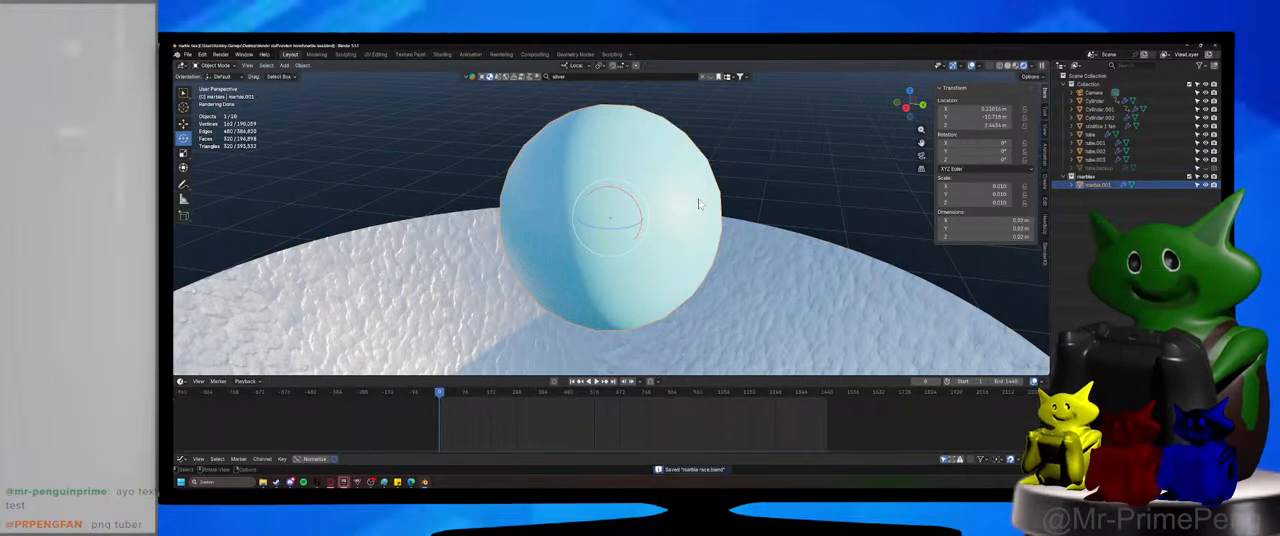
In top view, centre marble.001 over the funnel's hole without changing its height.
key(KP_7)
key(KP_7)
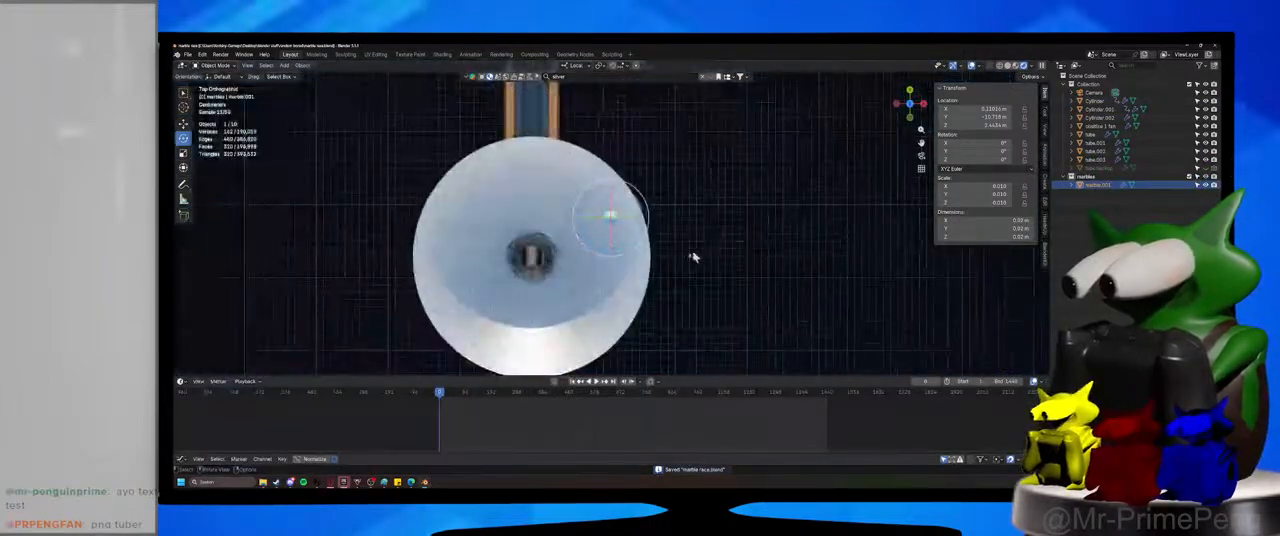
key(g)
key(shift+z)
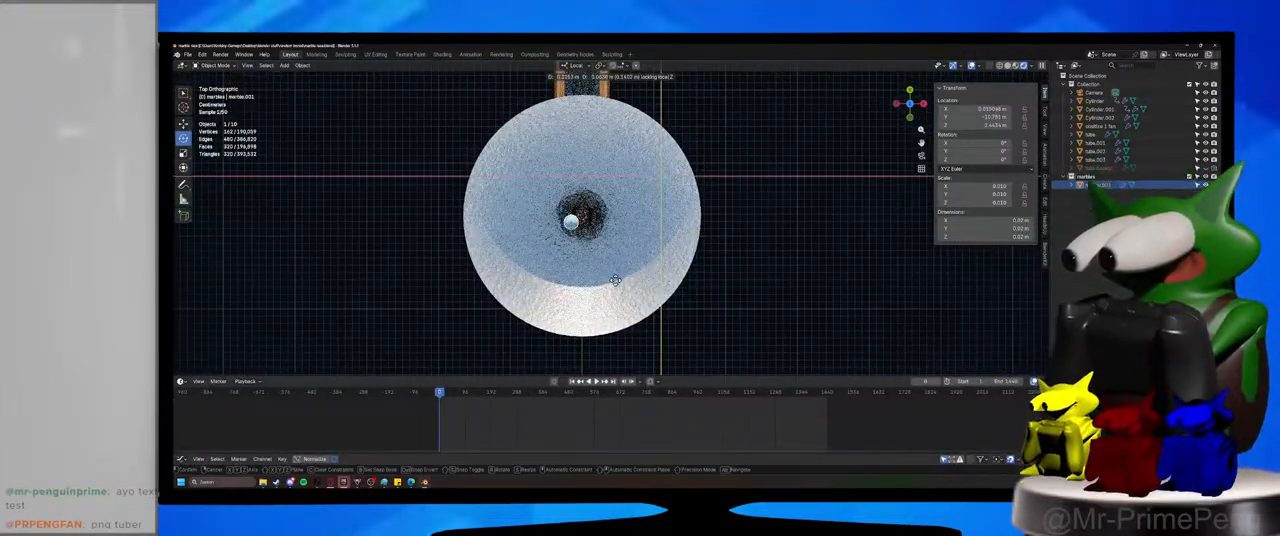
click(624, 273)
shift+middle_drag(666, 255, 692, 252)
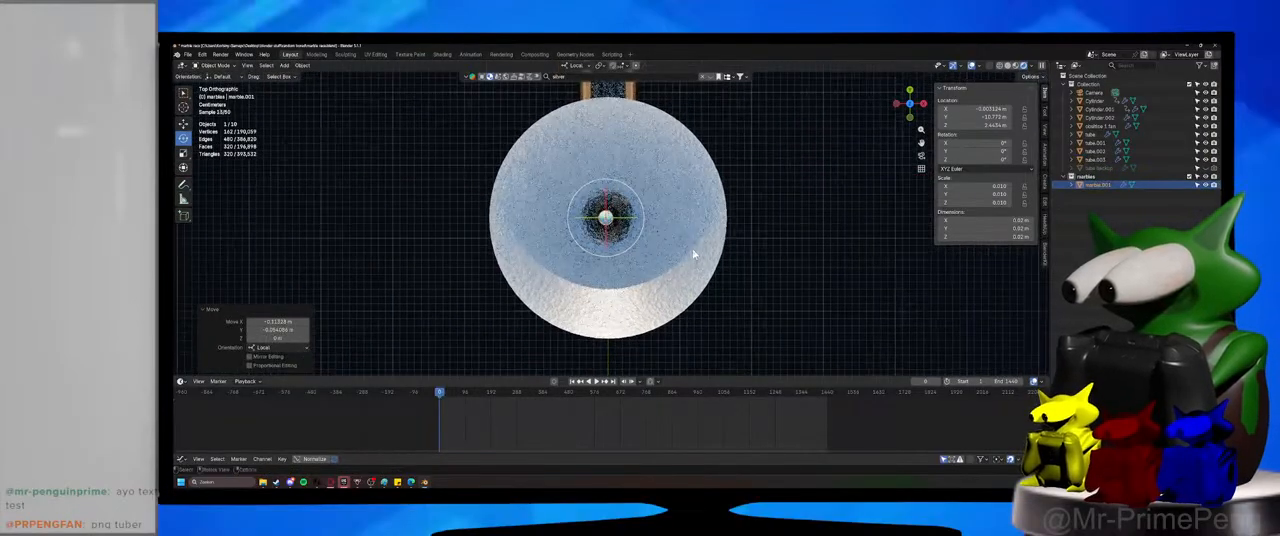
scroll(662, 260, up, 4)
scroll(657, 261, down, 1)
key(g)
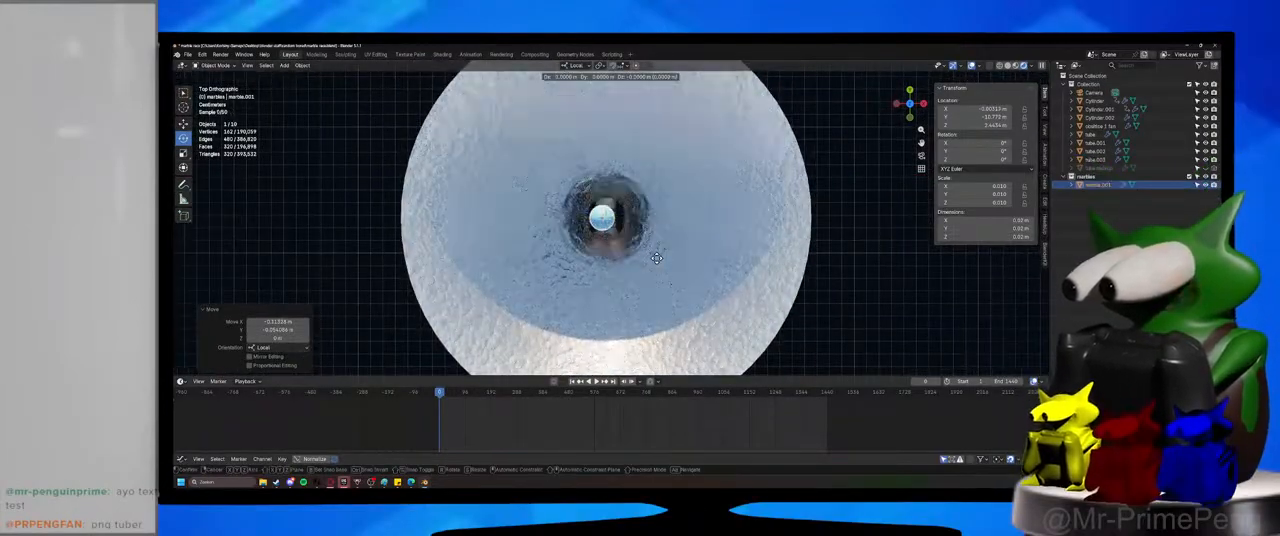
click(659, 258)
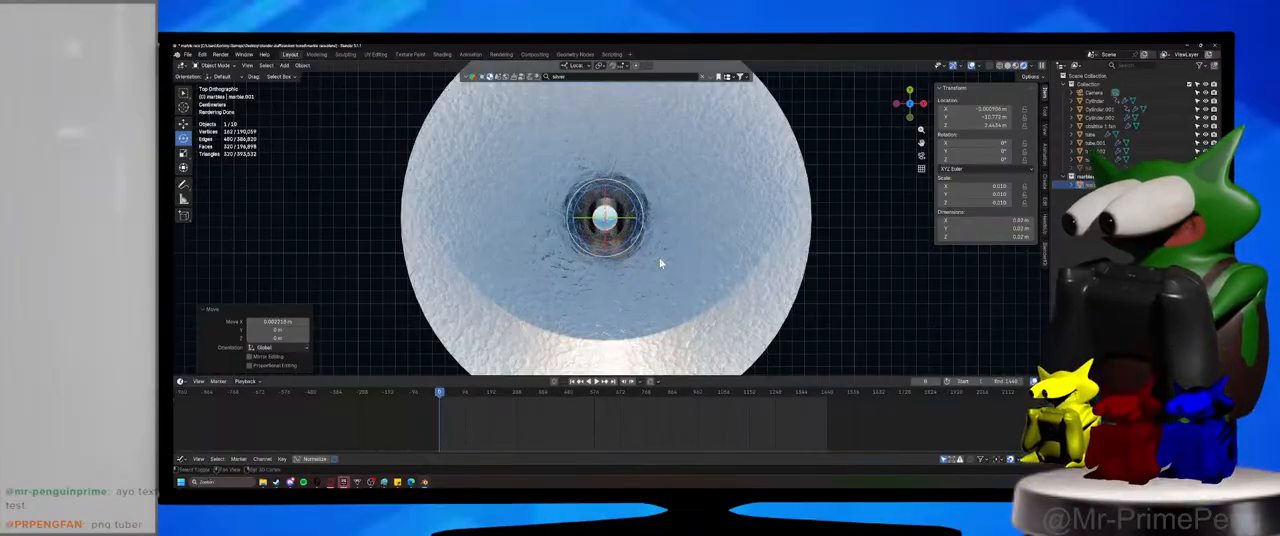
Duplicate the marble five times in a row along positive X, from the funnel's centre out to its rim.
key(shift+d)
click(695, 257)
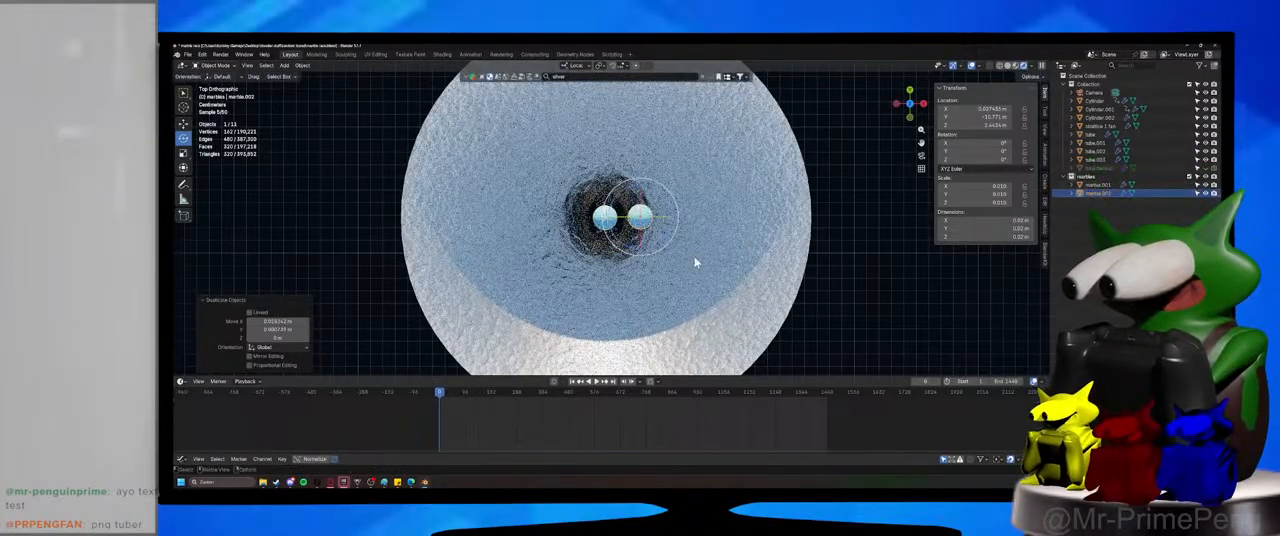
key(shift+d)
click(736, 257)
key(shift+d)
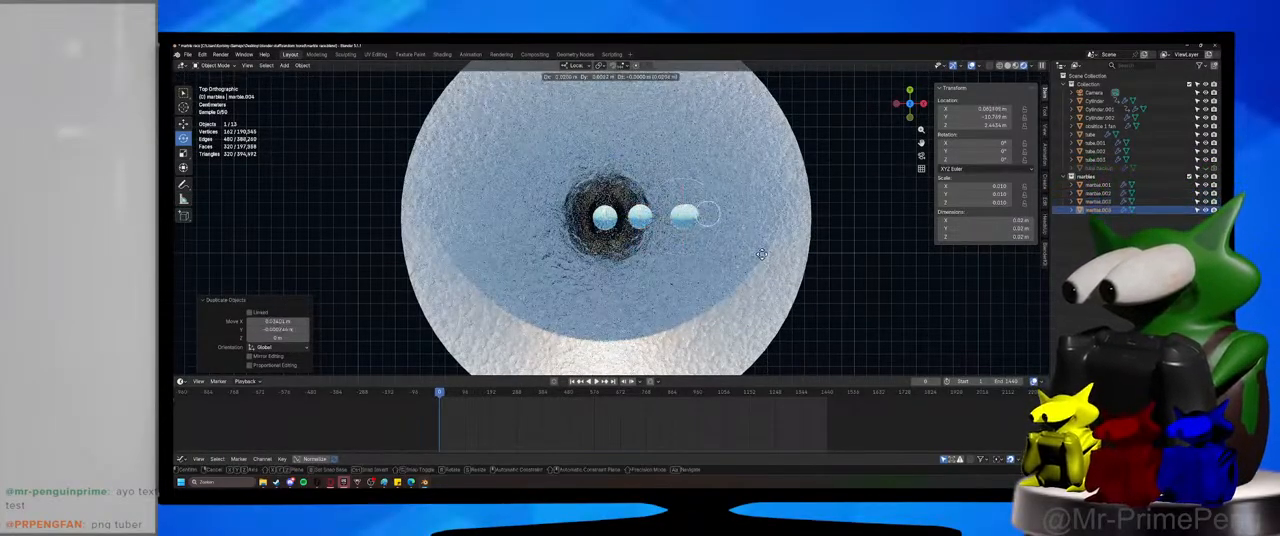
click(768, 252)
key(shift+d)
click(846, 257)
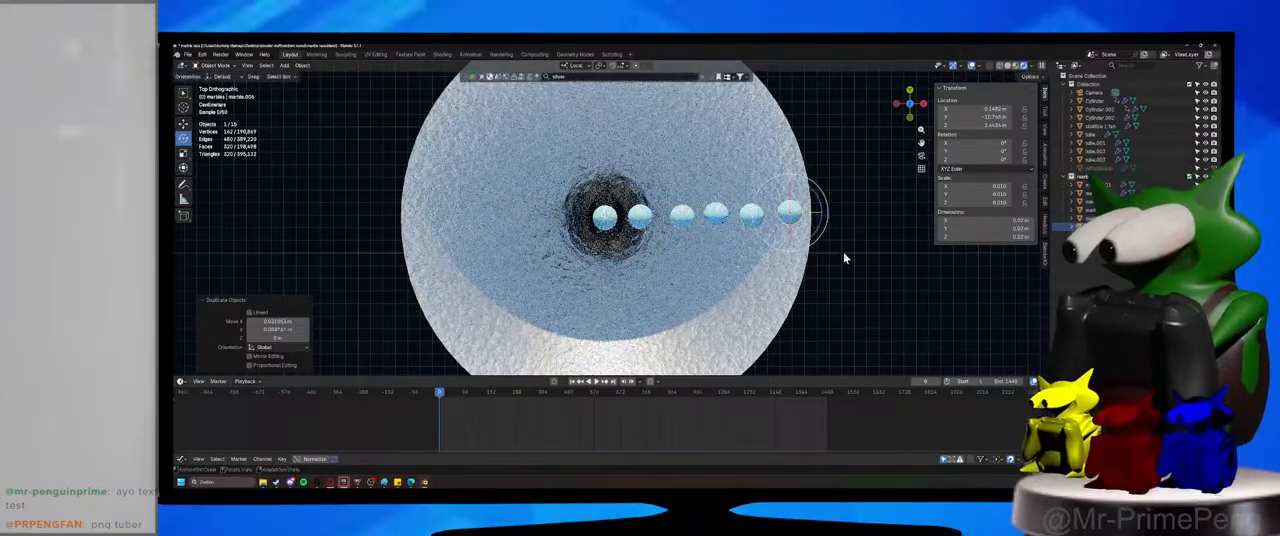
Duplicate the marble five more times along negative X to complete the row across the funnel's full width.
key(shift+d)
click(630, 256)
key(shift+d)
click(585, 259)
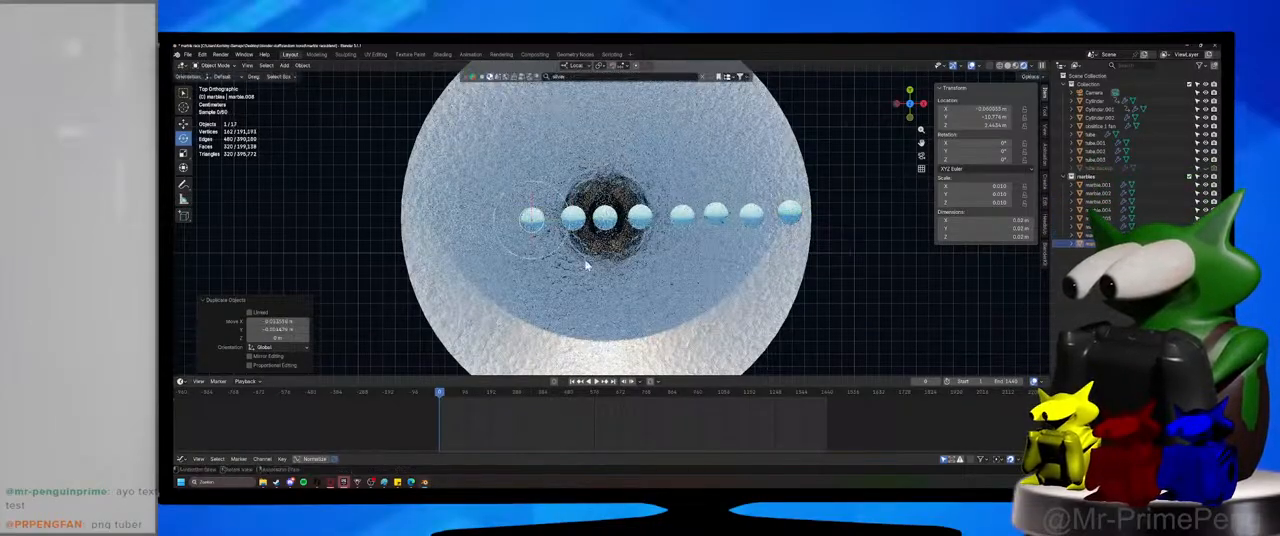
key(shift+d)
click(545, 259)
key(shift+d)
click(501, 261)
key(shift+d)
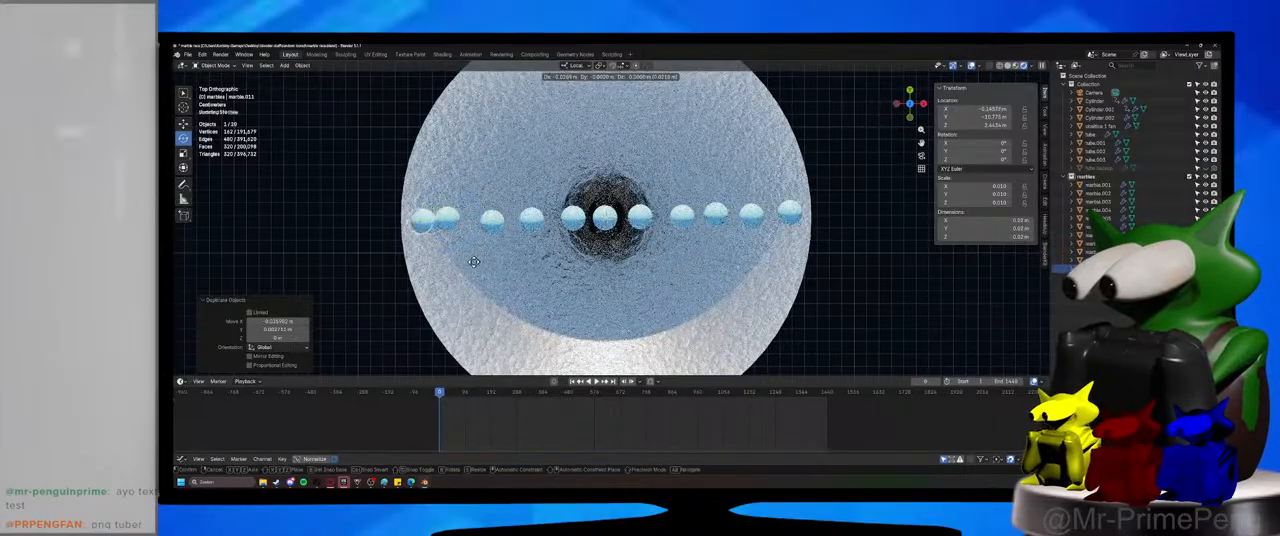
click(466, 260)
Select the whole row of eleven marbles and duplicate it repeatedly toward negative Y to fill that half of the funnel.
drag(500, 225, 716, 213)
shift+click(716, 213)
shift+click(751, 214)
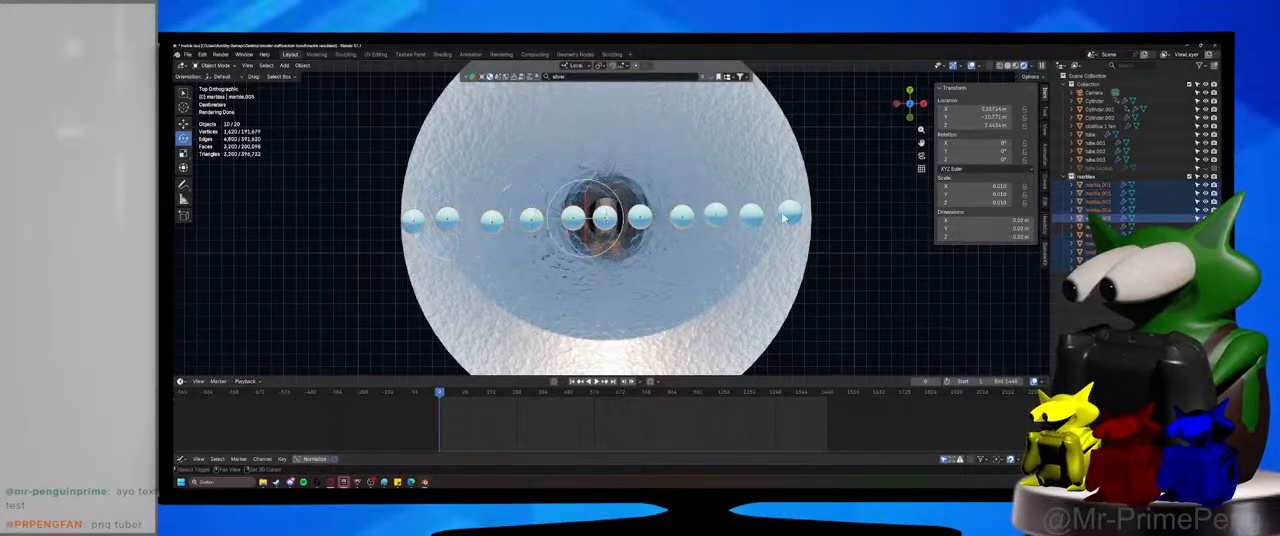
shift+click(789, 213)
scroll(691, 286, down, 3)
key(shift+d)
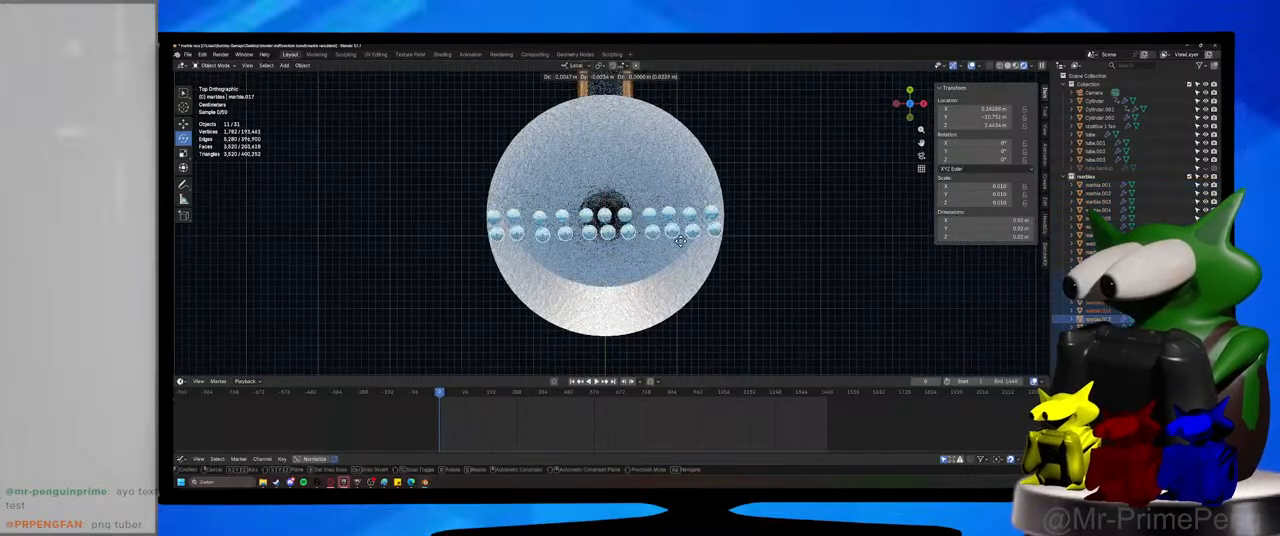
click(680, 240)
key(shift+d)
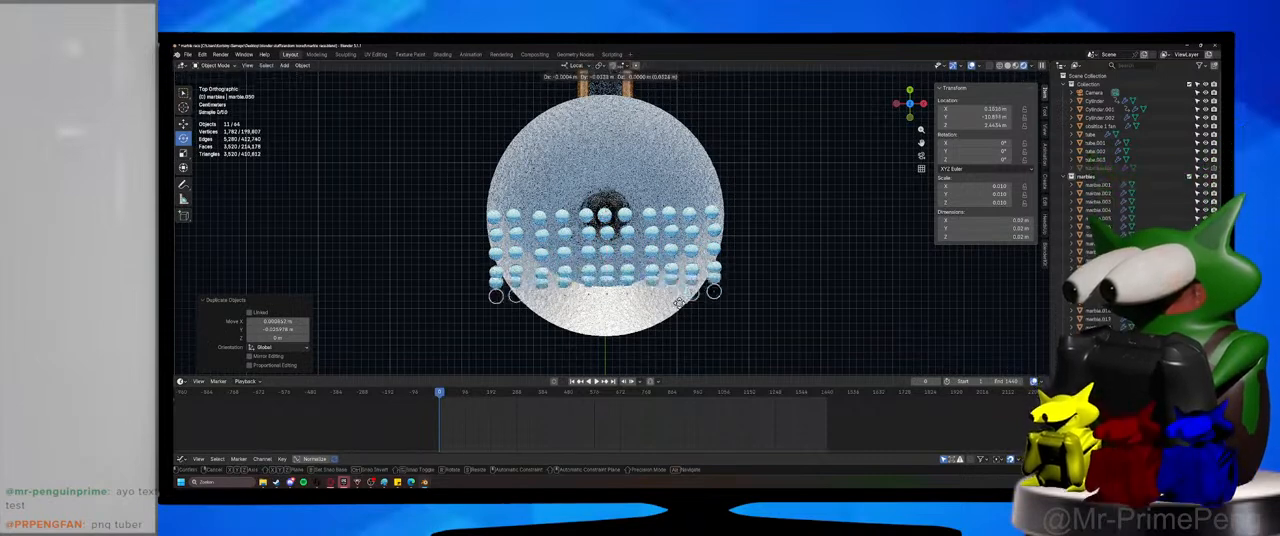
click(680, 305)
Duplicate the marble row twice on the positive Y side of the centre and nudge the newest row about 0.003 m along local Y.
key(shift+d)
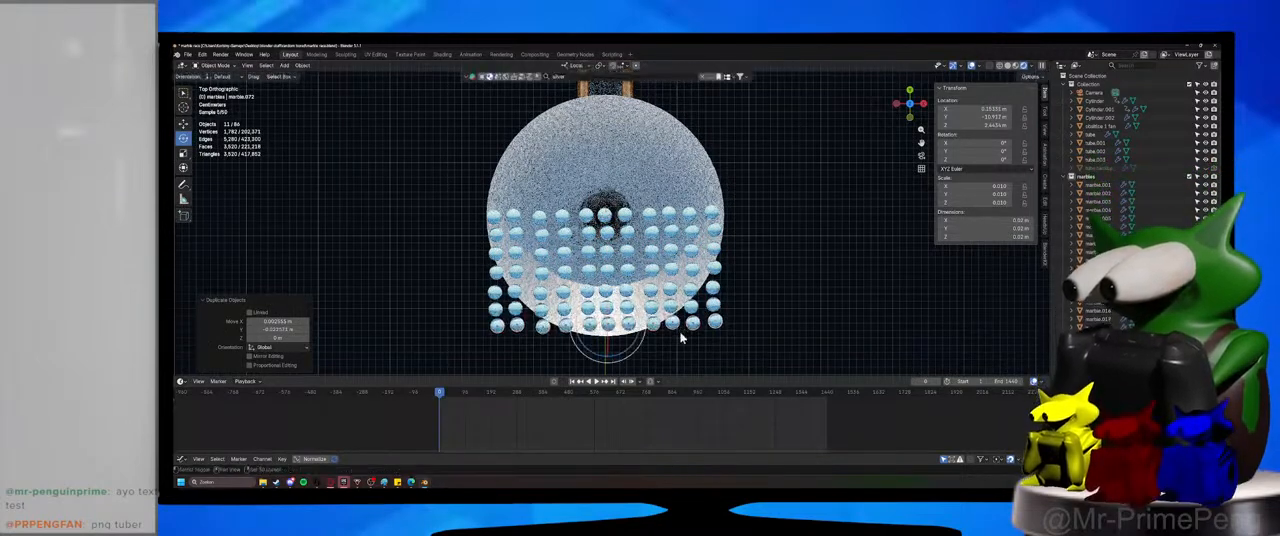
click(678, 201)
key(shift+d)
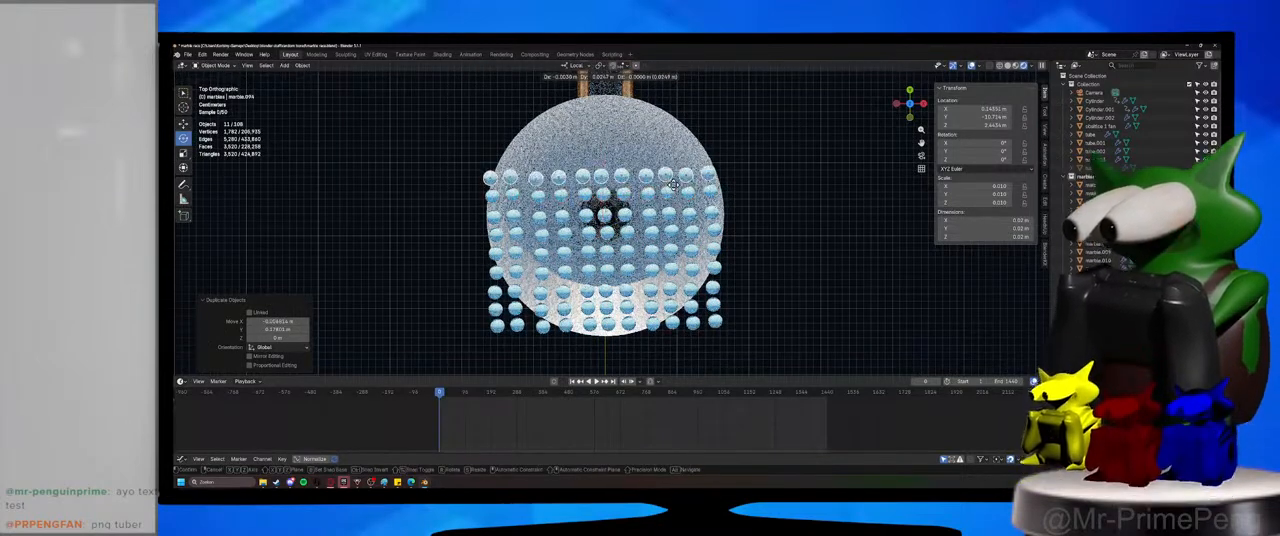
click(674, 187)
key(shift+d)
key(x)
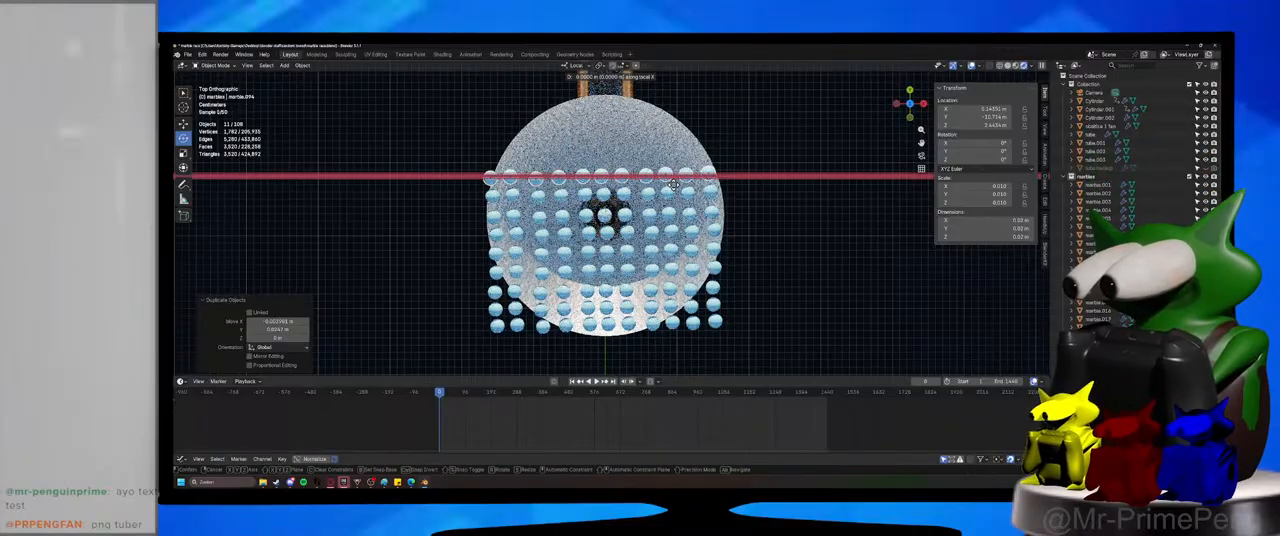
click(674, 186)
Duplicate the marble row four more times toward positive Y until the grid reaches the funnel's rim by the tube.
key(shift+d)
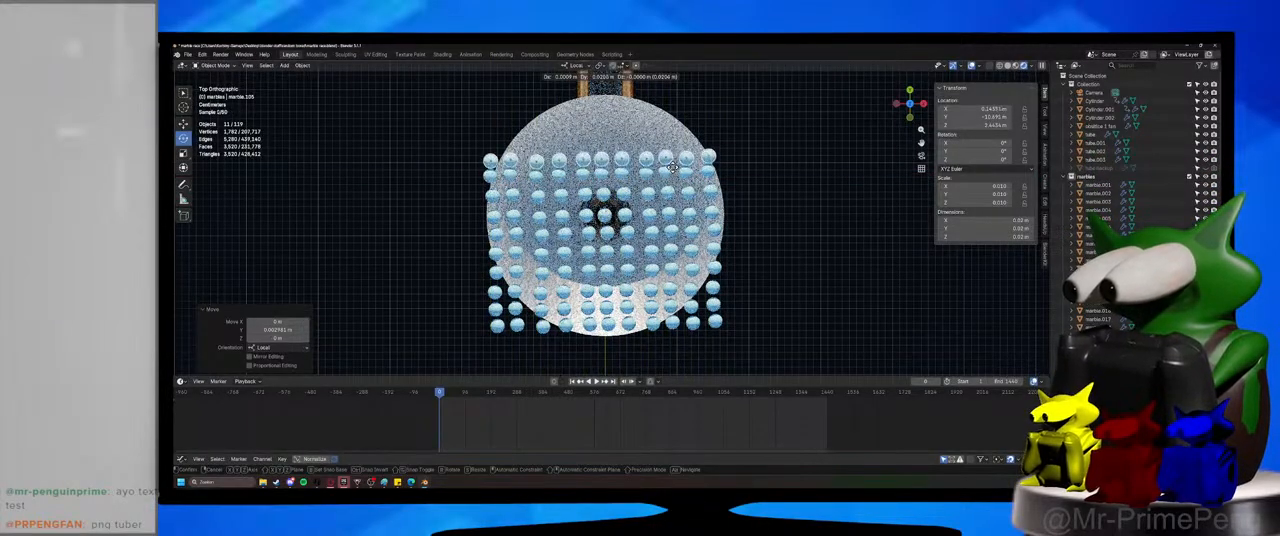
click(674, 167)
key(shift+d)
click(672, 149)
key(shift+d)
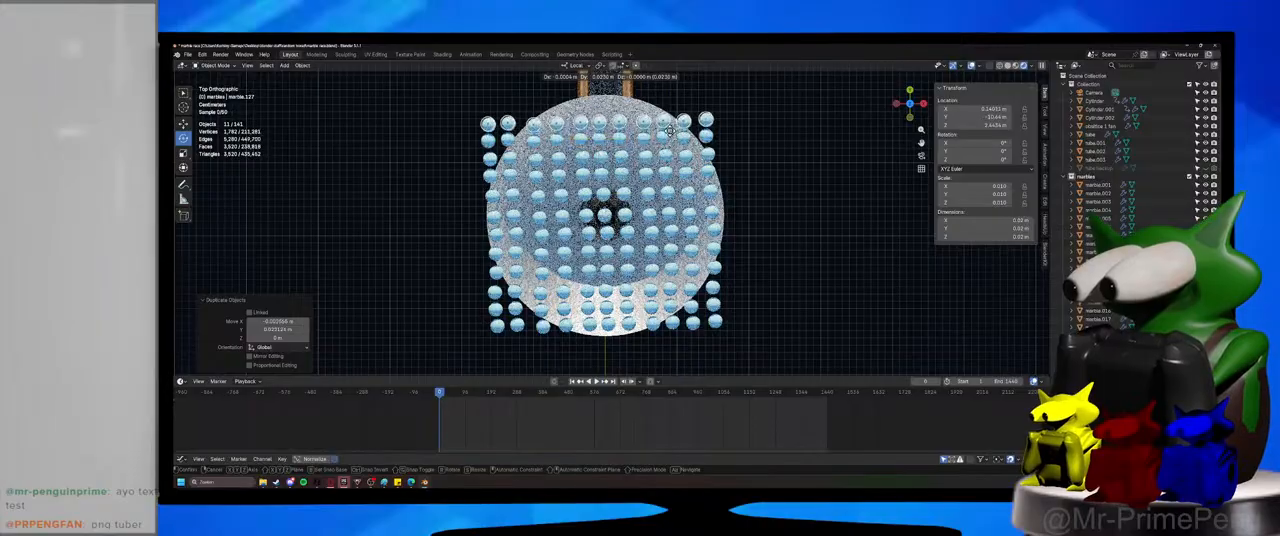
click(669, 130)
key(shift+d)
click(667, 110)
Place the last duplicated row by the tube and delete the corner marbles outside the funnel's rim on the negative Y side.
key(c)
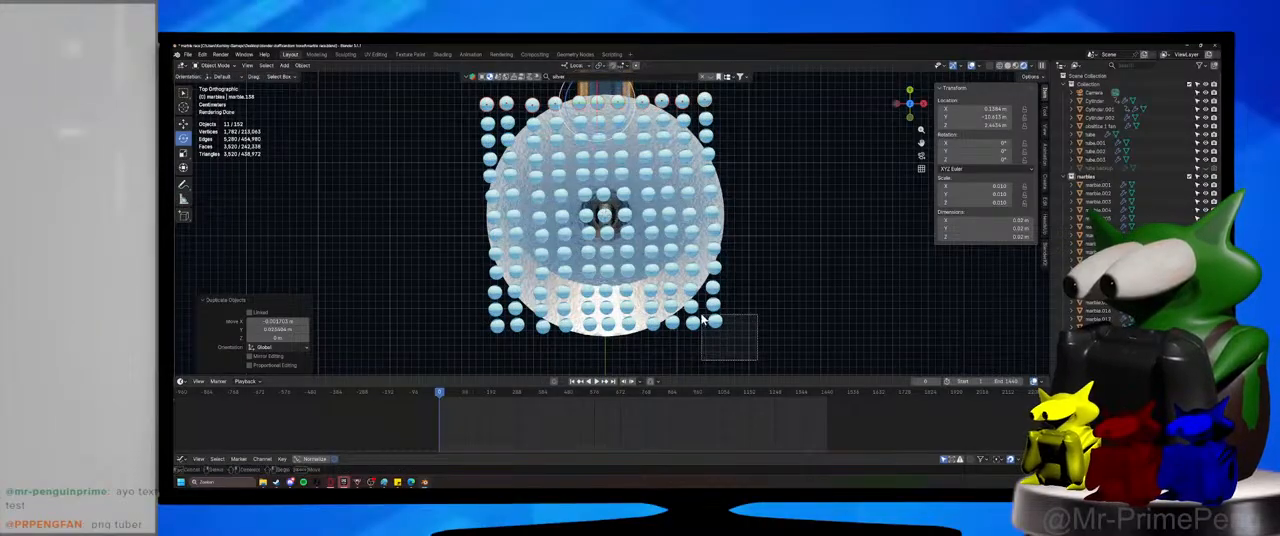
key(Delete)
drag(479, 343, 525, 303)
key(Delete)
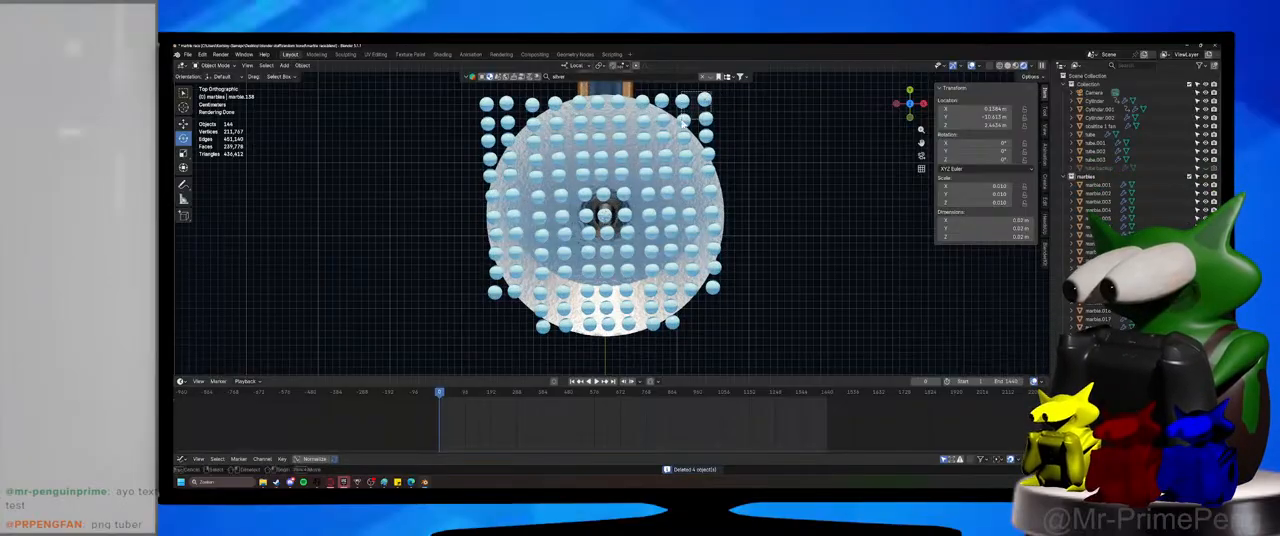
Delete the marbles lying outside the funnel's rim at both corners nearest the tube.
drag(683, 122, 681, 124)
key(Delete)
drag(505, 120, 507, 122)
key(shift+d)
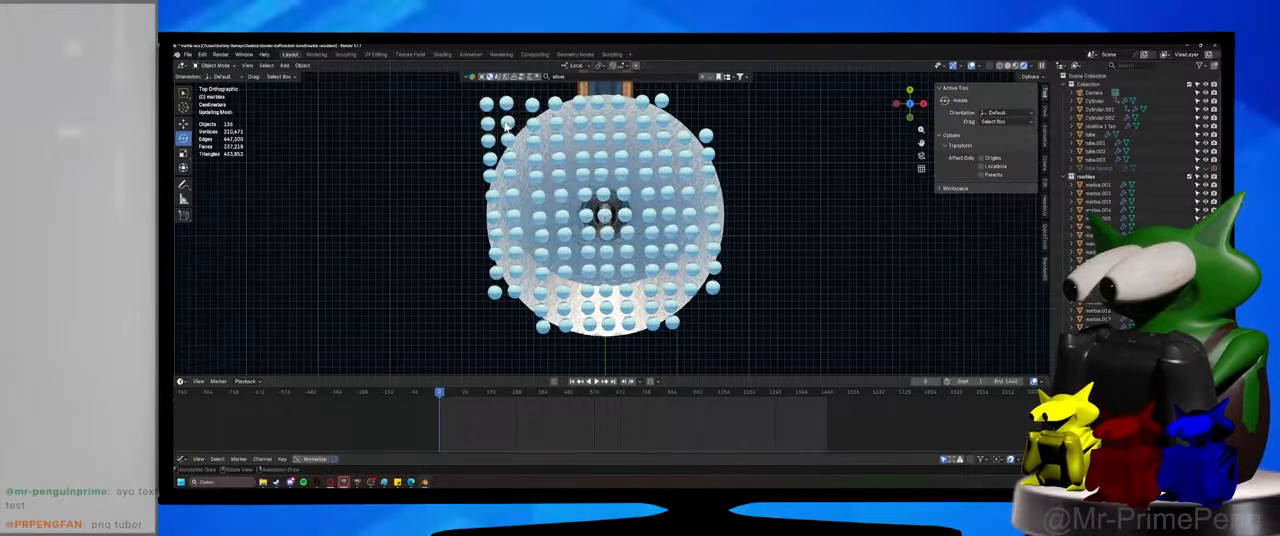
click(535, 128)
key(Delete)
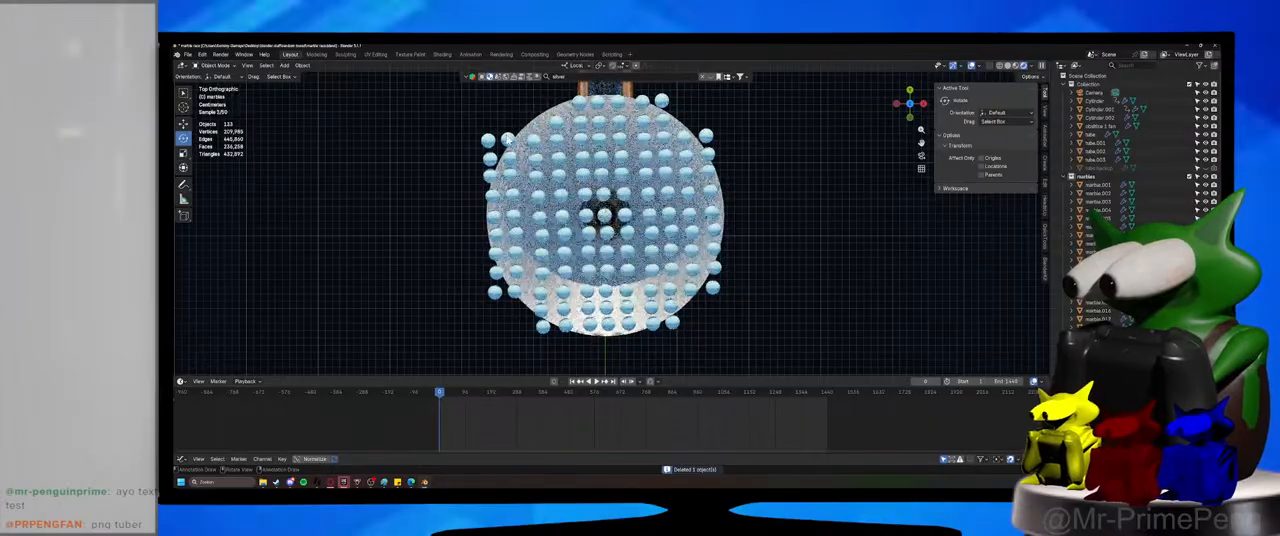
click(487, 141)
key(Delete)
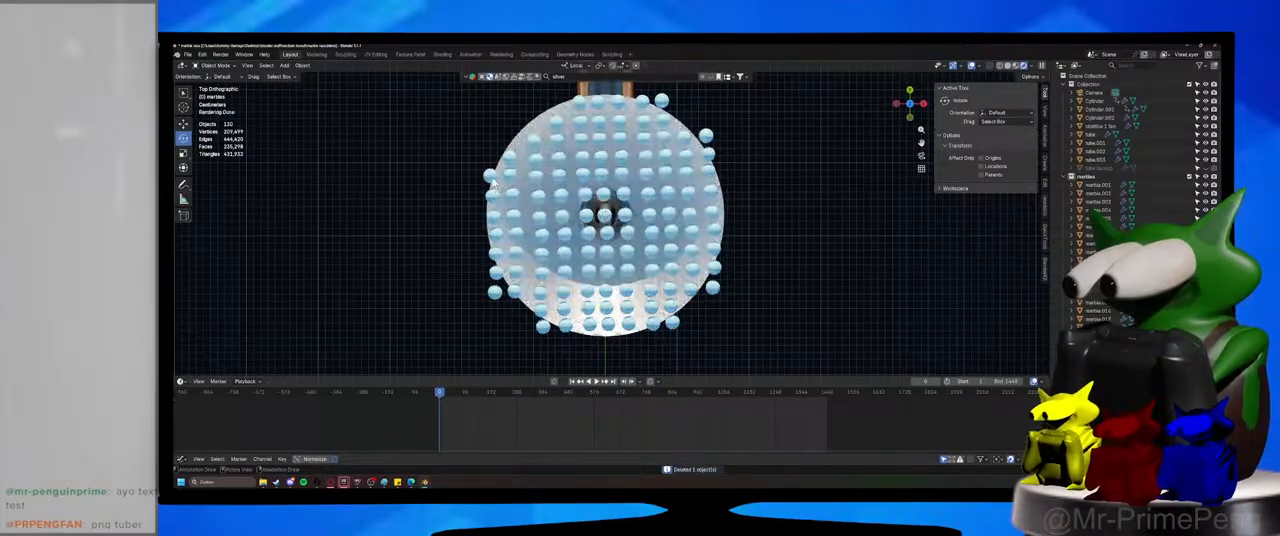
Delete the marbles that overhang the funnel's rim along the negative X side, down to the negative Y edge.
click(493, 181)
key(Delete)
click(496, 254)
key(Delete)
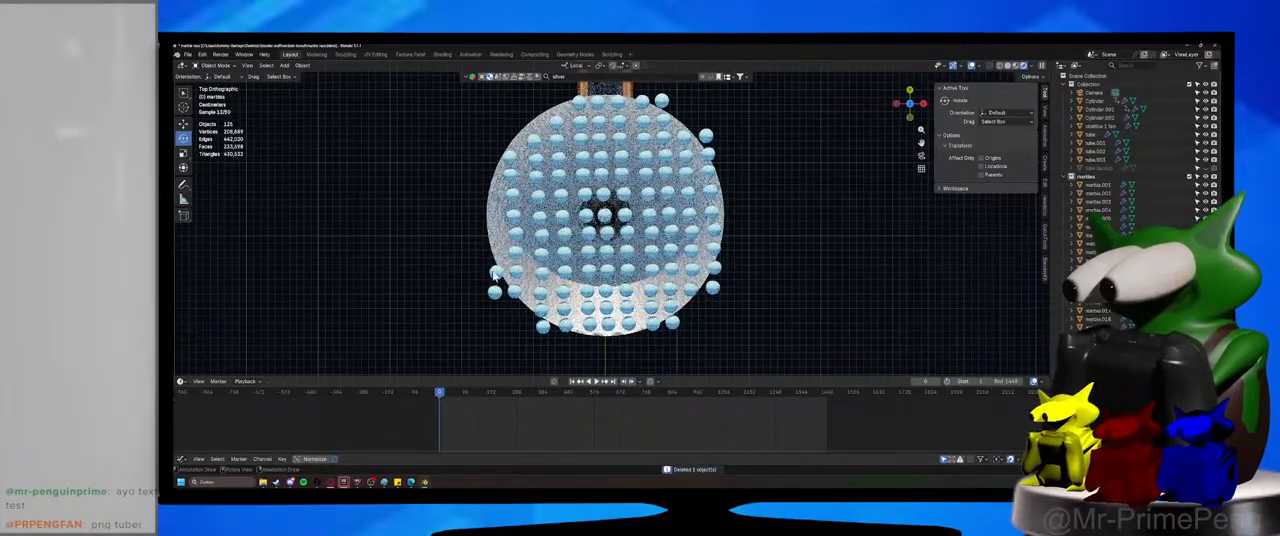
click(497, 272)
key(Delete)
click(495, 292)
key(Delete)
click(515, 292)
key(Delete)
click(543, 317)
Delete the outermost marble row at the funnel's negative Y edge and the overhanging marbles on the adjoining positive X rim.
key(Delete)
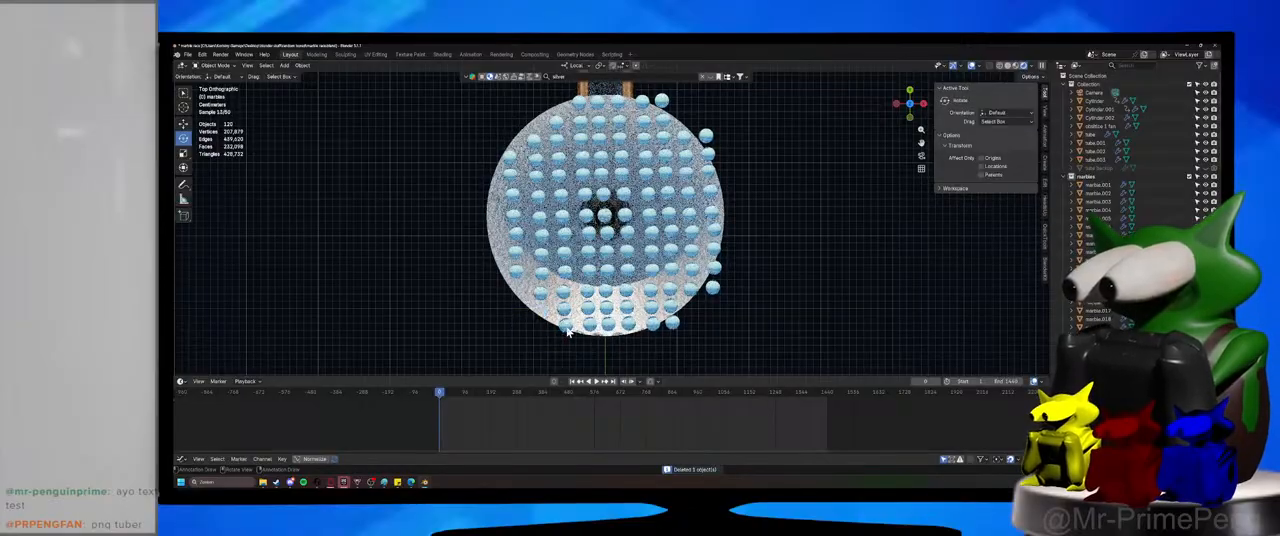
click(589, 323)
key(Delete)
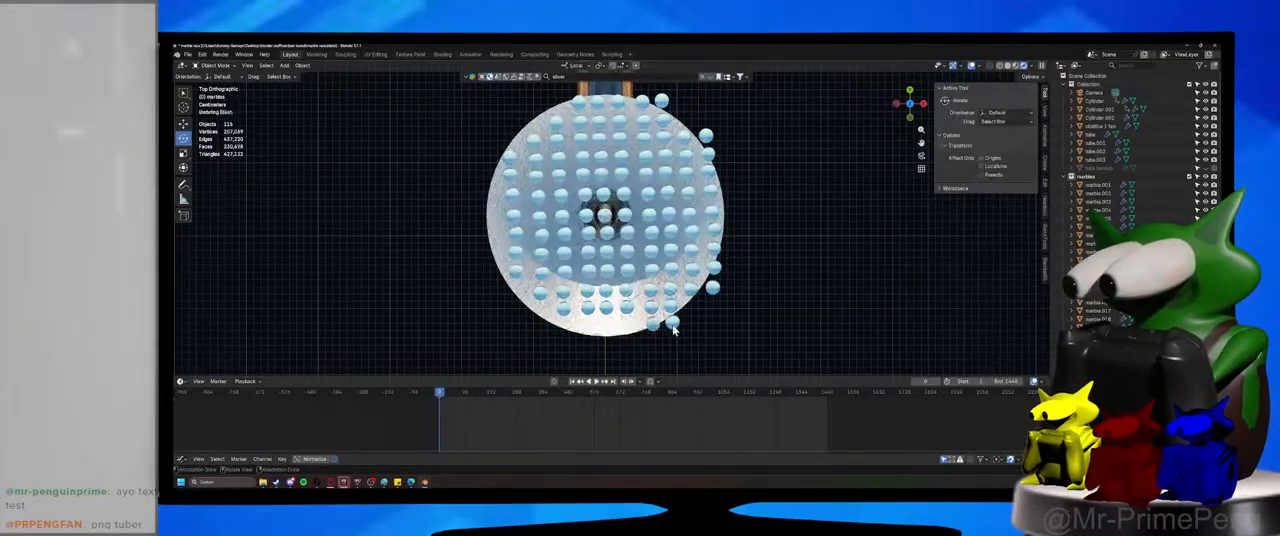
click(672, 324)
key(Delete)
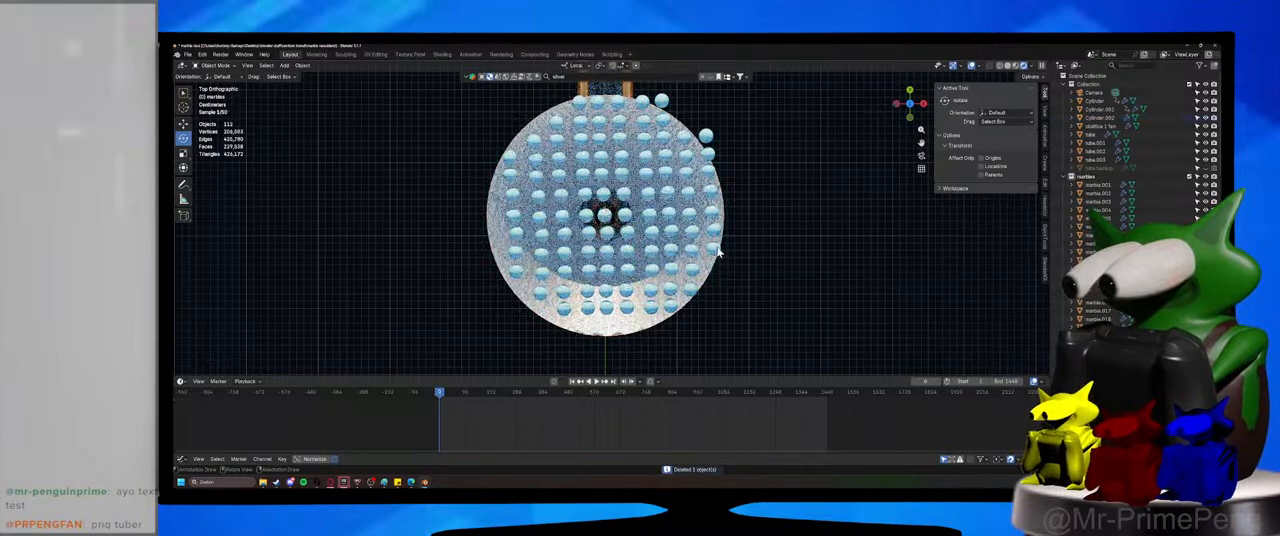
click(716, 250)
key(Delete)
Delete the remaining overhanging marbles on the upper positive X rim and the outermost marble row beside the tube.
click(707, 139)
key(Delete)
click(709, 156)
key(Delete)
click(710, 172)
key(Delete)
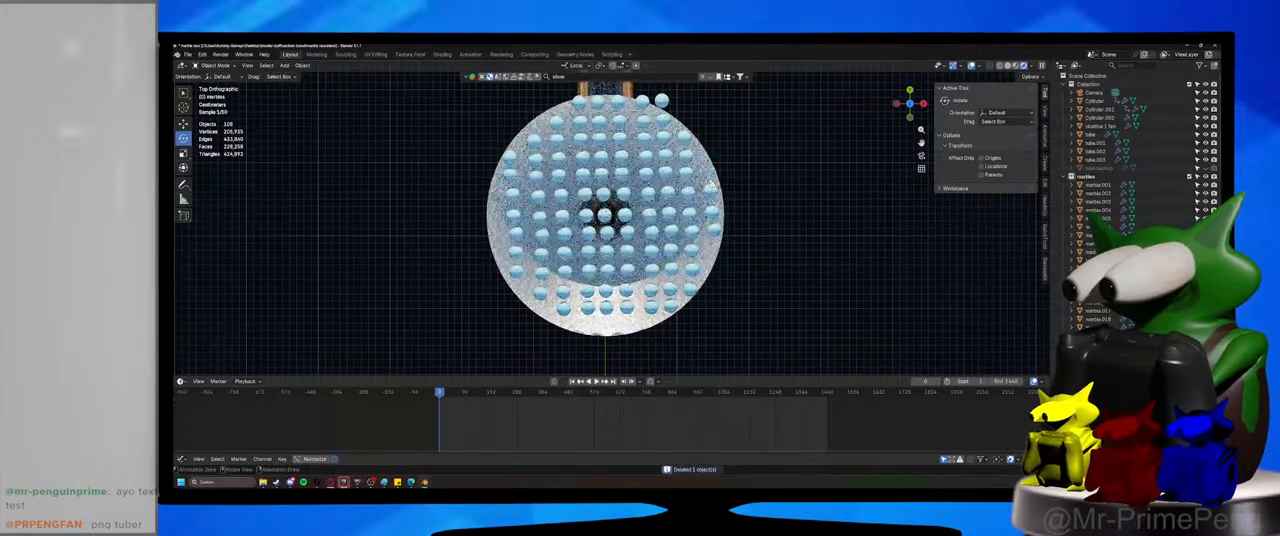
click(661, 101)
key(Delete)
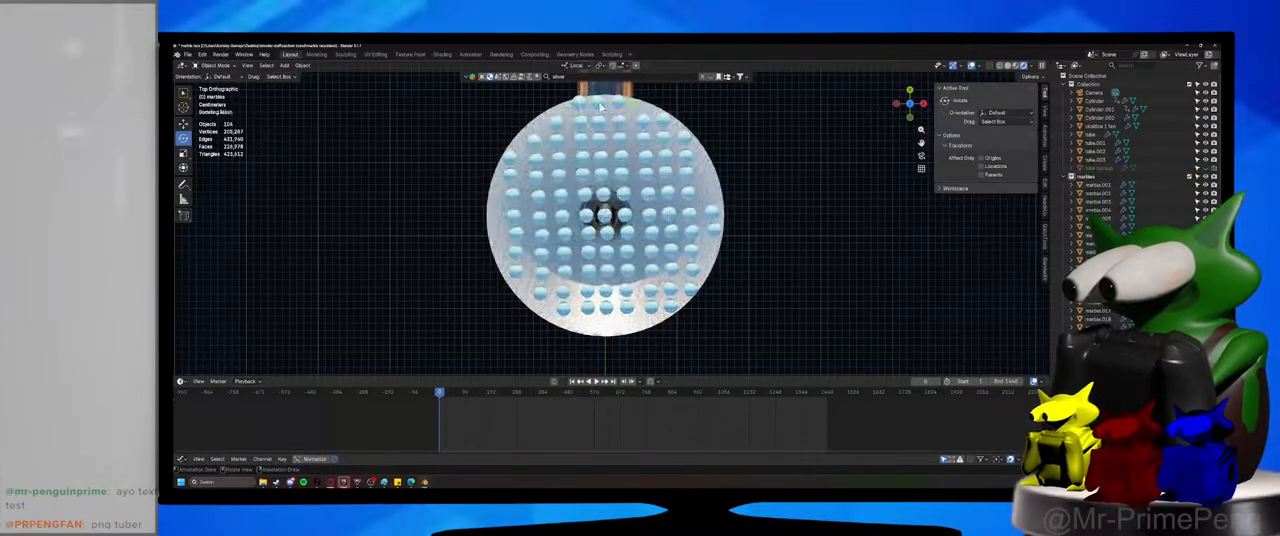
click(579, 104)
Trim the marble grid on the positive X side by deleting the marbles sitting closest to the funnel's rim.
key(Delete)
click(662, 119)
key(Delete)
click(683, 136)
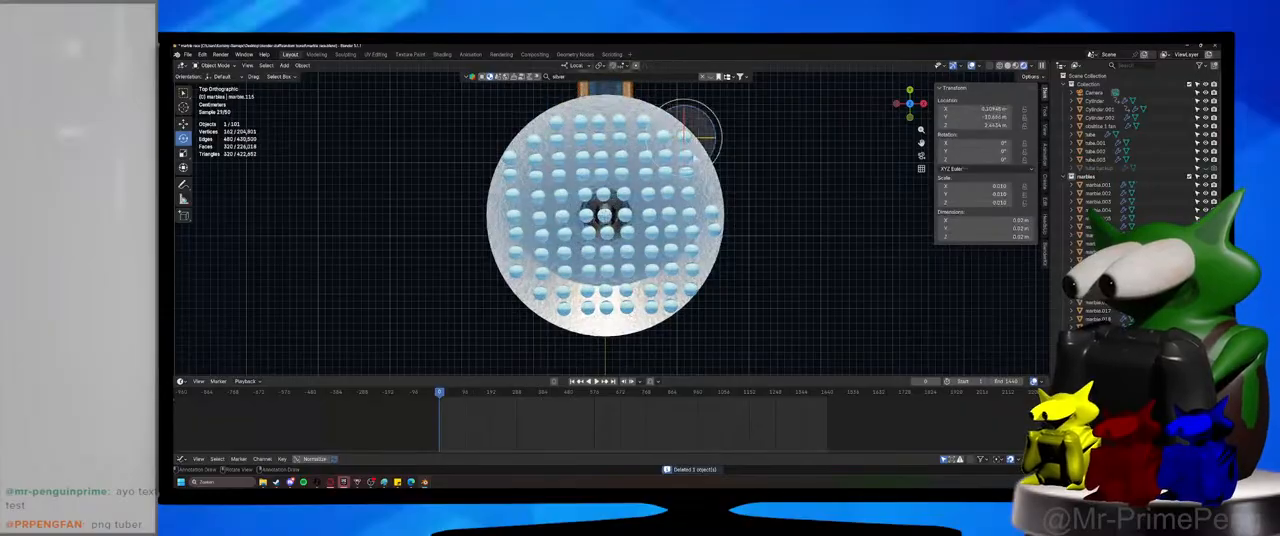
key(Delete)
click(713, 214)
key(Delete)
click(713, 230)
key(Delete)
click(692, 291)
key(Delete)
click(672, 308)
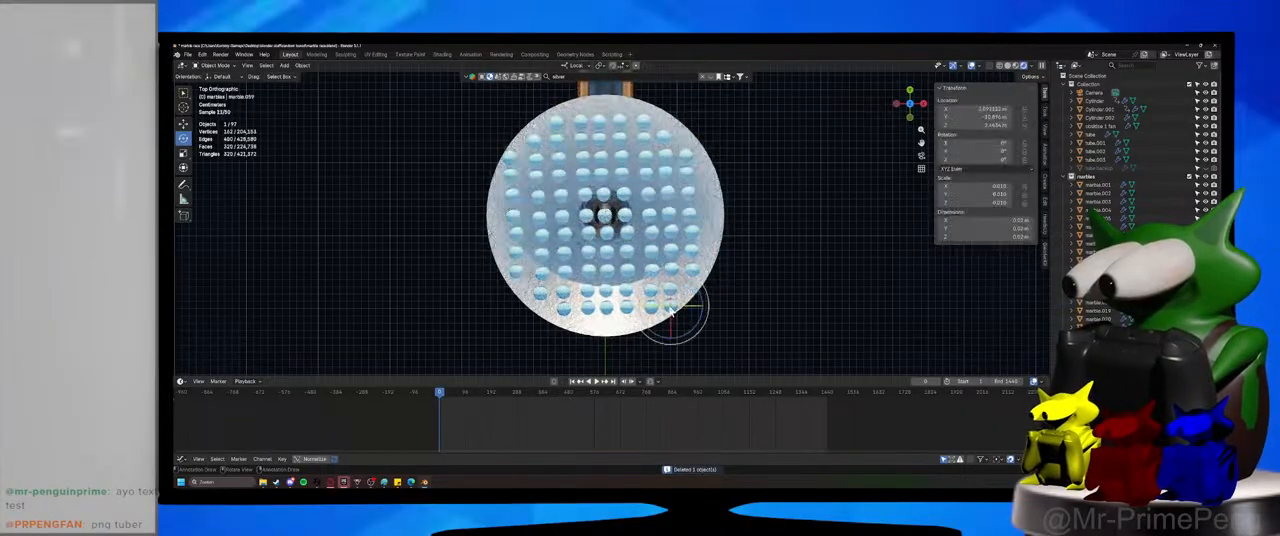
key(Delete)
Play the simulation to check how the marbles drop through the funnel, and select the funnel.
middle_drag(692, 322, 627, 248)
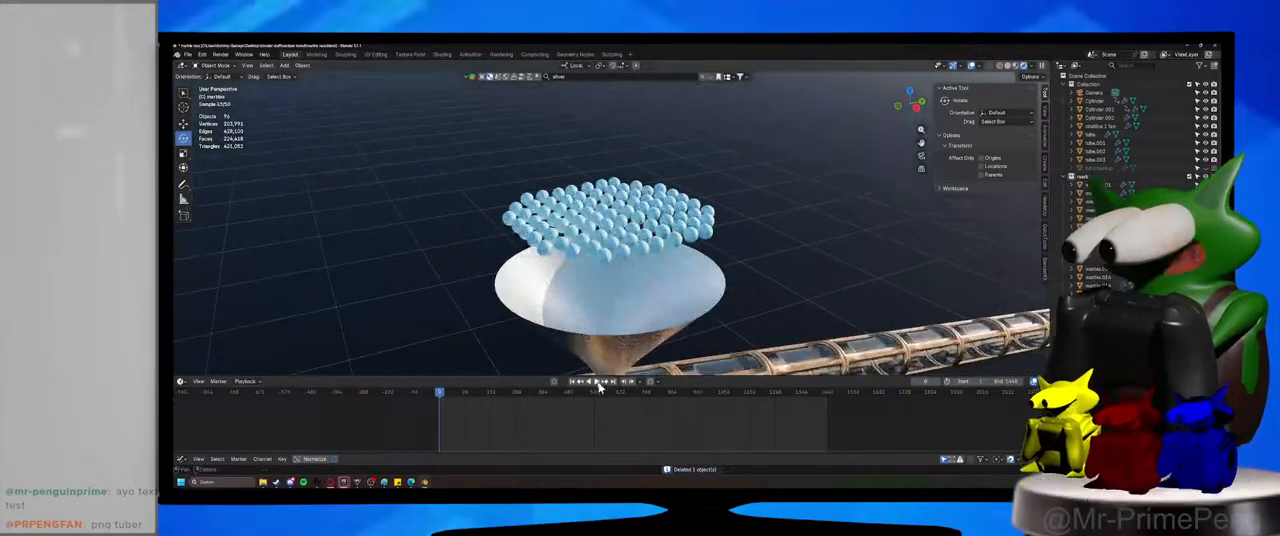
click(597, 382)
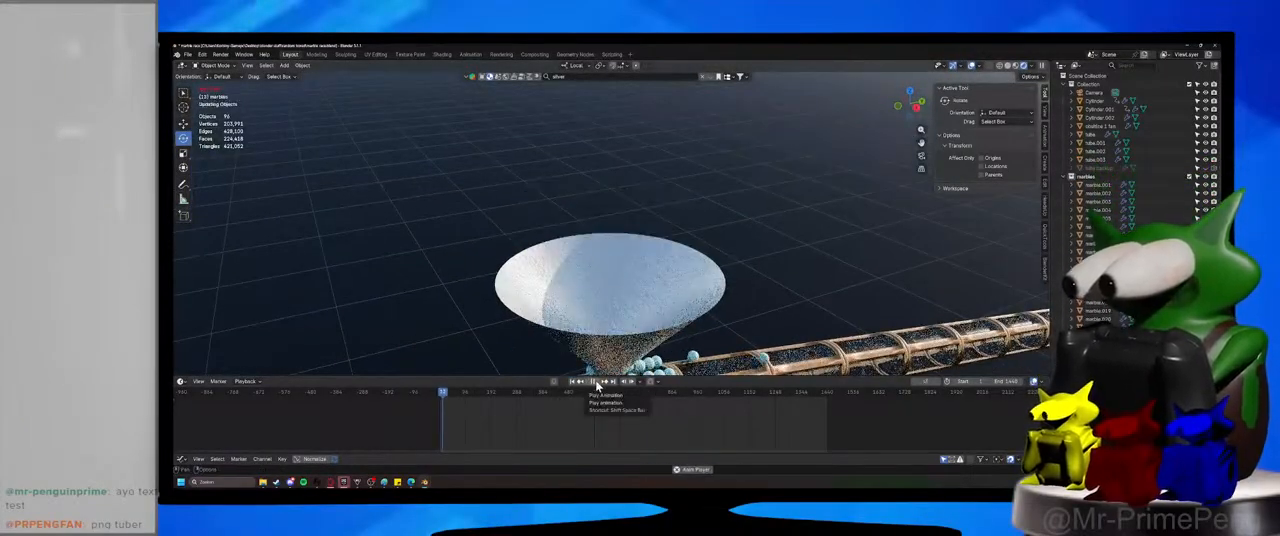
click(562, 316)
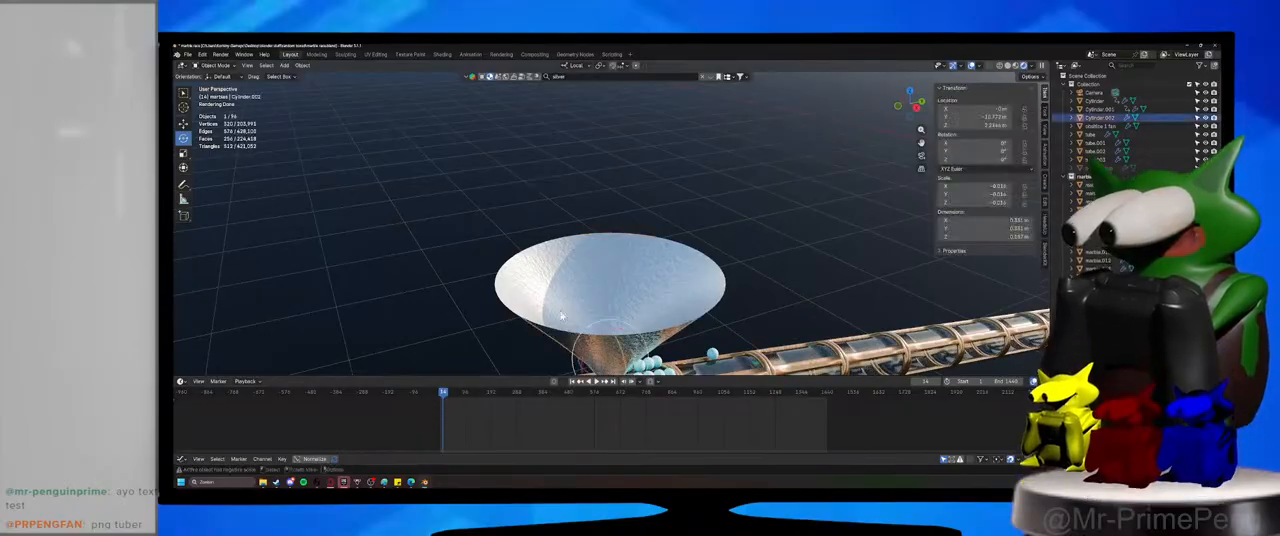
Enlarge the properties area, adjust the funnel's physics settings and save the file.
drag(1100, 440, 1100, 197)
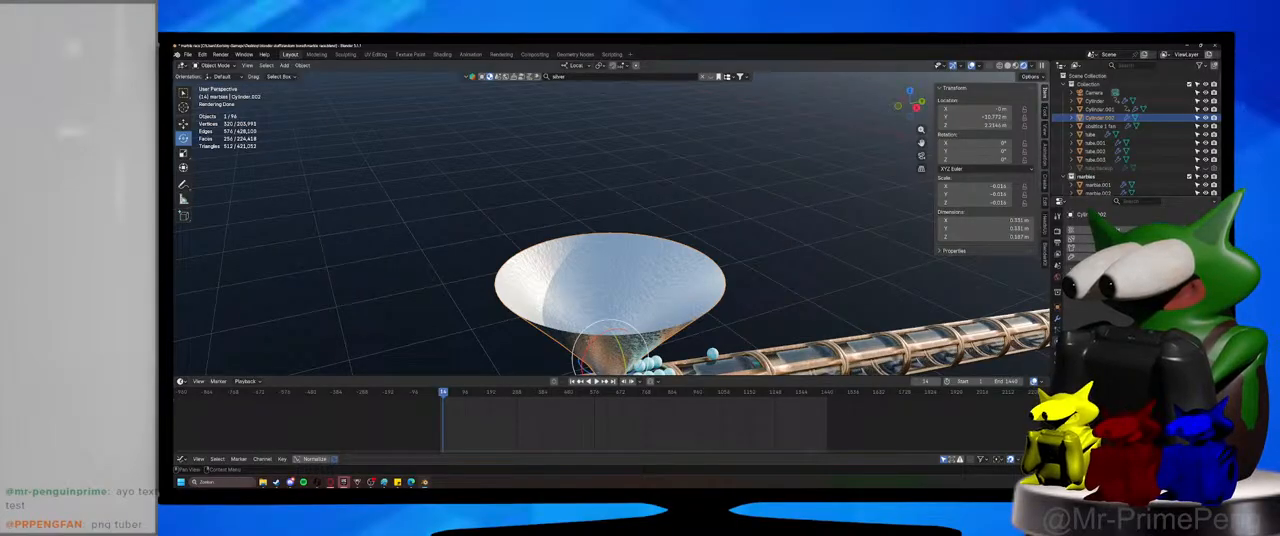
click(1176, 248)
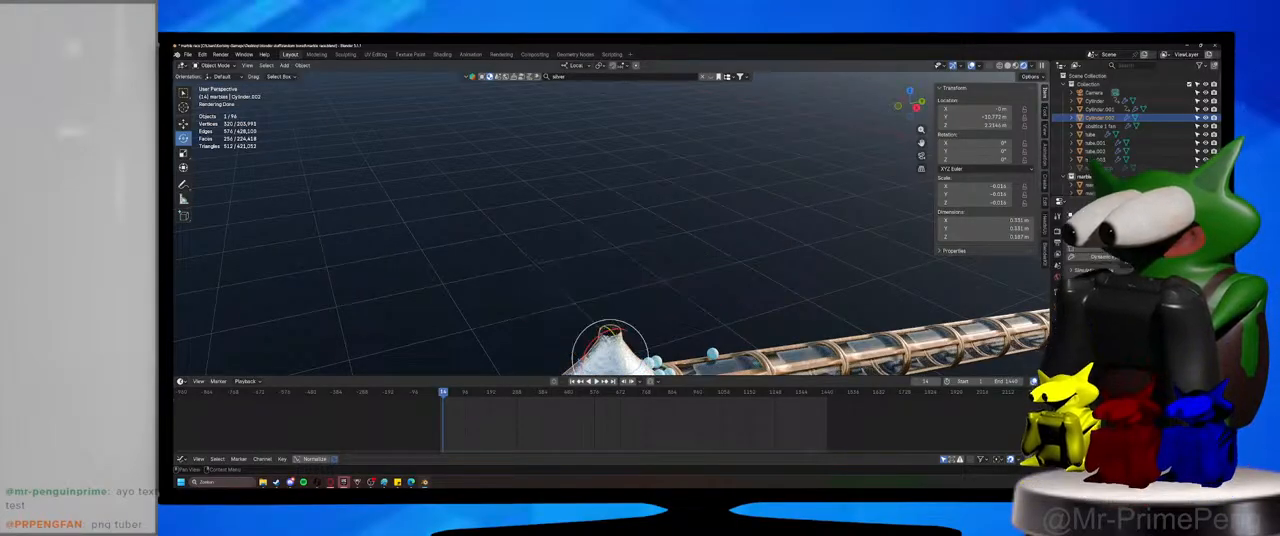
click(1165, 291)
click(1165, 308)
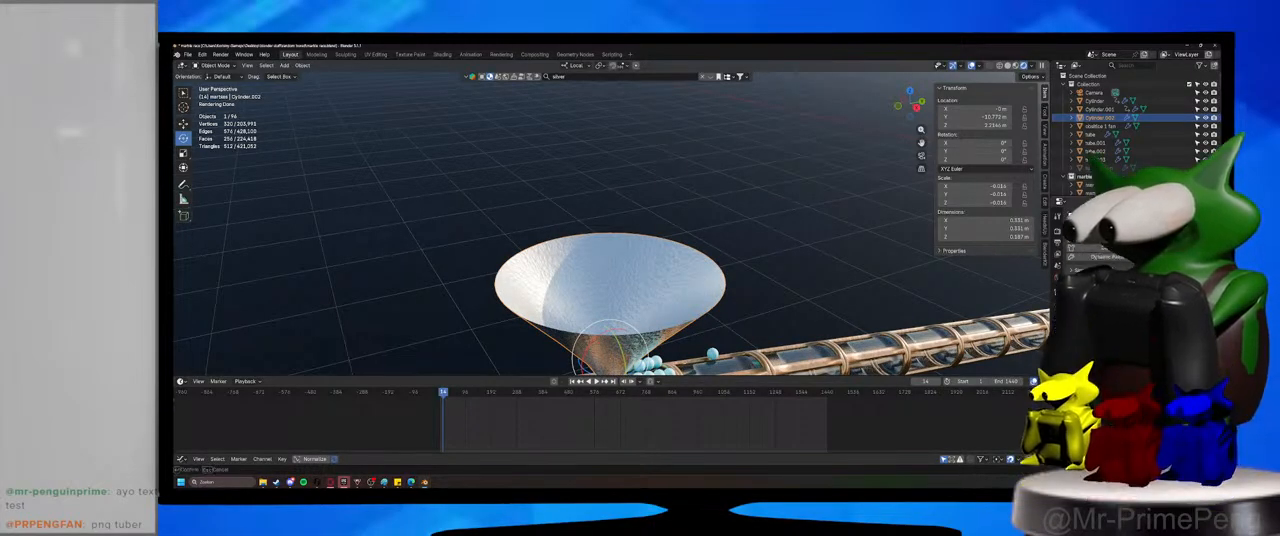
key(ctrl+s)
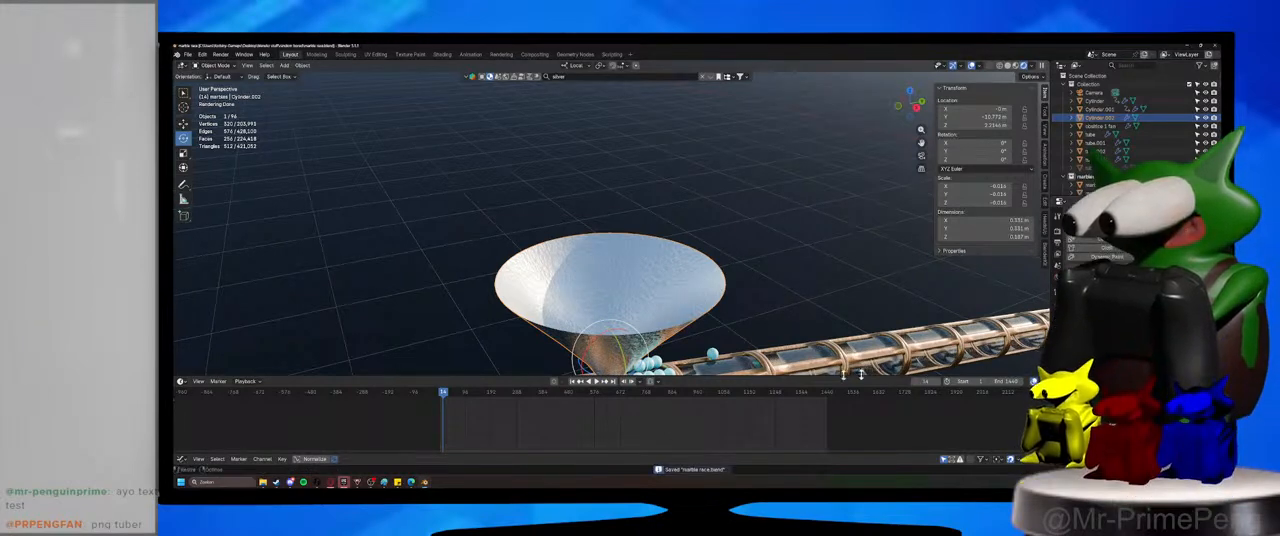
Replay the simulation, inspect the marbles around the funnel and tube from the side, and save the file.
click(443, 388)
click(597, 382)
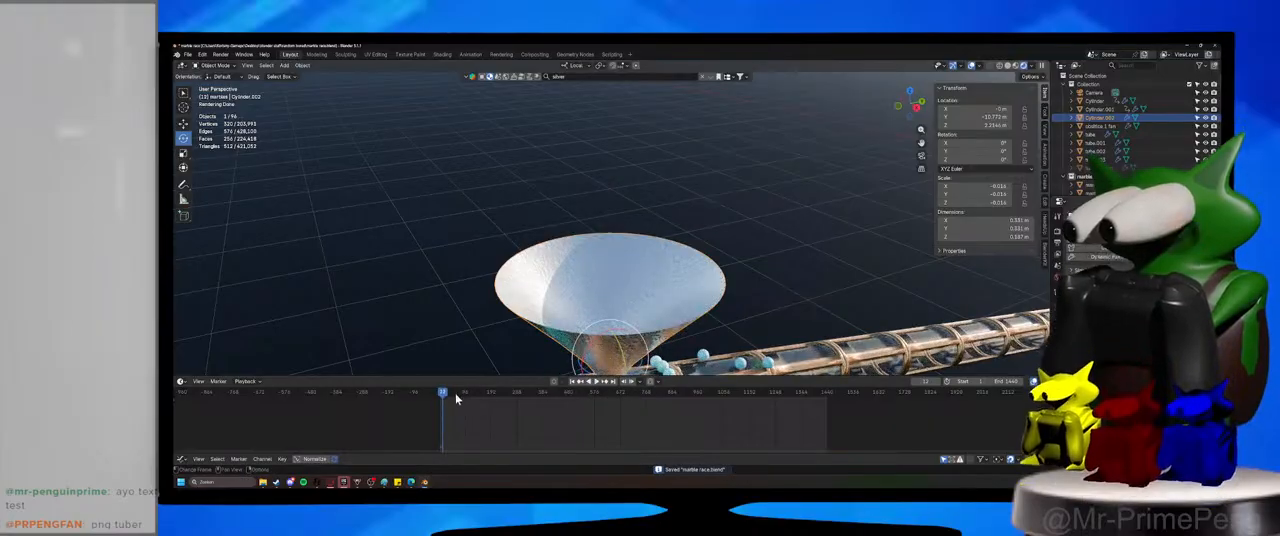
middle_drag(607, 280, 622, 240)
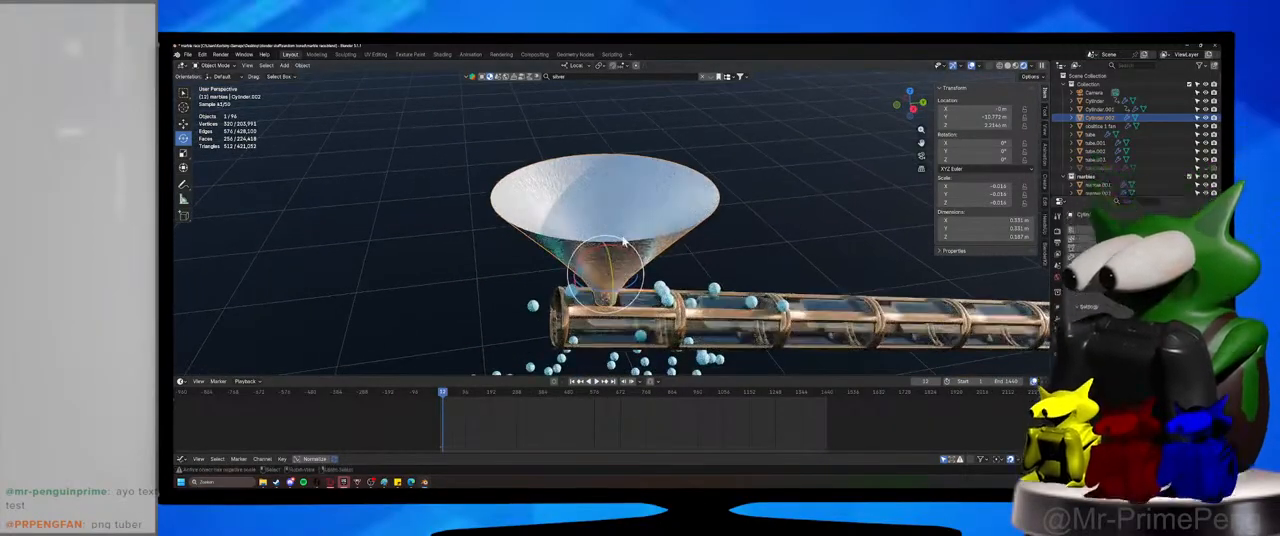
key(ctrl+s)
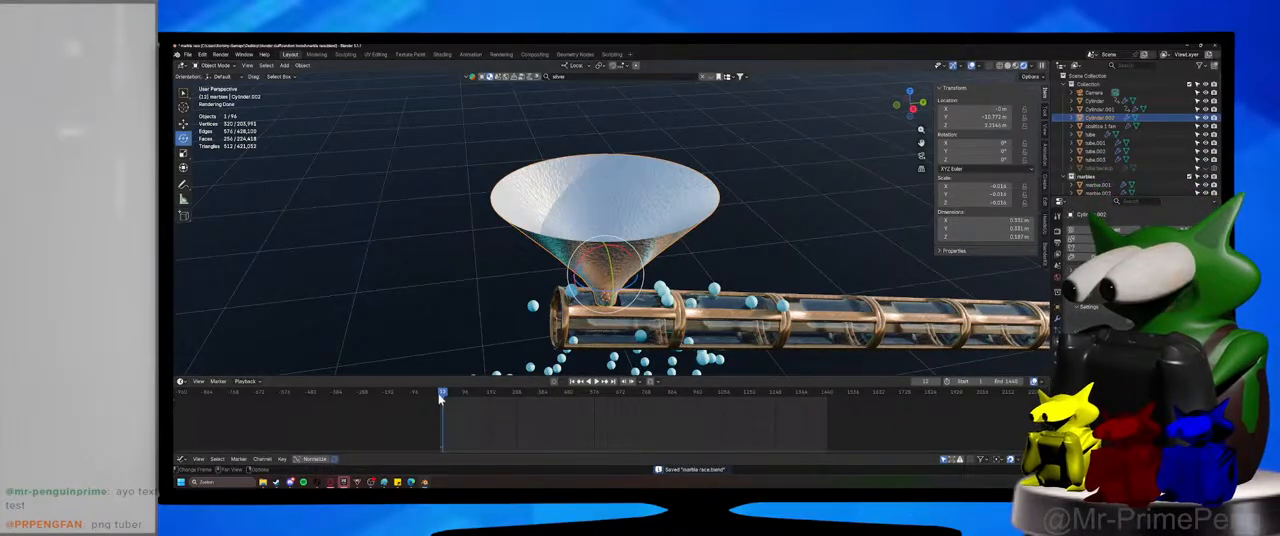
Return the timeline to frame 0, reselect the funnel and save the file.
scroll(398, 418, up, 2)
middle_drag(398, 418, 636, 412)
scroll(540, 408, up, 5)
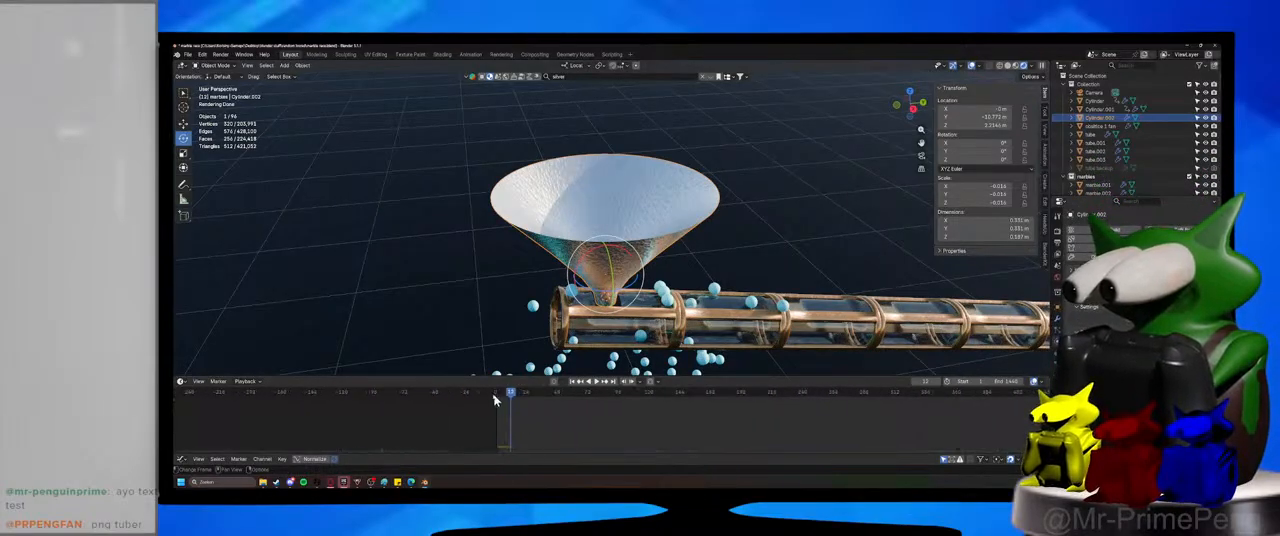
drag(498, 398, 497, 396)
click(549, 127)
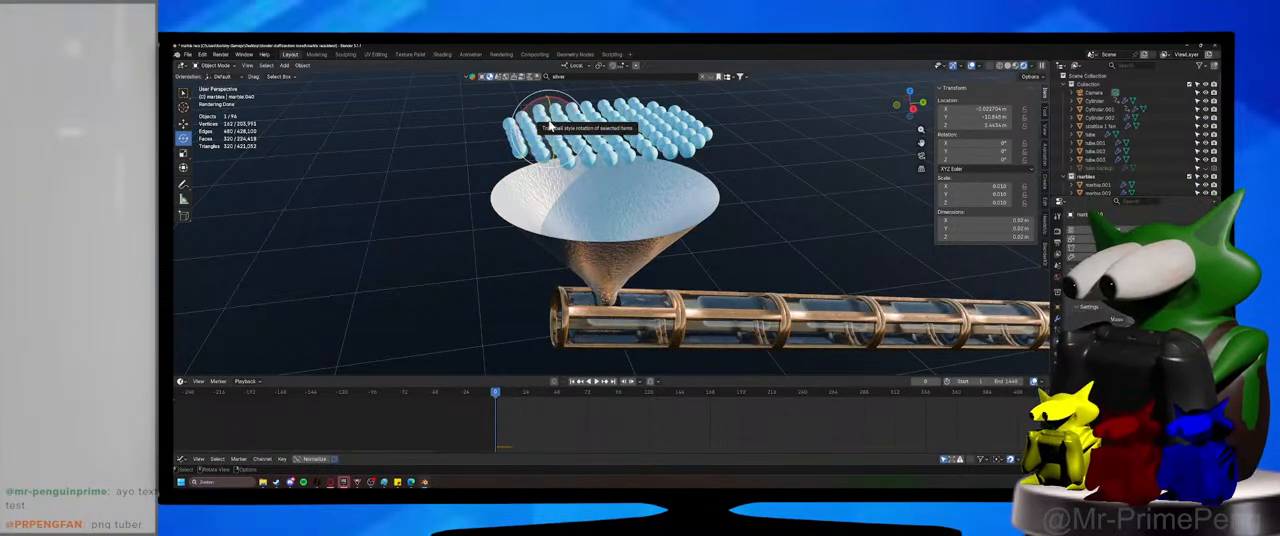
click(655, 236)
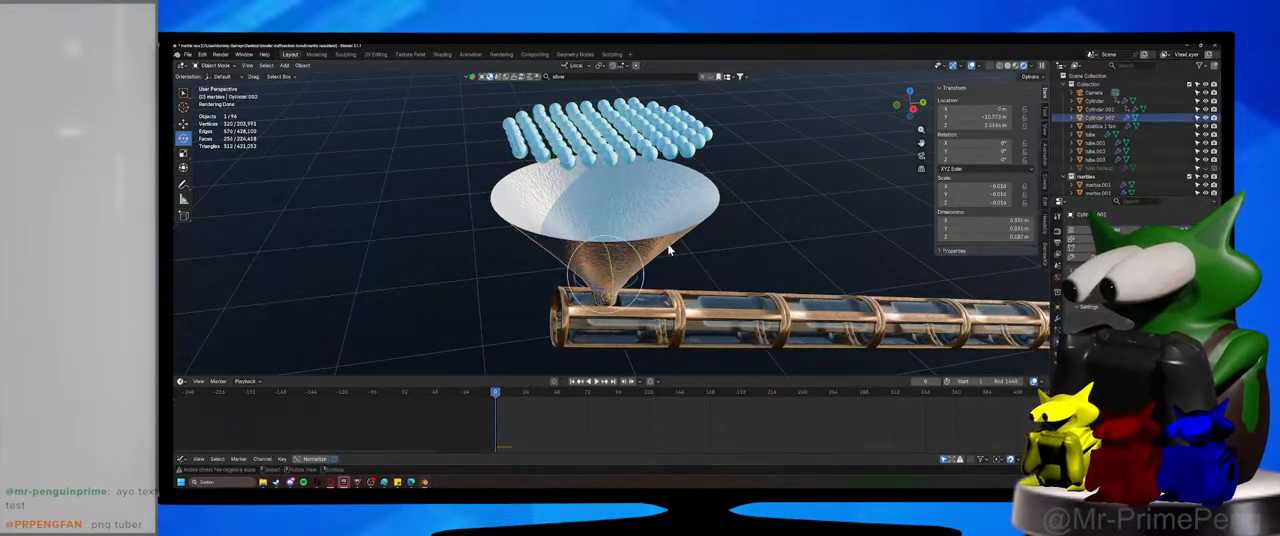
key(ctrl+s)
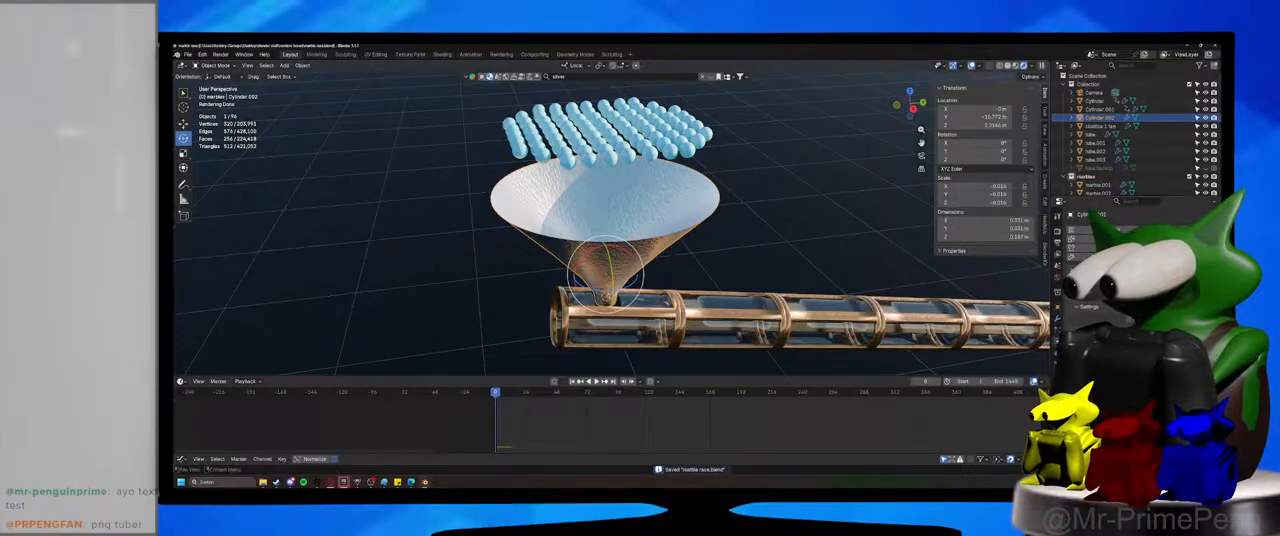
Play the marble drop from frame 0, stop it once most marbles have fallen, and save the file.
click(598, 382)
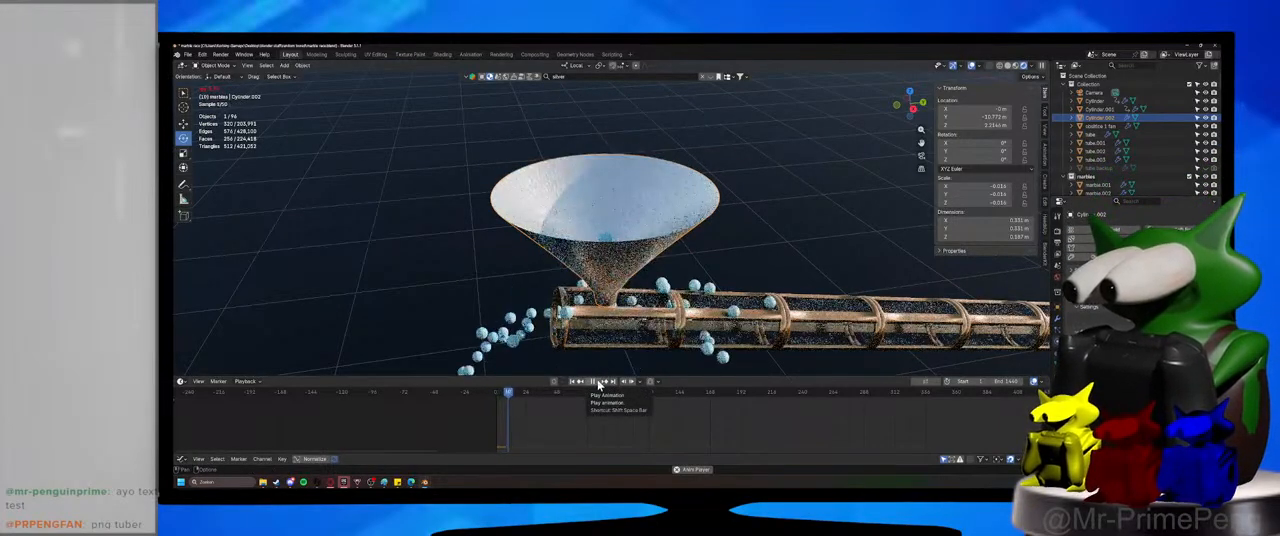
click(599, 384)
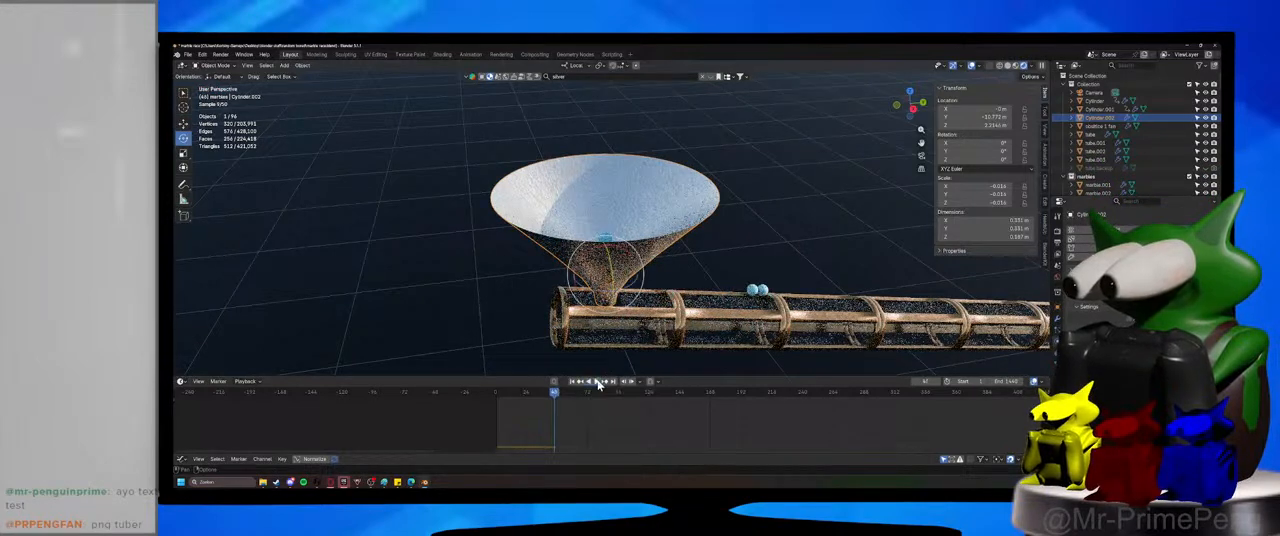
key(ctrl+s)
middle_drag(686, 212, 684, 231)
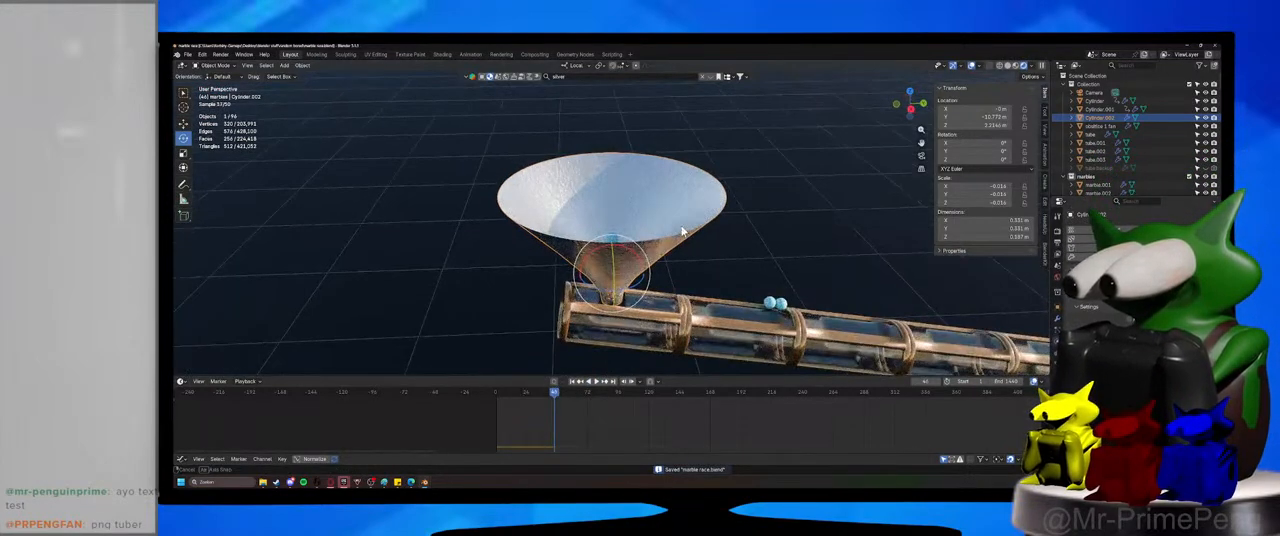
Add a Solidify modifier to the funnel and undo the extra change made to its geometry.
click(1059, 320)
click(1098, 230)
click(1098, 231)
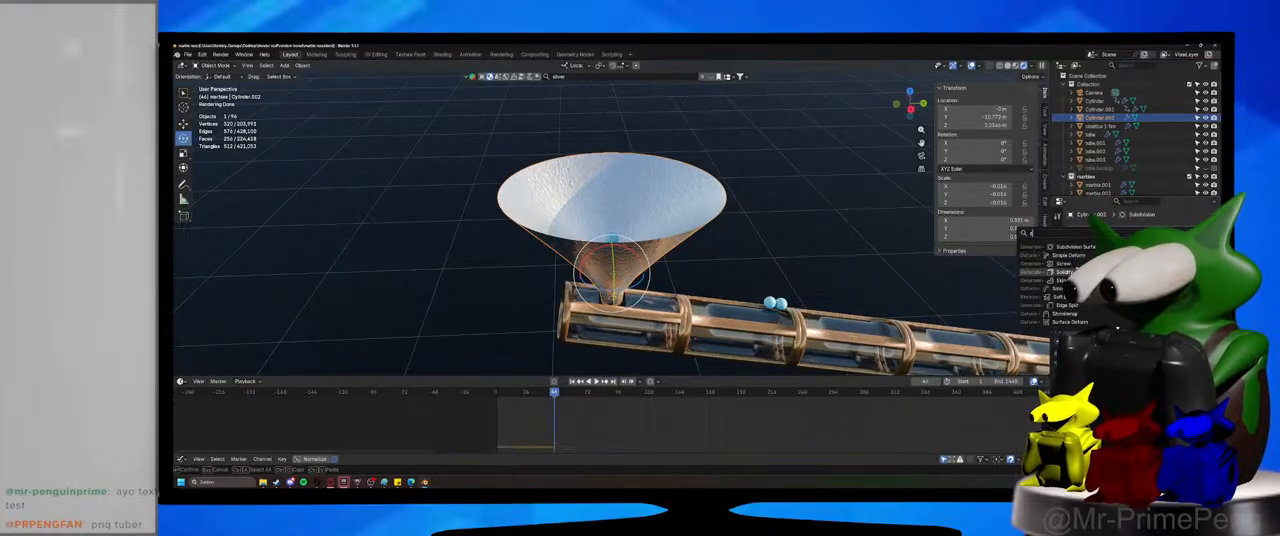
click(1063, 272)
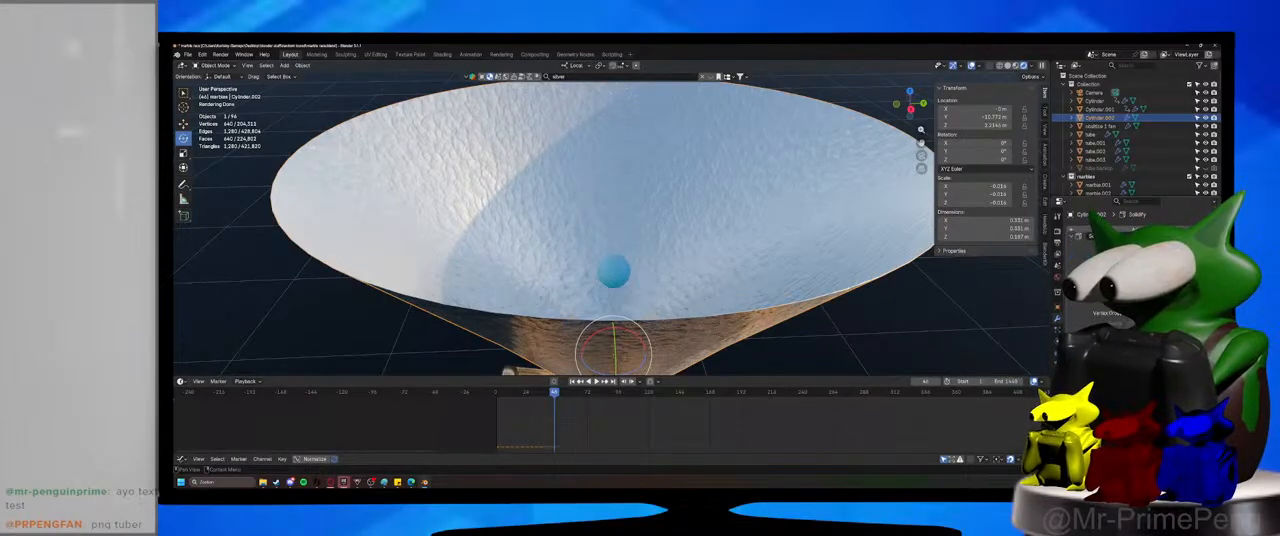
click(1130, 313)
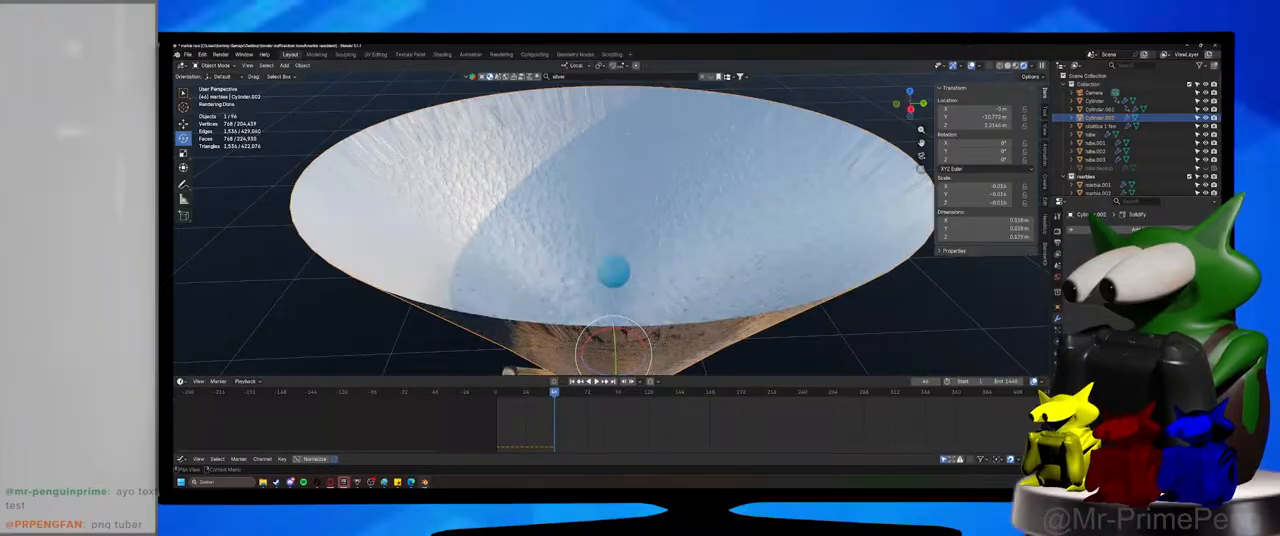
key(ctrl+z)
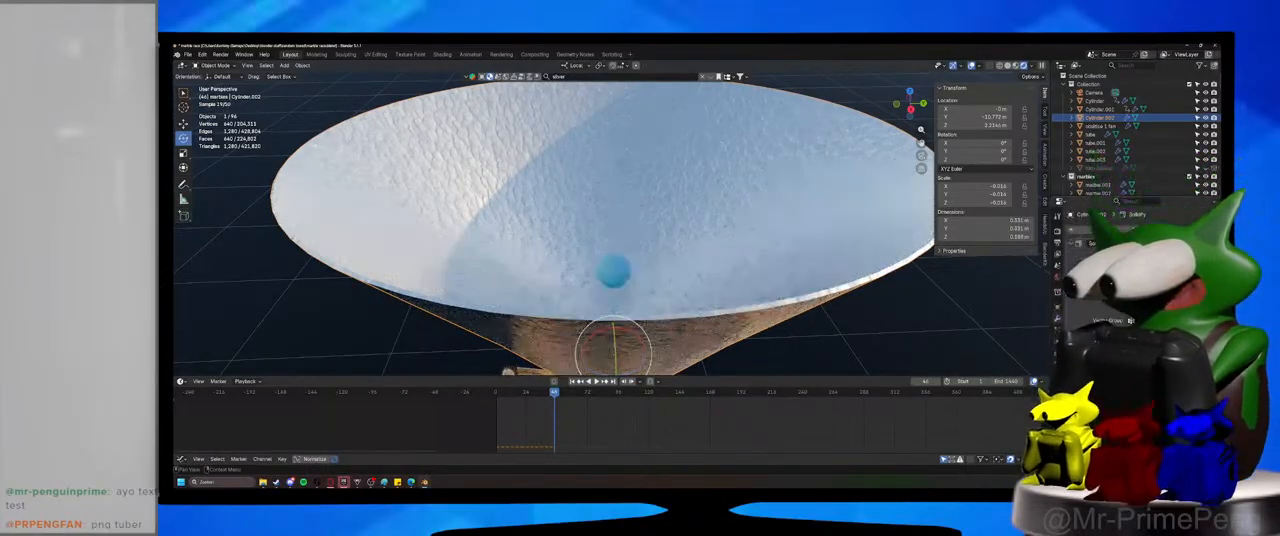
Play the simulation from frame 0 twice to check from different angles how the marbles meet the thickened funnel.
scroll(610, 230, down, 5)
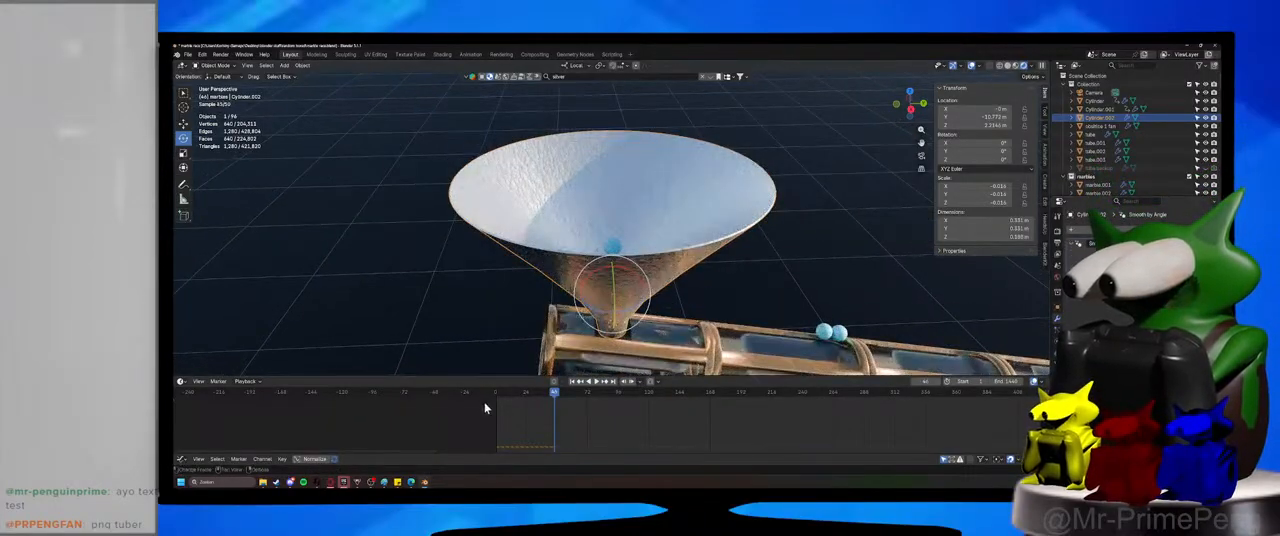
click(495, 393)
click(596, 381)
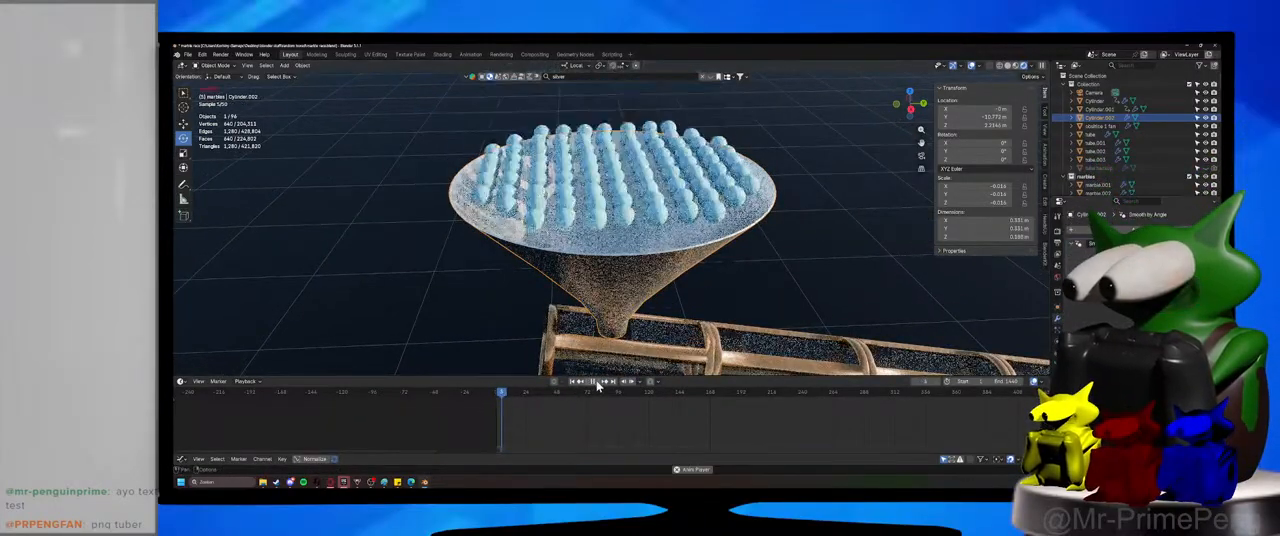
click(597, 384)
middle_drag(624, 244, 734, 286)
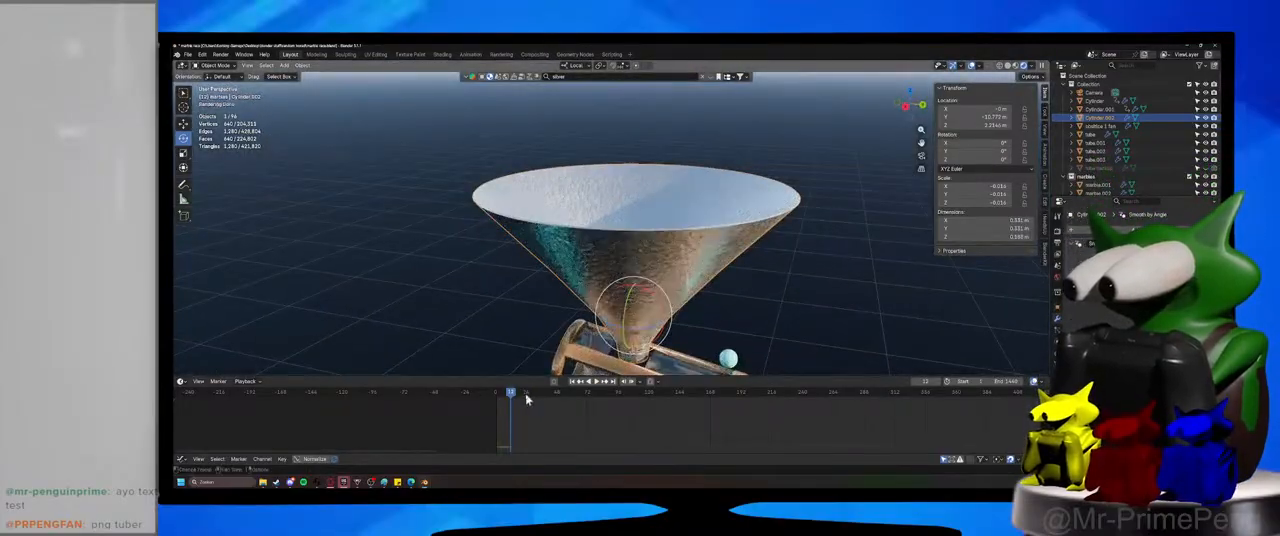
click(496, 394)
click(597, 381)
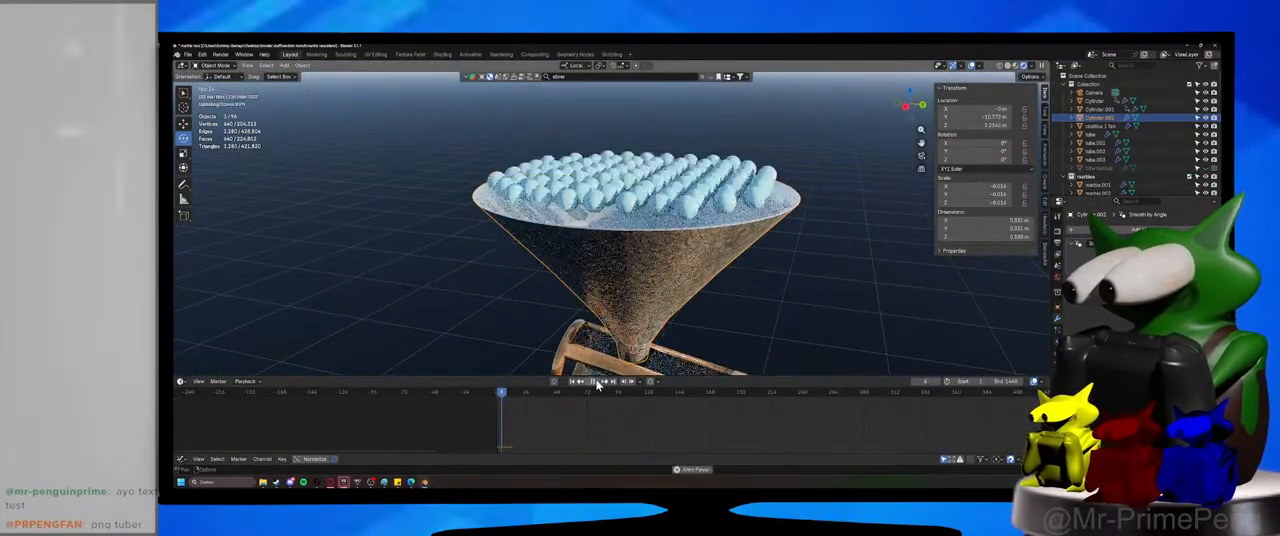
click(597, 381)
click(496, 394)
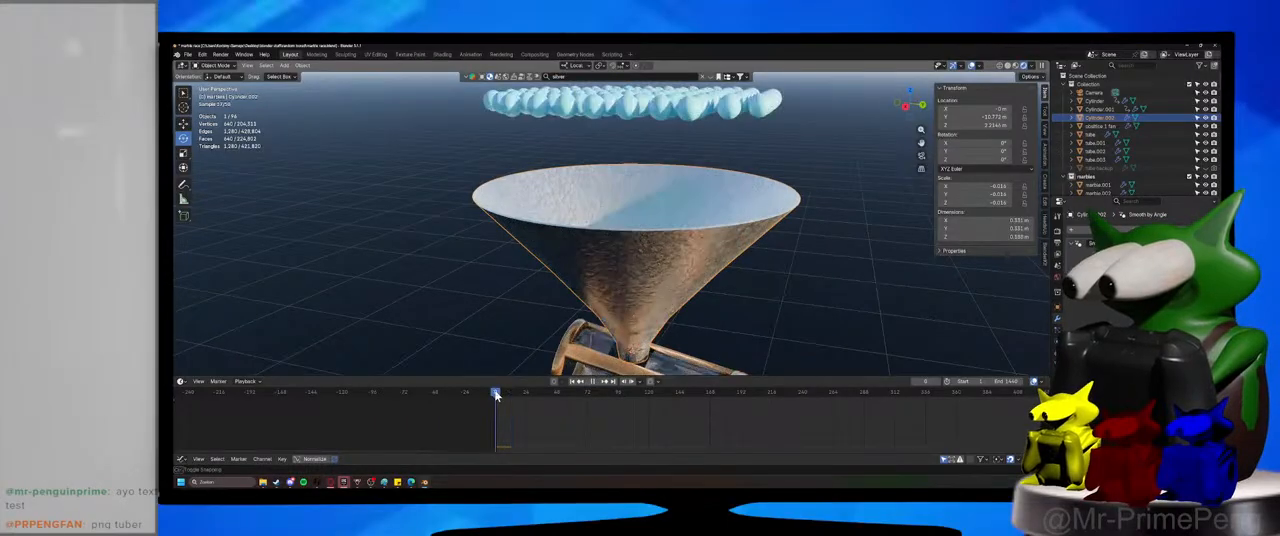
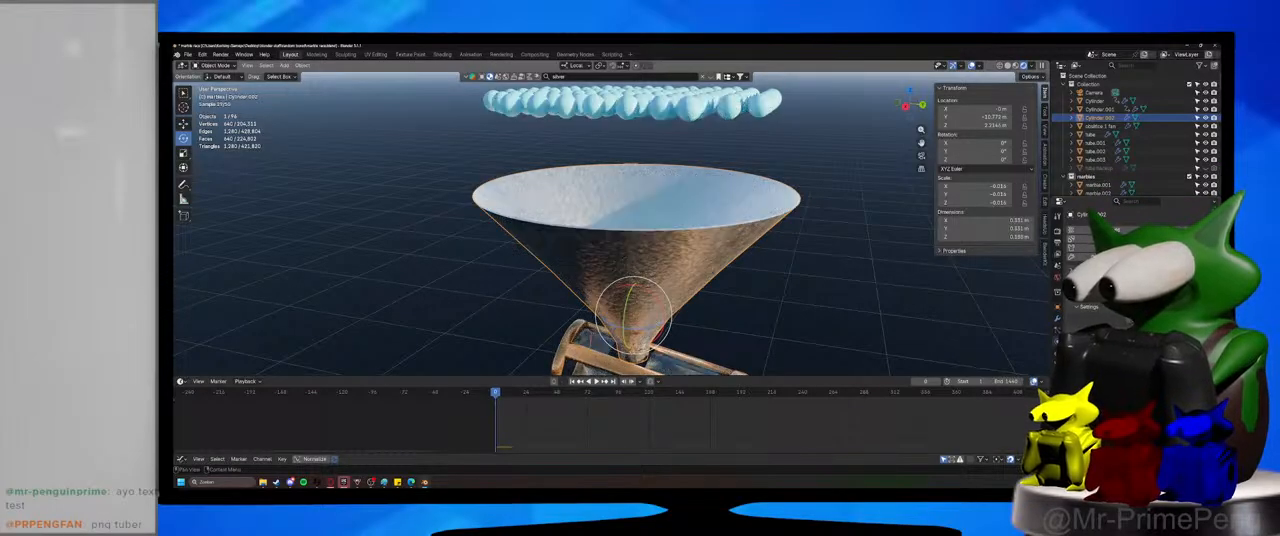
Play the marble drop briefly to check the collision with the funnel, and return the timeline to the start.
click(597, 382)
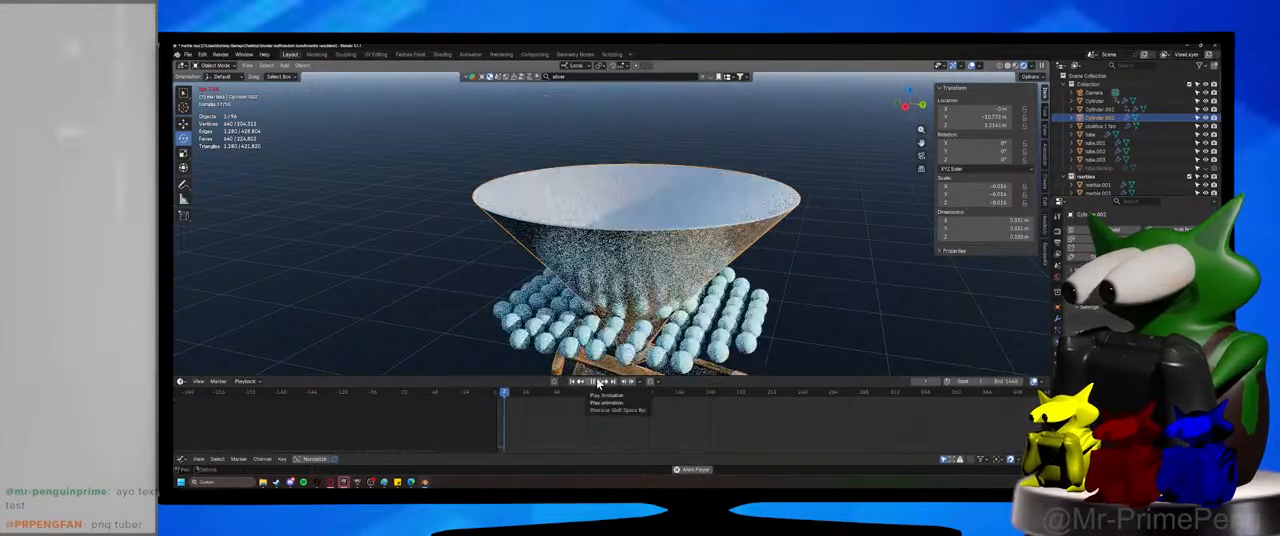
click(597, 382)
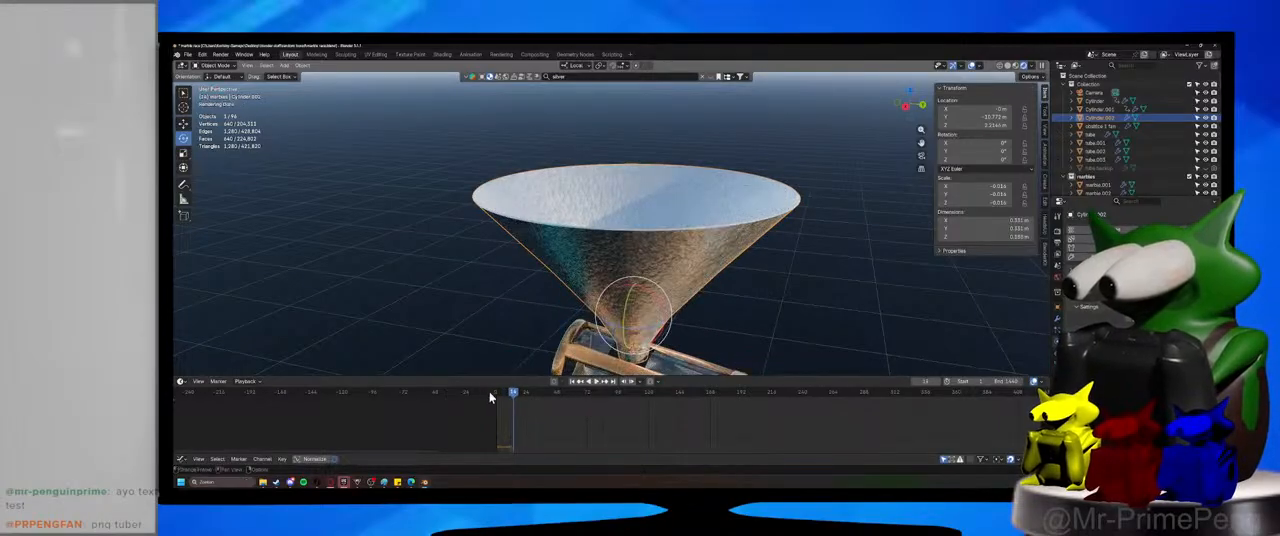
drag(498, 396, 496, 397)
Scale the funnel in X and Y only until it is about 0.43 m across, deselect it and save the file.
middle_drag(622, 301, 648, 306)
key(s)
key(shift+z)
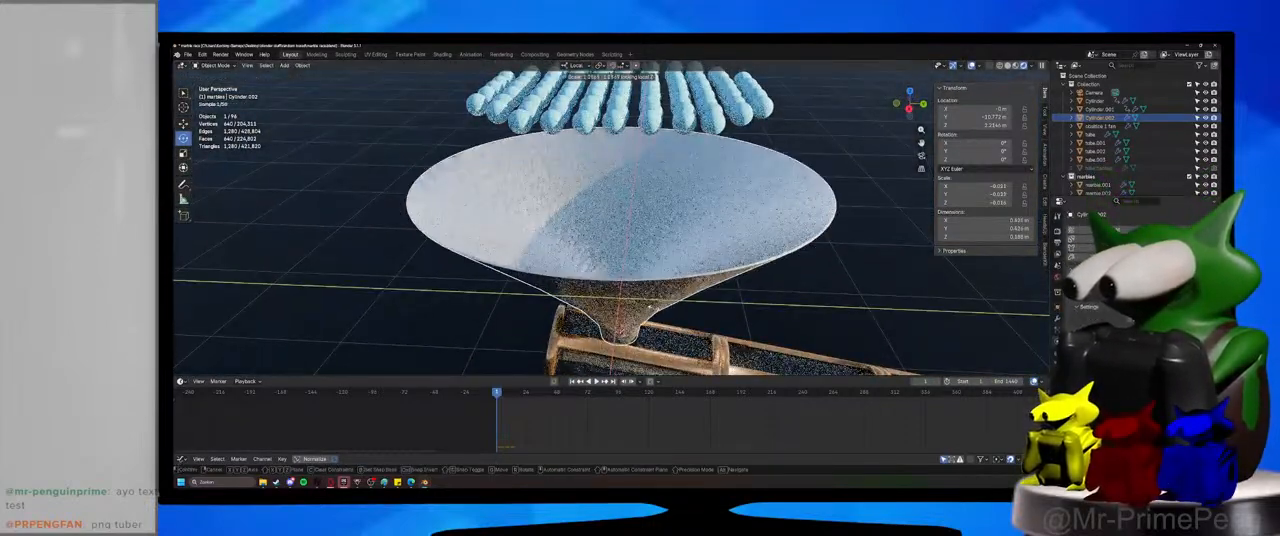
click(659, 310)
click(813, 306)
scroll(765, 280, down, 2)
key(ctrl+s)
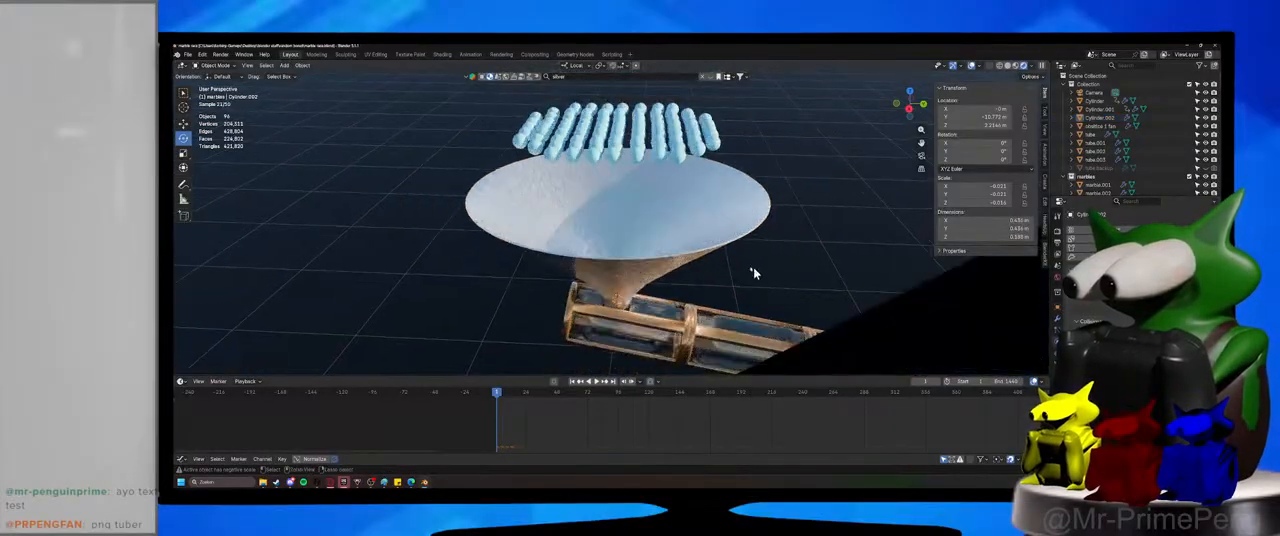
Select one marble in the grid above the funnel and examine its rigid body collision settings.
middle_drag(755, 273, 743, 311)
click(583, 182)
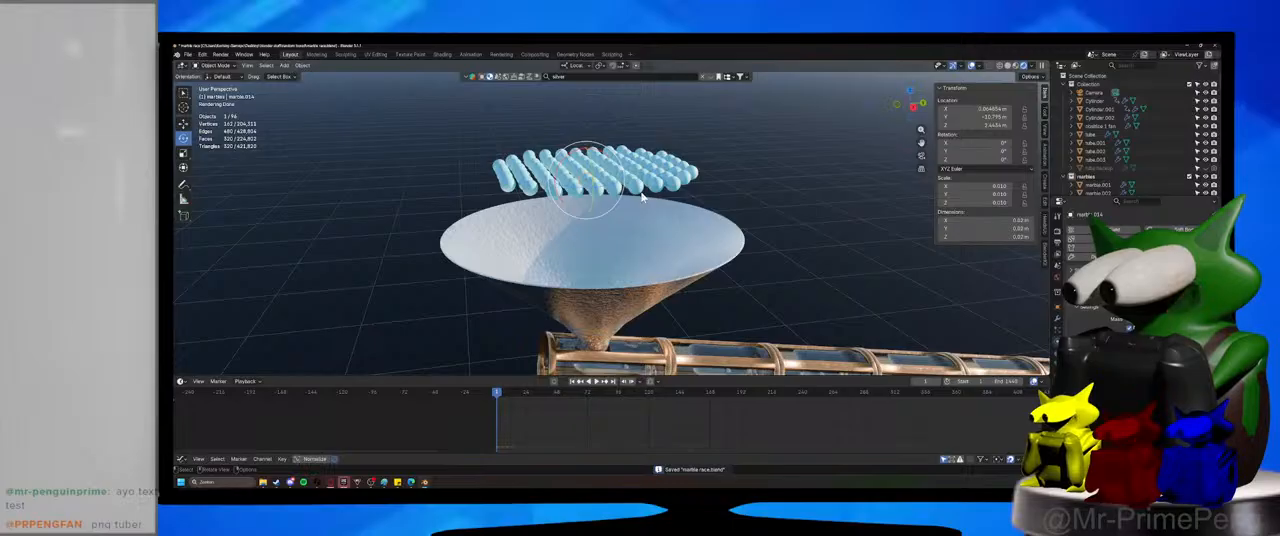
mouse_move(641, 193)
middle_down()
mouse_move(628, 194)
mouse_move(641, 199)
middle_up()
scroll(628, 194, up, 2)
scroll(641, 199, down, 1)
scroll(1110, 290, down, 1)
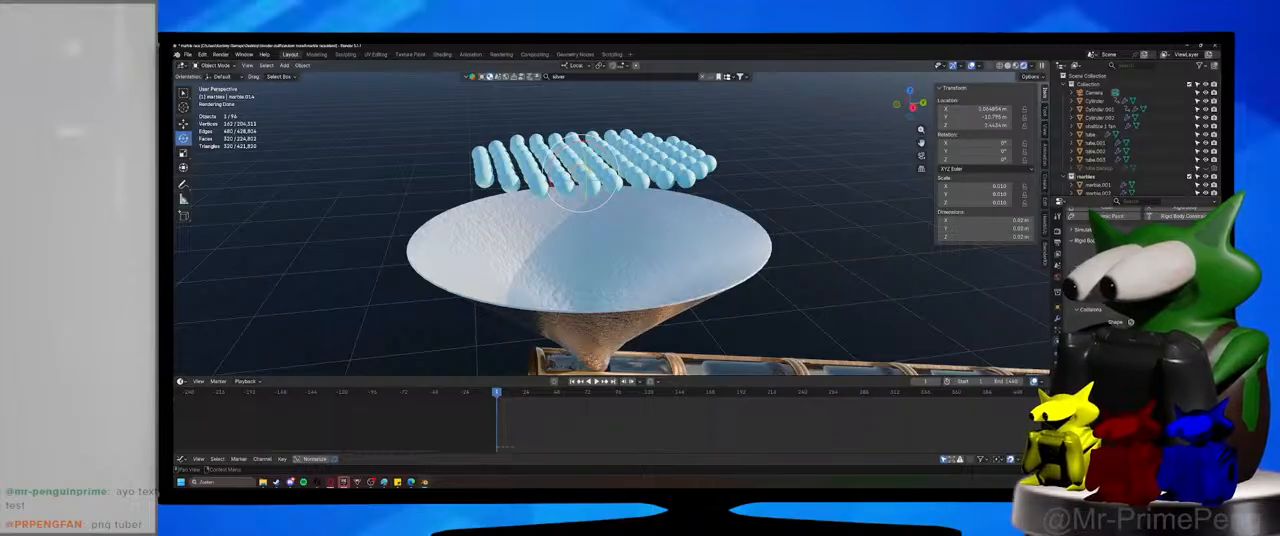
Run the simulation a few frames to check where the marbles meet the widened funnel, and save the file.
key(space)
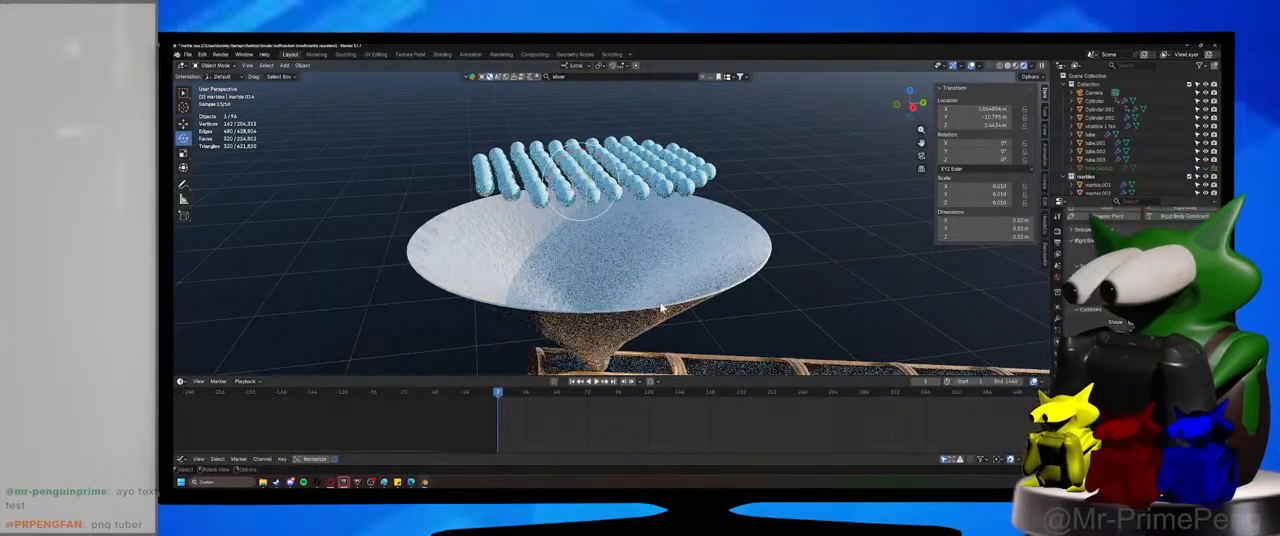
middle_drag(660, 308, 498, 199)
scroll(846, 297, down, 6)
scroll(820, 315, up, 5)
key(ctrl+s)
Compare the rigid body settings of the tube and the funnel by selecting each in turn, and save the file.
click(641, 161)
middle_drag(765, 278, 694, 285)
click(680, 288)
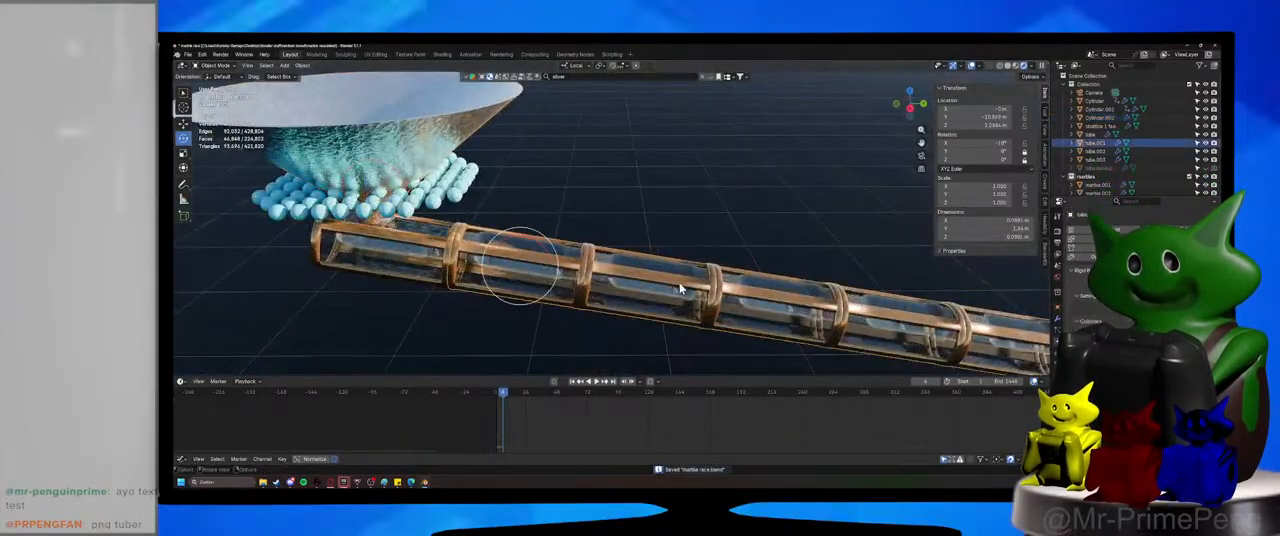
click(425, 122)
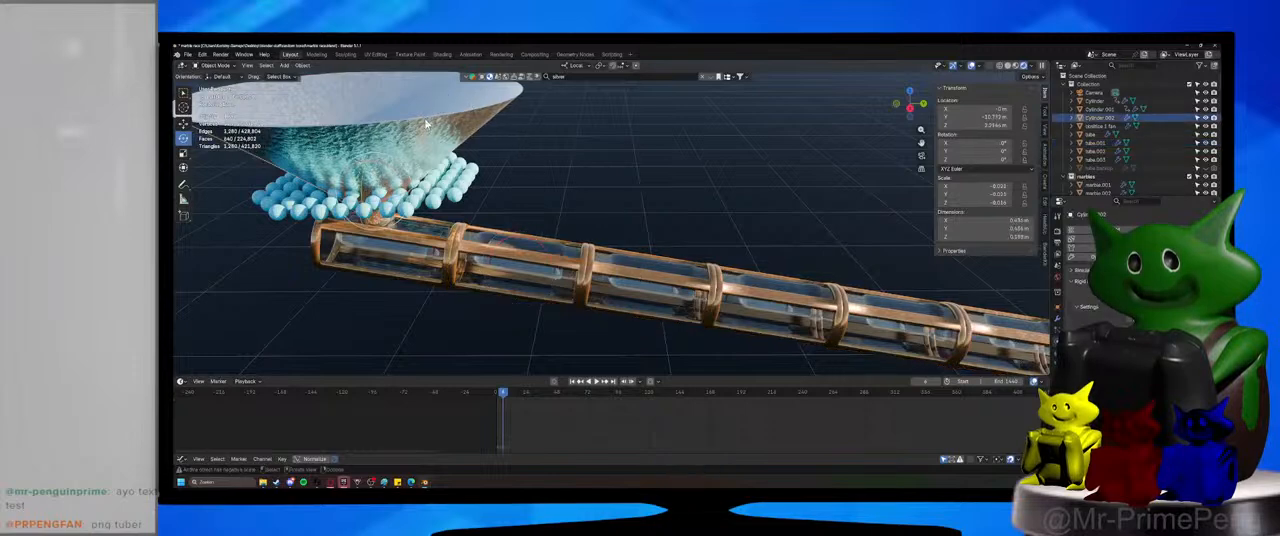
click(556, 259)
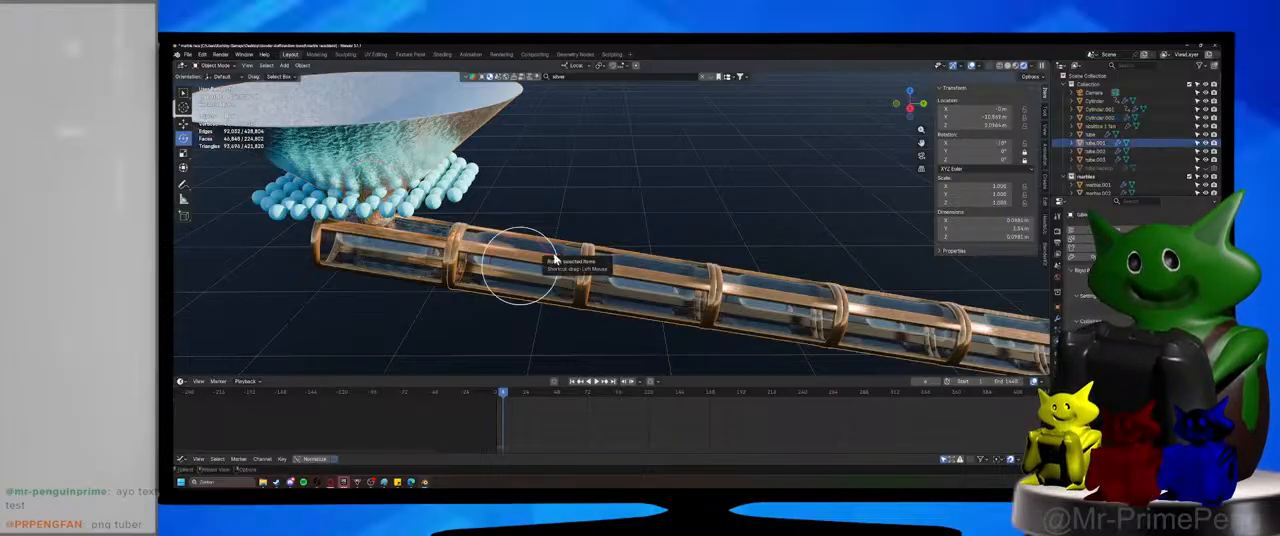
click(375, 183)
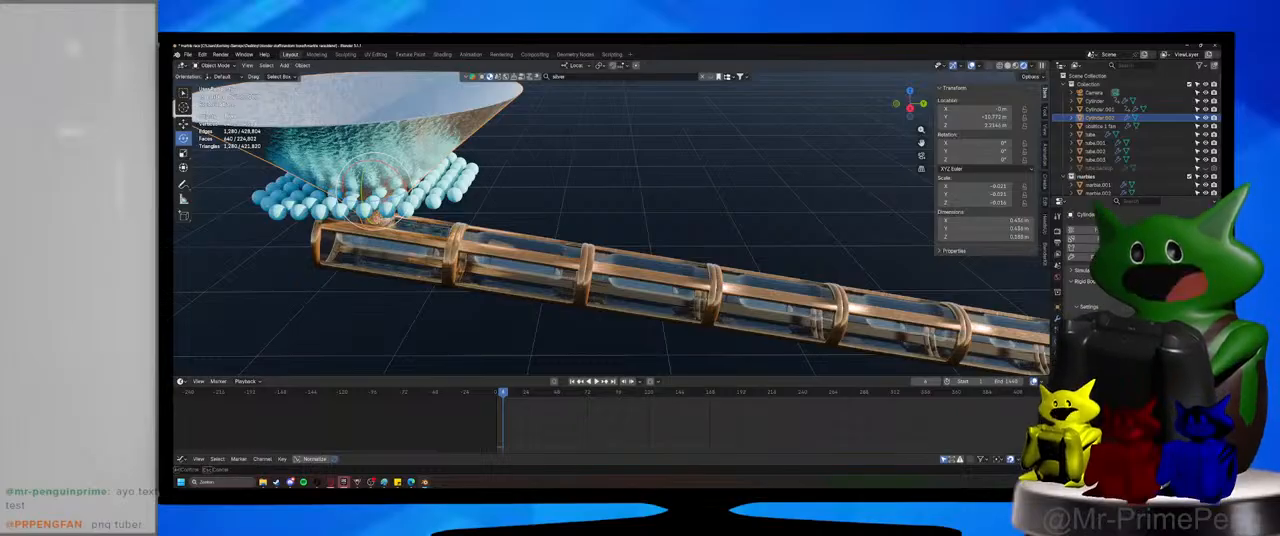
key(ctrl+s)
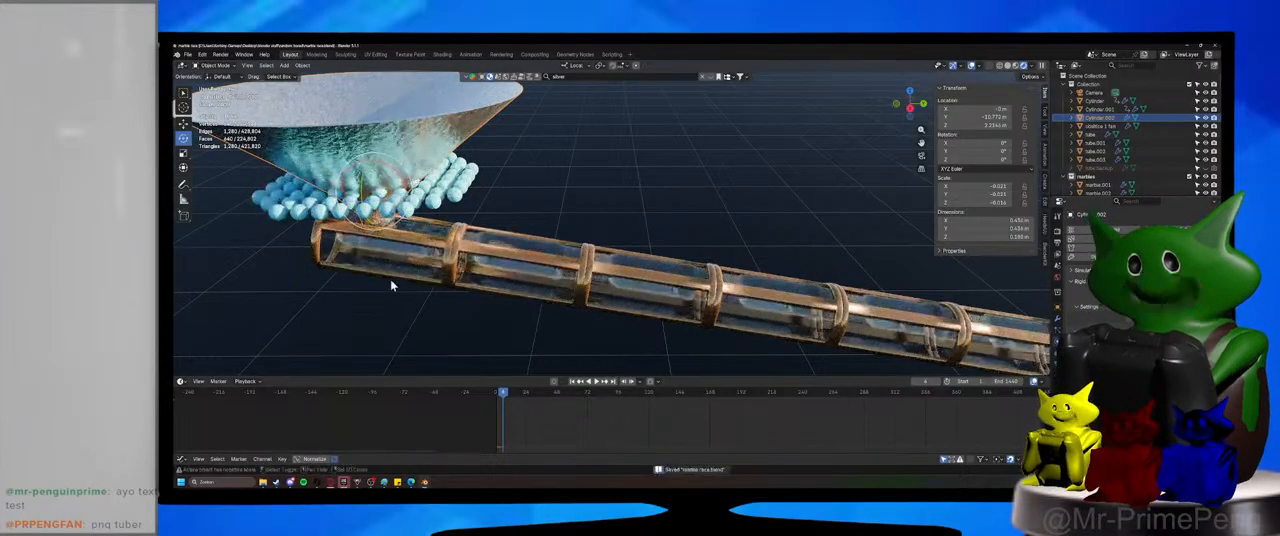
Centre on the funnel, inspect its mesh and inner wall in Edit Mode, save the file and return to Object Mode.
key(KP_Decimal)
middle_drag(738, 271, 724, 229)
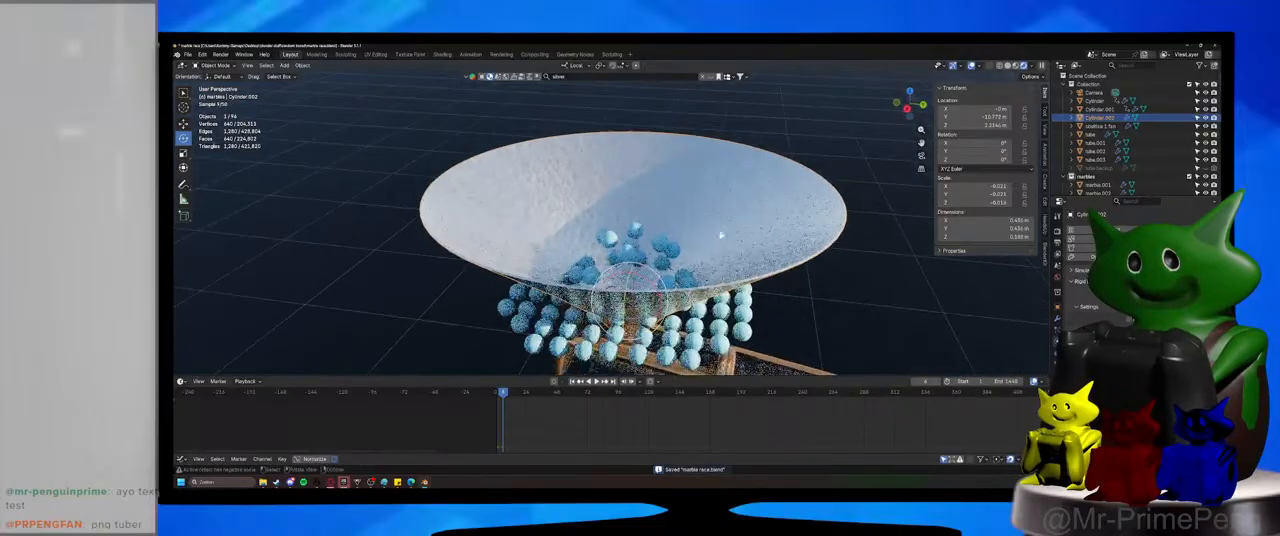
middle_drag(721, 297, 715, 274)
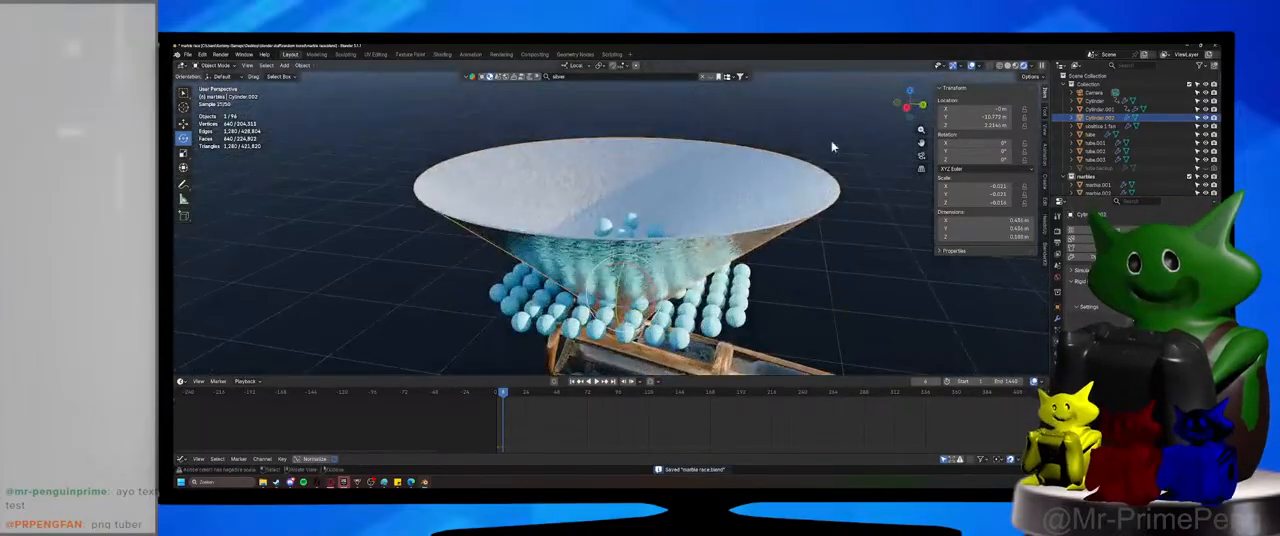
click(222, 65)
click(222, 85)
middle_drag(625, 203, 618, 293)
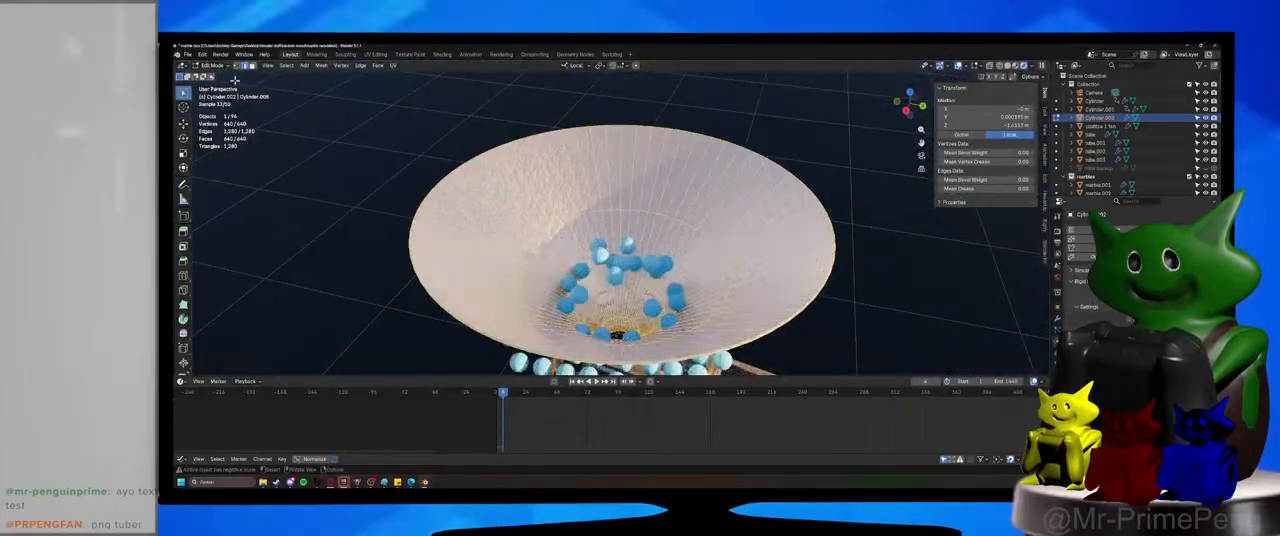
key(ctrl+s)
key(Tab)
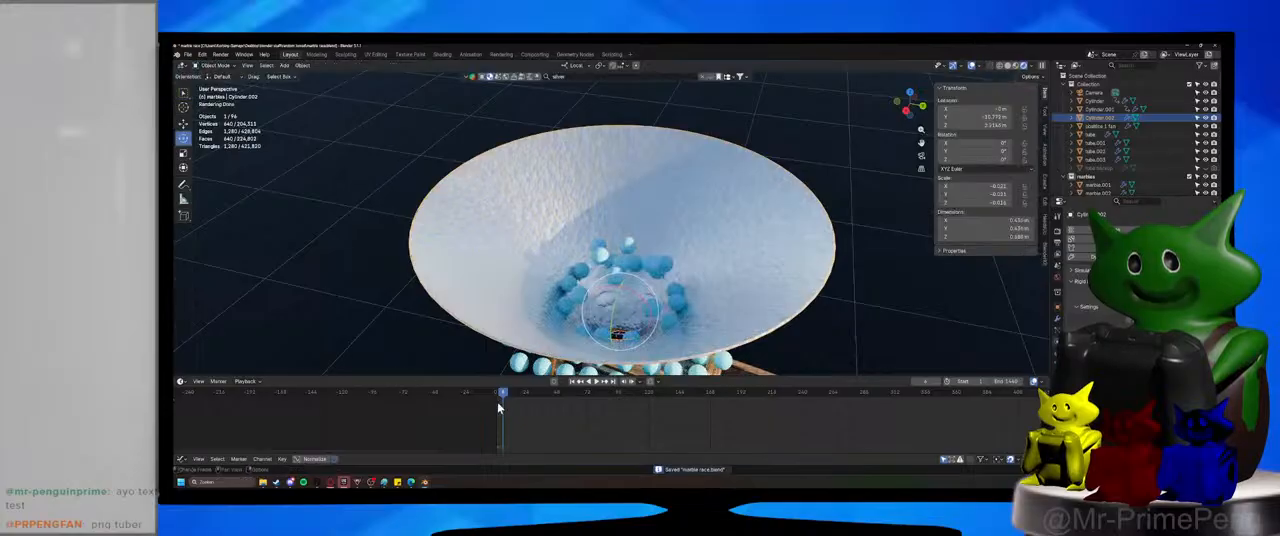
Return the timeline to frame 0, select the whole marble grid and lower it along Z to the funnel's rim.
drag(499, 407, 494, 397)
scroll(560, 295, down, 2)
middle_drag(566, 292, 526, 279)
drag(417, 157, 681, 202)
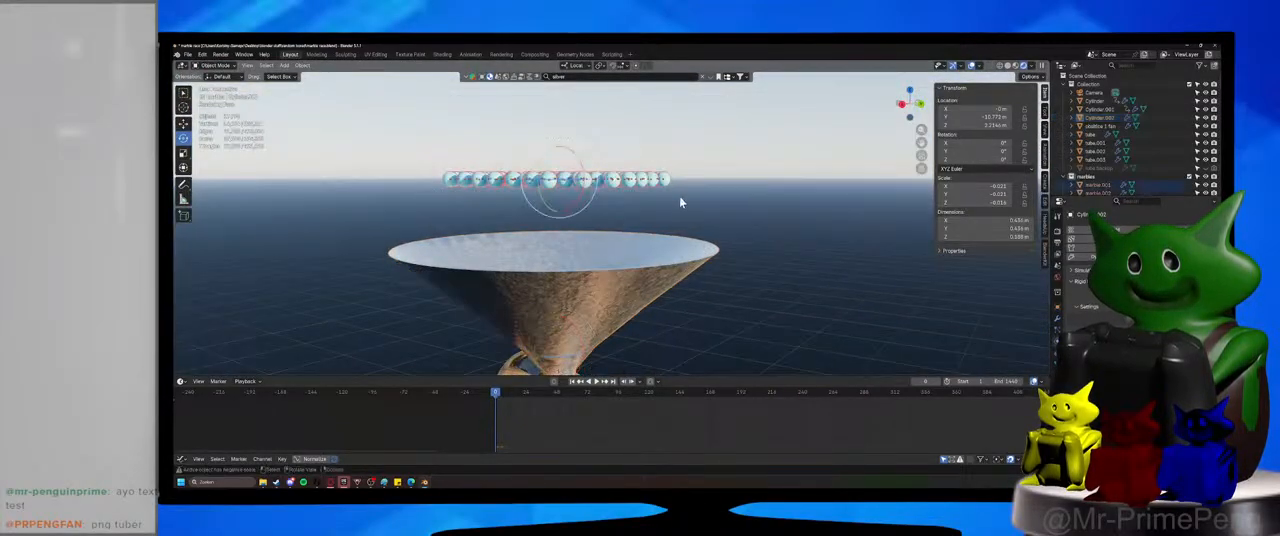
middle_drag(681, 202, 677, 220)
key(g)
key(z)
click(671, 197)
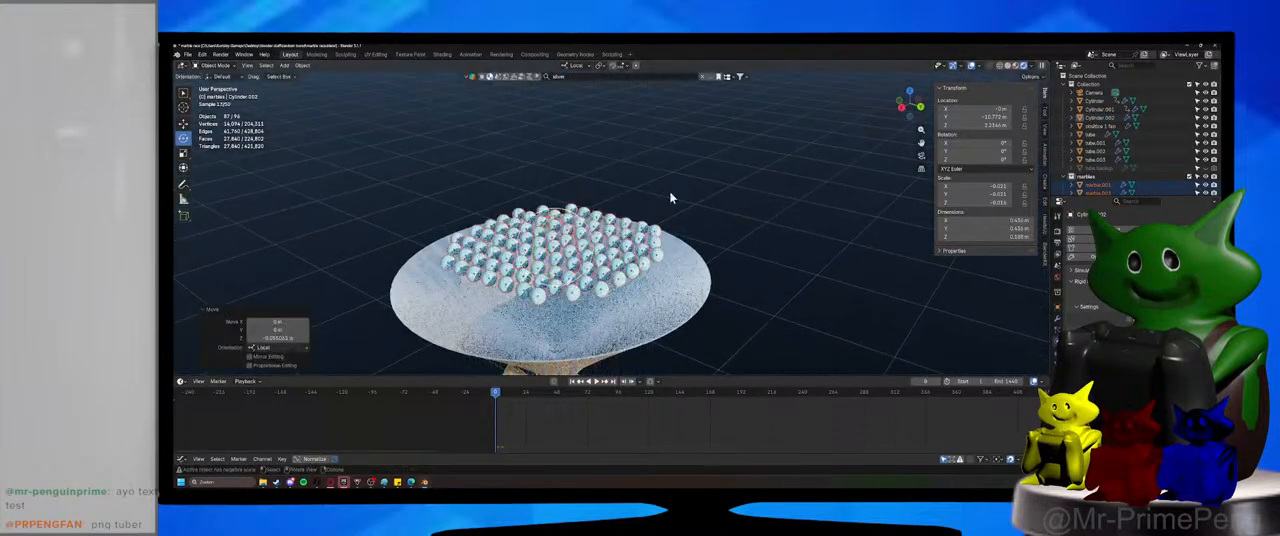
Raise the selected marble grid about 0.14 m along Z above the funnel and save the file.
key(g)
key(z)
click(675, 283)
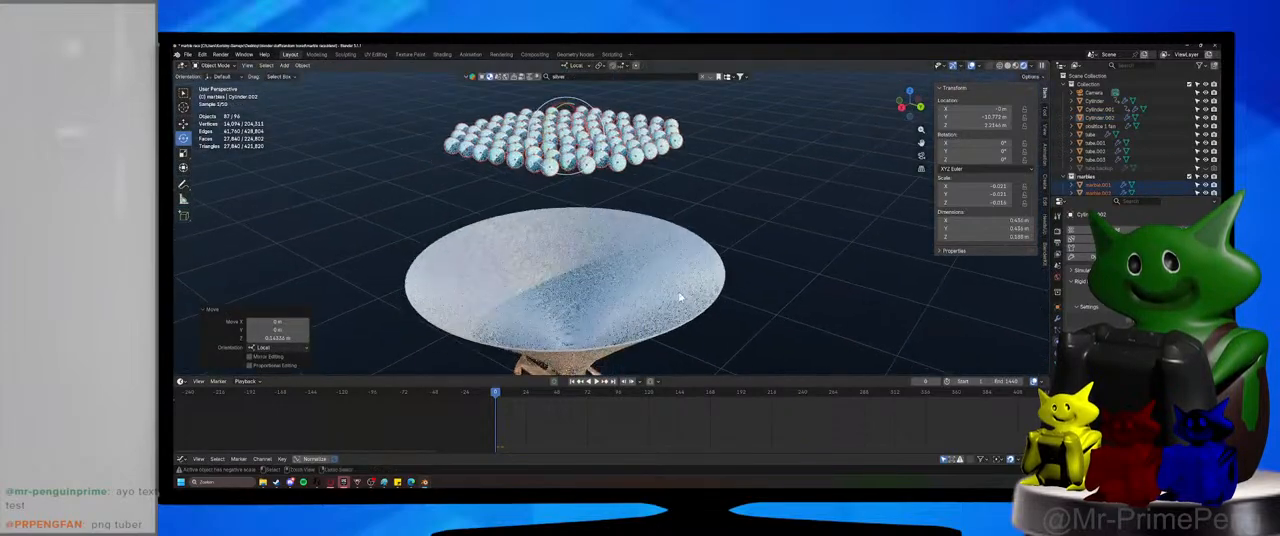
key(ctrl+s)
Play the drop from the raised height, examine where the marbles land around the tube, and select the funnel.
click(595, 381)
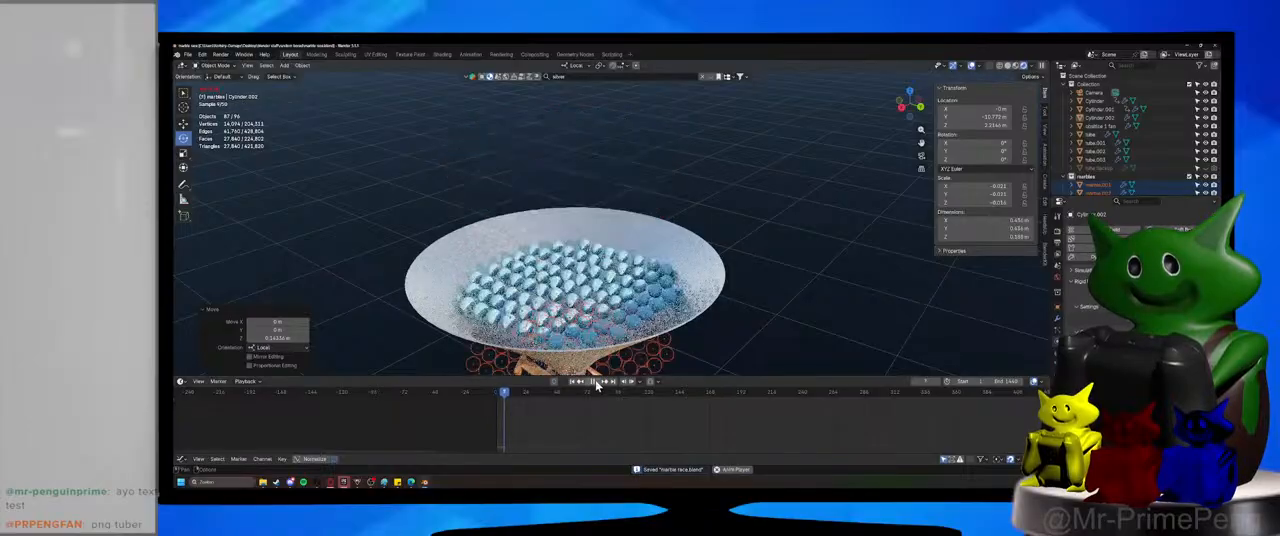
click(597, 383)
scroll(595, 328, down, 4)
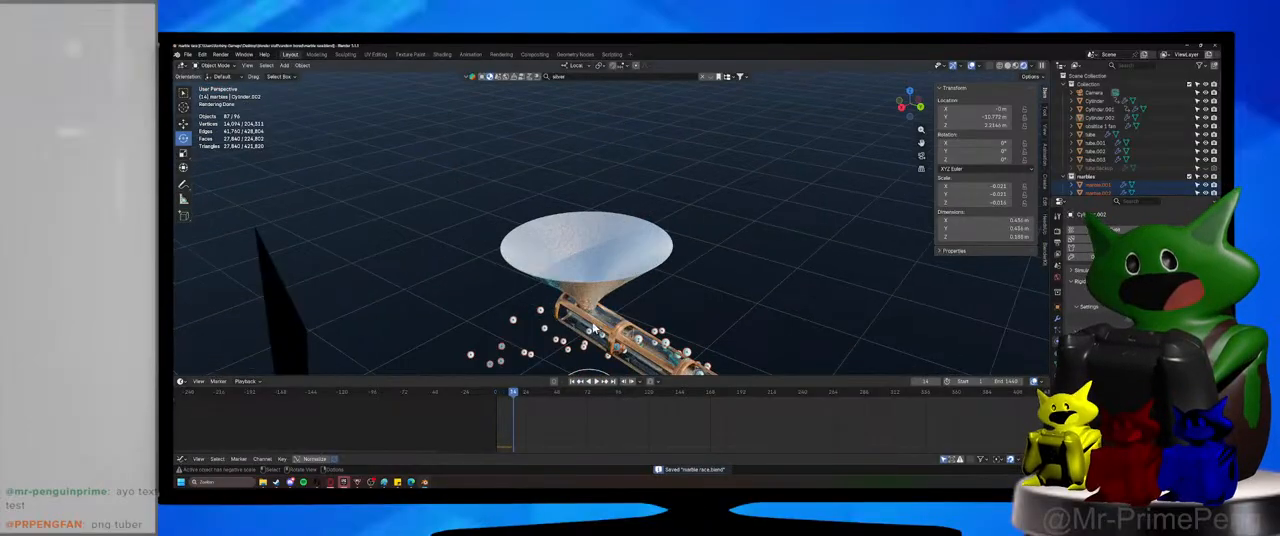
middle_drag(588, 332, 591, 332)
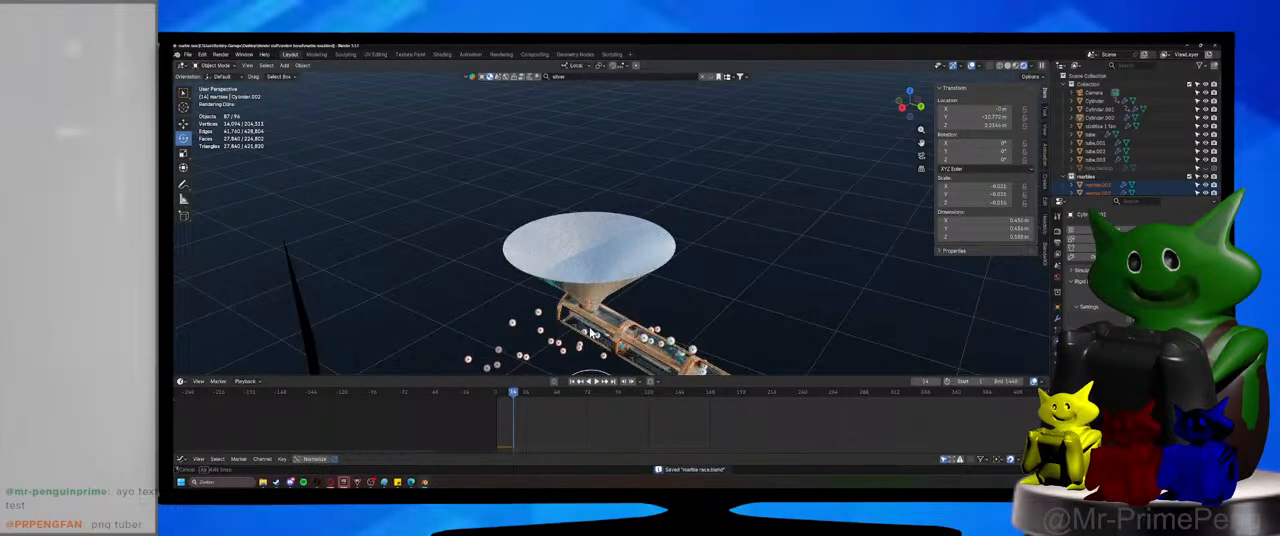
scroll(591, 332, up, 2)
click(598, 306)
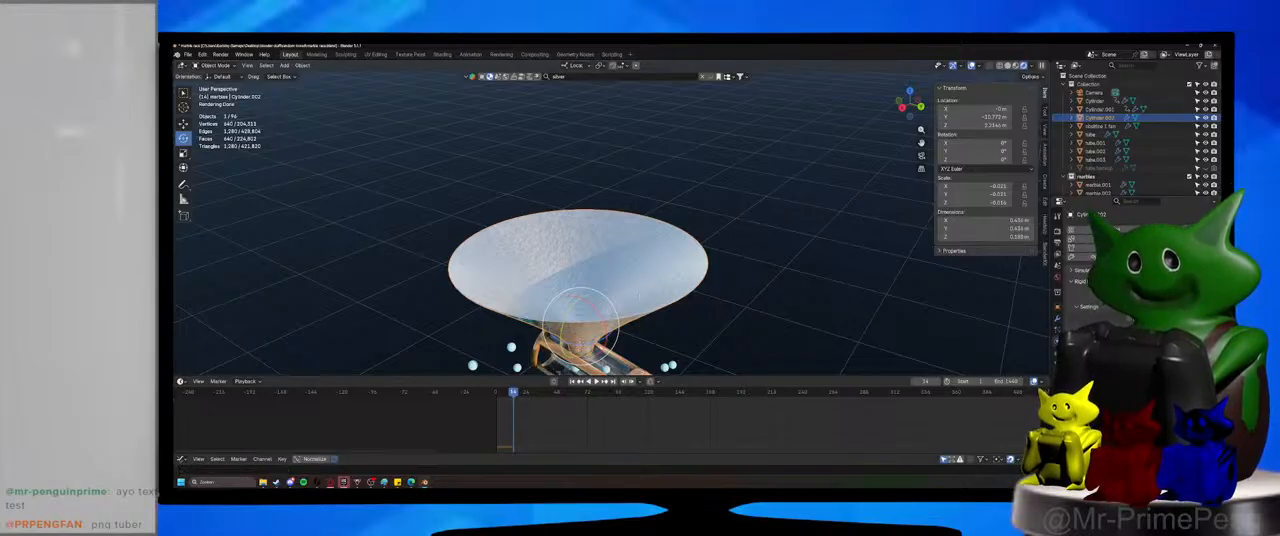
Replay the marble drop twice from frame 0 and look at the marbles falling below the funnel.
click(498, 397)
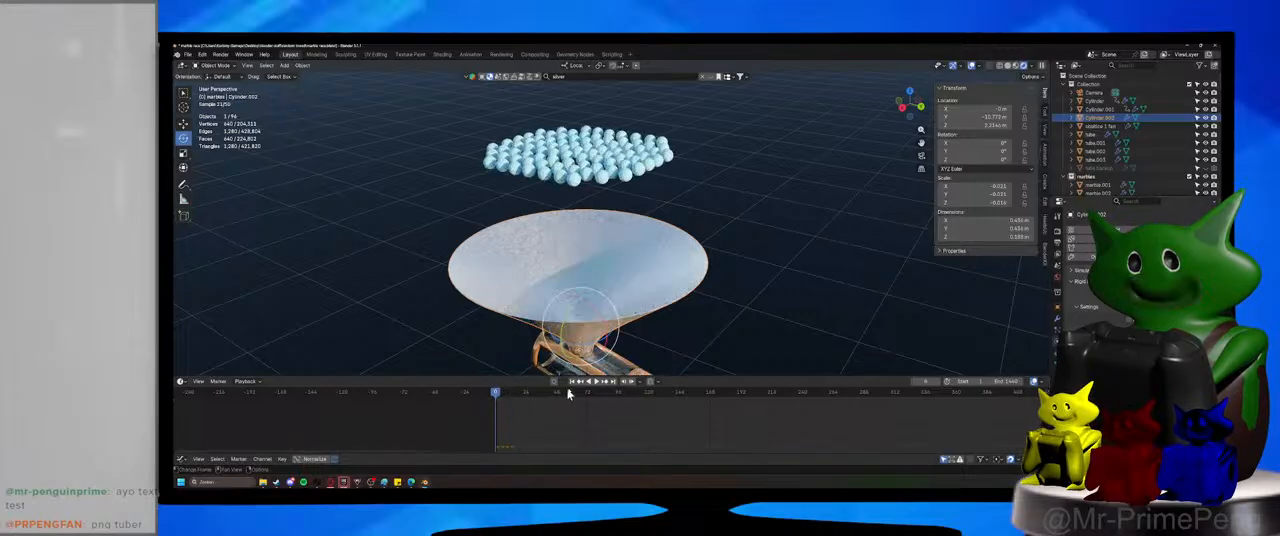
click(597, 383)
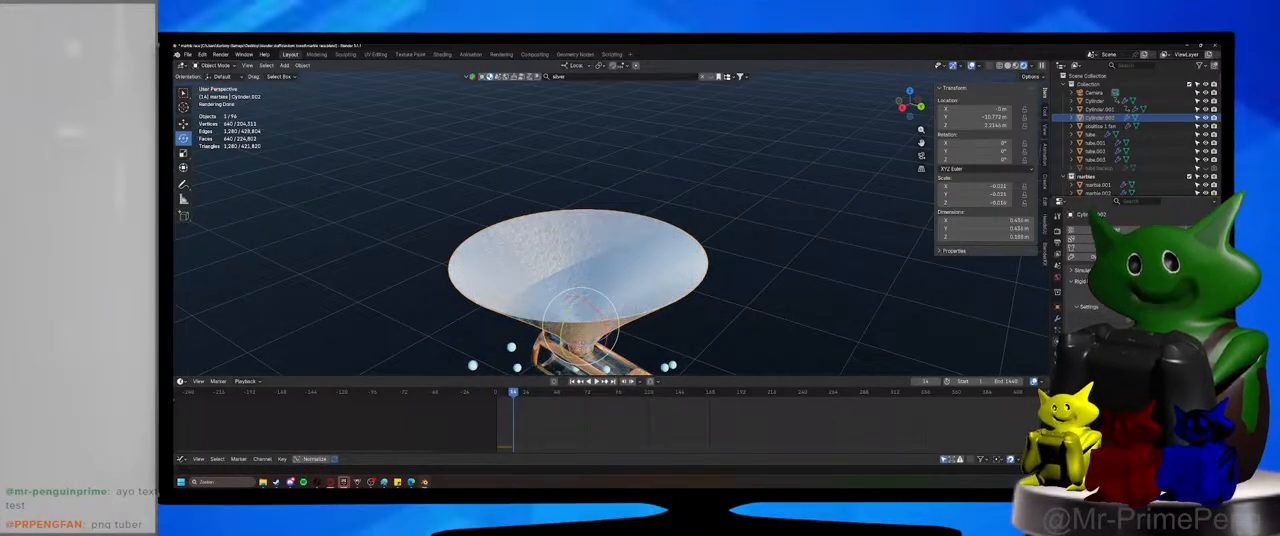
click(496, 397)
click(599, 383)
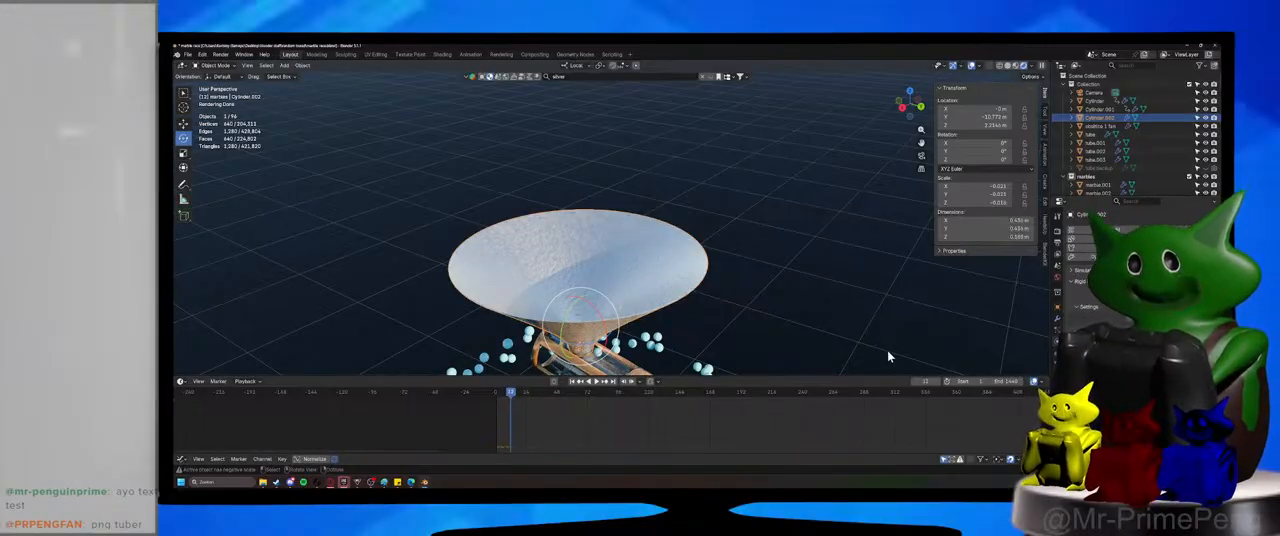
middle_drag(686, 327, 716, 326)
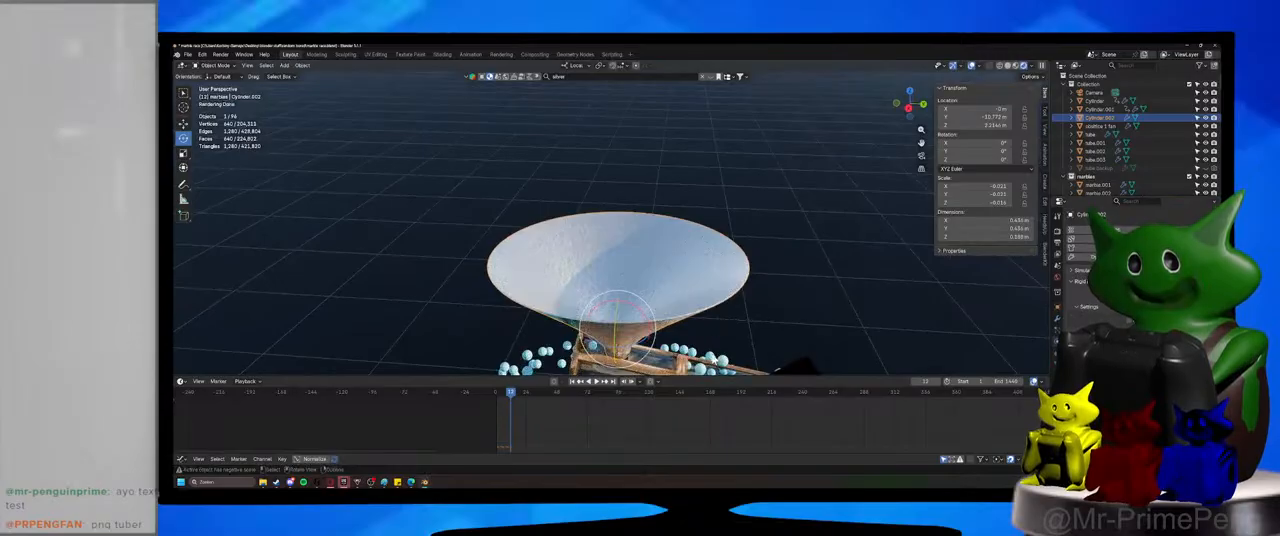
Select a fallen marble at the tube, view it up close and play the simulation onward to see which marbles stay.
click(714, 359)
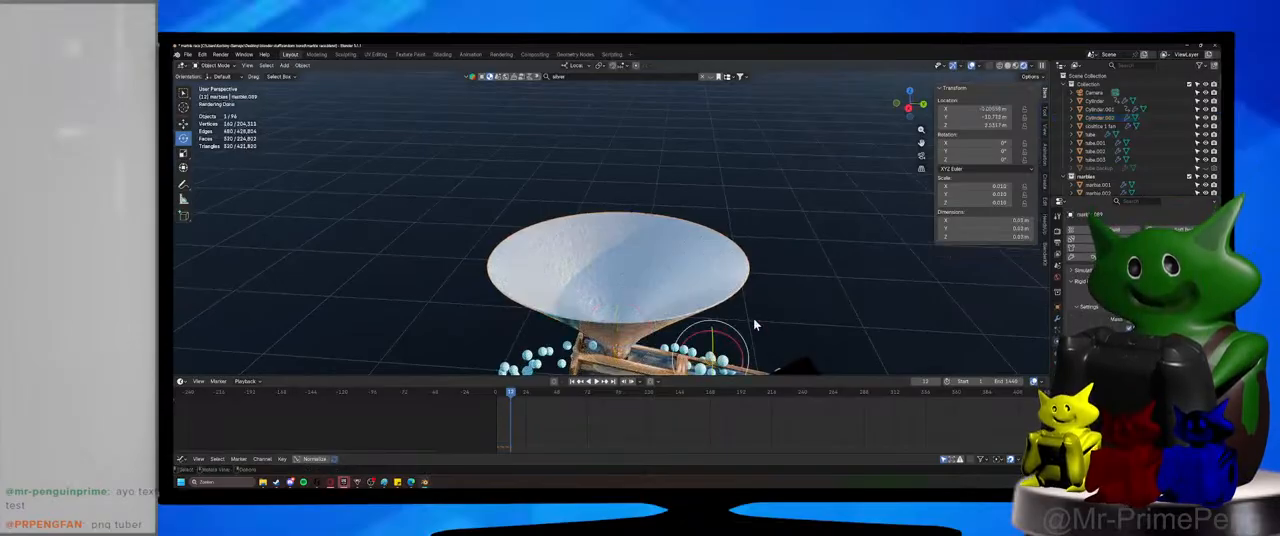
middle_drag(657, 192, 734, 406)
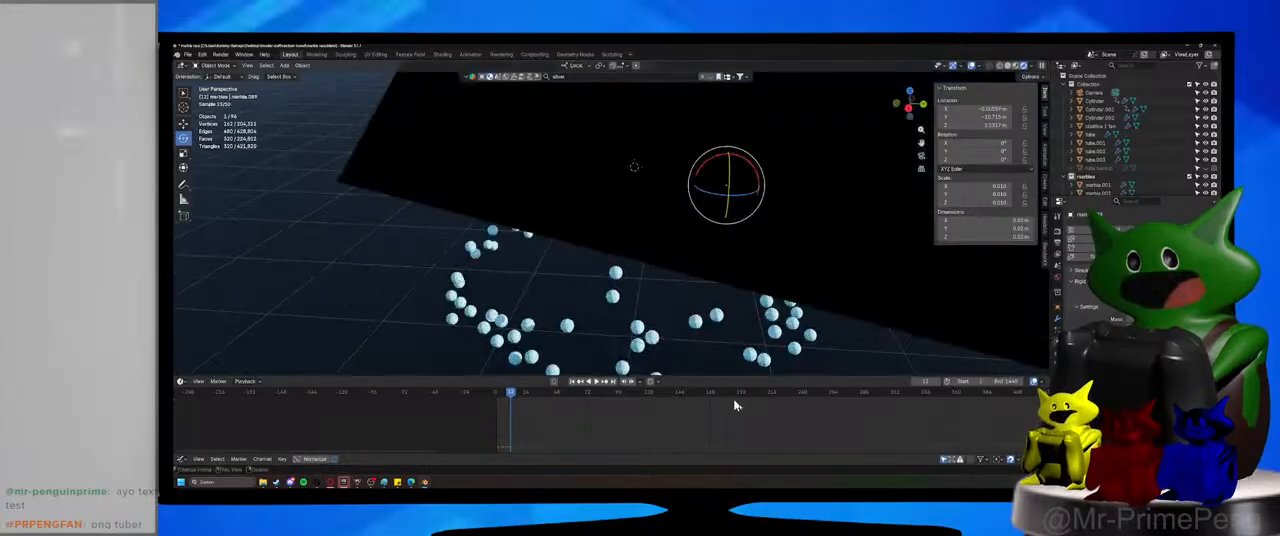
scroll(734, 406, up, 1)
middle_drag(716, 366, 630, 348)
scroll(656, 338, up, 2)
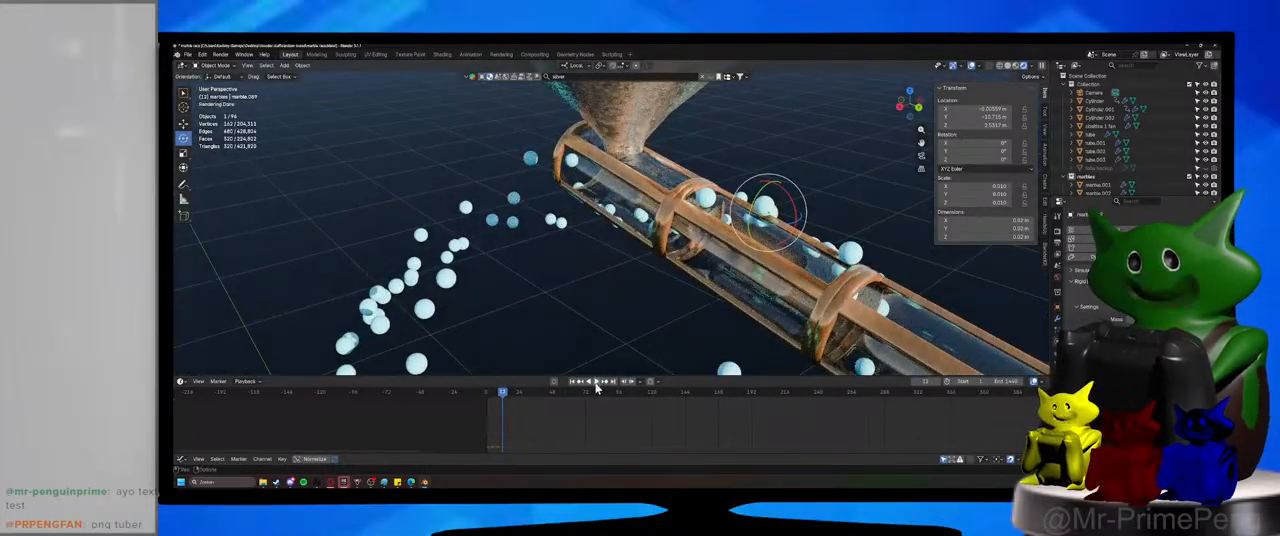
click(595, 382)
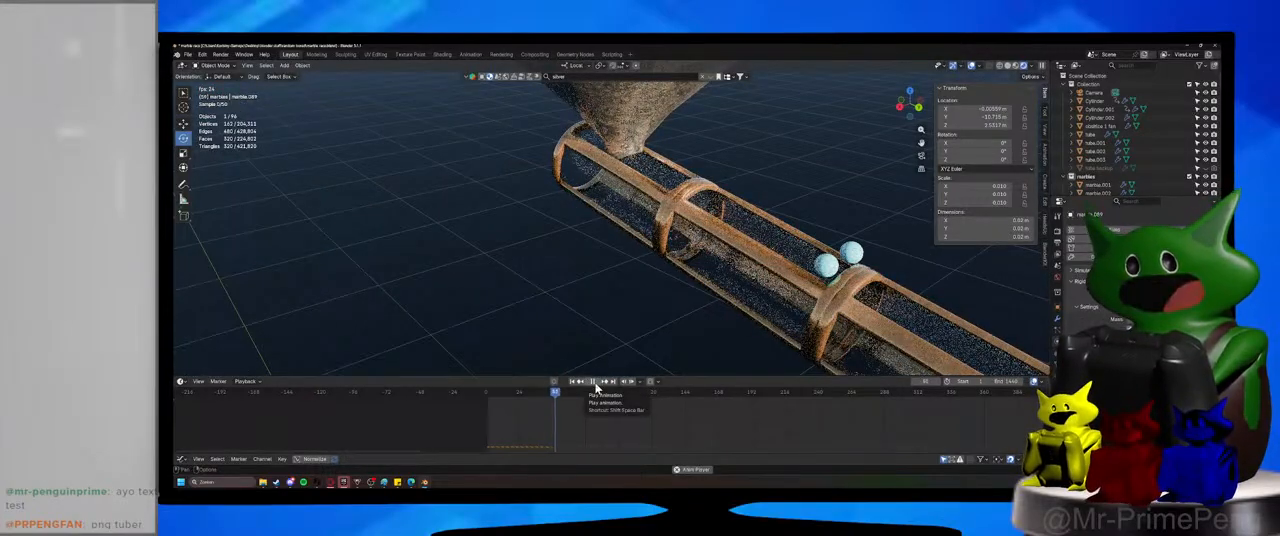
click(596, 384)
Return the timeline to the start, reselect the funnel above the tube and save the file.
shift+middle_drag(643, 237, 592, 337)
scroll(534, 331, down, 1)
click(489, 395)
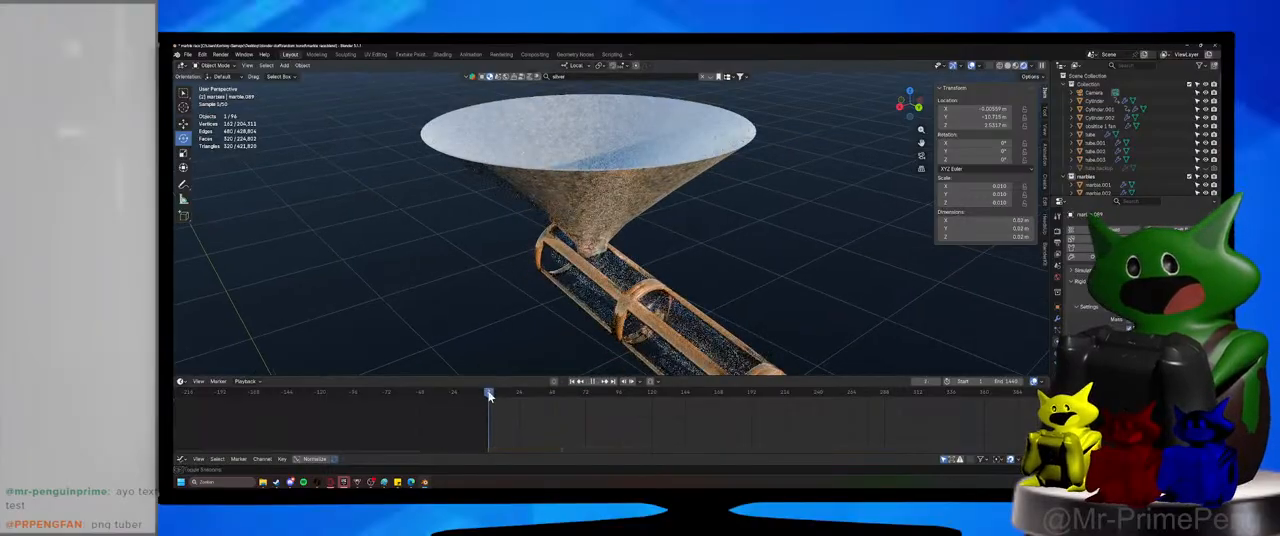
click(588, 163)
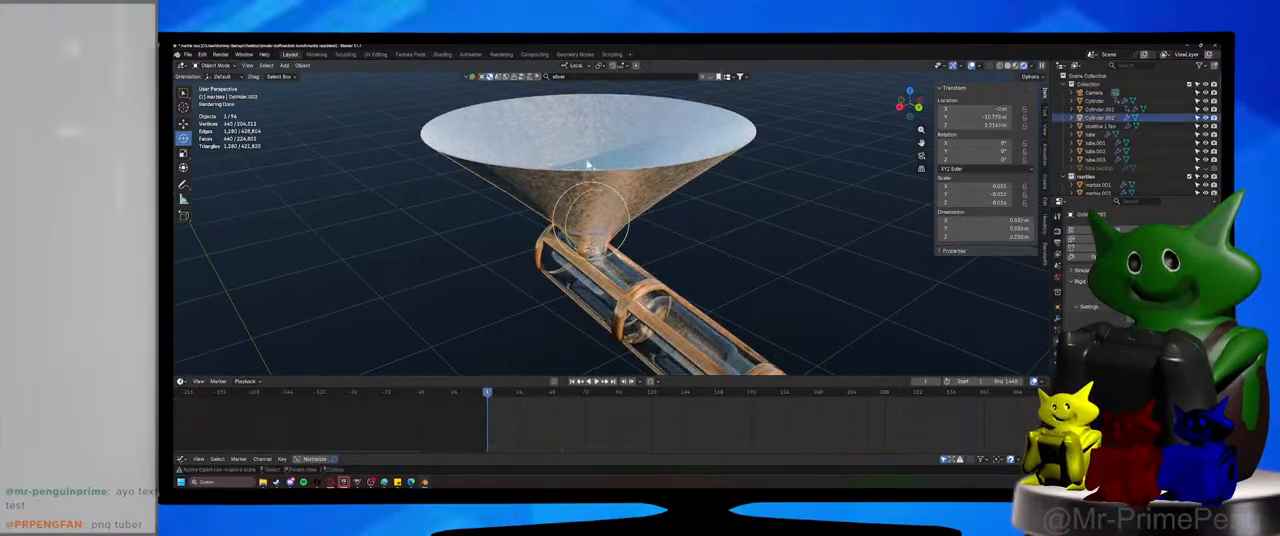
key(ctrl+s)
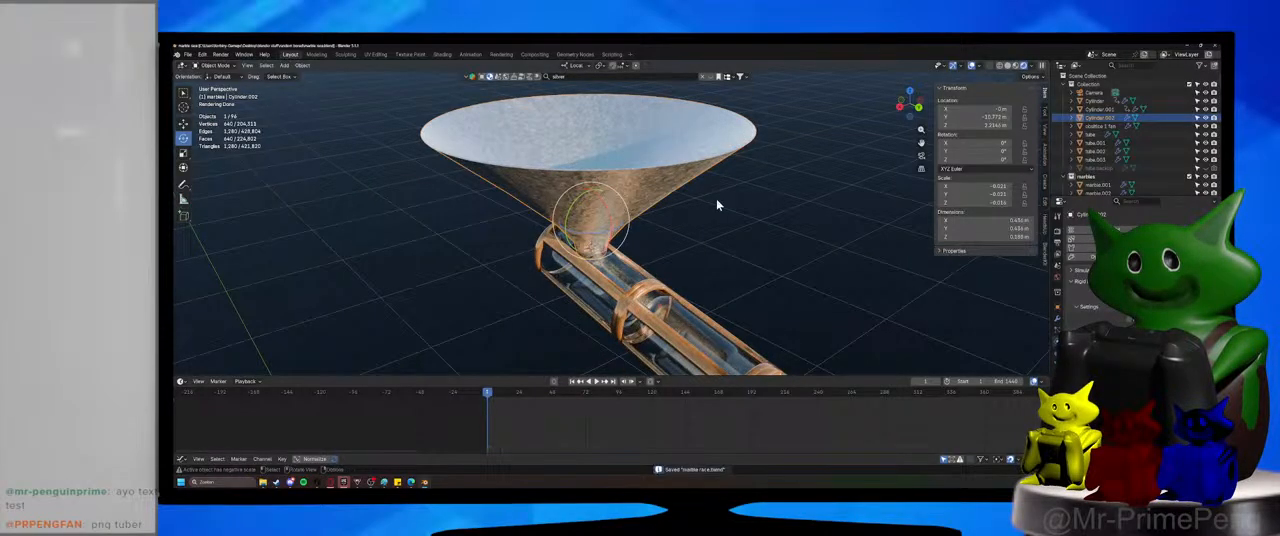
middle_drag(717, 203, 711, 221)
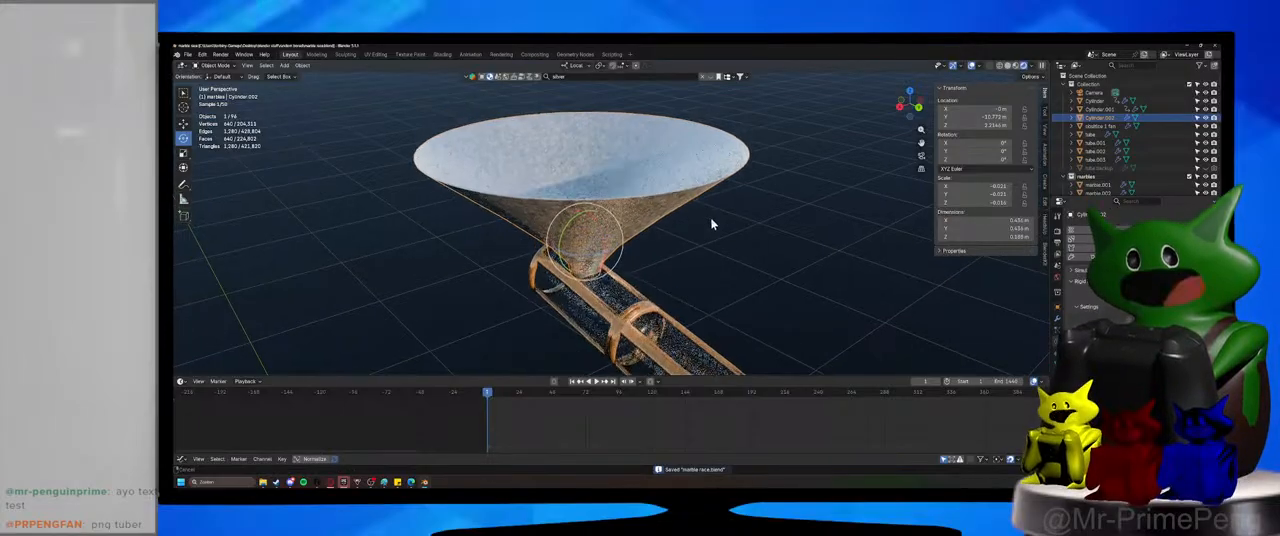
Select the tube segment below the funnel, play the marble drop, and scrub back to an early frame to examine marbles passing through the funnel.
click(624, 303)
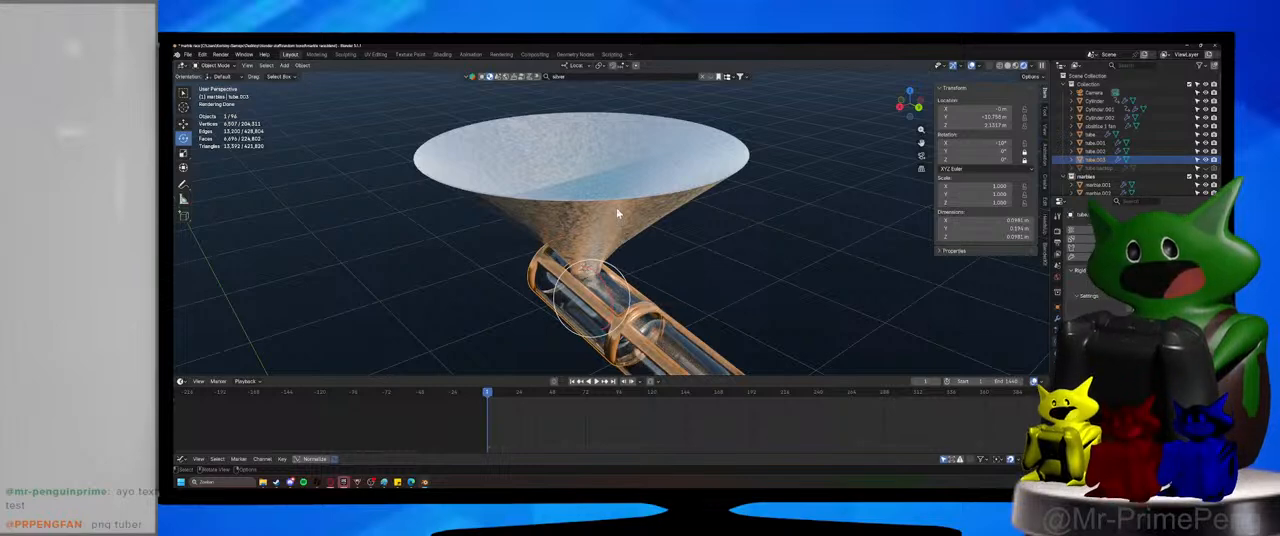
middle_drag(616, 207, 598, 386)
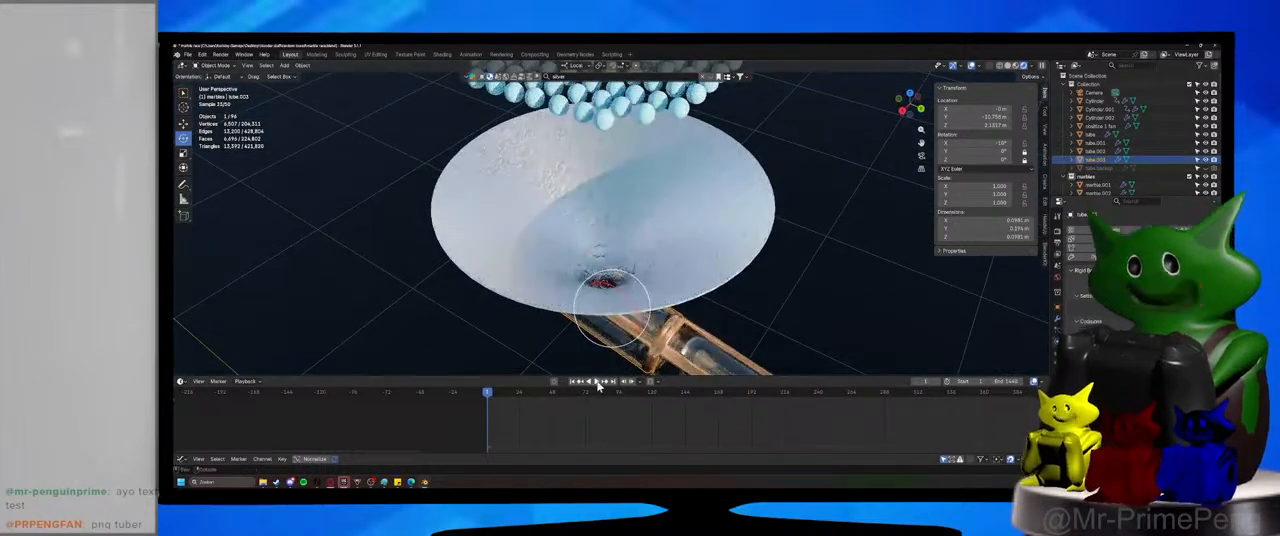
click(597, 382)
middle_drag(657, 303, 613, 337)
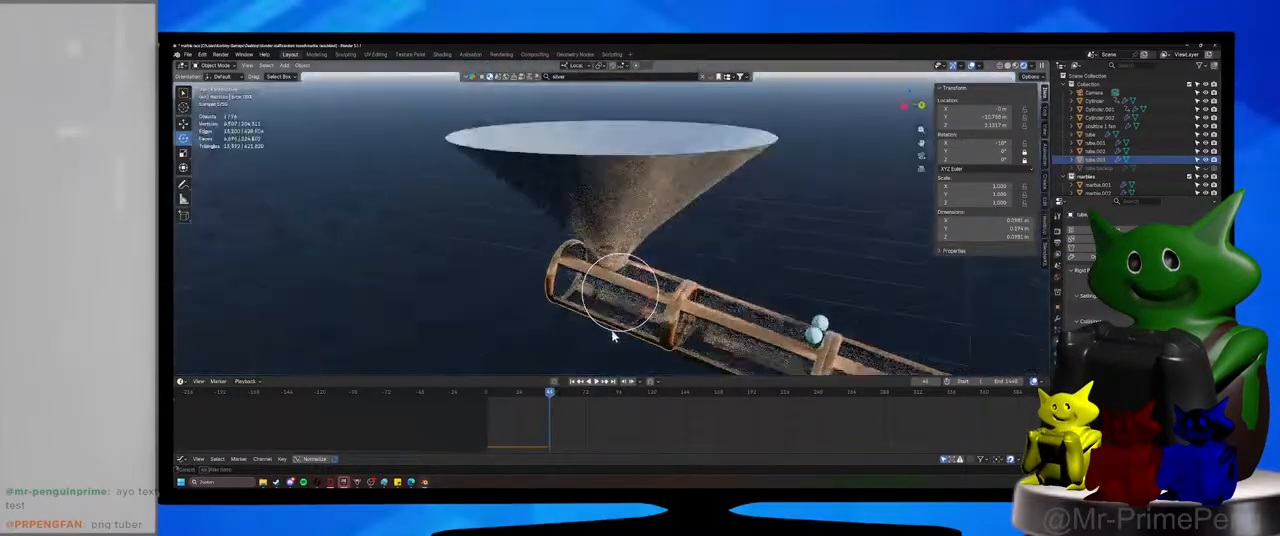
click(495, 393)
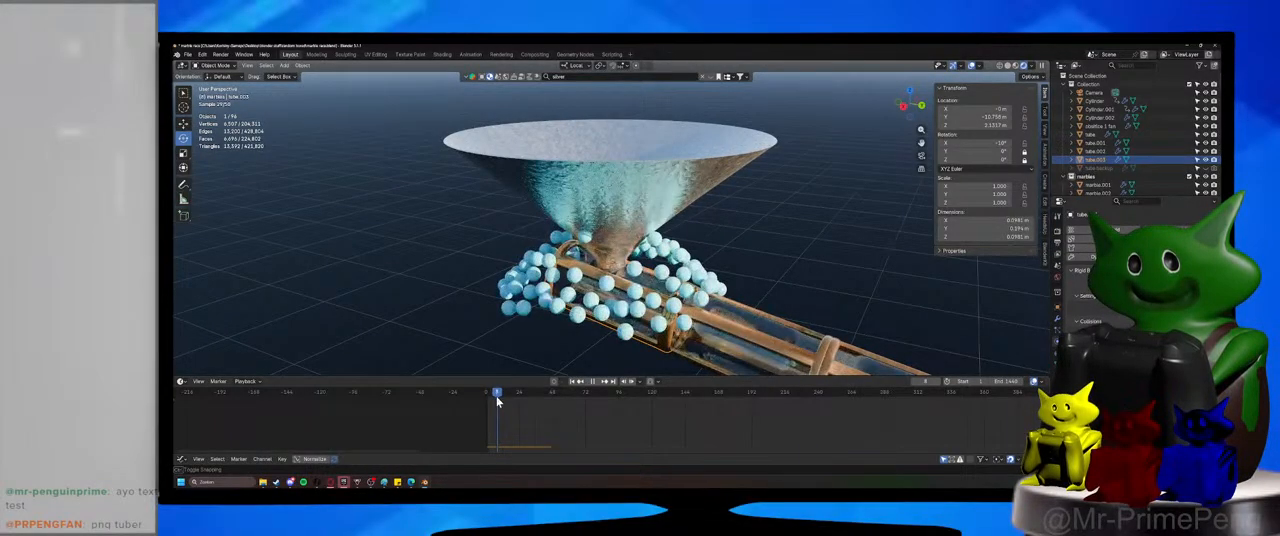
drag(497, 400, 495, 401)
middle_drag(592, 336, 577, 312)
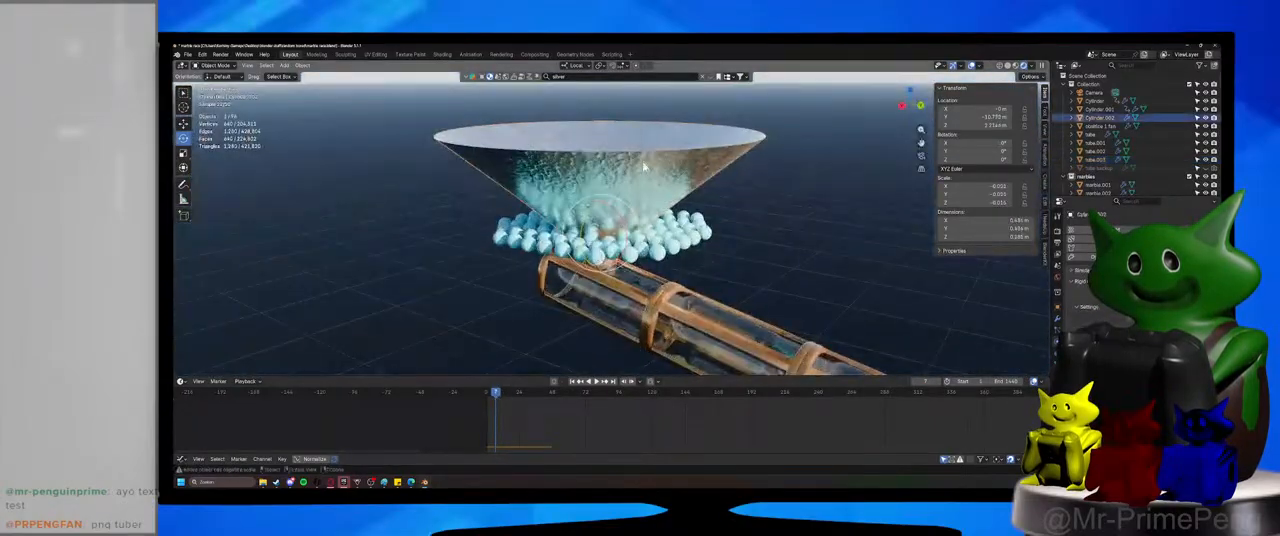
Hide the funnel temporarily to examine from several angles how the marbles spread above the tube, and show the funnel again.
click(1206, 117)
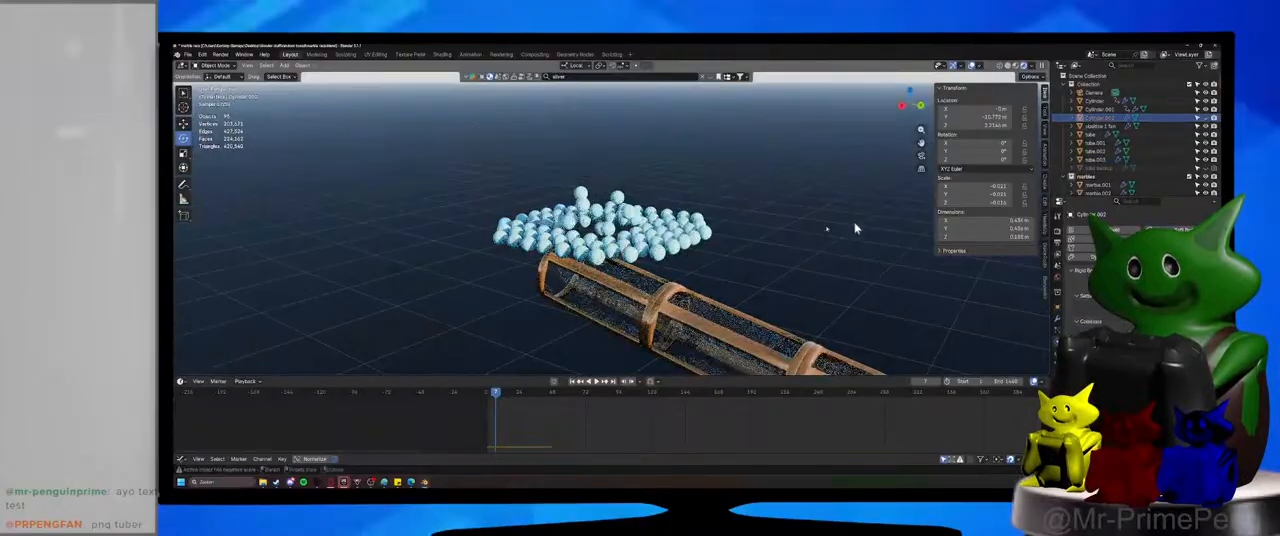
drag(495, 393, 496, 398)
middle_drag(628, 284, 694, 262)
middle_drag(917, 240, 878, 254)
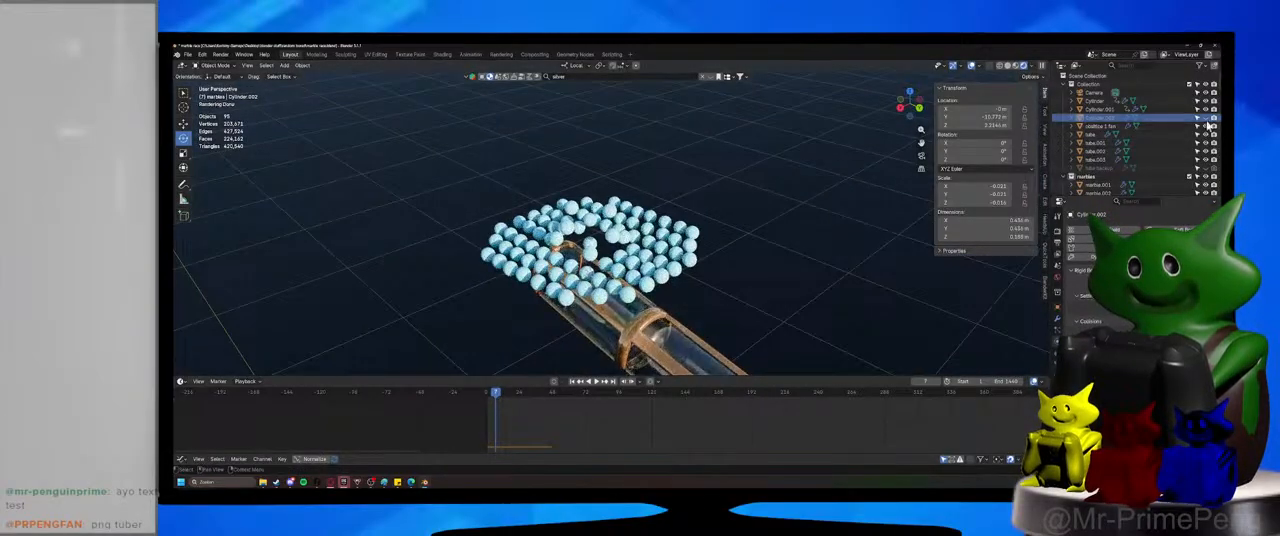
middle_drag(596, 318, 622, 308)
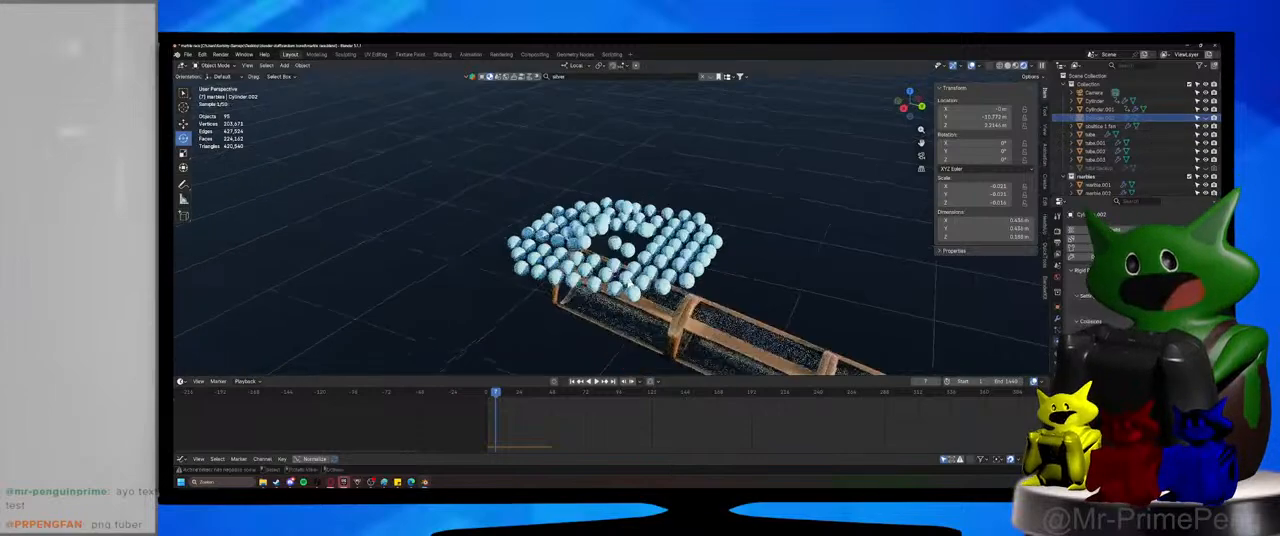
scroll(610, 312, up, 3)
middle_drag(552, 364, 573, 331)
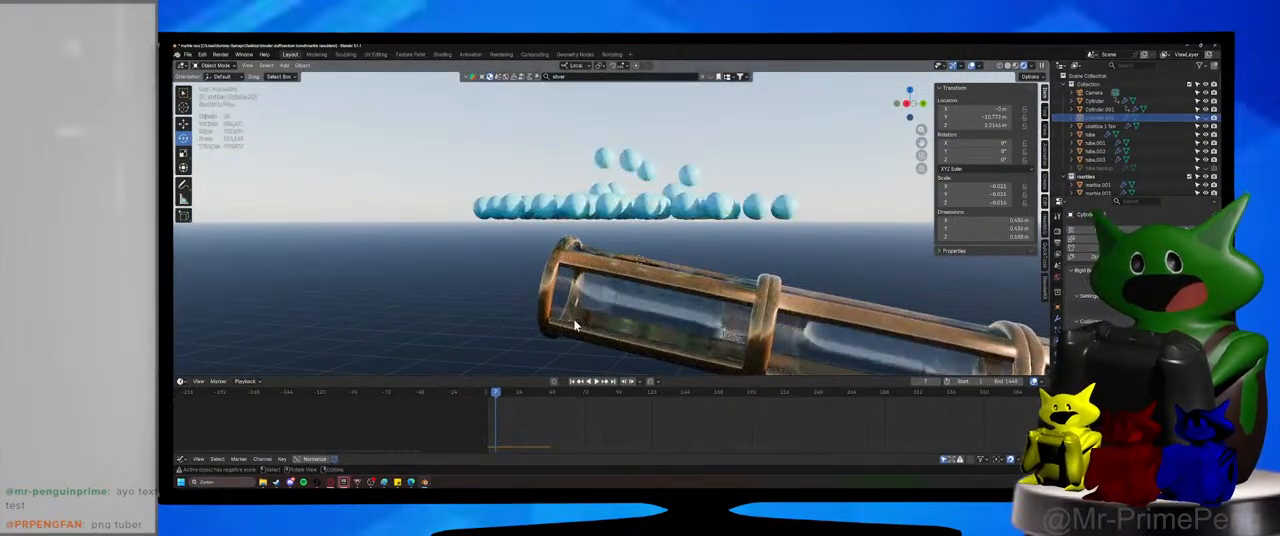
click(1206, 118)
Select the funnel holding the few caught marbles and open its modifier settings.
middle_drag(694, 103, 673, 147)
scroll(659, 149, up, 3)
click(688, 157)
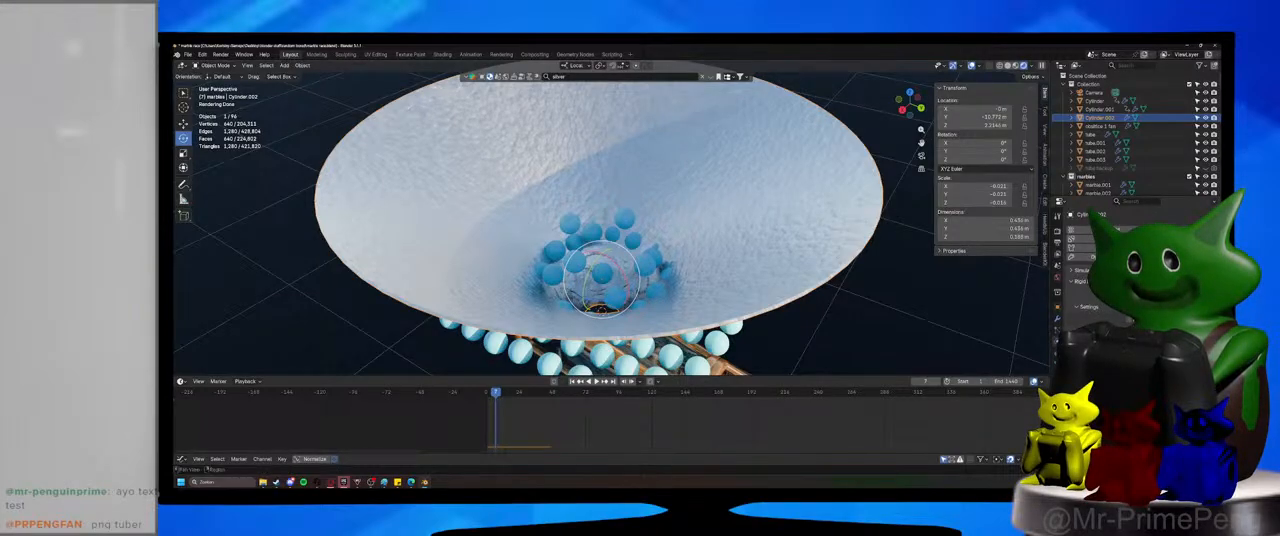
click(1057, 320)
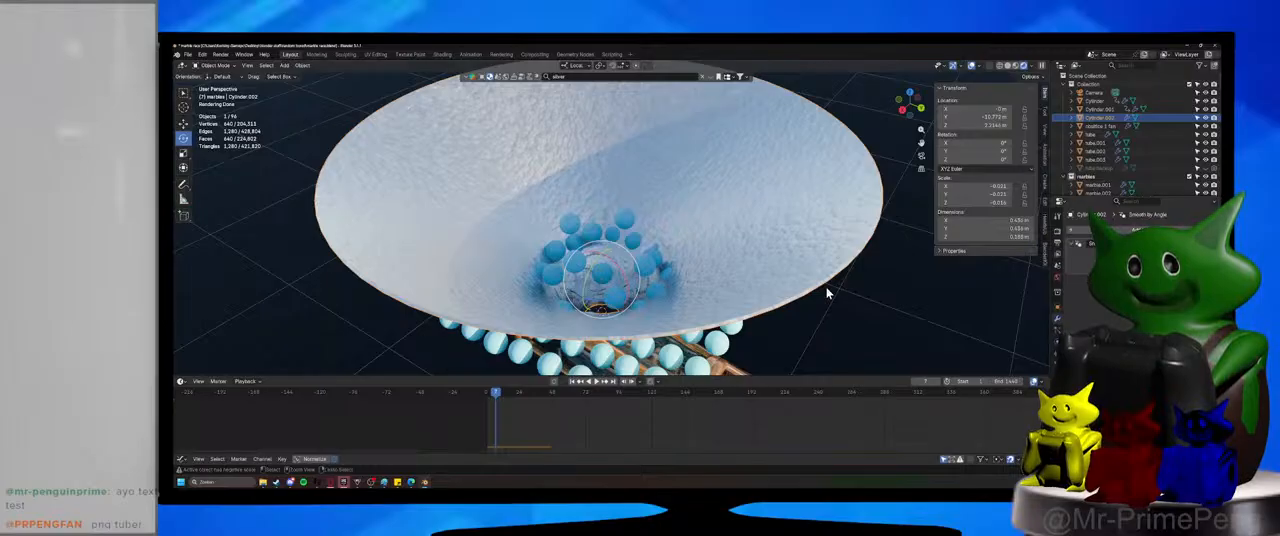
Undo the recent funnel edits back to its narrower shape with the marbles at their starting position.
key(ctrl+z)
key(shift+Left)
key(space)
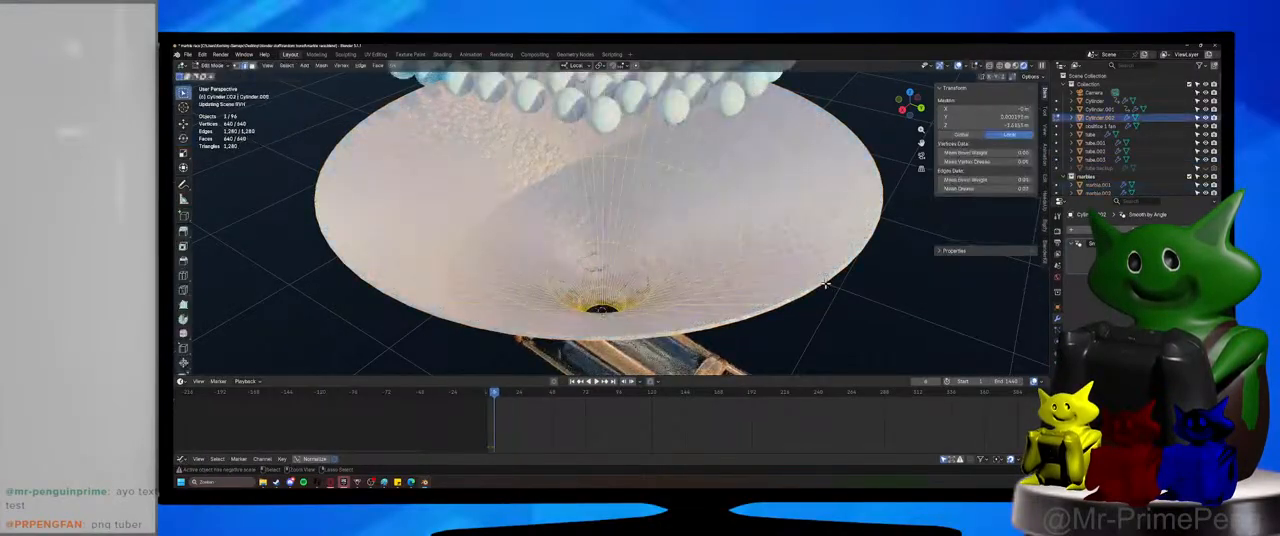
click(826, 289)
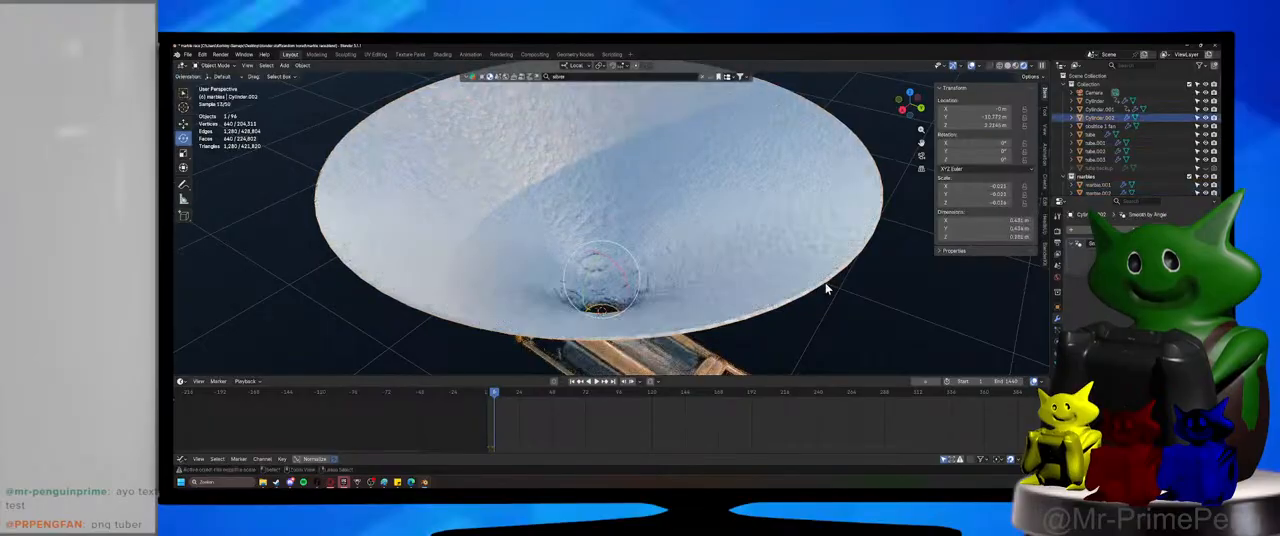
key(ctrl+z)
key(ctrl+z)
key(ctrl+z)
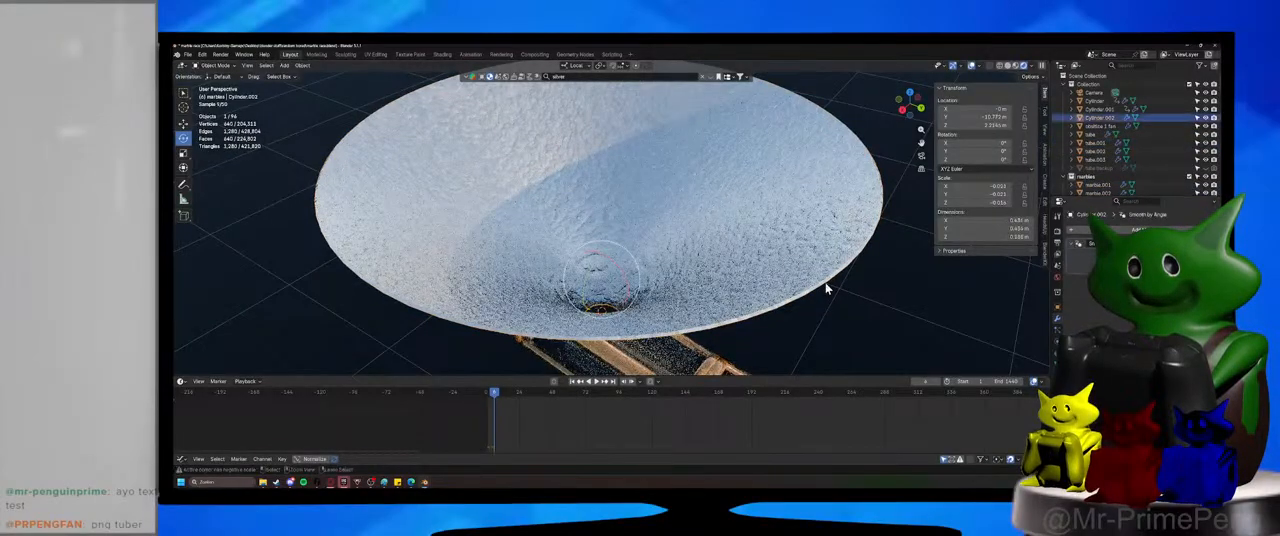
key(ctrl+z)
key(ctrl+z)
key(ctrl+z)
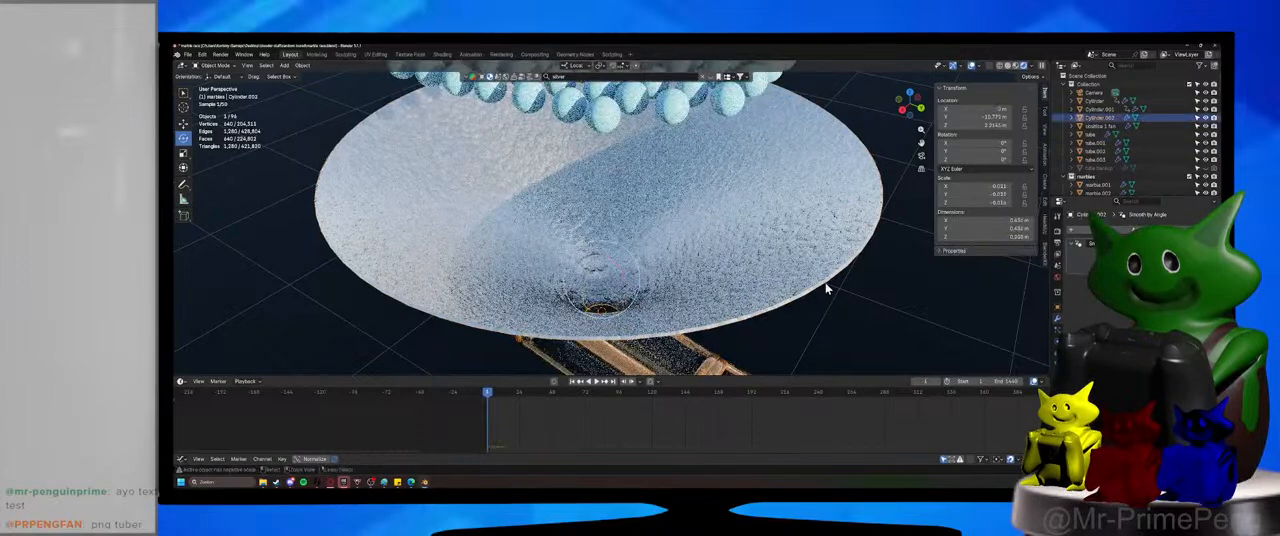
key(space)
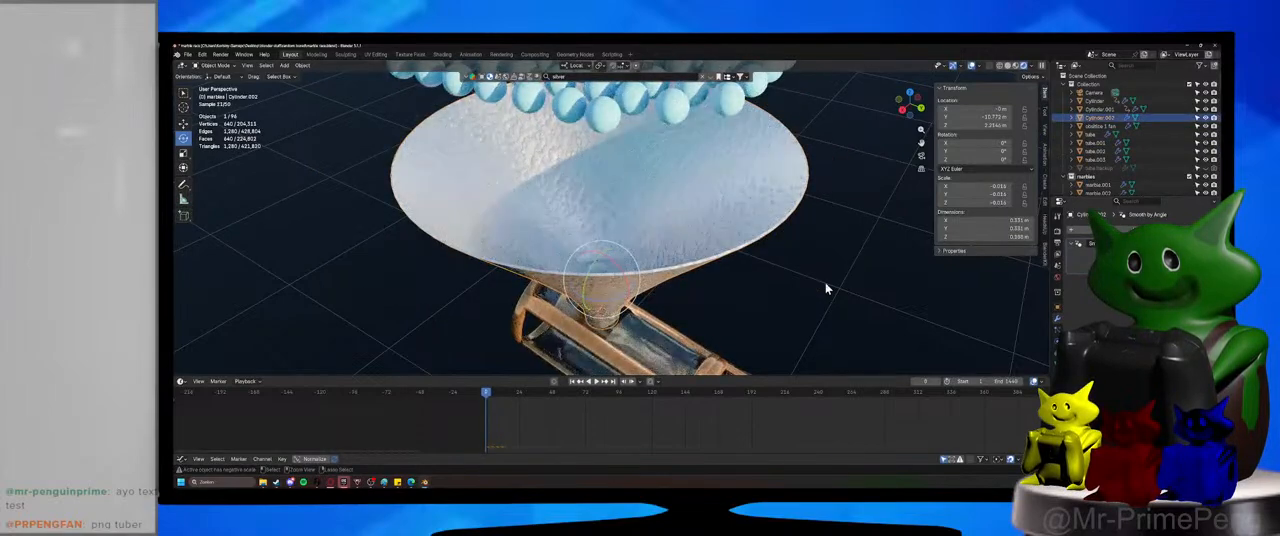
Widen the funnel by scaling it 1.422 in local X and Y while keeping Z at 1.000, and deselect it.
key(s)
click(727, 255)
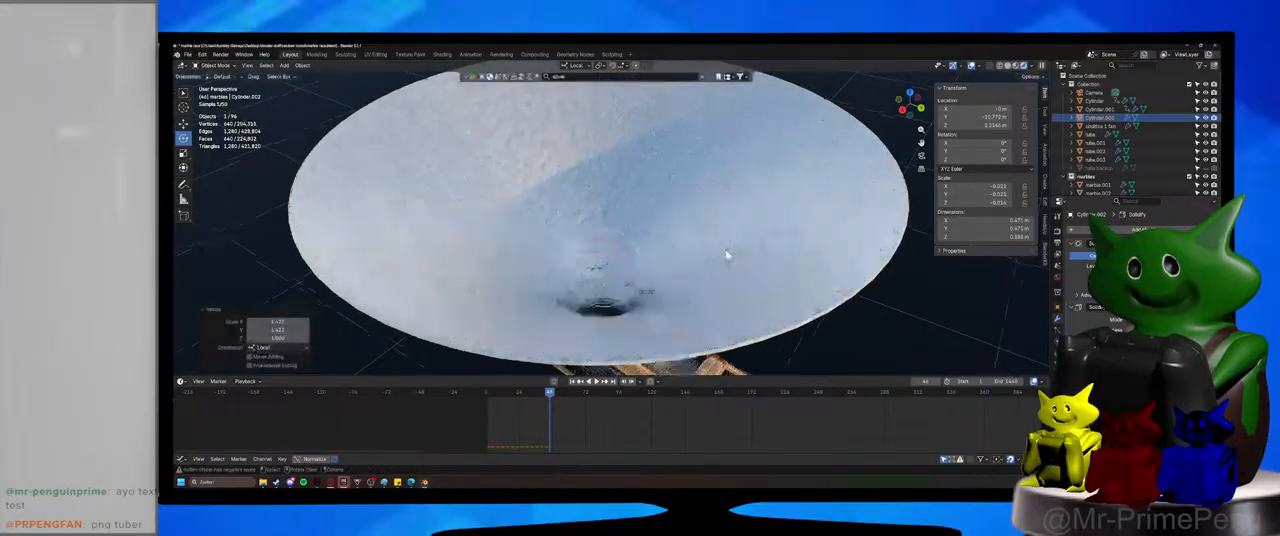
scroll(727, 255, down, 5)
click(571, 322)
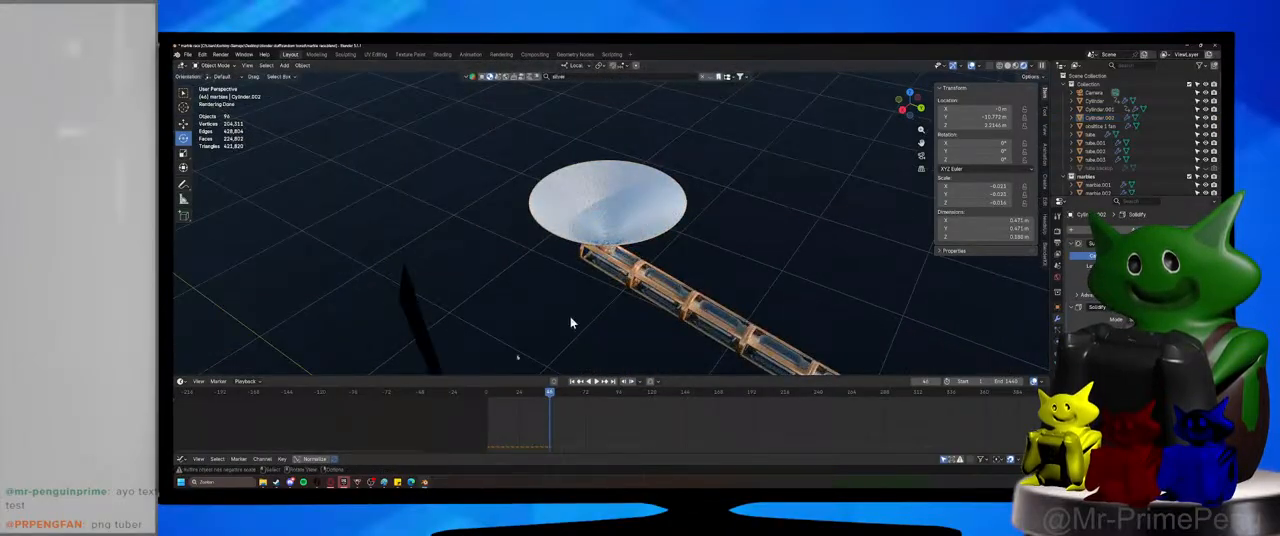
Return the timeline to the start, reselect the widened funnel under the marble grid and save the file.
click(490, 394)
middle_drag(562, 298, 580, 283)
scroll(588, 278, up, 1)
click(646, 240)
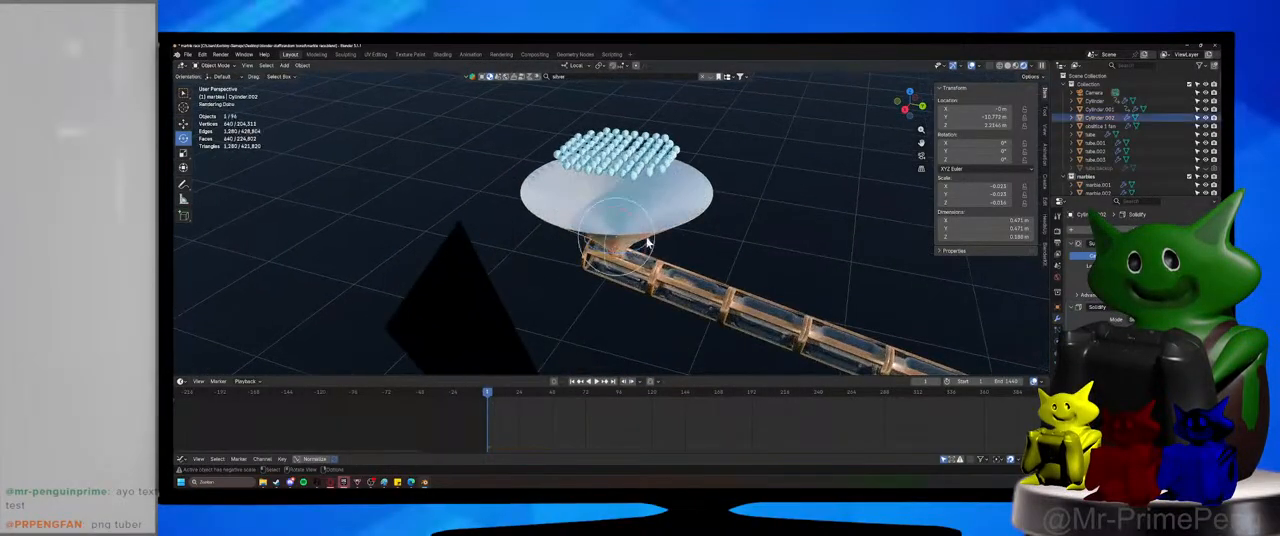
shift+middle_drag(646, 240, 627, 277)
scroll(627, 277, up, 4)
key(ctrl+s)
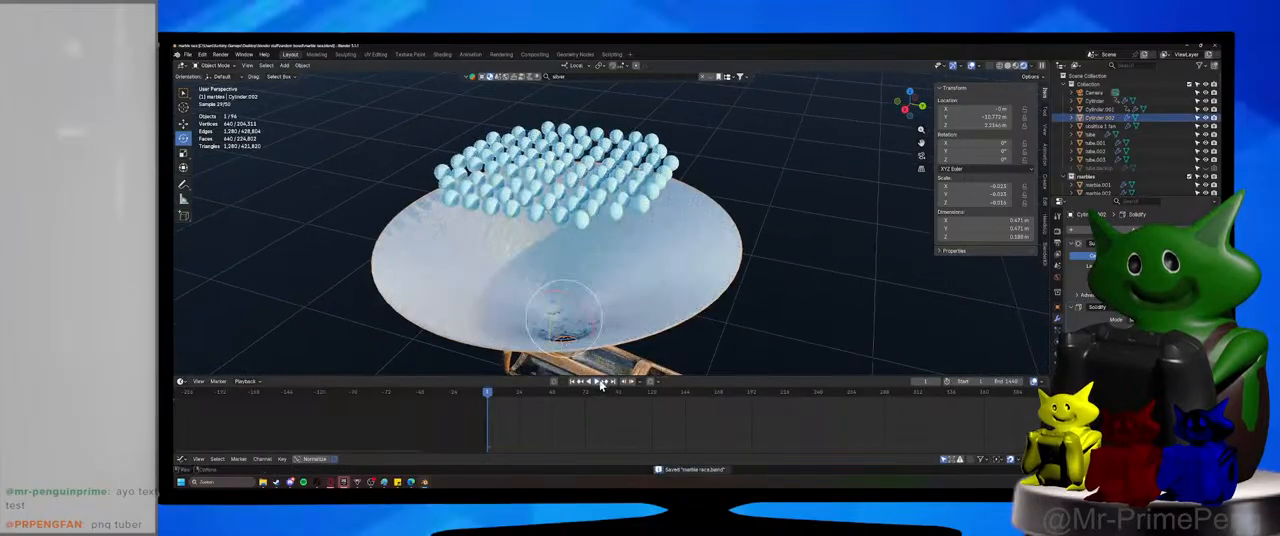
Play the marble drop twice to examine which marbles the widened funnel catches, saving the file in between, and return to frame 0.
click(601, 383)
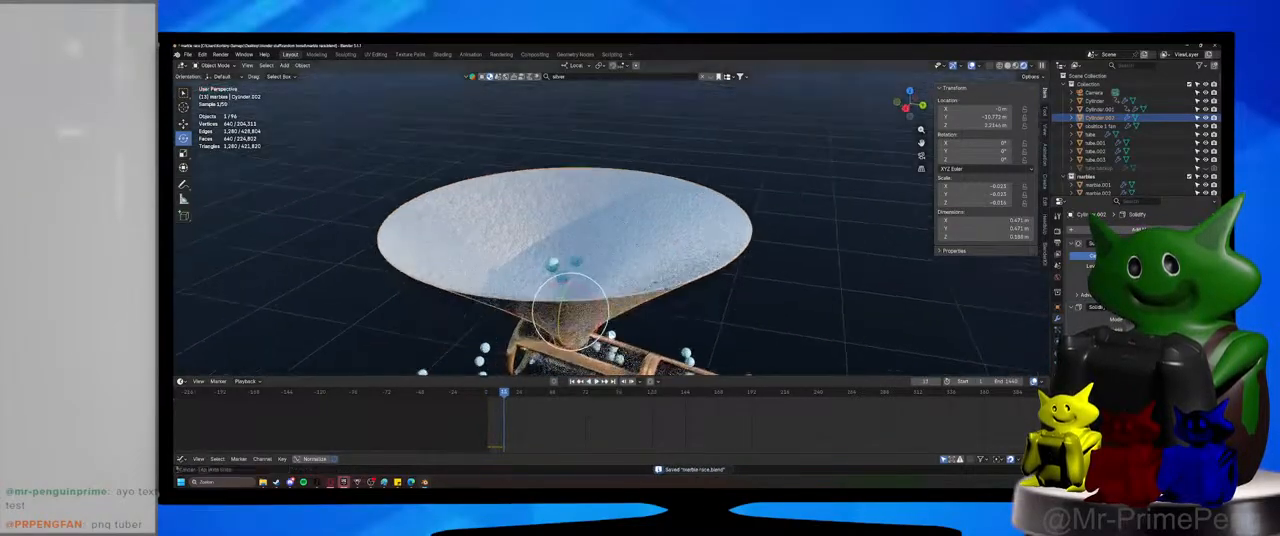
middle_drag(602, 344, 614, 334)
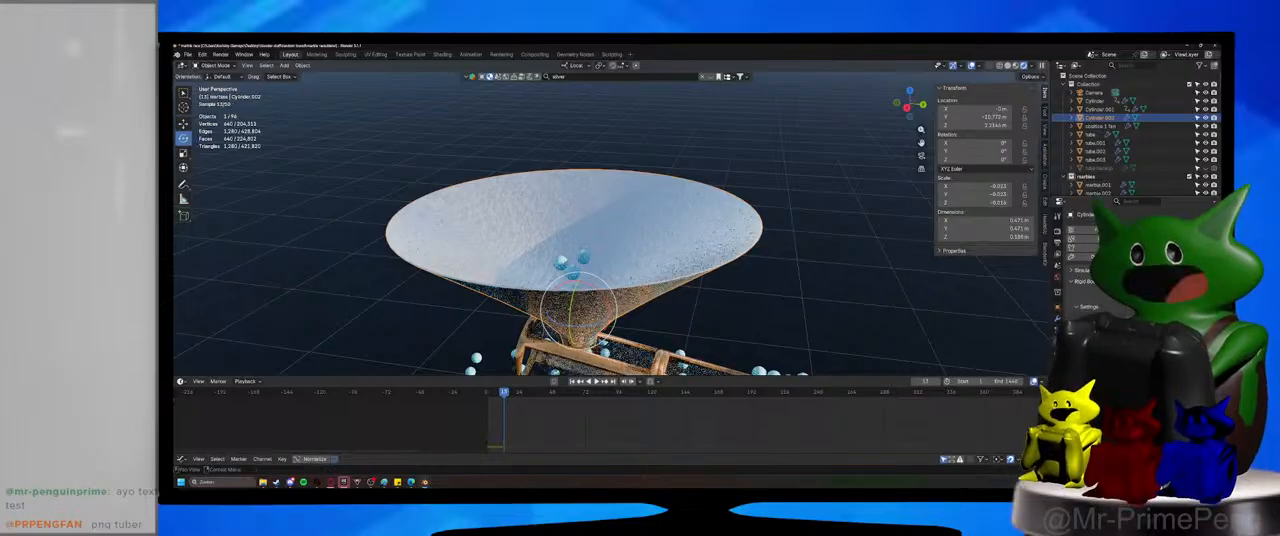
key(ctrl+s)
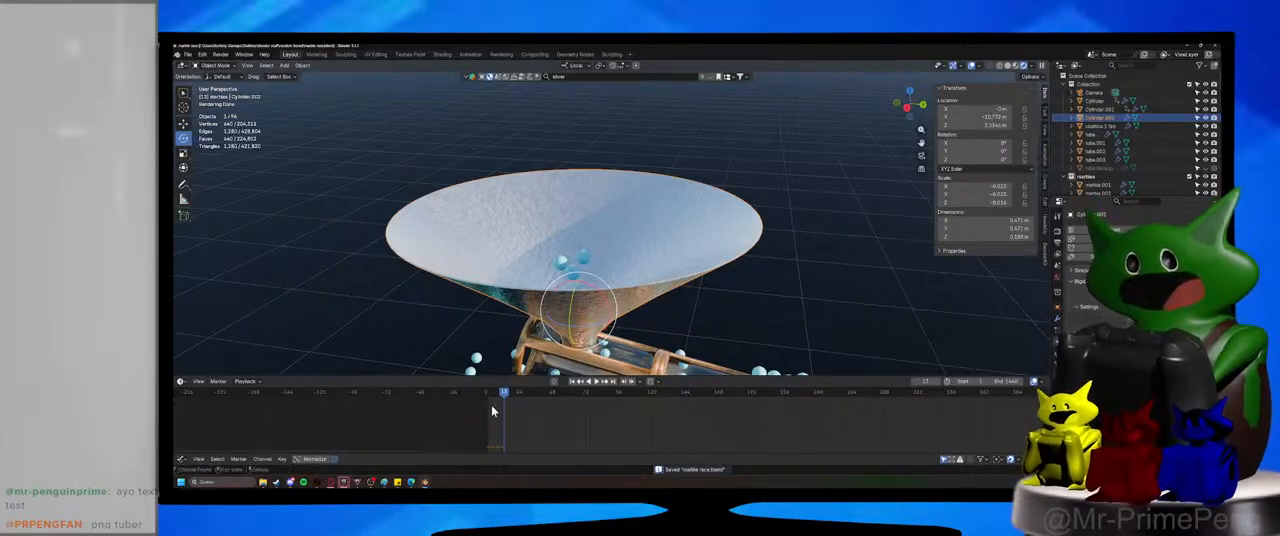
drag(491, 394, 486, 393)
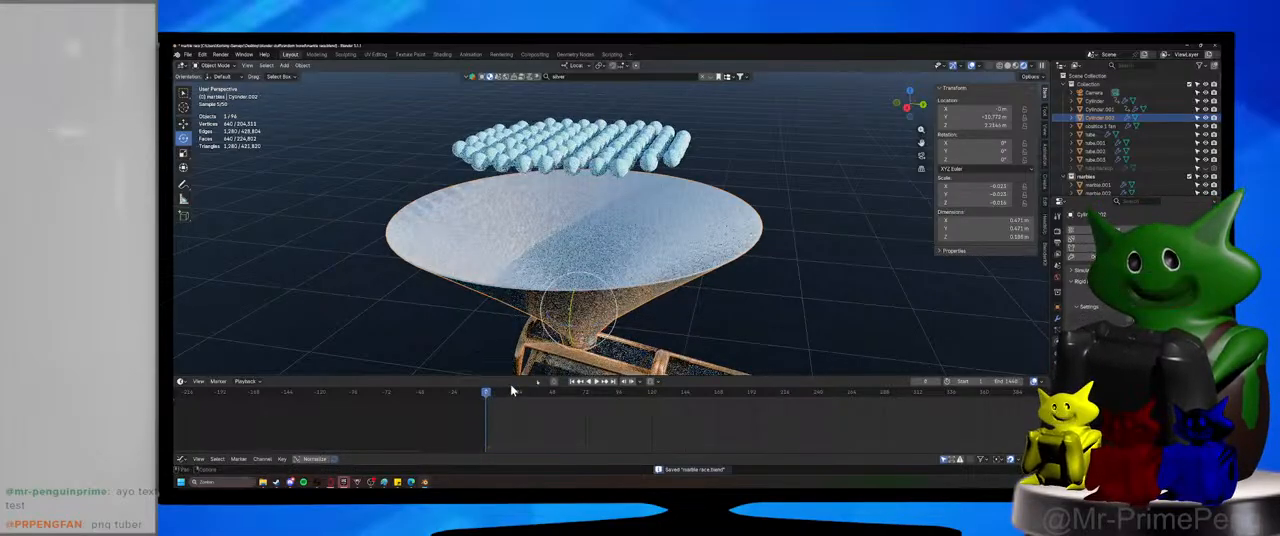
click(596, 382)
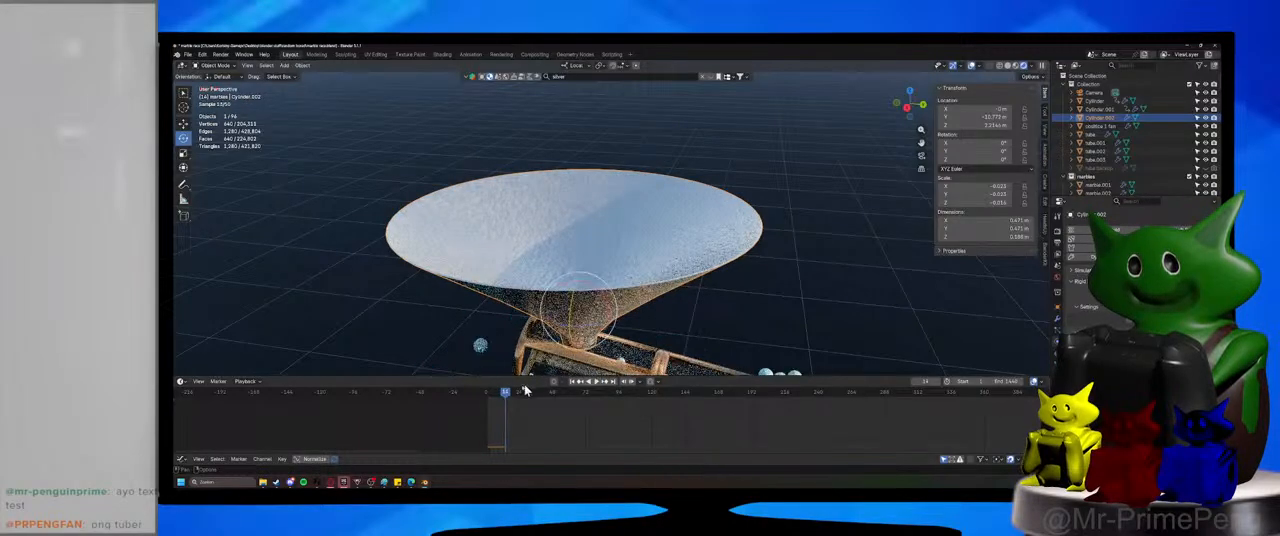
click(487, 394)
drag(487, 397, 486, 397)
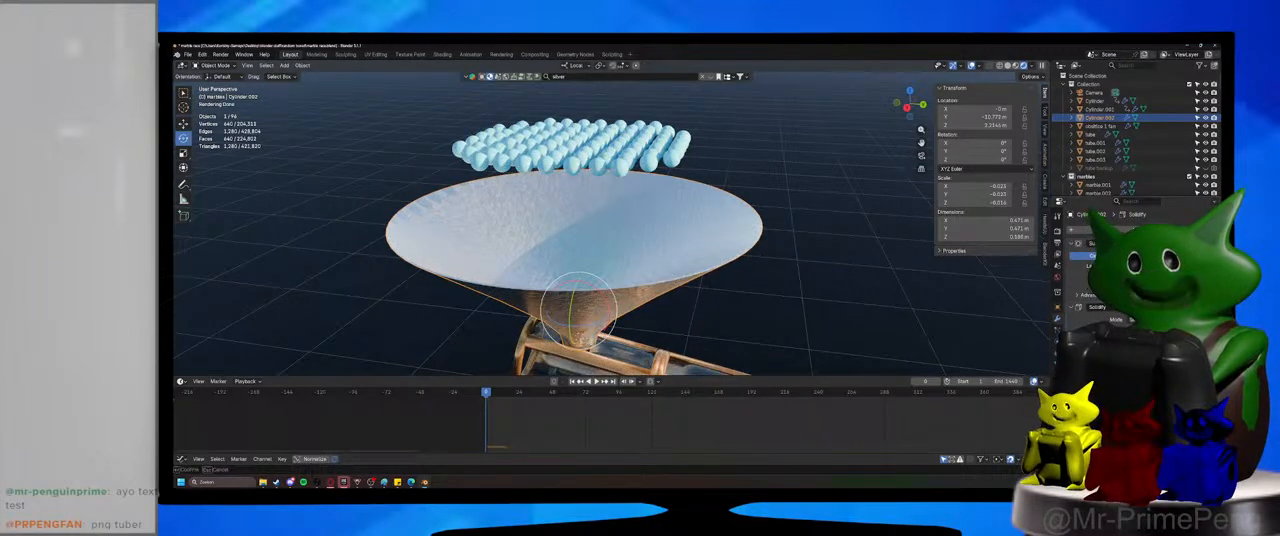
Confirm the funnel's Solidify modifier value, save the file and play the marble drop again.
key(Return)
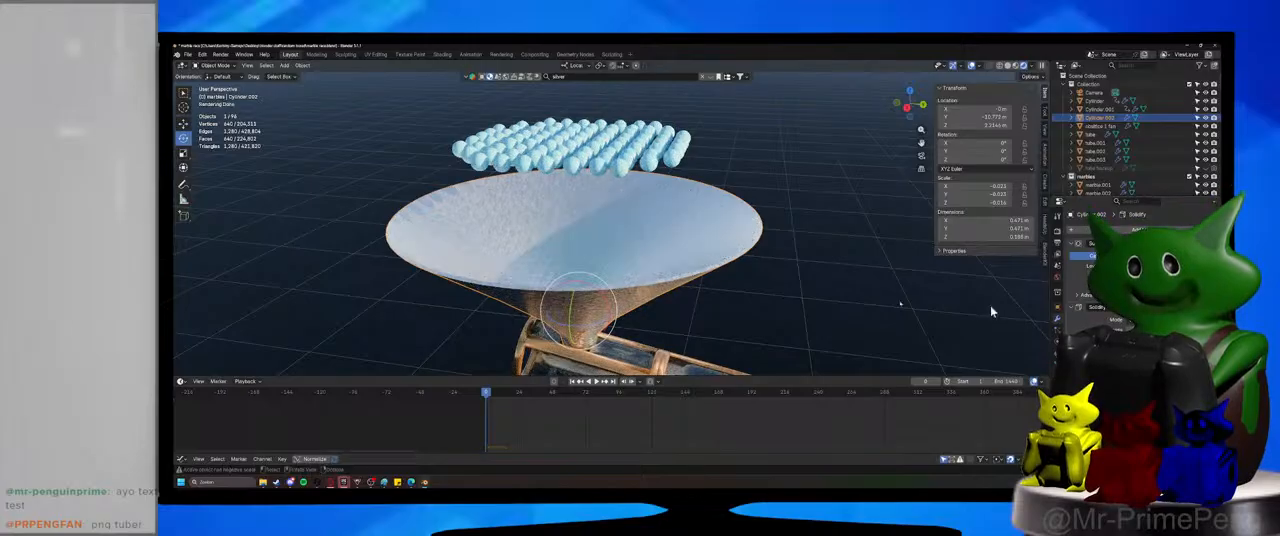
key(ctrl+s)
click(594, 383)
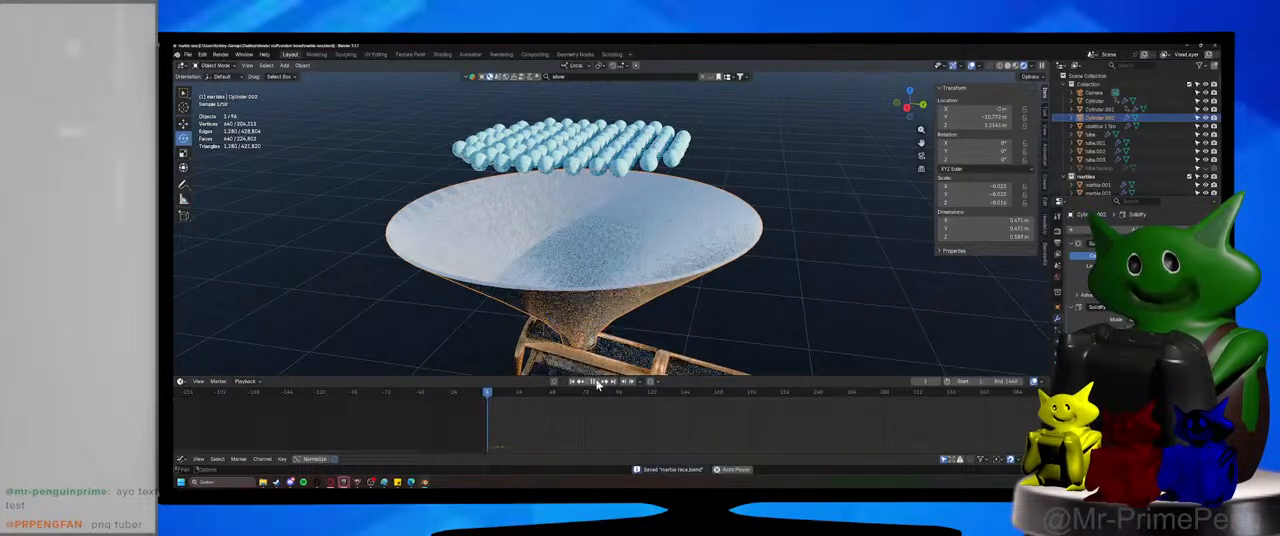
click(596, 383)
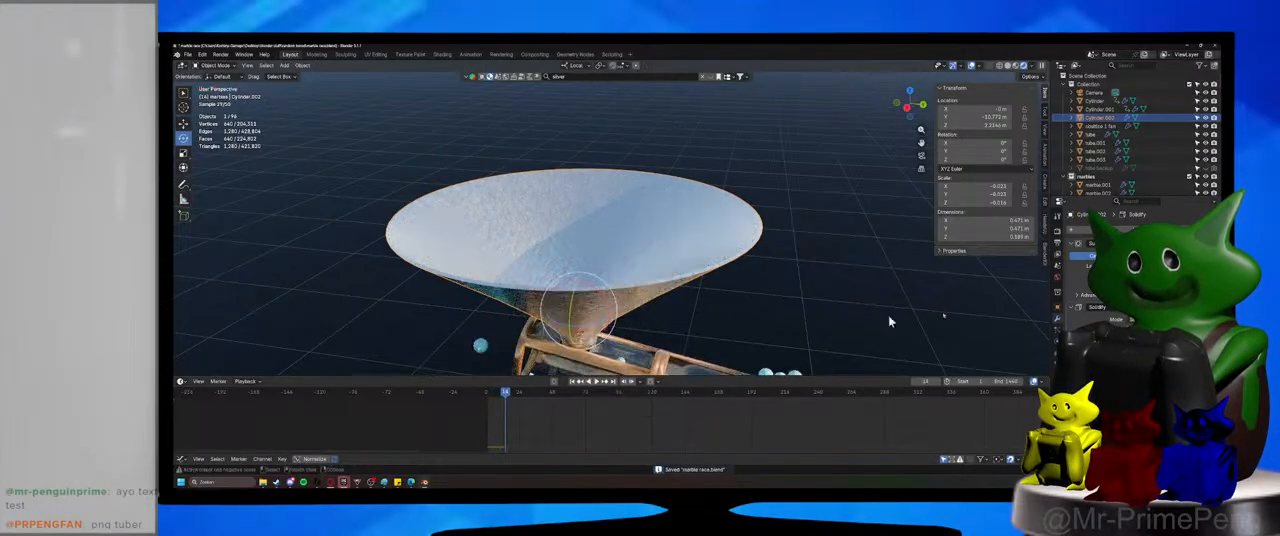
Try applying the funnel's Solidify modifier, replay the marble drop from near the start, and undo the application.
key(ctrl+a)
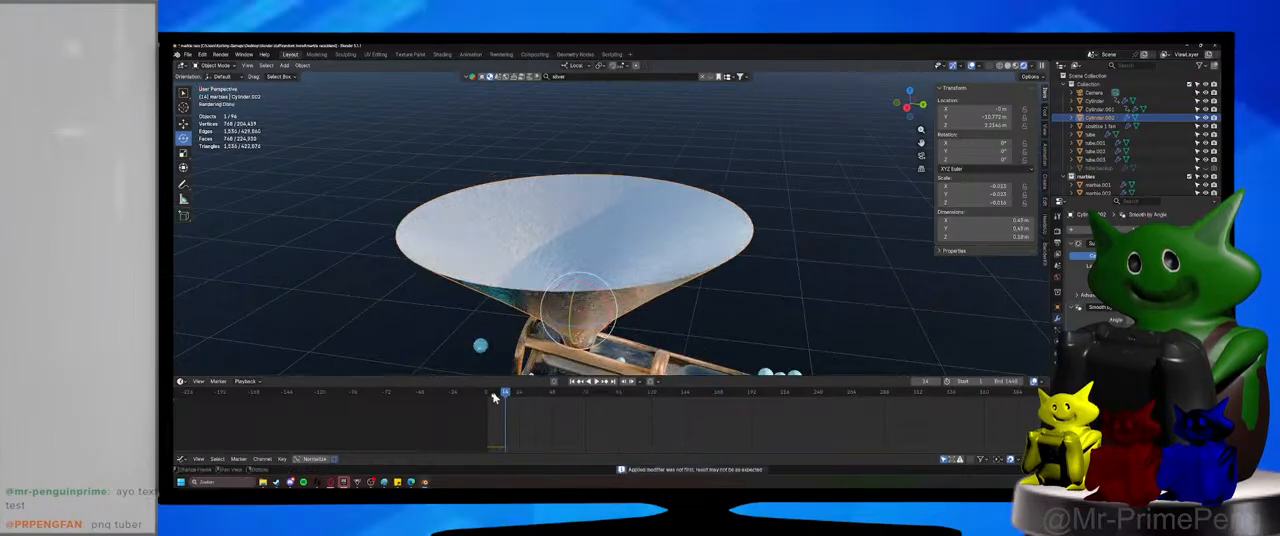
click(493, 397)
click(599, 383)
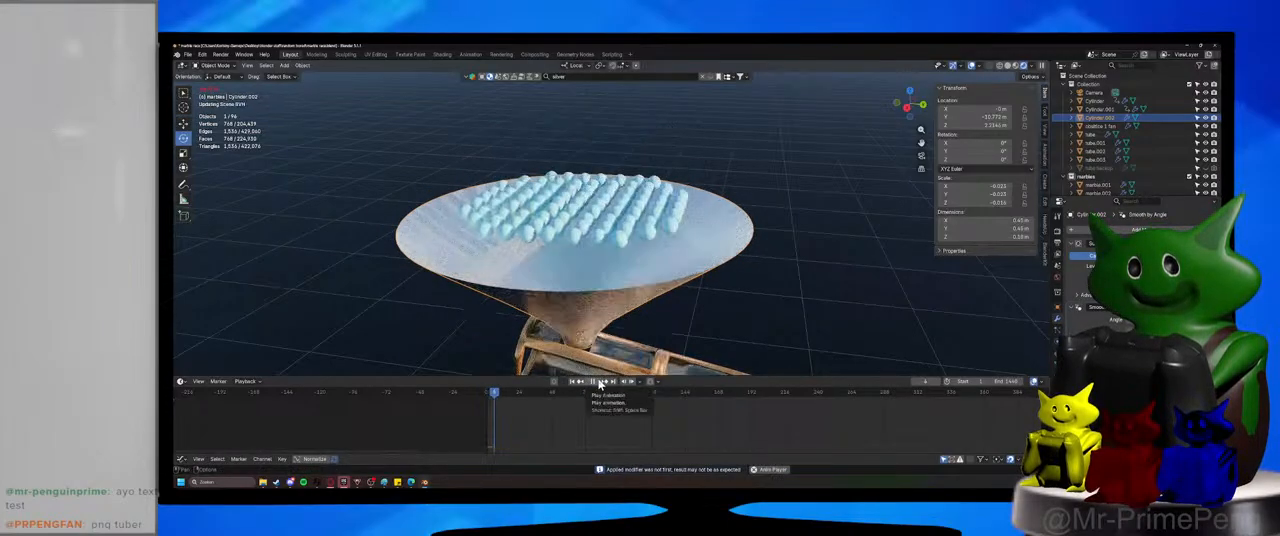
key(ctrl+z)
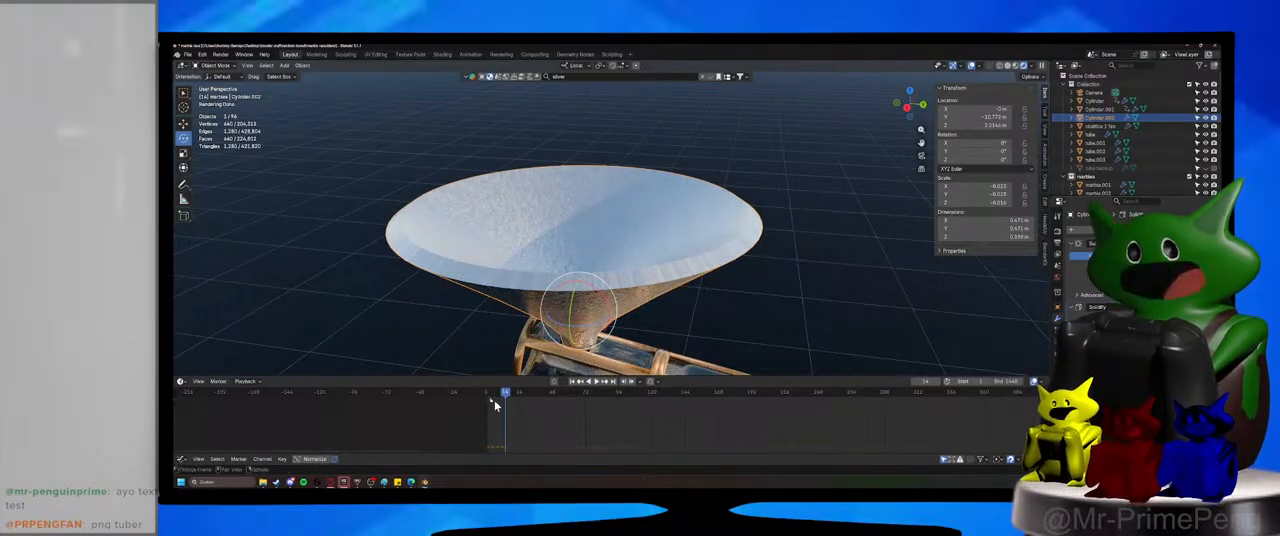
Try applying the Solidify modifier on the thicker-walled funnel, replay the drop, restore the unapplied modifier and save the file.
key(ctrl+a)
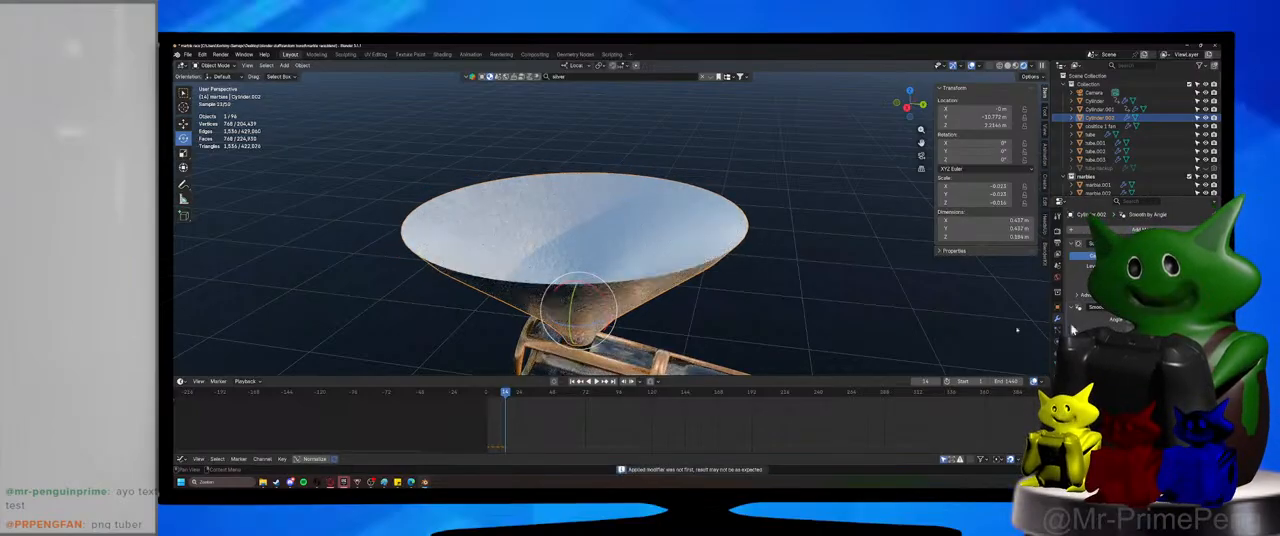
click(484, 394)
click(596, 381)
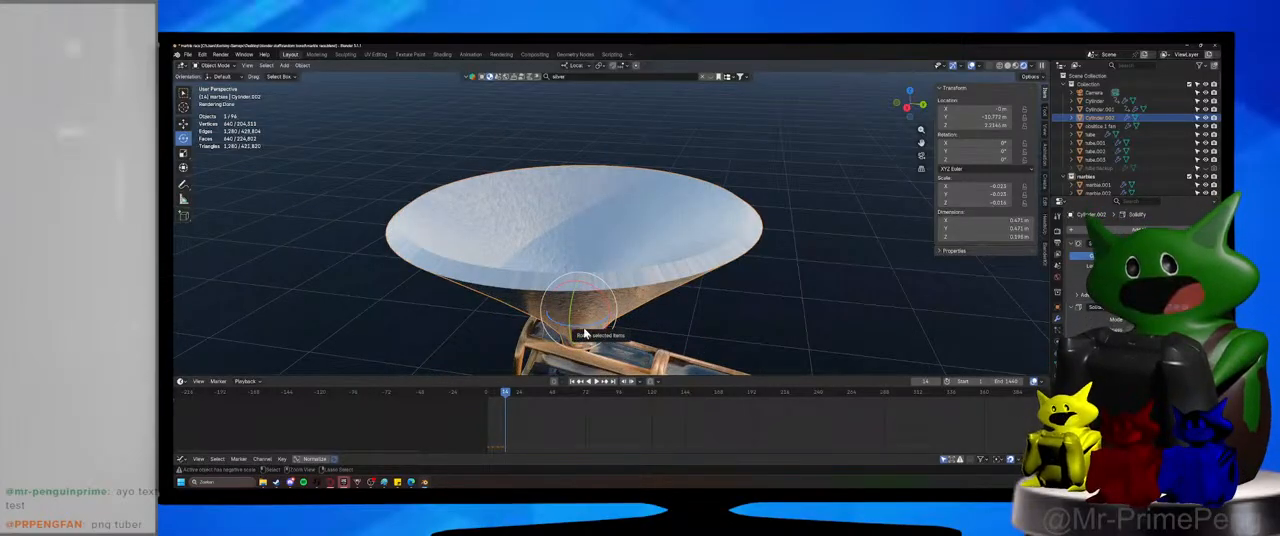
key(ctrl+s)
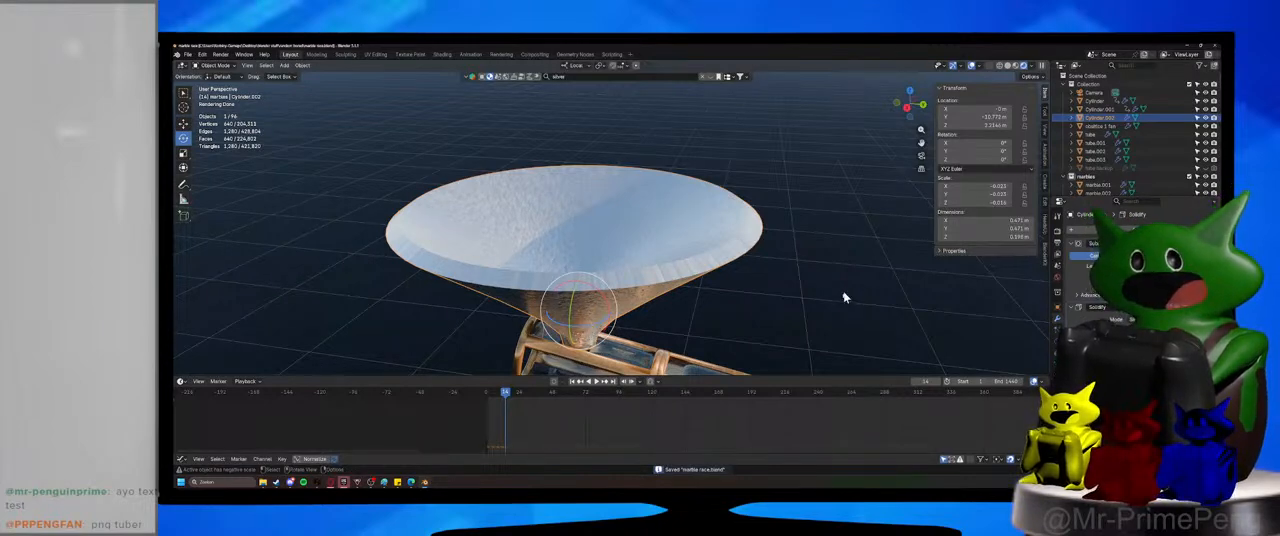
Check the funnel's physics settings, play the marble drop from frame 0 and examine where the marbles fall.
click(1057, 331)
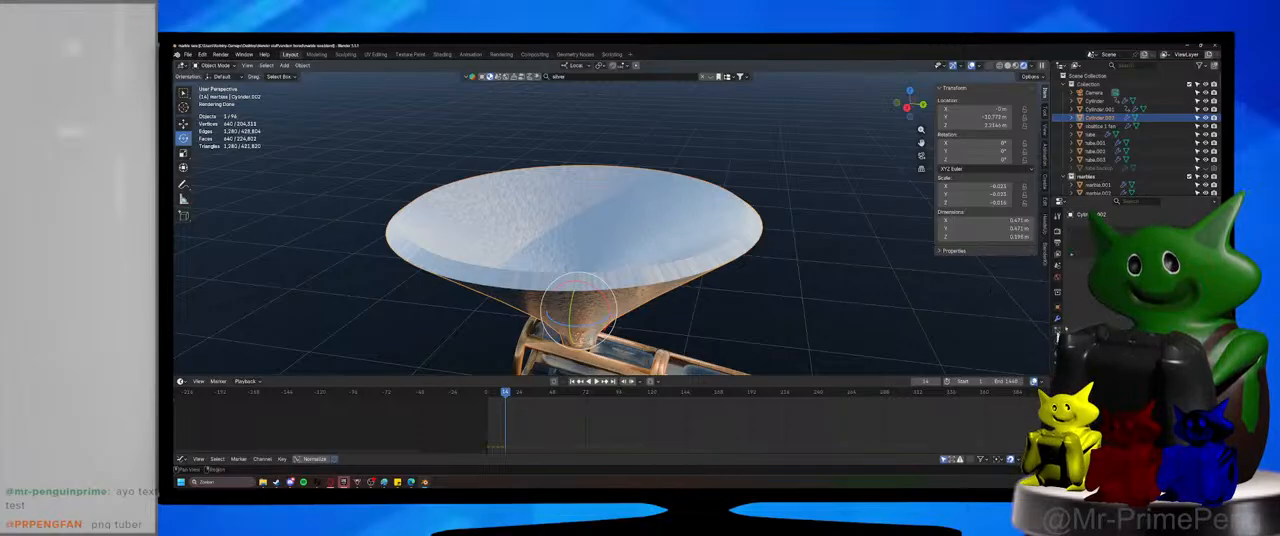
click(1057, 343)
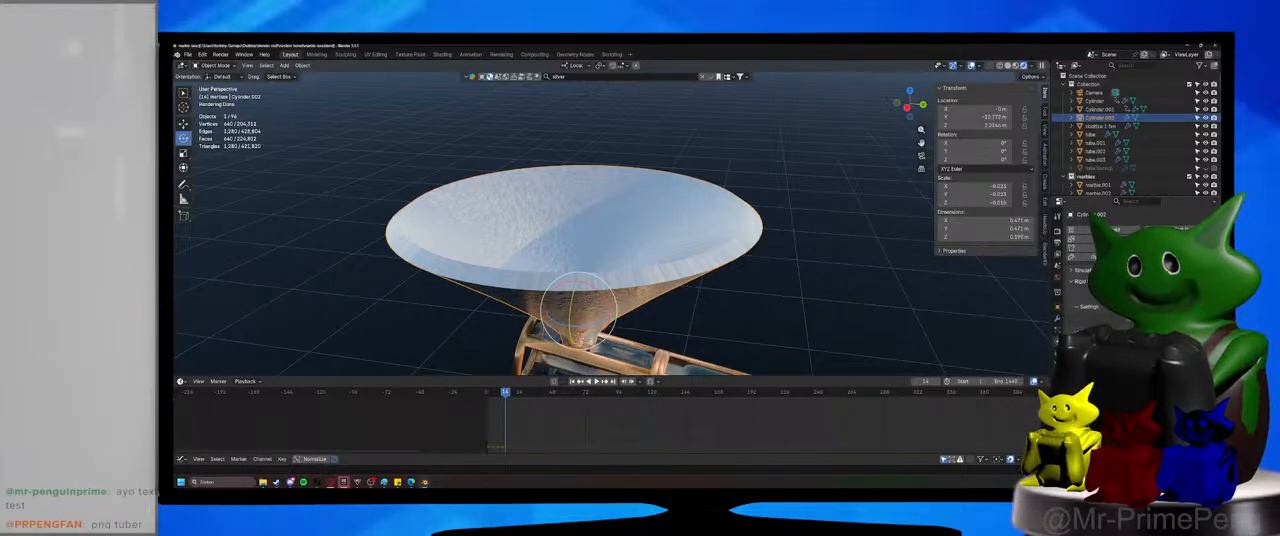
click(486, 394)
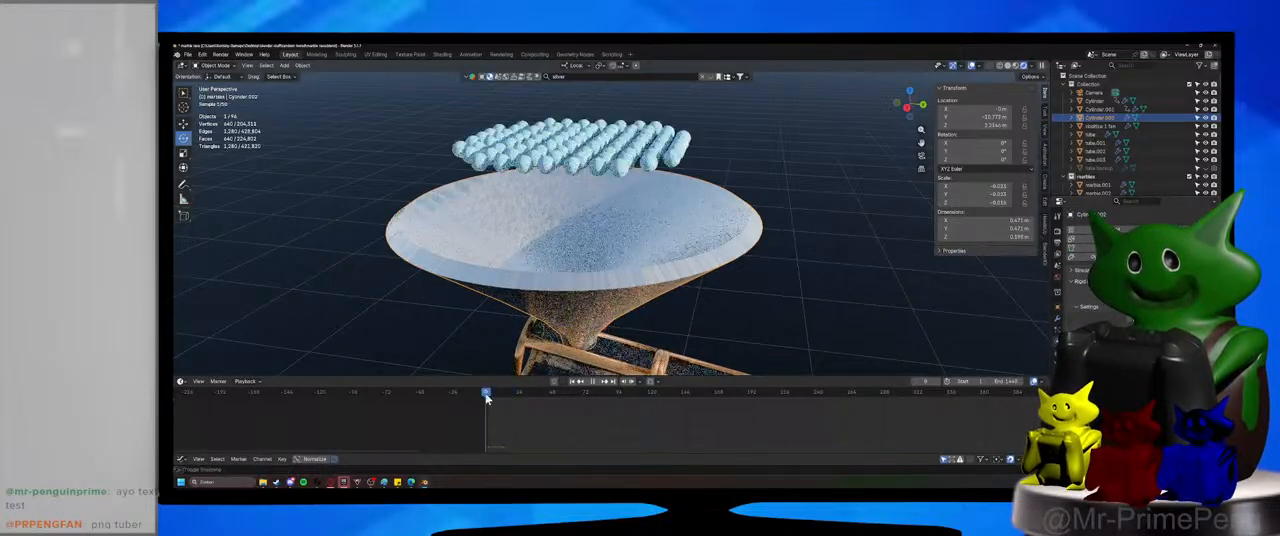
click(592, 382)
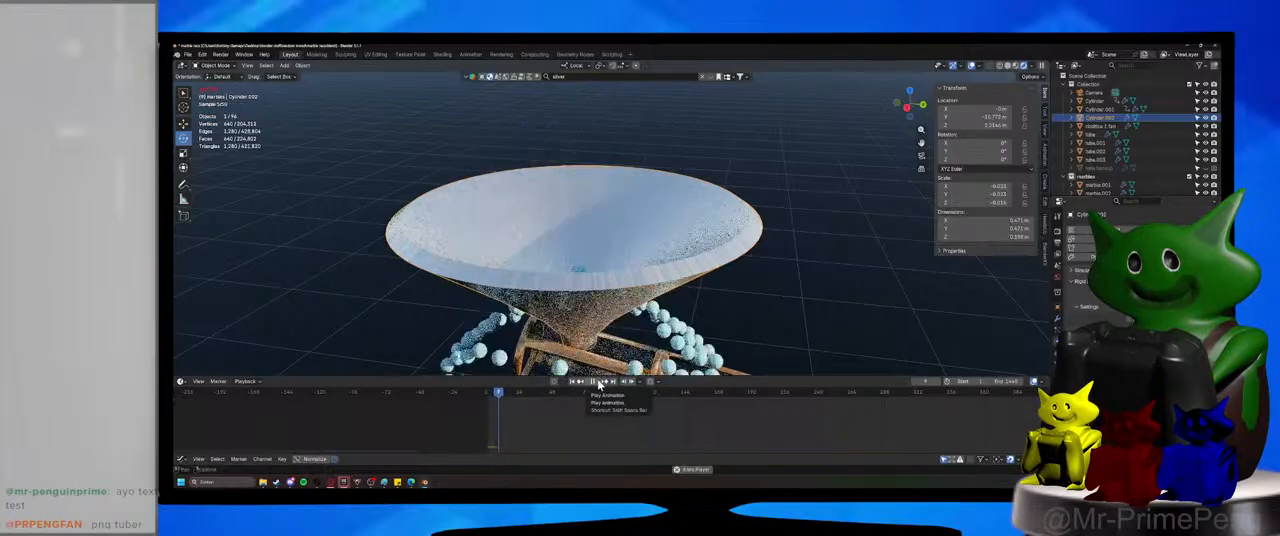
click(599, 382)
scroll(650, 293, down, 4)
middle_drag(642, 297, 611, 314)
scroll(611, 319, up, 4)
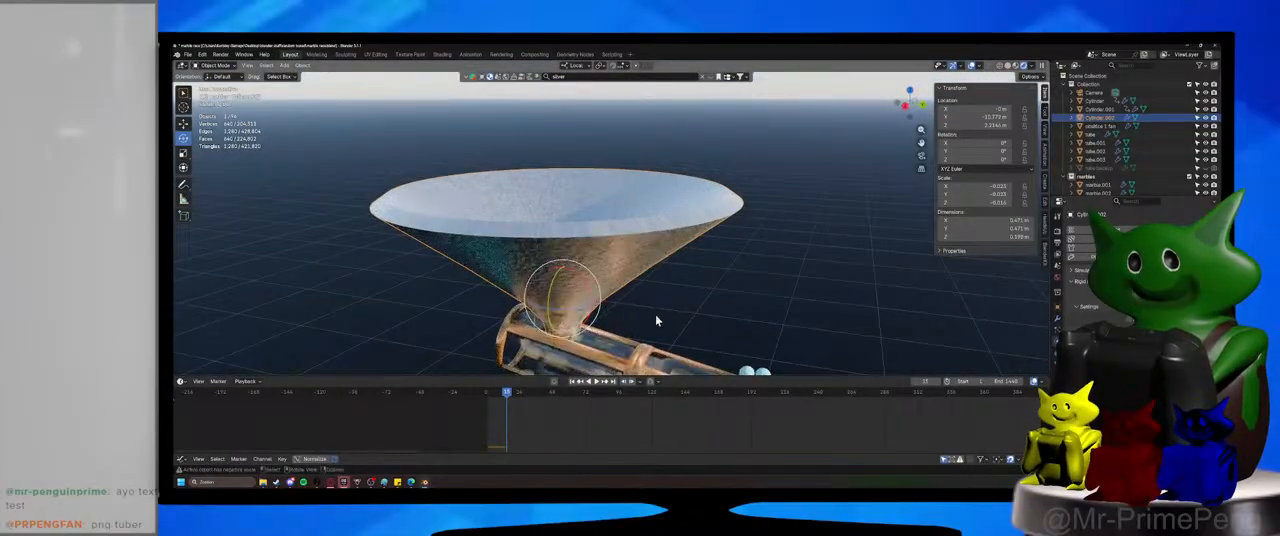
Raise the funnel along its local Z axis by about 0.2 m above the tube.
key(g)
key(z)
click(687, 210)
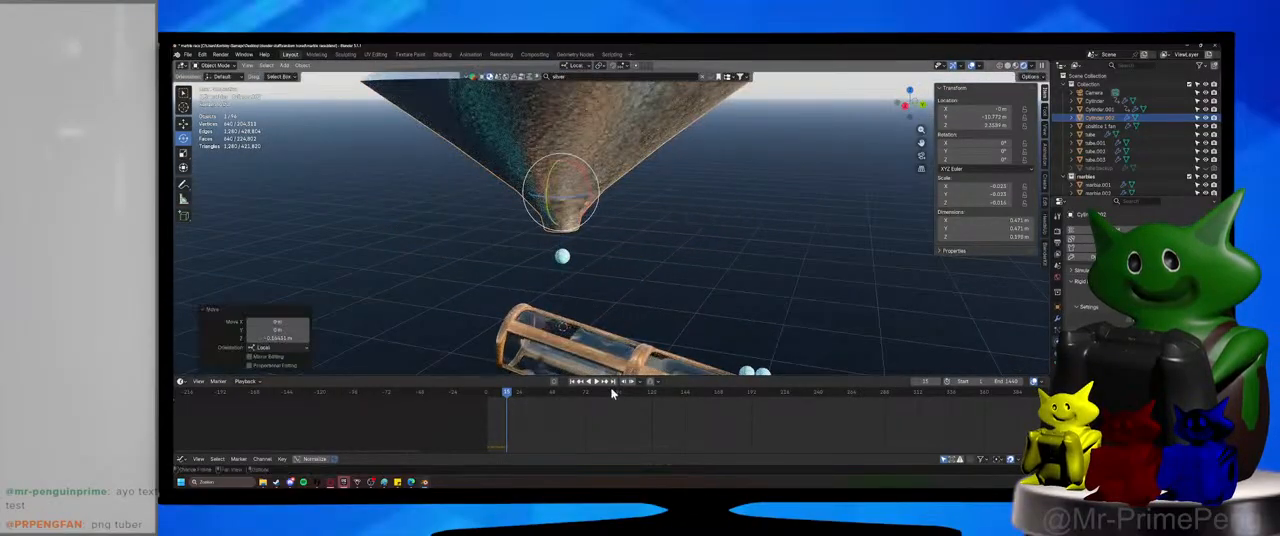
Play the marble drop from the start with the raised funnel, select a marble caught near its outlet and return to frame 0.
click(475, 398)
middle_drag(589, 238, 598, 350)
click(596, 382)
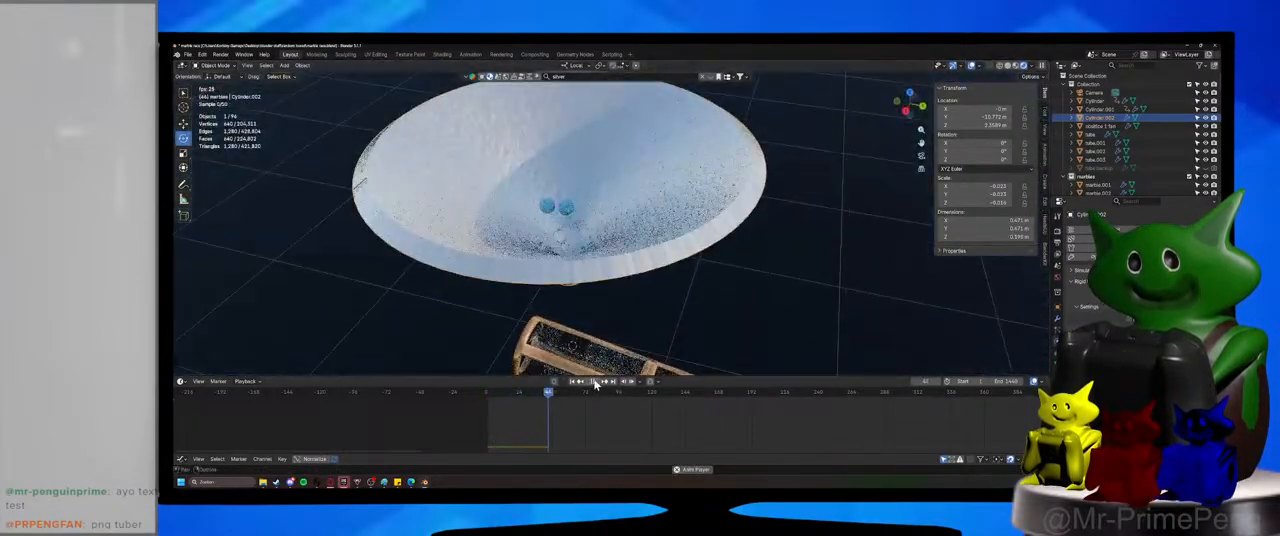
click(567, 214)
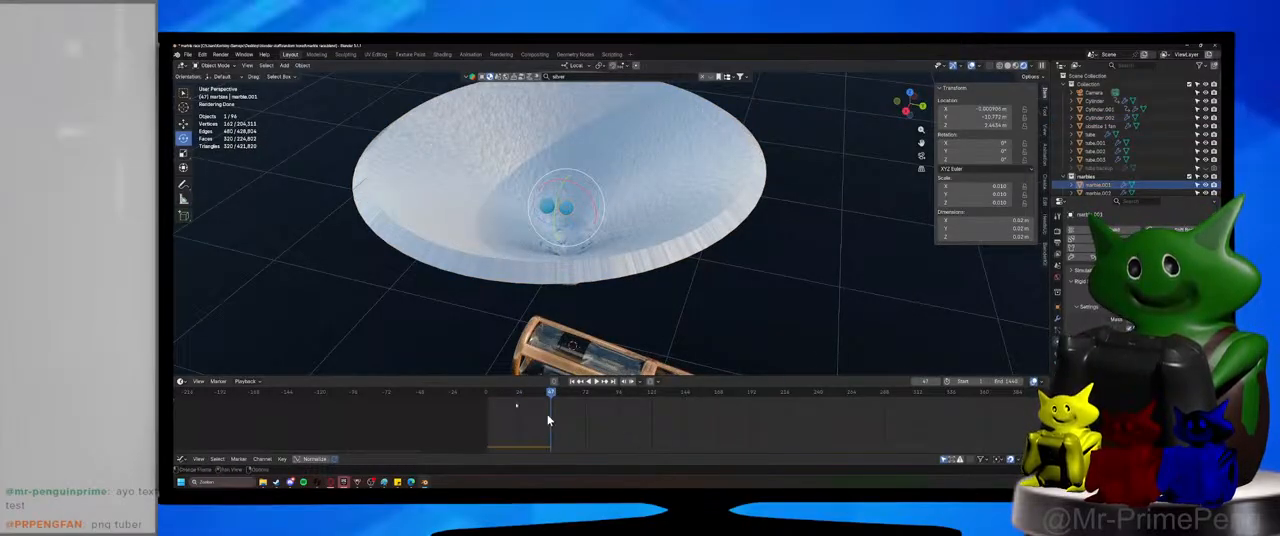
click(488, 397)
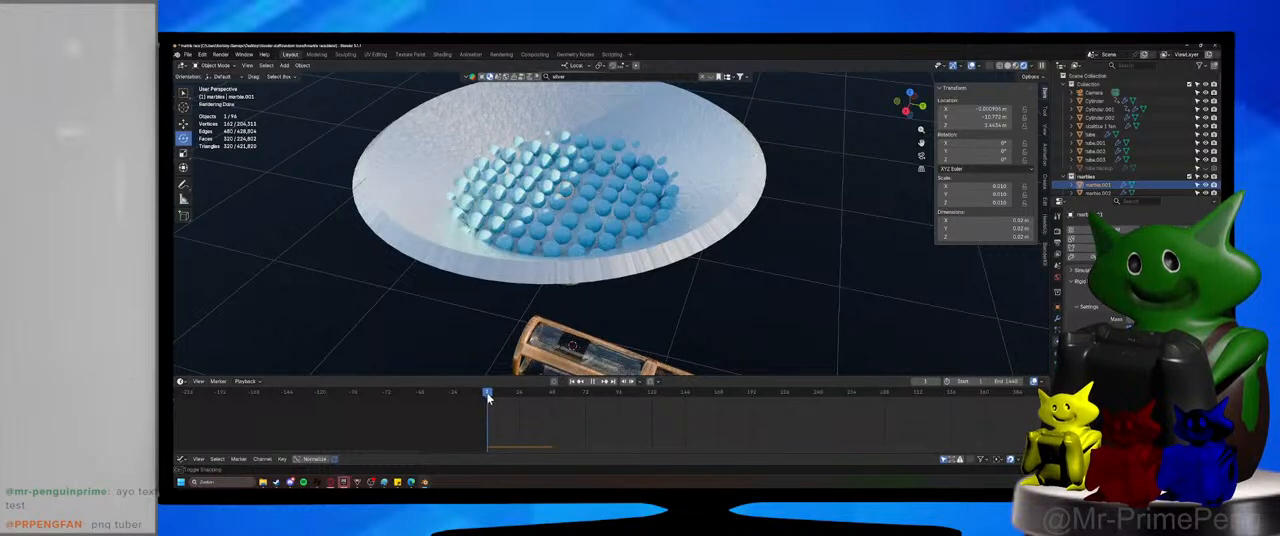
key(c)
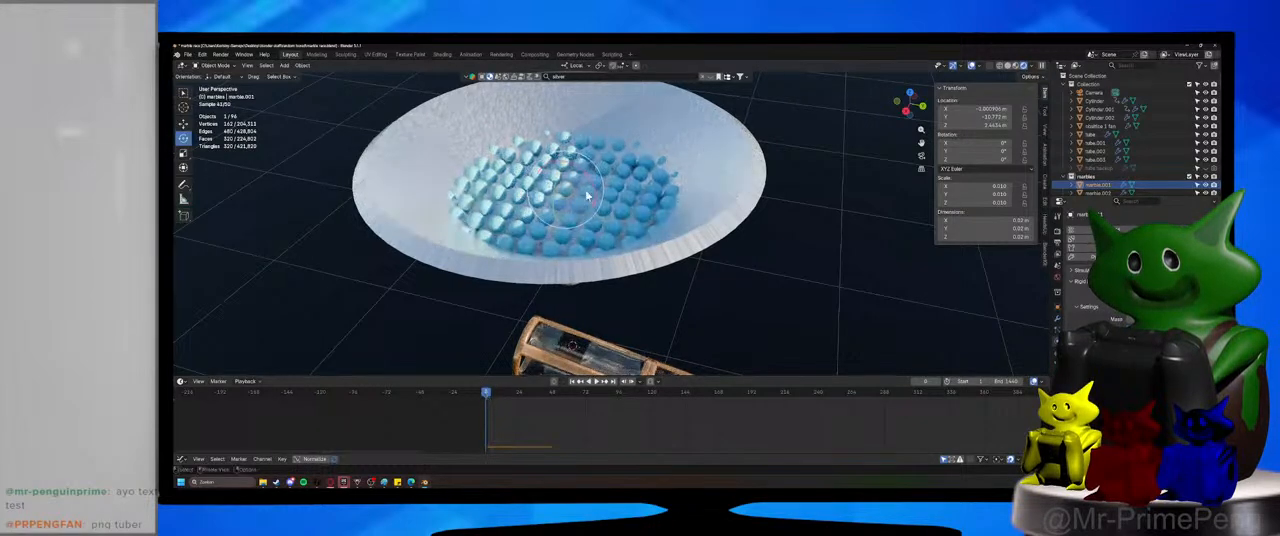
click(588, 196)
click(570, 196)
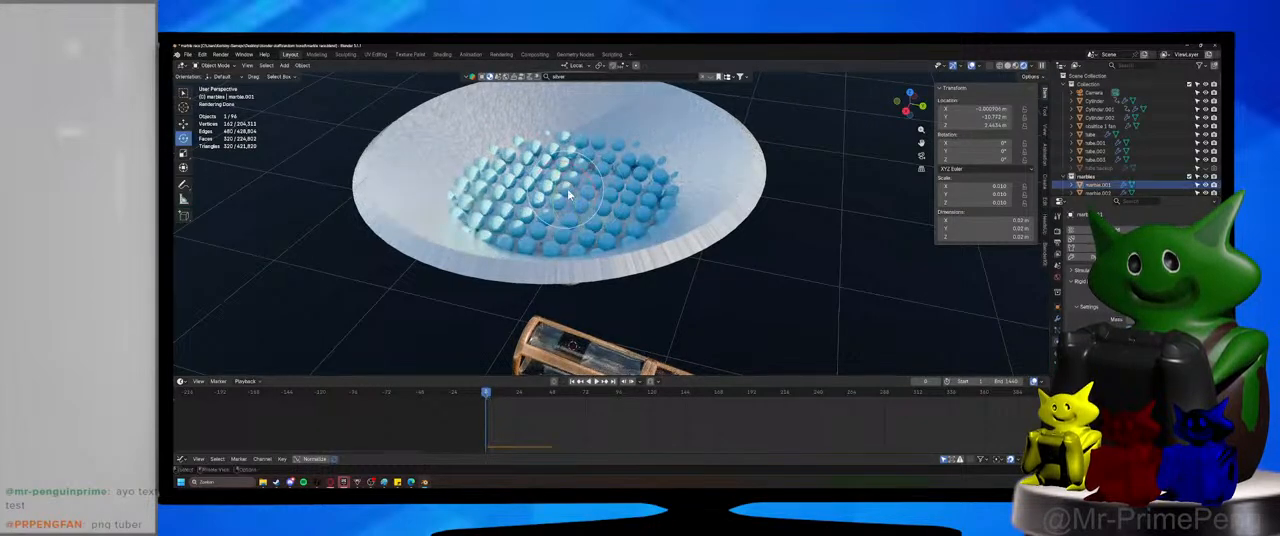
Select the funnel and enter Edit Mode on its mesh with the underside of the outlet in view.
click(714, 200)
middle_drag(706, 248, 648, 282)
scroll(645, 192, up, 4)
key(Tab)
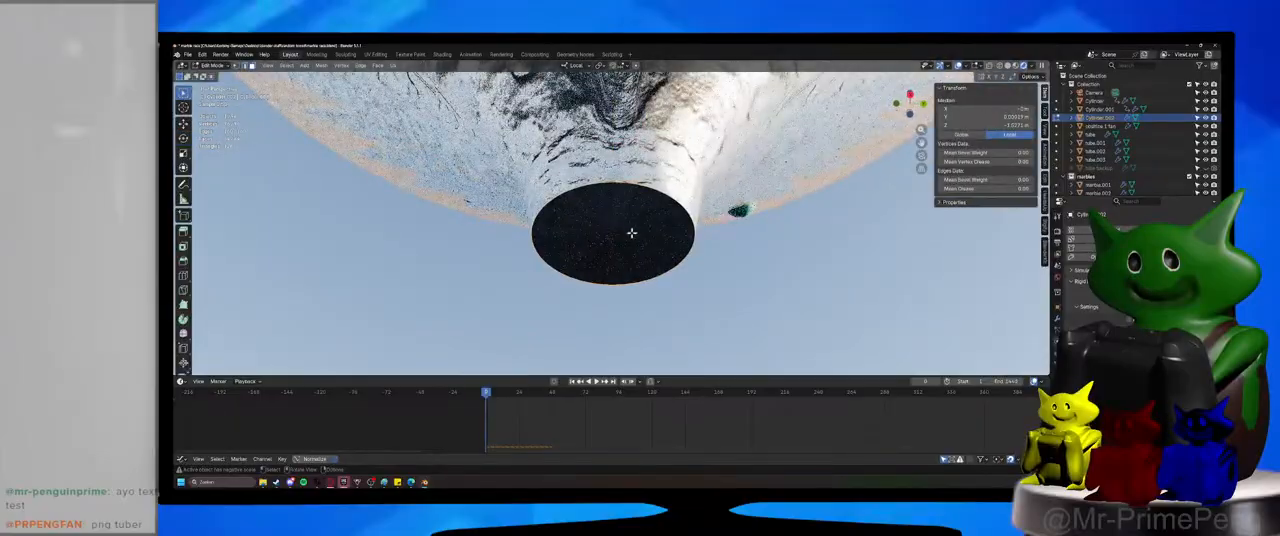
Try deleting the selected geometry at the funnel's outlet twice, undoing each deletion.
key(x)
click(626, 234)
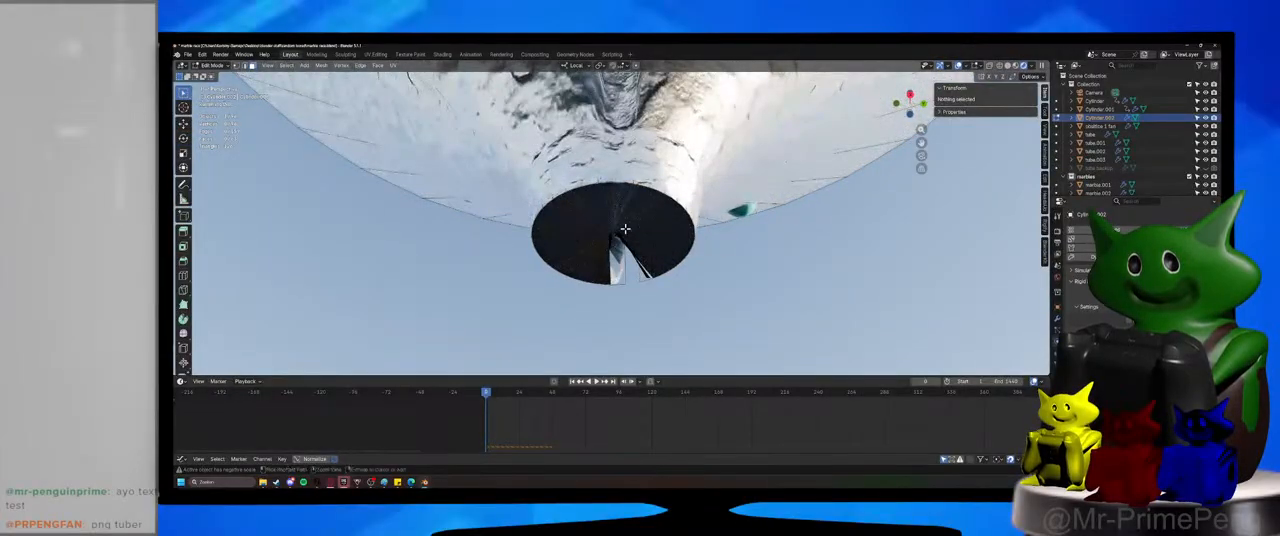
key(ctrl+z)
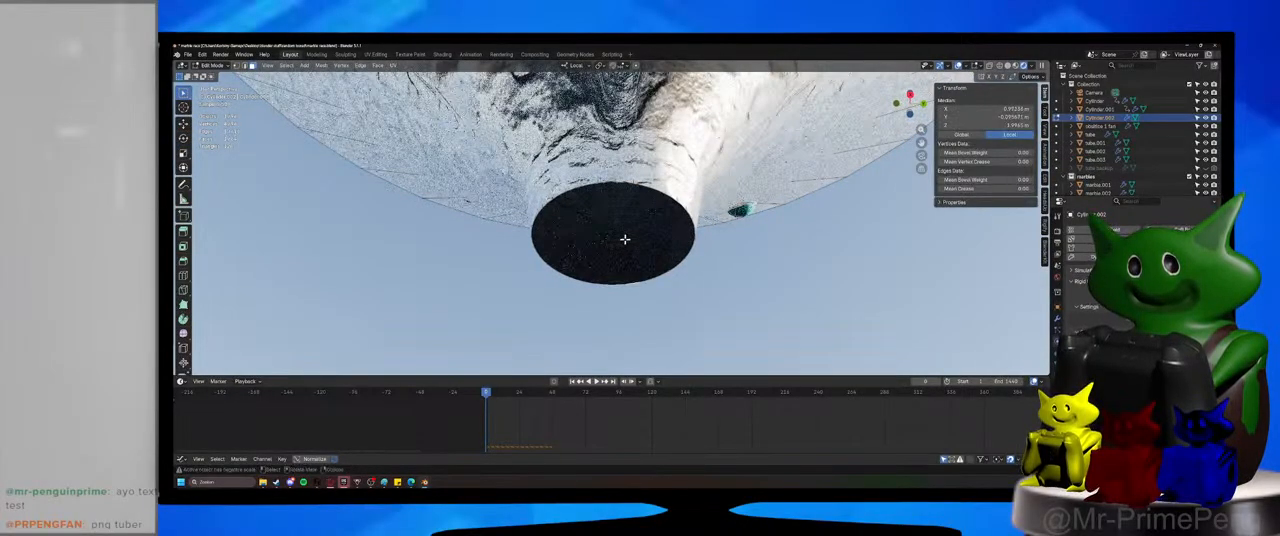
key(x)
click(625, 244)
key(ctrl+z)
middle_drag(625, 244, 617, 241)
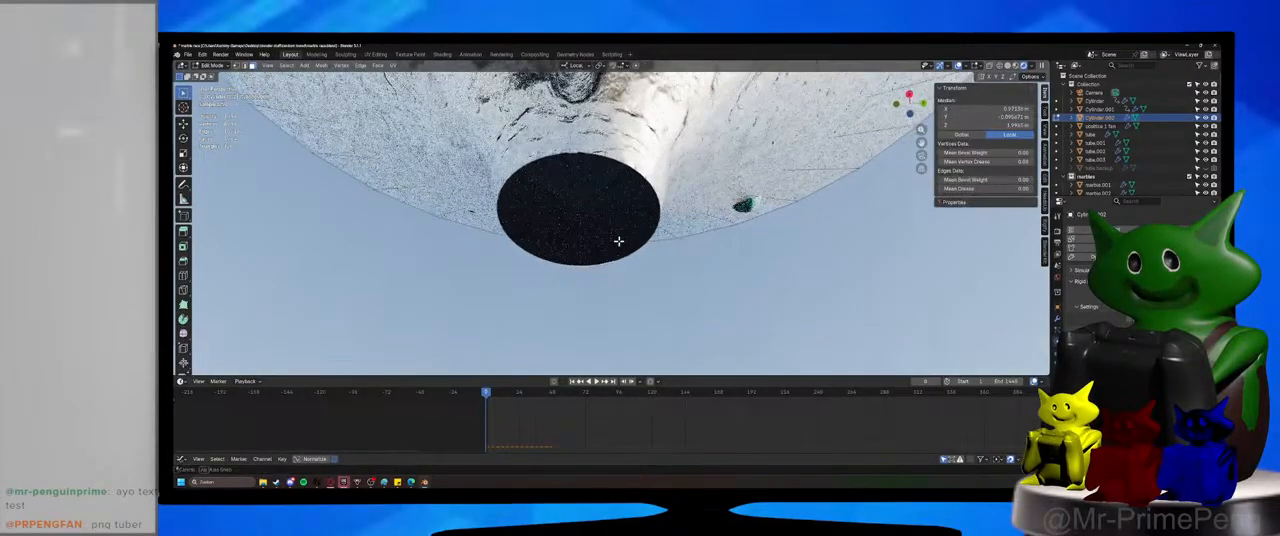
Examine the blocked outlet in wireframe, adjust the funnel's Solidify modifier to open the hole, and switch to solid shading.
click(1012, 66)
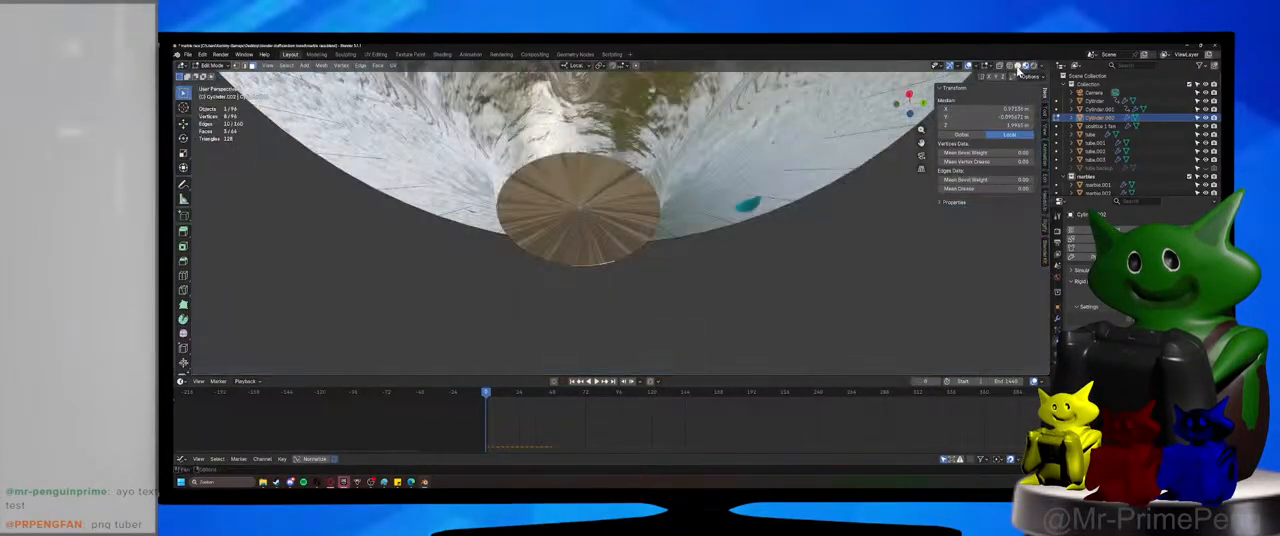
click(1020, 66)
click(1010, 67)
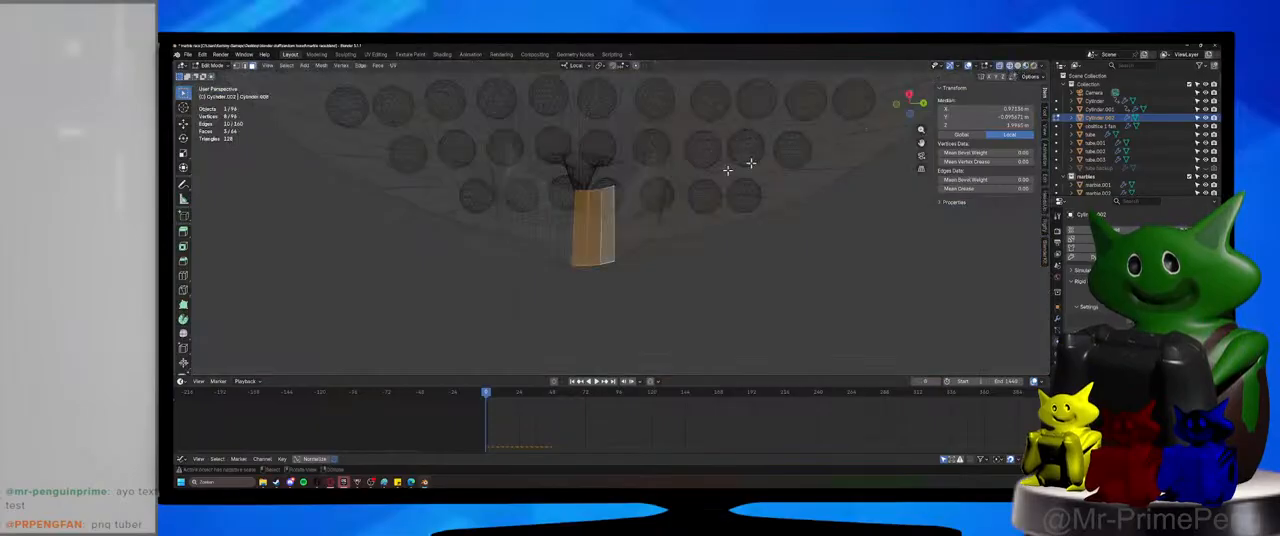
middle_drag(614, 226, 614, 236)
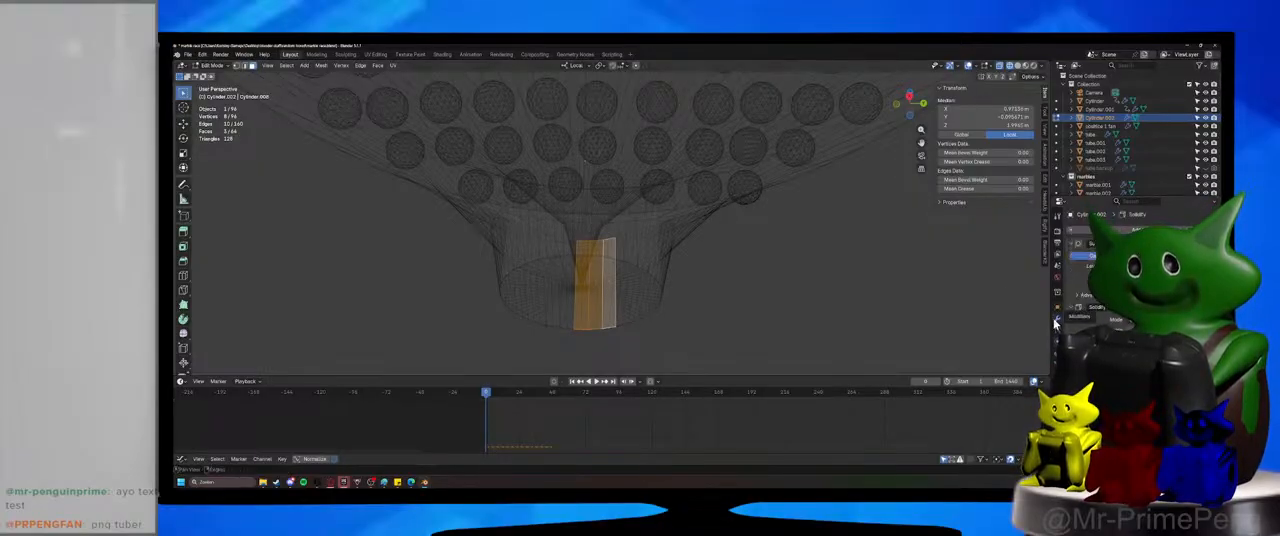
drag(1165, 332, 1140, 332)
middle_drag(671, 340, 650, 274)
click(1017, 66)
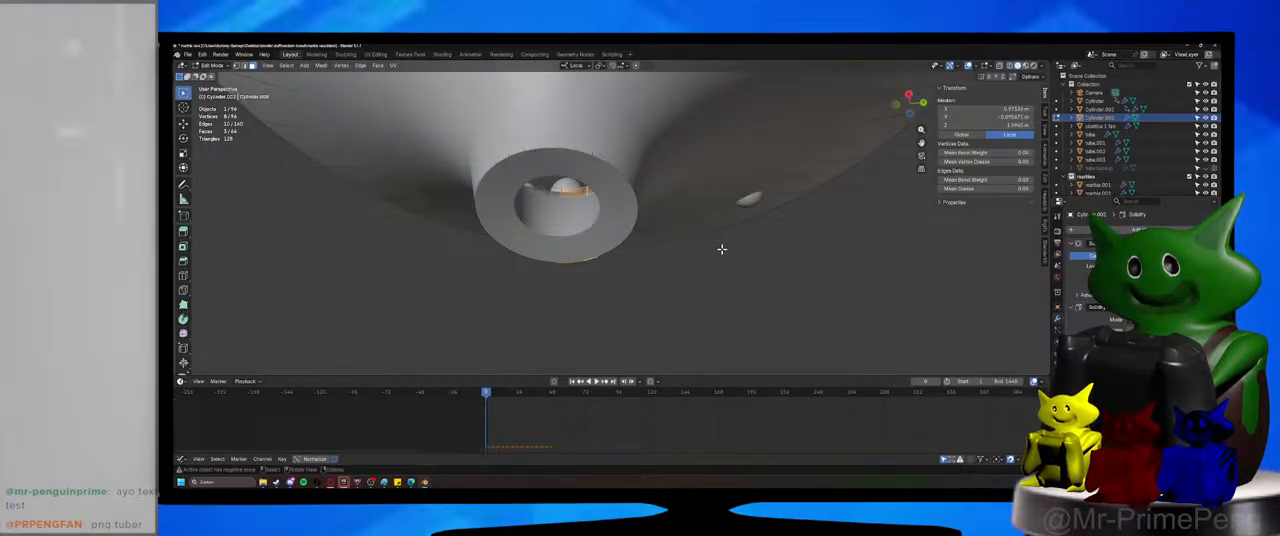
scroll(721, 249, down, 3)
scroll(716, 247, up, 2)
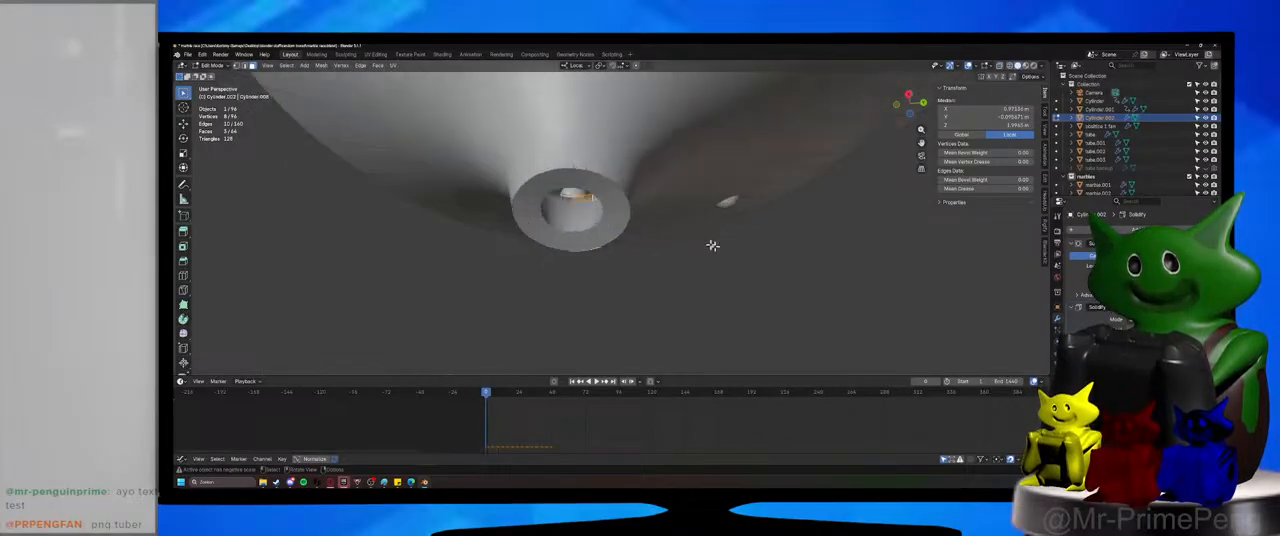
Select the edge loop around the funnel's outlet and scale it by 1.848 in X and Y, excluding Z.
alt+click(577, 170)
key(s)
key(shift+z)
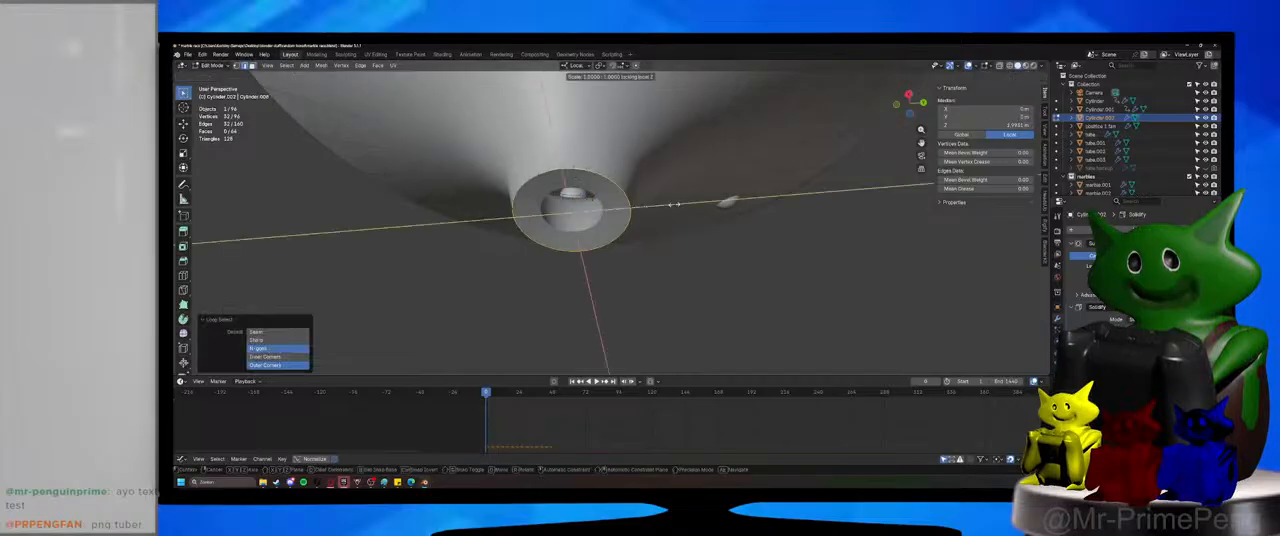
click(759, 203)
middle_drag(642, 252, 621, 322)
scroll(631, 289, down, 4)
scroll(633, 285, down, 5)
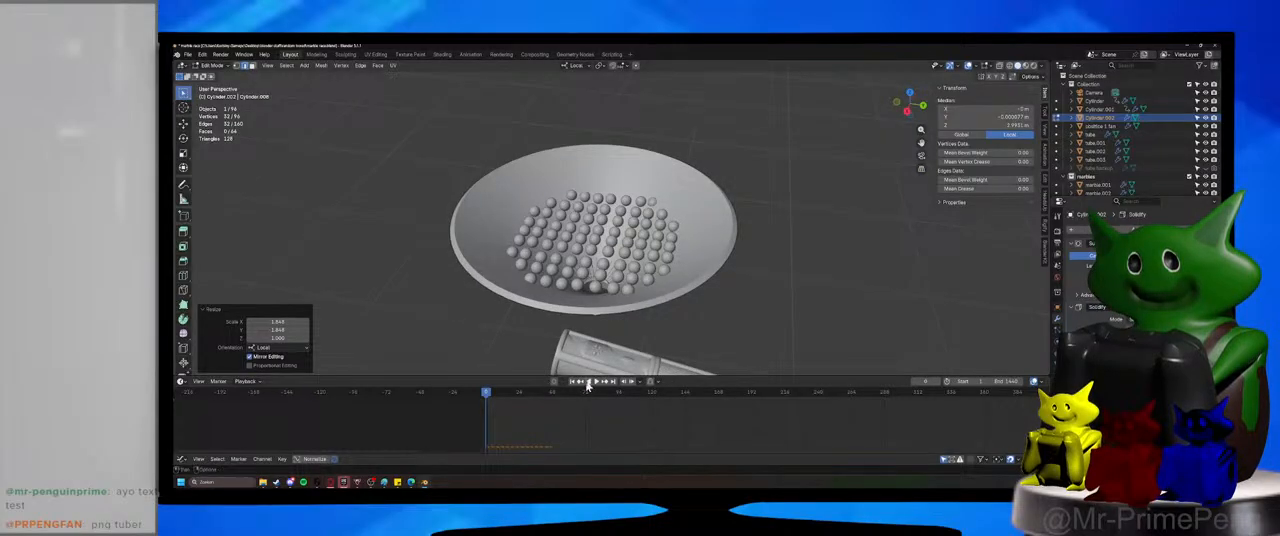
Briefly play the marble drop with the widened outlet, save the file and return to Object Mode.
click(600, 386)
click(600, 386)
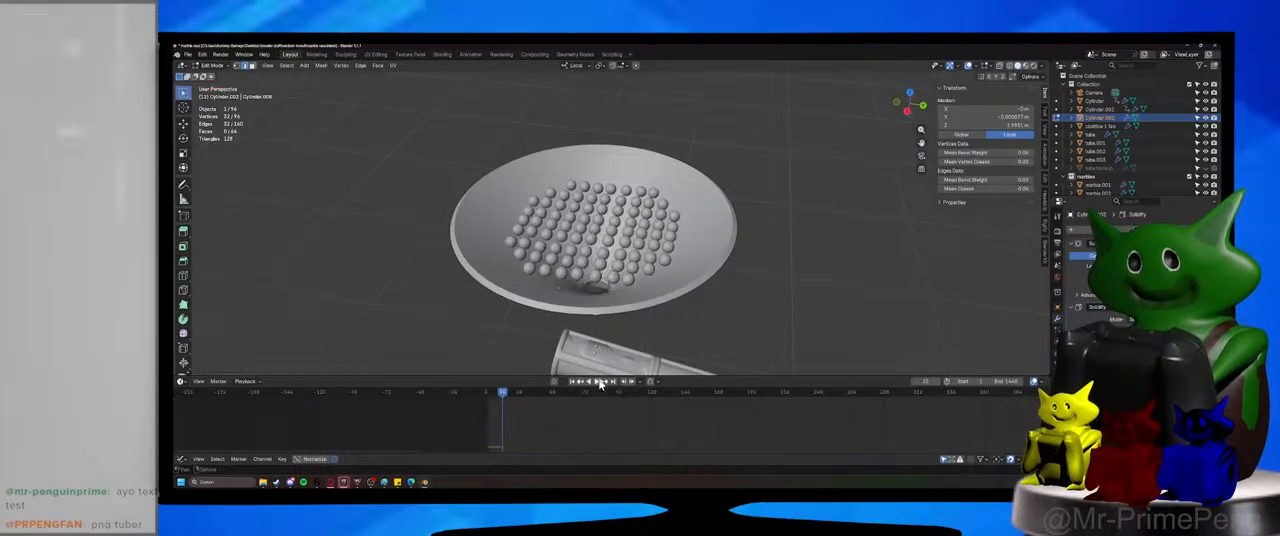
middle_drag(596, 338, 591, 312)
key(ctrl+s)
scroll(591, 312, up, 3)
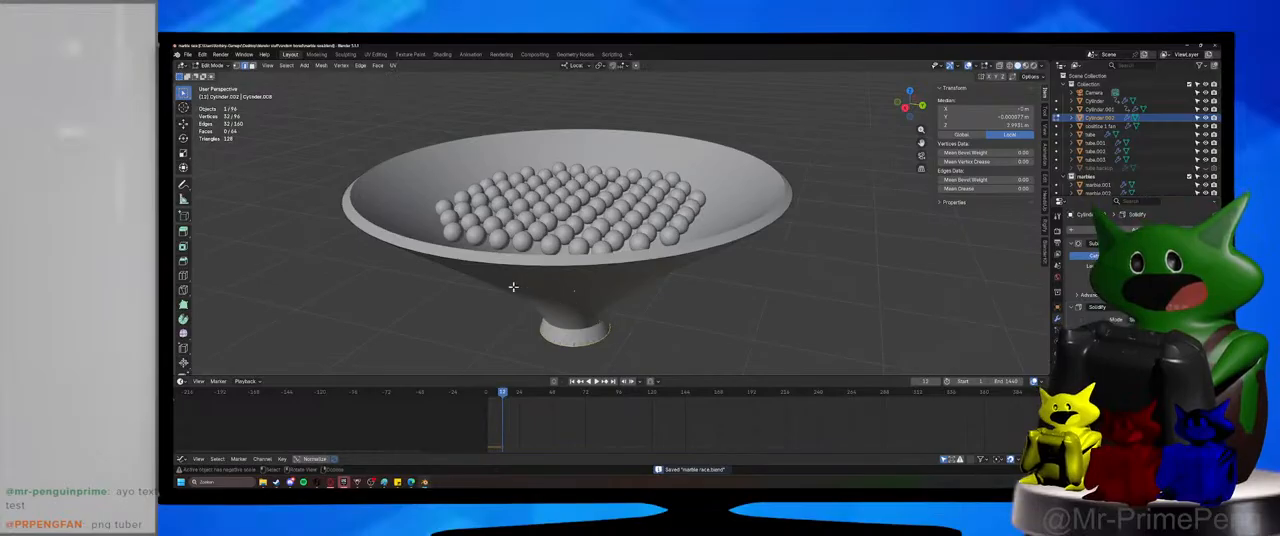
click(215, 65)
click(223, 80)
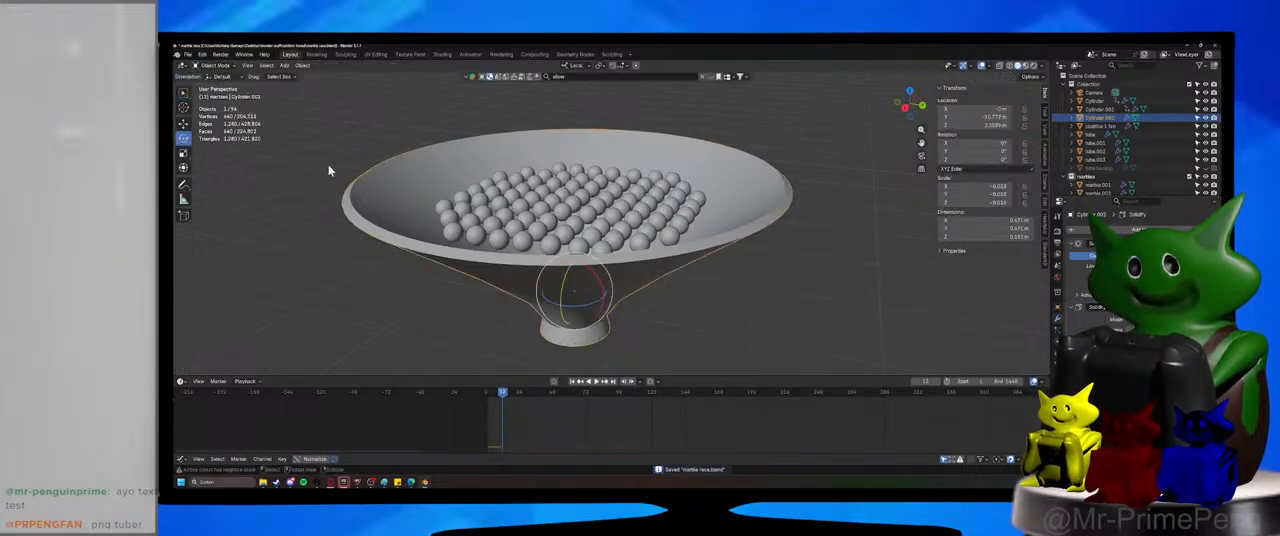
Show the funnel's physics settings, replay the marble drop from the start, inspect the outlet and save the file.
click(1058, 331)
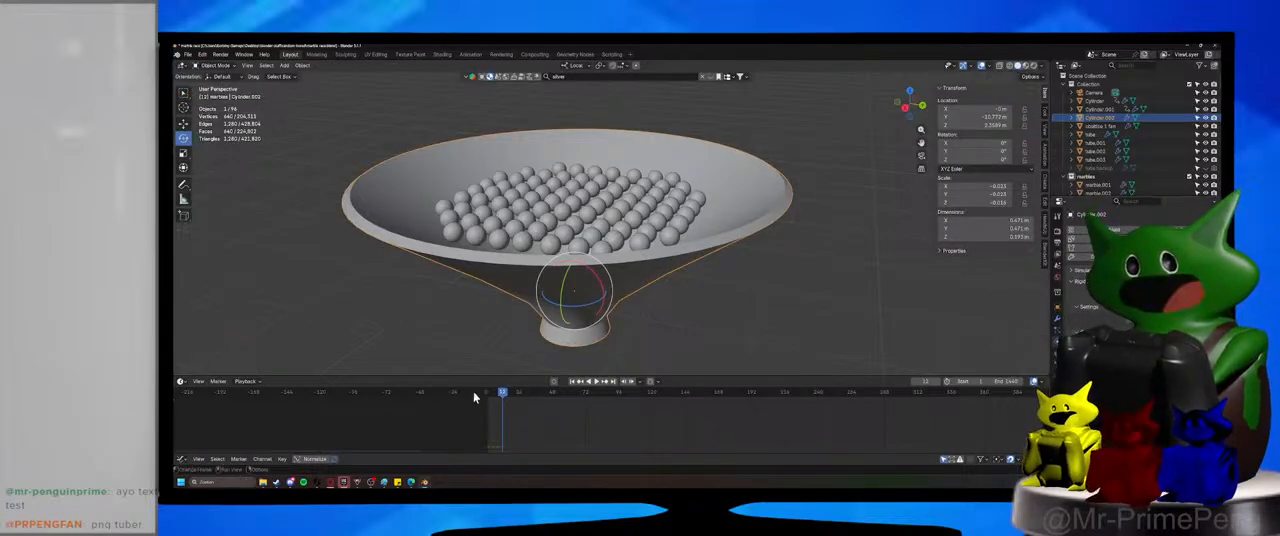
drag(475, 397, 488, 397)
click(595, 384)
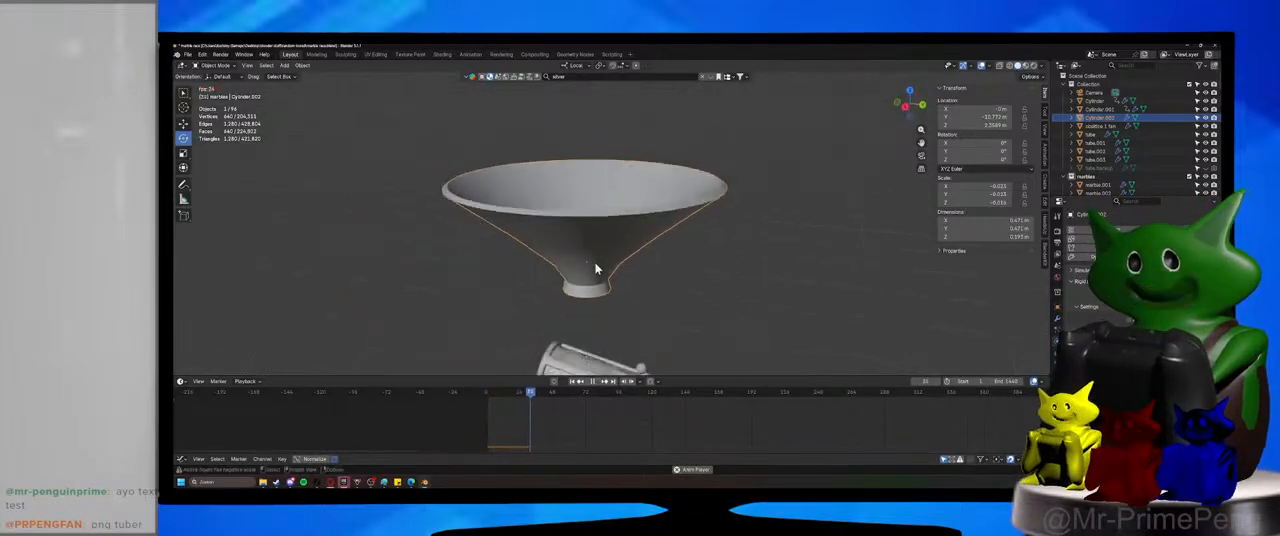
click(592, 382)
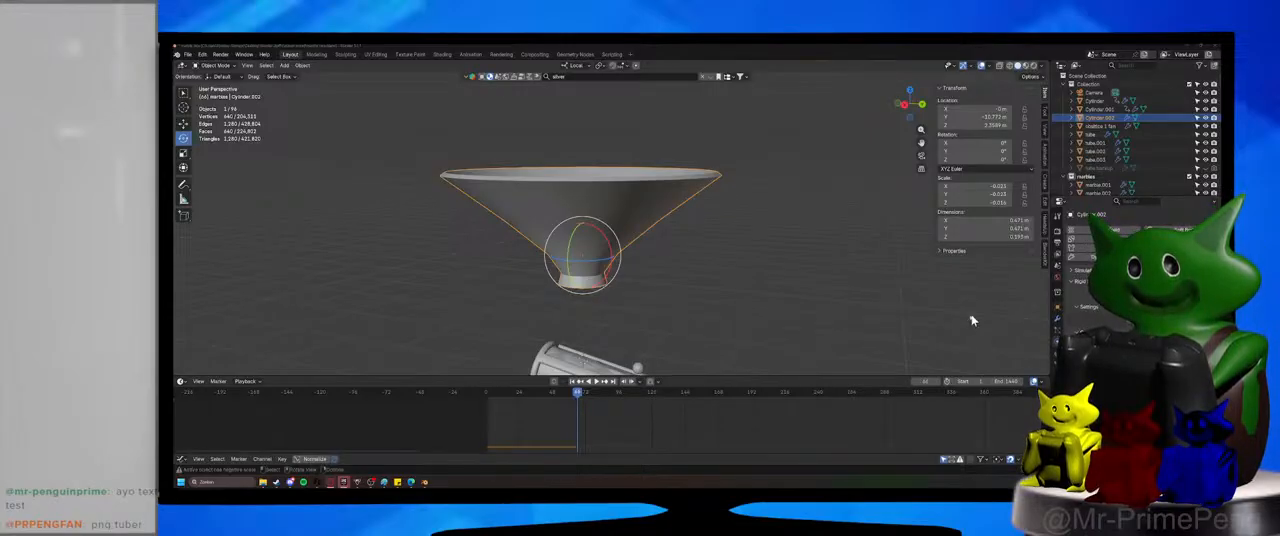
scroll(651, 320, up, 3)
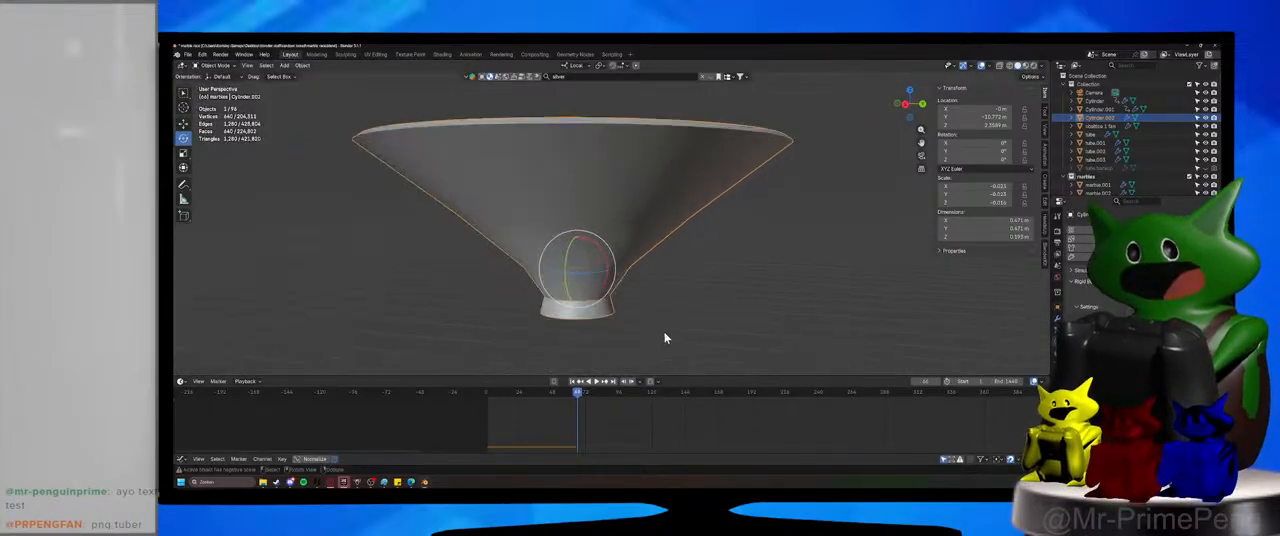
key(ctrl+s)
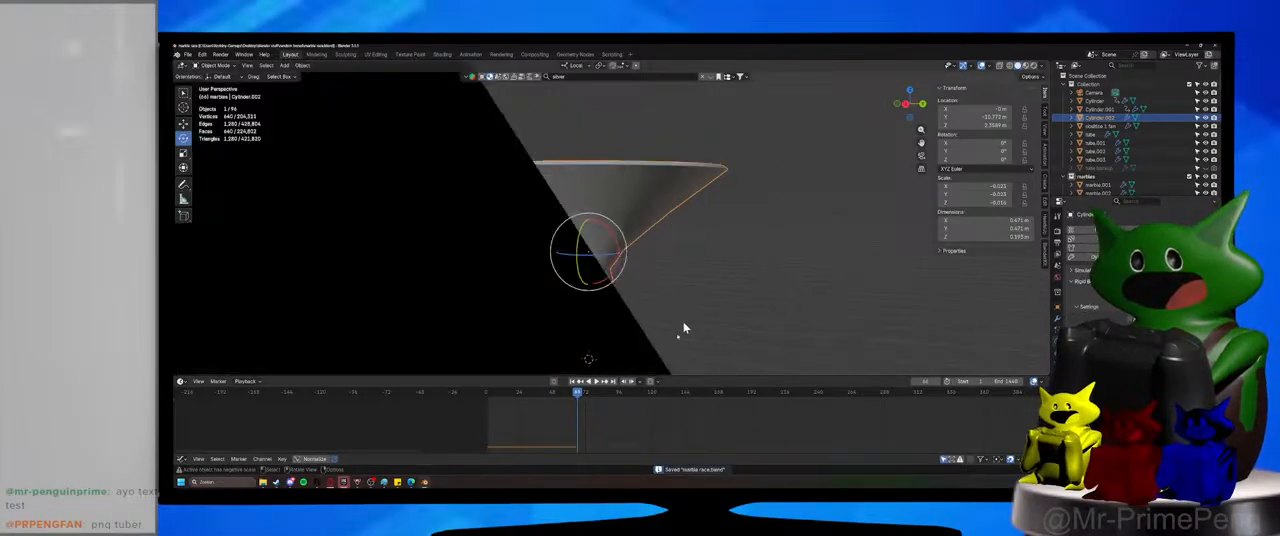
Examine the scene's object list and the gap between the funnel's outlet and the tube, and save the file again.
scroll(637, 363, down, 3)
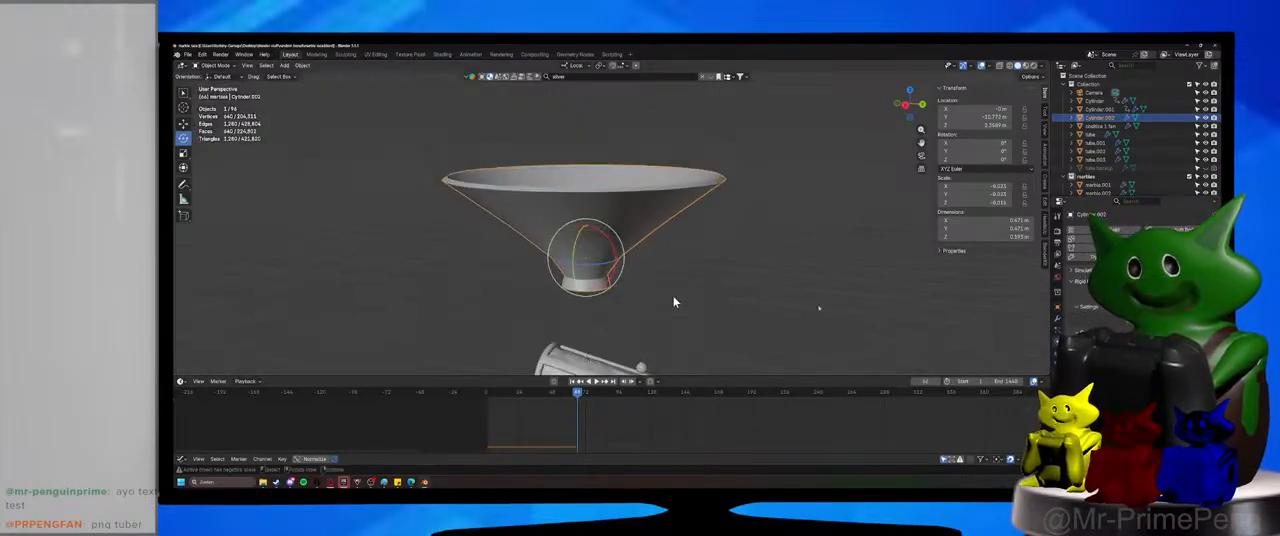
scroll(1174, 174, down, 5)
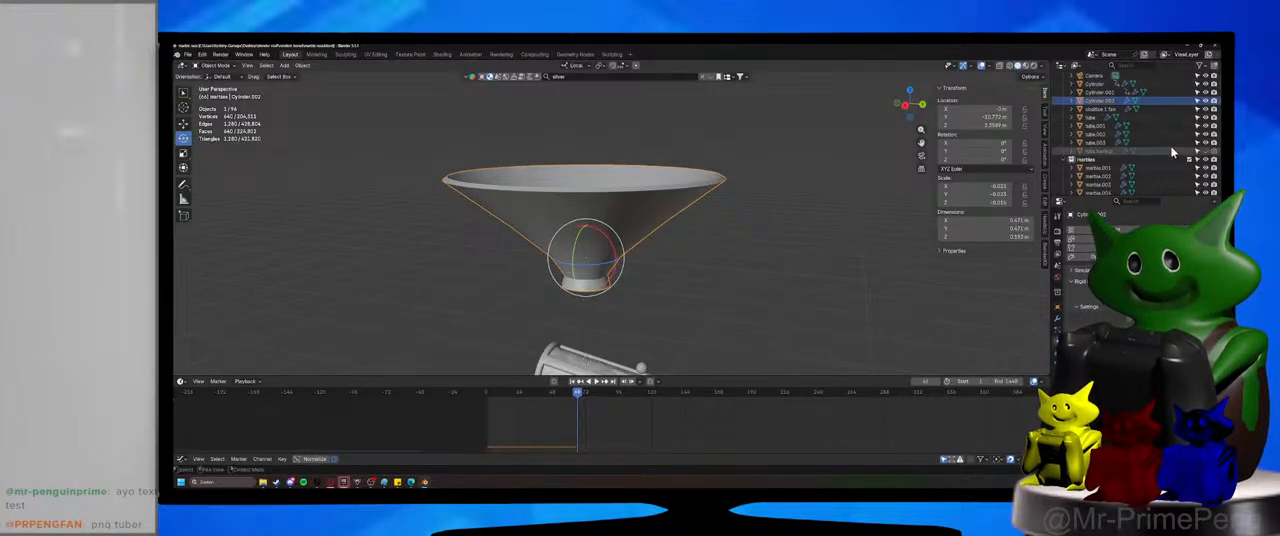
scroll(1174, 174, up, 5)
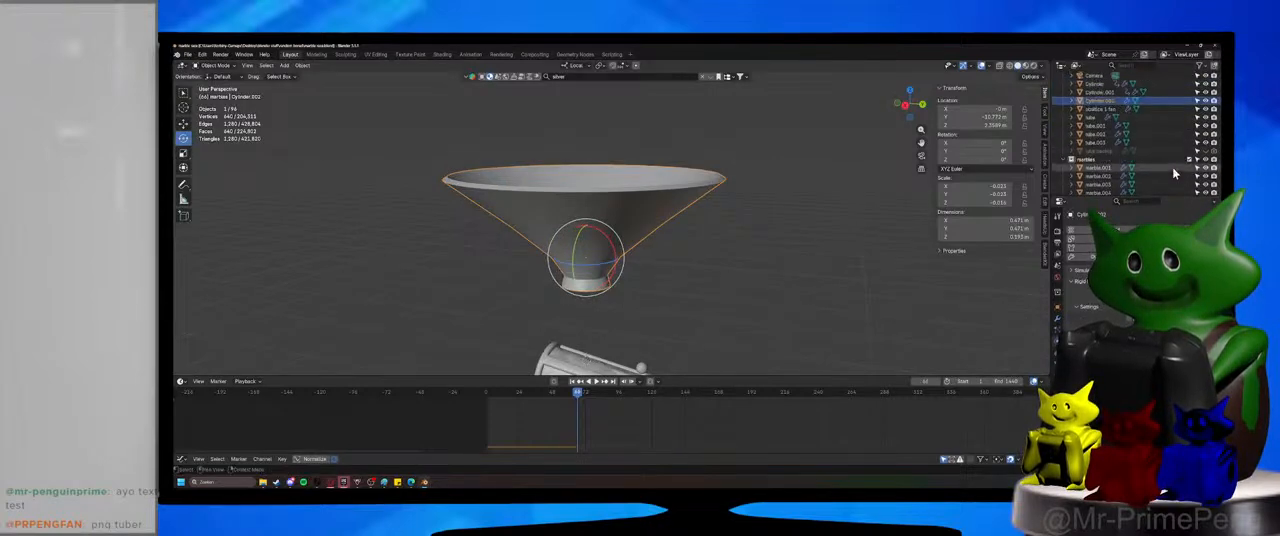
scroll(672, 280, up, 5)
middle_drag(674, 217, 612, 285)
scroll(660, 252, up, 2)
key(ctrl+s)
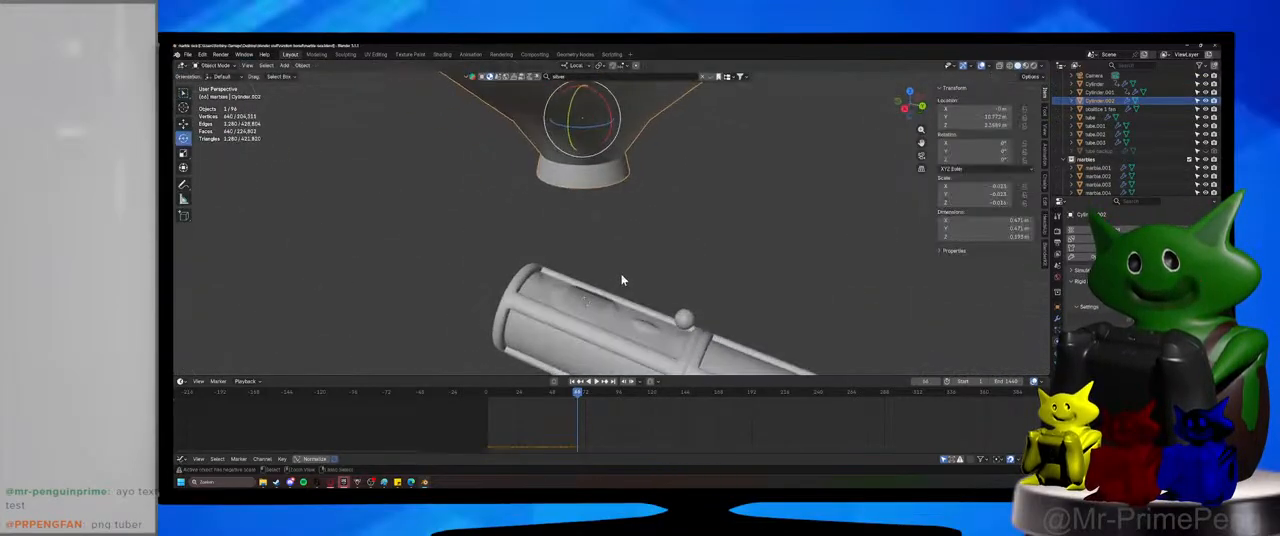
click(214, 66)
click(213, 77)
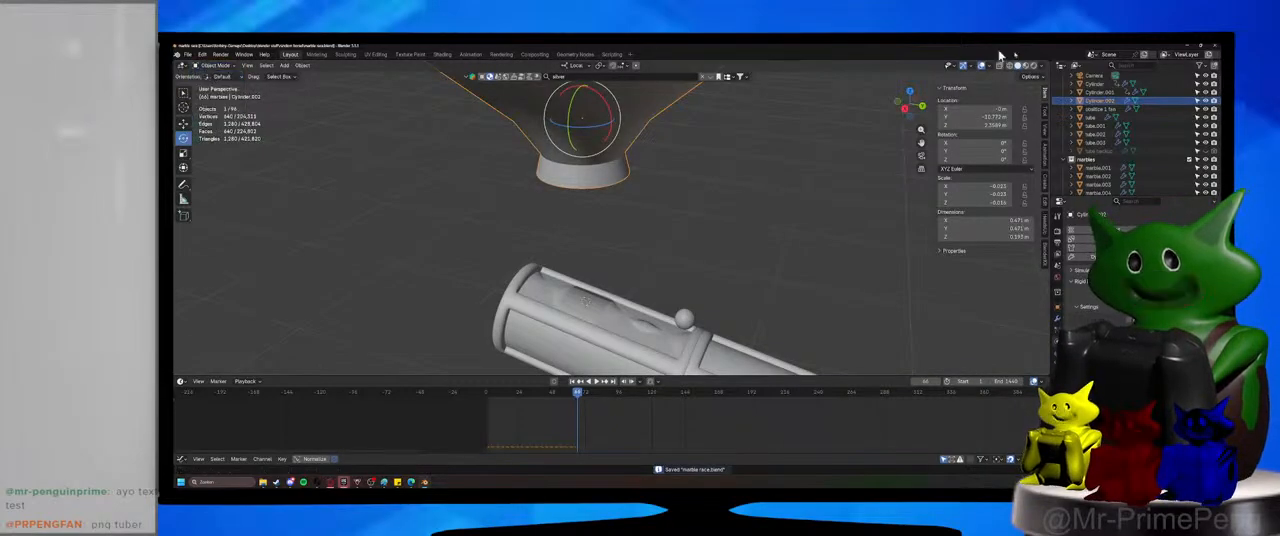
Display the scene in Material Preview shading and move the old funnel about 1.2 m along its local Y axis, away from the tube.
click(1026, 66)
scroll(657, 283, down, 5)
middle_drag(657, 283, 590, 218)
key(g)
key(y)
click(370, 176)
scroll(590, 218, up, 3)
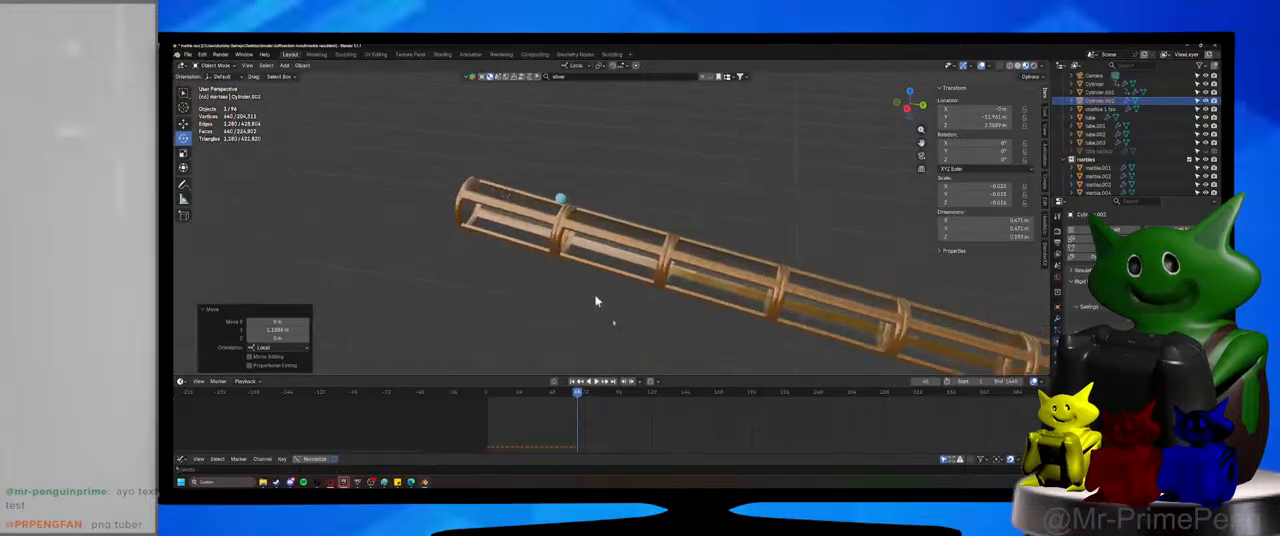
Return to the first frame, add a cylinder at the tube's upper end and scale it down to about 0.044 m.
shift+middle_drag(597, 300, 648, 374)
click(487, 396)
shift+middle_drag(598, 292, 642, 290)
key(shift+a)
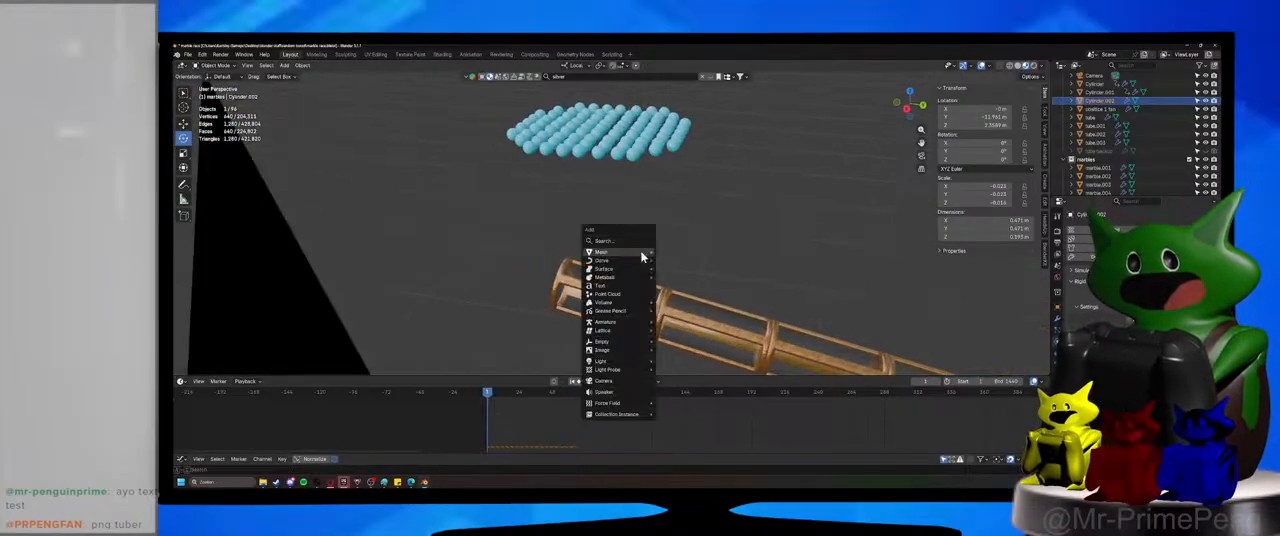
mouse_move(643, 256)
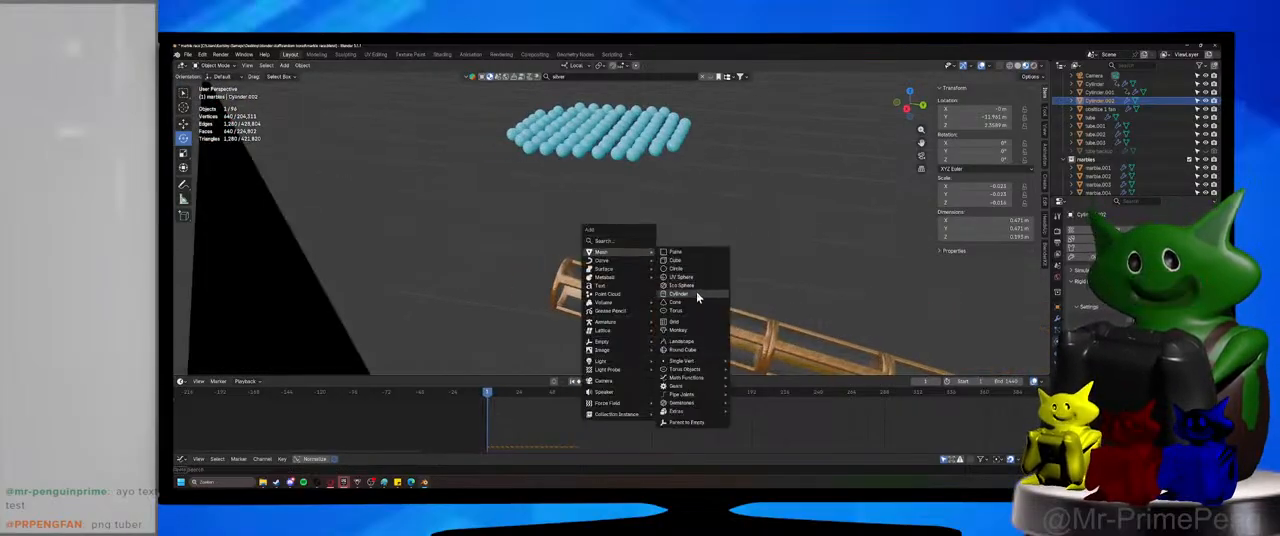
click(690, 293)
key(s)
click(602, 270)
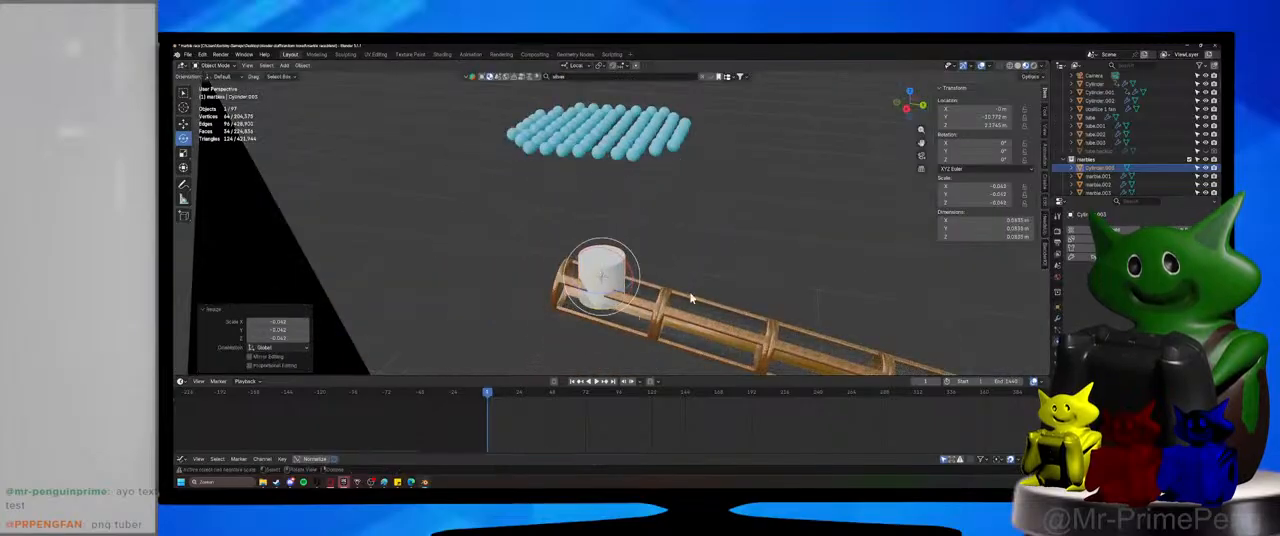
middle_drag(690, 298, 765, 285)
key(s)
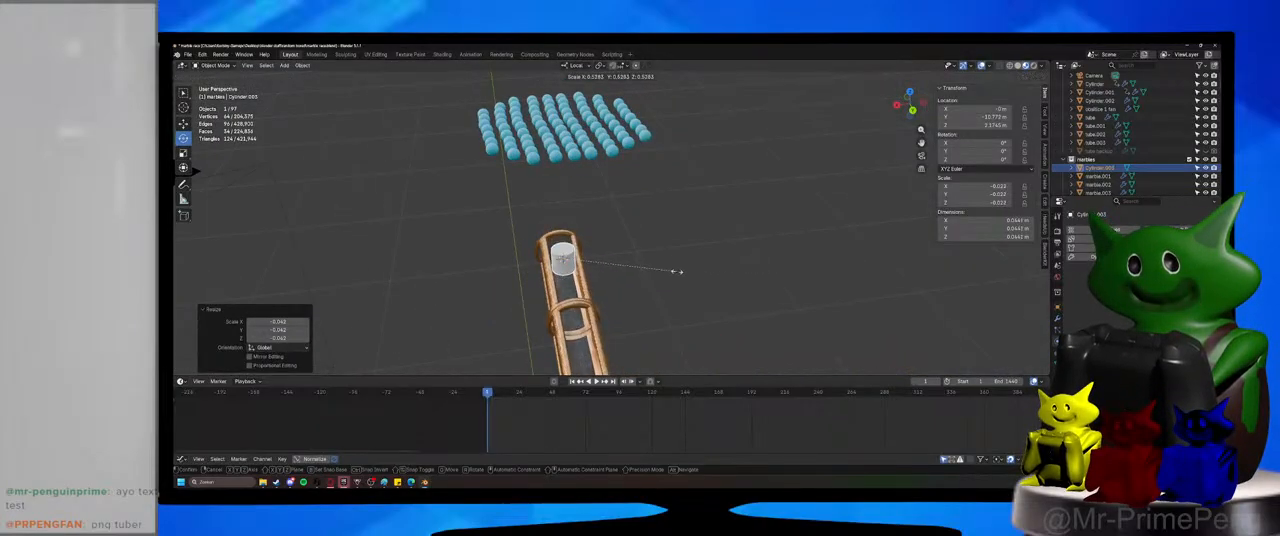
click(677, 271)
In Edit Mode, extrude the small cylinder's top face and raise it slightly along Z.
mouse_move(677, 271)
middle_down()
mouse_move(771, 266)
mouse_move(700, 280)
middle_up()
scroll(735, 281, up, 2)
key(z)
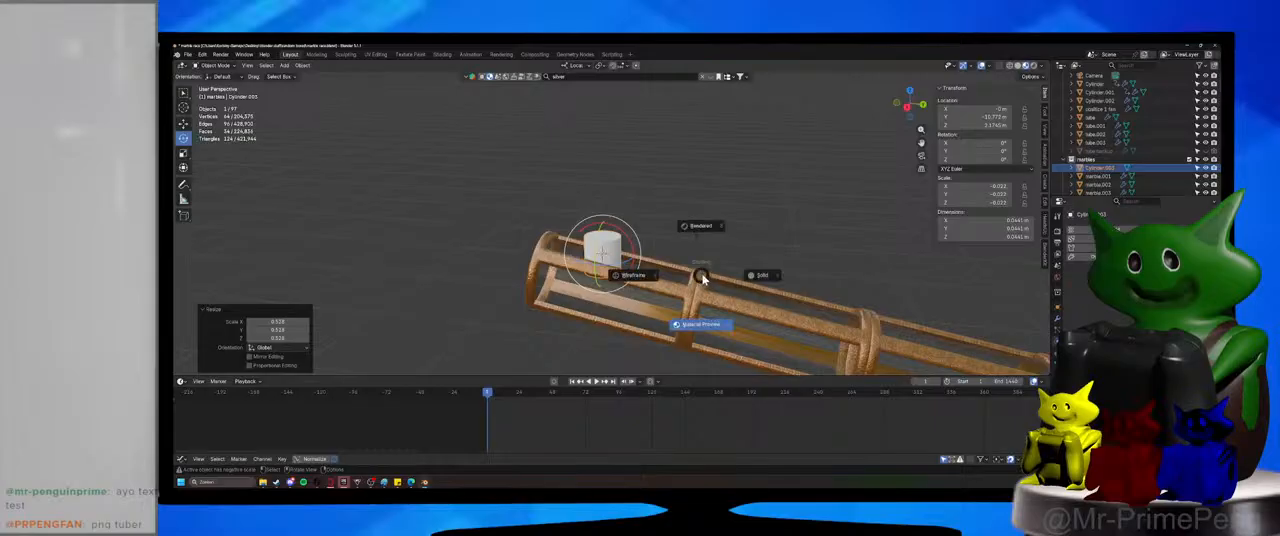
key(Tab)
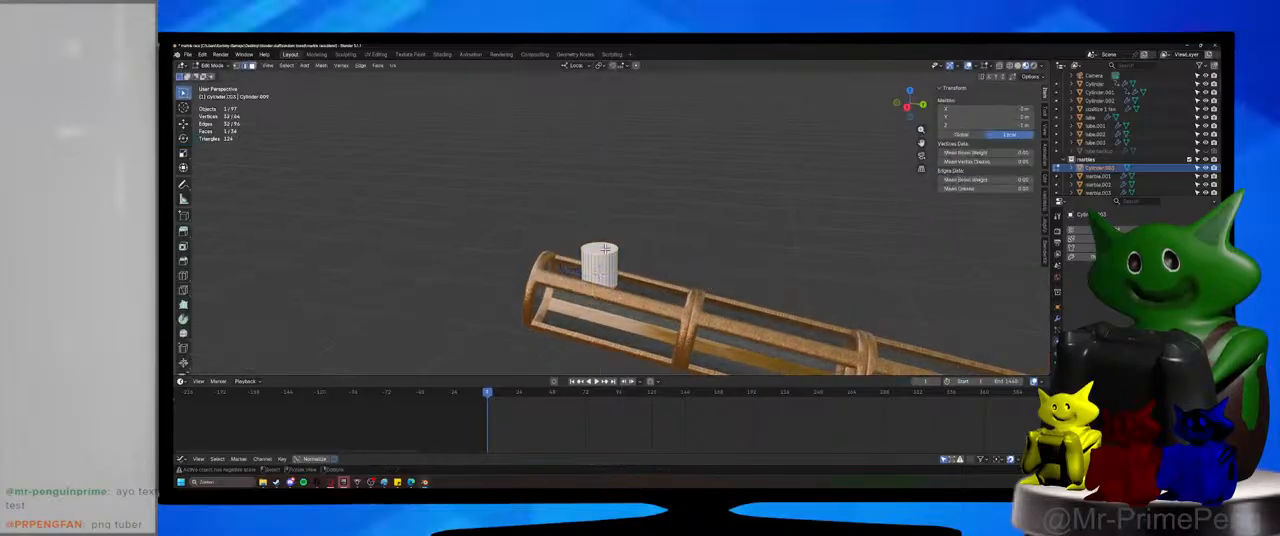
middle_drag(604, 249, 684, 267)
key(e)
right_click(684, 267)
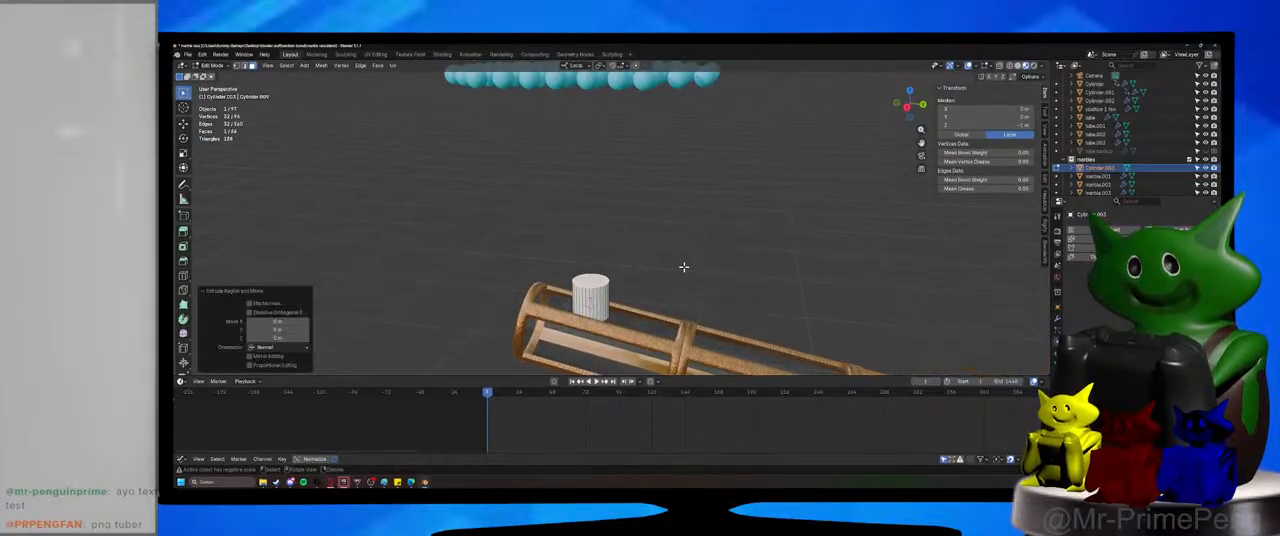
key(g)
key(z)
click(684, 257)
Widen the extruded top face in X and Y, excluding Z, and raise it towards the marbles to form a cone.
middle_drag(684, 257, 671, 288)
key(s)
key(shift+z)
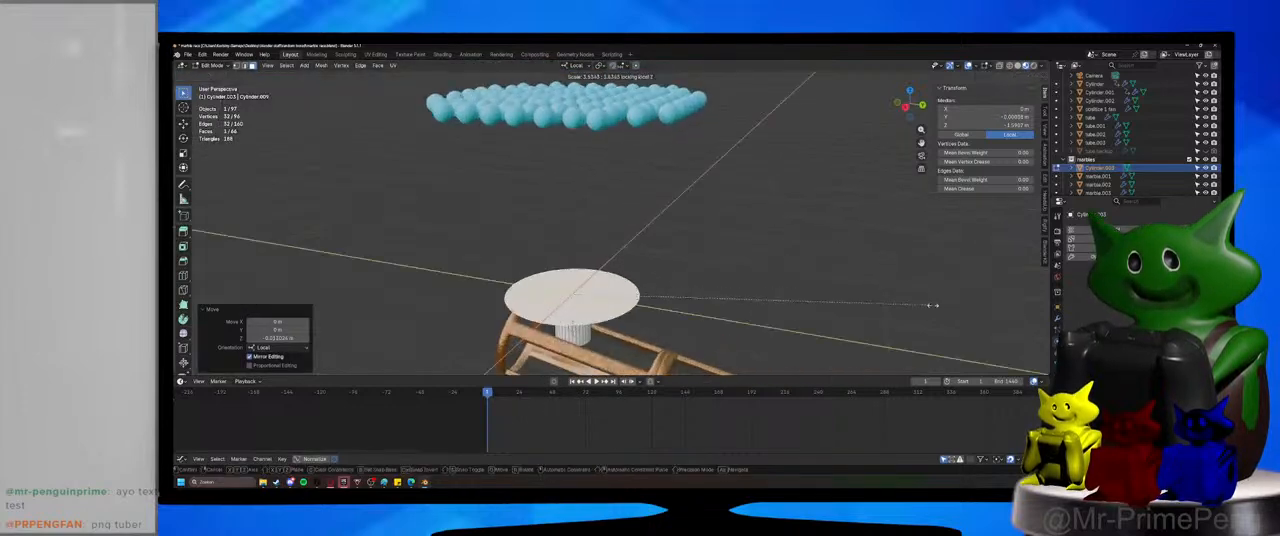
click(940, 306)
key(g)
key(z)
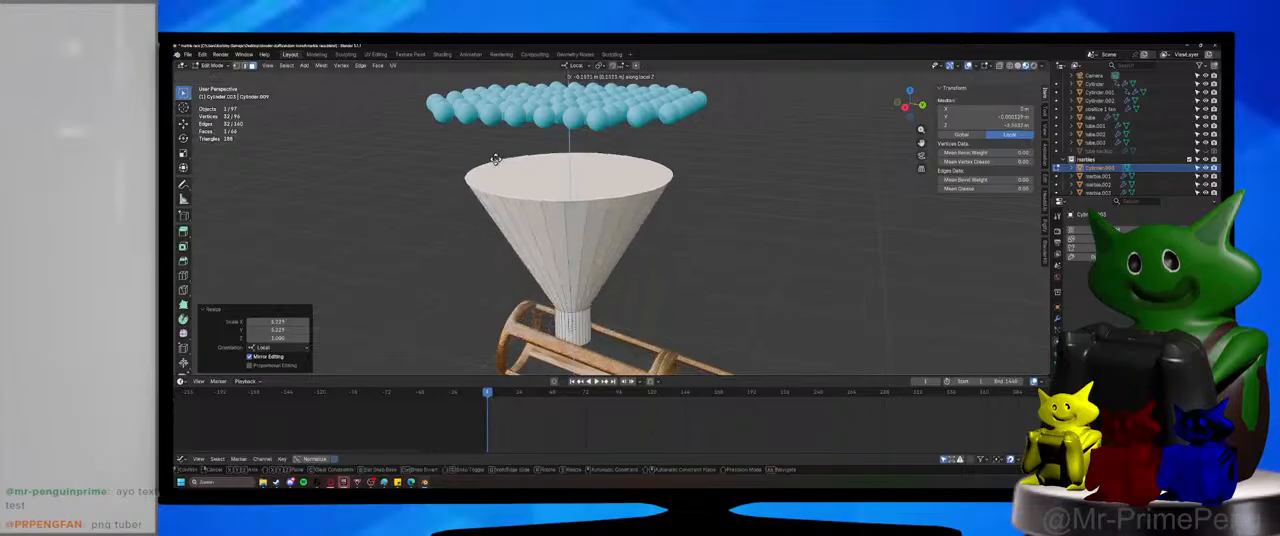
click(494, 159)
Resize the cone's top face in X and Y only, checking from above, so it just surrounds the marble grid.
scroll(431, 260, down, 2)
key(s)
key(shift+z)
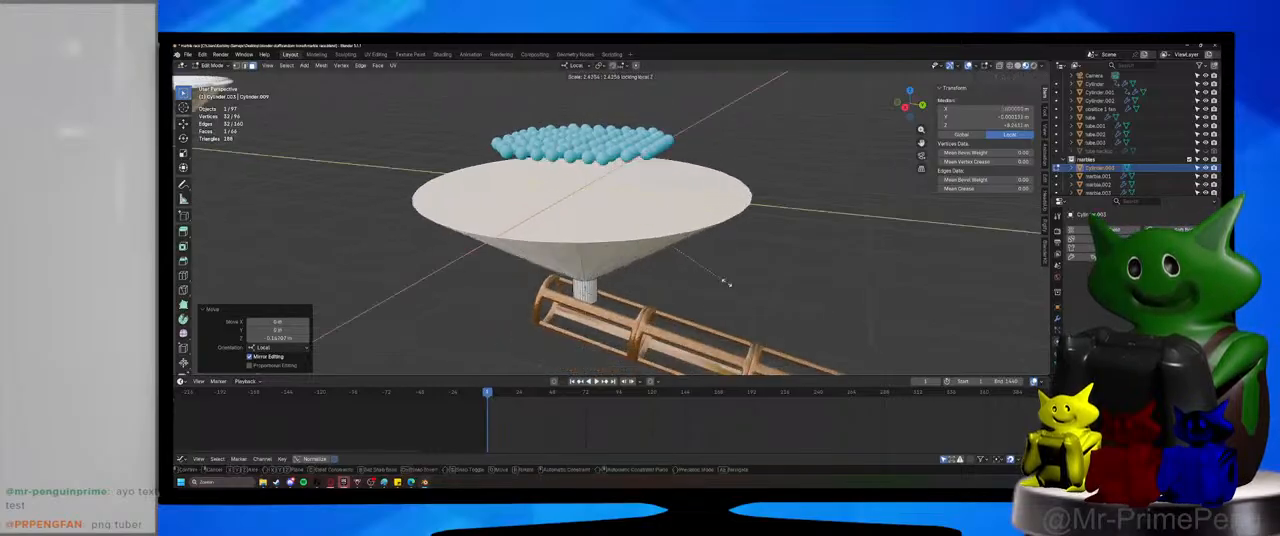
click(721, 277)
middle_drag(720, 277, 687, 289)
key(s)
key(shift+z)
click(687, 271)
key(KP_7)
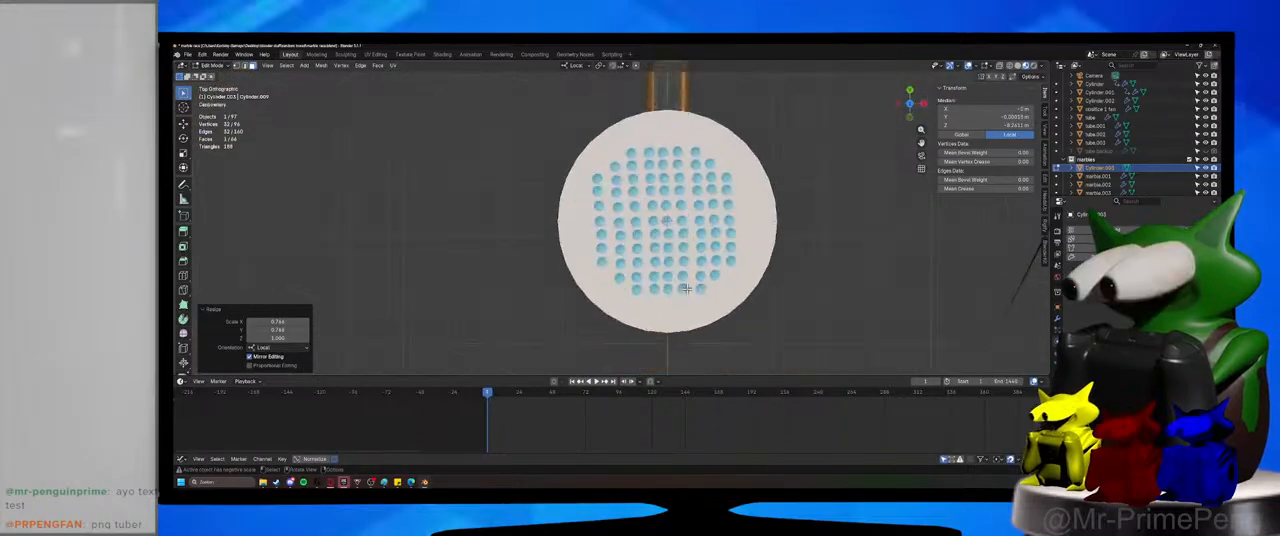
key(s)
key(shift+z)
click(828, 261)
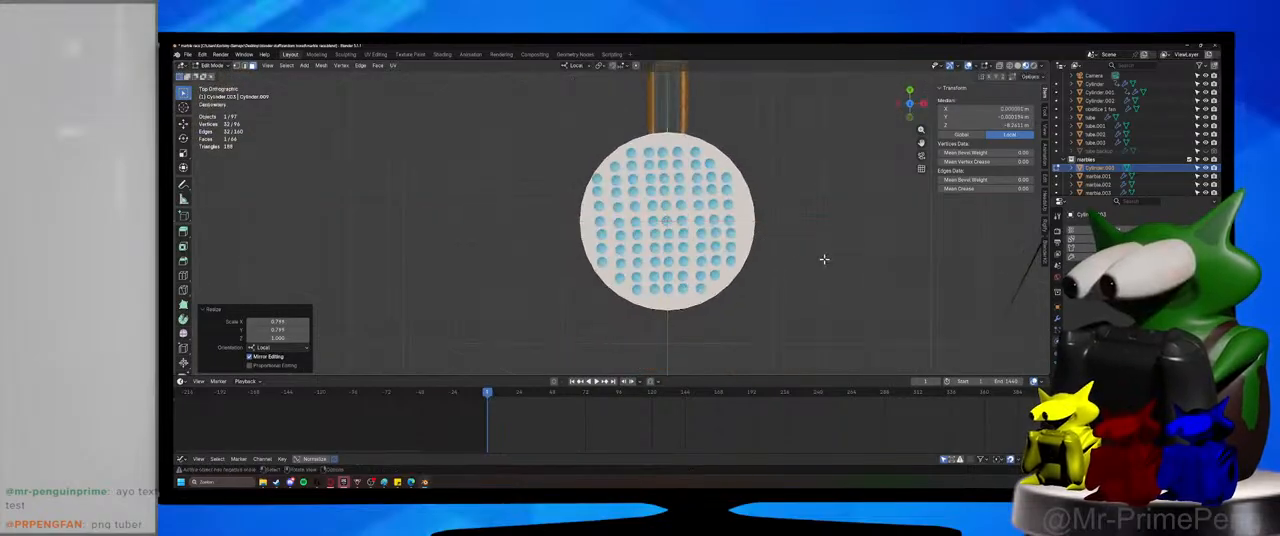
Raise the cone's top face along the Z axis to make the funnel taller and steeper beneath the marbles.
middle_drag(823, 260, 737, 209)
key(g)
key(z)
key(z)
click(737, 217)
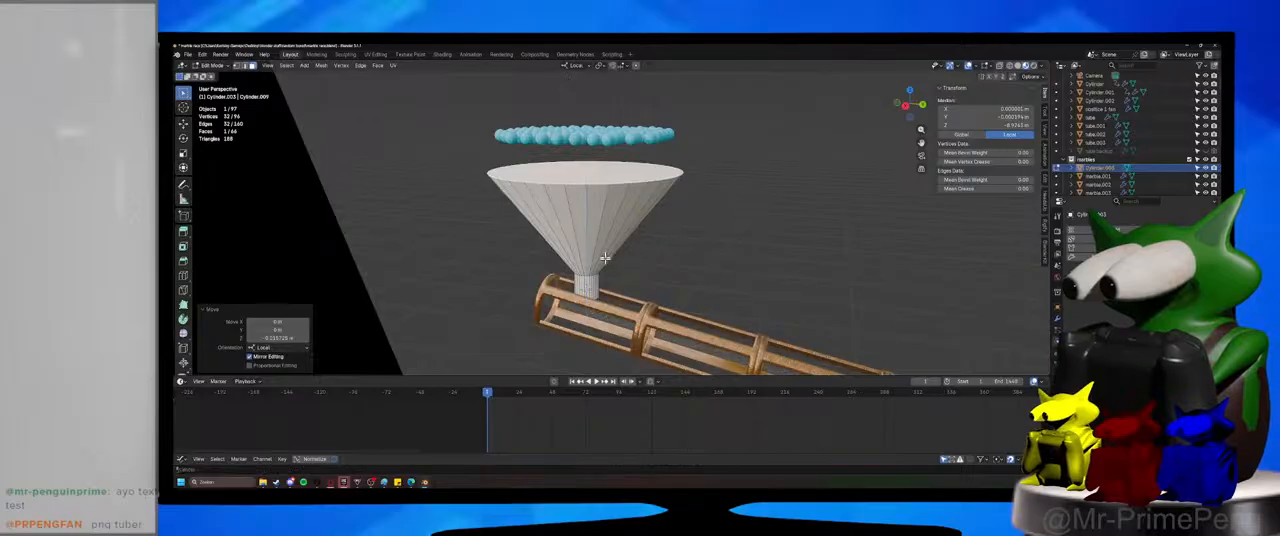
Delete the new funnel's top and bottom faces to open it at both ends.
shift+middle_drag(601, 248, 592, 287)
right_click(577, 236)
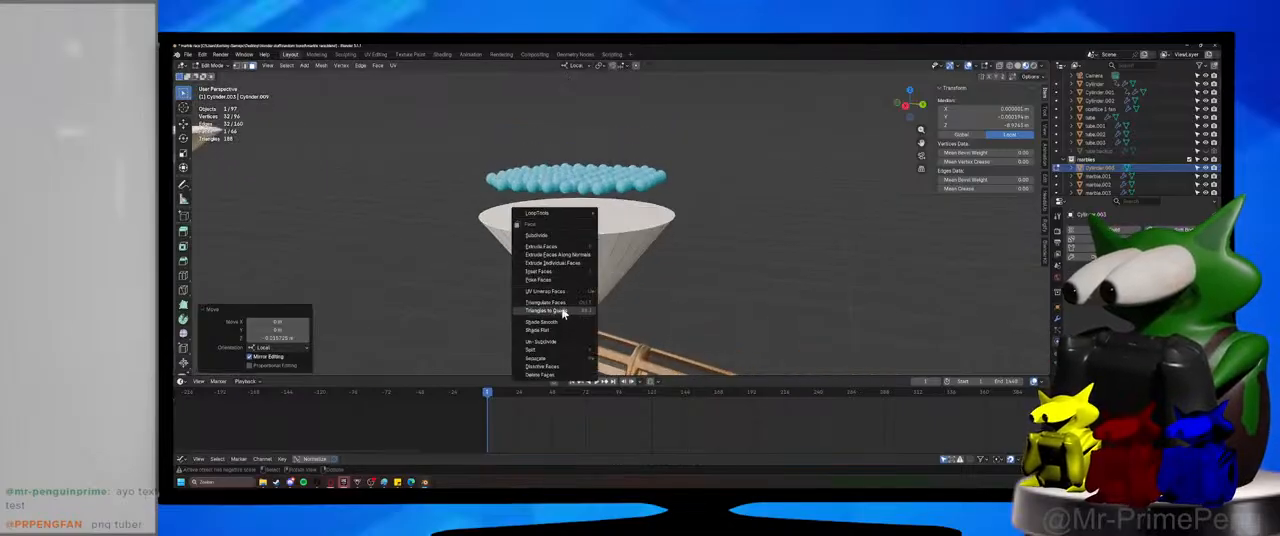
key(x)
click(627, 221)
middle_drag(624, 221, 556, 214)
click(585, 299)
key(x)
click(584, 297)
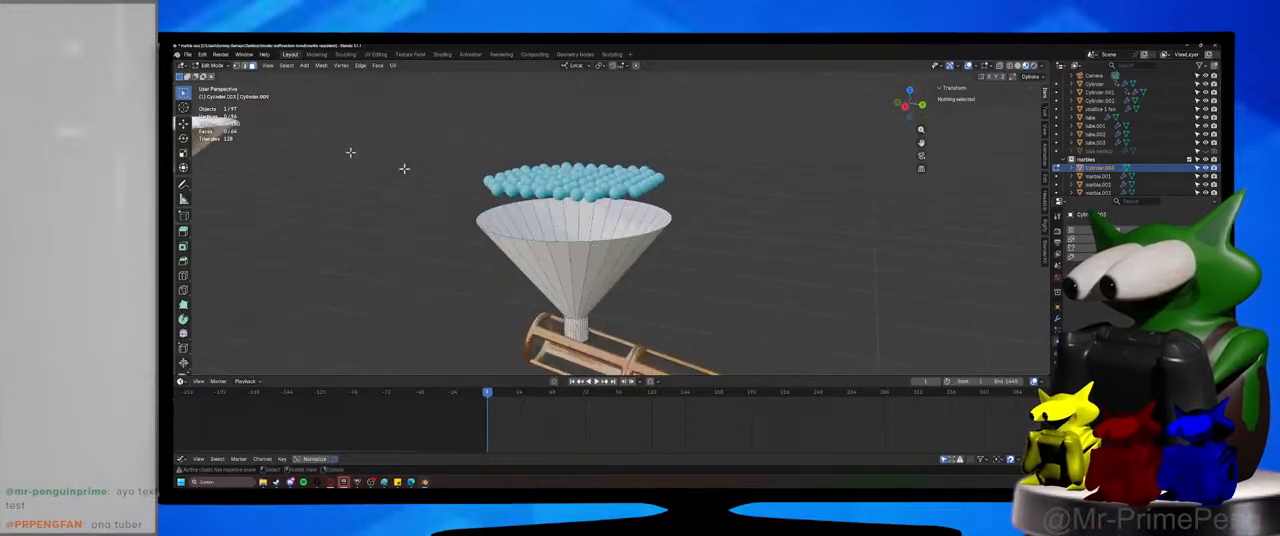
Return to Object Mode, look over the opened funnel and save the file.
click(224, 67)
click(225, 76)
scroll(693, 278, up, 3)
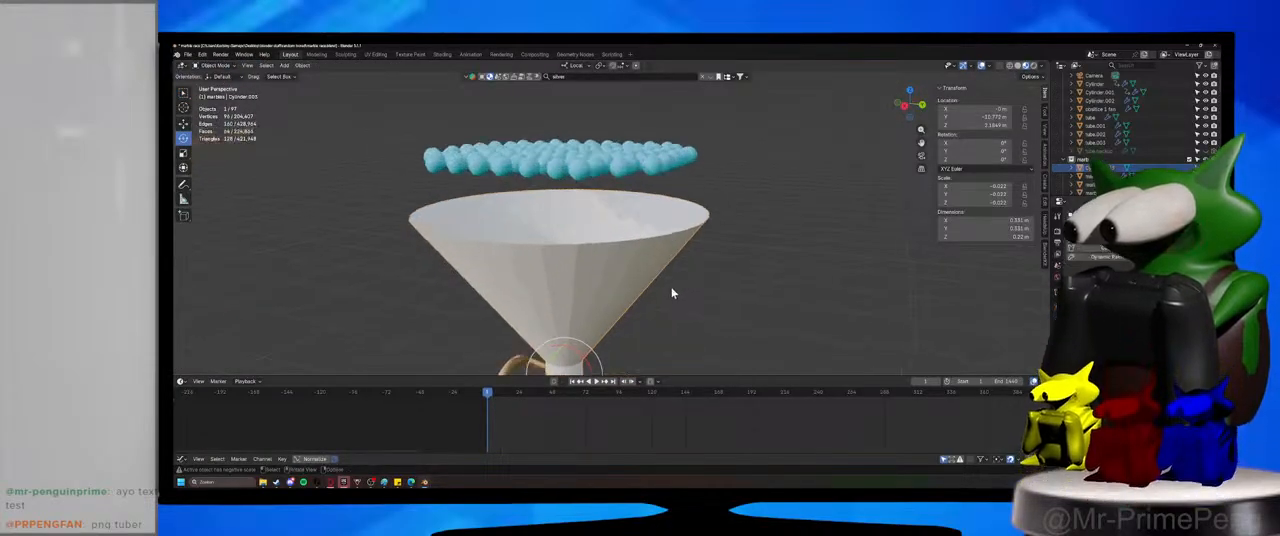
key(ctrl+s)
scroll(700, 258, down, 4)
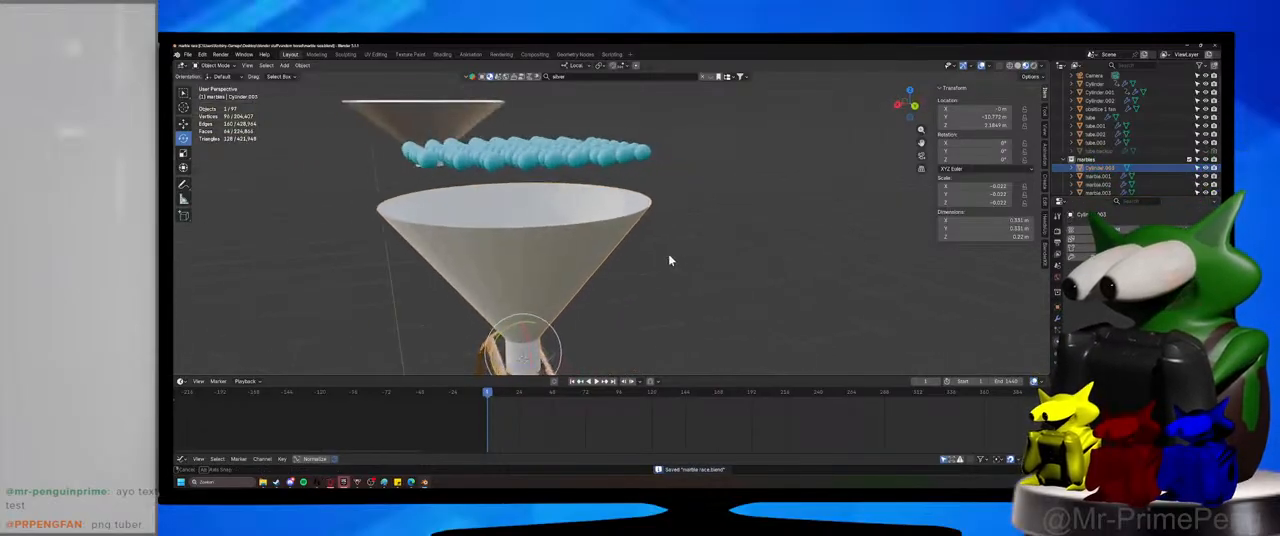
In Edit Mode, select the edge loop at the funnel's outlet and scale it by about 1.14 in X and Y, excluding Z.
scroll(654, 329, up, 1)
shift+middle_drag(638, 355, 633, 244)
scroll(660, 320, up, 2)
key(Tab)
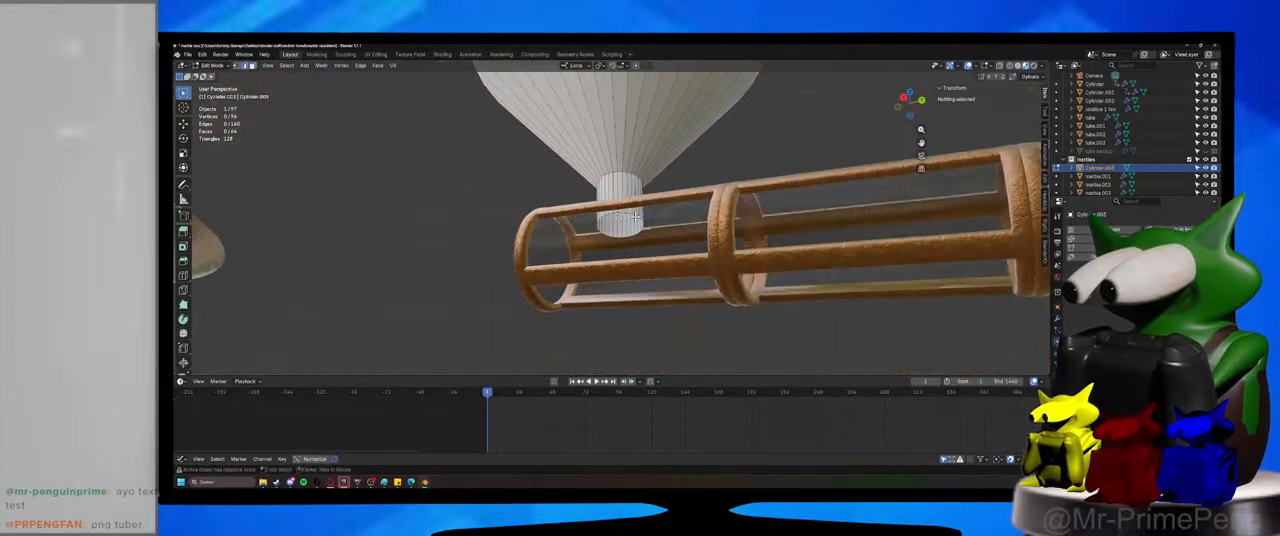
alt+click(638, 230)
key(s)
key(shift+z)
click(662, 228)
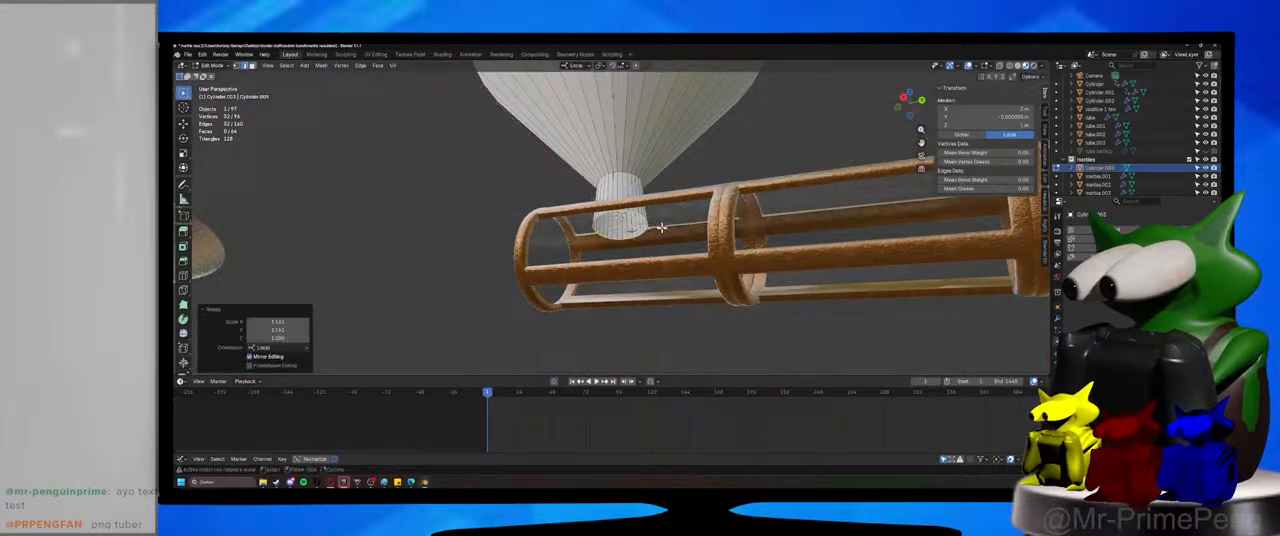
middle_drag(661, 228, 615, 252)
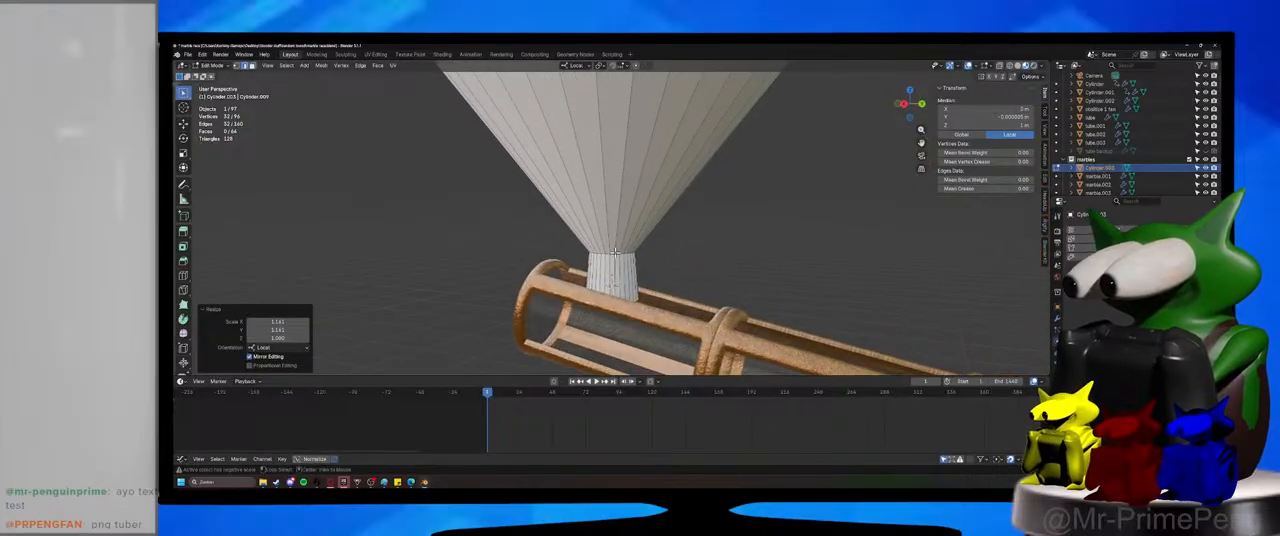
Select the edge loop where the cone meets the neck and scale it by 0.902.
alt+click(611, 255)
key(s)
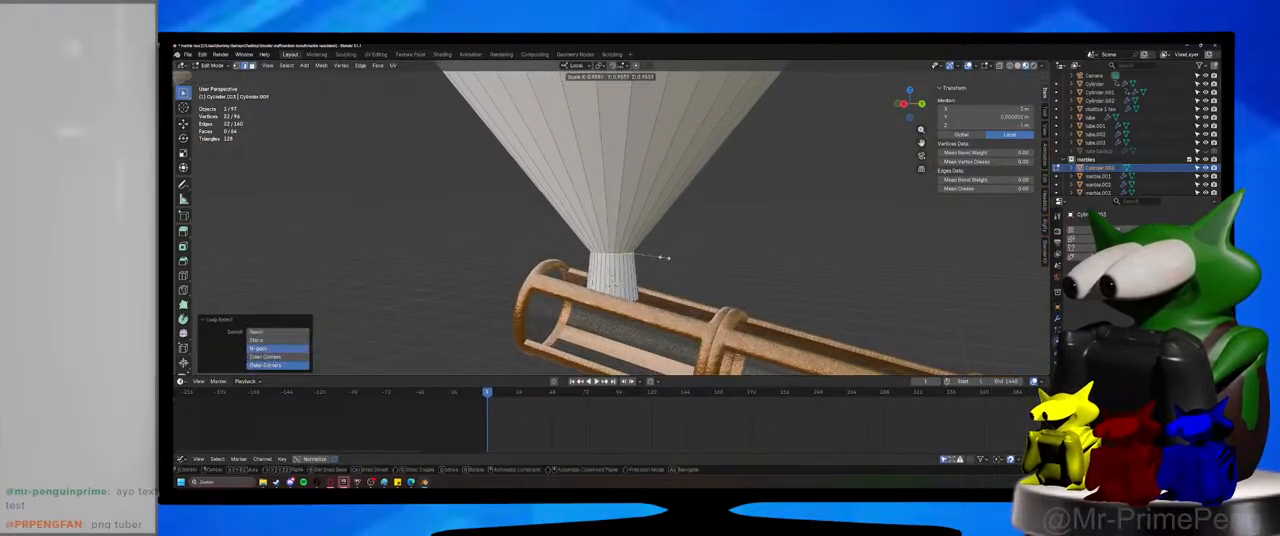
click(666, 271)
middle_drag(666, 271, 668, 300)
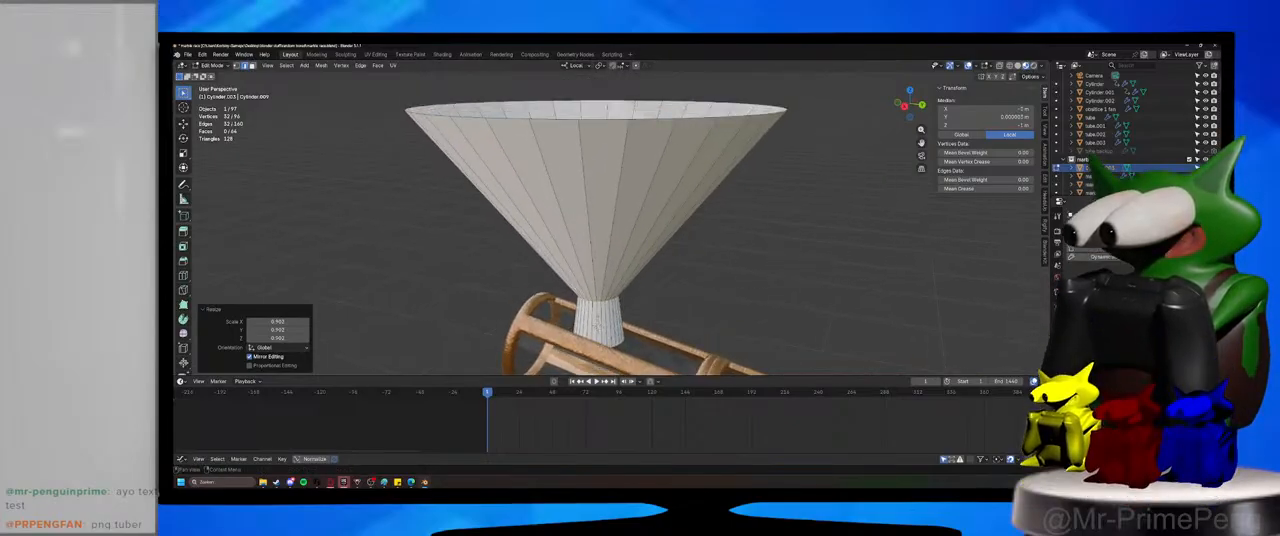
Give the new funnel rigid body physics and save the file.
key(ctrl+z)
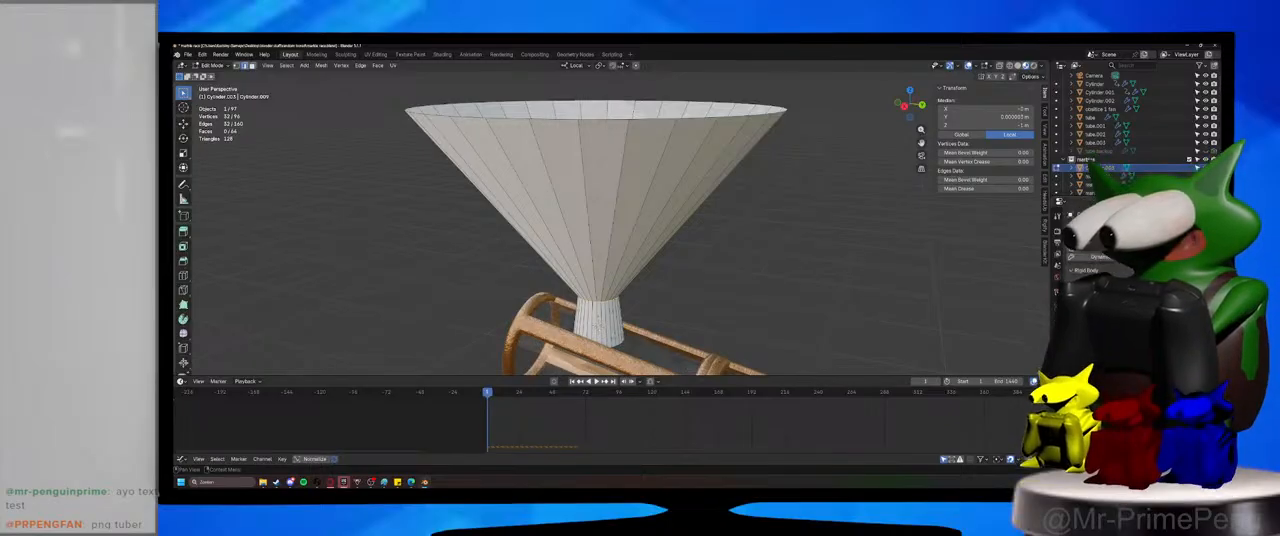
scroll(622, 363, down, 4)
key(ctrl+s)
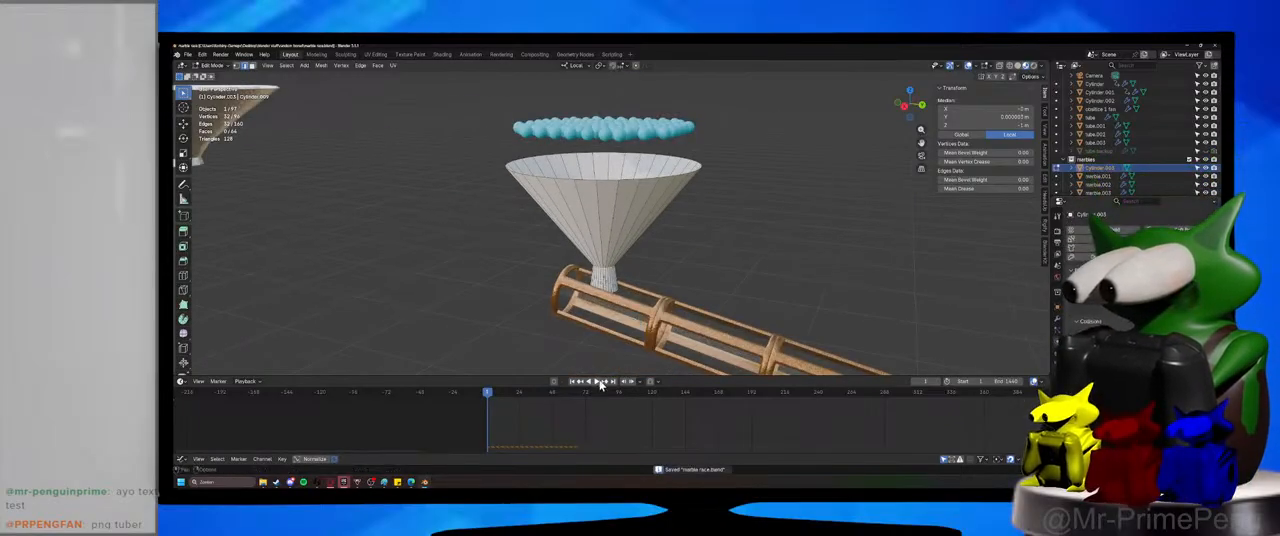
Play the marble drop briefly, switch to Object Mode and replay it from the start to check the funnel's collisions.
click(600, 382)
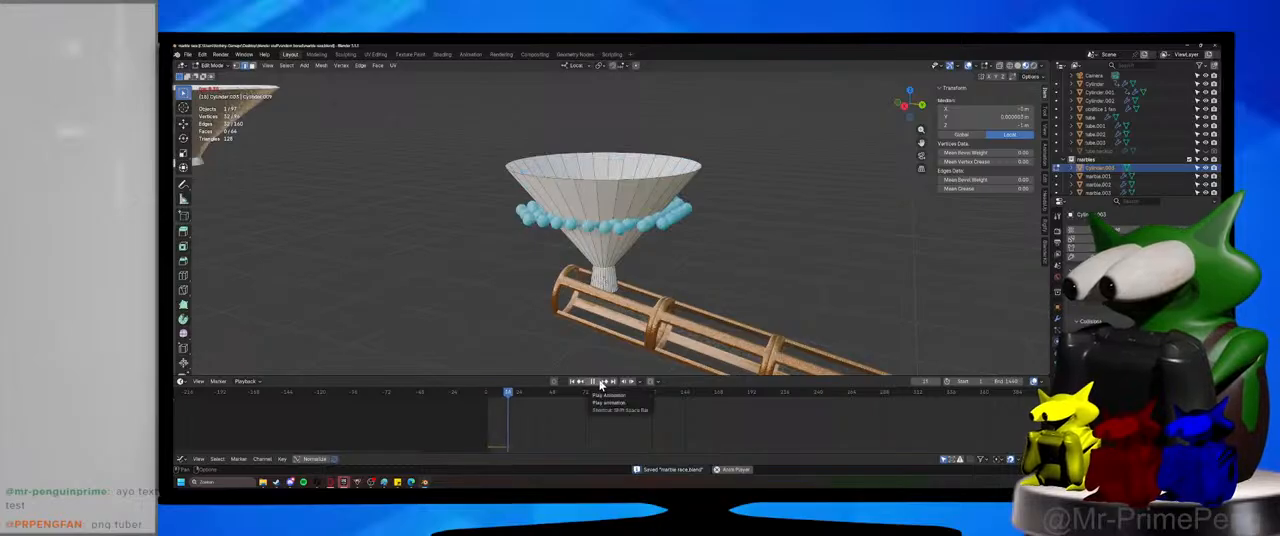
click(600, 382)
key(Tab)
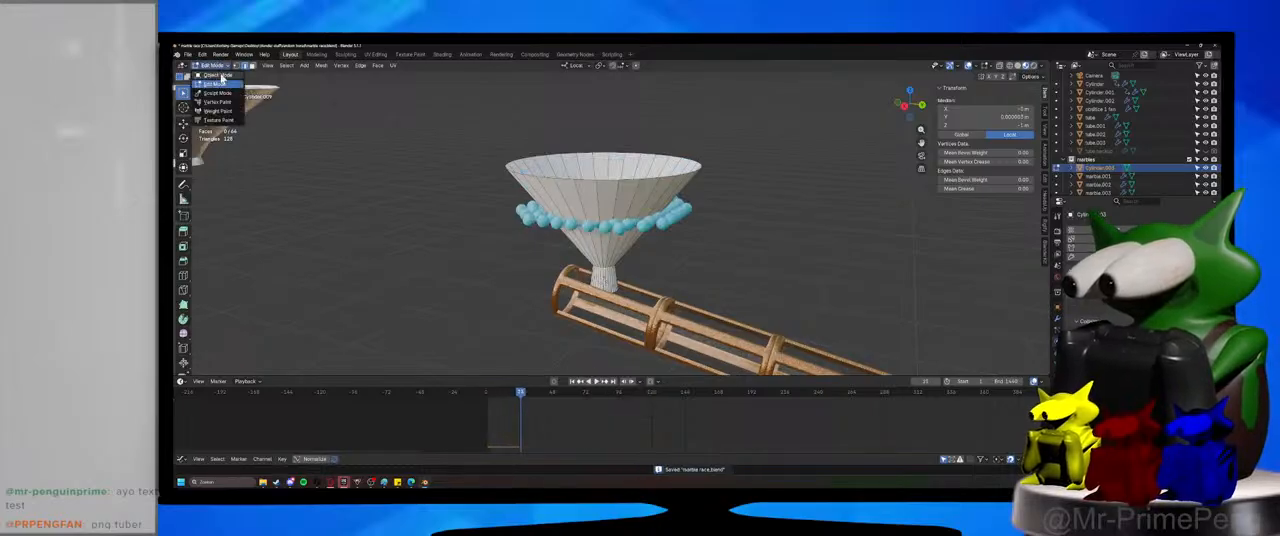
click(487, 393)
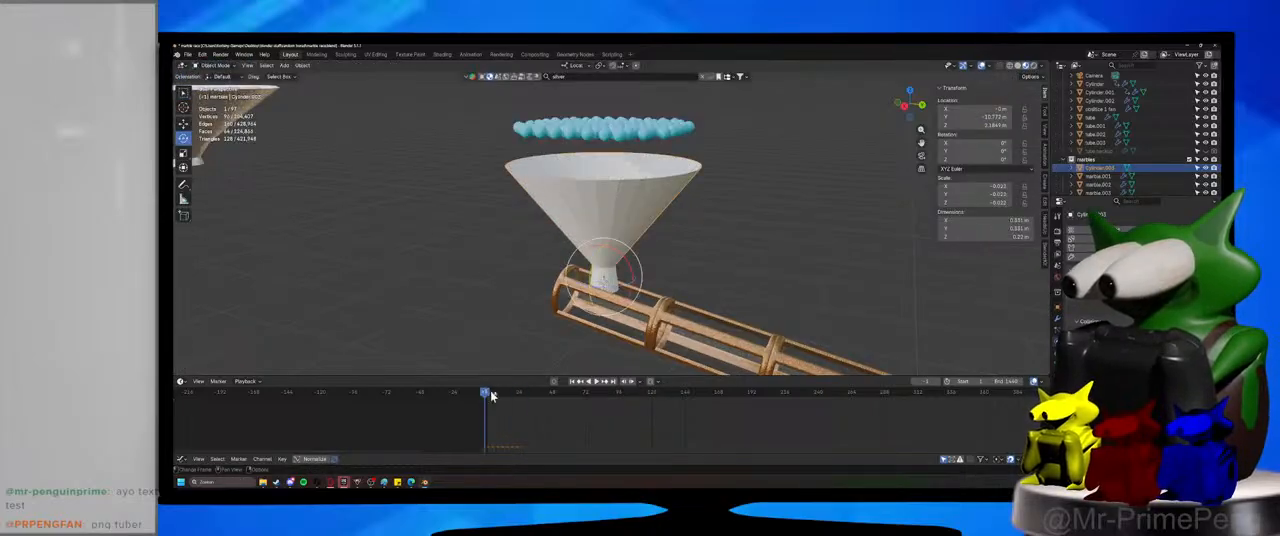
click(601, 382)
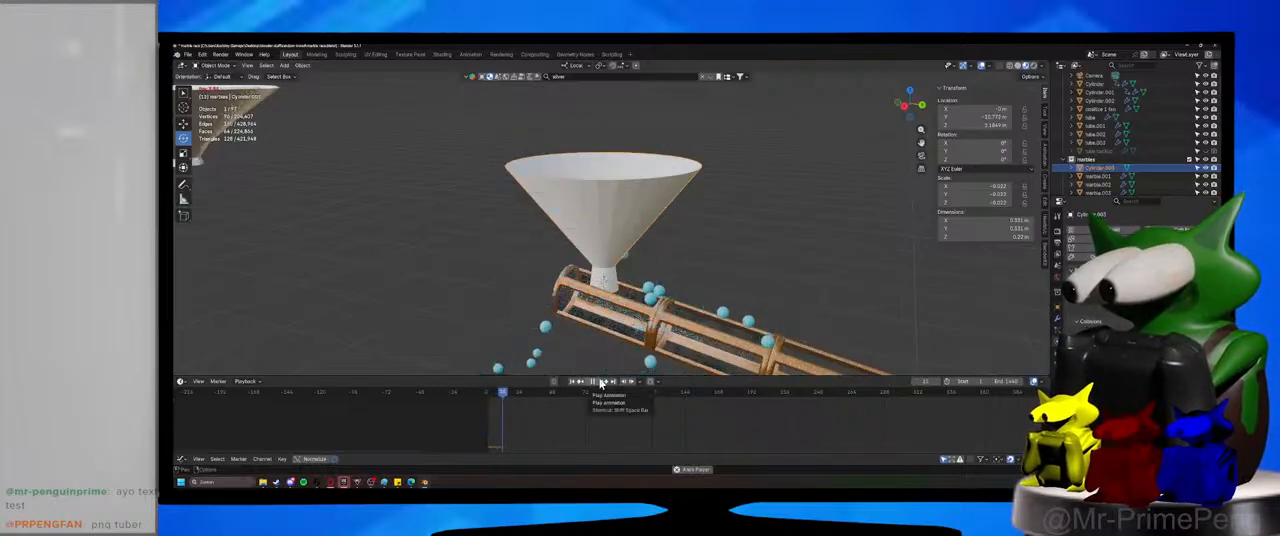
click(601, 382)
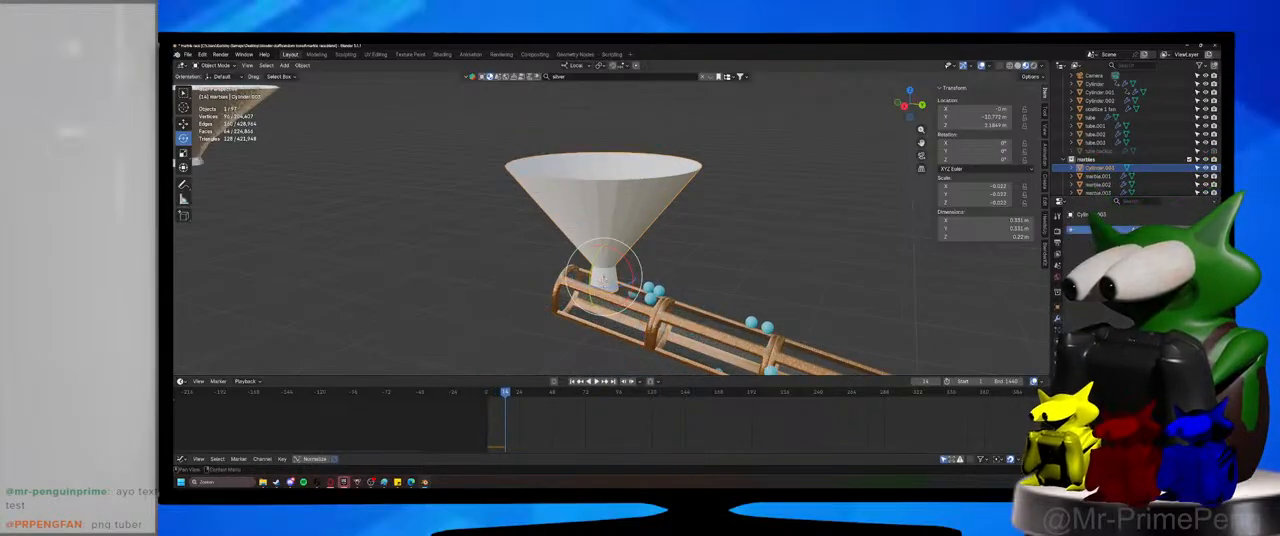
Add a Solidify modifier to the new funnel and adjust its wall thickness.
click(1096, 239)
click(1083, 248)
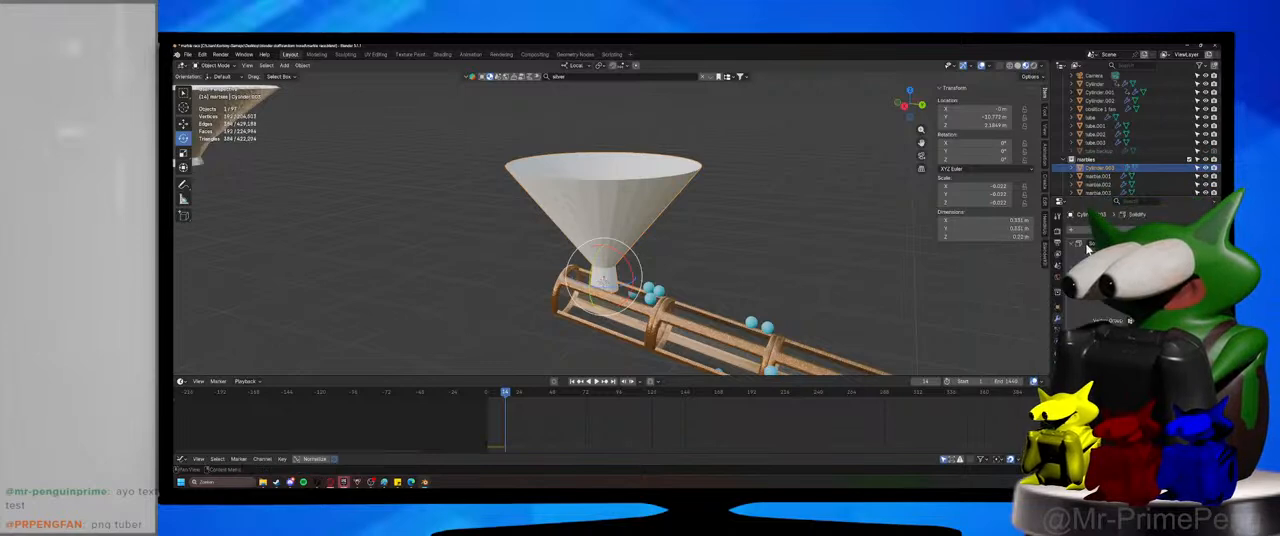
drag(1150, 266, 1174, 266)
mouse_move(756, 251)
middle_down()
mouse_move(754, 206)
mouse_move(758, 246)
middle_up()
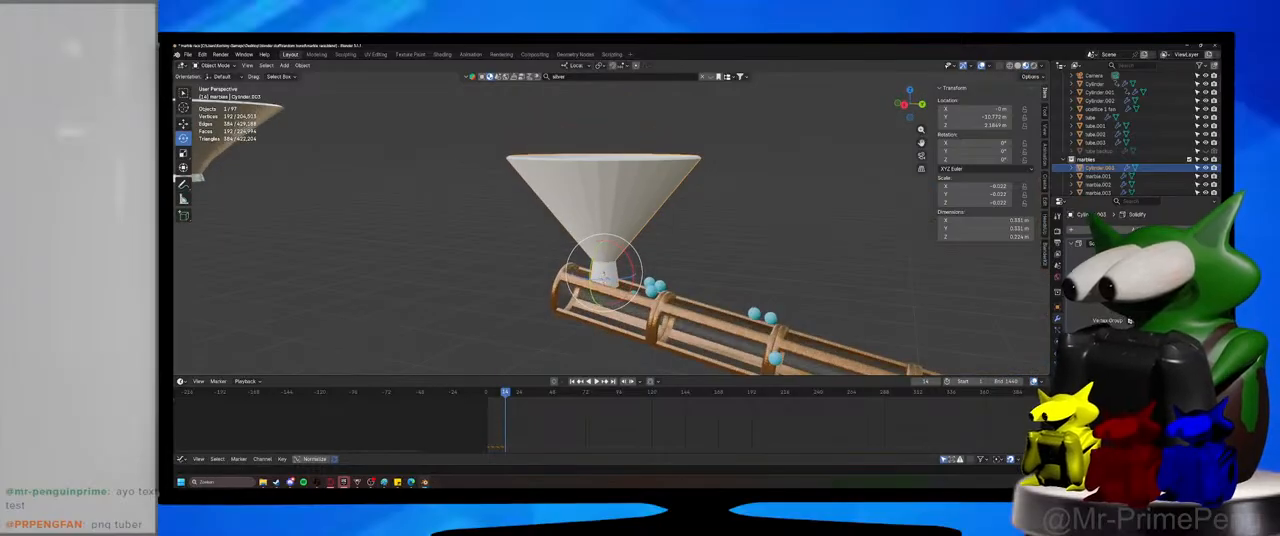
Replay the marble drop from the start with the thickened funnel, stop it and deselect the funnel.
key(shift+Left)
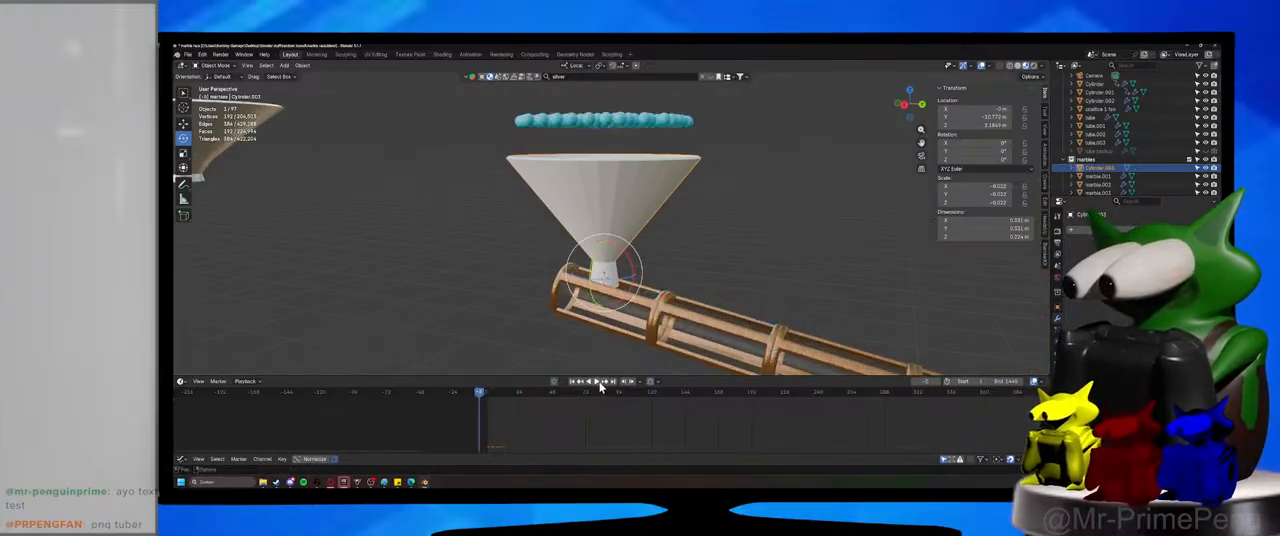
click(598, 382)
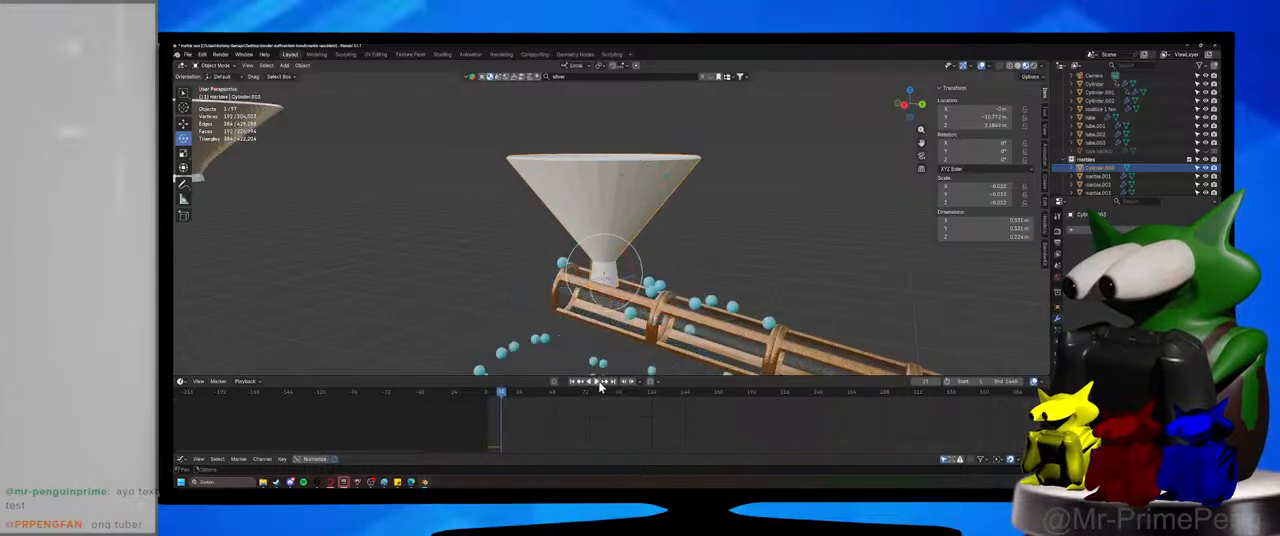
click(710, 236)
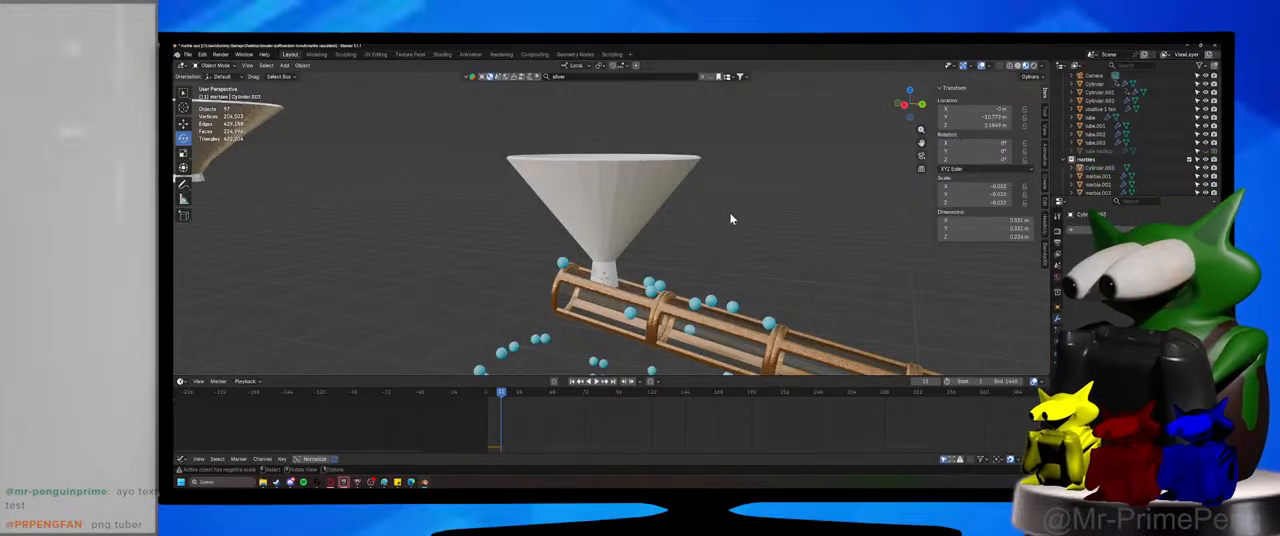
Delete the white funnel standing above the start of the wooden tube.
middle_drag(730, 218, 636, 227)
click(296, 168)
click(570, 248)
key(Delete)
Duplicate the linked geometry of one tube section near the track's start and separate it into its own object.
click(650, 261)
key(Tab)
scroll(645, 265, up, 4)
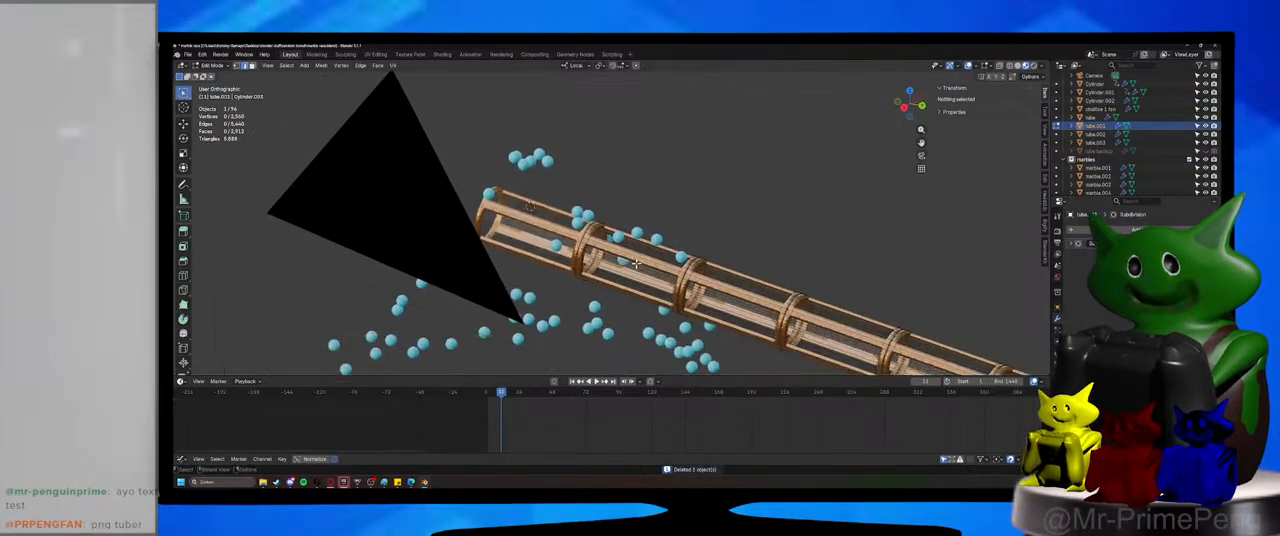
key(l)
key(g)
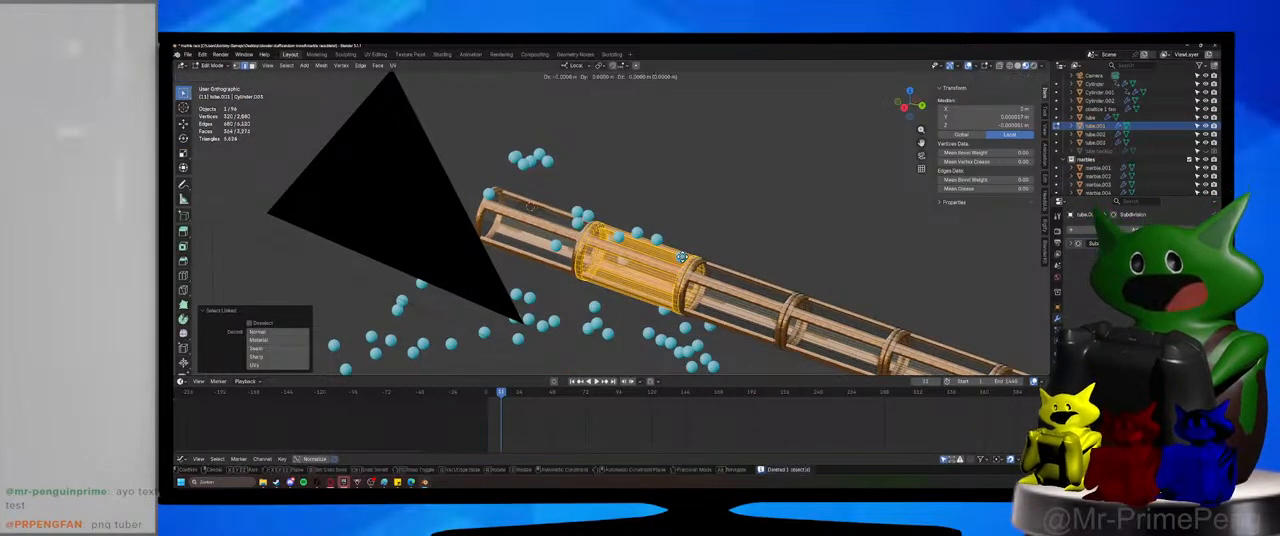
right_click(681, 257)
right_click(681, 257)
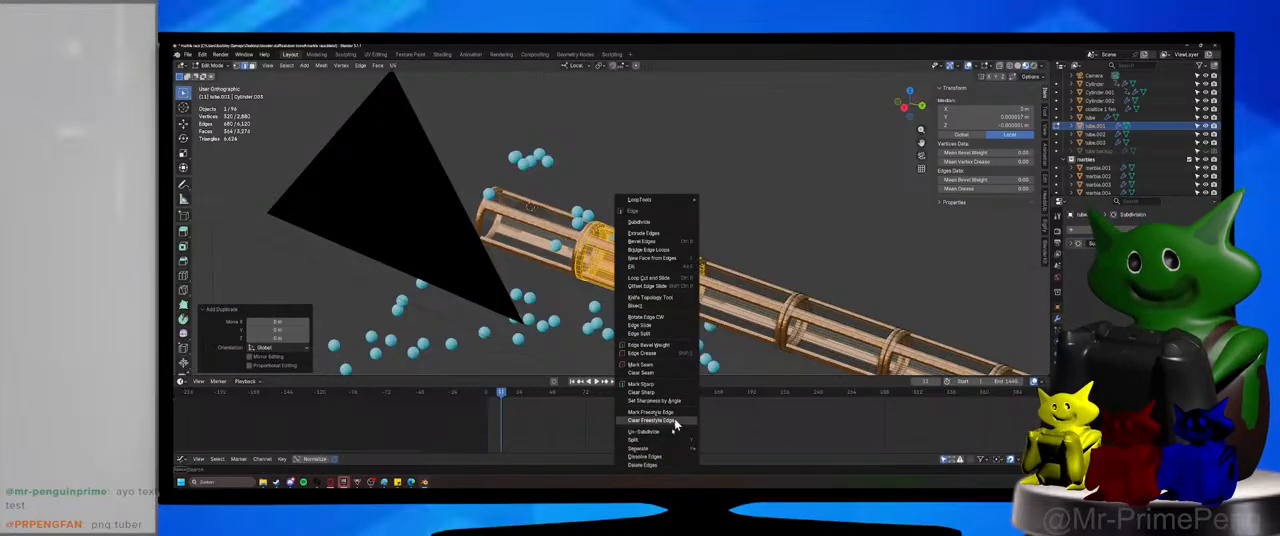
mouse_move(674, 450)
click(725, 440)
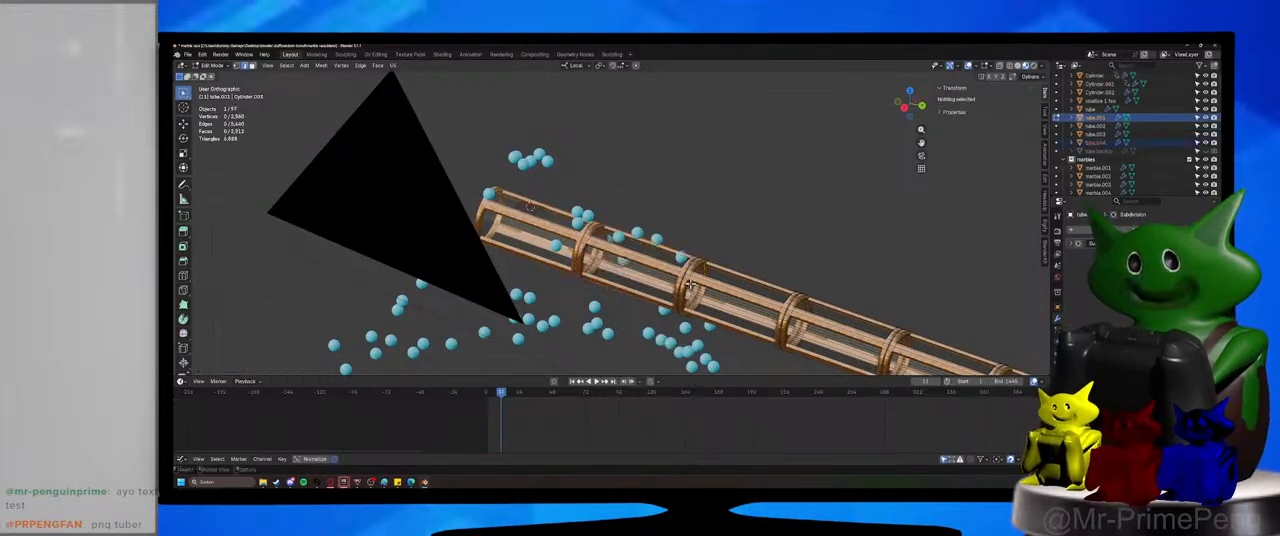
Return to Object Mode and raise the separated tube section about 0.2 m above the track along Z.
key(Tab)
click(666, 266)
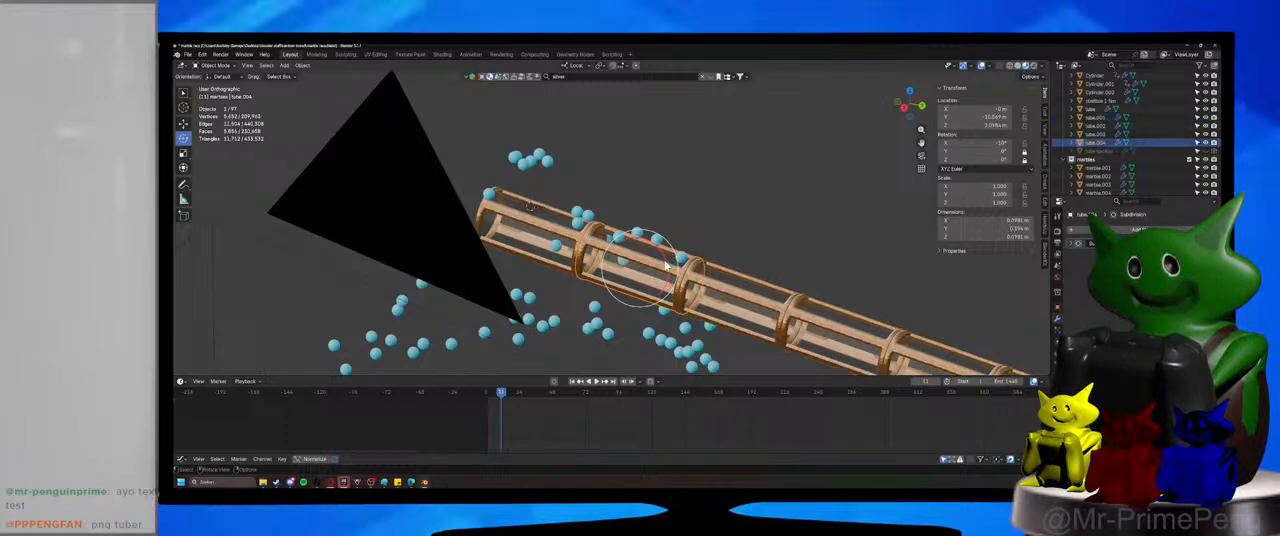
key(g)
key(z)
click(684, 152)
shift+middle_drag(685, 172, 647, 239)
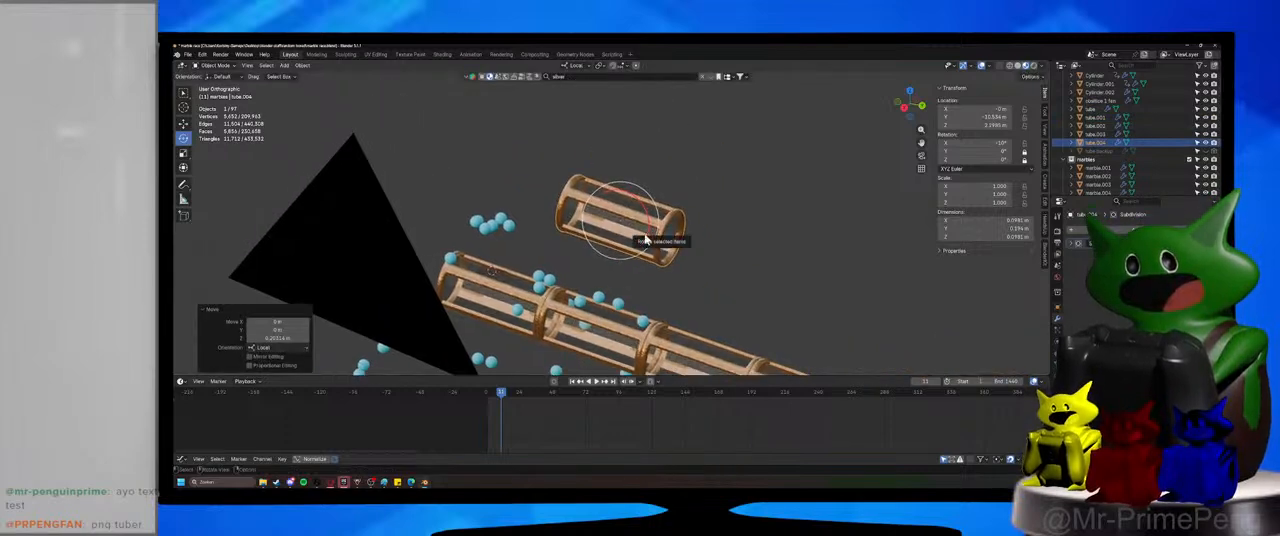
Rotate the separated tube section -80° about its local X axis so it stands upright.
key(KP_0)
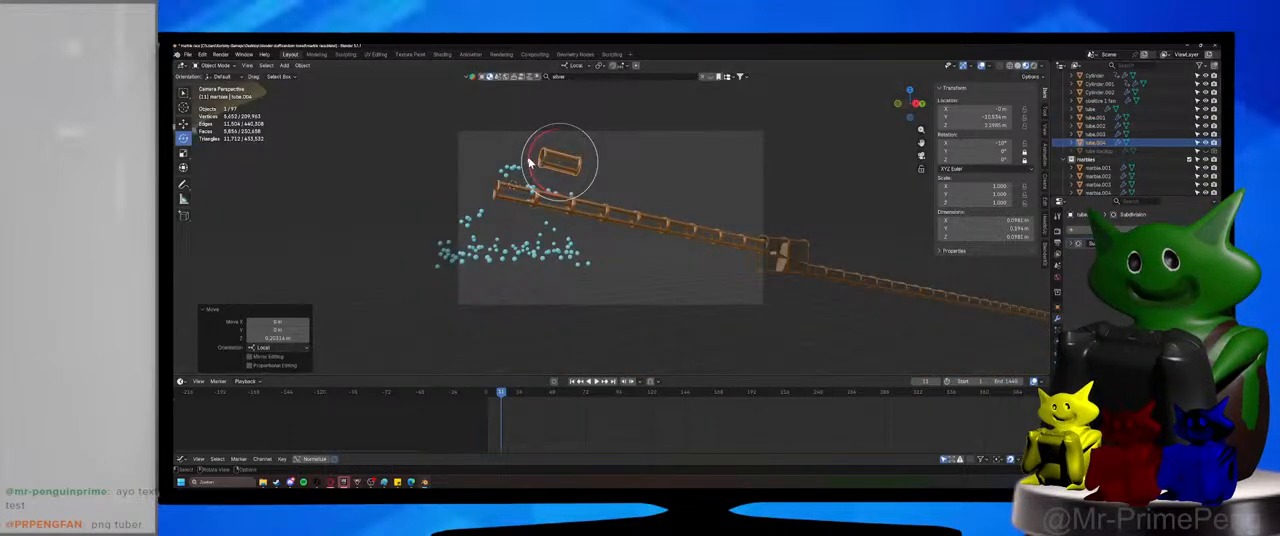
key(r)
key(x)
key(x)
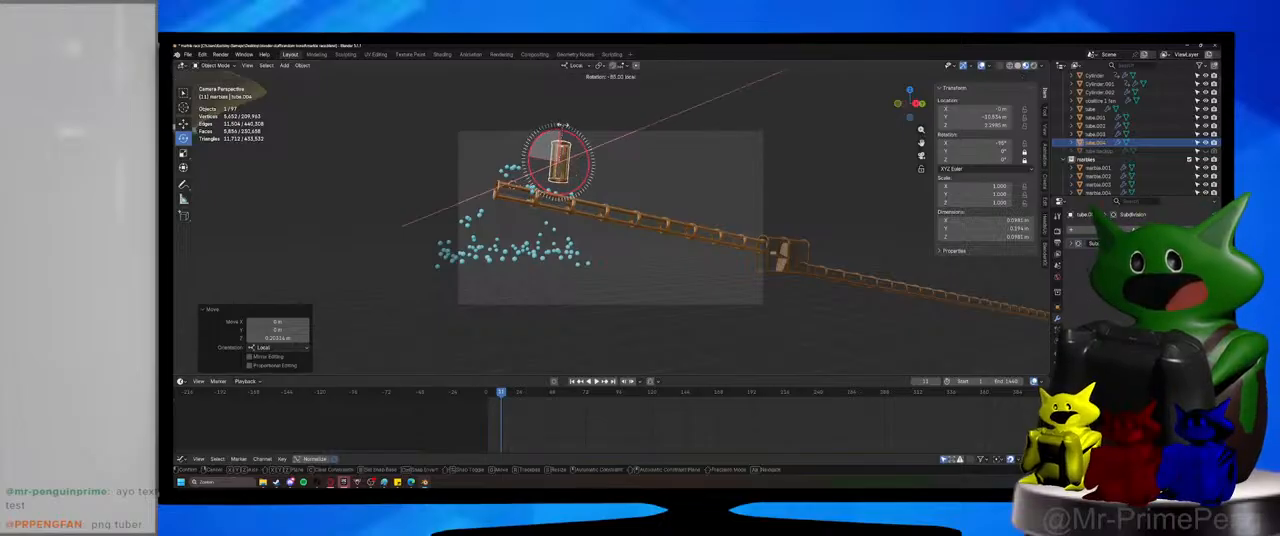
click(564, 125)
key(KP_0)
scroll(590, 140, up, 4)
shift+middle_drag(590, 155, 668, 284)
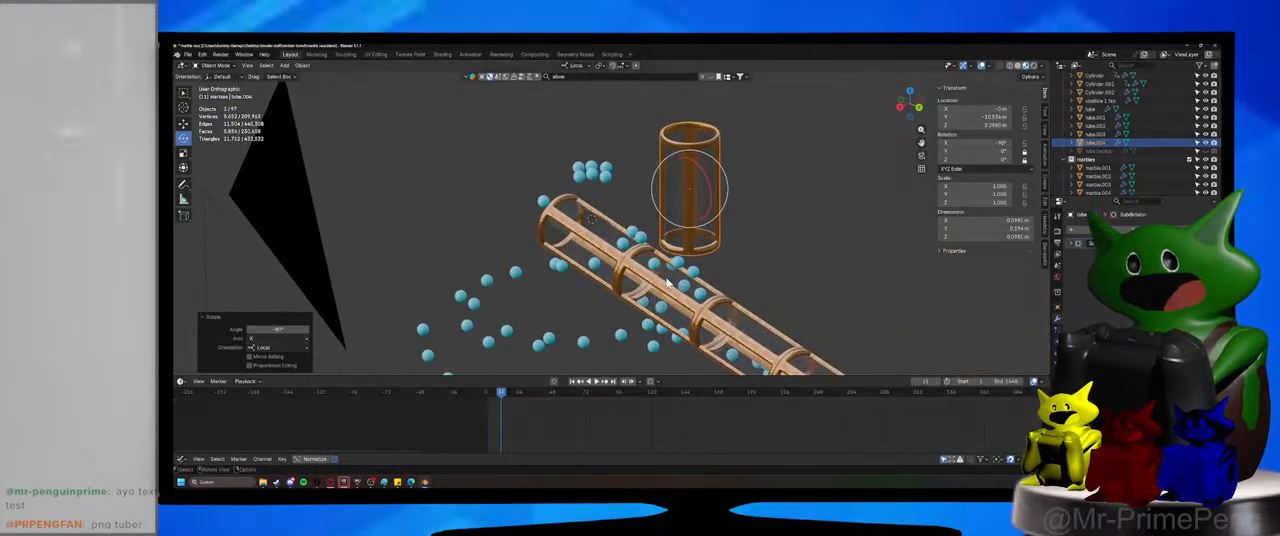
Move the upright section, without shifting it along X, about 0.21 m toward the track's start and about 0.05 m down.
key(KP_5)
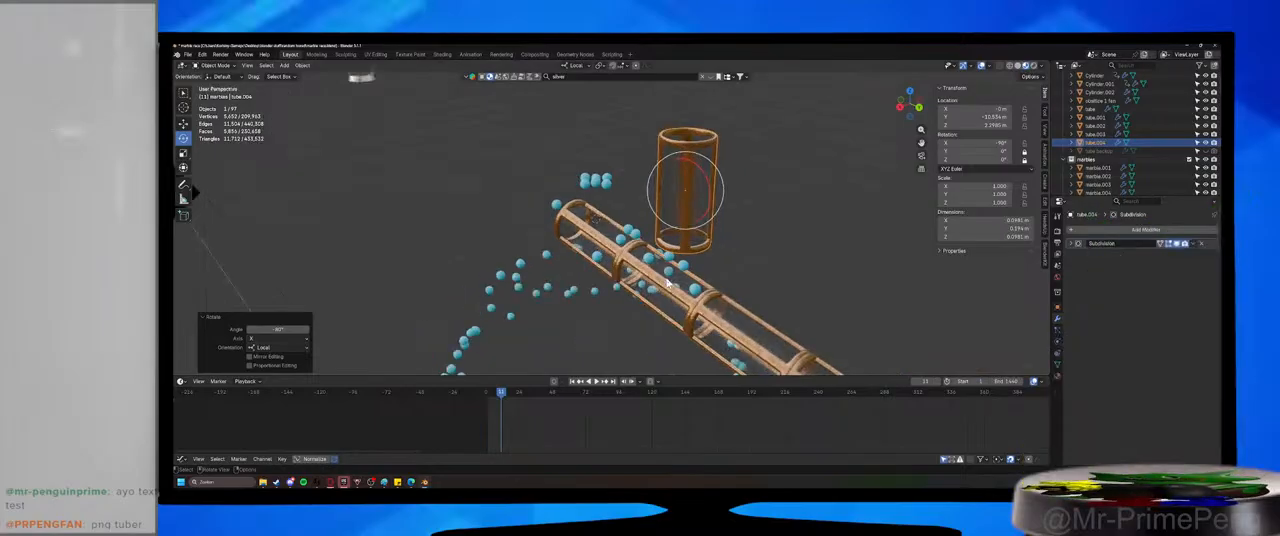
key(KP_0)
middle_drag(694, 280, 723, 251)
scroll(598, 299, up, 2)
scroll(785, 251, up, 1)
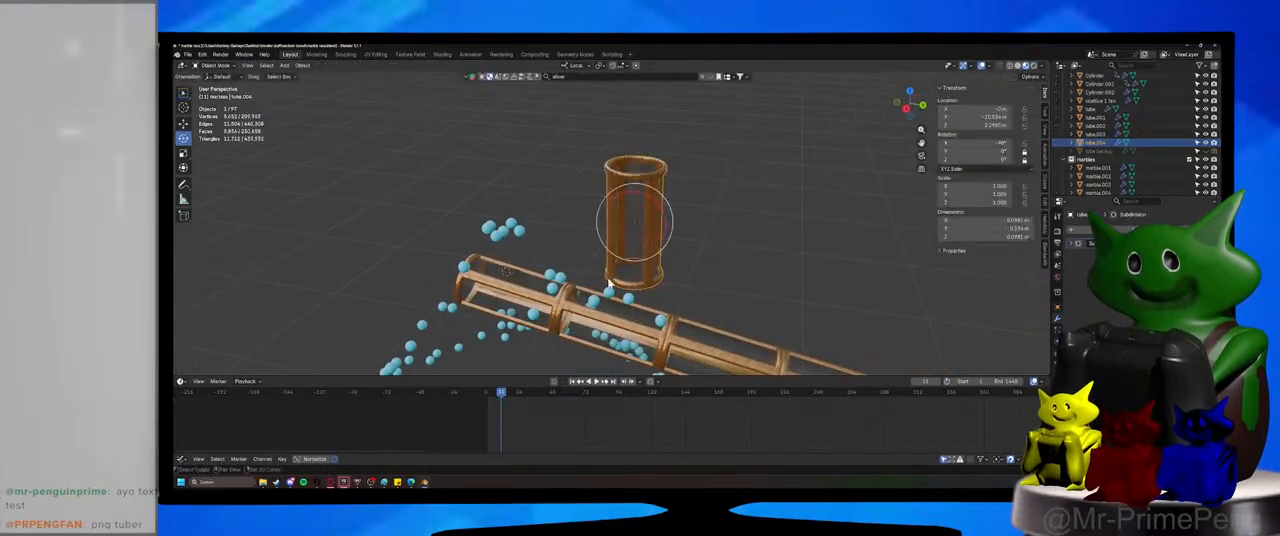
shift+middle_drag(610, 284, 662, 290)
key(g)
key(x)
key(shift+x)
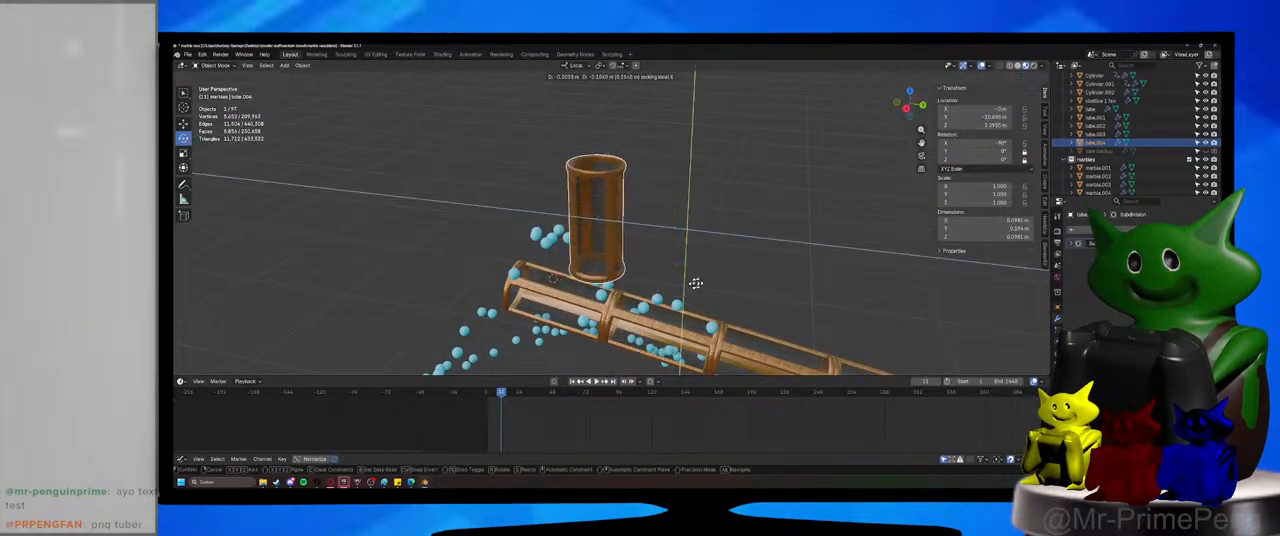
click(656, 316)
Narrow the upright section to about 0.455 scale across its width, leaving out its local Y axis.
middle_drag(674, 309, 654, 323)
scroll(656, 322, up, 3)
key(s)
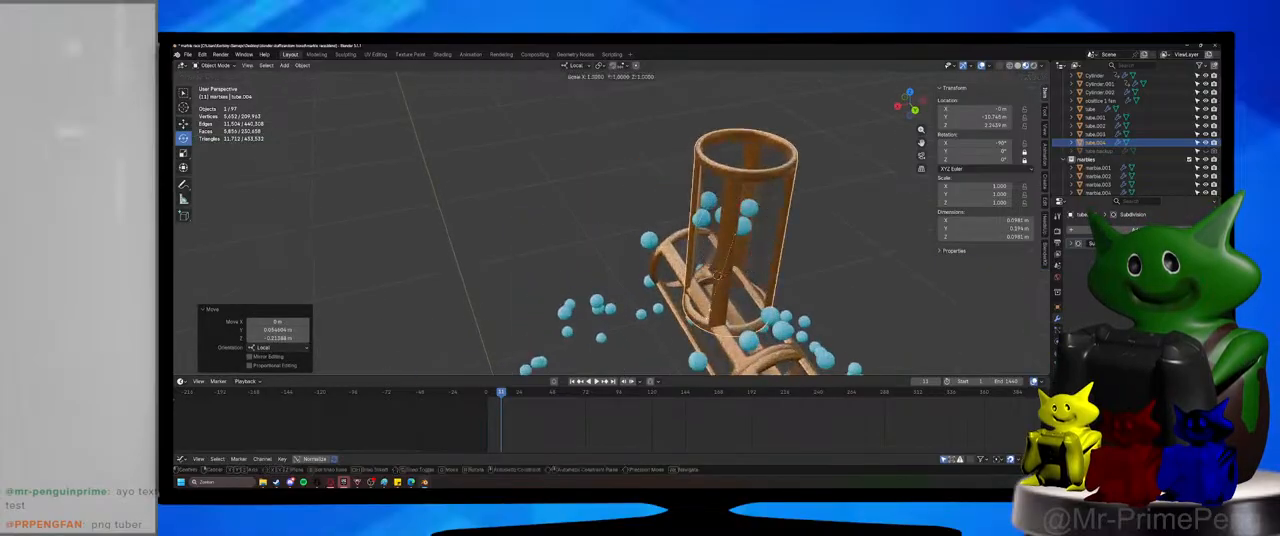
key(shift+z)
right_click(726, 290)
key(s)
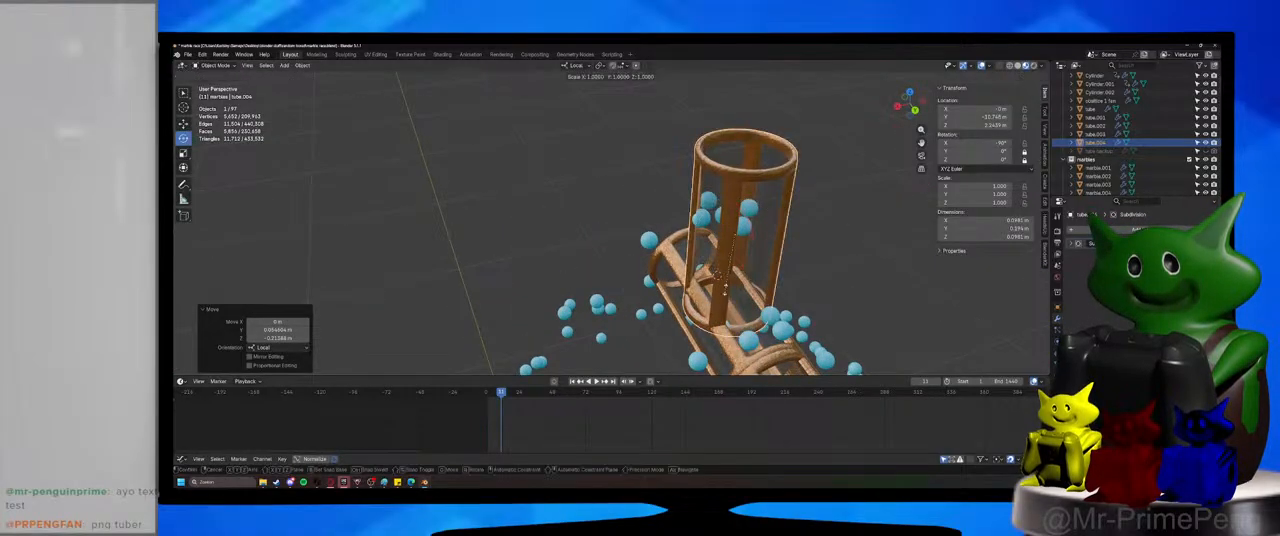
key(shift+z)
key(shift+x)
key(shift+y)
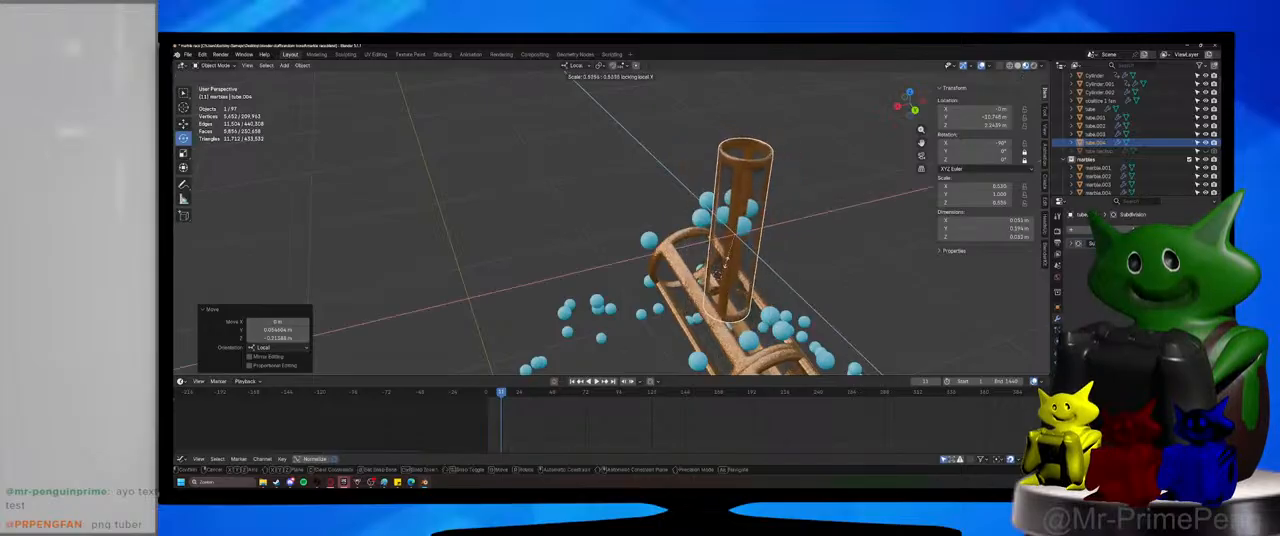
click(724, 267)
middle_drag(724, 267, 764, 254)
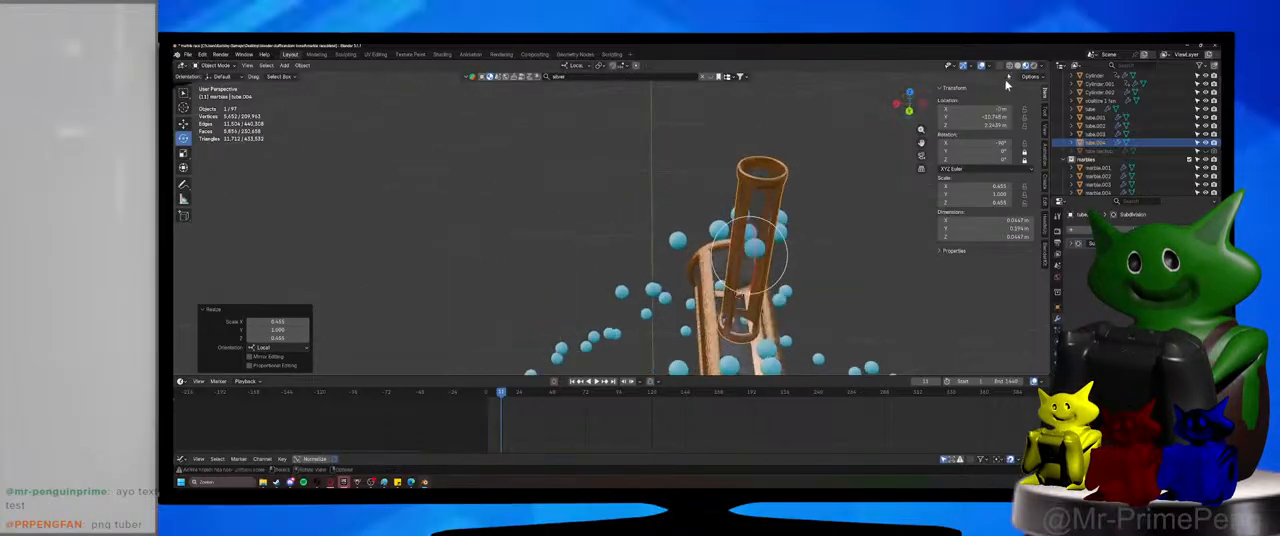
Switch to solid shading and shift the upright section about 0.023 m along its local Z toward the track's open end.
click(1017, 66)
mouse_move(885, 166)
middle_down()
mouse_move(809, 226)
mouse_move(712, 232)
mouse_move(597, 216)
mouse_move(640, 222)
mouse_move(620, 229)
middle_up()
key(g)
key(y)
key(y)
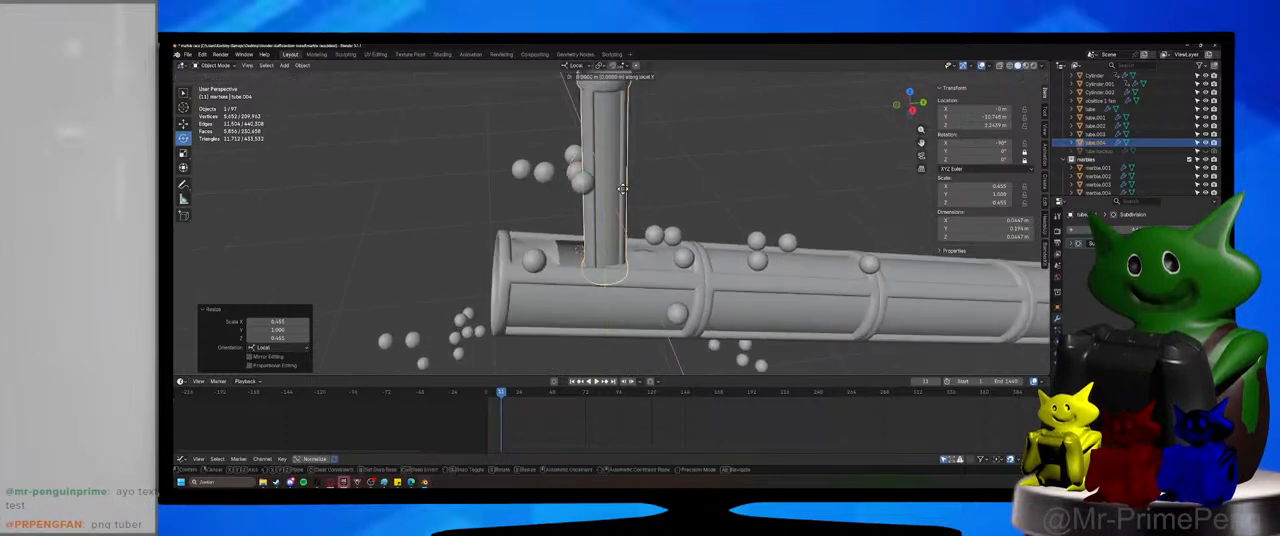
key(z)
click(598, 191)
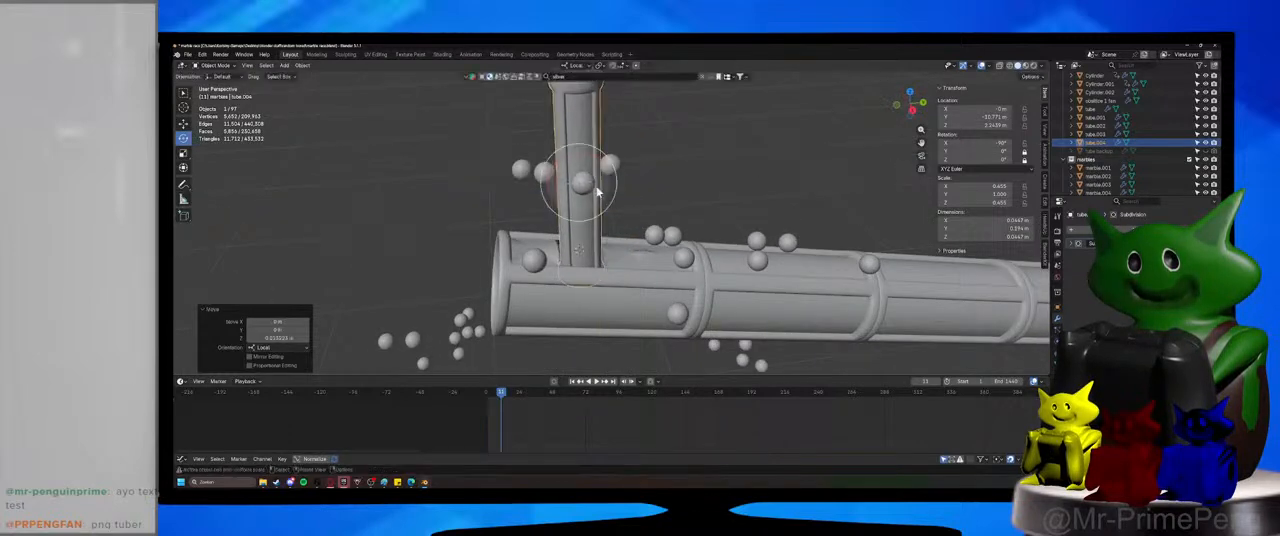
Shorten the upright section to about 0.72 scale along its local Y and slide it down into the main tube.
key(s)
key(y)
key(y)
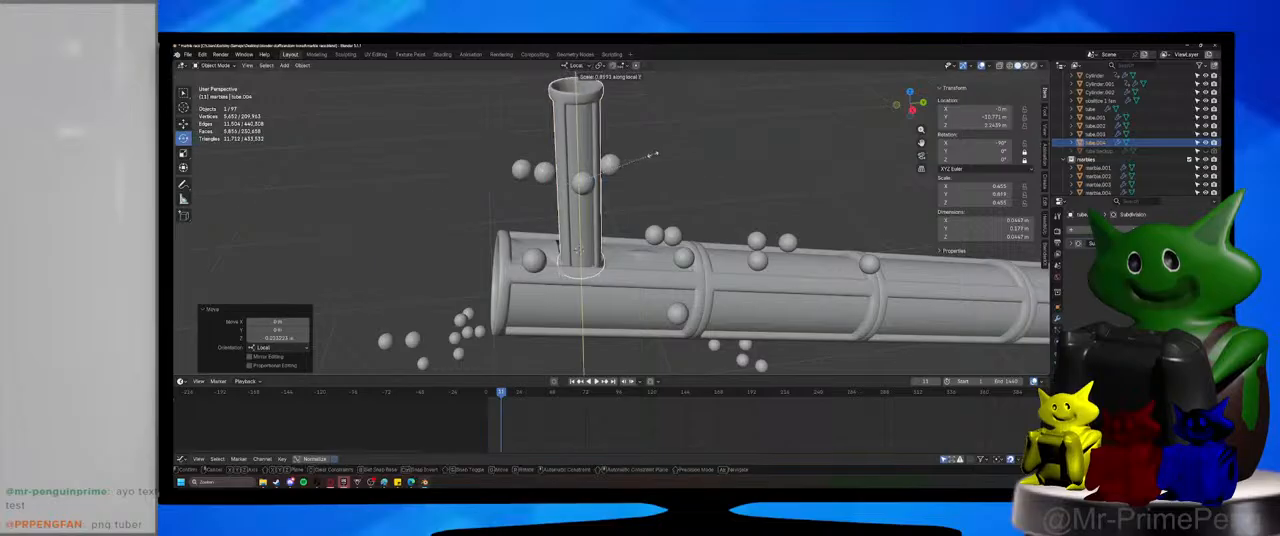
click(640, 158)
key(g)
key(z)
key(z)
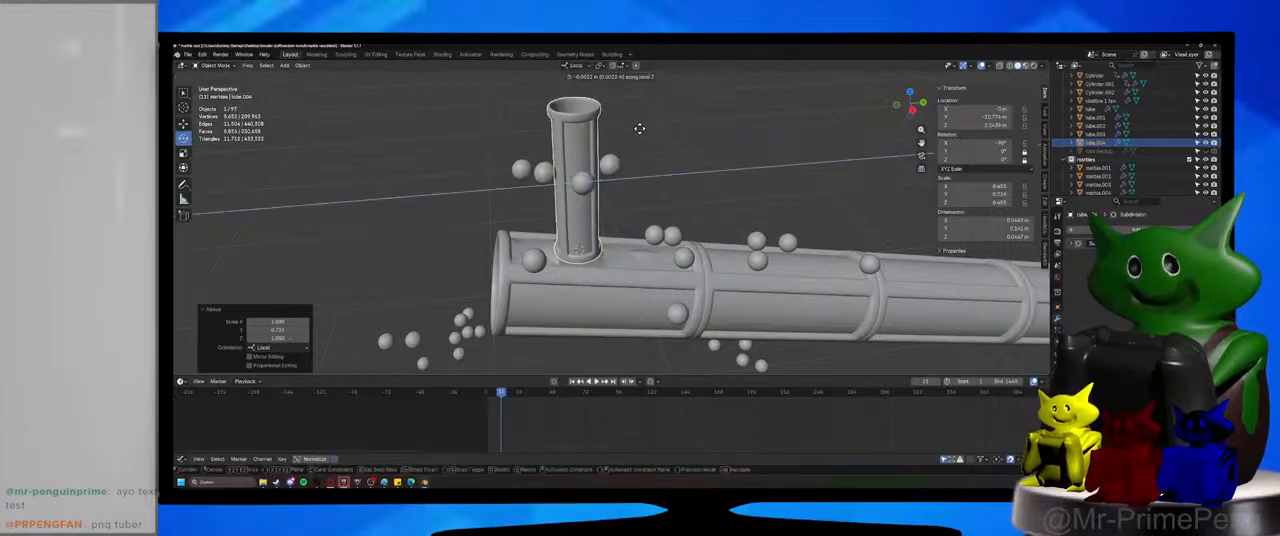
key(x)
key(y)
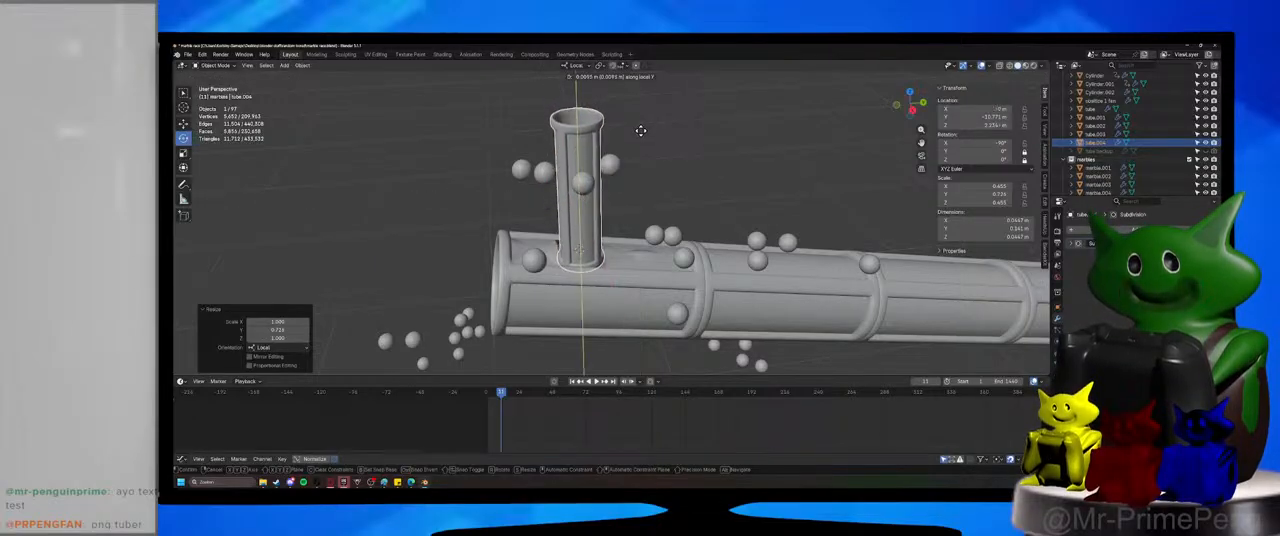
click(643, 138)
Switch the transform orientation to Global, shorten the upright section to about 0.57 lengthwise scale and adjust its height along Z.
shift+middle_drag(643, 140, 689, 228)
click(575, 65)
click(578, 90)
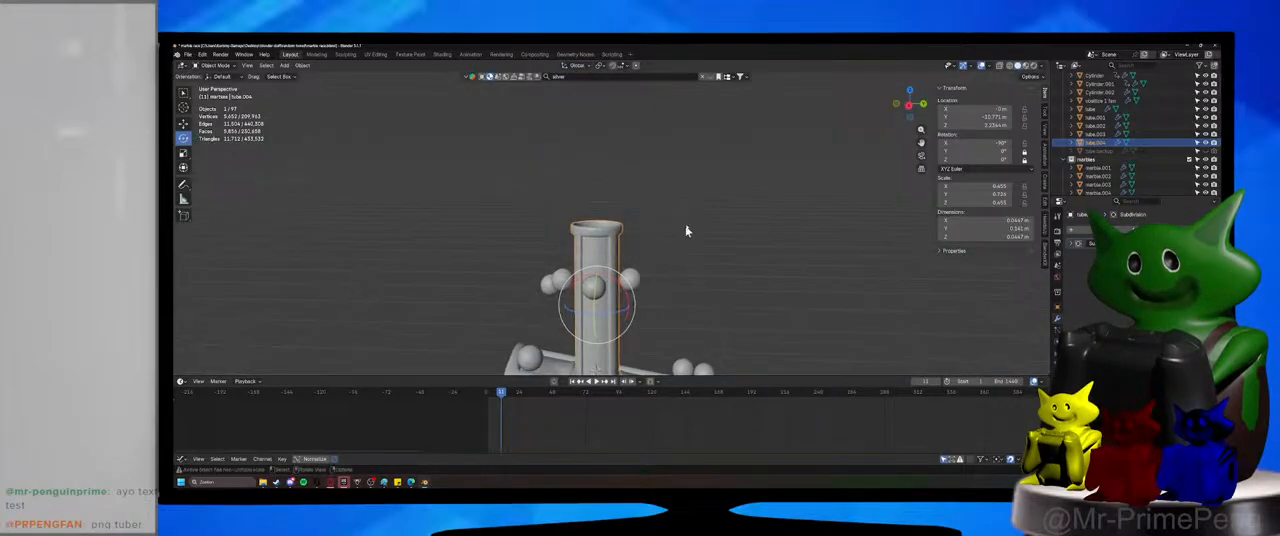
key(s)
key(z)
click(677, 245)
mouse_move(680, 263)
middle_down()
mouse_move(683, 223)
mouse_move(674, 250)
middle_up()
key(g)
key(z)
click(687, 222)
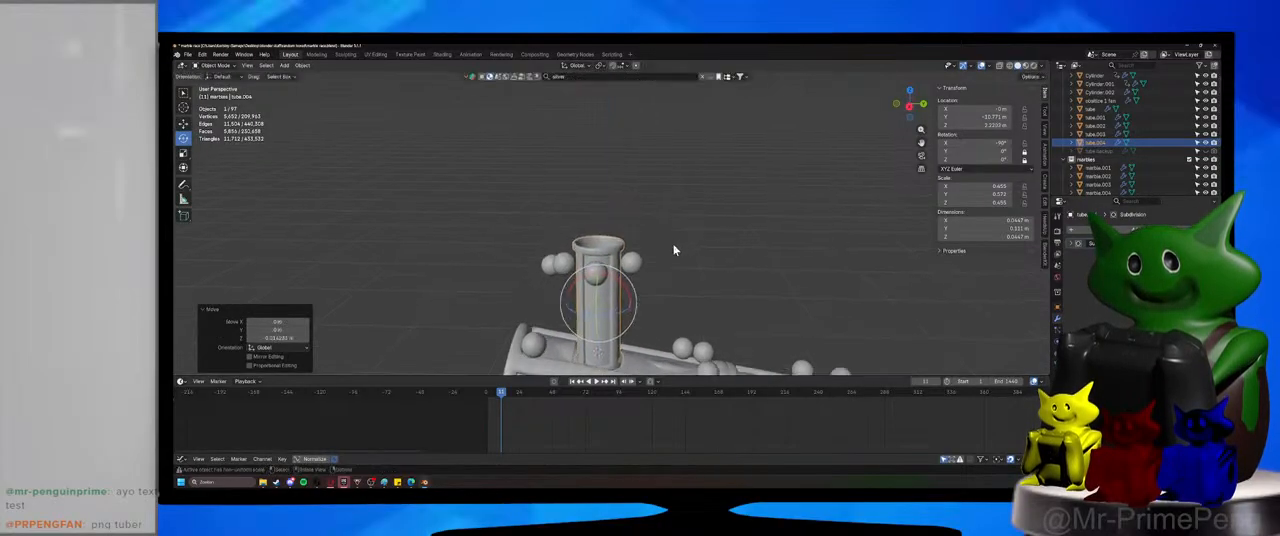
Replay the marble drop from the first frame and stop it to check the upright section.
click(573, 381)
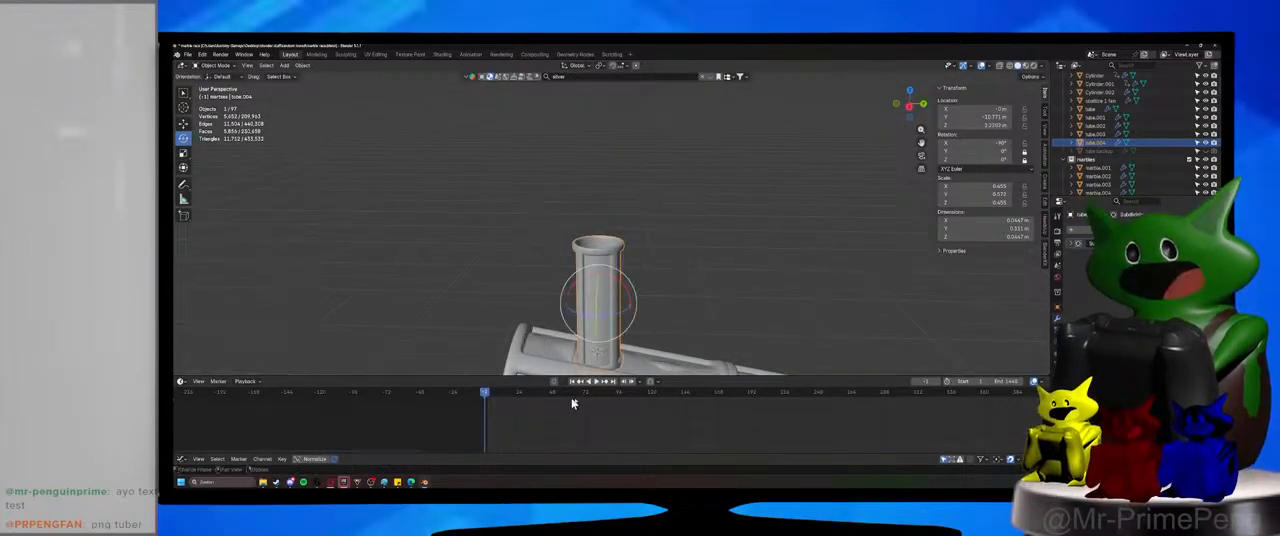
click(596, 381)
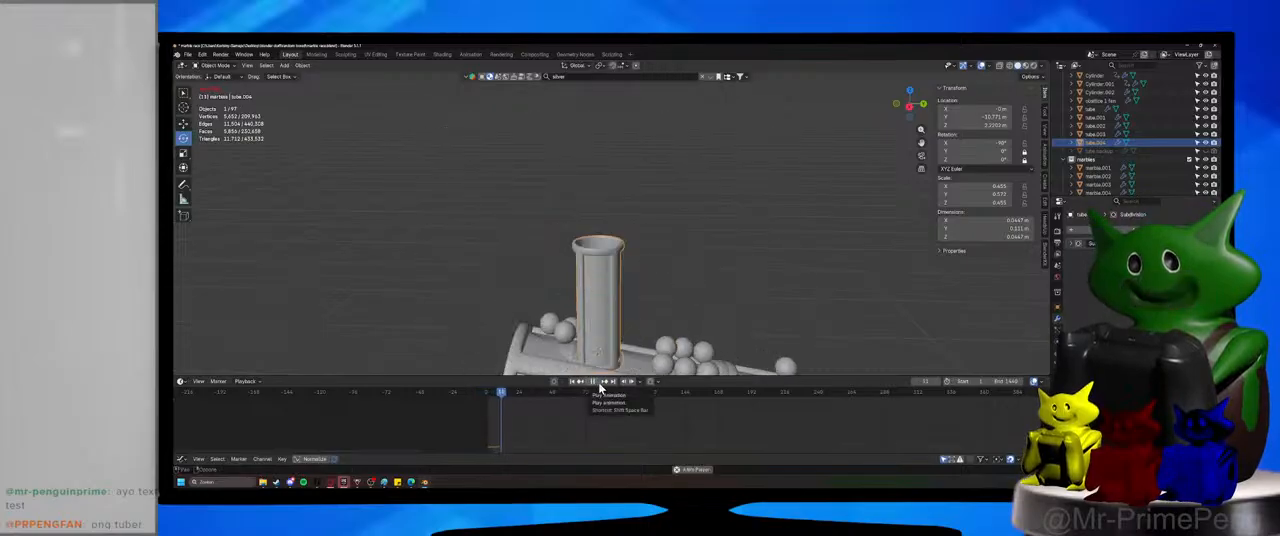
click(596, 382)
Duplicate the upright section and stack the copy about 0.13 m higher along global Z.
key(g)
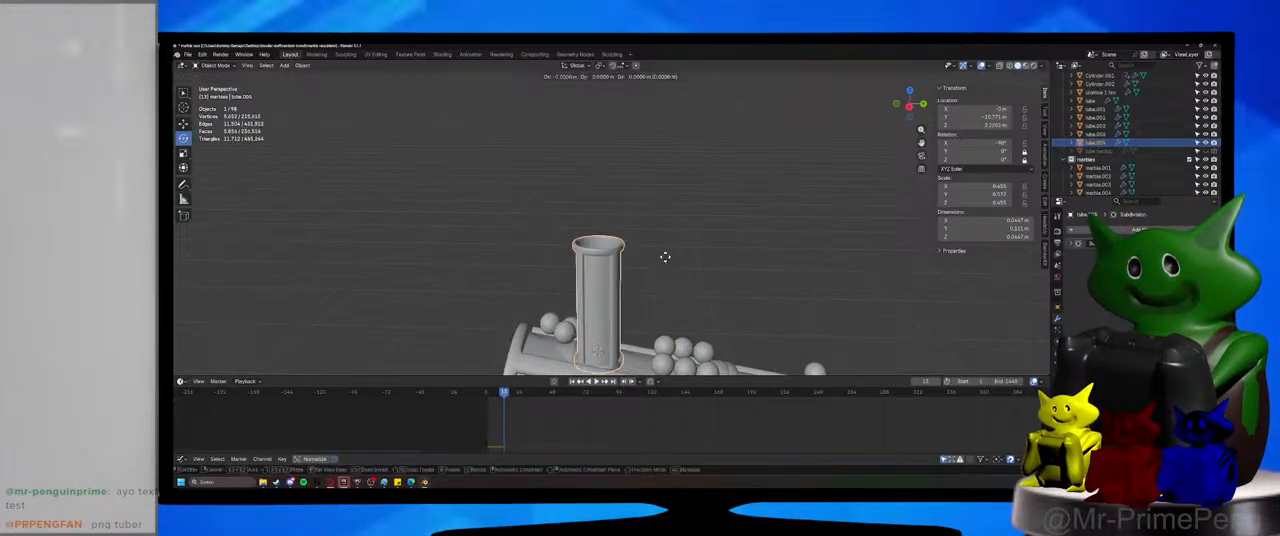
key(z)
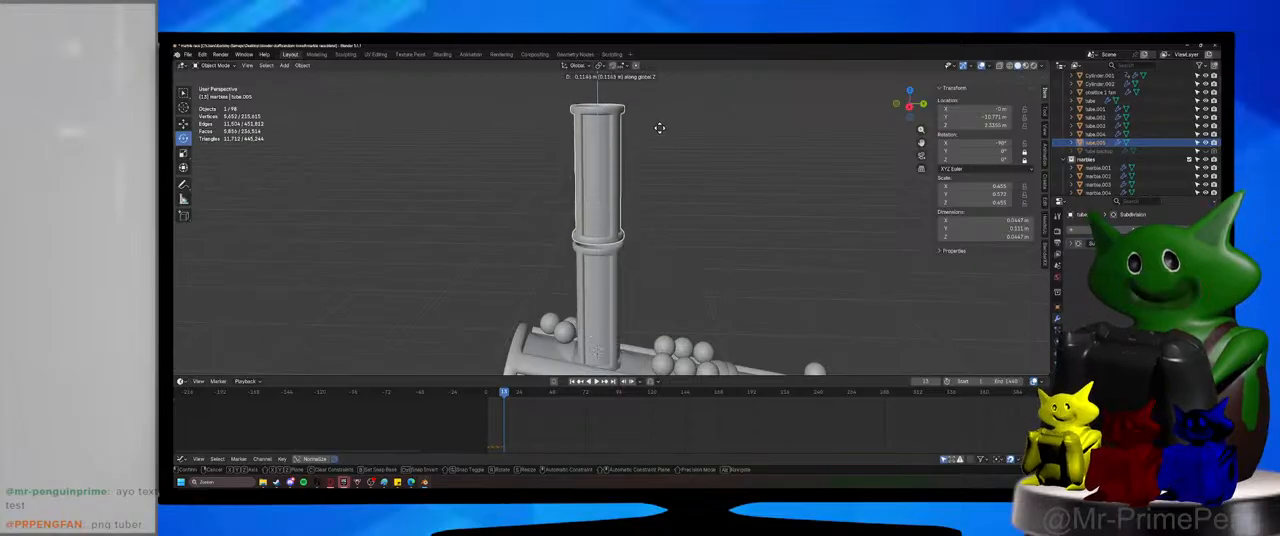
click(662, 133)
middle_drag(662, 134, 646, 198)
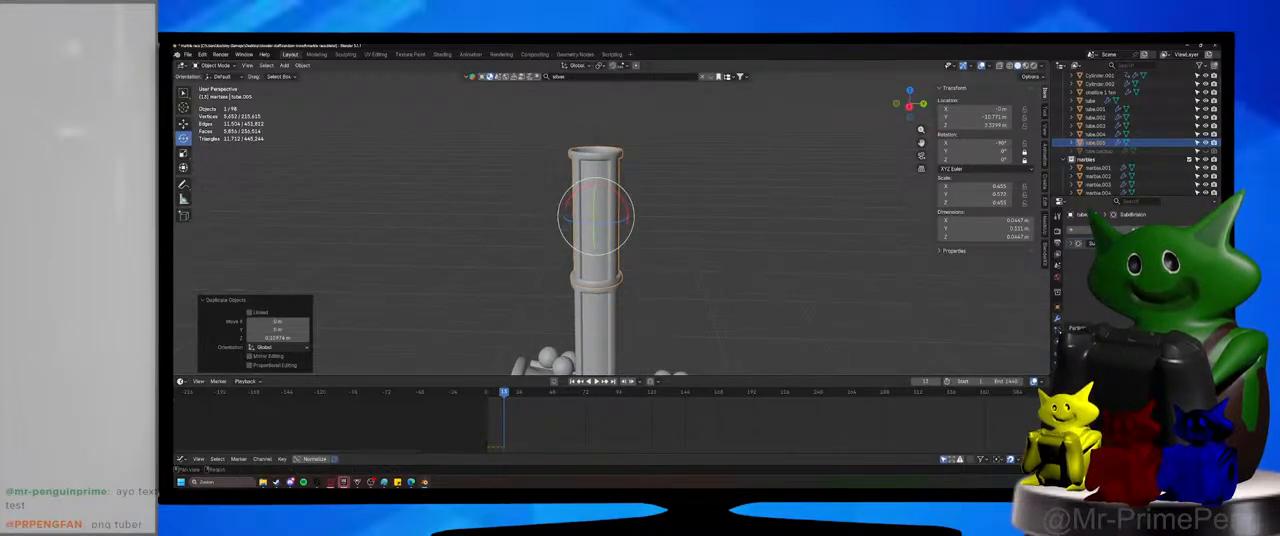
Try a Simple Deform modifier on the upper upright section with a different deformation mode.
click(1078, 230)
text(def)
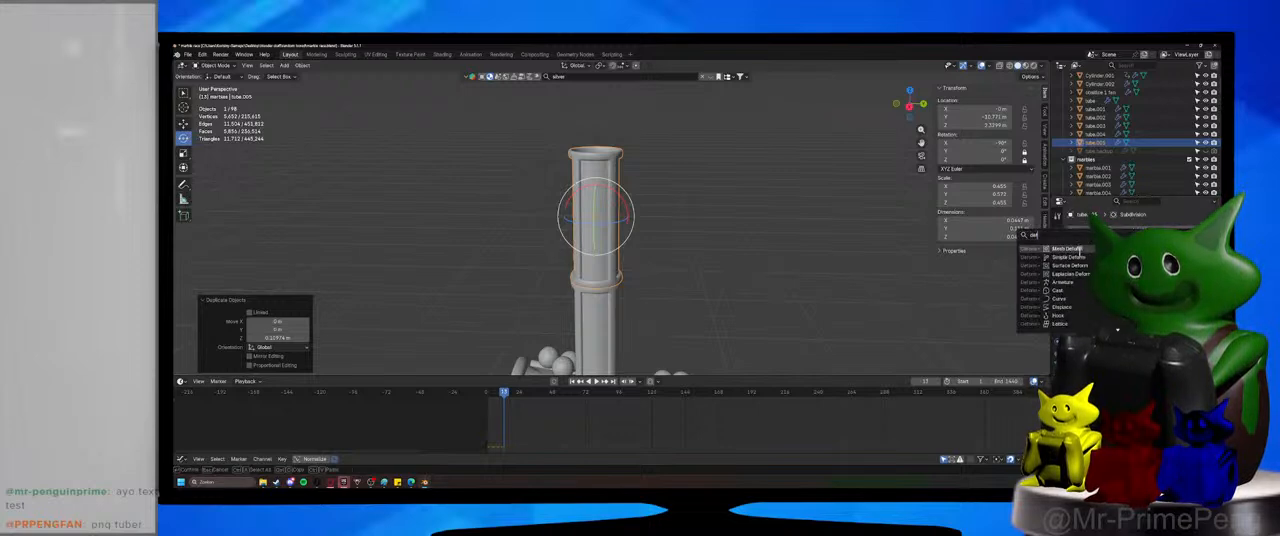
click(1078, 257)
click(1120, 267)
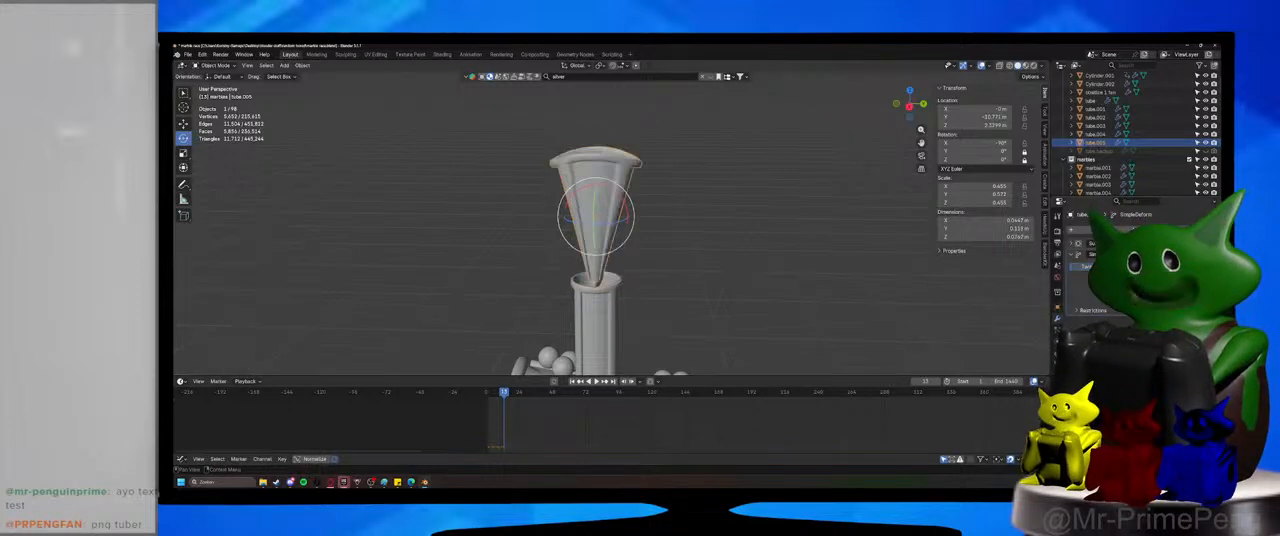
middle_drag(688, 236, 704, 262)
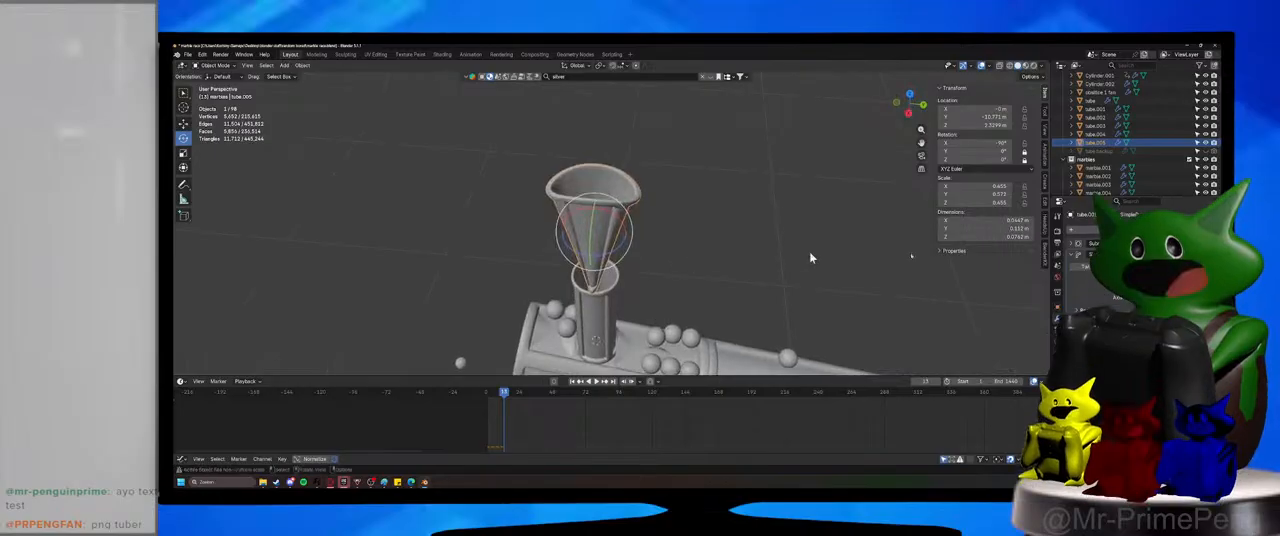
Try the remaining Simple Deform modes on the upper section and remove the modifier.
click(1156, 267)
click(1193, 267)
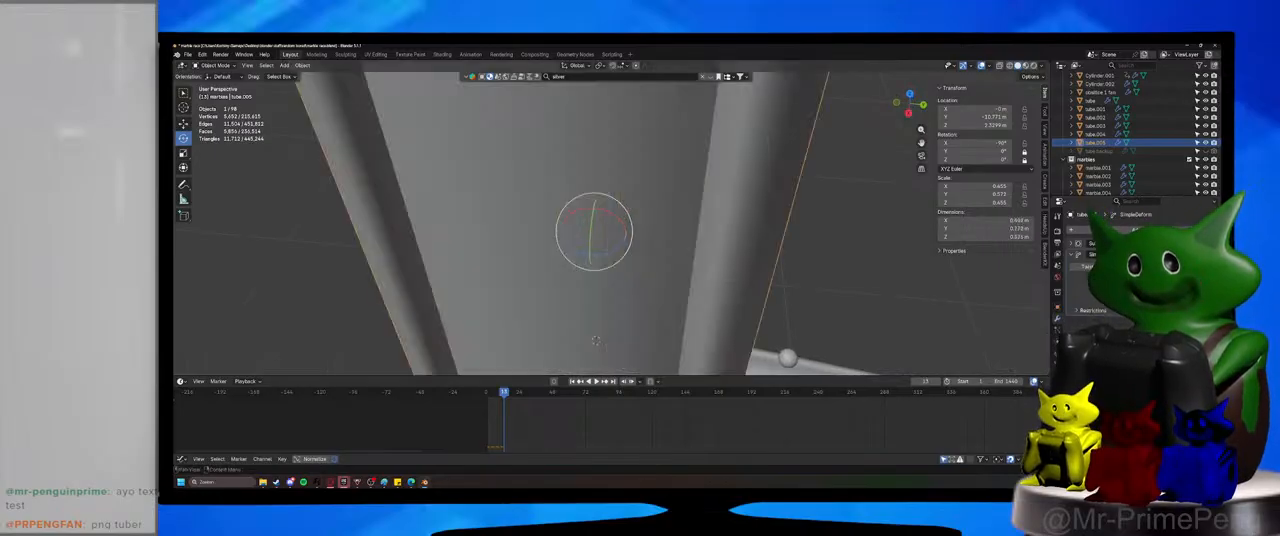
scroll(677, 194, down, 8)
mouse_move(675, 194)
middle_down()
mouse_move(675, 250)
mouse_move(680, 192)
middle_up()
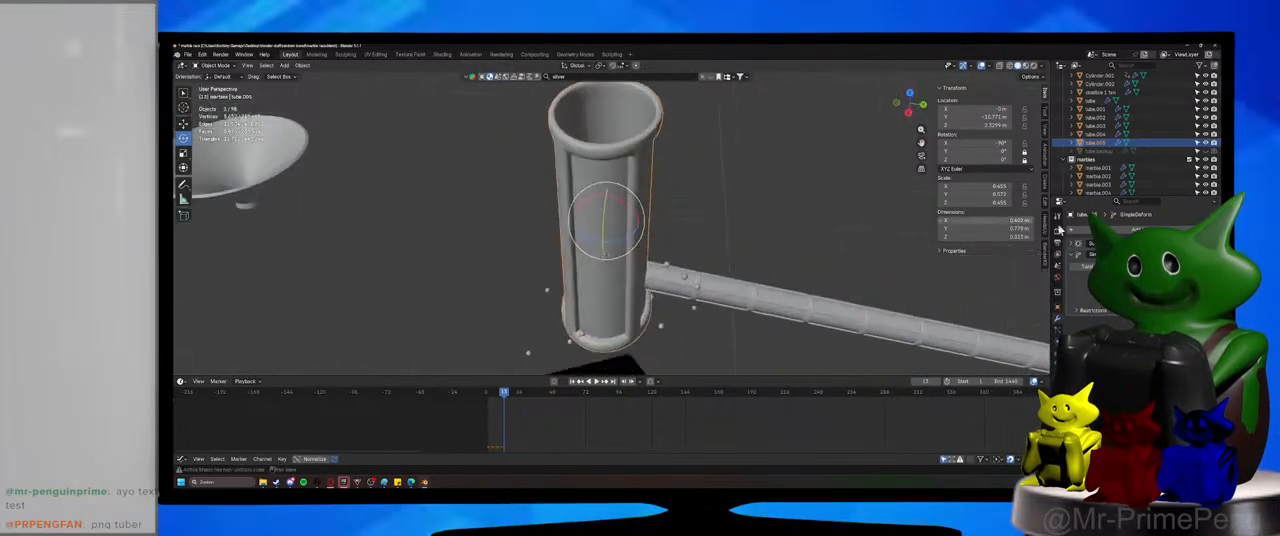
click(1085, 267)
scroll(737, 217, up, 6)
mouse_move(737, 217)
middle_down()
mouse_move(729, 249)
mouse_move(735, 210)
middle_up()
click(1203, 254)
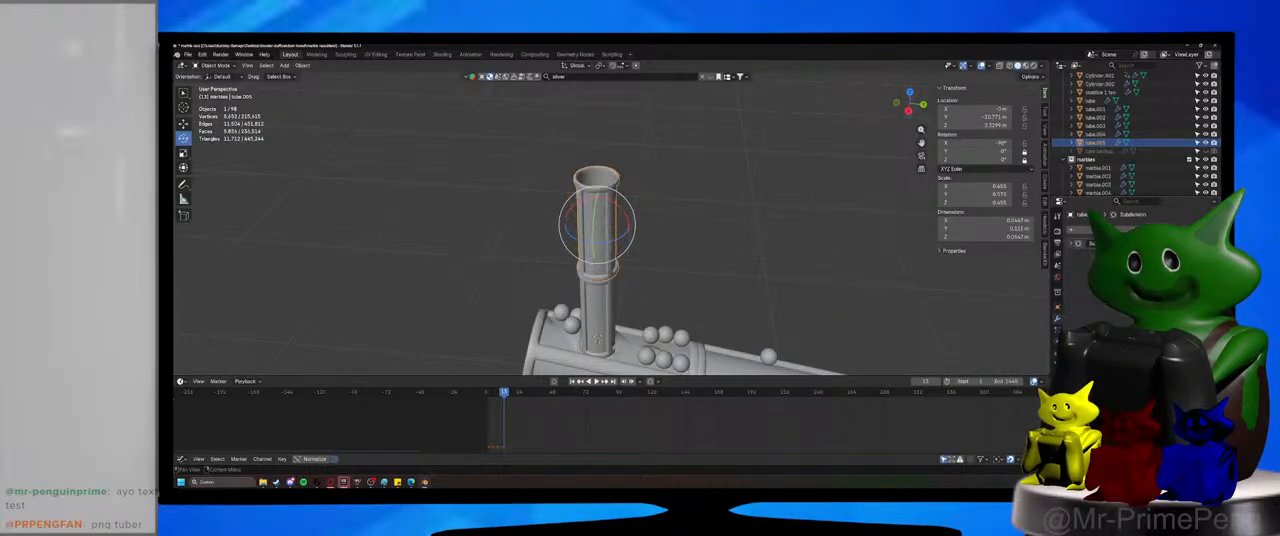
Snap the 3D cursor to the origin of the upper upright section and save the file.
mouse_move(662, 233)
middle_down()
mouse_move(663, 214)
mouse_move(660, 254)
mouse_move(663, 229)
middle_up()
scroll(662, 216, up, 4)
key(shift+s)
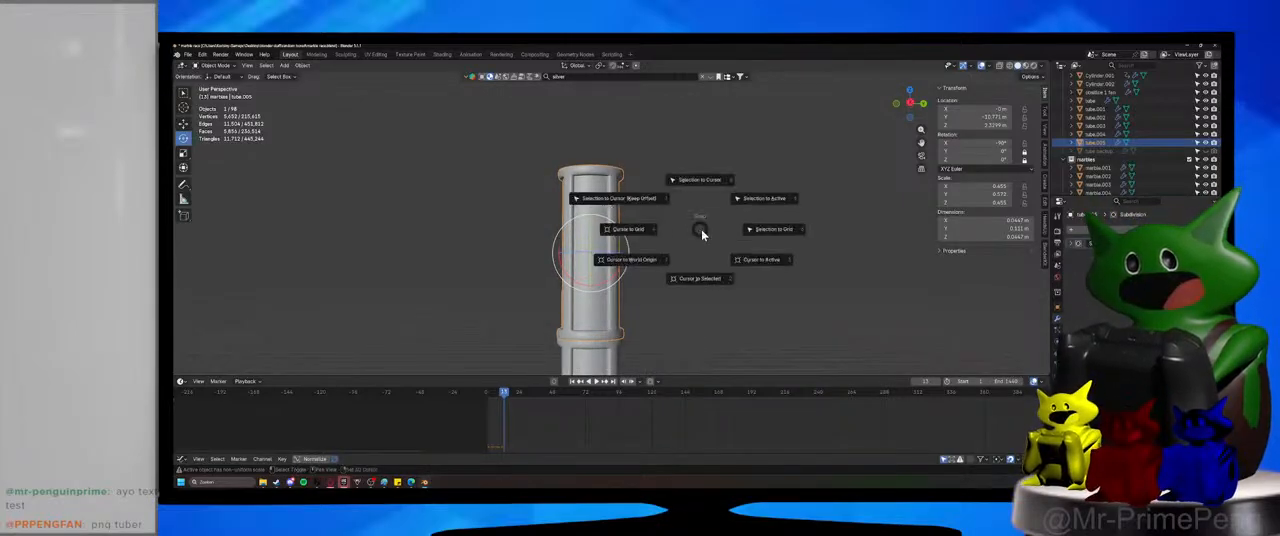
click(706, 276)
shift+middle_drag(663, 268, 668, 243)
key(ctrl+s)
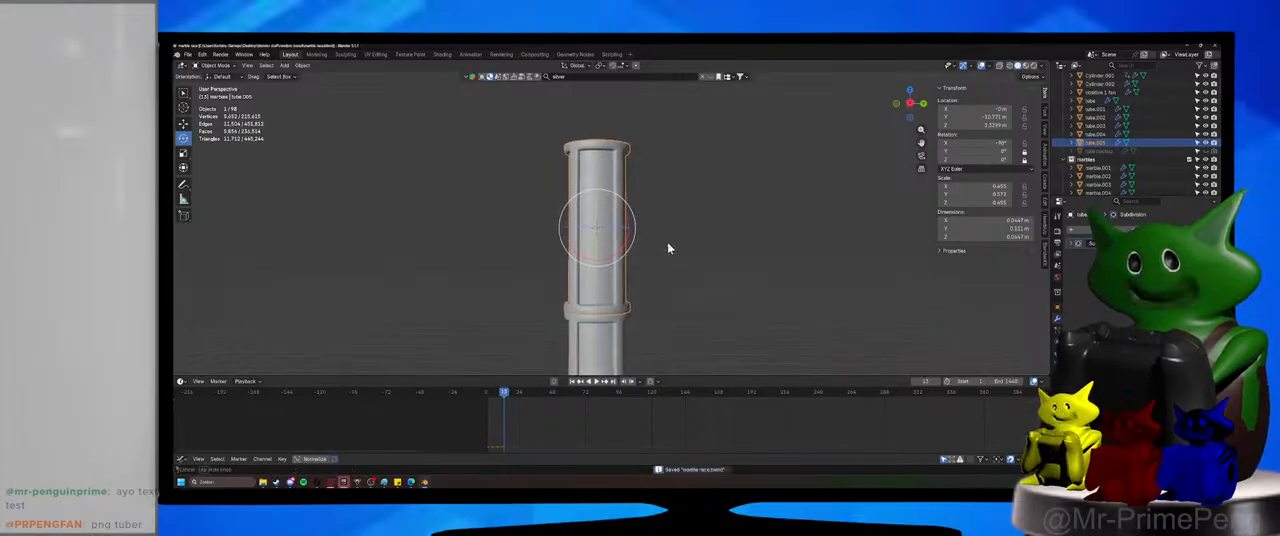
Add a lattice at the 3D cursor and scale it uniformly to about 0.054 around the upper section.
key(shift+a)
mouse_move(668, 243)
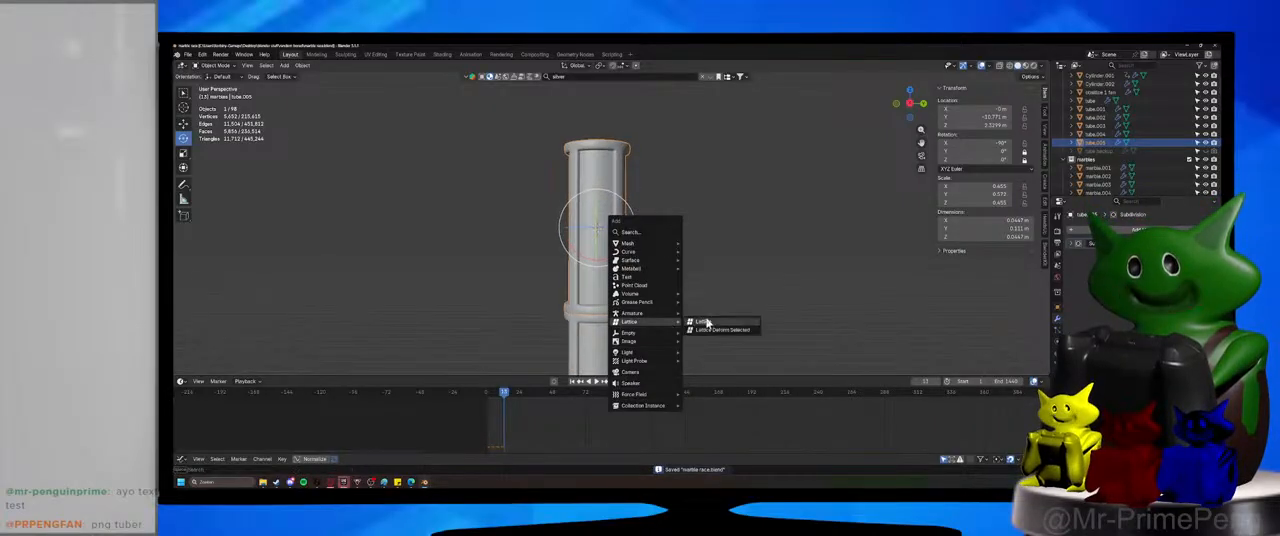
click(665, 322)
key(s)
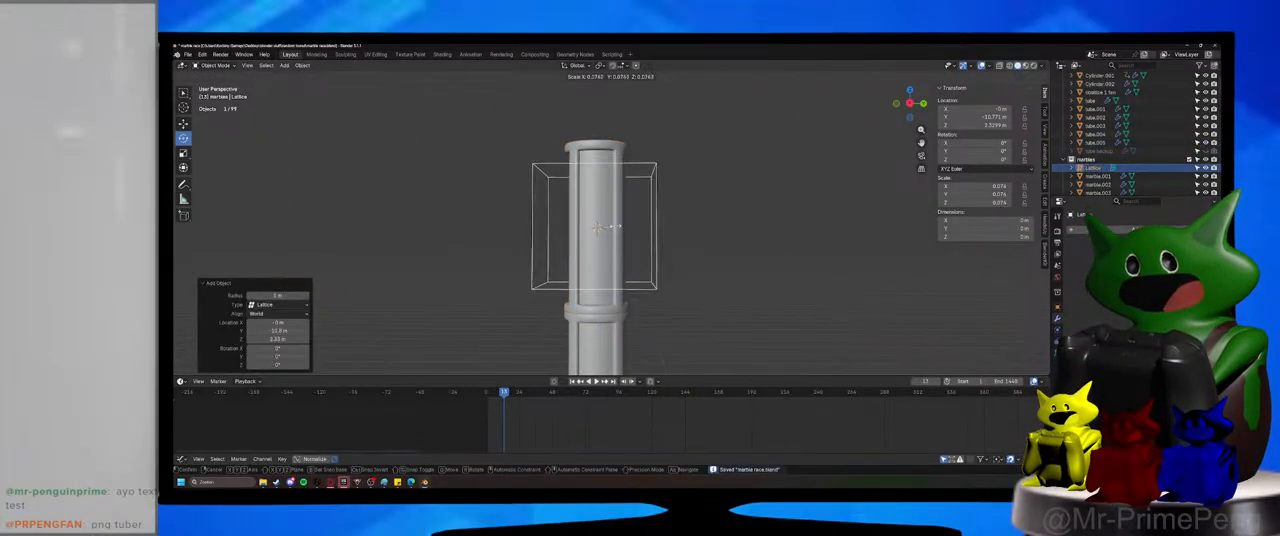
click(610, 228)
Stretch the lattice along global Z to a scale of about 0.11 so it encloses the upper section's full height.
key(KP_1)
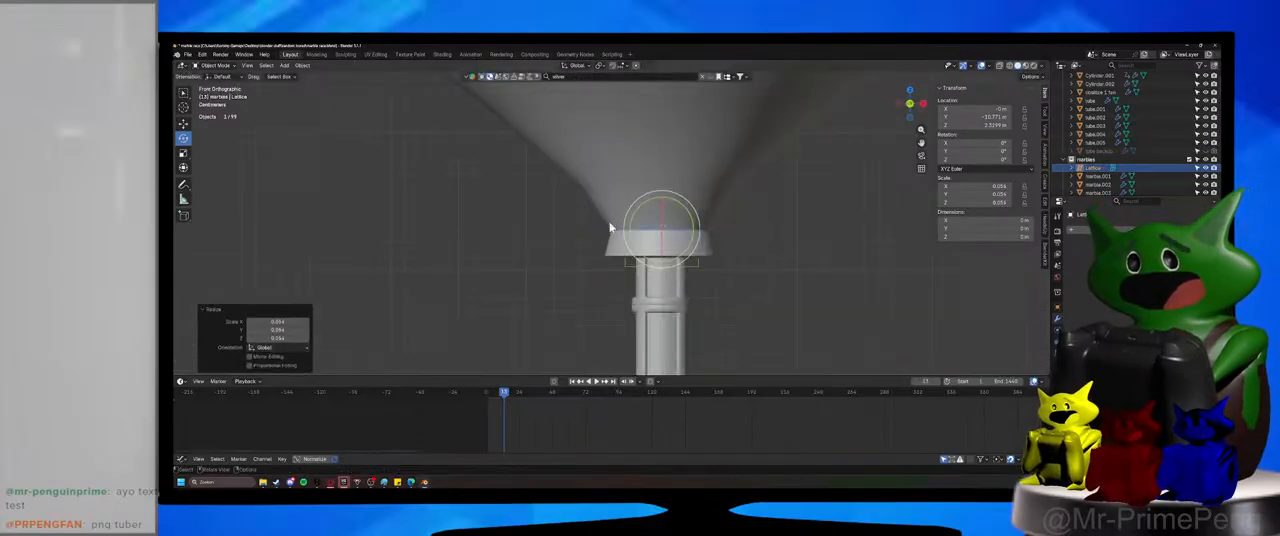
key(ctrl+KP_1)
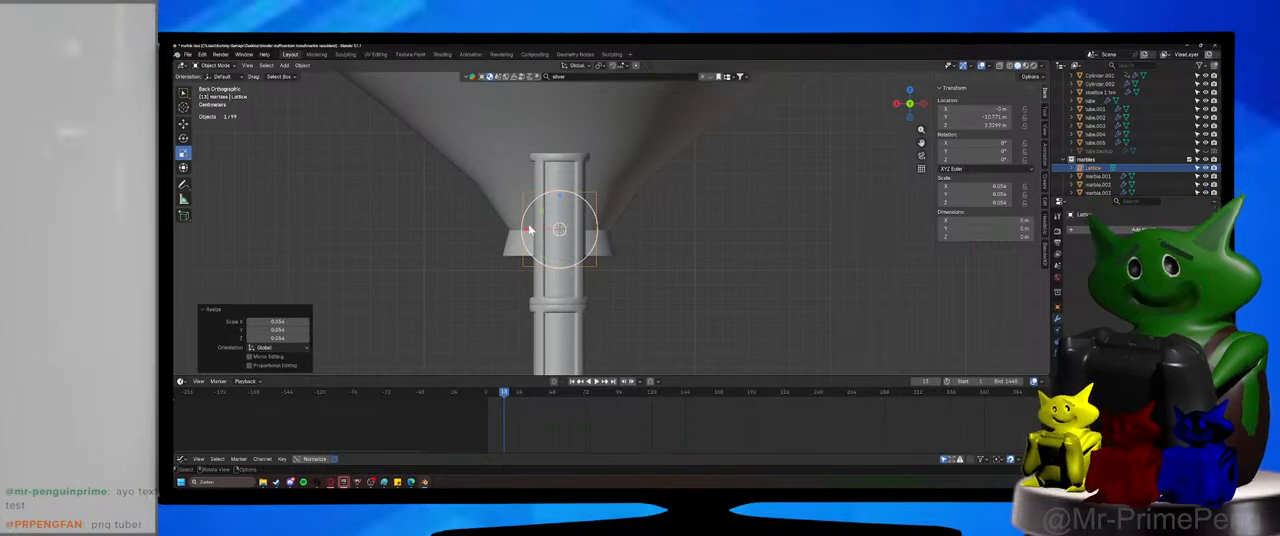
drag(528, 232, 530, 231)
drag(559, 197, 563, 156)
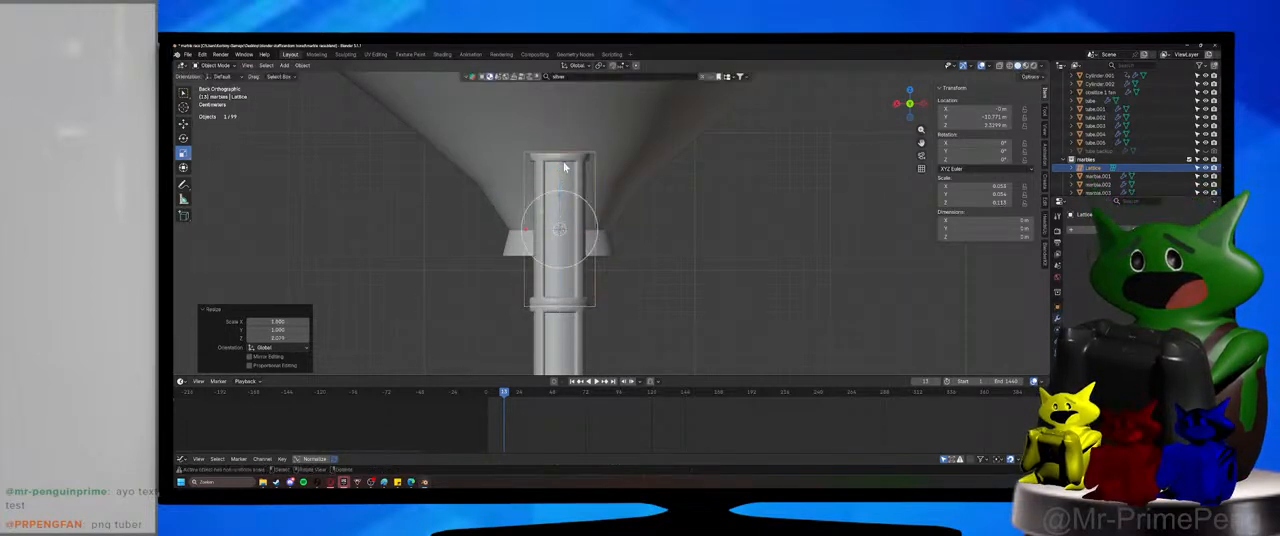
middle_drag(563, 165, 678, 208)
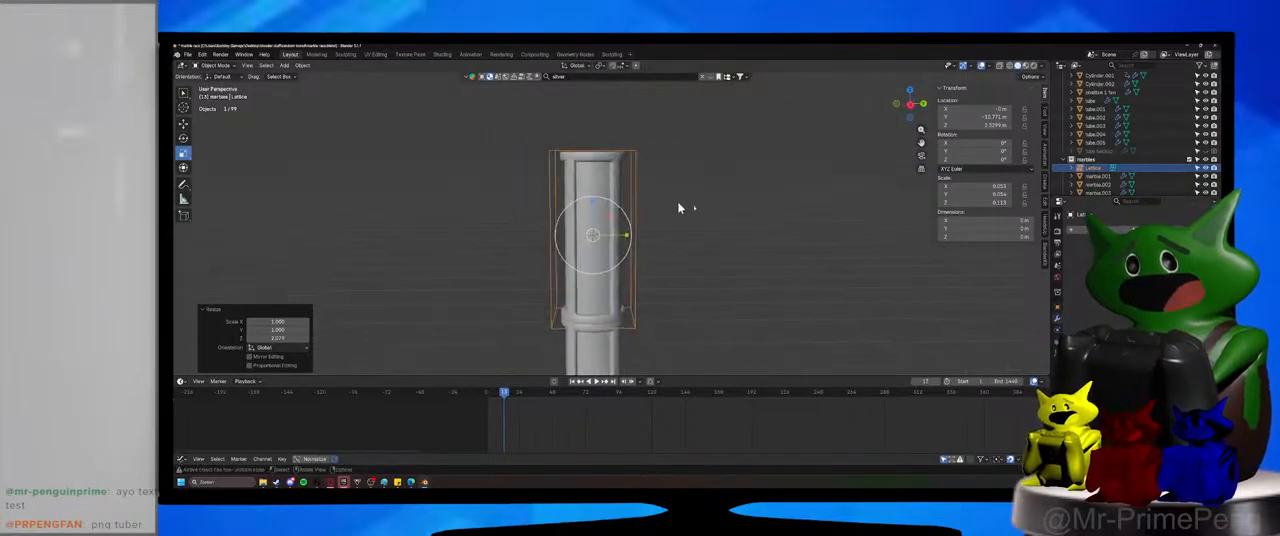
Add a Lattice modifier to the upper upright section and link it to the surrounding lattice.
click(618, 272)
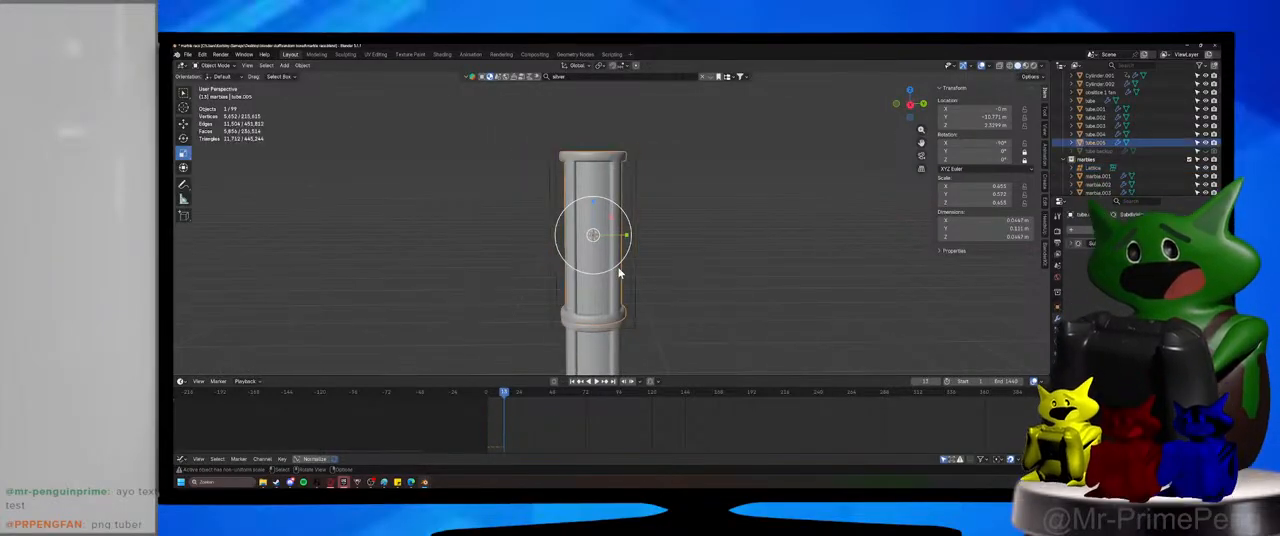
click(1140, 230)
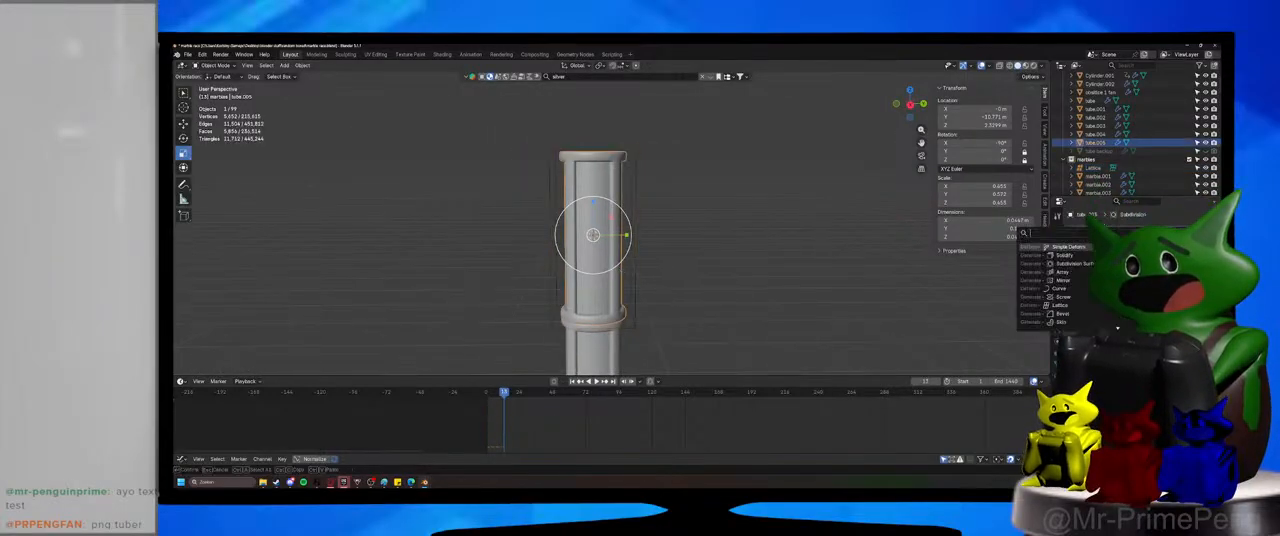
click(1080, 305)
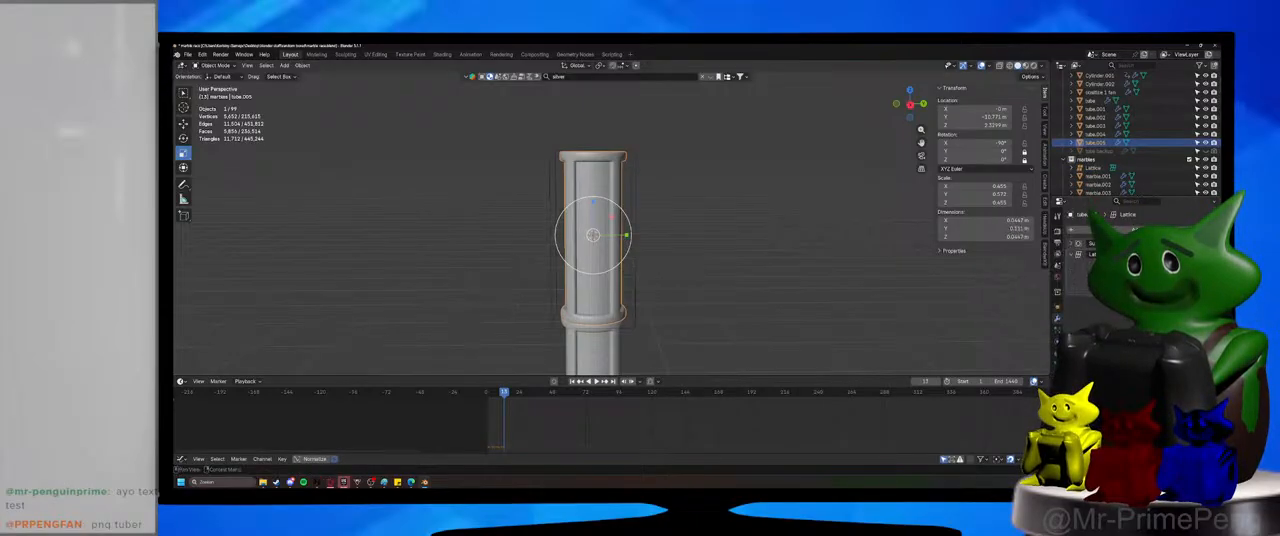
Scale the lattice's four top vertices outward, excluding global Z, to flare the upper section into a wide funnel.
click(628, 184)
key(Tab)
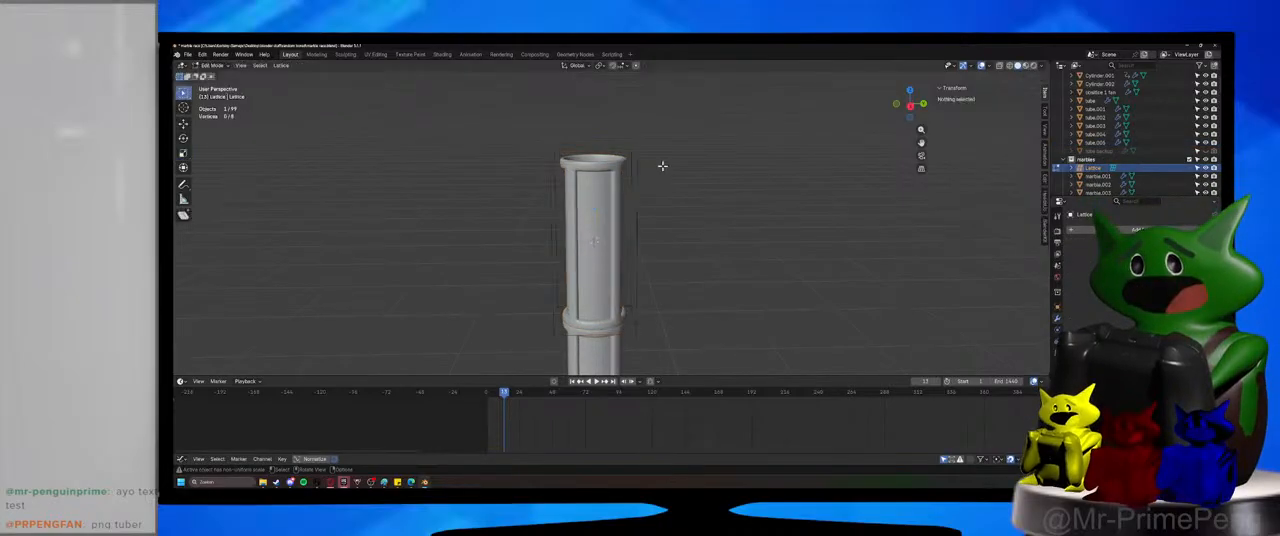
click(554, 151)
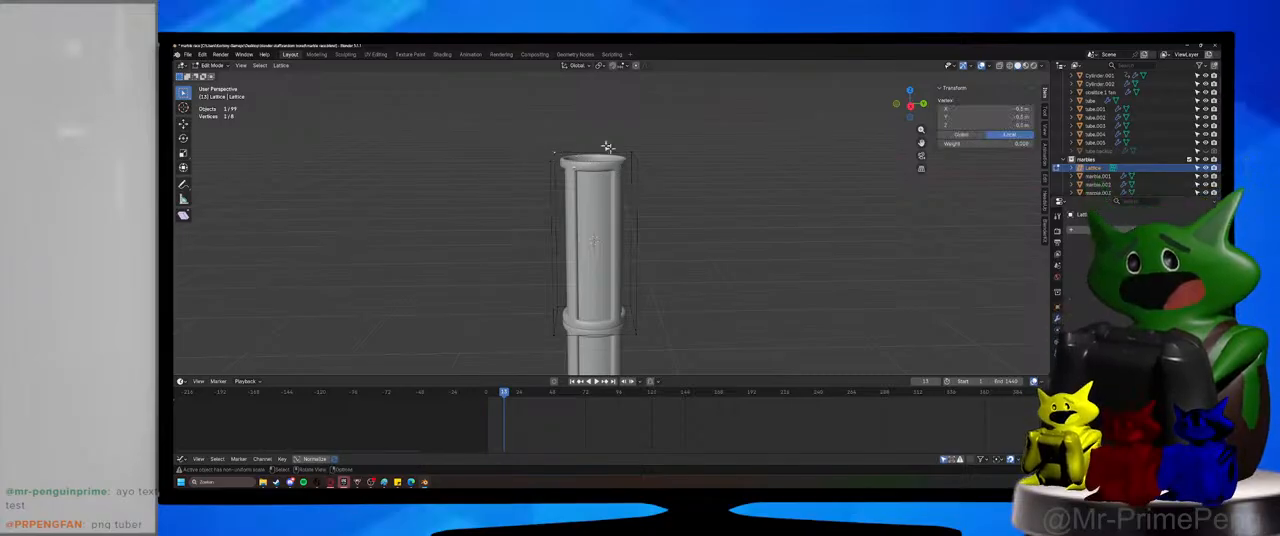
drag(518, 120, 726, 176)
key(s)
key(shift+z)
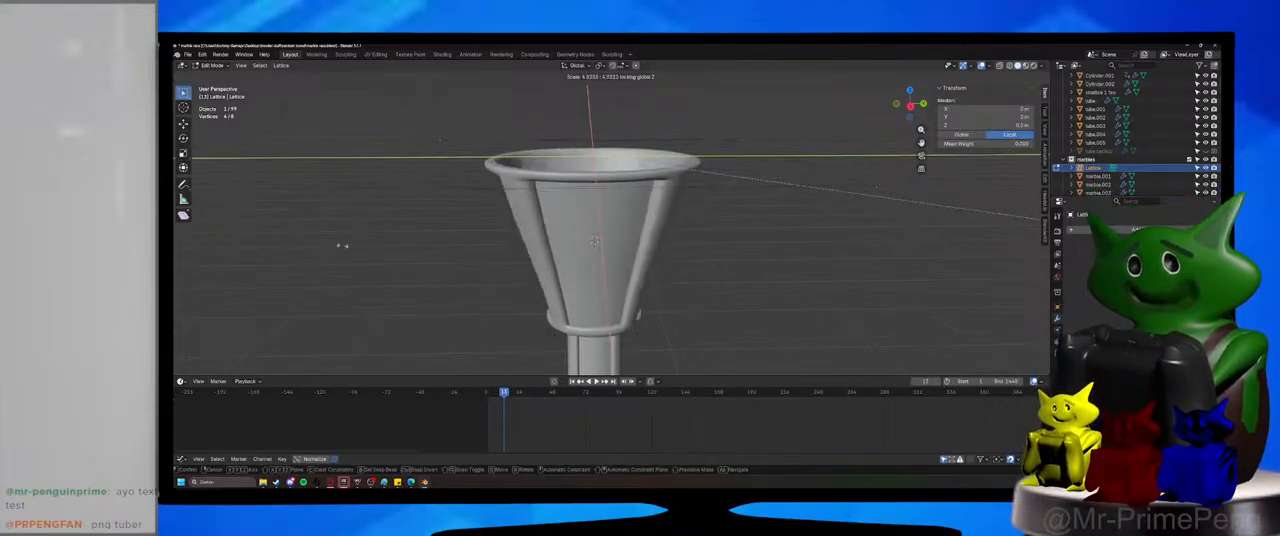
click(498, 263)
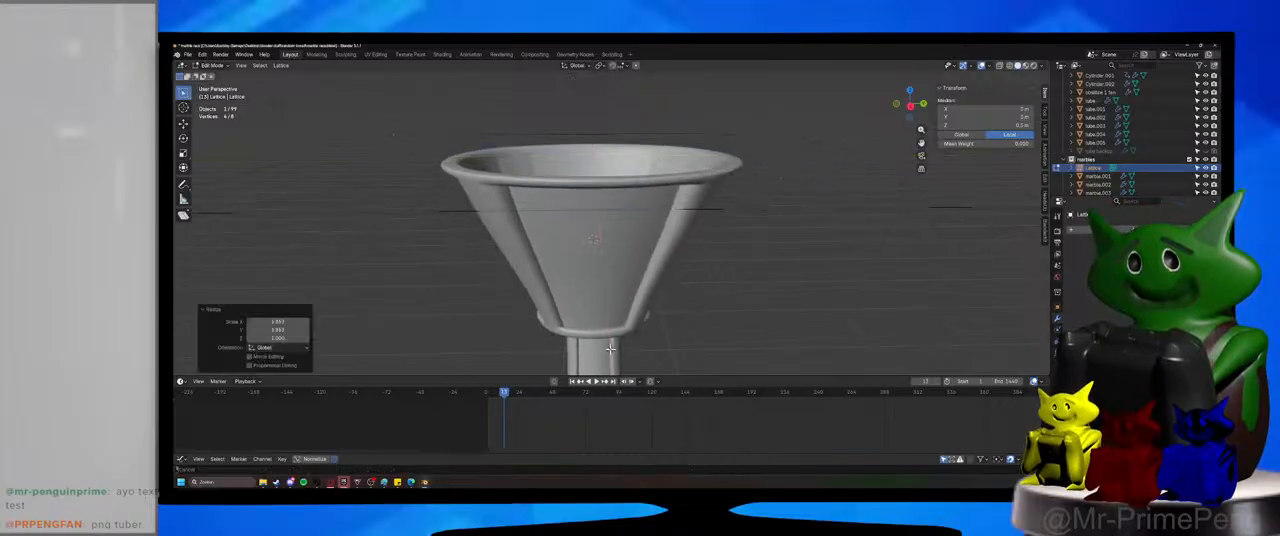
Scale the lattice's four bottom vertices inward, excluding global Z, to fit the section's base to the tube below, and return to Object Mode.
middle_drag(498, 263, 508, 248)
key(s)
key(shift+z)
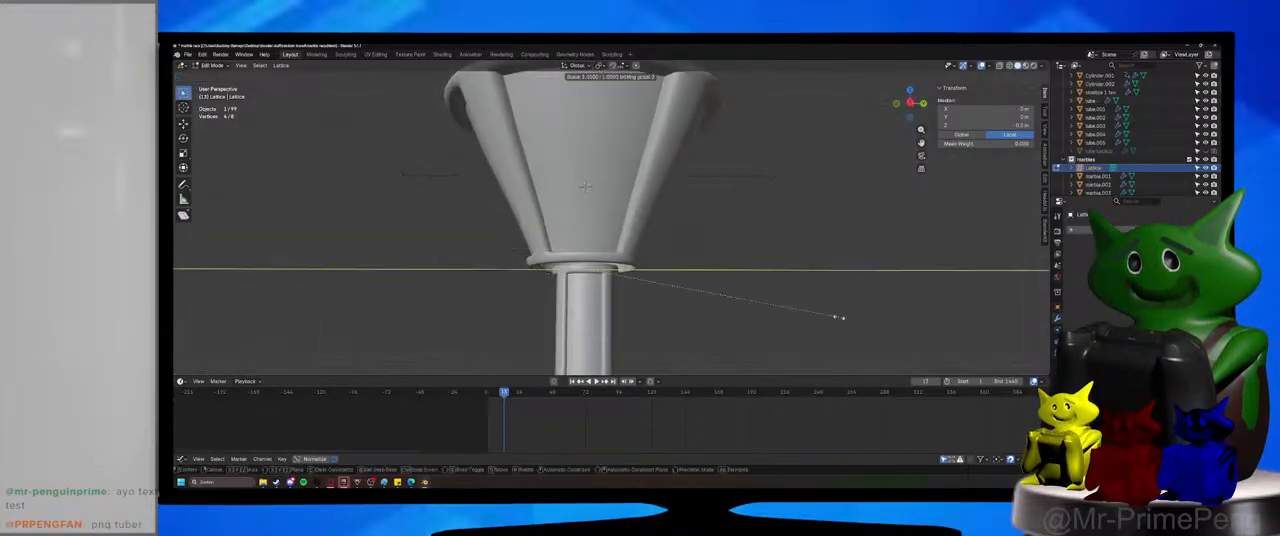
click(600, 267)
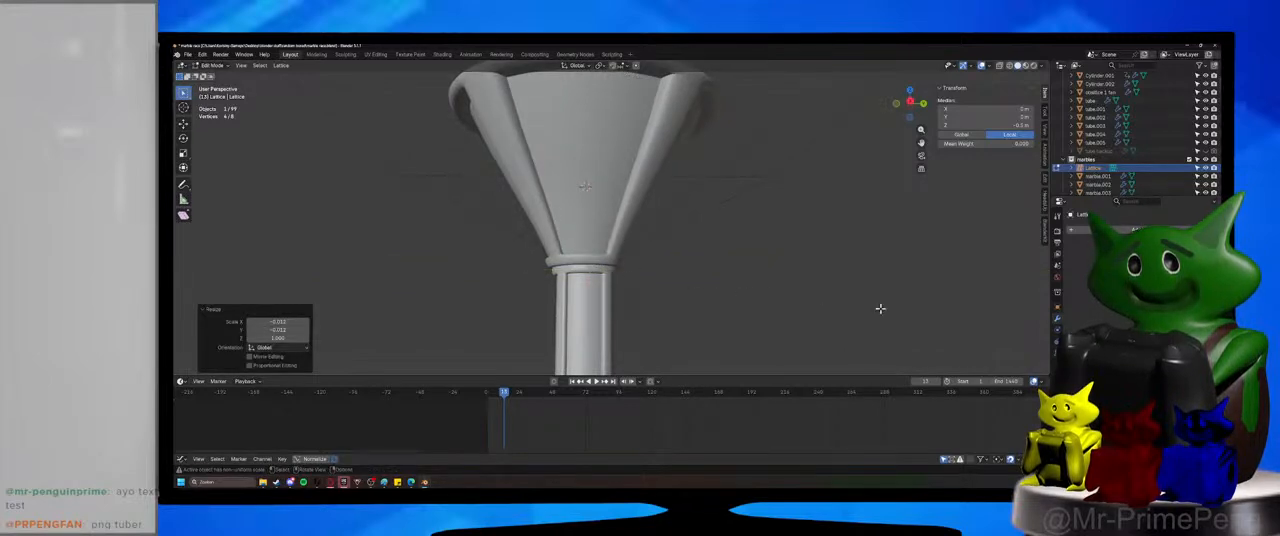
key(s)
right_click(680, 281)
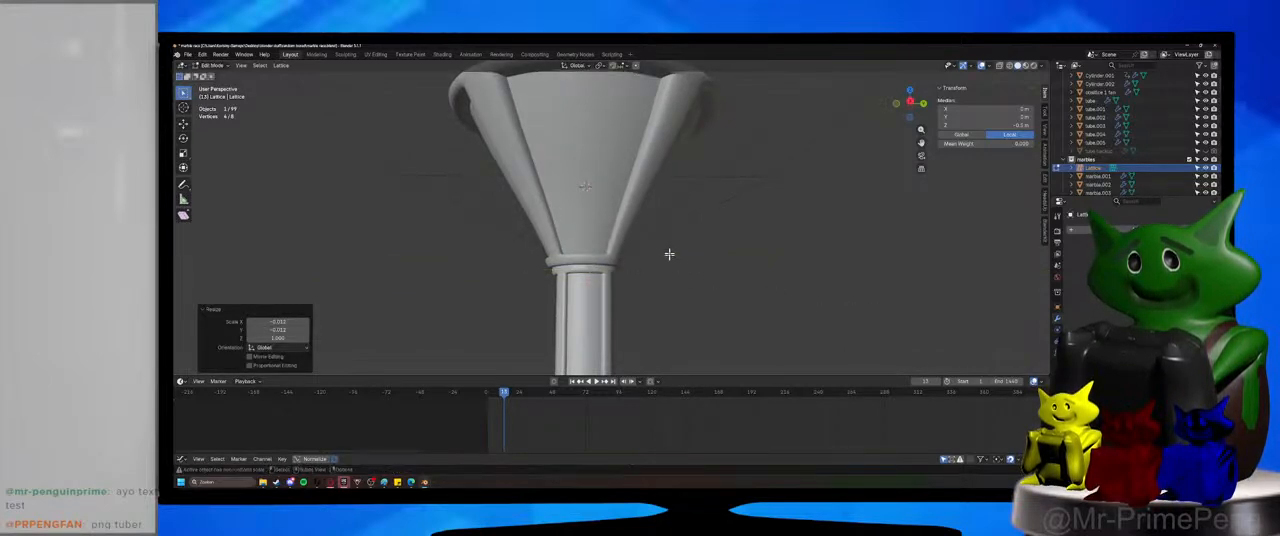
middle_drag(670, 255, 667, 291)
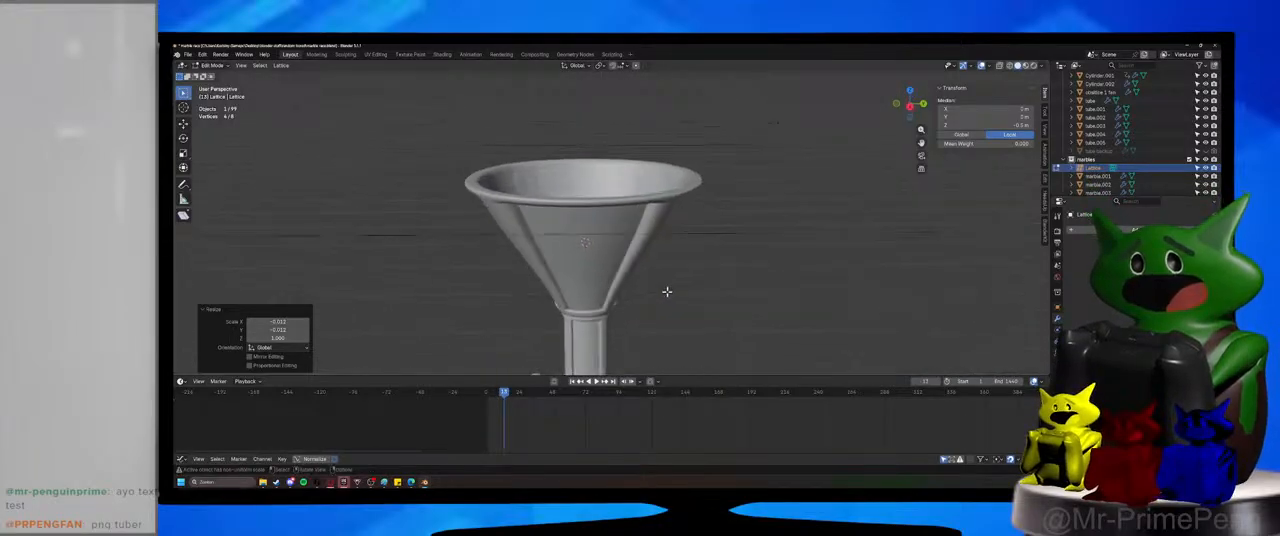
click(213, 66)
click(214, 76)
scroll(468, 195, down, 2)
click(418, 160)
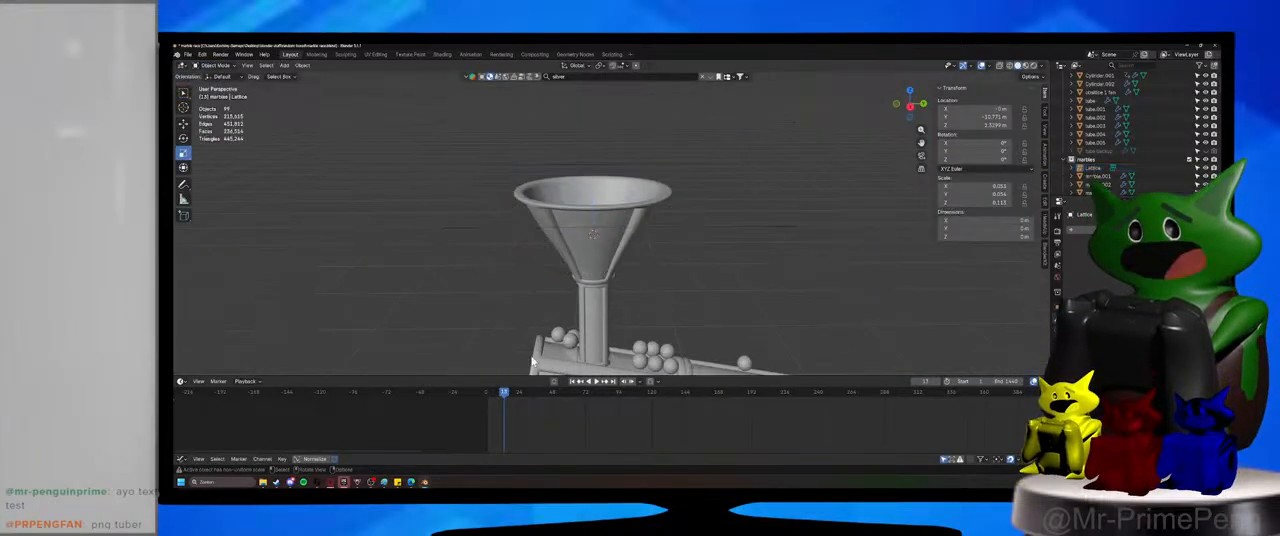
Replay the marble drop from the first frame and switch the viewport to Material Preview shading.
click(488, 394)
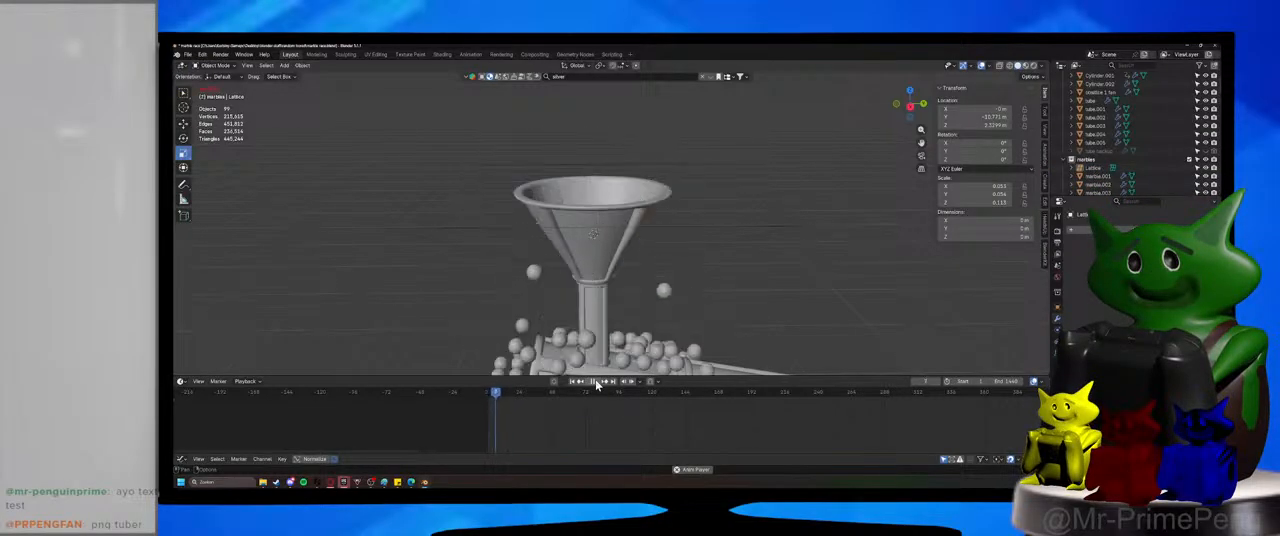
middle_drag(617, 299, 618, 344)
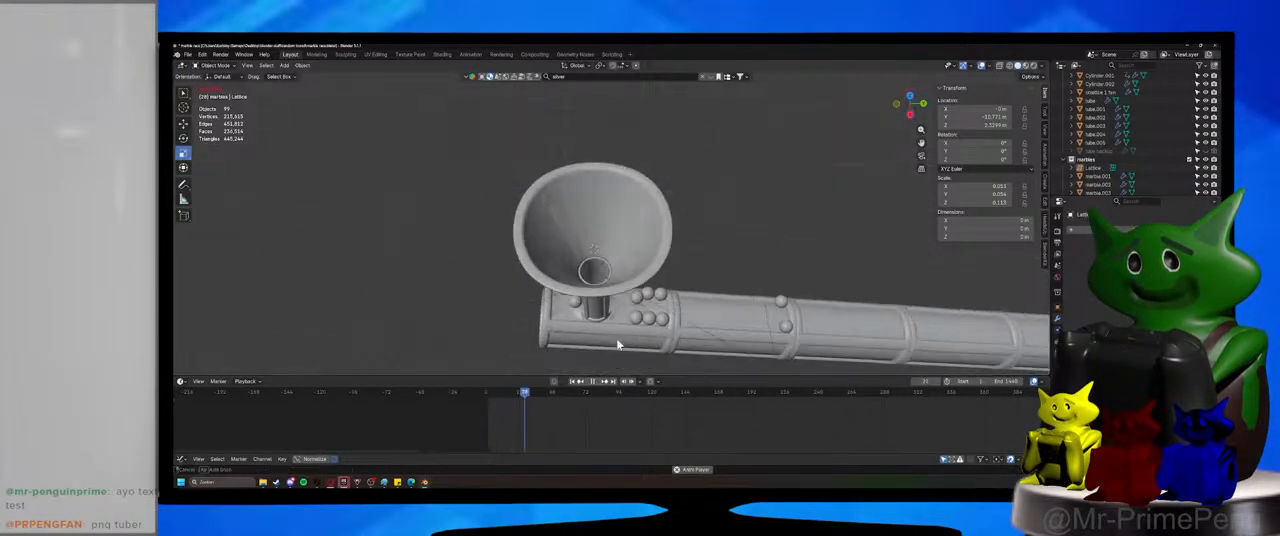
click(1024, 65)
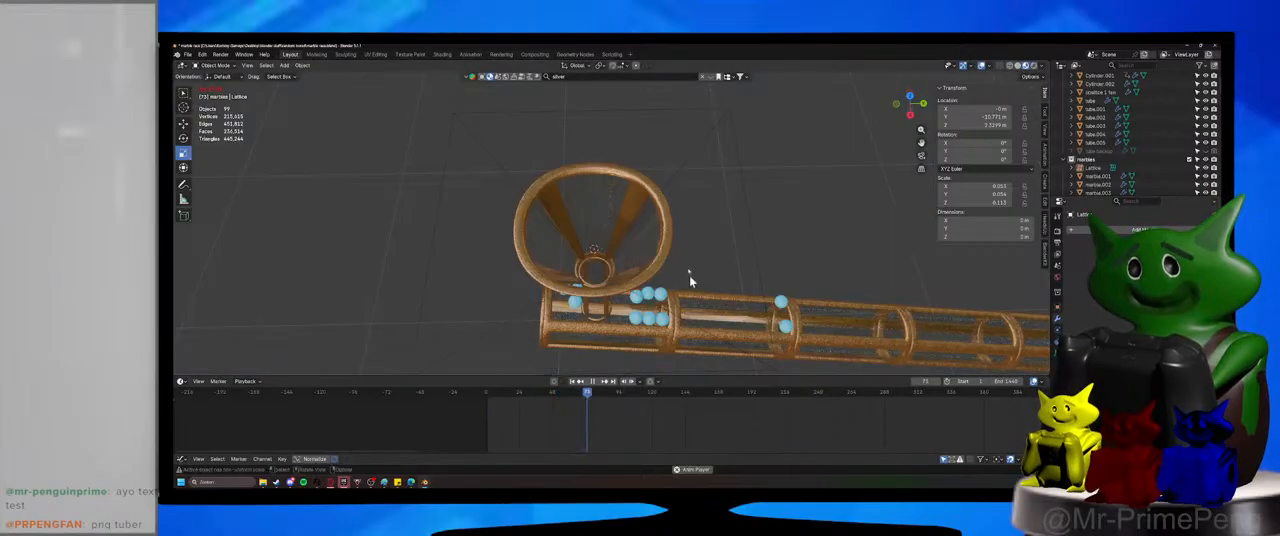
middle_drag(689, 278, 686, 256)
Replay the drop from the first frame in Material Preview and stop it early to inspect the marbles around the funnel.
click(487, 393)
middle_drag(642, 344, 670, 317)
click(596, 382)
middle_drag(613, 354, 600, 353)
click(488, 394)
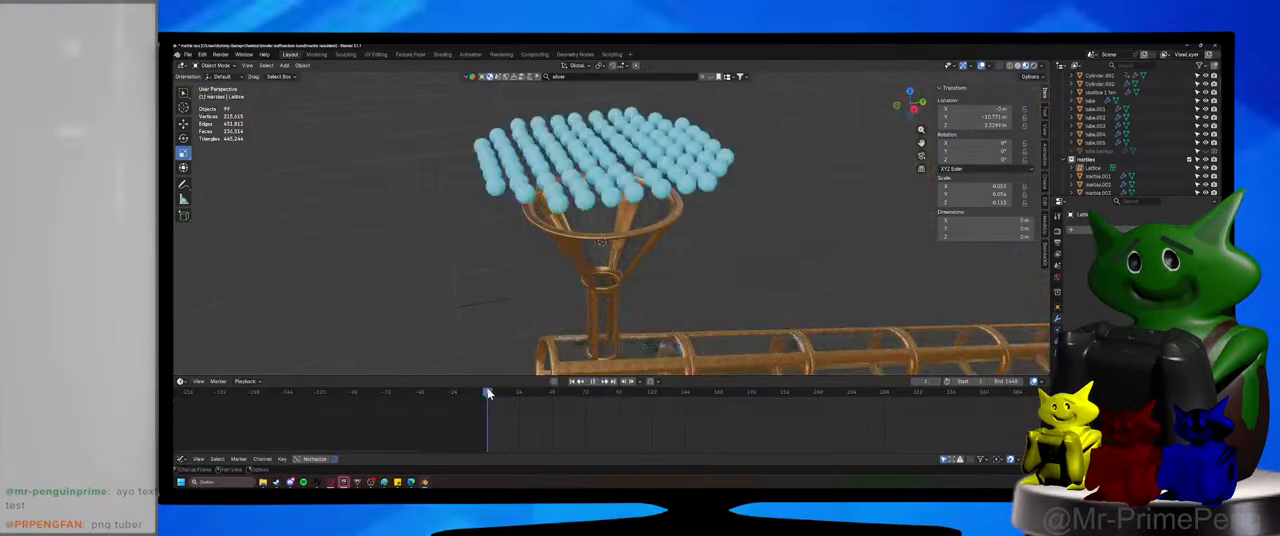
key(space)
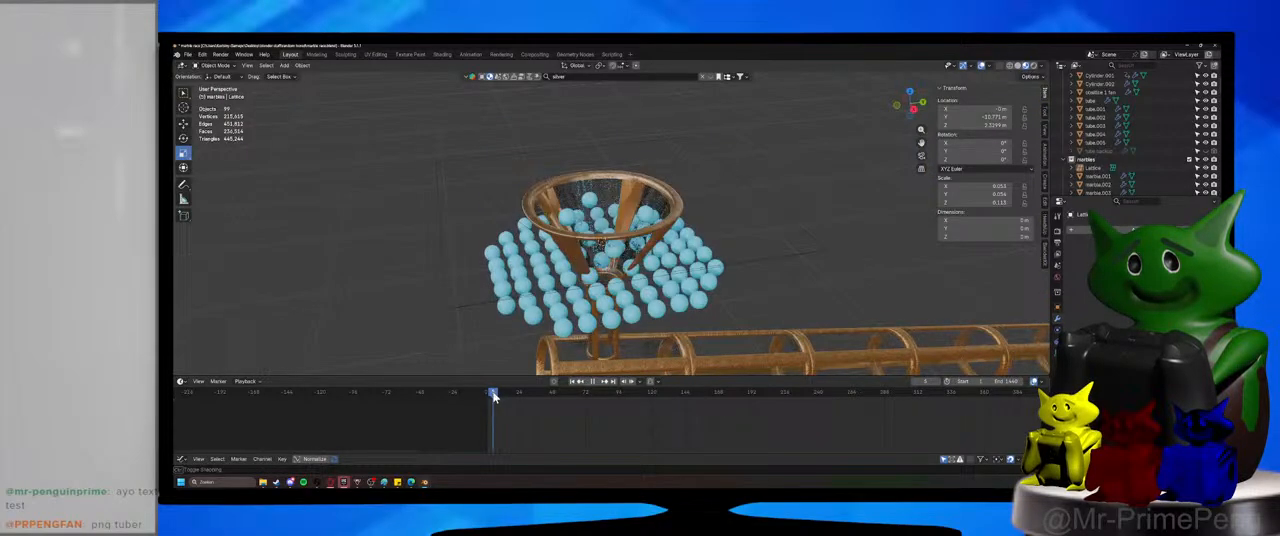
drag(495, 398, 493, 398)
Save the file and apply the Lattice modifier on the flared funnel section.
click(633, 200)
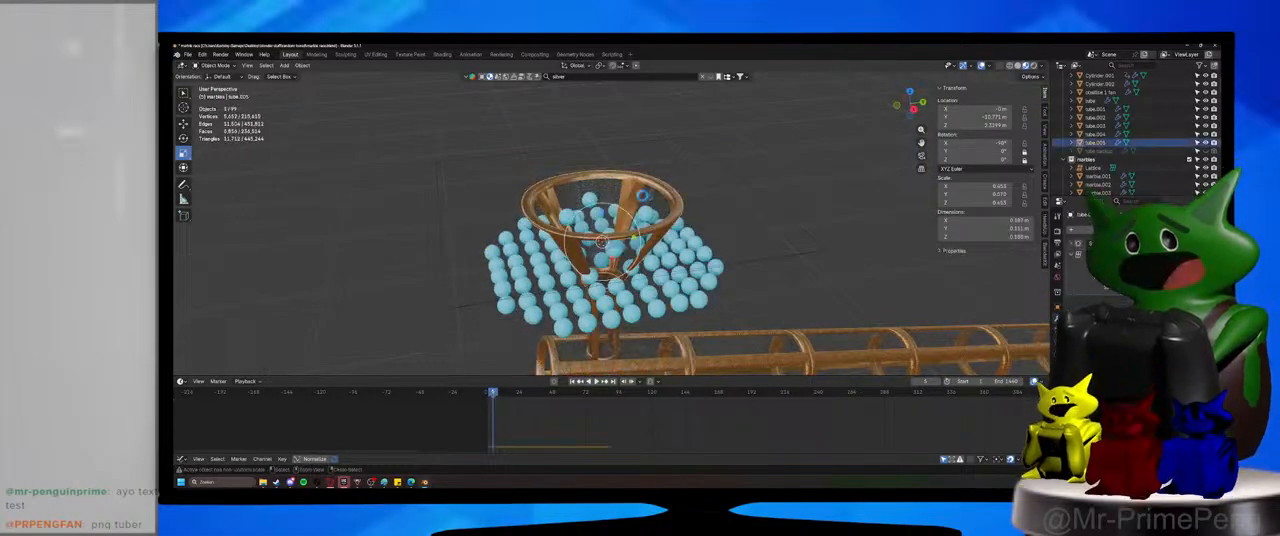
key(ctrl+s)
middle_drag(706, 258, 682, 262)
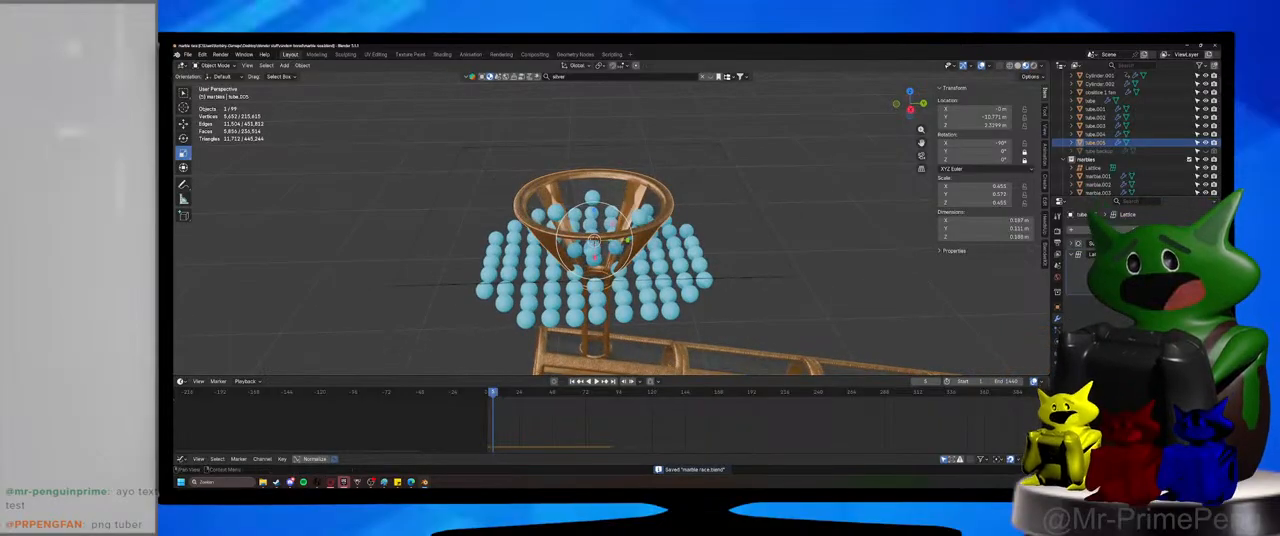
key(ctrl+a)
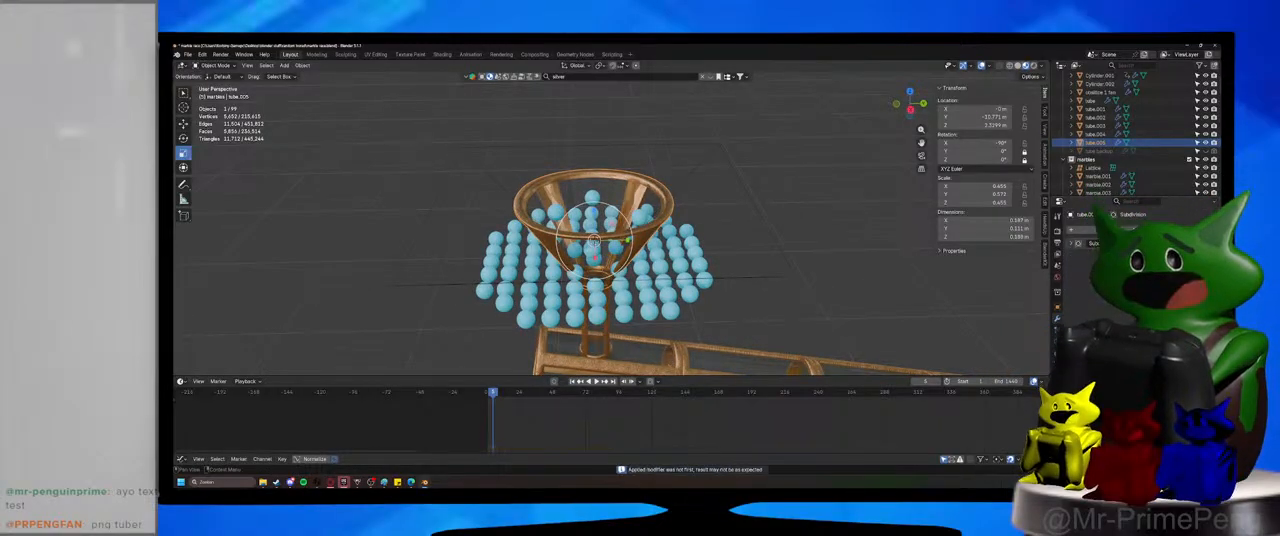
Play the marble simulation from the start with the applied funnel shape and stop to examine the narrow neck.
middle_drag(806, 290, 784, 291)
click(479, 399)
click(594, 382)
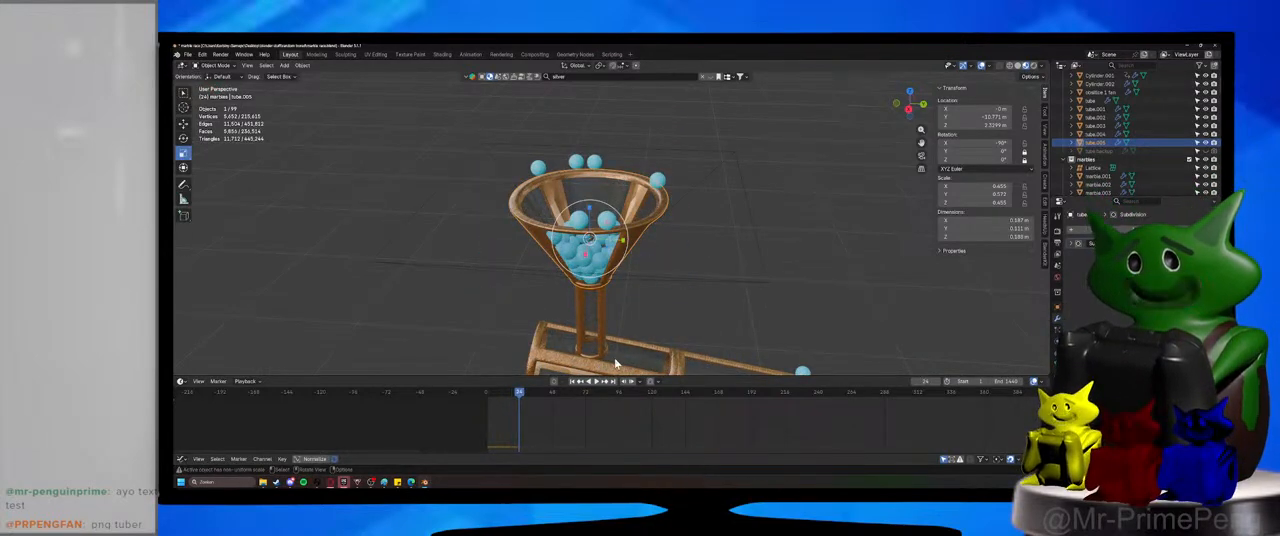
shift+middle_drag(603, 341, 571, 291)
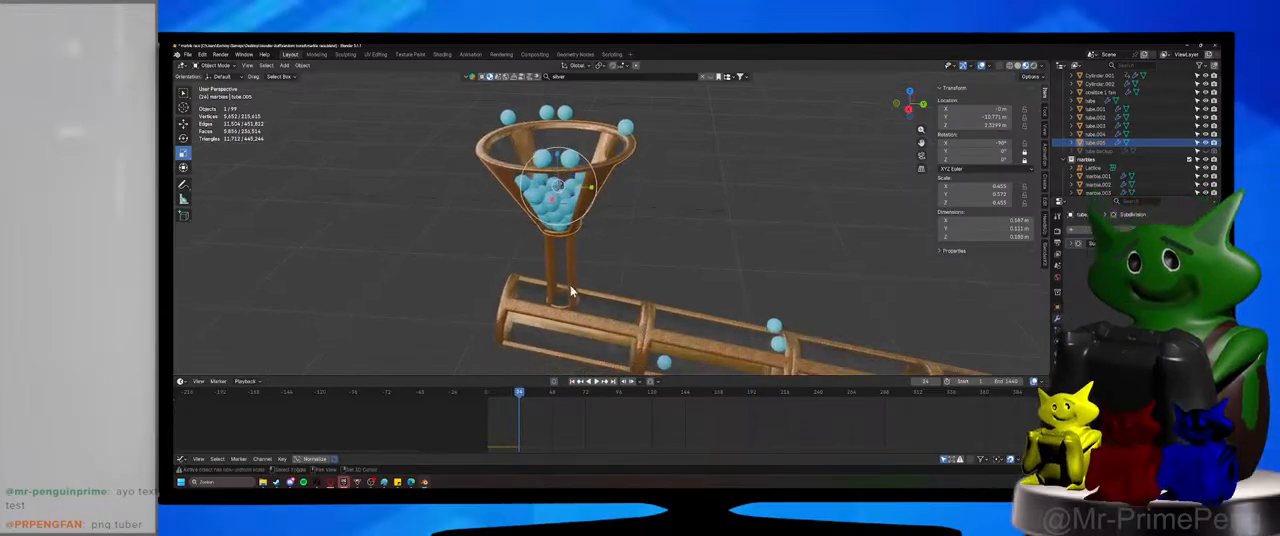
Select the lower upright section and funnel together, widen them about 1.6 times excluding global Z, and save the file.
click(571, 288)
shift+click(585, 203)
key(s)
key(shift+z)
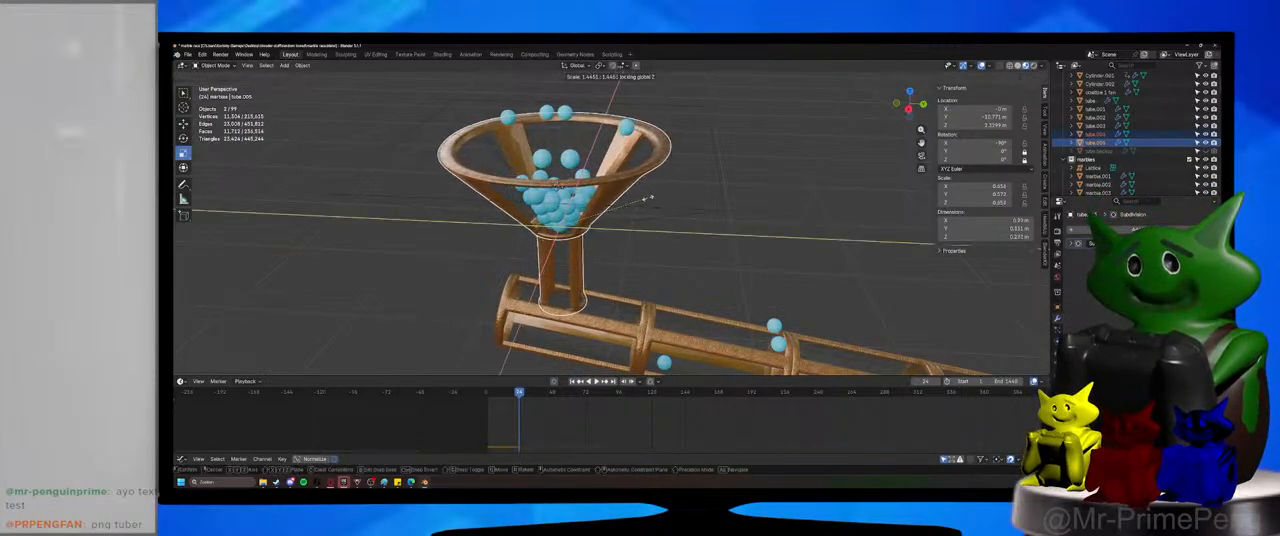
click(658, 202)
key(ctrl+s)
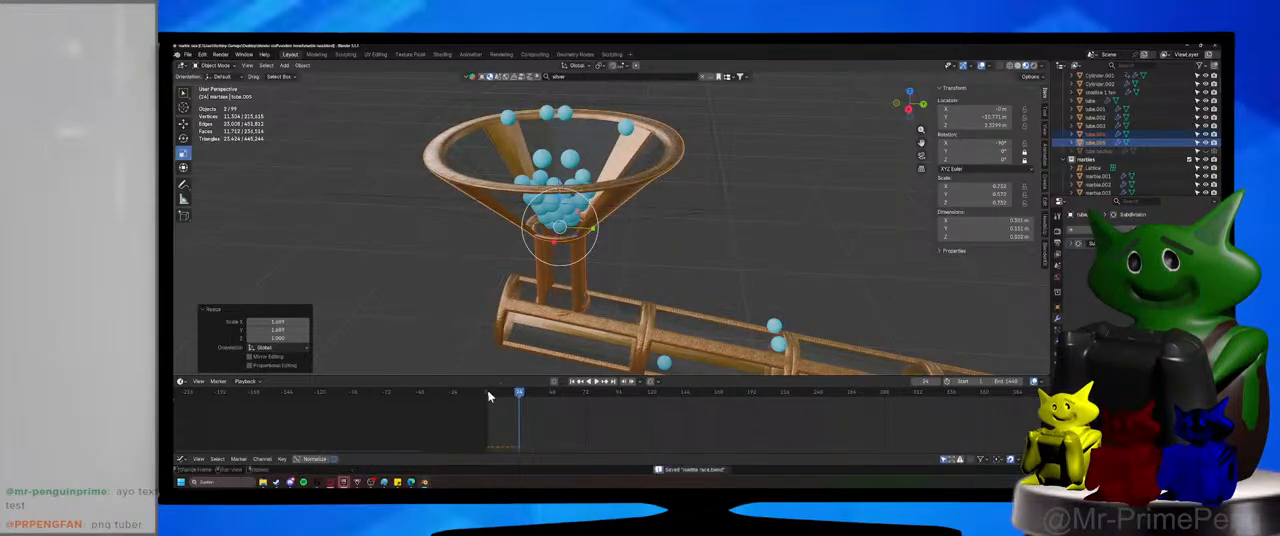
Replay the simulation from the first frame to check how marbles flow through the widened inlet into the sloping tube.
click(488, 394)
click(597, 382)
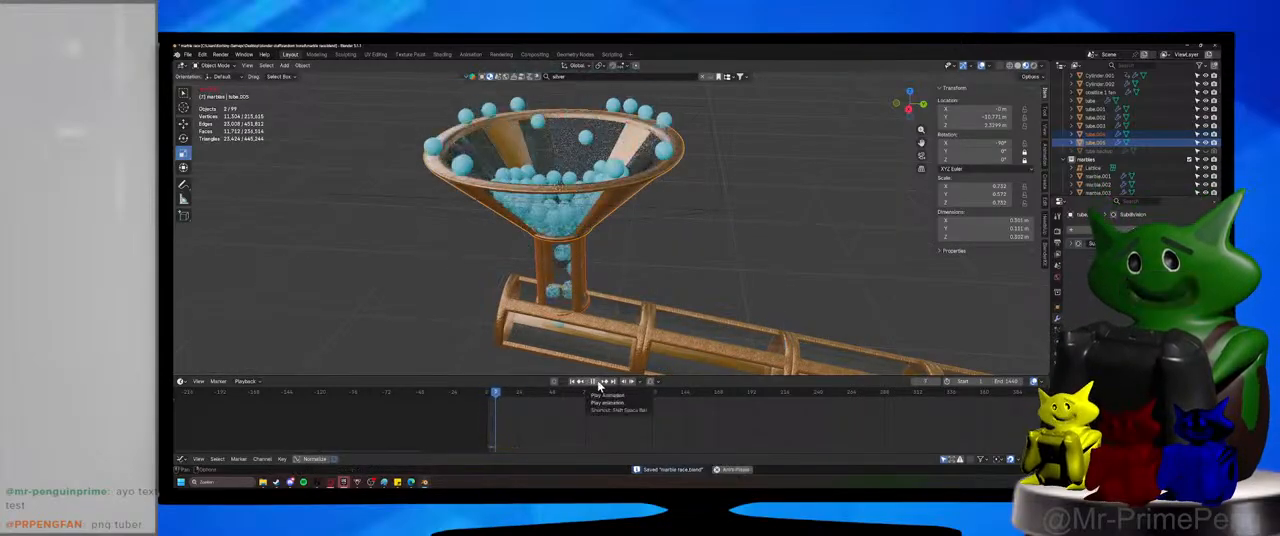
scroll(662, 280, down, 3)
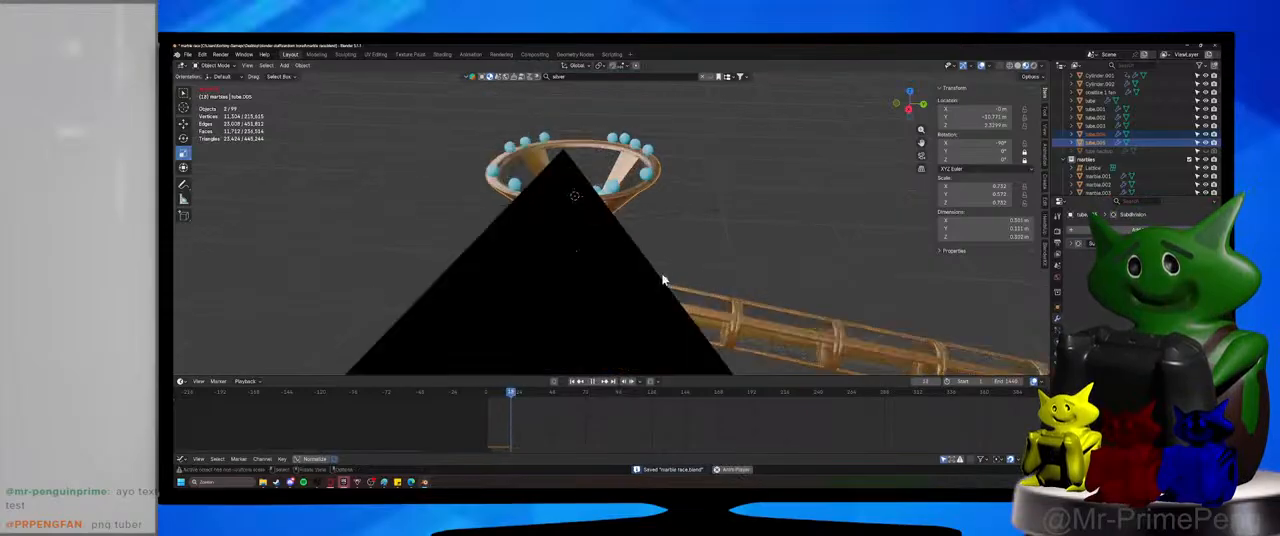
middle_drag(664, 280, 678, 296)
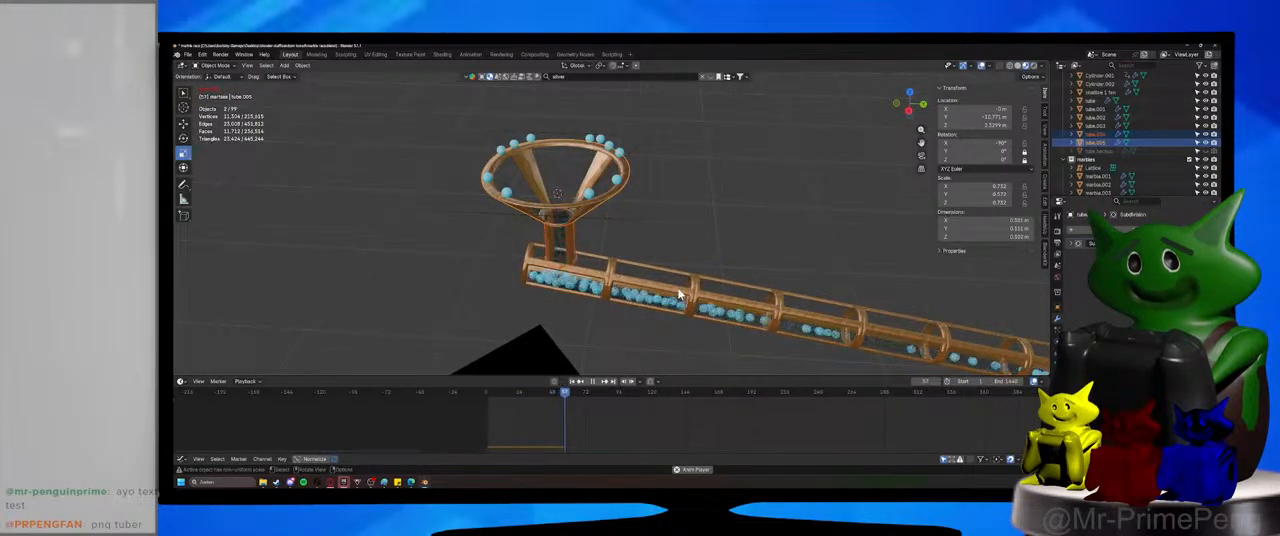
Stop the marble simulation, return to the first frame and save the file.
key(space)
key(ctrl+s)
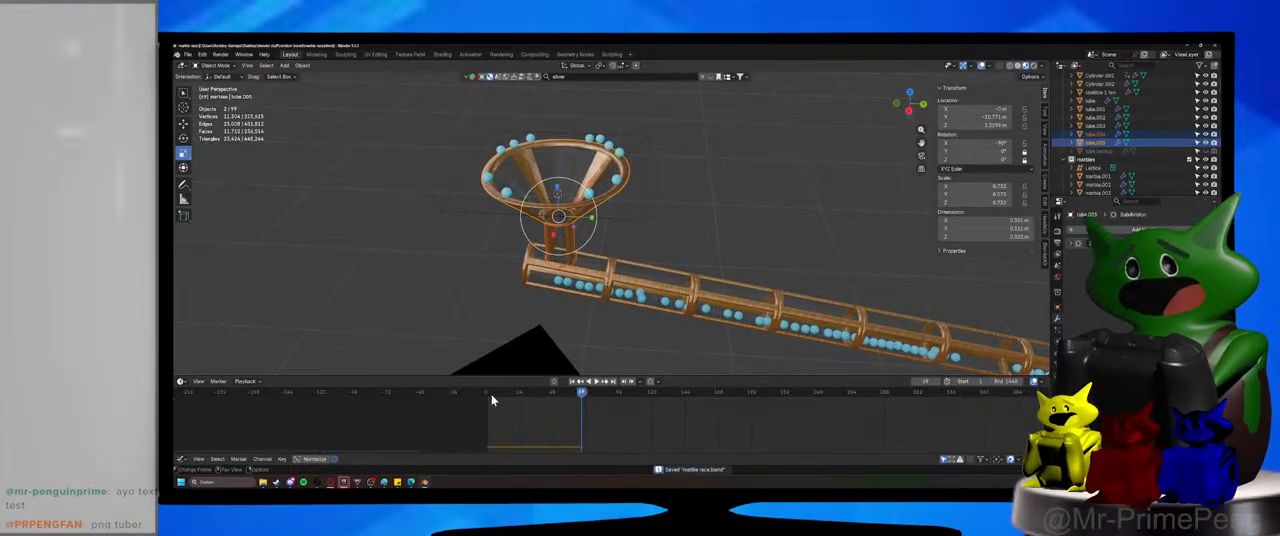
click(487, 393)
drag(488, 394, 489, 392)
key(ctrl+s)
Widen the selected funnel and upright section slightly more, excluding global Z, and save the file.
middle_drag(592, 241, 579, 225)
key(s)
key(shift+z)
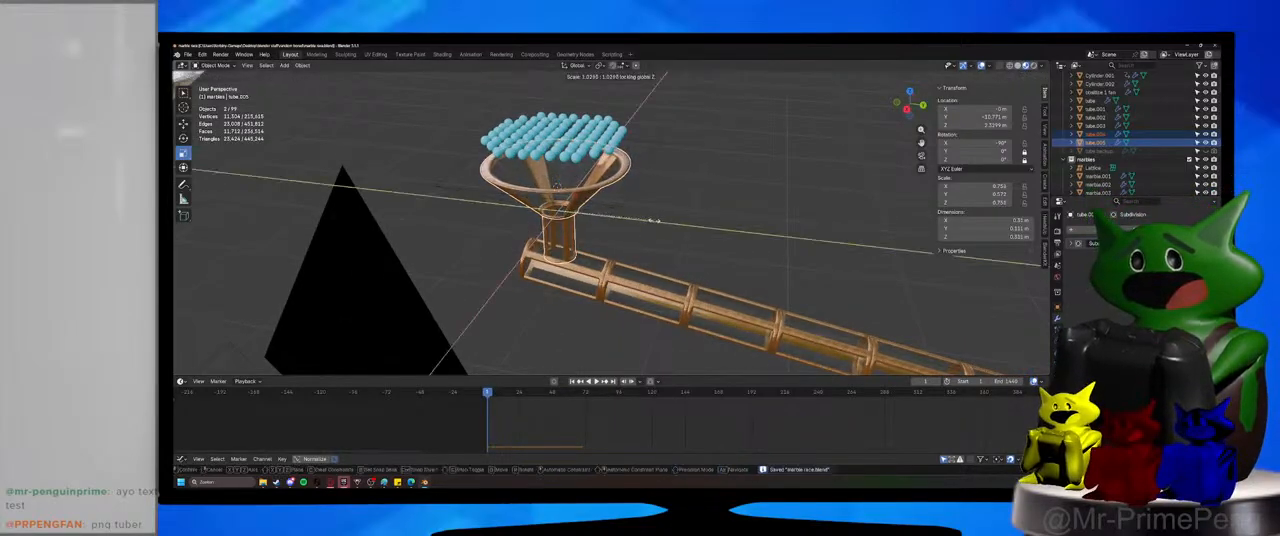
click(661, 220)
click(630, 256)
shift+middle_drag(620, 231, 683, 197)
key(ctrl+s)
Edit the sloping tube's first segment and select the edge loop around its open upper end.
scroll(619, 262, up, 4)
scroll(660, 222, up, 4)
key(Tab)
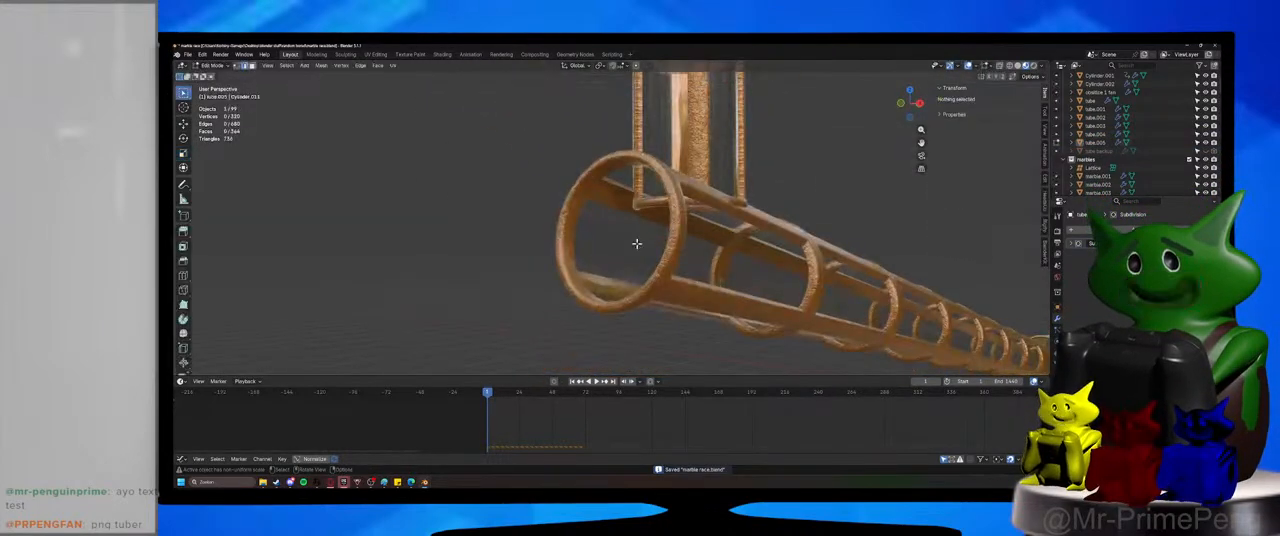
key(Tab)
click(571, 228)
key(Tab)
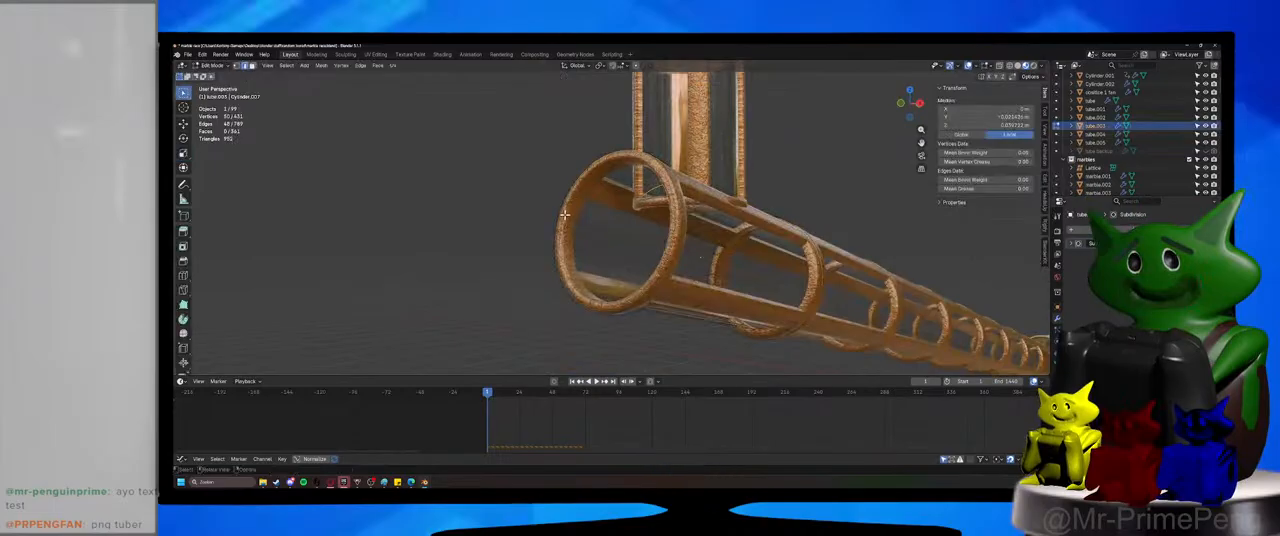
alt+click(565, 213)
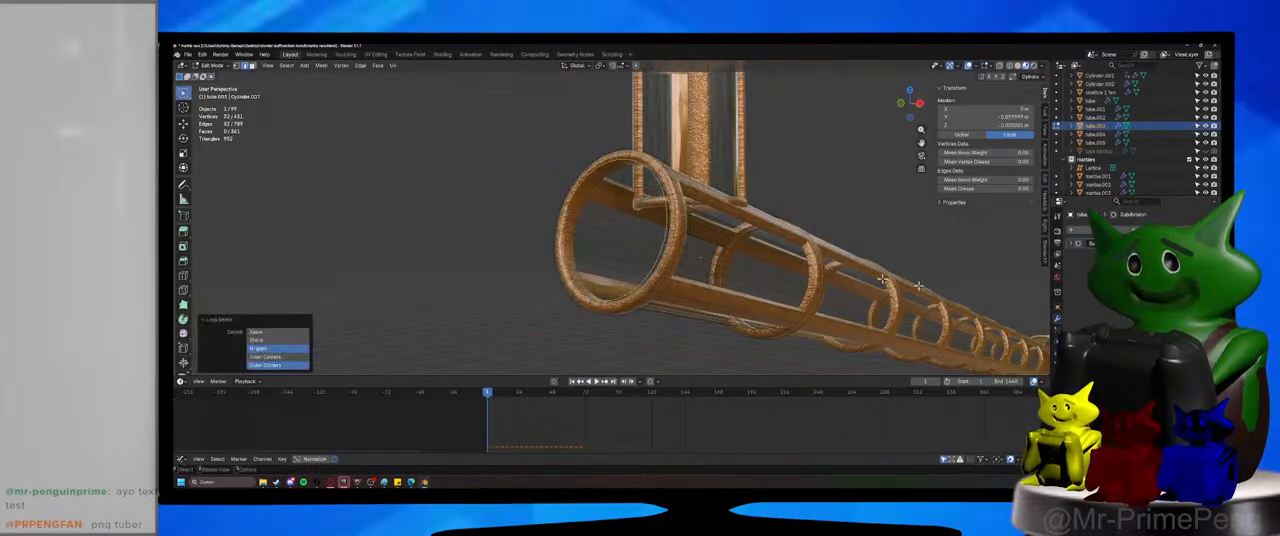
Fill the tube's open end with a single face, save the file, and undo the fill.
key(f)
key(alt+a)
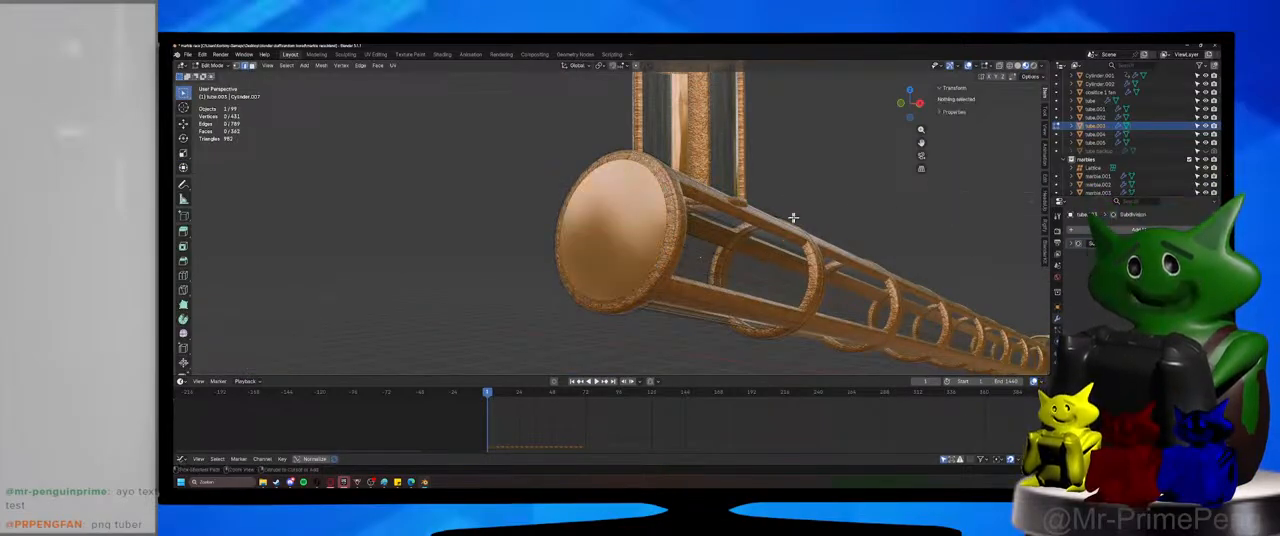
key(ctrl+s)
key(ctrl+z)
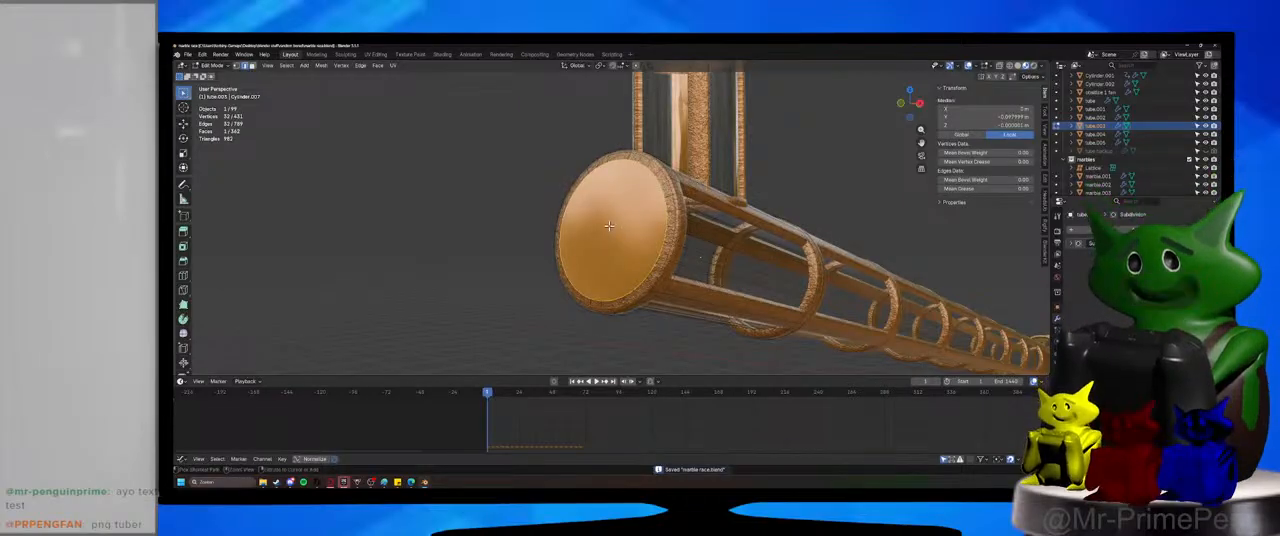
key(ctrl+z)
Look through the edge and mesh operations and try Grid Fill on the selected end loop.
middle_drag(638, 235, 731, 262)
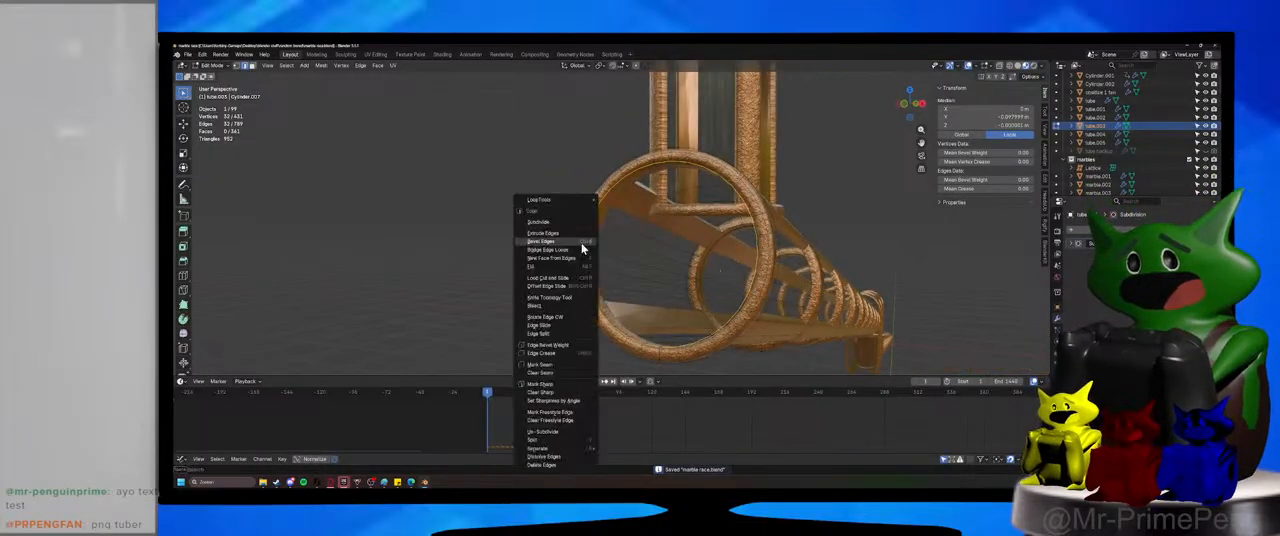
right_click(571, 251)
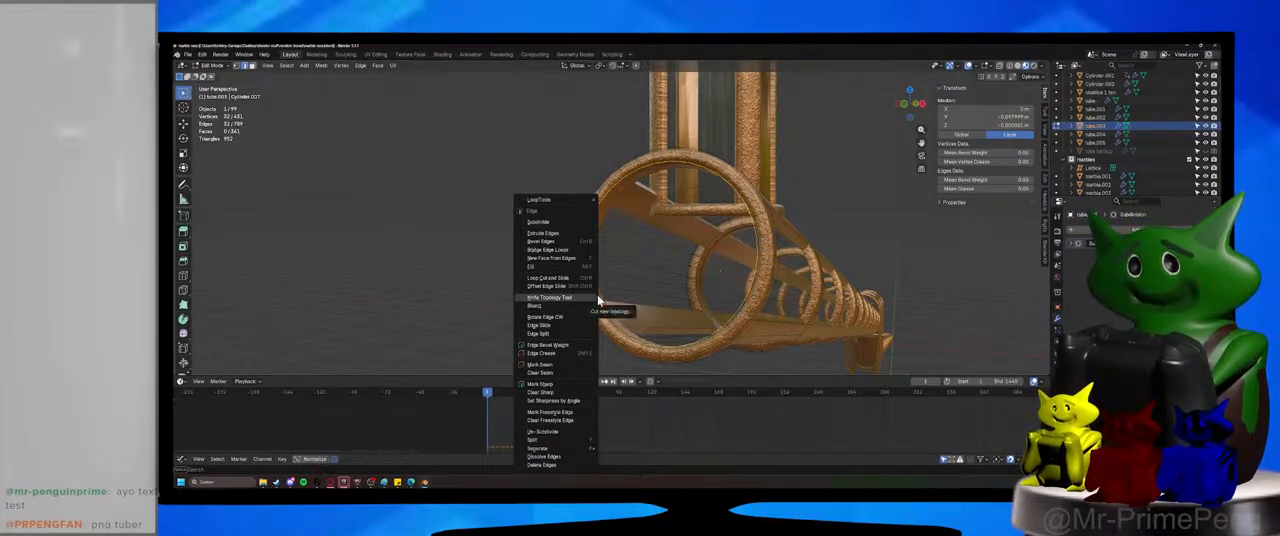
click(412, 199)
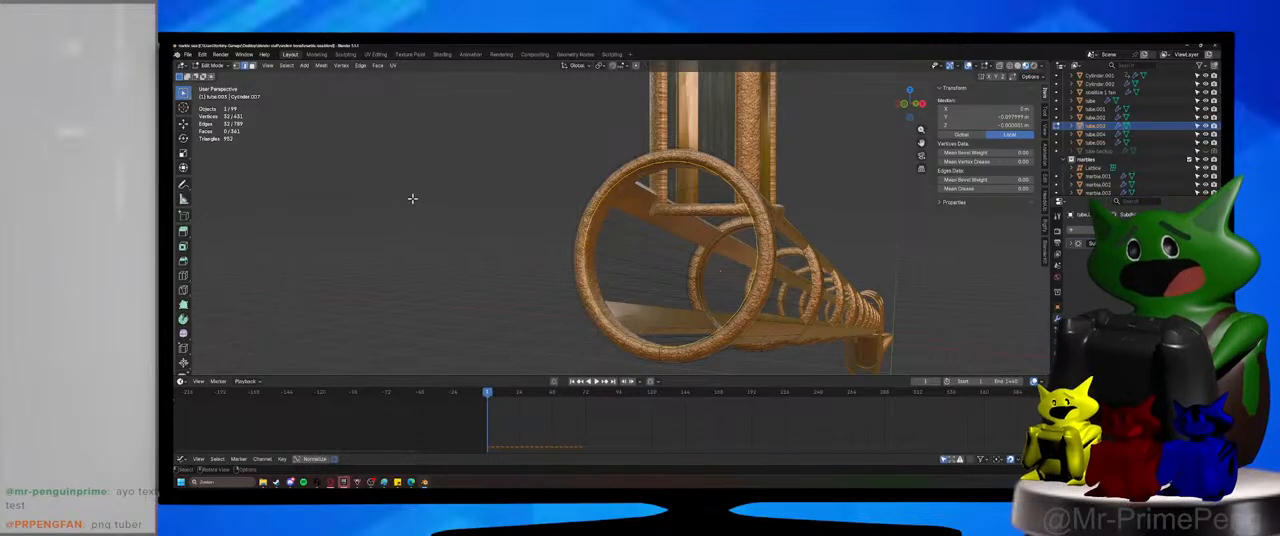
click(322, 66)
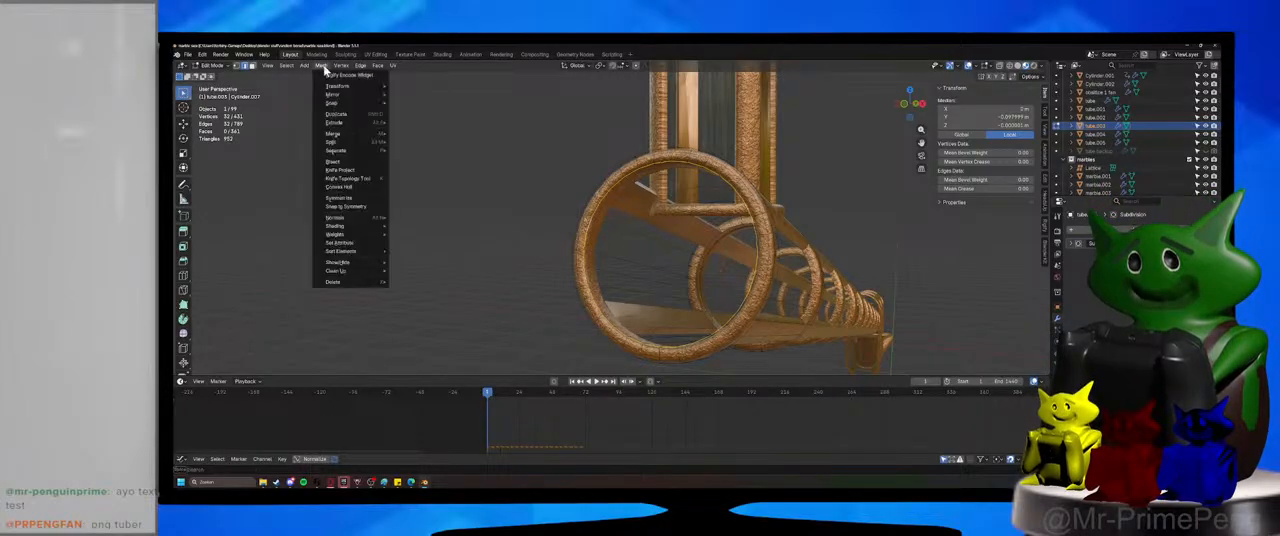
mouse_move(283, 67)
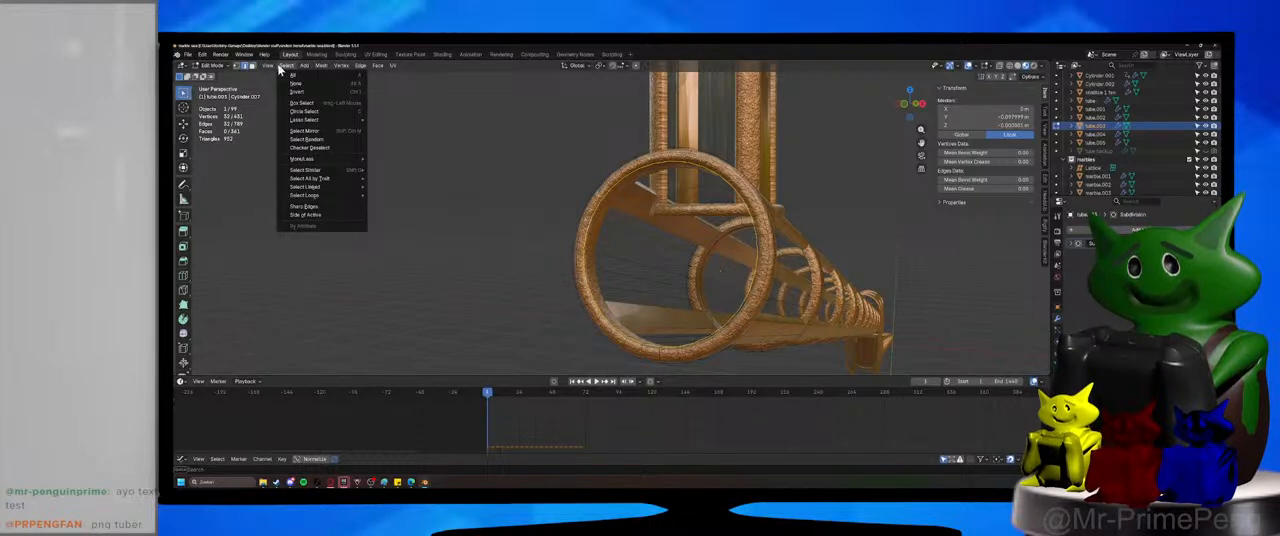
mouse_move(340, 68)
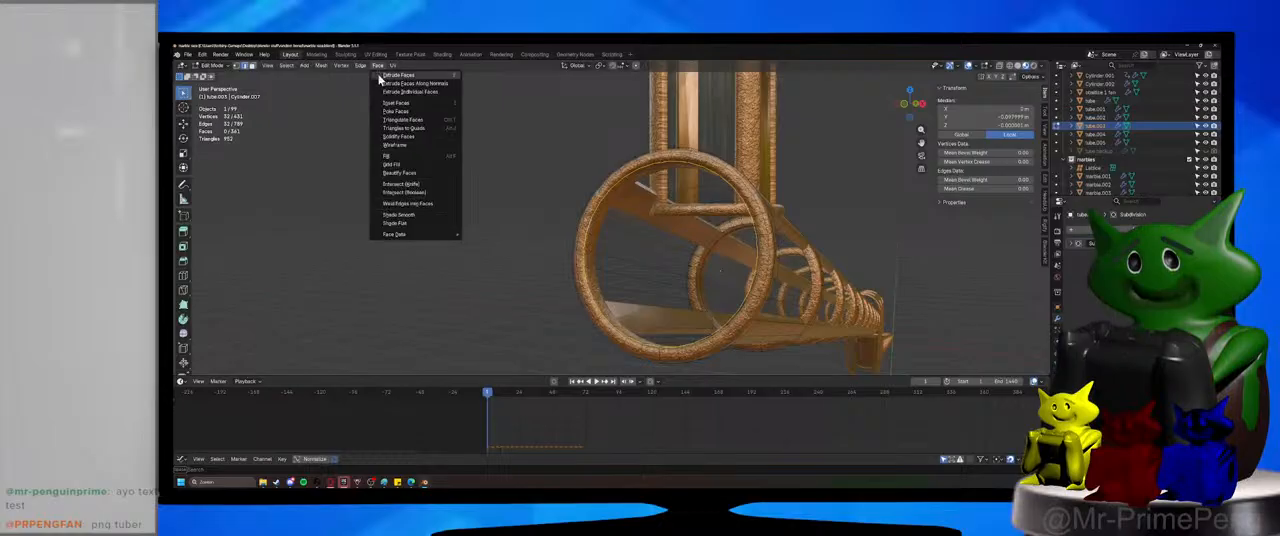
click(440, 163)
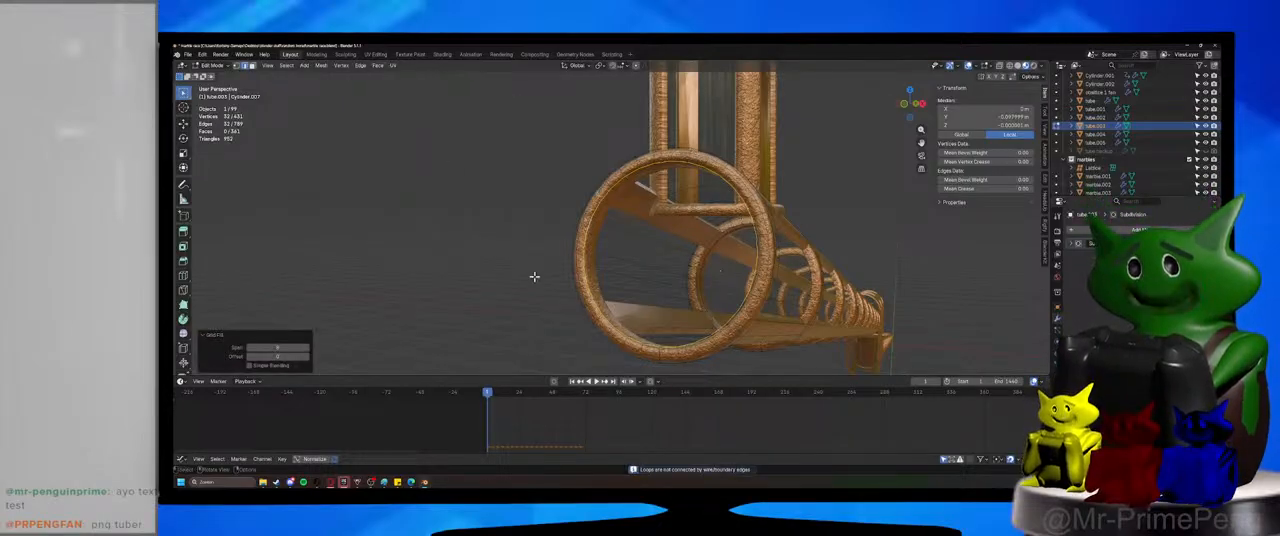
Try extruding the end loop in place and scaling it inward, and undo the extrusion.
click(377, 66)
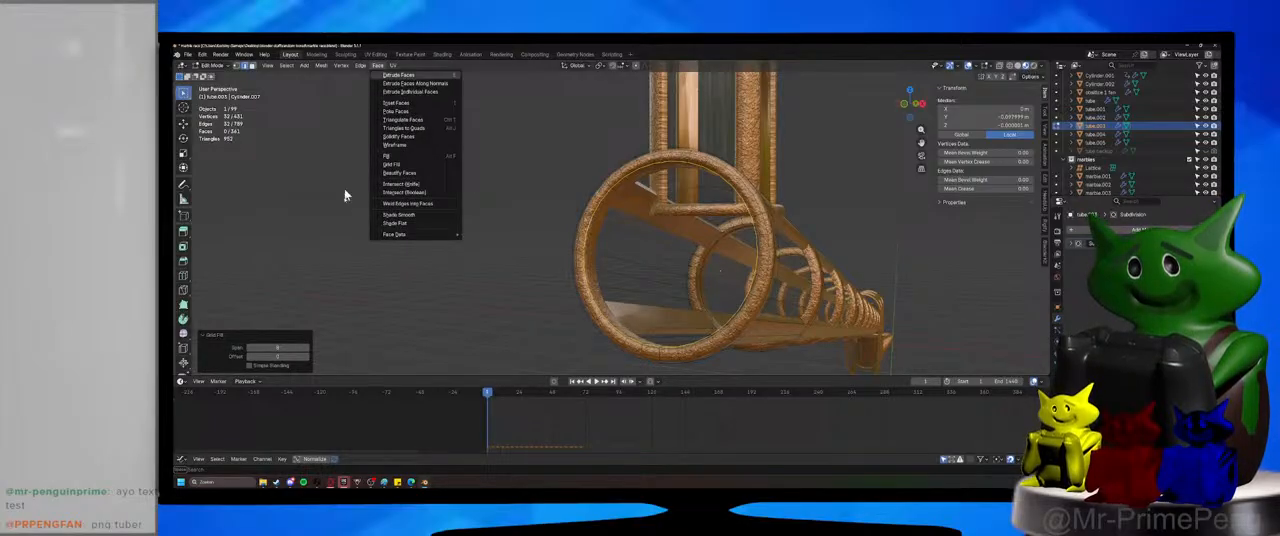
key(e)
right_click(888, 264)
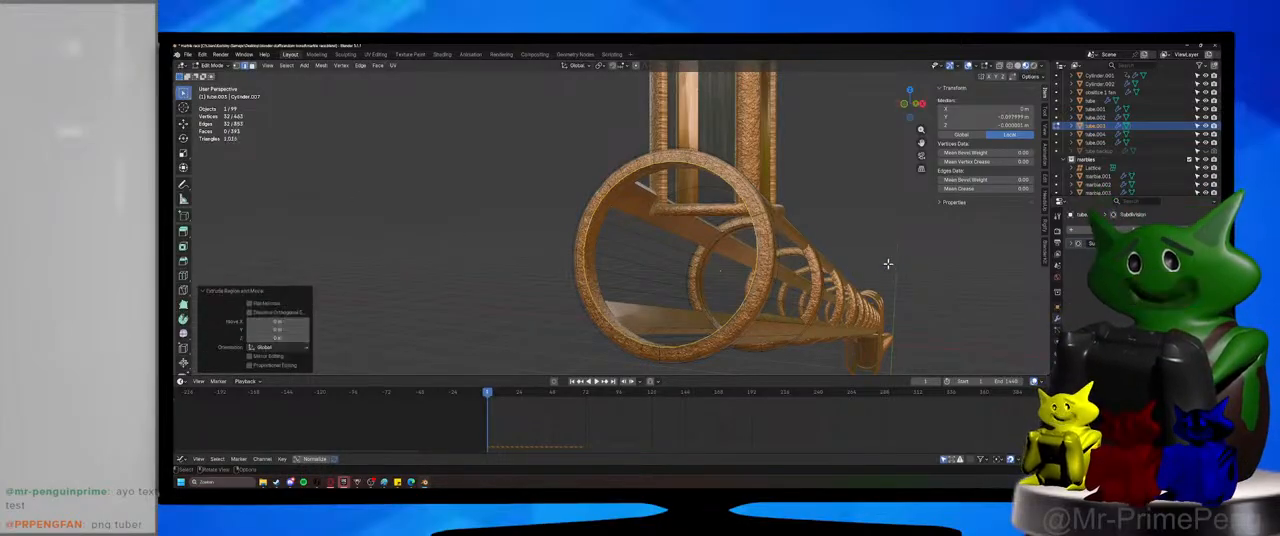
key(s)
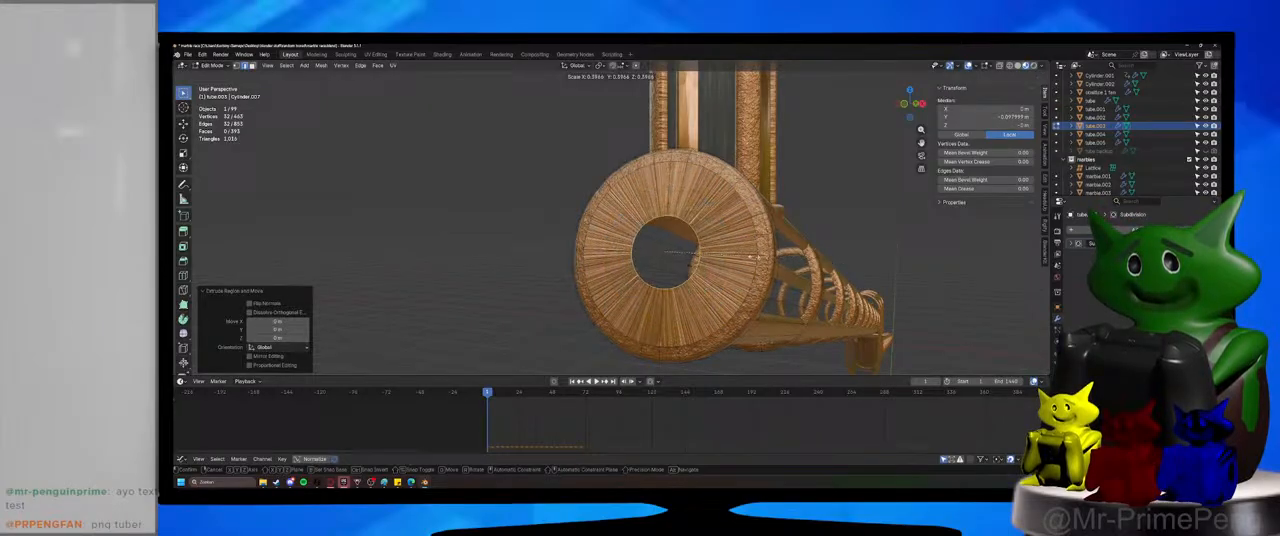
right_click(753, 257)
key(ctrl+z)
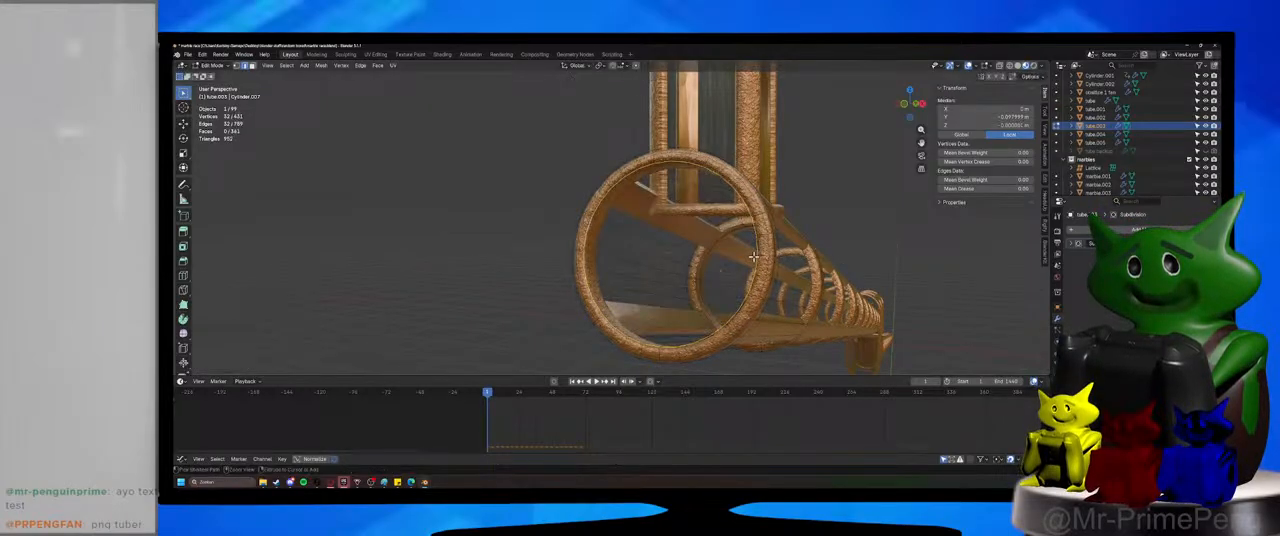
Try filling the end loop, insetting the face and pulling it outward along global Y, and undo these changes.
key(f)
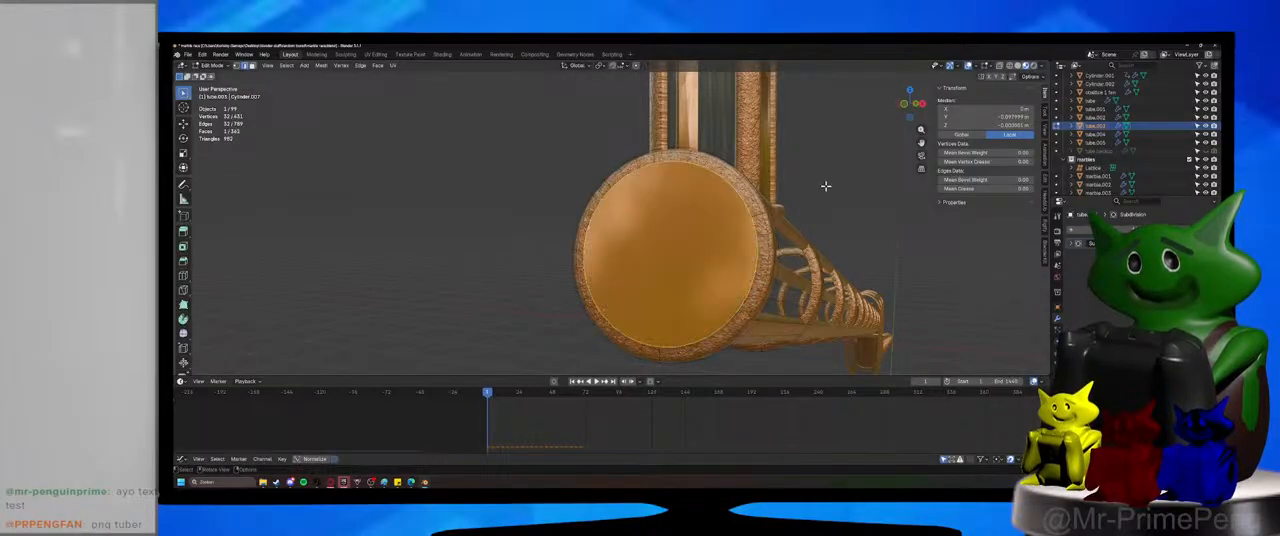
key(i)
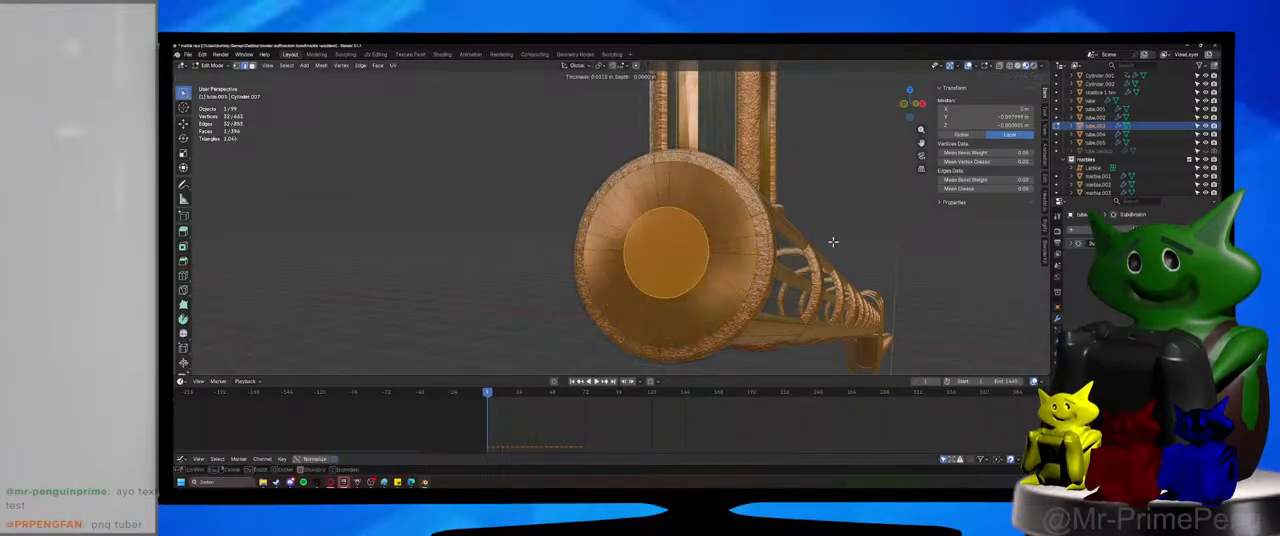
click(833, 241)
key(g)
key(y)
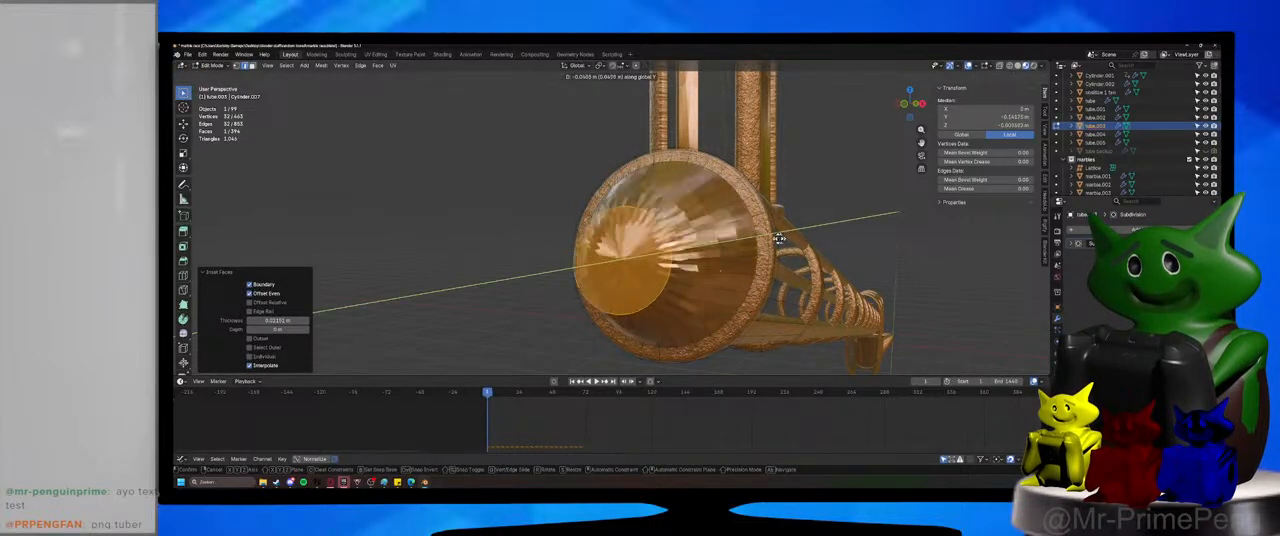
right_click(640, 240)
key(ctrl+z)
key(ctrl+z)
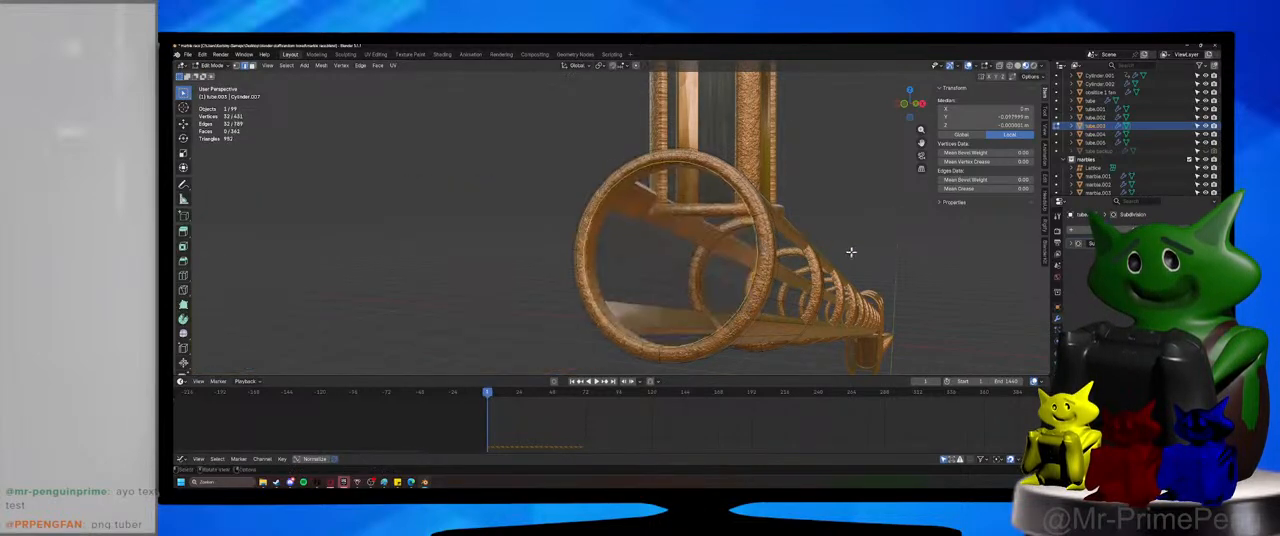
Close the tube's open end with a face, assign the Glass material to it and return to Object Mode.
middle_drag(851, 251, 810, 256)
key(f)
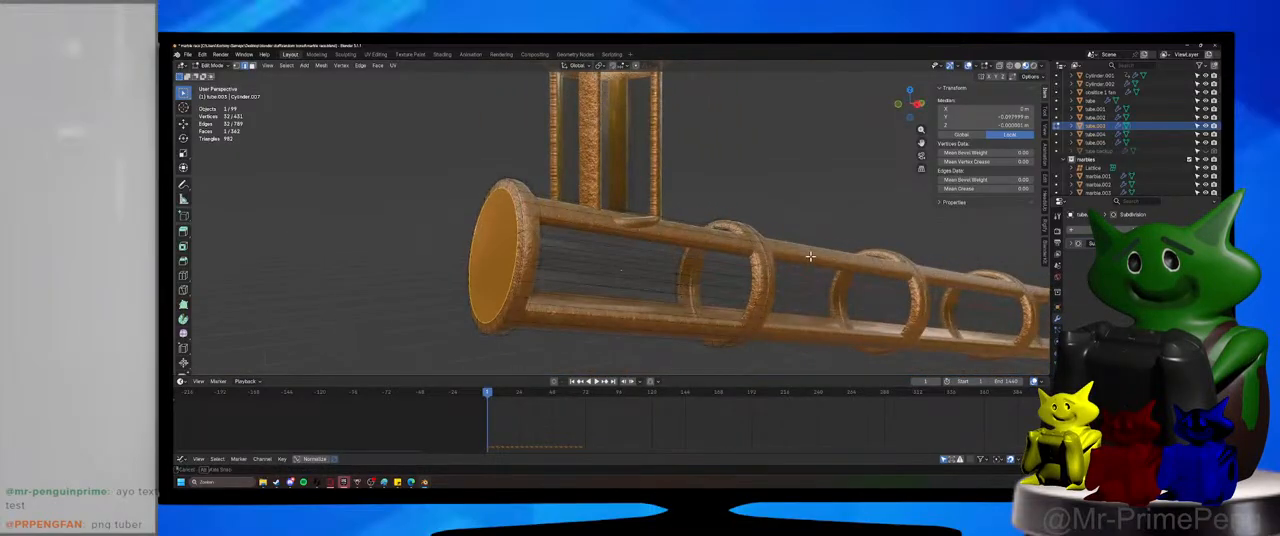
click(1057, 379)
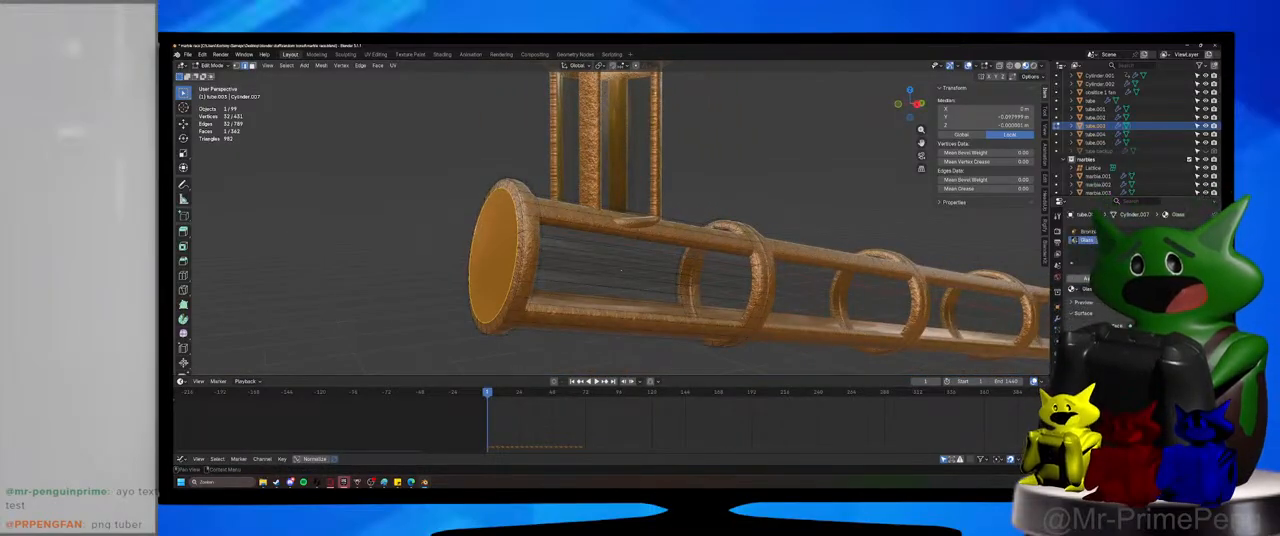
click(1091, 279)
click(808, 188)
click(214, 66)
click(217, 75)
scroll(648, 240, down, 4)
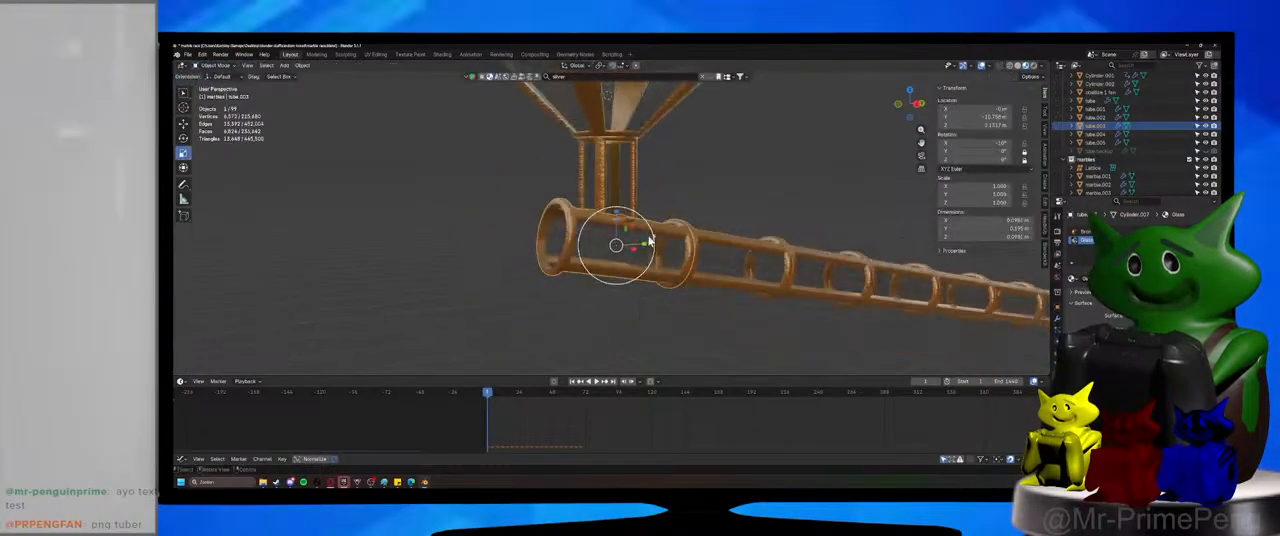
Switch to the top view over the funnel, deselect everything and save the file.
middle_drag(648, 240, 676, 368)
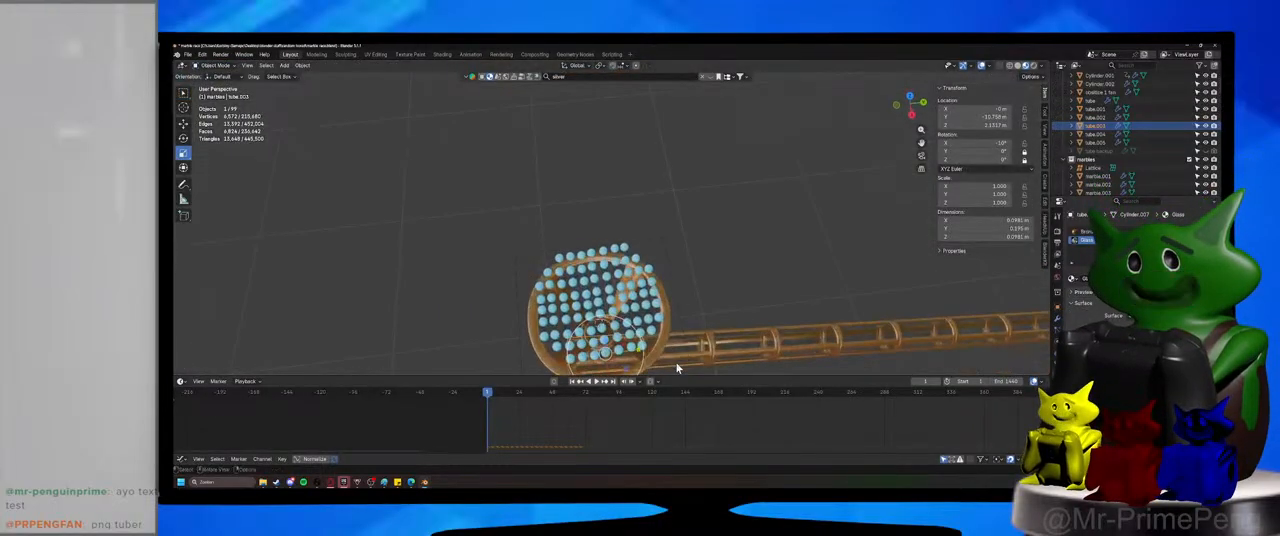
key(KP_7)
scroll(678, 366, up, 3)
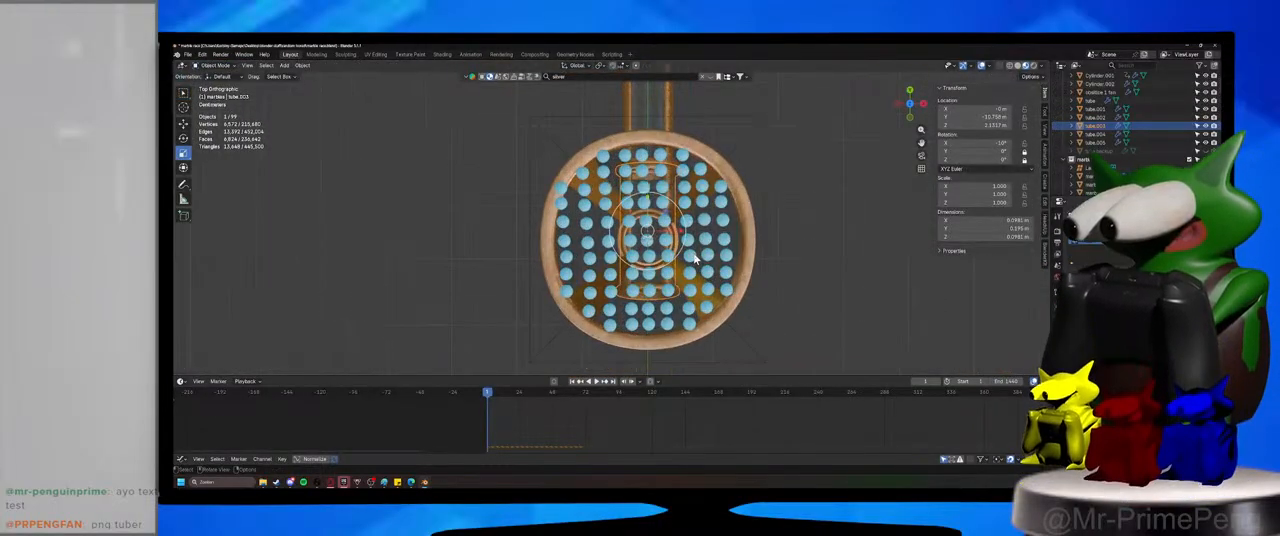
click(842, 210)
key(ctrl+s)
Move the Lattice object out of the marbles collection into Collection, and select all objects in the marbles collection.
drag(1093, 198, 1093, 330)
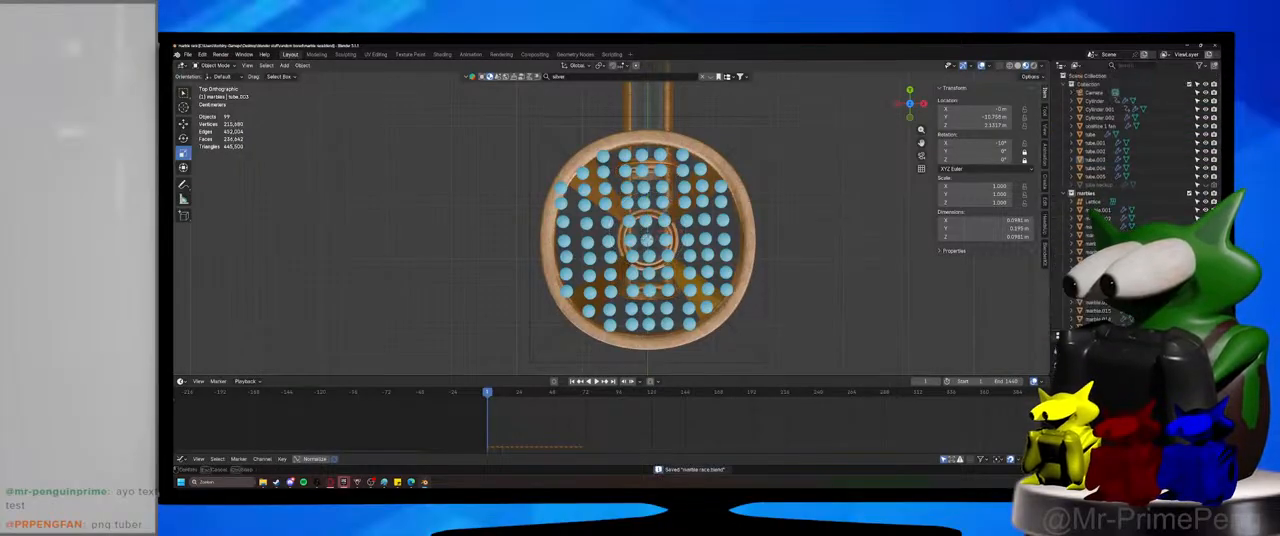
drag(1094, 92, 1087, 193)
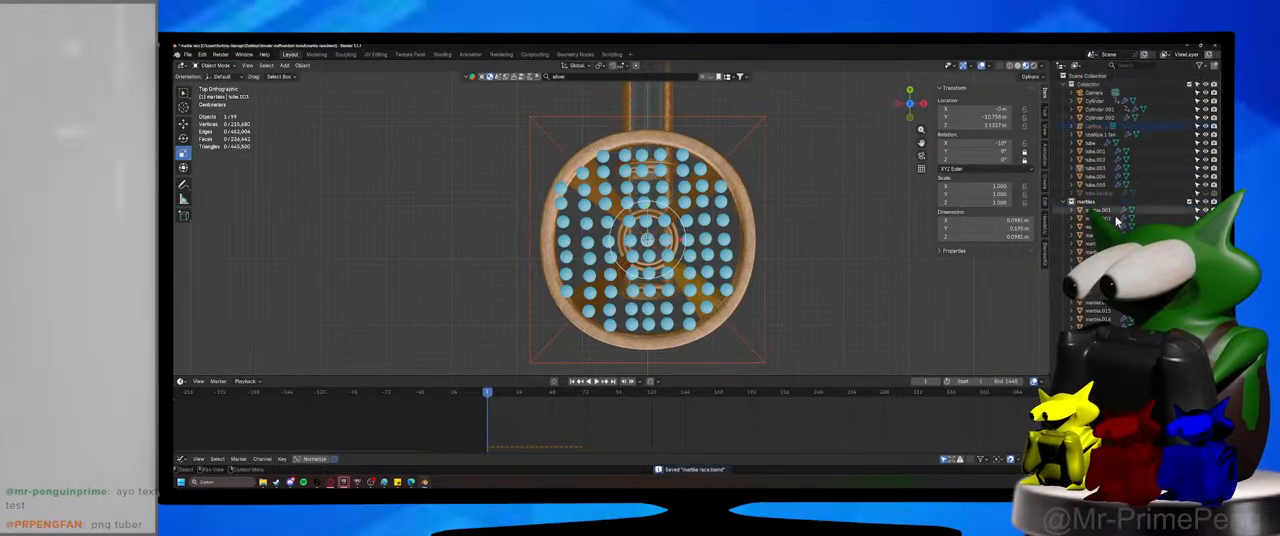
scroll(1088, 250, down, 8)
scroll(1088, 250, down, 10)
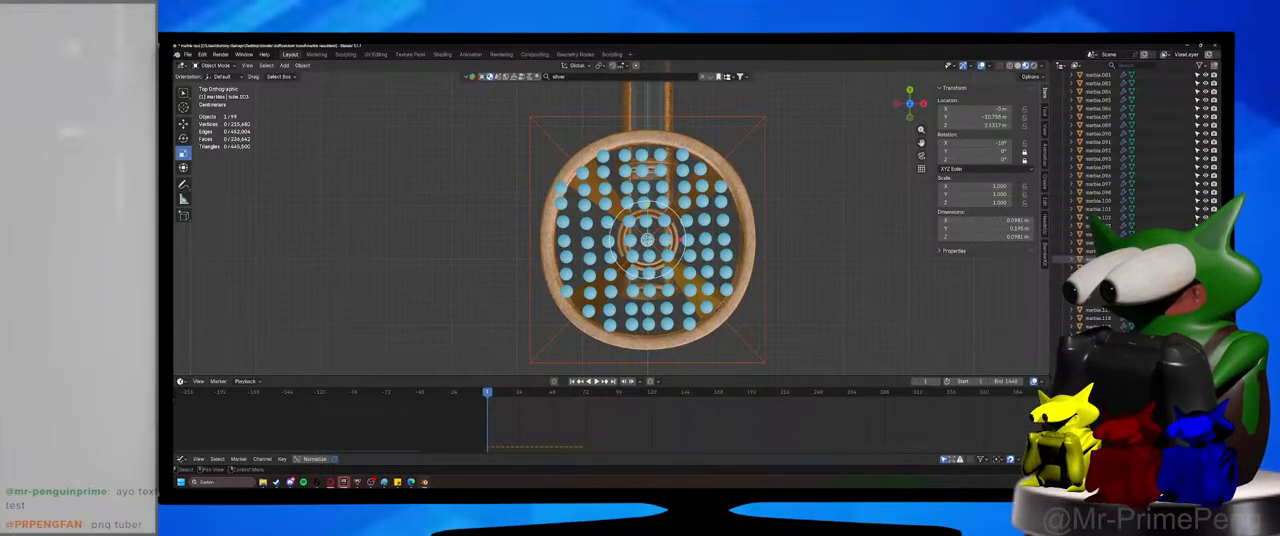
scroll(1093, 179, up, 18)
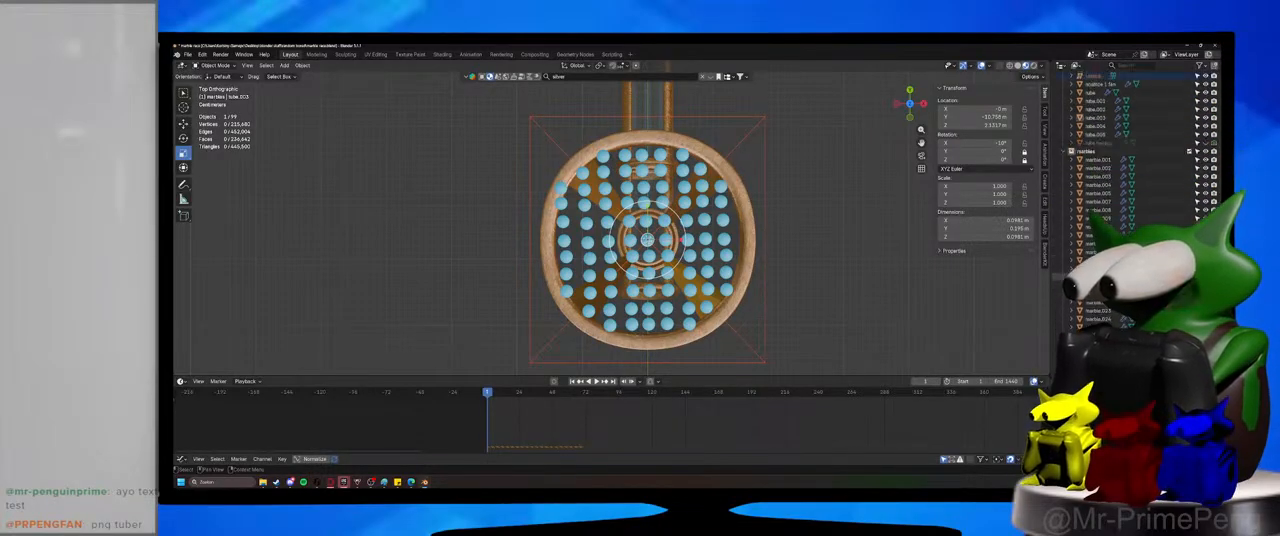
right_click(1097, 205)
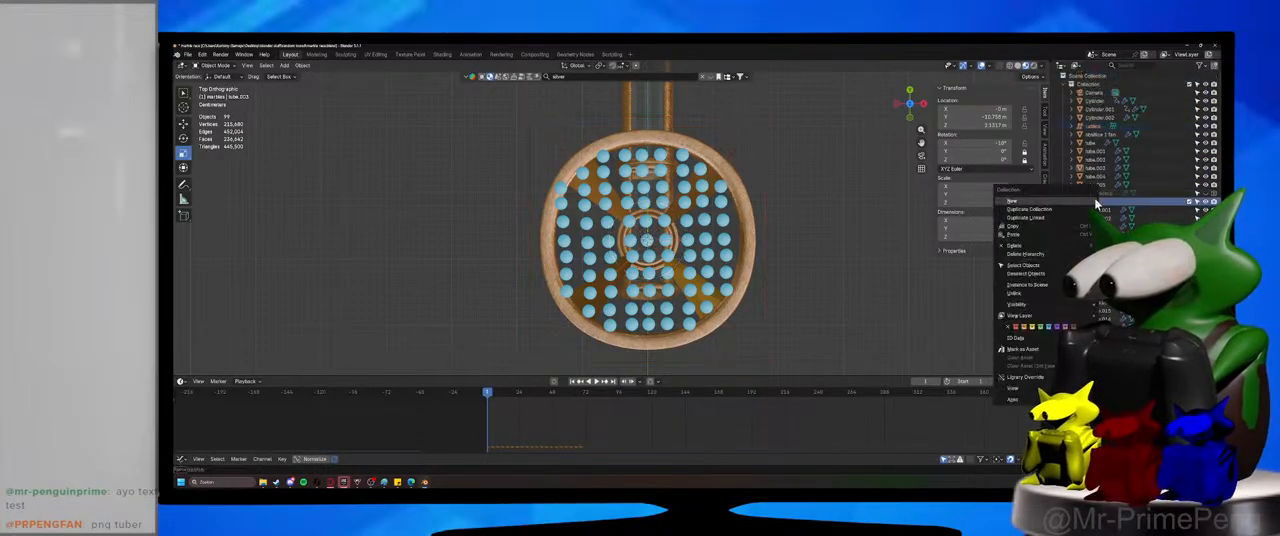
click(1066, 268)
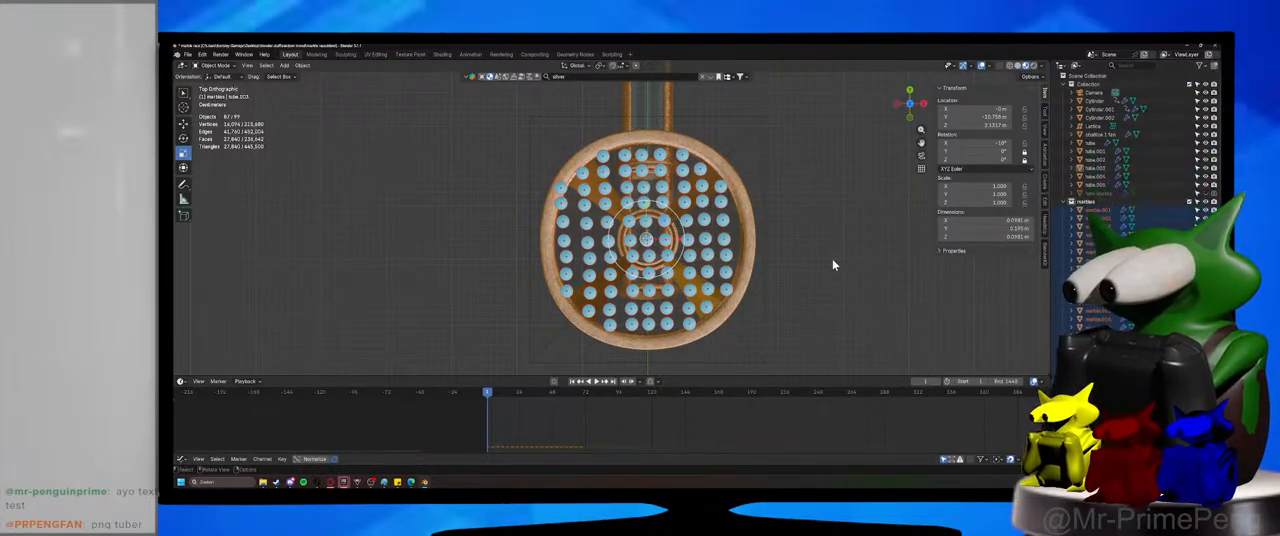
Delete the outlying marbles along the upper edge of the marble grid, near the funnel rim.
click(722, 190)
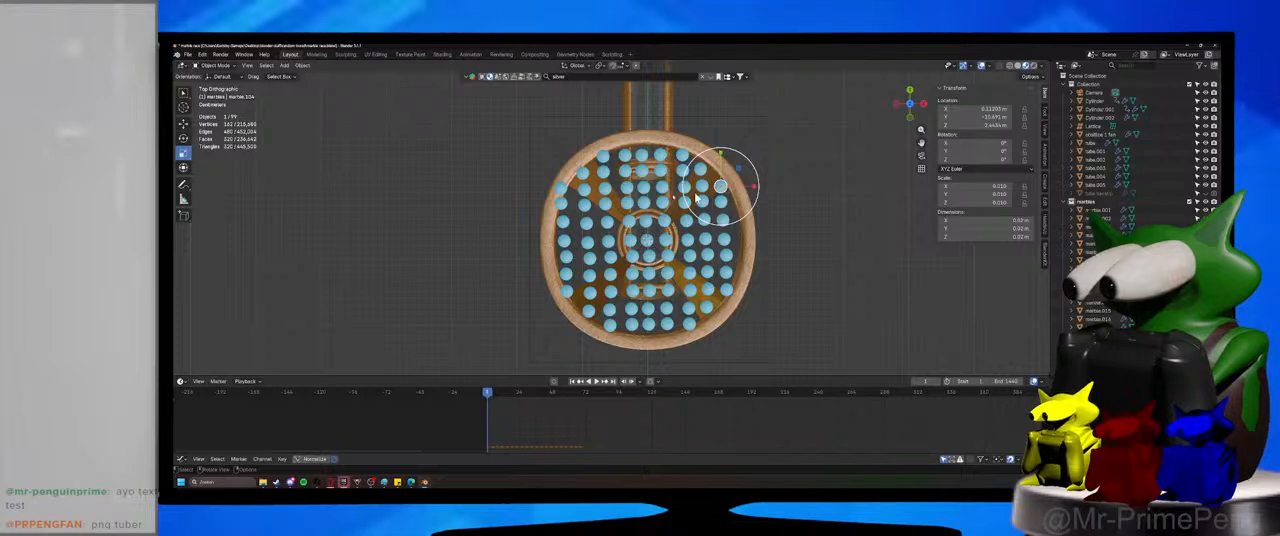
key(Delete)
click(561, 189)
key(Delete)
click(582, 173)
key(Delete)
click(604, 157)
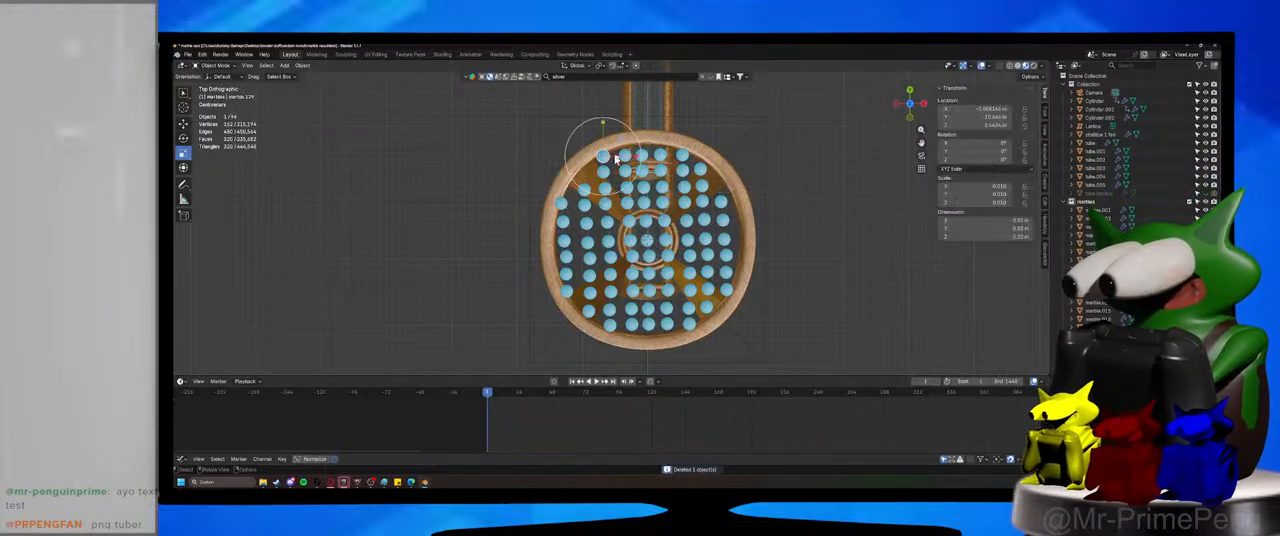
key(Delete)
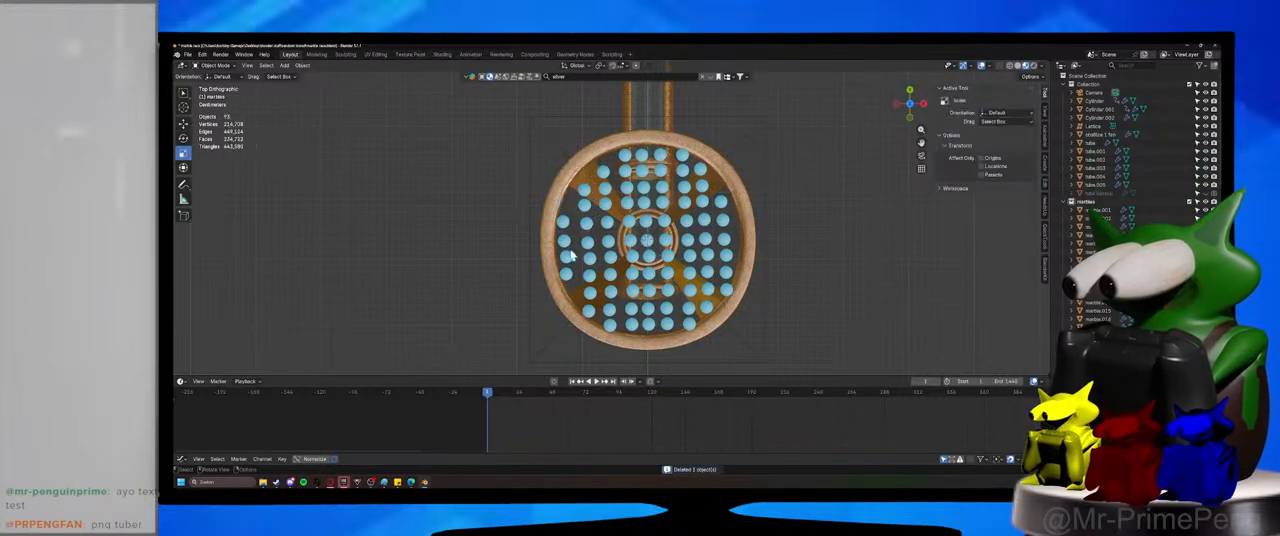
Delete the outlying marbles along the lower edge of the marble grid, near the funnel rim.
click(588, 313)
key(Delete)
click(609, 325)
key(Delete)
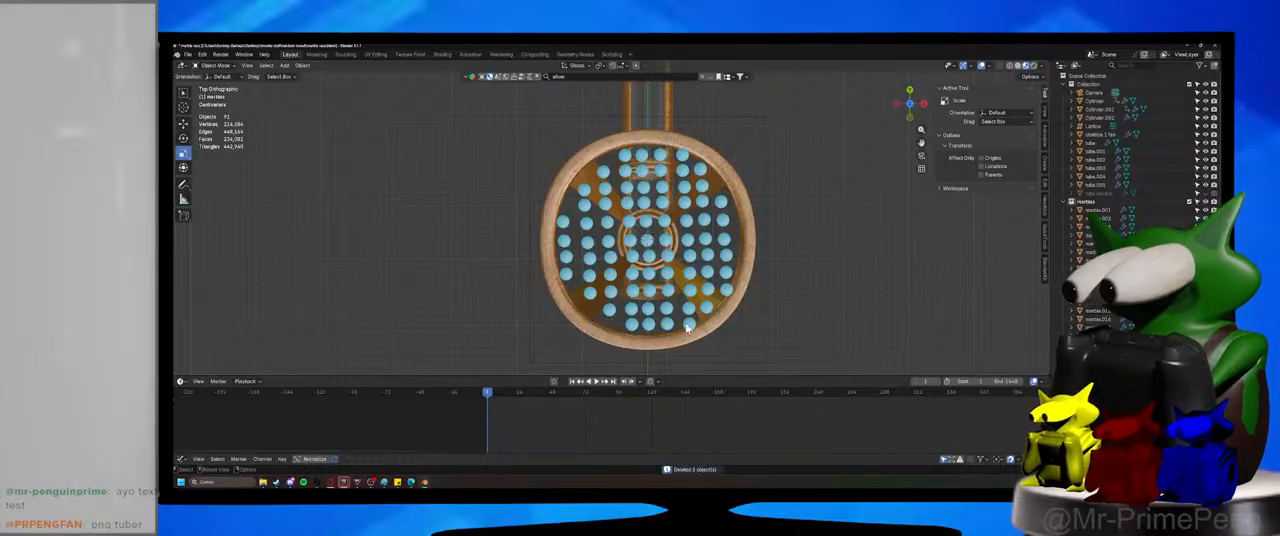
click(726, 292)
key(Delete)
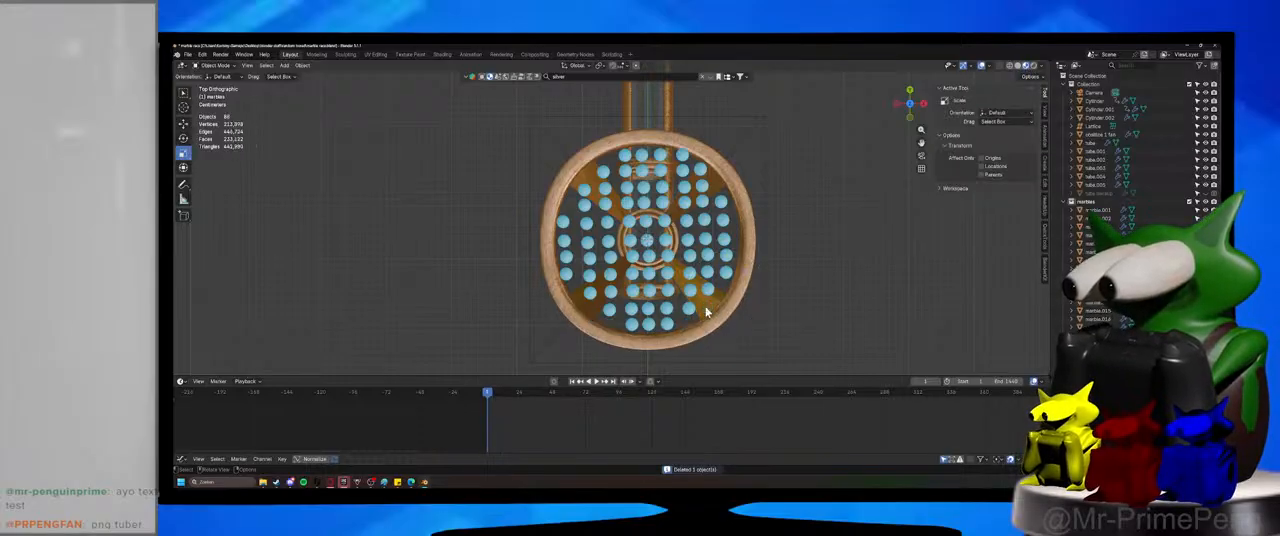
Select all objects in the marbles collection and duplicate them along global Z as a second layer in the left view.
right_click(1090, 204)
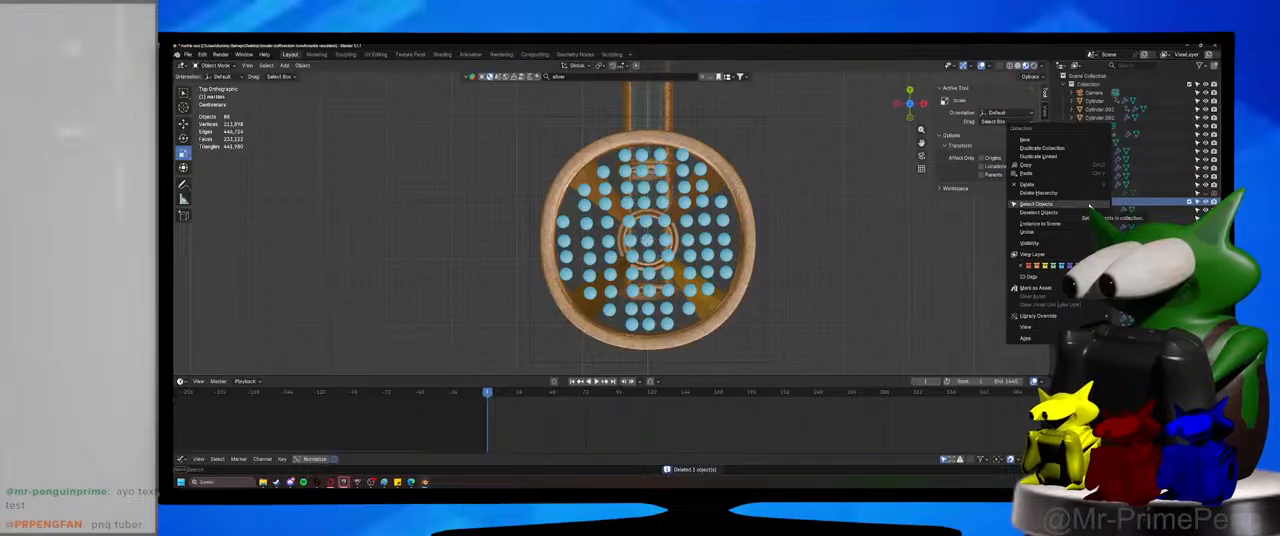
click(1090, 204)
middle_drag(850, 310, 757, 215)
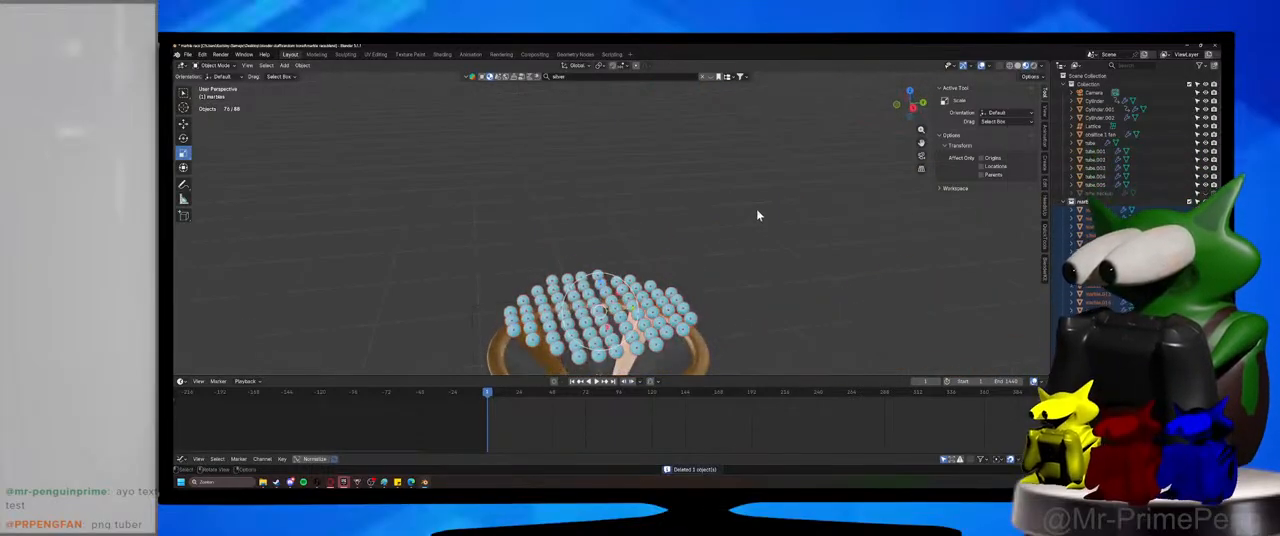
key(KP_3)
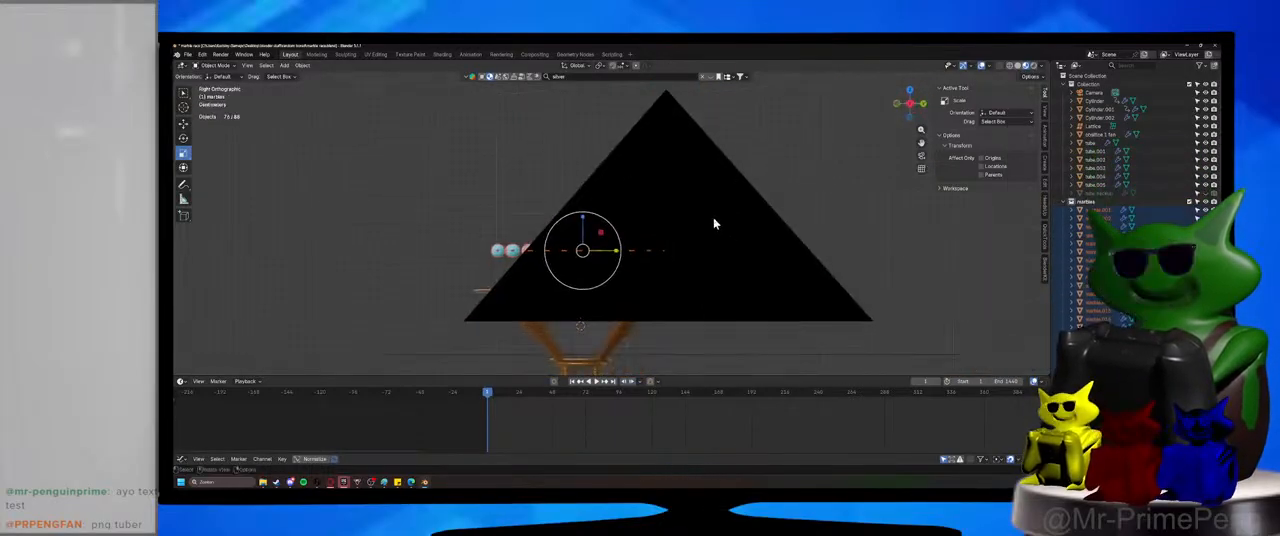
key(ctrl+KP_3)
key(shift+d)
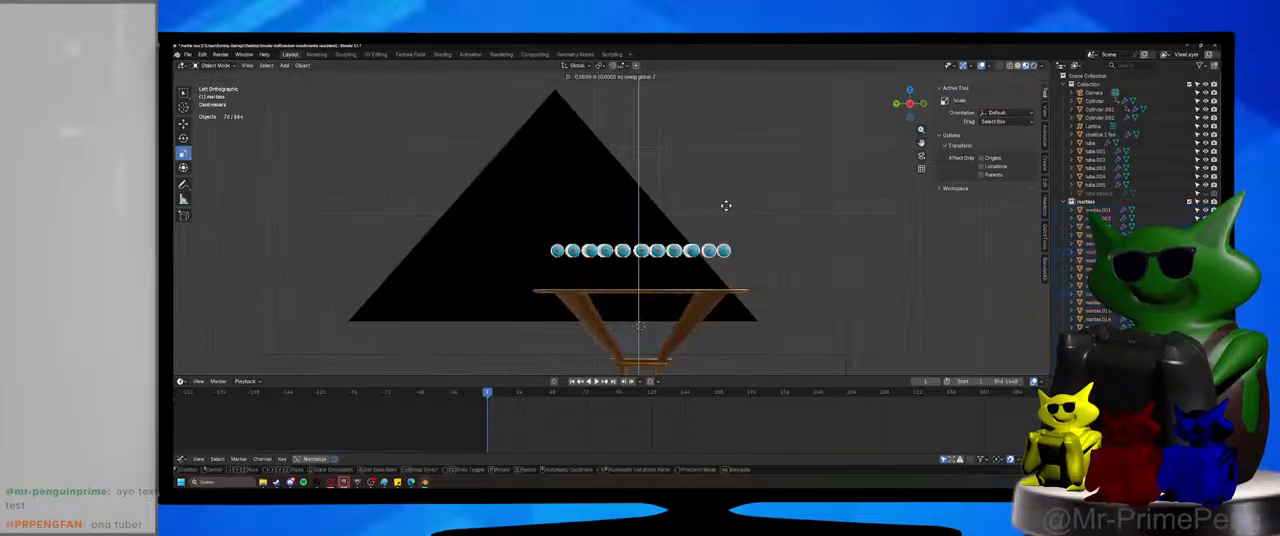
key(z)
click(732, 225)
Select both marble layers without the camera, duplicate them and raise the copies about 0.044 m along global Z.
drag(508, 204, 783, 277)
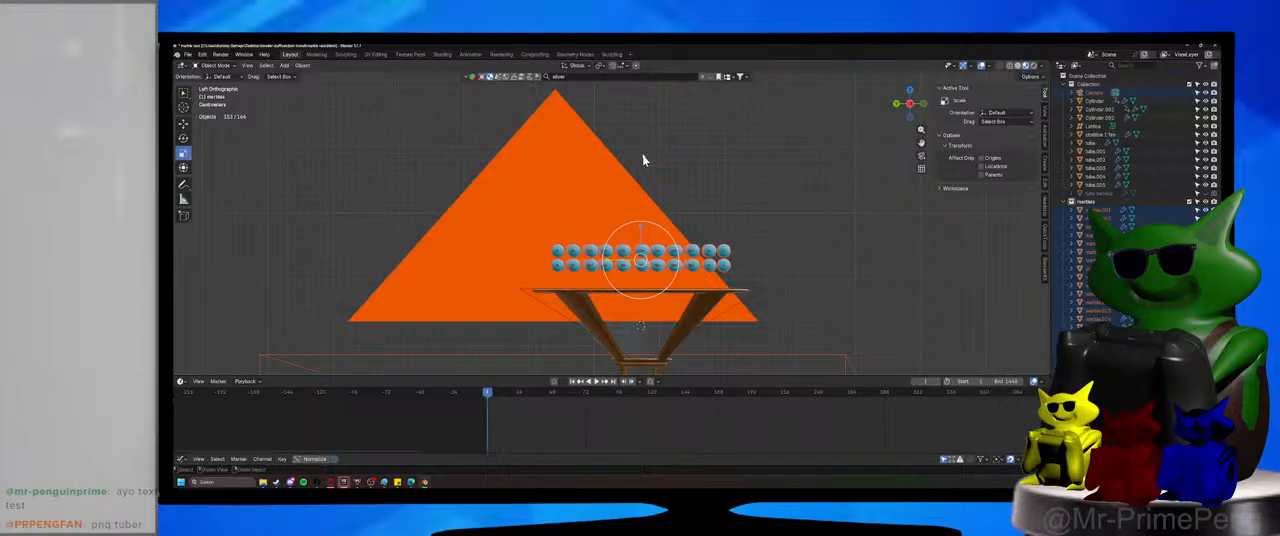
shift+click(556, 198)
key(shift+d)
right_click(715, 173)
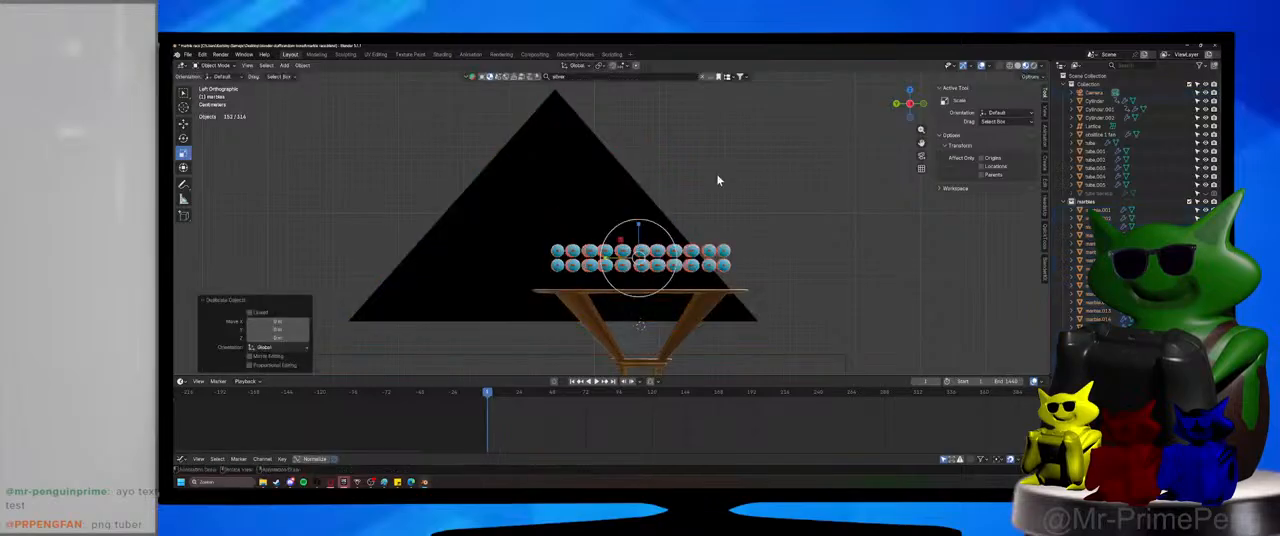
middle_drag(716, 177, 718, 199)
key(KP_1)
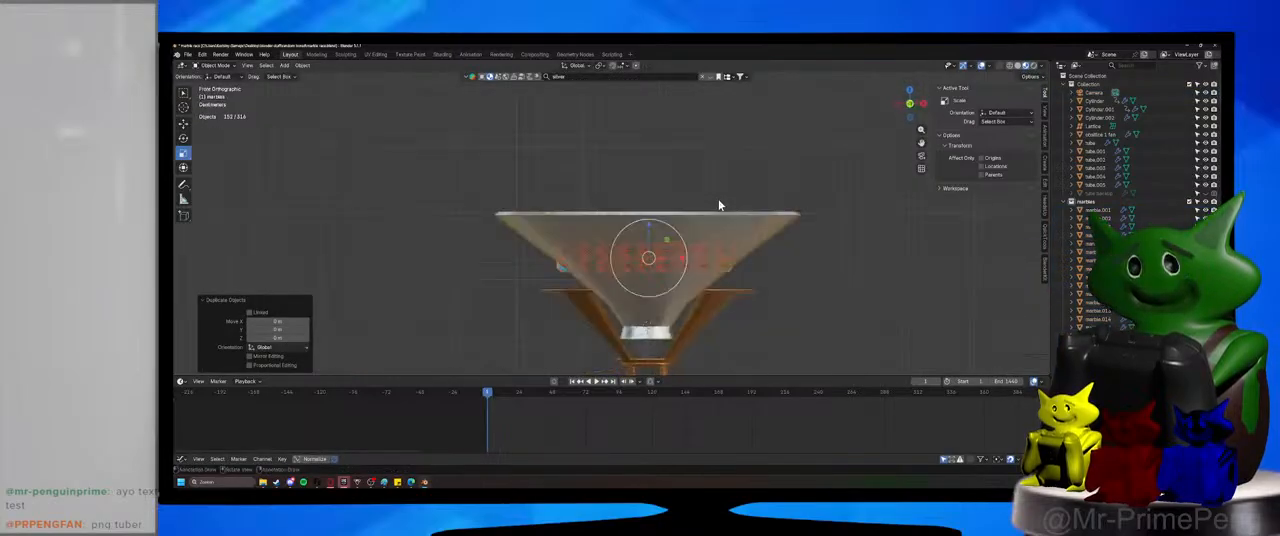
key(KP_3)
key(ctrl+KP_3)
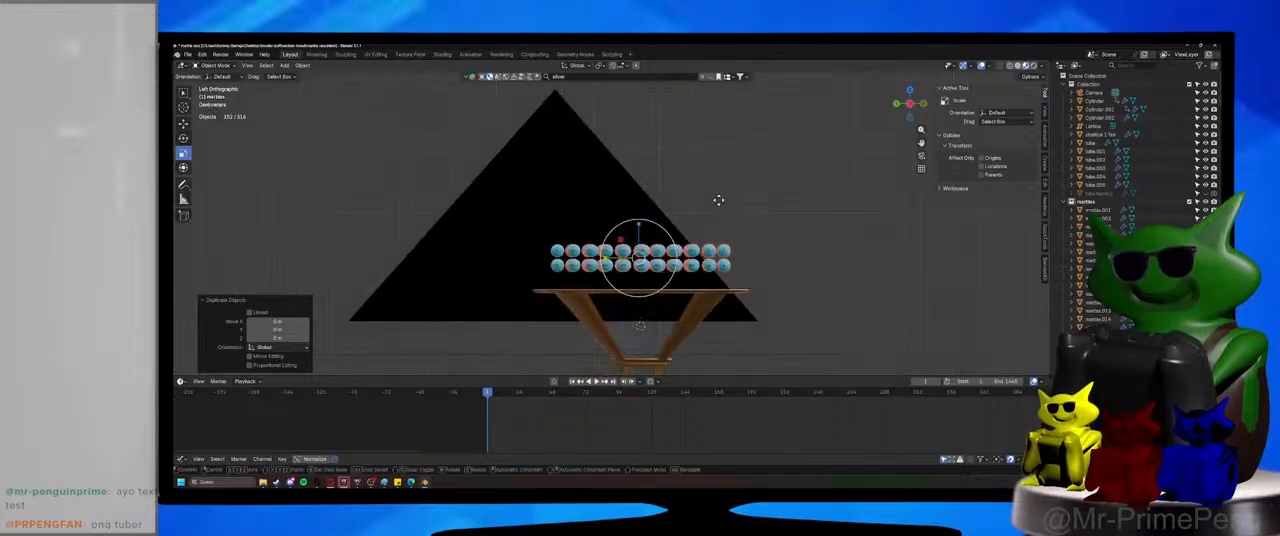
key(g)
key(z)
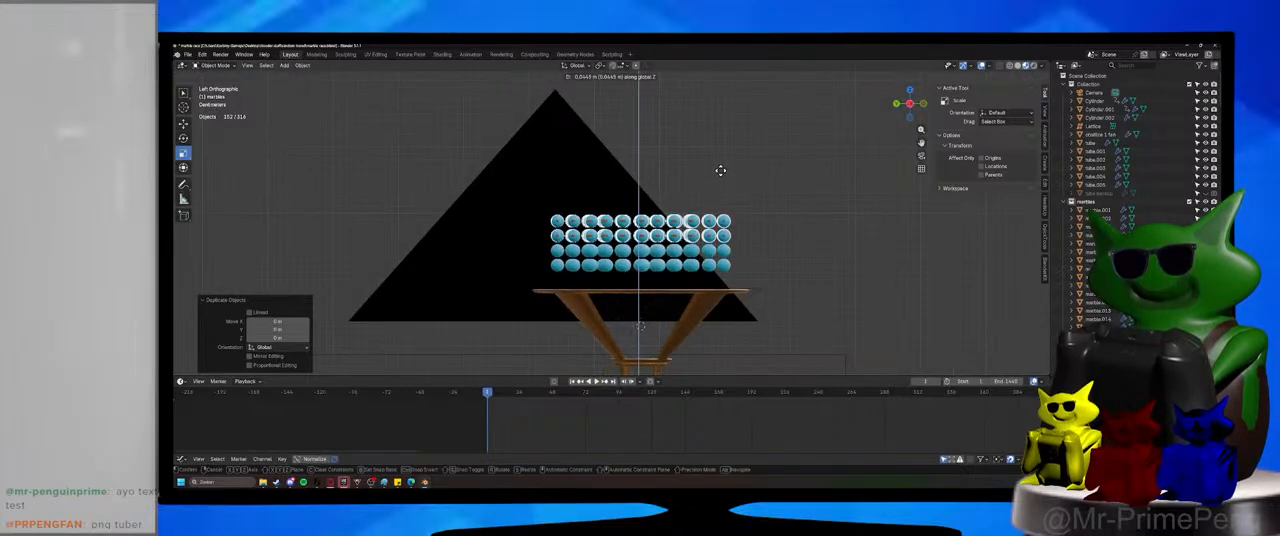
click(720, 170)
Duplicate the uppermost pair of marble layers twice more, raising each copy about 0.044 m along global Z.
key(shift+d)
key(z)
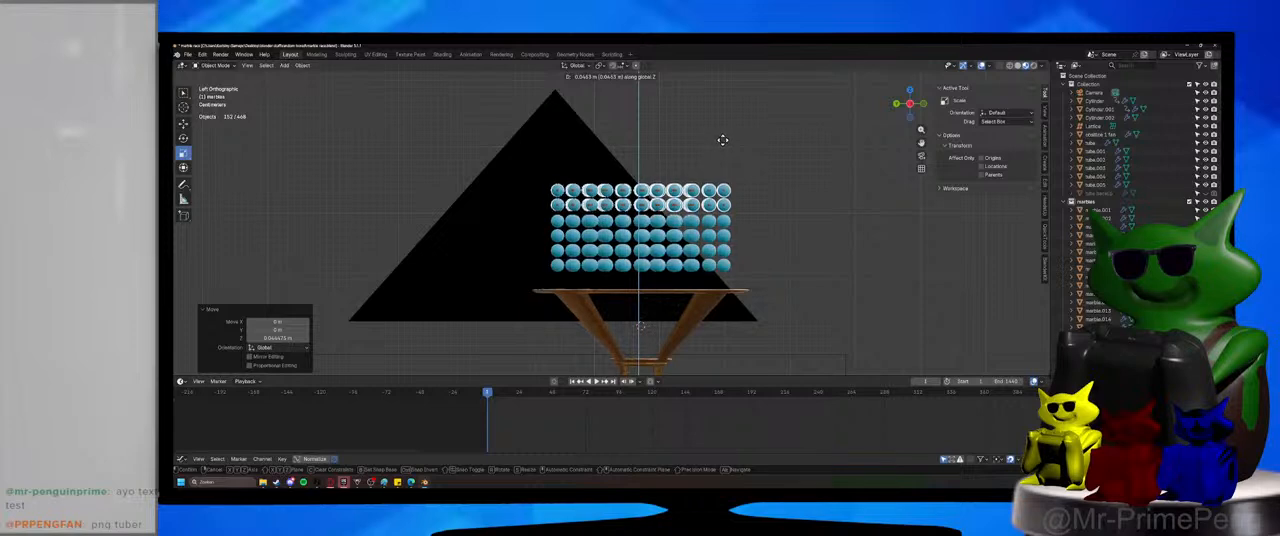
click(722, 145)
key(shift+d)
key(z)
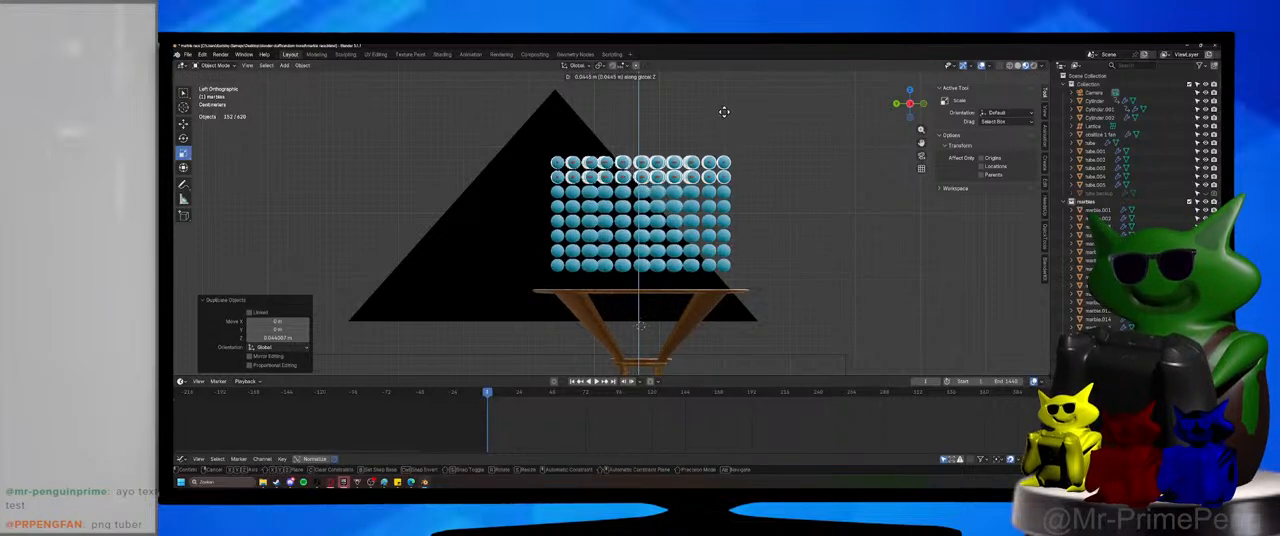
click(724, 112)
View the marble stack and sloping track in perspective with nothing selected, and save the file.
middle_drag(724, 112, 680, 250)
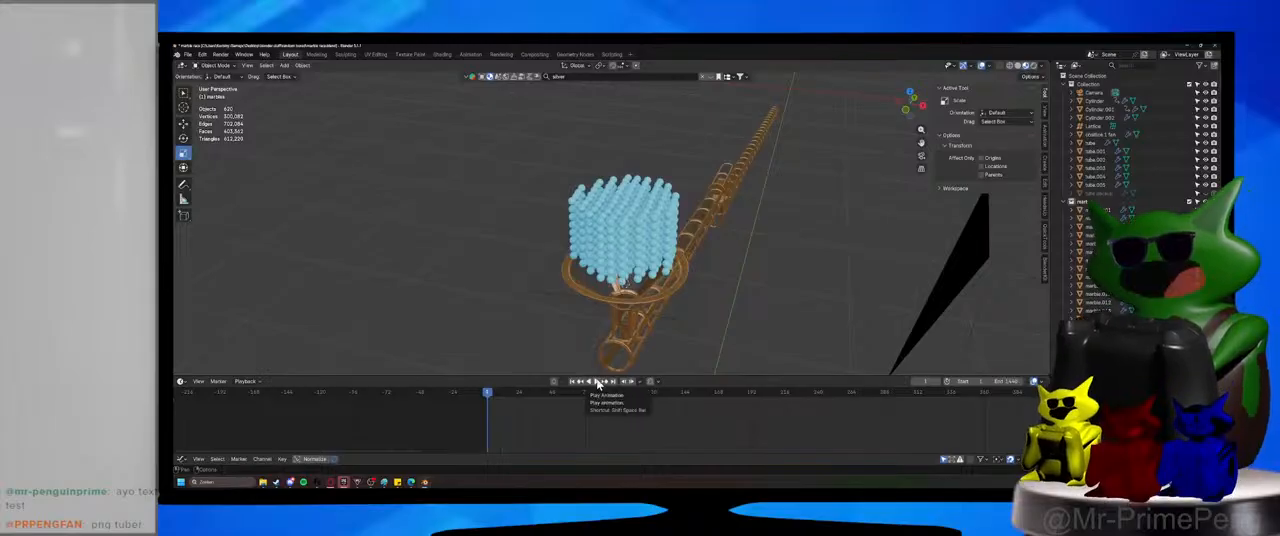
middle_drag(770, 328, 562, 318)
key(ctrl+s)
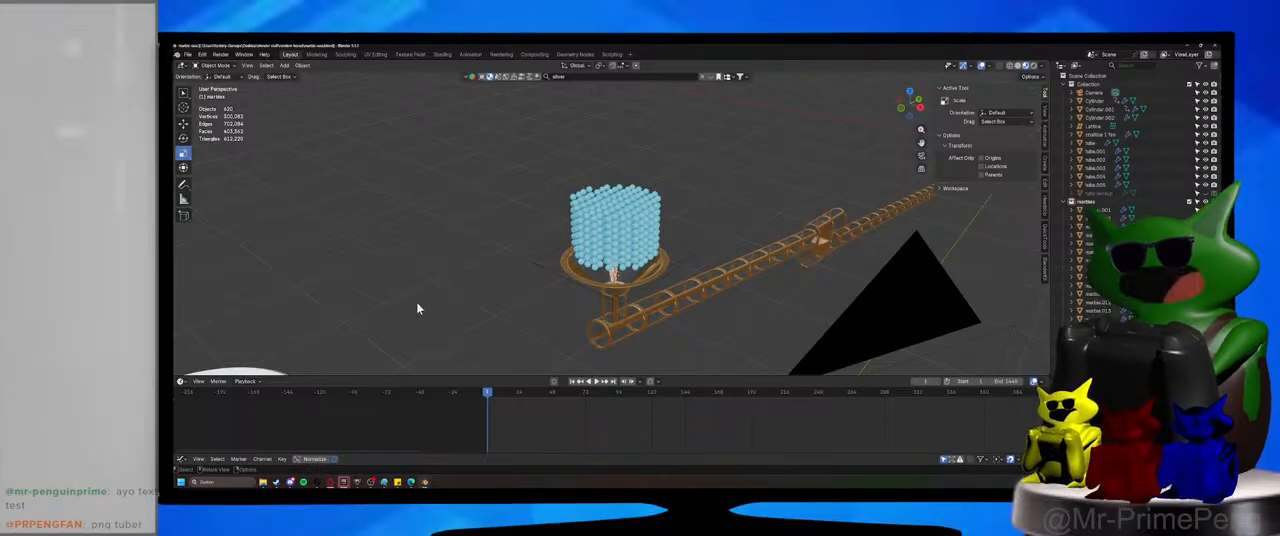
Play the marble simulation briefly, stop it and step back to the first frame.
click(596, 382)
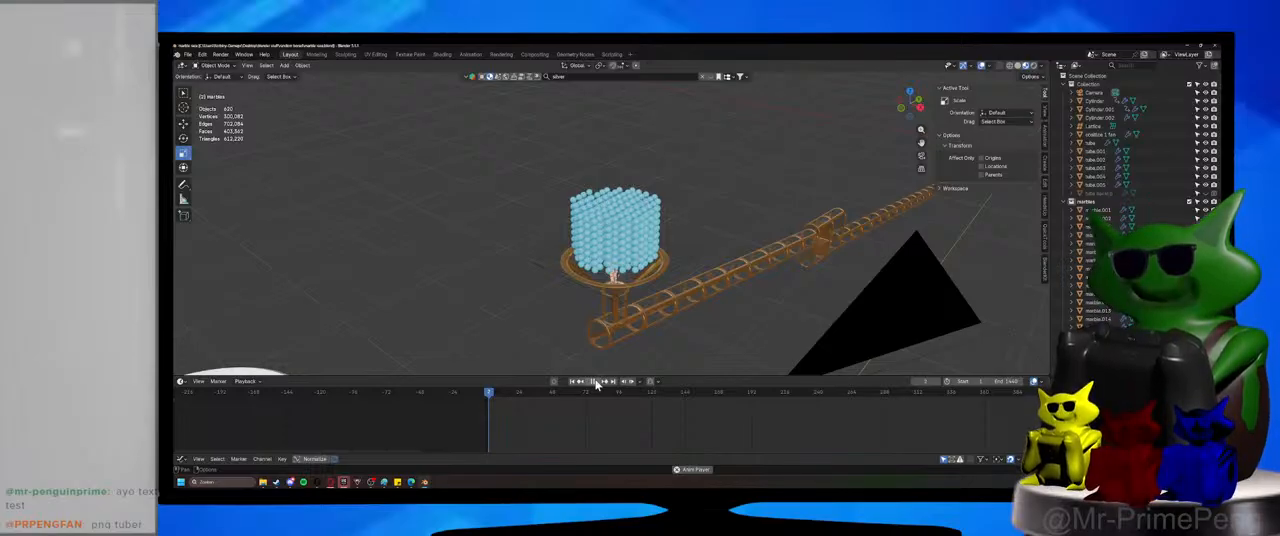
key(space)
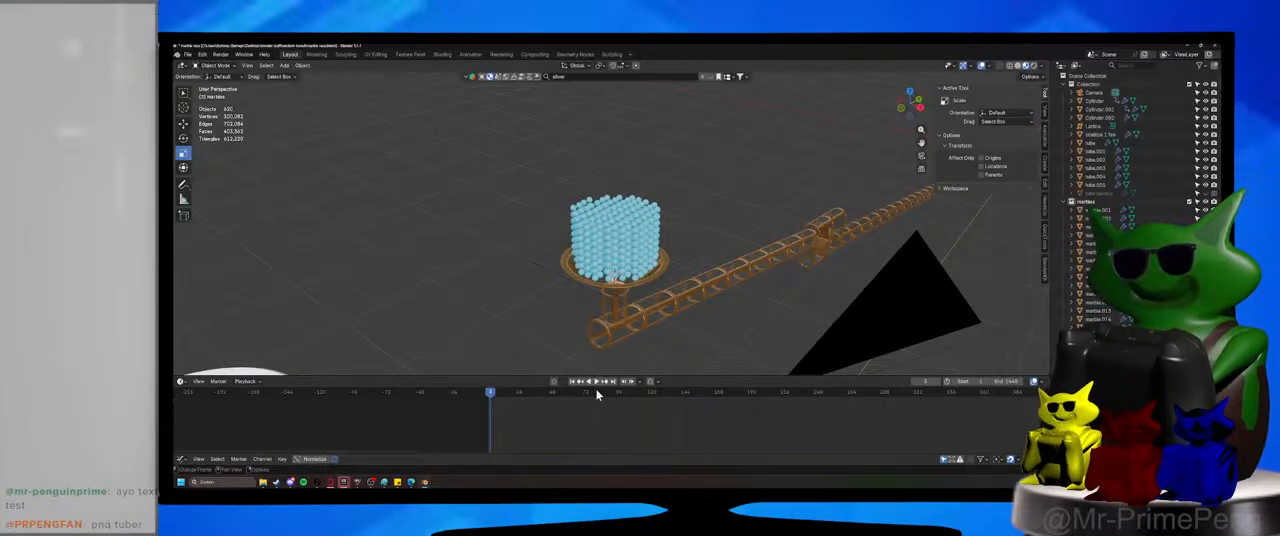
key(Left)
key(Left)
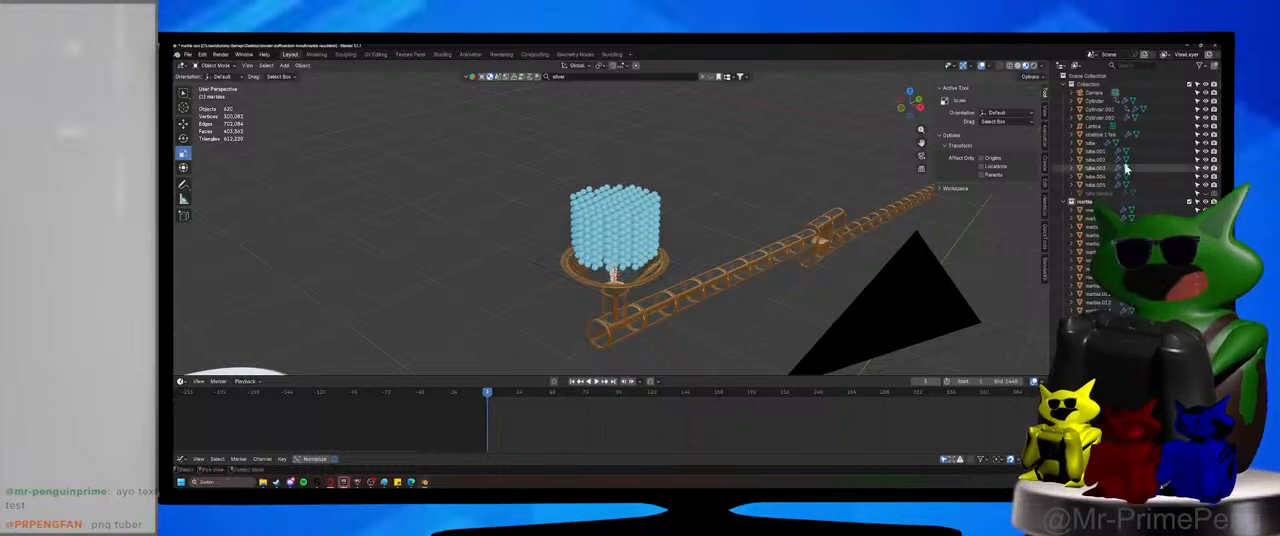
Enlarge the properties editor, show the scene's rigid body world settings and bake the simulation cache.
drag(1130, 450, 1138, 48)
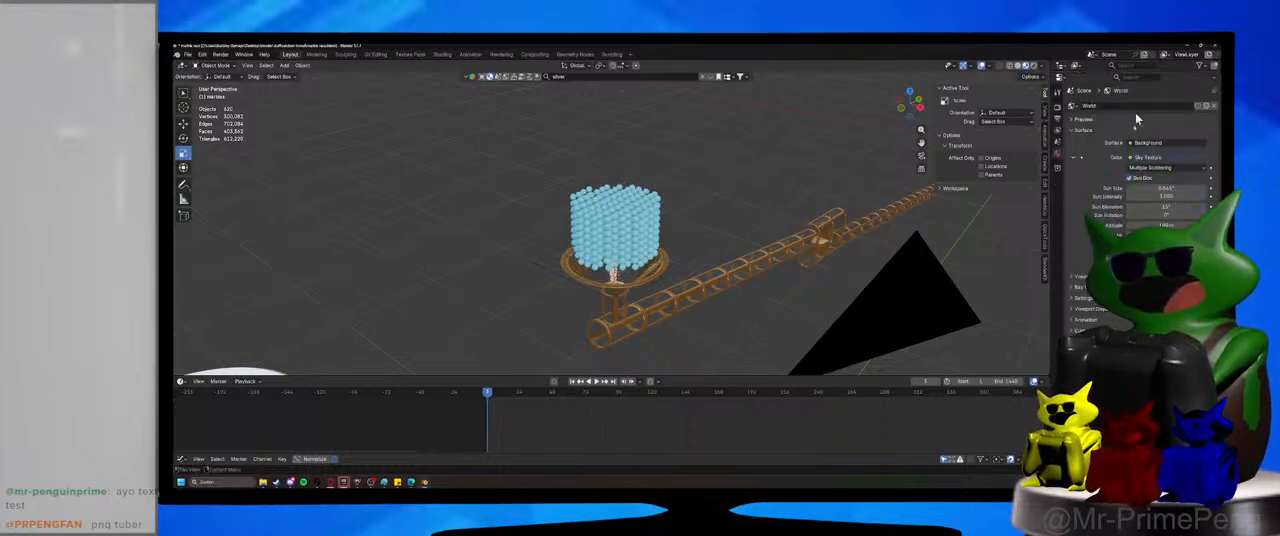
click(1059, 142)
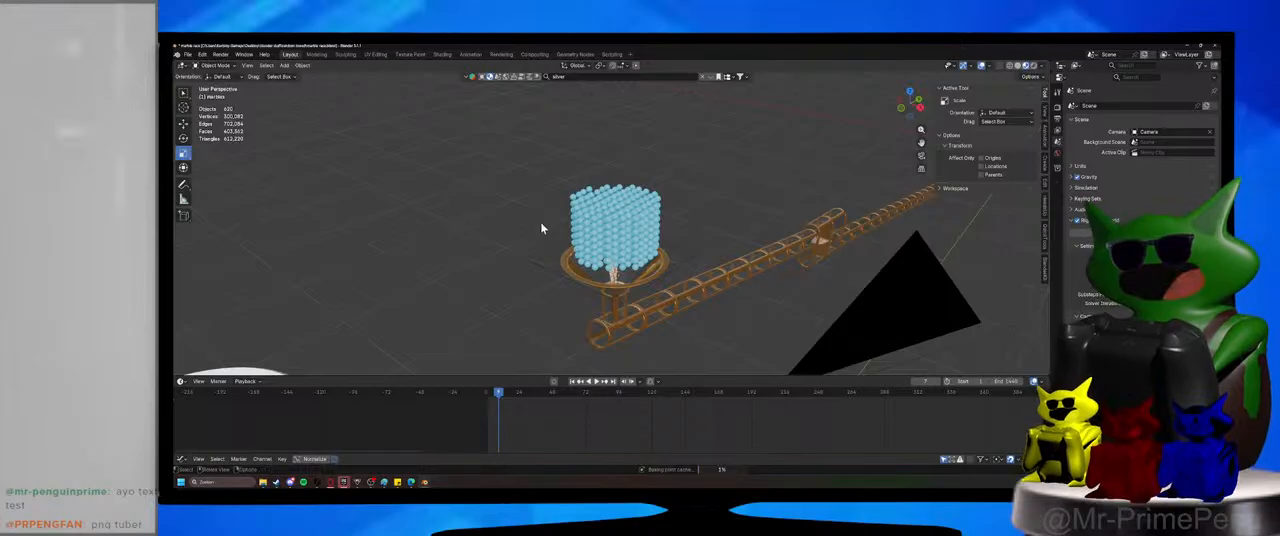
Request quitting the program during the bake and close the separate Image Editor window.
key(ctrl+q)
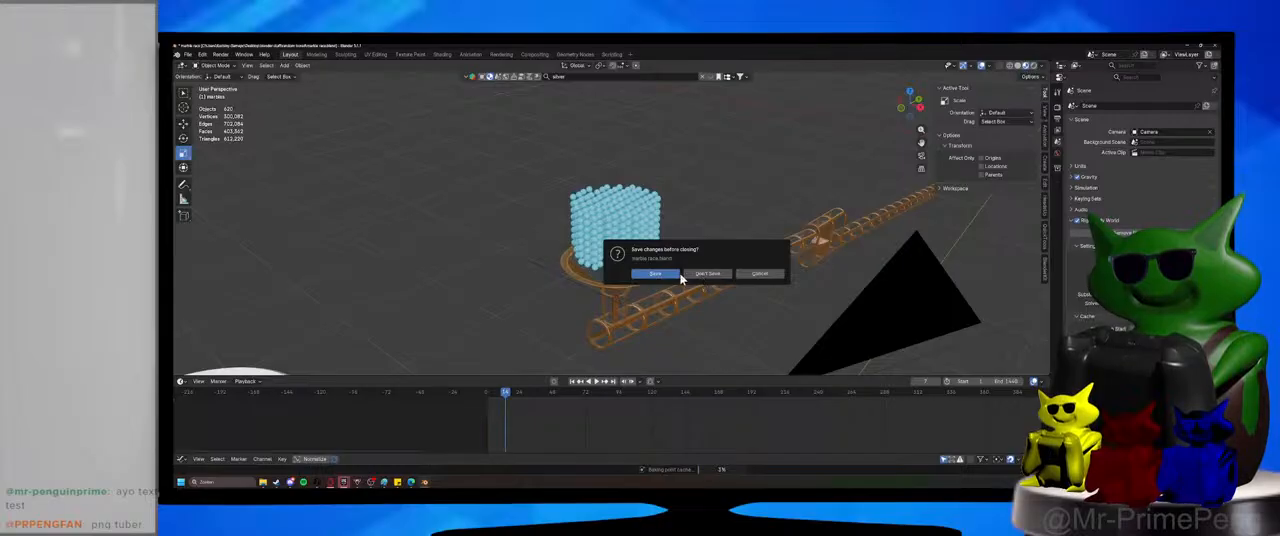
mouse_move(430, 484)
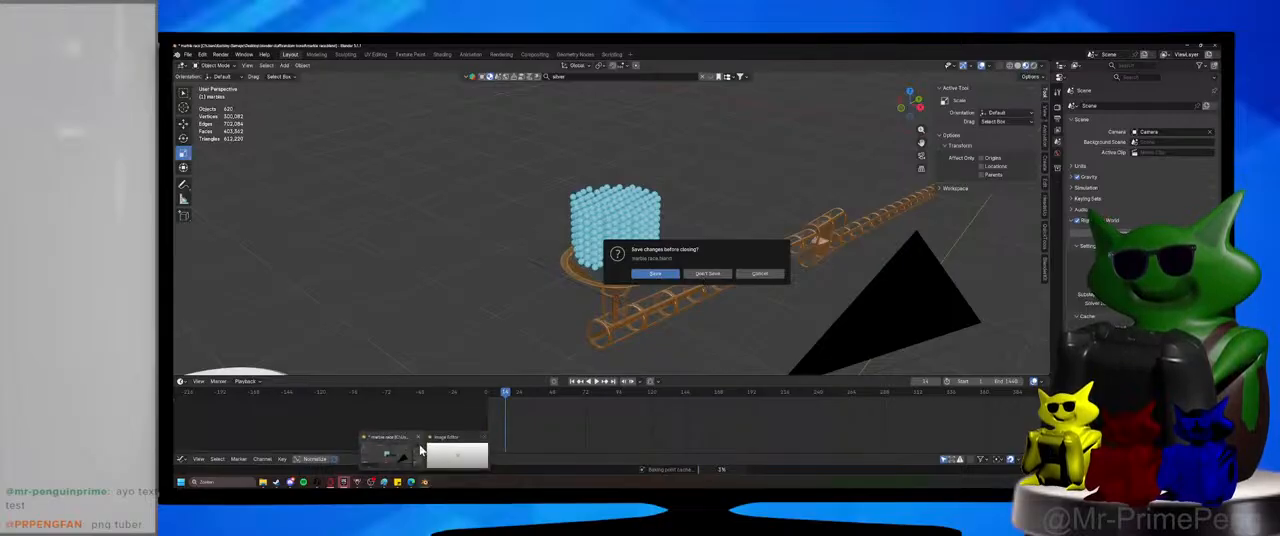
click(484, 437)
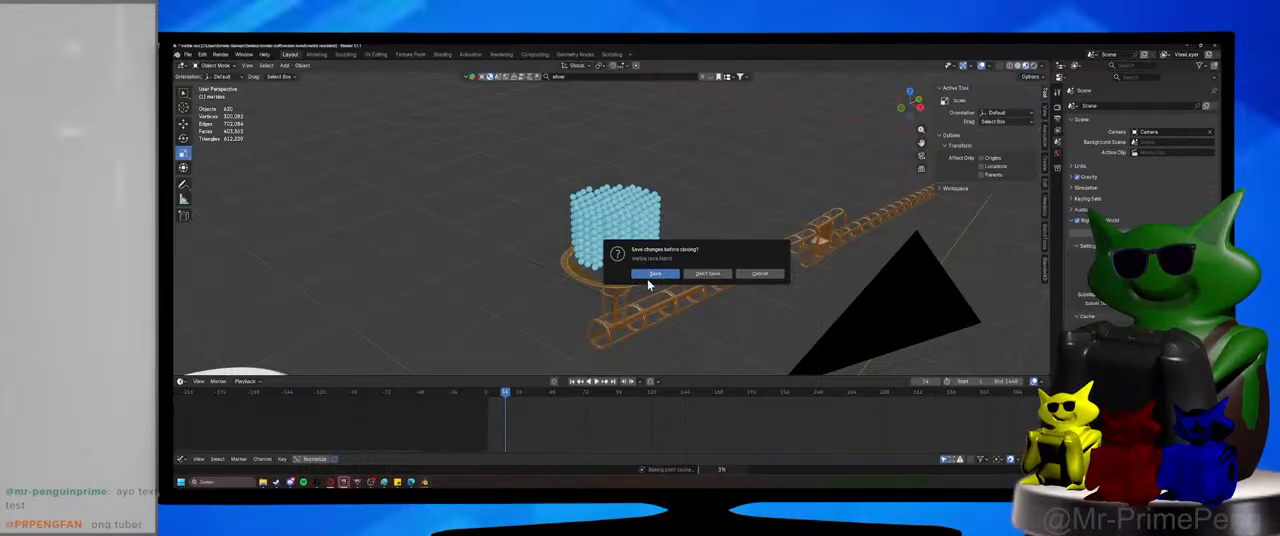
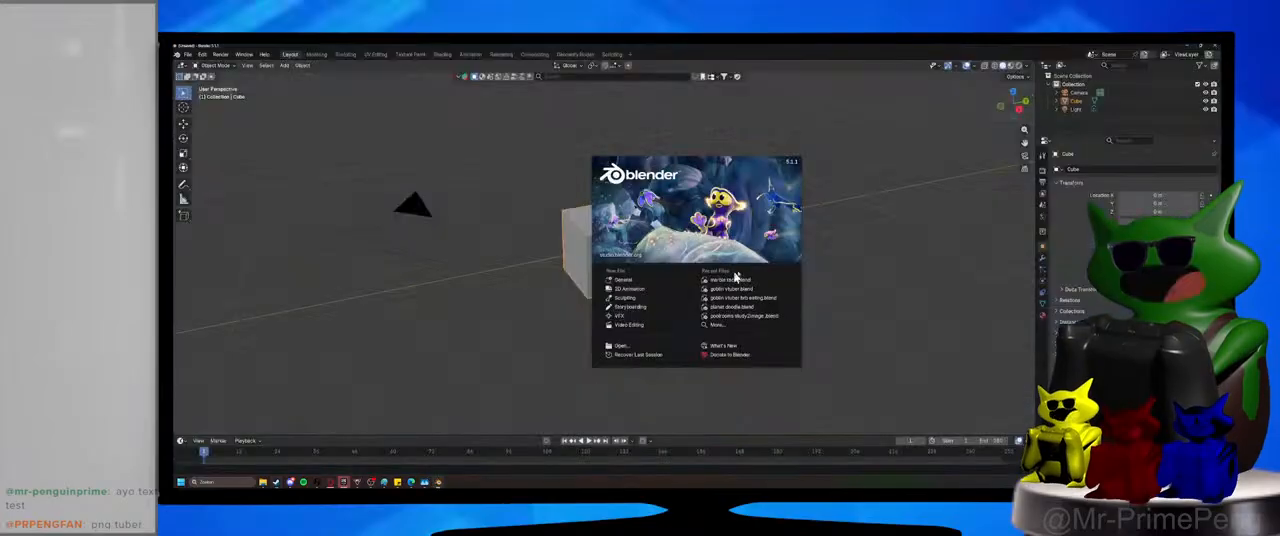
Reopen the marble race file from the recent files and save it.
click(765, 284)
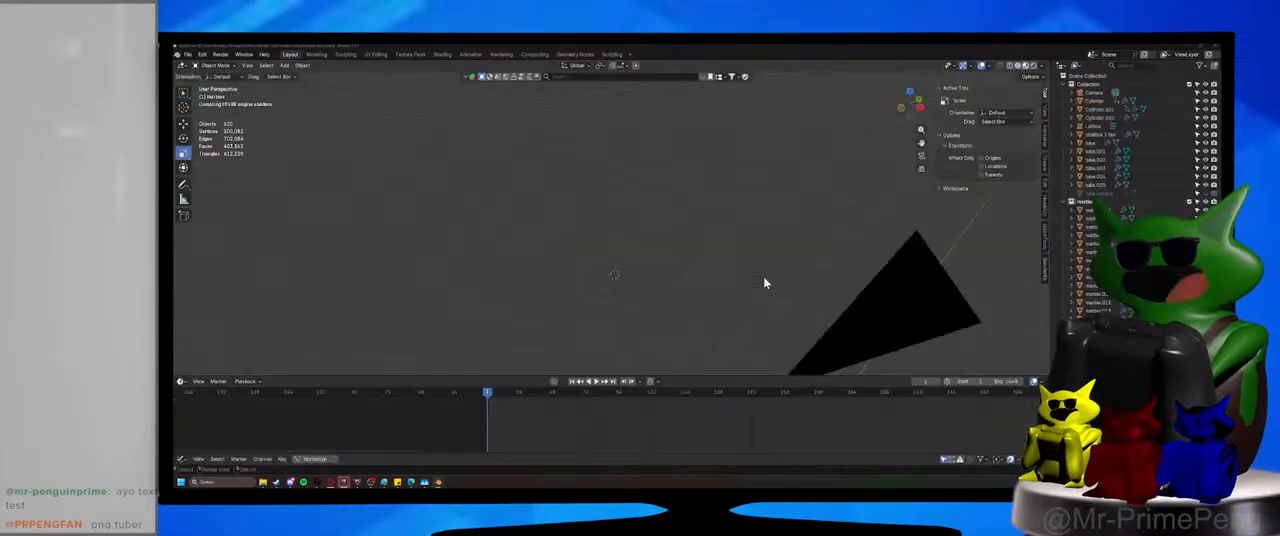
key(ctrl+s)
middle_drag(656, 232, 685, 222)
Delete the four uppermost layers of the marble stack above the funnel.
drag(493, 155, 720, 243)
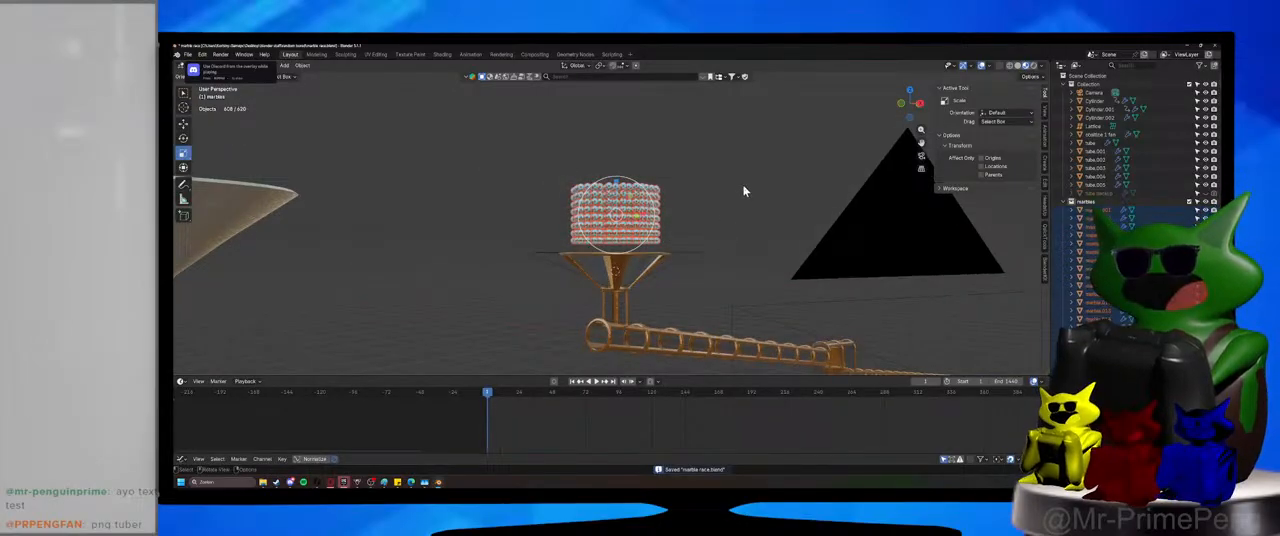
middle_drag(743, 191, 716, 218)
scroll(670, 295, up, 4)
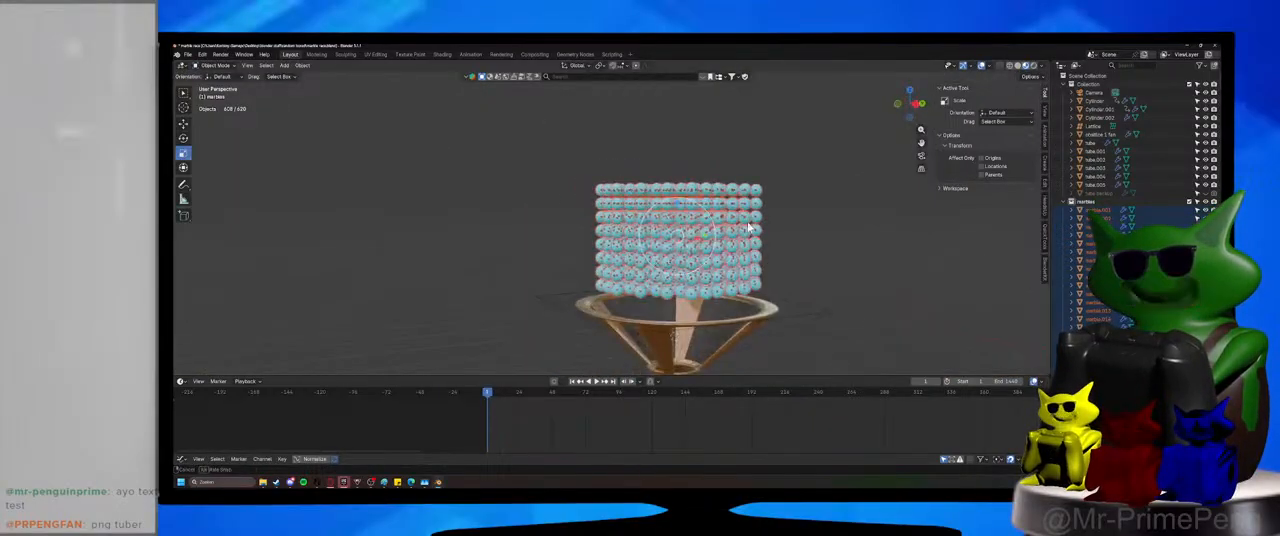
drag(579, 161, 825, 210)
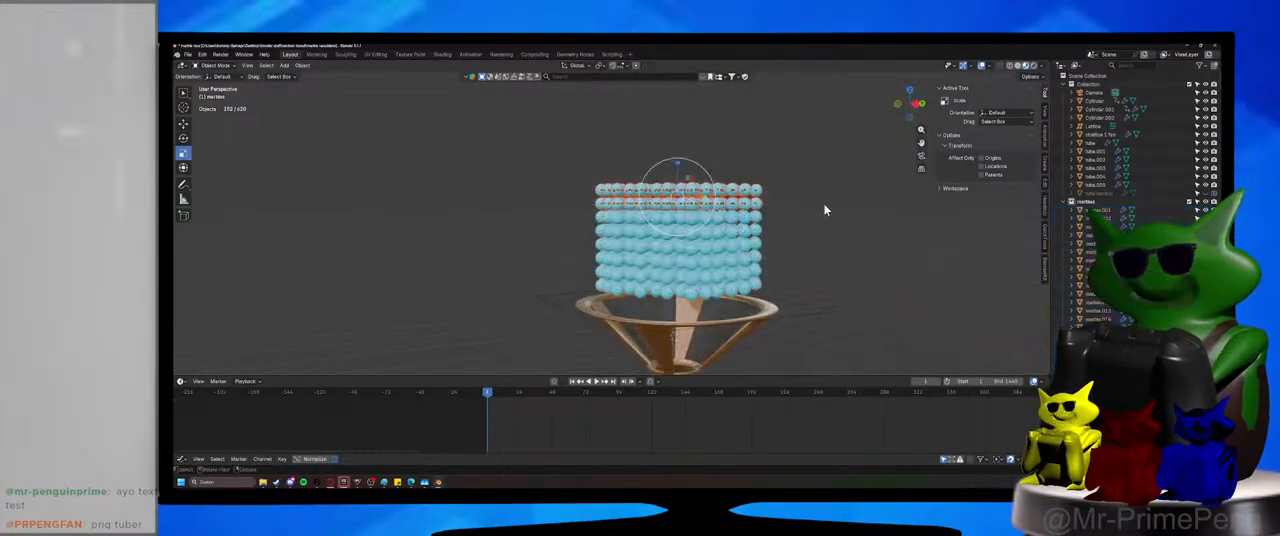
key(Delete)
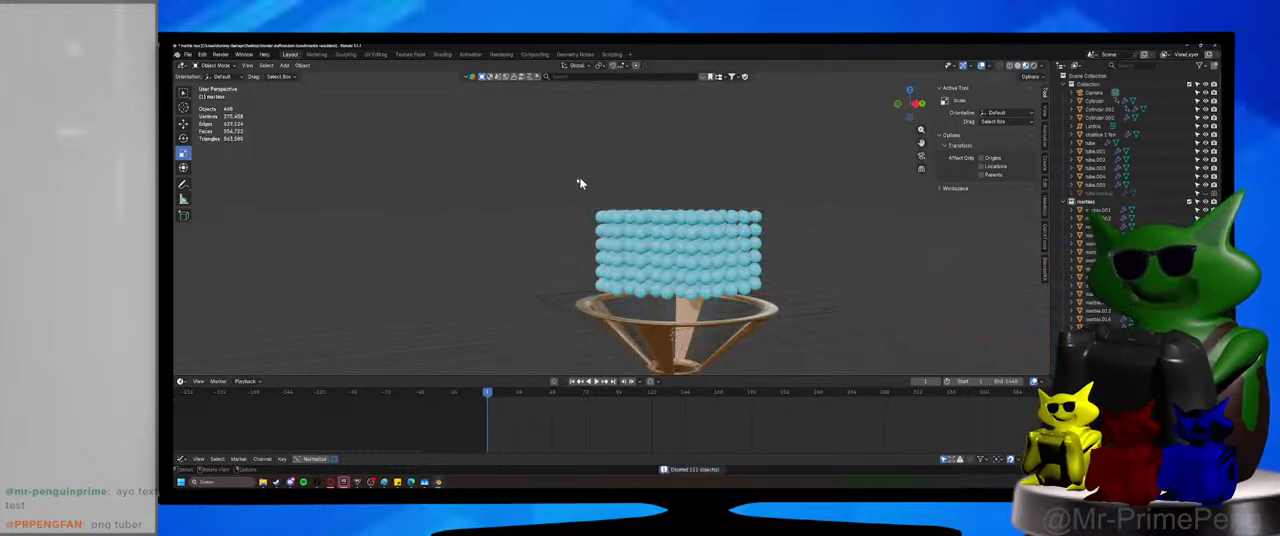
drag(549, 180, 810, 238)
key(Delete)
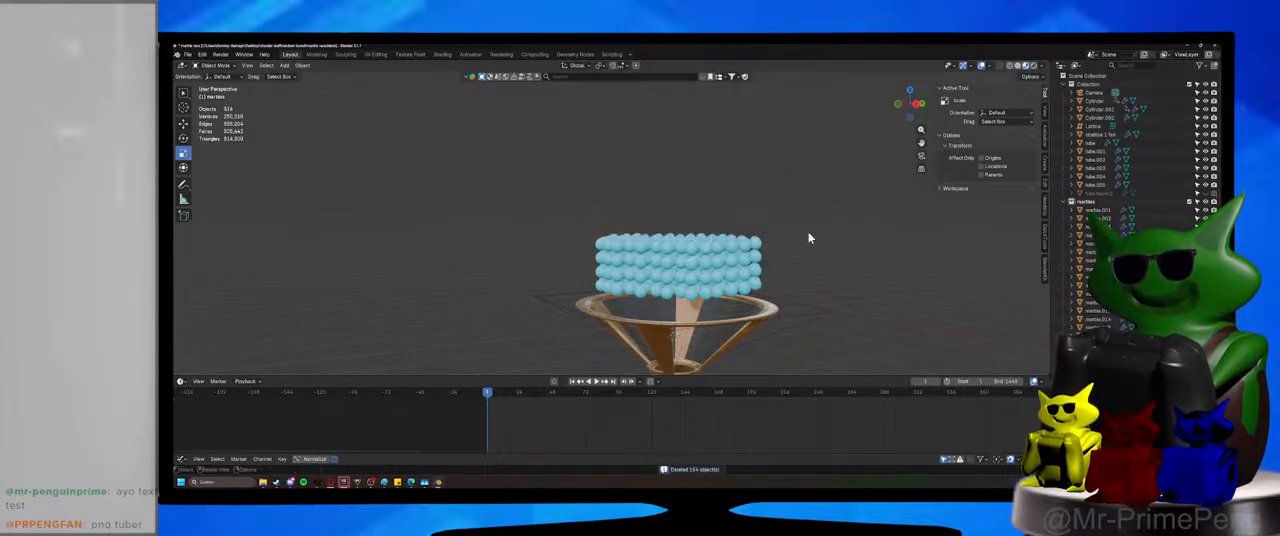
Delete the next top layer of marbles, leaving three layers above the funnel, and save the file.
drag(566, 194, 819, 285)
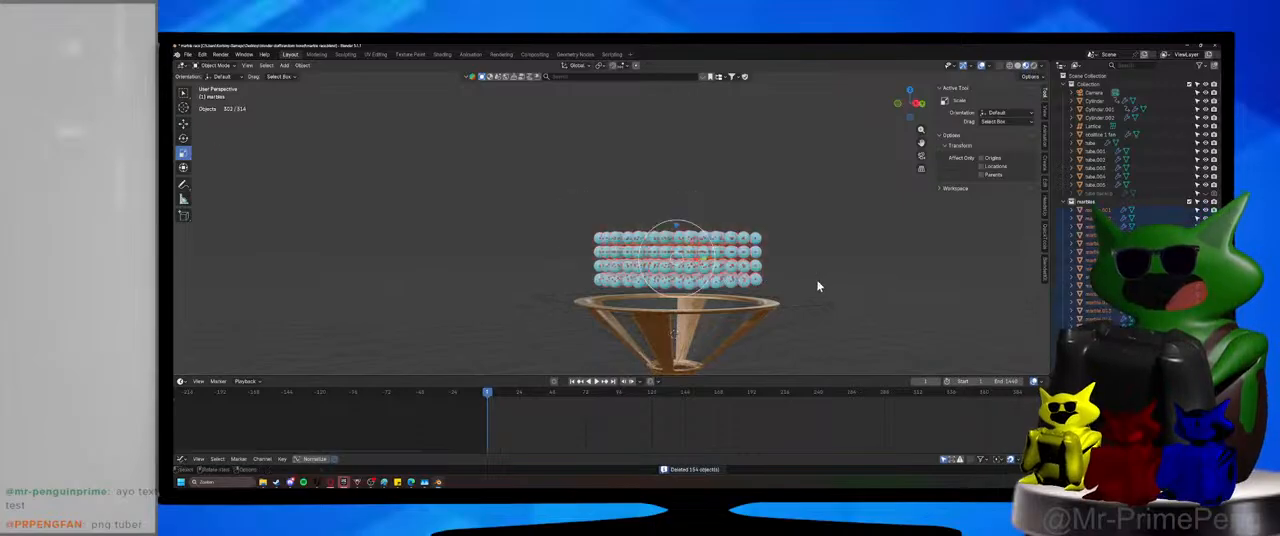
click(576, 220)
drag(547, 207, 771, 243)
key(Delete)
drag(540, 215, 791, 286)
middle_drag(791, 286, 590, 388)
key(ctrl+s)
Play the simulation with the three marble layers, stop it shortly after the marbles enter the tube, and save the file.
click(597, 382)
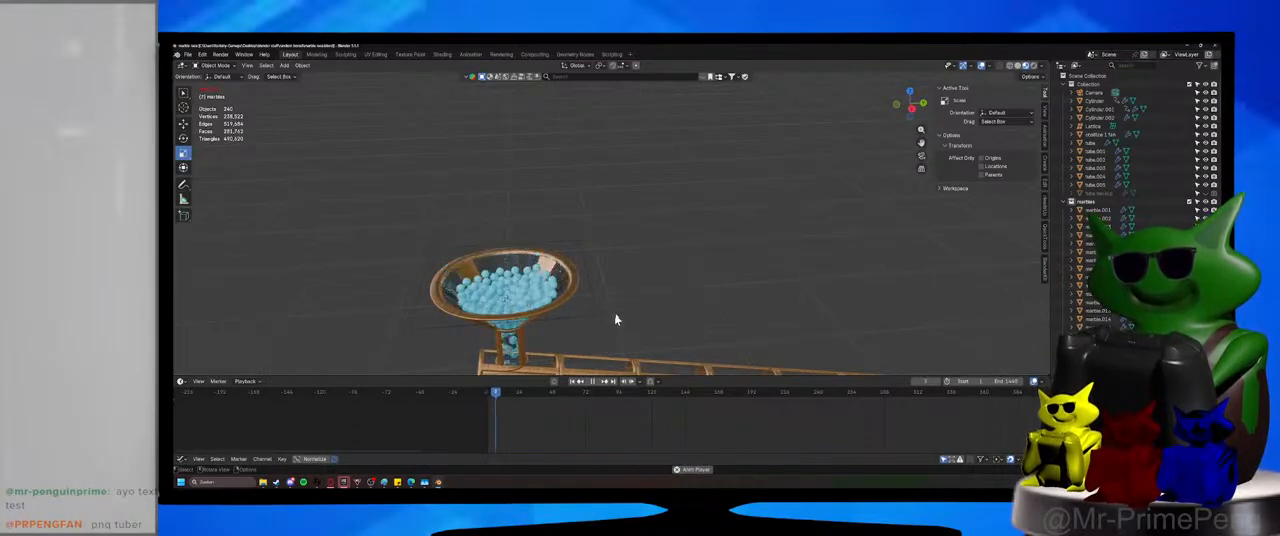
shift+middle_drag(622, 305, 628, 297)
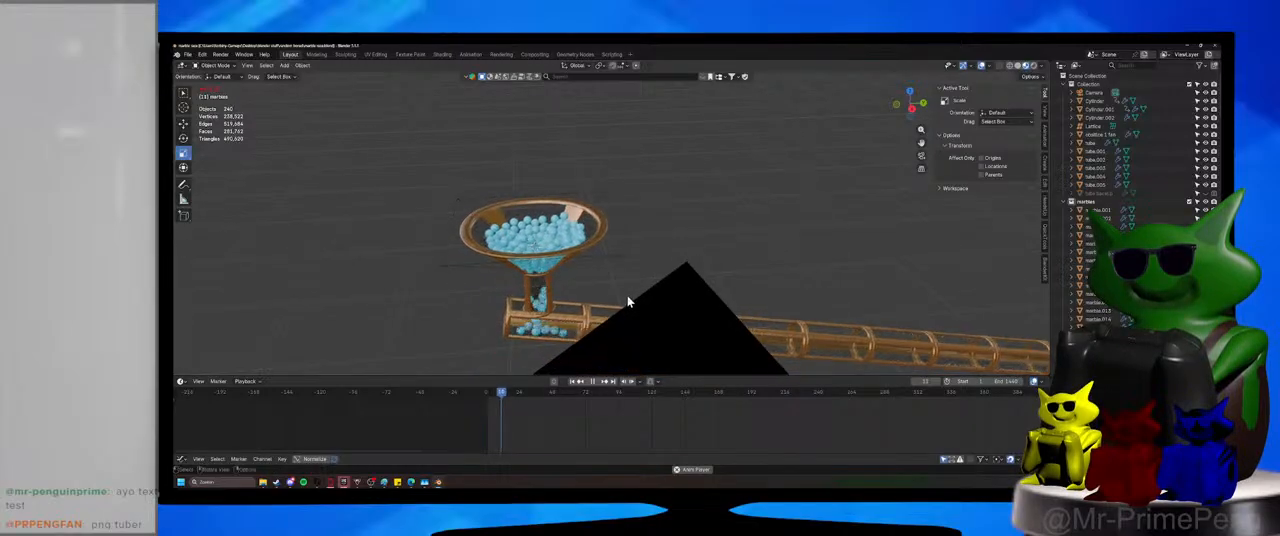
click(592, 382)
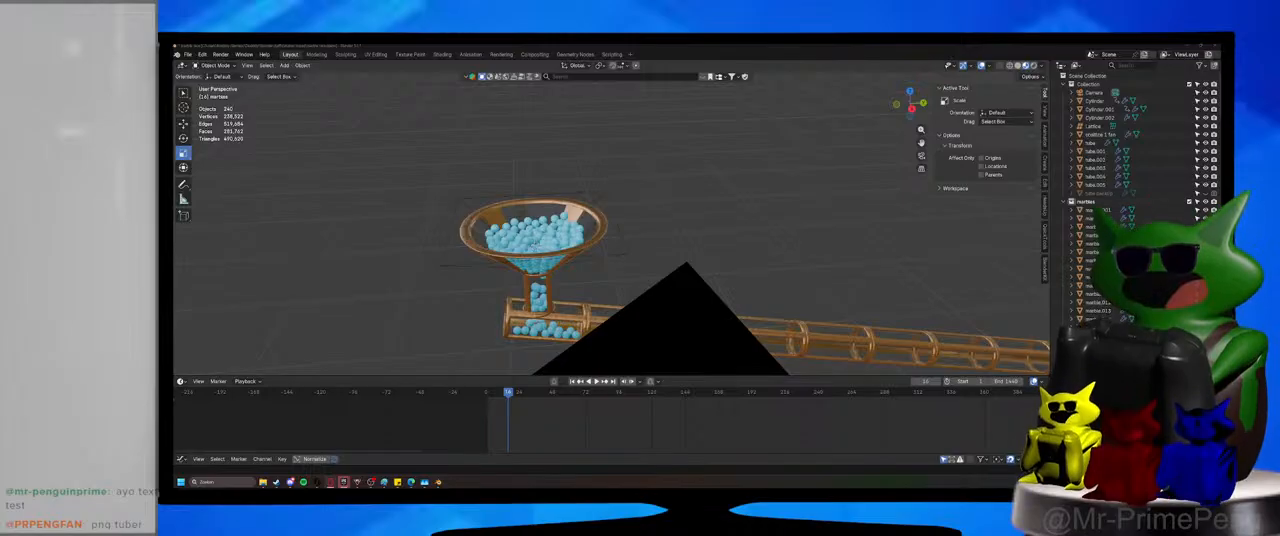
middle_drag(886, 240, 789, 201)
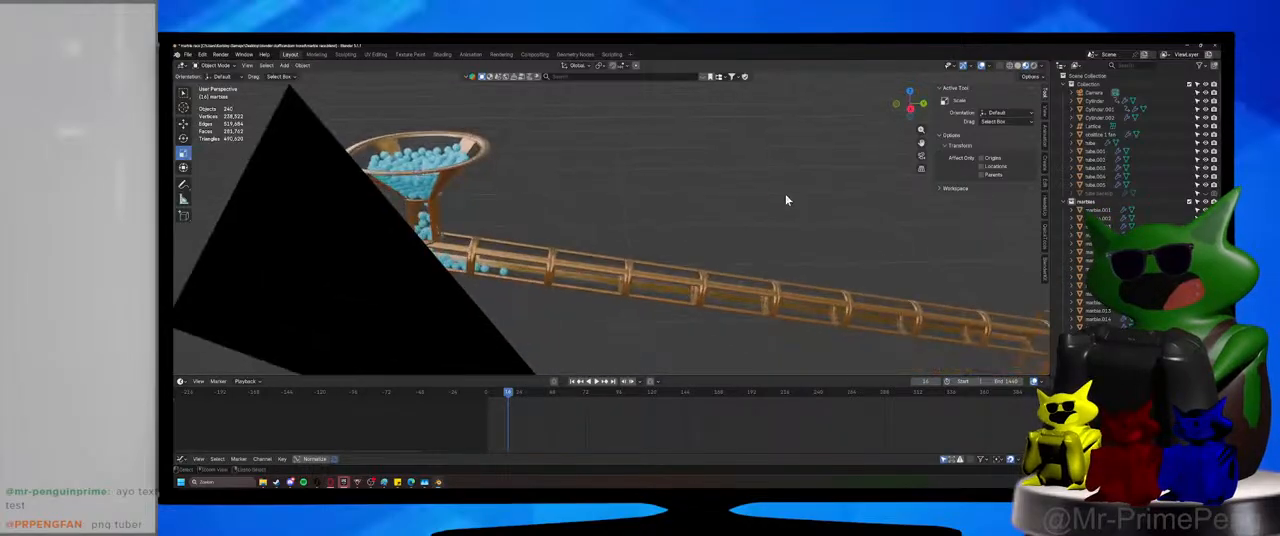
key(ctrl+s)
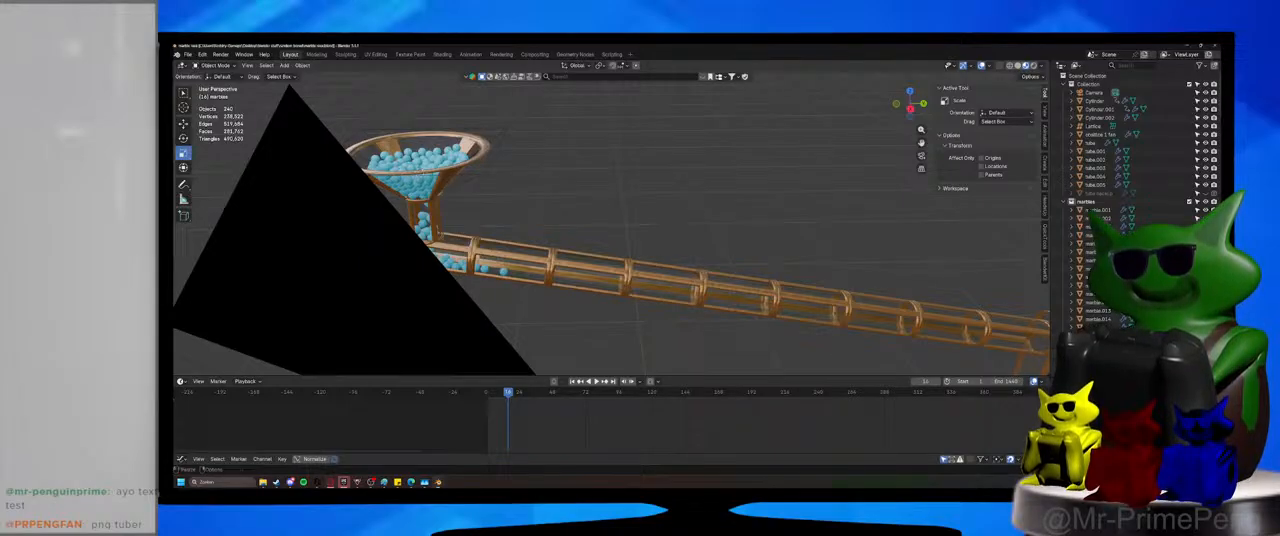
Enlarge the properties editor and set the timeline's playback sync to Frame Dropping.
drag(1130, 332, 1130, 137)
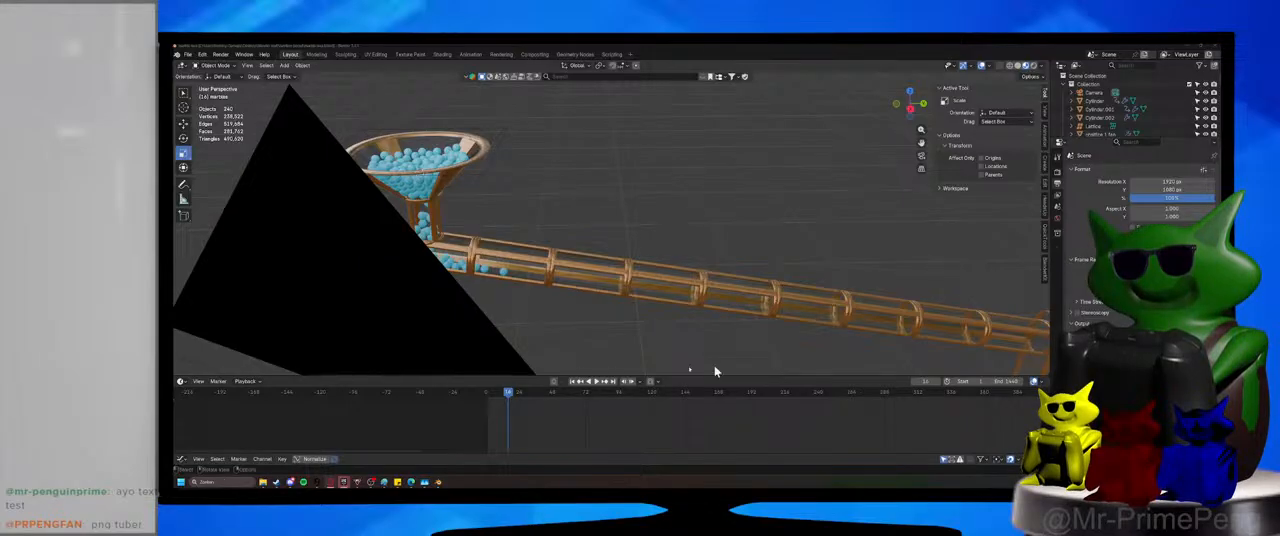
click(246, 381)
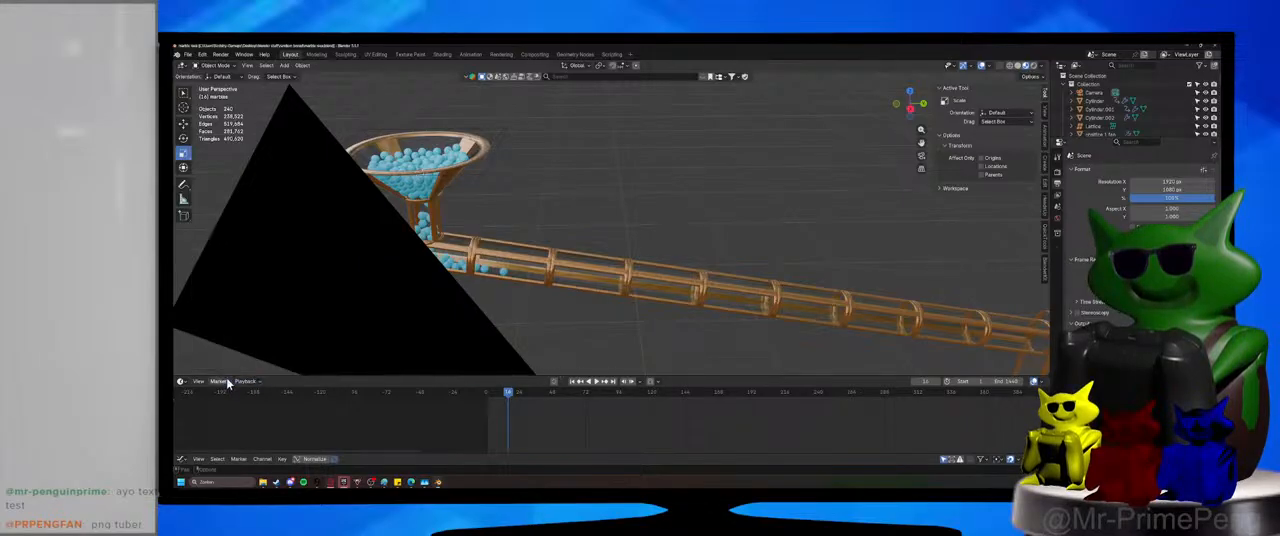
click(237, 385)
click(263, 219)
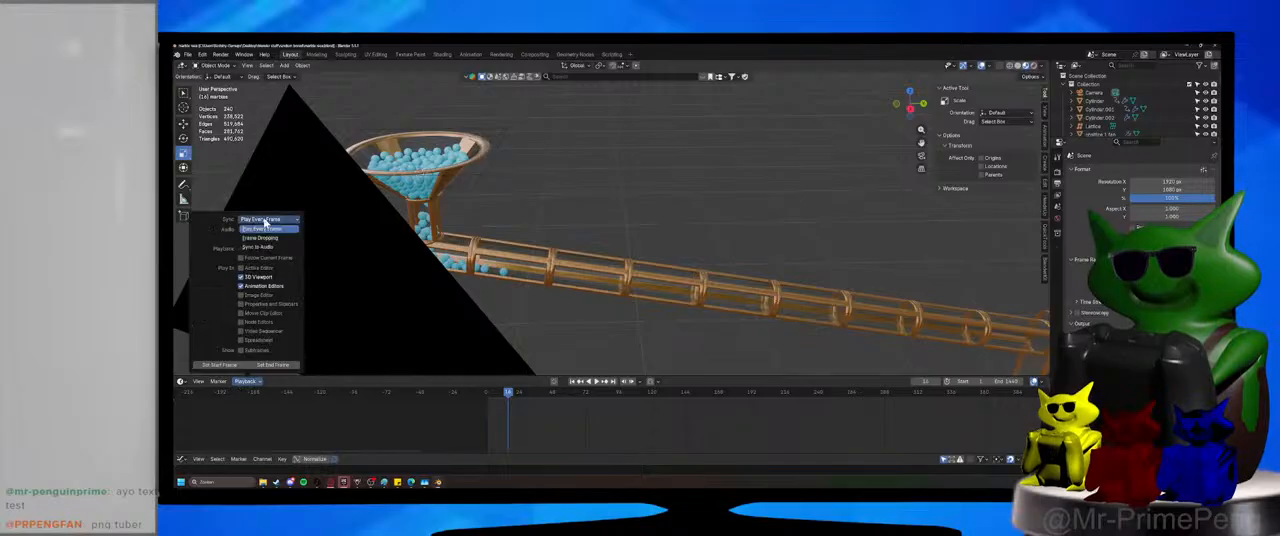
click(265, 238)
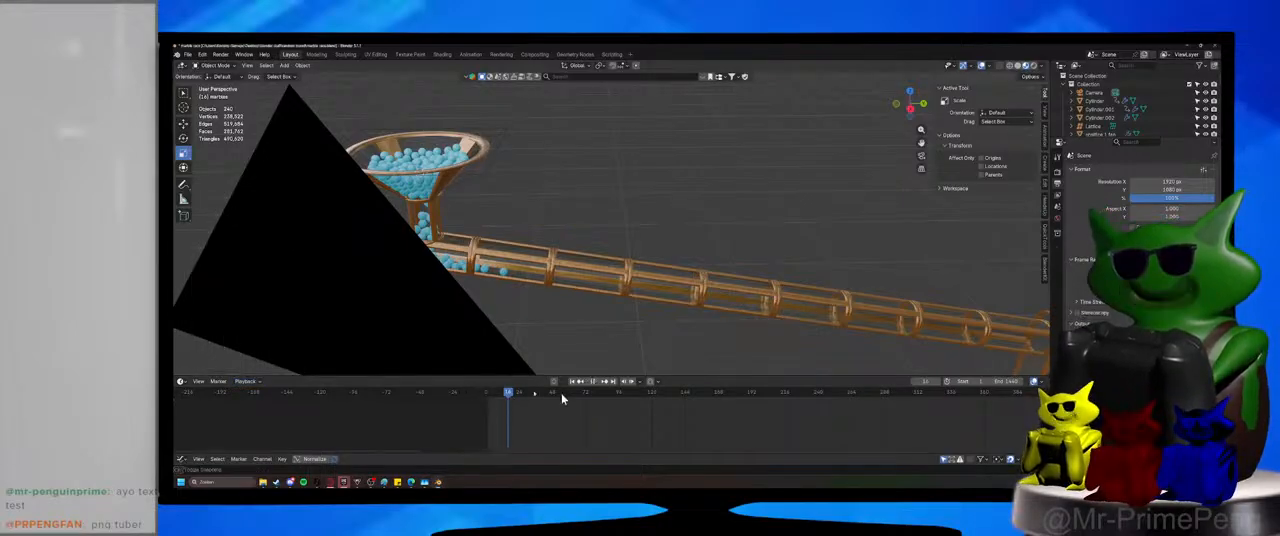
Replay the marble simulation from the start, stop it and check the playback sync options.
drag(610, 396, 487, 400)
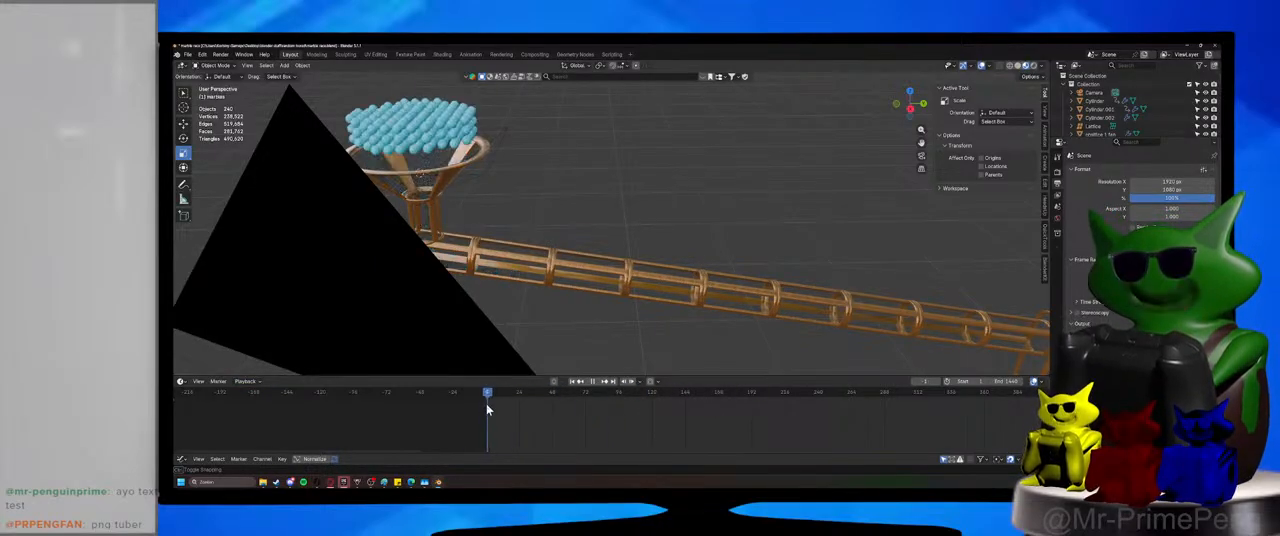
click(597, 381)
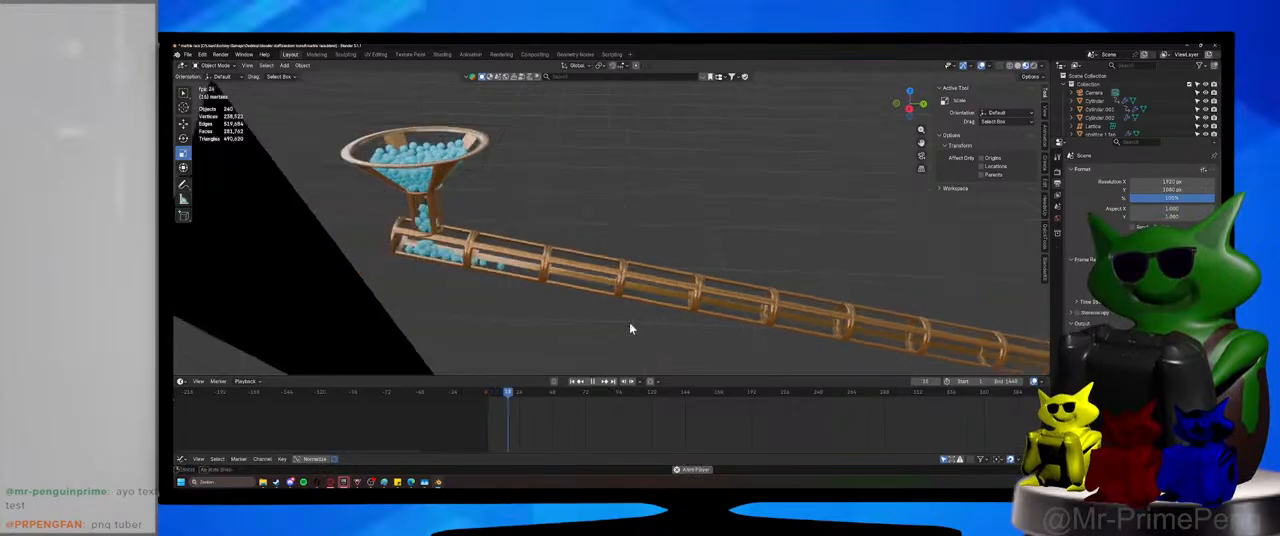
middle_drag(619, 326, 617, 326)
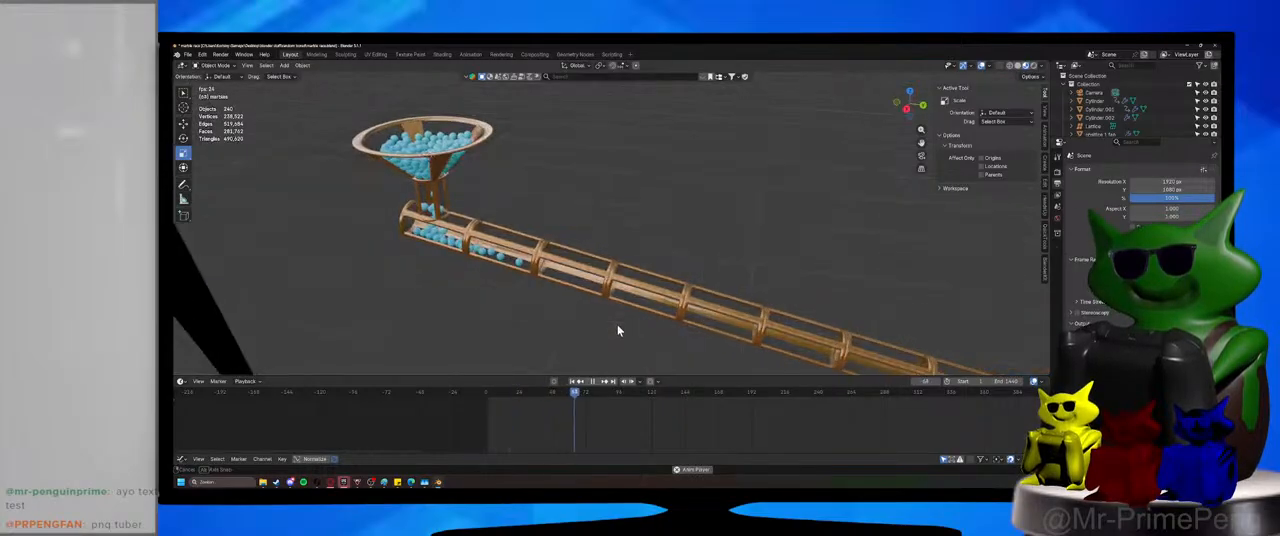
click(488, 396)
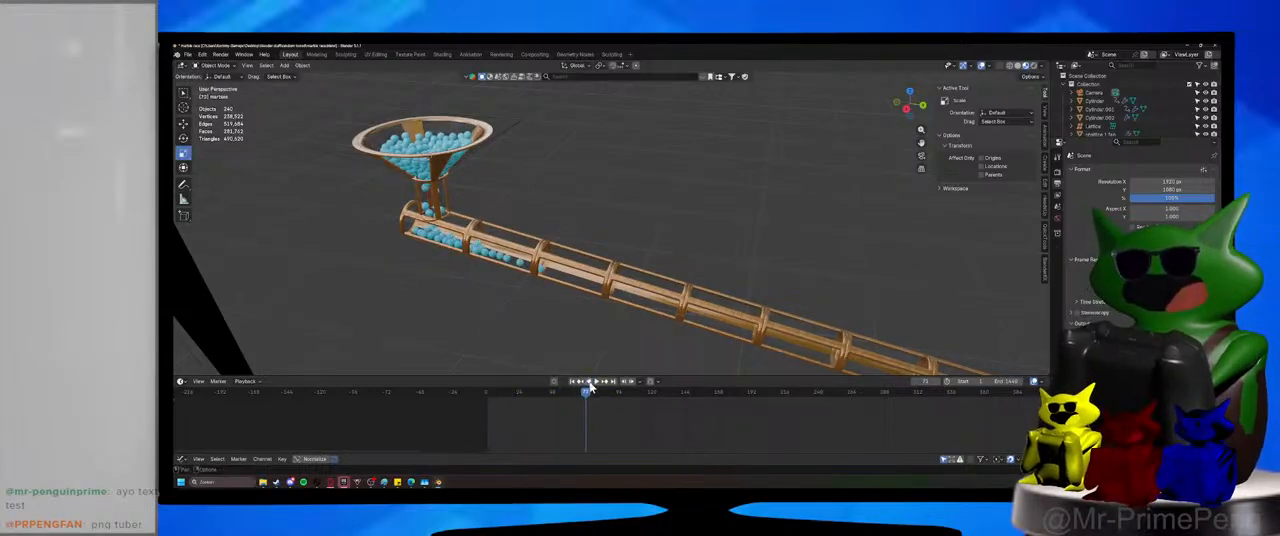
key(space)
click(245, 381)
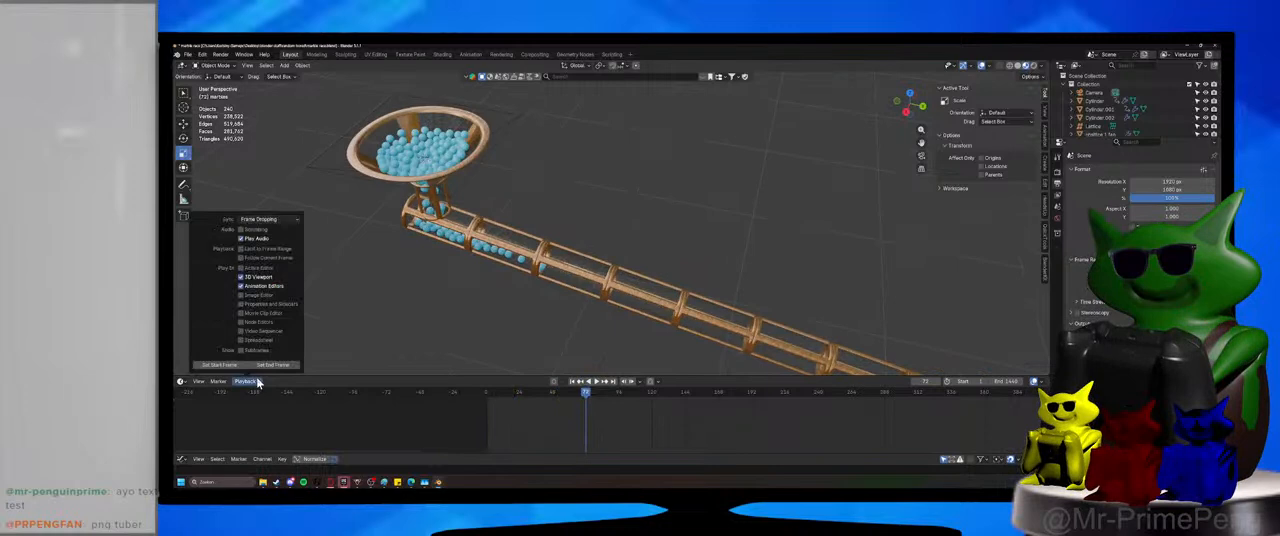
click(262, 219)
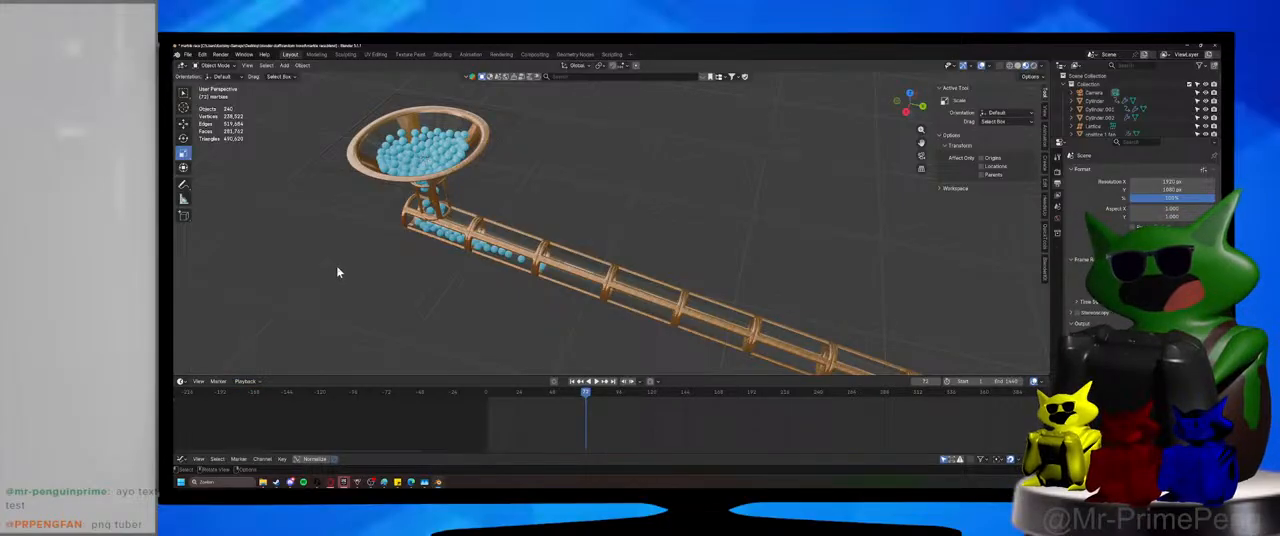
Return to the start of the timeline, delete the top two marble layers so one remains, and save the file.
key(shift+Left)
middle_drag(486, 363, 645, 178)
shift+middle_drag(645, 178, 626, 236)
scroll(626, 236, up, 5)
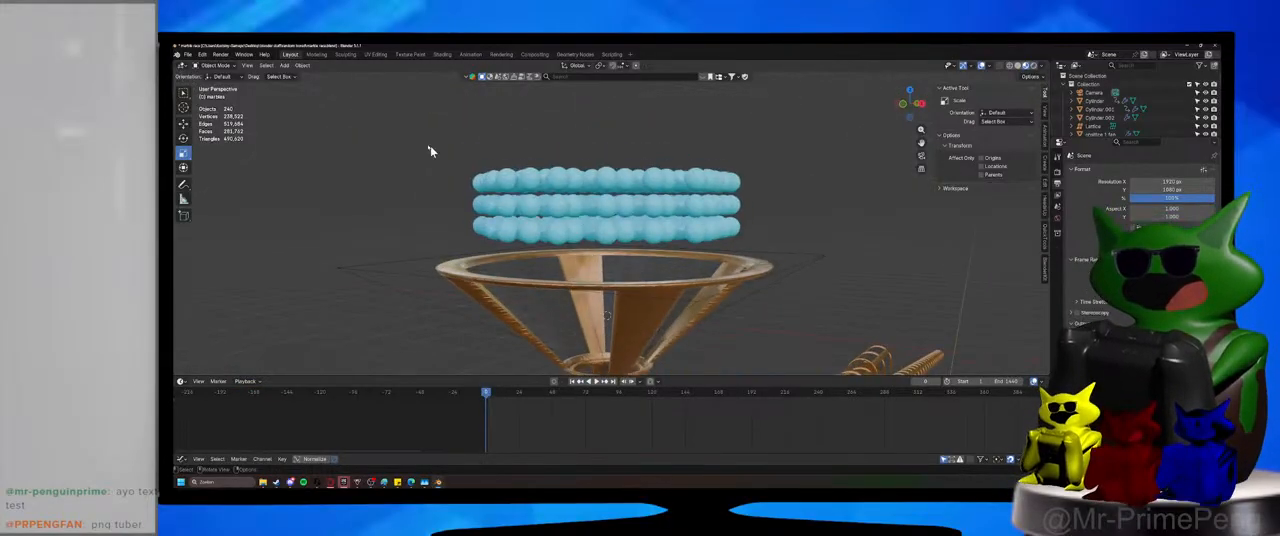
drag(428, 151, 797, 213)
key(Delete)
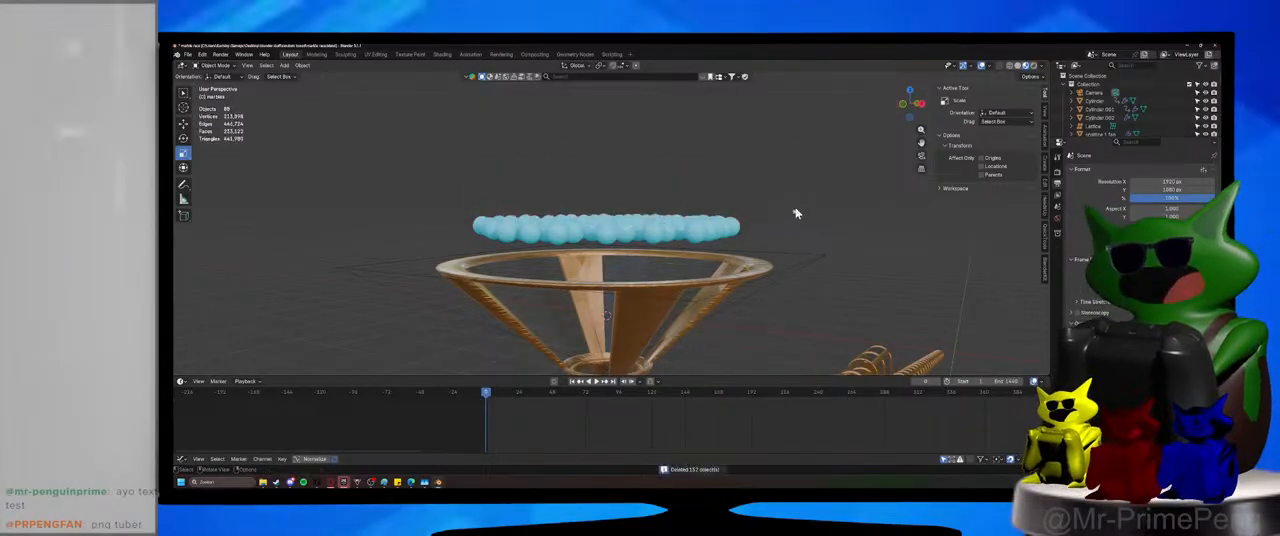
scroll(797, 213, down, 6)
middle_drag(797, 213, 490, 185)
key(ctrl+s)
Play the simulation with the single marble layer and follow the marbles through the spinner box into the lower tube.
drag(482, 180, 645, 224)
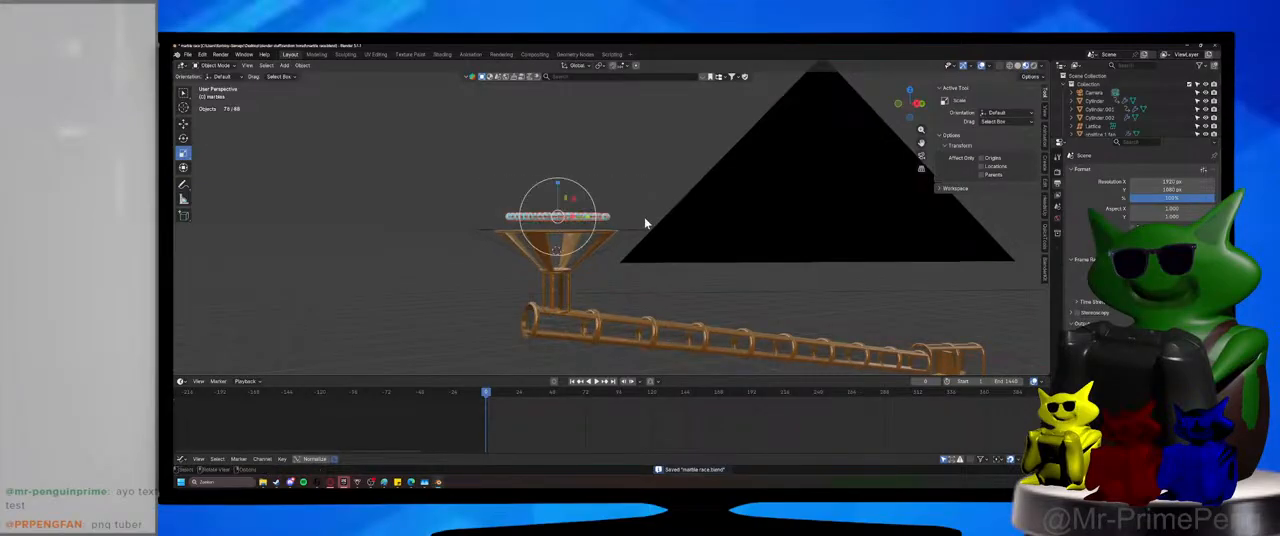
middle_drag(645, 224, 660, 277)
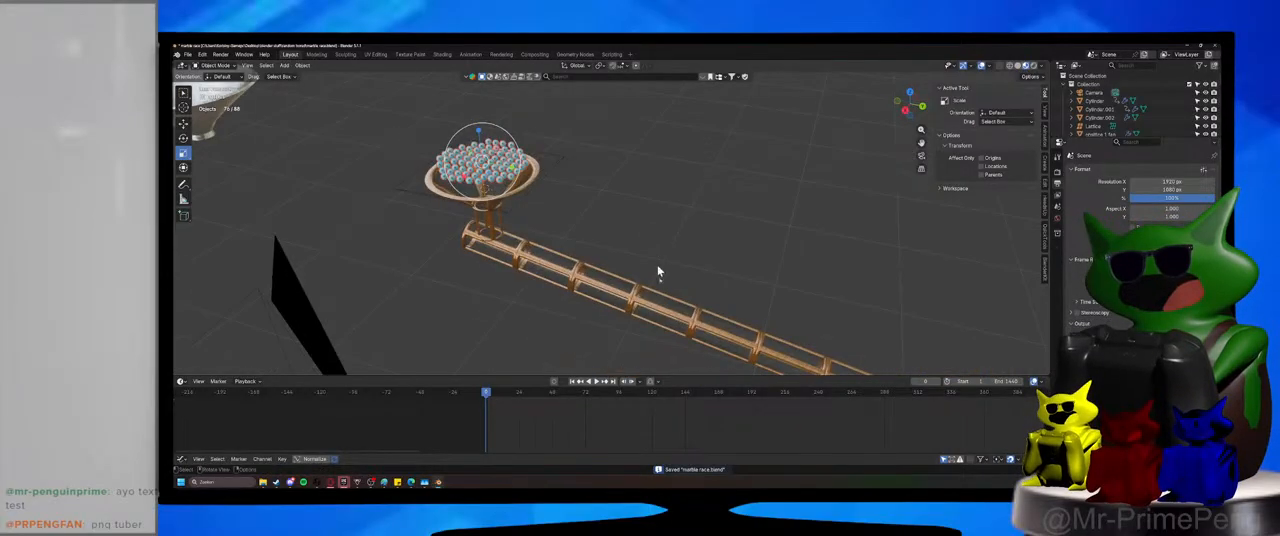
click(597, 382)
middle_drag(617, 309, 432, 188)
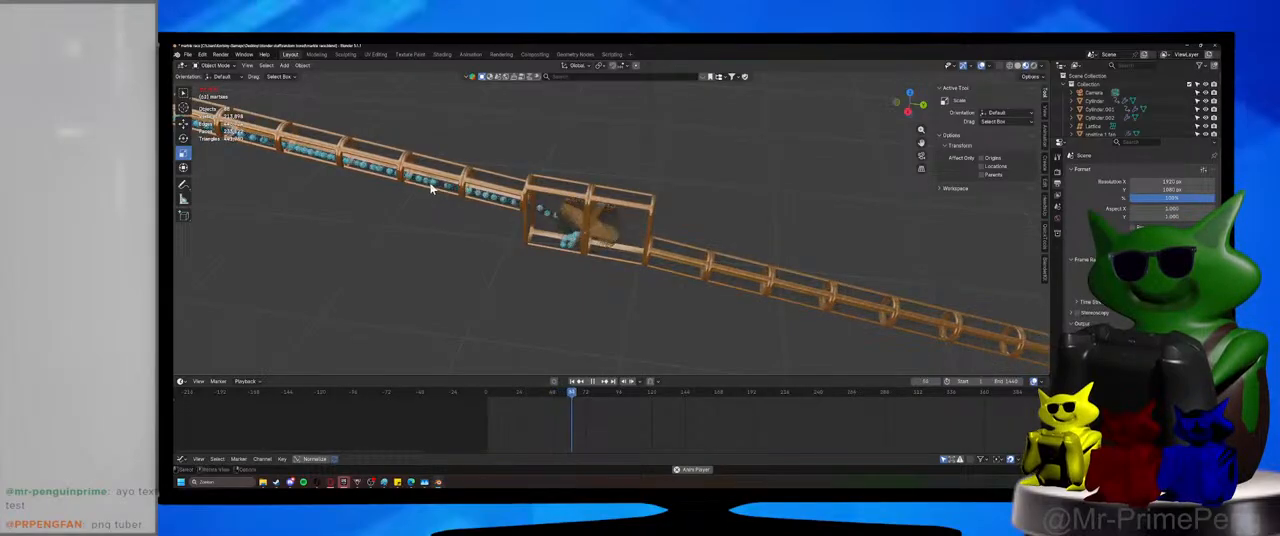
shift+middle_drag(746, 311, 586, 254)
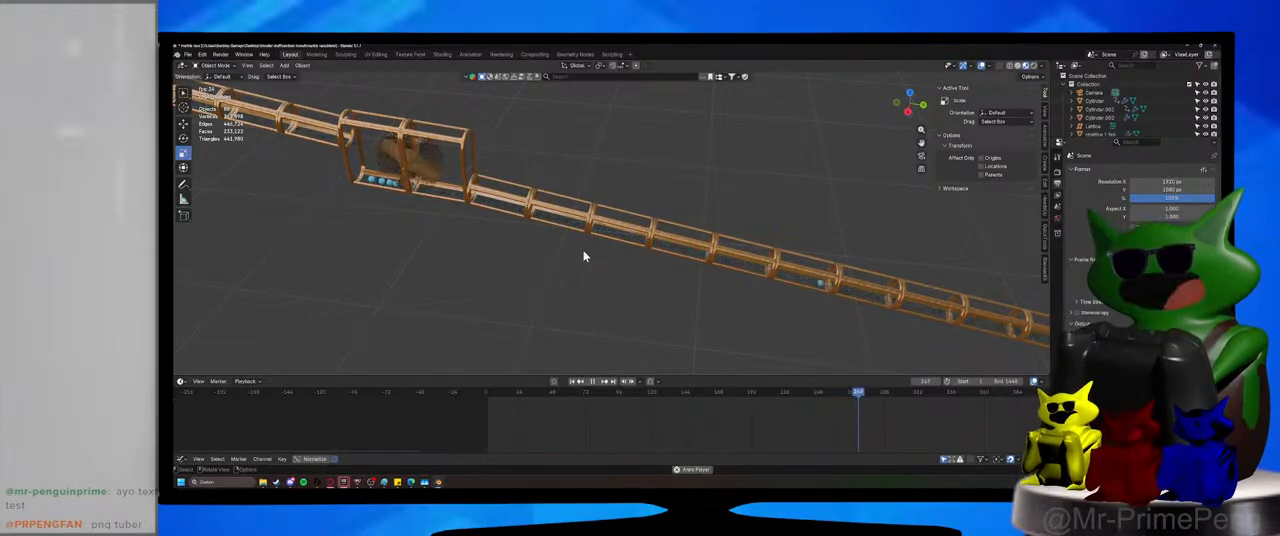
shift+middle_drag(546, 257, 680, 294)
scroll(680, 294, down, 4)
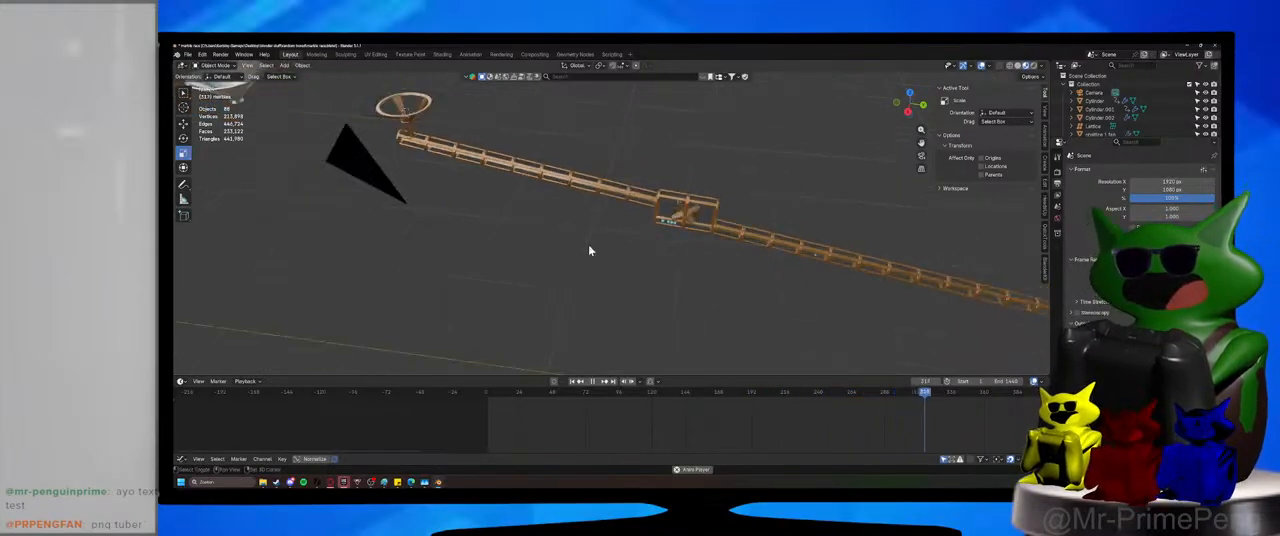
shift+middle_drag(591, 251, 471, 229)
Restart the playback from the beginning, follow the marbles from the funnel to the spinner box, and save the file.
click(490, 393)
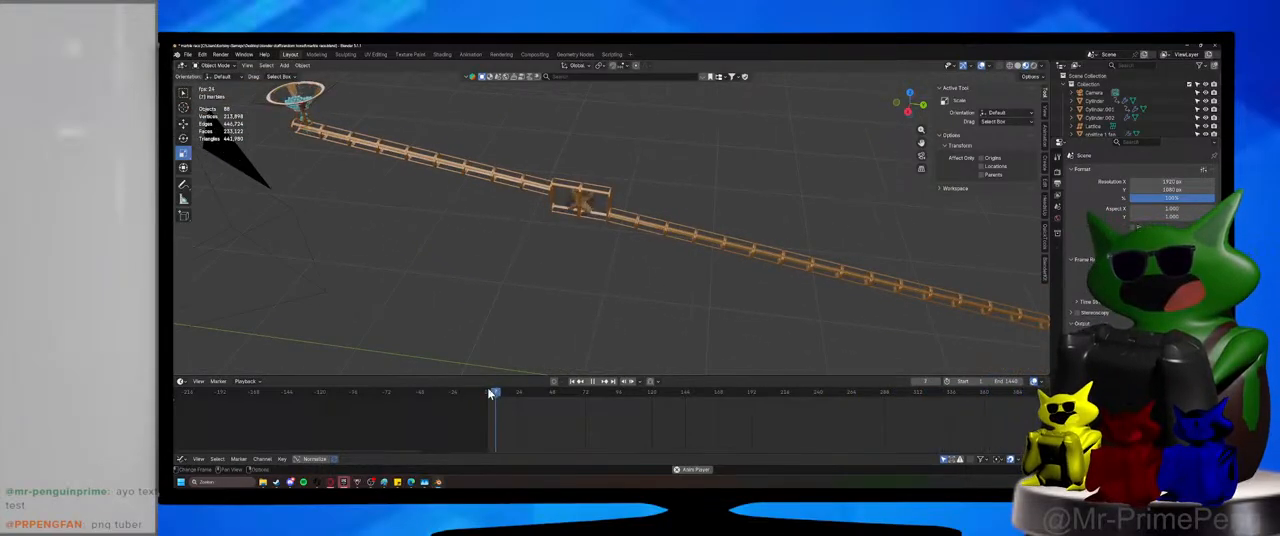
shift+middle_drag(386, 249, 529, 290)
scroll(529, 290, up, 3)
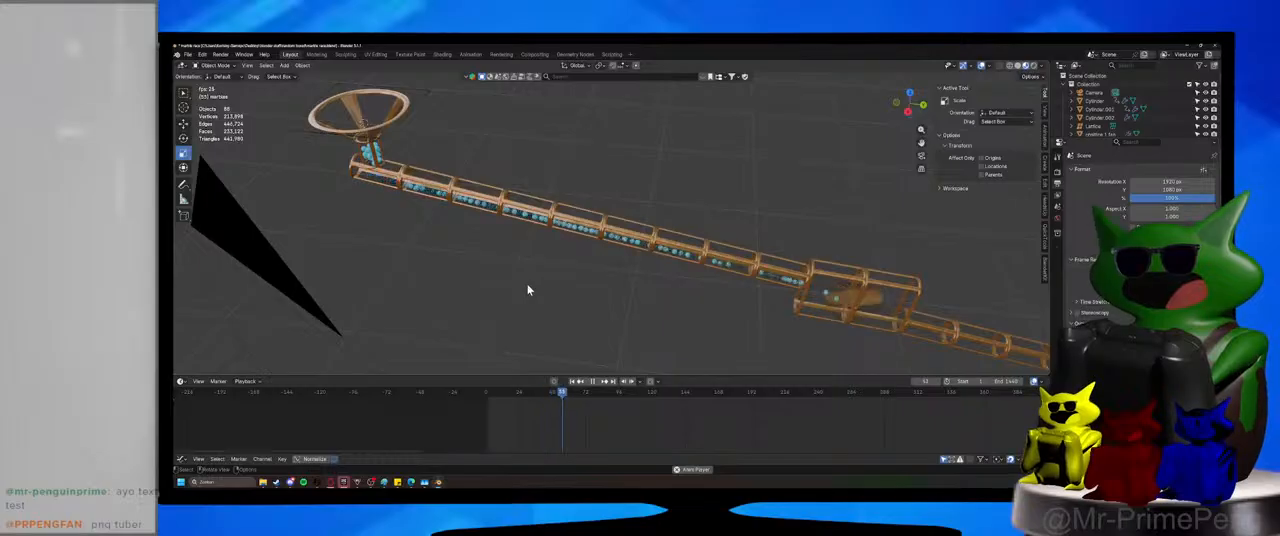
shift+middle_drag(313, 135, 558, 226)
scroll(483, 203, up, 2)
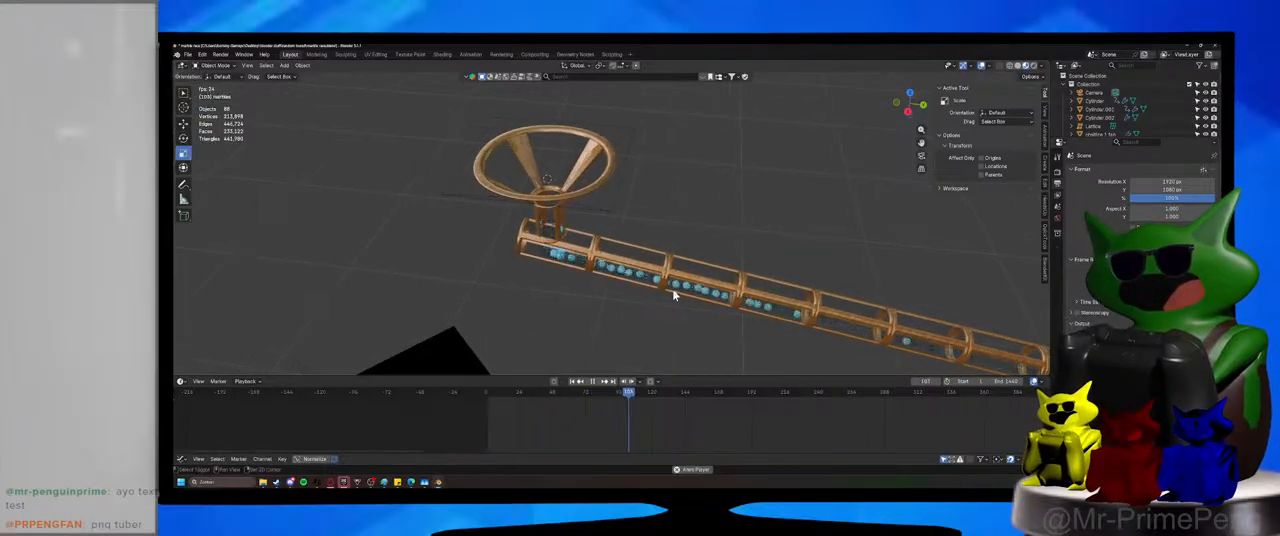
shift+middle_drag(673, 295, 1034, 137)
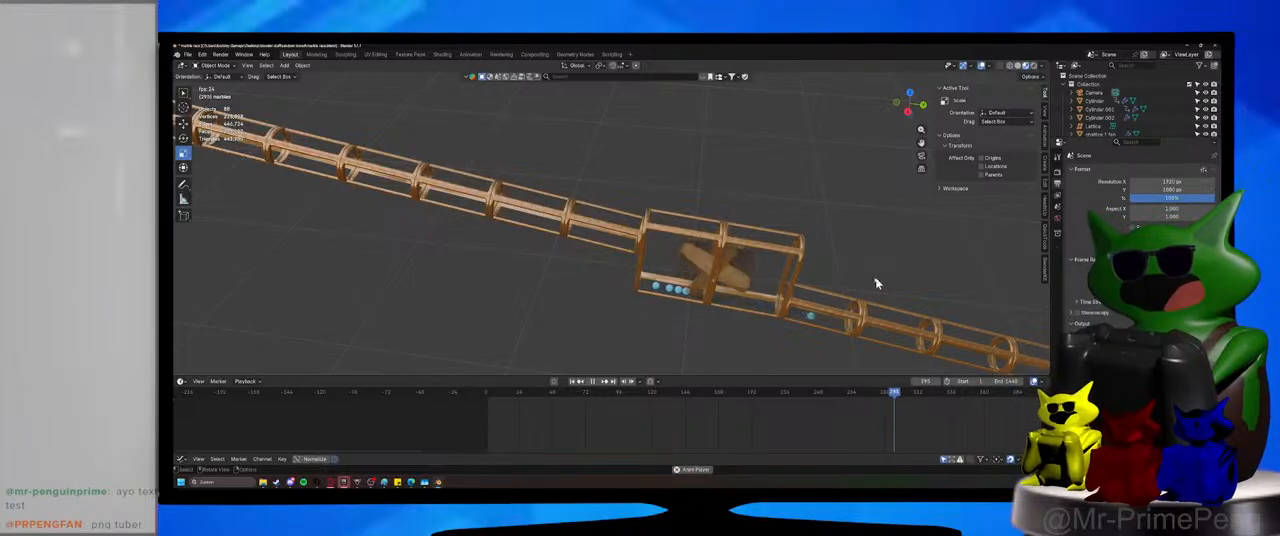
key(ctrl+s)
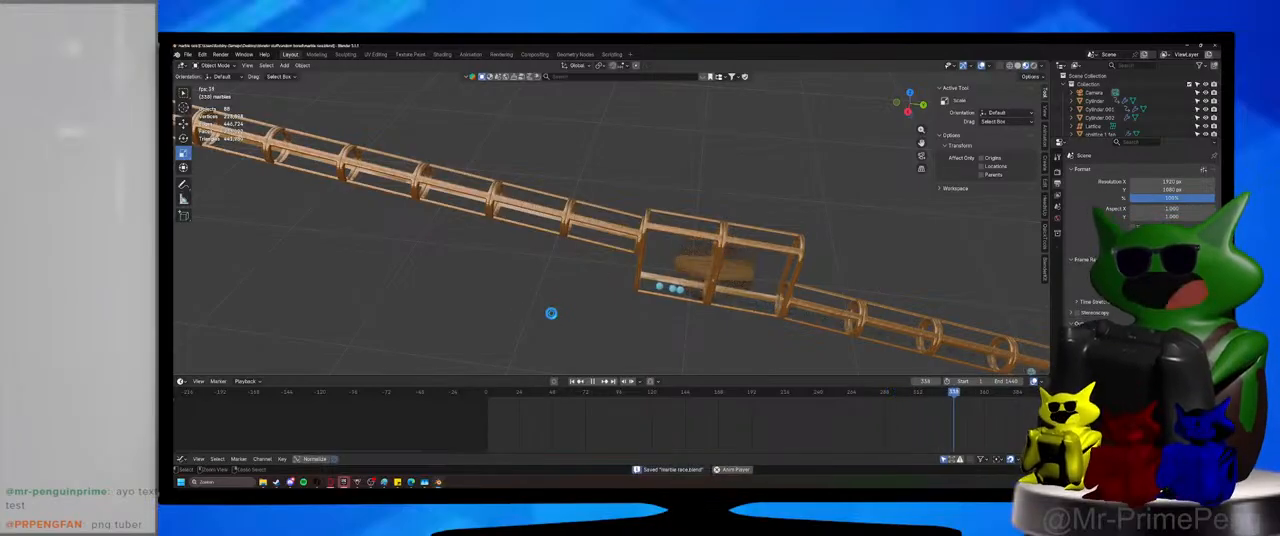
shift+middle_drag(724, 325, 533, 233)
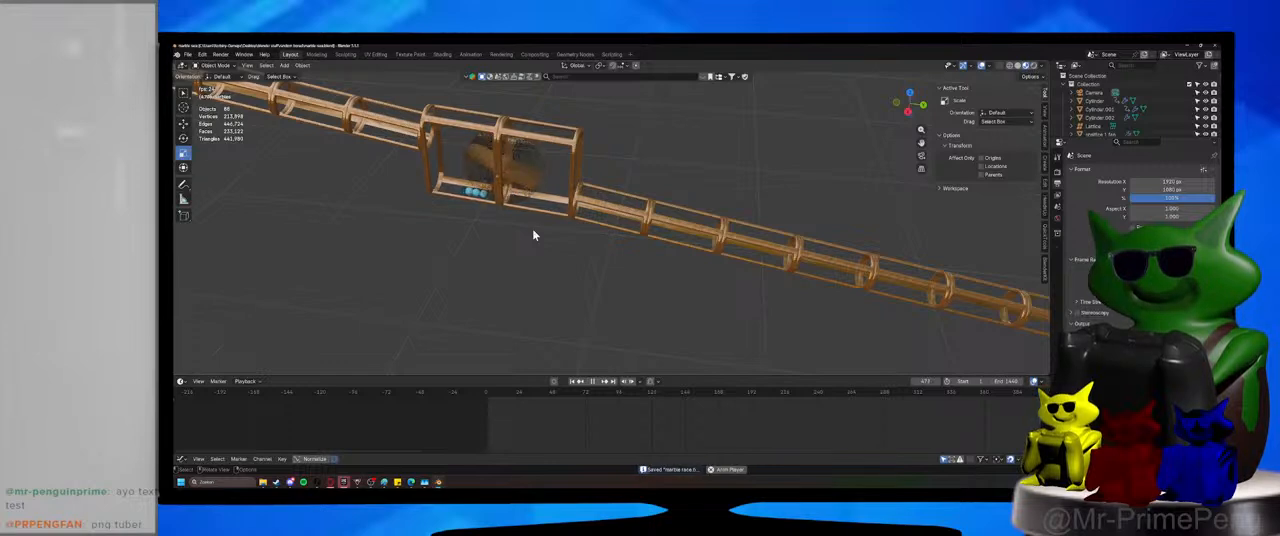
Stop the marble playback at the spinner box, check the whole track and save the file.
shift+middle_drag(533, 233, 566, 258)
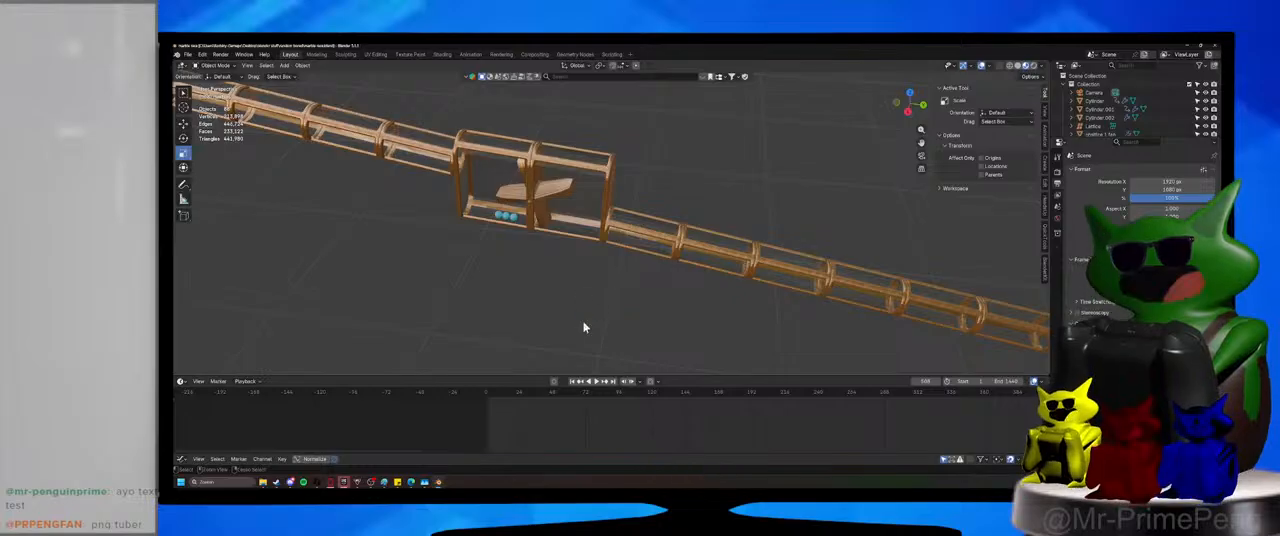
key(ctrl+s)
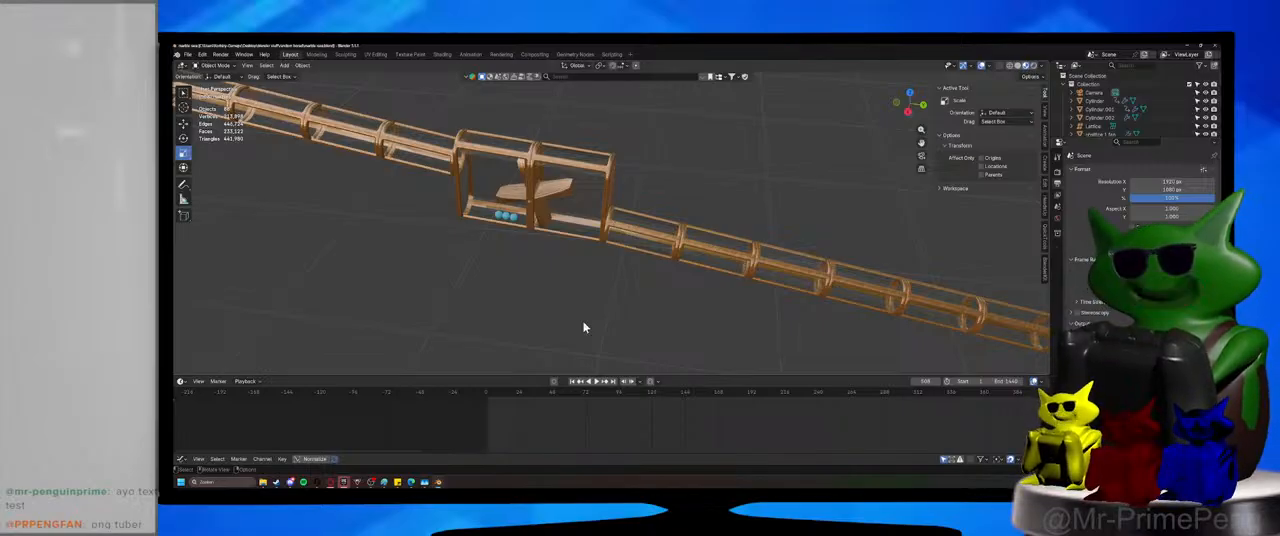
ctrl+middle_drag(614, 243, 589, 274)
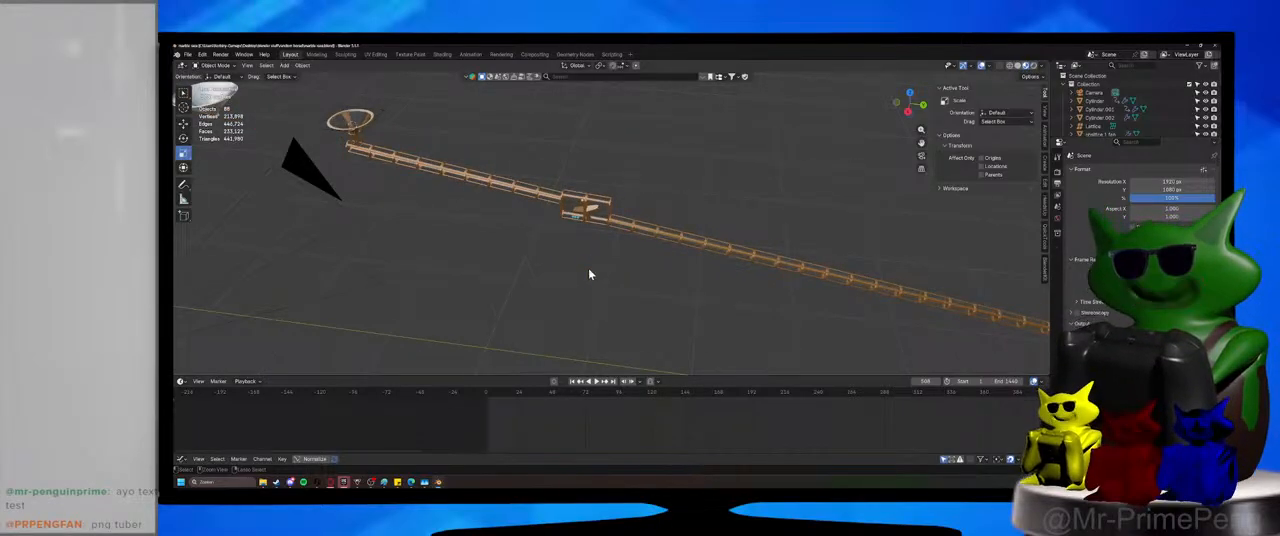
key(ctrl+s)
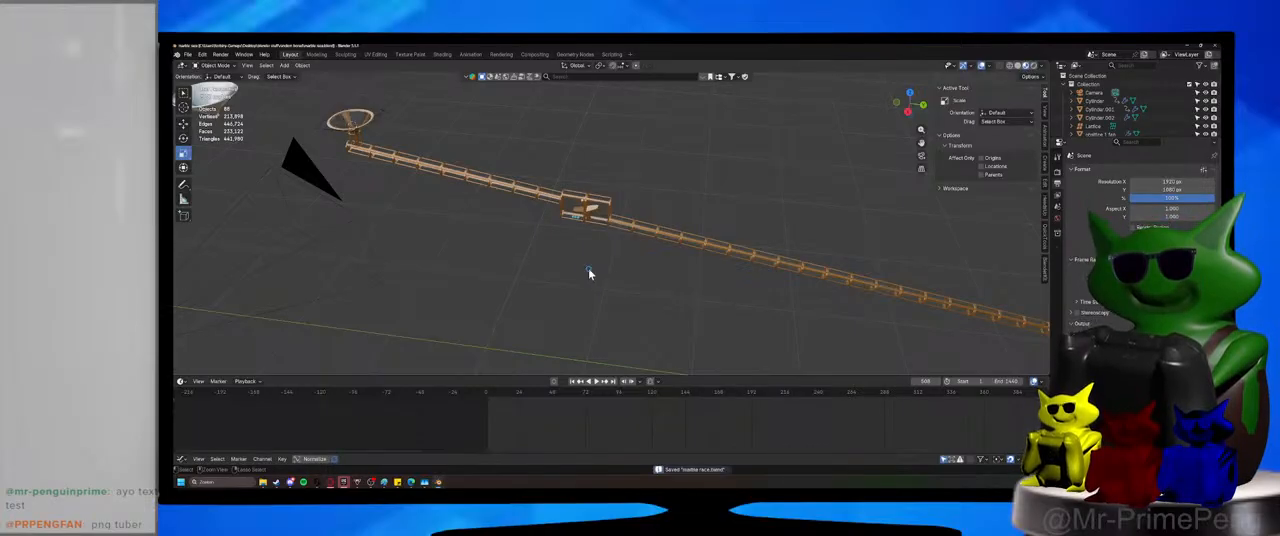
Switch the viewport to rendered shading and render a test image of the track at the current frame.
scroll(588, 276, down, 1)
scroll(588, 279, down, 5)
middle_drag(588, 279, 595, 234)
scroll(595, 234, up, 7)
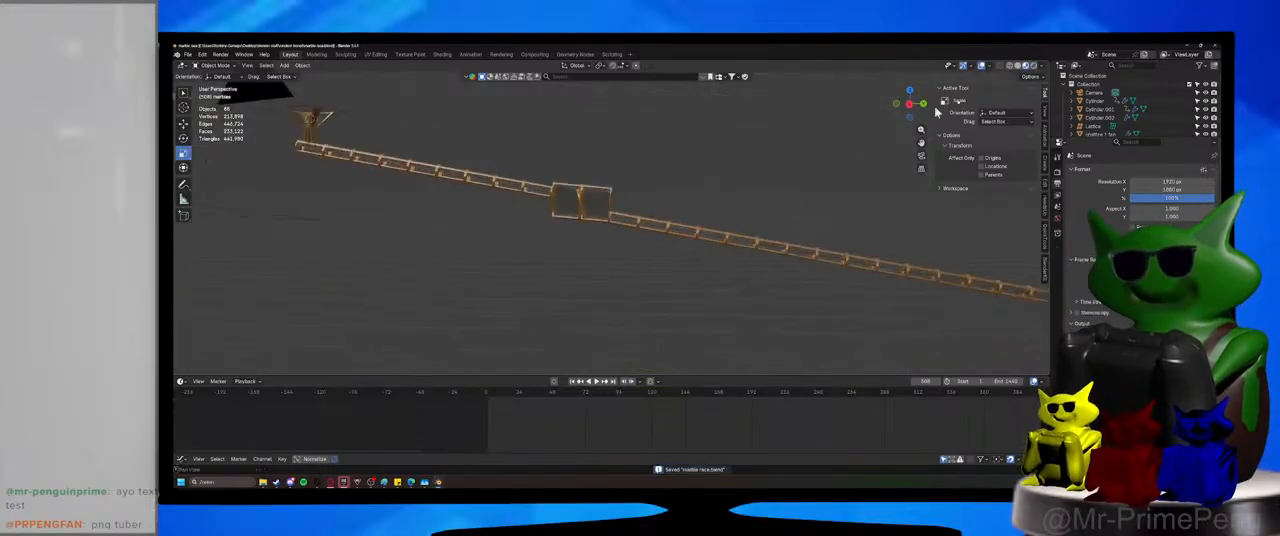
click(1034, 66)
scroll(712, 266, up, 6)
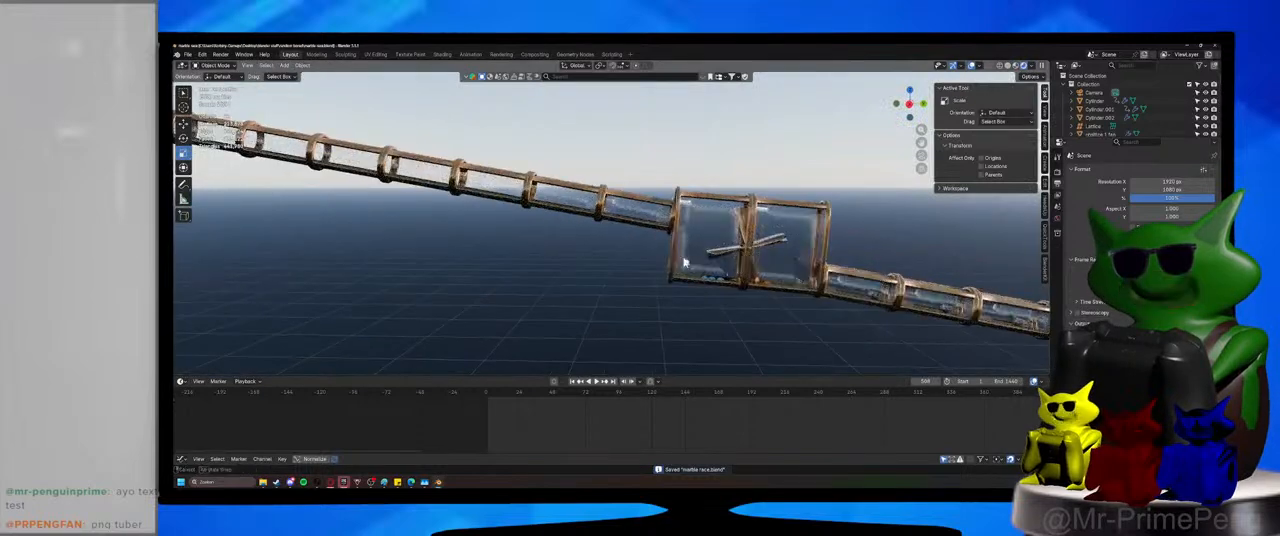
click(220, 54)
click(240, 66)
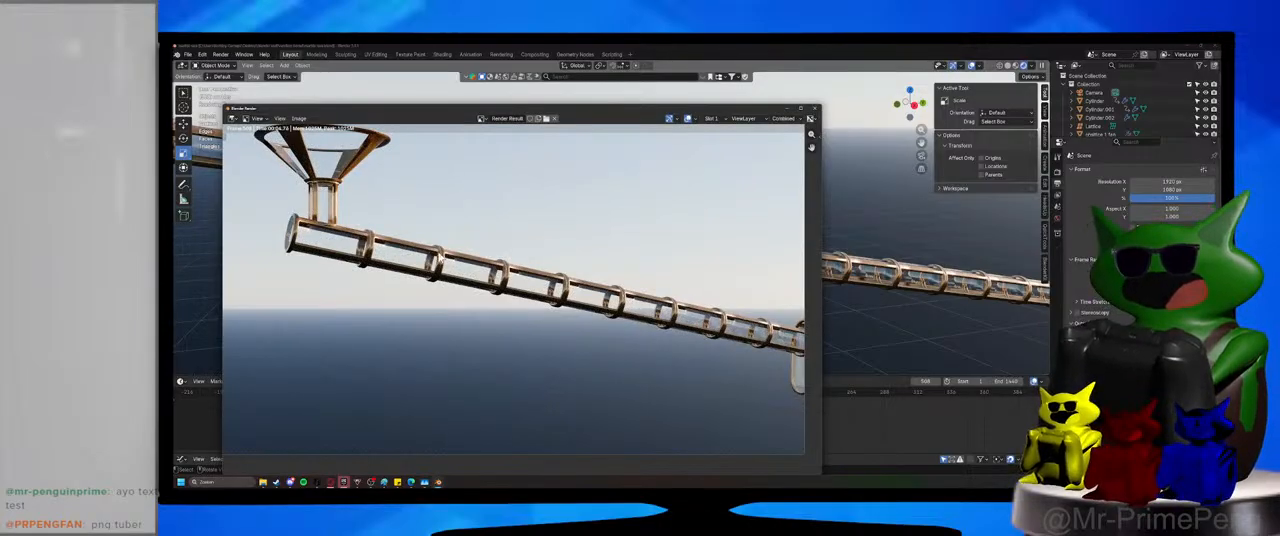
click(788, 112)
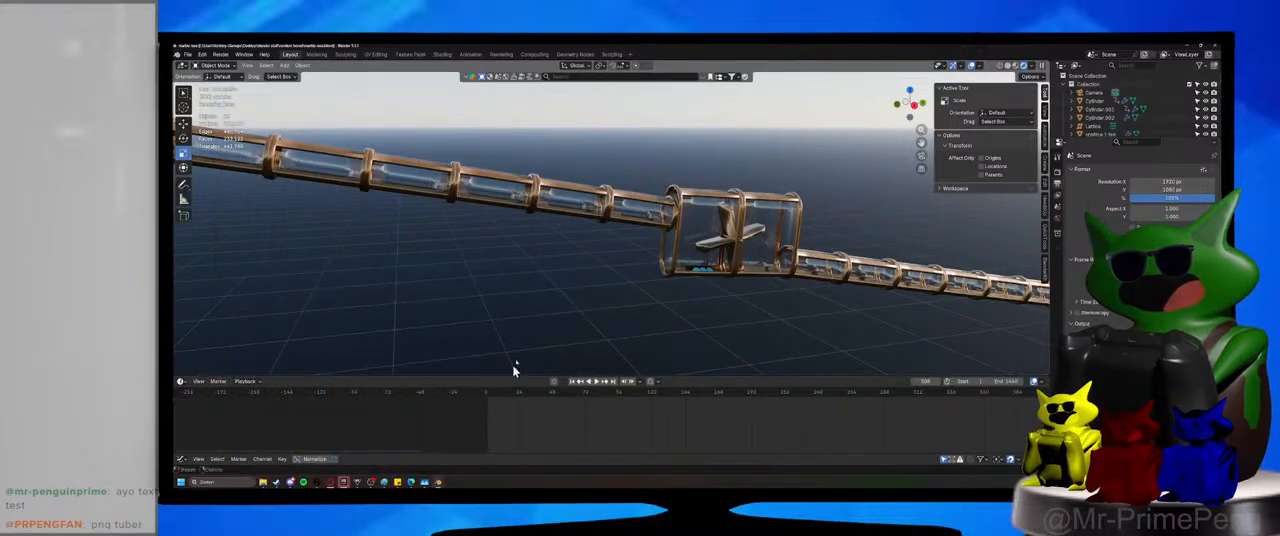
Move the playback to frame 37 and render a test image of the marbles leaving the funnel.
scroll(517, 363, down, 3)
drag(517, 393, 537, 395)
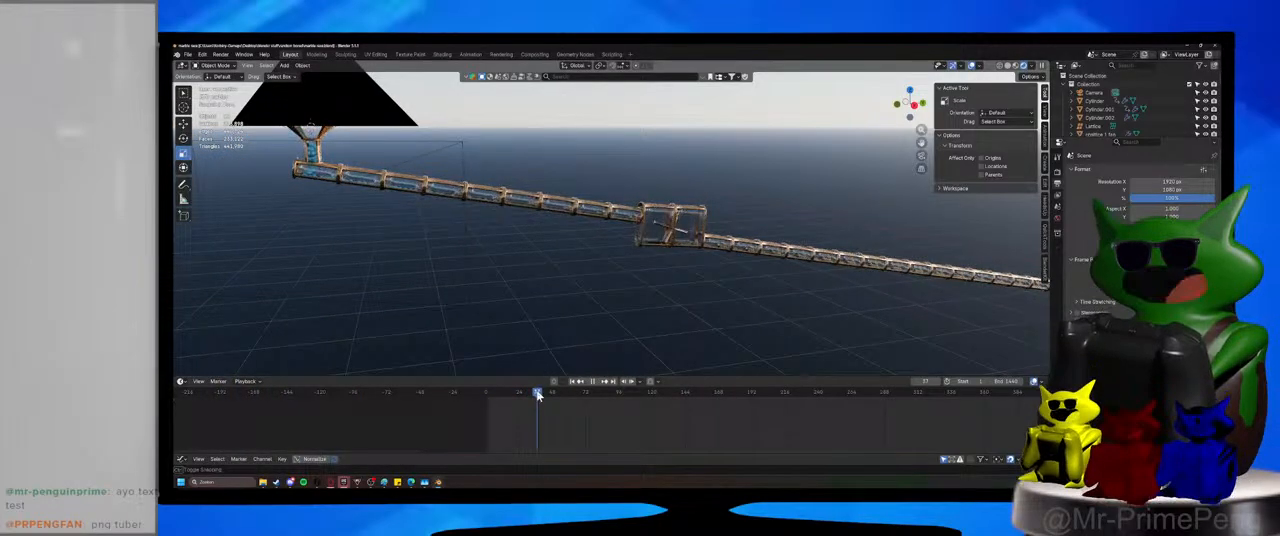
click(221, 54)
click(245, 64)
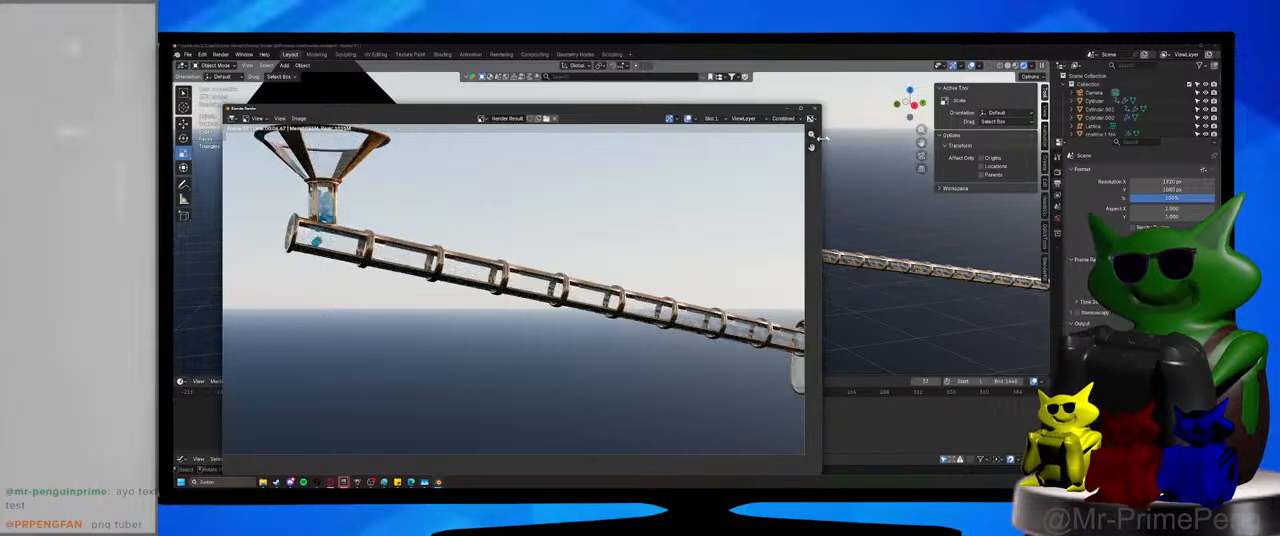
click(801, 108)
Move the camera horizontally so the funnel and upper tube sit inside the camera frame, and save the file.
middle_drag(543, 229, 604, 256)
key(KP_0)
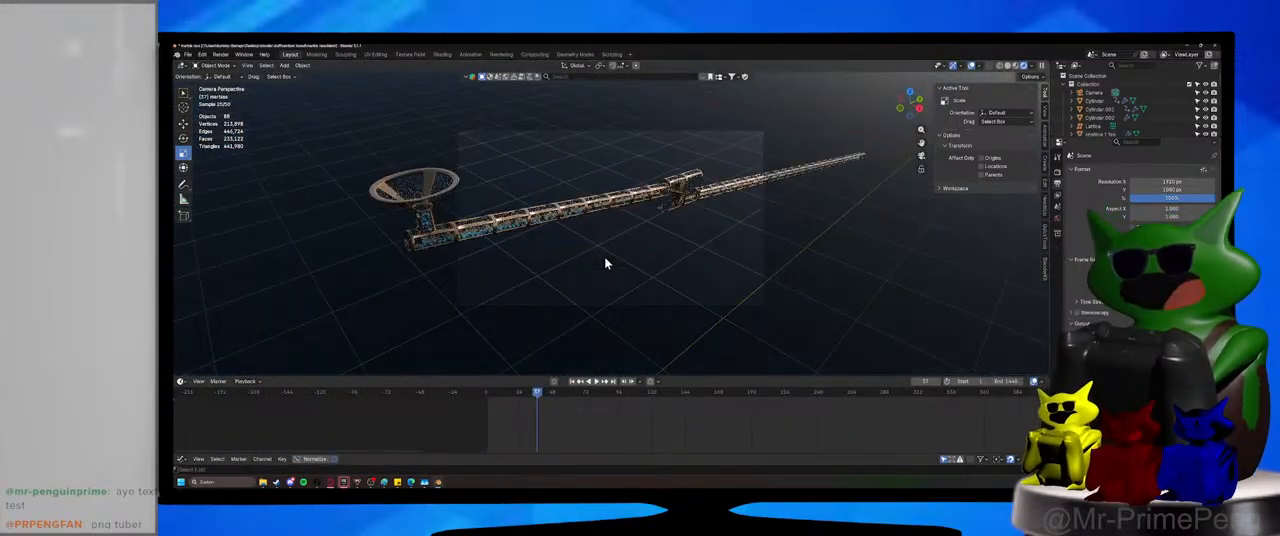
drag(618, 273, 690, 343)
key(g)
key(shift+z)
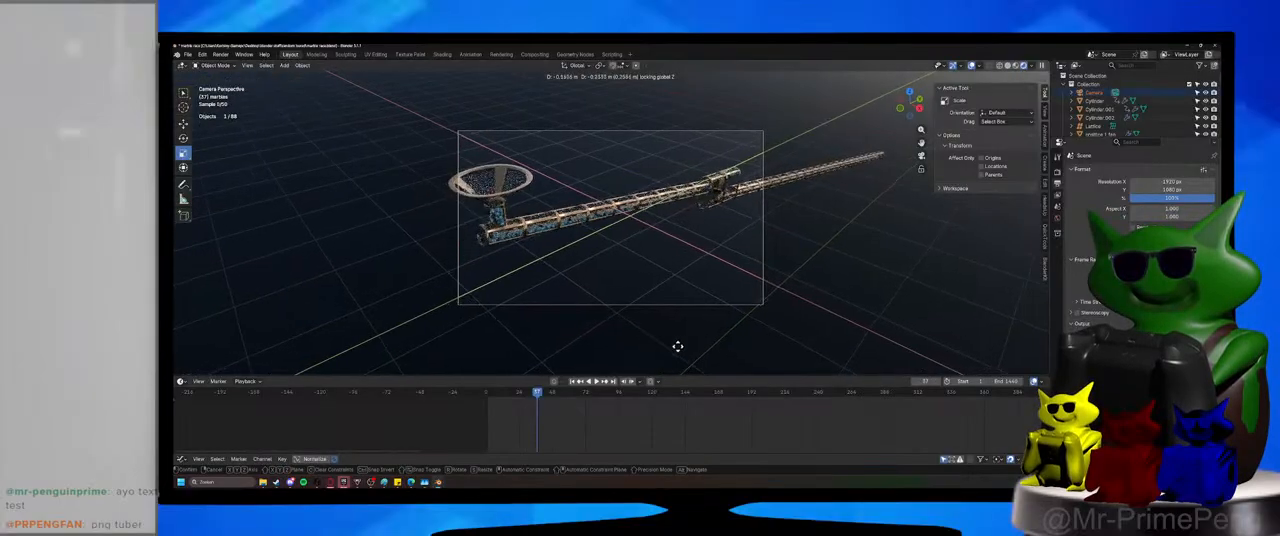
click(670, 335)
key(ctrl+s)
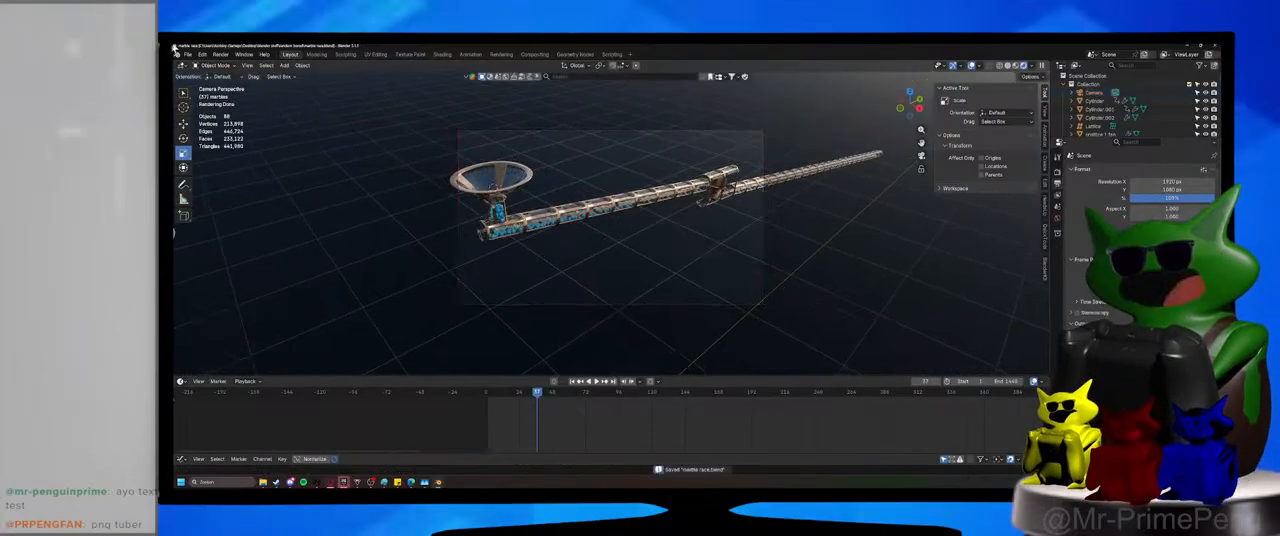
Render frame 37 from the new camera position, consult the track layout sketch in Paint, and return to Blender to save the file.
click(221, 54)
click(238, 66)
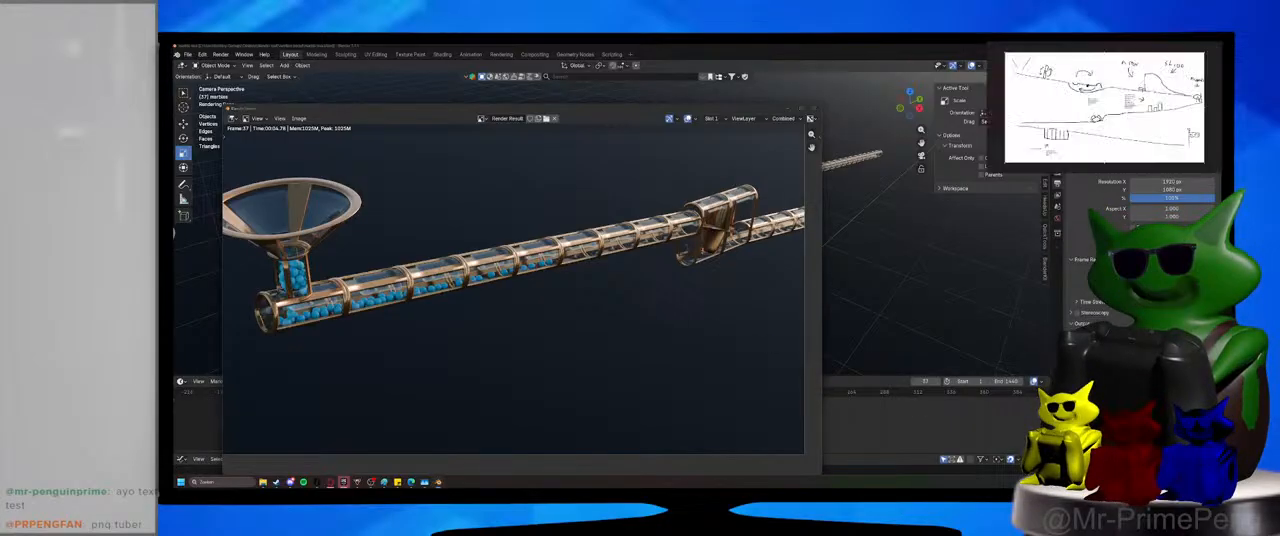
click(384, 482)
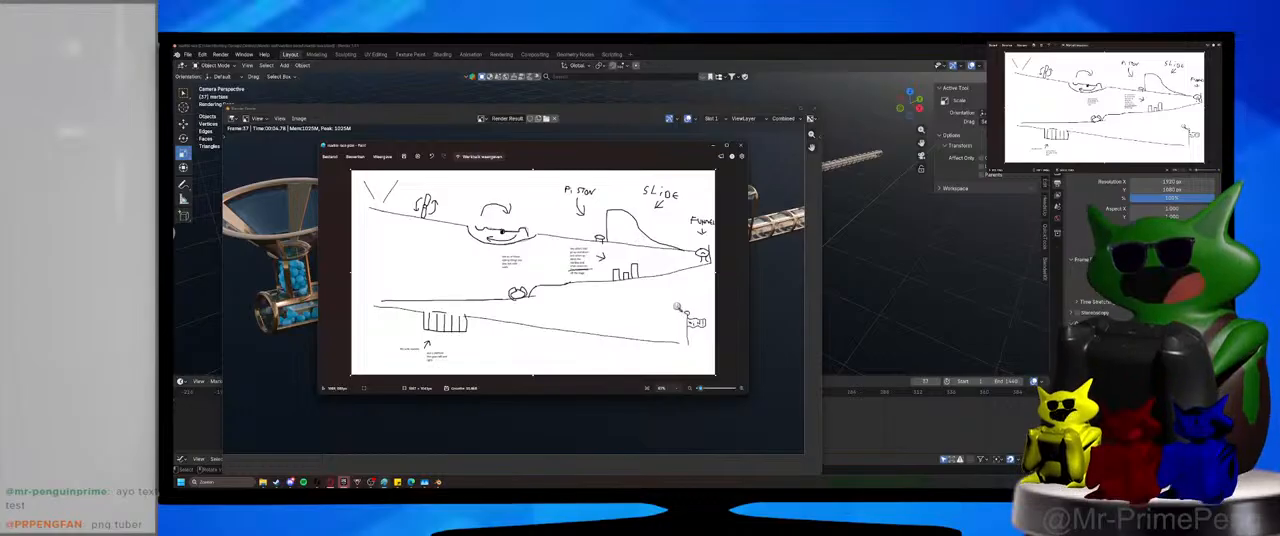
click(872, 387)
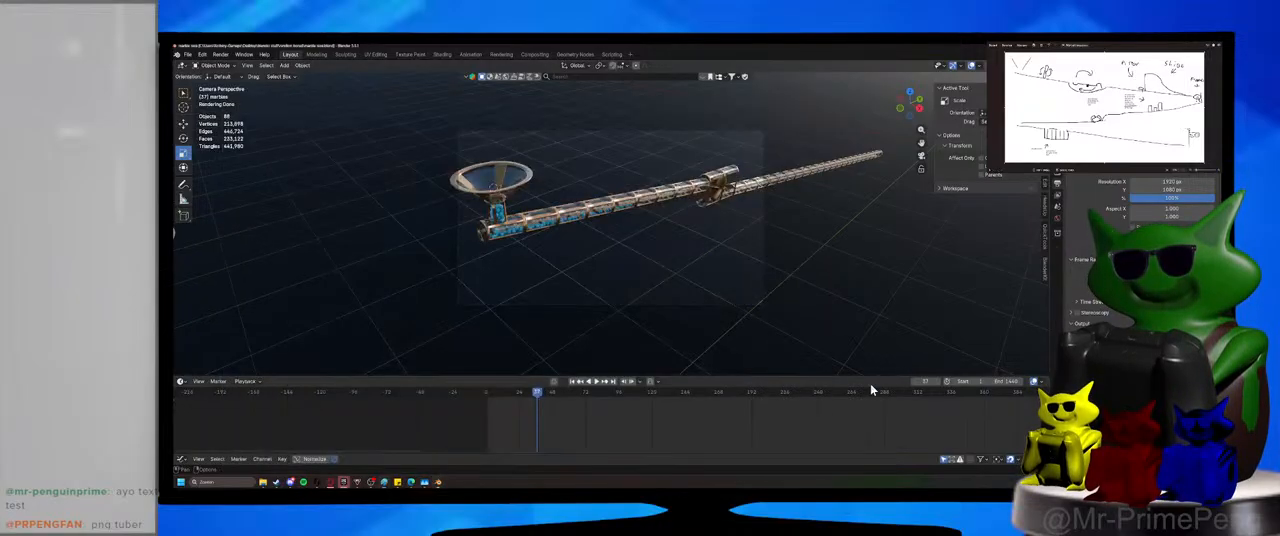
key(ctrl+s)
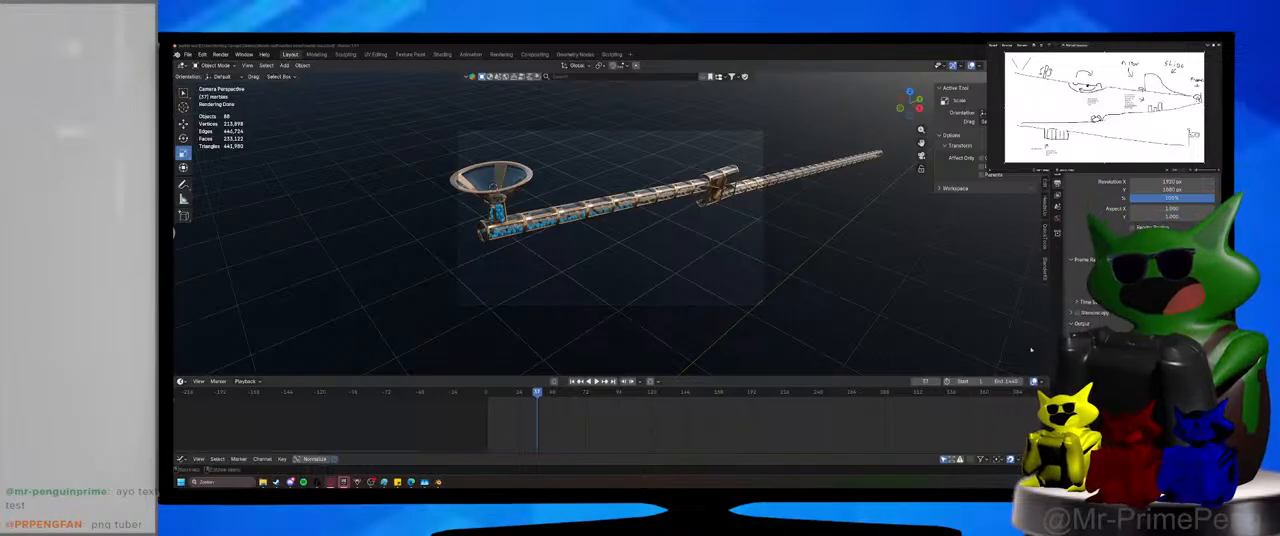
Delete the spare funnel standing apart from the track and save the file.
middle_drag(726, 266, 671, 254)
key(ctrl+s)
scroll(600, 264, down, 4)
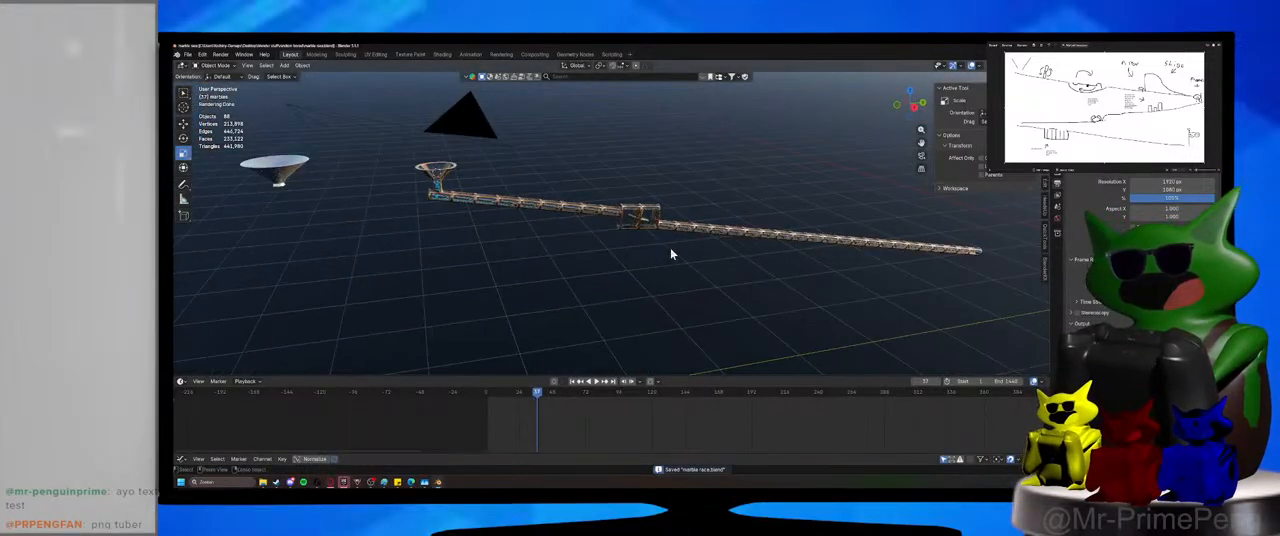
middle_drag(371, 249, 509, 263)
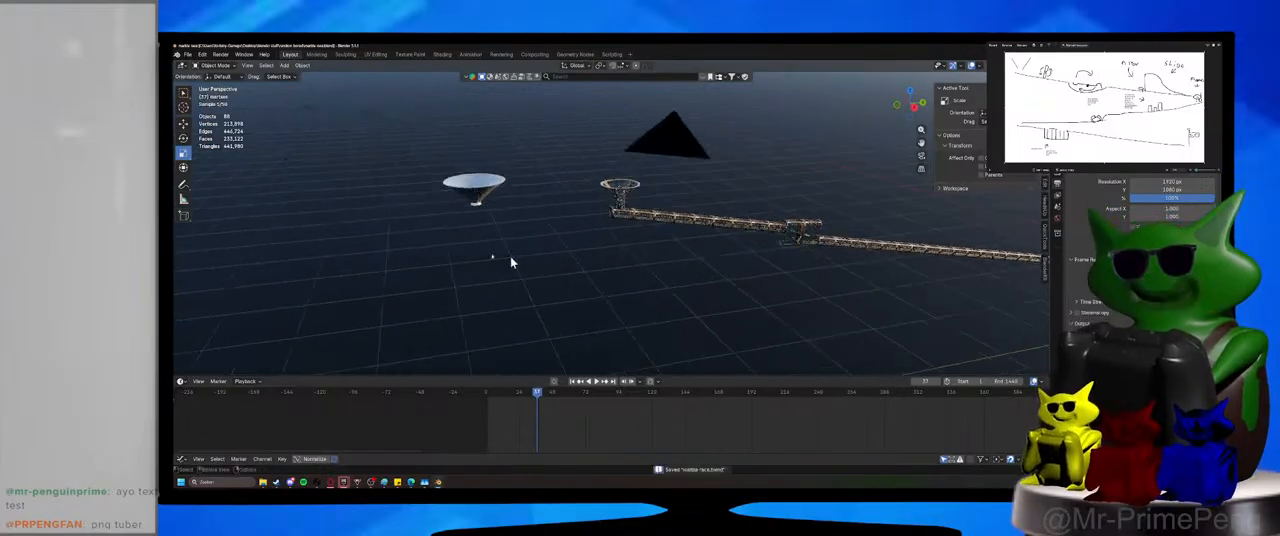
click(475, 192)
key(Delete)
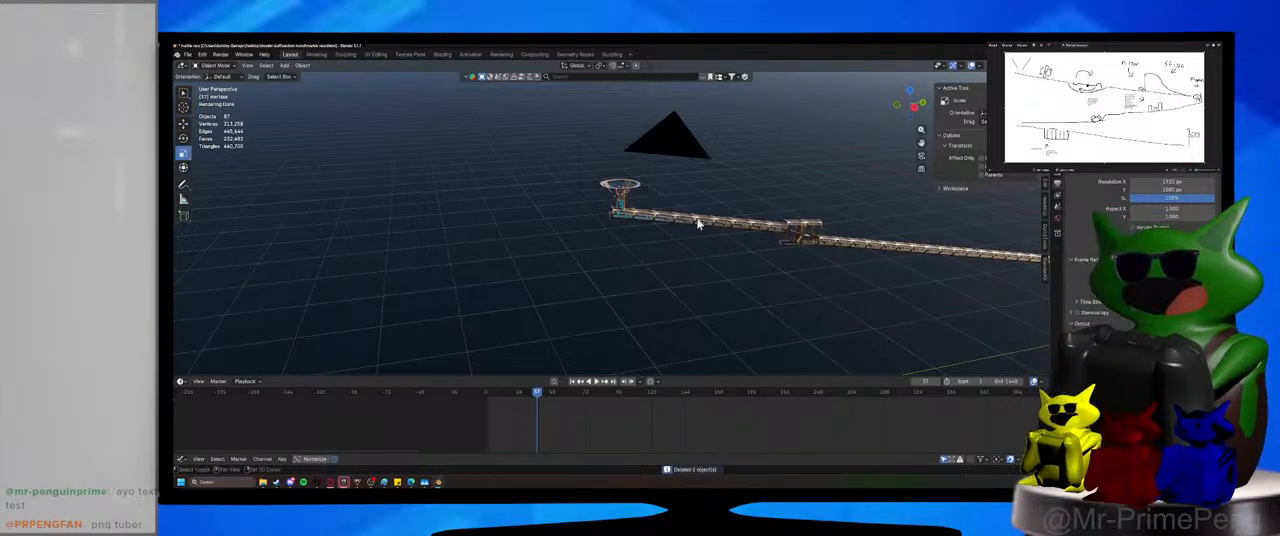
shift+middle_drag(697, 220, 485, 202)
key(ctrl+s)
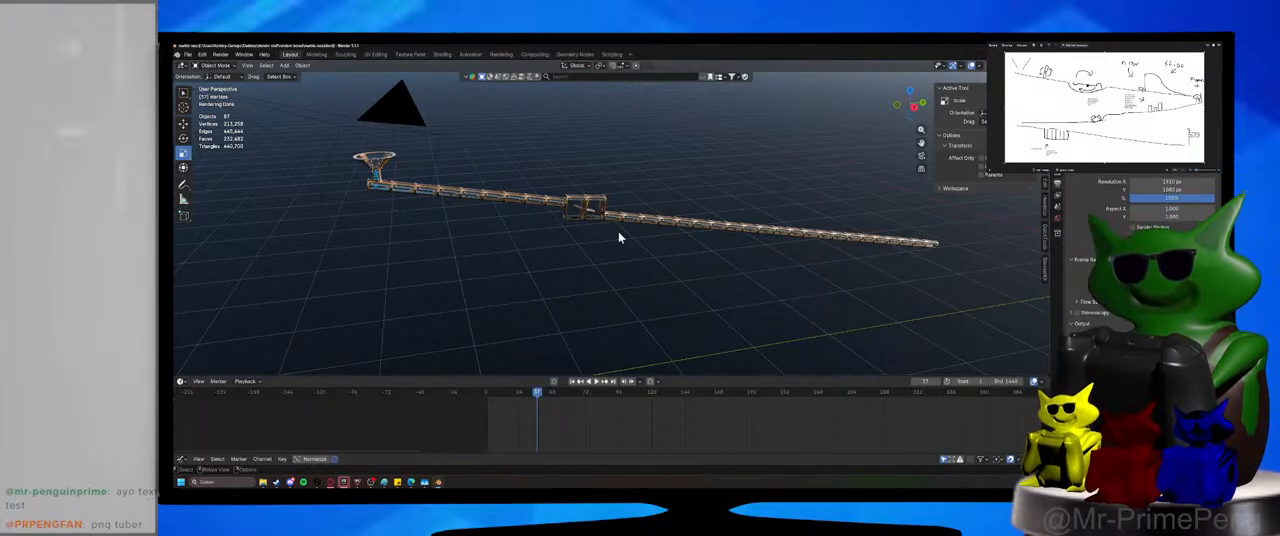
Select the lower sloping tube after the spinner box and switch the viewport to solid shading.
drag(752, 140, 792, 275)
shift+middle_drag(791, 275, 602, 271)
scroll(600, 274, up, 4)
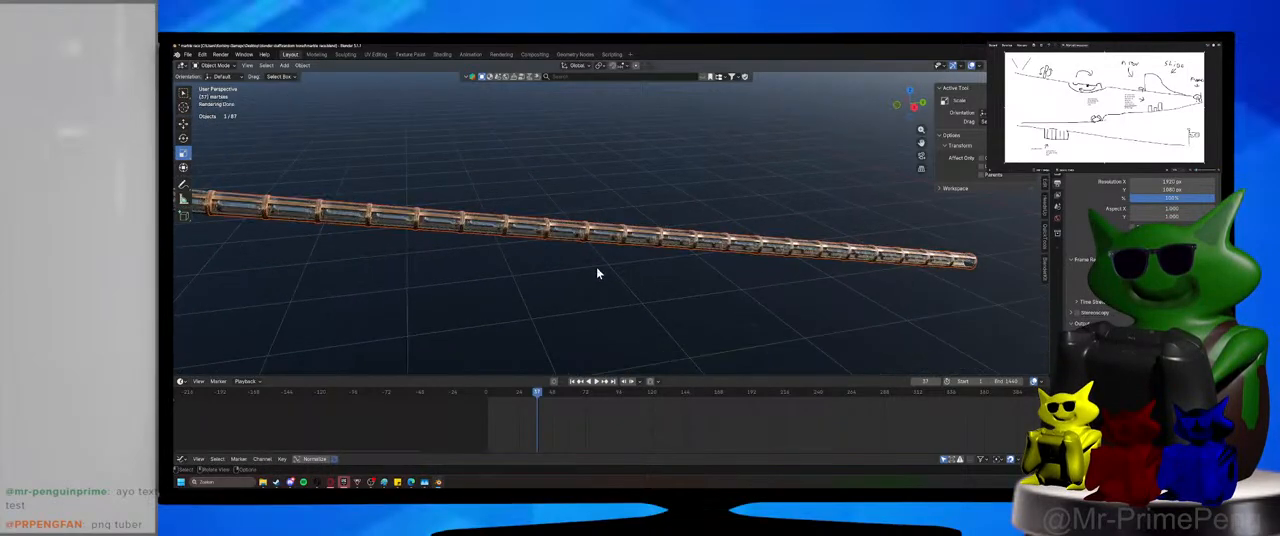
scroll(597, 273, down, 3)
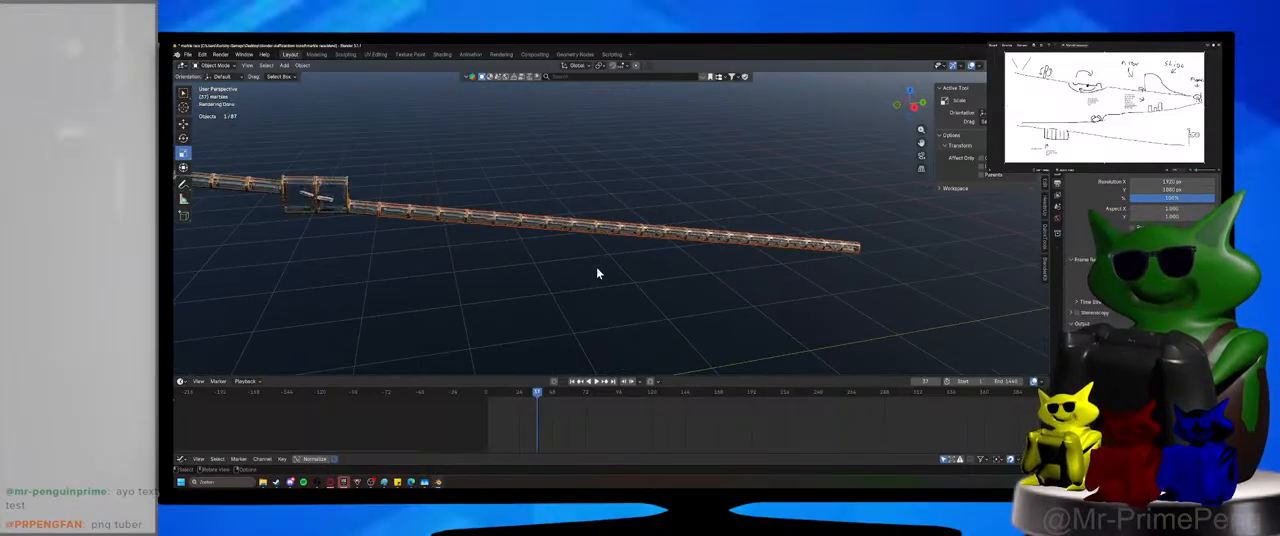
middle_drag(714, 285, 700, 284)
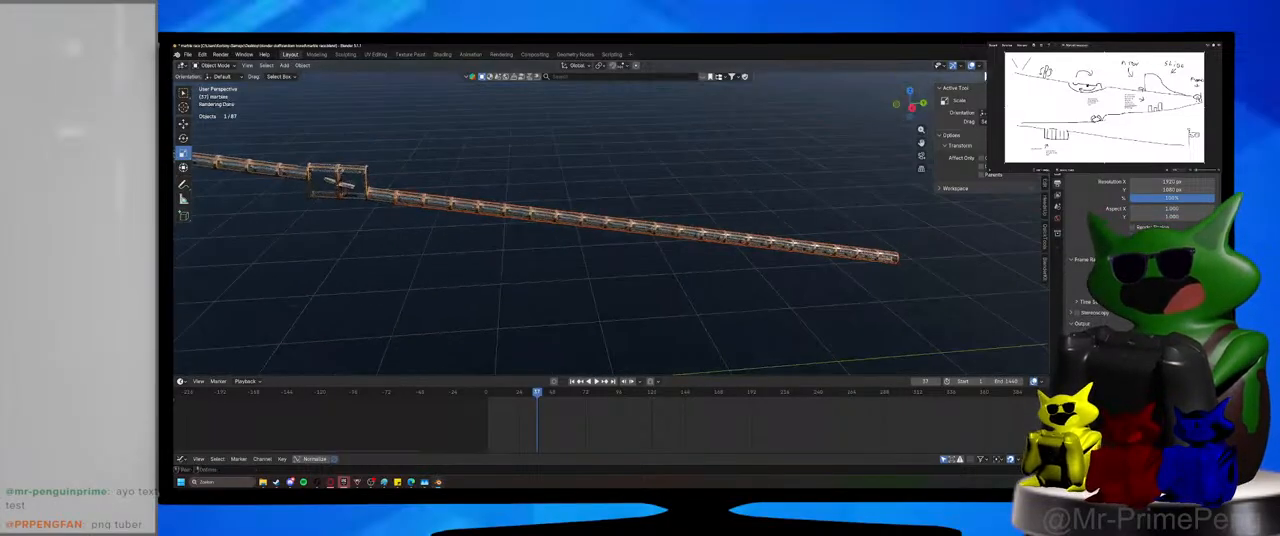
click(1003, 65)
click(1013, 65)
shift+middle_drag(806, 222, 575, 234)
scroll(575, 234, up, 3)
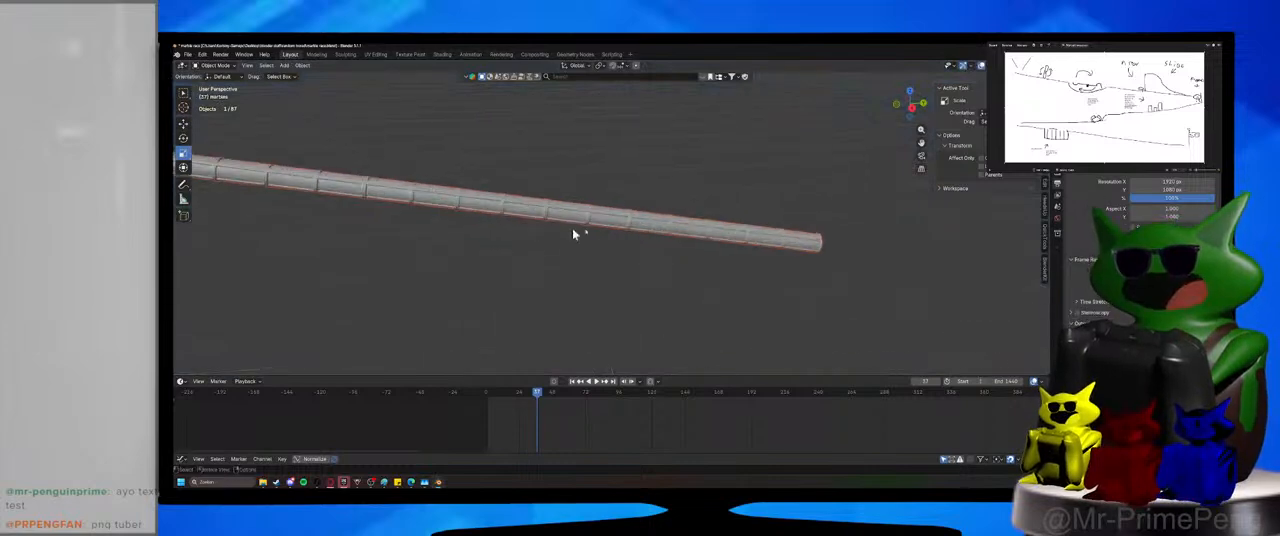
Duplicate one linked segment of the lower tube in place and separate the copy into its own object.
key(Tab)
scroll(540, 240, up, 2)
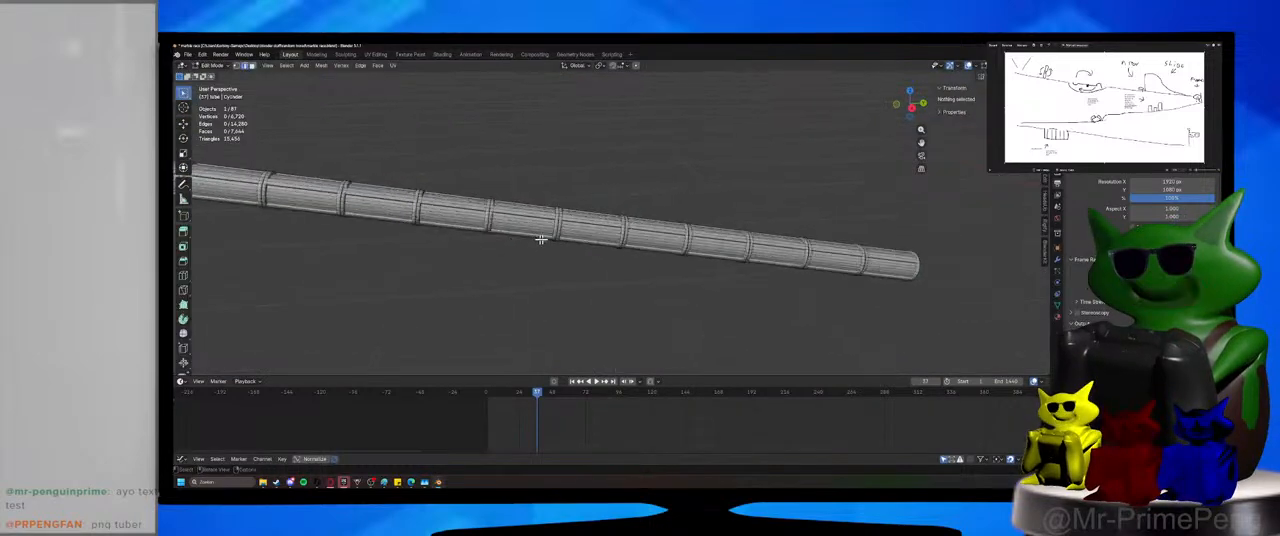
key(l)
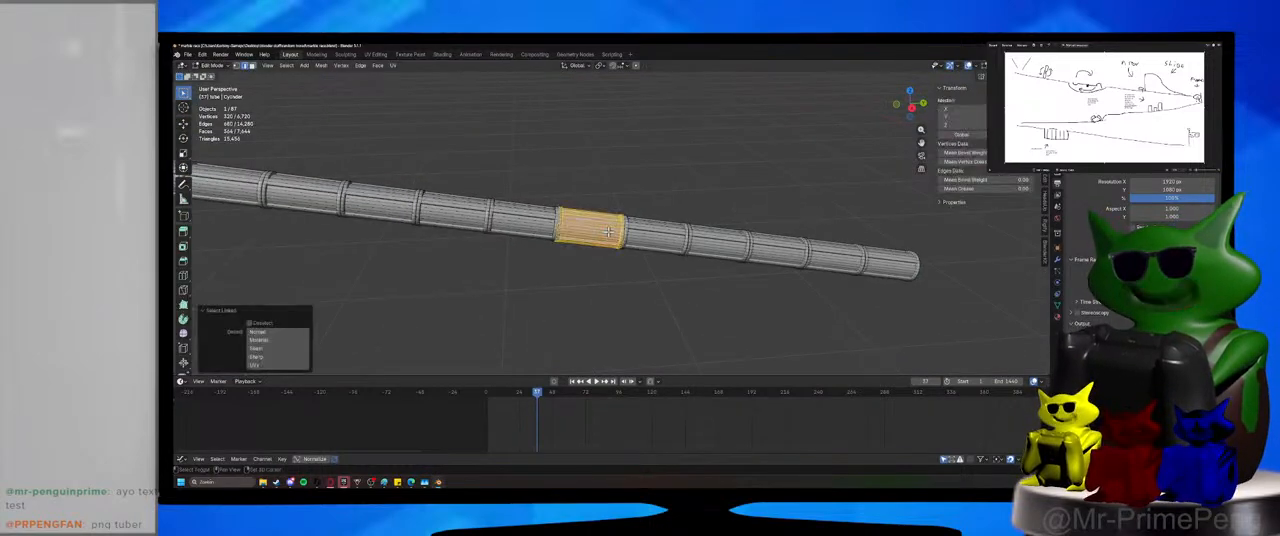
key(shift+d)
right_click(608, 231)
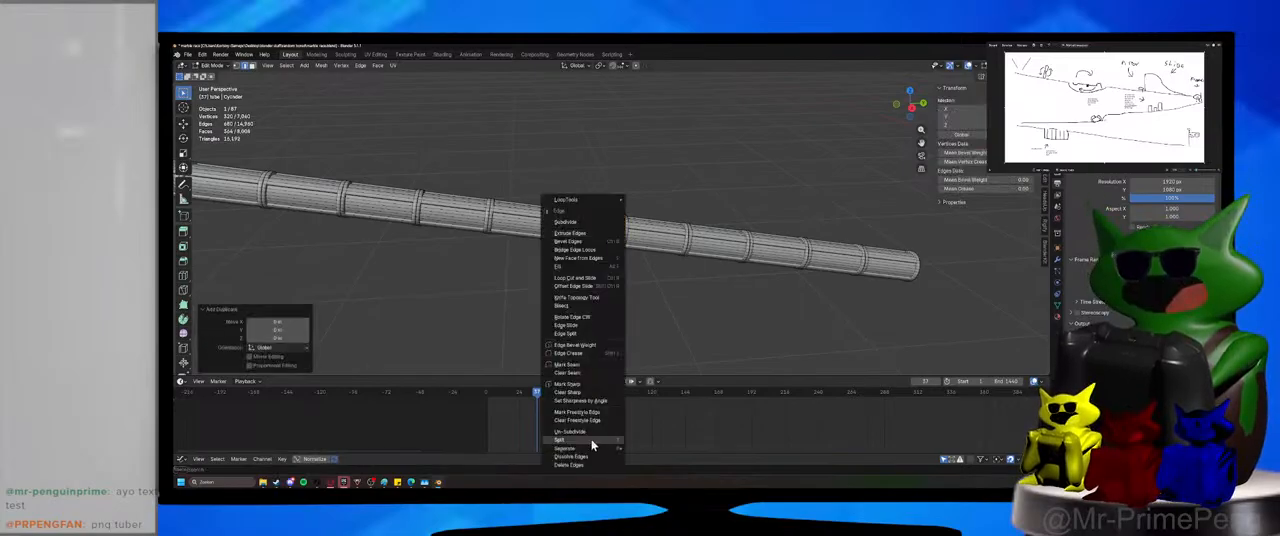
mouse_move(592, 448)
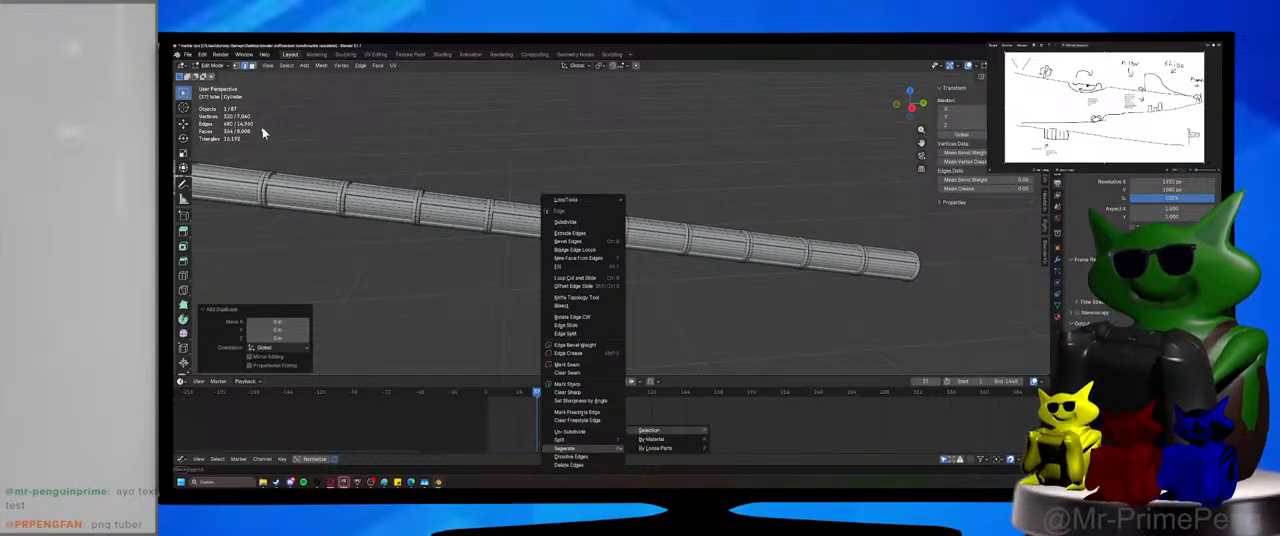
click(213, 67)
click(215, 78)
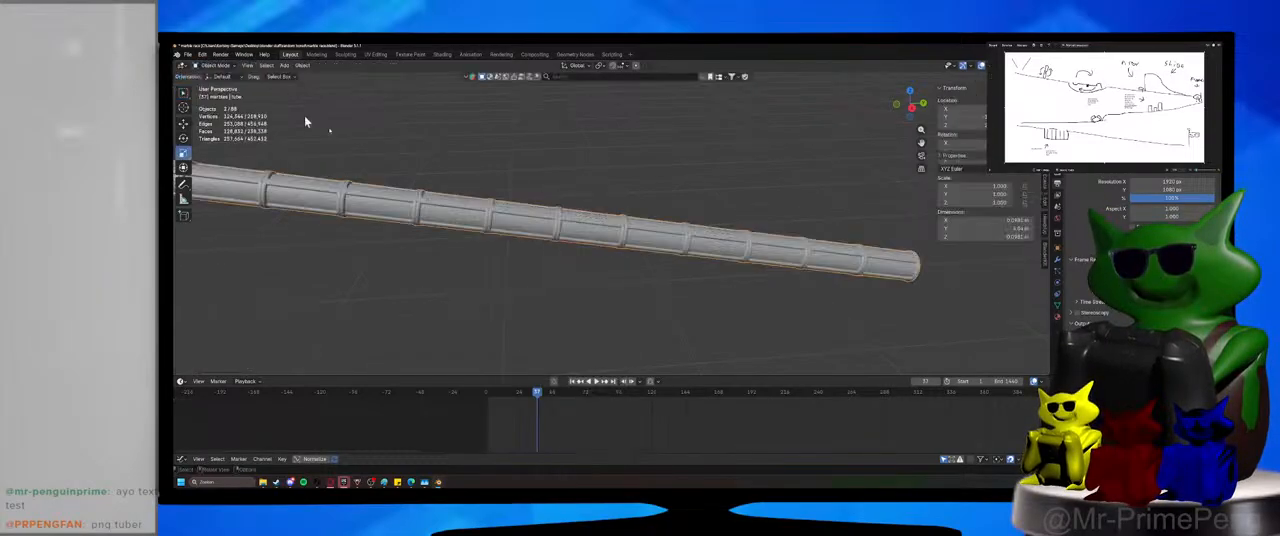
Raise the separated tube segment along Z until it floats clear above the lower tube.
click(586, 234)
key(g)
key(z)
click(620, 182)
shift+middle_drag(621, 180, 629, 213)
scroll(633, 235, up, 1)
key(g)
key(z)
click(648, 121)
middle_drag(624, 166, 548, 180)
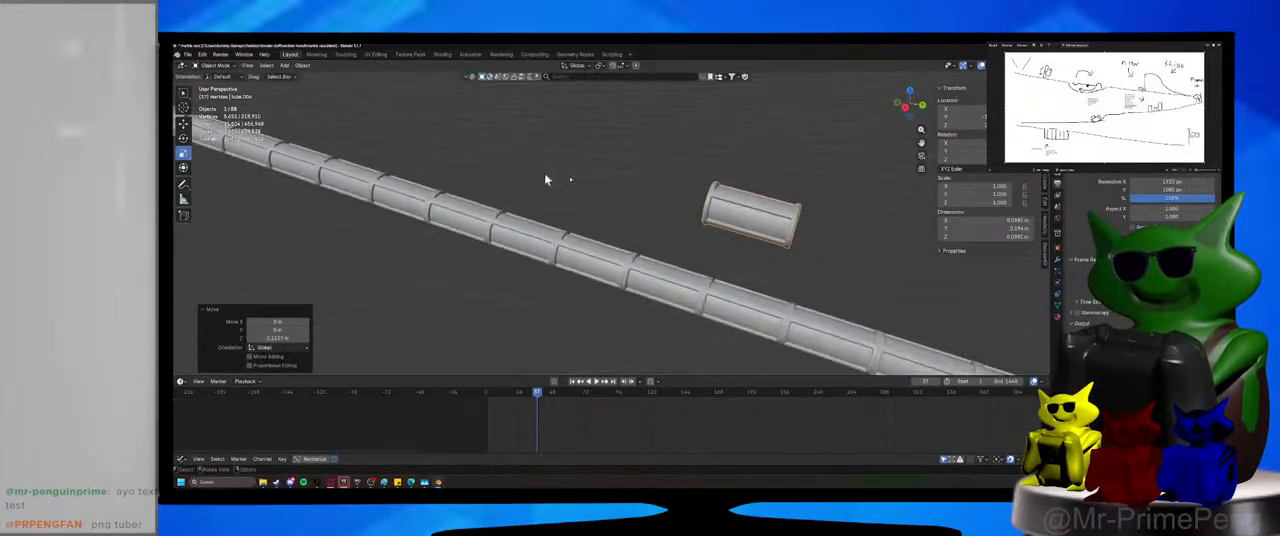
Set the separated tube segment's origin to its geometry.
key(shift+s)
click(640, 222)
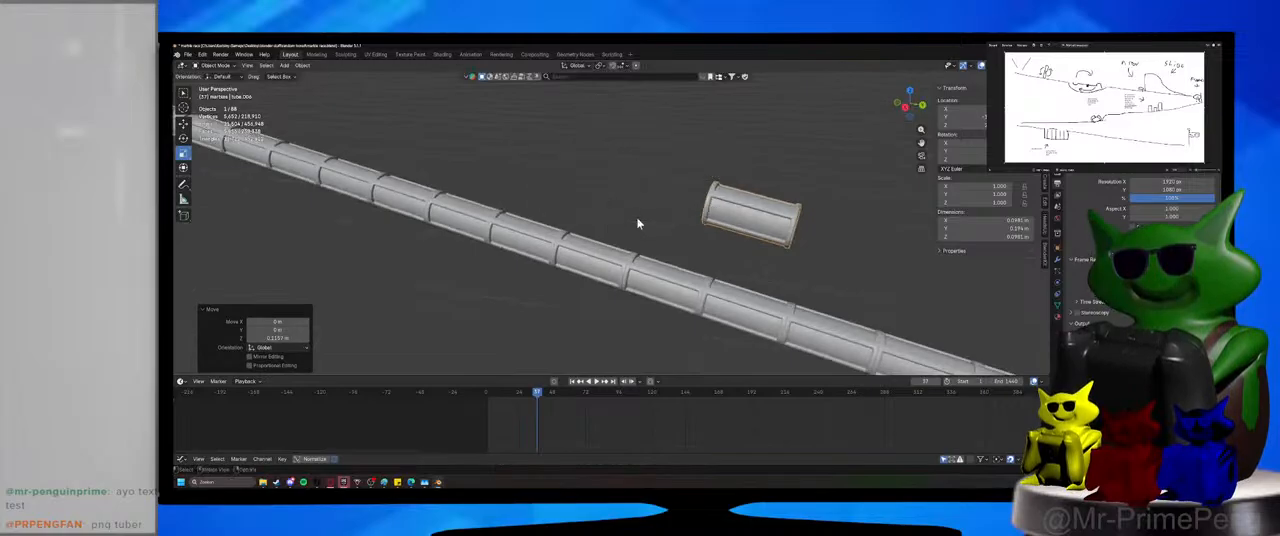
click(302, 65)
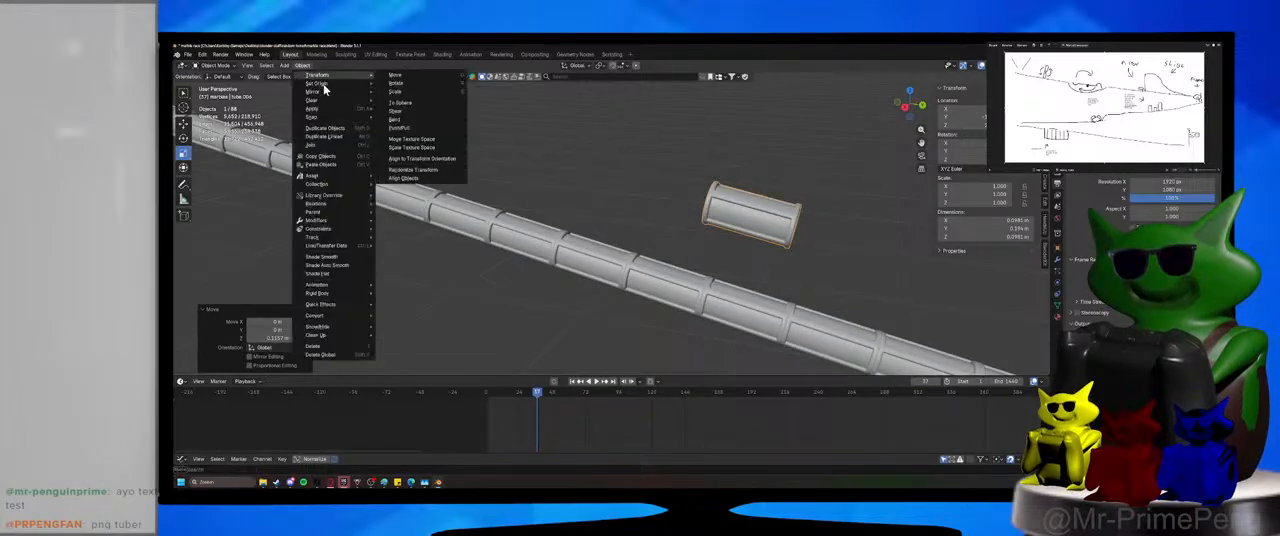
mouse_move(316, 83)
click(436, 93)
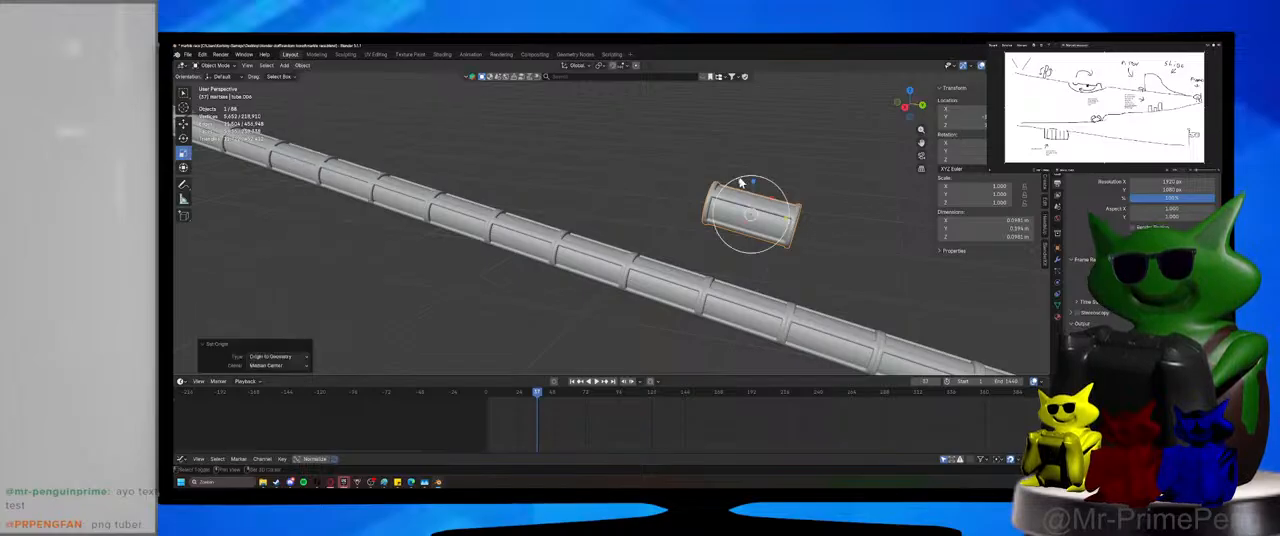
Rotate the separated tube segment about the X axis until it lies level, and save the file.
middle_drag(743, 182, 652, 192)
scroll(655, 217, up, 2)
click(184, 138)
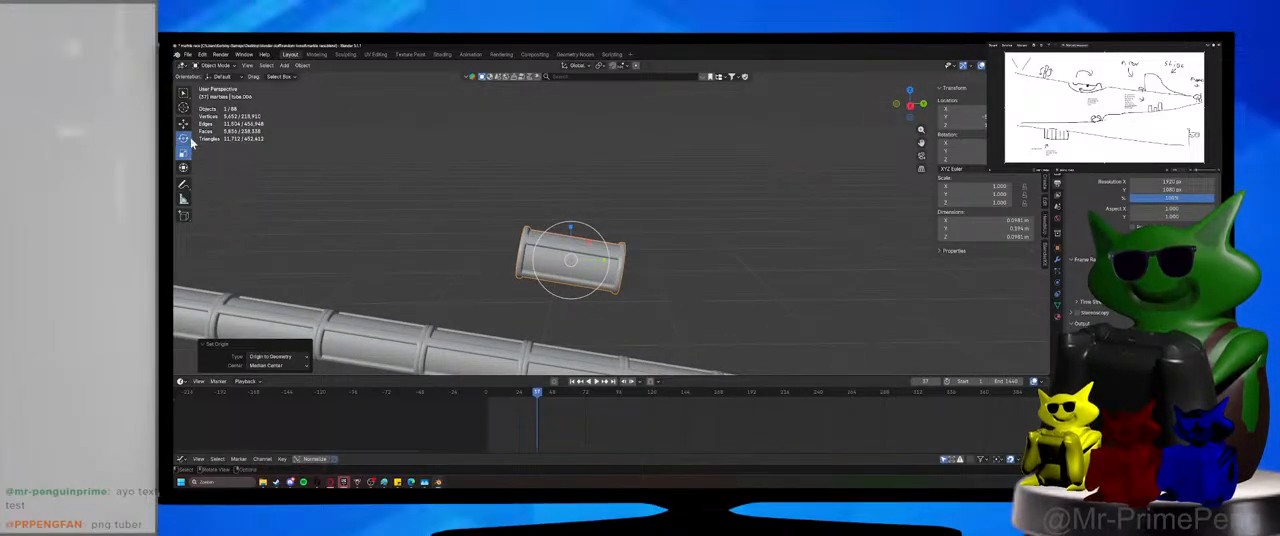
drag(570, 225, 590, 240)
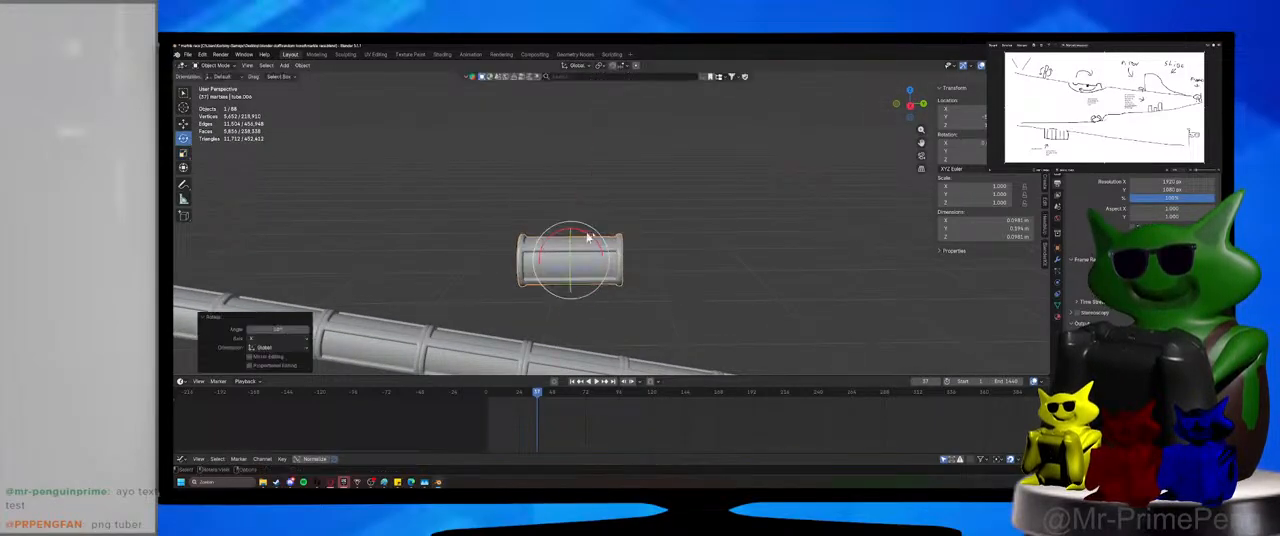
key(ctrl+s)
key(KP_Decimal)
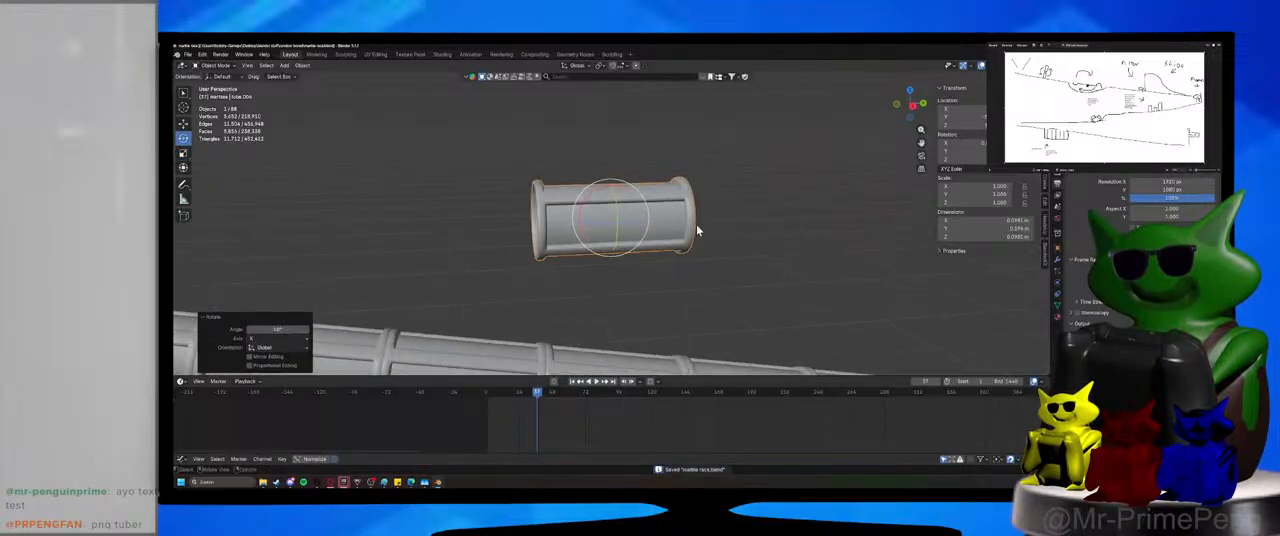
scroll(696, 224, down, 3)
middle_drag(694, 237, 551, 224)
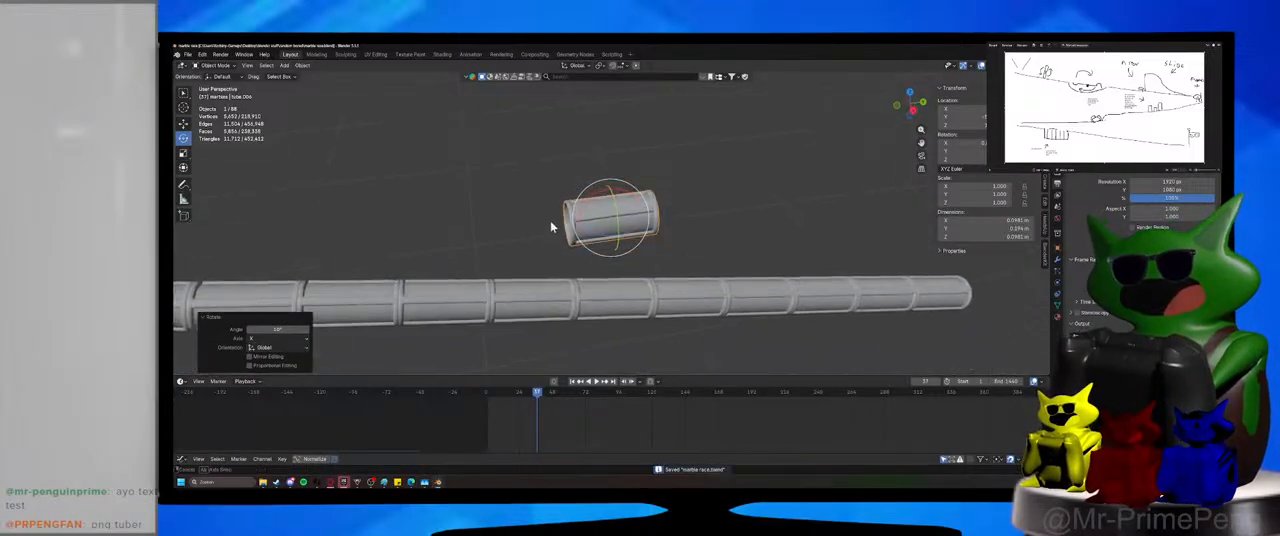
click(206, 67)
click(208, 72)
key(shift+a)
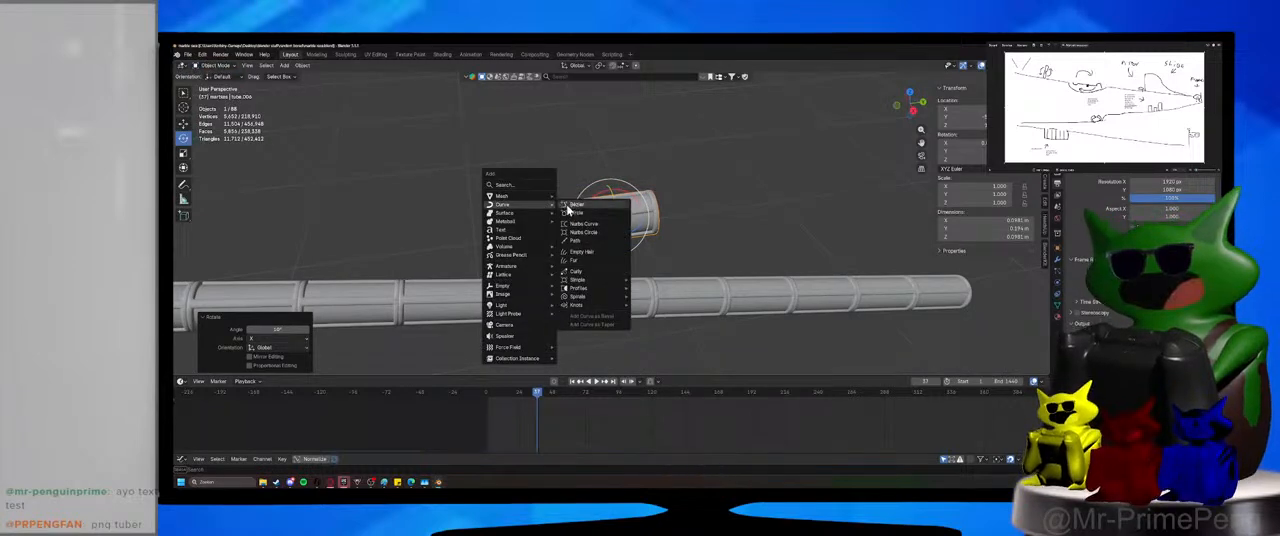
click(569, 205)
click(568, 210)
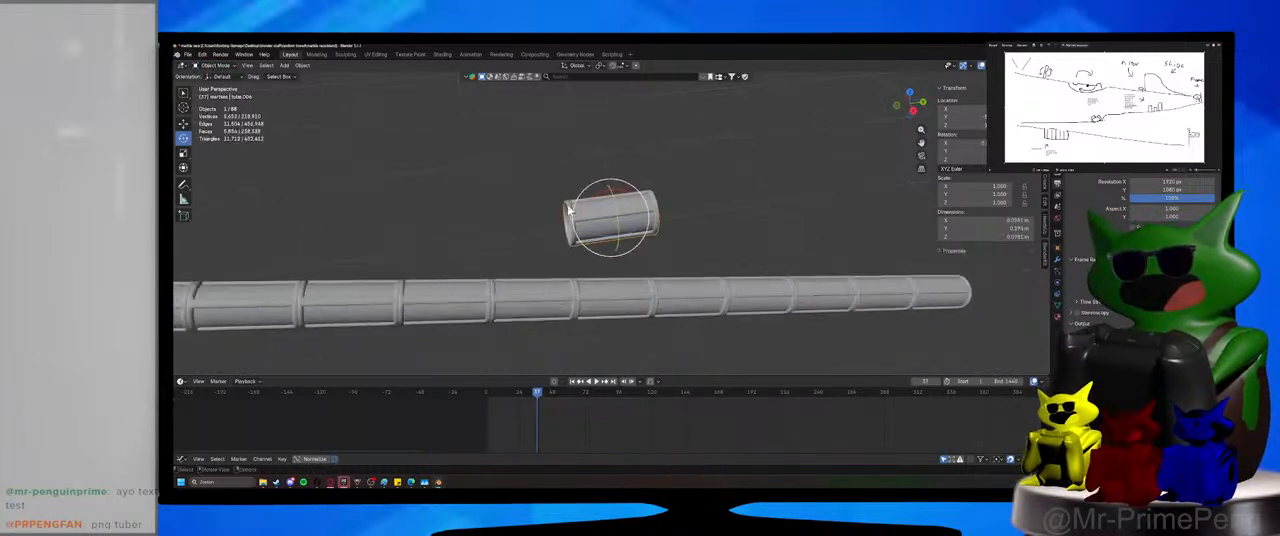
Snap the 3D cursor to the separated tube segment and save the file.
key(shift+s)
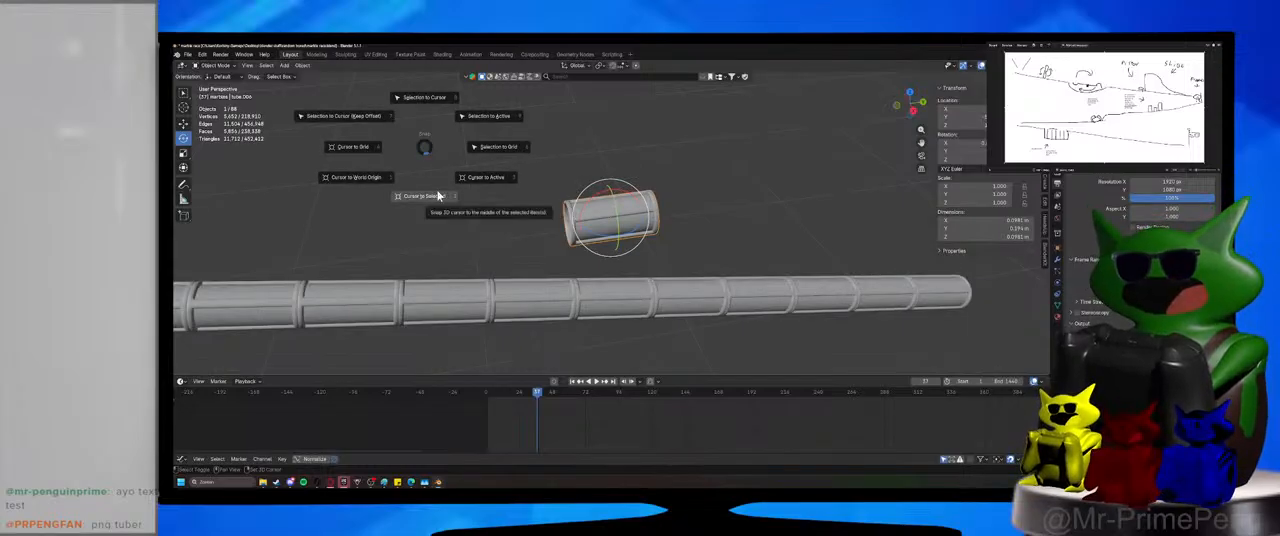
click(426, 118)
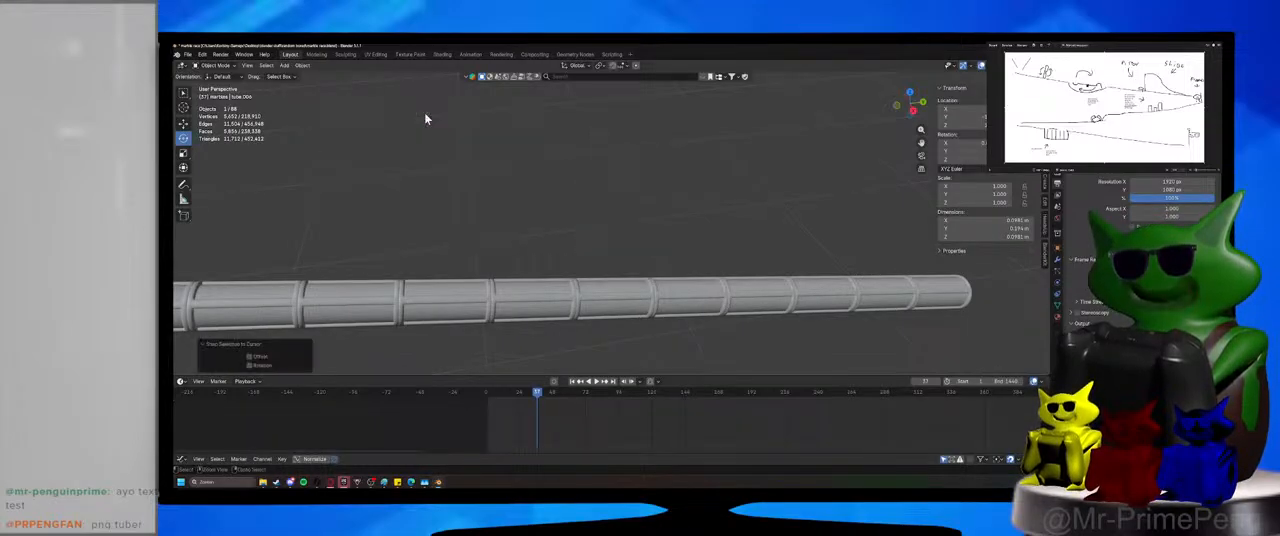
key(ctrl+z)
key(ctrl+s)
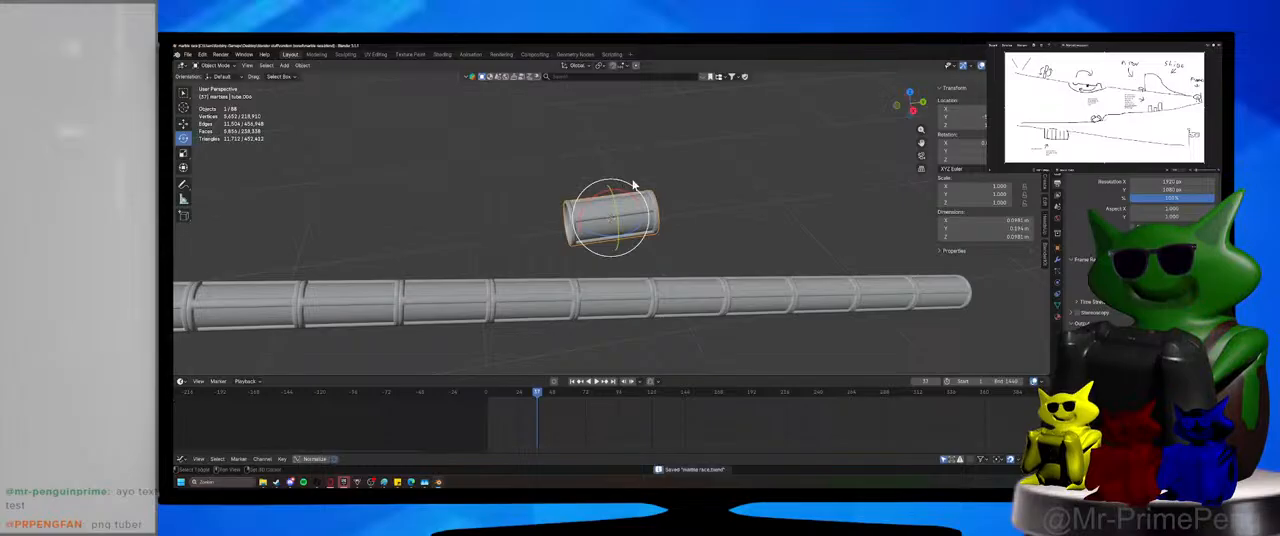
Add a Bézier curve at the separated tube segment and scale it down.
key(shift+a)
mouse_move(625, 176)
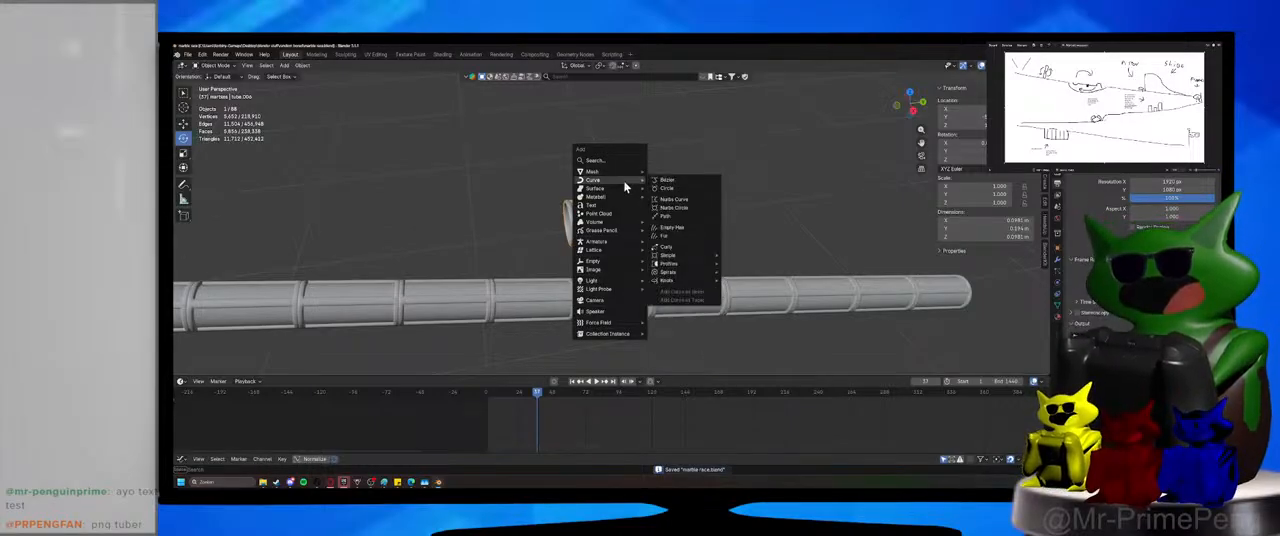
click(667, 180)
key(s)
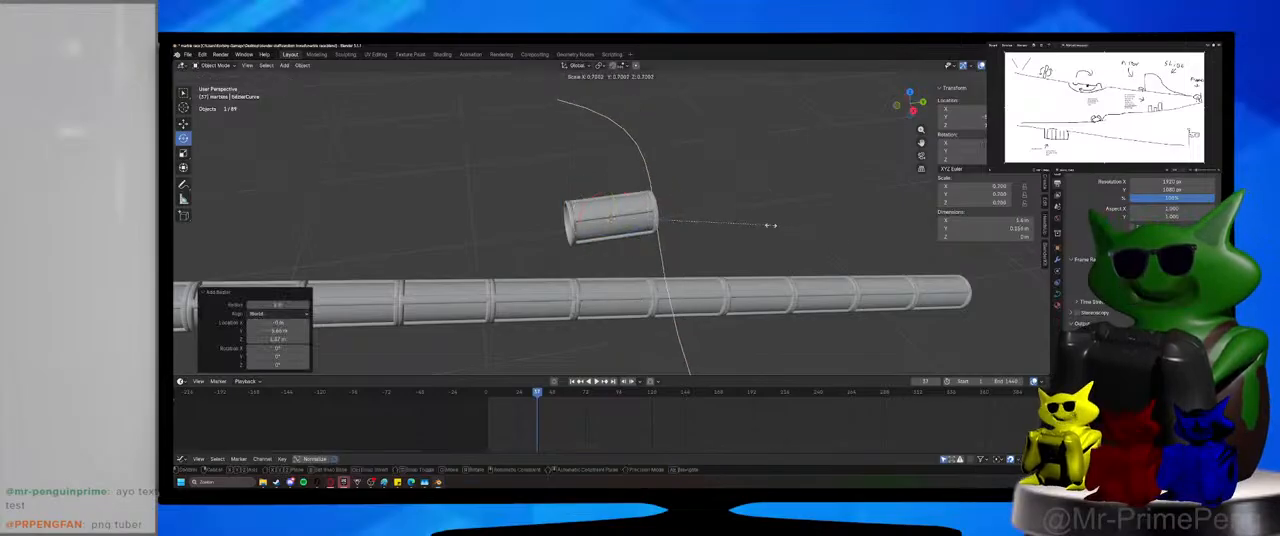
click(770, 225)
In Edit Mode, extrude two more control points on the Bézier curve and place the last one well beyond the lower tube's end.
scroll(717, 229, down, 3)
middle_drag(717, 229, 660, 313)
key(Tab)
click(663, 301)
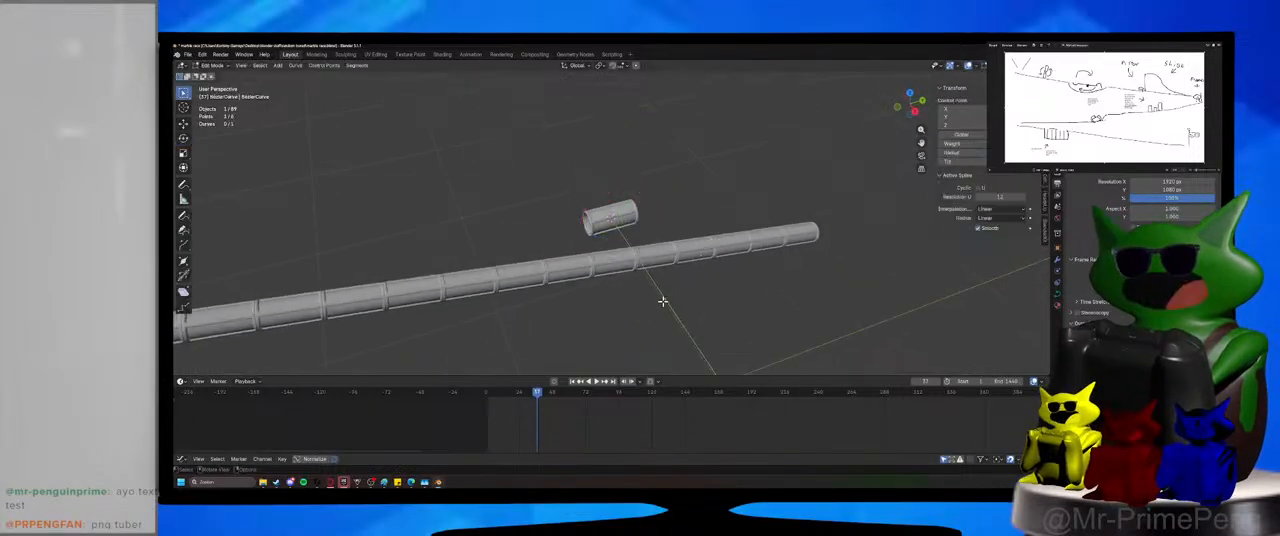
key(g)
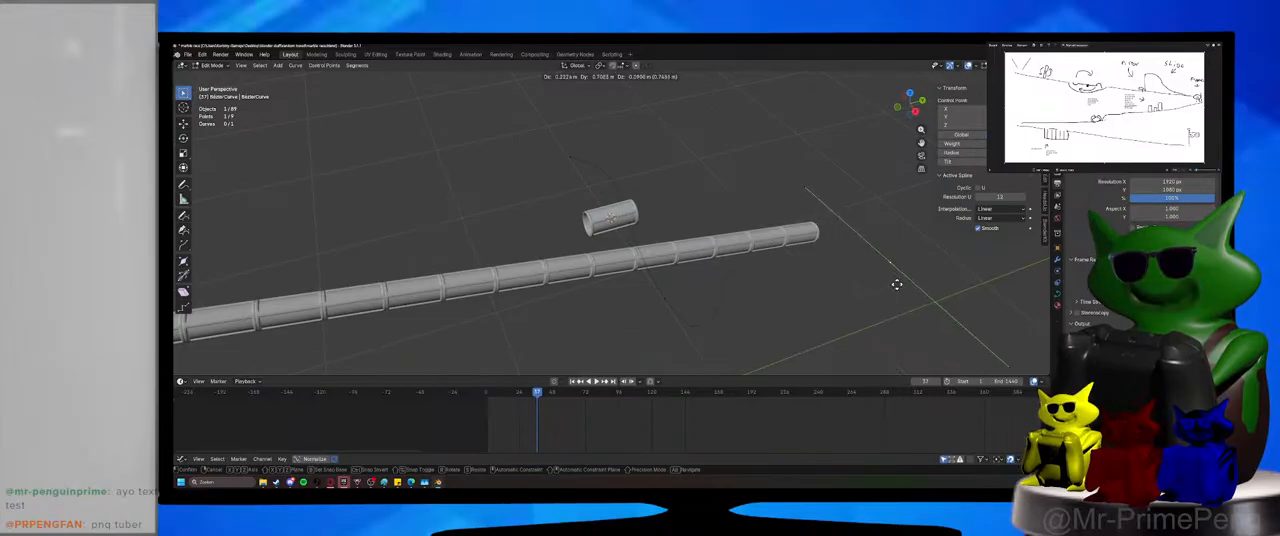
click(897, 284)
middle_drag(829, 108, 595, 202)
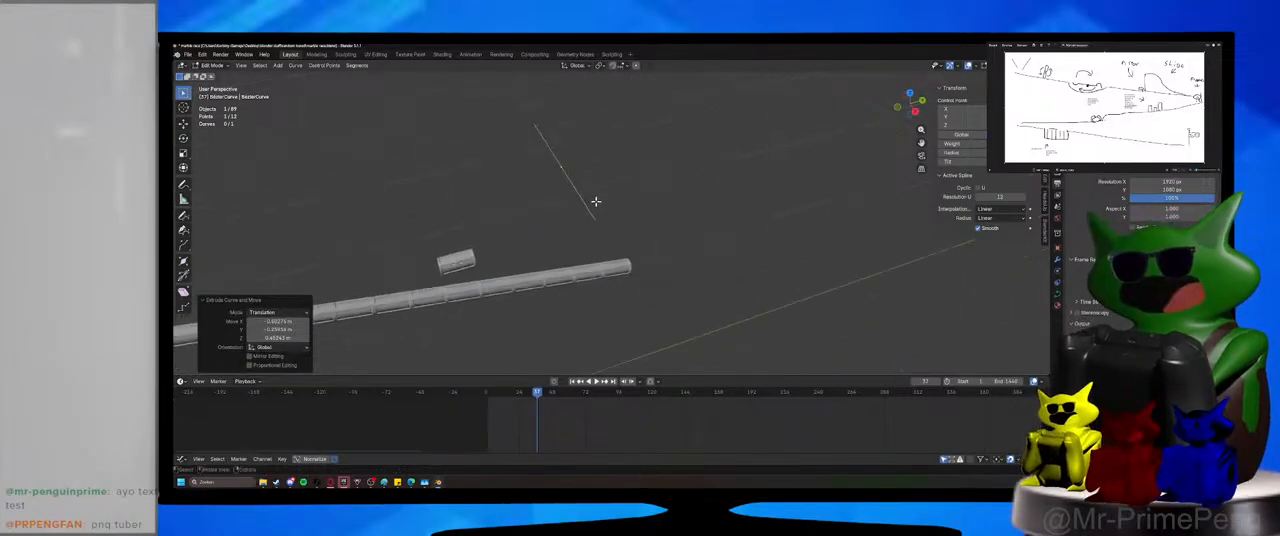
key(g)
click(929, 287)
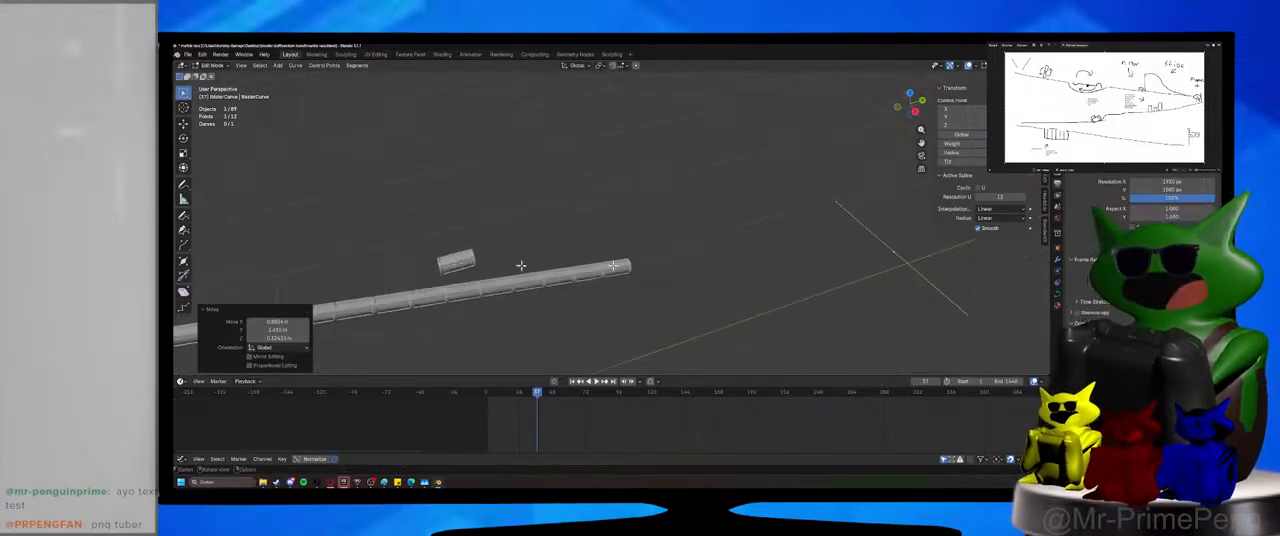
Extrude one more control point away from the curve's opposite end and return to Object Mode.
key(e)
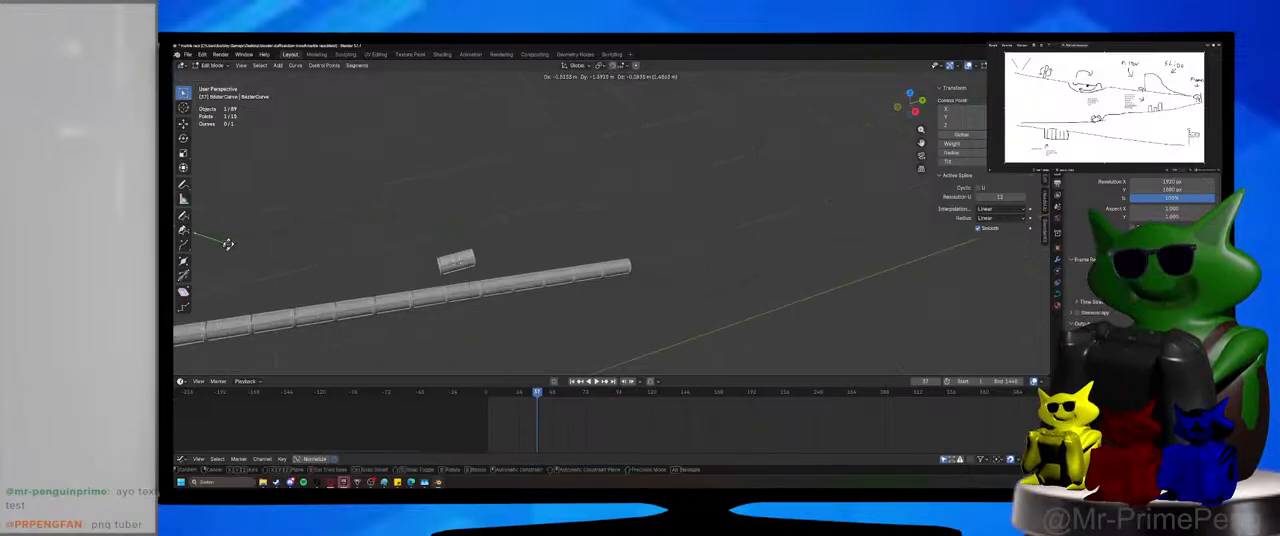
click(291, 231)
scroll(291, 231, up, 3)
shift+middle_drag(300, 232, 530, 214)
click(208, 67)
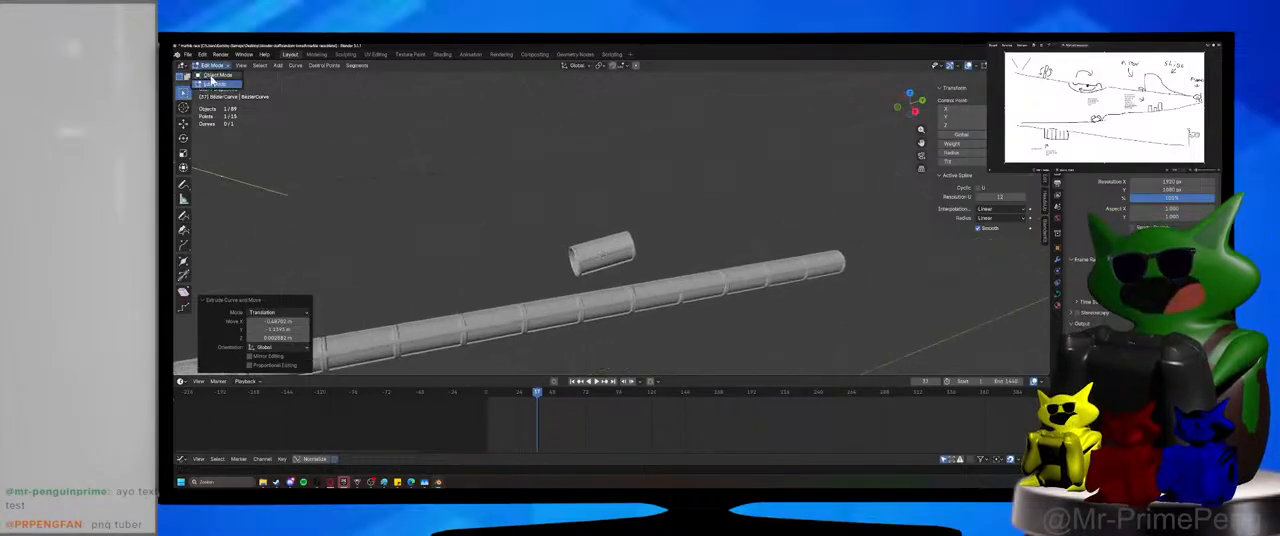
click(214, 76)
Snap the 3D cursor to the Bézier curve, snap the separated tube segment to the cursor, and save the file.
key(shift+s)
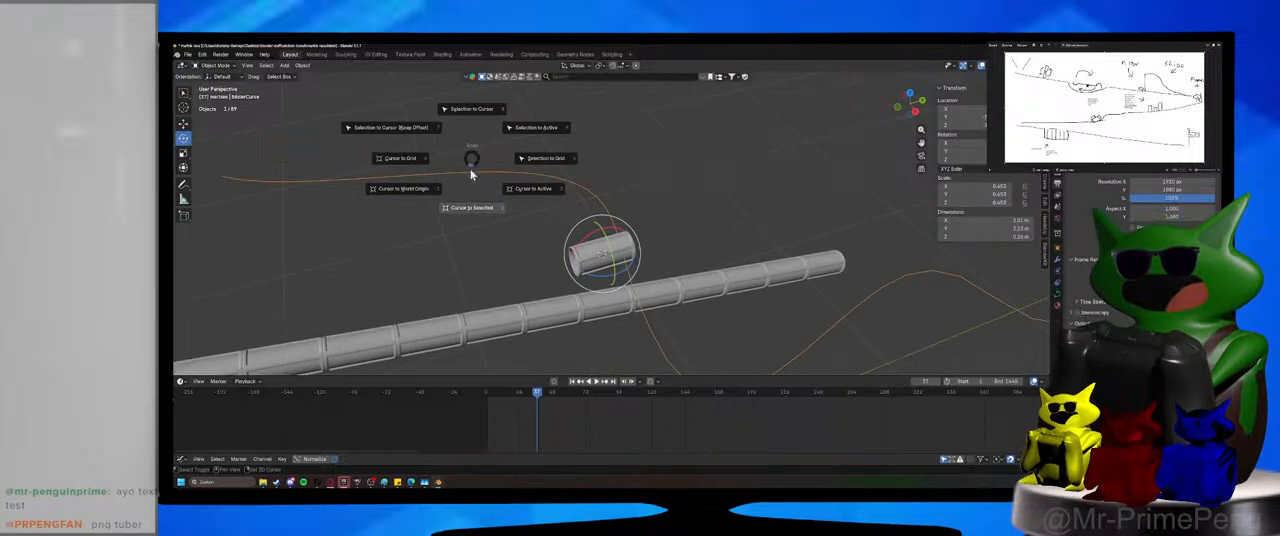
click(458, 232)
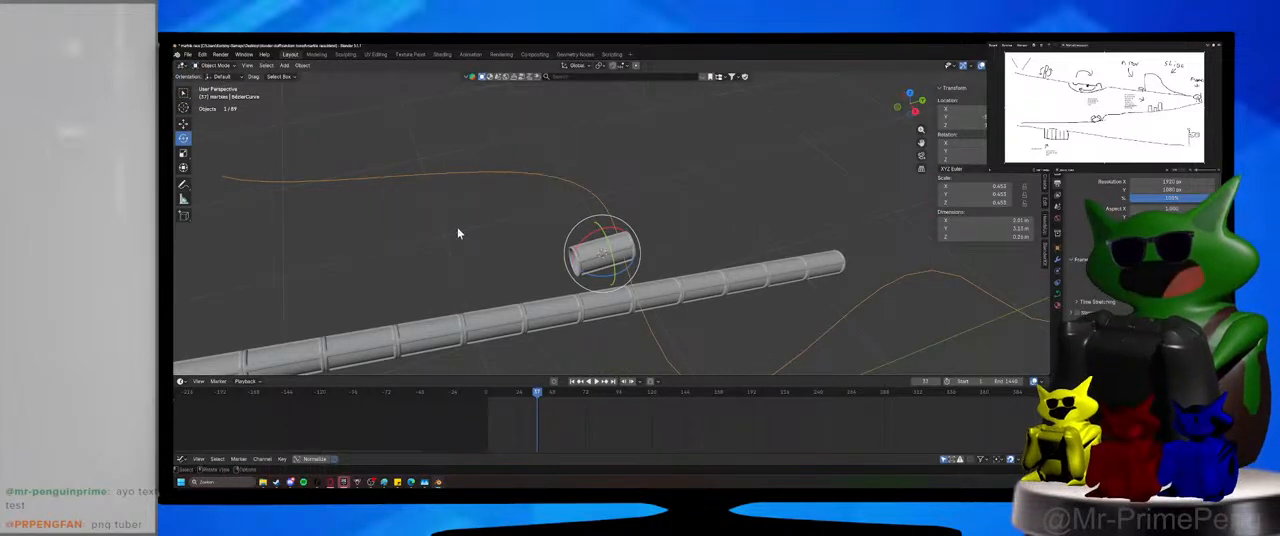
key(shift+s)
click(456, 188)
click(598, 257)
key(shift+s)
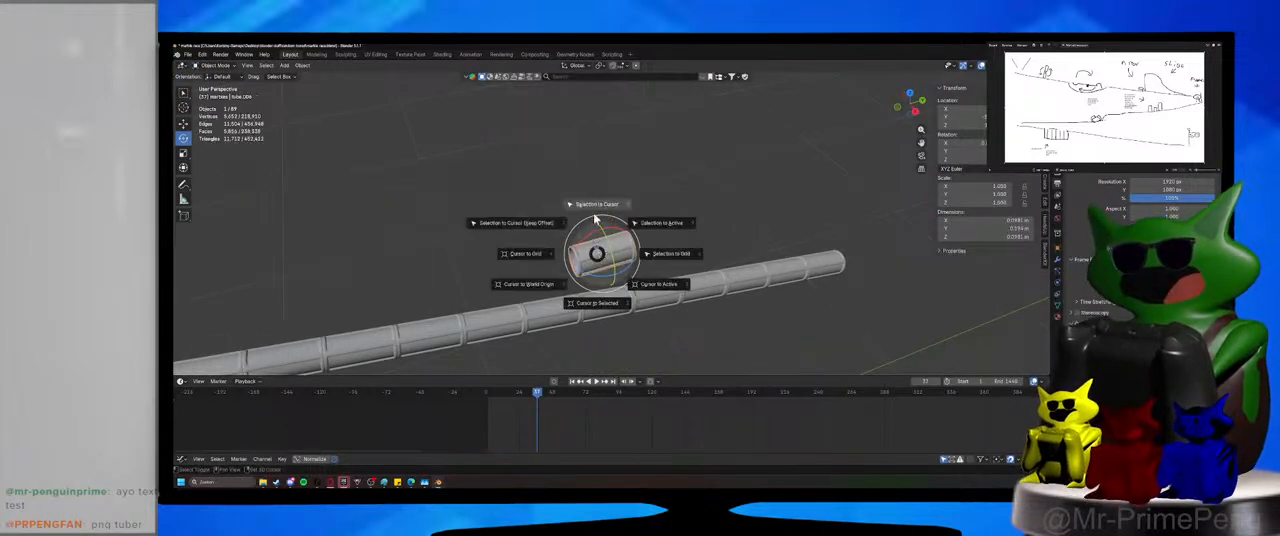
click(595, 218)
middle_drag(595, 218, 618, 229)
key(ctrl+s)
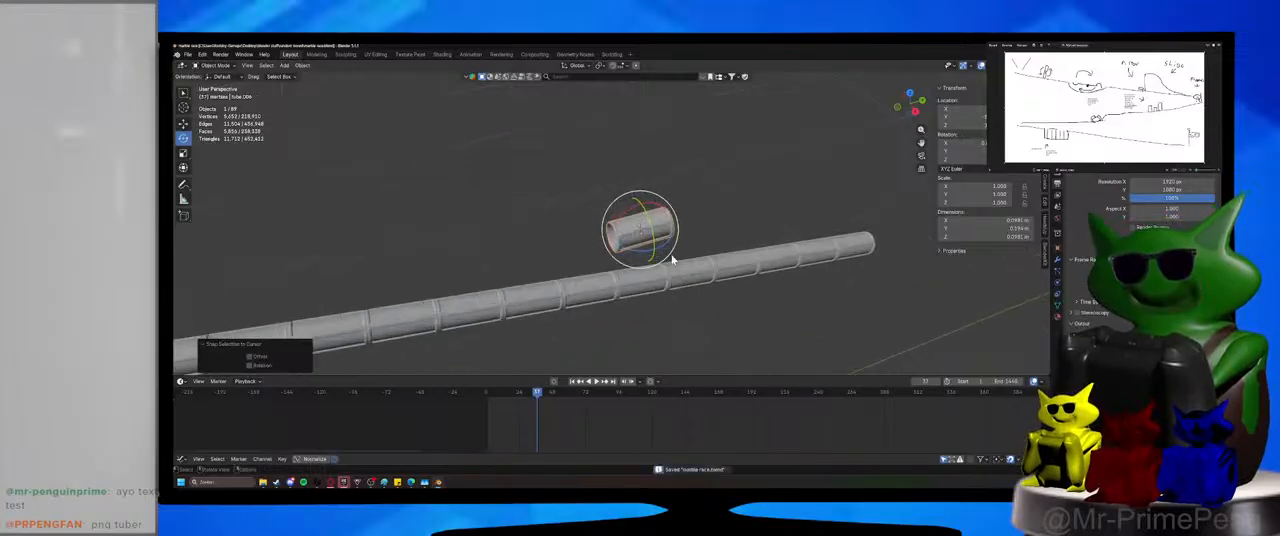
Add a Curve modifier to the separated tube segment with BézierCurve as its curve object.
click(673, 259)
click(665, 234)
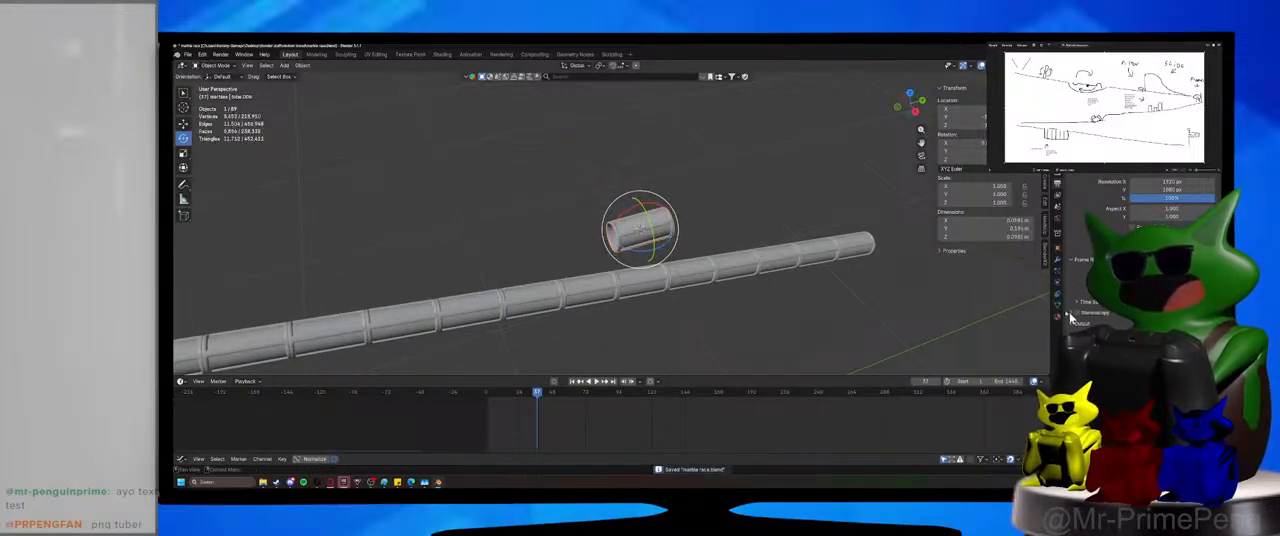
click(1057, 259)
click(1153, 174)
text(c)
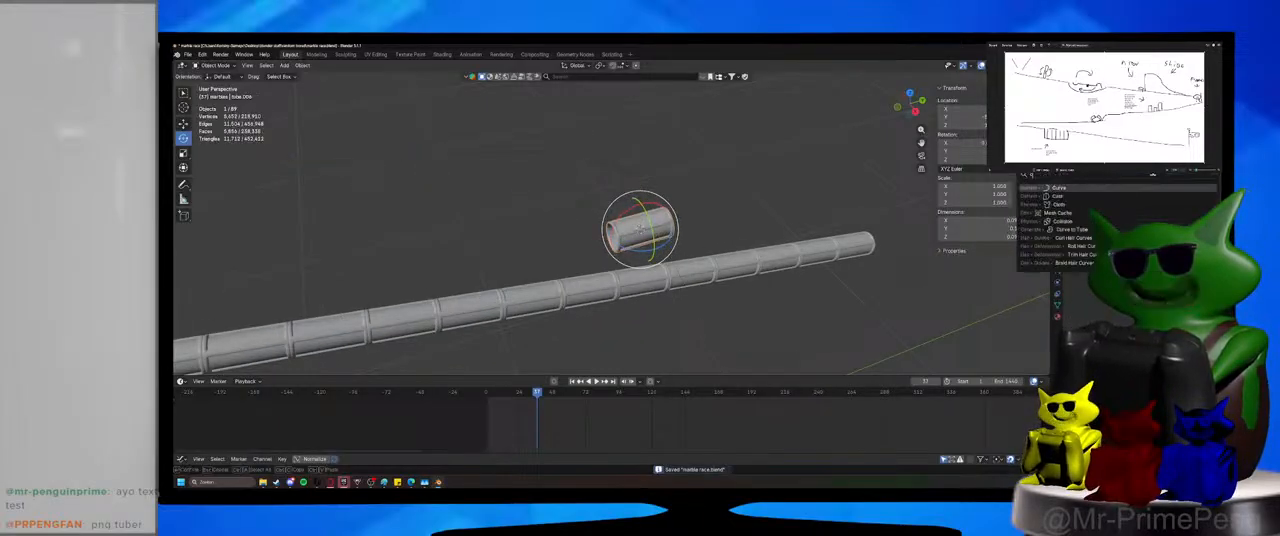
key(Return)
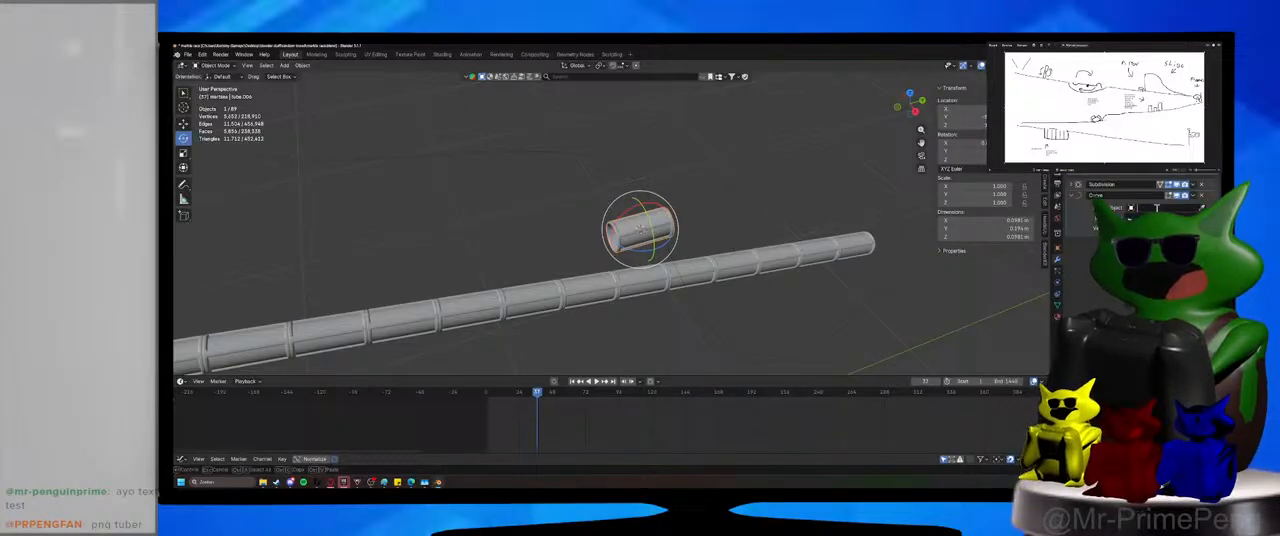
click(1157, 208)
click(1150, 221)
scroll(677, 286, down, 2)
shift+middle_drag(540, 262, 683, 294)
scroll(679, 281, up, 3)
scroll(683, 294, down, 2)
shift+middle_drag(757, 282, 690, 284)
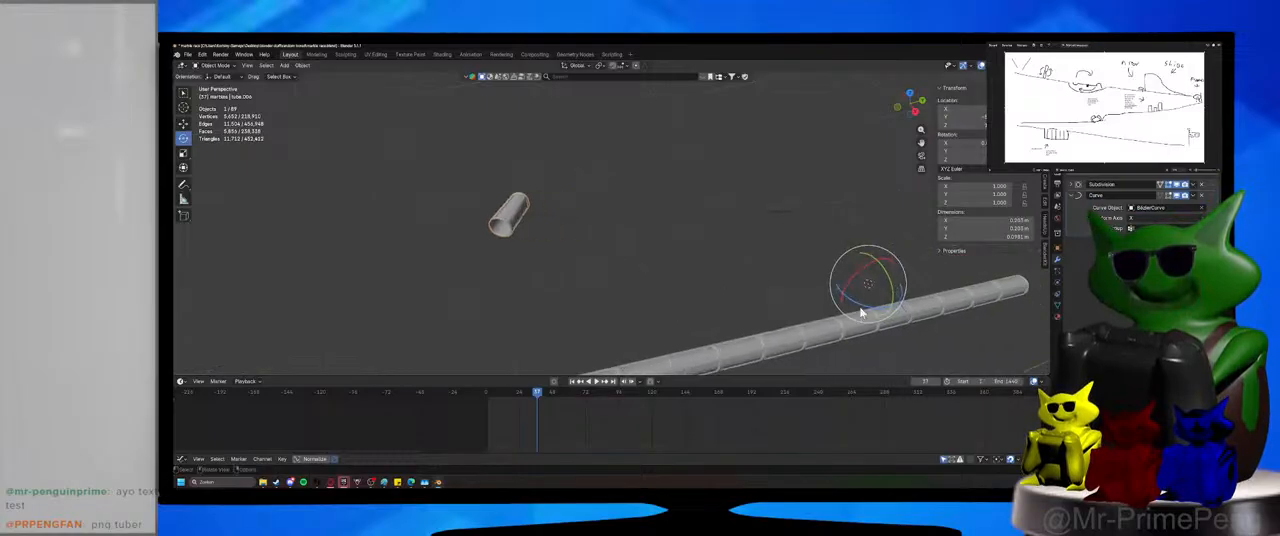
drag(862, 311, 846, 296)
key(ctrl+z)
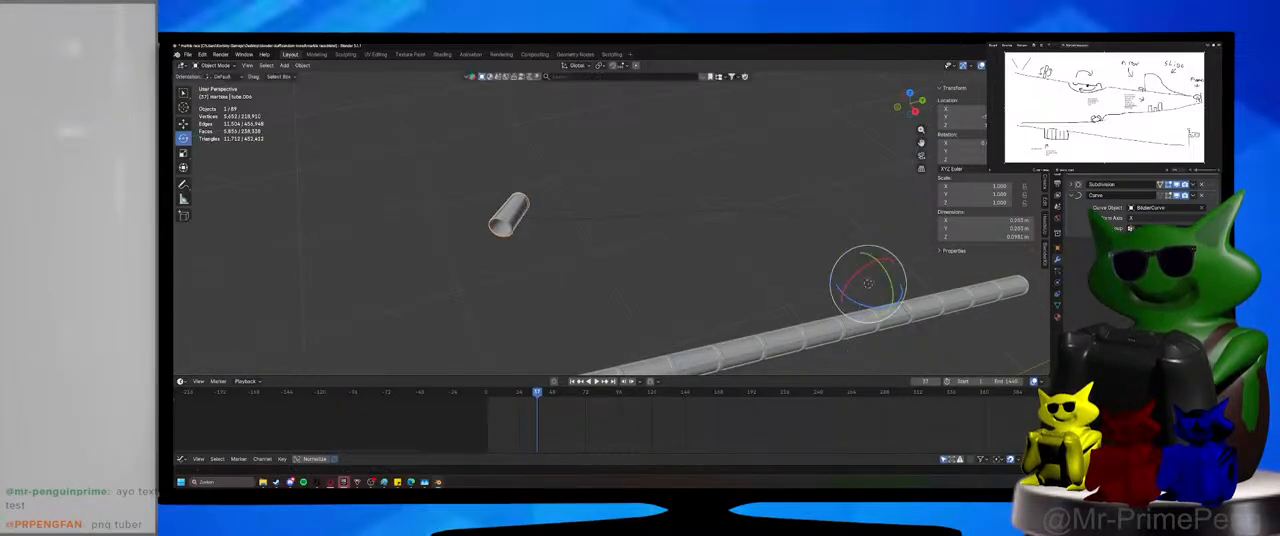
drag(864, 309, 888, 248)
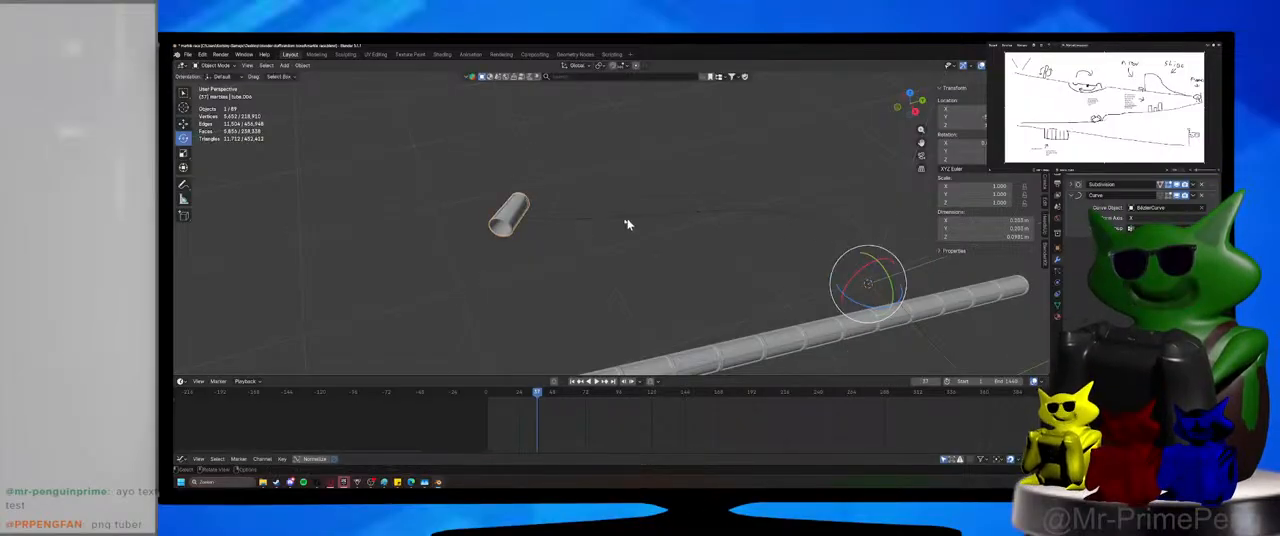
key(g)
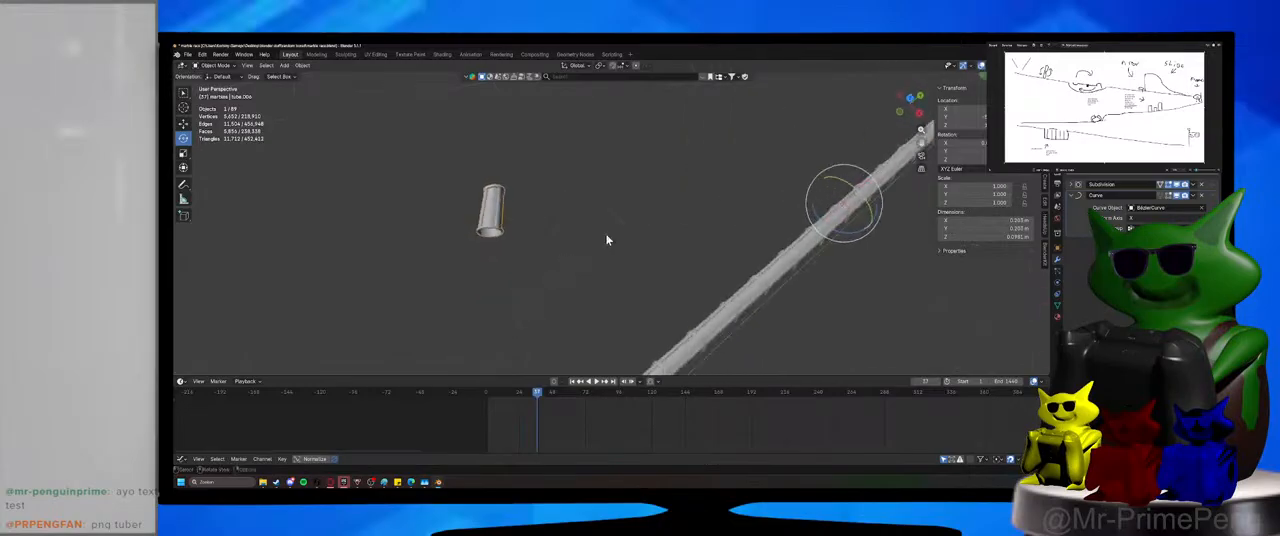
key(x)
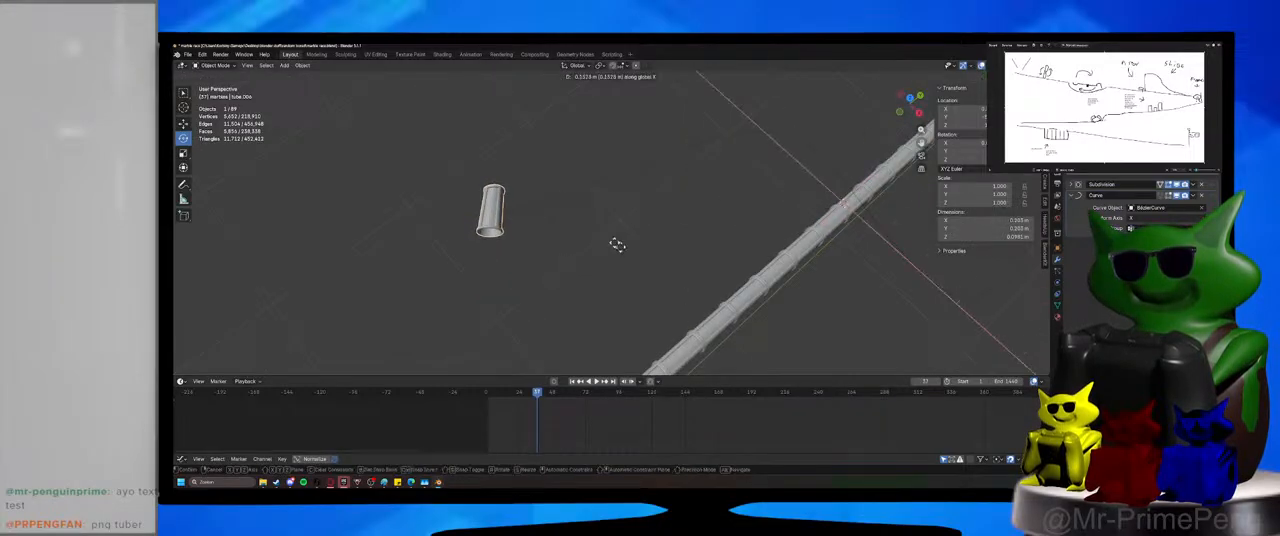
right_click(510, 142)
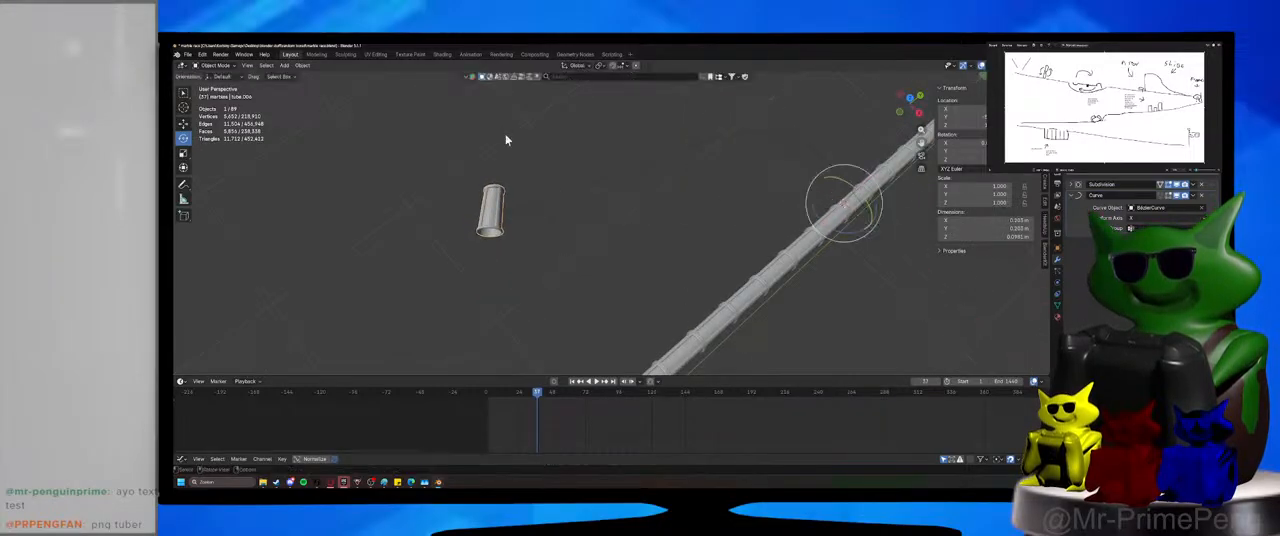
Set the Curve modifier's deform axis to Y on the separated tube segment.
click(1135, 219)
click(1135, 236)
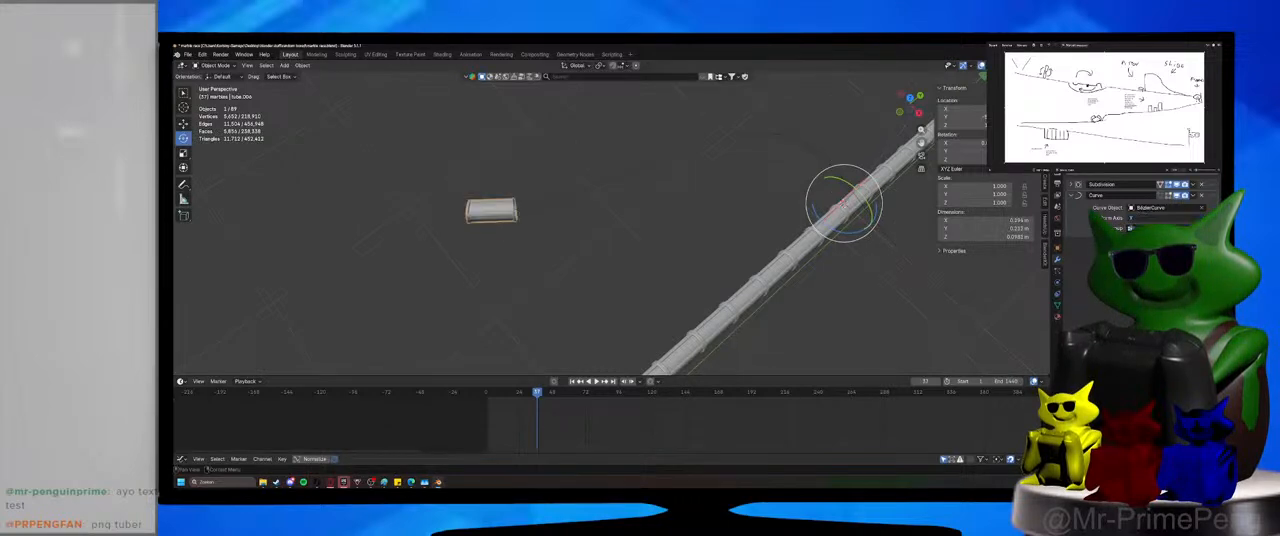
shift+middle_drag(792, 261, 640, 248)
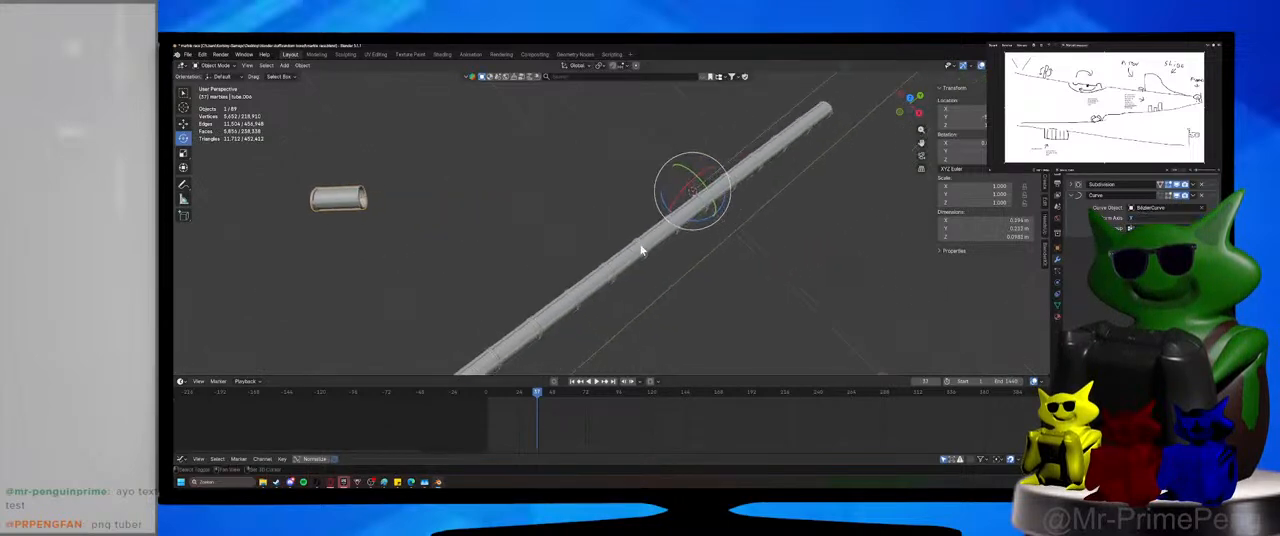
click(735, 232)
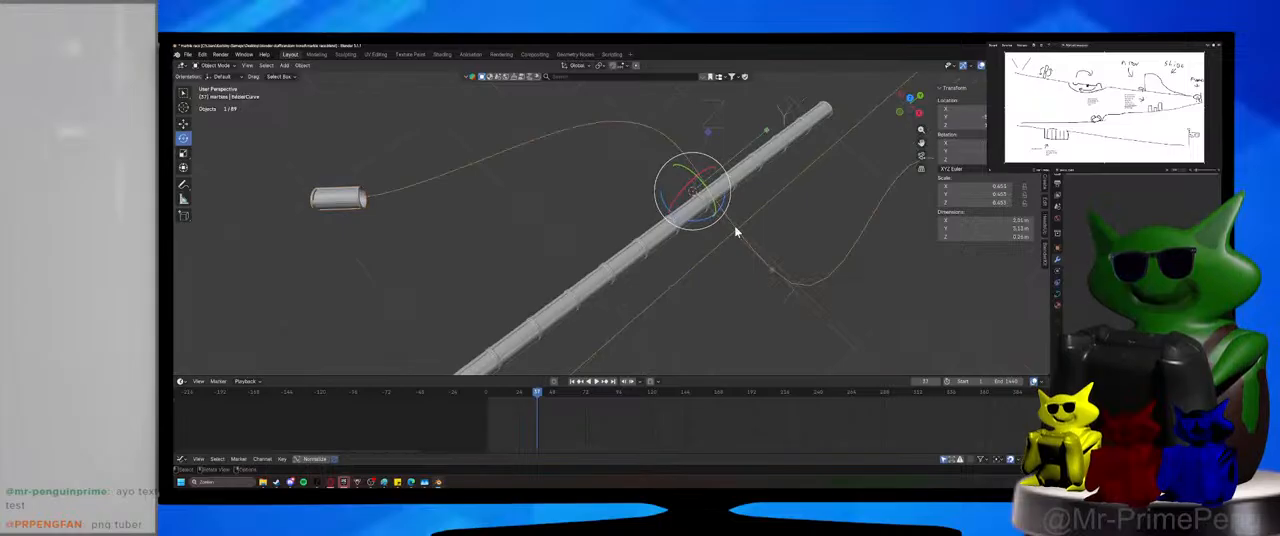
click(325, 199)
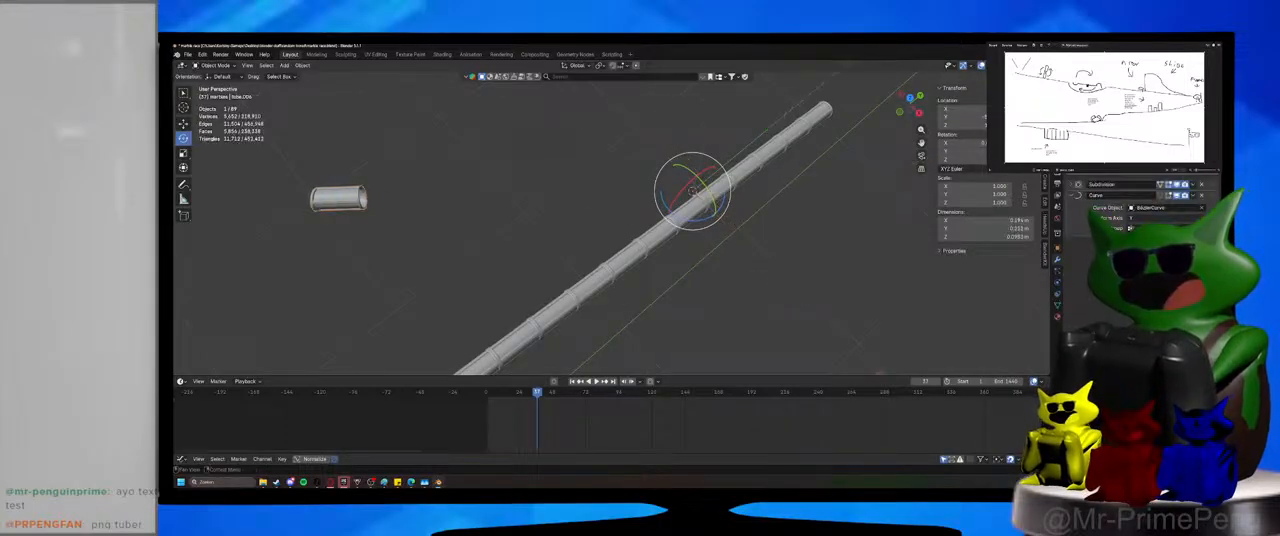
click(763, 252)
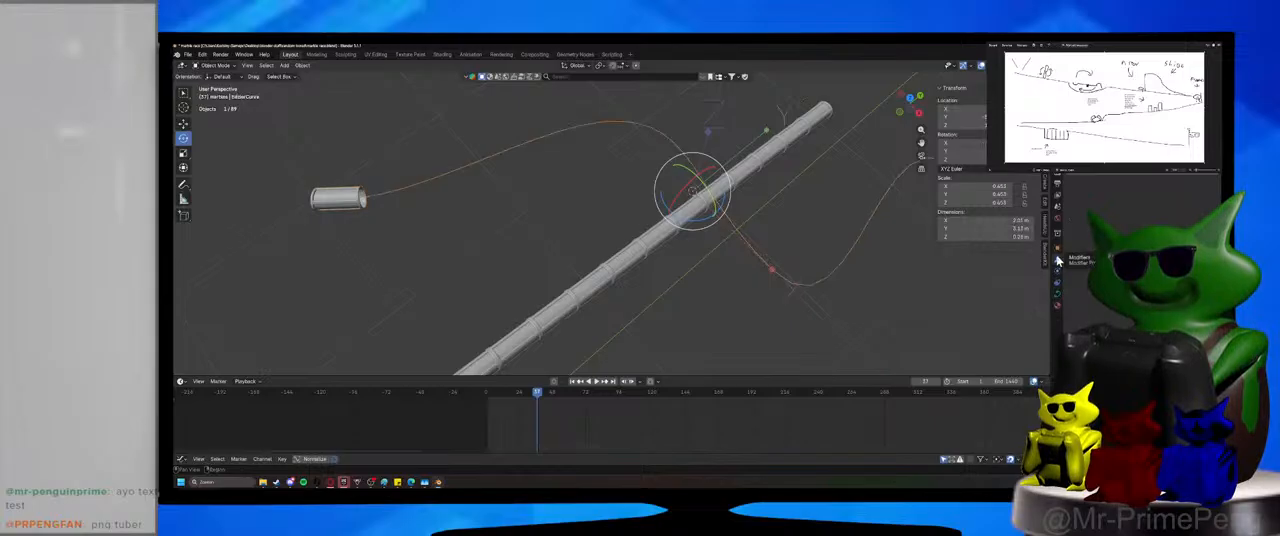
Add an Array modifier to the separated tube segment.
click(354, 199)
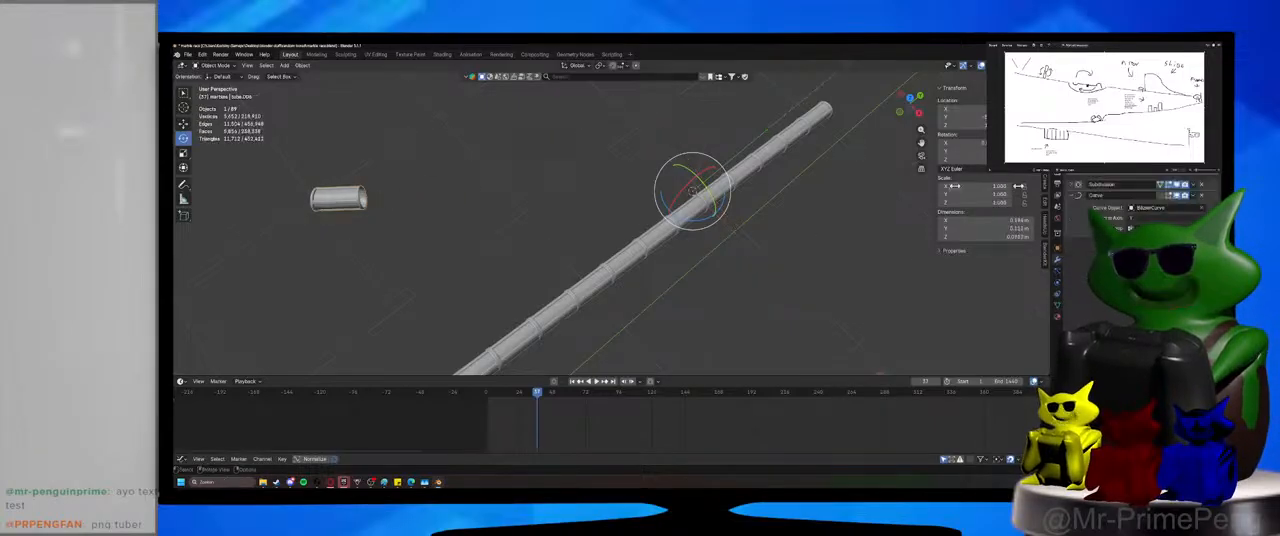
click(1085, 177)
text(pa)
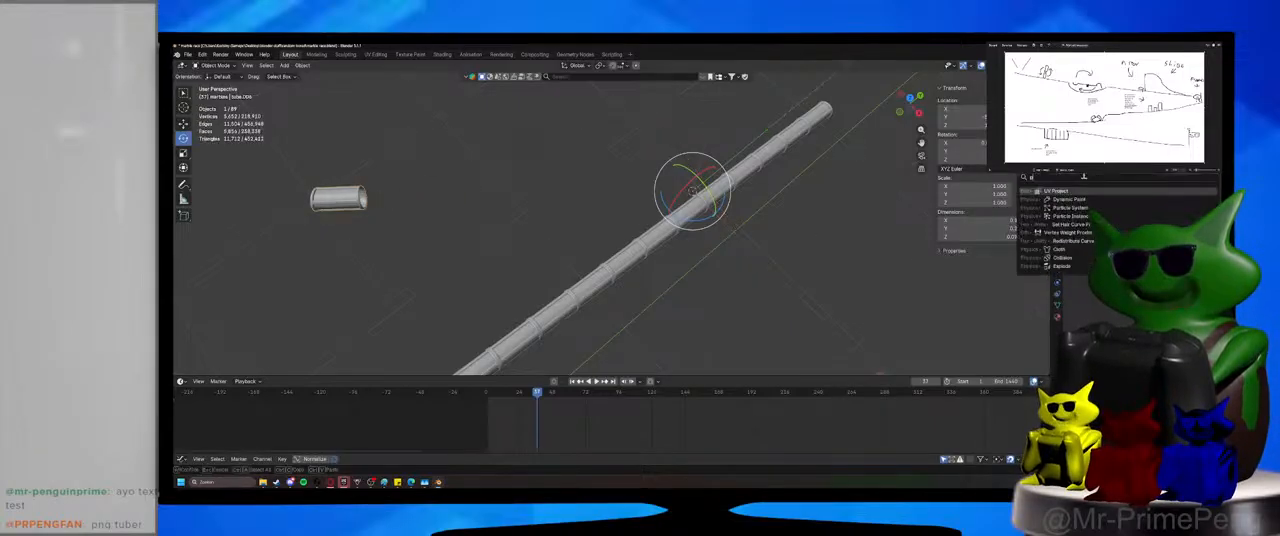
text(rray)
key(Return)
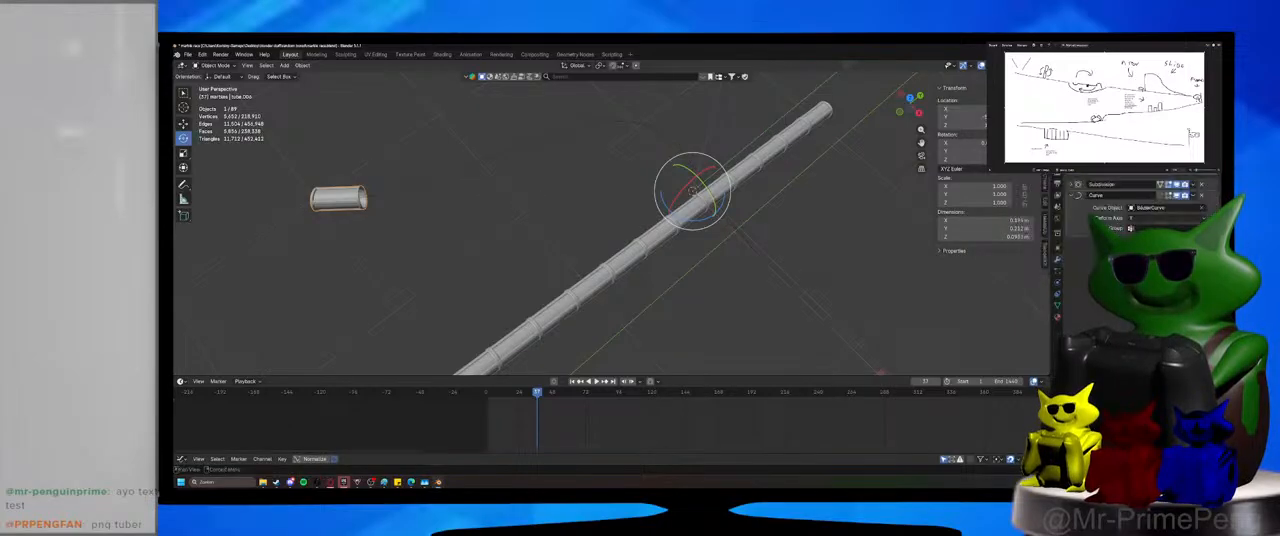
click(1127, 176)
click(1126, 174)
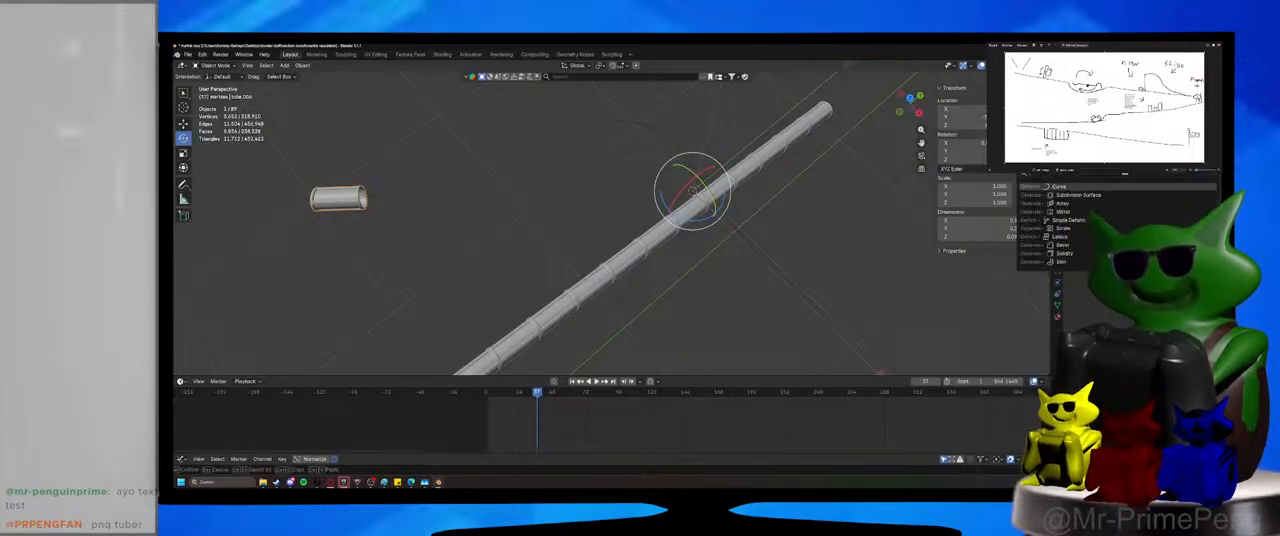
scroll(1120, 261, down, 4)
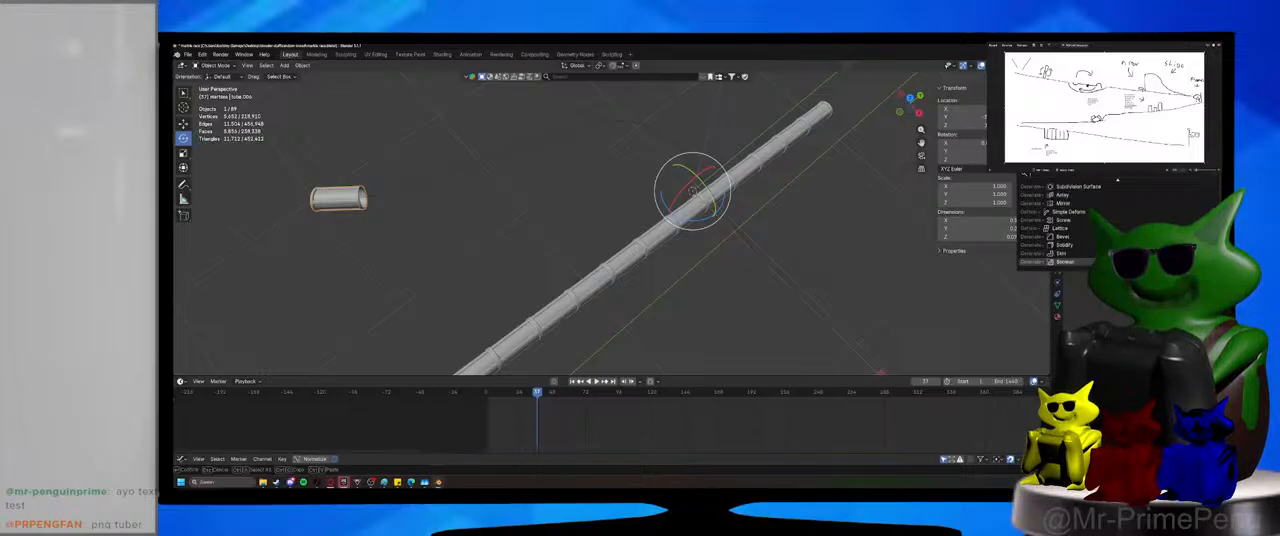
scroll(1060, 225, down, 3)
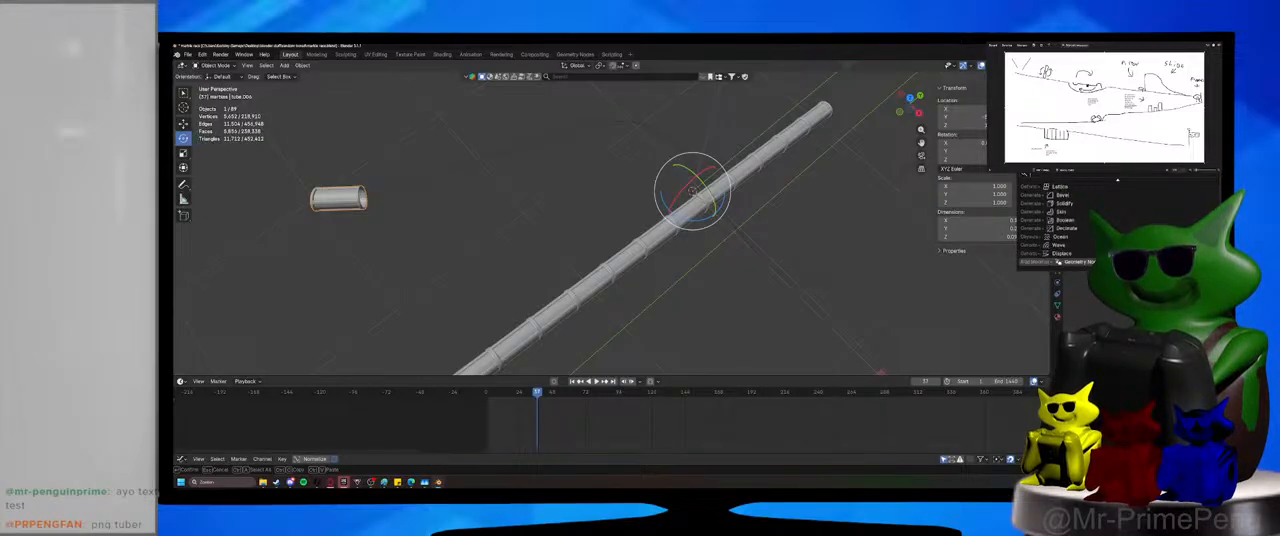
scroll(1060, 224, up, 8)
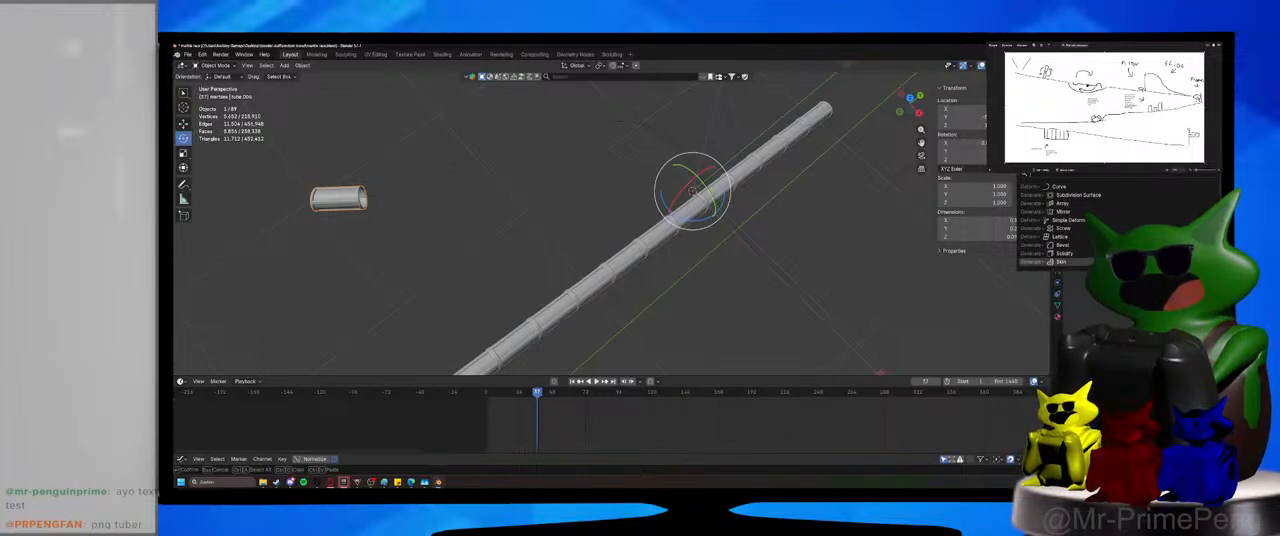
key(Return)
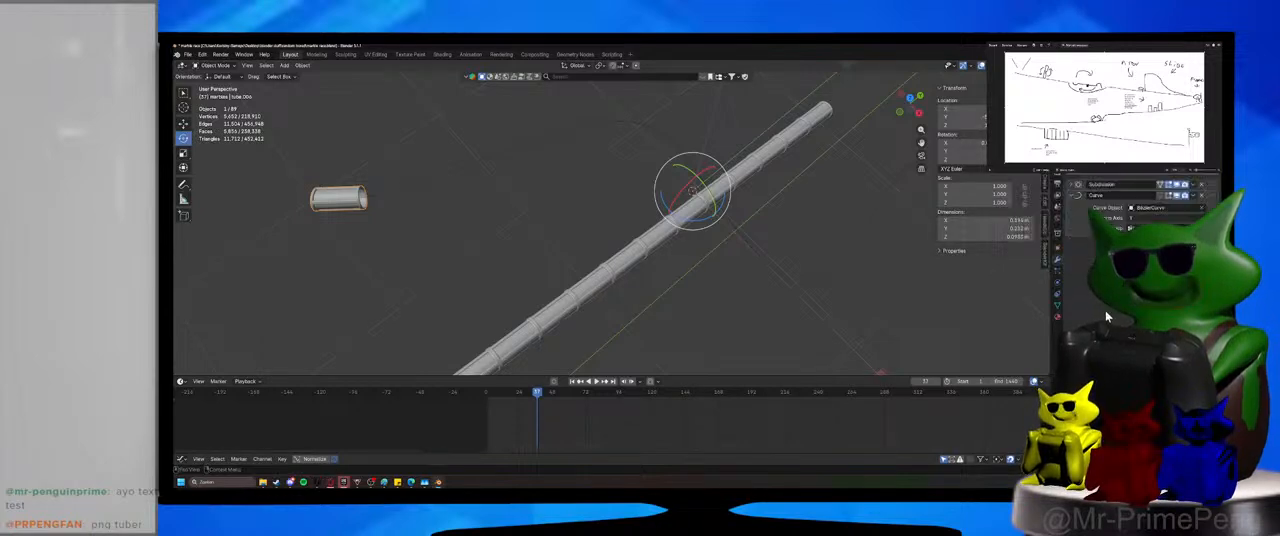
click(1120, 177)
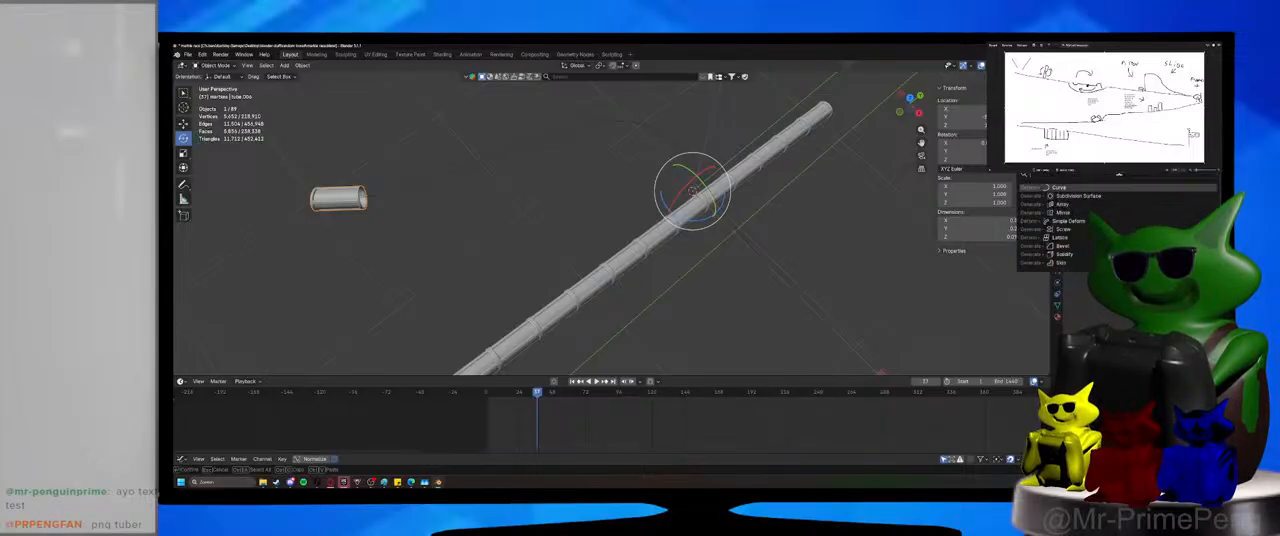
click(1084, 204)
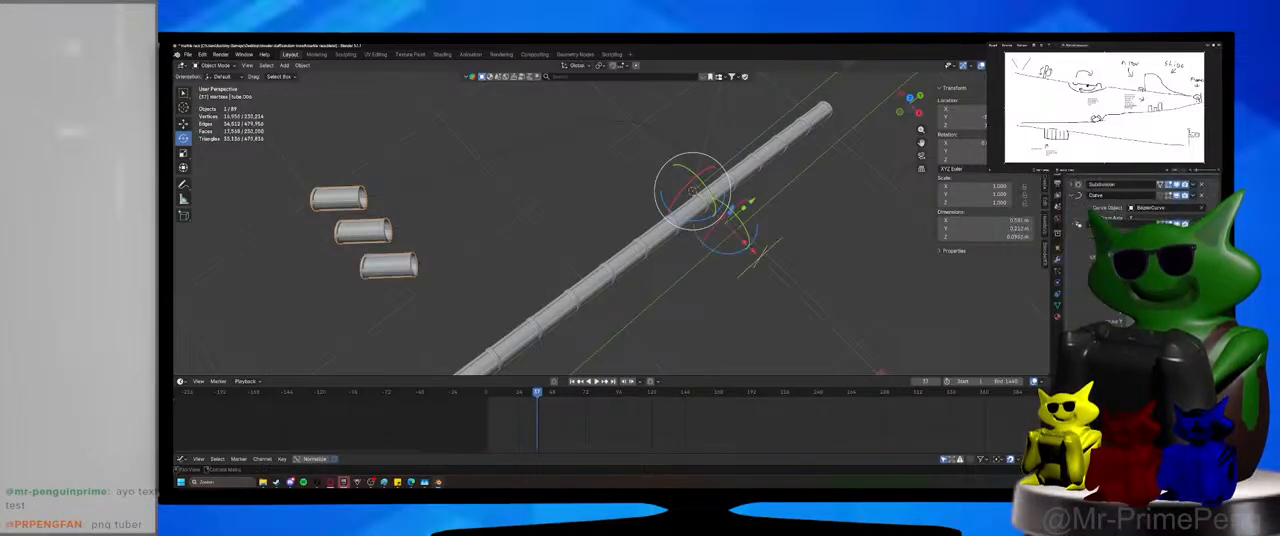
Place the Array modifier before the Curve modifier and set its relative offset so copies line up end to end, with factor 1 along Y.
drag(1210, 224, 1210, 193)
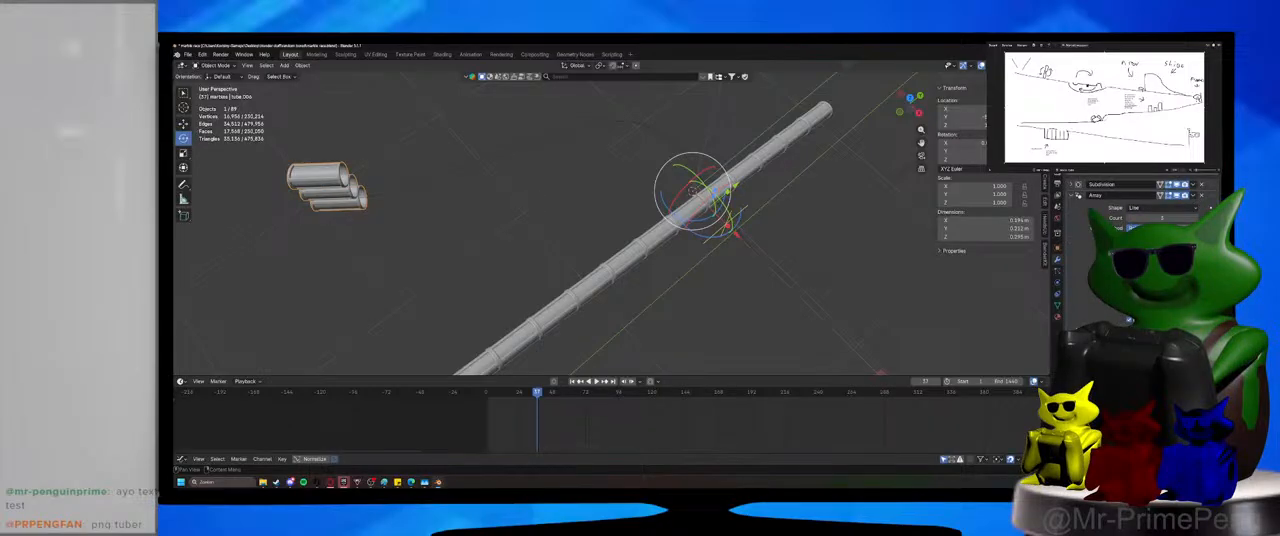
drag(1162, 248, 1200, 248)
click(1162, 250)
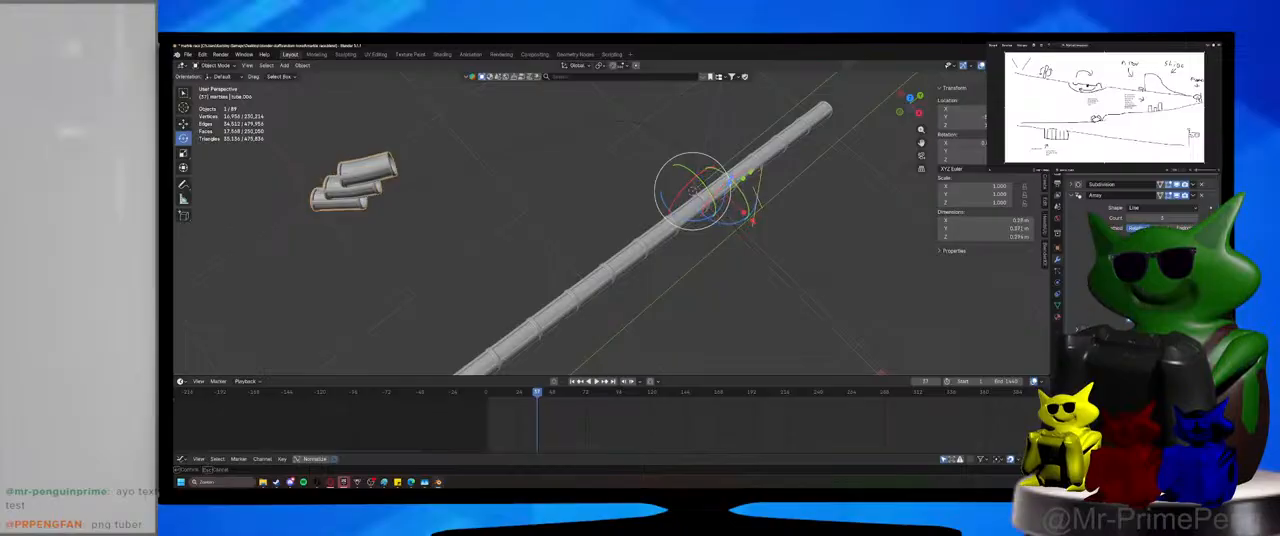
text(1)
key(Return)
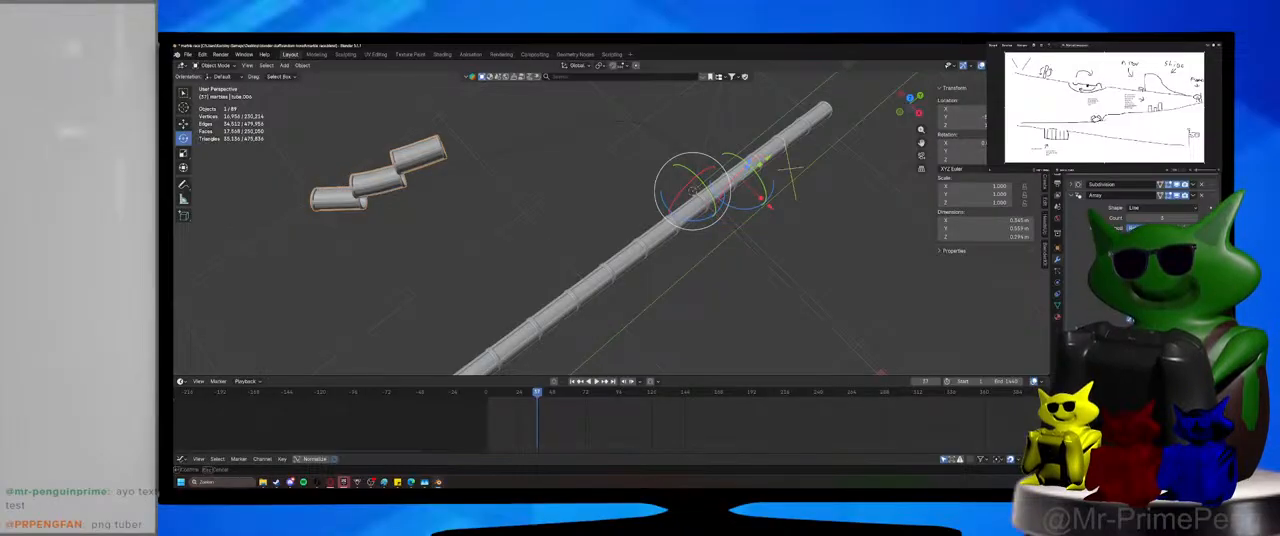
key(KP_Decimal)
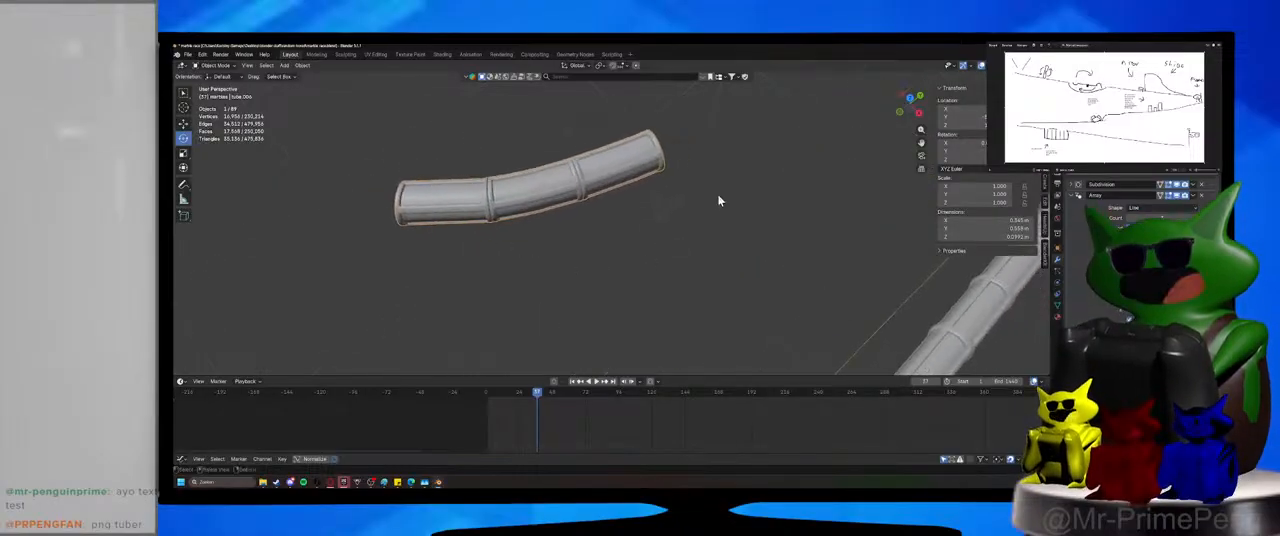
Raise the Array count to 19 so the tube runs along the Bézier curve, and deselect everything.
middle_drag(720, 201, 662, 188)
drag(1158, 217, 1180, 217)
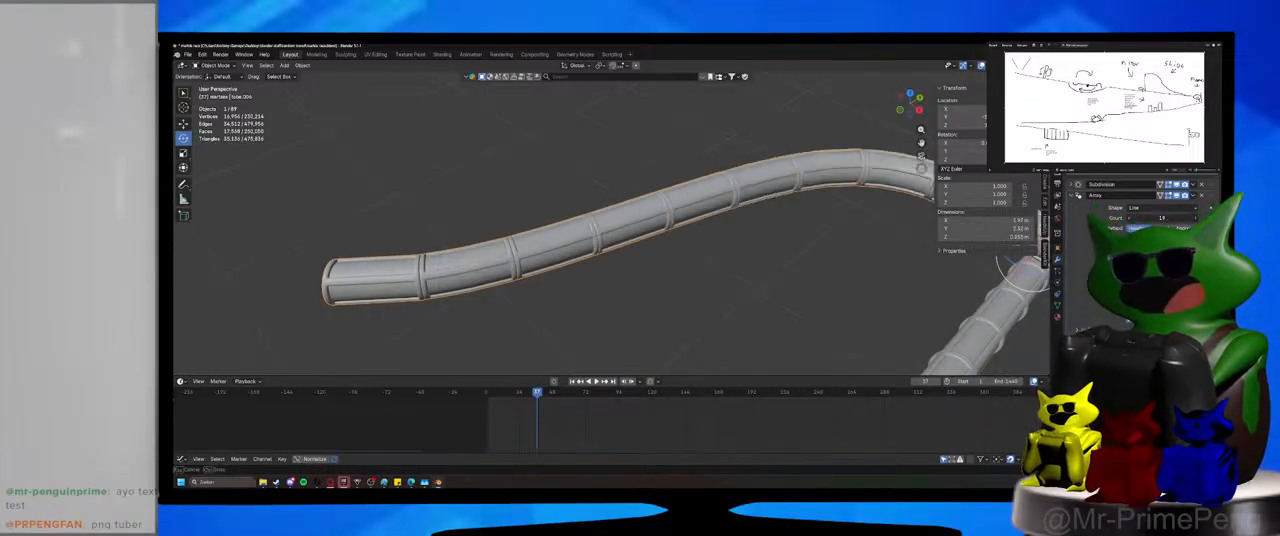
mouse_move(757, 257)
middle_down()
mouse_move(557, 251)
mouse_move(621, 247)
middle_up()
click(866, 293)
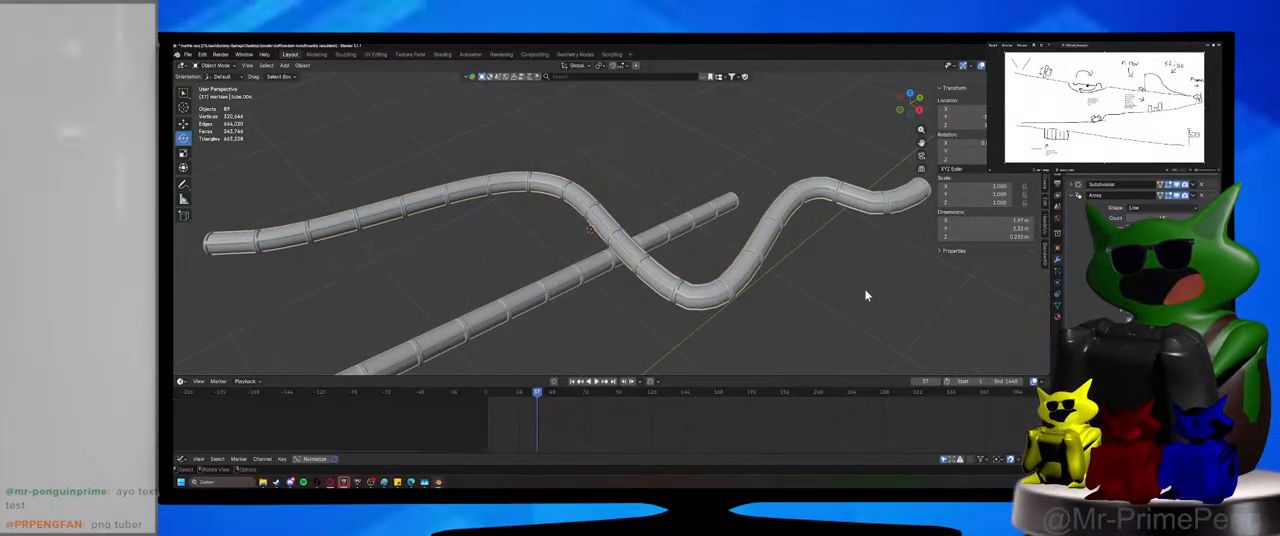
Delete the Bézier curve that bends the arrayed tube.
middle_drag(857, 294, 735, 251)
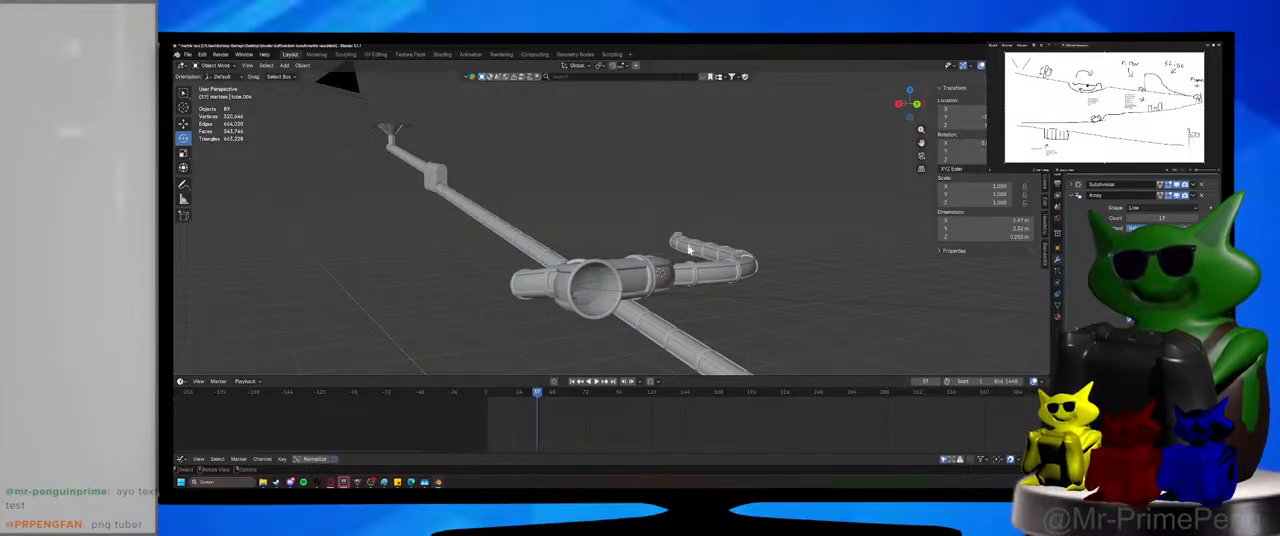
middle_drag(688, 250, 835, 252)
drag(810, 195, 853, 300)
key(Delete)
middle_drag(717, 305, 620, 311)
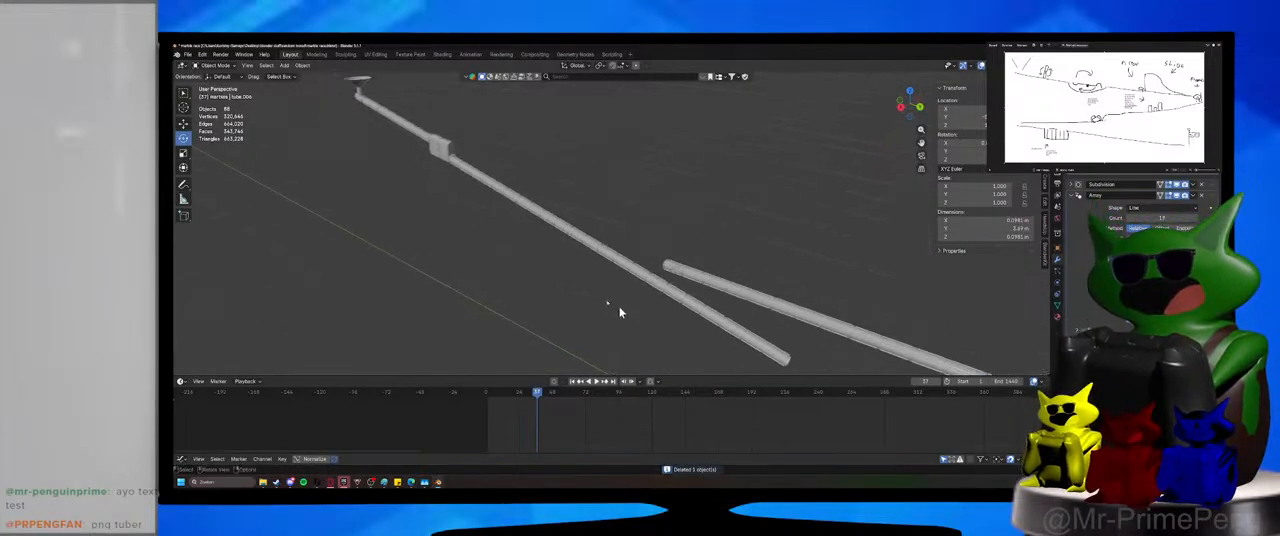
Delete the long straight tube run that extends down the track from the spinner box.
drag(585, 187, 538, 250)
shift+middle_drag(540, 262, 586, 280)
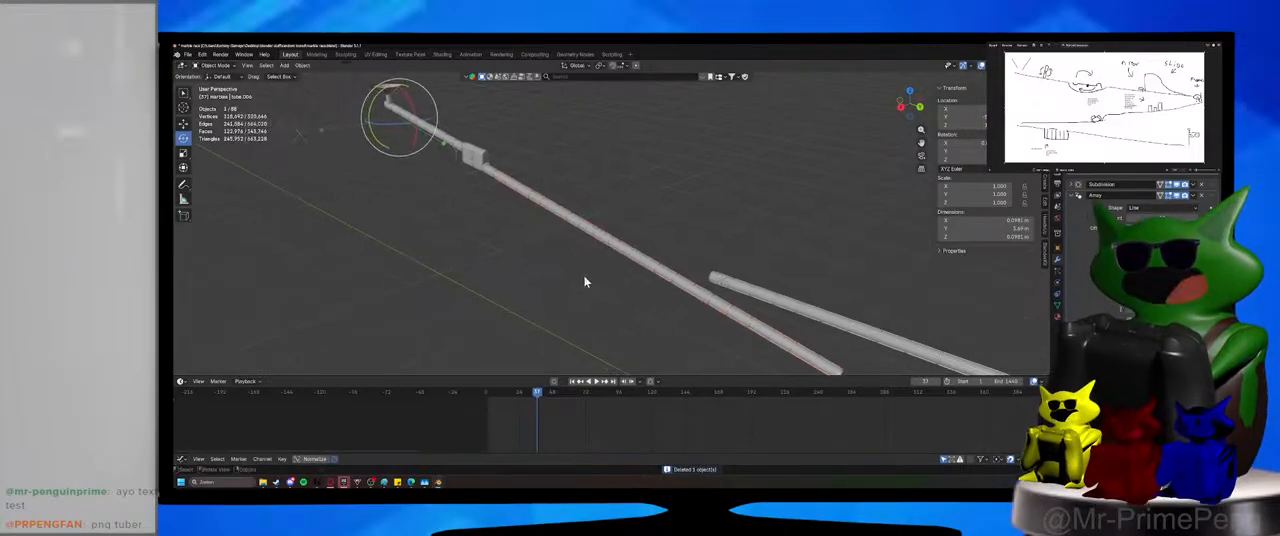
key(Delete)
Set the origin of the short tube segment at the box's outlet to its geometry and snap the 3D cursor to it.
mouse_move(491, 183)
shift+middle_down()
mouse_move(504, 186)
mouse_move(478, 178)
shift+middle_up()
click(507, 185)
key(KP_Decimal)
right_click(478, 183)
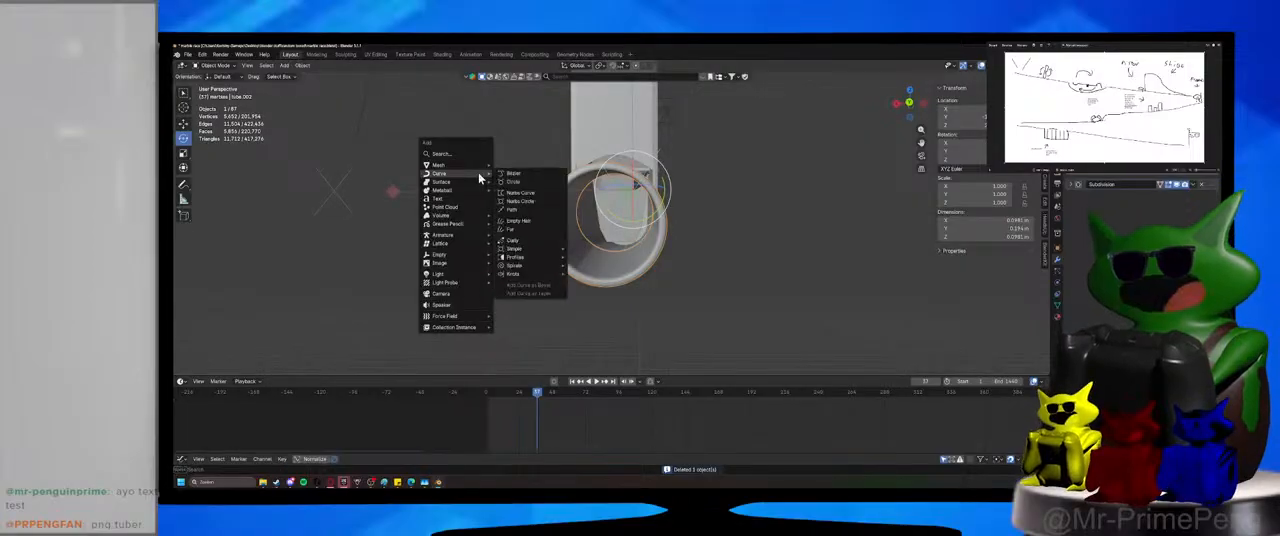
key(shift+s)
click(365, 246)
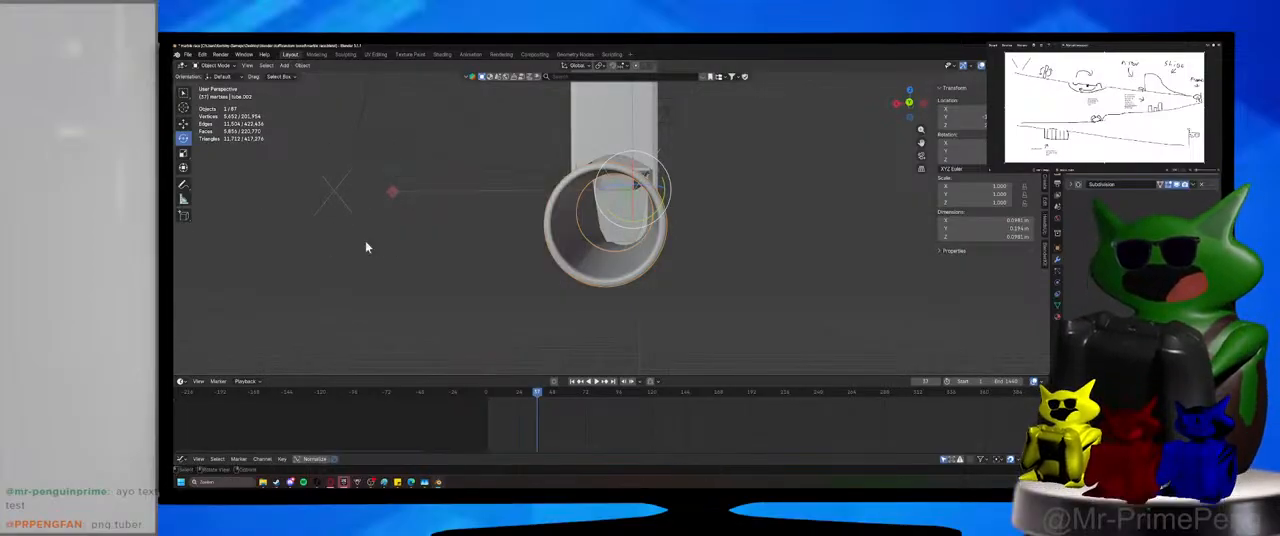
middle_drag(367, 245, 395, 247)
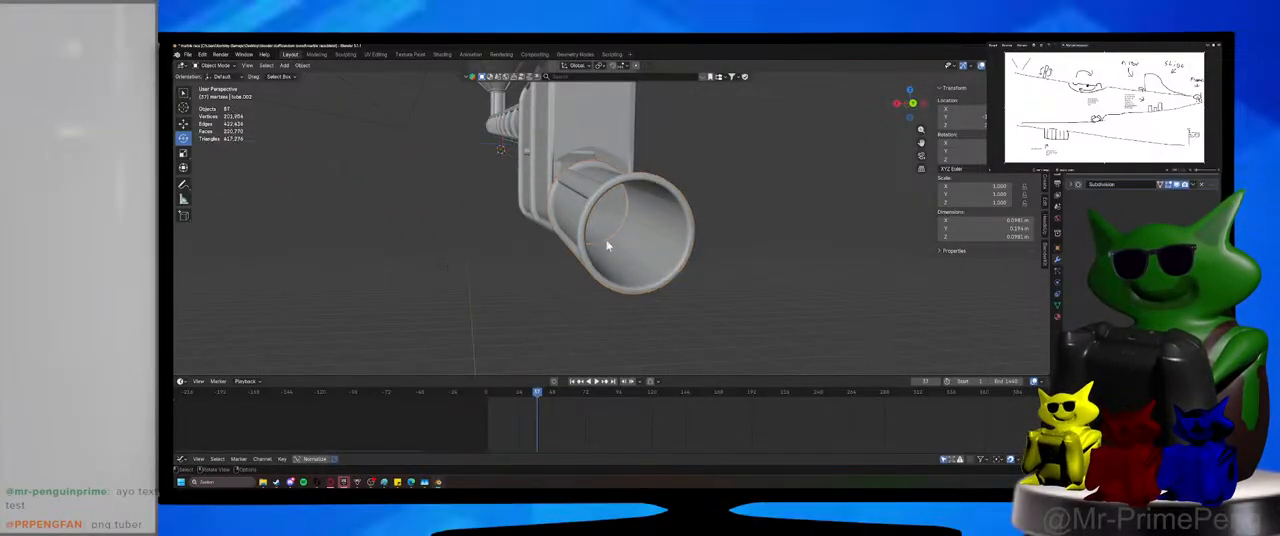
click(302, 65)
mouse_move(320, 84)
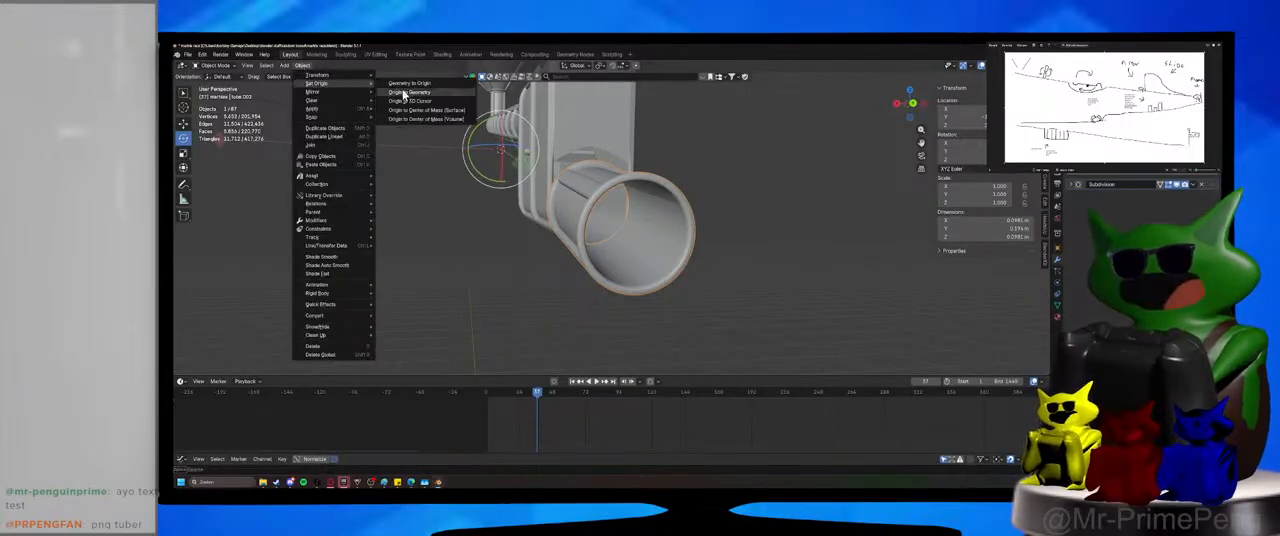
click(405, 92)
key(shift+s)
click(349, 258)
Snap the remaining arrayed tube run to the 3D cursor at the short outlet segment.
middle_drag(350, 259, 532, 275)
scroll(407, 254, down, 2)
middle_drag(798, 182, 814, 167)
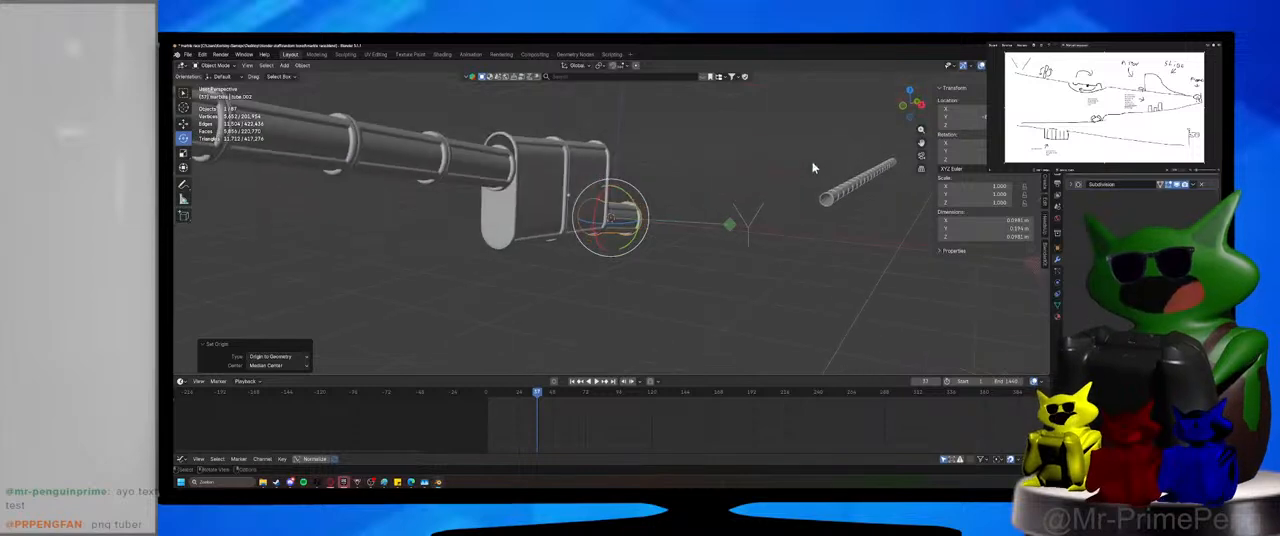
click(838, 197)
key(shift+s)
click(863, 238)
key(shift+s)
click(863, 149)
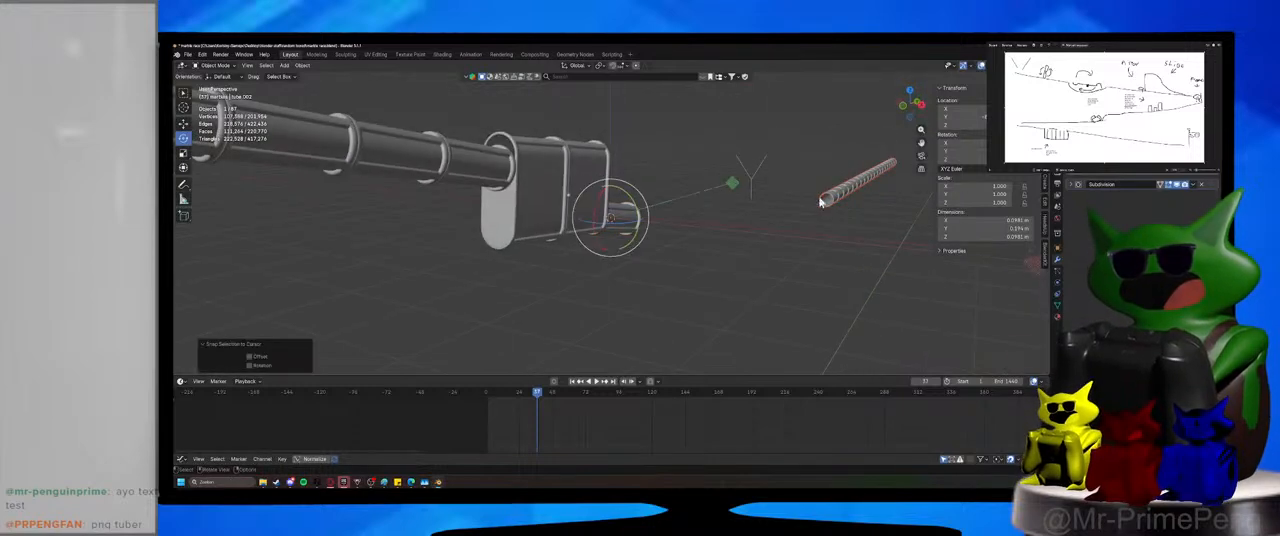
click(822, 200)
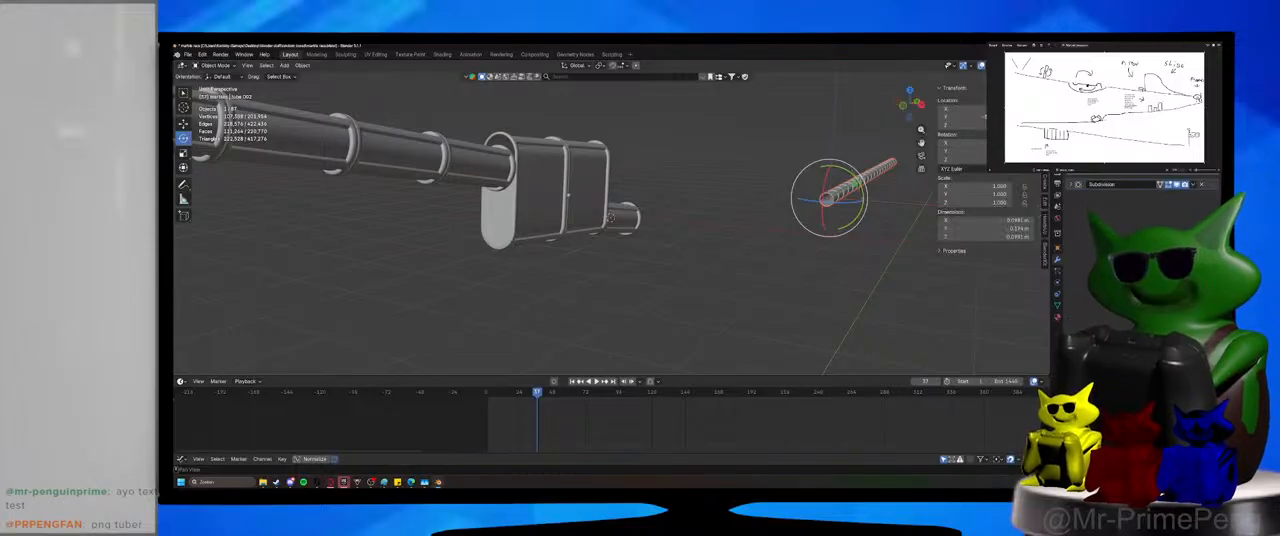
middle_drag(814, 240, 743, 194)
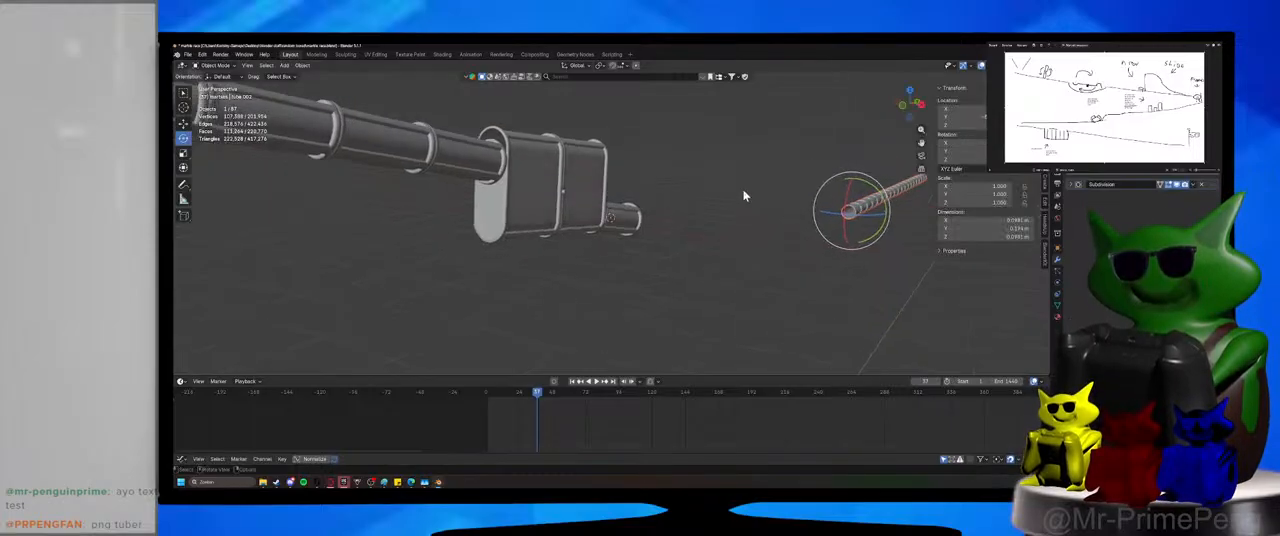
key(shift+s)
click(742, 140)
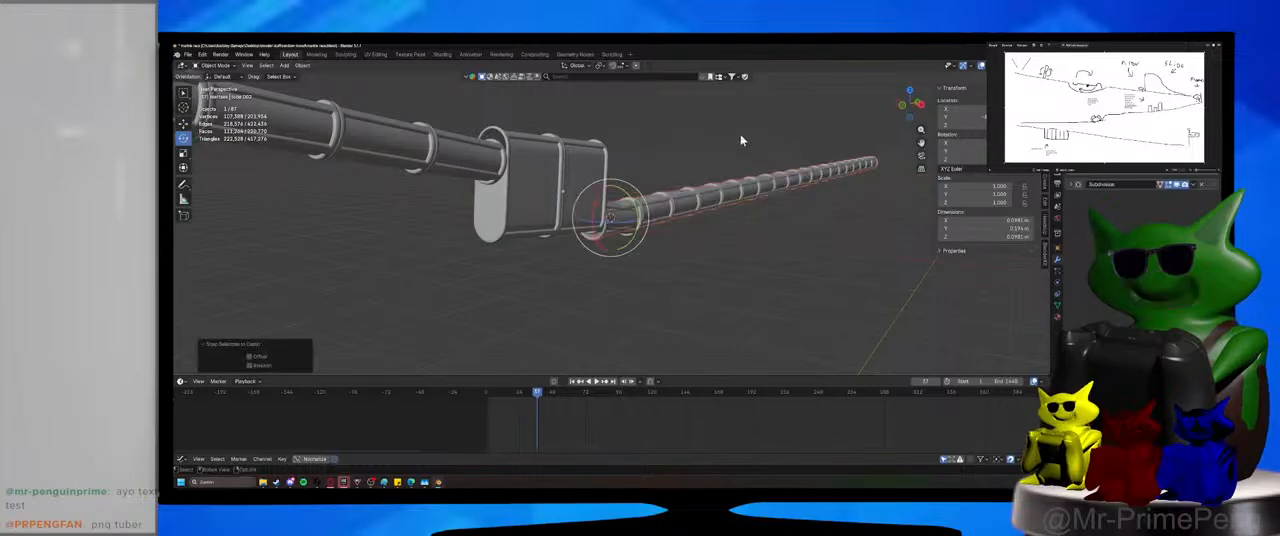
Move the arrayed tube run about 0.275 m along Y away from the short outlet segment and save the file.
middle_drag(742, 150, 617, 236)
scroll(665, 203, up, 3)
scroll(560, 231, up, 1)
key(g)
key(y)
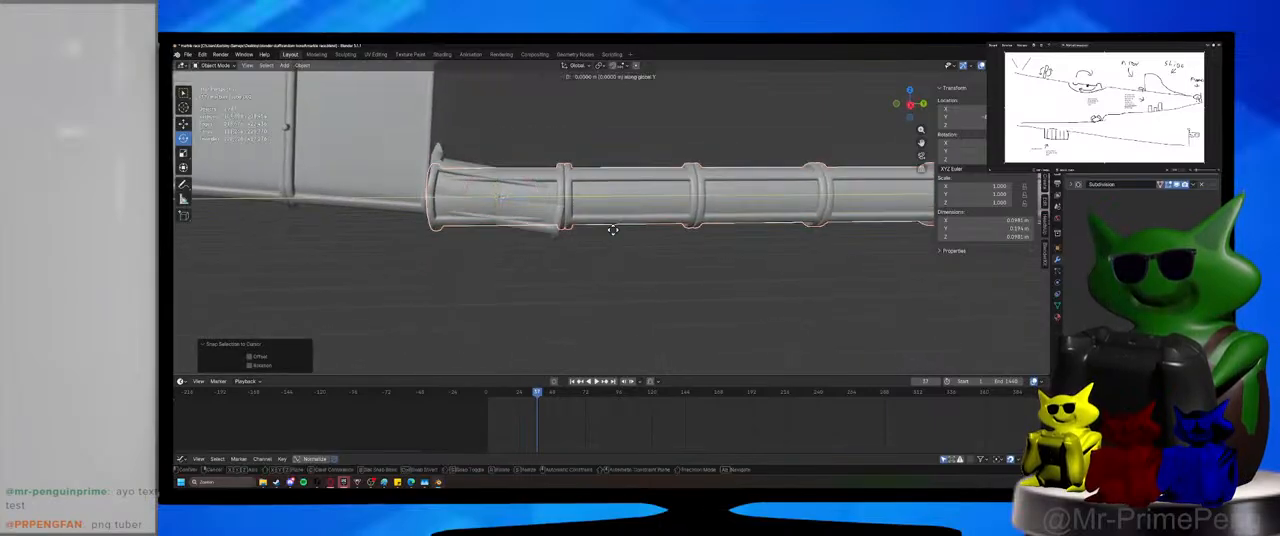
click(718, 256)
middle_drag(718, 256, 621, 246)
key(ctrl+s)
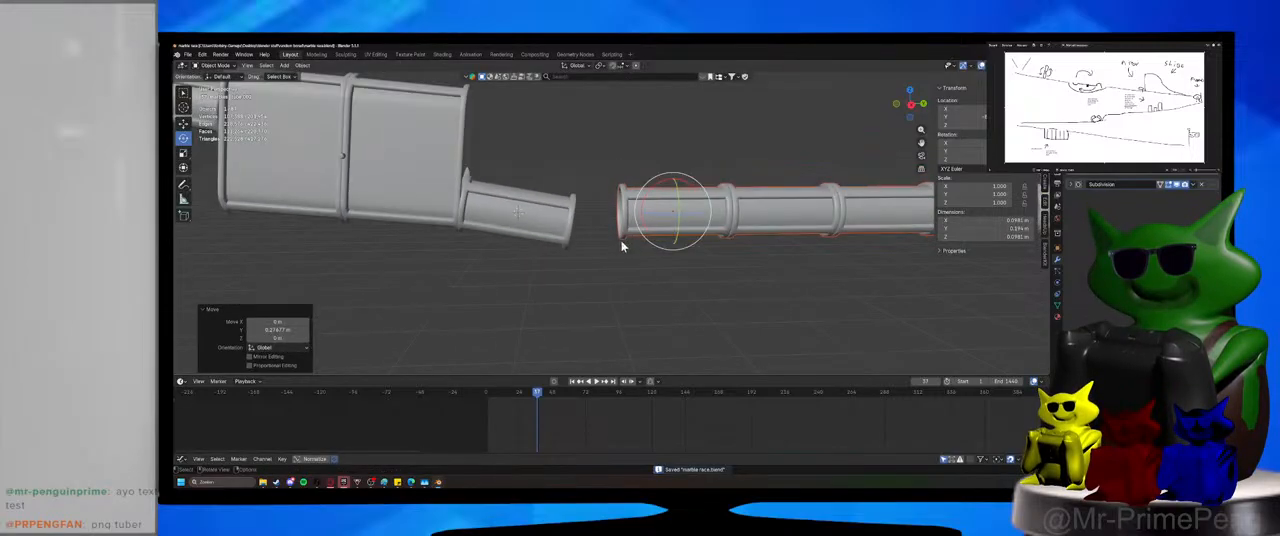
Move the arrayed tube run along Z, well clear of the short outlet segment.
key(g)
key(z)
click(627, 267)
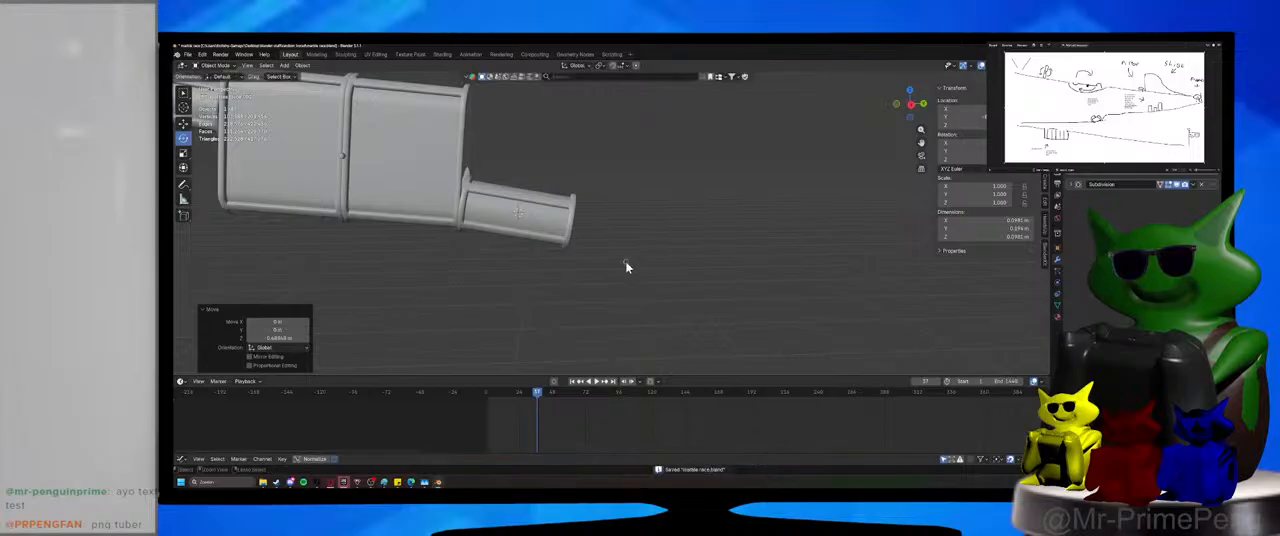
Add a single-vertex mesh at the 3D cursor on the short outlet tube segment.
middle_drag(627, 267, 651, 260)
key(shift+a)
mouse_move(651, 245)
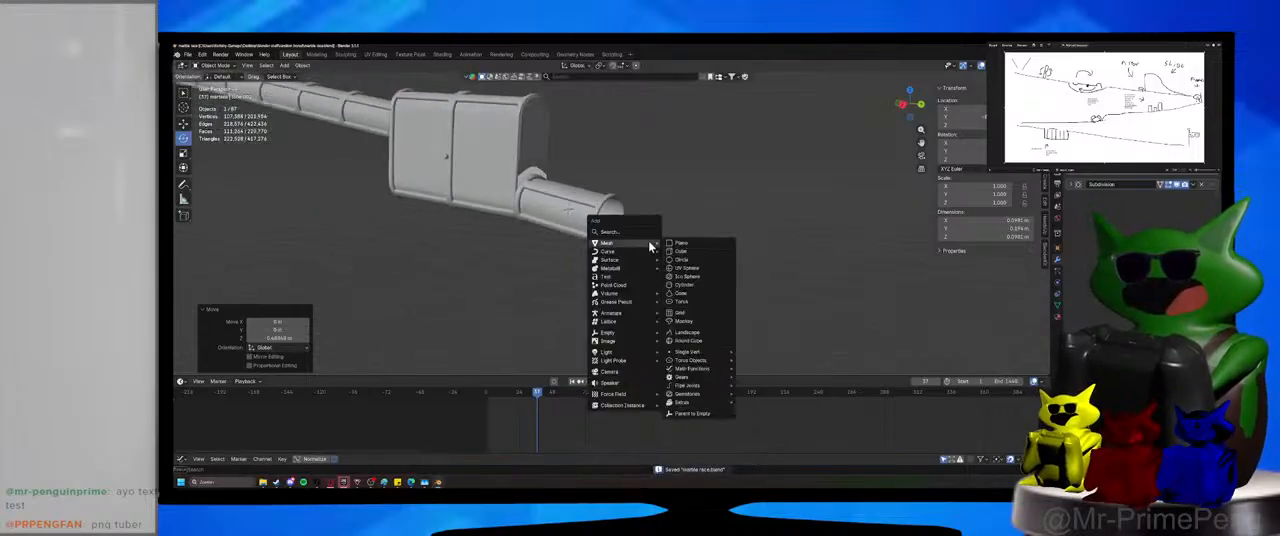
mouse_move(700, 352)
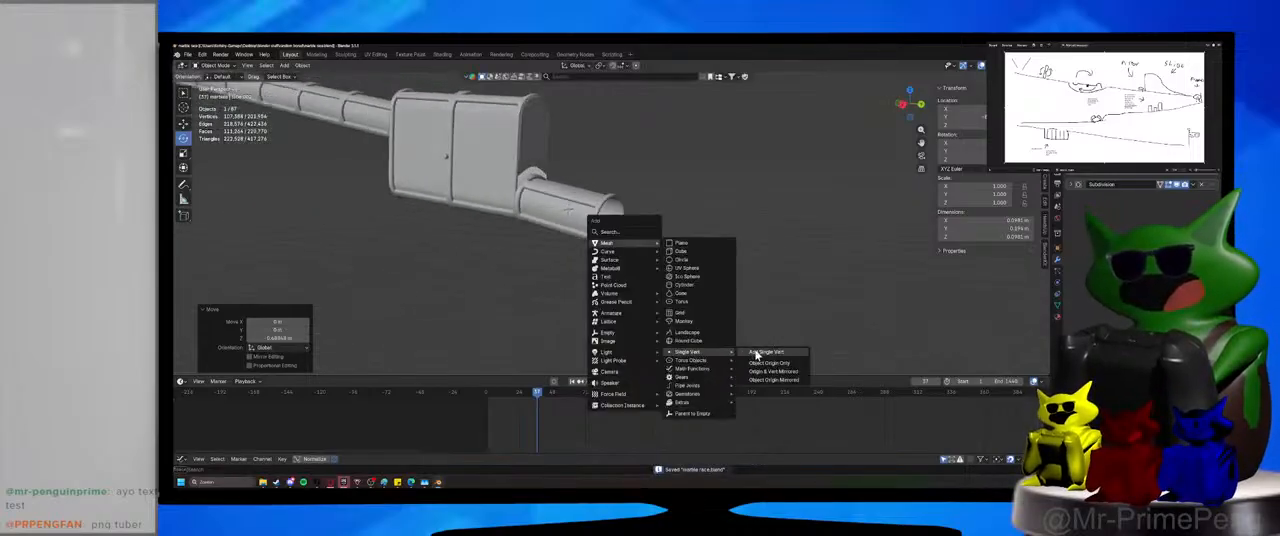
click(757, 355)
Move the new vertex in the YZ plane toward the open end of the short outlet segment.
scroll(683, 317, up, 2)
key(g)
key(z)
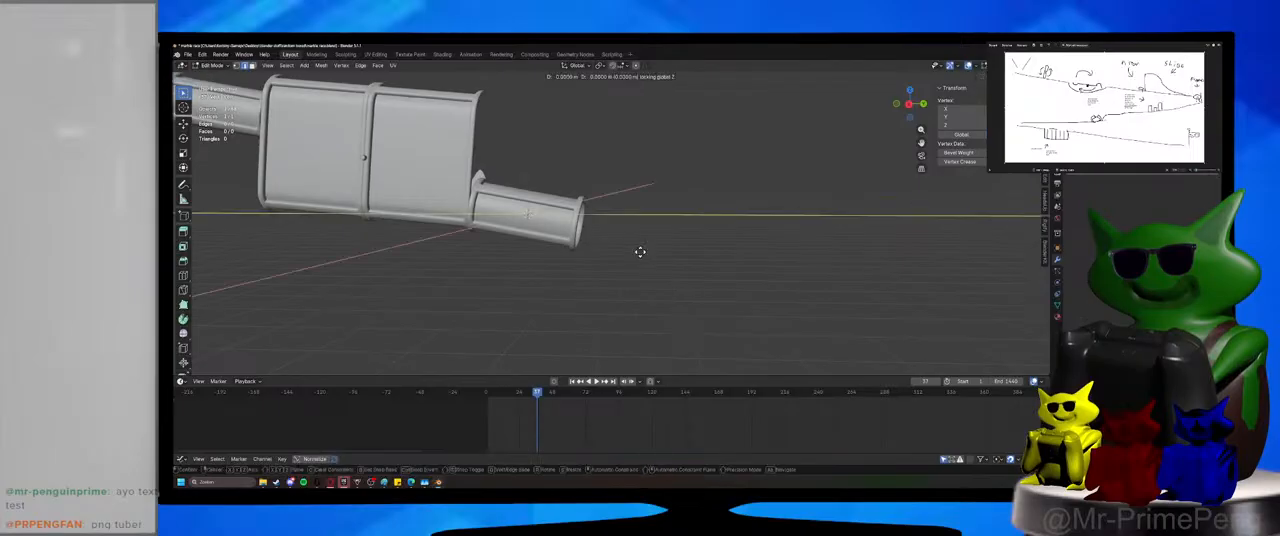
key(z)
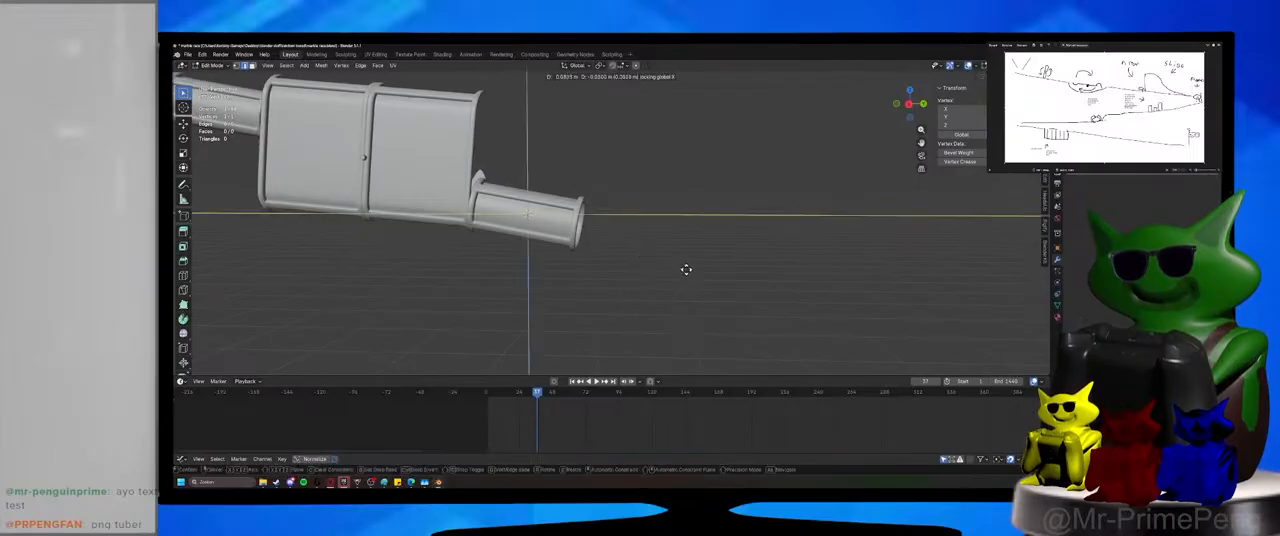
click(740, 261)
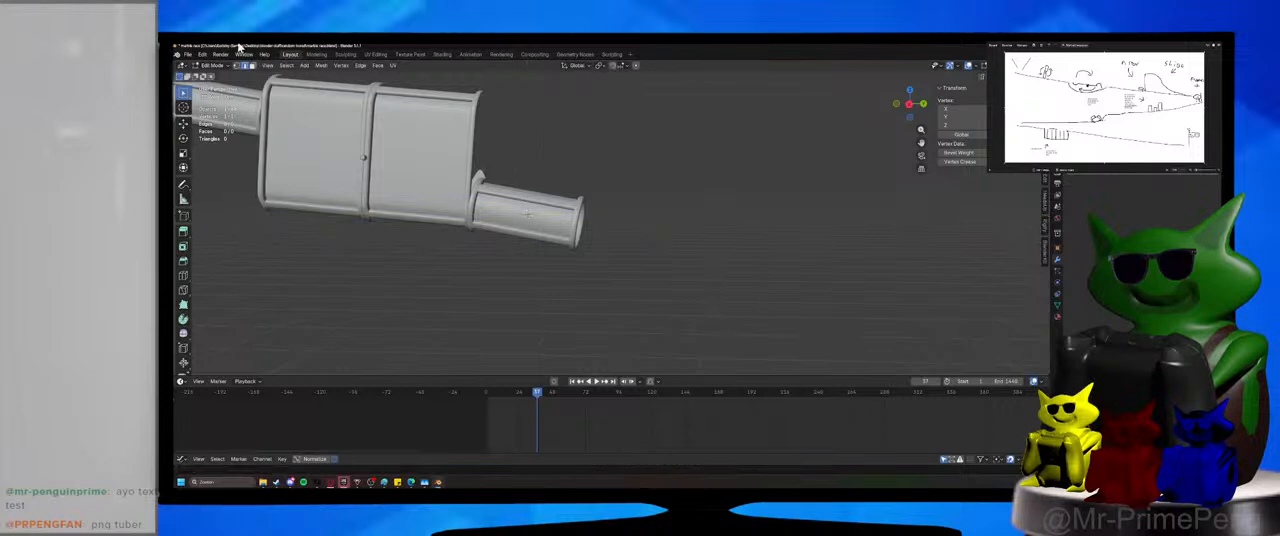
key(g)
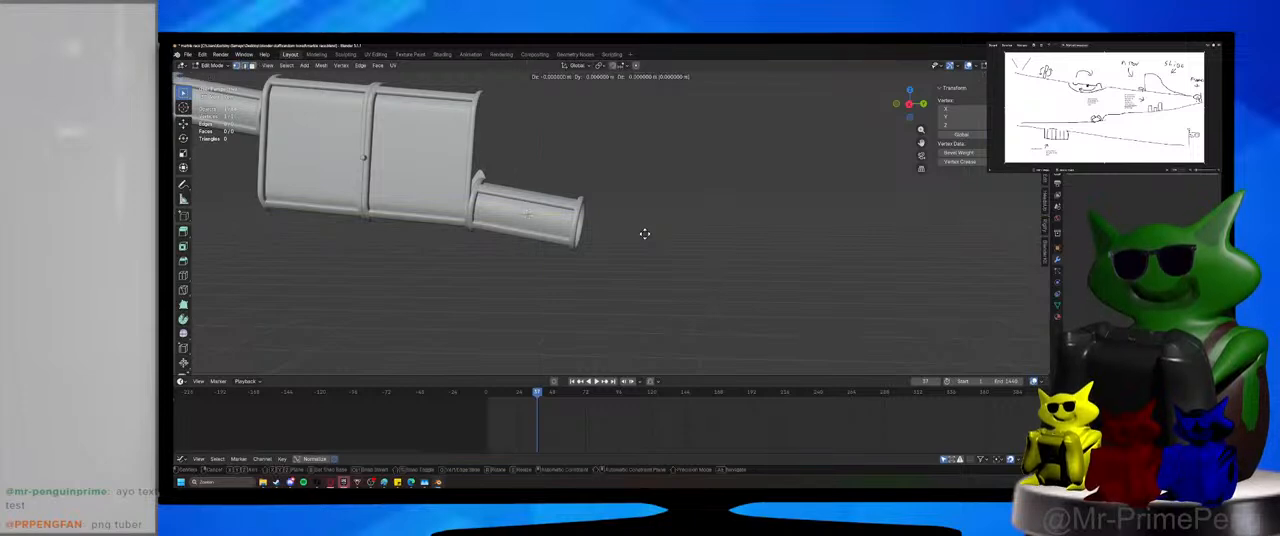
key(x)
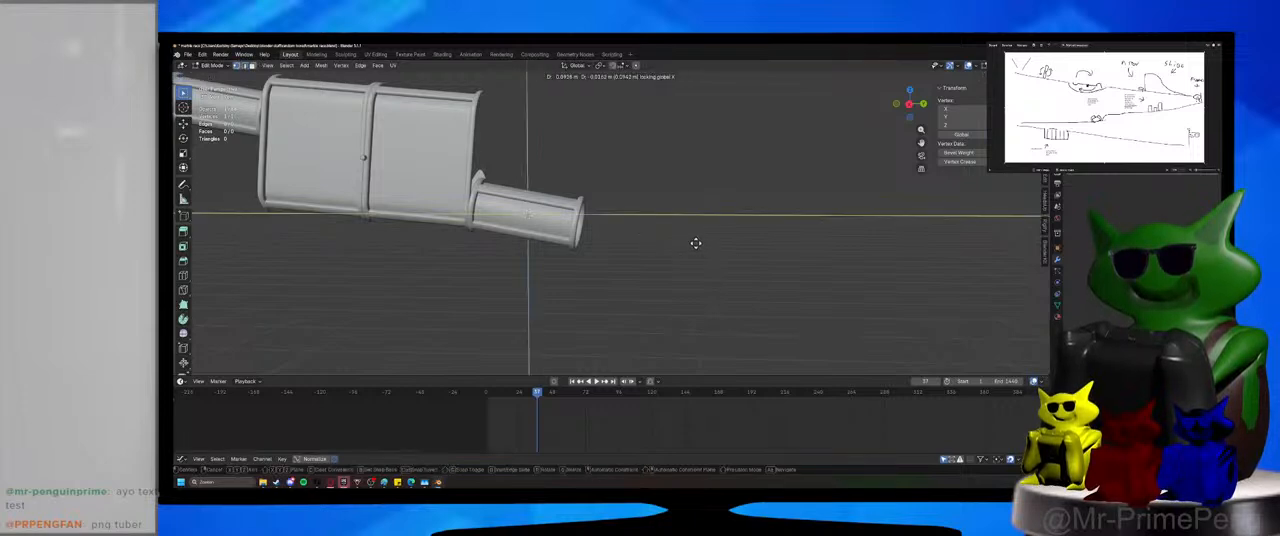
click(696, 243)
key(KP_1)
key(KP_3)
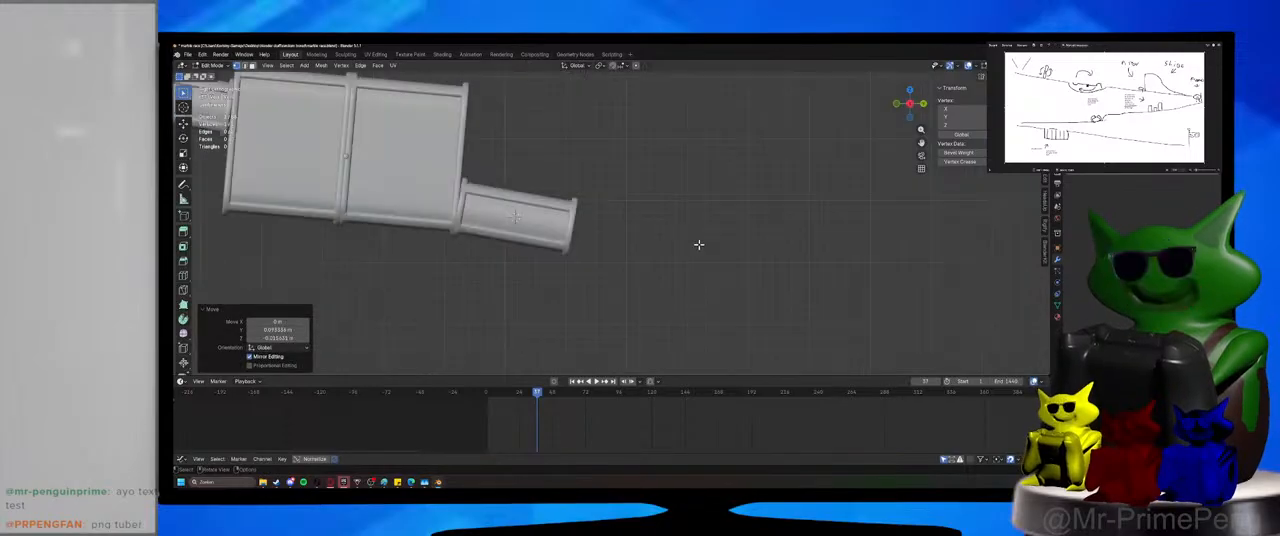
scroll(694, 245, up, 4)
key(g)
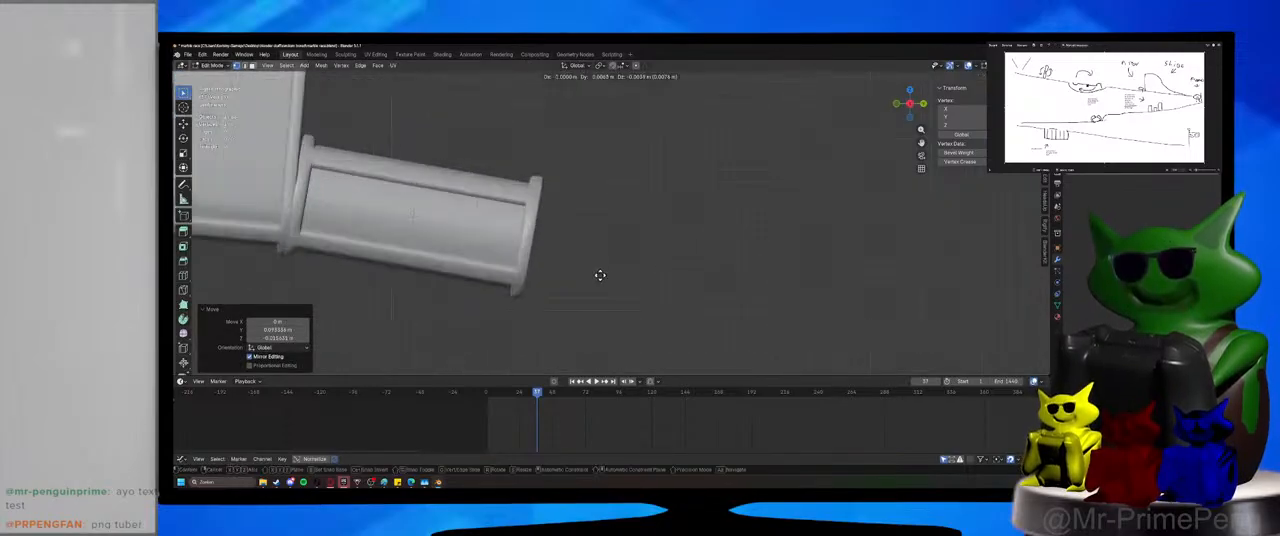
click(597, 276)
Extrude the vertex about 1.72 m along Y away from the short outlet segment.
scroll(597, 277, down, 9)
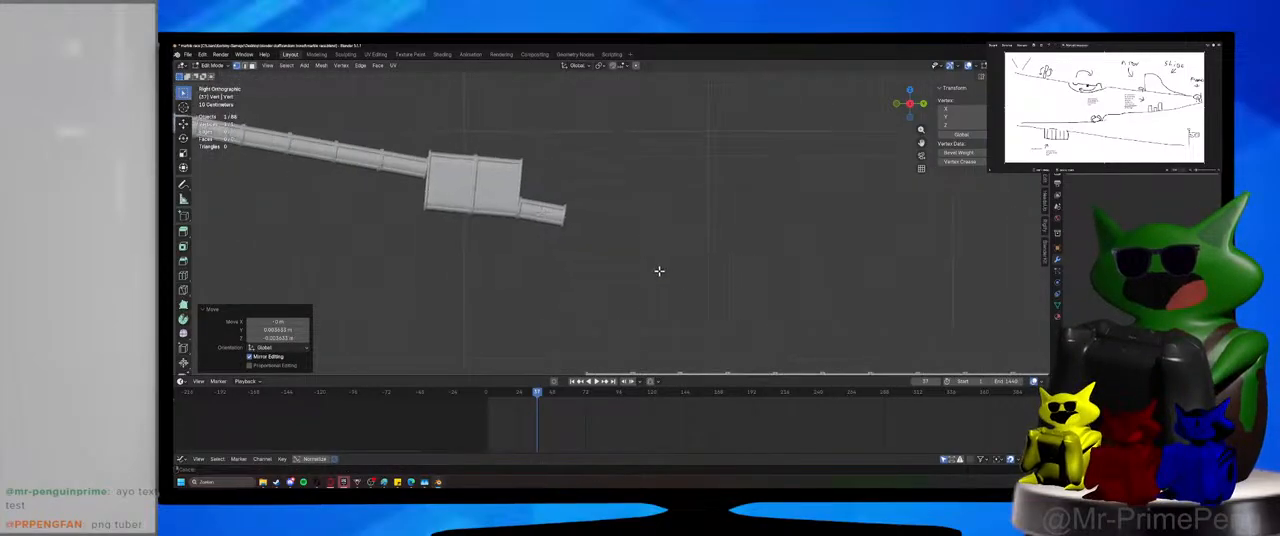
key(g)
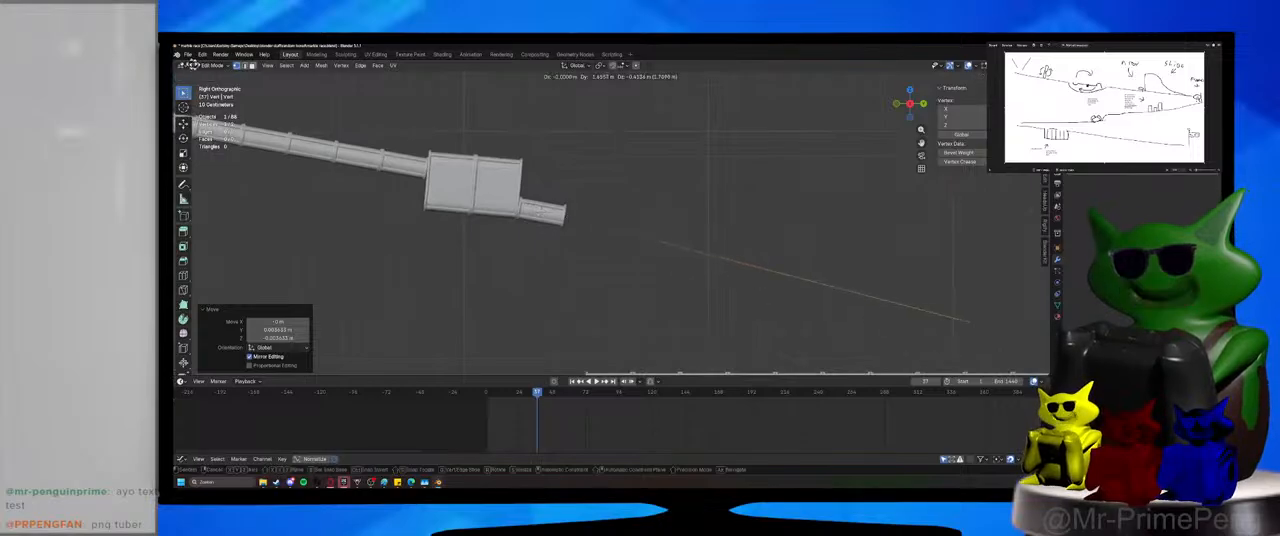
key(x)
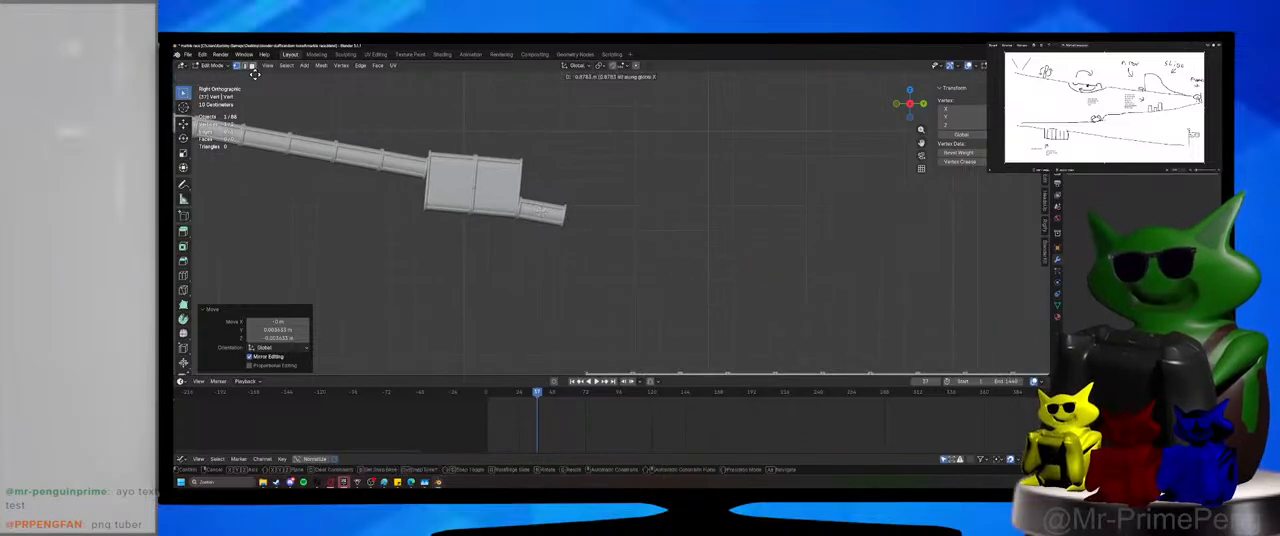
key(y)
click(206, 374)
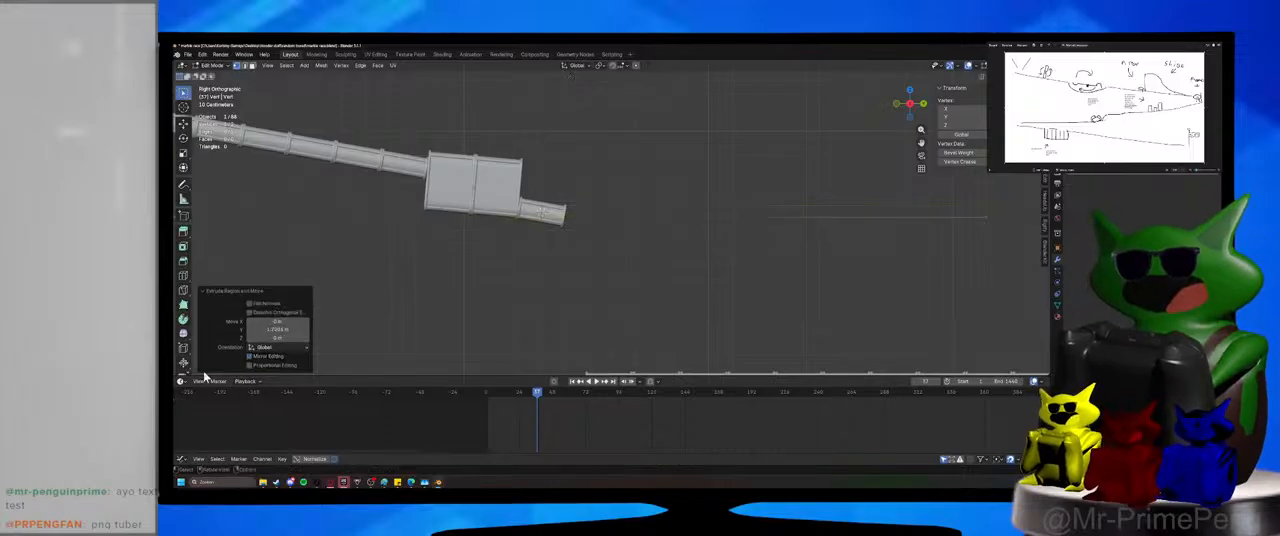
Select the whole extruded line and subdivide it repeatedly into eight equal segments.
middle_drag(683, 309, 563, 351)
scroll(600, 335, down, 3)
key(a)
middle_drag(625, 319, 563, 323)
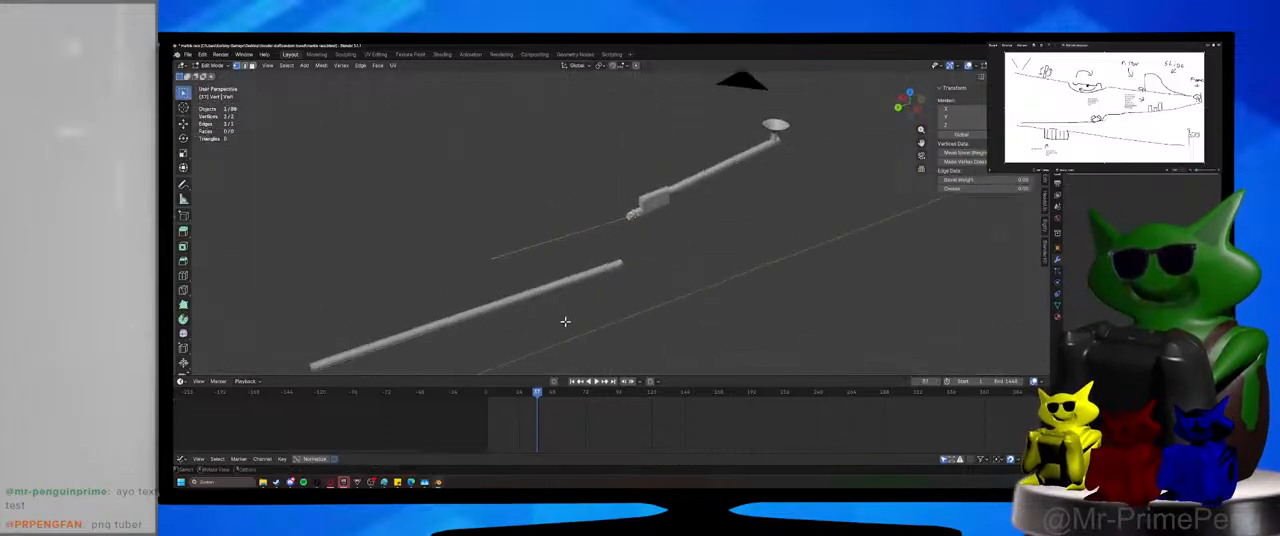
right_click(563, 323)
click(553, 280)
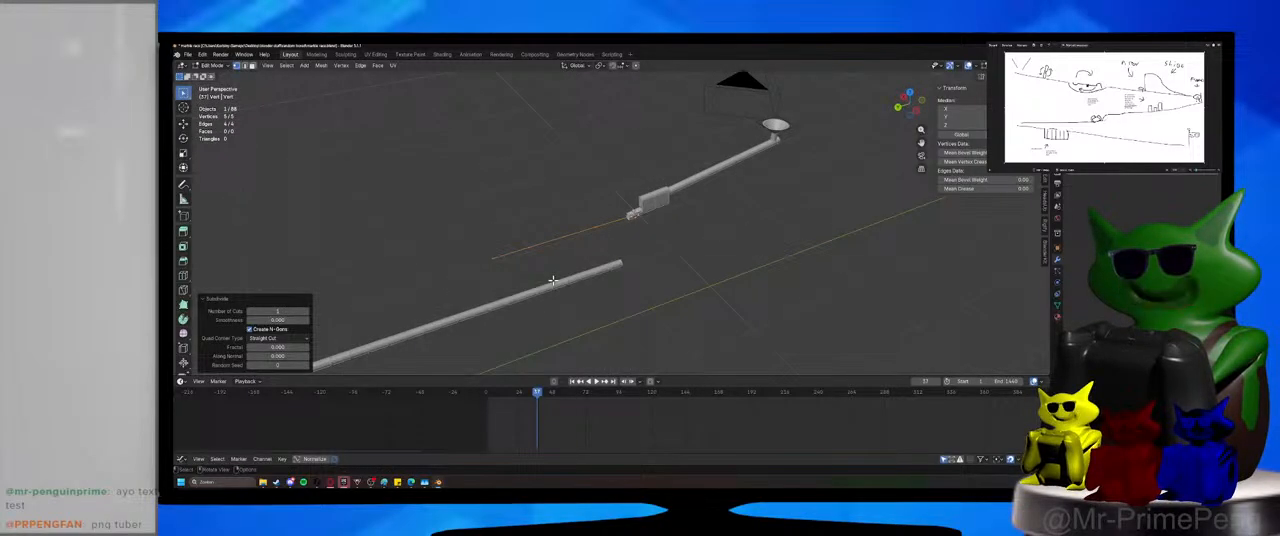
right_click(553, 280)
click(554, 282)
middle_drag(554, 282, 630, 294)
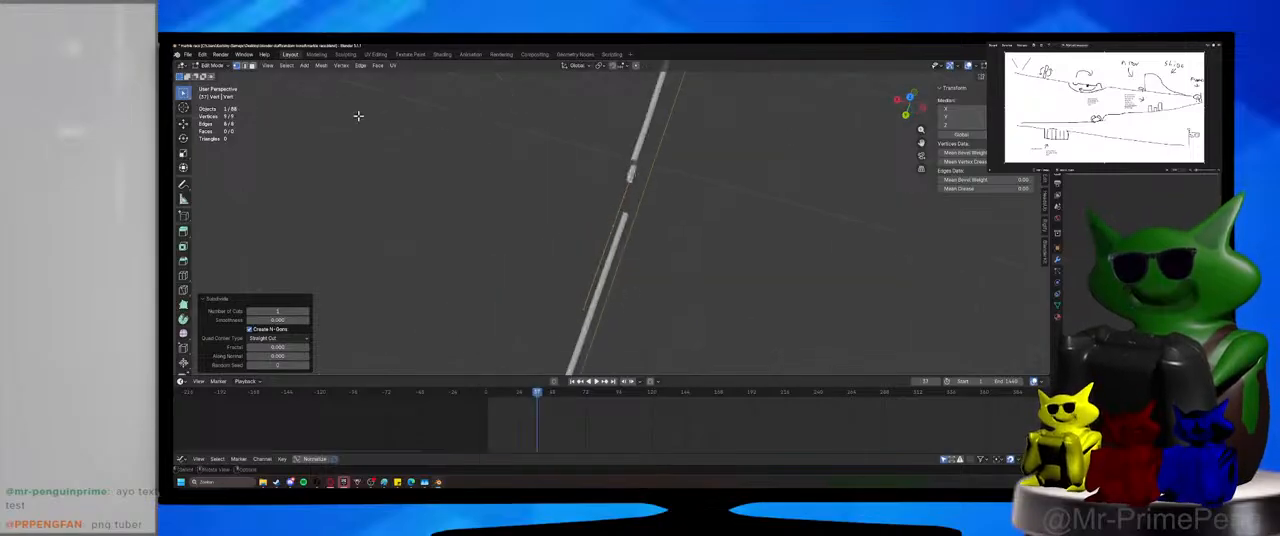
Select every other vertex of the line with Checker Deselect and move them about 0.16 m along X.
middle_drag(539, 220, 330, 101)
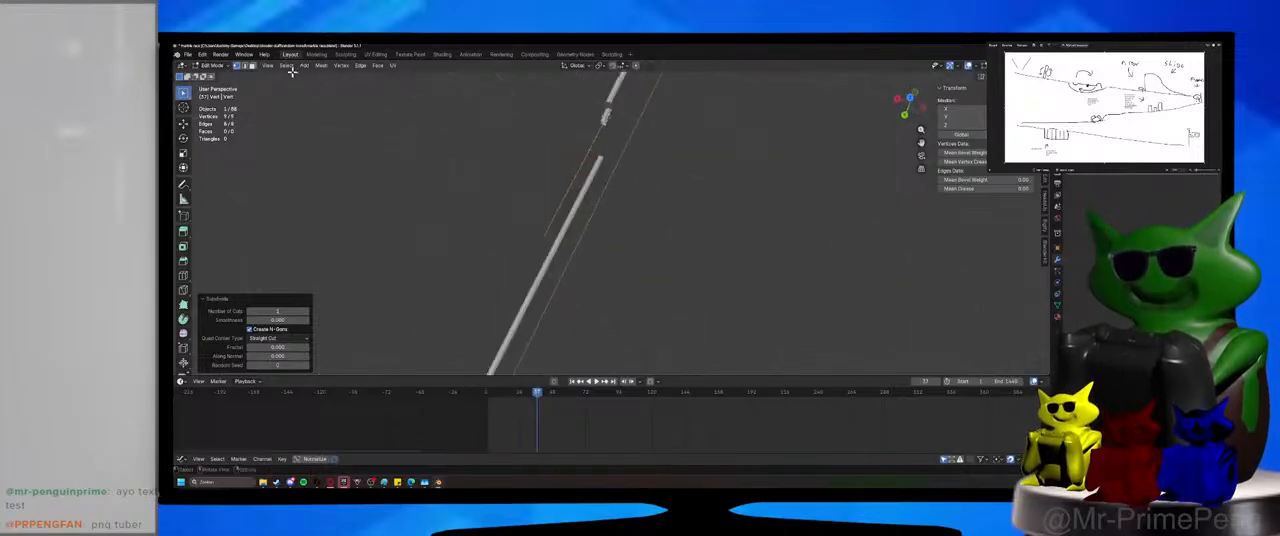
click(292, 71)
click(289, 67)
click(326, 152)
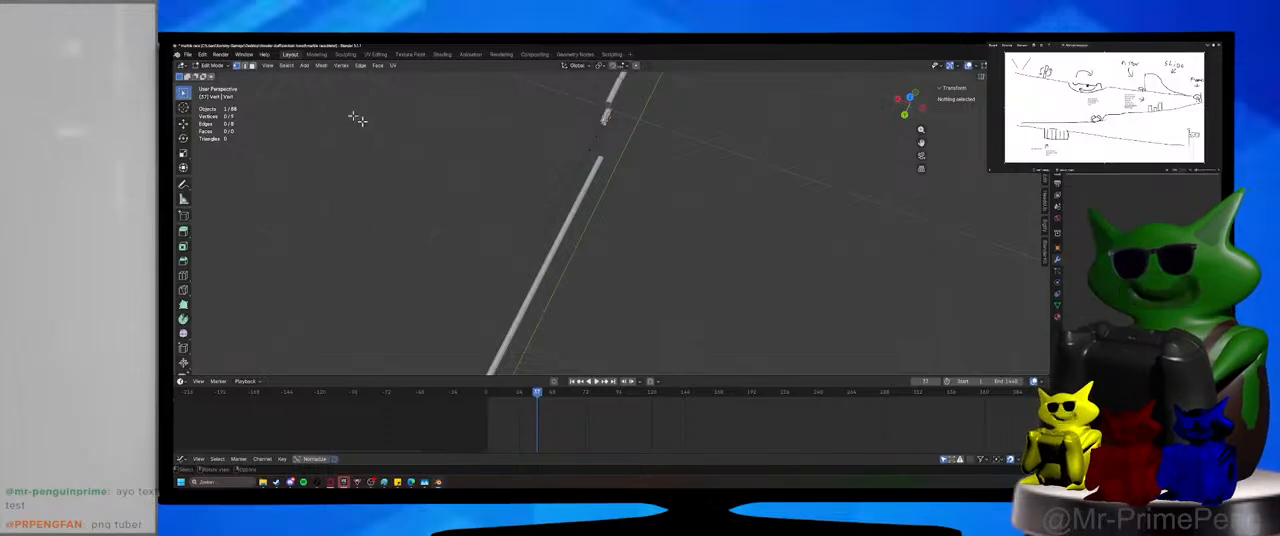
key(a)
click(288, 66)
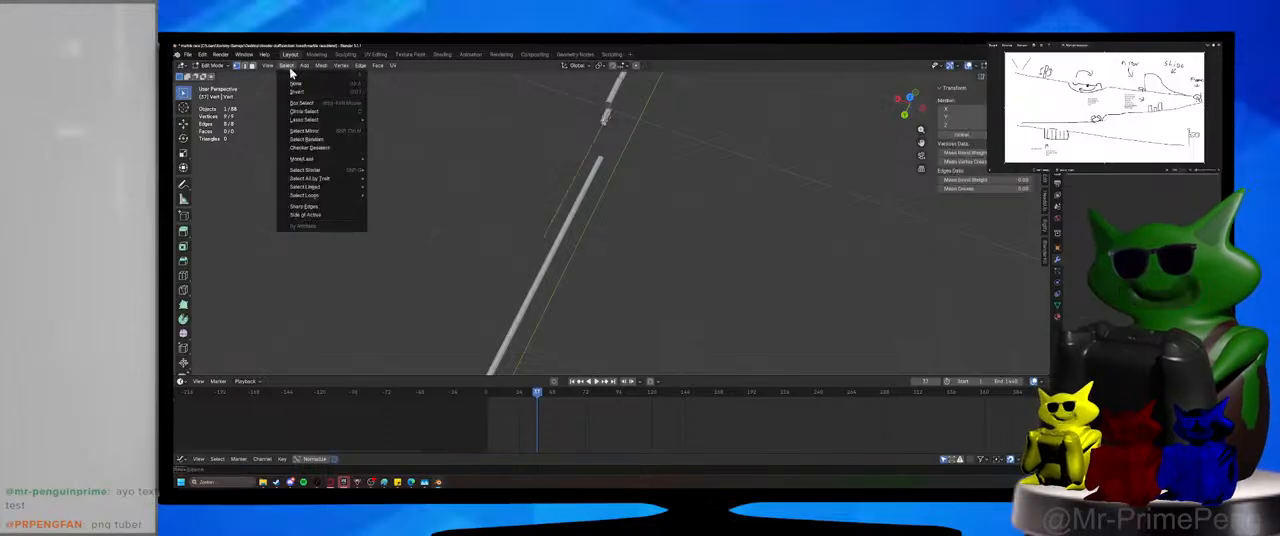
click(330, 152)
middle_drag(461, 204, 646, 269)
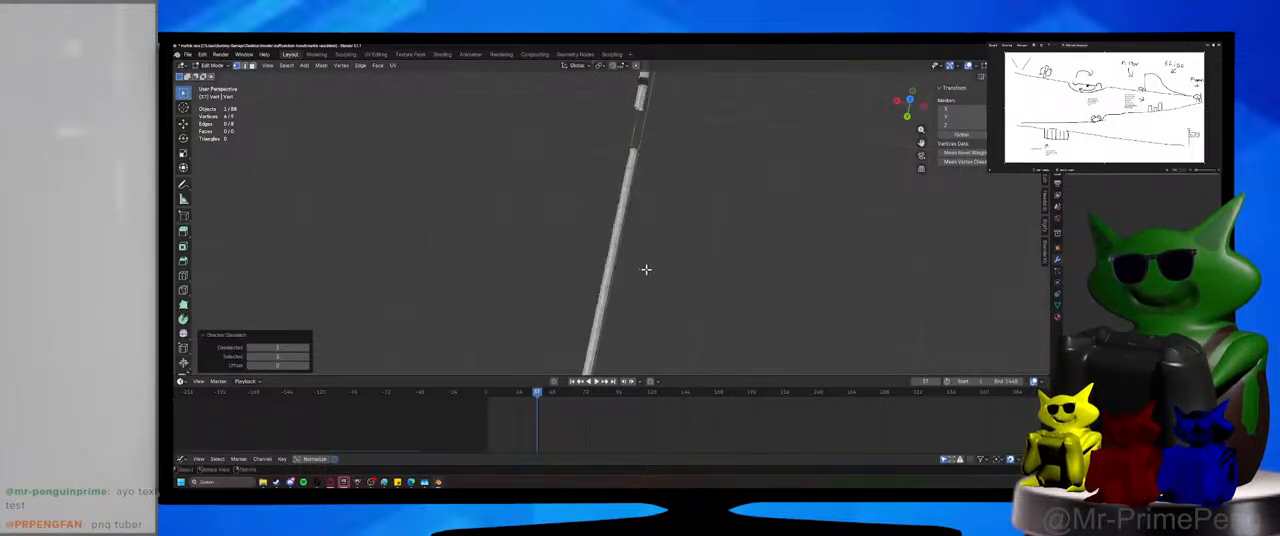
key(g)
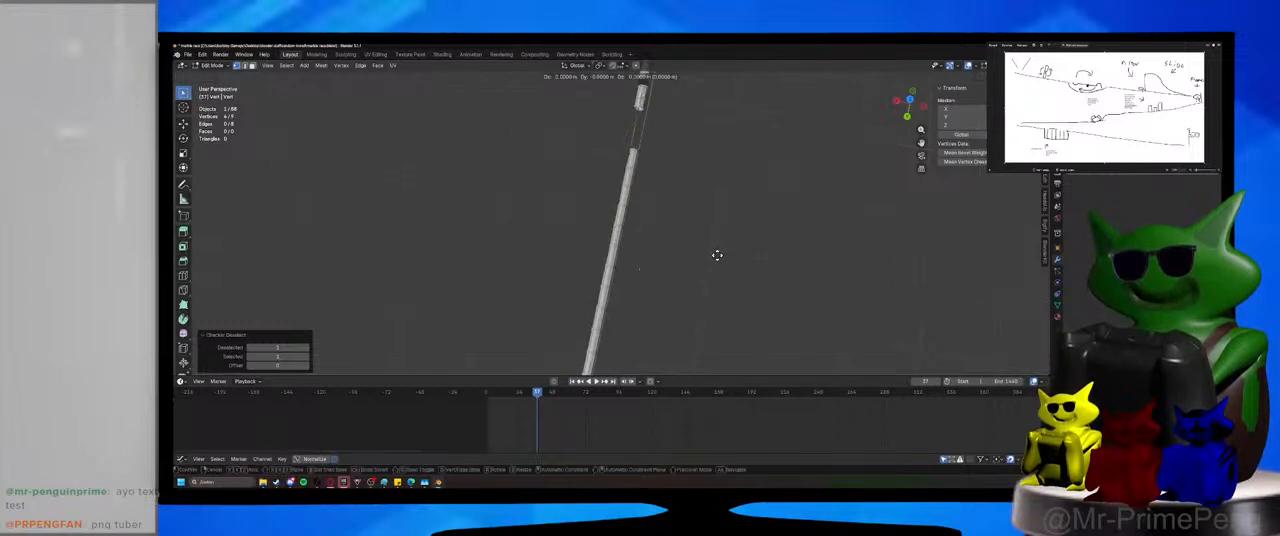
key(x)
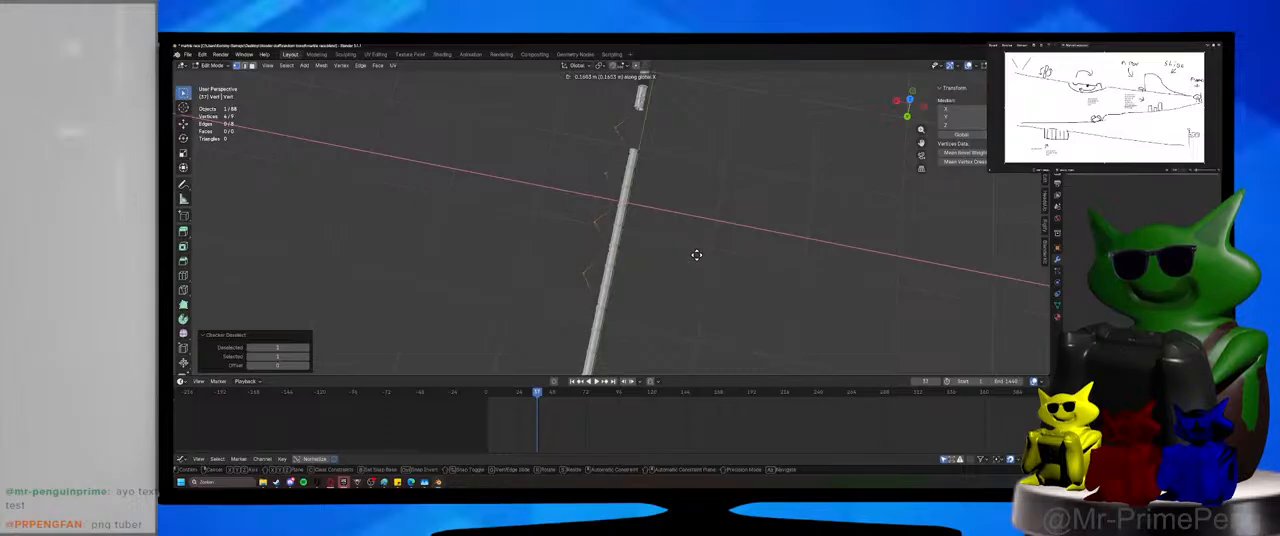
click(696, 255)
Select the in-between vertices and move them about 0.17 m the opposite way along X to form a zigzag.
click(597, 301)
shift+click(609, 250)
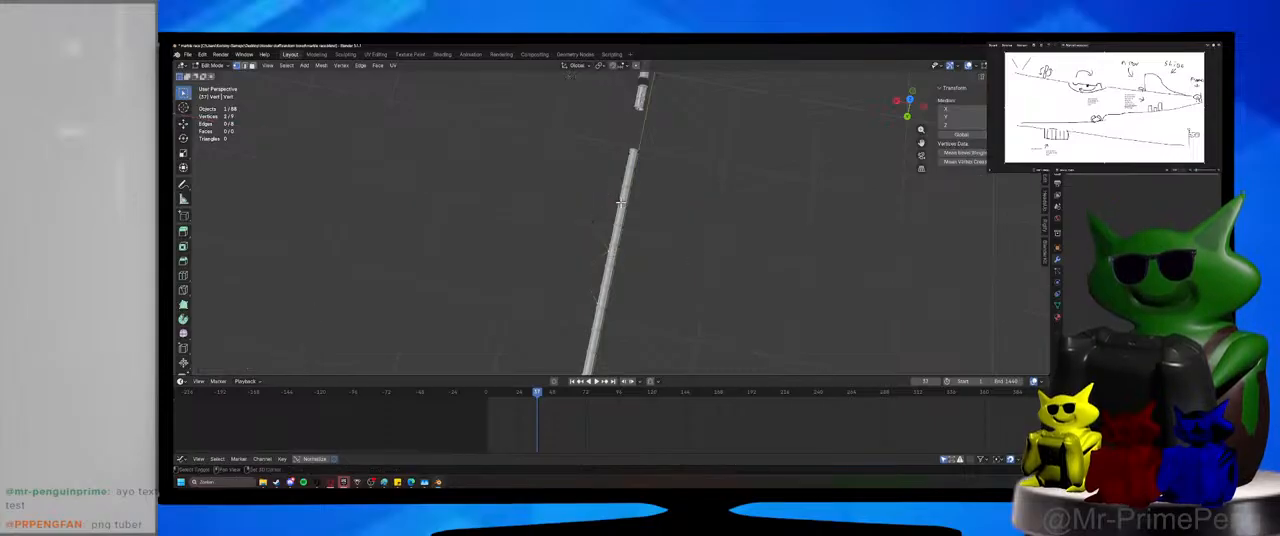
key(g)
key(x)
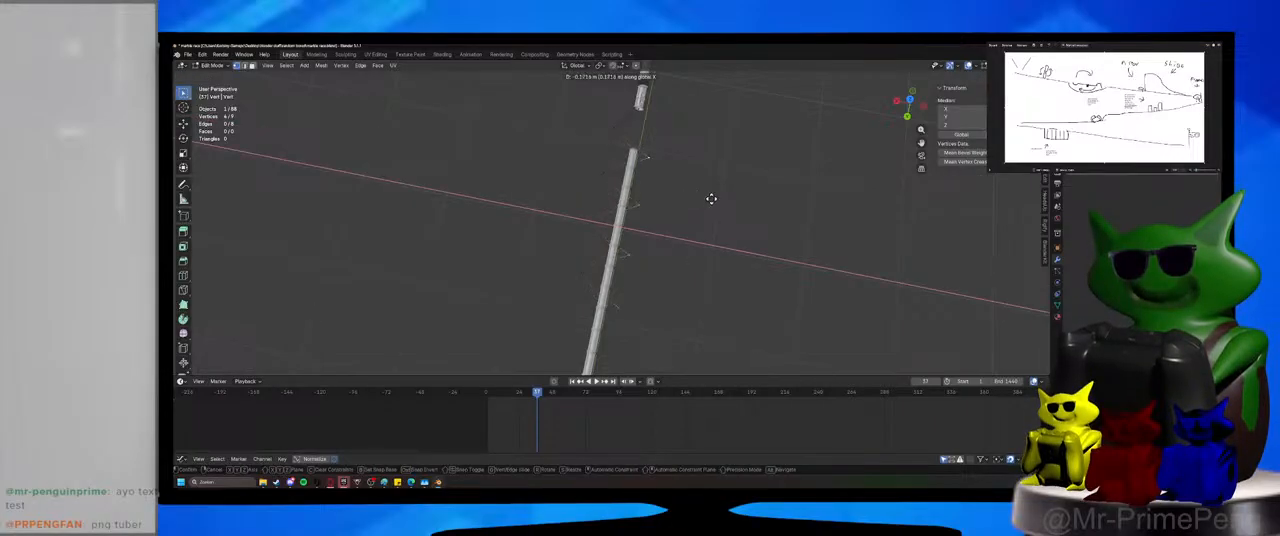
click(714, 199)
middle_drag(713, 298, 706, 294)
Bevel all vertices of the zigzag with a width of about 0.13 m and 4 segments.
key(a)
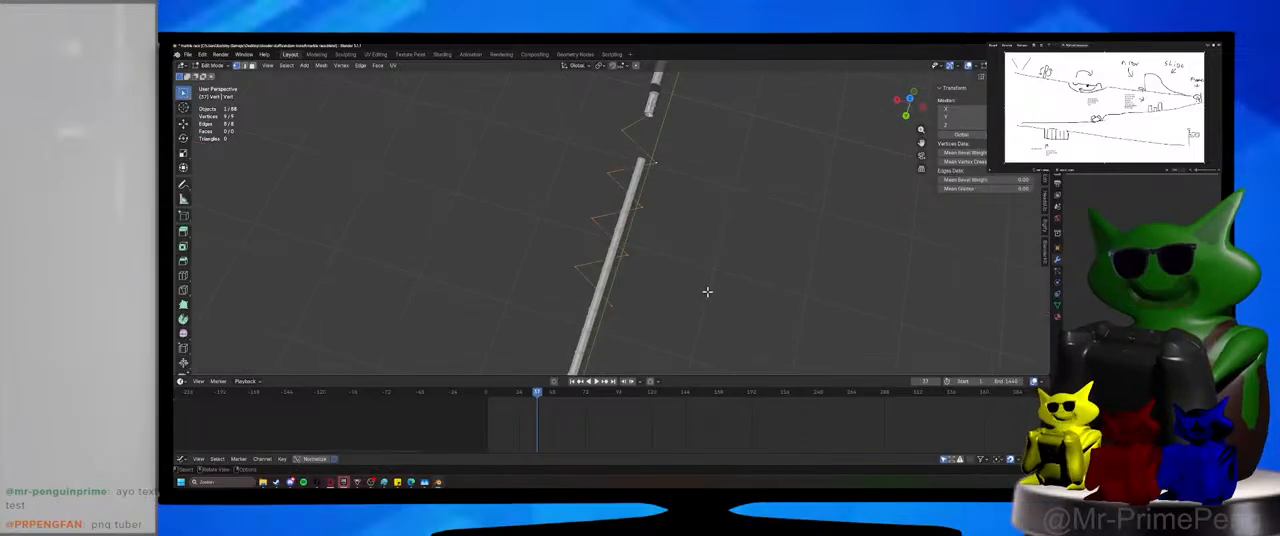
key(ctrl+b)
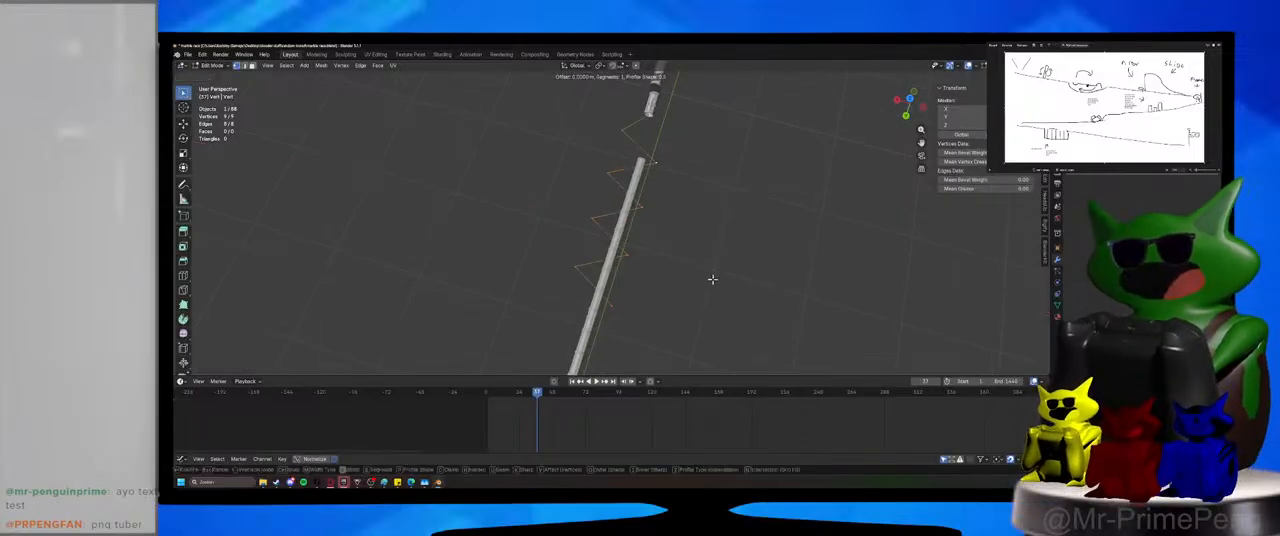
scroll(716, 279, up, 2)
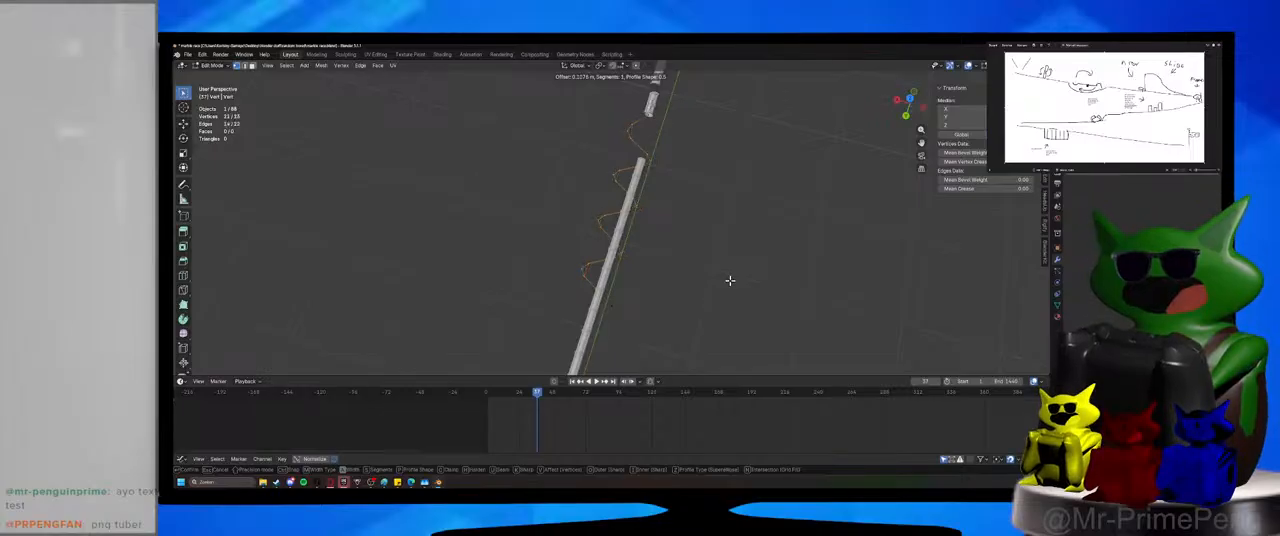
scroll(732, 281, up, 1)
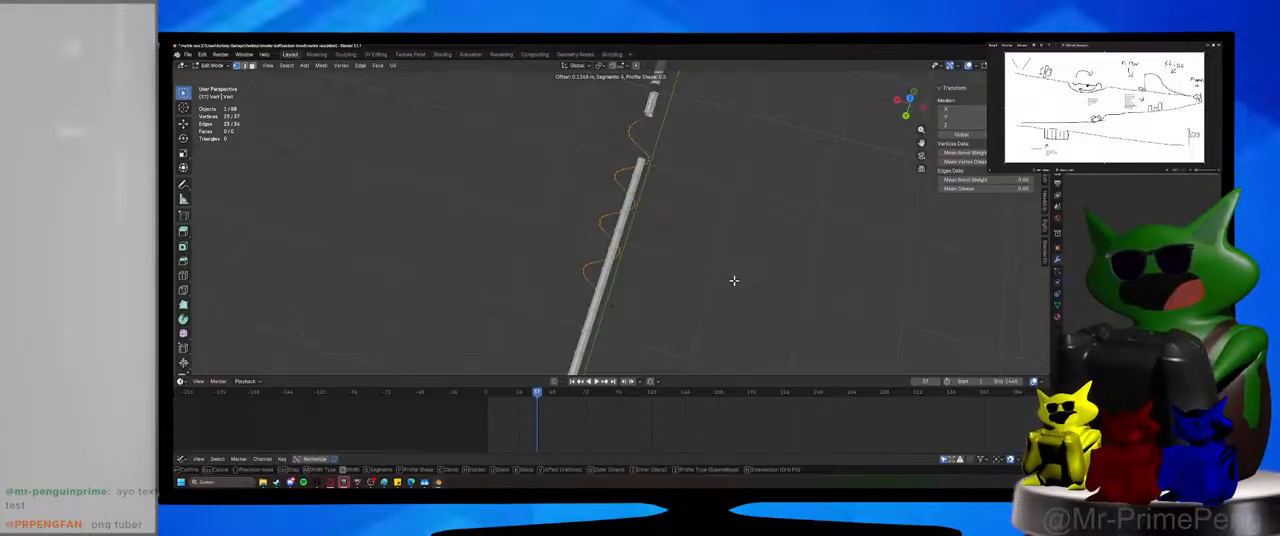
click(734, 278)
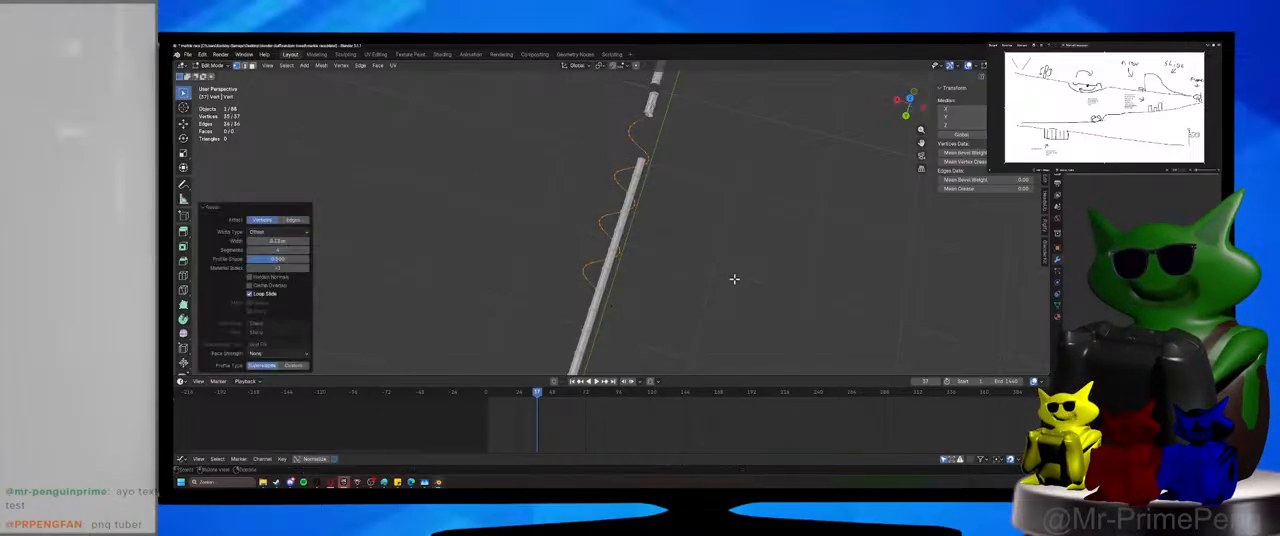
Scale the rounded zigzag up along X to widen its curves to both sides of the tube run.
key(s)
key(x)
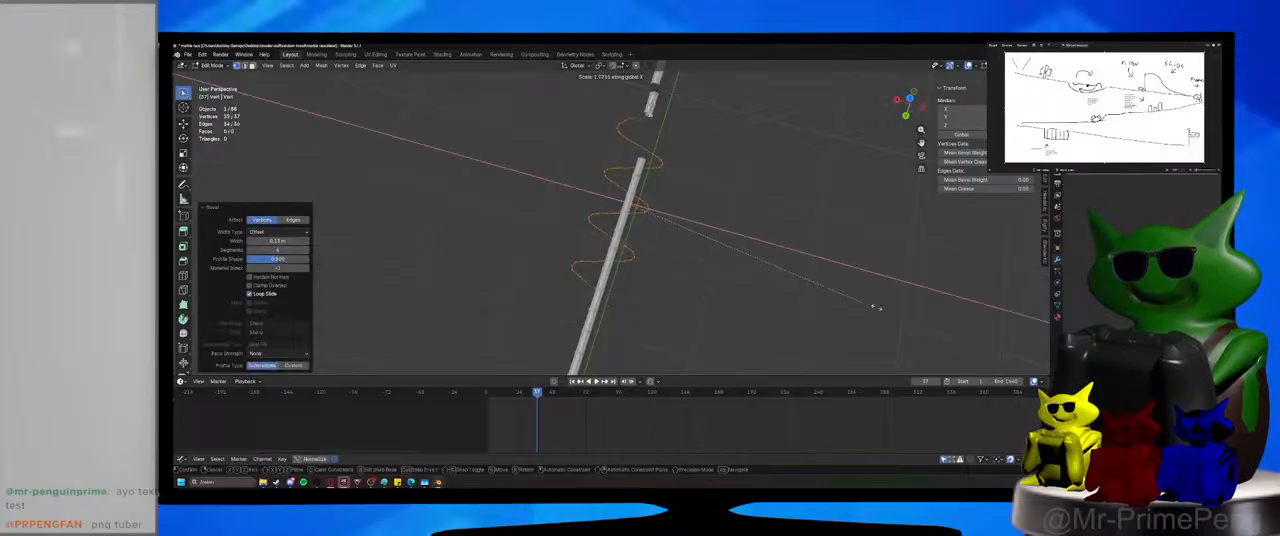
click(949, 323)
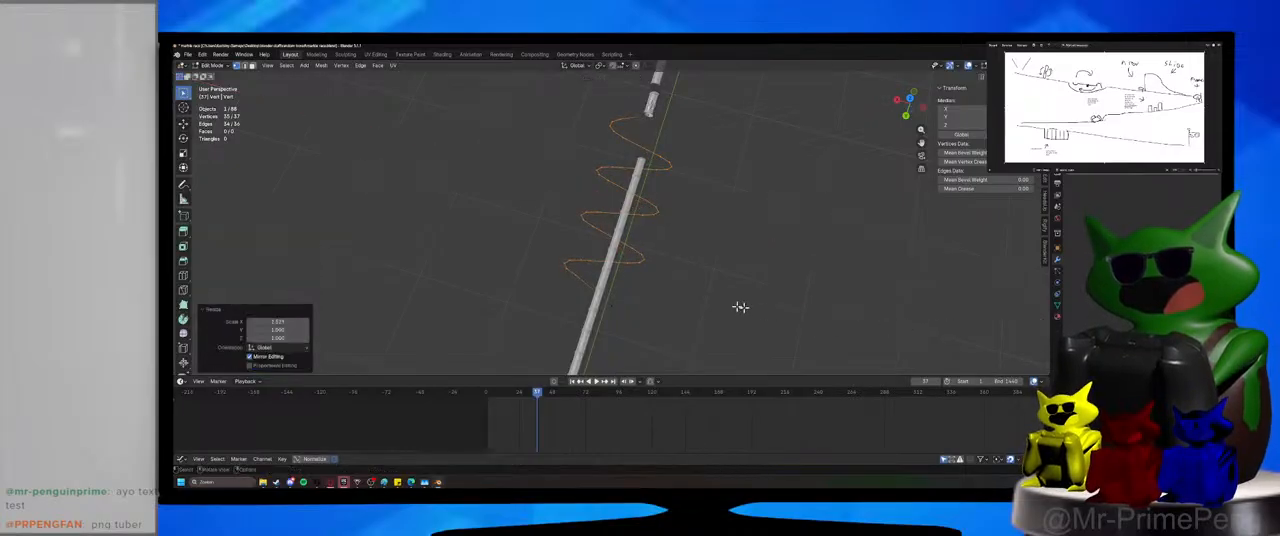
Move the far end vertex of the curved path about 0.19 m along X.
click(623, 307)
middle_drag(623, 306, 654, 314)
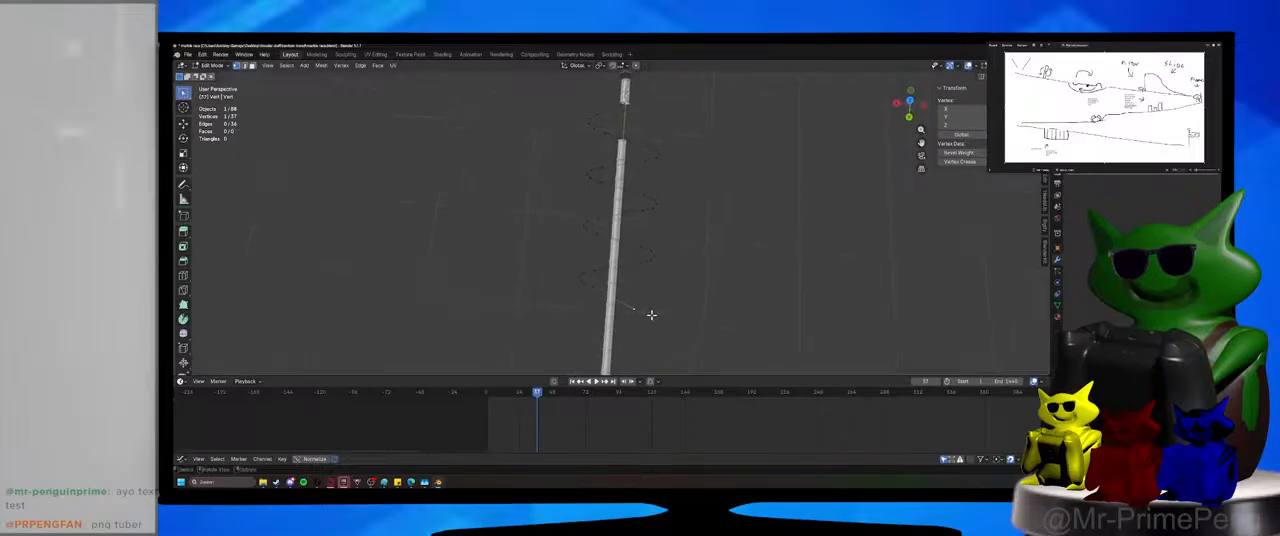
key(g)
key(y)
key(x)
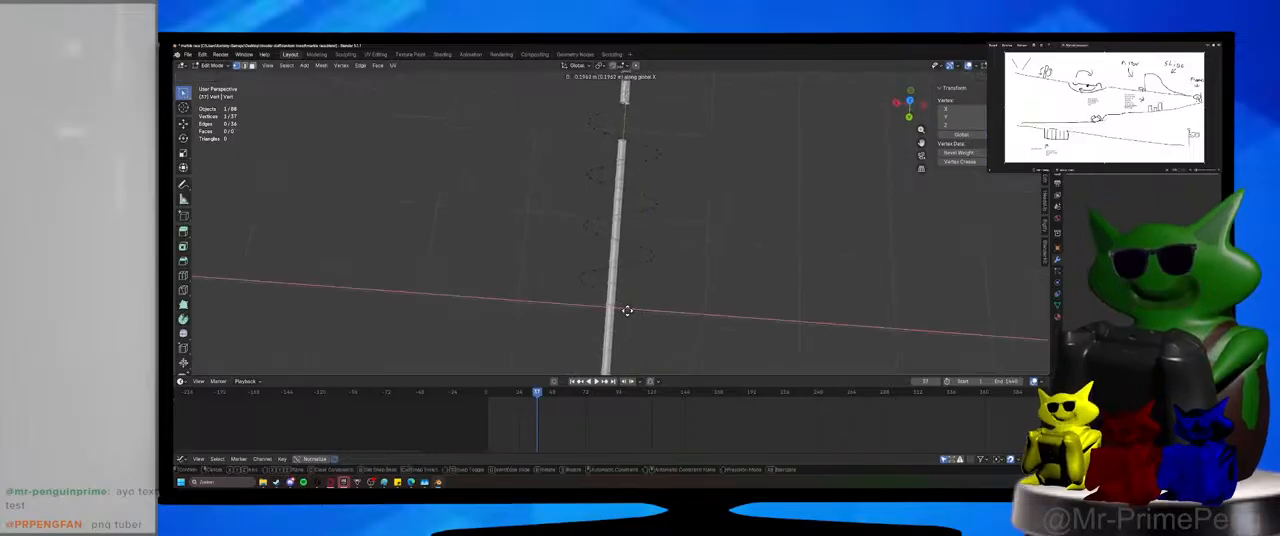
click(629, 310)
Return to Object Mode and save the file.
middle_drag(654, 320, 603, 266)
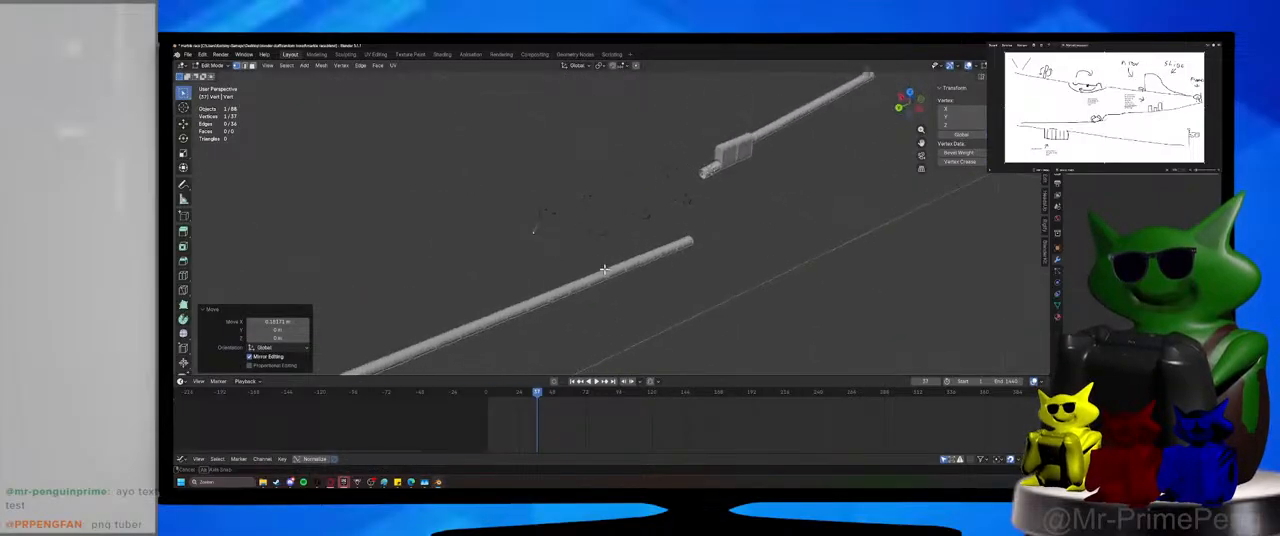
click(205, 65)
click(212, 76)
key(ctrl+s)
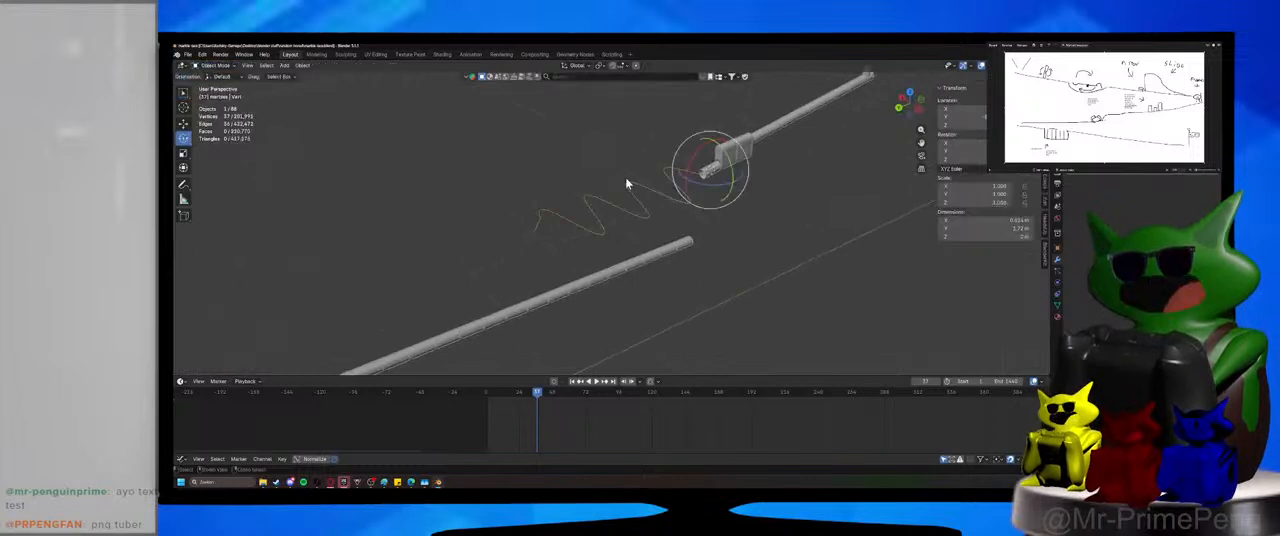
Bevel the last corner vertex at the zigzag's far end with 2 segments, then save the file and return to Object Mode.
middle_drag(539, 202, 453, 241)
click(205, 65)
click(220, 87)
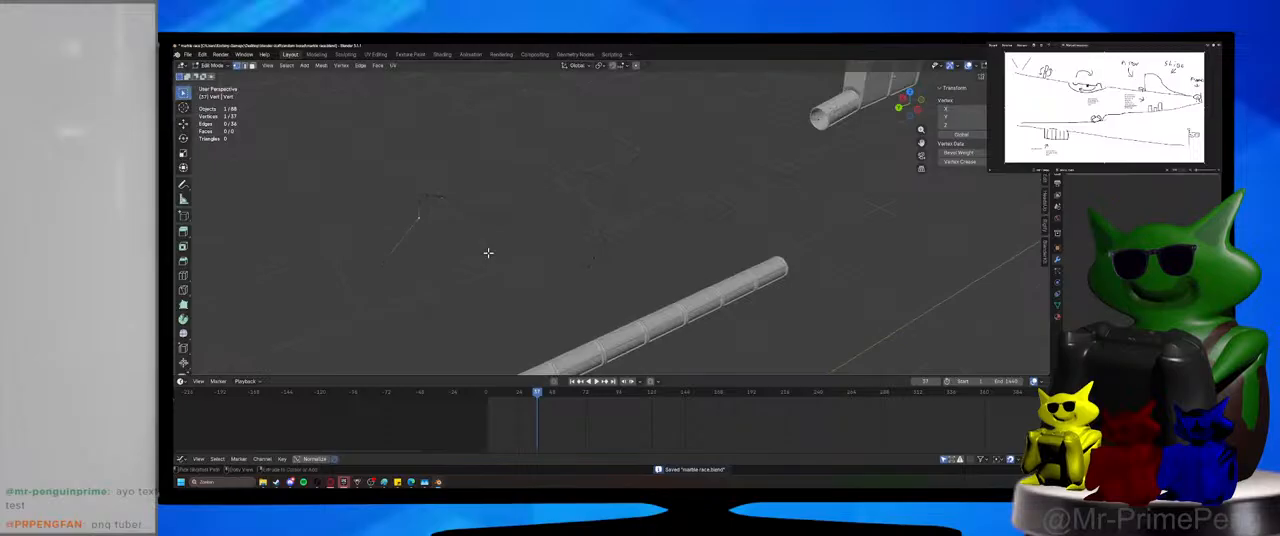
key(ctrl+shift+b)
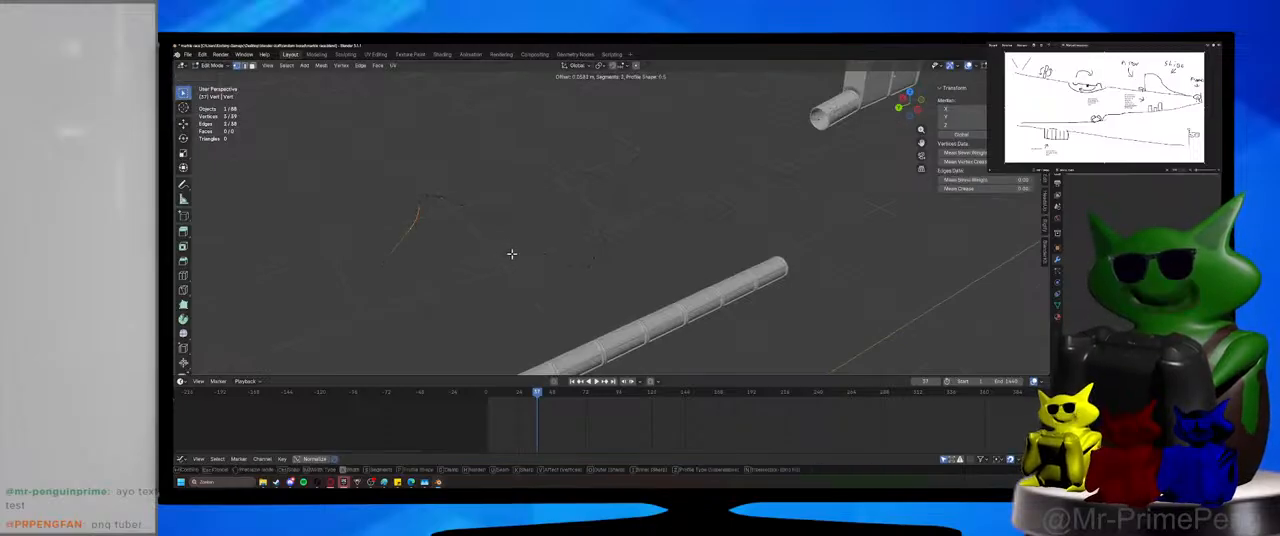
click(512, 252)
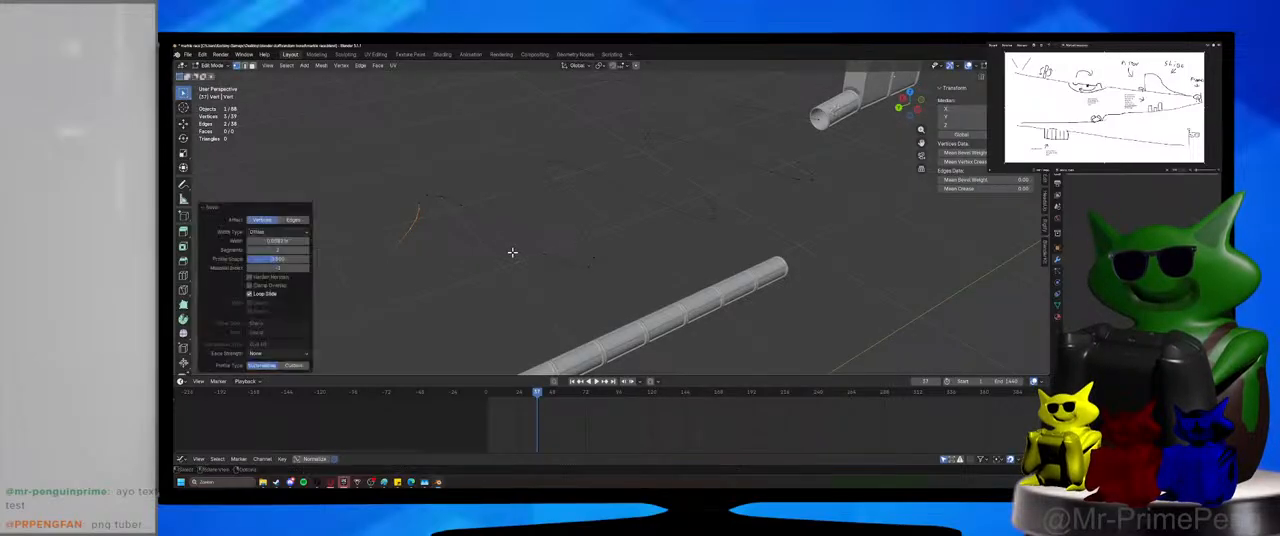
click(435, 218)
scroll(415, 205, down, 1)
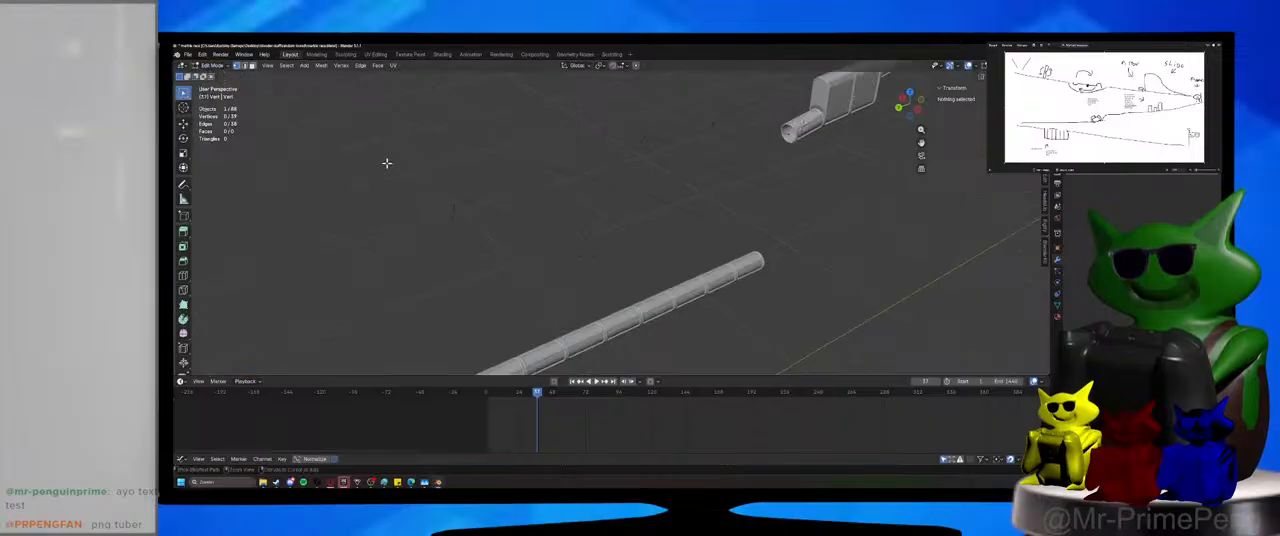
key(ctrl+s)
key(Tab)
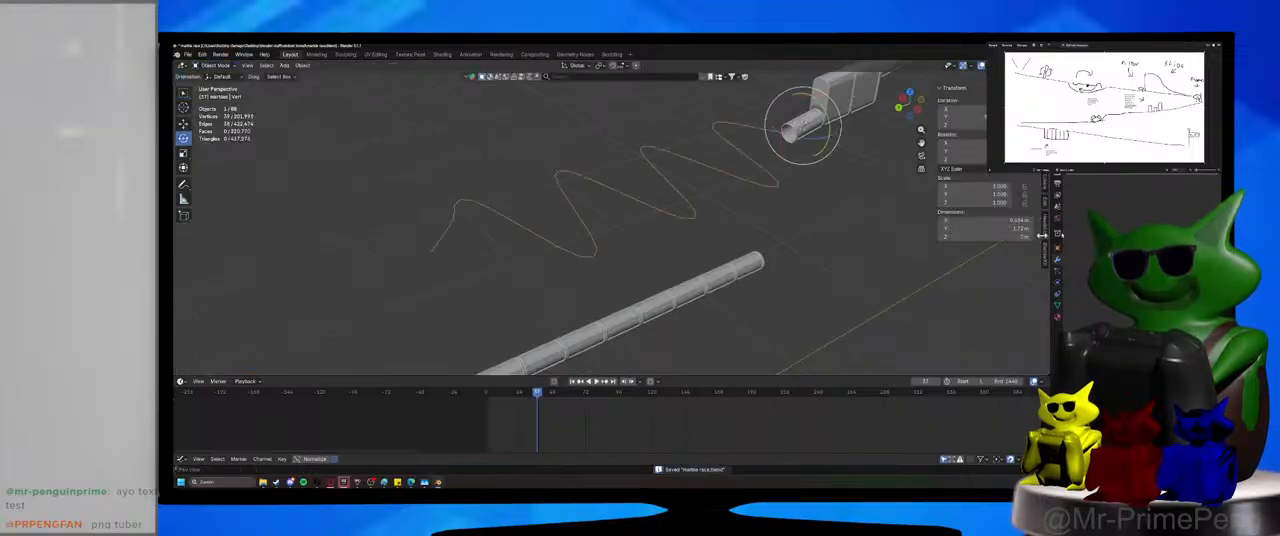
Convert the rounded zigzag mesh to a curve object.
click(739, 261)
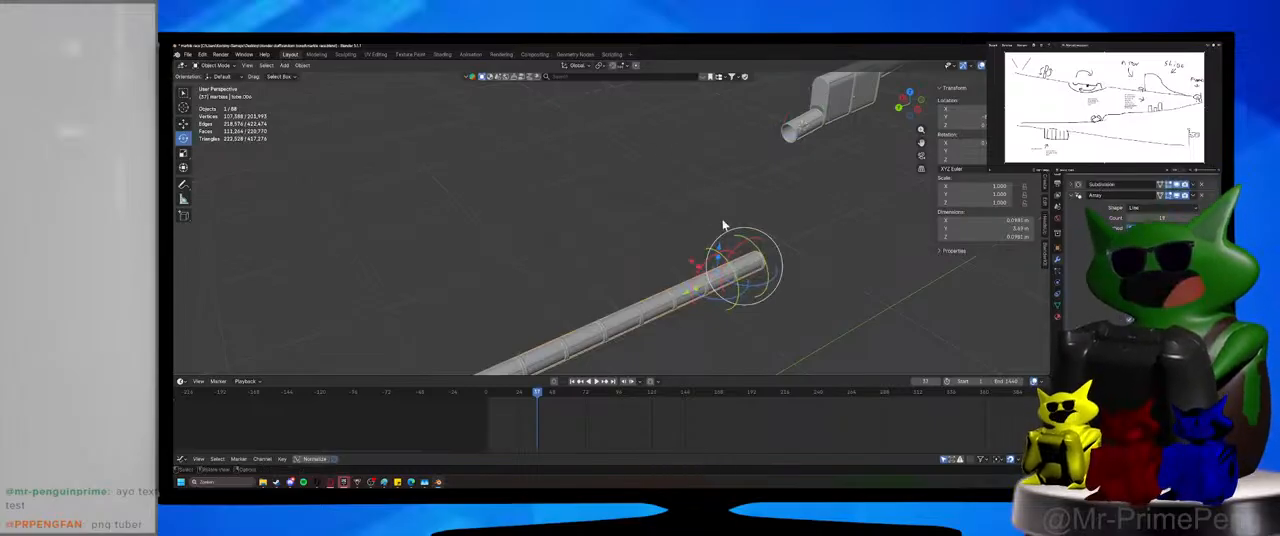
click(640, 166)
click(301, 66)
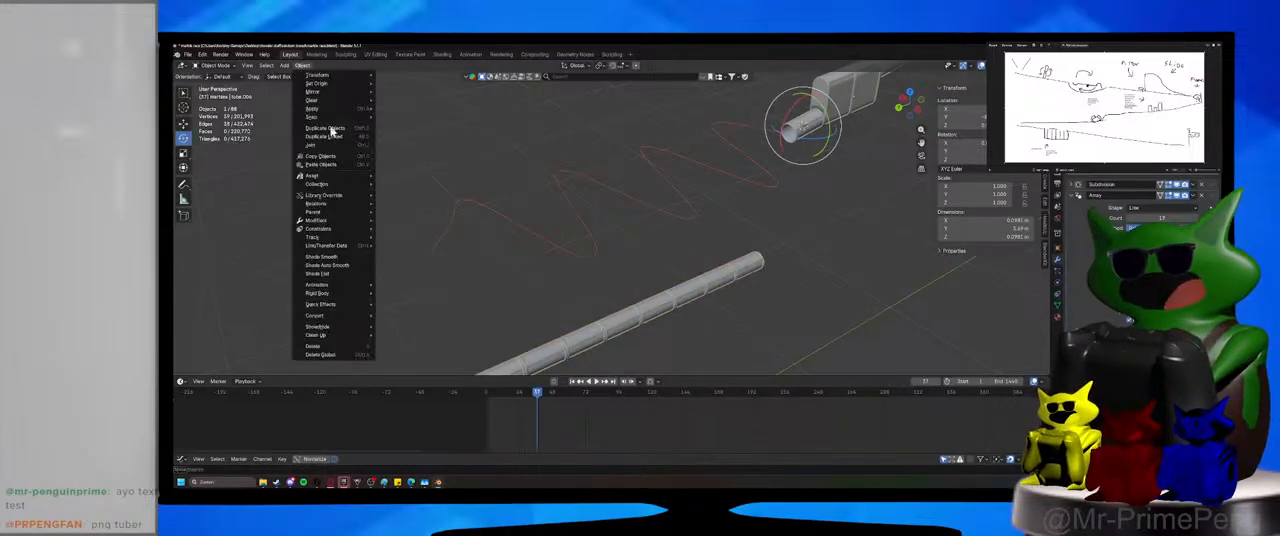
mouse_move(360, 316)
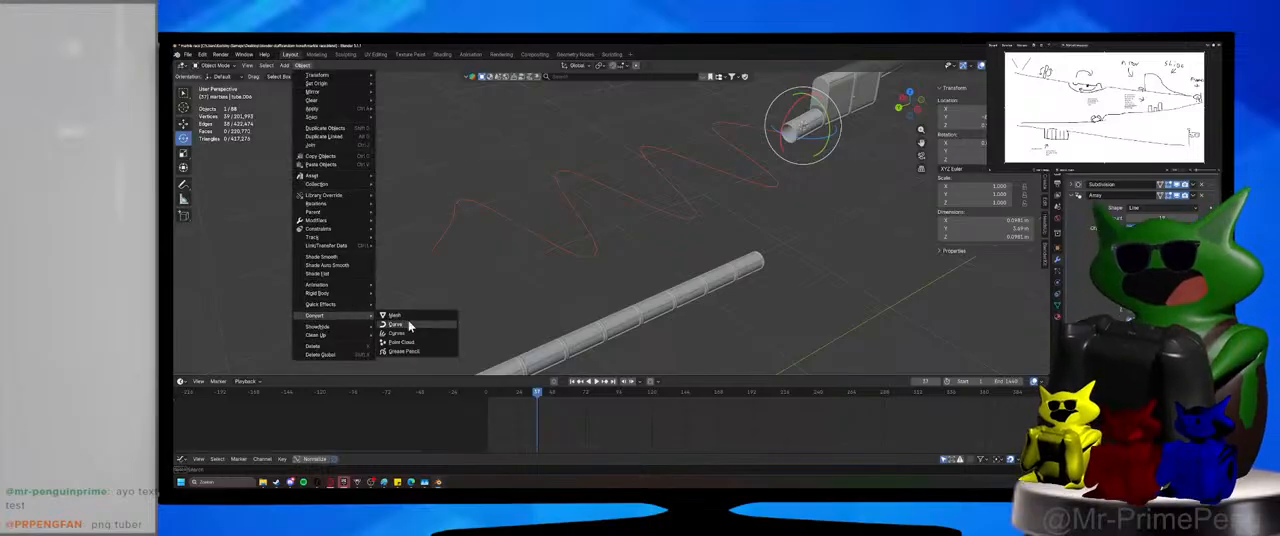
click(411, 329)
Assign the zigzag curve as the deforming path of the arrayed tube run's Curve modifier.
click(732, 313)
click(712, 282)
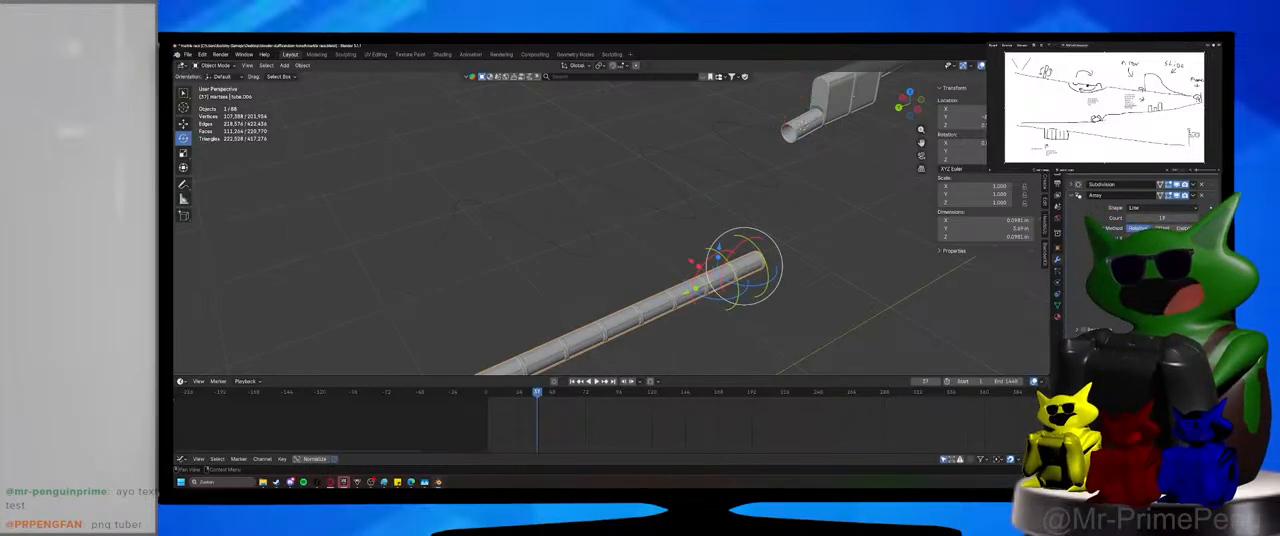
click(1130, 320)
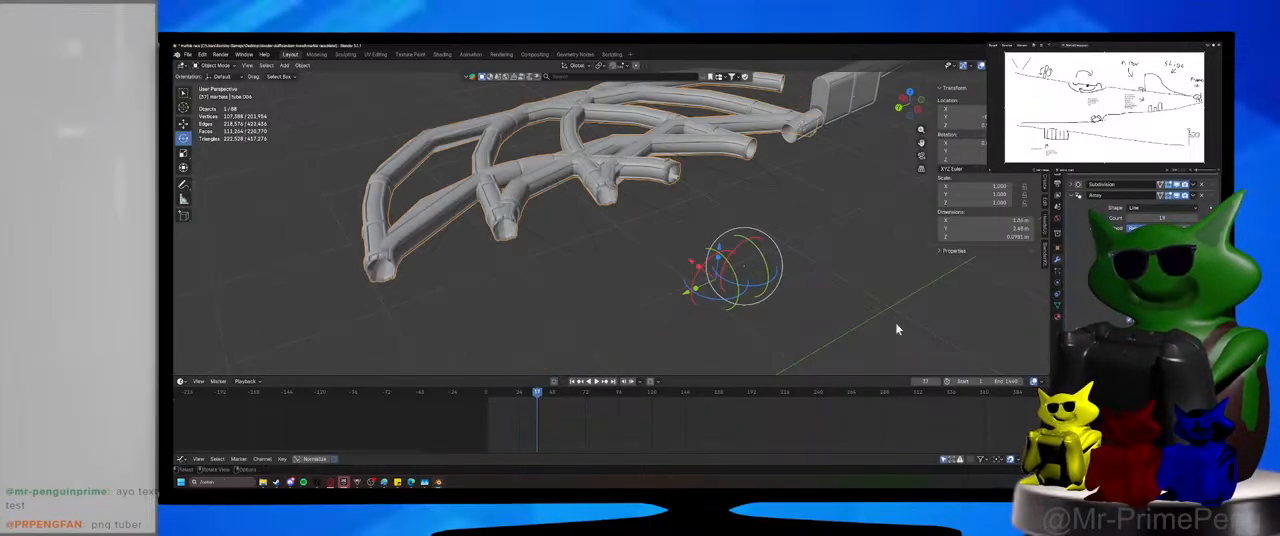
Snap both the zigzag curve and the arrayed tube to the 3D cursor so their origins coincide.
click(595, 249)
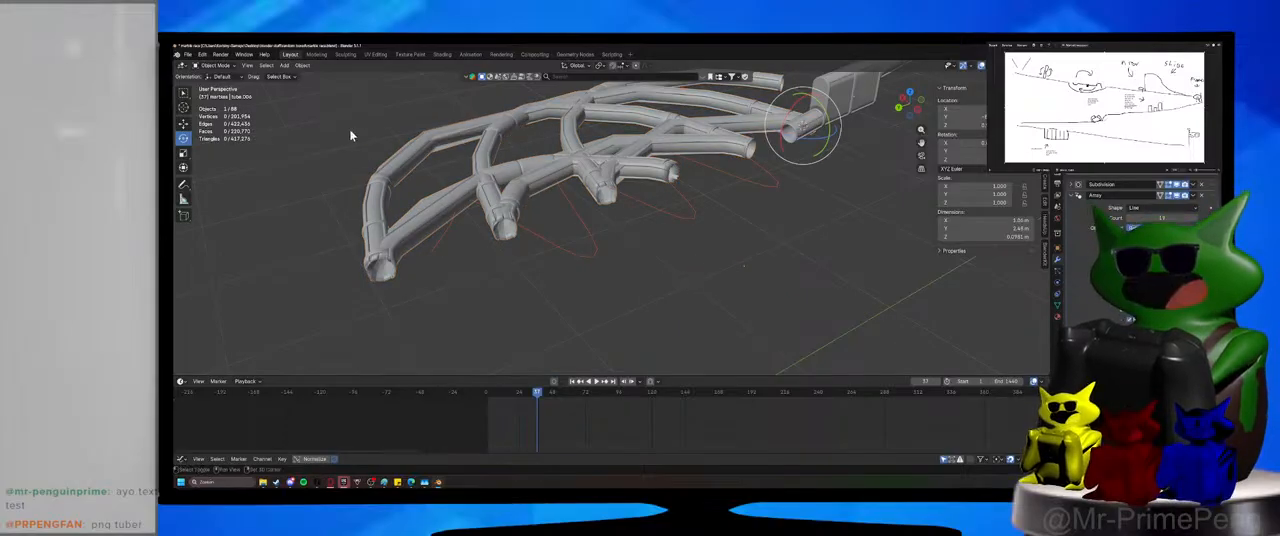
key(shift+s)
click(352, 84)
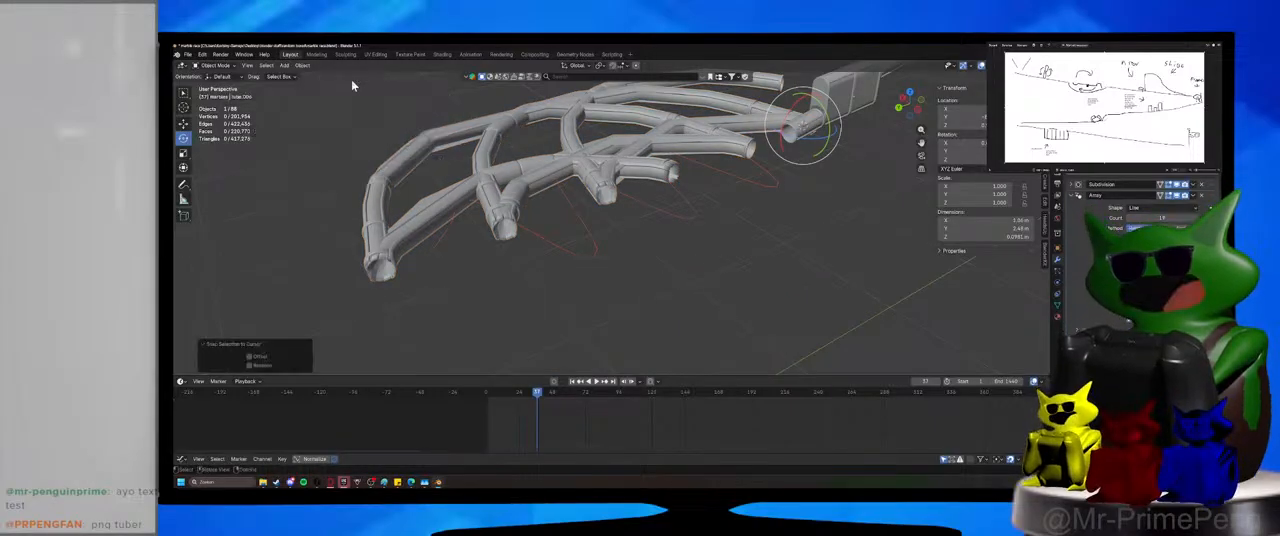
key(shift+s)
click(355, 147)
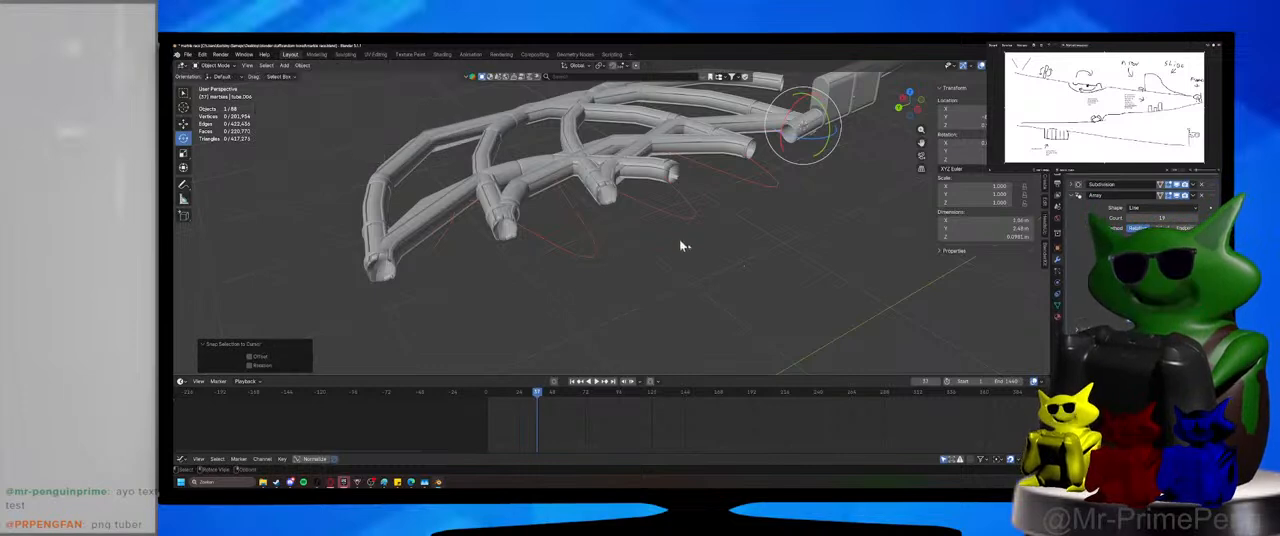
key(shift+s)
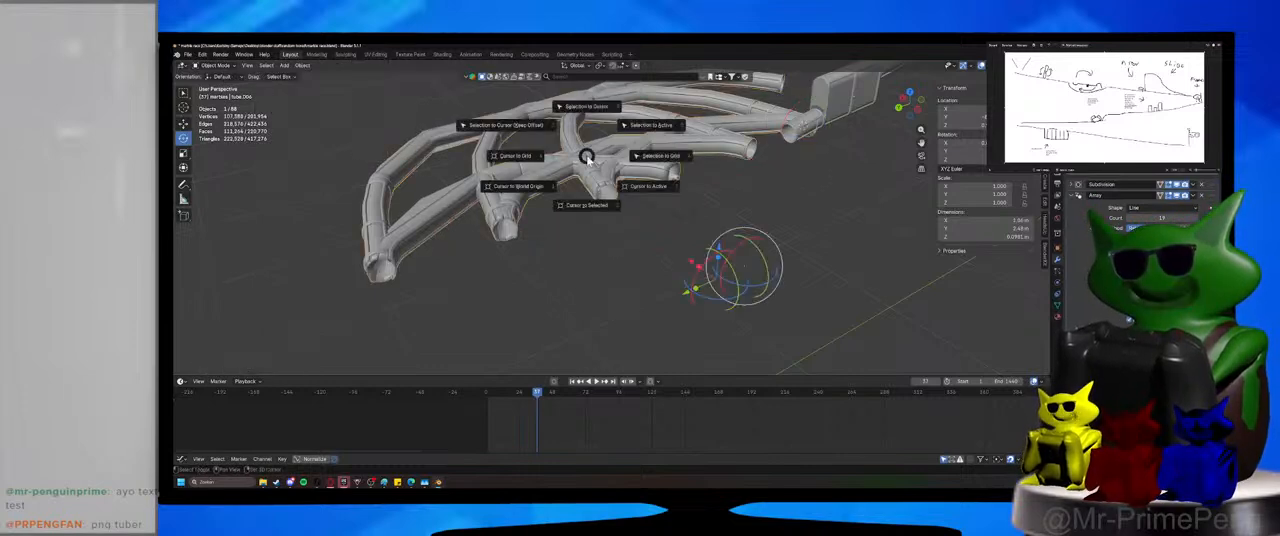
click(590, 111)
click(731, 285)
middle_drag(731, 285, 686, 293)
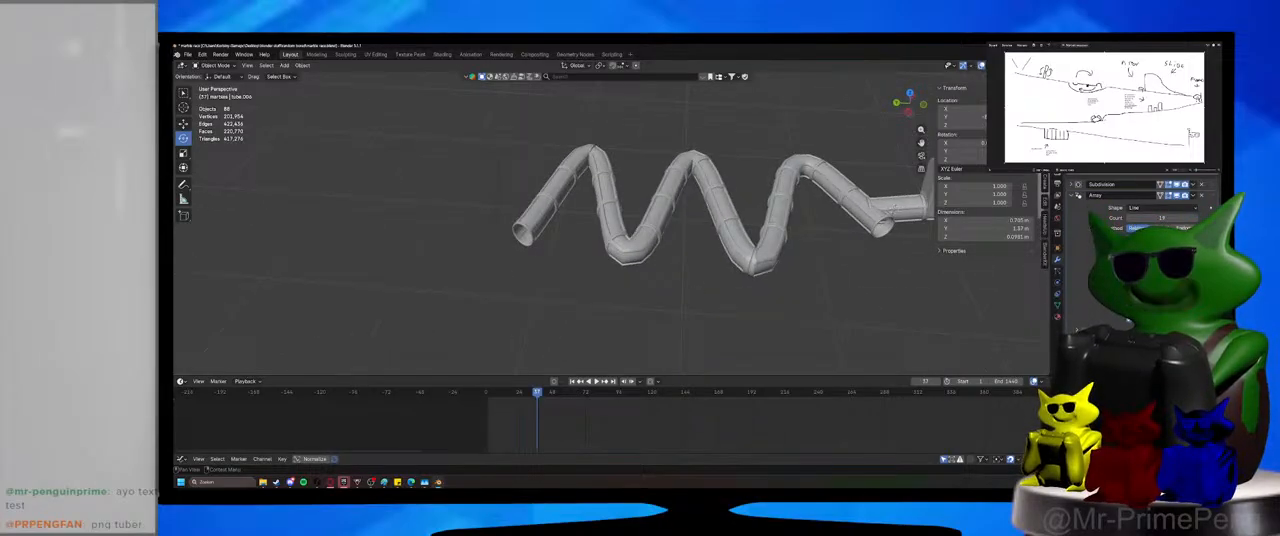
Increase the tube's array count so the run extends further along the zigzag curve.
click(1195, 219)
click(1195, 219)
click(1195, 219)
click(1195, 219)
click(1195, 219)
click(1195, 219)
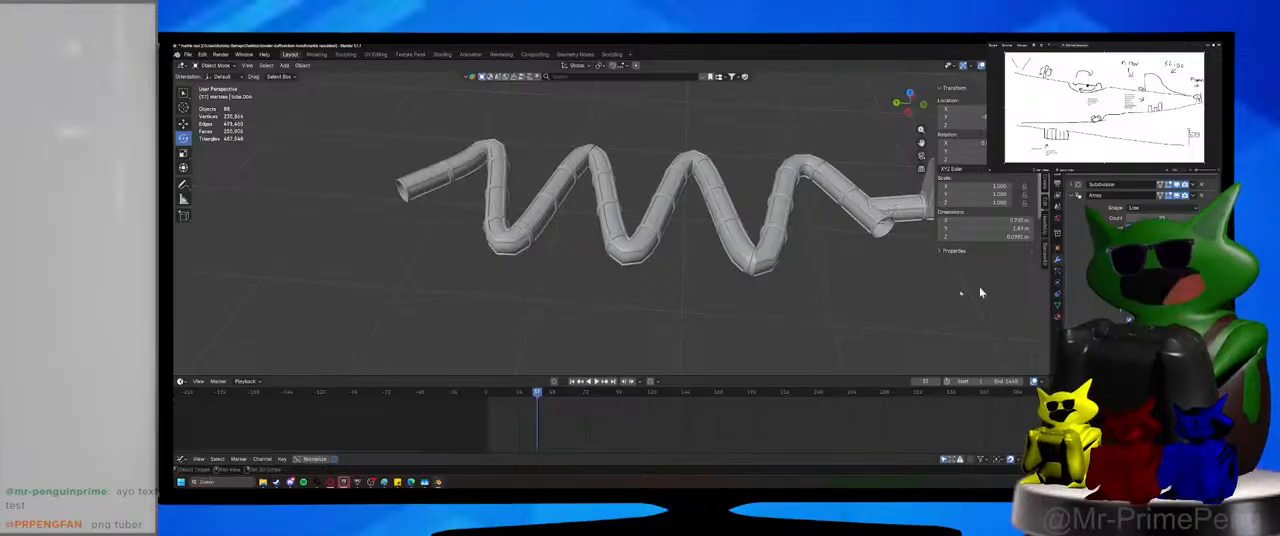
middle_drag(980, 293, 766, 294)
key(Tab)
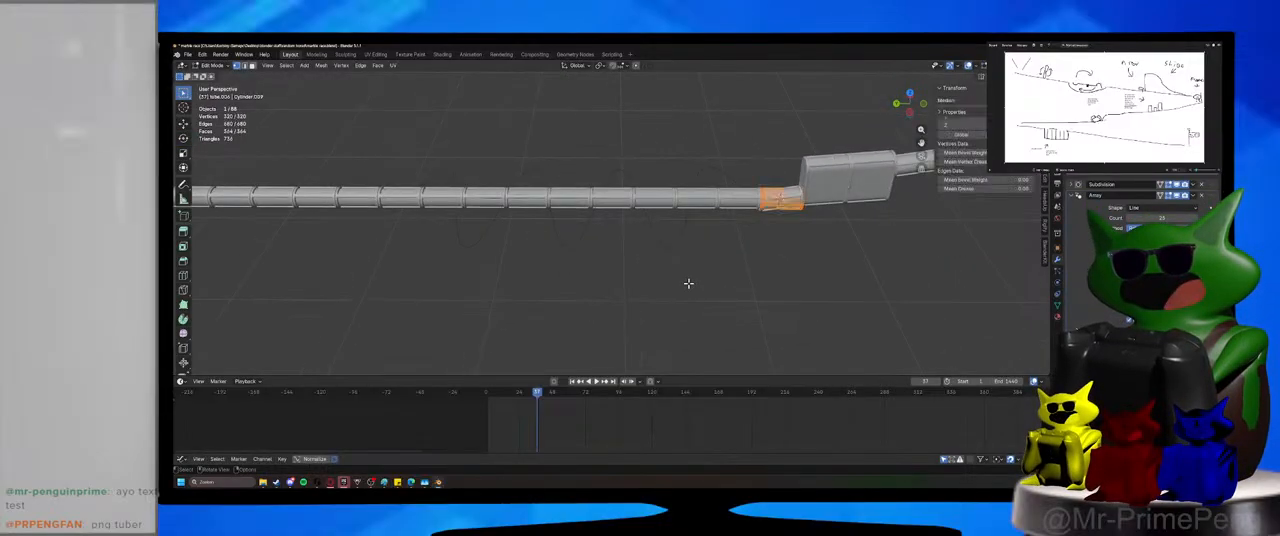
click(213, 66)
click(215, 77)
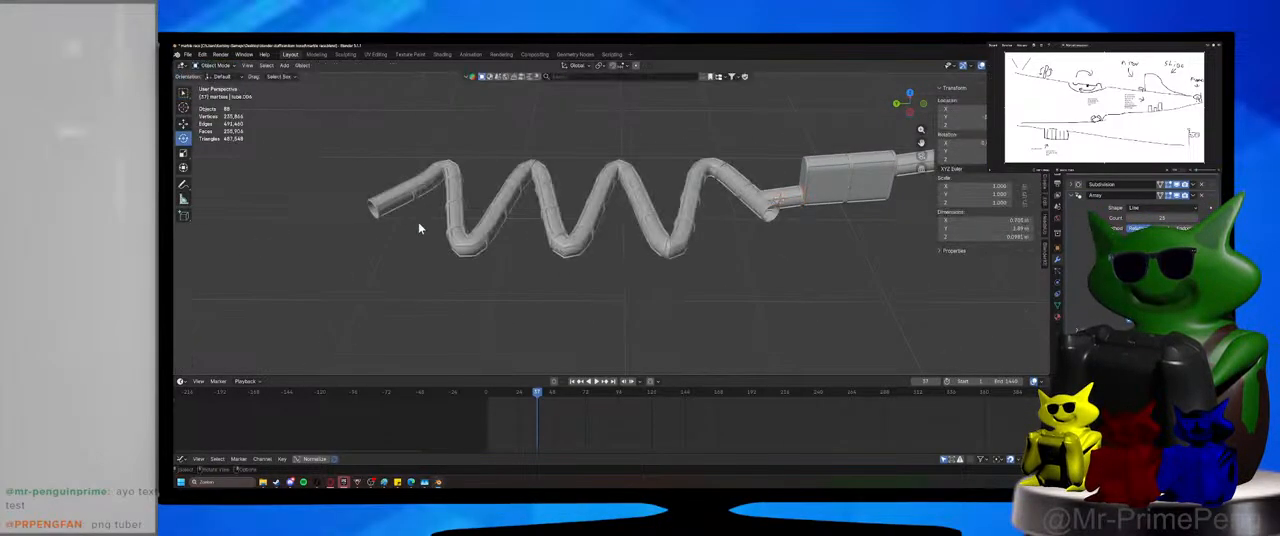
Scale all points of the zigzag curve along Y by about 2.04 to stretch out its bends.
click(453, 217)
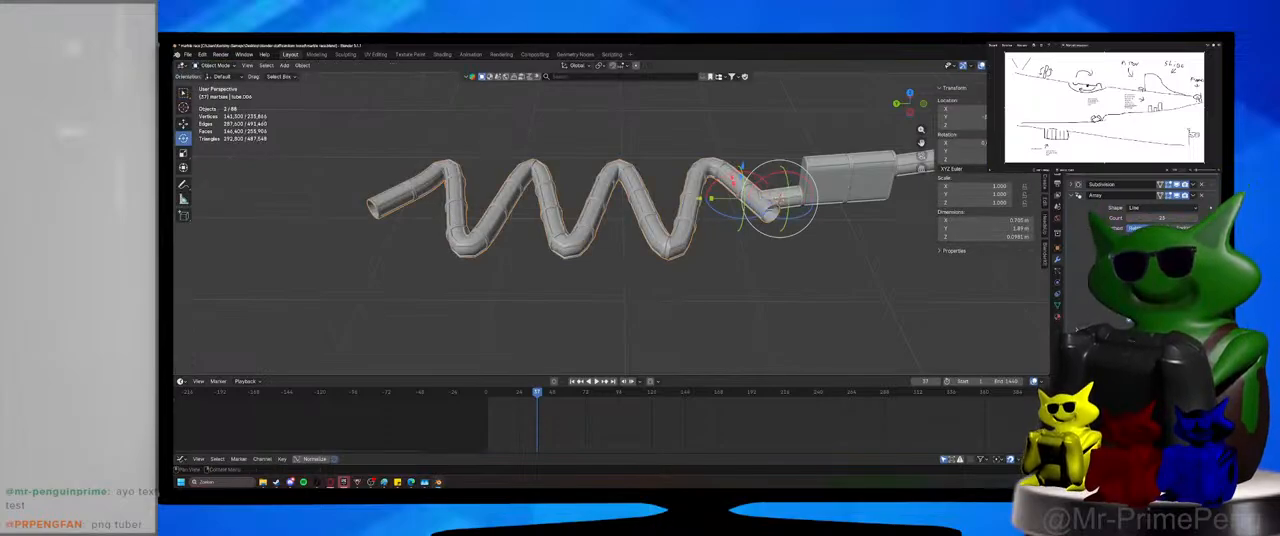
drag(1137, 138, 1137, 226)
scroll(1100, 235, down, 3)
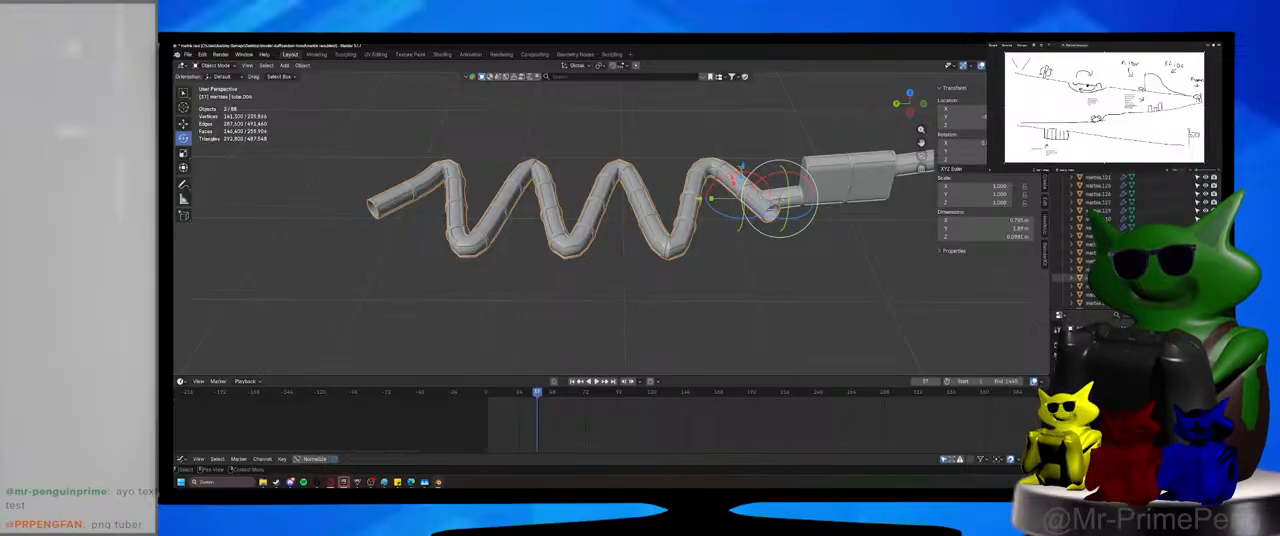
click(1095, 301)
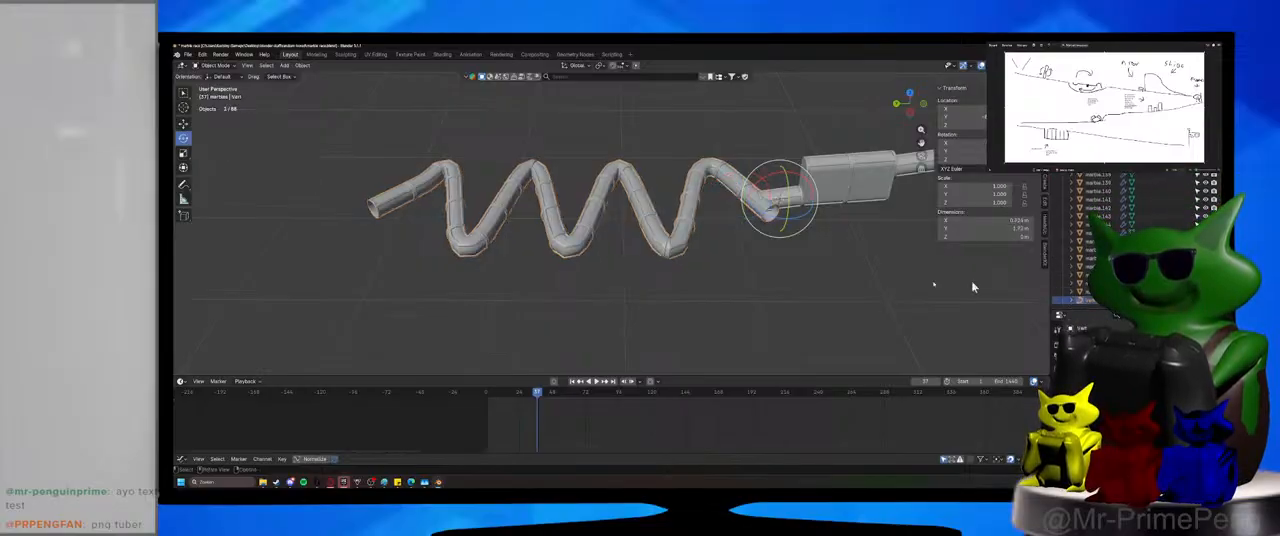
key(Tab)
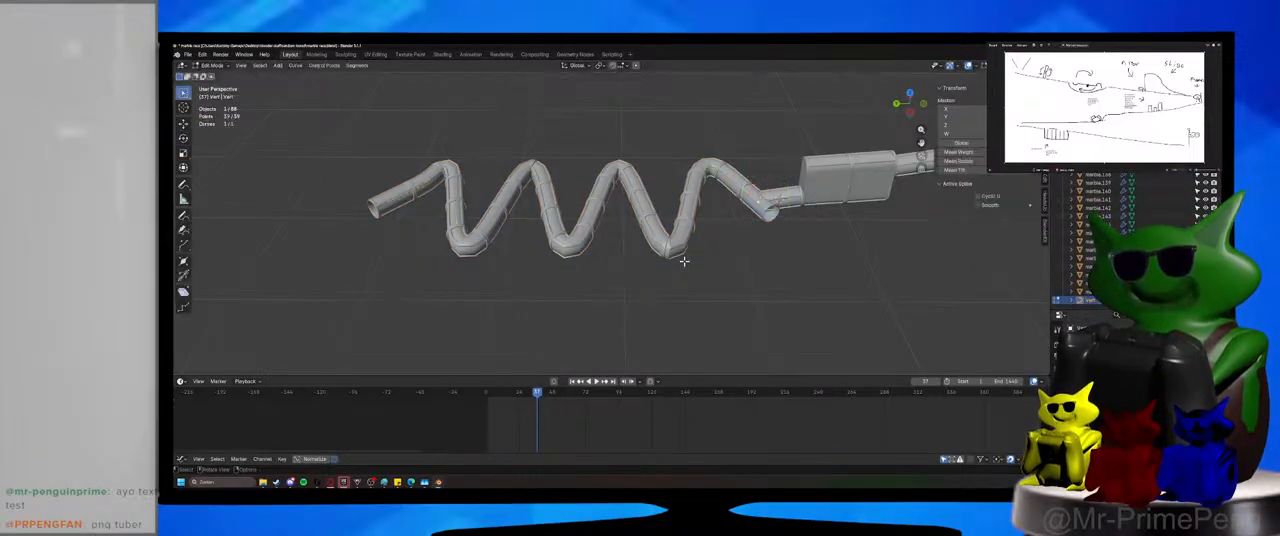
key(s)
key(z)
key(y)
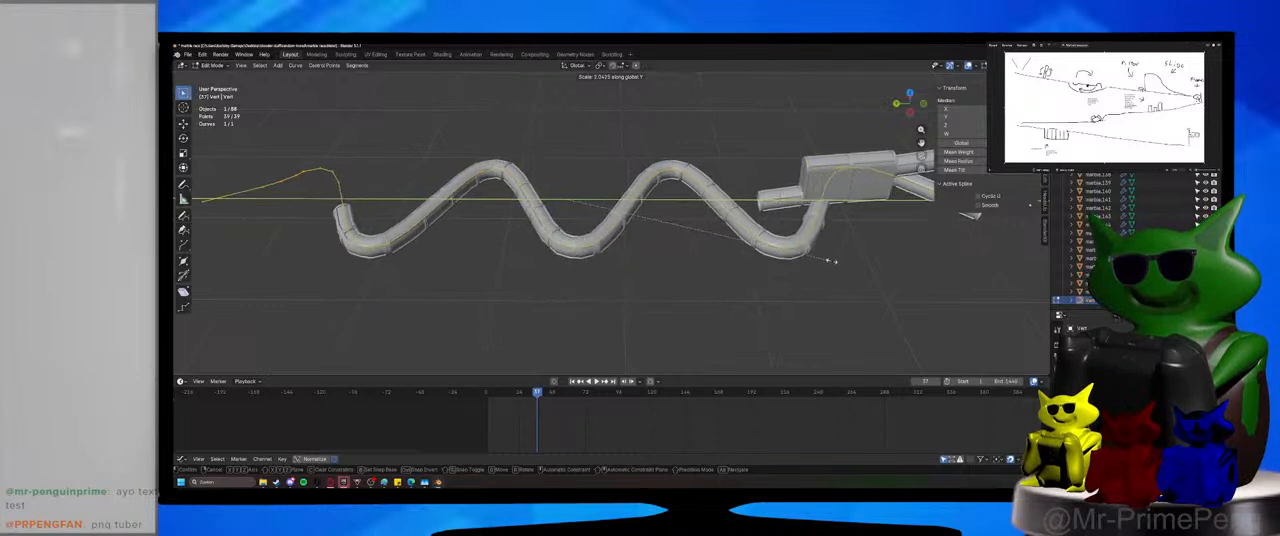
click(832, 261)
shift+middle_drag(832, 261, 738, 264)
Extrude the curve's end point near the spinner box about 0.23 m along Y.
click(845, 206)
key(e)
key(x)
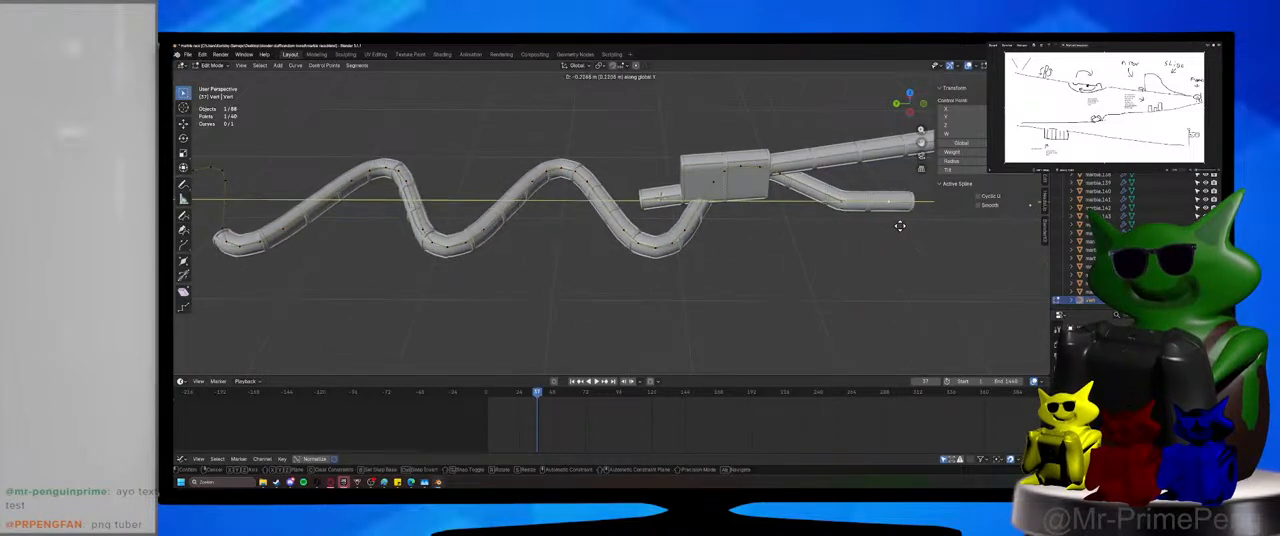
click(899, 228)
Move the whole curve about 1.25 m along Y so the tube meets the spinner box's outlet tube.
key(a)
key(g)
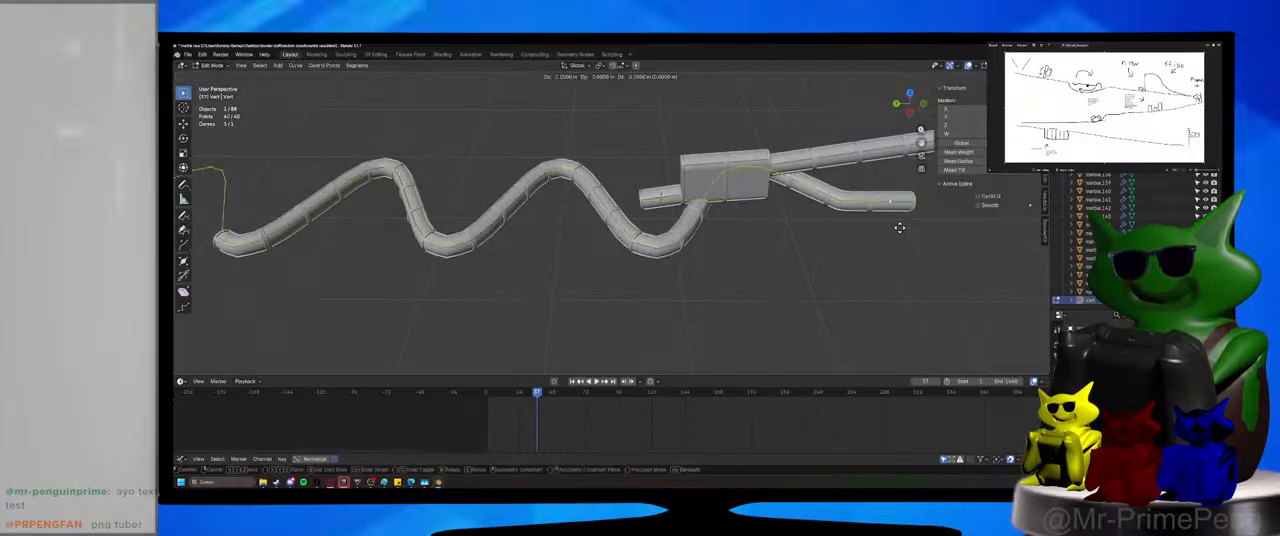
key(y)
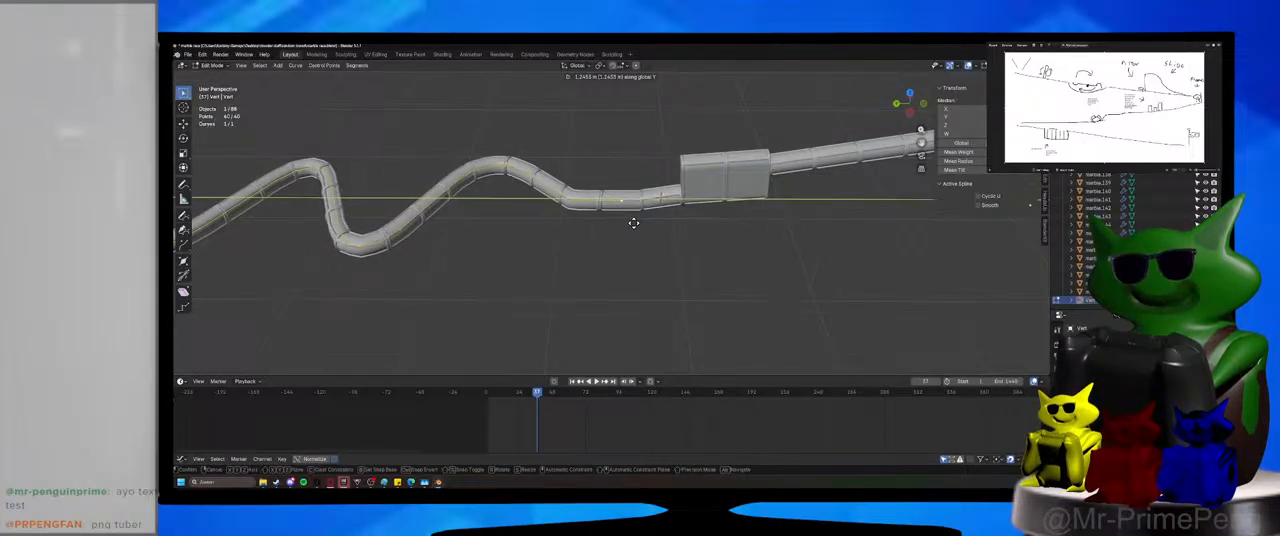
click(632, 215)
Adjust the curve along Z so the winding tube's first section lines up with the slope of the spinner box's outlet tube.
scroll(645, 230, up, 5)
middle_drag(637, 256, 640, 232)
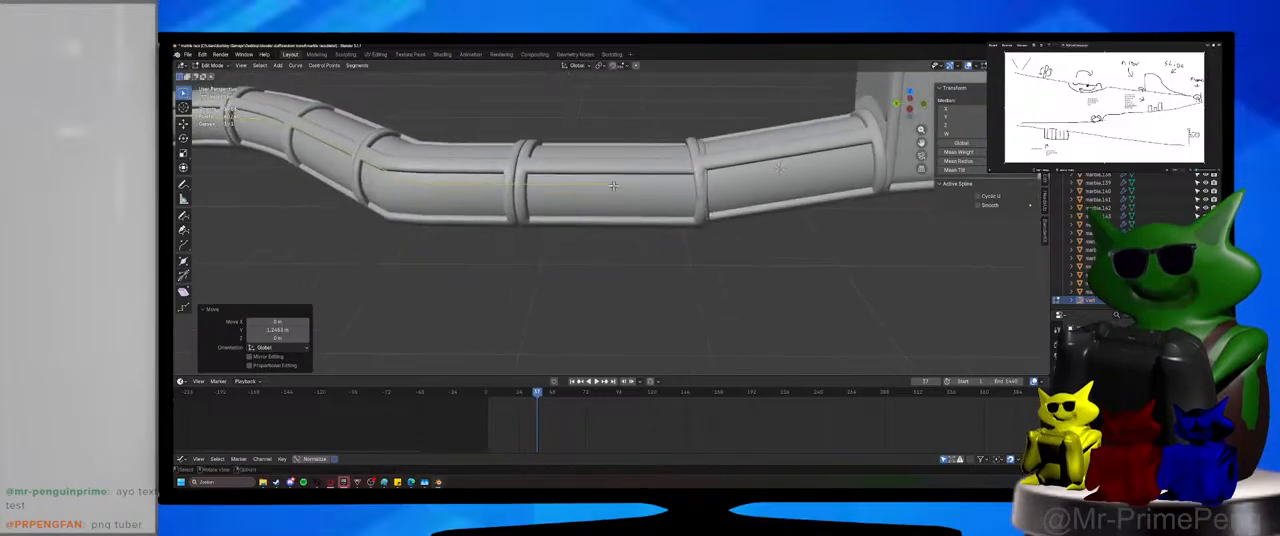
key(g)
key(z)
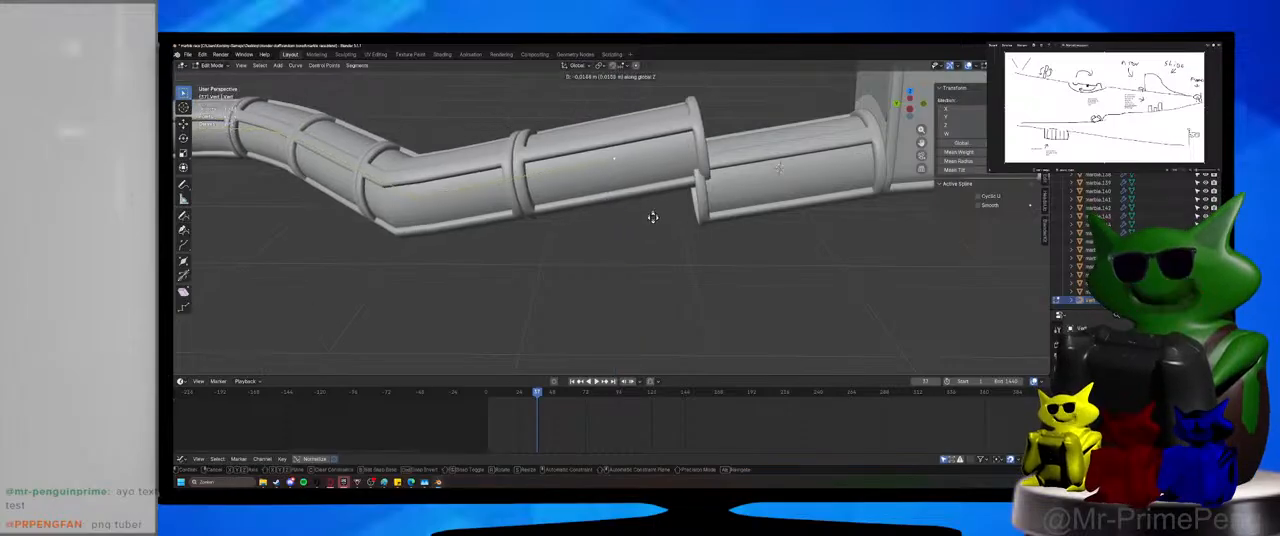
click(661, 257)
click(612, 328)
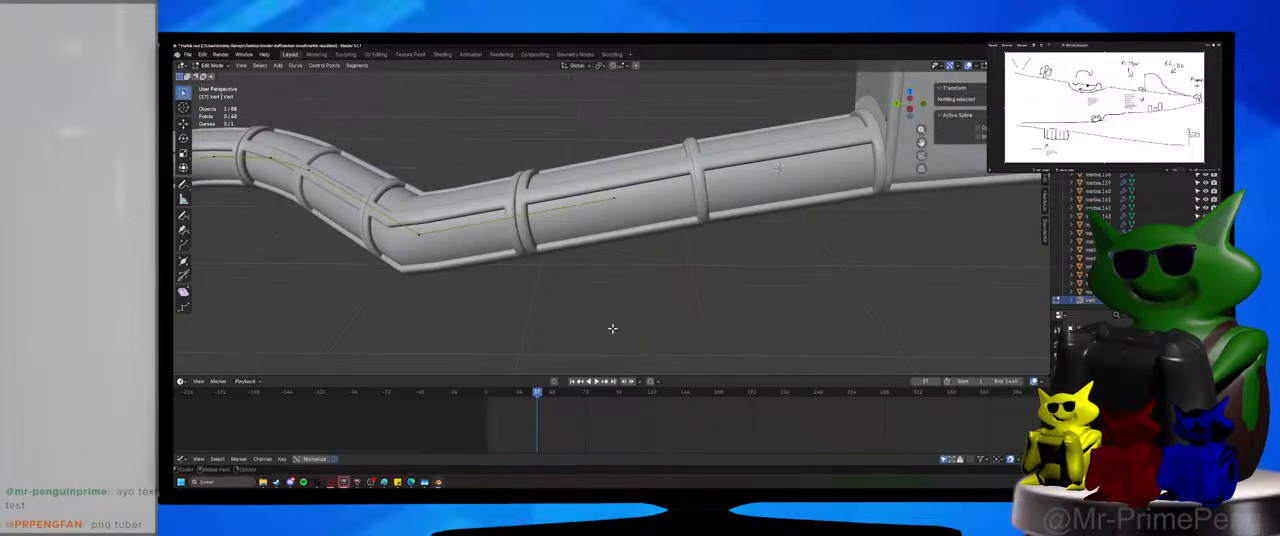
Save the file and leave curve editing for Object Mode.
scroll(608, 329, down, 11)
shift+middle_drag(606, 329, 714, 294)
scroll(712, 295, up, 3)
key(ctrl+s)
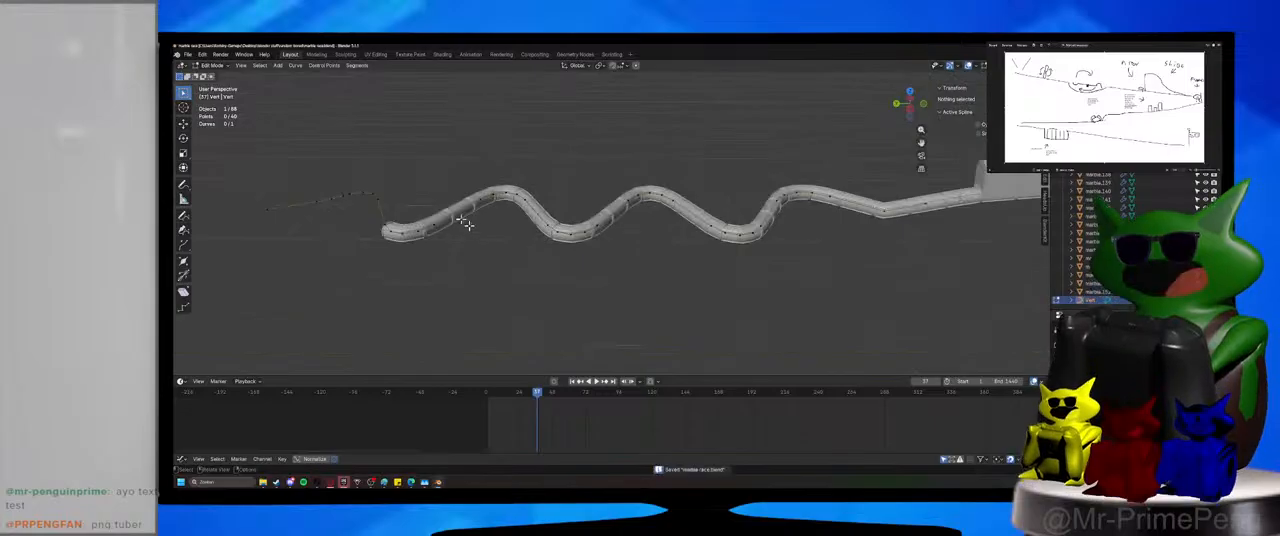
key(Tab)
Raise the winding tube's array count further so the segments cover the final bend of the curve.
middle_drag(400, 100, 699, 160)
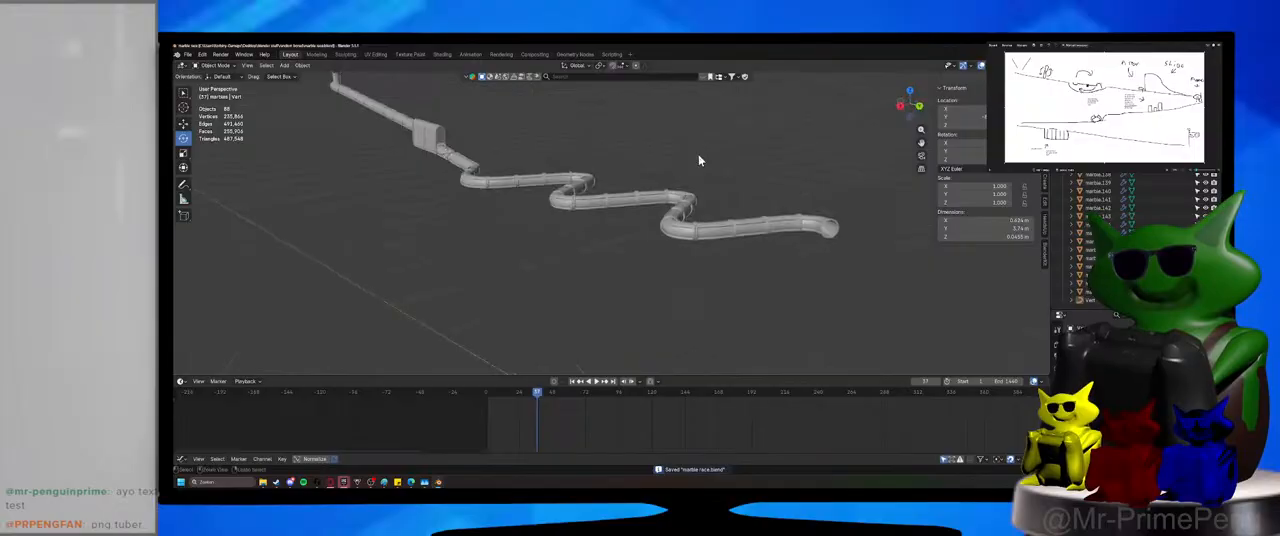
click(742, 241)
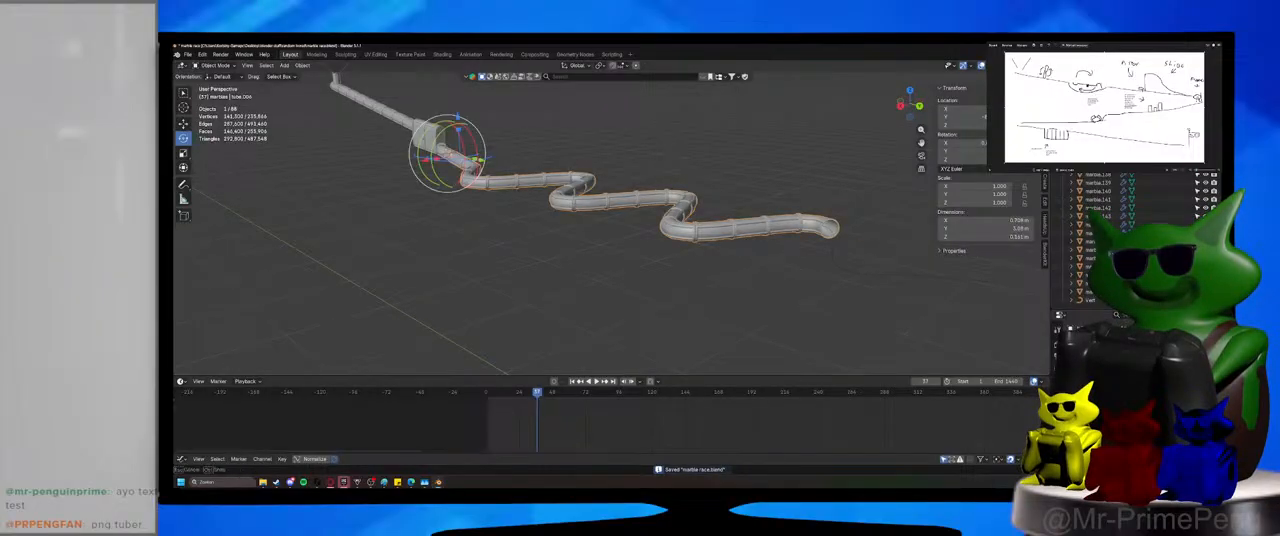
drag(1165, 380, 1165, 380)
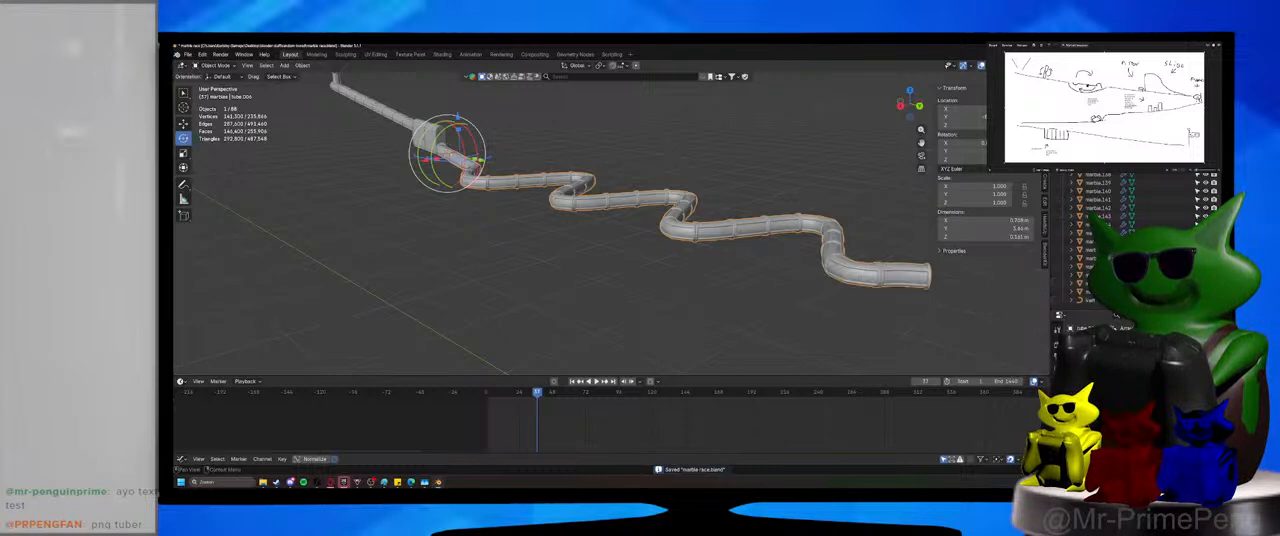
click(1205, 380)
middle_drag(1026, 354, 715, 268)
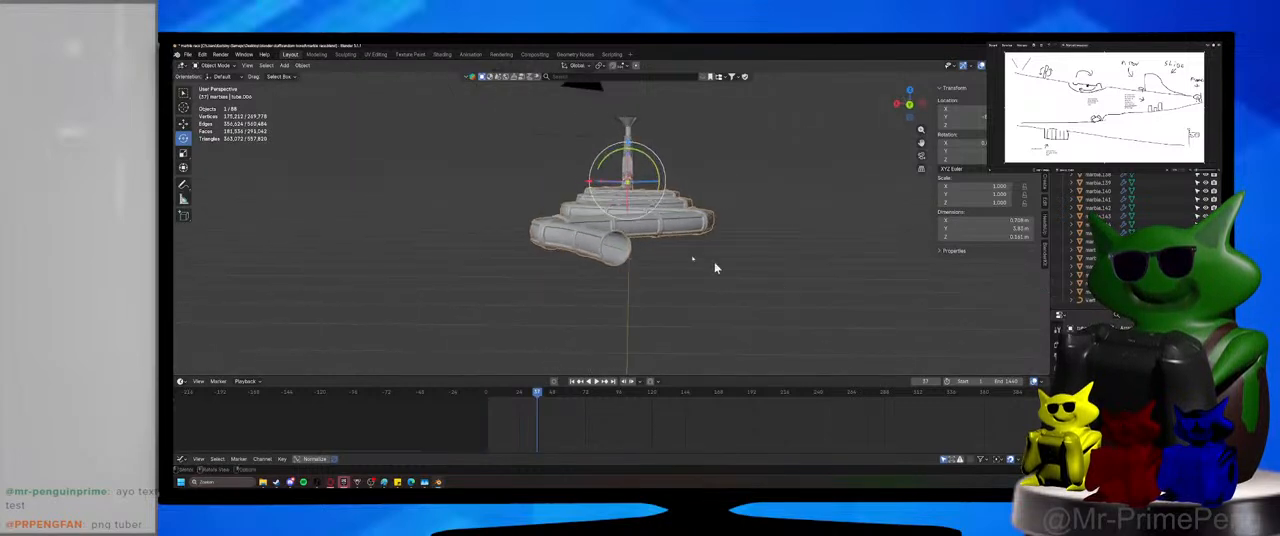
middle_drag(603, 259, 618, 260)
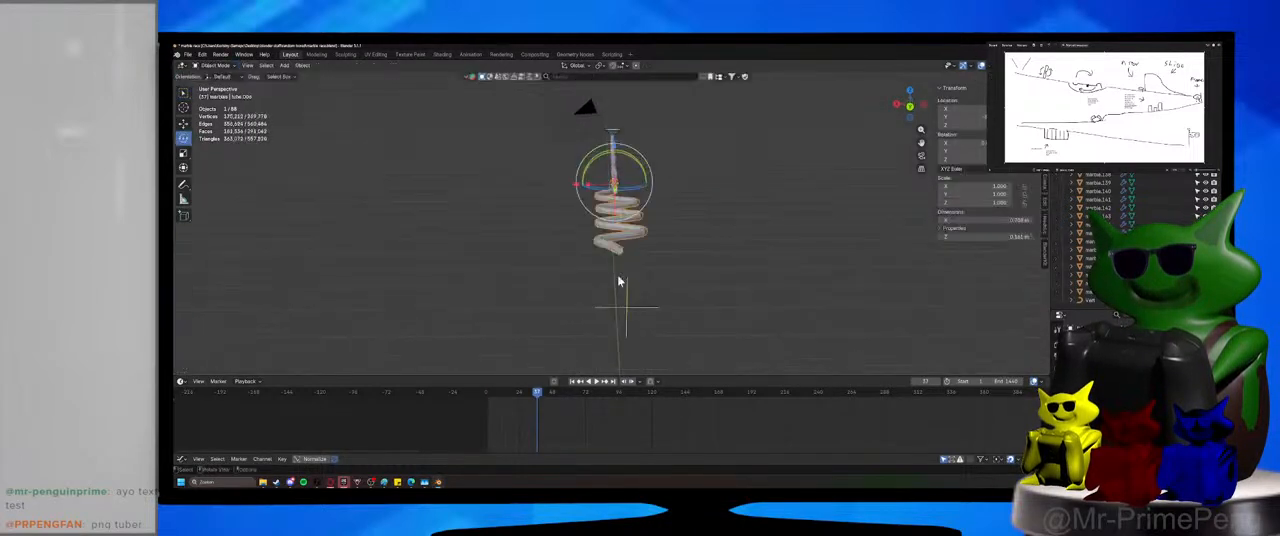
Extrude the winding curve's end point a short distance further along Y, save the file and return to Object Mode.
click(618, 260)
key(Tab)
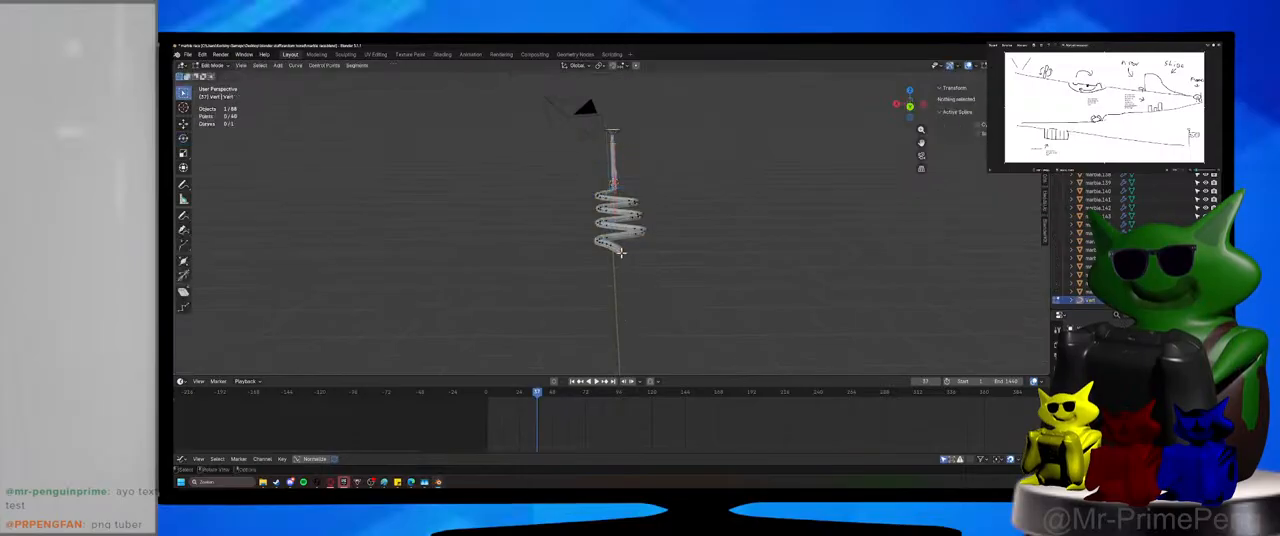
click(620, 252)
key(g)
key(y)
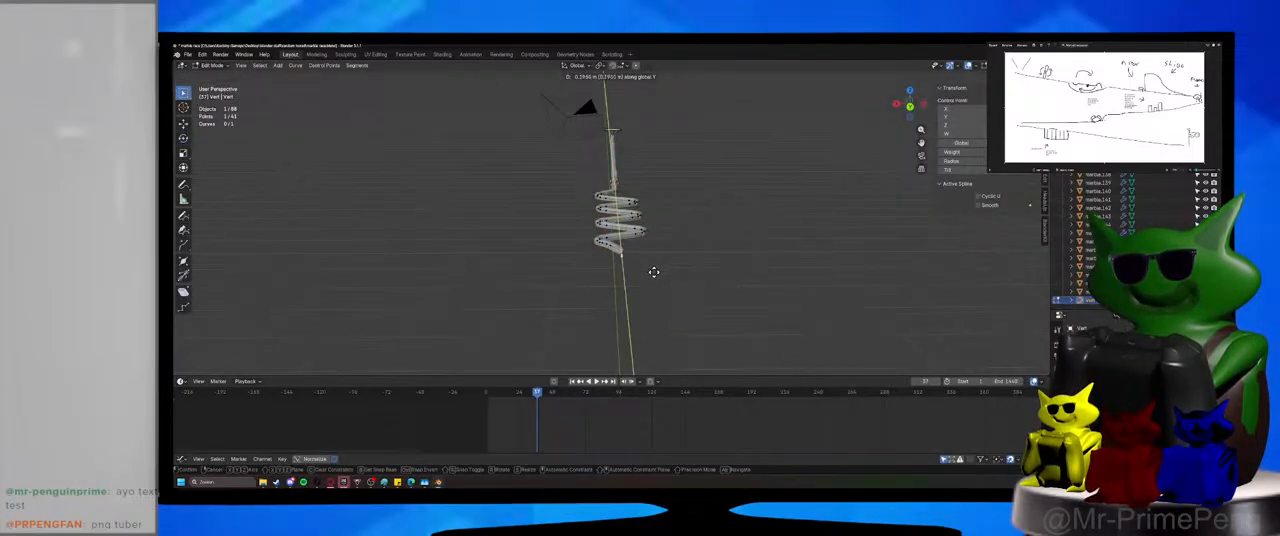
click(654, 282)
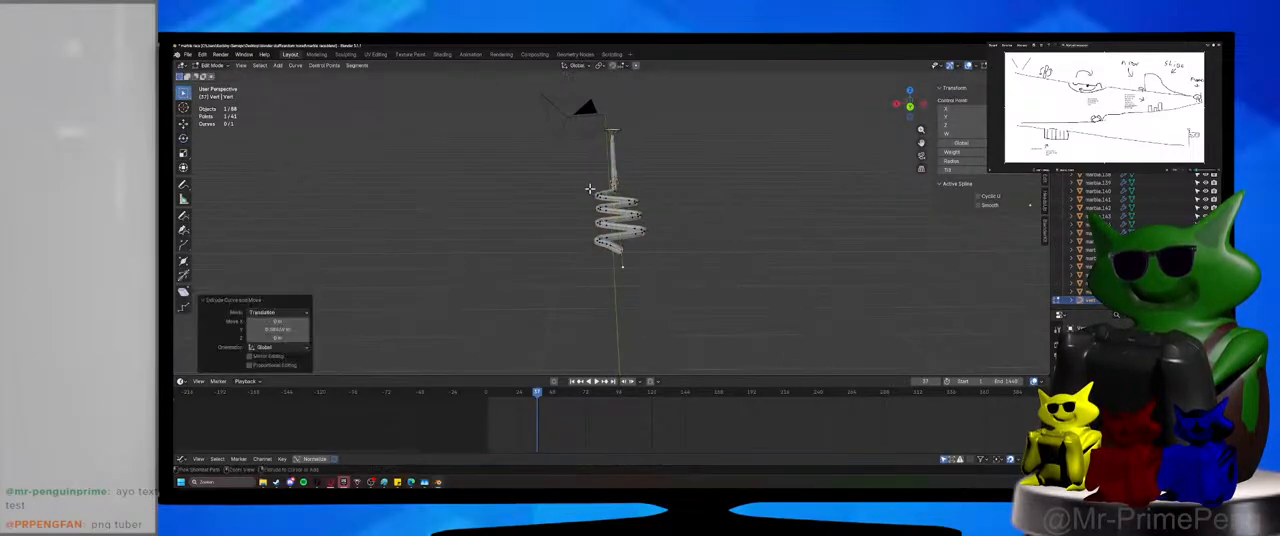
key(ctrl+s)
key(Tab)
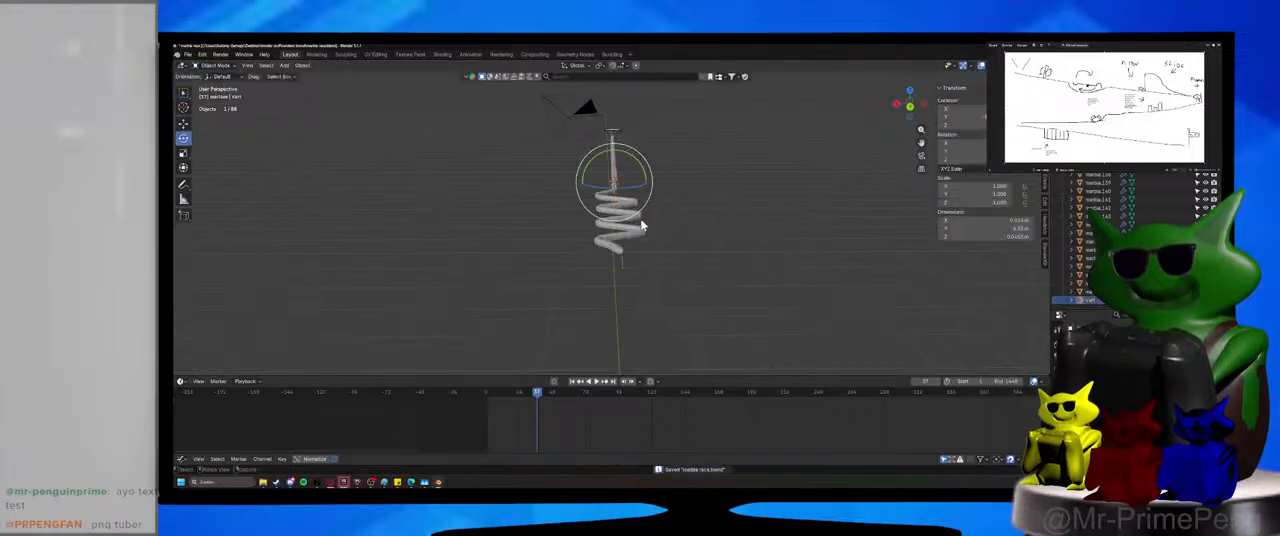
Raise the winding tube's array count until its segments cover the extended end of the curve, and save the file.
click(642, 226)
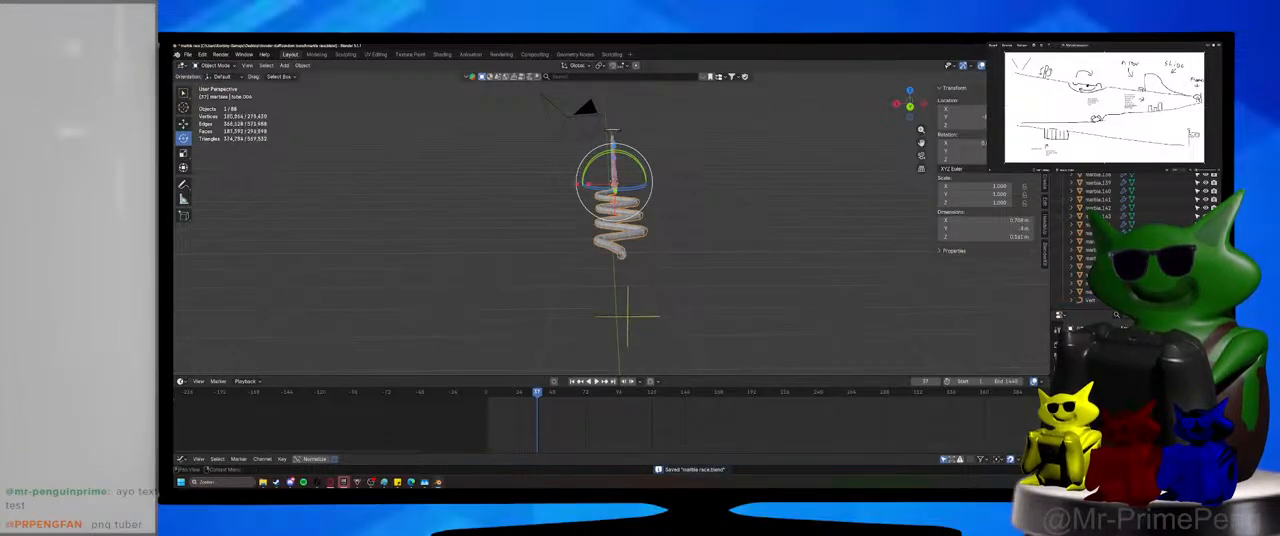
mouse_move(745, 305)
middle_down()
mouse_move(823, 308)
mouse_move(755, 288)
middle_up()
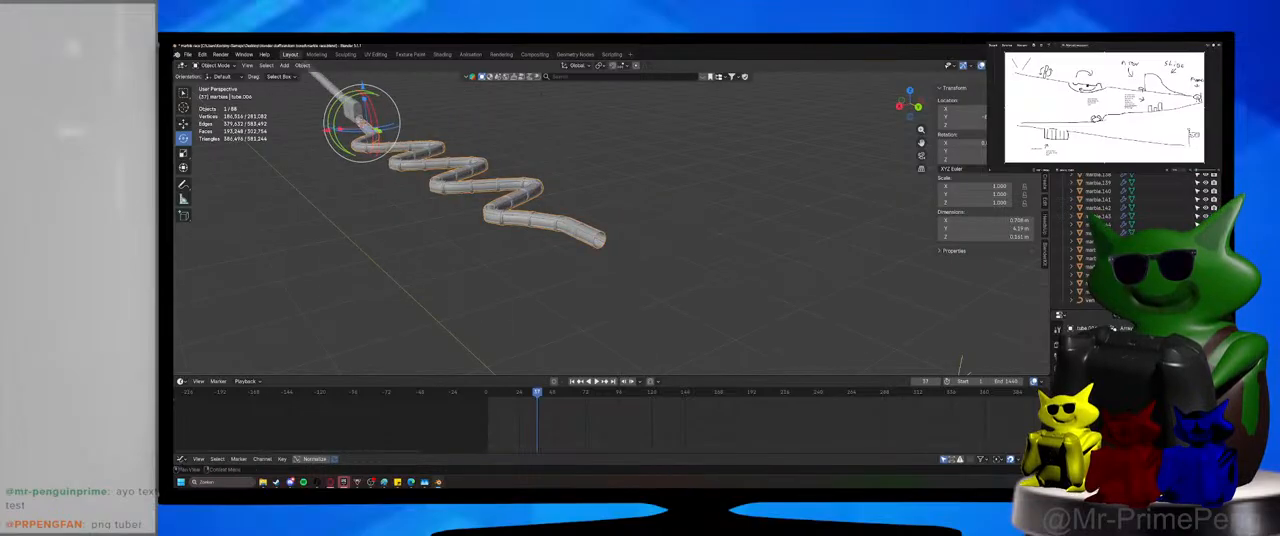
click(803, 306)
scroll(566, 257, down, 1)
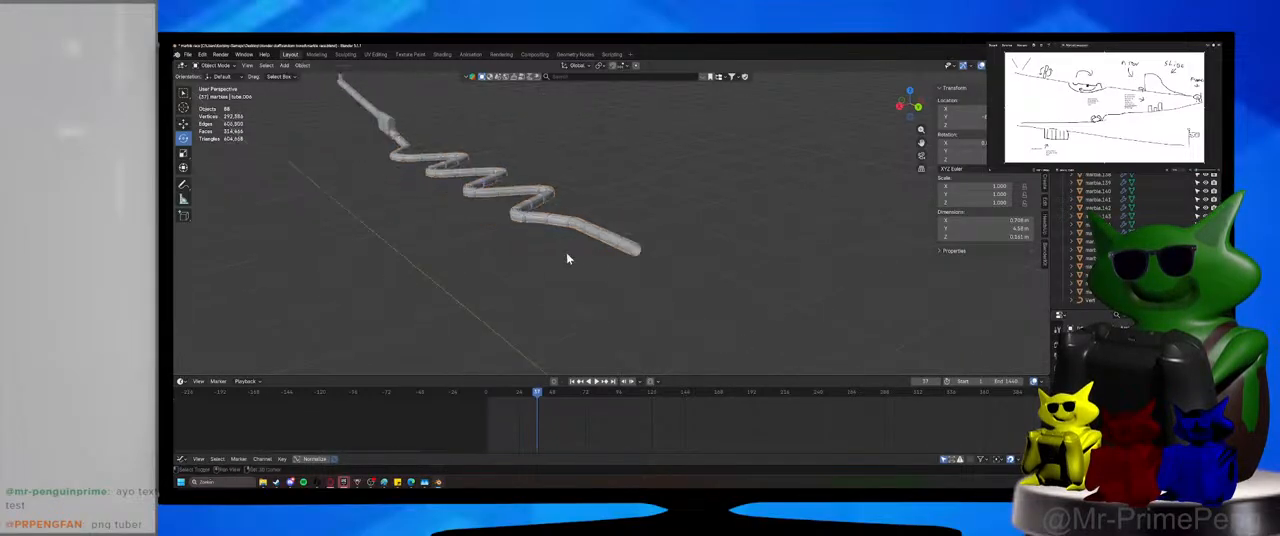
mouse_move(566, 257)
middle_down()
mouse_move(609, 291)
mouse_move(581, 253)
middle_up()
key(ctrl+s)
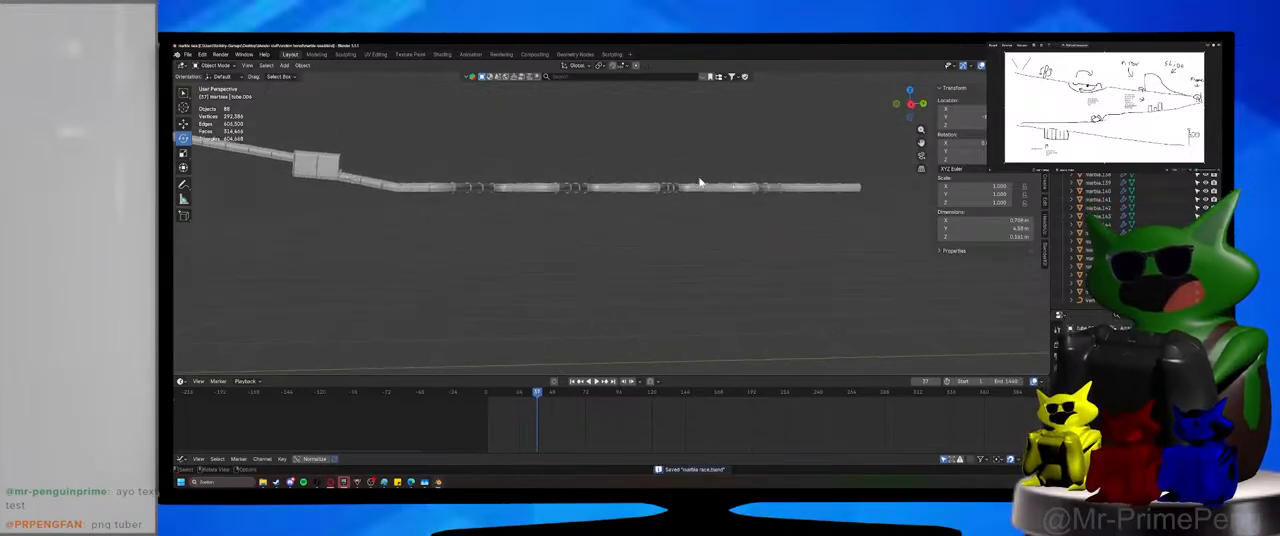
Rotate the winding curve about the X axis so that it slopes downward away from the spinner box.
middle_drag(700, 183, 622, 204)
click(537, 202)
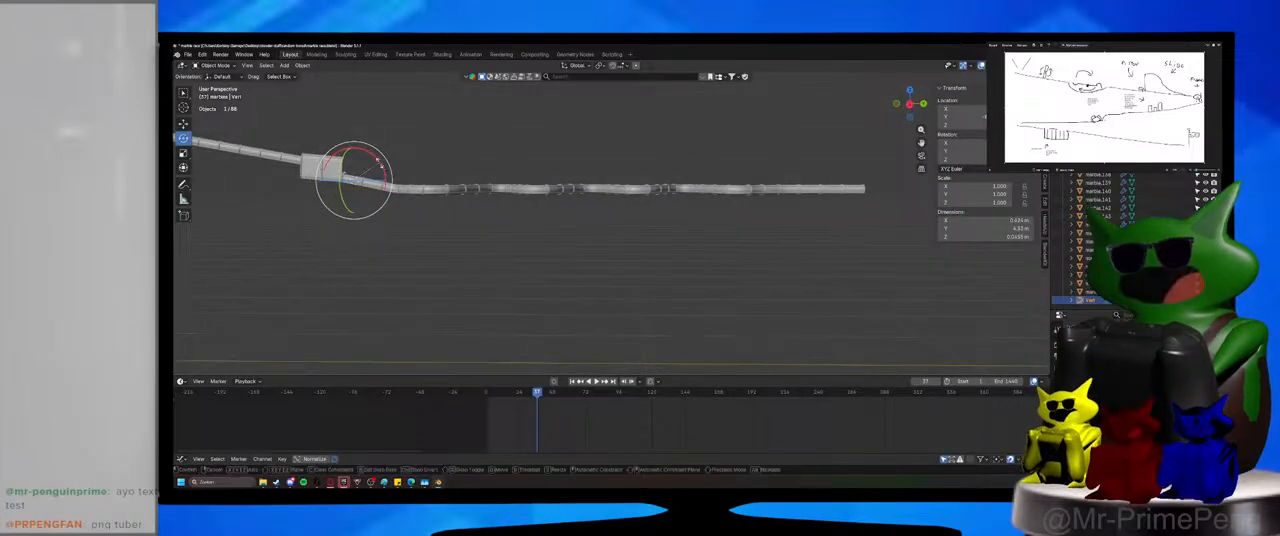
drag(378, 167, 390, 182)
shift+middle_drag(397, 187, 643, 242)
scroll(600, 238, up, 4)
scroll(590, 240, up, 3)
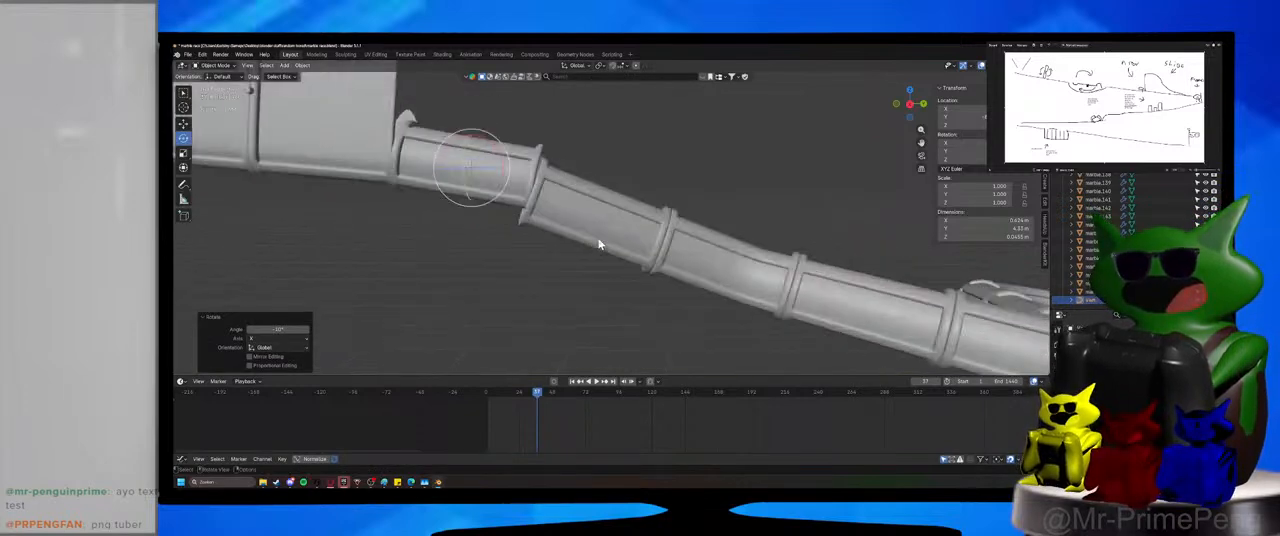
scroll(600, 243, up, 1)
Enter curve editing and move the curve's first point slightly down along Z toward the slope of the outlet tube.
key(Tab)
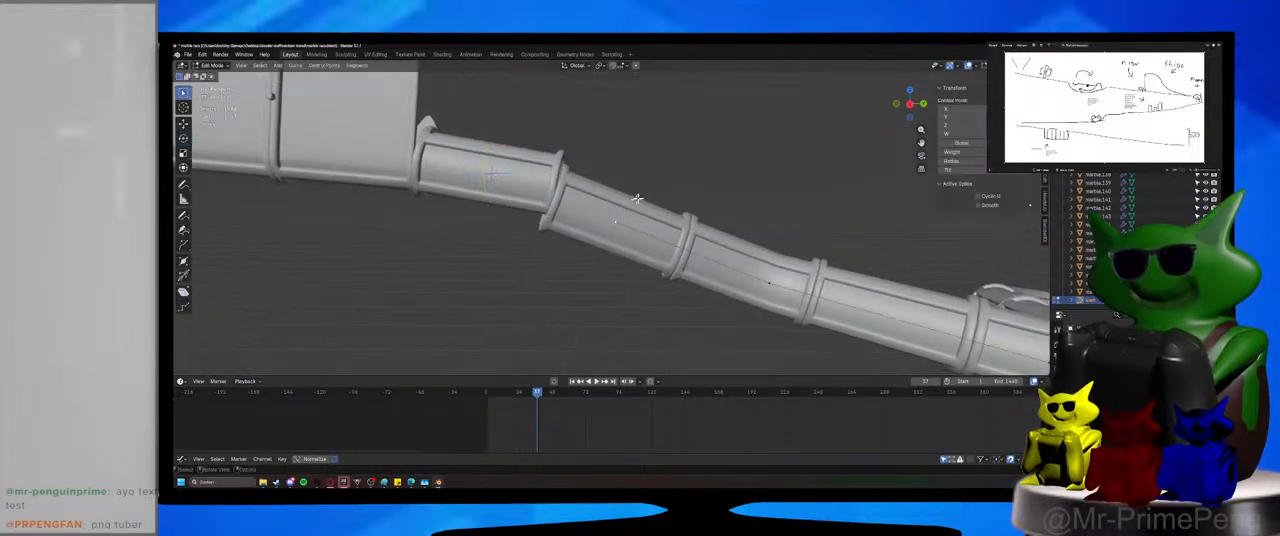
key(g)
key(z)
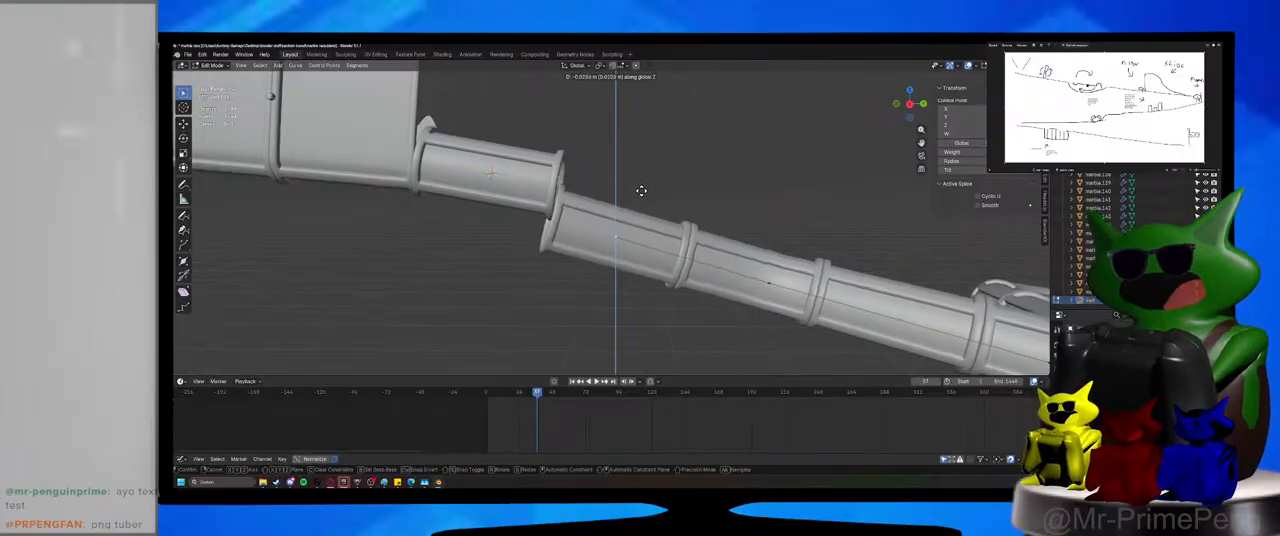
click(638, 199)
Try to extrude the curve's first point along Y and shift it along Z, and delete the leftover duplicate point.
middle_drag(638, 199, 644, 257)
key(g)
key(y)
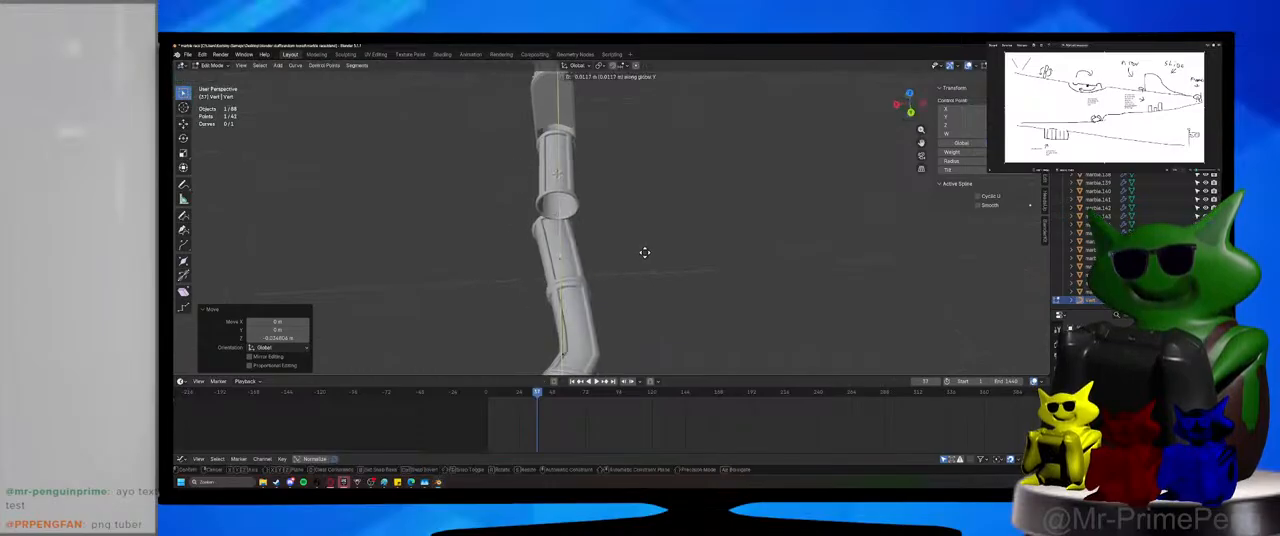
right_click(637, 129)
key(ctrl+z)
middle_drag(627, 211, 682, 285)
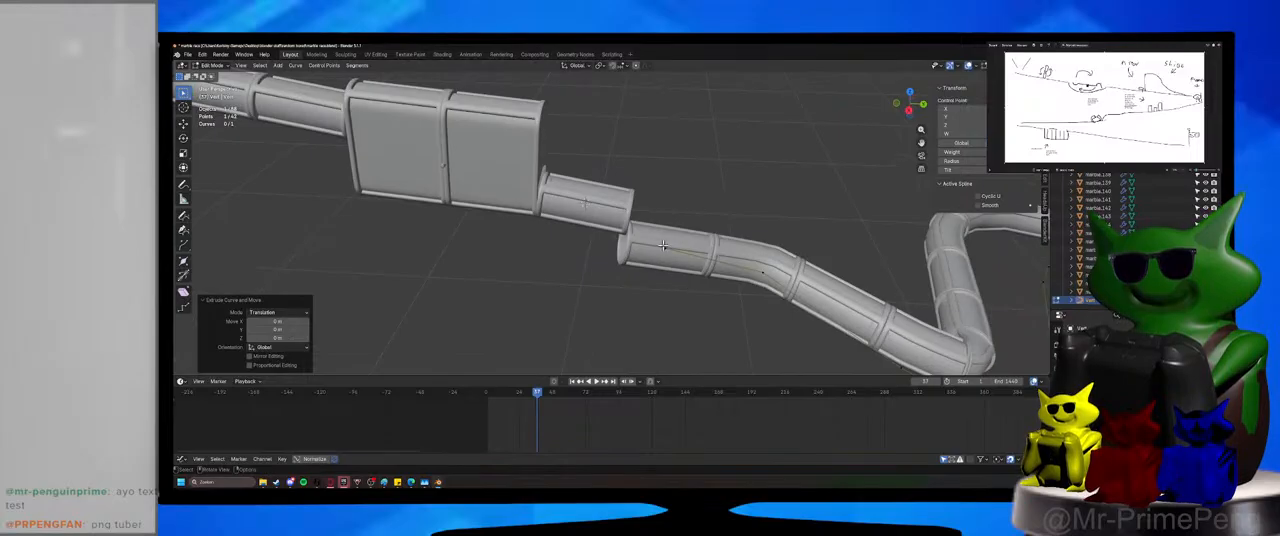
key(g)
key(z)
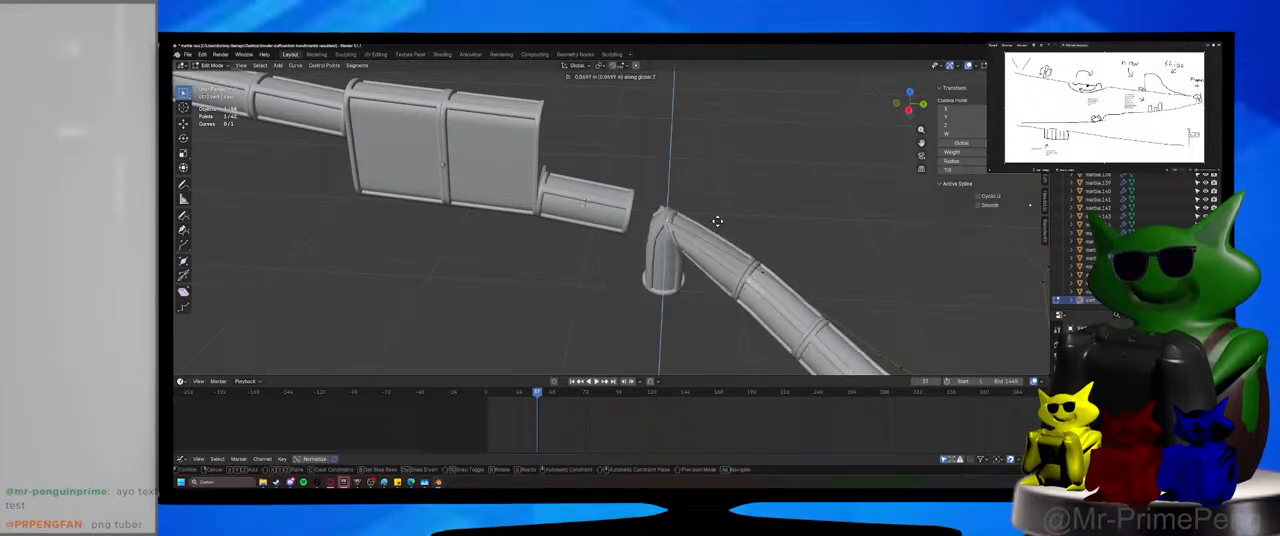
right_click(717, 221)
key(g)
key(z)
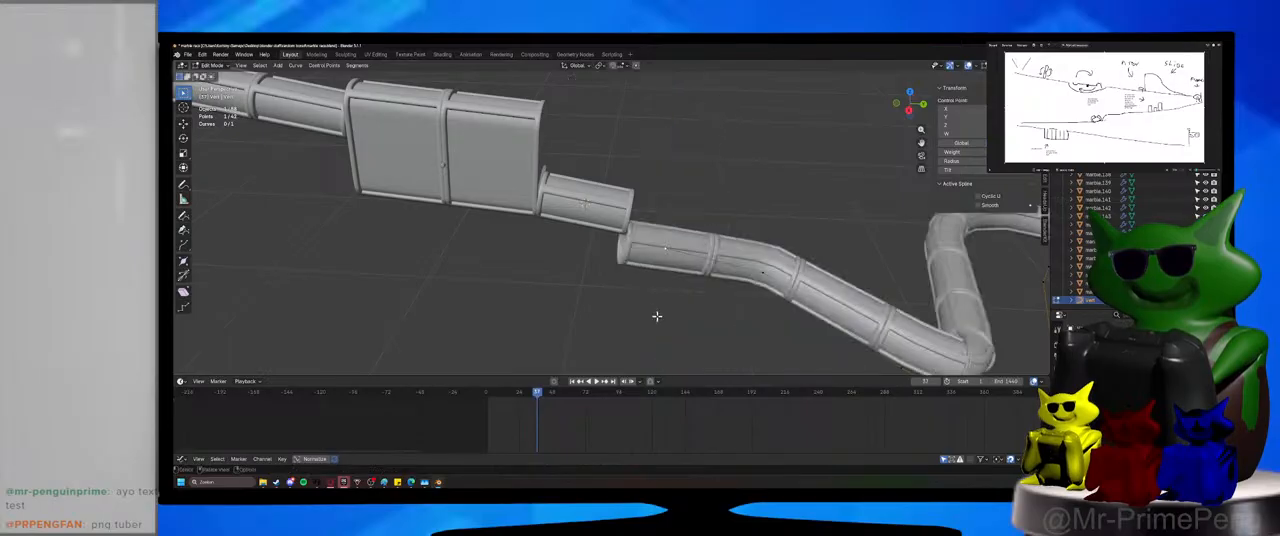
scroll(694, 289, down, 3)
right_click(718, 221)
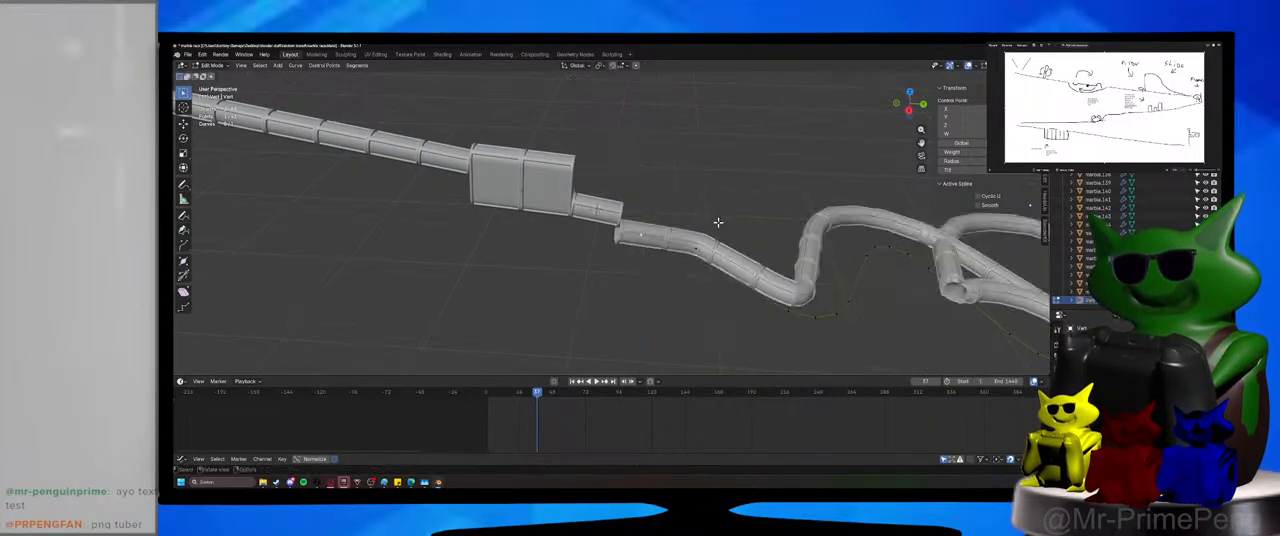
key(x)
click(718, 223)
Move the curve's first point slightly along Z and about -0.014 m along X to line the tube up with the outlet.
click(655, 243)
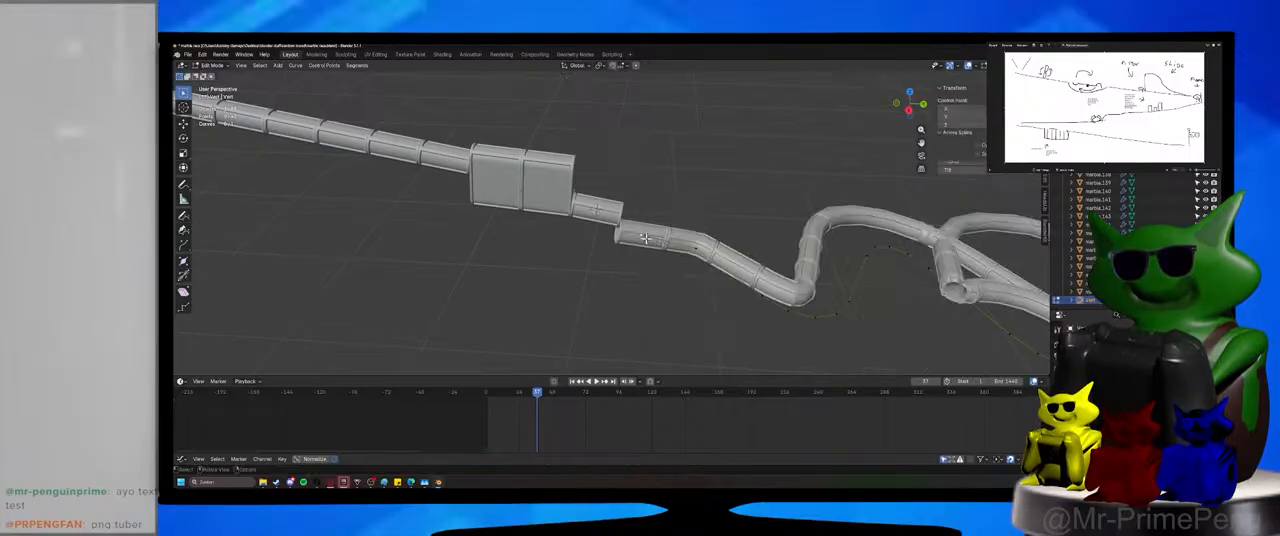
key(g)
key(z)
click(655, 243)
middle_drag(655, 243, 610, 278)
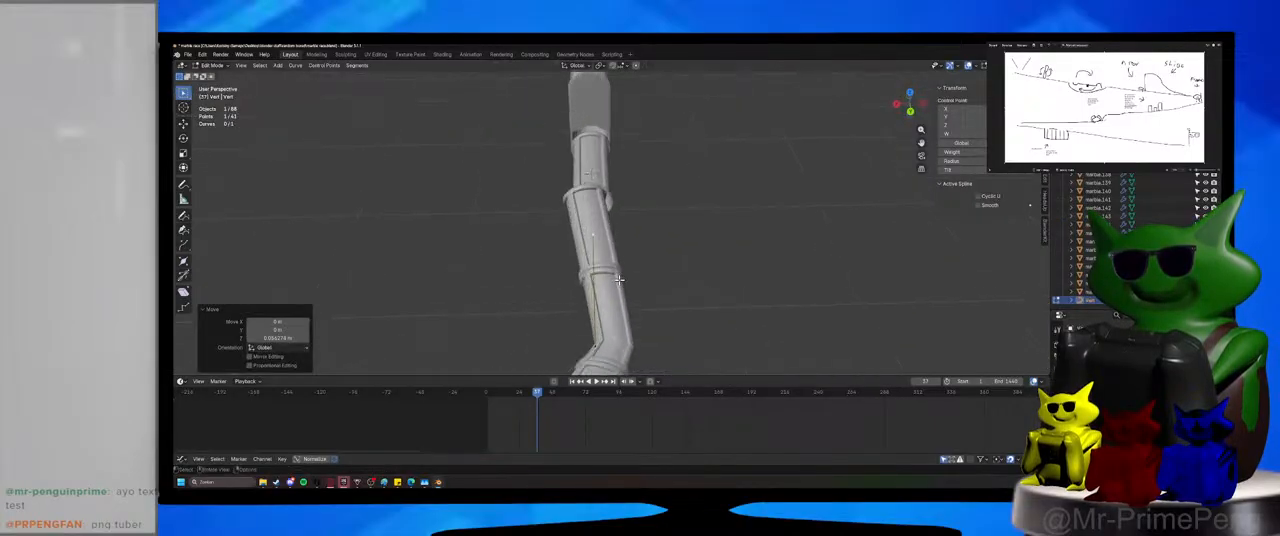
key(g)
key(x)
click(624, 280)
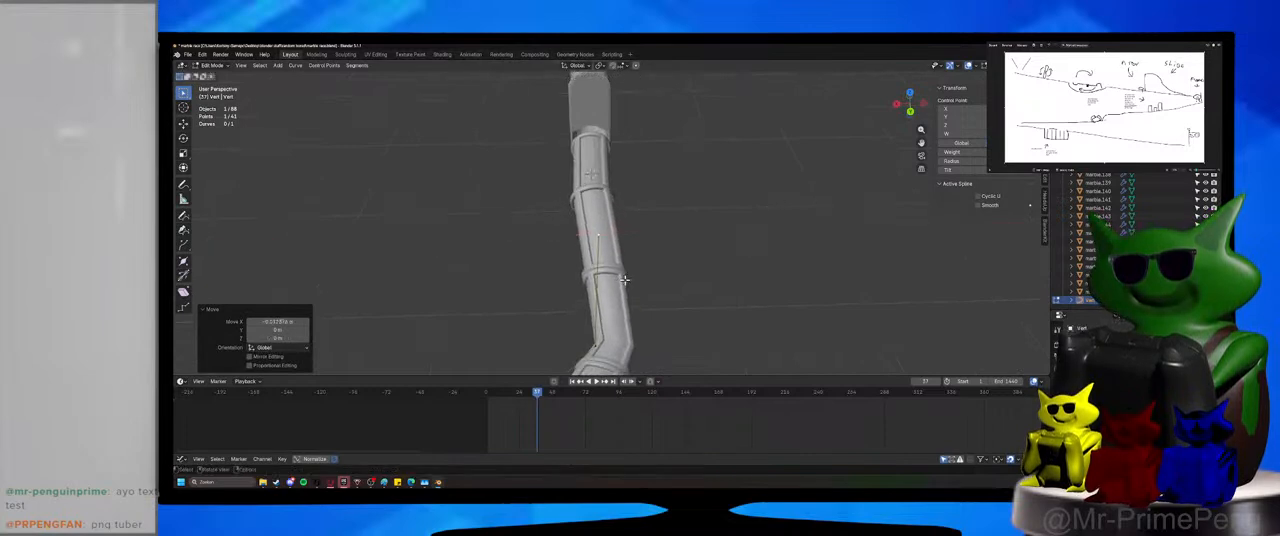
Fine-tune the curve's first point in the YZ and XZ directions so the tube's opening meets the outlet tube's end.
middle_drag(631, 248, 698, 284)
key(g)
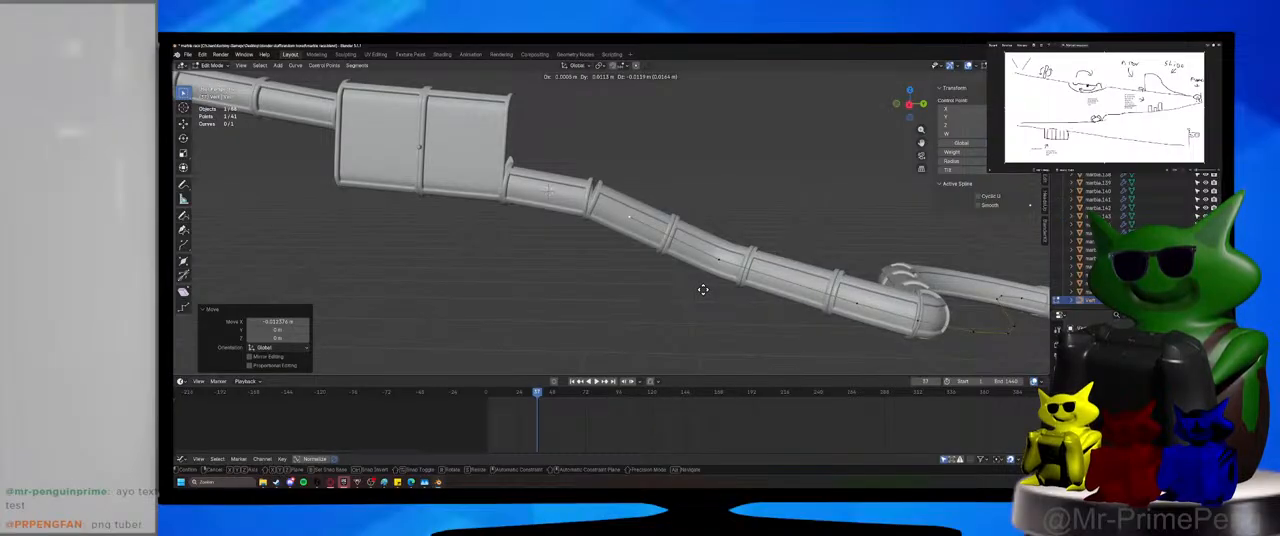
click(700, 290)
scroll(655, 288, up, 3)
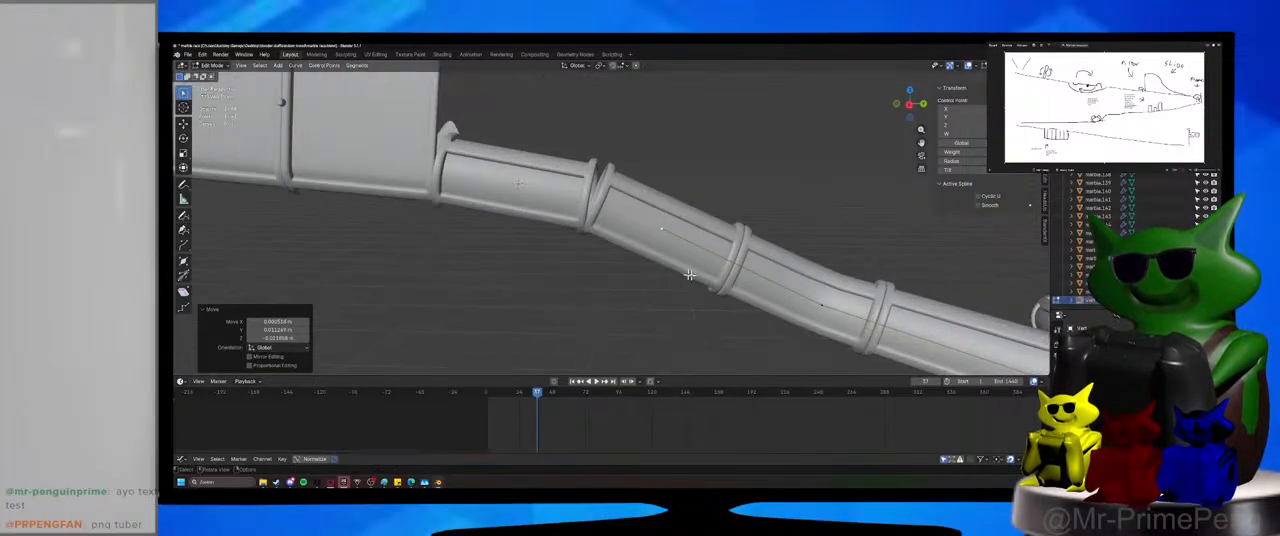
middle_drag(699, 298, 614, 290)
key(g)
key(x)
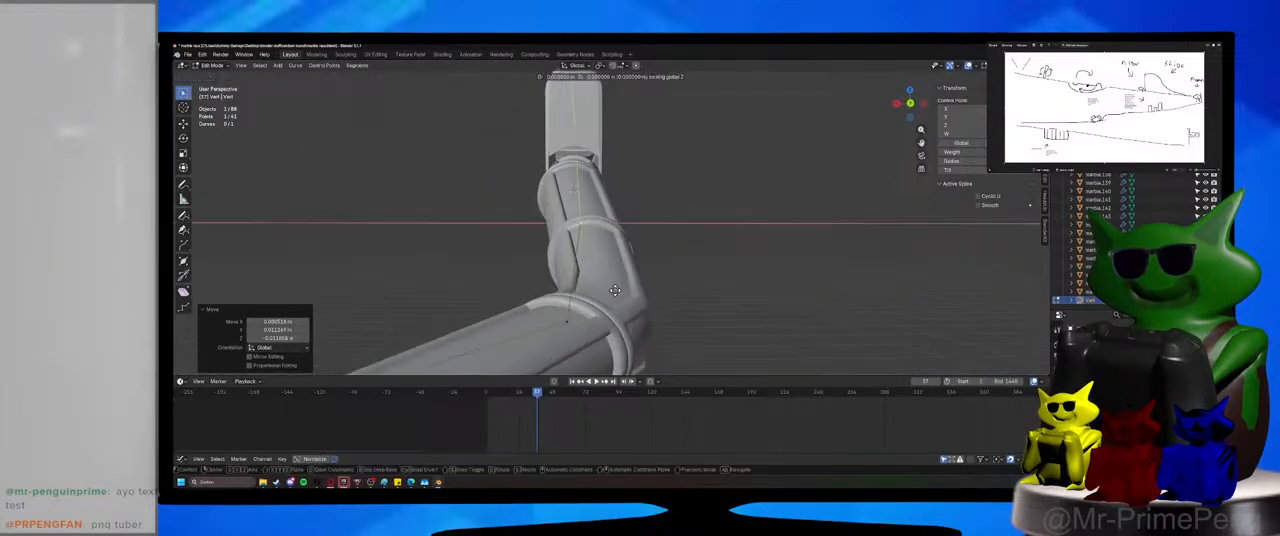
key(z)
key(x)
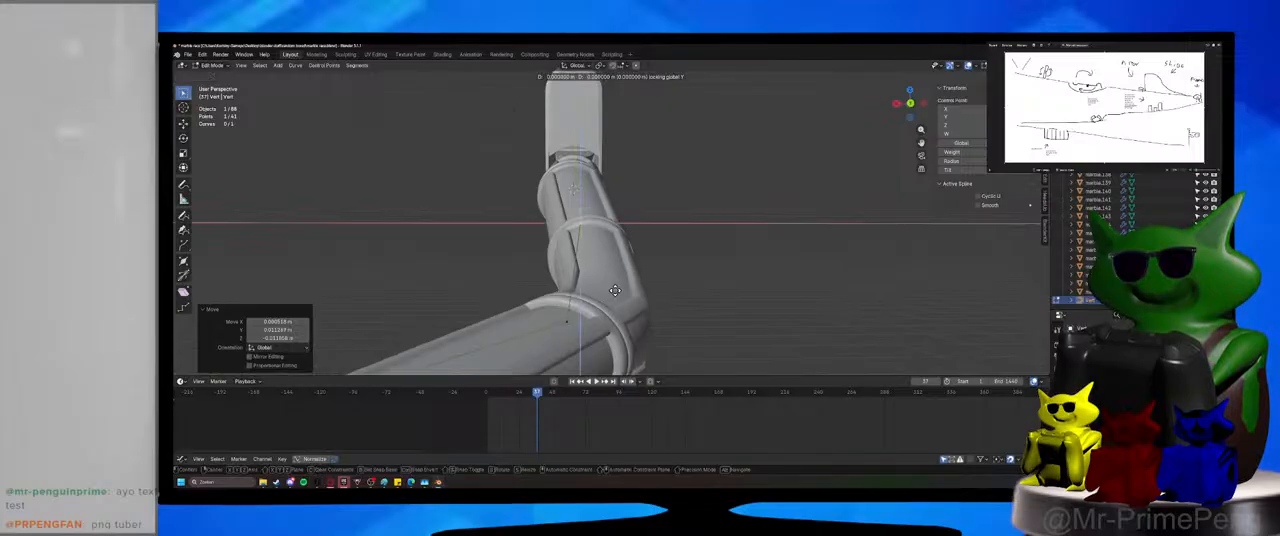
click(614, 290)
Save the file and switch from curve editing back to Object Mode.
middle_drag(614, 290, 593, 310)
scroll(726, 297, down, 5)
key(ctrl+s)
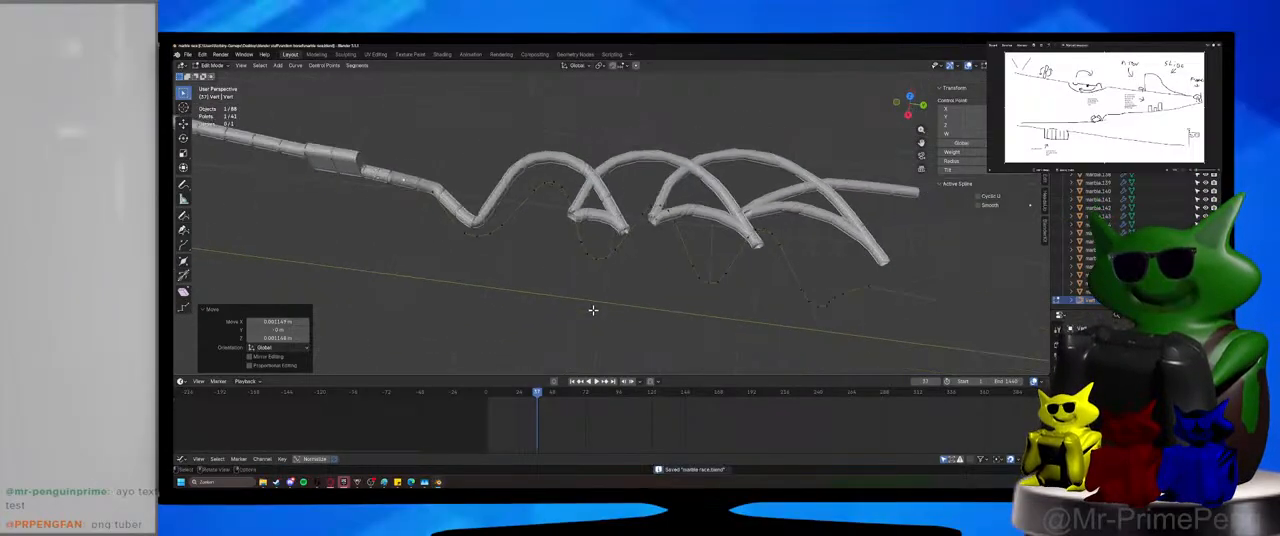
click(214, 72)
click(214, 66)
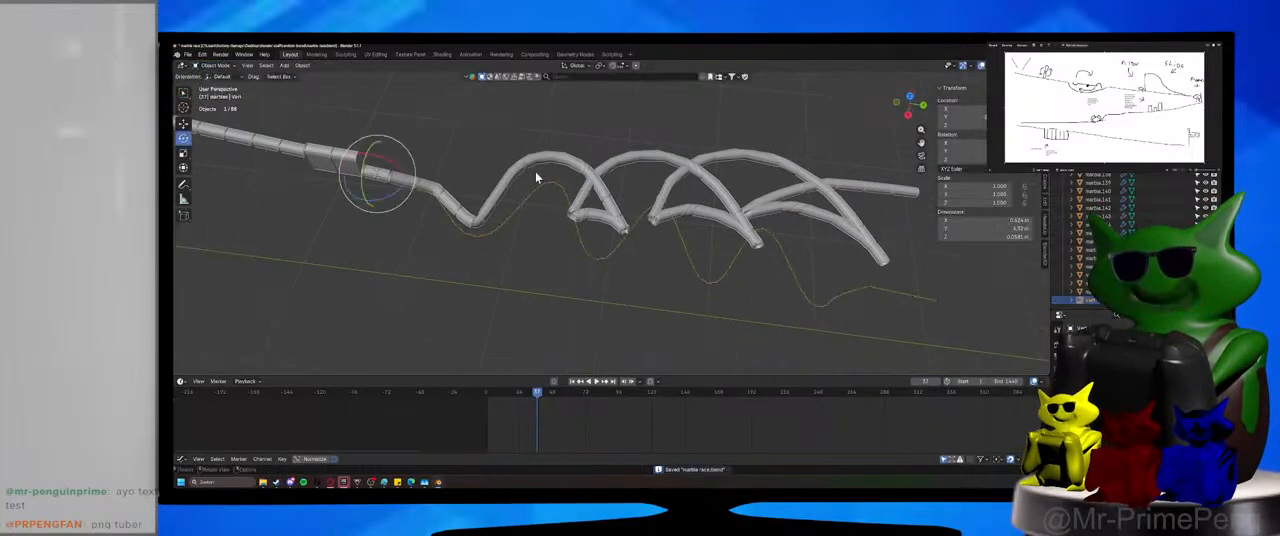
Snap the 3D cursor to the curve and the winding tube to the cursor, performing both snaps twice.
click(572, 233)
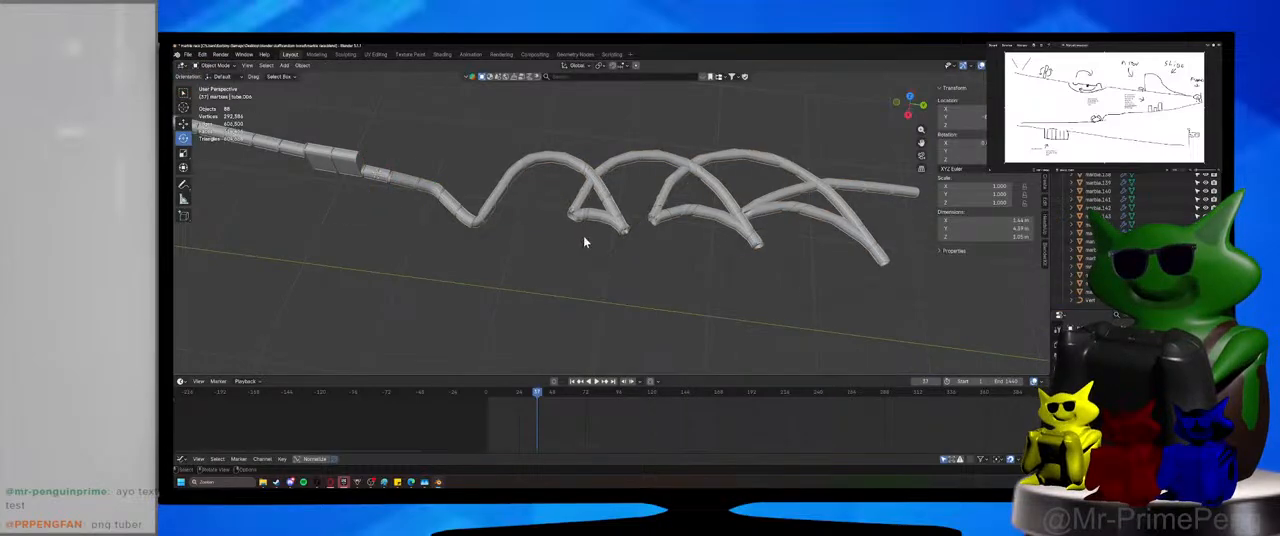
click(585, 241)
key(shift+s)
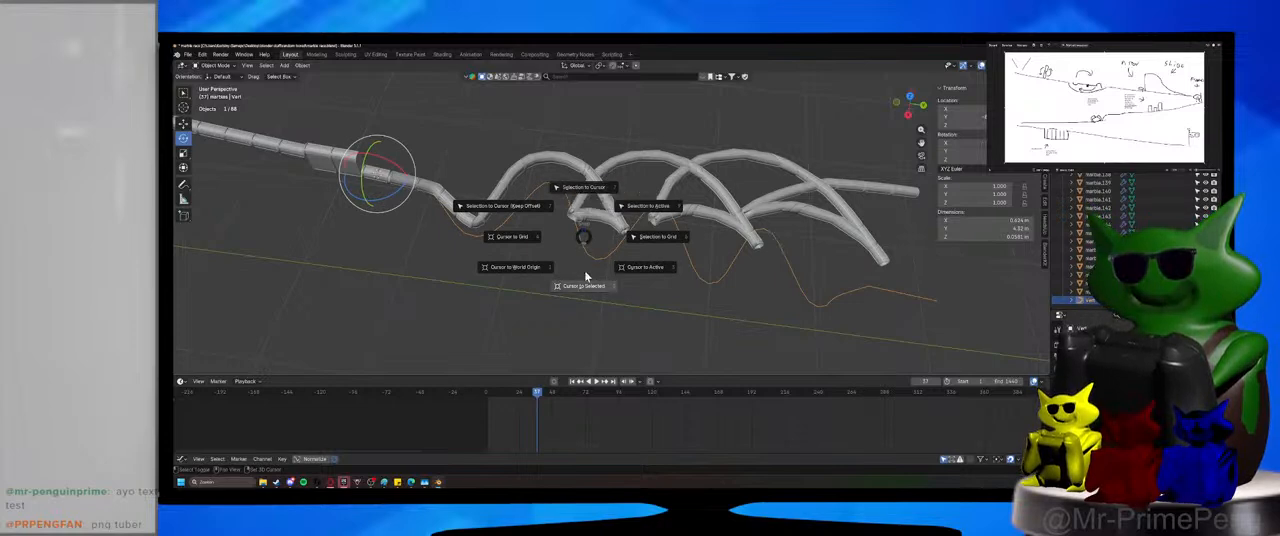
click(585, 192)
key(shift+s)
click(591, 165)
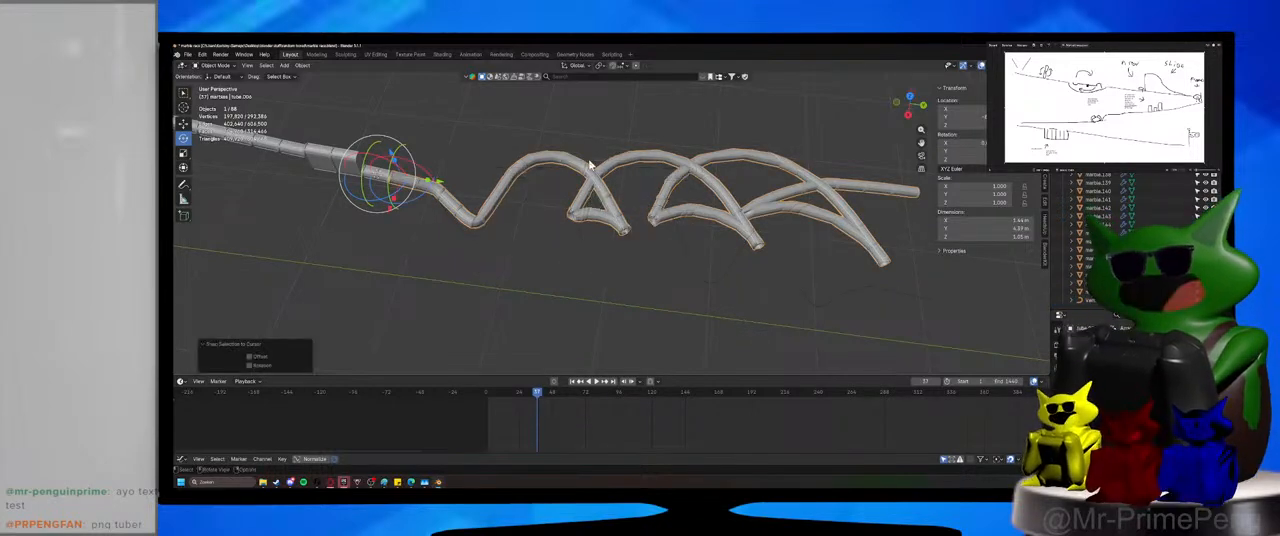
click(579, 244)
key(shift+s)
click(583, 195)
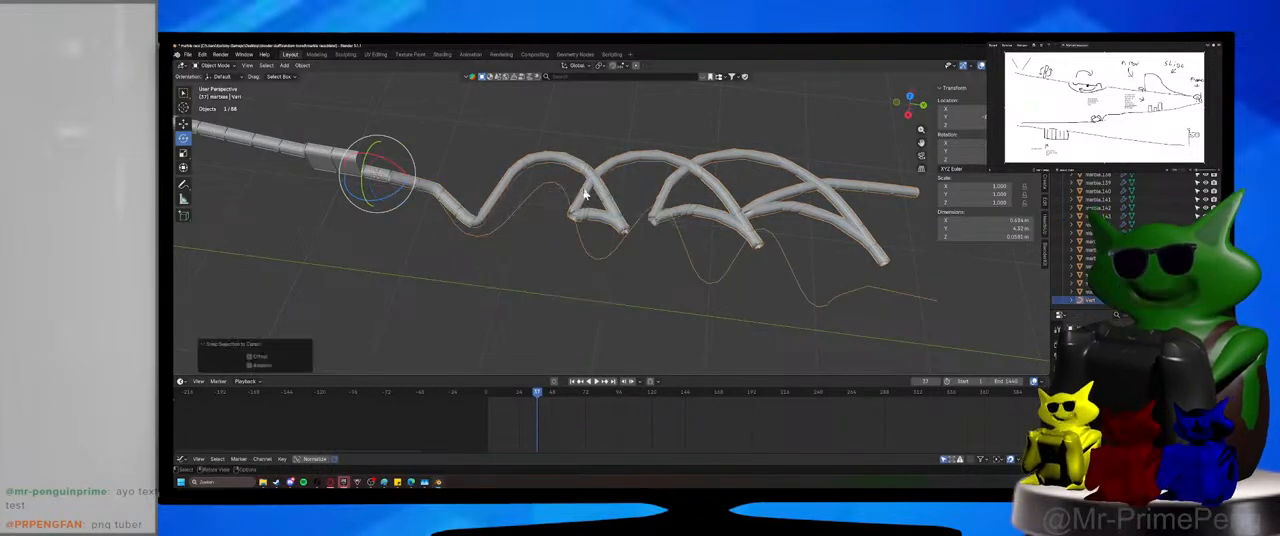
click(585, 189)
key(shift+s)
click(585, 157)
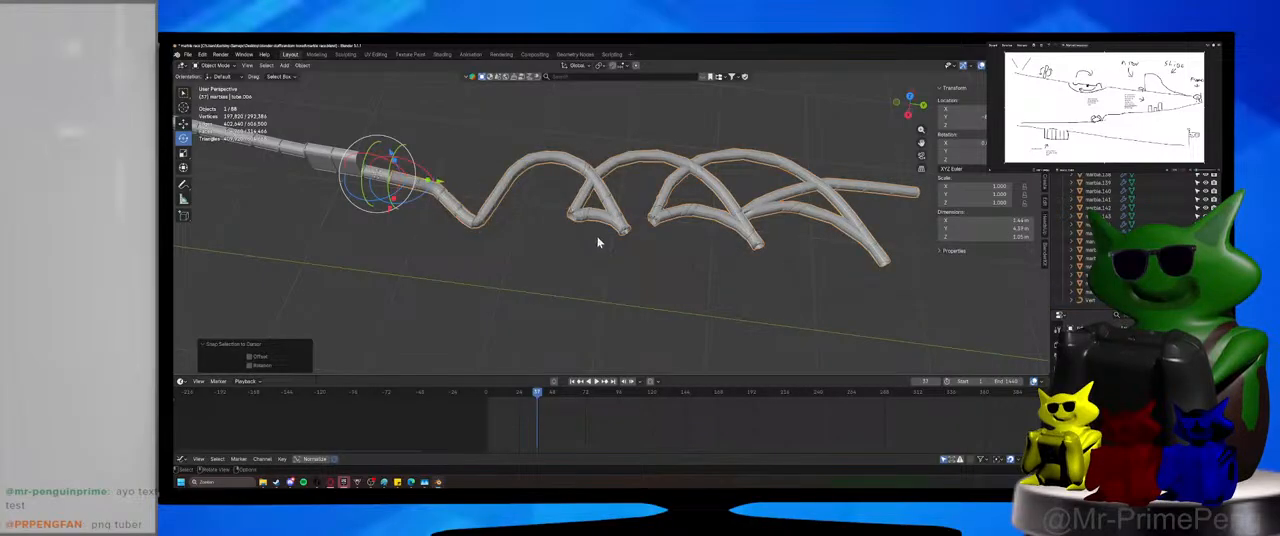
Set the winding curve's origin to its geometry.
click(598, 242)
click(302, 65)
mouse_move(337, 85)
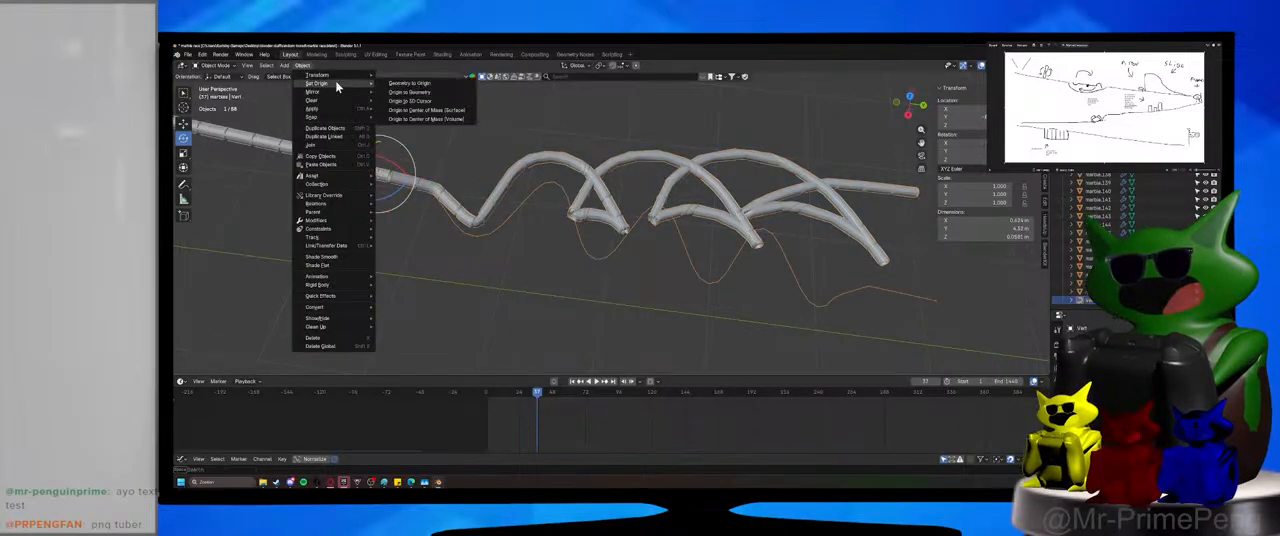
click(411, 92)
Snap the 3D cursor to the curve's recentred origin and snap the winding tube to the cursor.
key(shift+s)
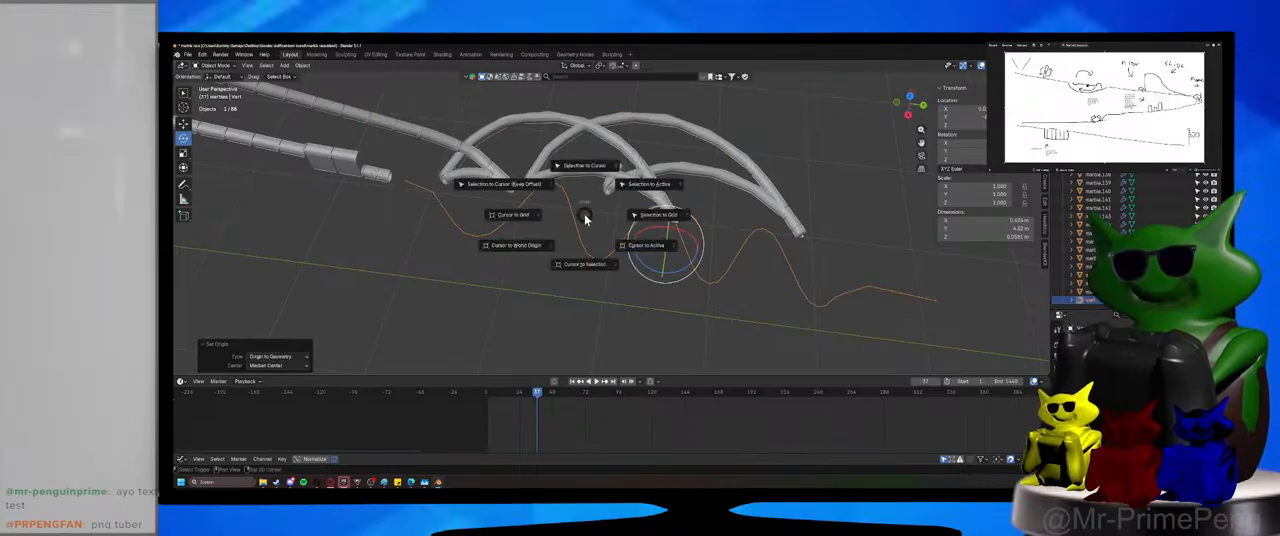
click(587, 262)
key(shift+s)
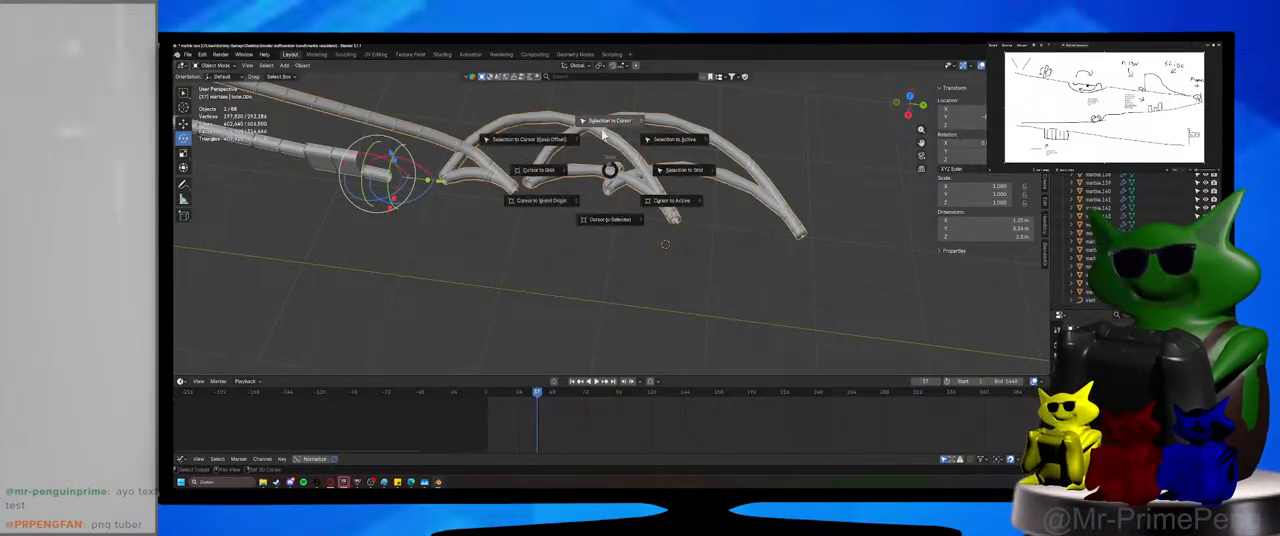
click(600, 127)
Set the winding tube's origin to its geometry and snap the tube to the 3D cursor.
click(302, 65)
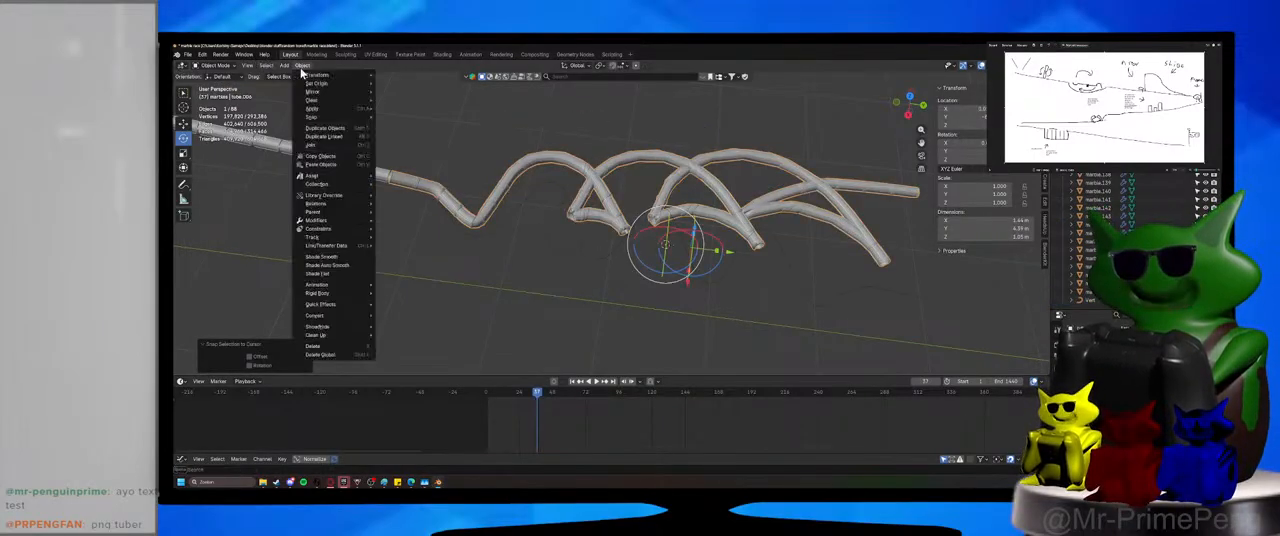
mouse_move(340, 88)
click(415, 95)
key(shift+s)
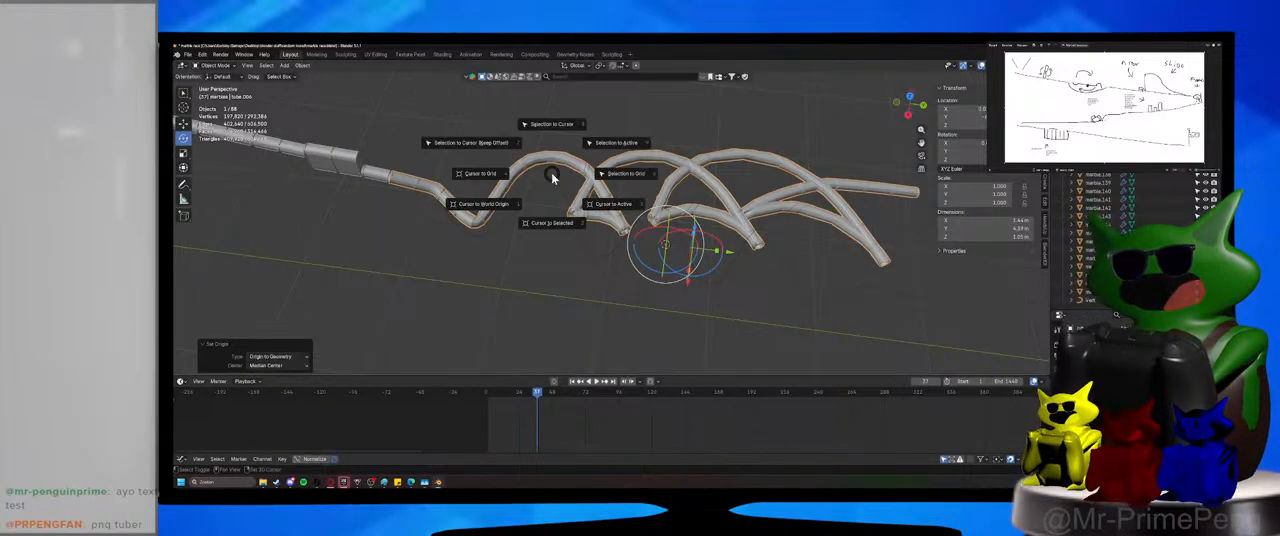
click(552, 138)
key(shift+s)
click(552, 187)
key(shift+s)
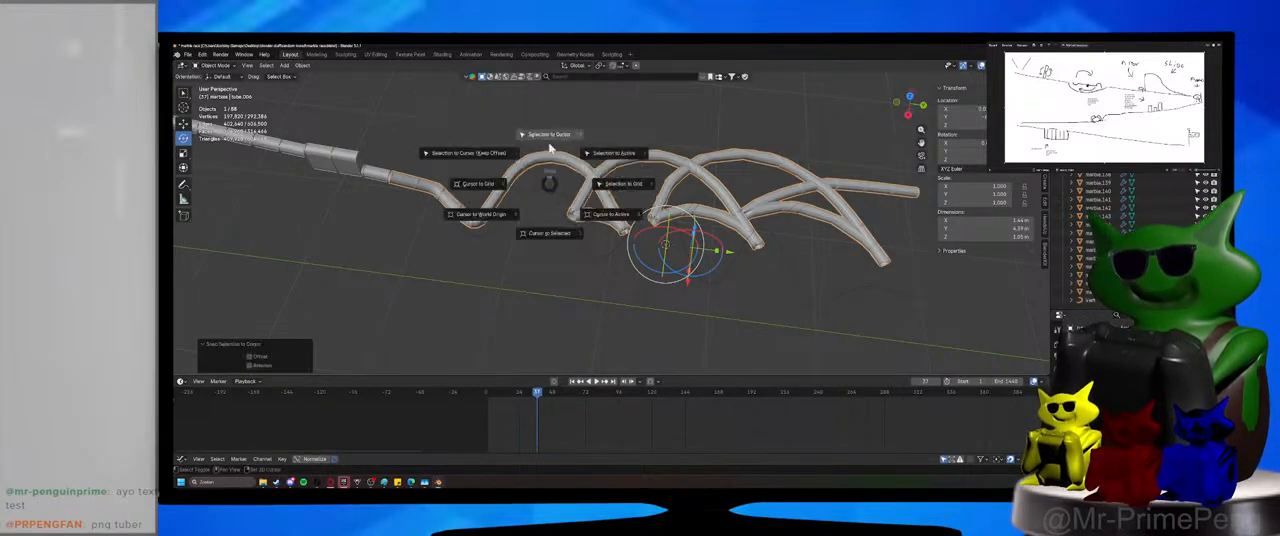
click(549, 132)
Select the winding curve and snap the selection to the 3D cursor.
click(574, 231)
key(shift+s)
click(575, 273)
key(shift+s)
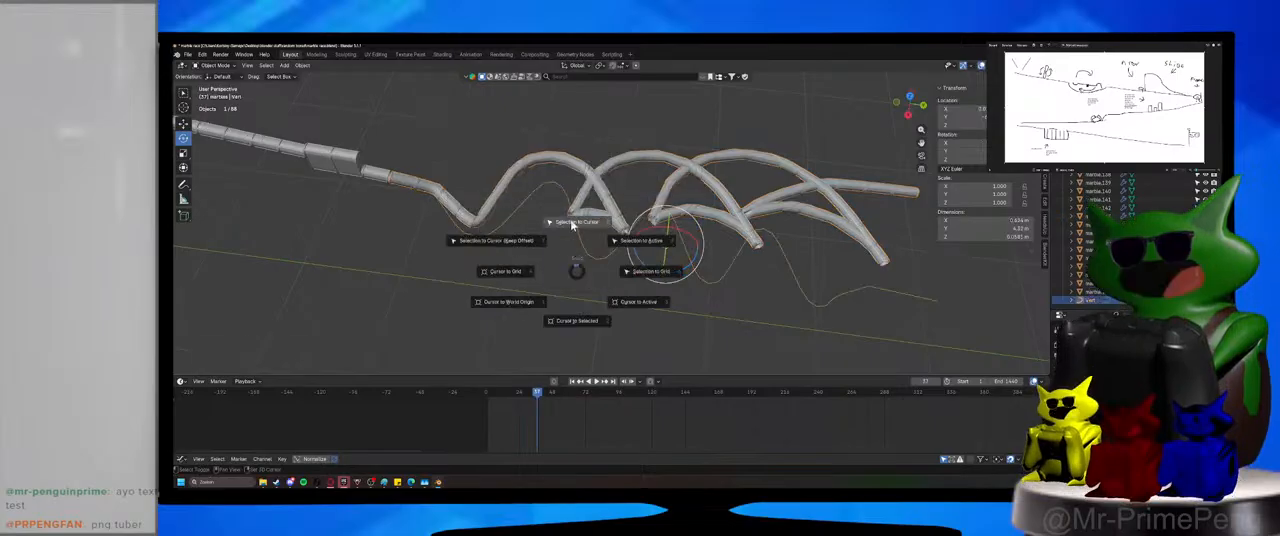
click(571, 223)
click(528, 299)
Undo the snapping, origin changes and recent curve edits, and save the file.
key(ctrl+z)
key(ctrl+z)
key(ctrl+z)
key(ctrl+z)
key(ctrl+z)
key(ctrl+z)
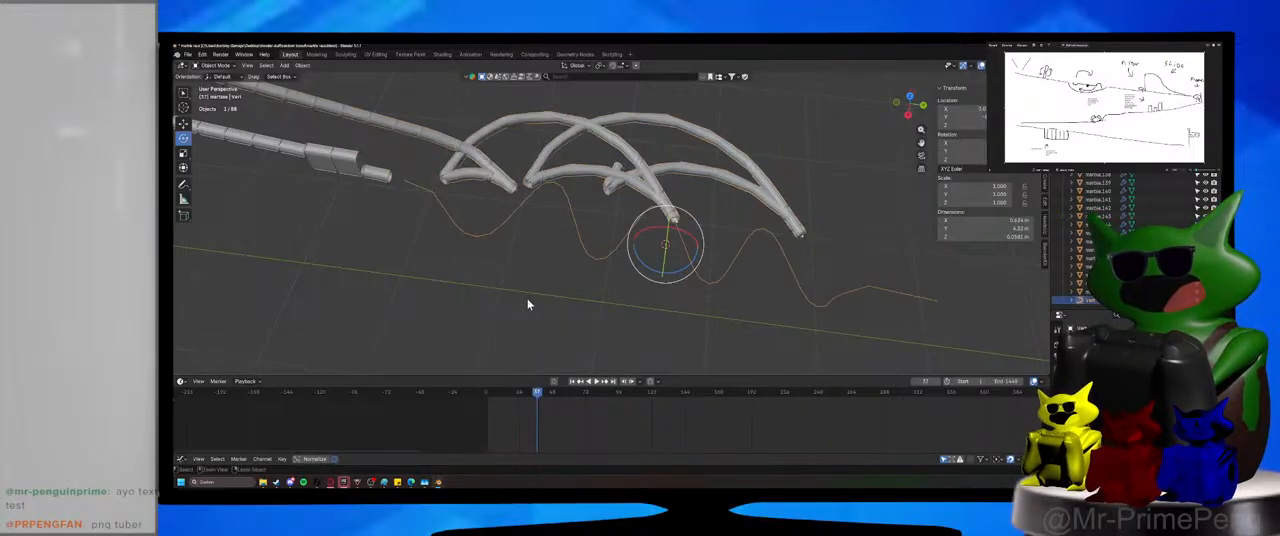
key(ctrl+z)
key(ctrl+z)
key(ctrl+z)
key(ctrl+z)
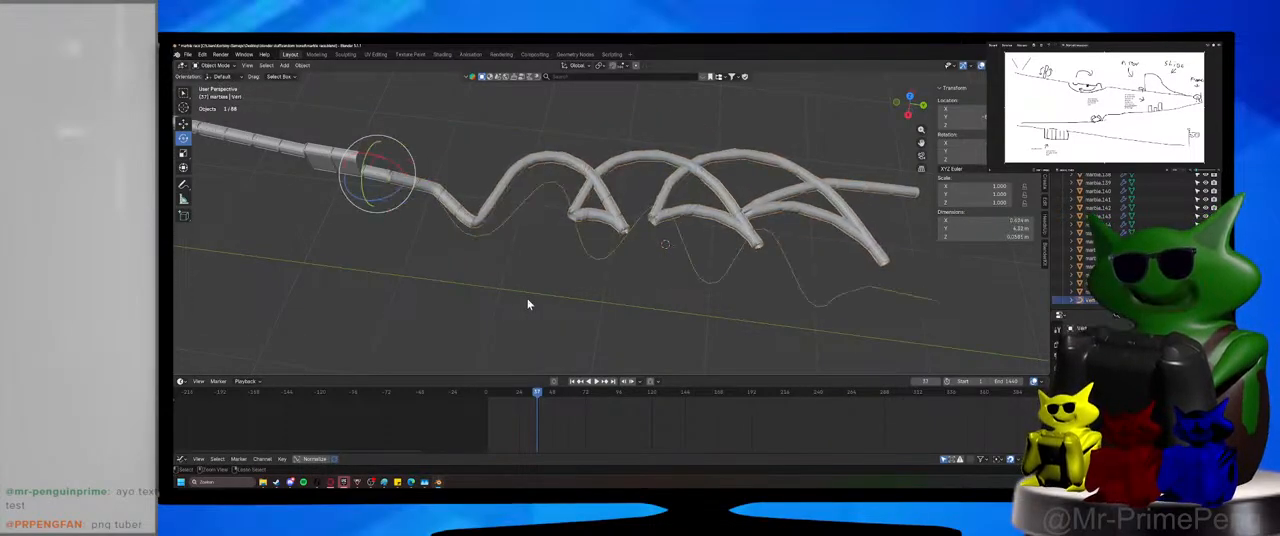
key(ctrl+z)
key(ctrl+z)
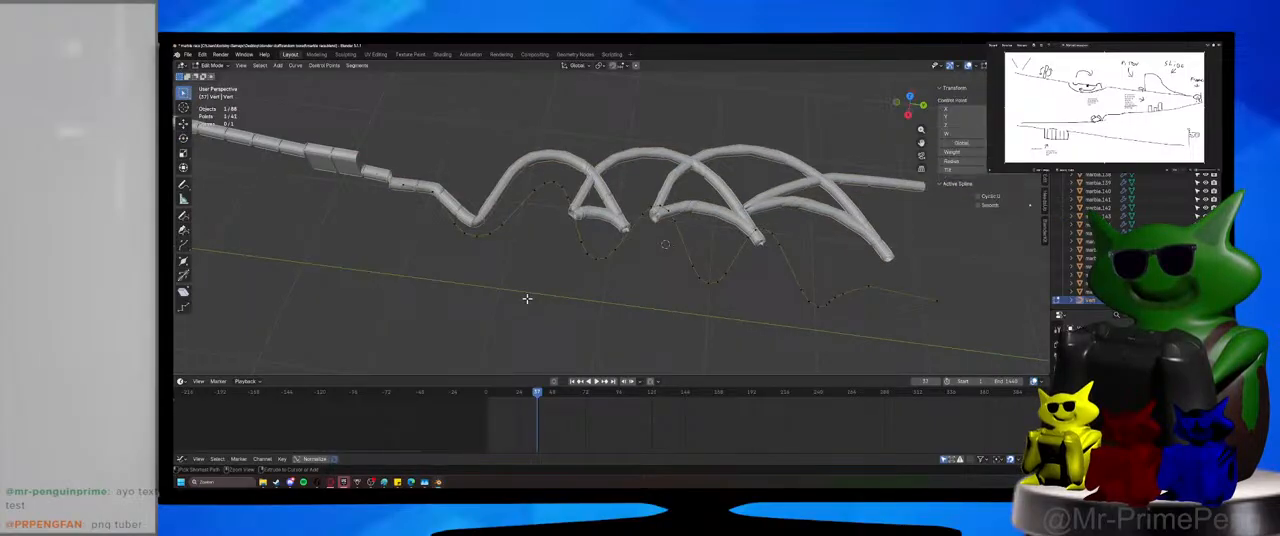
key(ctrl+z)
key(ctrl+z)
key(ctrl+z)
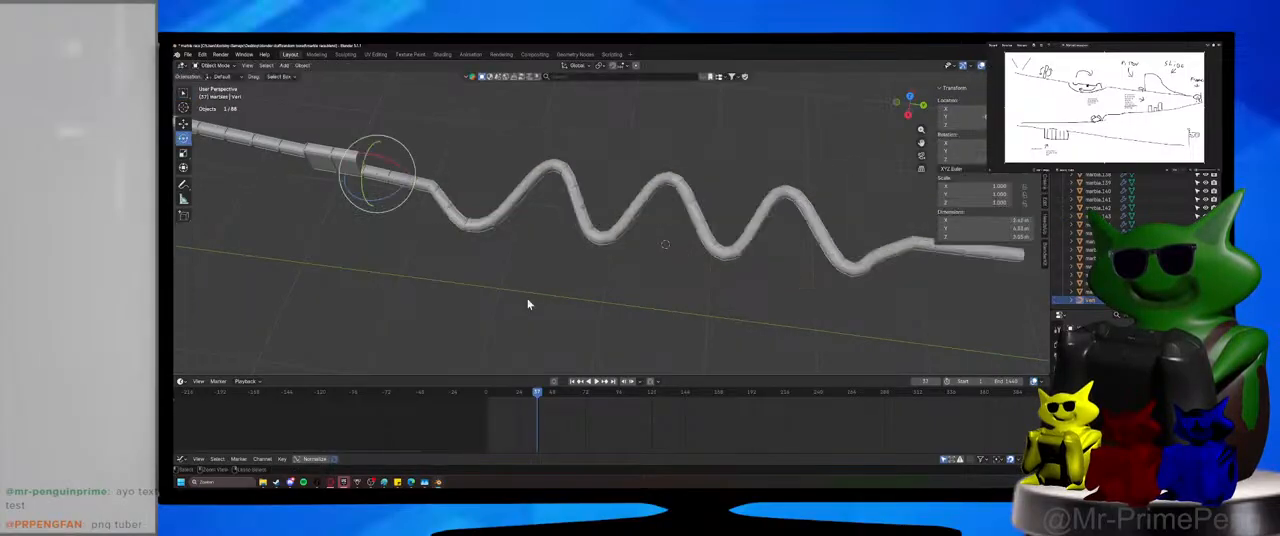
key(ctrl+z)
key(ctrl+z)
key(ctrl+z)
key(ctrl+z)
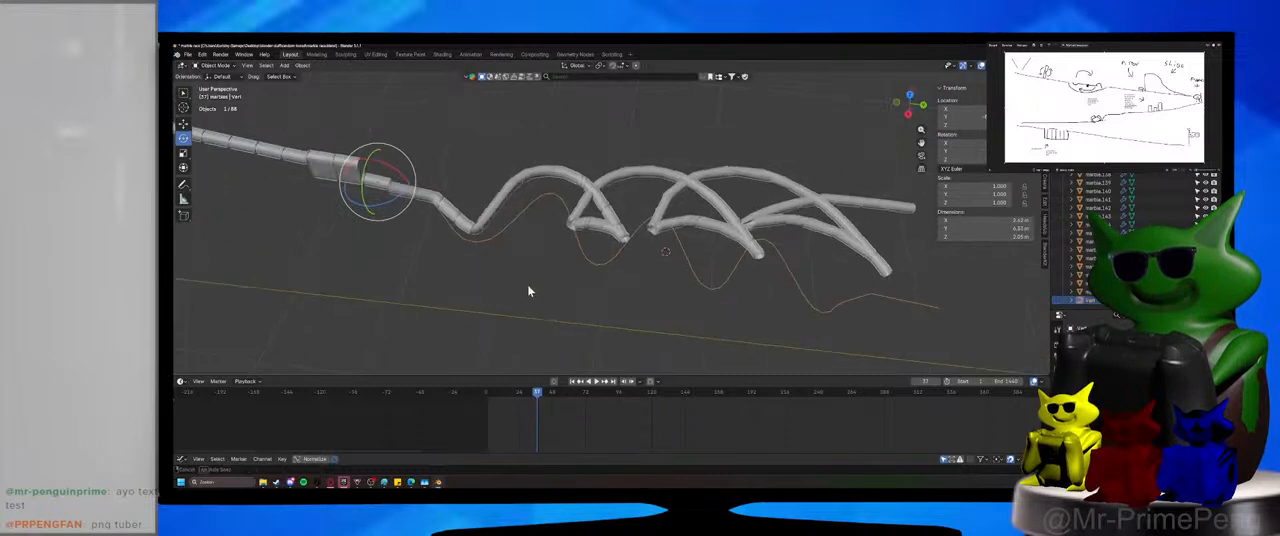
key(ctrl+s)
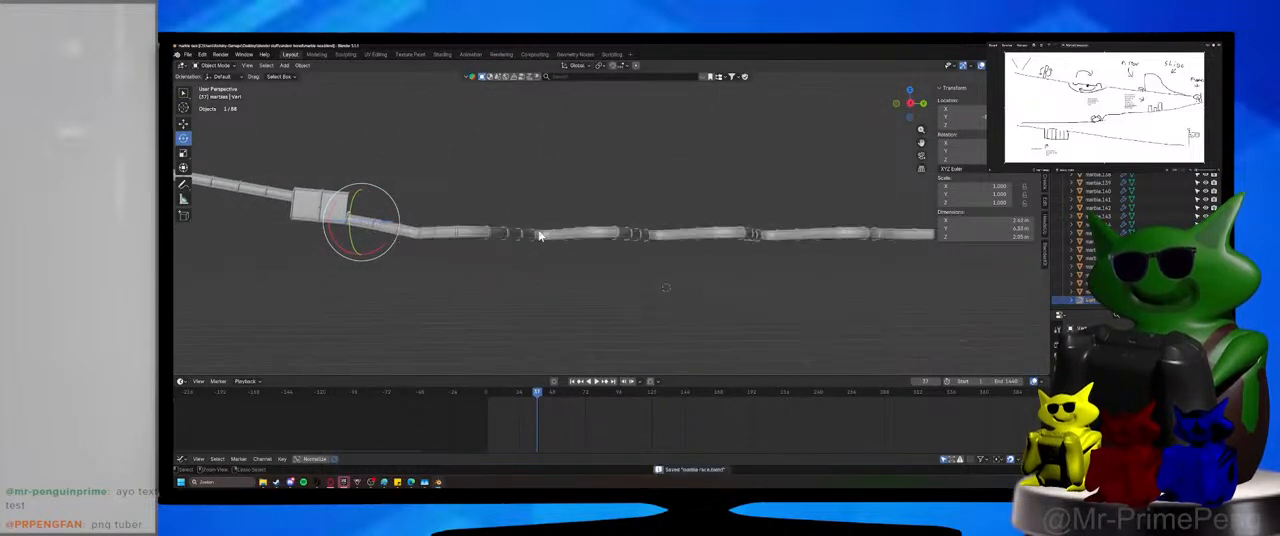
Rotate the winding tube and its curve together about the global X axis so they slope down from the spinner box.
shift+click(538, 236)
key(r)
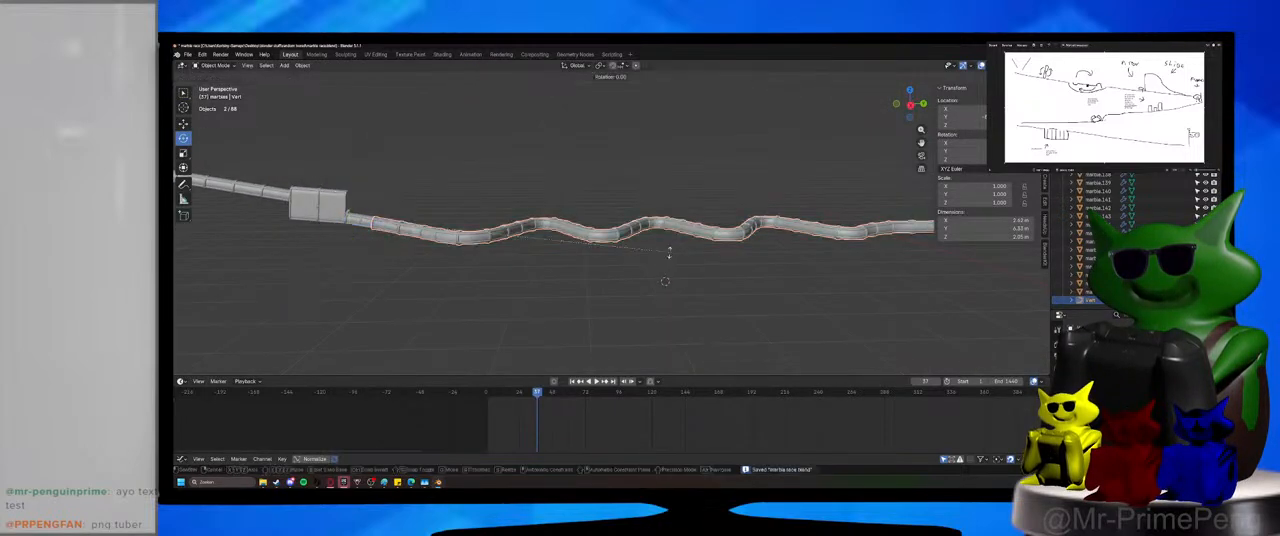
key(shift+x)
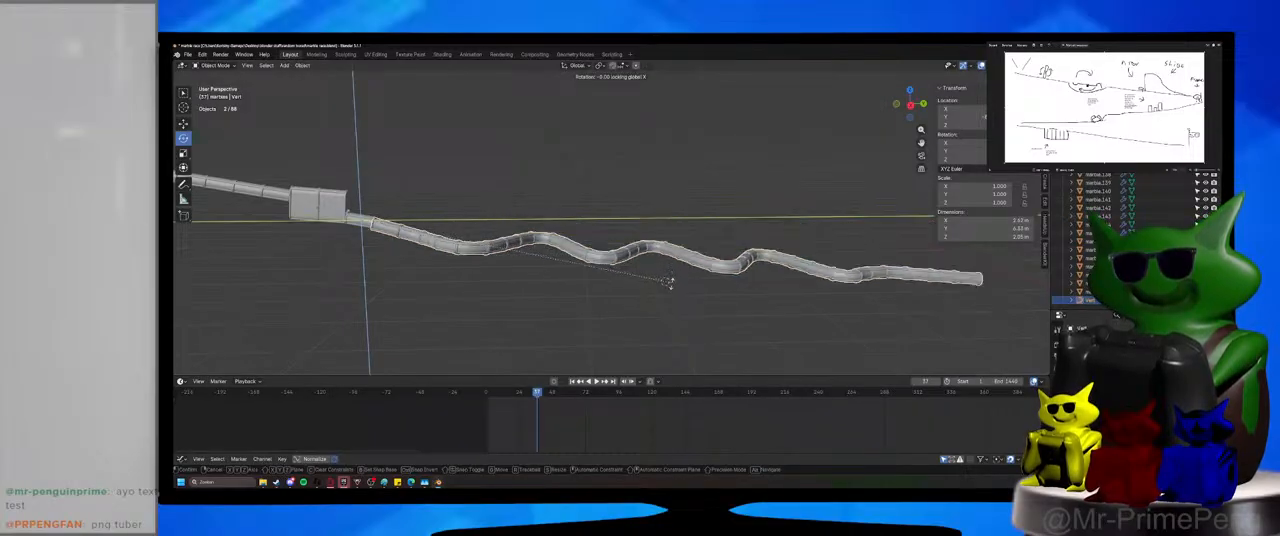
click(671, 300)
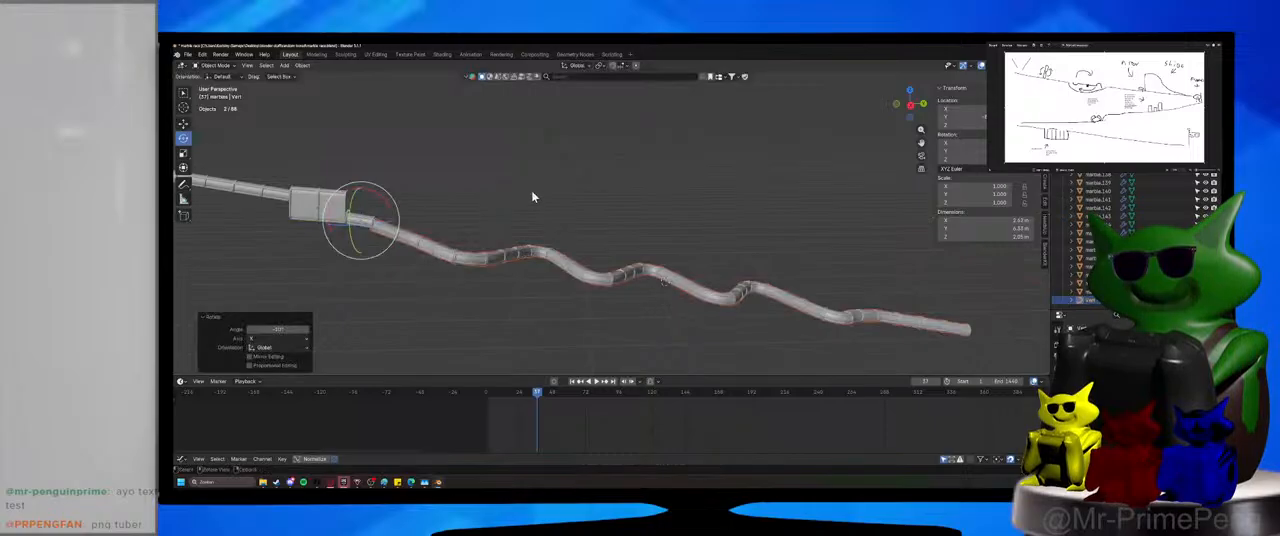
Move the winding tube and its curve along global Z to meet the end of the spinner box's short outlet tube.
shift+middle_drag(422, 272, 614, 274)
scroll(560, 296, up, 4)
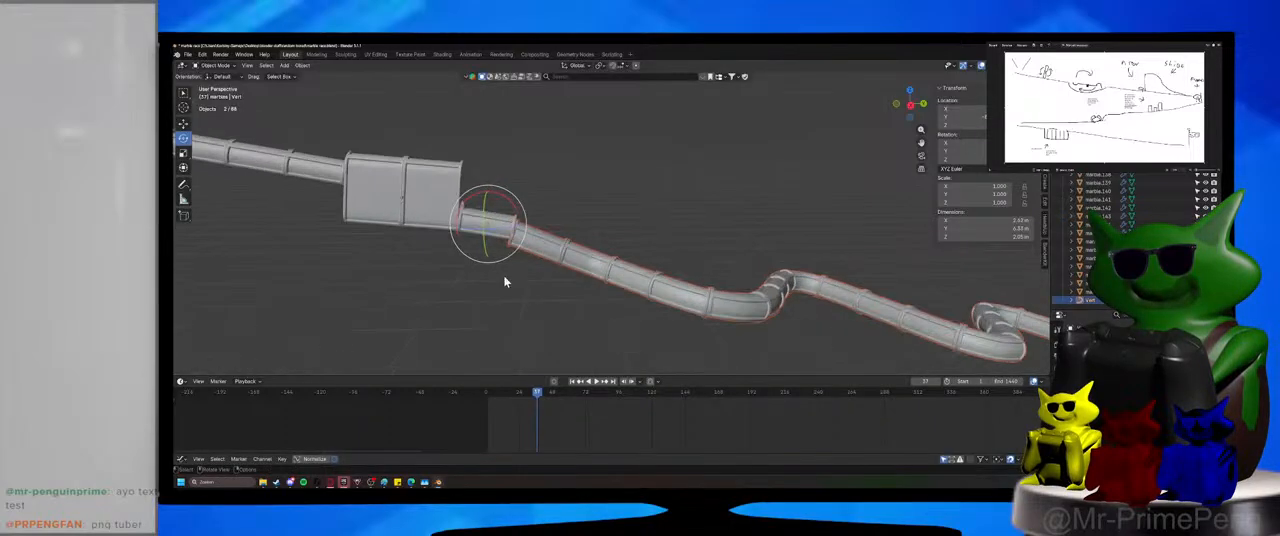
key(g)
key(z)
click(557, 255)
scroll(643, 286, up, 5)
shift+middle_drag(557, 255, 620, 188)
scroll(638, 236, up, 3)
key(g)
key(z)
click(617, 183)
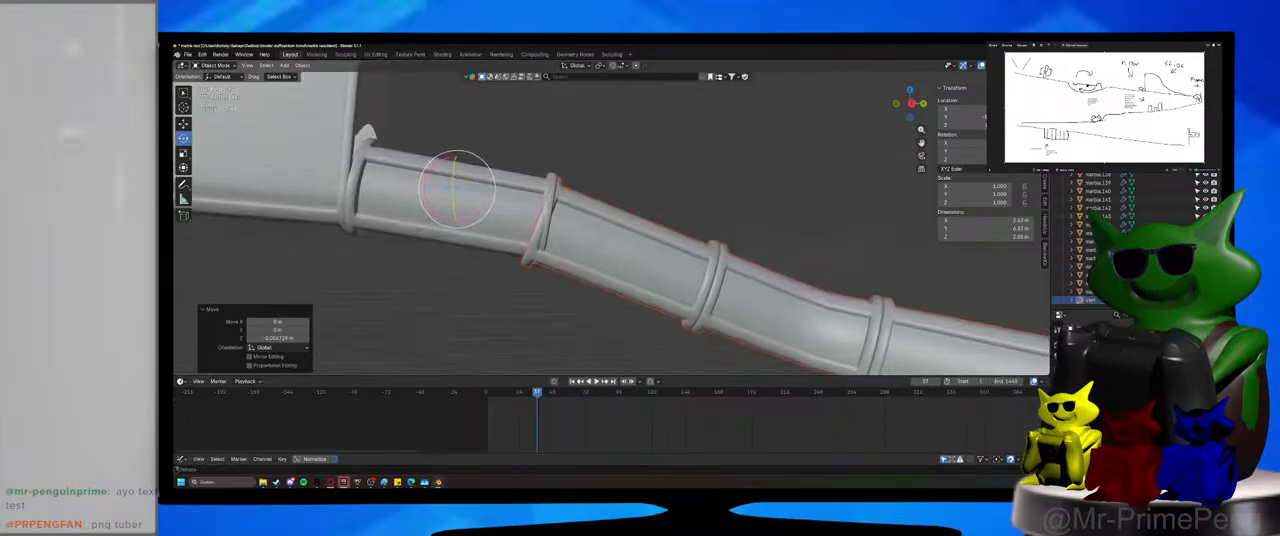
Show the materials in the viewport, fine-tune the winding tube and curve's height at the outlet joint, and save the file.
click(1024, 65)
scroll(632, 266, up, 3)
middle_drag(632, 266, 578, 275)
key(g)
key(z)
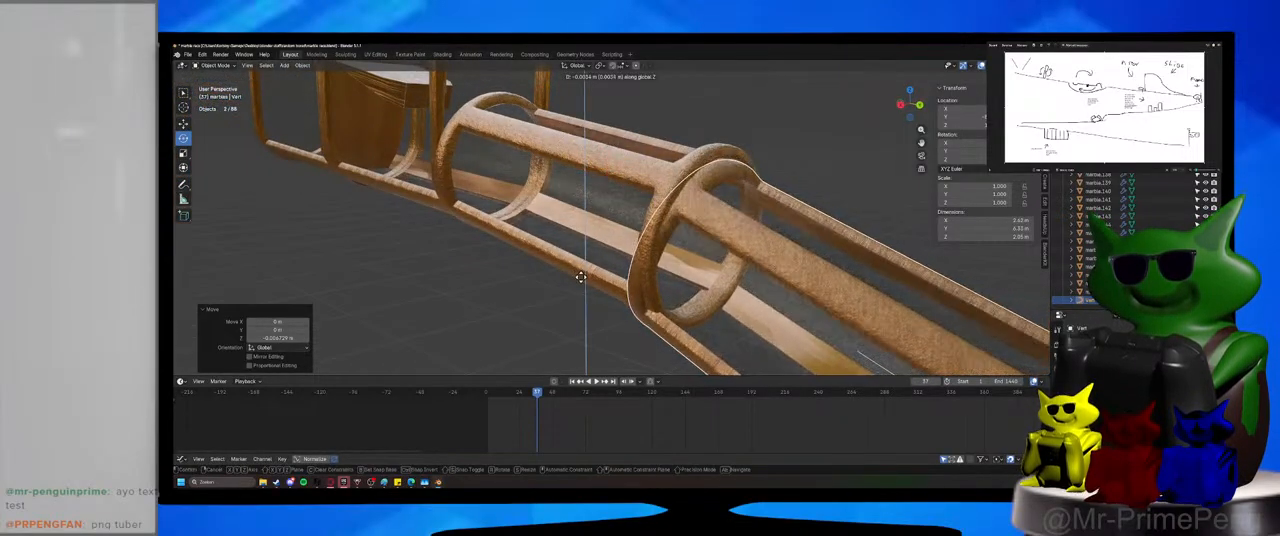
click(583, 277)
click(468, 310)
scroll(468, 310, down, 1)
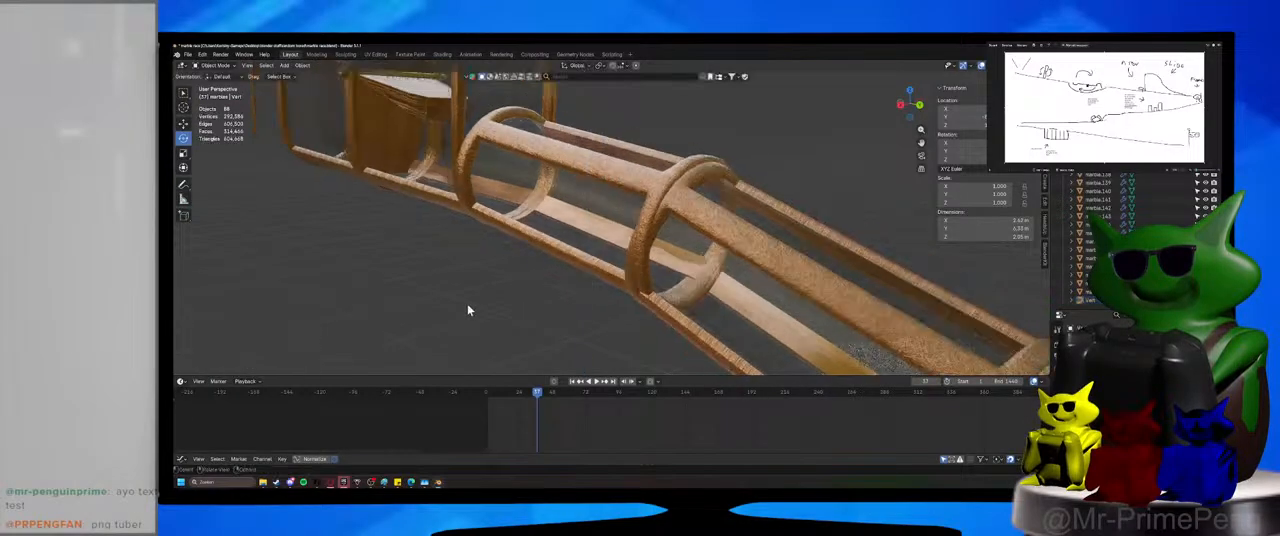
scroll(470, 309, down, 8)
middle_drag(471, 309, 575, 294)
key(ctrl+s)
Enlarge the properties editor and compare the winding tube's settings with those of the short outlet tube and the upper straight tube.
click(552, 230)
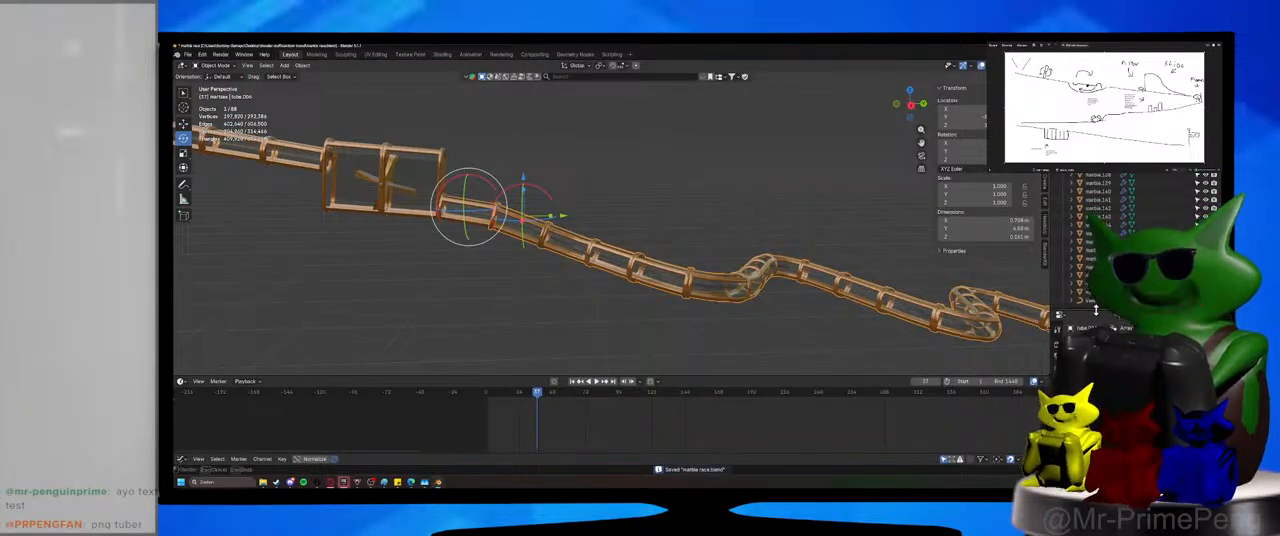
drag(1096, 311, 1096, 265)
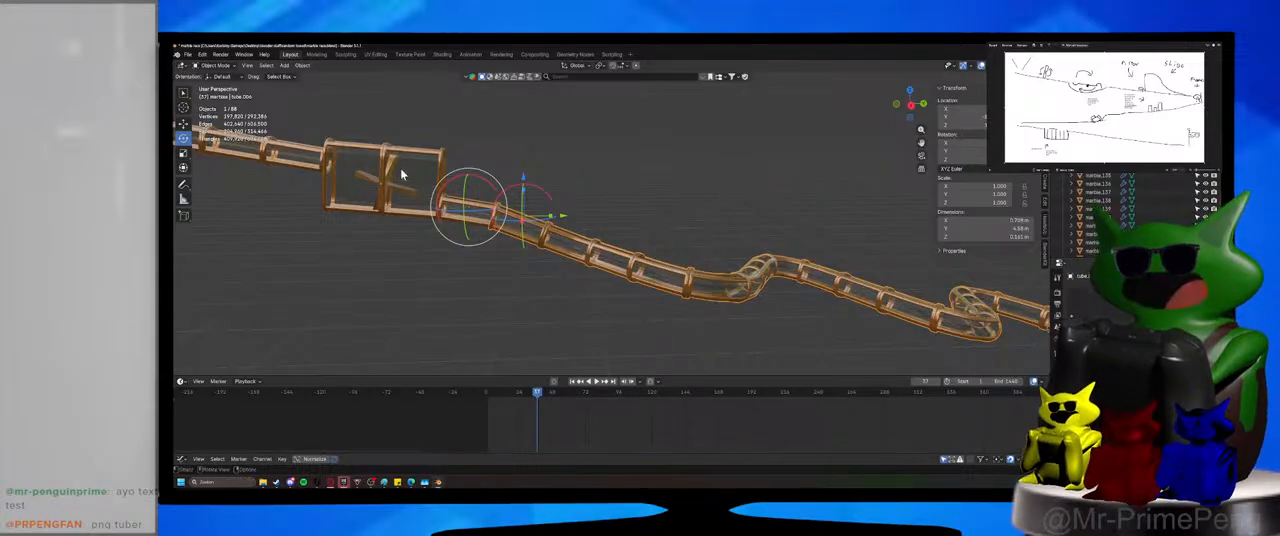
click(460, 208)
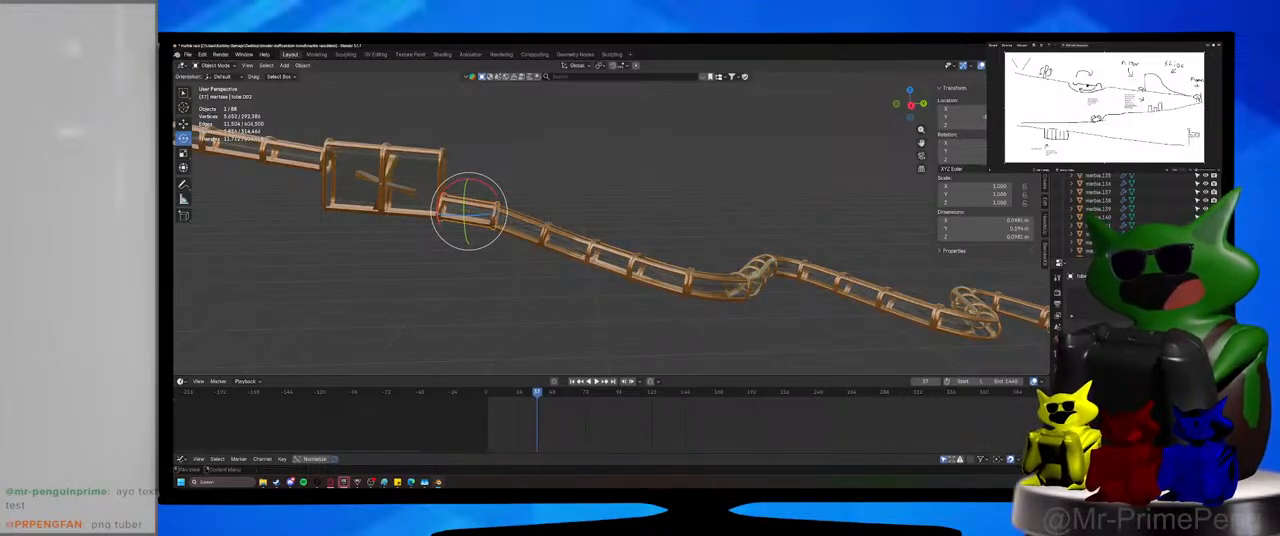
click(445, 245)
click(292, 147)
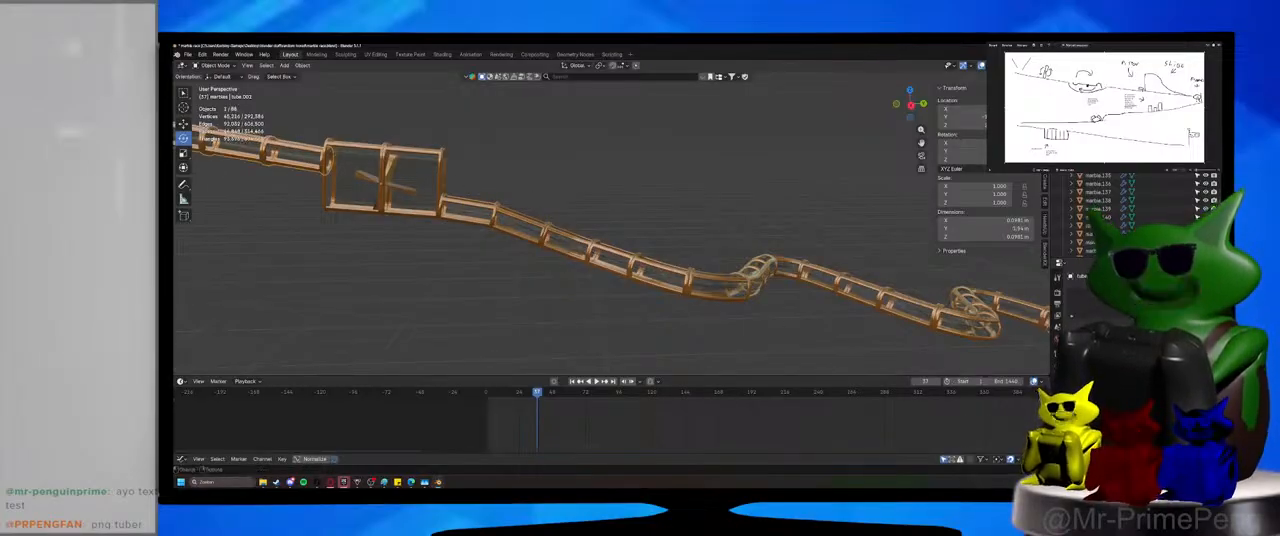
click(578, 244)
middle_drag(607, 279, 581, 292)
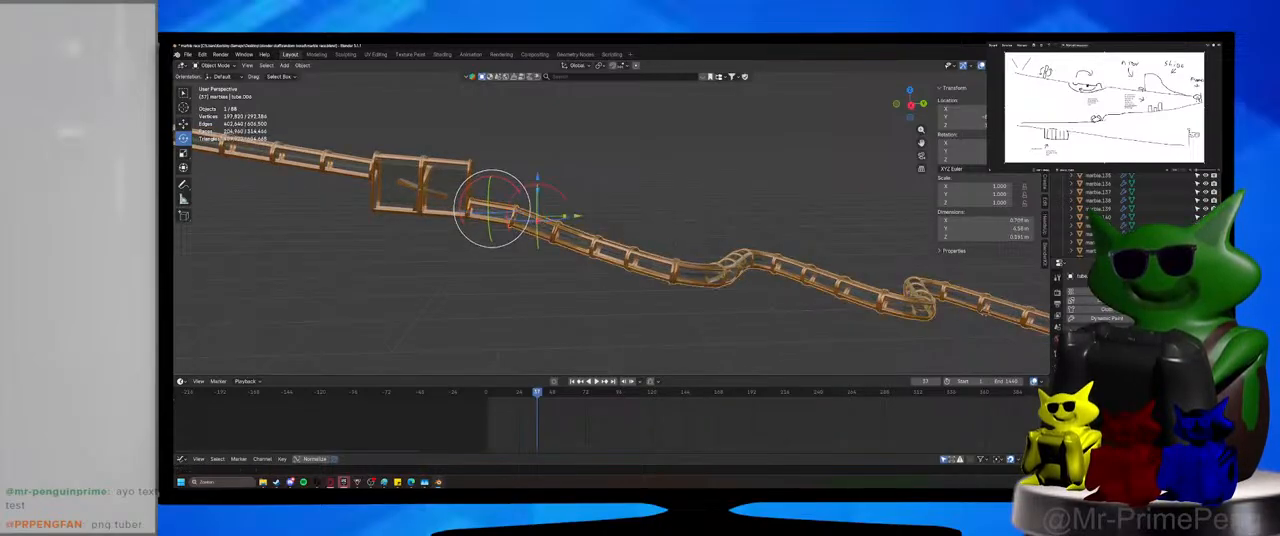
Save the file and play the marble simulation from the start, following the marbles through the spinner box into the winding tube.
shift+middle_drag(445, 254, 717, 303)
scroll(523, 260, down, 1)
key(ctrl+s)
scroll(523, 260, down, 1)
click(488, 397)
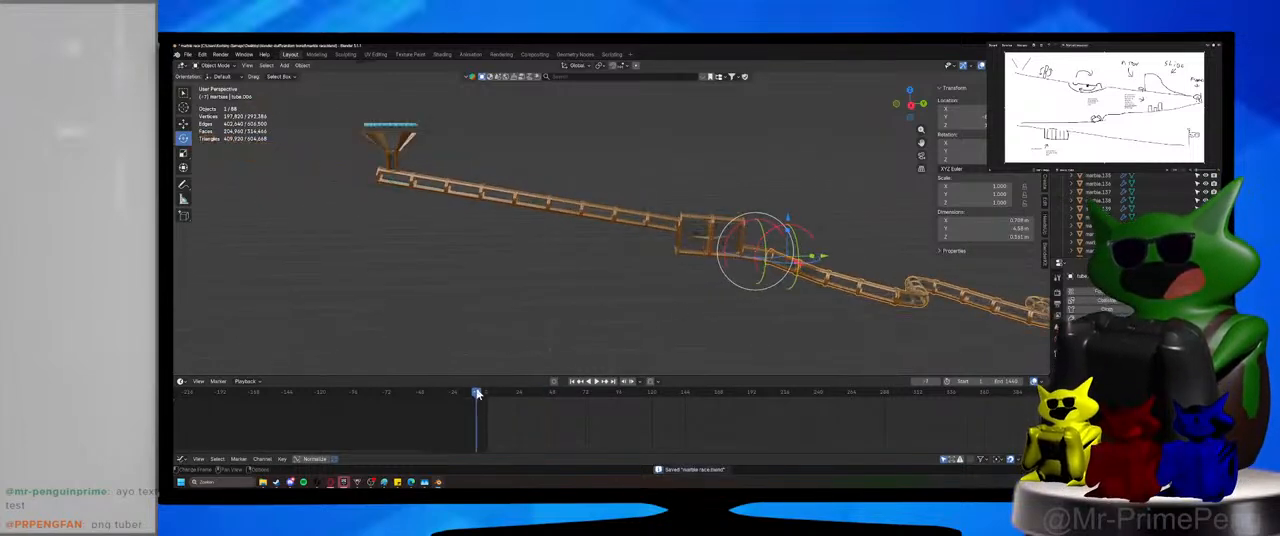
click(596, 381)
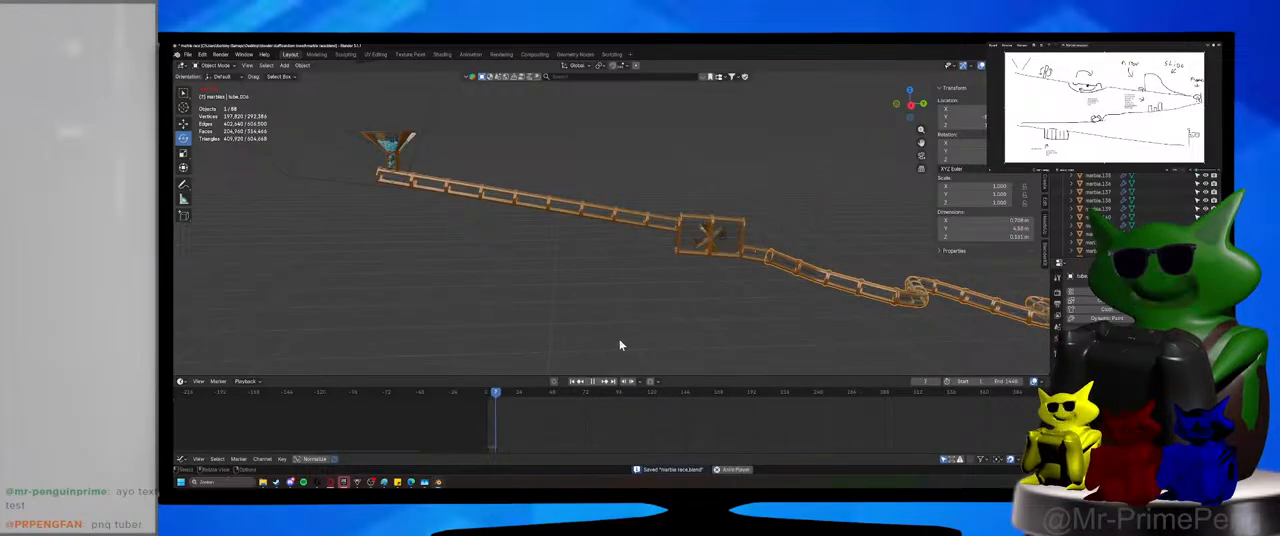
shift+middle_drag(657, 349, 580, 317)
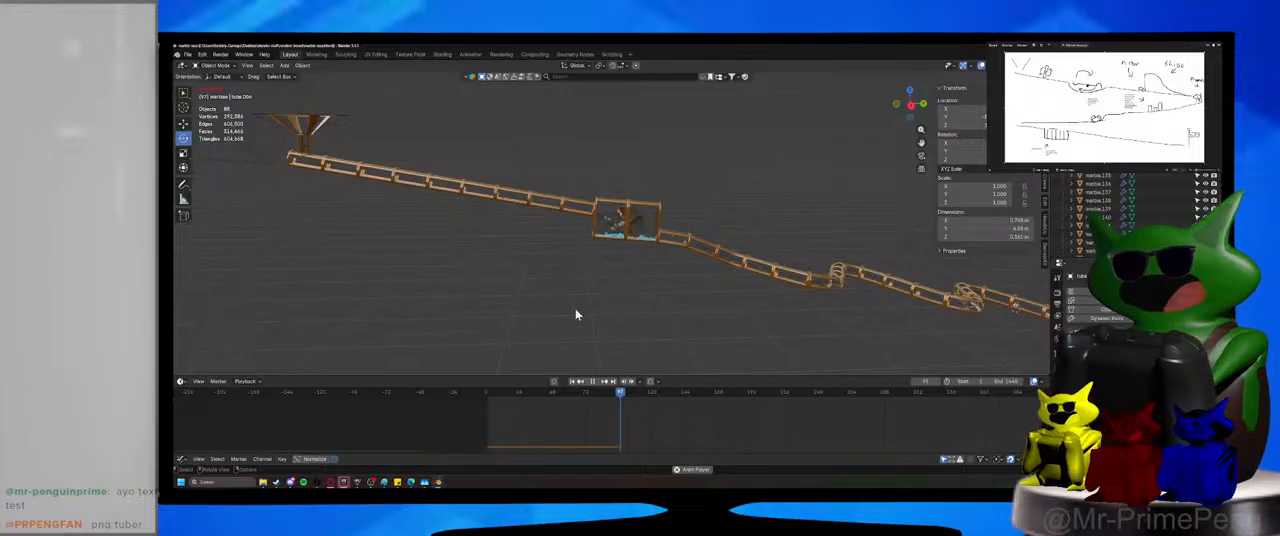
mouse_move(718, 258)
middle_down()
mouse_move(757, 289)
mouse_move(513, 266)
middle_up()
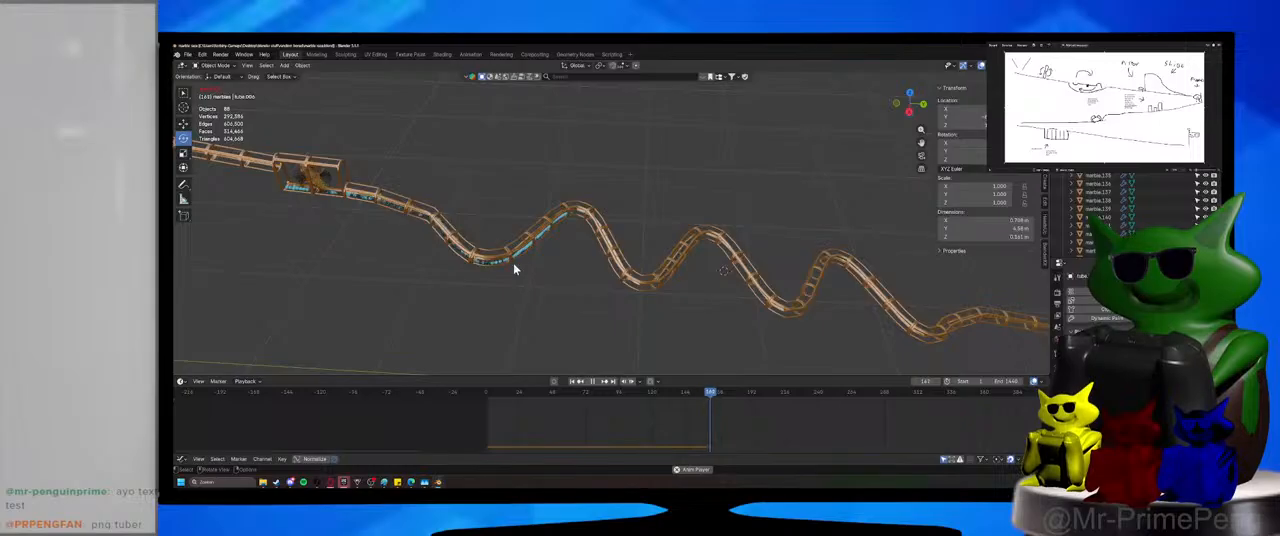
click(602, 240)
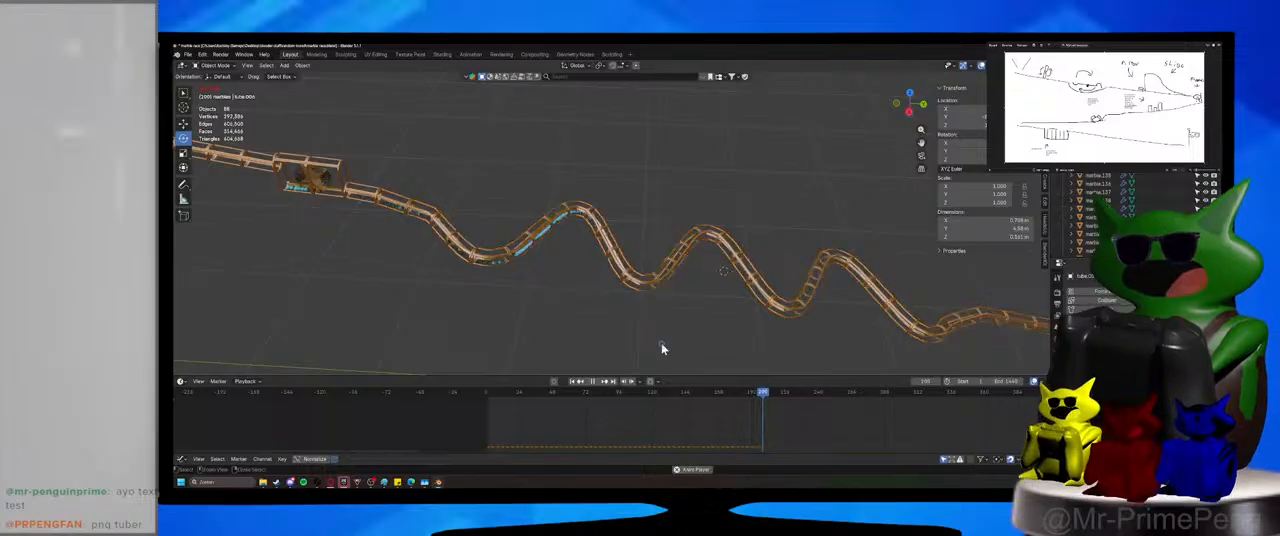
Replay the simulation, examine the marbles close up in the winding tube's bends, and return to the first frame.
key(ctrl+s)
click(483, 393)
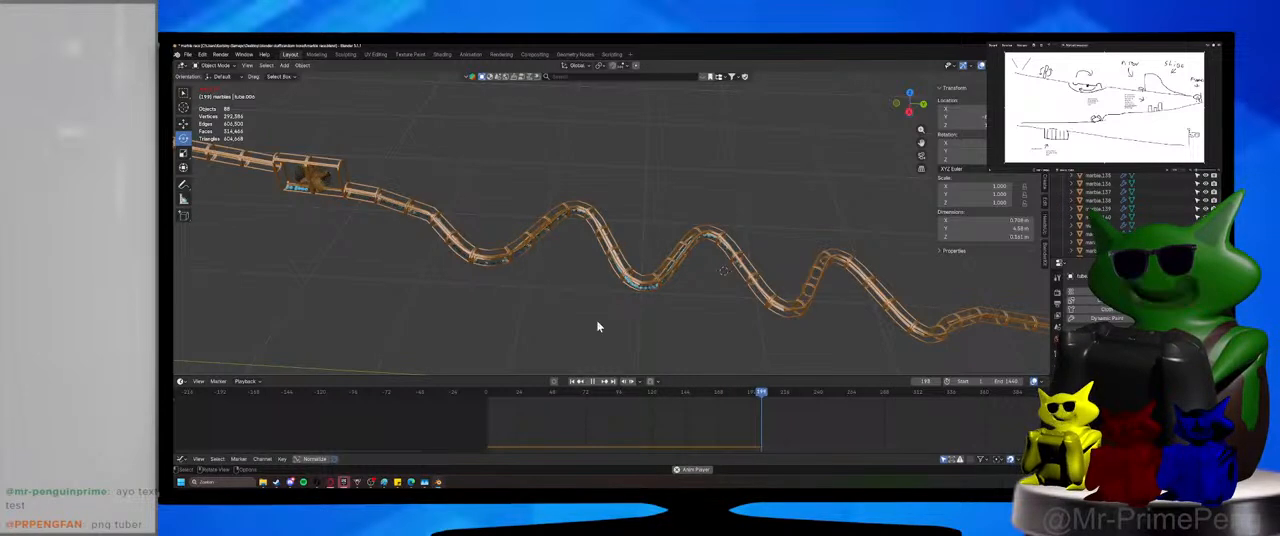
middle_drag(597, 326, 640, 288)
mouse_move(704, 312)
middle_down()
mouse_move(563, 269)
mouse_move(590, 289)
mouse_move(822, 348)
mouse_move(805, 322)
mouse_move(700, 297)
middle_up()
scroll(590, 288, up, 6)
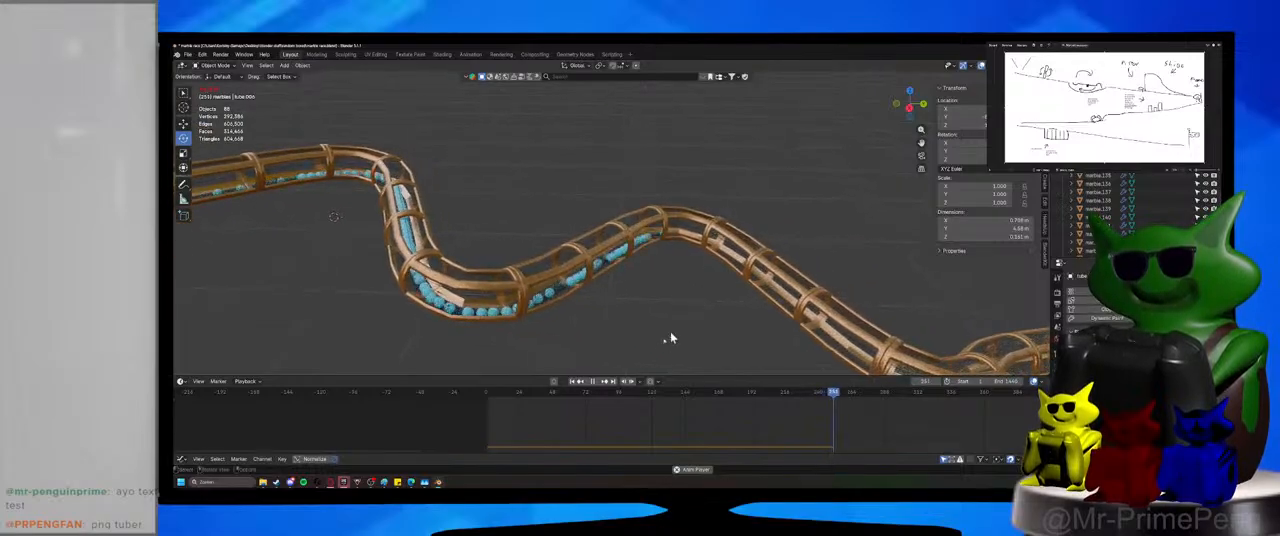
click(592, 381)
click(488, 400)
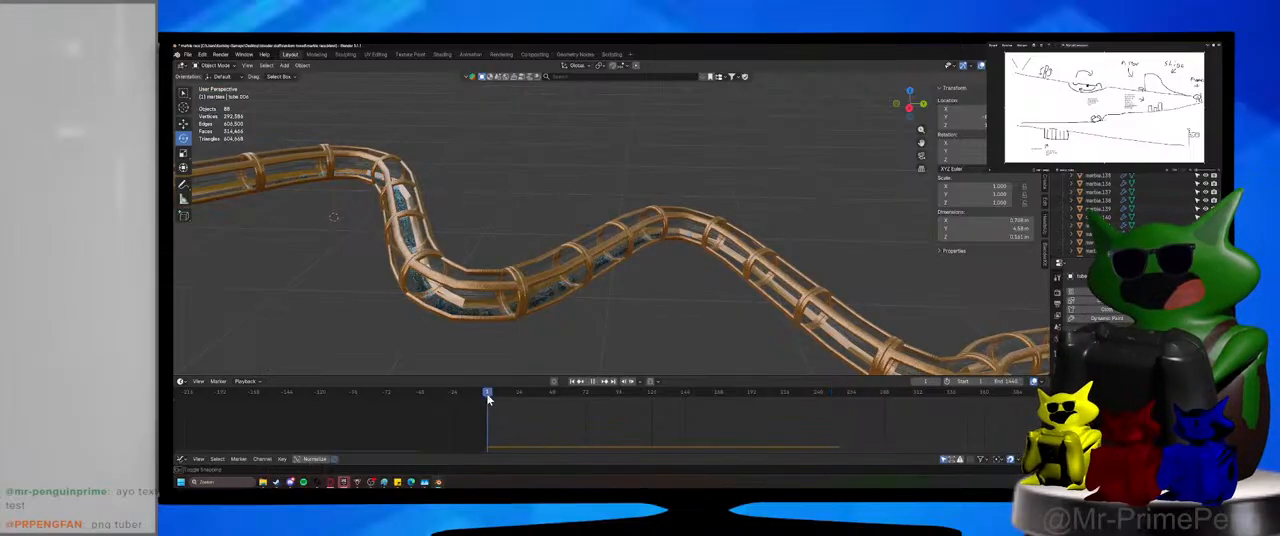
Select the winding tube together with its curve.
scroll(503, 346, down, 3)
shift+middle_drag(460, 294, 620, 232)
scroll(590, 306, down, 2)
click(620, 232)
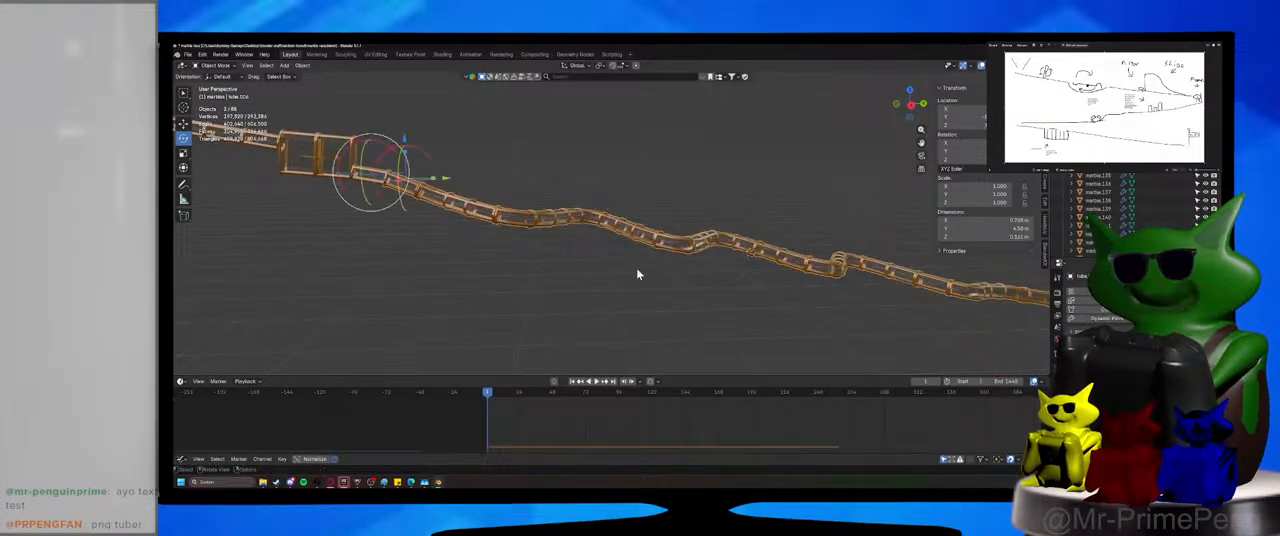
key(g)
key(shift+x)
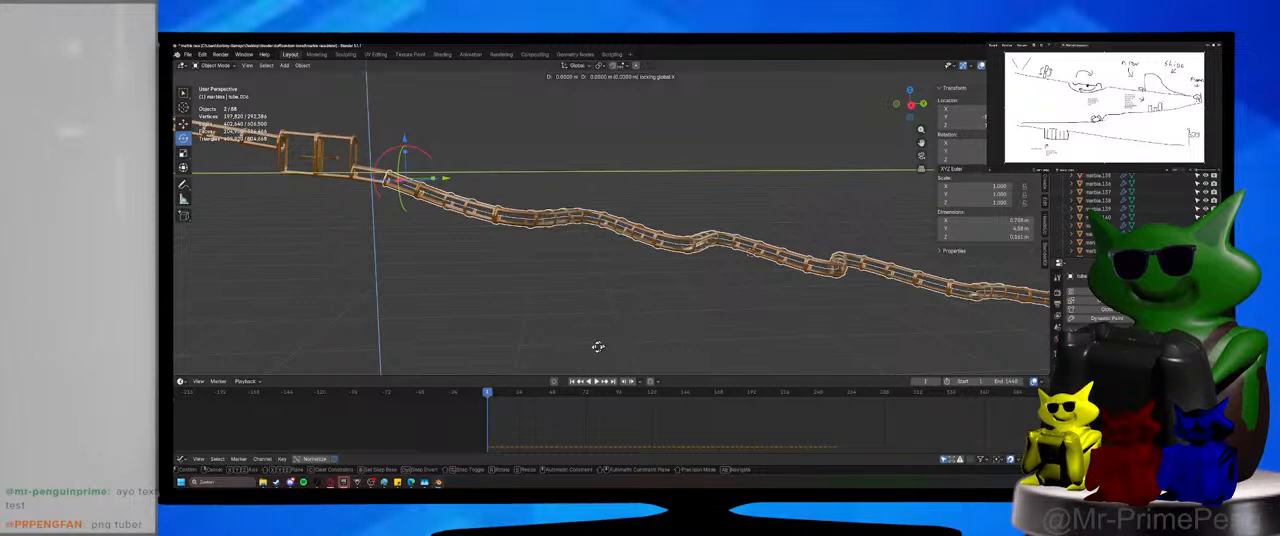
key(Escape)
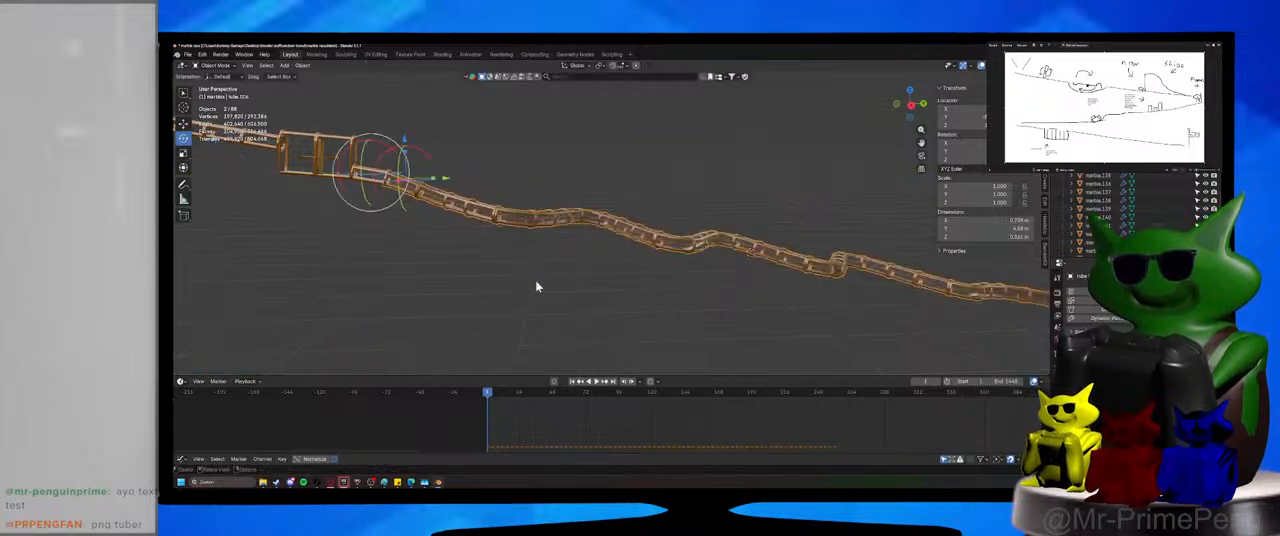
Rotate the winding tube and its curve about the global X axis and raise them along Z to meet the outlet tube.
ctrl+drag(382, 147, 390, 150)
shift+middle_drag(379, 220, 616, 236)
scroll(616, 240, up, 6)
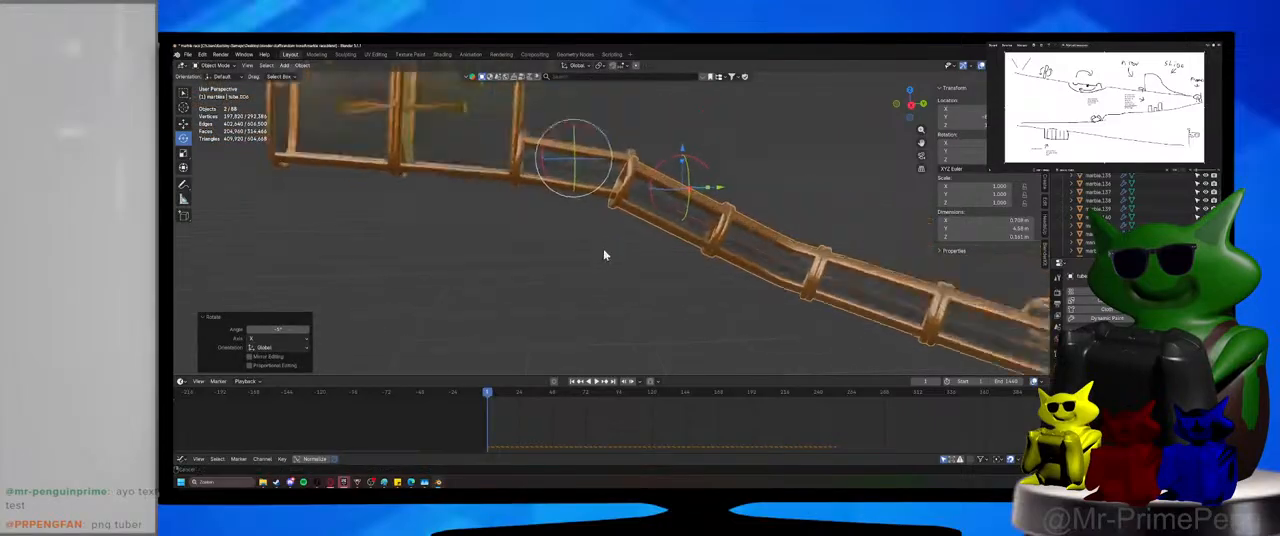
key(g)
key(z)
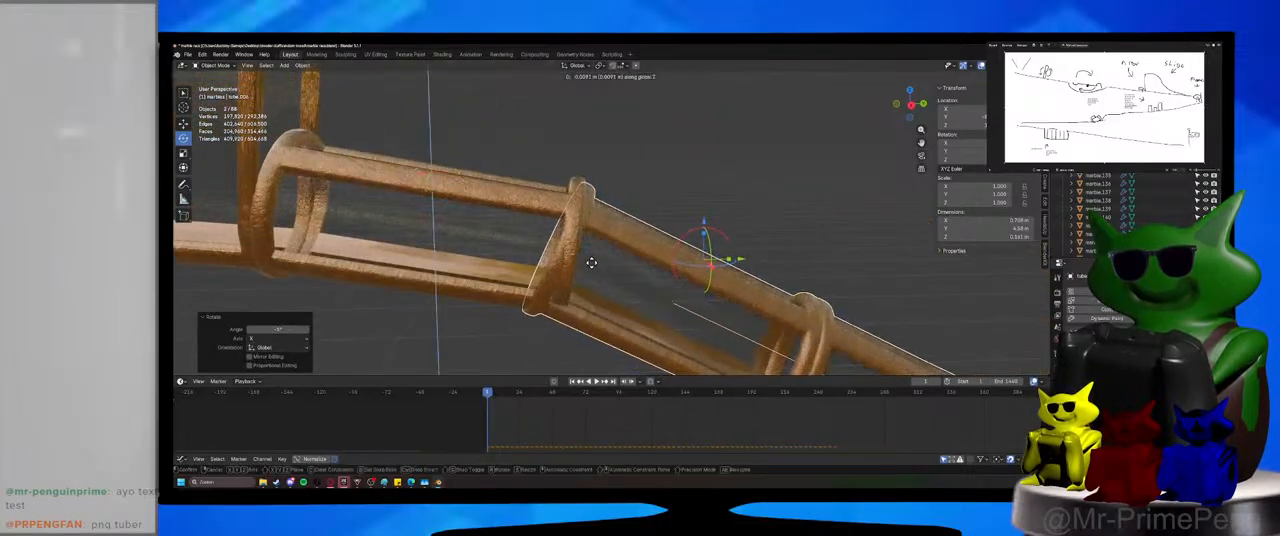
click(592, 270)
mouse_move(592, 271)
middle_down()
mouse_move(557, 263)
mouse_move(597, 277)
middle_up()
Save the file and play the marble simulation, following the marbles from the spinner box down the winding tube's first bends.
scroll(597, 277, down, 7)
shift+middle_drag(848, 326, 494, 246)
scroll(494, 246, down, 5)
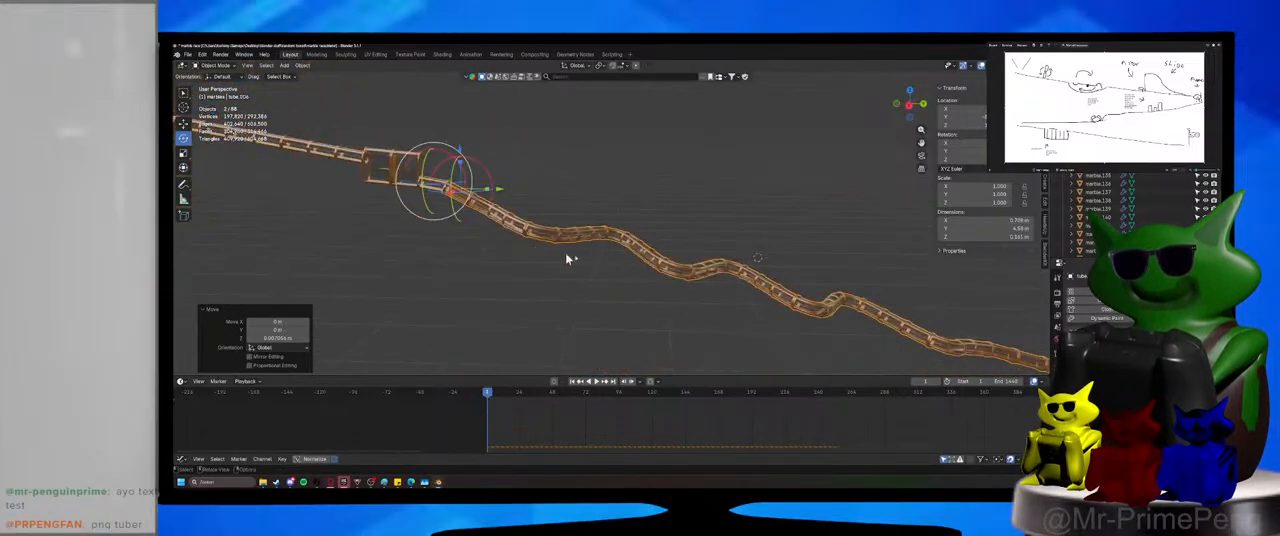
scroll(683, 286, down, 6)
scroll(684, 286, up, 4)
scroll(631, 274, up, 2)
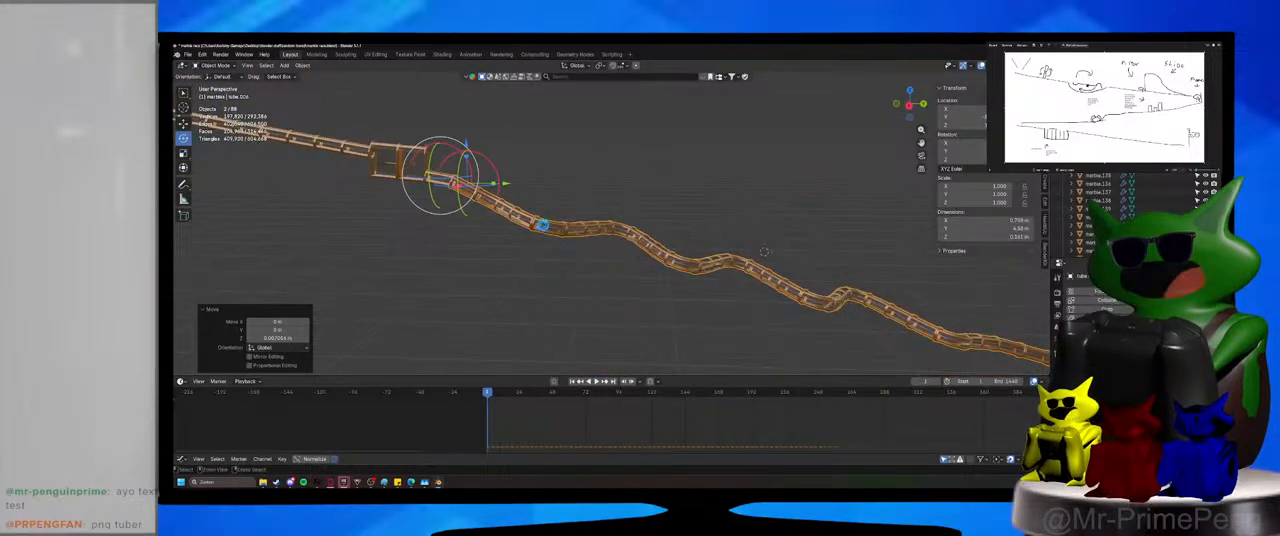
scroll(548, 240, up, 3)
key(ctrl+s)
click(593, 381)
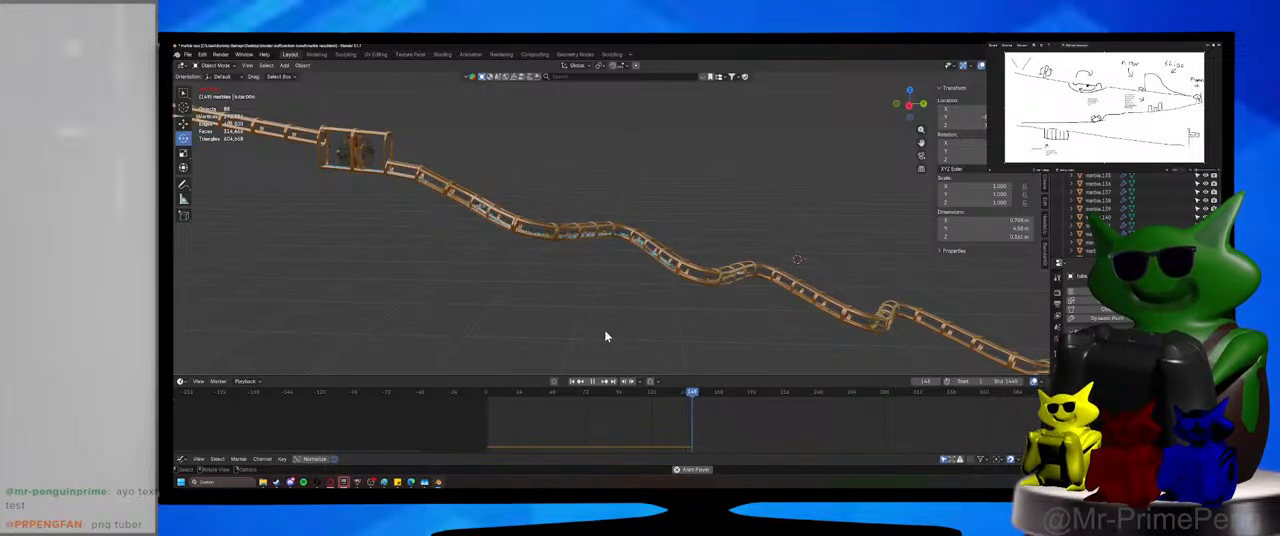
scroll(606, 251, up, 4)
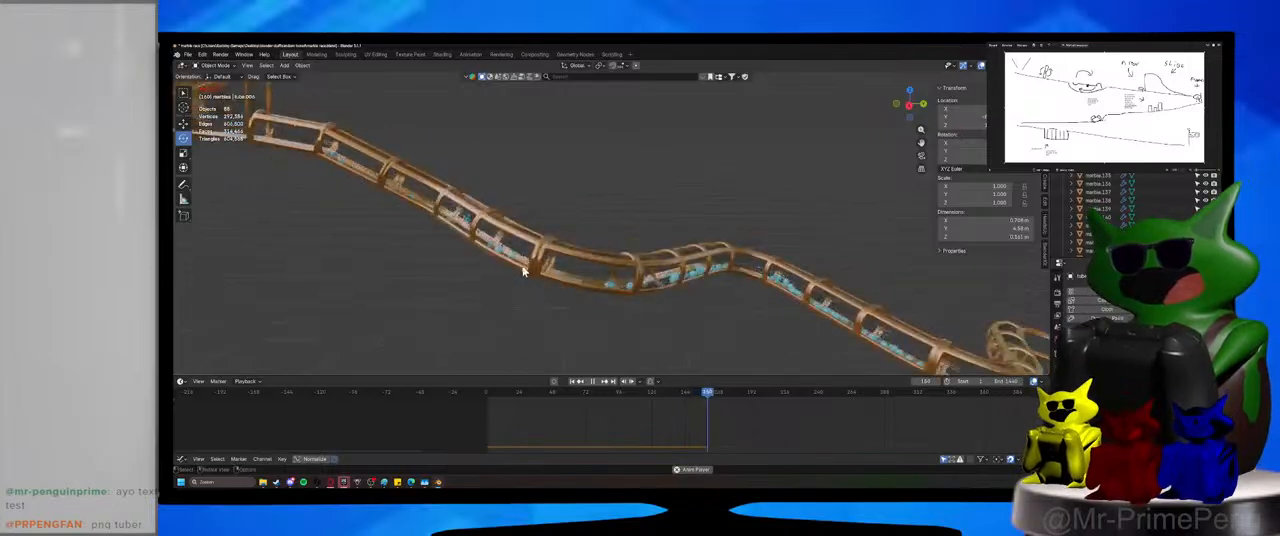
shift+middle_drag(522, 270, 561, 265)
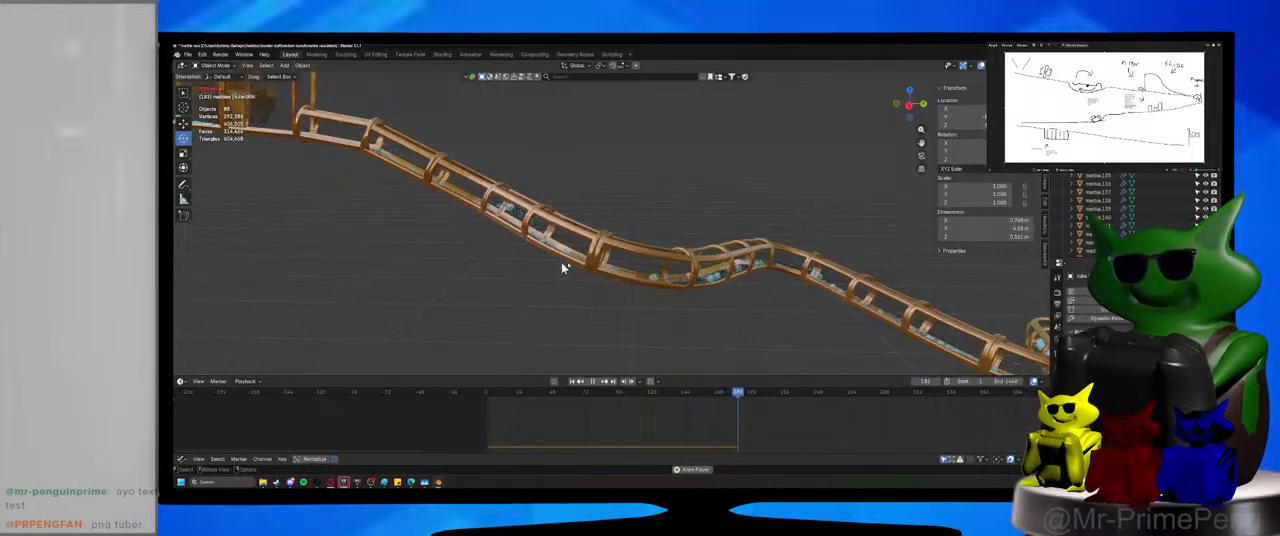
middle_drag(562, 268, 588, 290)
scroll(580, 274, up, 3)
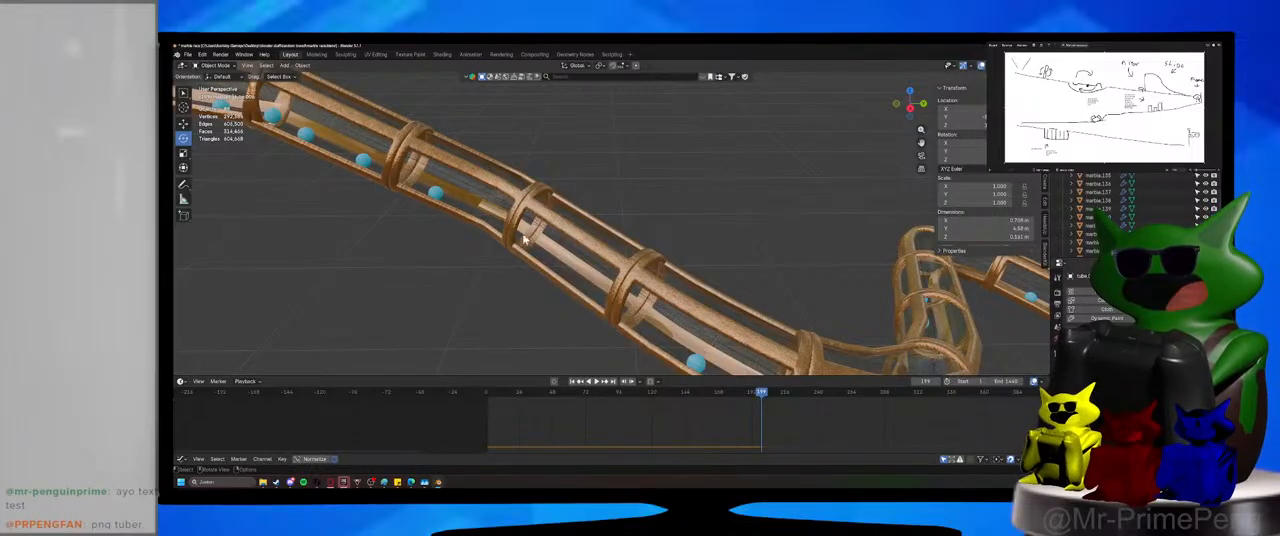
Examine the marbles in the lower bends, resume playback until they leave the winding tube's end, and save the file.
scroll(349, 217, down, 3)
shift+middle_drag(190, 180, 349, 217)
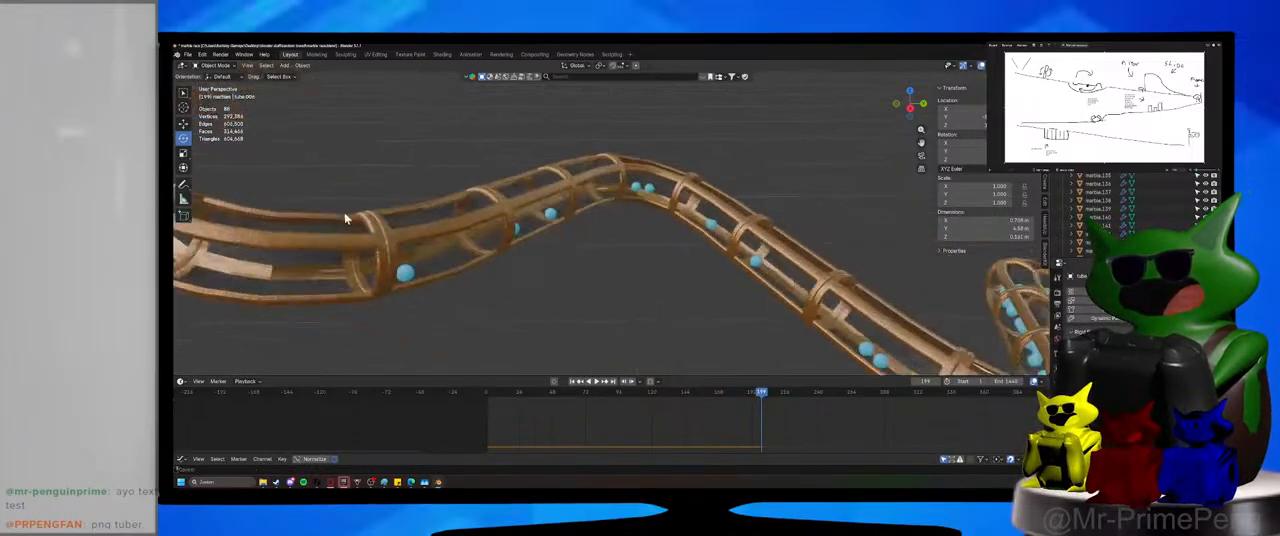
scroll(609, 237, down, 3)
shift+middle_drag(382, 187, 374, 220)
scroll(374, 220, down, 3)
click(598, 381)
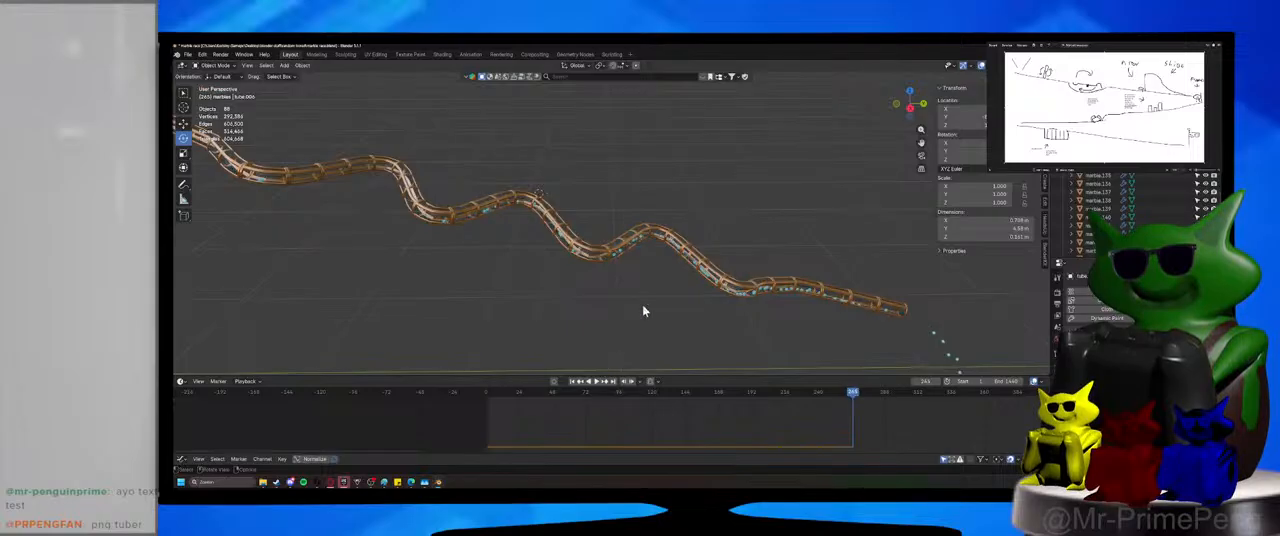
key(ctrl+s)
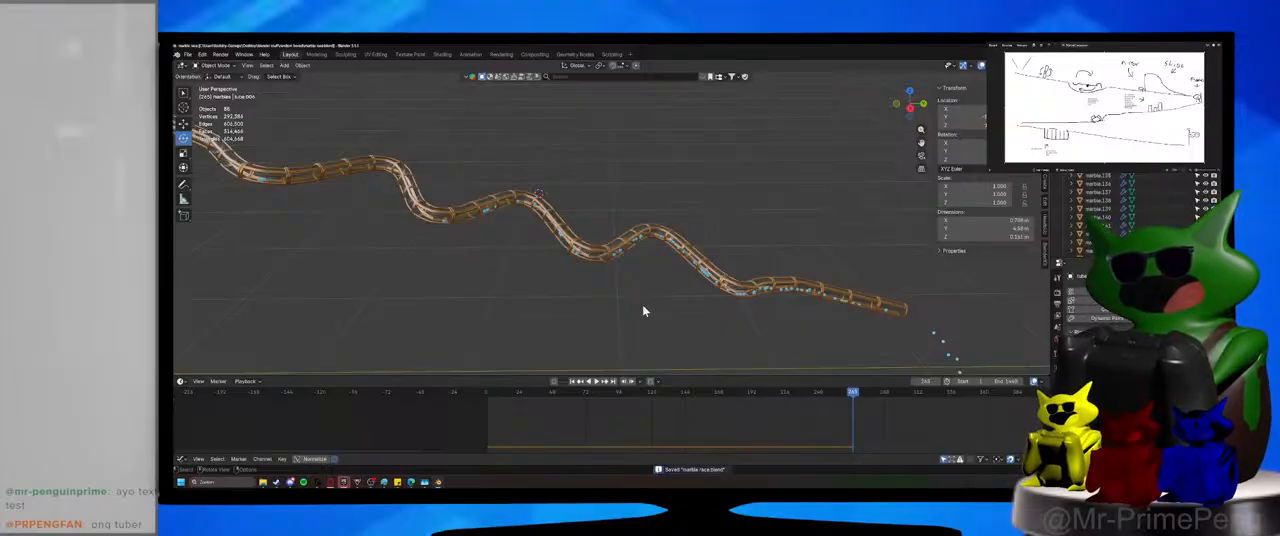
Look over the whole track from the funnel to the winding tube with the window kept maximized, and save the file.
scroll(706, 282, down, 3)
shift+middle_drag(545, 260, 826, 286)
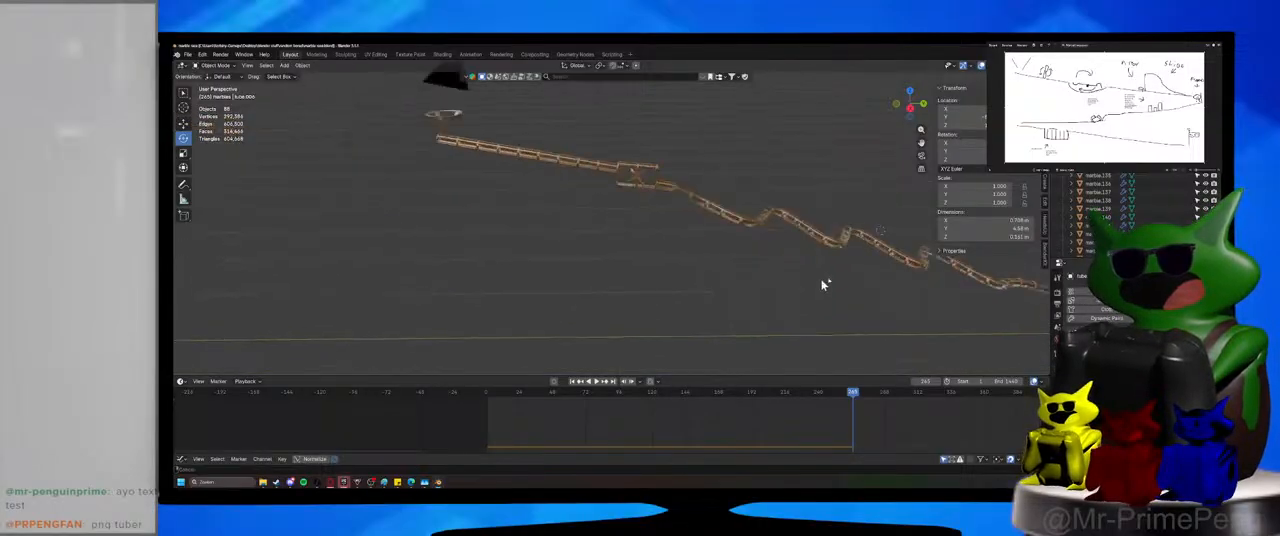
scroll(700, 230, up, 4)
shift+middle_drag(585, 180, 650, 370)
drag(611, 49, 611, 70)
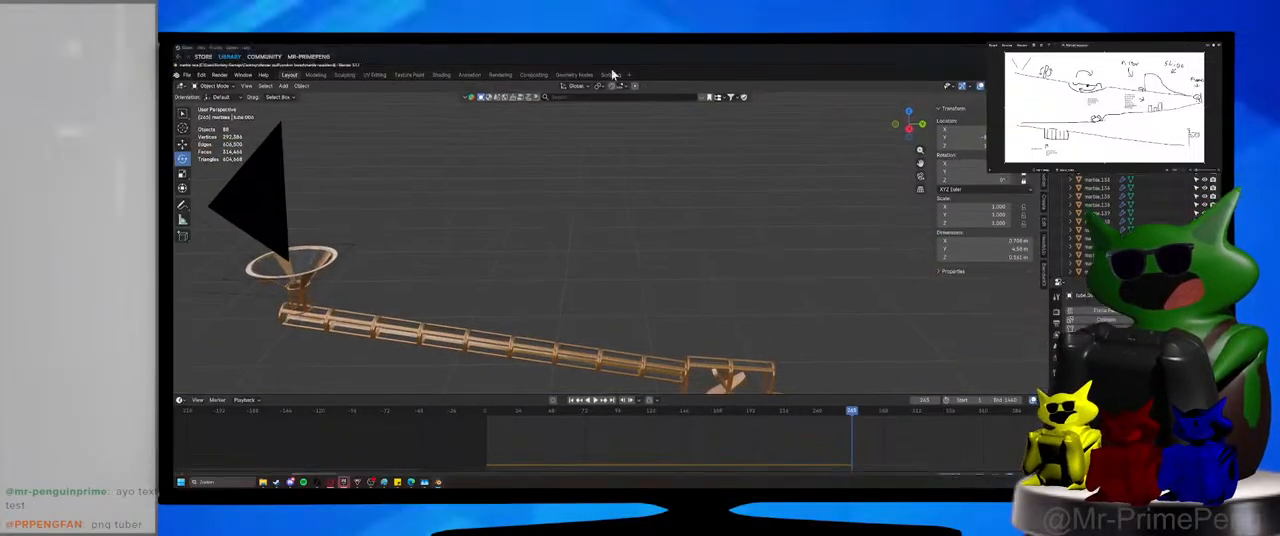
double_click(690, 66)
shift+middle_drag(662, 290, 524, 58)
key(ctrl+s)
Clear the selection, frame the funnel, straight tube and spinner box in the view, and save the file.
click(676, 160)
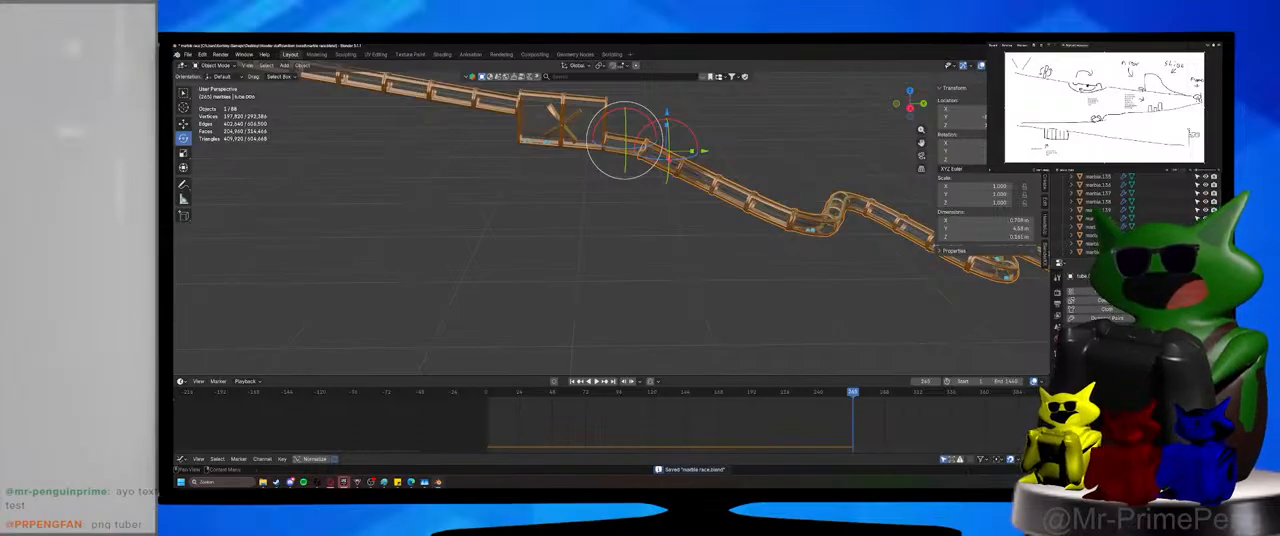
click(874, 309)
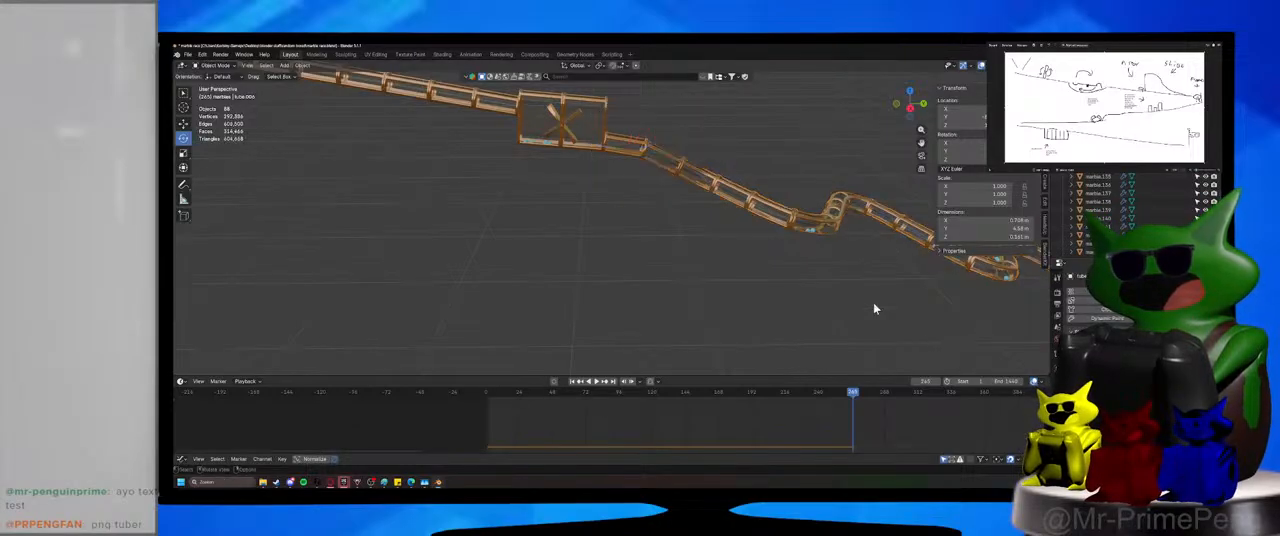
key(ctrl+s)
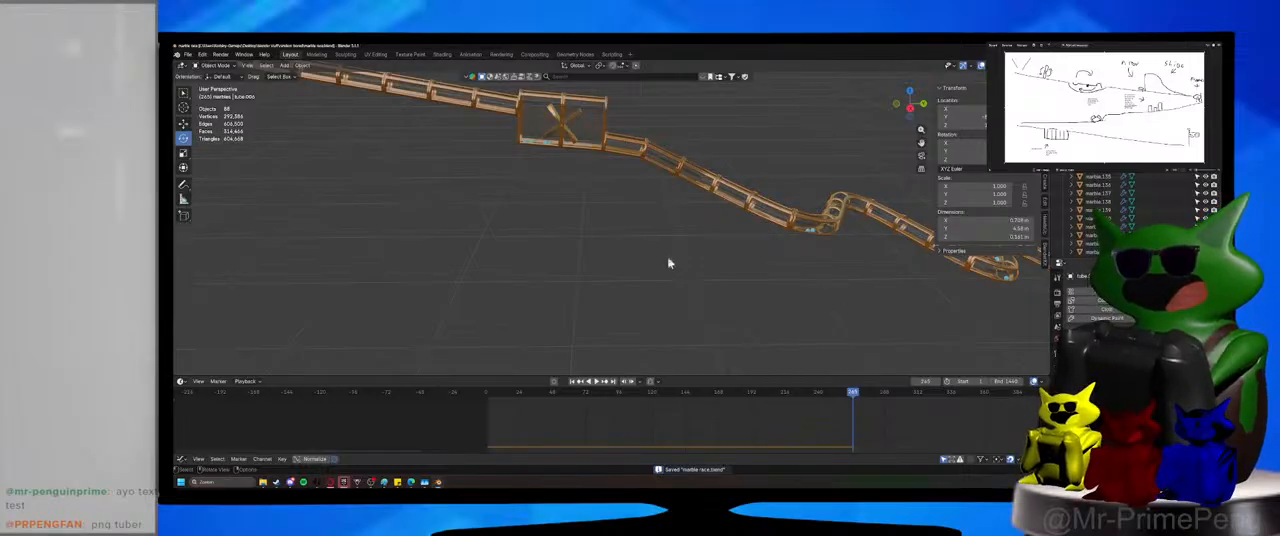
middle_drag(669, 266, 619, 271)
key(ctrl+s)
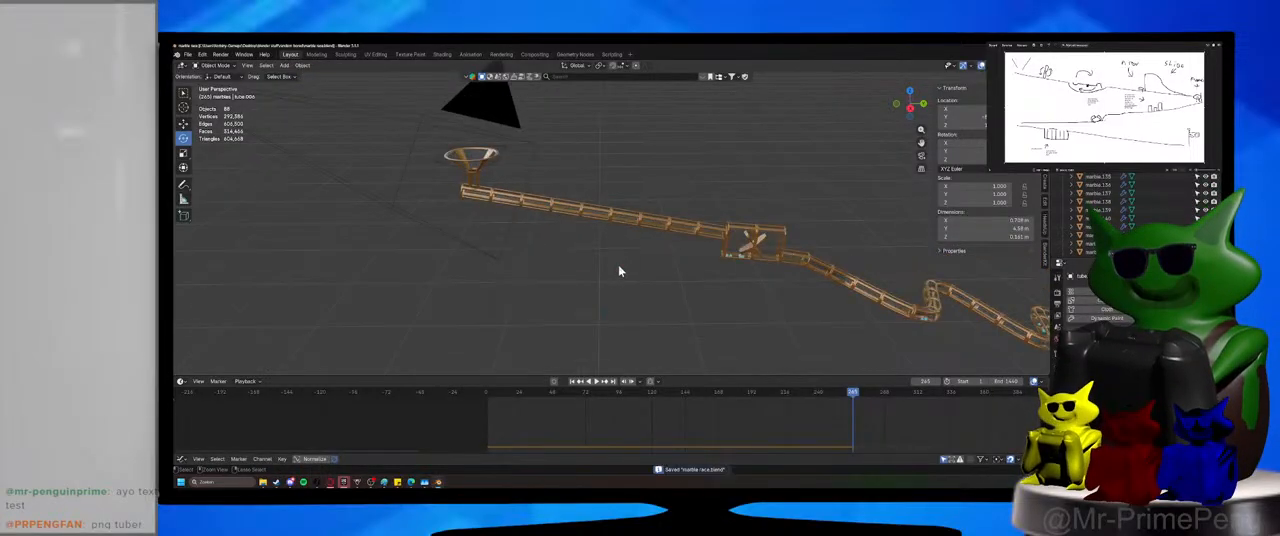
scroll(619, 271, up, 2)
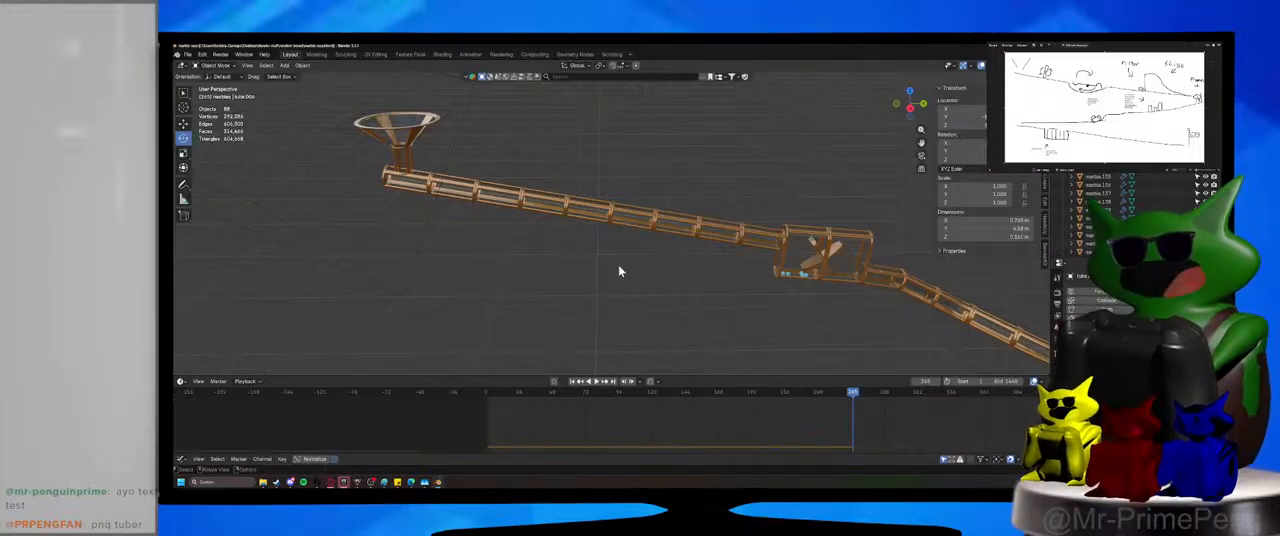
key(ctrl+s)
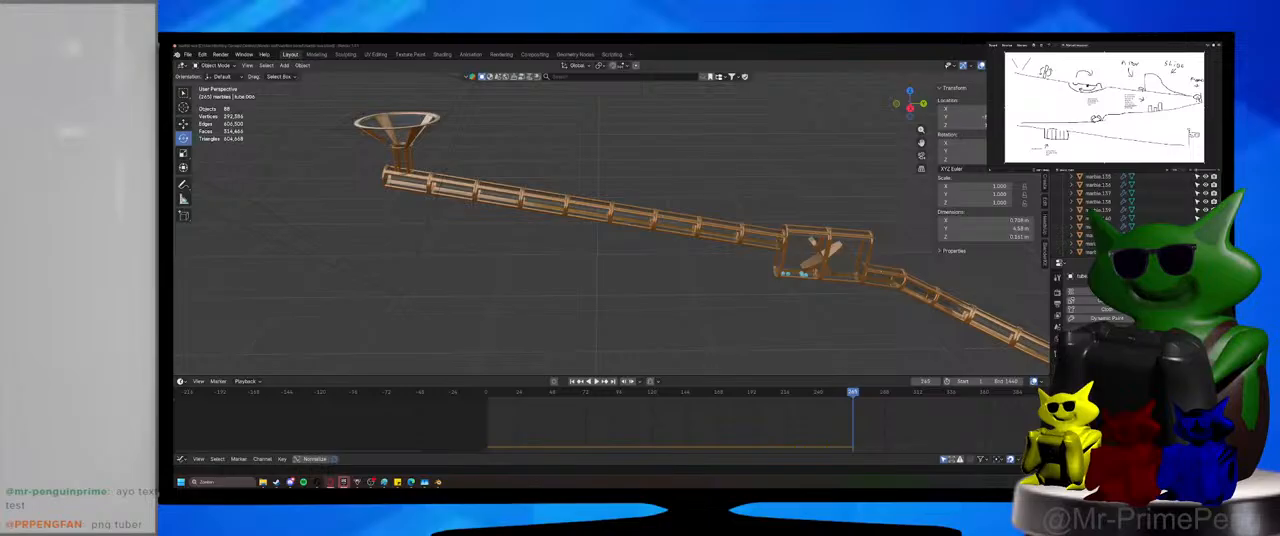
key(ctrl+s)
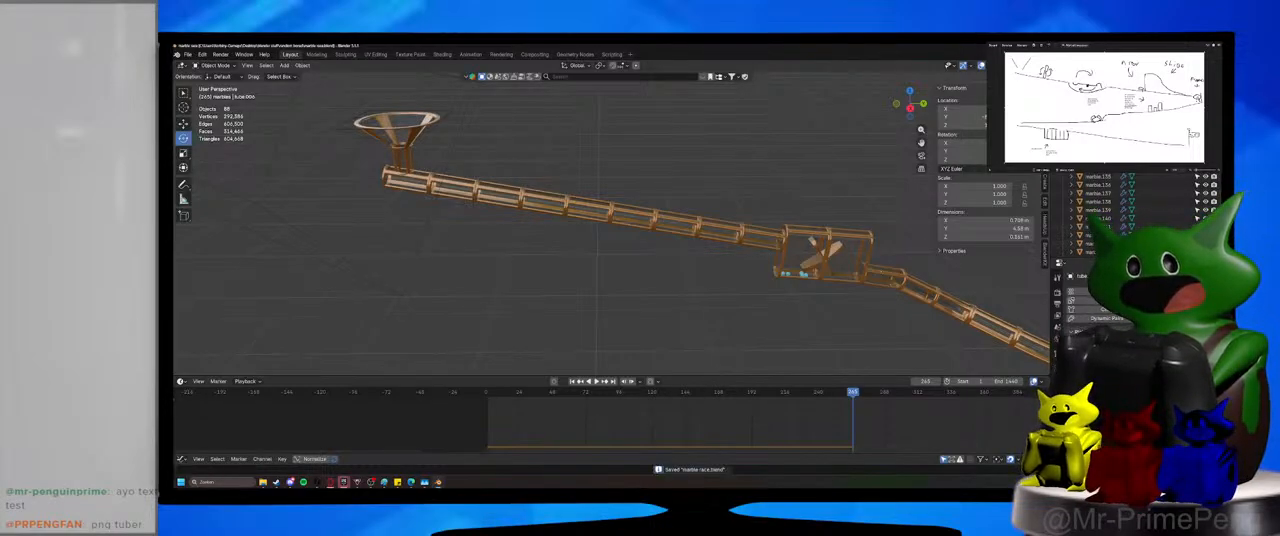
Close Blender and return to its page in the Steam library.
click(1212, 45)
click(744, 144)
click(825, 140)
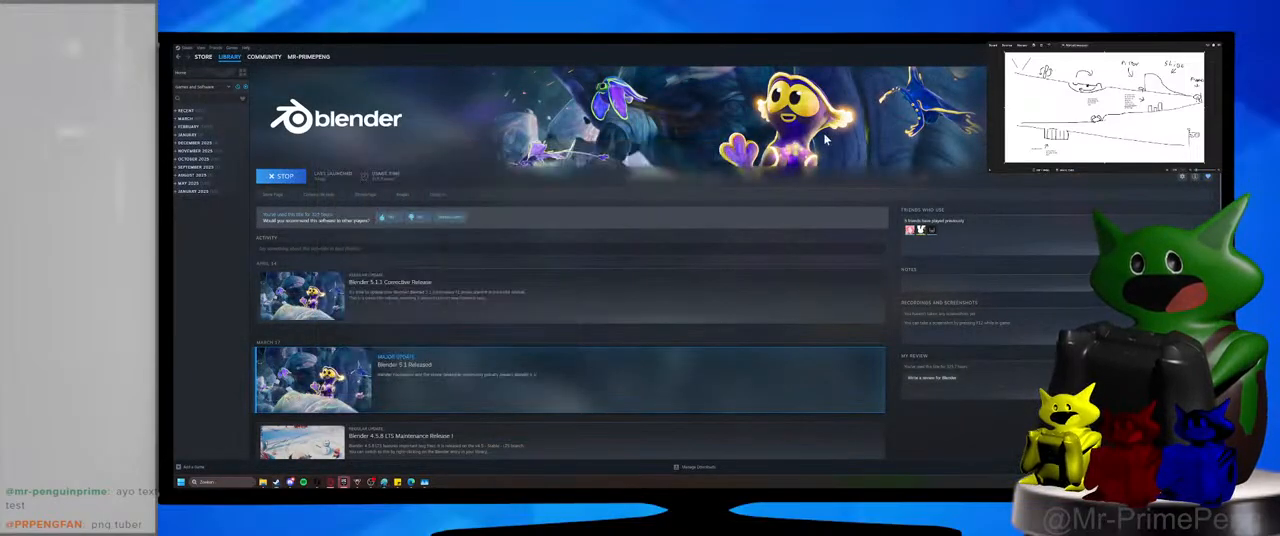